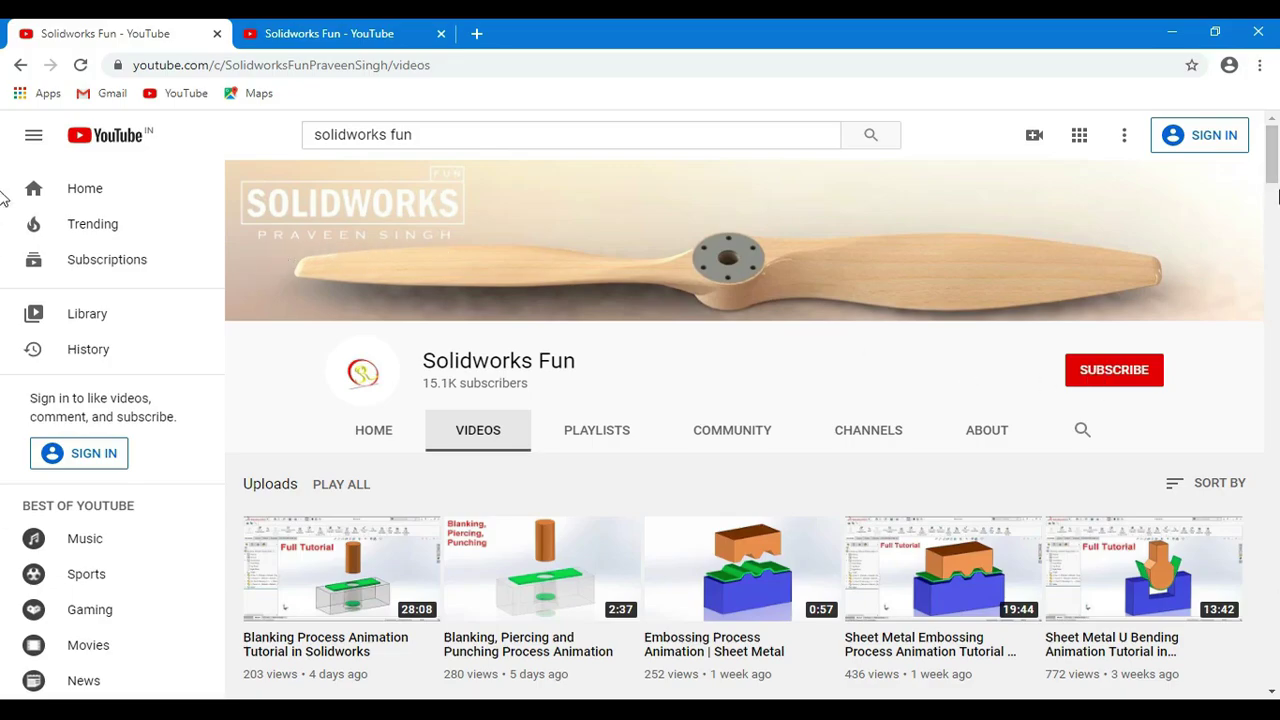
Step: Scroll the channel's Videos page, then switch to the Playlists tab and scroll through it
mouse_move(1277, 195)
left_mouse_down()
mouse_move(1270, 620)
mouse_move(1248, 650)
left_mouse_up()
key("ctrl+Tab")
scroll(1273, 497, "down", 3)
scroll(1273, 497, "down", 3)
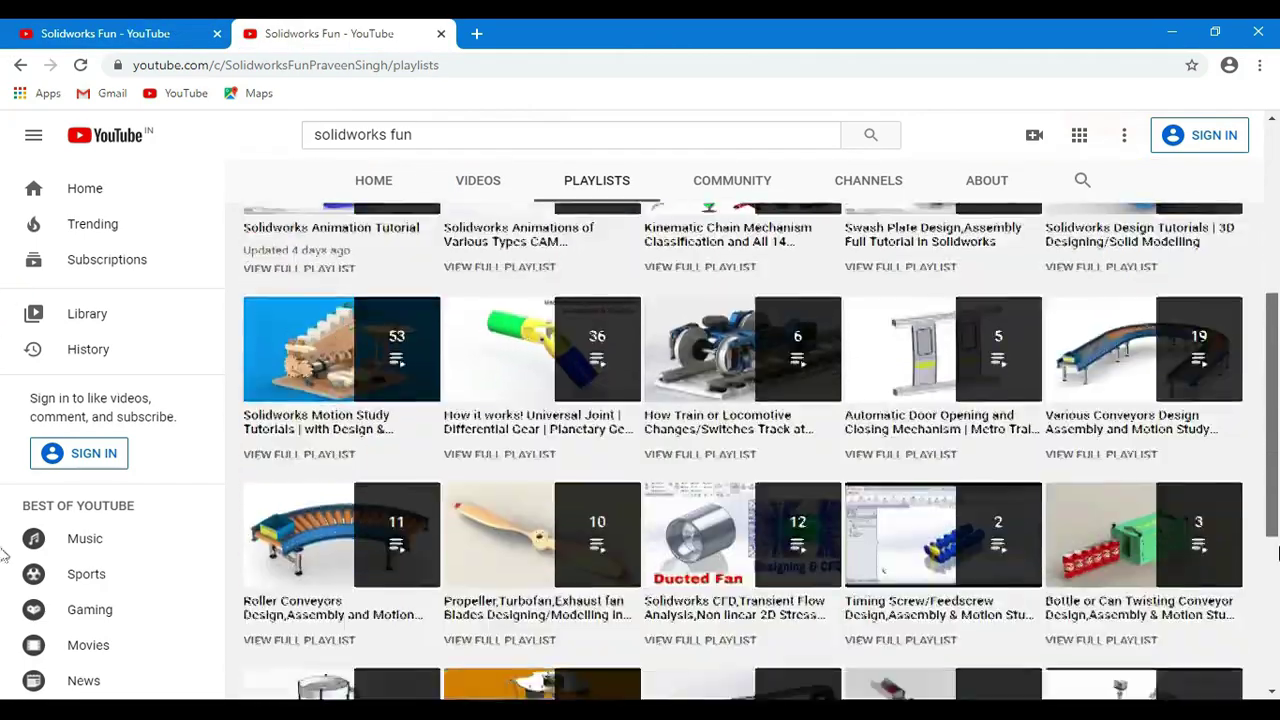
scroll(1273, 497, "down", 3)
scroll(1273, 497, "down", 2)
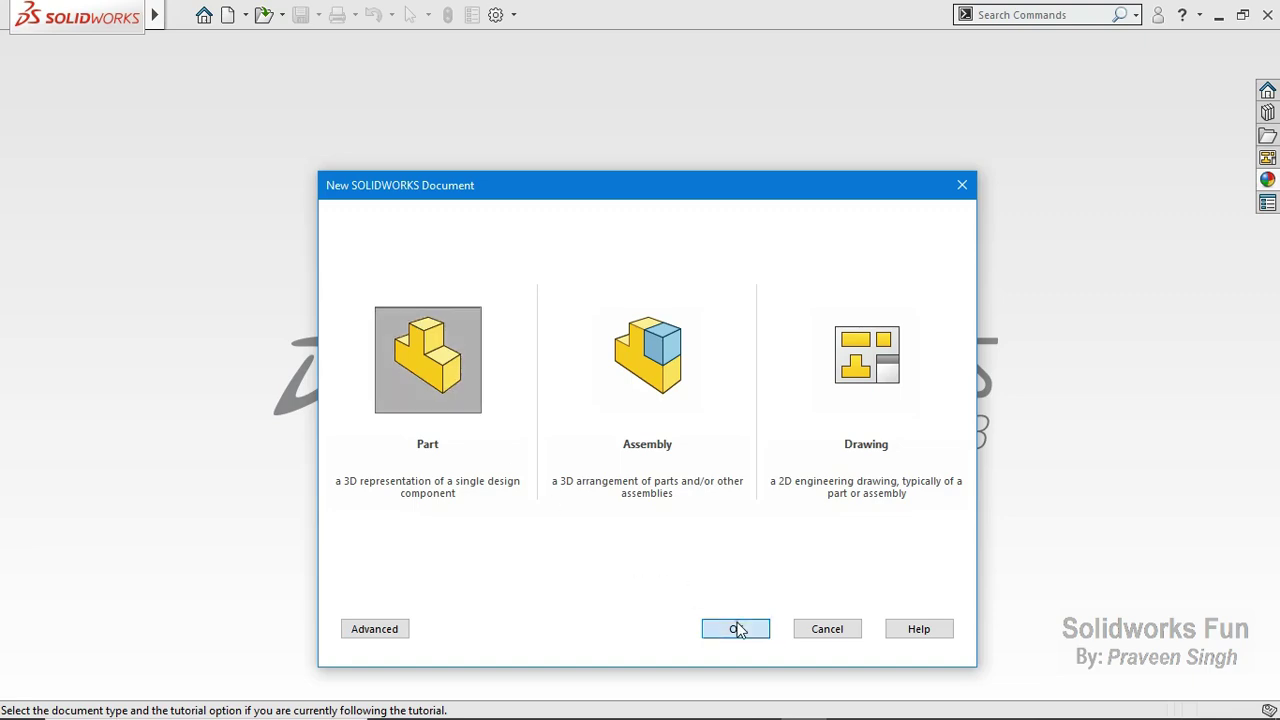
Step: Create a new part saved as Path in the Chain and Sprocket folder, sketching on Front Plane
left_click(736, 628)
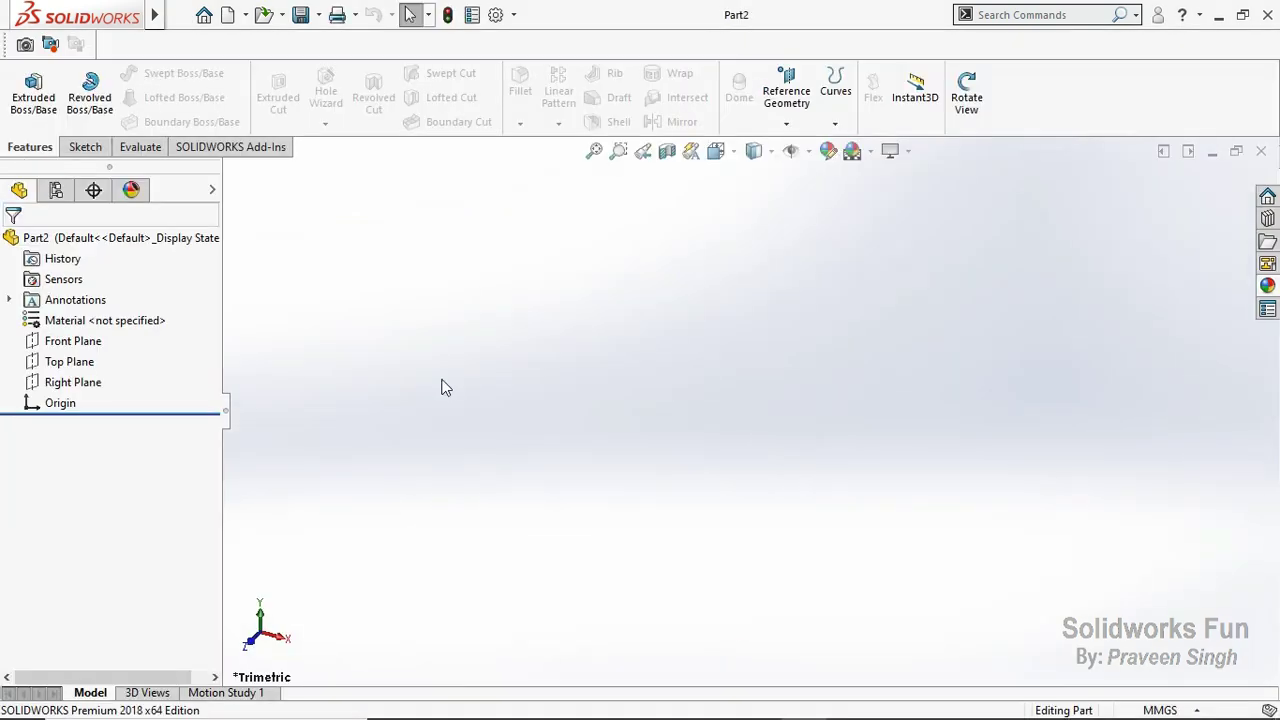
key("ctrl+s")
type("Path")
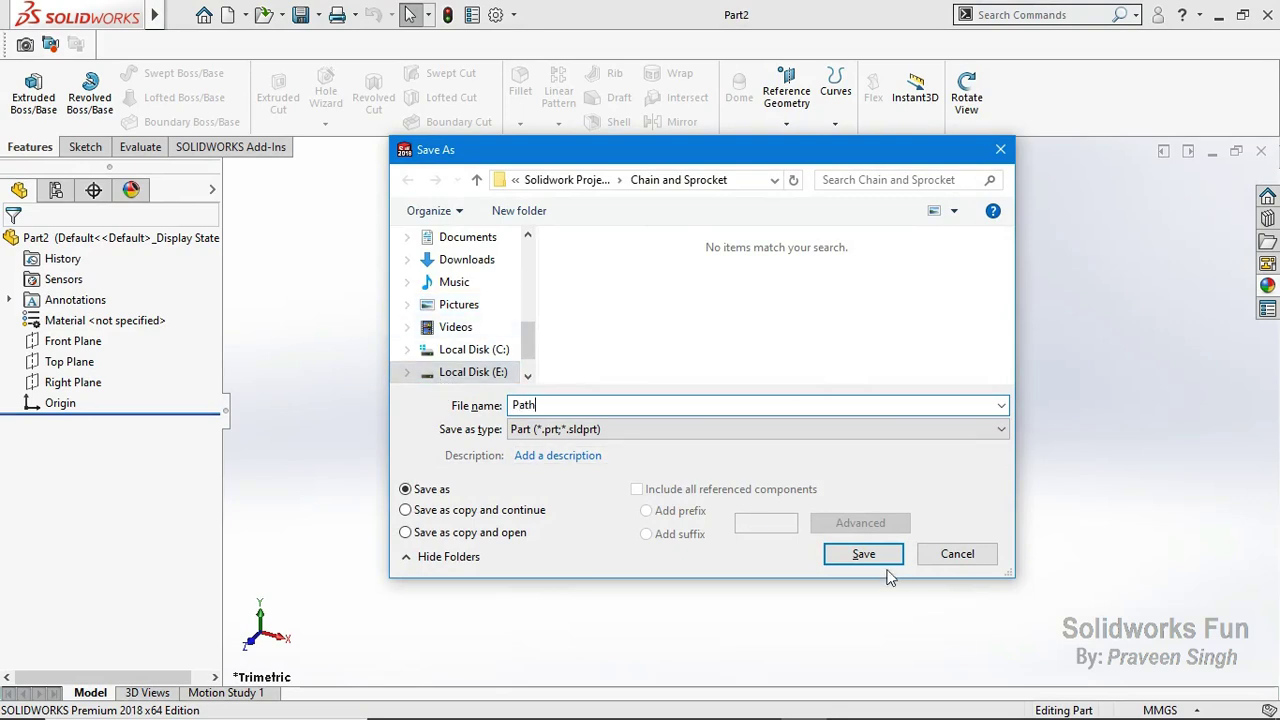
left_click(863, 554)
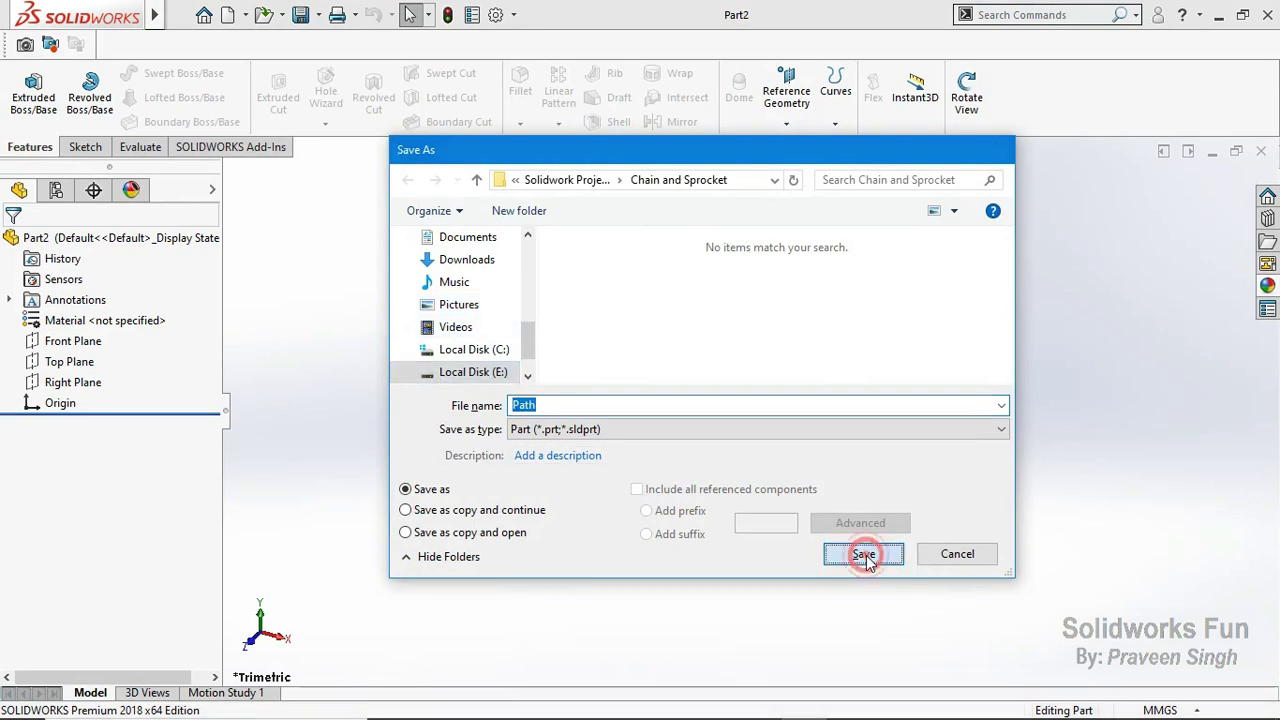
left_click(108, 341)
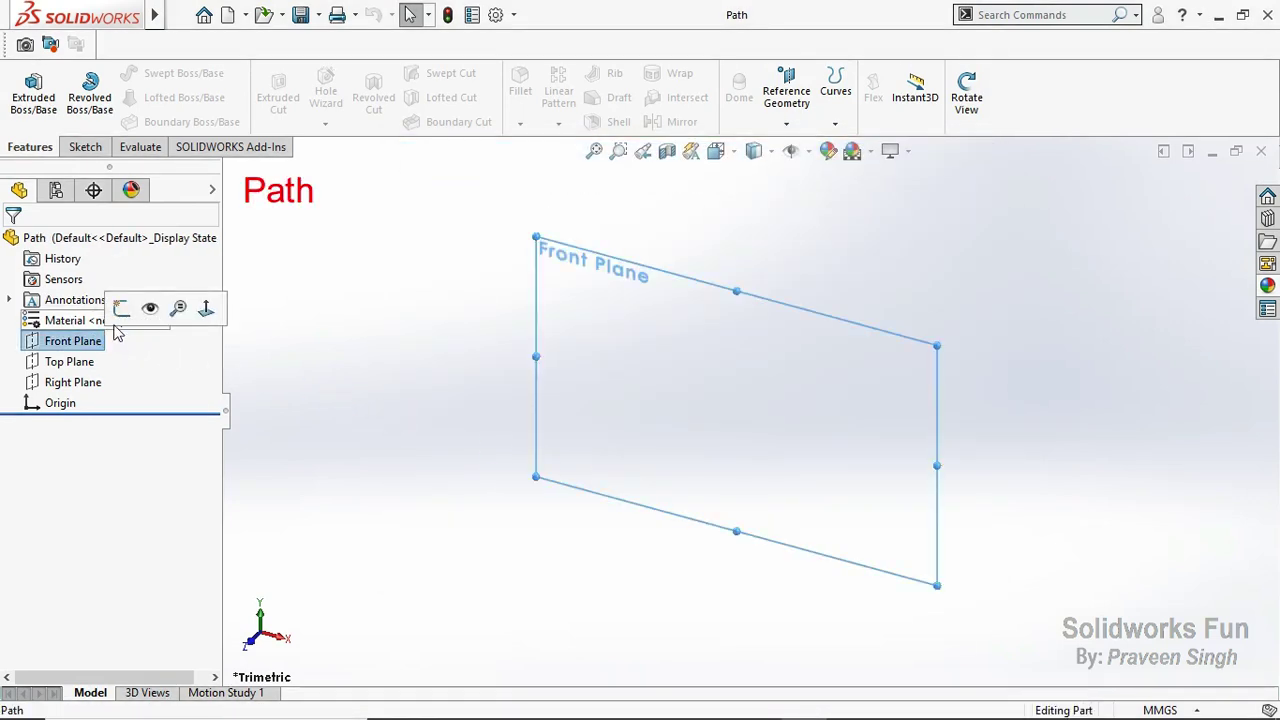
left_click(122, 306)
Step: Draw two lines: an upper one rising to the right and a lower one beneath it
left_click(394, 319)
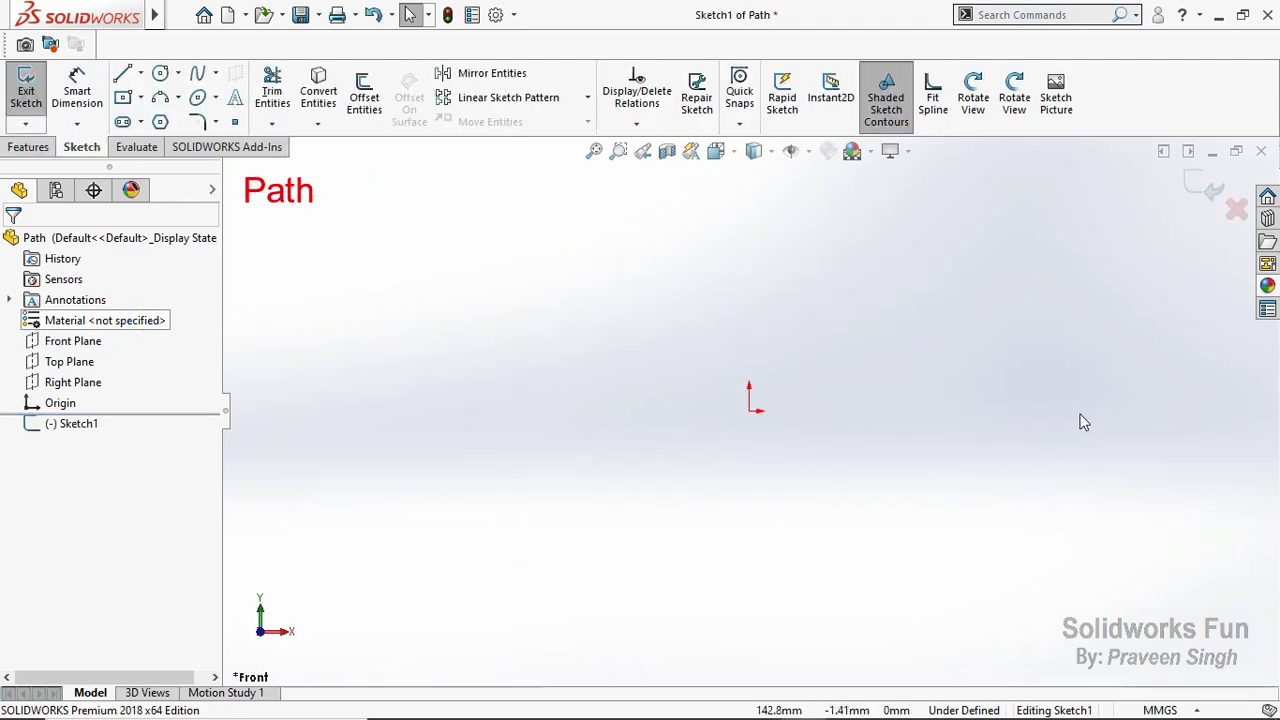
left_click(128, 78)
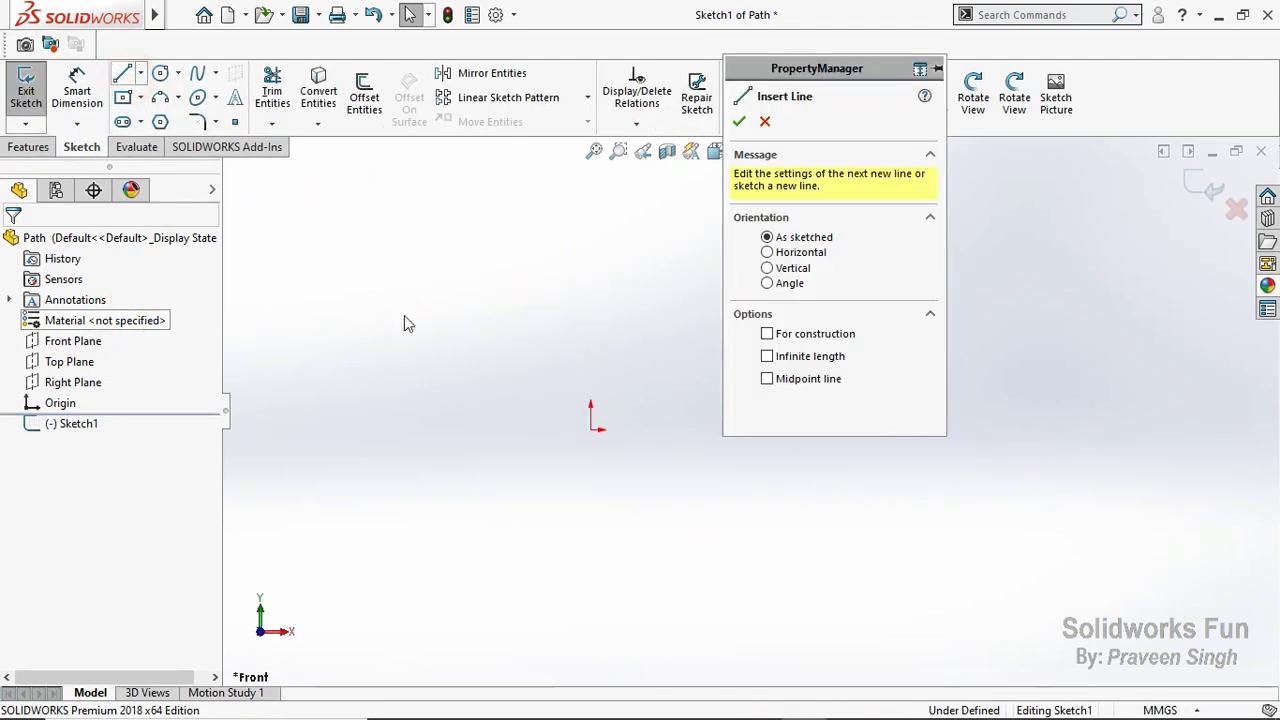
left_click(408, 319)
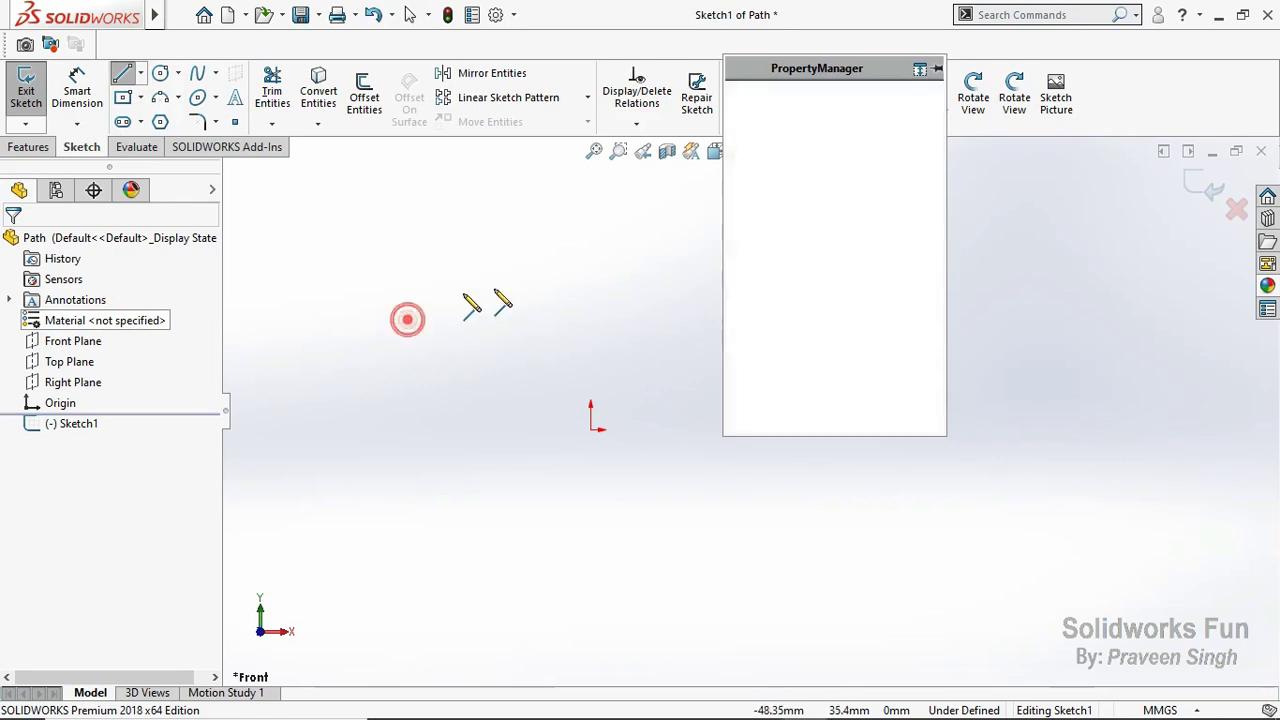
left_click(667, 254)
key("Escape")
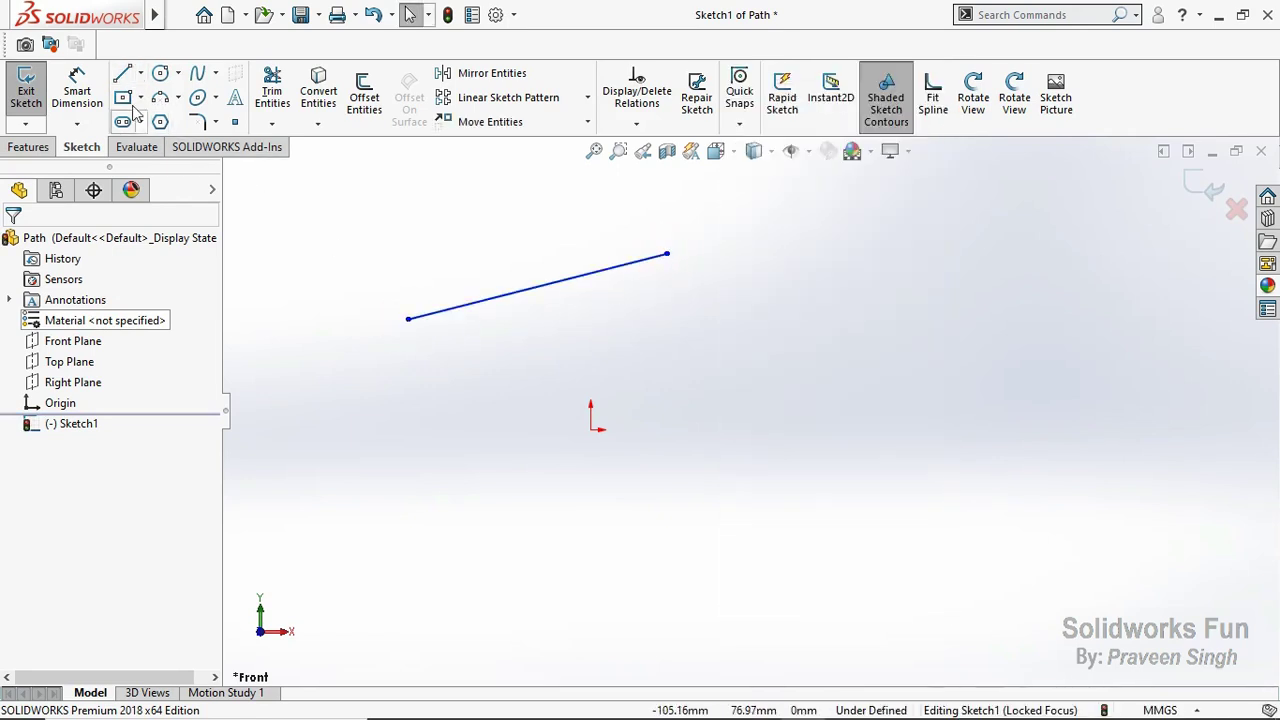
left_click(128, 78)
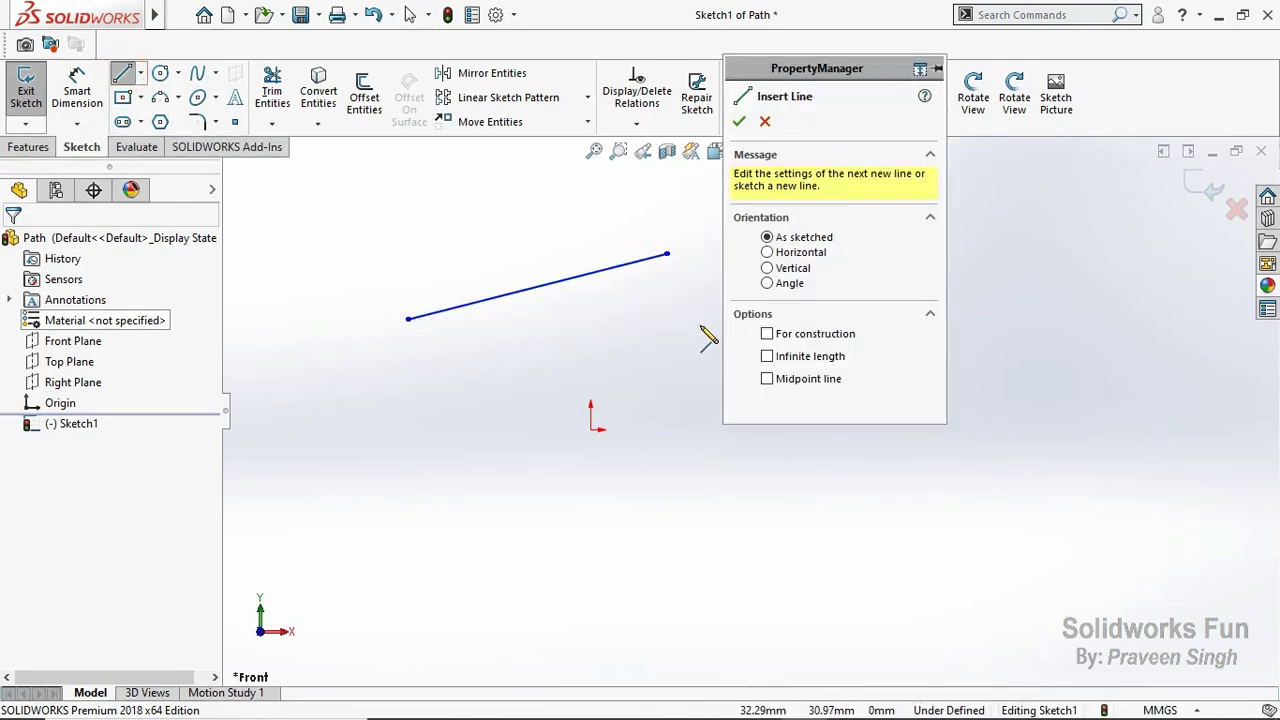
left_click(518, 466)
left_click(701, 325)
left_click(499, 467)
key("Escape")
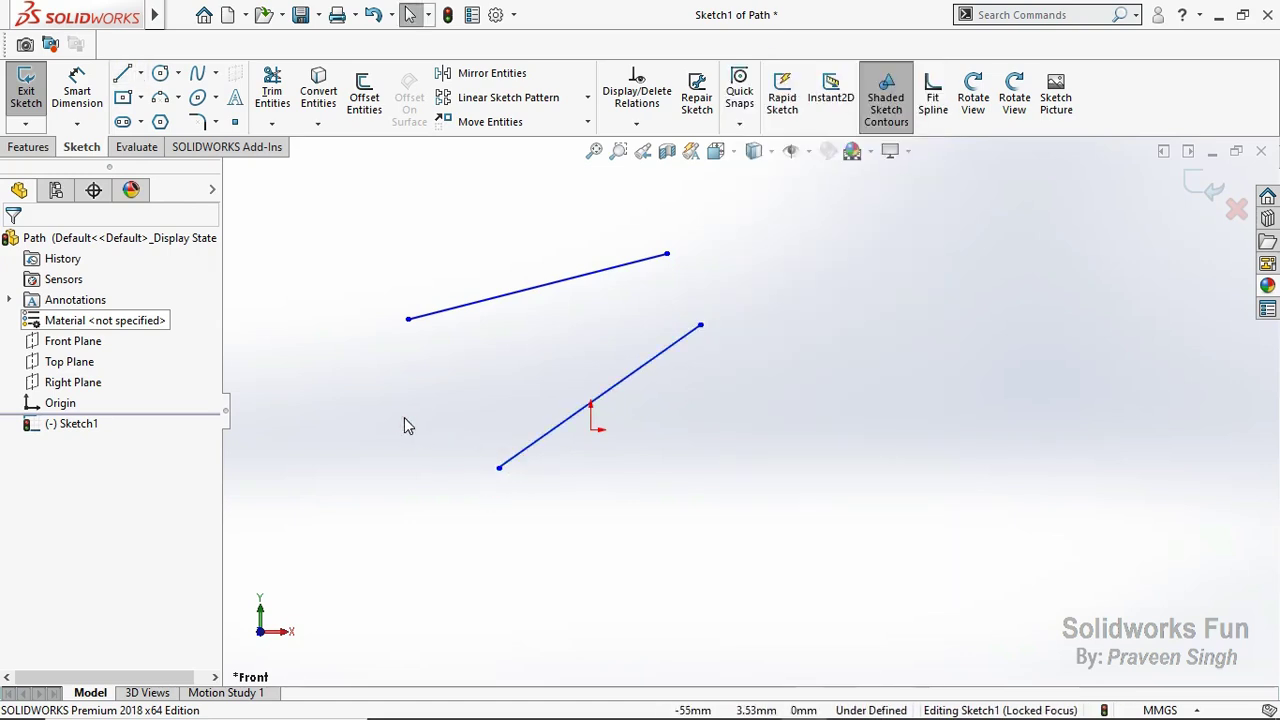
Step: Close the left end with a large 3-point arc tangent to both lines
left_click(160, 97)
left_click(408, 319)
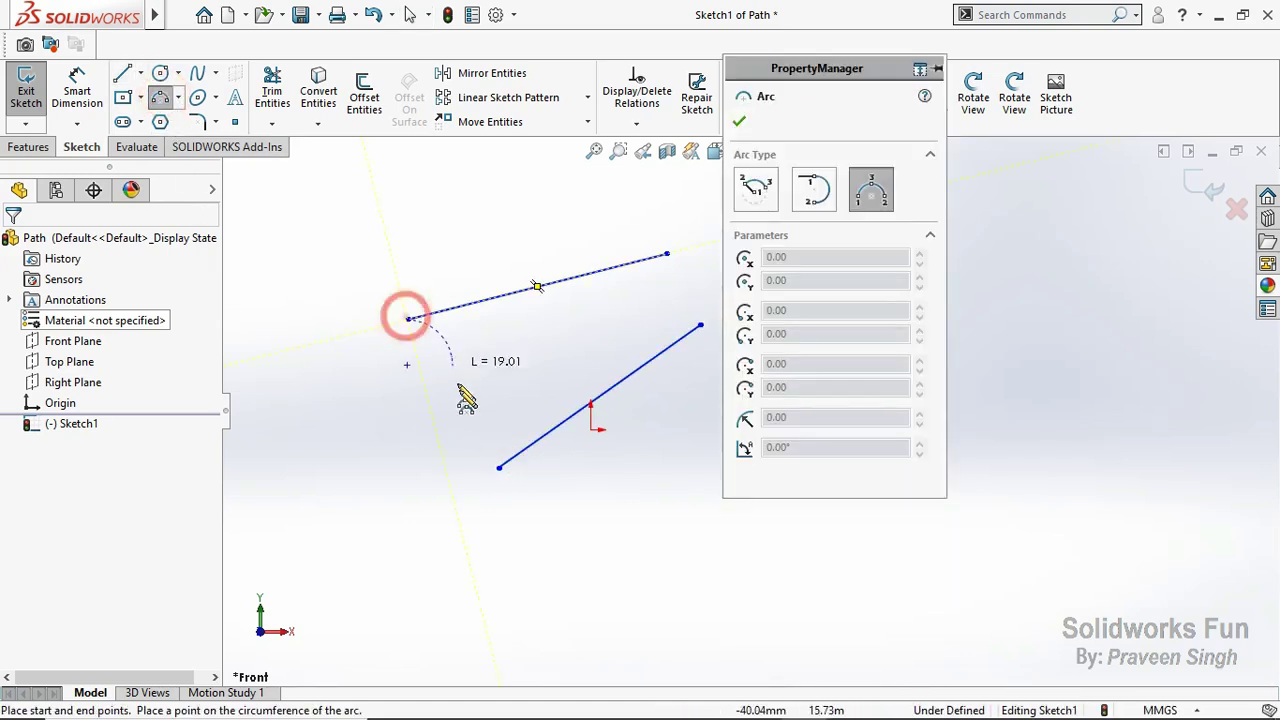
left_click(499, 467)
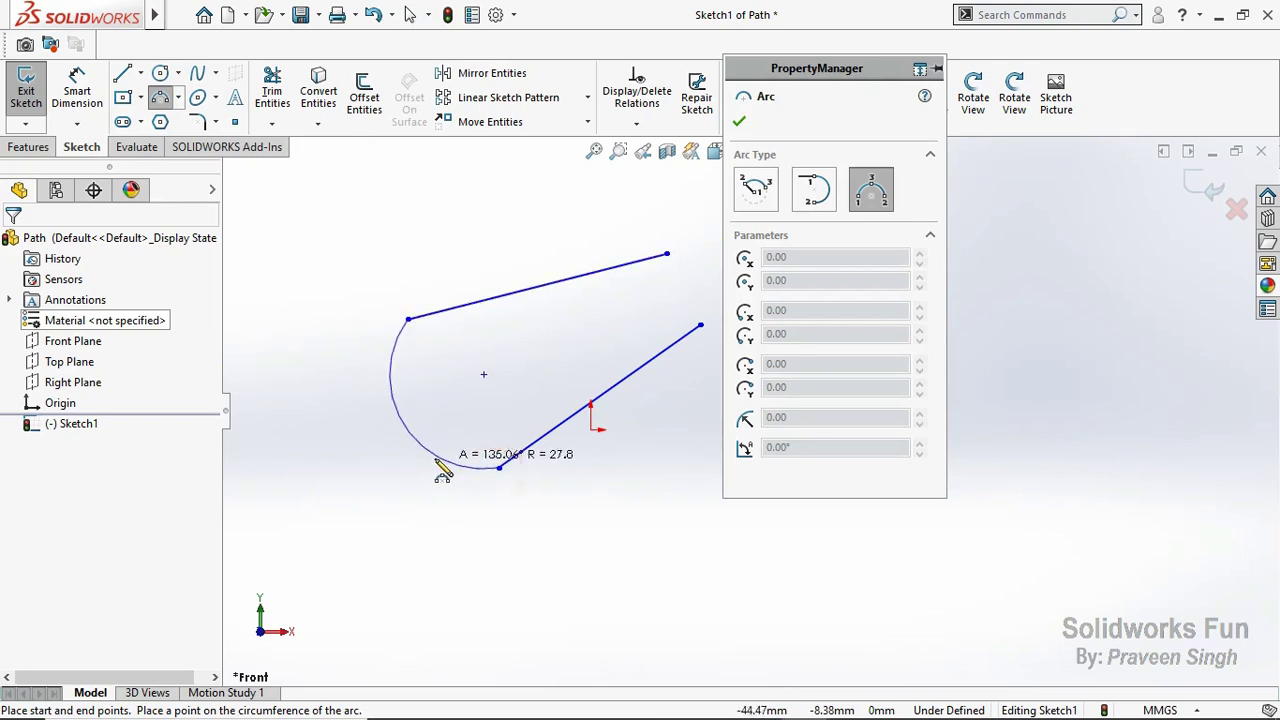
left_click(426, 474)
key("Escape")
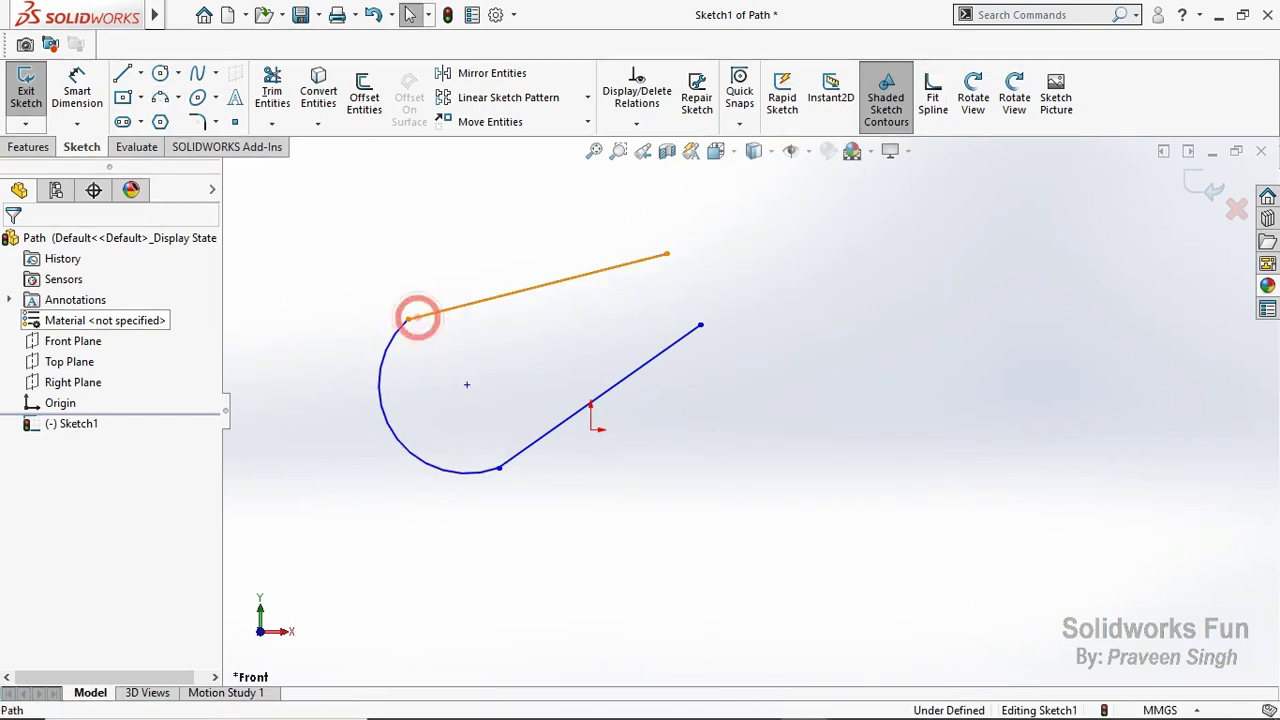
left_click(417, 317)
left_click(400, 340, "ctrl")
left_click(457, 251)
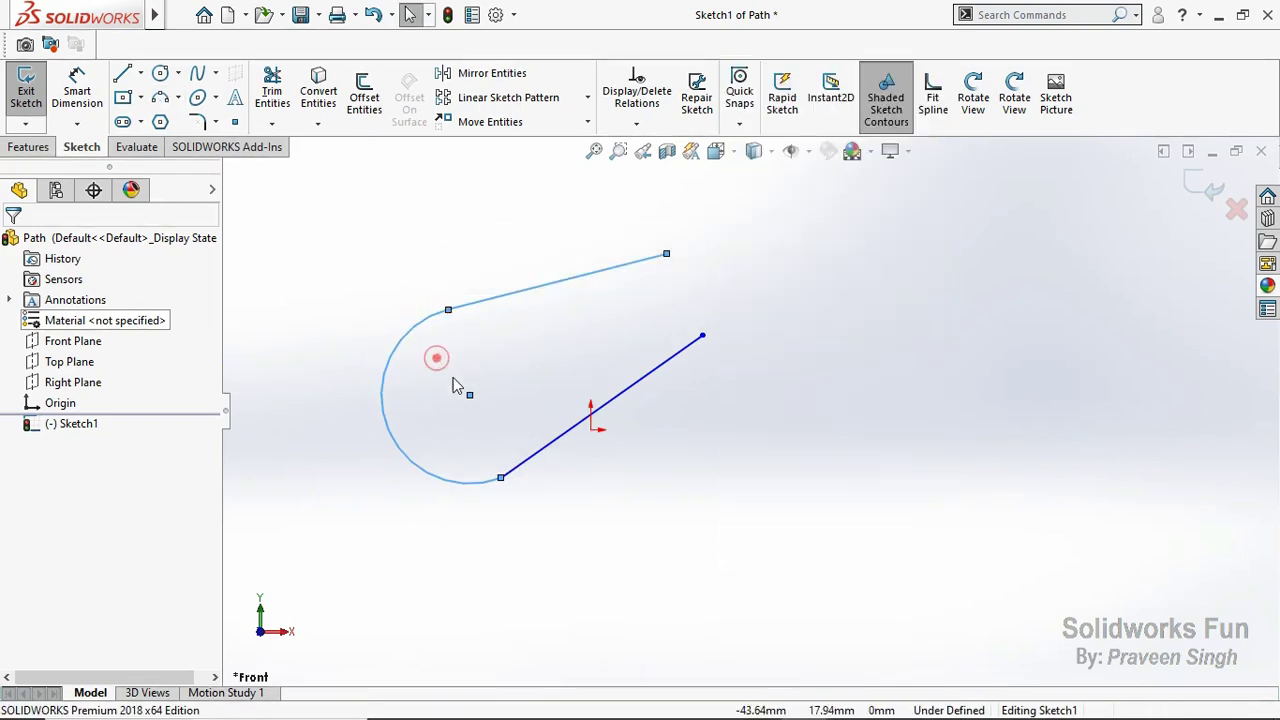
left_click(509, 472)
left_click(480, 480, "ctrl")
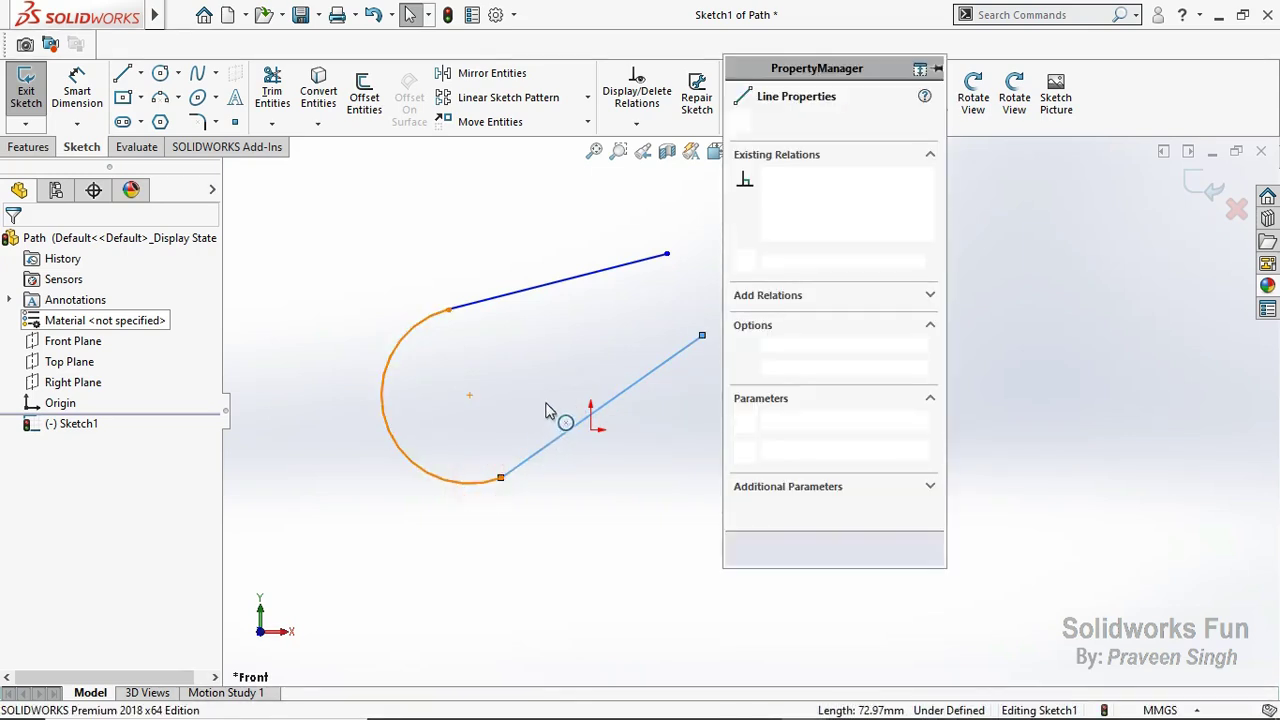
left_click(530, 396)
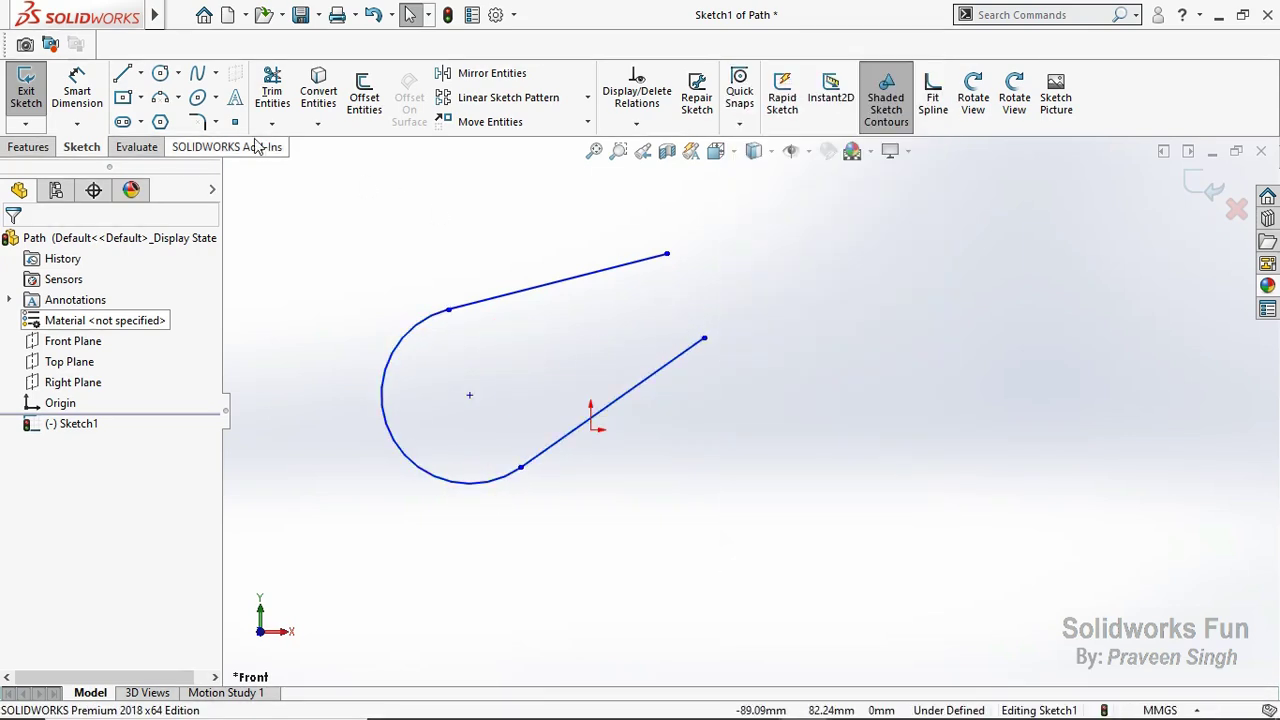
Step: Close the right end with a smaller 3-point arc tangent to both lines
left_click(705, 338)
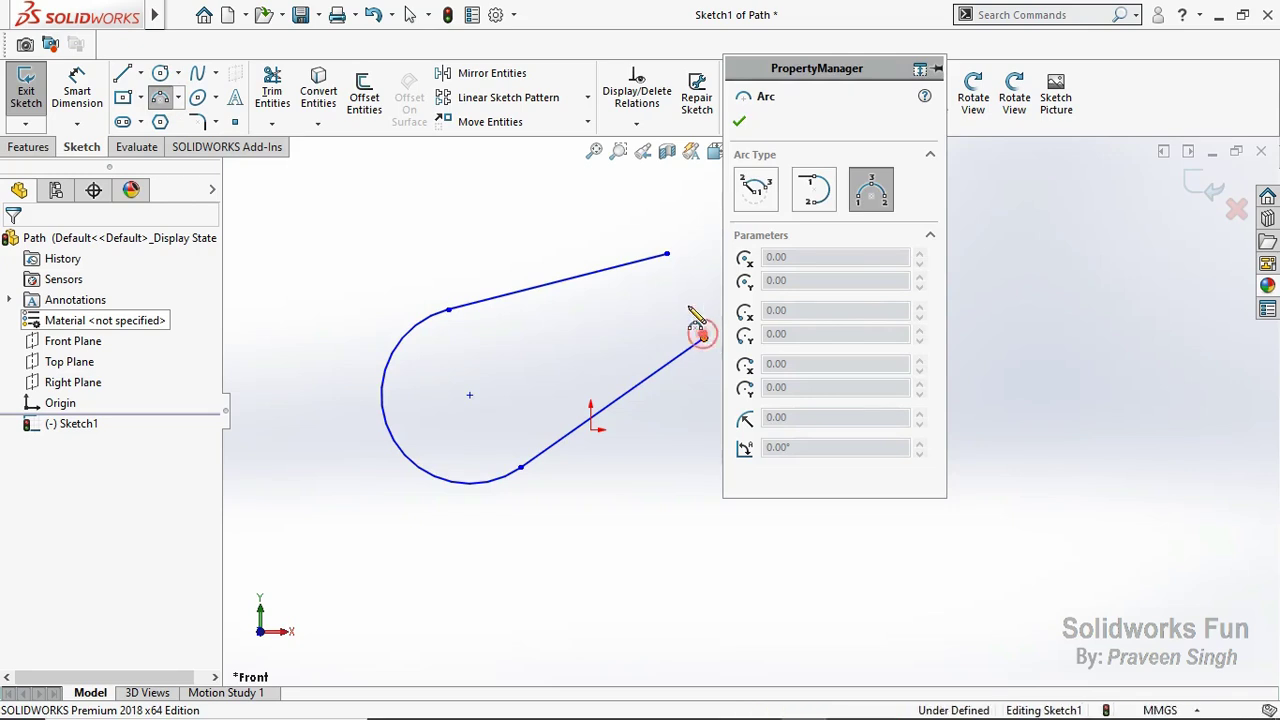
left_click(667, 254)
left_click(714, 298)
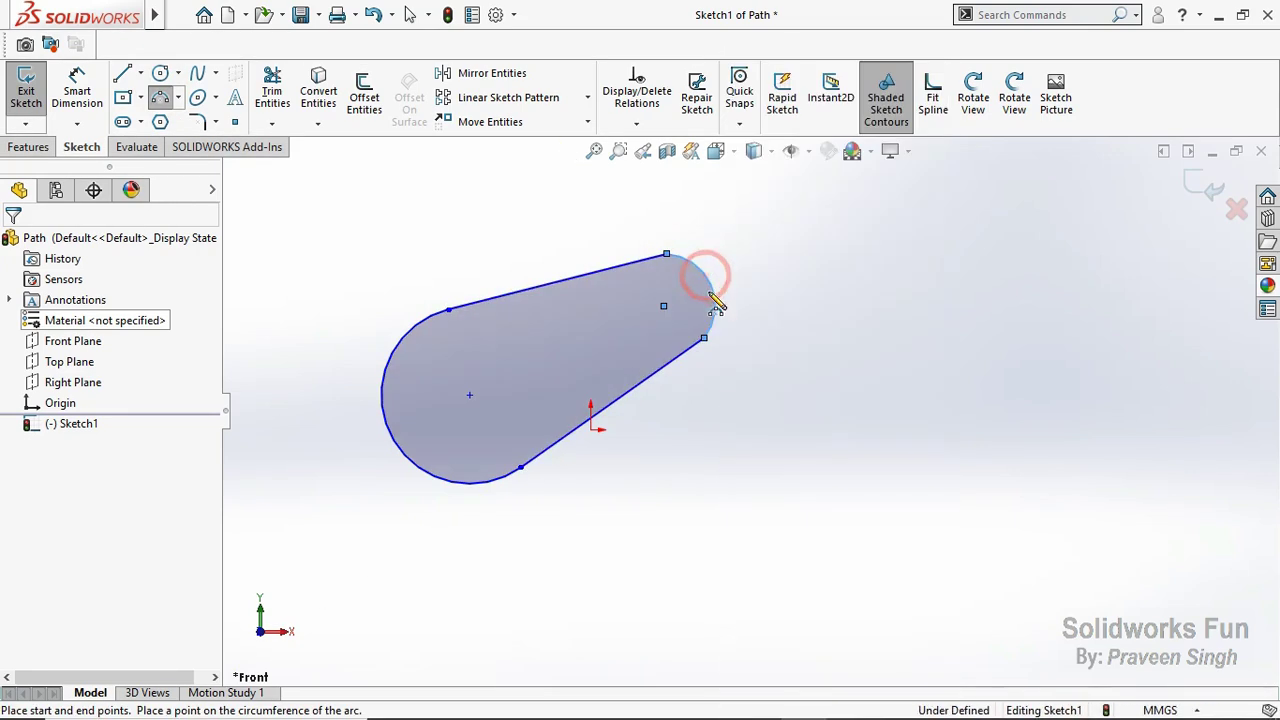
key("Escape")
left_click(697, 355)
left_click(713, 310, "ctrl")
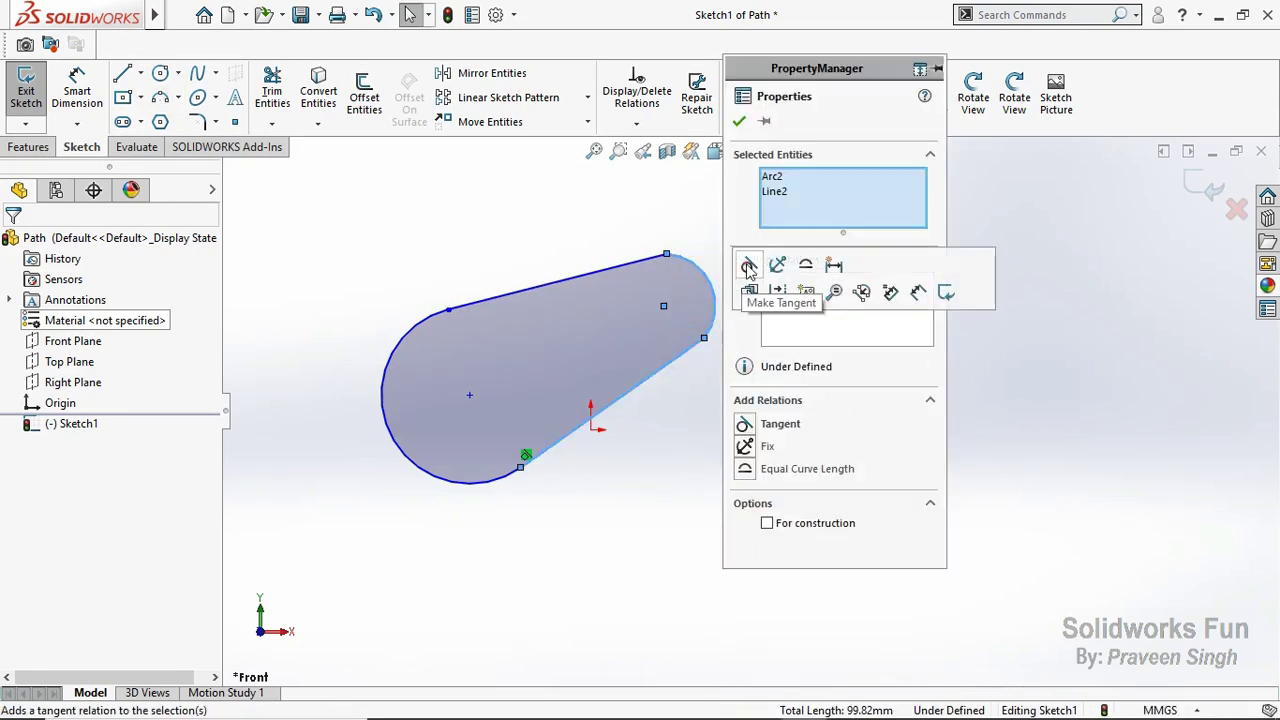
left_click(747, 284)
left_click(663, 257)
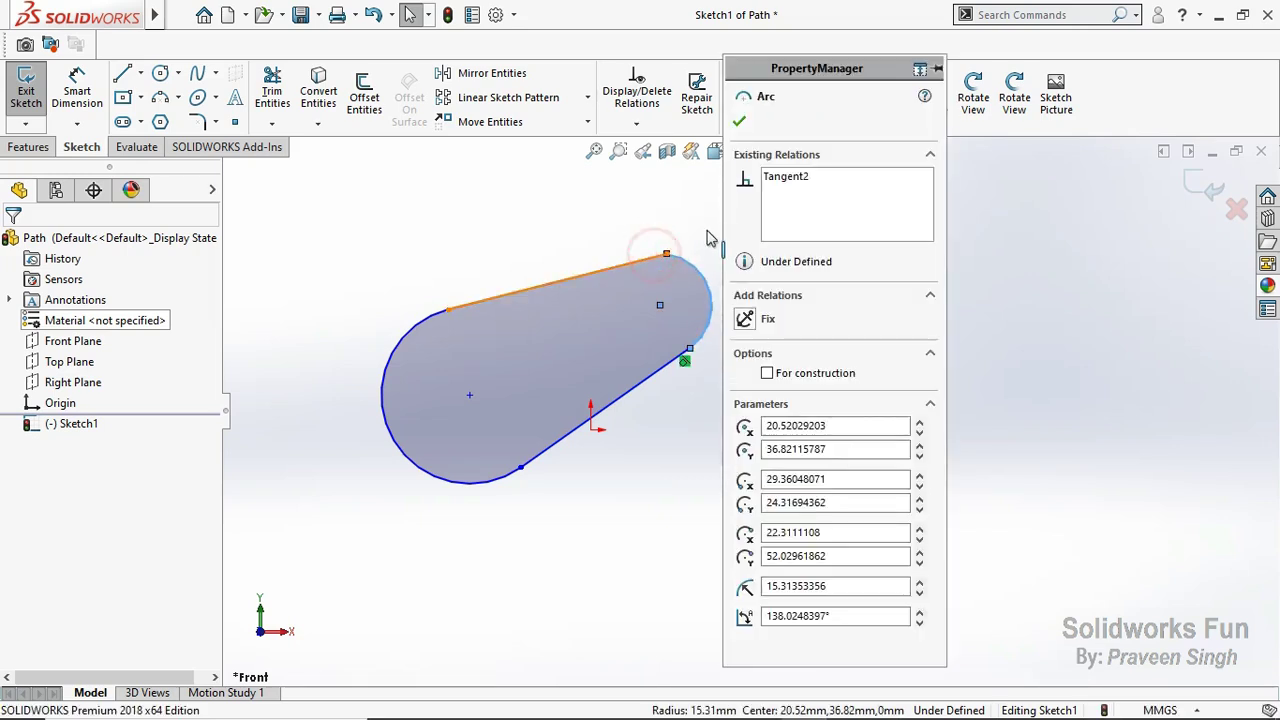
left_click(651, 250, "ctrl")
left_click(707, 175)
left_click(549, 209)
left_click(664, 493)
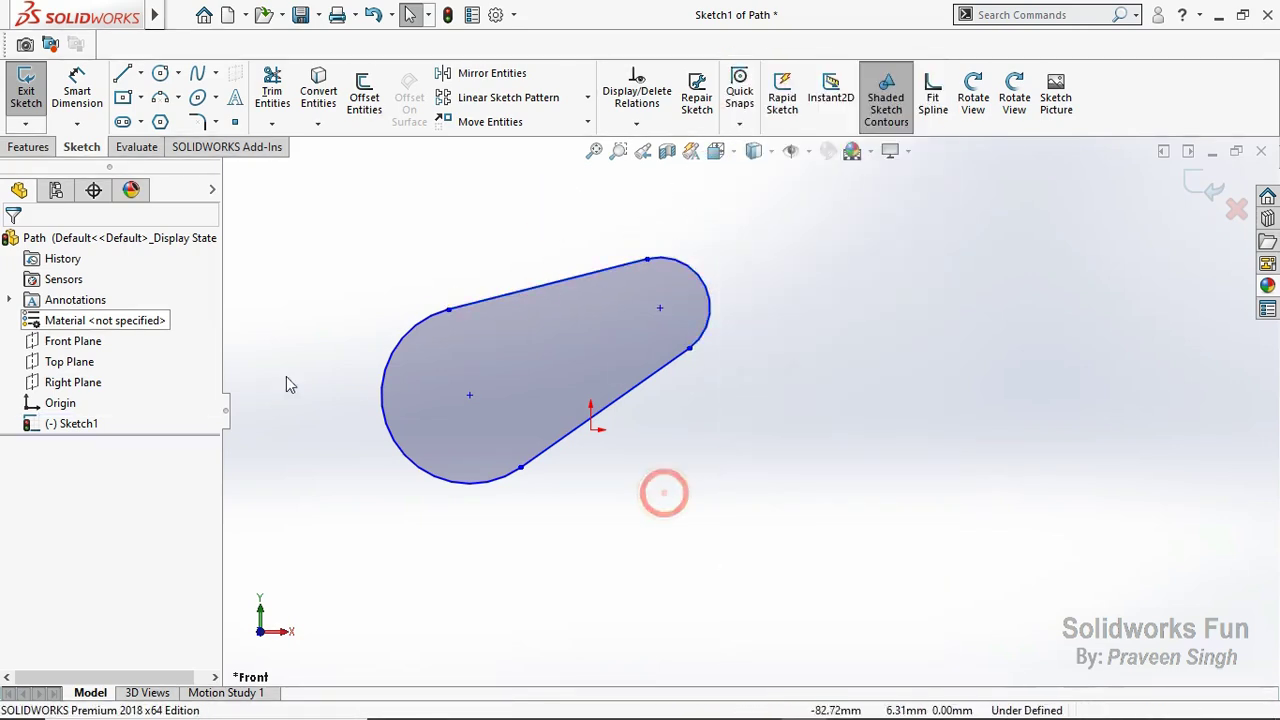
left_click(77, 123)
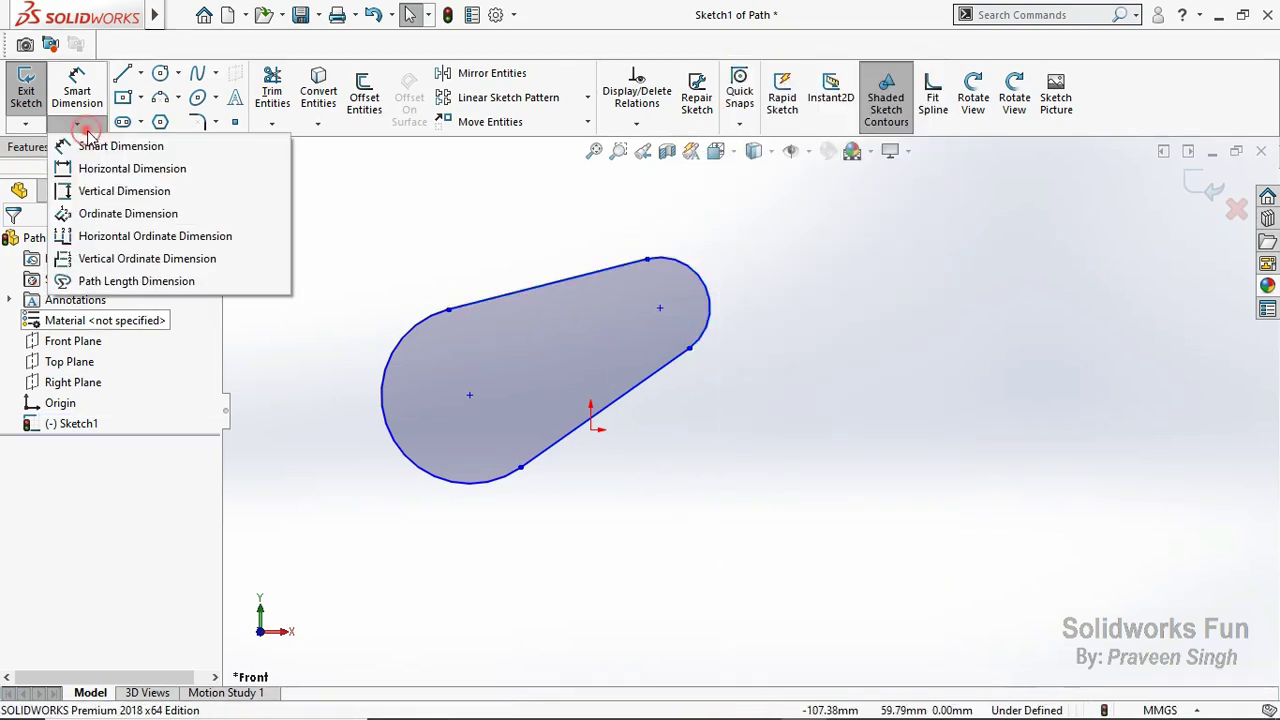
Step: Add a Path Length dimension over both arcs and both lines, set to 730 mm
left_click(140, 282)
left_click(705, 282)
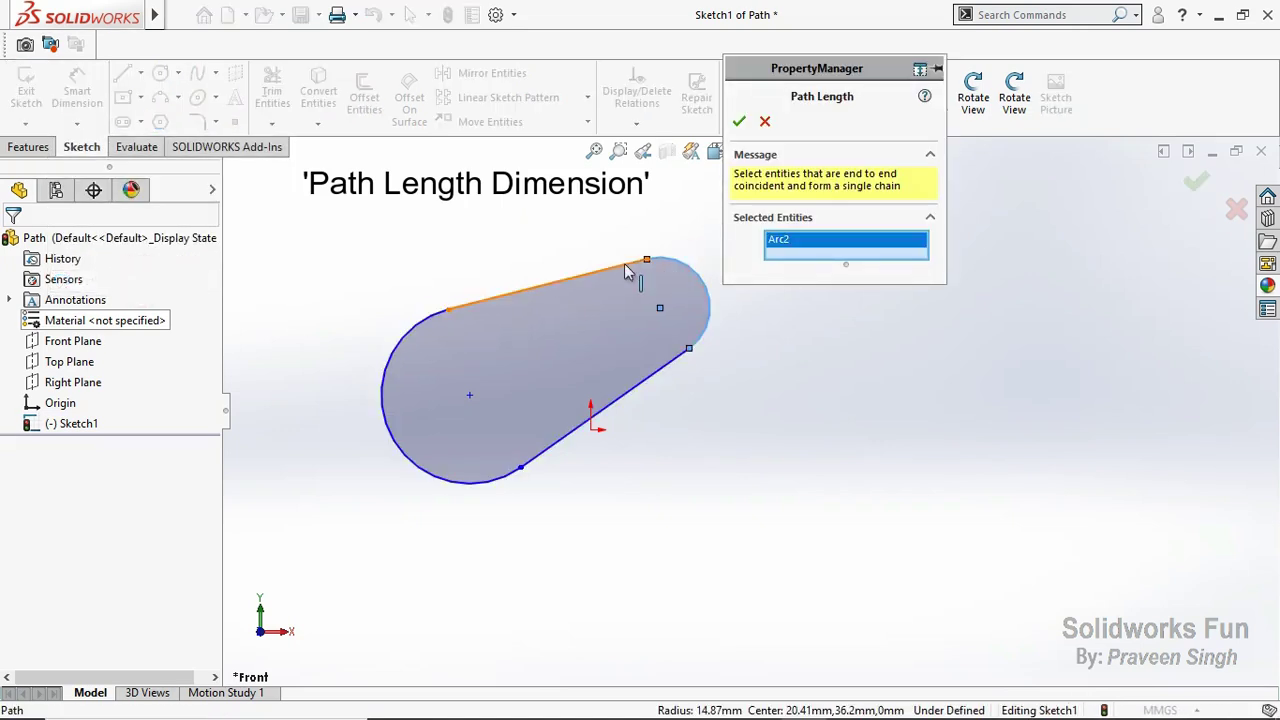
left_click(625, 270)
left_click(426, 321)
left_click(551, 455)
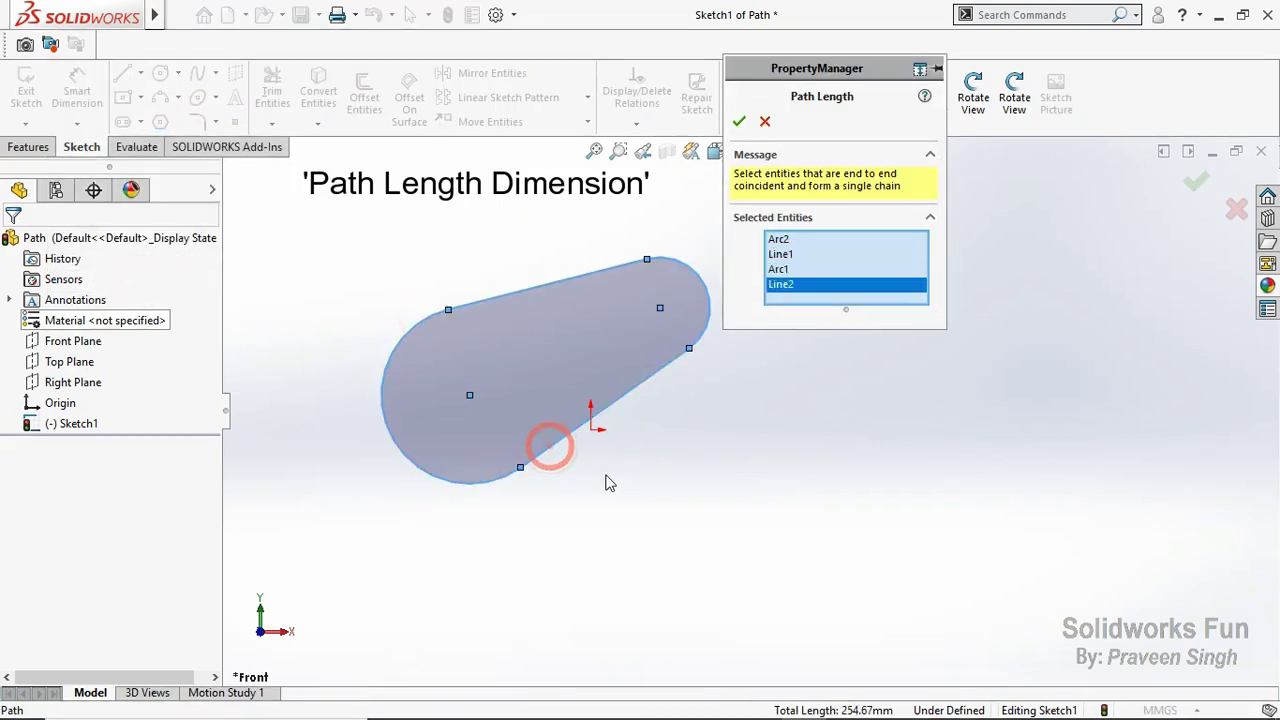
left_click(744, 119)
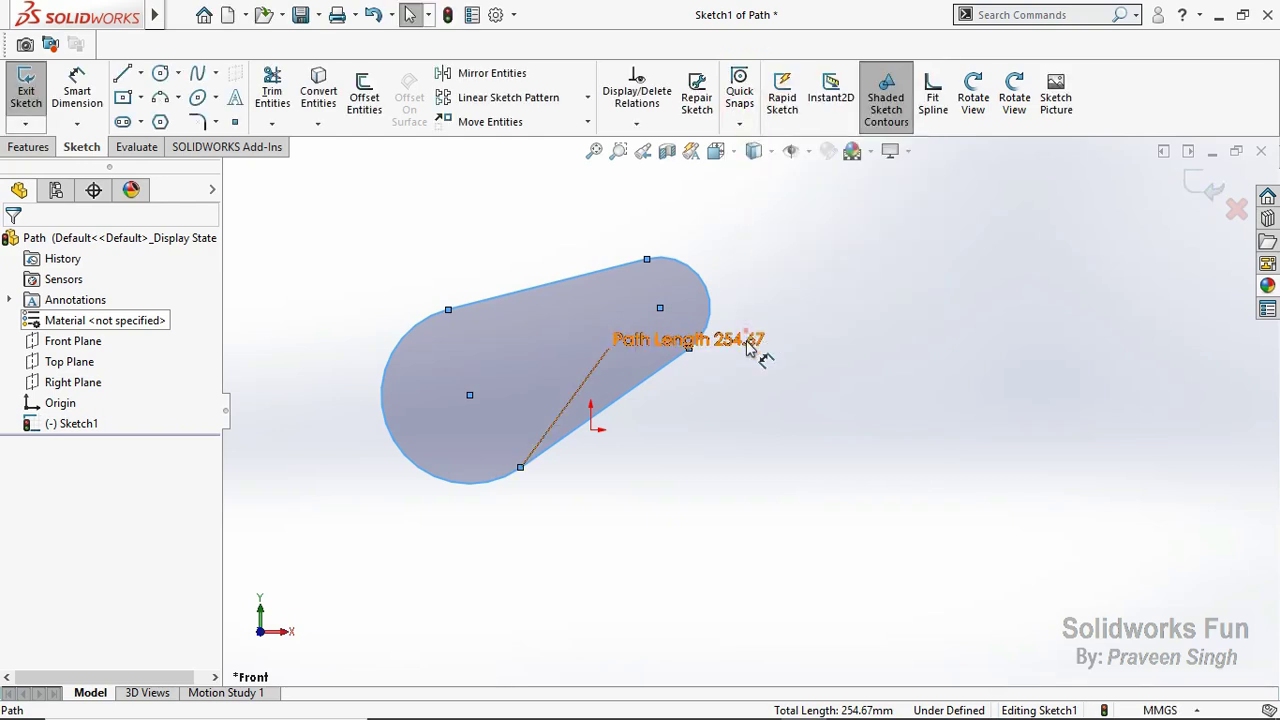
left_click(578, 590)
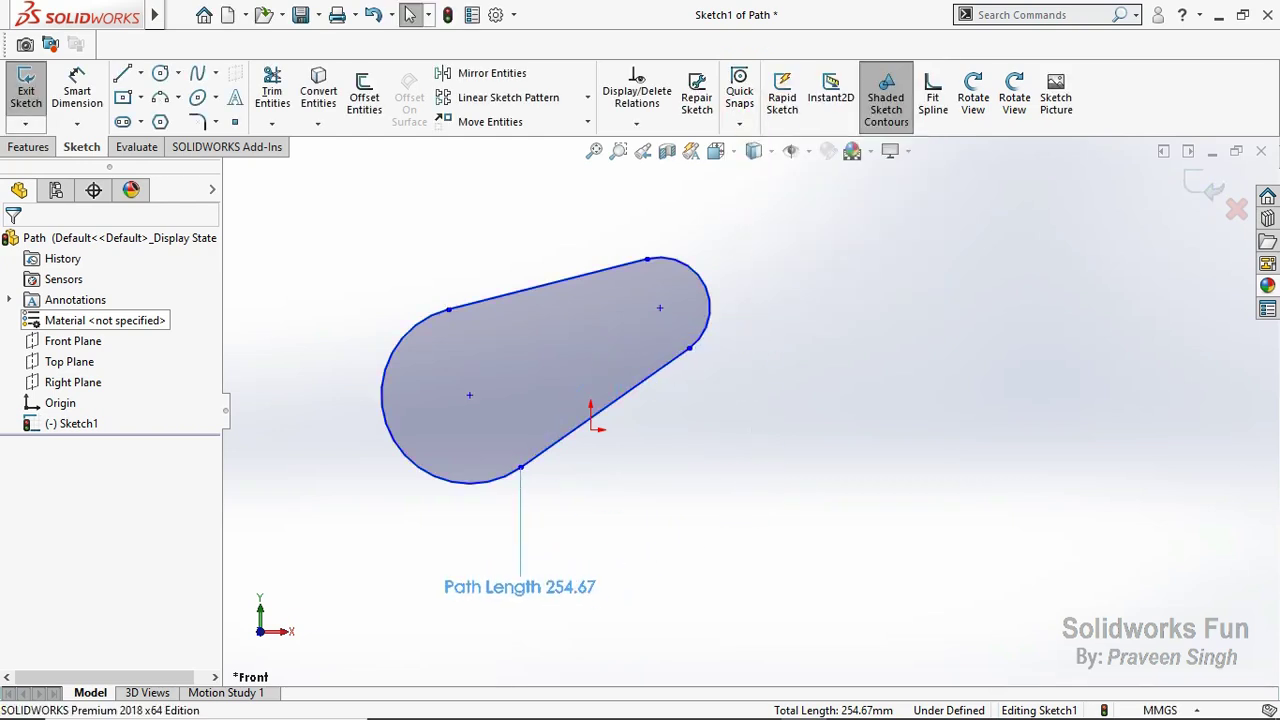
double_click(555, 590)
type("730")
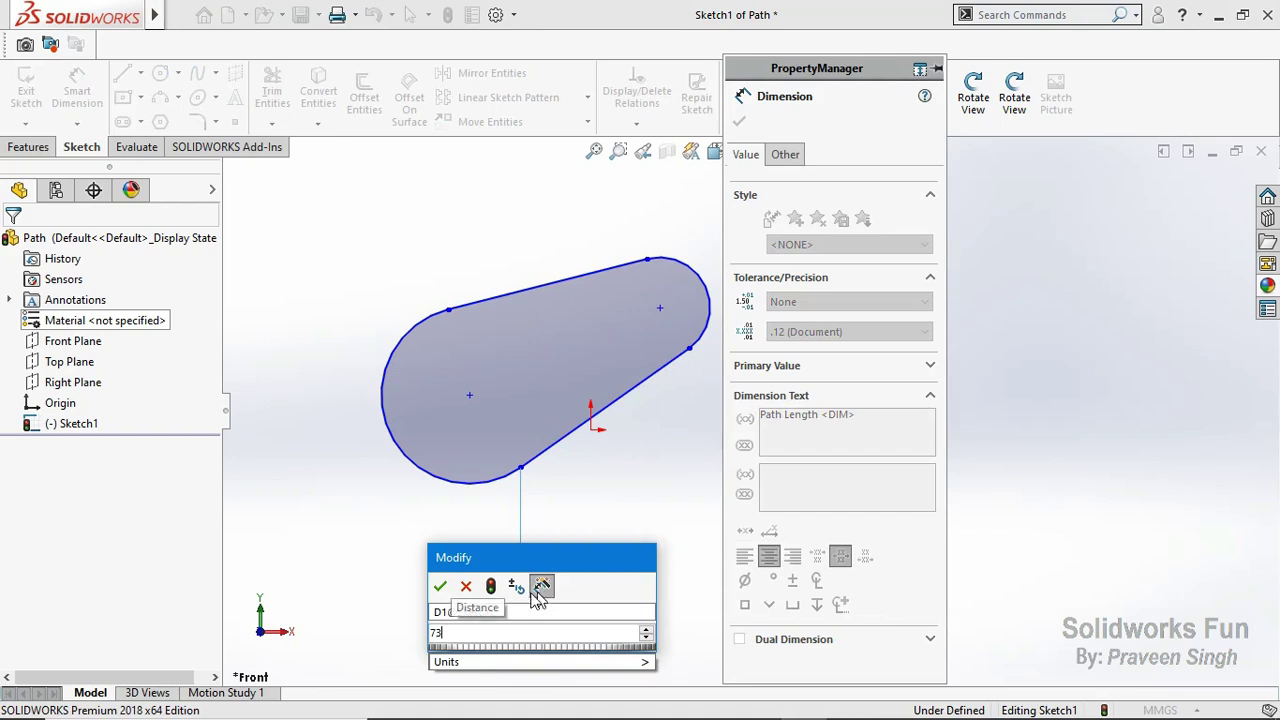
left_click(441, 587)
left_click(739, 119)
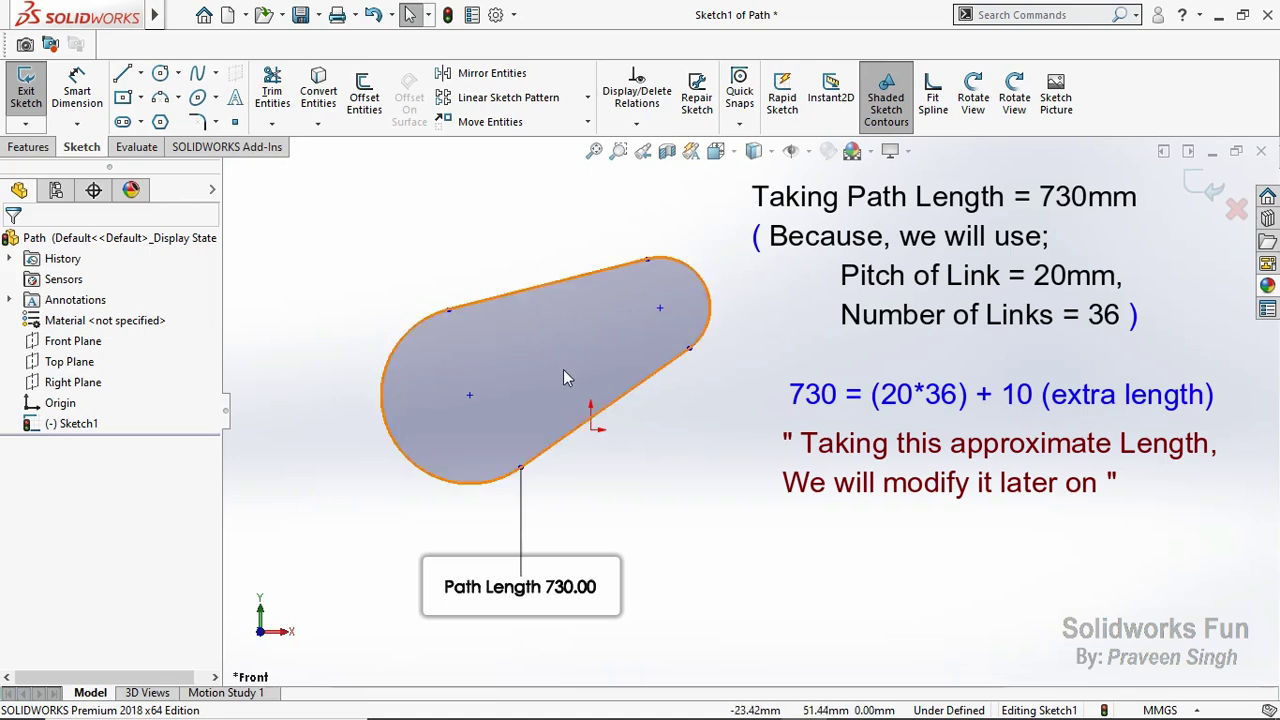
scroll(561, 371, "down", 2)
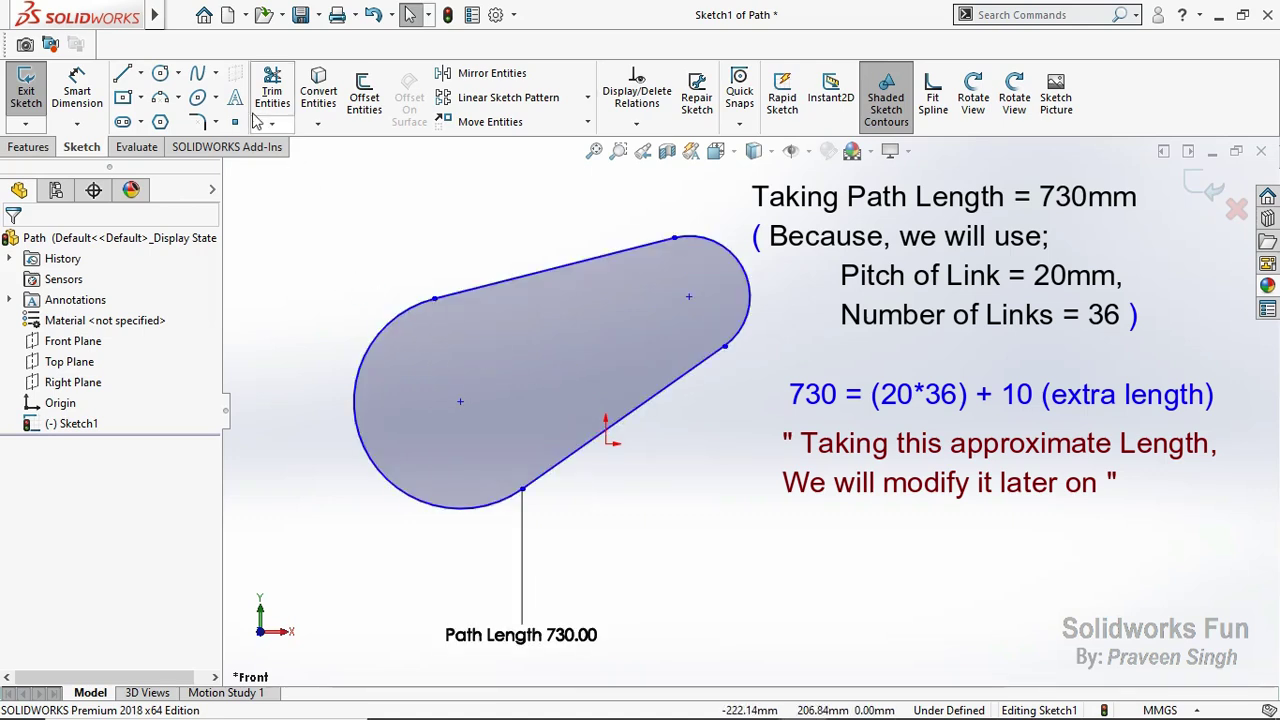
Step: Draw a 22-sided polygon beside the loop
left_click(160, 121)
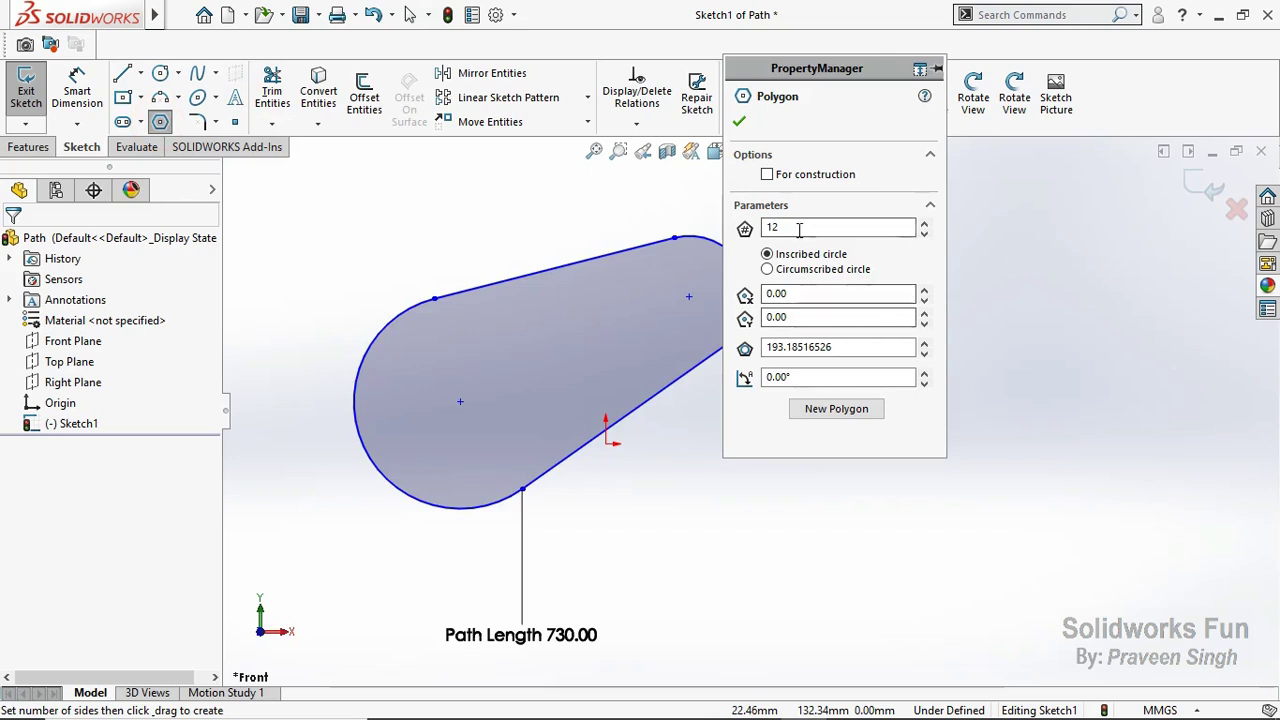
left_click_drag(799, 229, 741, 231)
type("22")
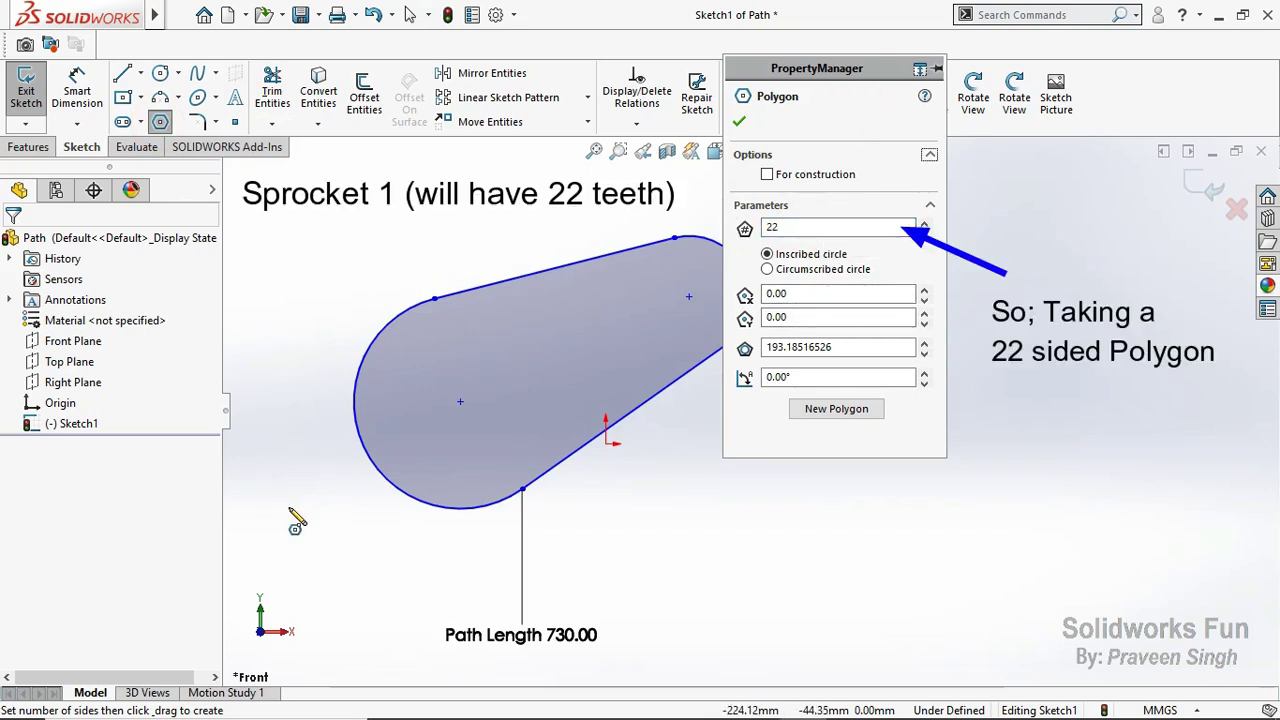
left_click(337, 579)
key("Escape")
scroll(750, 412, "up", 1)
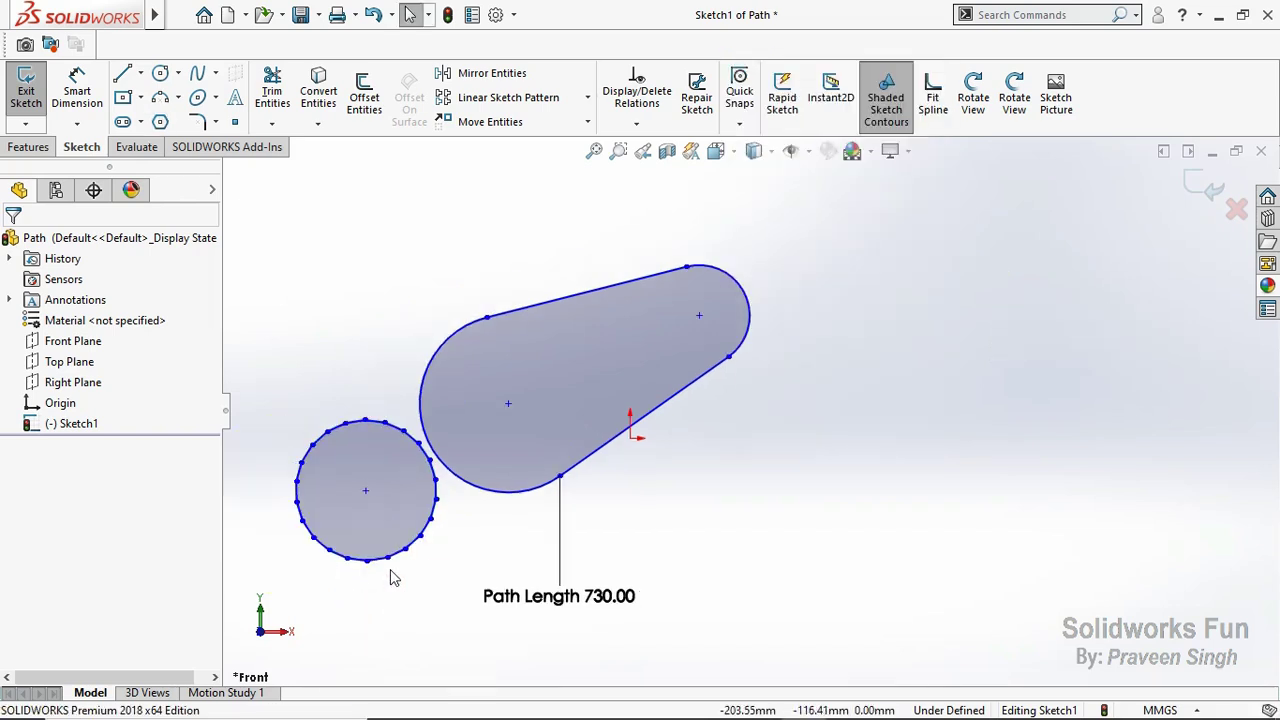
Step: Dimension one edge of the 22-sided polygon to 20 mm
left_click(77, 95)
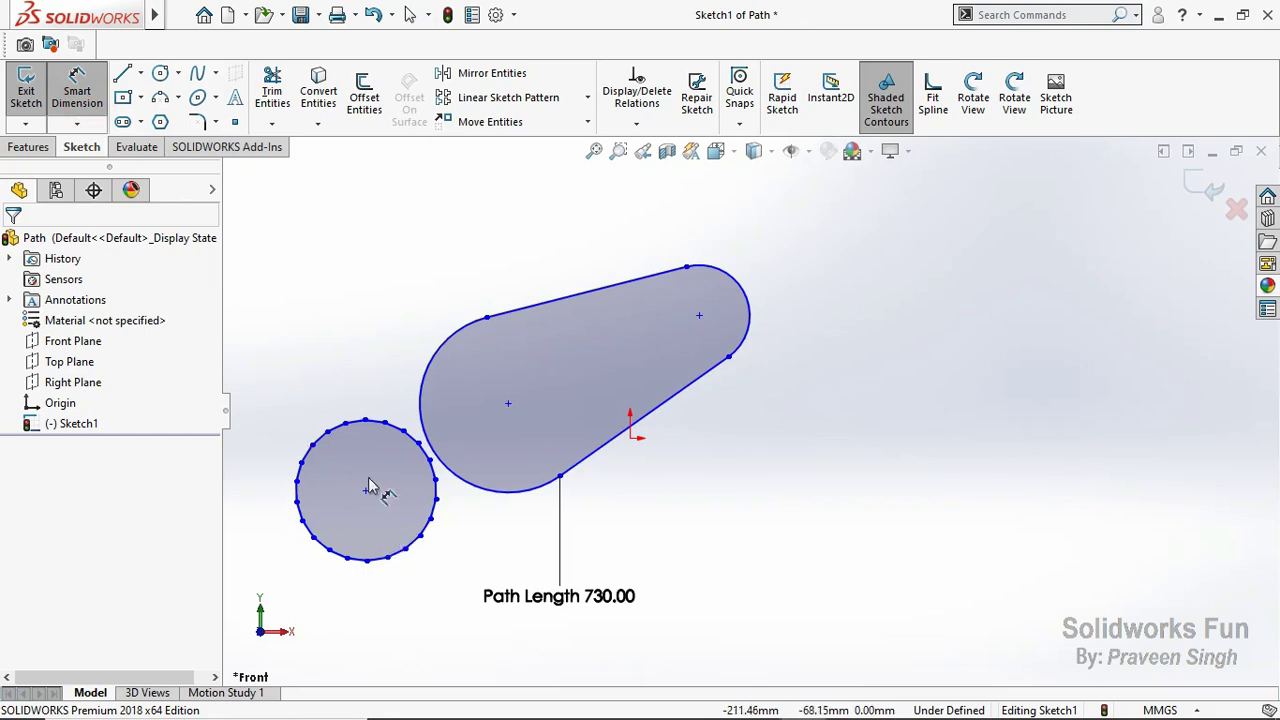
scroll(360, 440, "down", 4)
left_click(382, 438)
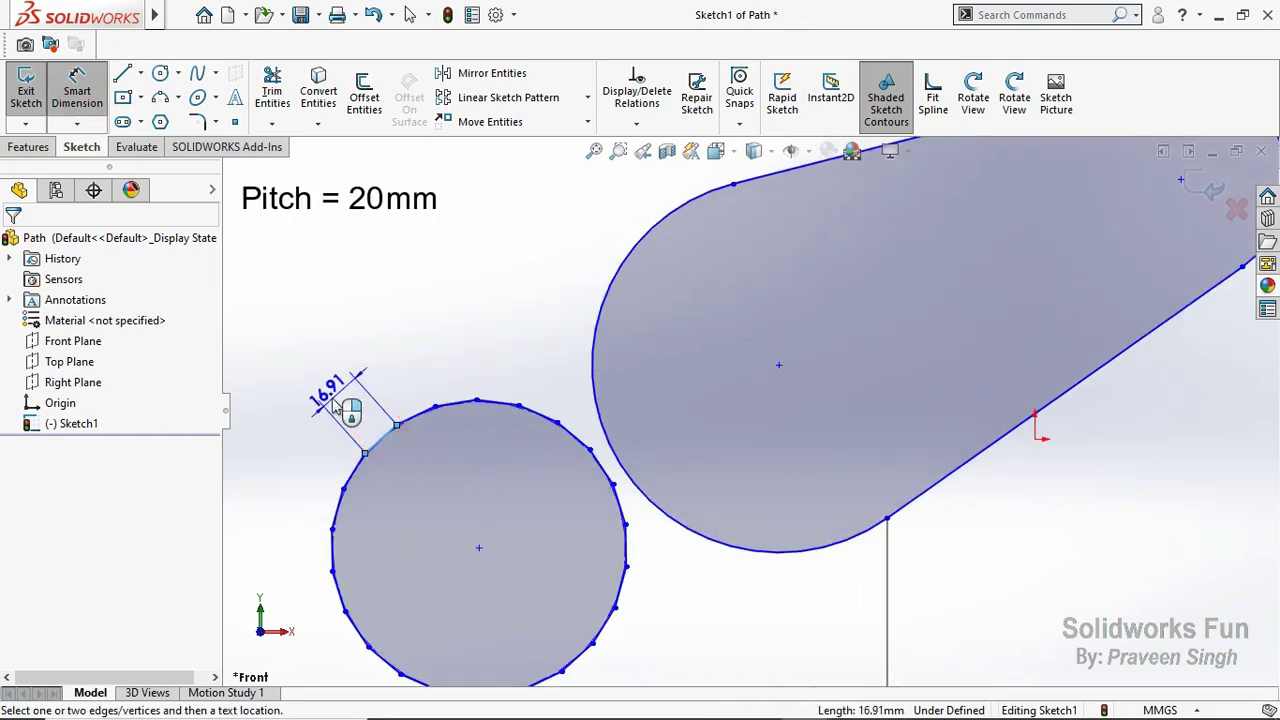
left_click(338, 406)
type("20")
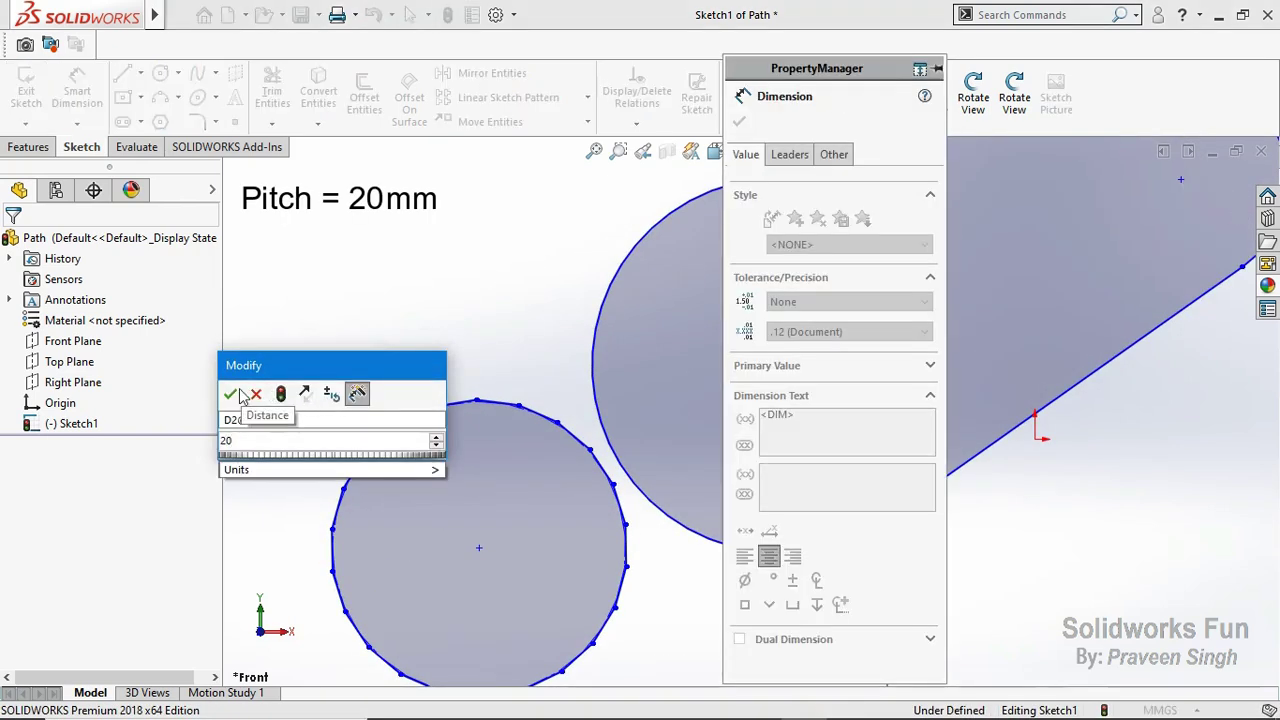
left_click(230, 394)
key("Escape")
scroll(865, 425, "up", 3)
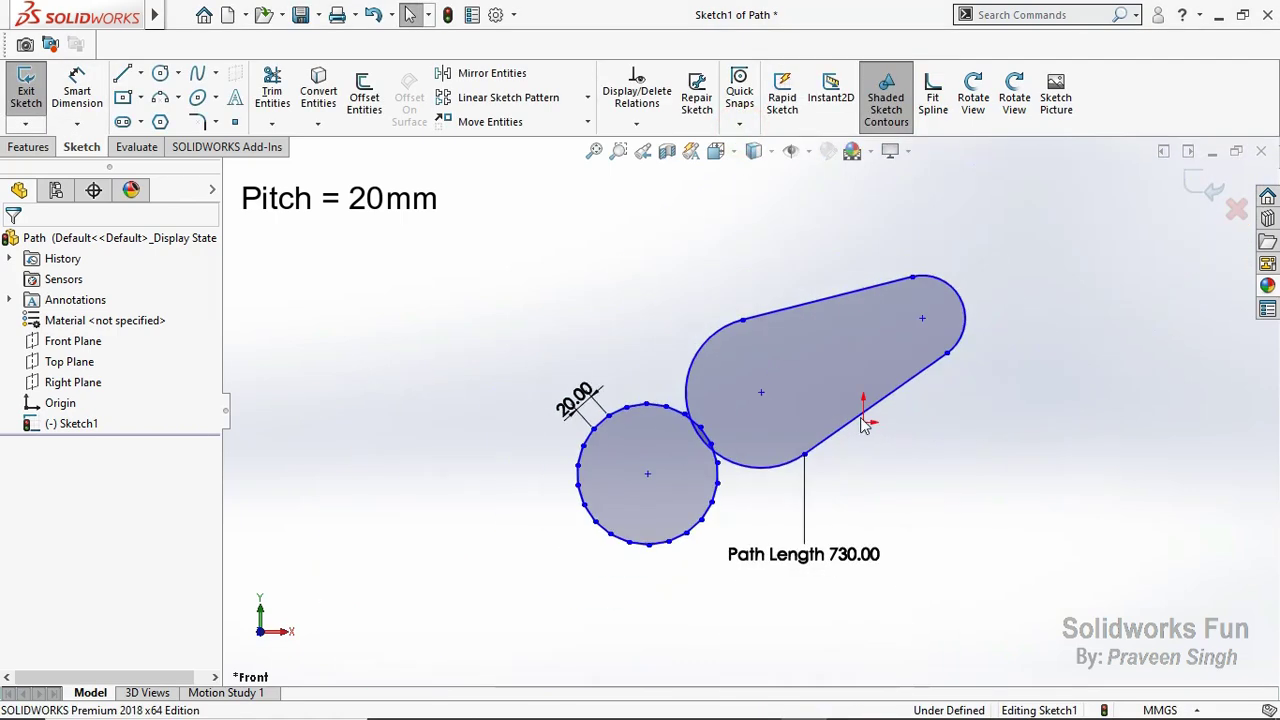
scroll(1008, 396, "down", 3)
scroll(800, 400, "up", 1)
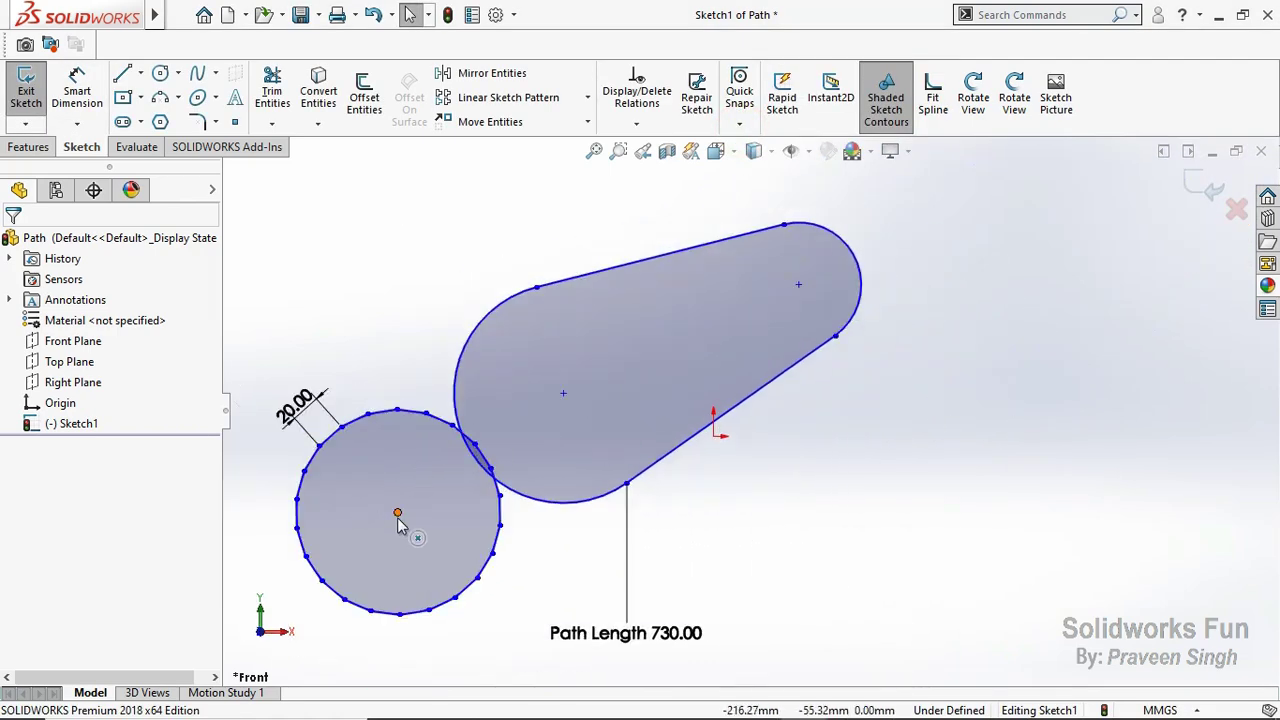
Step: Drag the 22-sided polygon into the loop's left end and merge its centre with the arc centre
mouse_move(397, 517)
left_mouse_down()
mouse_move(577, 417)
mouse_move(579, 383)
left_mouse_up()
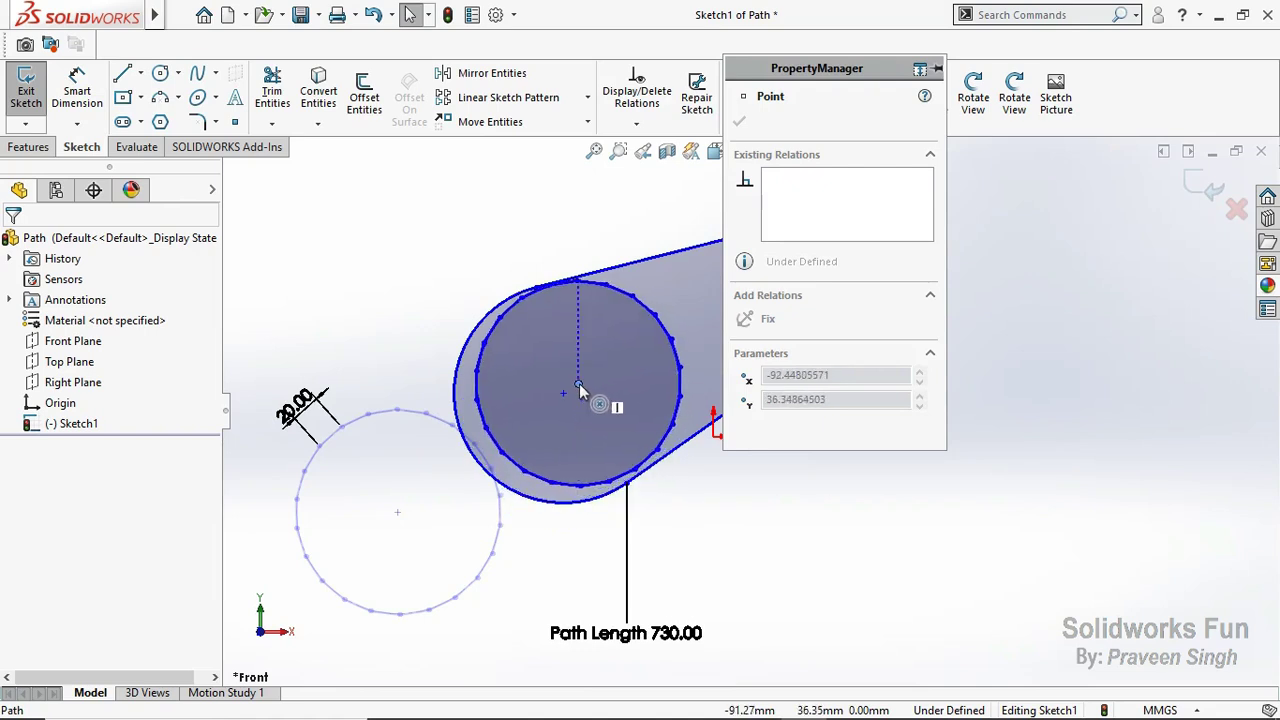
left_click_drag(579, 383, 573, 385)
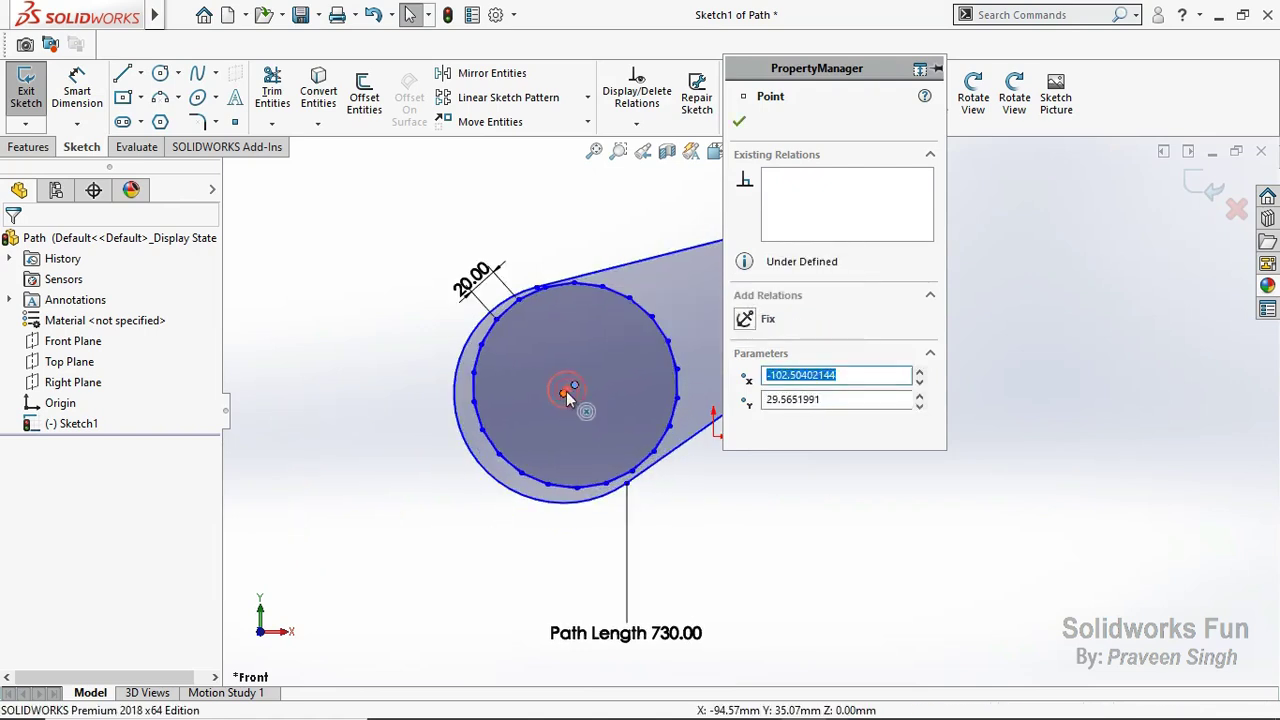
left_click(566, 391, "ctrl")
left_click(704, 307)
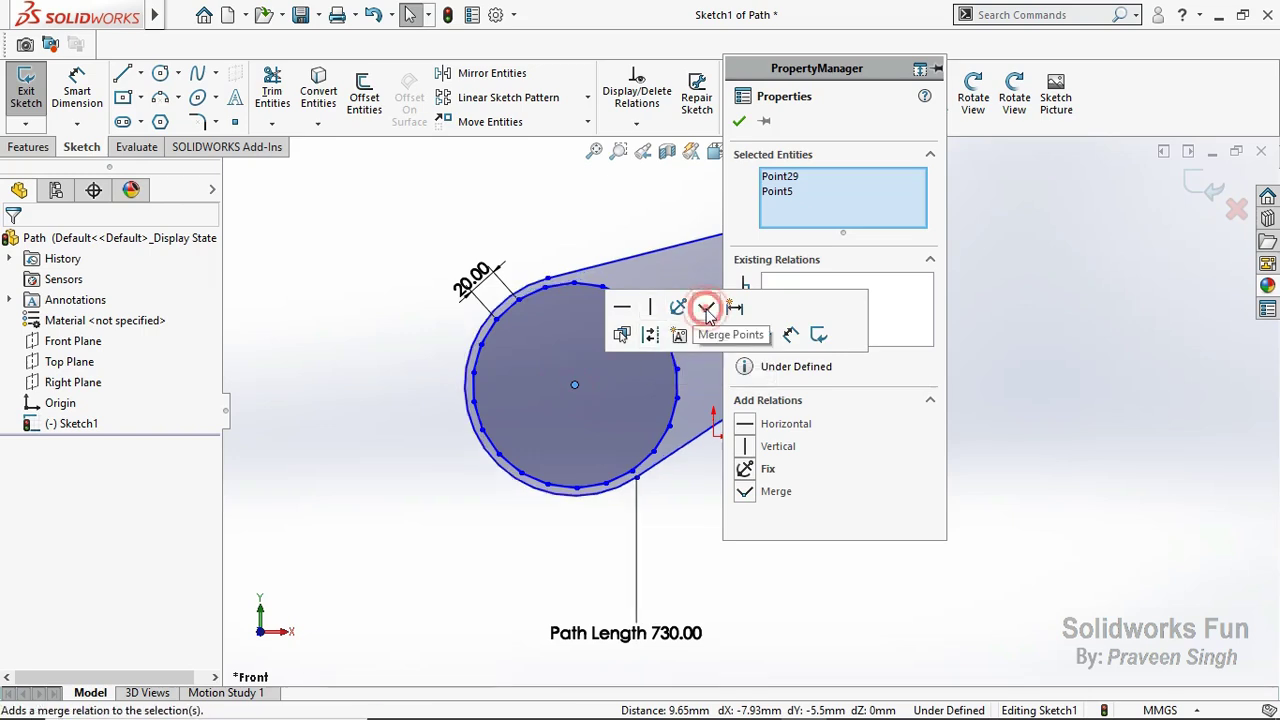
left_click(1040, 300)
mouse_move(80, 15)
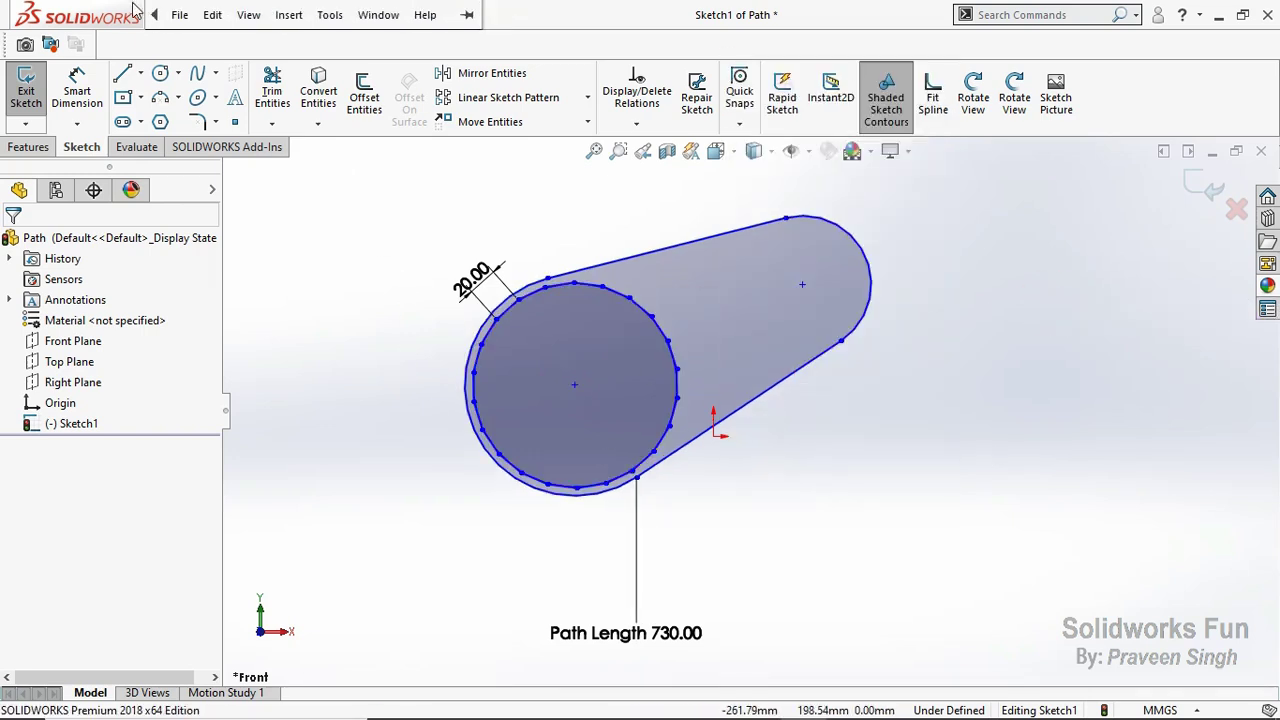
Step: Draw a 12-sided polygon to the right of the loop
left_click(160, 121)
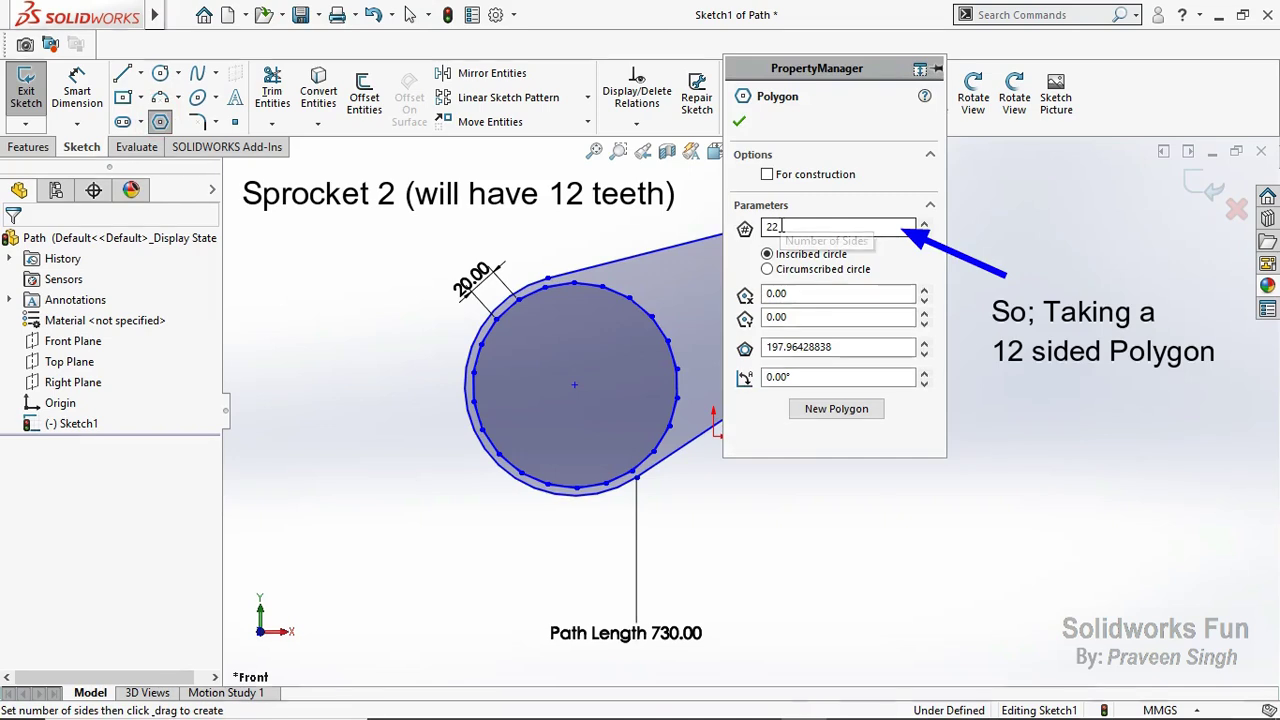
left_click_drag(782, 227, 724, 222)
type("12")
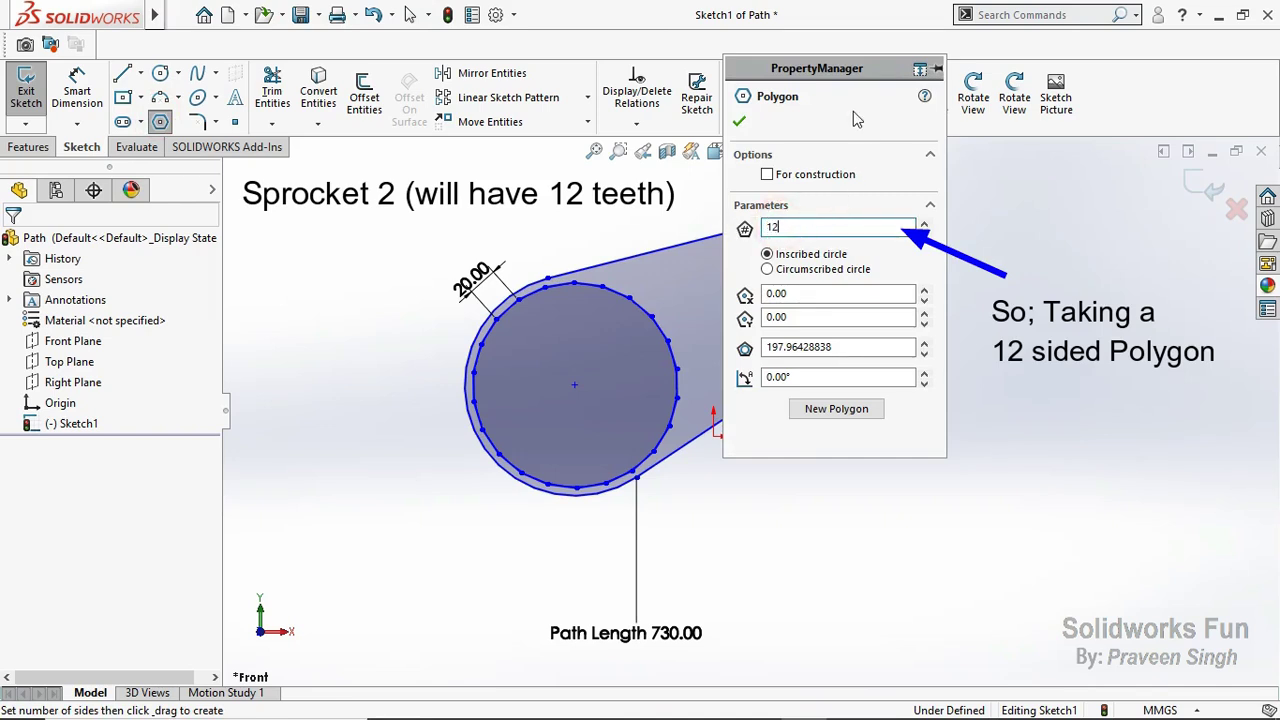
key("Return")
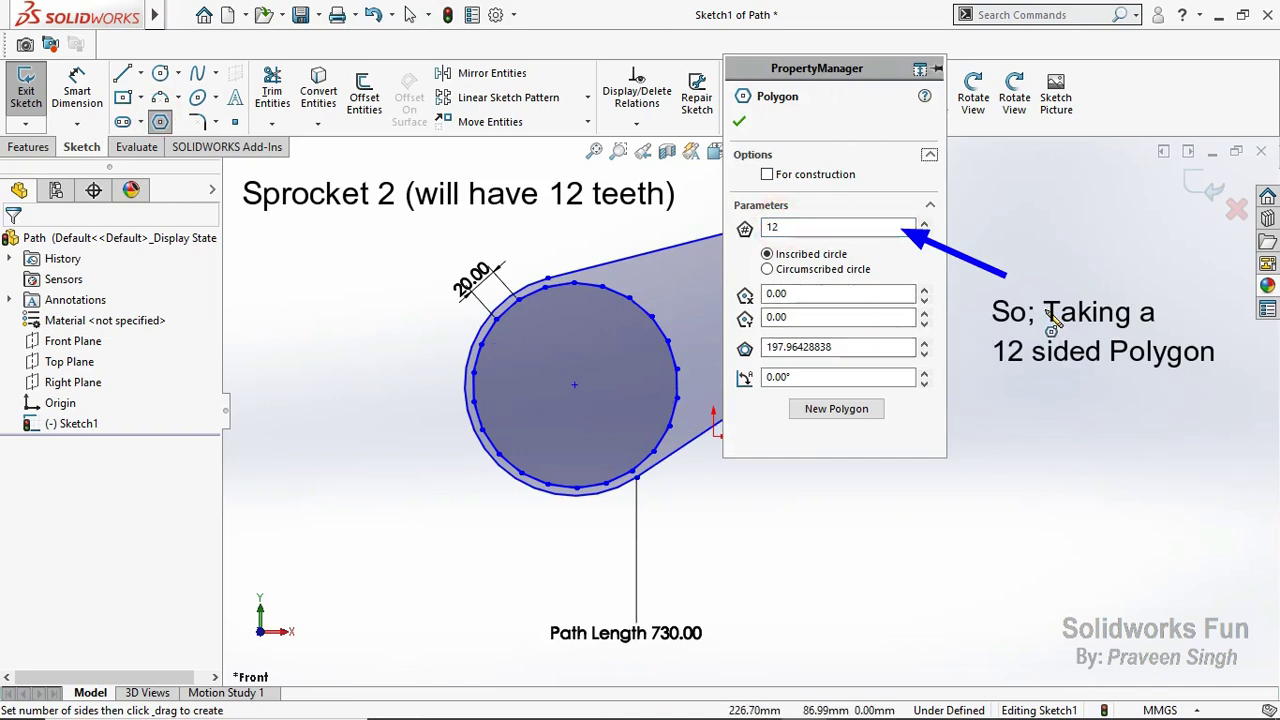
left_click_drag(1078, 503, 1114, 557)
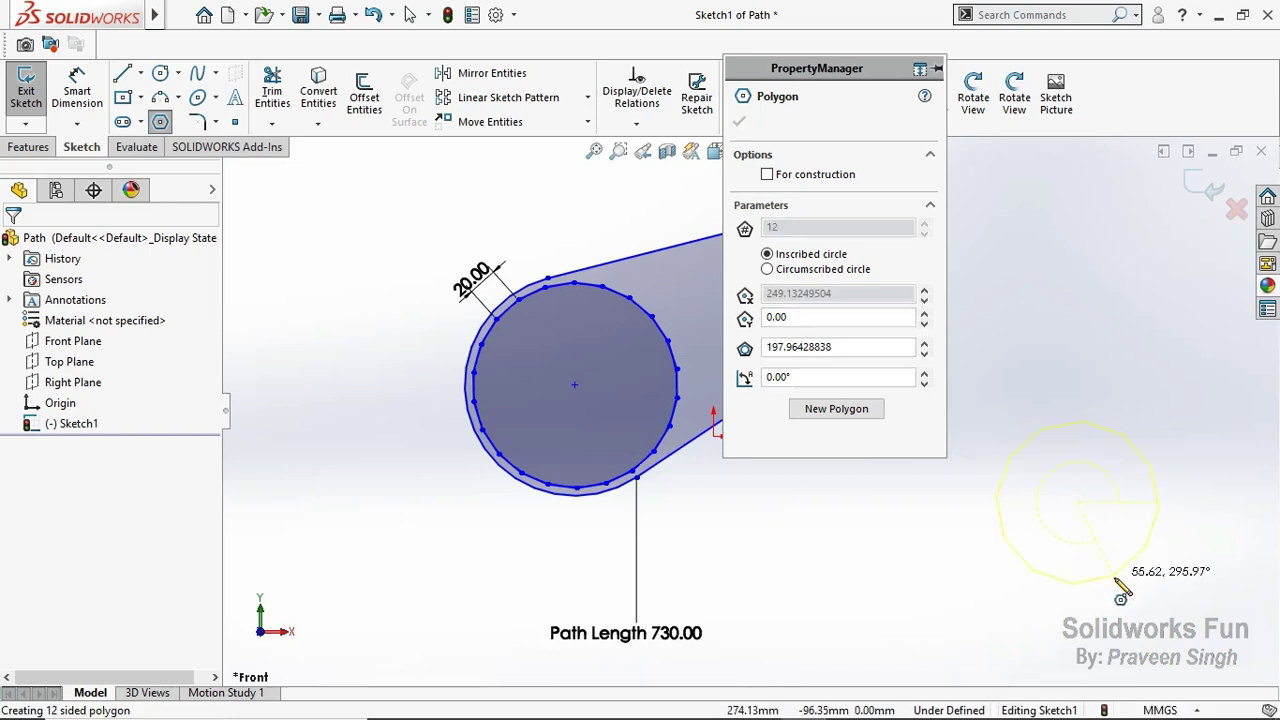
key("Escape")
Step: Dimension its edge to 20 mm and drag it into the loop's small right end
left_click(77, 92)
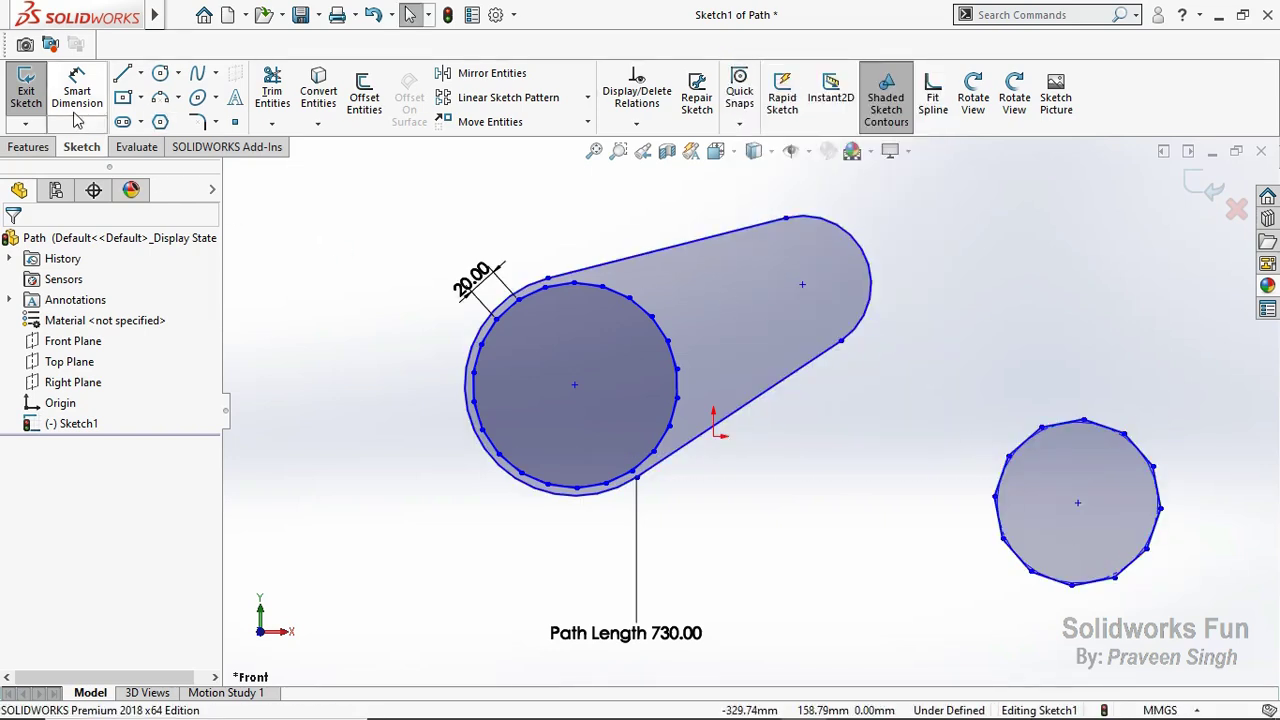
left_click(1150, 395)
type("20")
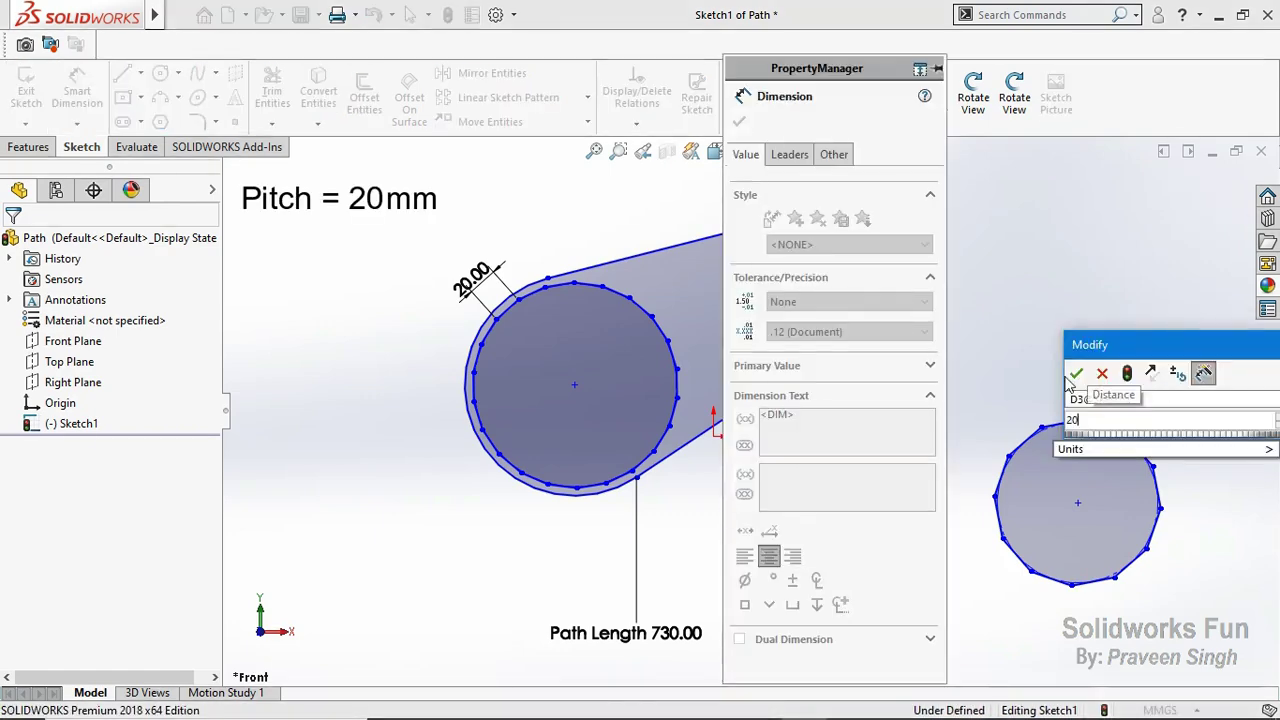
left_click(1074, 373)
left_click(739, 121)
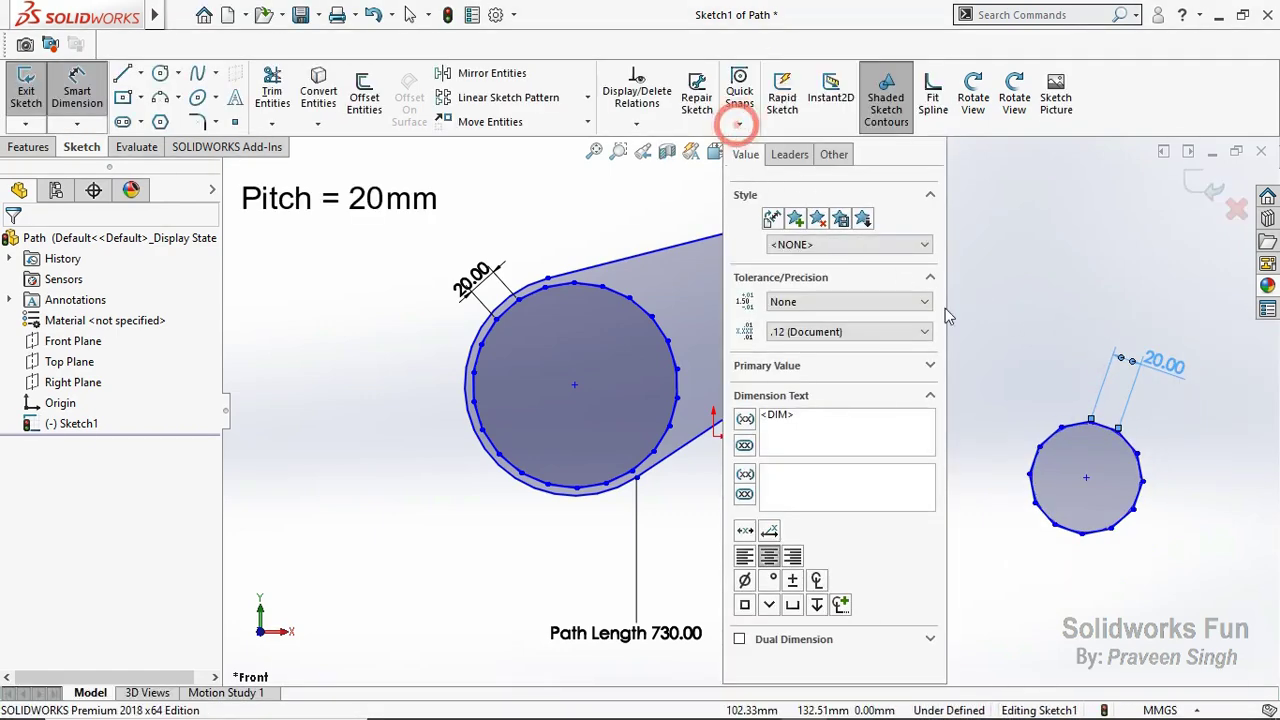
left_click_drag(1086, 477, 745, 305)
left_click(966, 303)
Step: Merge the 12-sided polygon's centre with the right arc's centre point
scroll(1012, 303, "down", 2)
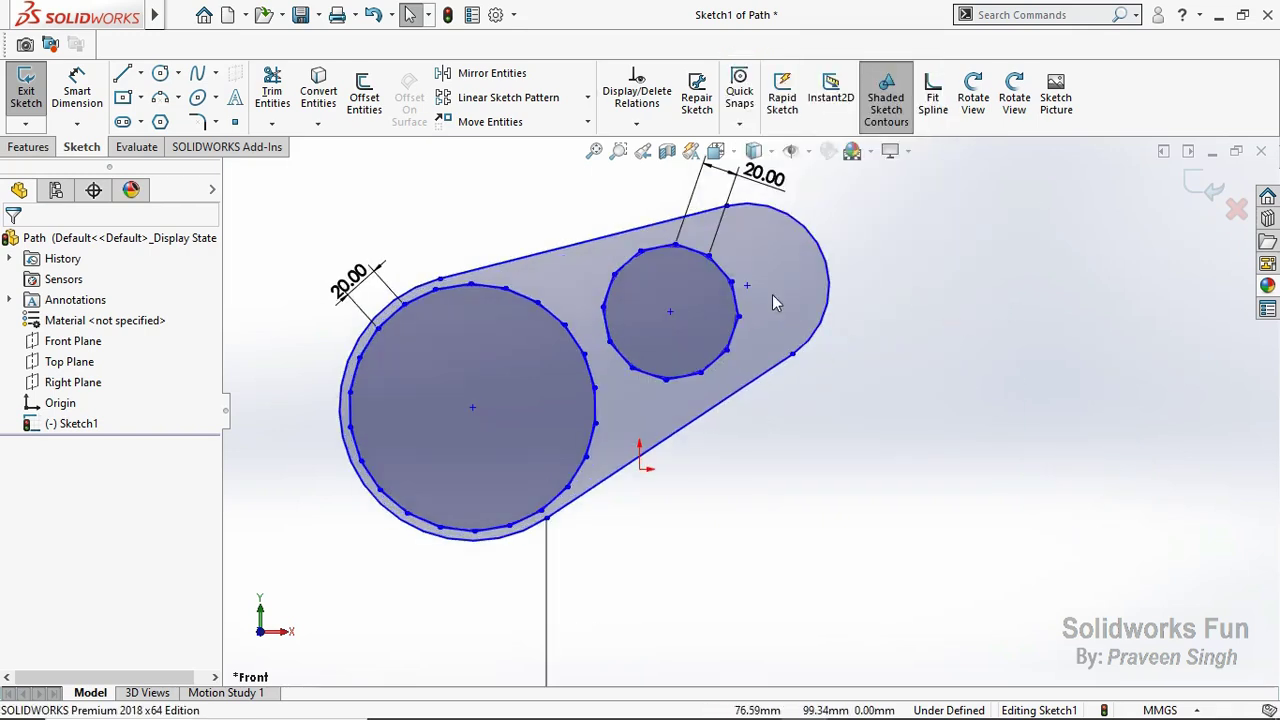
scroll(772, 302, "up", 1)
scroll(737, 320, "down", 1)
left_click(733, 318)
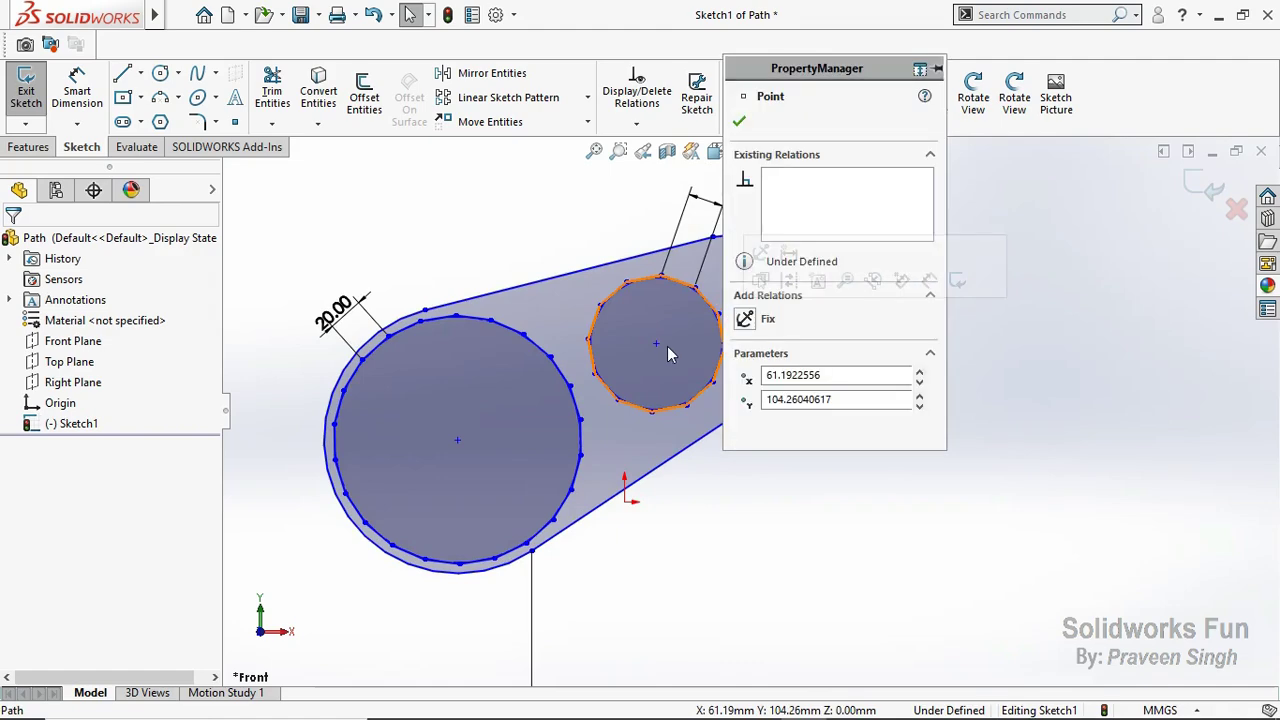
middle_click_drag(668, 354, 440, 354, "ctrl")
scroll(527, 413, "up", 1)
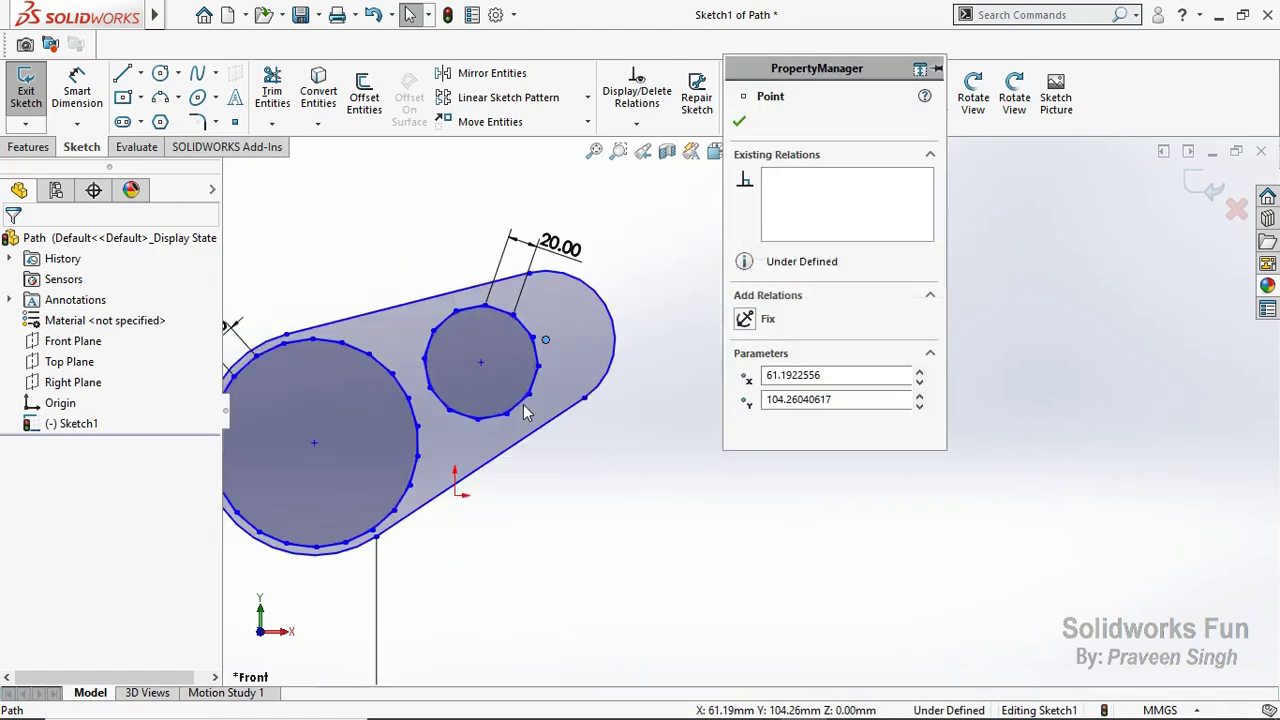
left_click(480, 363)
left_click(545, 339, "ctrl")
left_click(614, 277)
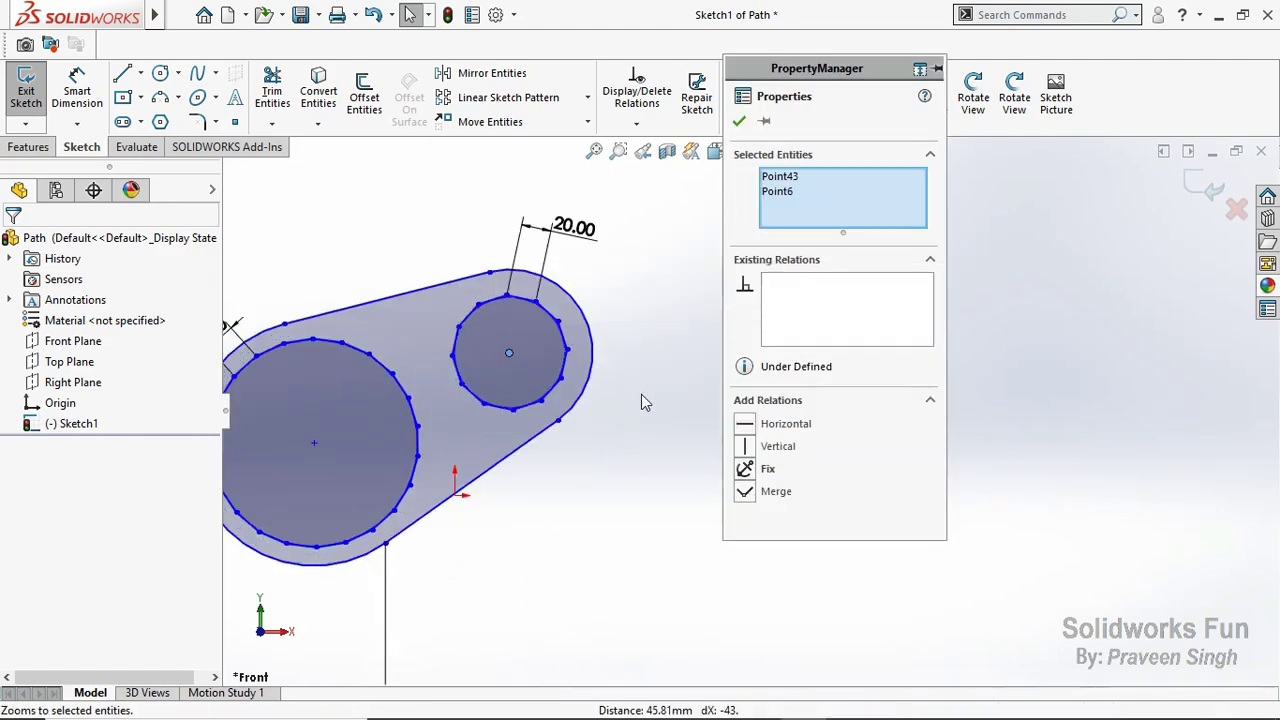
left_click(641, 396)
scroll(382, 407, "down", 1)
scroll(310, 440, "down", 1)
scroll(320, 530, "down", 1)
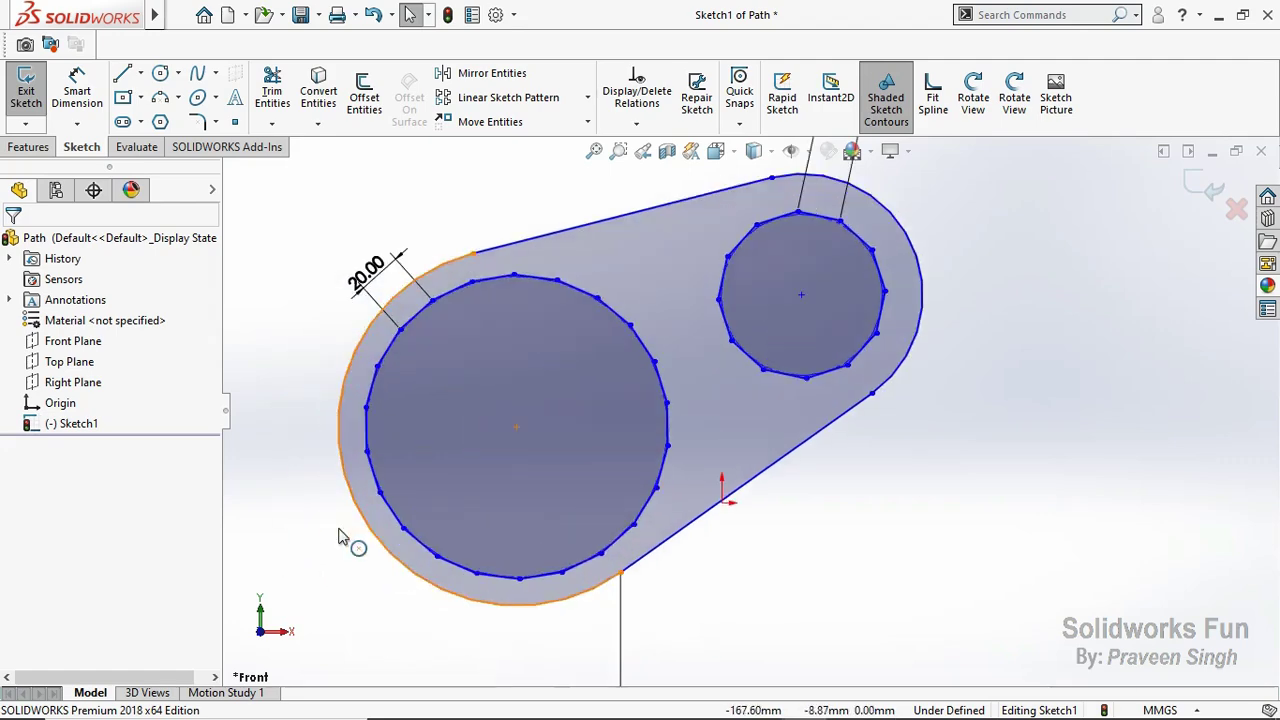
scroll(393, 553, "down", 1)
Step: Make a vertex of the 22-sided polygon coincident with the left path arc
scroll(424, 553, "down", 4)
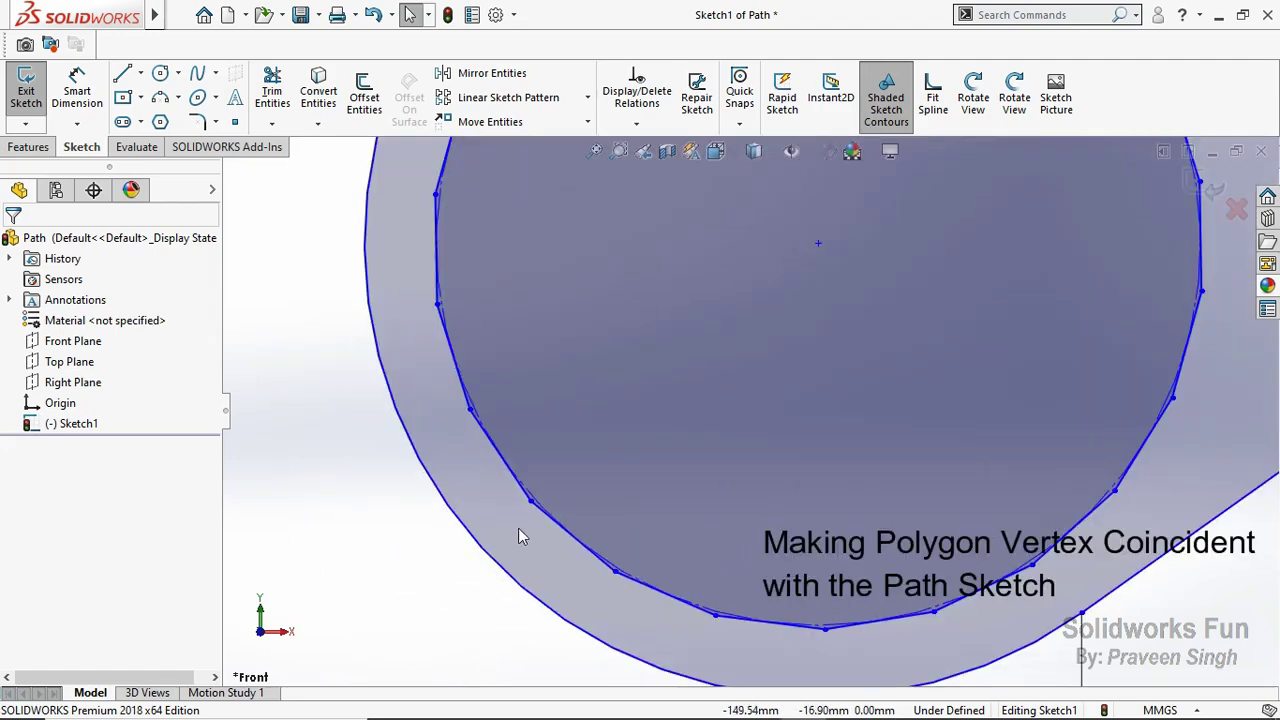
left_click(530, 503)
scroll(430, 520, "up", 2)
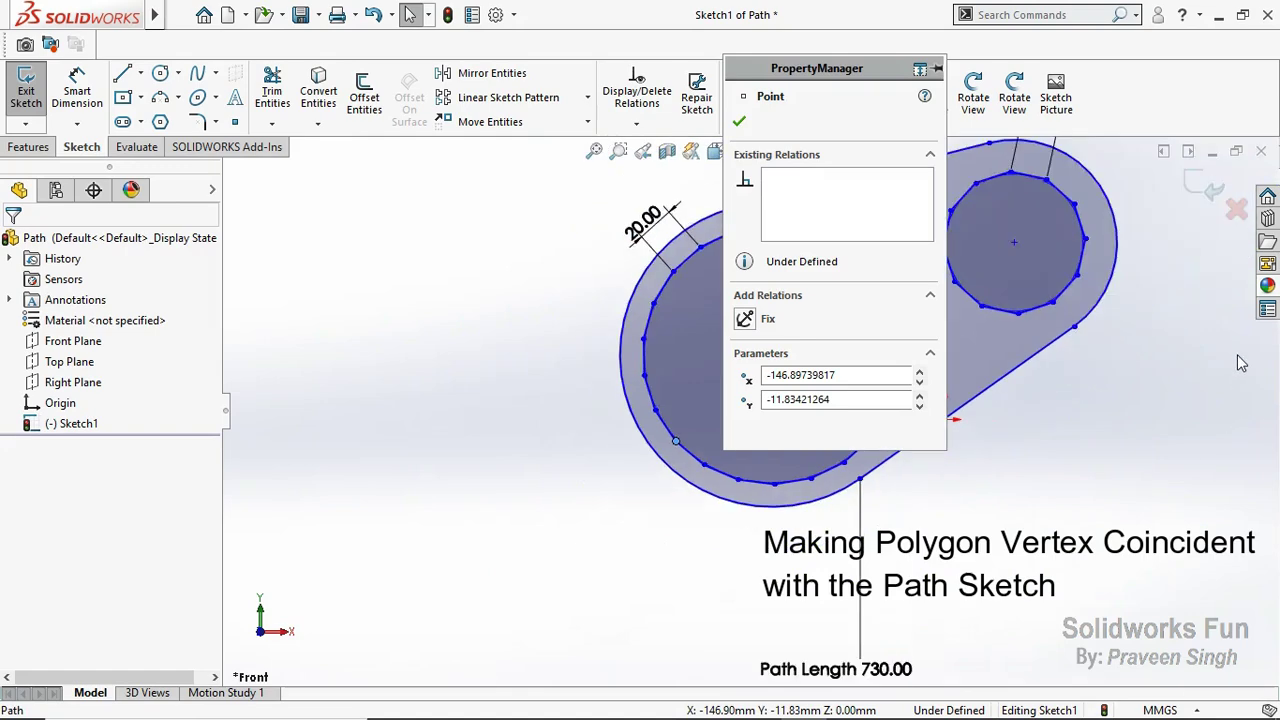
scroll(425, 527, "up", 2)
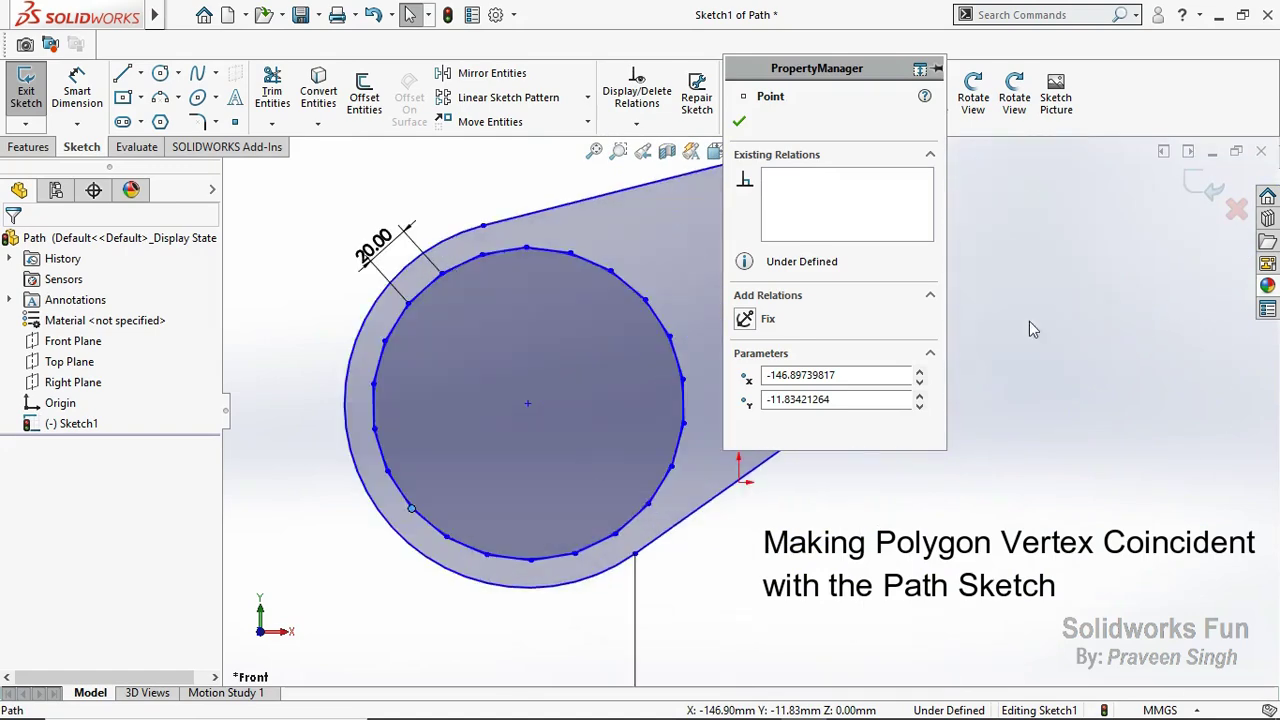
left_click(428, 553, "ctrl")
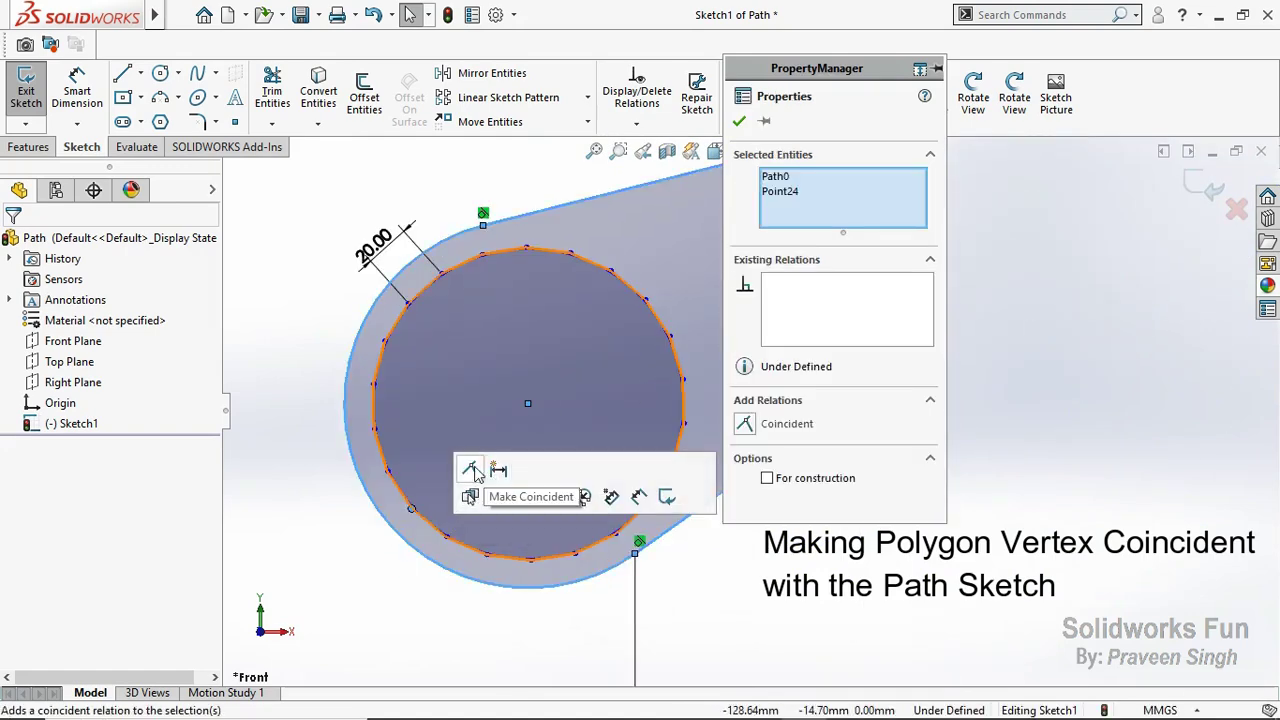
left_click(471, 470)
scroll(371, 537, "up", 2)
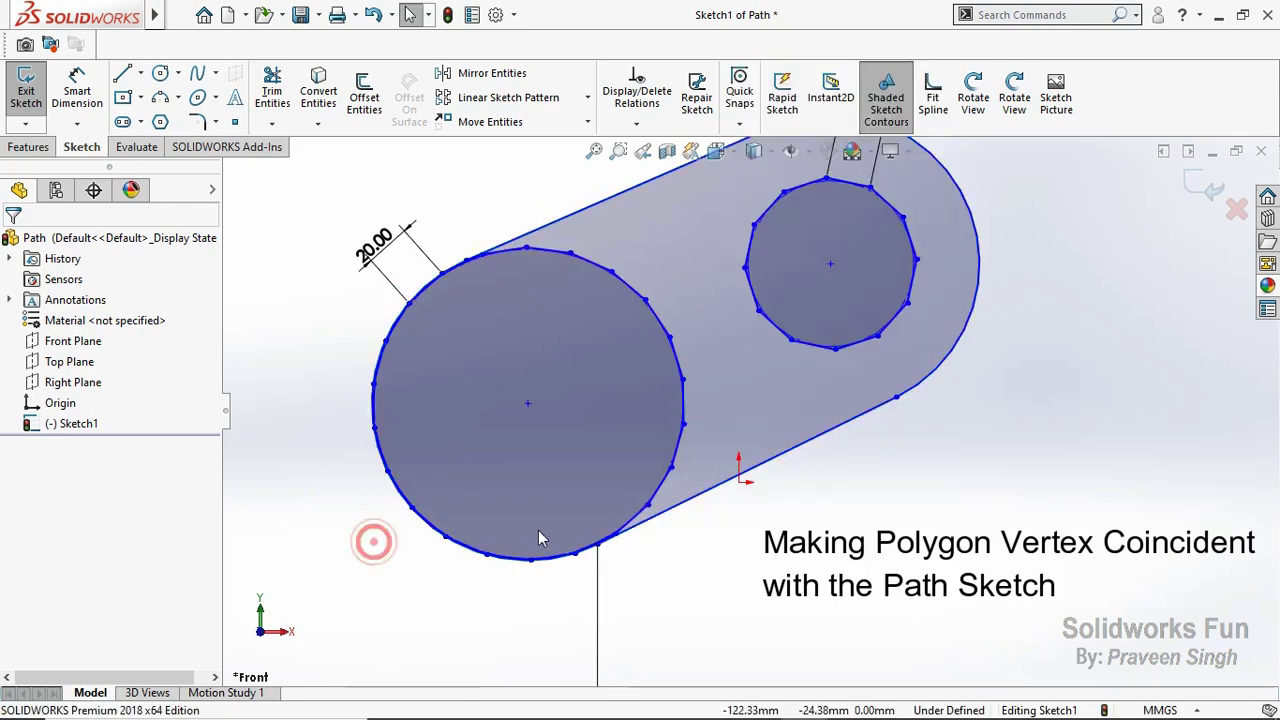
scroll(371, 537, "up", 2)
scroll(708, 355, "down", 5)
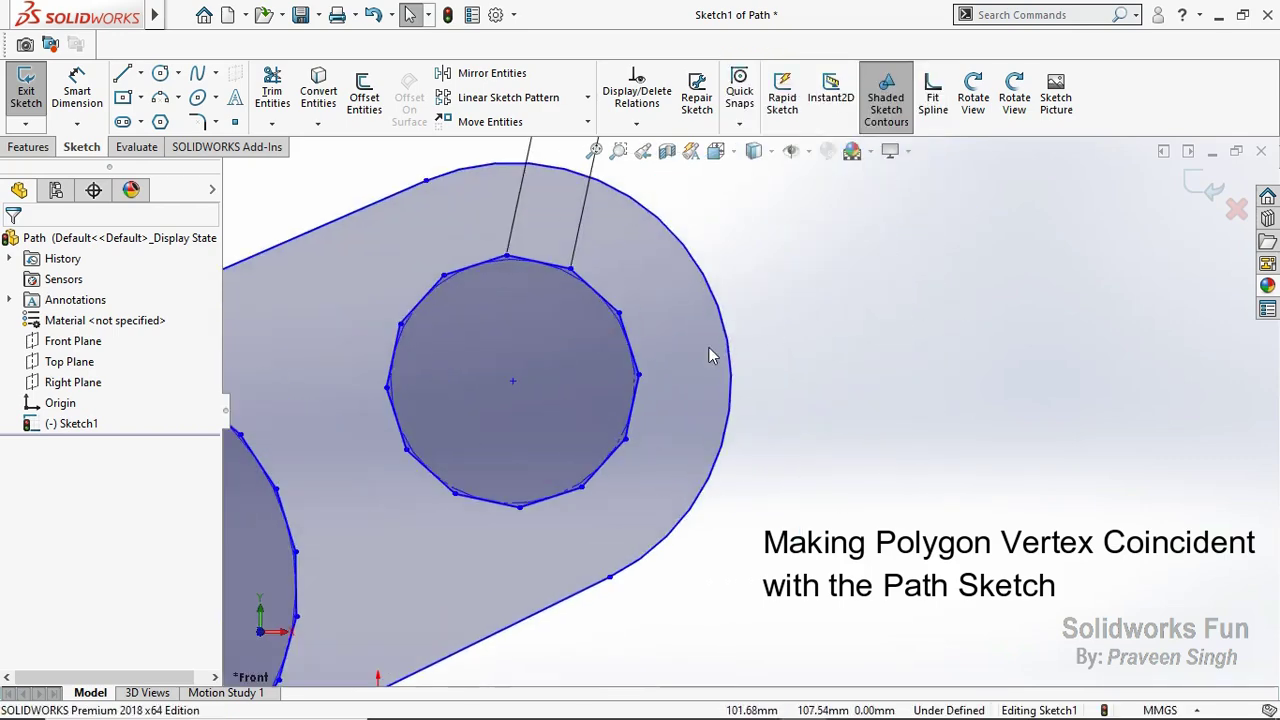
Step: Make a vertex of the 12-sided polygon coincident with the right path arc
left_click(638, 375)
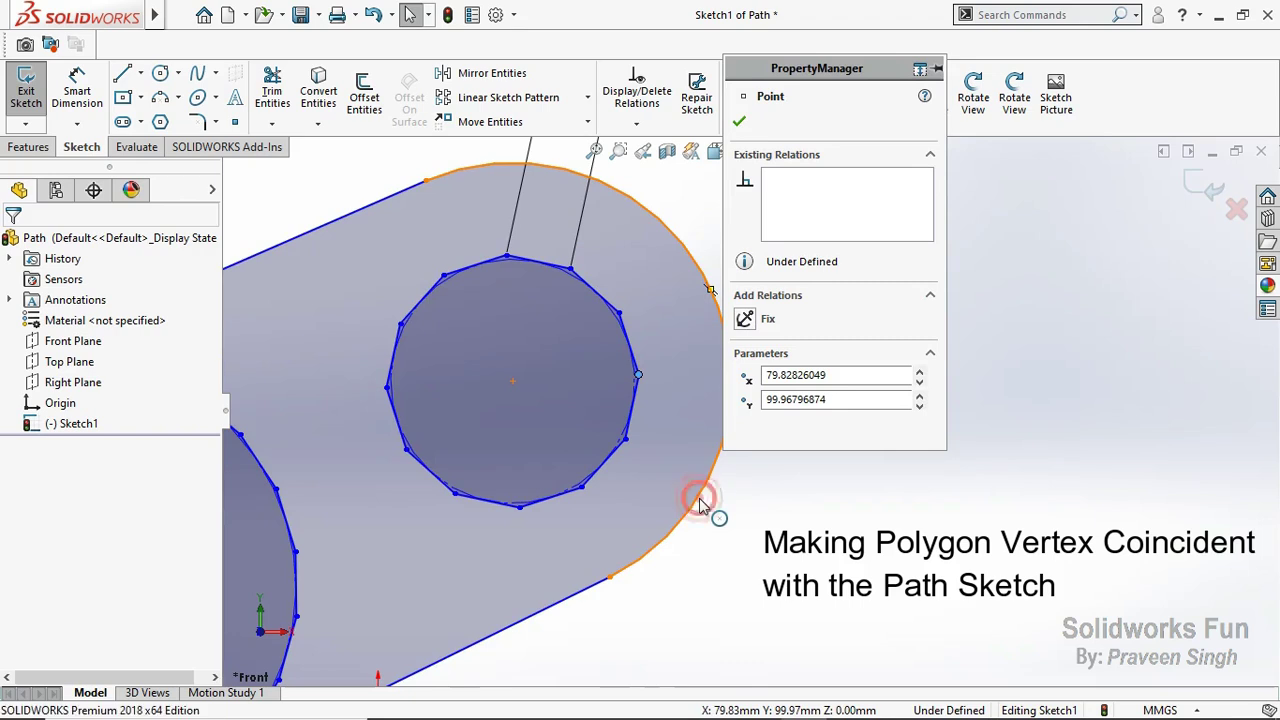
left_click(700, 503, "ctrl")
left_click(756, 416)
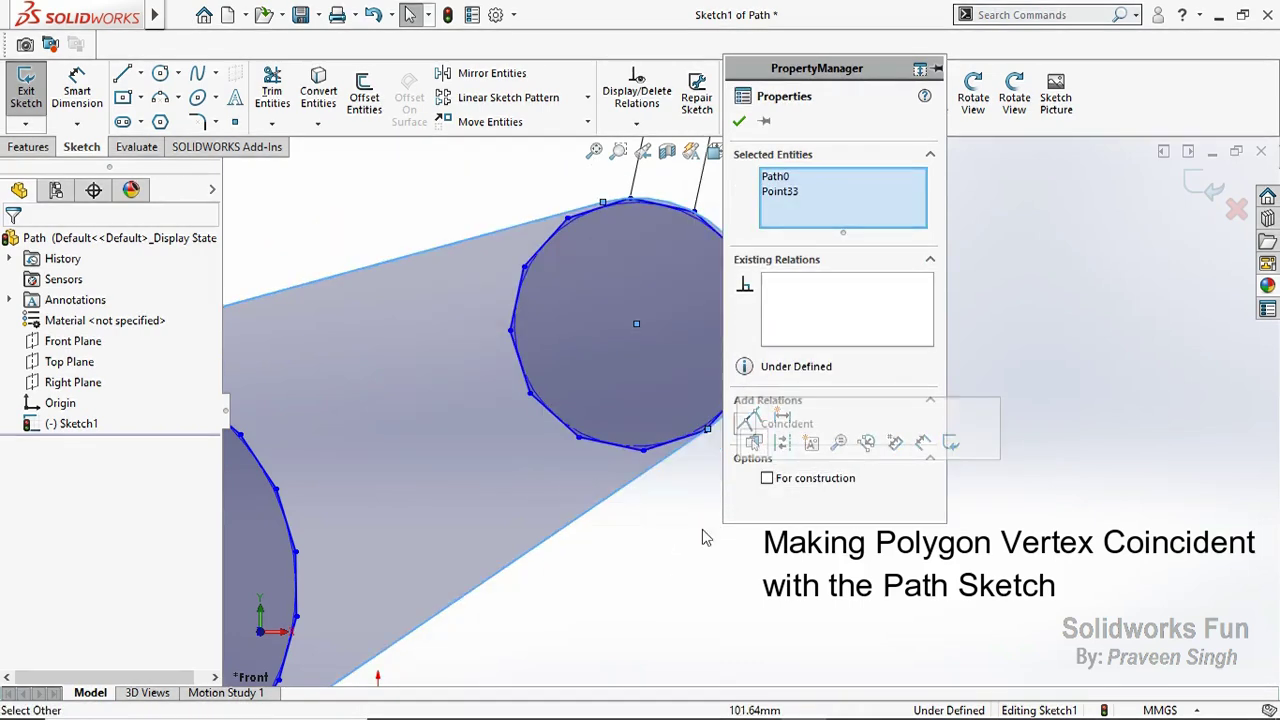
left_click(688, 545)
scroll(690, 545, "up", 3)
scroll(800, 450, "up", 2)
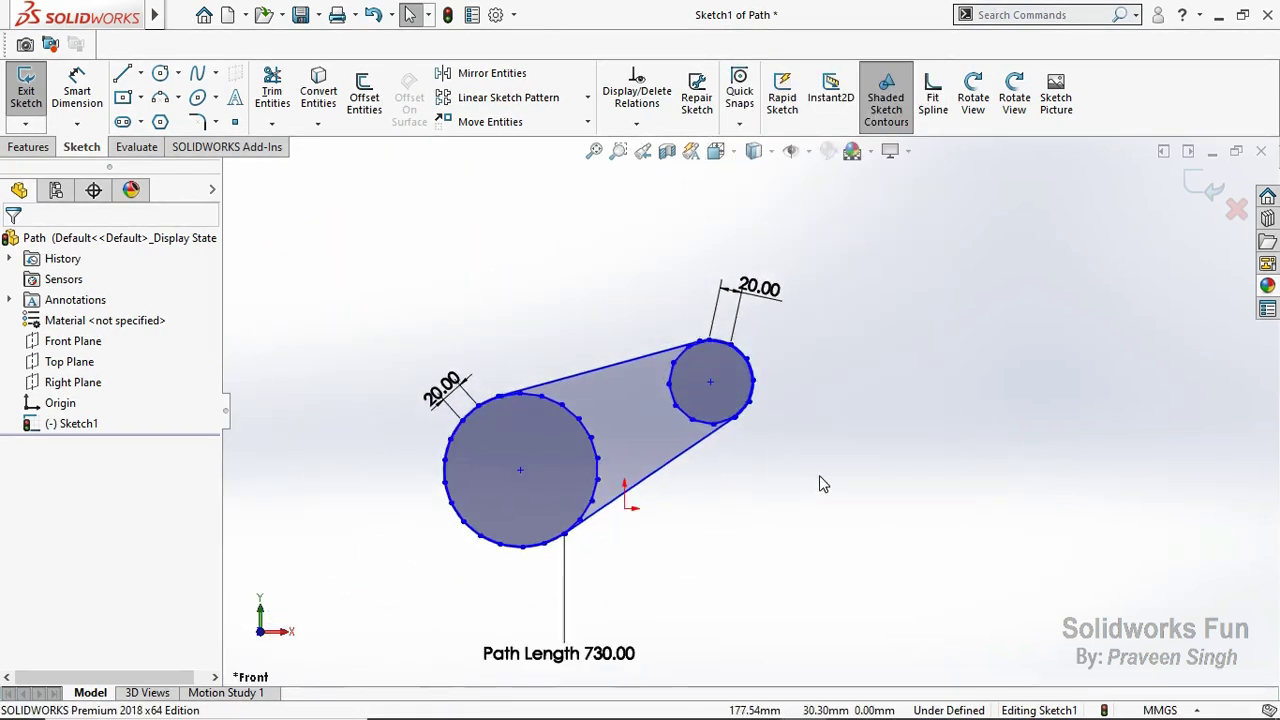
scroll(860, 470, "down", 1)
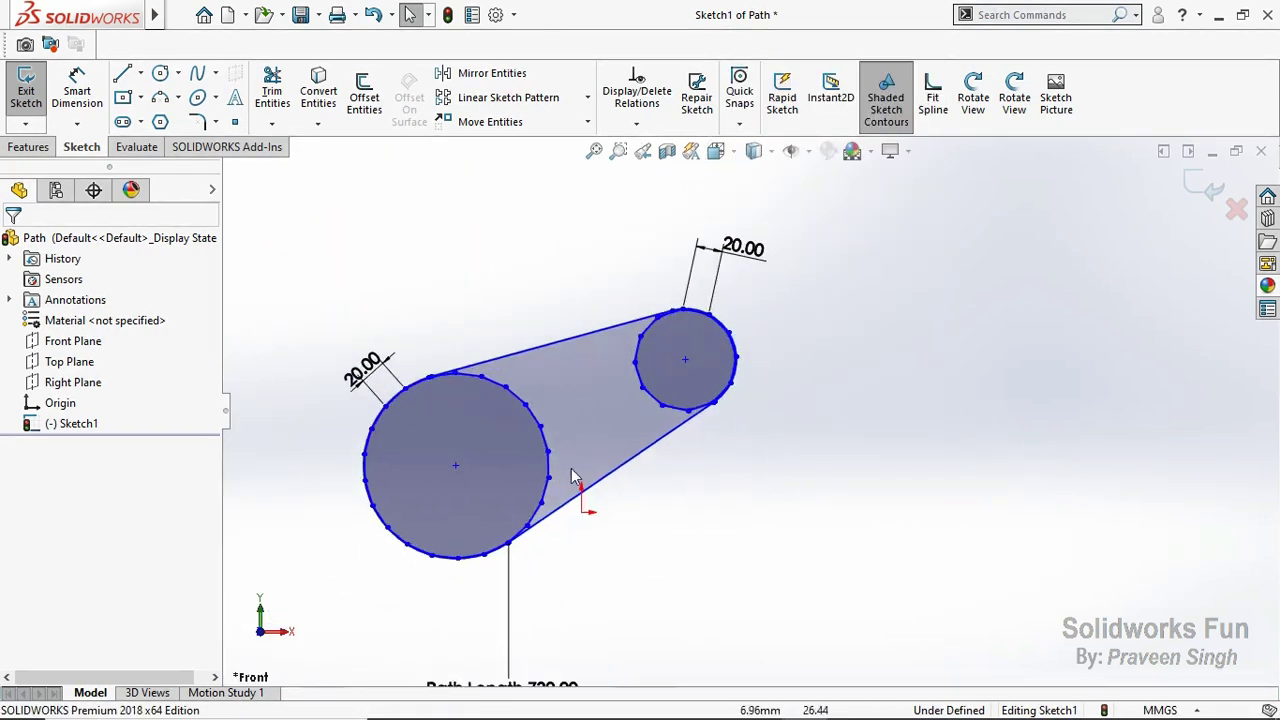
Step: Add a Horizontal relation between the two polygon centre points
left_click(685, 361)
left_click(455, 465, "ctrl")
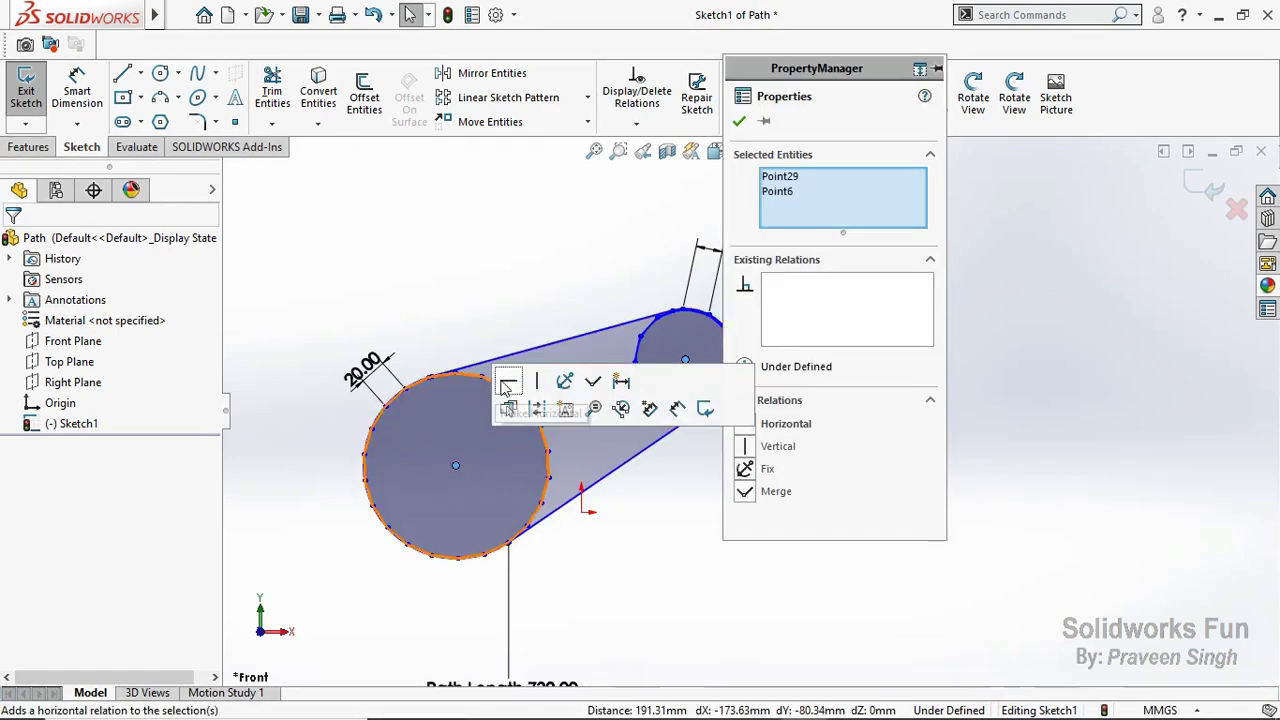
left_click(503, 380)
left_click(507, 311)
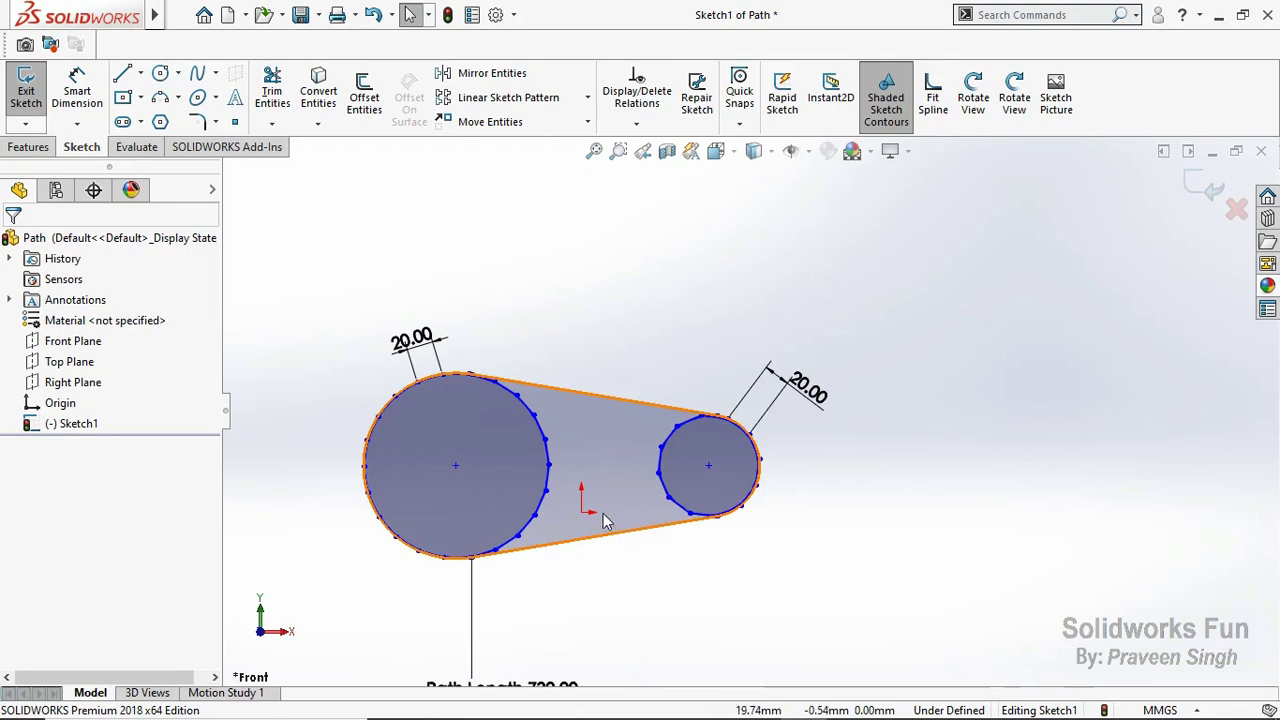
Step: Drag the Path Length dimension up near the sketch and open its 730 mm value
scroll(820, 535, "up", 1)
scroll(820, 540, "down", 1)
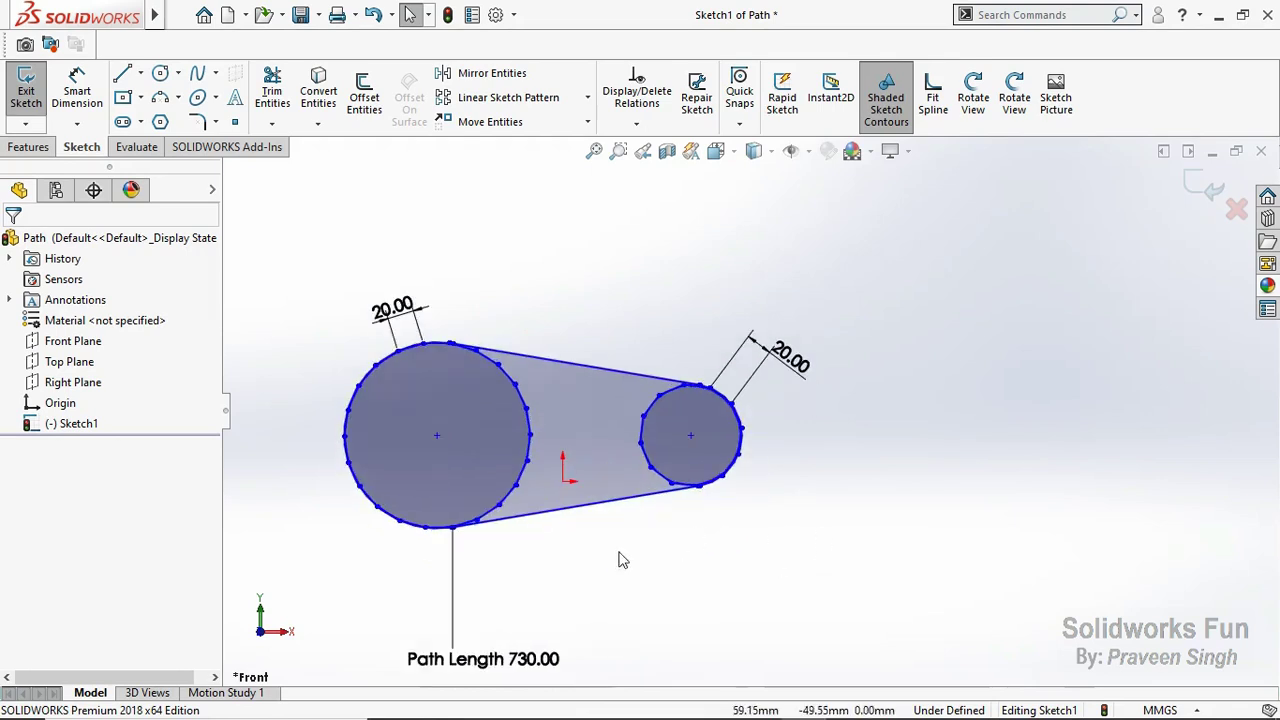
scroll(645, 565, "up", 1)
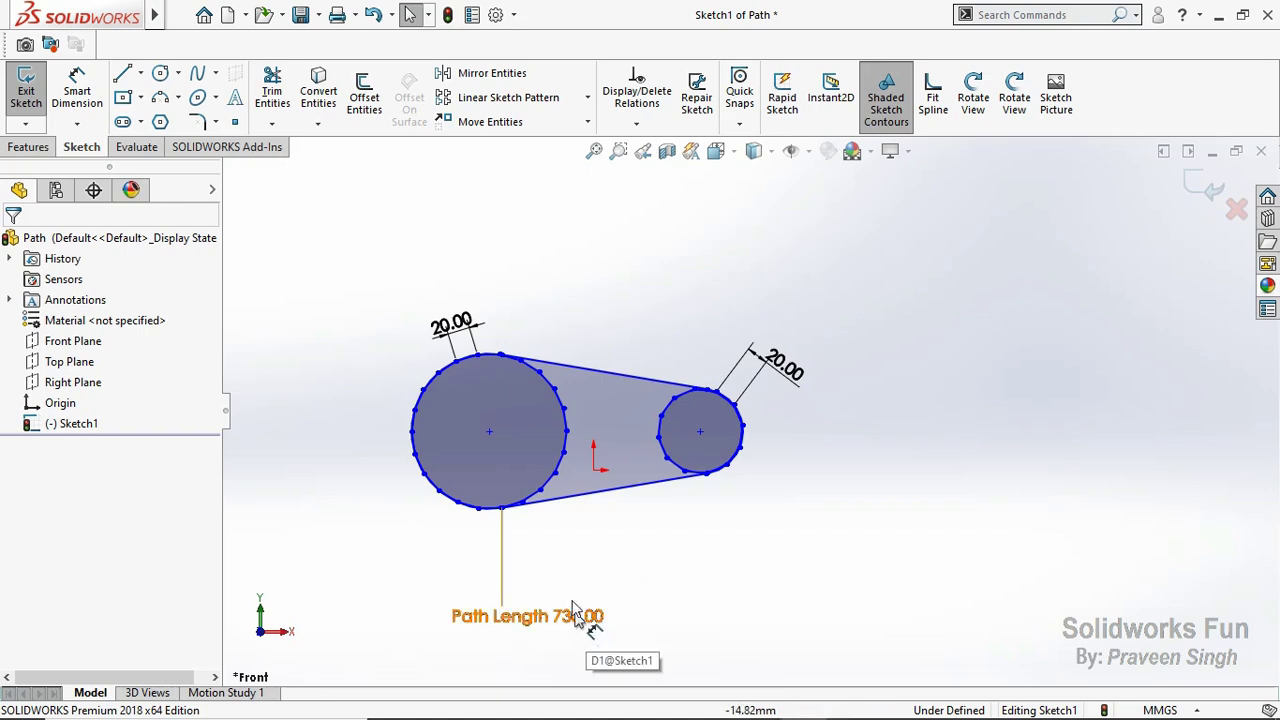
scroll(573, 580, "down", 1)
left_click_drag(585, 625, 576, 546)
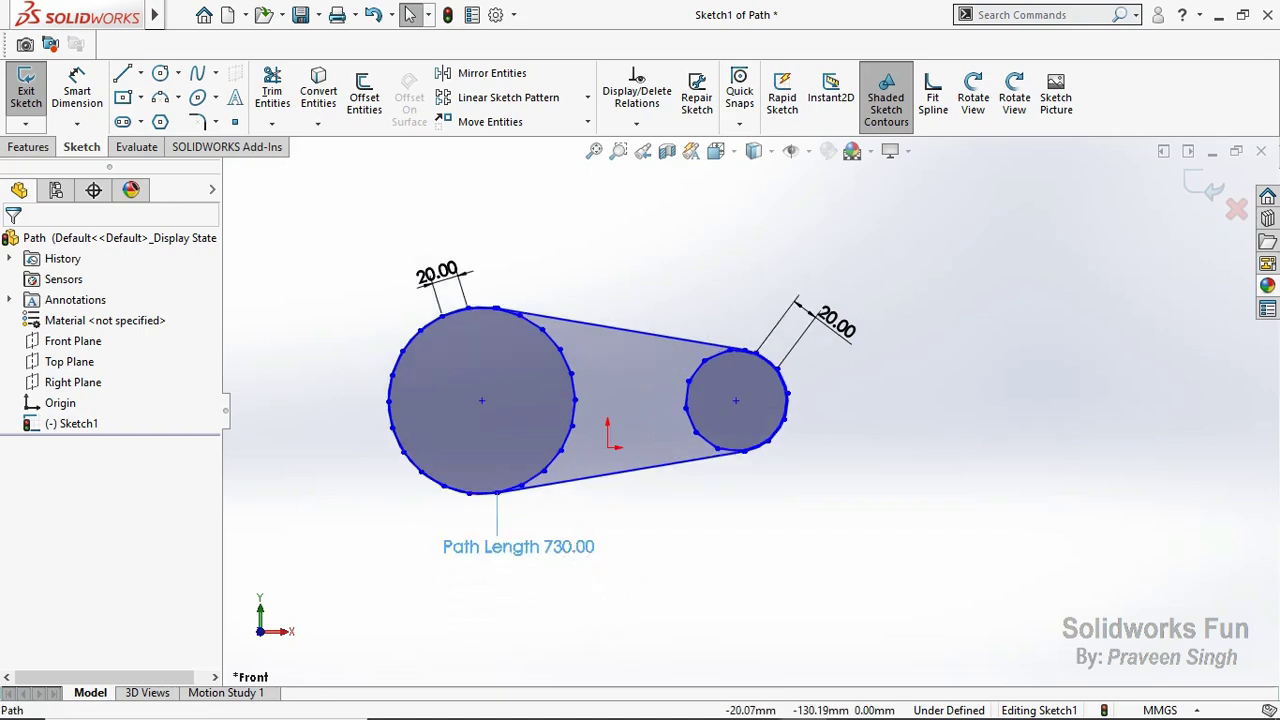
scroll(652, 480, "down", 1)
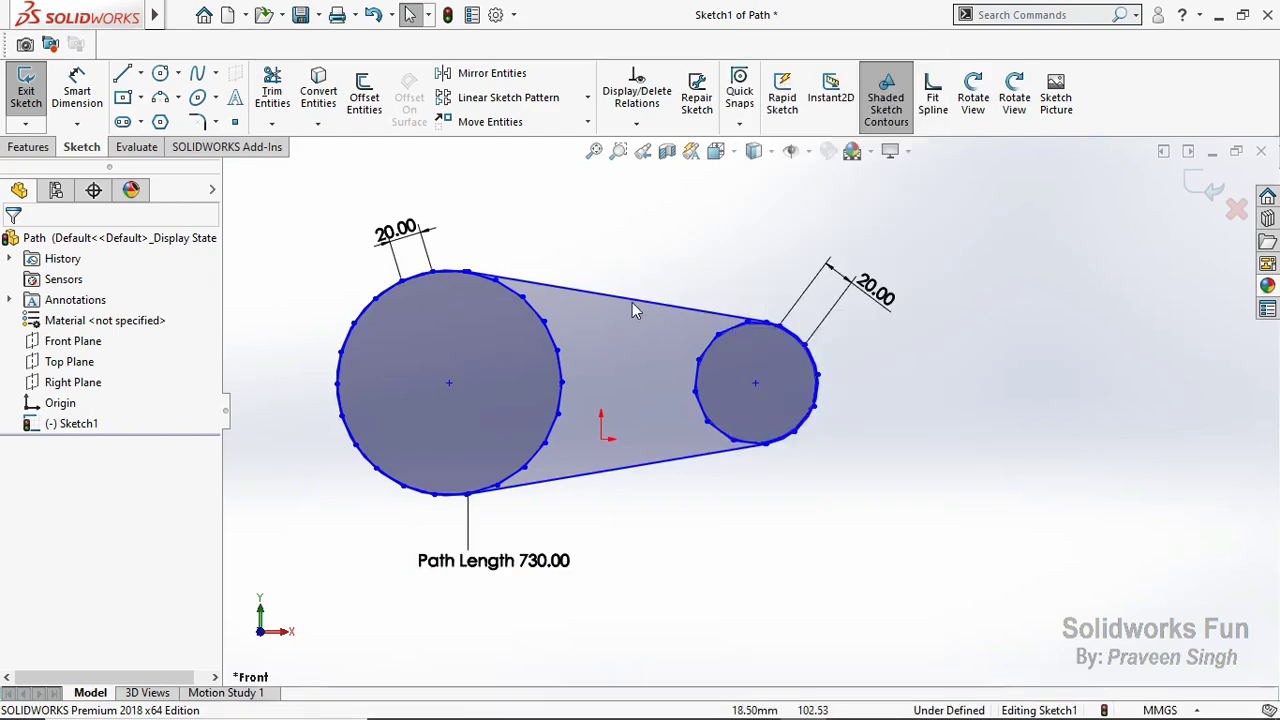
double_click(508, 563)
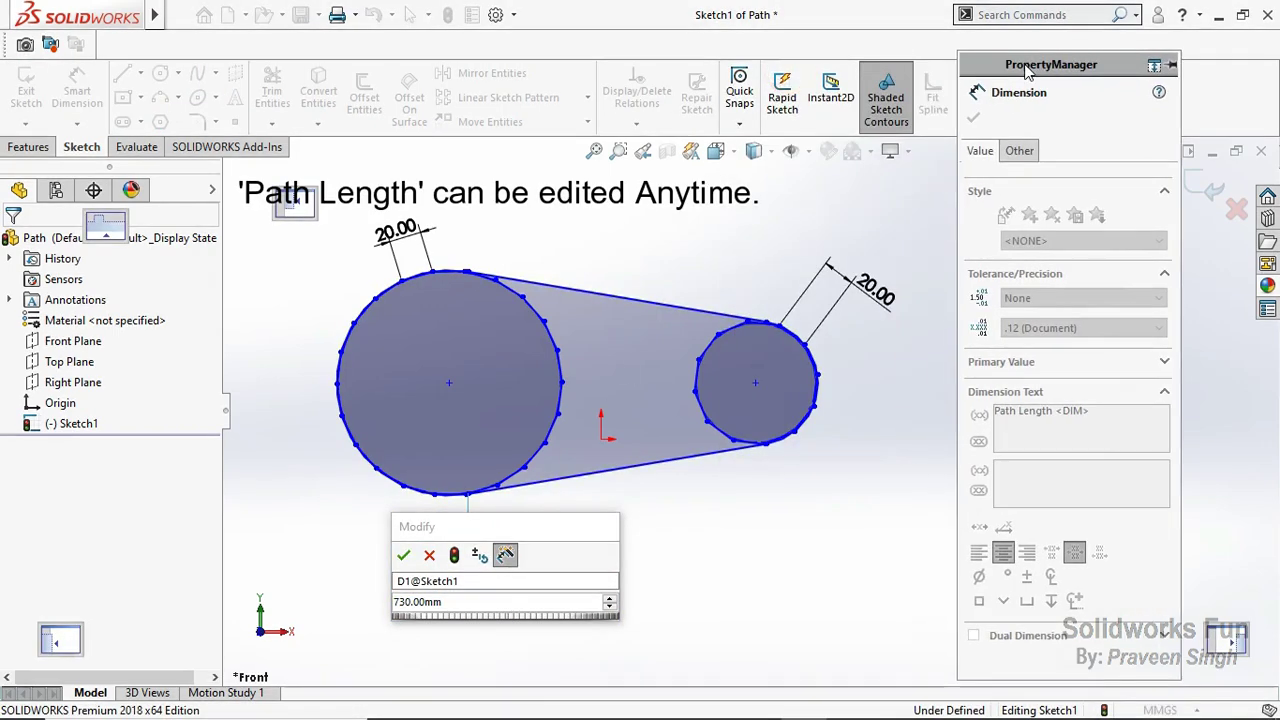
Step: Change the Path Length to 735 mm, then to 740 mm
left_click(472, 602)
type("735")
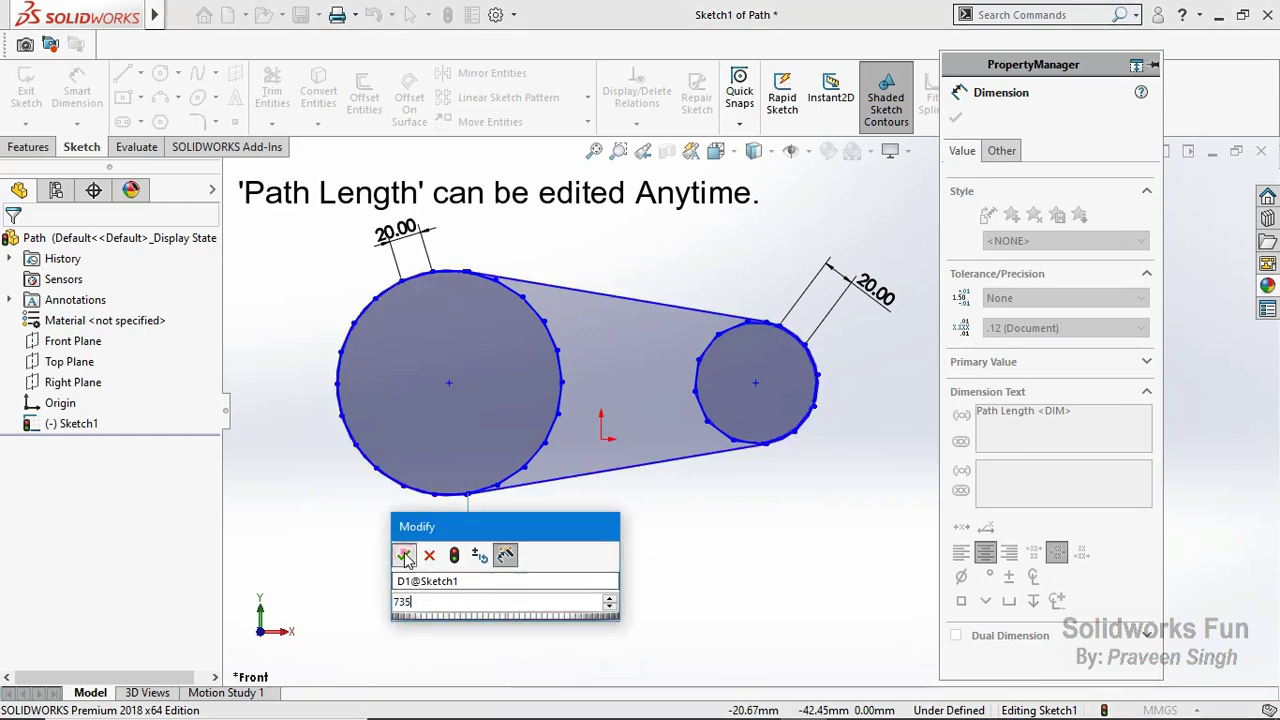
left_click(403, 555)
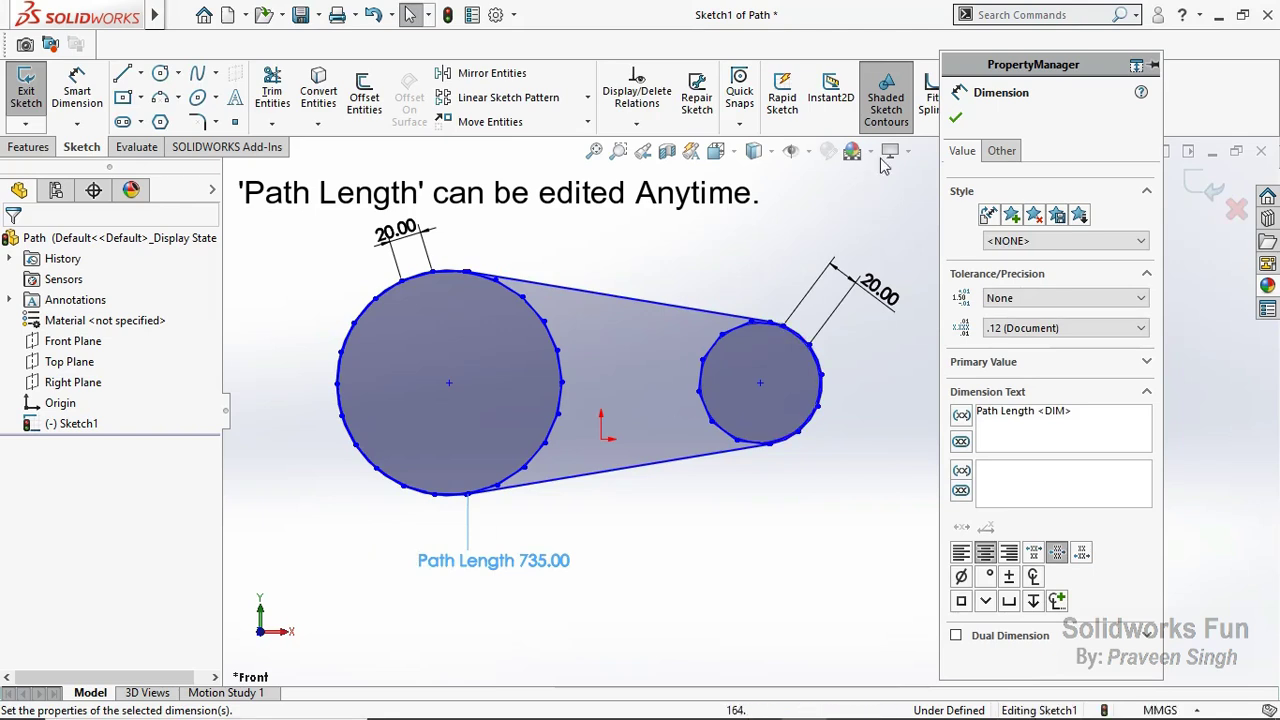
left_click(960, 117)
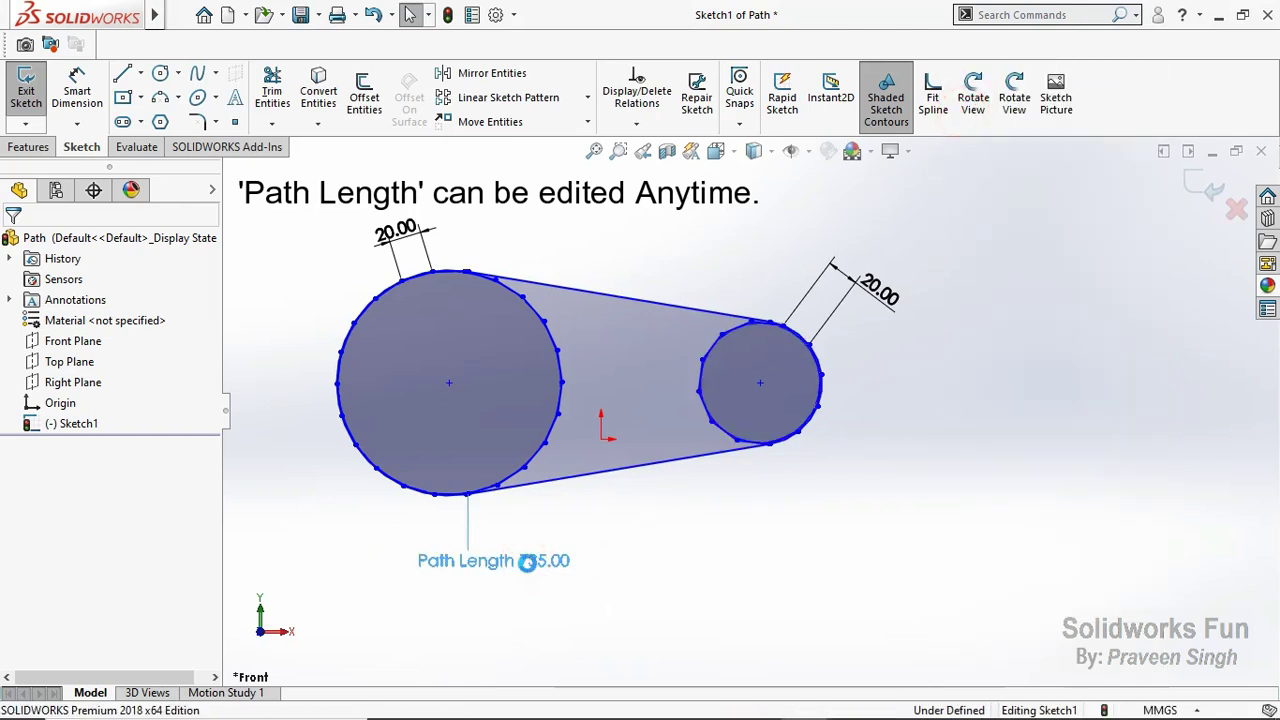
double_click(525, 562)
type("740")
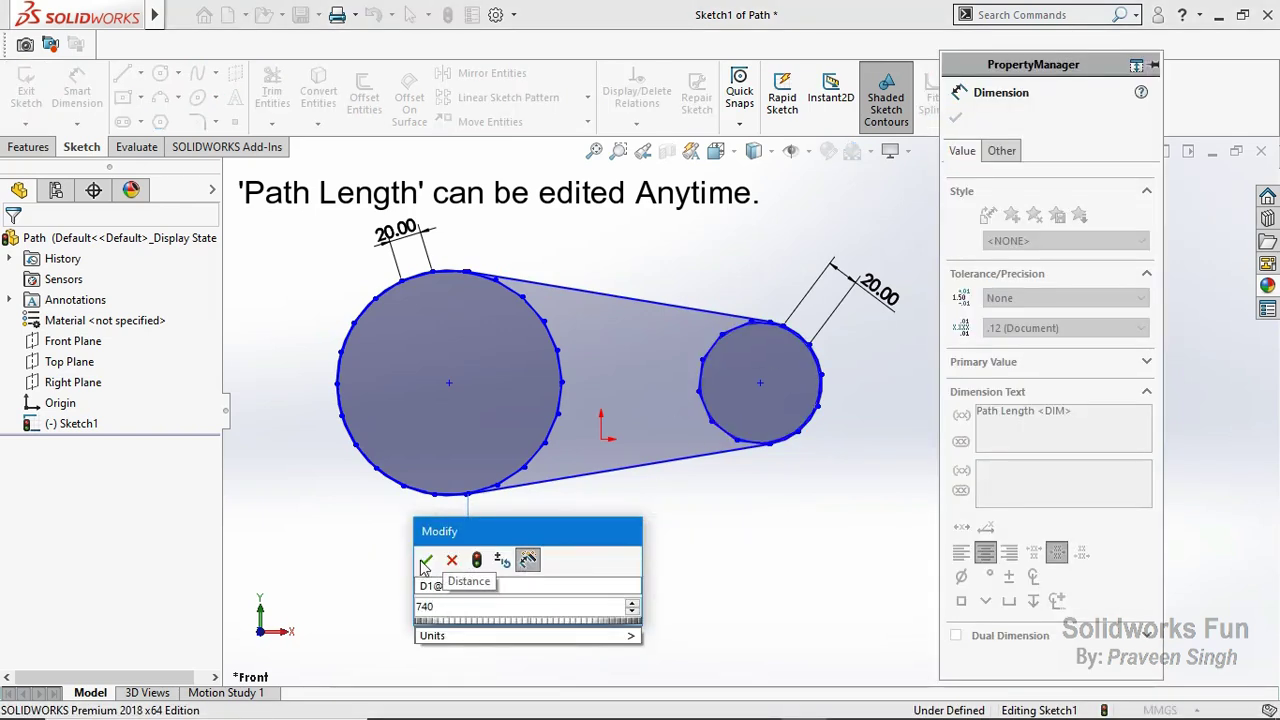
left_click(425, 561)
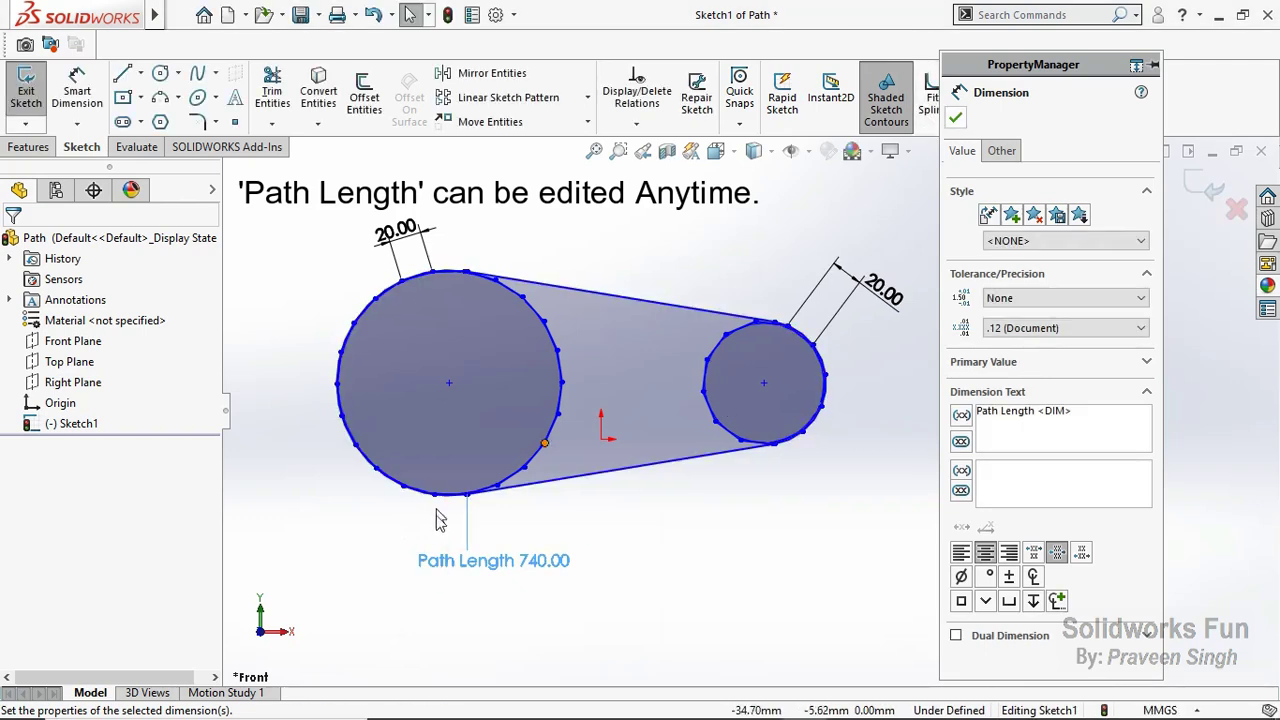
Step: Set the Path Length back to 730 mm and close the dimension properties
double_click(510, 563)
type("7")
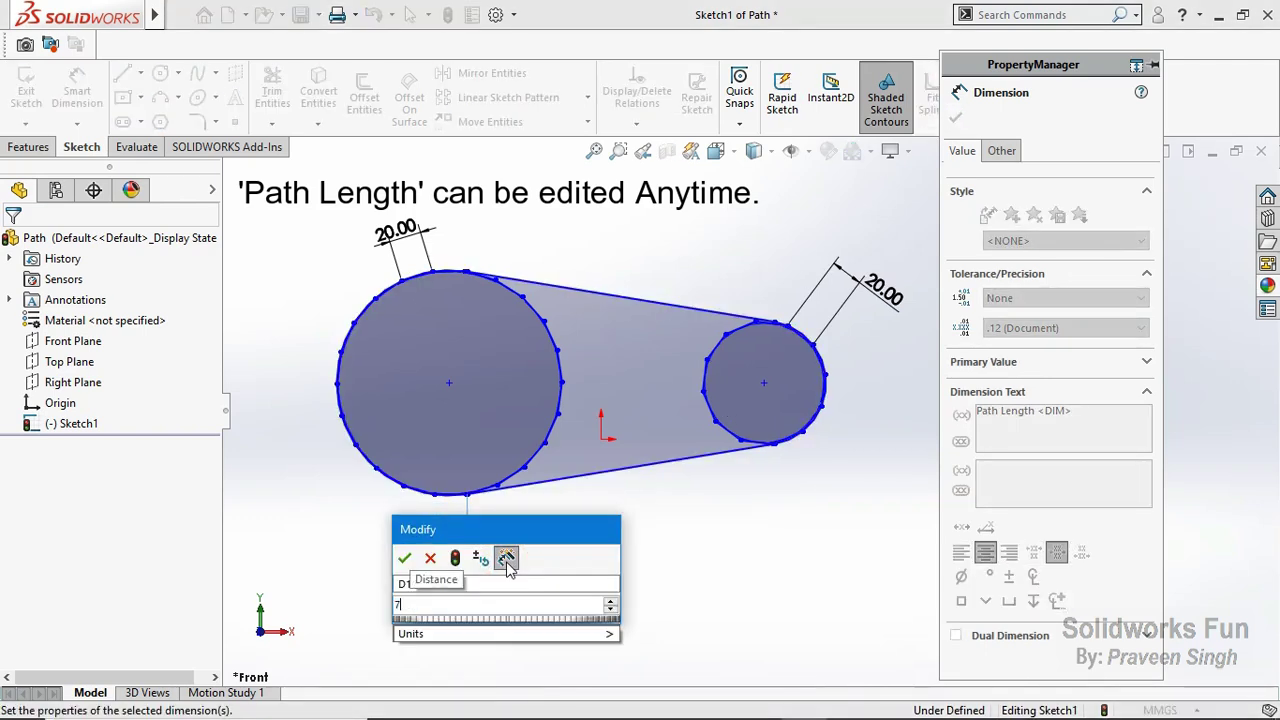
type("30")
left_click(404, 558)
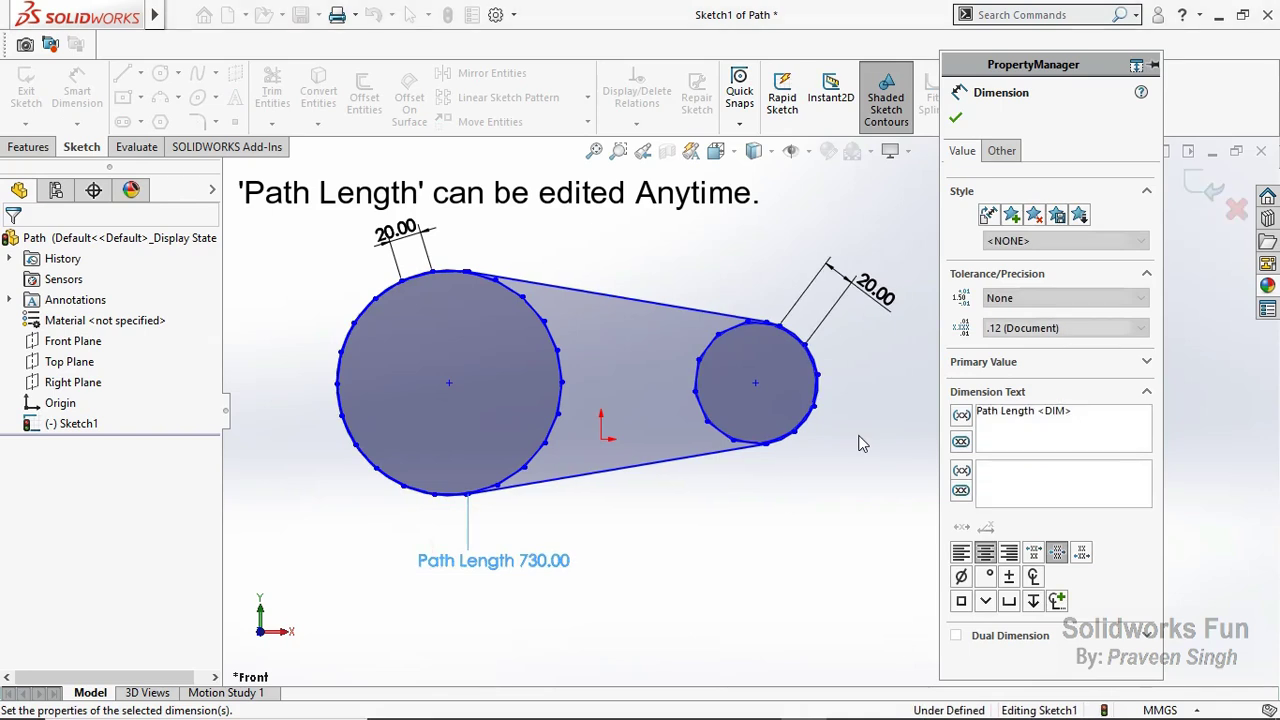
left_click(956, 117)
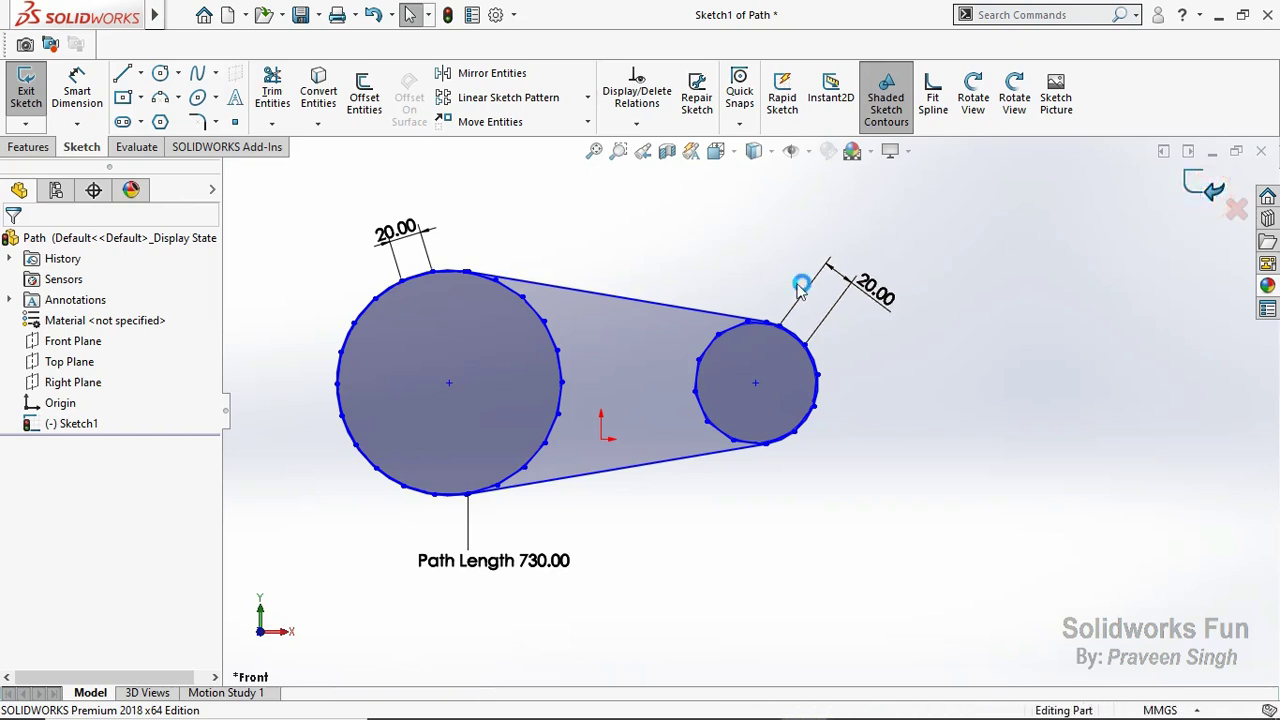
Step: Save the Path part and start a new sketch on the Front Plane
left_click(303, 15)
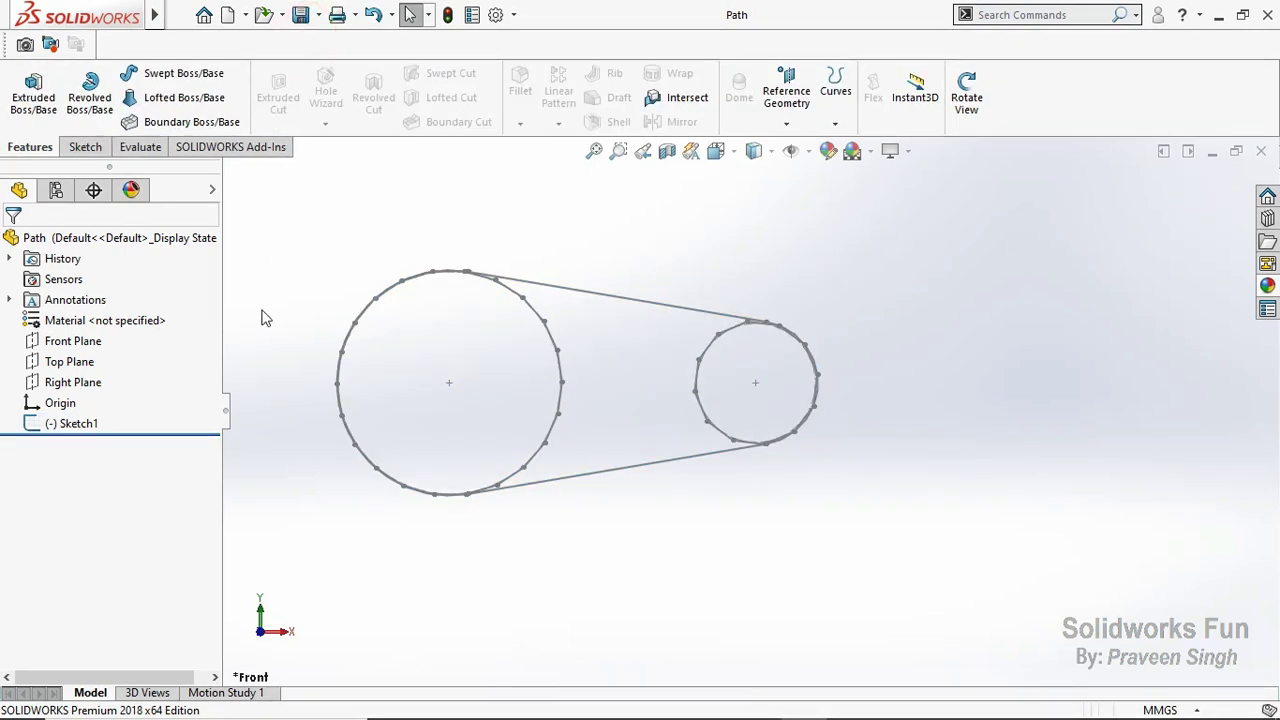
left_click(95, 341)
left_click(116, 307)
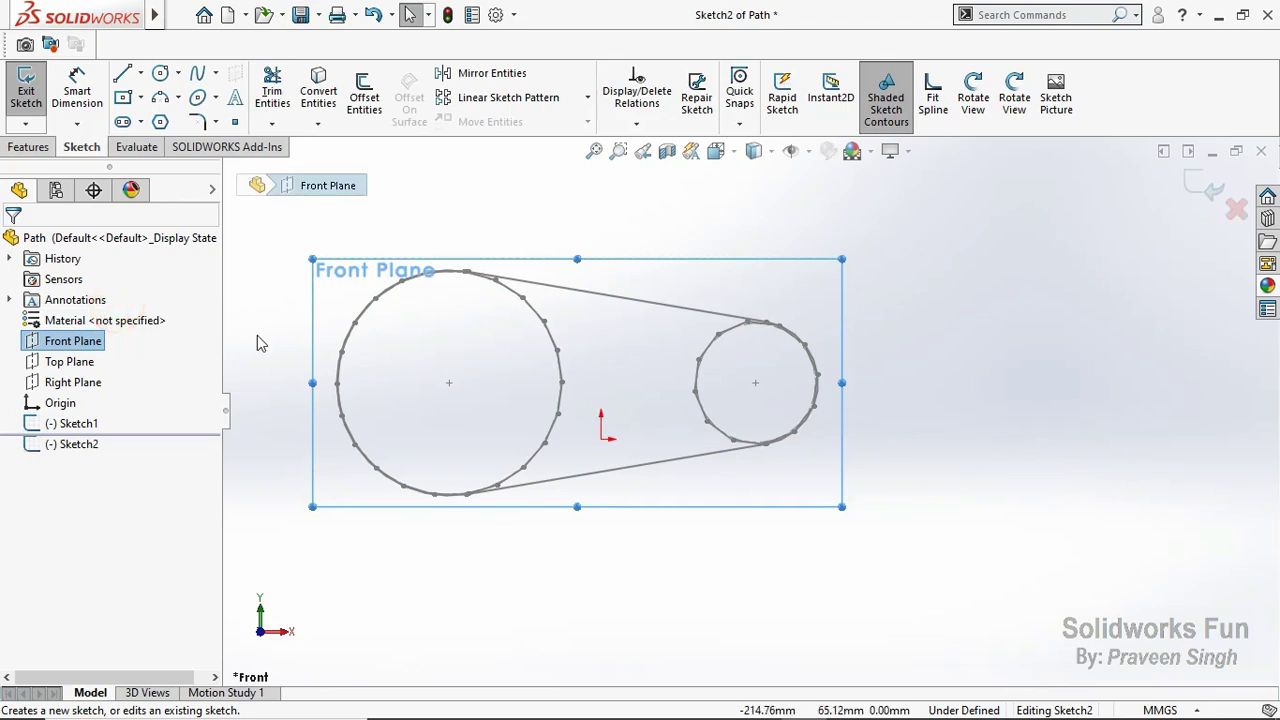
left_click(265, 343)
Step: Convert the path's upper and lower tangent lines into the new sketch
scroll(432, 339, "down", 2)
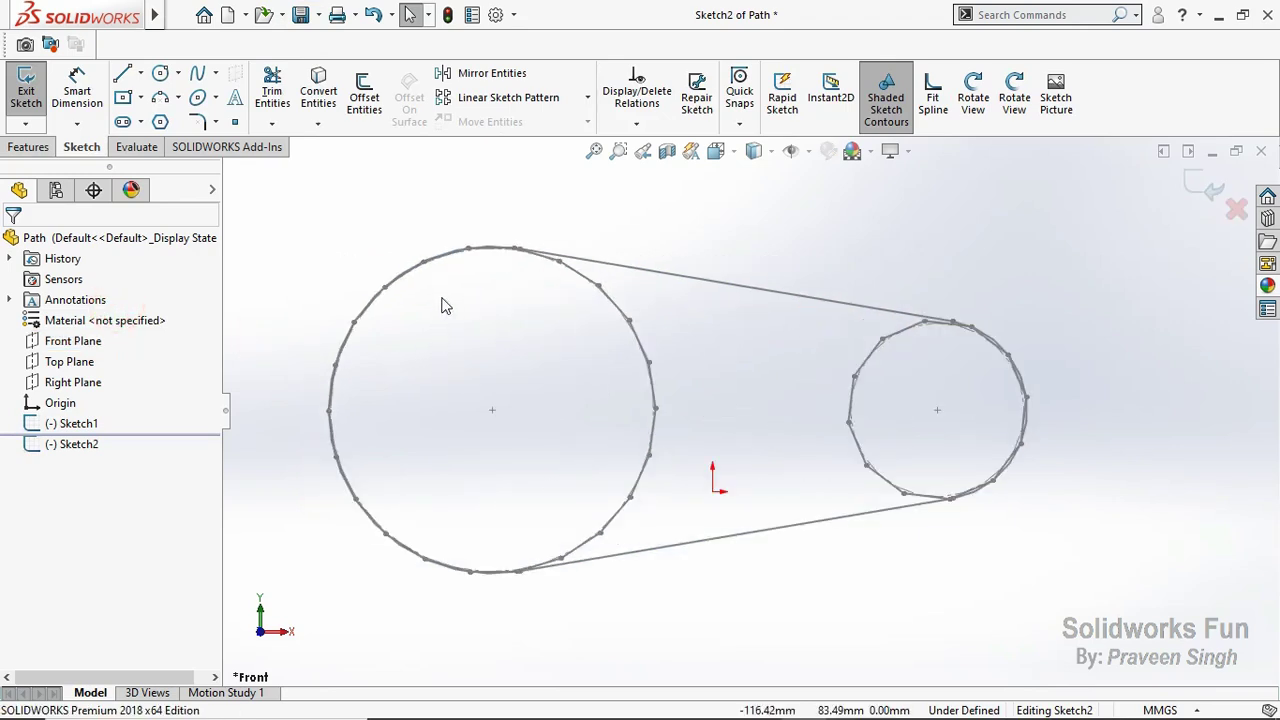
left_click(622, 266)
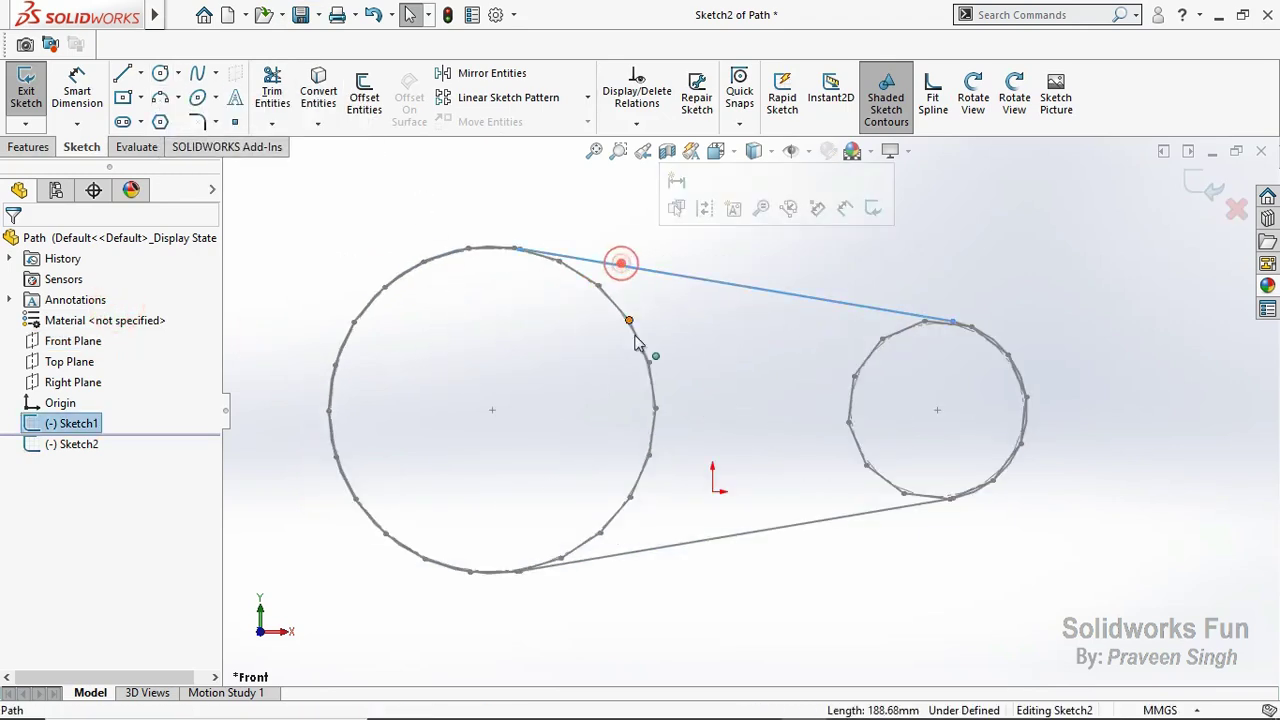
left_click(670, 553, "ctrl")
left_click(316, 92)
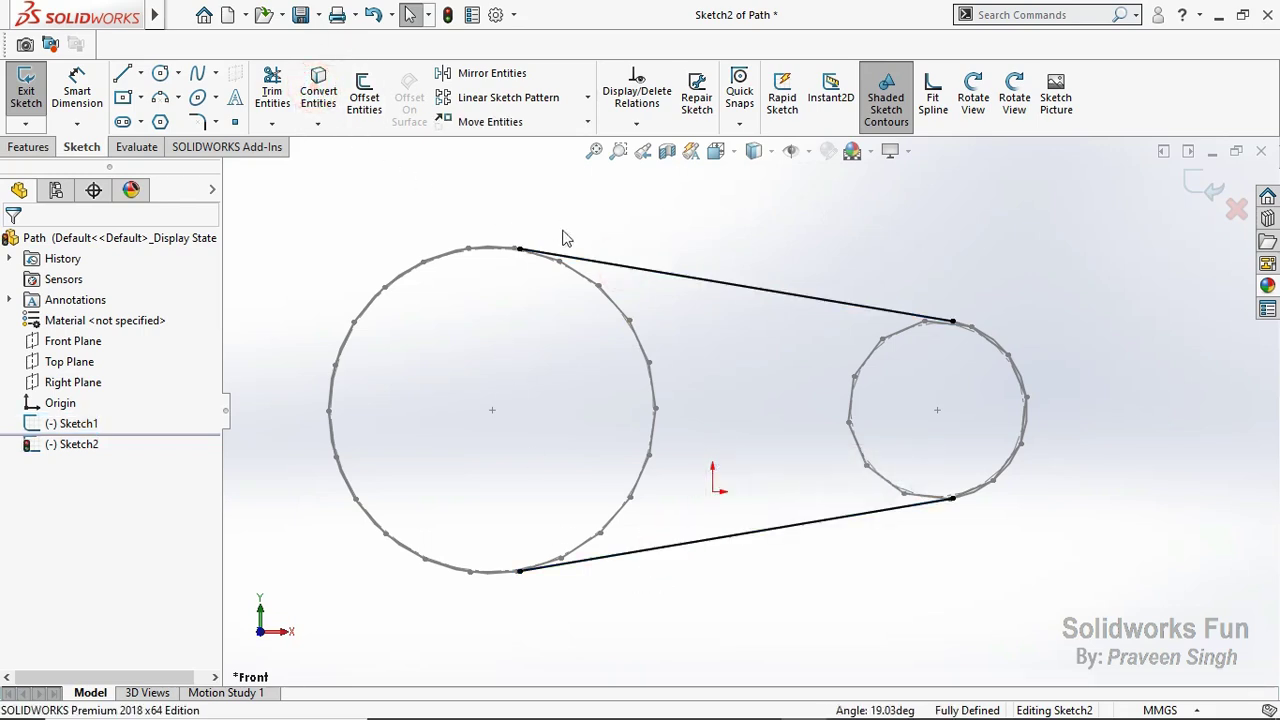
Step: Convert the large and small circles' outer arcs, closing the outline
scroll(563, 300, "down", 4)
scroll(452, 285, "down", 2)
left_click(432, 272)
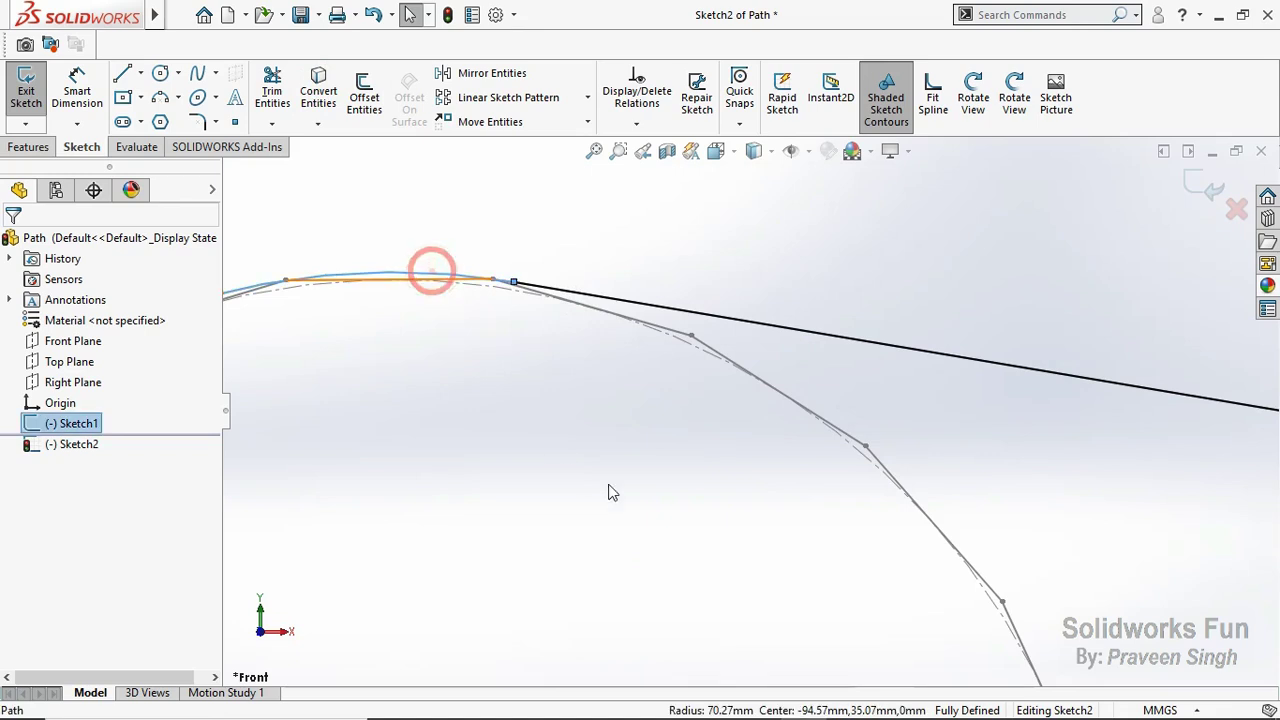
scroll(470, 283, "up", 5)
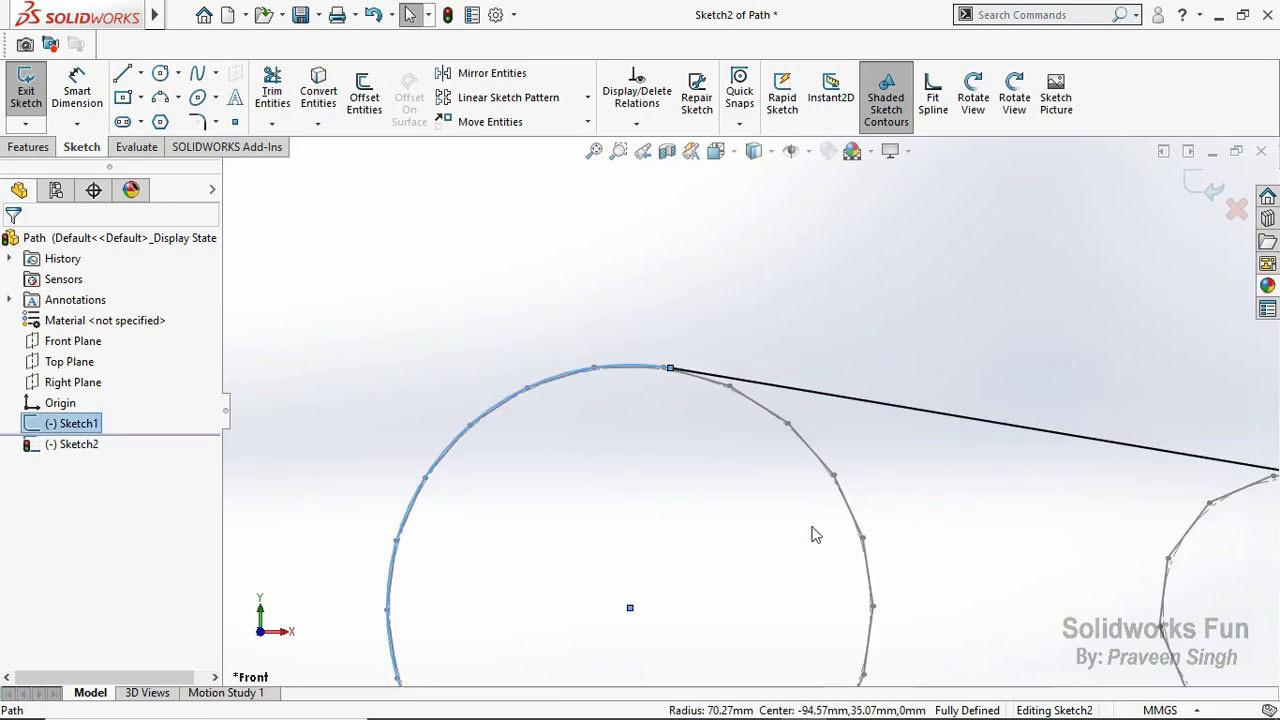
left_click(318, 90)
scroll(713, 315, "down", 2)
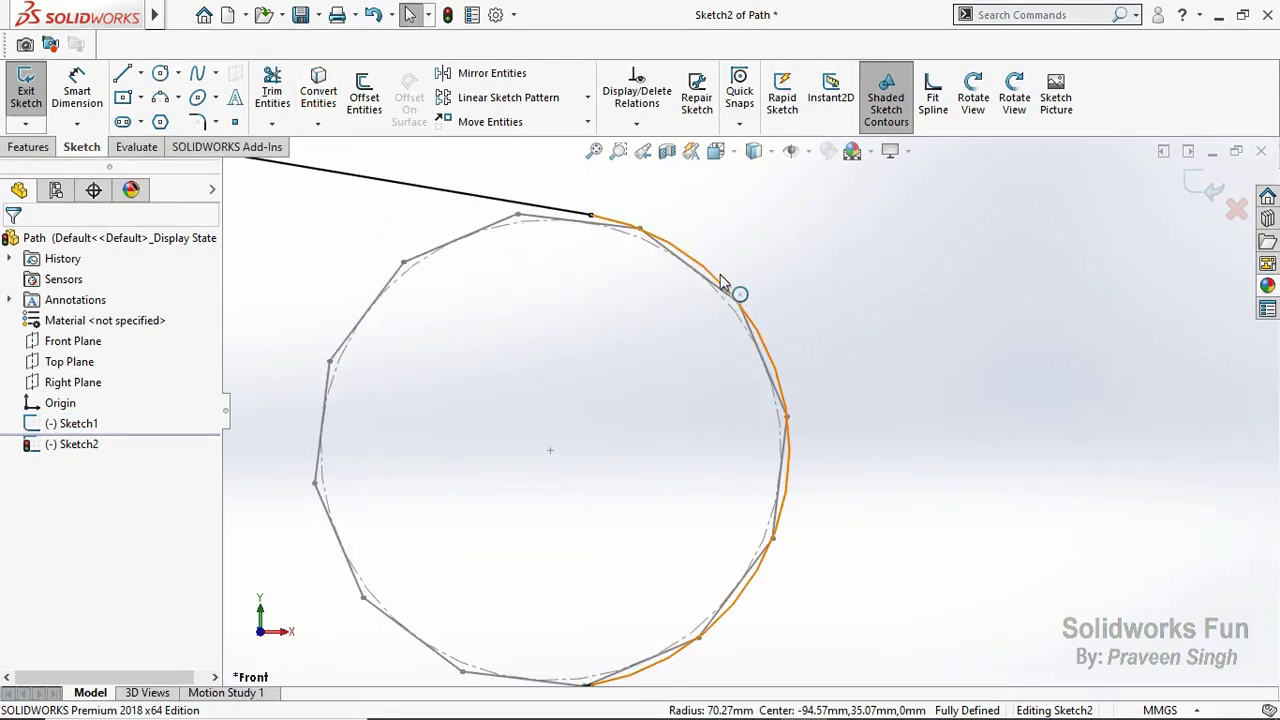
left_click(720, 274)
scroll(739, 403, "up", 1)
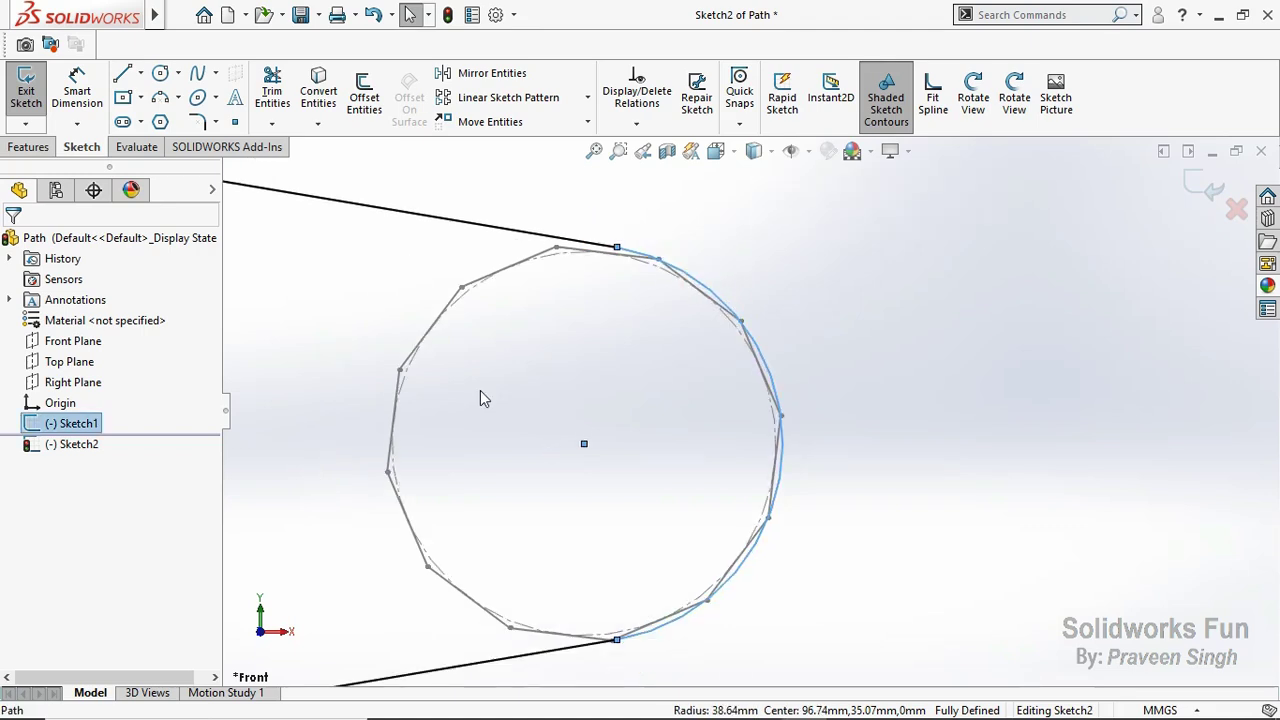
left_click(316, 100)
Step: Exit the finished Sketch2
scroll(365, 402, "up", 2)
scroll(372, 398, "up", 2)
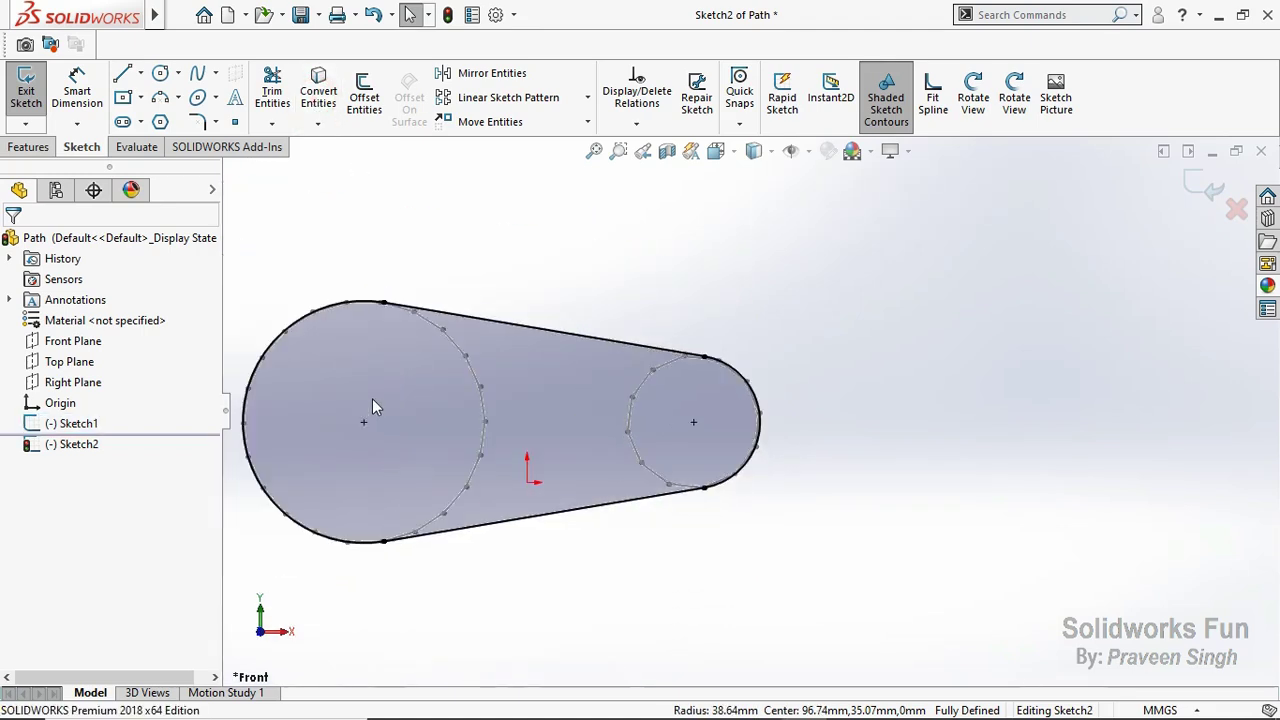
scroll(401, 428, "down", 2)
scroll(532, 431, "up", 2)
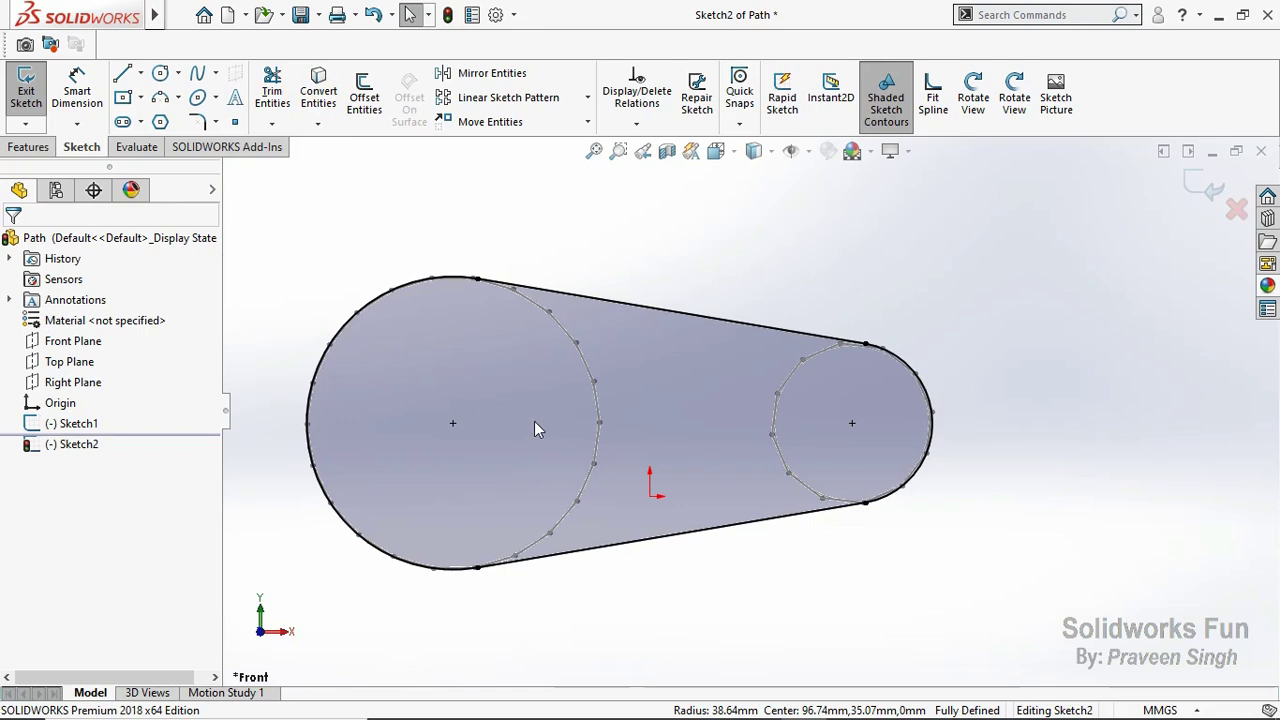
left_click(1208, 192)
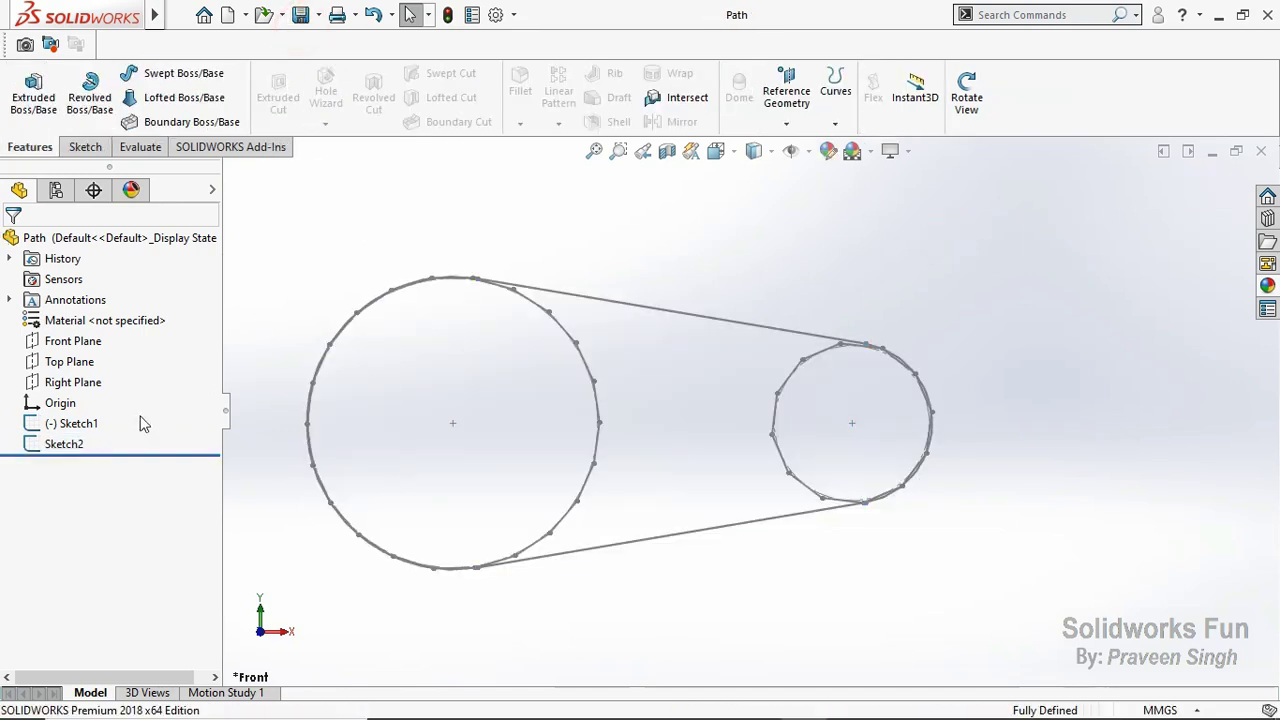
Step: Hide Sketch1, then paste a copy of the Path part file in File Explorer
left_click(93, 431)
left_click(120, 400)
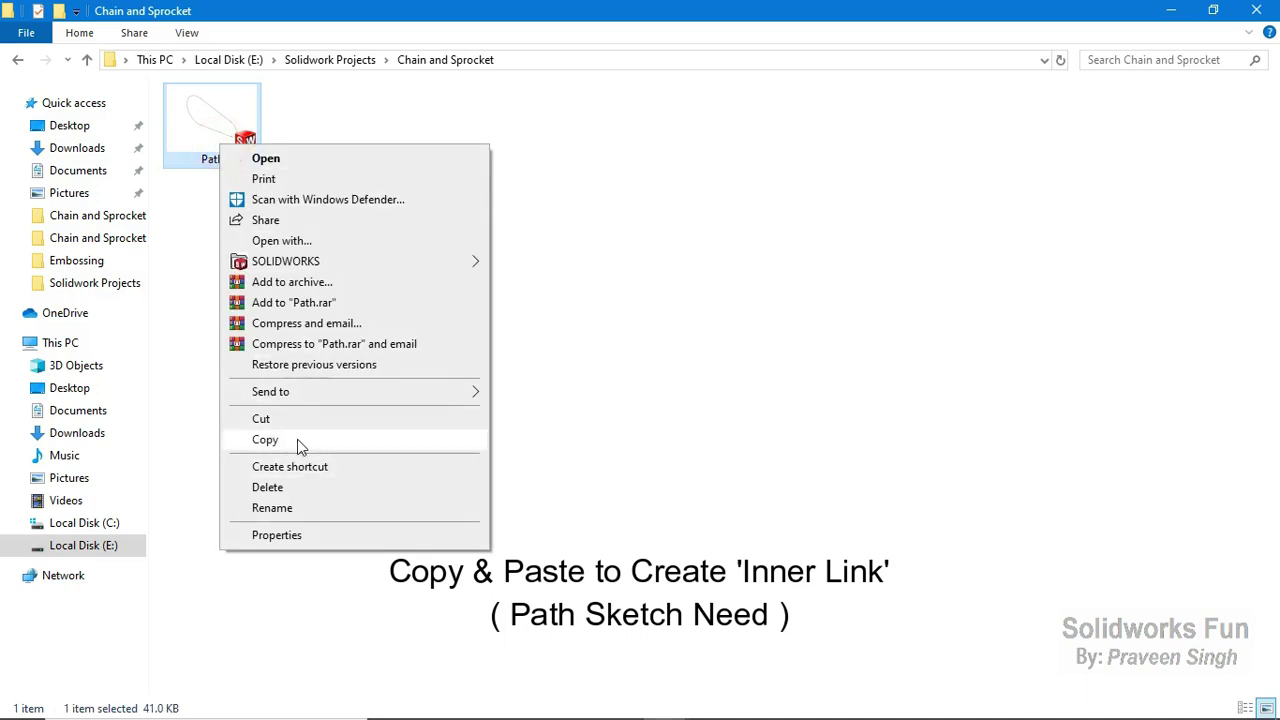
left_click(297, 441)
right_click(517, 224)
left_click(565, 353)
Step: Rename the copy to Inner Link and open it in SOLIDWORKS
left_click(212, 130)
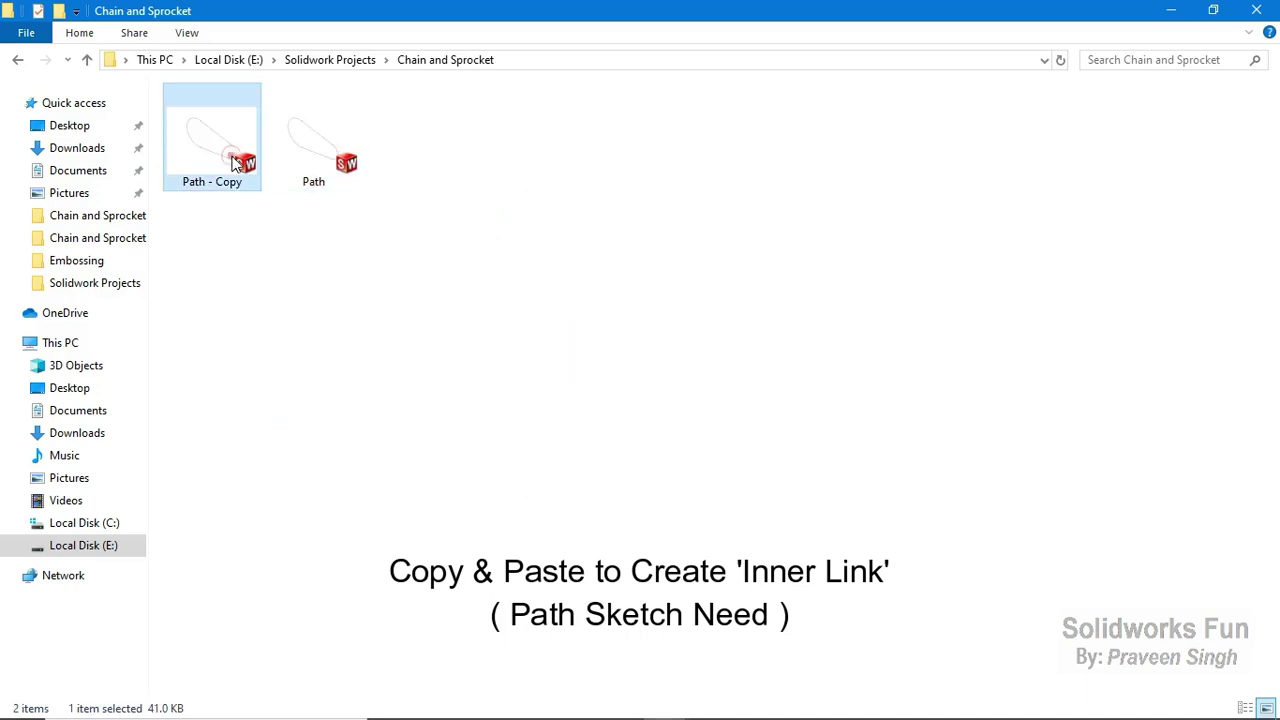
right_click(232, 157)
left_click(284, 520)
type("Inner Link")
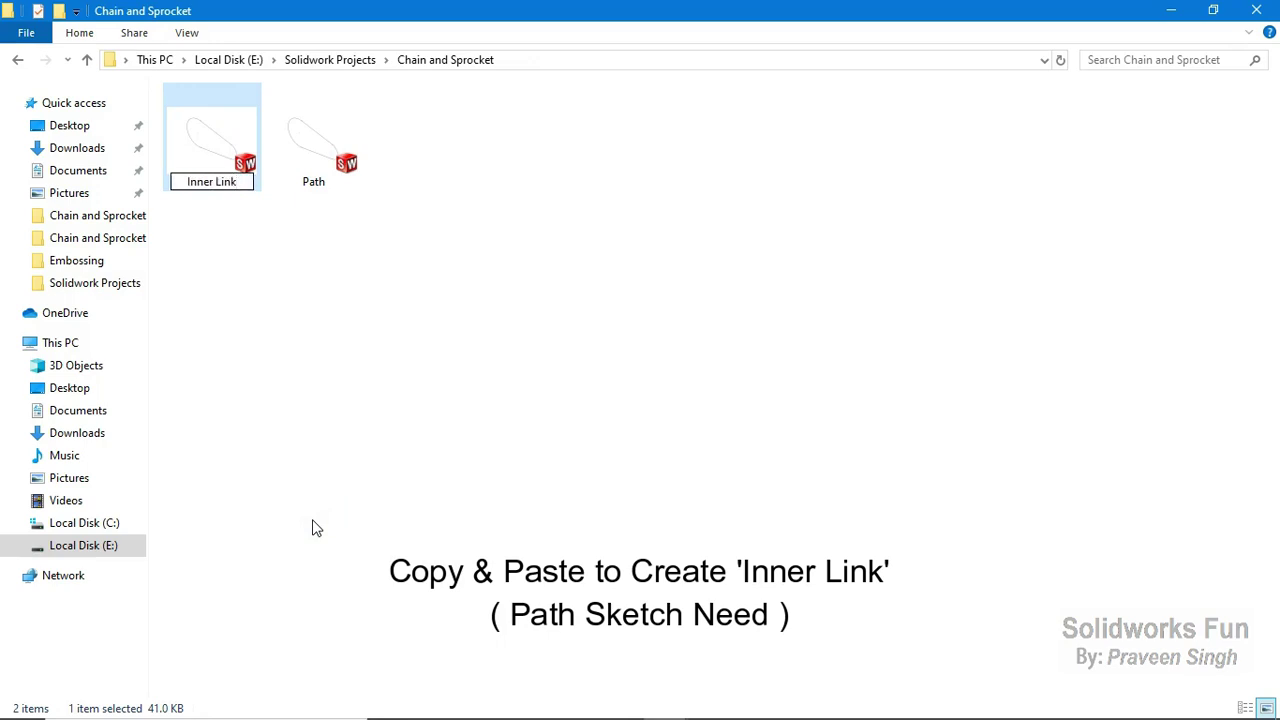
left_click(334, 403)
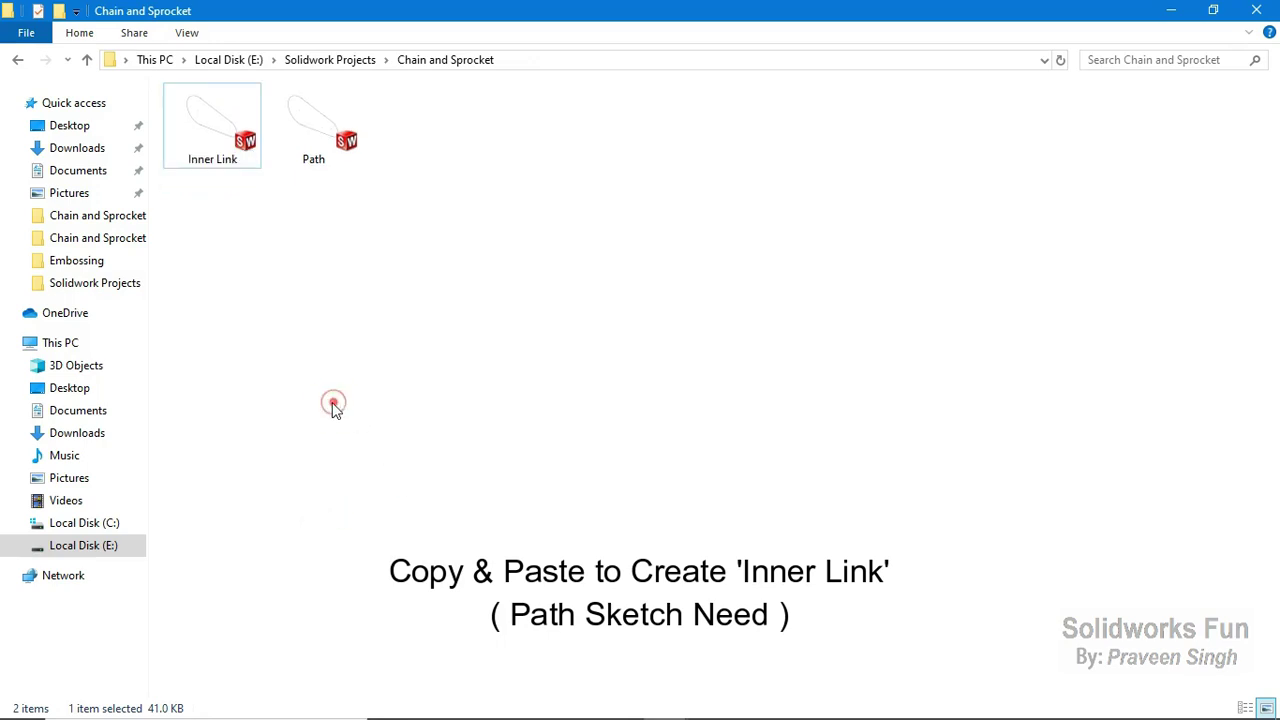
right_click(200, 145)
left_click(225, 157)
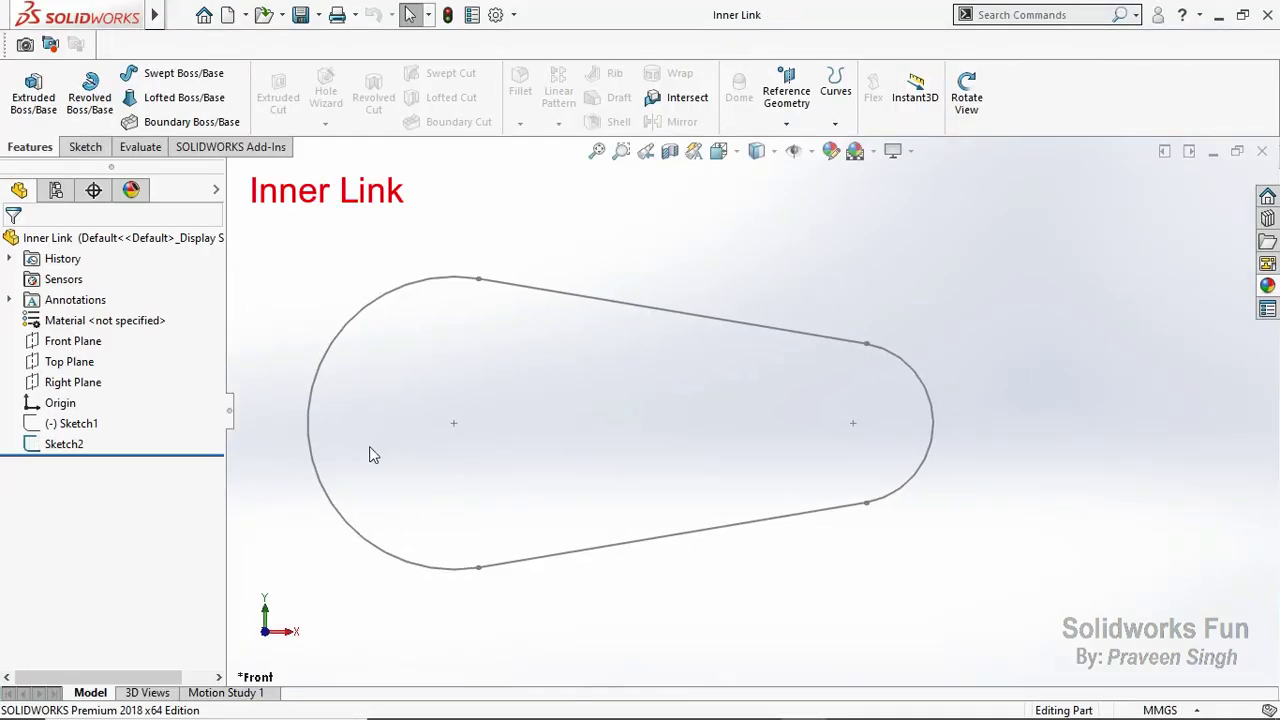
Step: Show Sketch1, save the part, and start a new sketch on the Front Plane
left_click(89, 424)
left_click(108, 400)
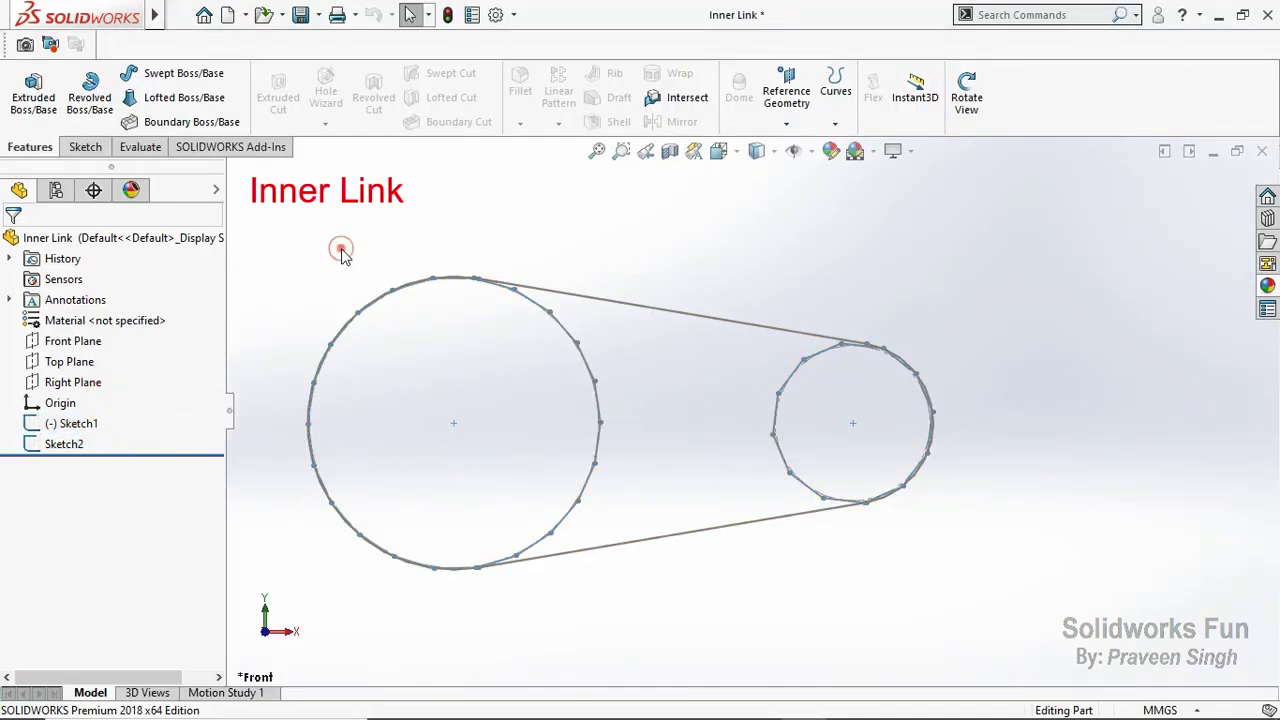
left_click(300, 14)
left_click(88, 341)
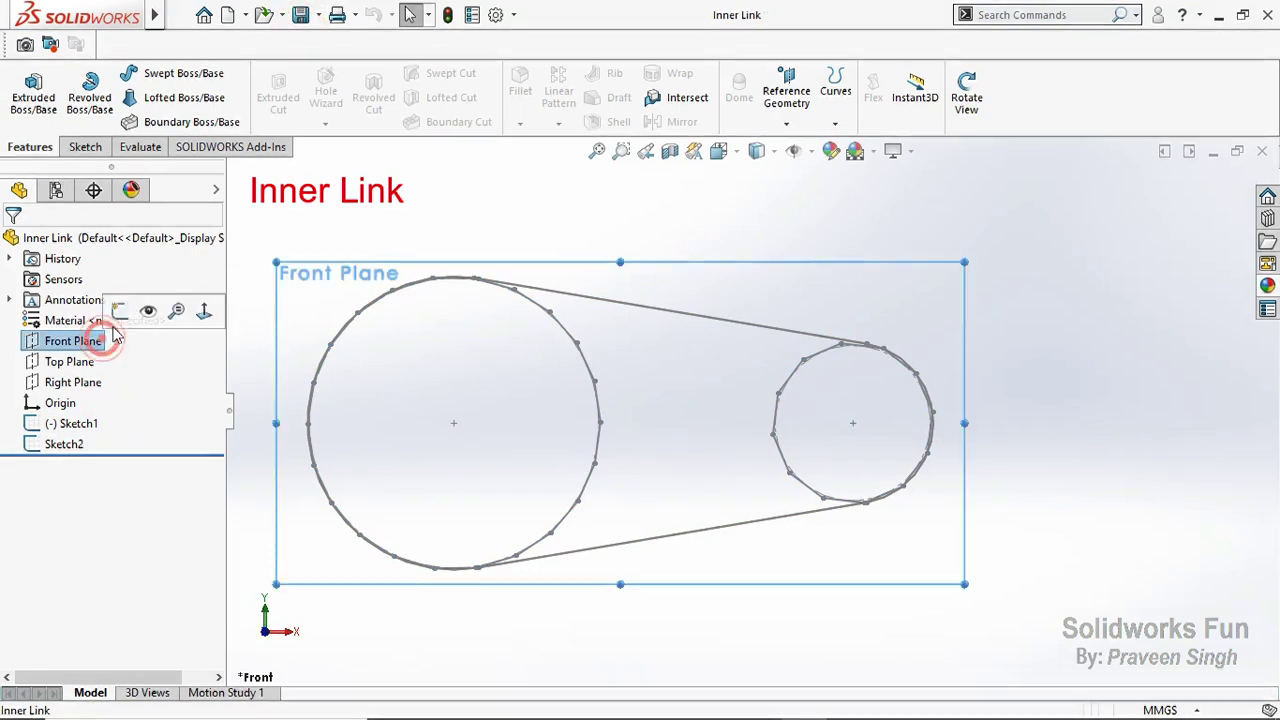
left_click(118, 313)
scroll(600, 340, "down", 5)
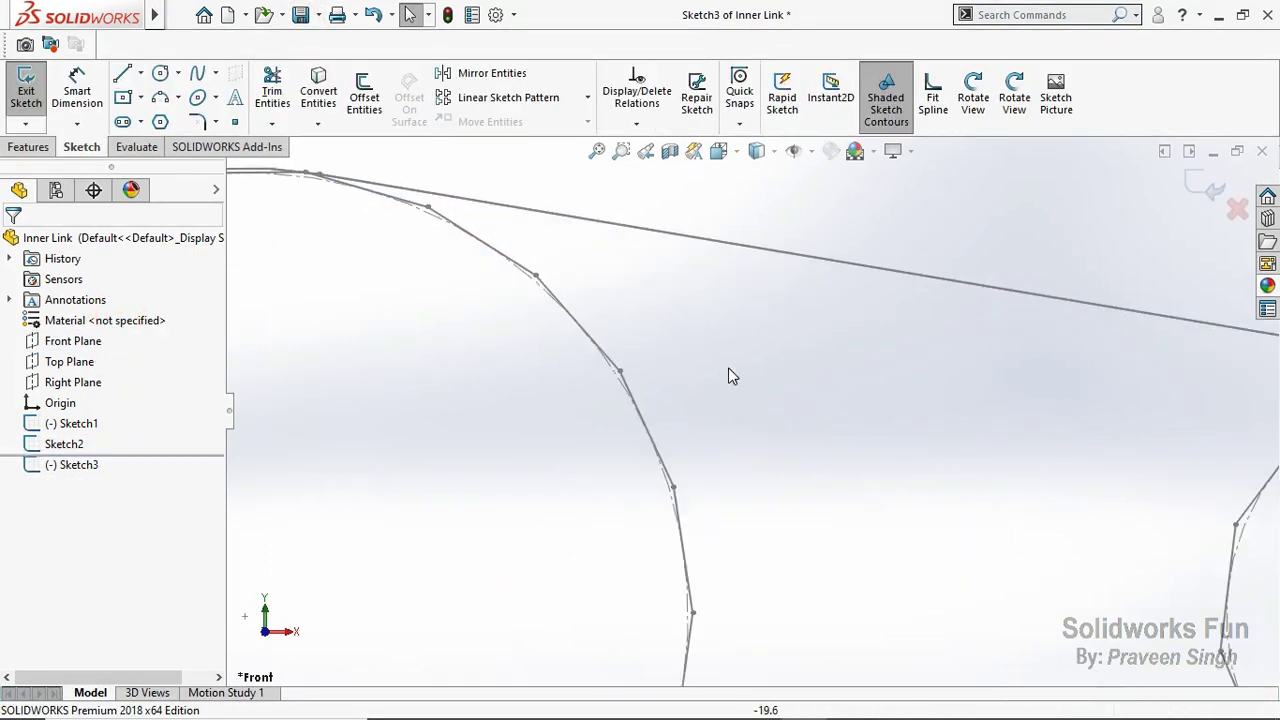
Step: Draw two circles centred on the path and make them equal
left_click(160, 73)
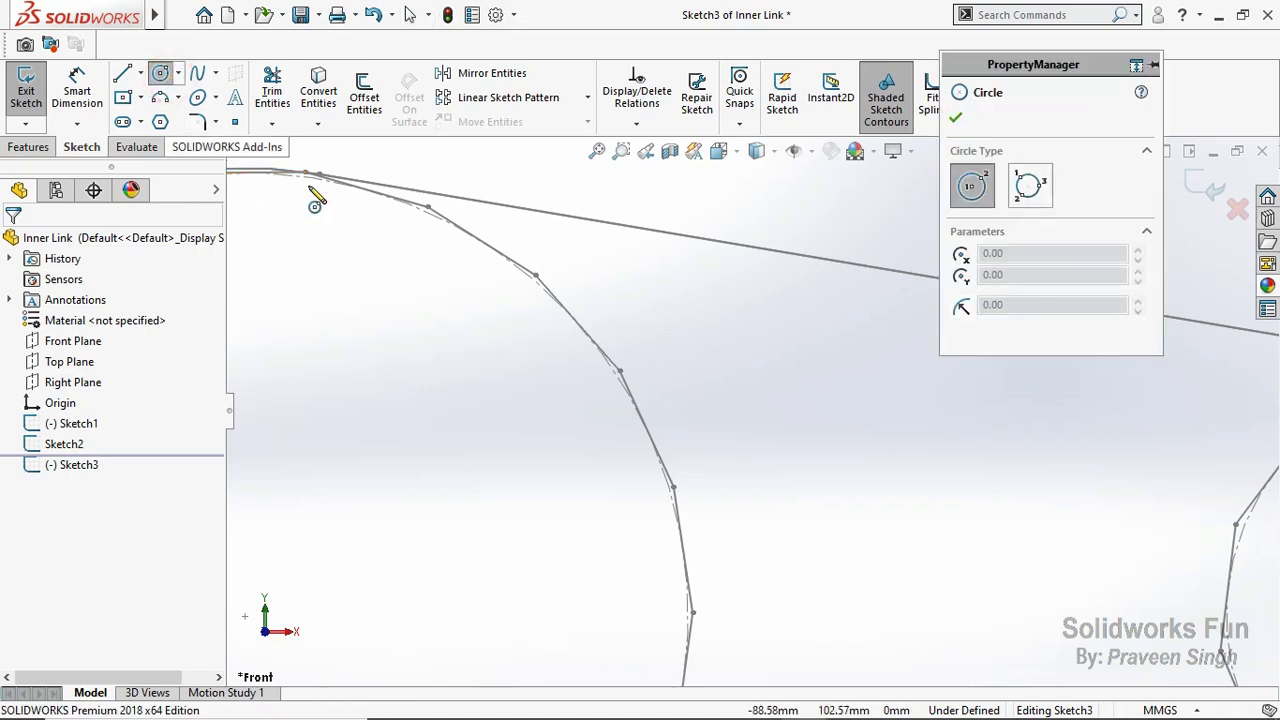
left_click(535, 275)
left_click(558, 283)
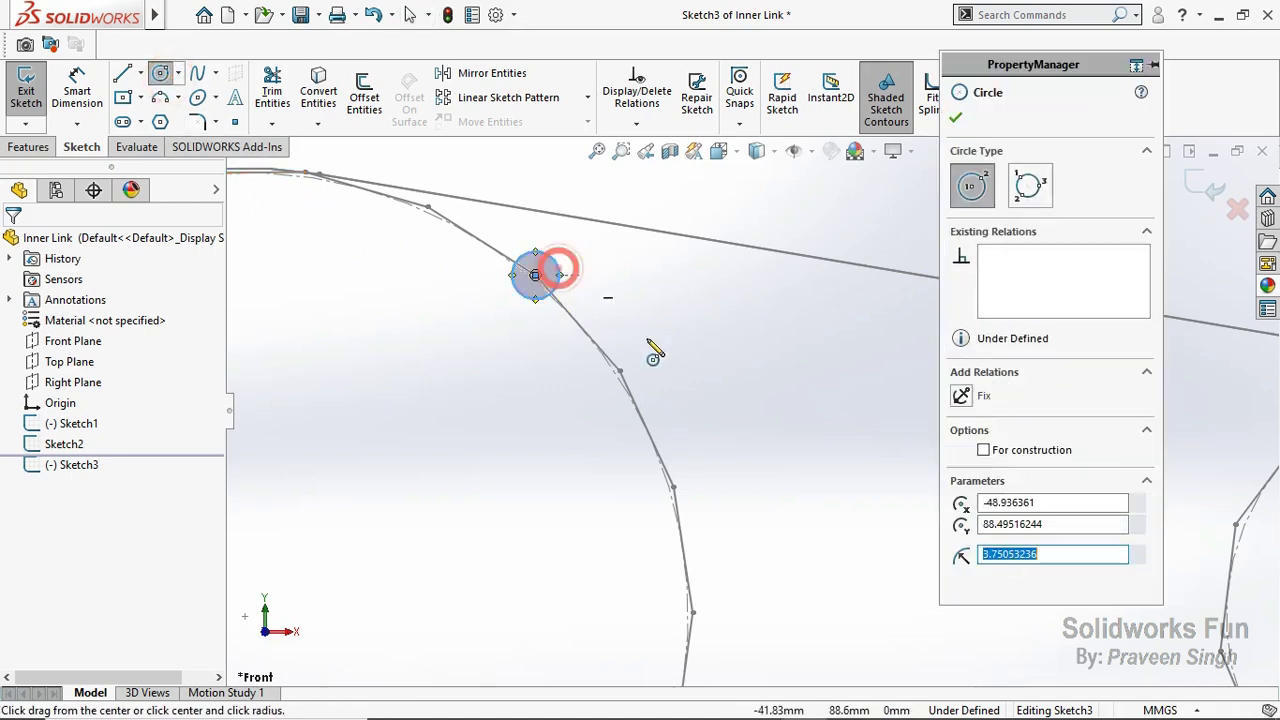
left_click(620, 370)
left_click(651, 370)
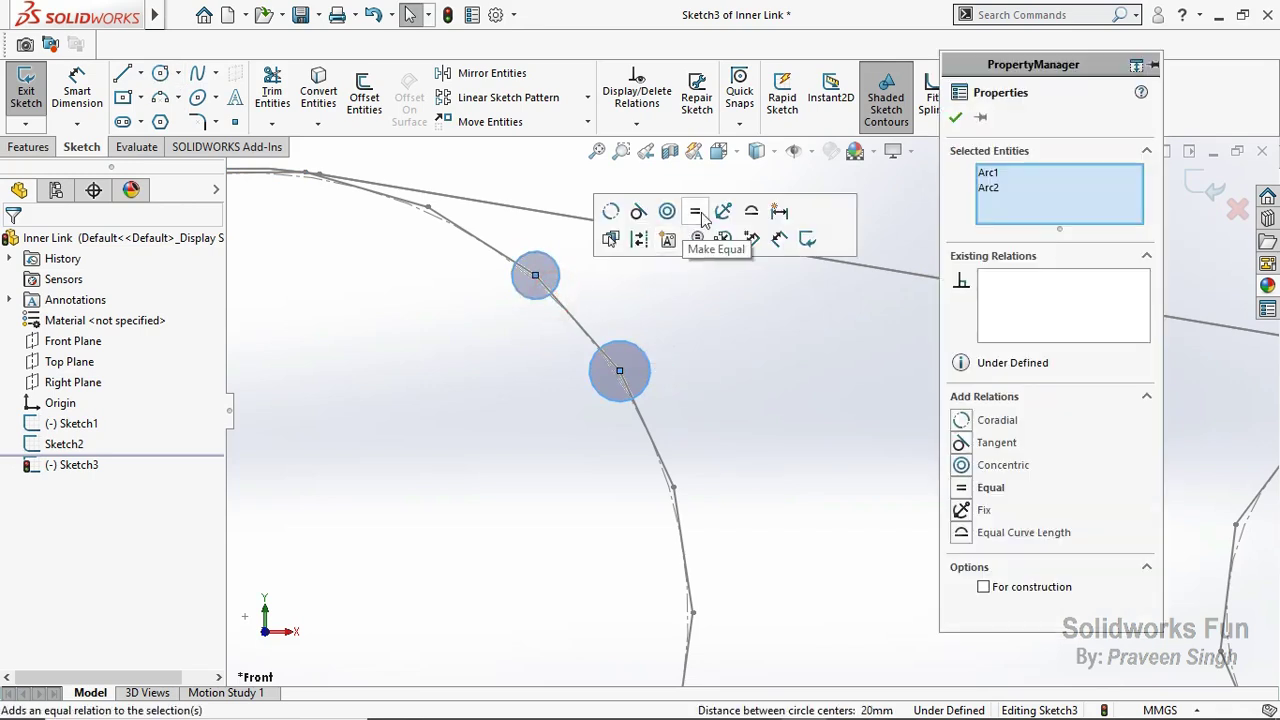
left_click(700, 213)
left_click(77, 88)
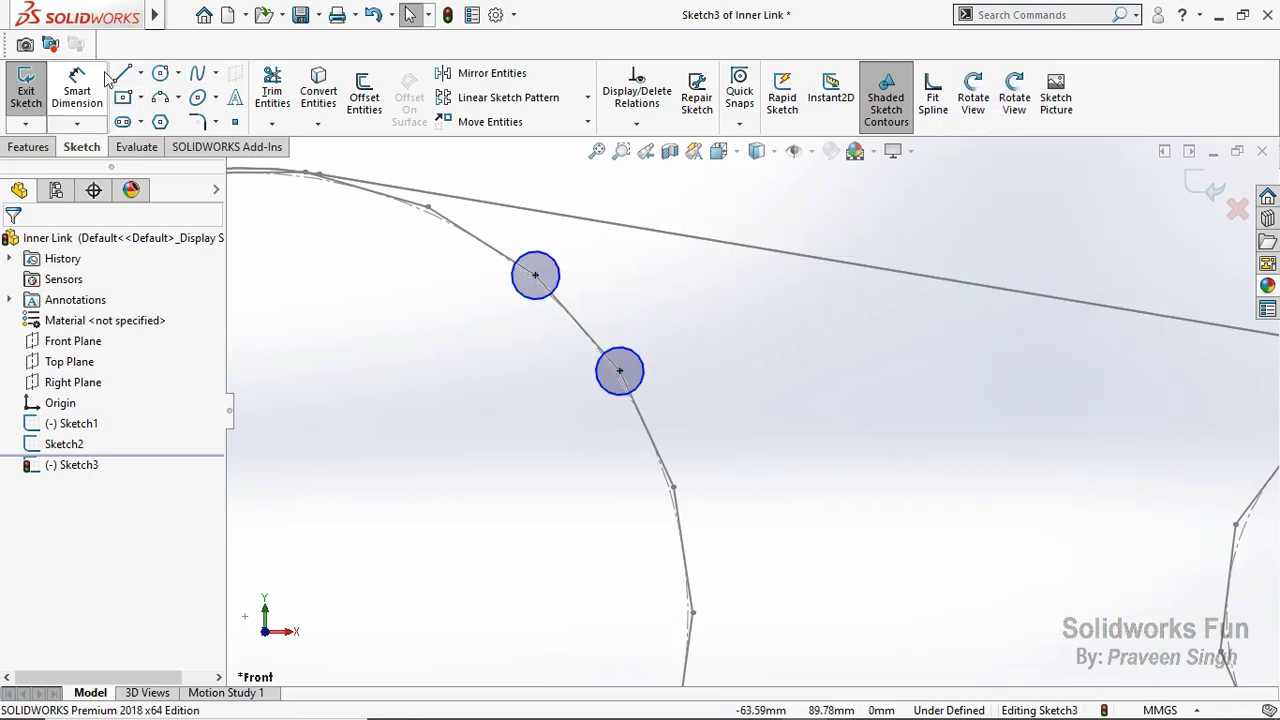
Step: Dimension the pin circles to a 5 mm diameter
left_click(532, 310)
left_click(405, 325)
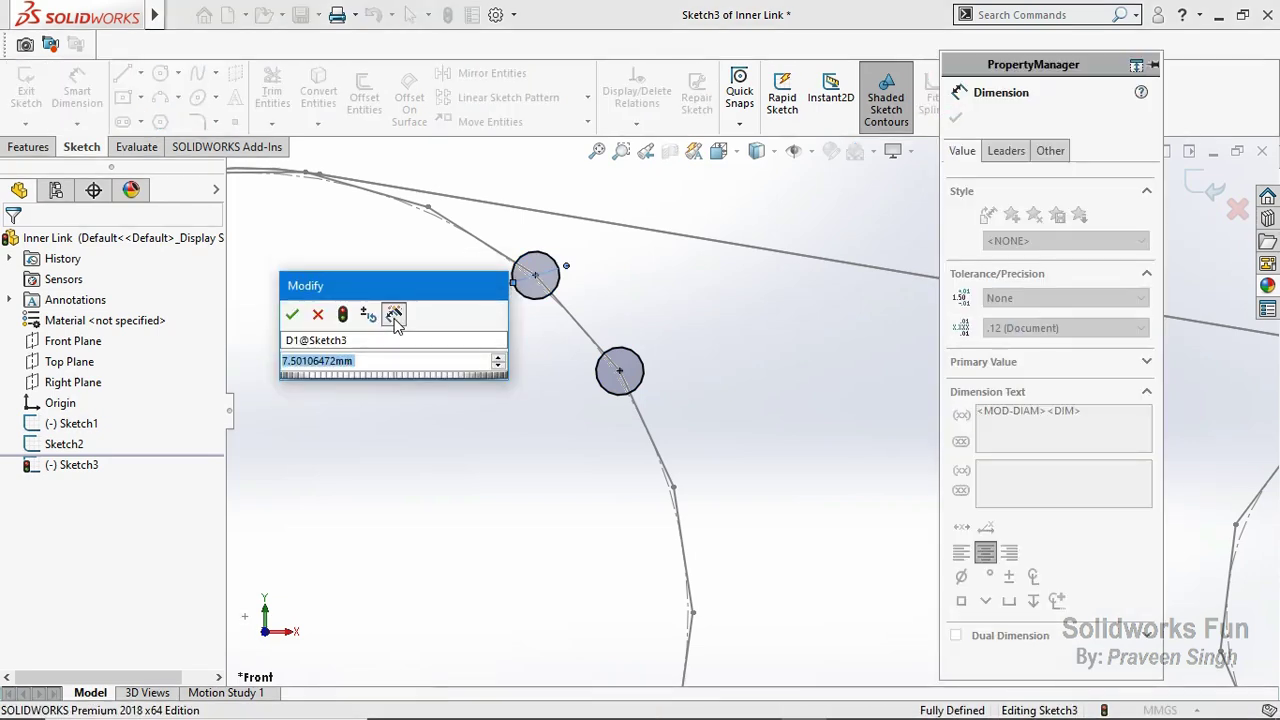
type("5")
left_click(292, 314)
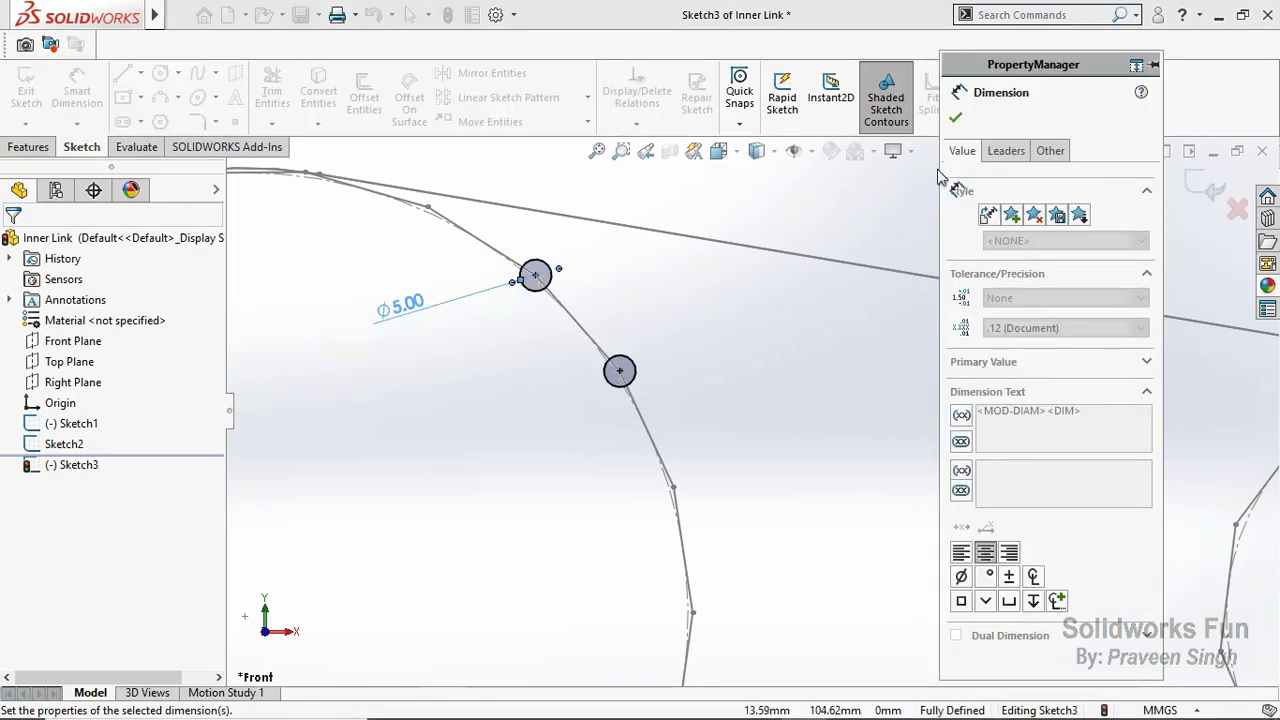
left_click(955, 118)
Step: Draw a concentric outer circle around each pin and make them equal
left_click(160, 73)
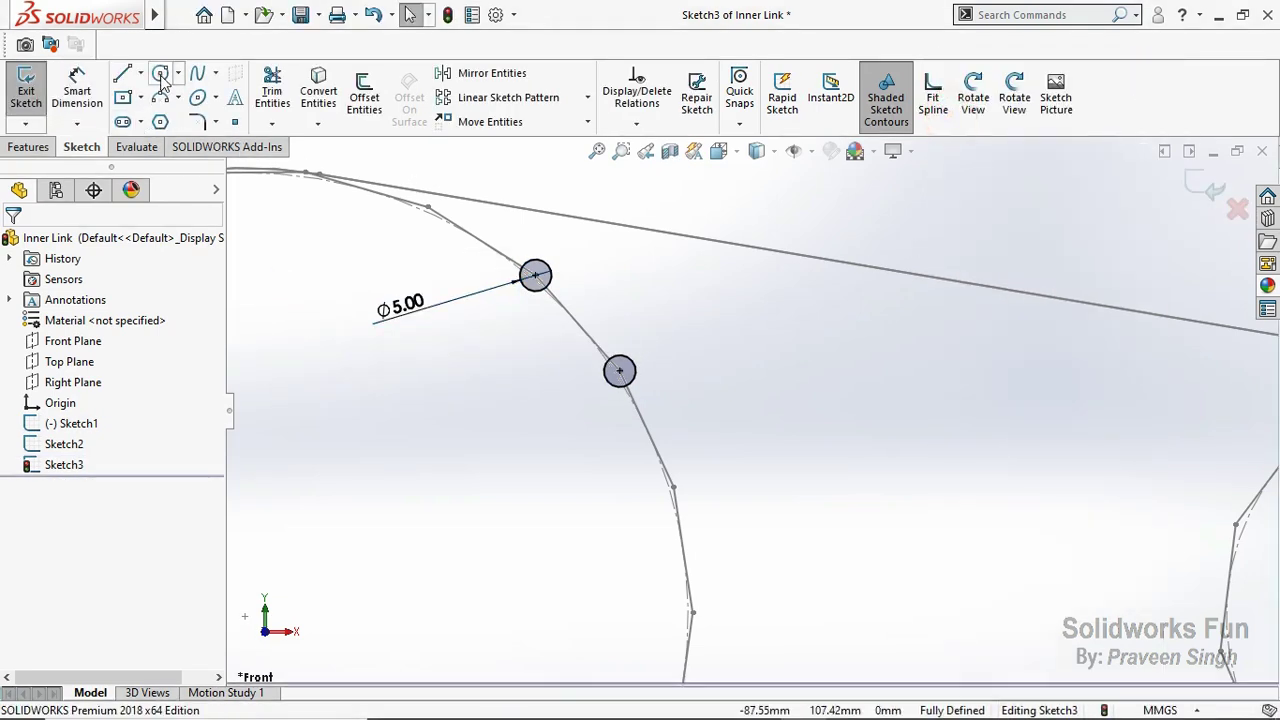
left_click(535, 275)
left_click(568, 276)
left_click(619, 371)
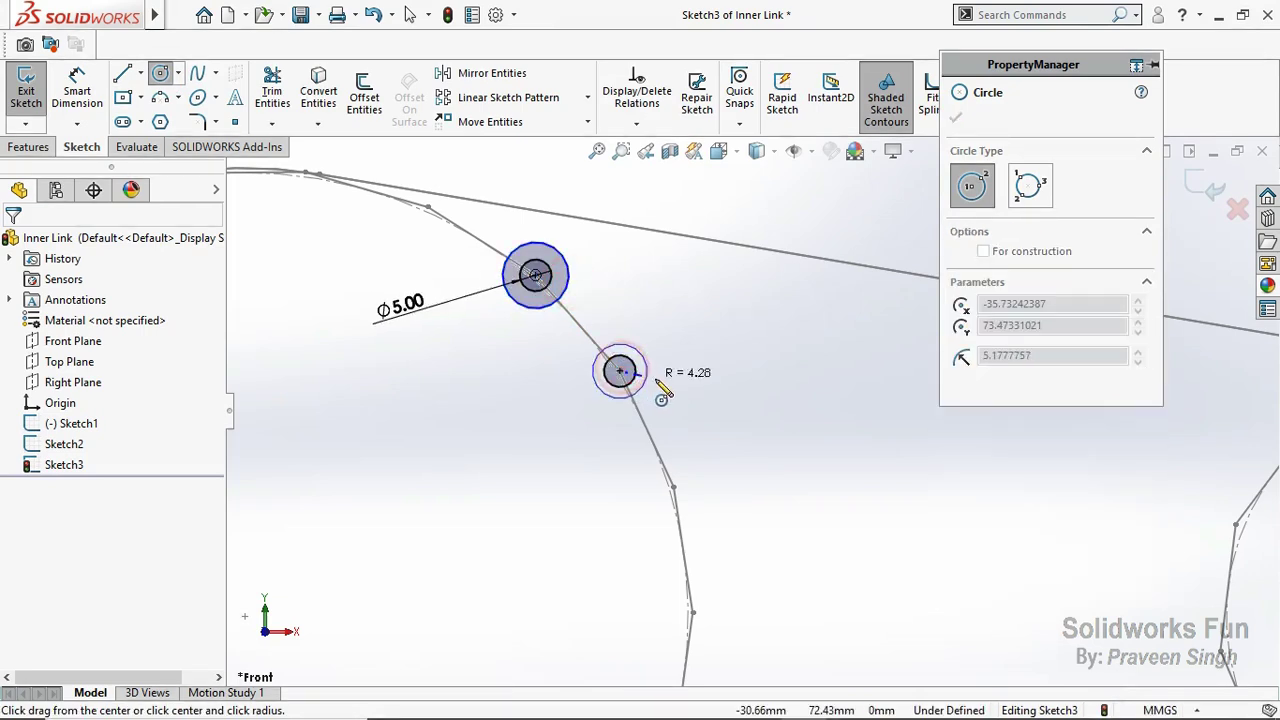
left_click(655, 380)
left_click(577, 295, "ctrl")
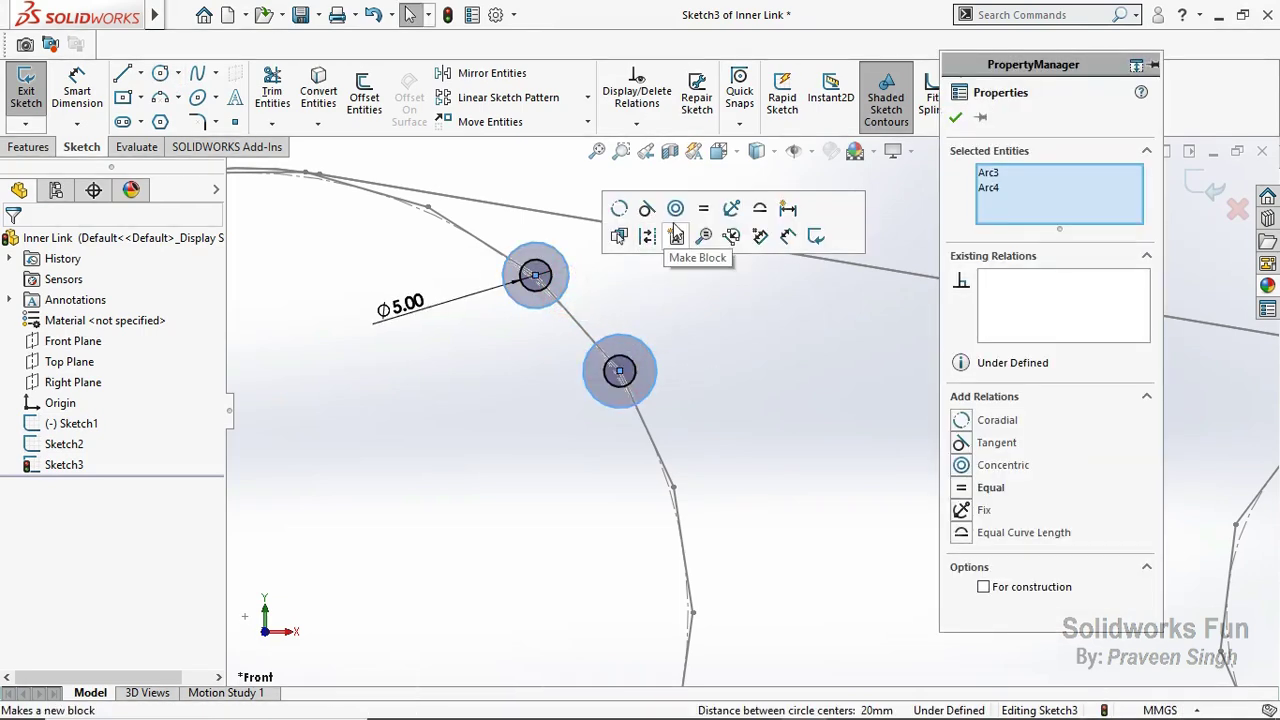
left_click(697, 206)
left_click(708, 305)
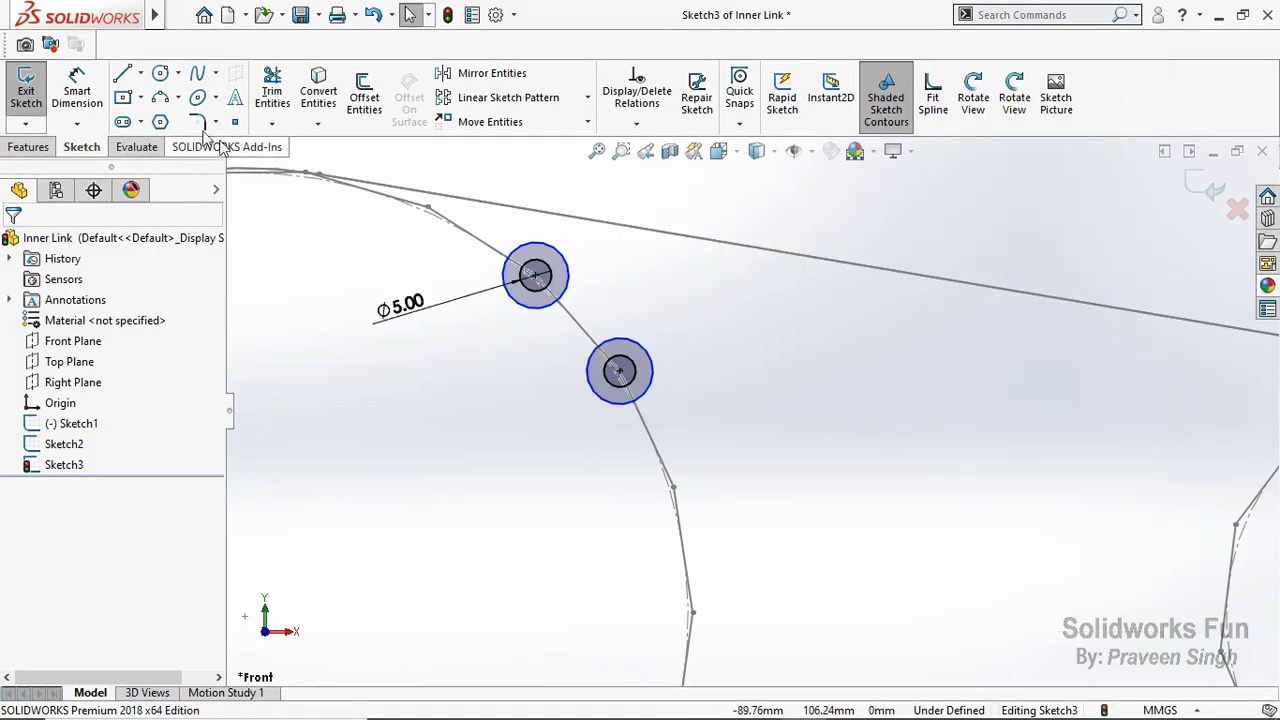
Step: Dimension the outer circles to a 12 mm diameter
left_click(77, 90)
left_click(546, 246)
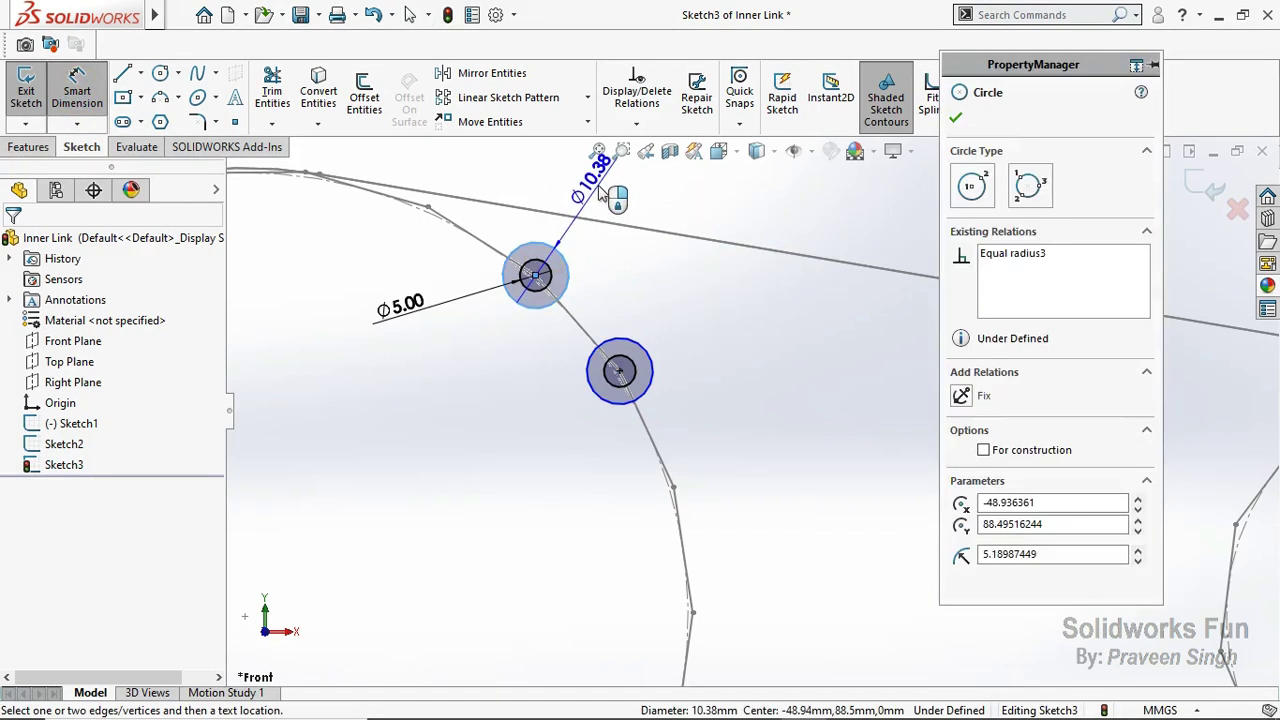
left_click(600, 200)
type("12")
left_click(497, 181)
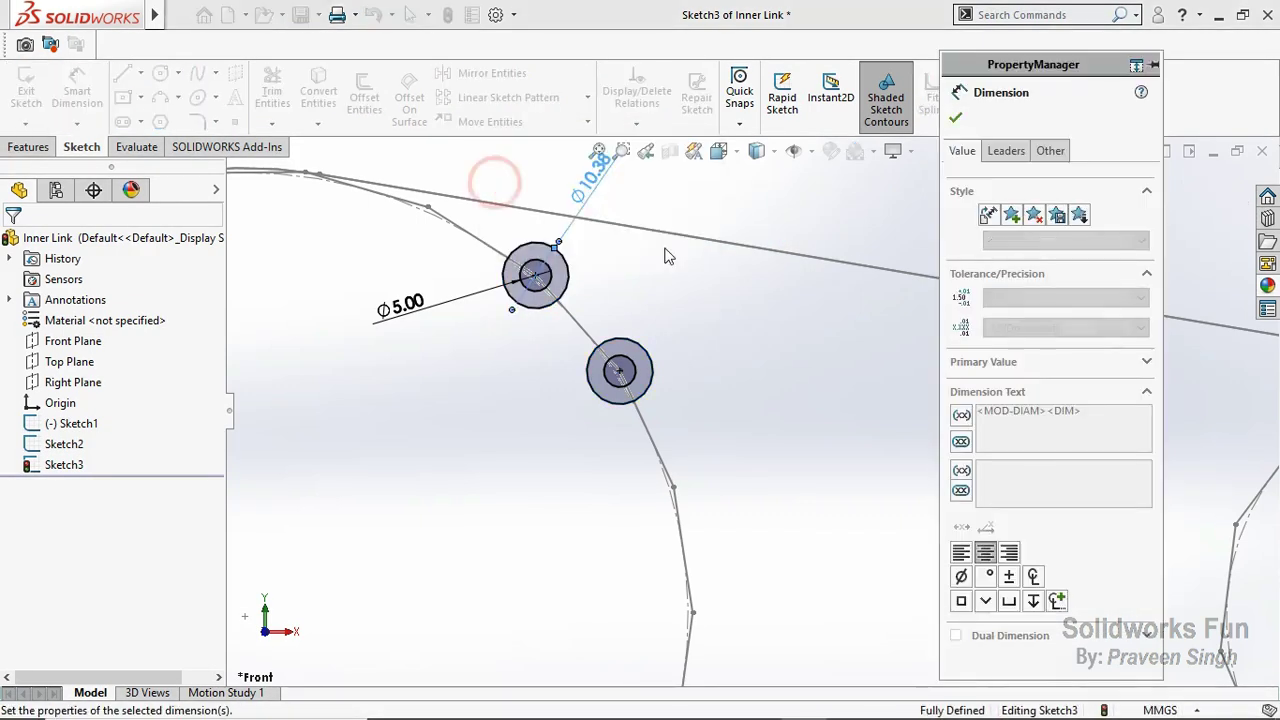
left_click(954, 116)
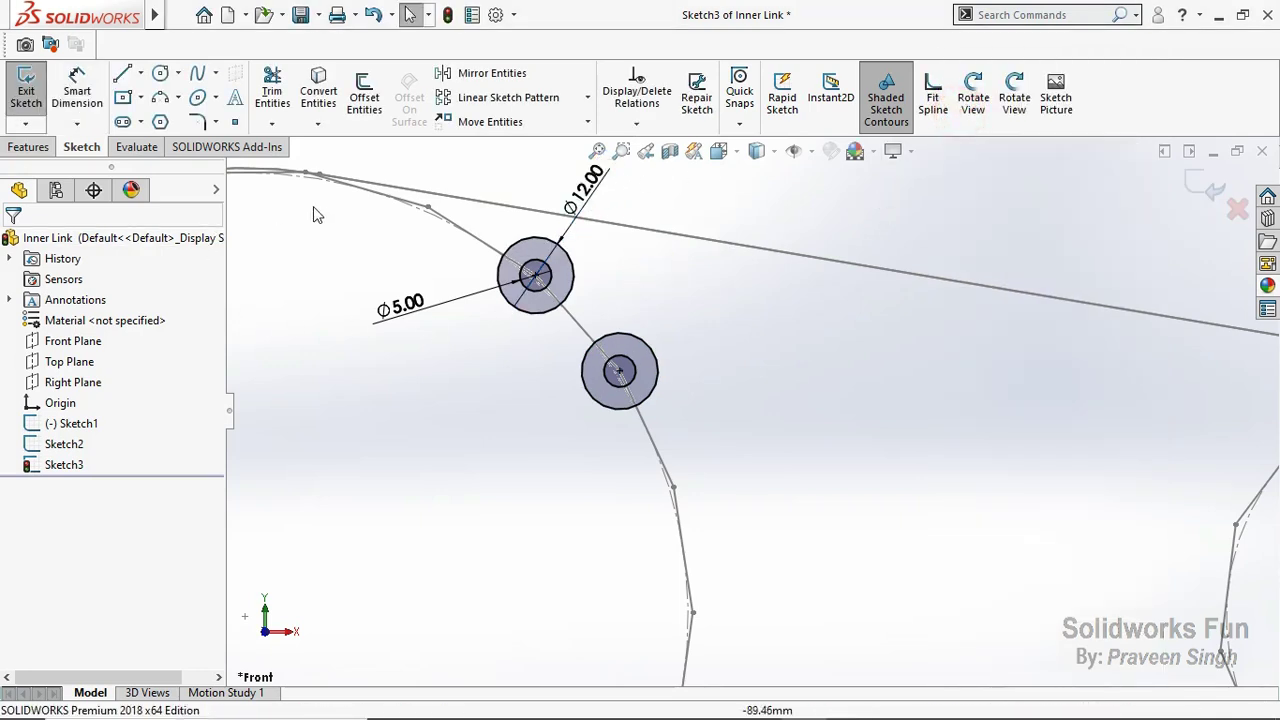
Step: Draw two three-point arcs, one left and one right of the pins
left_click(478, 318)
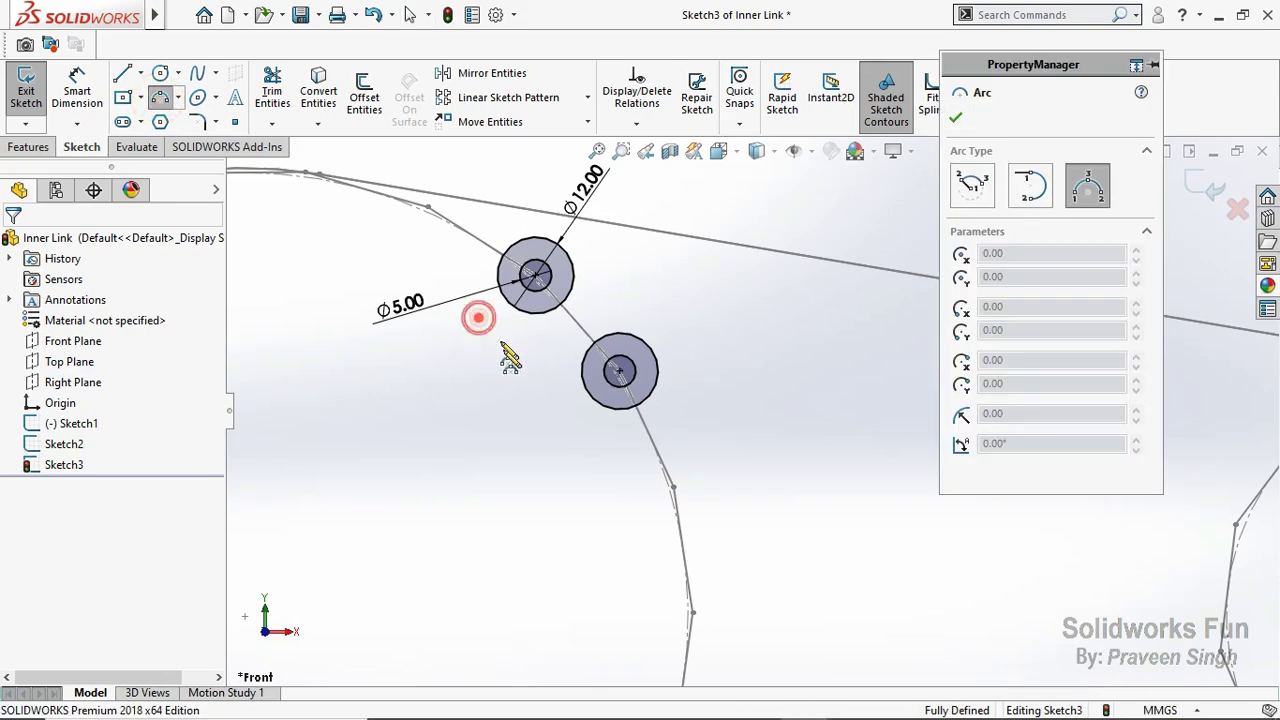
left_click(551, 432)
left_click(548, 398)
key("Escape")
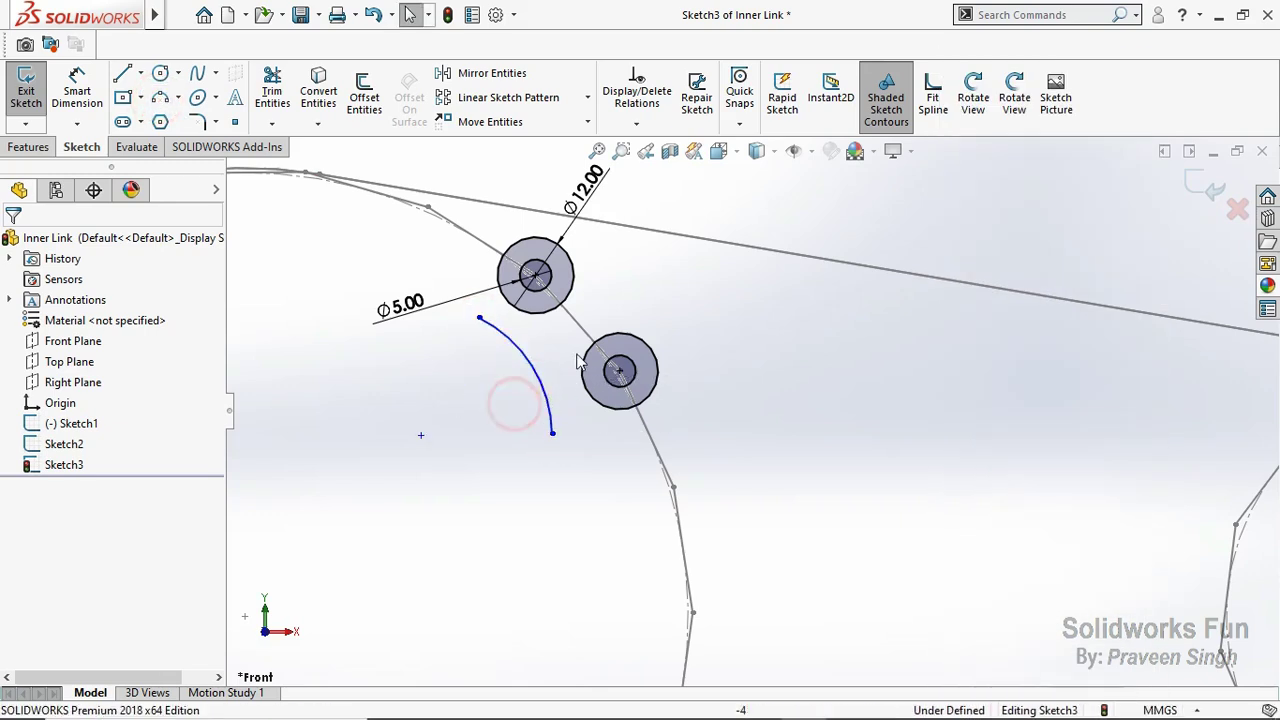
left_click(160, 100)
left_click(597, 257)
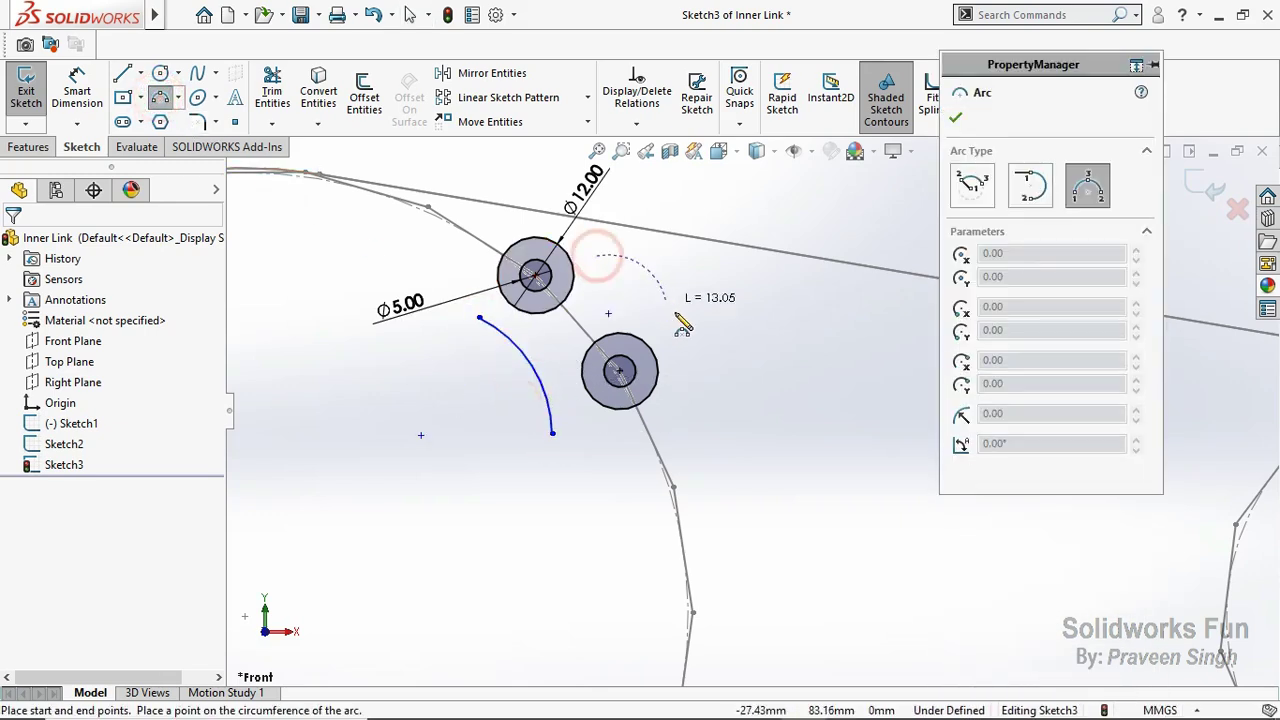
left_click(675, 316)
left_click(634, 293)
key("Escape")
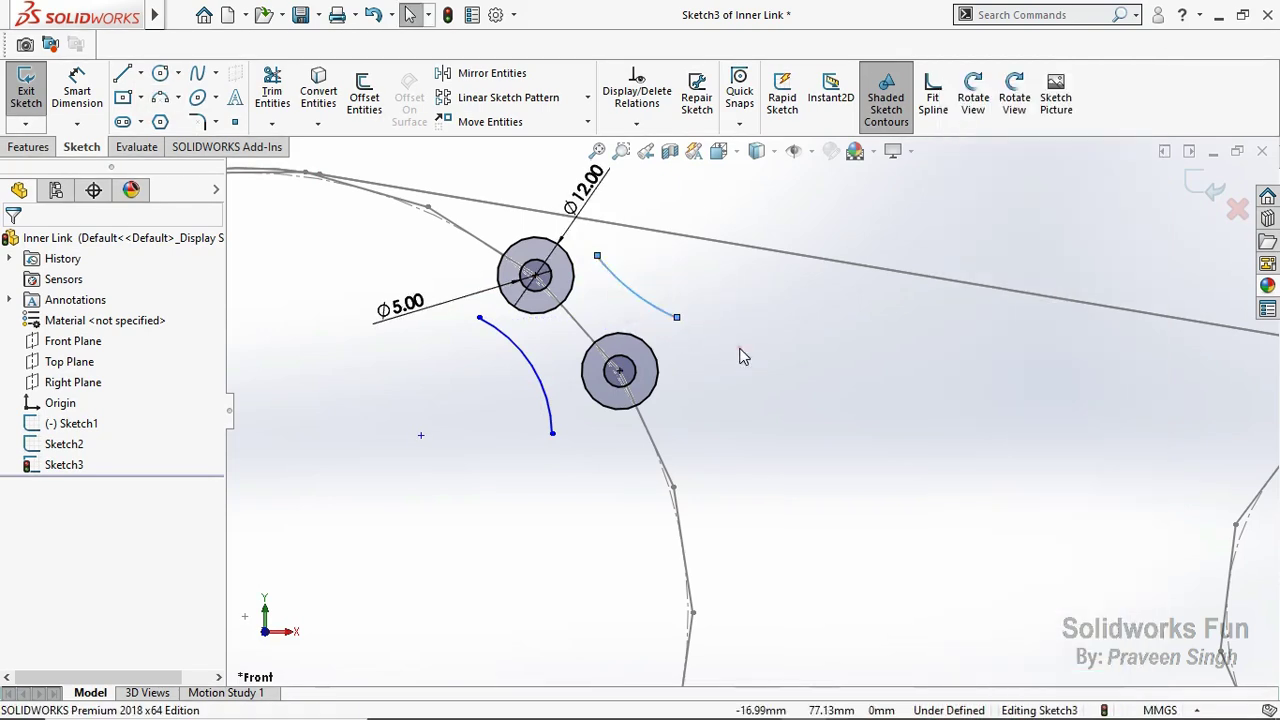
Step: Attach the left arc's endpoints to the top and lower outer circles
left_click(479, 318)
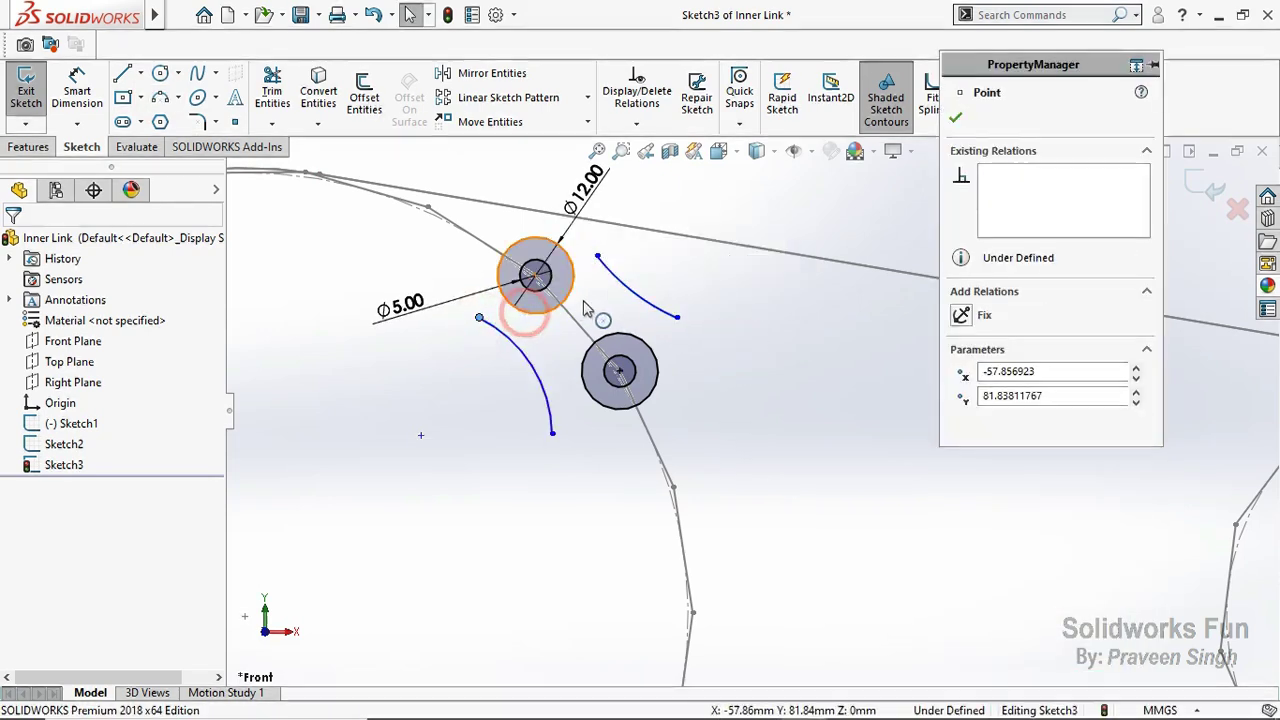
left_click(553, 300, "ctrl")
left_click(610, 229)
mouse_move(553, 432)
left_mouse_down()
mouse_move(575, 393)
mouse_move(598, 406)
left_mouse_up()
left_click(646, 382, "ctrl")
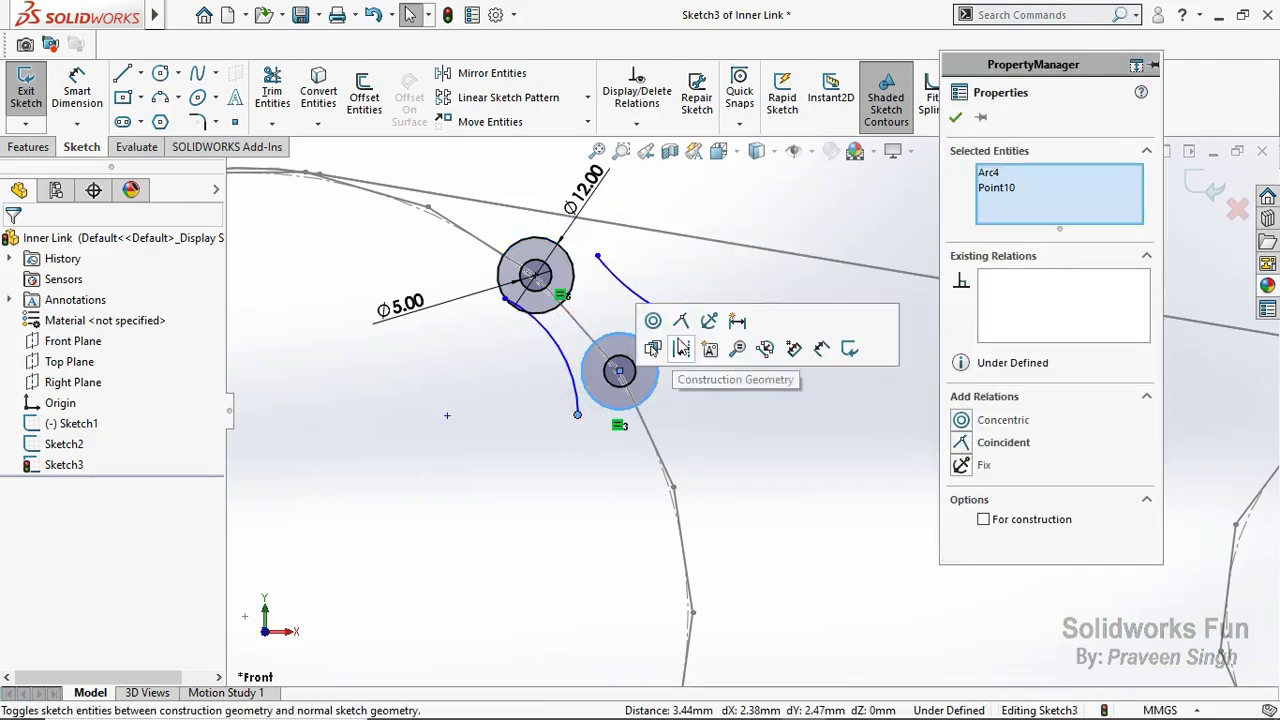
left_click(662, 325)
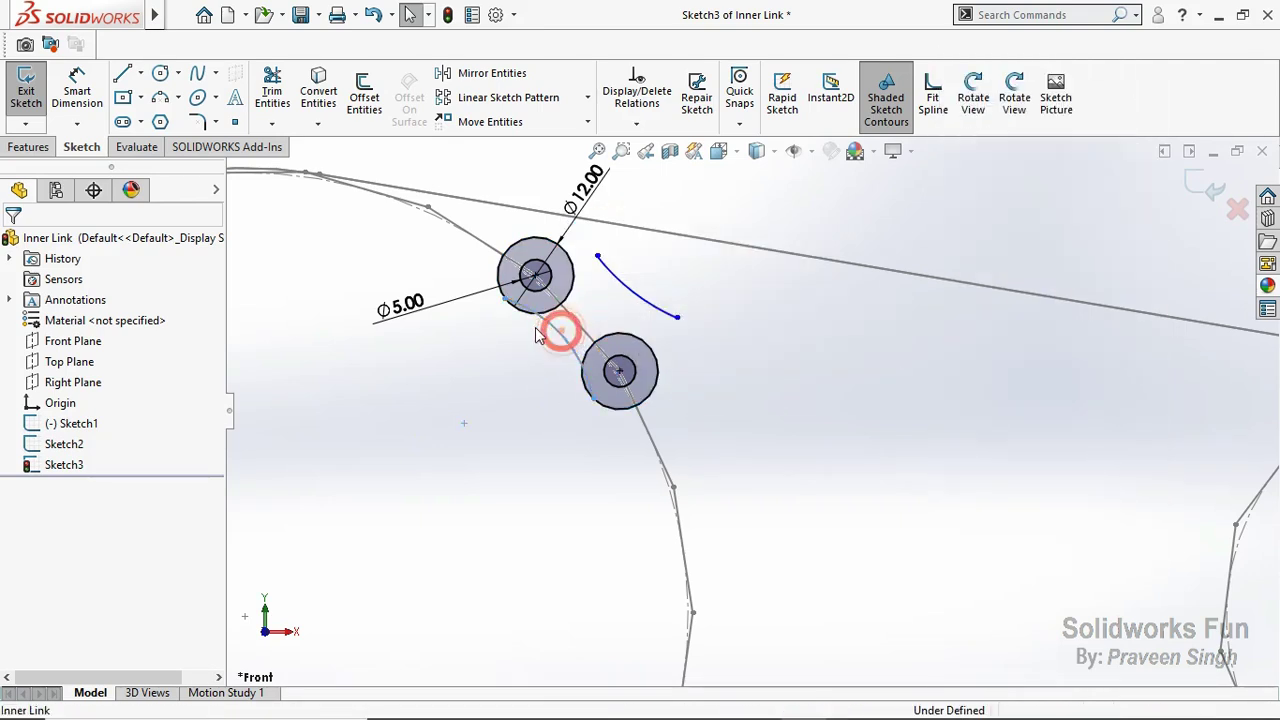
Step: Make the left arc tangent to both the top and lower outer circles
left_click(550, 320)
left_click(550, 318, "ctrl")
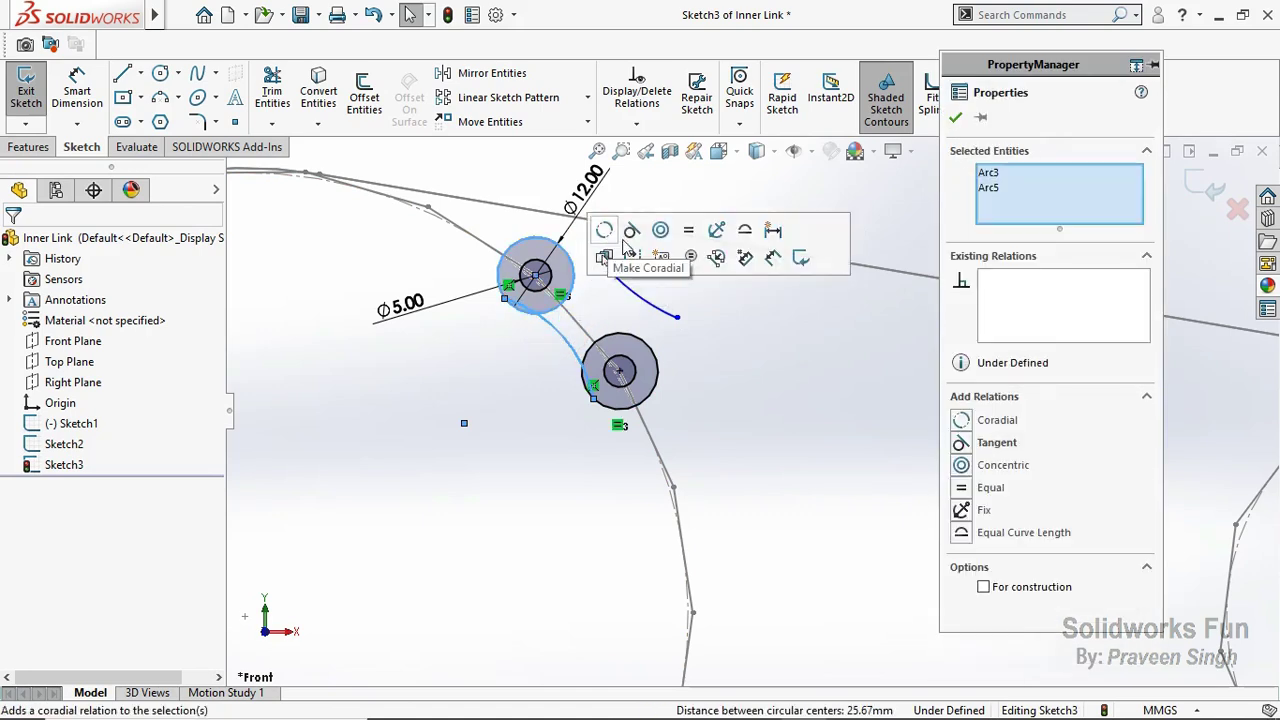
left_click(631, 230)
left_click(722, 336)
left_click(621, 410)
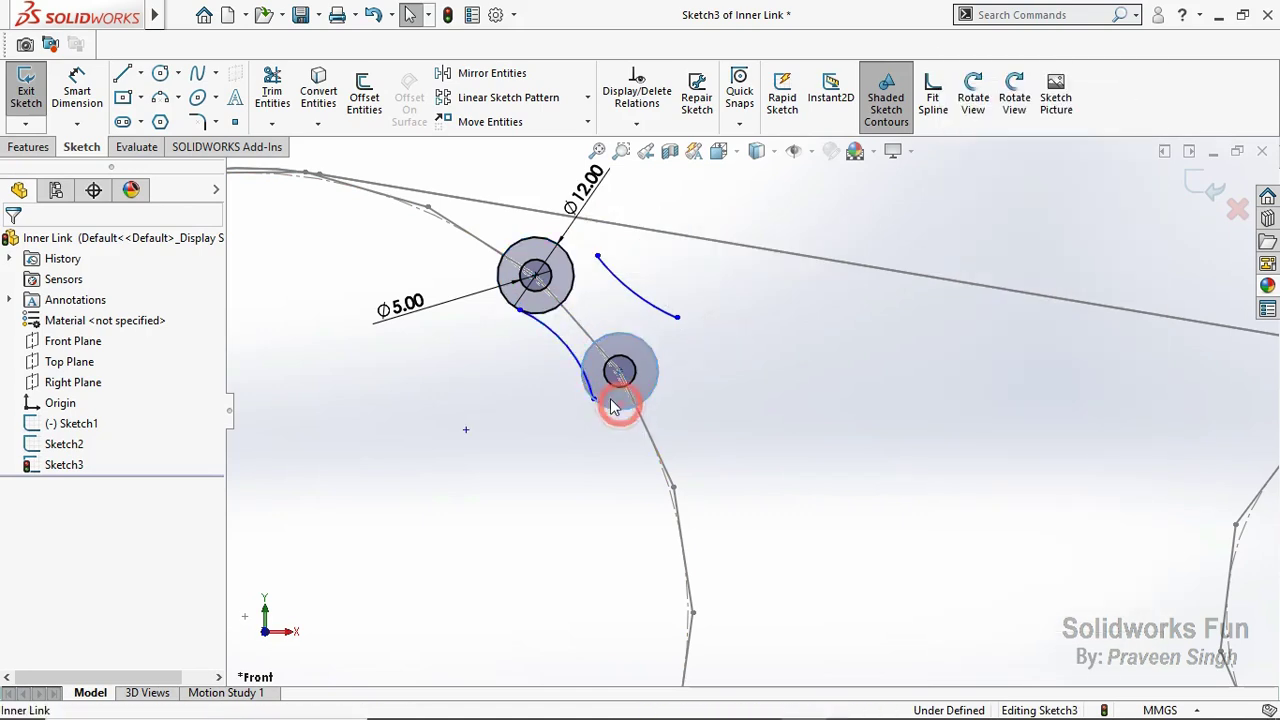
left_click(624, 320, "ctrl")
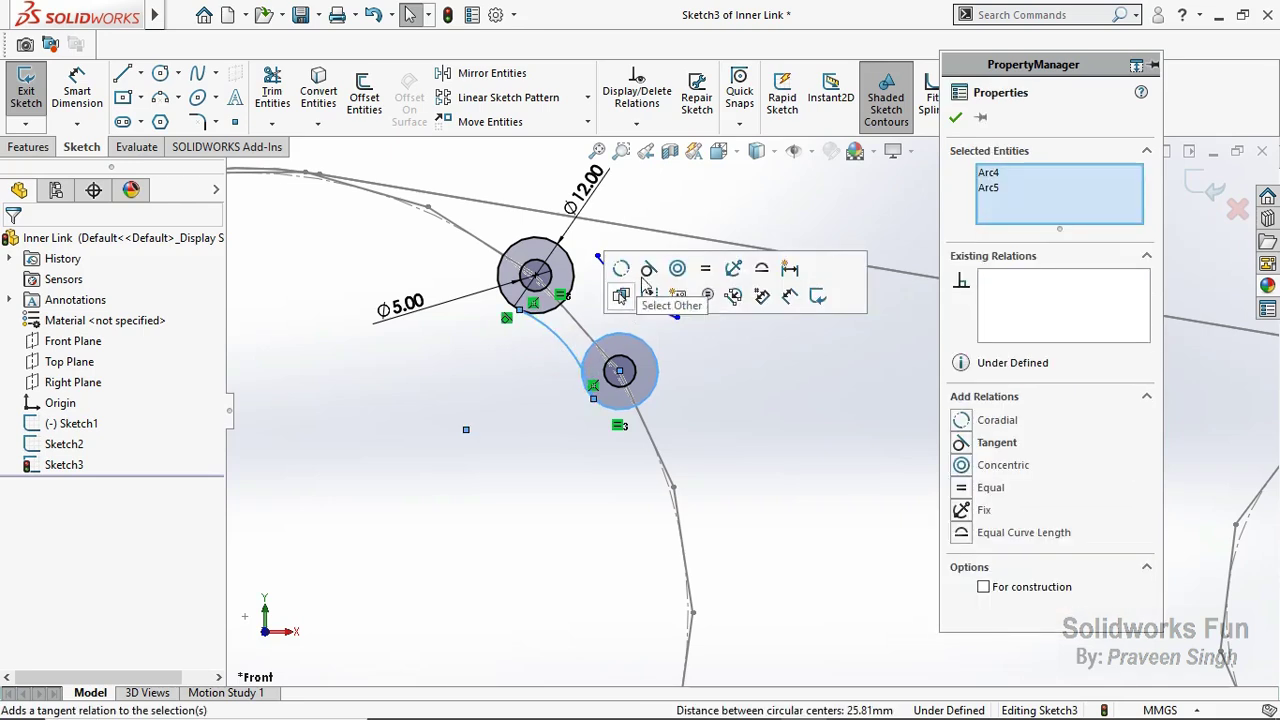
left_click(646, 277)
left_click(728, 366)
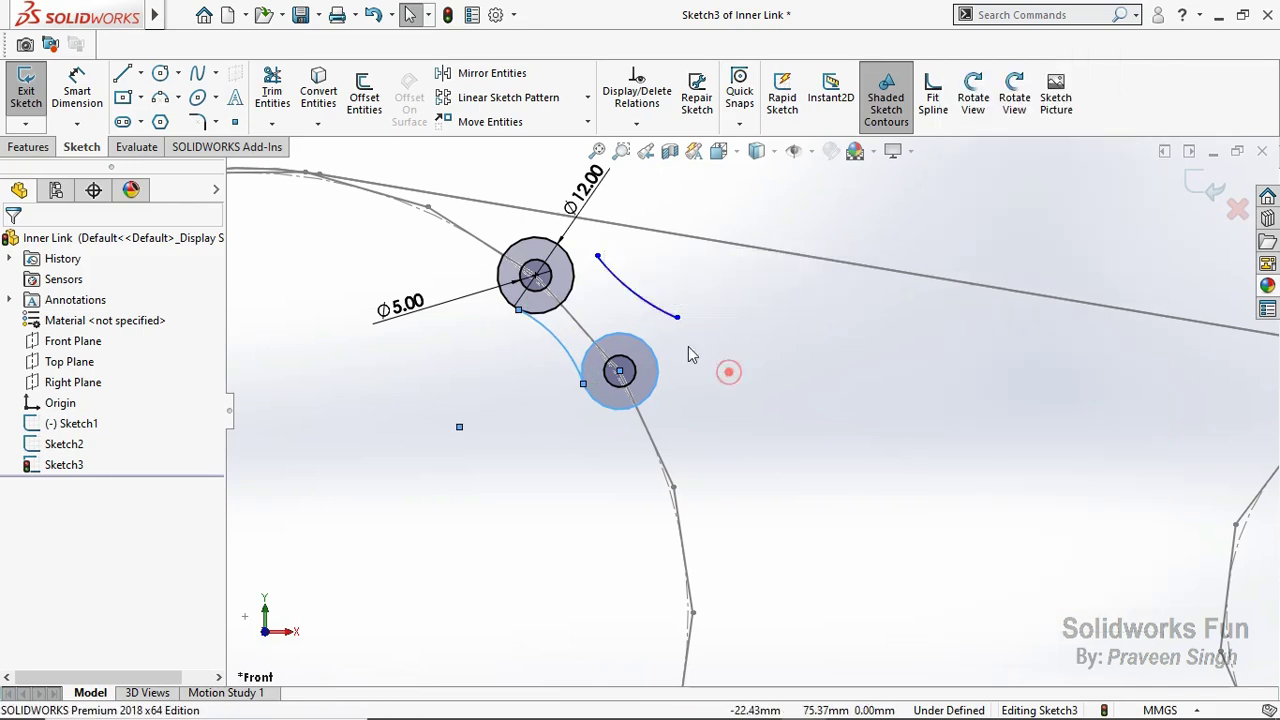
Step: Attach the right arc's endpoints to the top and lower outer circles
left_click(598, 259)
left_click(562, 252, "ctrl")
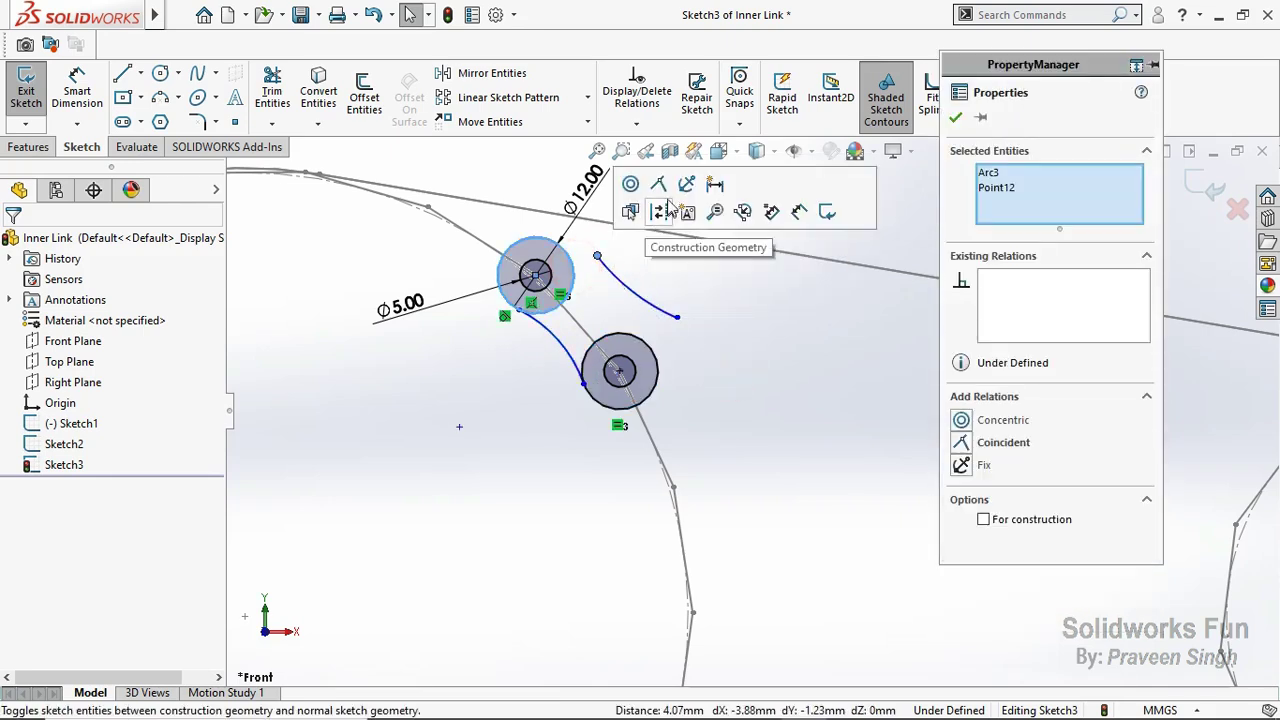
left_click(658, 184)
left_click(671, 278)
left_click(651, 326)
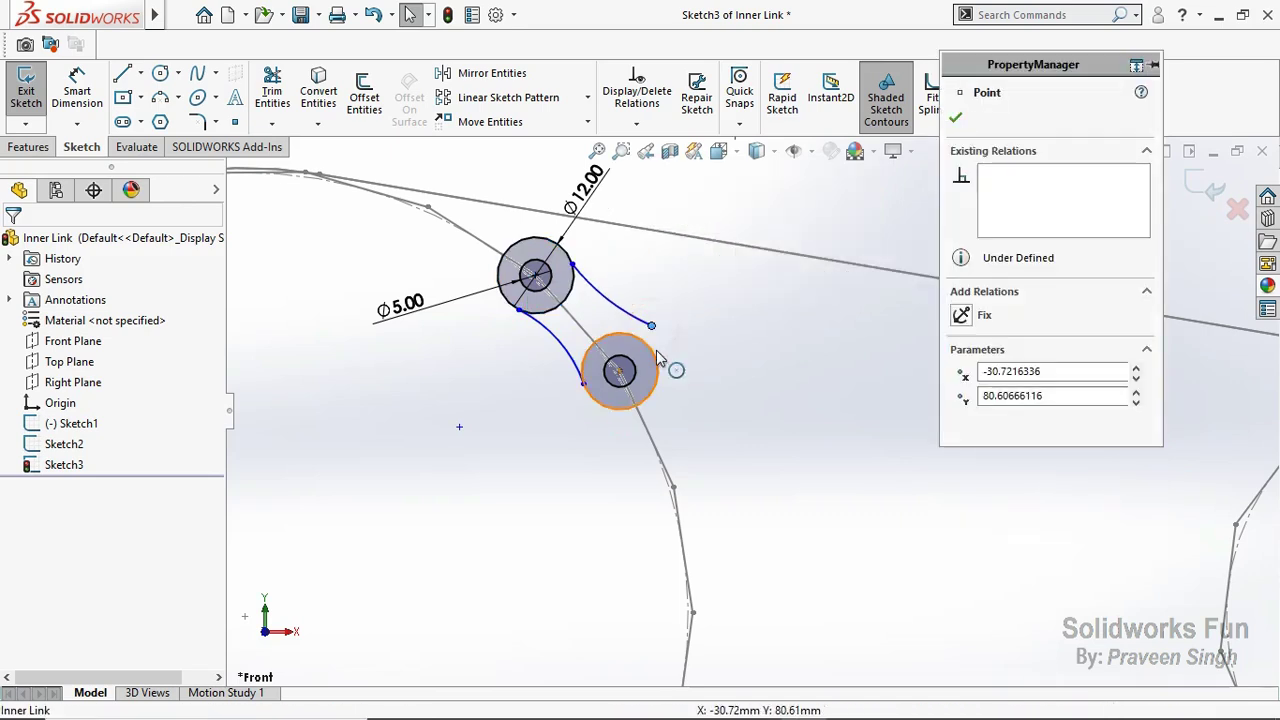
left_click(654, 350, "ctrl")
left_click(738, 290)
left_click(726, 380)
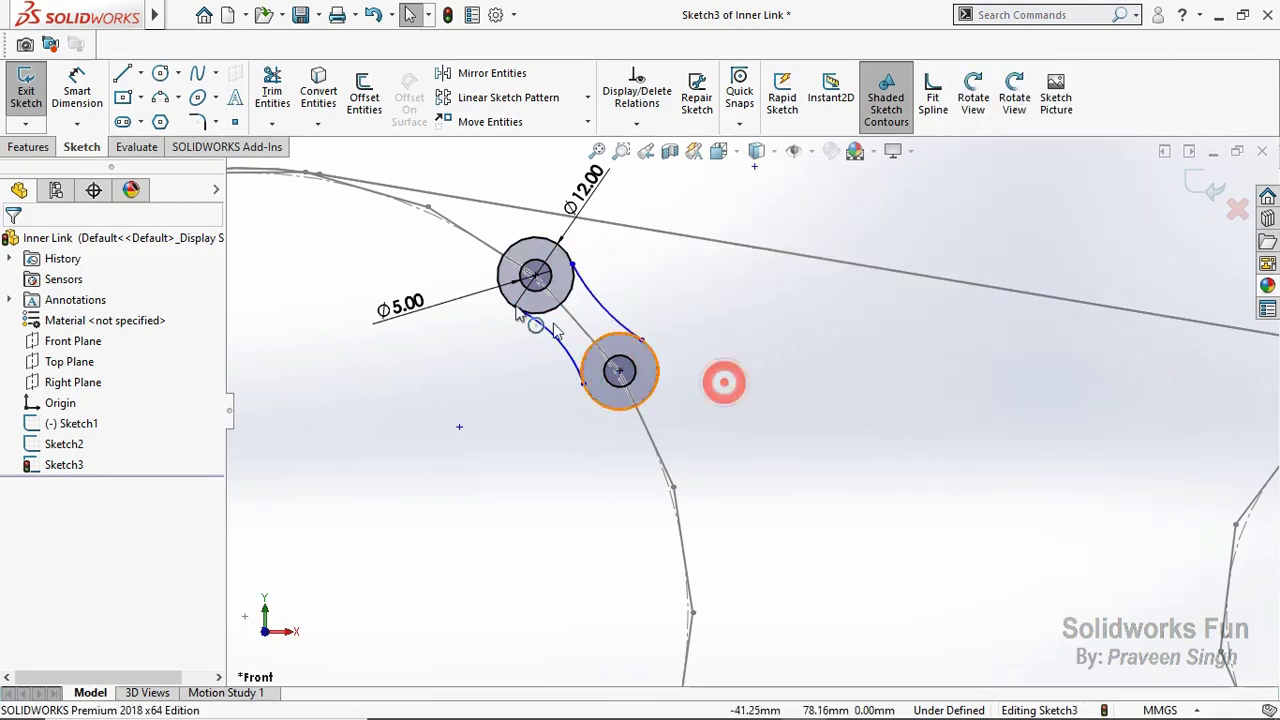
Step: Make the right arc tangent to both boss circles
left_click(622, 330)
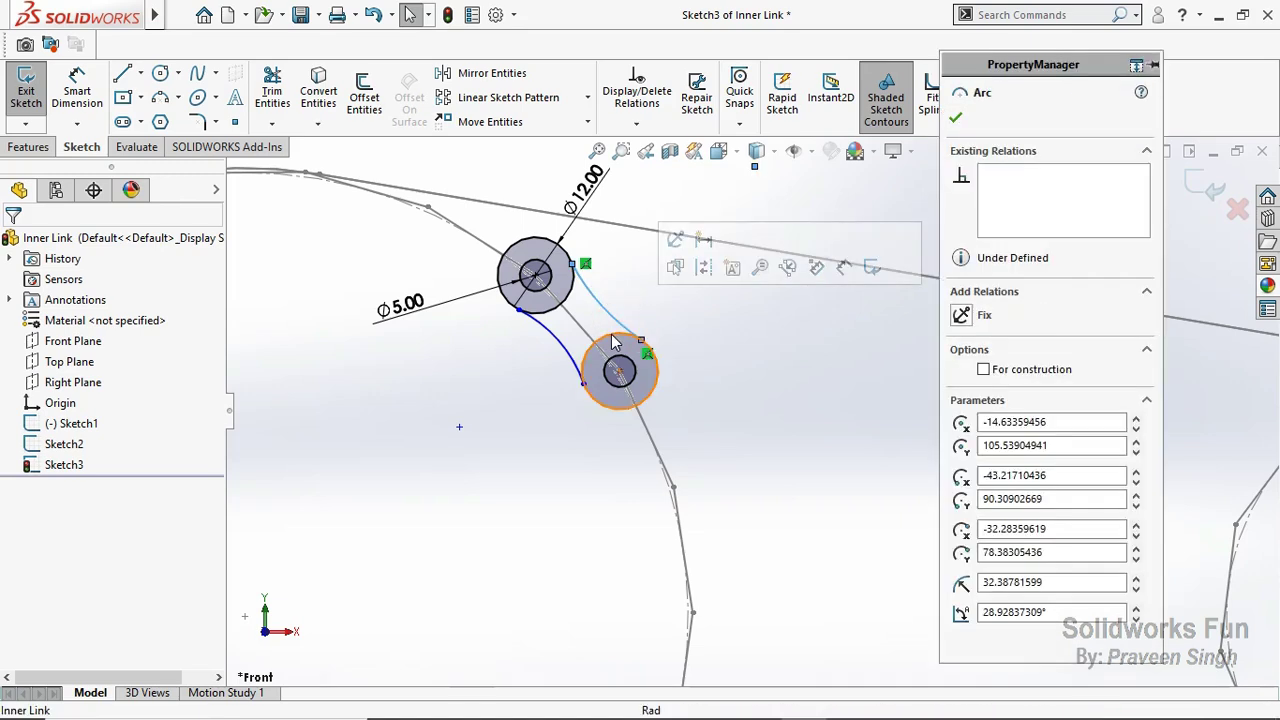
left_click(612, 352, "ctrl")
left_click(693, 250)
left_click(737, 349)
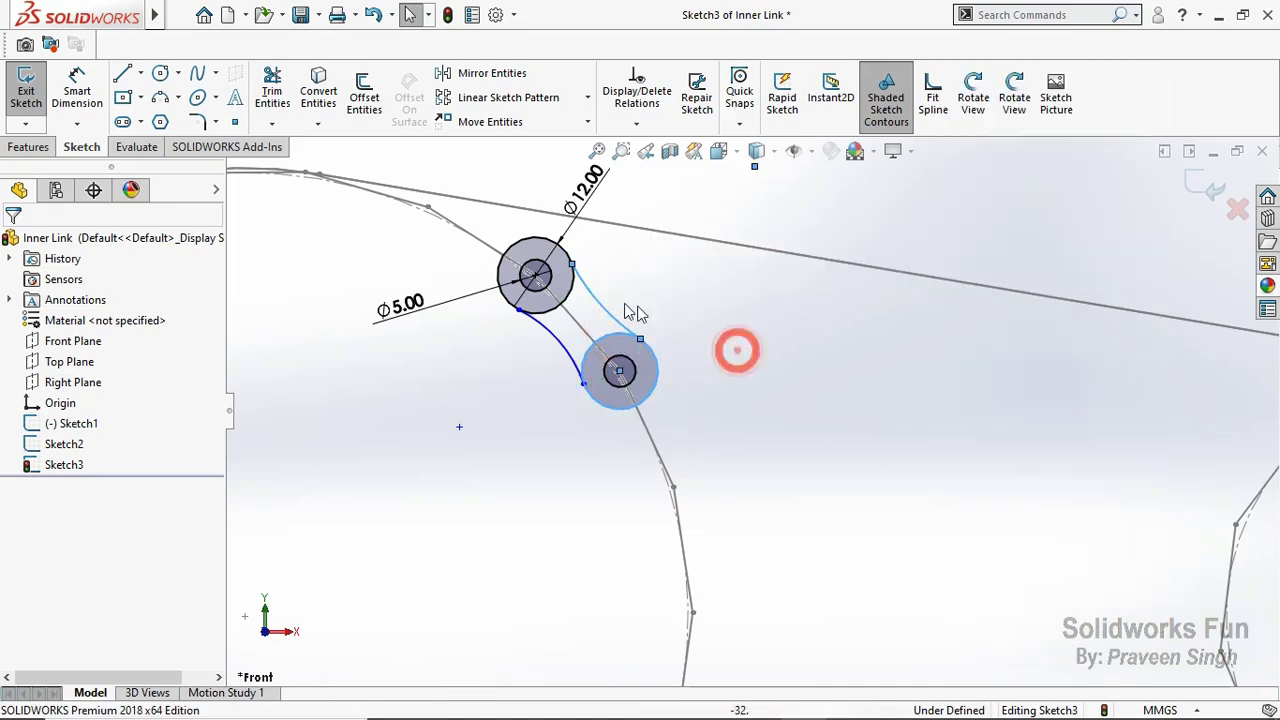
left_click(595, 292)
left_click(598, 300, "ctrl")
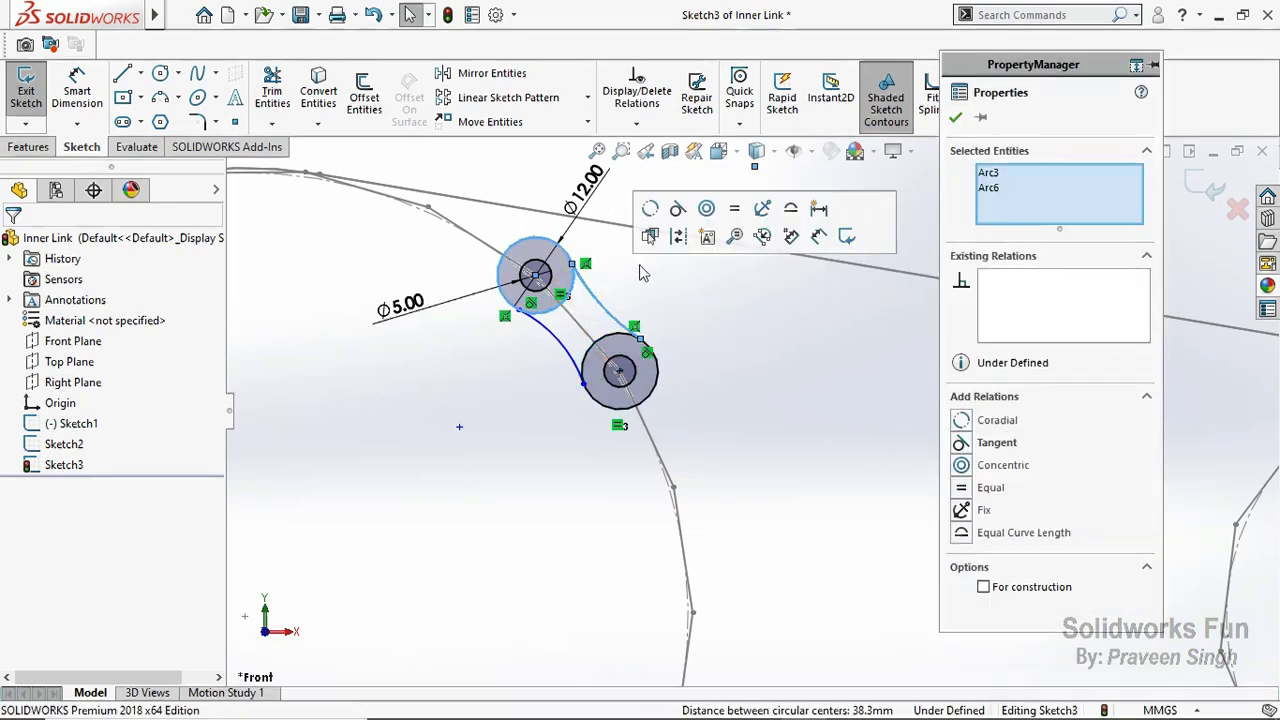
left_click(676, 212)
left_click(706, 330)
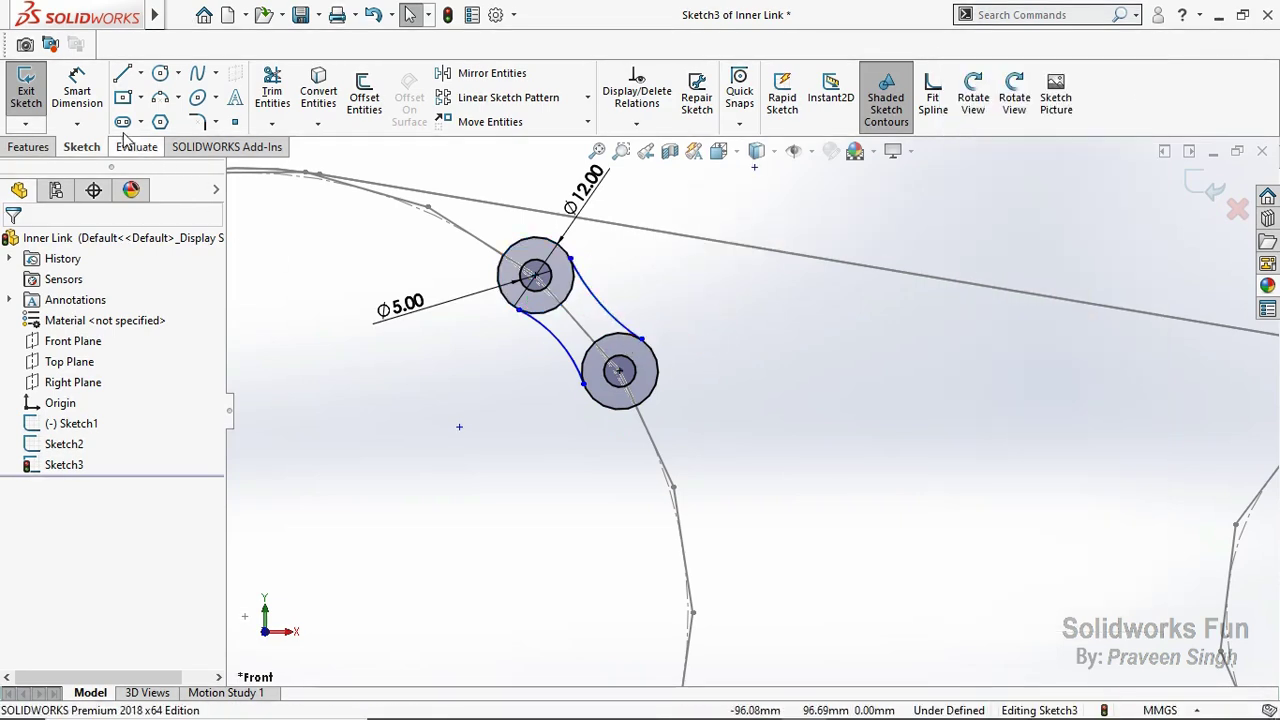
Step: Dimension the lower-left arc to an 18 mm radius
left_click(77, 92)
left_click(549, 358)
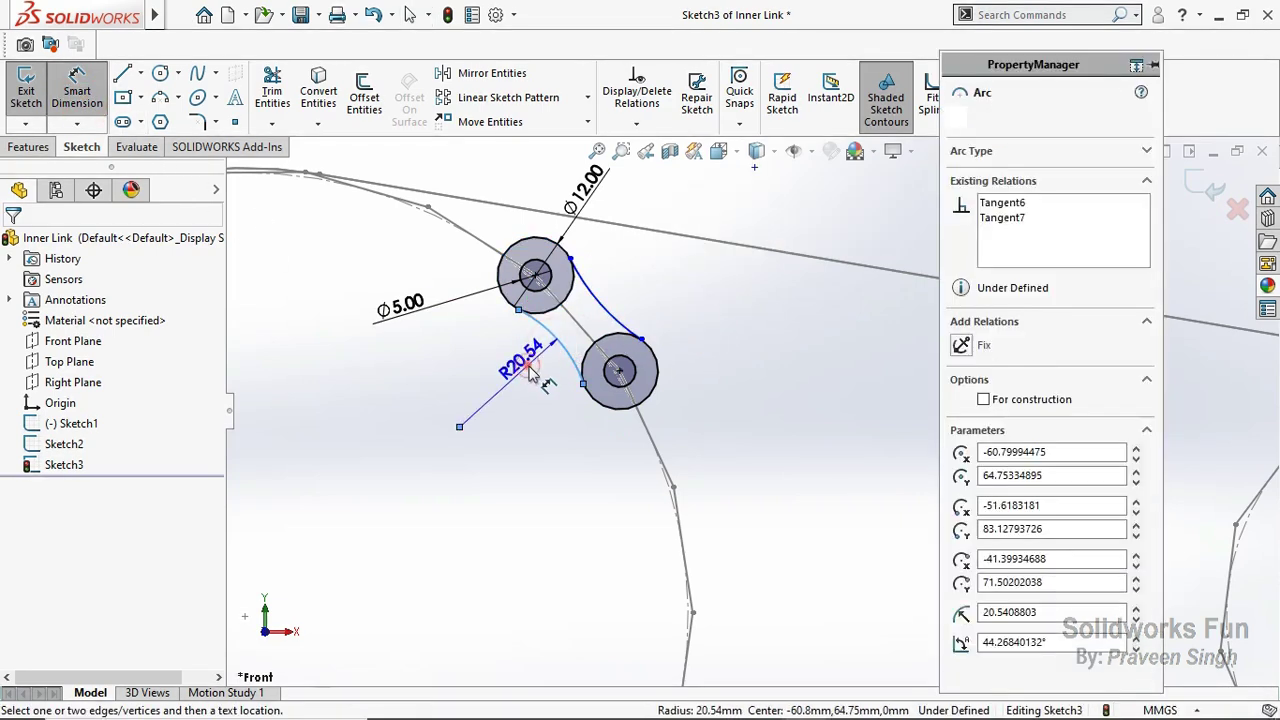
left_click(520, 368)
type("18")
left_click(426, 364)
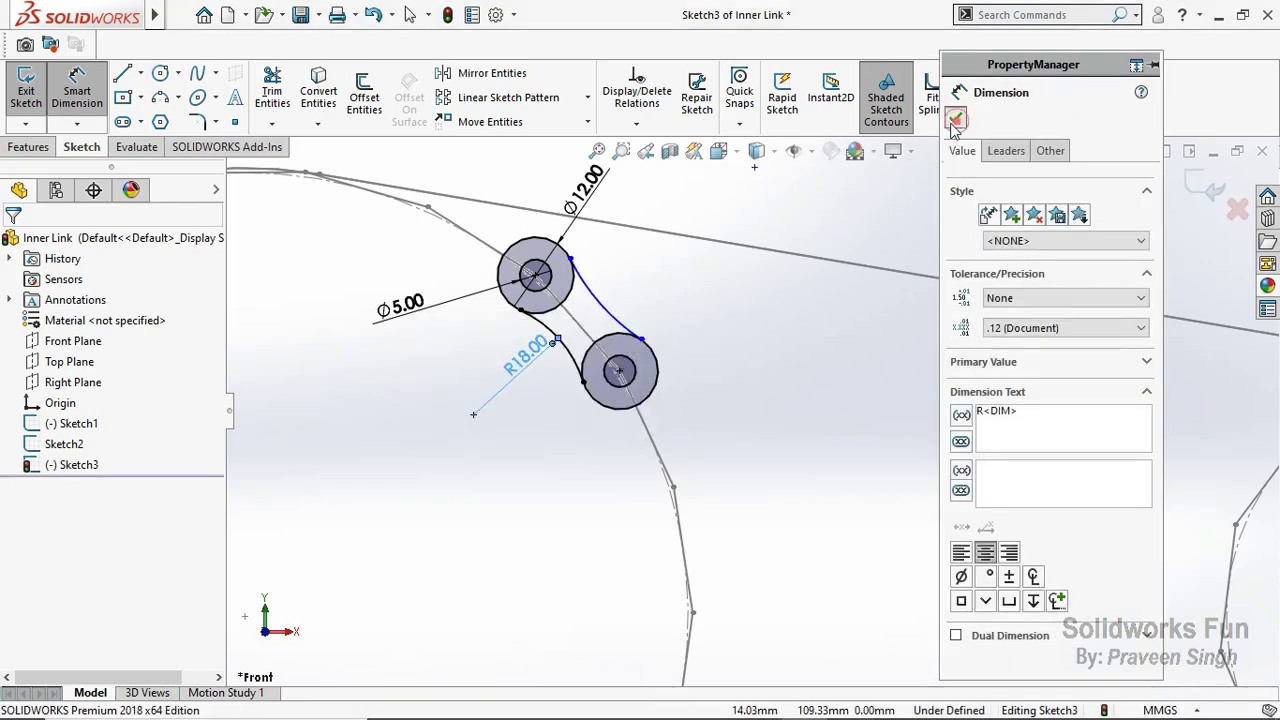
left_click(956, 120)
Step: Make the two connecting arcs equal in radius
left_click(620, 328)
left_click(571, 357, "ctrl")
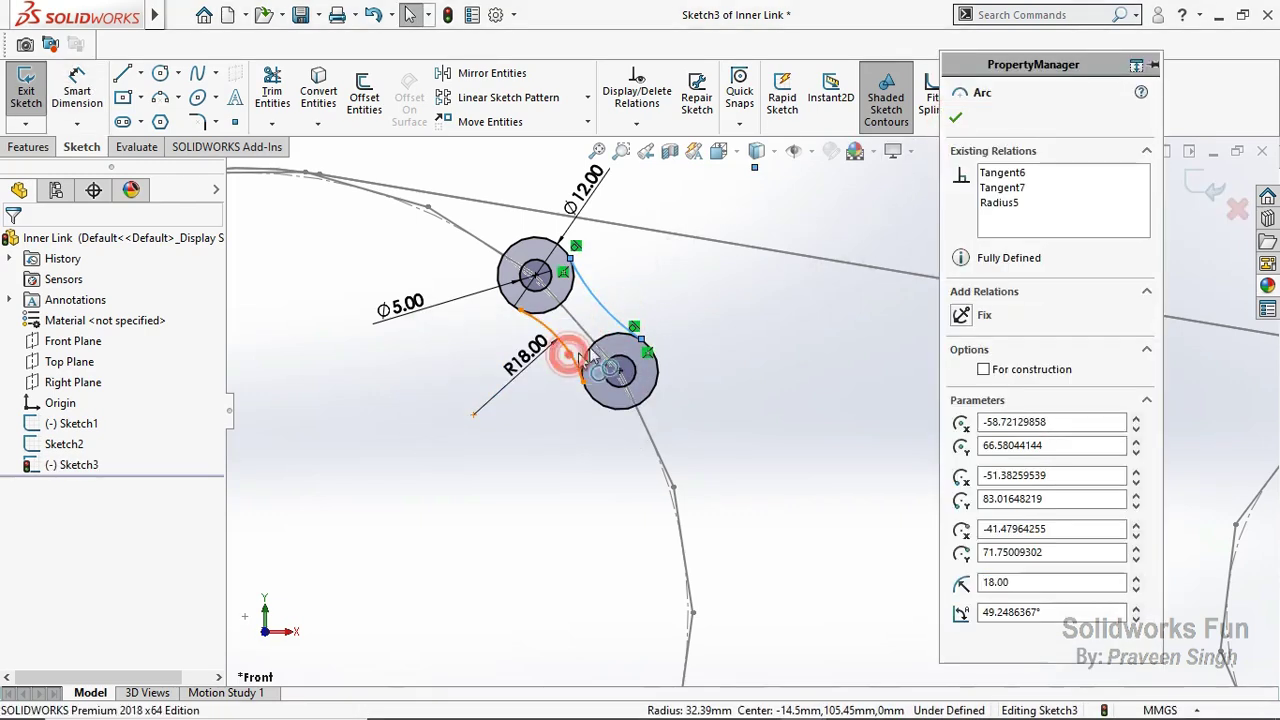
left_click(709, 274)
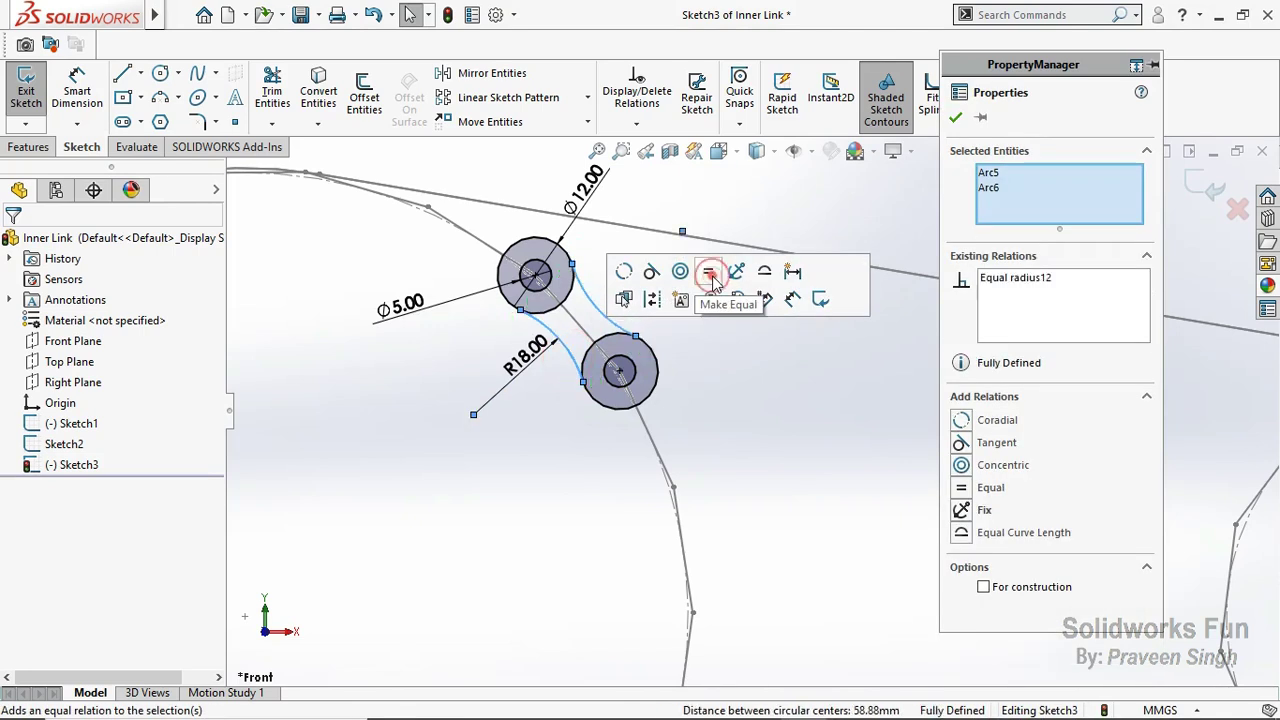
left_click(756, 353)
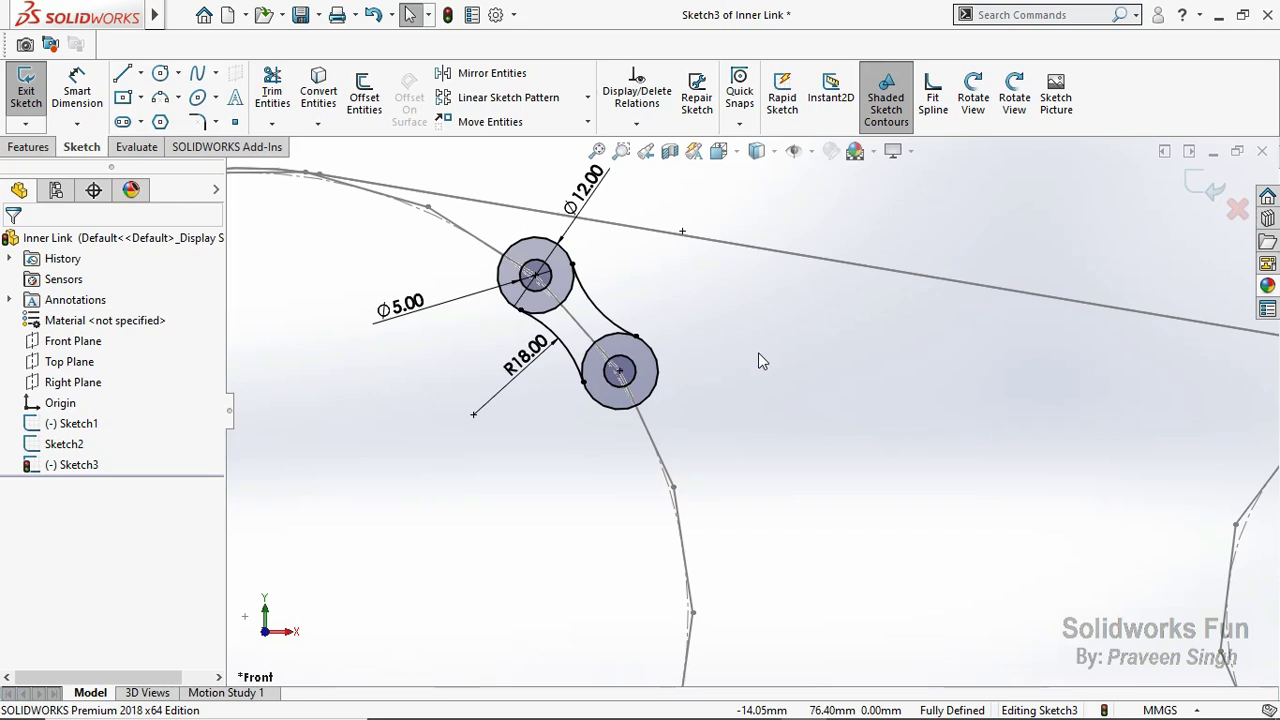
Step: Exit the current sketch, save the part, and hide the Sketch2 belt outline
left_click(1207, 192)
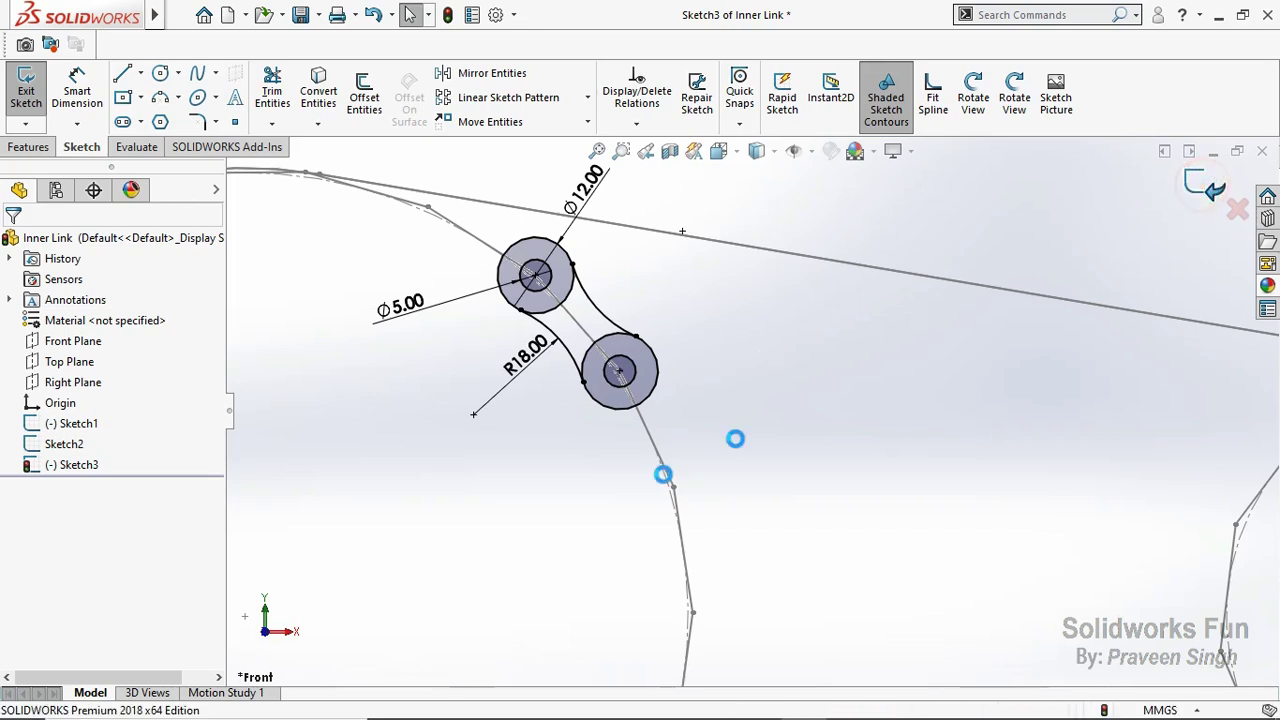
scroll(882, 441, "up", 3)
left_click(820, 490)
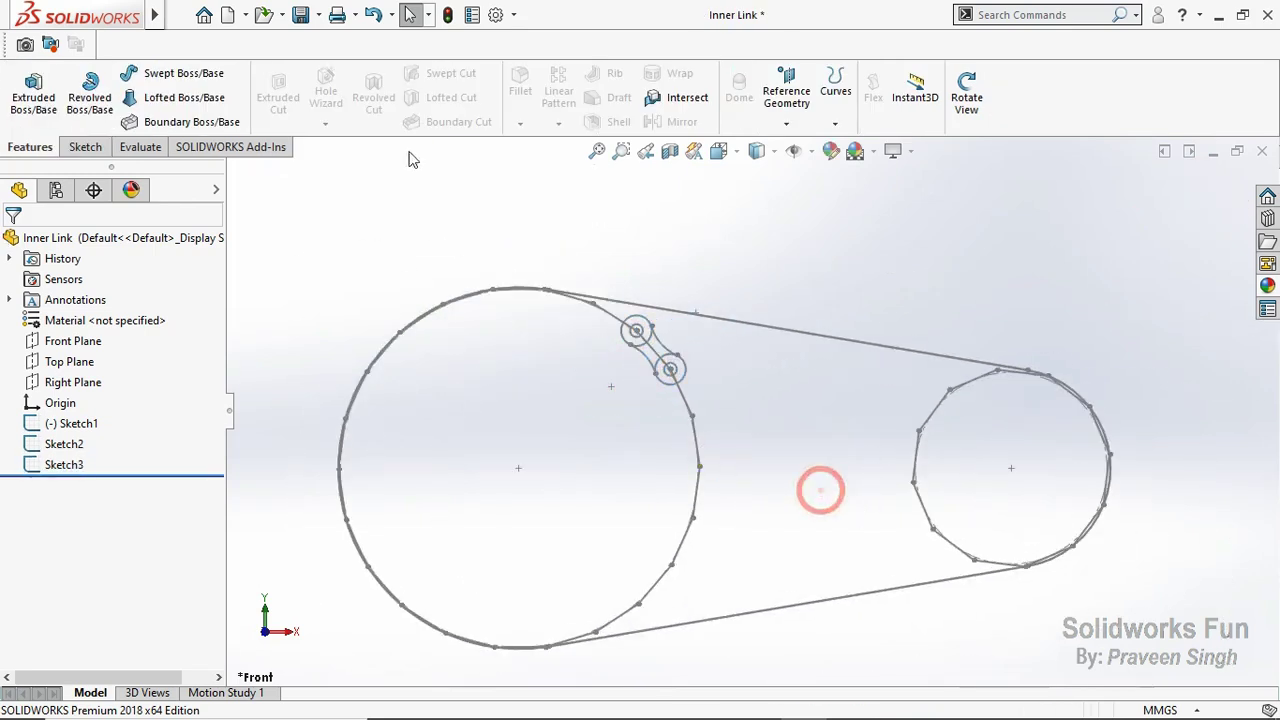
left_click(310, 20)
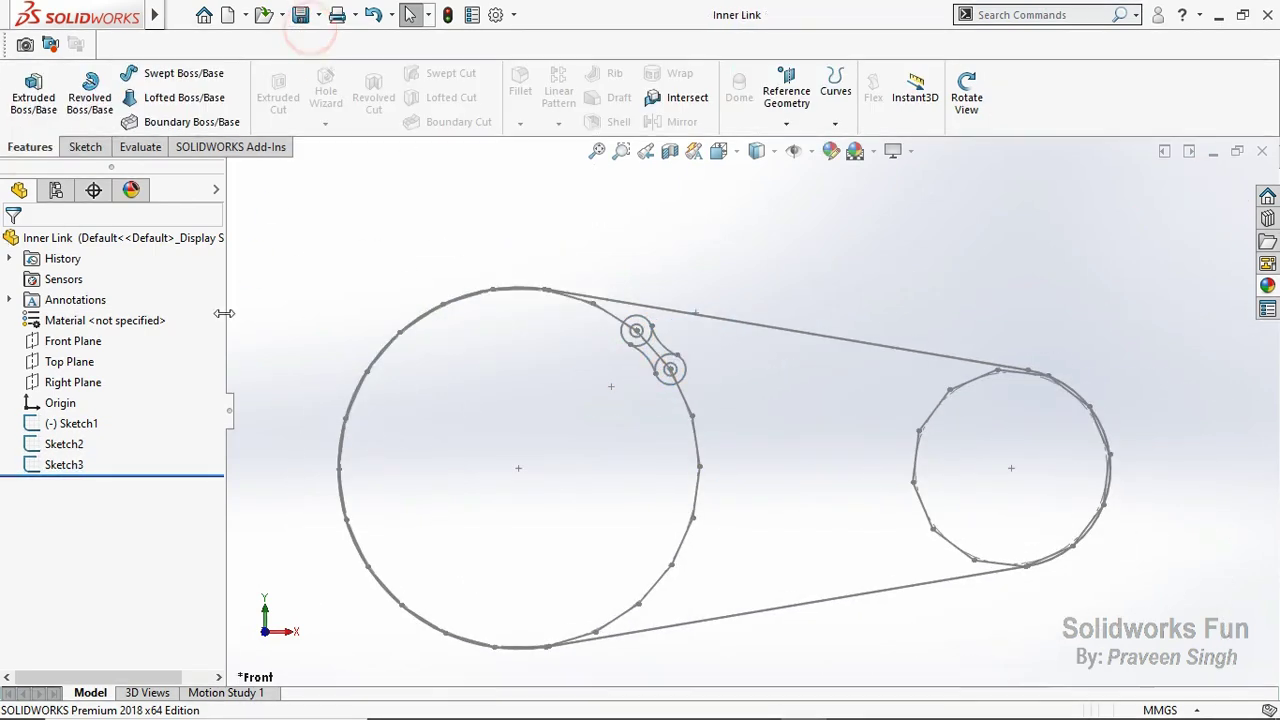
left_click(80, 444)
left_click(94, 394)
left_click(86, 440)
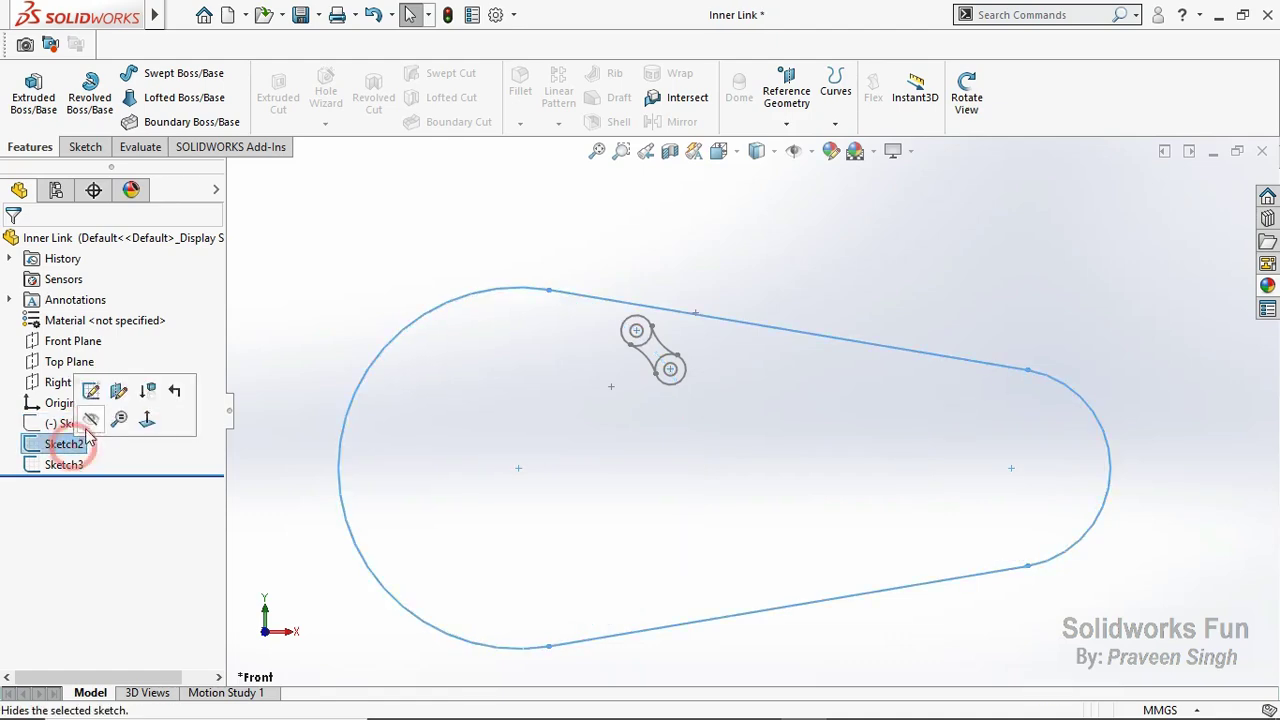
left_click(88, 423)
Step: On the Front Plane, sketch two circles around the top and bottom bosses
left_click(72, 341)
left_click(126, 317)
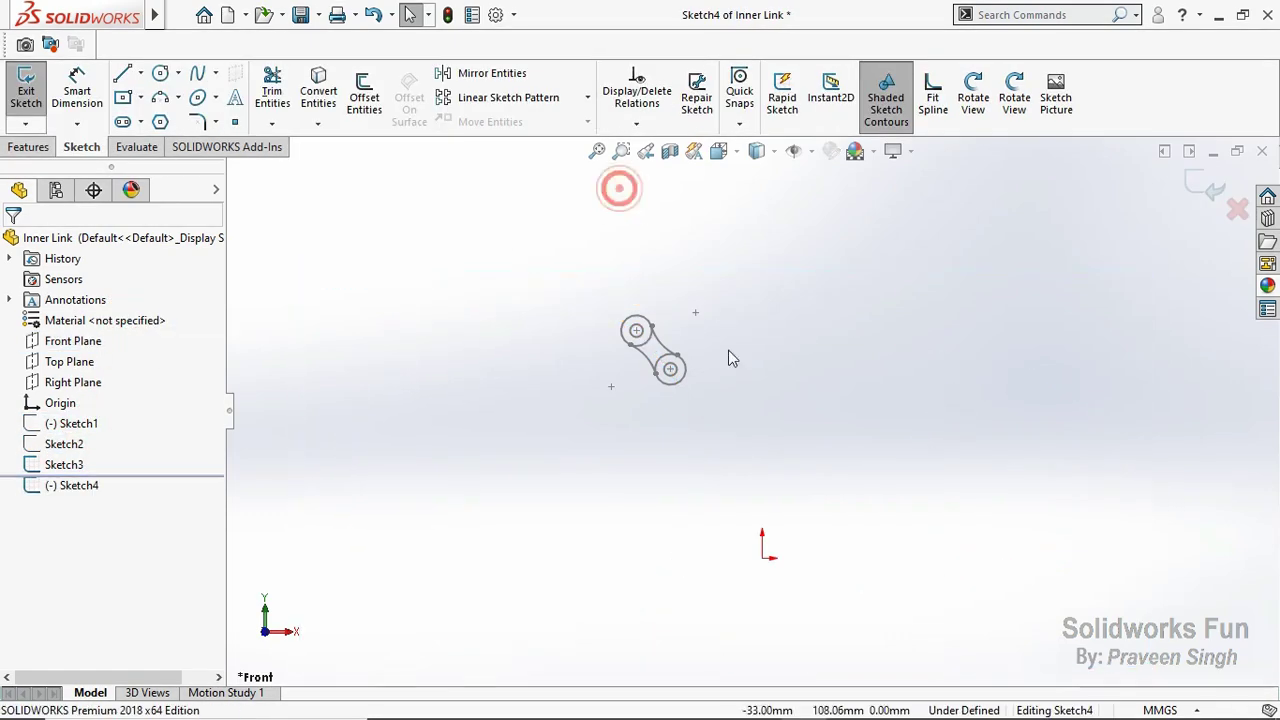
scroll(870, 185, "down", 2)
left_click(174, 11)
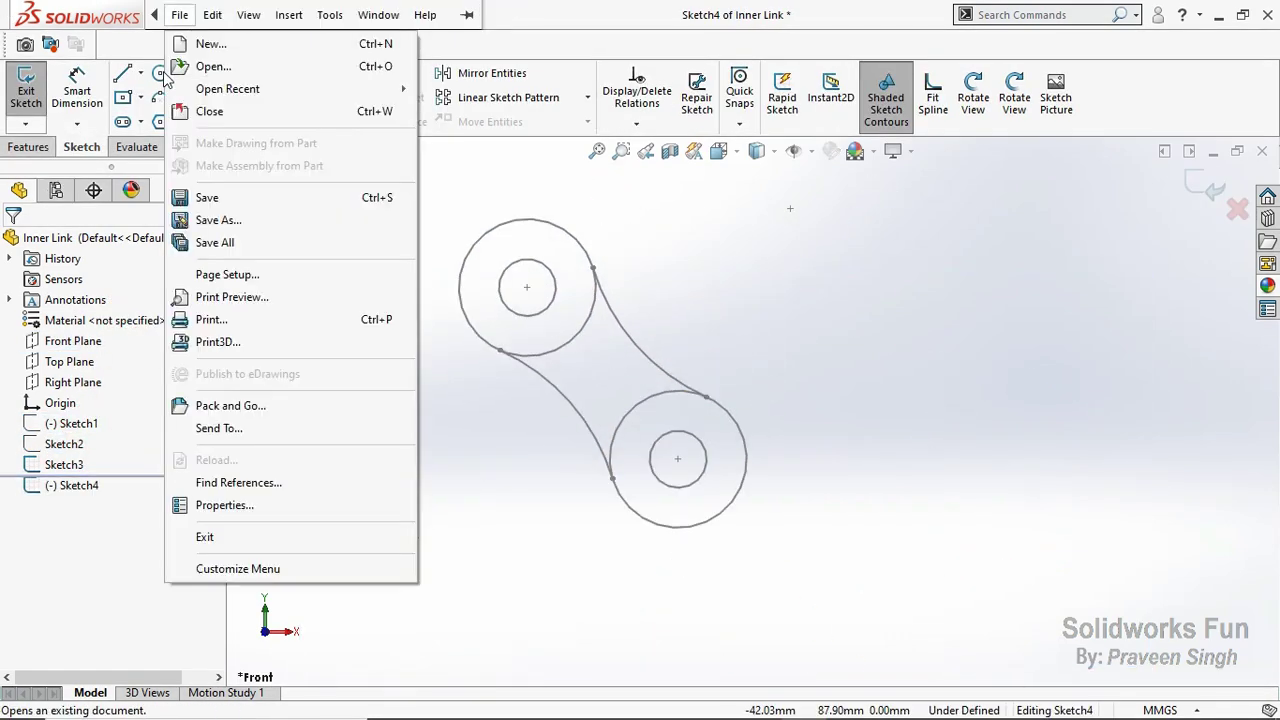
left_click(160, 72)
left_click(527, 288)
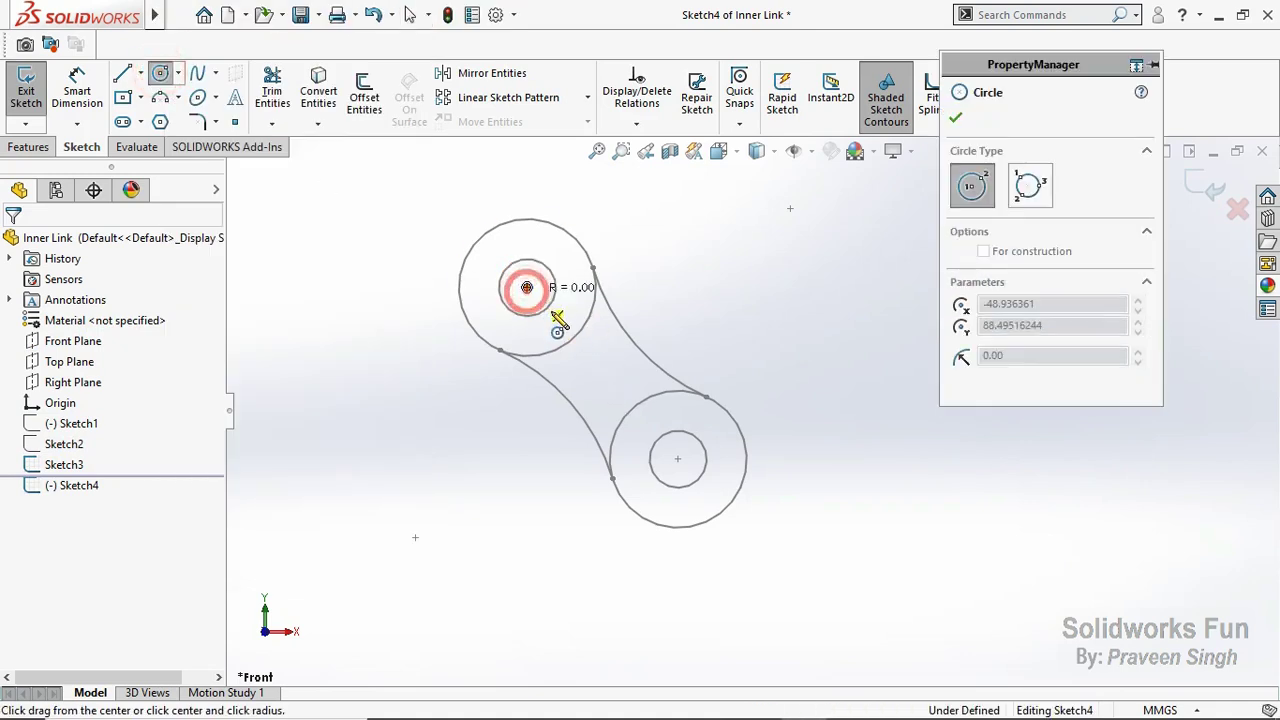
left_click(558, 322)
left_click(678, 458)
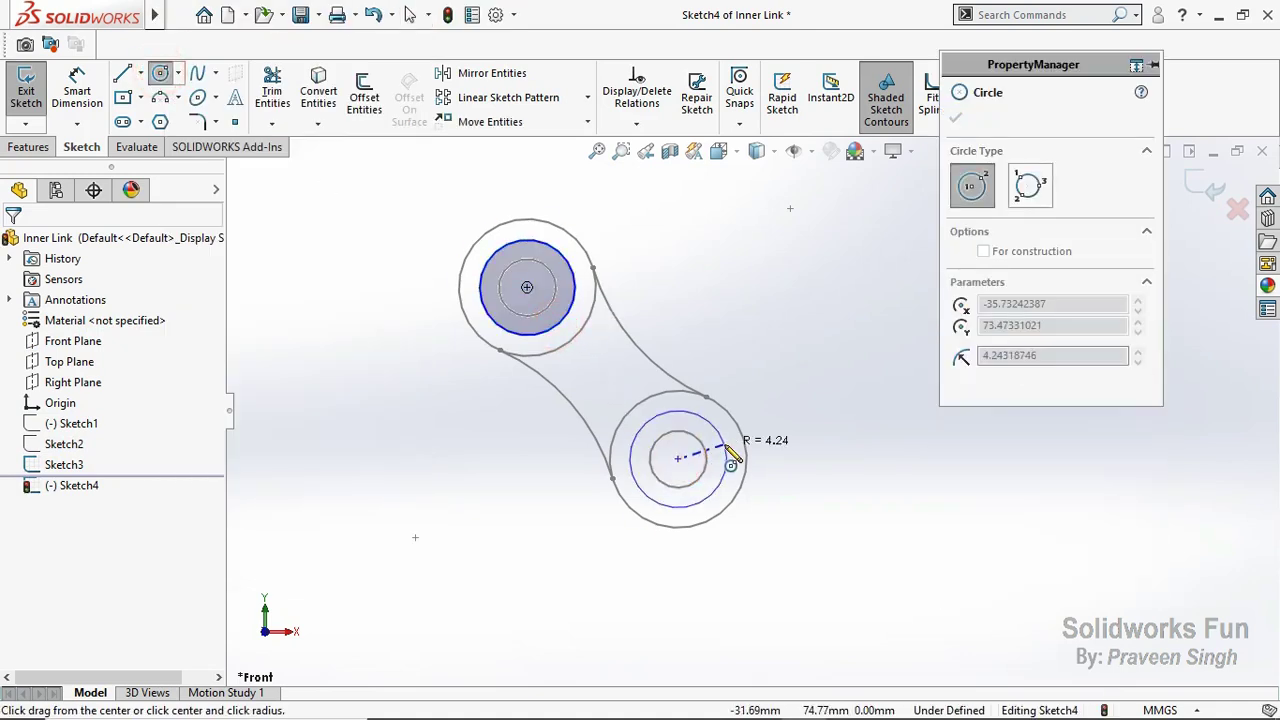
left_click(716, 430)
key("Escape")
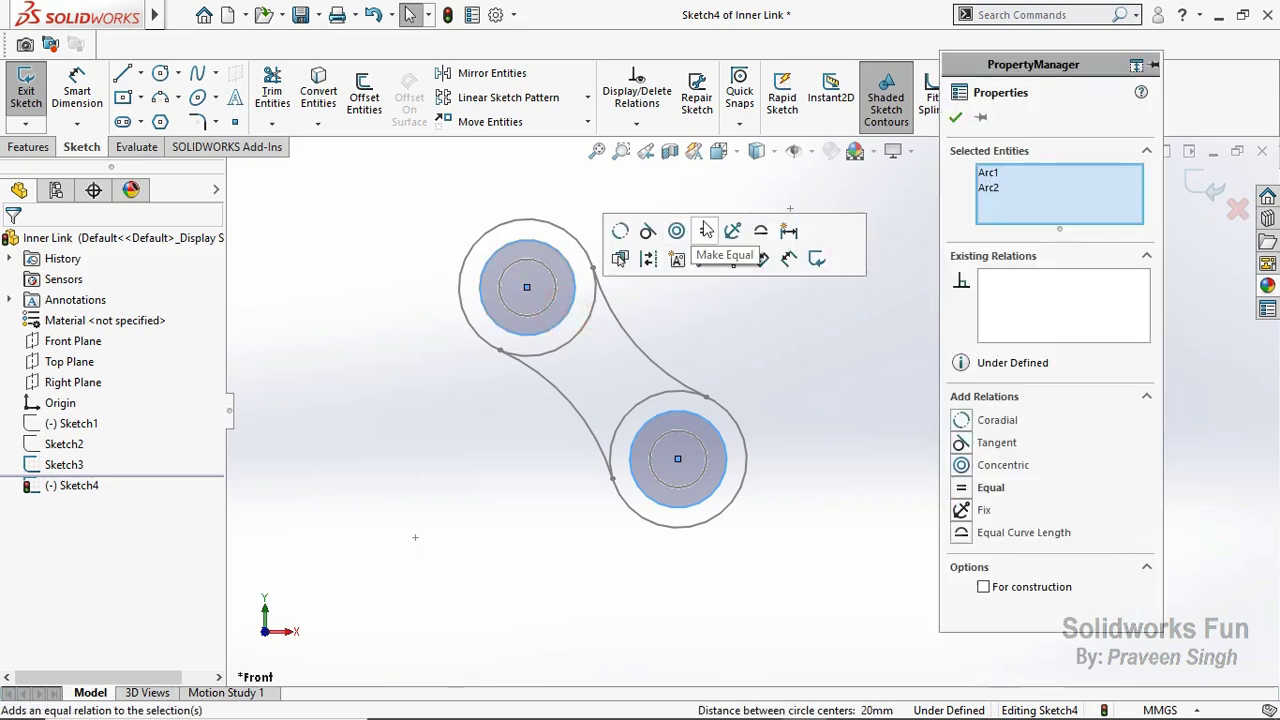
Step: Make the circles equal, convert the 5 mm hole circles, and dimension the ring Ø8
left_click(703, 220)
left_click(731, 312)
left_click(551, 316)
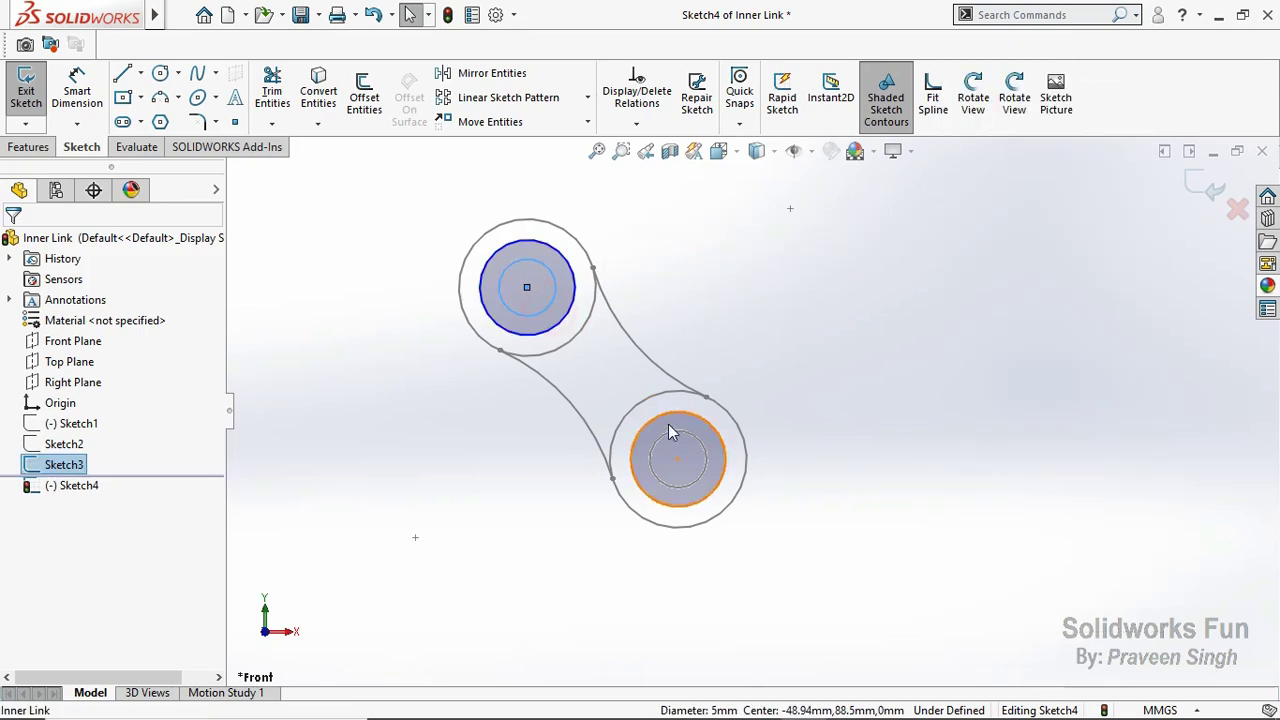
left_click(320, 97)
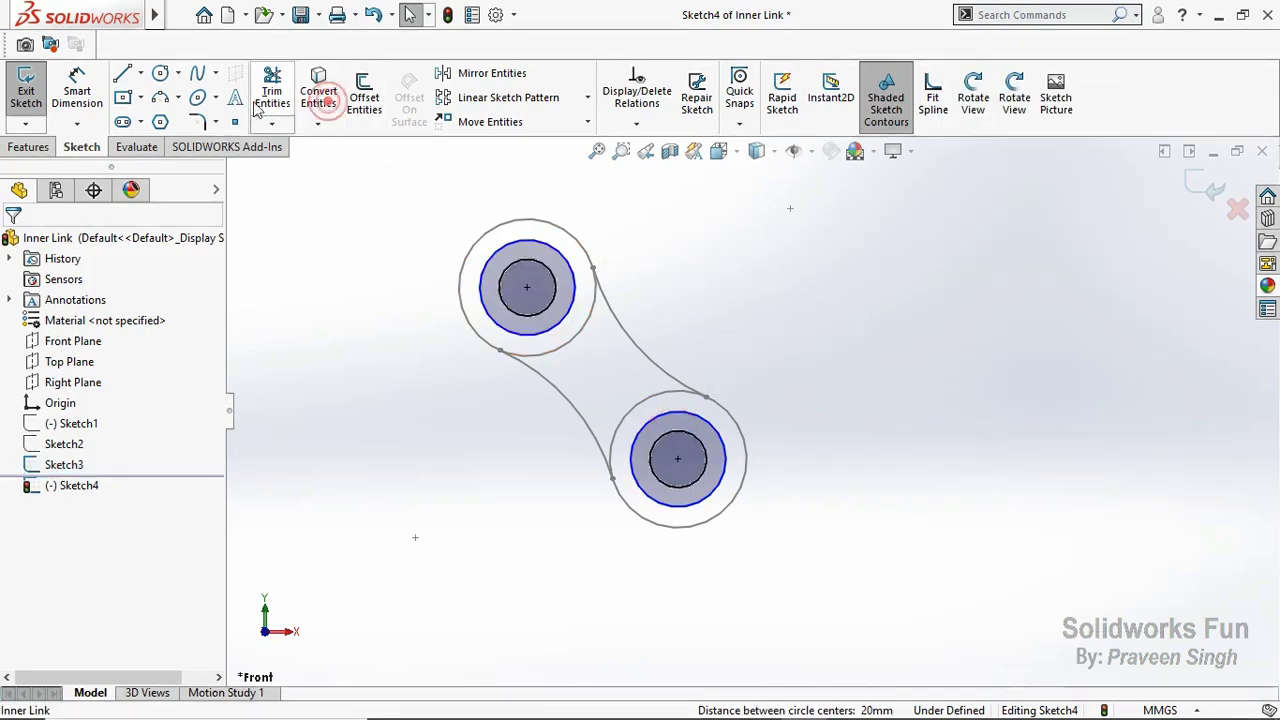
left_click(100, 100)
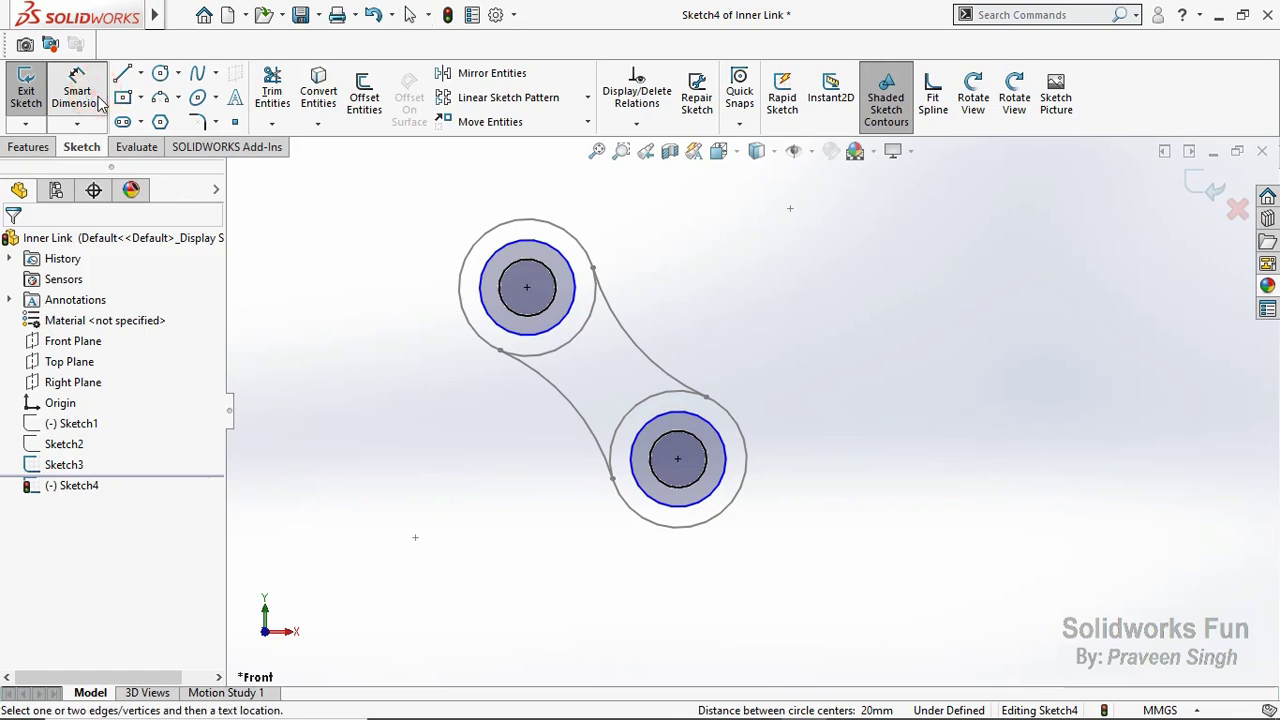
left_click(583, 290)
left_click(400, 298)
type("8")
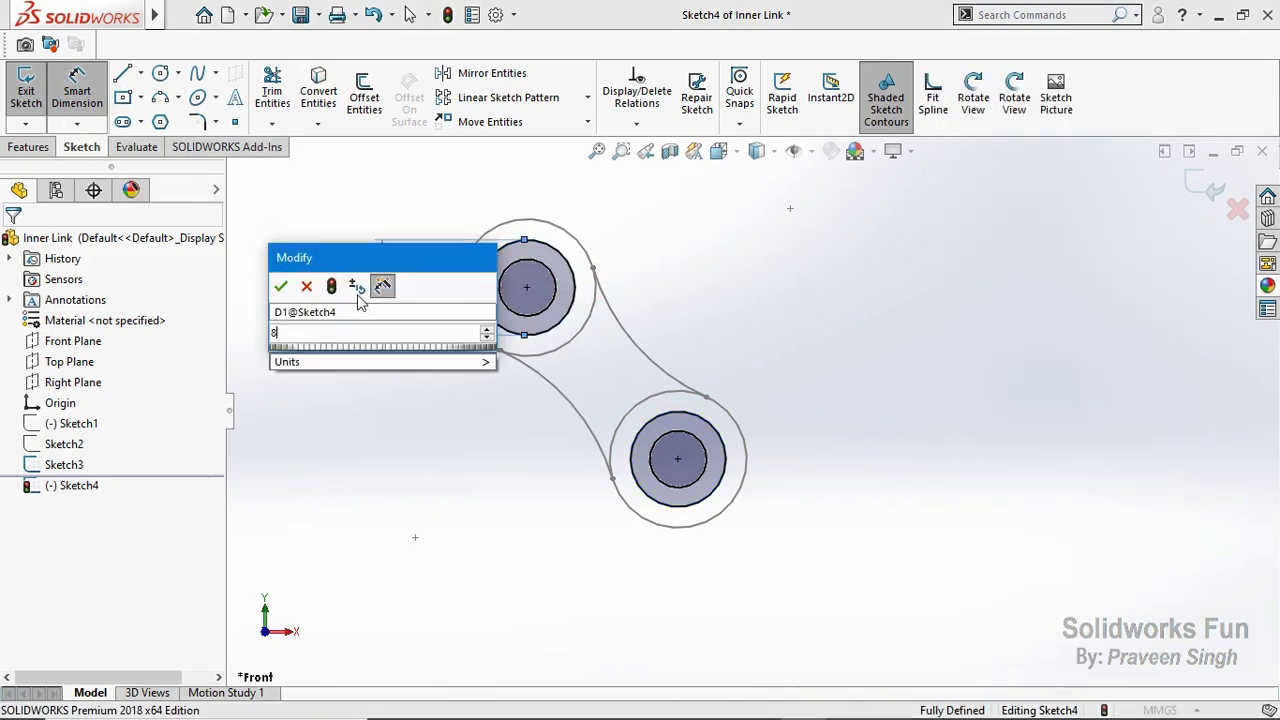
left_click(281, 286)
left_click(963, 117)
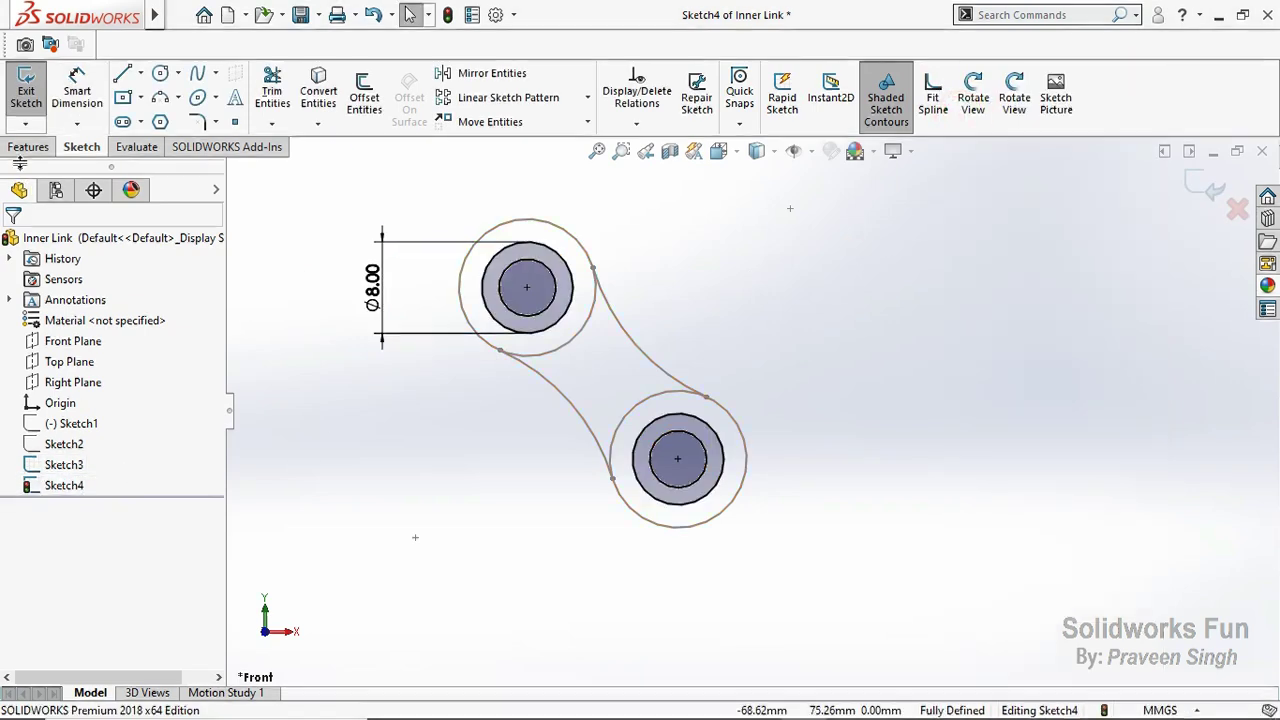
left_click(28, 147)
left_click(33, 92)
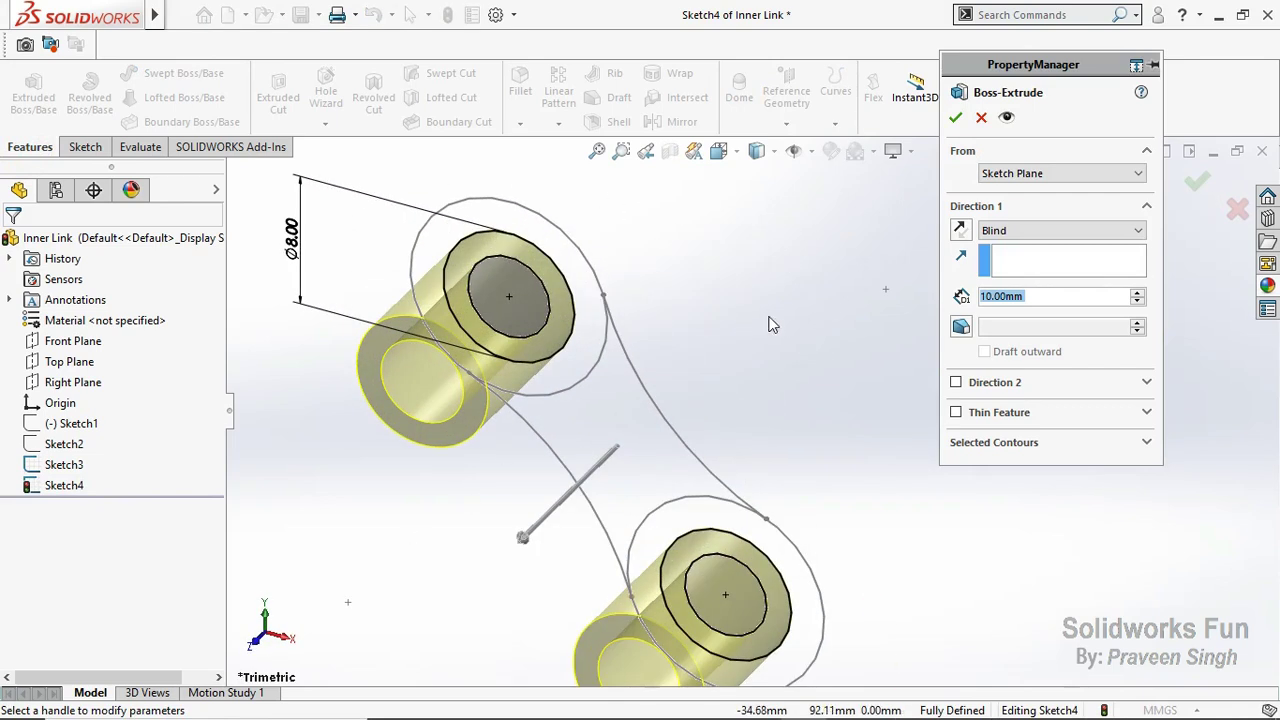
Step: Extrude the Ø8 rings Blind 3 mm in both directions into two hollow bushings
type("3")
key("Return")
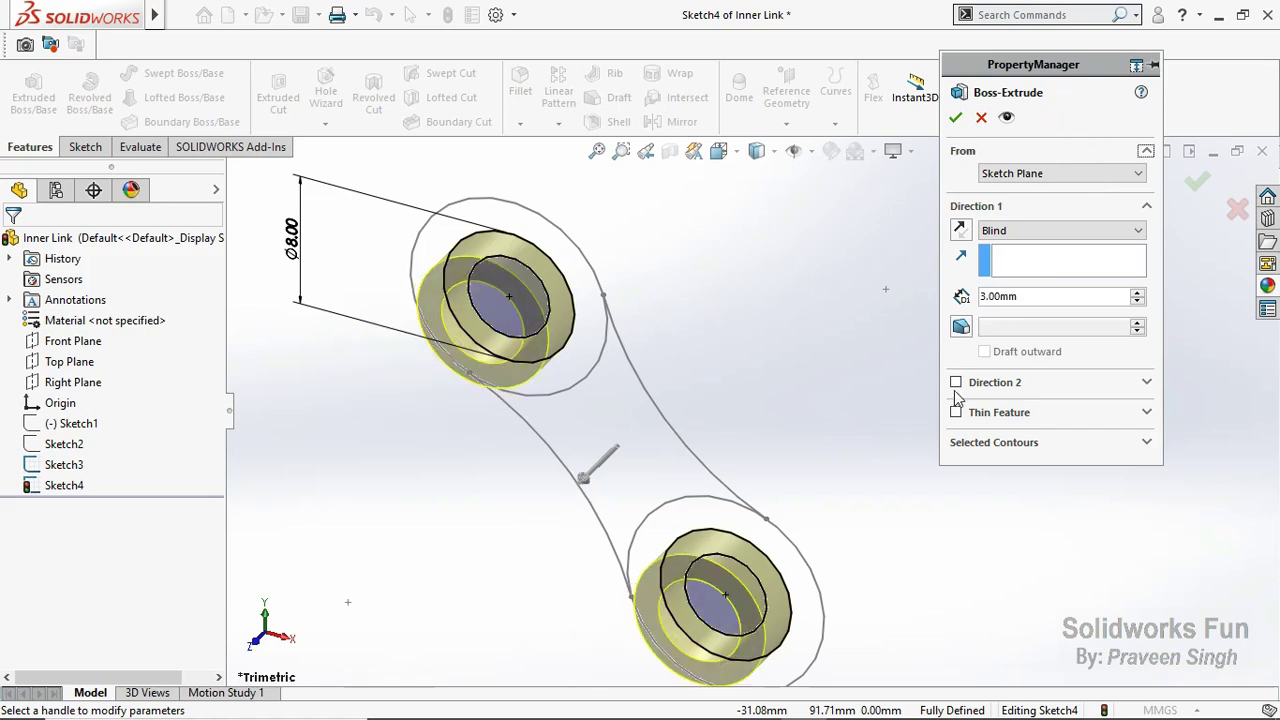
left_click(956, 382)
type("3")
key("Return")
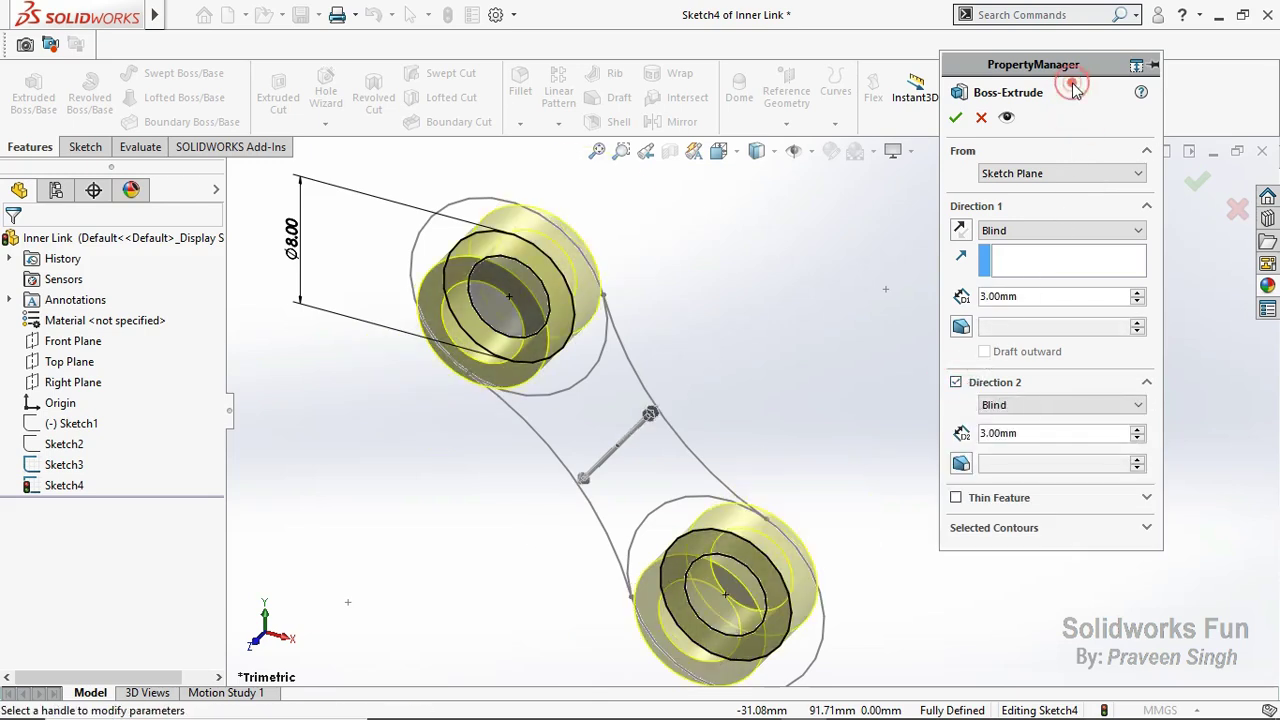
left_click(956, 118)
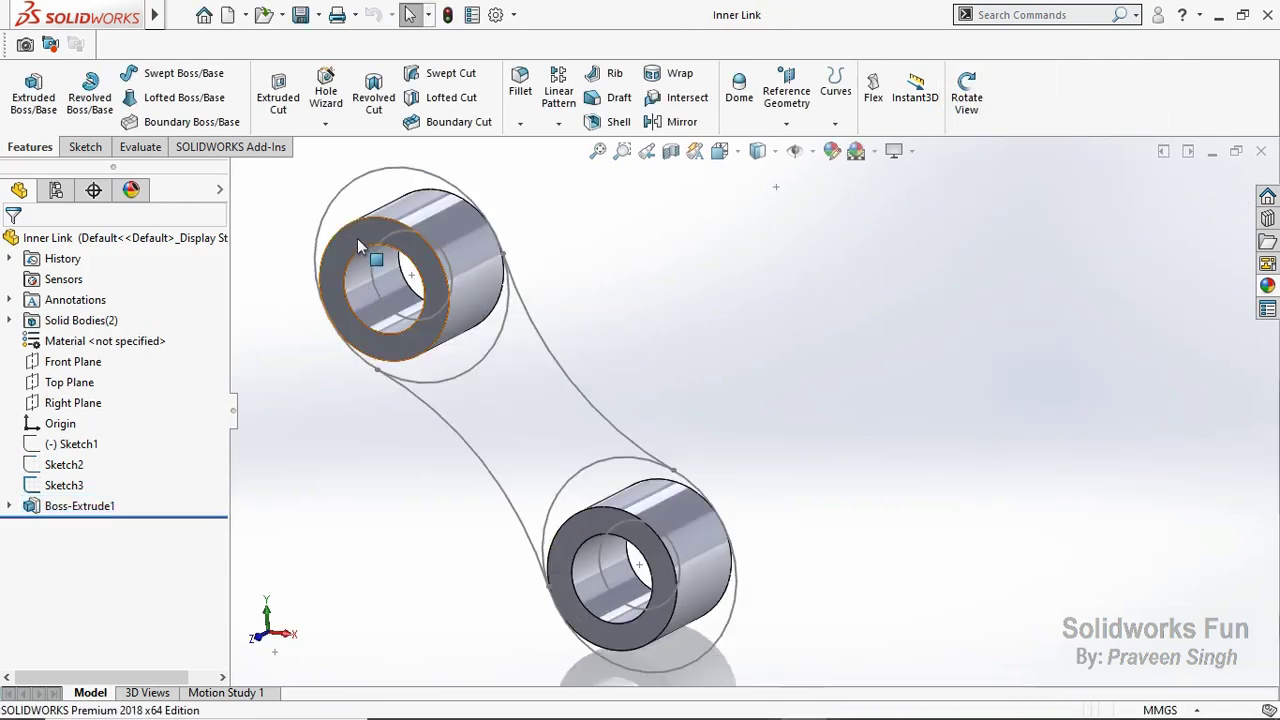
Step: On the top cylinder face, convert the Sketch3 link outline and trim the inner arcs
left_click(385, 264)
left_click(440, 180)
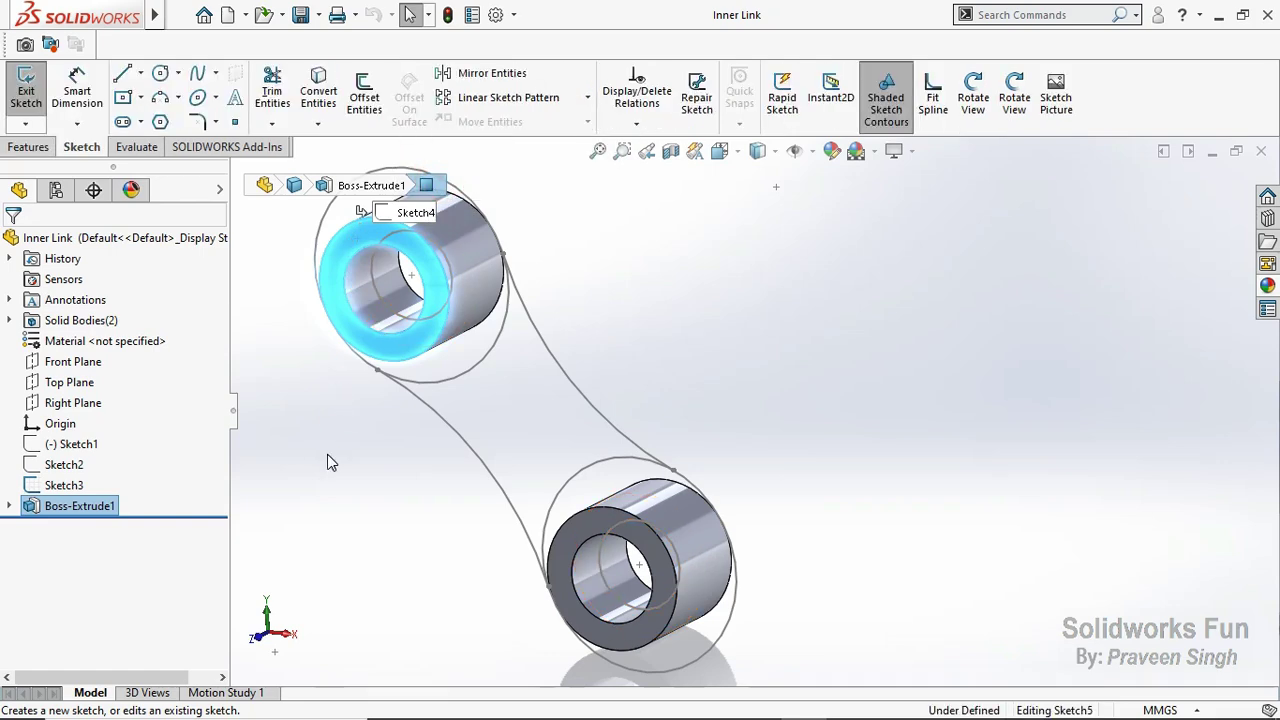
left_click(327, 454)
left_click(265, 632)
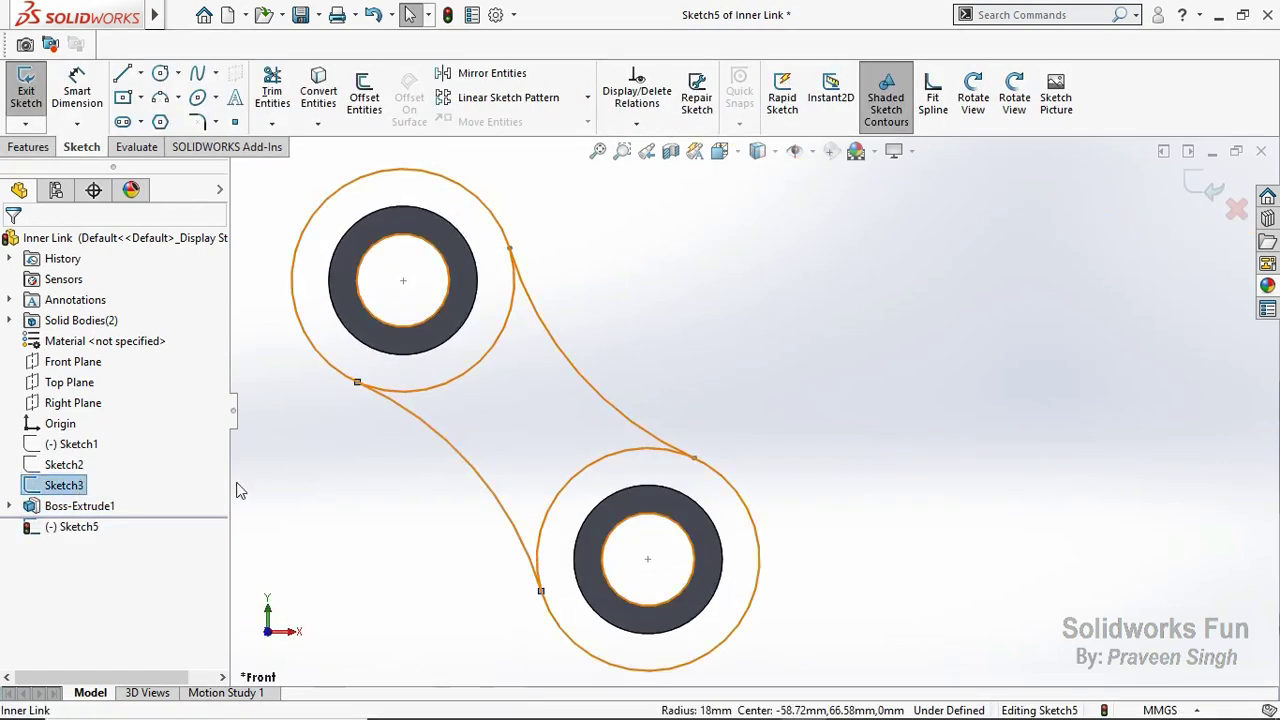
left_click(337, 470)
left_click(66, 484)
left_click(66, 484)
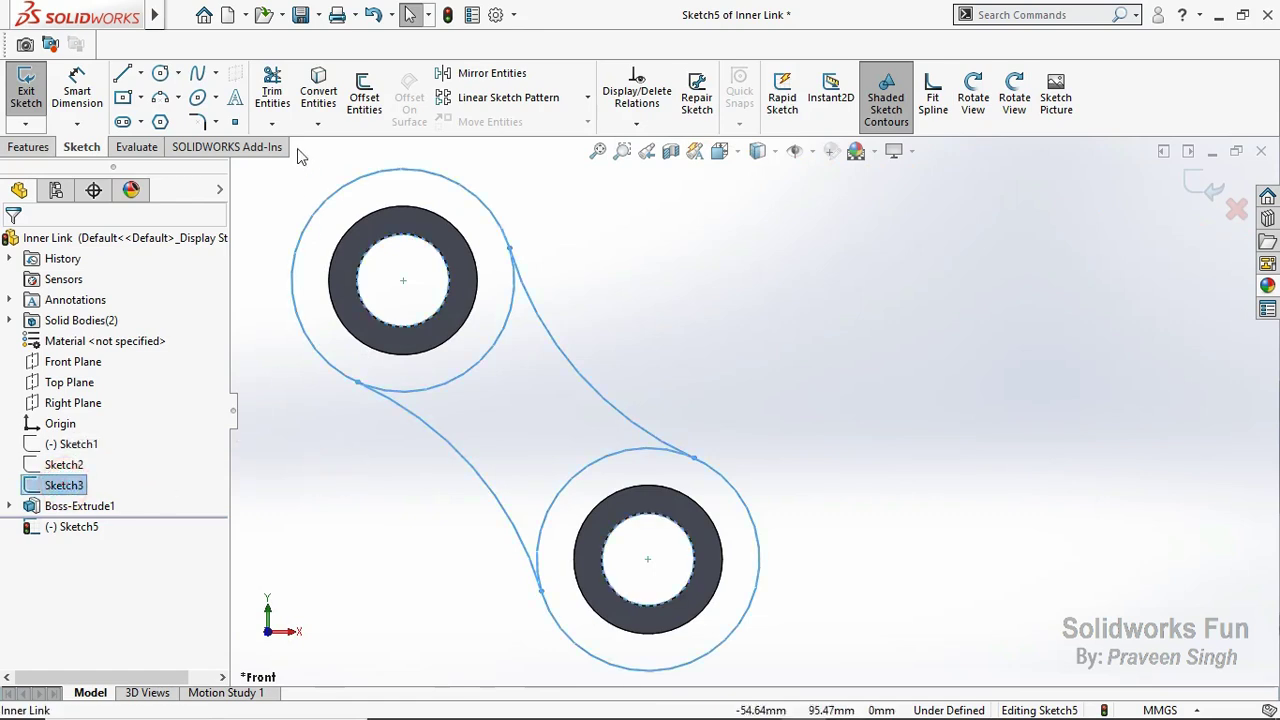
left_click(318, 92)
left_click(284, 96)
left_click(486, 355)
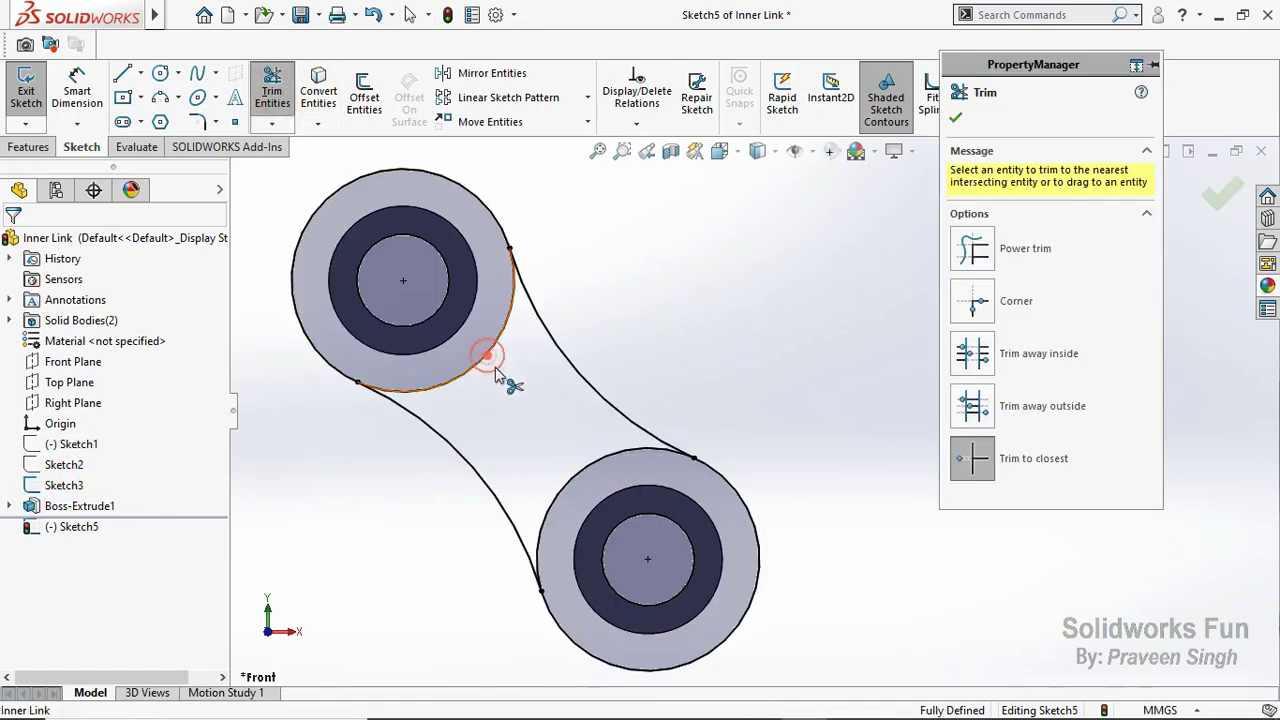
left_click(577, 470)
key("Escape")
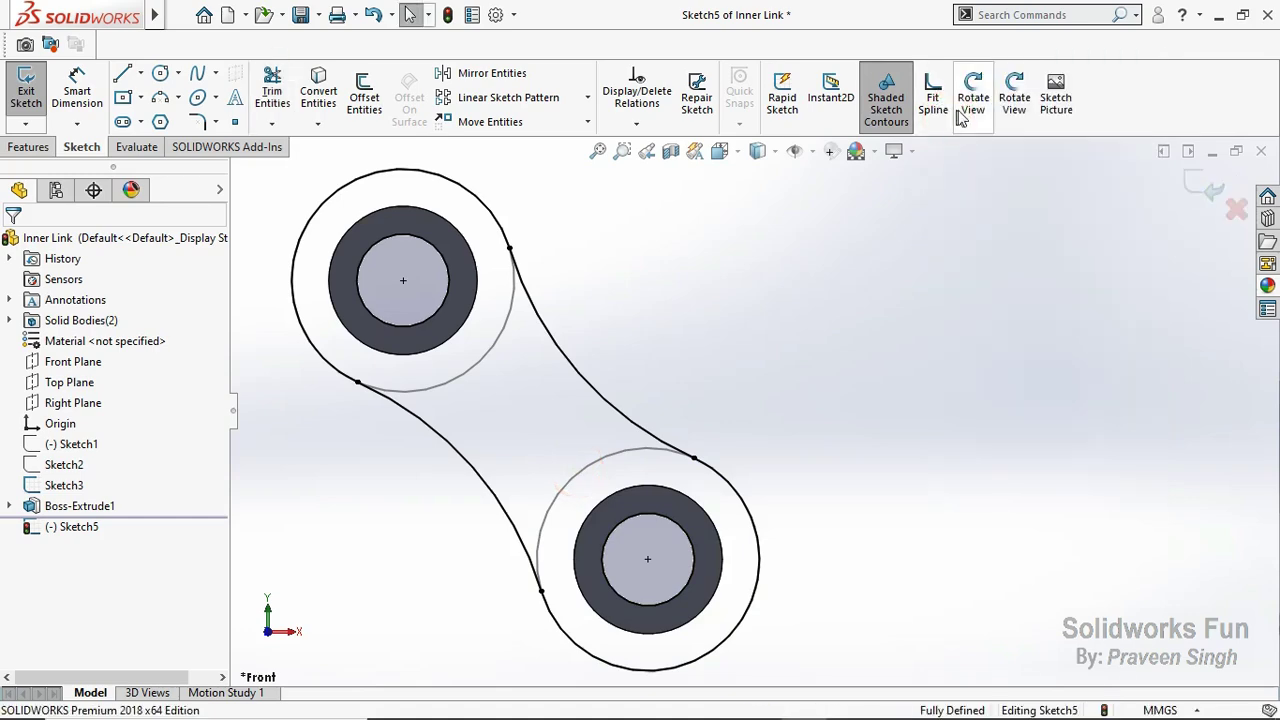
Step: Extrude the trimmed outline 1.25 mm into the first side plate
middle_click_drag(800, 289, 751, 346)
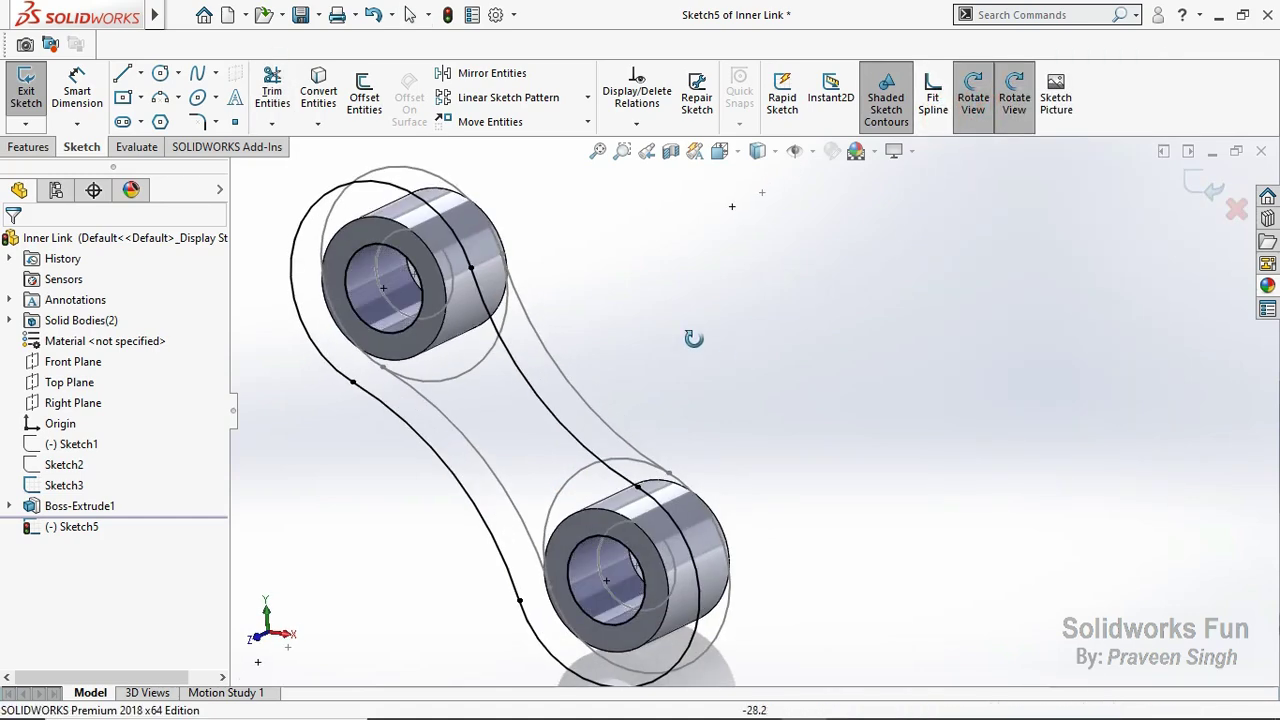
left_click(28, 147)
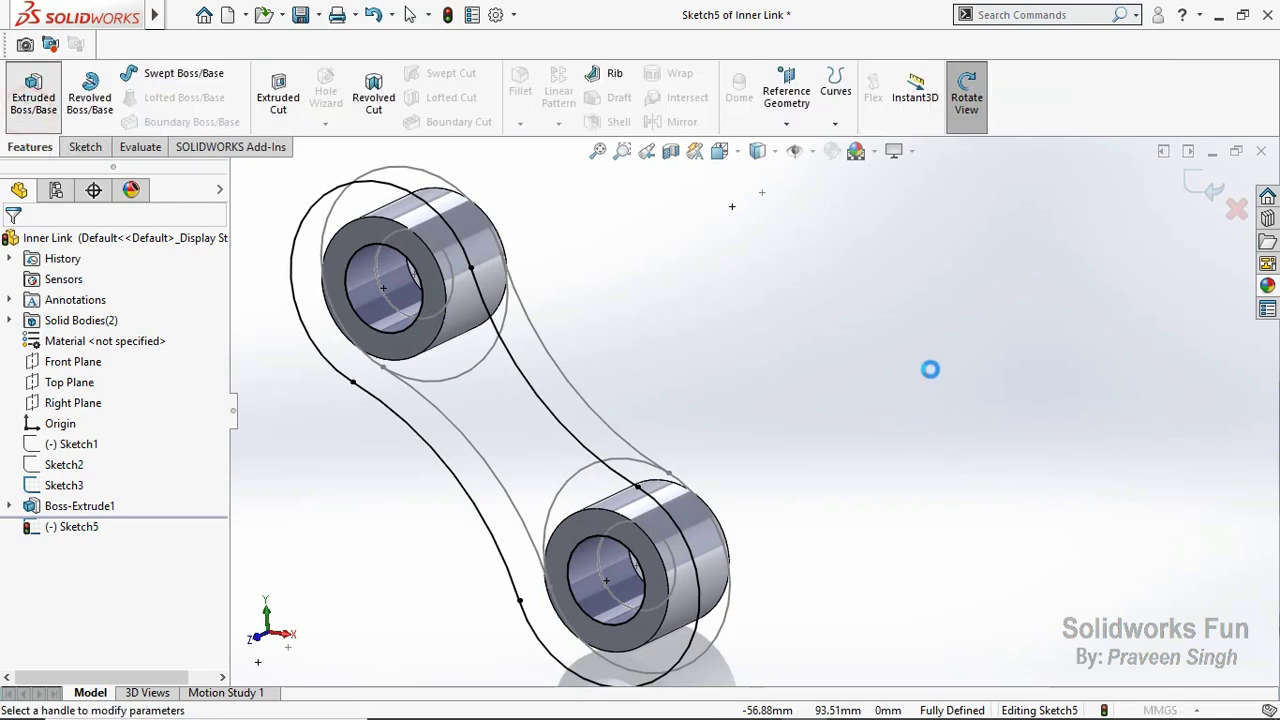
type("1.25")
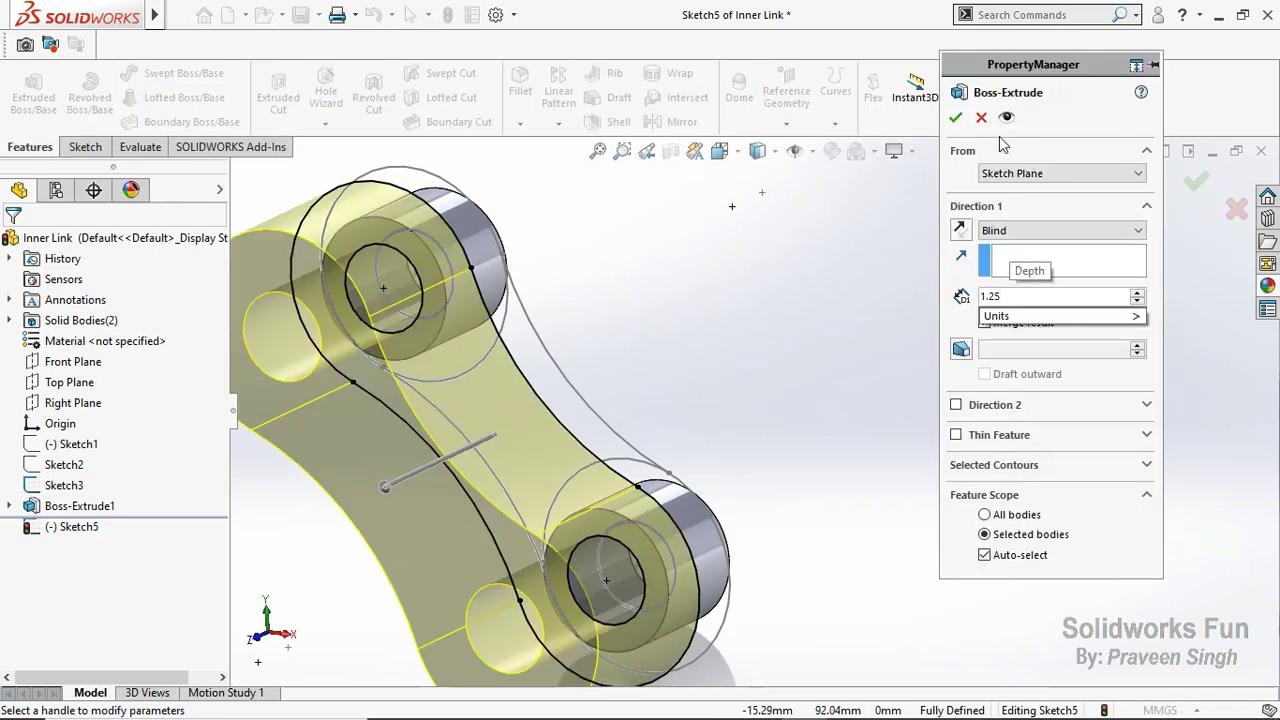
left_click(1031, 122)
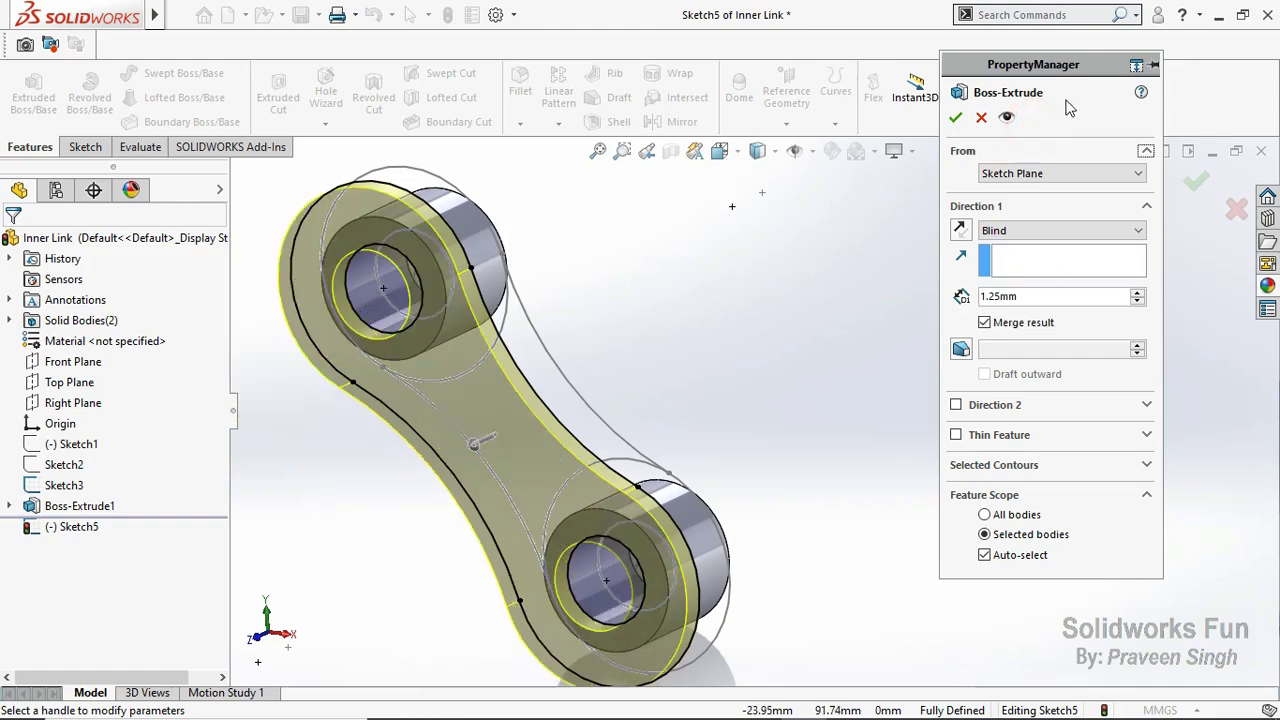
left_click(957, 119)
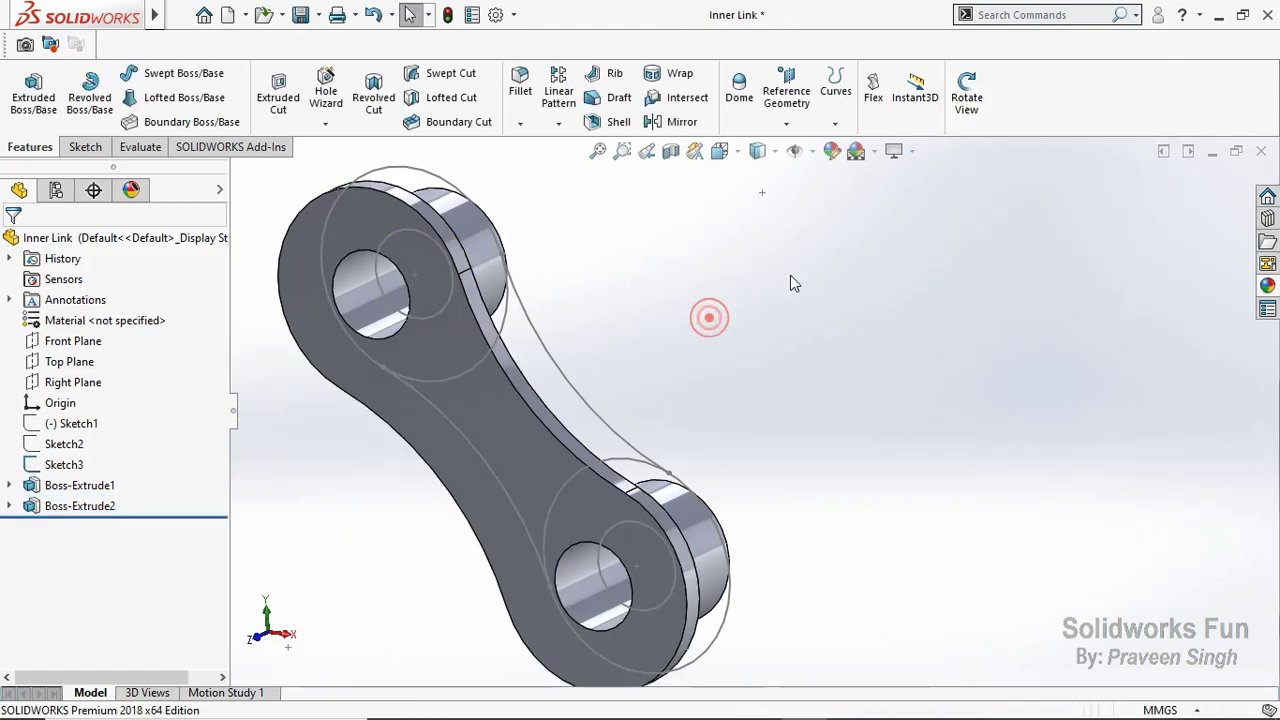
Step: Sketch on the far boss face and convert Sketch5's outline into it
left_click(962, 122)
left_click_drag(749, 286, 663, 354)
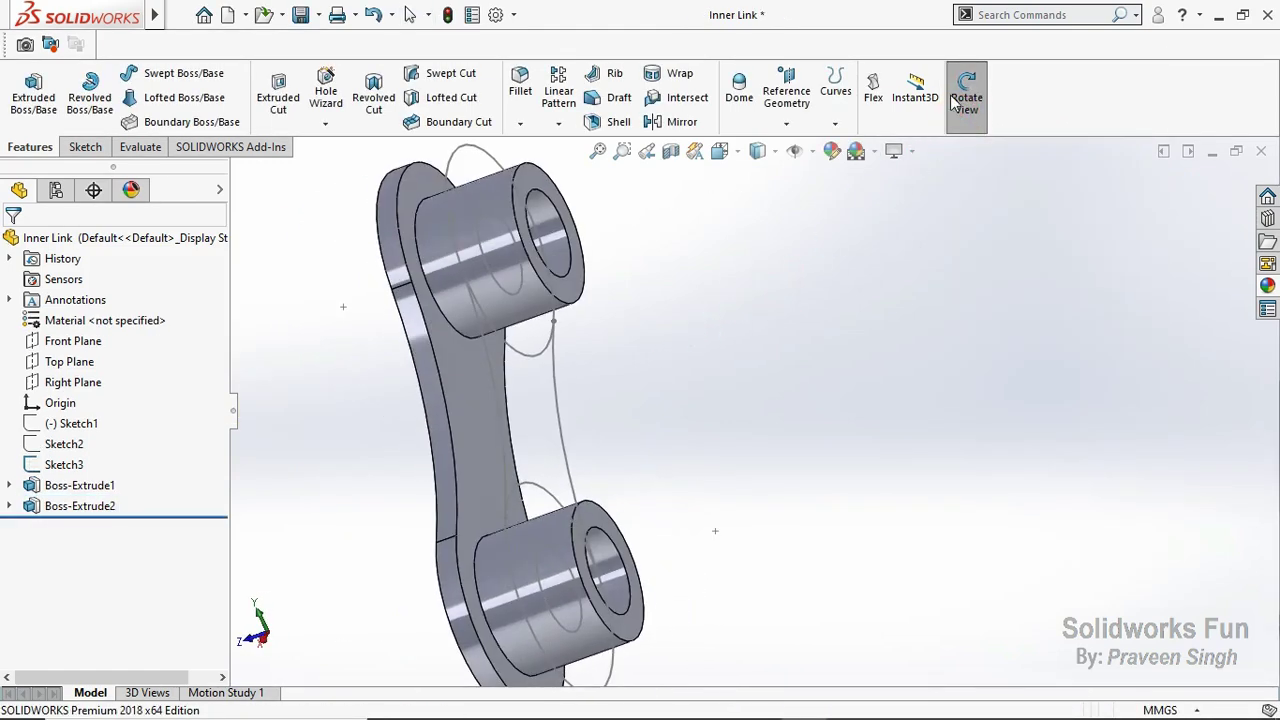
left_click(579, 305)
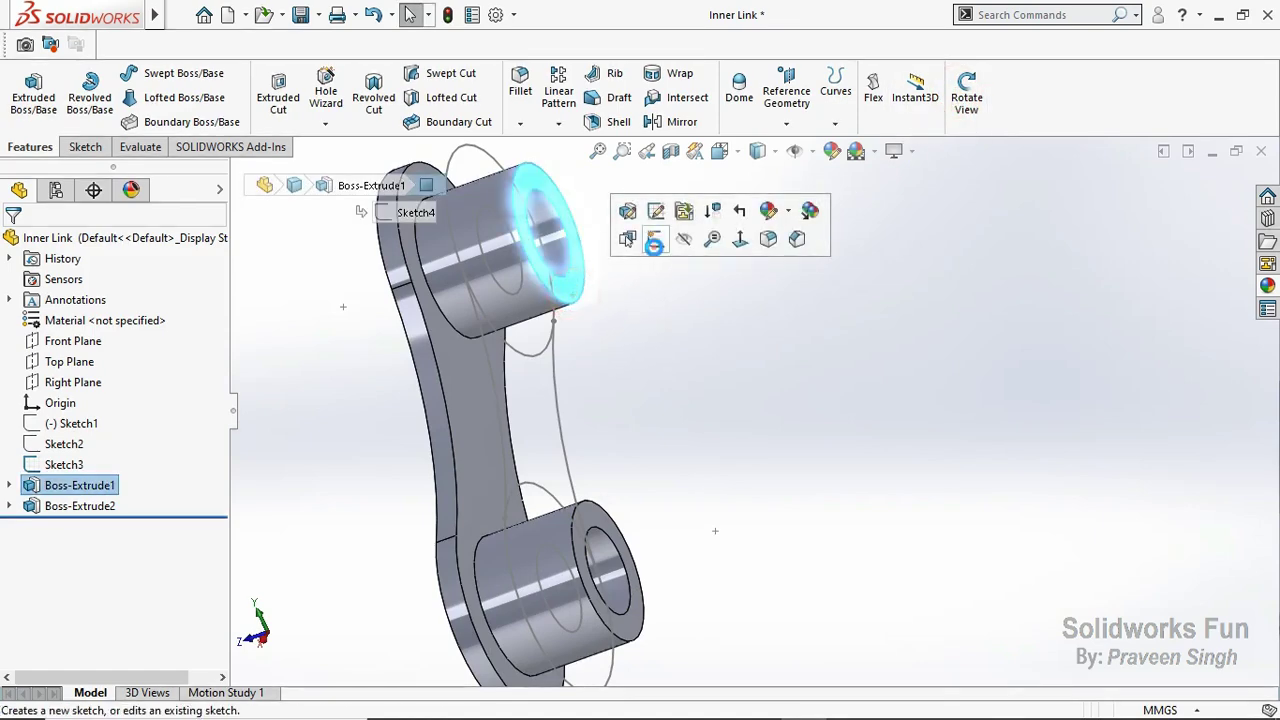
left_click(651, 240)
left_click(63, 464)
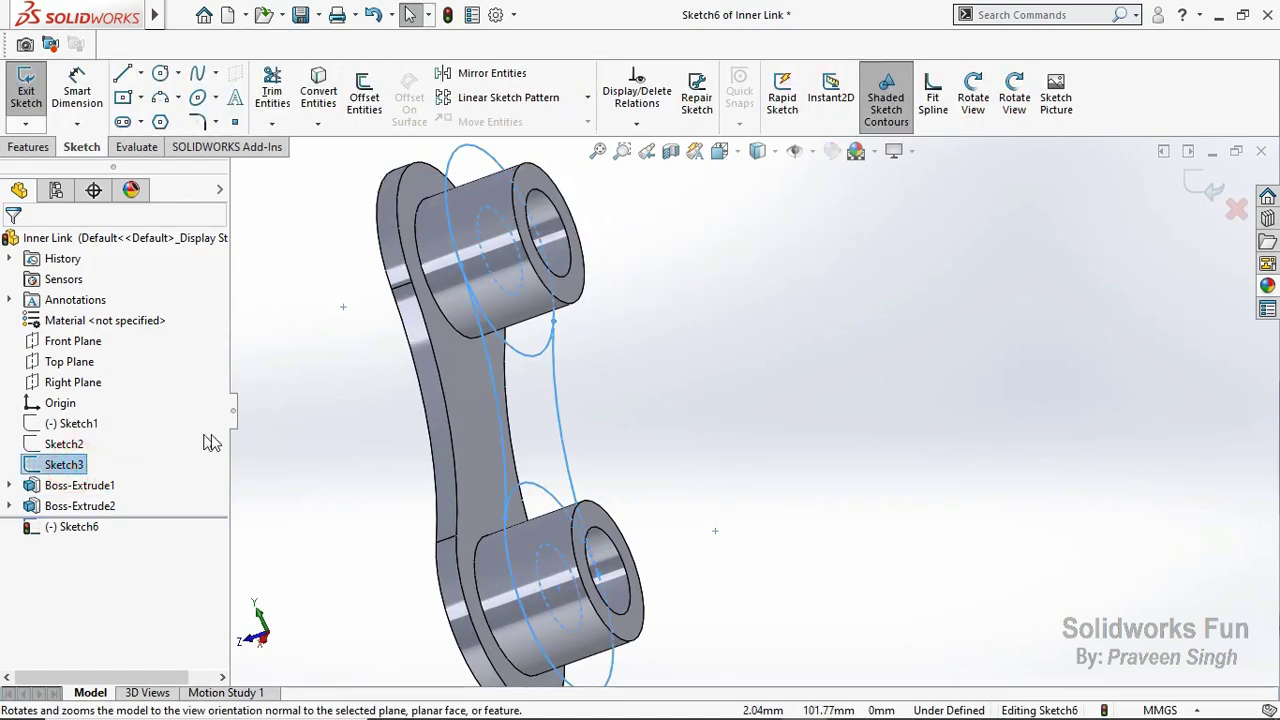
left_click(303, 429)
left_click(8, 506)
left_click(85, 526)
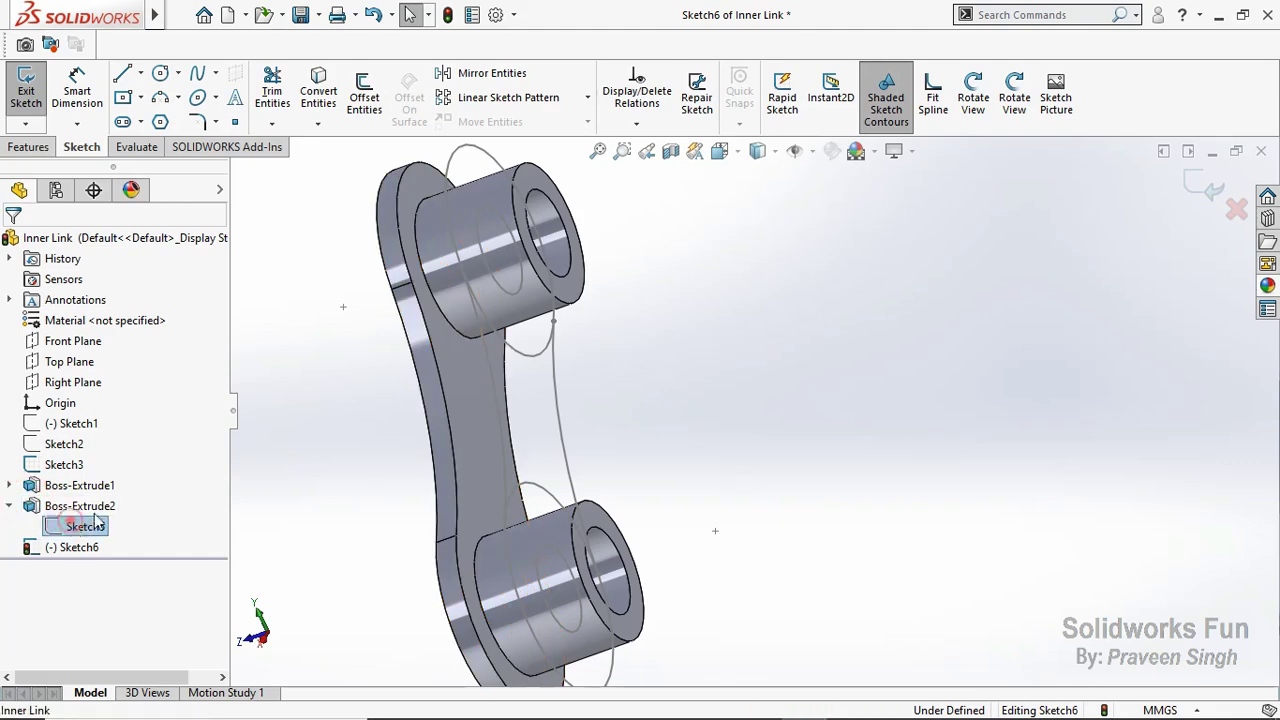
left_click(318, 90)
Step: Extrude the copied outline 1.25 mm into the second side plate
left_click(28, 146)
left_click(33, 90)
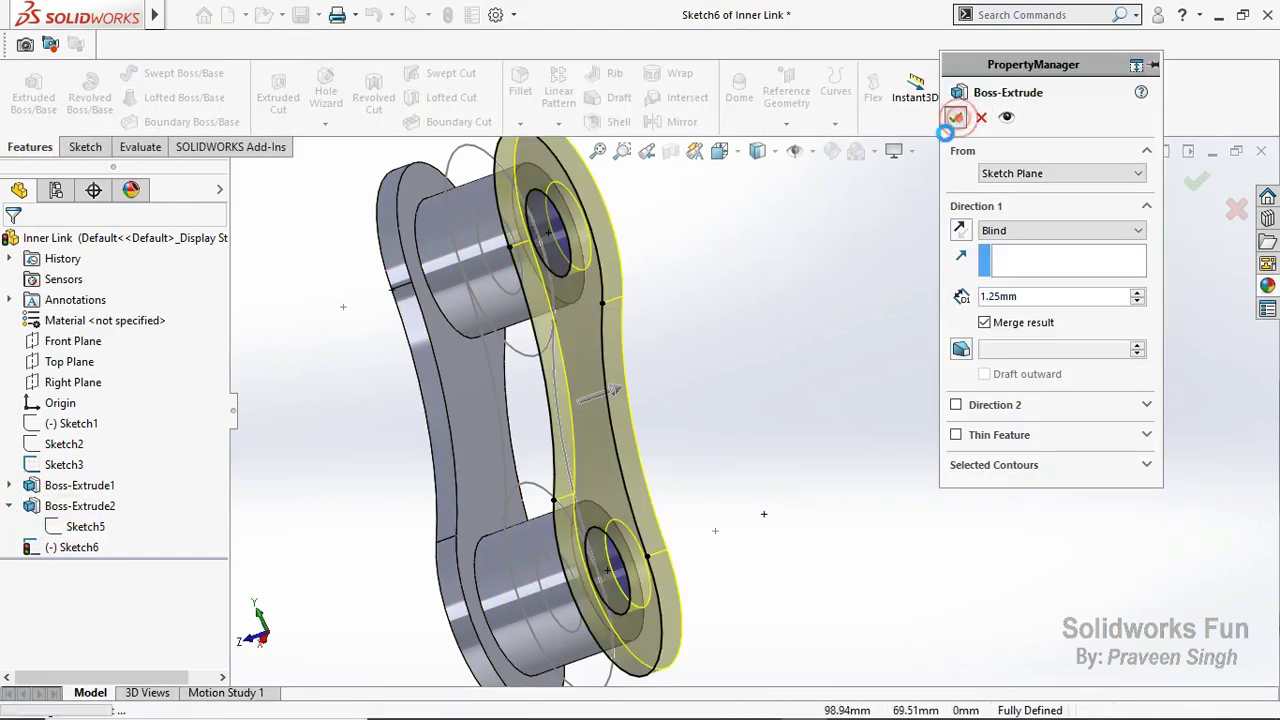
left_click(955, 118)
left_click(966, 115)
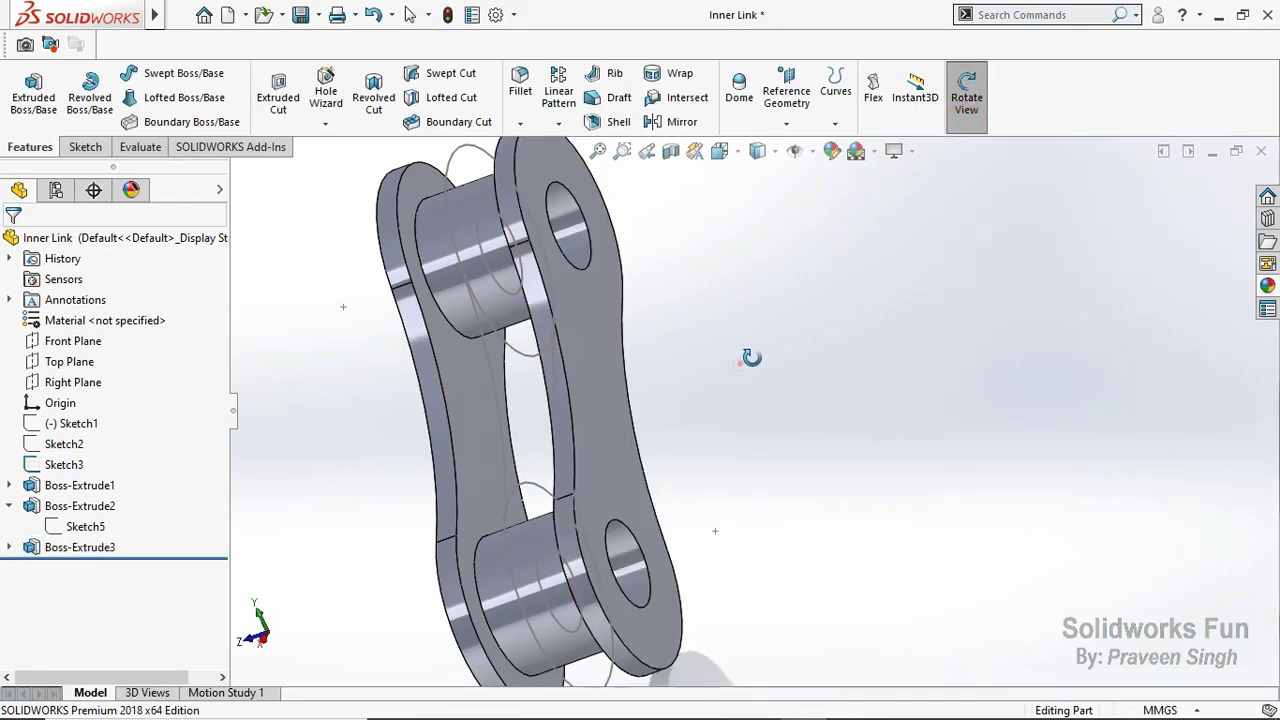
mouse_move(749, 357)
left_mouse_down()
mouse_move(729, 329)
mouse_move(680, 332)
left_mouse_up()
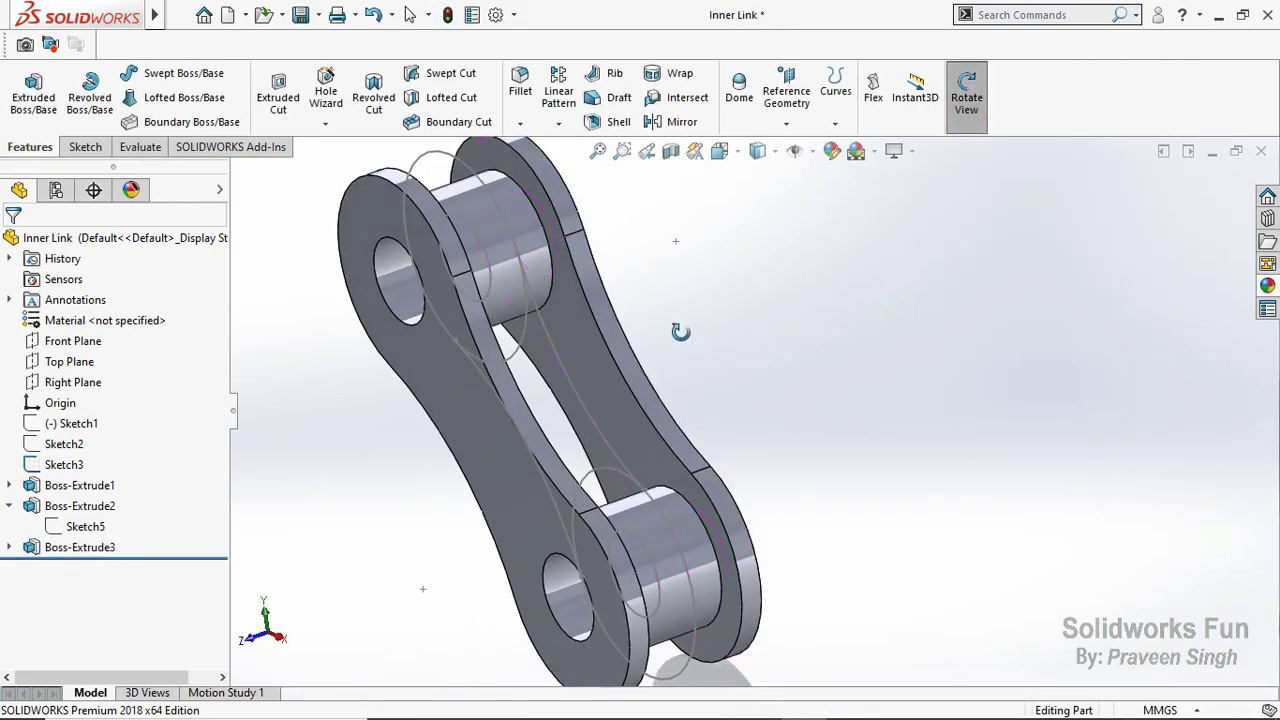
Step: Fillet the plate faces and pin hole faces with a 0.15 mm radius
left_click(520, 123)
left_click(545, 166)
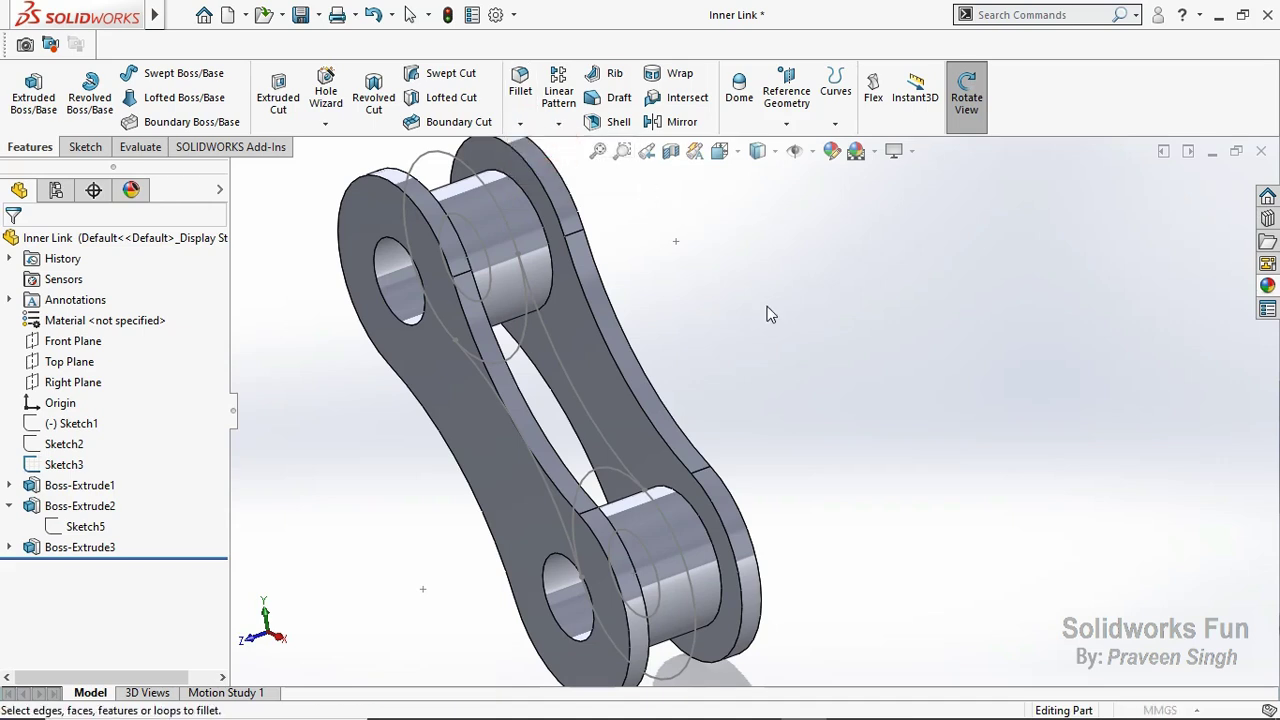
type("0.15")
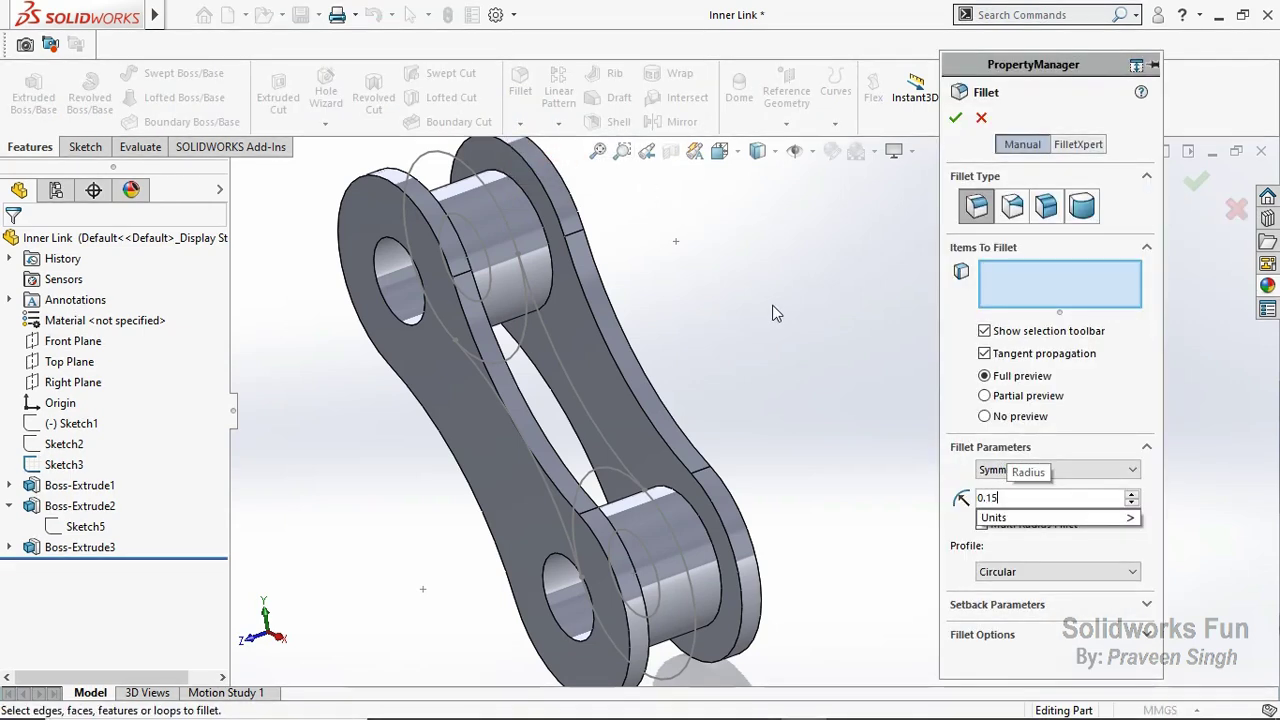
left_click(1030, 135)
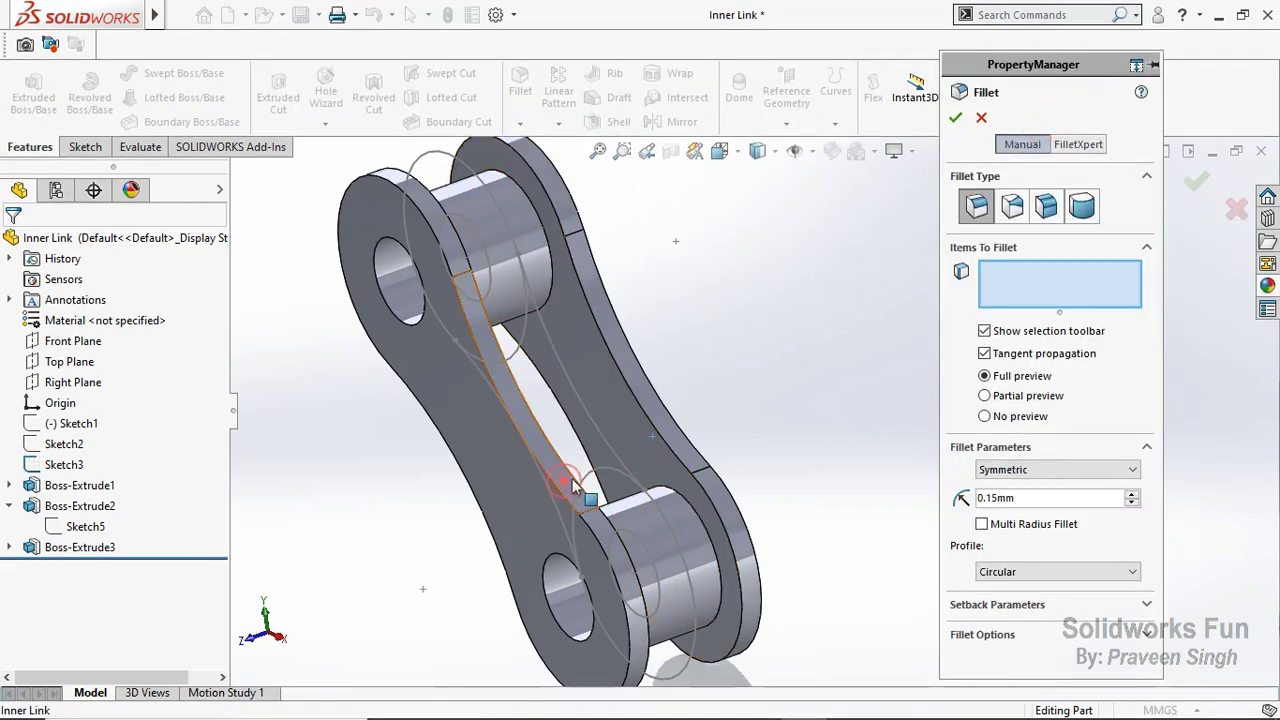
left_click(684, 454)
left_click(624, 420)
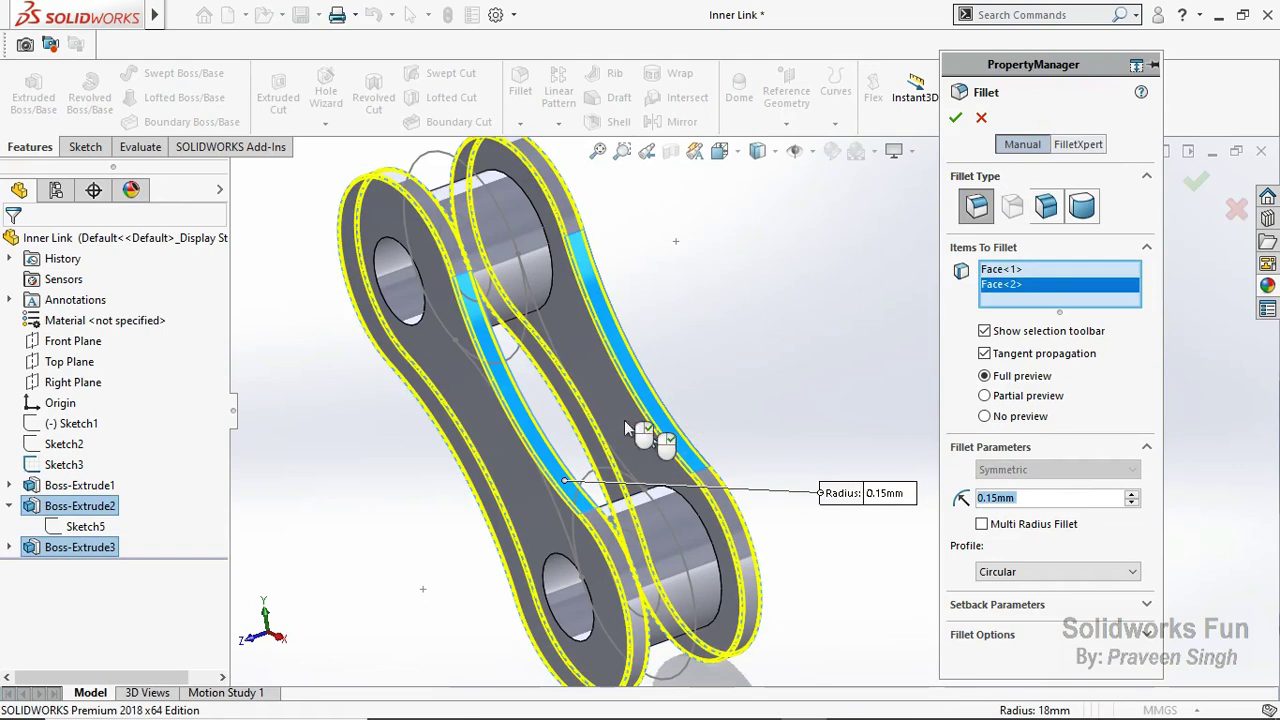
left_click(398, 299)
left_click(555, 585)
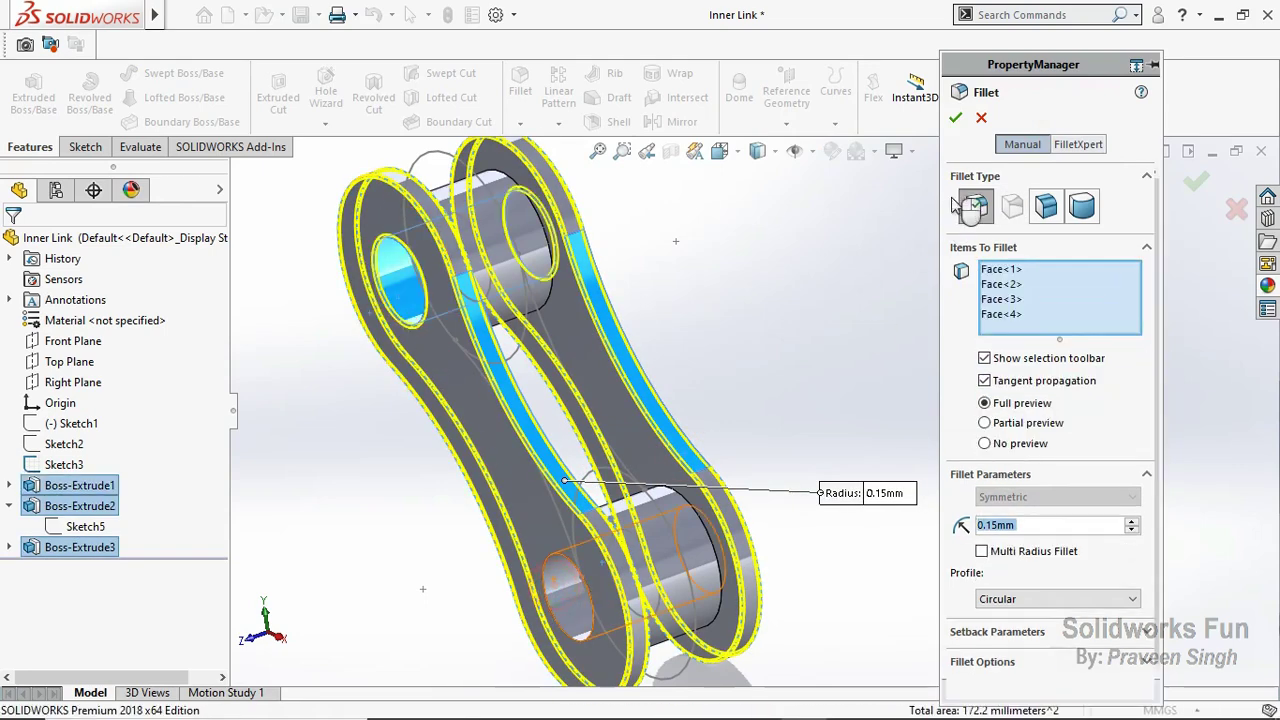
left_click(957, 119)
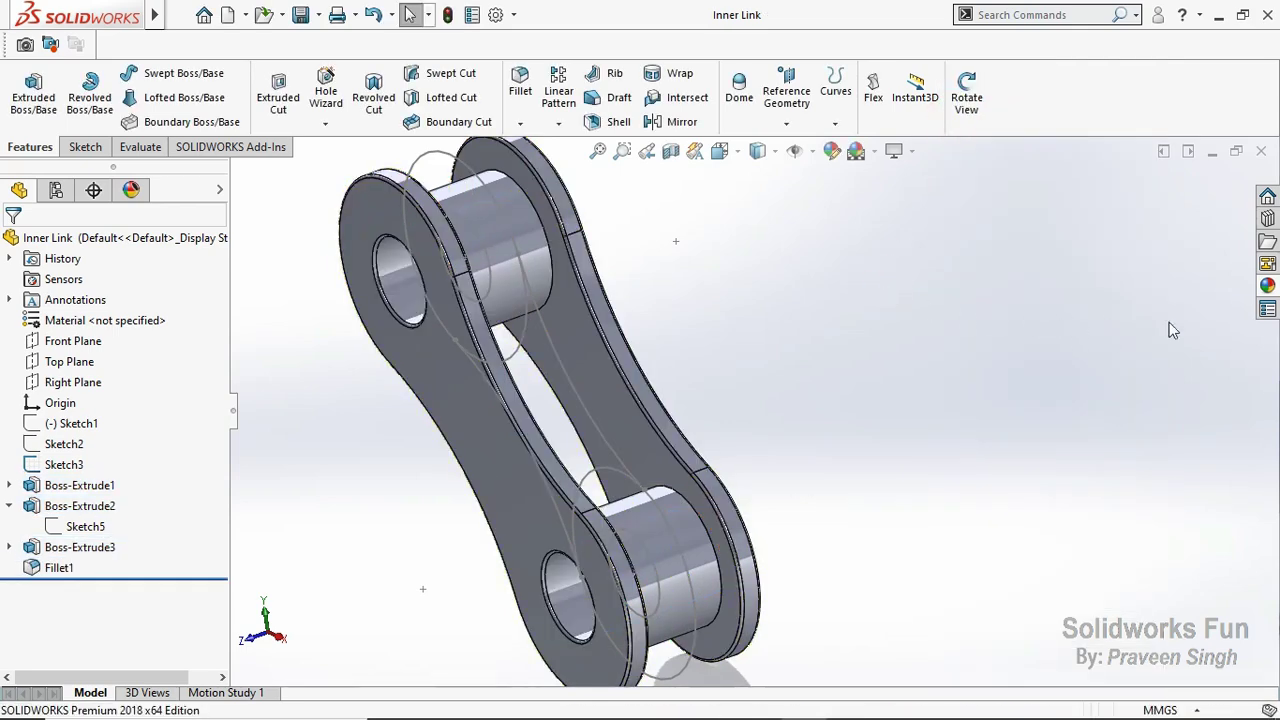
Step: Apply the brushed aluminum appearance to the link
left_click(1266, 287)
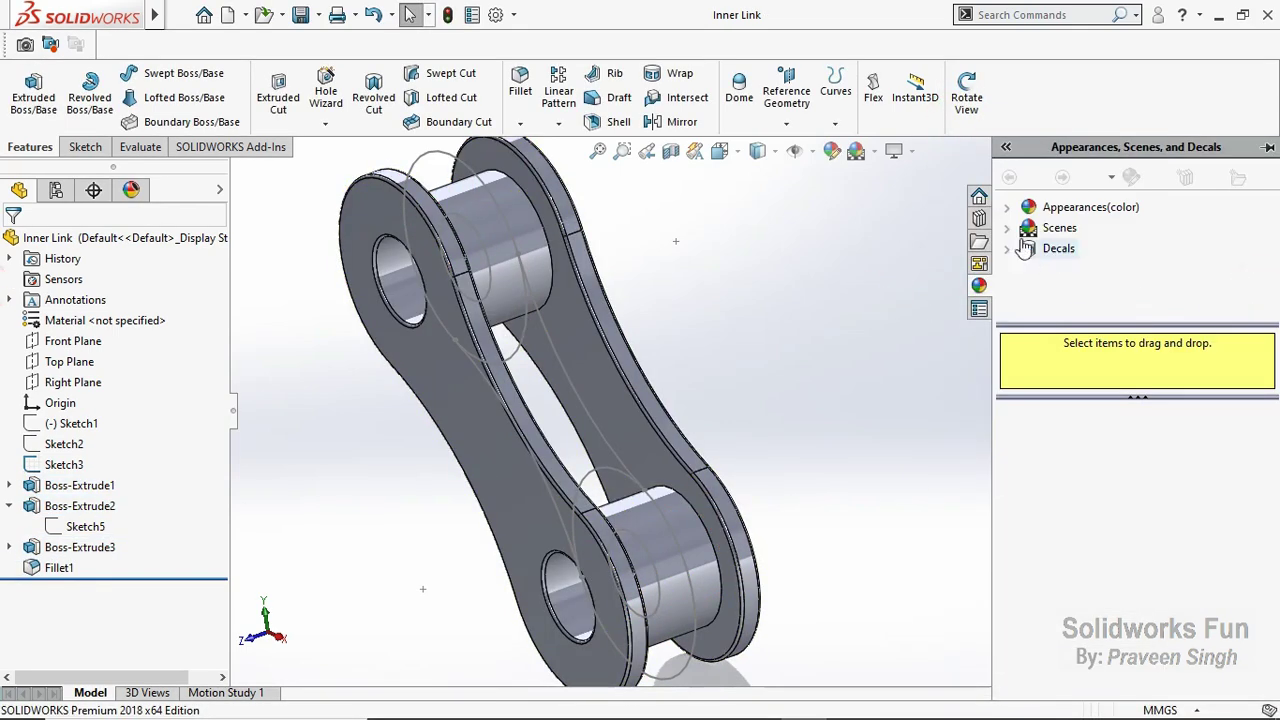
left_click(1008, 210)
left_click(1030, 249)
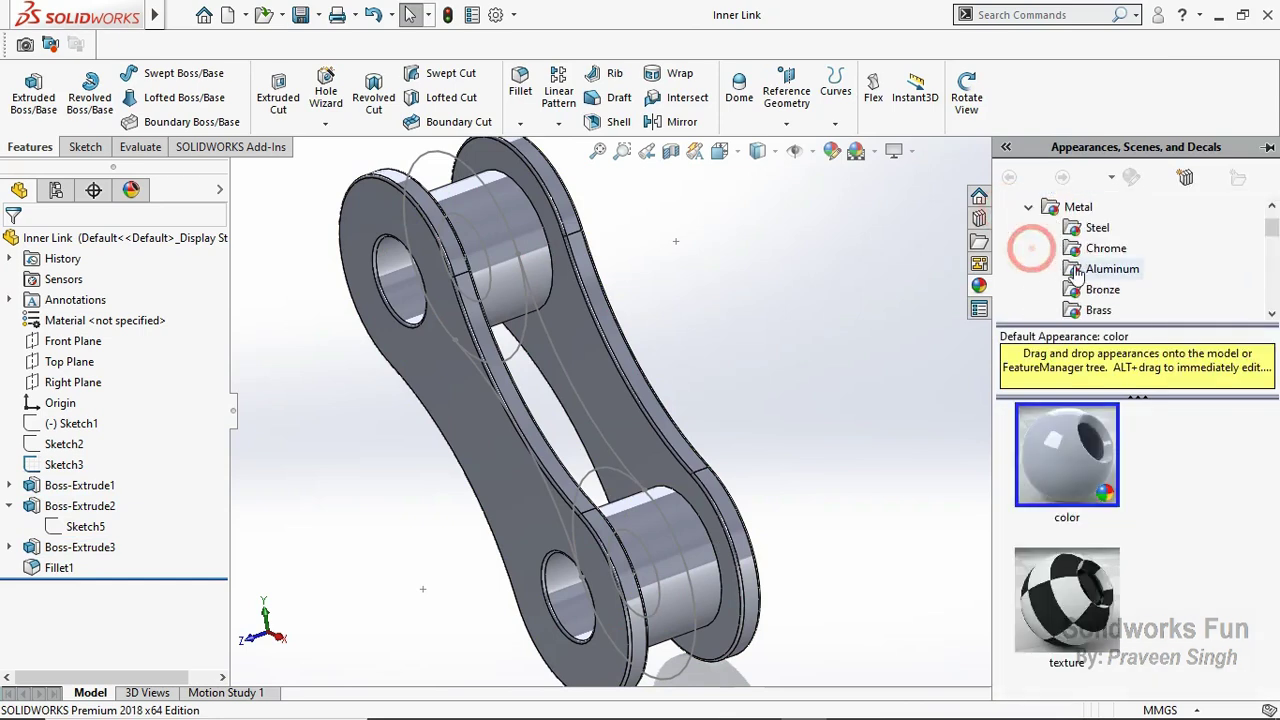
left_click(1100, 269)
mouse_move(1085, 620)
left_mouse_down()
mouse_move(918, 588)
mouse_move(375, 245)
left_mouse_up()
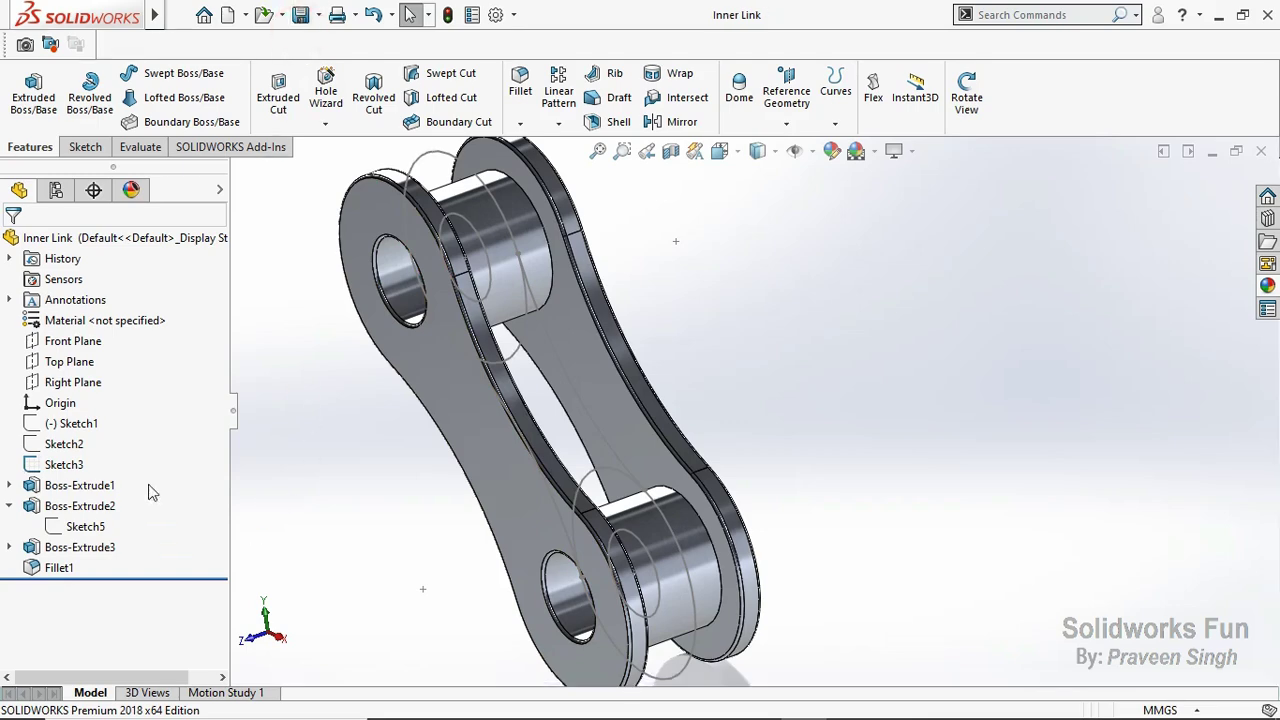
left_click(10, 507)
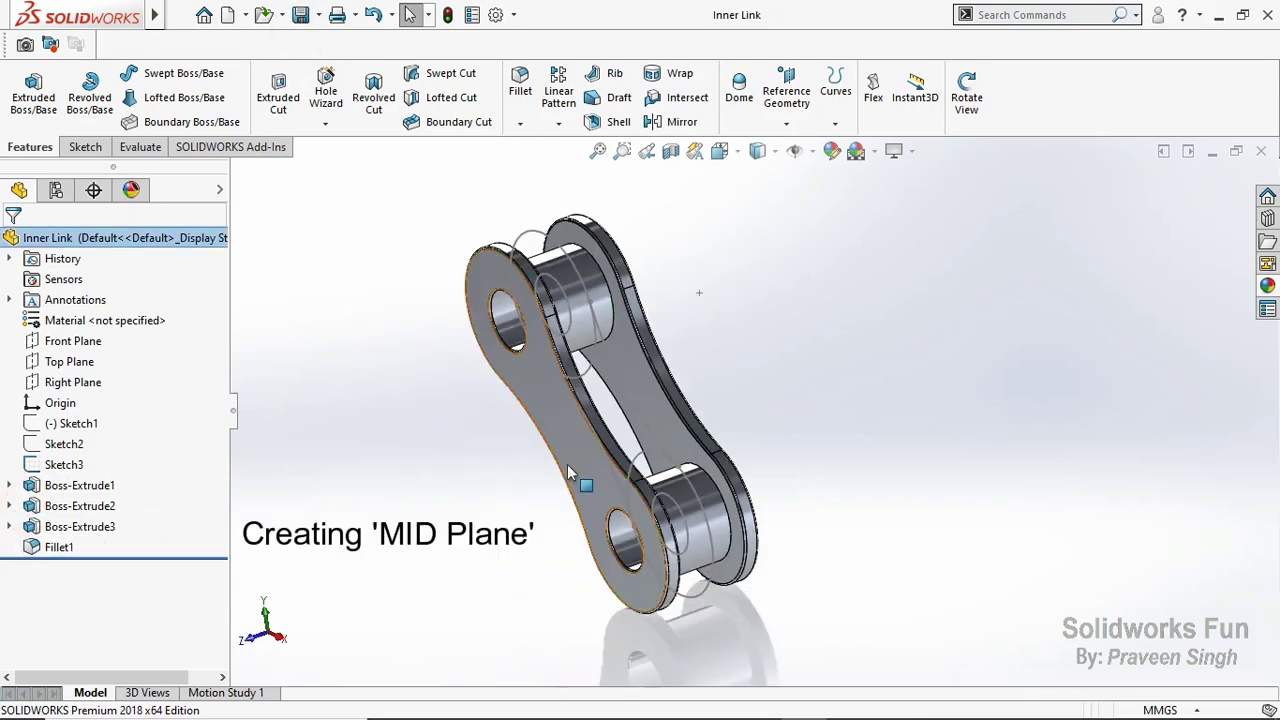
Step: Create a reference plane midway between the two outer plate faces
left_click(573, 460)
left_click(966, 95)
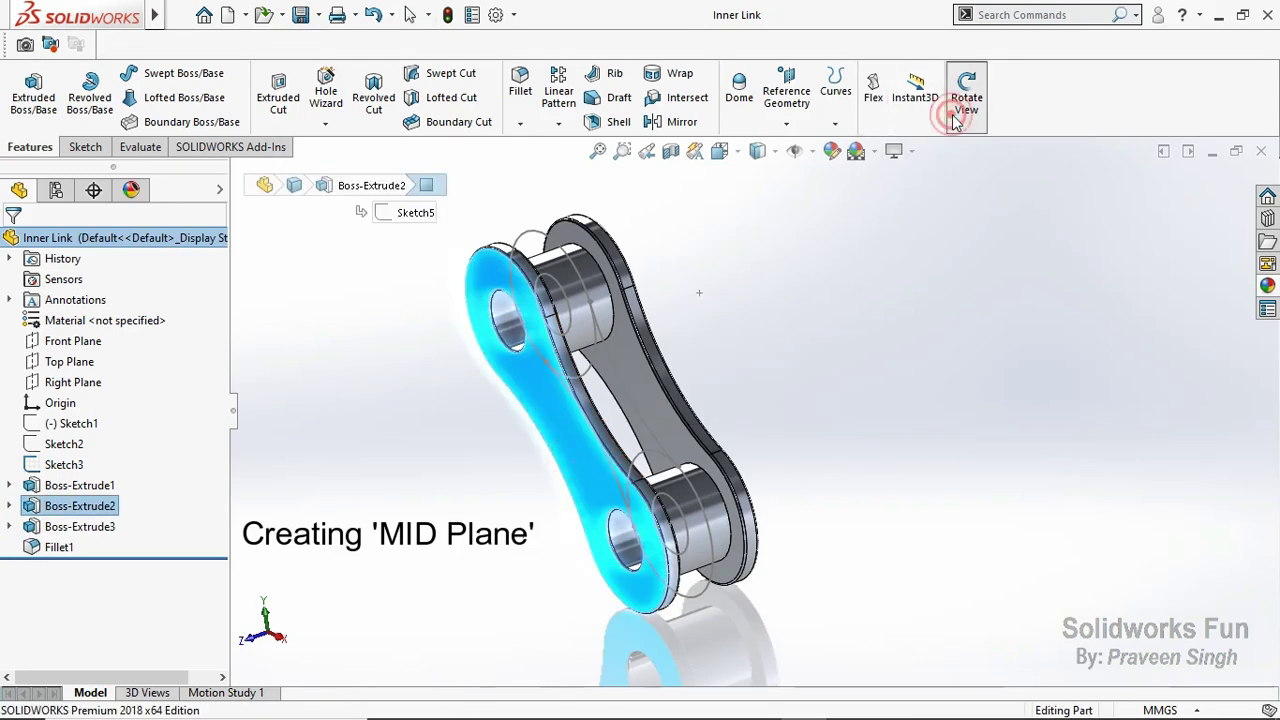
left_click_drag(752, 472, 849, 317)
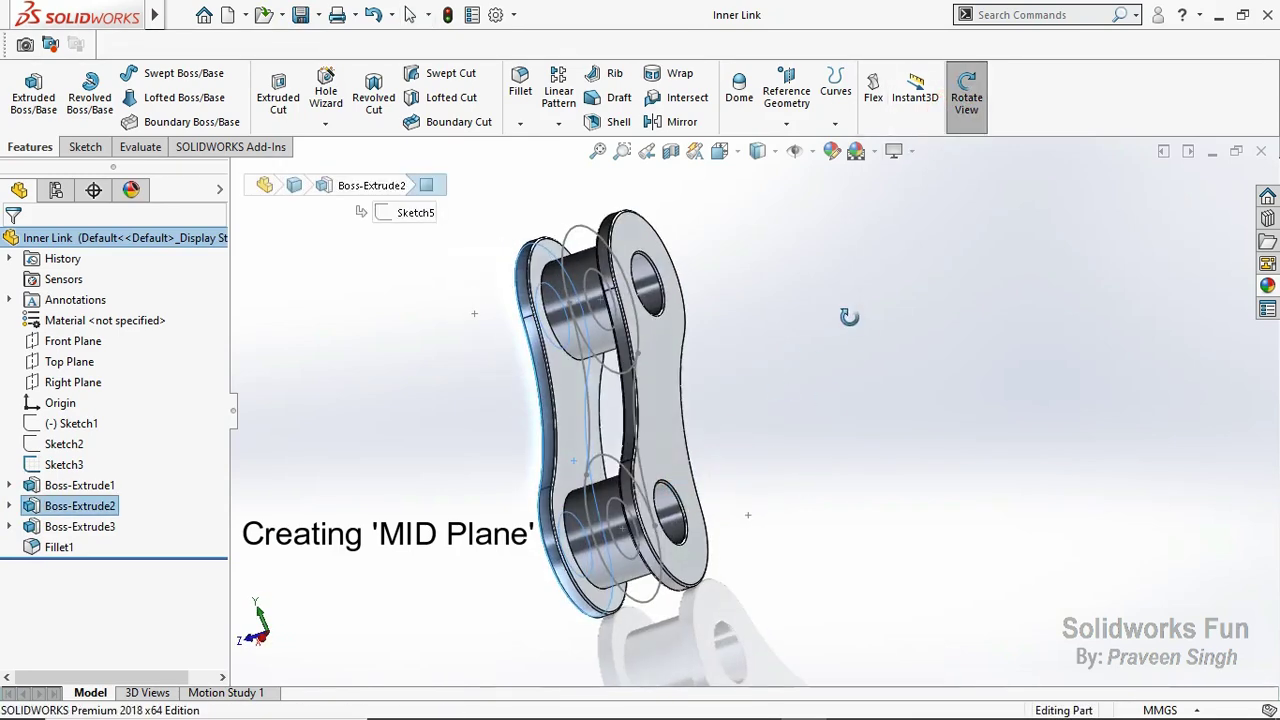
left_click(966, 95)
left_click(660, 380, "ctrl")
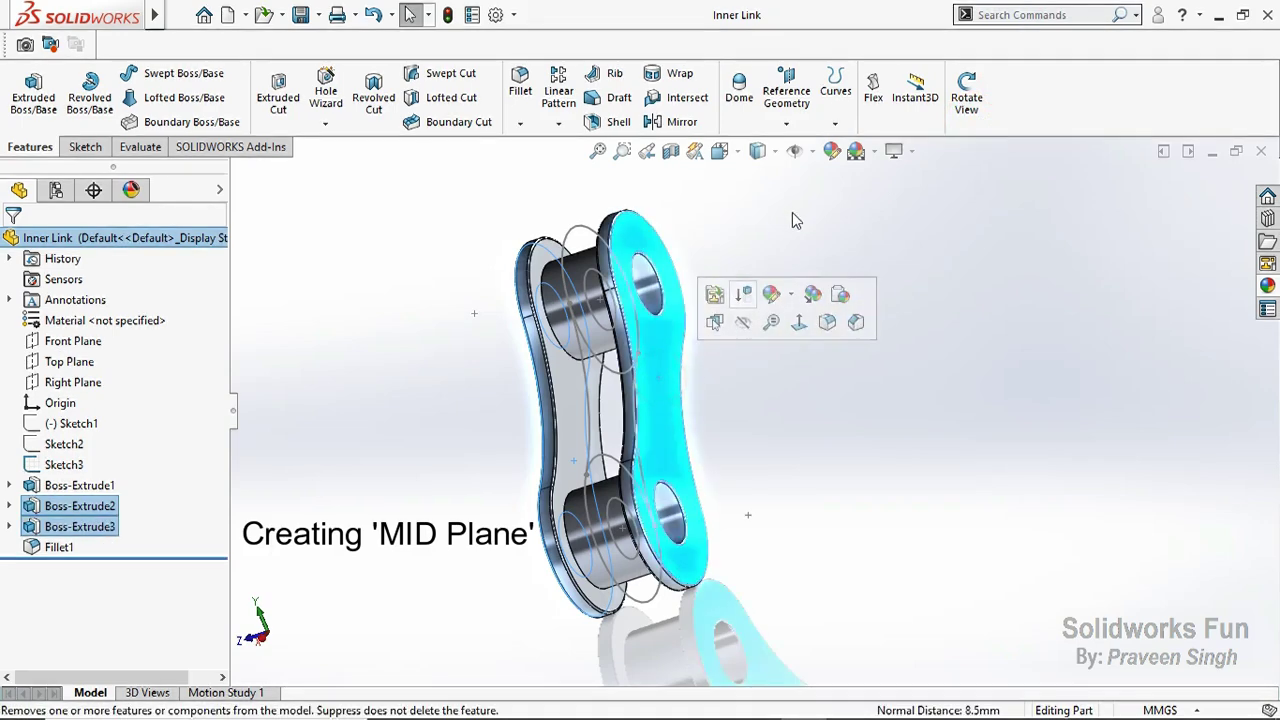
left_click(786, 125)
left_click(800, 140)
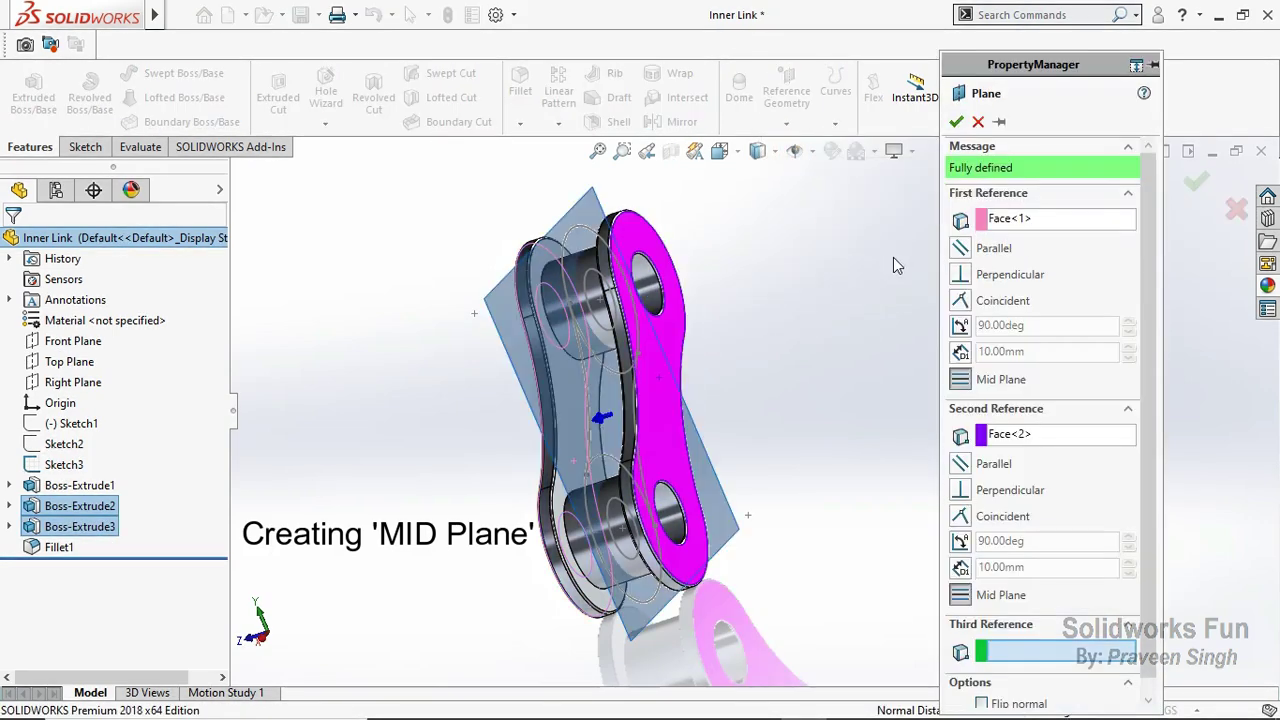
left_click(263, 648)
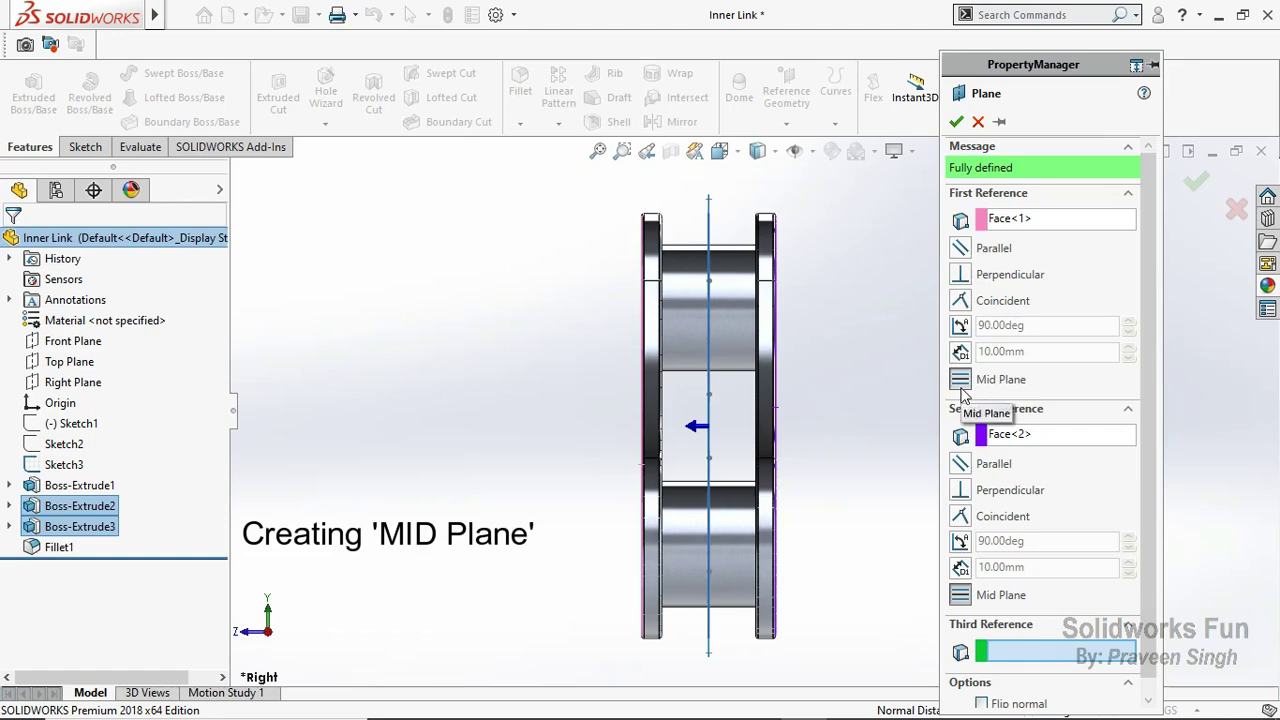
left_click(956, 121)
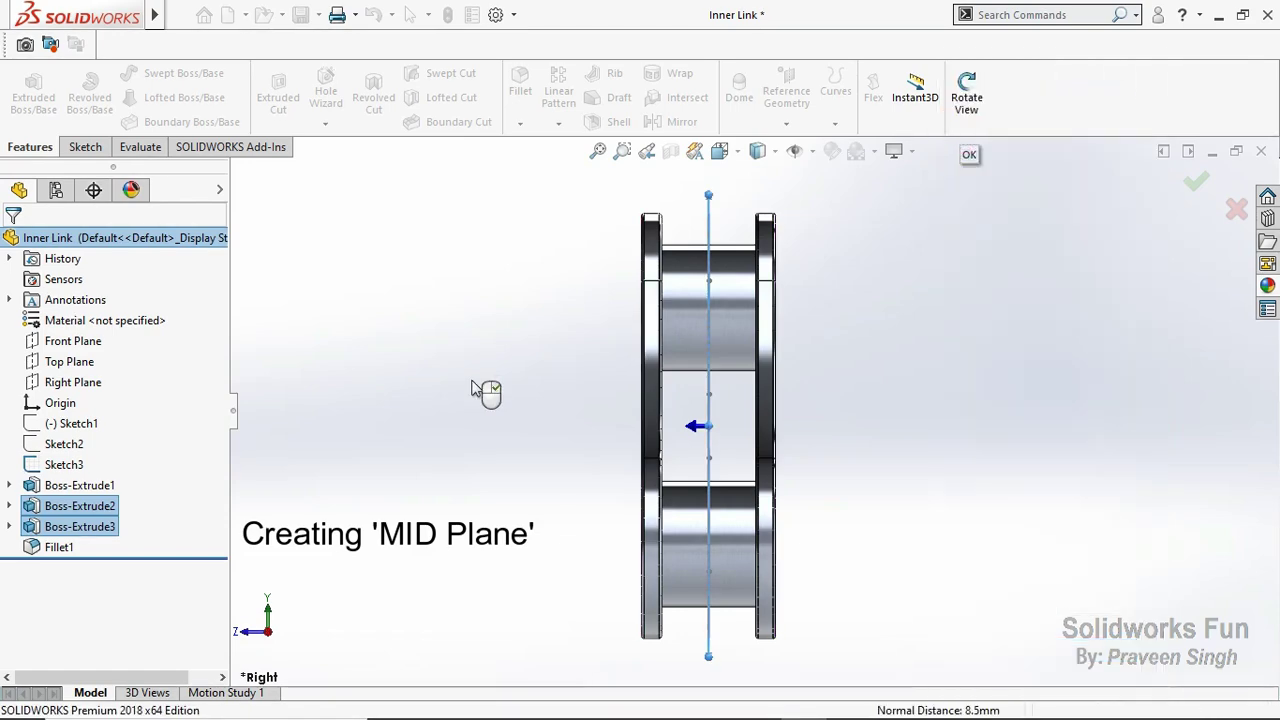
left_click(250, 632)
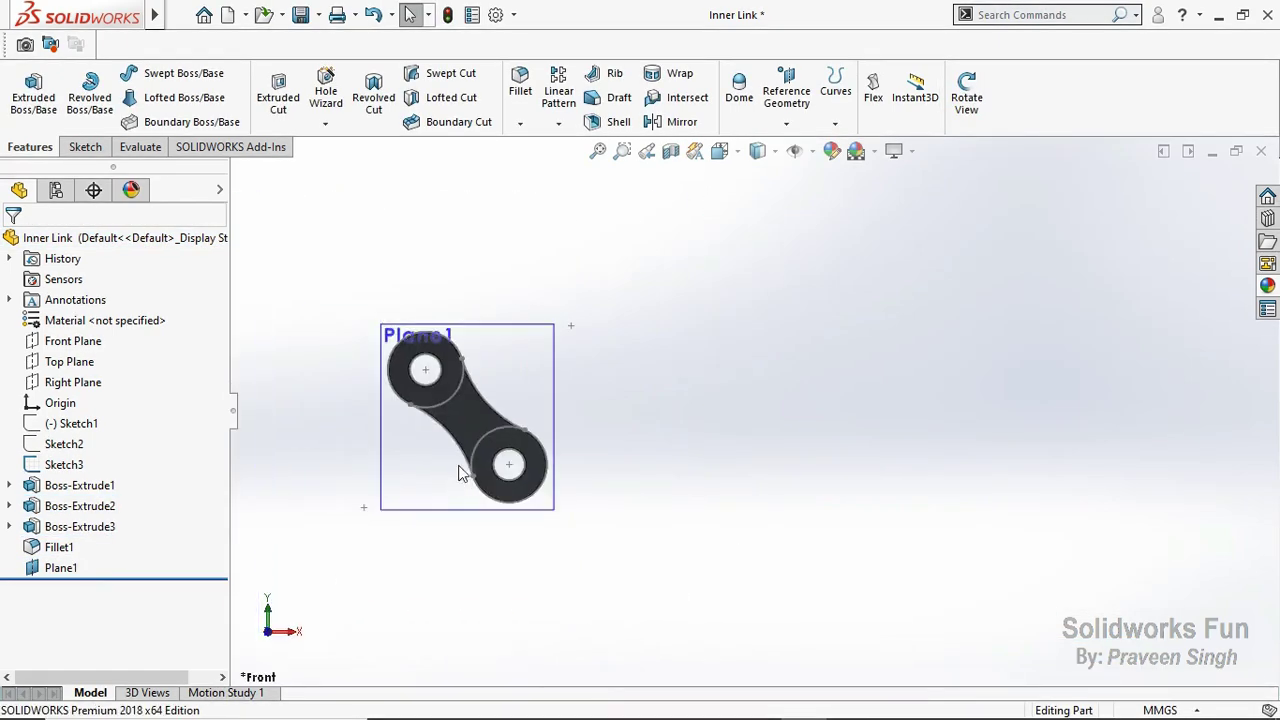
Step: Rename Plane1 to 'MID Plane' in the feature tree
left_click(78, 572)
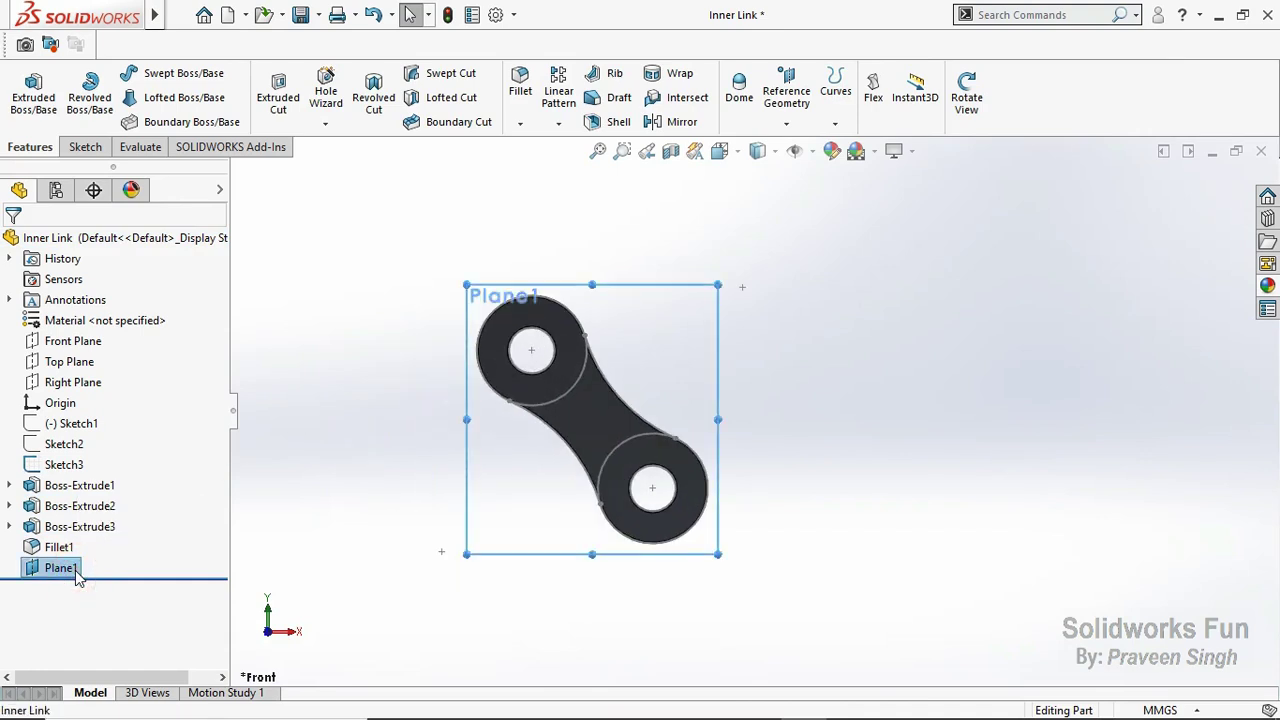
left_click(77, 573)
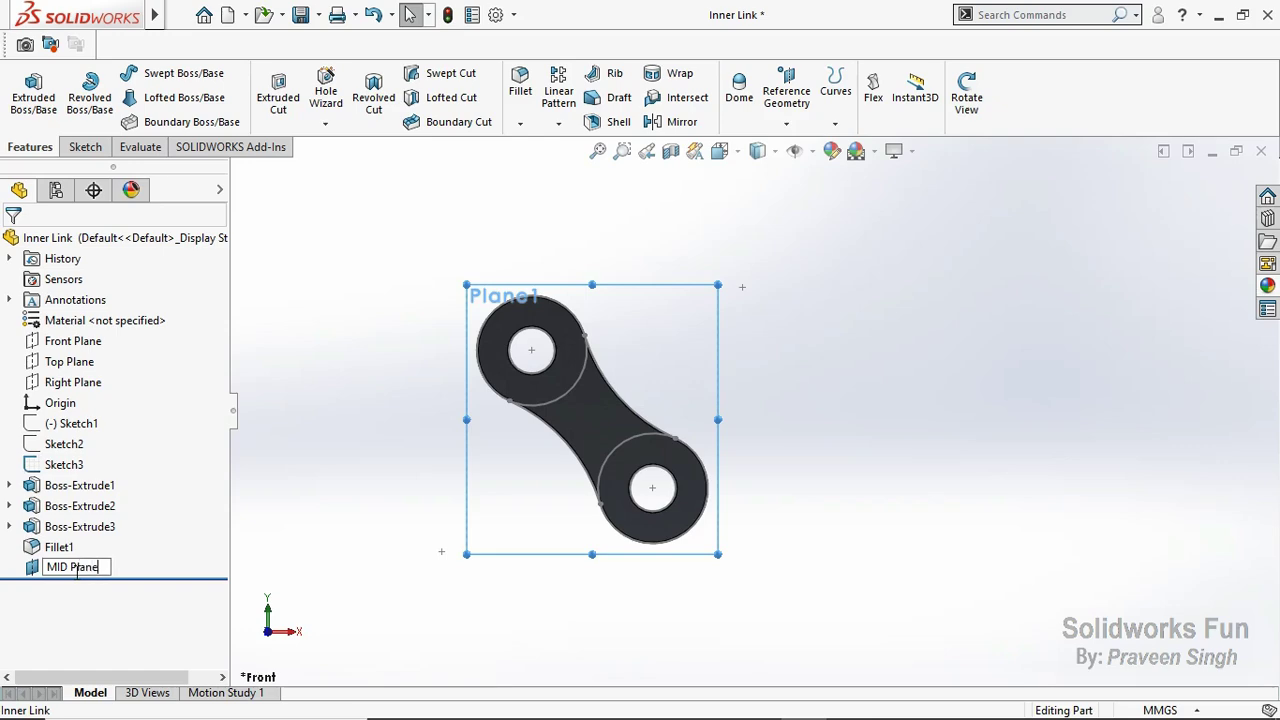
left_click(406, 434)
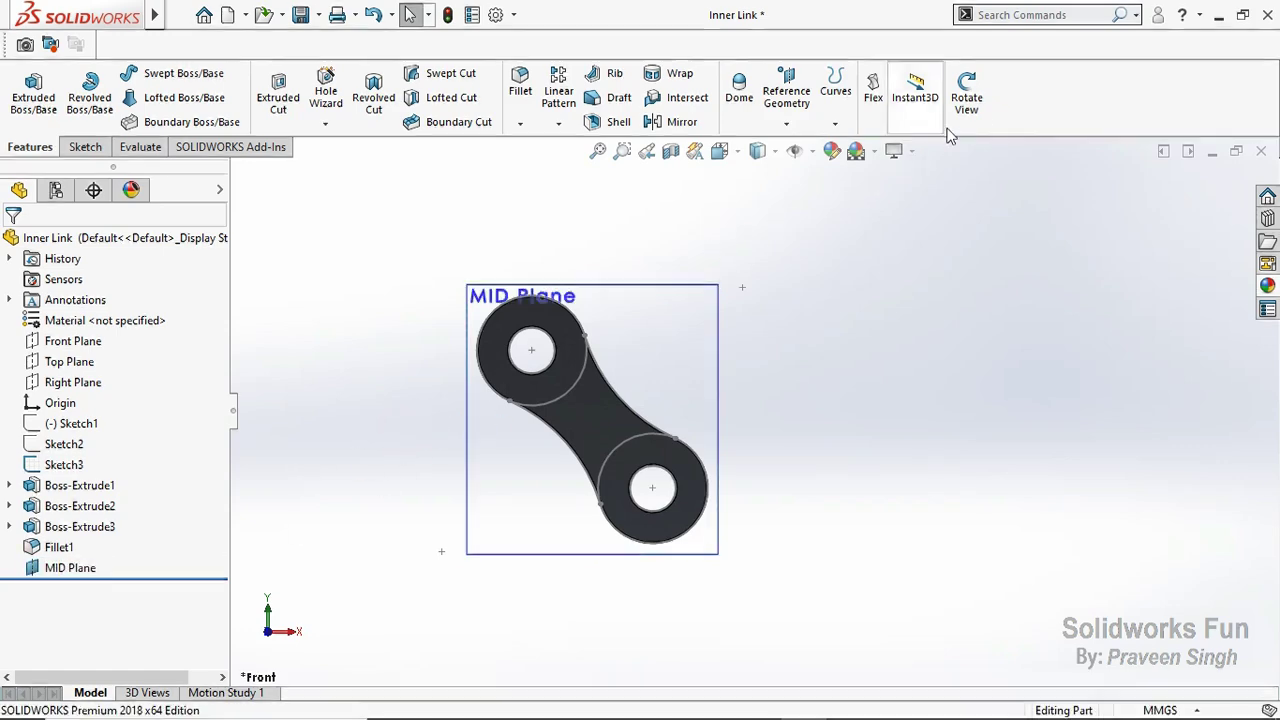
left_click(967, 100)
left_click_drag(895, 224, 809, 274)
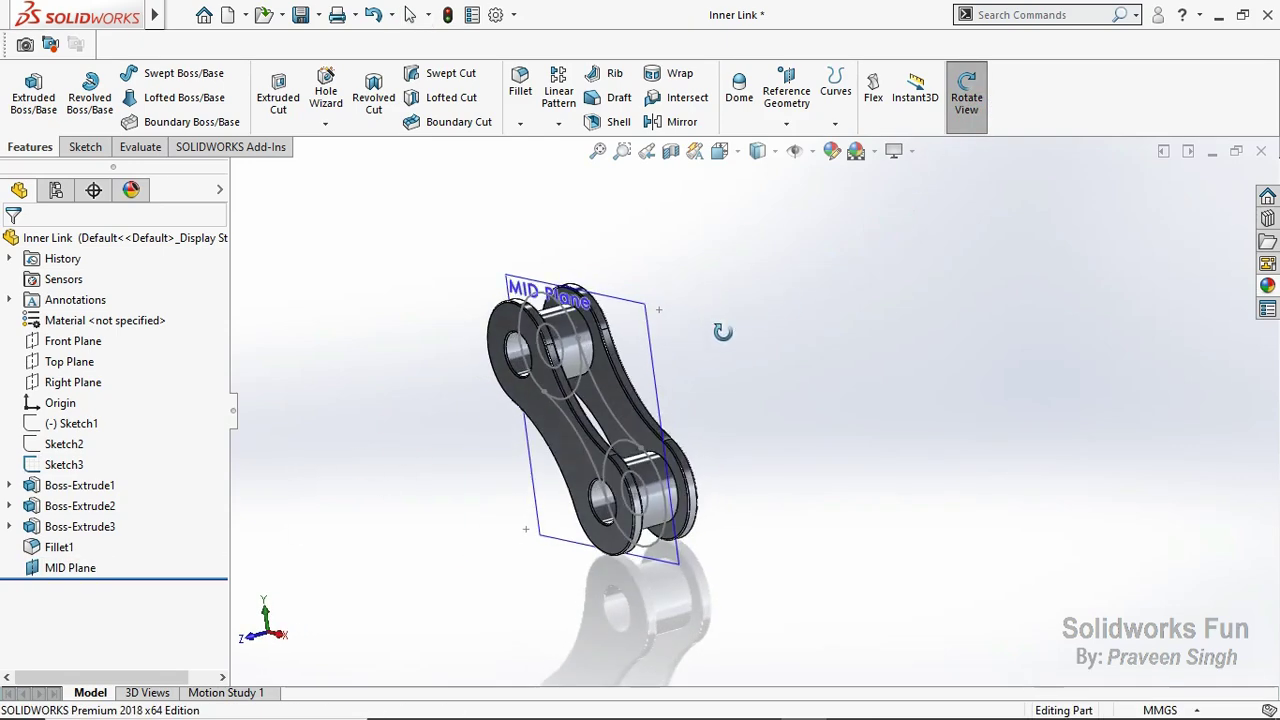
Step: Start a sketch on MID Plane and convert the two pin edges into circles
left_click(968, 125)
left_click(70, 567)
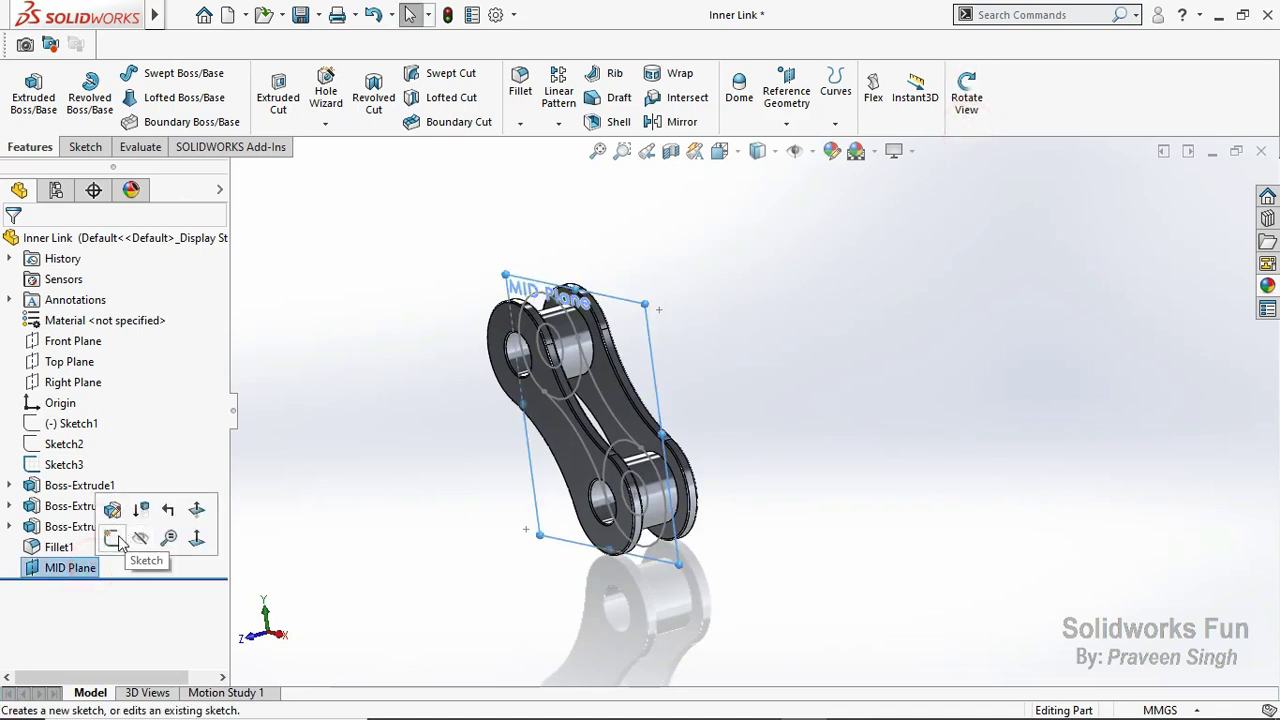
left_click(117, 536)
left_click(300, 510)
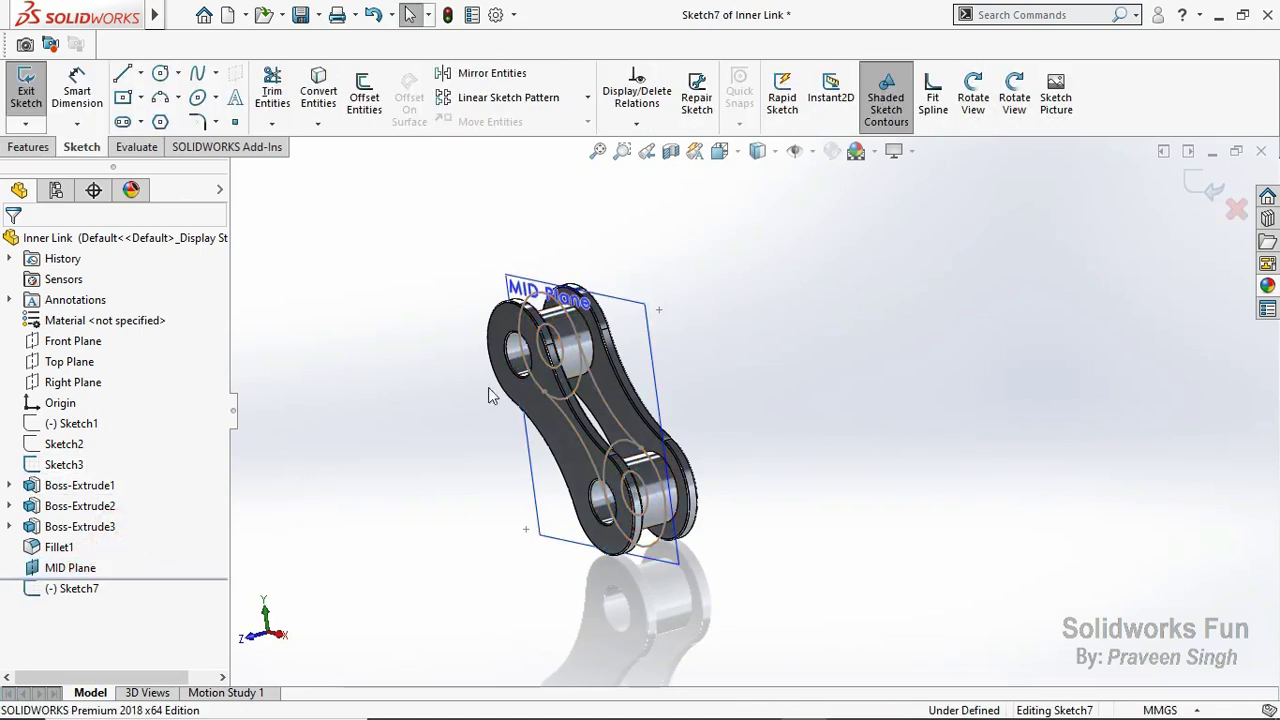
left_click(563, 370)
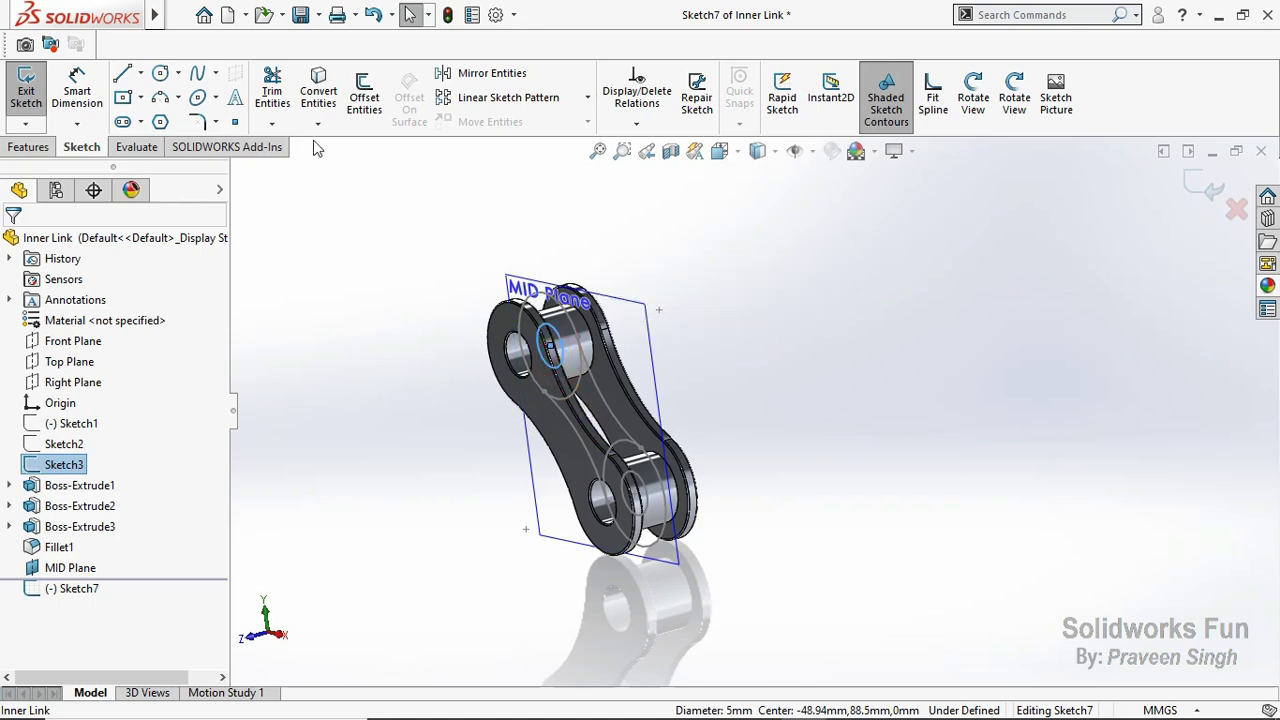
left_click(318, 97)
left_click(643, 492)
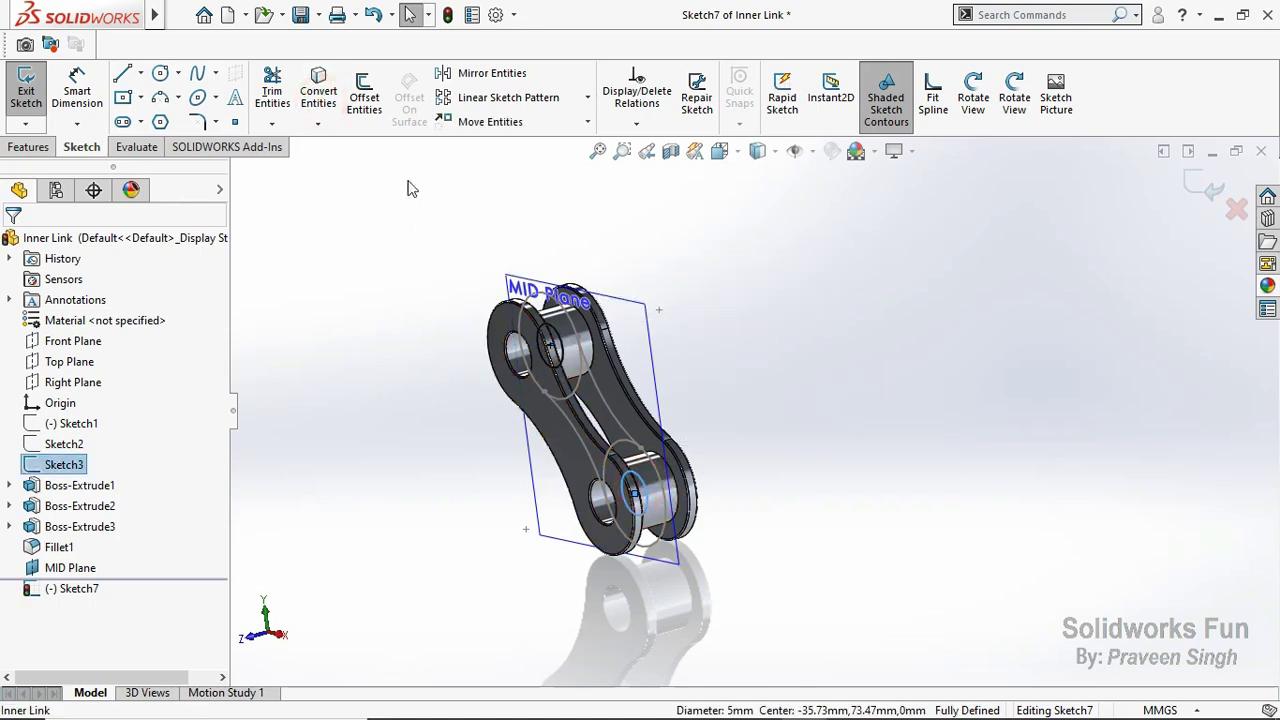
Step: Hide Sketch3, verify both Ø5 circles, and exit the sketch
left_click(70, 464)
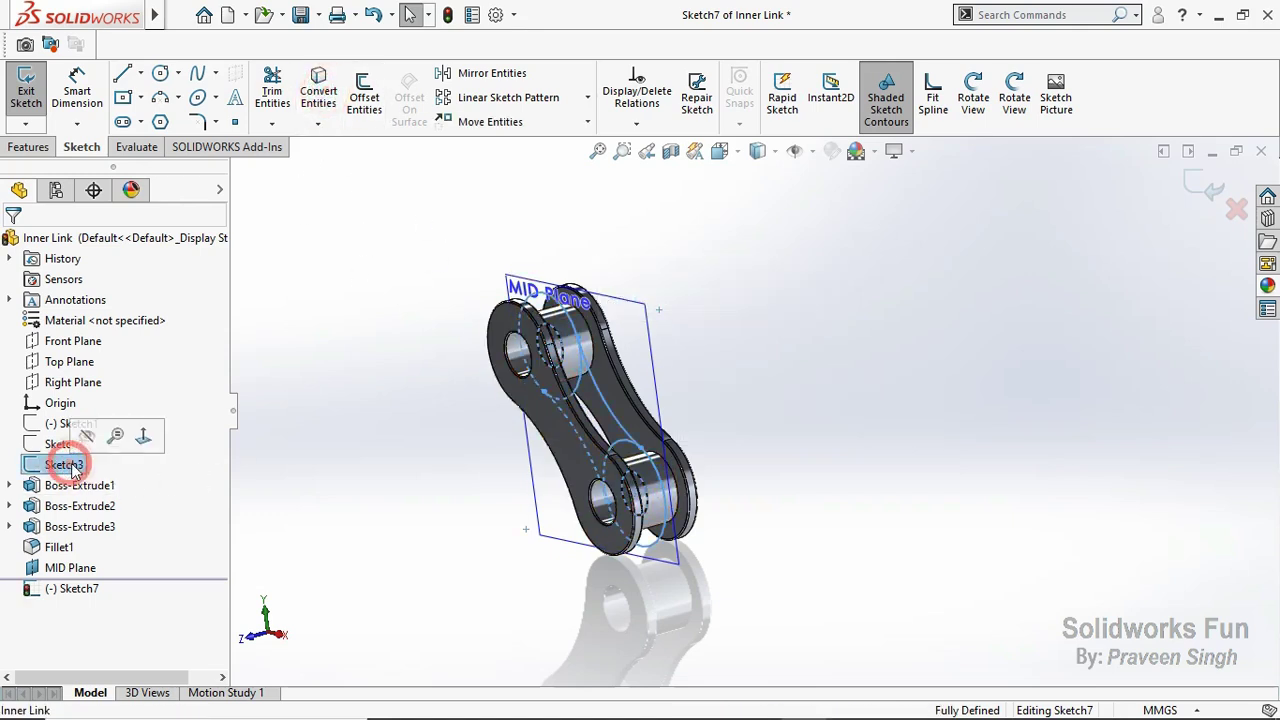
left_click(96, 445)
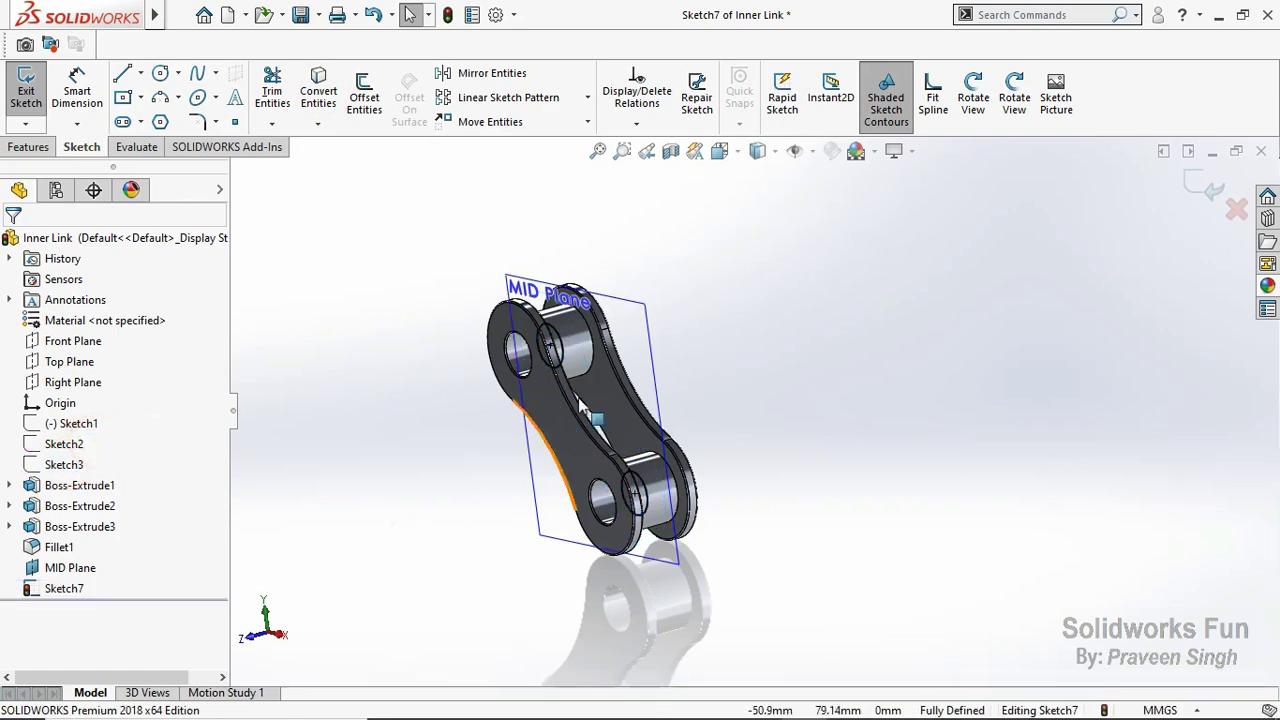
scroll(560, 290, "down", 5)
scroll(564, 271, "down", 2)
left_click(577, 277)
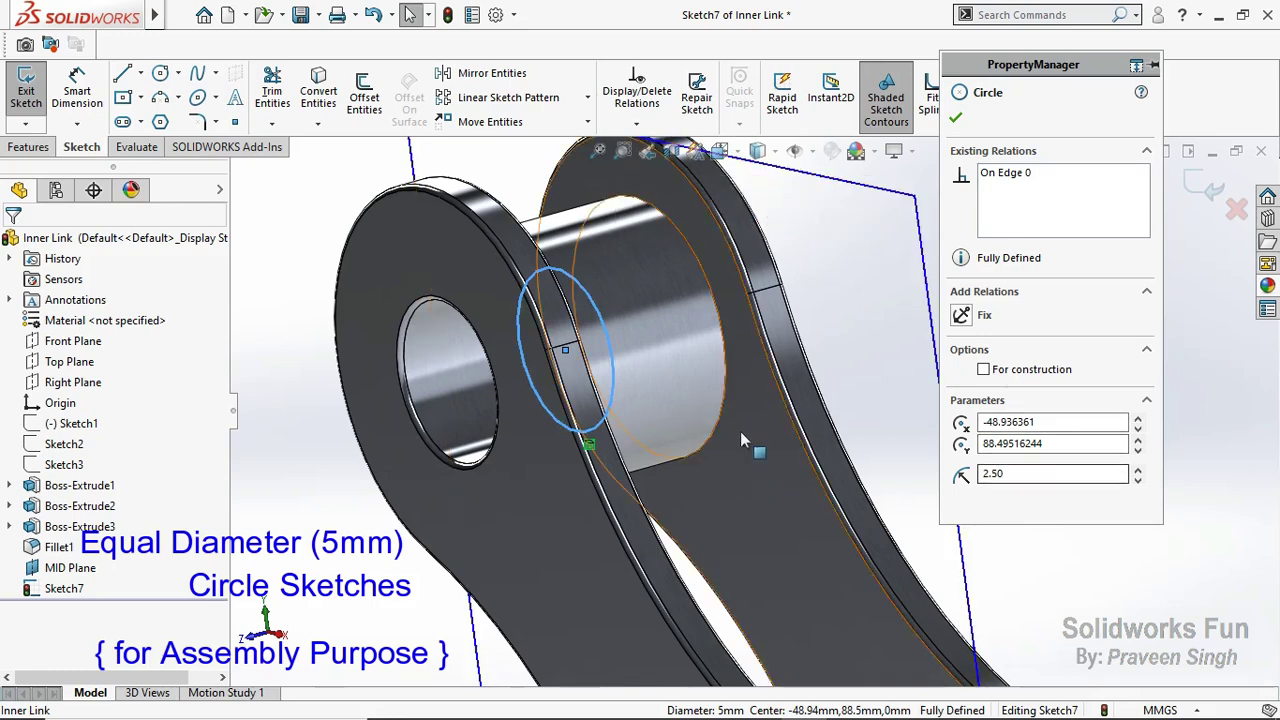
scroll(824, 660, "up", 4)
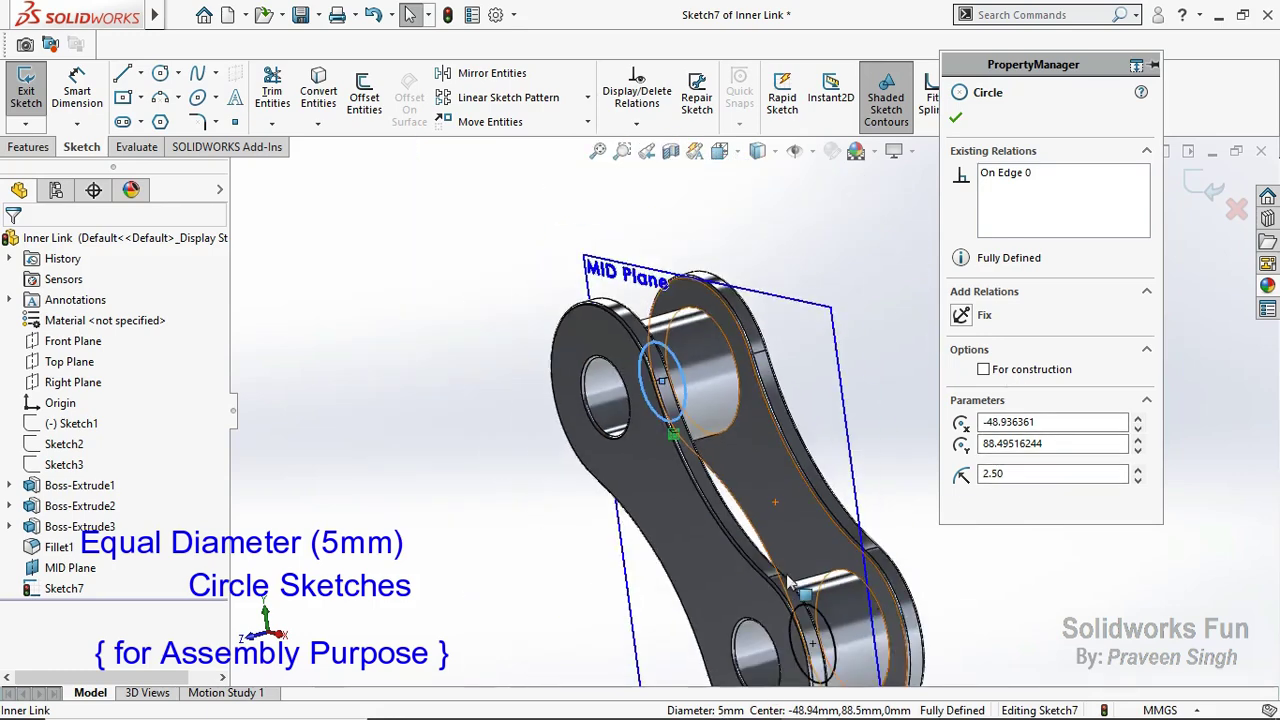
scroll(830, 602, "down", 2)
left_click(814, 622)
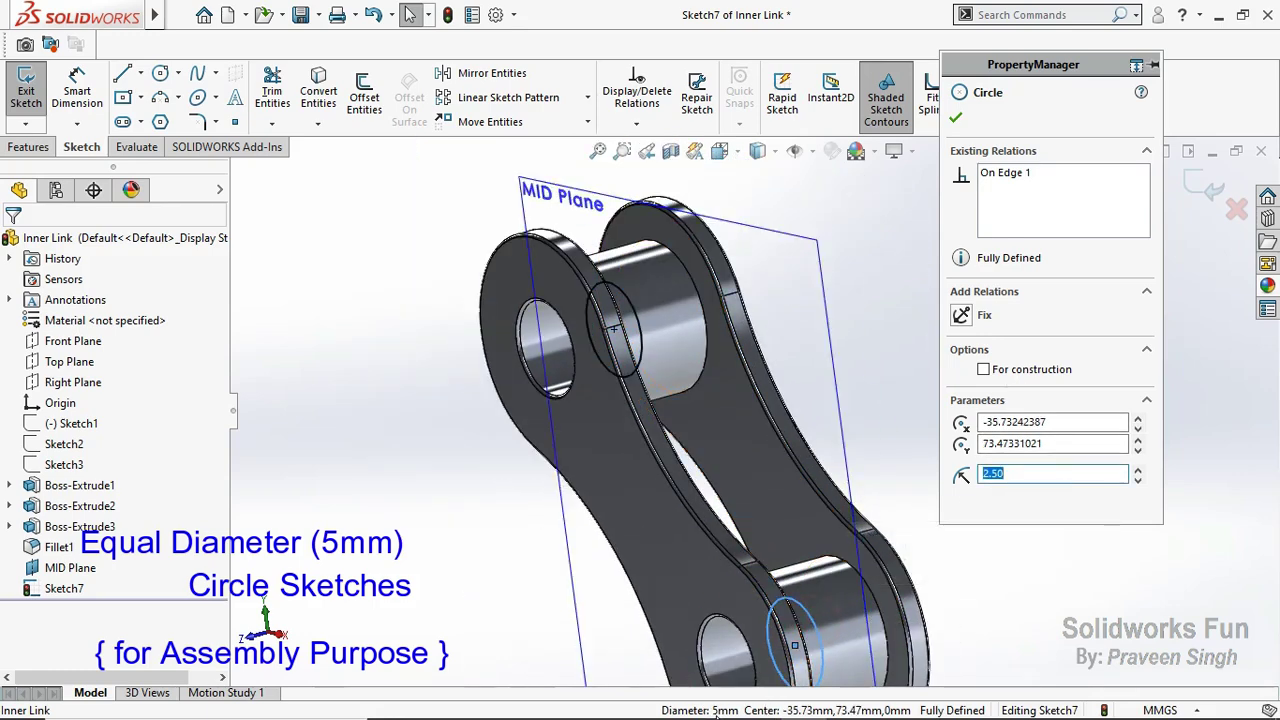
left_click(1050, 597)
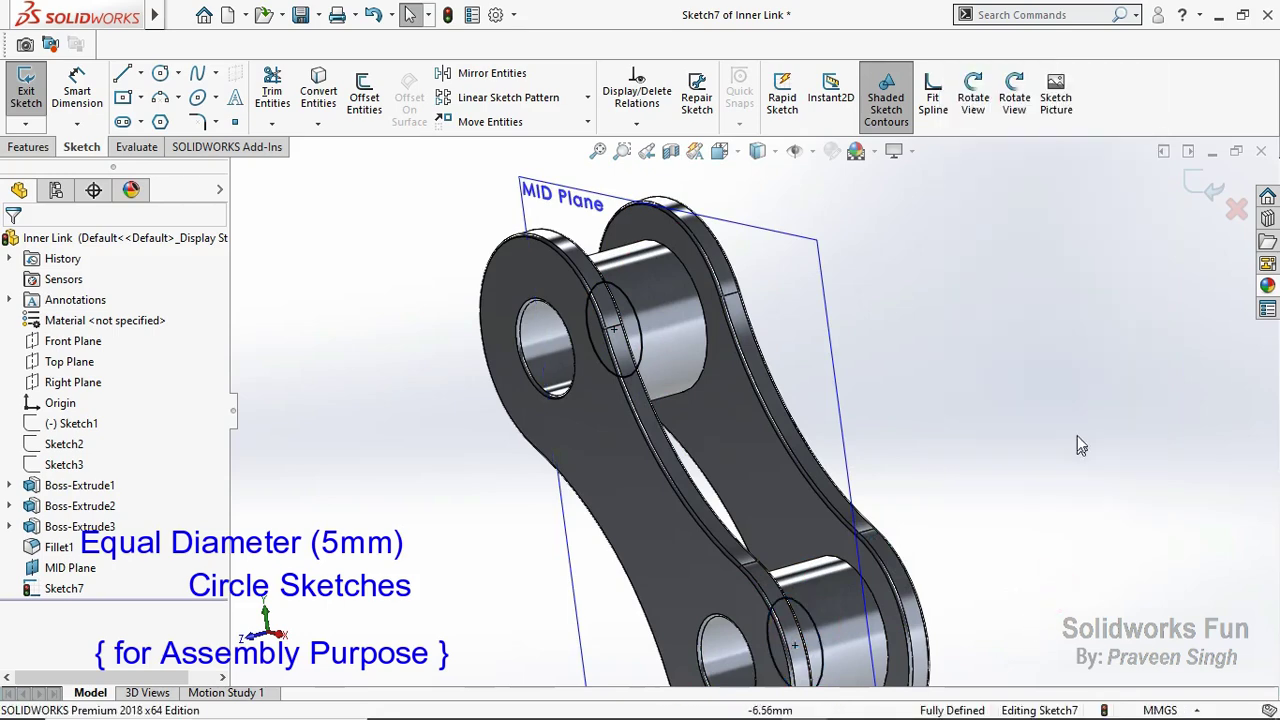
left_click(1205, 190)
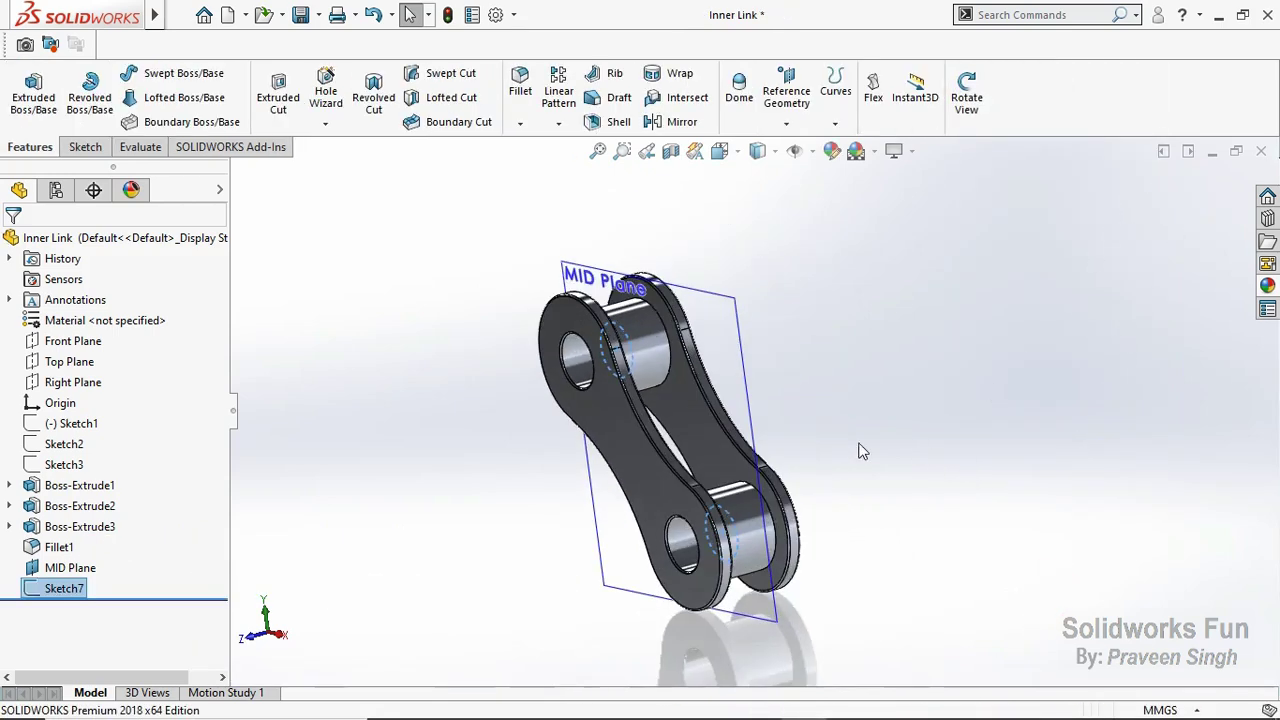
Step: Hide MID Plane and group Sketch1 through Fillet1 into Folder1
left_click(870, 360)
left_click(88, 572)
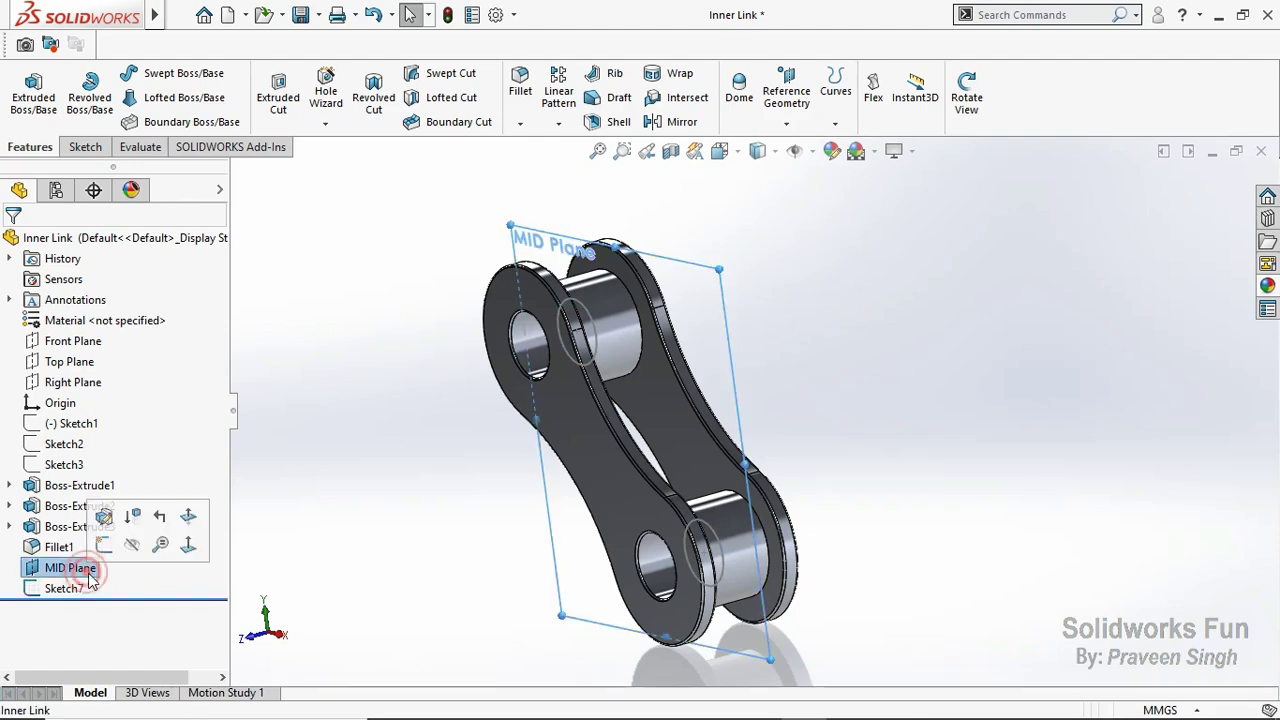
left_click(126, 548)
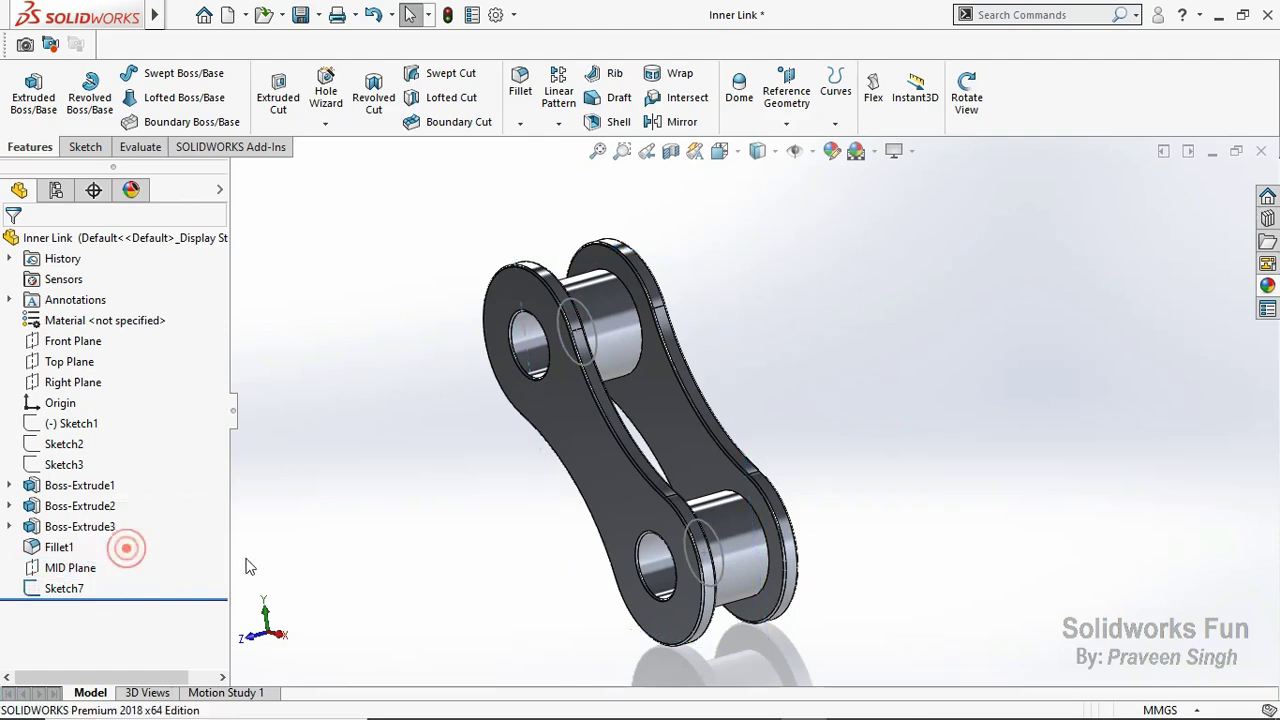
left_click(254, 643)
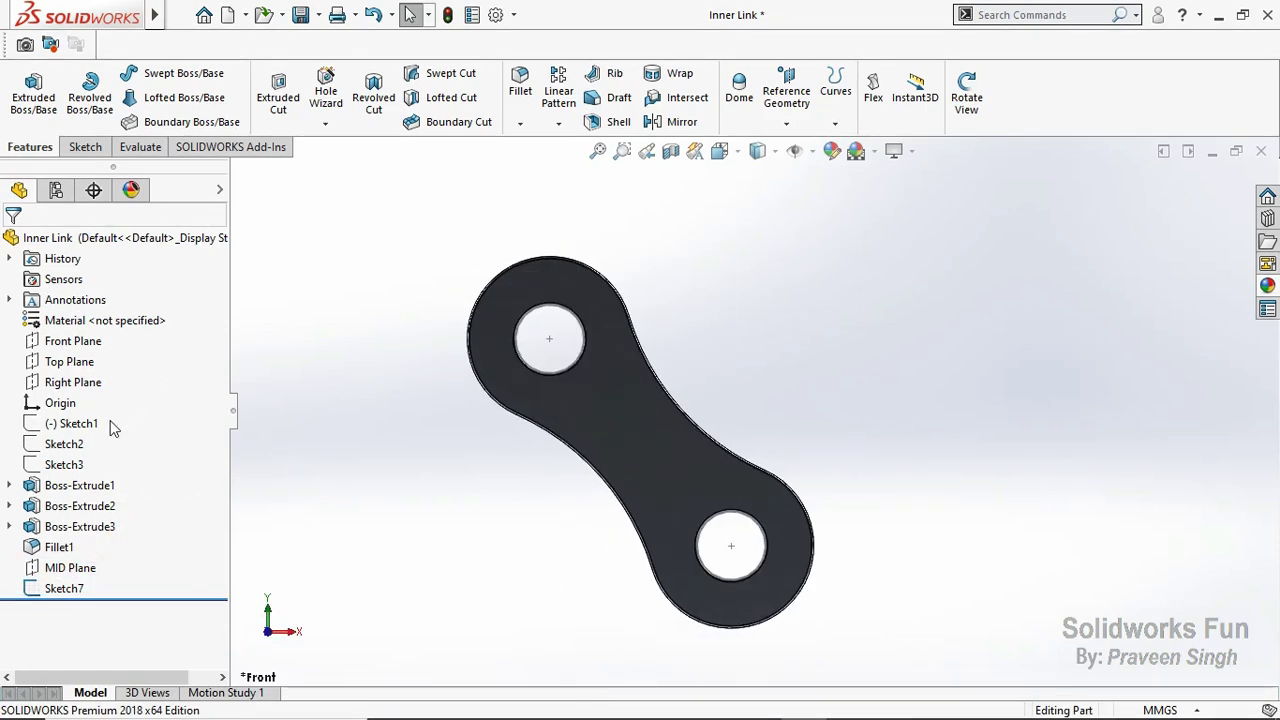
left_click_drag(66, 549, 62, 550)
right_click(62, 548)
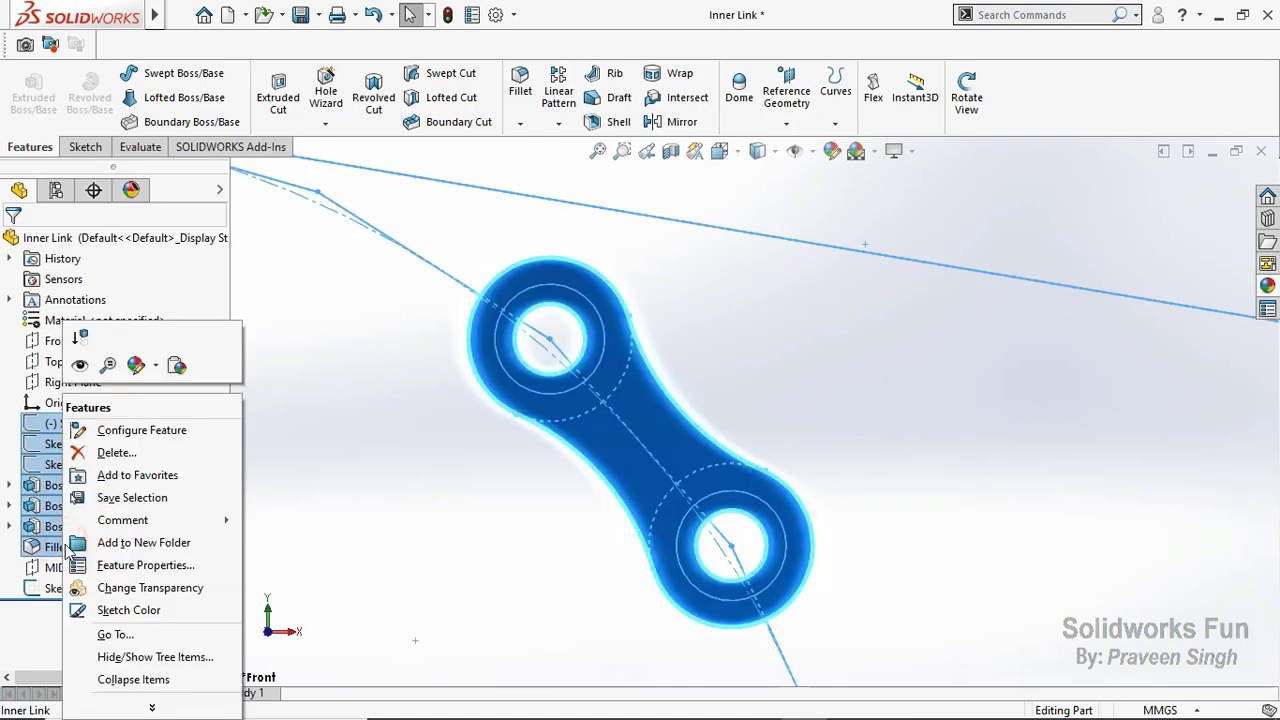
left_click(140, 540)
left_click(400, 443)
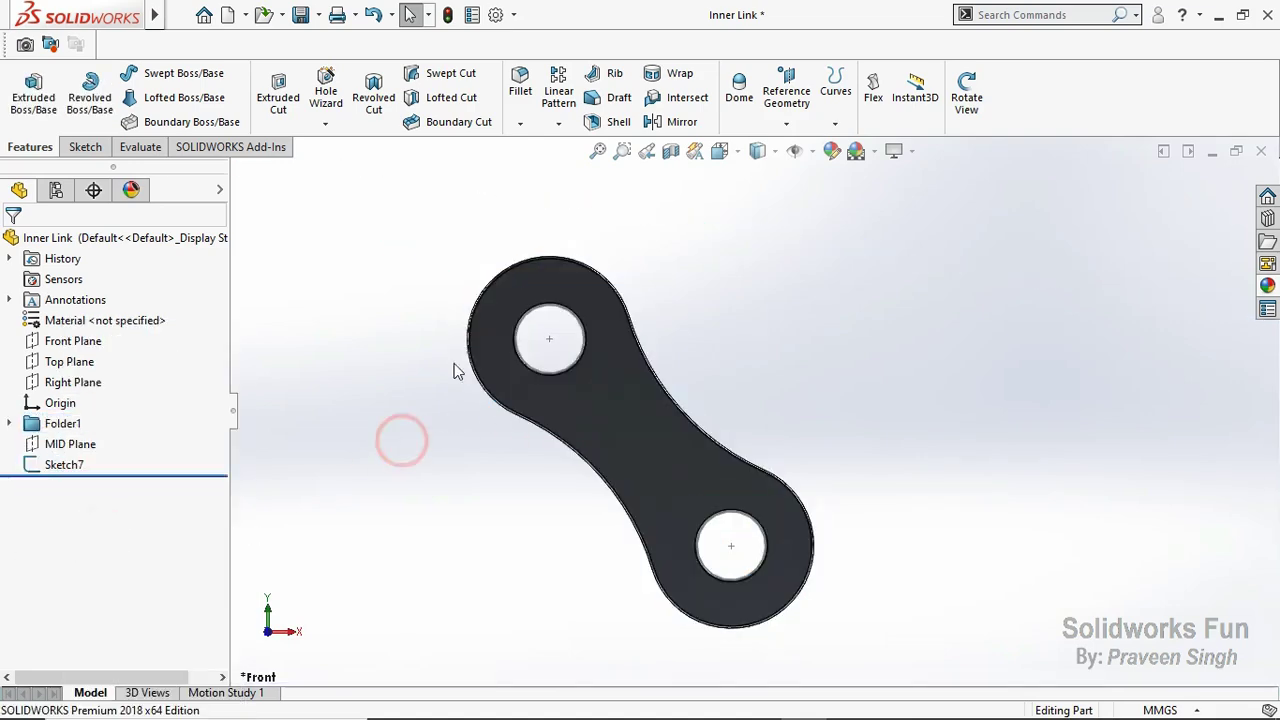
Step: Save the Inner Link part
left_click(966, 97)
mouse_move(876, 296)
left_mouse_down()
mouse_move(833, 334)
mouse_move(817, 371)
mouse_move(724, 366)
left_mouse_up()
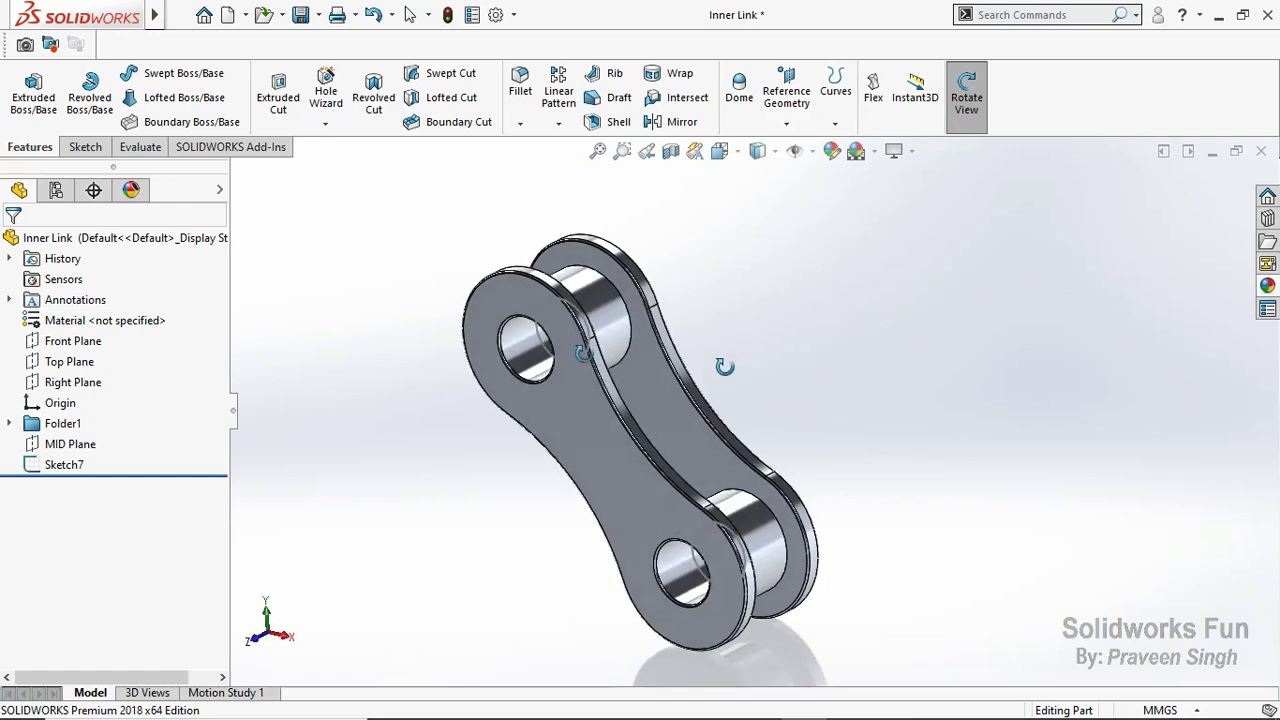
left_click(299, 15)
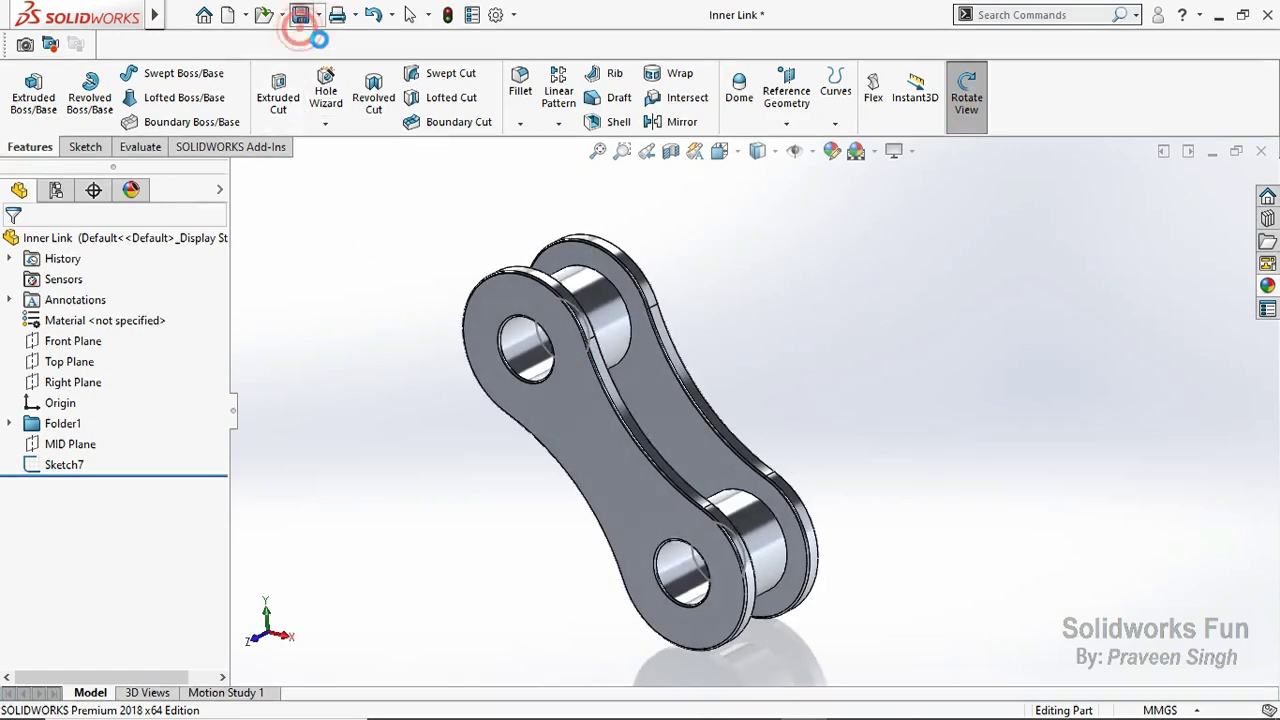
left_click(77, 447)
left_click(68, 464)
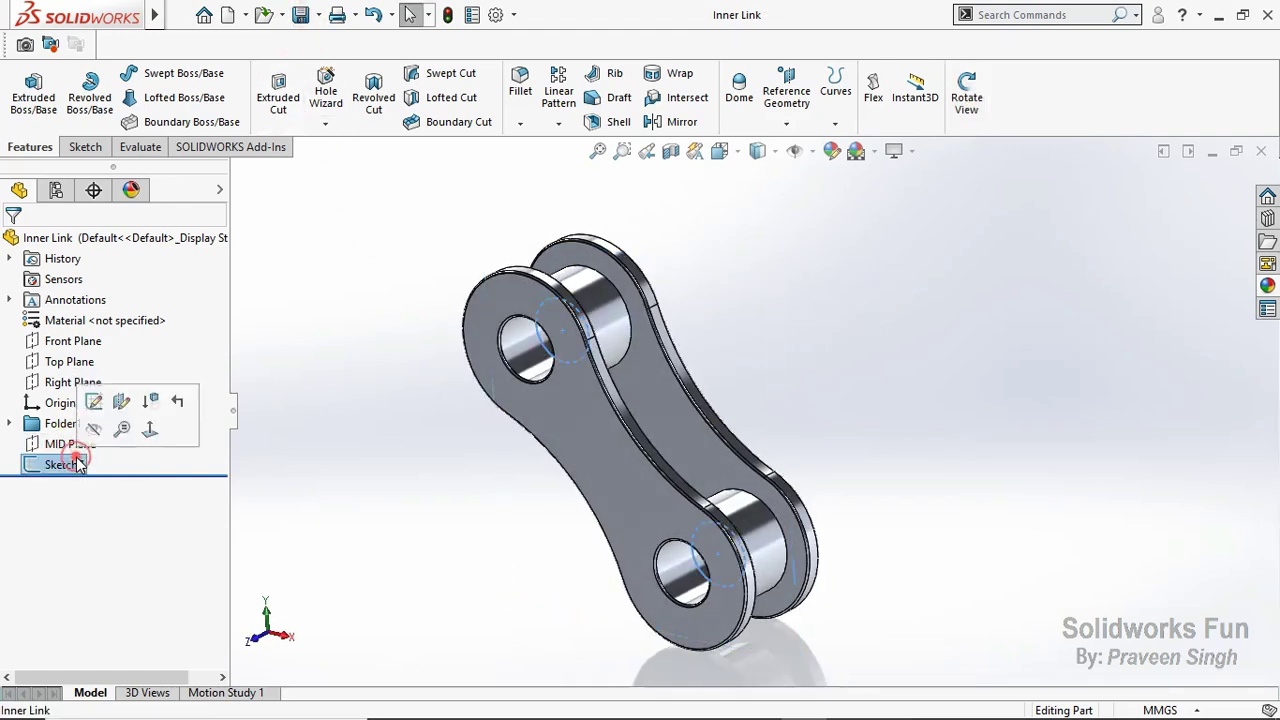
left_click(409, 428)
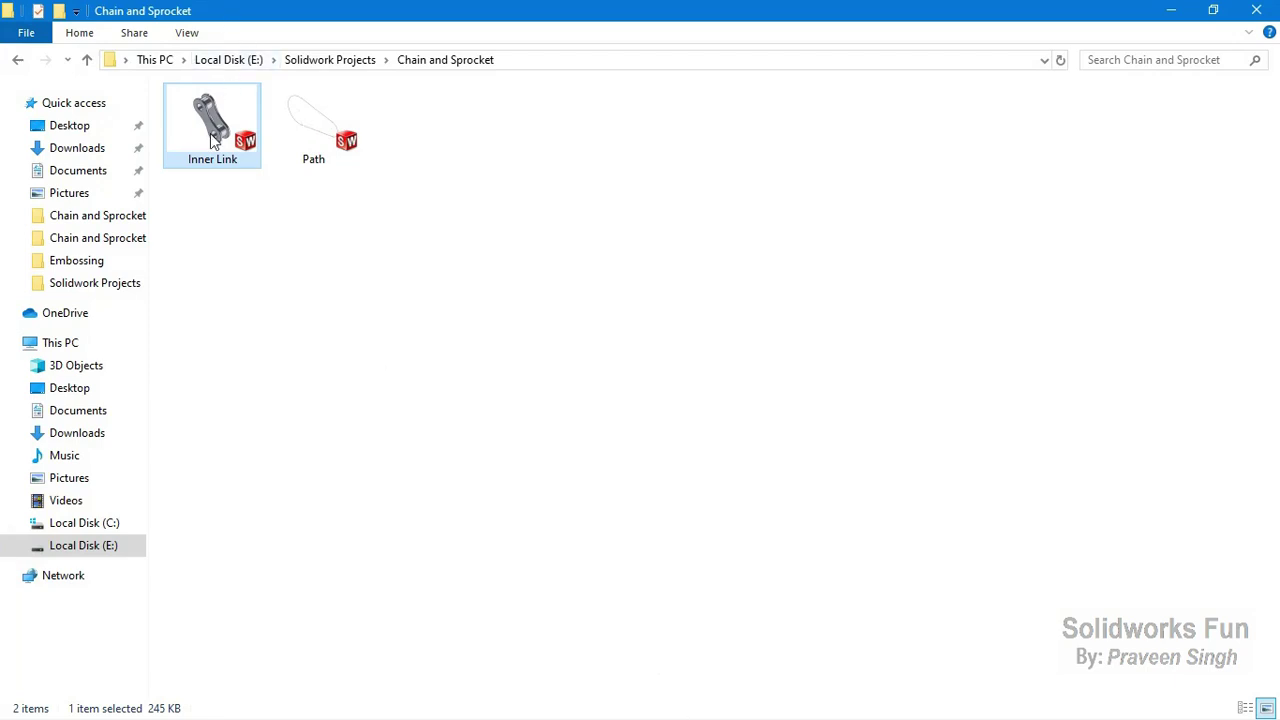
Step: Copy and paste the Inner Link part file in the same folder
right_click(210, 133)
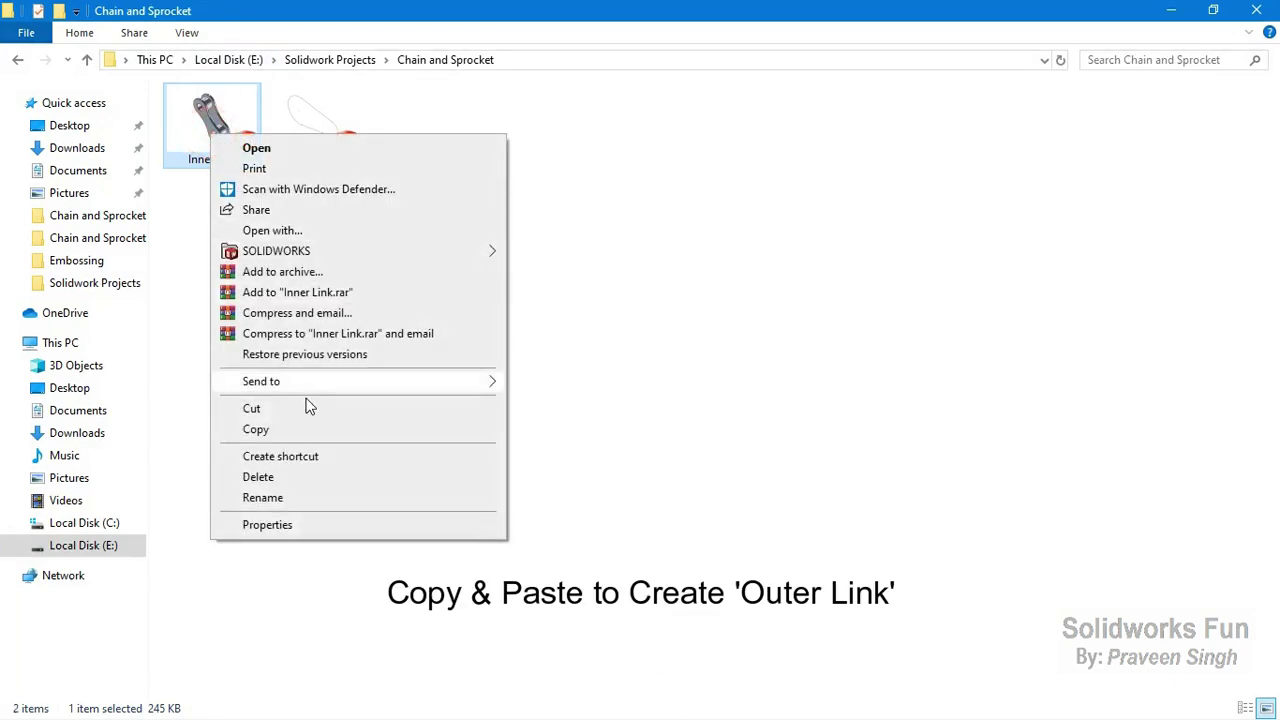
left_click(297, 432)
right_click(503, 234)
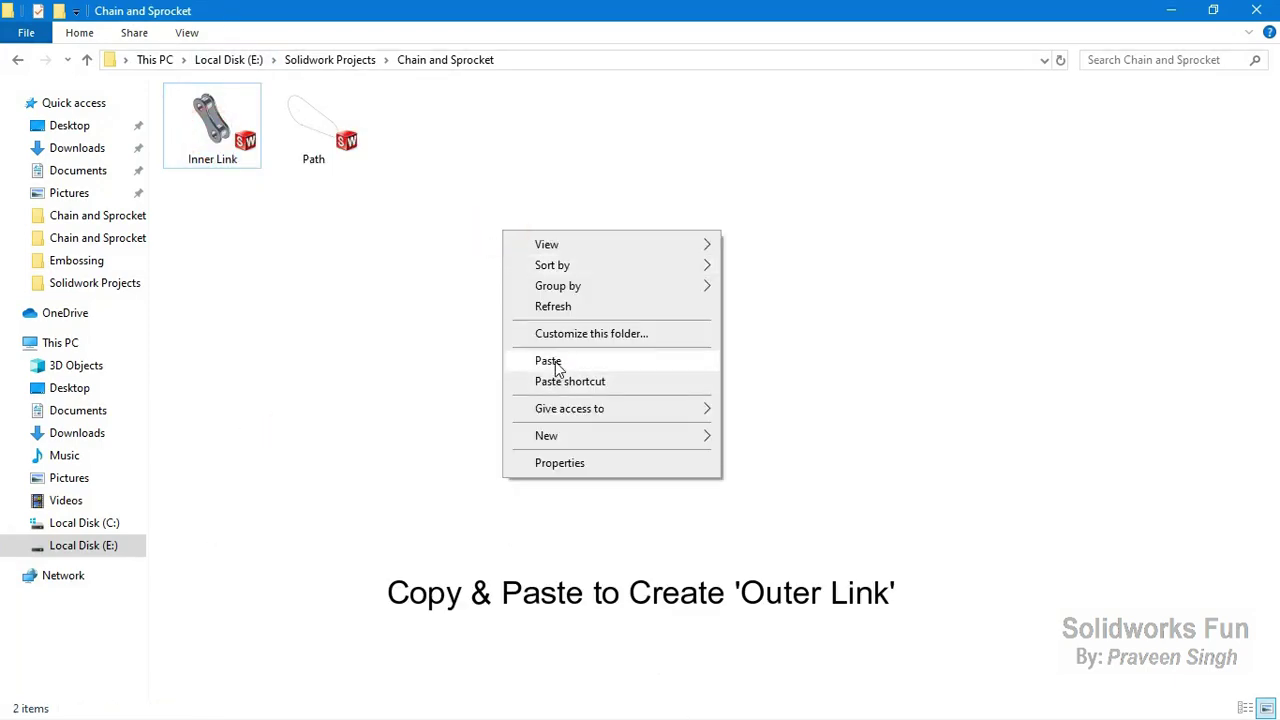
left_click(555, 361)
Step: Rename the copy to 'Outer Link' and open it in SOLIDWORKS
right_click(232, 171)
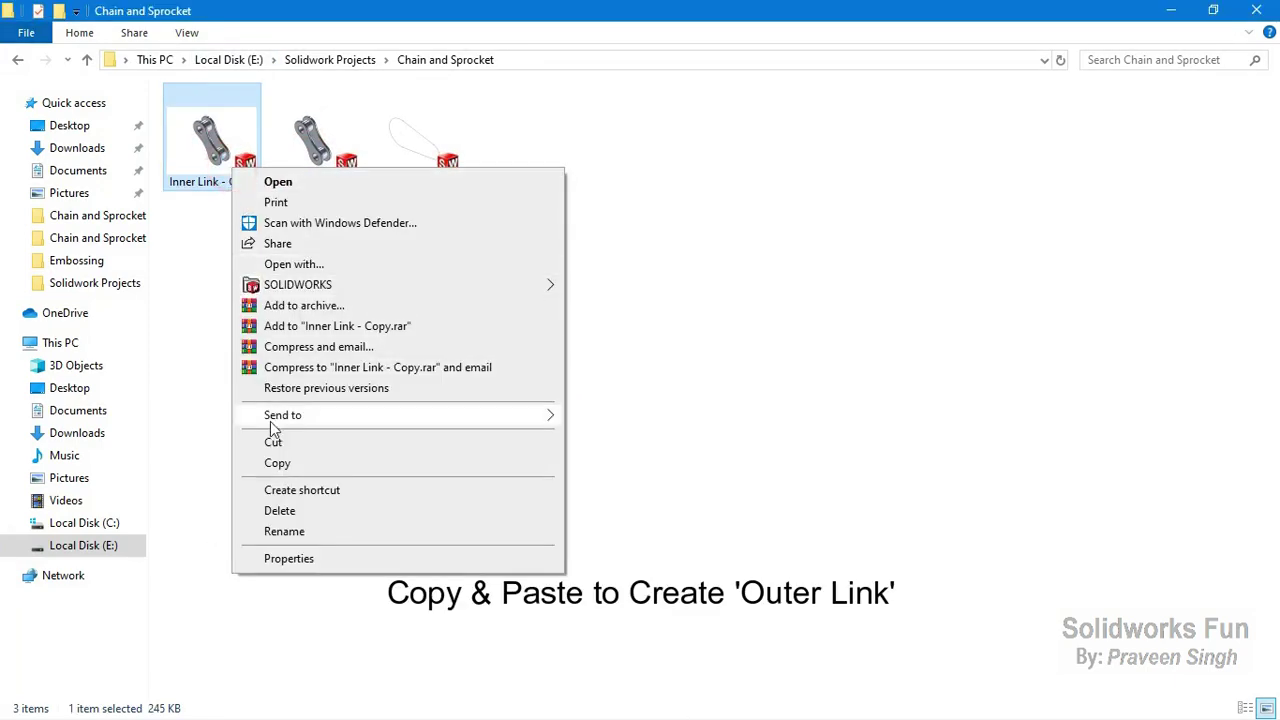
left_click(290, 531)
type("Outer Link")
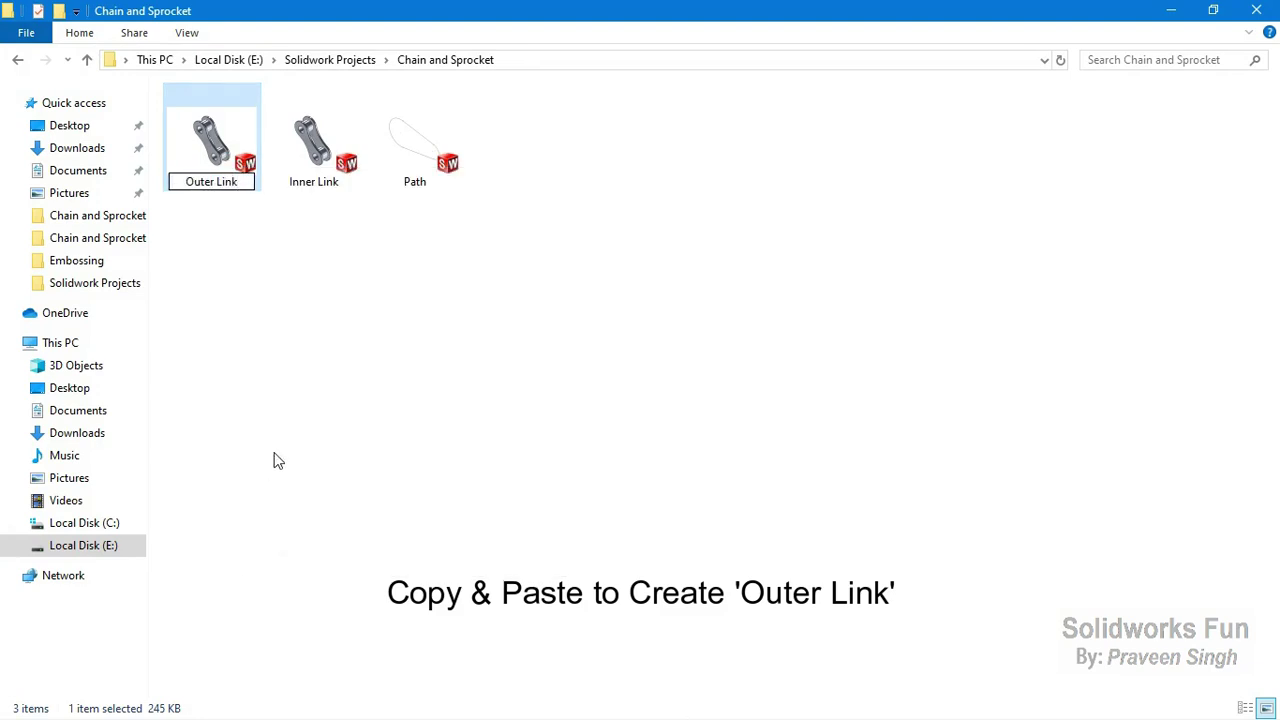
left_click(278, 455)
right_click(340, 123)
key("Escape")
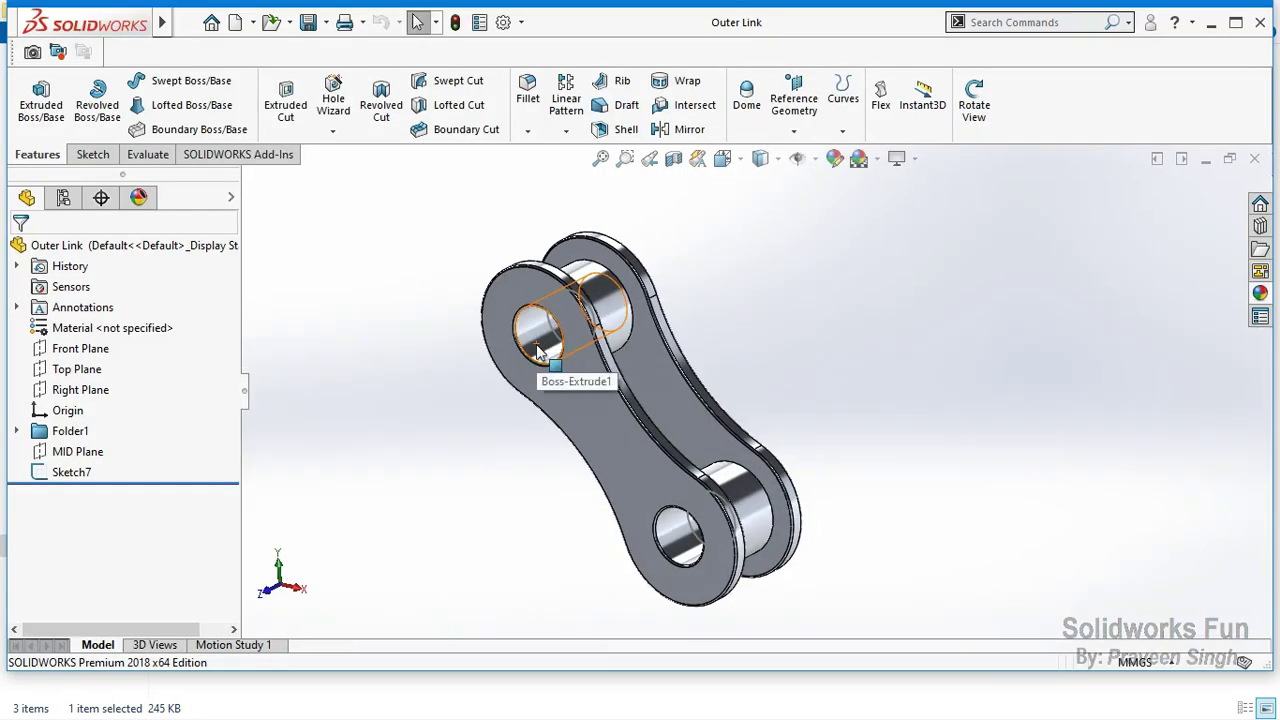
Step: Maximize the window and delete the MID Plane together with Sketch7
left_click(1235, 24)
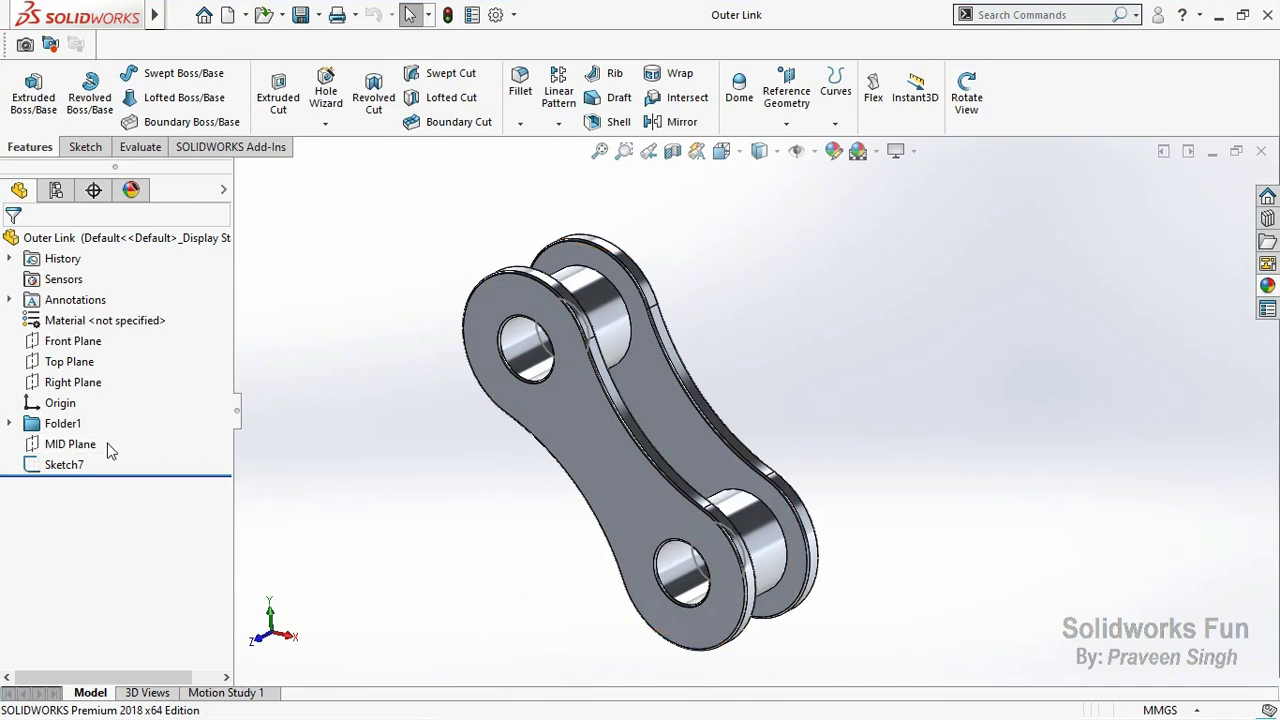
left_click(72, 445)
right_click(72, 445)
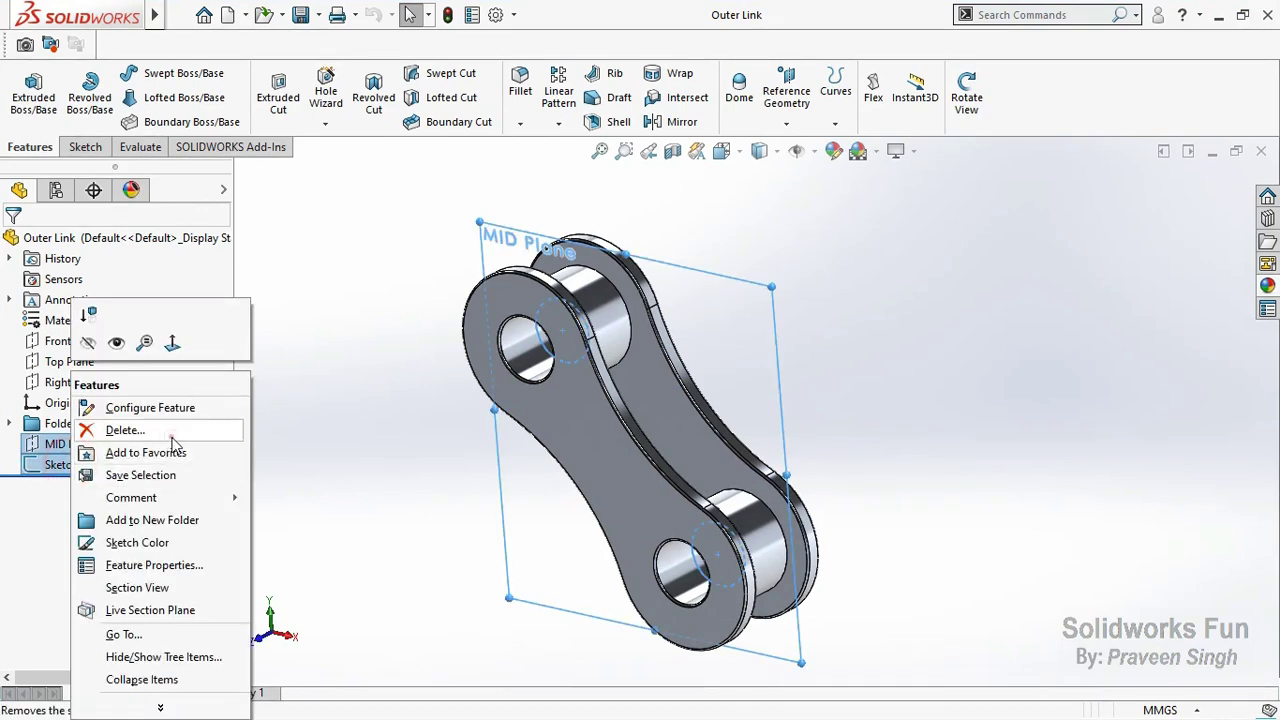
left_click(186, 432)
left_click(1121, 189)
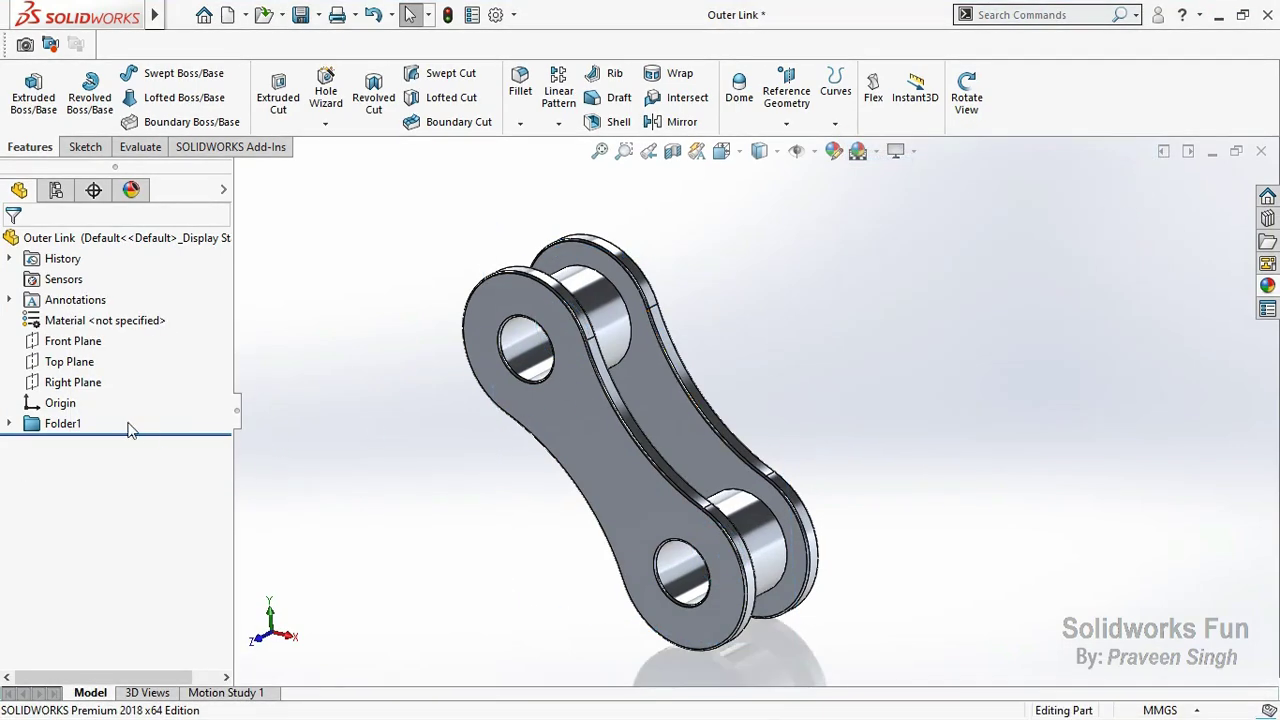
Step: Delete Folder1 while keeping the features inside it
right_click(82, 424)
left_click(121, 445)
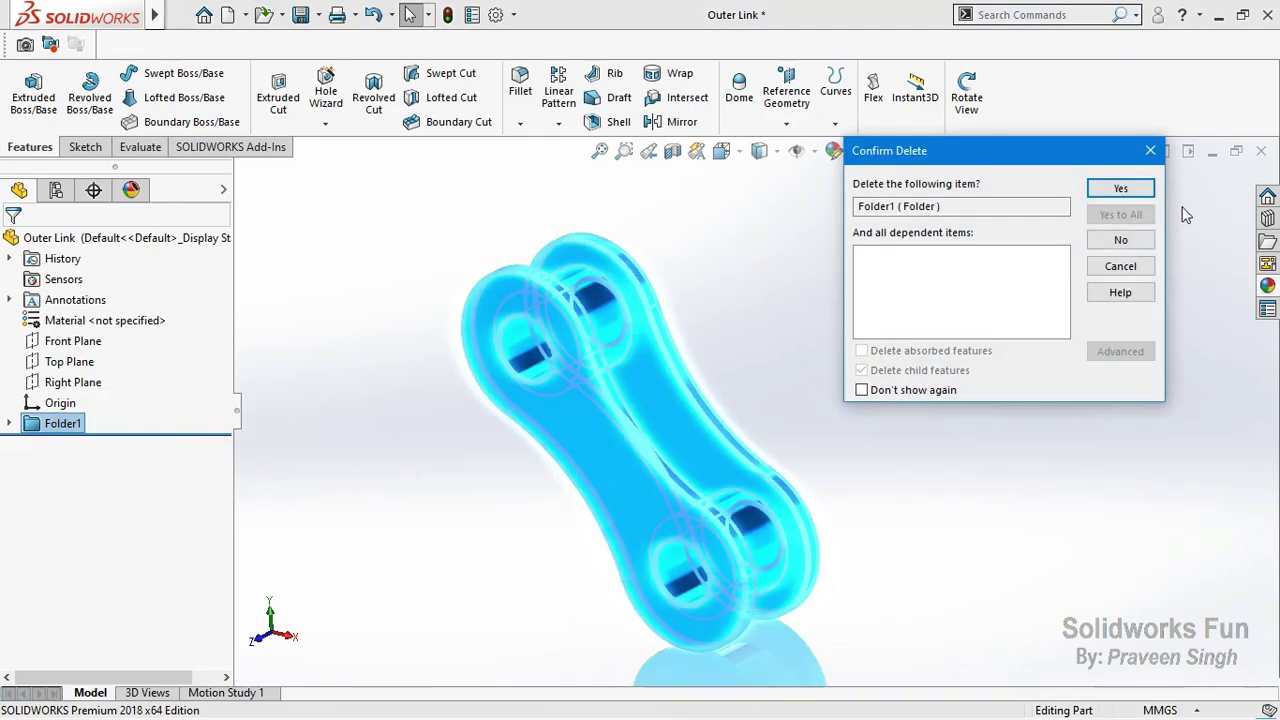
left_click(1113, 186)
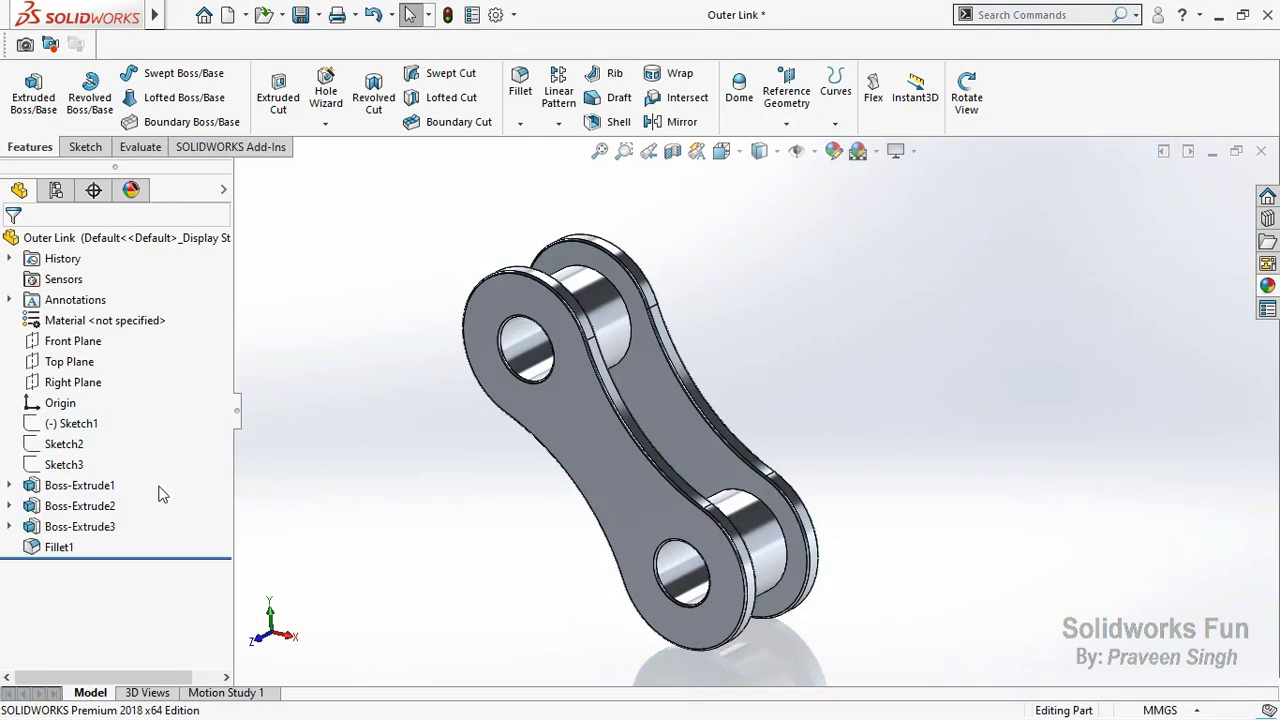
Step: Delete the three extrudes and the fillet with their dependent features
left_click_drag(62, 553, 60, 546)
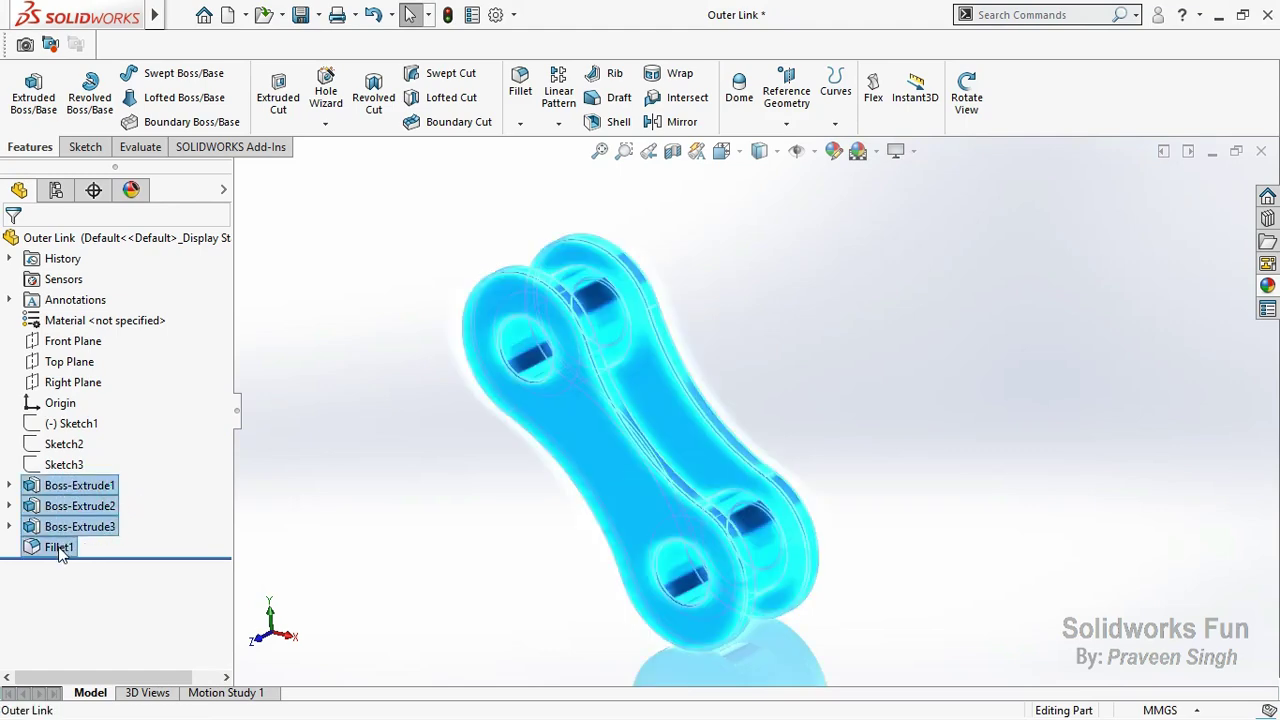
right_click(65, 515)
left_click(210, 453)
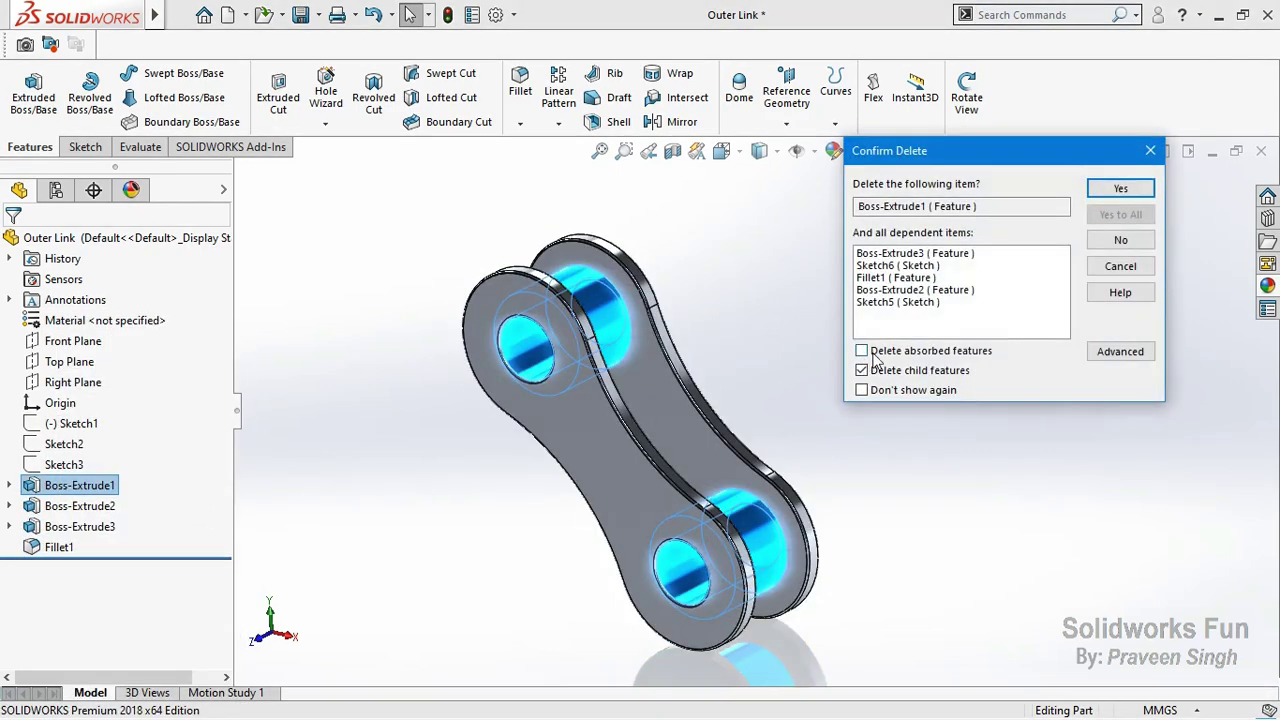
left_click(1118, 190)
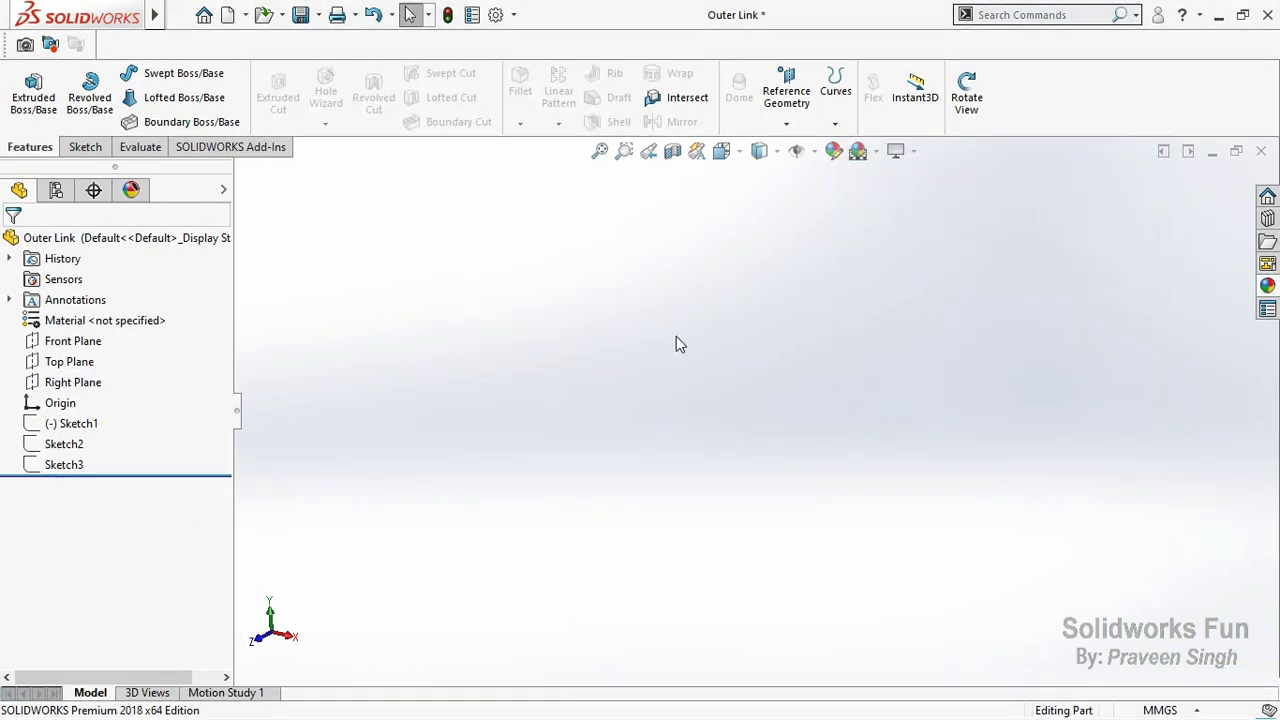
Step: Show the Sketch1, Sketch2 and Sketch3 outlines in the view
left_click(100, 425)
left_click(113, 403)
scroll(503, 373, "up", 3)
scroll(503, 373, "up", 3)
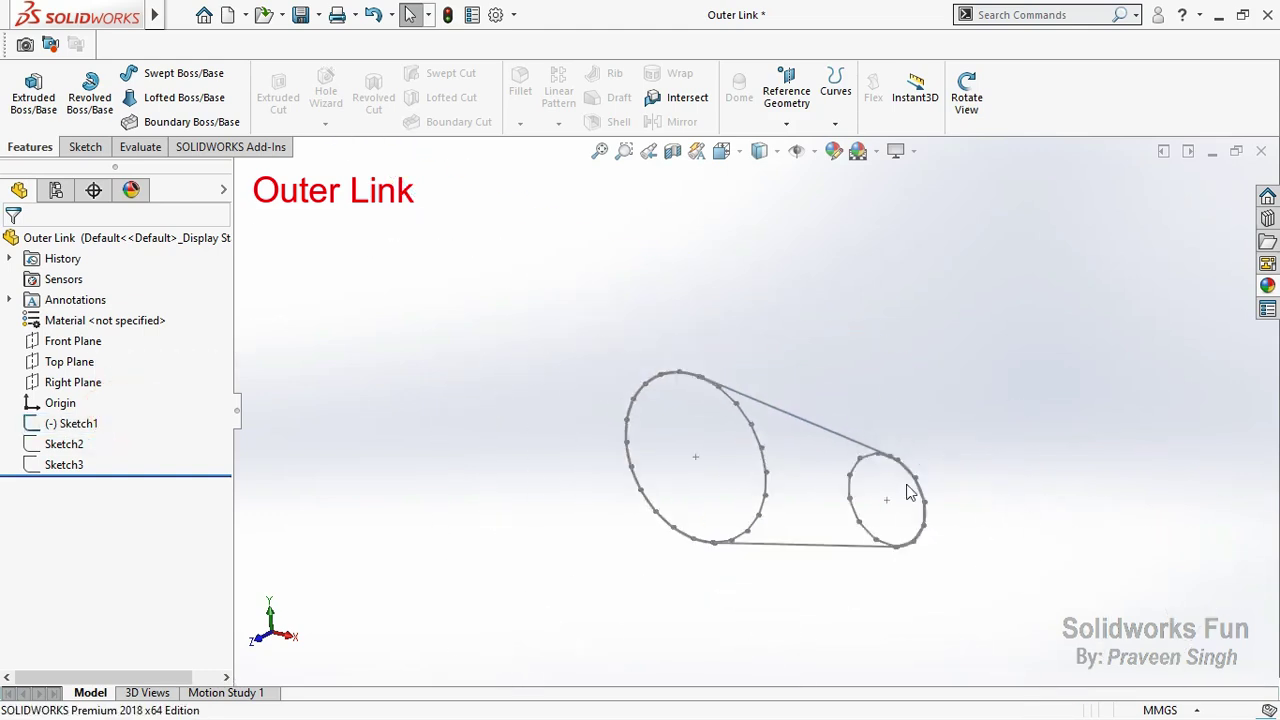
left_click(64, 444)
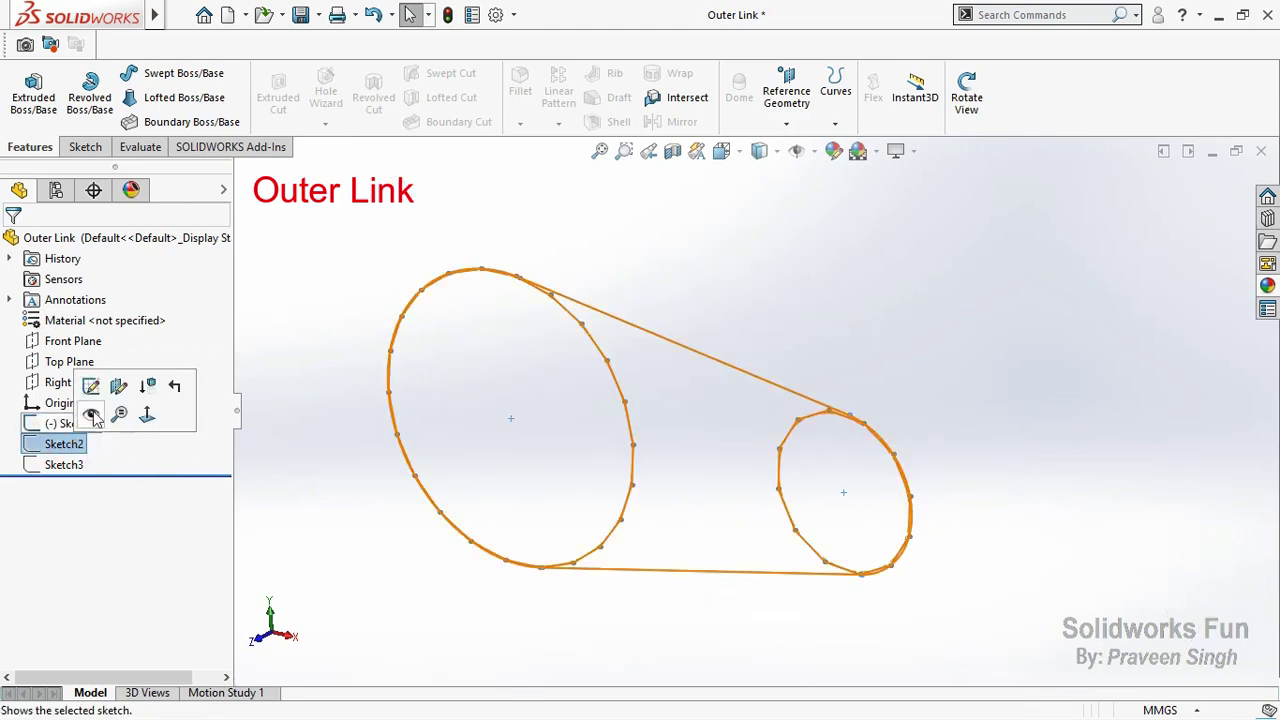
left_click(99, 414)
left_click(64, 465)
left_click(99, 434)
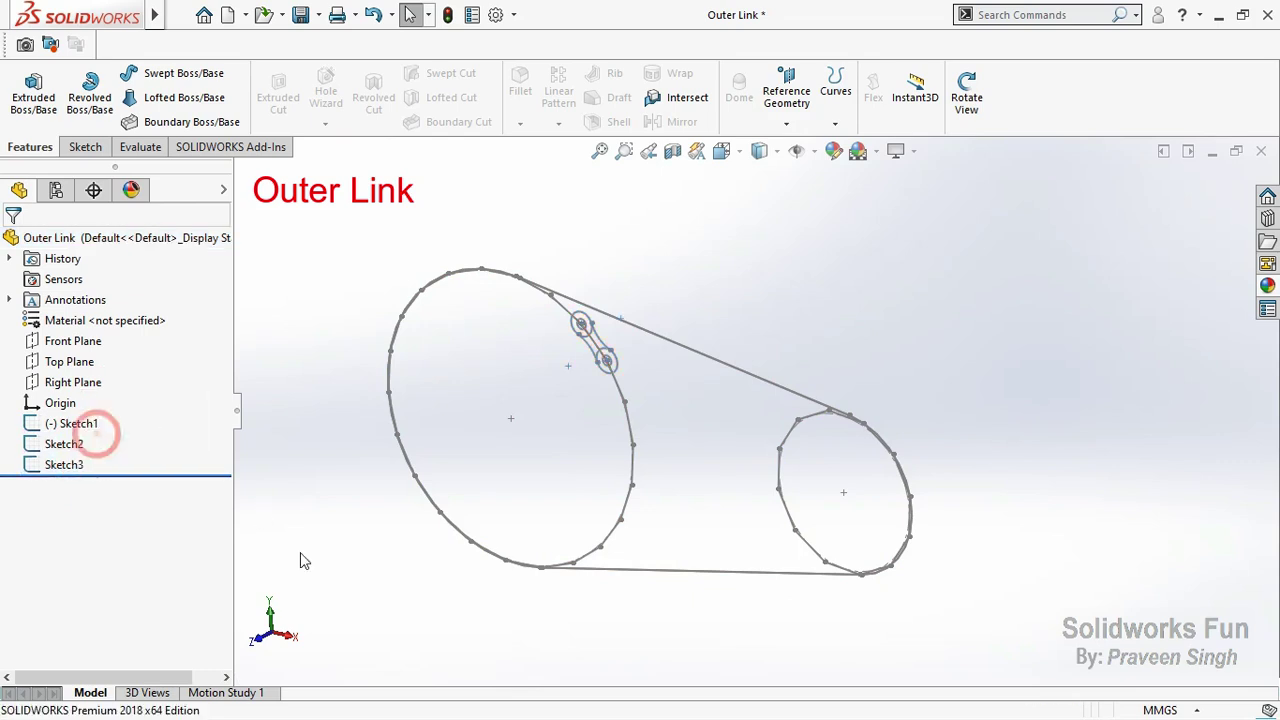
Step: Switch to the Front view and hide Sketch2 and Sketch1, leaving only Sketch3 visible
left_click(262, 648)
left_click(502, 367)
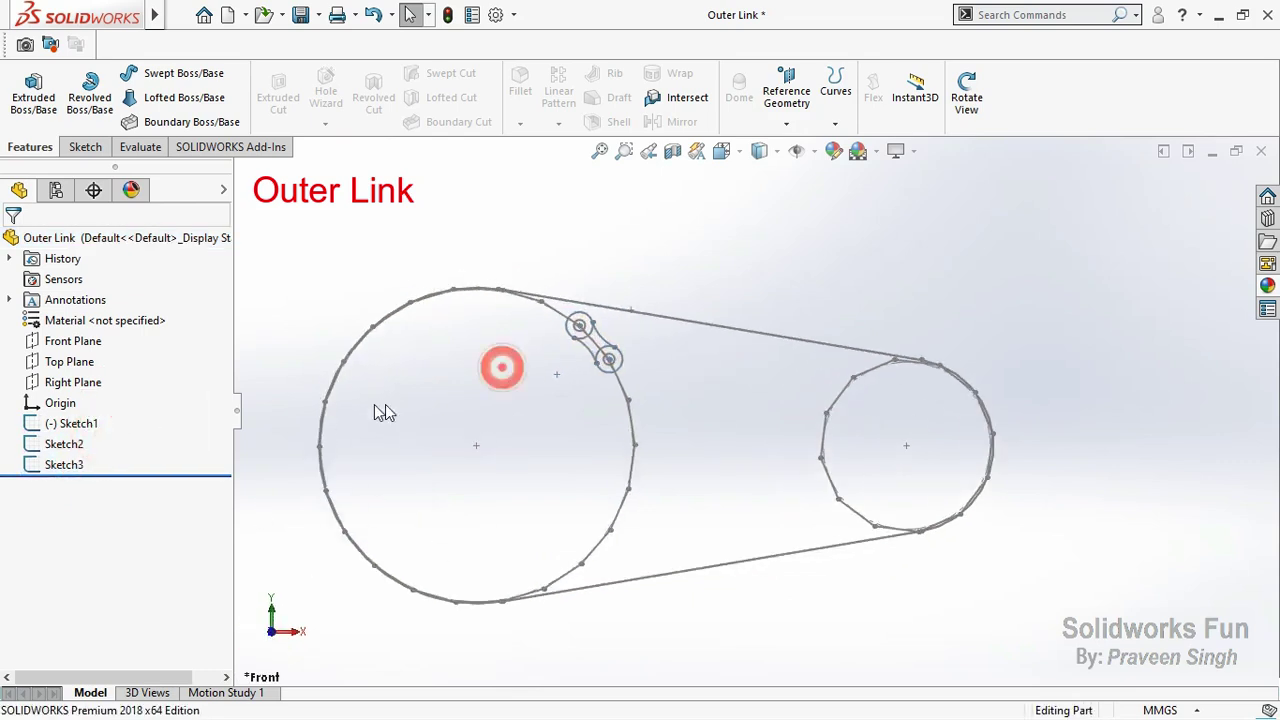
left_click(70, 441)
left_click(94, 398)
left_click(91, 423)
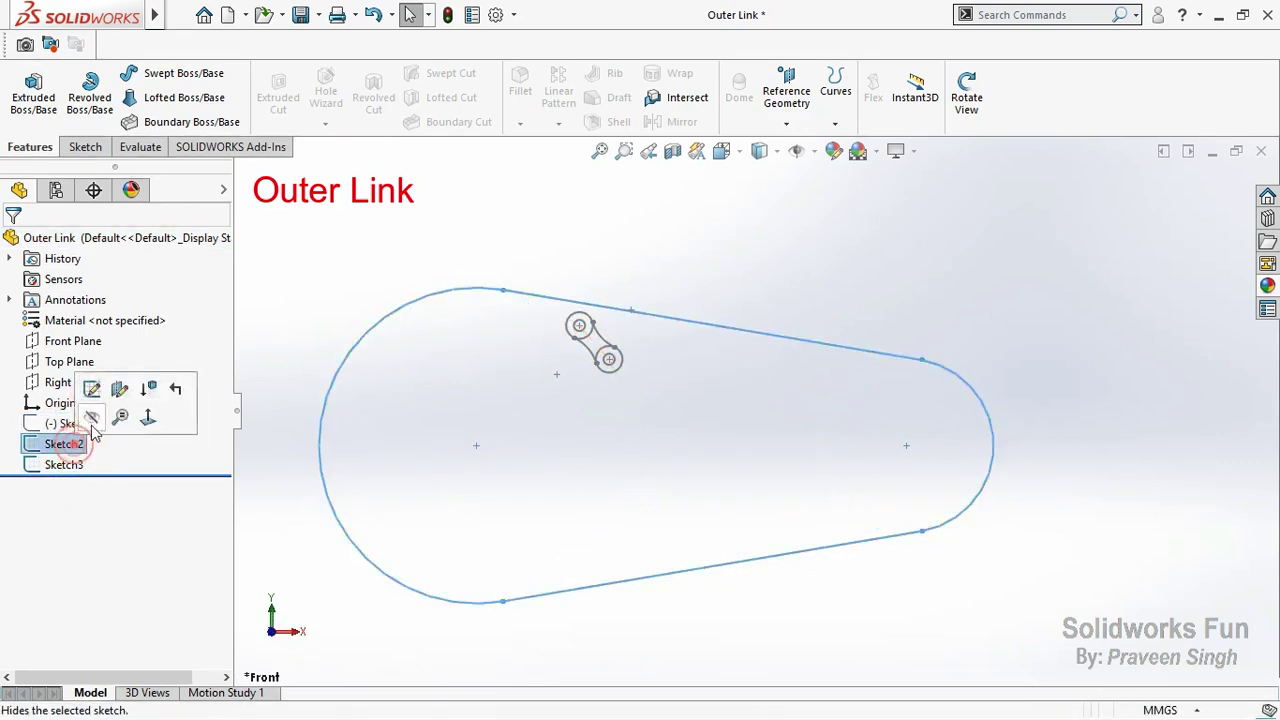
left_click(95, 413)
Step: Save the part and select the Front Plane
scroll(600, 331, "up", 3)
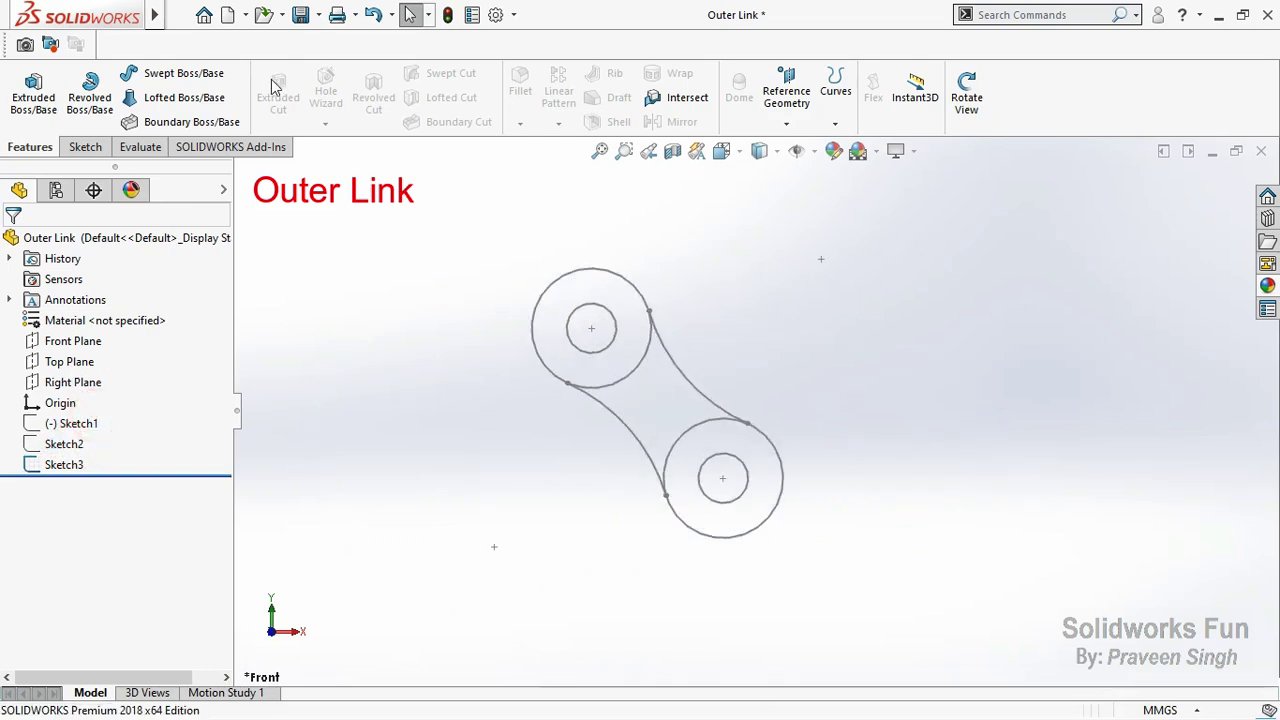
left_click(301, 15)
left_click(57, 348)
Step: Start a sketch on the Front Plane and convert Sketch3's circles and tangent lines into it
left_click(105, 313)
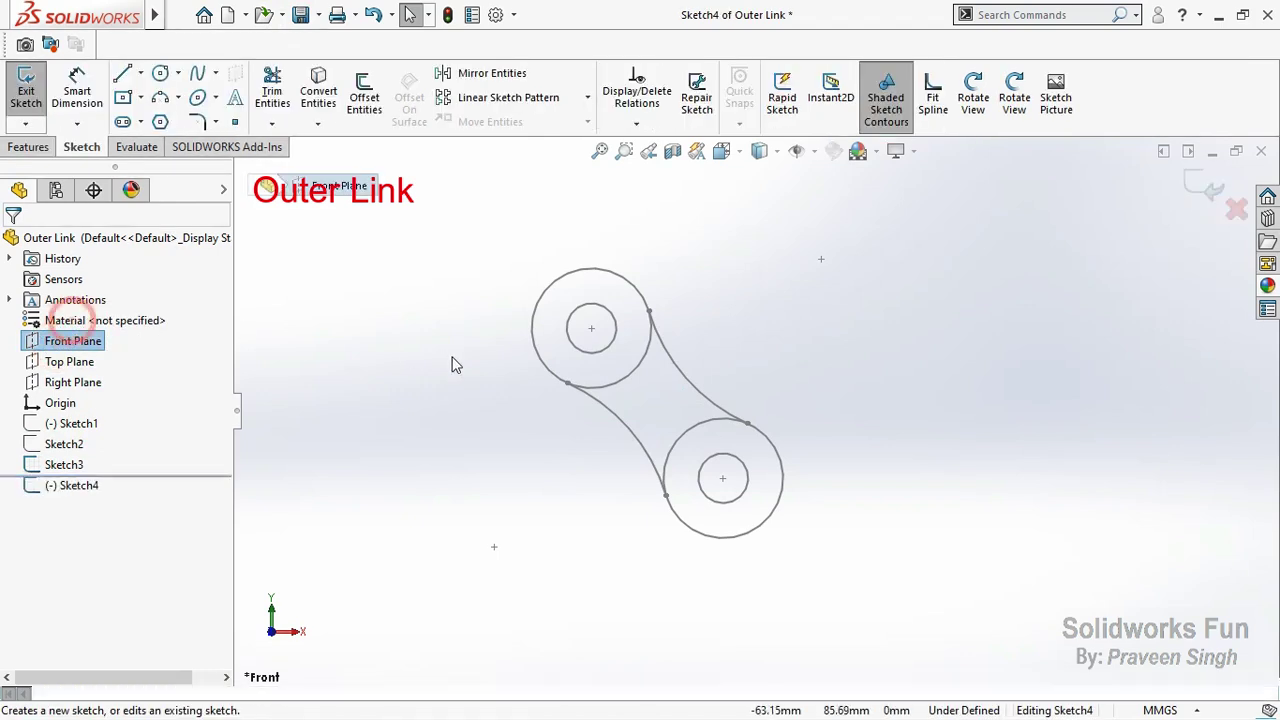
left_click(685, 372)
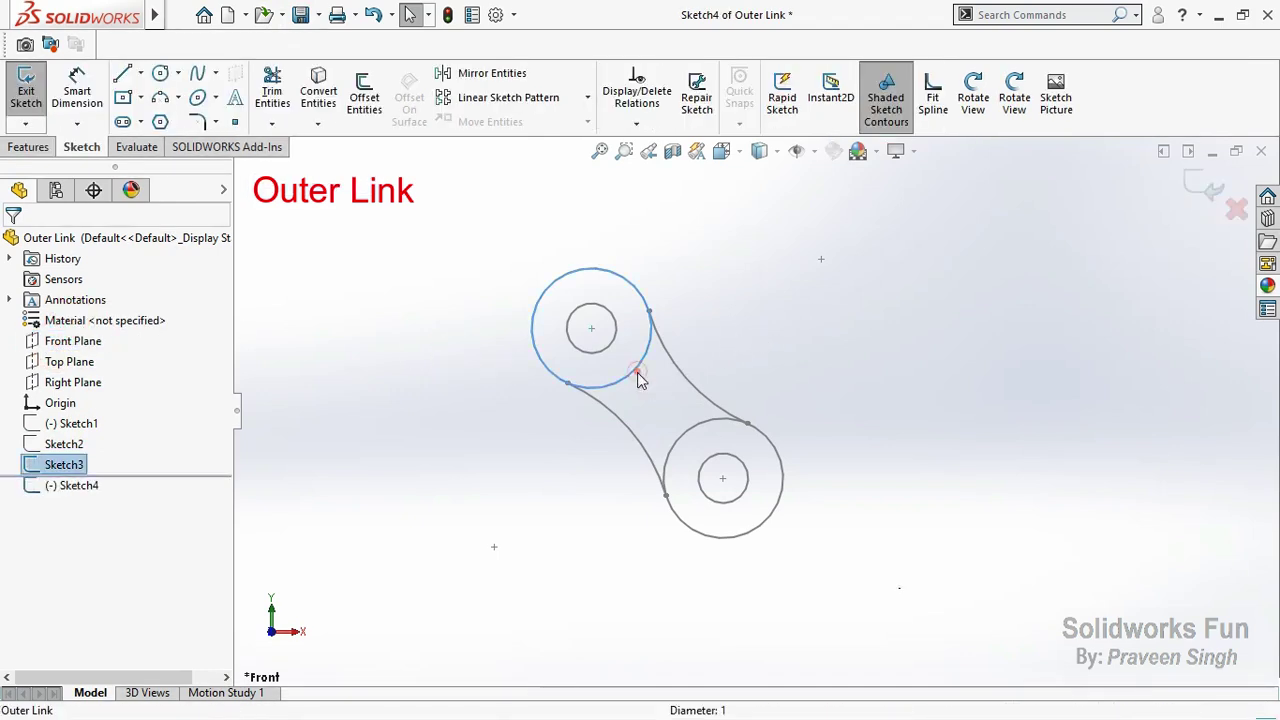
left_click(686, 429)
left_click(694, 386, "ctrl")
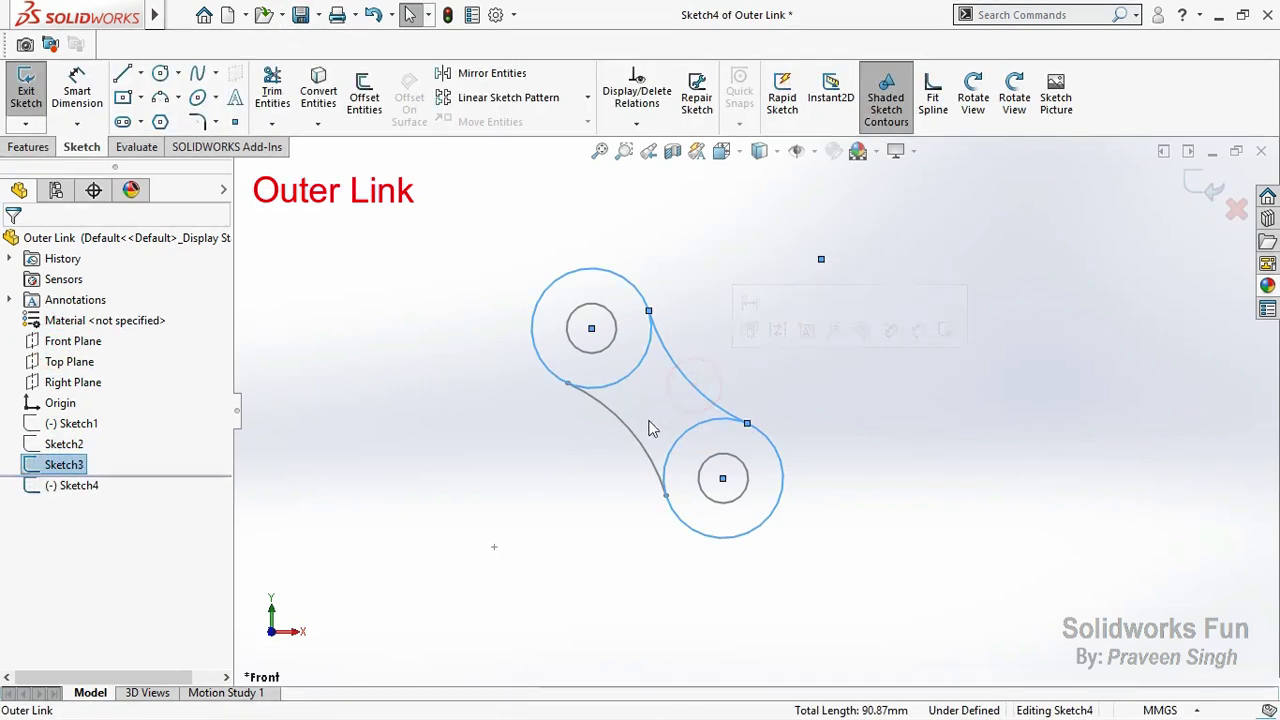
left_click(641, 445, "ctrl")
left_click(318, 92)
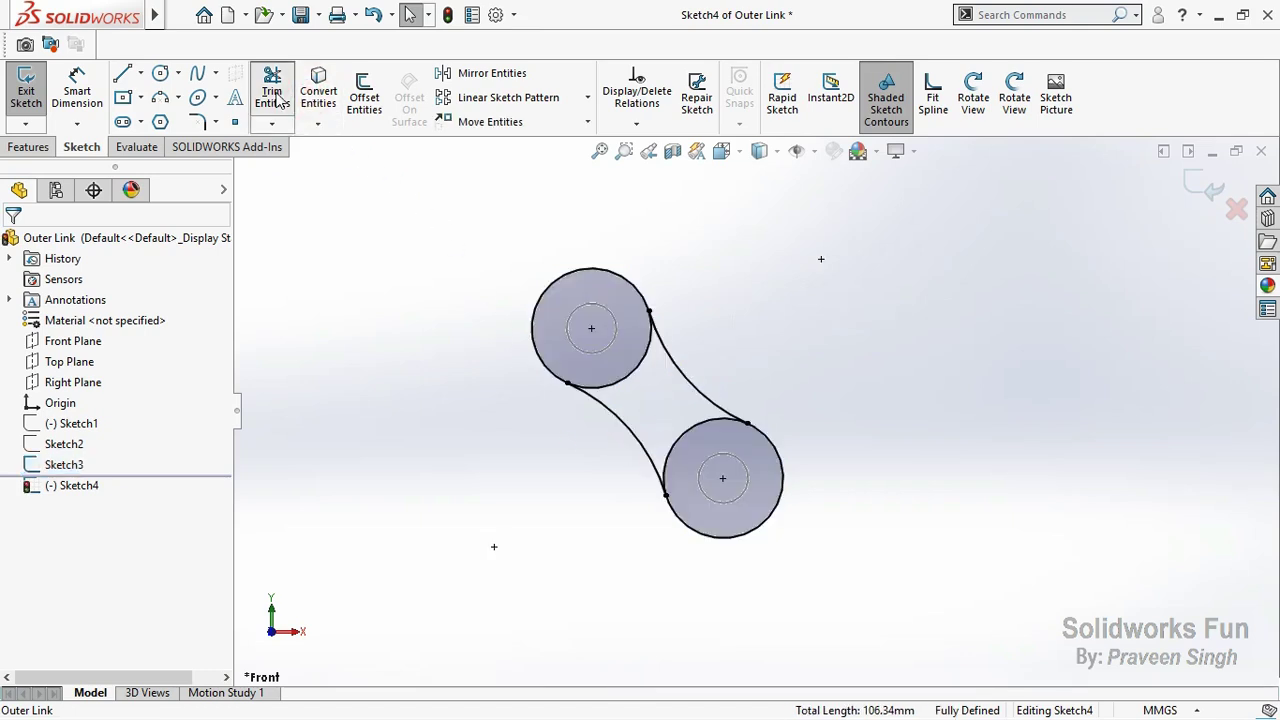
Step: Trim away the inner arcs of both circles to close the link outline
left_click(272, 90)
left_click(633, 375)
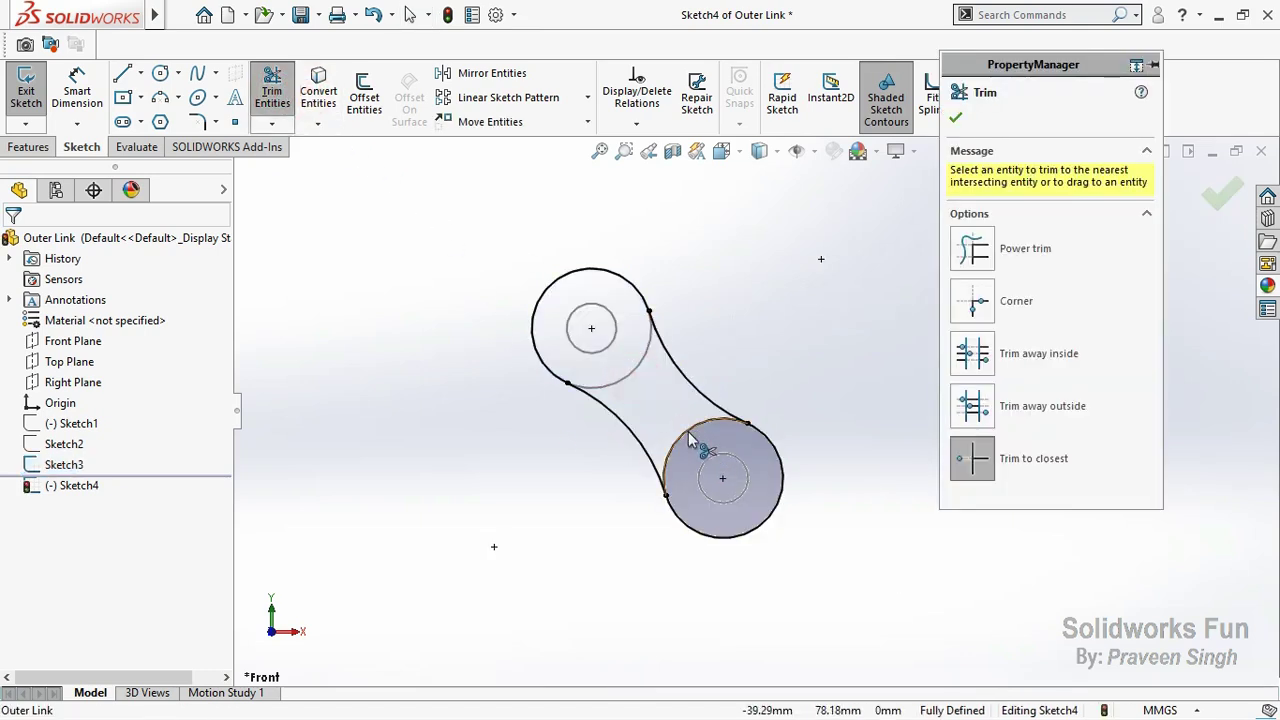
left_click(688, 438)
left_click(958, 117)
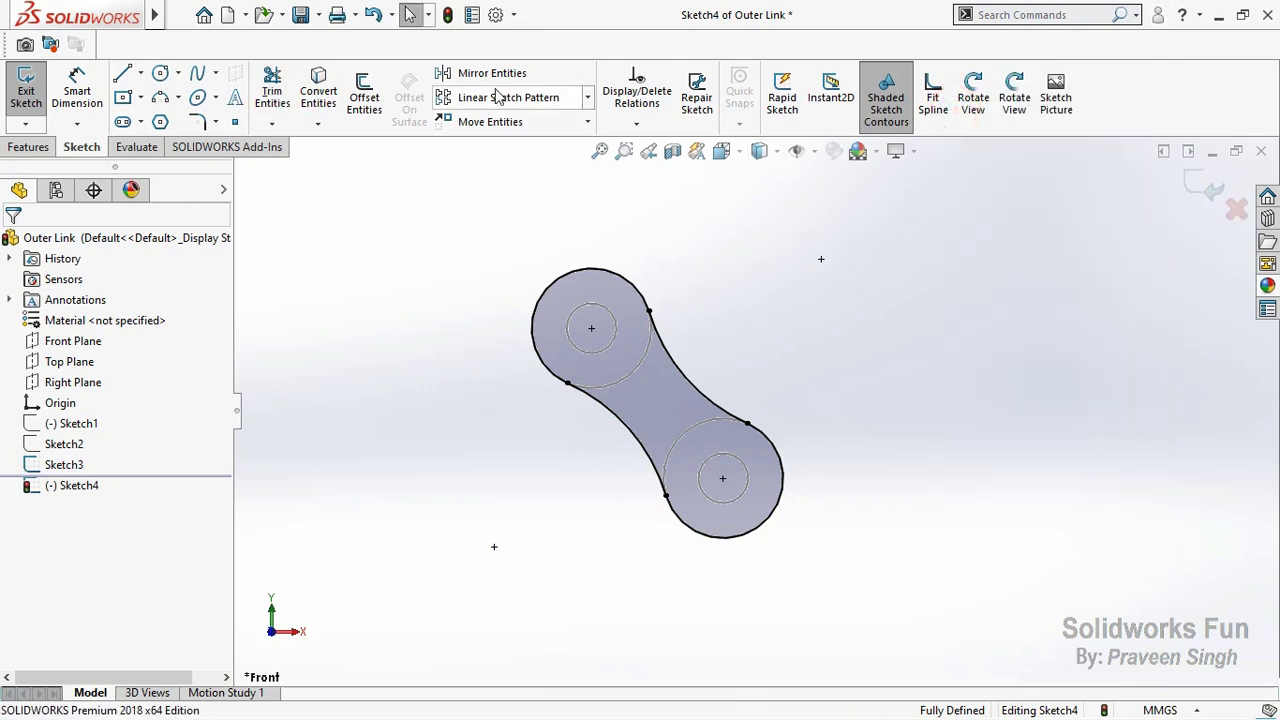
Step: Offset the upper hole circle by 0.15 mm
left_click(381, 120)
scroll(611, 352, "down", 5)
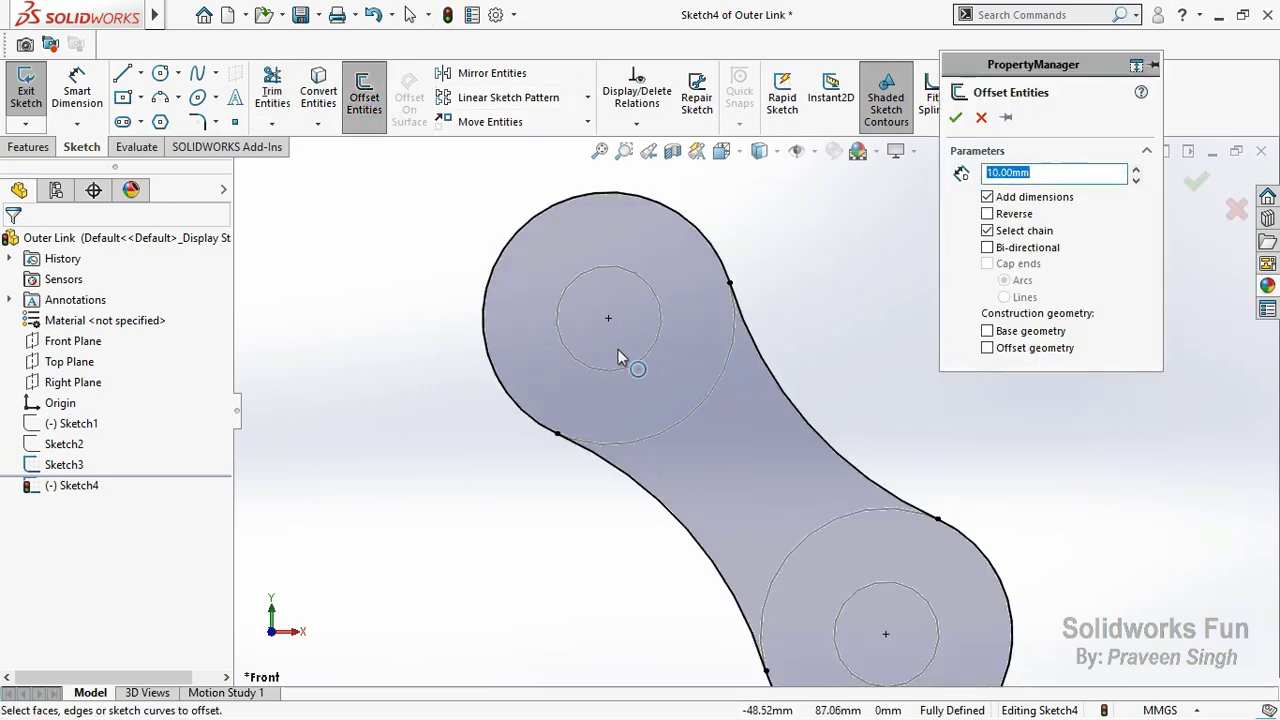
type("5")
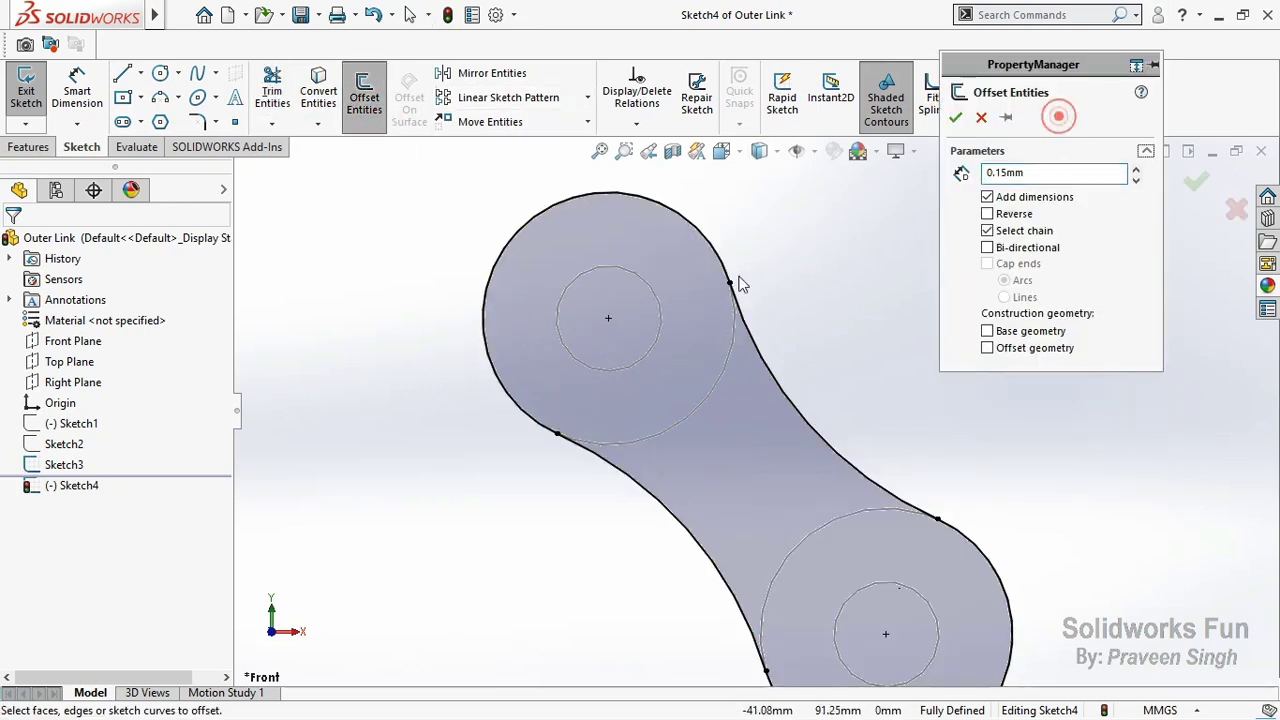
left_click(658, 324)
scroll(658, 324, "down", 3)
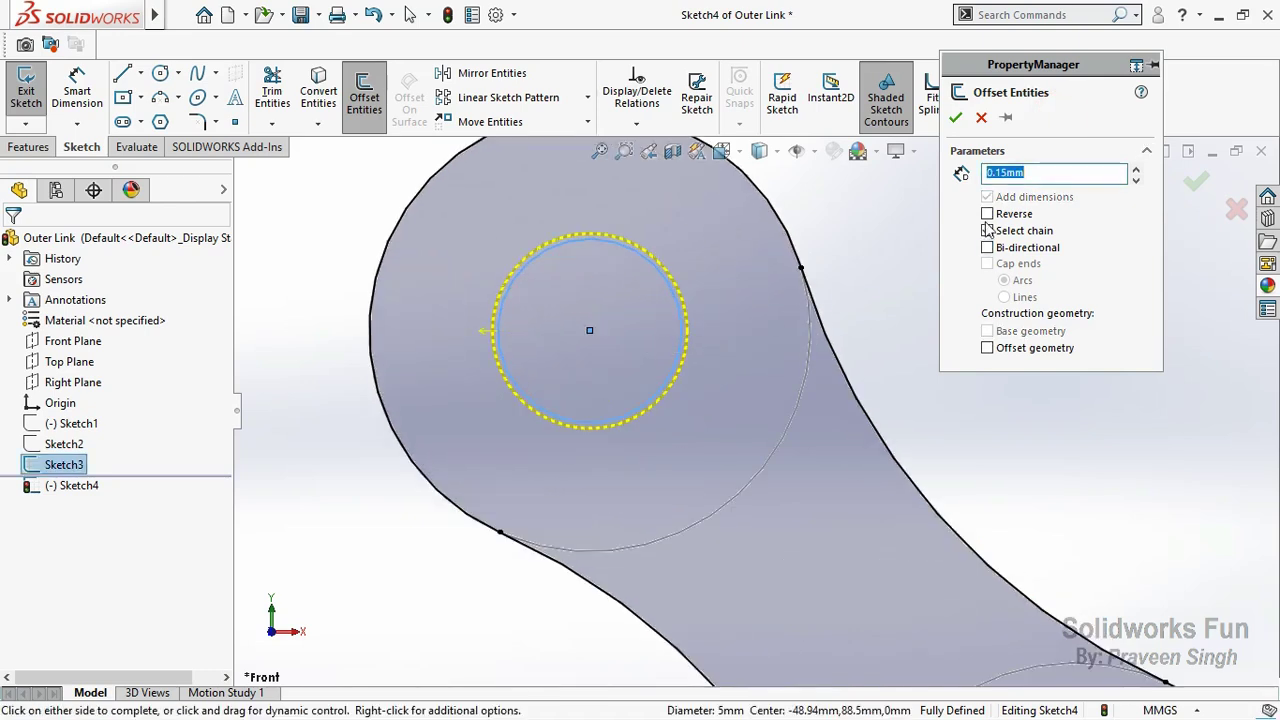
left_click(987, 230)
left_click(987, 213)
left_click(956, 117)
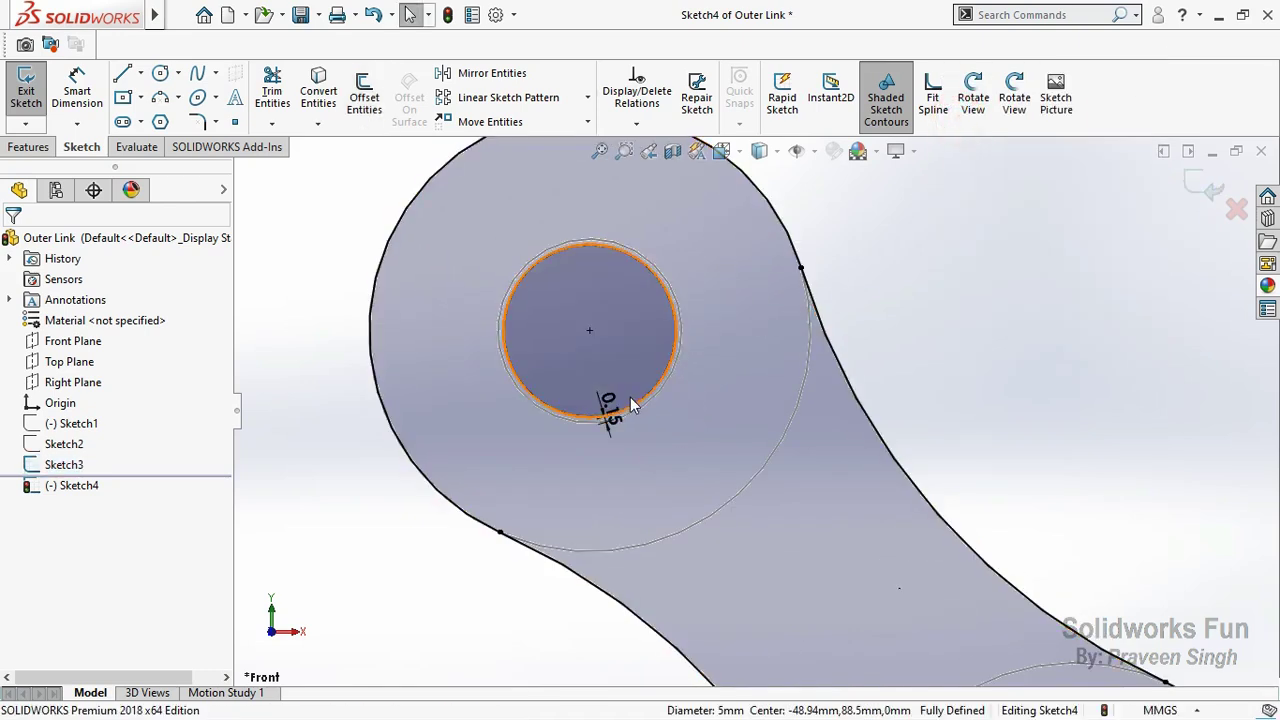
left_click(615, 380)
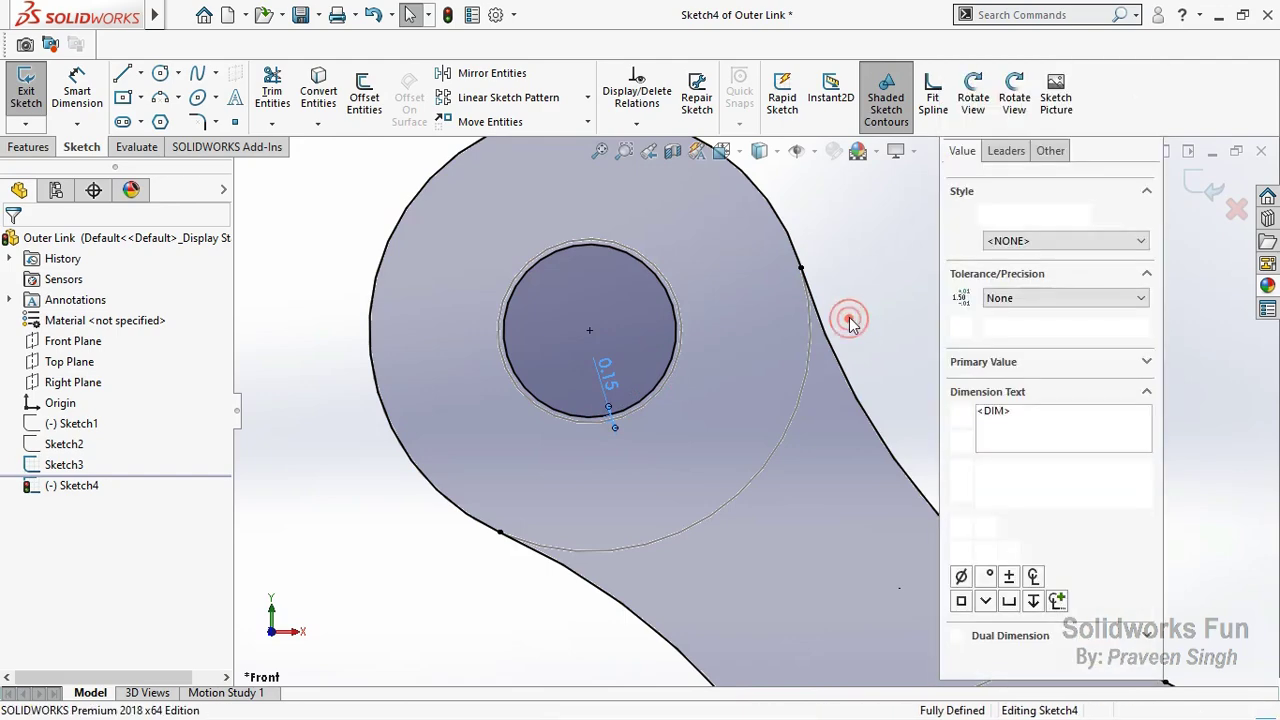
left_click(849, 317)
scroll(853, 322, "up", 3)
scroll(895, 561, "down", 3)
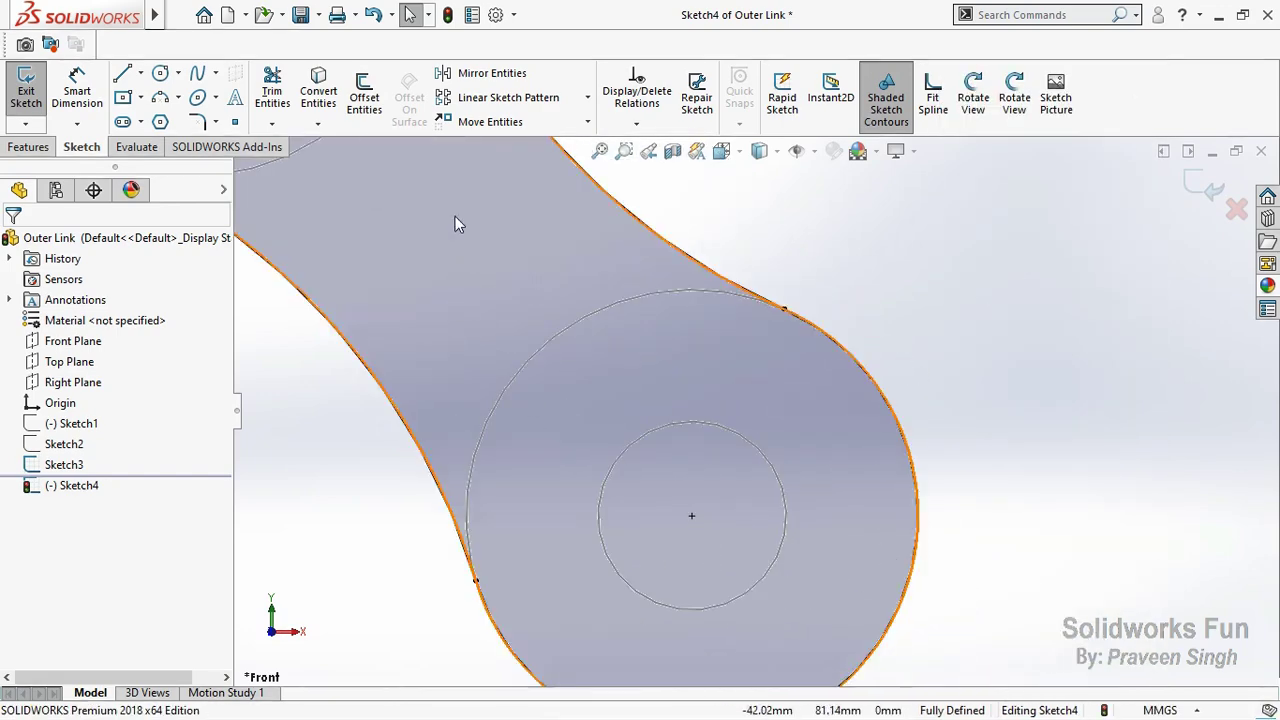
Step: Offset the lower hole circle by 0.15 mm and exit the sketch
left_click(381, 124)
left_click(666, 427)
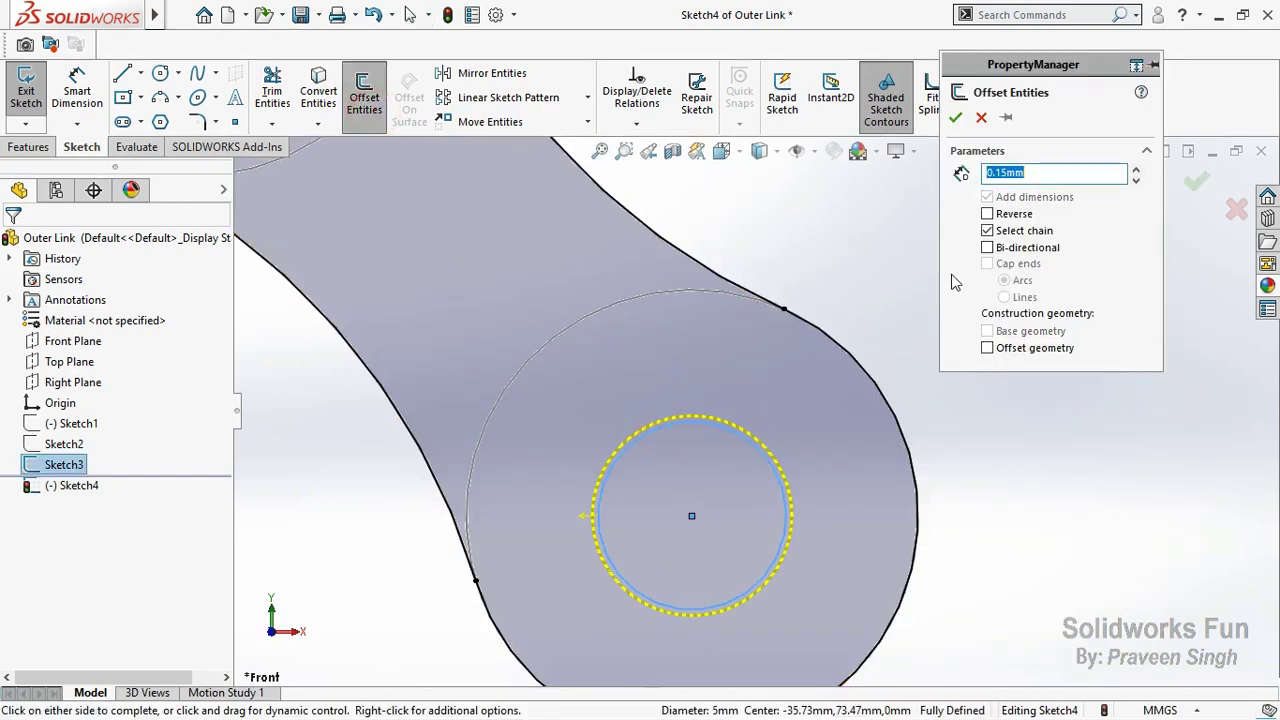
left_click(987, 230)
left_click(956, 117)
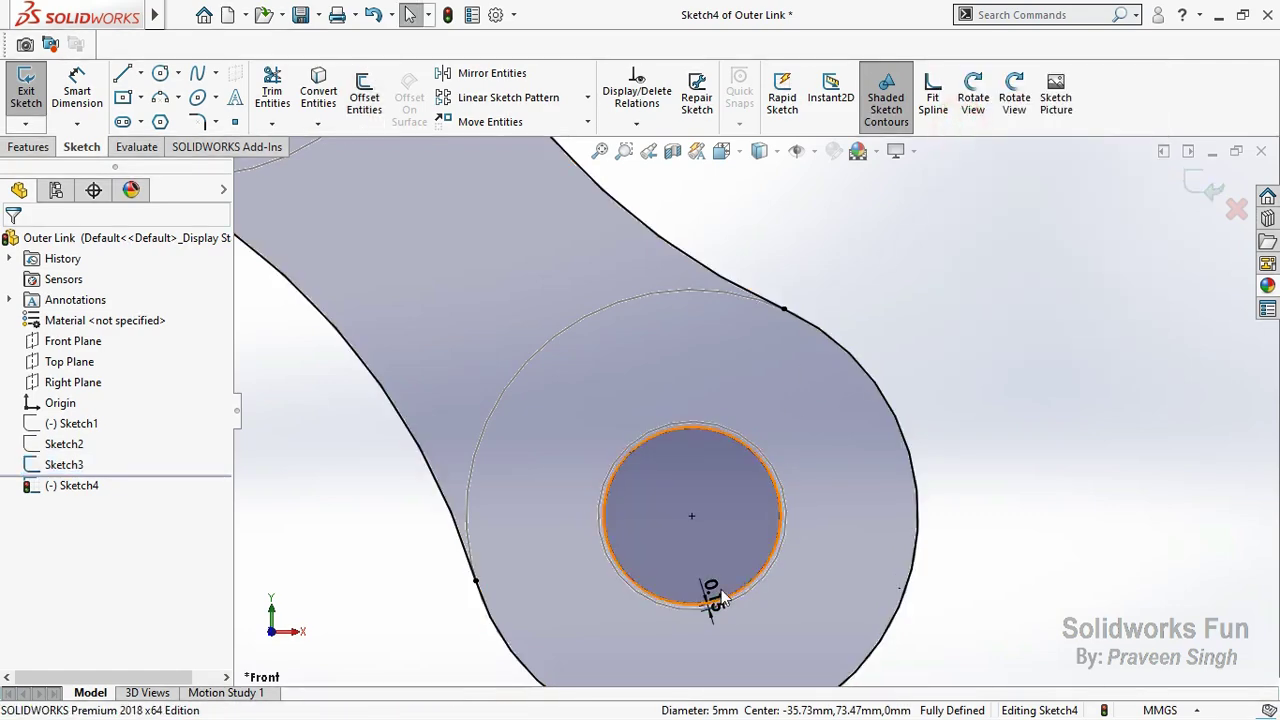
scroll(829, 266, "up", 3)
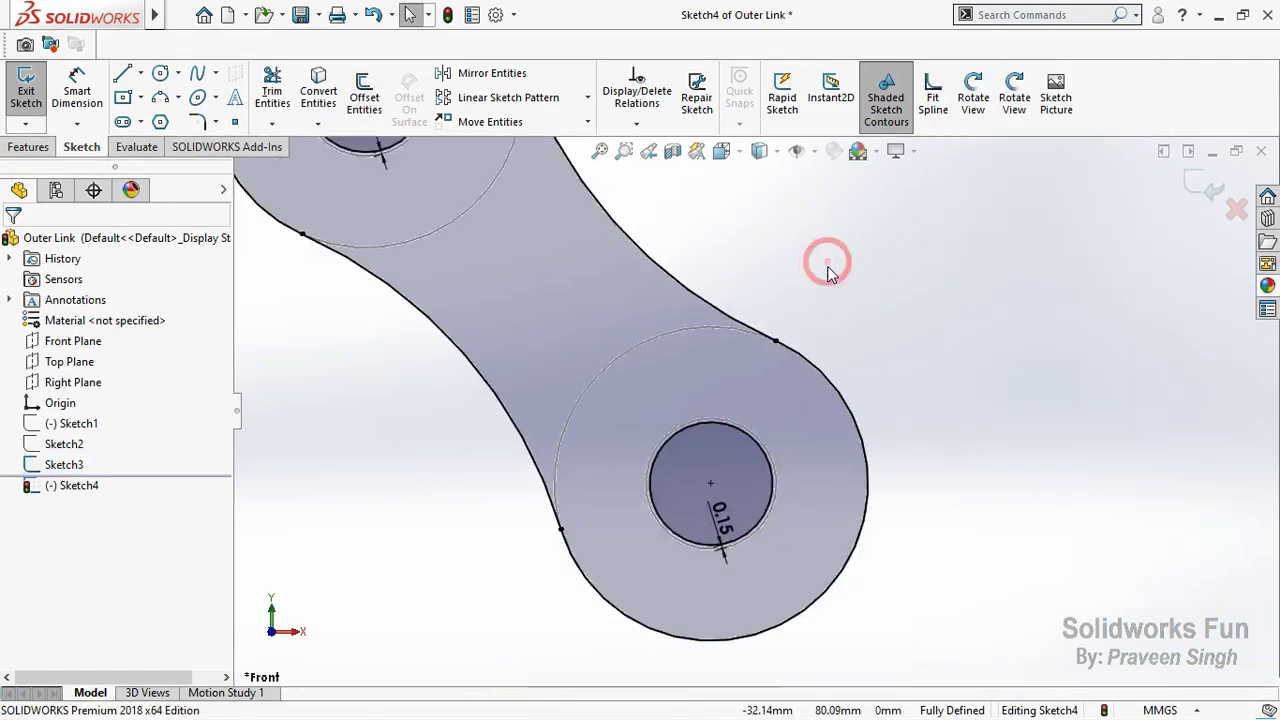
scroll(716, 292, "up", 2)
scroll(716, 293, "down", 2)
scroll(799, 357, "down", 1)
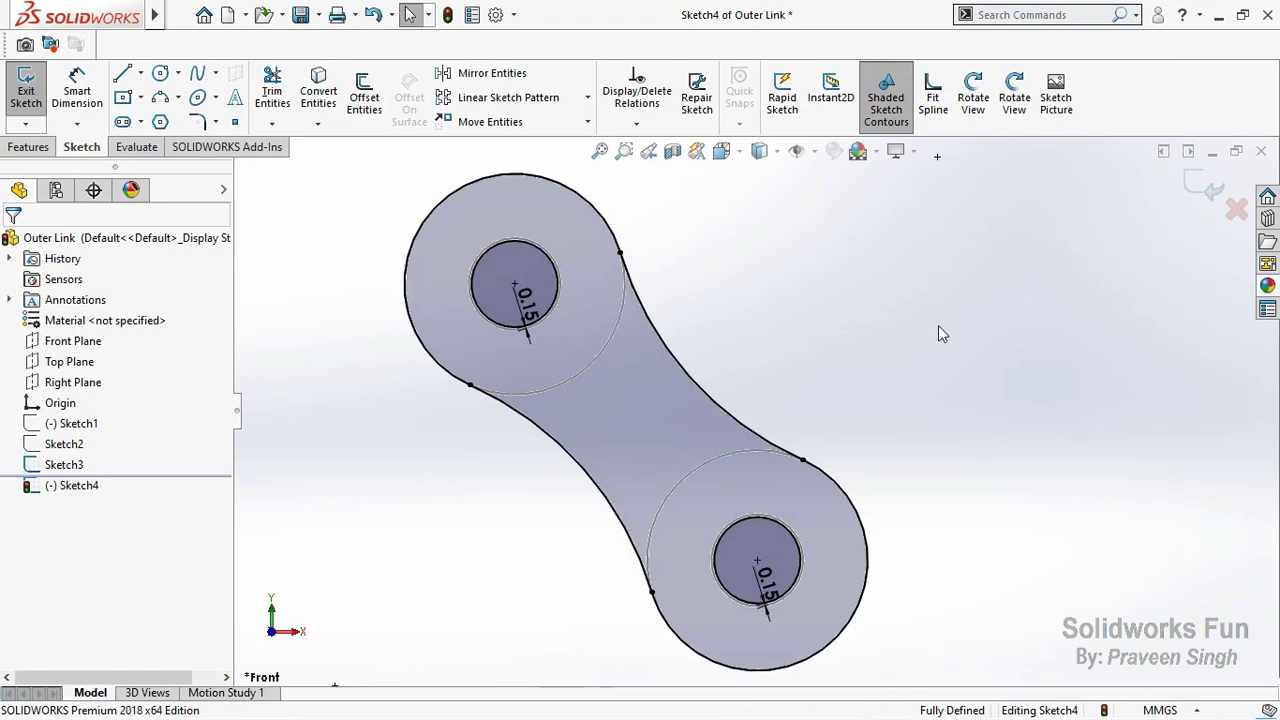
left_click(1208, 190)
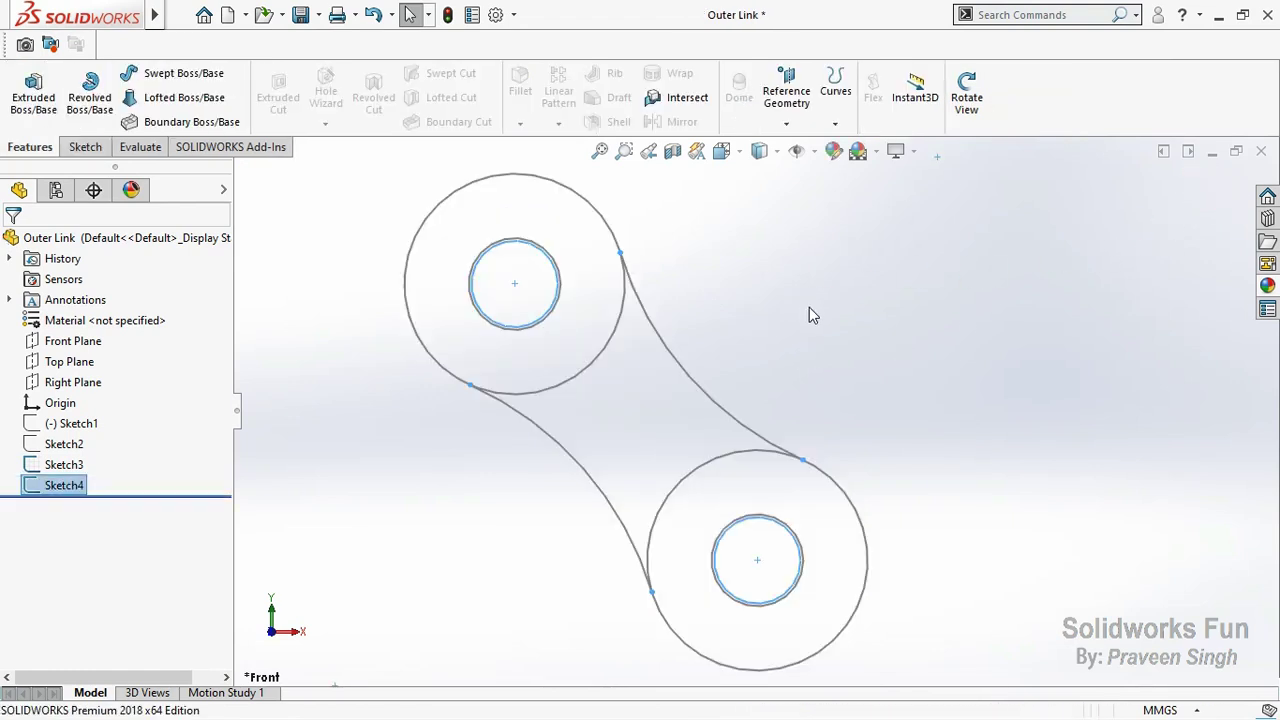
Step: Extrude Sketch4 to a 1.25 mm thick plate starting from a 4.75 mm offset
left_click(22, 112)
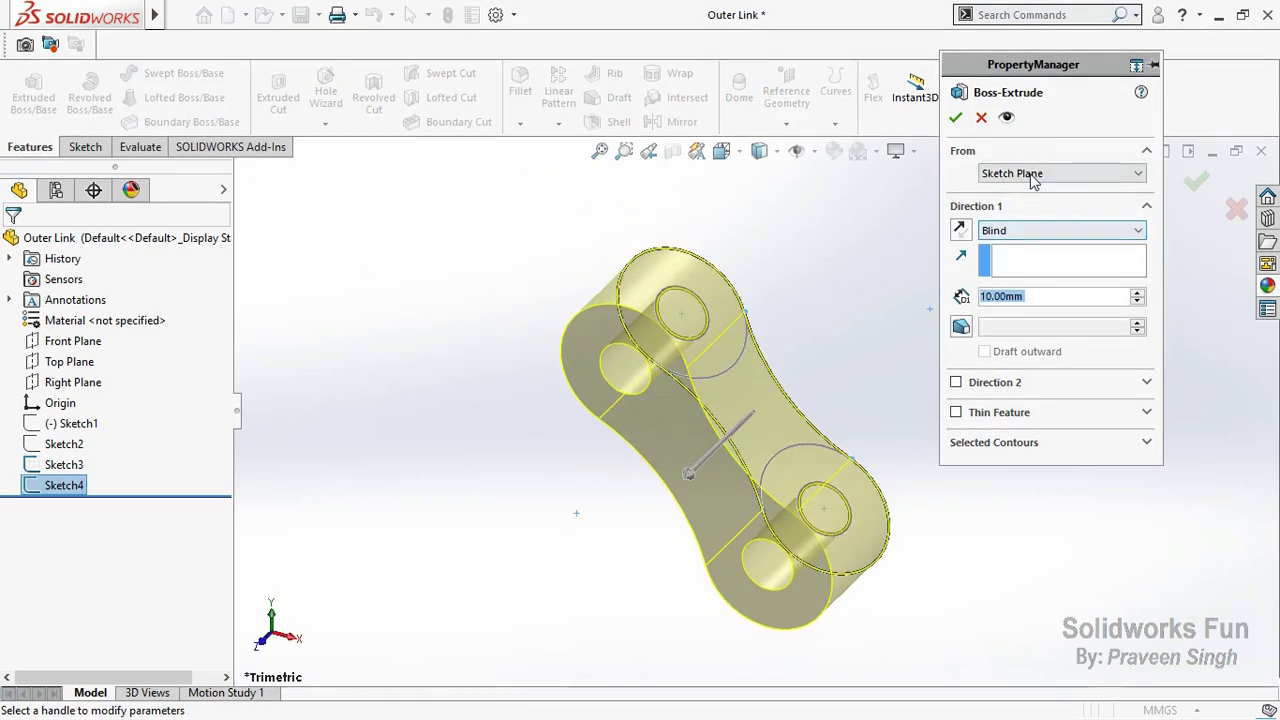
left_click(1033, 175)
left_click(1020, 224)
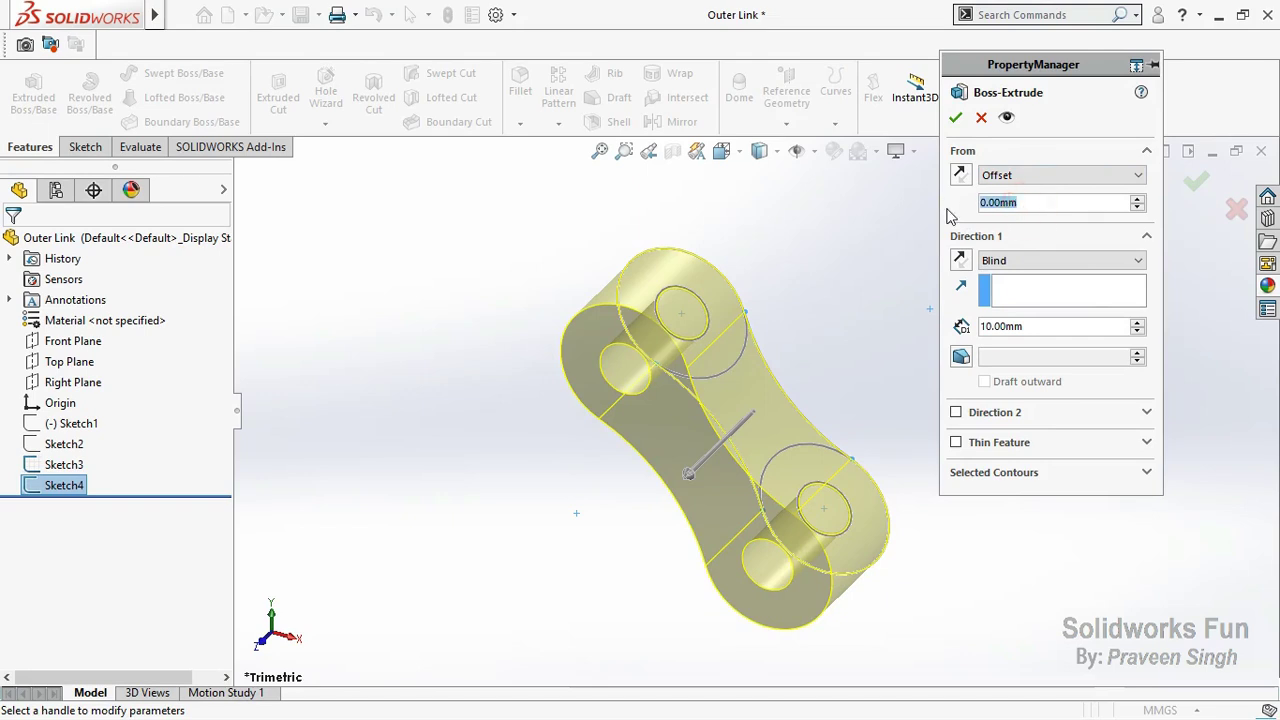
type("4.75")
left_click(1080, 120)
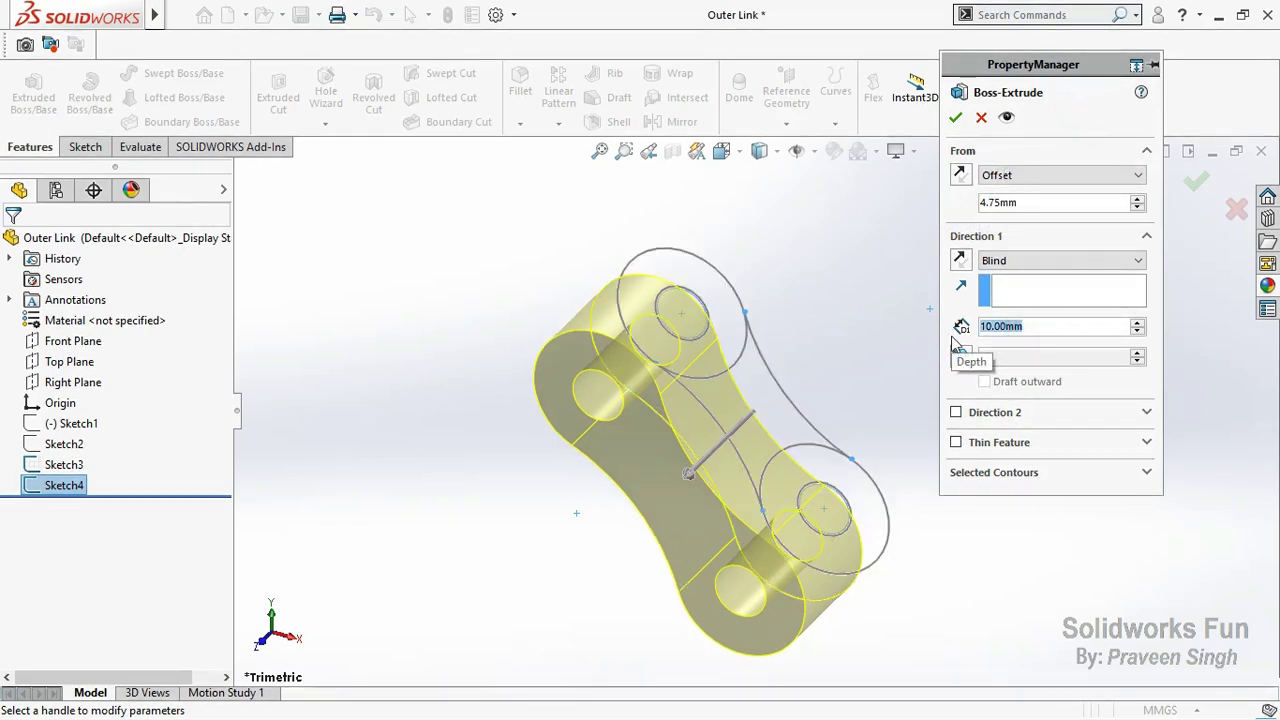
type("1.25")
left_click(1064, 120)
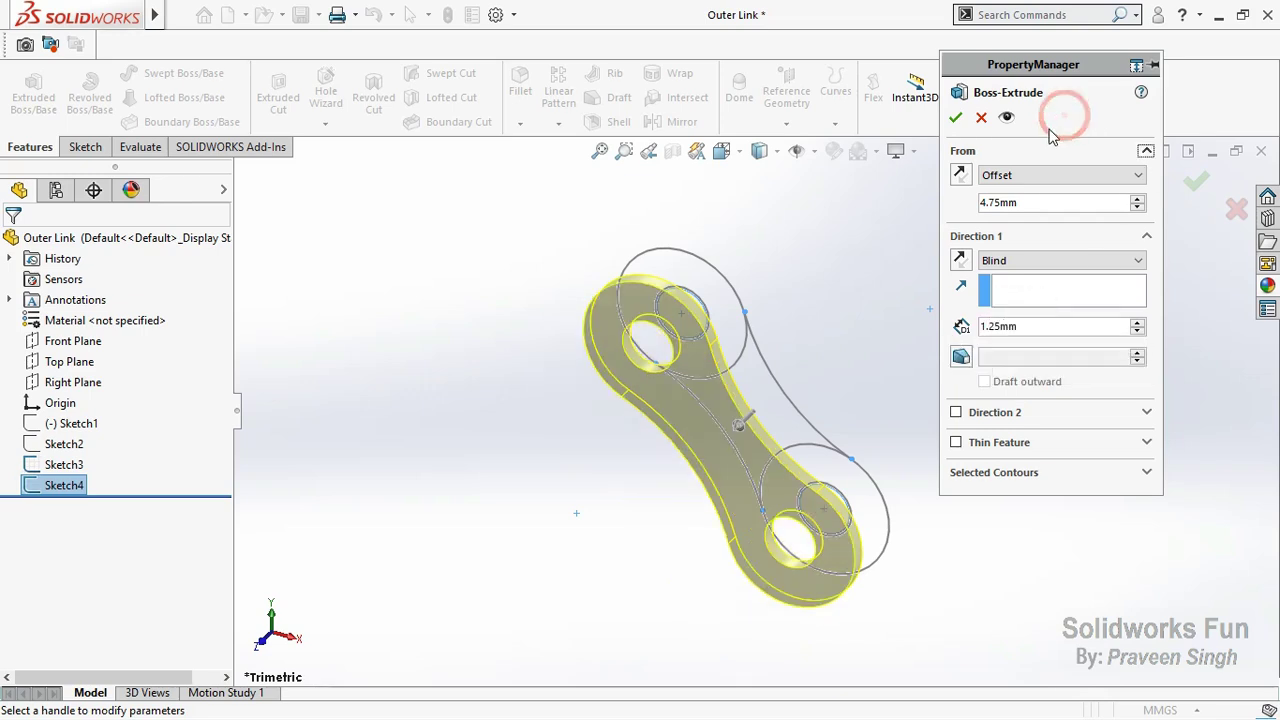
left_click(956, 118)
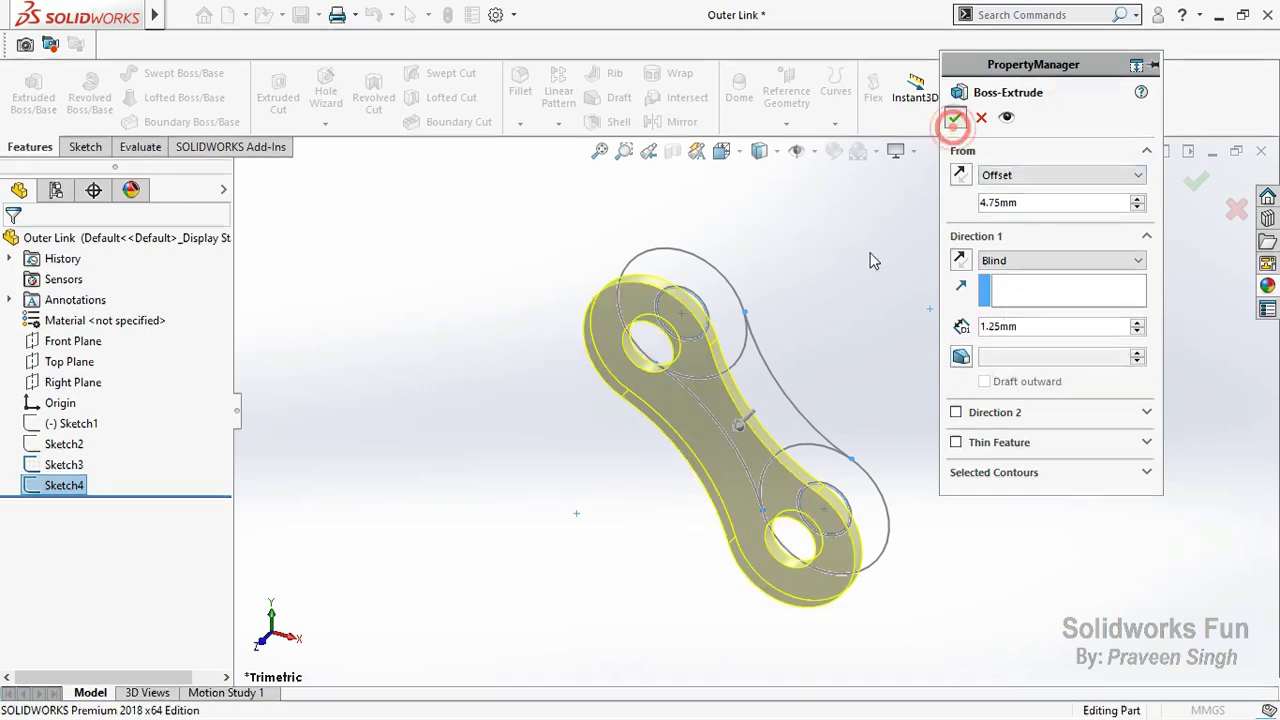
left_click(966, 95)
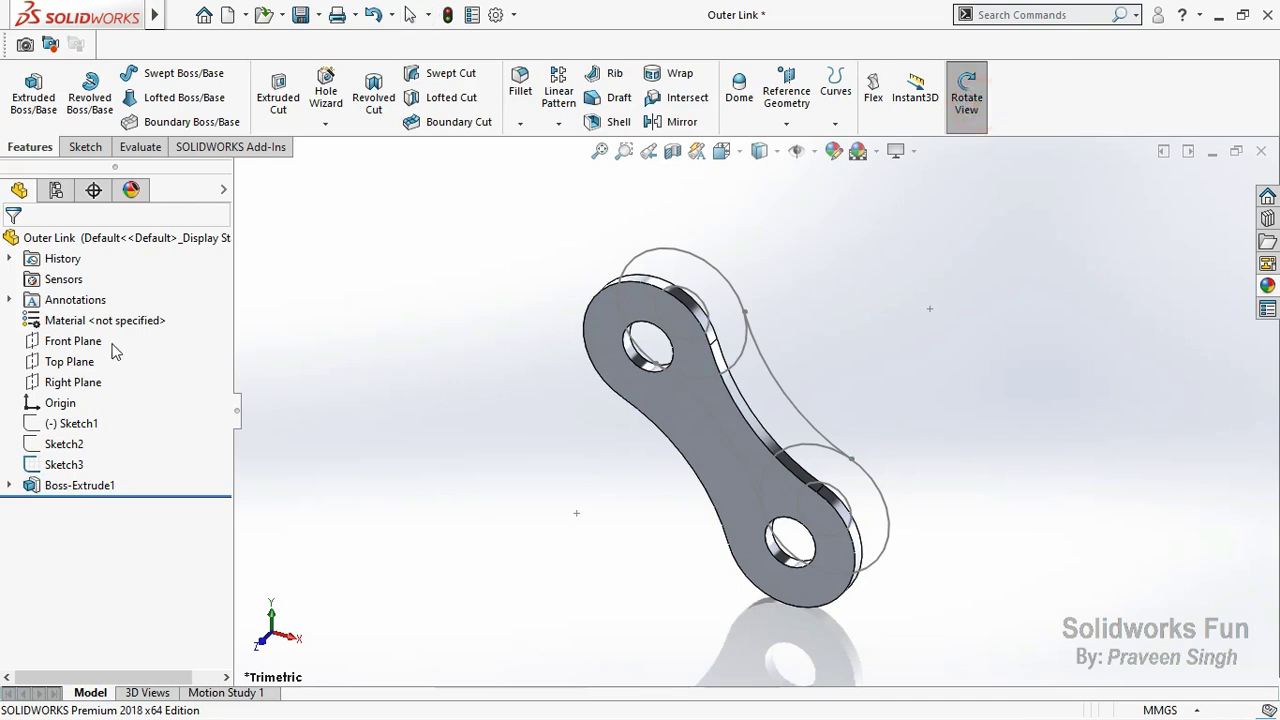
Step: Start a Front Plane sketch and convert the Sketch4 plate outline into it
left_click(73, 341)
left_click(115, 310)
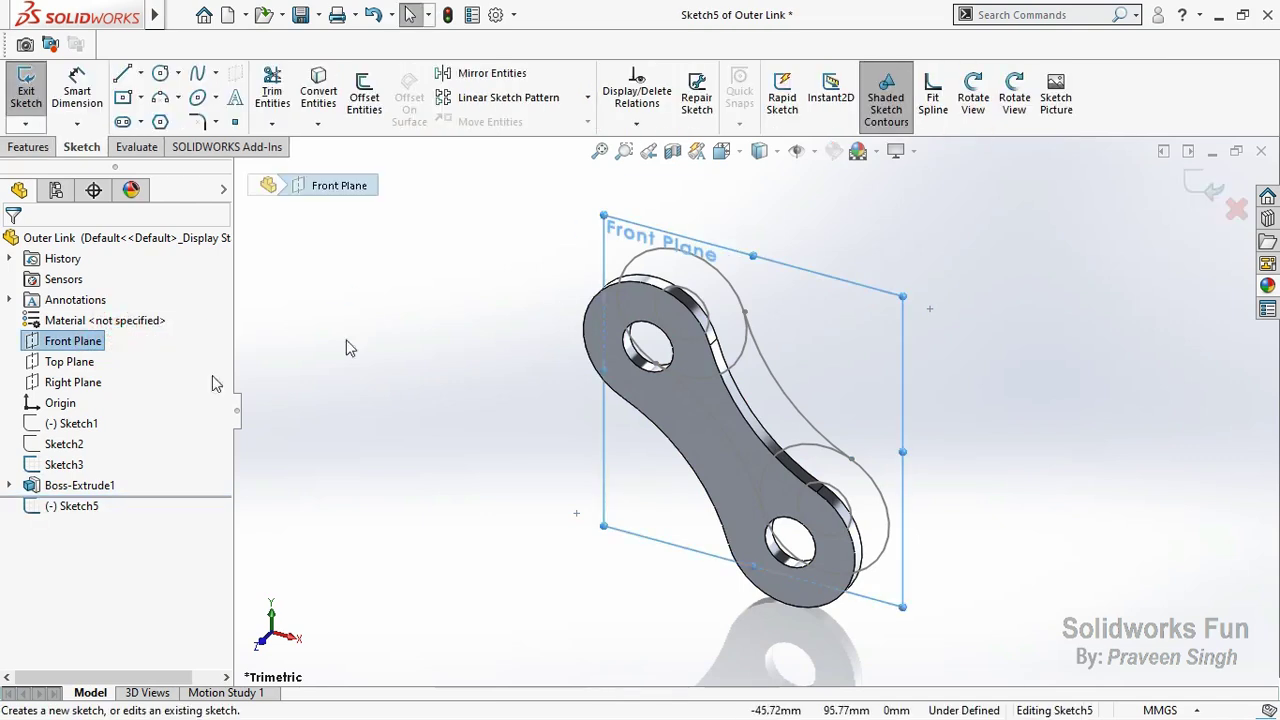
left_click(10, 485)
left_click(85, 506)
left_click(318, 95)
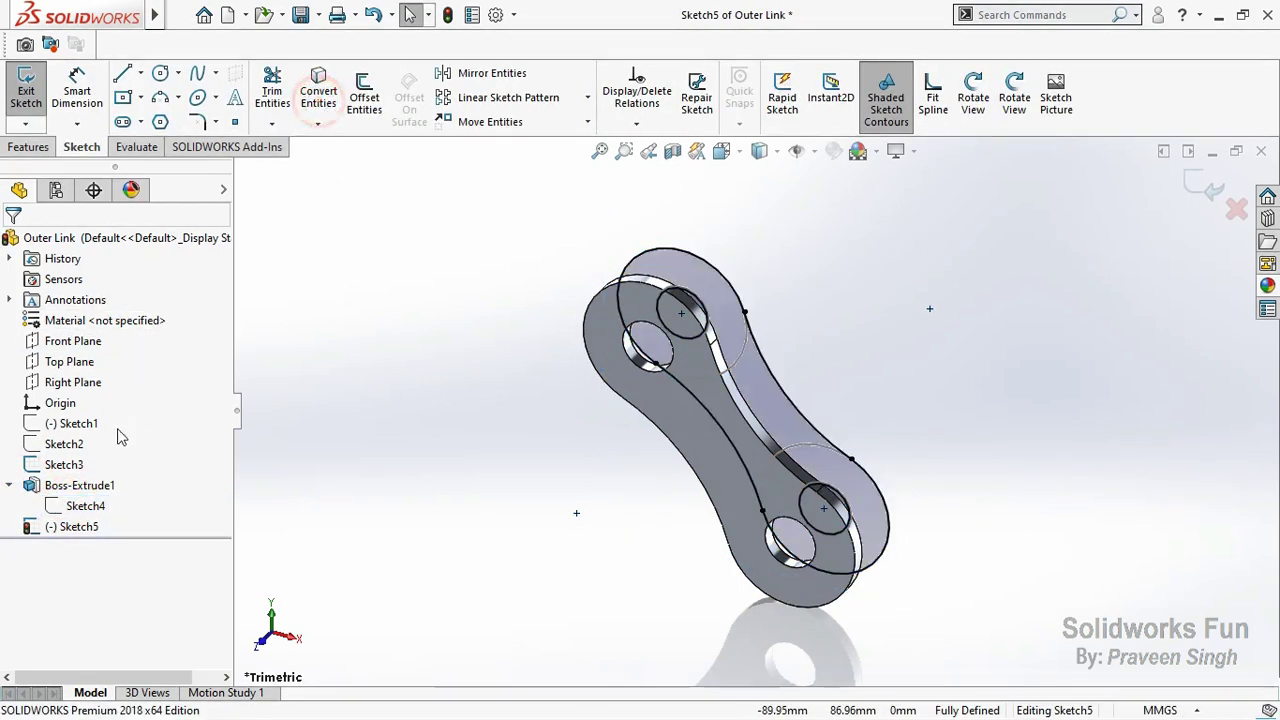
left_click(80, 463)
left_click(88, 428)
Step: Extrude the new sketch starting from a 4.75 mm offset
left_click(1013, 97)
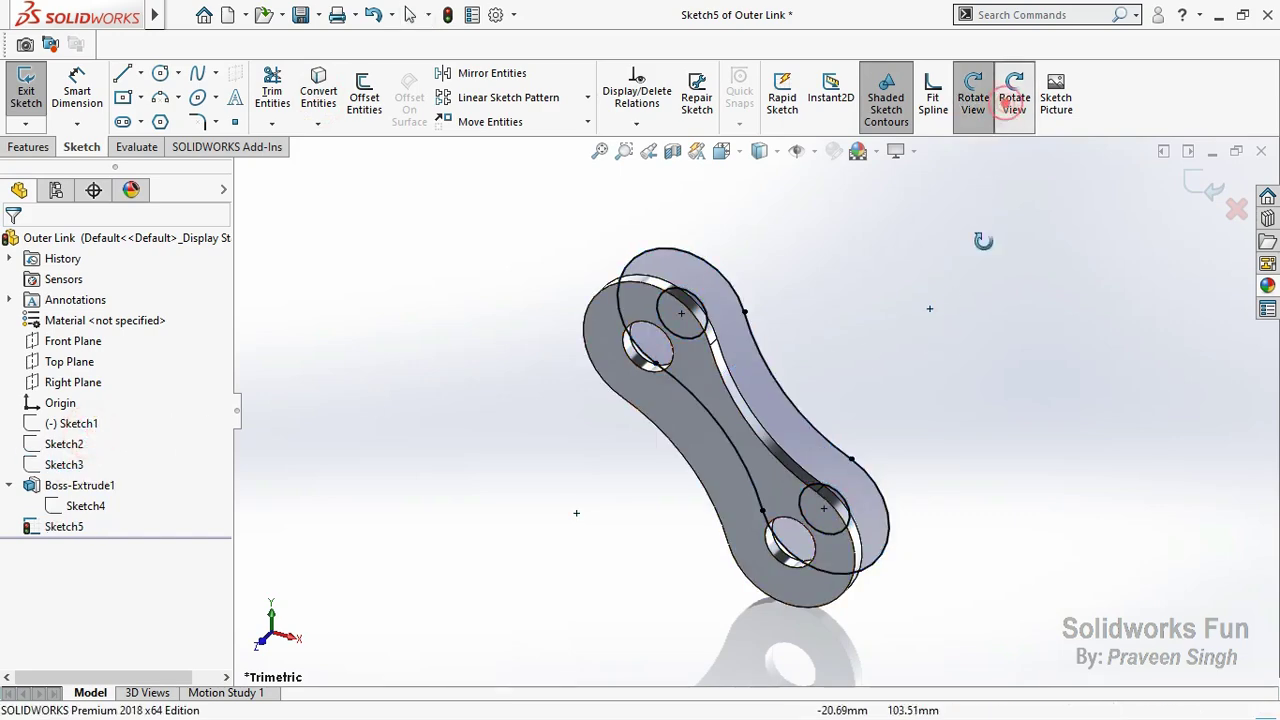
left_click_drag(949, 297, 771, 297)
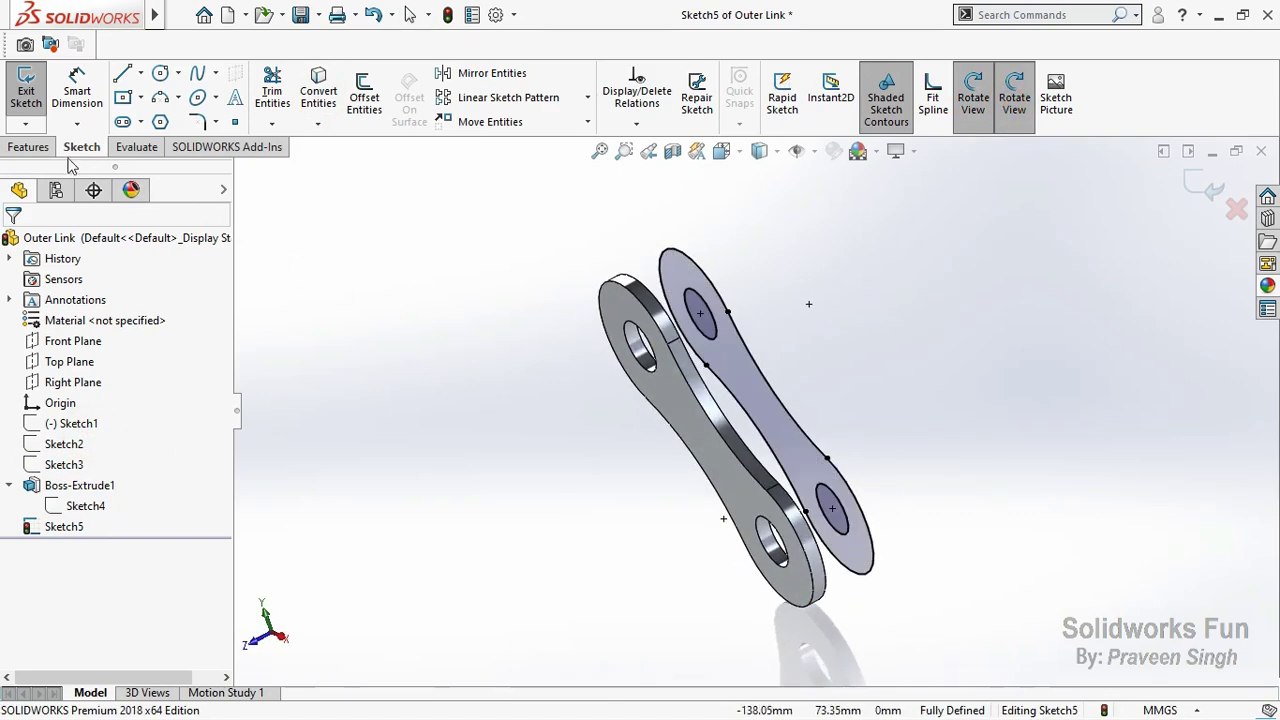
left_click(28, 147)
left_click(33, 95)
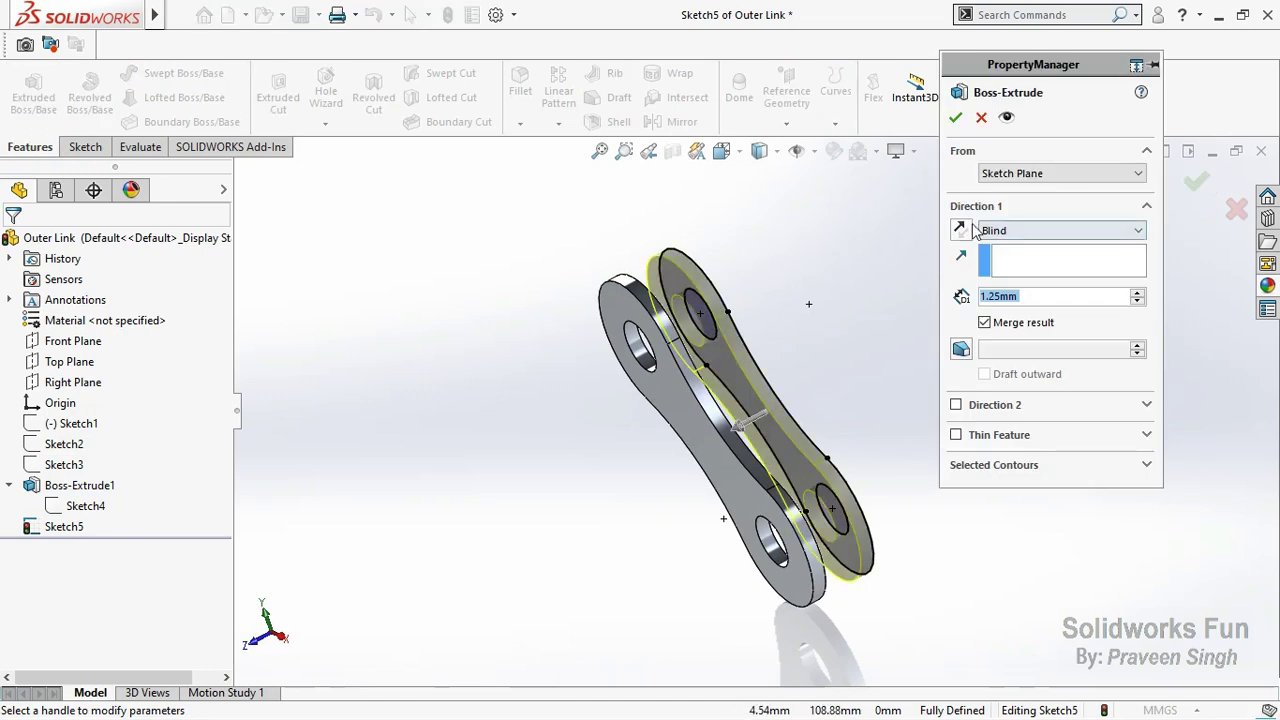
left_click(1105, 174)
left_click(1005, 221)
left_click_drag(1027, 203, 970, 208)
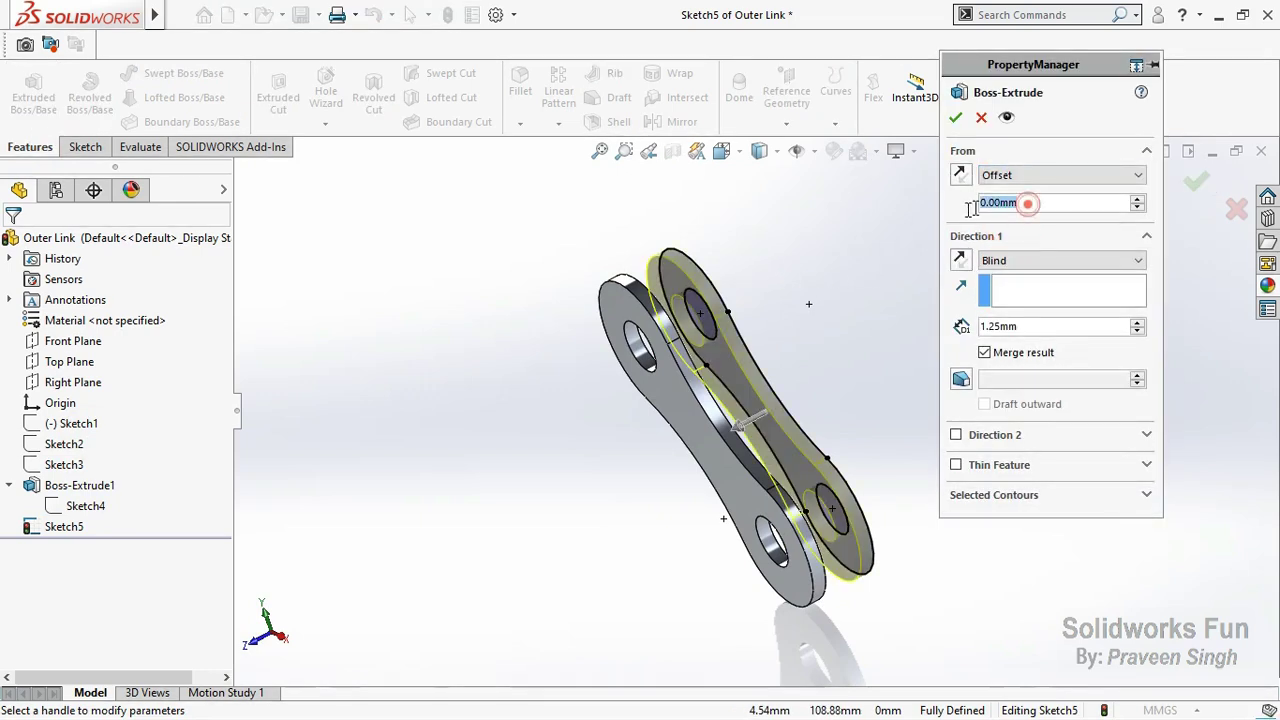
type("4.75")
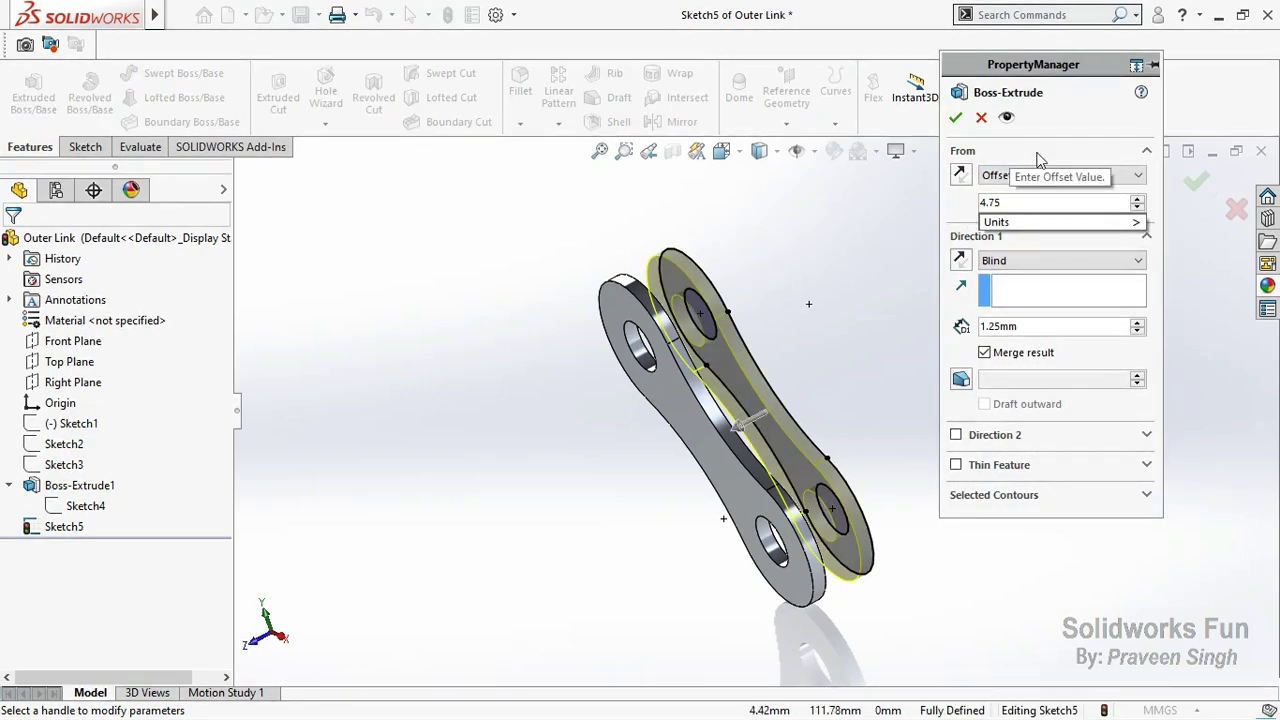
left_click(1075, 120)
Step: Reverse the offset and depth directions and accept the 1.25 mm second plate
left_click(960, 177)
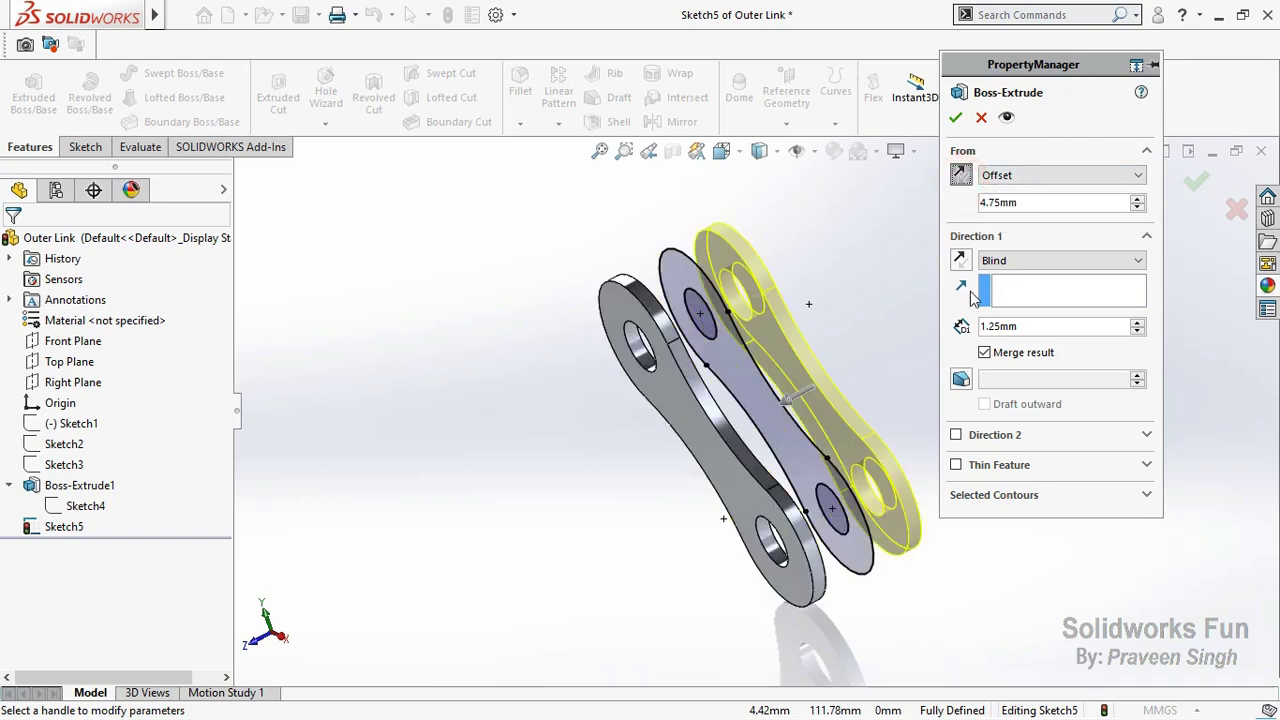
left_click(958, 262)
left_click(281, 636)
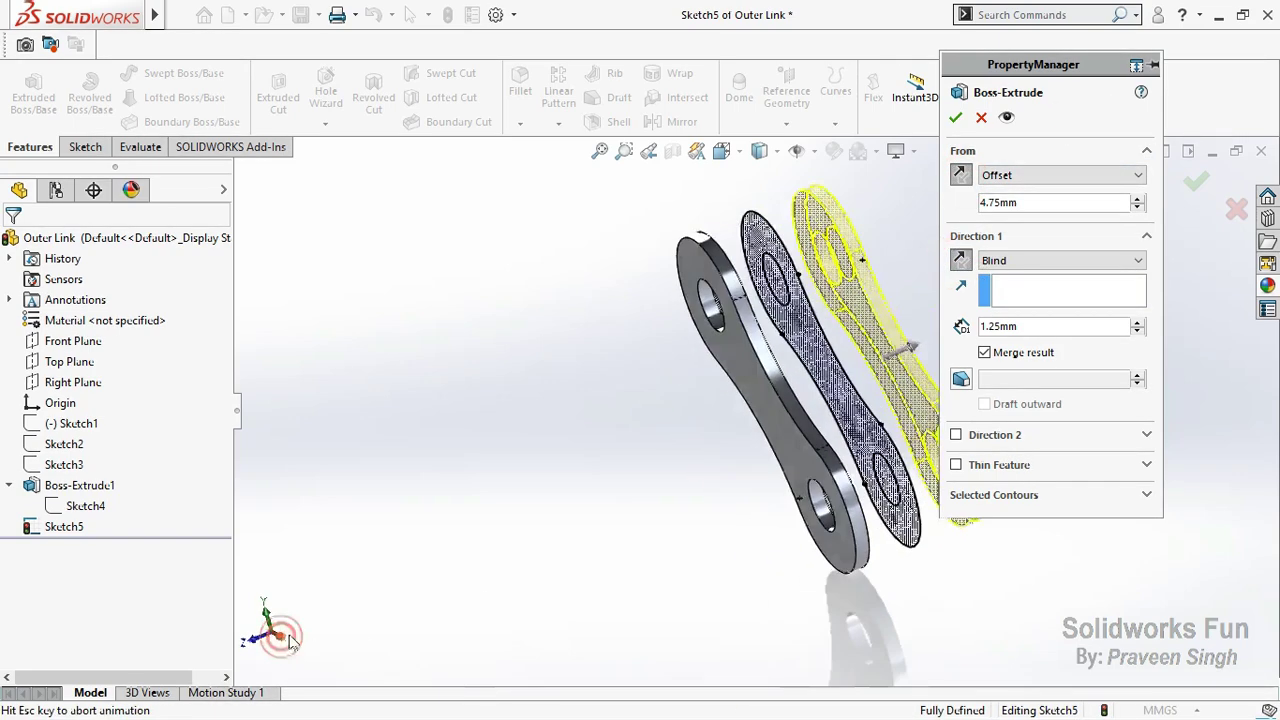
left_click(600, 151)
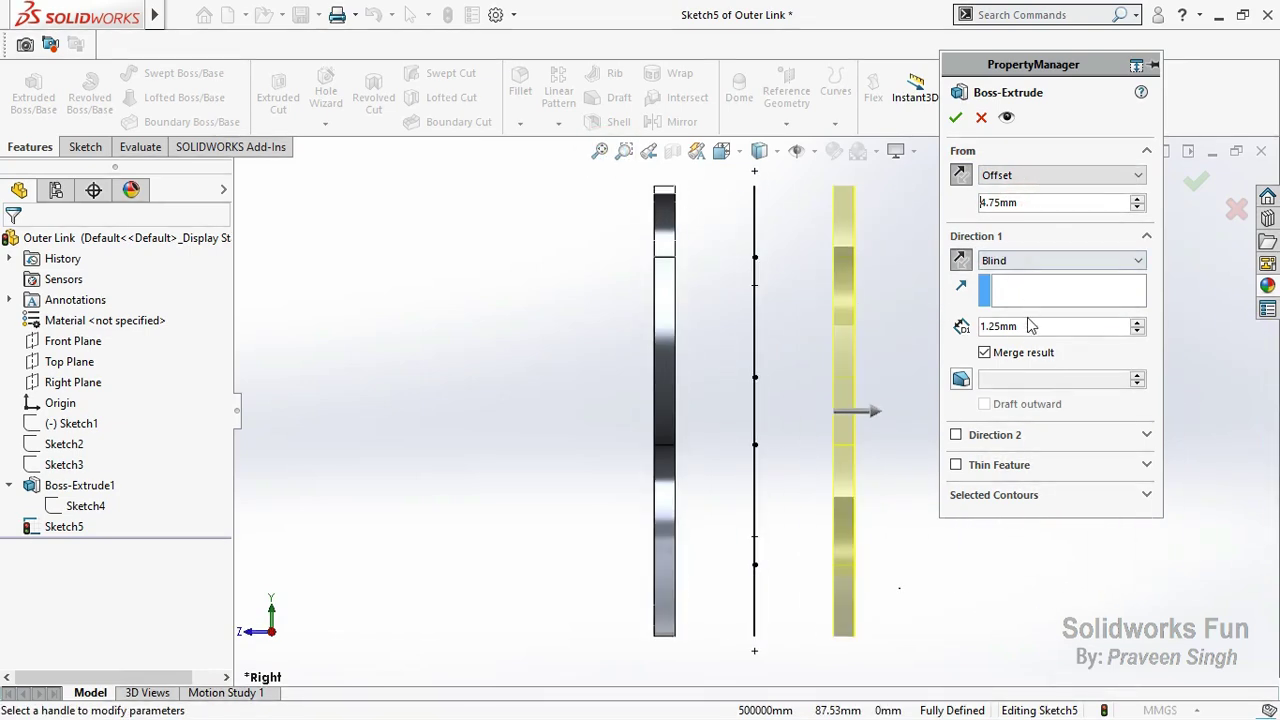
left_click(955, 119)
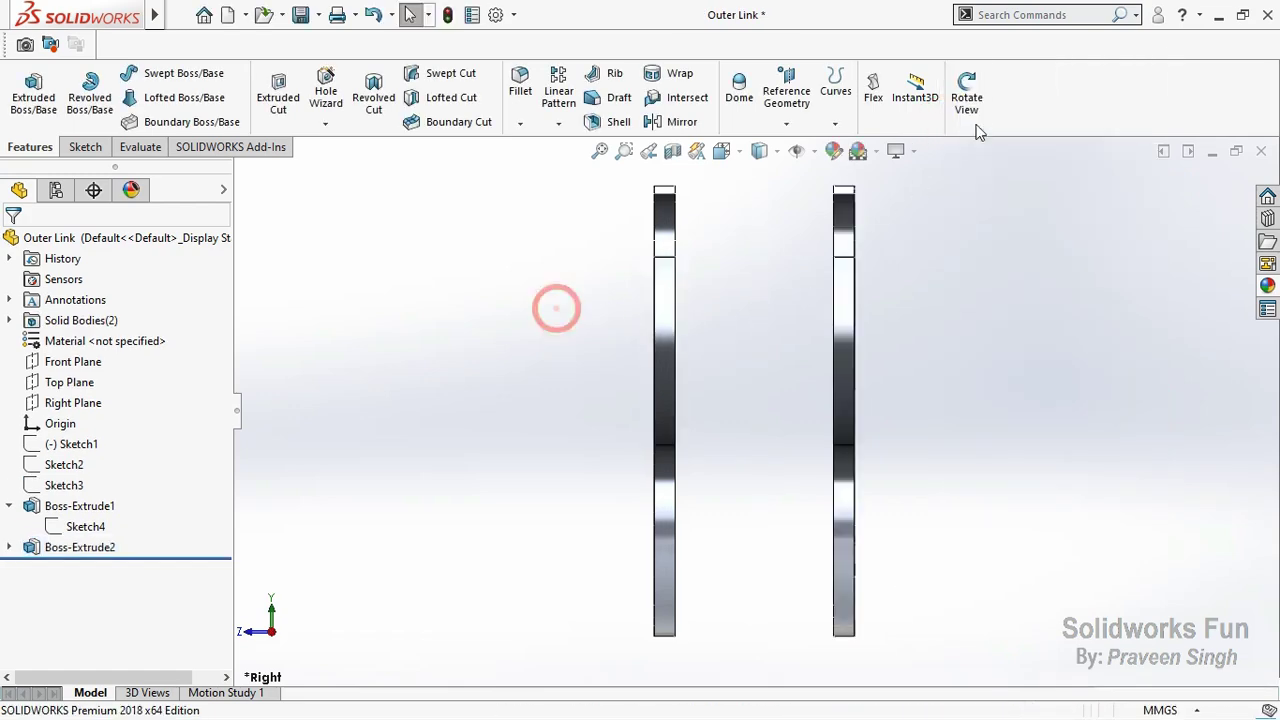
Step: Start a Front Plane sketch and convert both hole edges into circles
left_click(967, 100)
left_click_drag(908, 283, 978, 370)
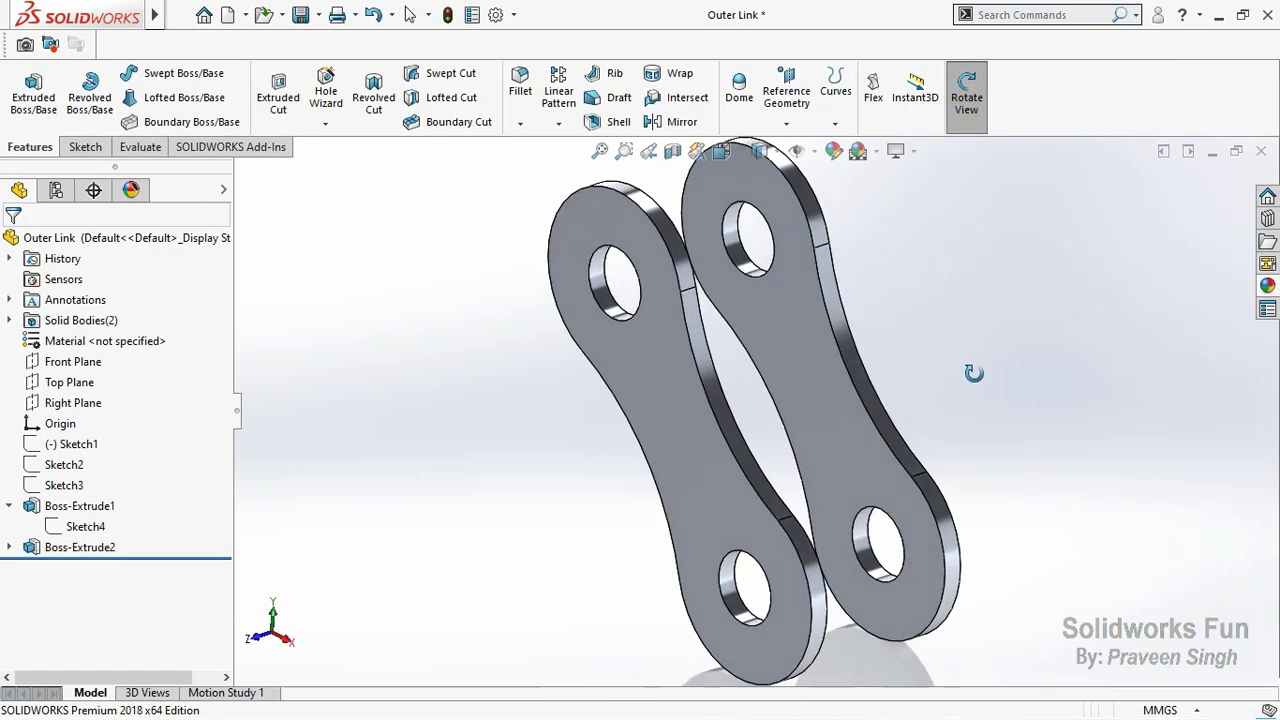
key("Escape")
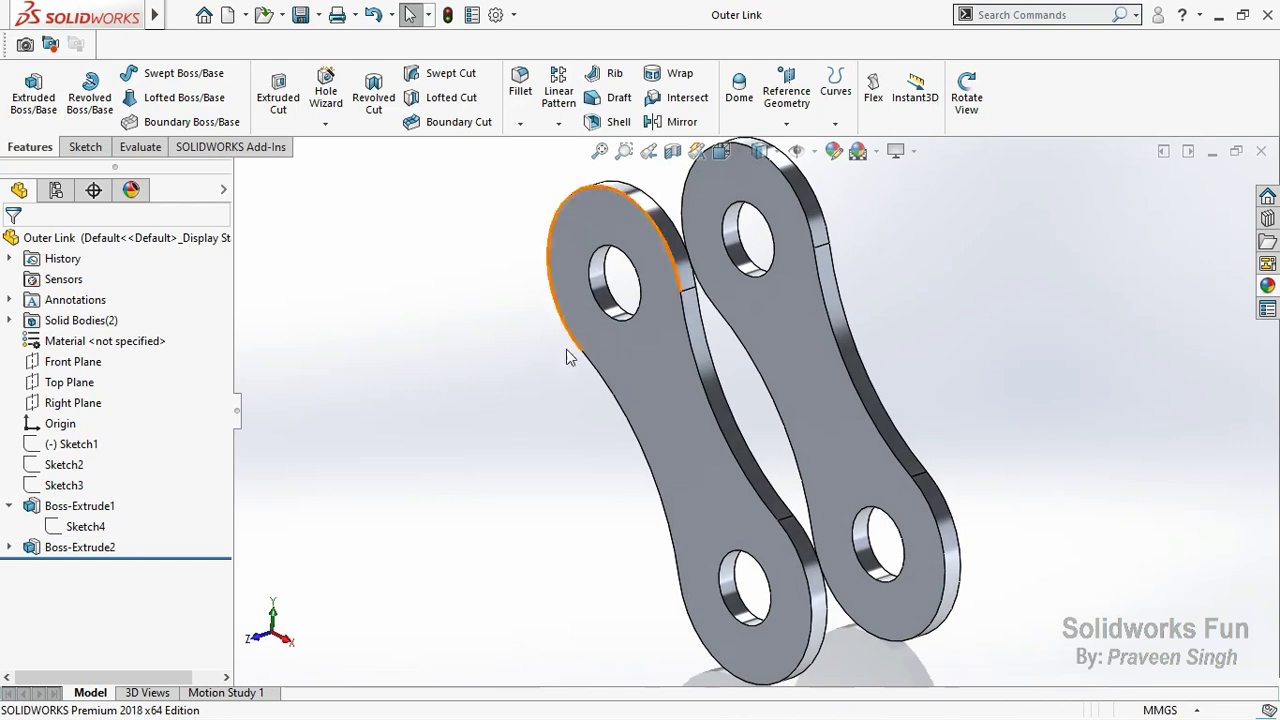
left_click(72, 361)
left_click(158, 357)
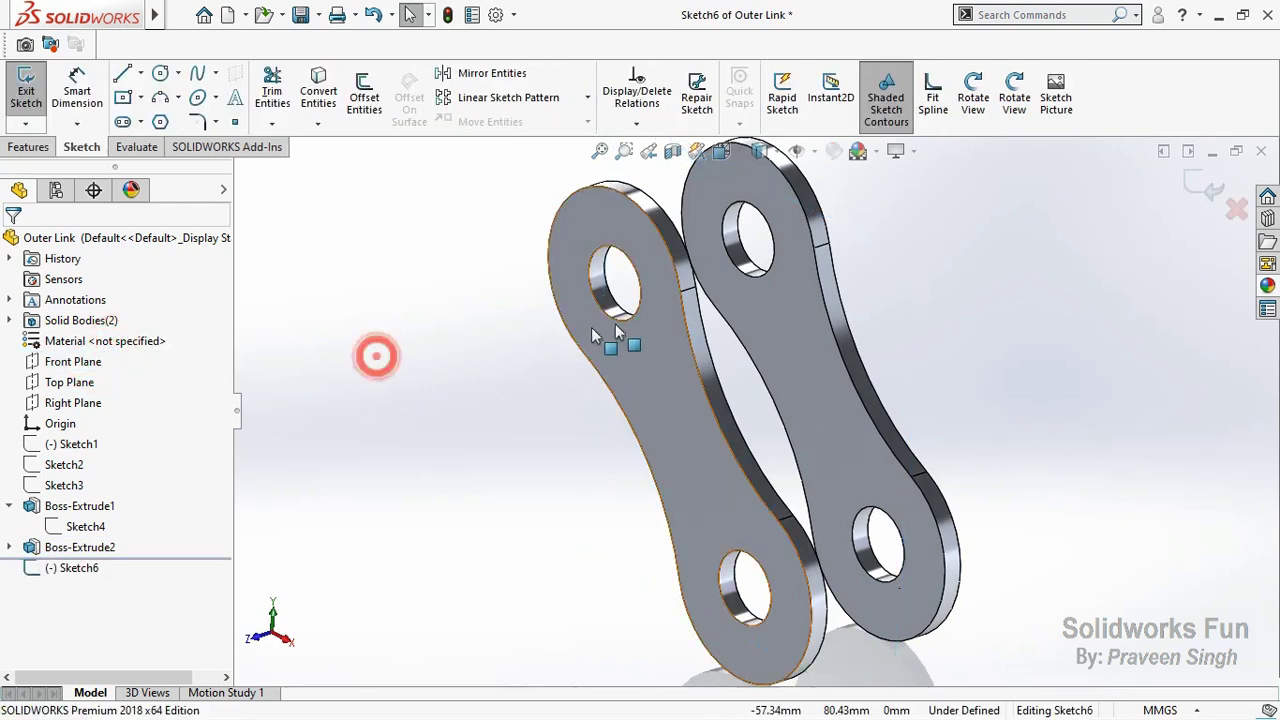
left_click(738, 610, "ctrl")
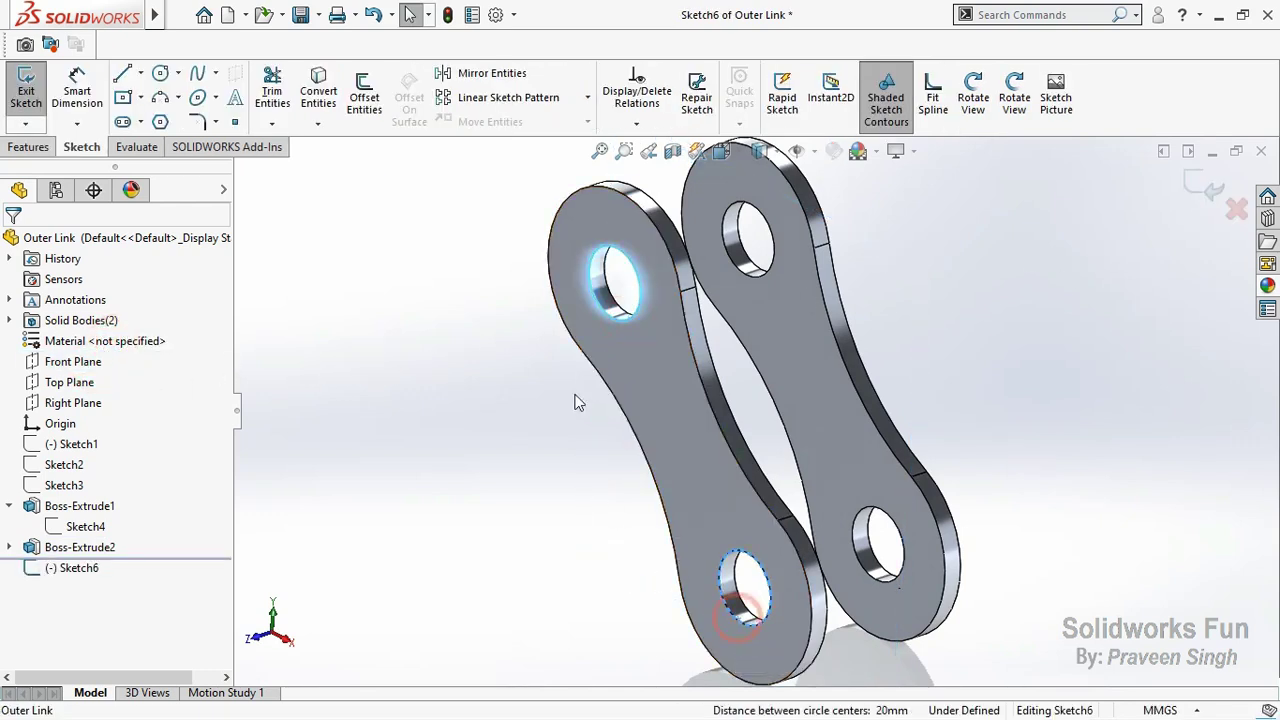
left_click(318, 92)
Step: Extrude the two circles into pins 6.35 mm in both directions
left_click(34, 147)
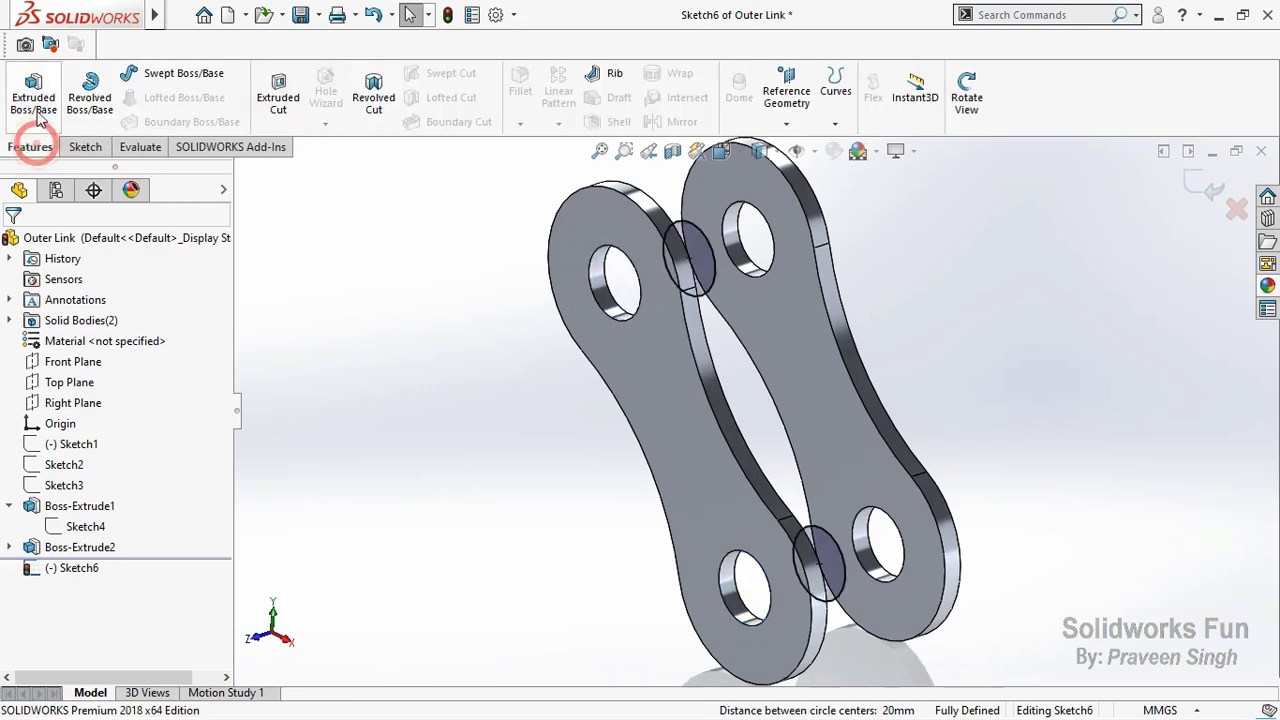
left_click(33, 95)
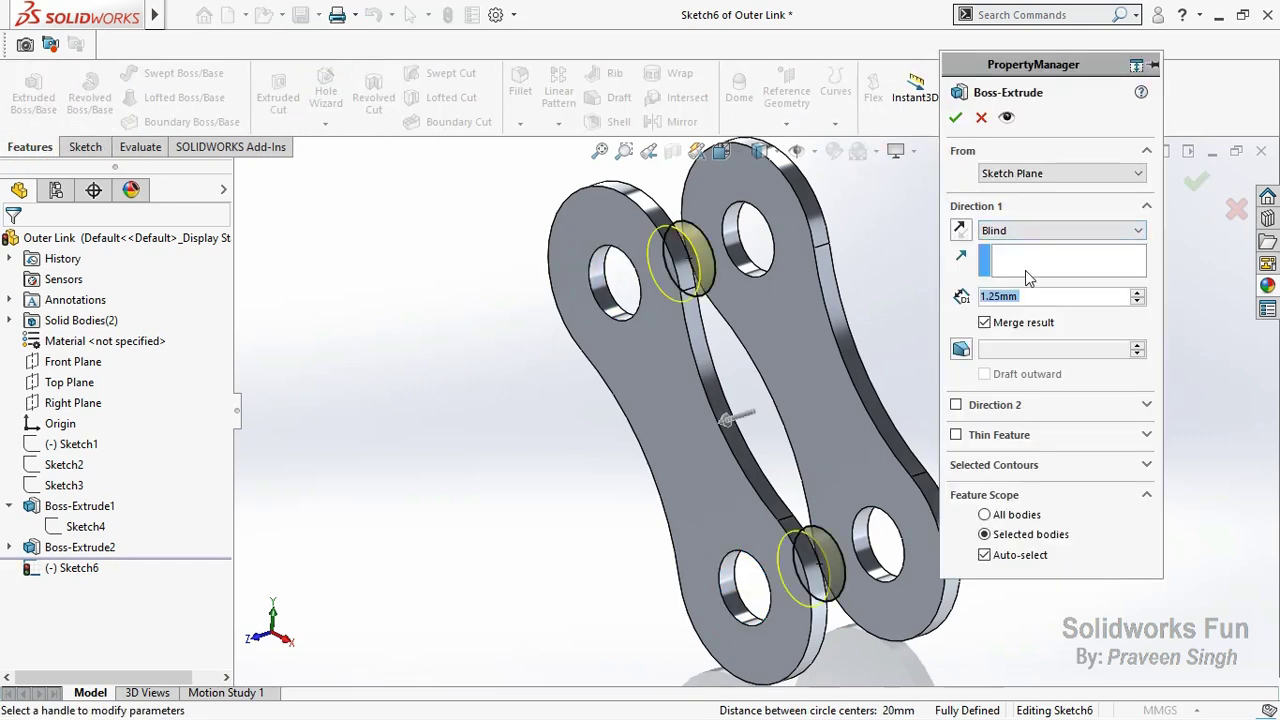
type("6.35")
left_click(1064, 134)
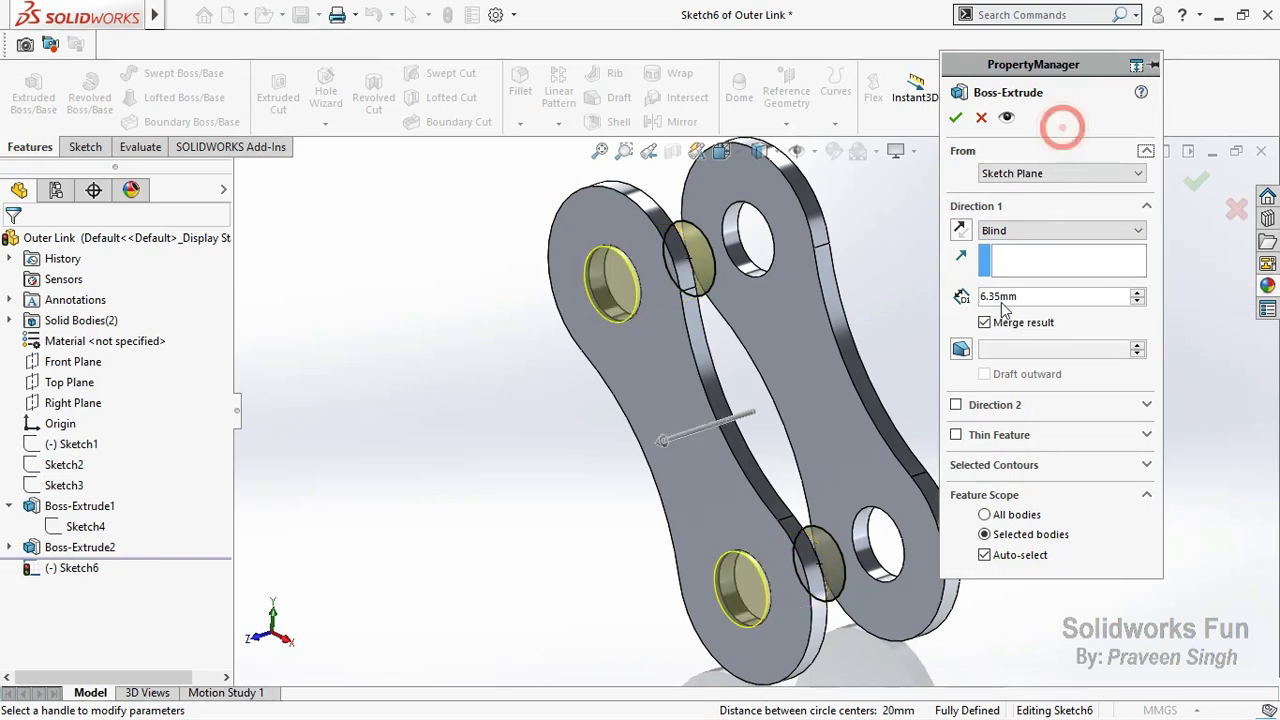
left_click(956, 405)
type("6.35")
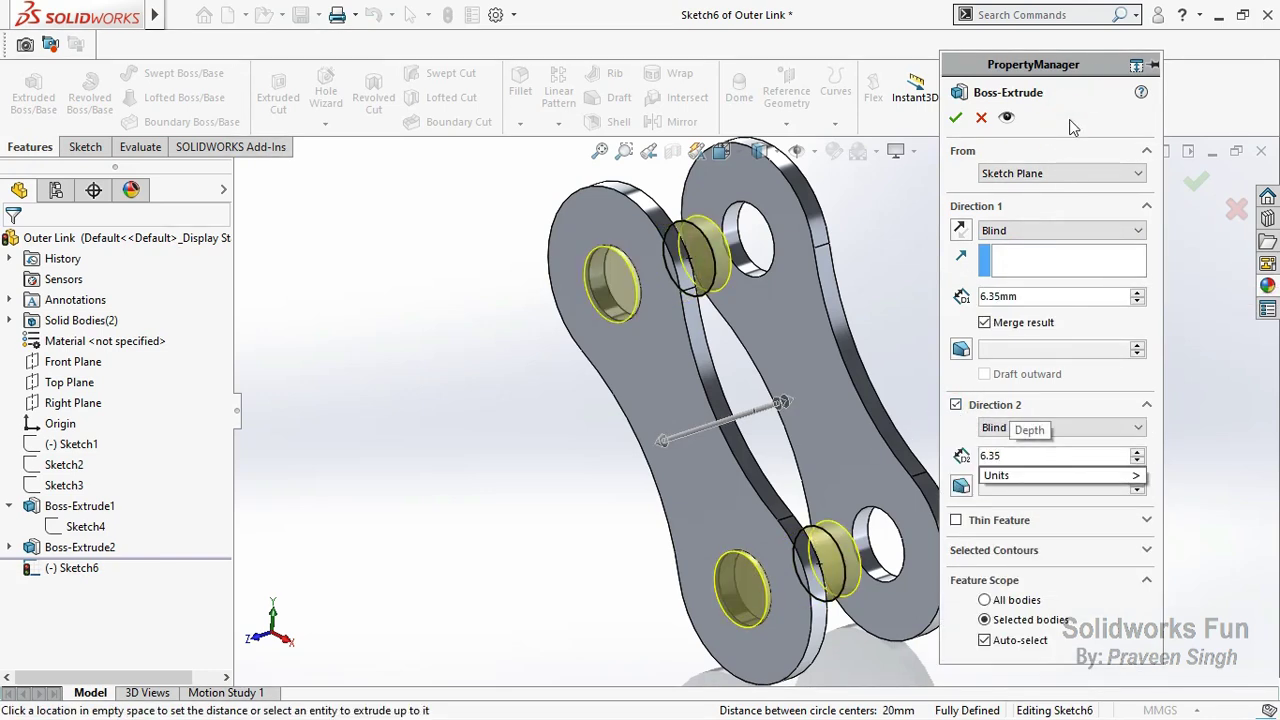
left_click(1072, 127)
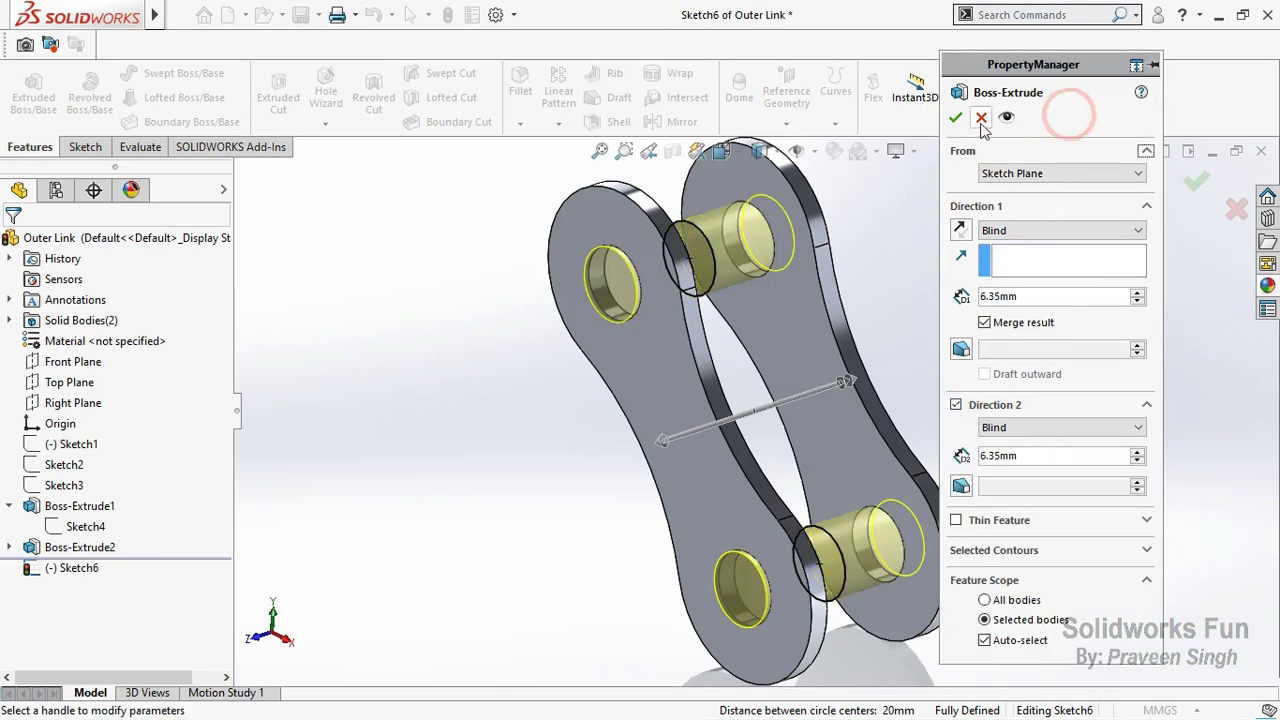
left_click(958, 118)
left_click(939, 230)
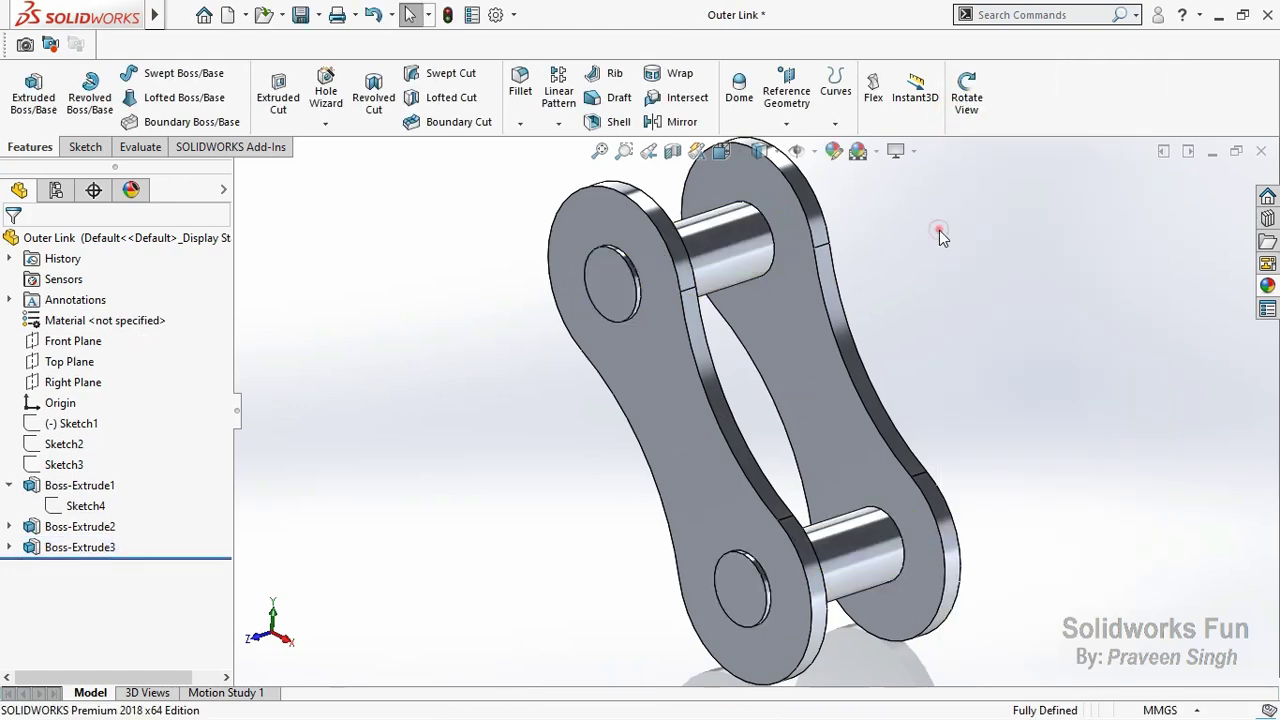
Step: Fillet both plate faces and the near pin end faces with a 0.15 mm radius
left_click(520, 122)
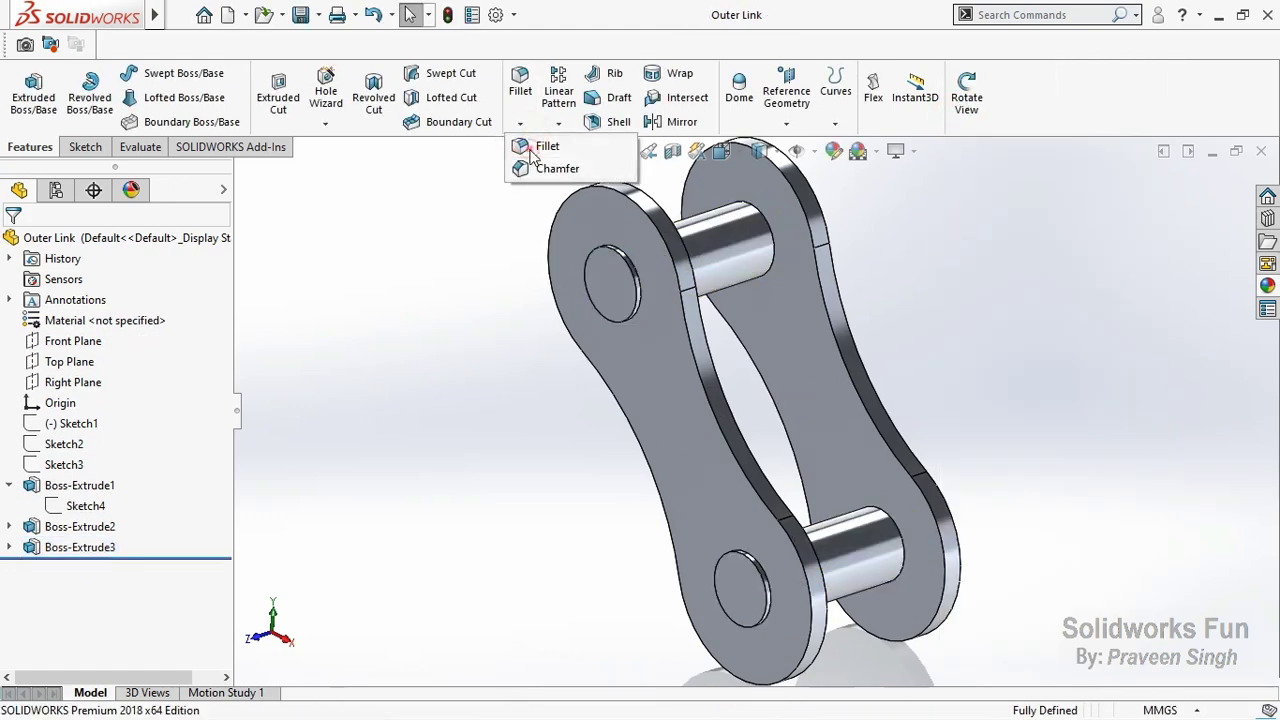
left_click(540, 148)
type("0.1")
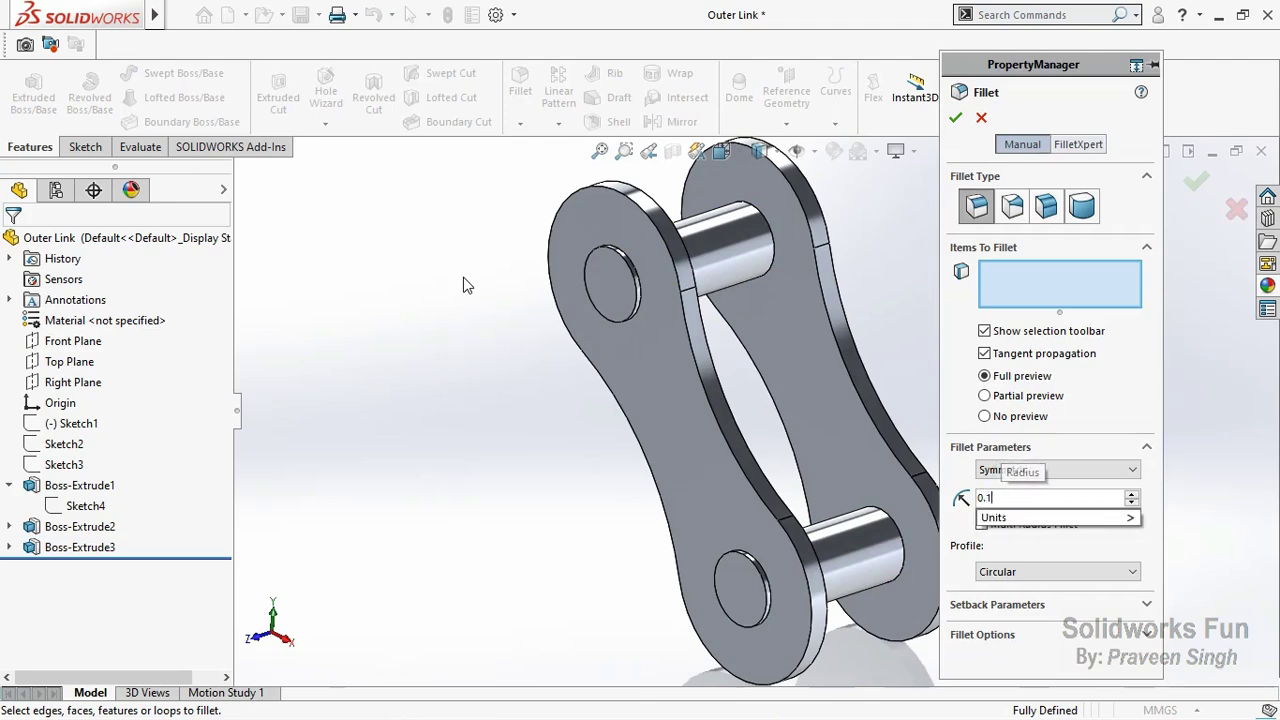
type("5")
left_click(1030, 118)
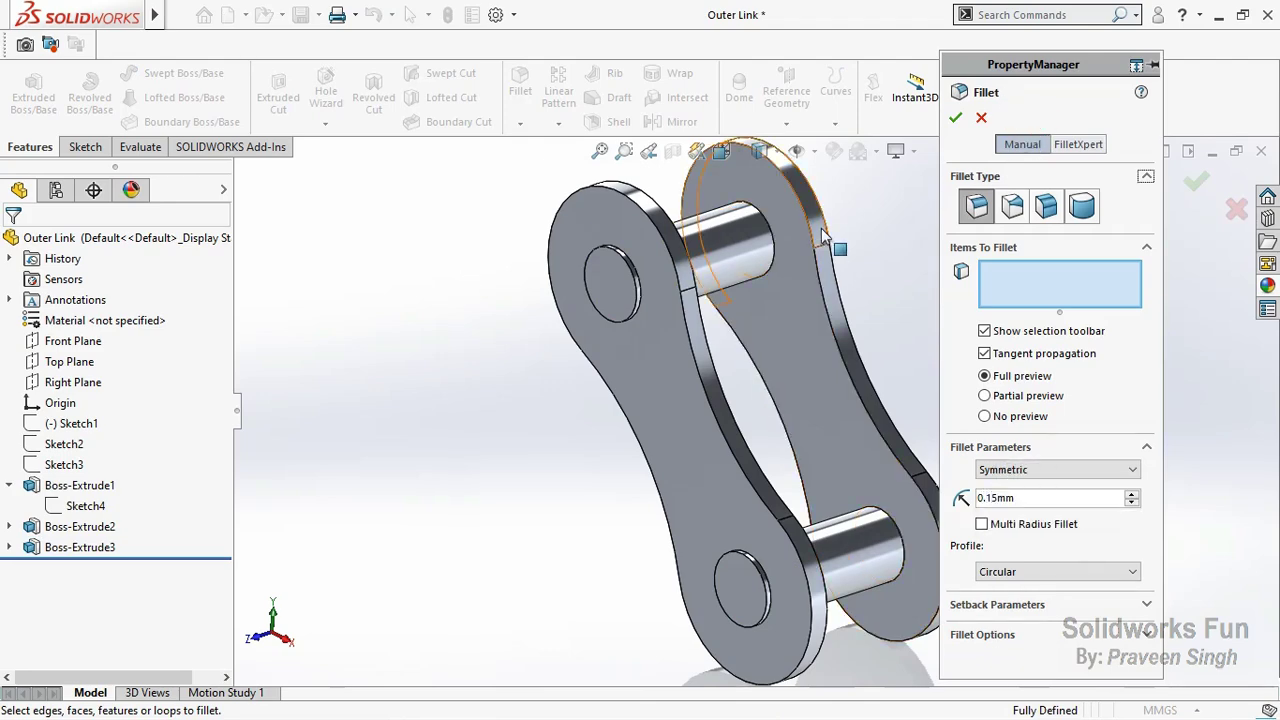
left_click(700, 318)
left_click(616, 292)
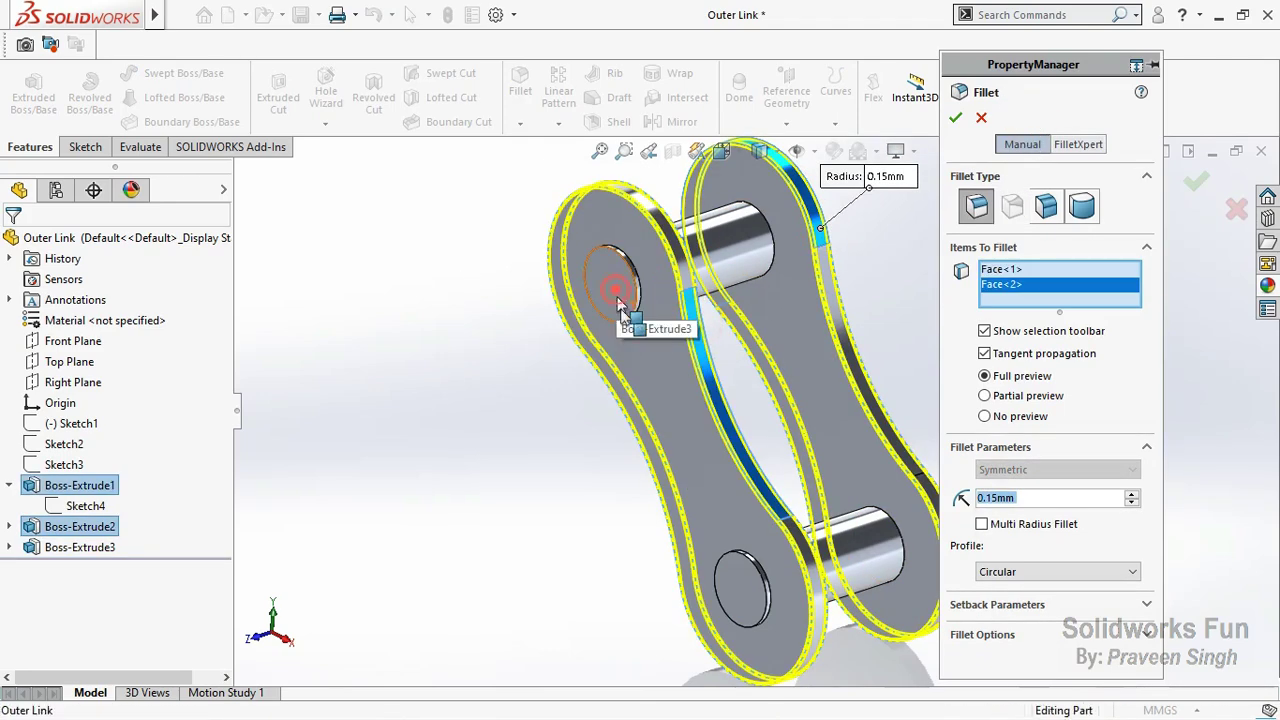
left_click(617, 298)
left_click(729, 588)
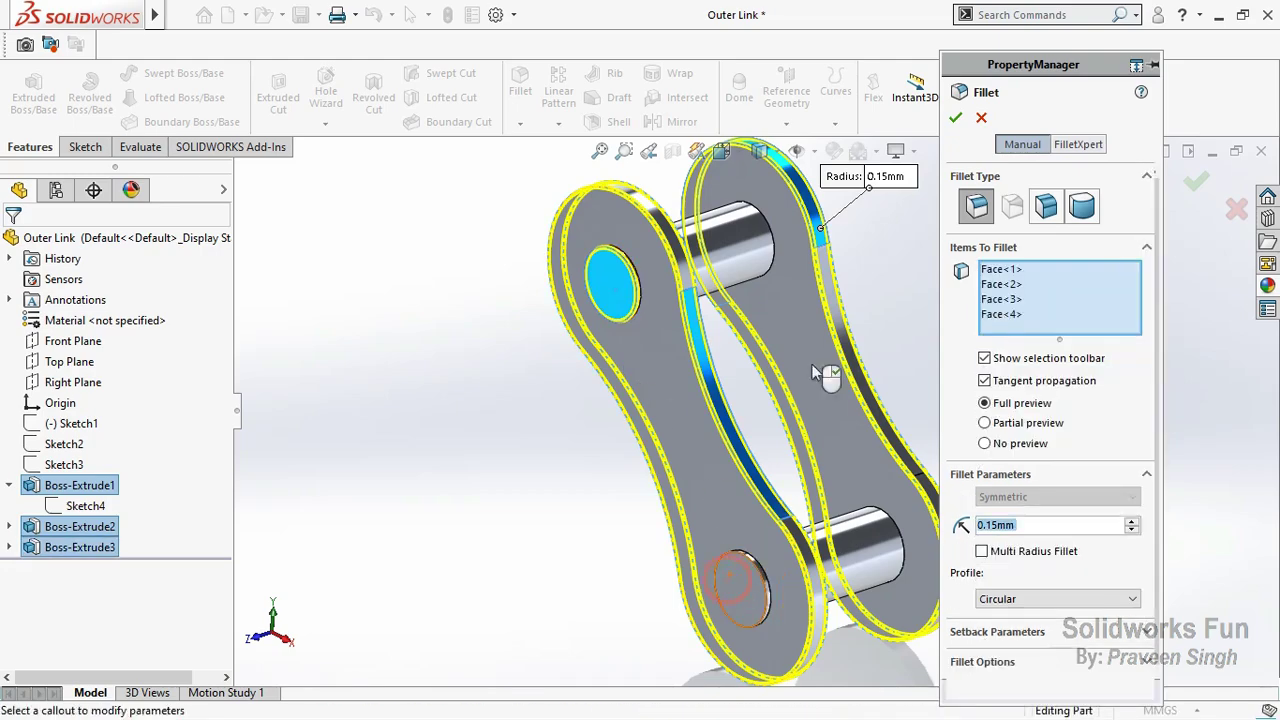
Step: Add the far plate's upper and lower pin ends to the fillet and apply it
double_click(993, 75)
left_click(966, 96)
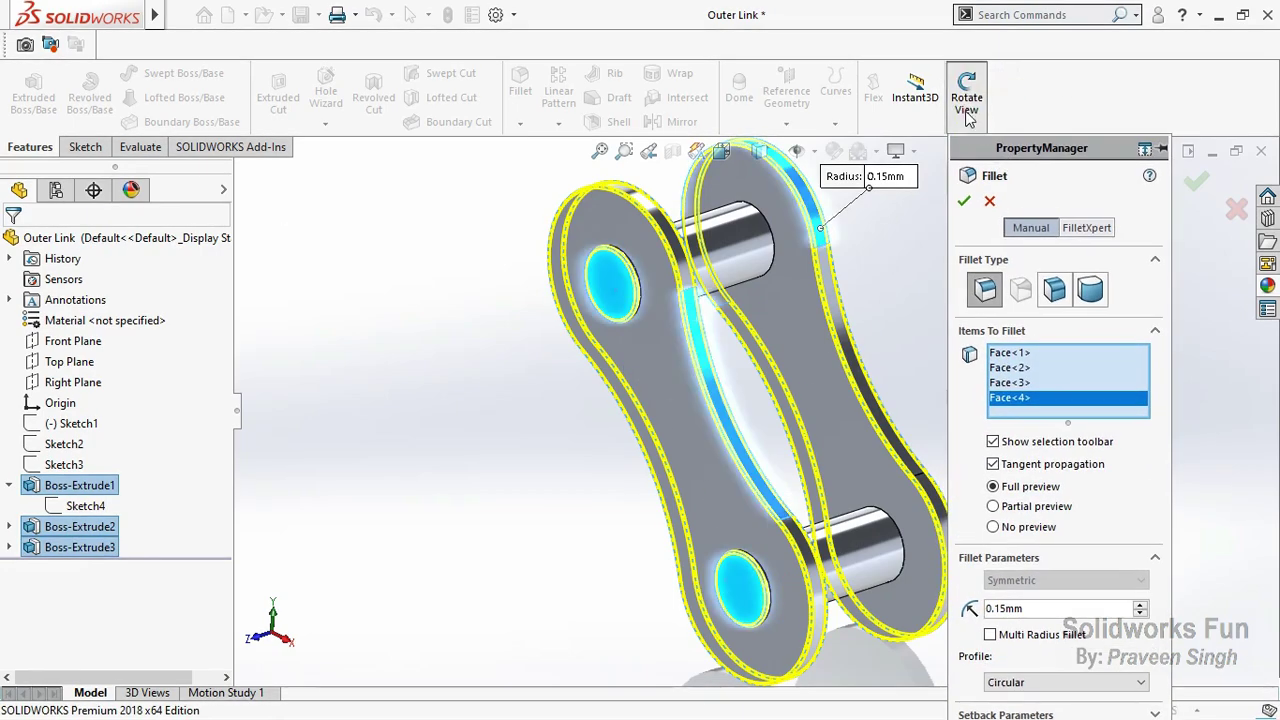
left_click_drag(850, 245, 716, 298)
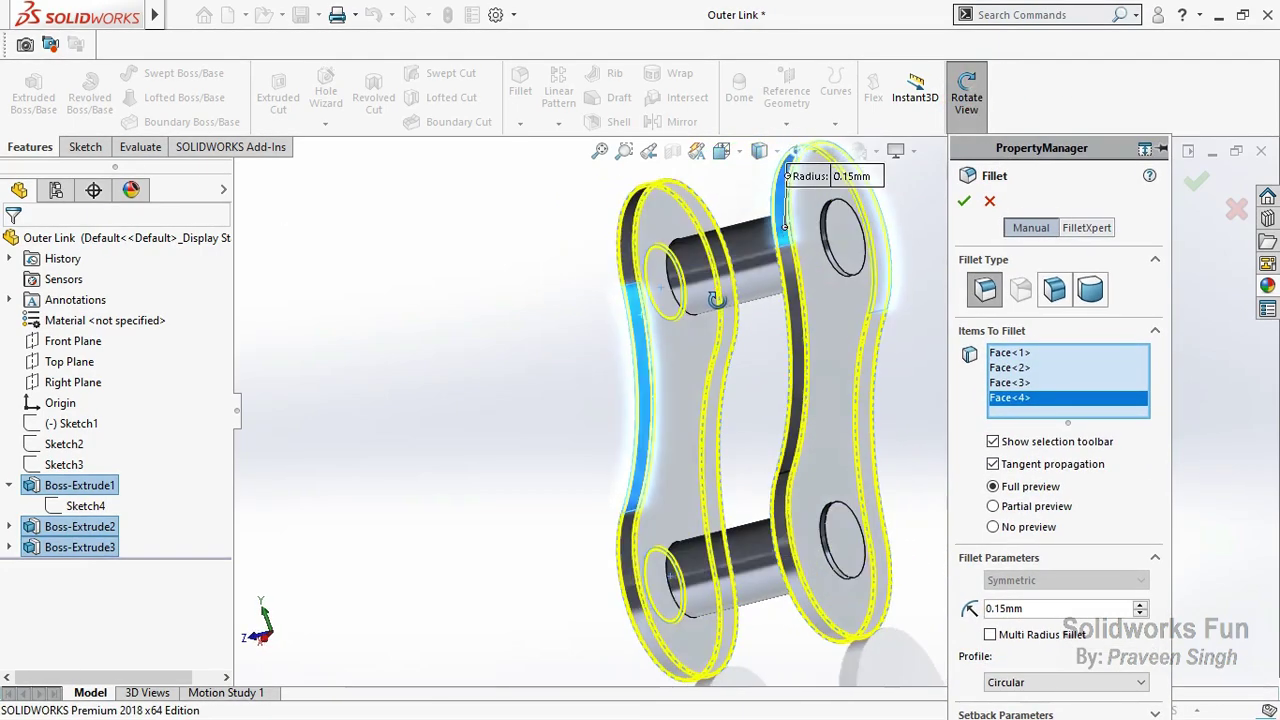
left_click(966, 96)
left_click(847, 540)
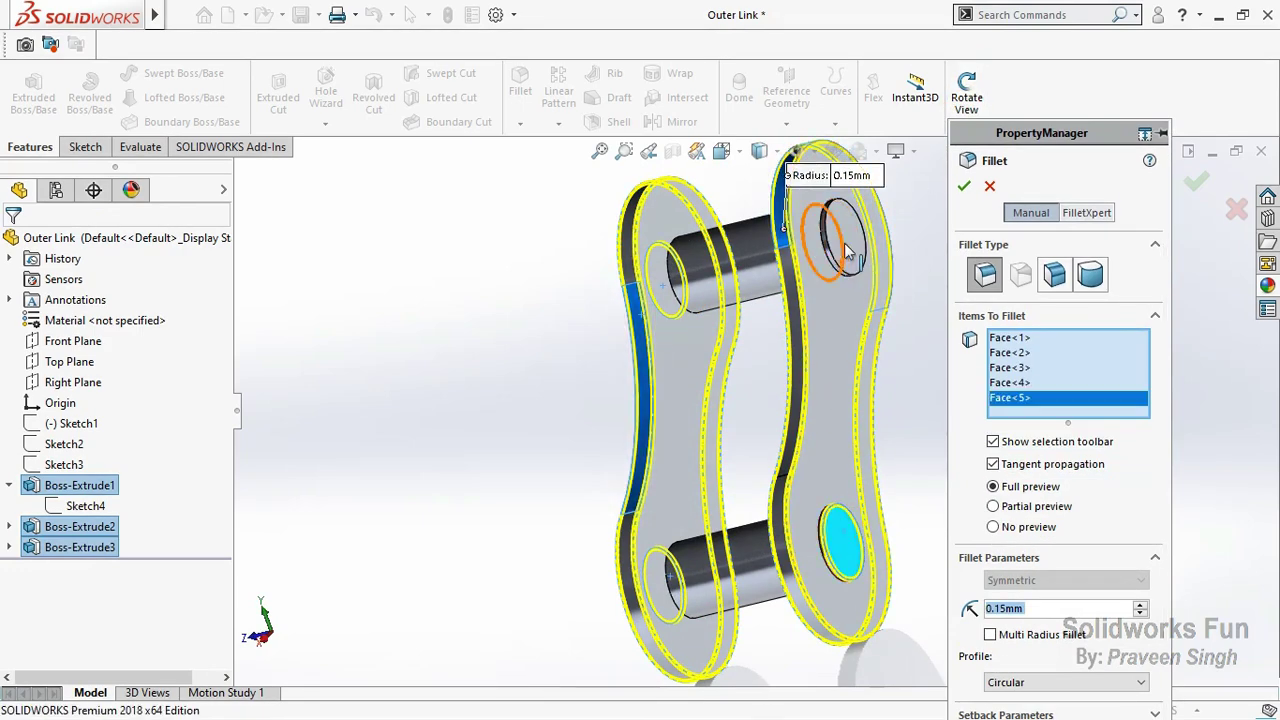
left_click(853, 258)
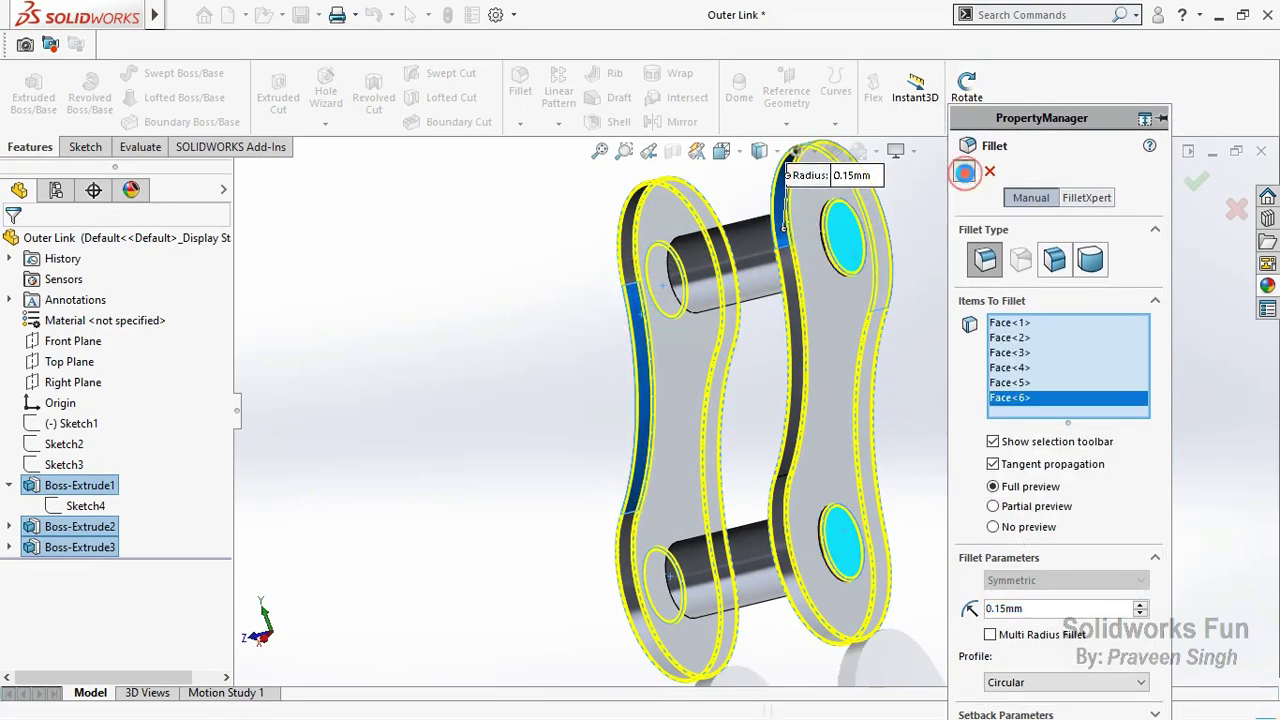
left_click(964, 182)
Step: Inspect the filleted Outer Link and save the part
left_click(966, 100)
mouse_move(923, 251)
left_mouse_down()
mouse_move(1020, 291)
mouse_move(1016, 353)
left_mouse_up()
key("f")
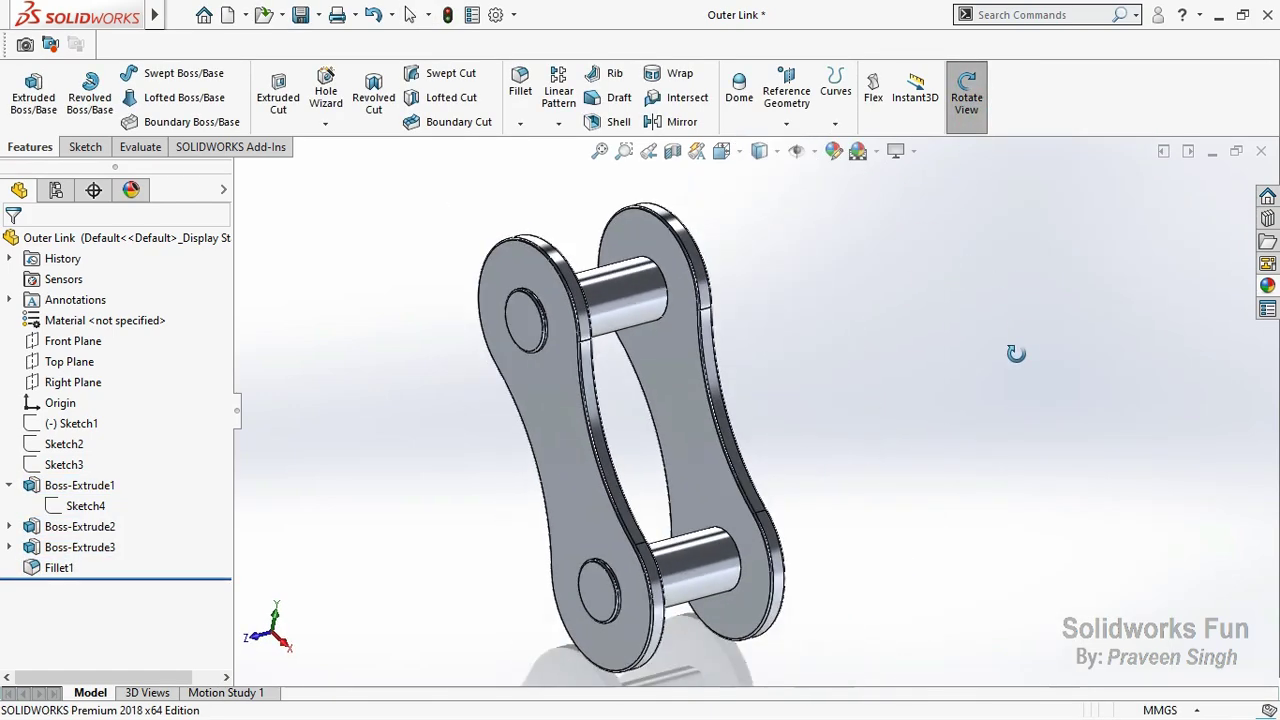
key("Escape")
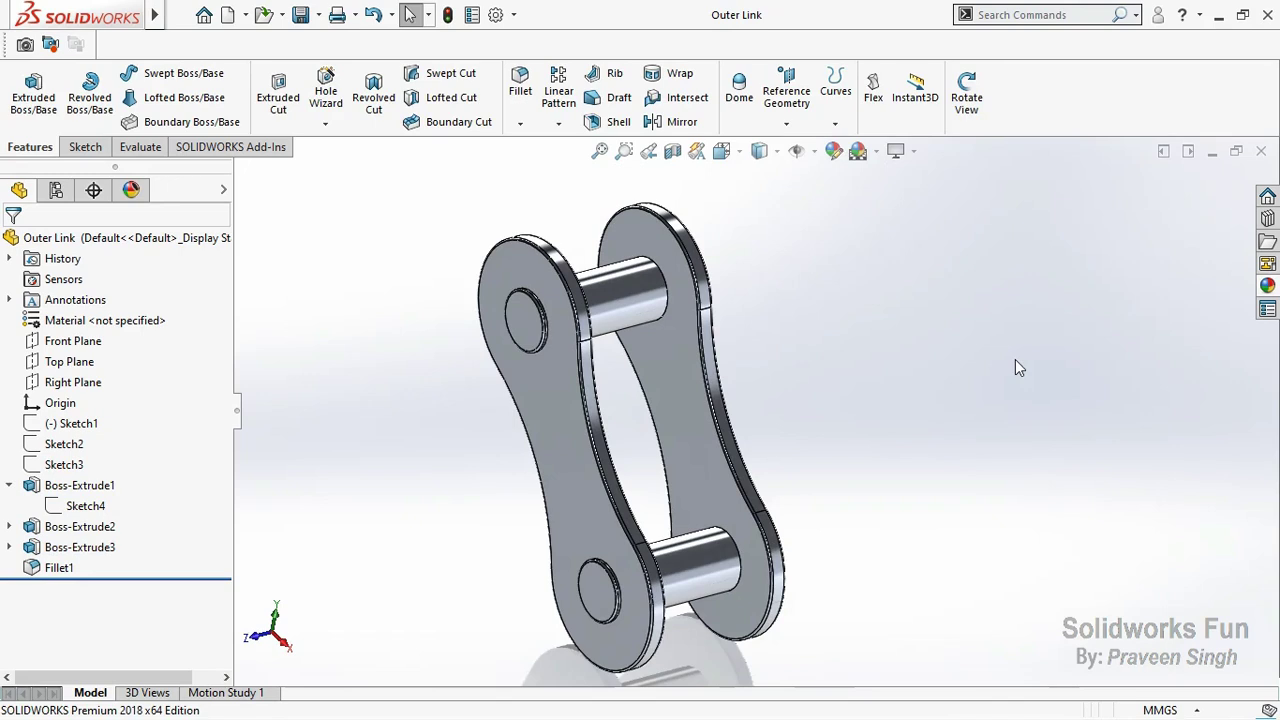
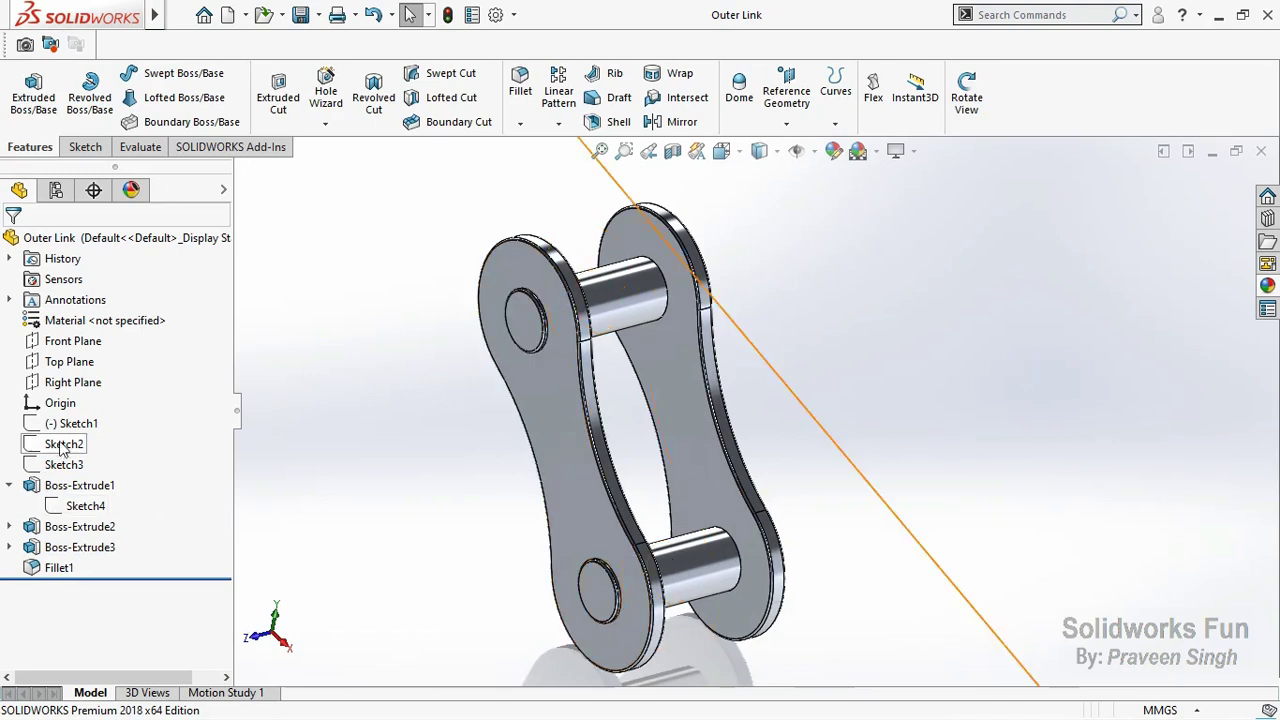
Step: Create a mid plane between the two inner plate faces of the Outer Link
left_click(8, 485)
left_click(79, 485)
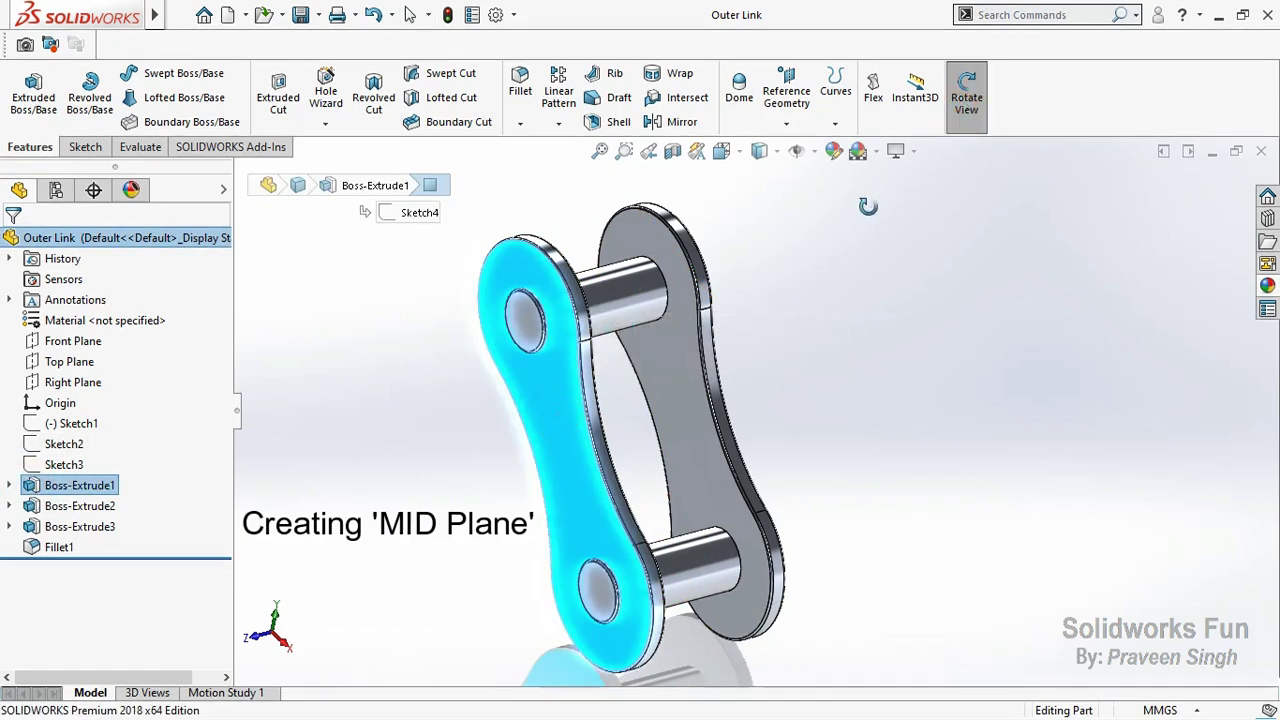
left_click(697, 377, "ctrl")
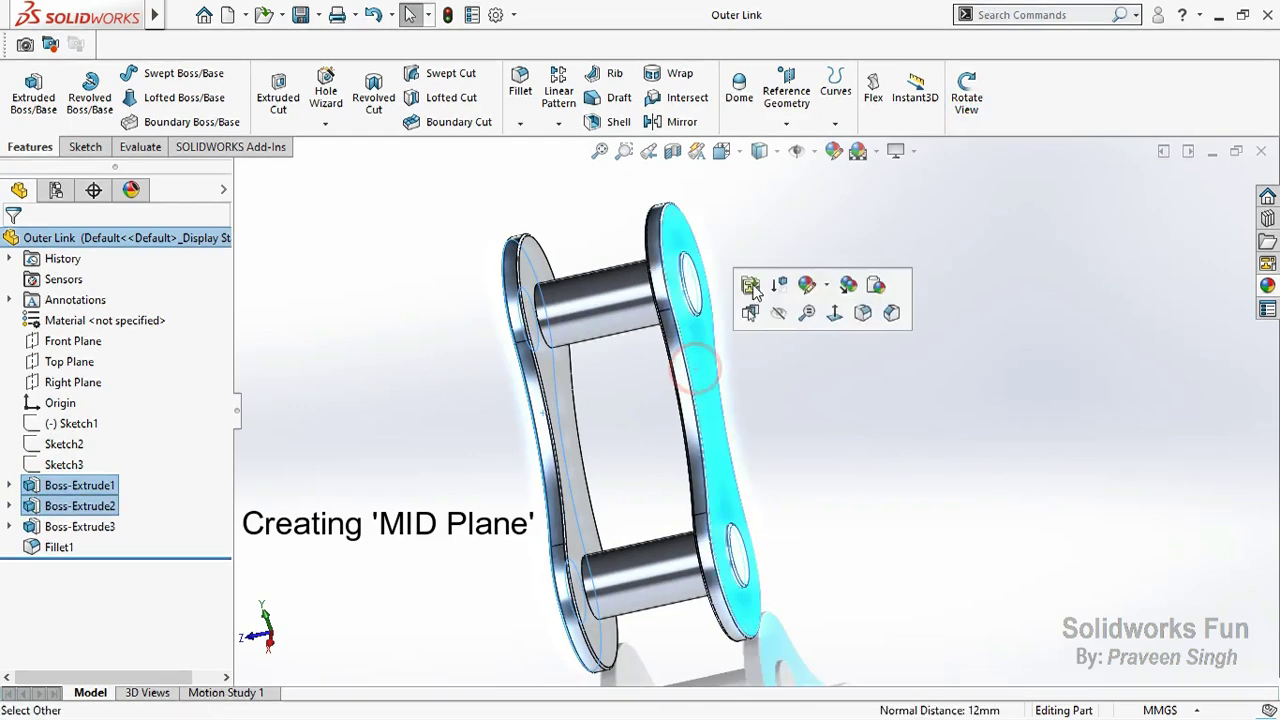
left_click(792, 125)
left_click(800, 145)
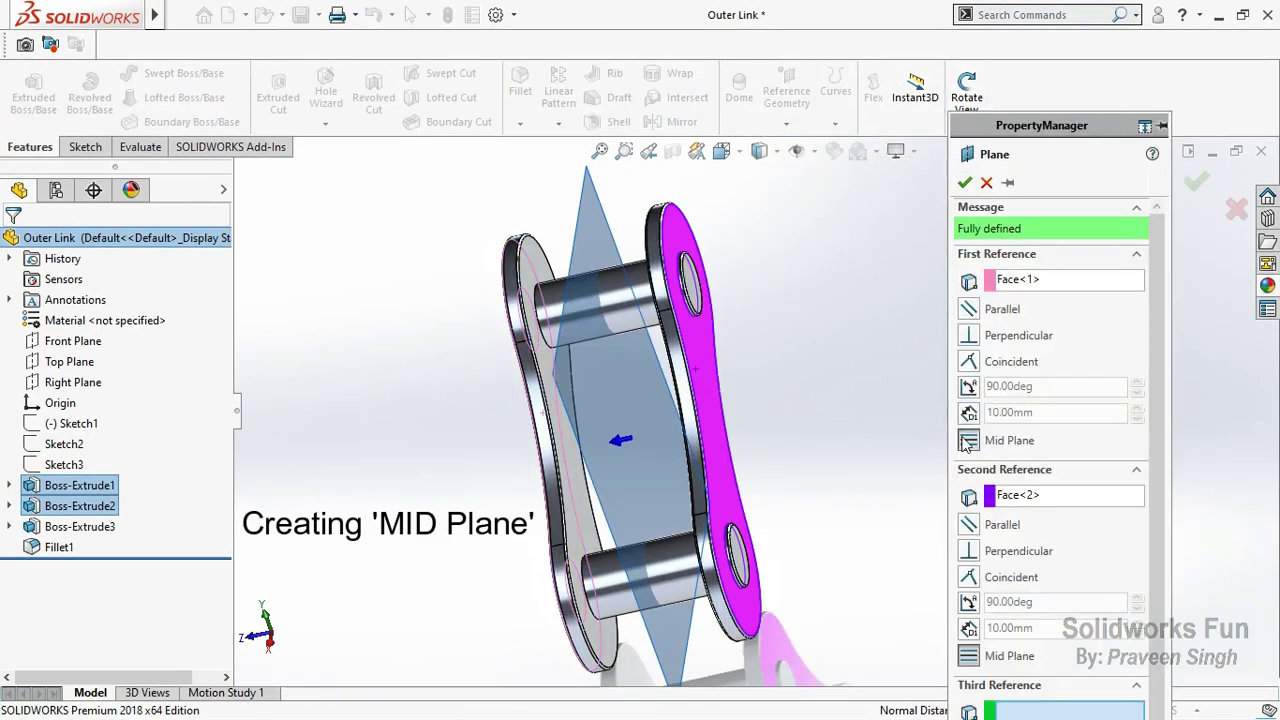
left_click(964, 182)
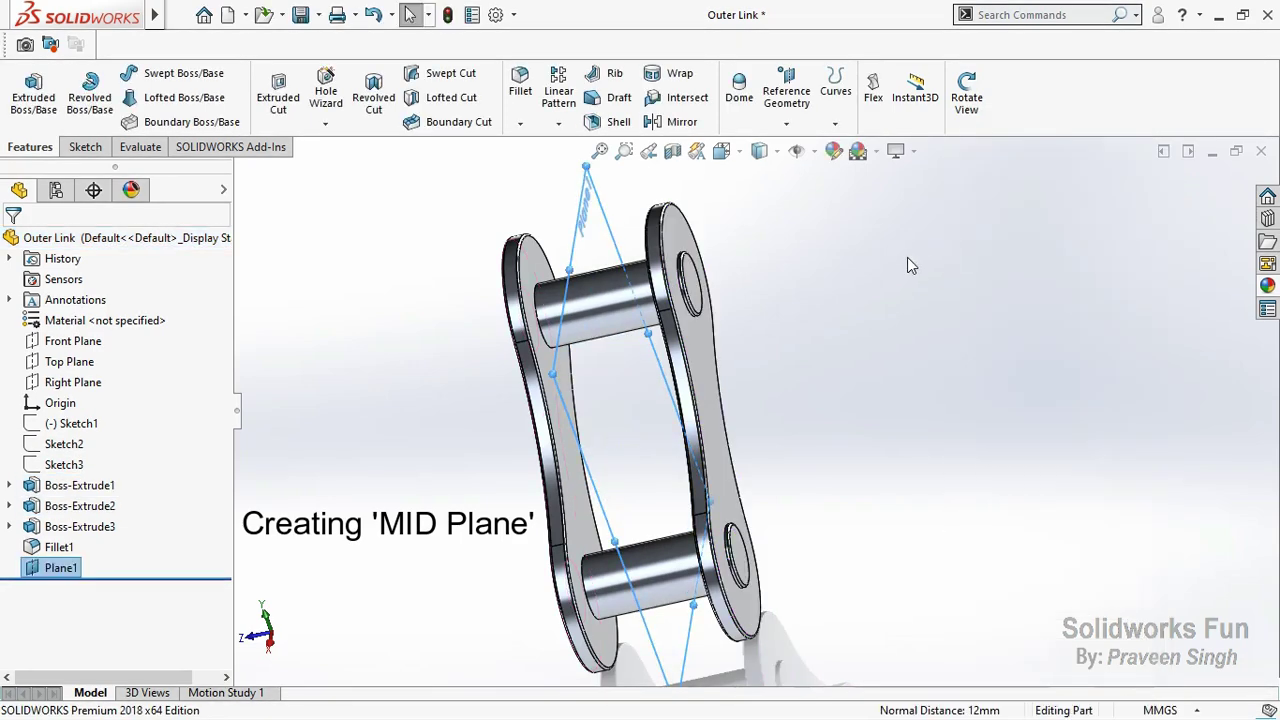
Step: Rename the new Plane1 to 'MID Plane' in the FeatureManager tree
left_click(254, 634)
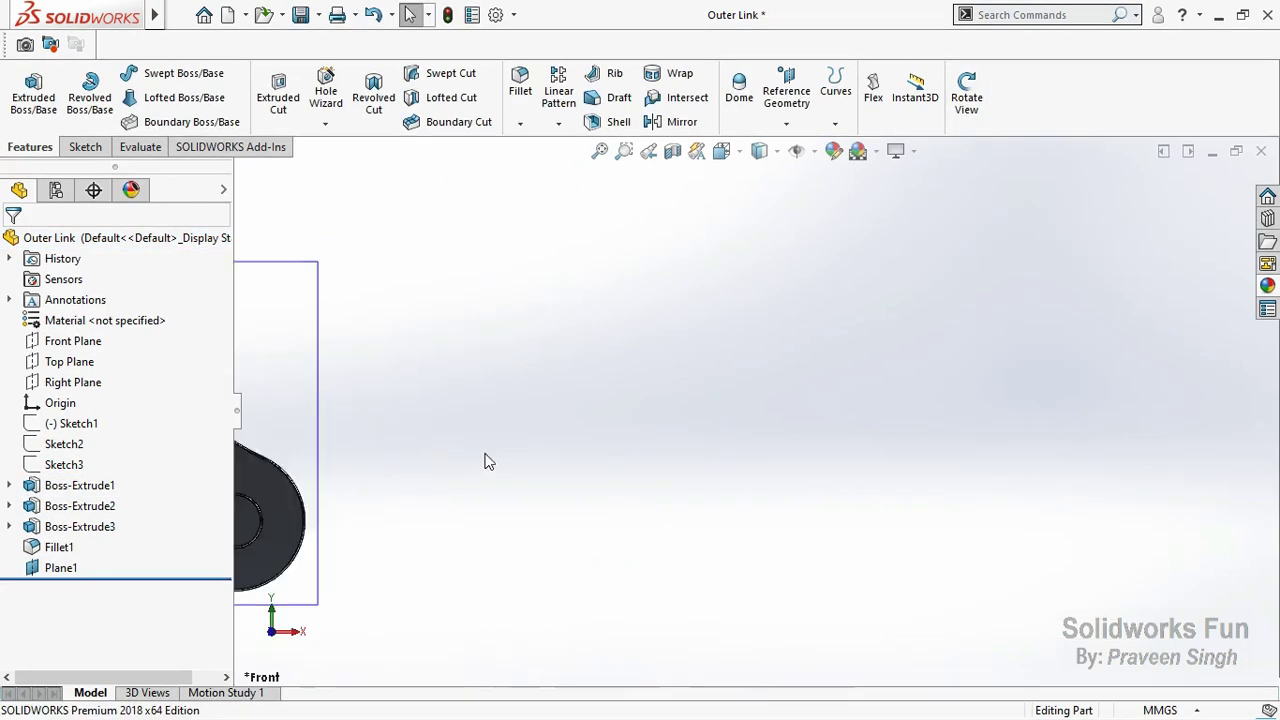
left_click(72, 569)
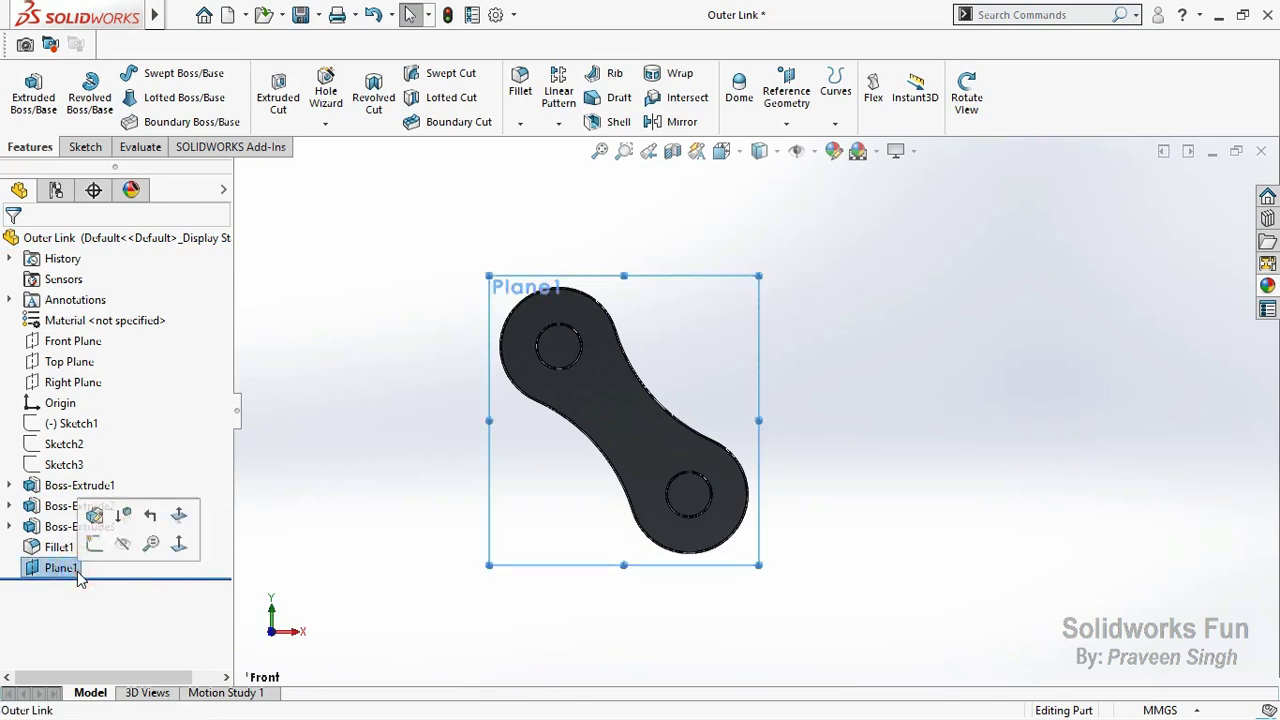
left_click(79, 570)
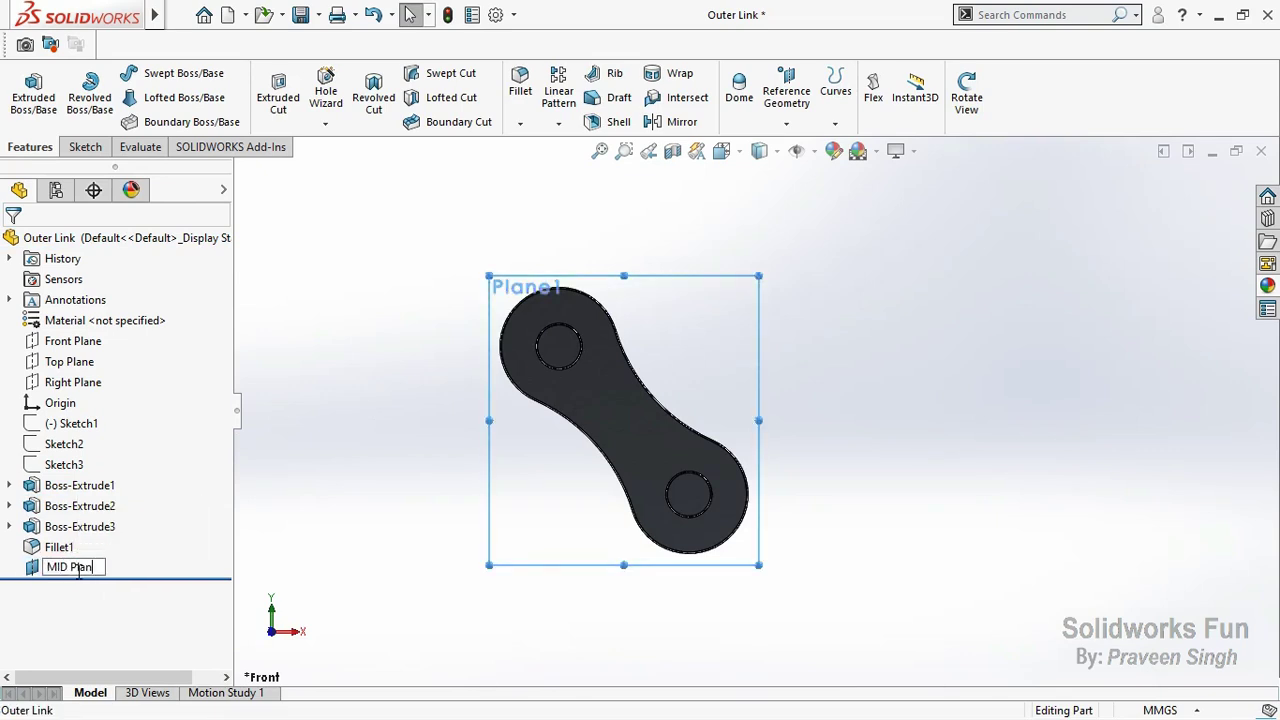
type("e")
left_click(404, 444)
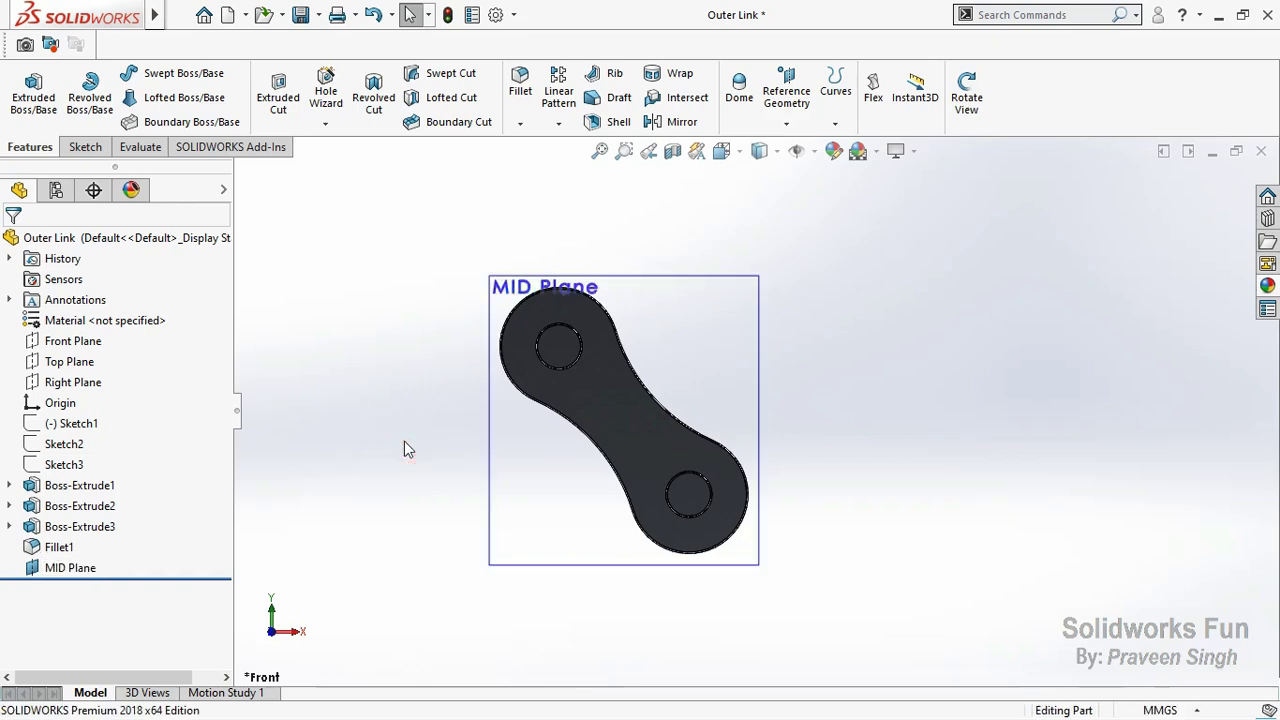
left_click(78, 572)
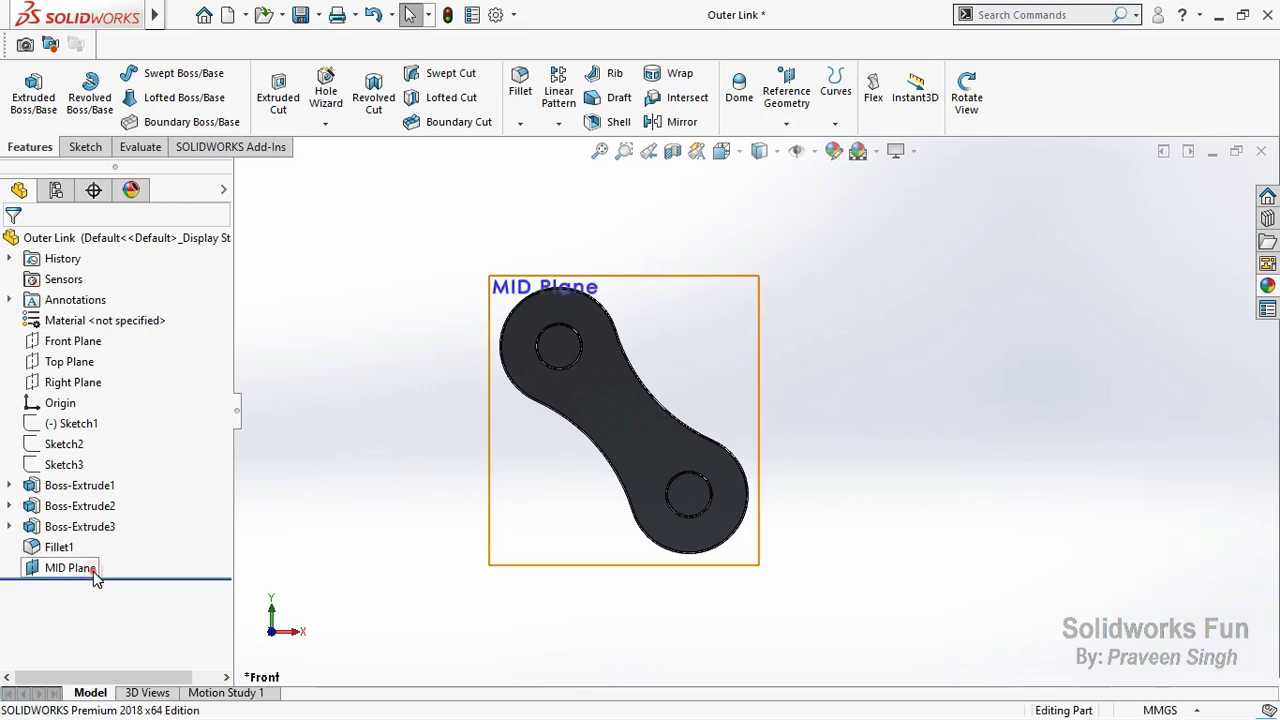
Step: Sketch on MID Plane and convert Sketch3's two pin circles into it
left_click(118, 545)
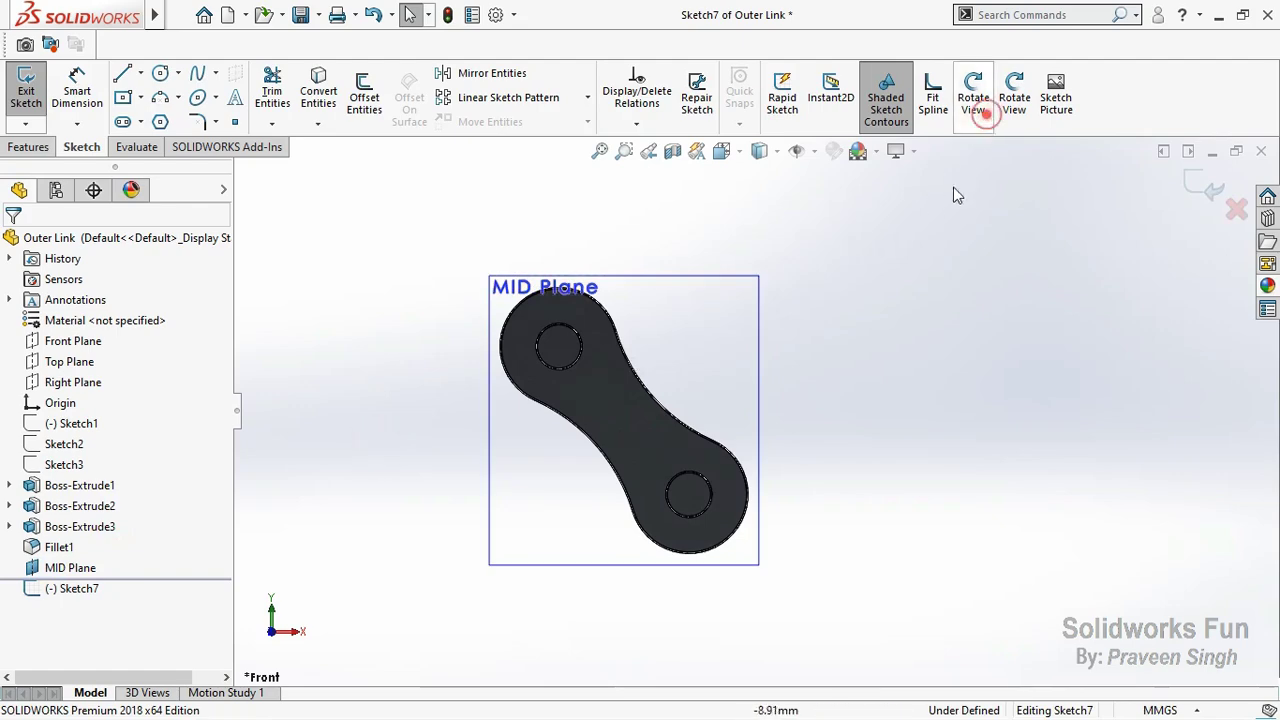
mouse_move(890, 252)
left_mouse_down()
mouse_move(842, 295)
mouse_move(852, 280)
left_mouse_up()
left_click(973, 97)
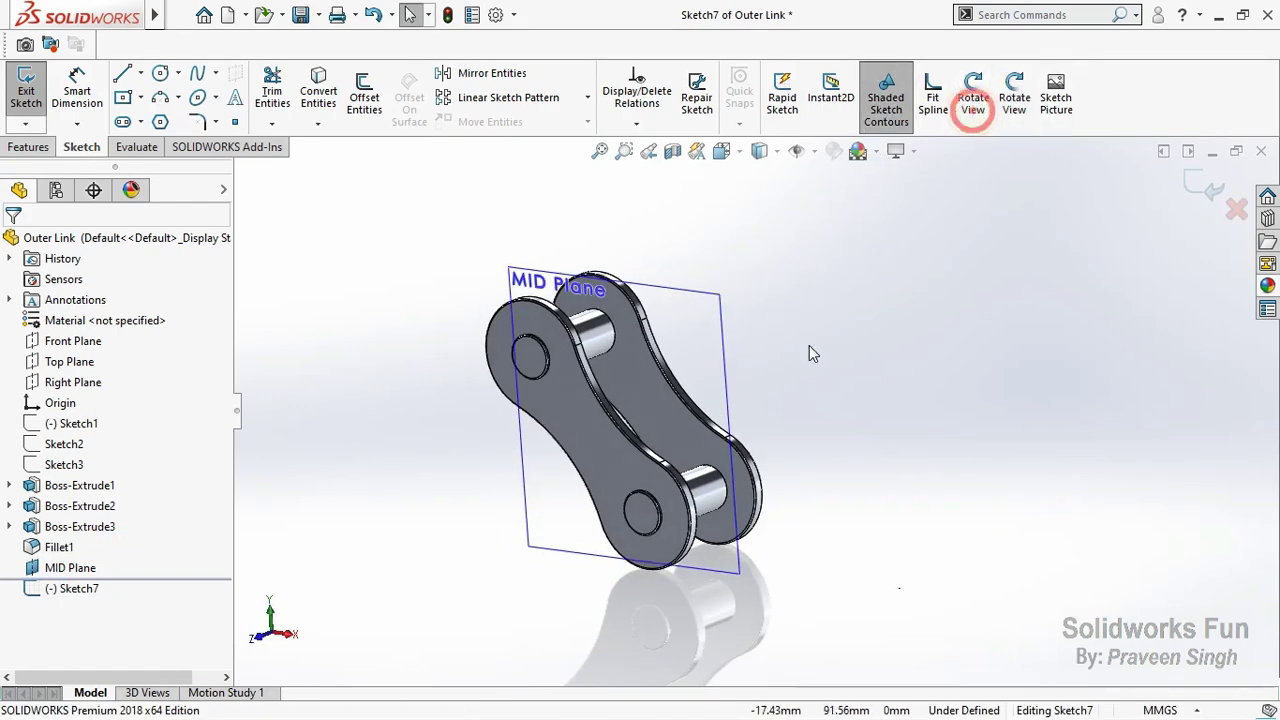
scroll(521, 326, "down", 3)
left_click(63, 464)
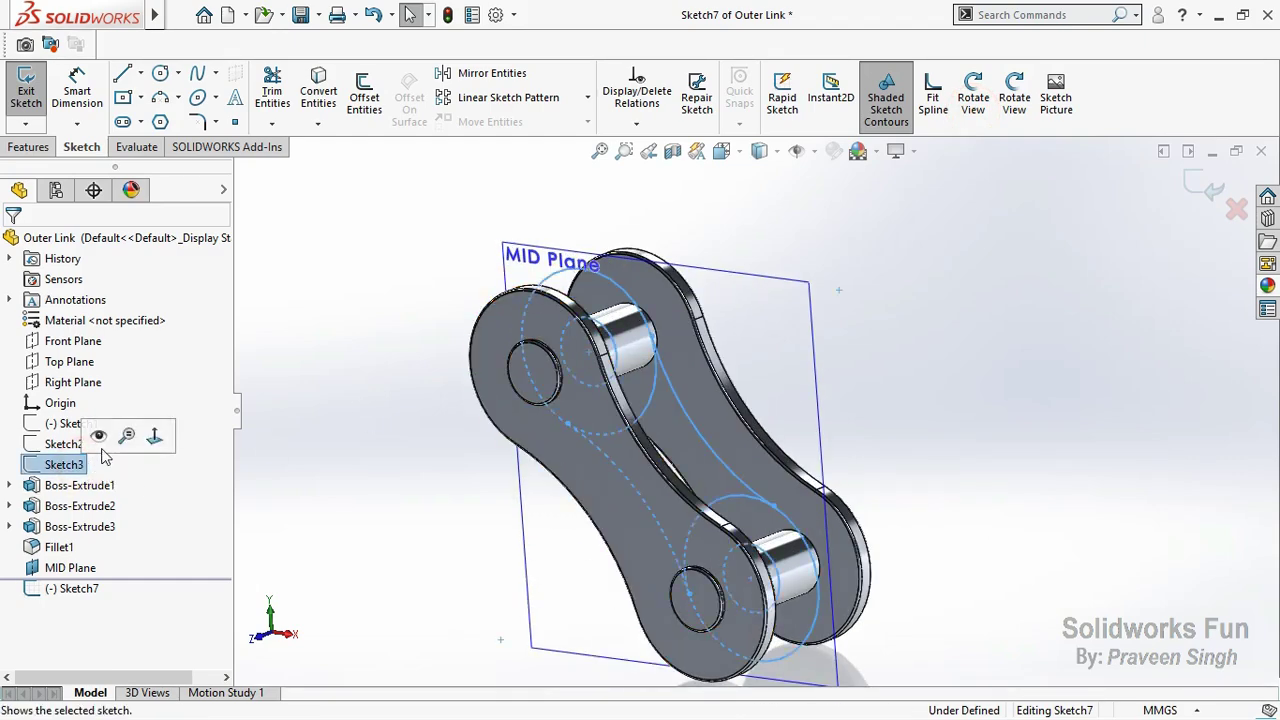
left_click(95, 431)
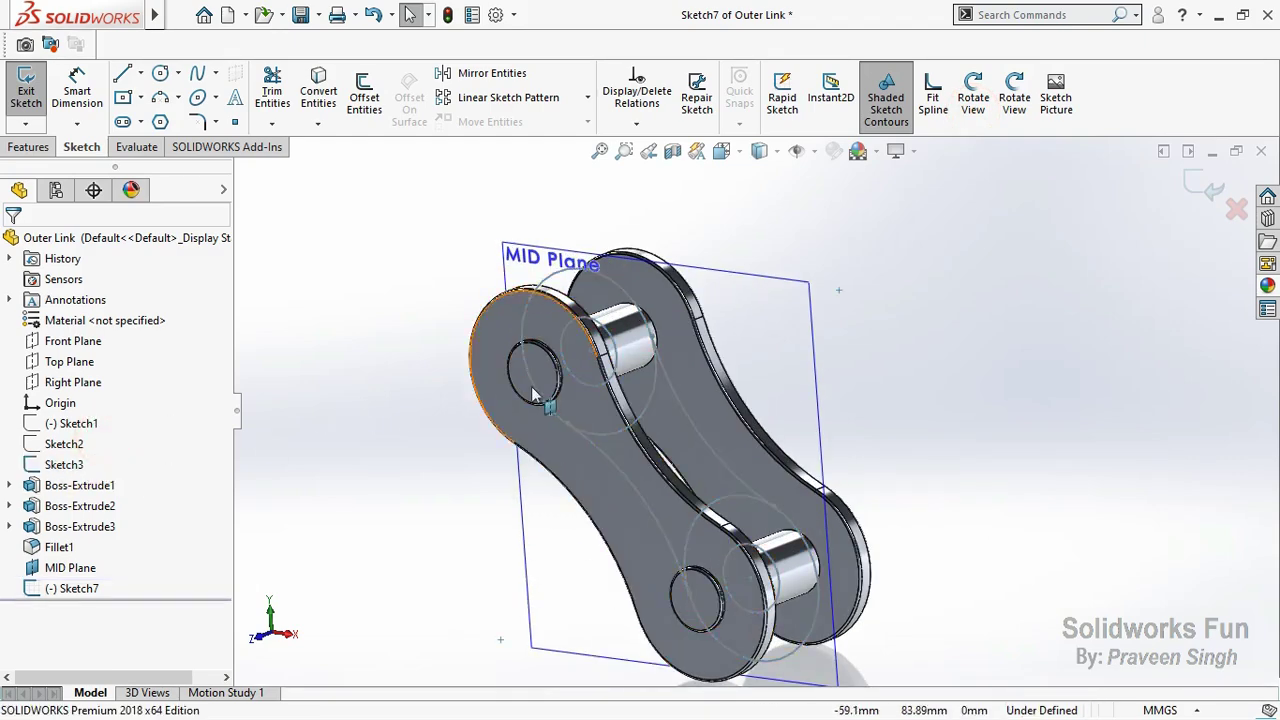
left_click(604, 376)
left_click(768, 565, "ctrl")
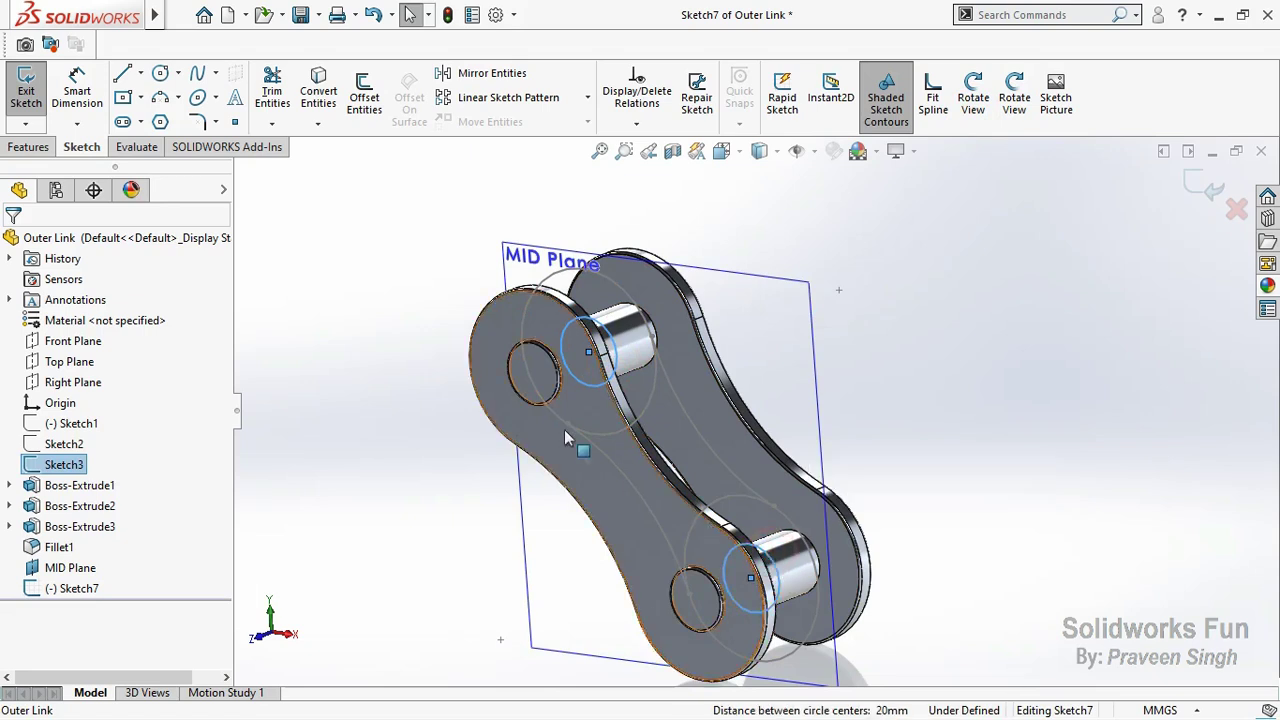
left_click(318, 95)
Step: Hide Sketch3 and MID Plane in the model
left_click(70, 464)
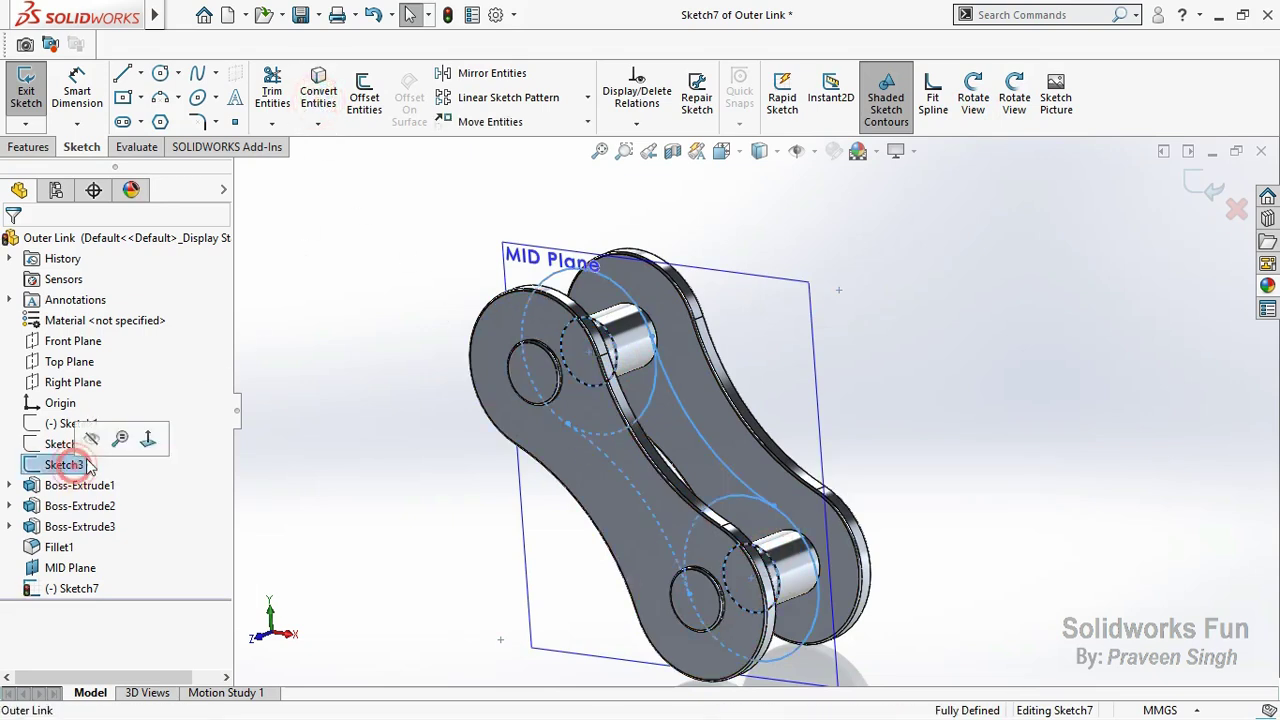
left_click(95, 431)
left_click(105, 567)
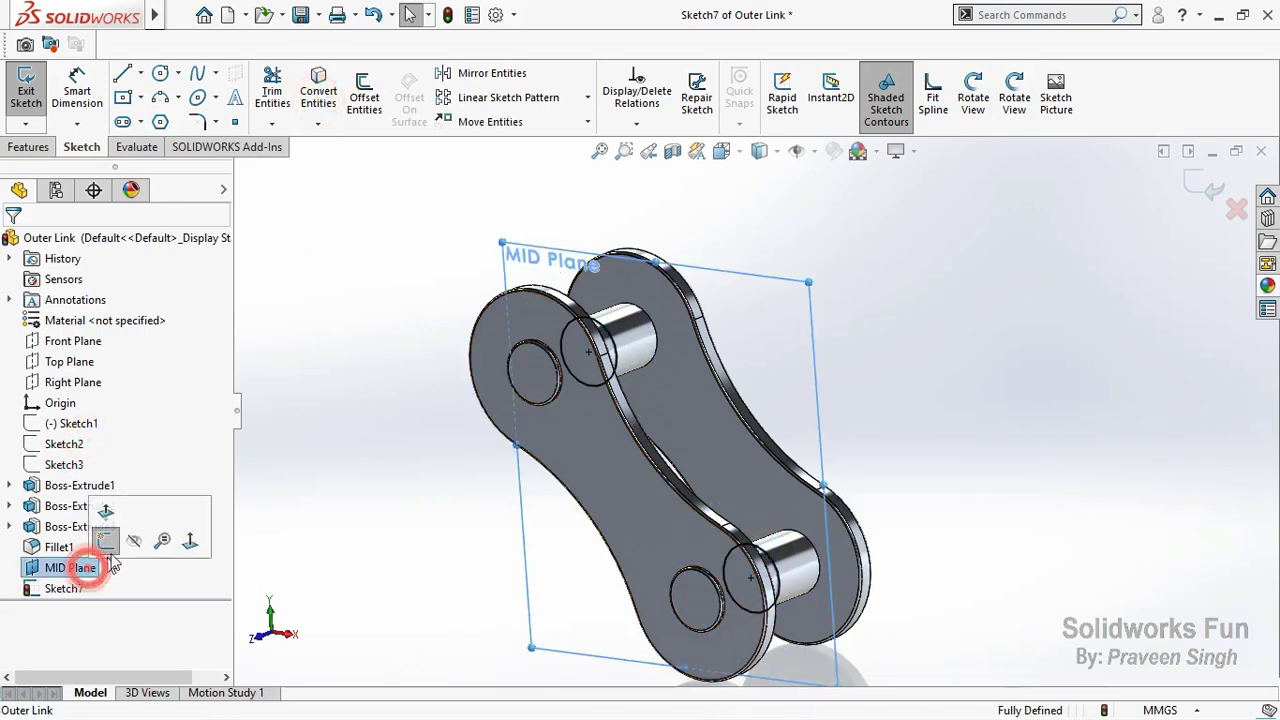
left_click(135, 548)
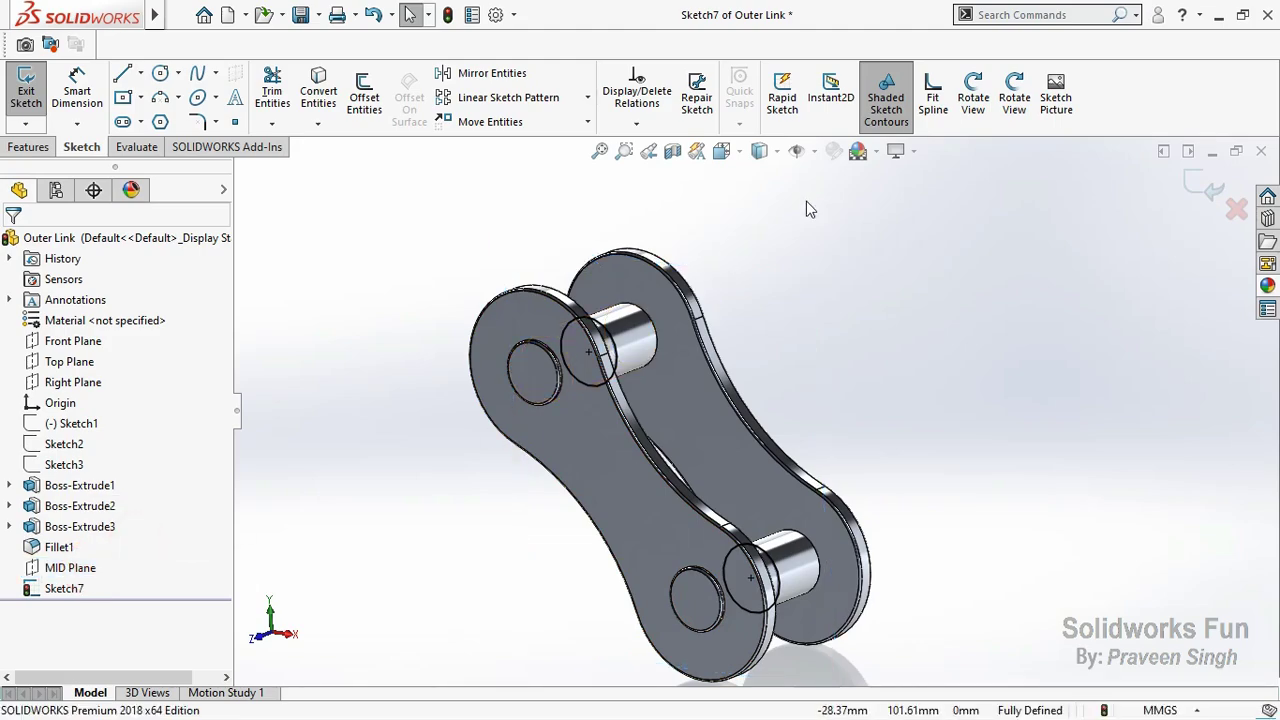
Step: Check that the upper and lower converted pin circles are both 5 mm
left_click(973, 97)
scroll(558, 302, "down", 5)
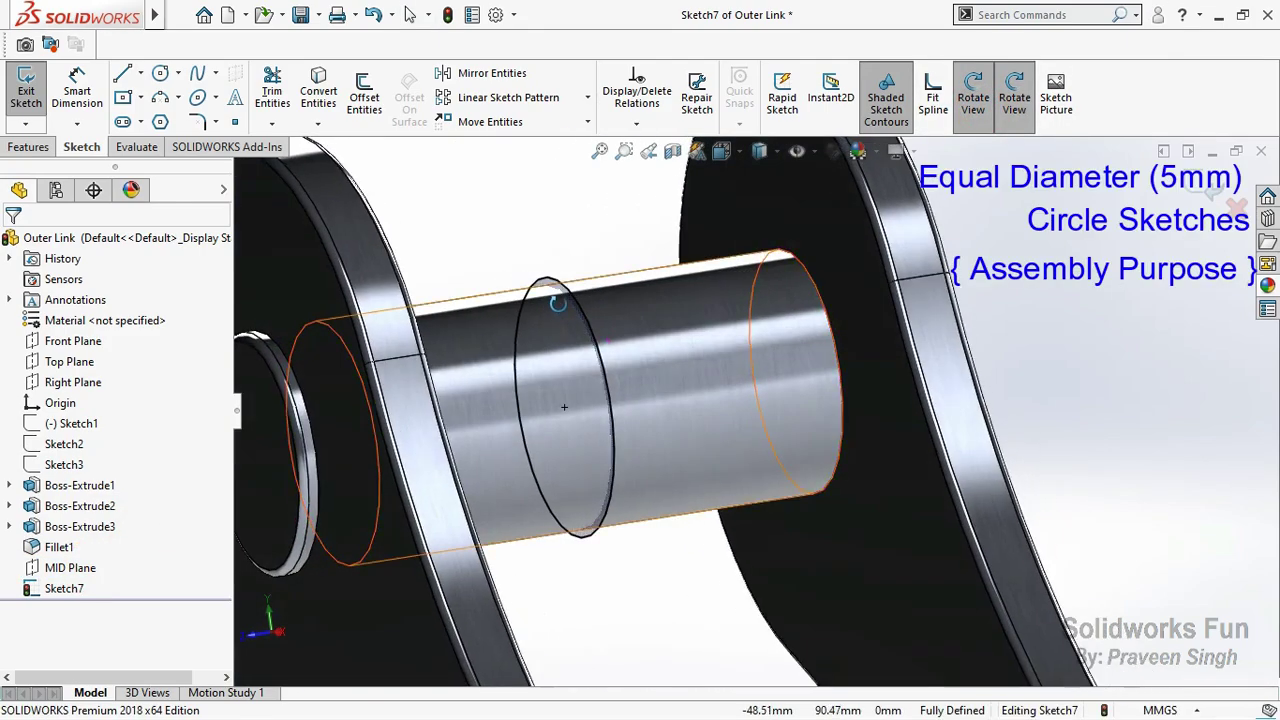
scroll(558, 302, "down", 3)
right_click(575, 257)
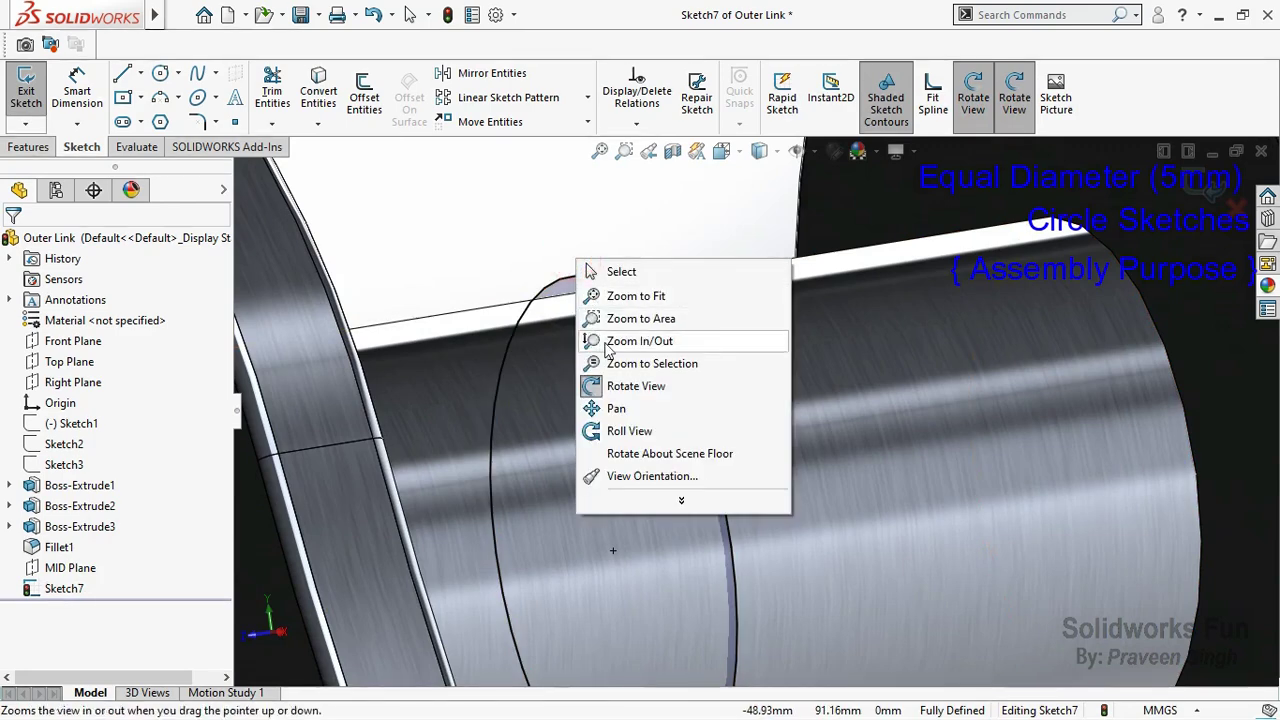
left_click(640, 381)
left_click(678, 380)
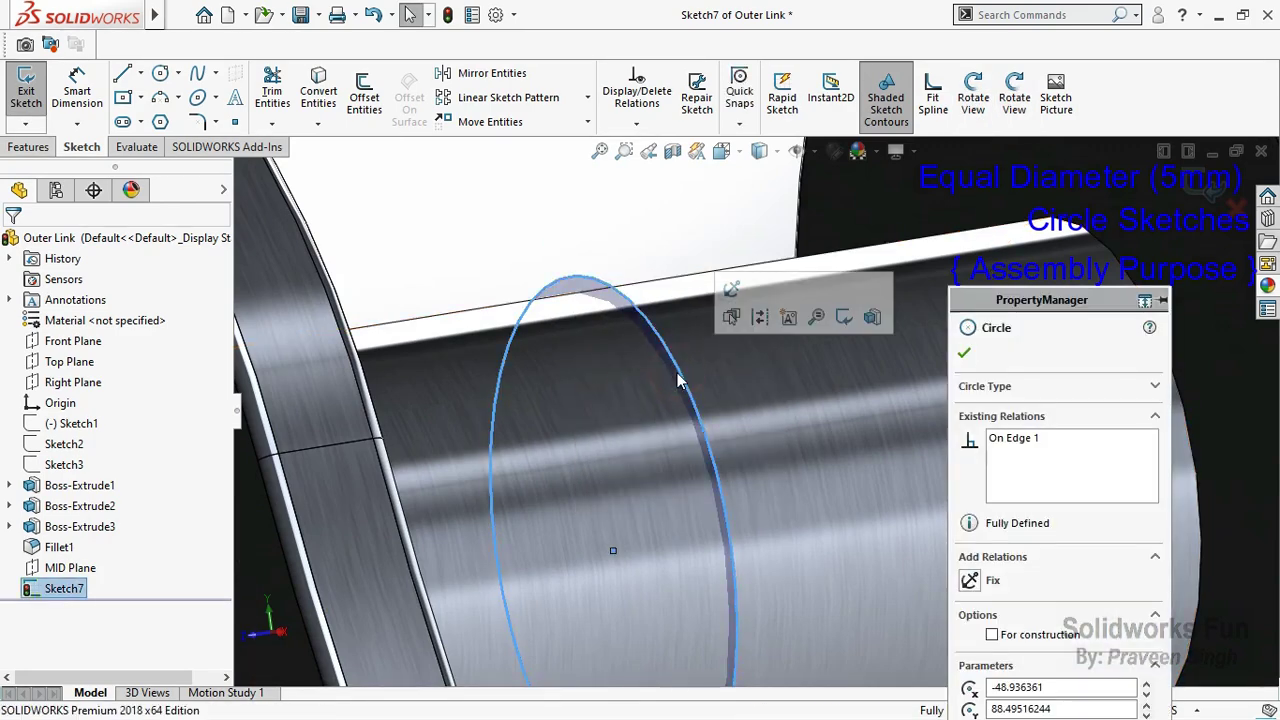
left_click_drag(1050, 290, 986, 105)
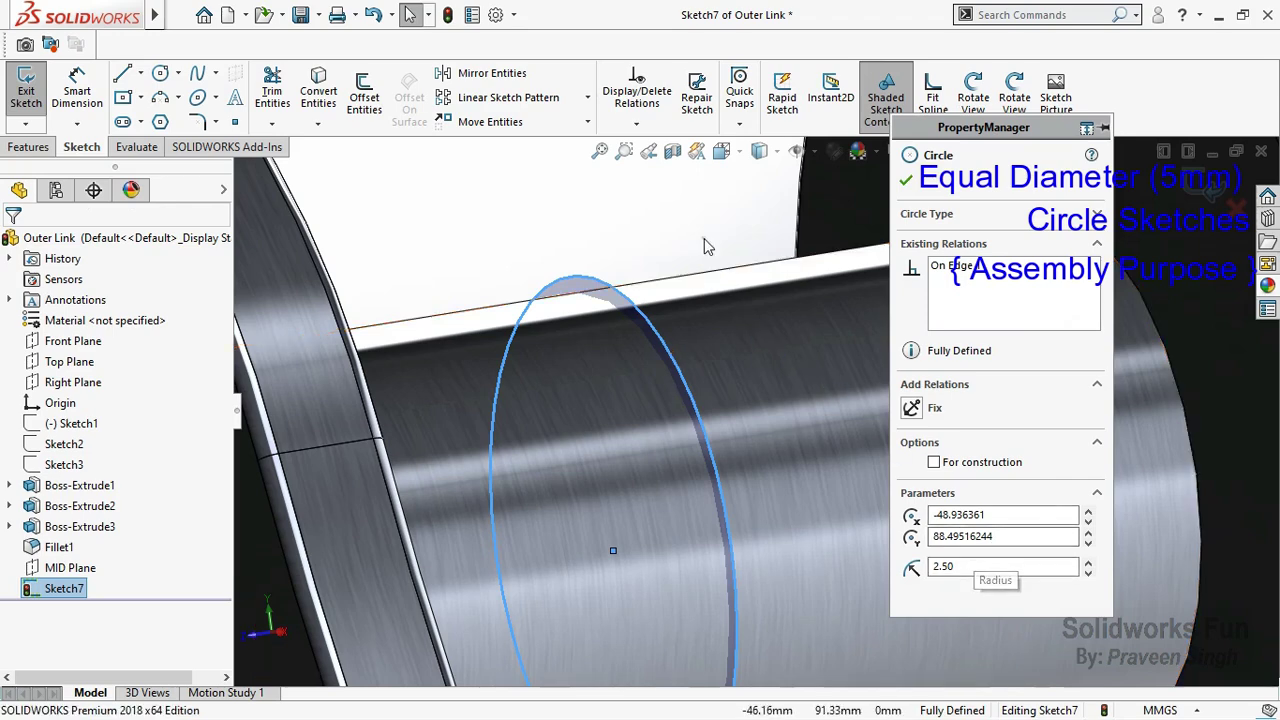
key("Escape")
key("f")
scroll(795, 570, "down", 3)
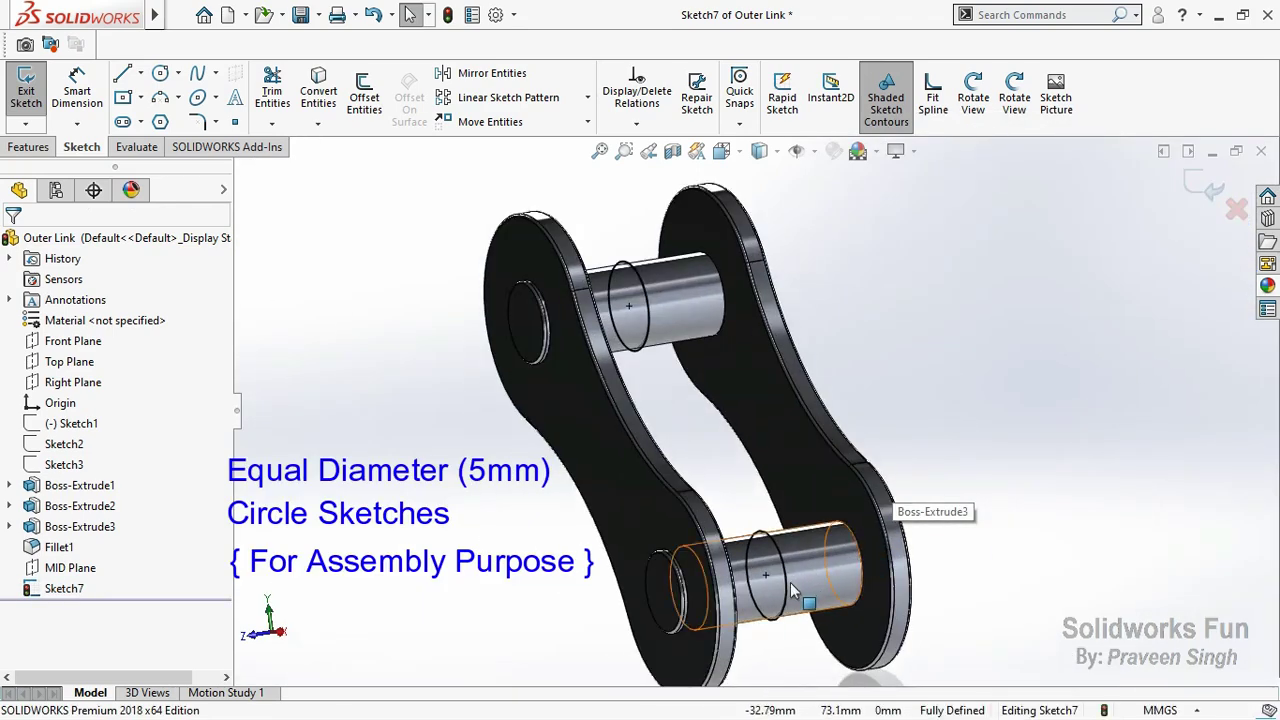
left_click(783, 590)
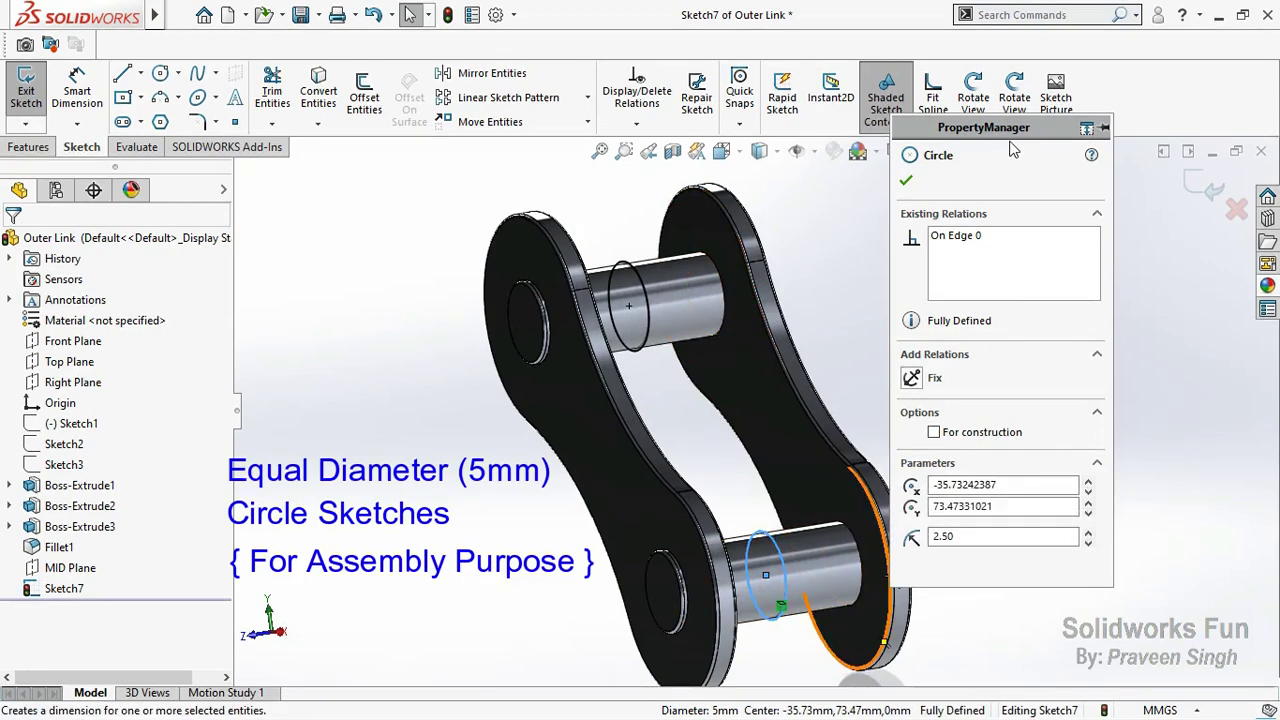
left_click(840, 263)
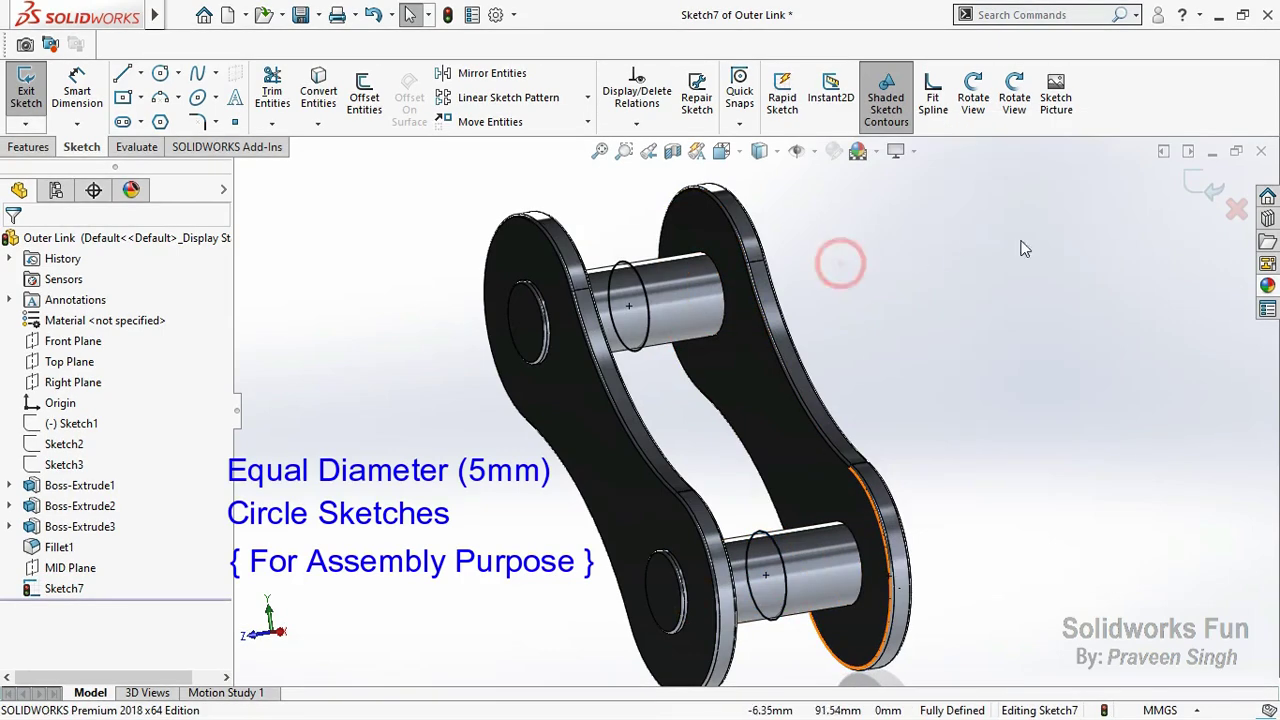
Step: Exit the pin-circle sketch and save the Outer Link part
left_click(1210, 188)
left_click(966, 95)
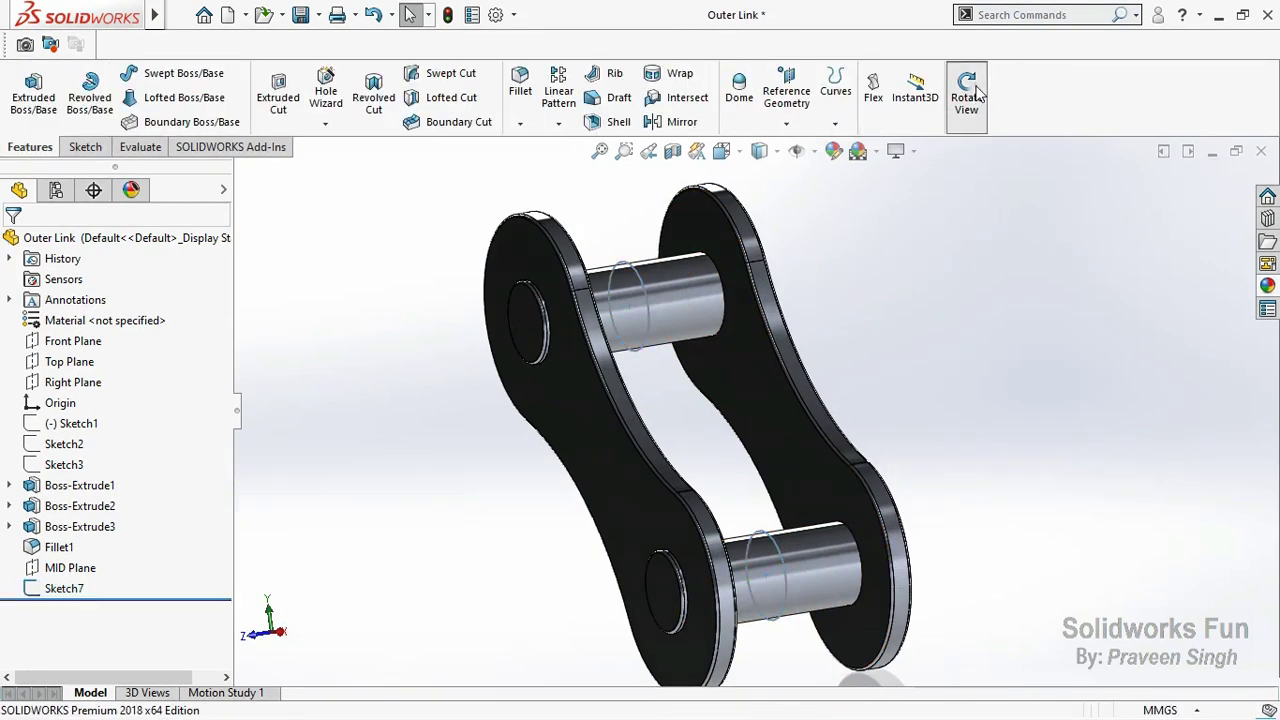
mouse_move(783, 387)
left_mouse_down()
mouse_move(818, 431)
mouse_move(930, 418)
left_mouse_up()
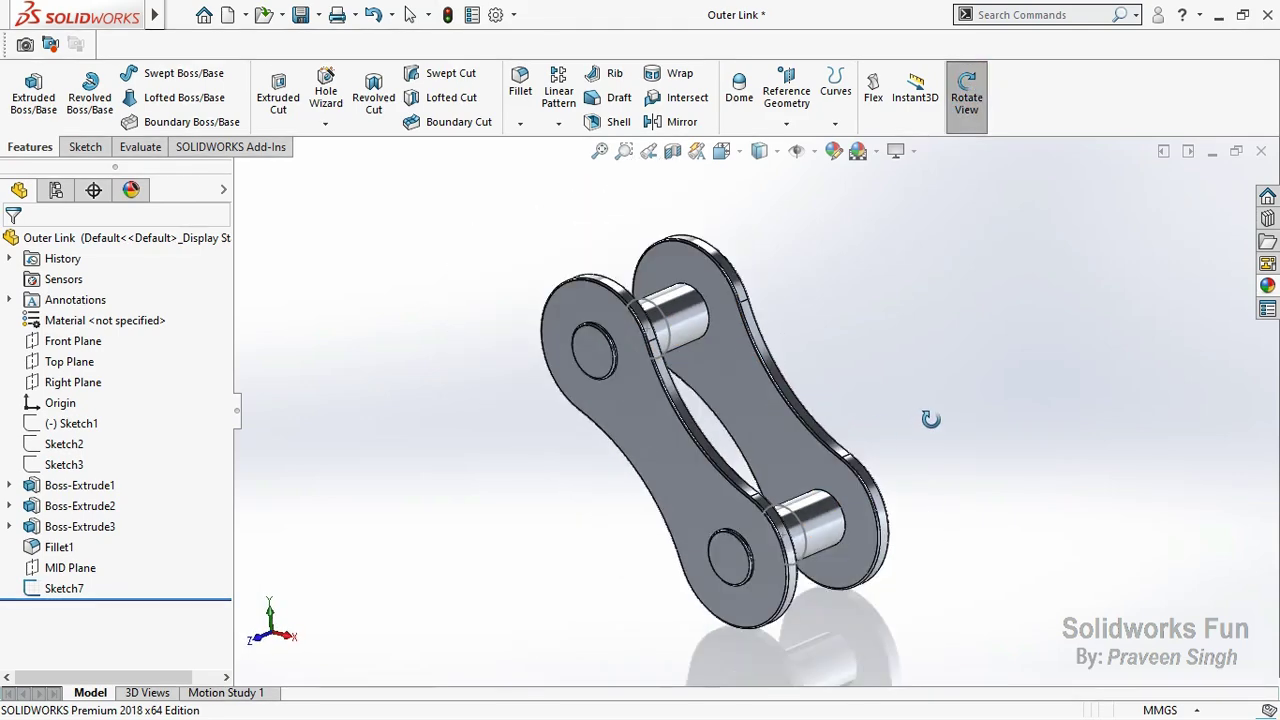
key("Escape")
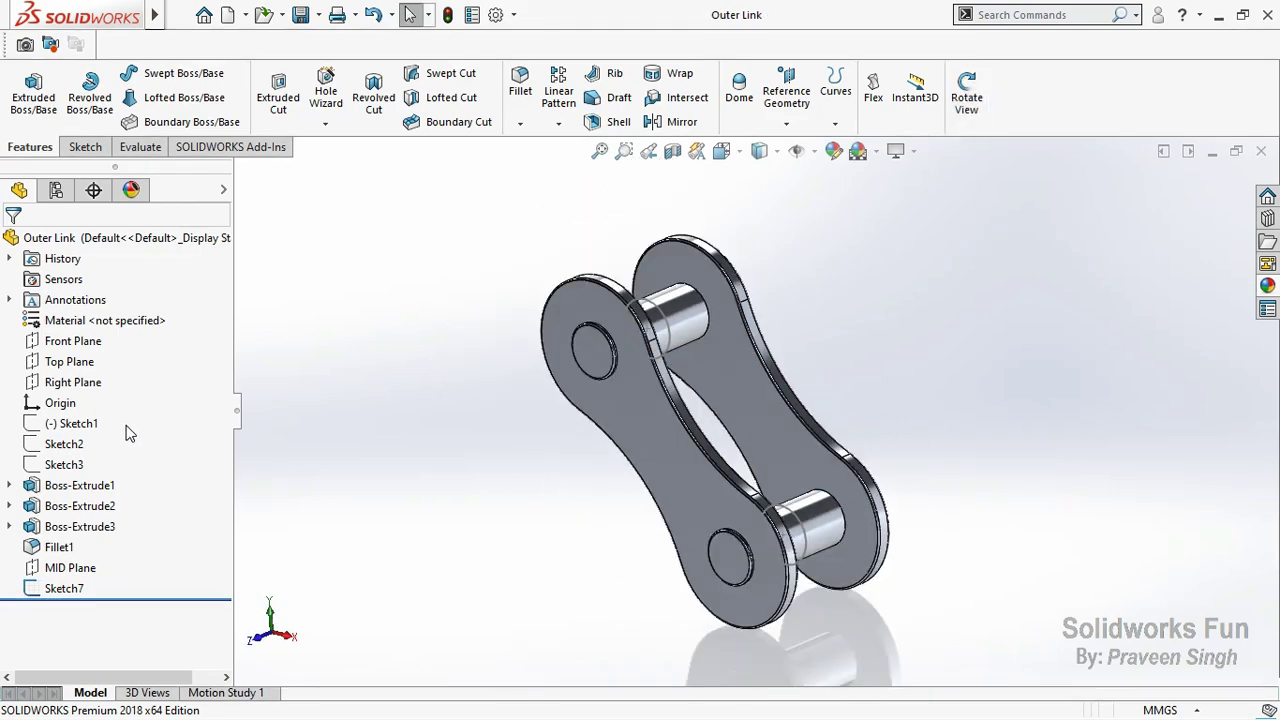
Step: Group the features from Sketch1 through Fillet1 into a folder
left_click(110, 423)
left_click(100, 547, "shift")
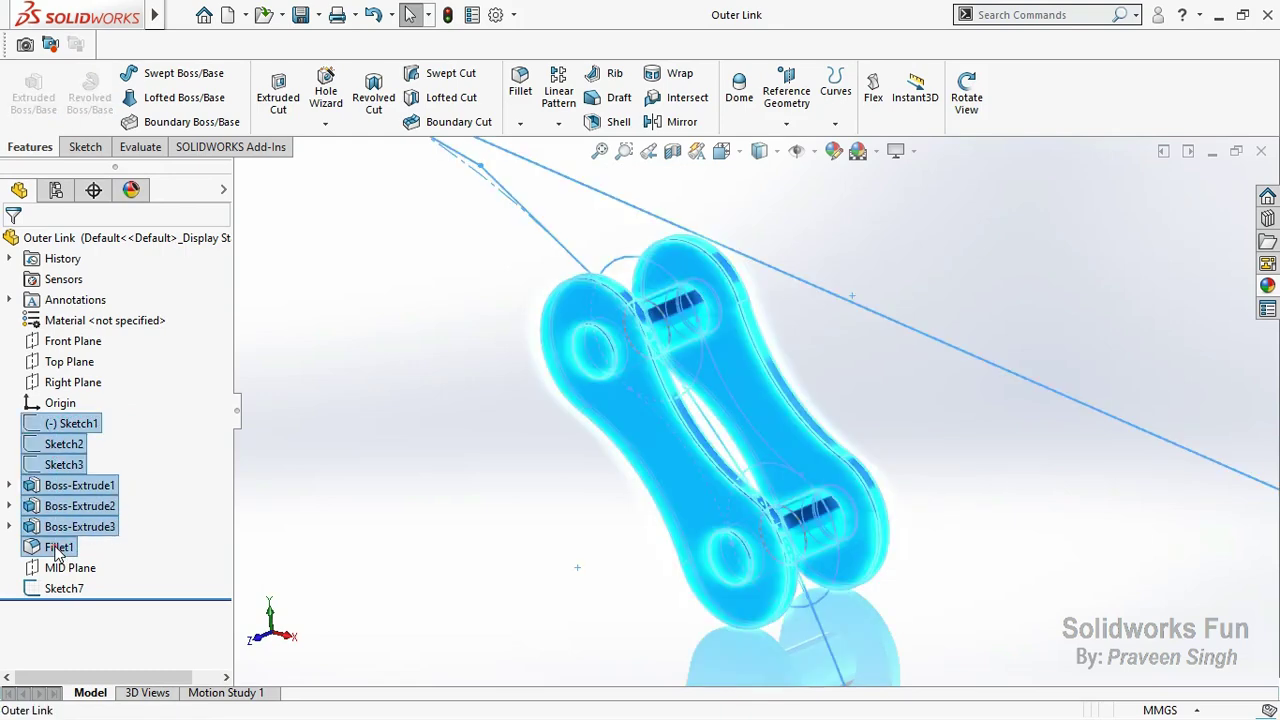
right_click(100, 547)
left_click(103, 545)
left_click(309, 517)
Step: Create a new assembly and insert Path.SLDPRT fixed at the origin
left_click(265, 625)
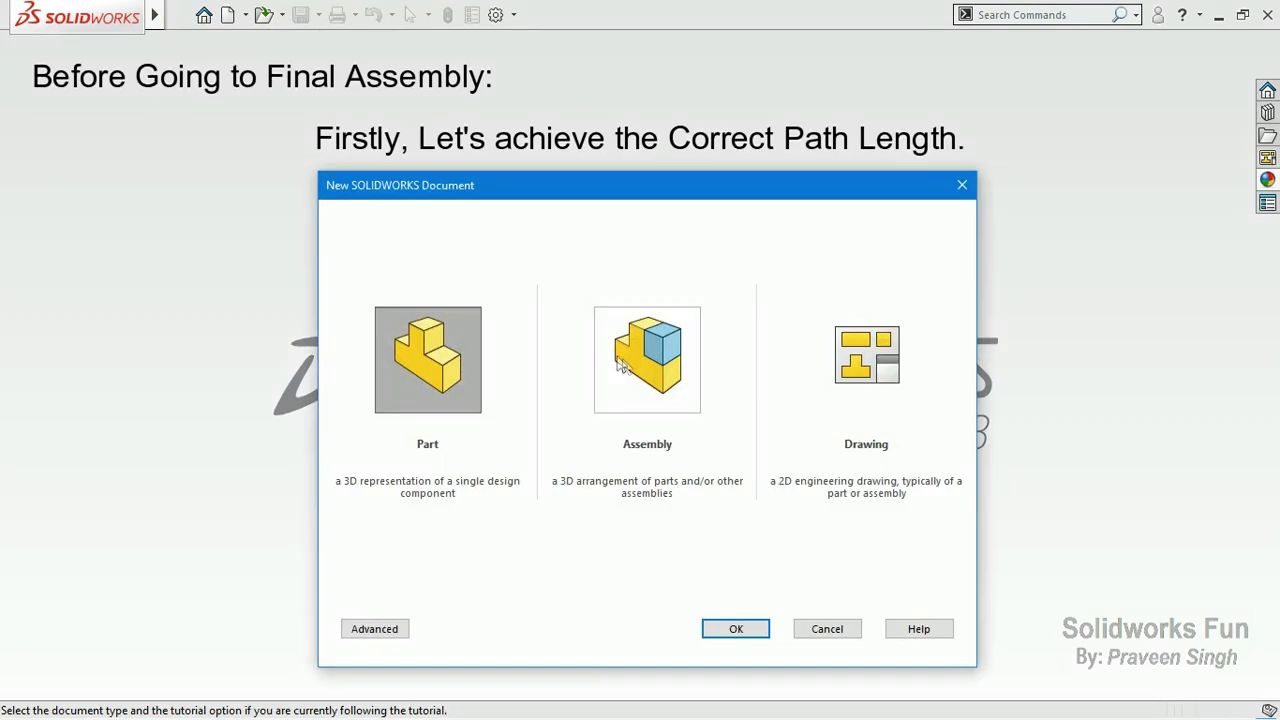
left_click(646, 368)
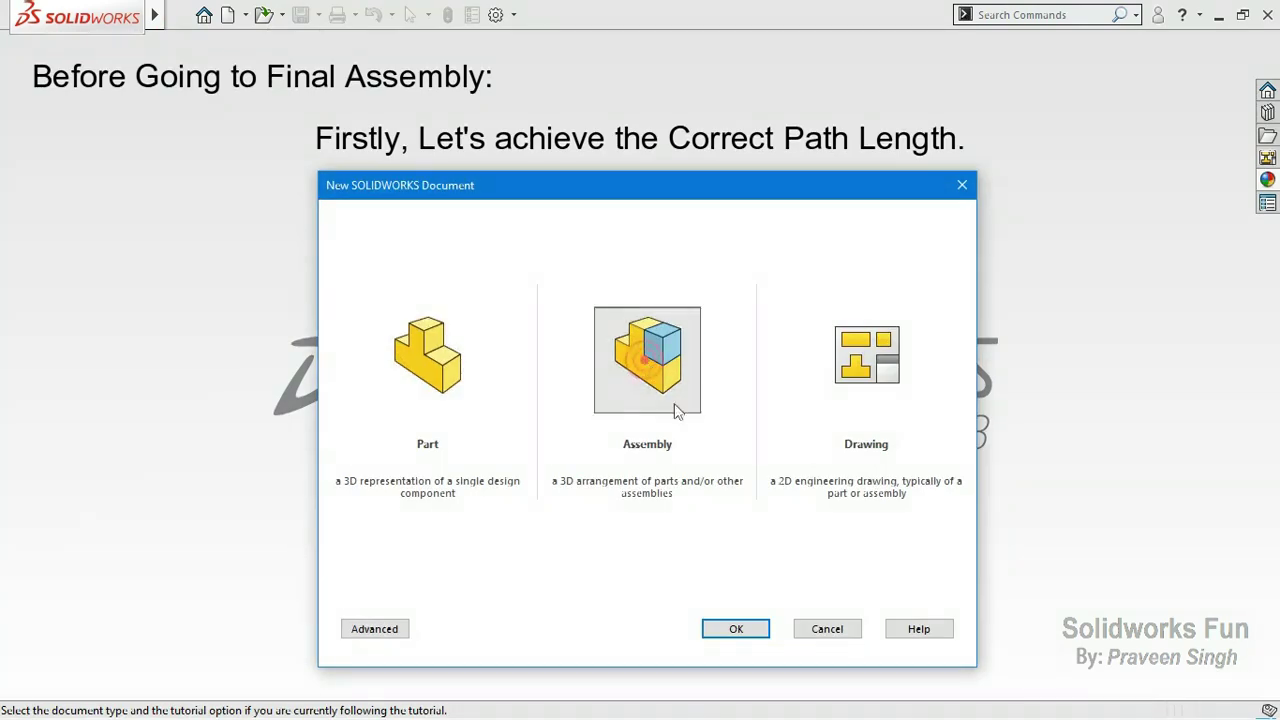
left_click(745, 634)
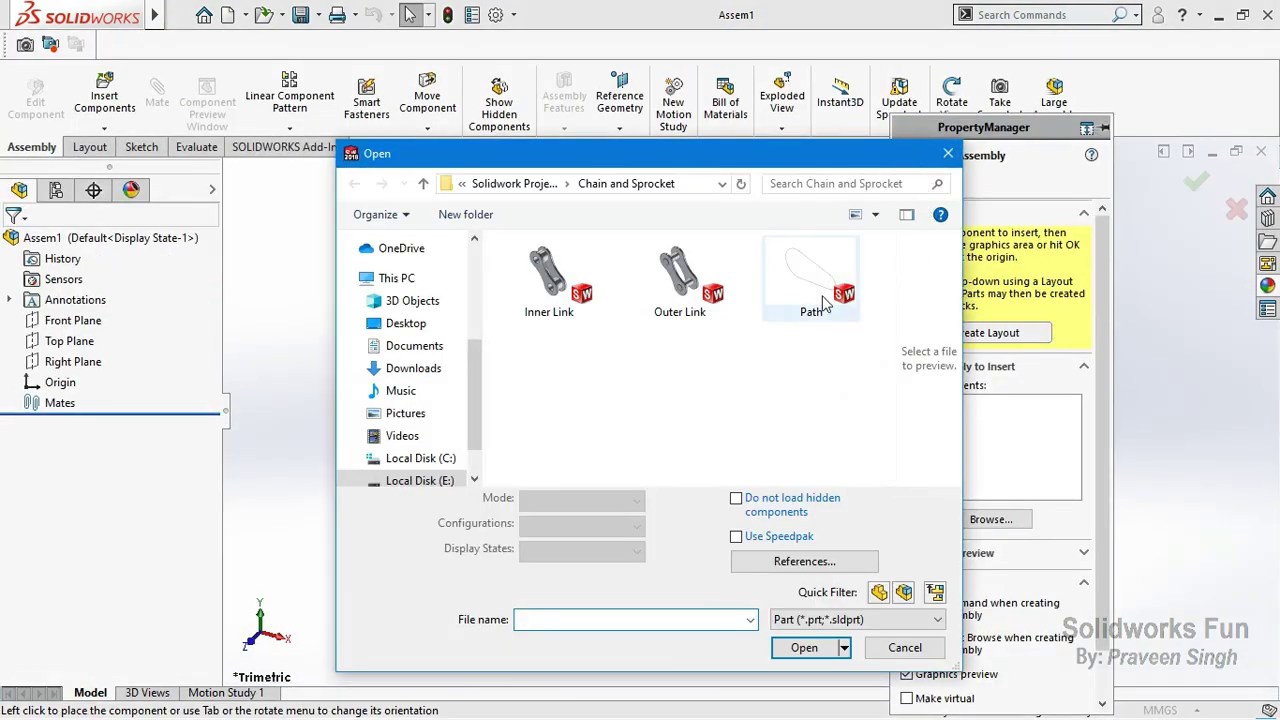
left_click(816, 285)
left_click(804, 647)
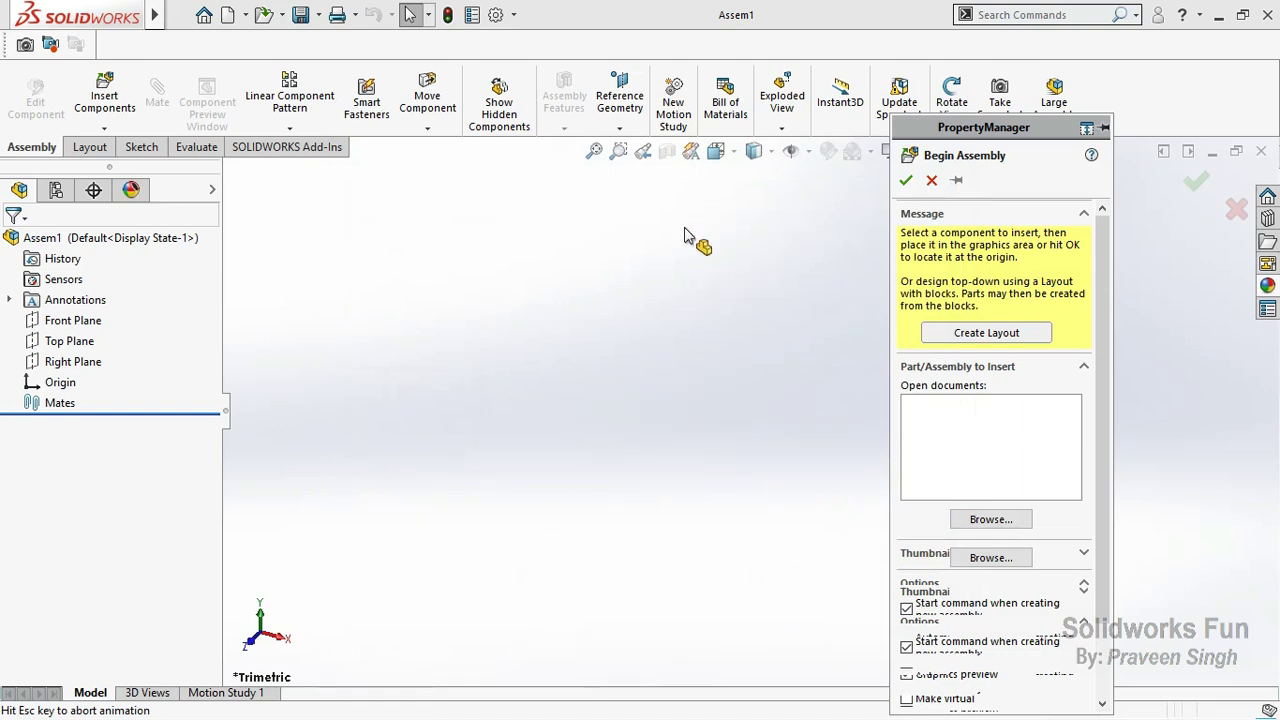
left_click(680, 318)
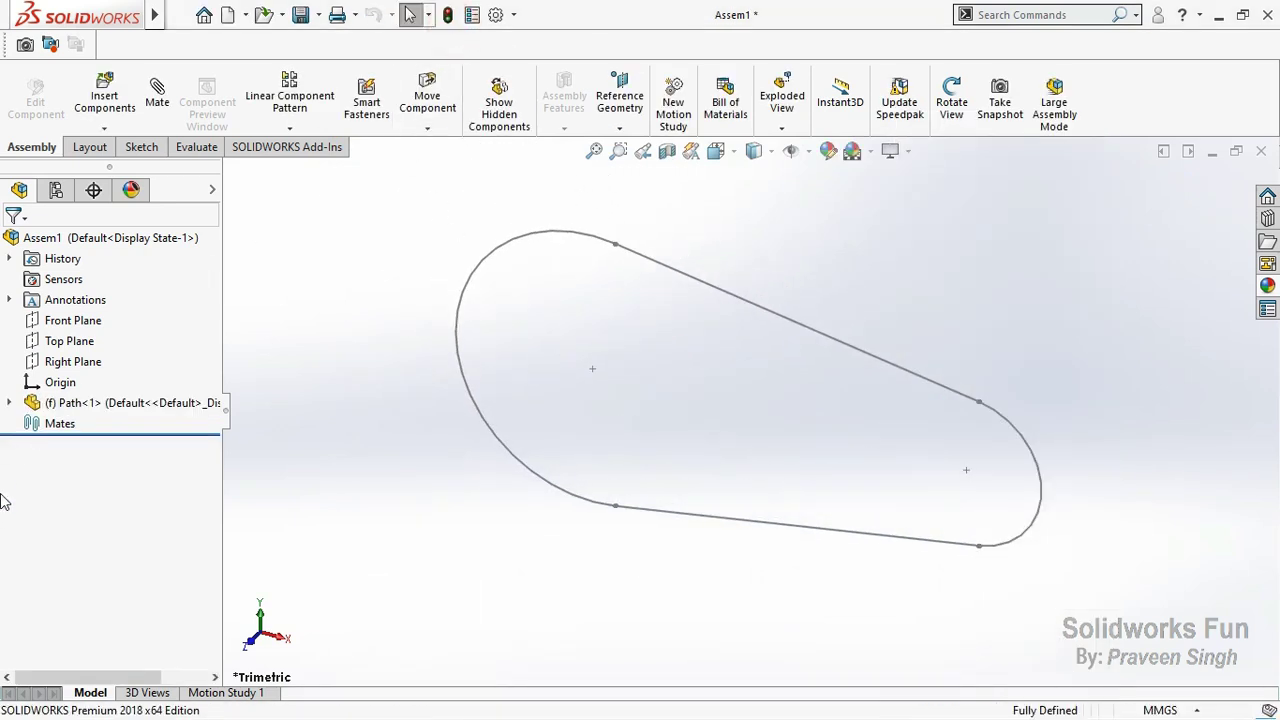
Step: Insert the Inner Link and Outer Link parts into the assembly beside the path loop
left_click(12, 404)
left_click(12, 404)
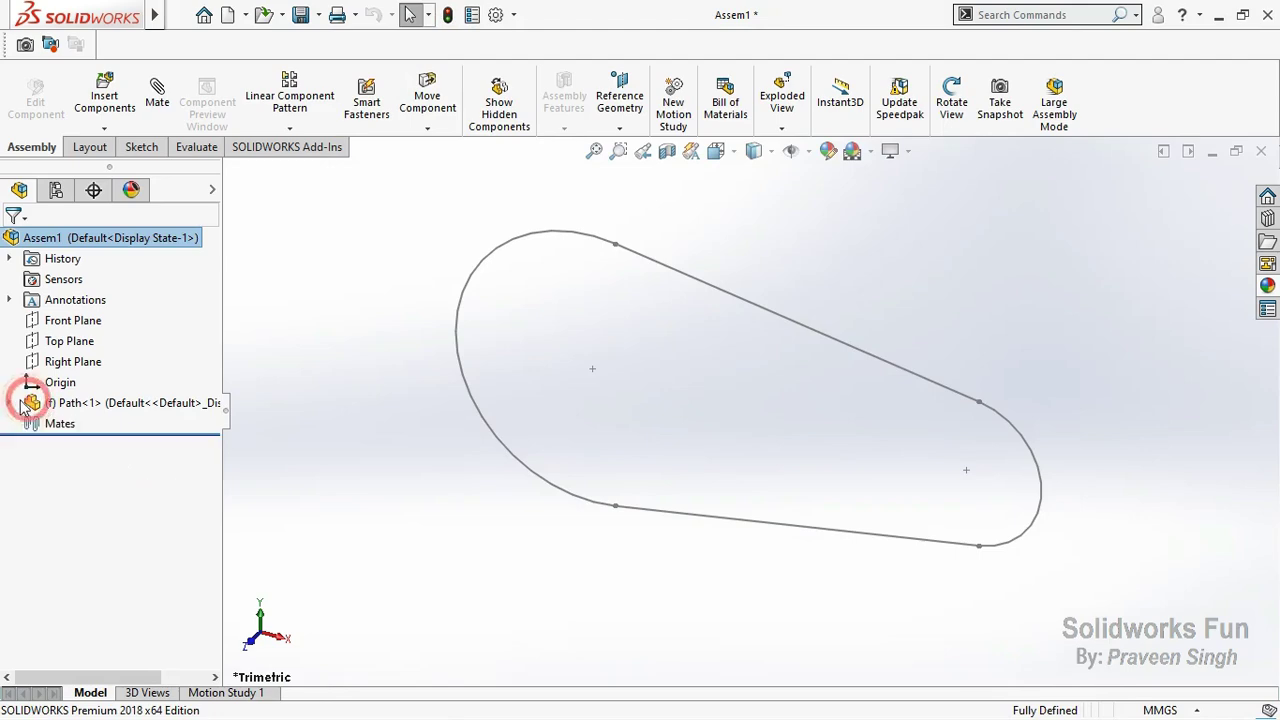
left_click(104, 128)
left_click(143, 149)
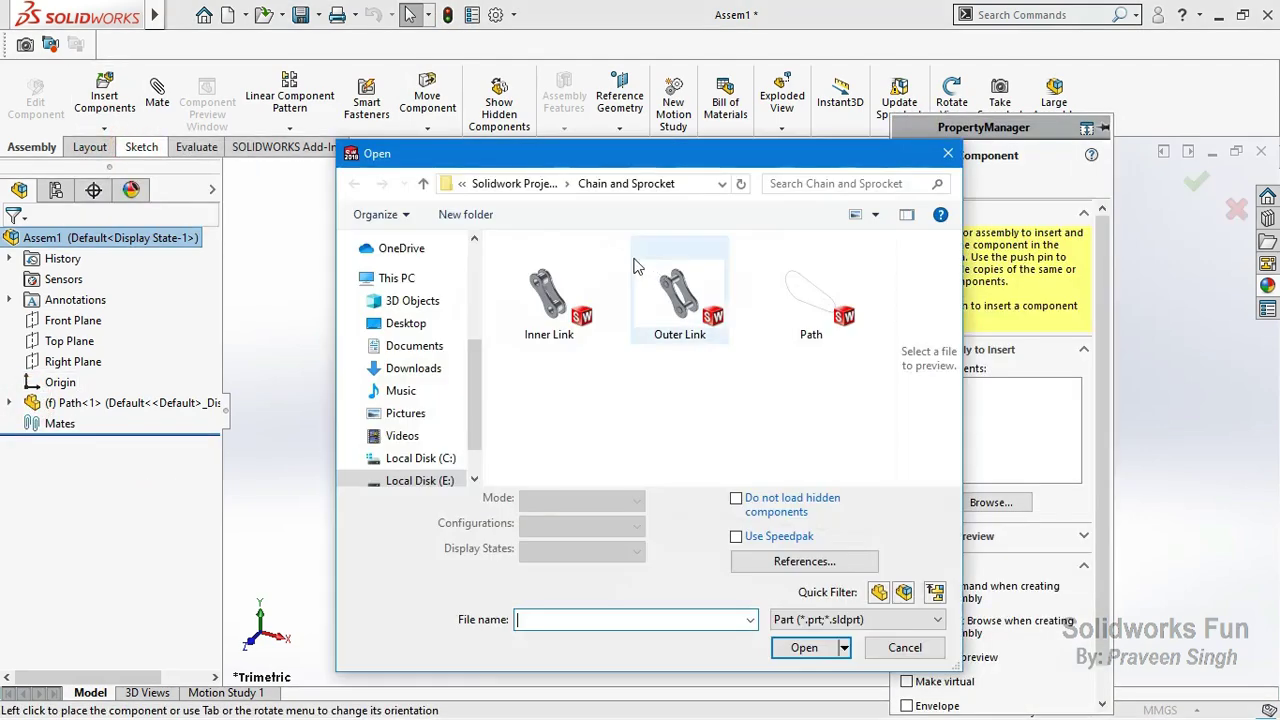
left_click(549, 292)
left_click(680, 295, "ctrl")
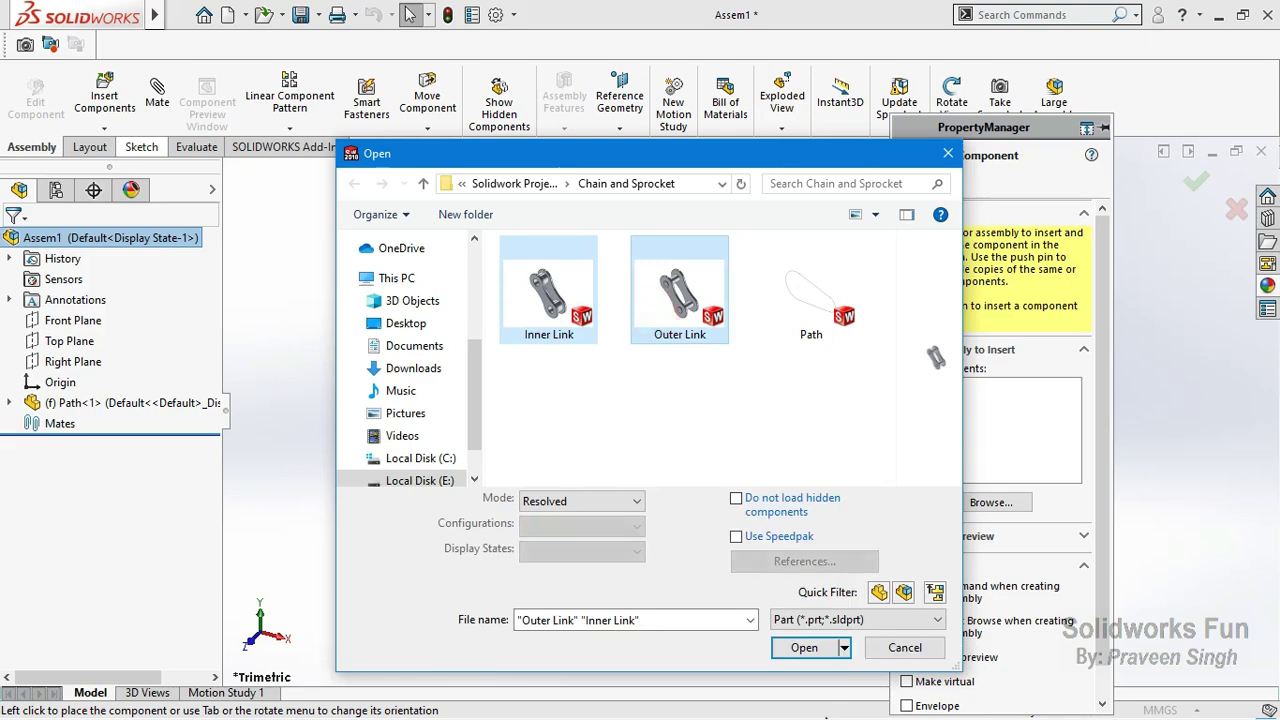
left_click(805, 648)
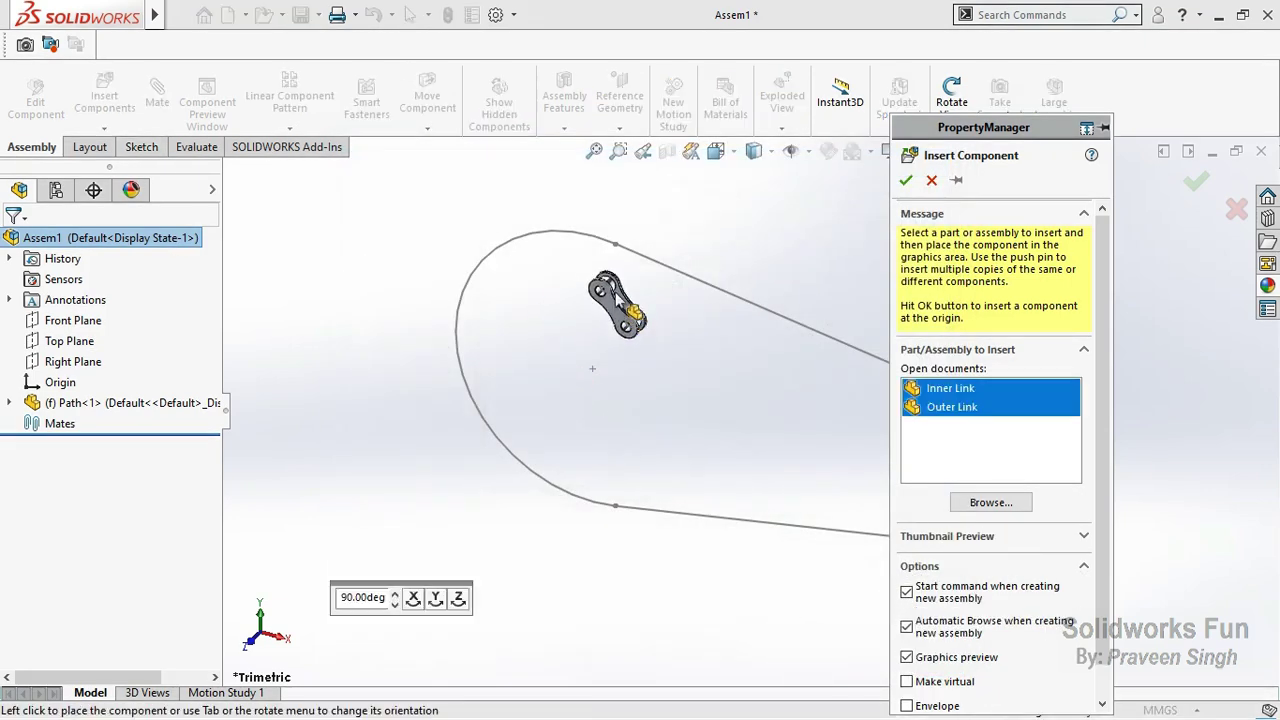
left_click(607, 280)
left_click(433, 222)
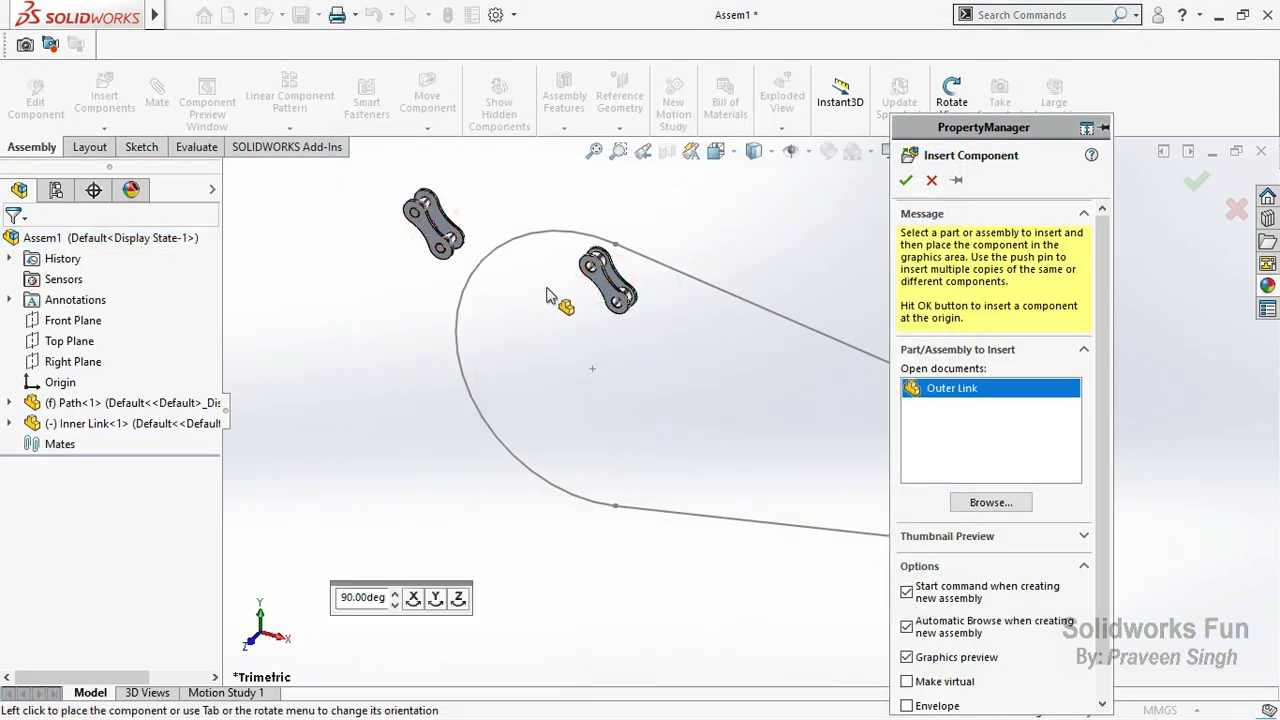
Step: Rotate the Outer Link and Inner Link so both lie horizontally
scroll(686, 292, "down", 1)
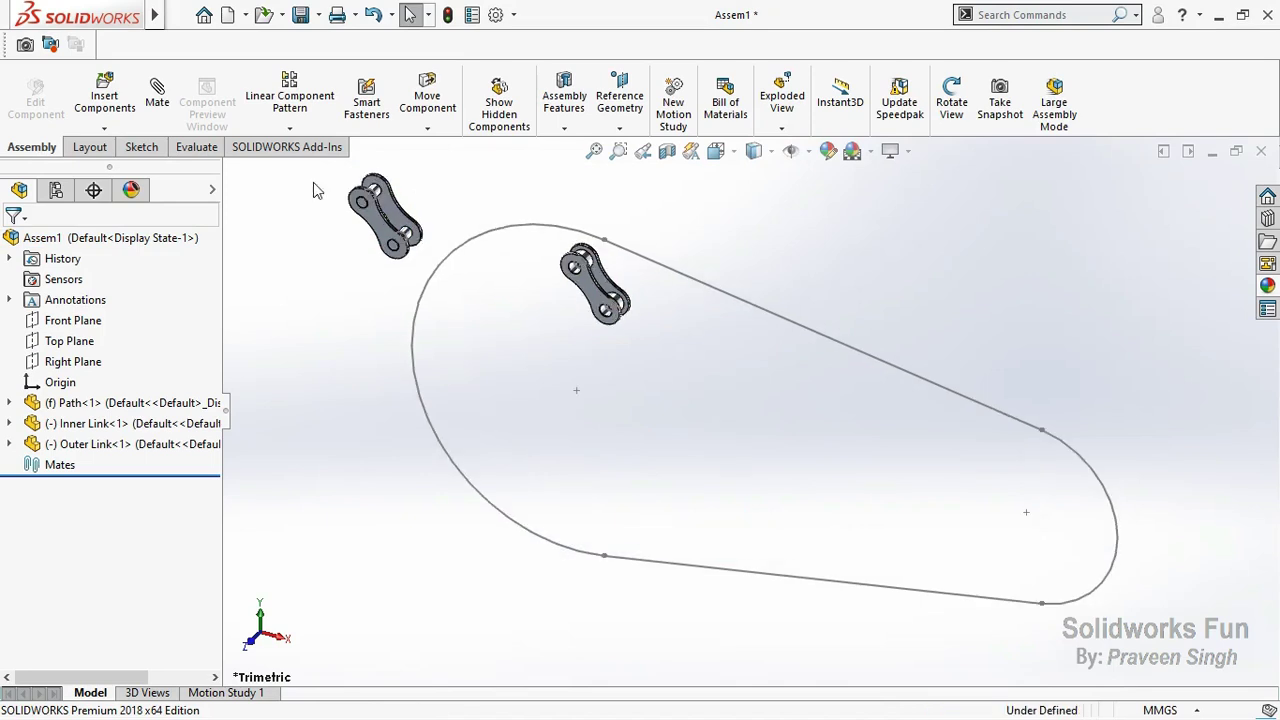
left_click(427, 128)
left_click(437, 174)
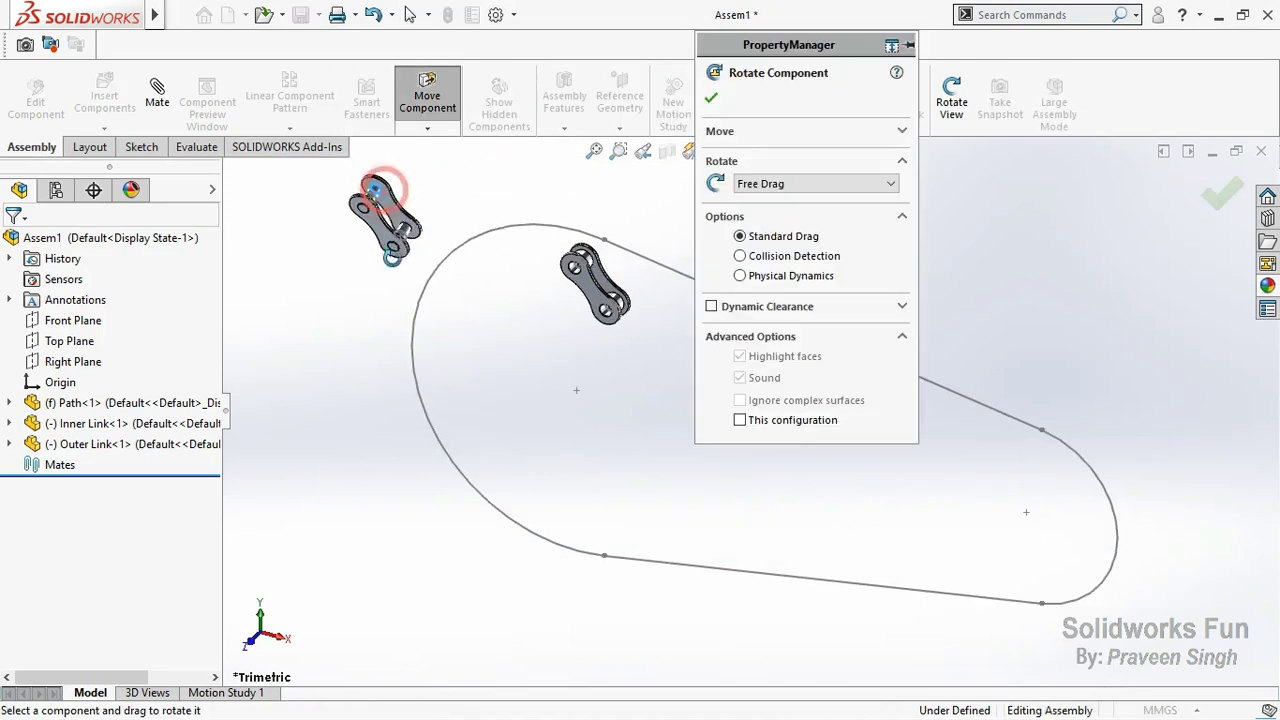
mouse_move(378, 190)
left_mouse_down()
mouse_move(338, 252)
mouse_move(351, 432)
mouse_move(320, 491)
mouse_move(346, 513)
left_mouse_up()
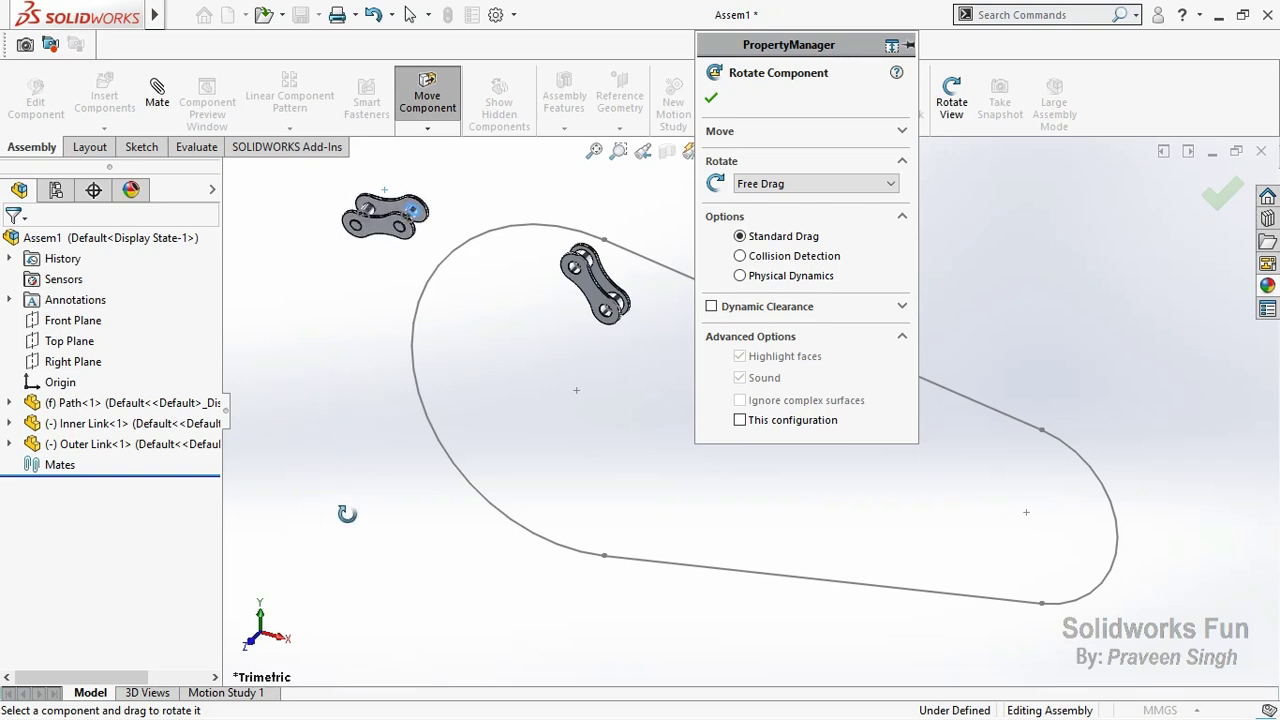
mouse_move(598, 314)
left_mouse_down()
mouse_move(505, 307)
mouse_move(568, 293)
left_mouse_up()
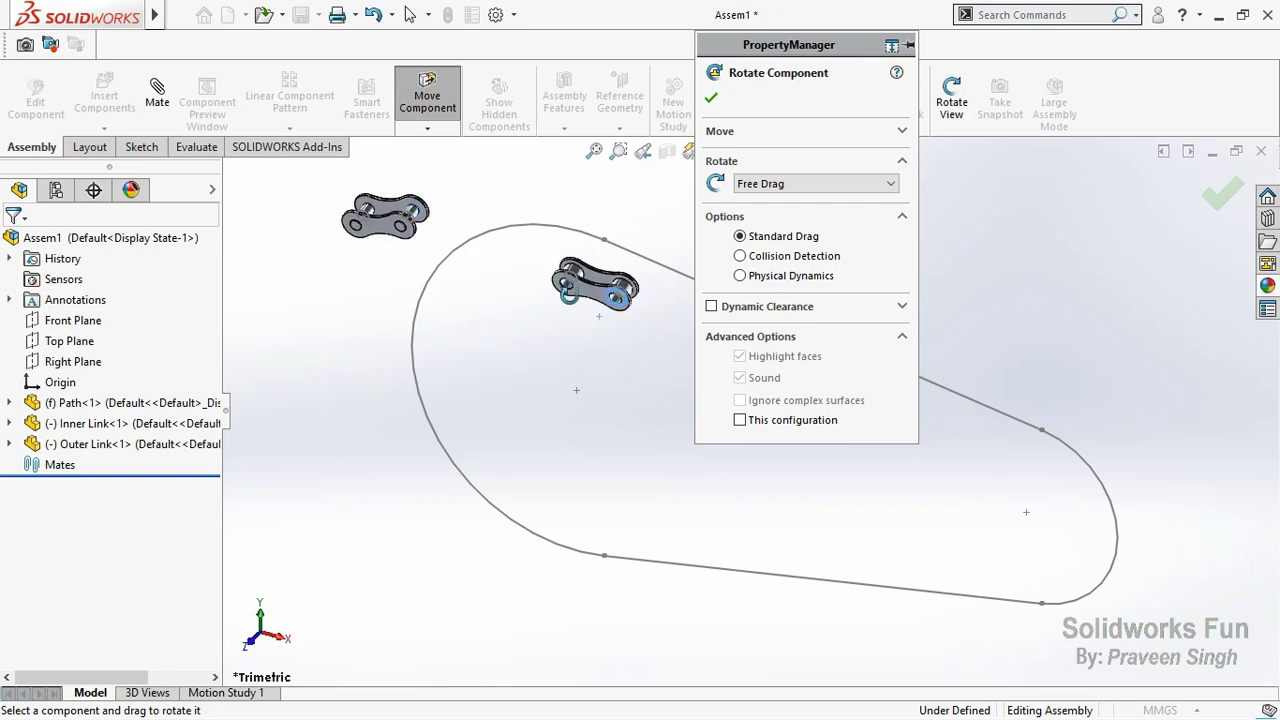
left_click(713, 93)
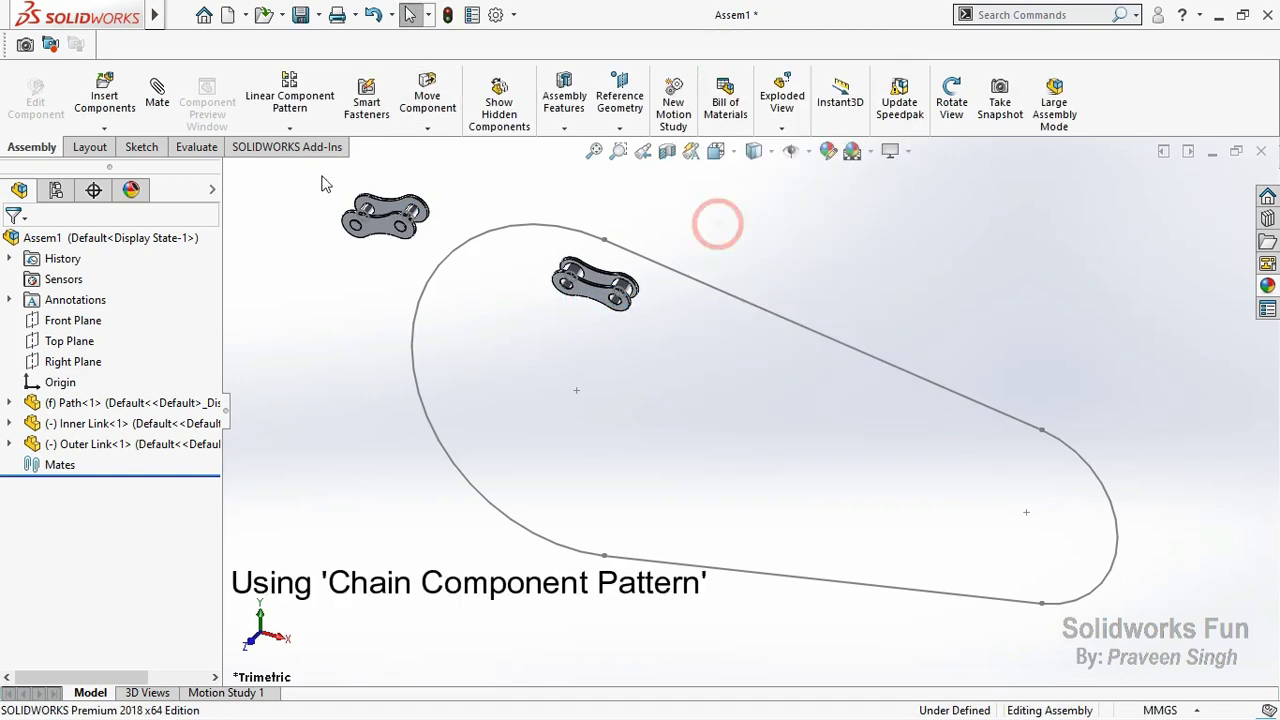
Step: Start a Connected Linkage chain pattern along the closed path loop with Fill Path on
left_click(289, 128)
left_click(306, 265)
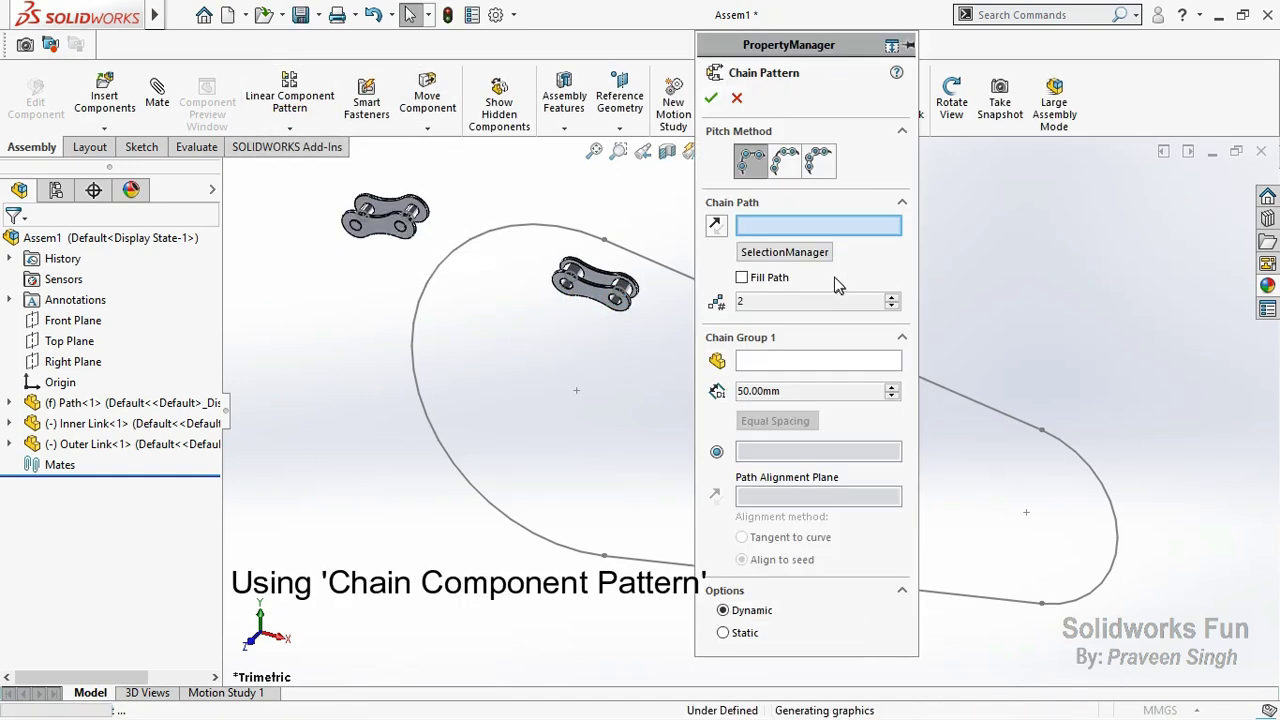
left_click(821, 170)
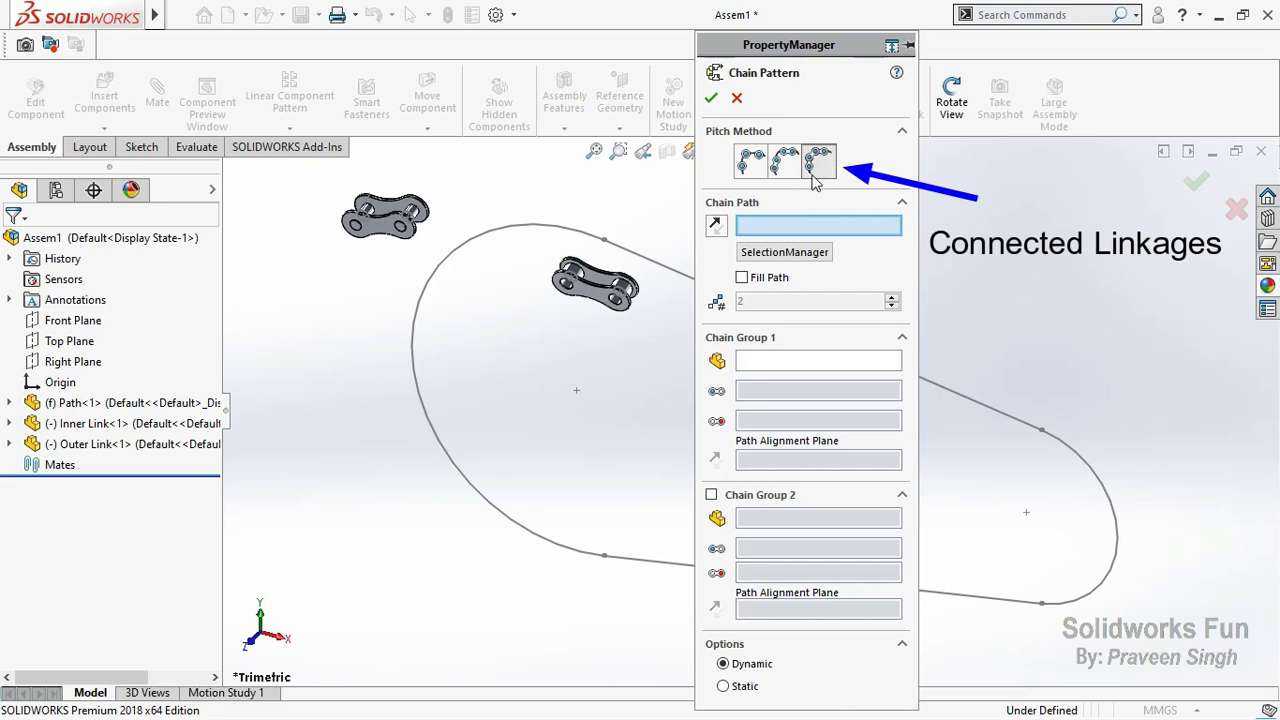
left_click(814, 178)
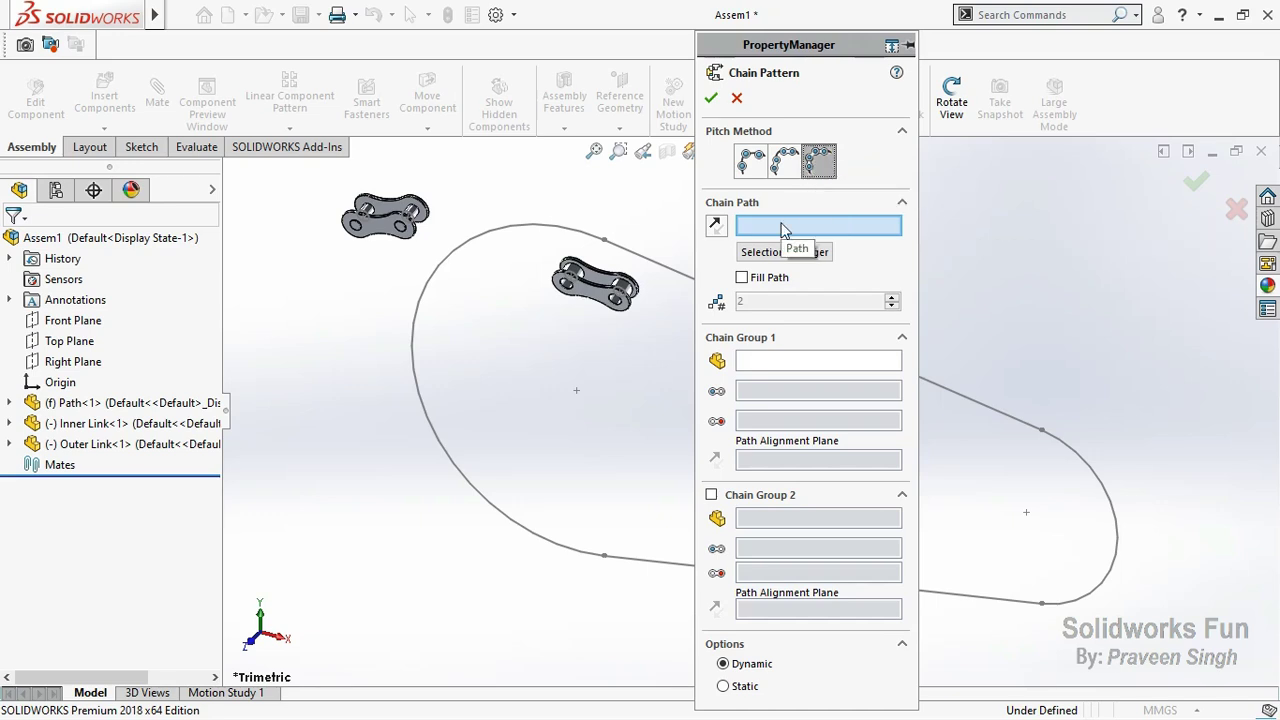
left_click(785, 252)
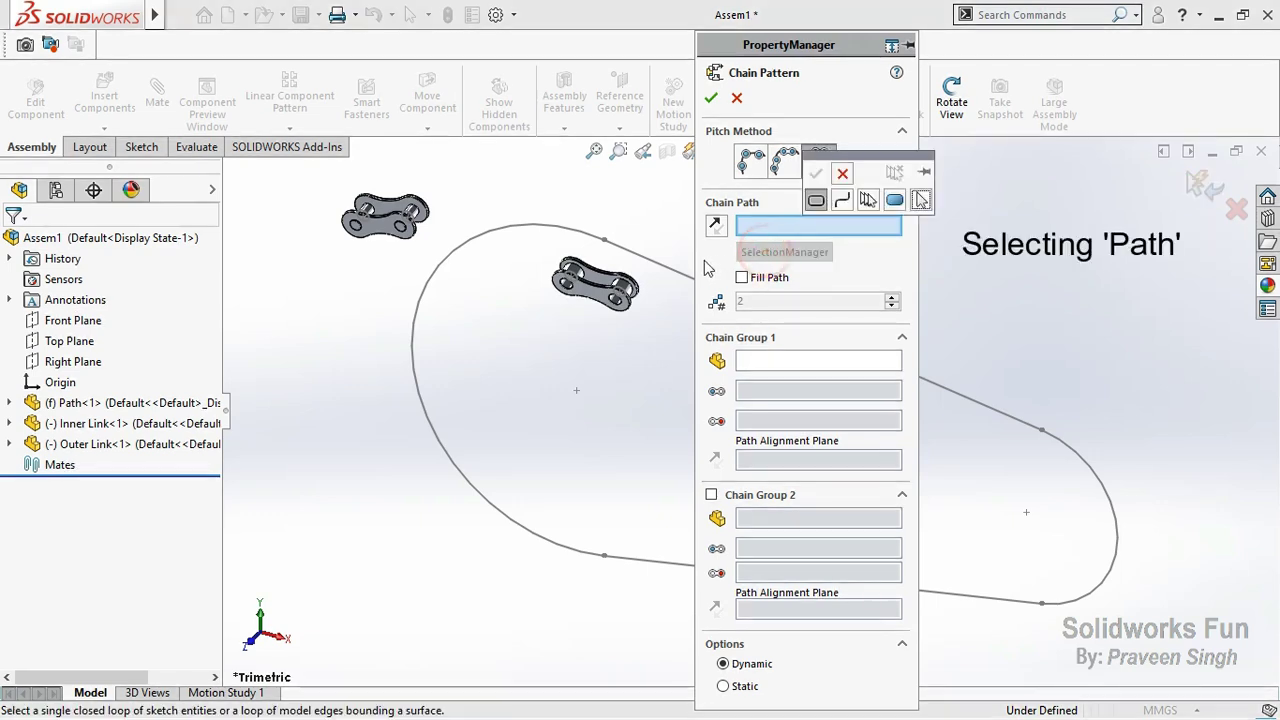
left_click(645, 256)
left_click(817, 175)
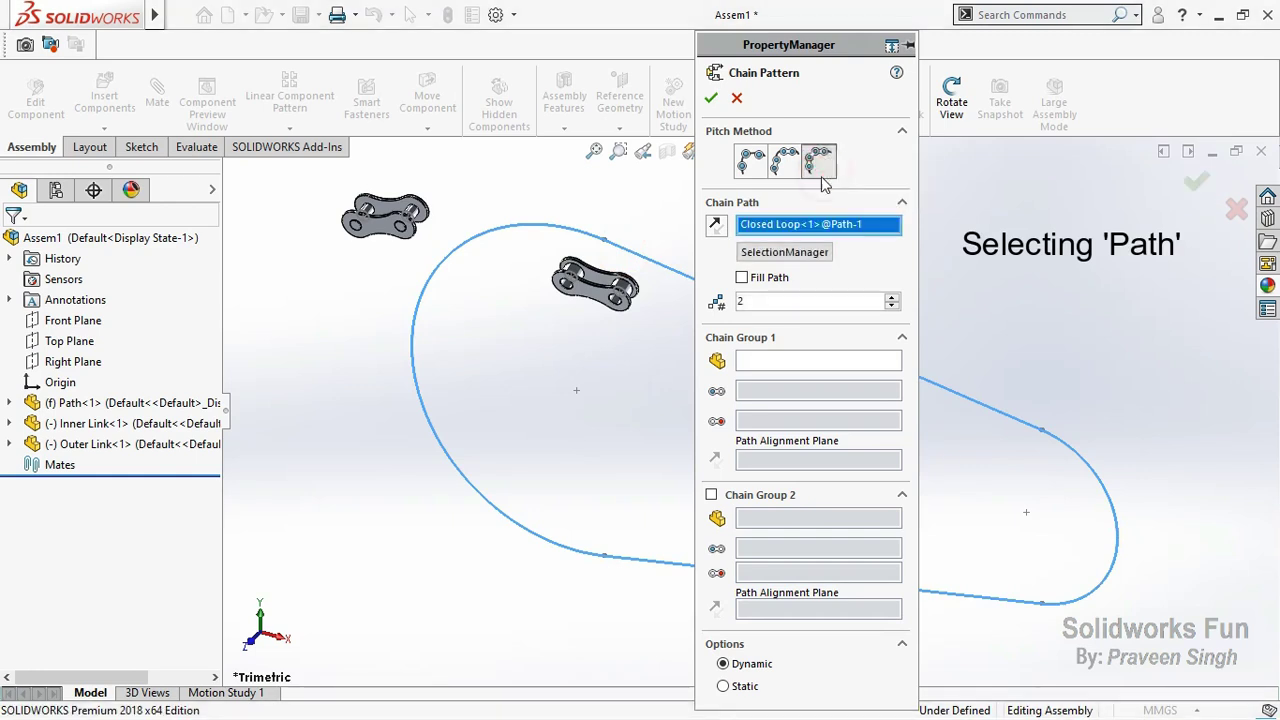
left_click(741, 278)
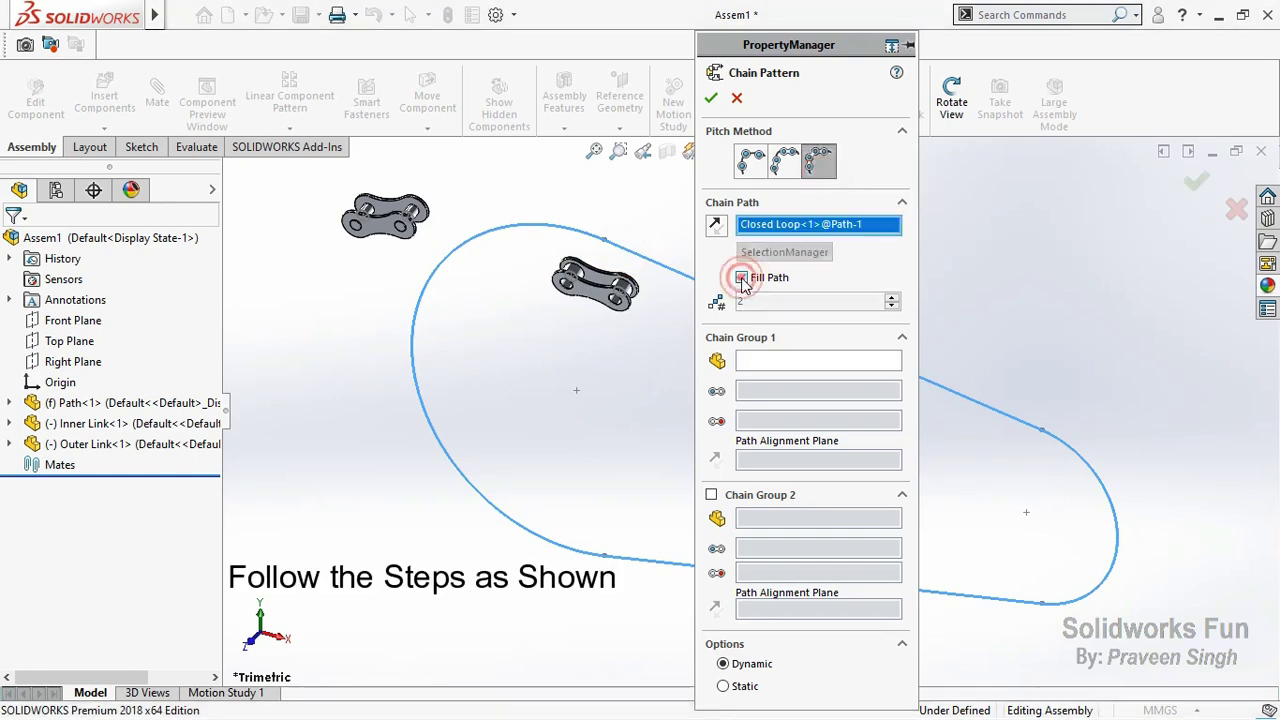
Step: Set Inner Link, its two pin hole faces and its MID Plane as group 1, enabling Chain Group 2
left_click(757, 362)
left_click(75, 424)
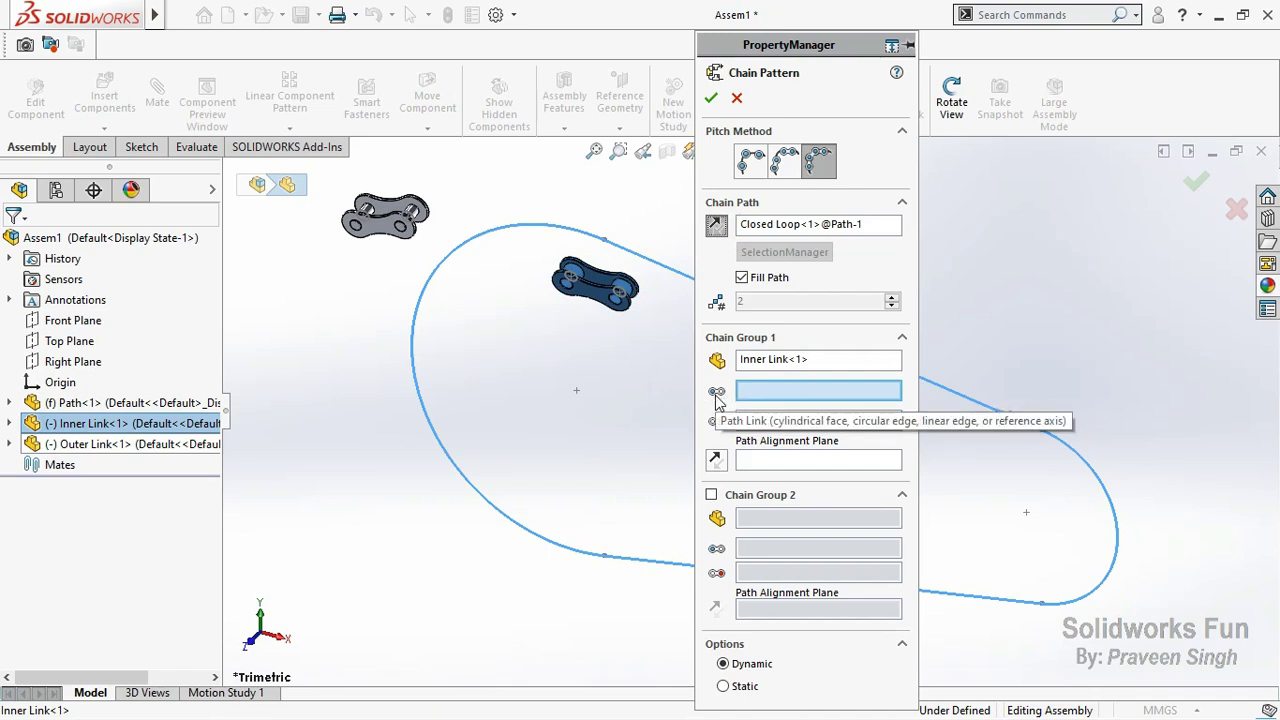
left_click(583, 281)
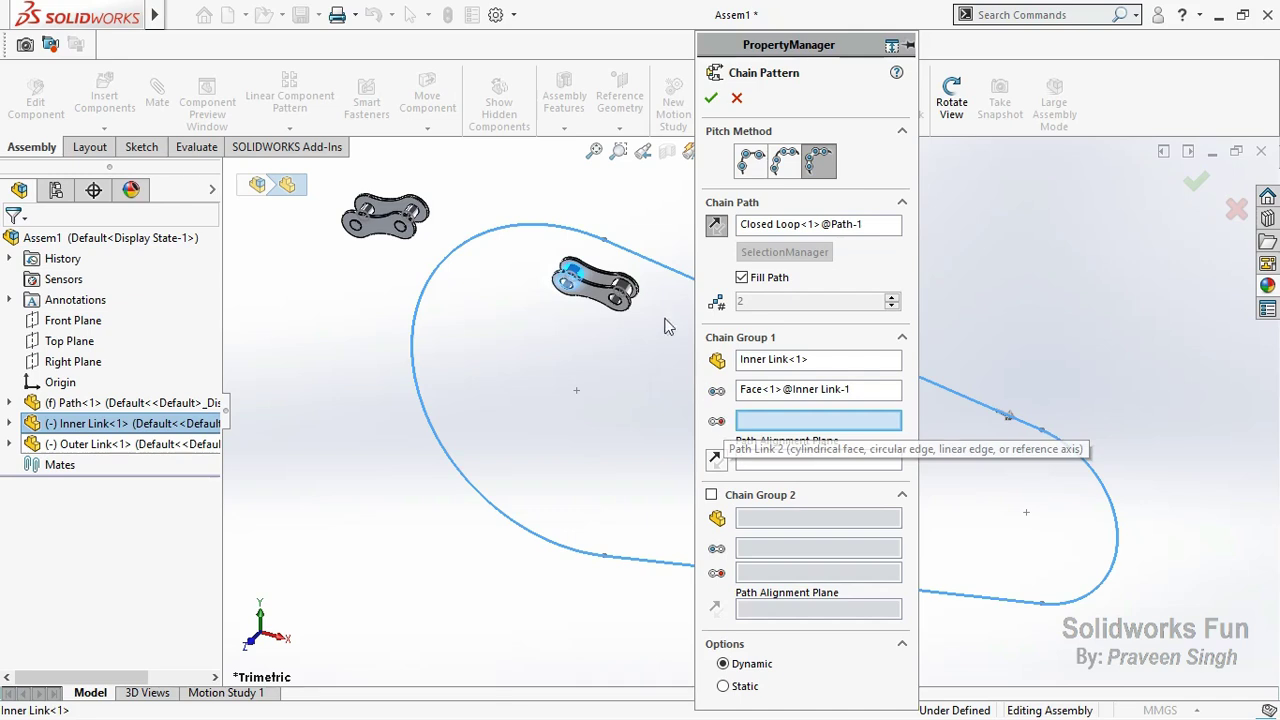
left_click(630, 290)
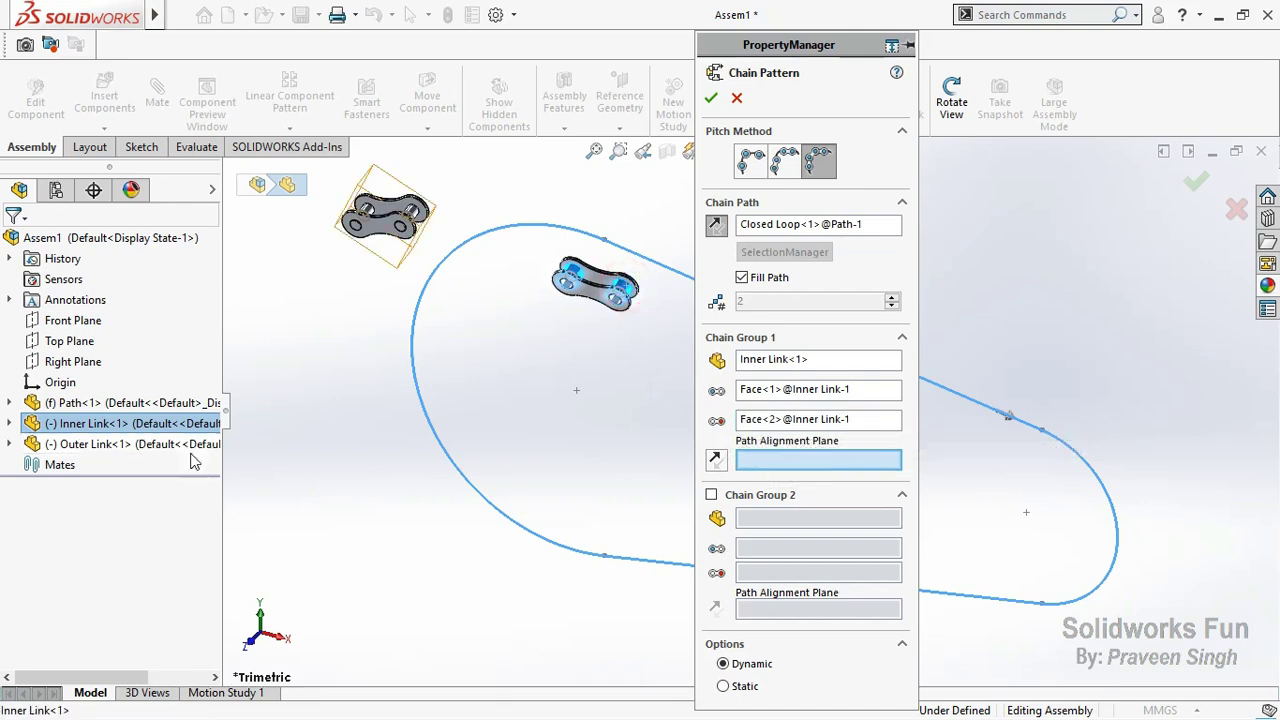
left_click(10, 424)
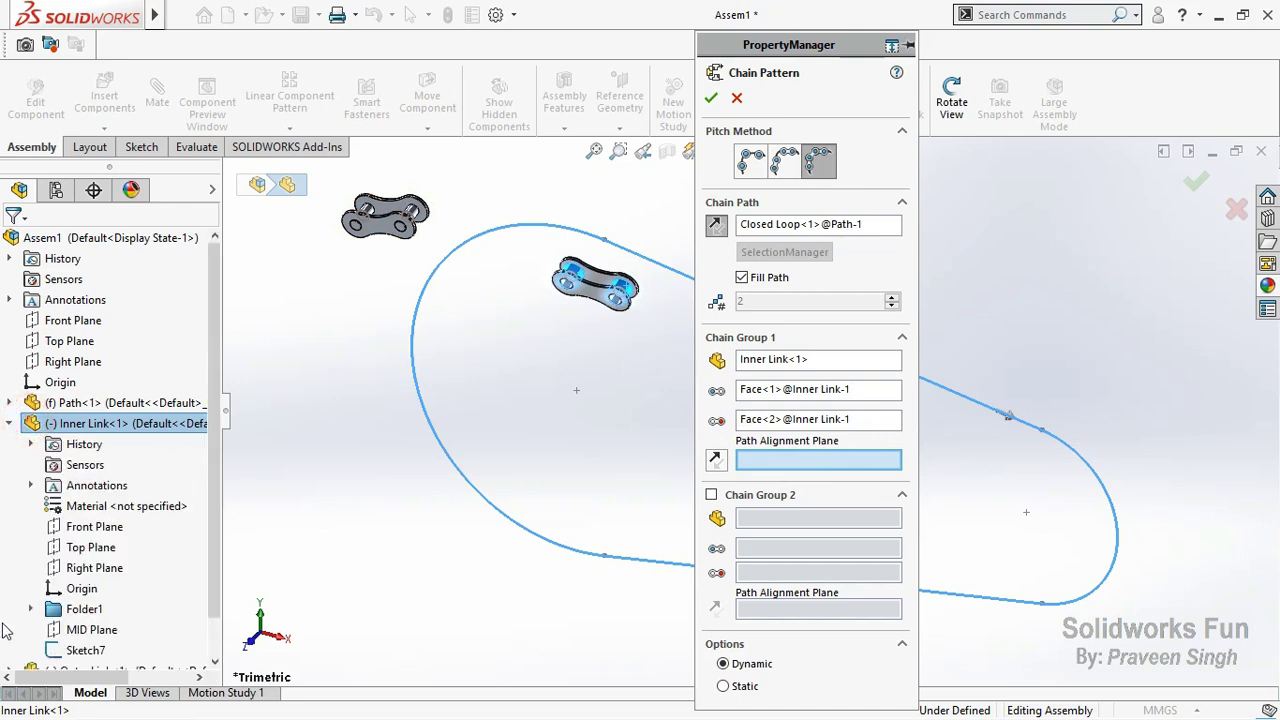
left_click(75, 630)
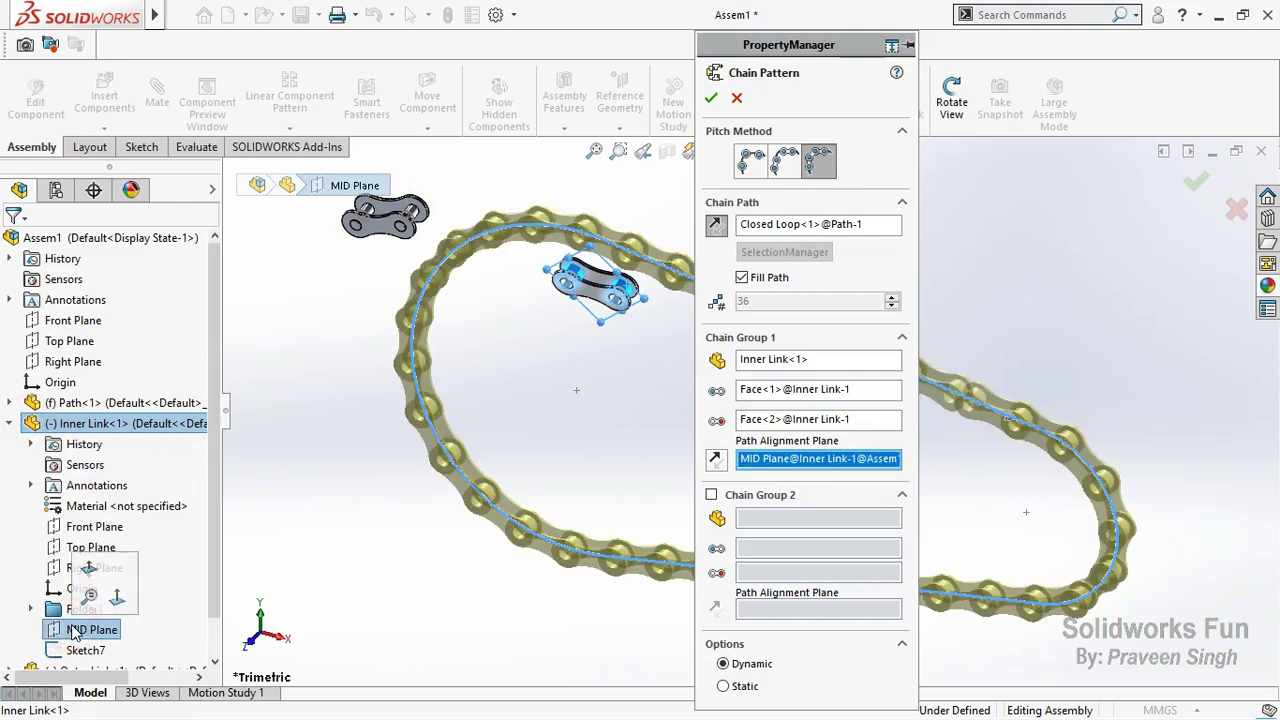
left_click(10, 424)
left_click(711, 496)
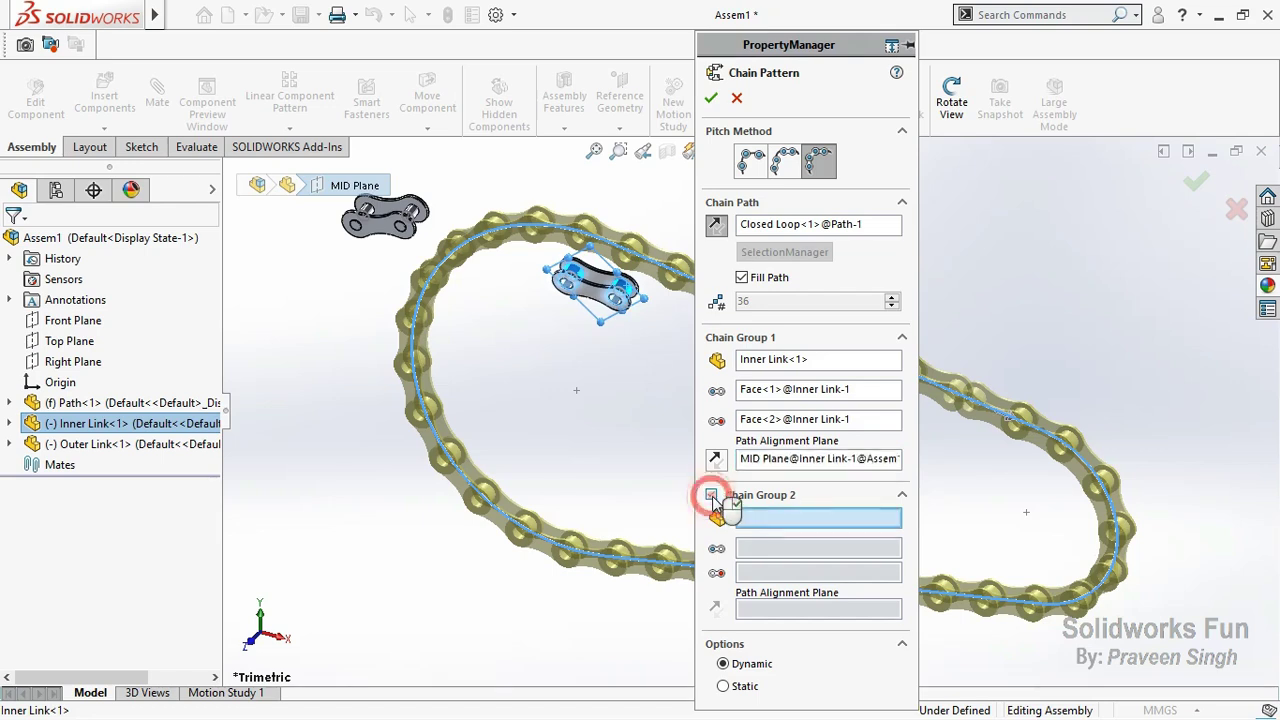
Step: Add Outer Link with its two pin faces and MID Plane as group 2, creating ChainPattern1
left_click(165, 446)
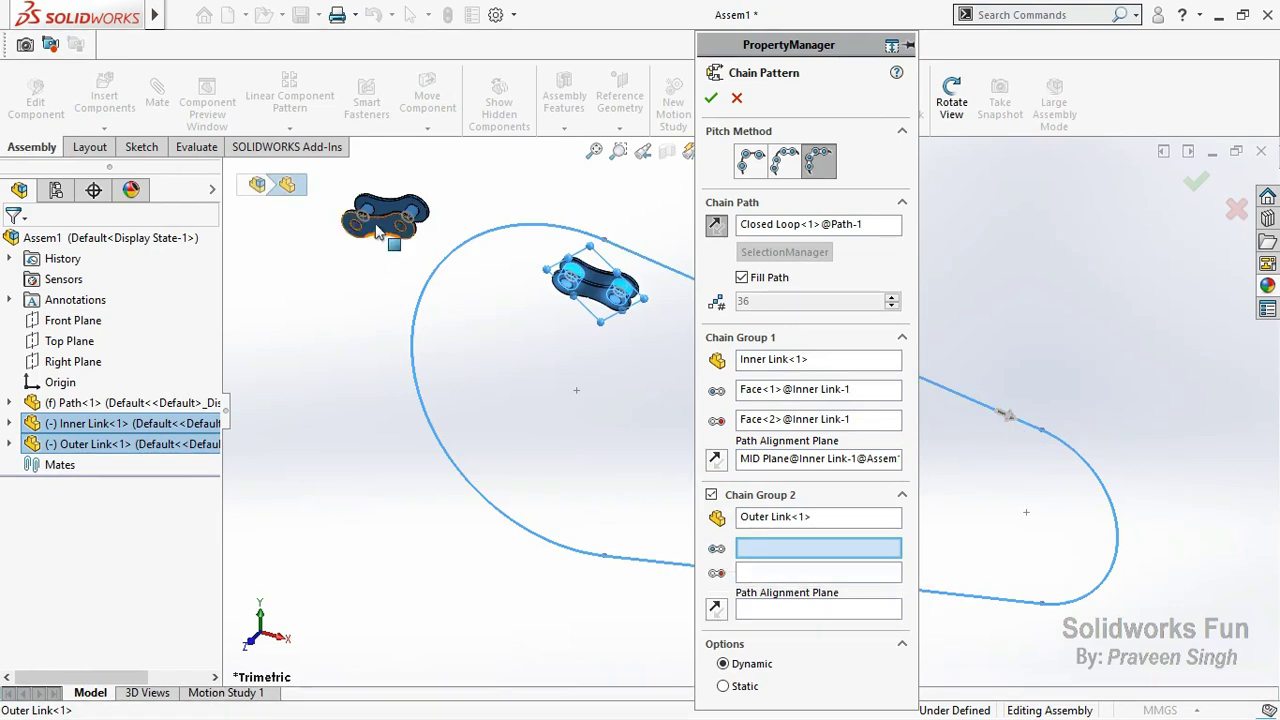
left_click(370, 209)
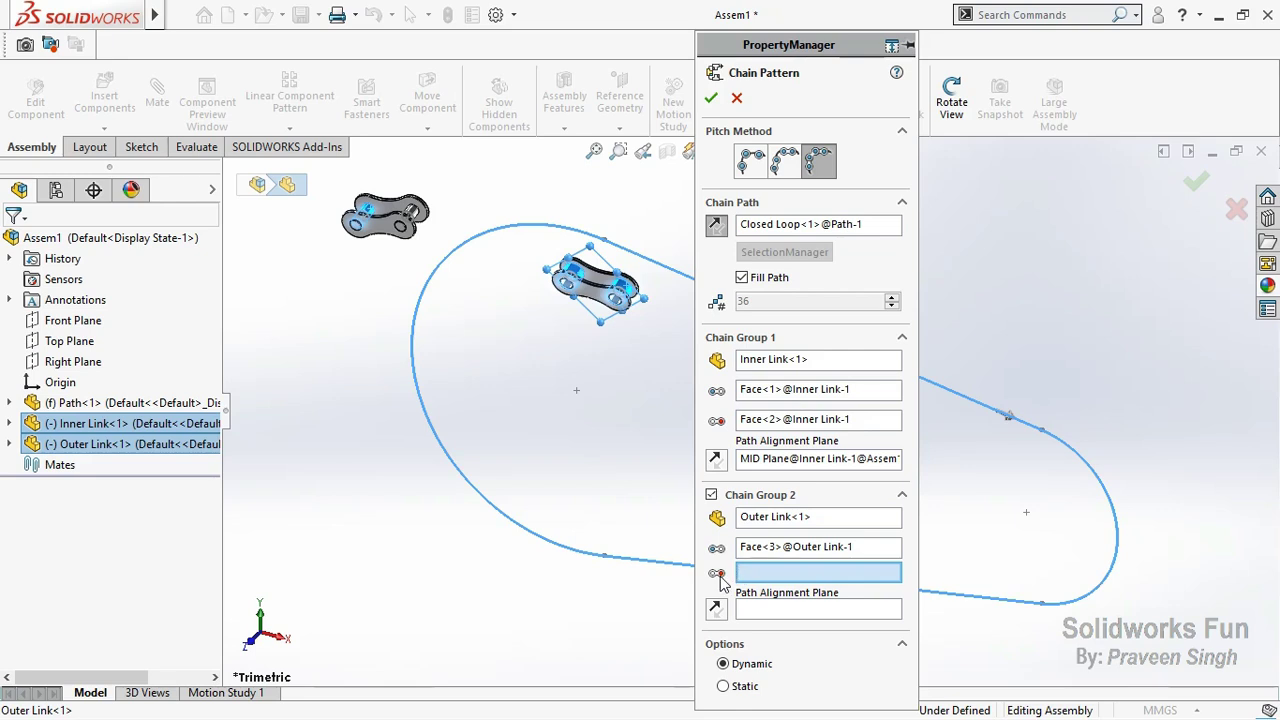
left_click(414, 214)
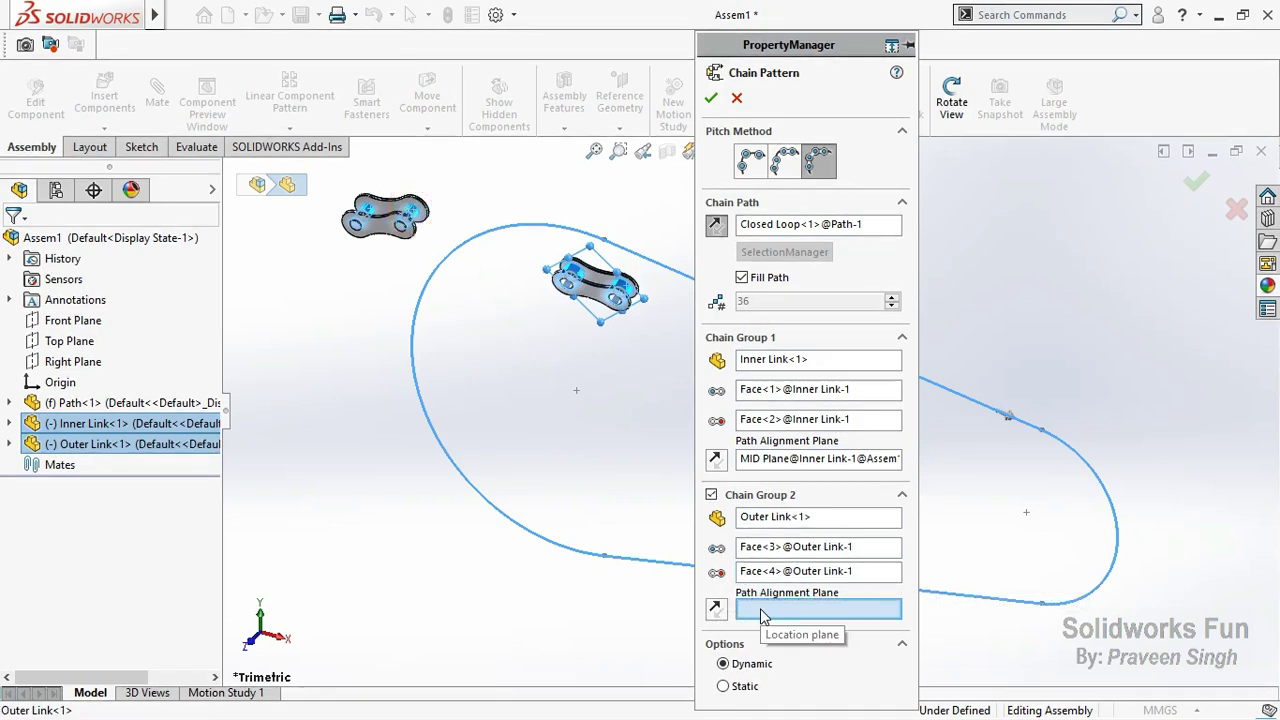
left_click(13, 447)
left_click(70, 625)
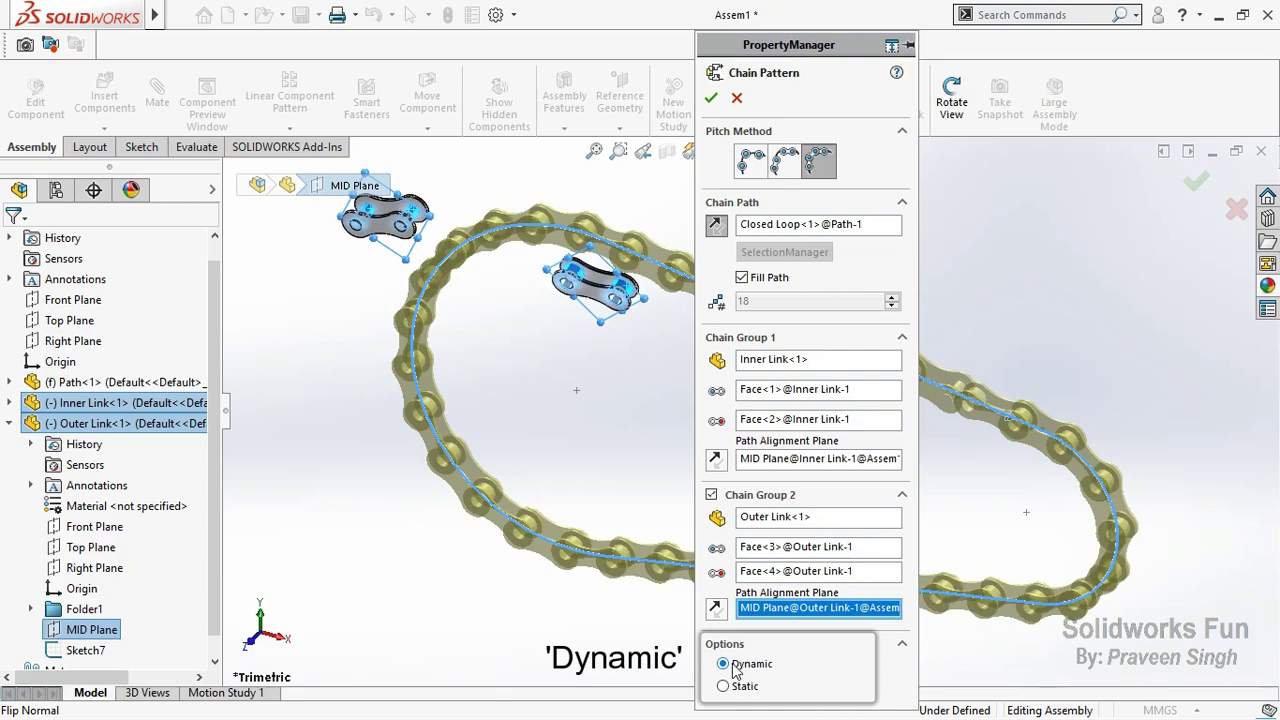
left_click(10, 425)
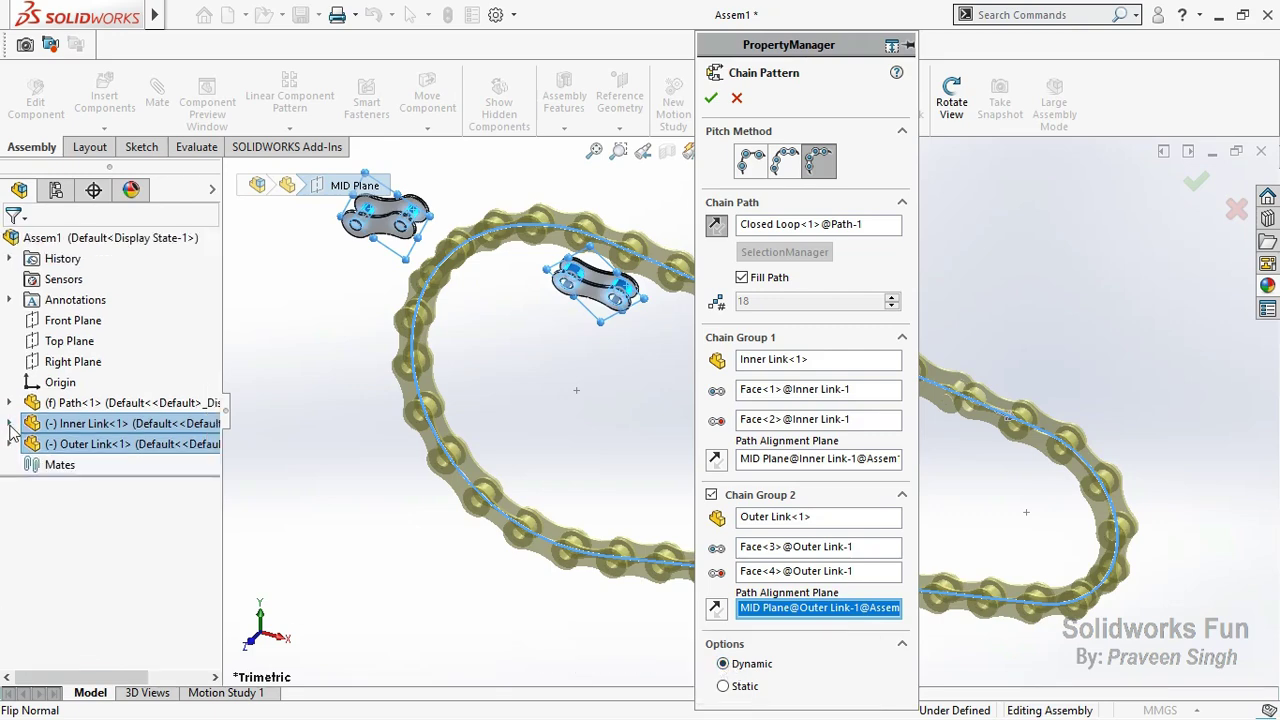
left_click(710, 99)
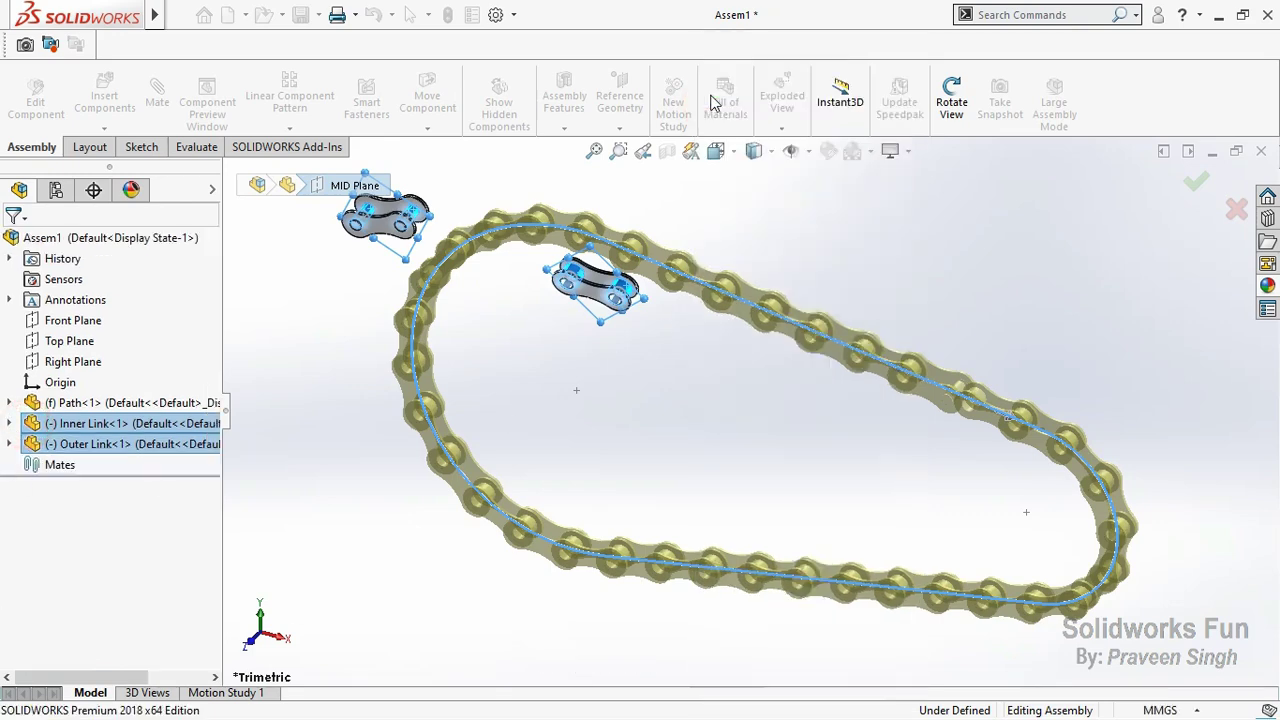
Step: Show the chain in front view, fitted, and drag a link to slide it along the path
left_click(858, 256)
left_click(263, 648)
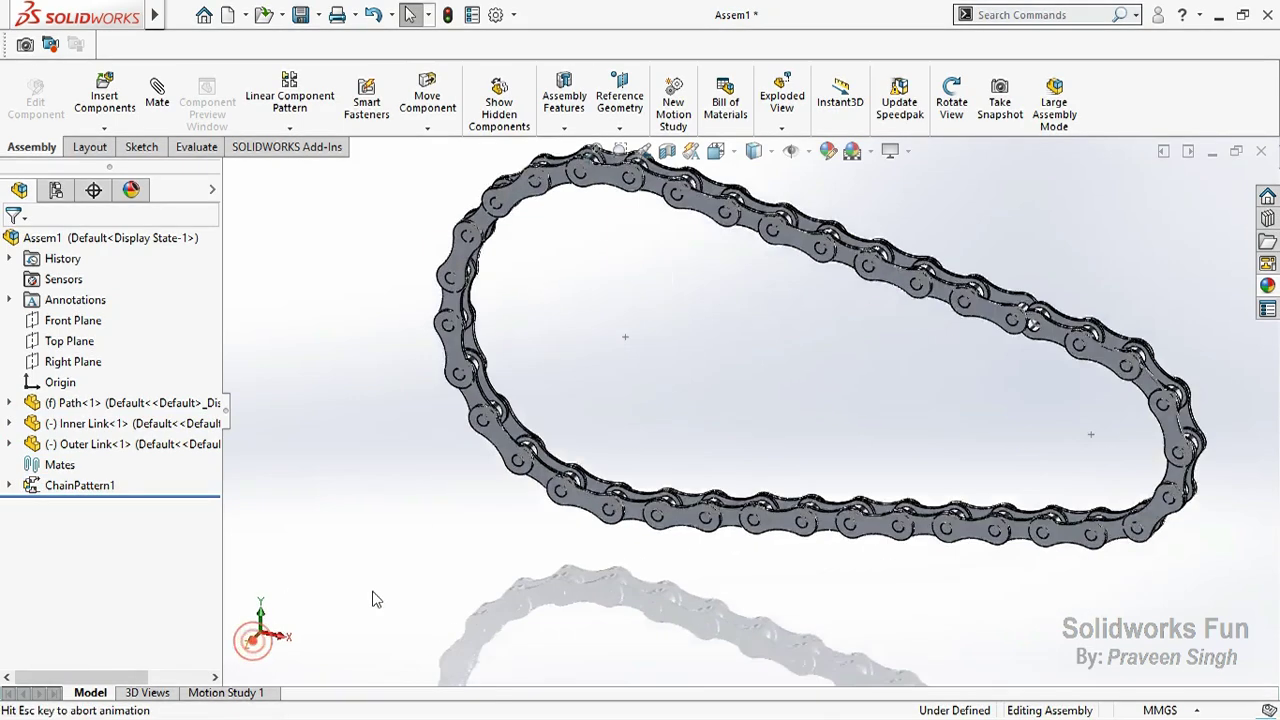
left_click(595, 152)
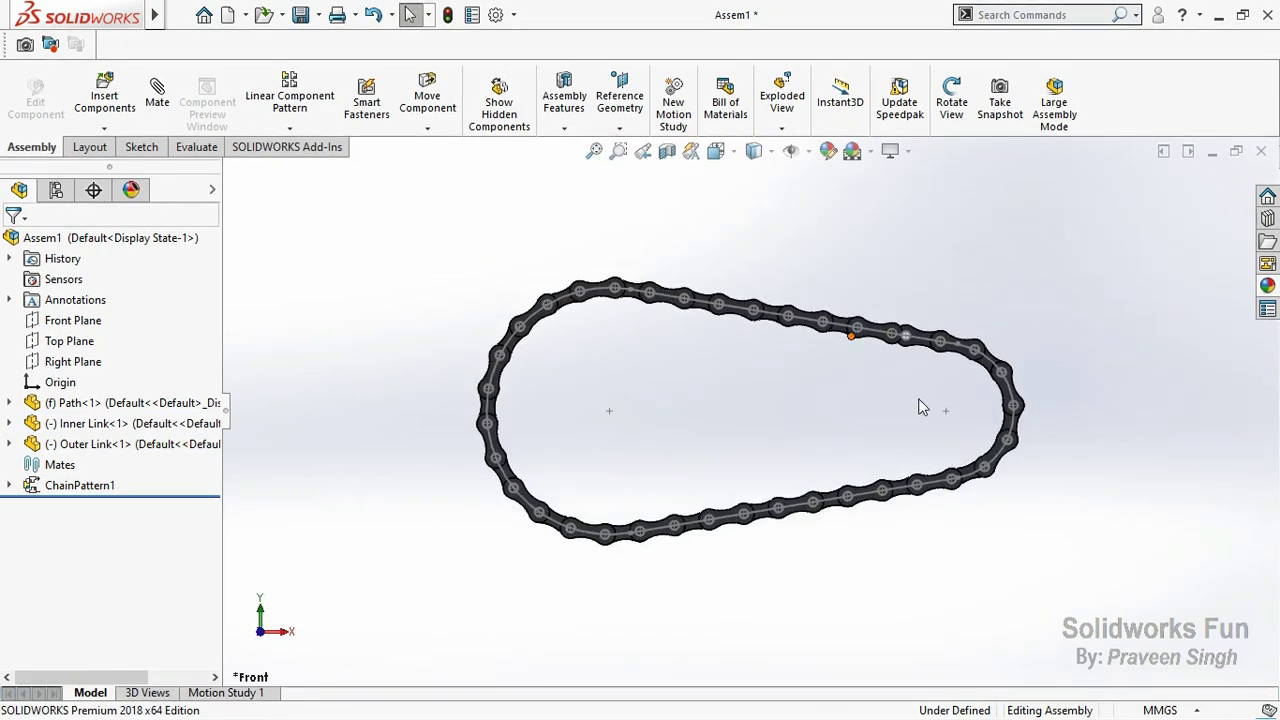
scroll(895, 375, "down", 2)
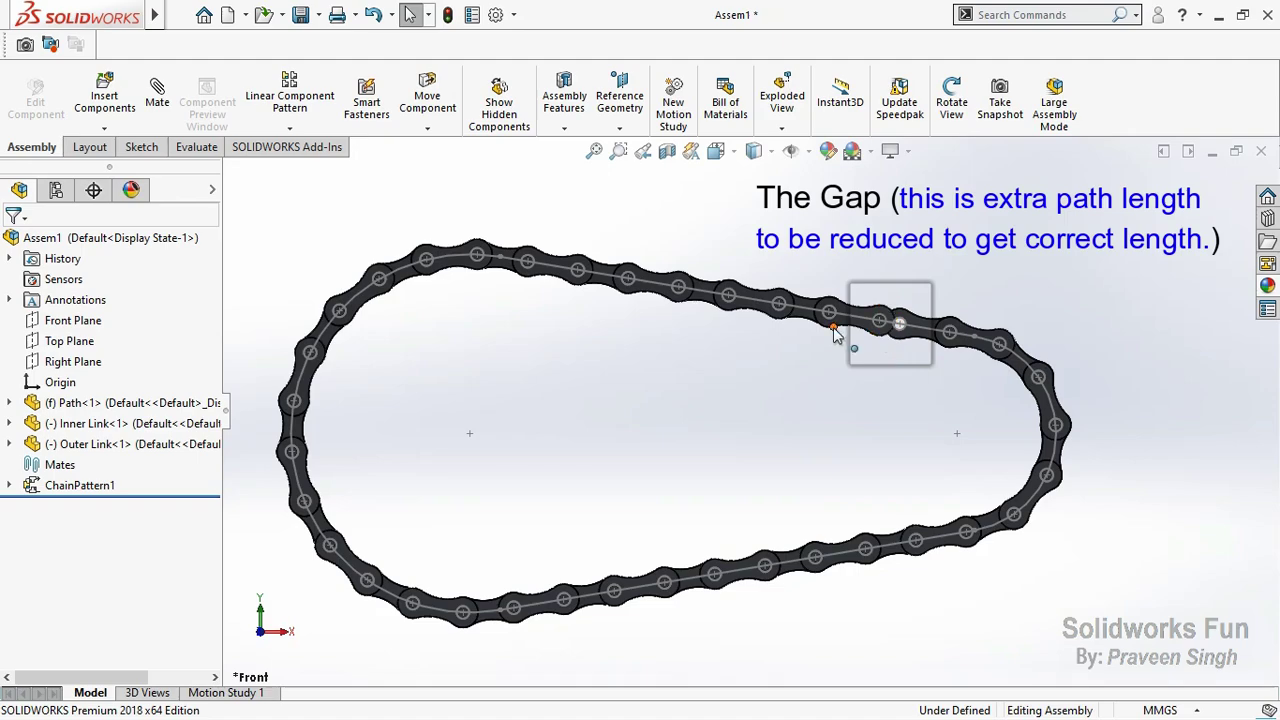
left_click(786, 318)
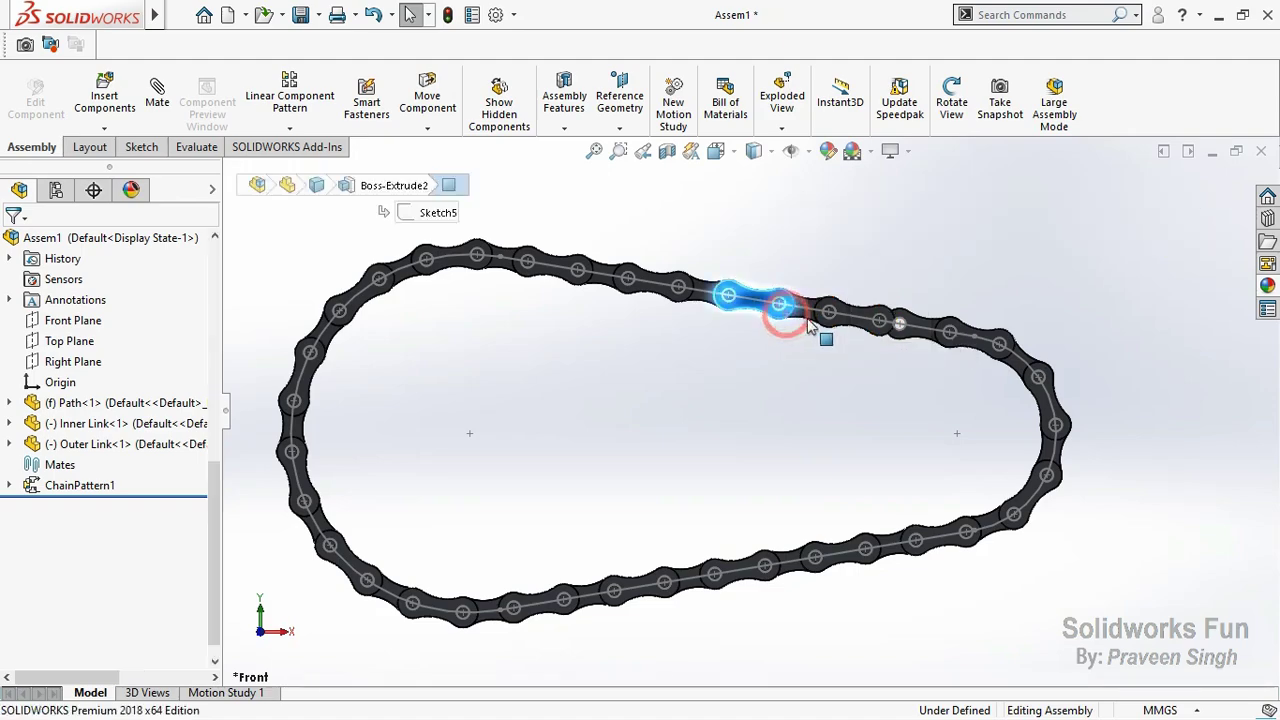
mouse_move(786, 318)
left_mouse_down()
mouse_move(922, 360)
mouse_move(988, 446)
mouse_move(686, 437)
mouse_move(334, 363)
mouse_move(535, 289)
mouse_move(766, 318)
mouse_move(586, 323)
mouse_move(597, 337)
mouse_move(570, 350)
left_mouse_up()
Step: Orbit around the gap between the first and last links, then return to a fitted front view
left_click(11, 485)
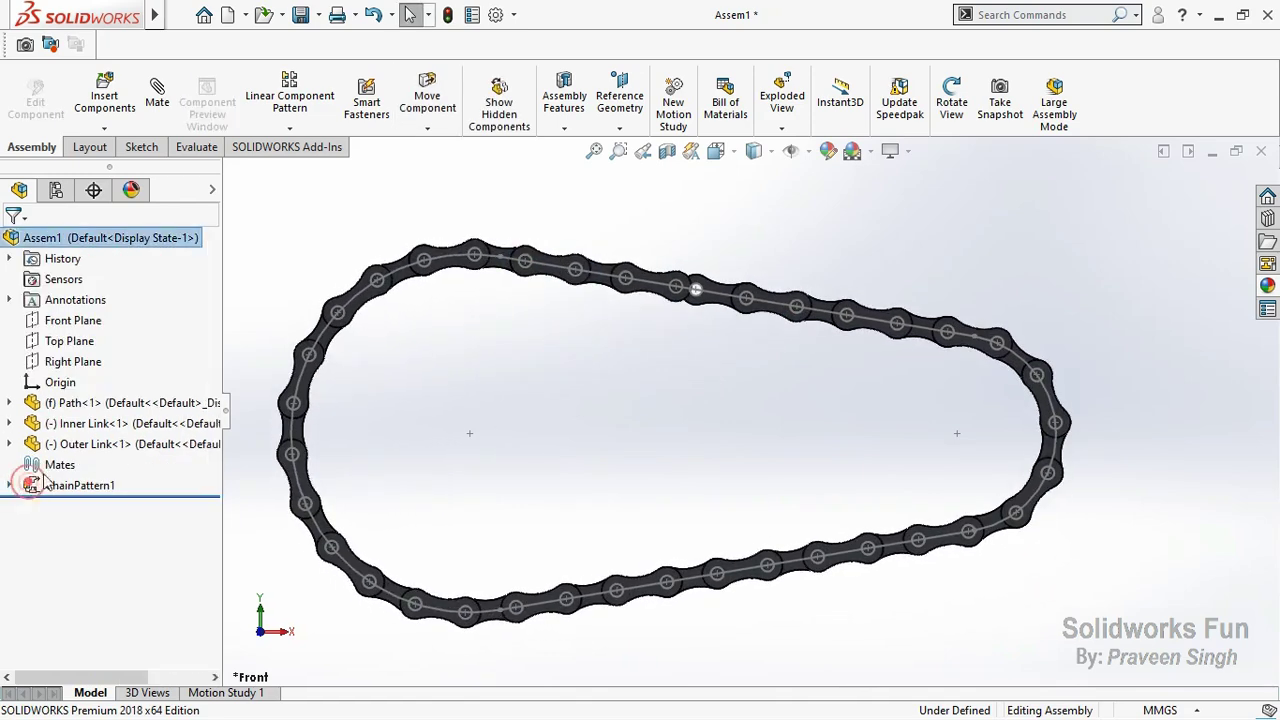
left_click(958, 118)
scroll(695, 291, "down", 5)
mouse_move(695, 291)
left_mouse_down()
mouse_move(674, 449)
mouse_move(683, 369)
left_mouse_up()
scroll(695, 290, "down", 5)
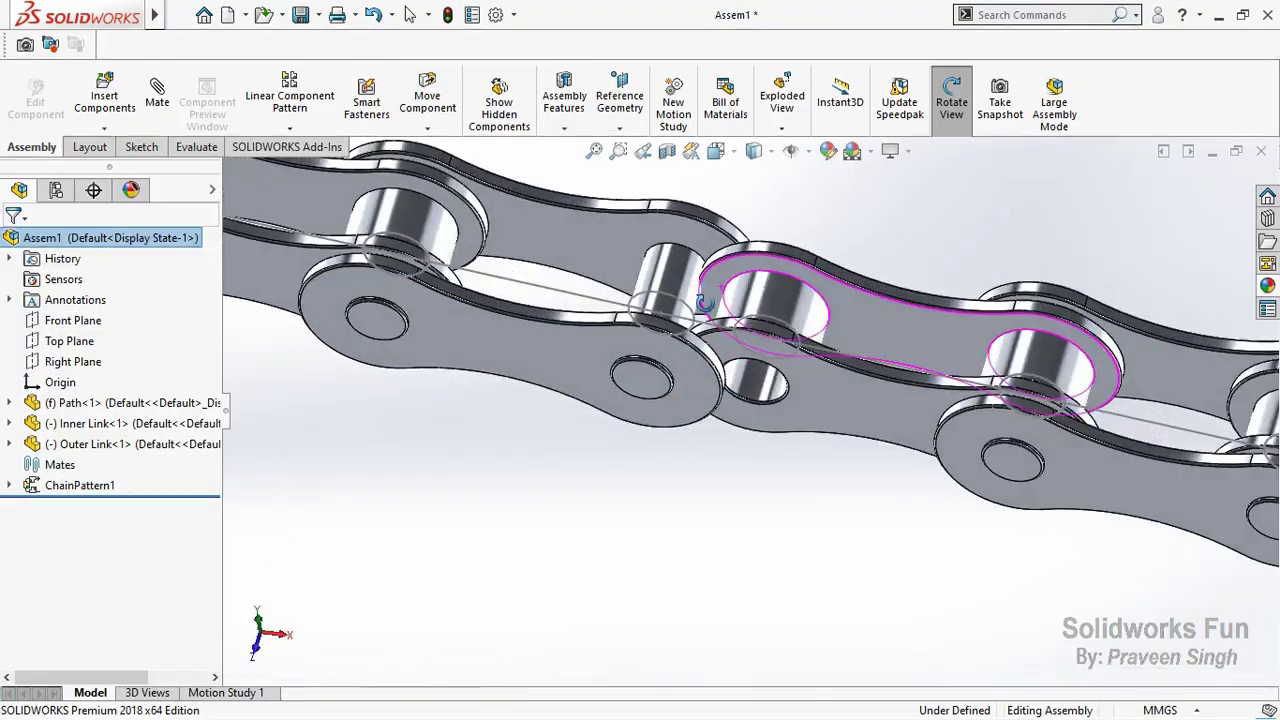
mouse_move(695, 290)
left_mouse_down()
mouse_move(672, 447)
mouse_move(700, 172)
left_mouse_up()
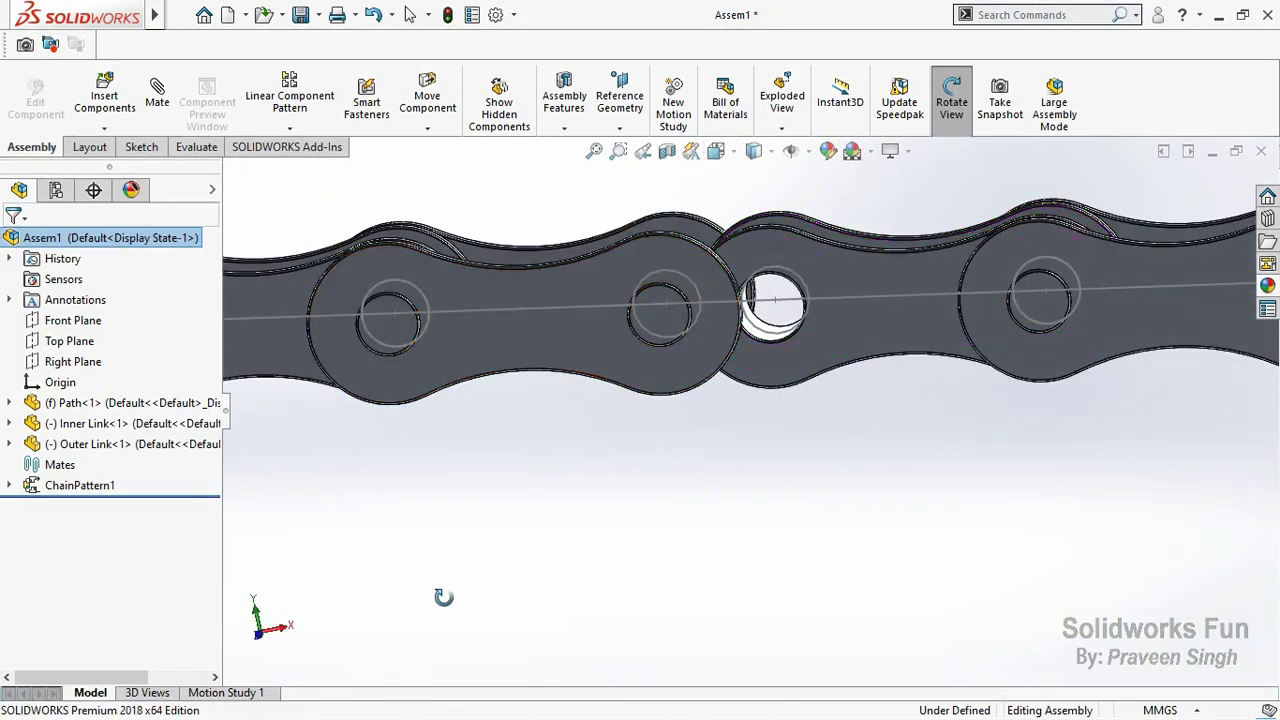
scroll(330, 595, "up", 5)
key("ctrl+1")
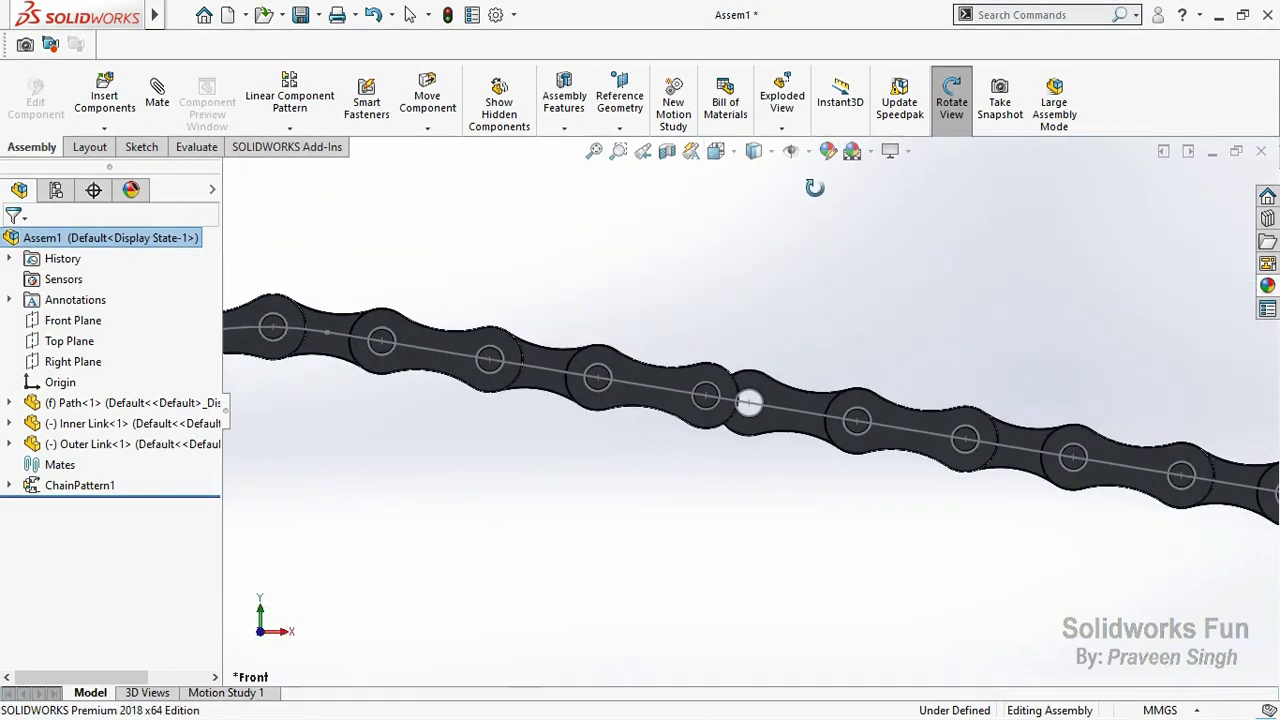
left_click(952, 100)
left_click(594, 151)
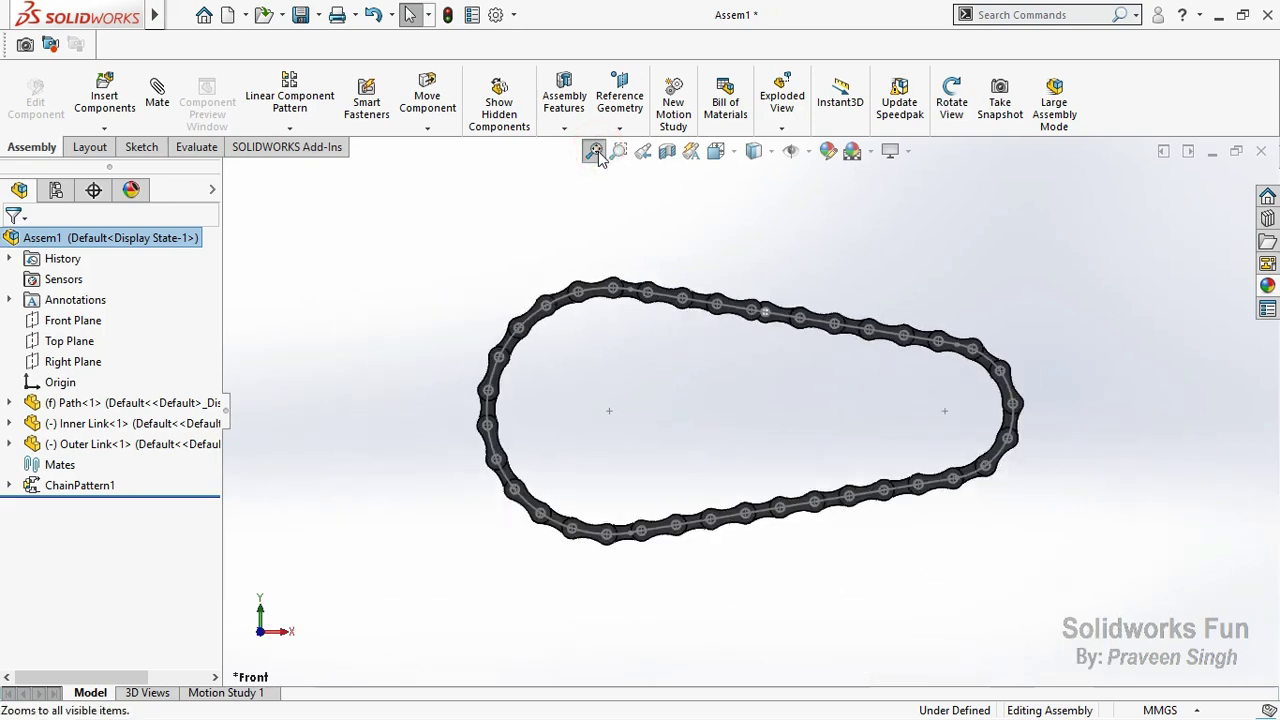
Step: On a Front Plane sketch, draw a line between the pin centres across the chain gap
left_click(70, 320)
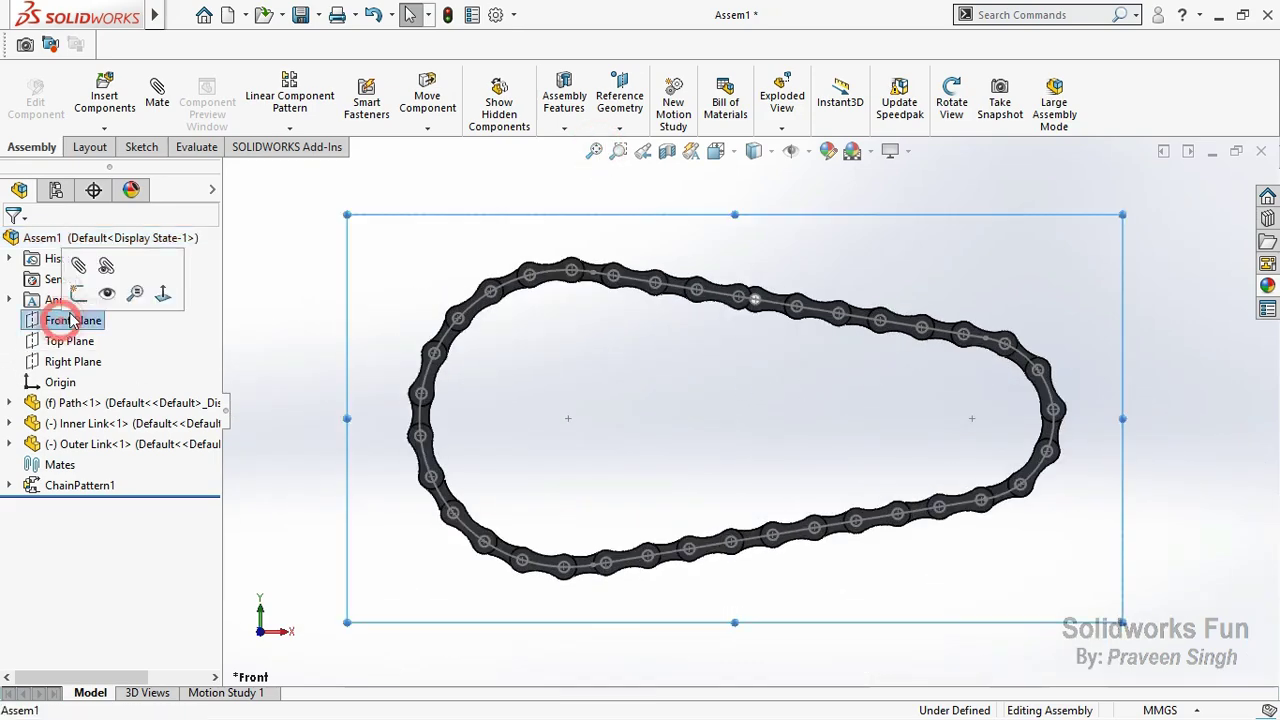
left_click(70, 290)
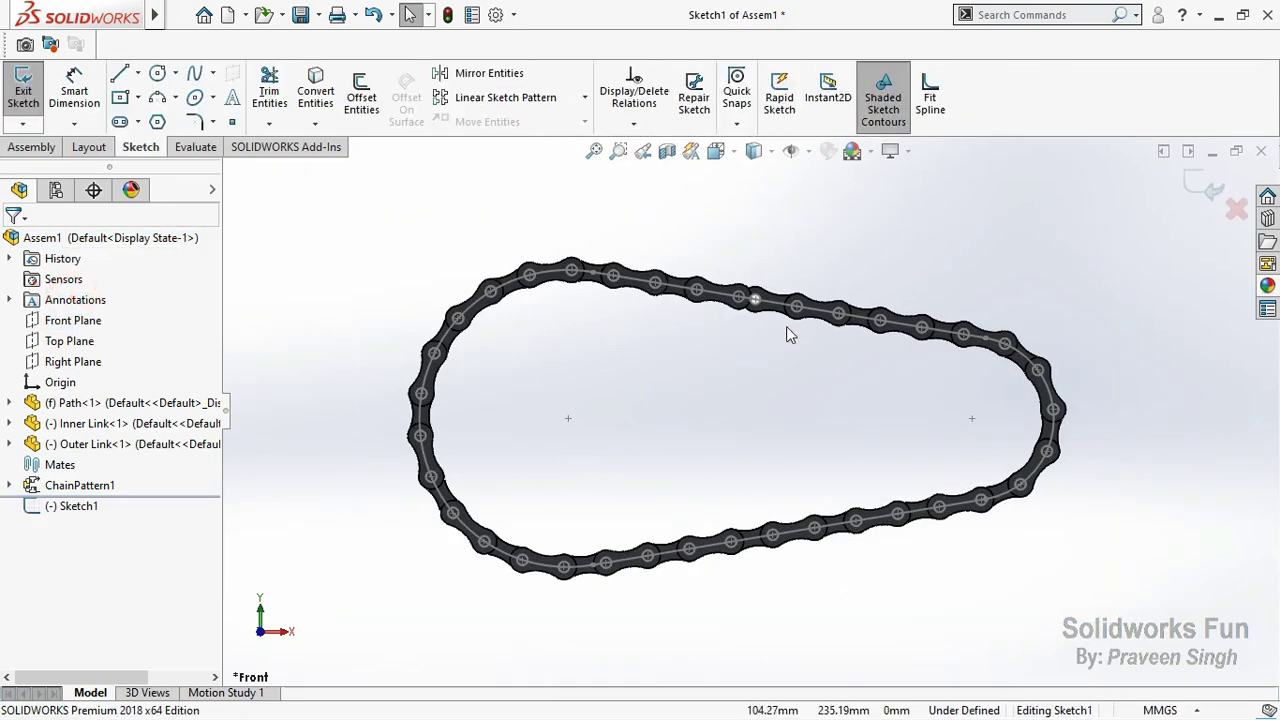
scroll(786, 326, "down", 3)
scroll(786, 326, "down", 3)
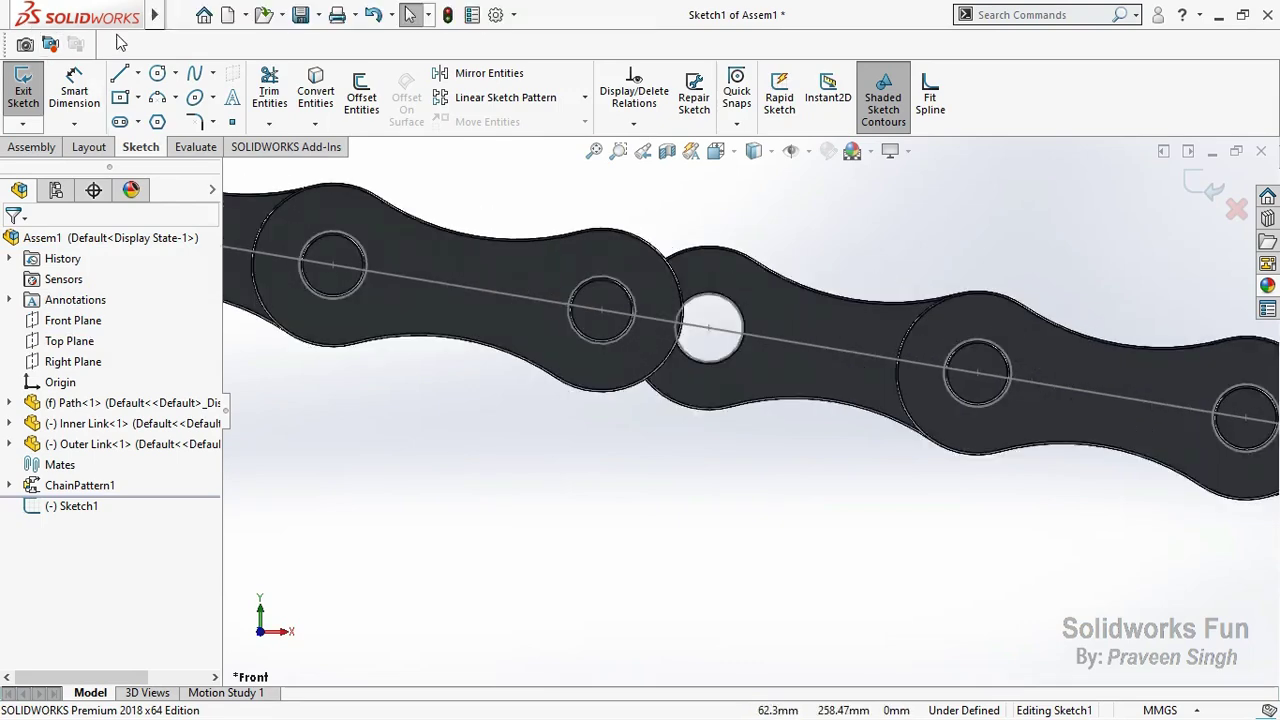
key("l")
scroll(1100, 308, "down", 2)
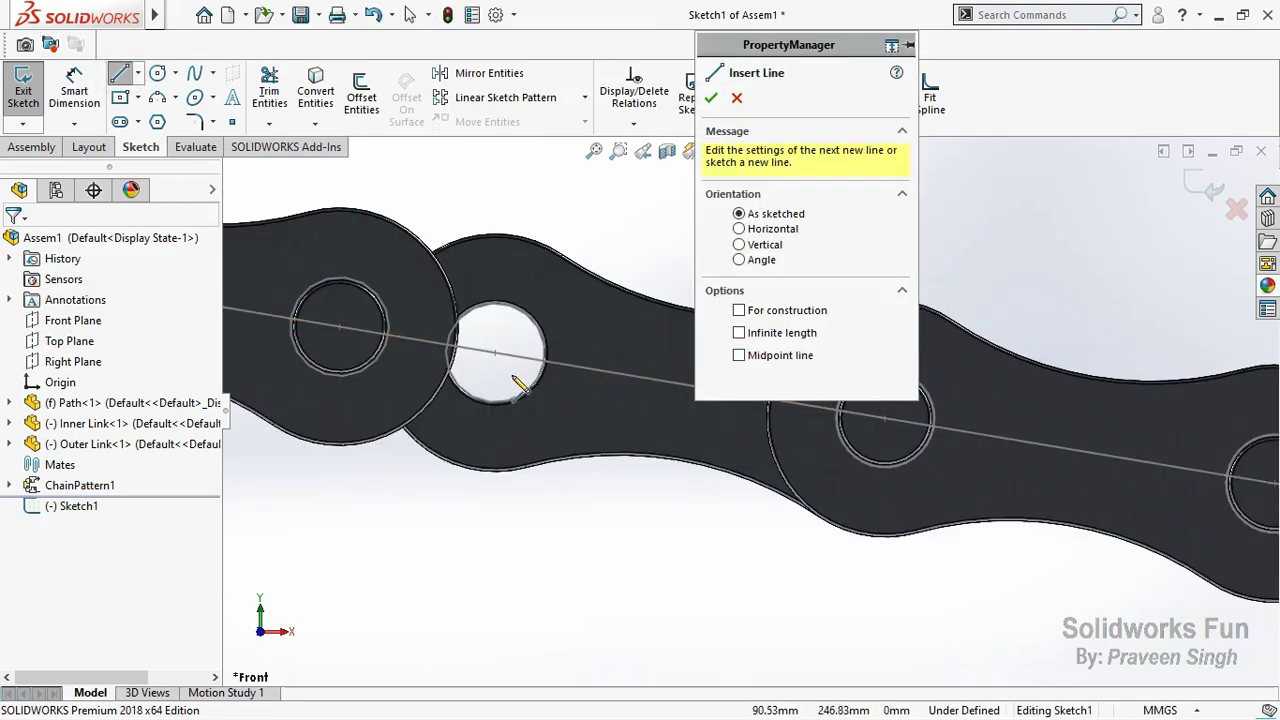
left_click(495, 355)
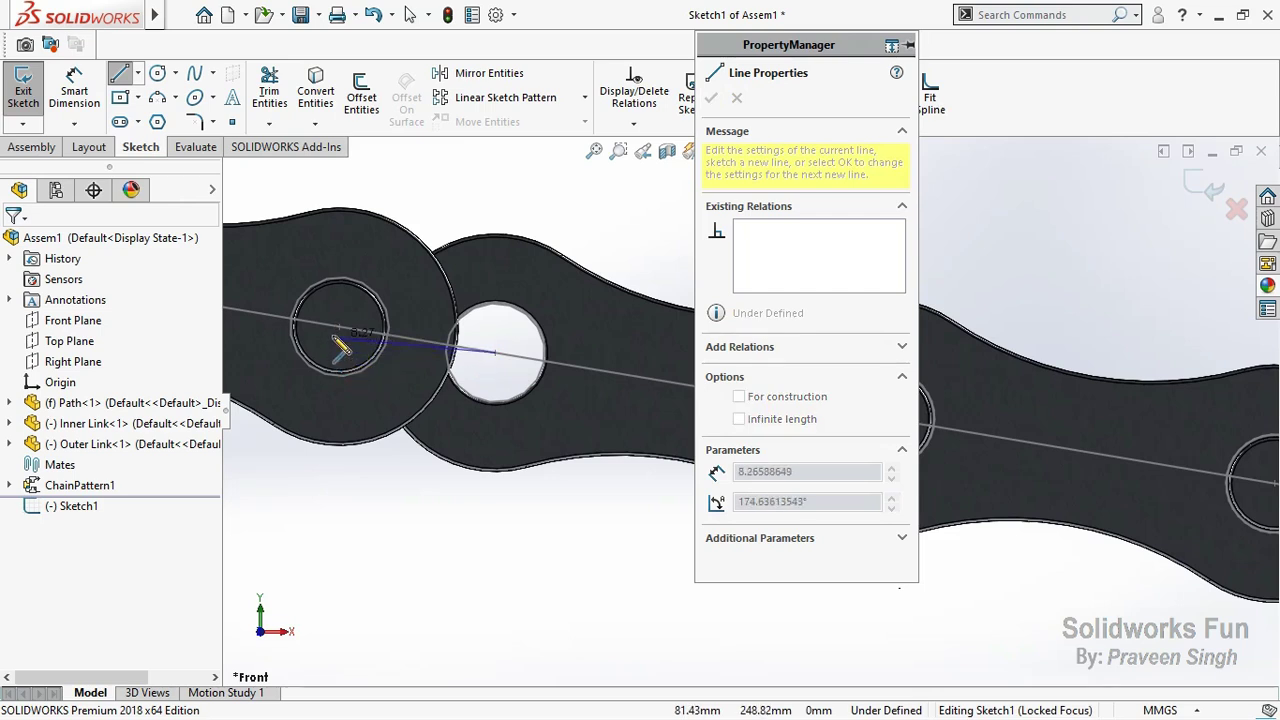
left_click(340, 328)
key("Escape")
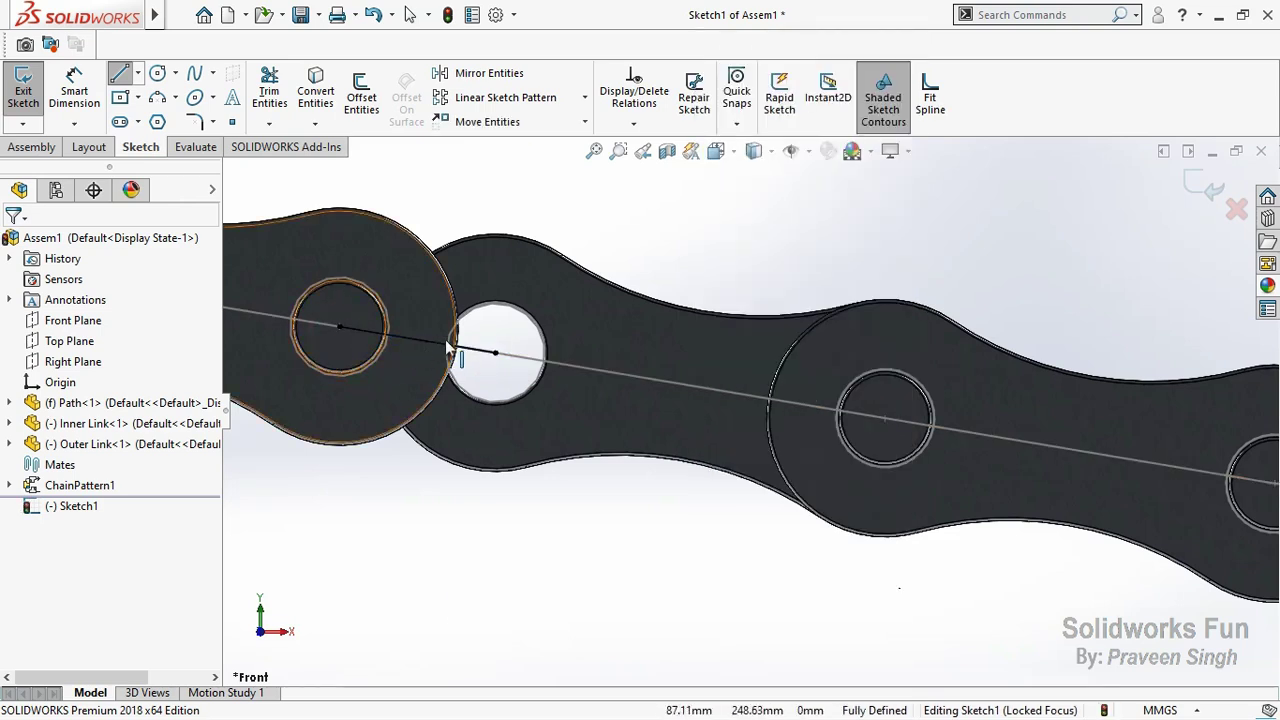
Step: Copy the line's 7.9890643 mm length, delete the line and exit the sketch
left_click(483, 362)
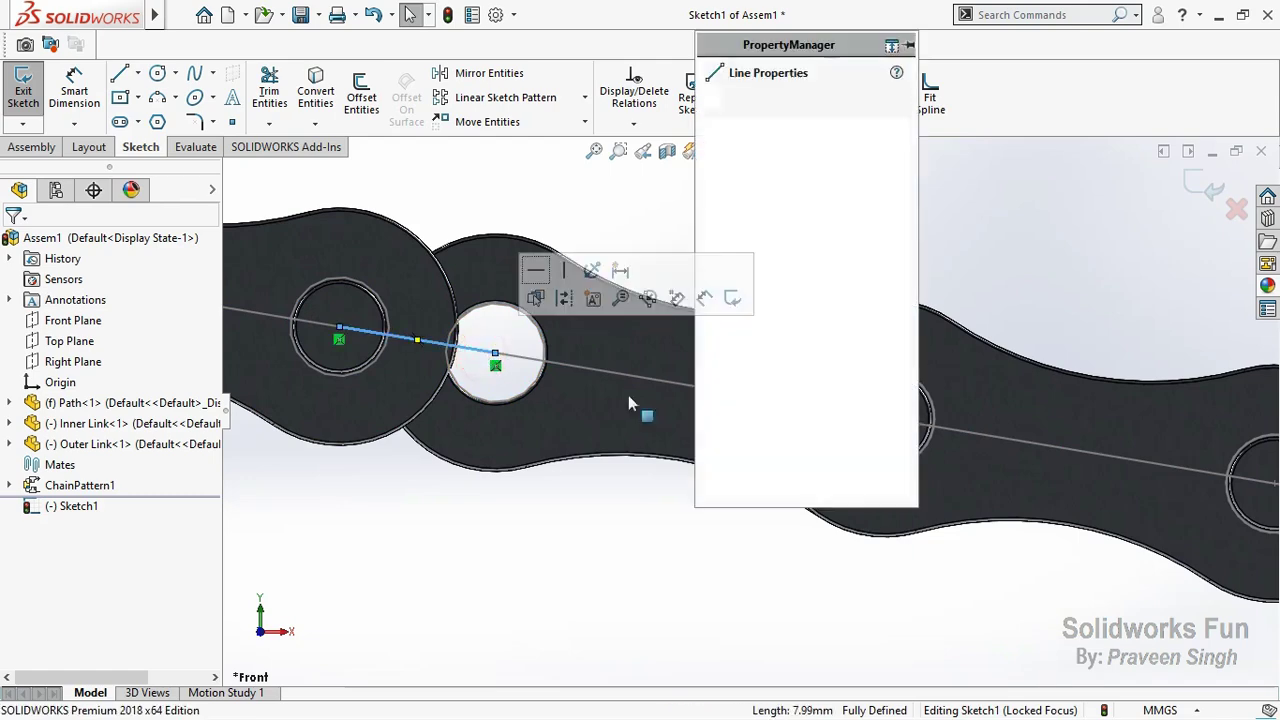
double_click(799, 397)
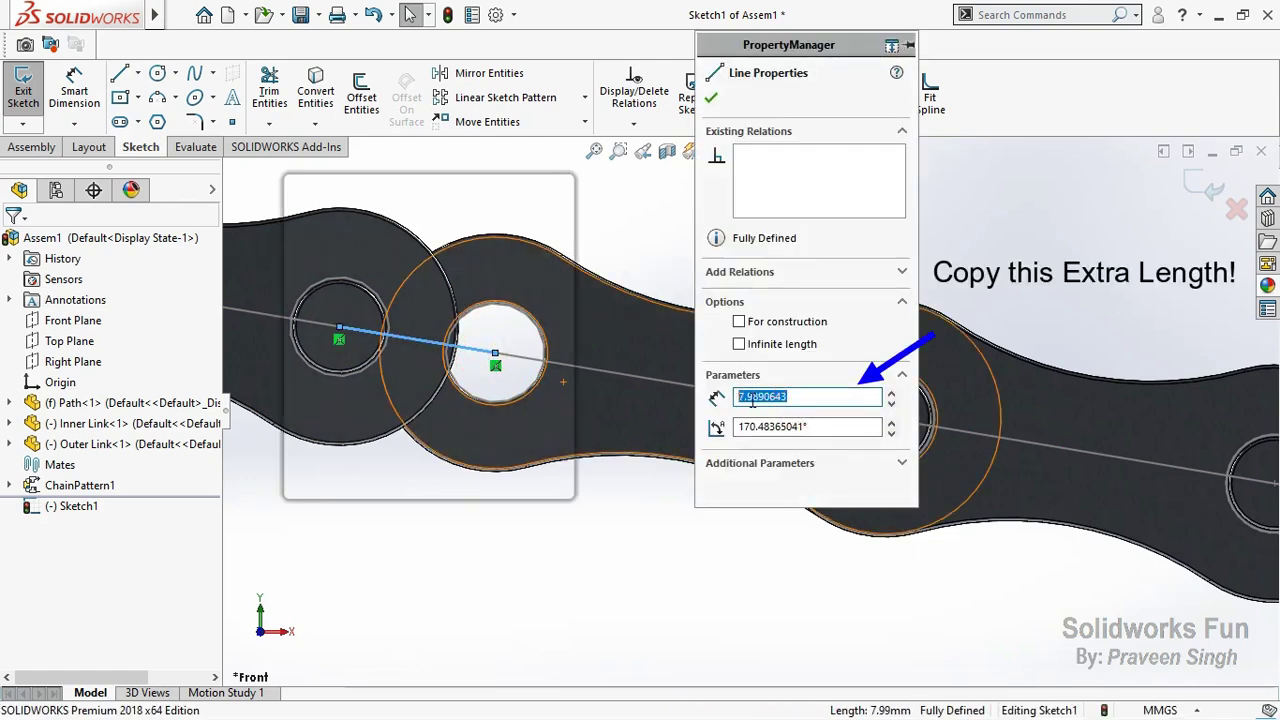
right_click(755, 400)
left_click(810, 462)
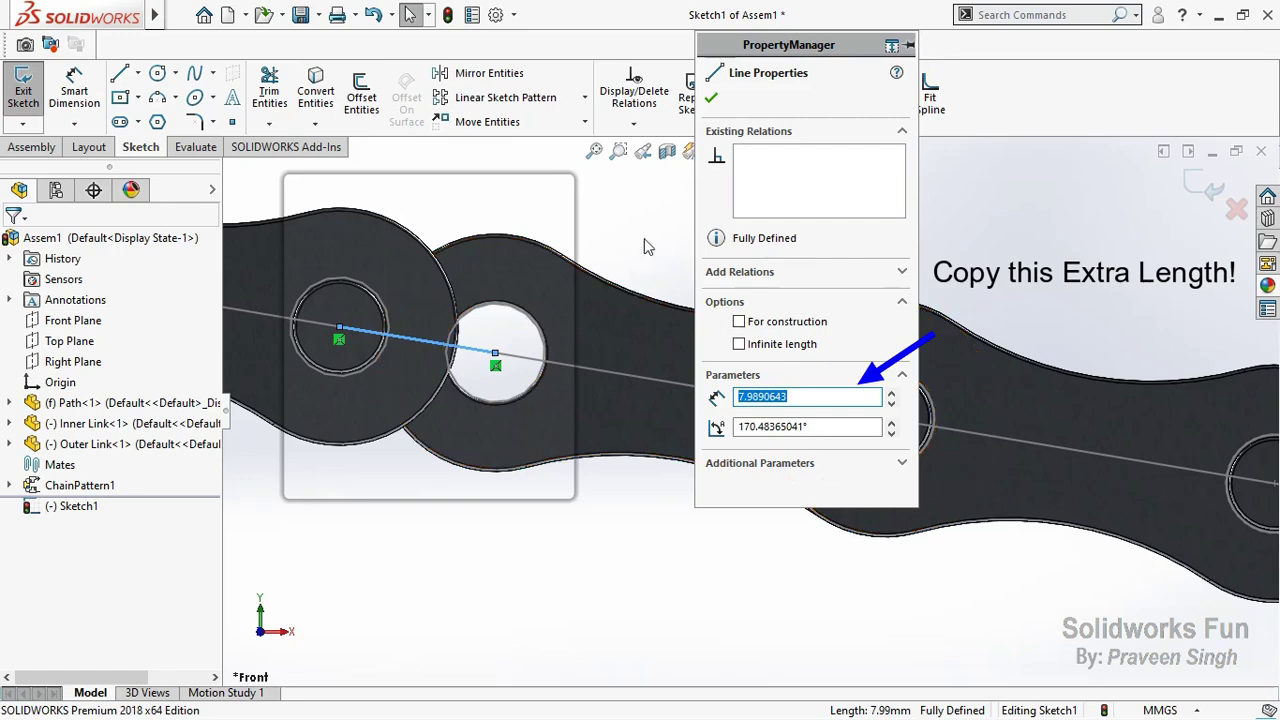
key("Escape")
left_click(484, 360)
right_click(488, 358)
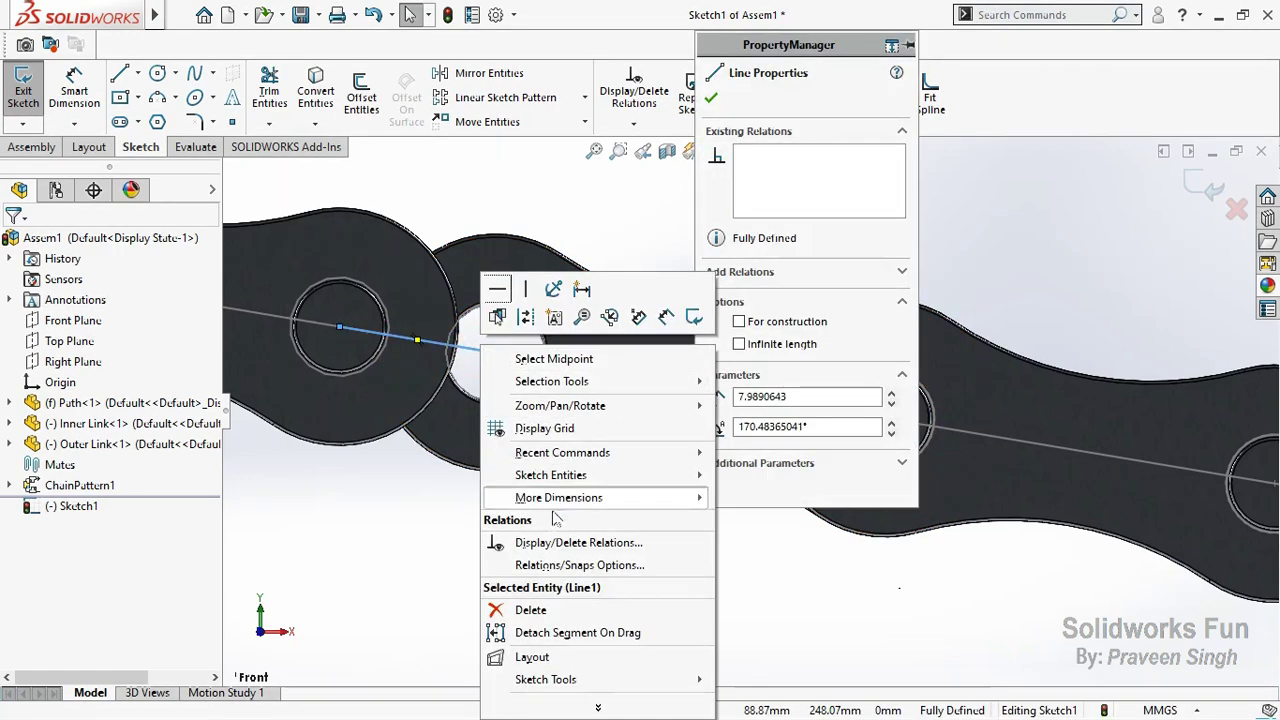
left_click(522, 610)
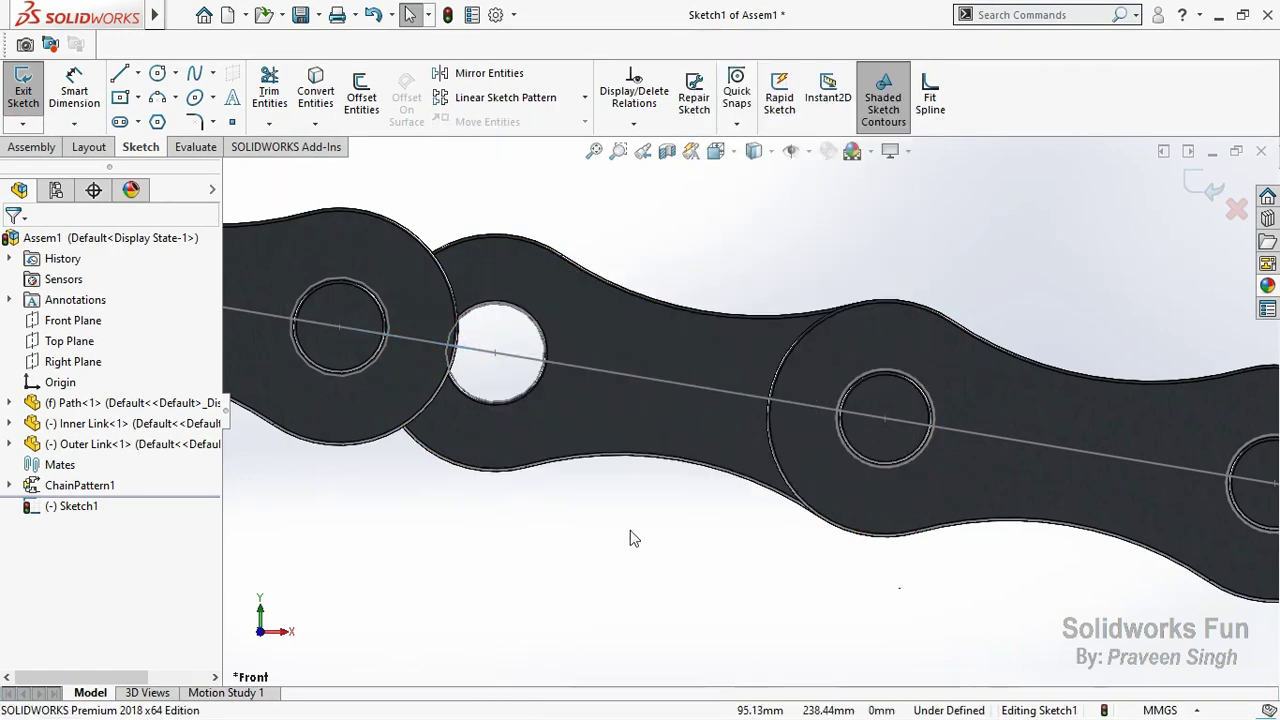
left_click(1200, 192)
Step: Change the Path component from fixed to floating
key("f")
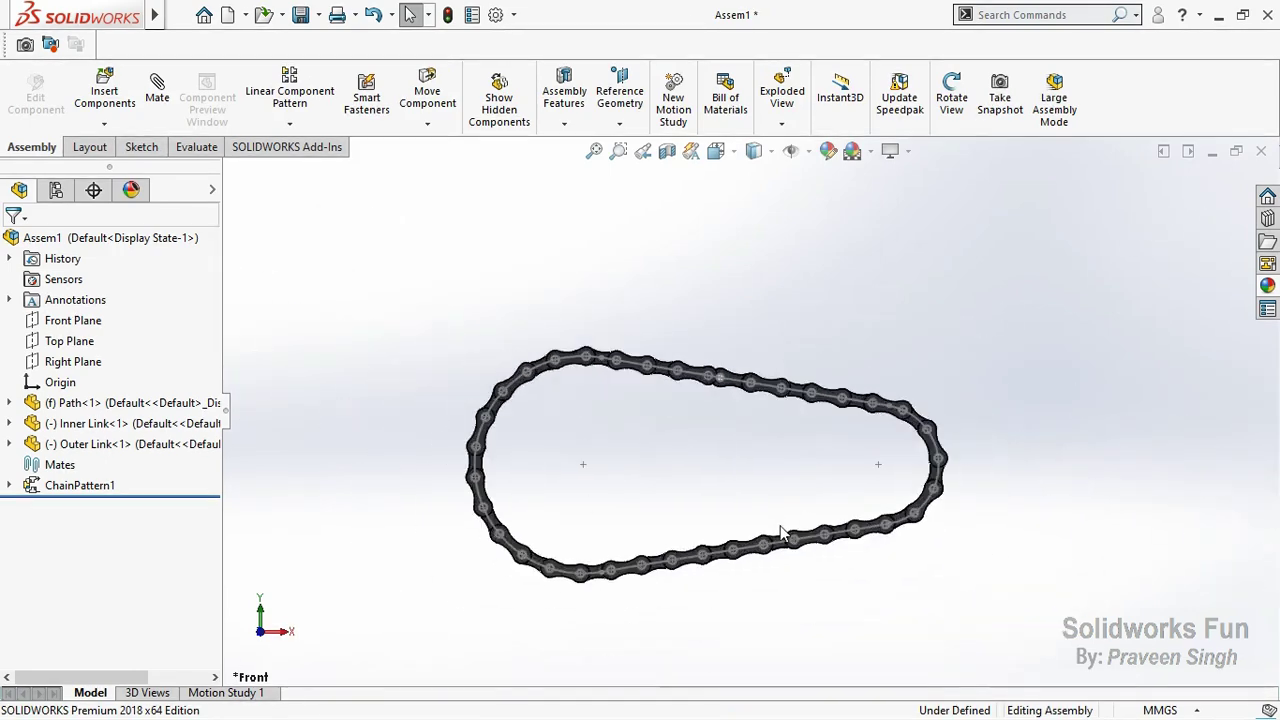
scroll(783, 533, "down", 3)
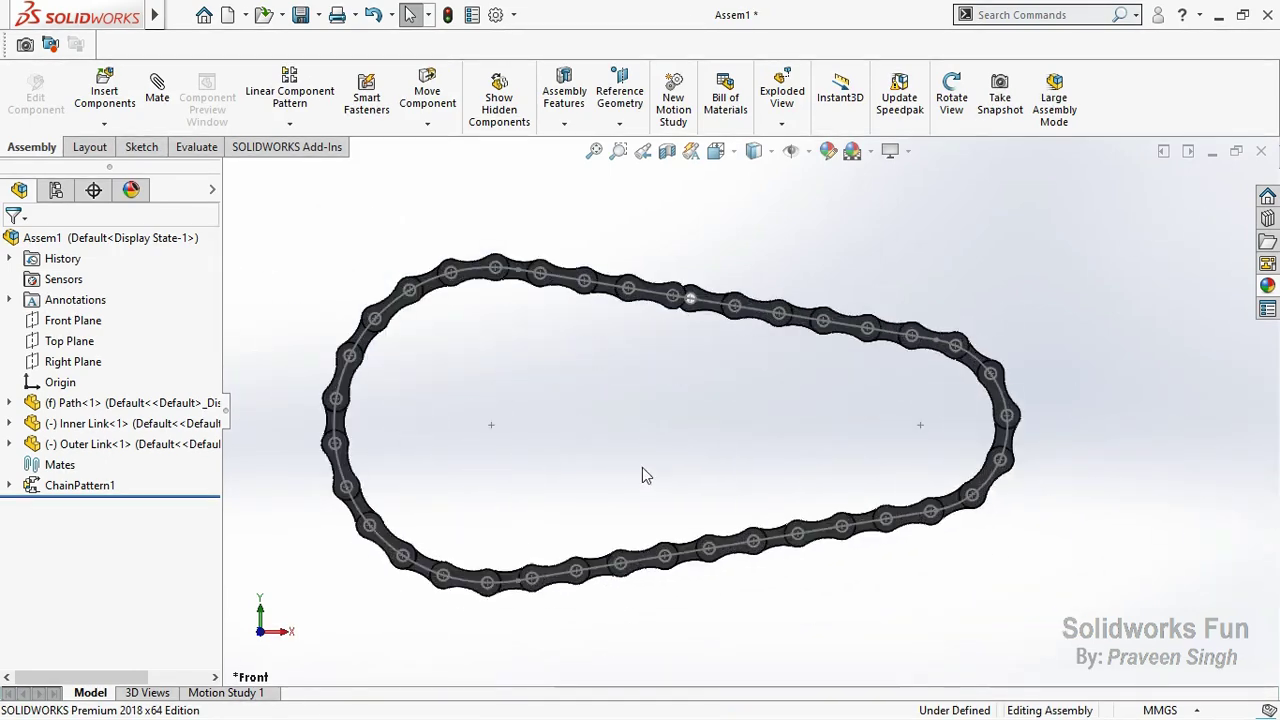
left_click(178, 403)
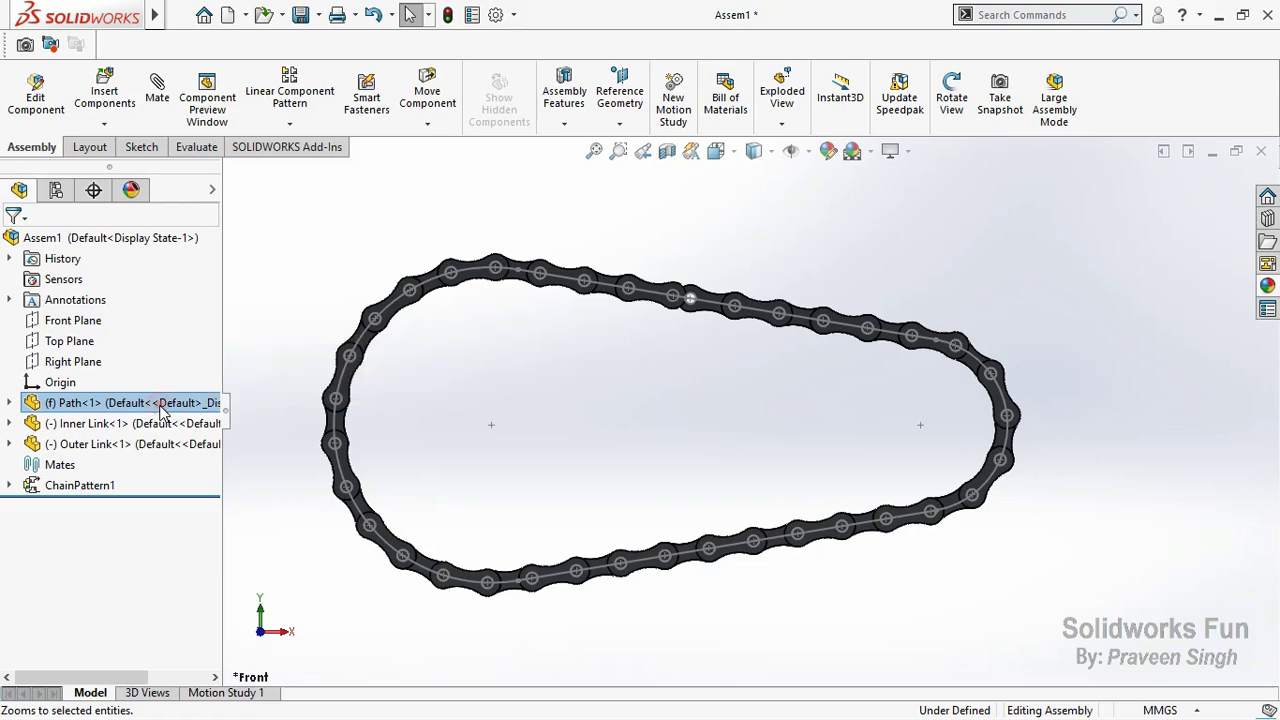
right_click(155, 403)
left_click(208, 362)
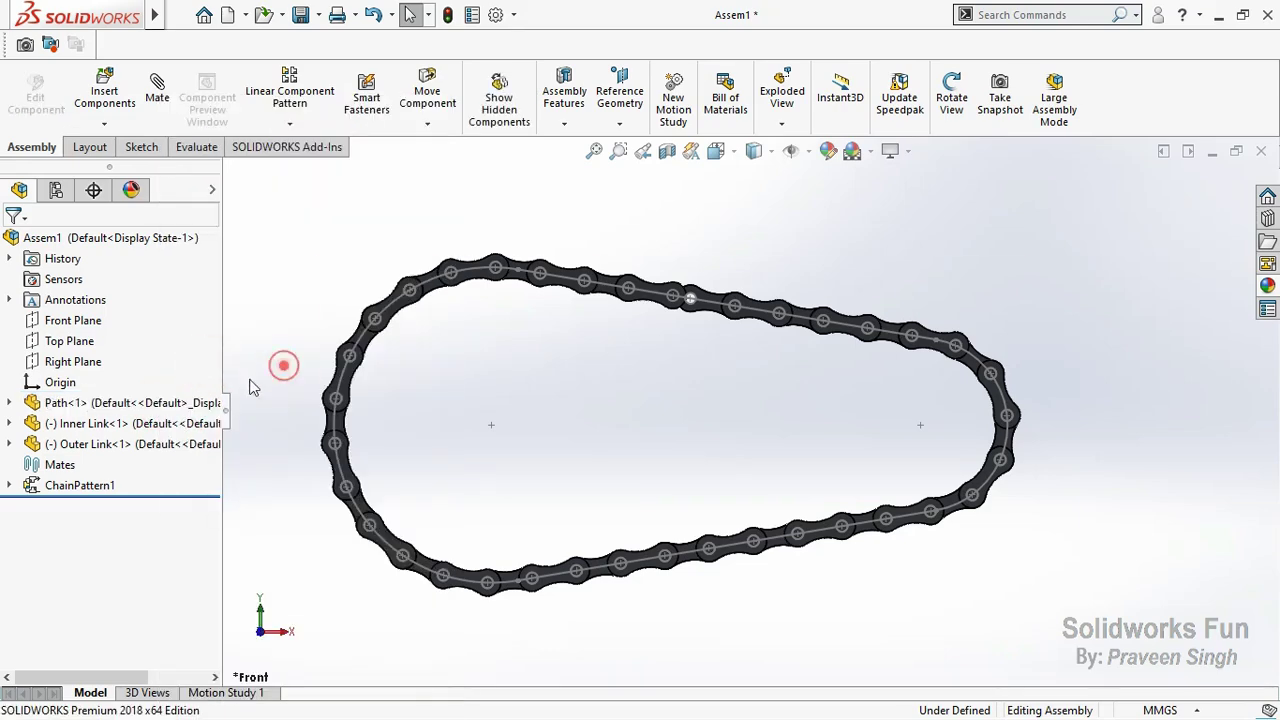
Step: Open the Path part on its own and check Sketch1's 730 mm path length
right_click(158, 403)
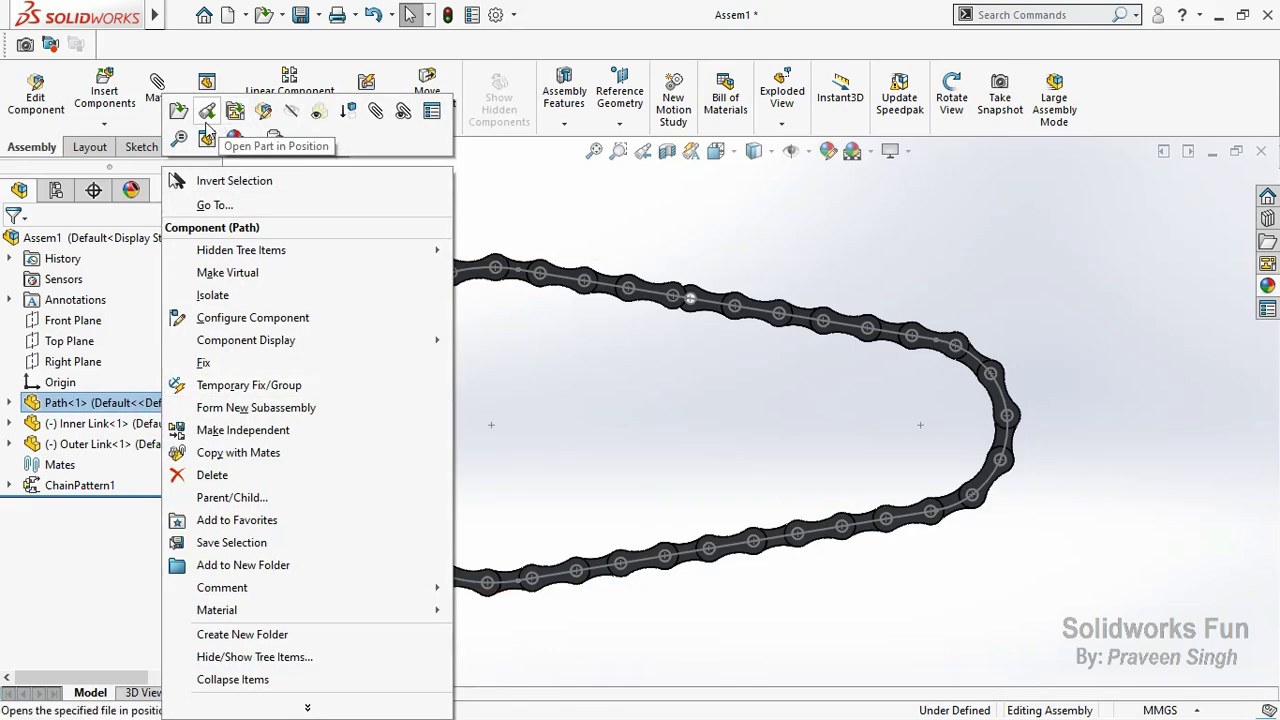
left_click(207, 131)
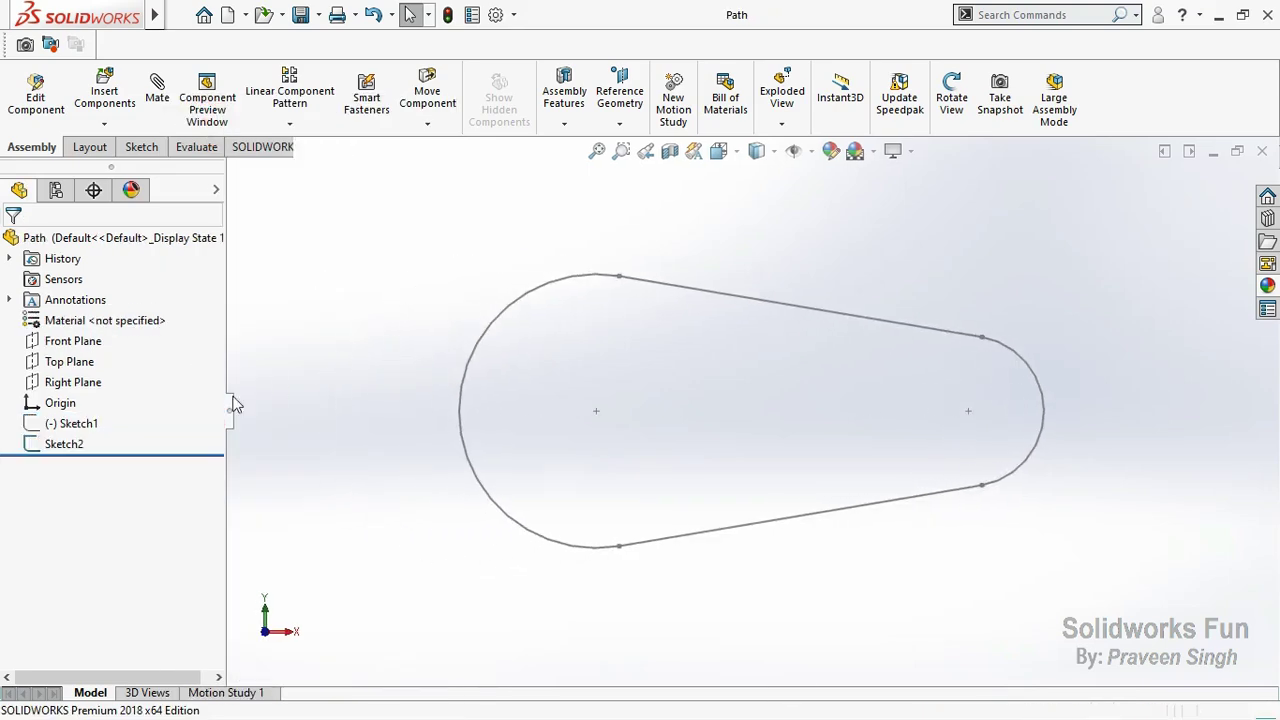
left_click(93, 427)
left_click(106, 365)
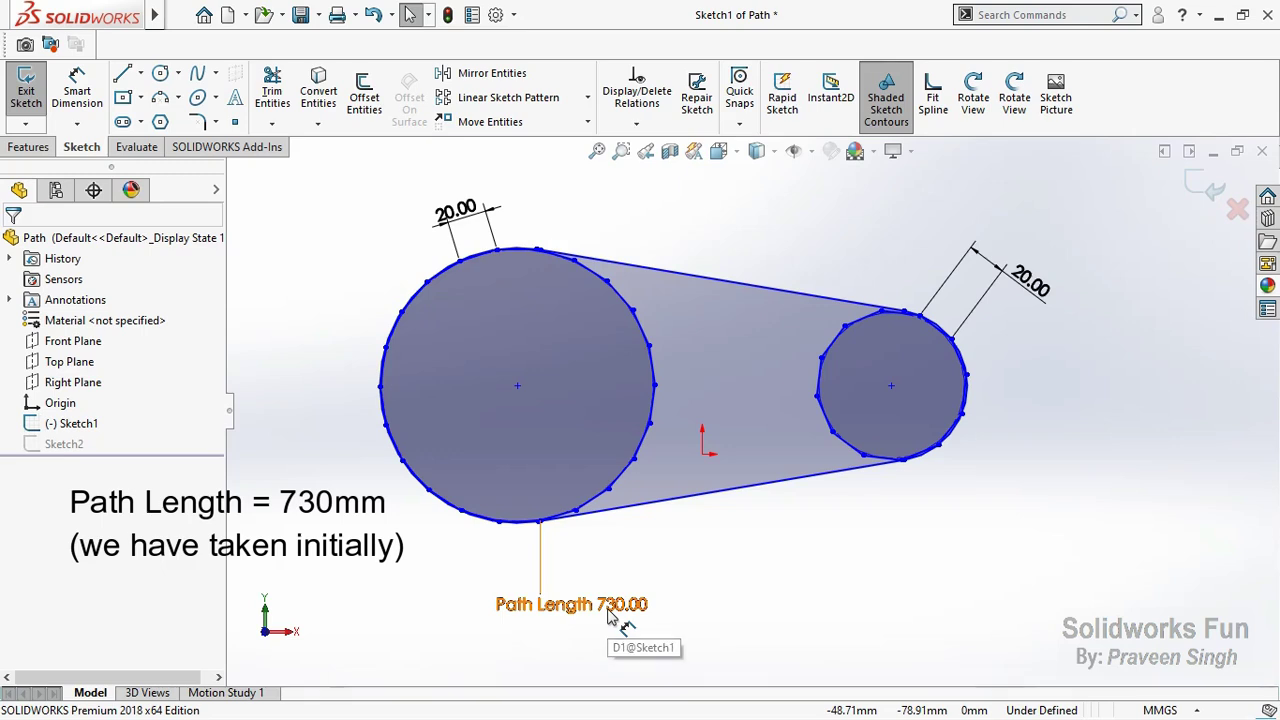
left_click(1210, 187)
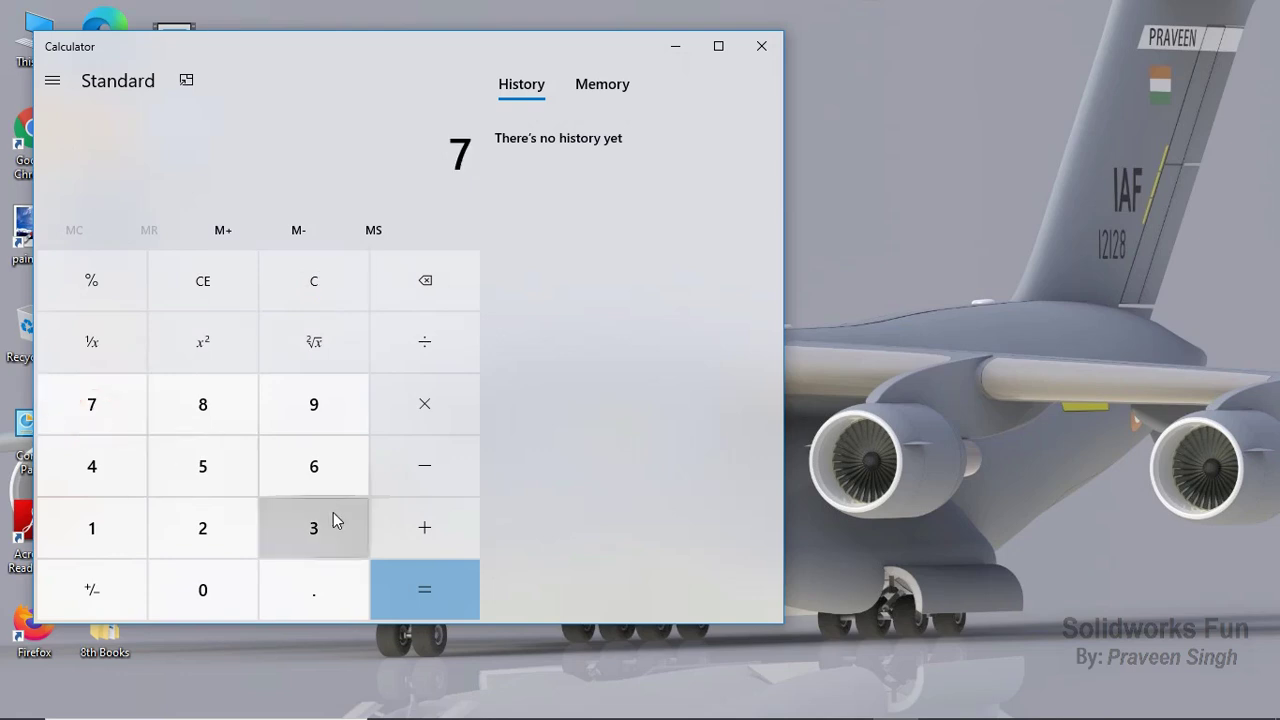
Step: Compute 730 − 7.9890643 in Calculator, giving 722.0109357
left_click(334, 517)
left_click(212, 586)
left_click(418, 460)
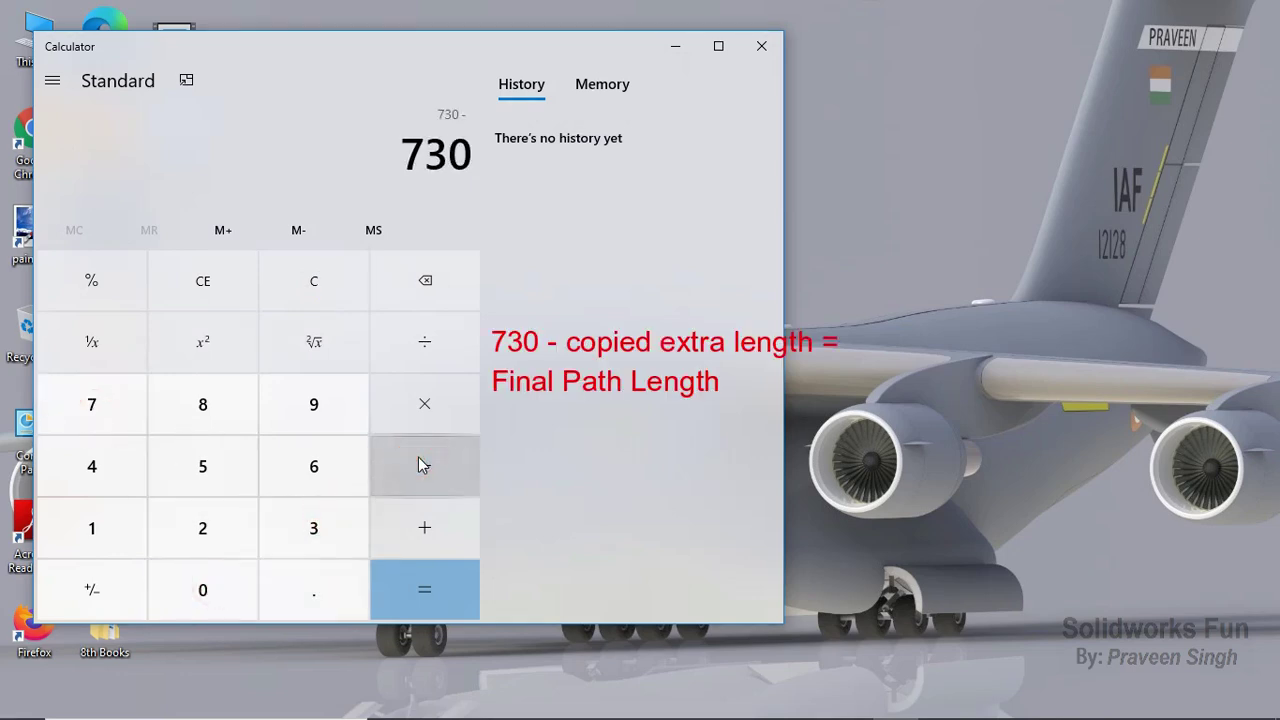
type("7.9890643")
left_click(426, 578)
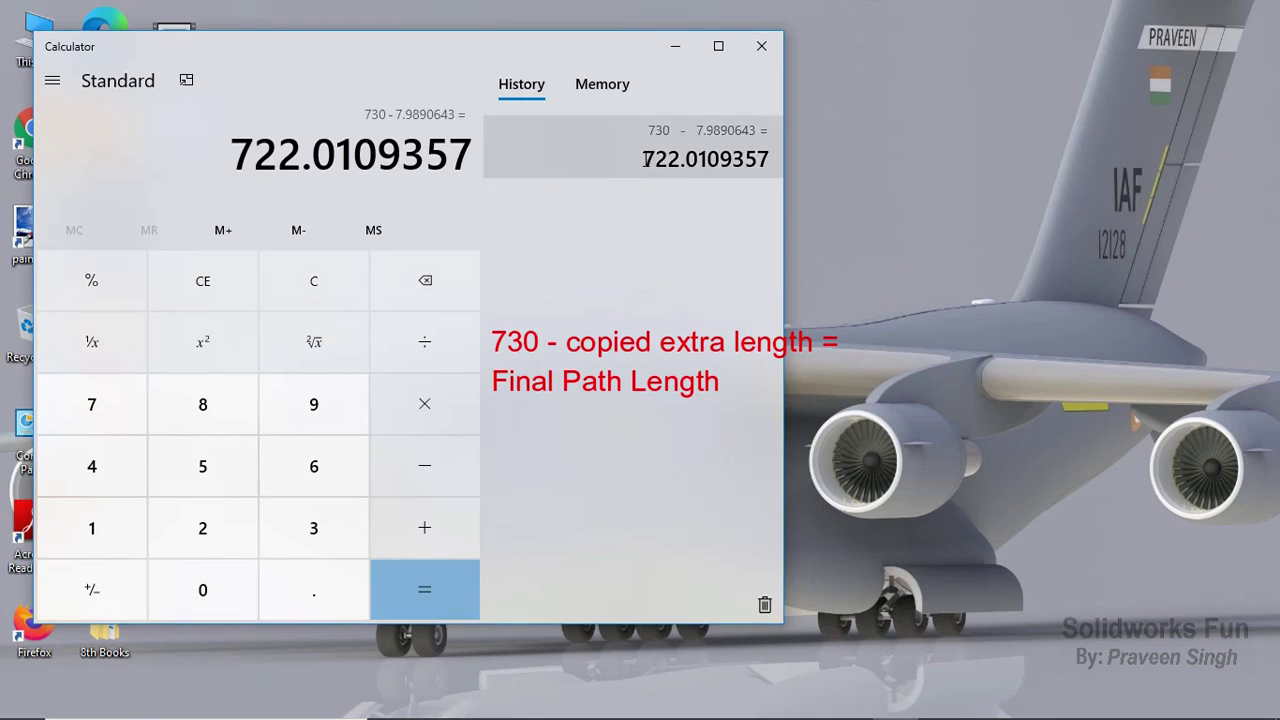
Step: Copy the 722.0109357 result from the Calculator history
left_click_drag(644, 160, 746, 163)
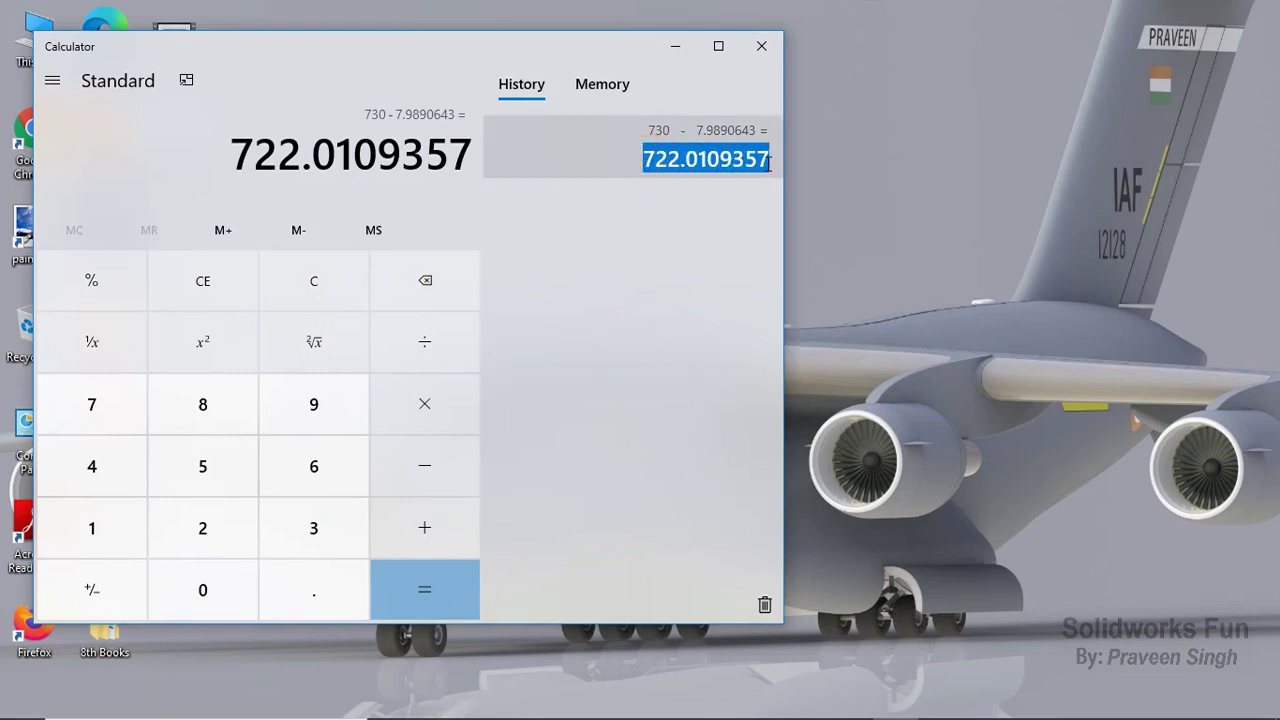
right_click(750, 162)
left_click(799, 182)
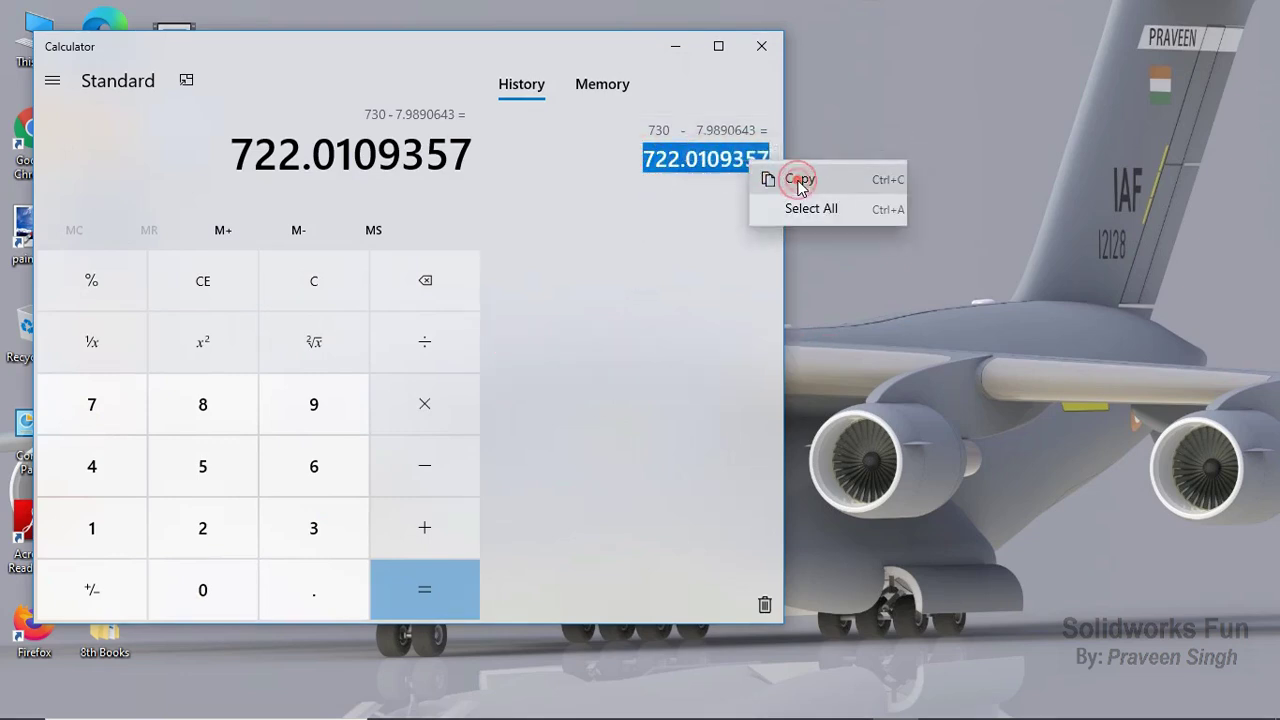
left_click(697, 210)
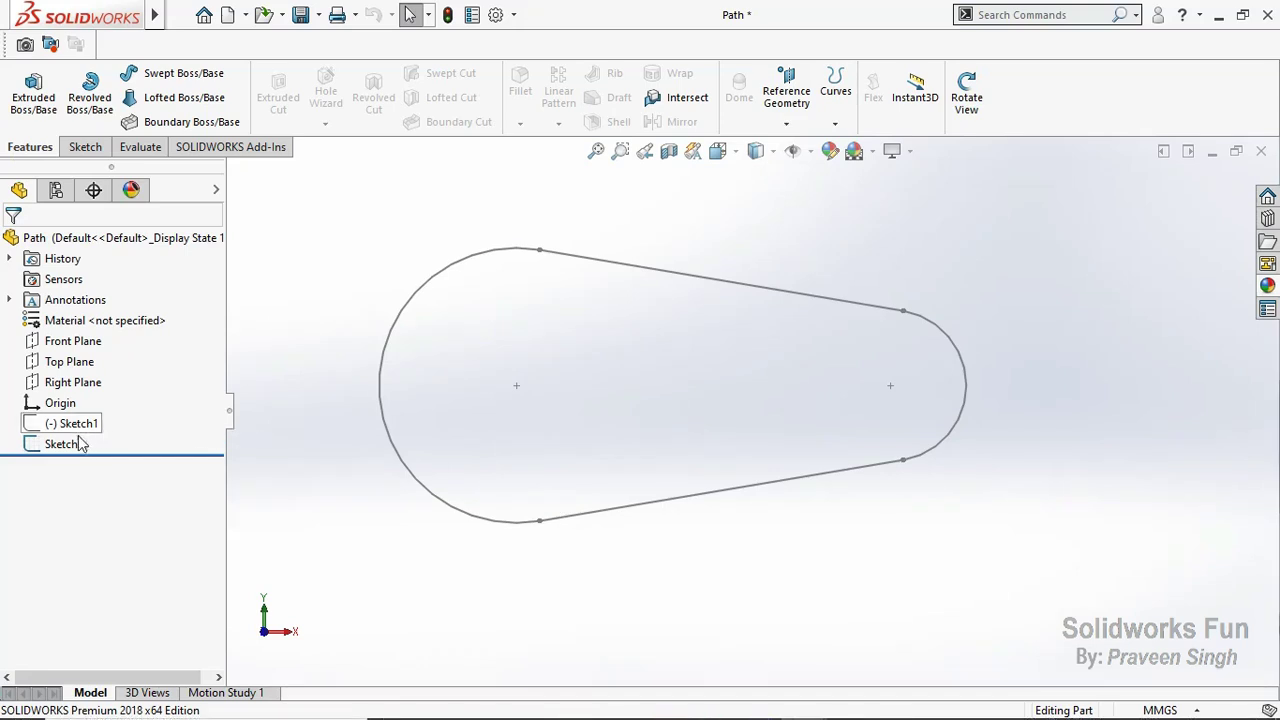
Step: Change Sketch1's Path Length dimension from 730.00 to 722.0109357
left_click(64, 444)
left_click(72, 423)
left_click(66, 362)
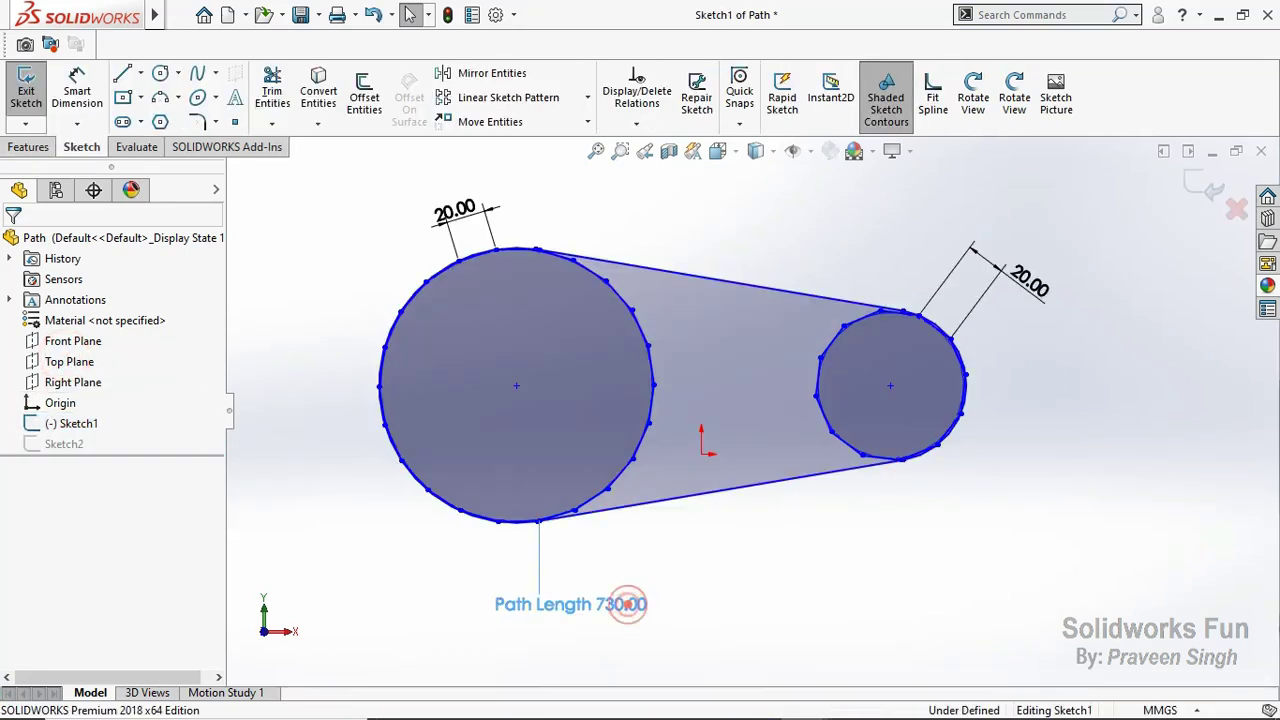
double_click(622, 605)
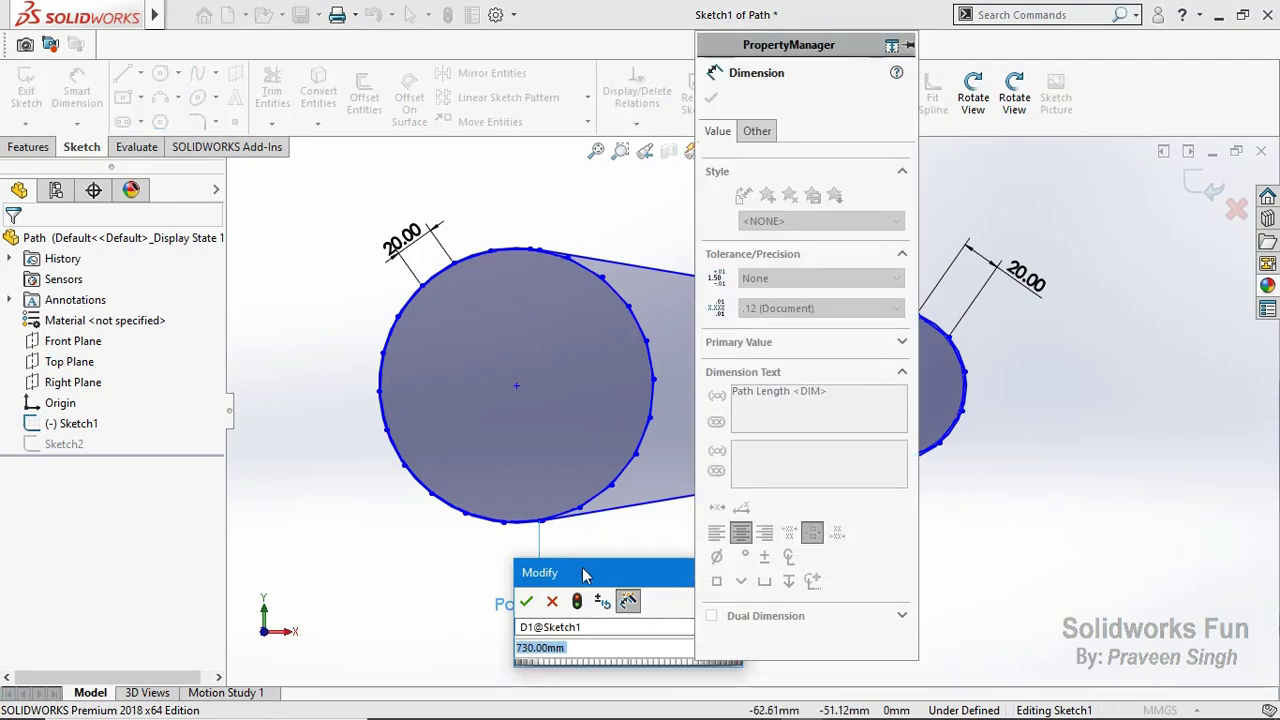
mouse_move(585, 575)
left_mouse_down()
mouse_move(368, 556)
mouse_move(260, 163)
mouse_move(326, 147)
mouse_move(367, 111)
left_mouse_up()
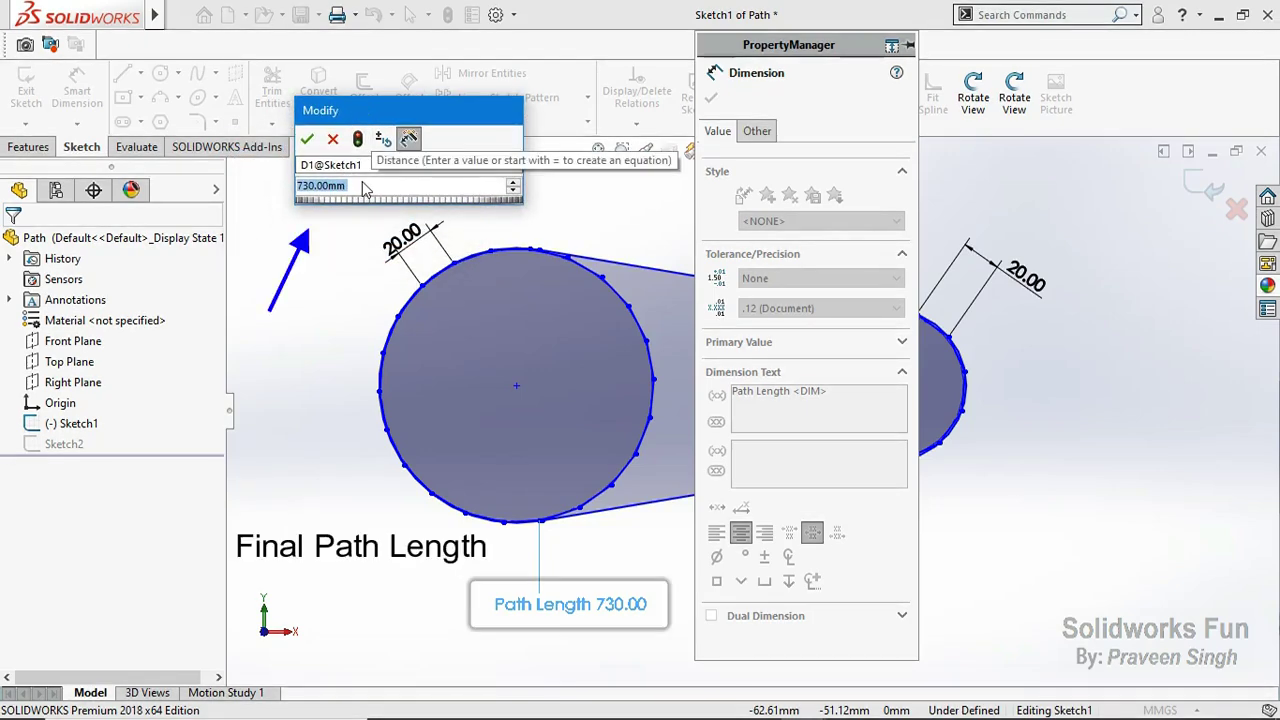
type("722.0109357")
left_click(308, 140)
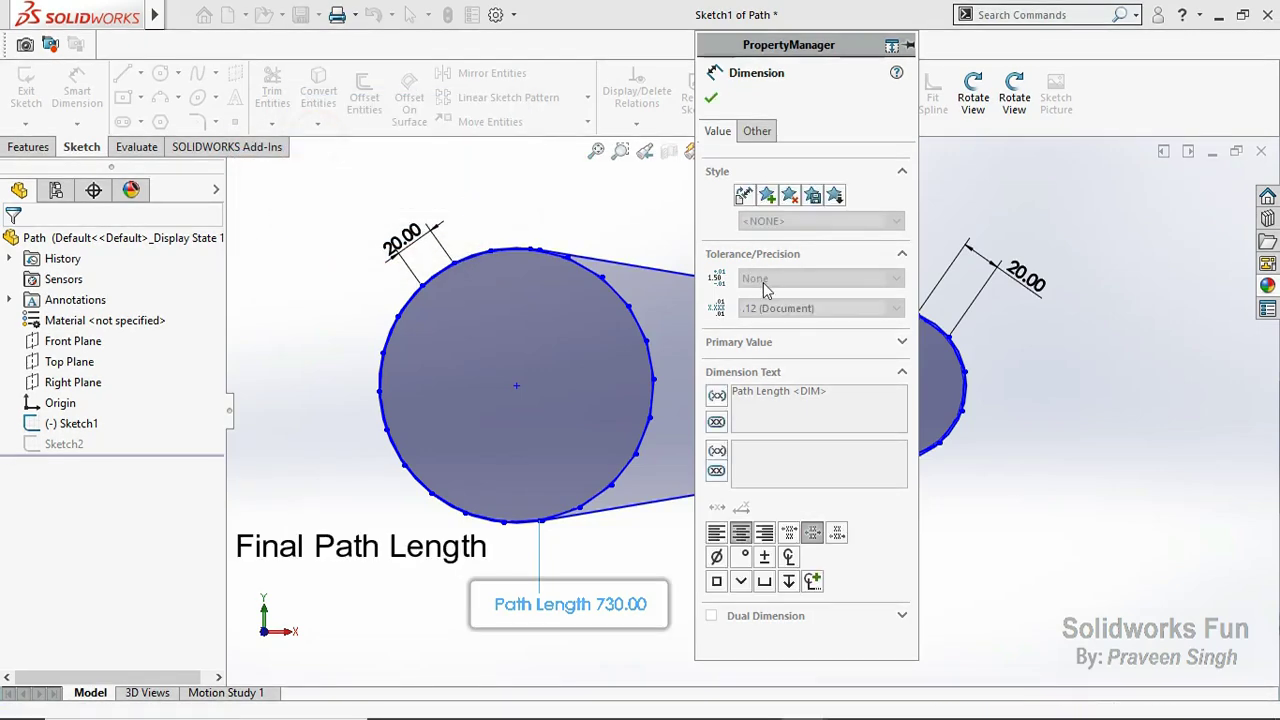
left_click(711, 97)
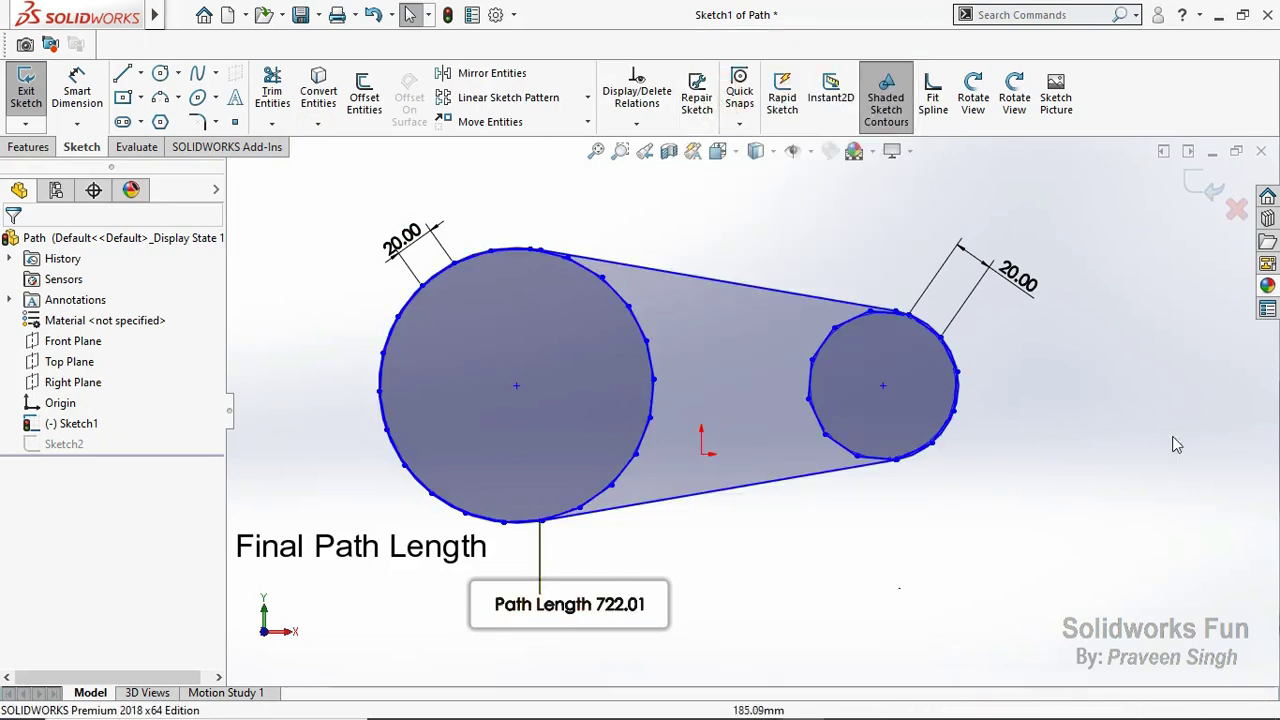
Step: Exit the path sketch, then save and close the Path part
left_click(1190, 200)
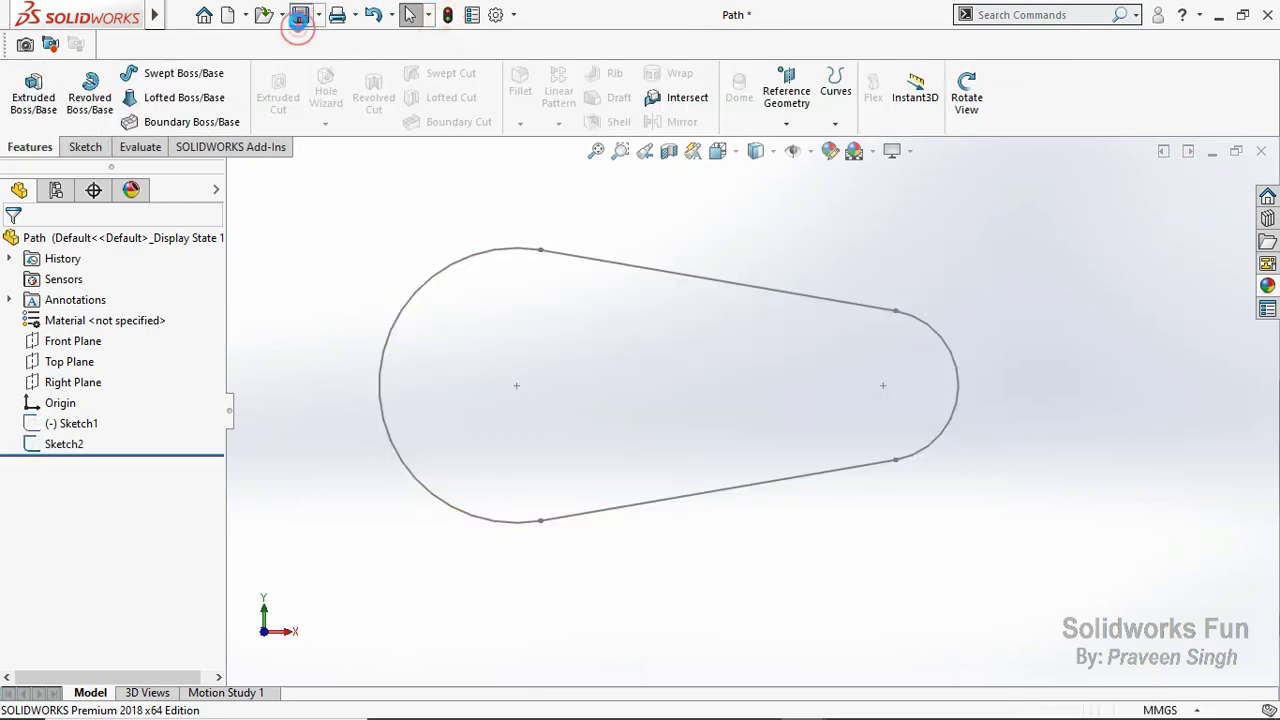
left_click(299, 17)
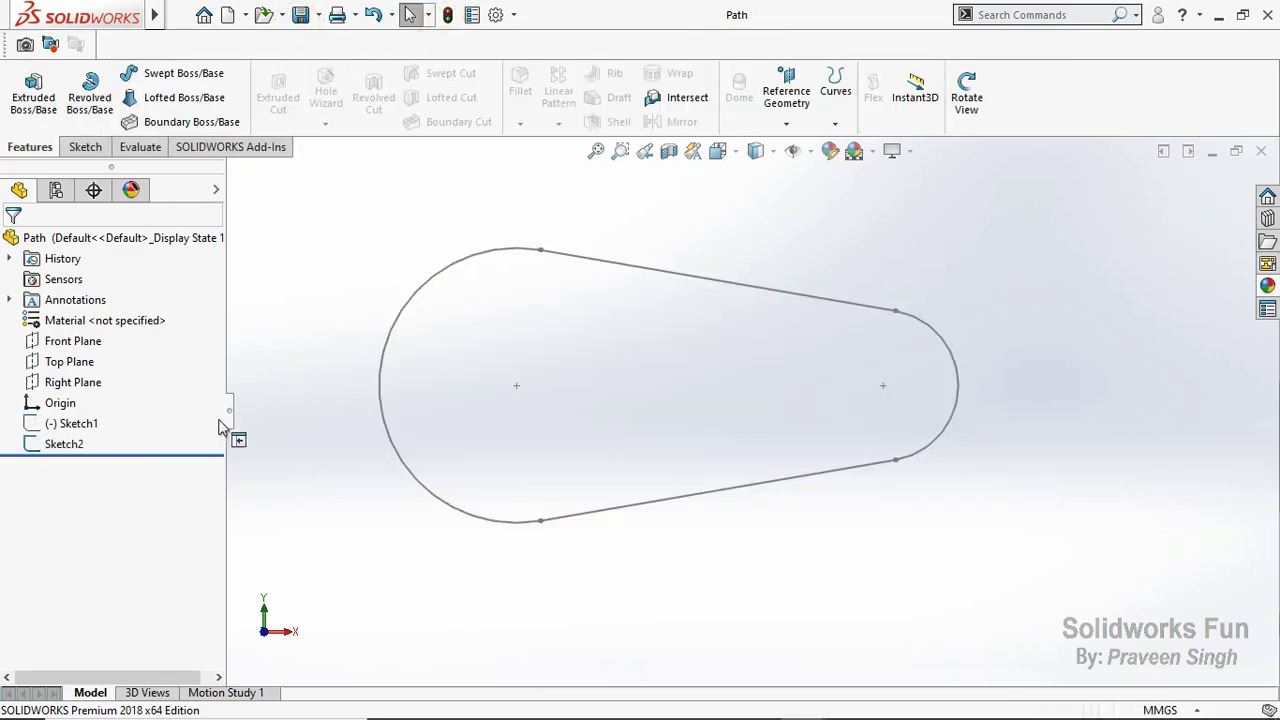
left_click(1261, 151)
Step: Rebuild the assembly and edit ChainPattern1 to 18 instances with Fill Path off
left_click(157, 106)
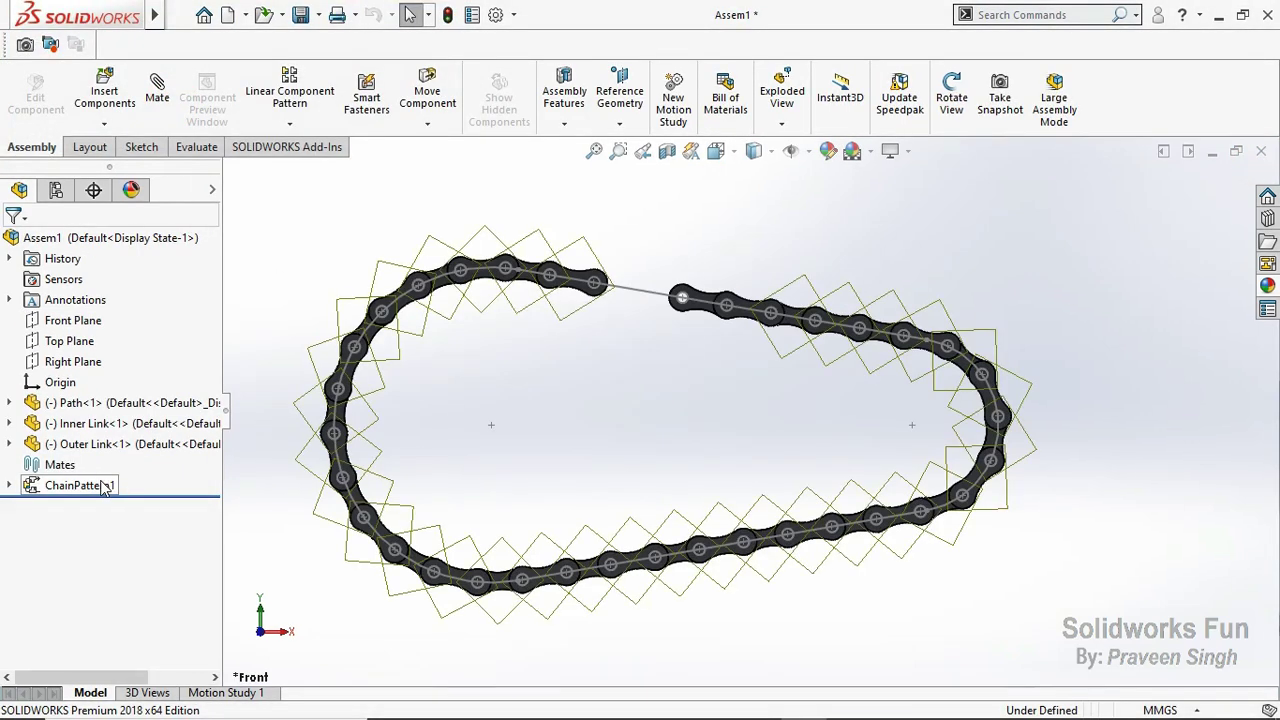
left_click(110, 485)
left_click(120, 425)
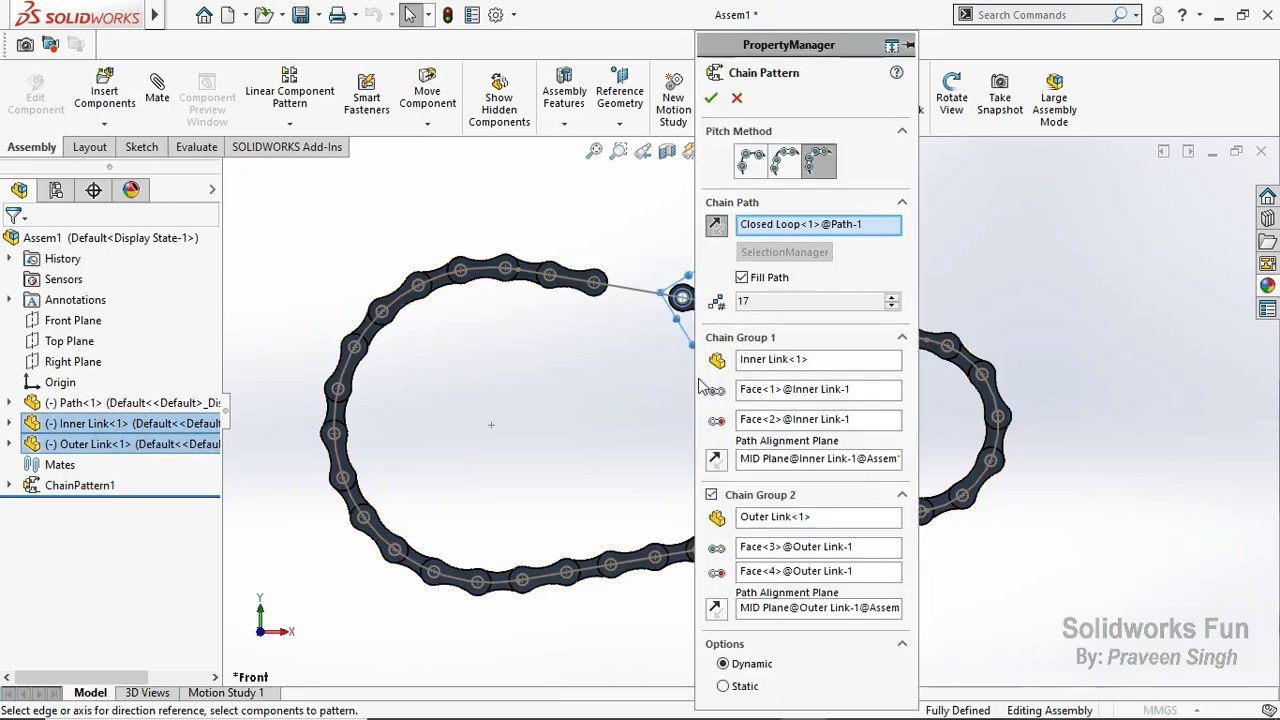
scroll(1063, 314, "down", 2)
left_click(743, 278)
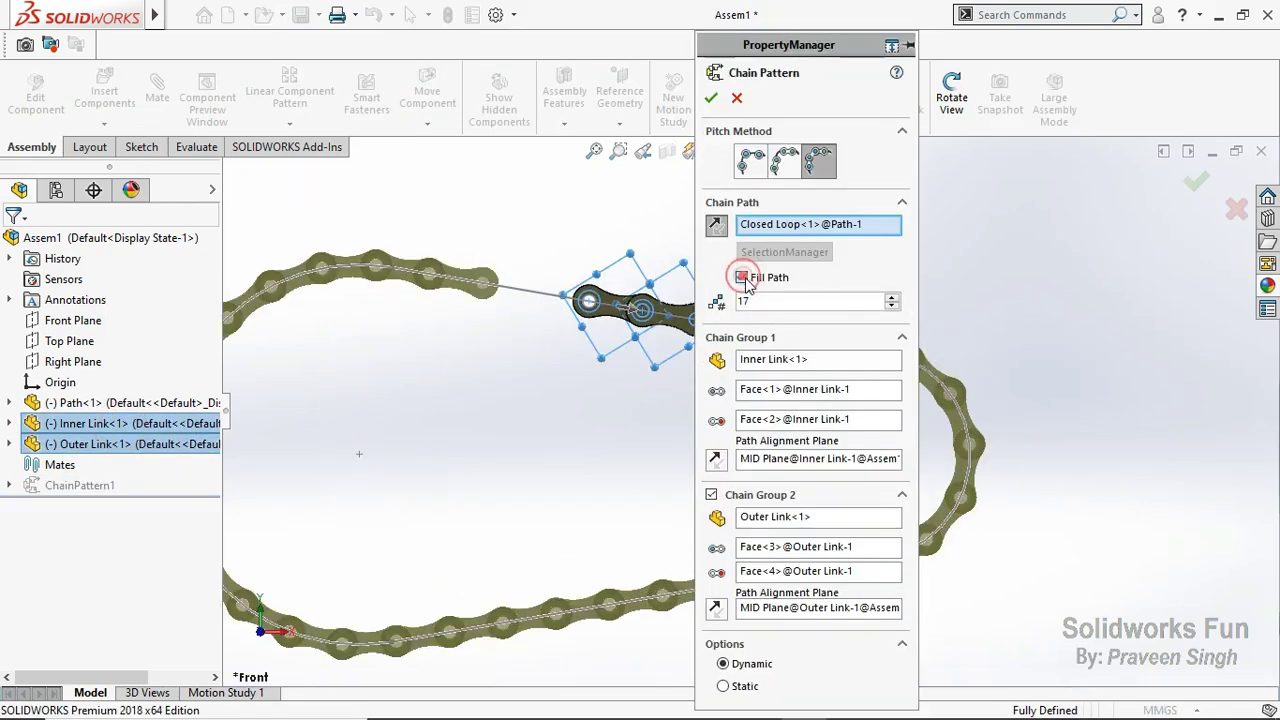
left_click(893, 297)
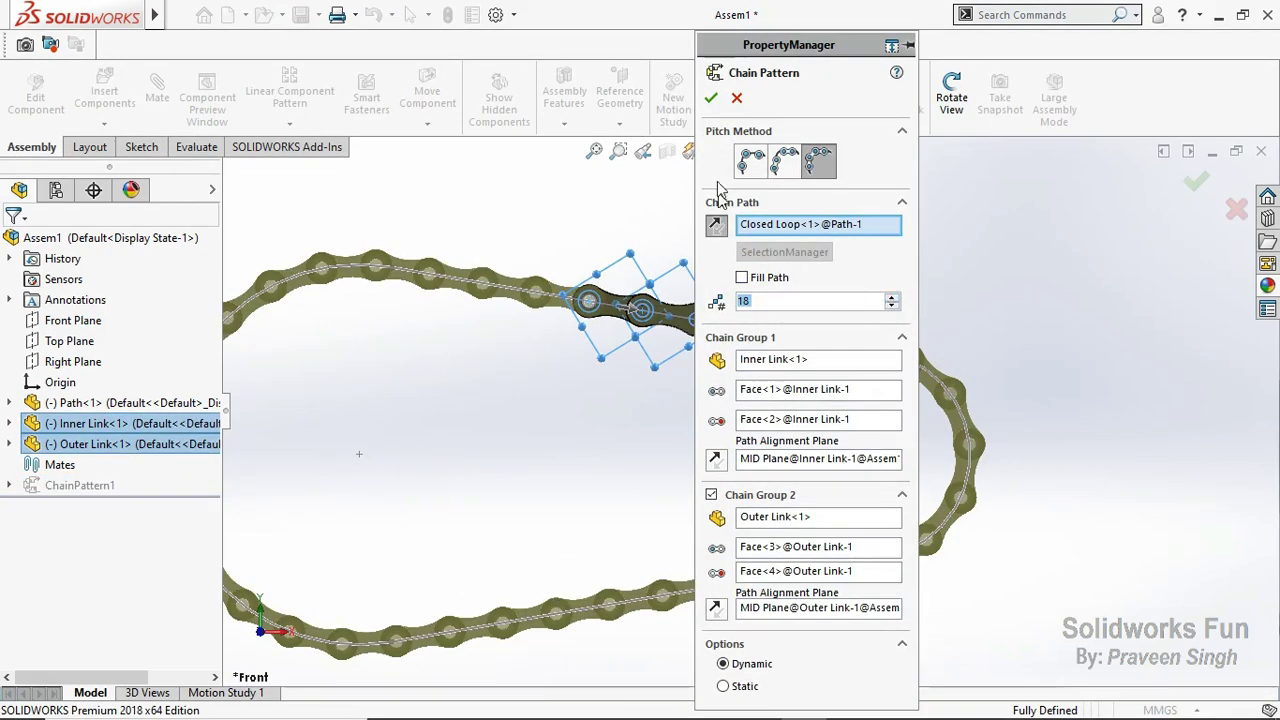
left_click(710, 97)
scroll(440, 480, "up", 2)
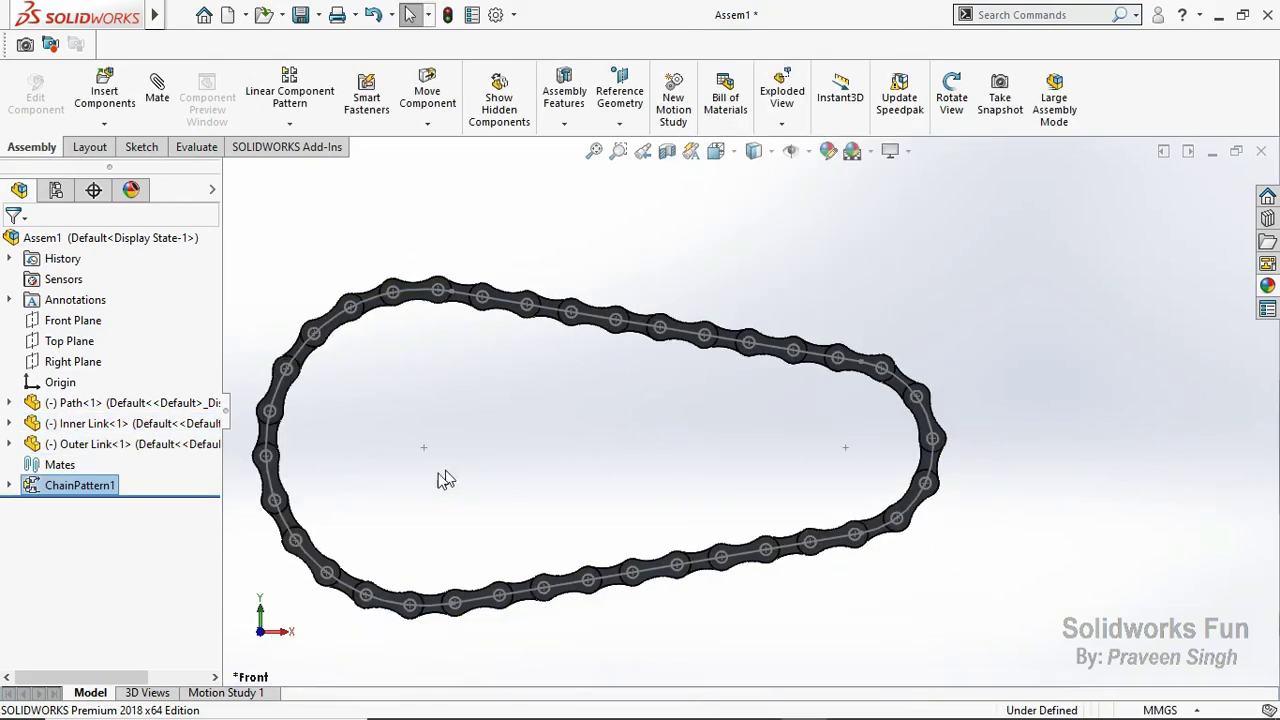
left_click(443, 471)
Step: Orbit the chain to inspect it, then return to the Front view
left_click(951, 97)
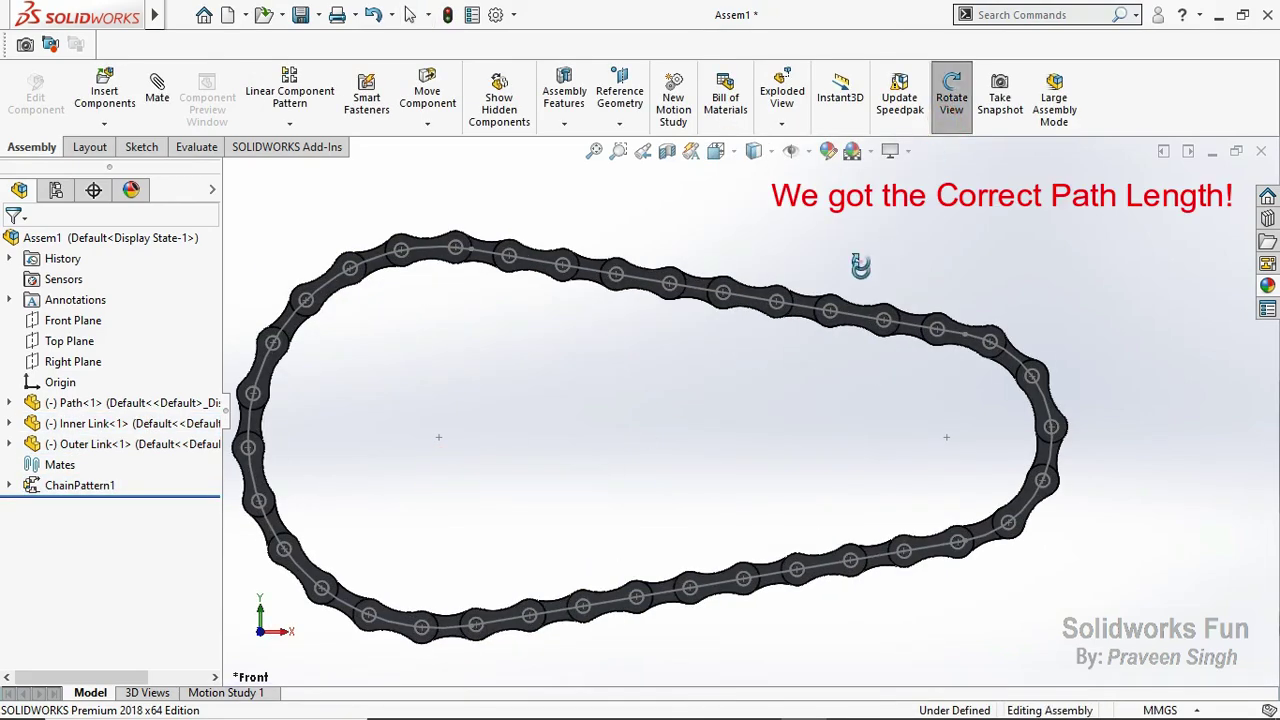
mouse_move(857, 263)
left_mouse_down()
mouse_move(853, 362)
mouse_move(597, 310)
mouse_move(563, 563)
mouse_move(659, 350)
mouse_move(763, 423)
left_mouse_up()
scroll(597, 310, "down", 5)
scroll(763, 423, "up", 5)
right_click(629, 323)
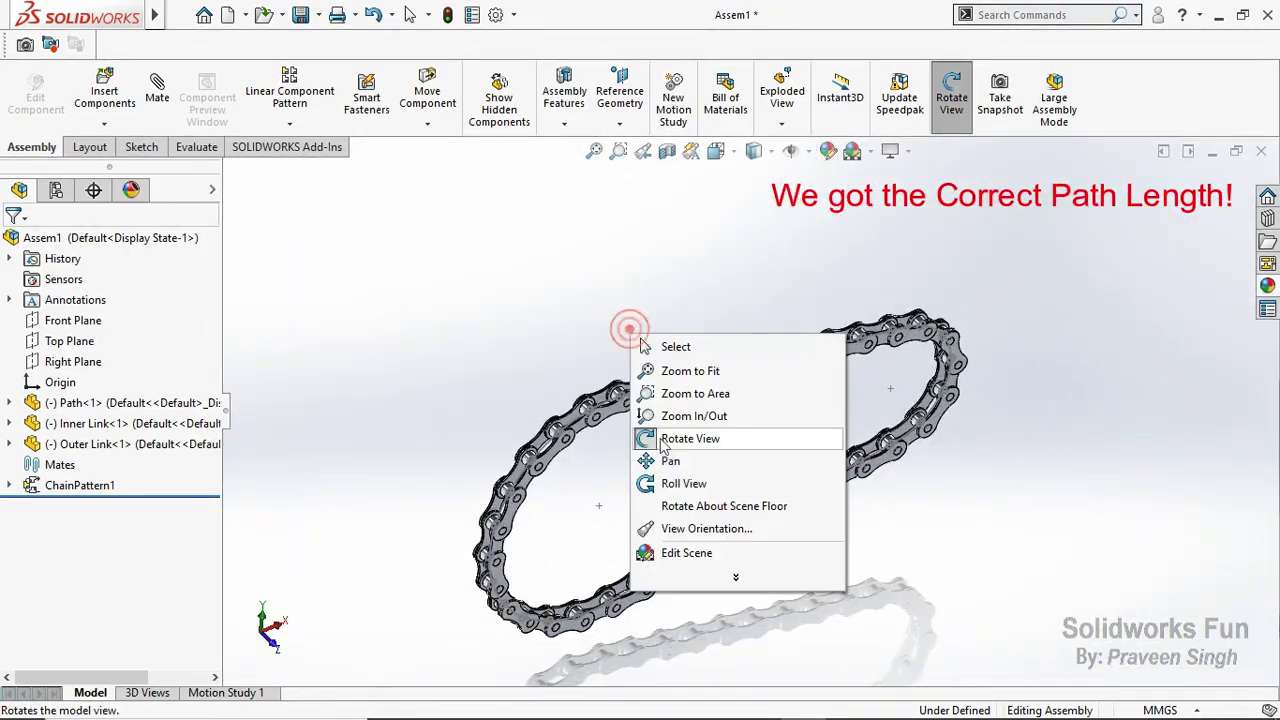
left_click(665, 440)
left_click(280, 648)
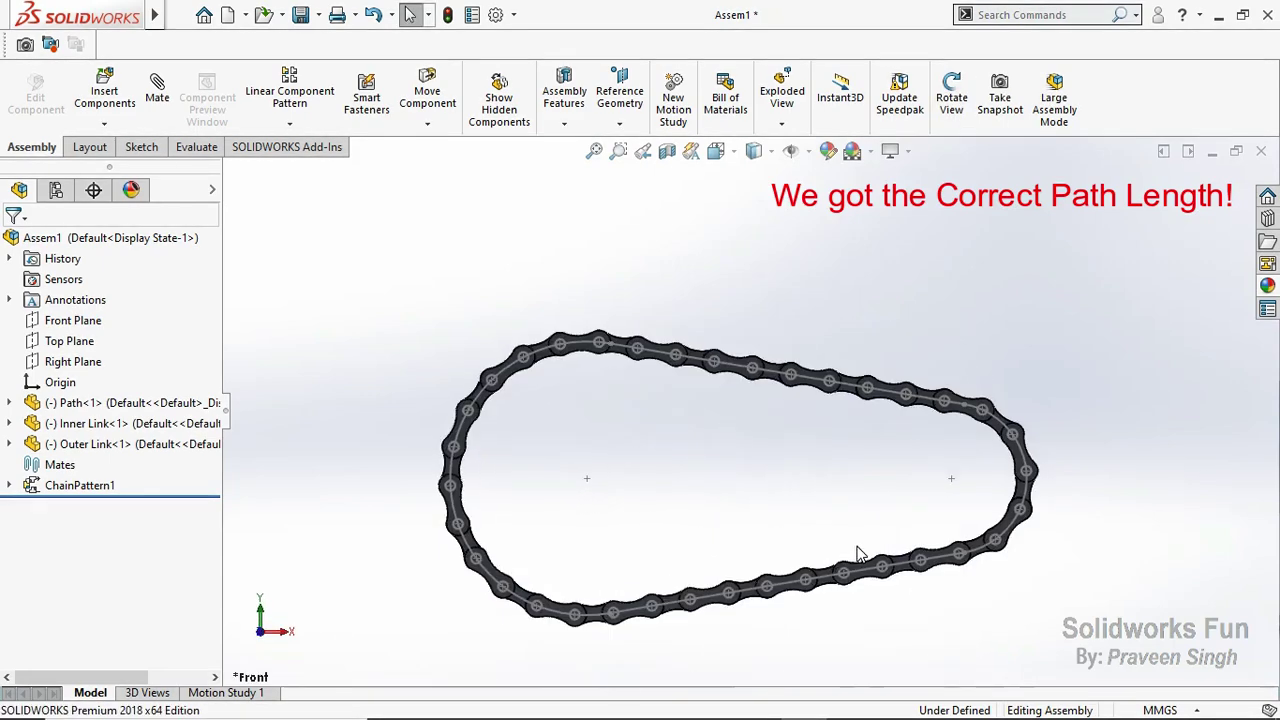
Step: Fix Path<1>, then slide the chain along the path and orbit to inspect it
right_click(180, 405)
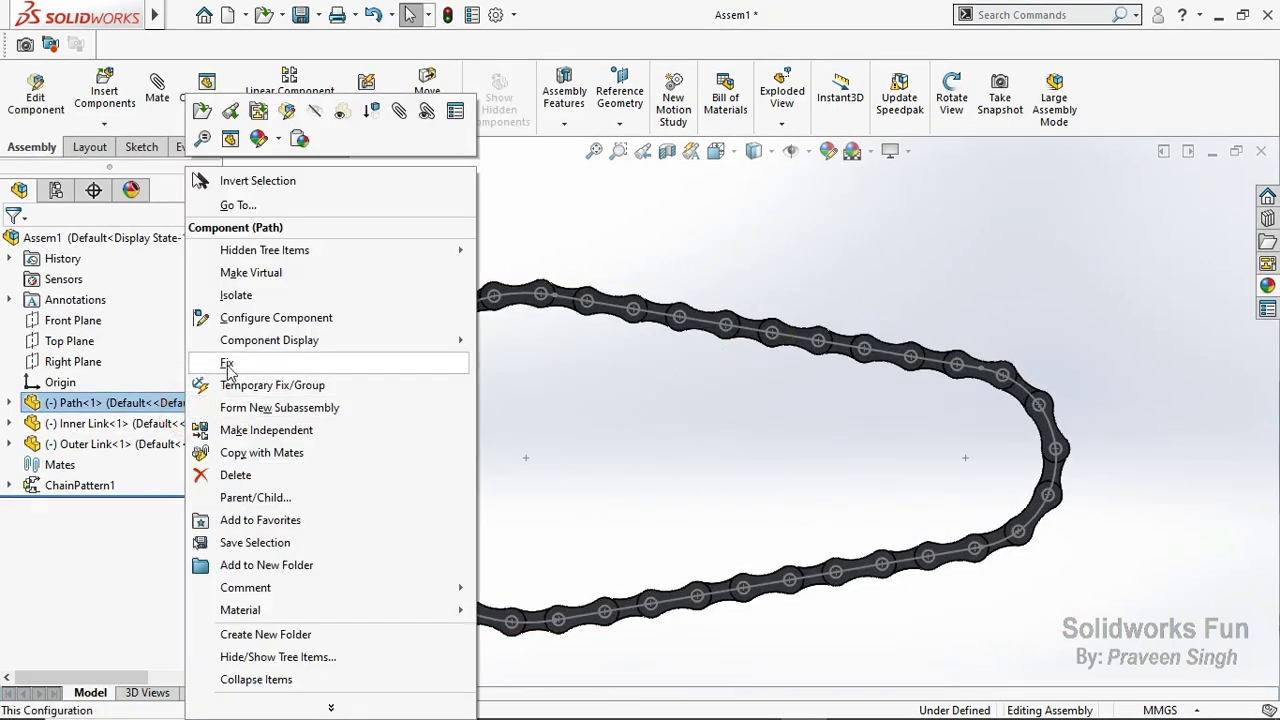
left_click(227, 363)
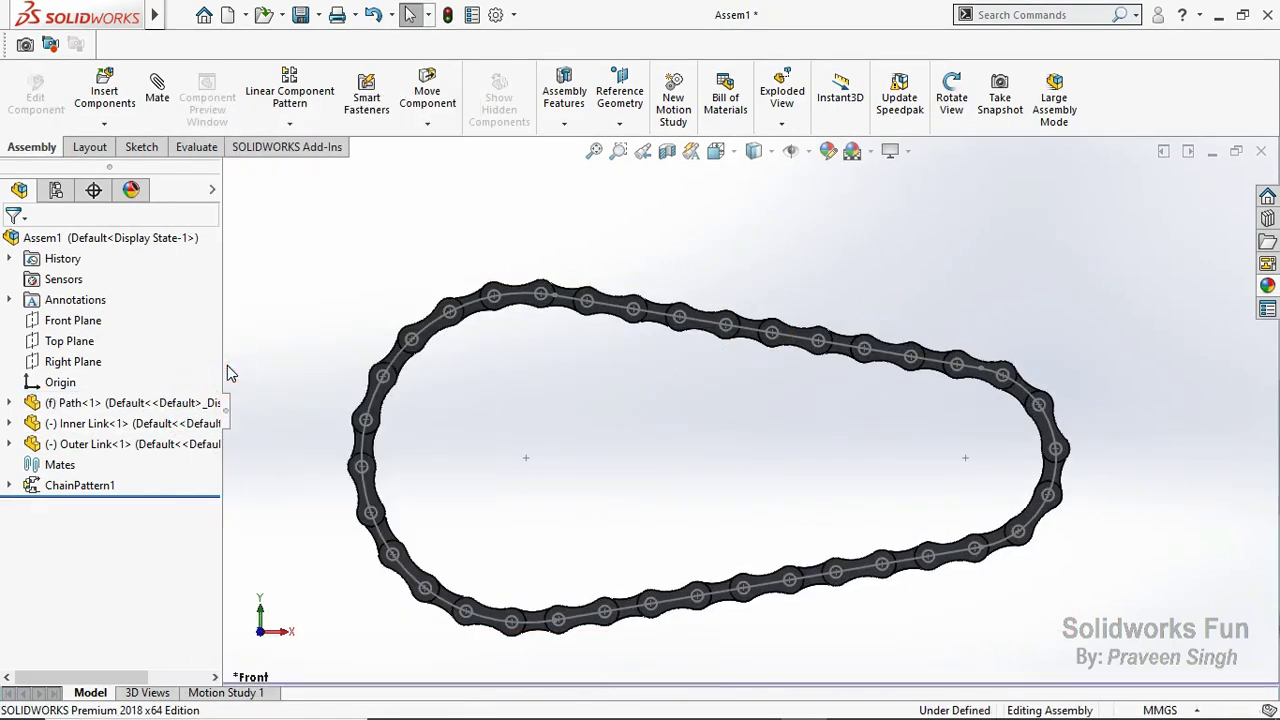
mouse_move(506, 312)
left_mouse_down()
mouse_move(705, 455)
mouse_move(385, 451)
left_mouse_up()
left_click(549, 451)
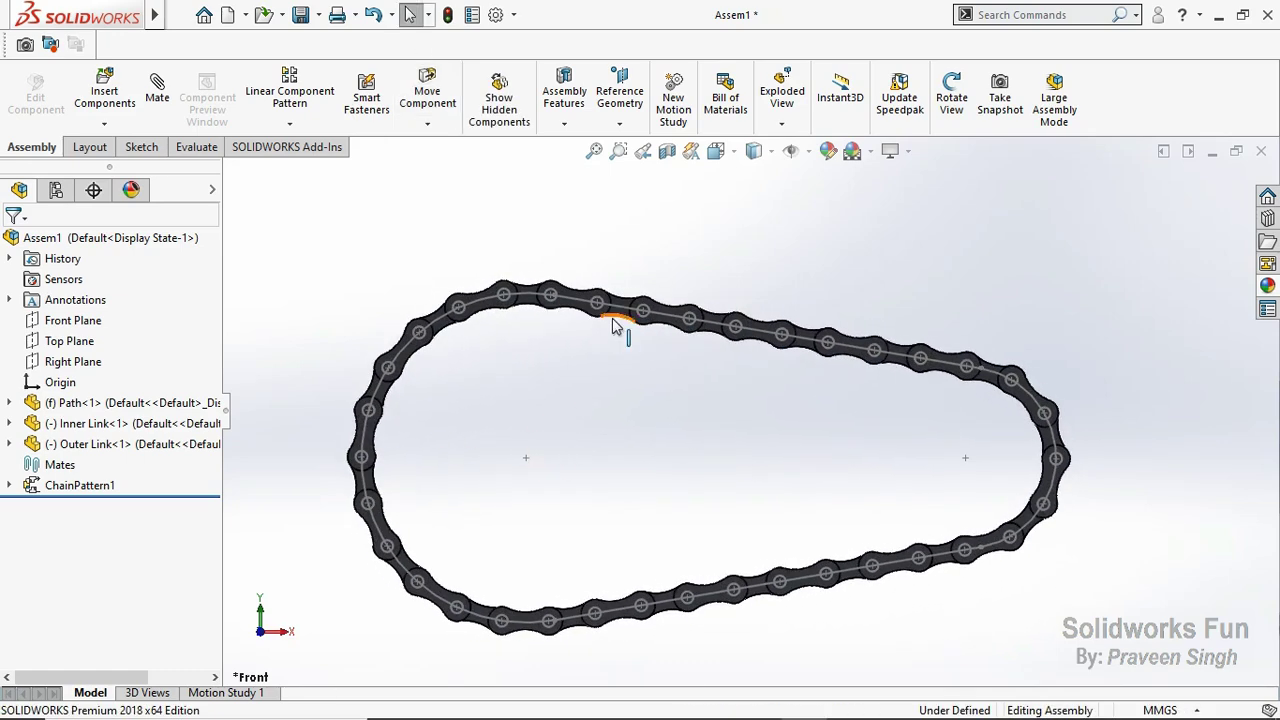
mouse_move(613, 327)
left_mouse_down()
mouse_move(700, 349)
mouse_move(806, 409)
mouse_move(549, 414)
mouse_move(627, 418)
left_mouse_up()
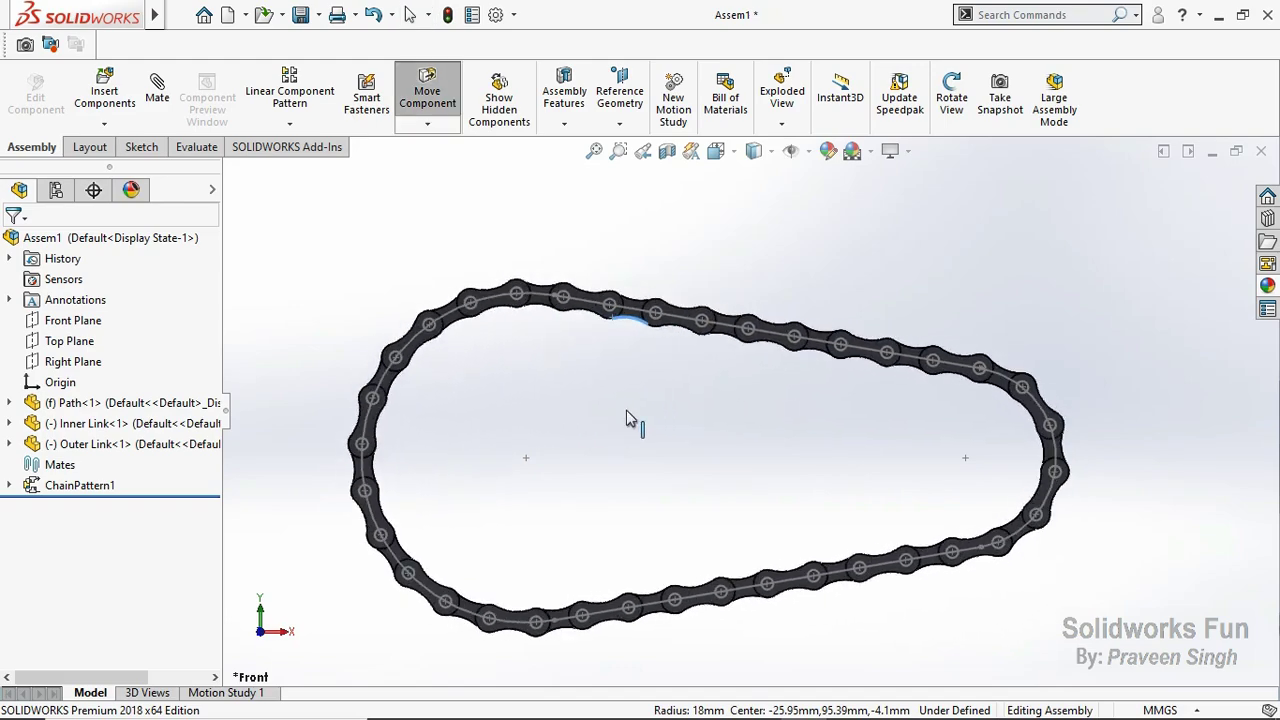
left_click(627, 418)
left_click(950, 110)
mouse_move(934, 246)
left_mouse_down()
mouse_move(861, 386)
mouse_move(610, 389)
left_mouse_up()
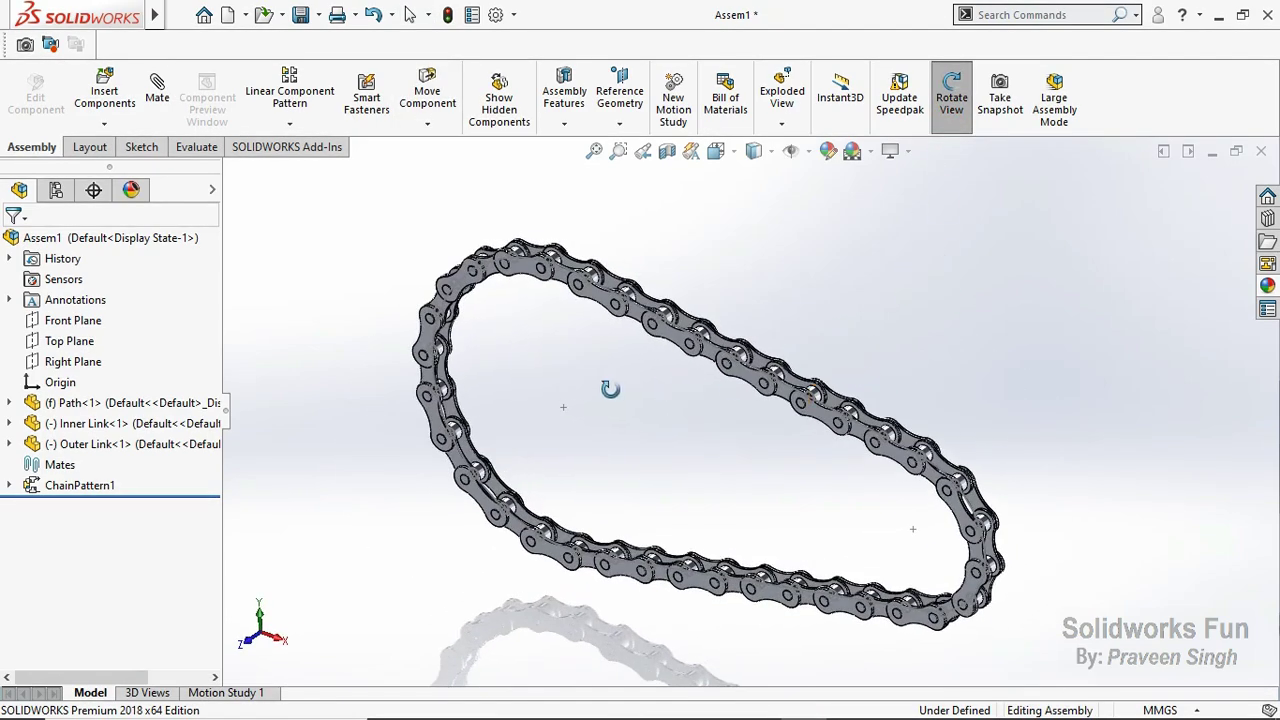
left_click(950, 100)
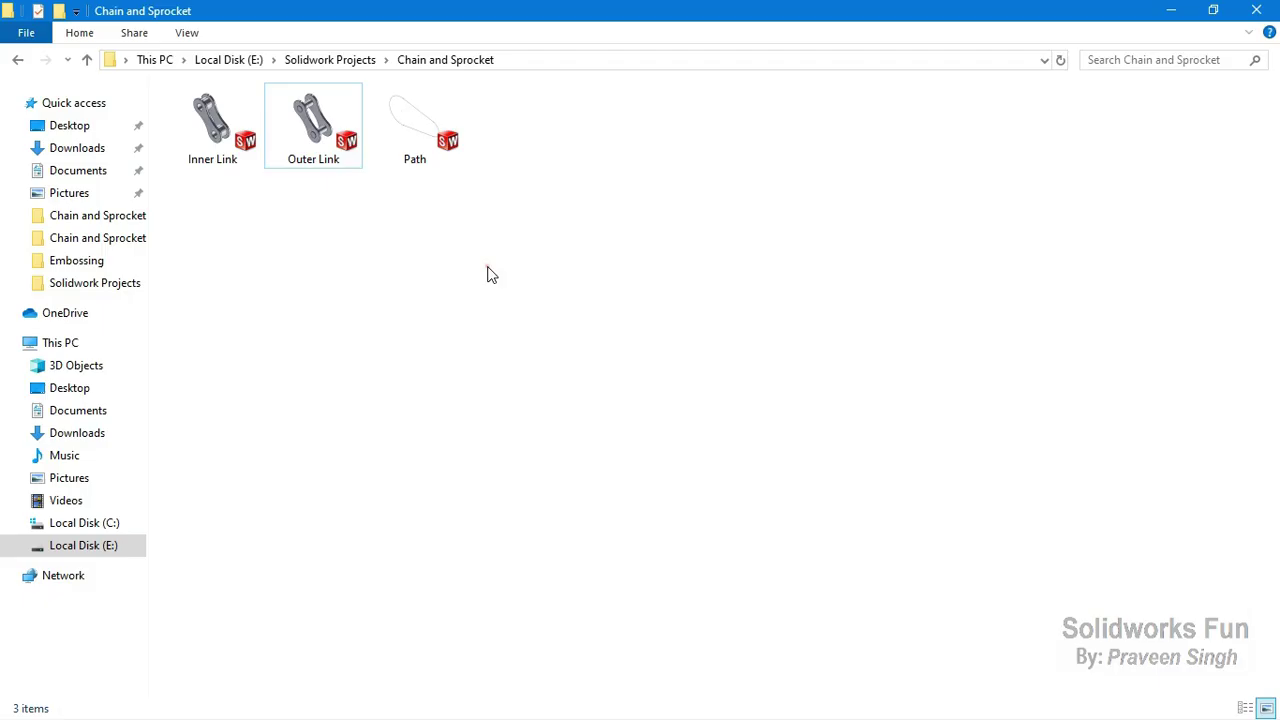
Step: Open the Path part from the Chain and Sprocket project folder
left_click(423, 163)
right_click(423, 157)
left_click(468, 170)
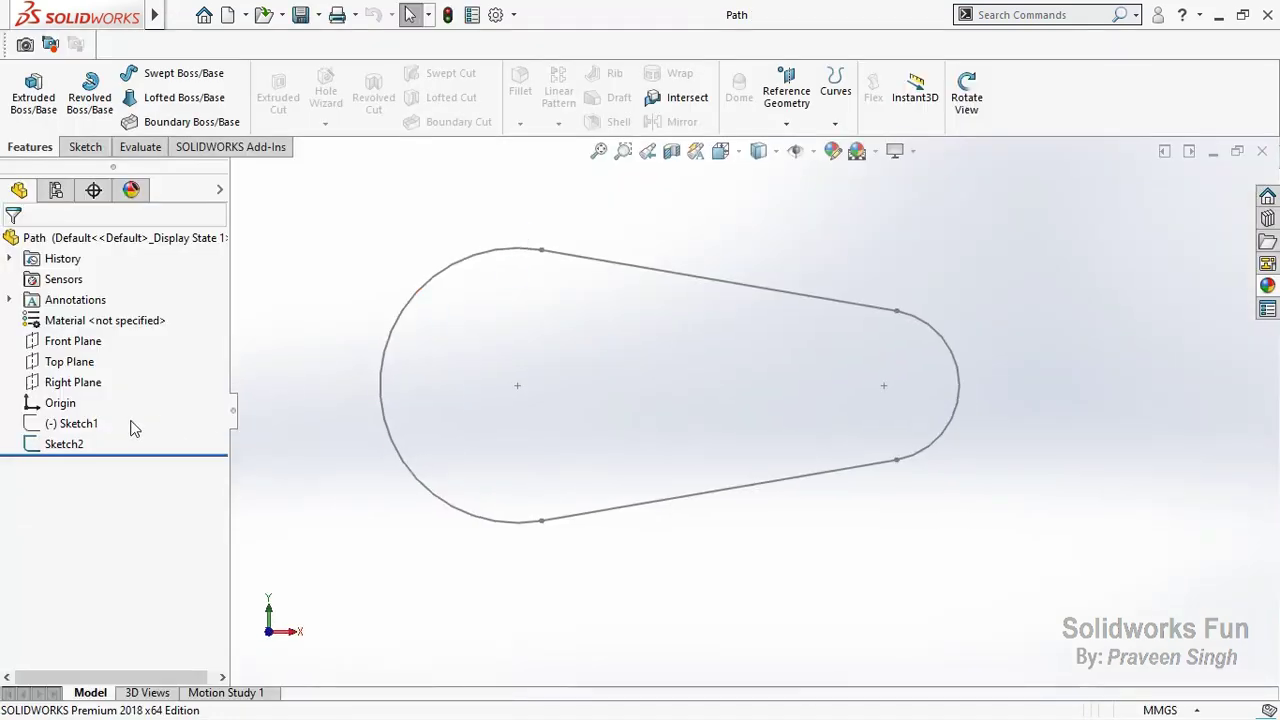
Step: Open Sketch1 to verify the Path Length reads 722.01, then exit the sketch
left_click(95, 424)
left_click(110, 372)
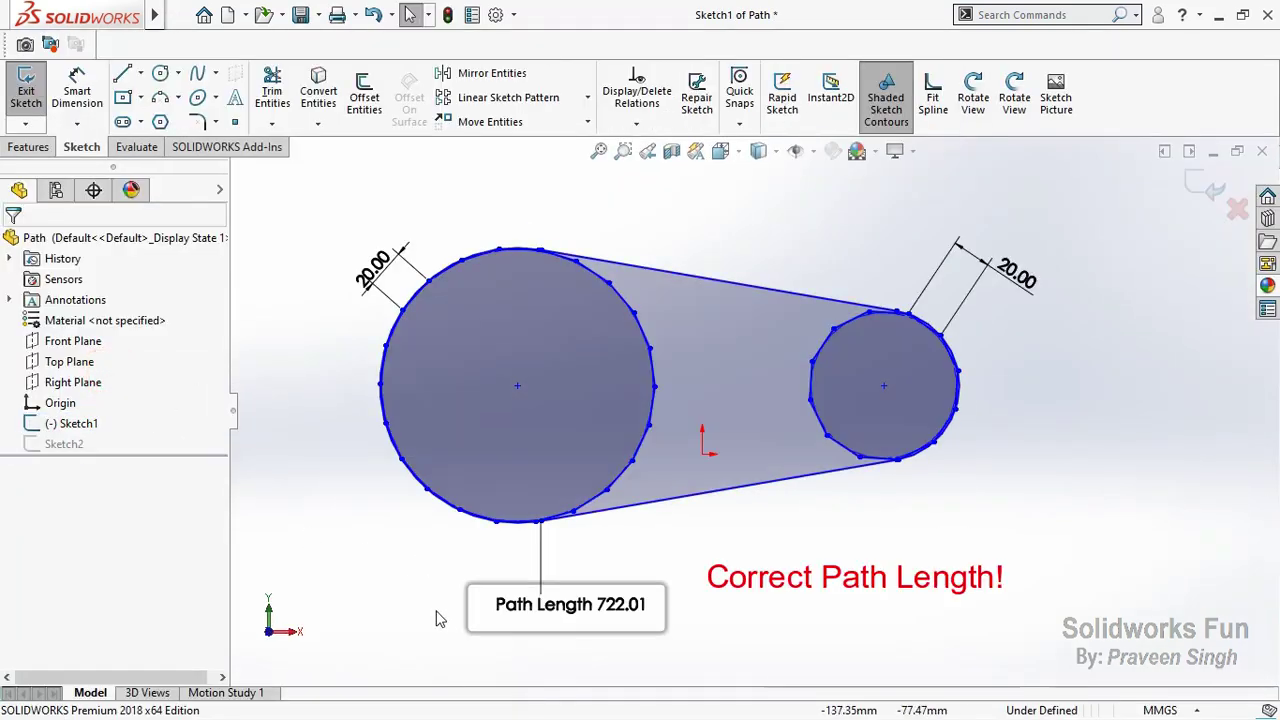
left_click(1210, 186)
type("Sprocket 1")
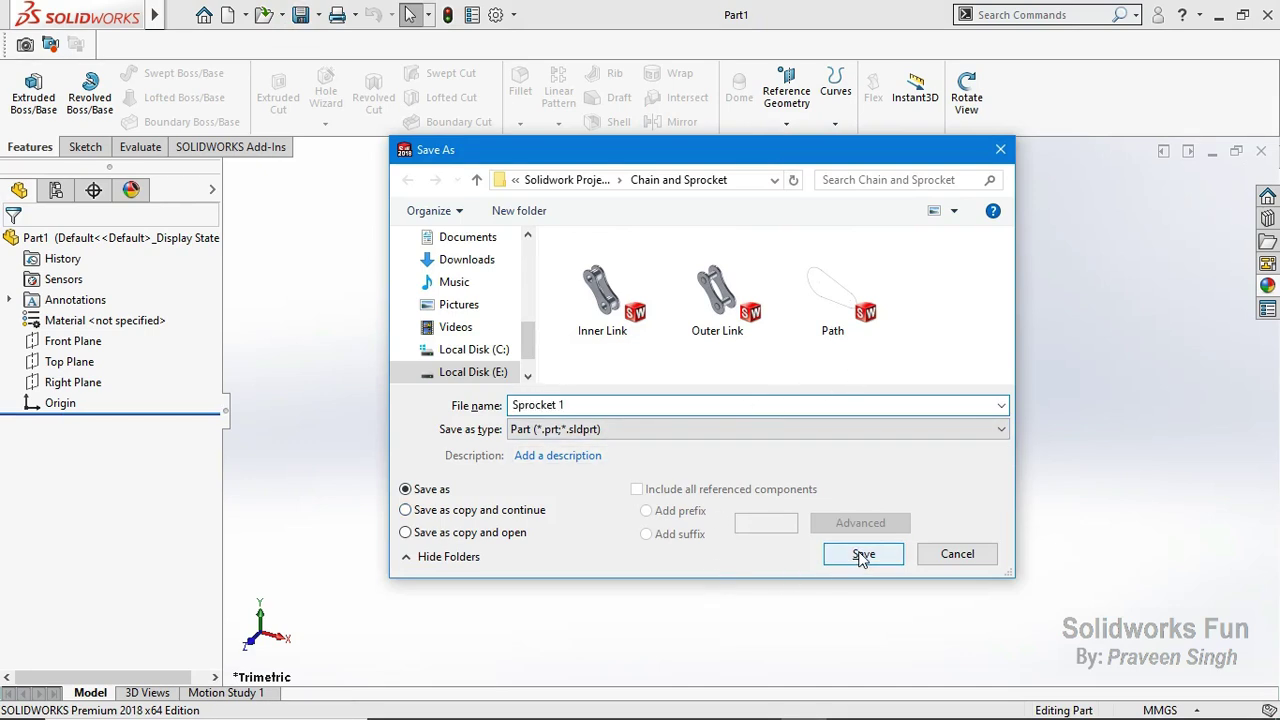
Step: Save the new part as Sprocket 1 and start a sketch on the Front Plane
left_click(862, 556)
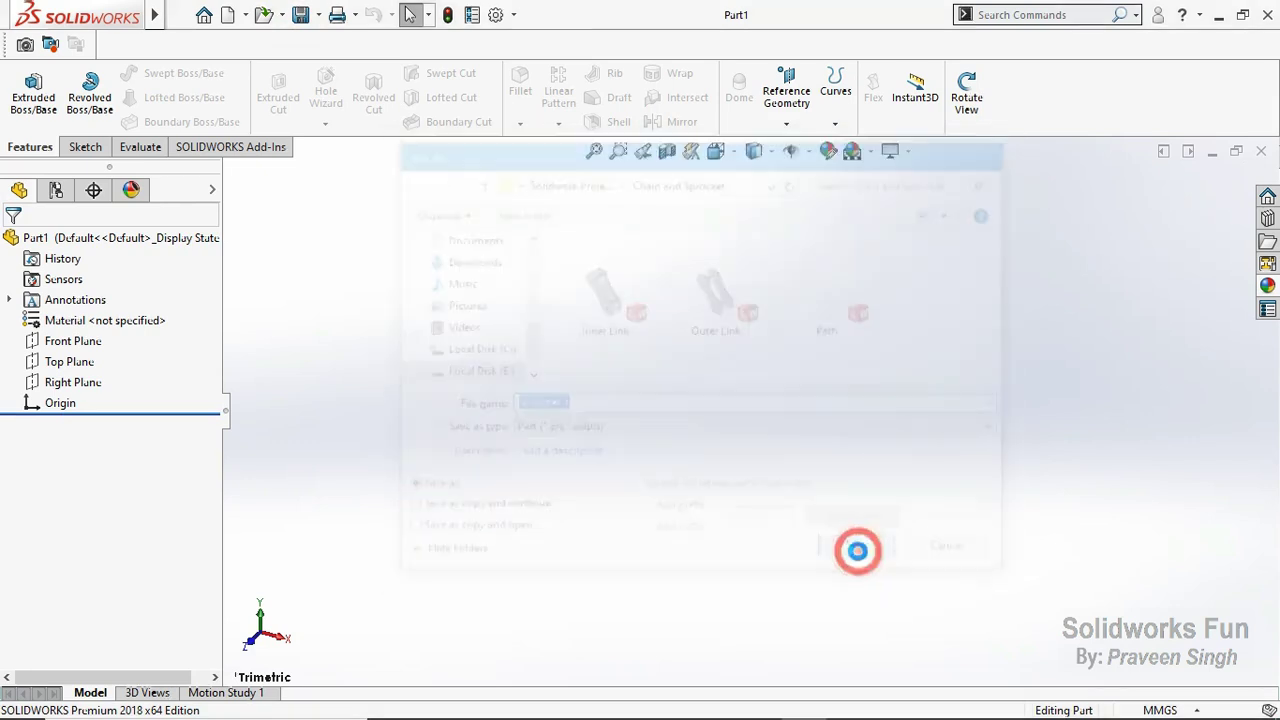
left_click(72, 341)
left_click(97, 315)
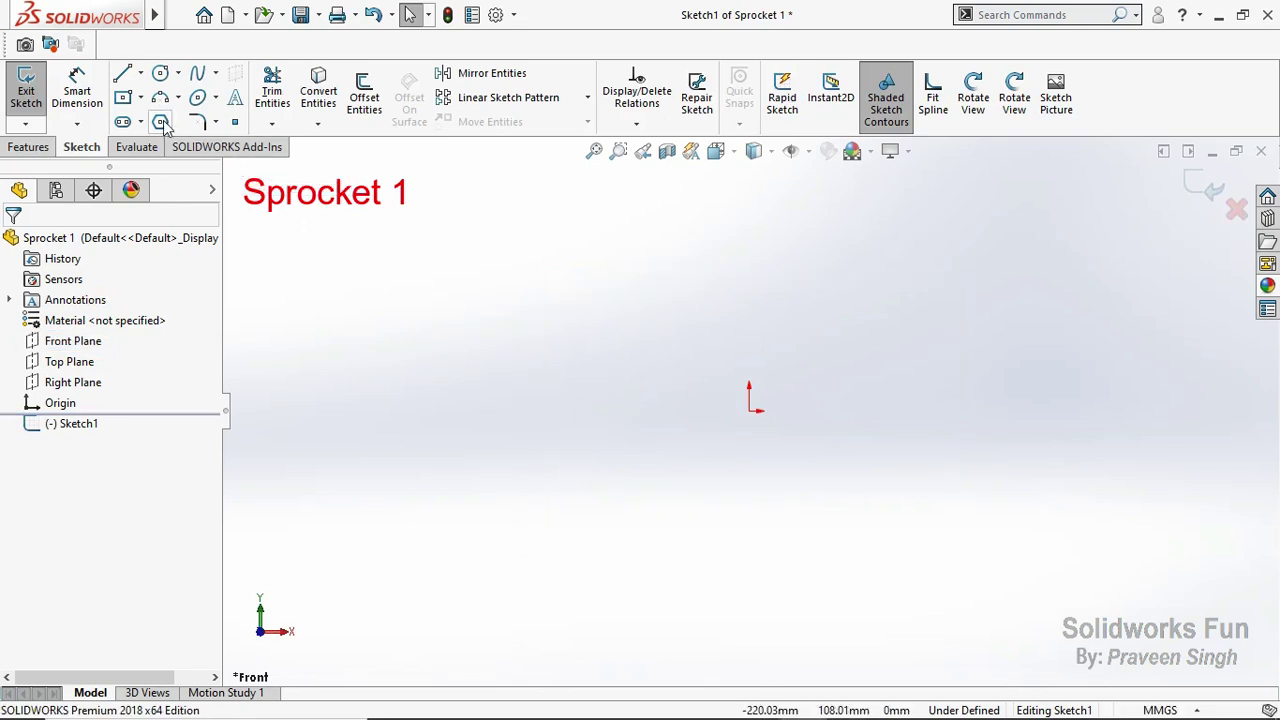
left_click(160, 121)
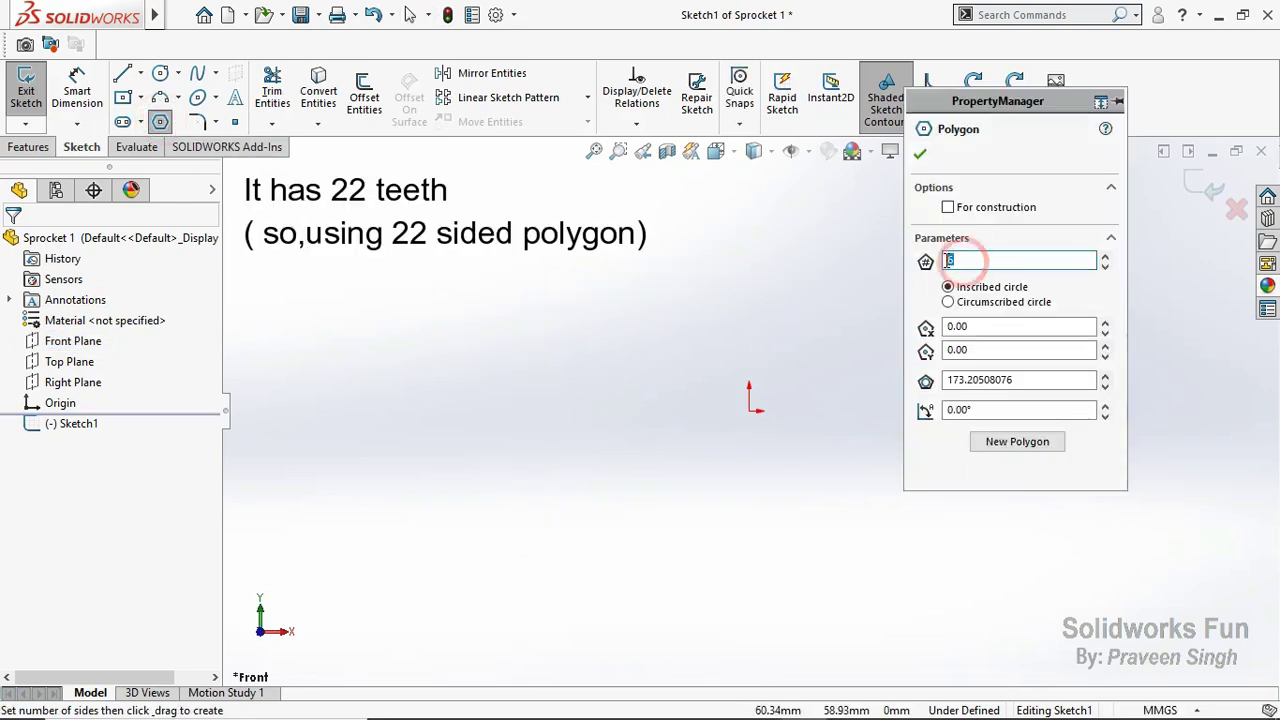
type("22")
Step: Draw a 22-sided polygon just left of the origin
left_click(1077, 146)
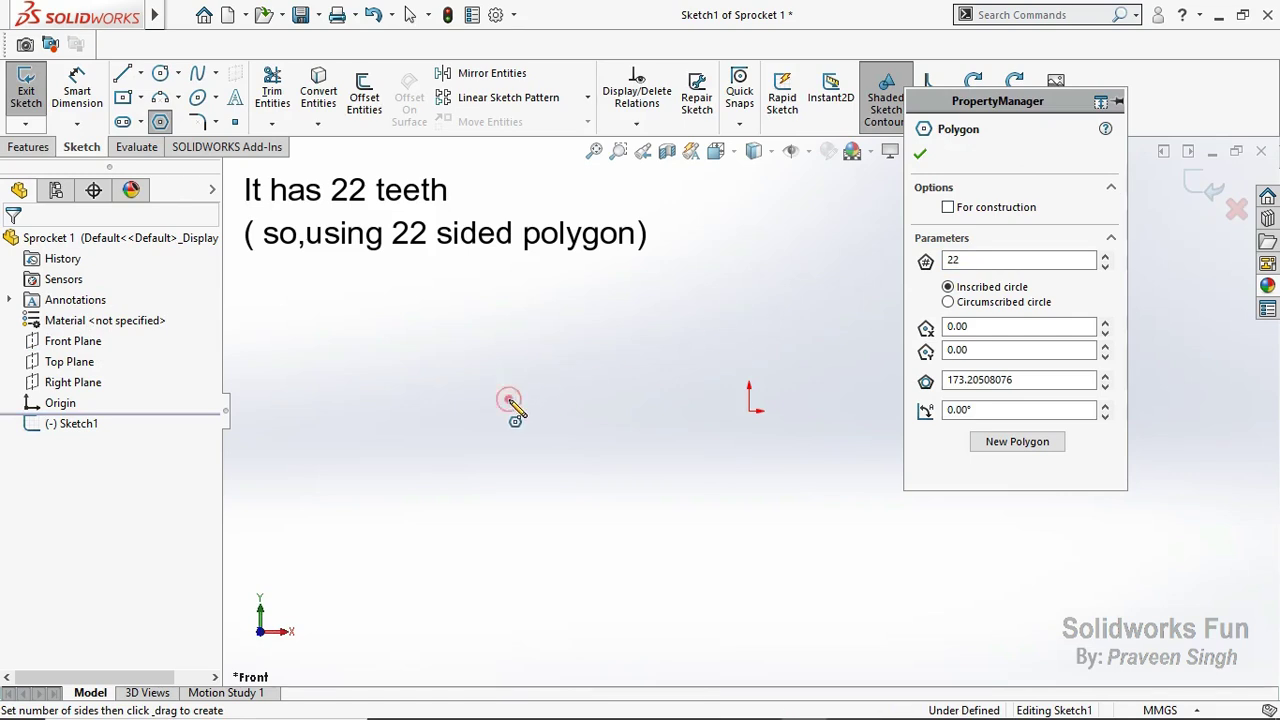
left_click_drag(510, 404, 511, 487)
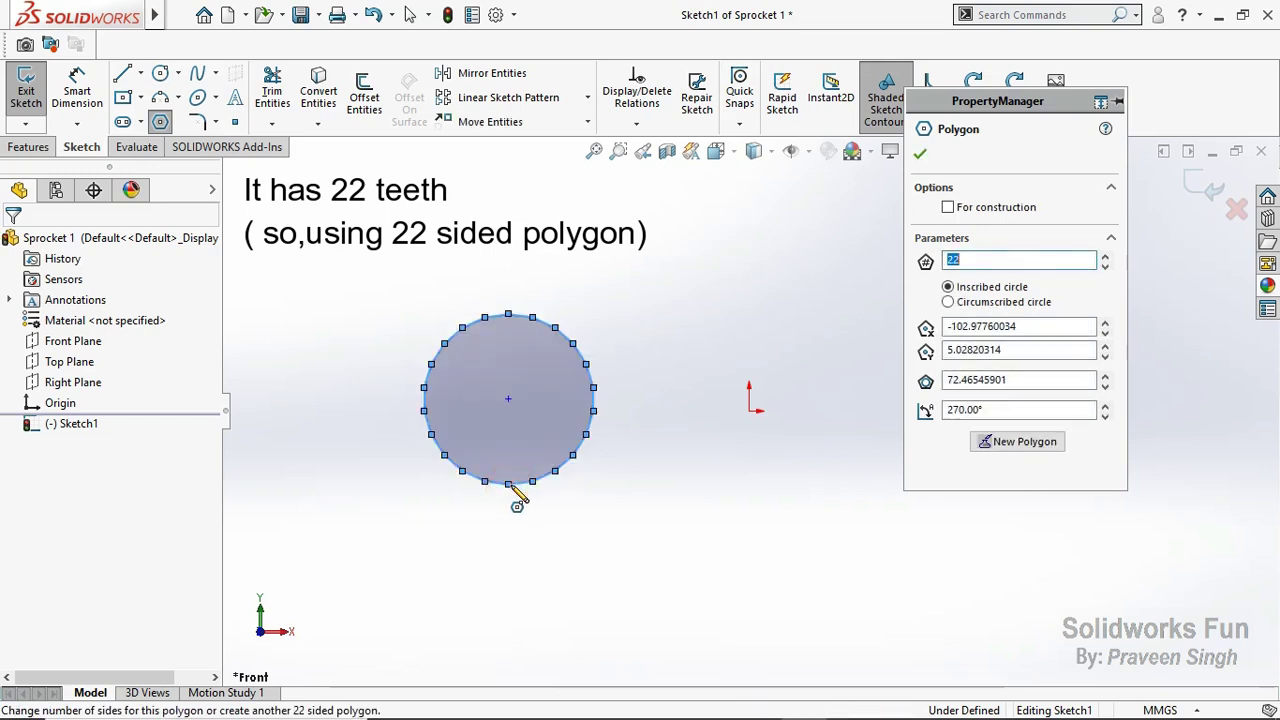
key("Escape")
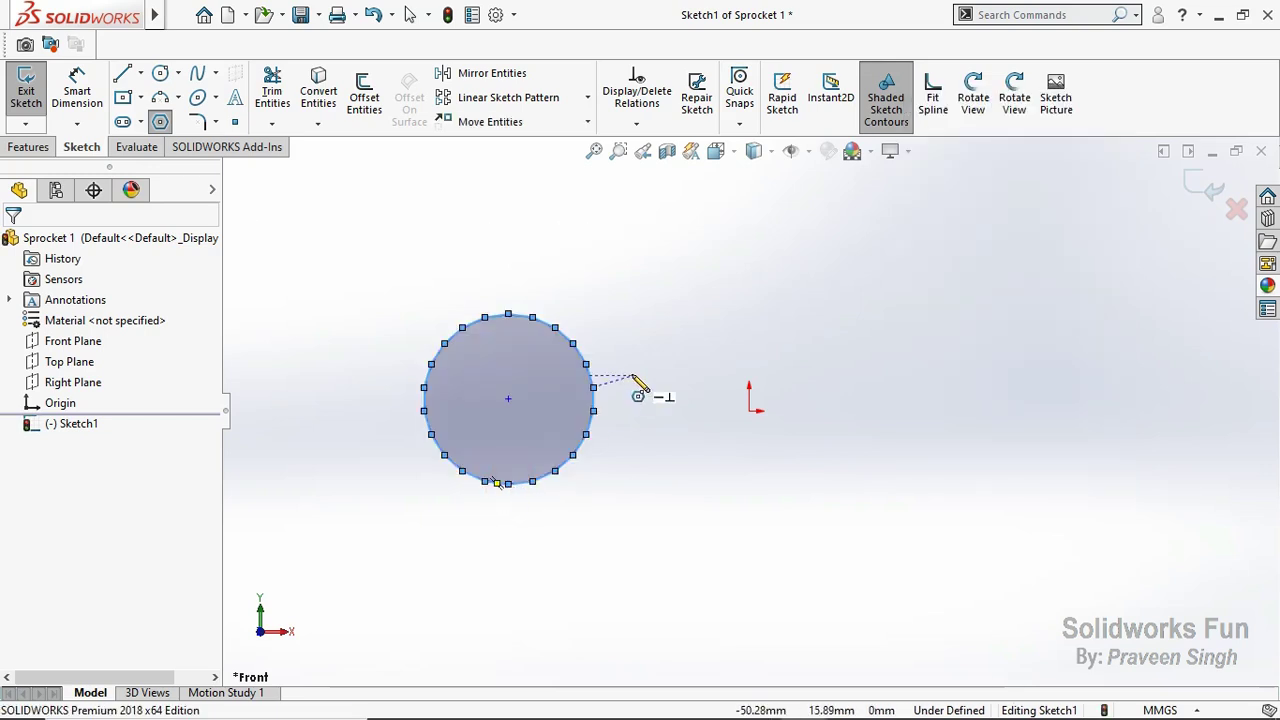
key("Escape")
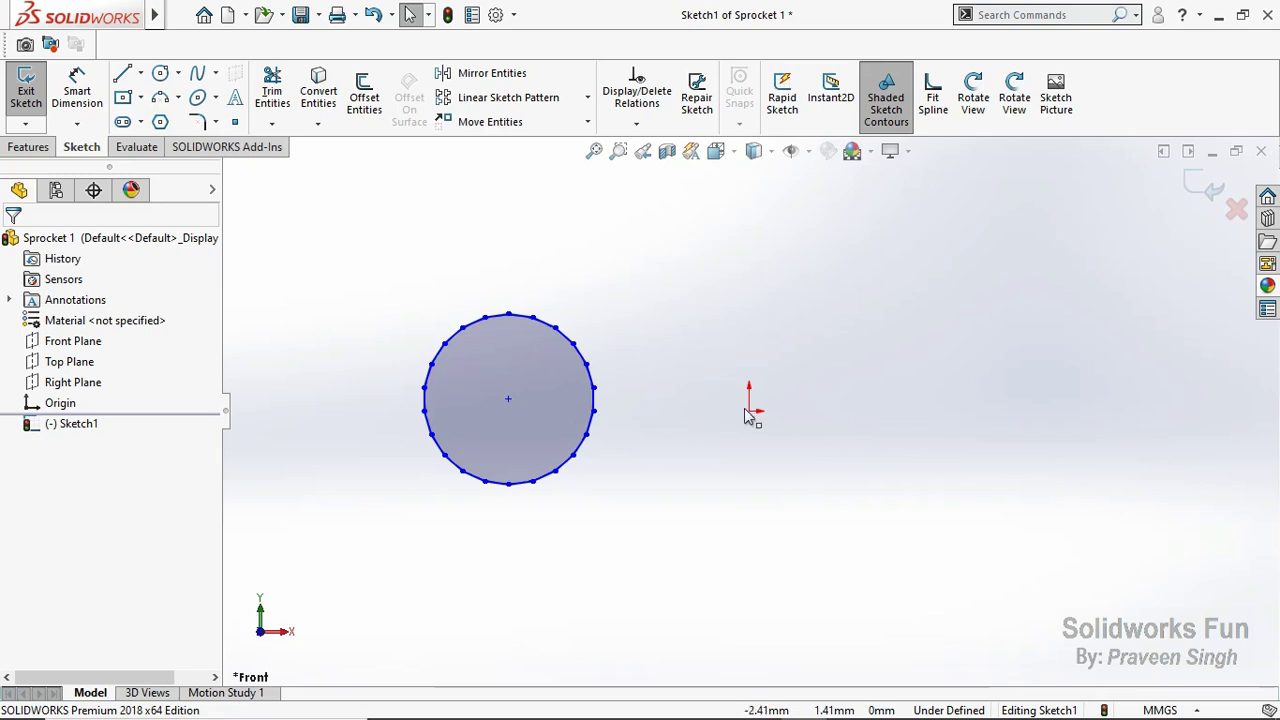
Step: Make the polygon's centre coincident with the origin and close the sketch
left_click(512, 407)
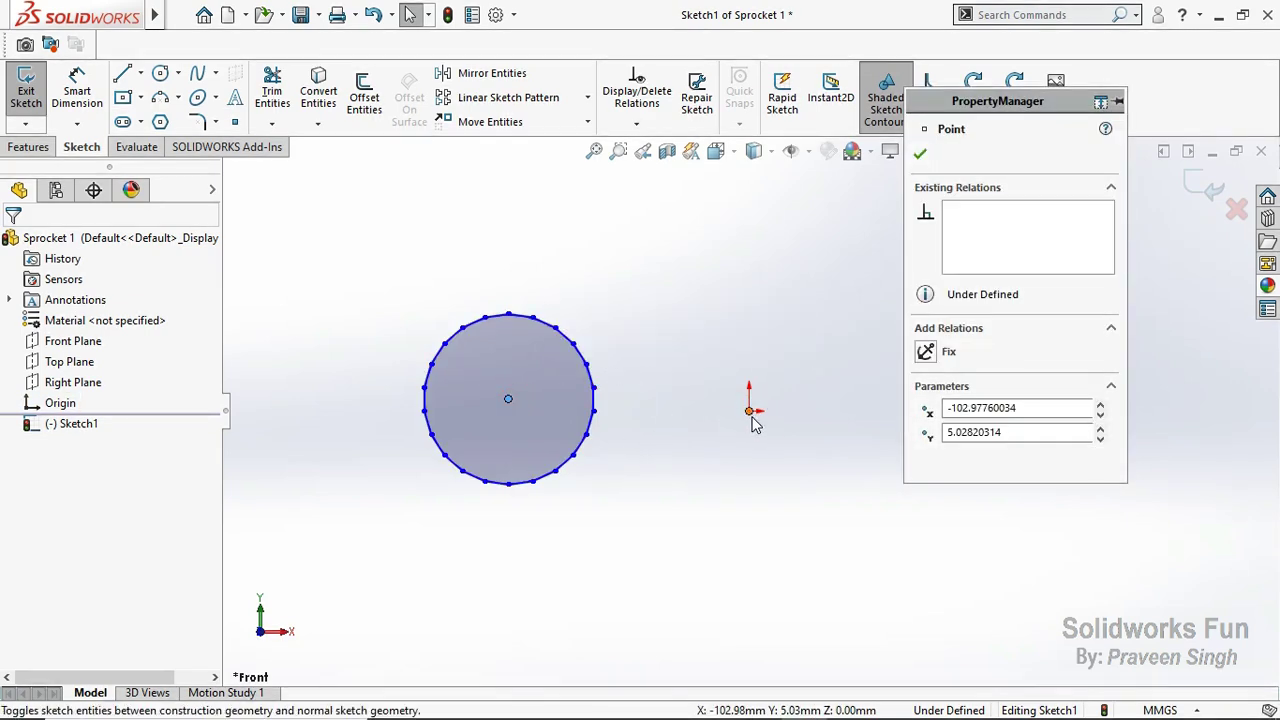
left_click(750, 414, "ctrl")
left_click(872, 338)
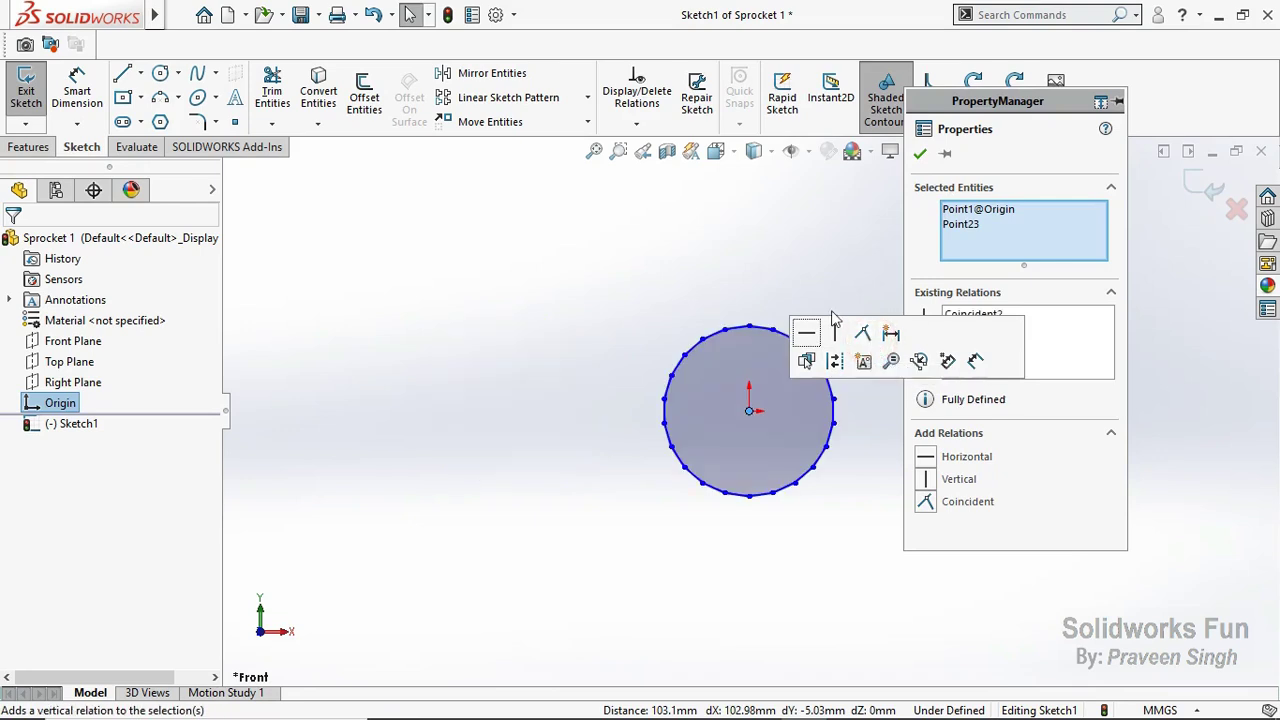
left_click(794, 260)
left_click(1200, 190)
Step: Reopen Sketch1 for editing
left_click(873, 311)
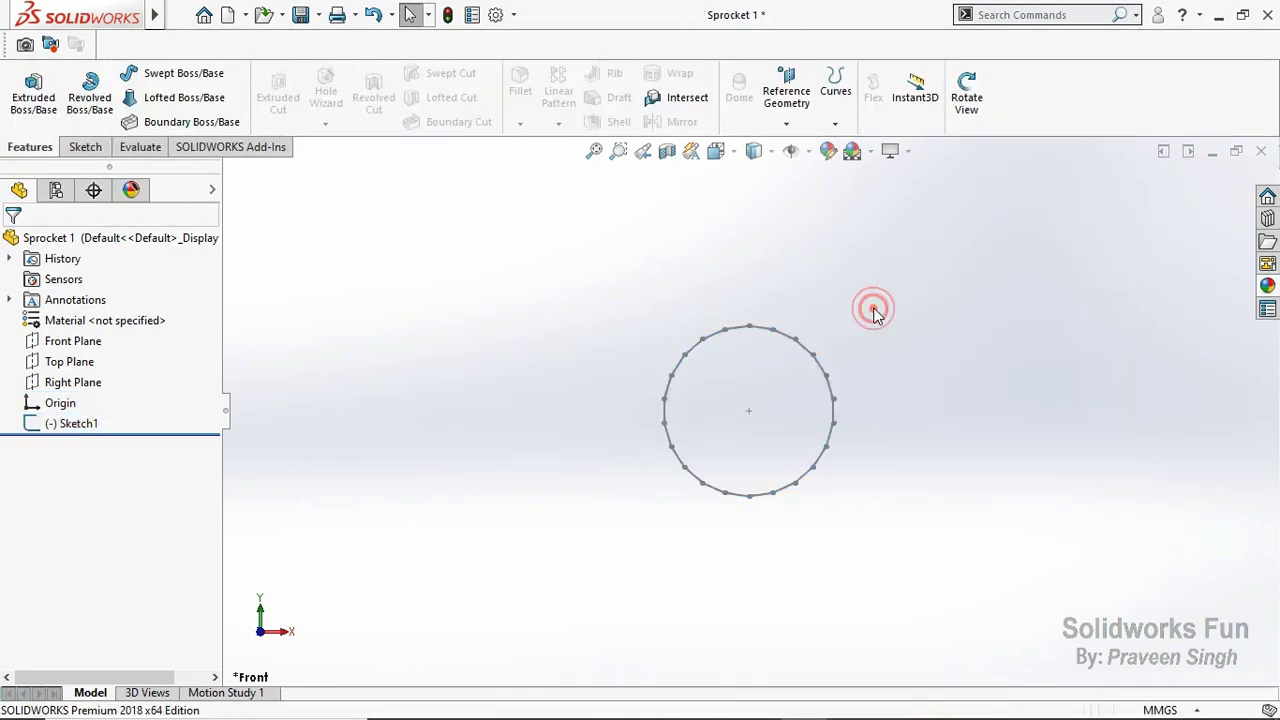
left_click(70, 423)
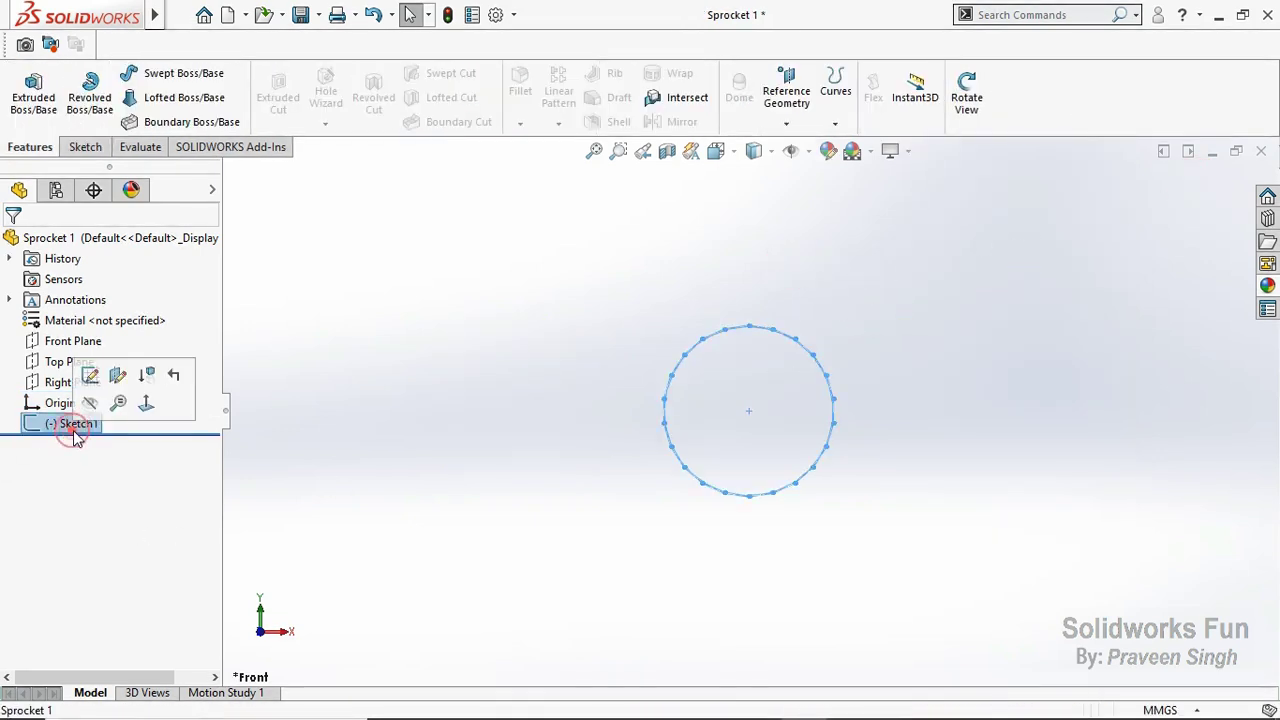
left_click(89, 371)
scroll(899, 376, "down", 2)
scroll(899, 376, "down", 2)
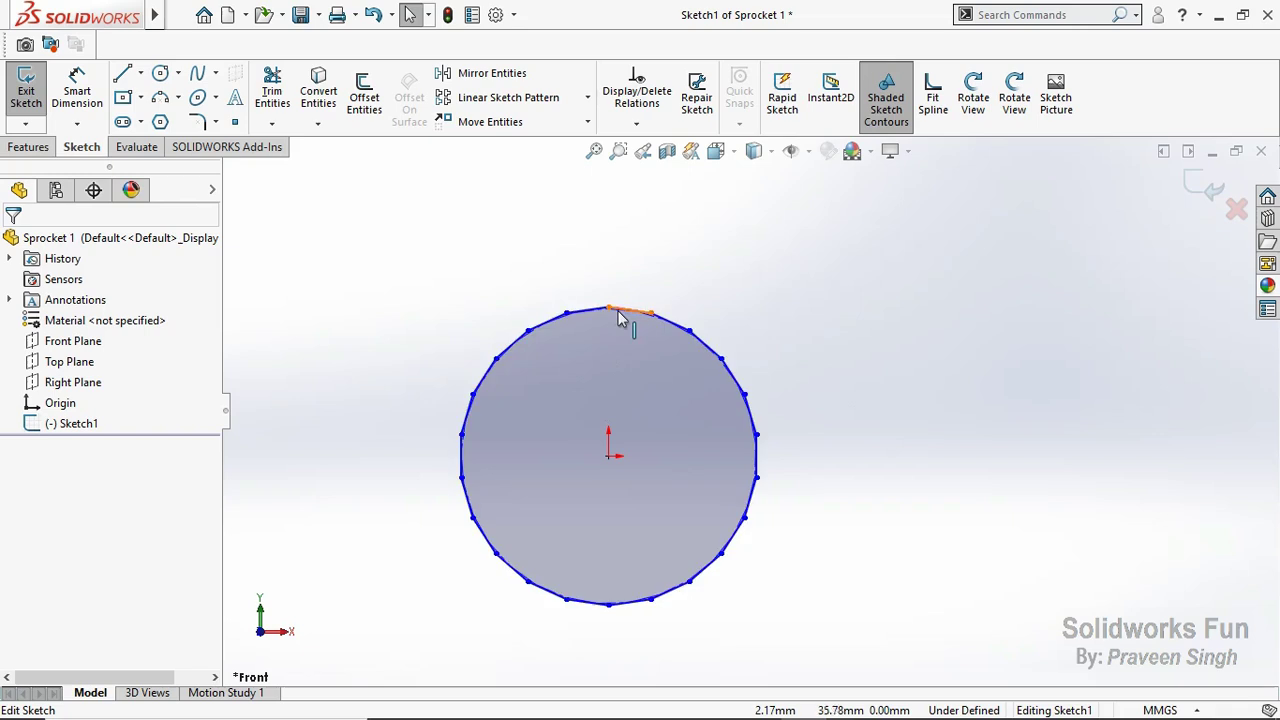
Step: Add a vertical relation between the polygon's top point and the origin
left_click(609, 308)
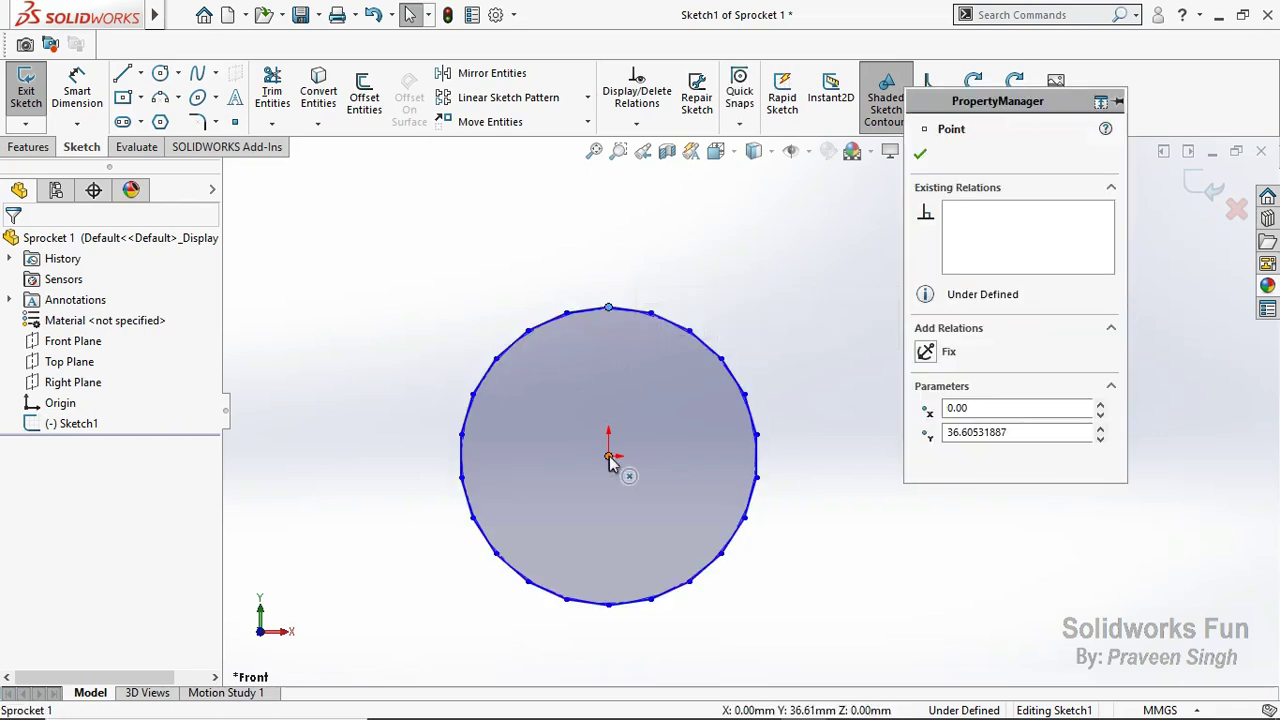
left_click(609, 457, "ctrl")
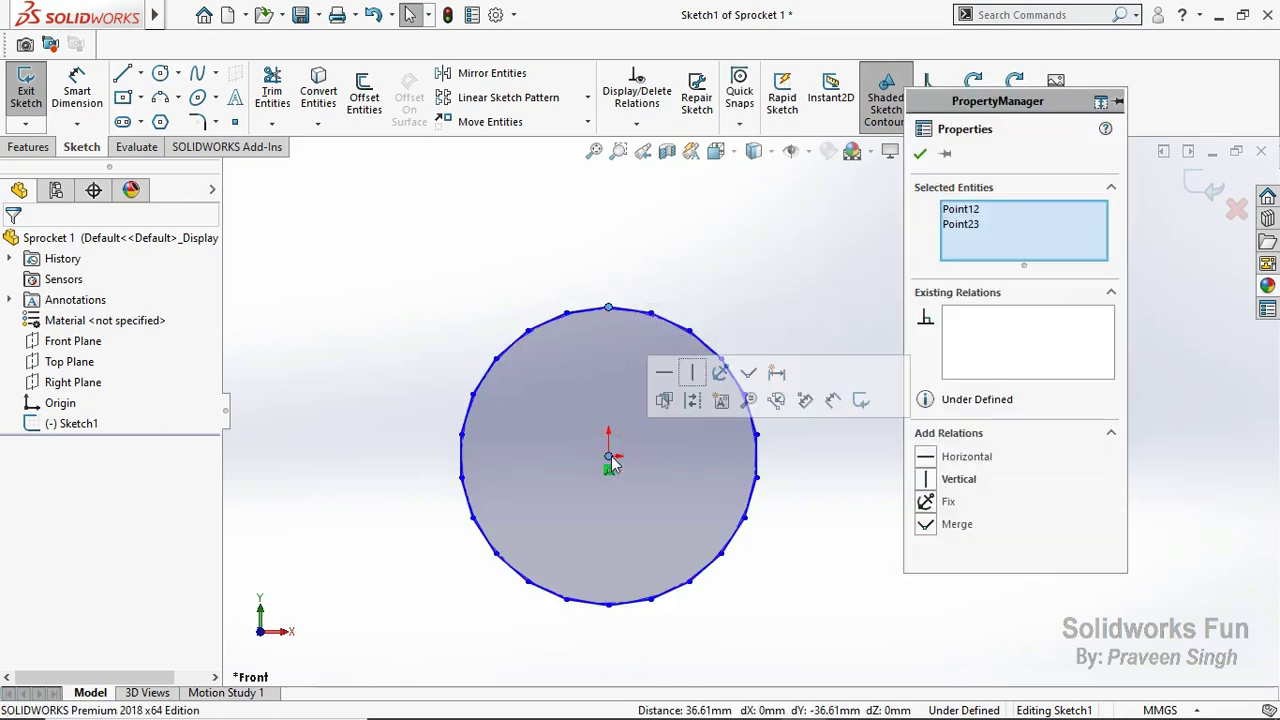
left_click(729, 287)
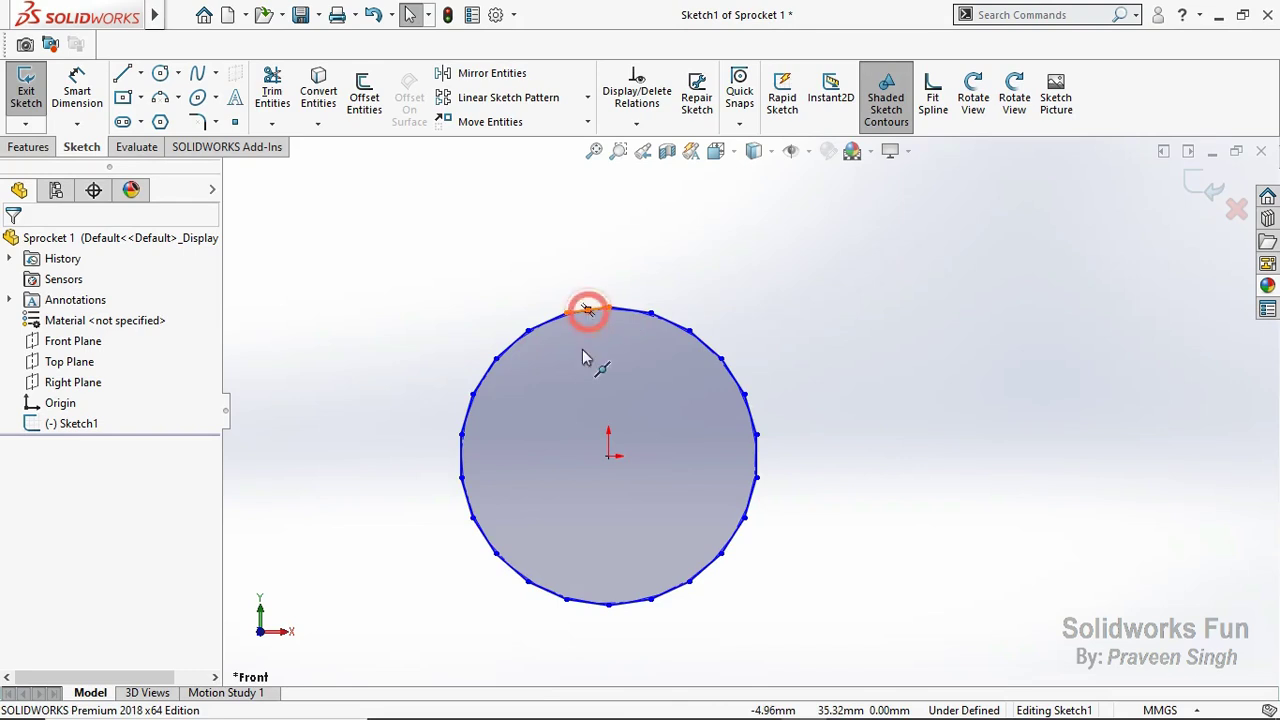
left_click(588, 310)
left_click(609, 457, "ctrl")
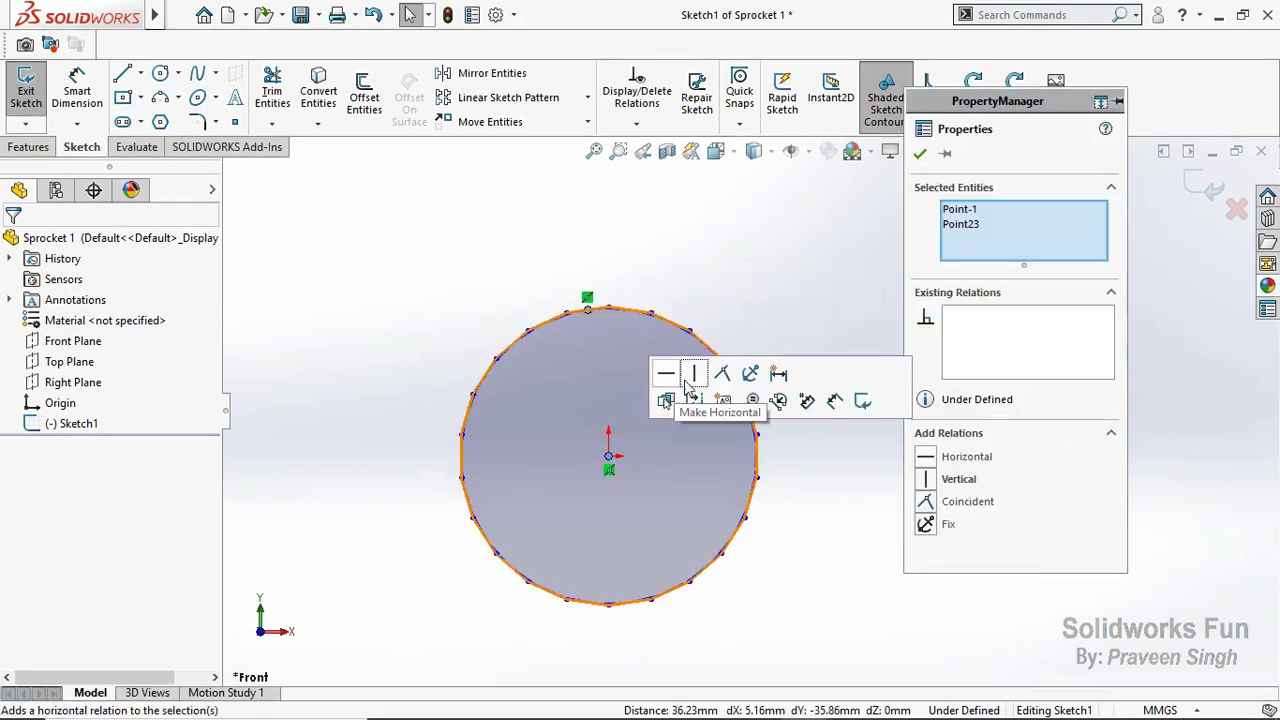
left_click(695, 378)
left_click(691, 309)
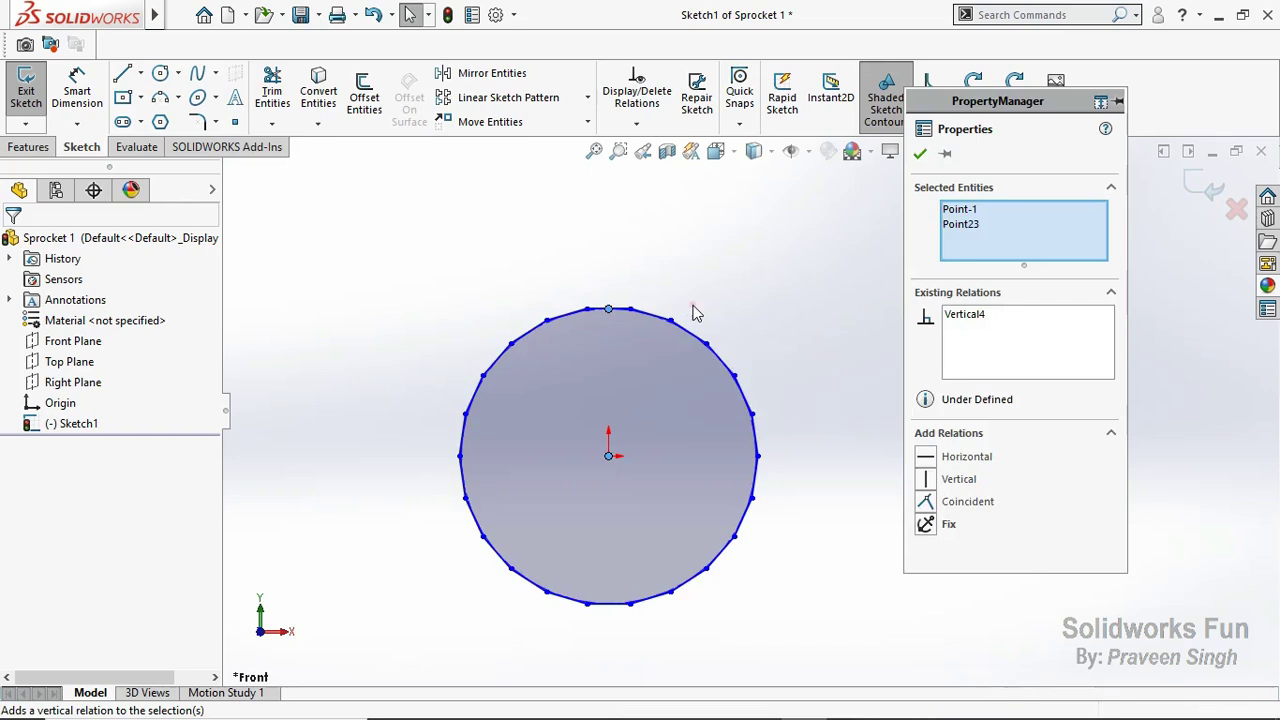
scroll(630, 385, "down", 1)
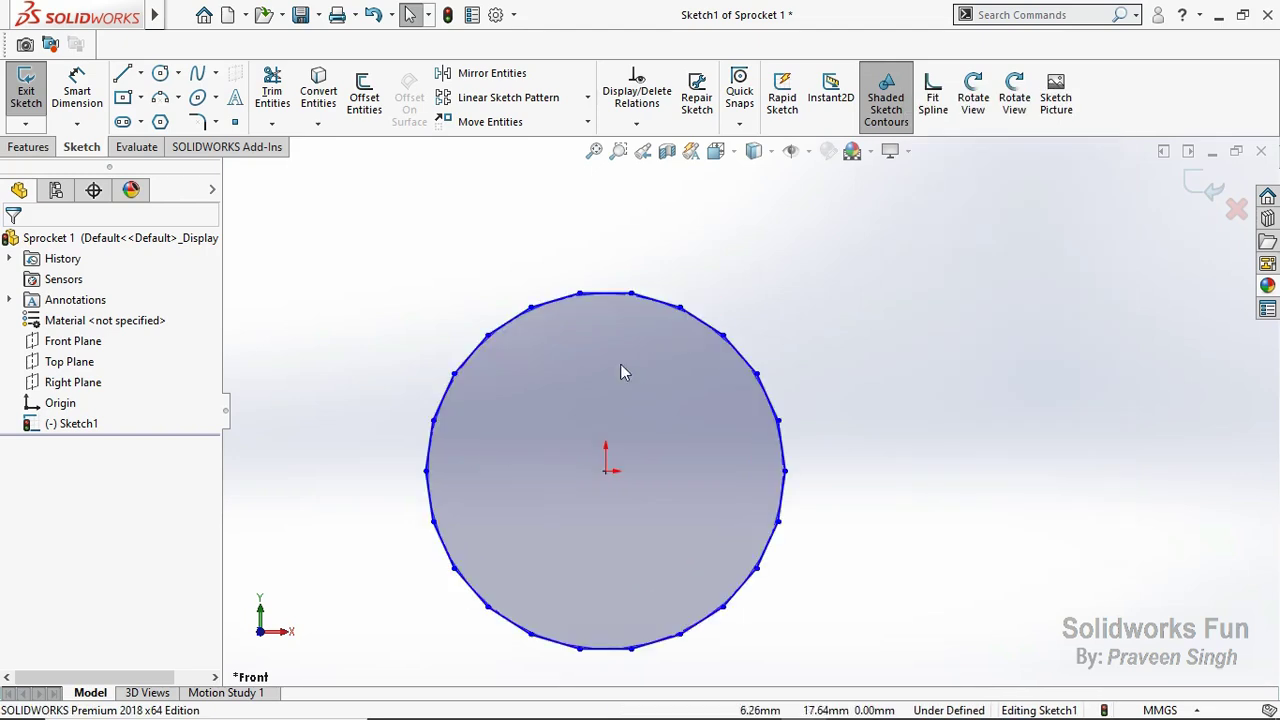
left_click(70, 90)
Step: Dimension the polygon's upper-left side to 20 mm, fully defining Sketch1
left_click(503, 335)
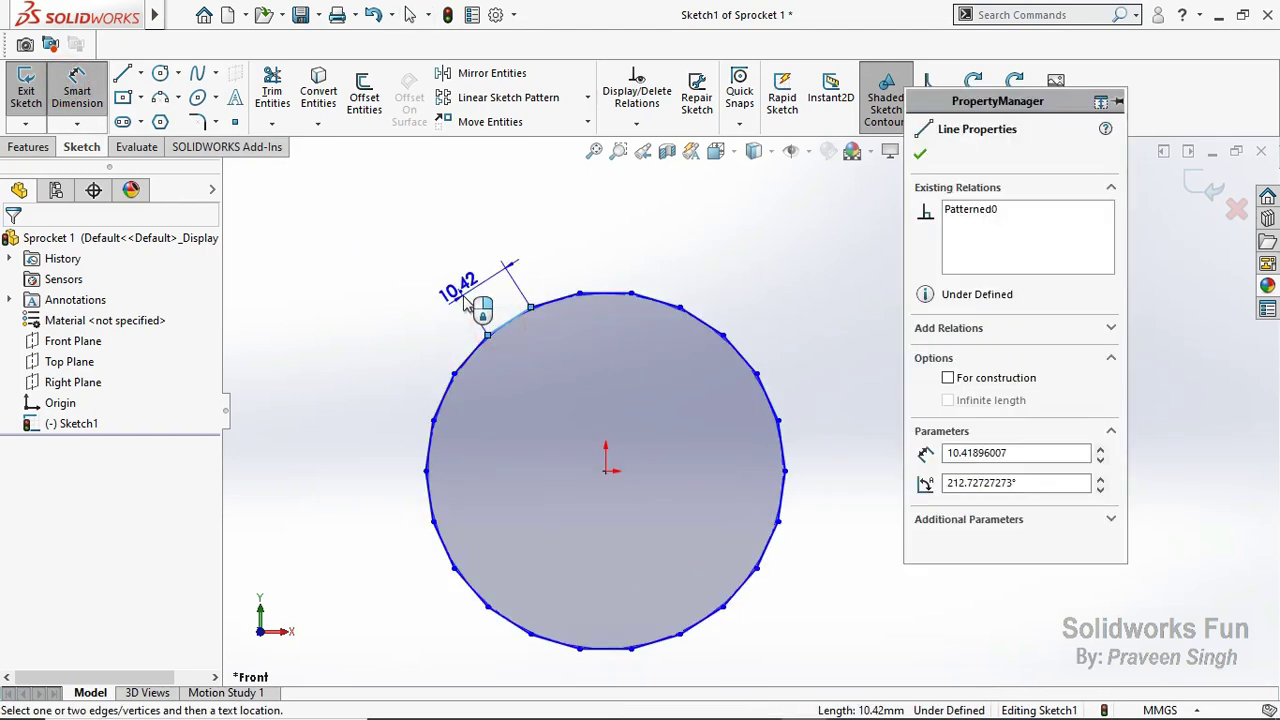
left_click(463, 303)
type("20")
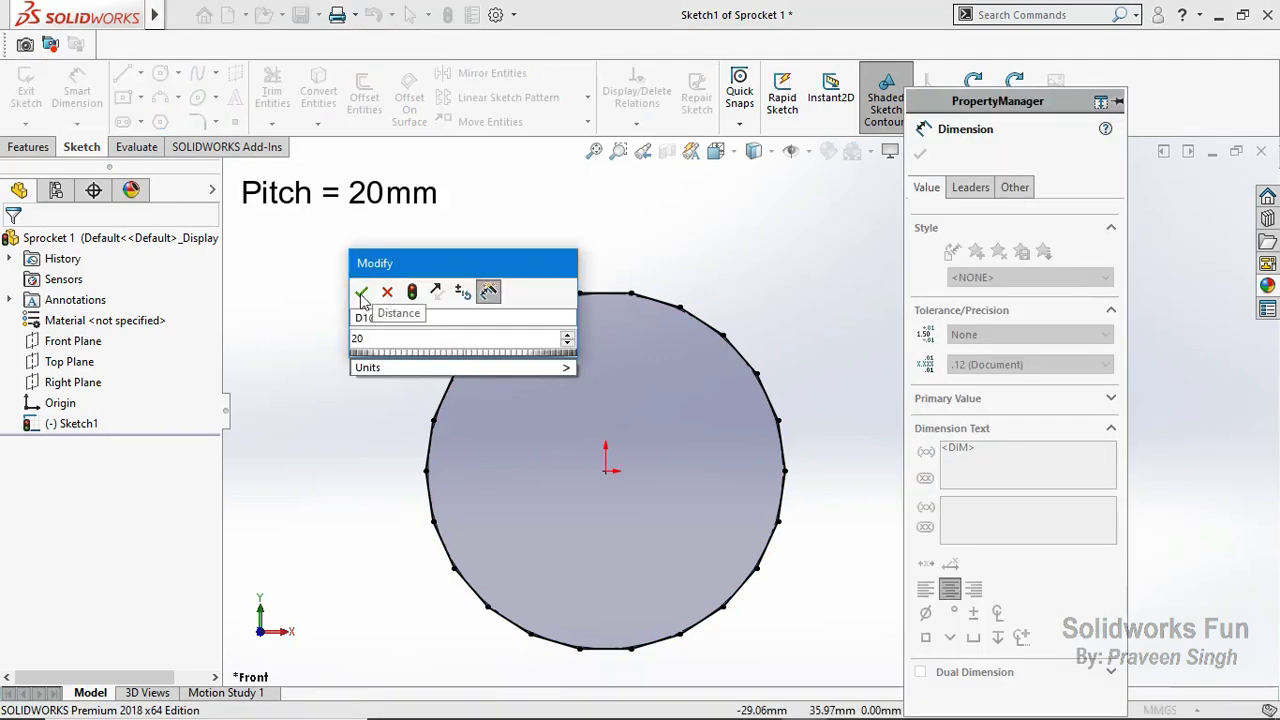
left_click(357, 290)
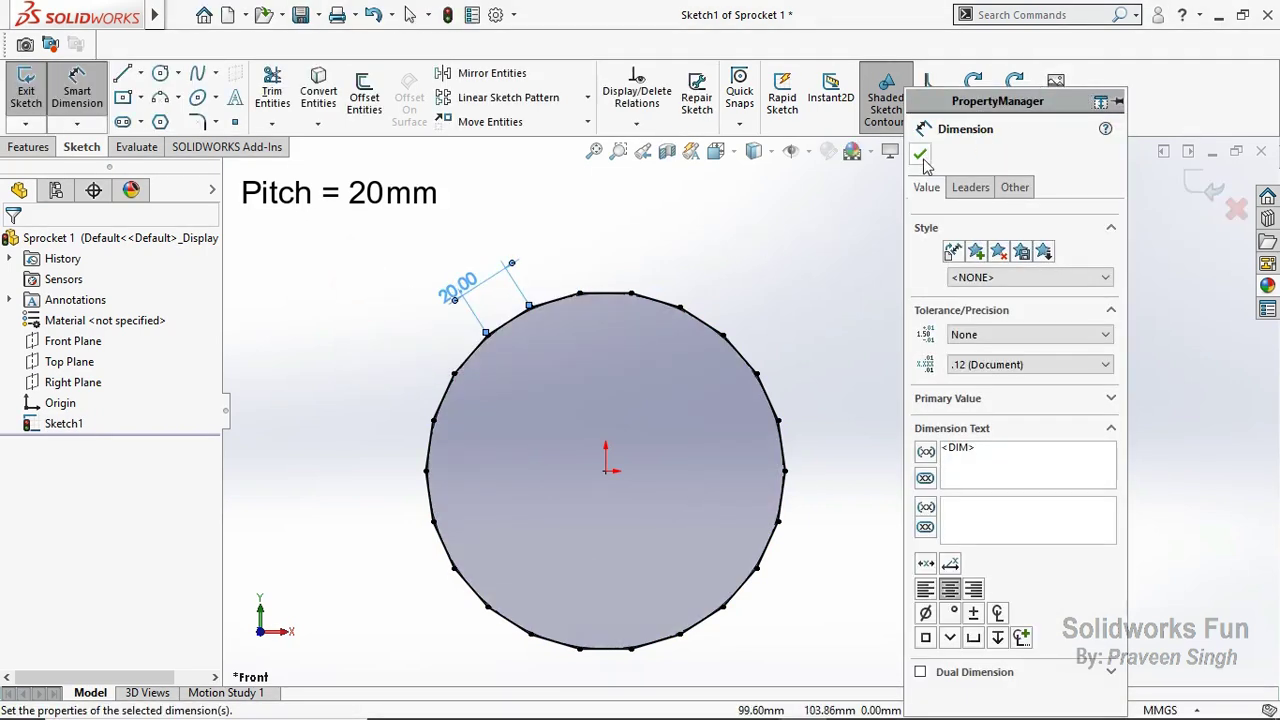
left_click(921, 156)
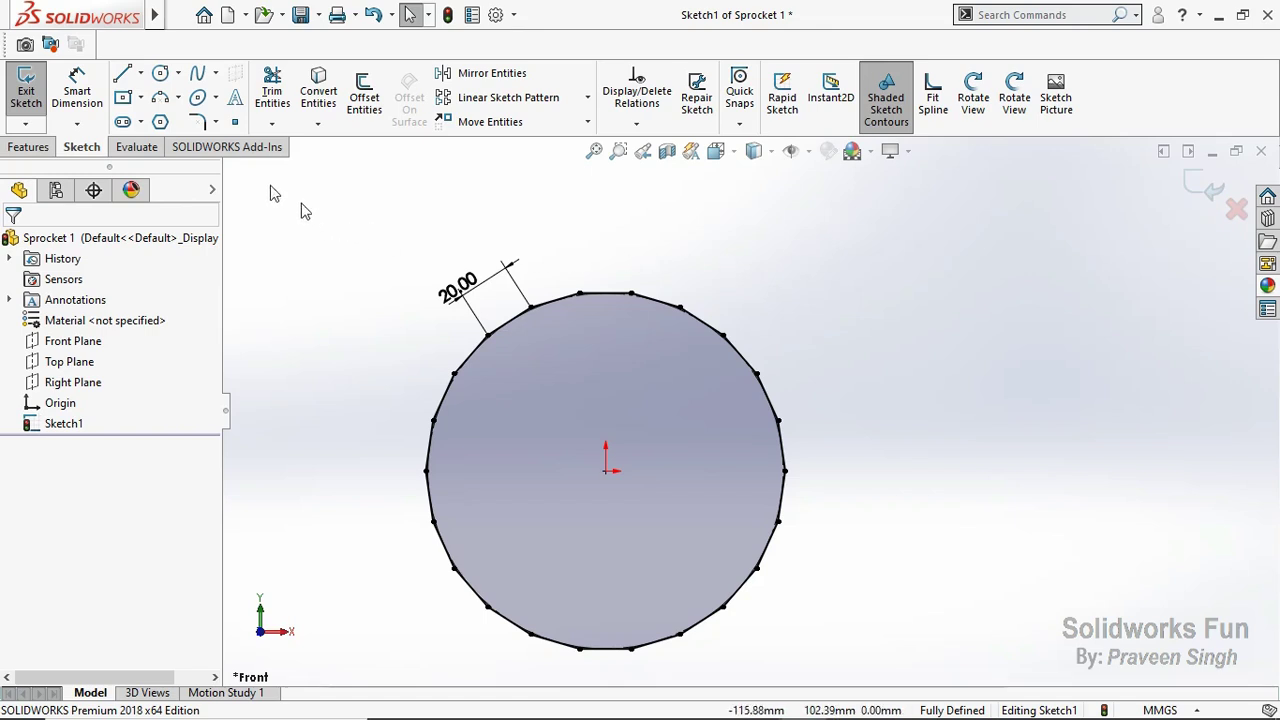
left_click(160, 73)
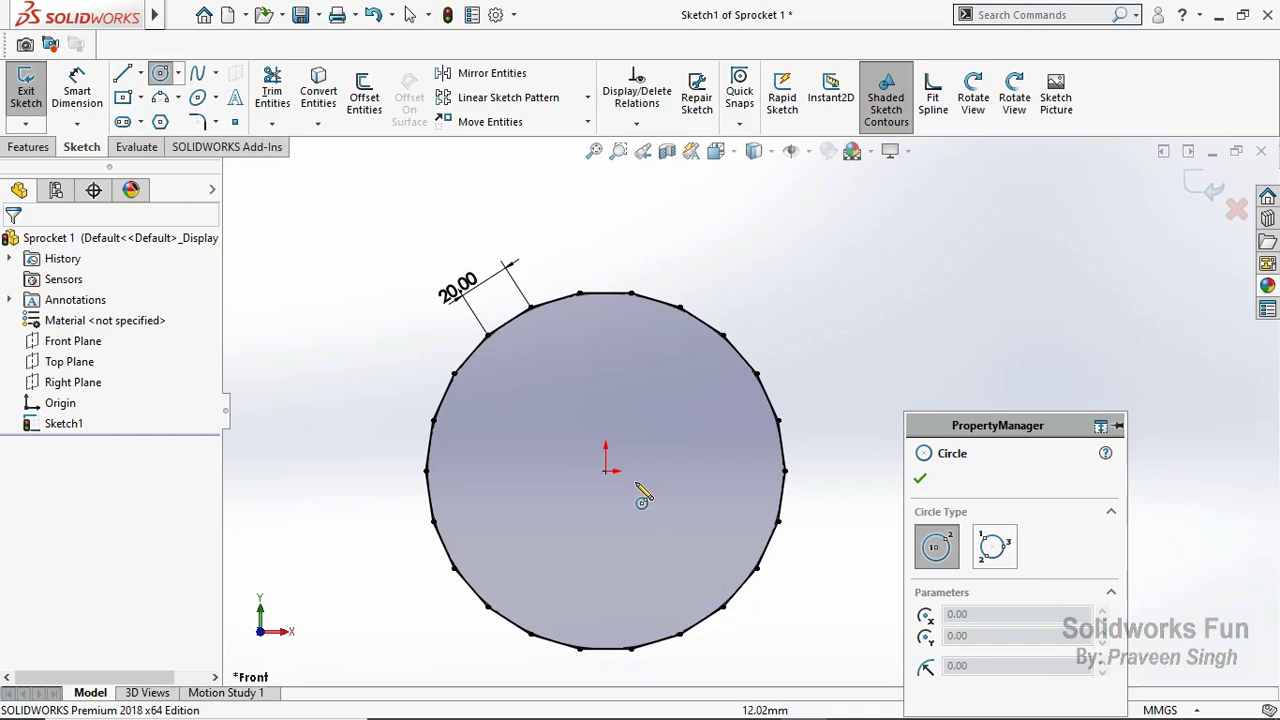
Step: Draw a circle centred on the origin inside the polygon and make it construction geometry
left_click(606, 469)
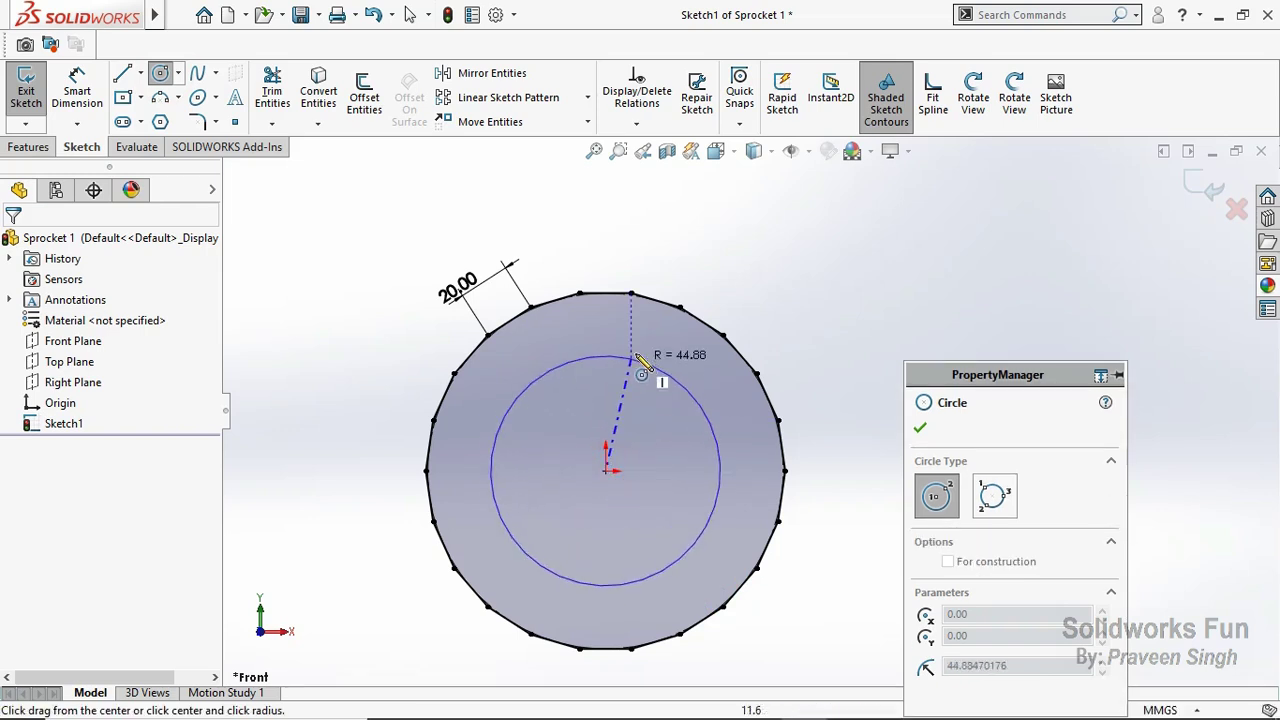
left_click(649, 326)
key("Escape")
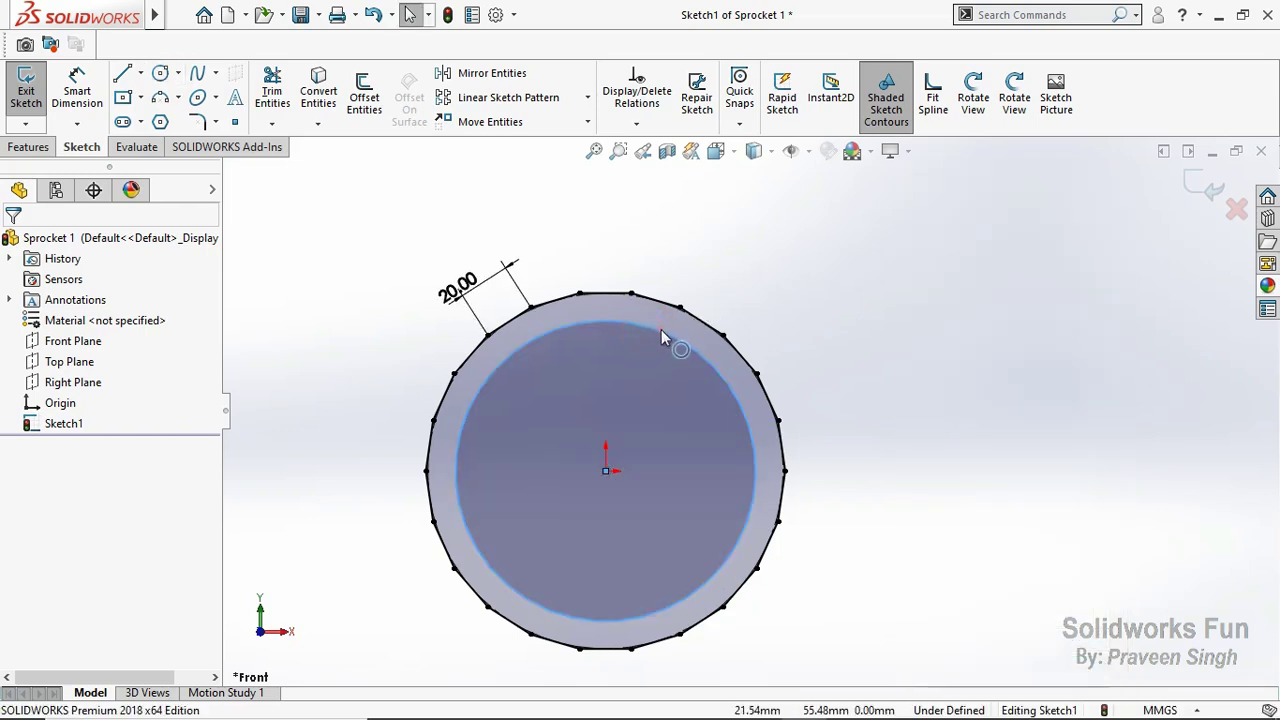
left_click(661, 329)
left_click(746, 272)
left_click(748, 286)
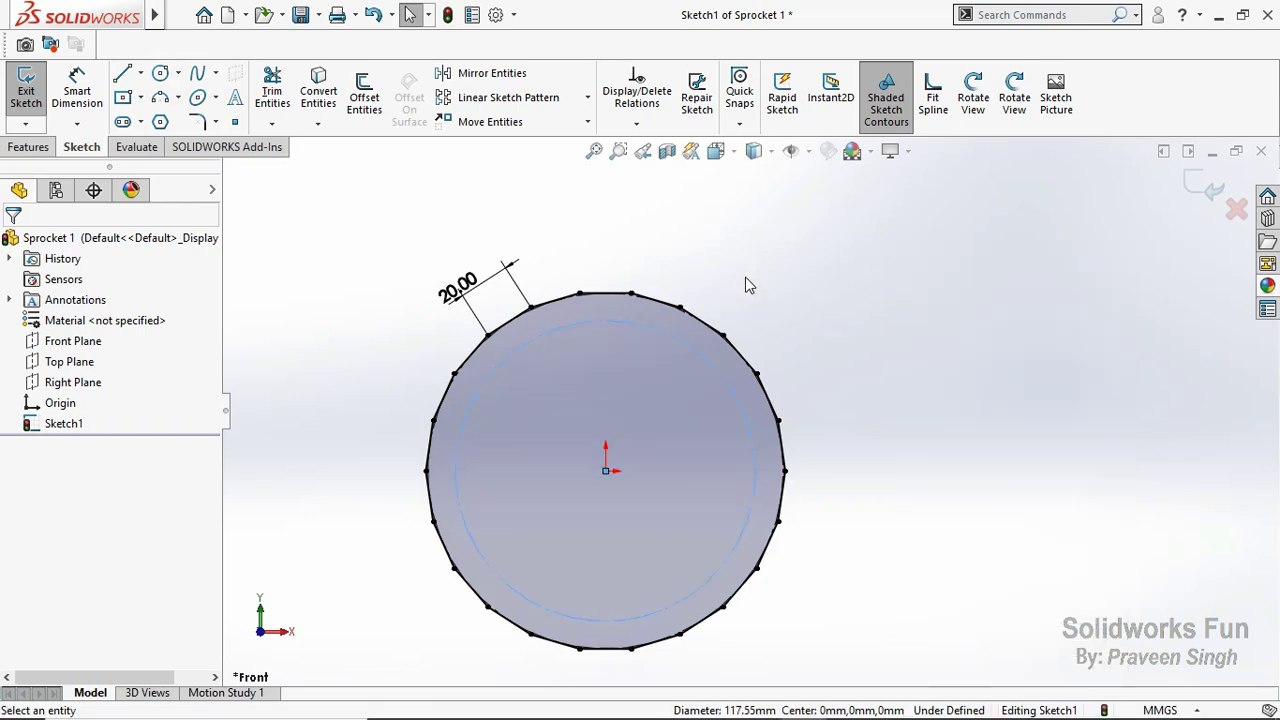
Step: Dimension the construction circle's diameter to 128 mm and exit Sketch1
left_click(77, 92)
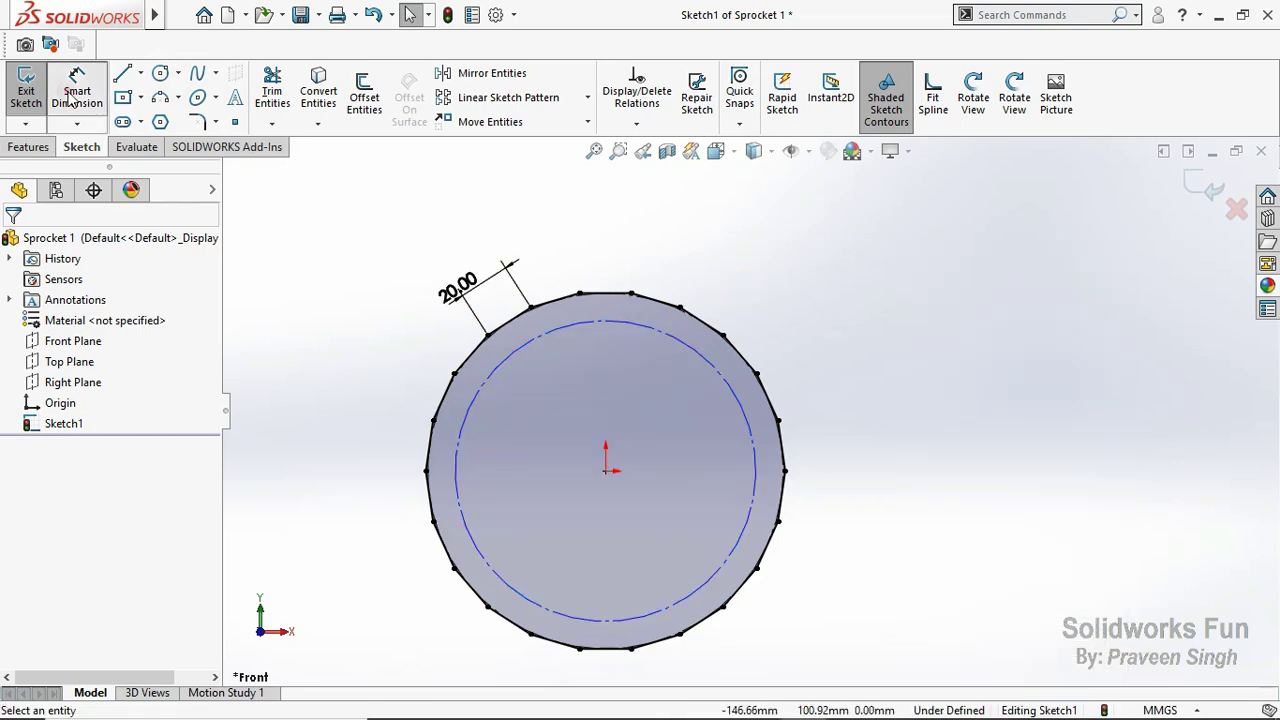
left_click(483, 393)
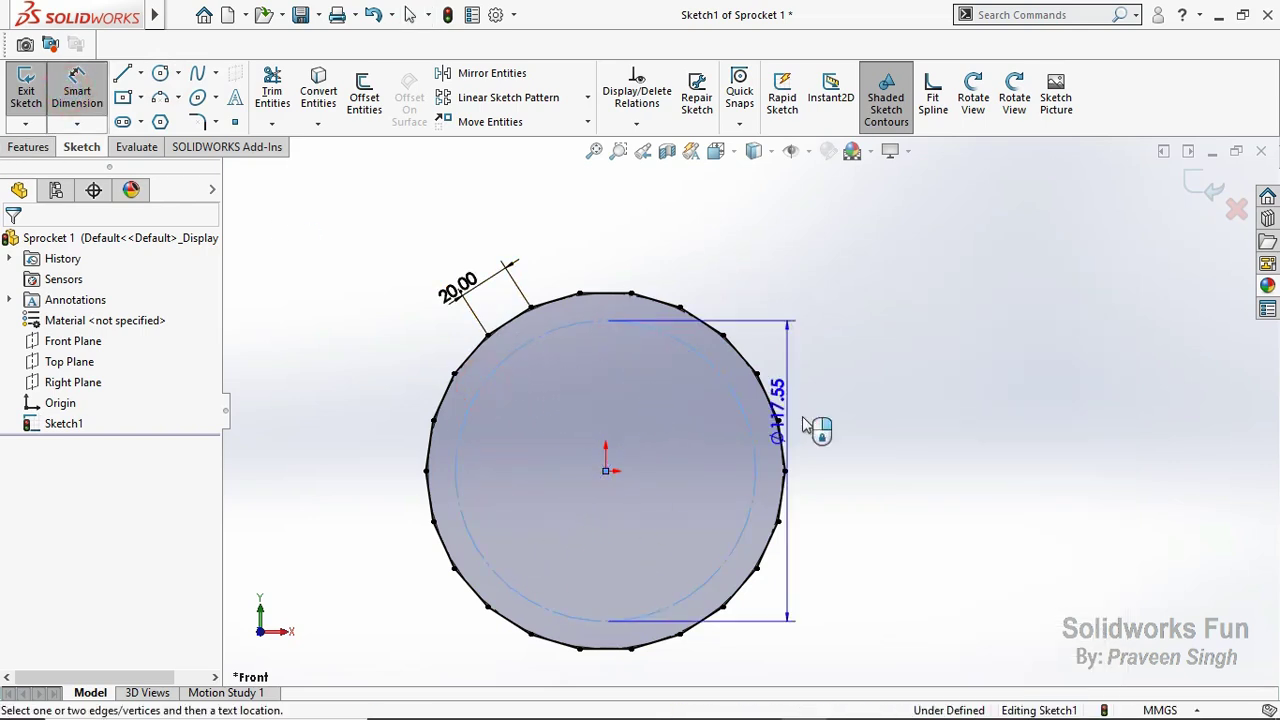
left_click(829, 497)
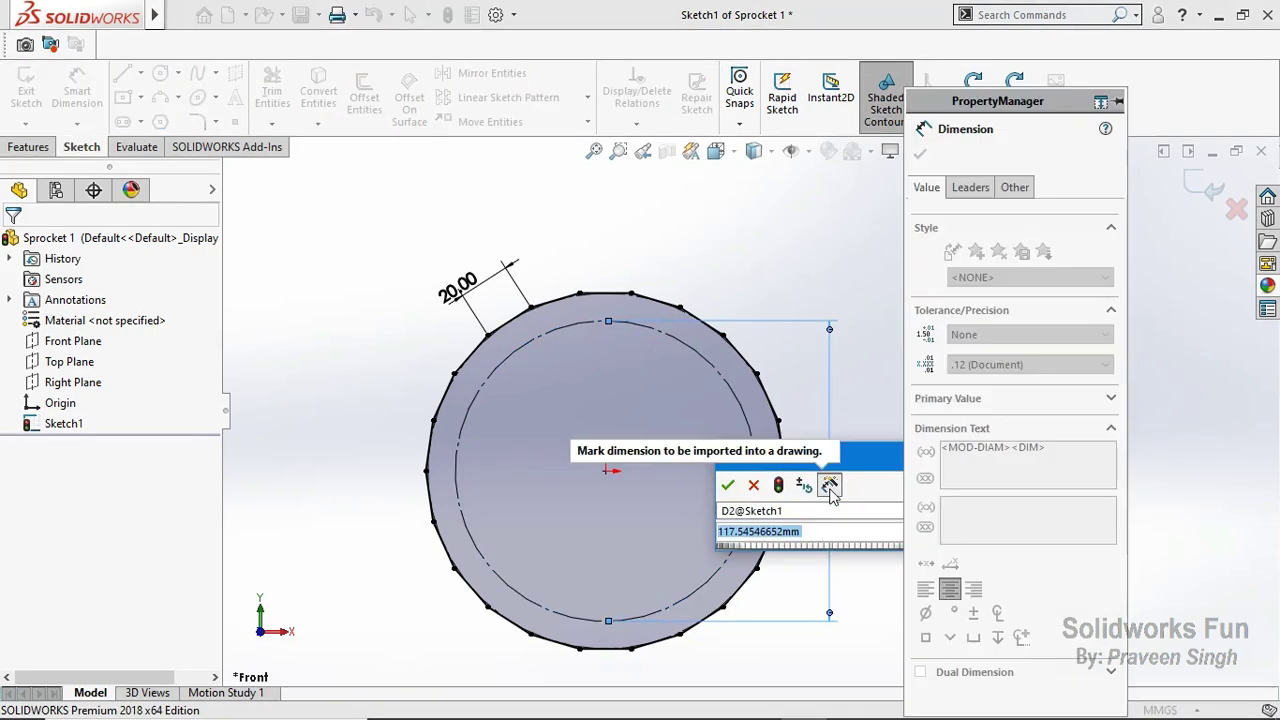
type("6")
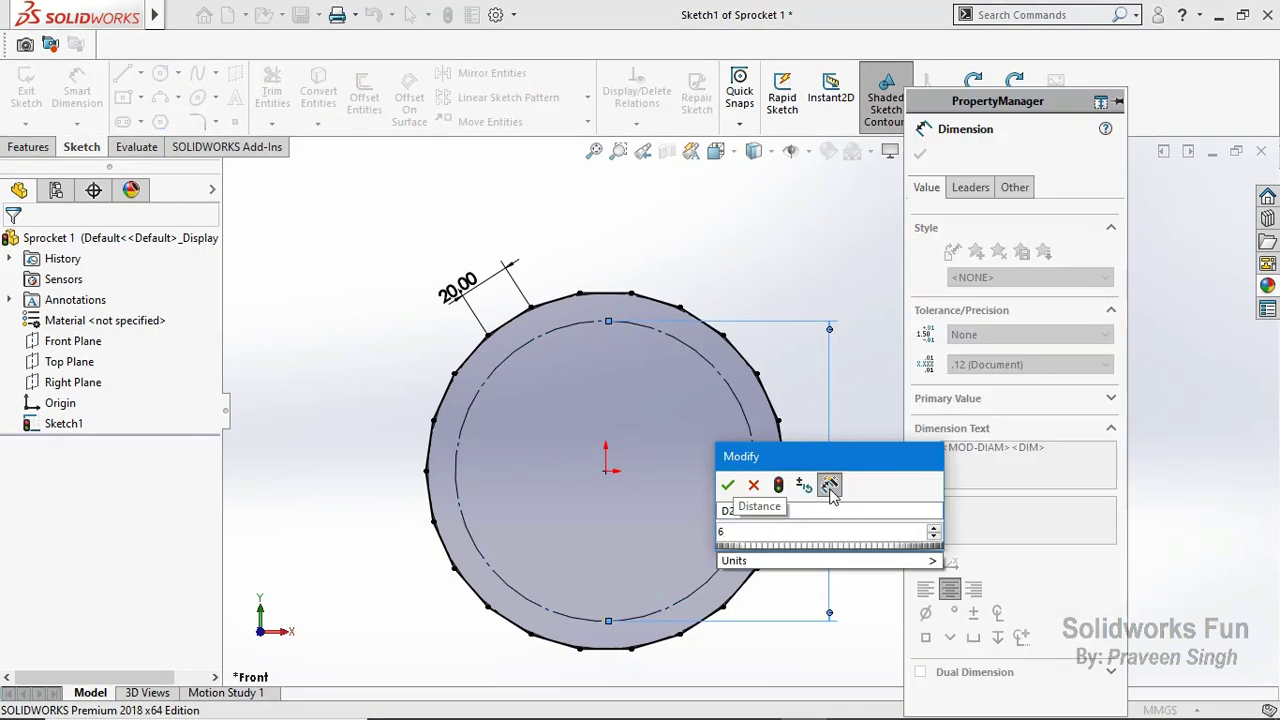
type("28")
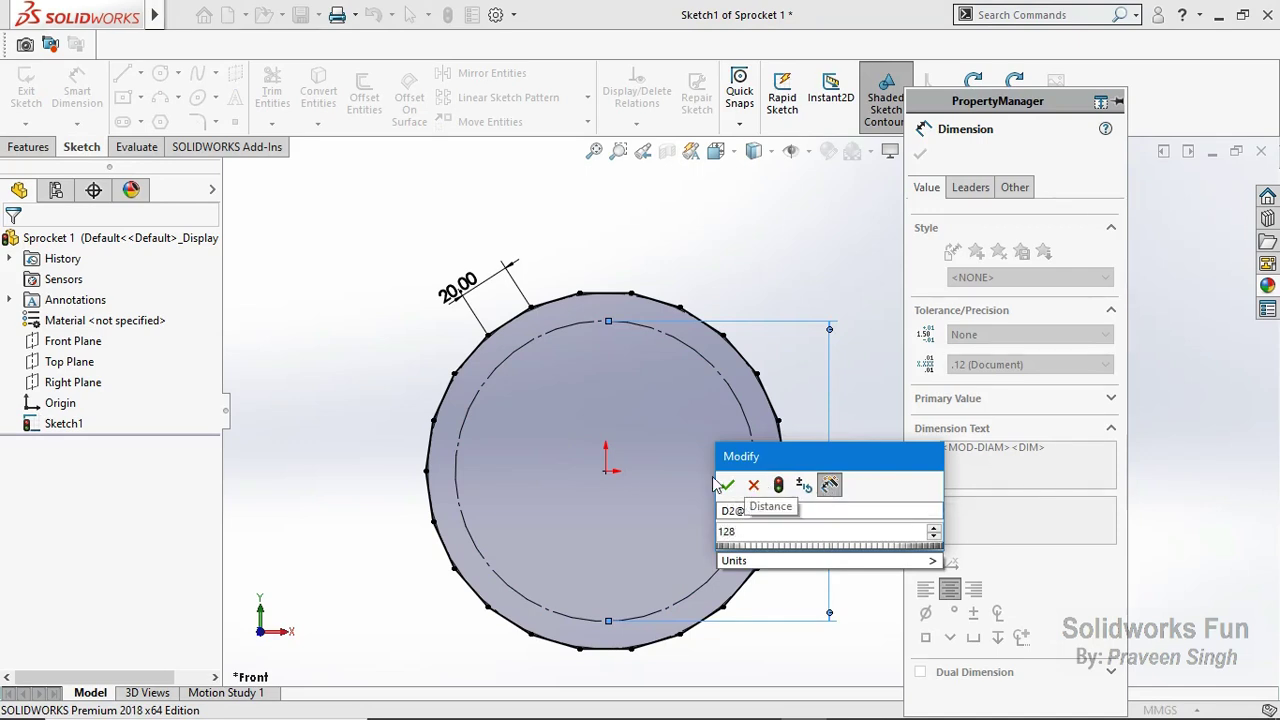
left_click(727, 485)
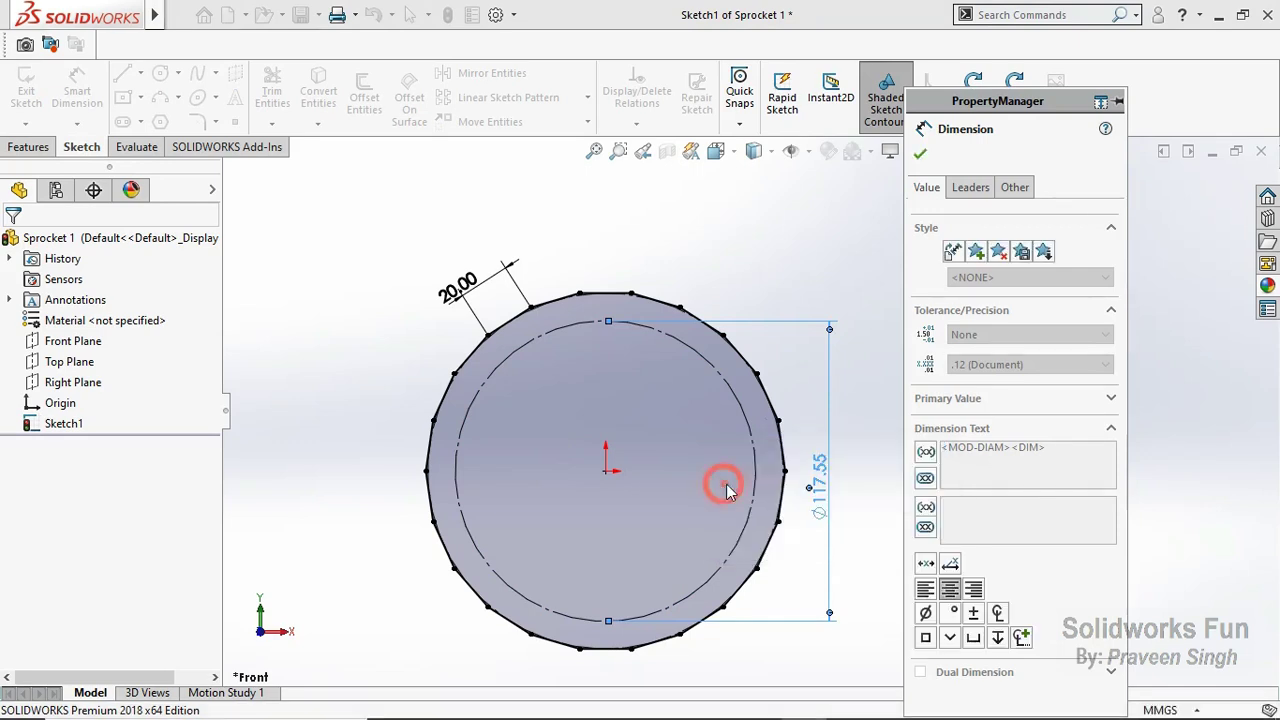
left_click(920, 153)
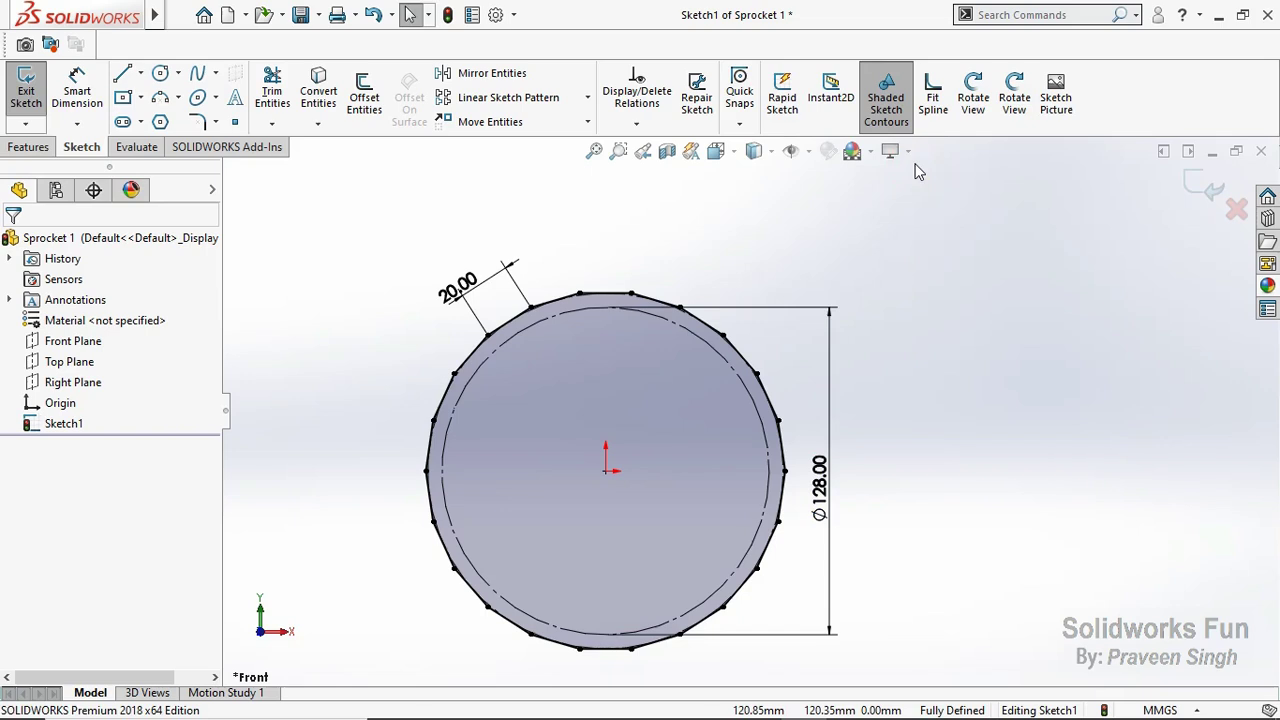
left_click(762, 432)
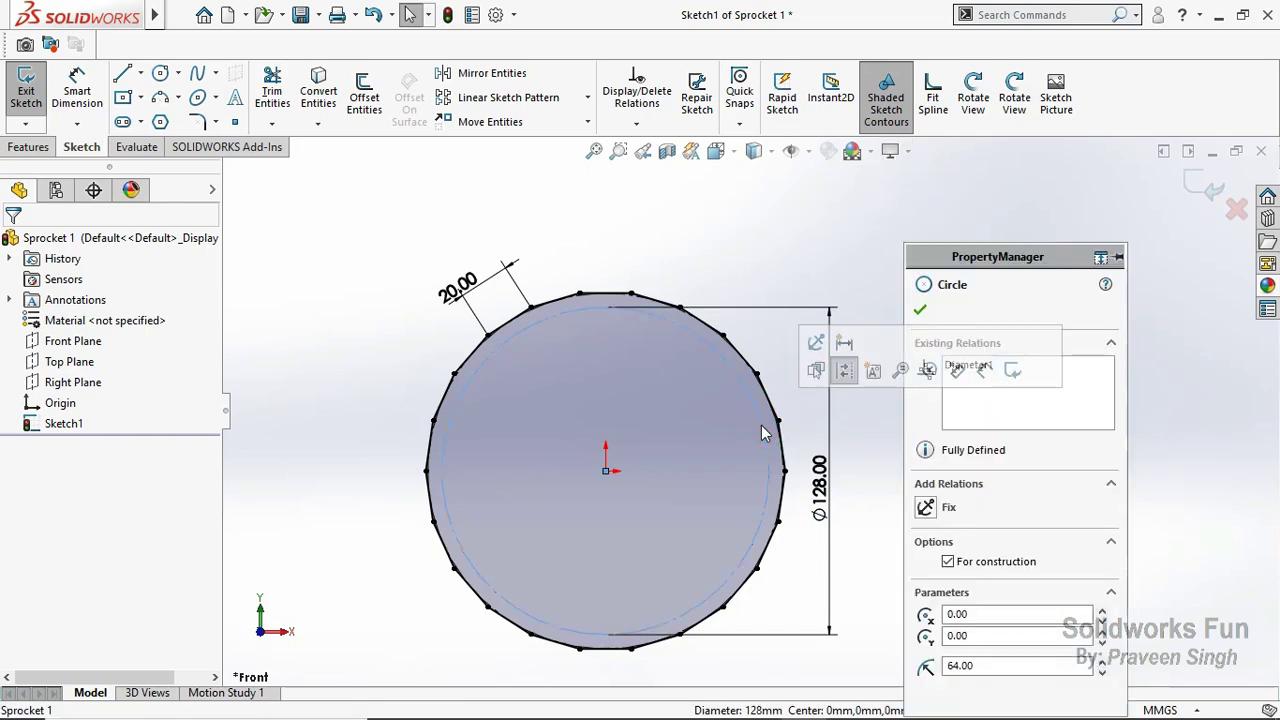
left_click(785, 268)
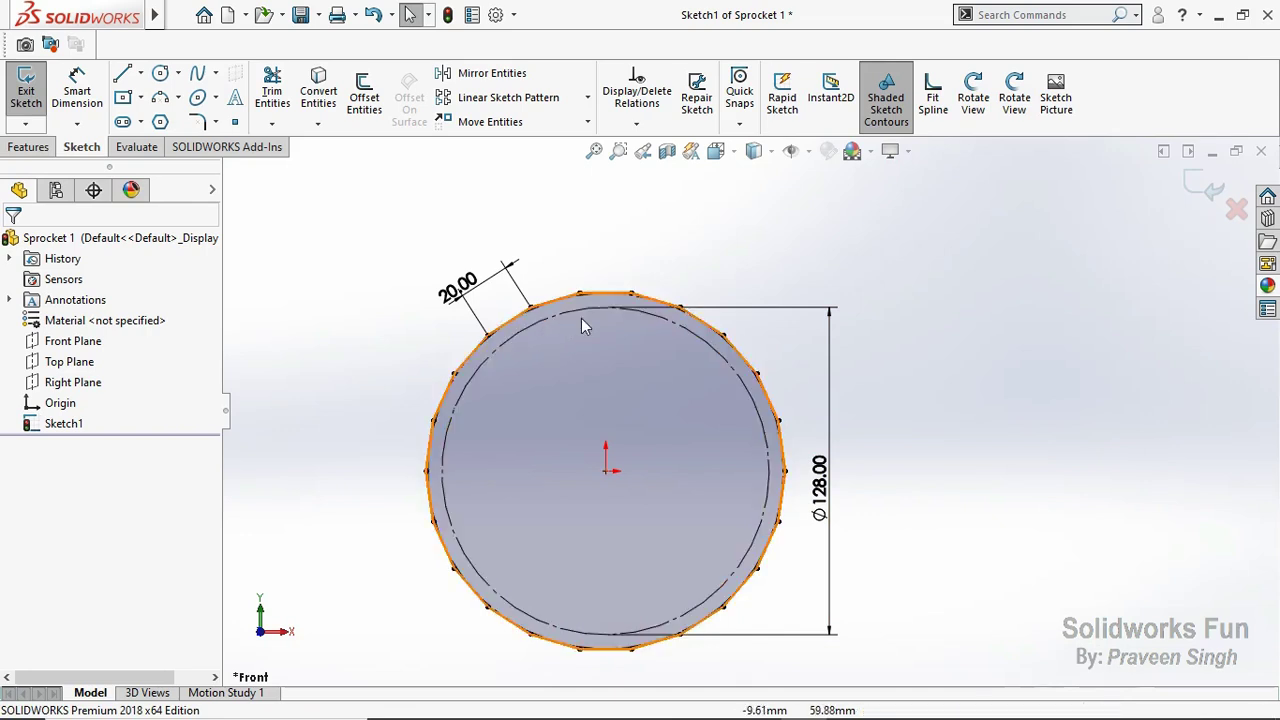
left_click(1200, 188)
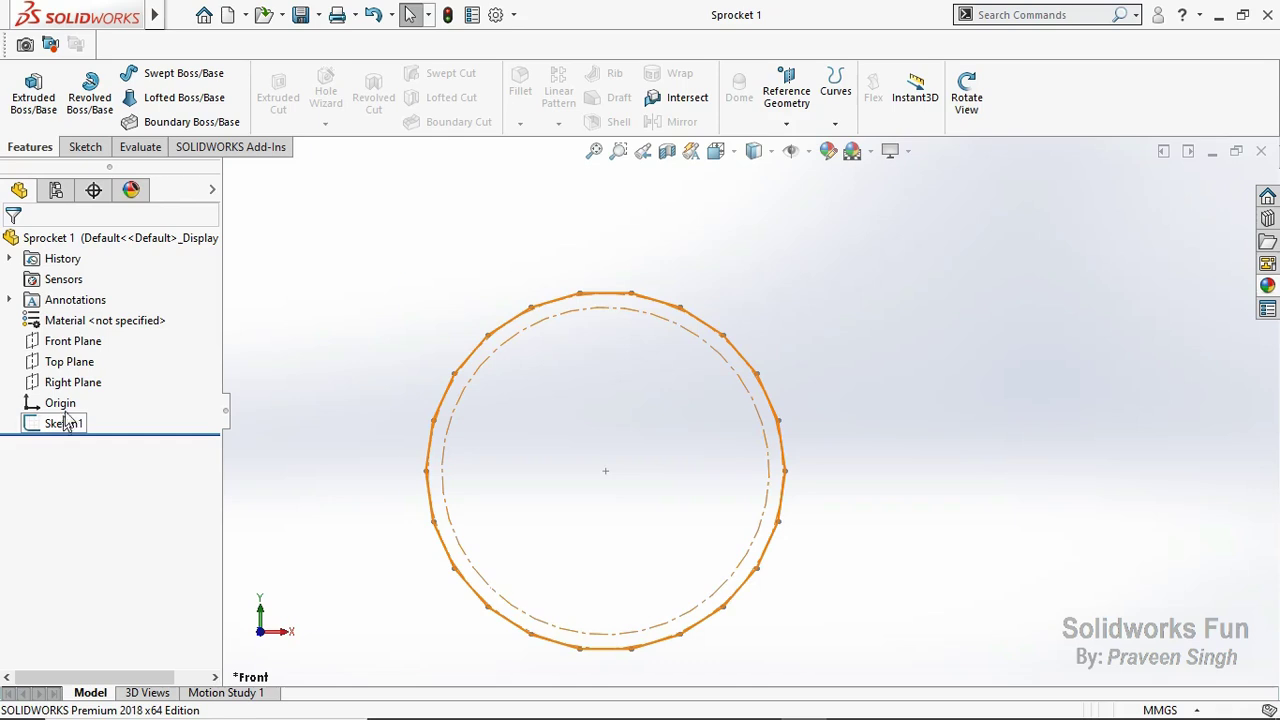
Step: Start a new sketch on the Front Plane
left_click(72, 341)
left_click(86, 332)
scroll(622, 322, "down", 3)
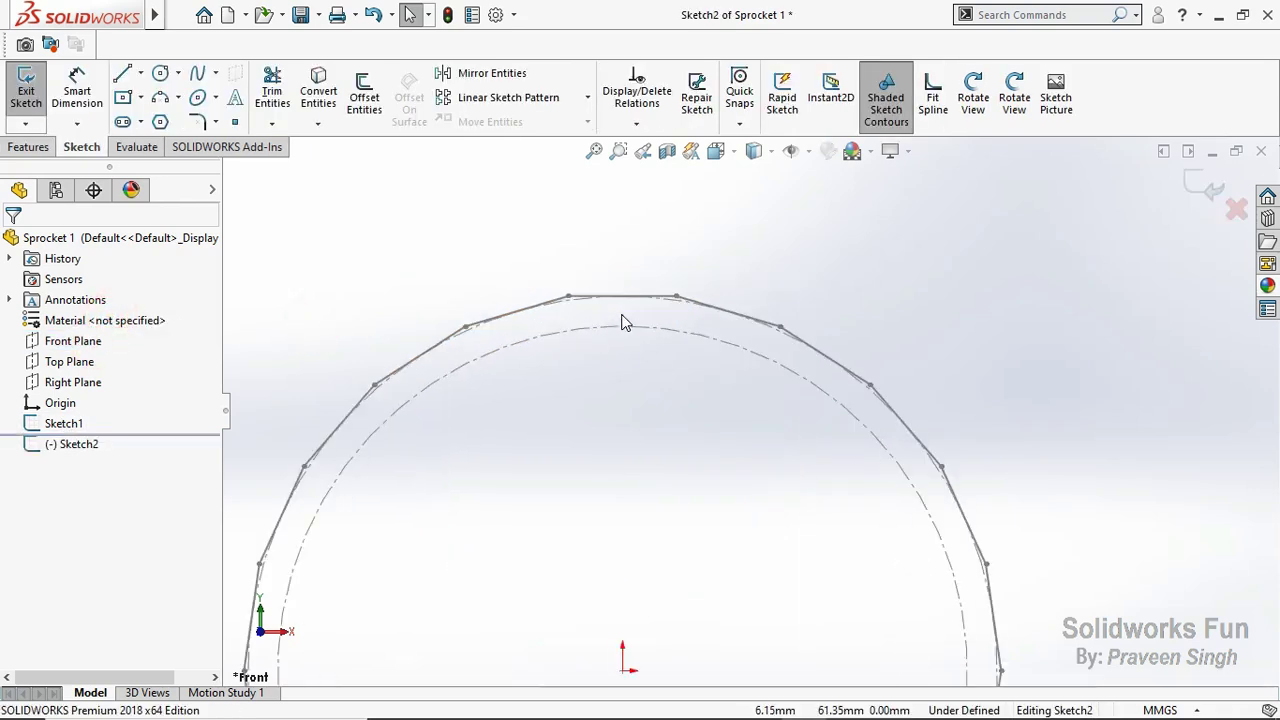
scroll(622, 322, "down", 3)
left_click(607, 308)
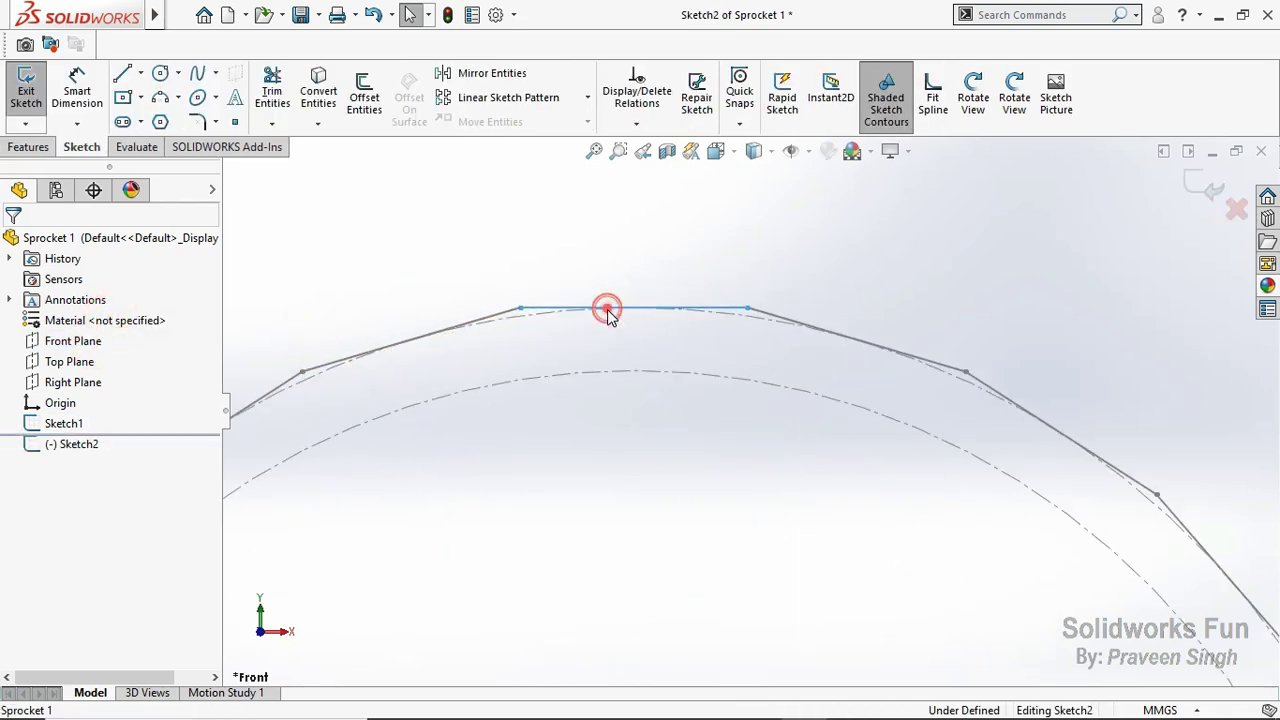
left_click(556, 250)
Step: Draw small pin circles centred on the polygon's top-left vertex and the next vertex
left_click(160, 74)
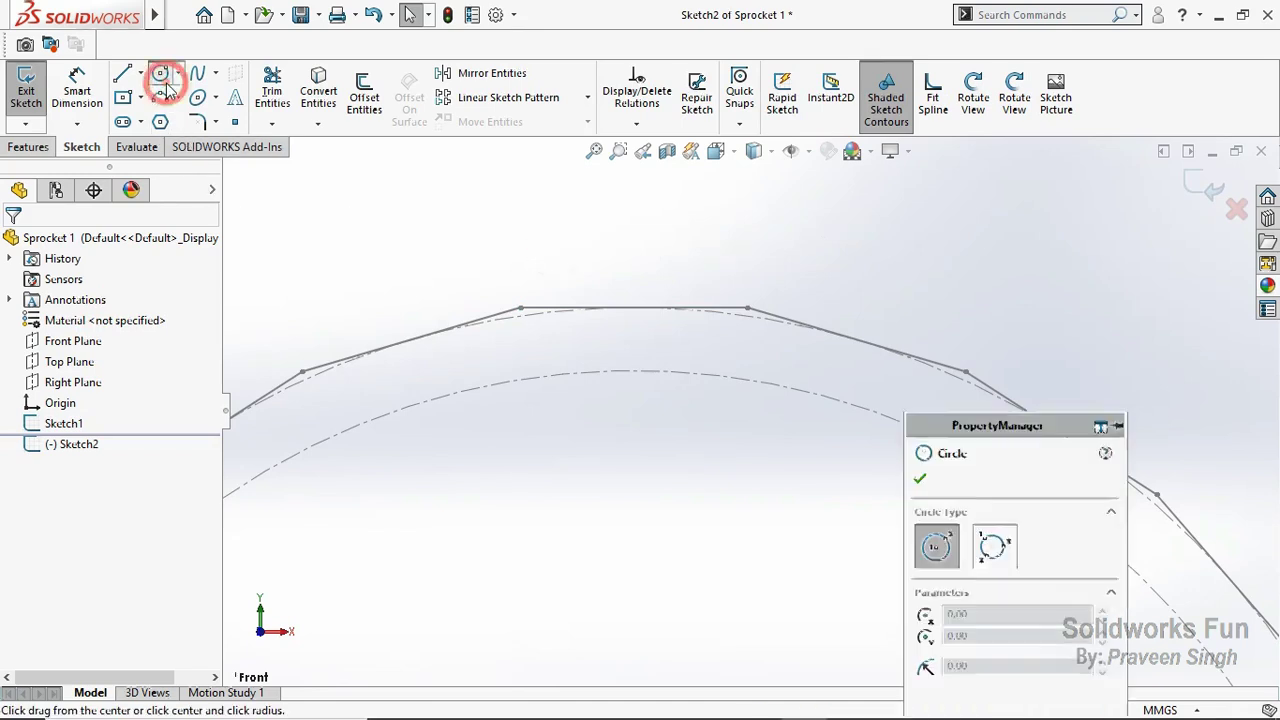
left_click(520, 308)
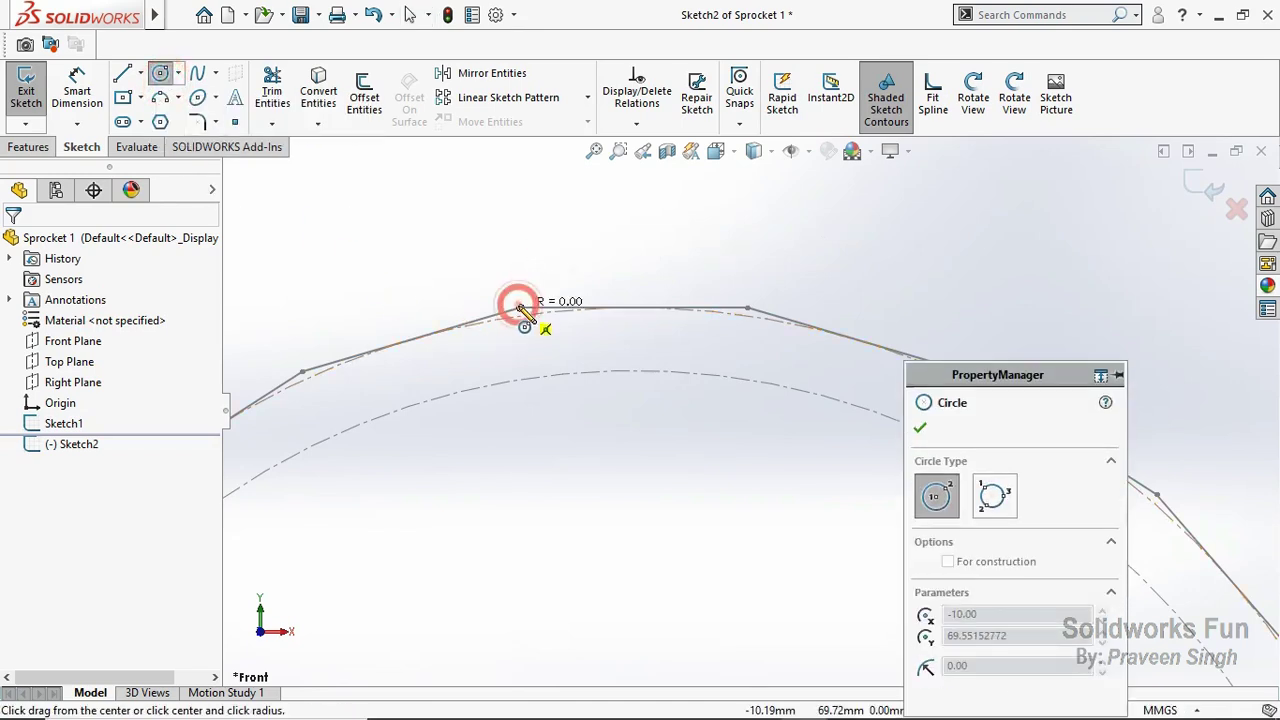
left_click(520, 333)
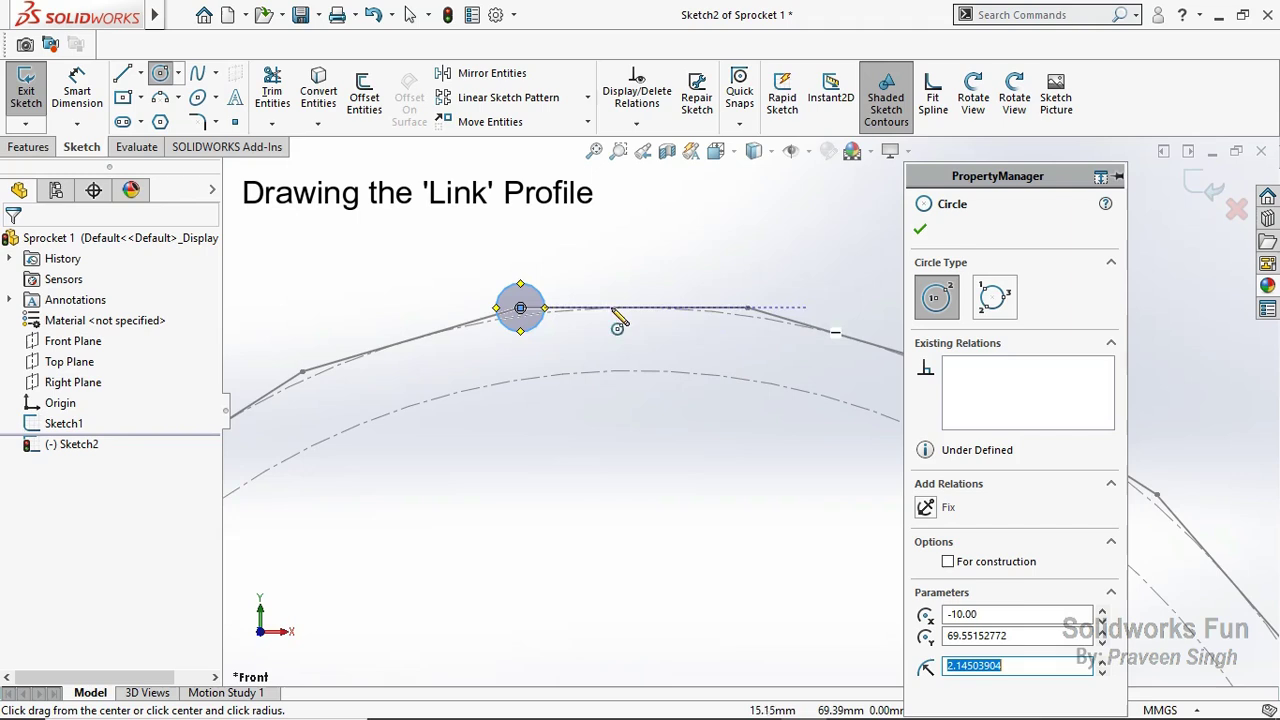
left_click(747, 308)
left_click(752, 336)
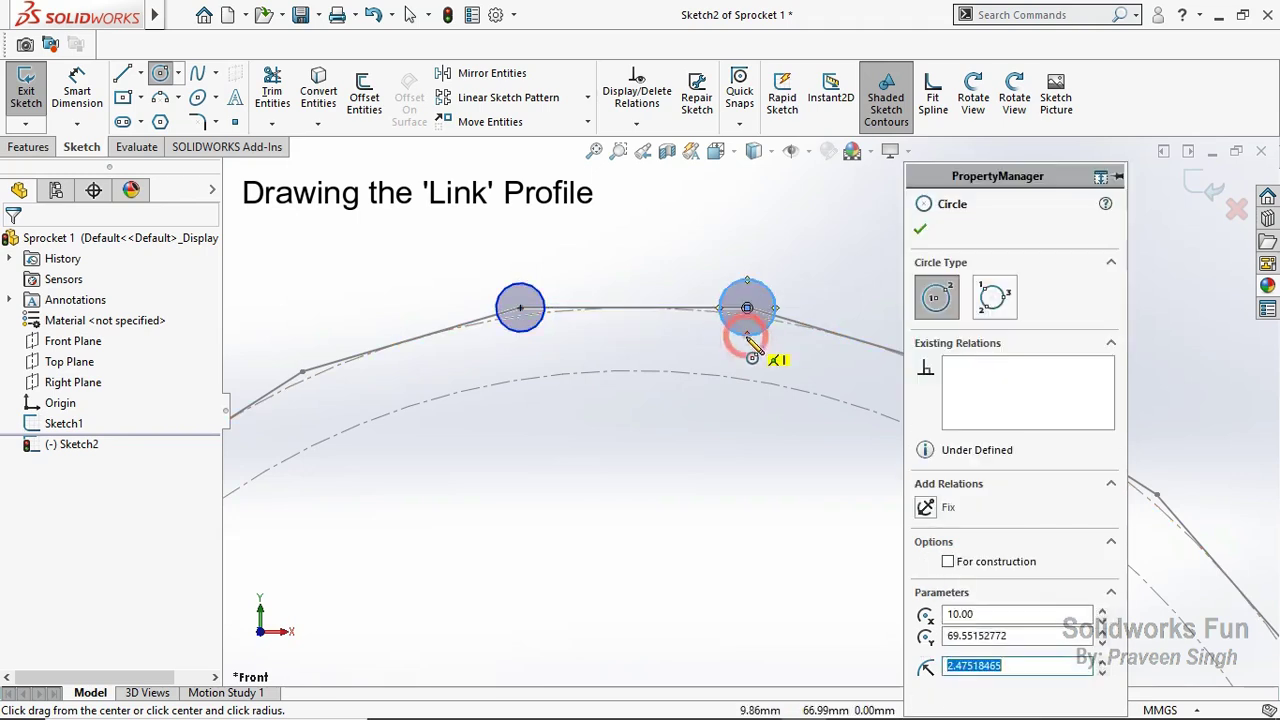
key("Escape")
Step: Draw larger concentric circles around both pins
left_click(163, 78)
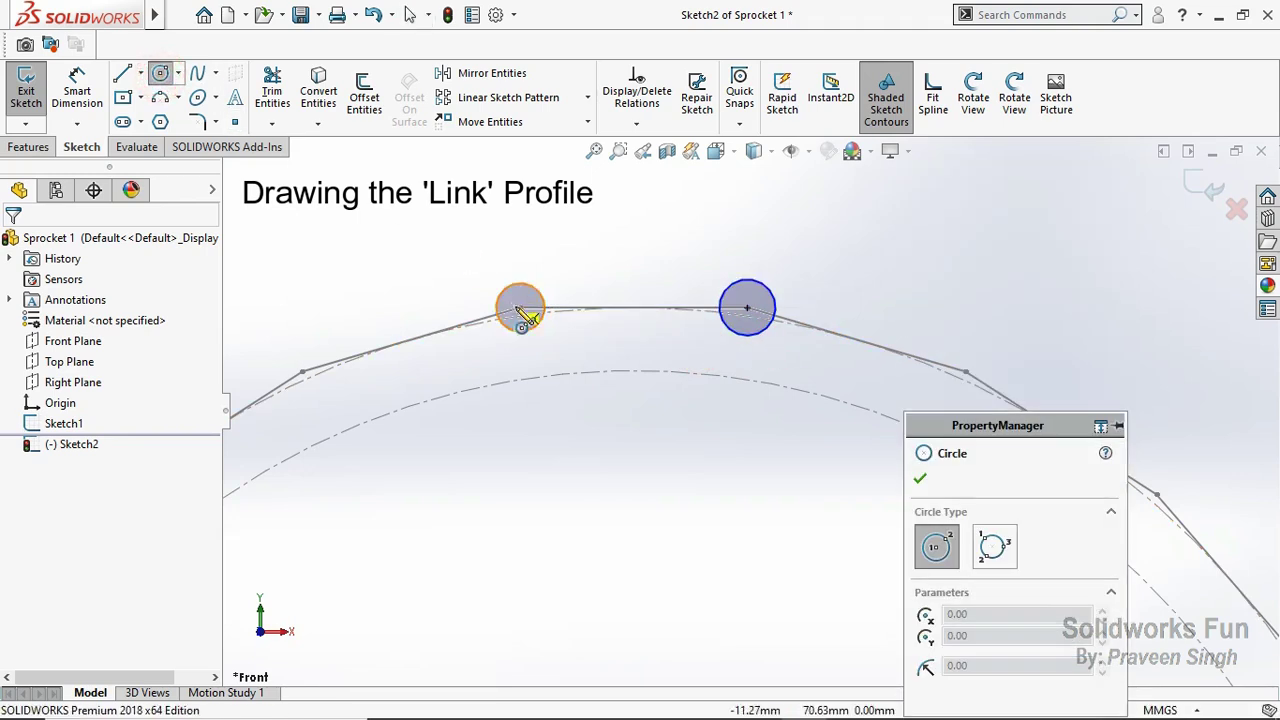
left_click(520, 308)
left_click(564, 295)
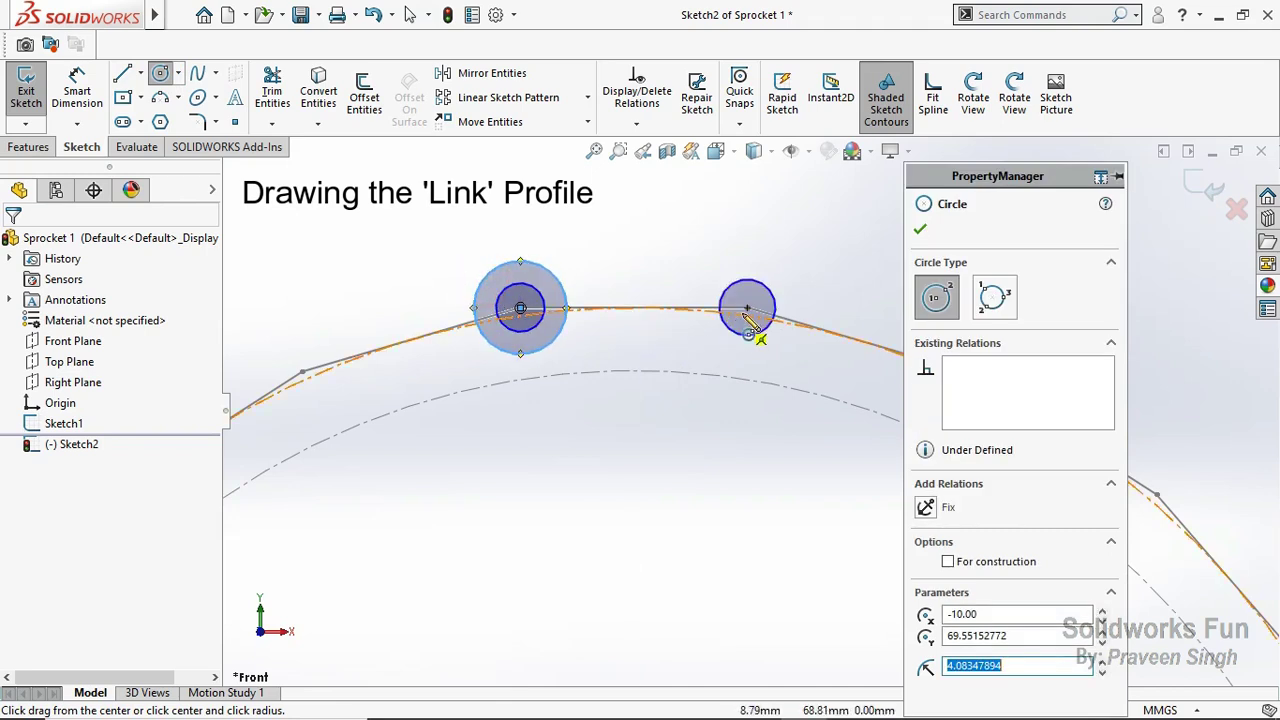
left_click(747, 308)
left_click(771, 264)
key("Escape")
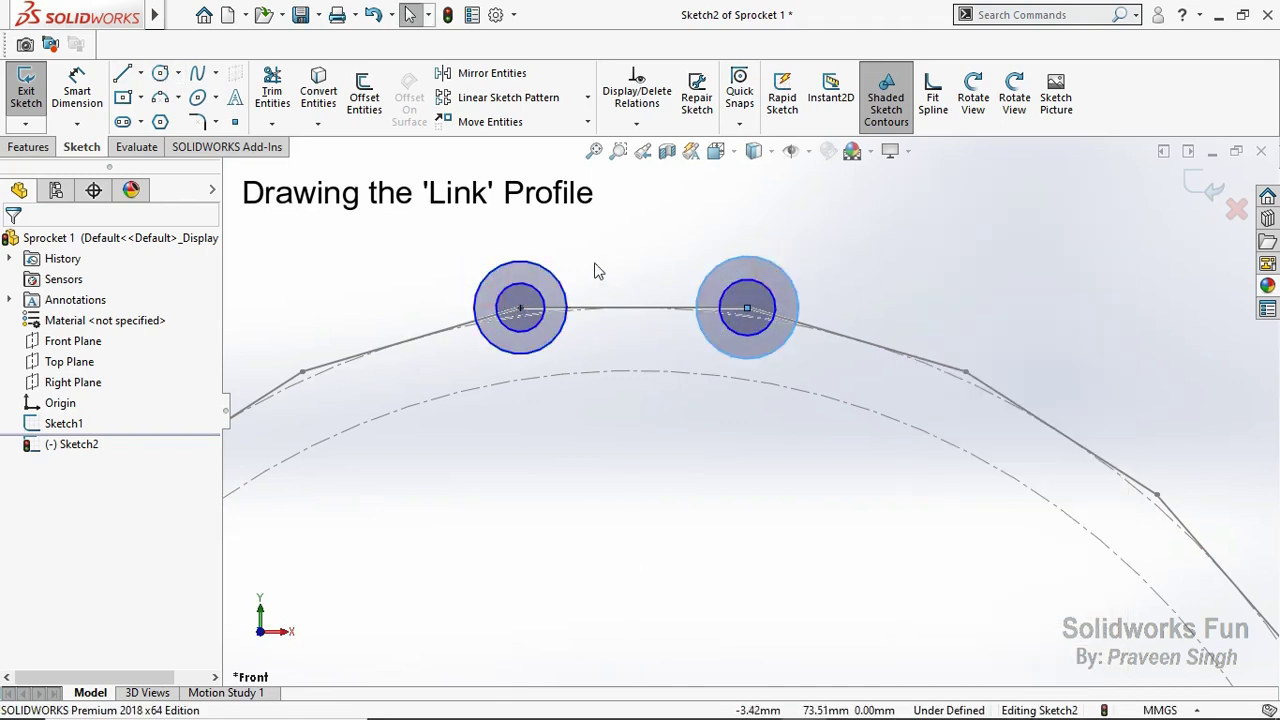
Step: Make the two outer circles equal and the two inner circles equal
left_click(552, 275, "ctrl")
left_click(691, 203)
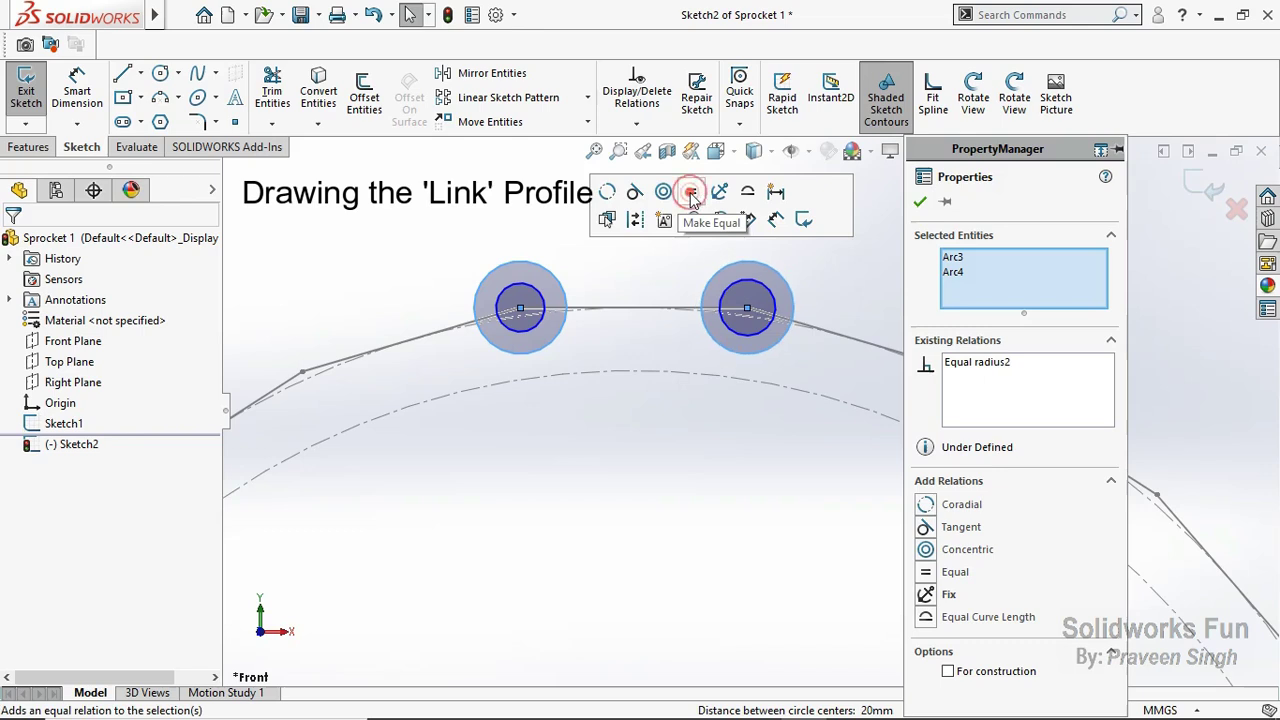
left_click(673, 262)
left_click(544, 300)
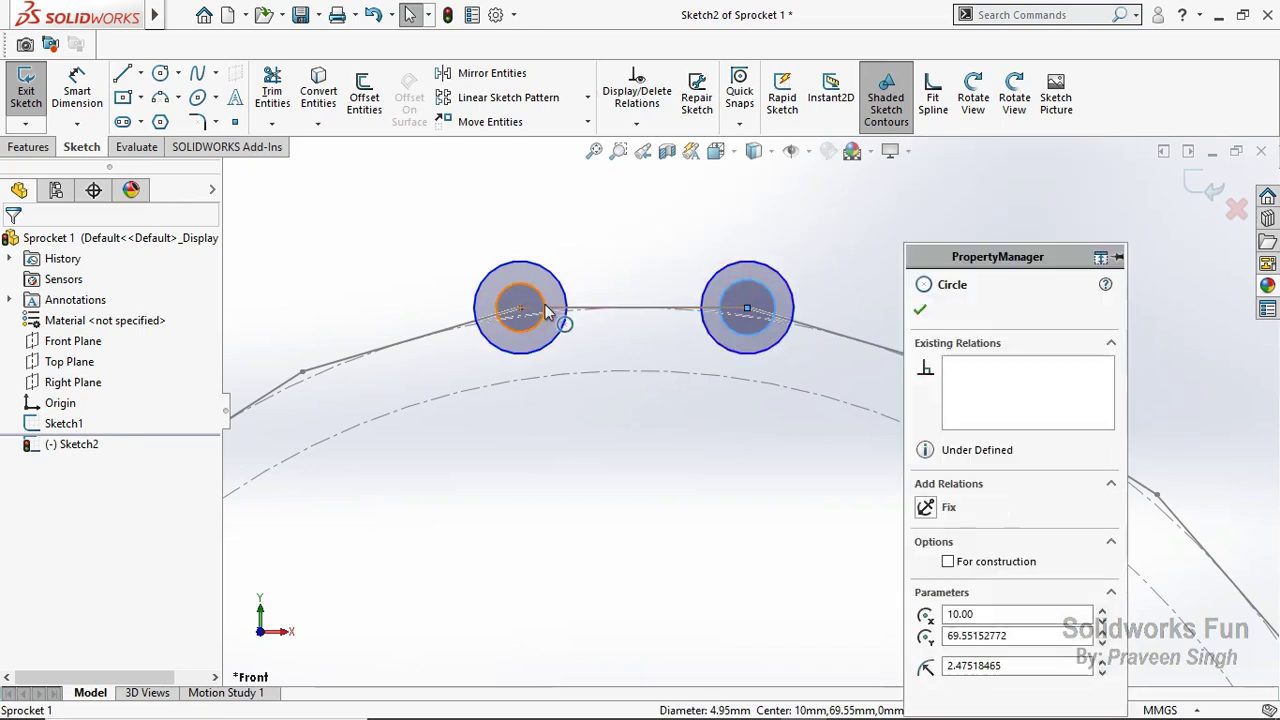
left_click(724, 296, "ctrl")
left_click(686, 218)
left_click(600, 225)
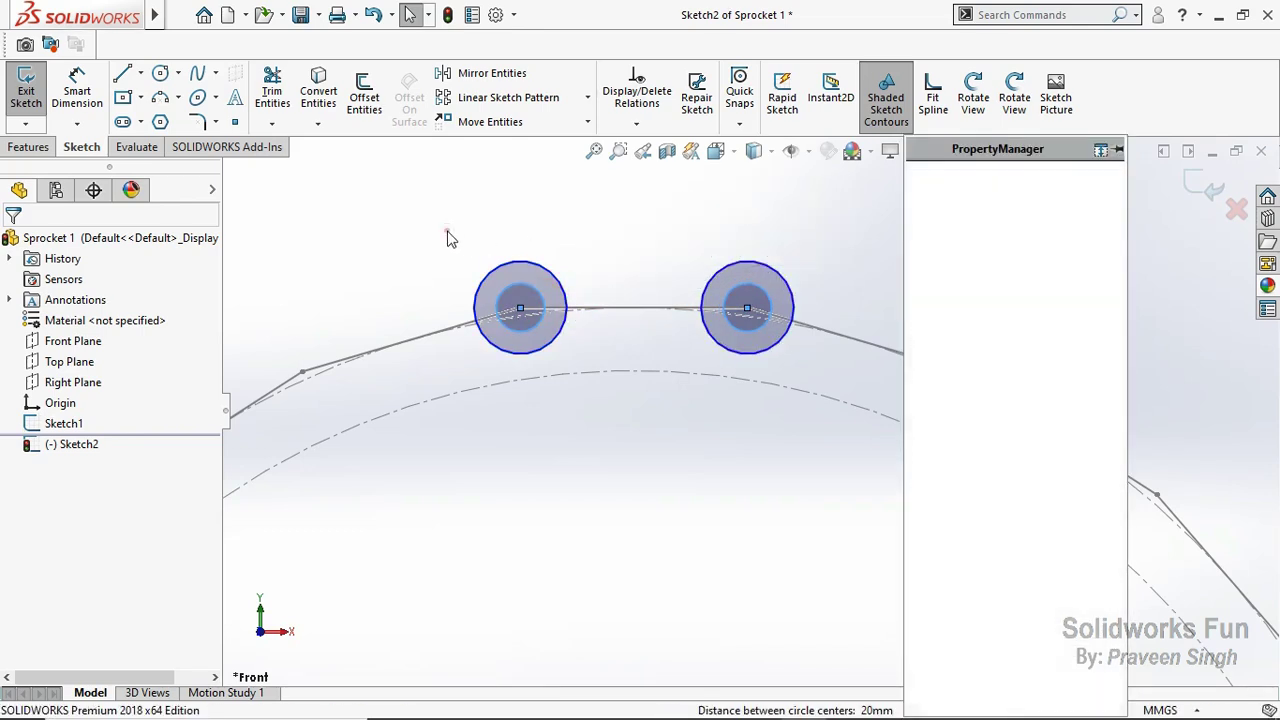
Step: Dimension the left inner circle Ø5 and the left outer circle Ø12
left_click(77, 90)
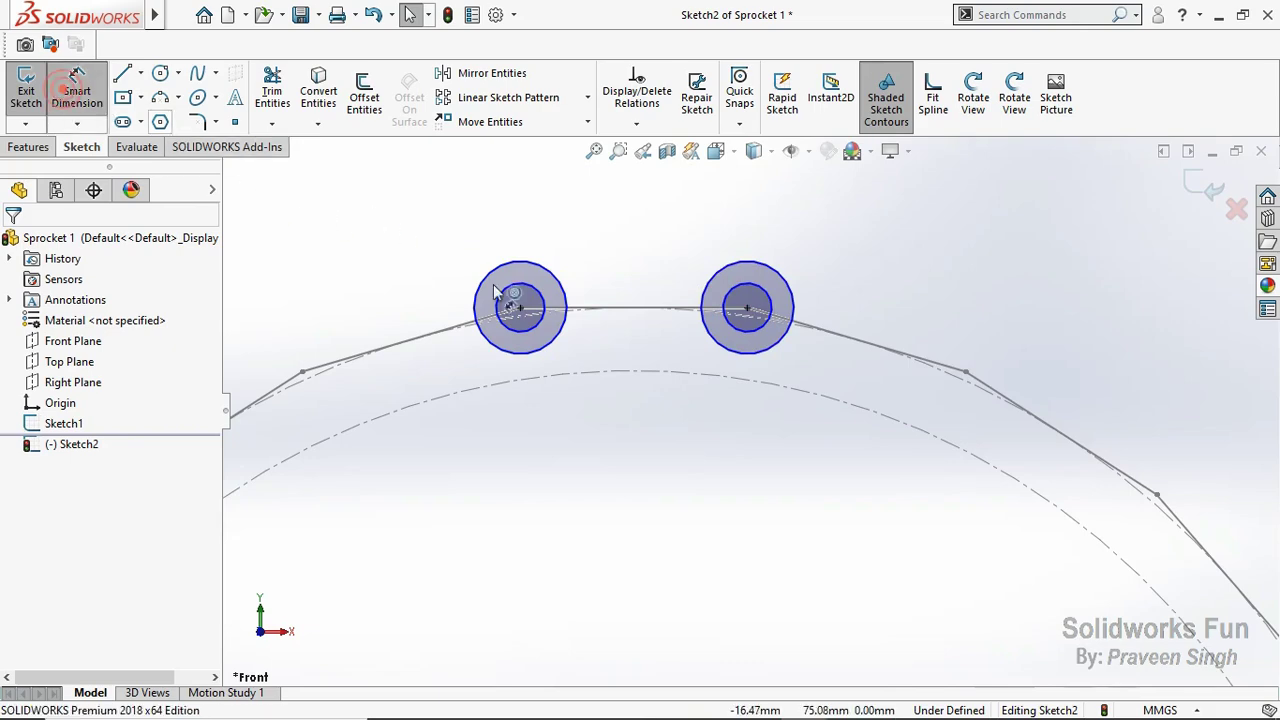
left_click(531, 334)
left_click(440, 455)
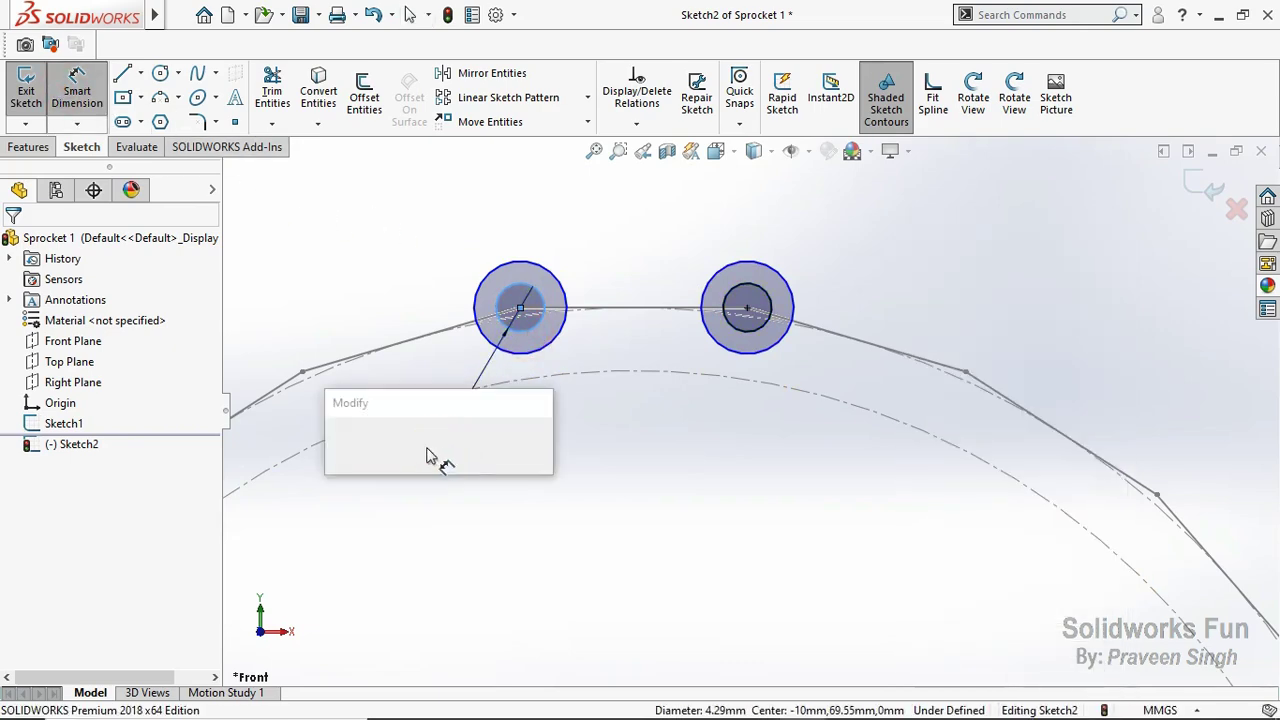
type("5")
key("Return")
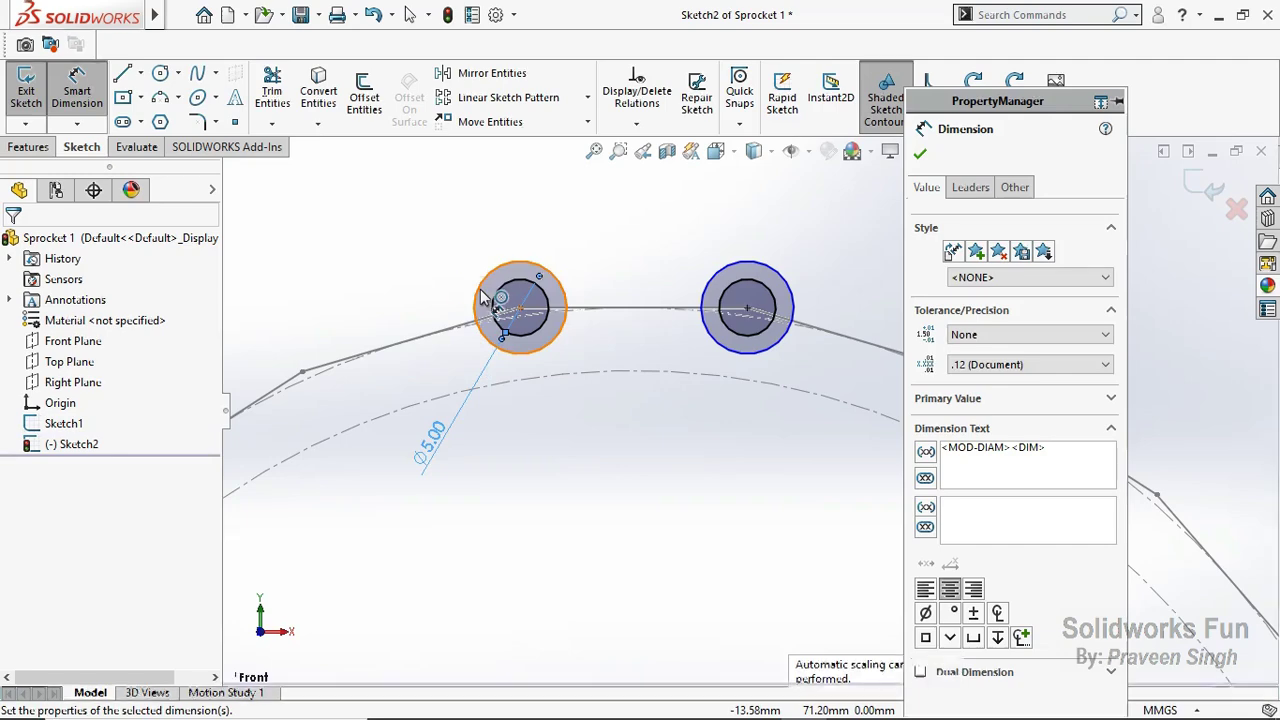
left_click(489, 301)
left_click(397, 235)
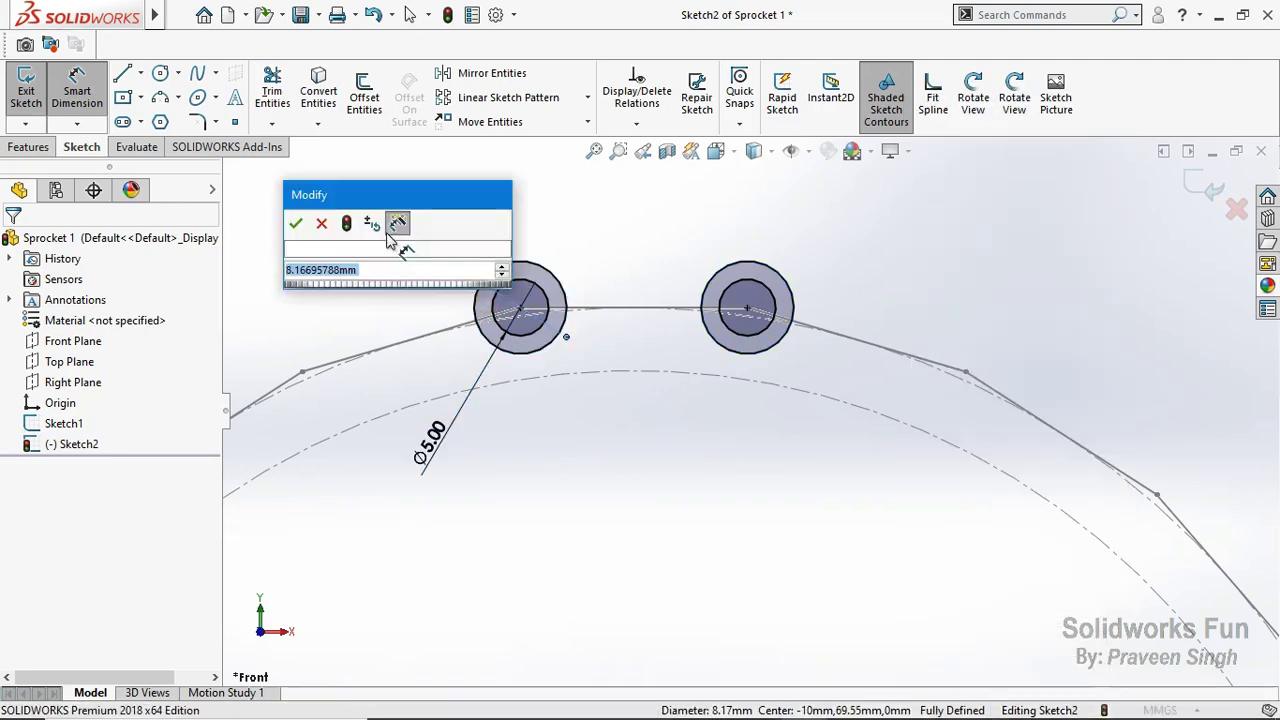
type("12")
key("Return")
left_click(920, 156)
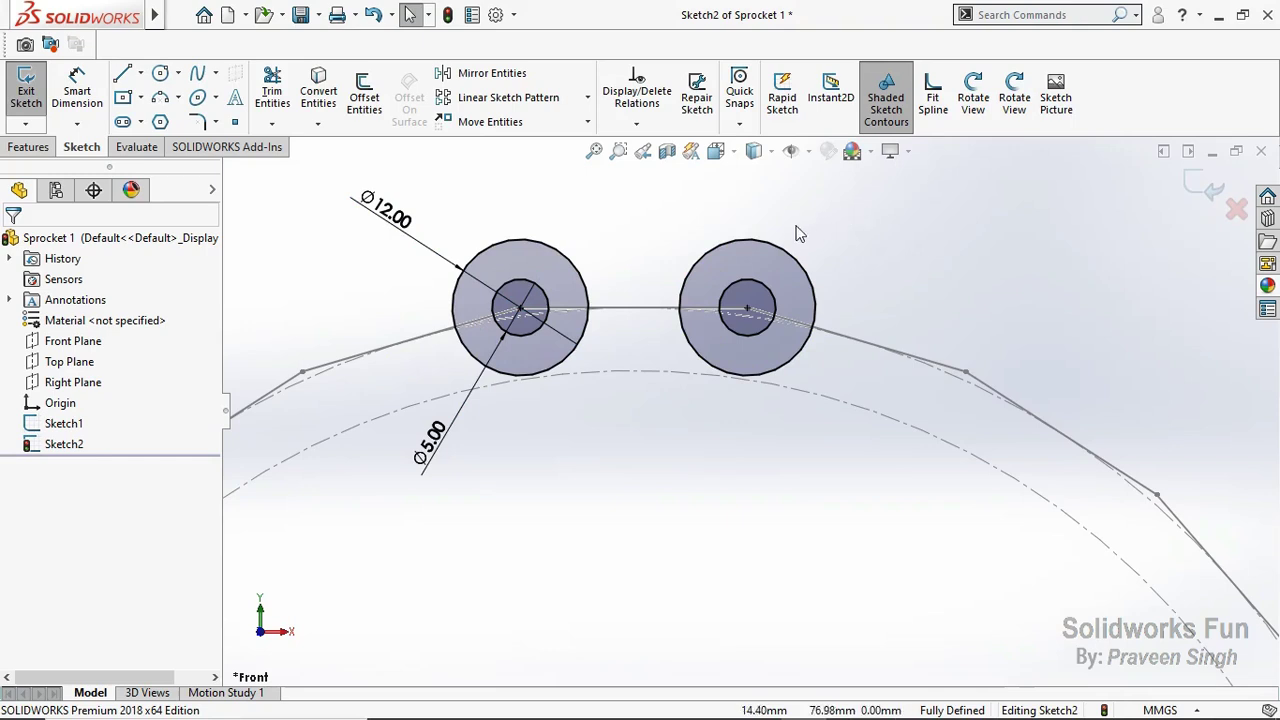
Step: Convert all four pin circles to construction geometry
left_click(588, 283)
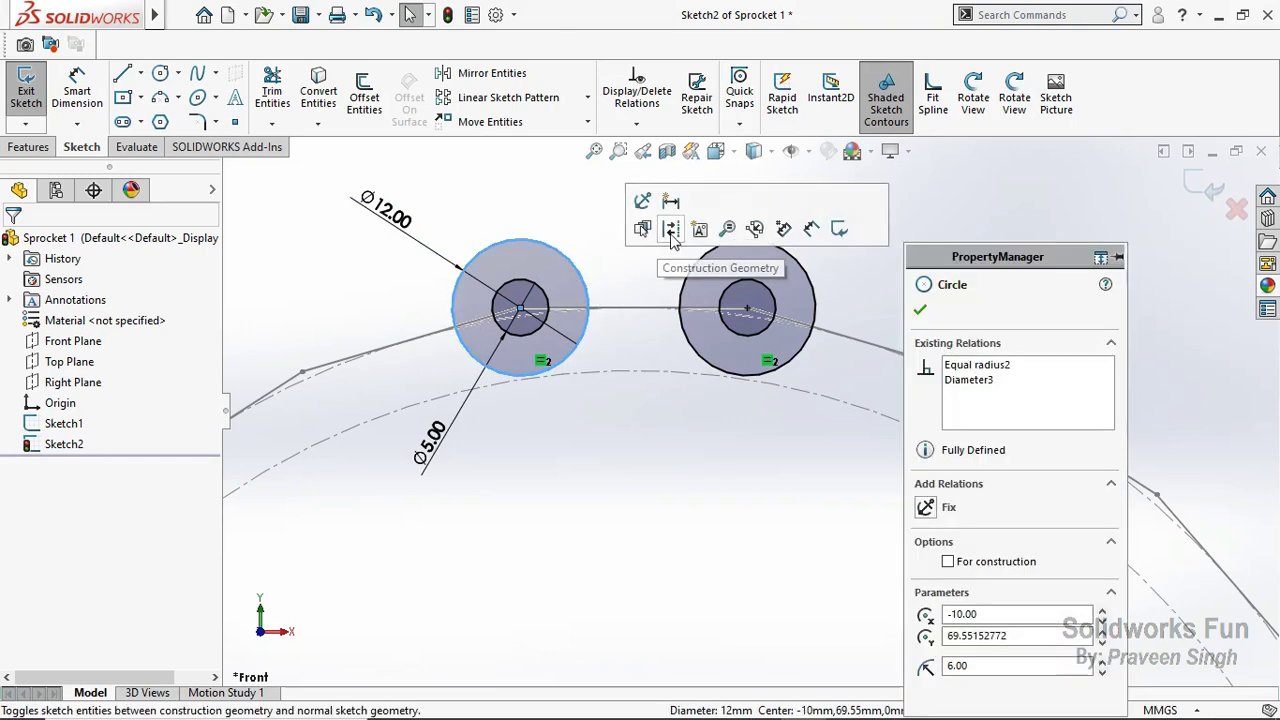
left_click(668, 228)
left_click(548, 305)
left_click(634, 249)
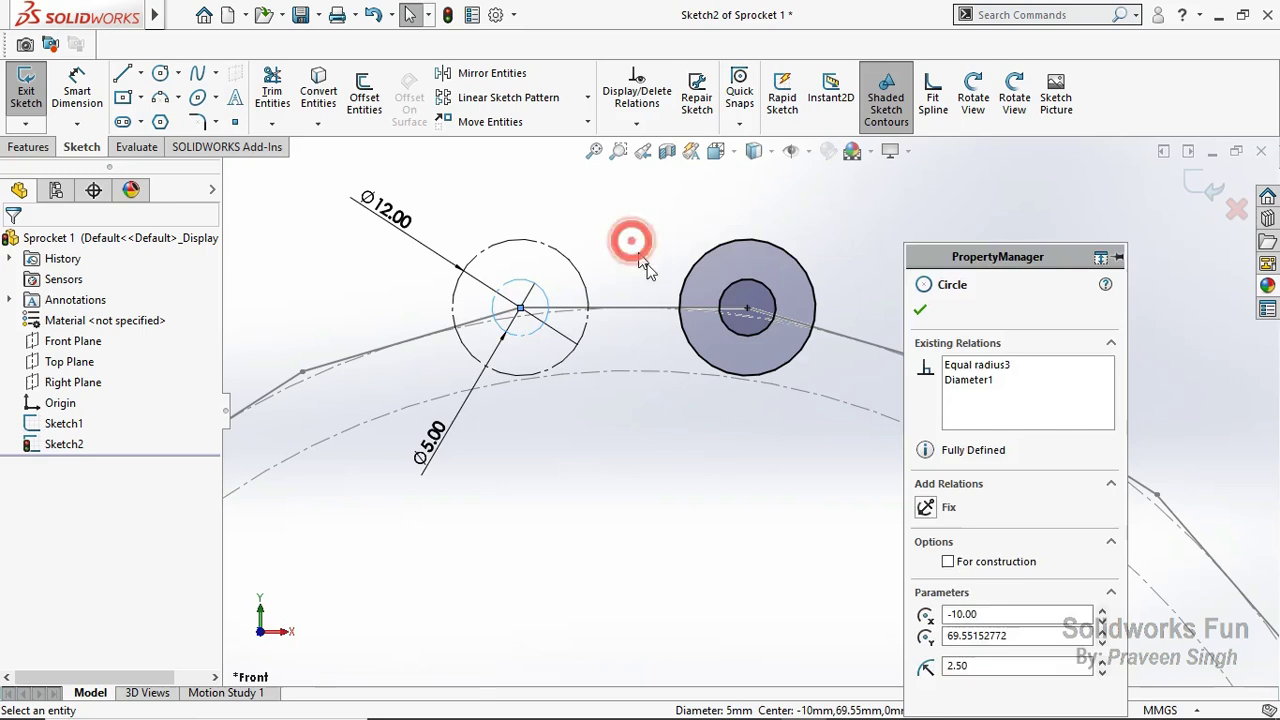
left_click(762, 284)
left_click(841, 222)
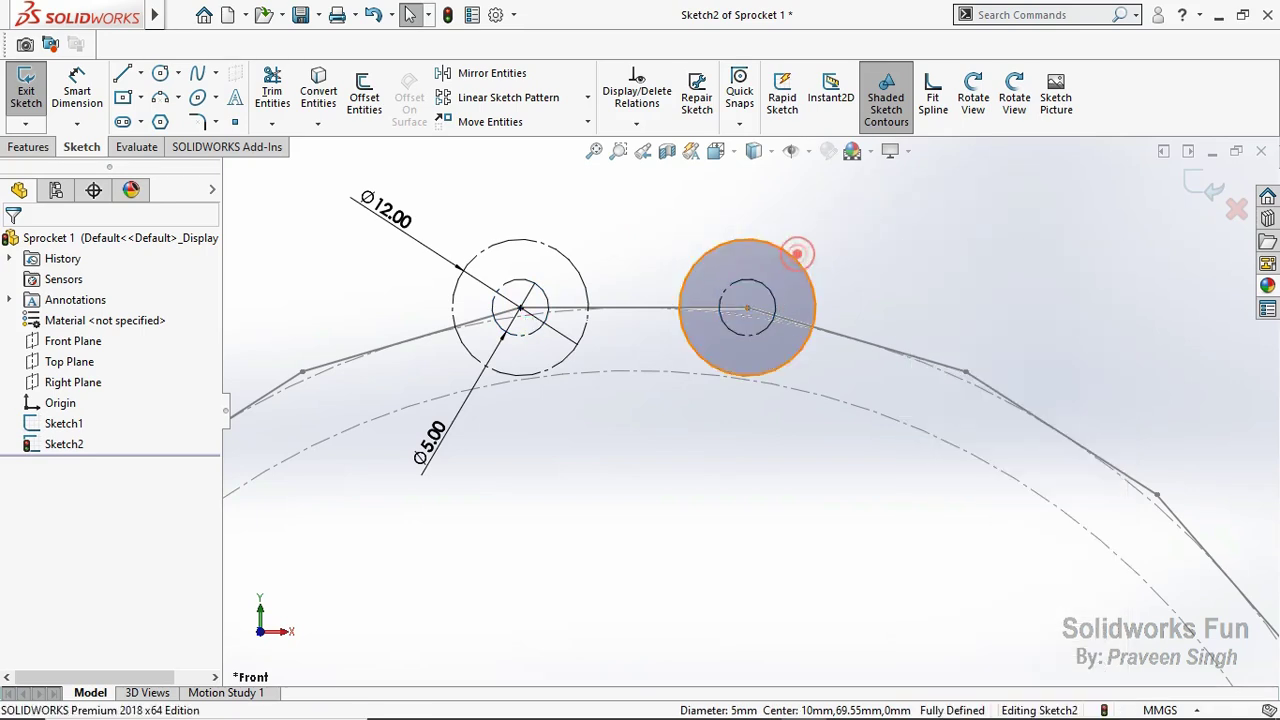
left_click(797, 249)
left_click(850, 180)
Step: Draw three-point arcs above and below the pins, linking left to right
left_click(160, 97)
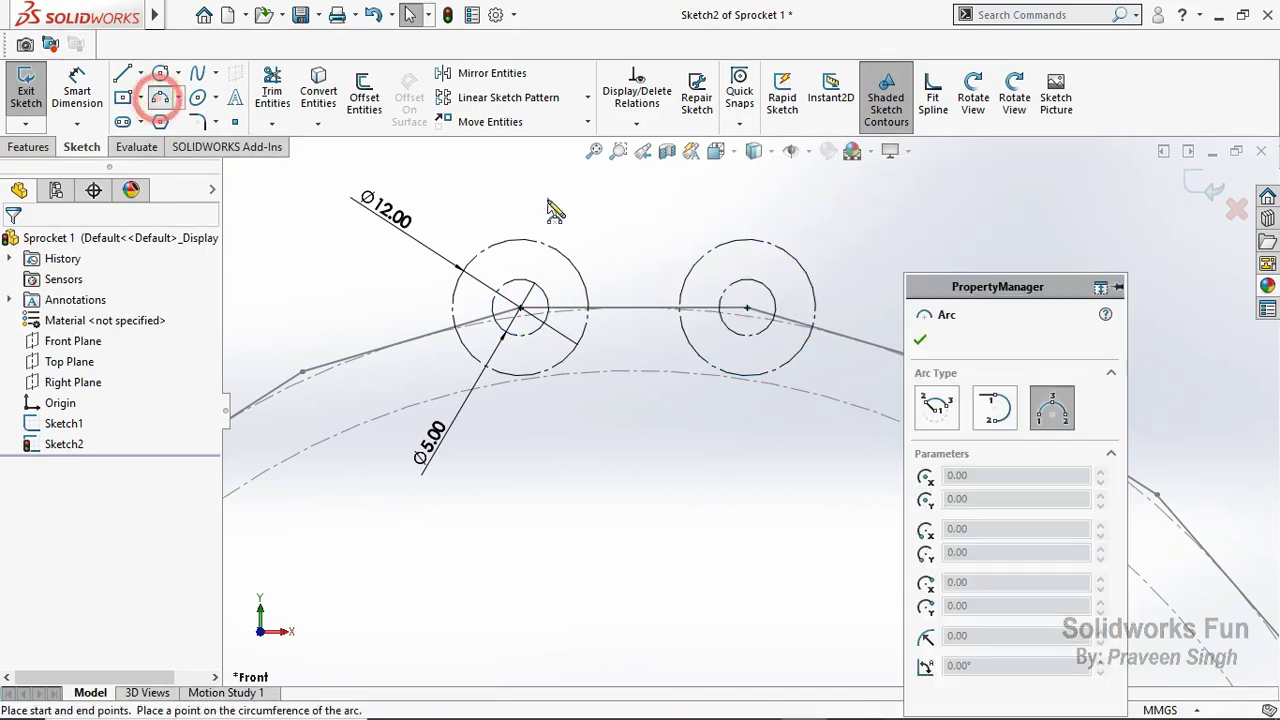
left_click(530, 201)
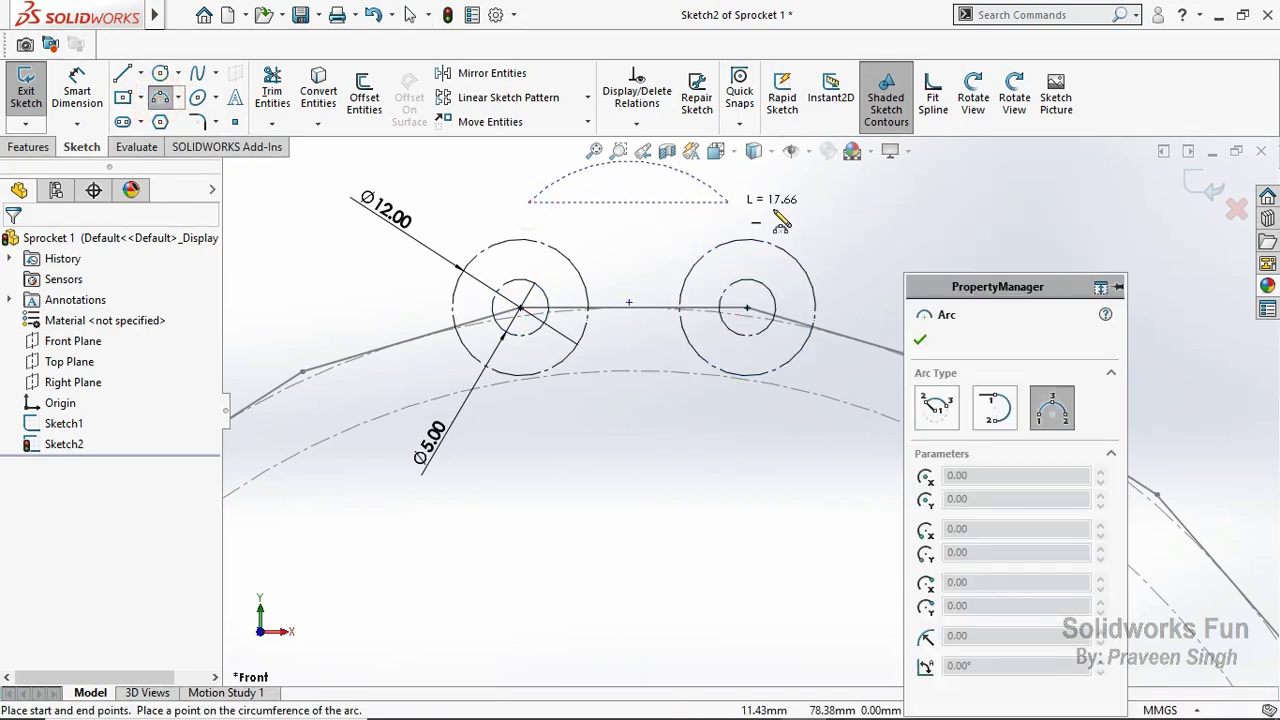
left_click(722, 201)
left_click(626, 210)
left_click(547, 417)
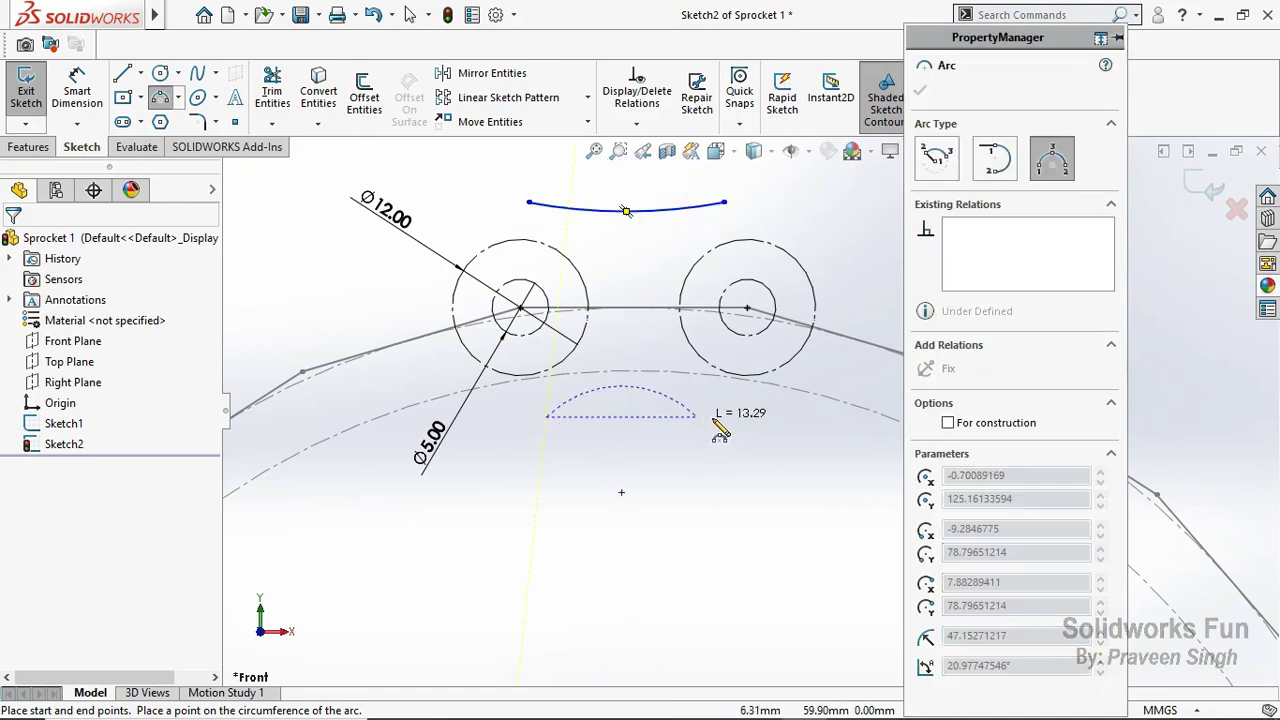
left_click(726, 416)
left_click(660, 437)
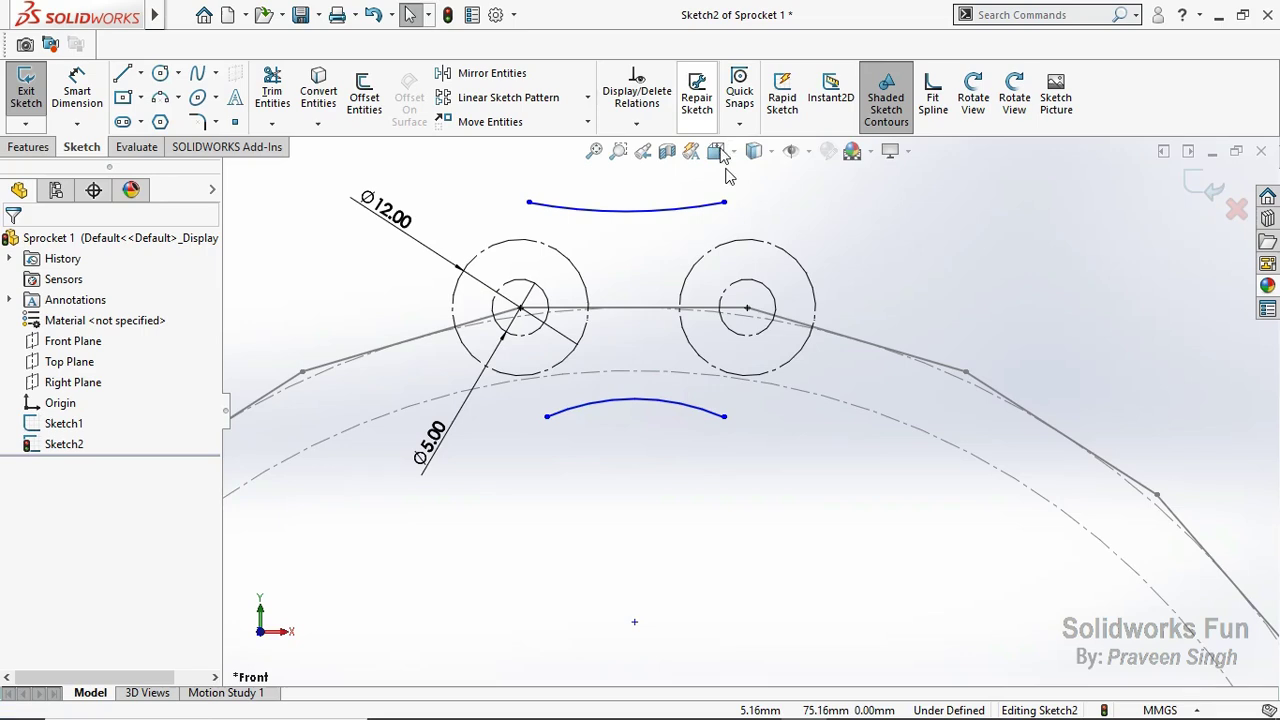
Step: Place the upper arc's endpoints on the outer circles and make it tangent to both
left_click(724, 202)
left_click(727, 247, "ctrl")
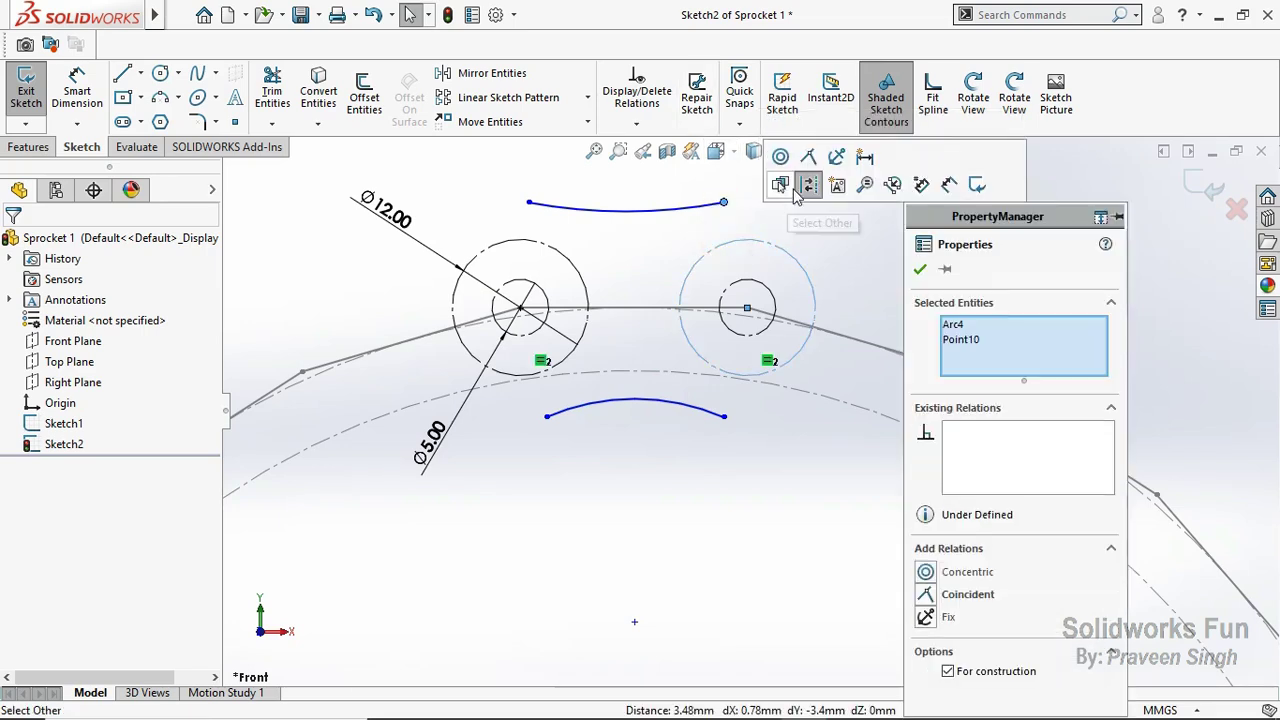
left_click(808, 177)
left_click(537, 243)
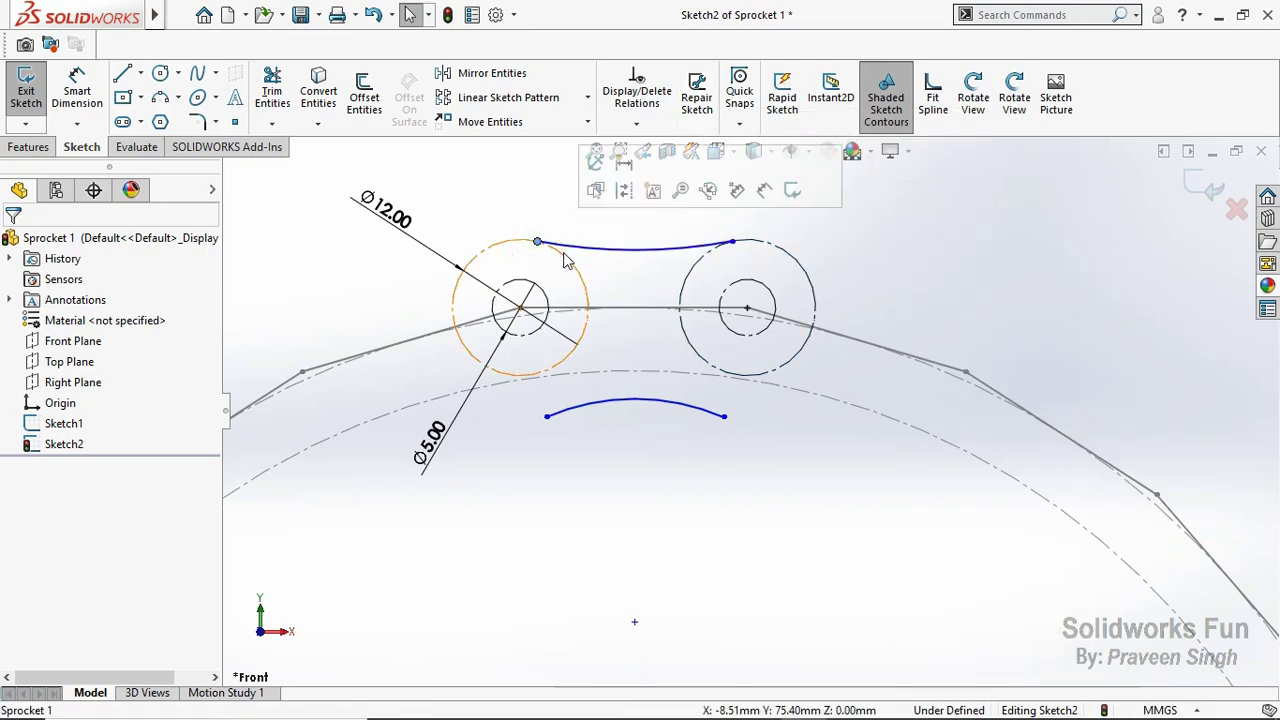
left_click(566, 256, "ctrl")
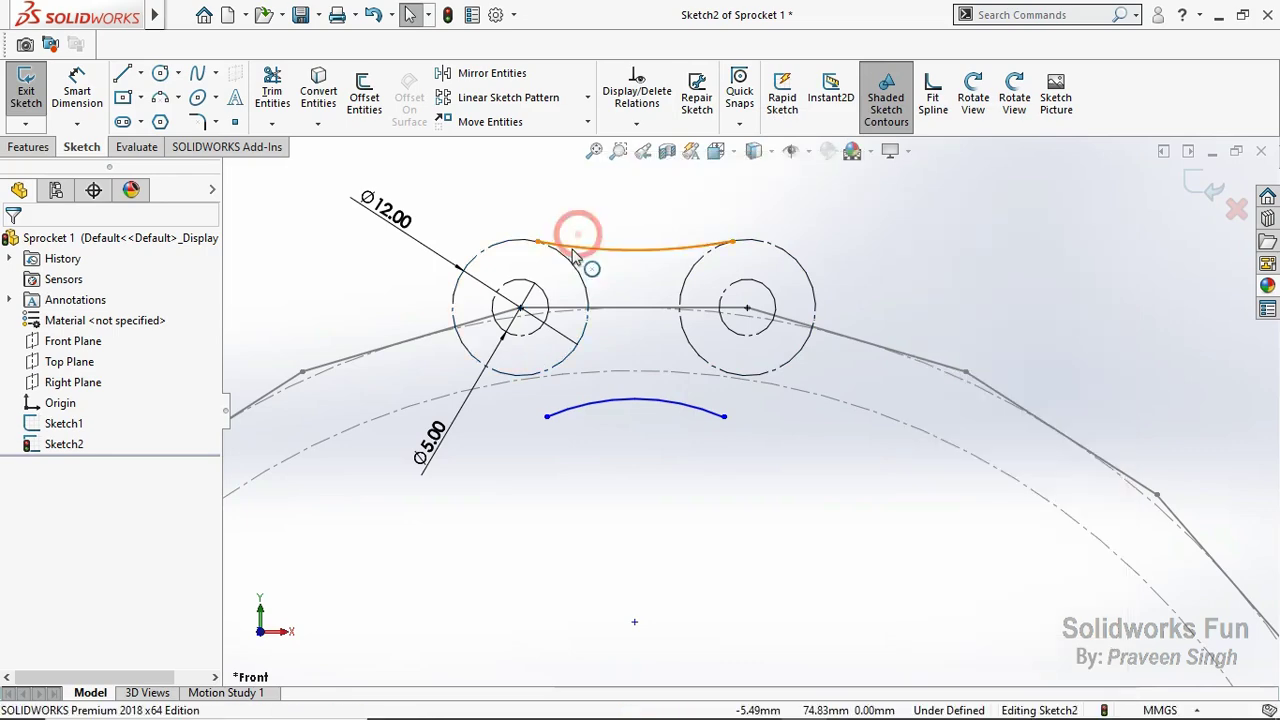
left_click(571, 234)
left_click(568, 257, "ctrl")
left_click(652, 177)
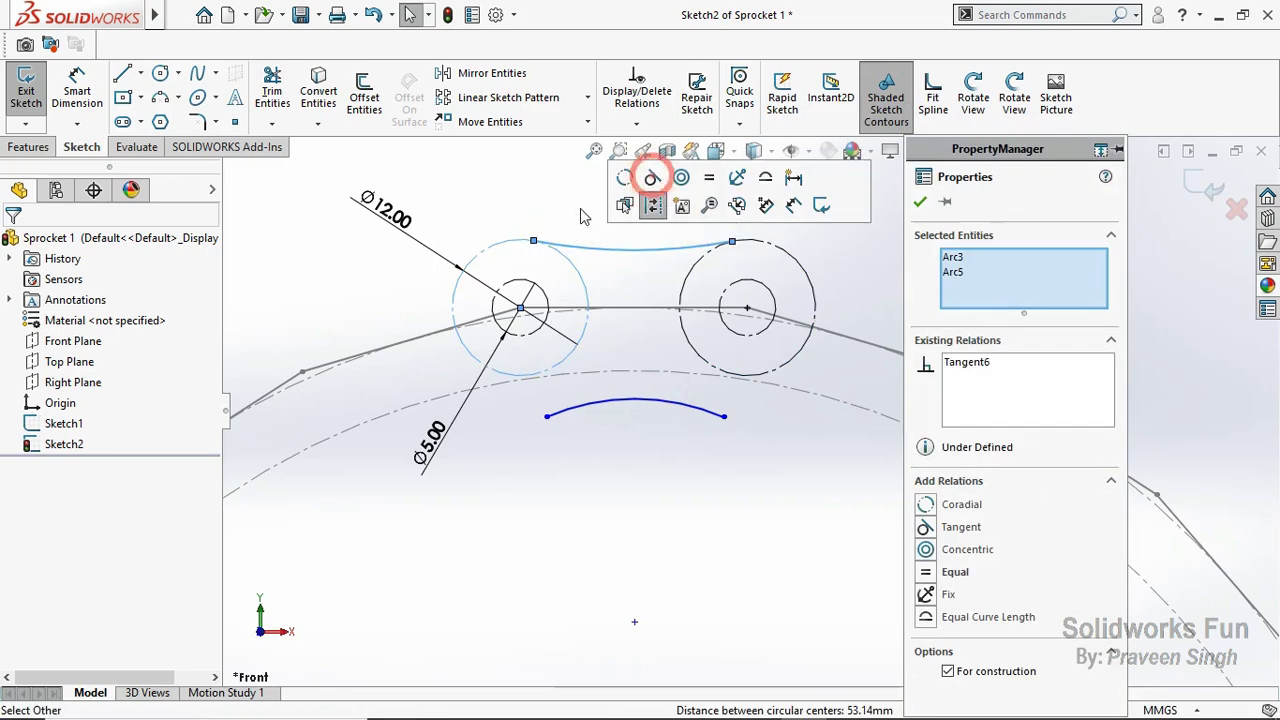
left_click(686, 246)
left_click(698, 277, "ctrl")
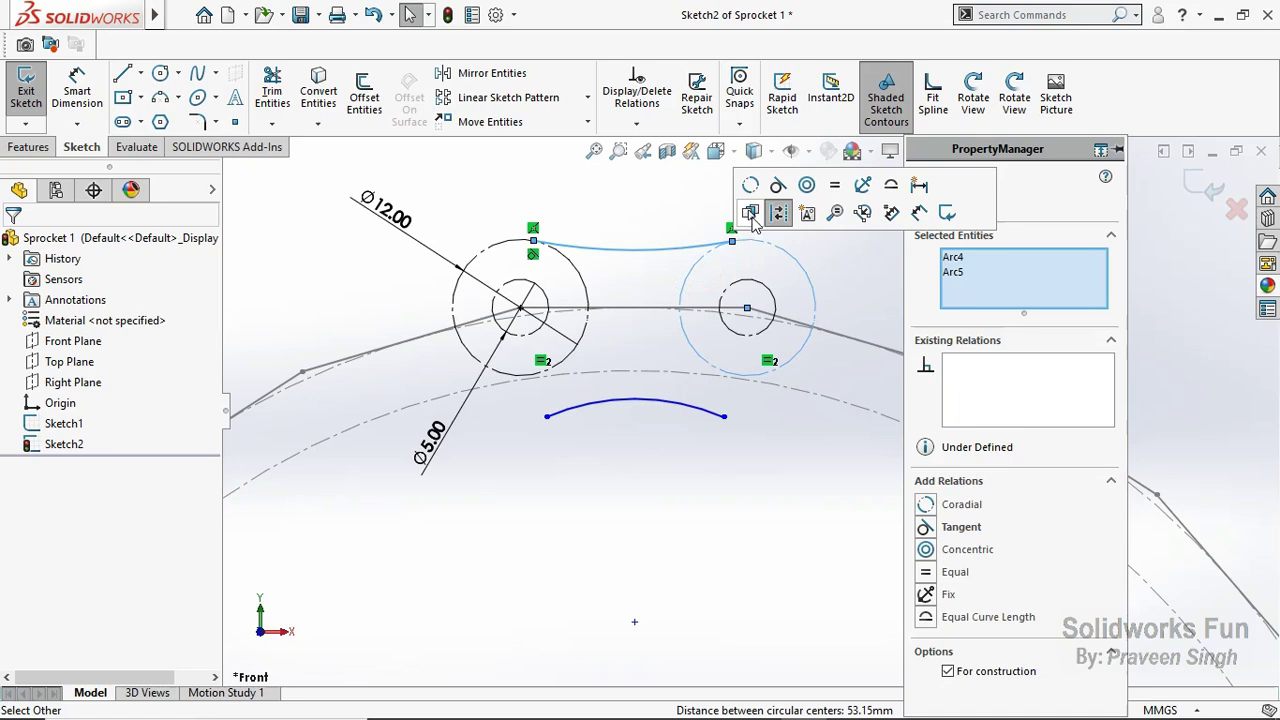
left_click(778, 177)
left_click(640, 223)
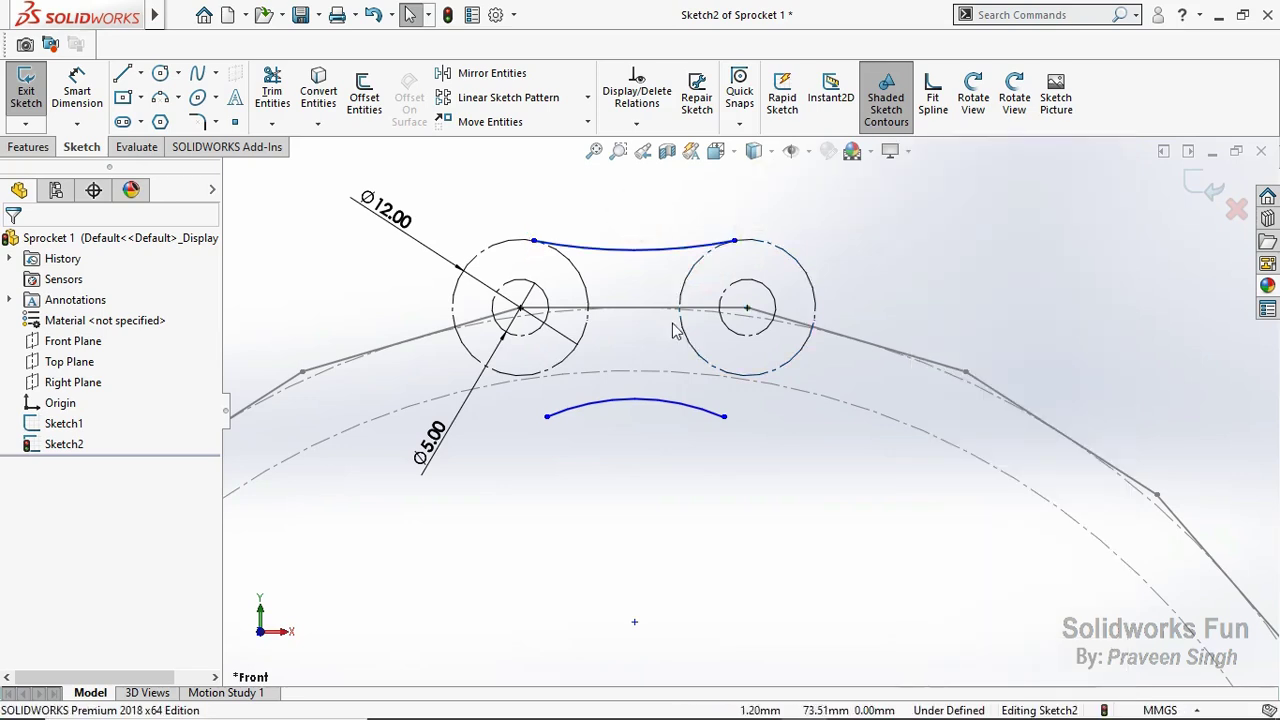
Step: Put the lower arc's endpoints on the right and left outer circles
left_click(723, 417)
left_click(722, 318, "ctrl")
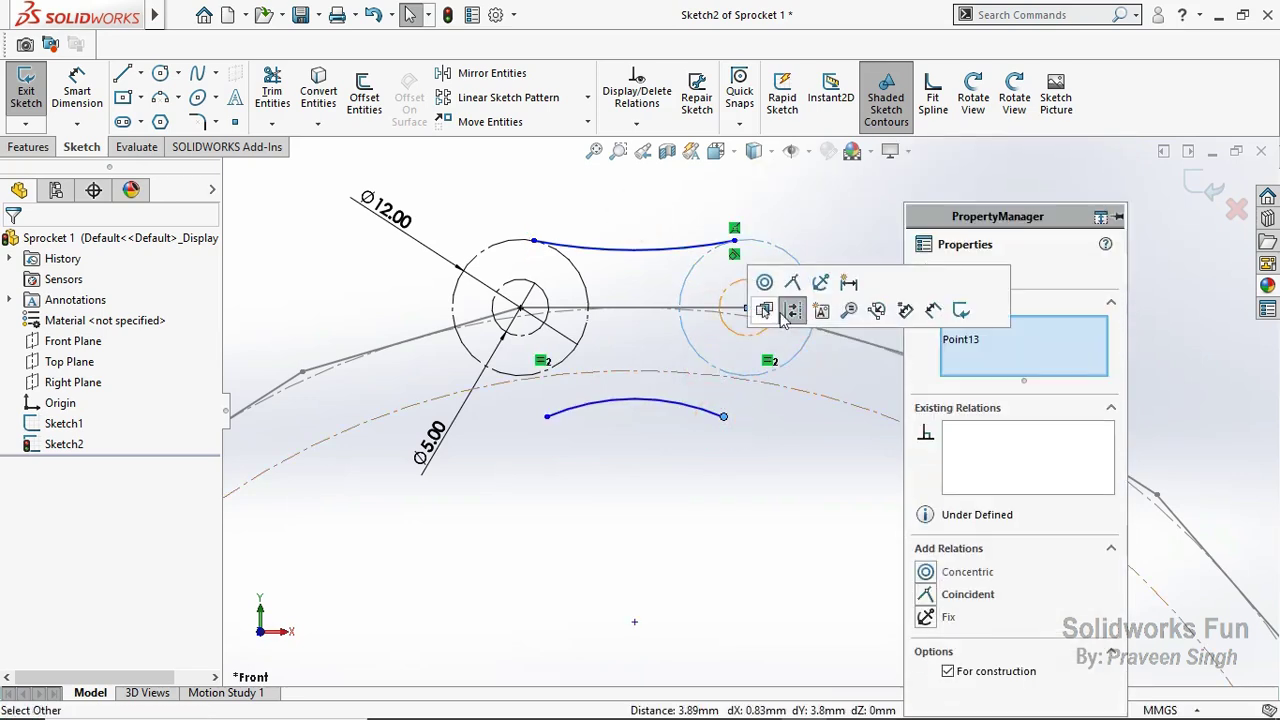
left_click(792, 284)
left_click(704, 425)
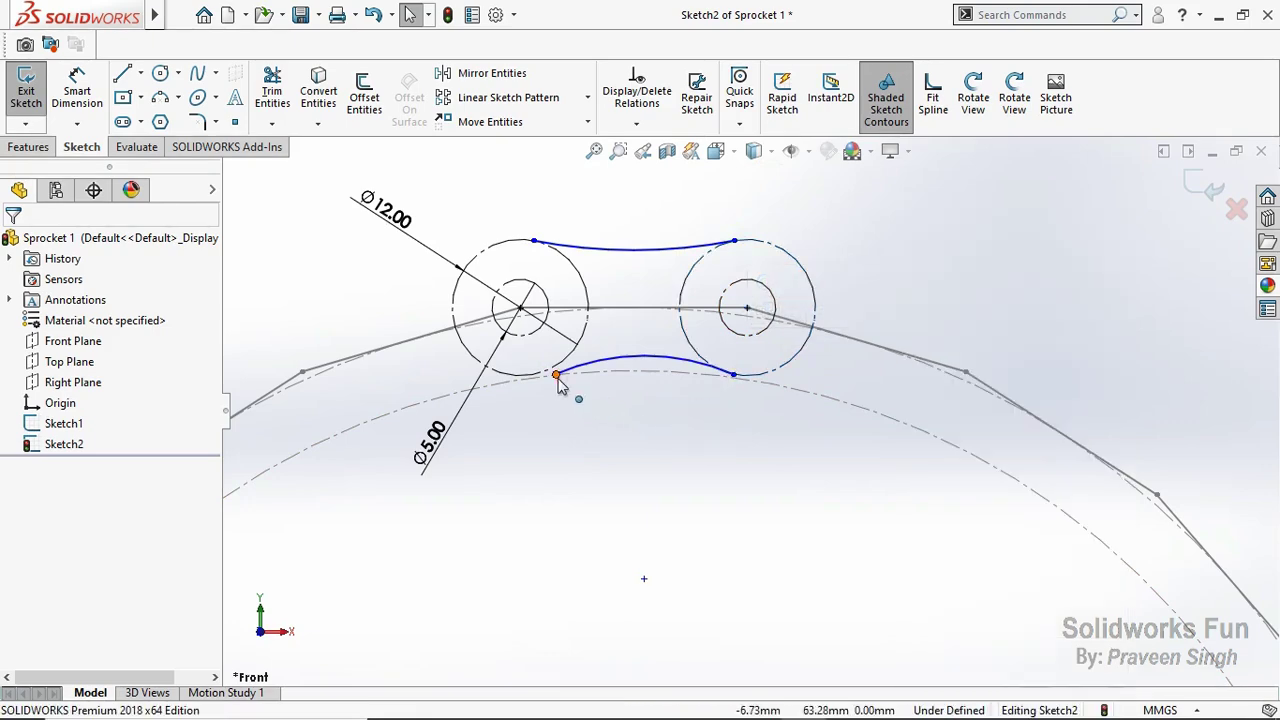
left_click(556, 375)
left_click(571, 355, "ctrl")
left_click(585, 325)
left_click(570, 413)
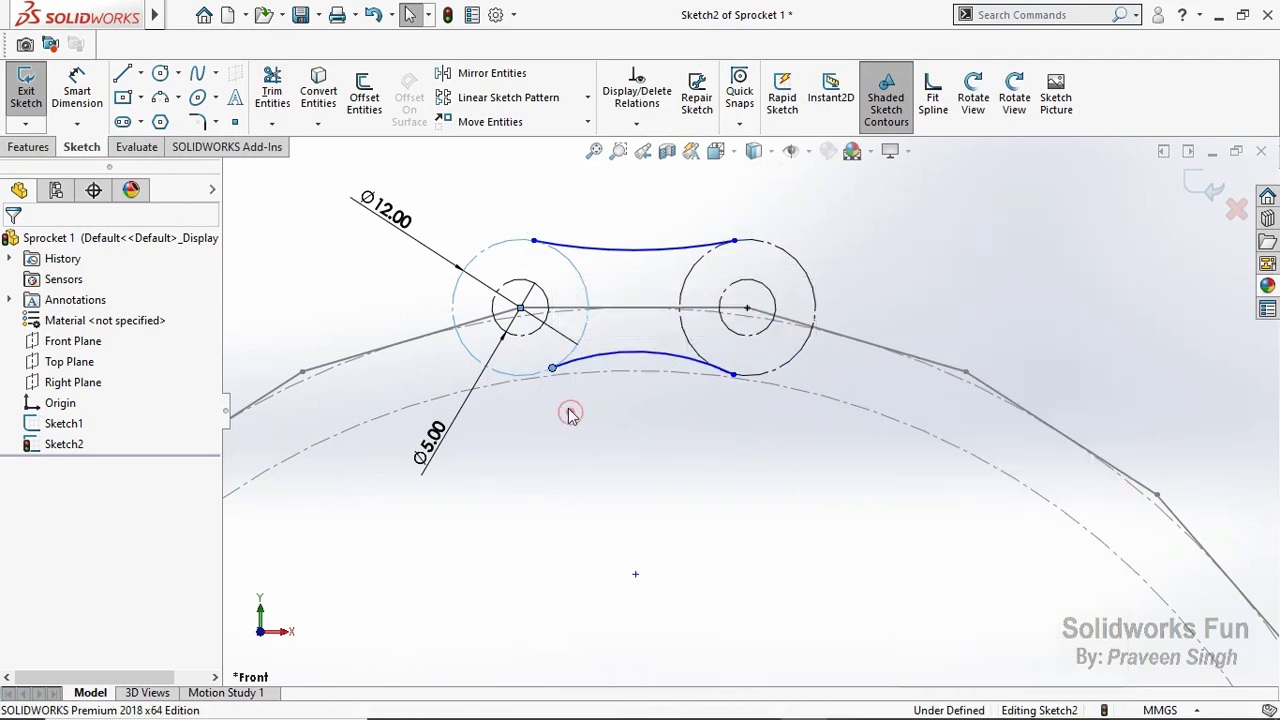
Step: Make the lower arc tangent to both outer circles
left_click(594, 357)
left_click(583, 338, "ctrl")
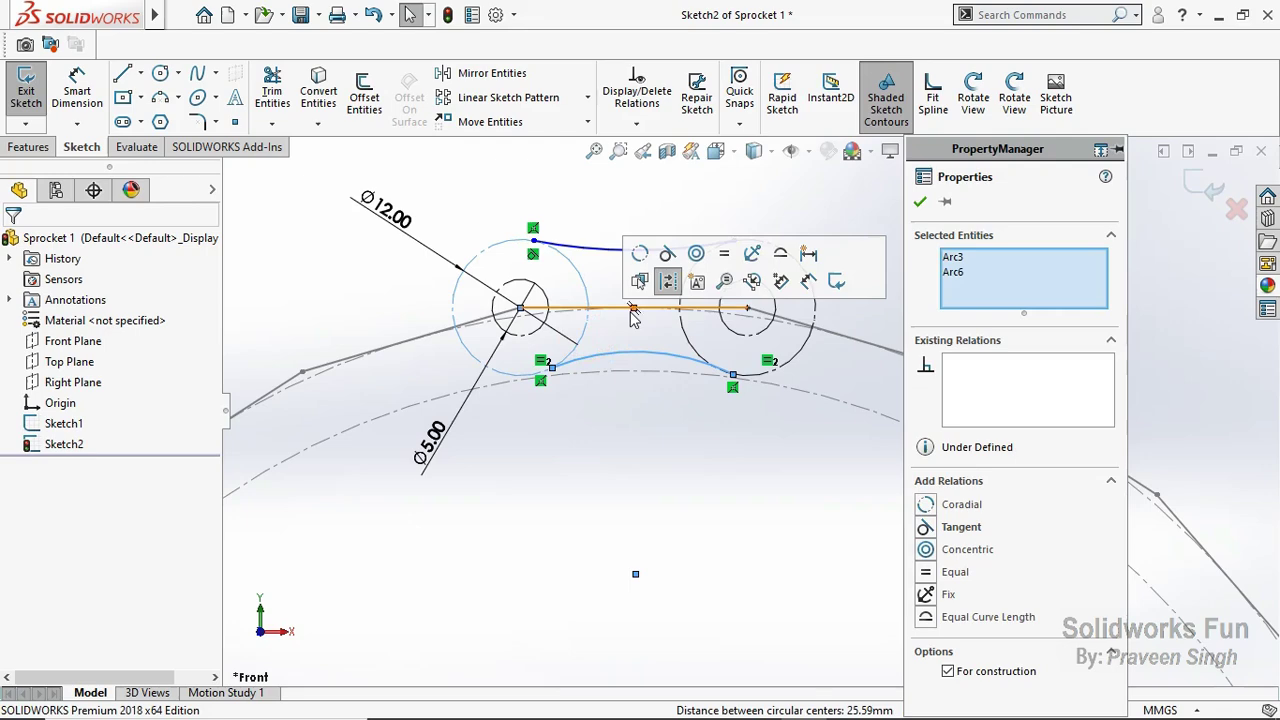
left_click(667, 253)
left_click(668, 400)
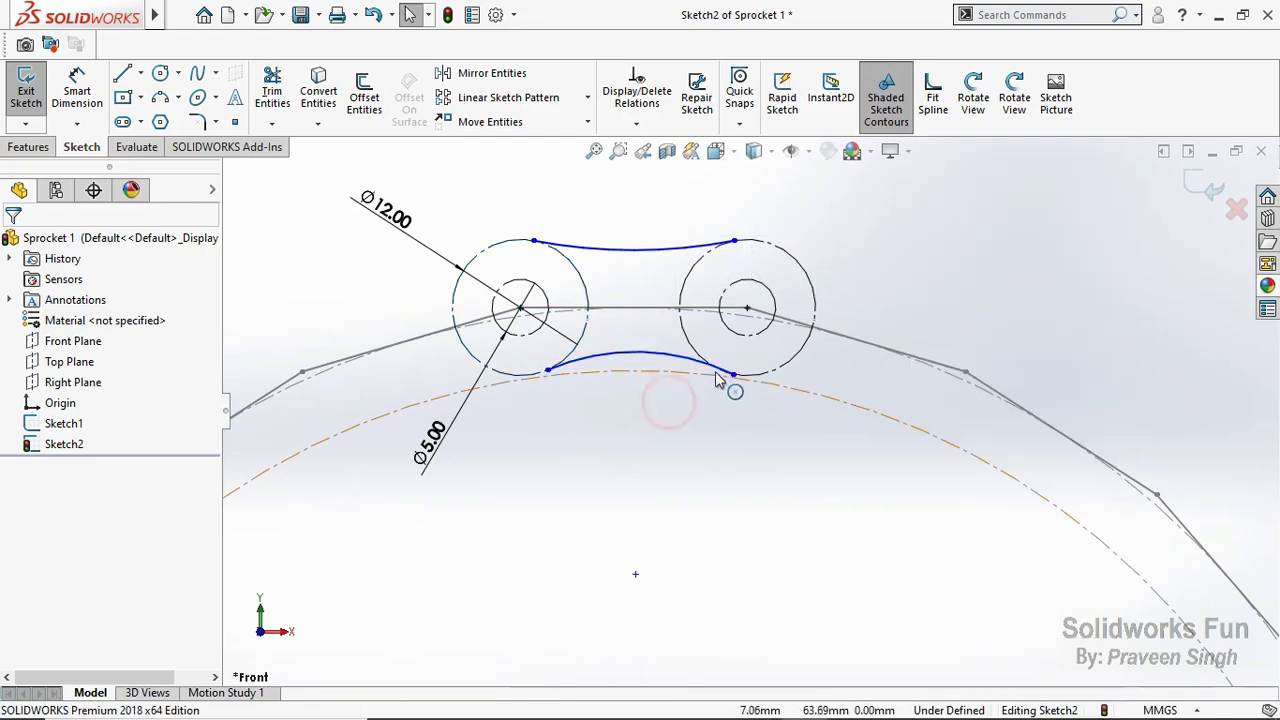
left_click(716, 378)
left_click(700, 358, "ctrl")
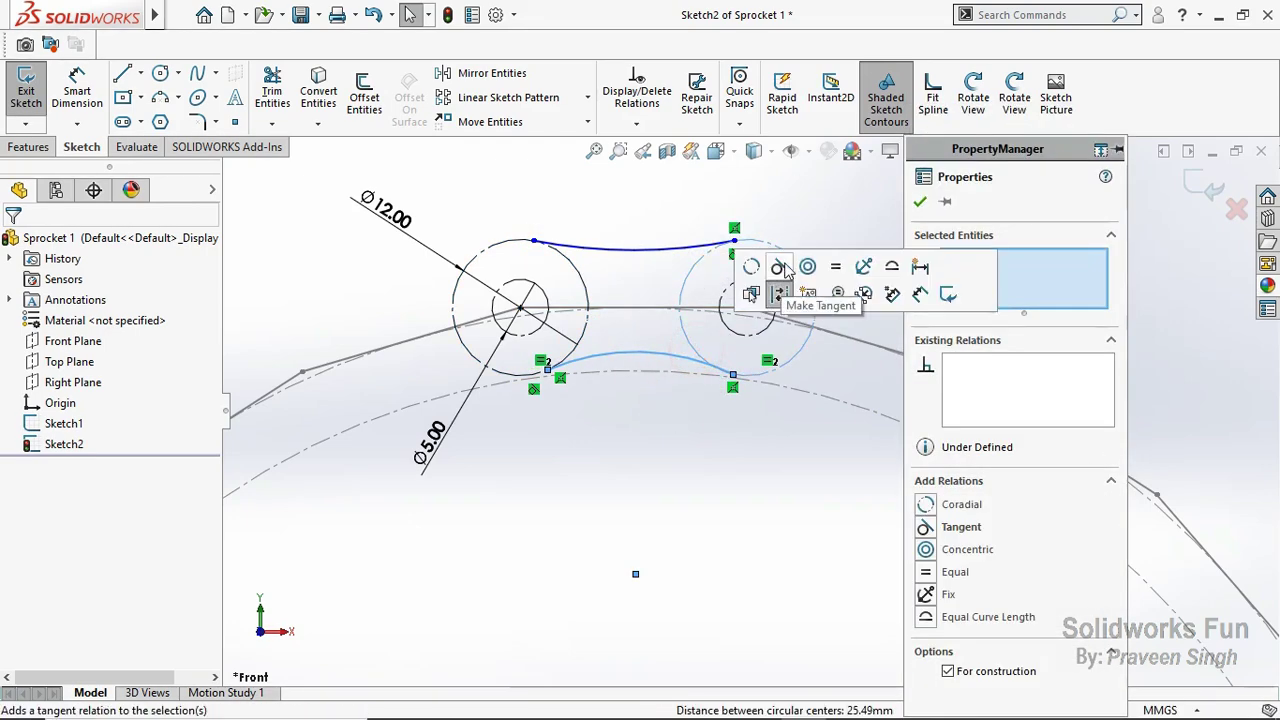
left_click(780, 268)
left_click(690, 397)
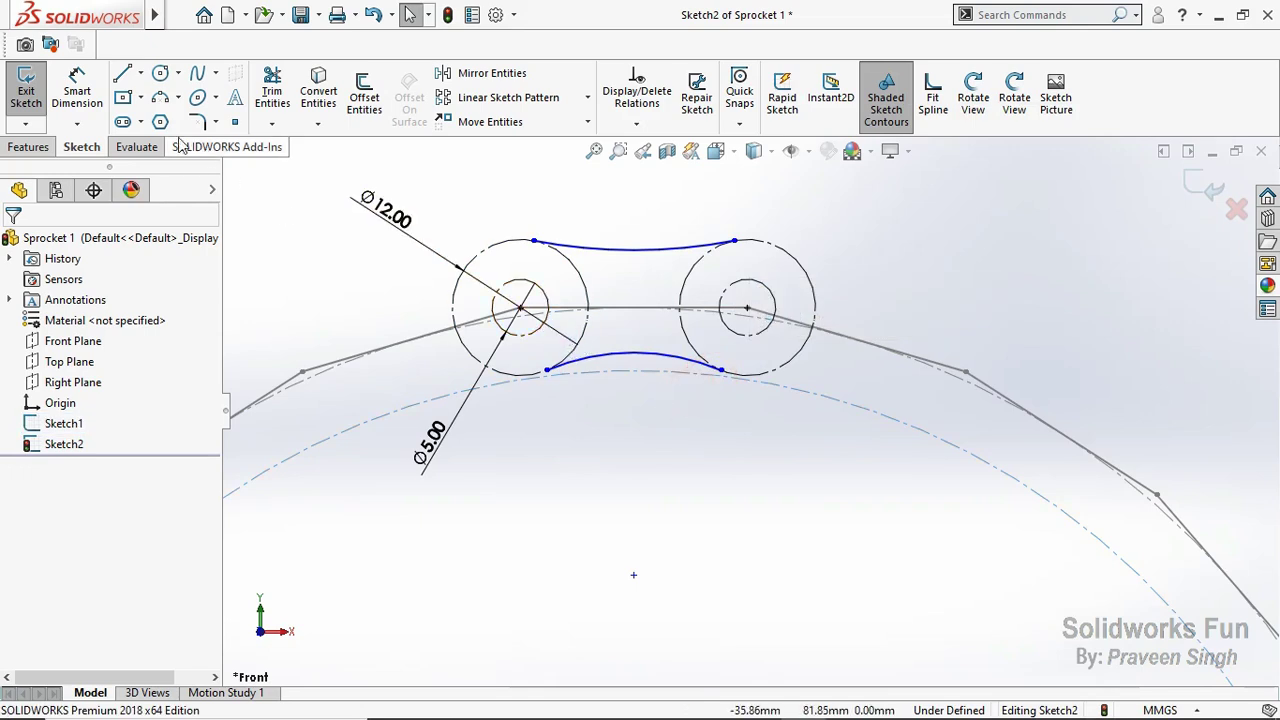
Step: Dimension the lower link arc with radius 18
left_click(77, 90)
left_click(601, 358)
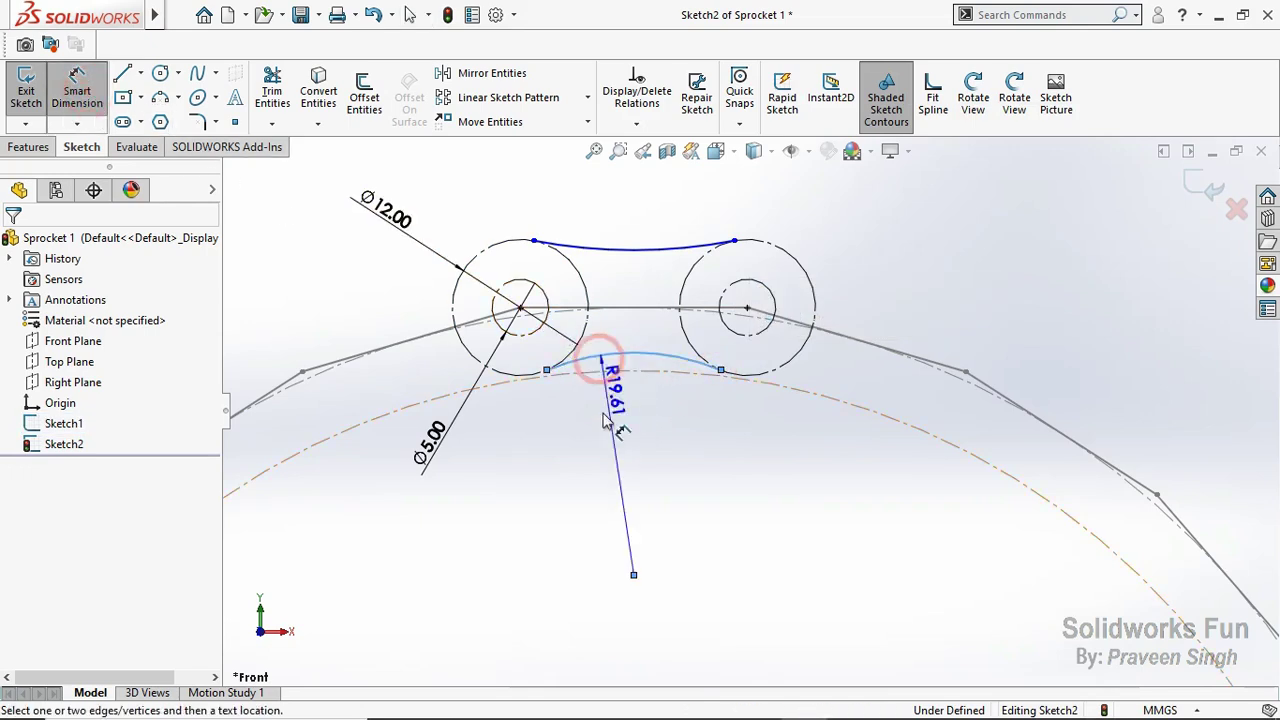
left_click(605, 422)
type("18")
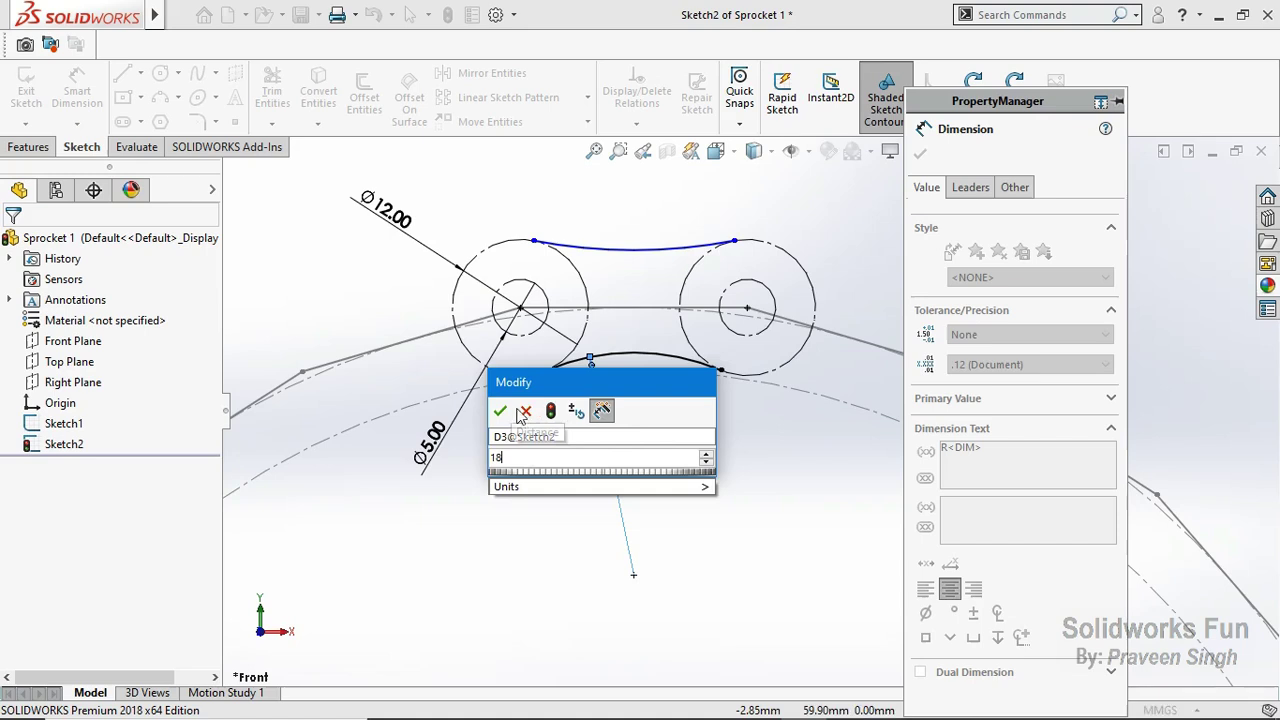
left_click(500, 410)
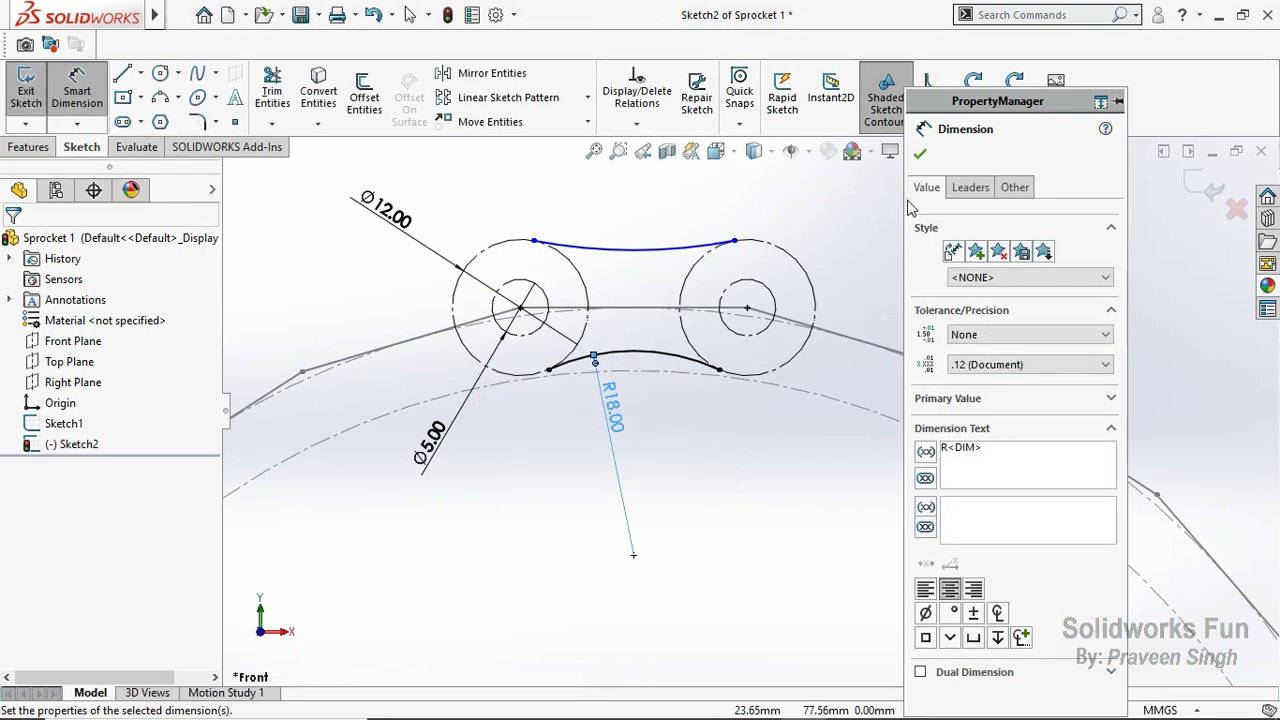
left_click(920, 155)
Step: Make the upper and lower link arcs equal and verify their relations
left_click(686, 246)
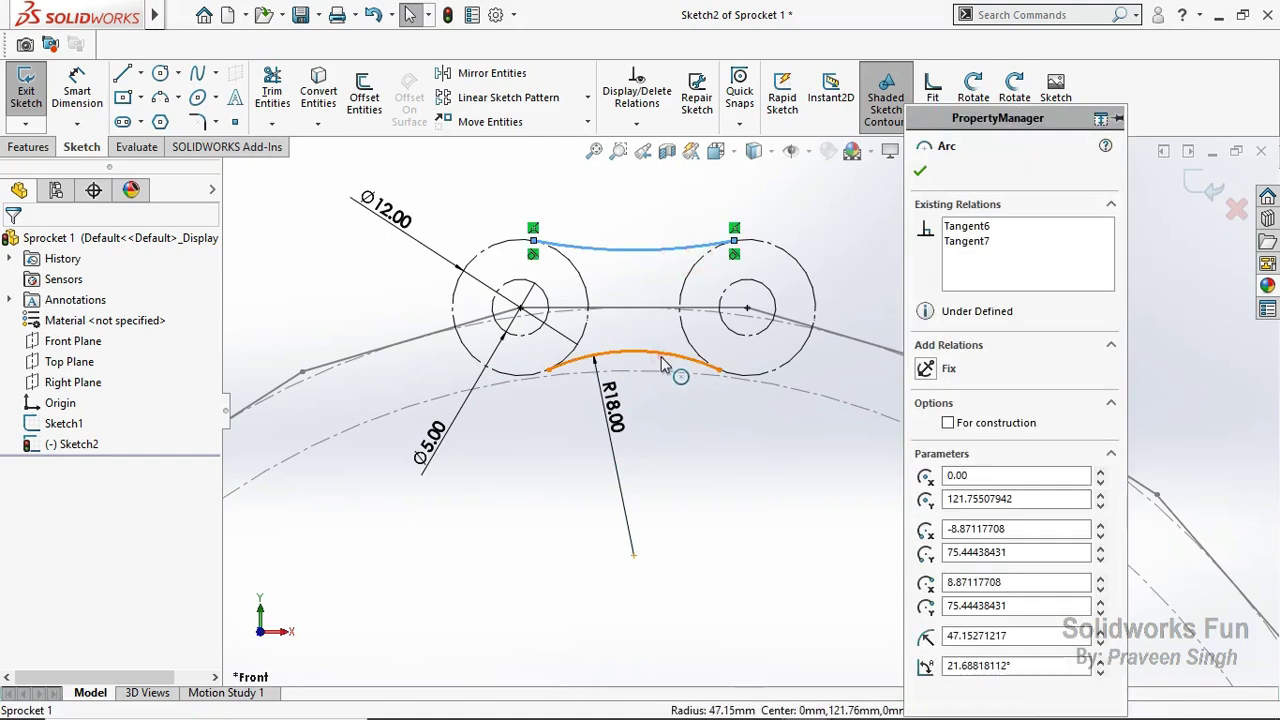
left_click(660, 352, "ctrl")
left_click(806, 280)
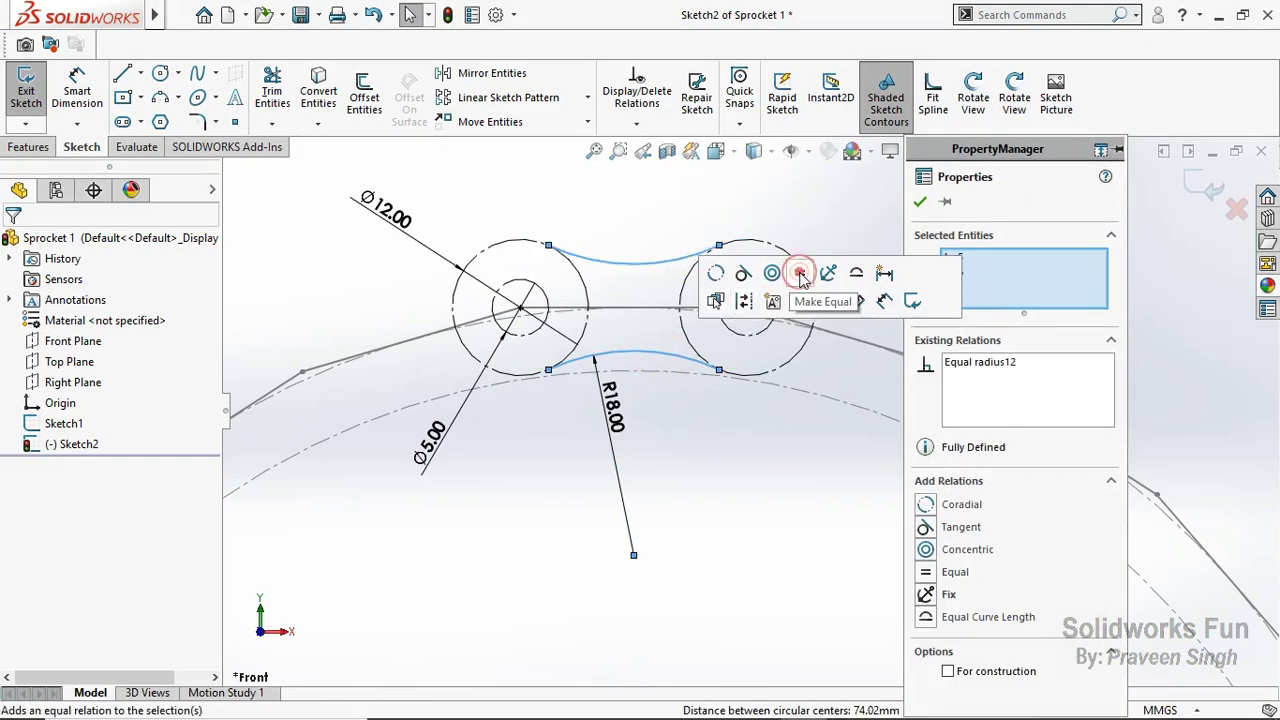
left_click(686, 449)
left_click(668, 368)
left_click(757, 294)
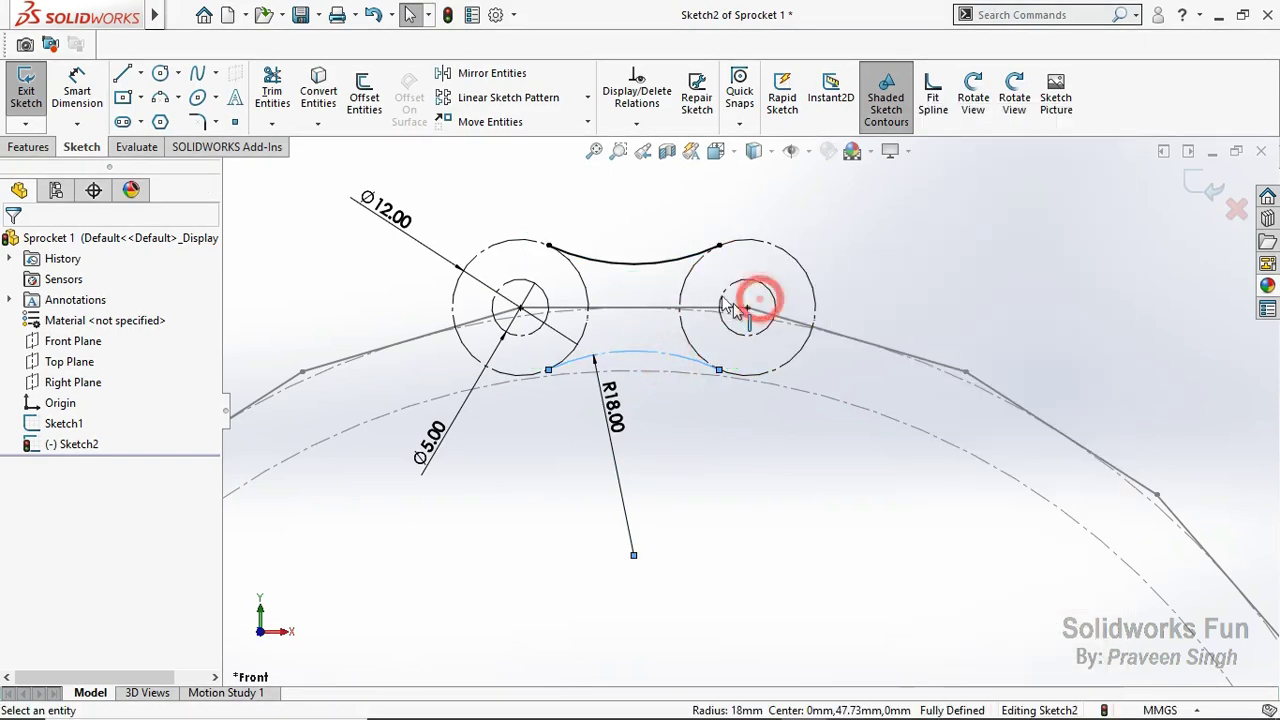
left_click(692, 260)
left_click(774, 204)
left_click(781, 213)
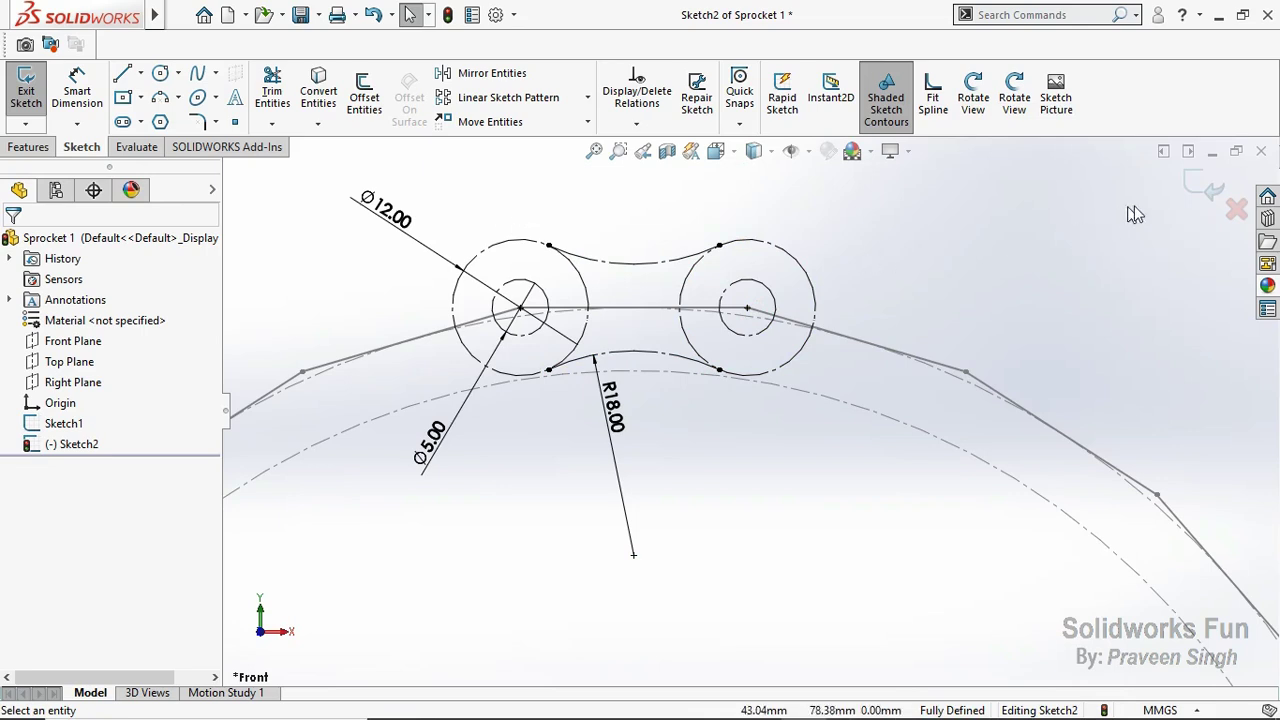
Step: Exit the chain-link sketch and save the sprocket part
left_click(1207, 193)
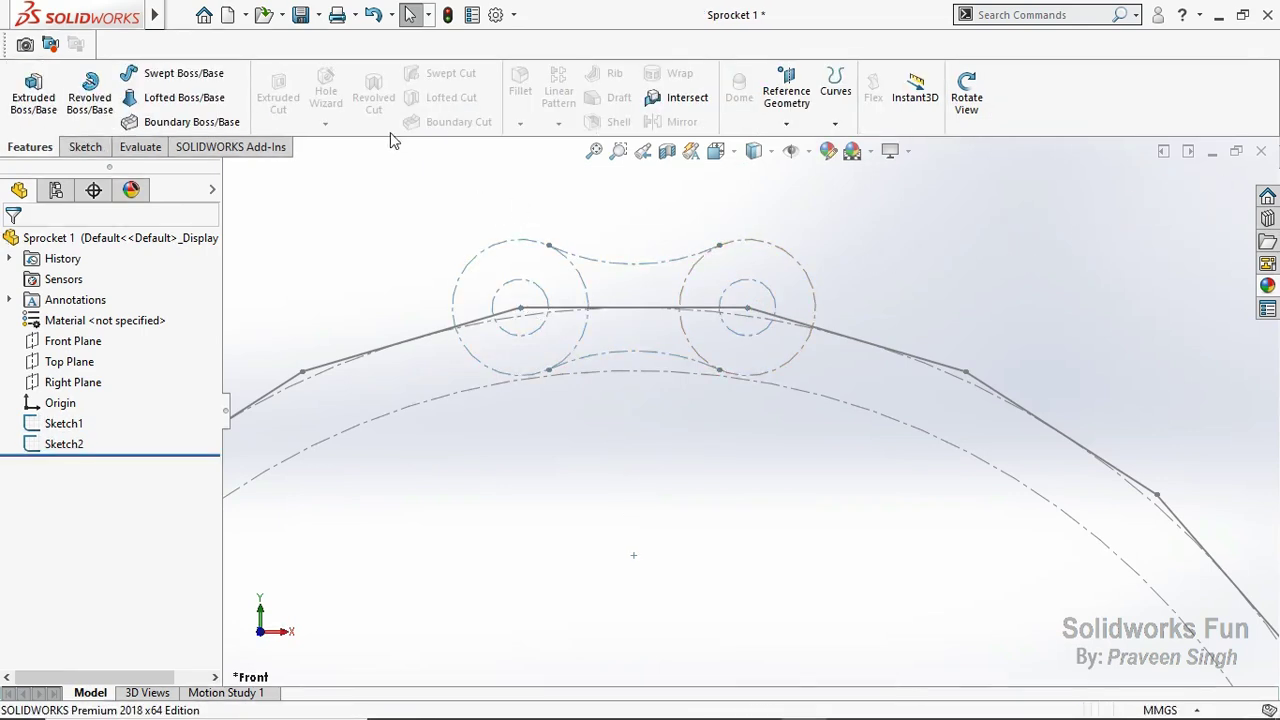
left_click(299, 14)
scroll(800, 549, "up", 3)
scroll(803, 537, "up", 2)
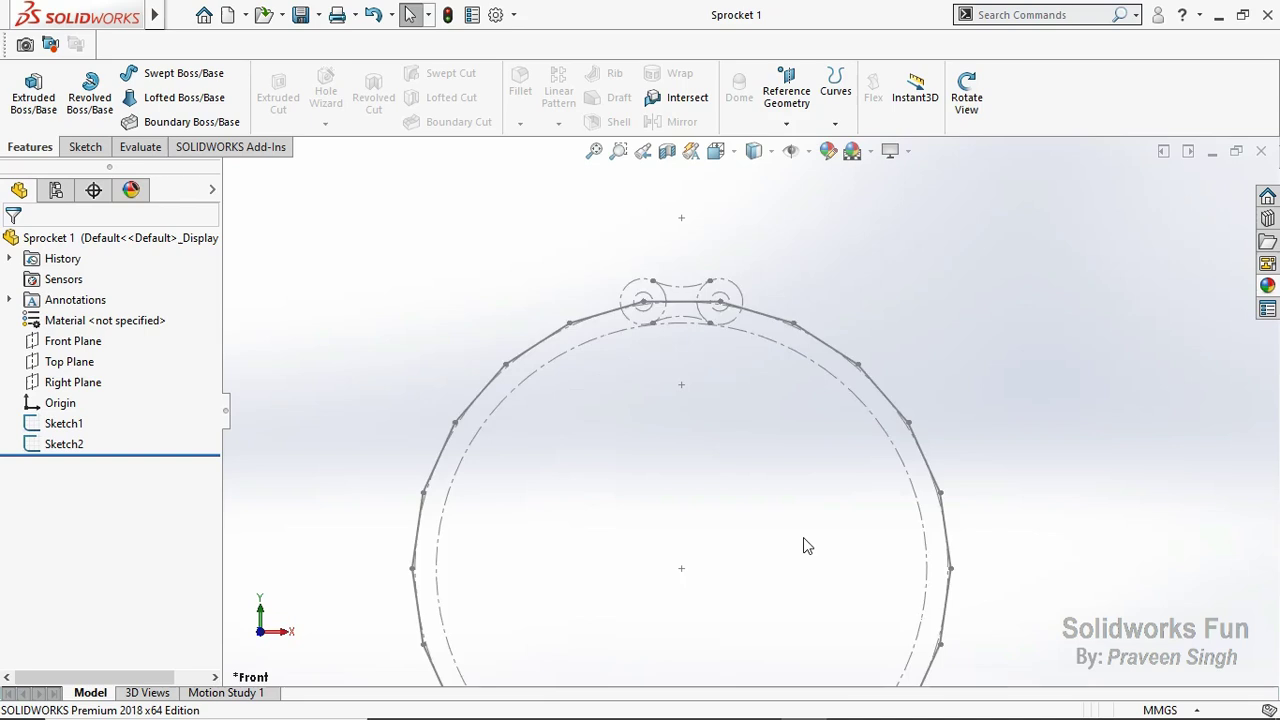
scroll(803, 537, "up", 2)
scroll(805, 537, "down", 1)
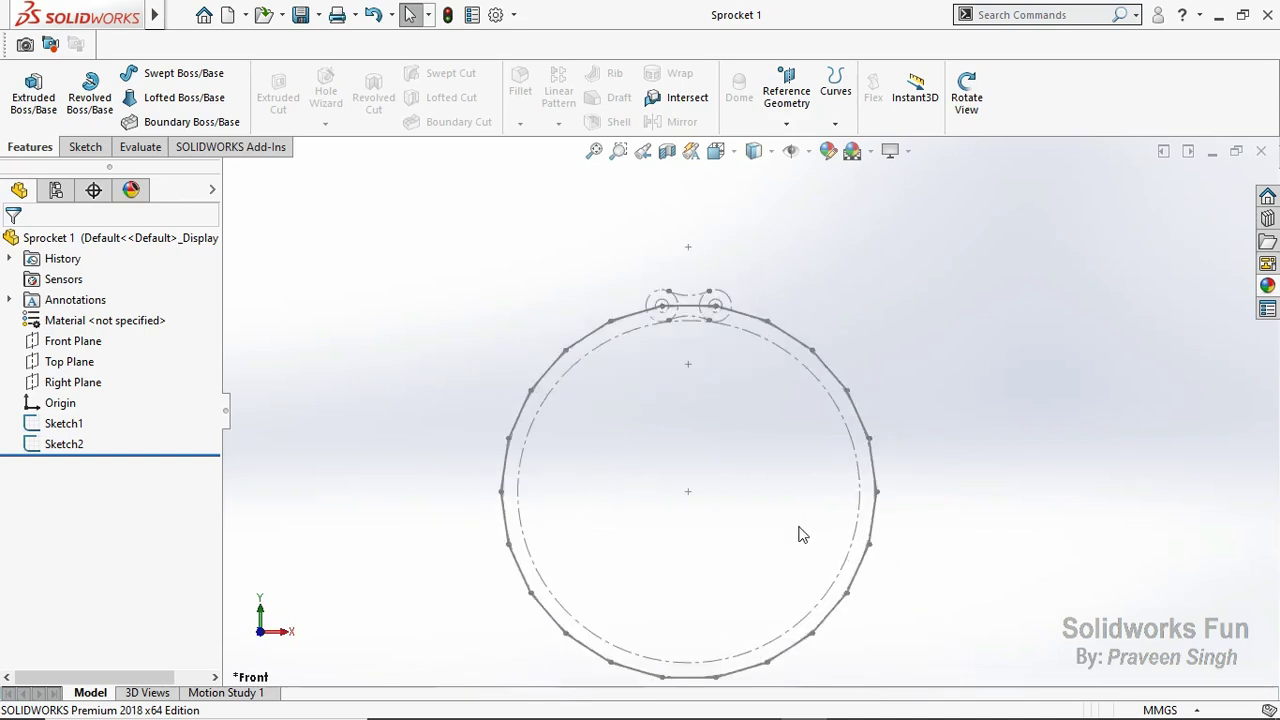
Step: Start a new sketch on the Front Plane
left_click(86, 343)
left_click(106, 322)
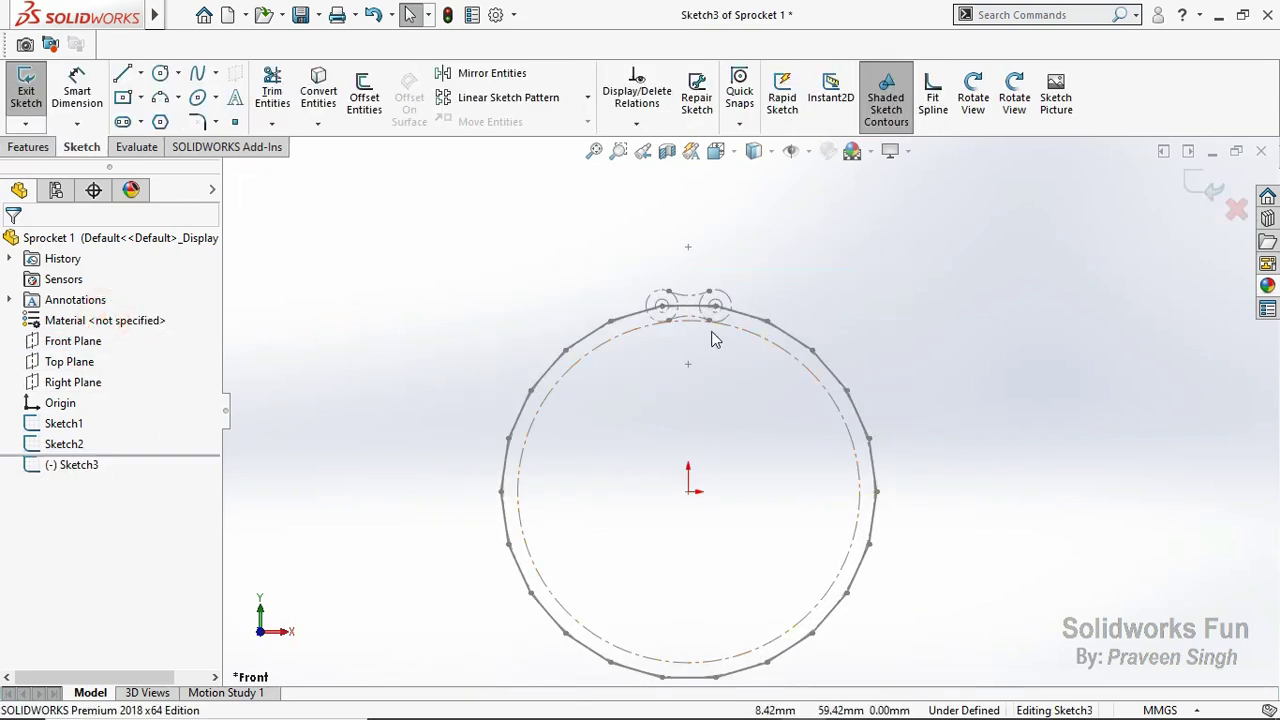
scroll(743, 341, "down", 3)
scroll(838, 537, "up", 1)
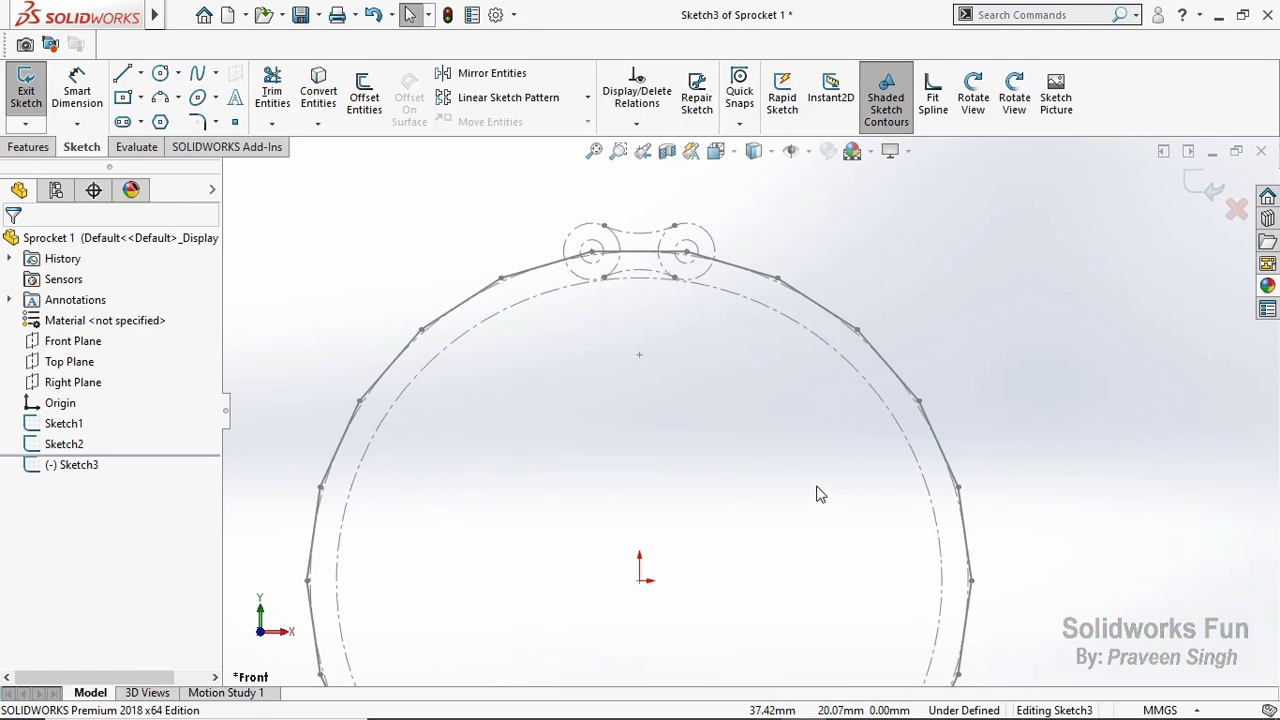
Step: Draw a vertical centerline from the origin up past the top polygon vertex
left_click(141, 76)
left_click(165, 118)
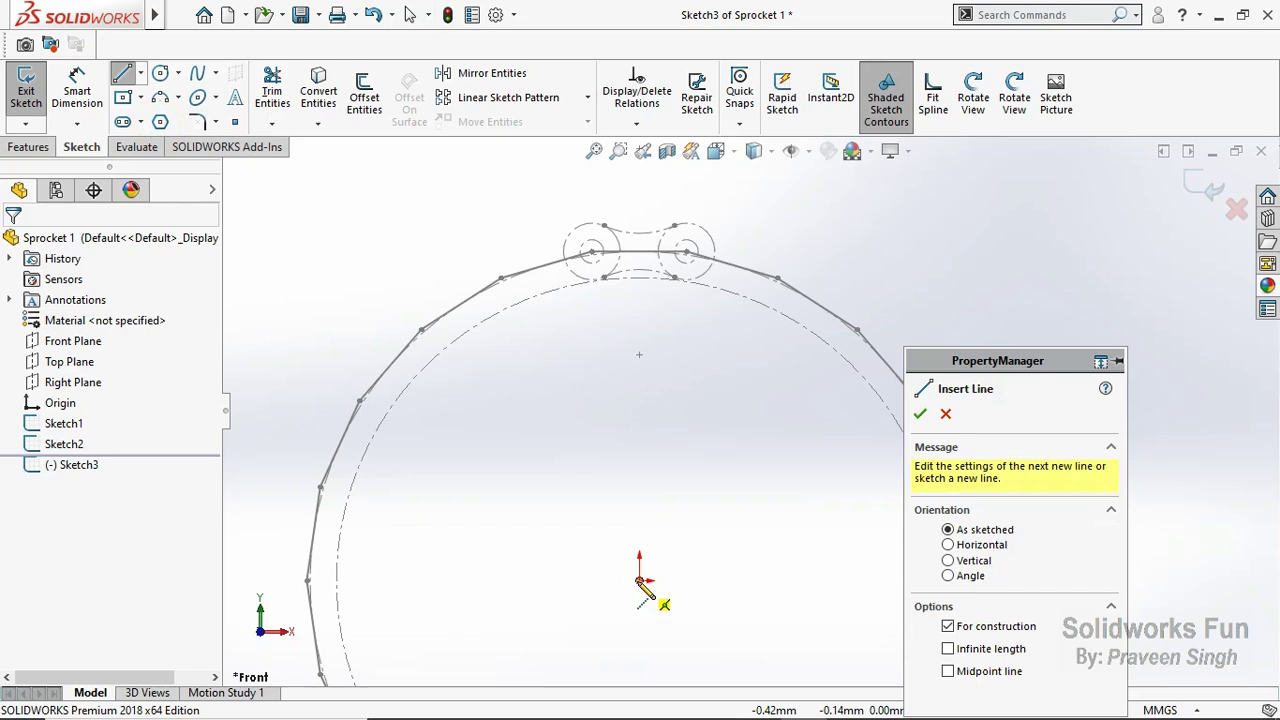
left_click(640, 580)
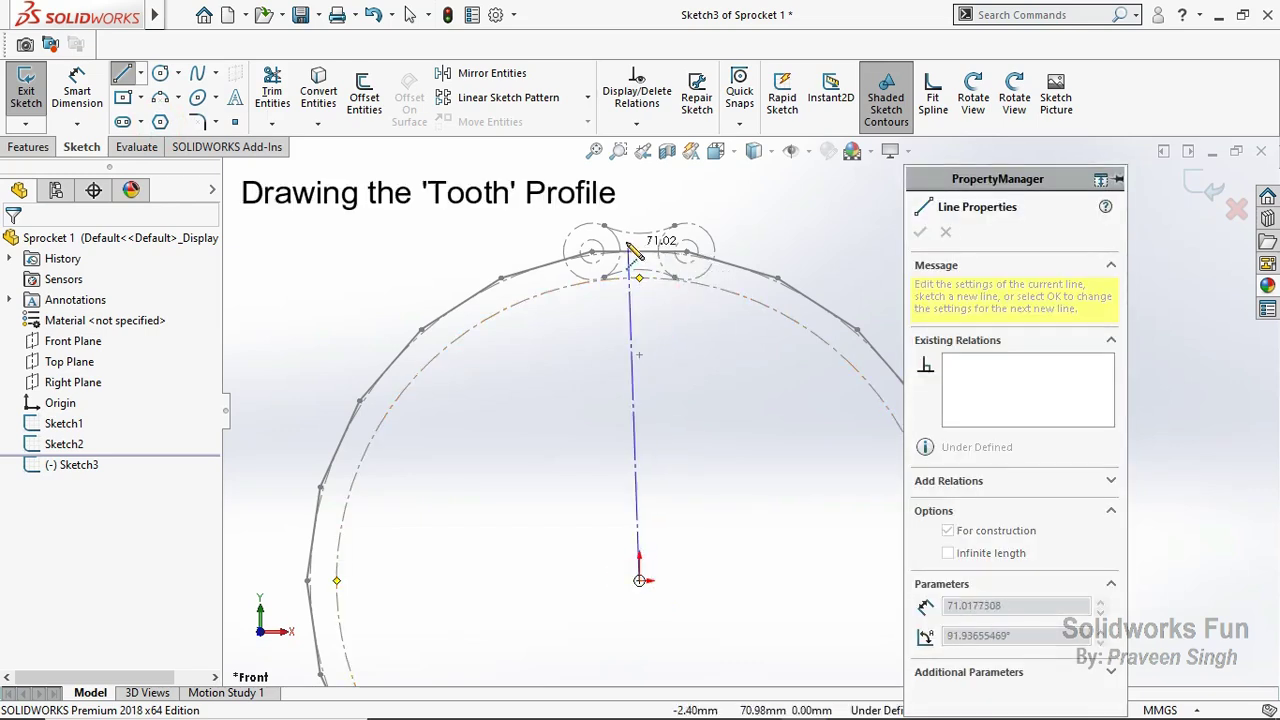
left_click(640, 250)
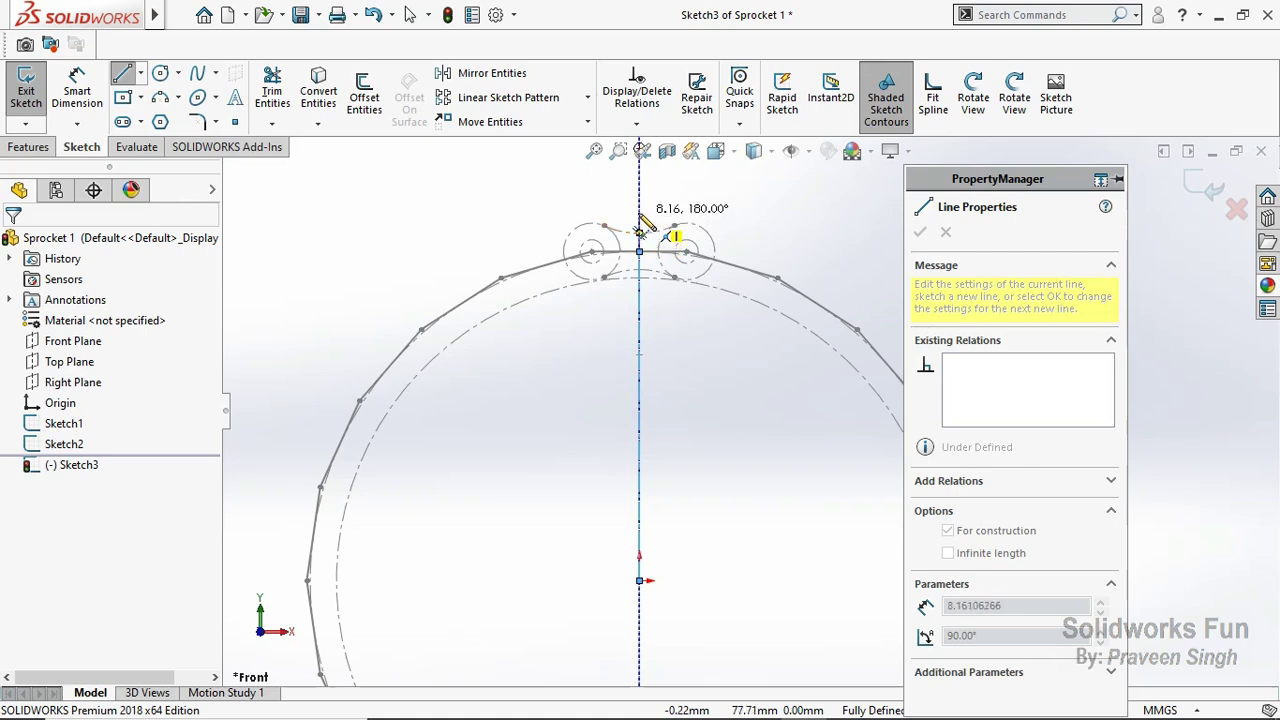
key("Escape")
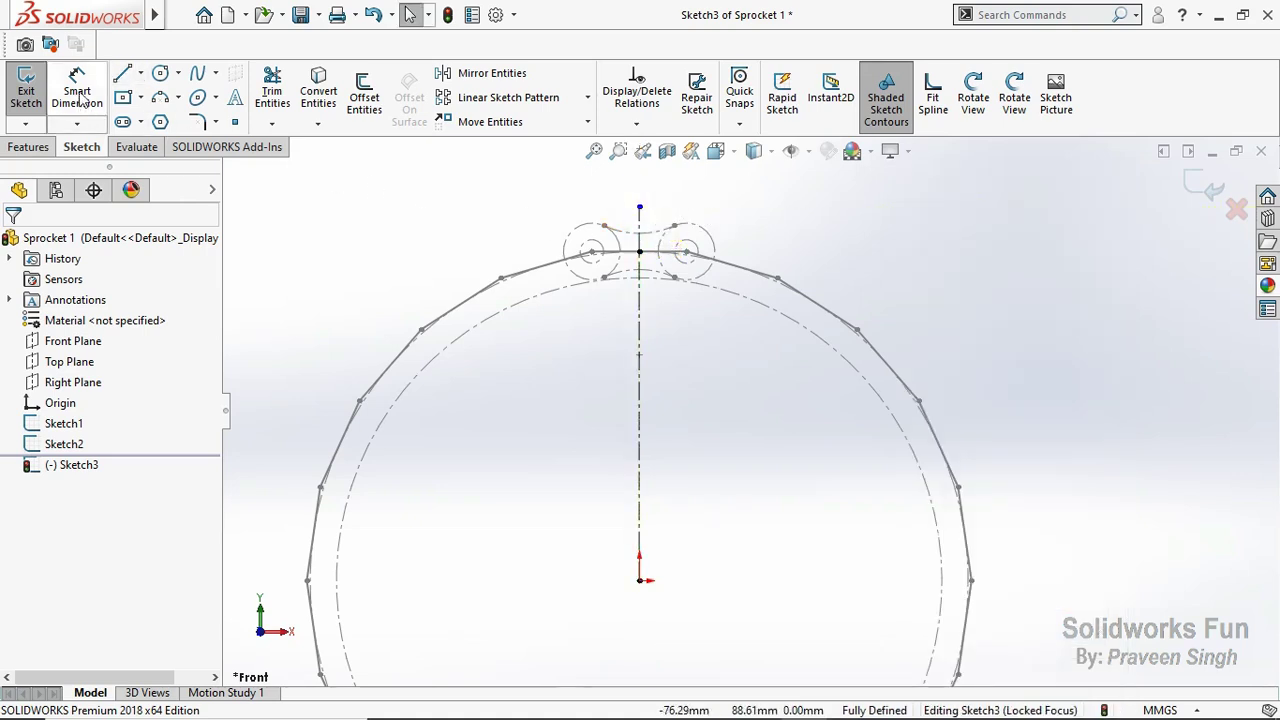
Step: Dimension the upper centerline segment above the top vertex to 6.00
left_click(83, 100)
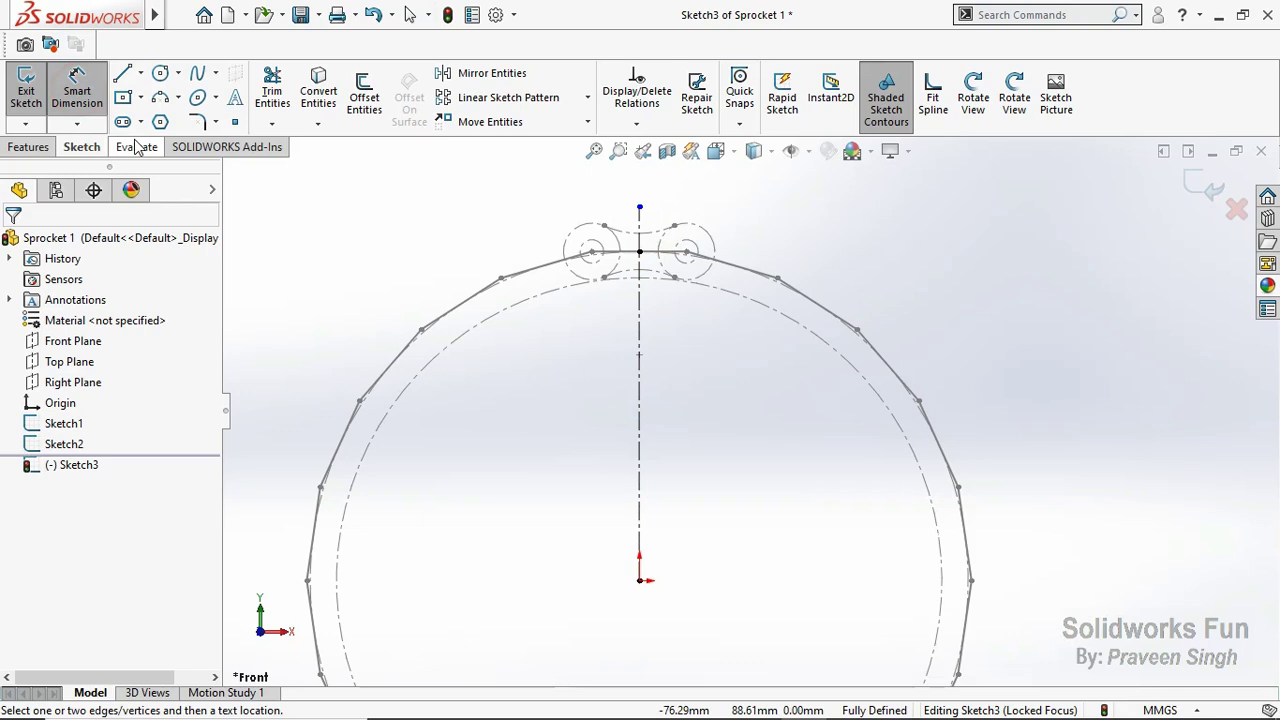
left_click(640, 220)
left_click(667, 223)
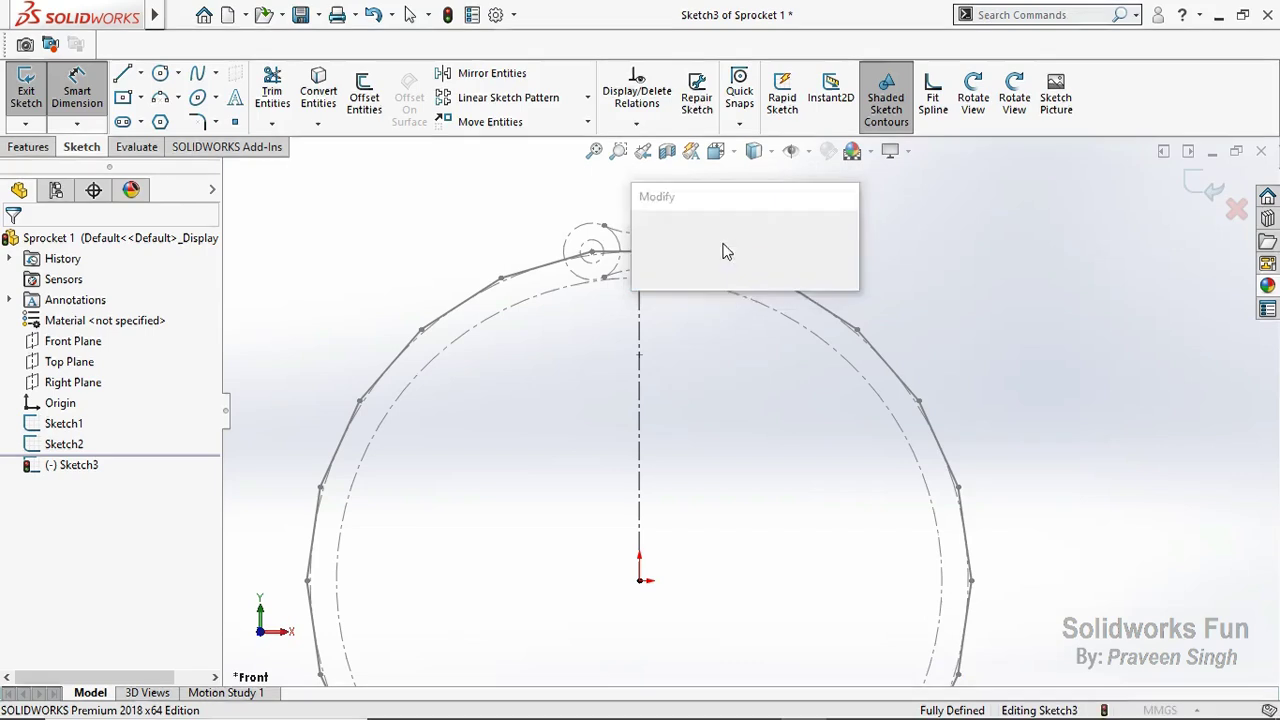
type("6")
key("Return")
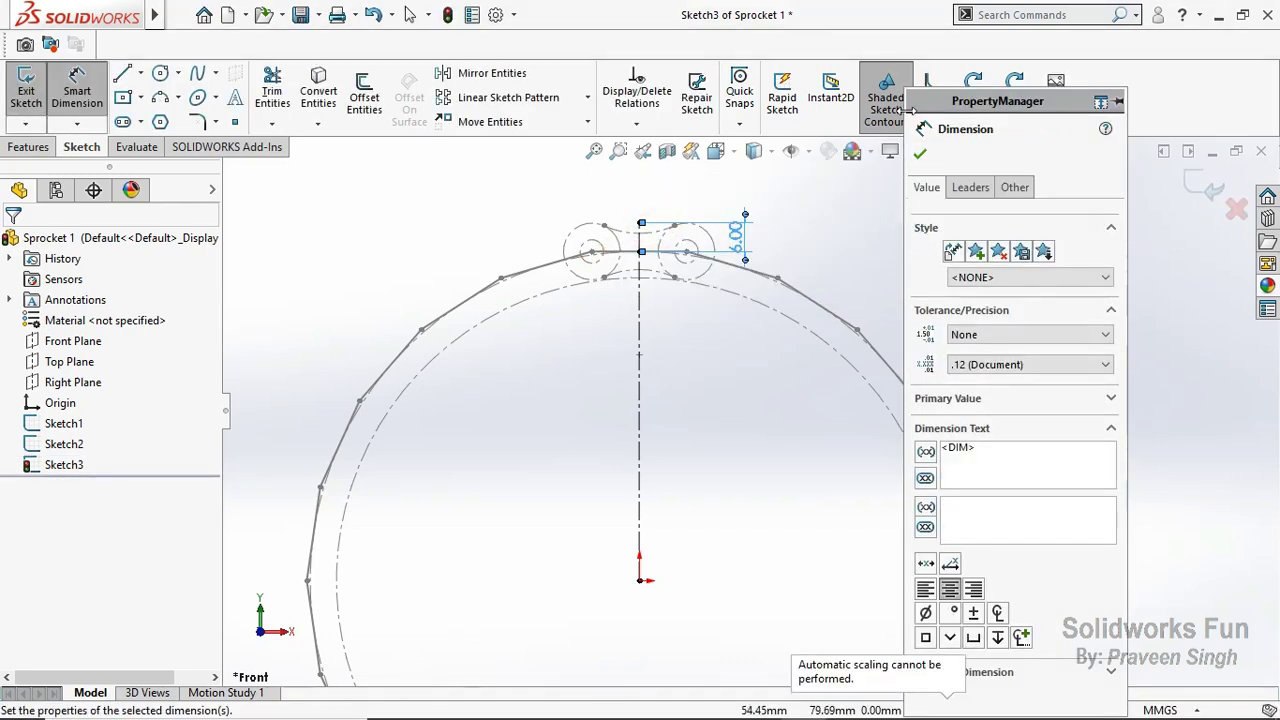
left_click(921, 155)
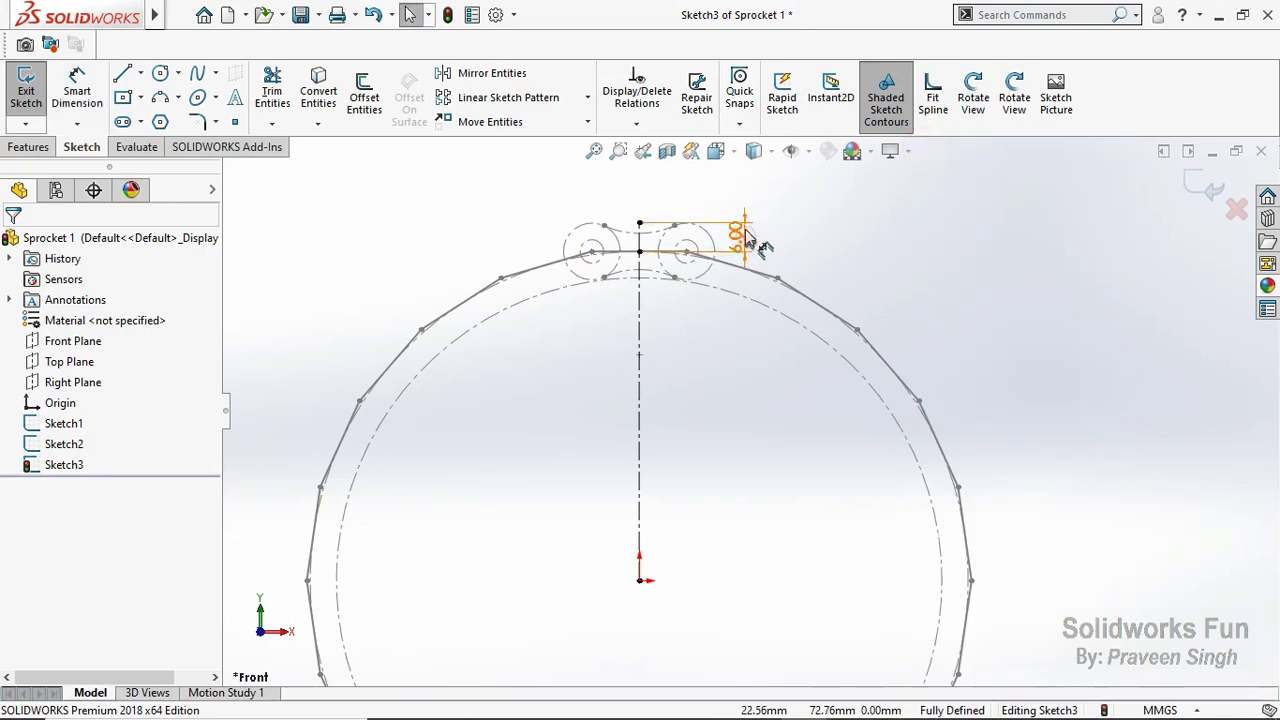
left_click_drag(745, 240, 750, 198)
left_click(777, 209)
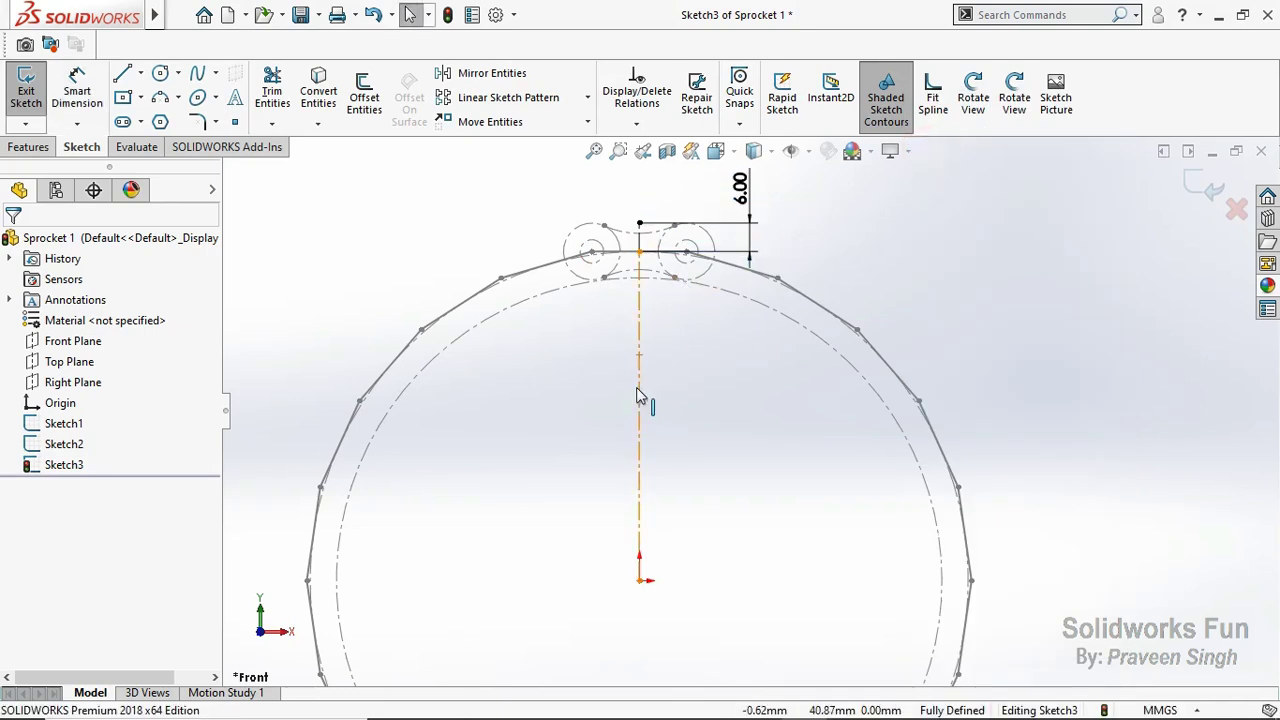
scroll(670, 250, "down", 3)
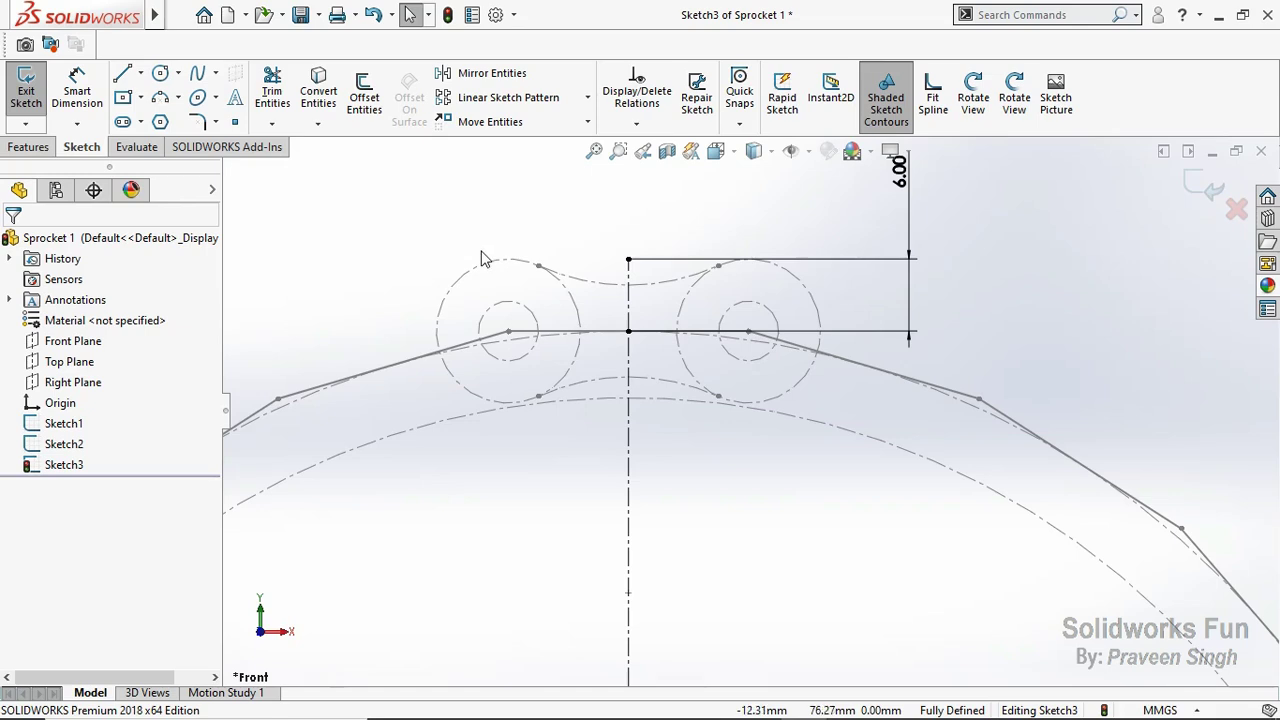
Step: Draw a horizontal centerline with its midpoint coincident with the vertical centerline's top point
left_click(143, 80)
left_click(175, 117)
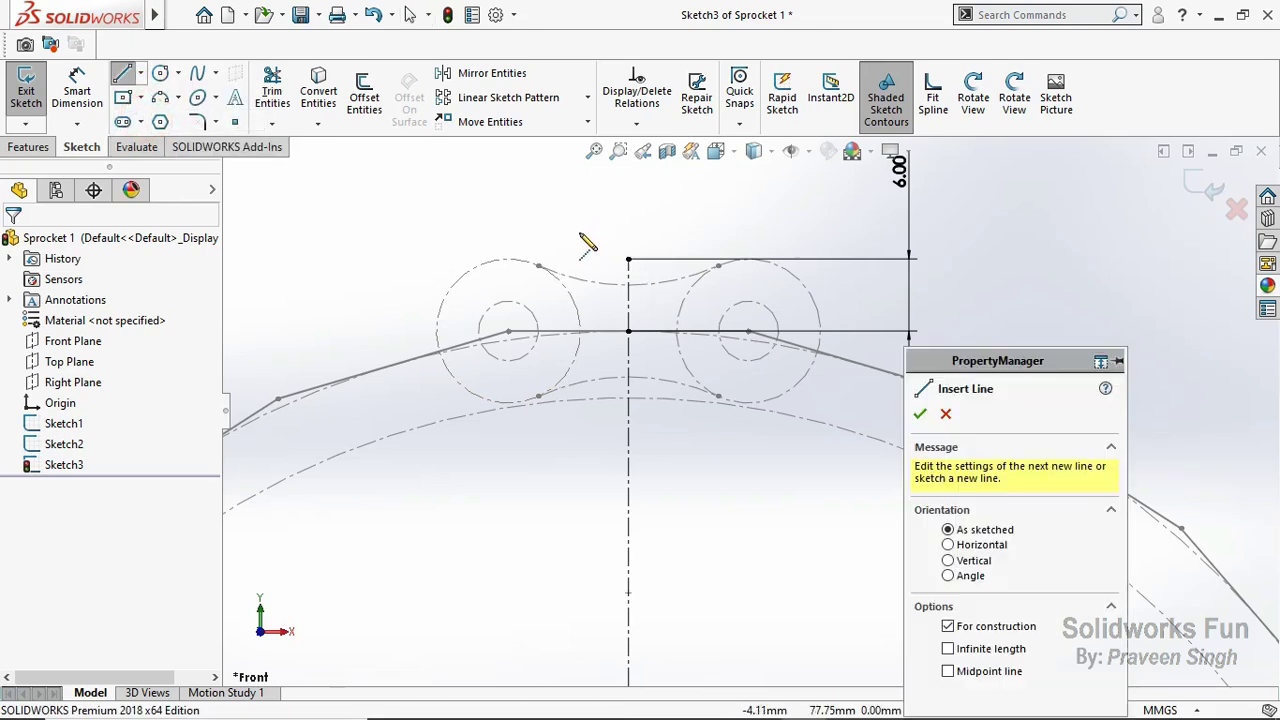
left_click(587, 214)
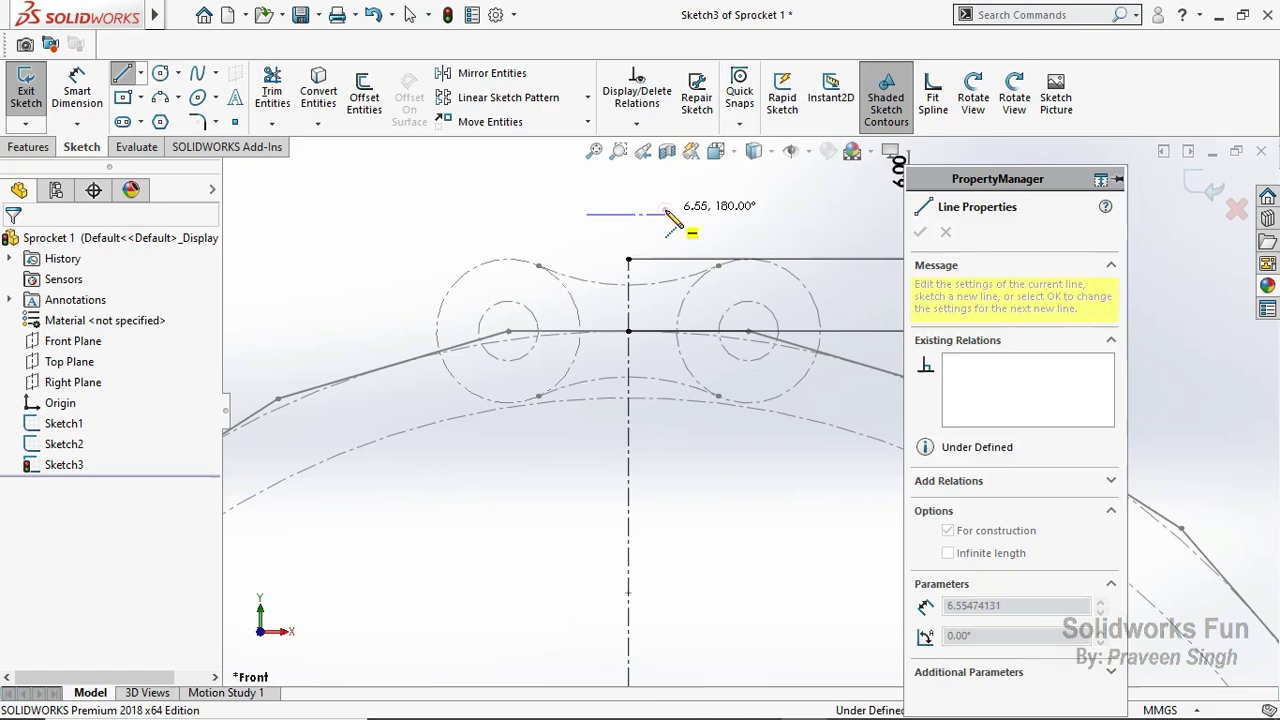
left_click(667, 214)
key("Escape")
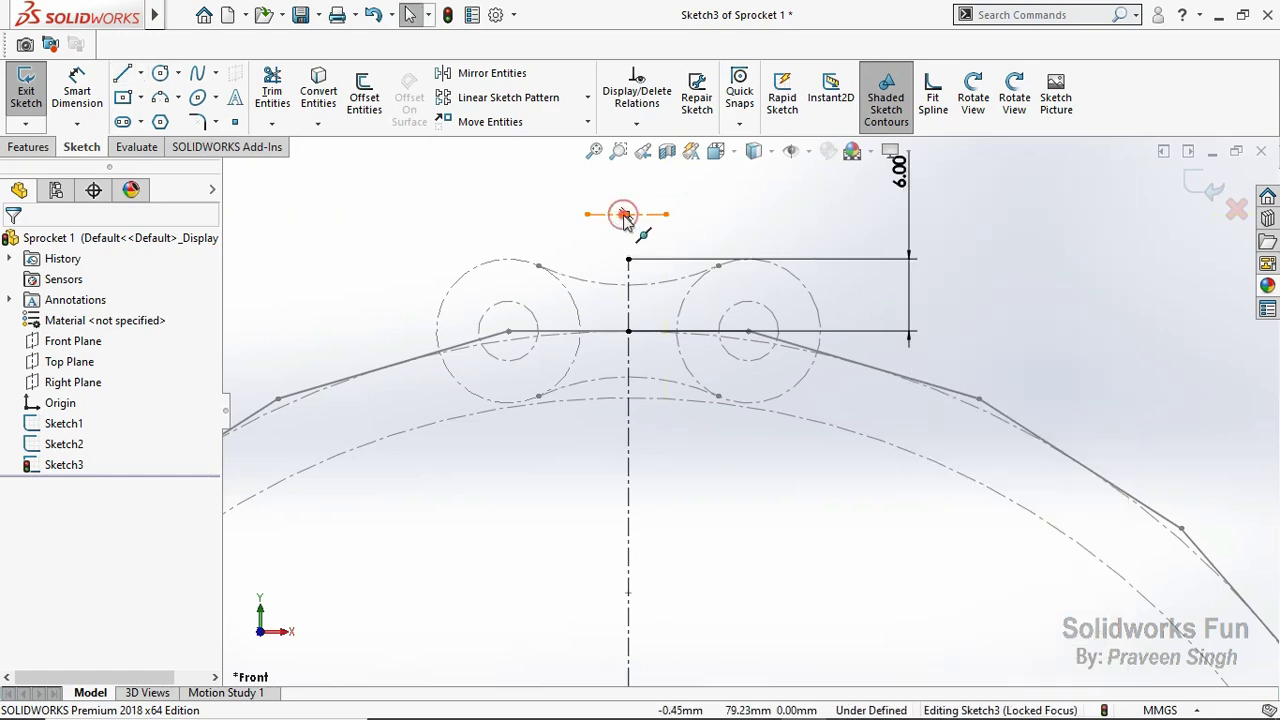
left_click(622, 214)
left_click(628, 259, "ctrl")
left_click(740, 177)
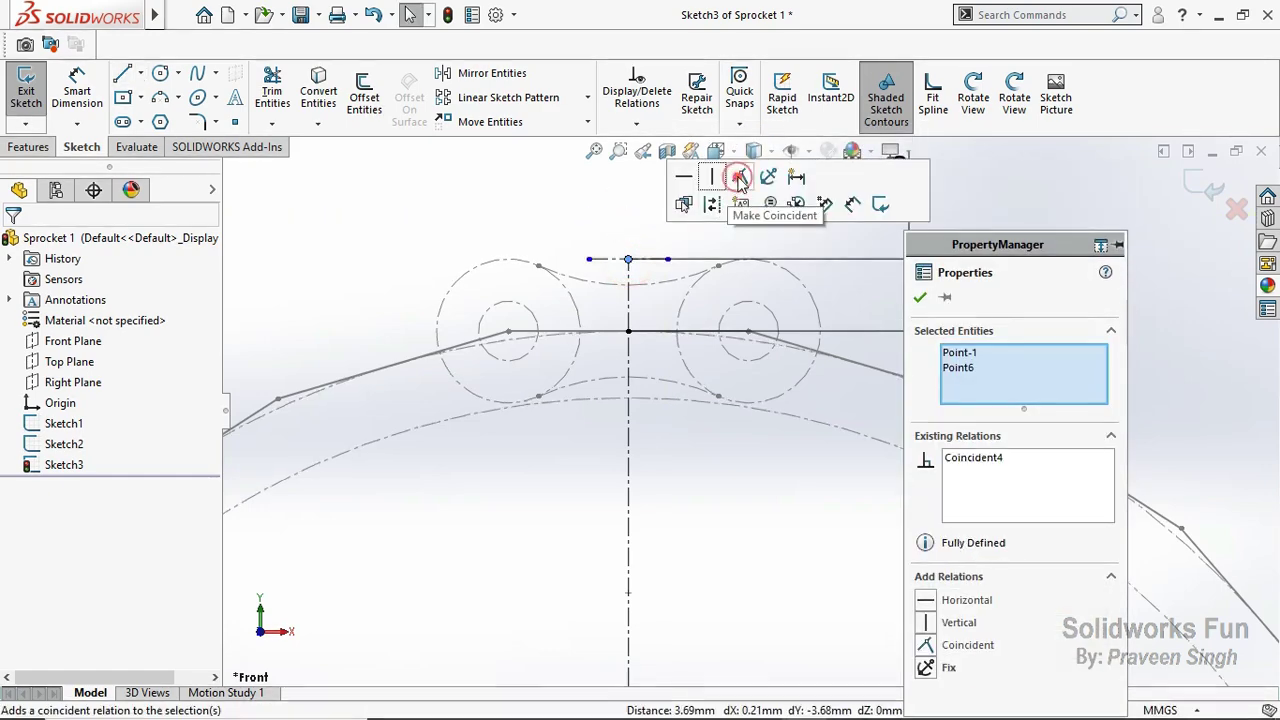
left_click(600, 206)
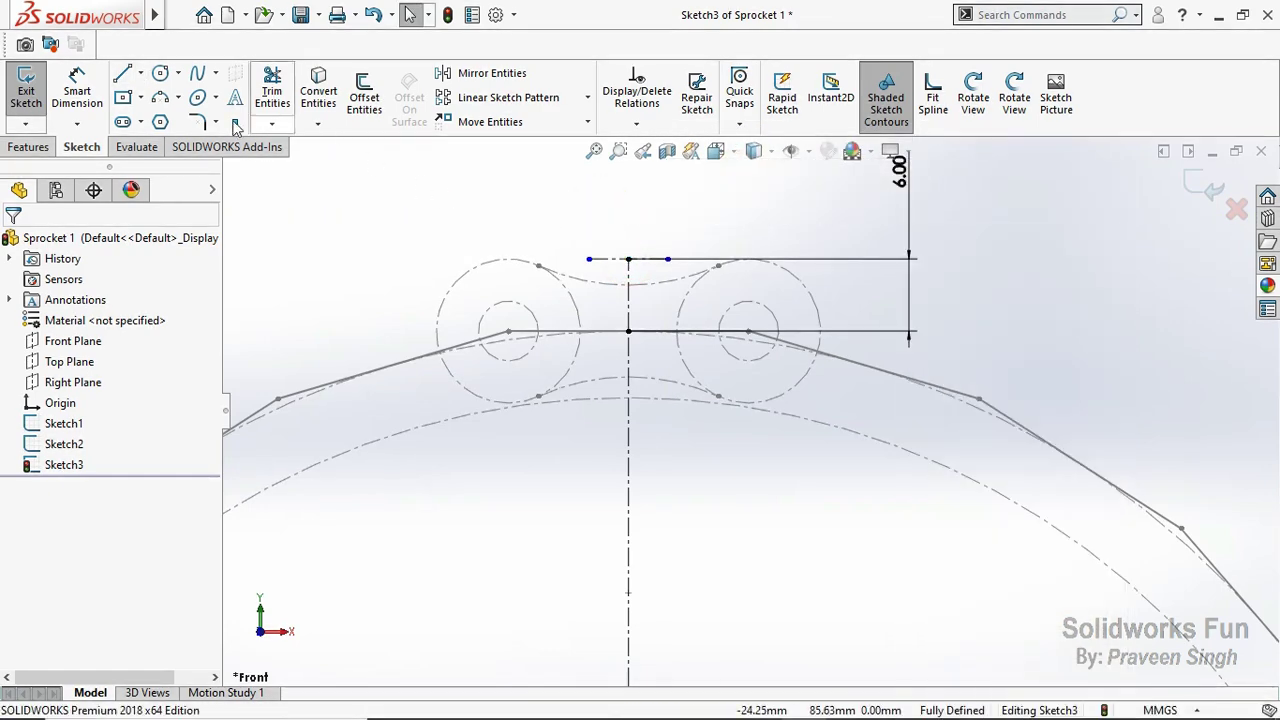
Step: Dimension the horizontal centerline's length to 4
left_click(82, 98)
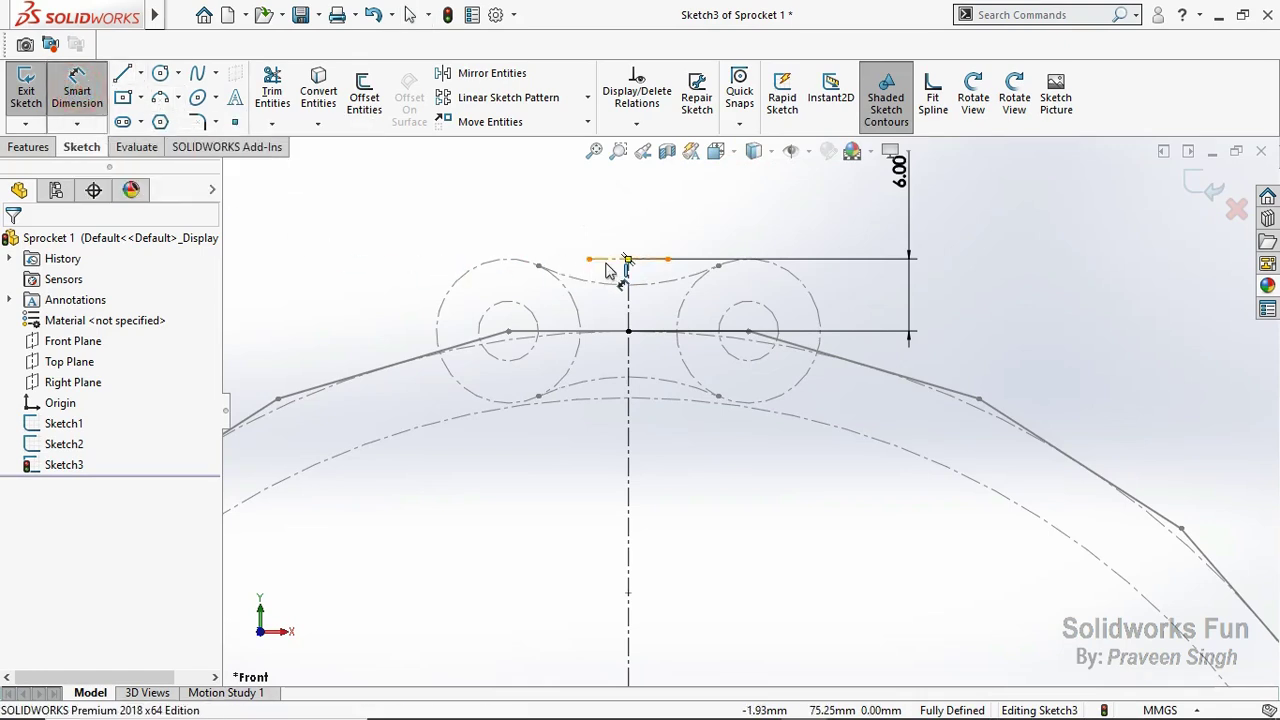
left_click(606, 264)
left_click(618, 218)
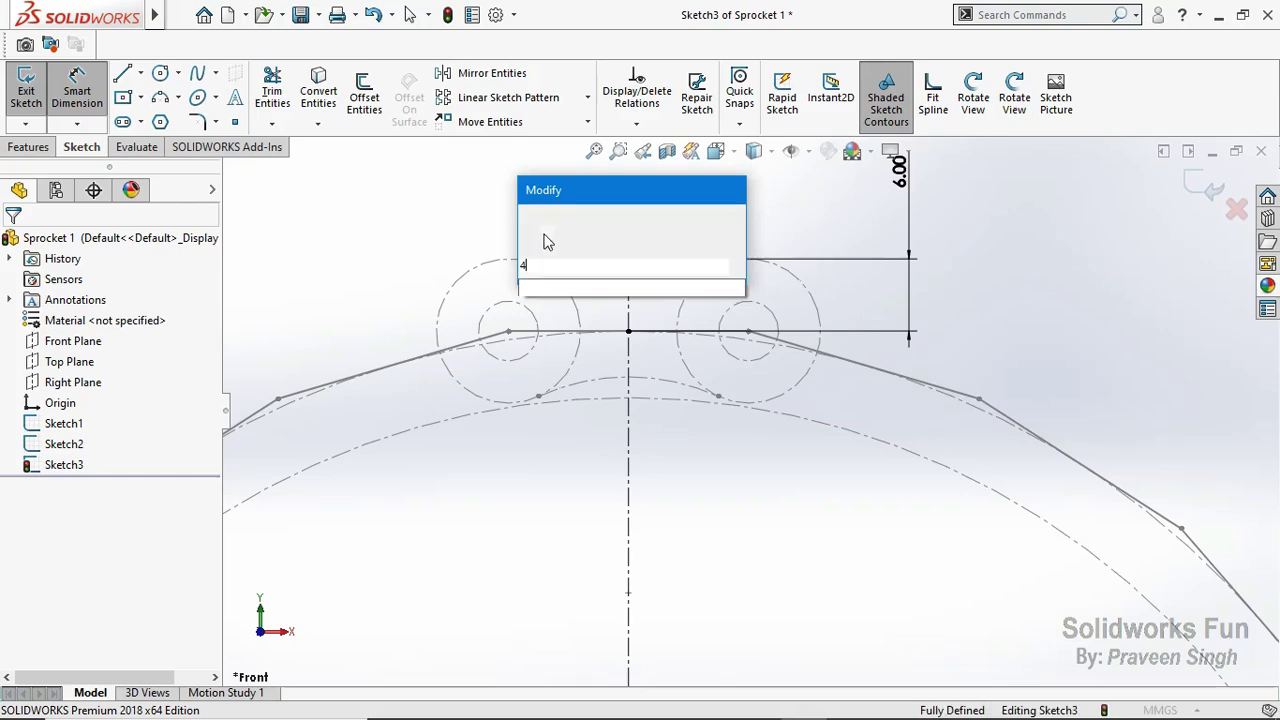
type("4")
left_click(533, 224)
key("Escape")
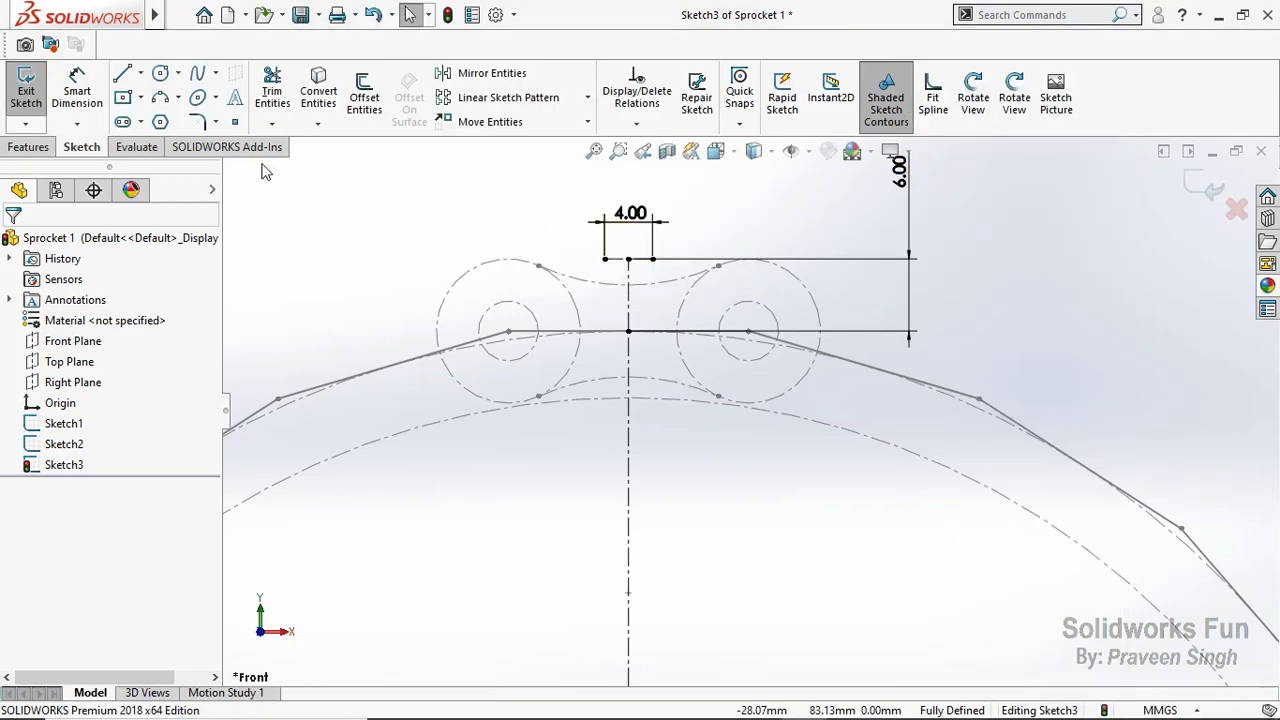
left_click(140, 73)
left_click(160, 89)
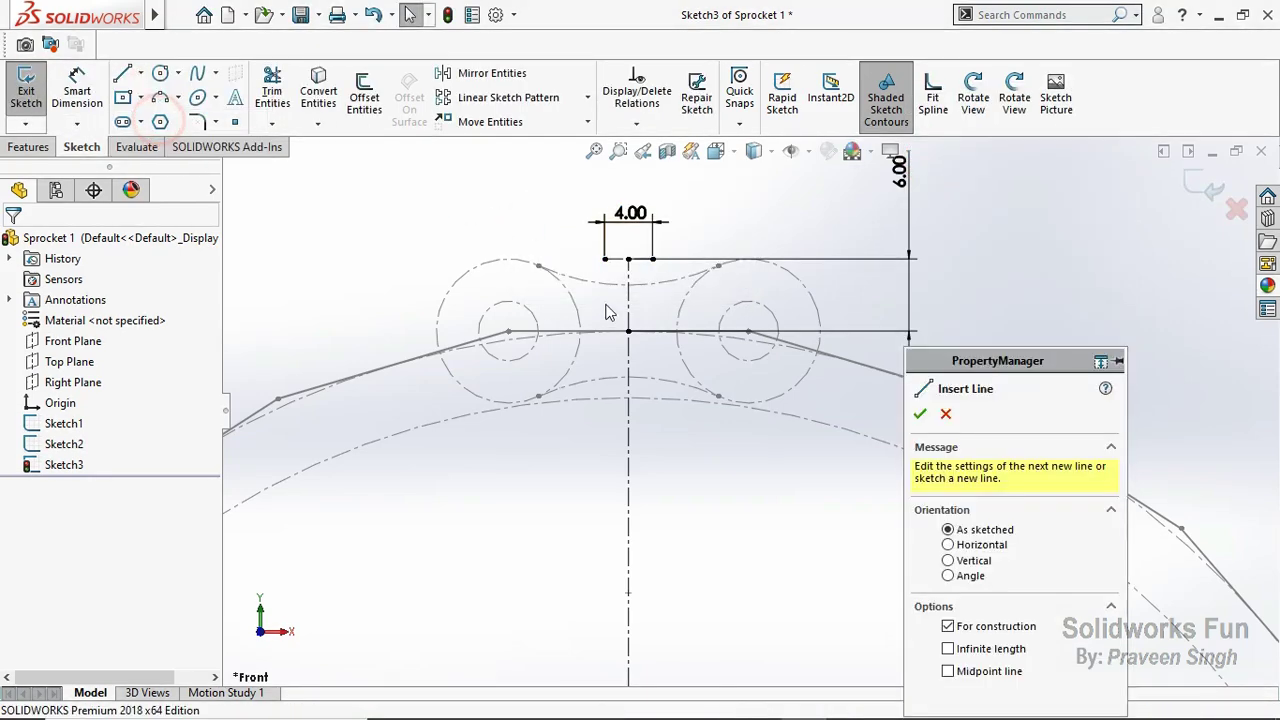
Step: Draw two sloping centrelines down from the ends of the 4.00 gap toward the roller circles
left_click(605, 260)
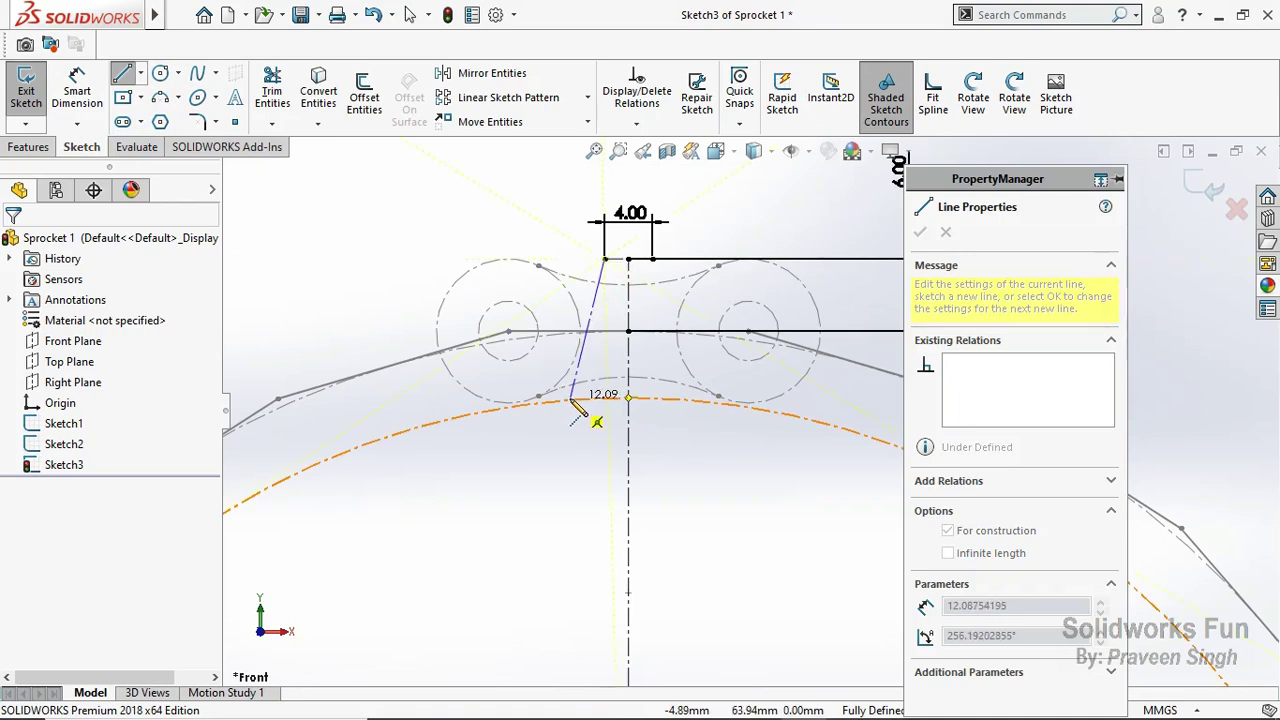
left_click(571, 399)
key("Escape")
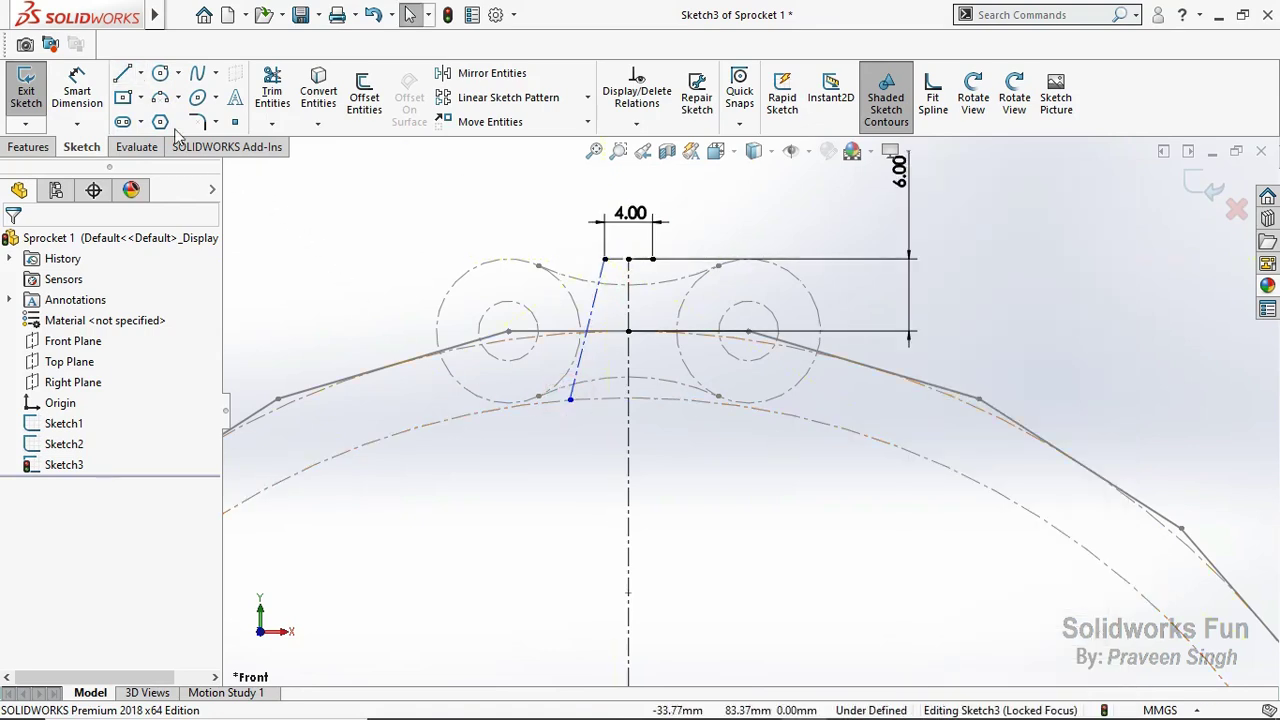
left_click(140, 73)
left_click(175, 122)
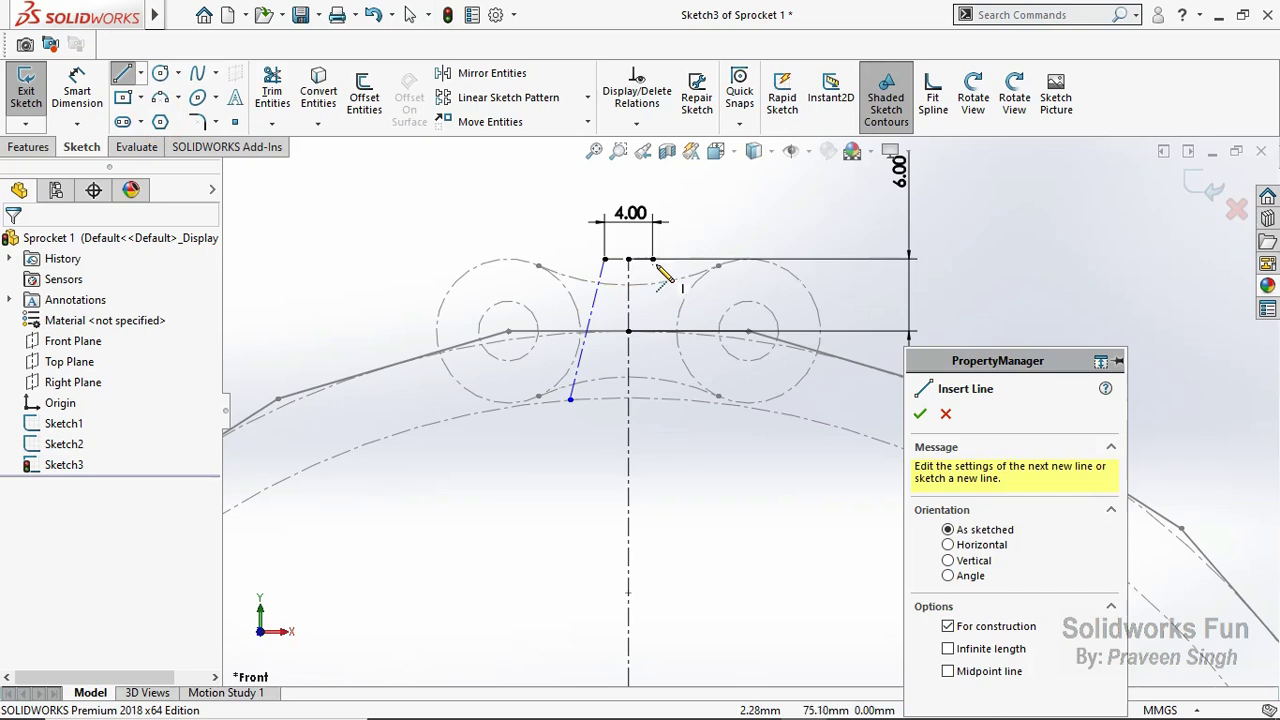
left_click(652, 260)
left_click(681, 399)
key("Escape")
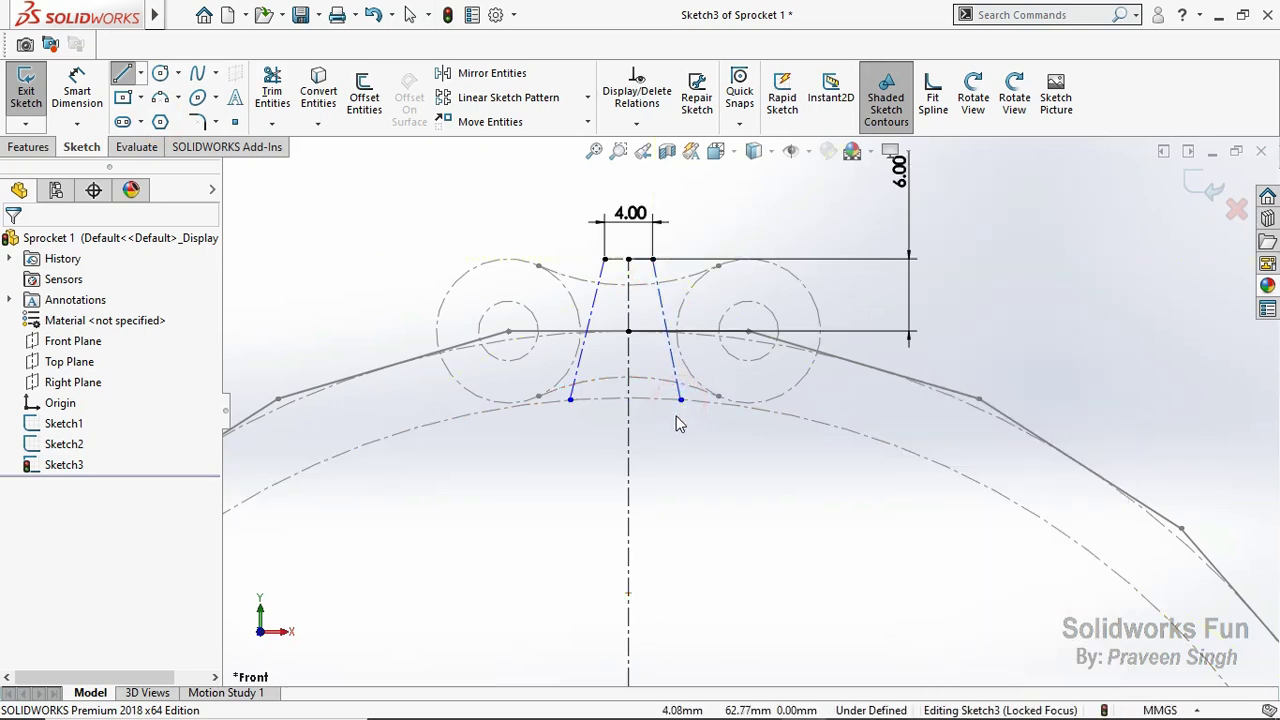
Step: Make the two lines' lower endpoints symmetric about the vertical centreline
left_click(627, 426)
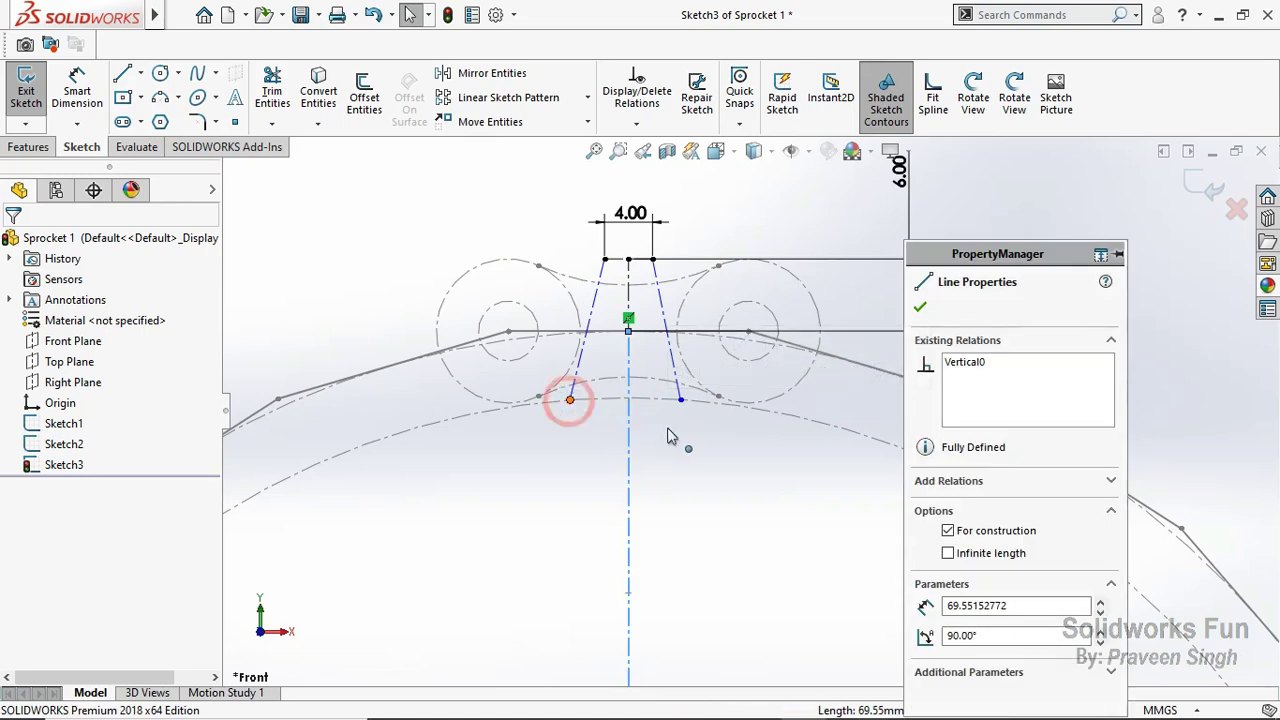
left_click(716, 386, "ctrl")
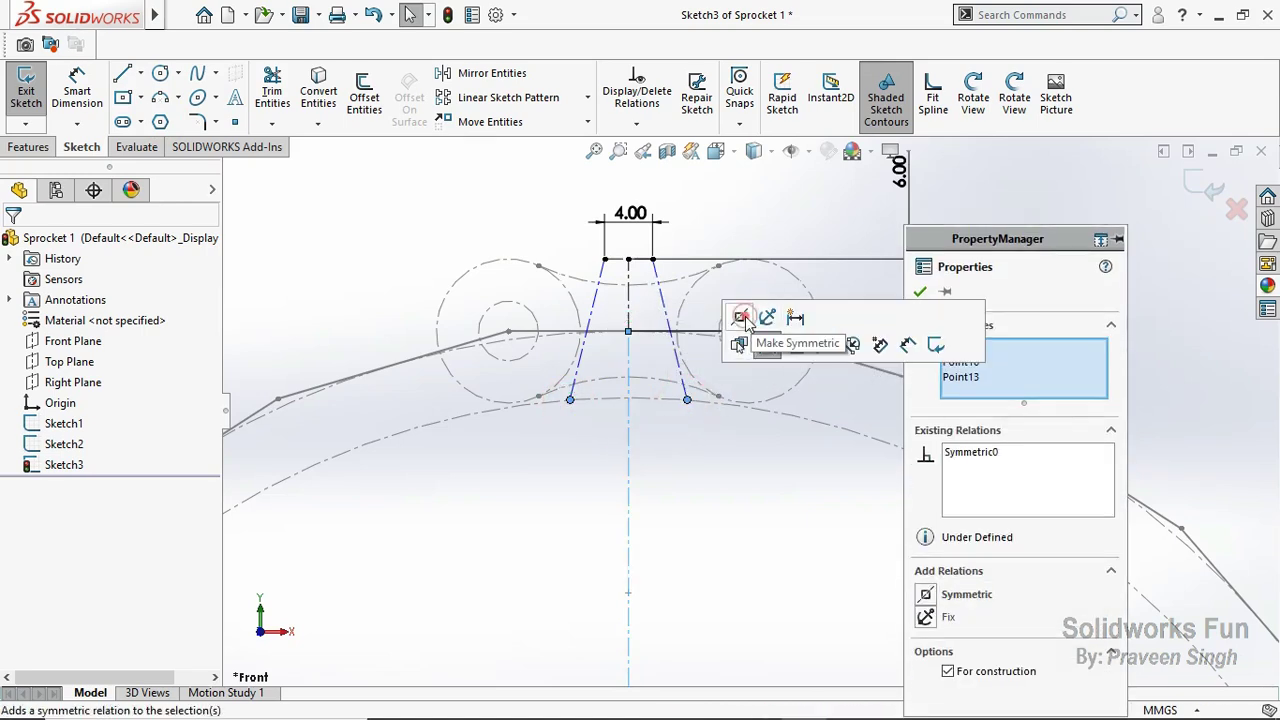
left_click(741, 318)
left_click(727, 470)
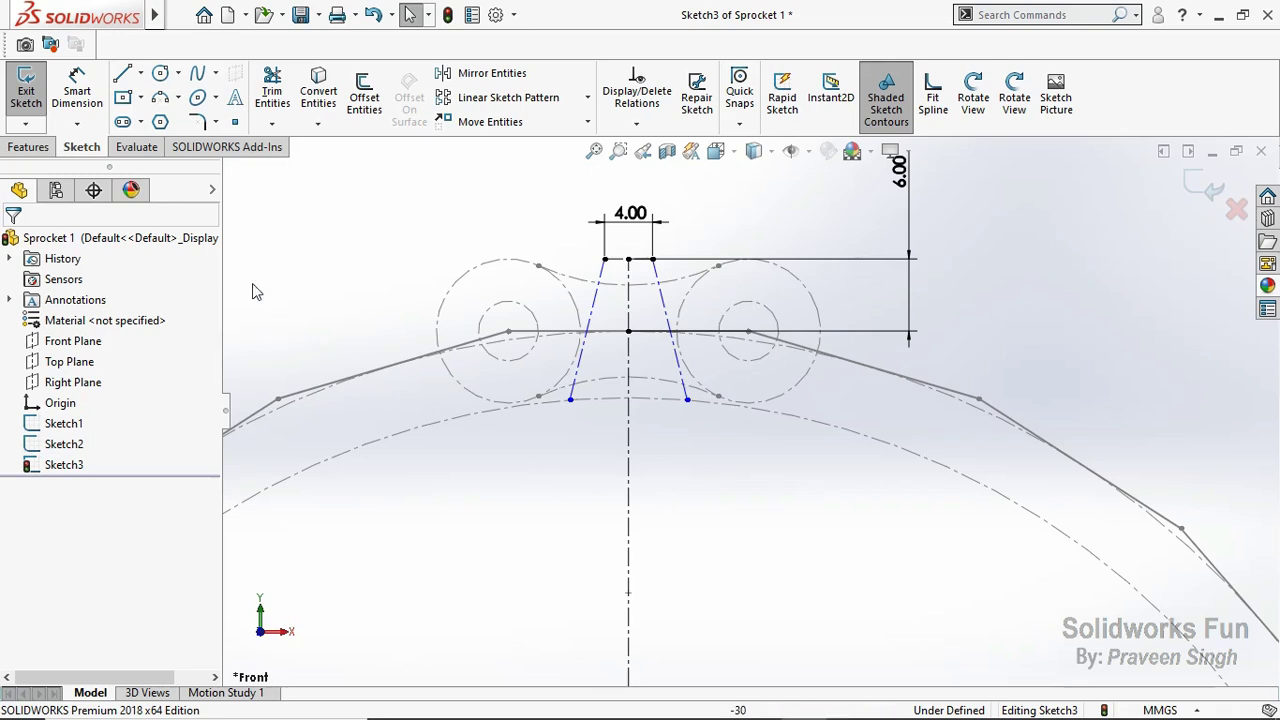
Step: Dimension the lower endpoints 10 apart and move the 6.00 dimension slightly lower
left_click(80, 90)
left_click(687, 400)
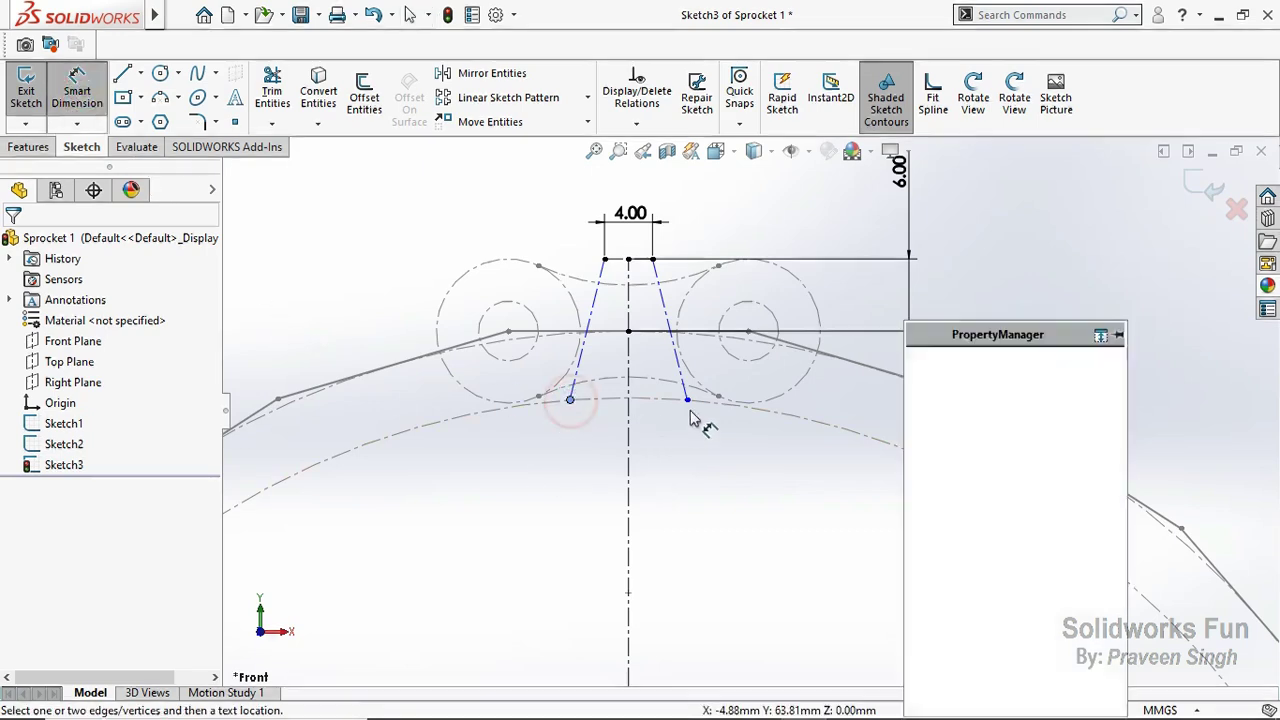
left_click(570, 400)
left_click(657, 477)
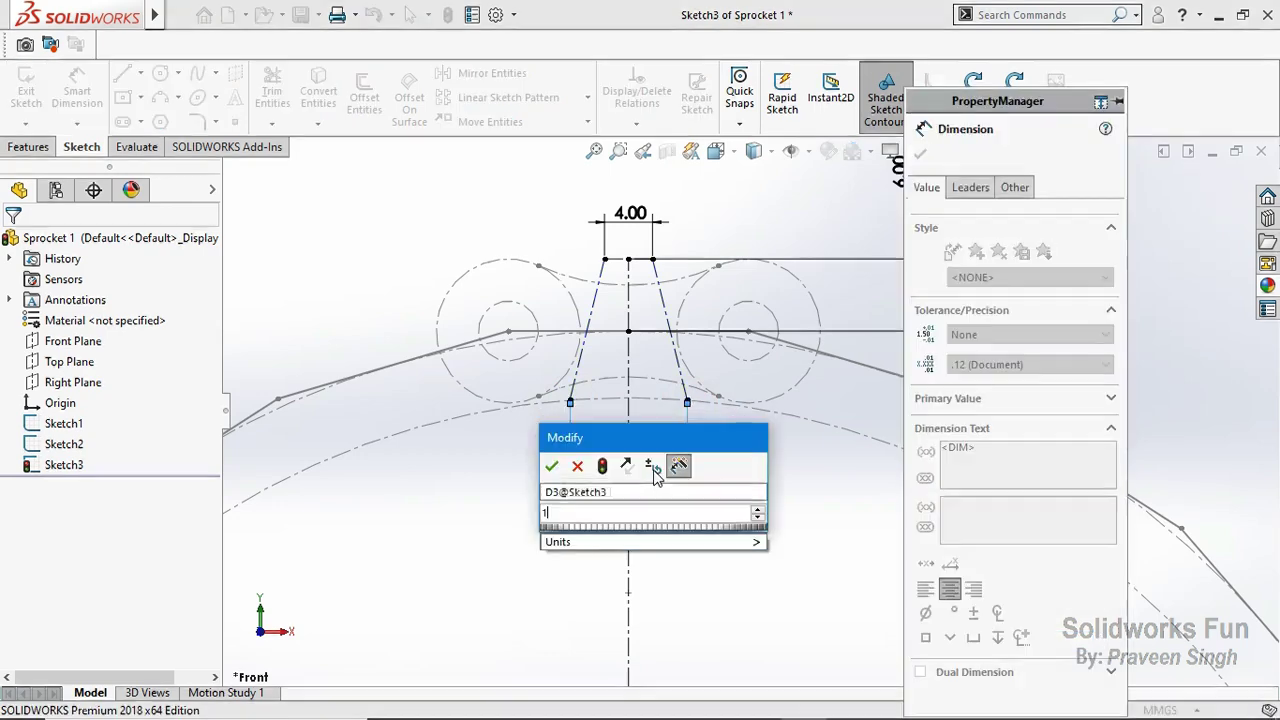
type("10")
left_click(551, 466)
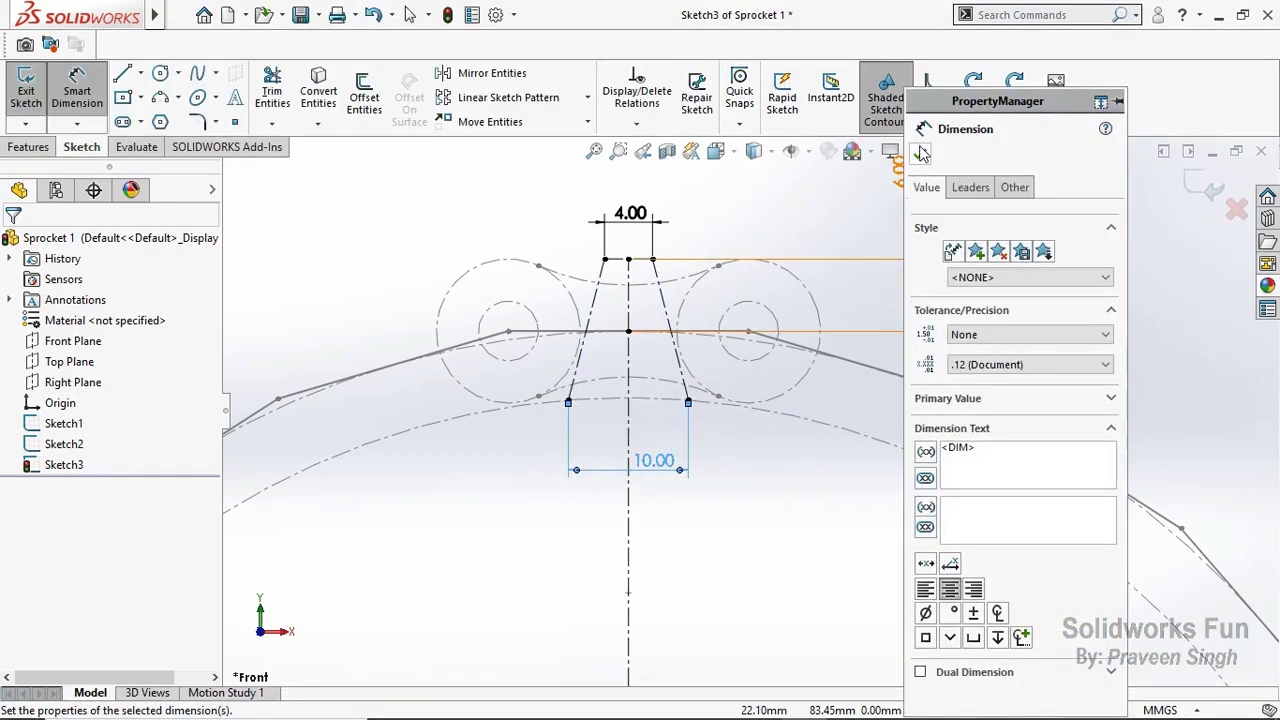
key("Escape")
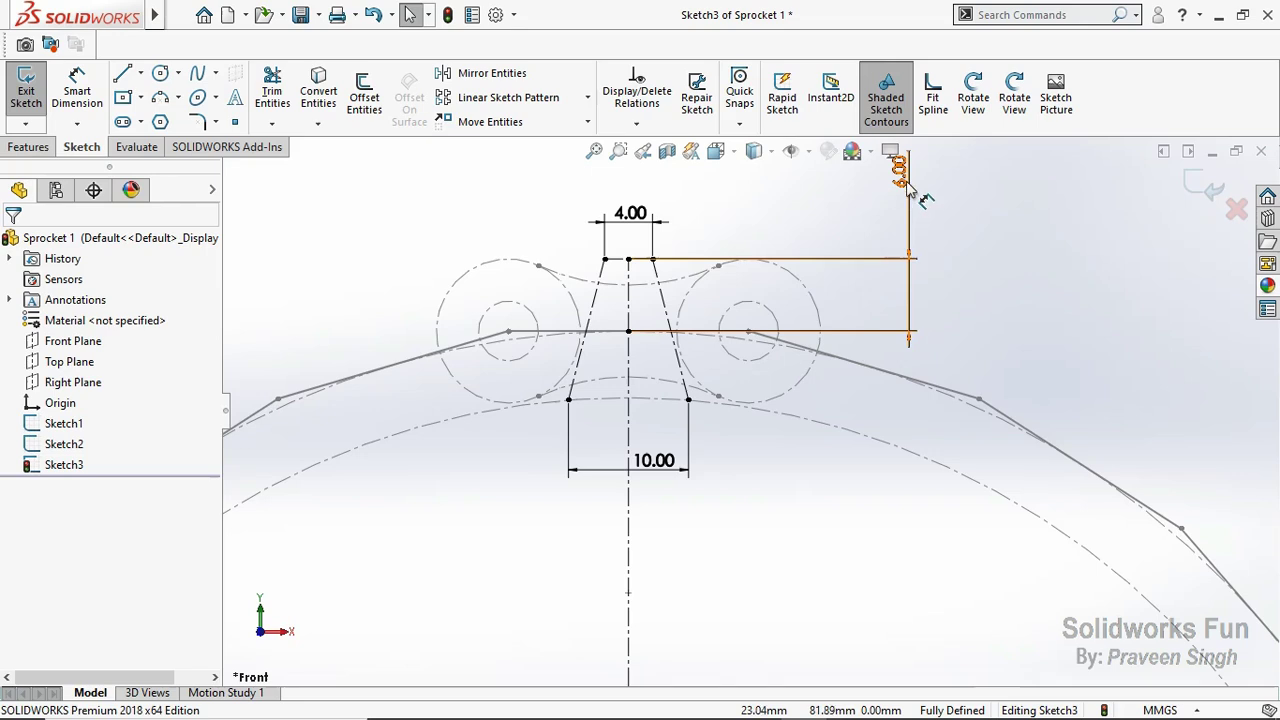
left_click_drag(900, 172, 893, 203)
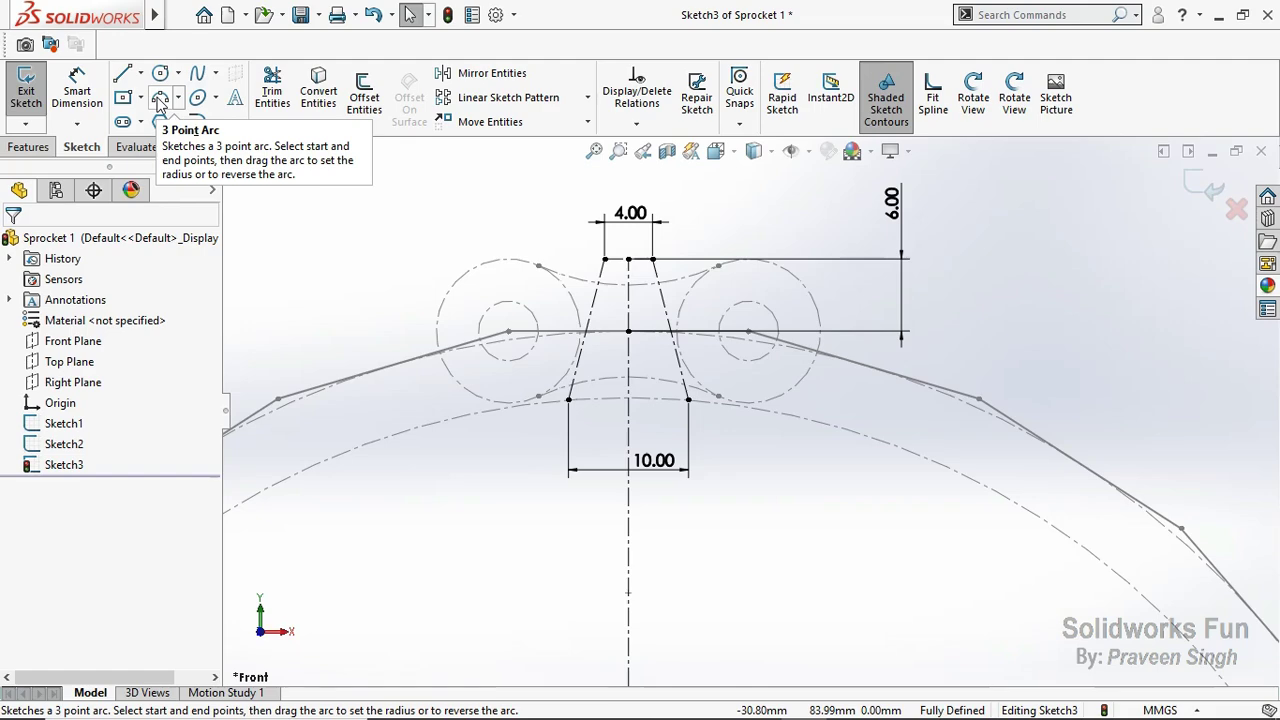
left_click(160, 100)
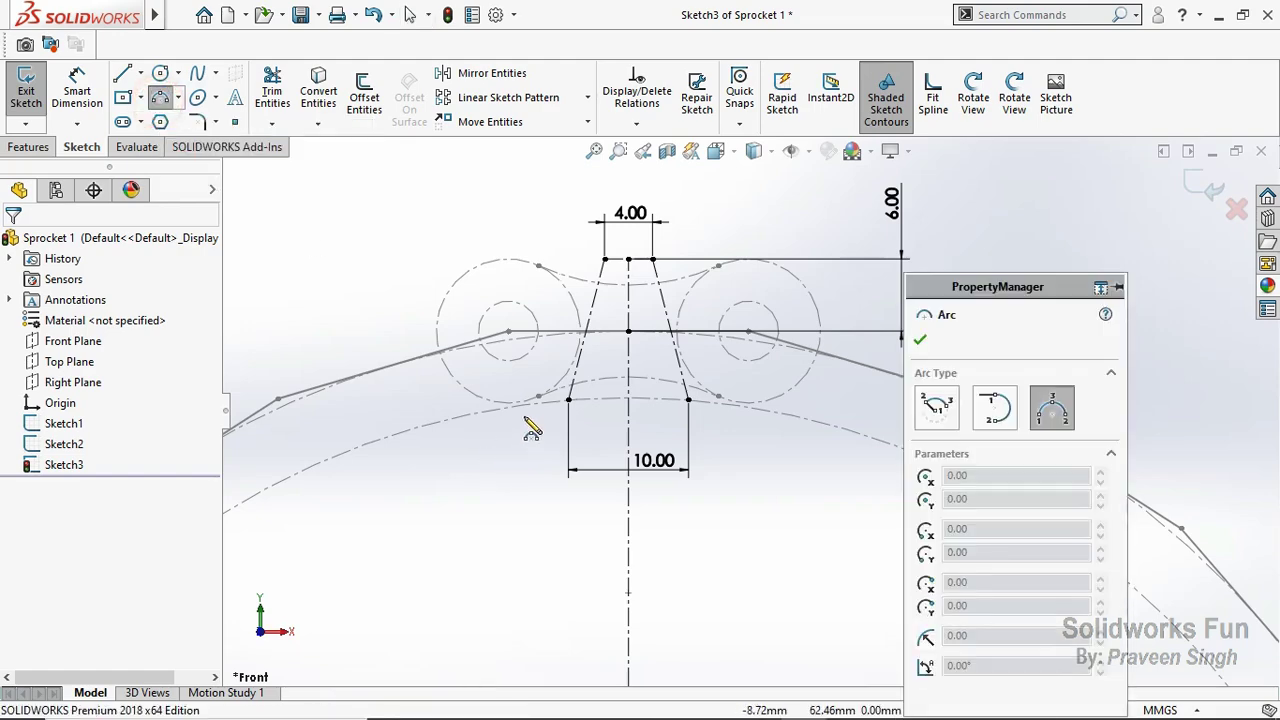
Step: Draw a centreline from the sprocket centre to the left roller's centre
left_click(140, 73)
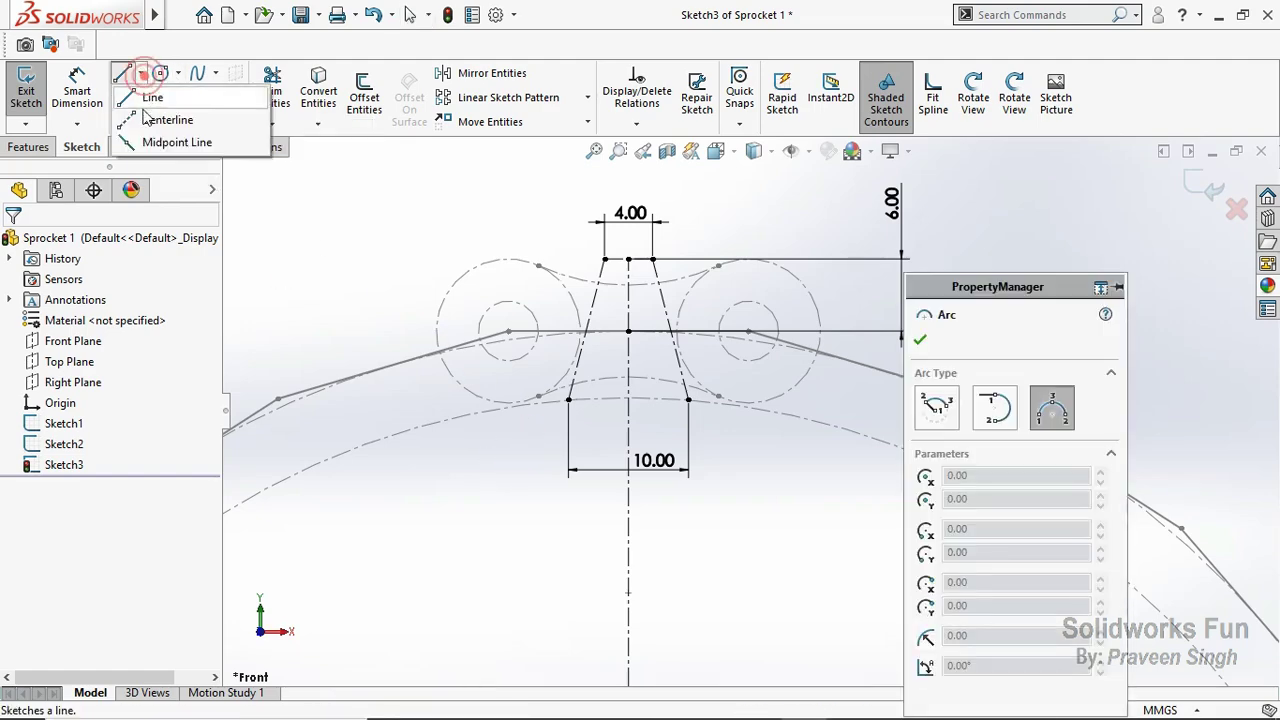
left_click(150, 121)
scroll(743, 401, "up", 5)
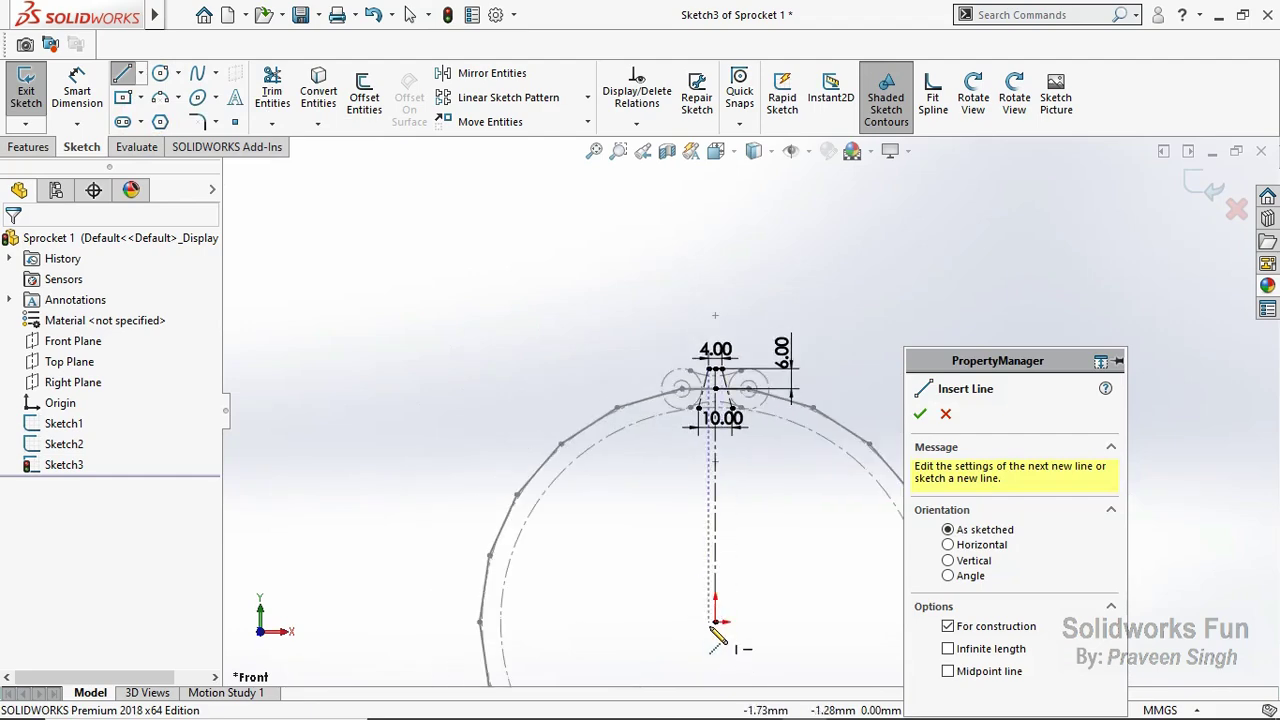
left_click(714, 620)
scroll(672, 398, "down", 2)
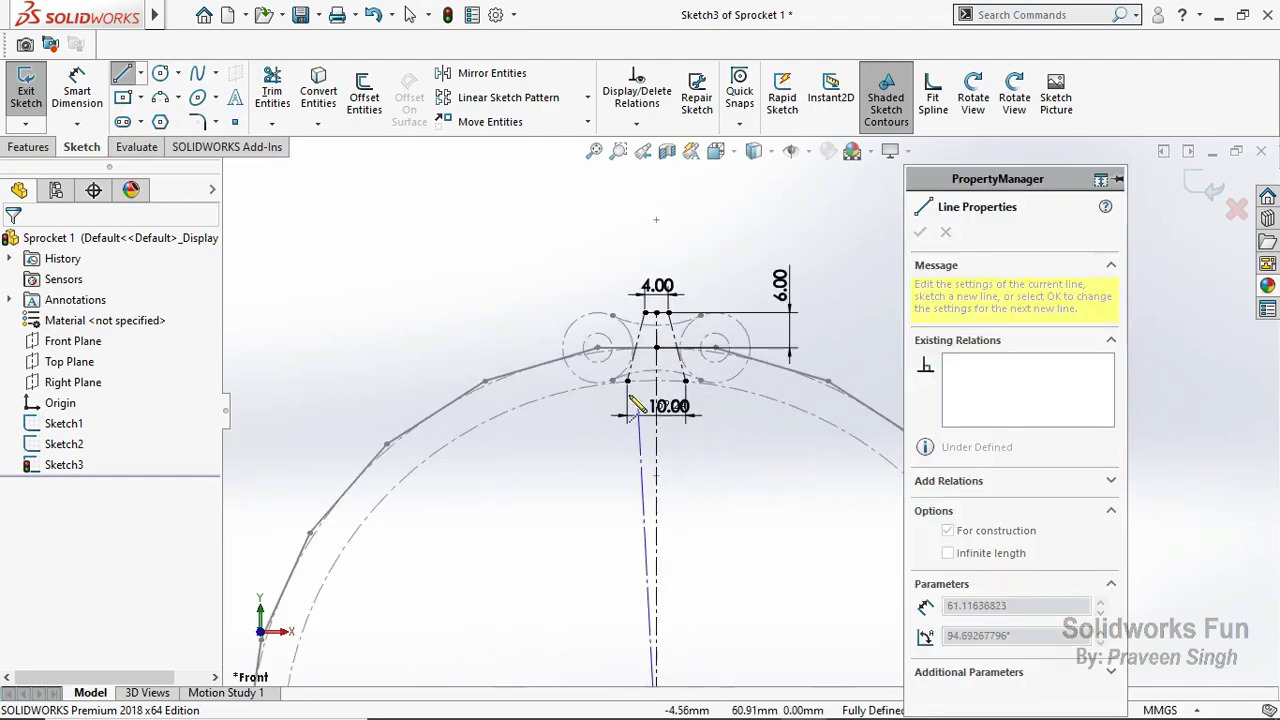
left_click(606, 354)
key("Escape")
Step: Sketch a 3 Point Arc from the radial centreline up toward the tooth
scroll(587, 420, "down", 2)
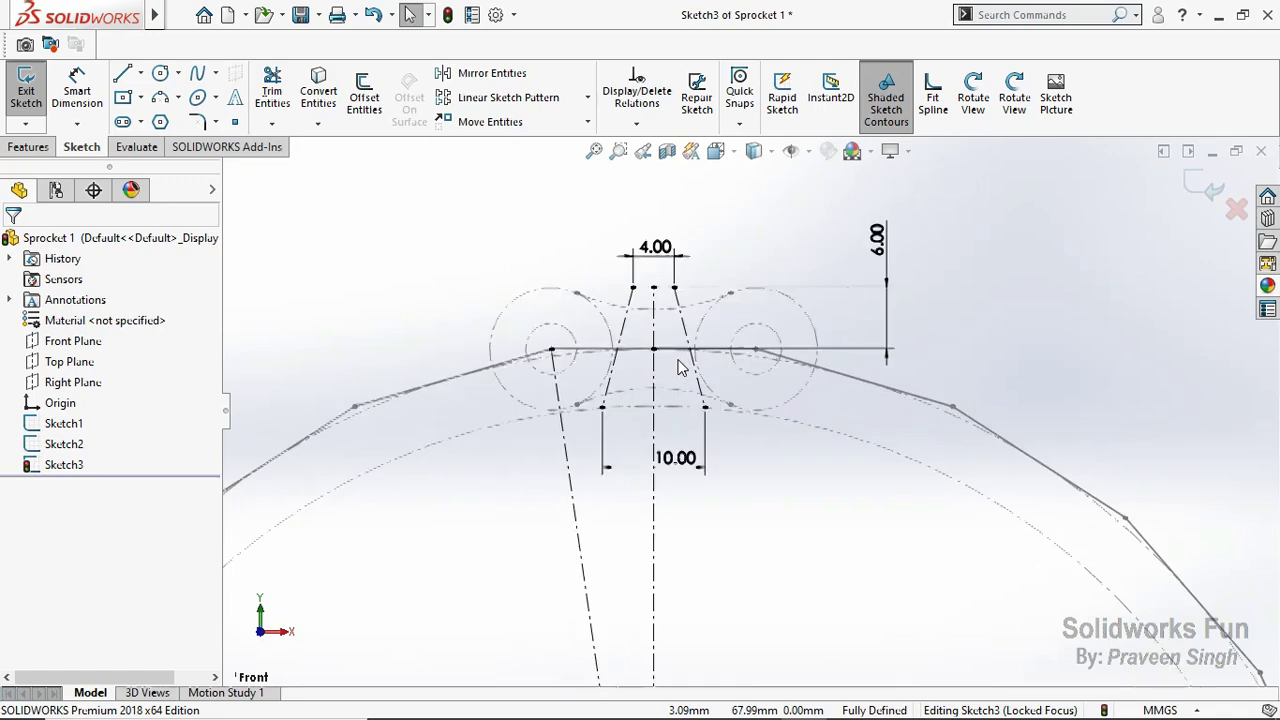
left_click(160, 97)
scroll(604, 426, "down", 2)
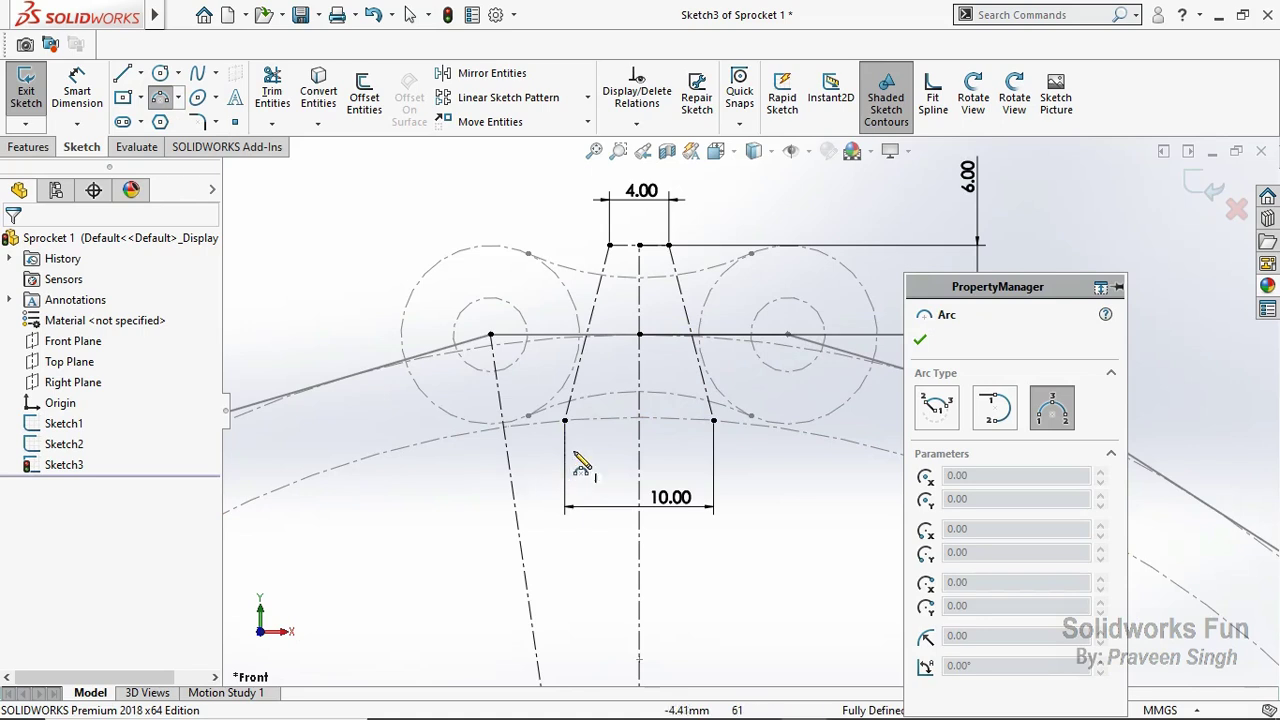
left_click(505, 428)
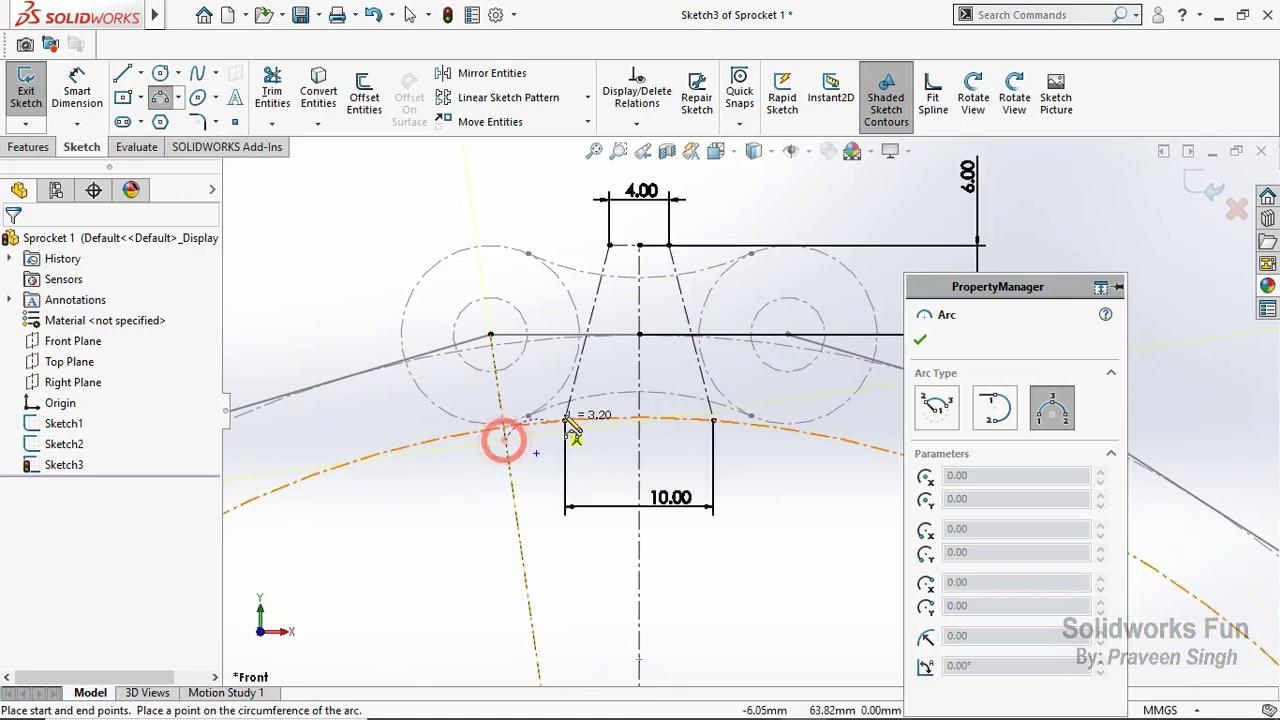
left_click(596, 362)
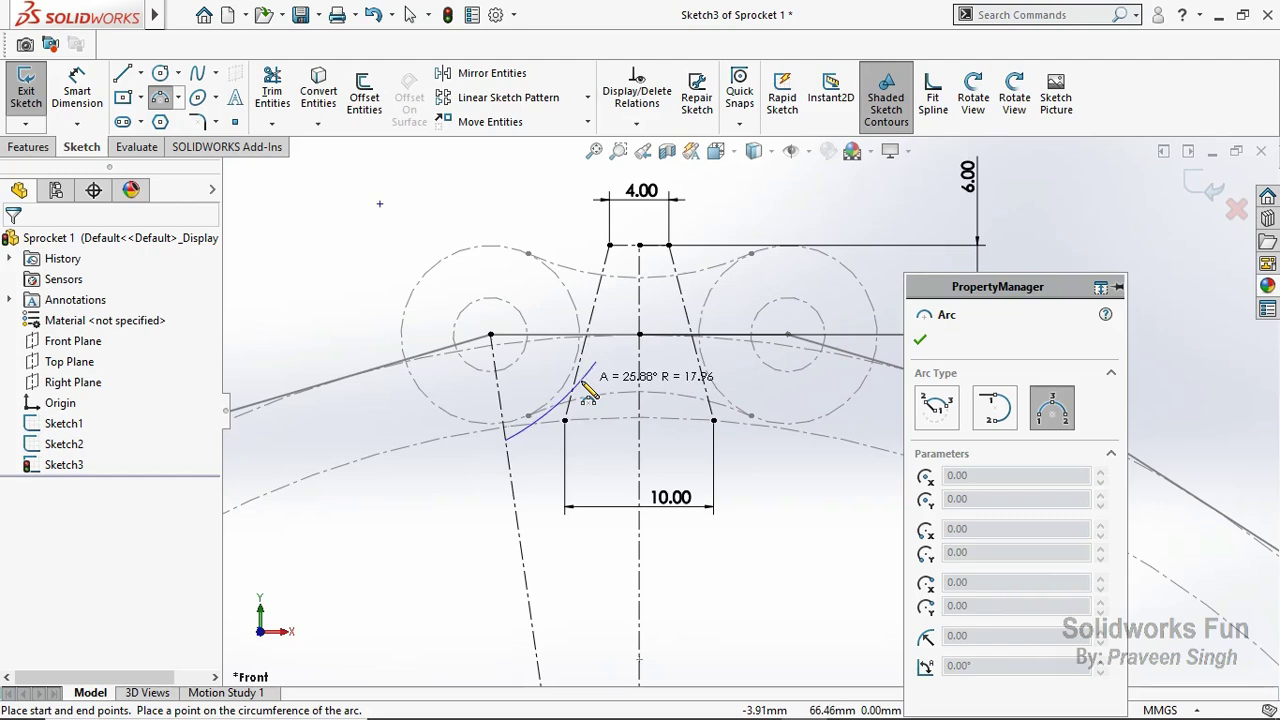
left_click(586, 378)
key("Escape")
Step: Make the arc's lower end coincident with the left roller circle and pull its upper end lower
left_click(533, 469)
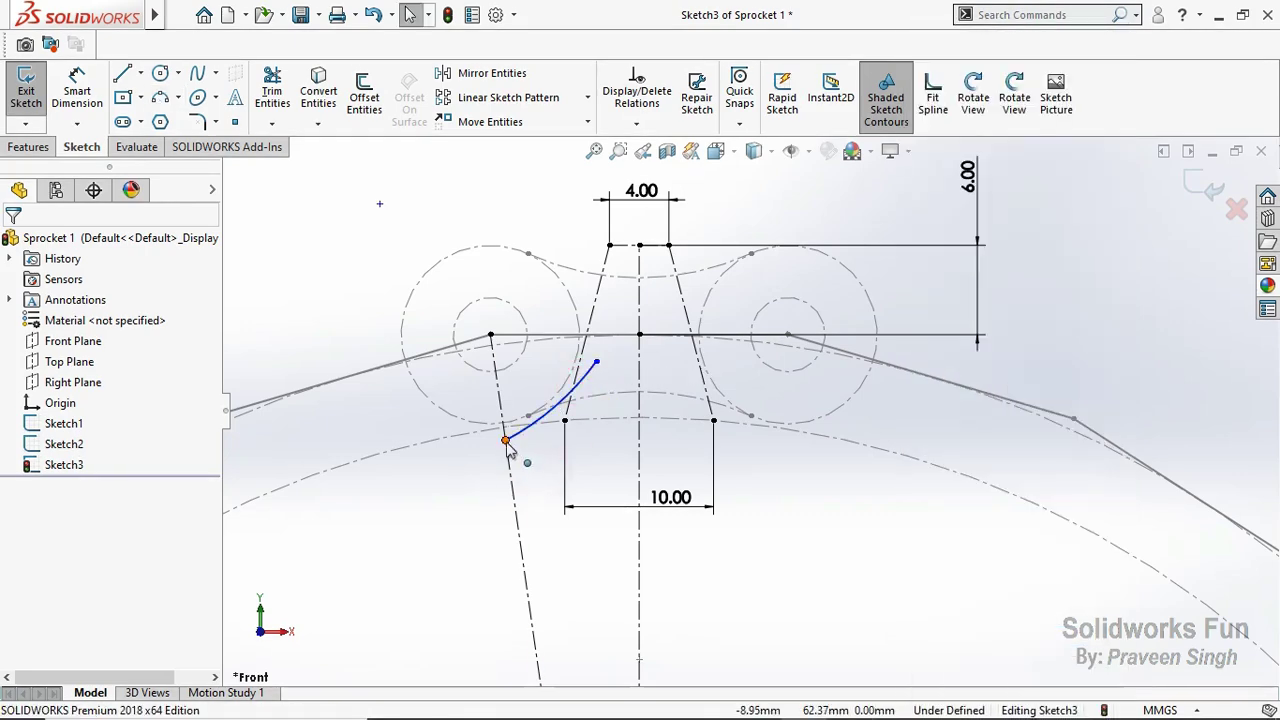
left_click(505, 440)
left_click(488, 421, "ctrl")
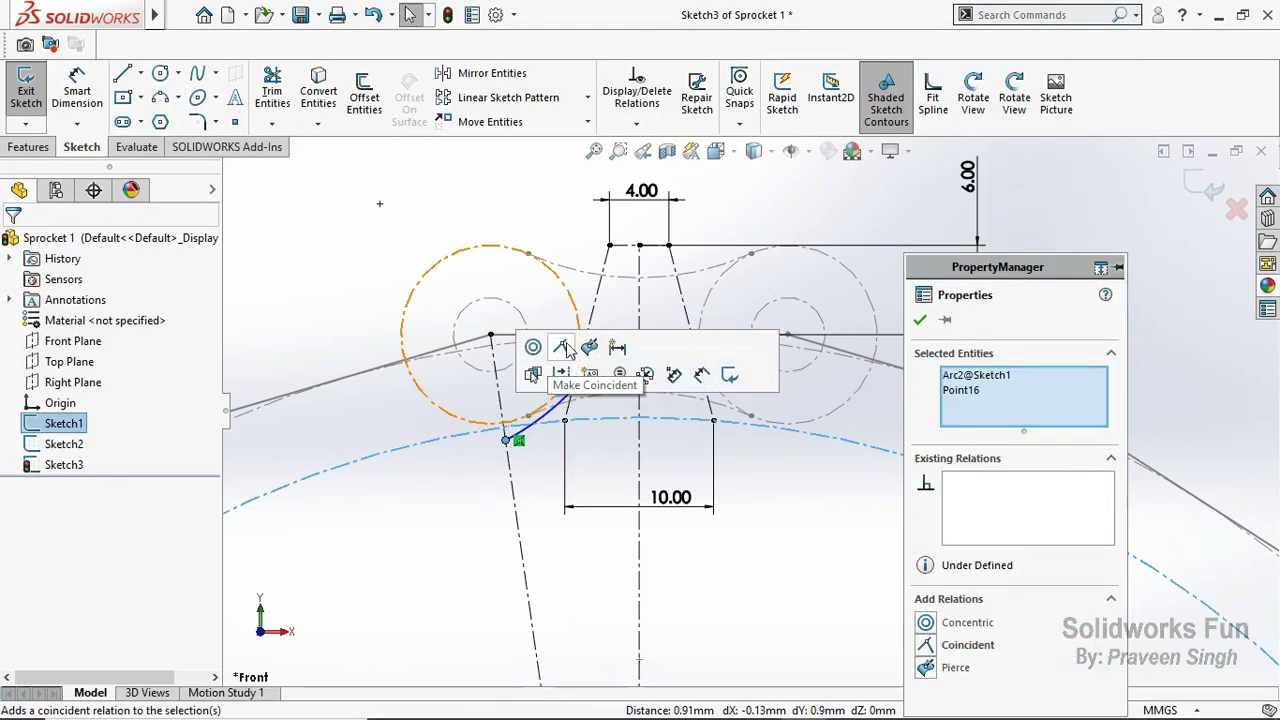
left_click(563, 348)
left_click(466, 466)
scroll(619, 352, "down", 2)
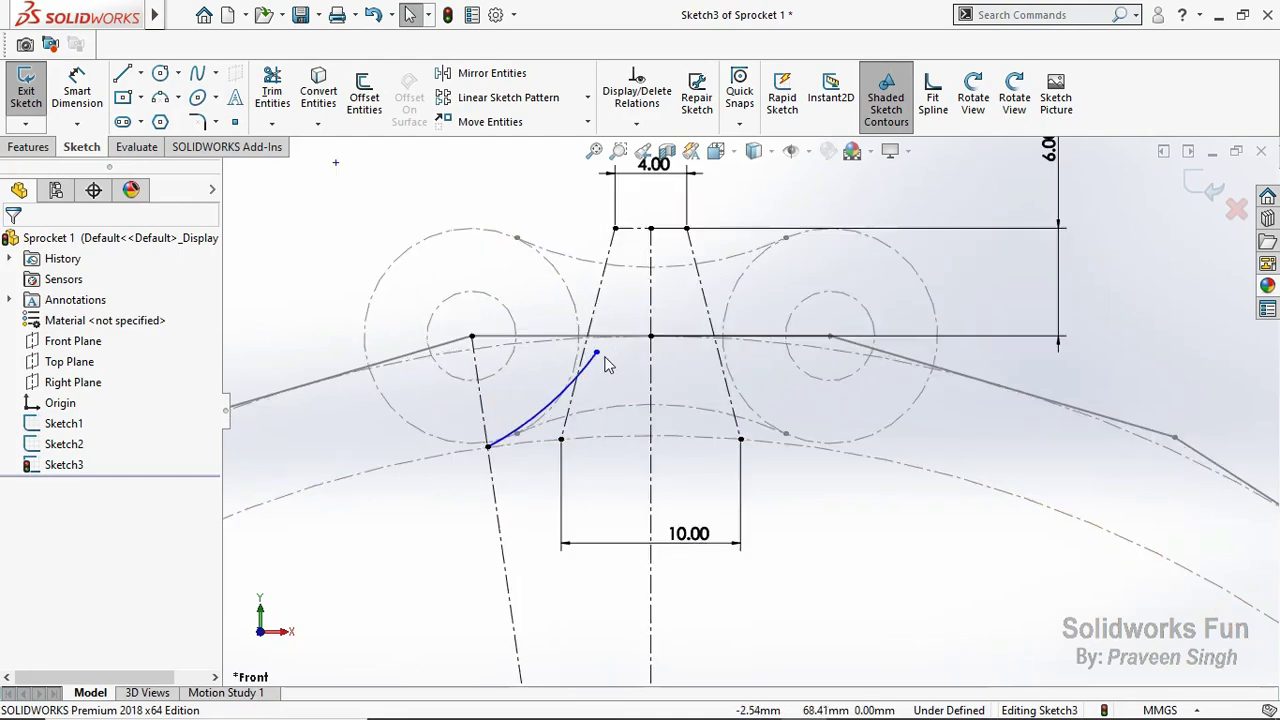
left_click_drag(597, 353, 596, 385)
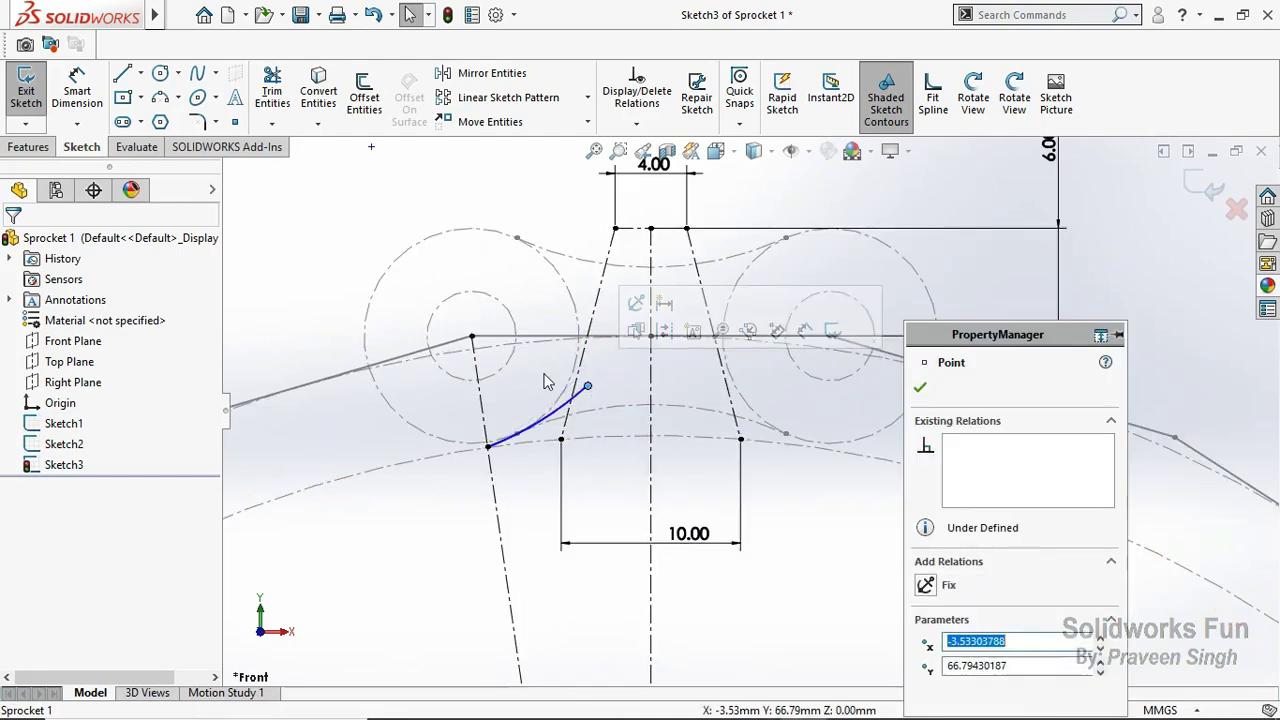
key("Escape")
scroll(745, 380, "up", 1)
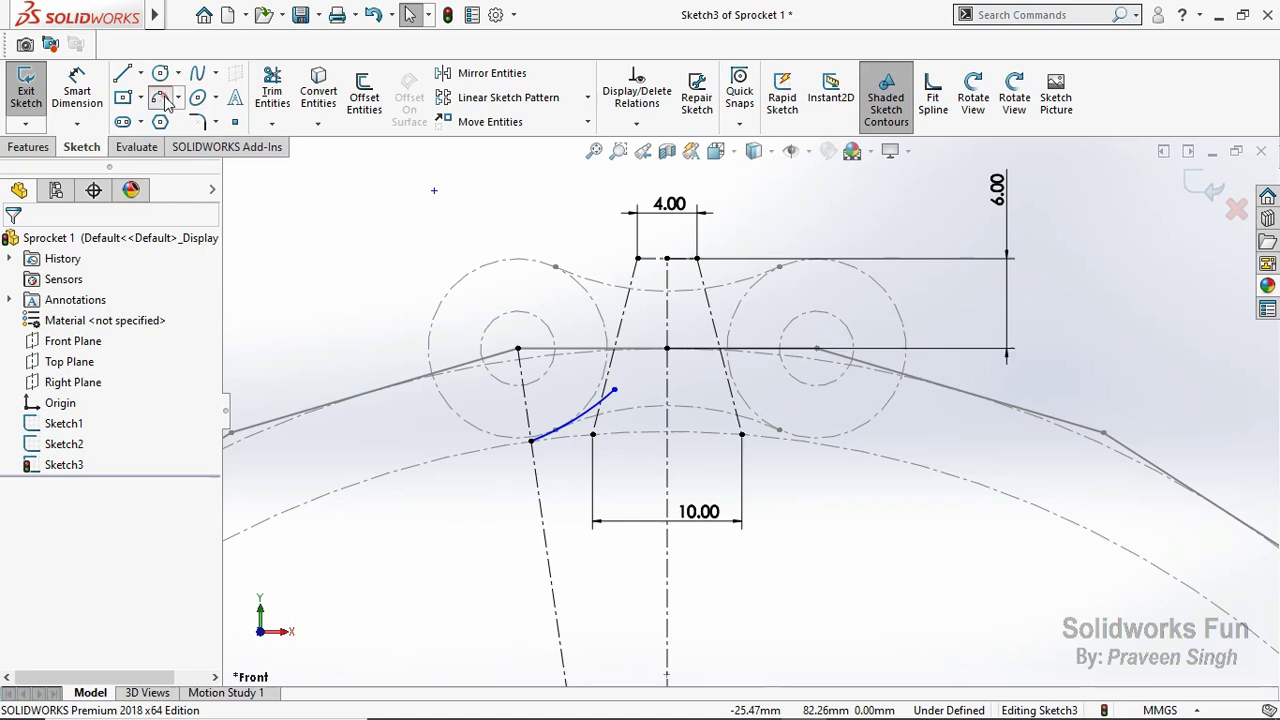
Step: Sketch a 3 Point Arc from the tooth top down to the first arc's upper end
left_click(160, 97)
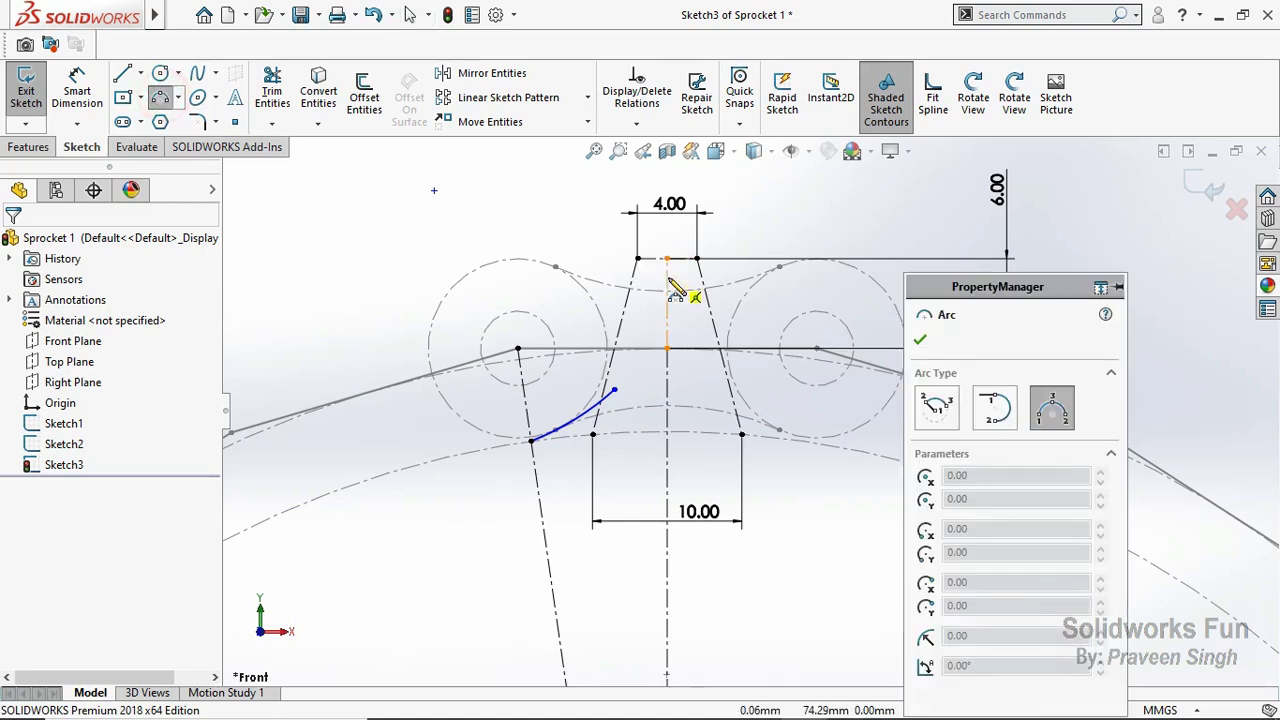
left_click(666, 259)
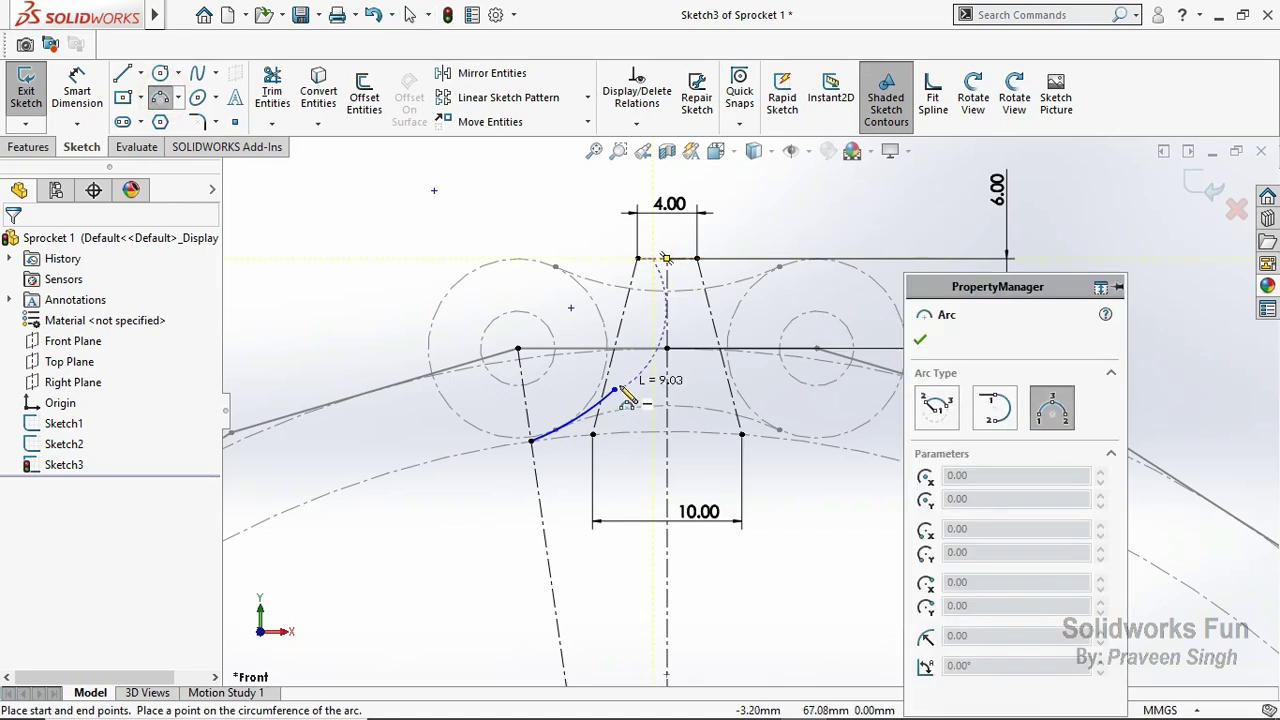
left_click(614, 390)
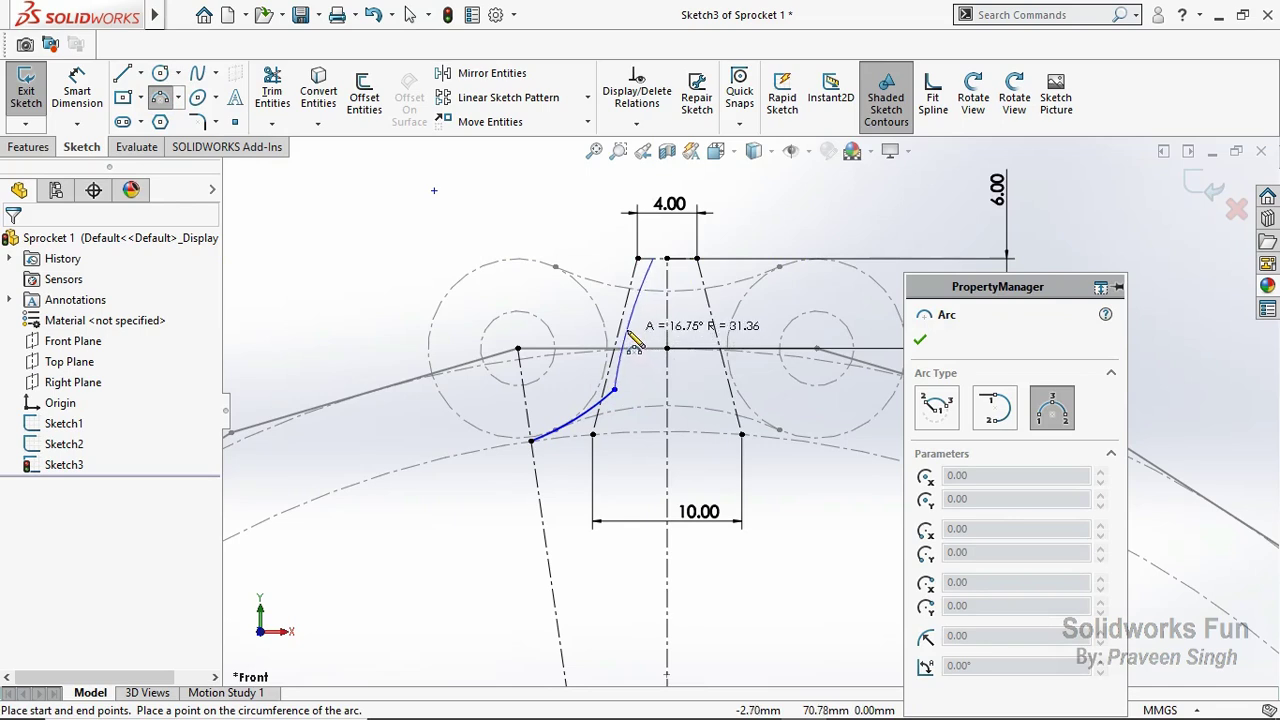
left_click(633, 340)
key("Escape")
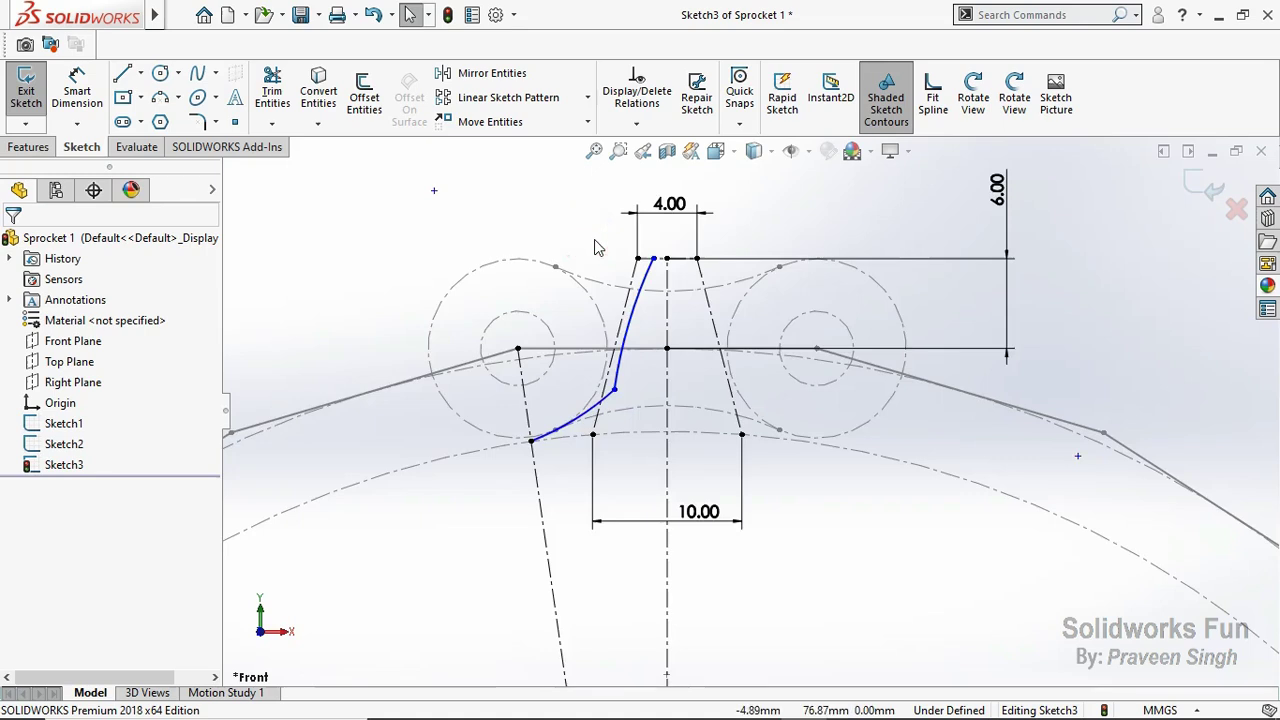
Step: Make the two flank arcs tangent and drag the upper arc's tip to the tooth top
scroll(590, 235, "down", 2)
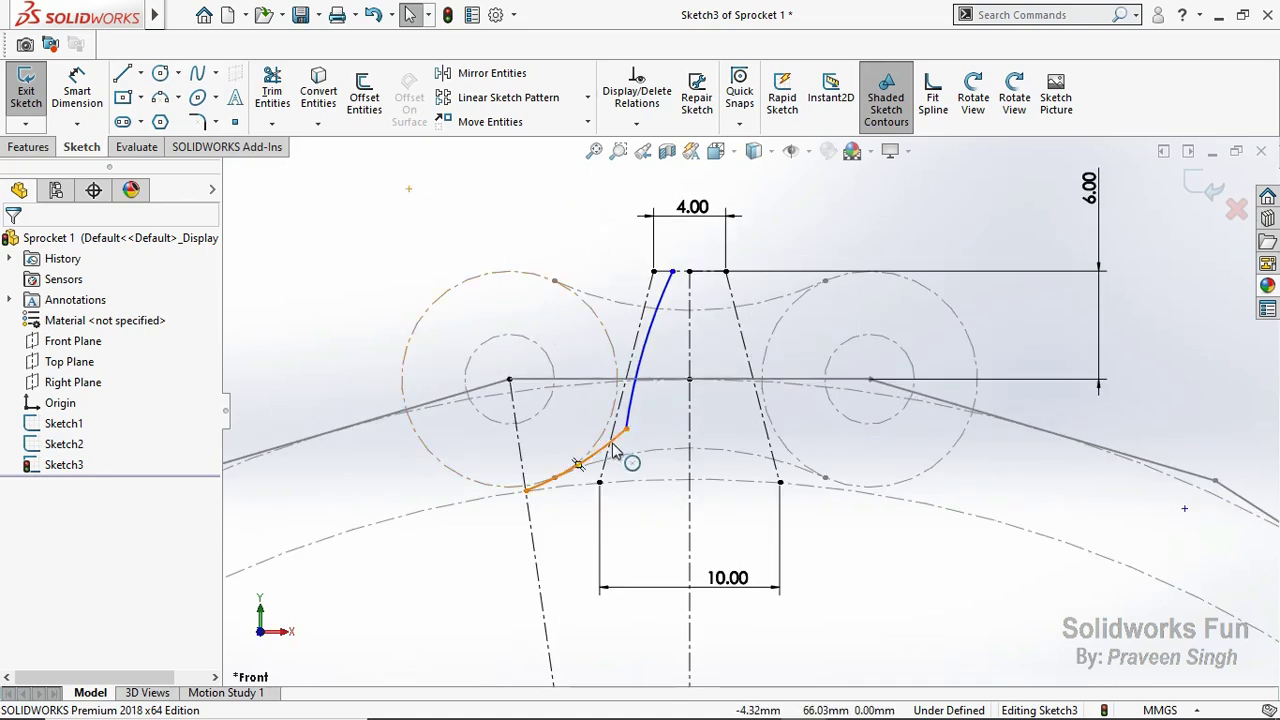
left_click(610, 440)
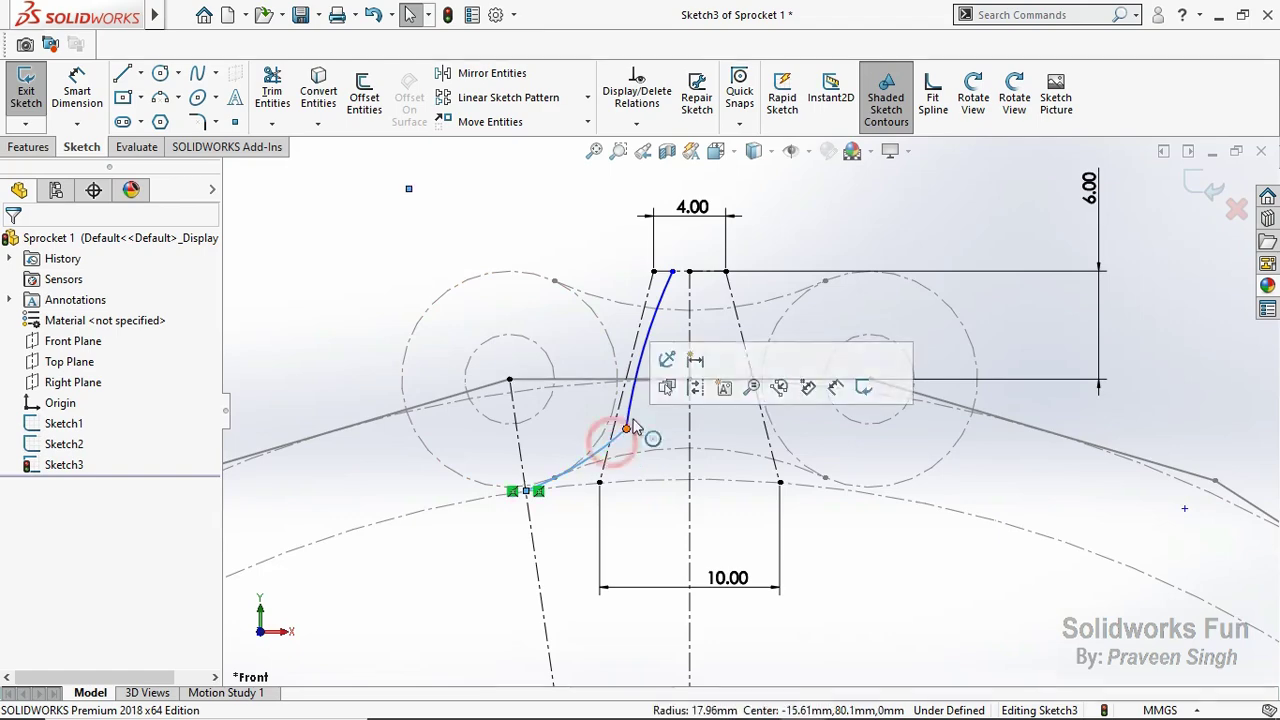
left_click(630, 415, "ctrl")
left_click(713, 326)
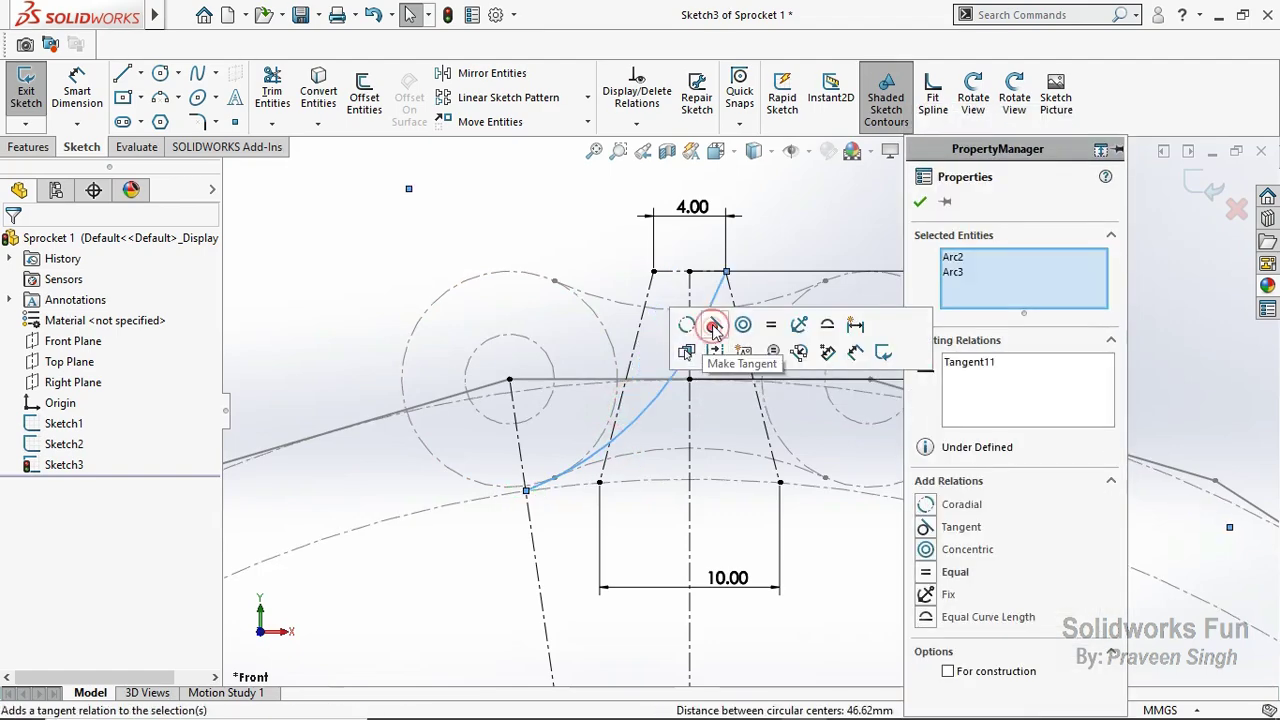
left_click(660, 432)
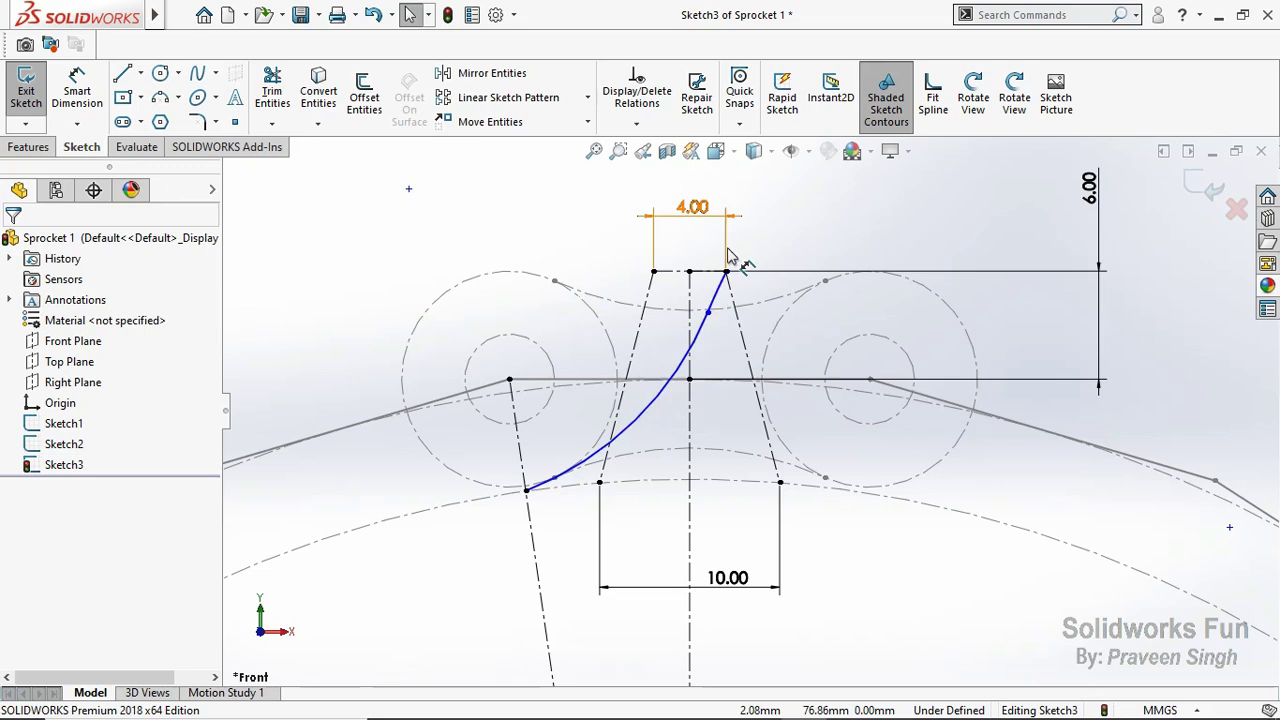
left_click_drag(726, 271, 672, 271)
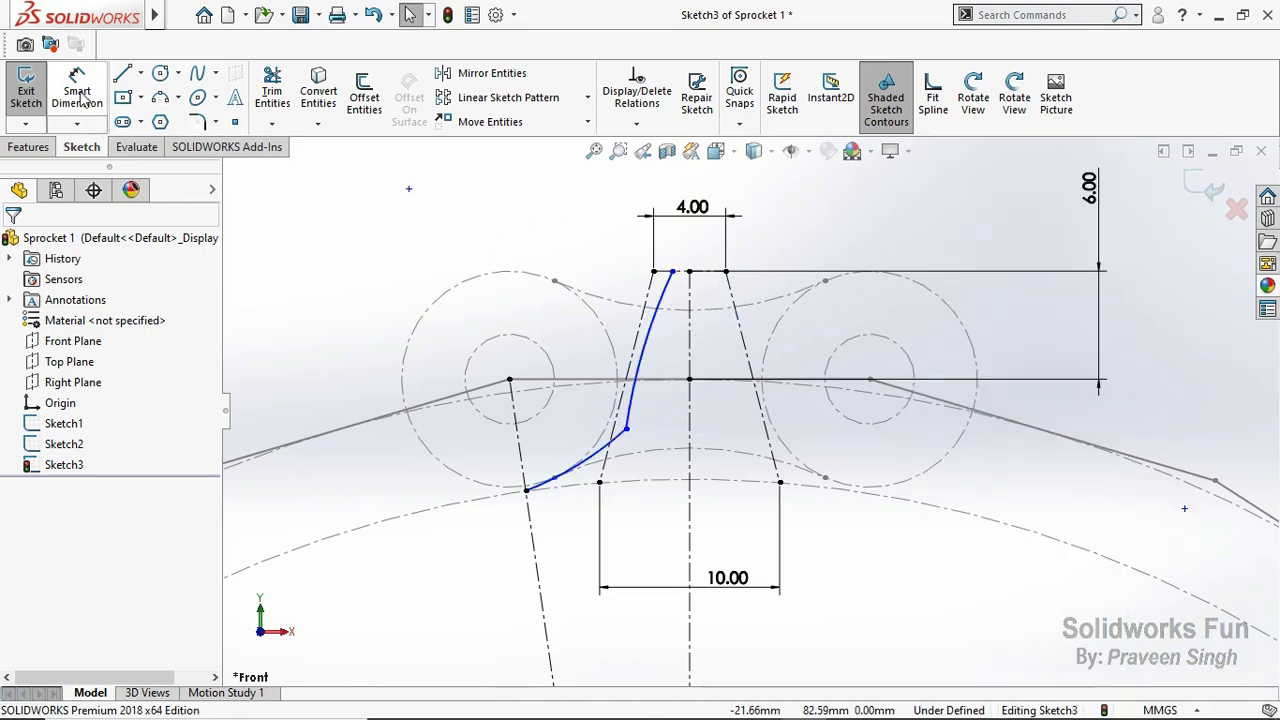
Step: Dimension the upper arc's tip 0.25 from the vertical centreline
left_click(77, 92)
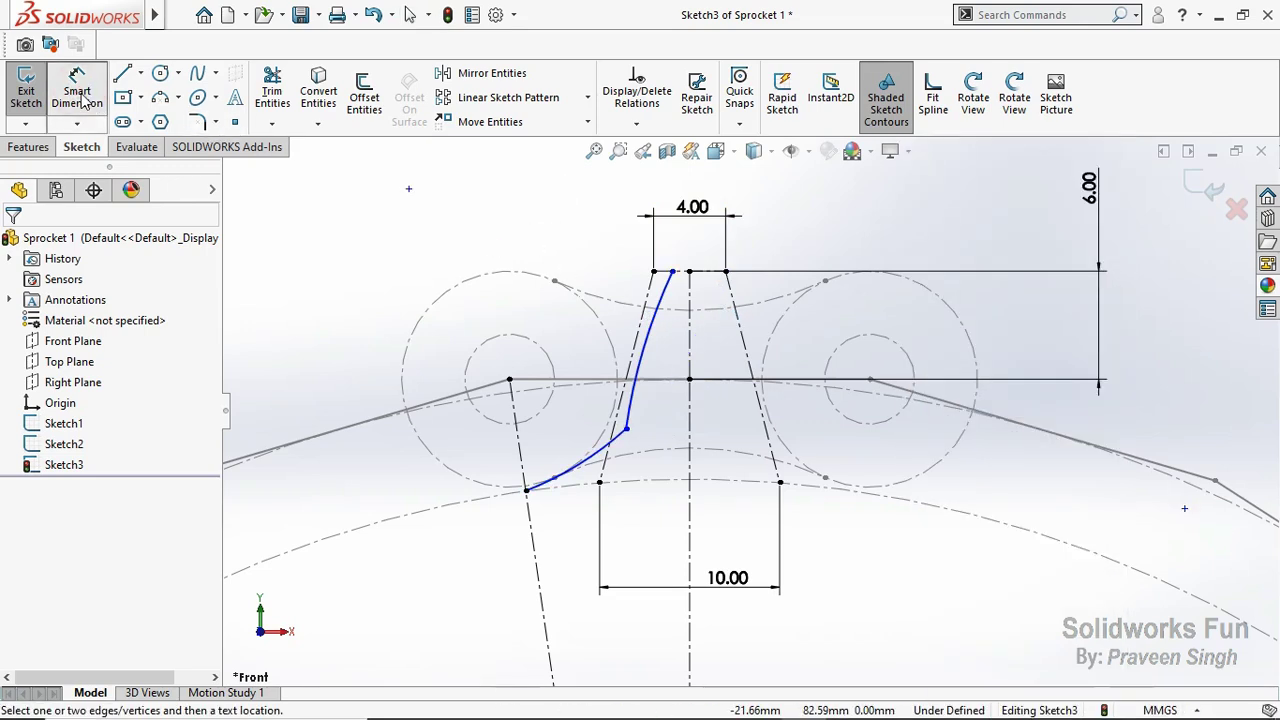
left_click(674, 273)
left_click(689, 285)
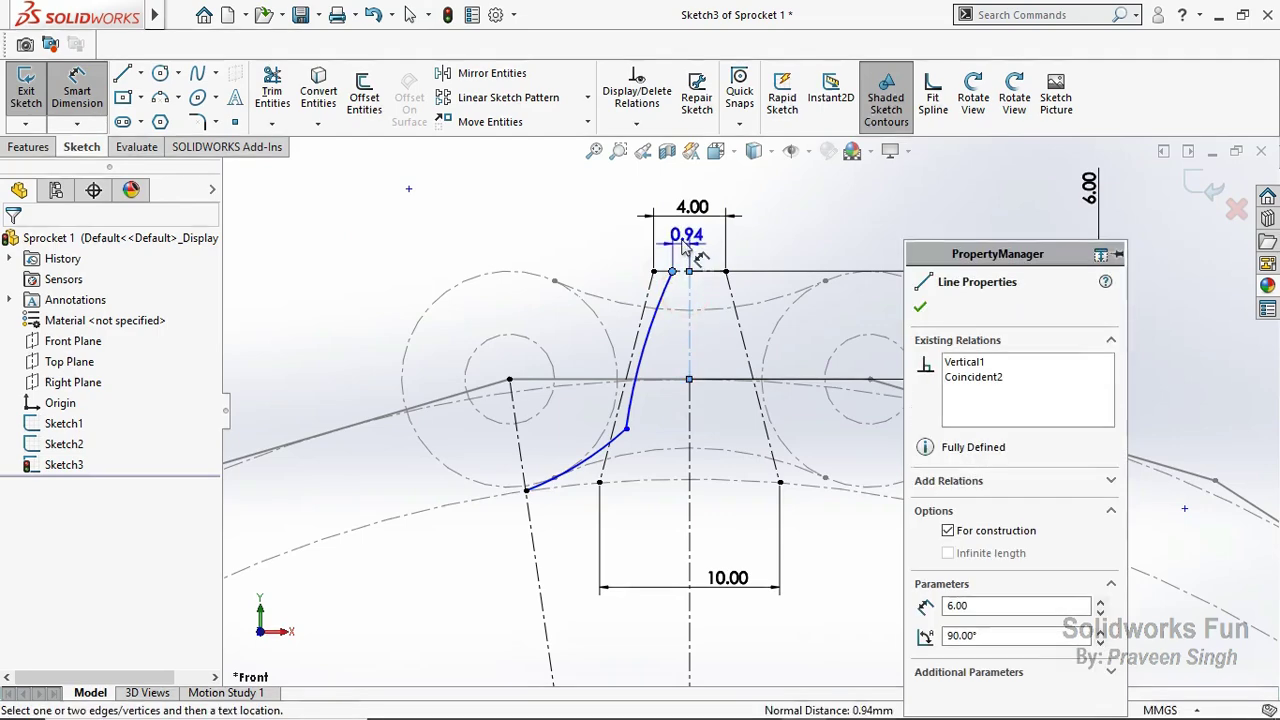
left_click(602, 251)
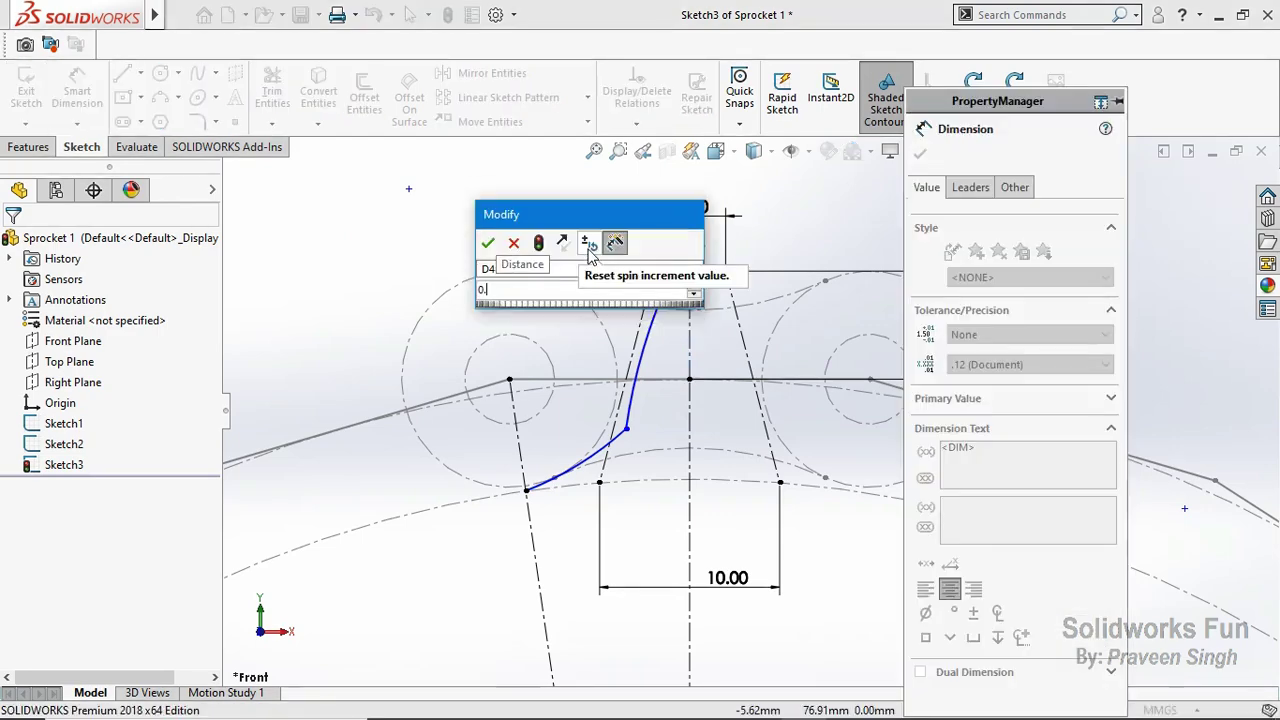
type("0.25")
left_click(488, 243)
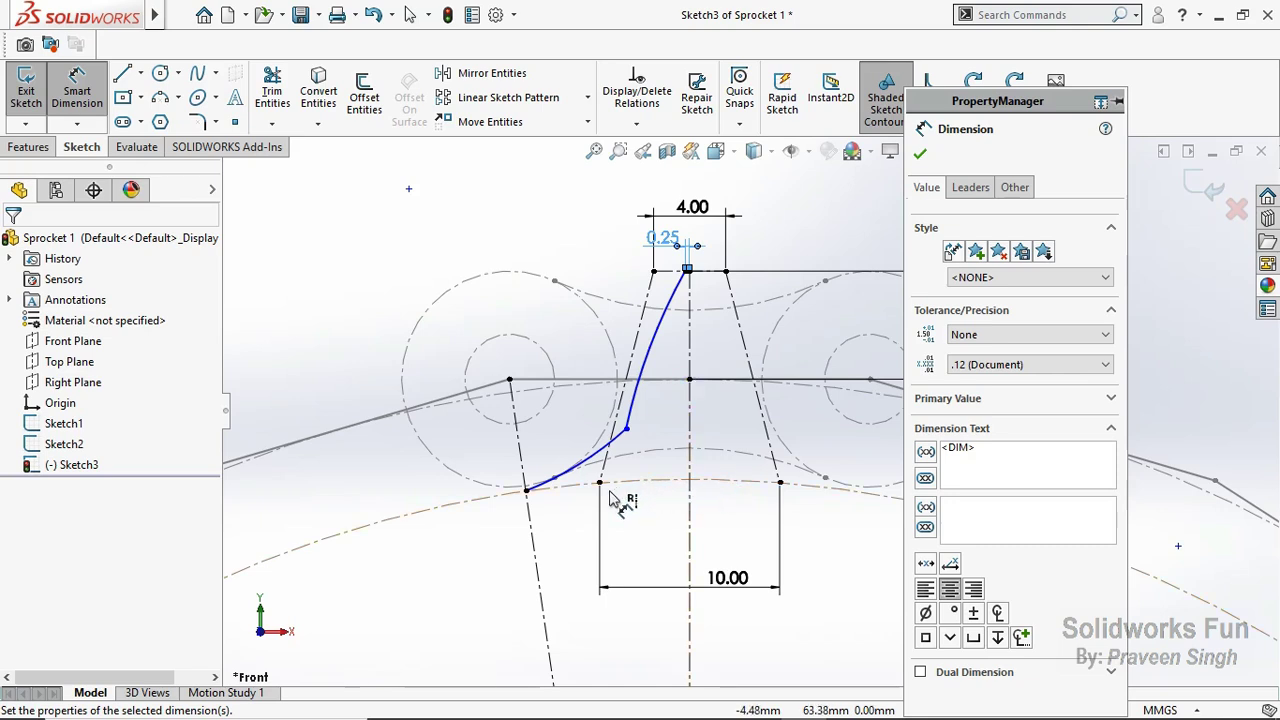
Step: Add a 3.50 vertical dimension locating the joint between the two arcs
left_click(622, 428)
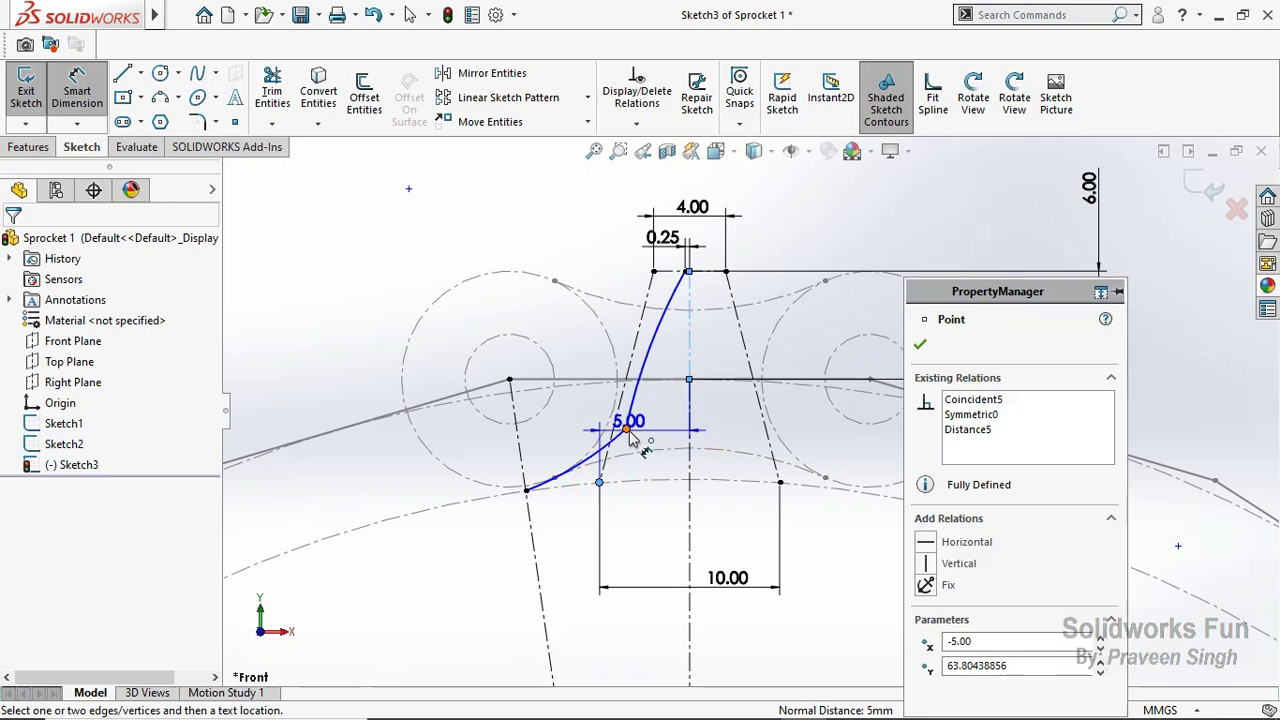
left_click(656, 466)
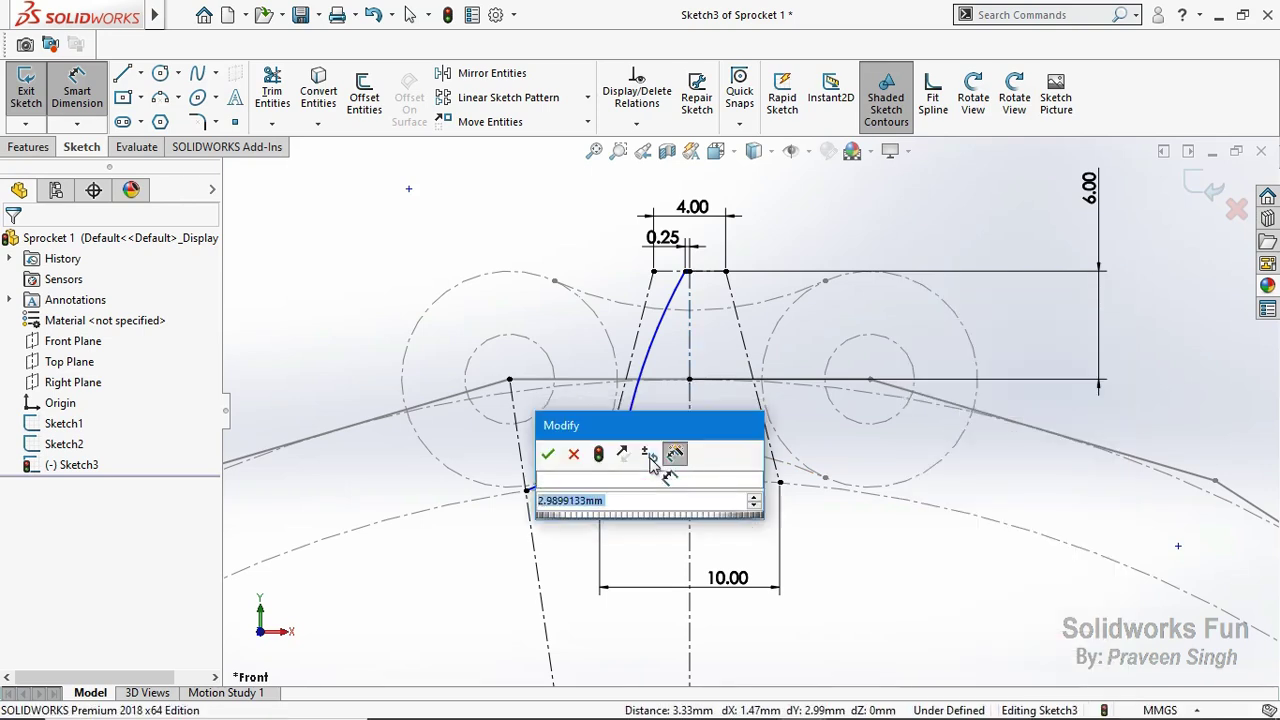
type("3.5")
left_click(548, 454)
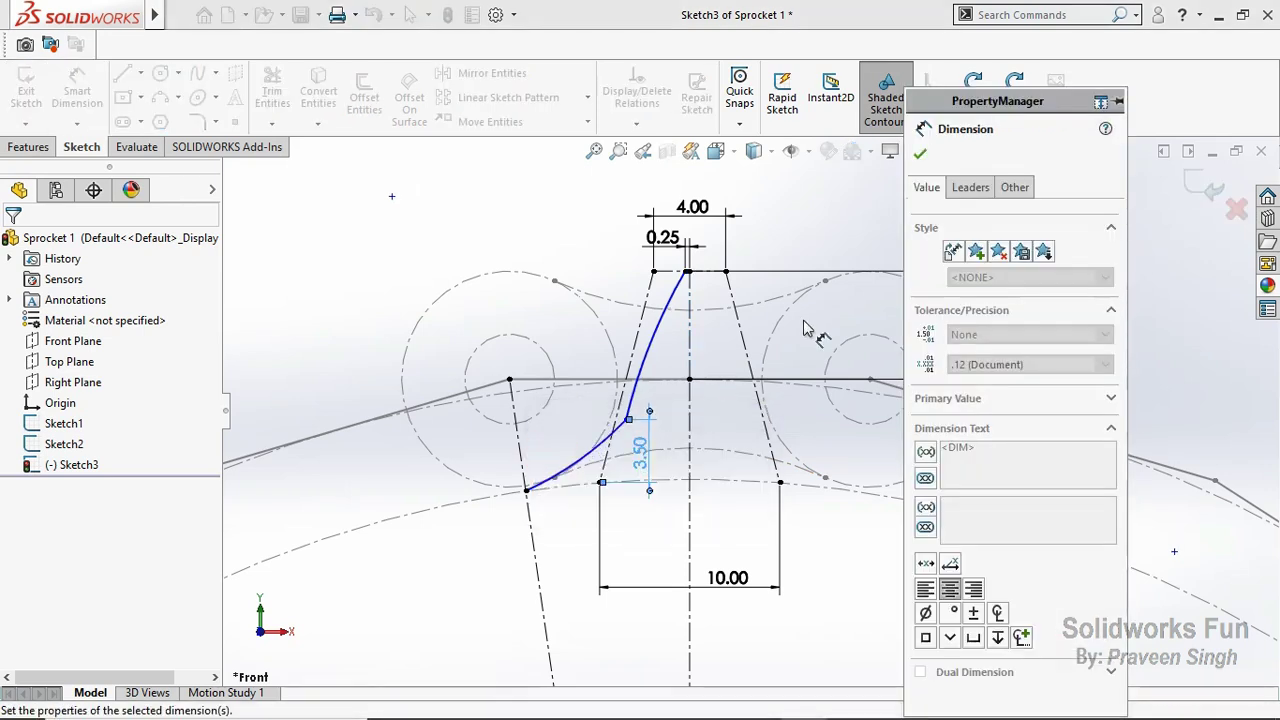
left_click(920, 153)
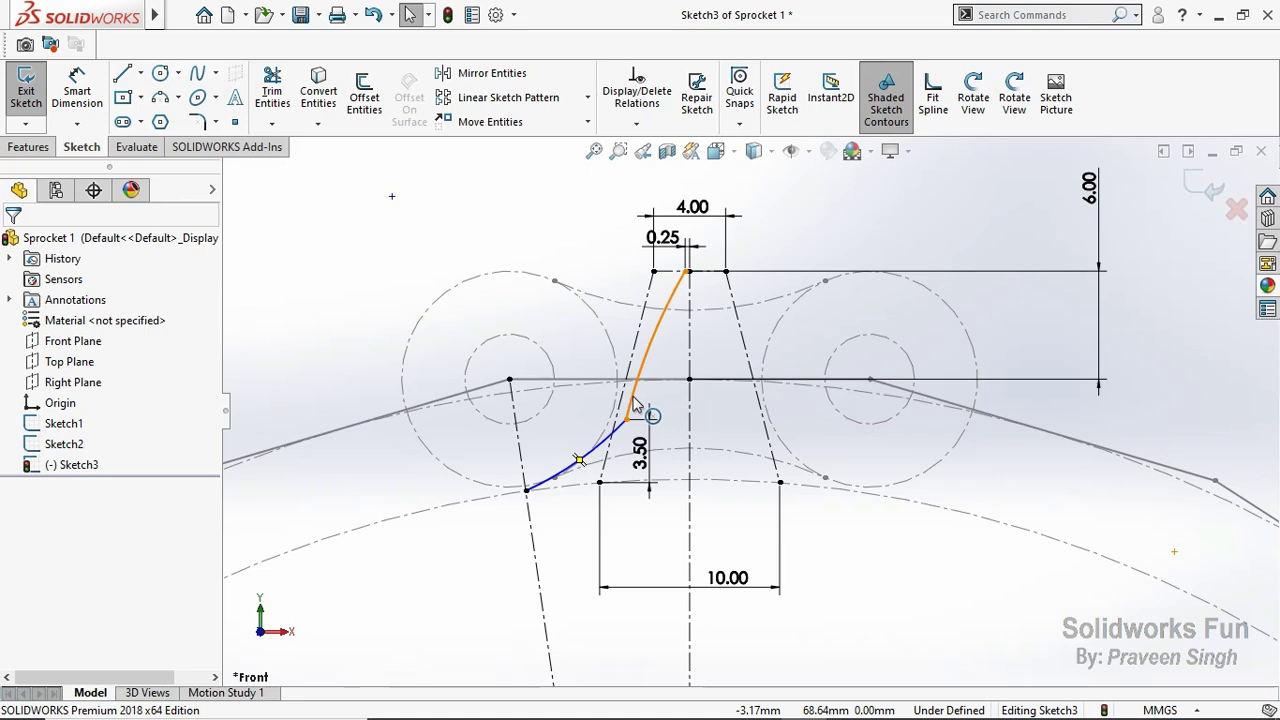
Step: Make the flank arcs tangent to each other and the lower arc tangent to Sketch1's arc
left_click(632, 398)
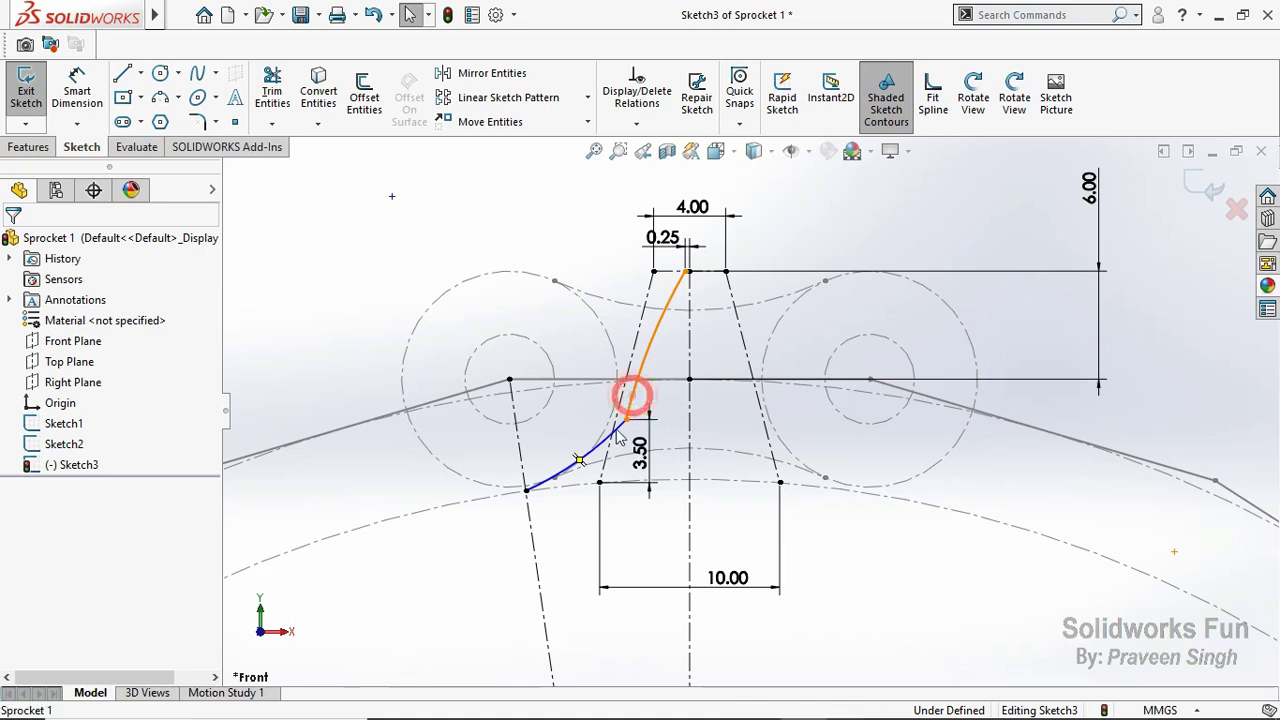
left_click(590, 445, "ctrl")
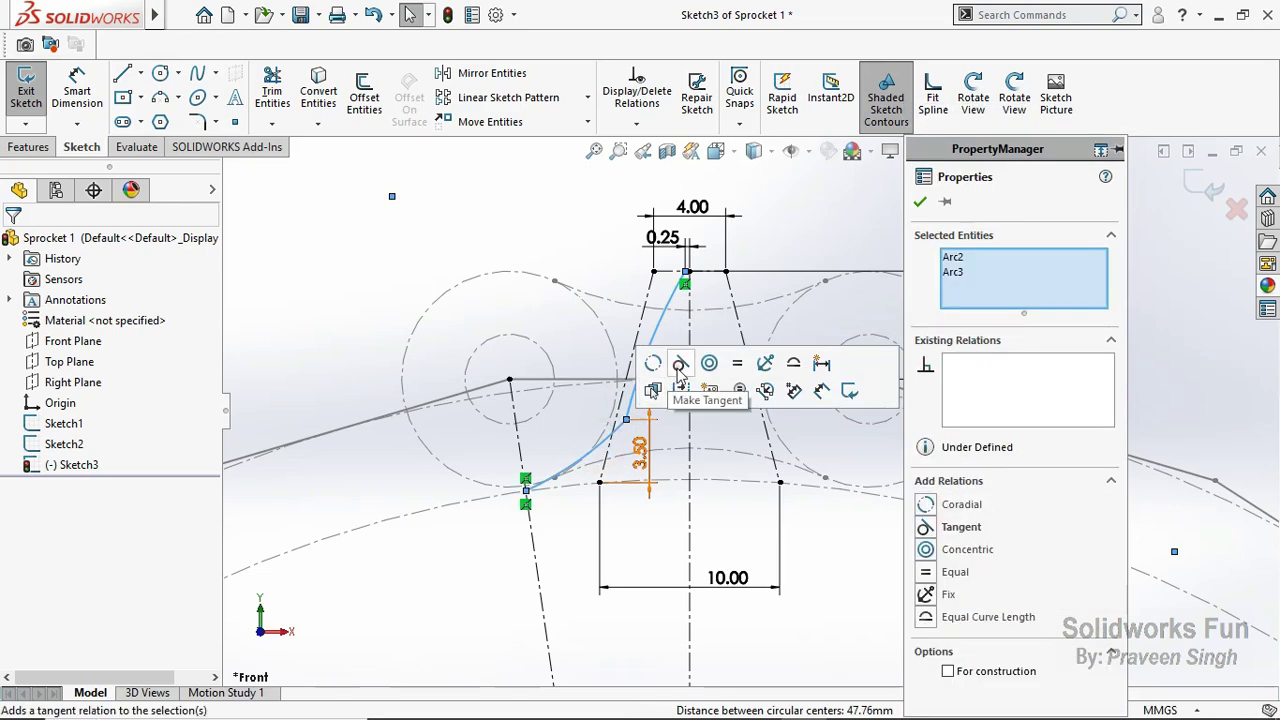
left_click(680, 363)
left_click(560, 358)
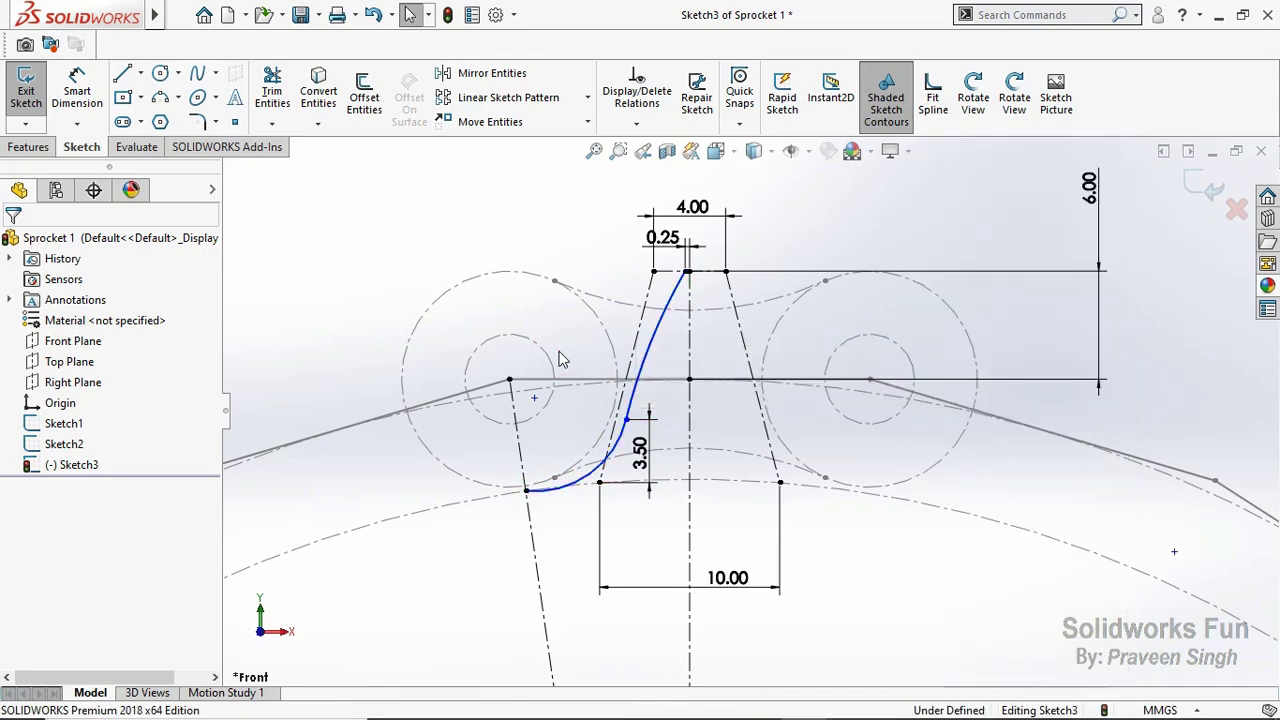
left_click(558, 494)
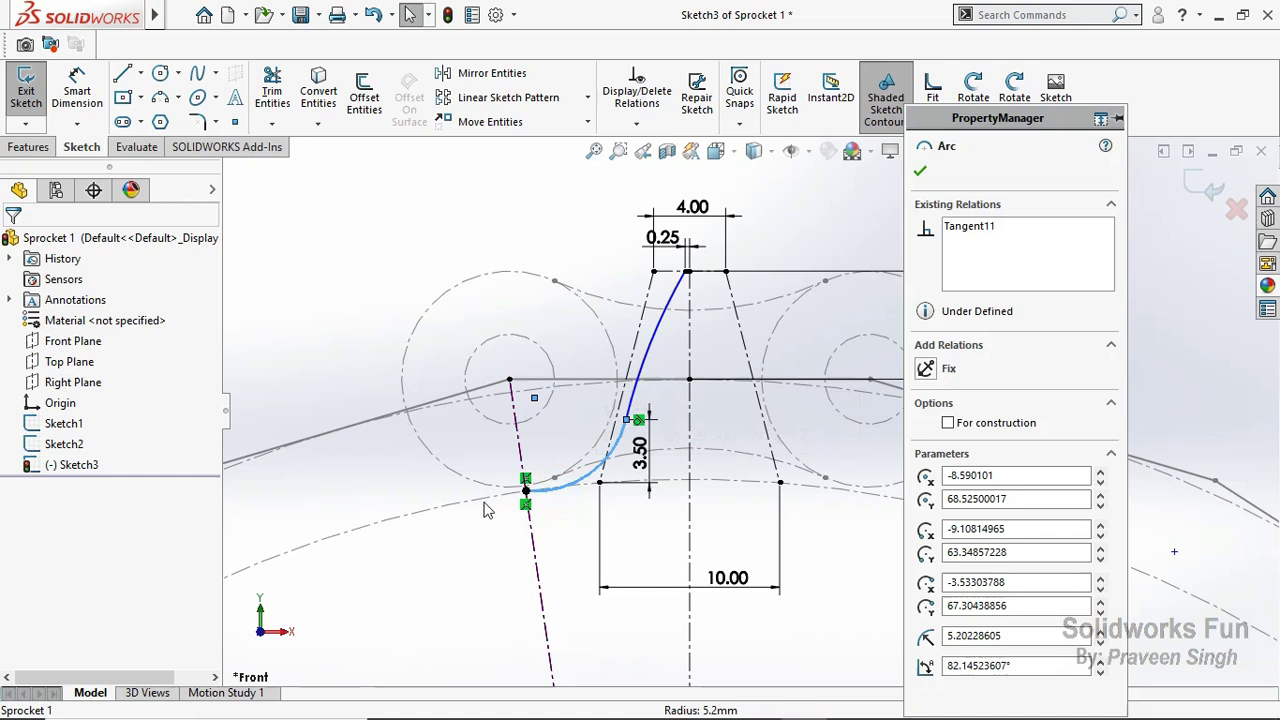
left_click(527, 494, "ctrl")
left_click(563, 418)
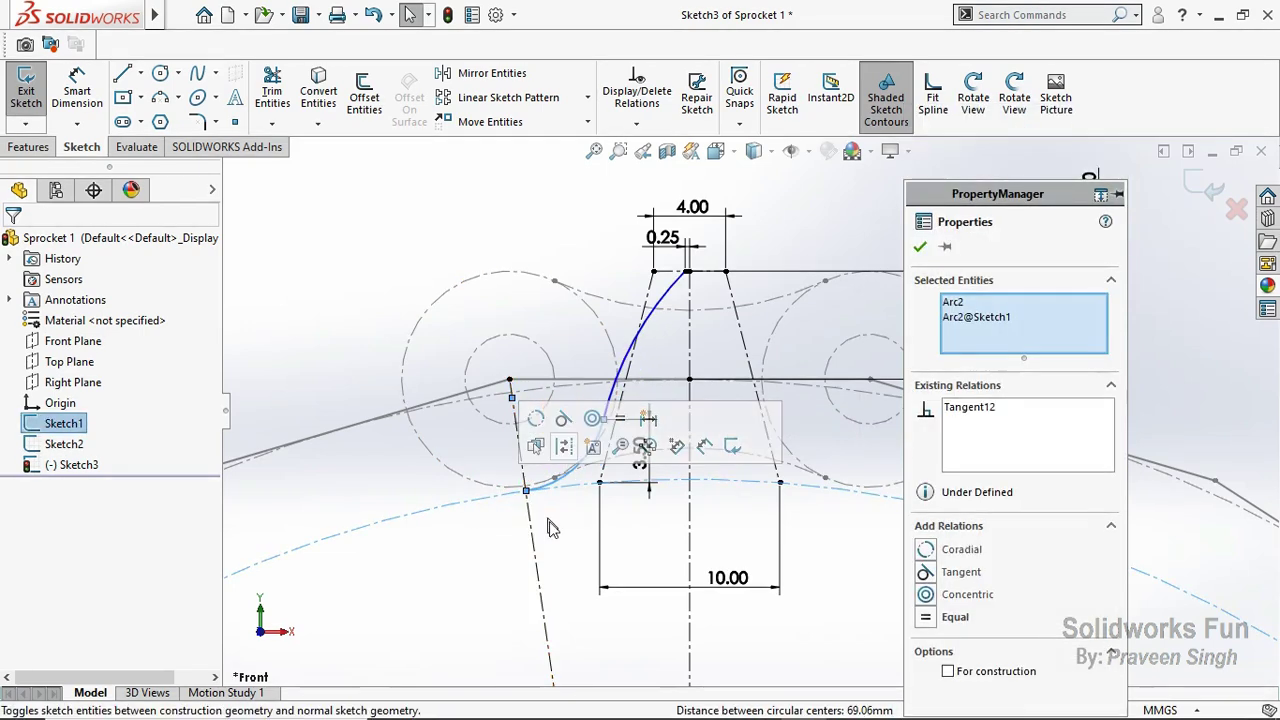
left_click(556, 525)
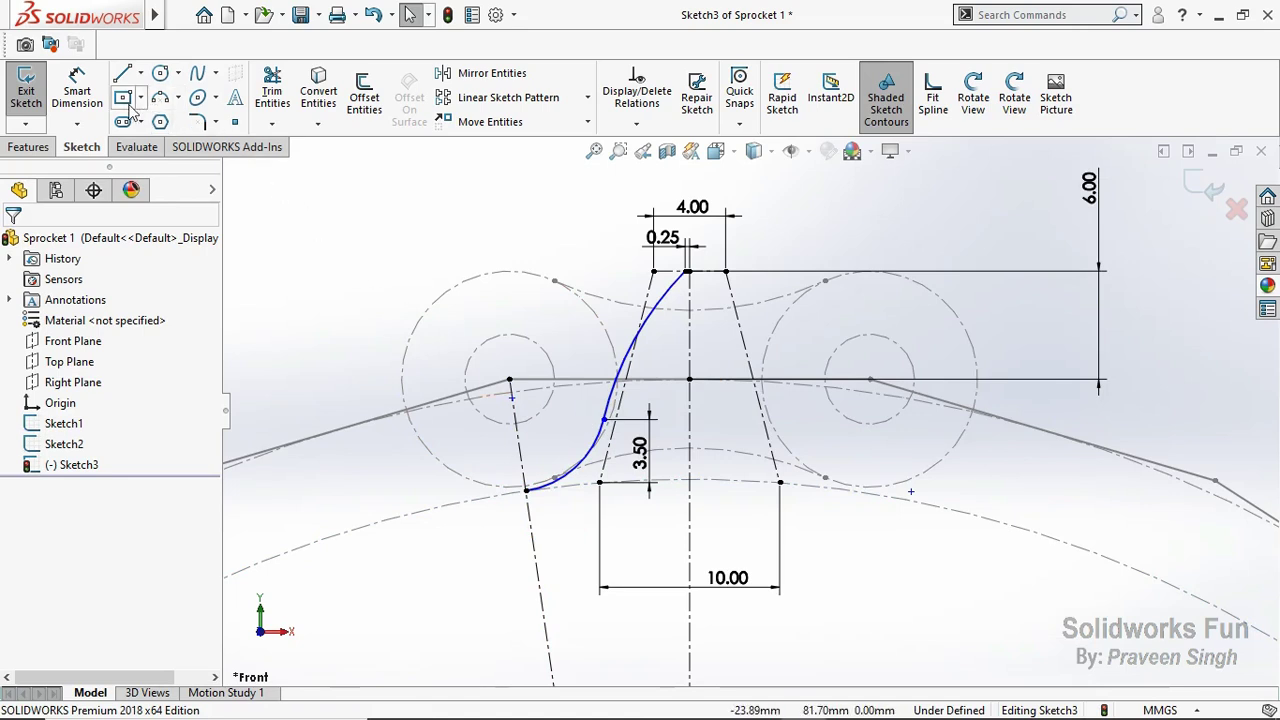
Step: Dimension the arc joint 4.00 horizontally from the vertical centreline
left_click(77, 92)
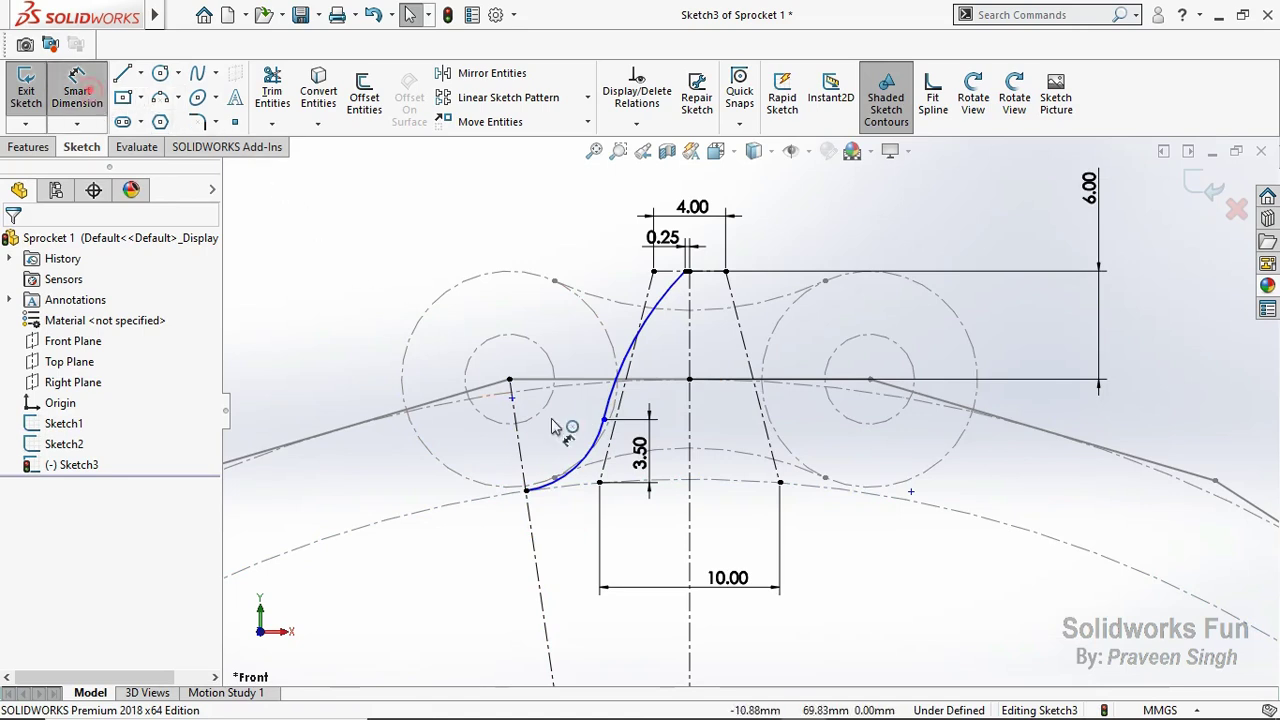
left_click(603, 420)
left_click(689, 430)
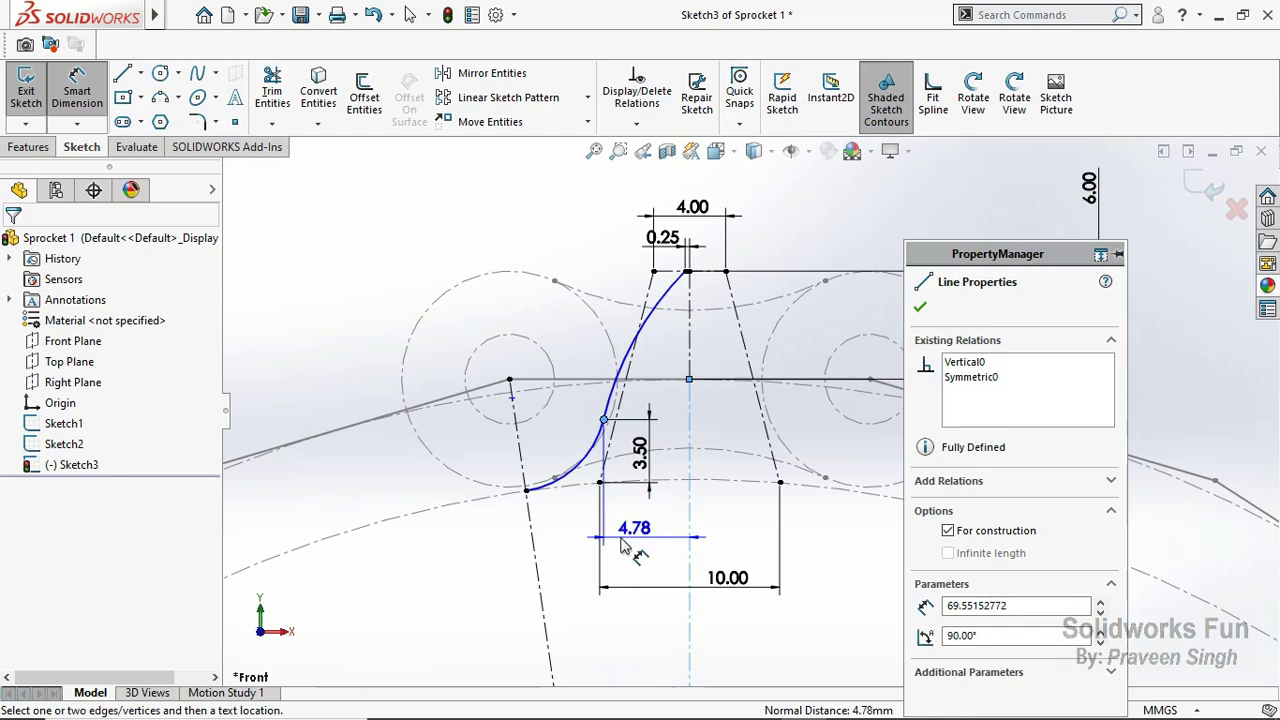
left_click(663, 356)
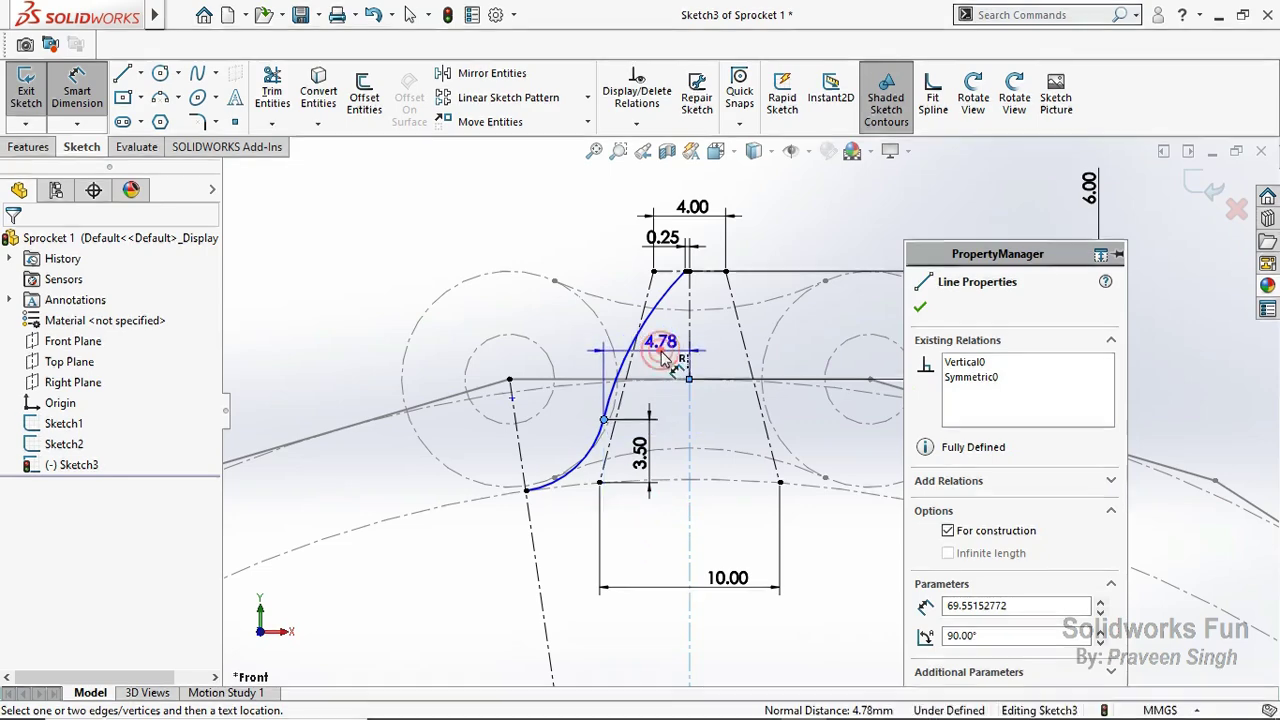
type("4")
left_click(551, 343)
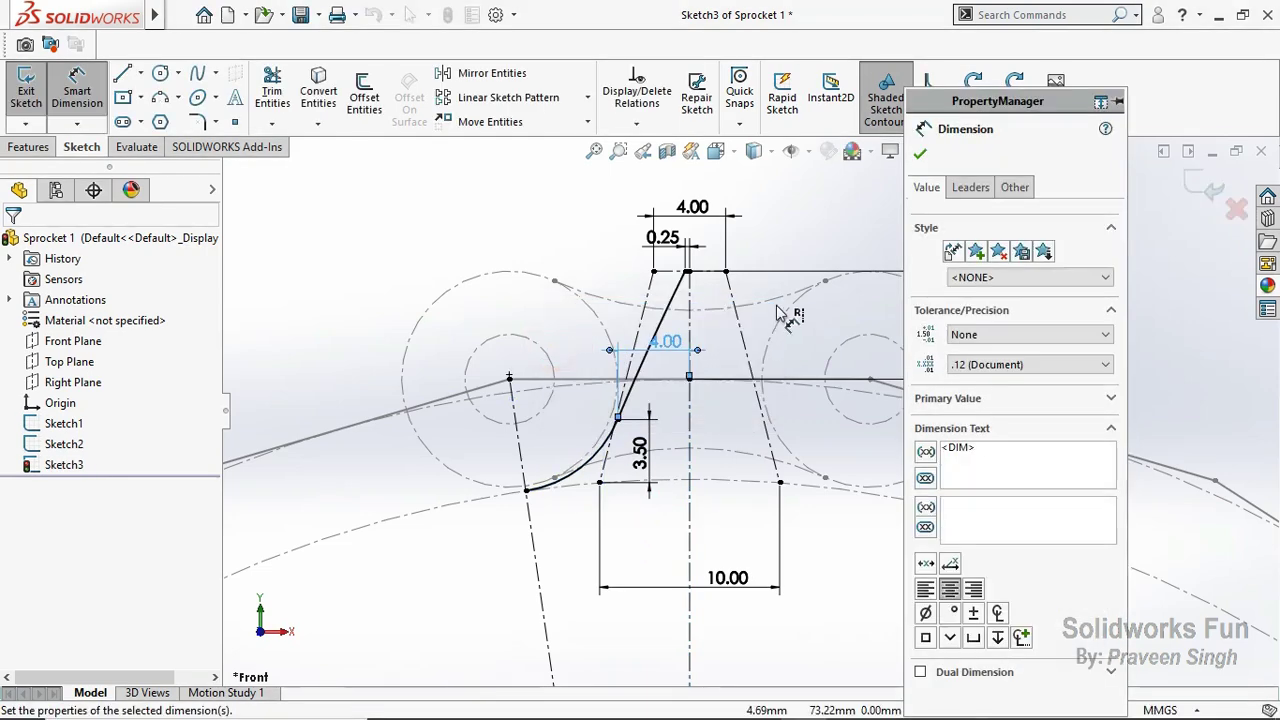
left_click(919, 153)
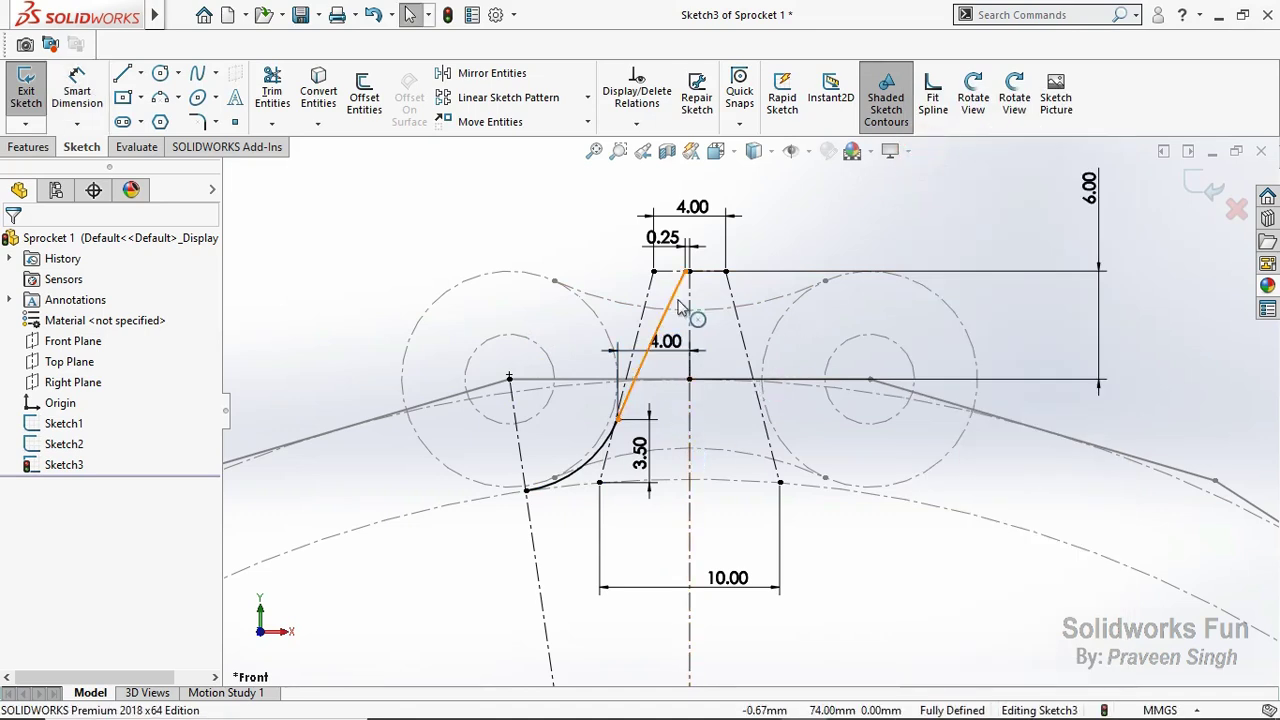
Step: Move the 3.50 dimension left of the arc and the 4.00 dimension lower
left_click_drag(640, 452, 549, 452)
left_click(565, 523)
mouse_move(676, 344)
left_mouse_down()
mouse_move(662, 515)
mouse_move(671, 436)
left_mouse_up()
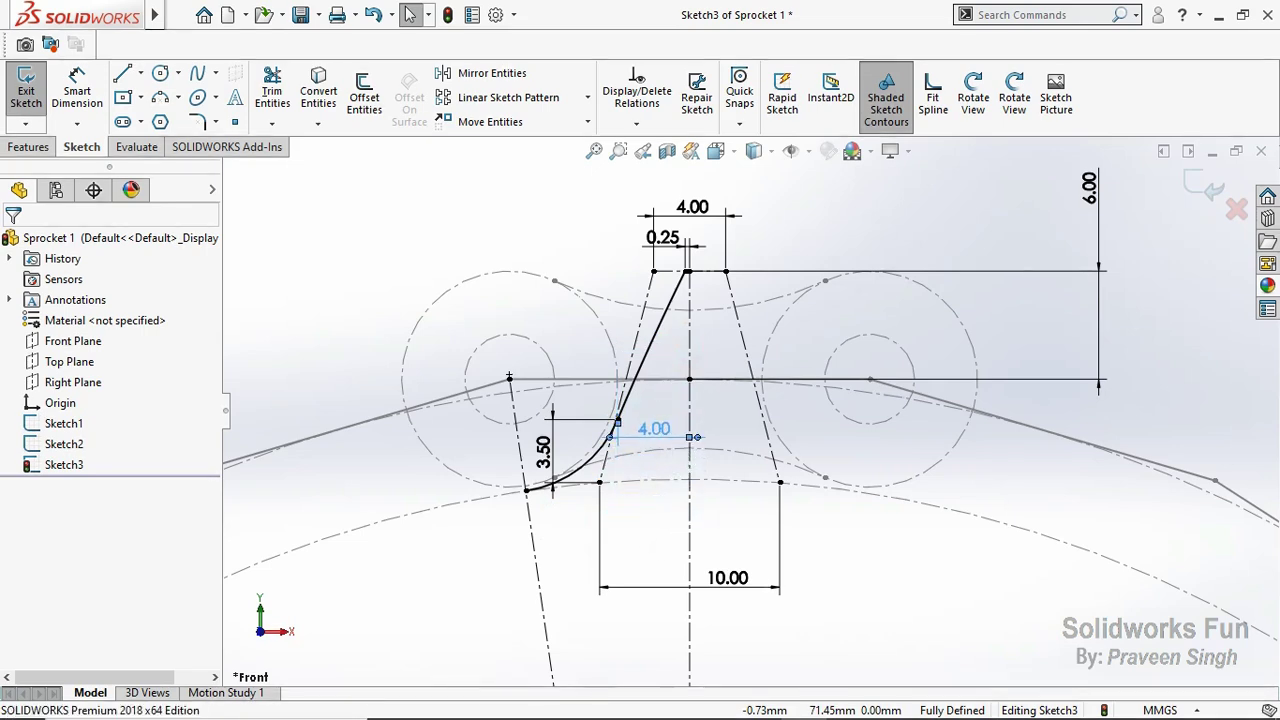
key("Escape")
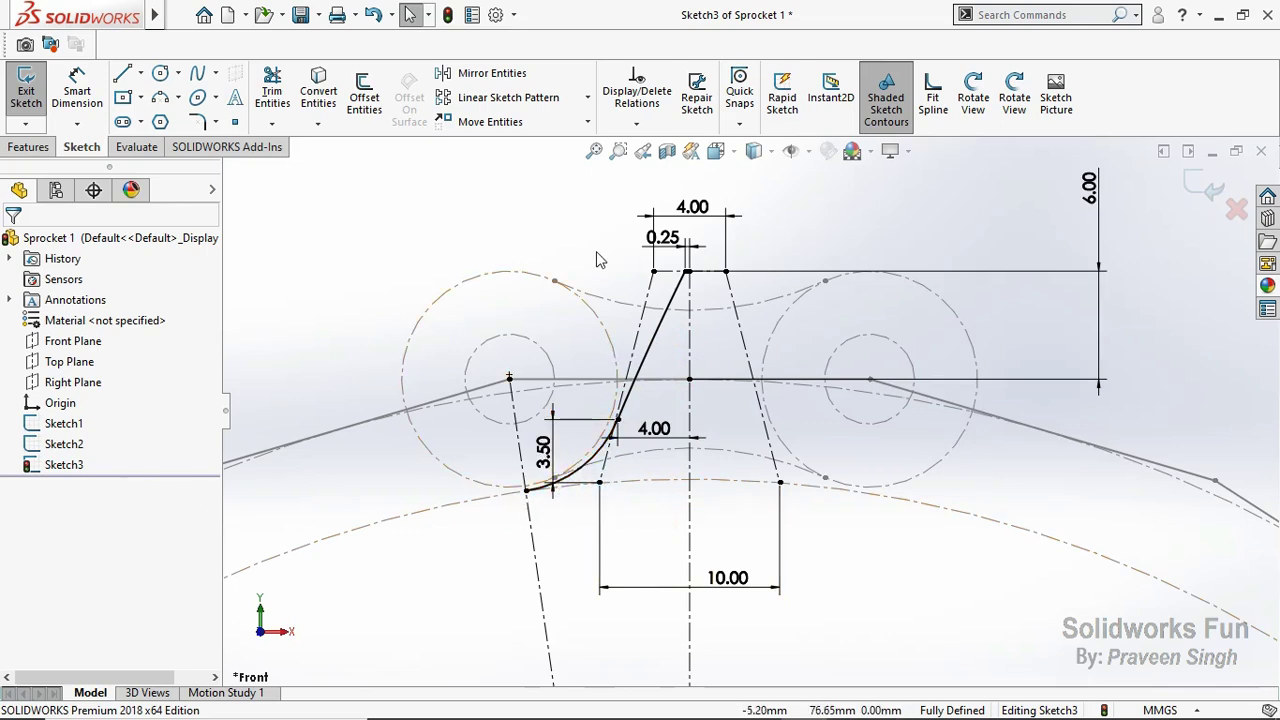
Step: Change the arc joint's 4.00 dimension to 4.15
left_click(668, 446)
double_click(655, 429)
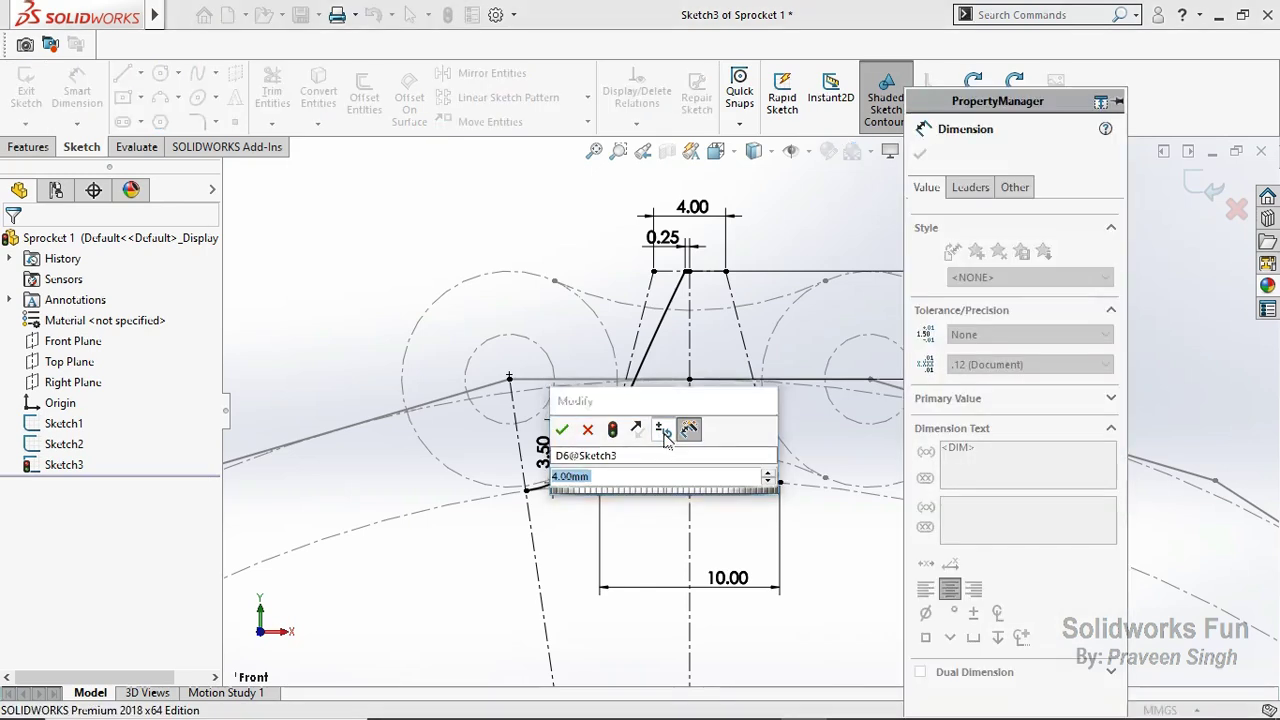
type("4.15")
left_click(563, 429)
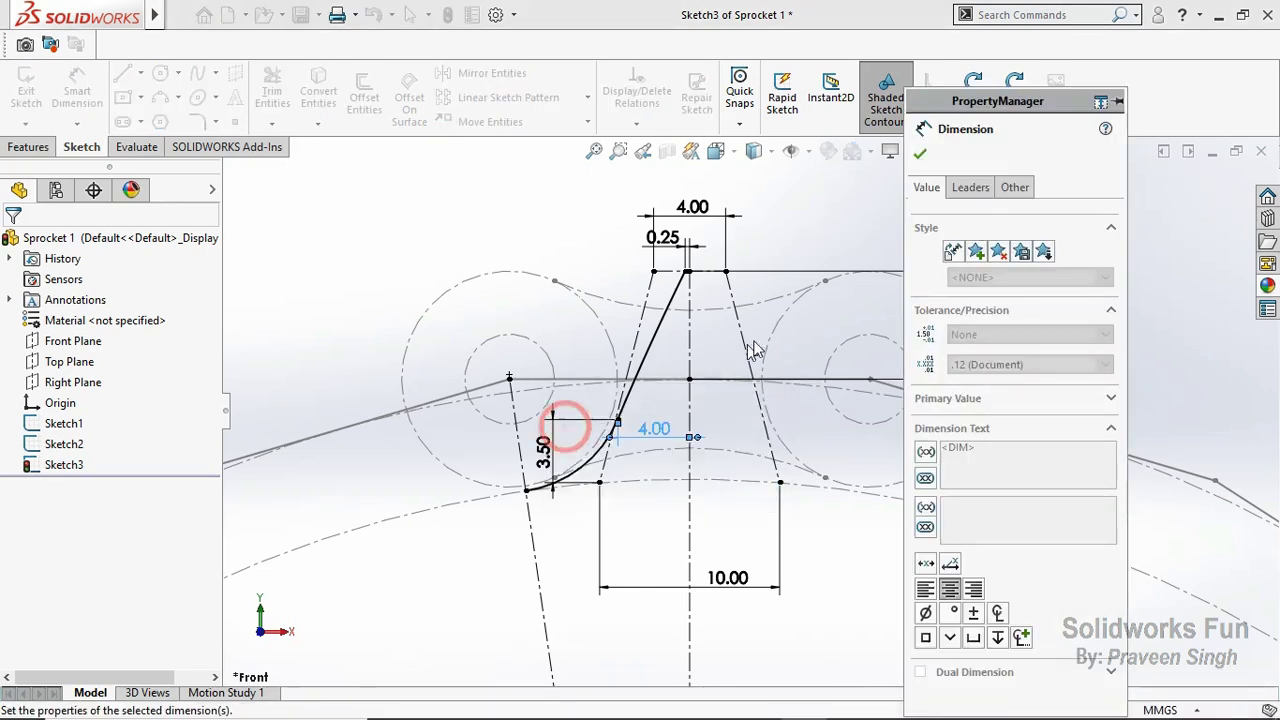
left_click(919, 153)
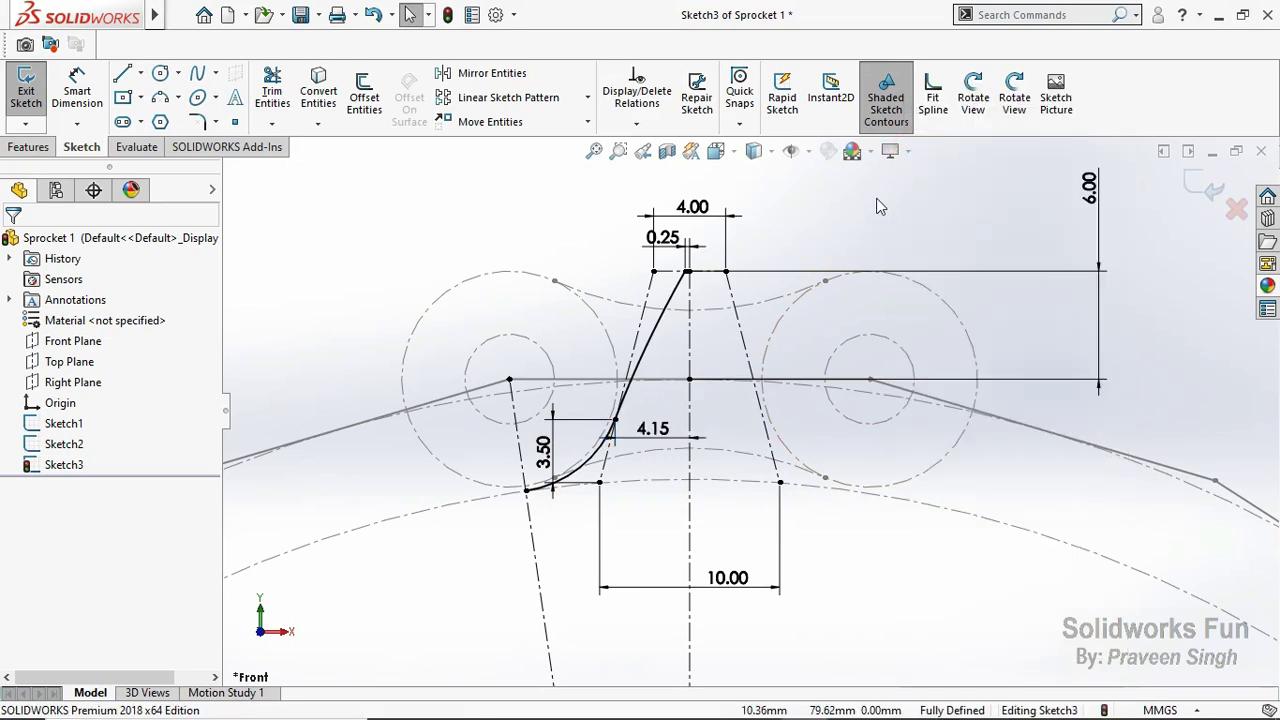
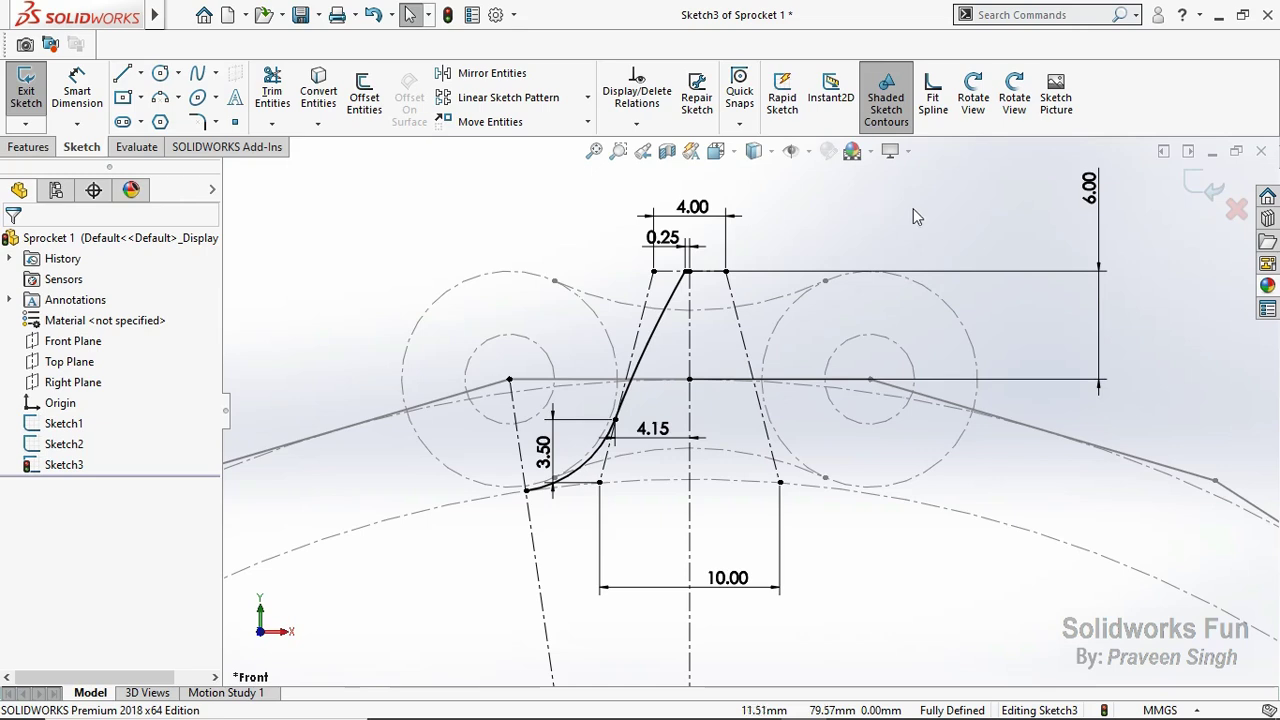
Step: Close Sketch3 and save the part, toggling Sketch2's roller circles hidden and back to visible
left_click(1203, 184)
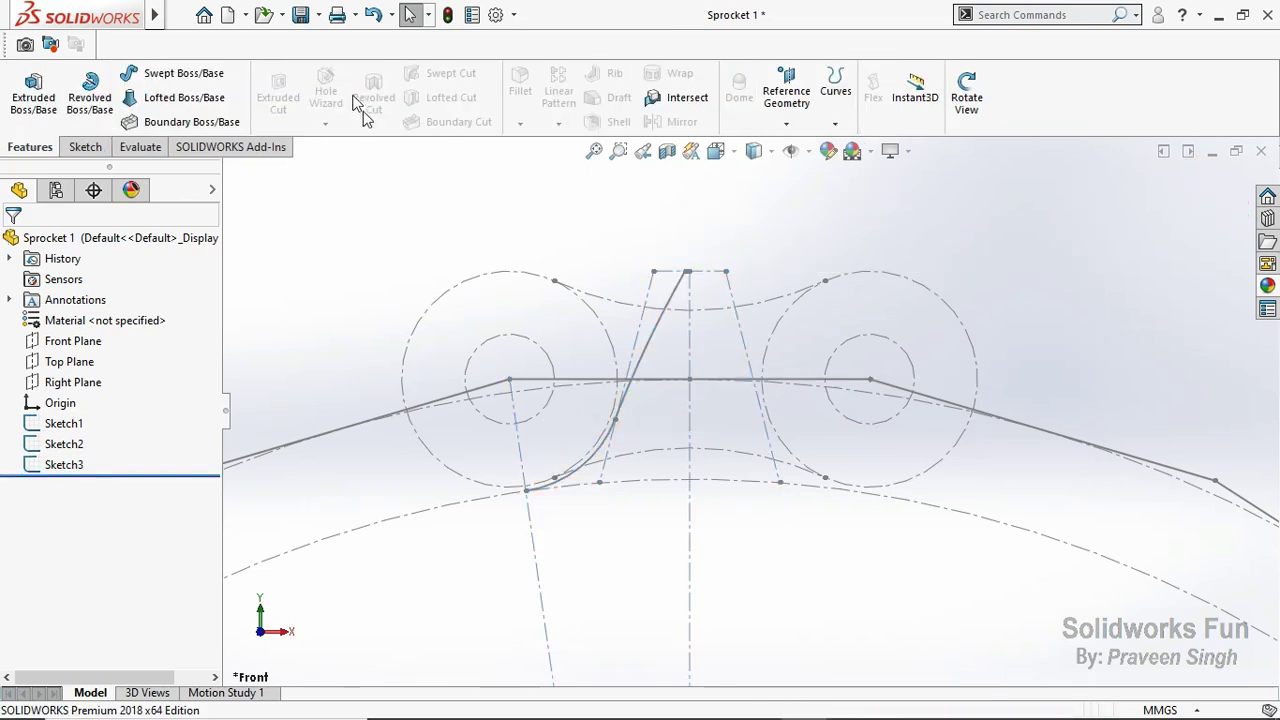
left_click(301, 15)
left_click(63, 444)
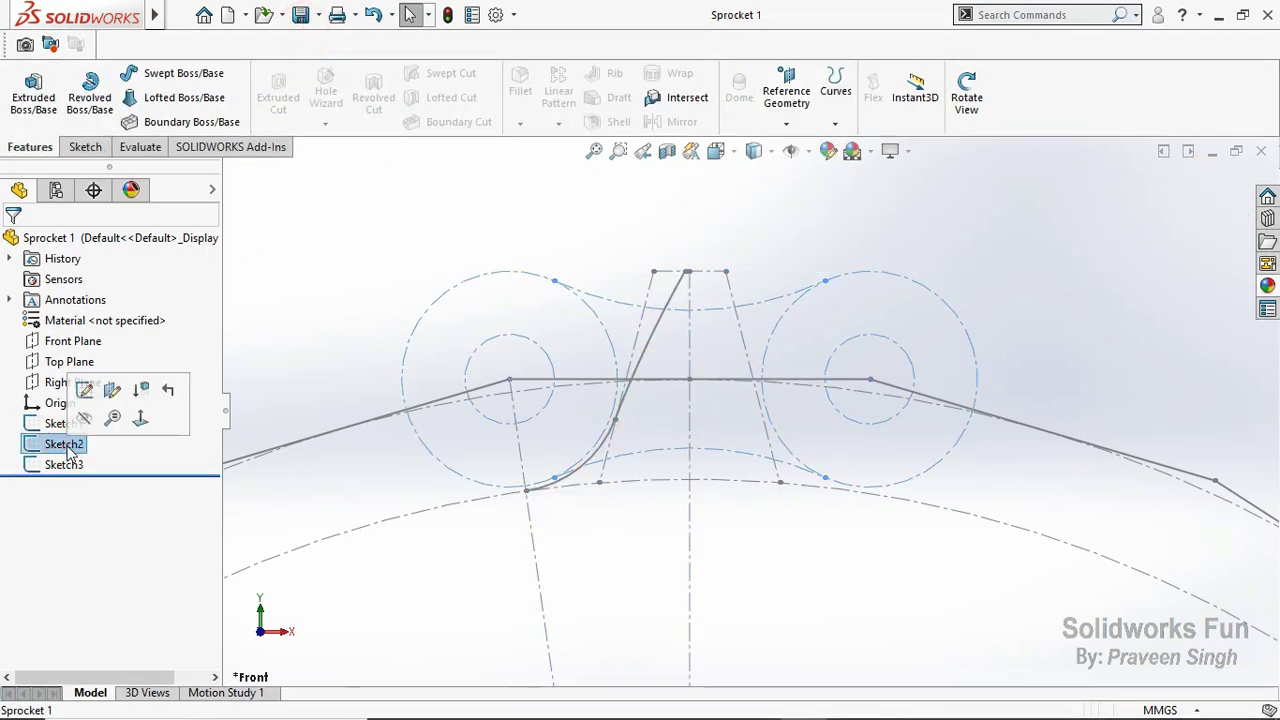
left_click(88, 425)
scroll(303, 362, "up", 2)
scroll(817, 525, "up", 2)
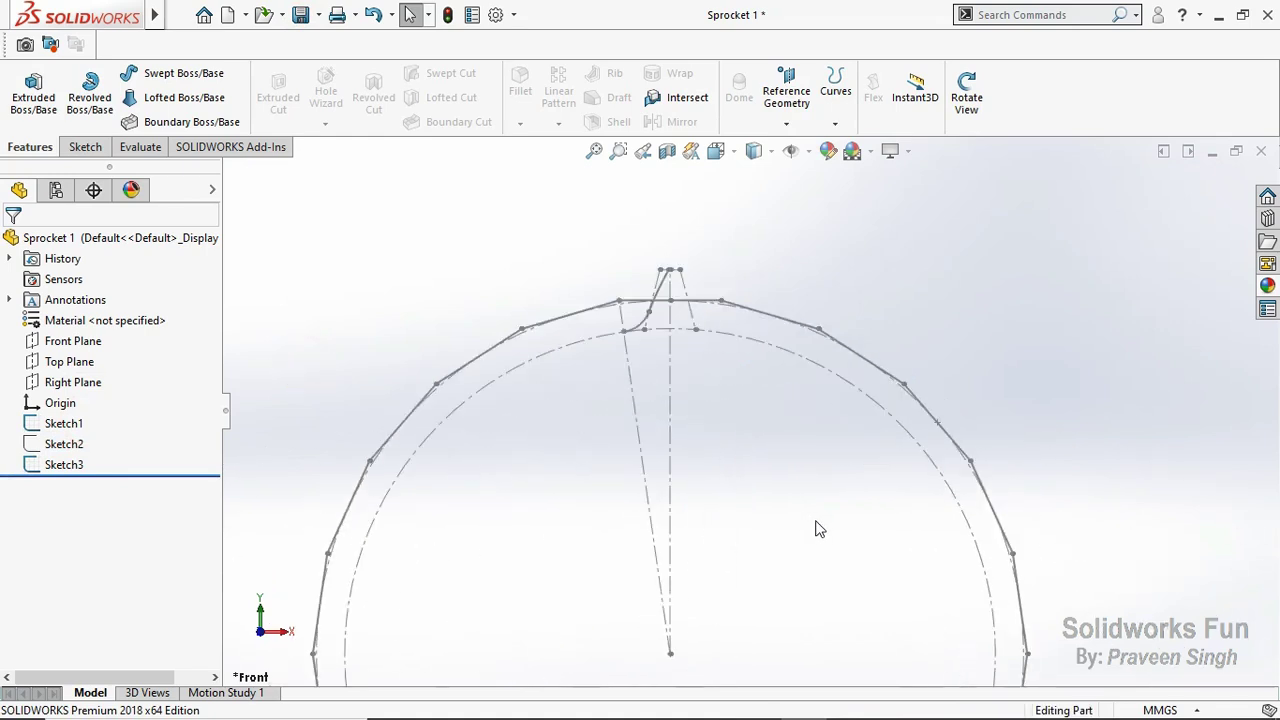
scroll(815, 442, "up", 2)
left_click(76, 444)
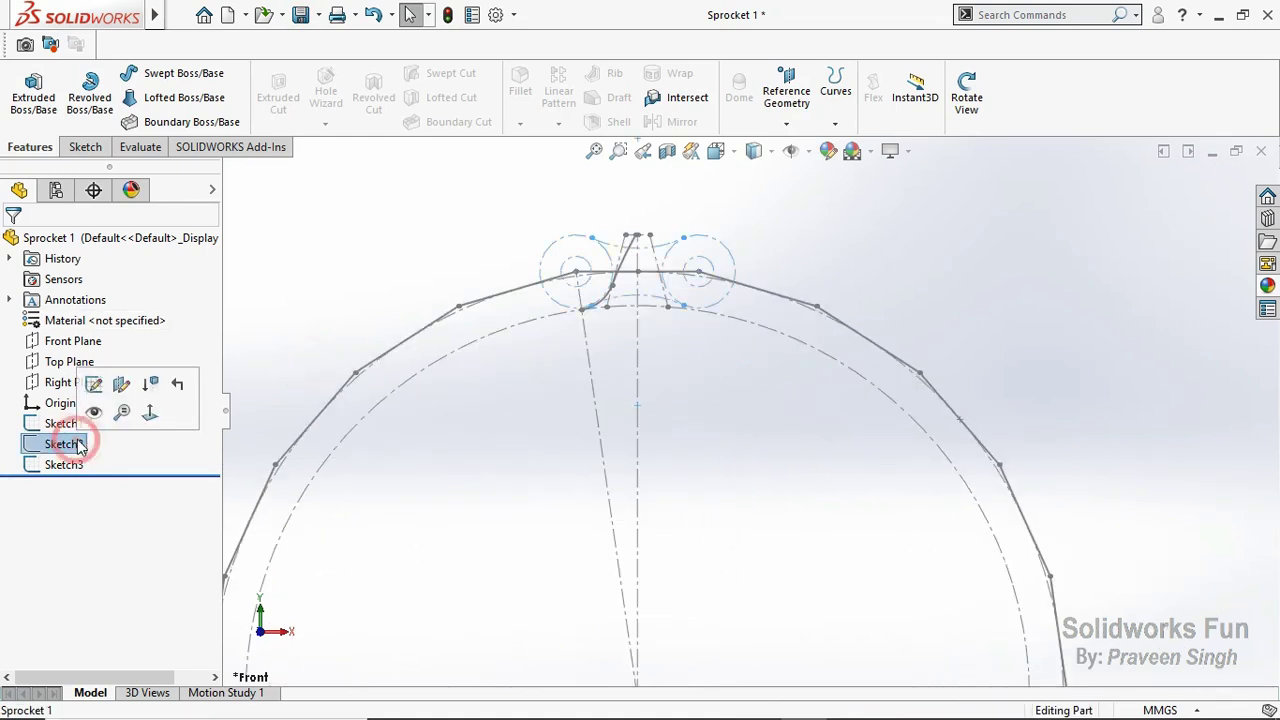
left_click(88, 424)
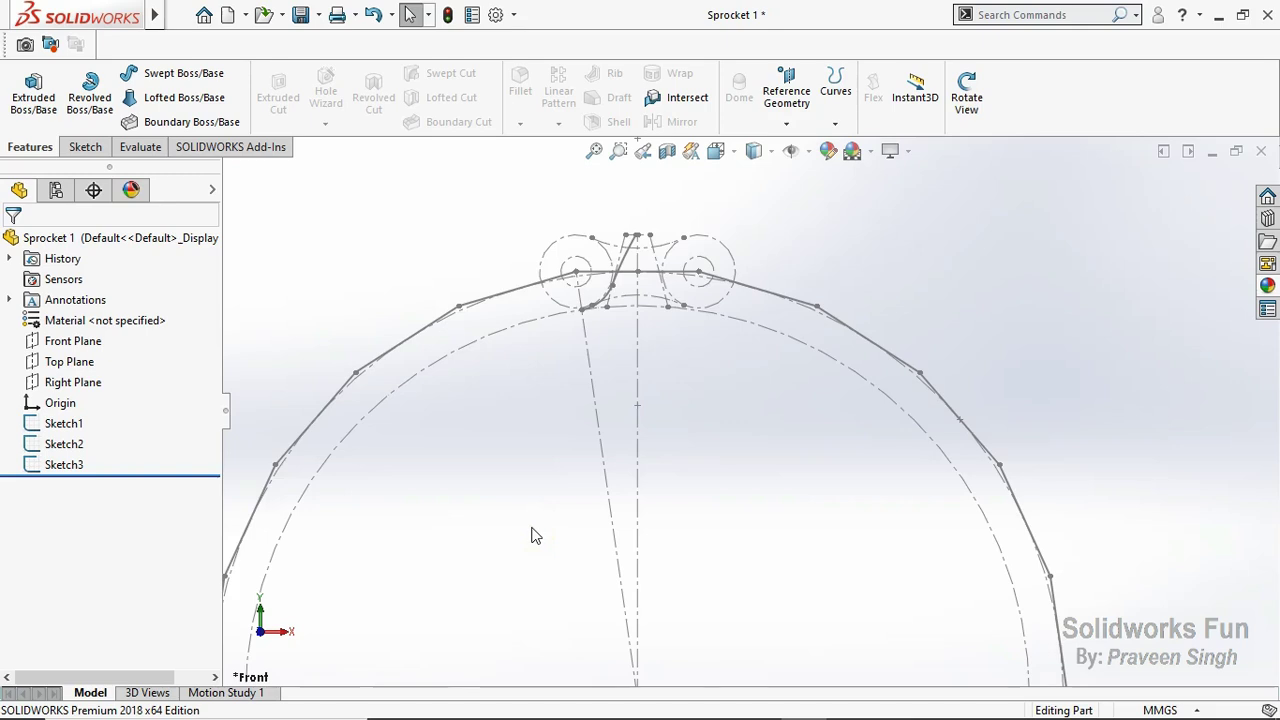
scroll(537, 528, "up", 2)
scroll(543, 528, "up", 2)
scroll(744, 537, "down", 1)
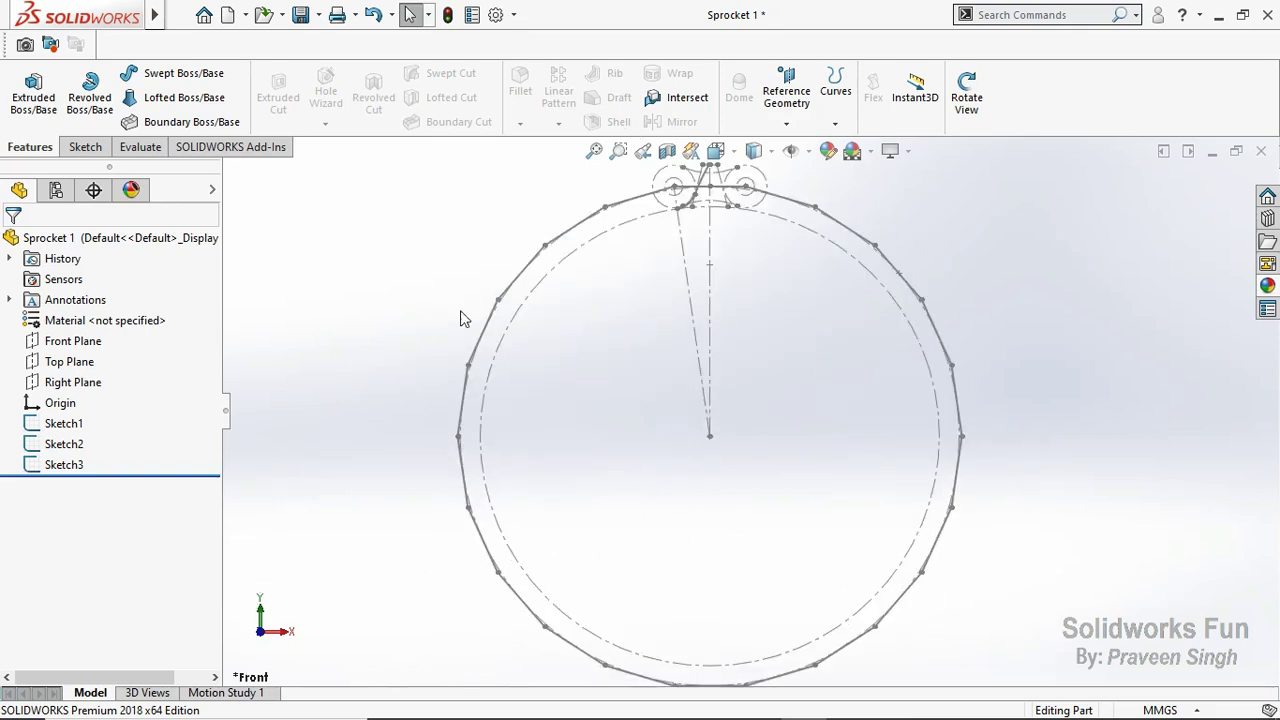
left_click(302, 16)
Step: Start a Front Plane sketch and convert the straight flank line and flank arc into it
left_click(73, 341)
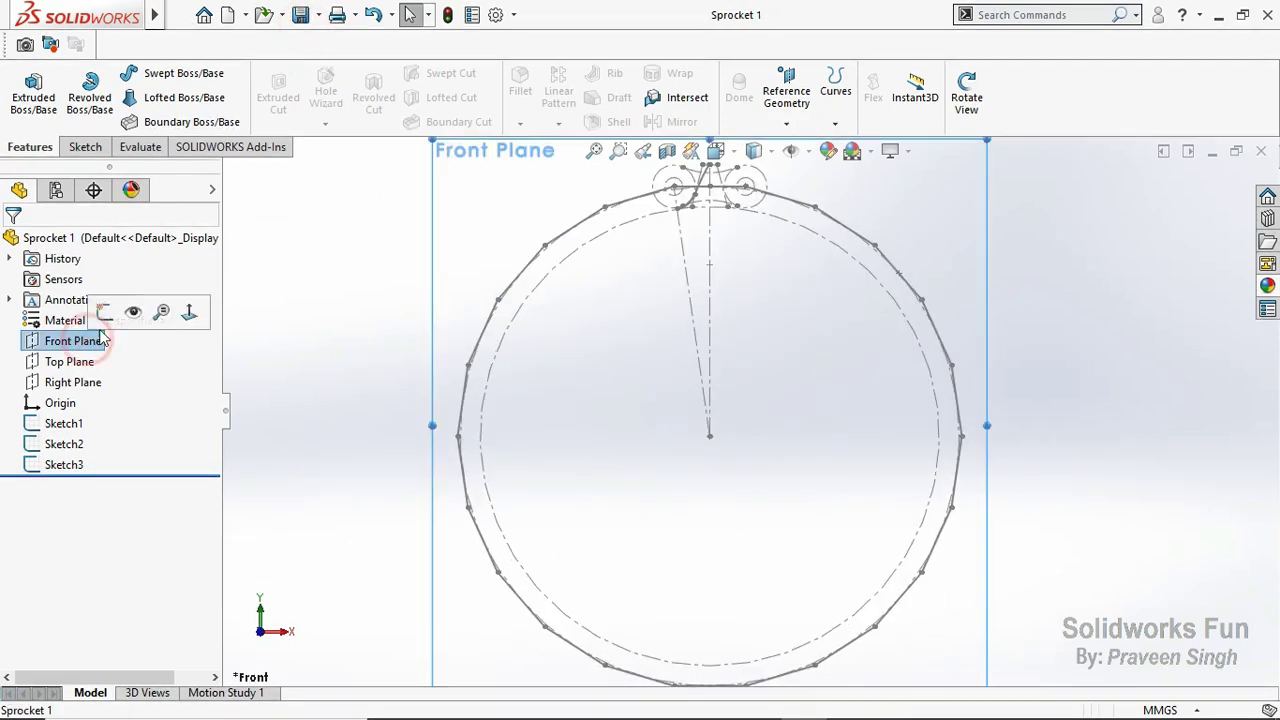
left_click(104, 316)
scroll(618, 230, "down", 3)
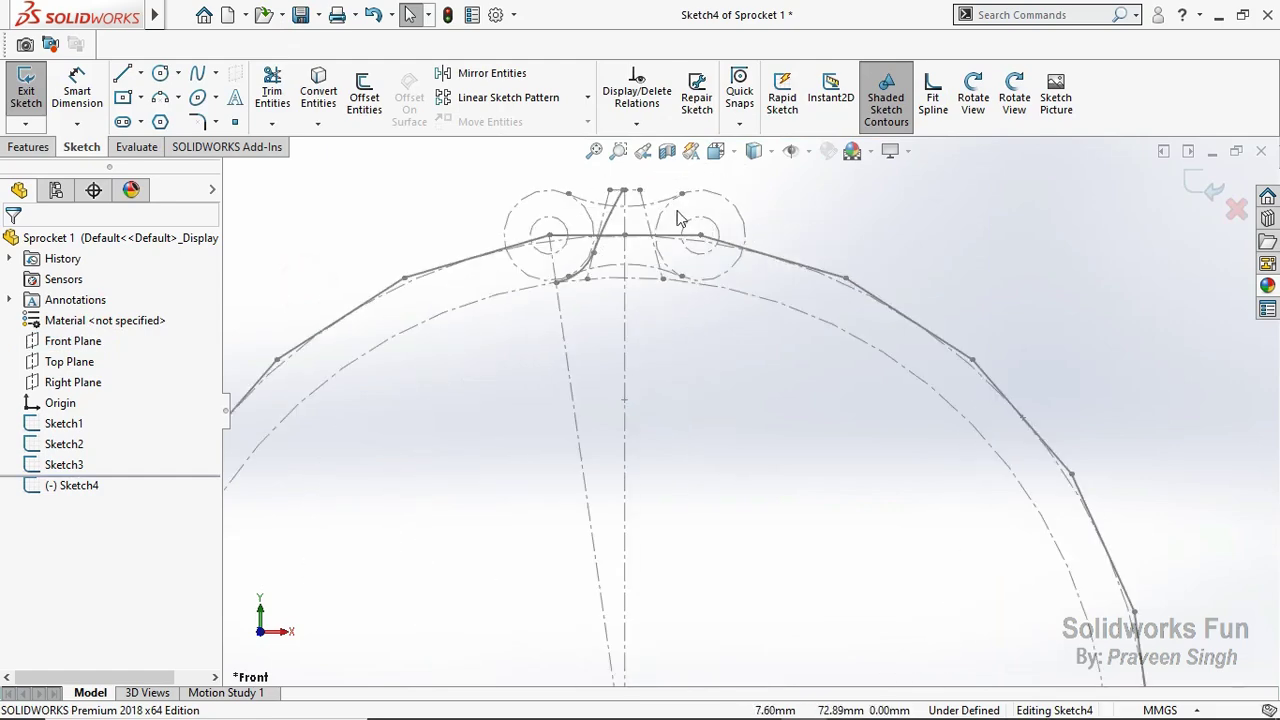
scroll(618, 230, "down", 3)
left_click(632, 265)
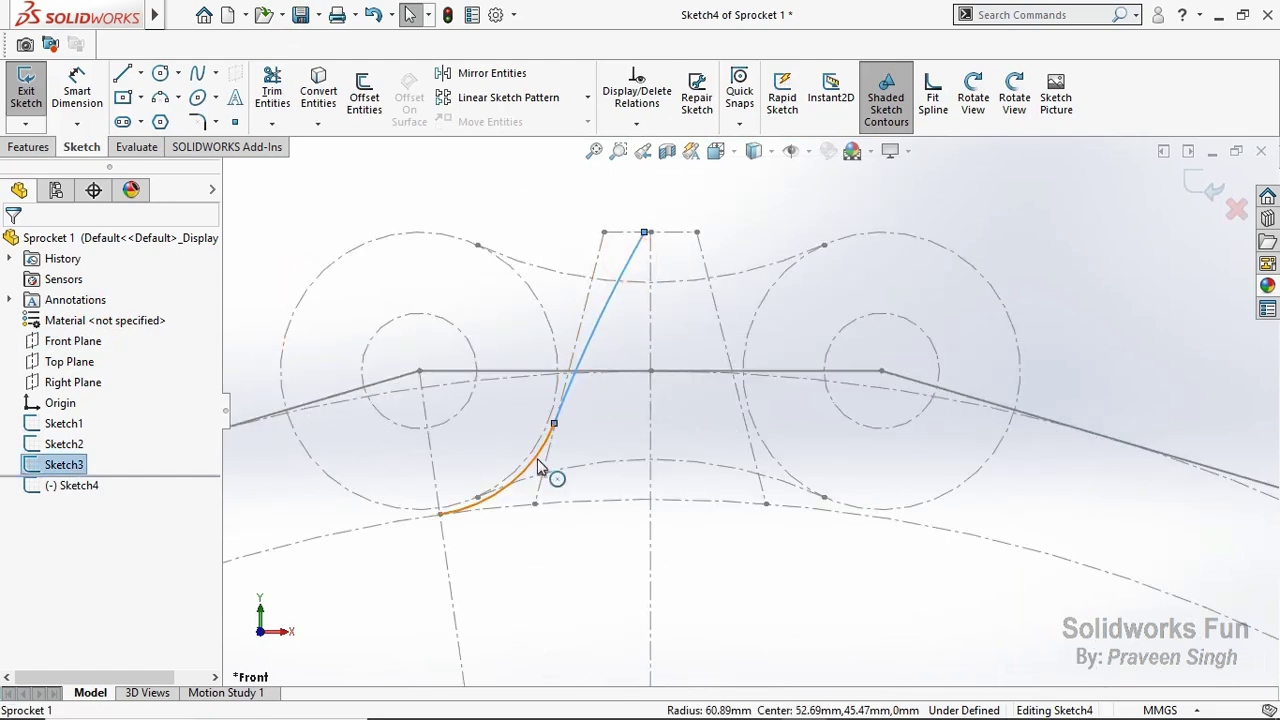
left_click(550, 472, "ctrl")
left_click(318, 95)
Step: Draw a vertical construction centerline running down from the origin
scroll(737, 371, "up", 5)
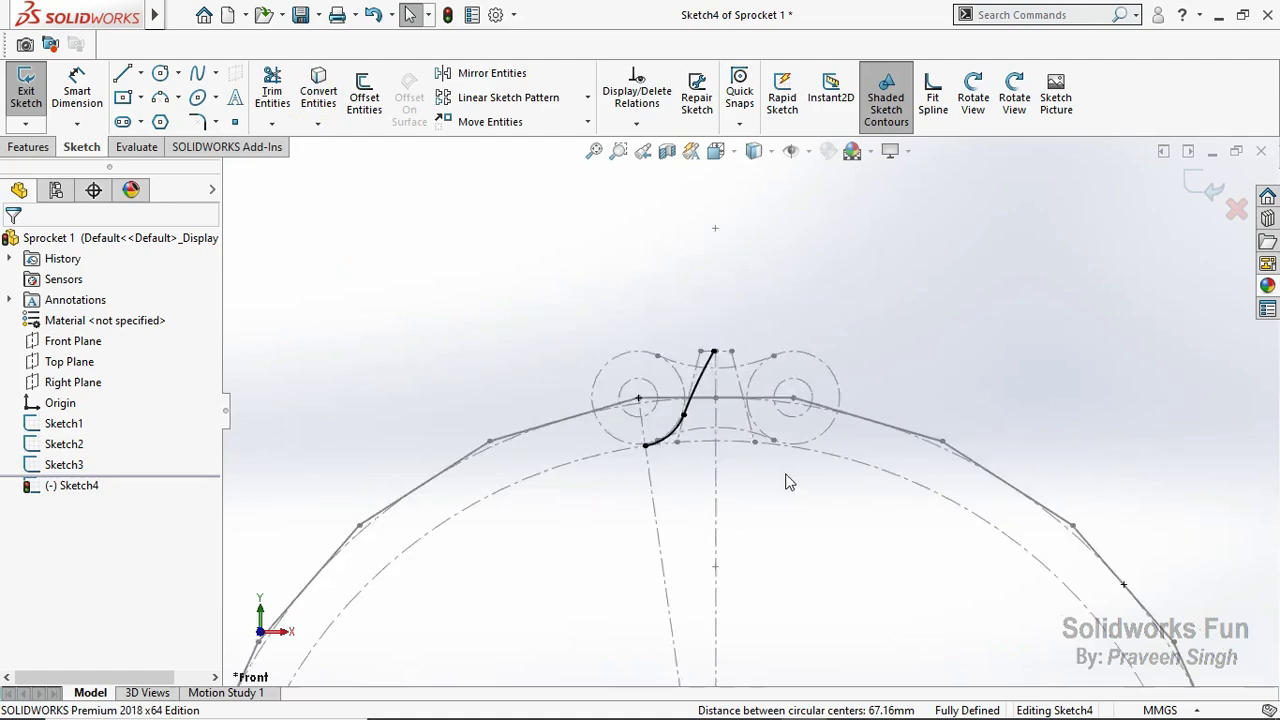
left_click(140, 73)
left_click(145, 111)
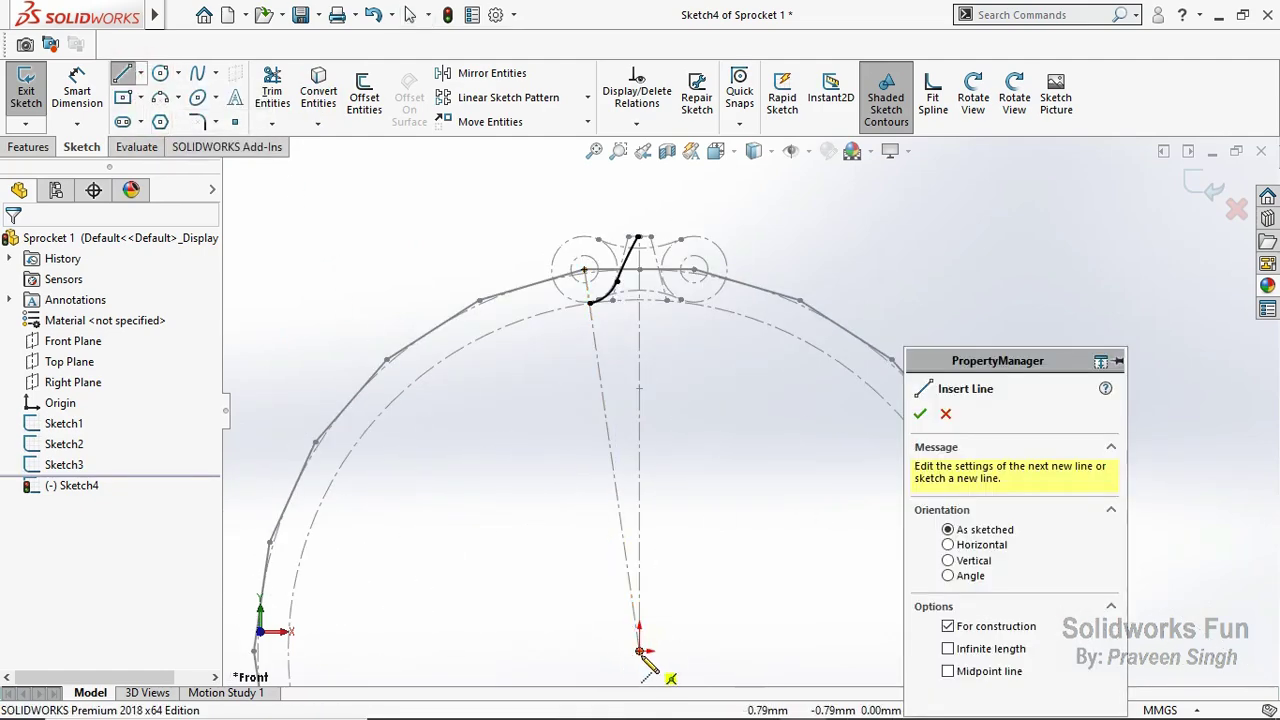
left_click(641, 652)
scroll(680, 655, "up", 2)
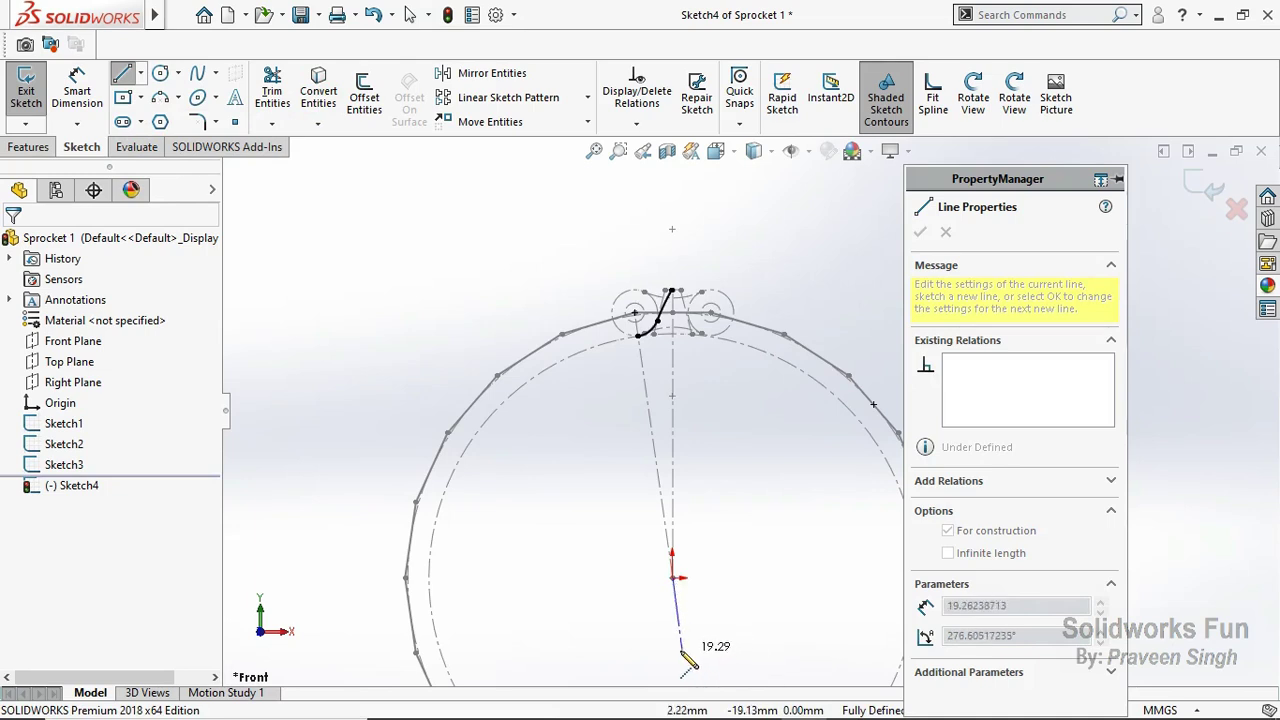
left_click(672, 653)
key("Escape")
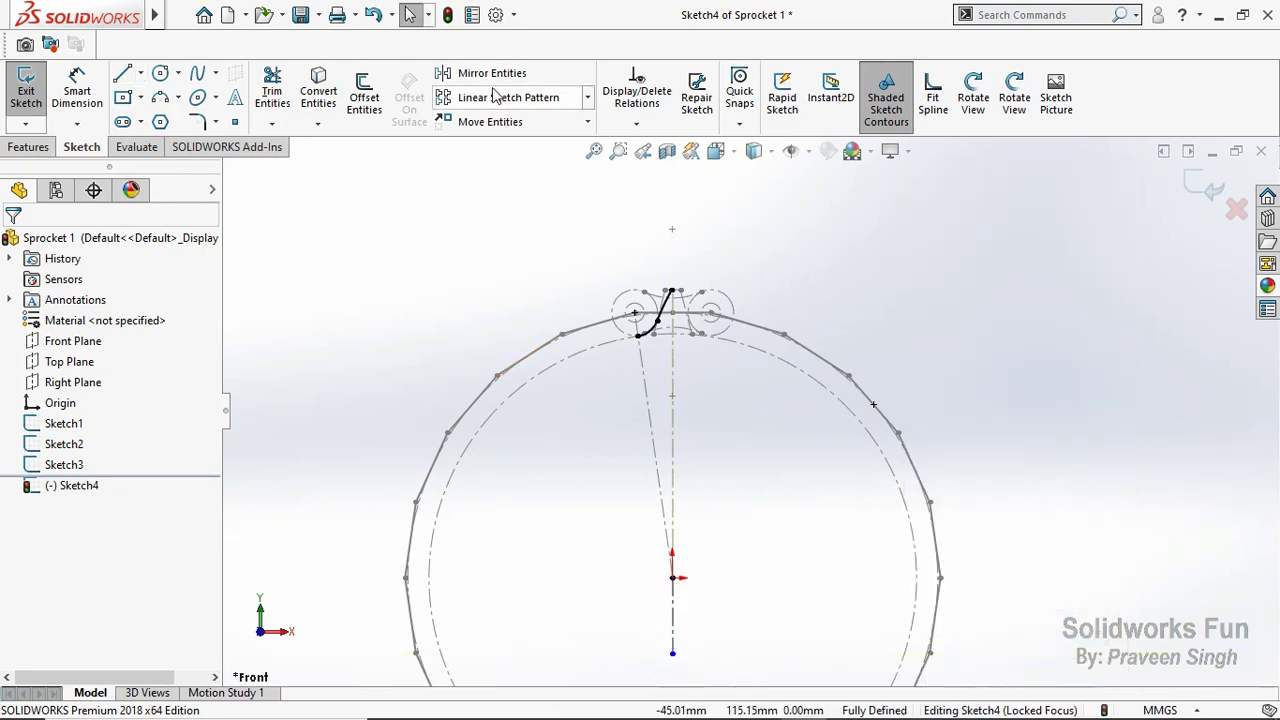
Step: Mirror the two flank curves about the vertical centerline
left_click(491, 73)
left_click_drag(571, 223, 680, 363)
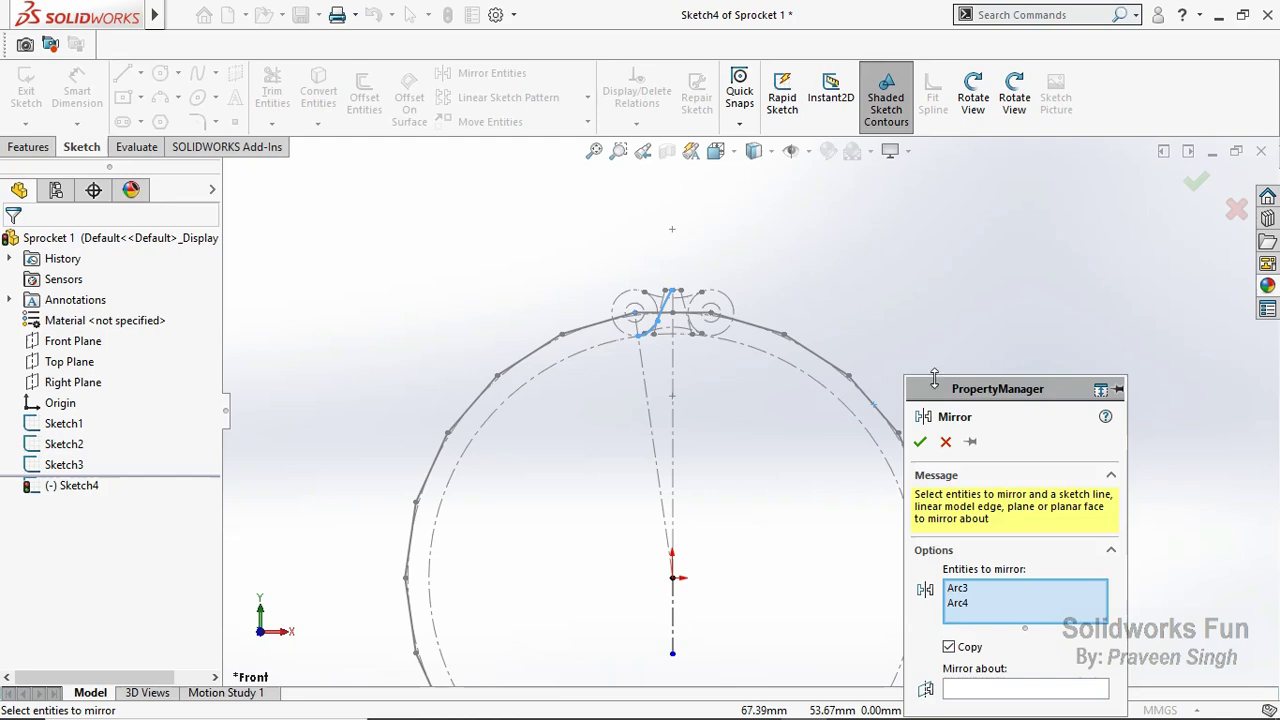
left_click_drag(934, 376, 955, 137)
left_click(1000, 437)
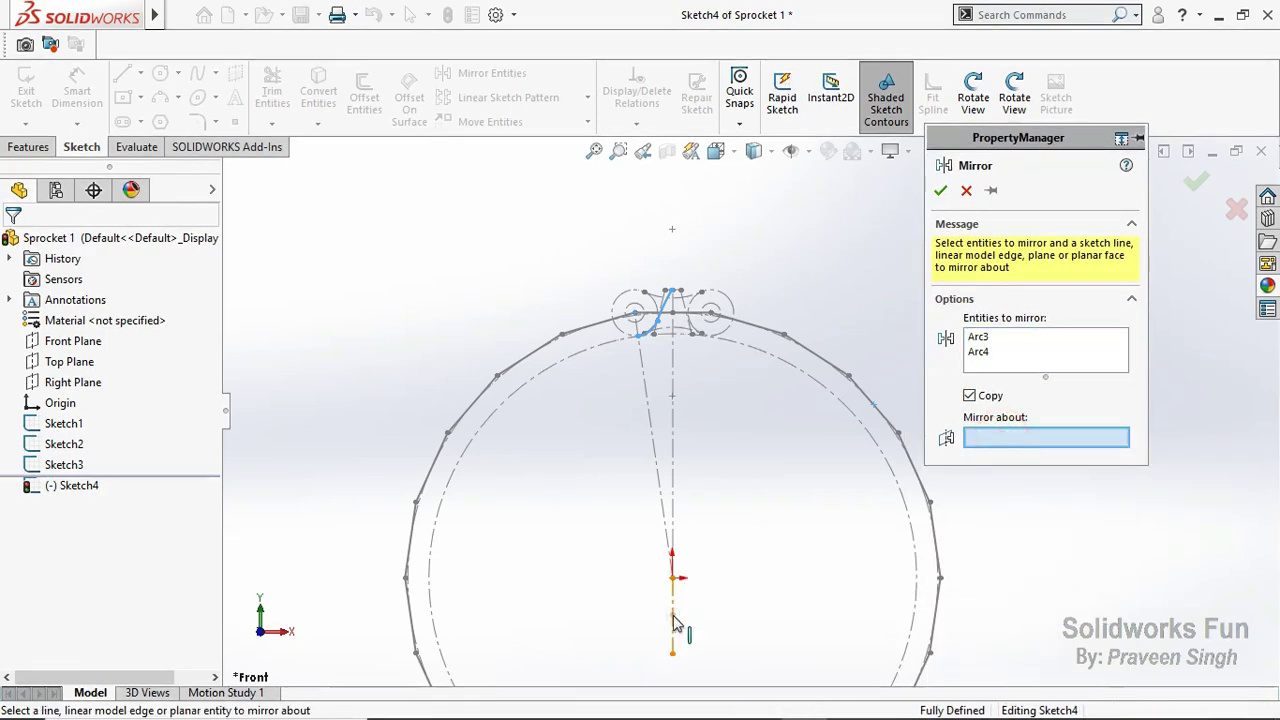
left_click(673, 620)
left_click(942, 191)
scroll(800, 290, "down", 2)
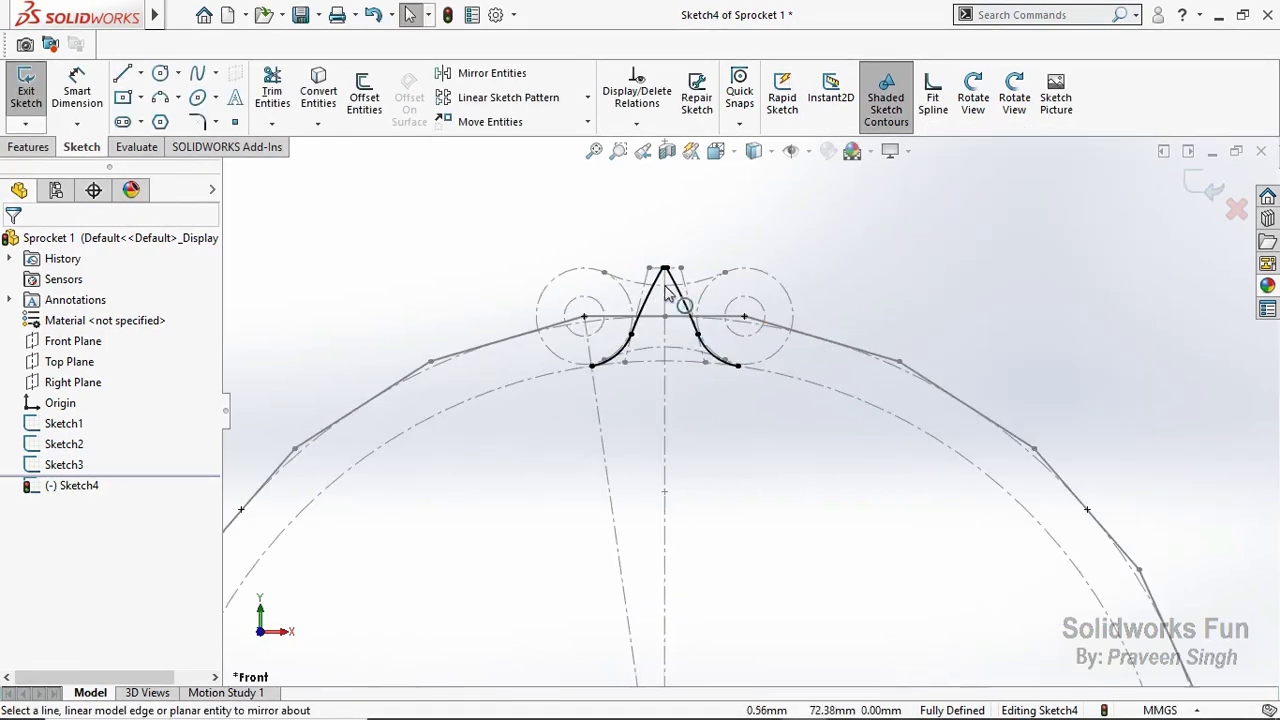
scroll(719, 333, "down", 3)
scroll(719, 333, "down", 3)
Step: Close the tooth tip with a short flat line between the flank tips
left_click(123, 74)
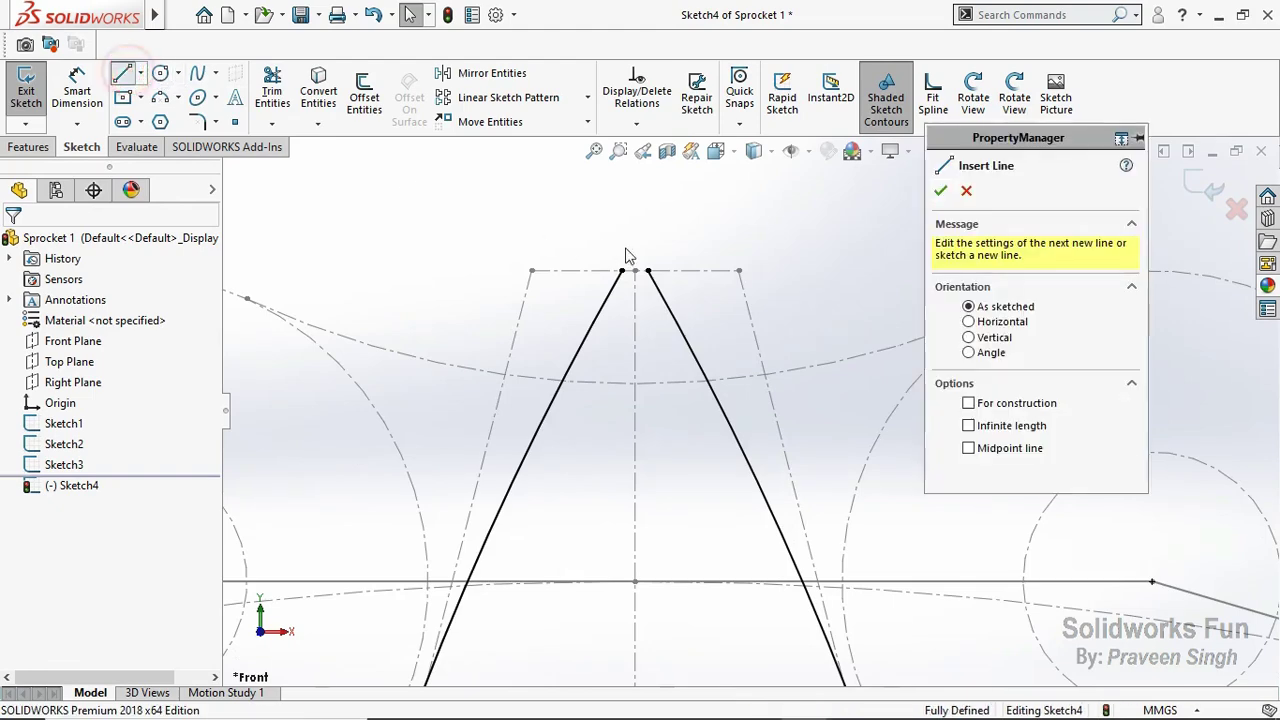
left_click(648, 271)
left_click(621, 271)
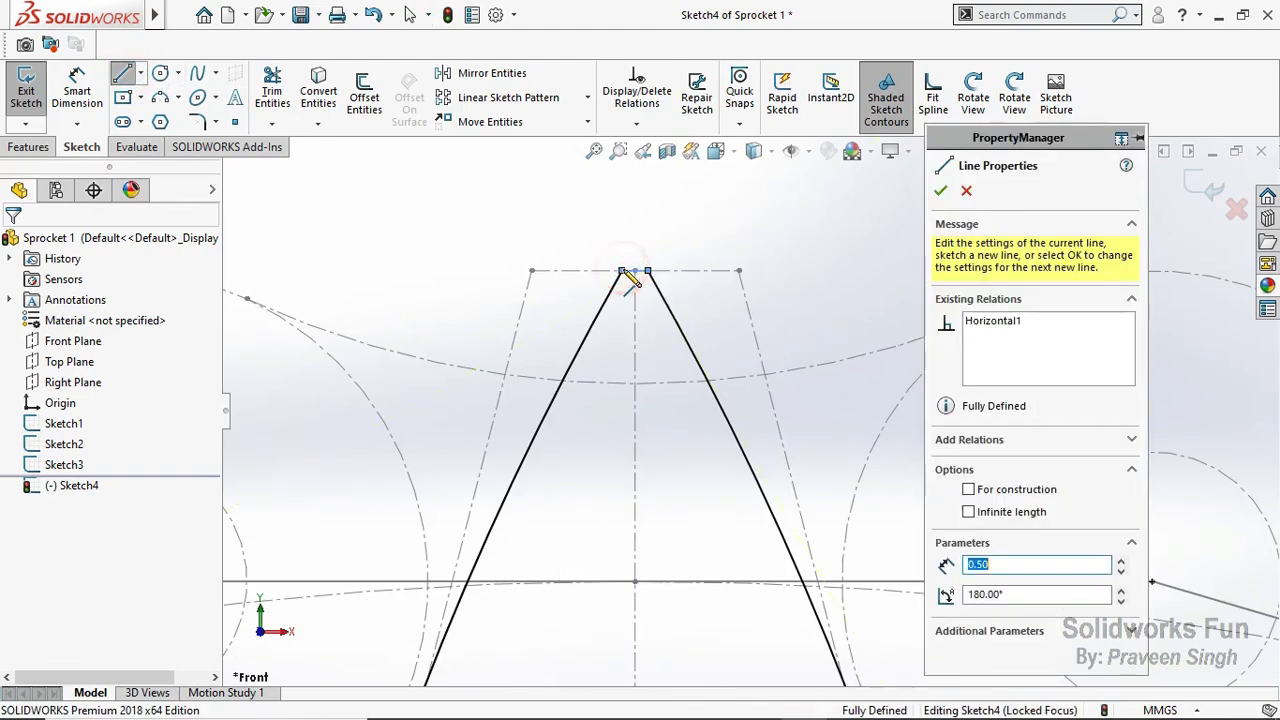
key("Escape")
scroll(803, 403, "up", 2)
scroll(803, 403, "up", 2)
scroll(757, 463, "down", 2)
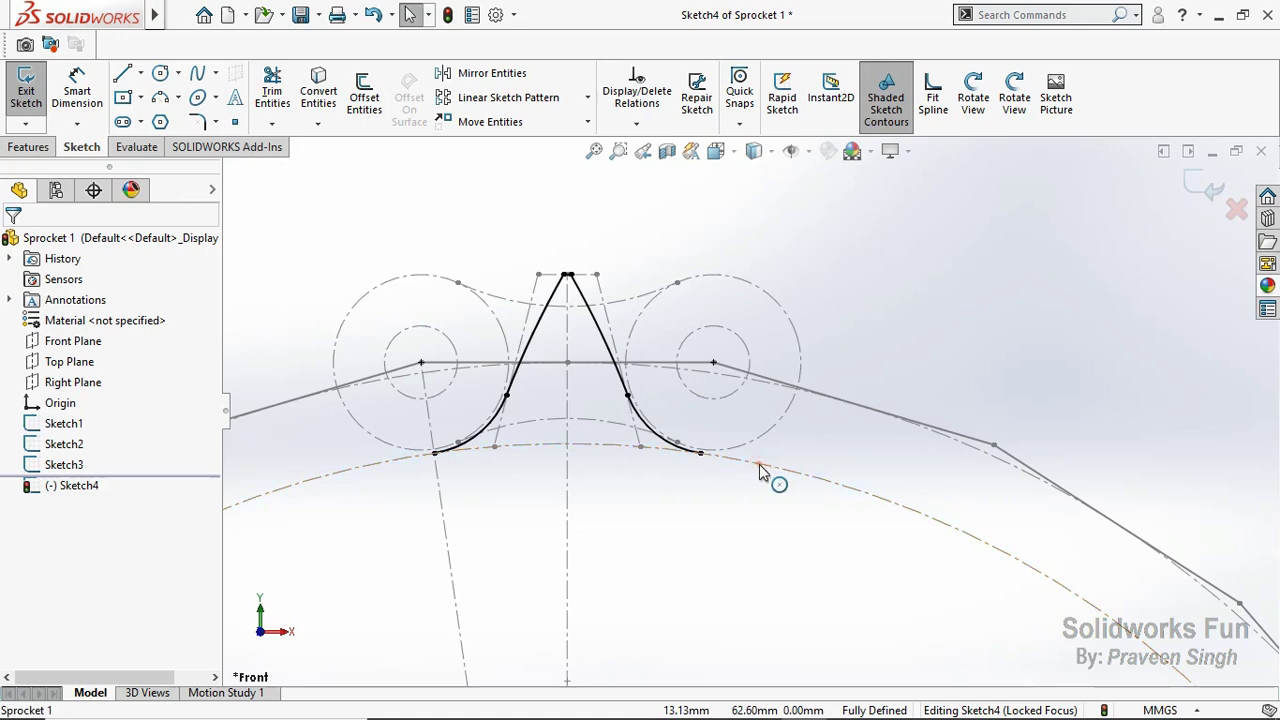
Step: Convert the root circle into the sketch and trim it outside the tooth
left_click(762, 464)
left_click(318, 95)
left_click(272, 90)
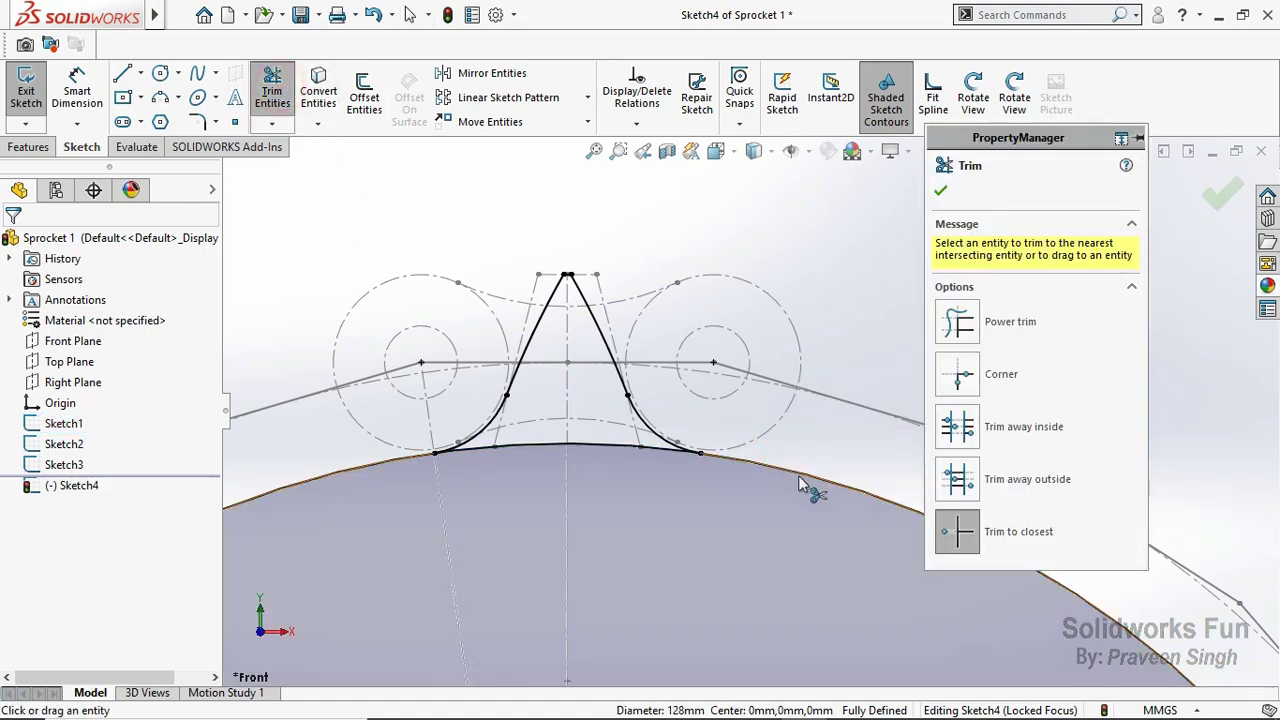
left_click(794, 470)
left_click(940, 194)
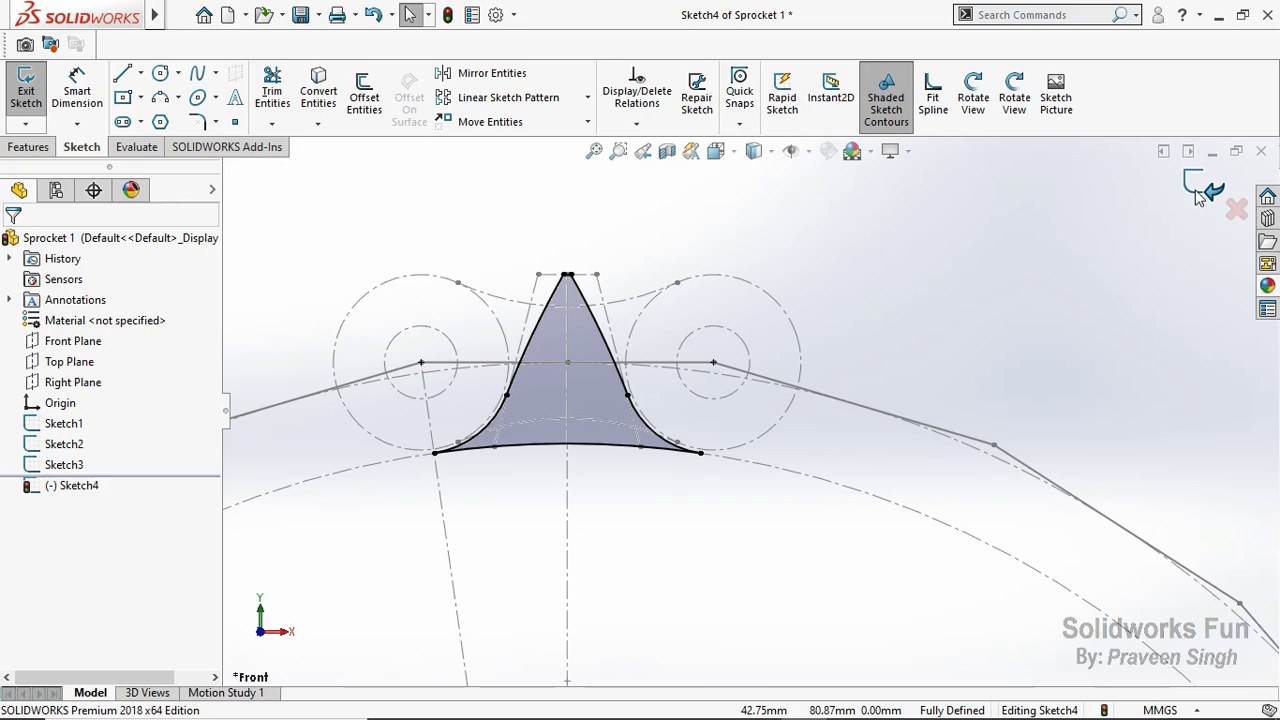
Step: Extrude Sketch4 Blind 2.00 mm in Direction 1 and 2.00 mm in Direction 2, then view from the front
left_click(1203, 190)
scroll(880, 450, "up", 4)
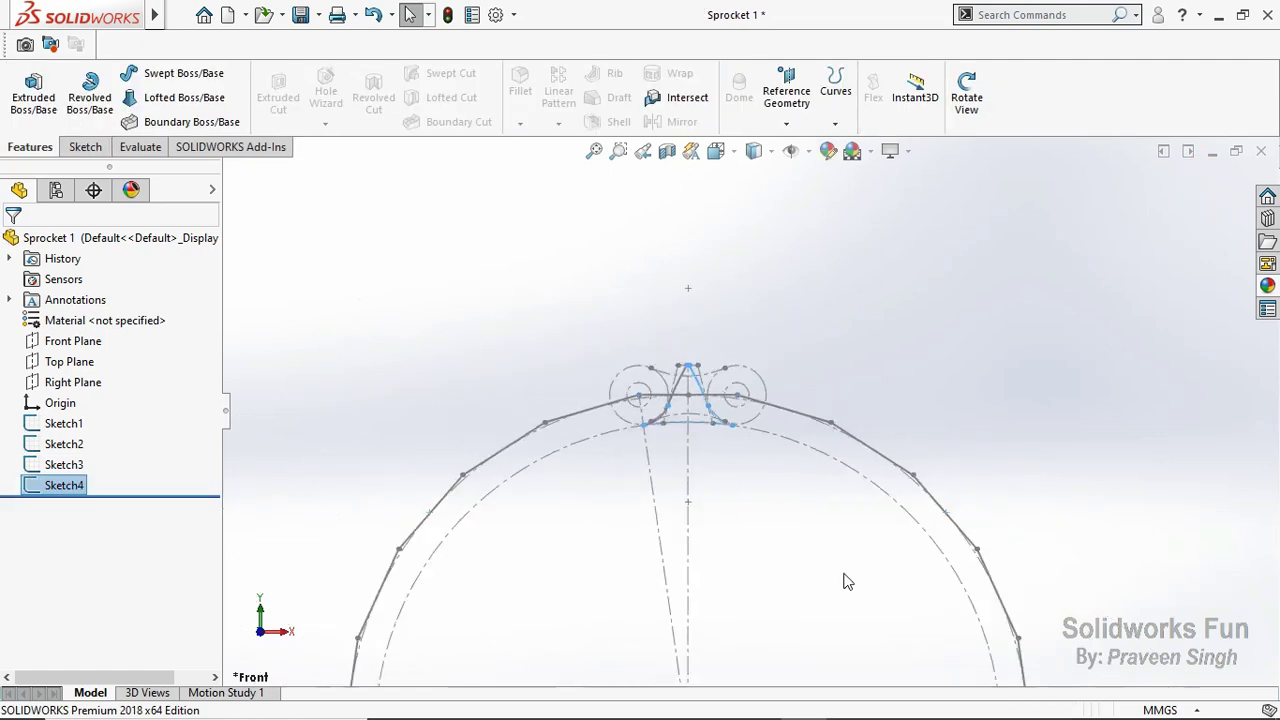
scroll(845, 581, "down", 2)
scroll(845, 581, "down", 1)
left_click(33, 92)
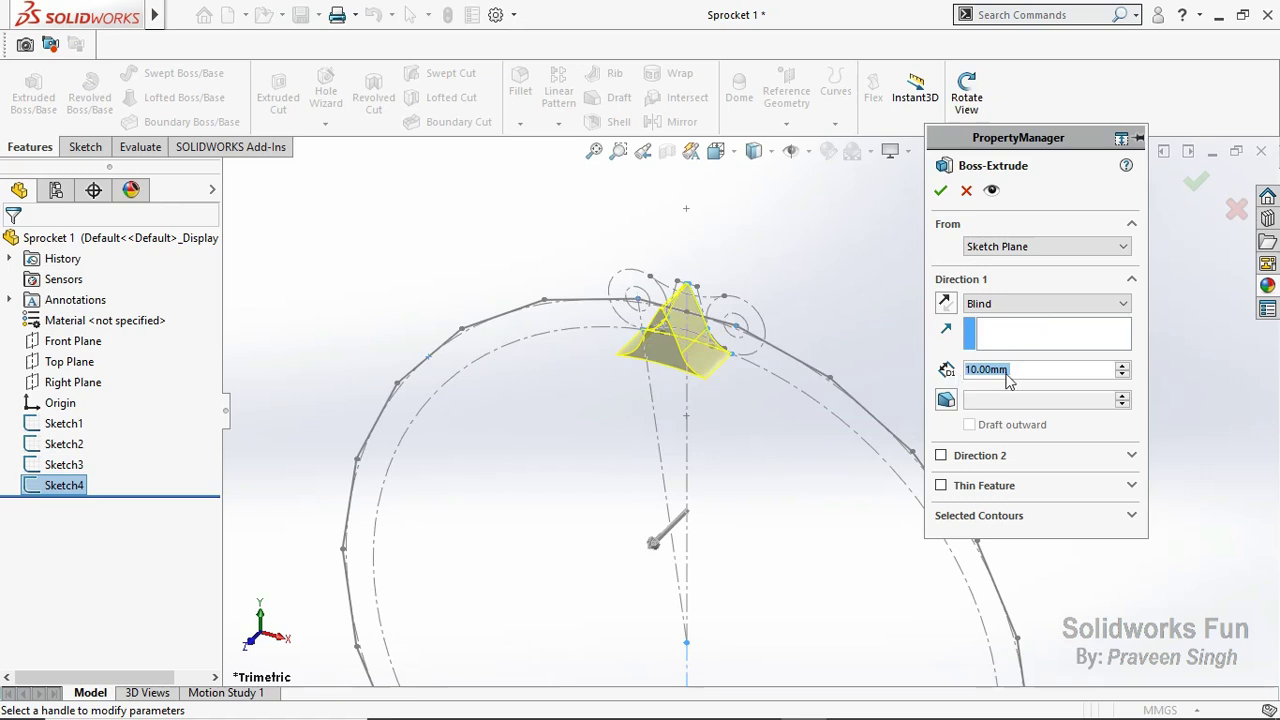
type("2")
key("Return")
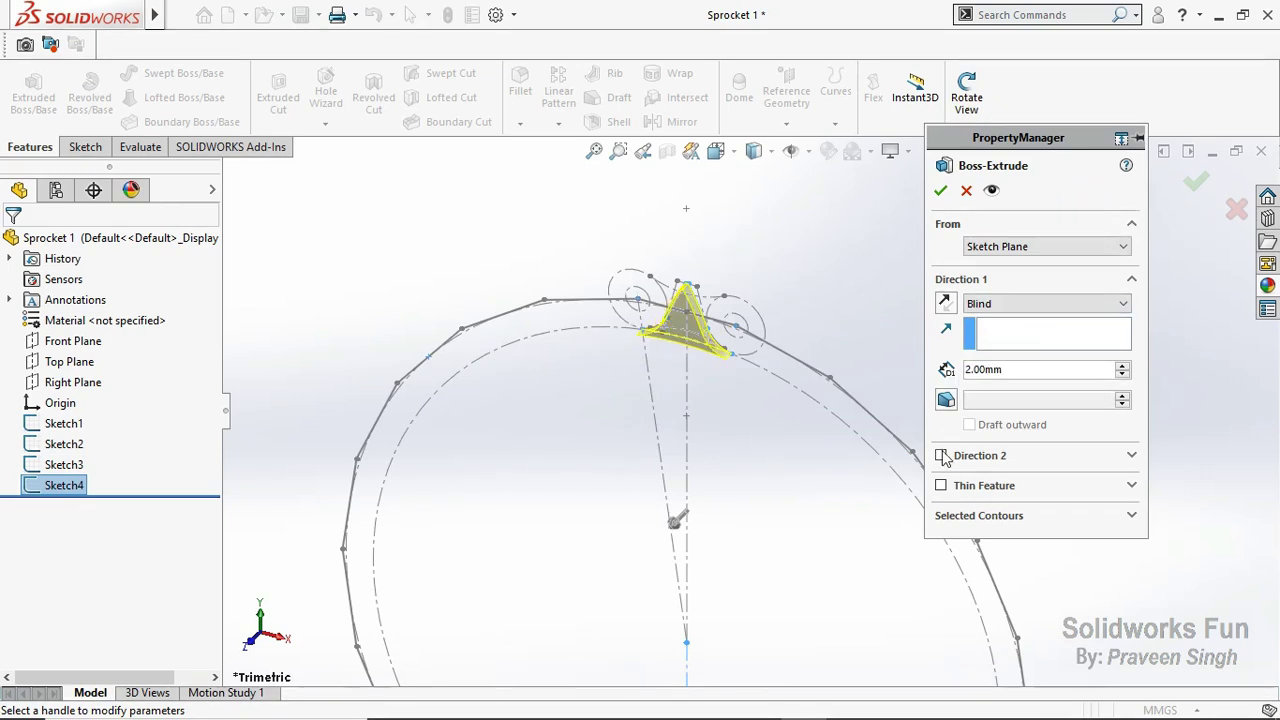
left_click(941, 455)
type("2")
key("Return")
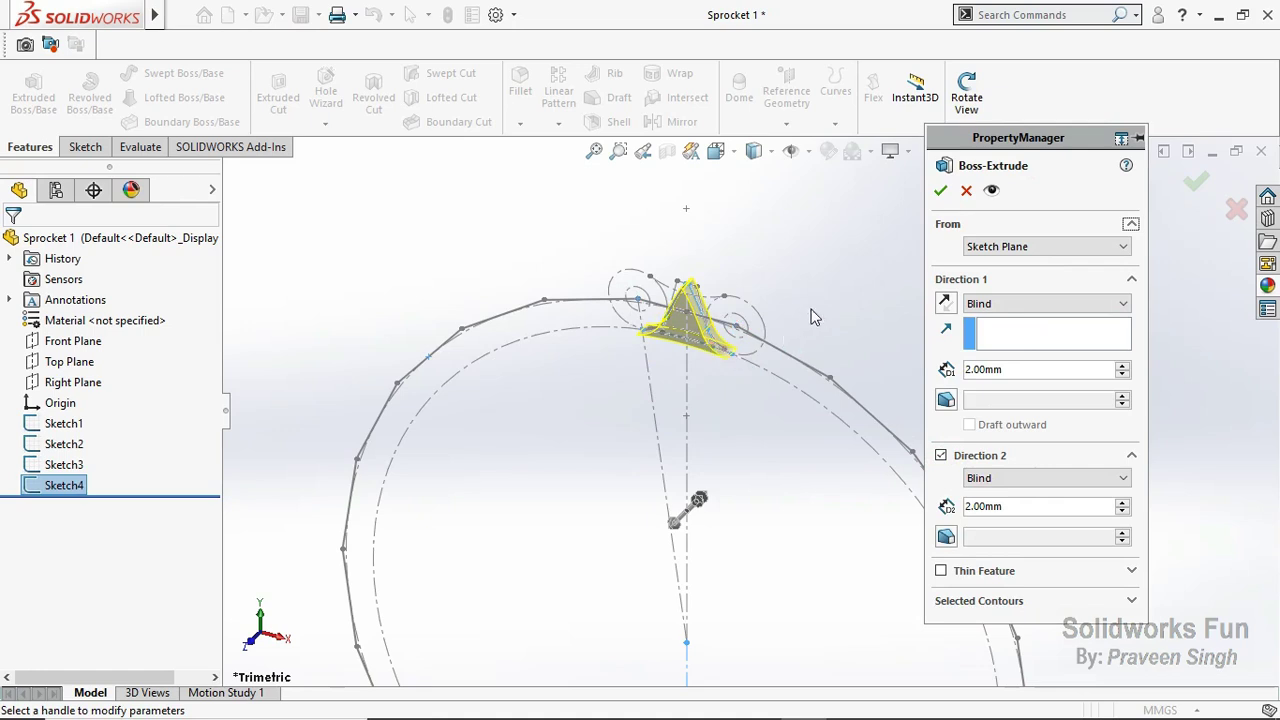
left_click(942, 191)
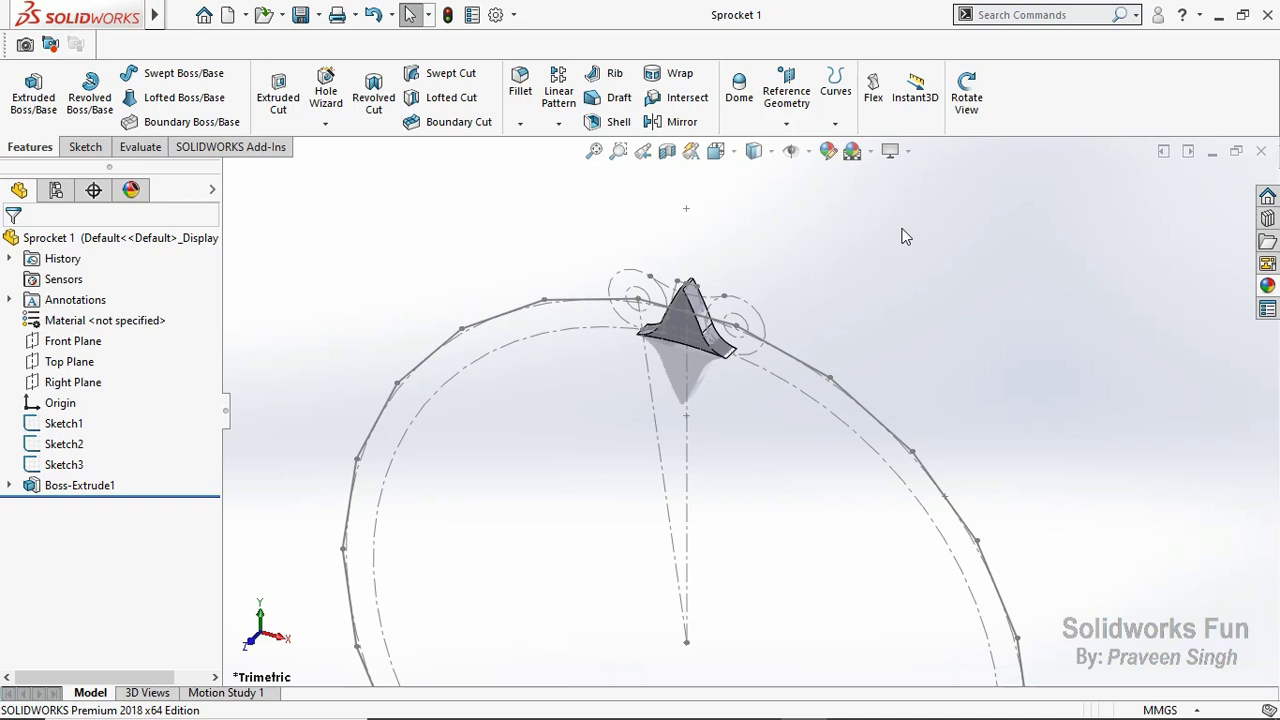
left_click(250, 644)
Step: Start a new sketch on the Right Plane, viewed normal to the plane
left_click(120, 382)
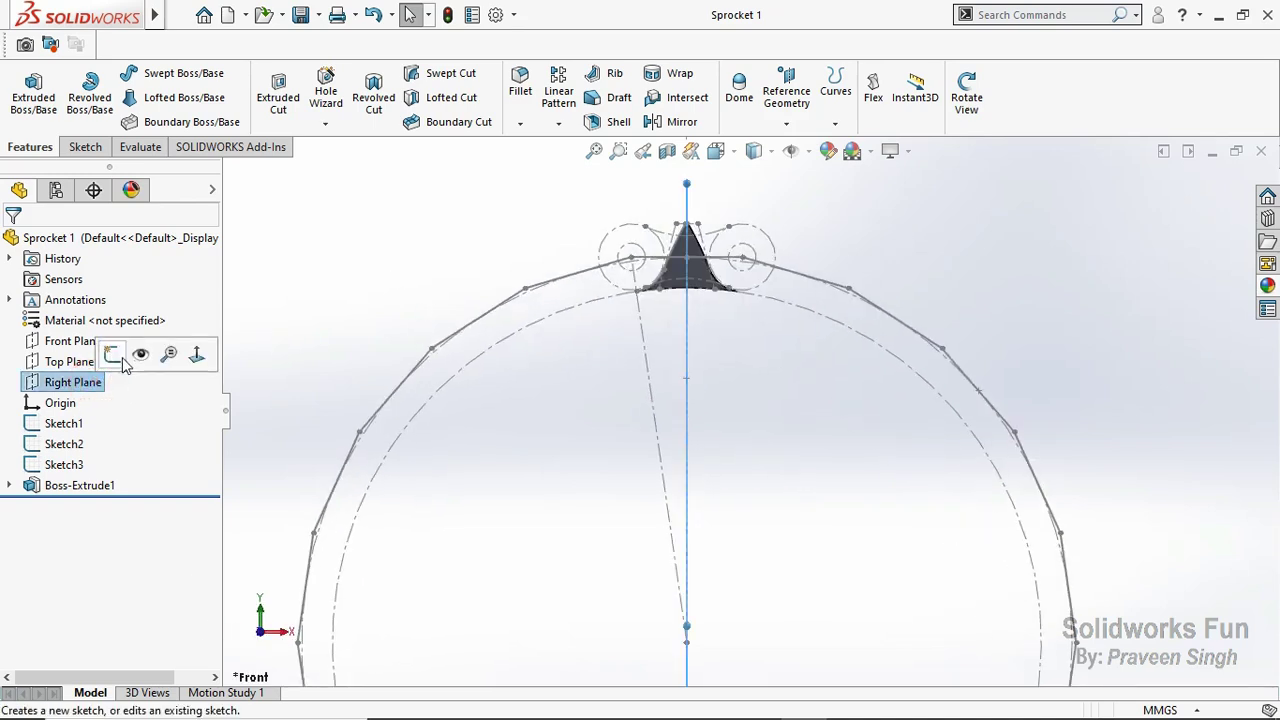
left_click(128, 357)
left_click(280, 634)
left_click(349, 380)
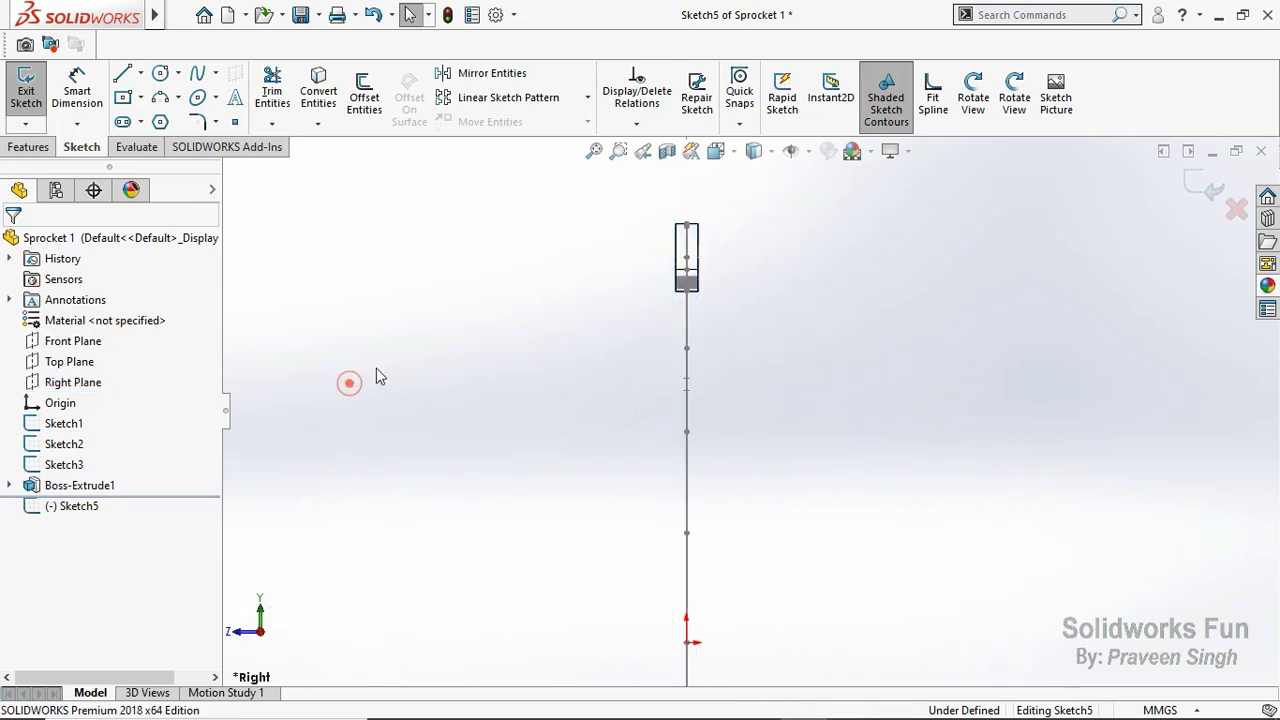
scroll(725, 281, "down", 2)
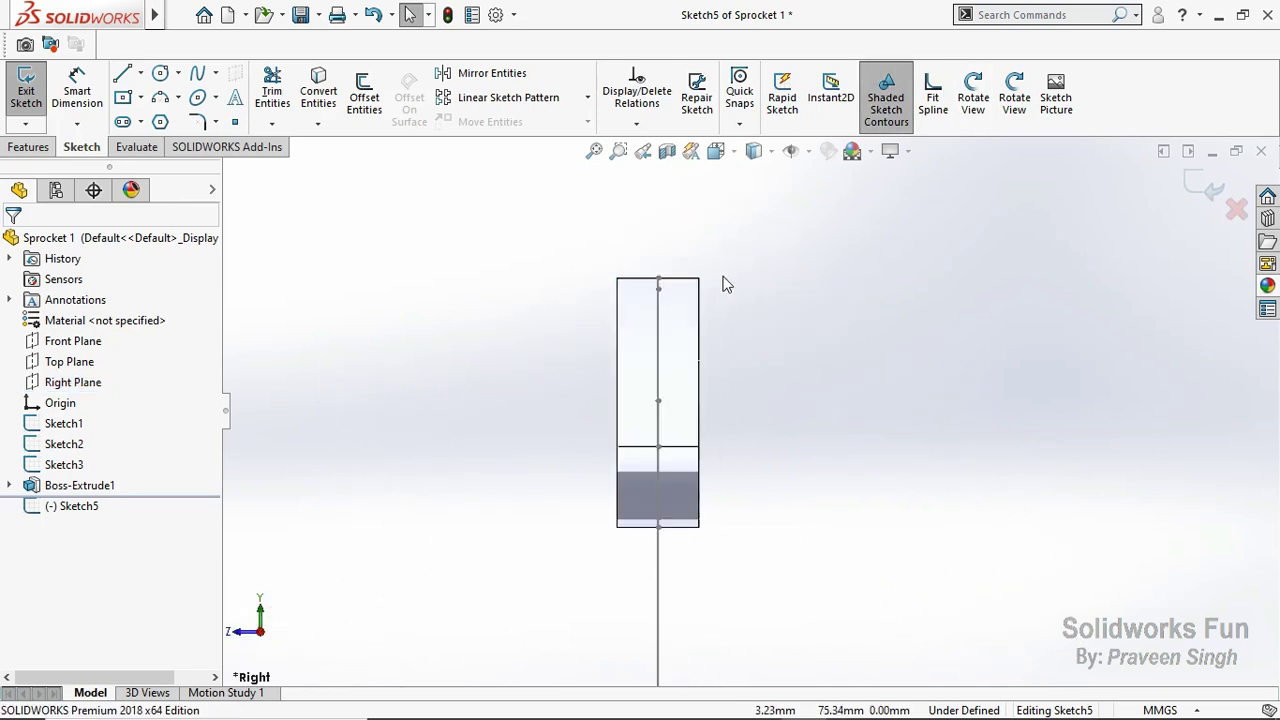
scroll(720, 300, "down", 1)
scroll(717, 311, "down", 1)
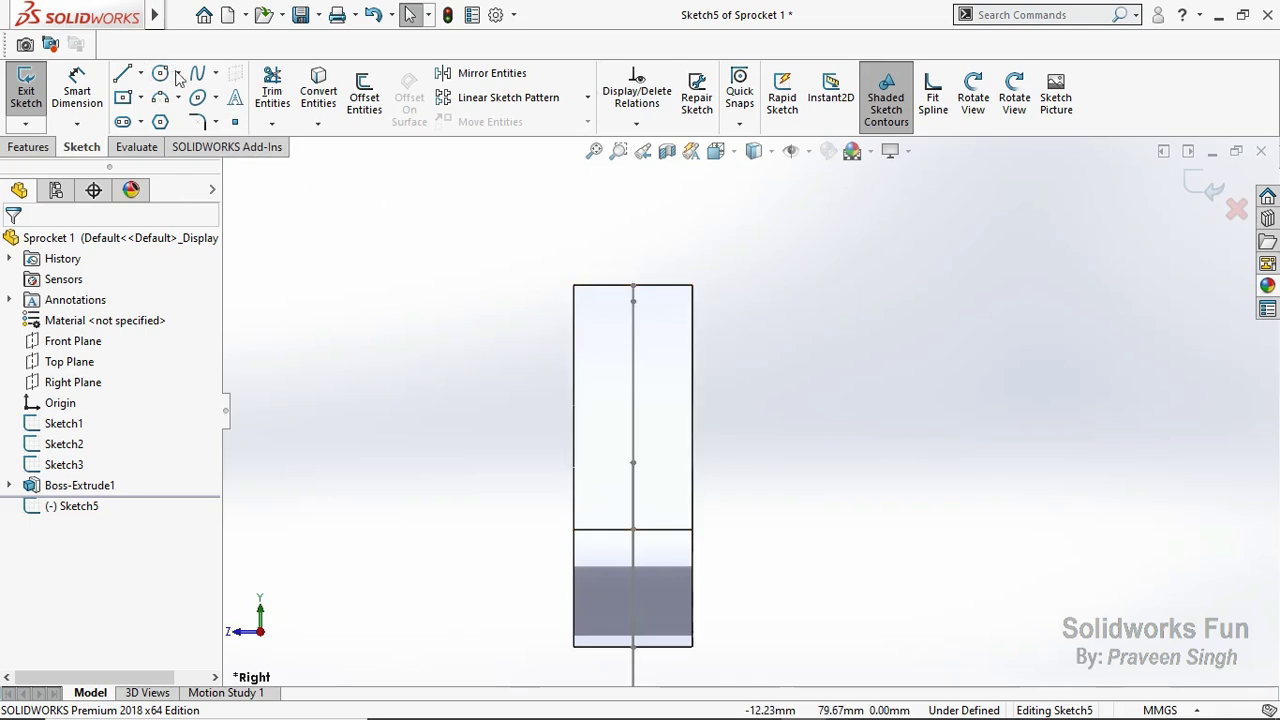
Step: Draw two three-point arcs tapering the tooth's left and right sides up to its top edge
left_click(157, 99)
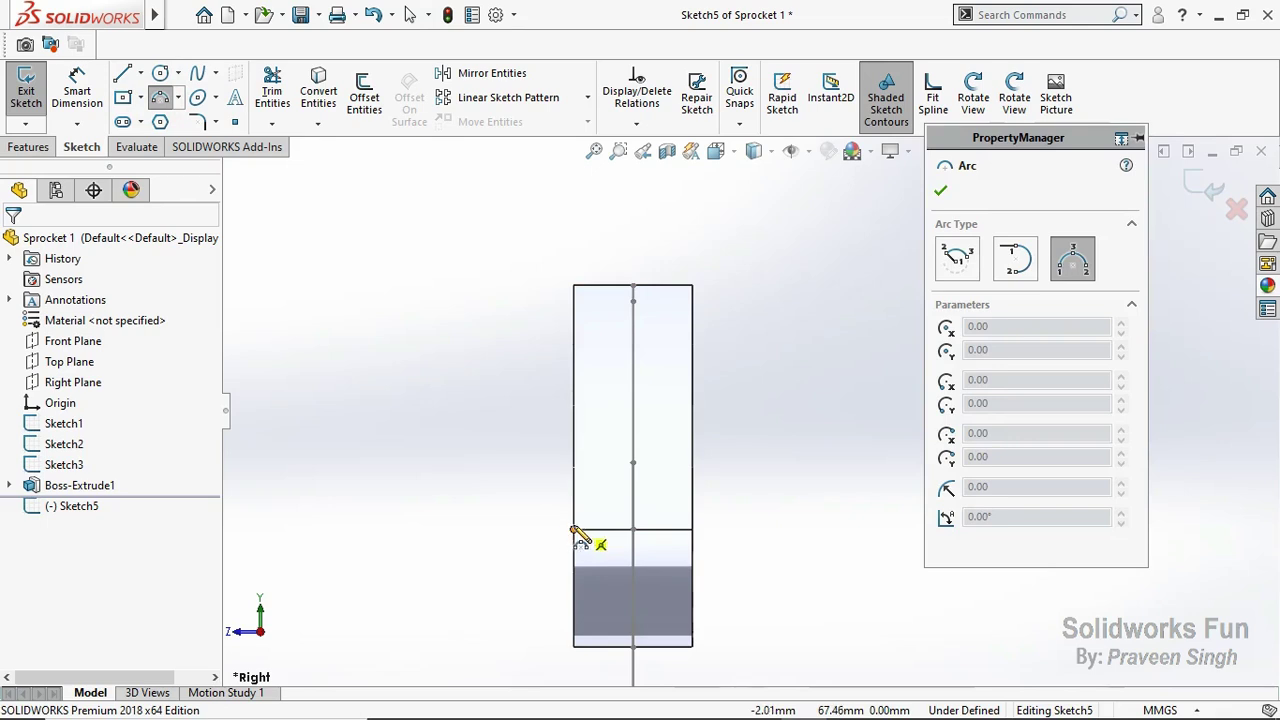
left_click(573, 530)
left_click(617, 287)
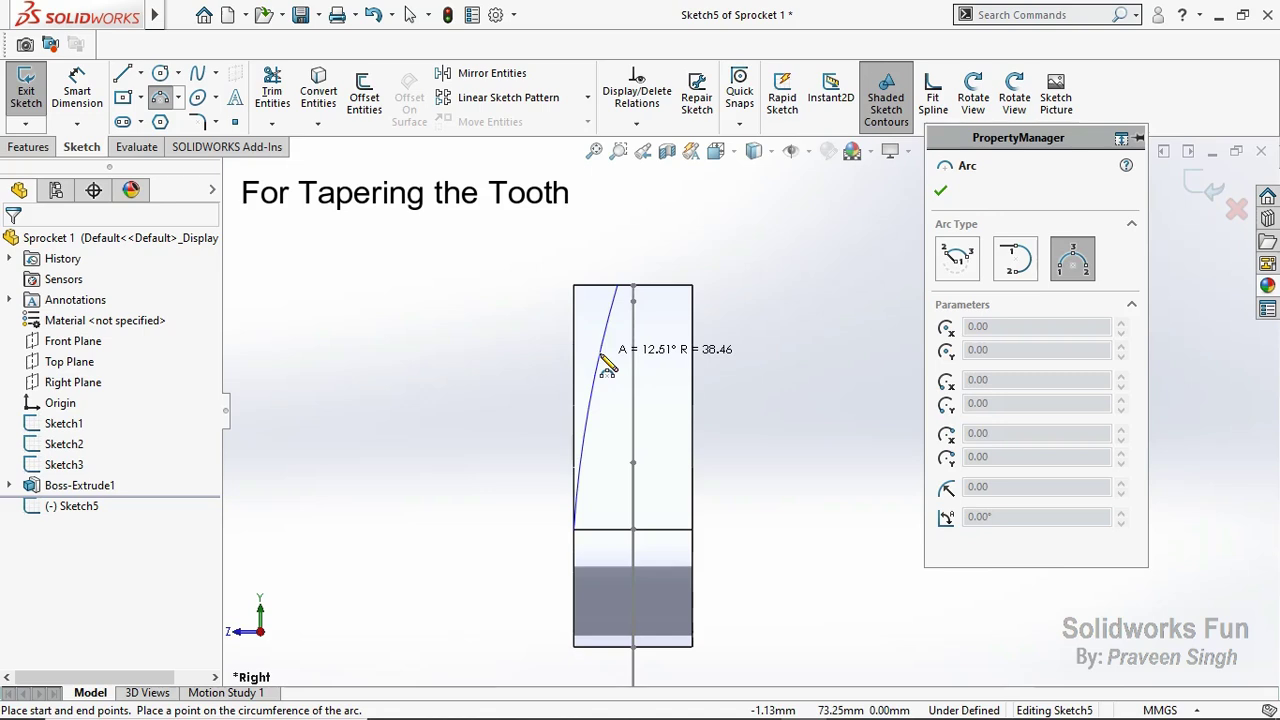
left_click(600, 354)
key("Escape")
left_click(371, 343)
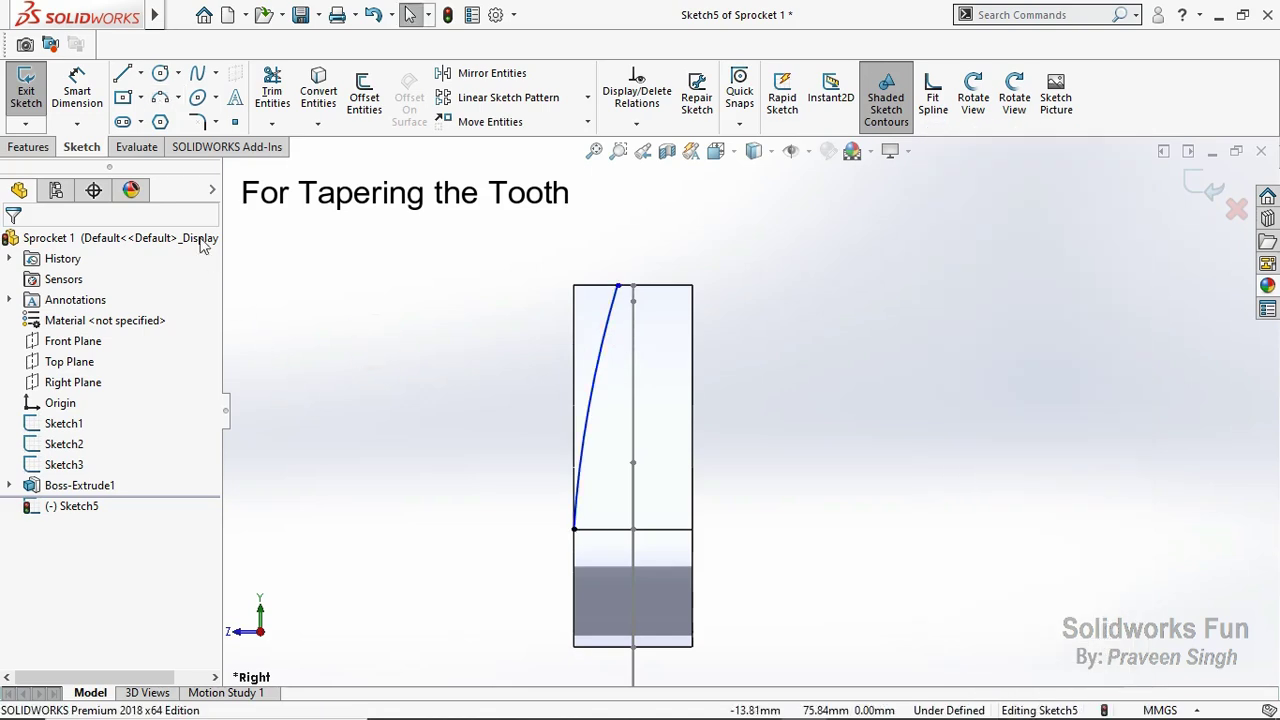
left_click(160, 97)
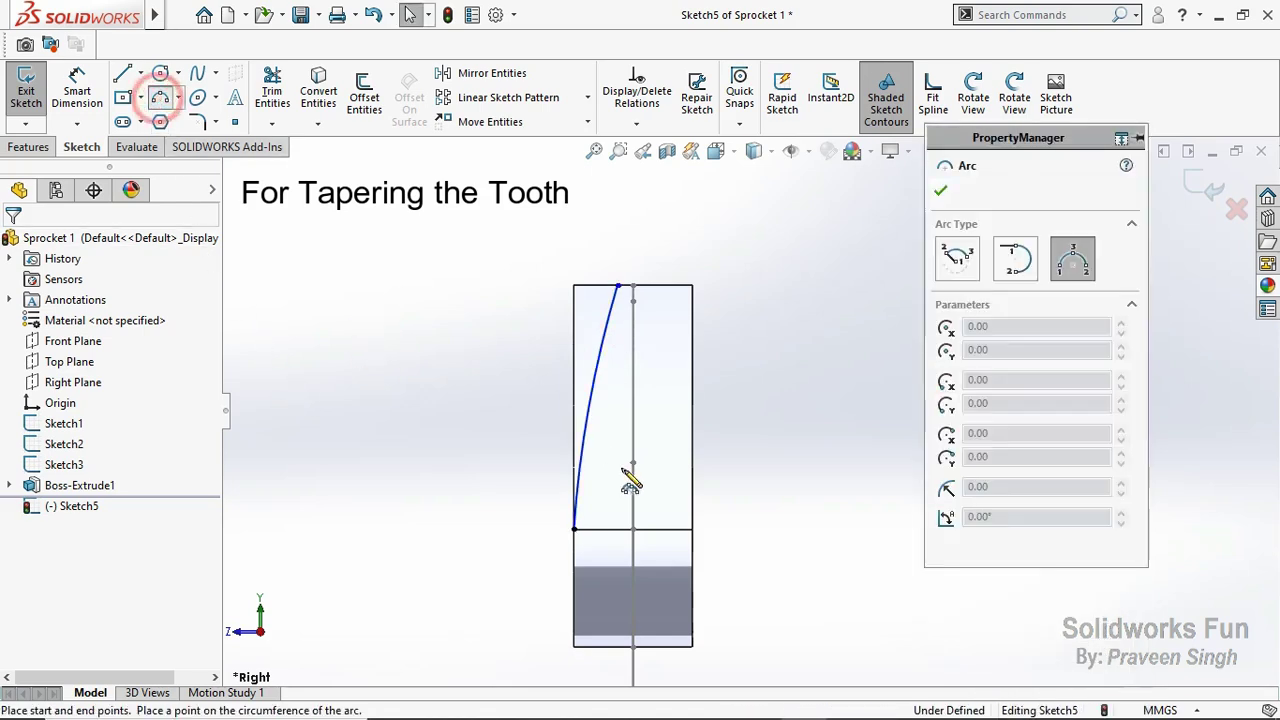
left_click(692, 529)
left_click(655, 286)
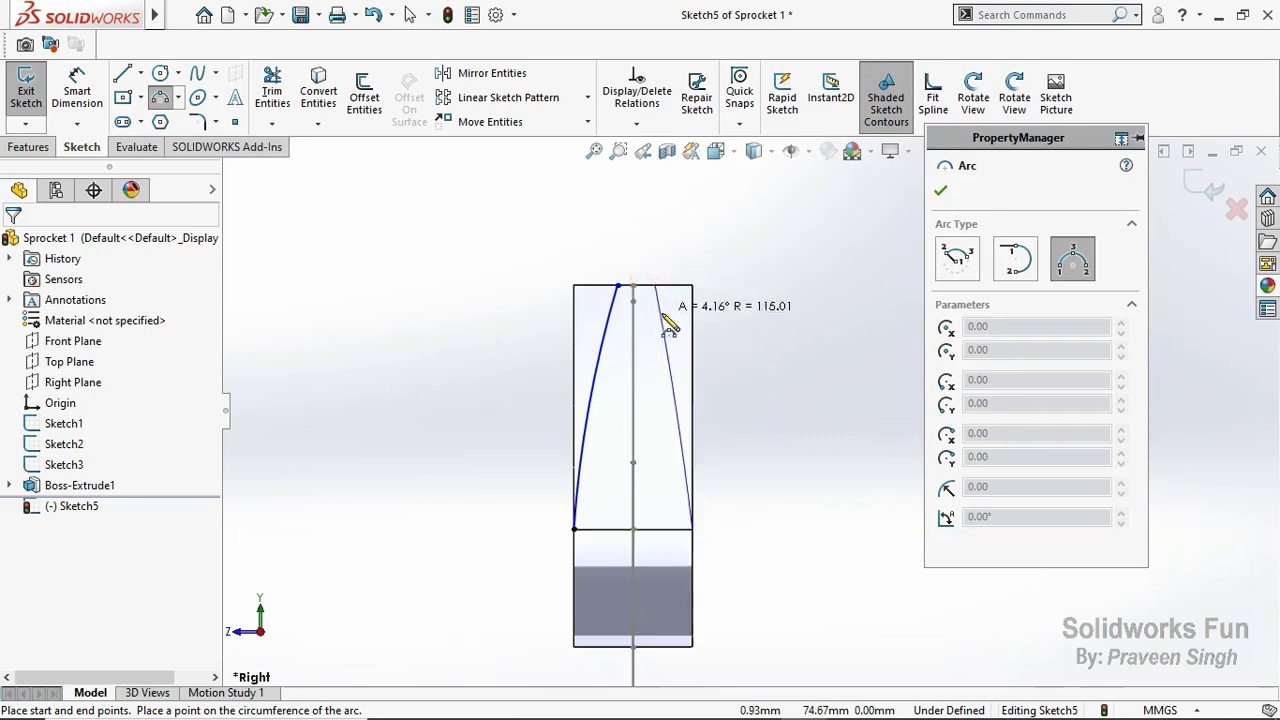
left_click(660, 322)
key("Escape")
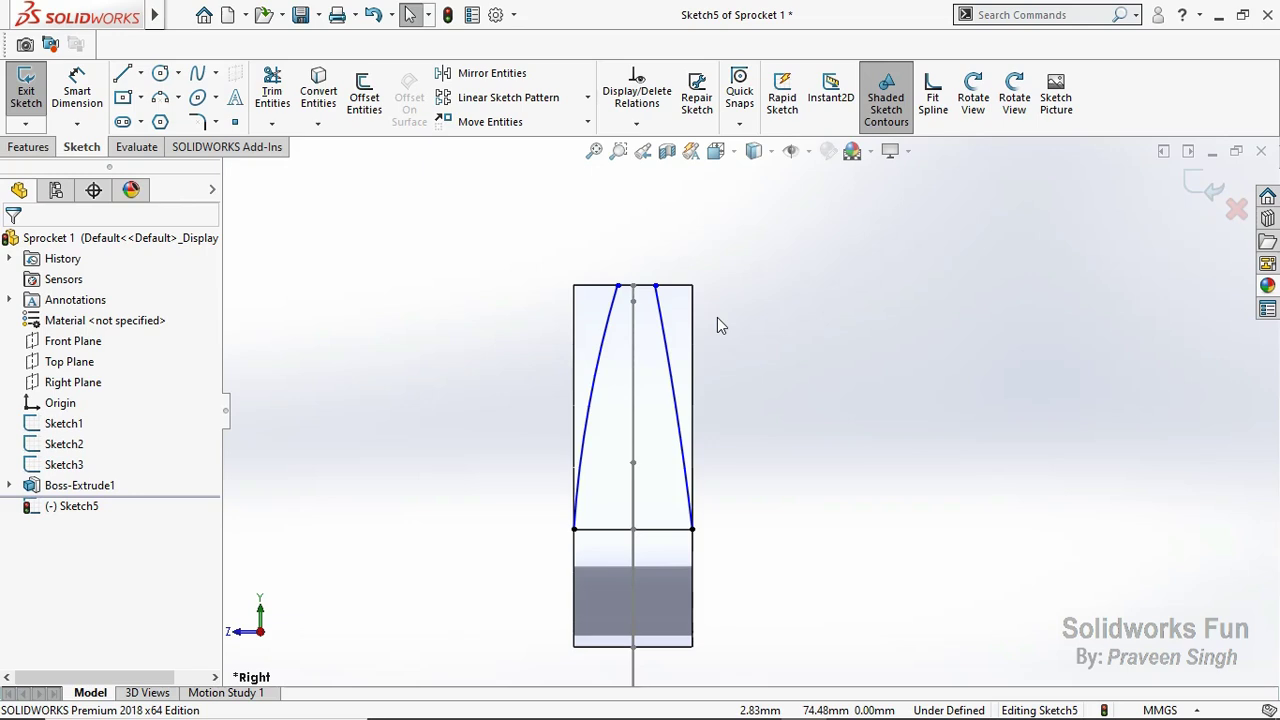
Step: Dimension the left arc to radius 25 mm
left_click(80, 92)
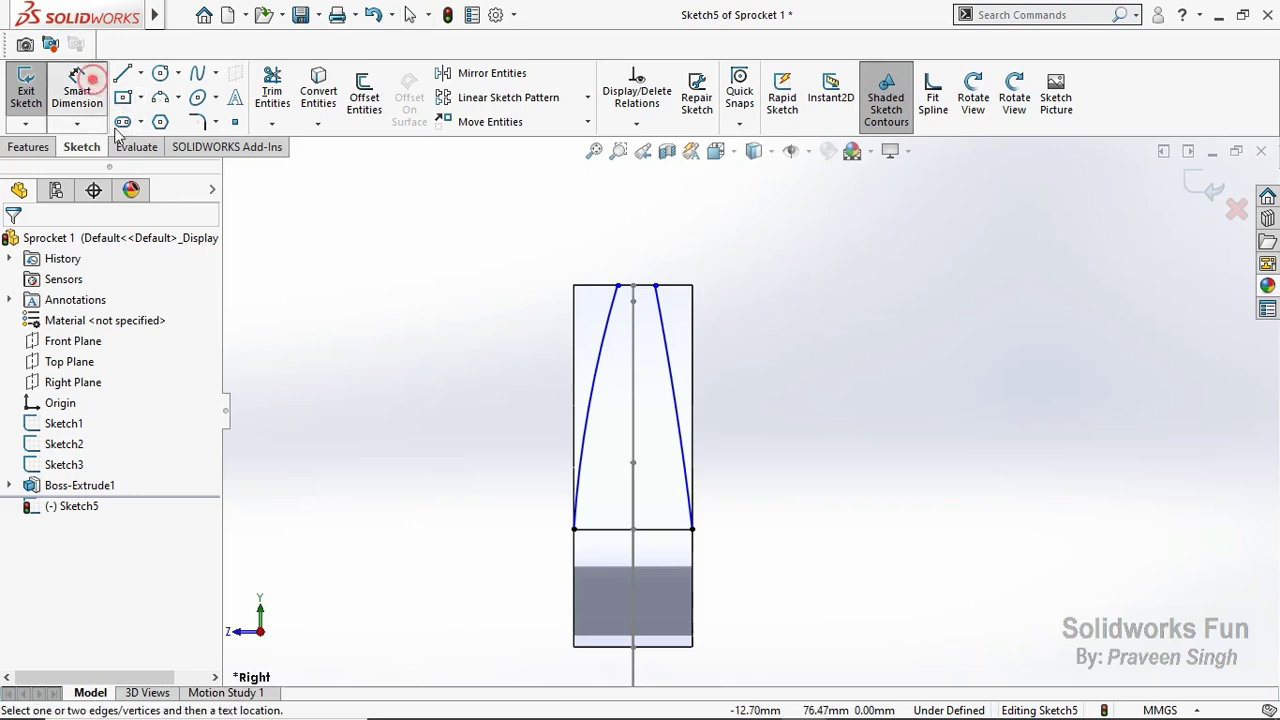
left_click(589, 416)
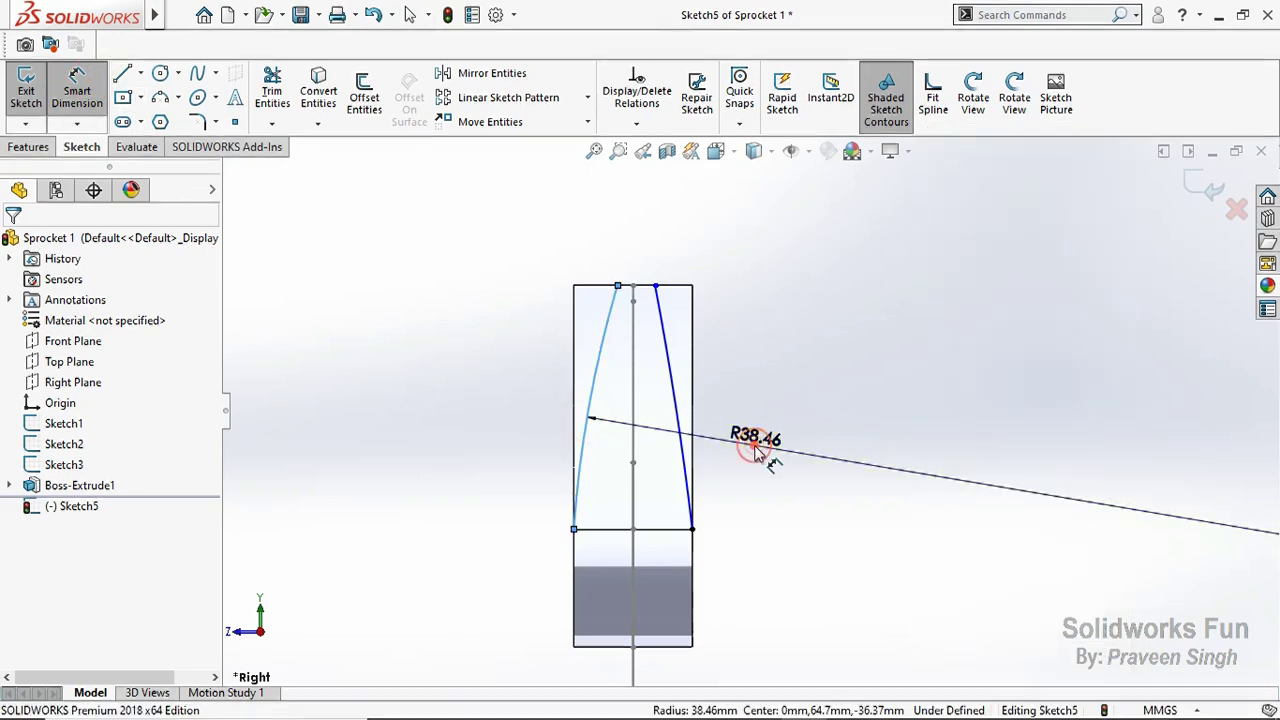
left_click(760, 451)
type("25")
left_click(652, 441)
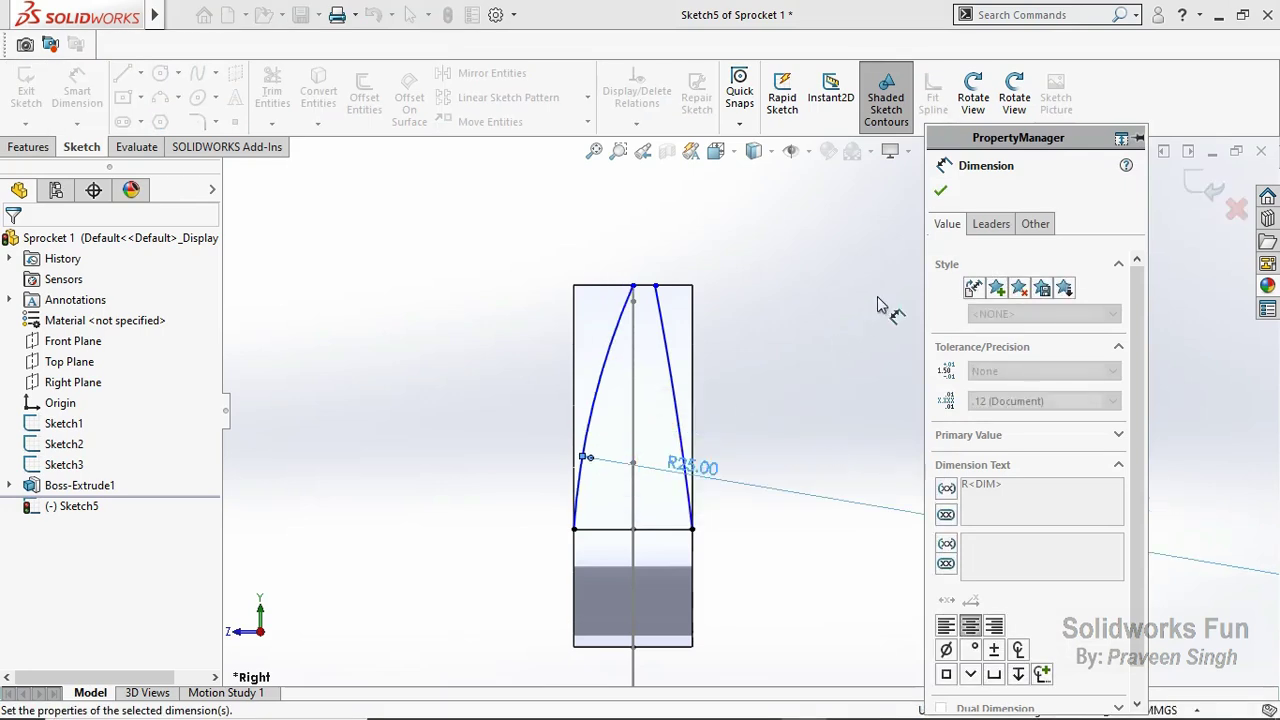
left_click(938, 188)
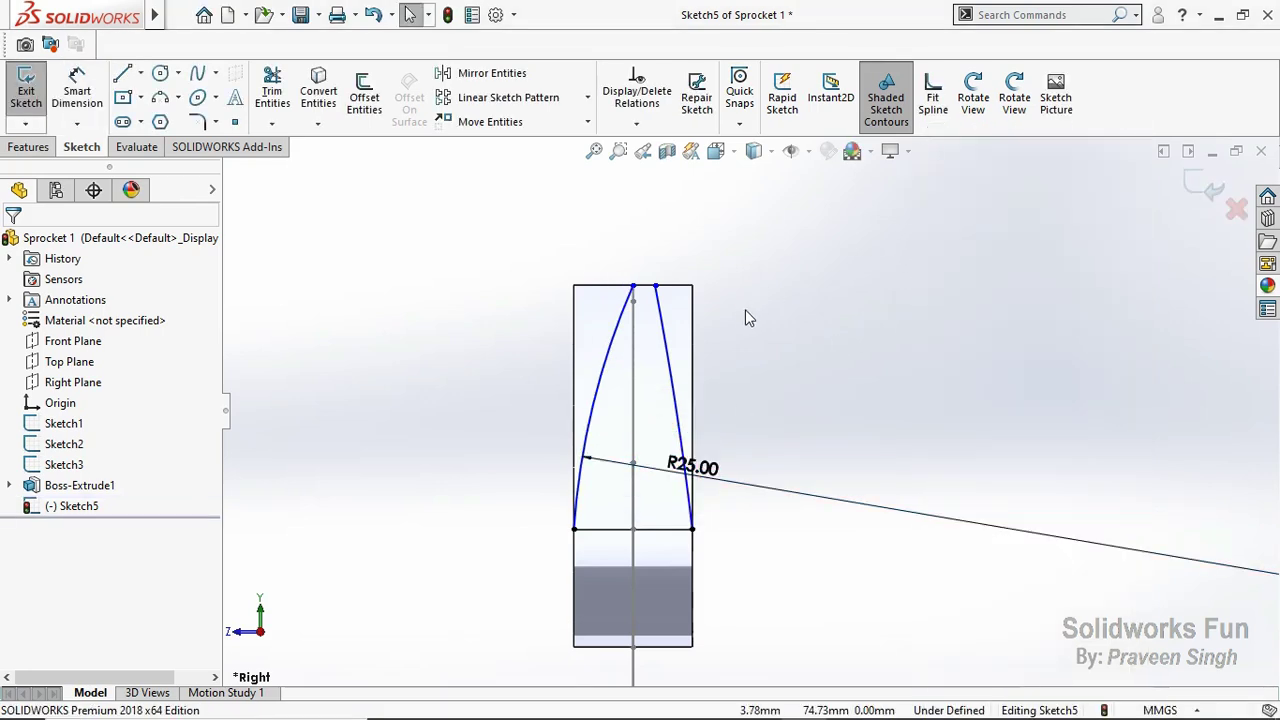
scroll(668, 300, "down", 1)
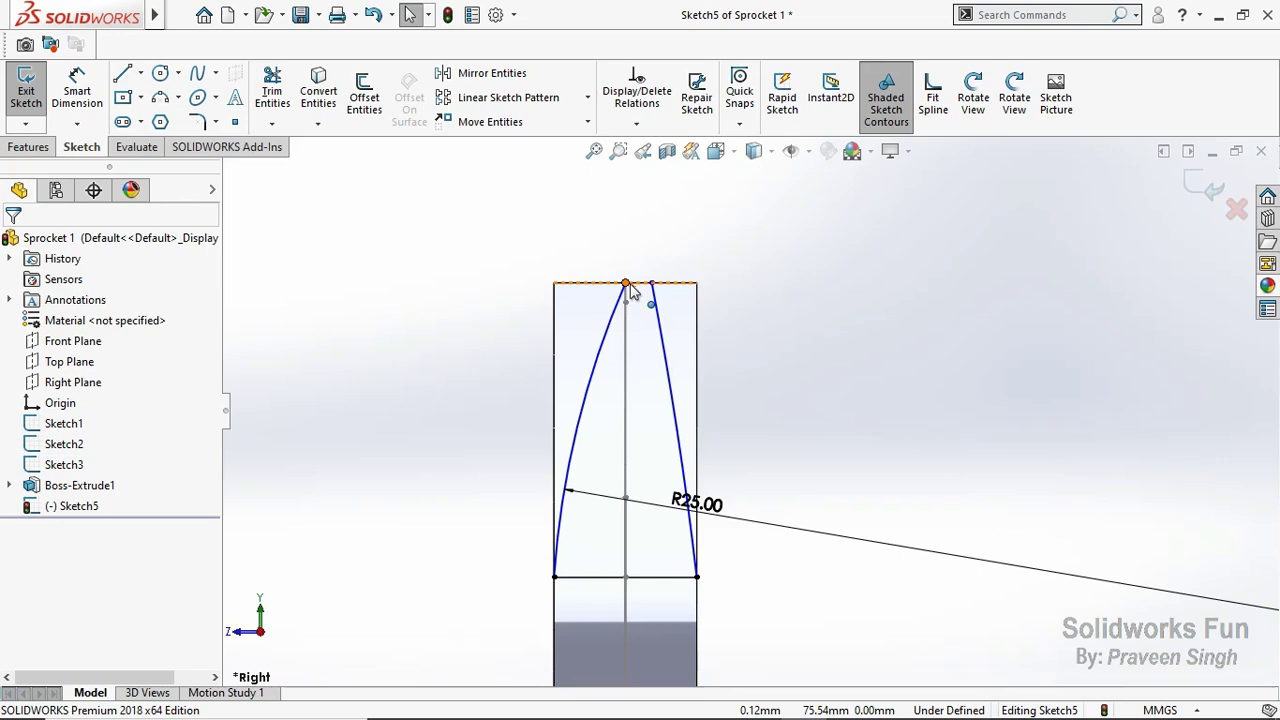
Step: Add a short vertical centerline below the tooth and make the two arc tips symmetric about it
left_click(140, 73)
left_click(168, 120)
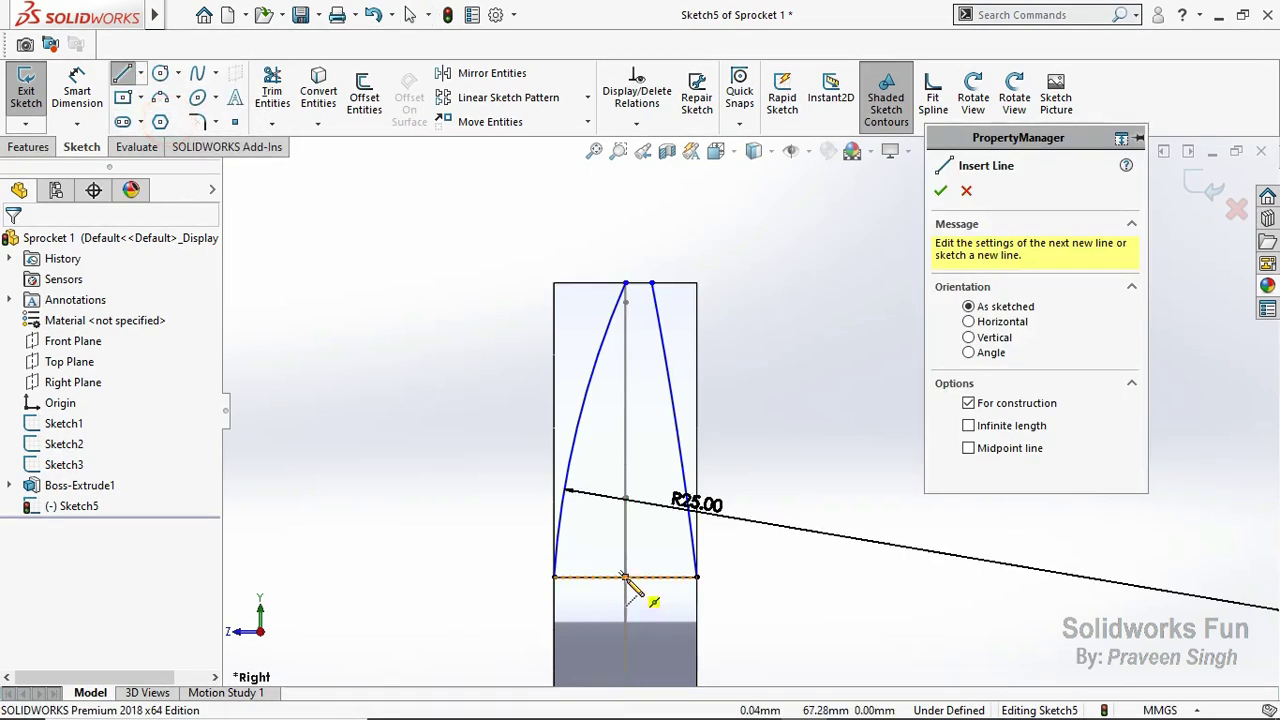
left_click_drag(624, 578, 625, 613)
key("Escape")
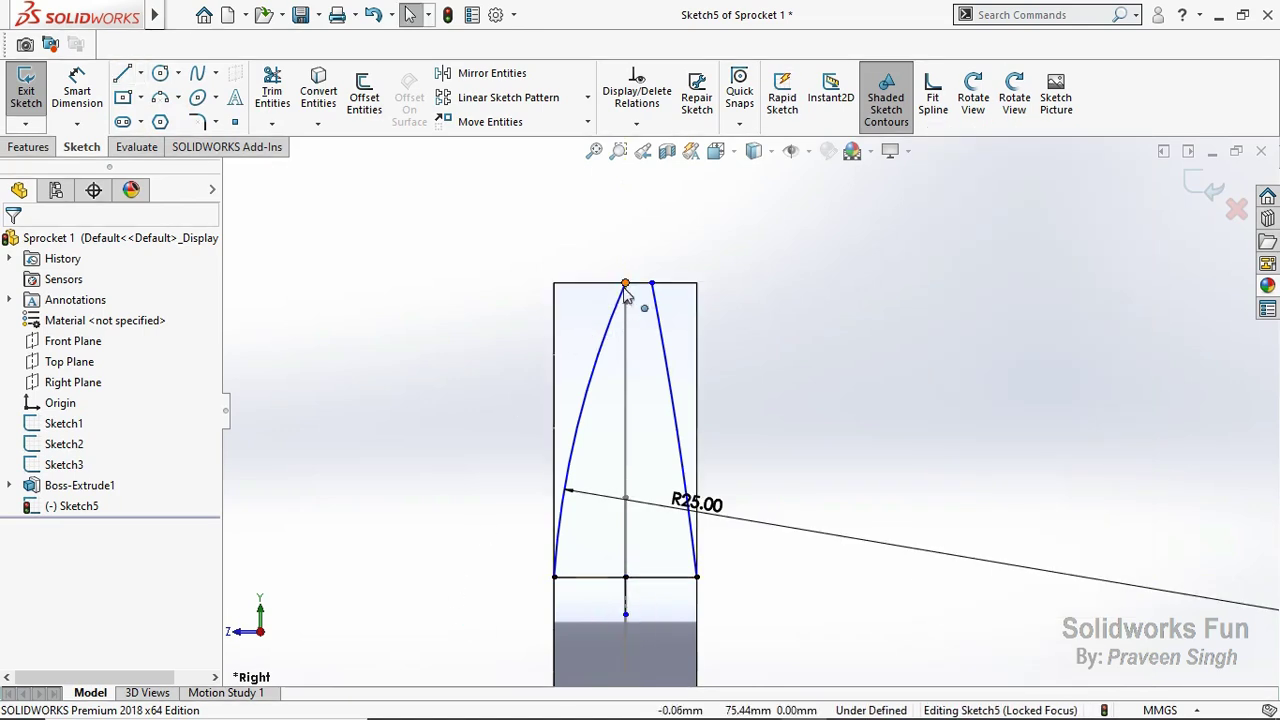
left_click_drag(625, 285, 624, 284)
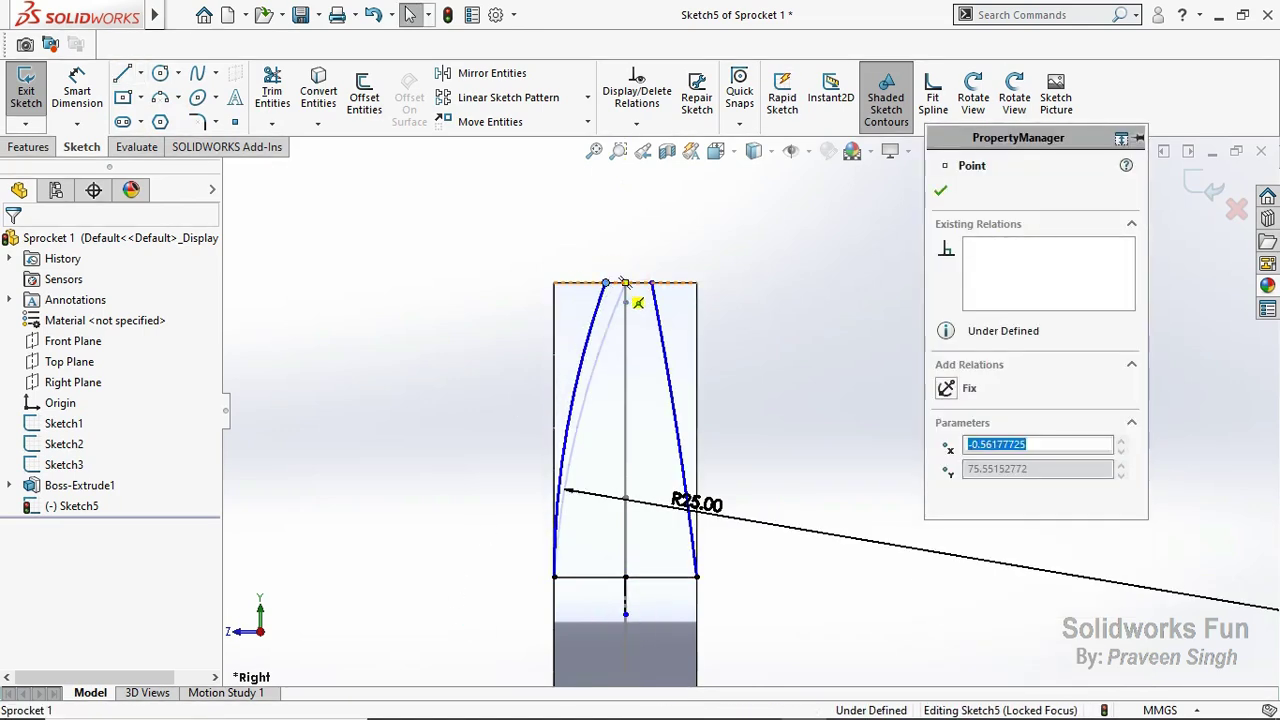
left_click(566, 263)
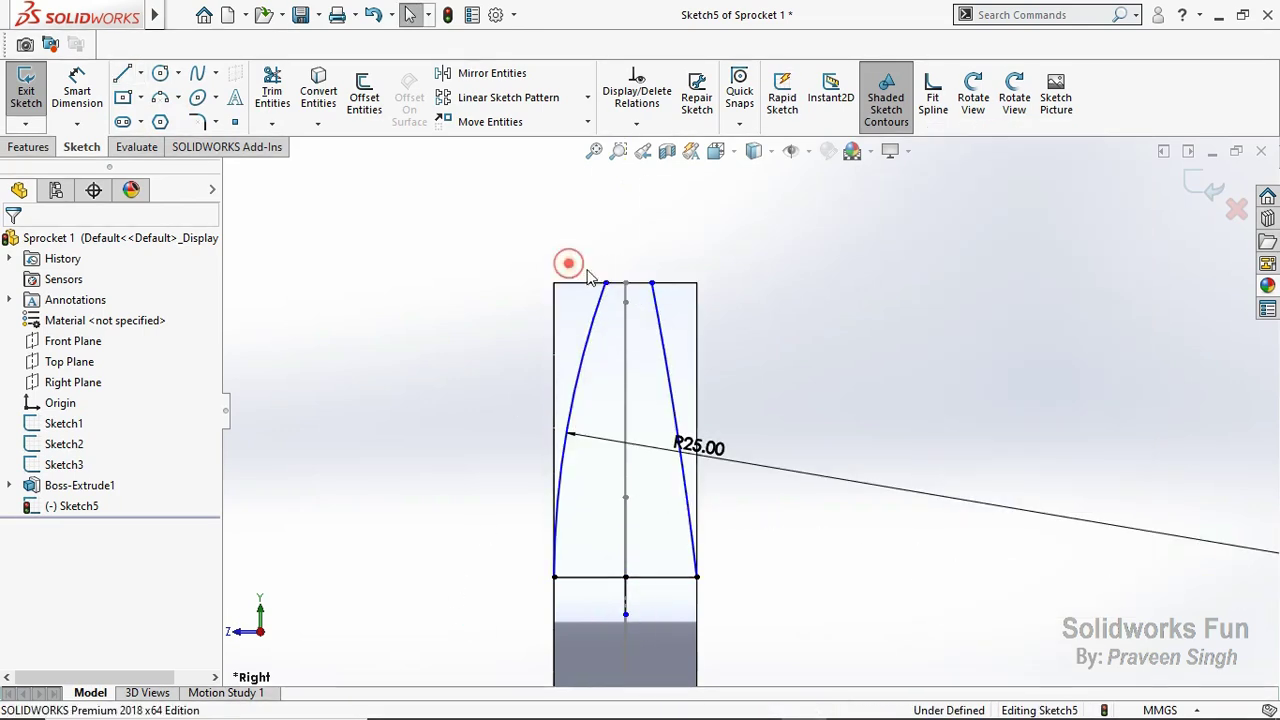
left_click(627, 608)
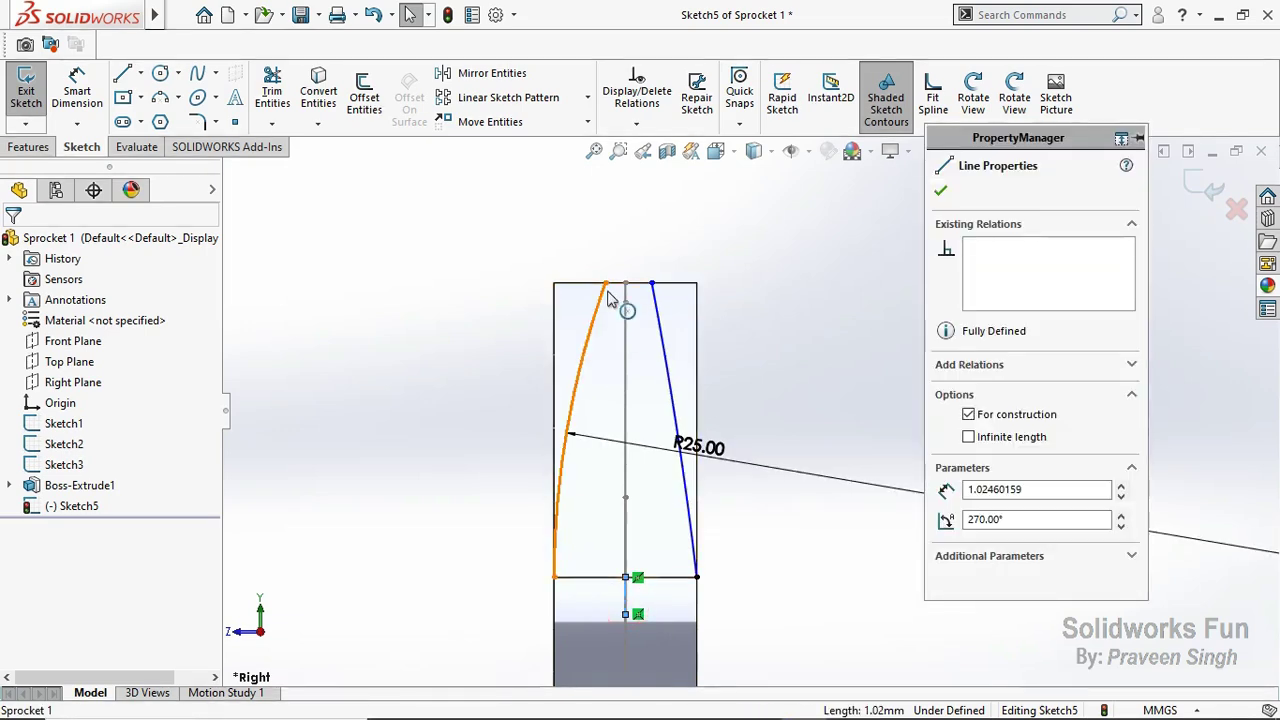
left_click(605, 284, "ctrl")
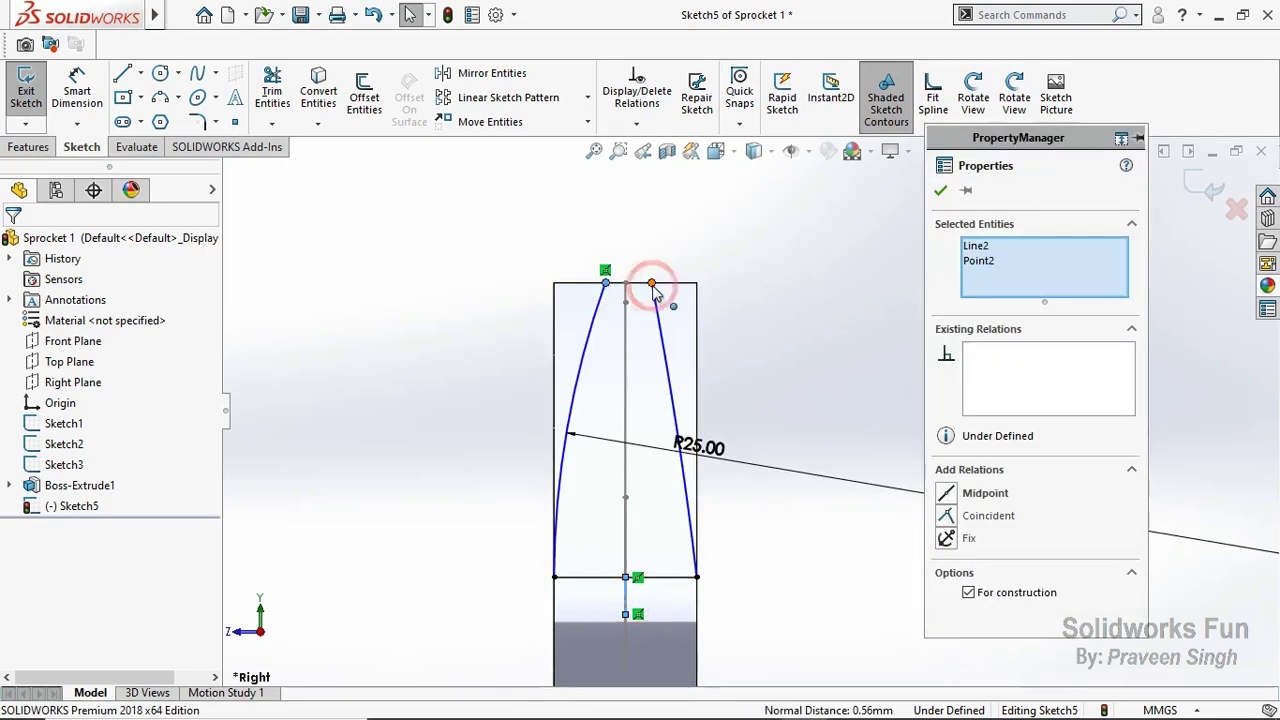
left_click(652, 284, "ctrl")
left_click(708, 205)
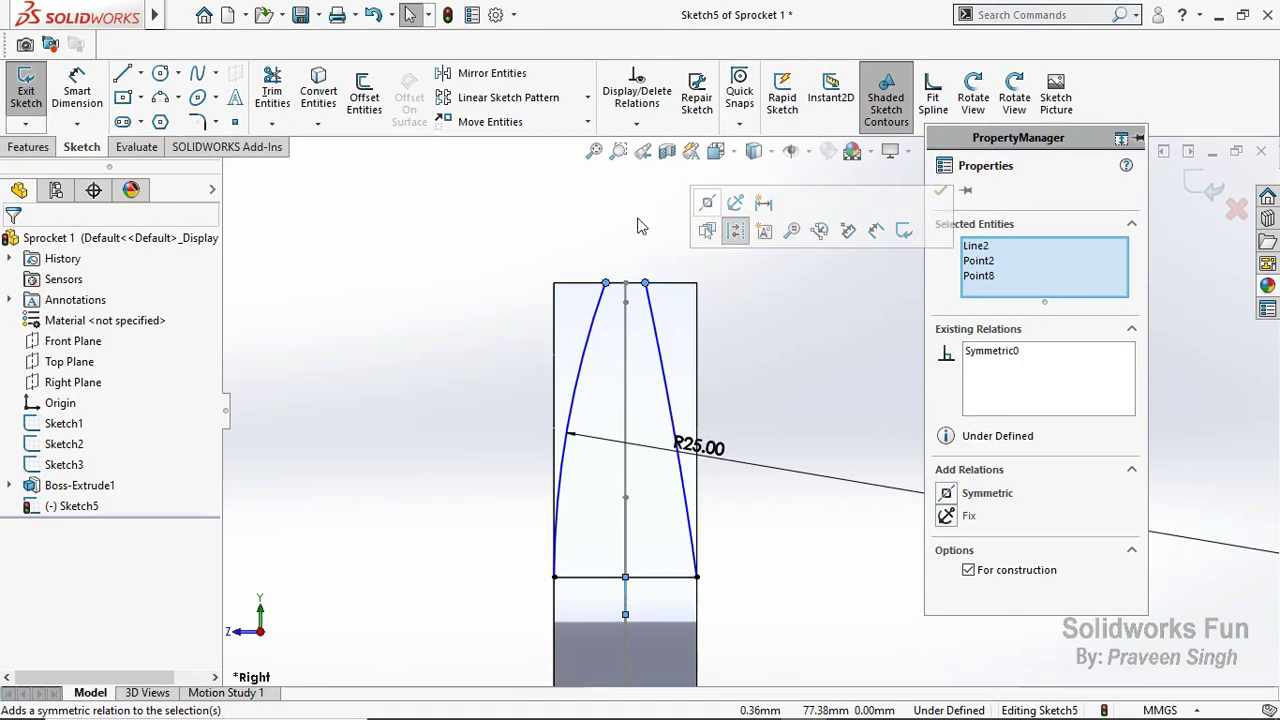
left_click(638, 220)
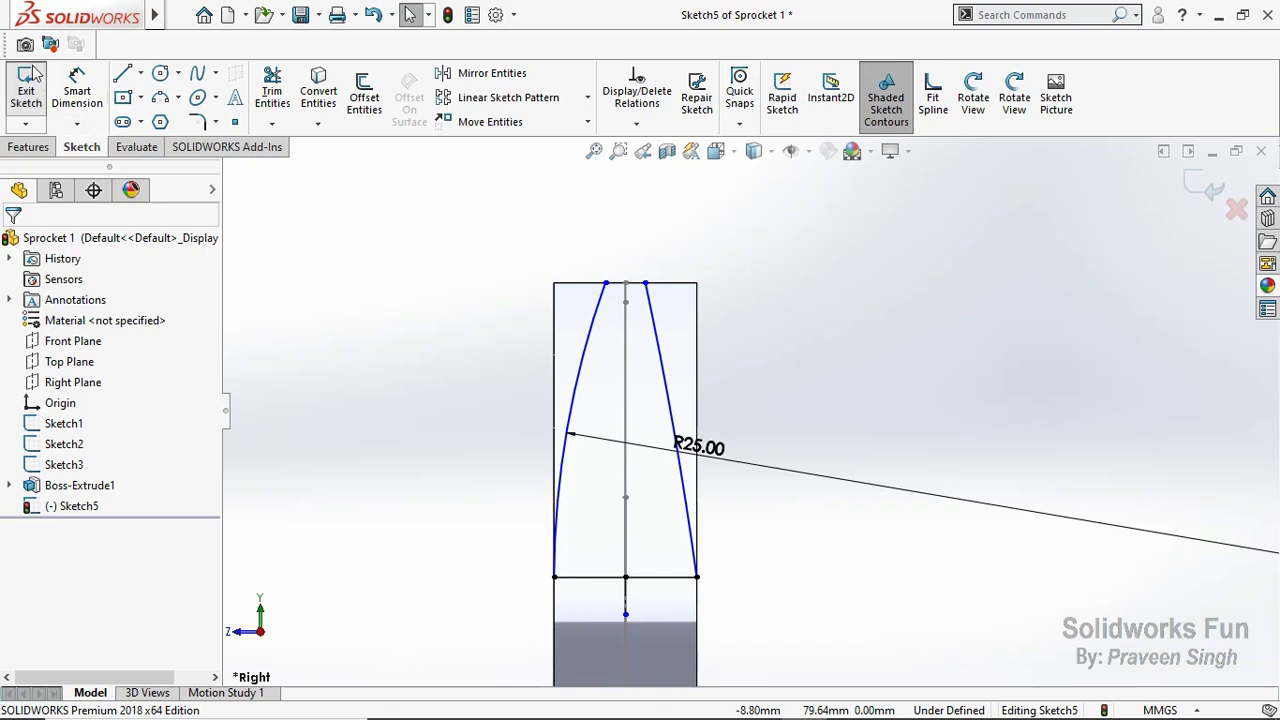
Step: Dimension the gap between the two arc tips to 0.50
left_click(77, 92)
left_click(645, 284)
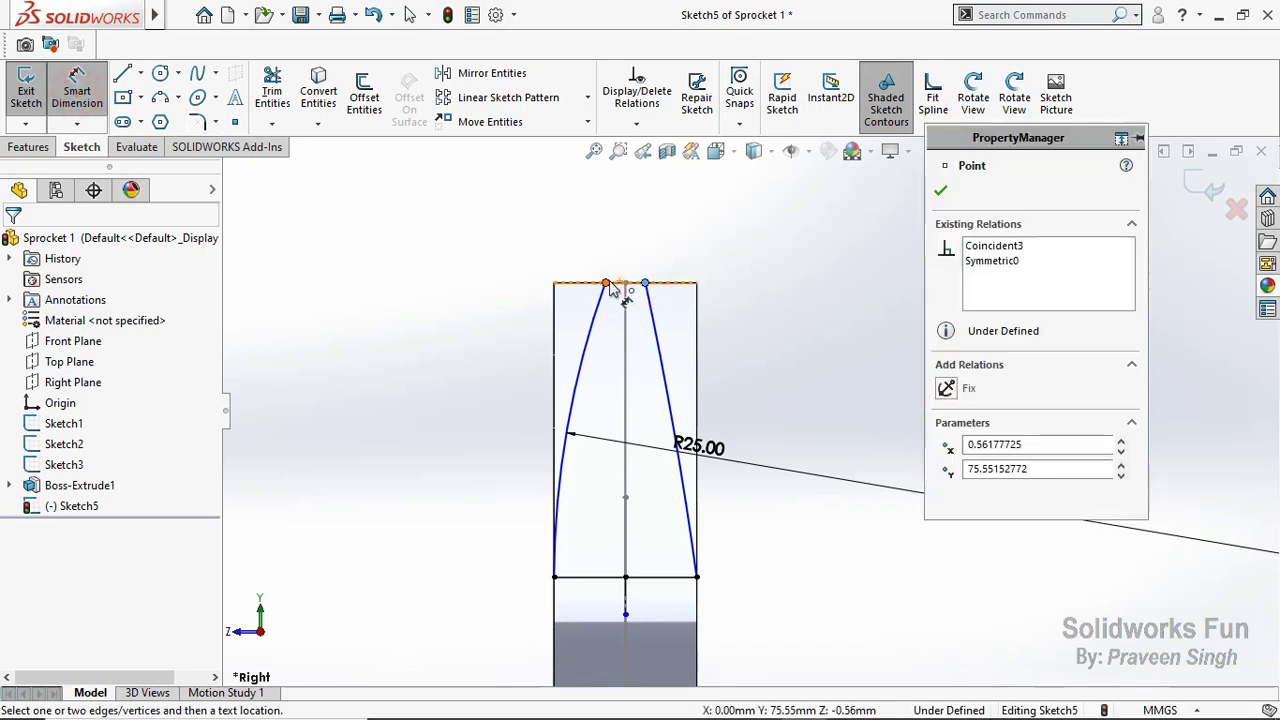
left_click(605, 284)
left_click(632, 245)
type("0.5")
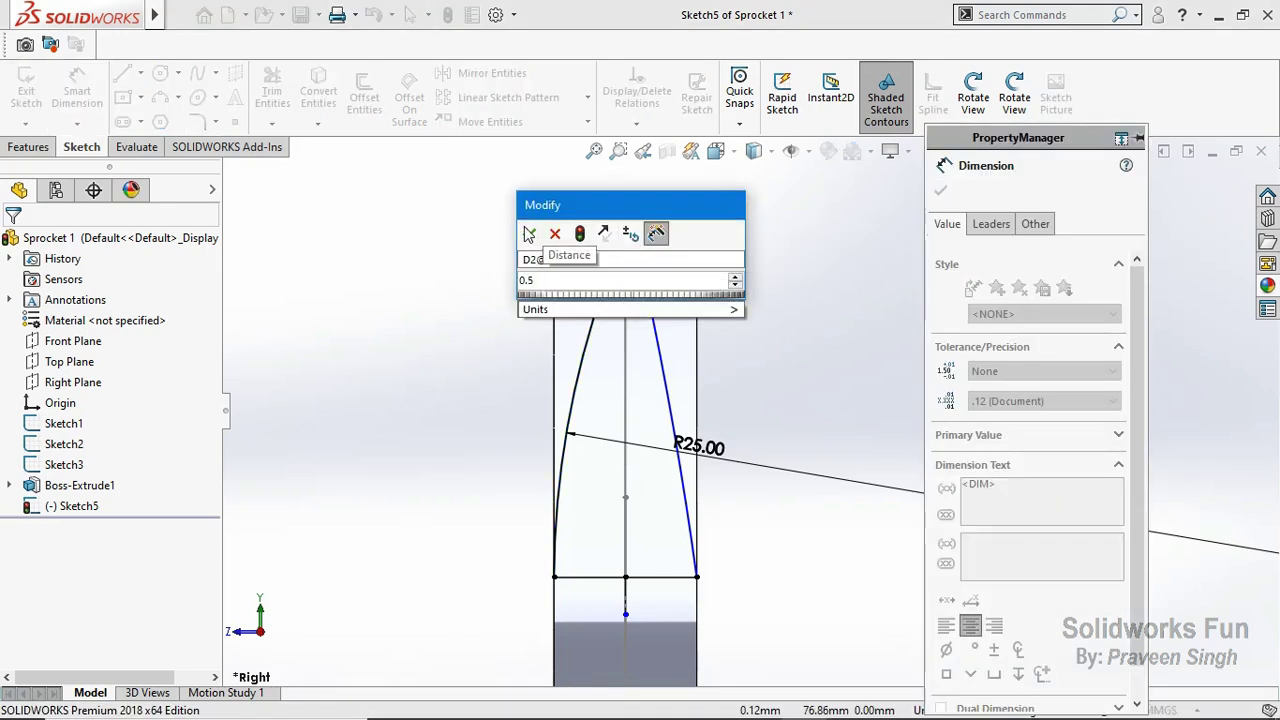
key("Return")
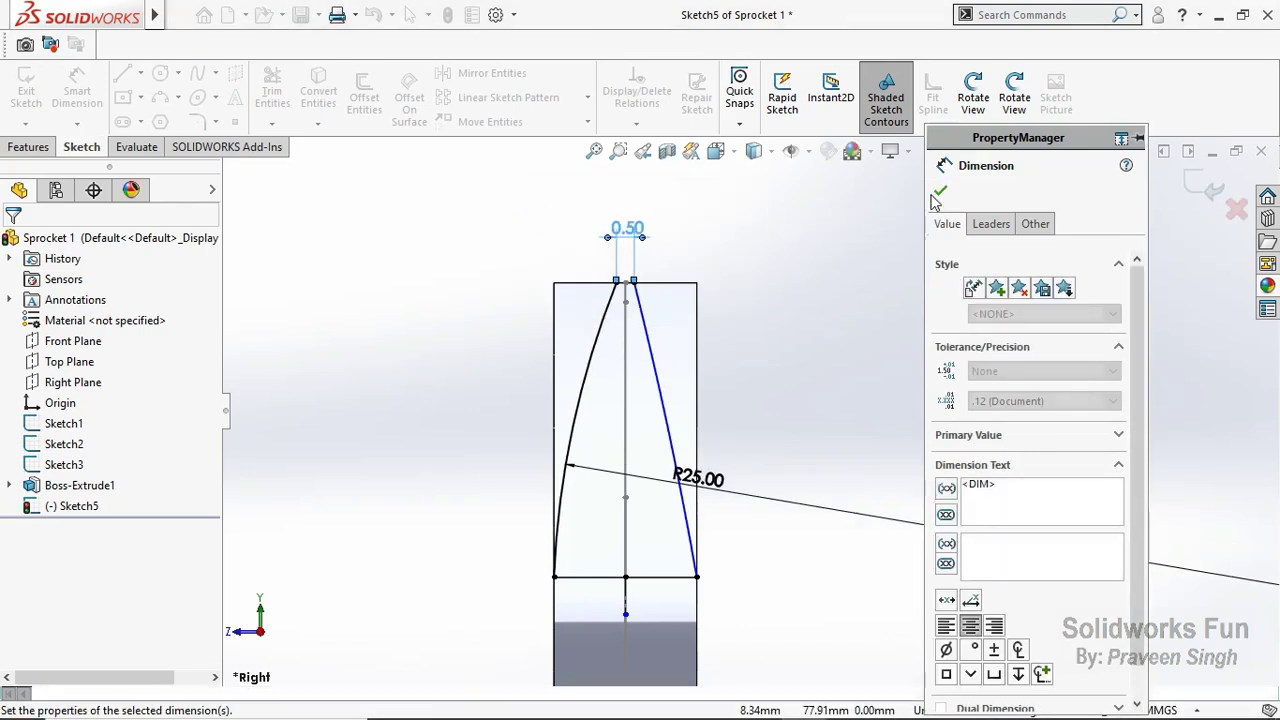
key("Escape")
Step: Make both arcs equal radius, moving the R25.00 label closer to the tooth
left_click_drag(715, 487, 669, 482)
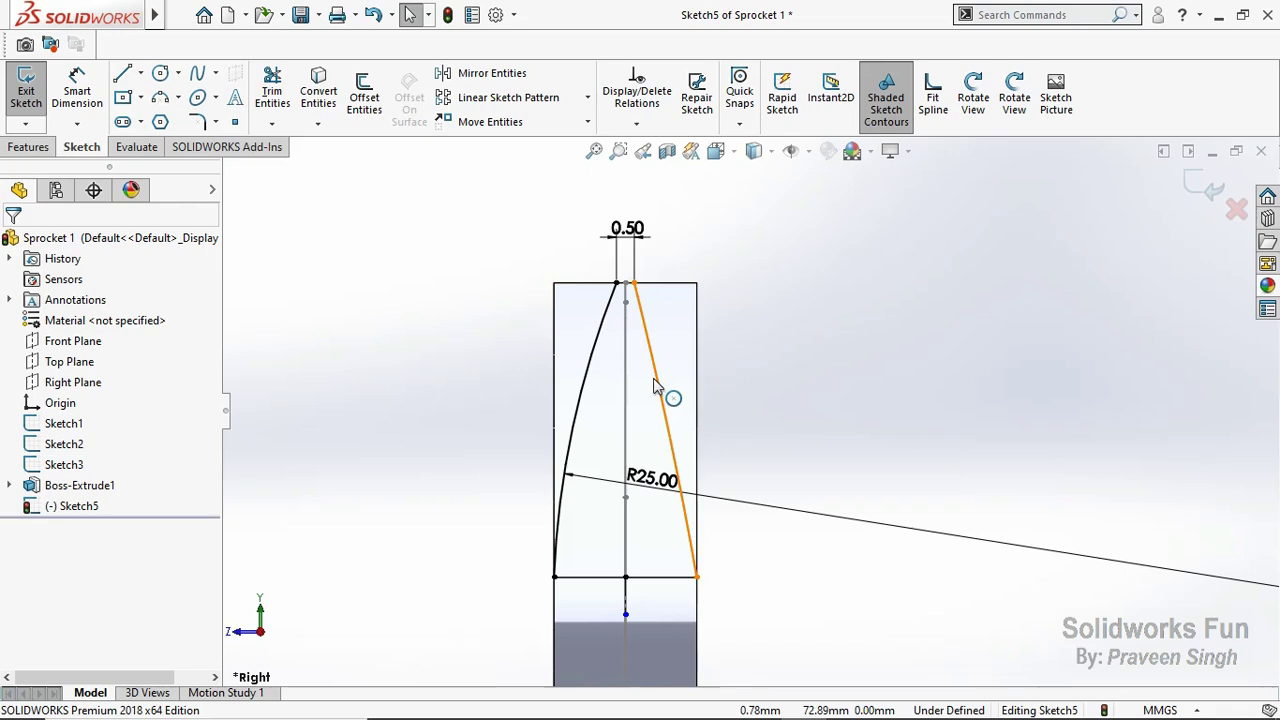
left_click(593, 386)
left_click(591, 386, "ctrl")
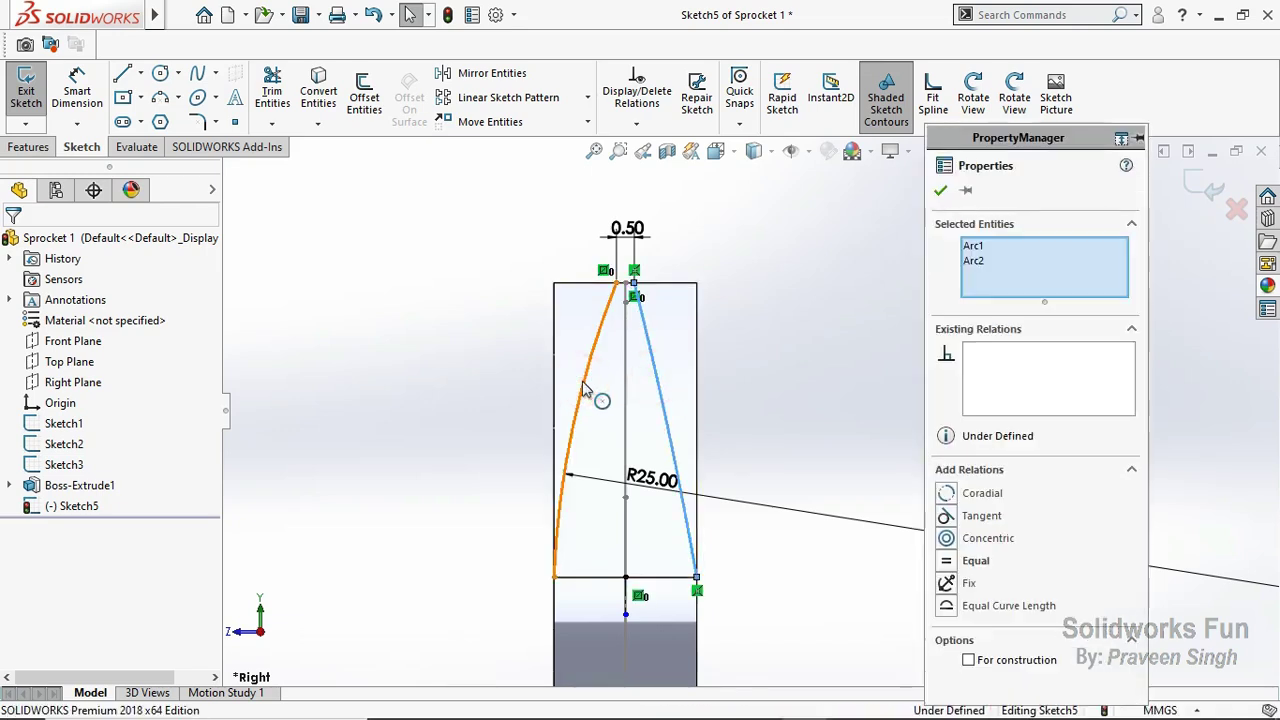
left_click(955, 562)
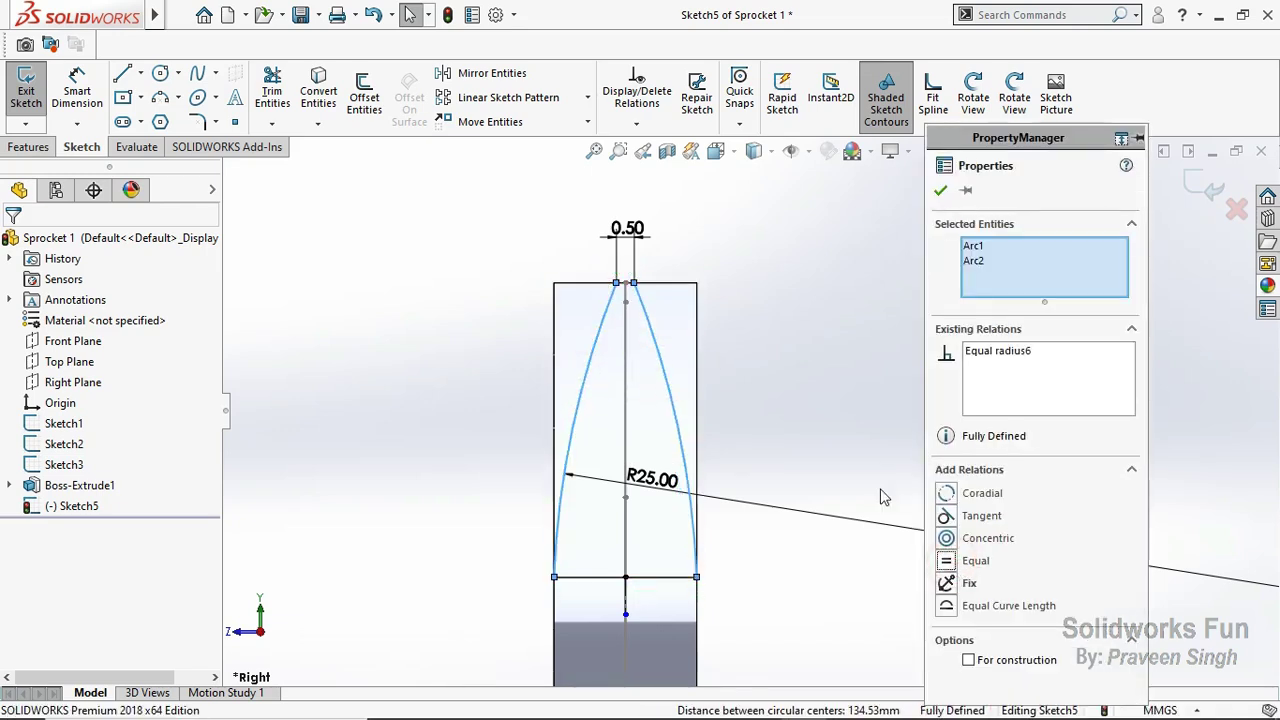
left_click(839, 428)
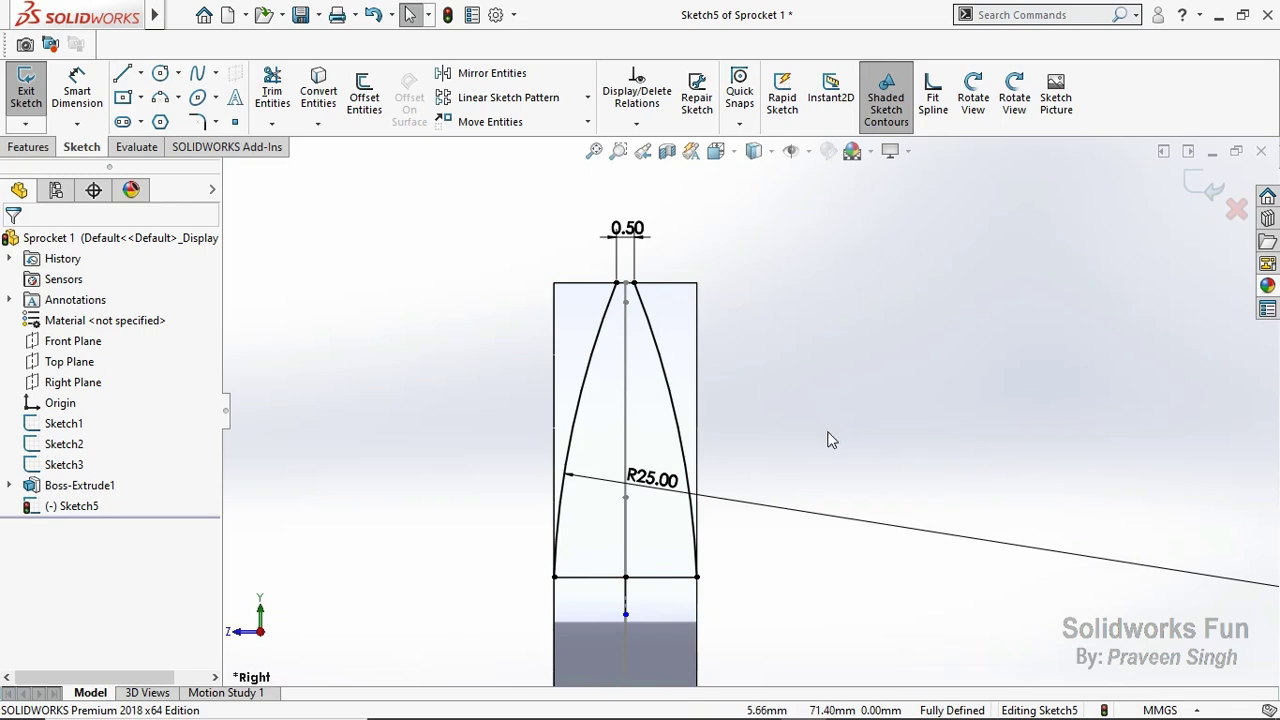
Step: Draw an enclosing box of lines around the arcs from the right arc's lower end
left_click(122, 77)
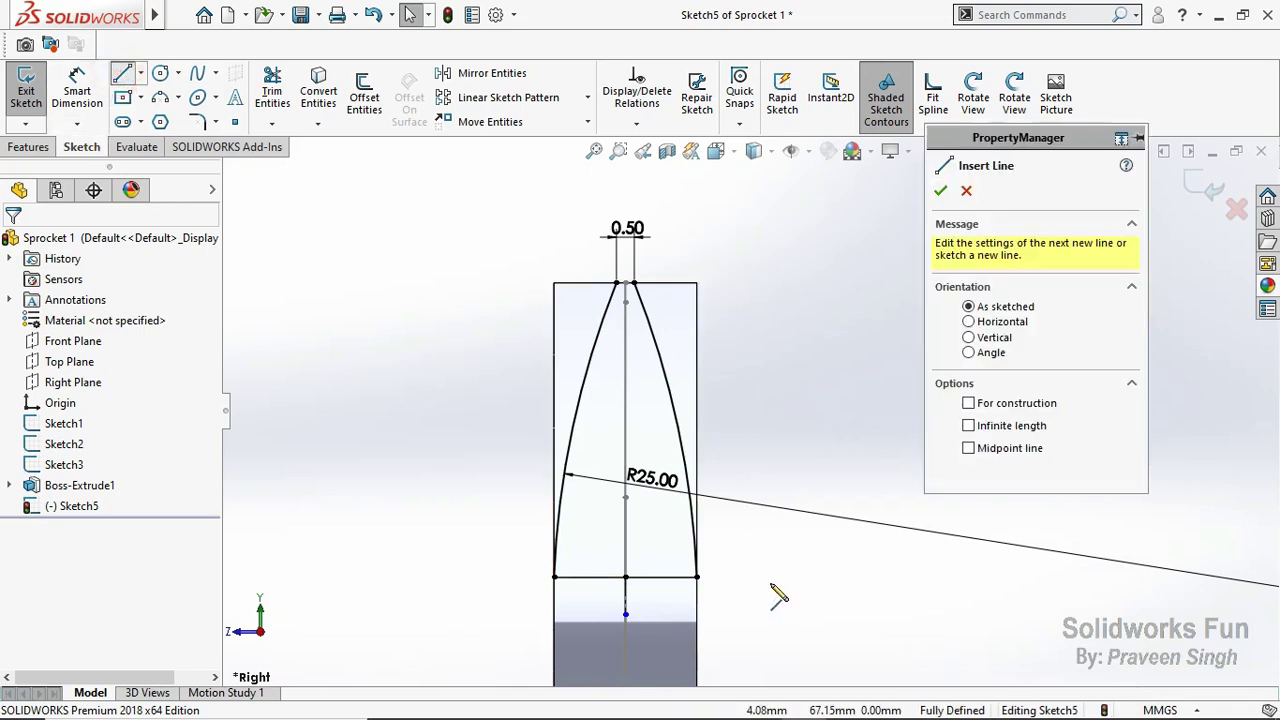
left_click(697, 577)
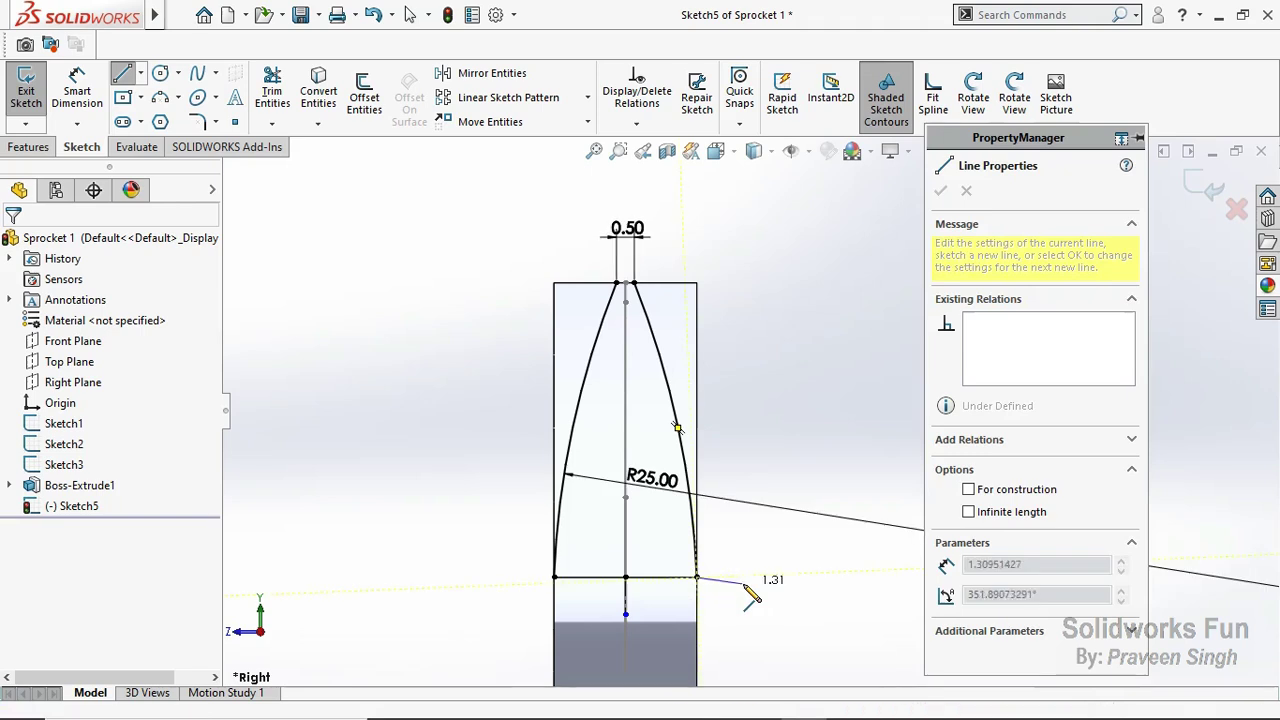
left_click(781, 577)
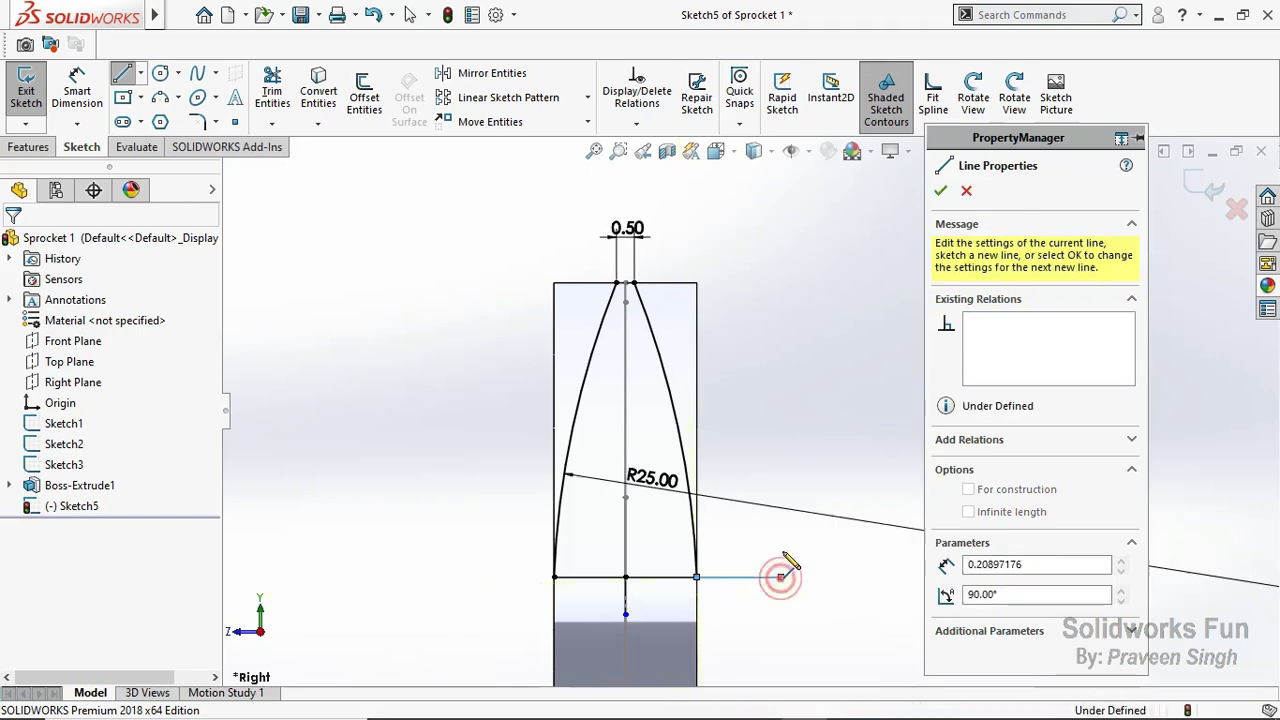
left_click(780, 195)
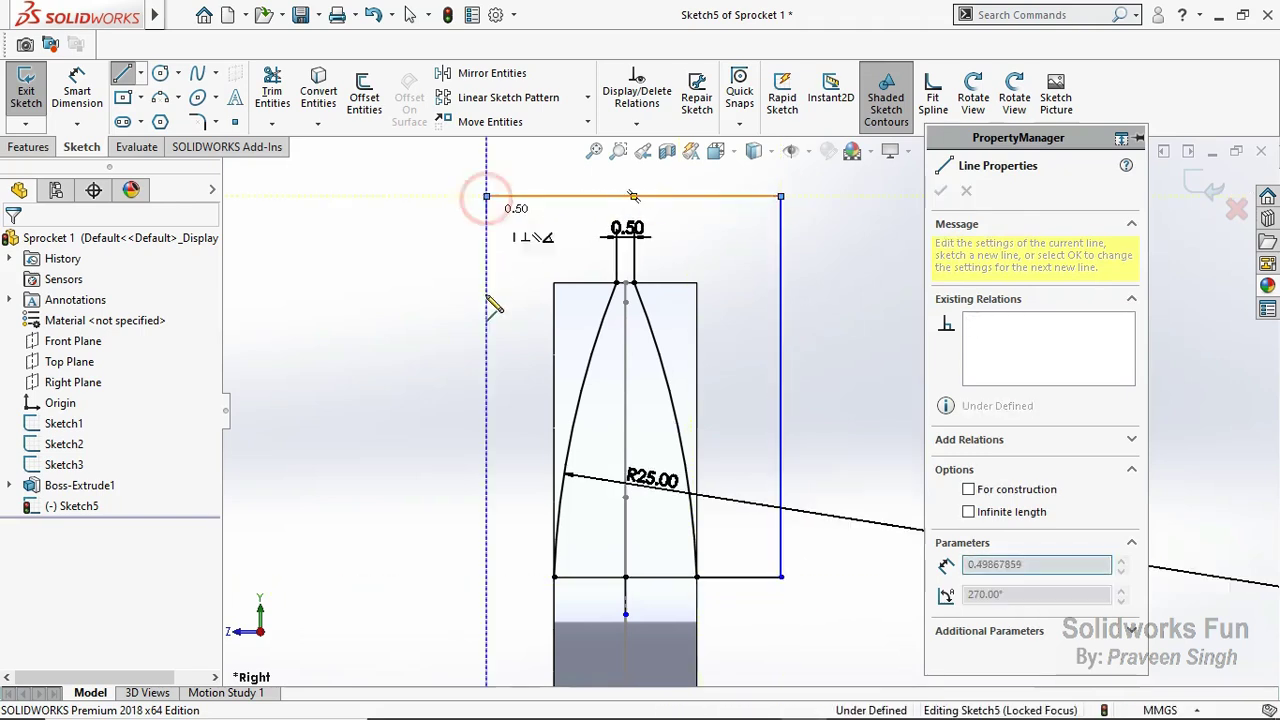
left_click(486, 195)
left_click(486, 577)
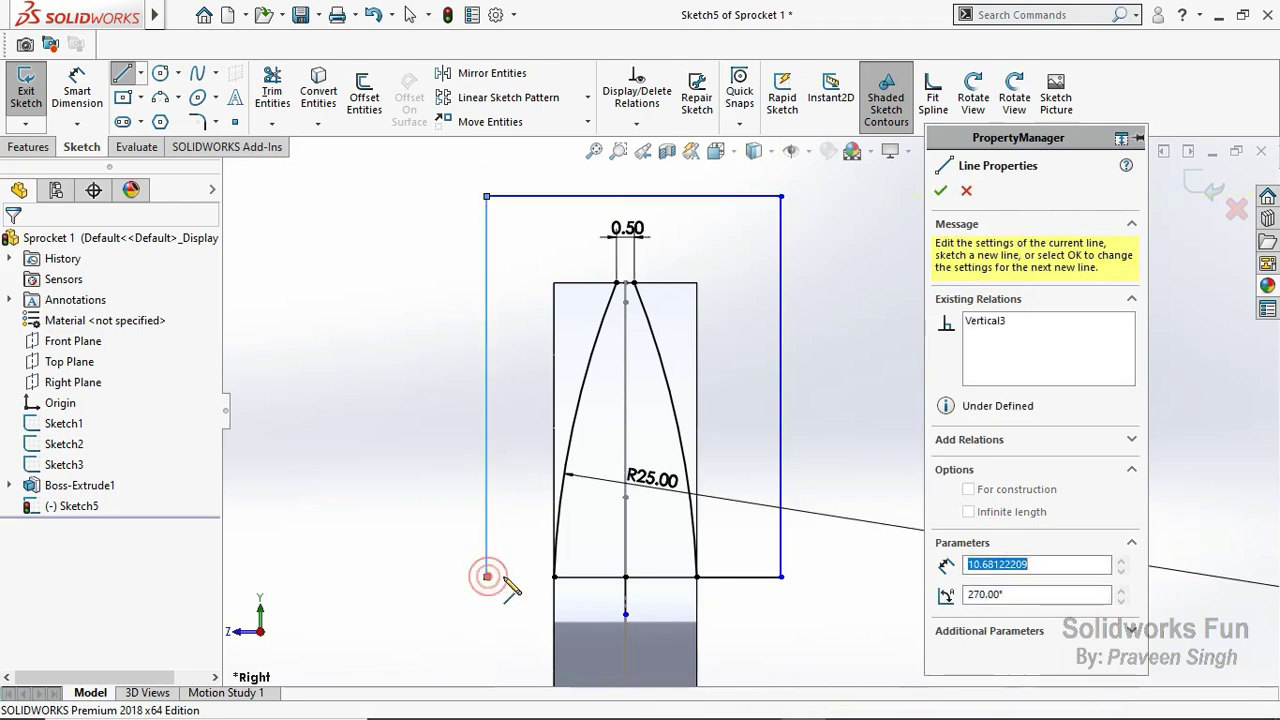
double_click(554, 577)
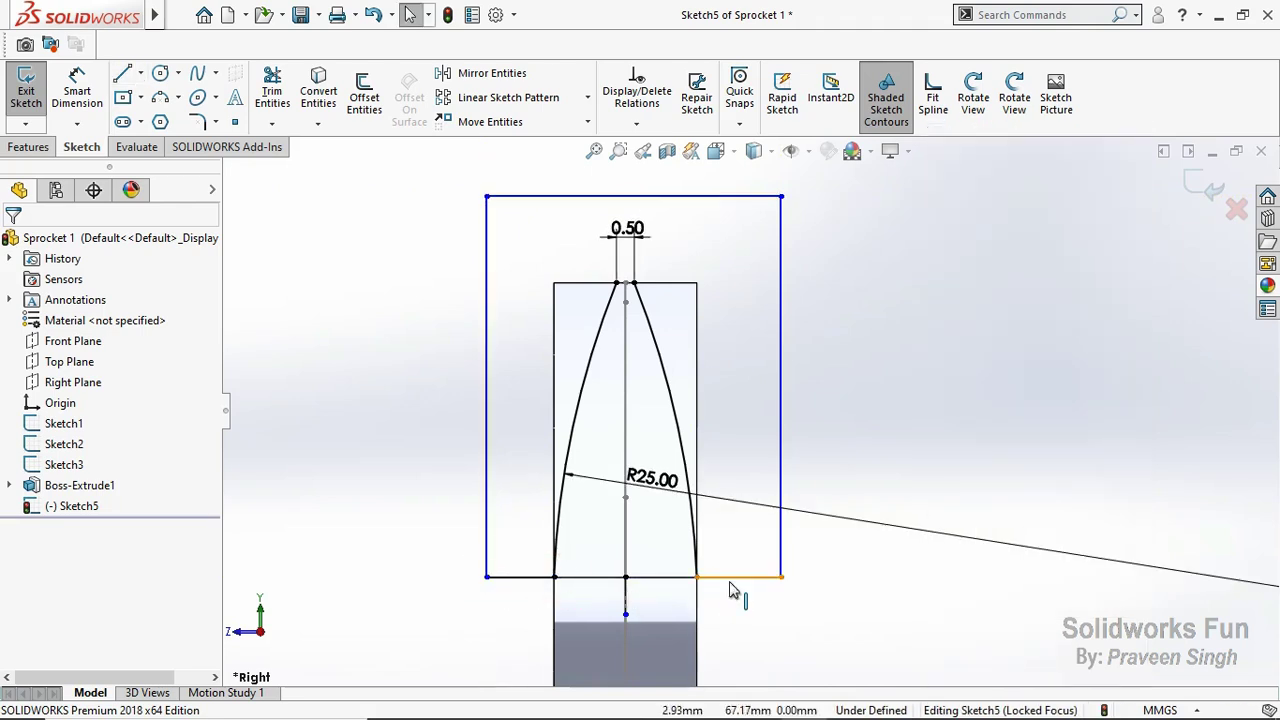
key("Escape")
Step: Make the two bottom box segments equal in length
left_click(530, 577)
left_click(740, 577, "ctrl")
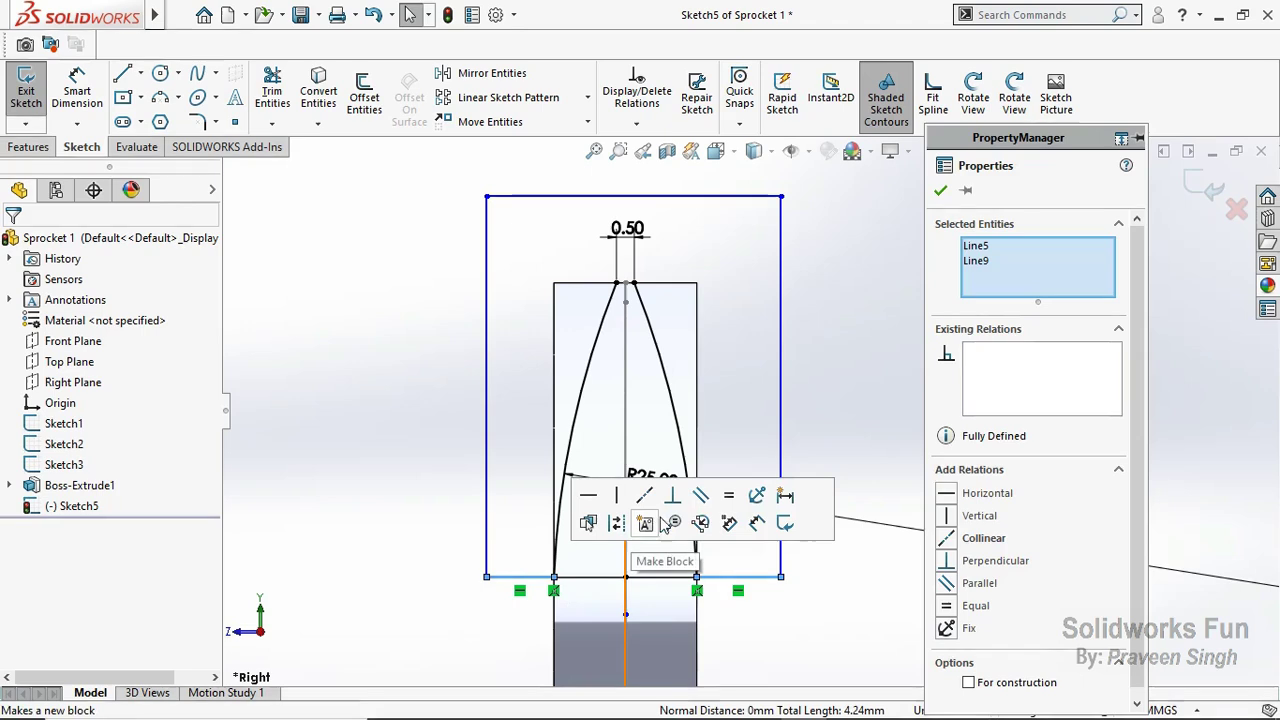
left_click(729, 496)
left_click(898, 393)
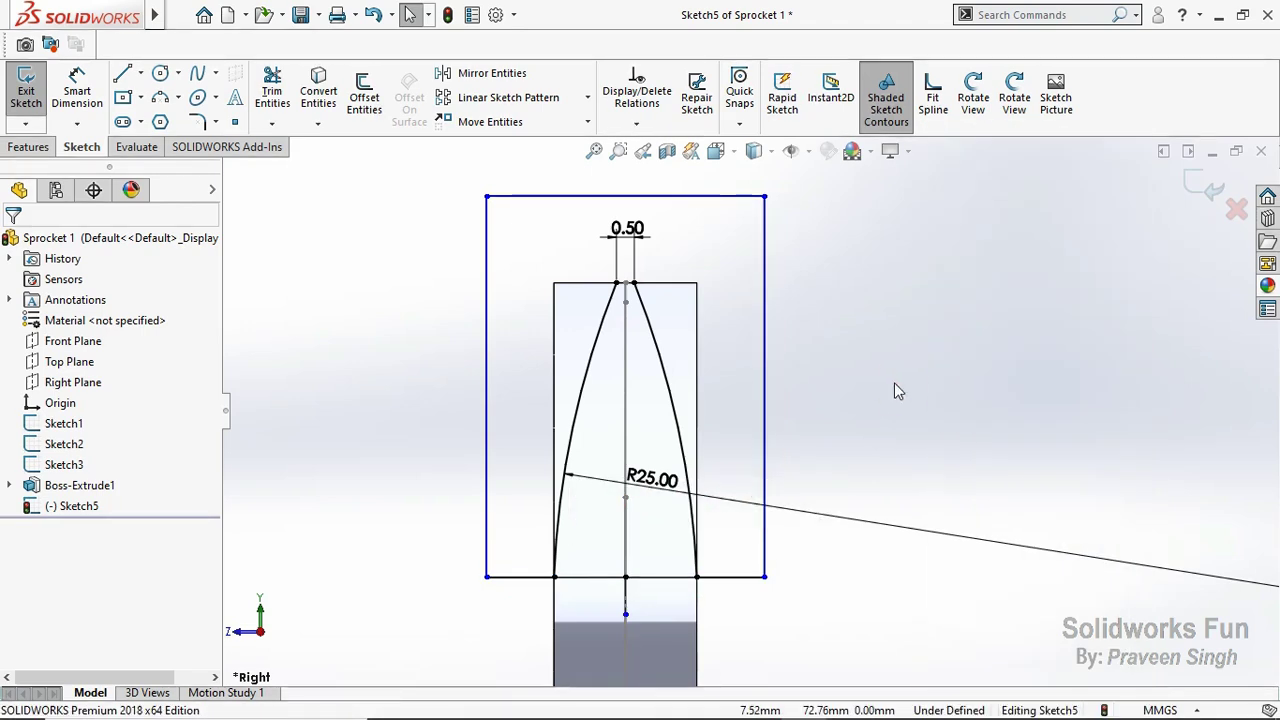
left_click(70, 506)
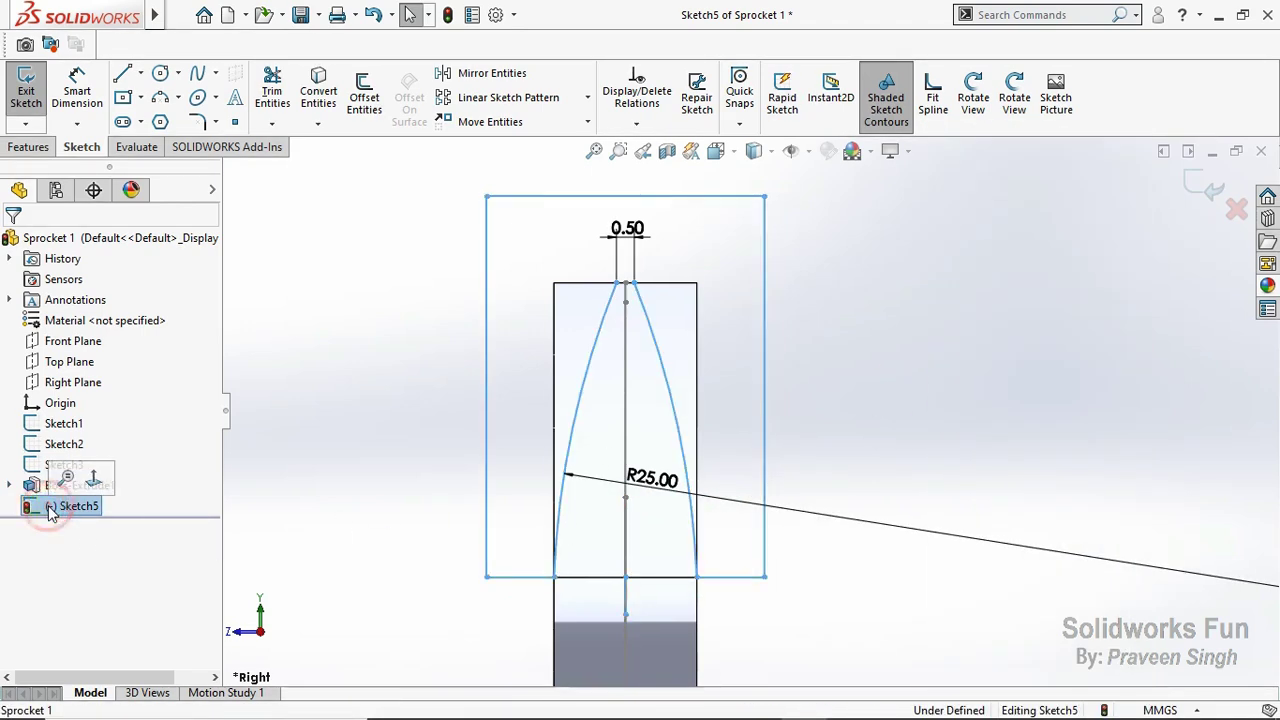
left_click(362, 468)
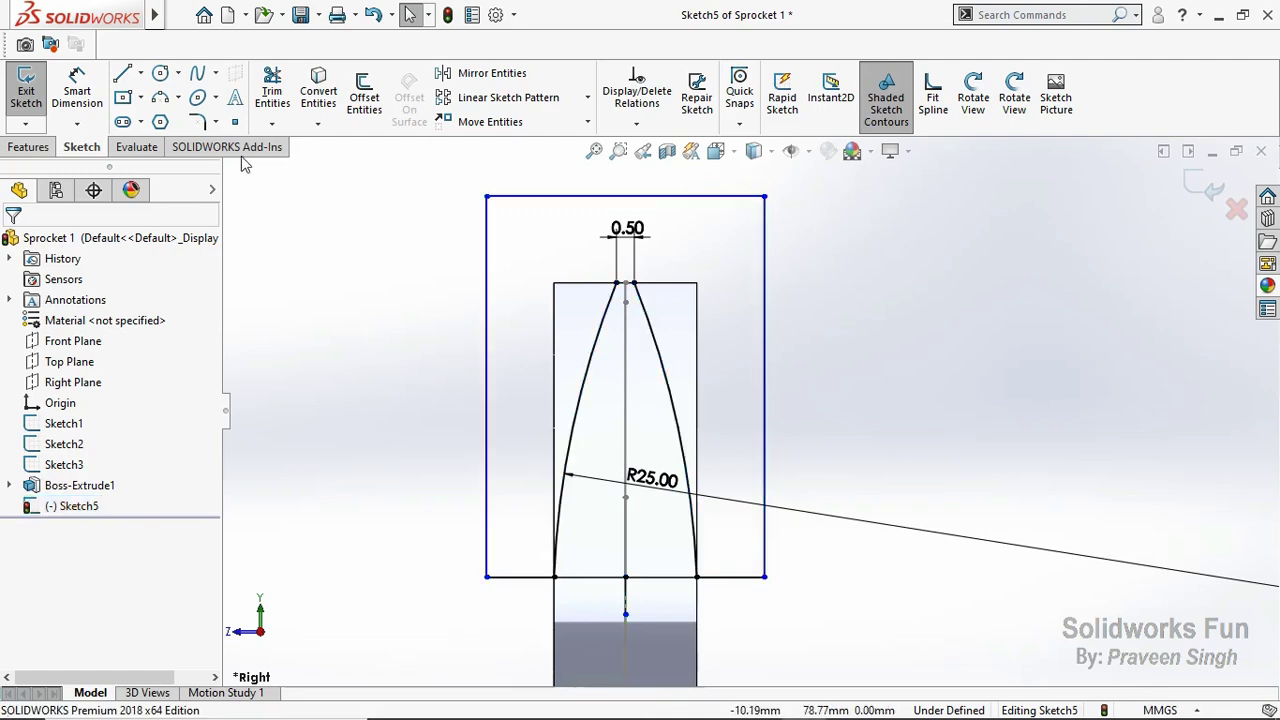
Step: Join the two arc tips with a short horizontal line, then select Sketch5 in Front view
left_click(124, 75)
scroll(645, 270, "down", 3)
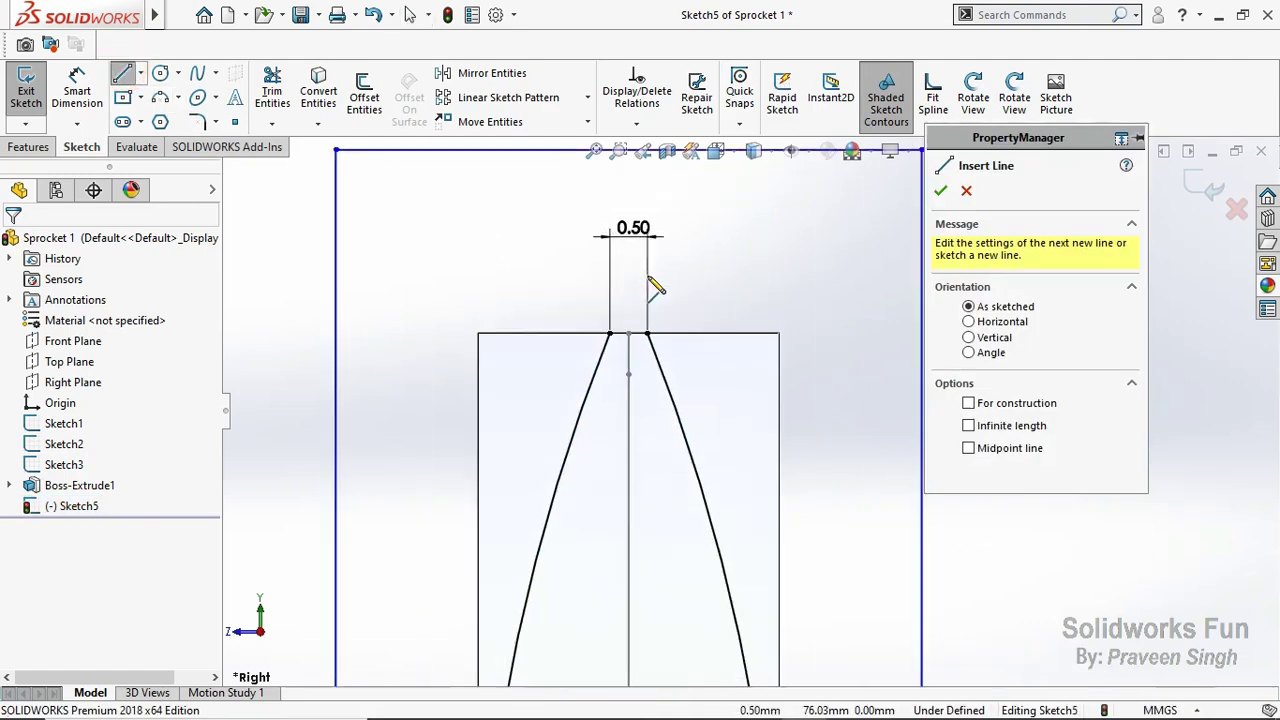
left_click(609, 334)
left_click(647, 334)
double_click(647, 336)
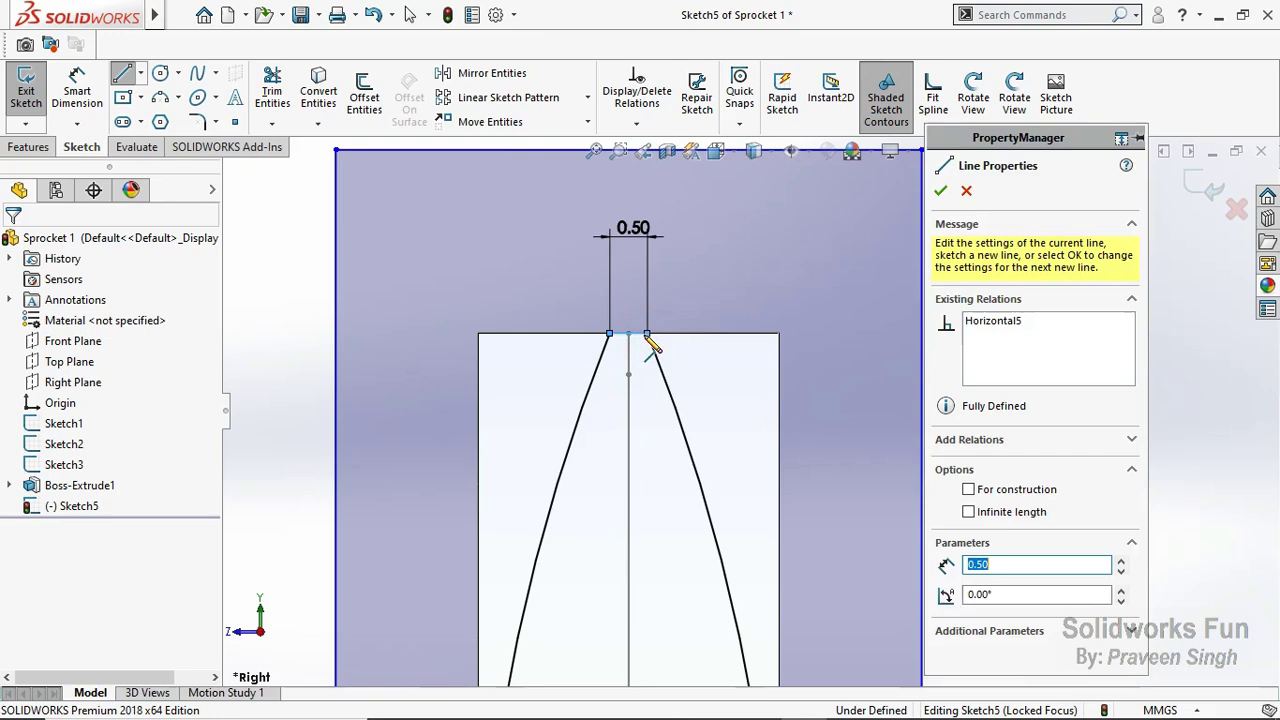
key("Escape")
scroll(655, 360, "up", 3)
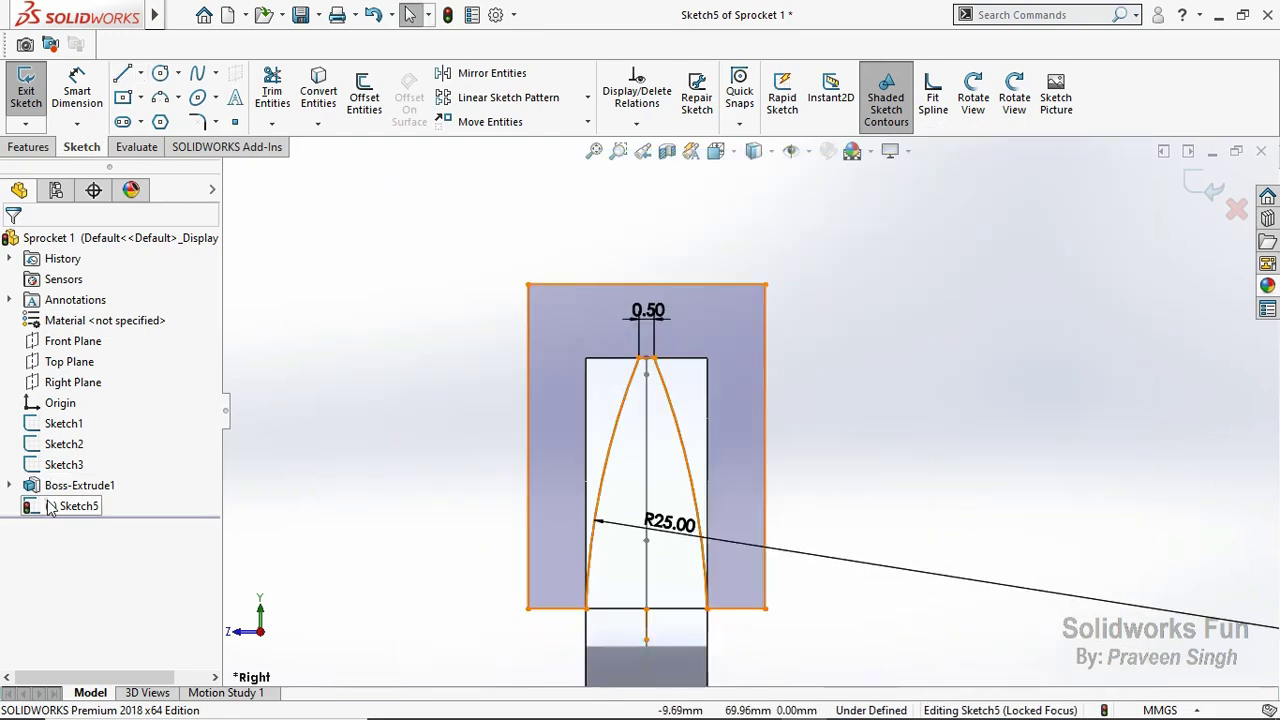
left_click(50, 508)
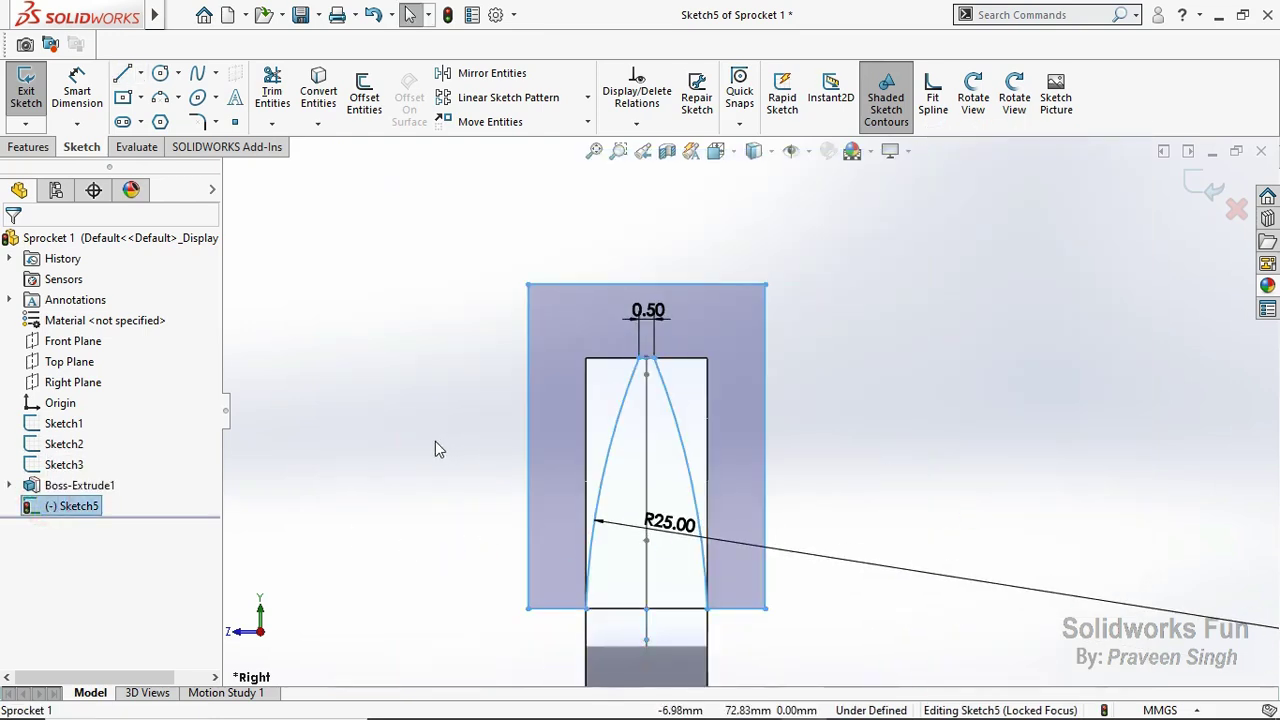
left_click(258, 631)
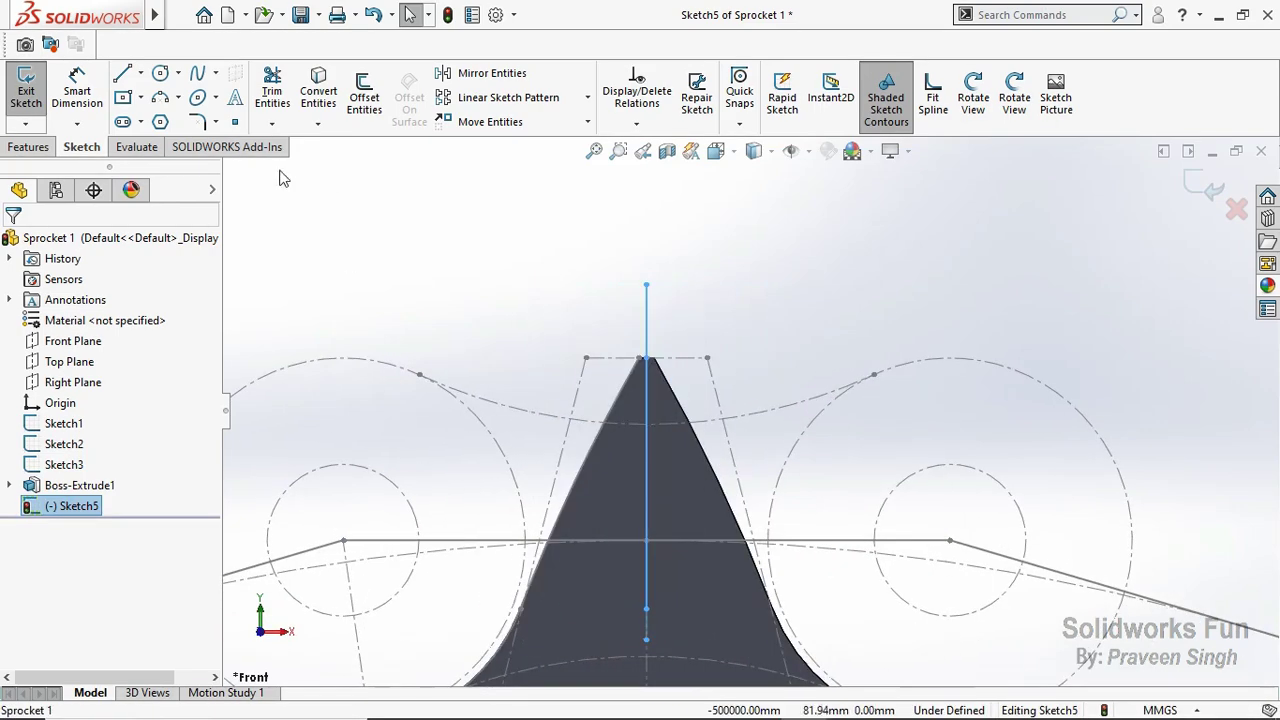
Step: Extruded-cut Sketch5 Blind 12.00 mm in both directions, then view the tooth from the right
left_click(30, 147)
left_click(278, 95)
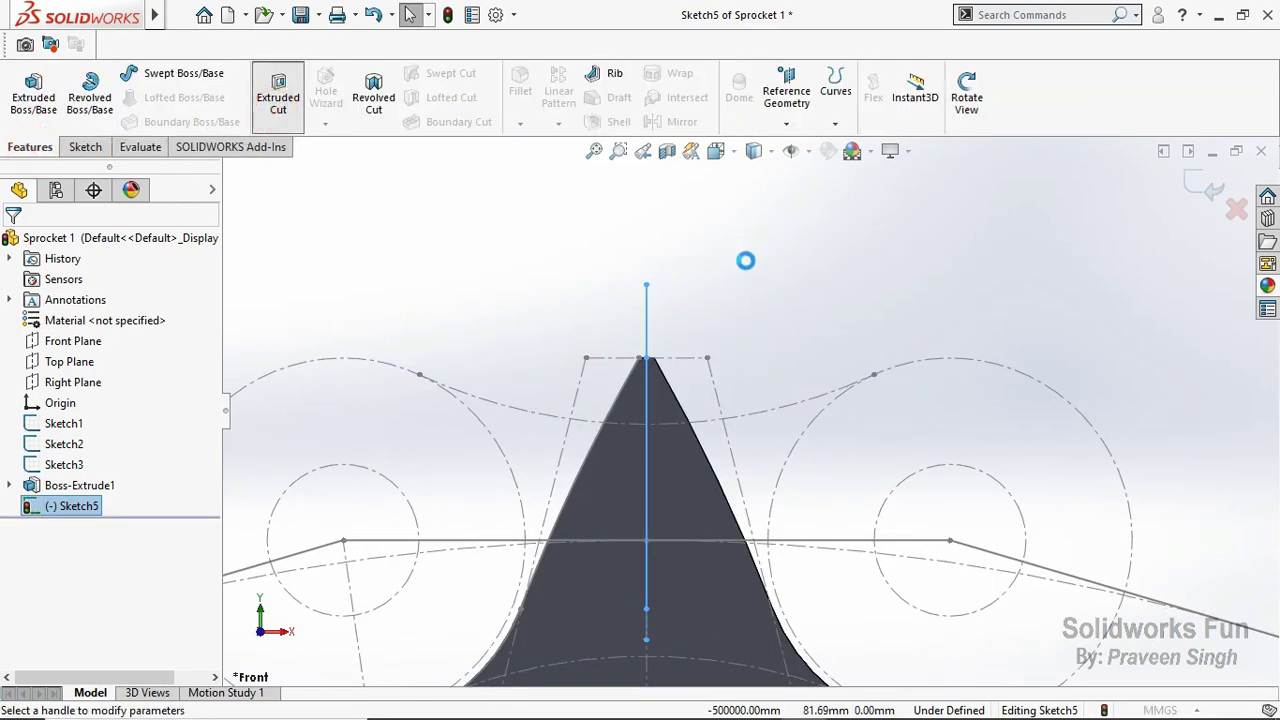
left_click(1124, 365)
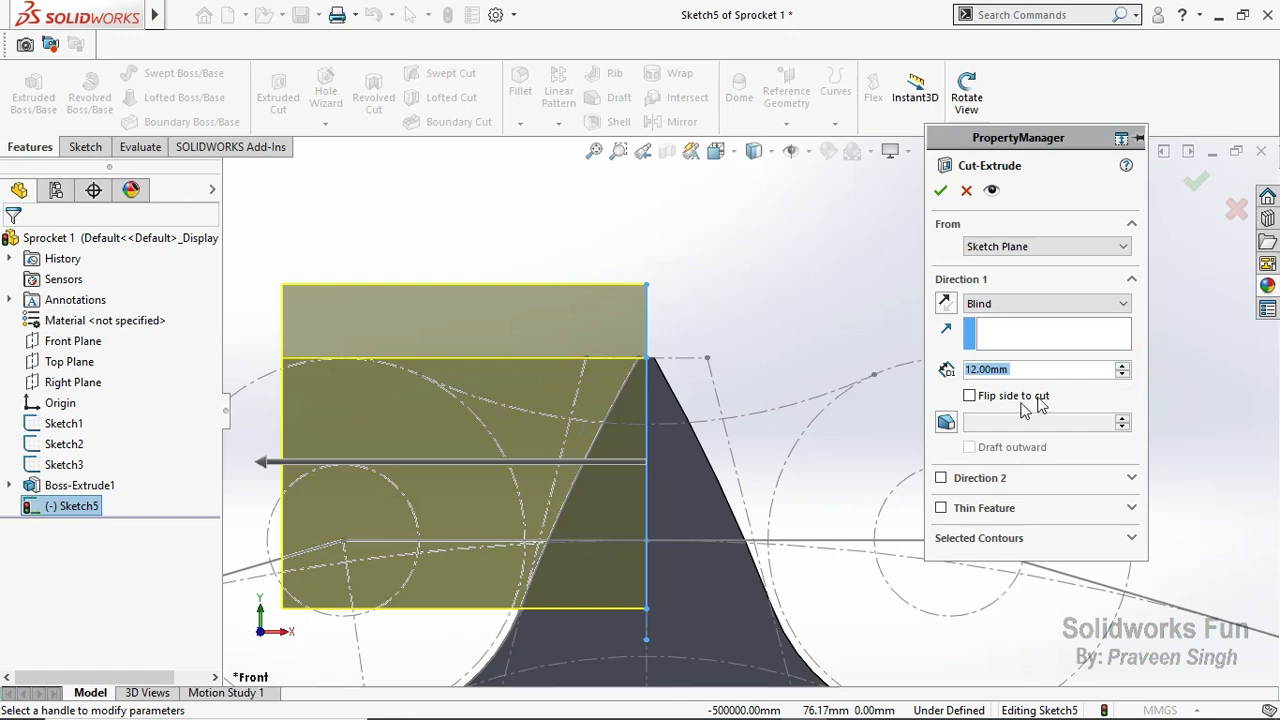
left_click(941, 478)
left_click(1122, 524)
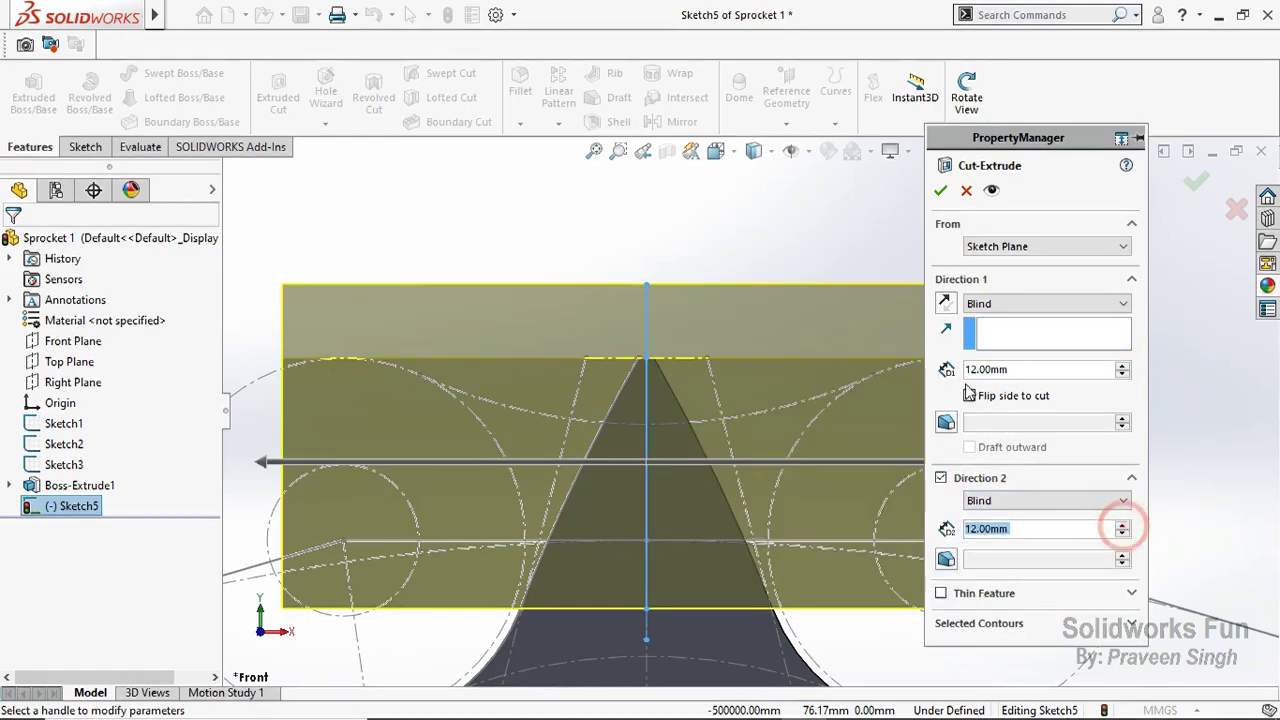
key("f")
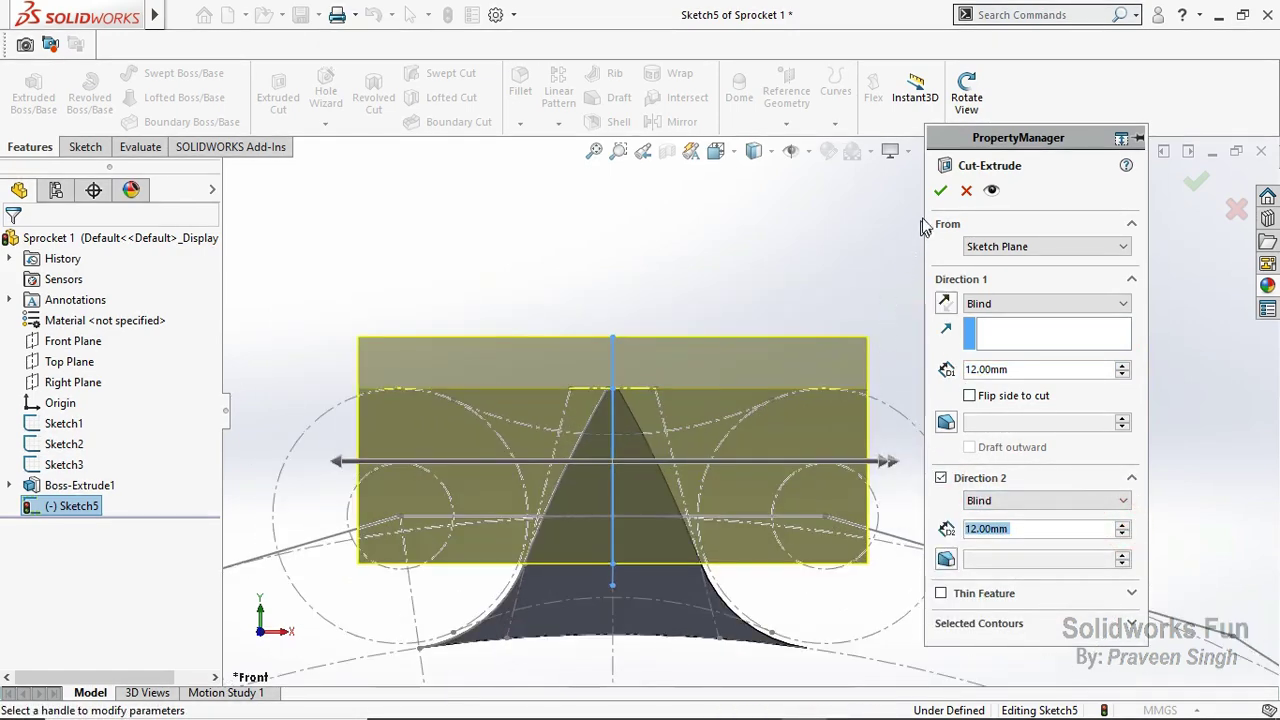
left_click(940, 192)
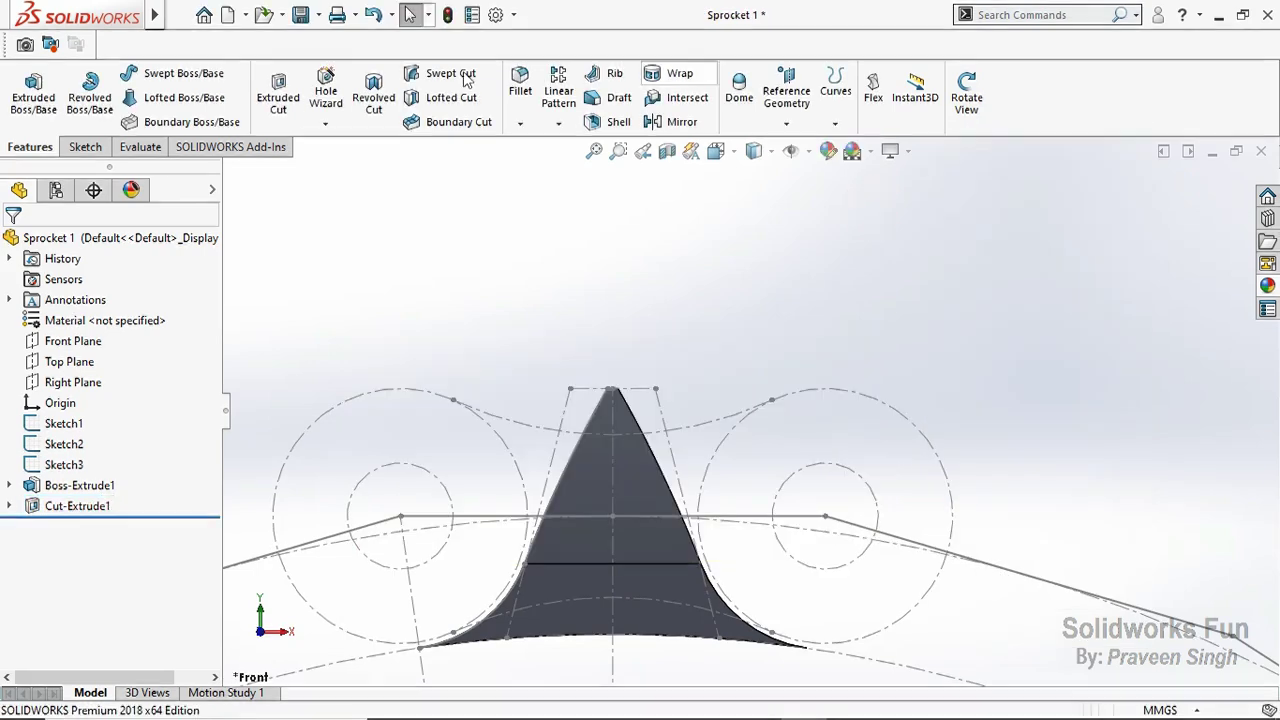
left_click(284, 633)
Step: Return to the Front view and orbit the model to an oblique 3D angle to inspect the tooth
left_click(239, 635)
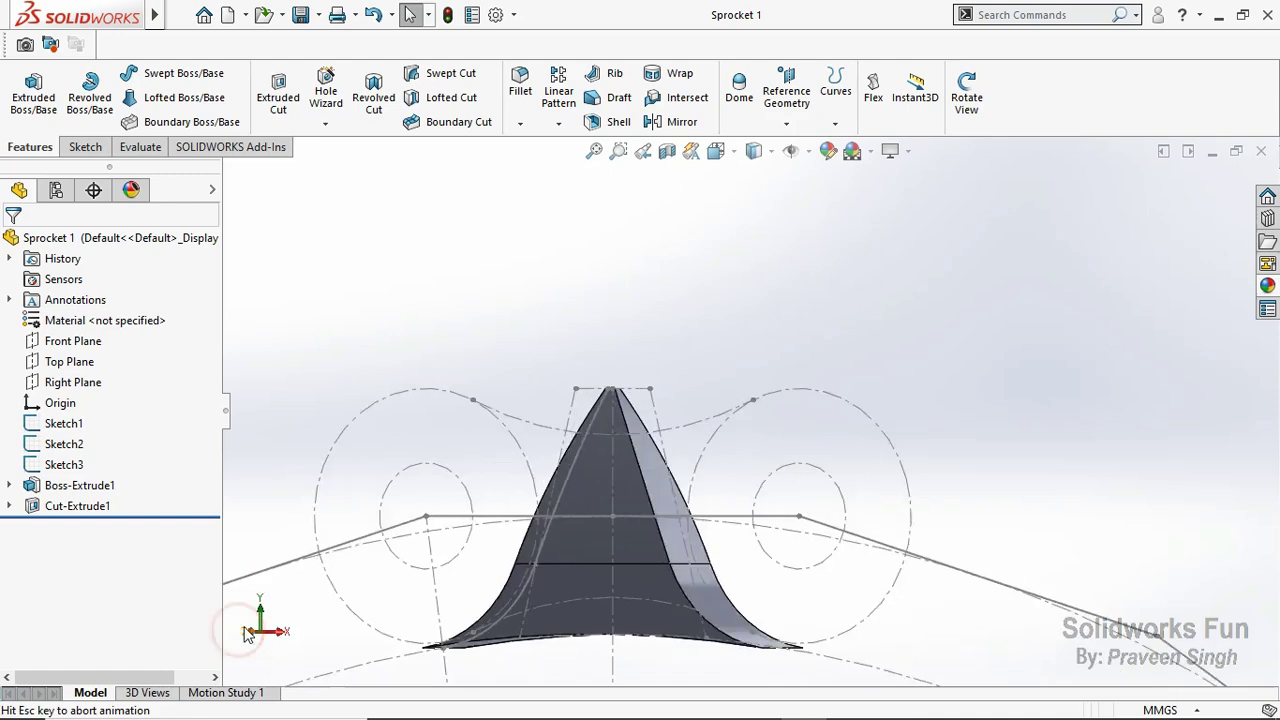
left_click(966, 98)
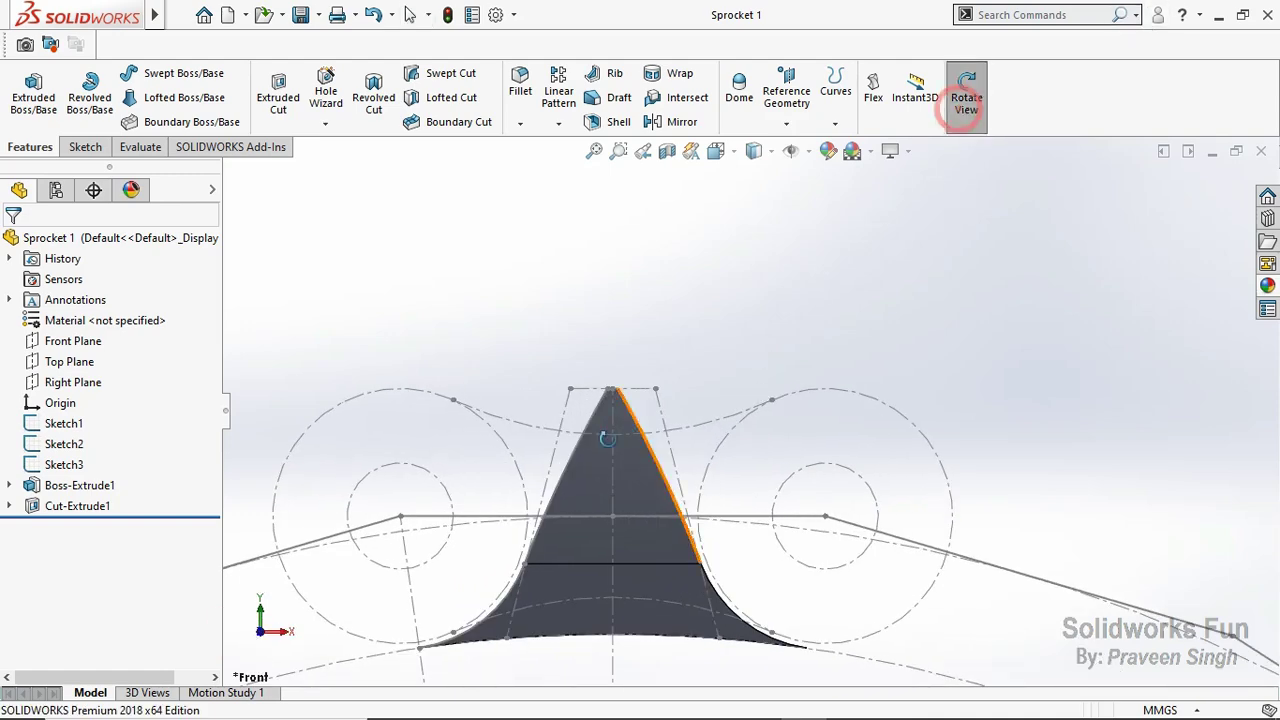
mouse_move(584, 468)
left_mouse_down()
mouse_move(632, 566)
mouse_move(763, 606)
mouse_move(803, 603)
mouse_move(783, 482)
left_mouse_up()
key("Escape")
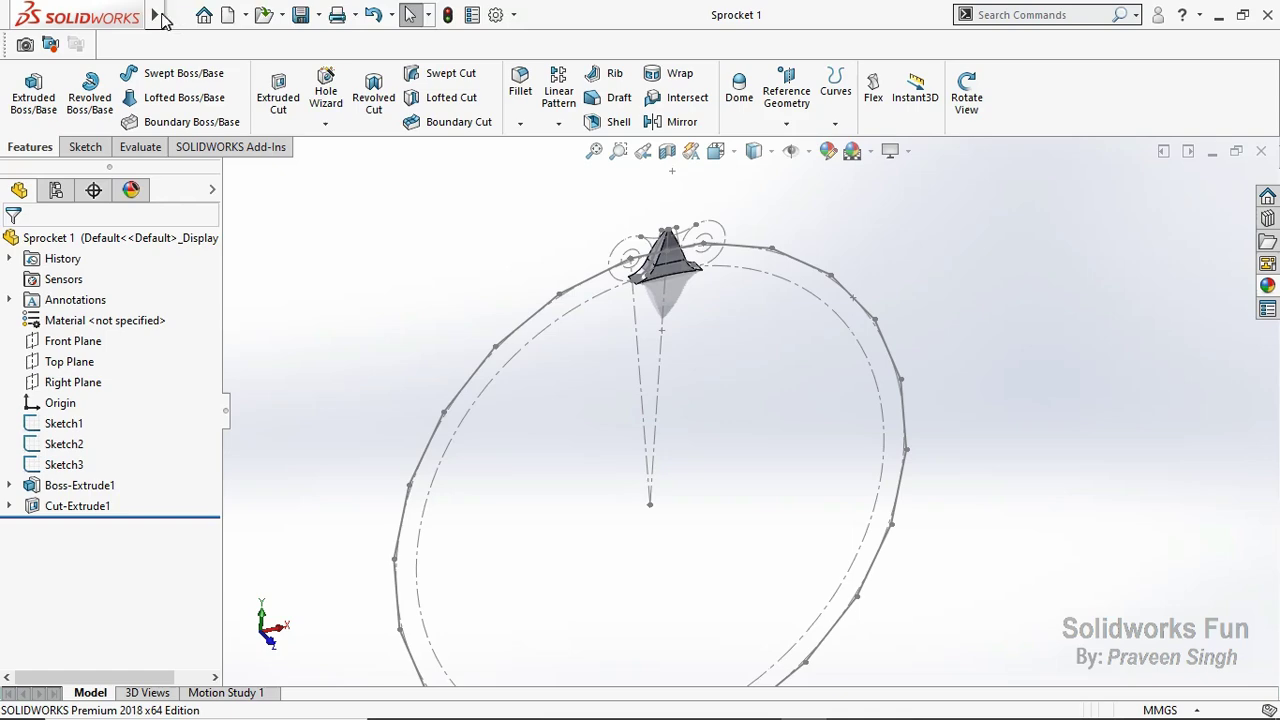
Step: Turn on display of temporary axes via View > Hide/Show
left_click(180, 15)
left_click(248, 15)
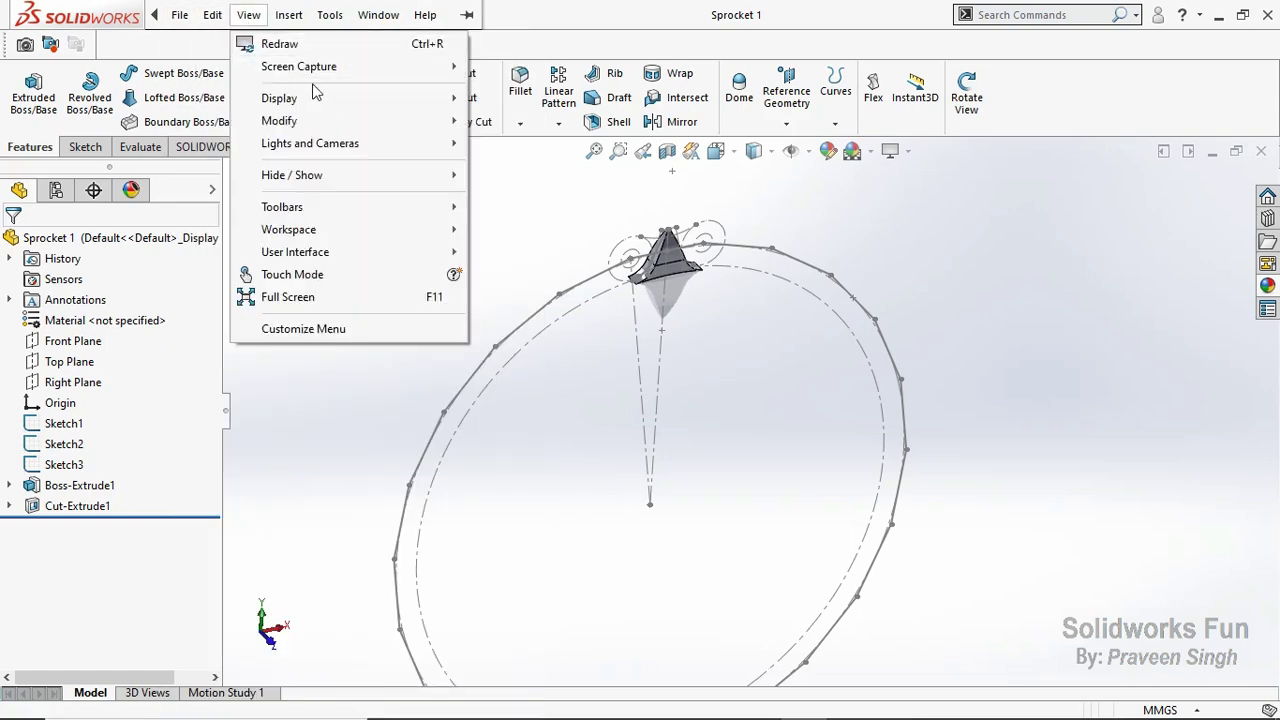
mouse_move(292, 175)
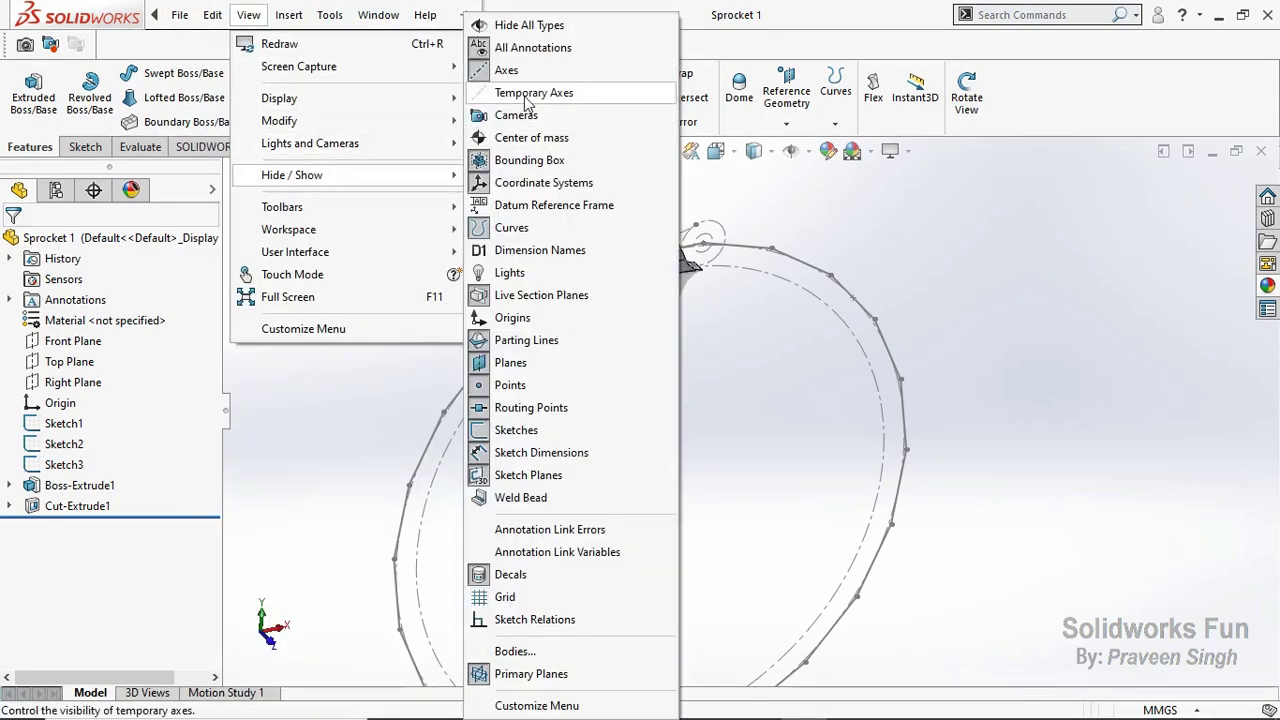
left_click(381, 406)
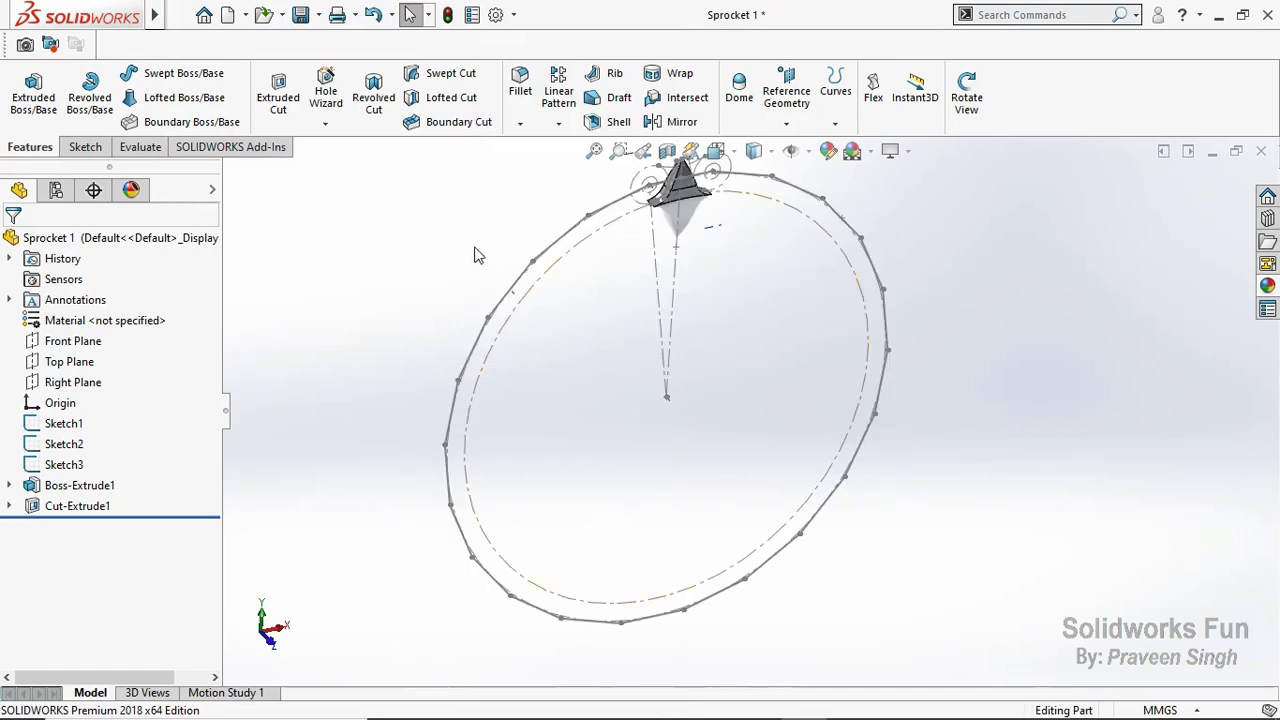
Step: Start a circular pattern rotating about the central temporary axis, Axis<1>
left_click(558, 123)
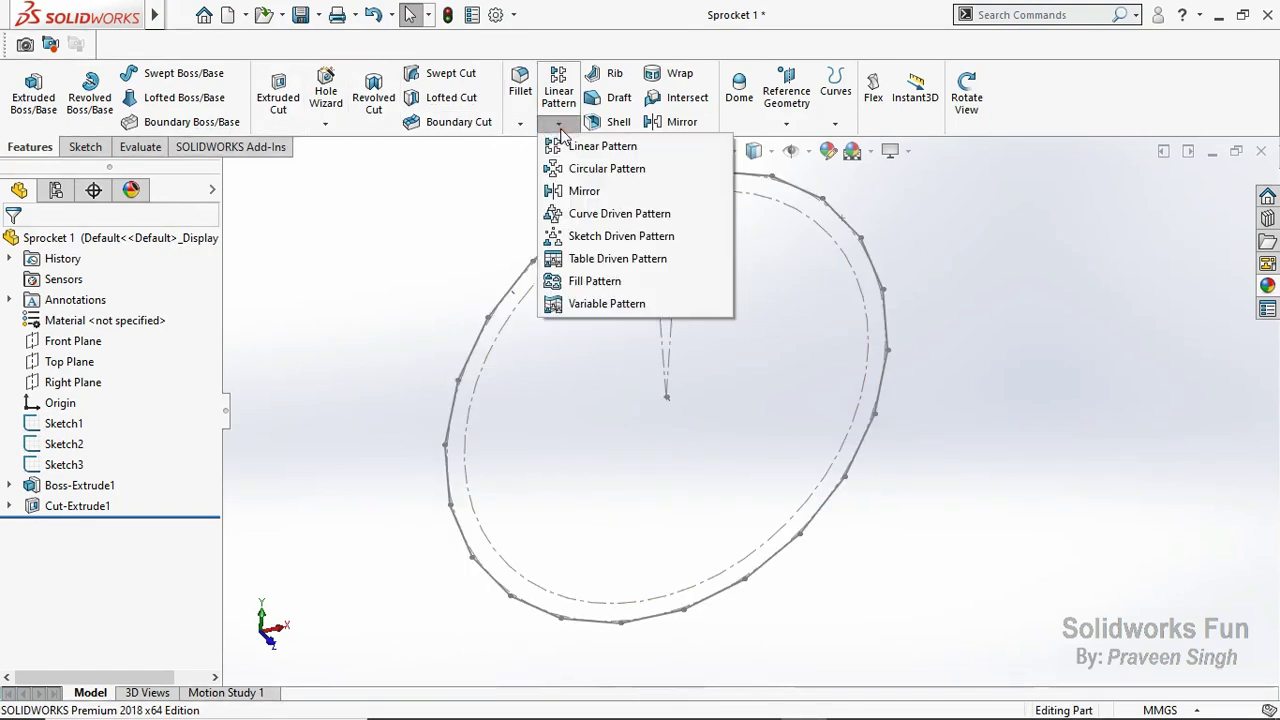
left_click(600, 169)
left_click(1000, 216)
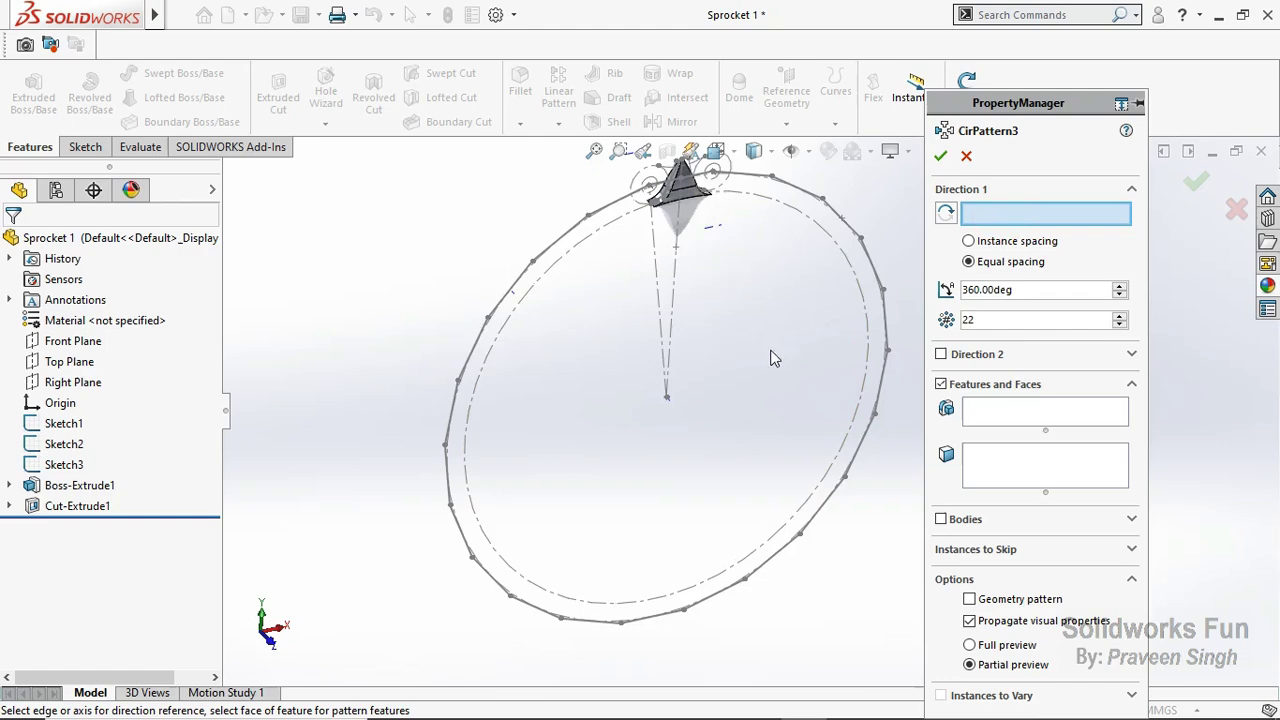
scroll(716, 421, "down", 3)
scroll(698, 408, "down", 4)
left_click(695, 405)
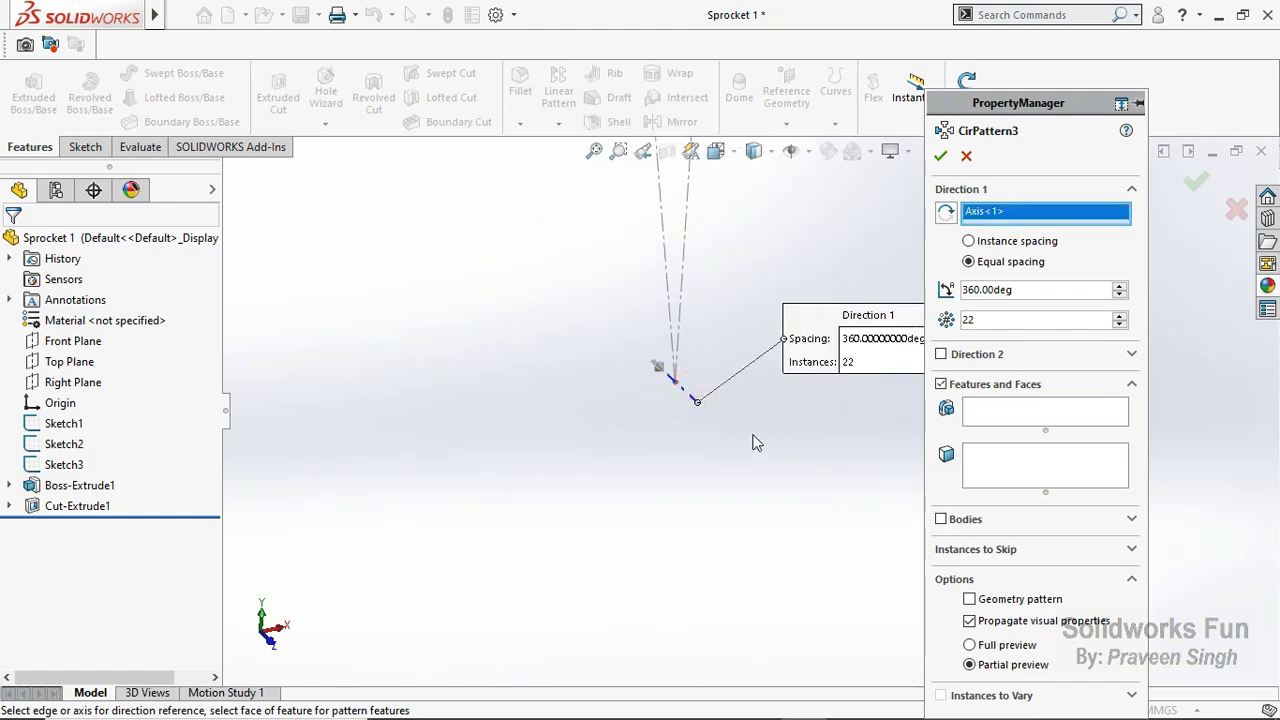
scroll(754, 437, "up", 3)
scroll(765, 380, "up", 2)
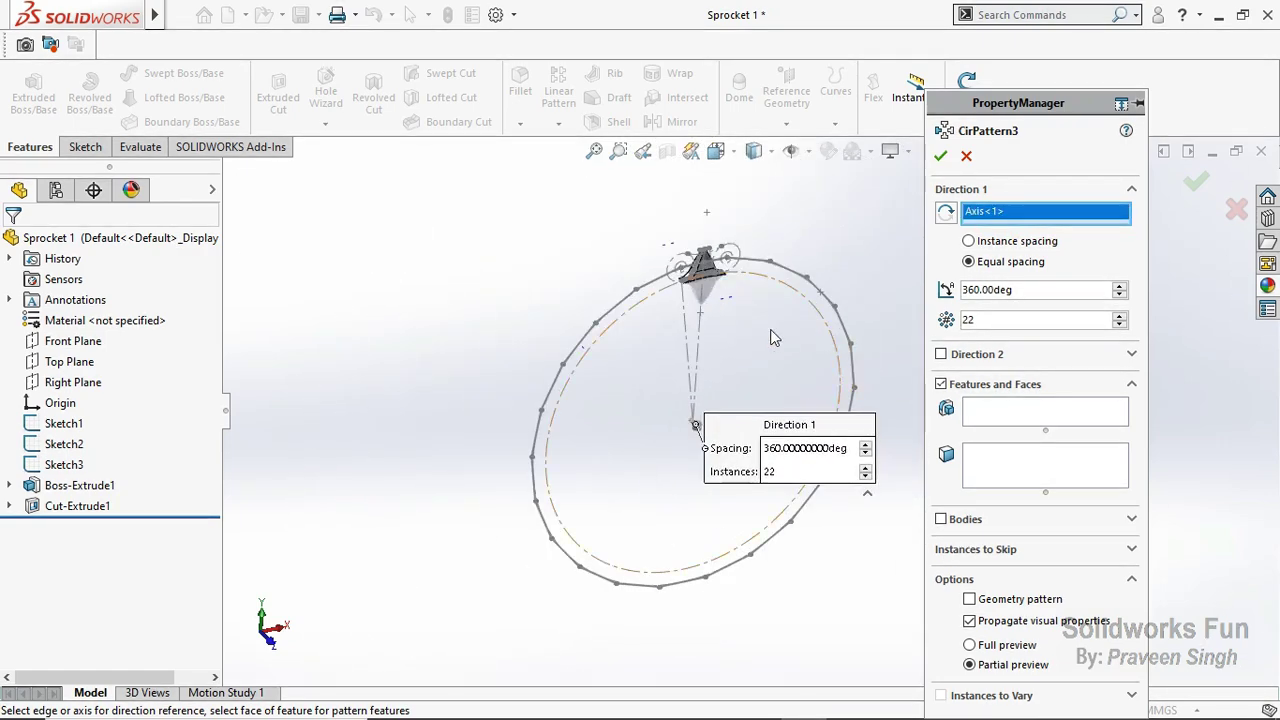
Step: Pattern the tooth body 22 times, equally spaced over 360°, and confirm
double_click(978, 322)
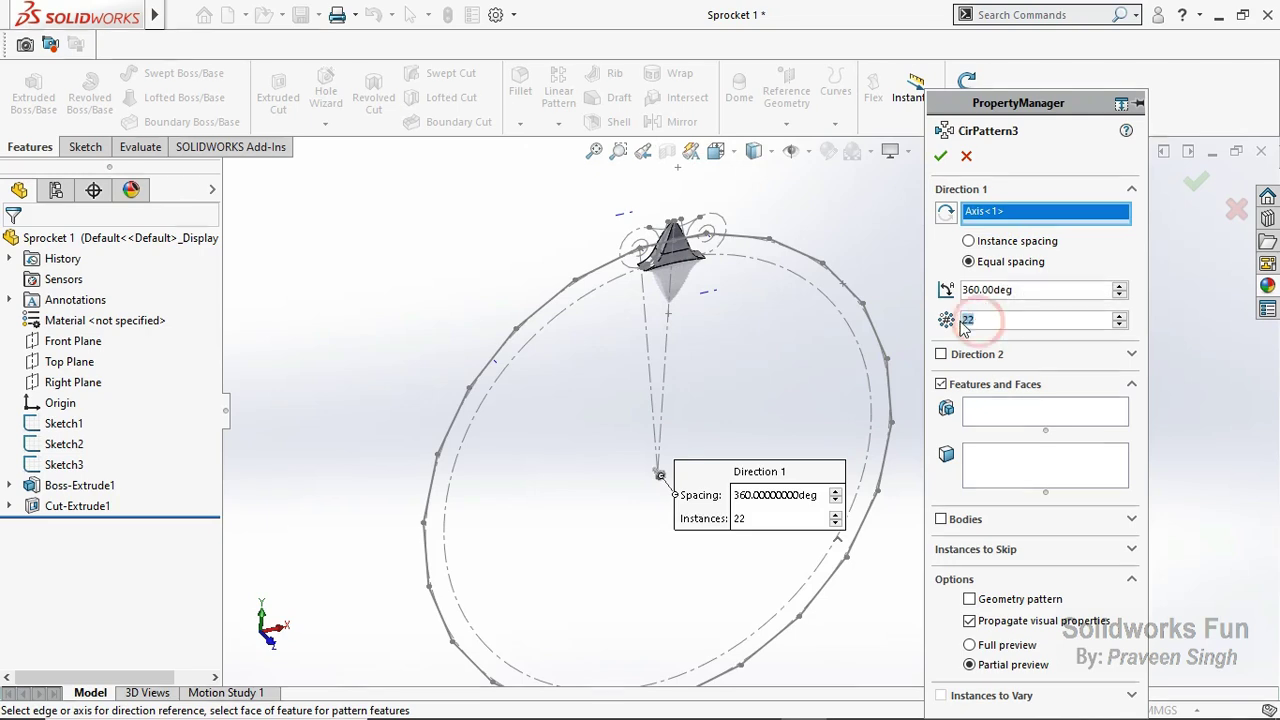
left_click(1028, 164)
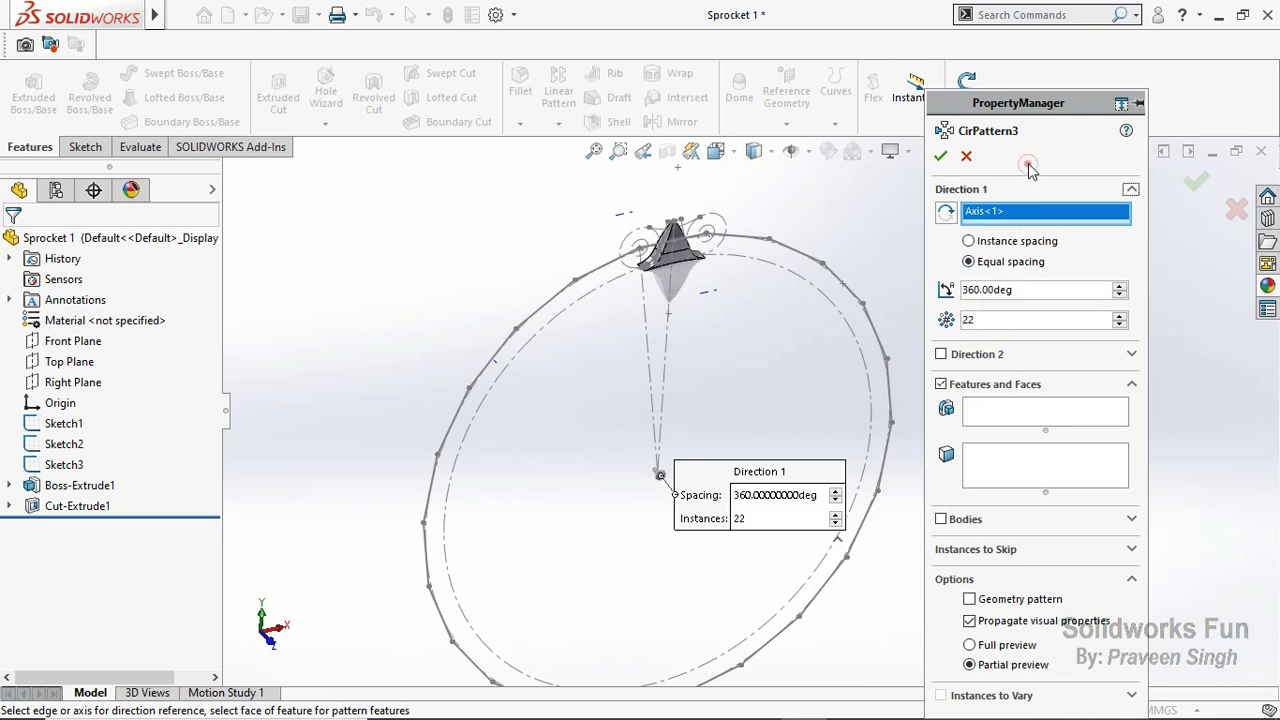
left_click(948, 517)
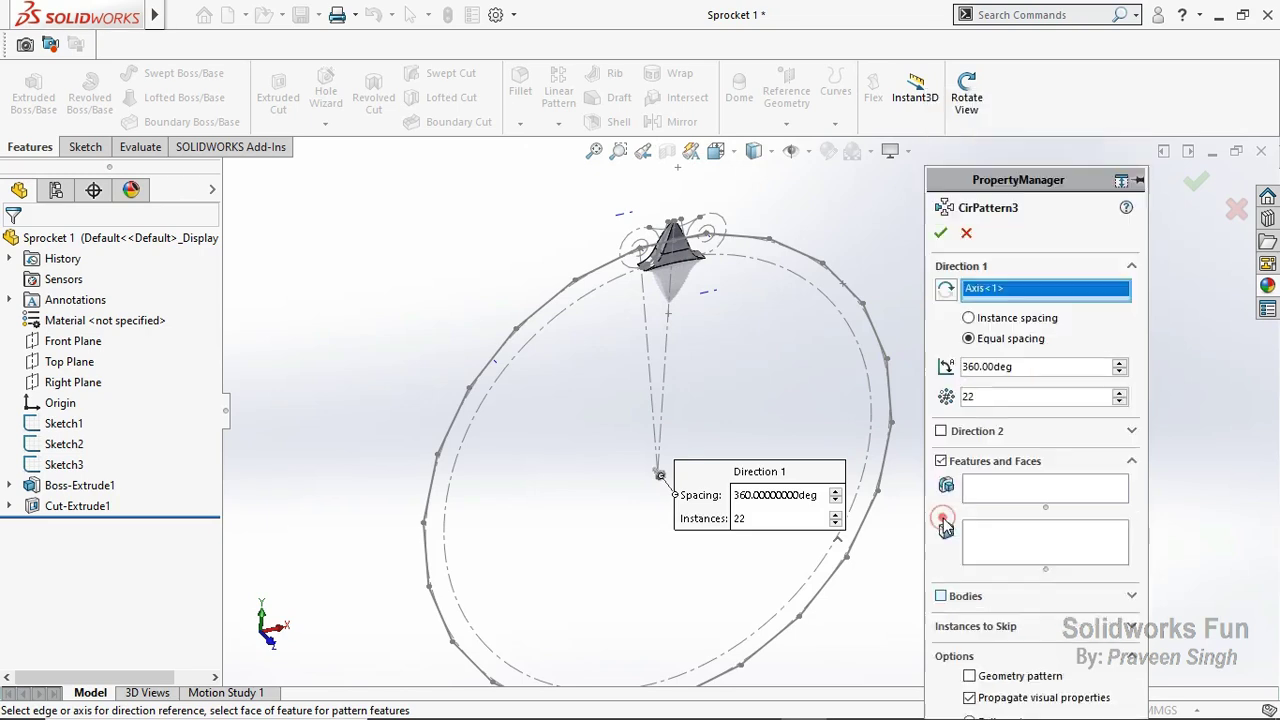
left_click(686, 258)
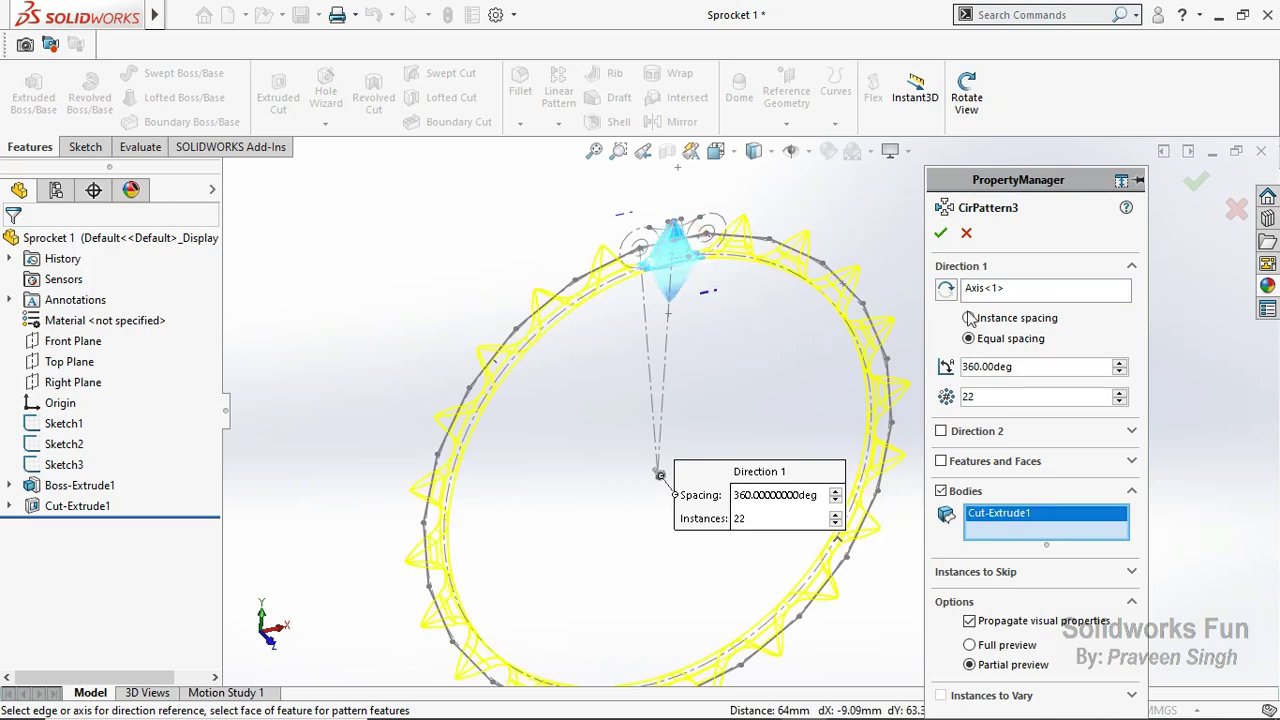
left_click(941, 232)
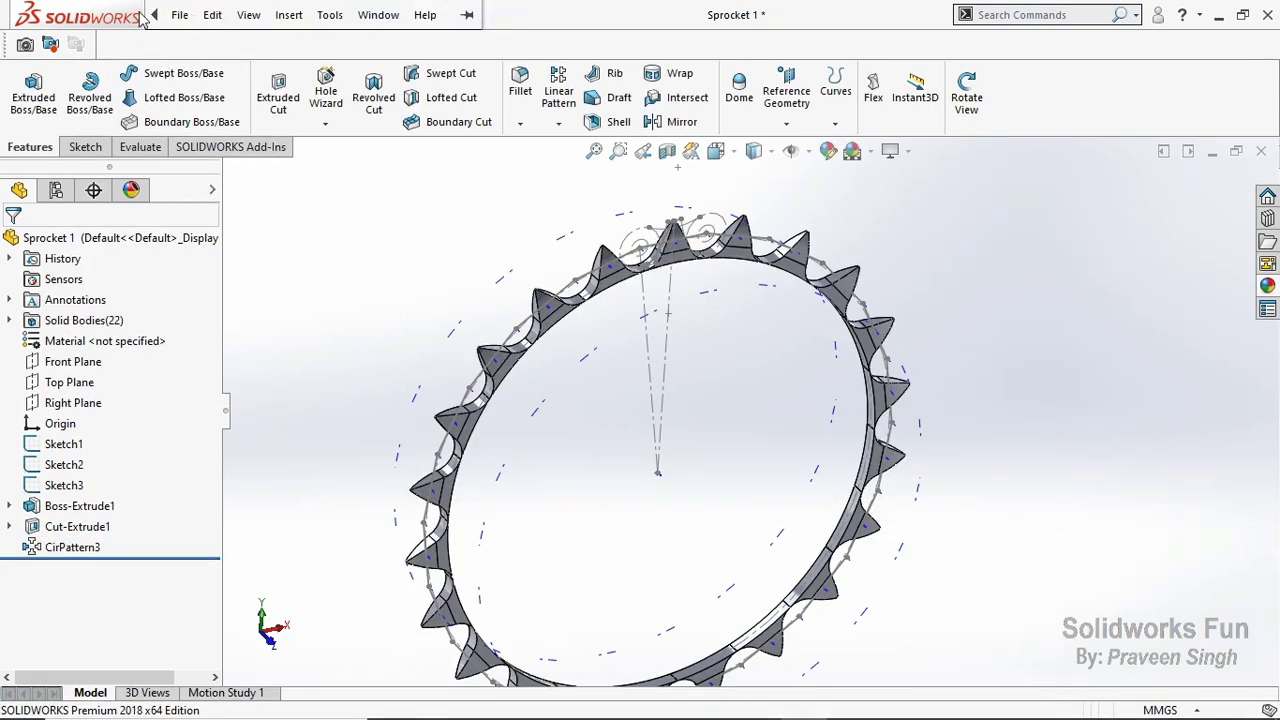
Step: Hide the temporary axes, view the sprocket from the front and save the part
left_click(248, 14)
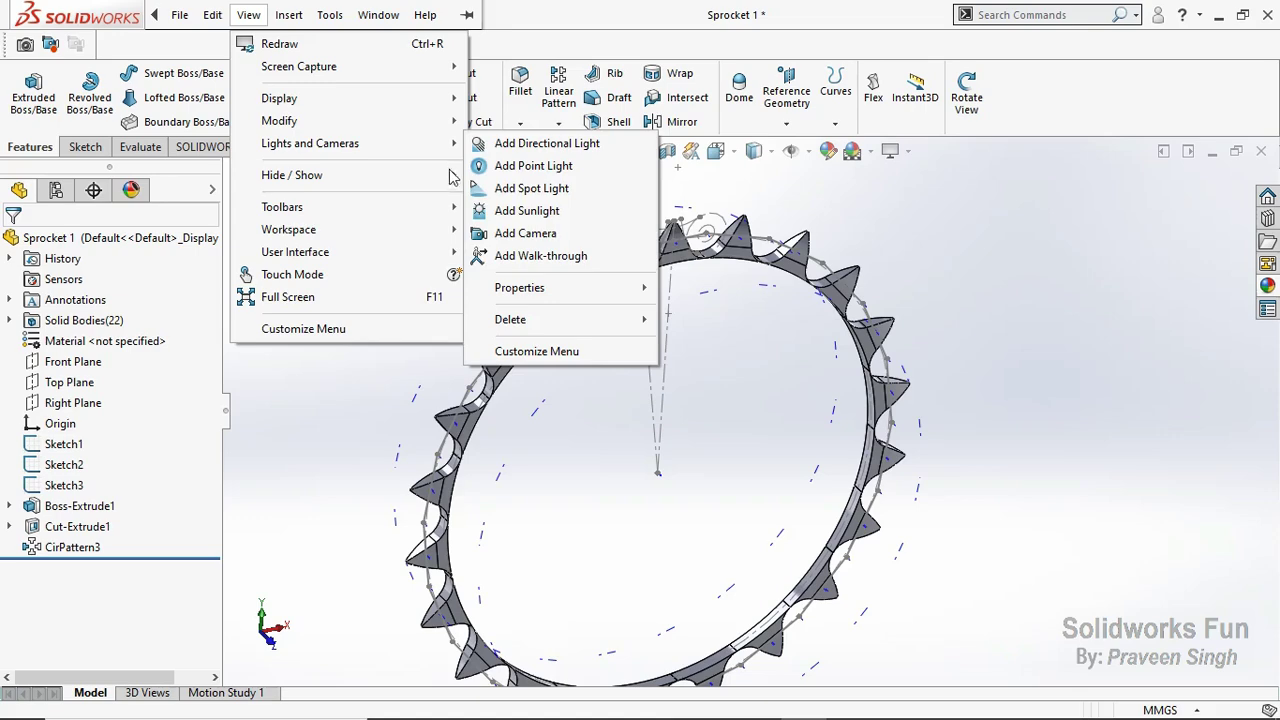
mouse_move(292, 175)
left_click(520, 92)
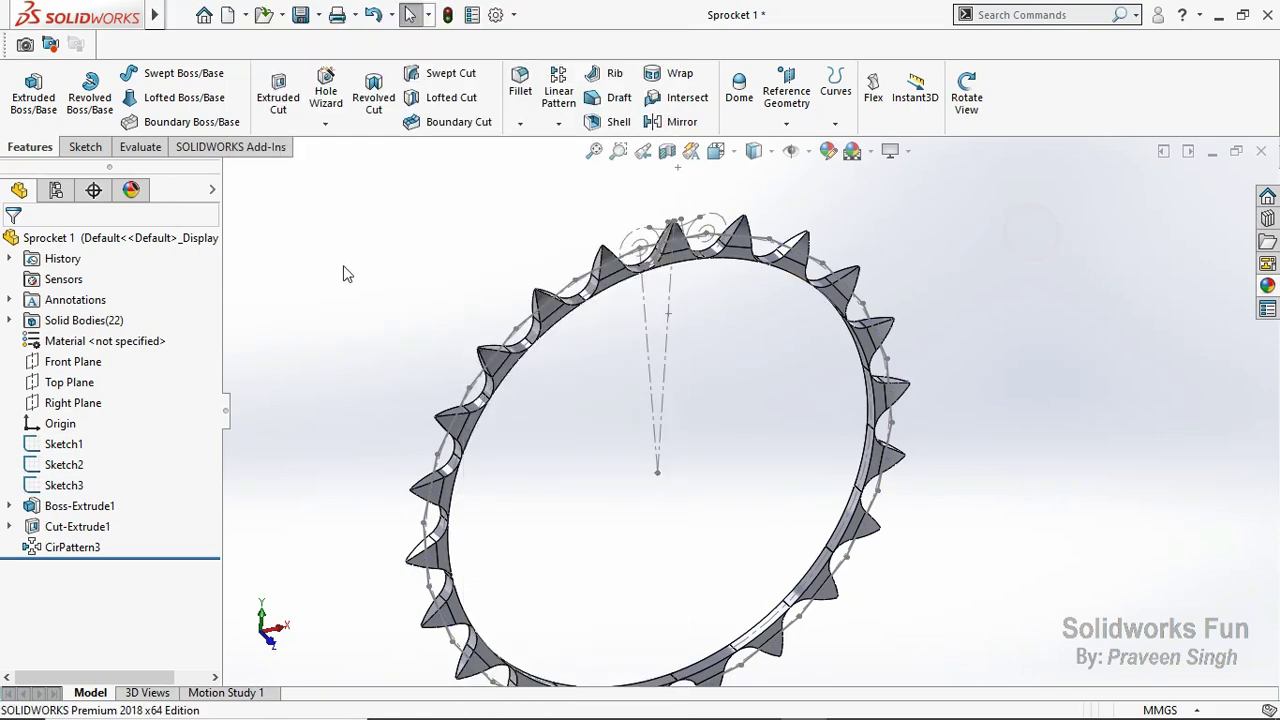
left_click(273, 642)
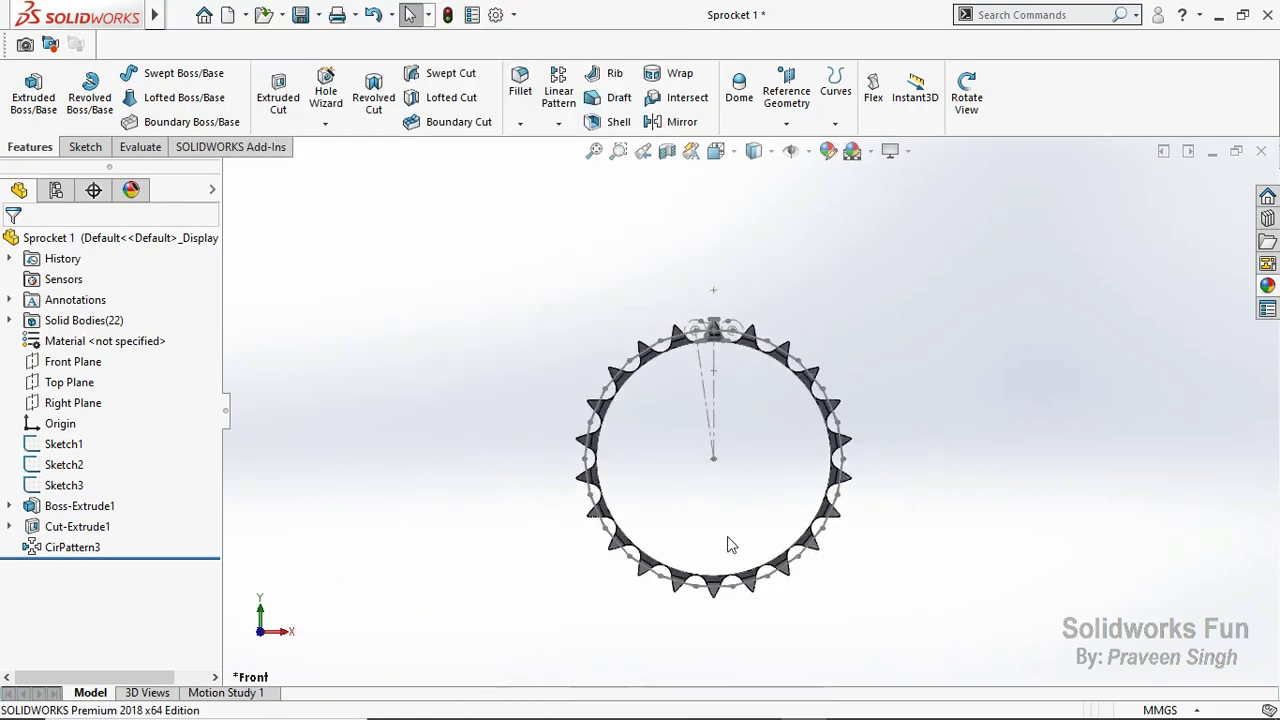
left_click(300, 17)
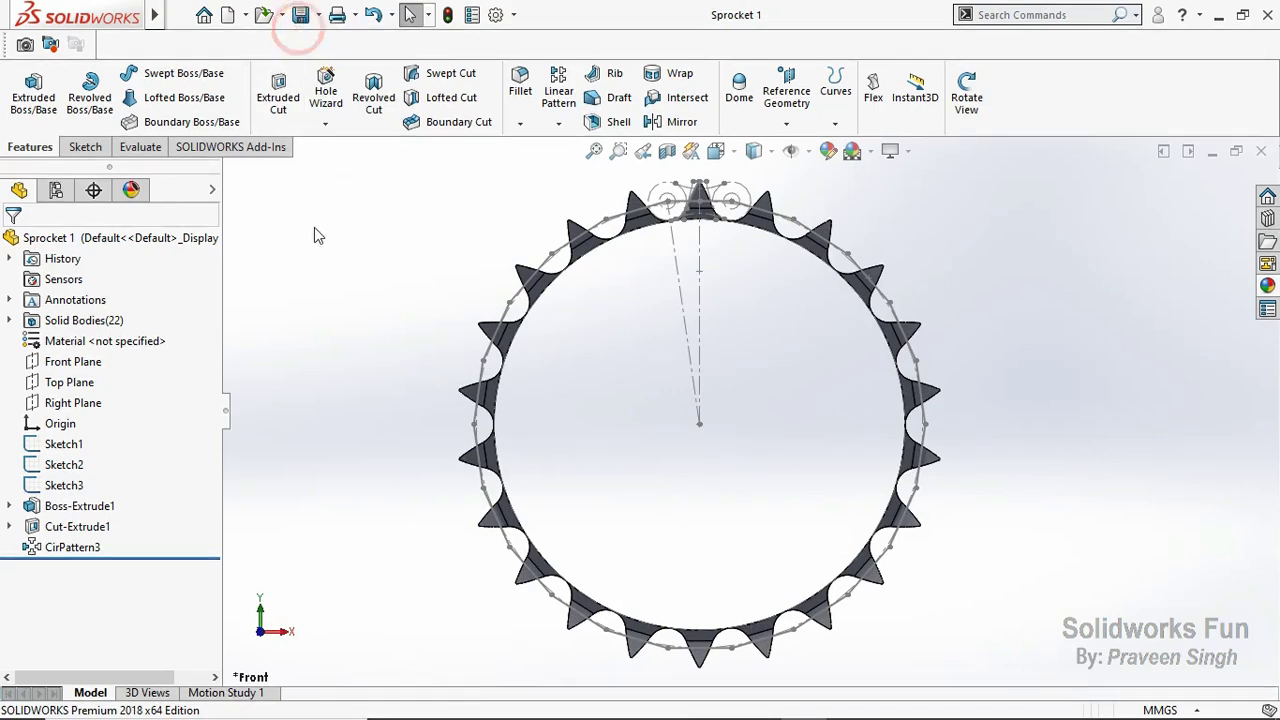
Step: Hide Sketch3, Sketch2 and Sketch1 in the feature tree and save again
left_click(83, 487)
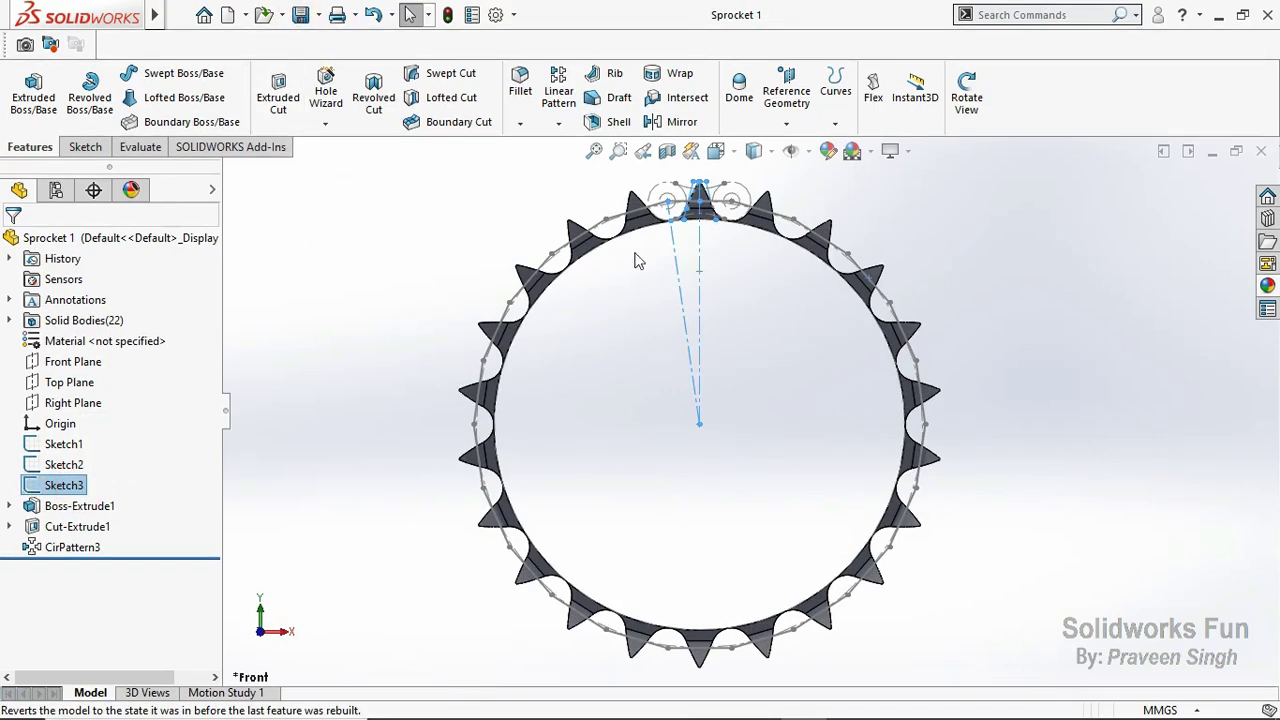
scroll(730, 200, "down", 3)
scroll(725, 247, "down", 3)
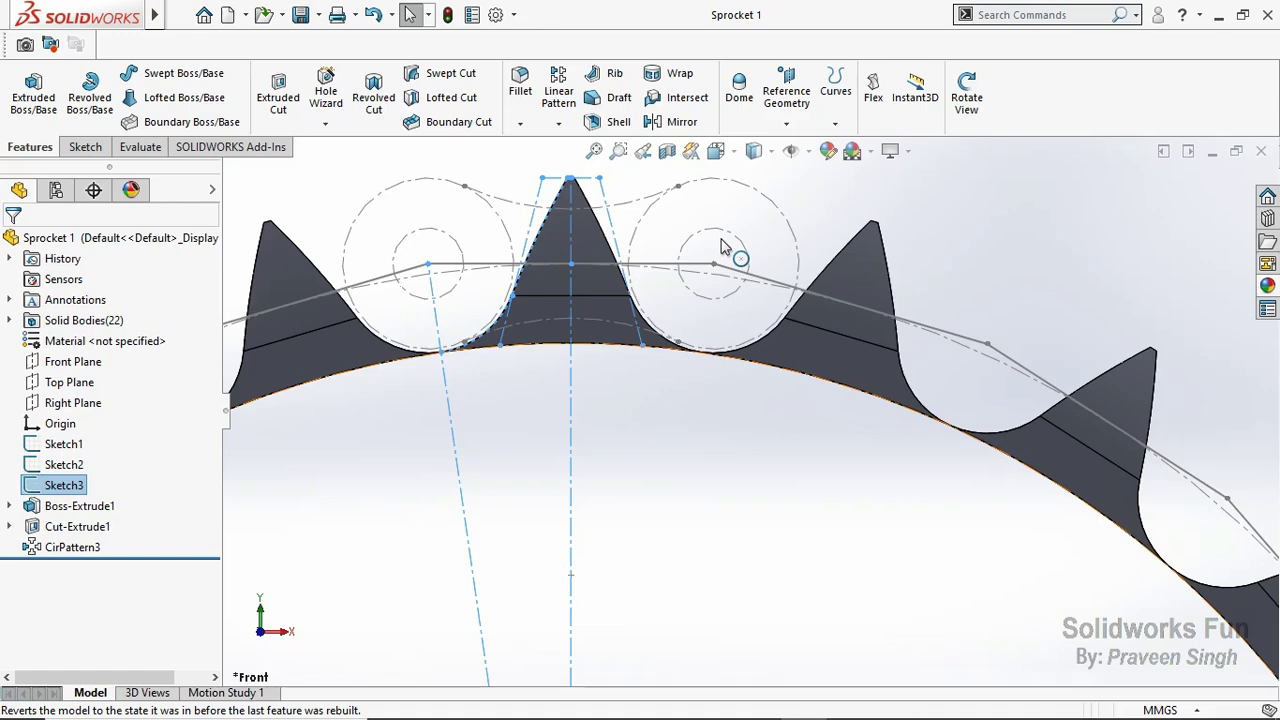
scroll(725, 247, "up", 5)
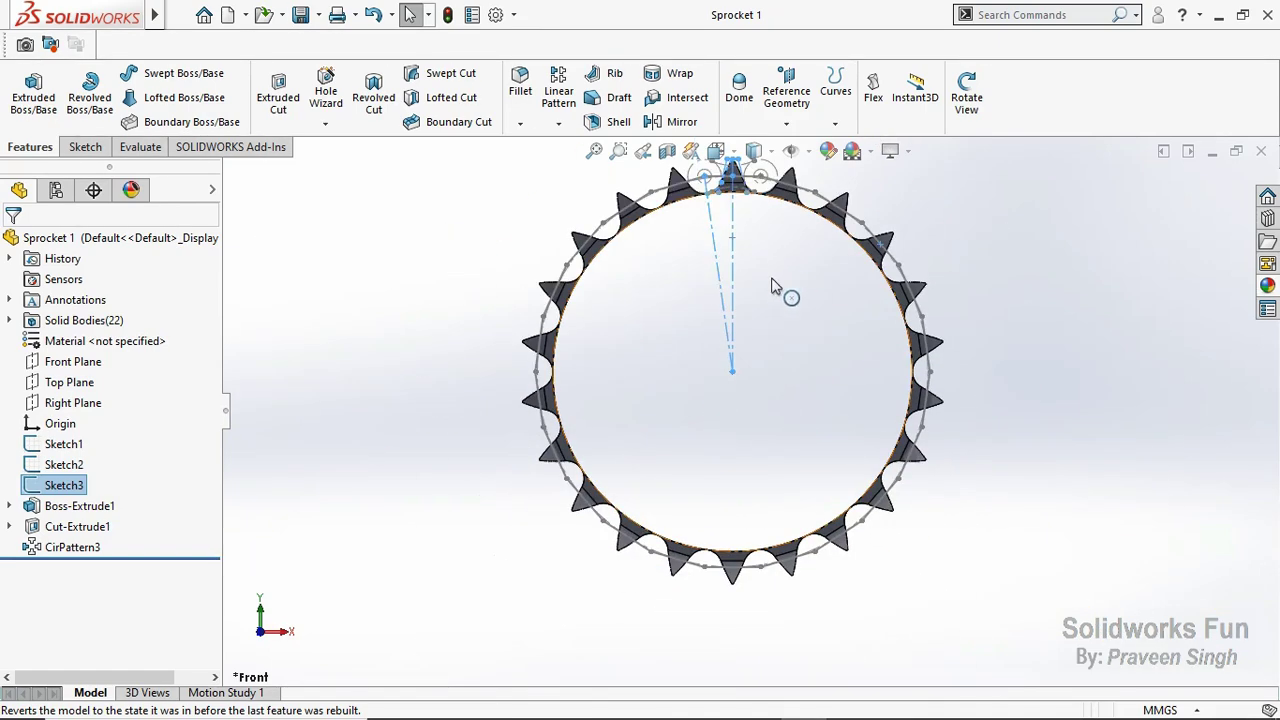
scroll(772, 290, "down", 1)
left_click(791, 320)
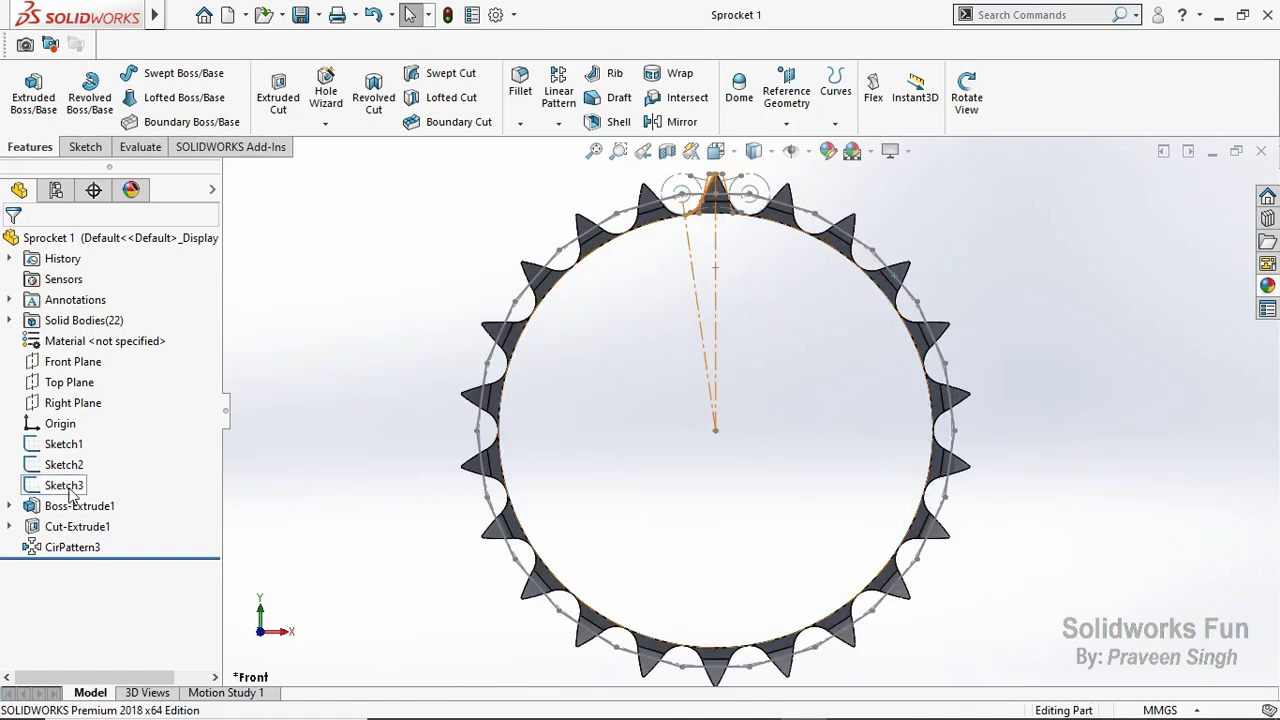
left_click(70, 490)
left_click(92, 461)
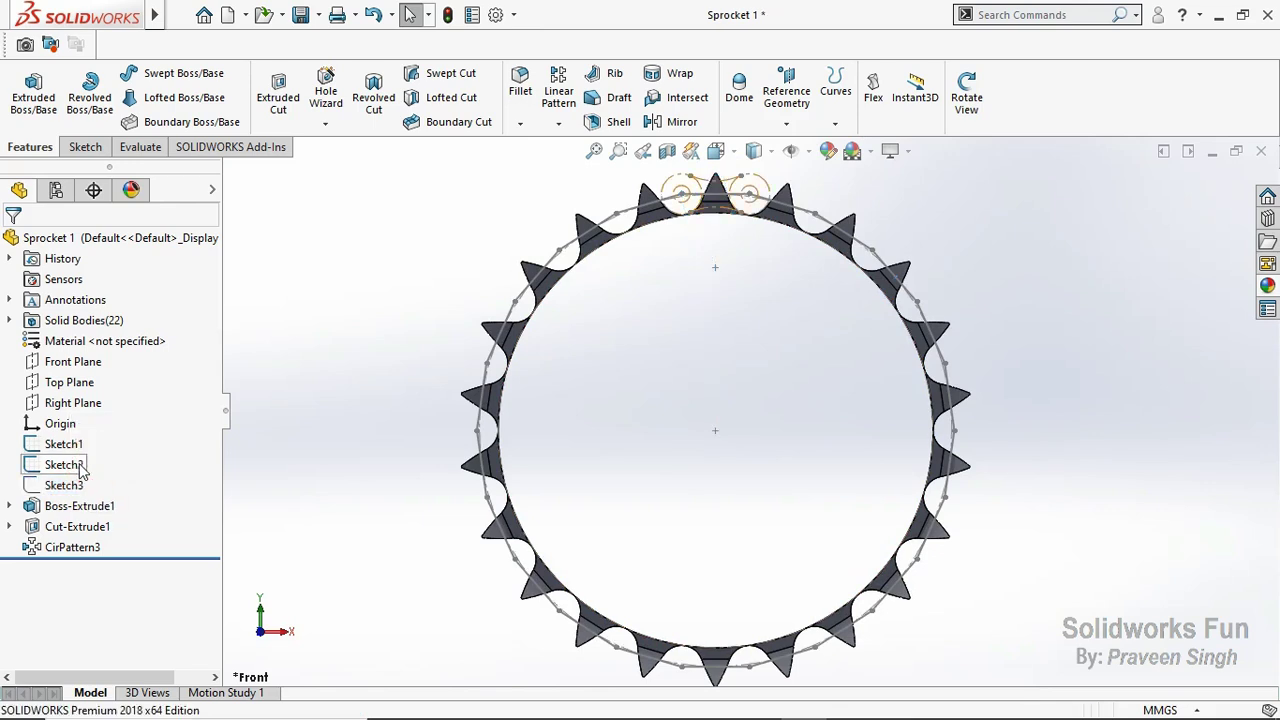
left_click(82, 466)
left_click(92, 440)
left_click(63, 443)
left_click(92, 419)
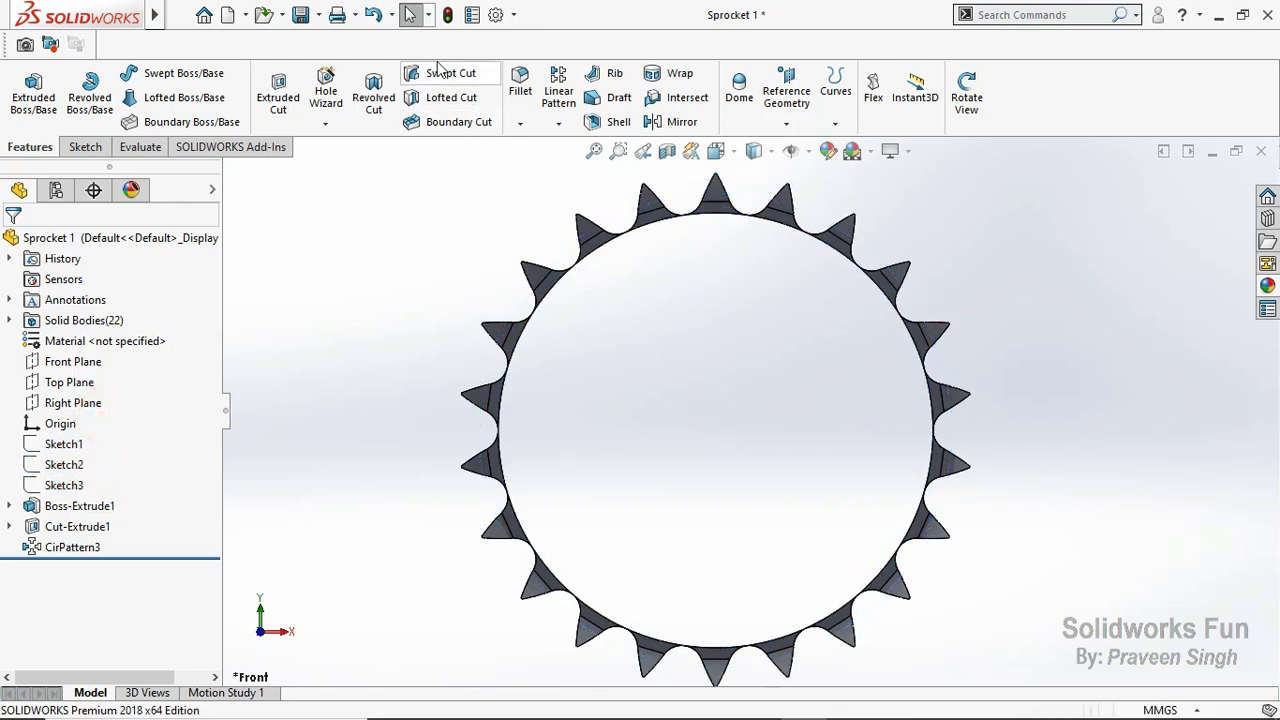
left_click(300, 15)
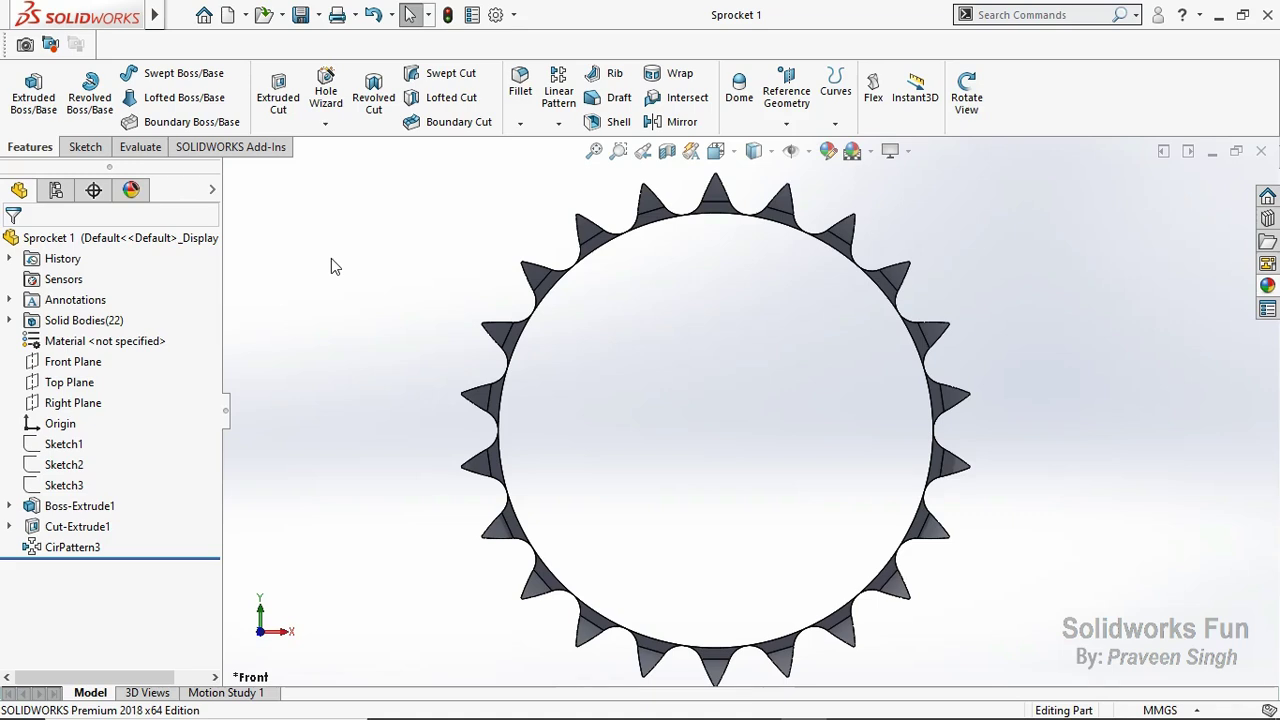
Step: Start a sketch on the Front Plane and convert Sketch1's 128 mm circle into it
left_click(72, 361)
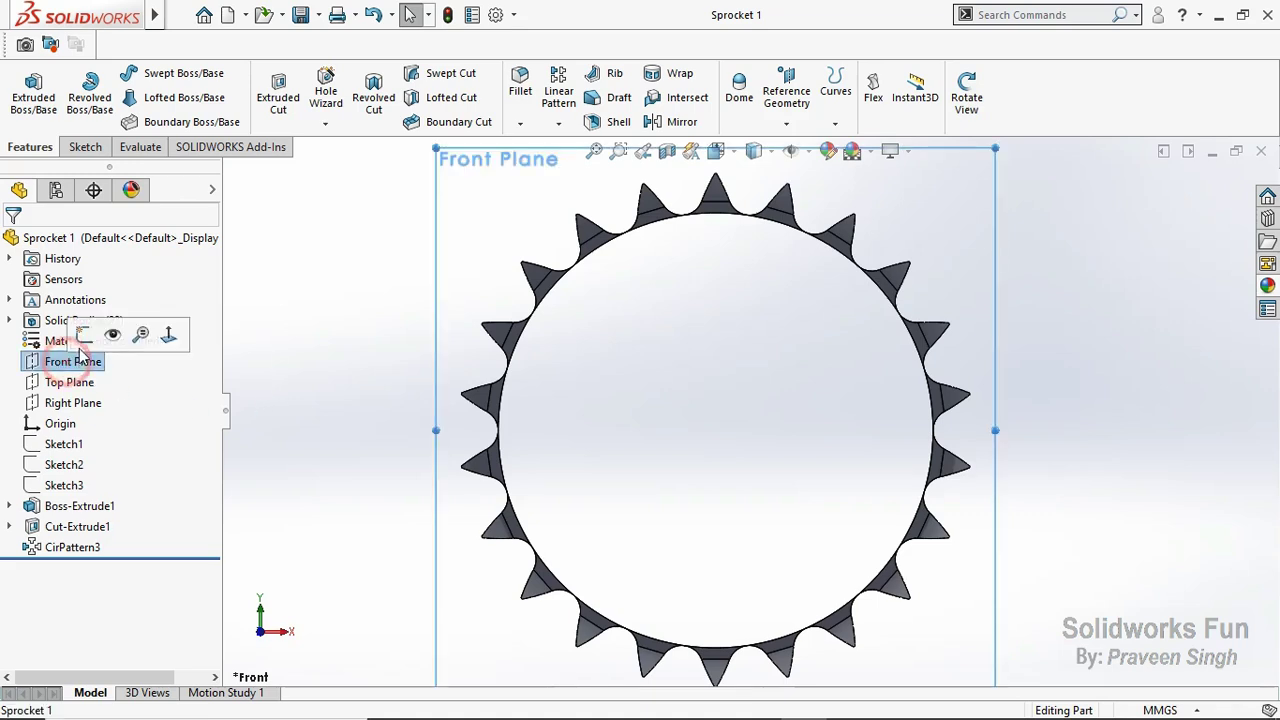
left_click(87, 334)
left_click(315, 342)
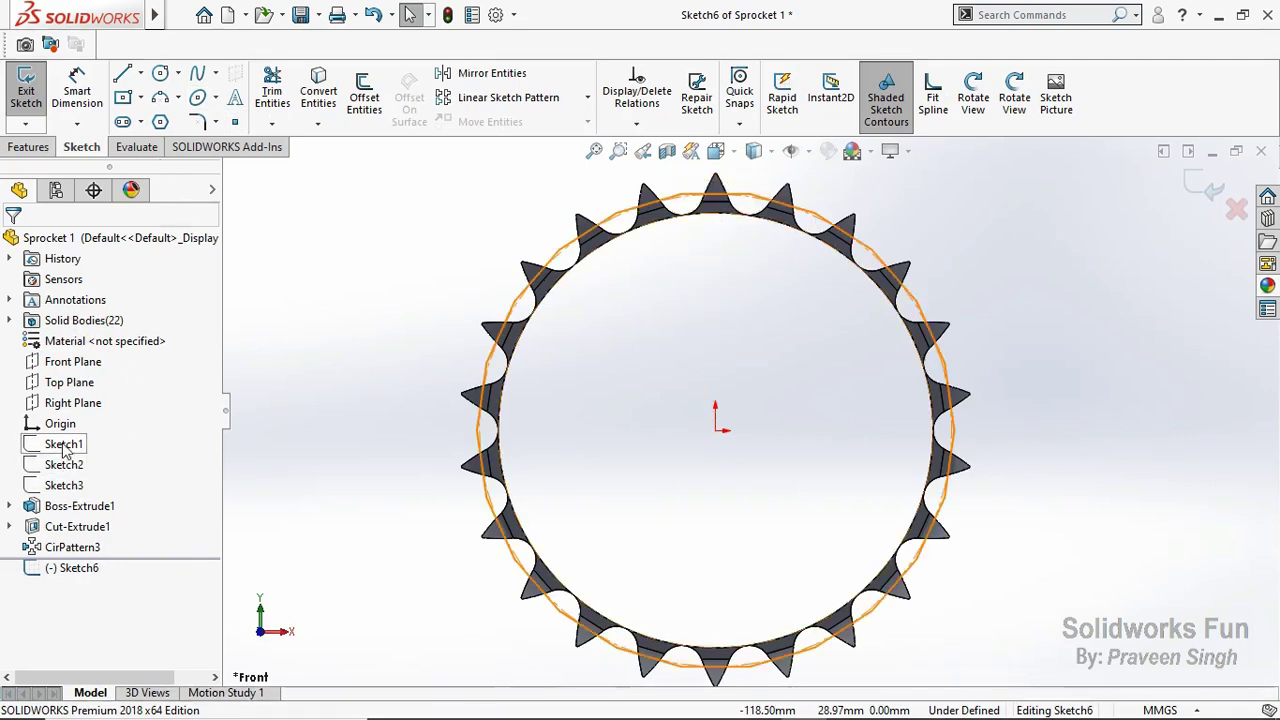
left_click(64, 445)
left_click(309, 405)
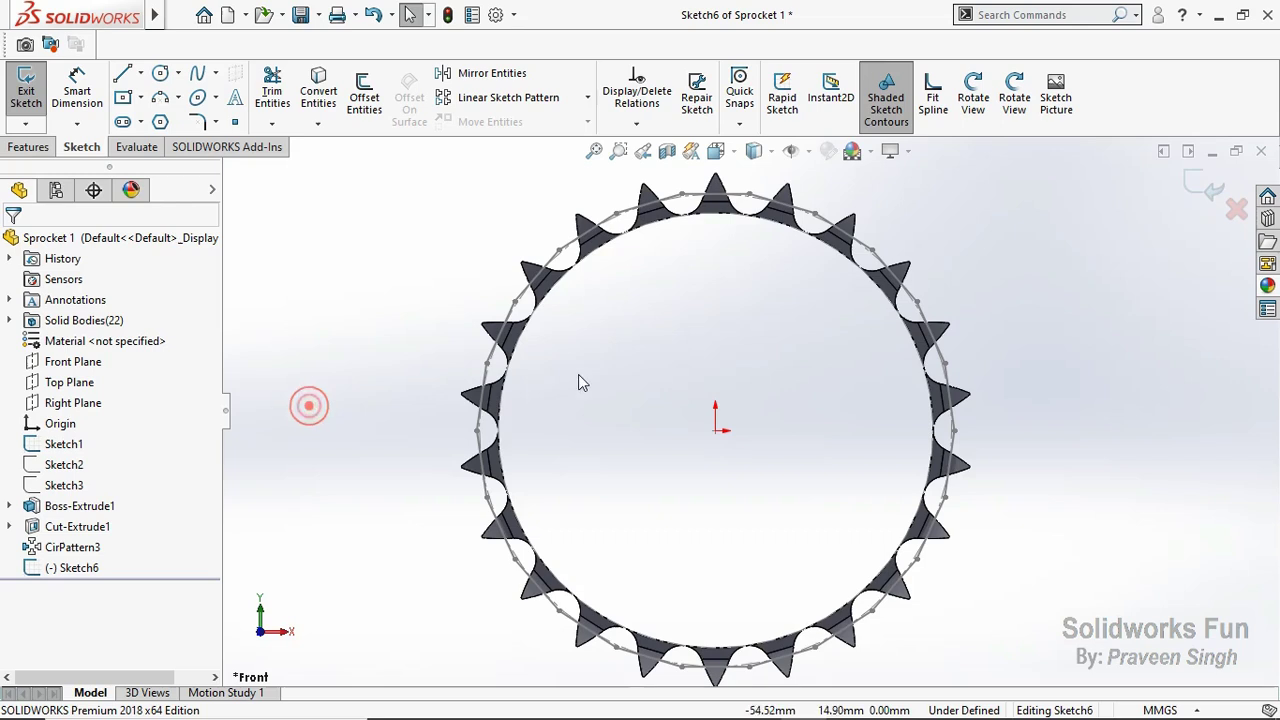
left_click(502, 450)
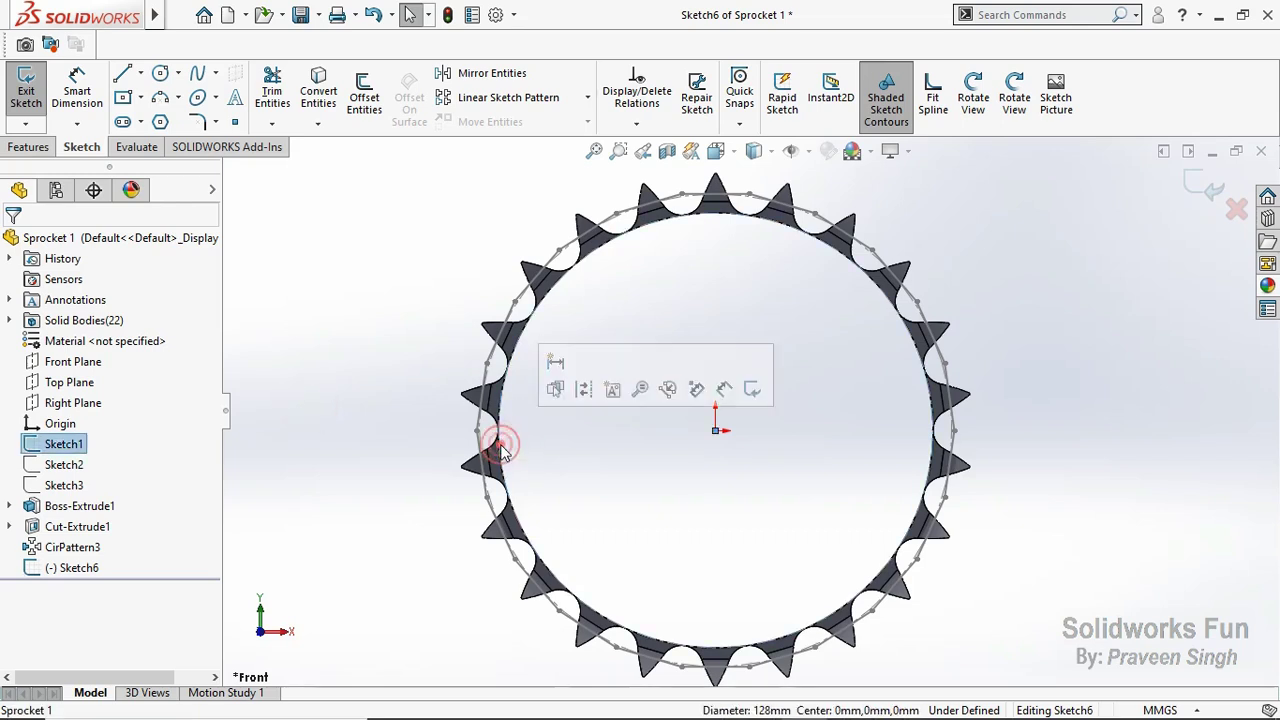
left_click(316, 92)
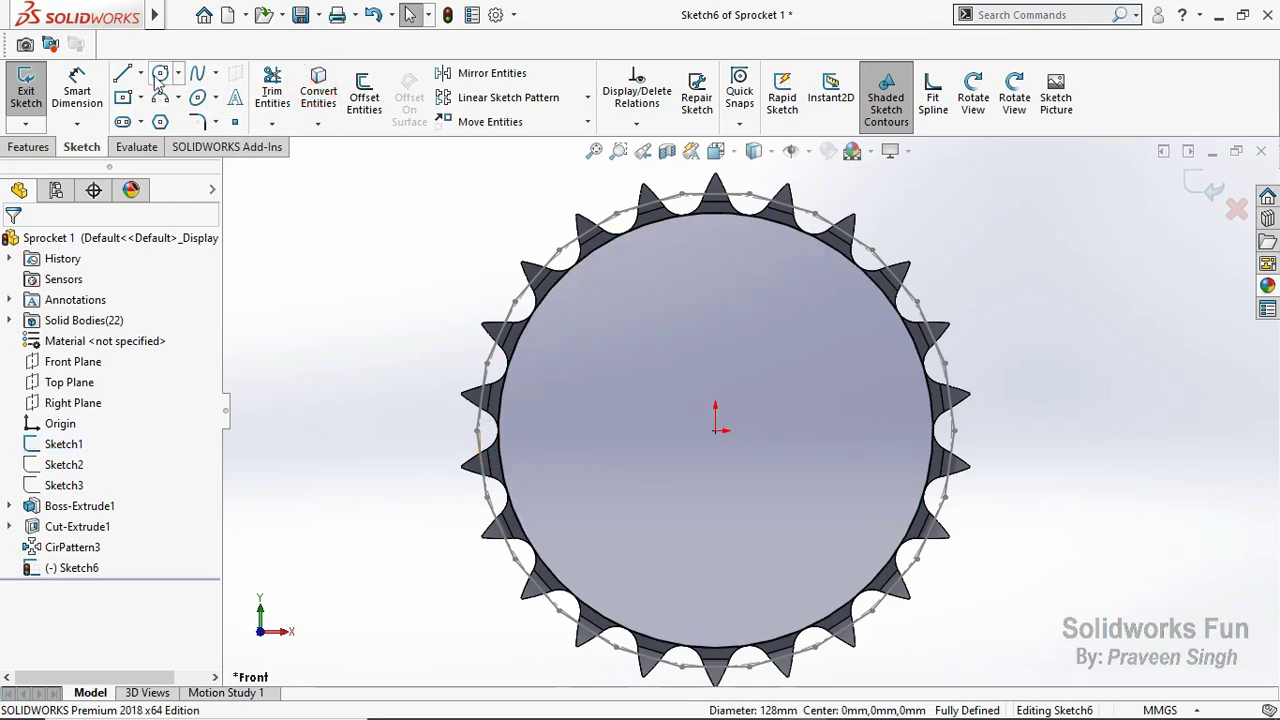
Step: Draw a circle centred on the origin and dimension its diameter to 100 mm
left_click(159, 75)
left_click(715, 430)
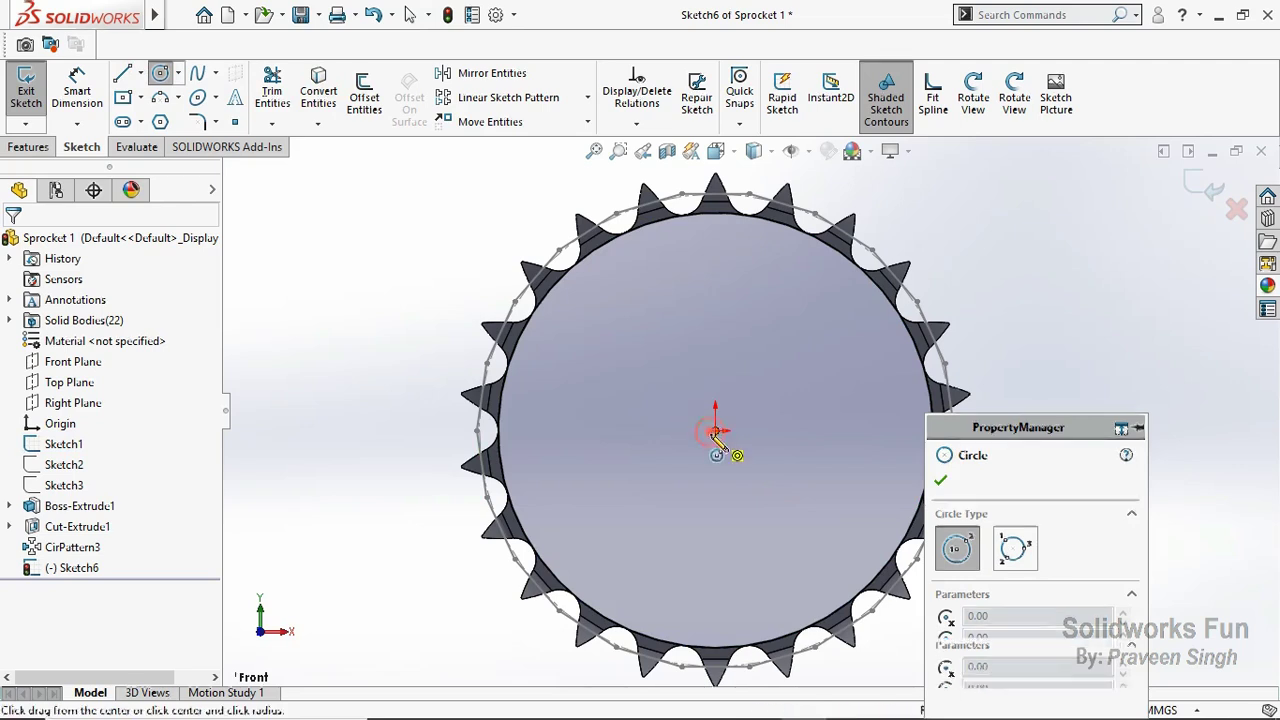
left_click(650, 495)
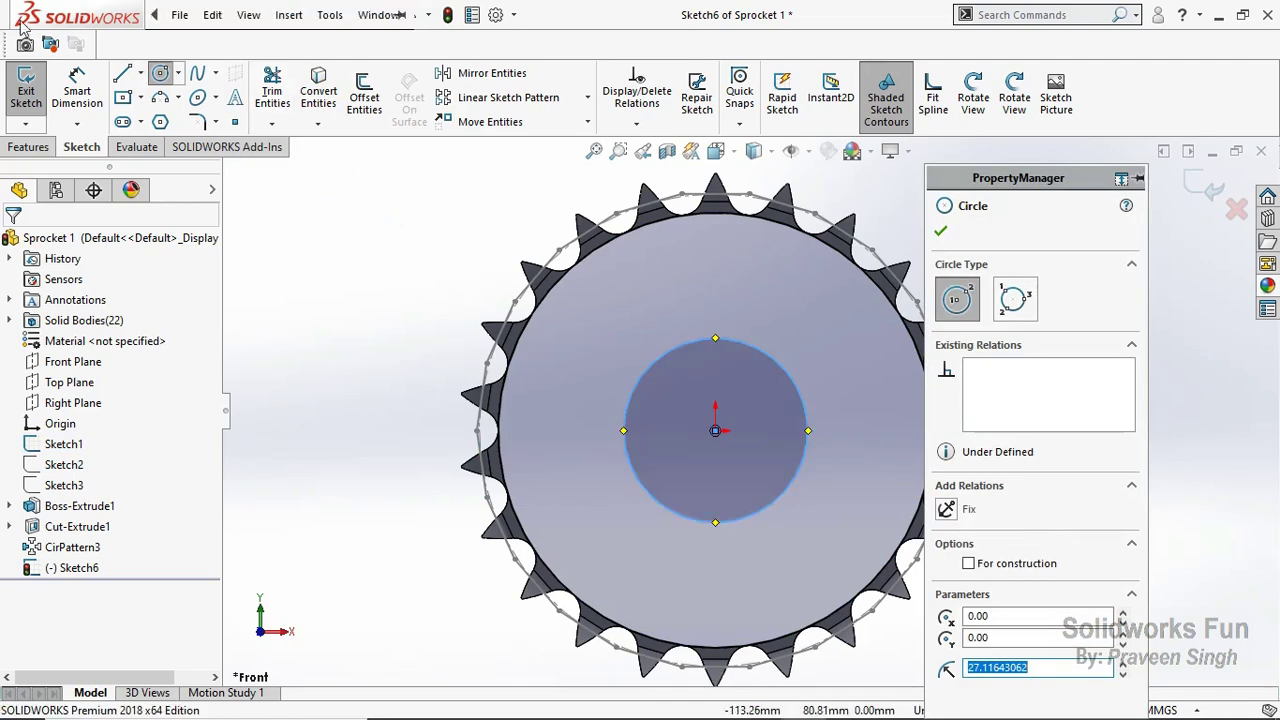
left_click(77, 90)
left_click(628, 408)
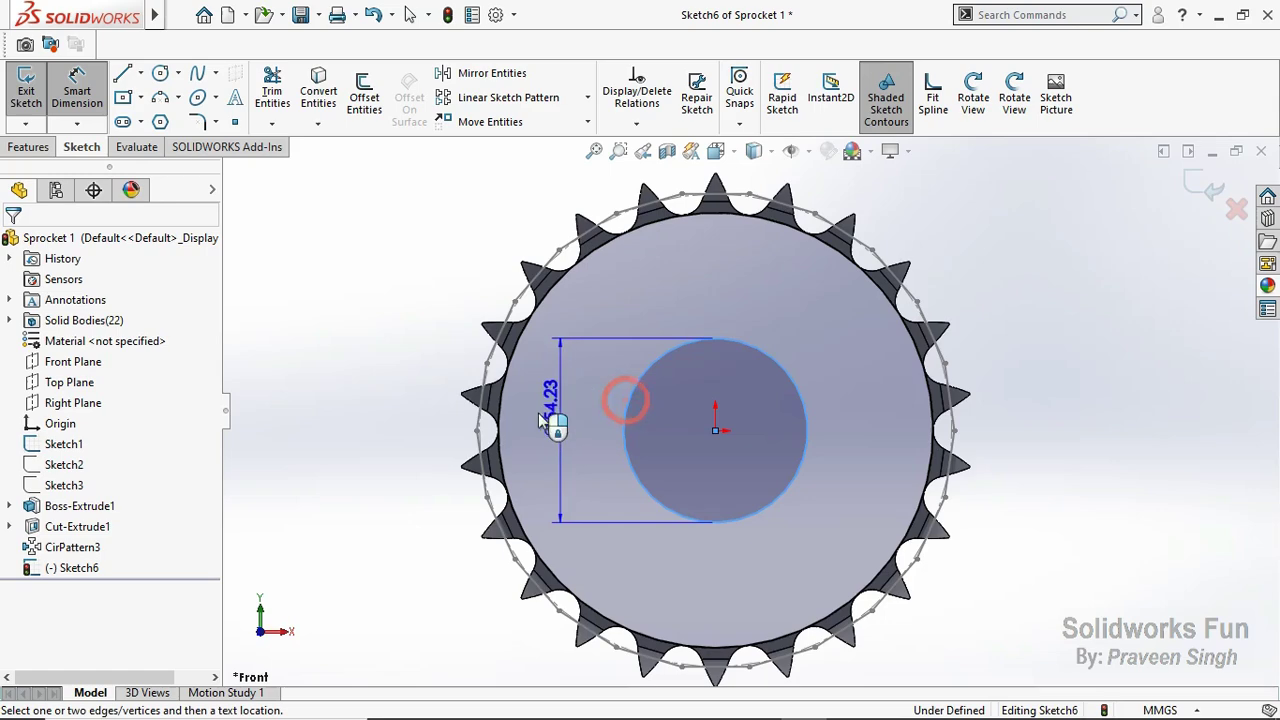
left_click(412, 442)
type("00")
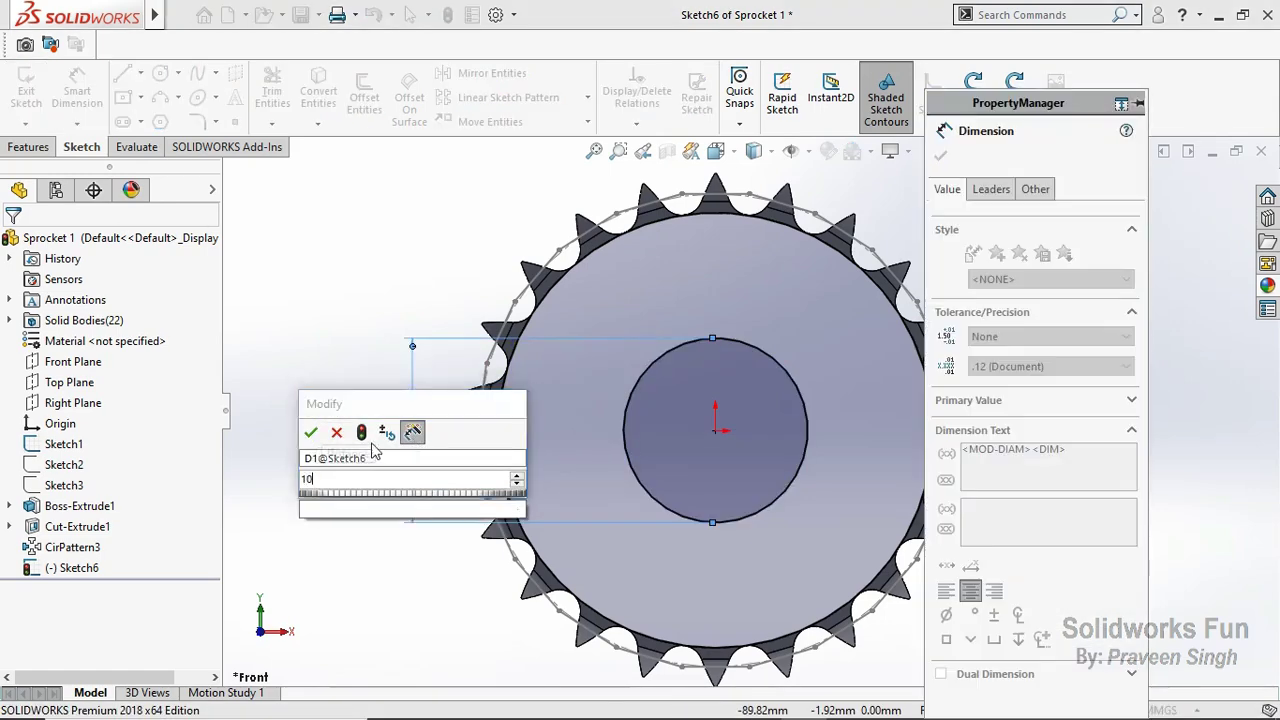
key("Return")
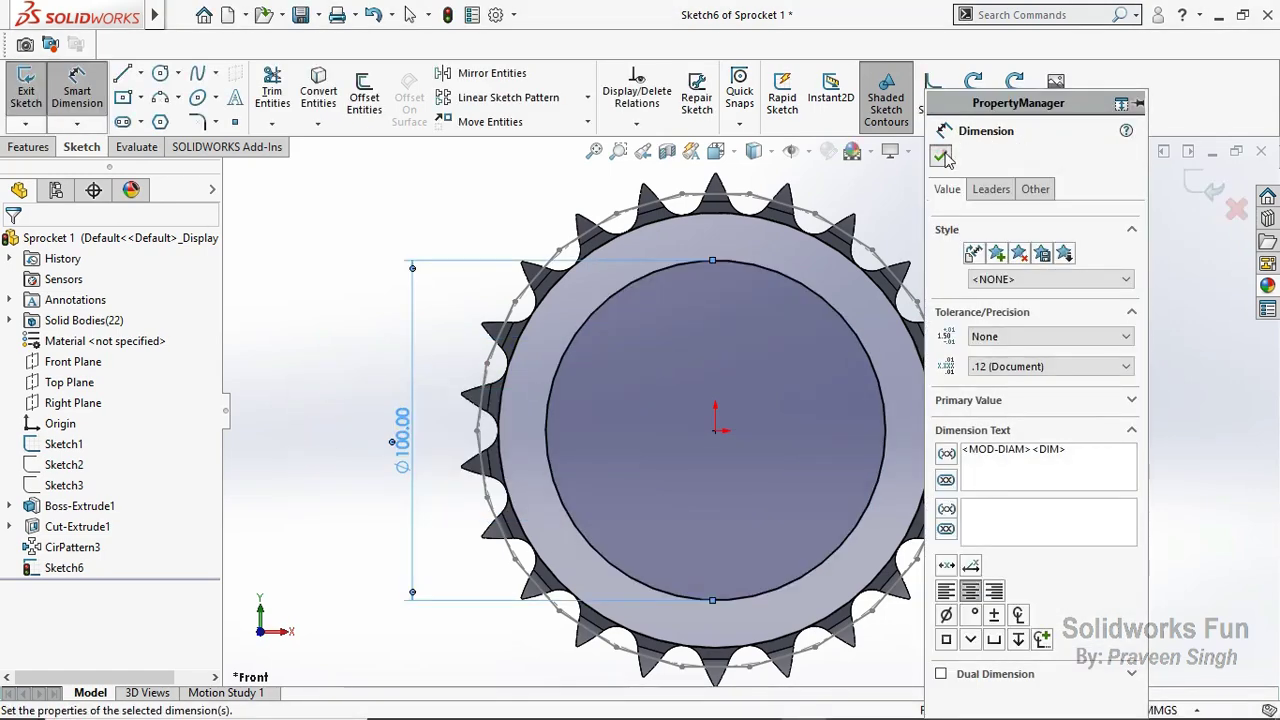
left_click(942, 156)
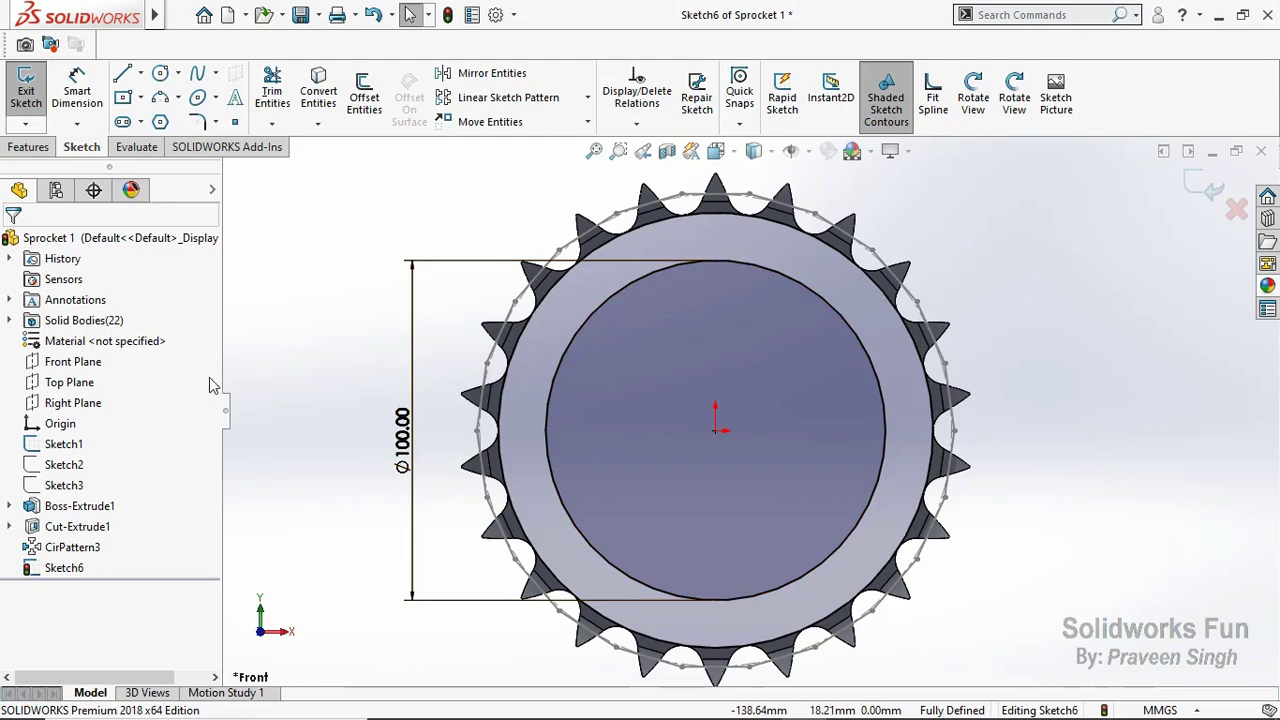
Step: Hide Sketch1, tilt the view to an angle and begin an Extruded Boss/Base of the ring
left_click(62, 444)
left_click(77, 410)
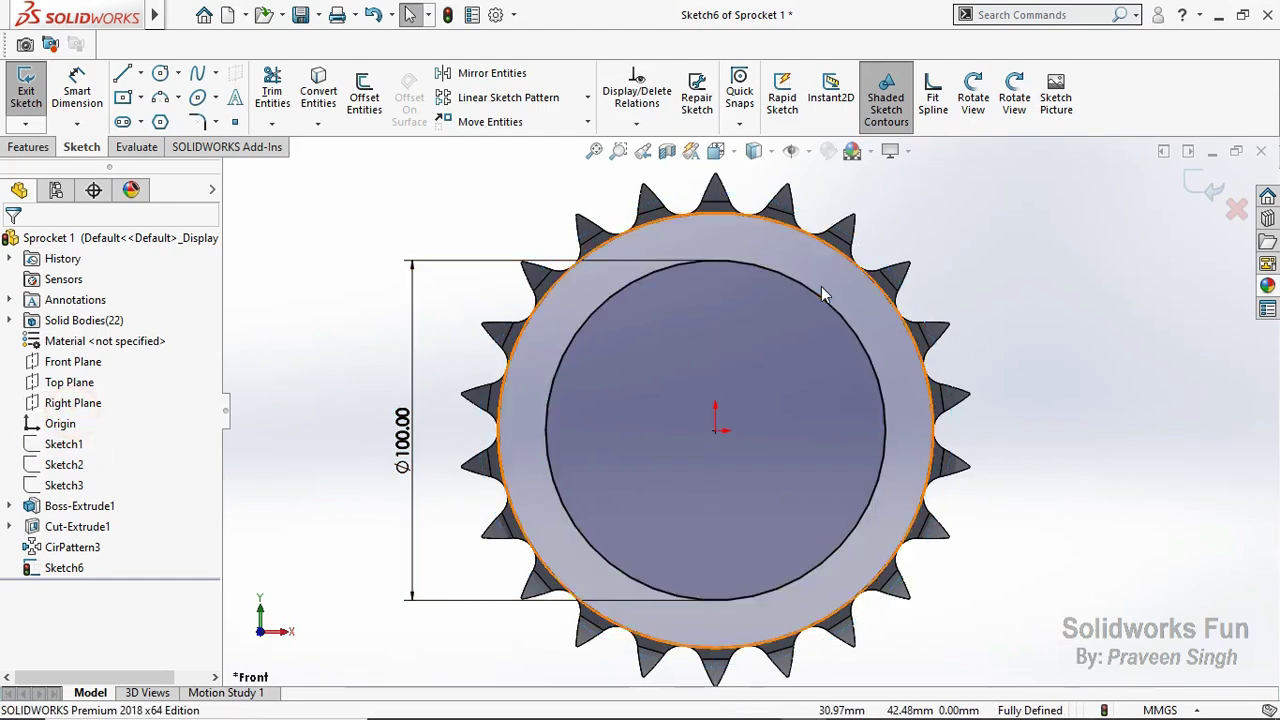
left_click(973, 92)
left_click_drag(964, 231, 380, 418)
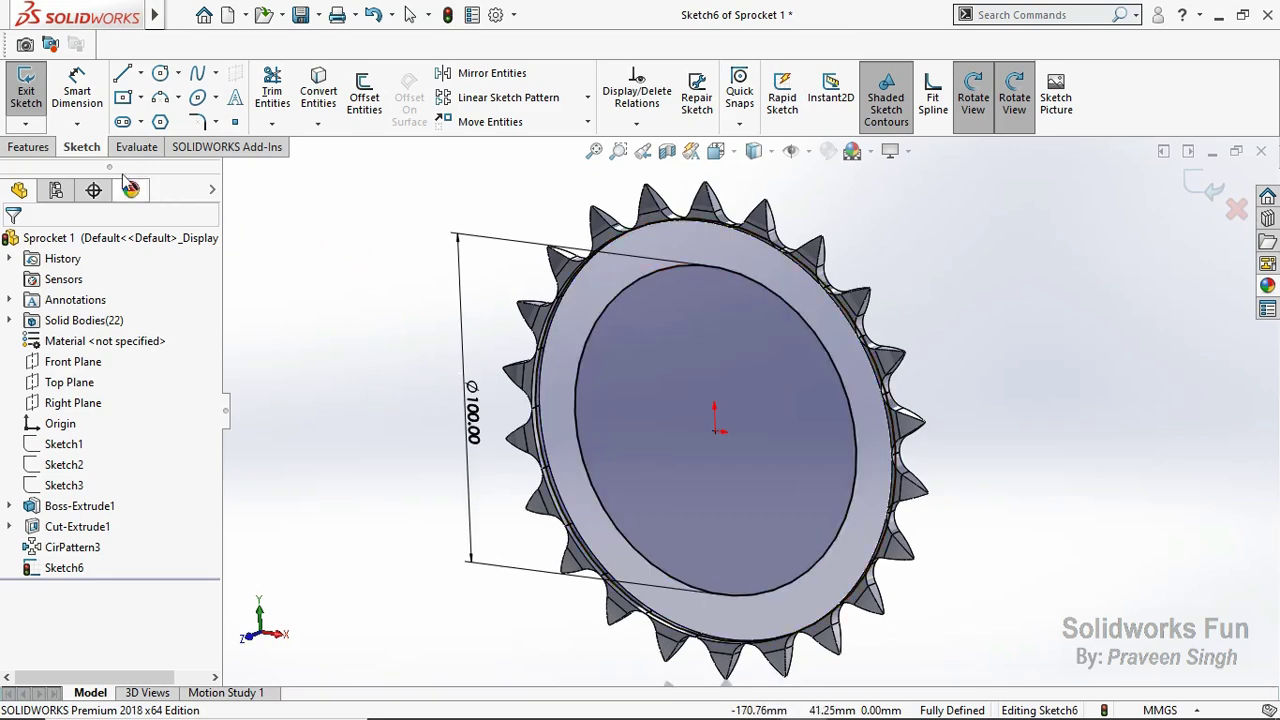
left_click(30, 147)
left_click(33, 95)
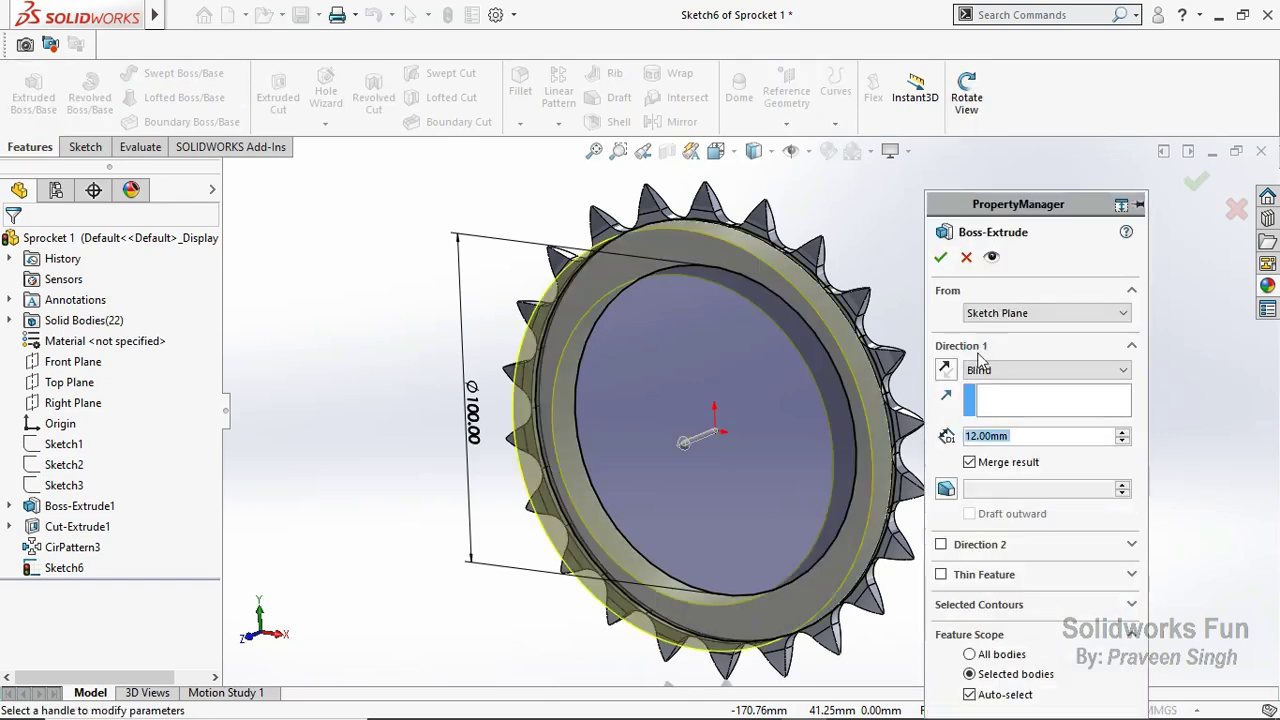
Step: Extrude the ring Blind 4 mm in Direction 1 and 4 mm in Direction 2
type("4")
left_click(985, 450)
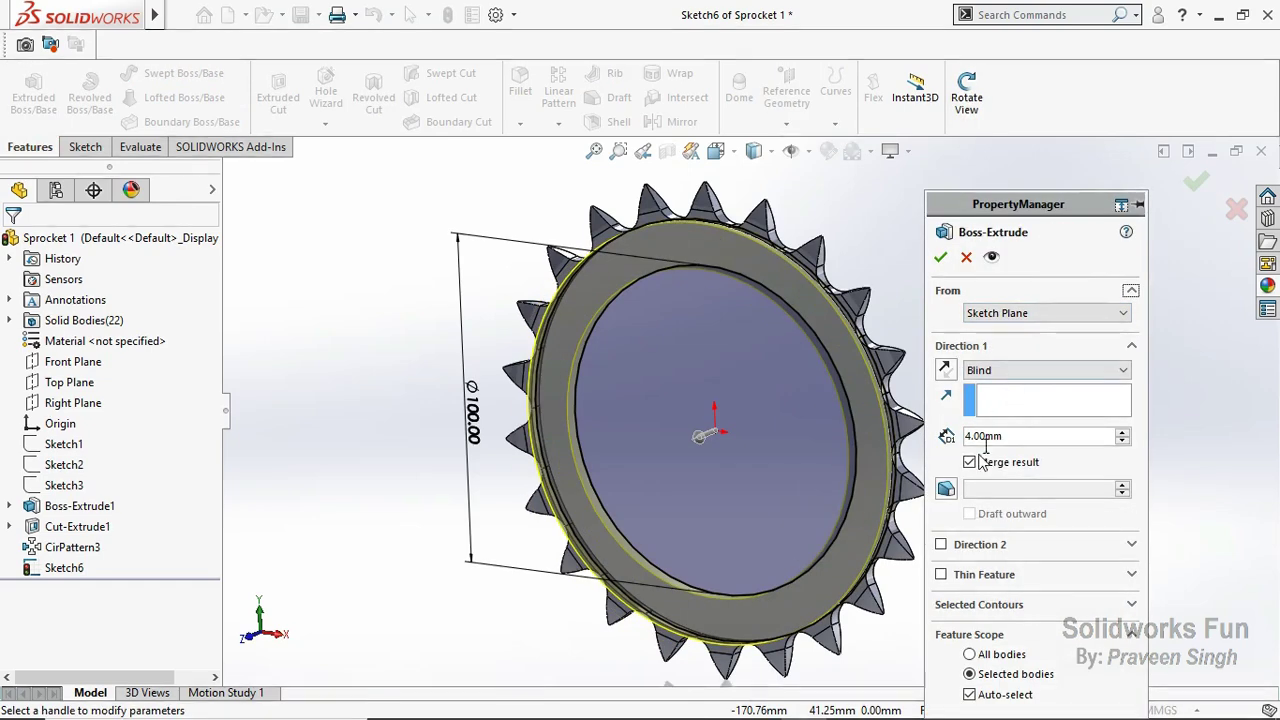
left_click(941, 545)
type("4")
key("Return")
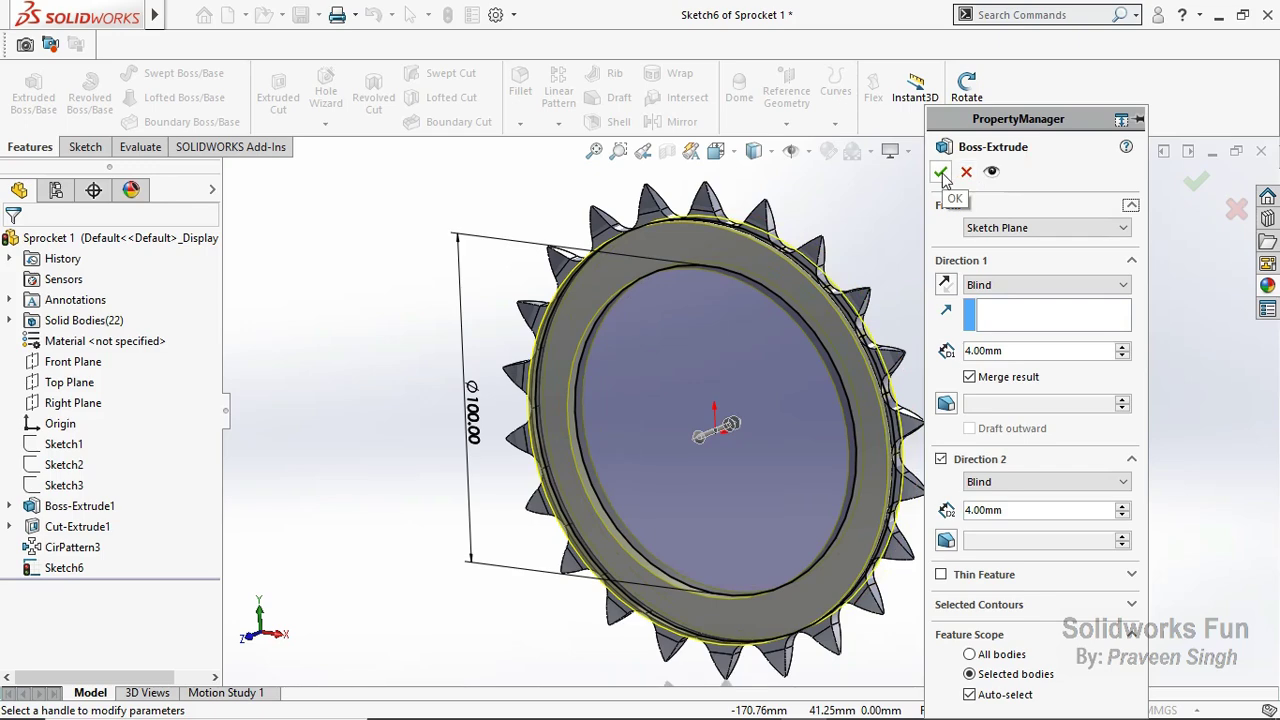
left_click(942, 173)
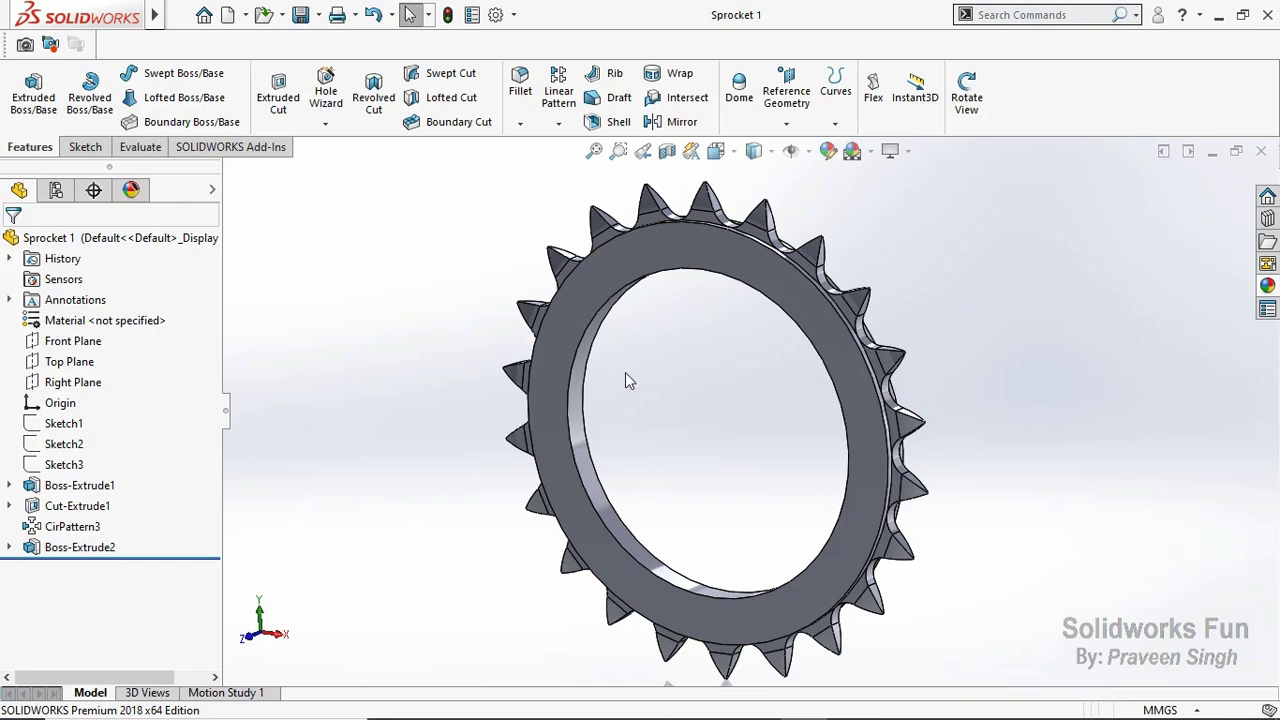
Step: Start a Front Plane sketch facing the sprocket and convert the 100 mm inner edge into it
left_click(80, 341)
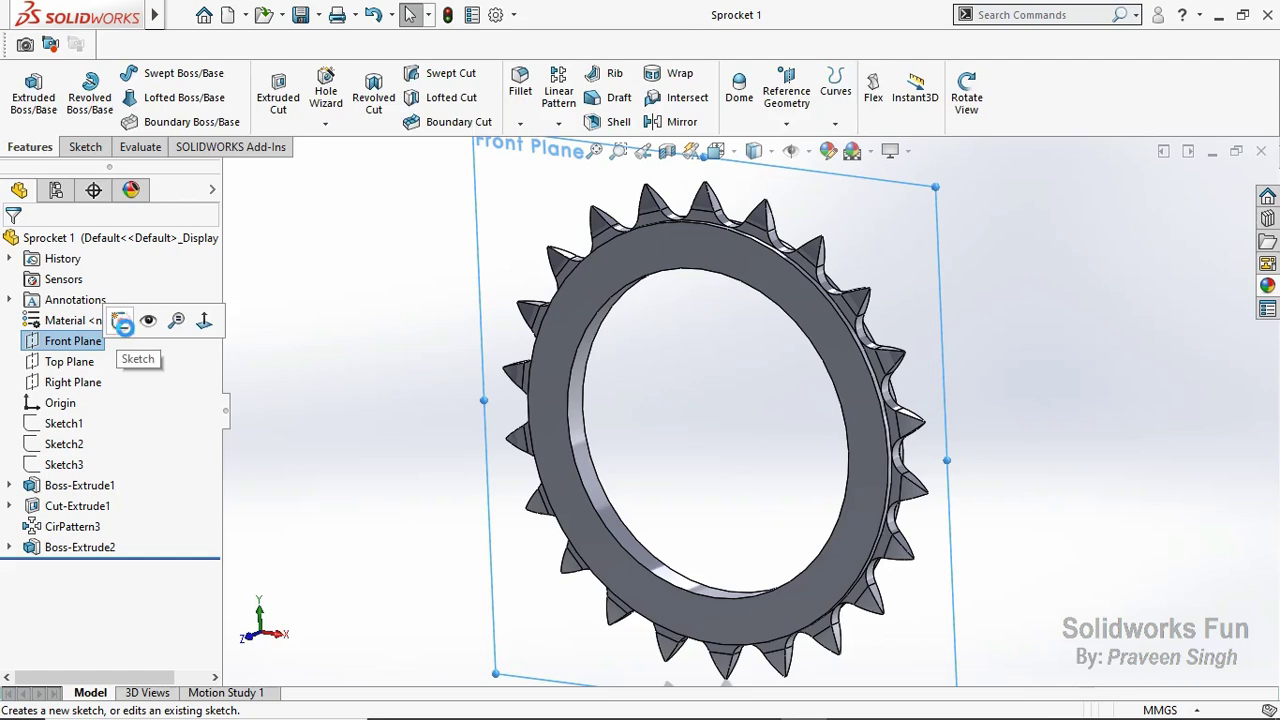
left_click(121, 322)
left_click(279, 633)
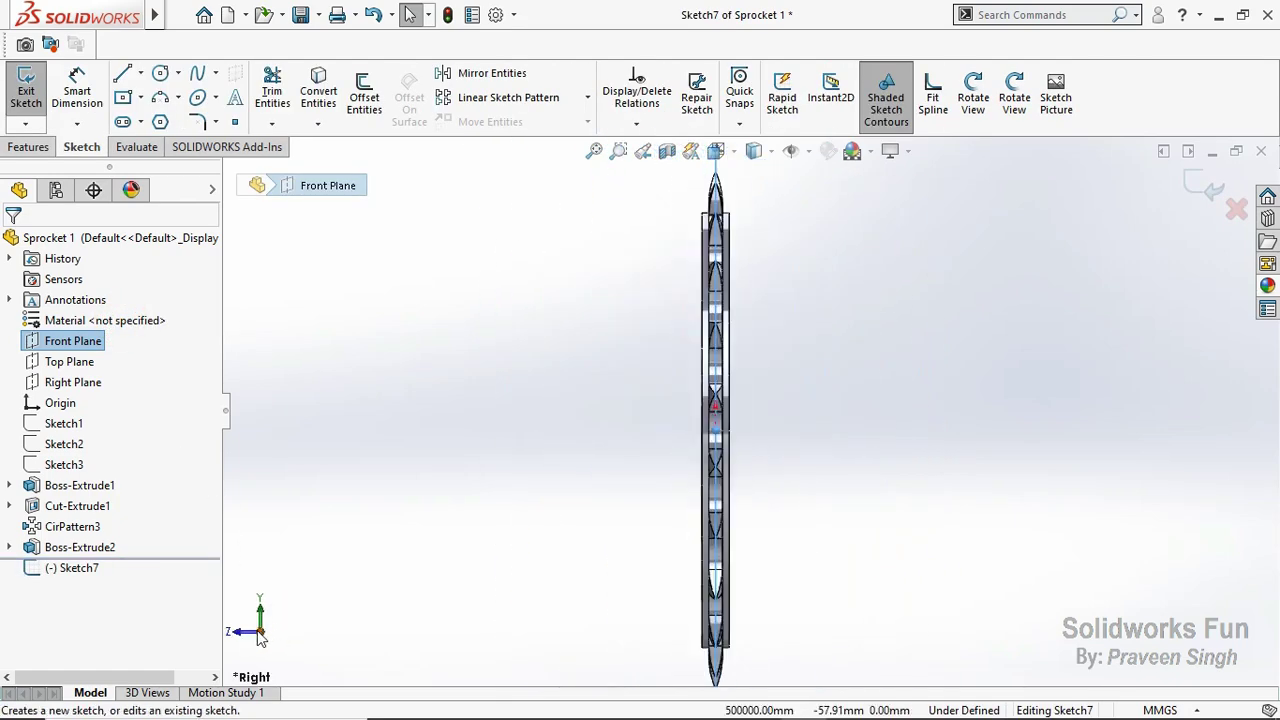
left_click(246, 634)
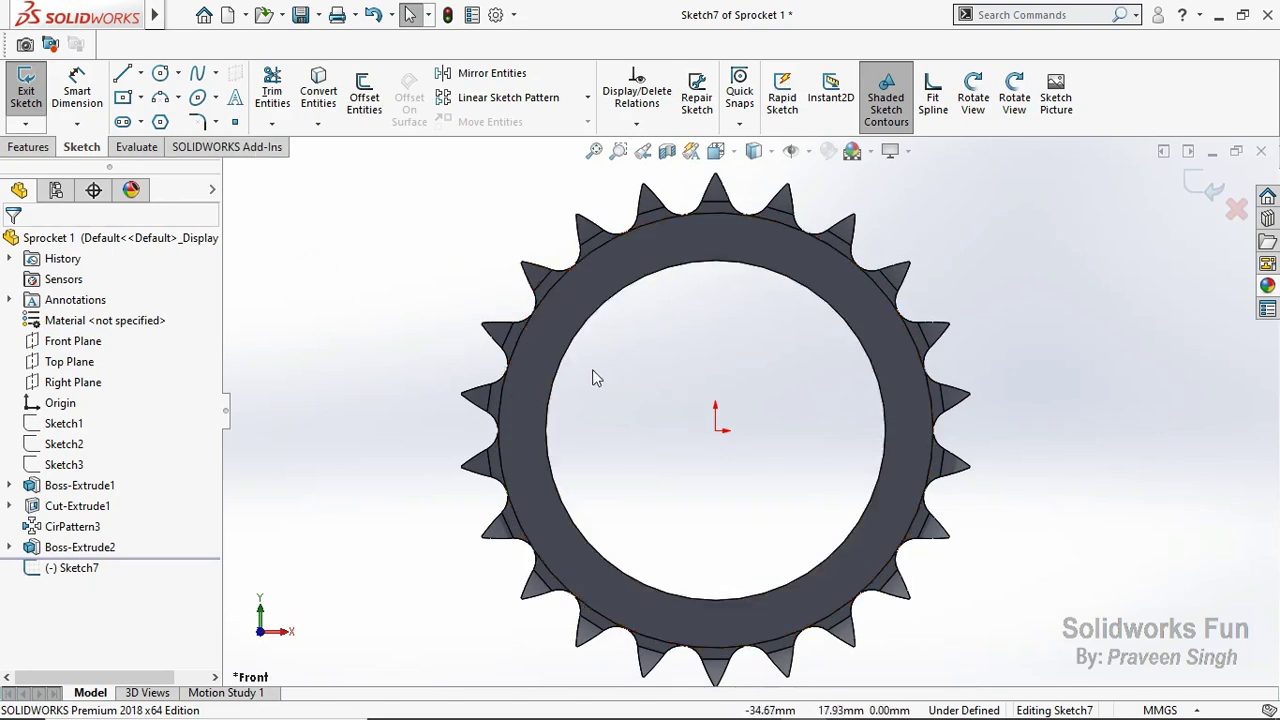
left_click(561, 358)
left_click(318, 90)
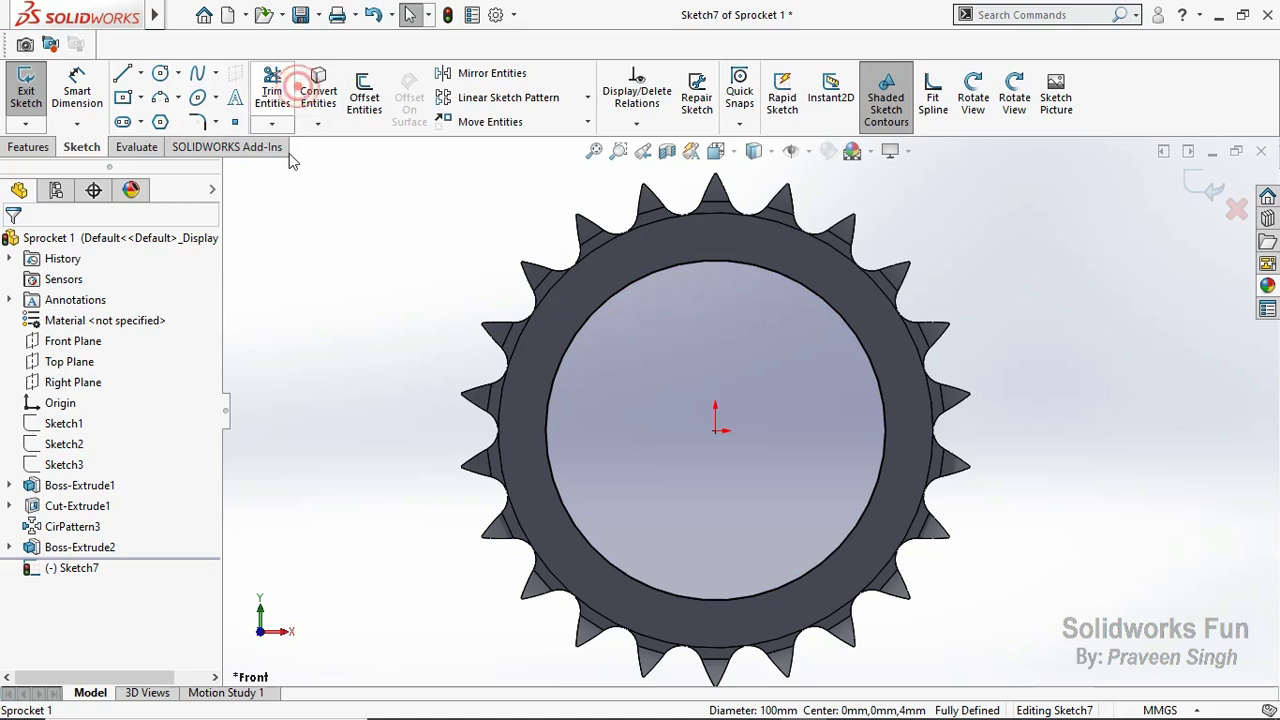
Step: Draw a circle at the origin and dimension its diameter to 52.5 mm
left_click(160, 73)
left_click(715, 430)
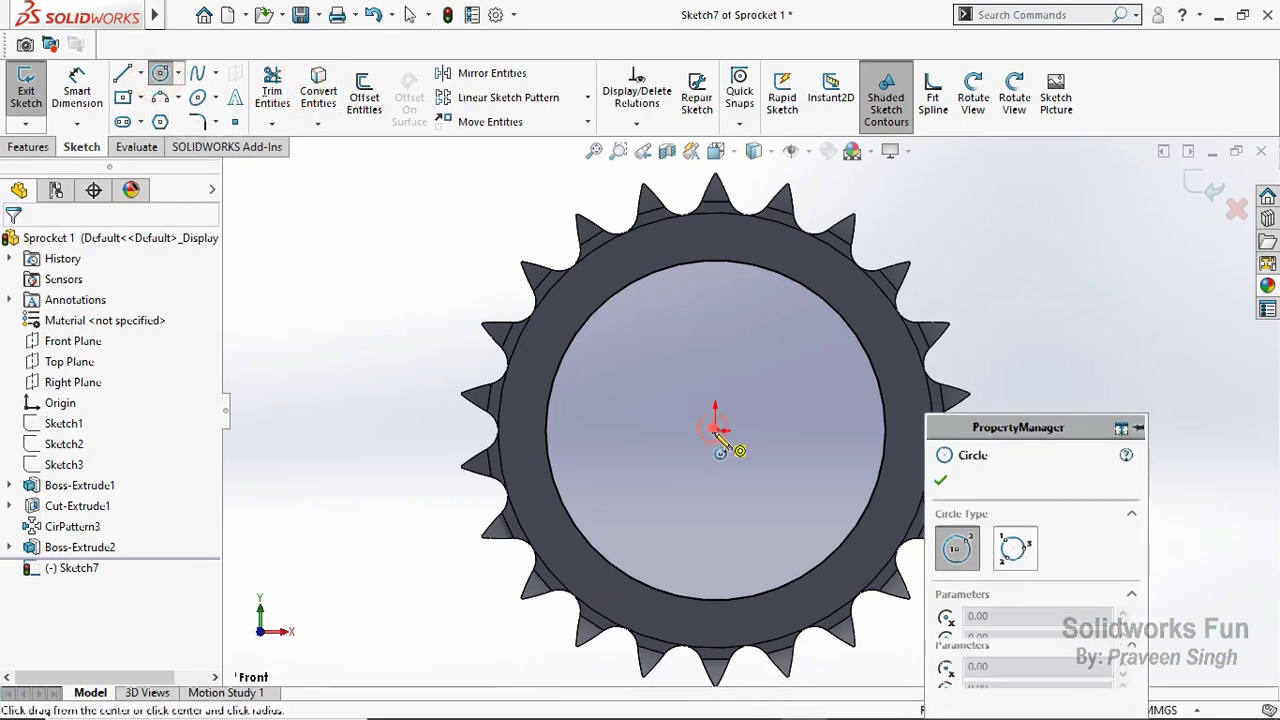
left_click(688, 489)
key("Escape")
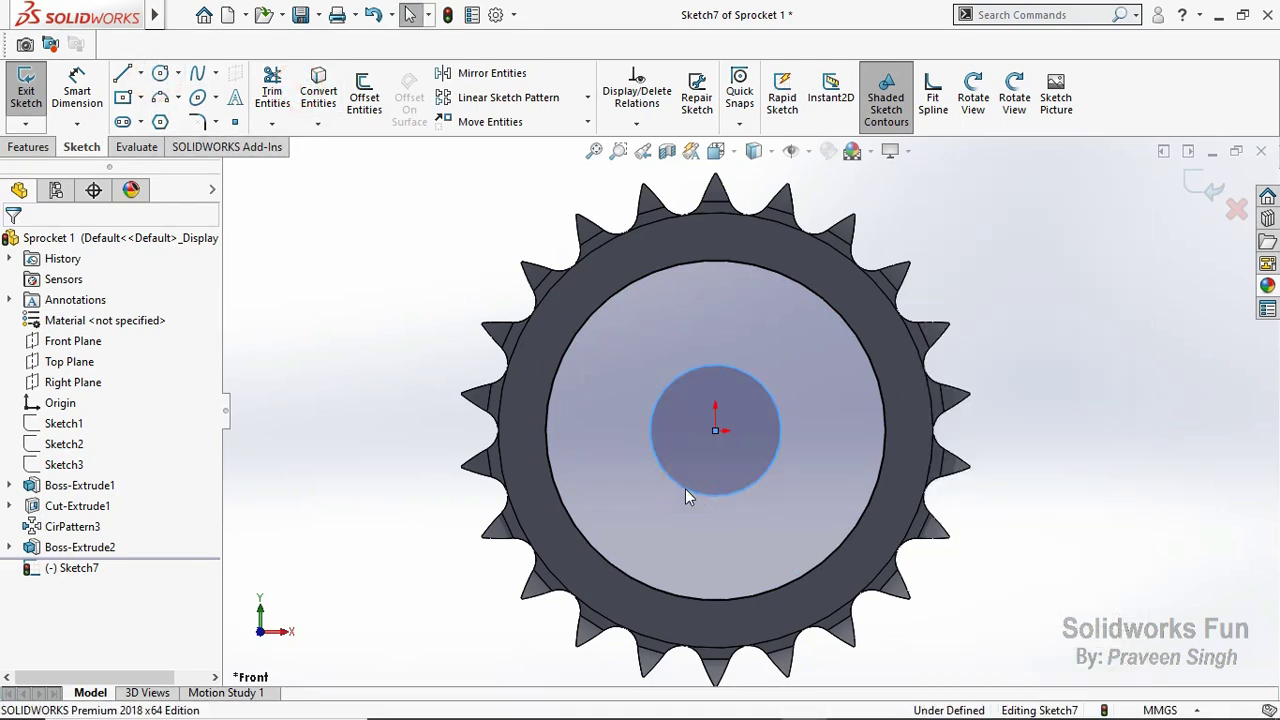
left_click(90, 90)
left_click(653, 429)
left_click(392, 432)
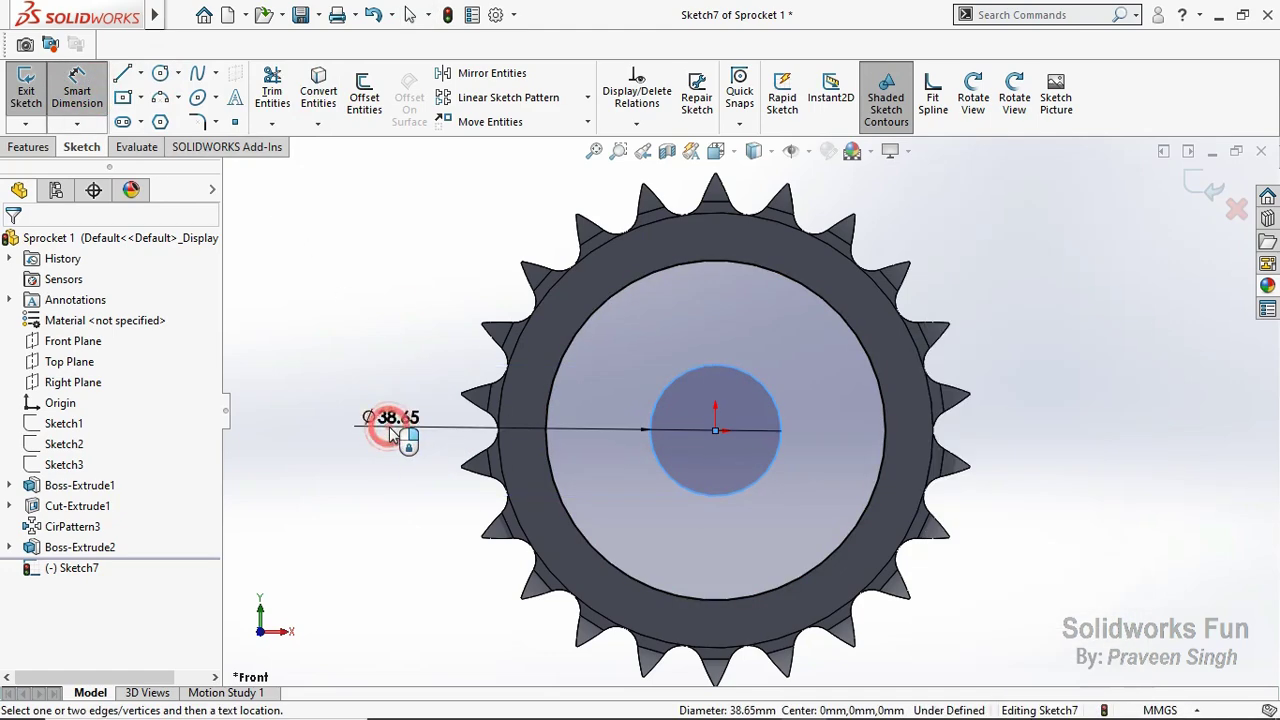
type("52.5")
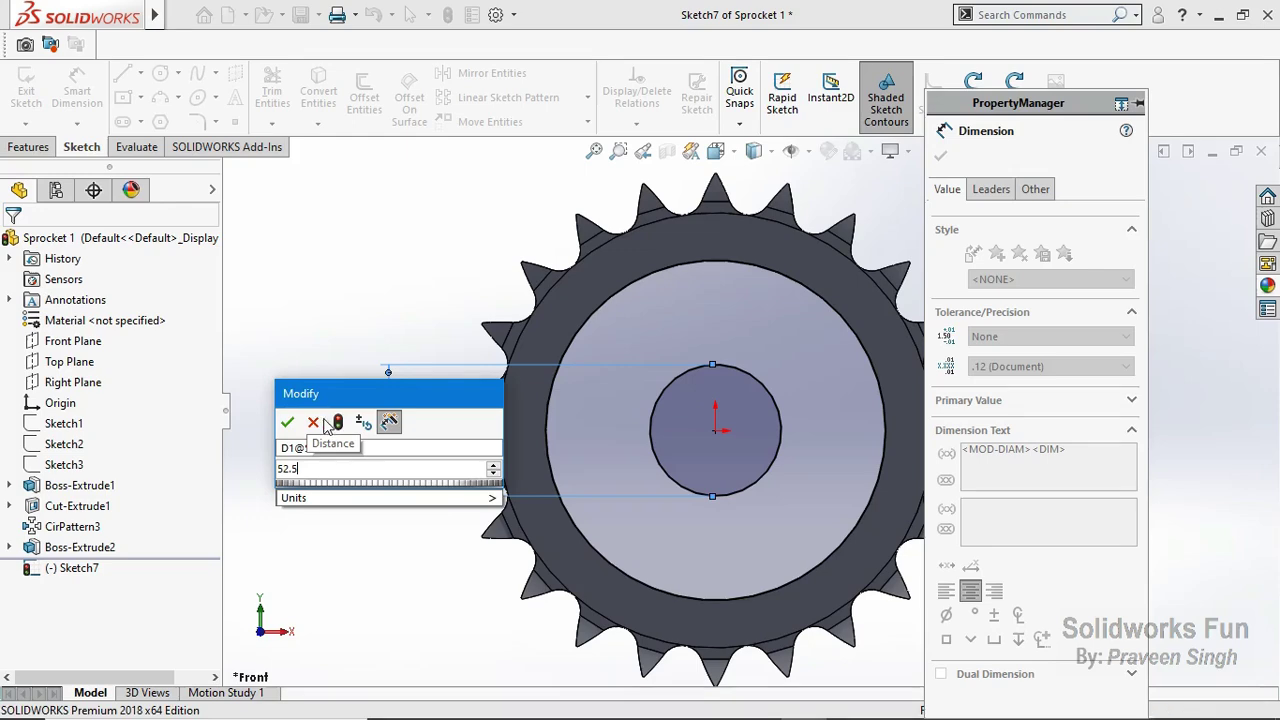
key("Return")
left_click(940, 155)
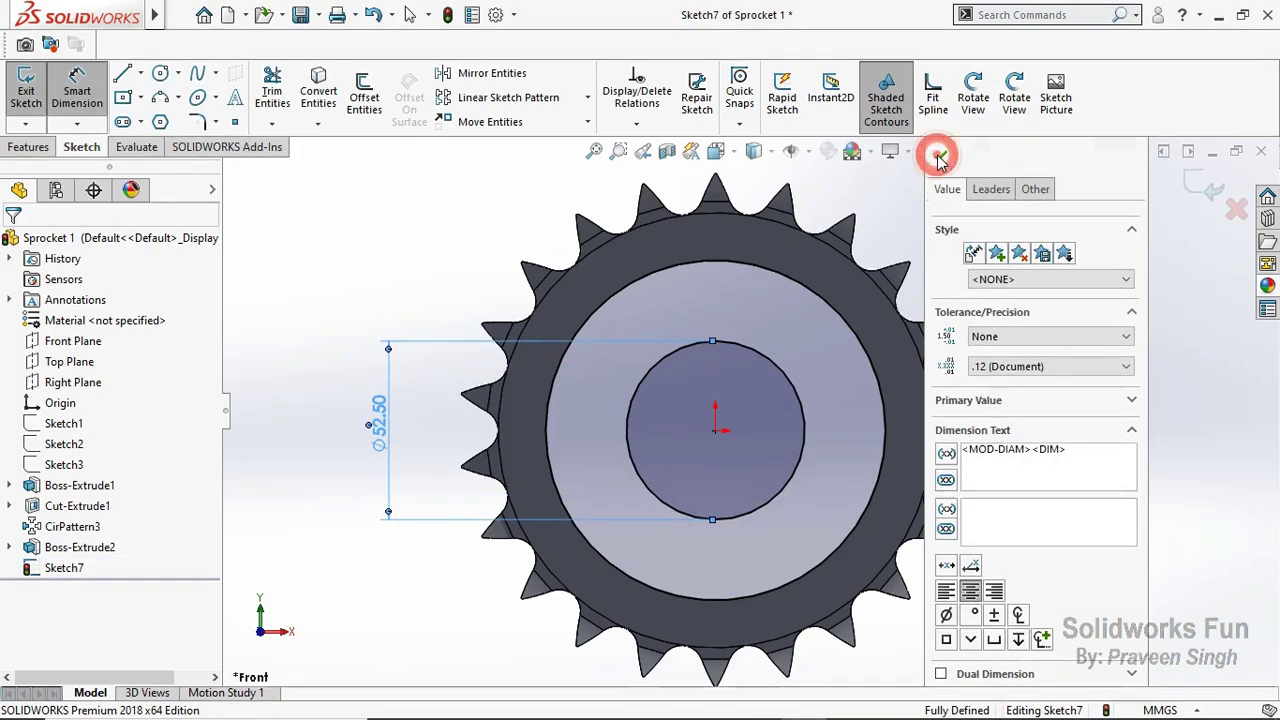
left_click(160, 97)
Step: Draw a three-point arc above the bore with its midpoint vertical to the origin
left_click(622, 325)
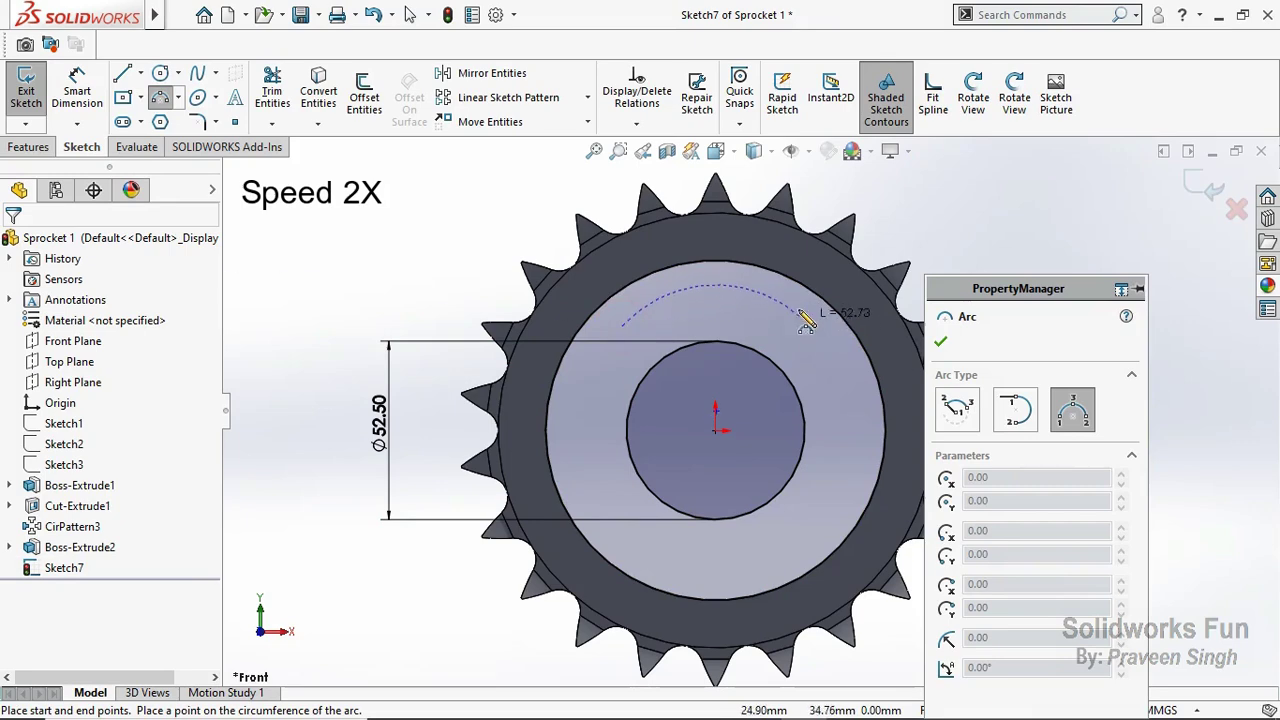
left_click(715, 307)
key("Escape")
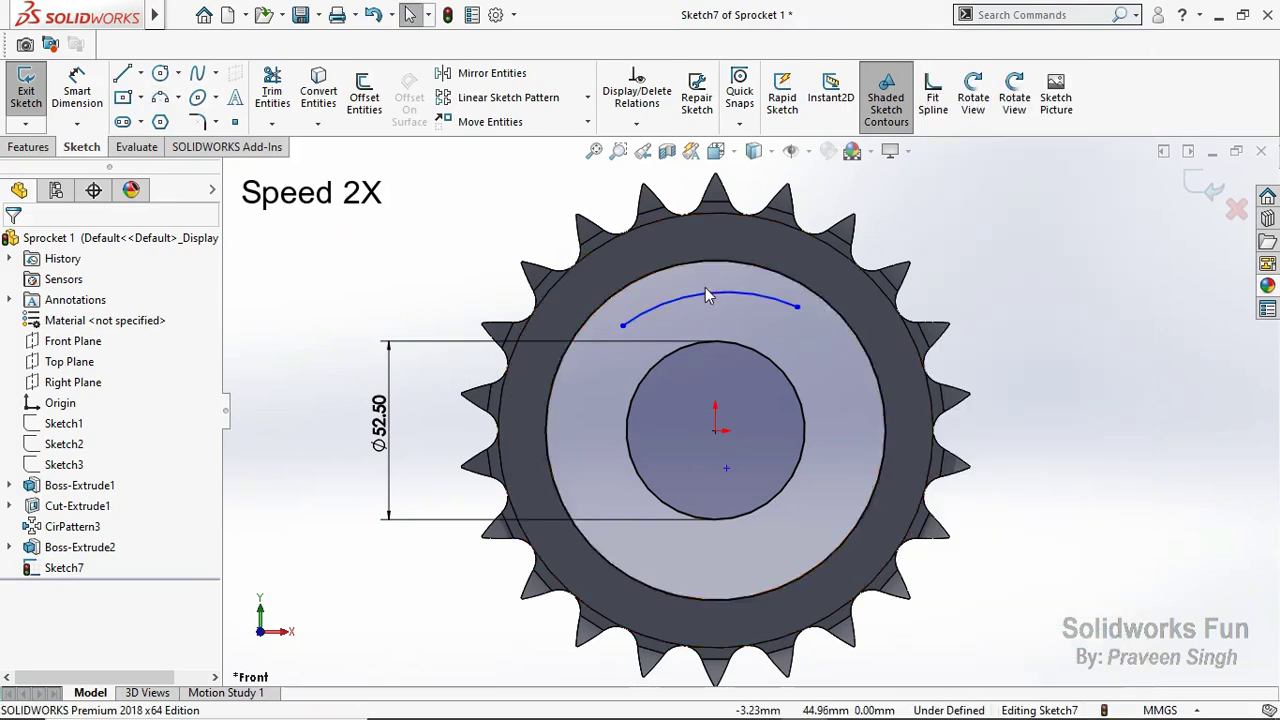
left_click(707, 298)
key("Escape")
left_click(732, 455)
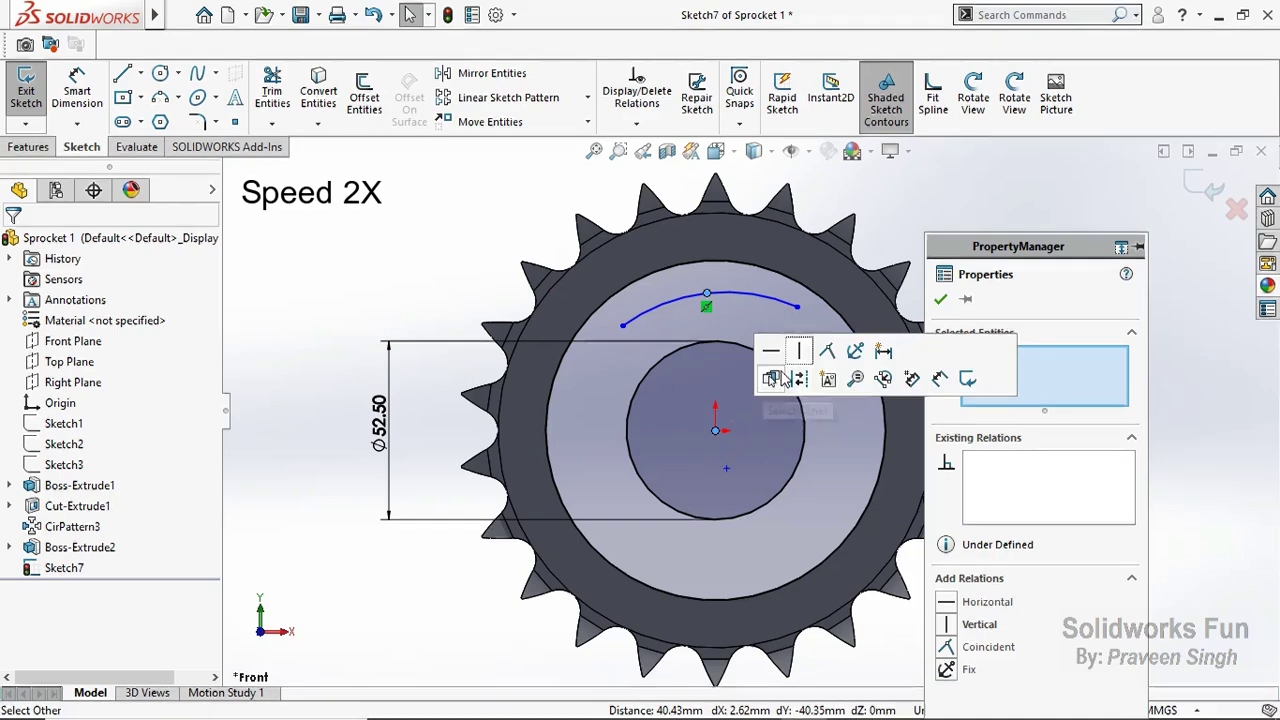
left_click(631, 325)
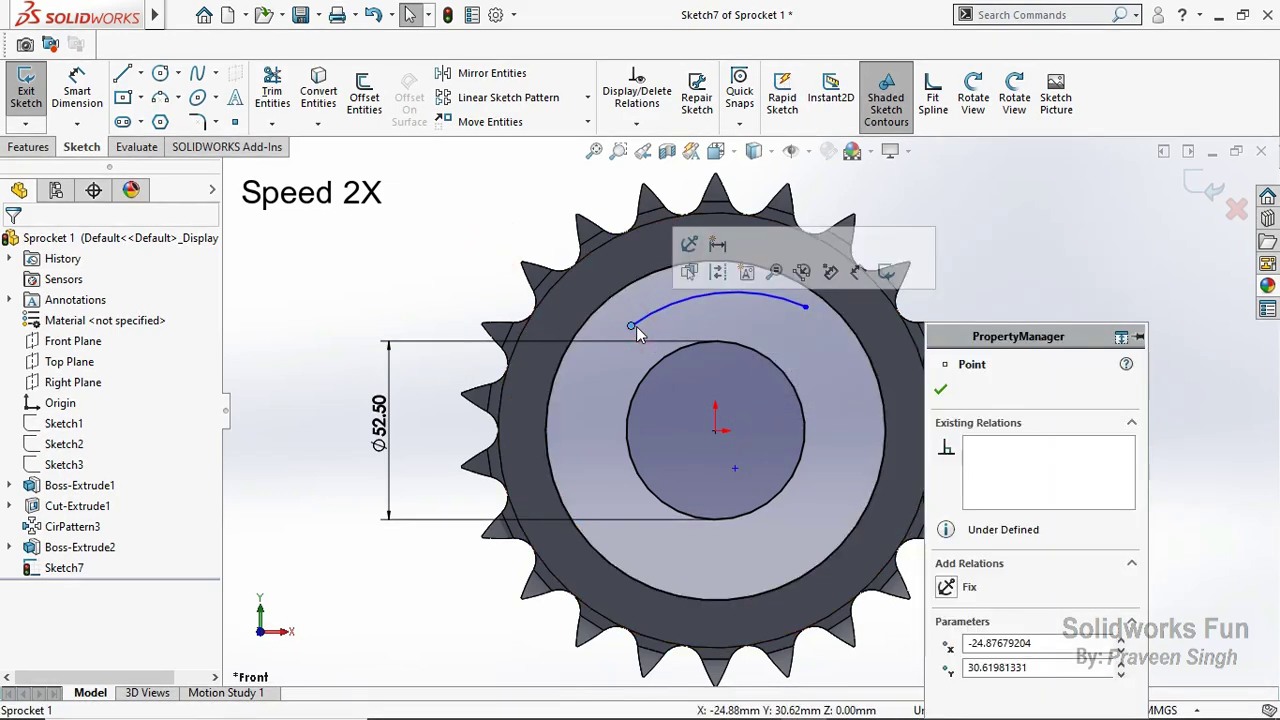
key("Escape")
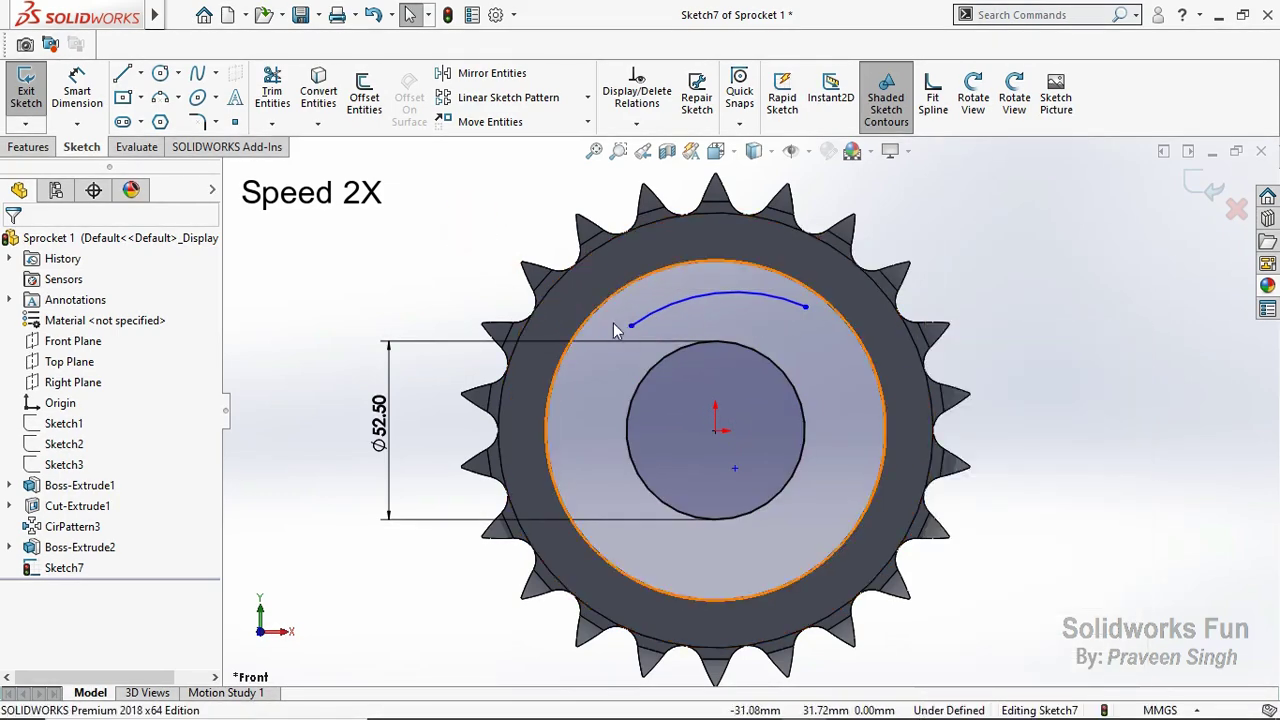
Step: Drag the arc's endpoints to even out its shape
left_click(620, 325)
left_click_drag(615, 320, 613, 321)
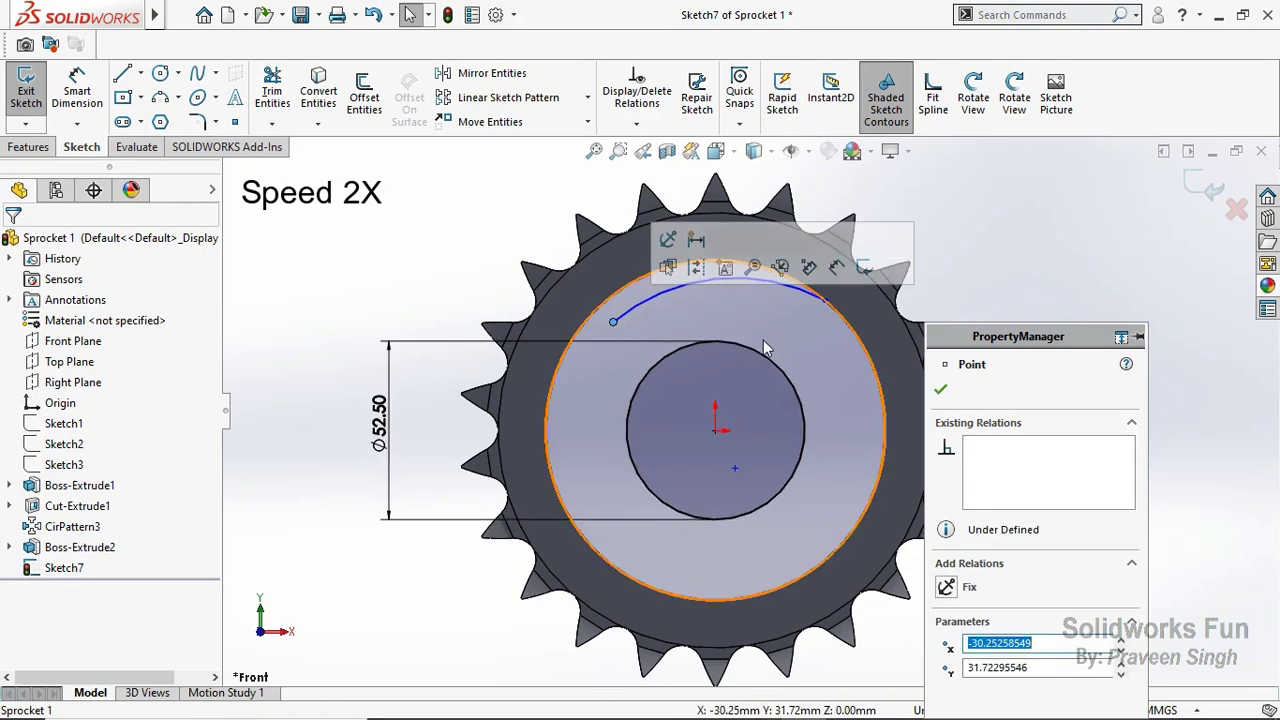
left_click(933, 281)
left_click_drag(820, 300, 797, 303)
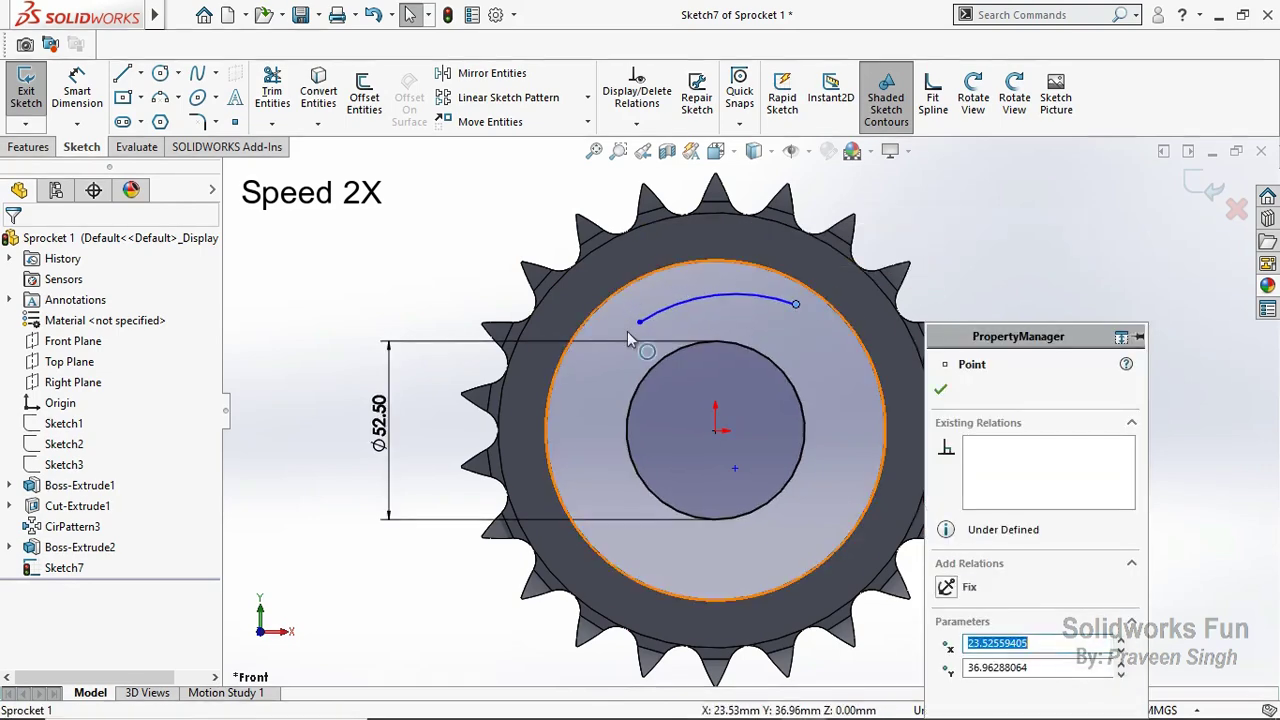
left_click(449, 224)
Step: Dimension the arc's radius to 42.5 mm and move the label clear of the geometry
left_click(77, 90)
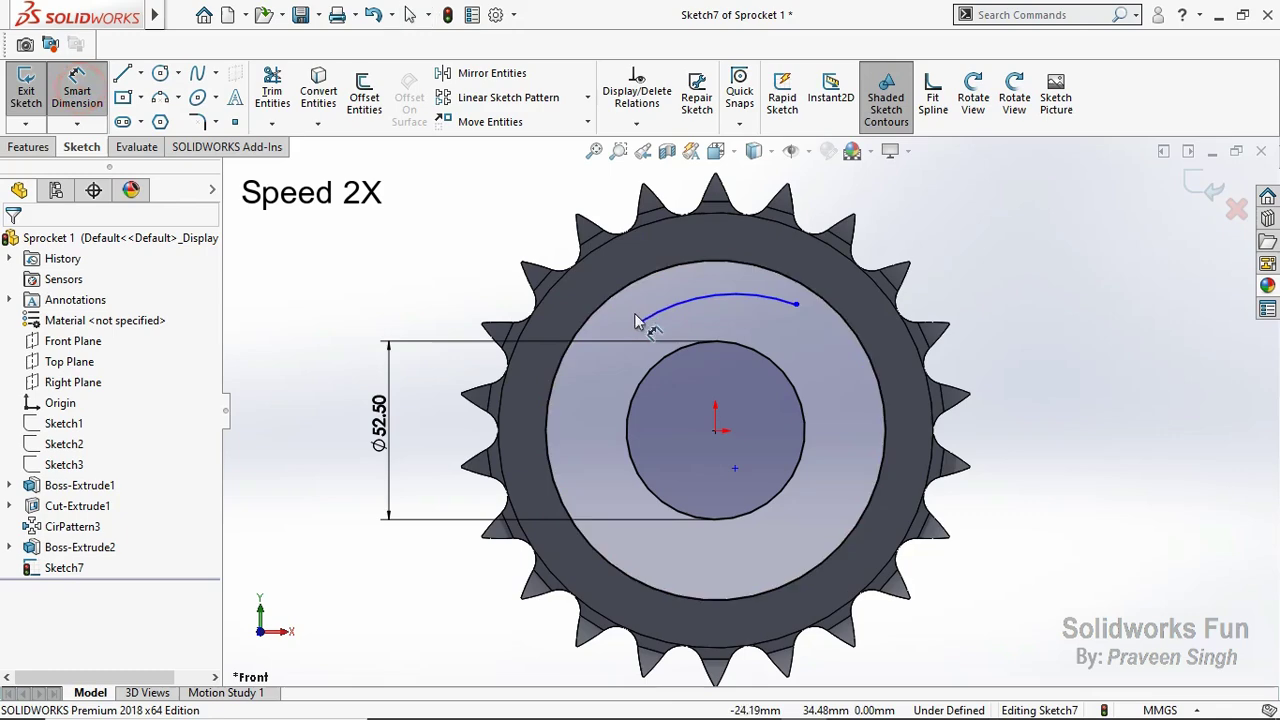
left_click(720, 296)
left_click(660, 415)
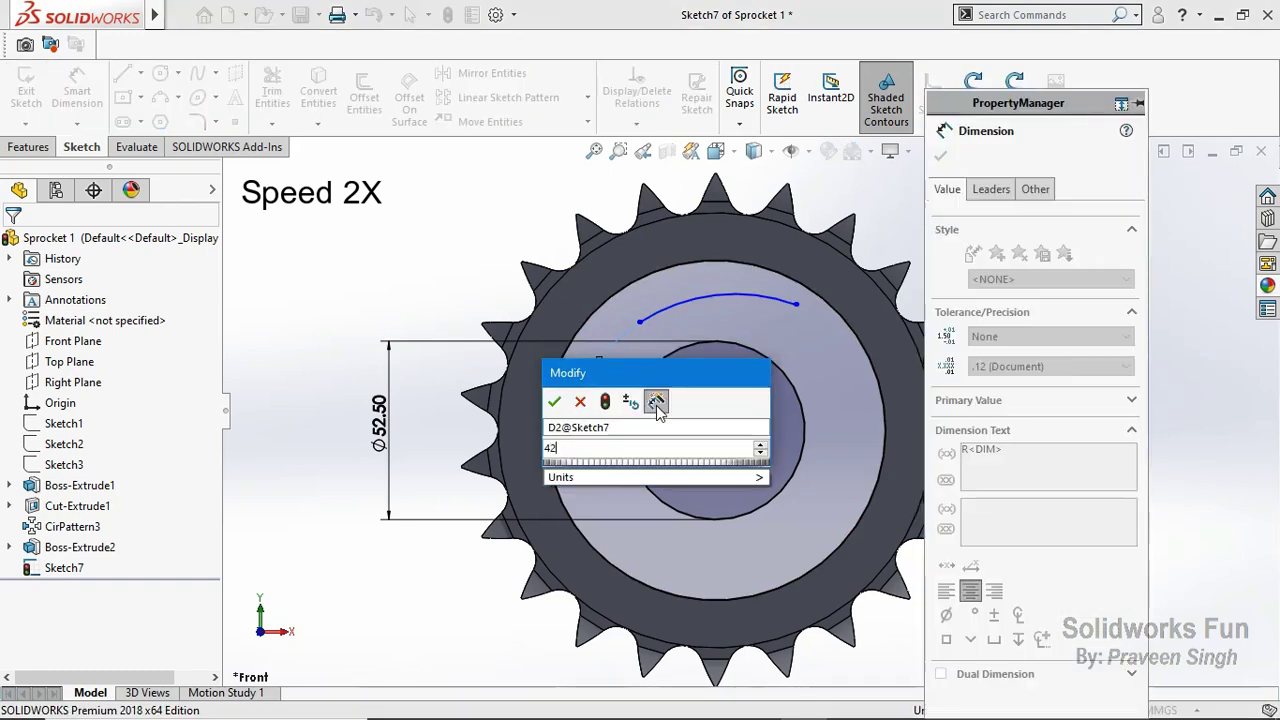
type("42.5")
key("Return")
left_click(941, 157)
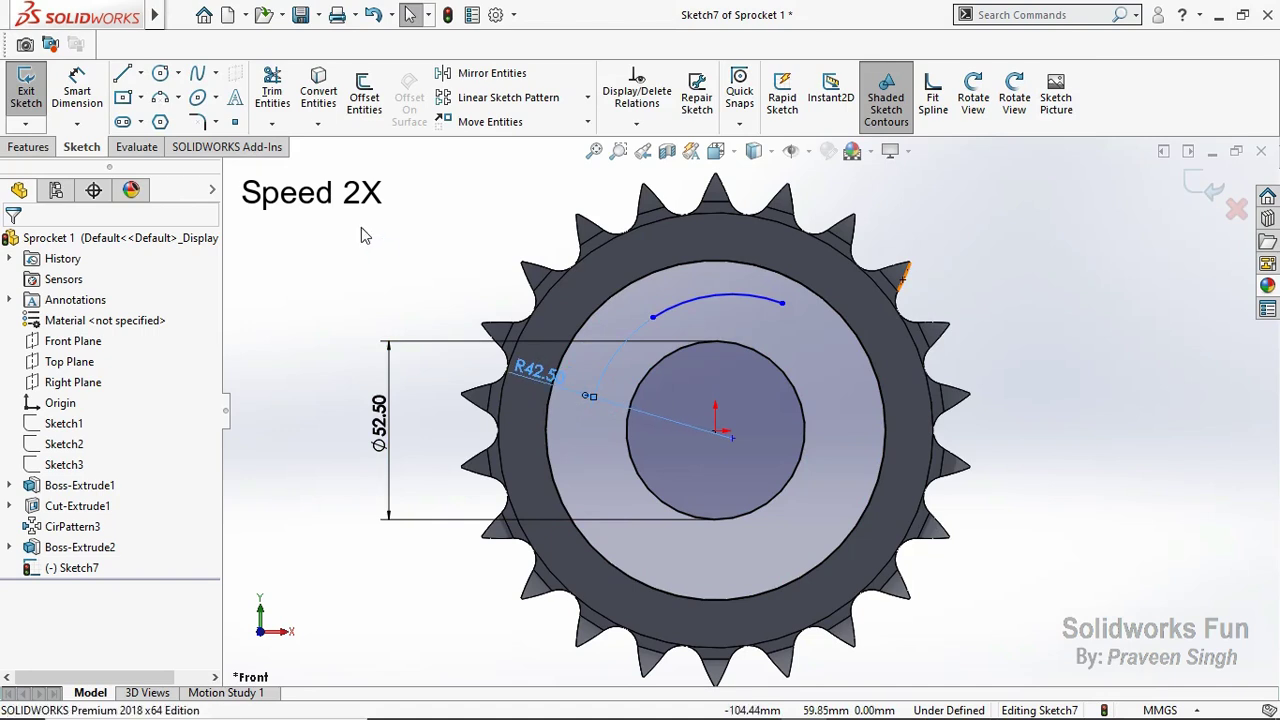
left_click_drag(528, 368, 588, 402)
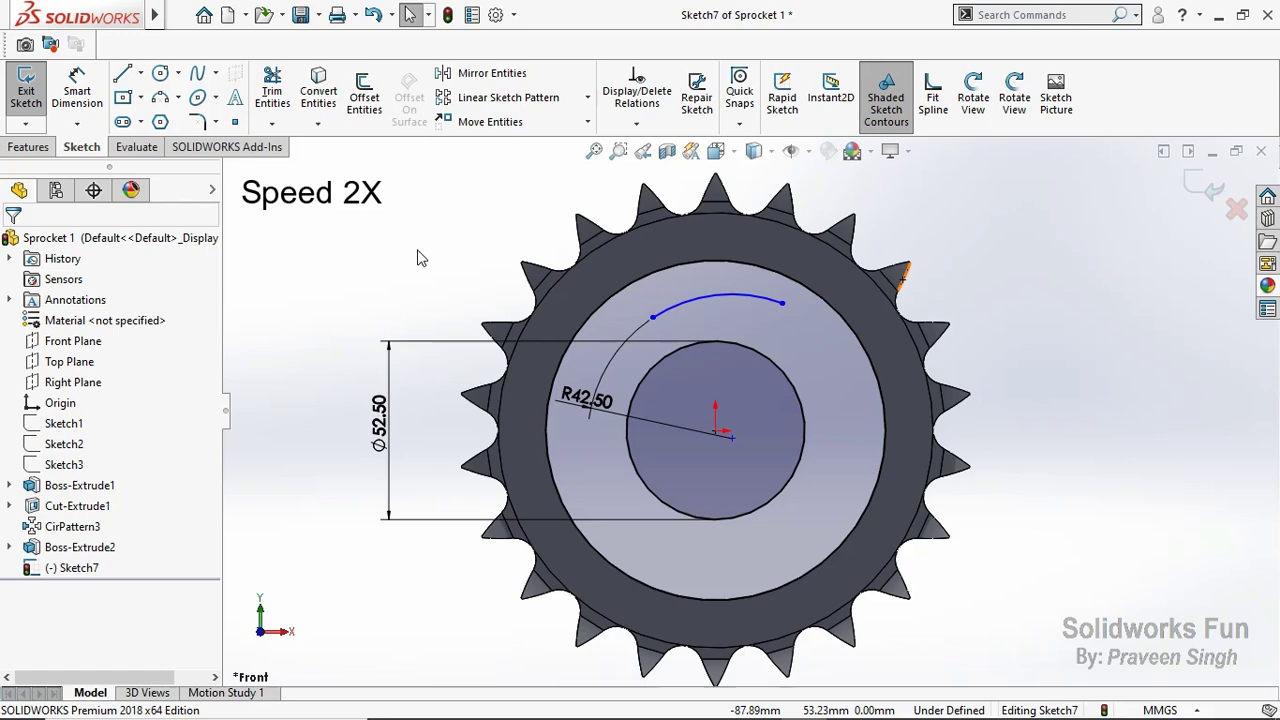
Step: Draw a smaller three-point arc below the first, its midpoint vertical to the origin
left_click(668, 338)
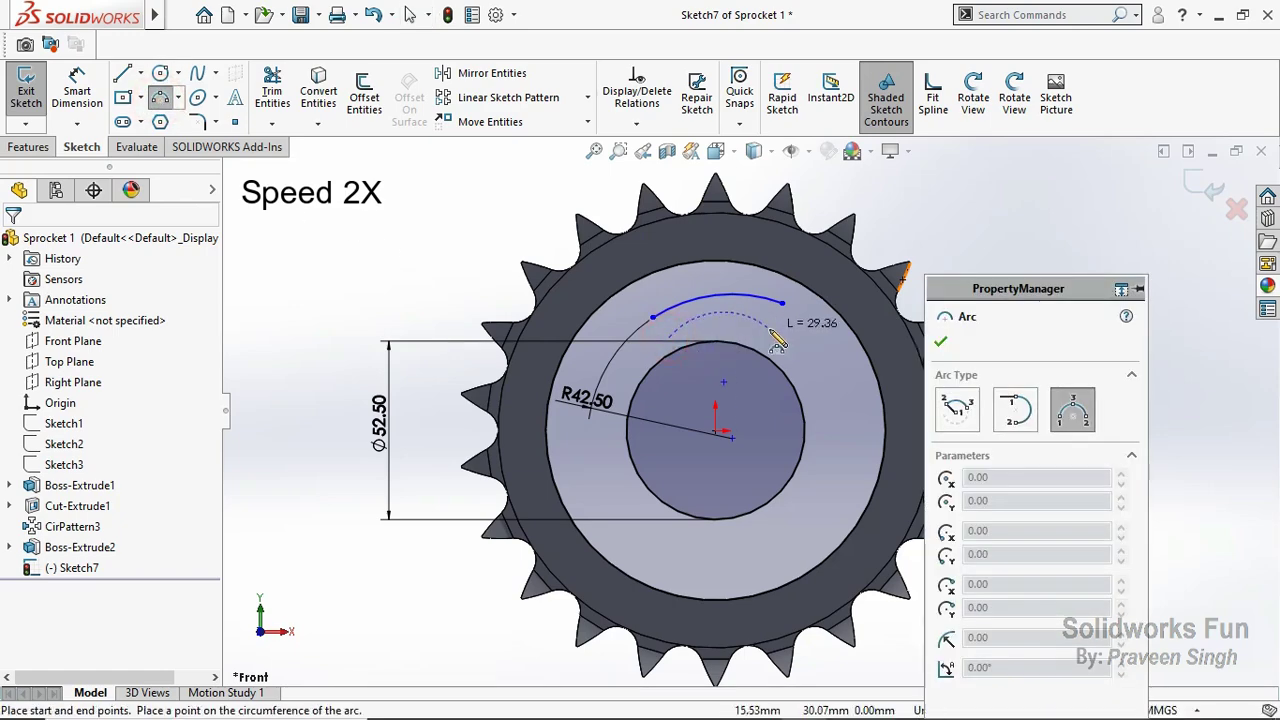
left_click(735, 340)
key("Escape")
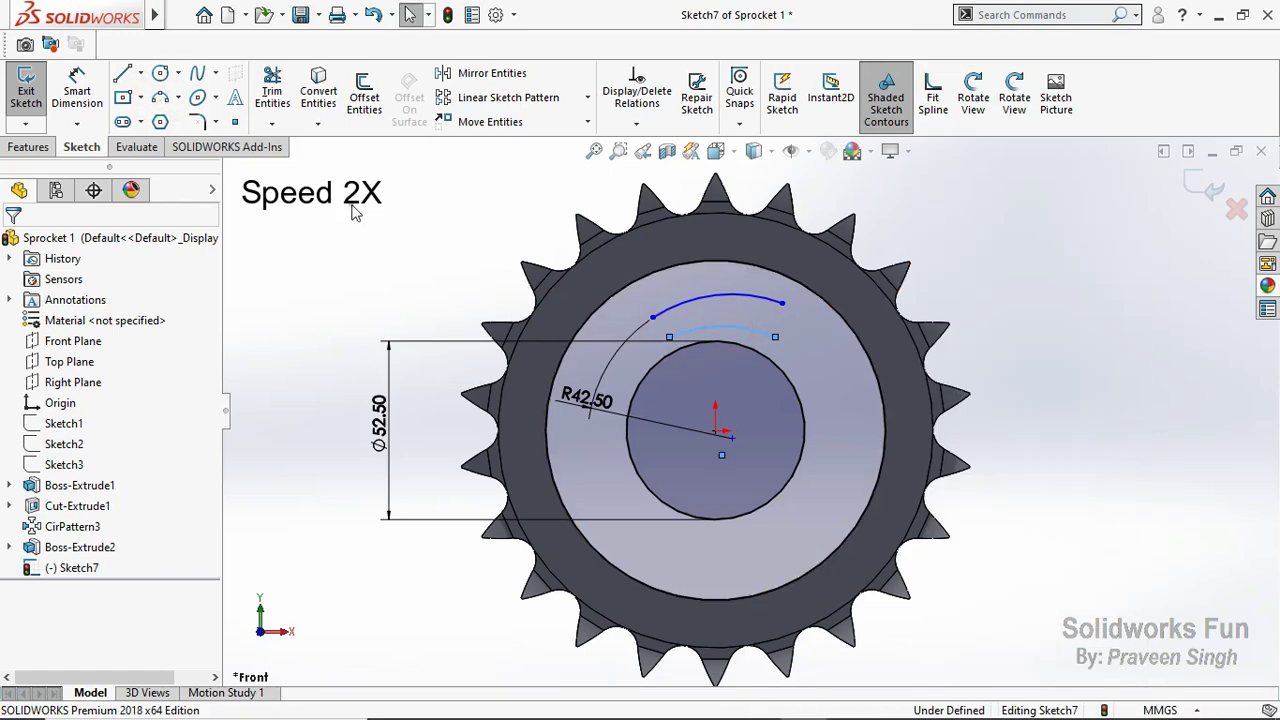
left_click(722, 332)
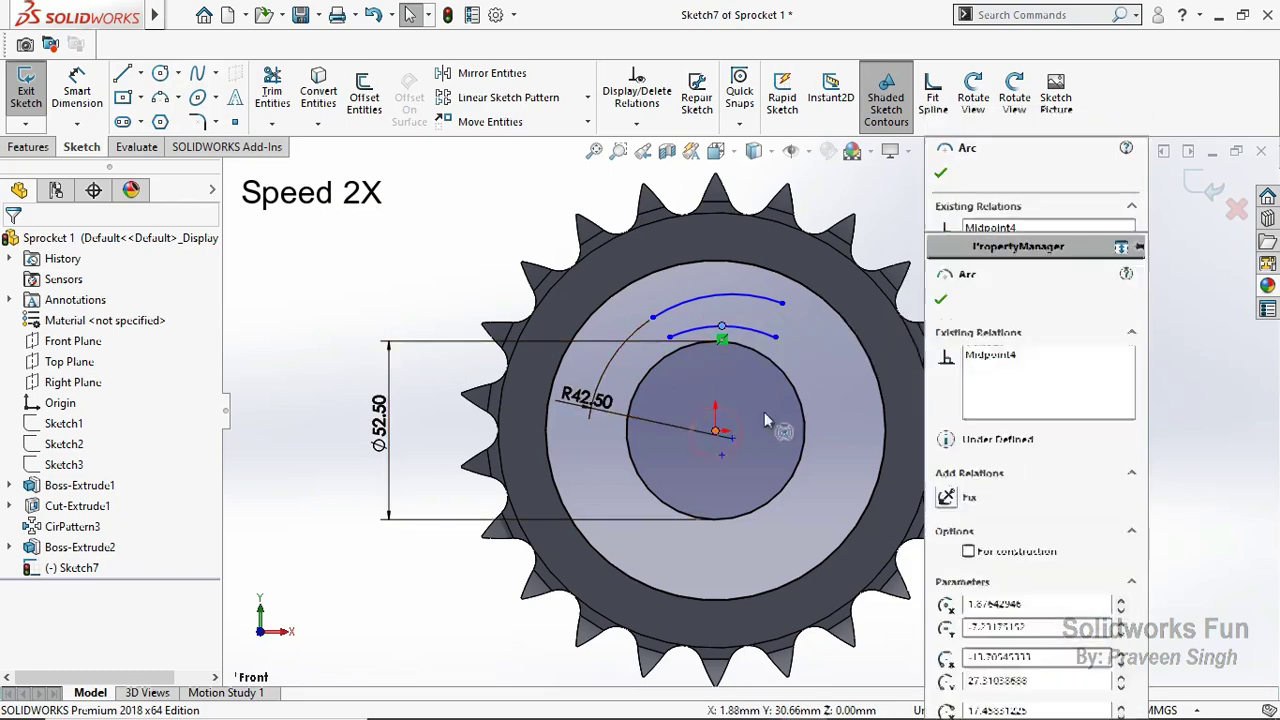
left_click(715, 432, "ctrl")
left_click(797, 362)
Step: Make the two arcs concentric and align their centre vertically with the origin
left_click(513, 240)
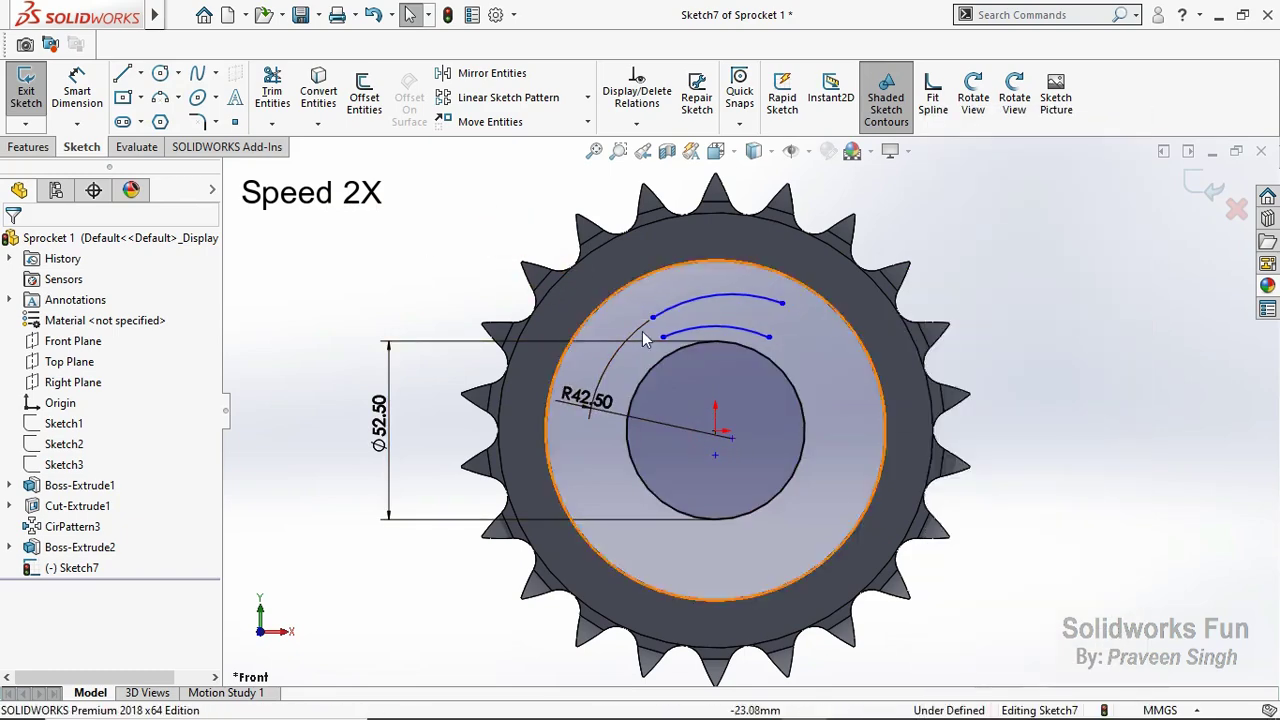
left_click(735, 302)
left_click(740, 333, "ctrl")
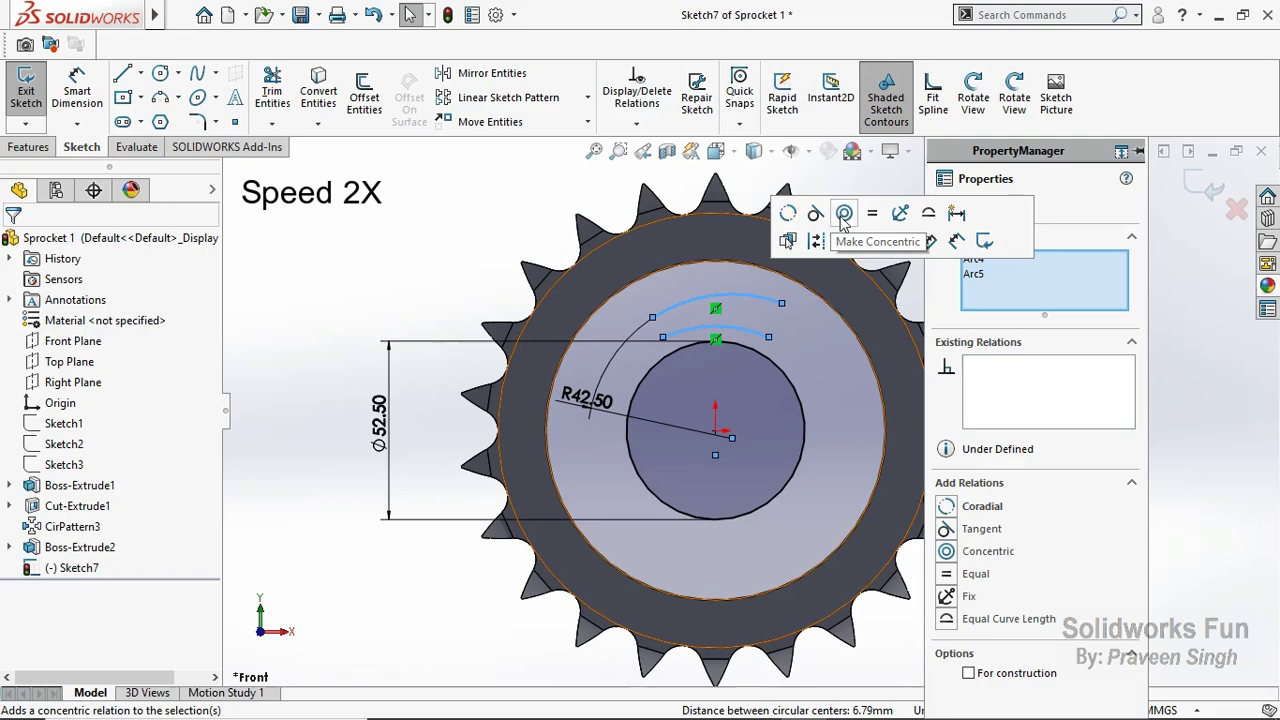
left_click(857, 214)
key("Escape")
left_click(728, 436)
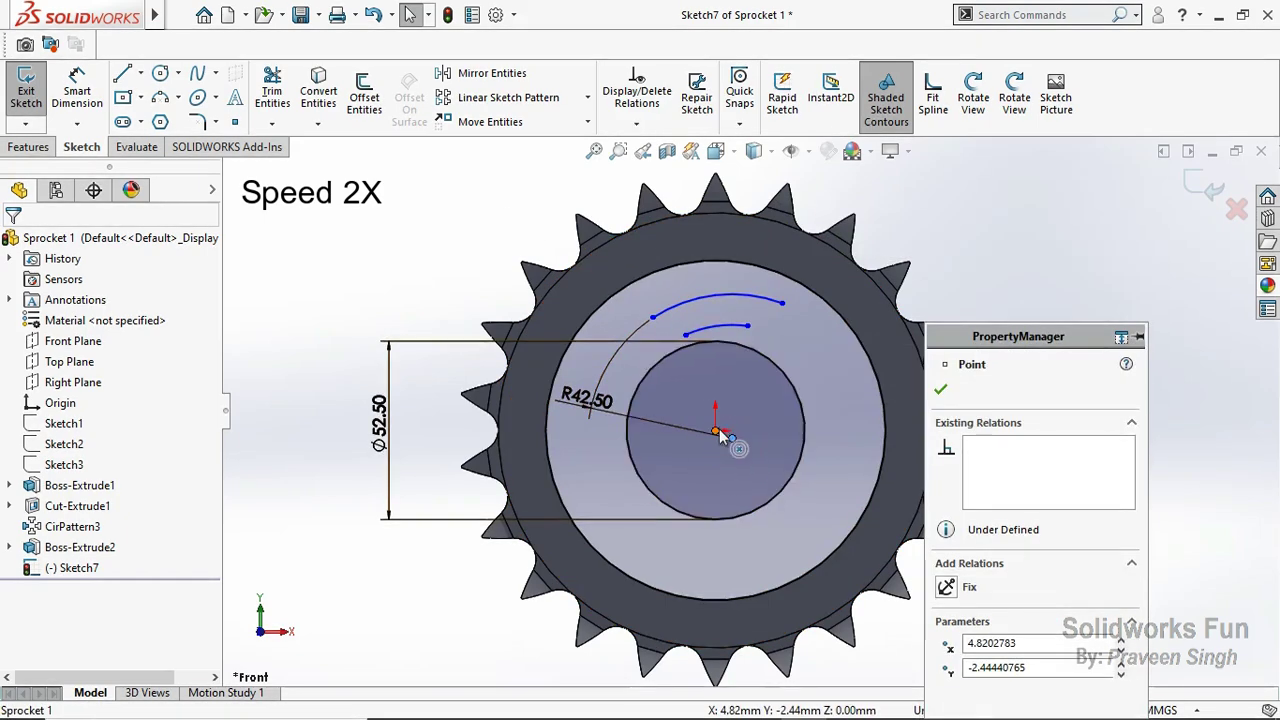
left_click(718, 430, "ctrl")
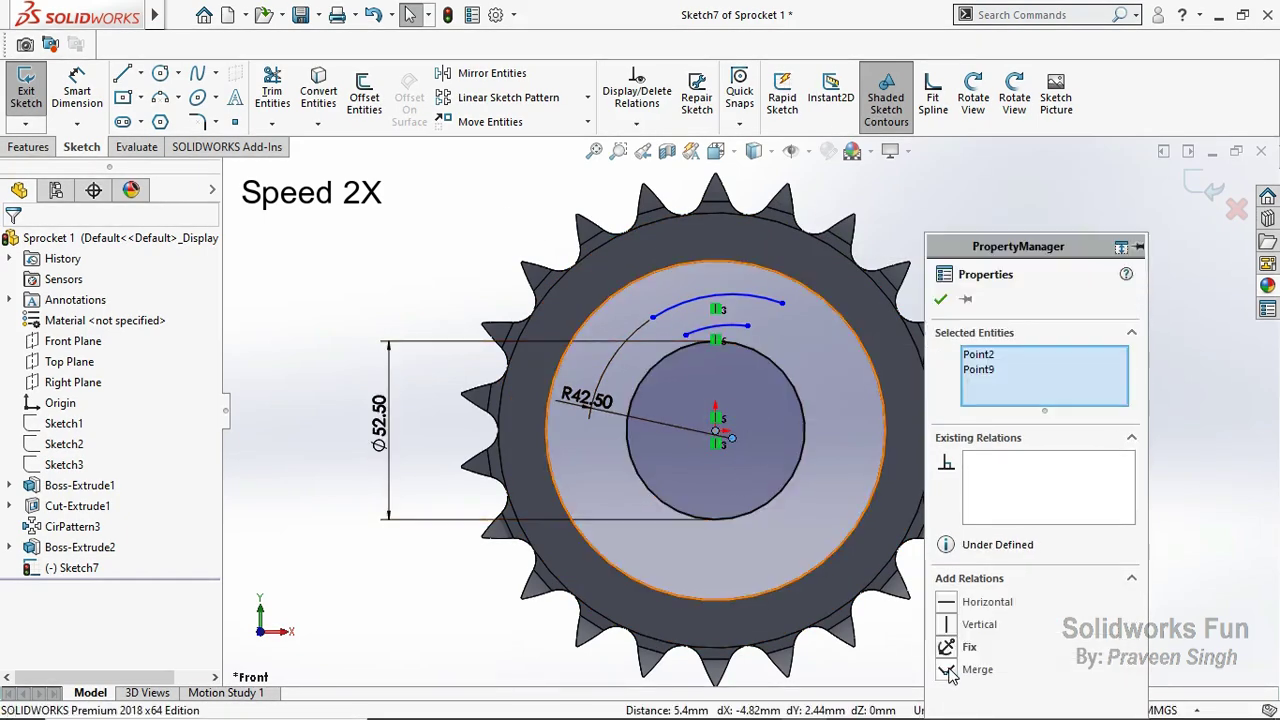
left_click(979, 624)
key("Escape")
Step: Dimension the small arc's radius to 32.5 mm
left_click(77, 90)
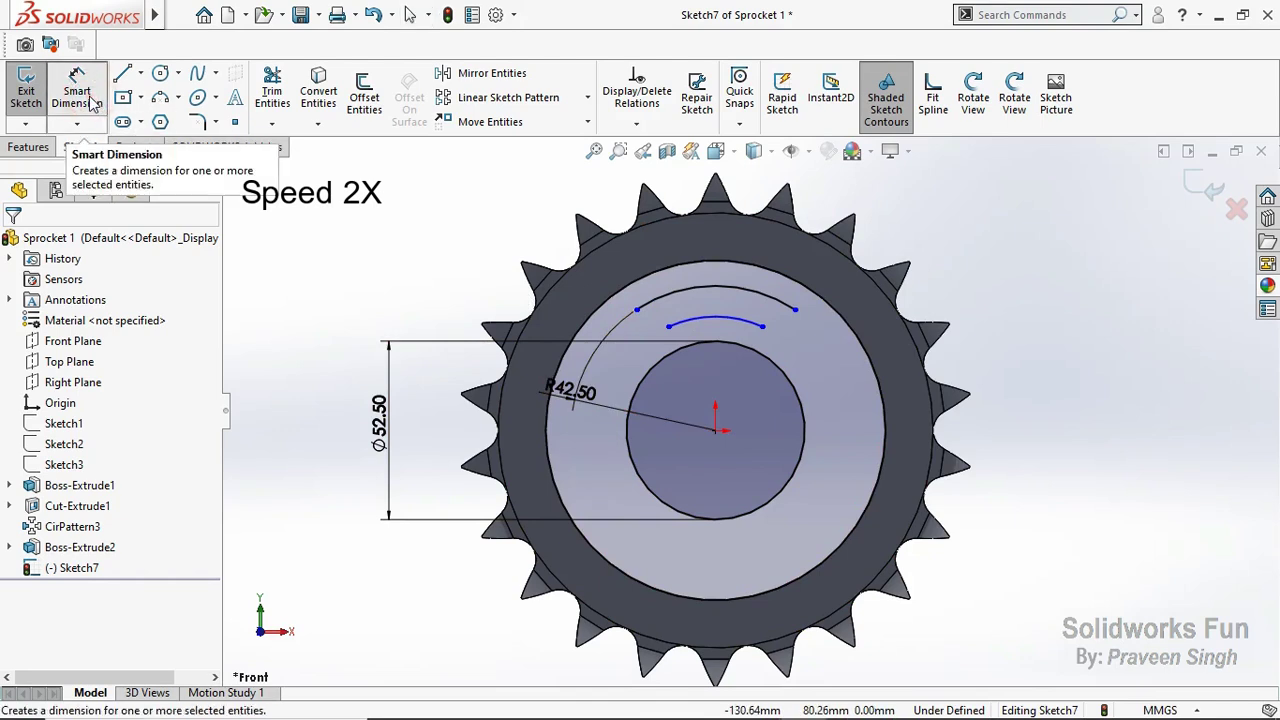
left_click(748, 332)
left_click(757, 372)
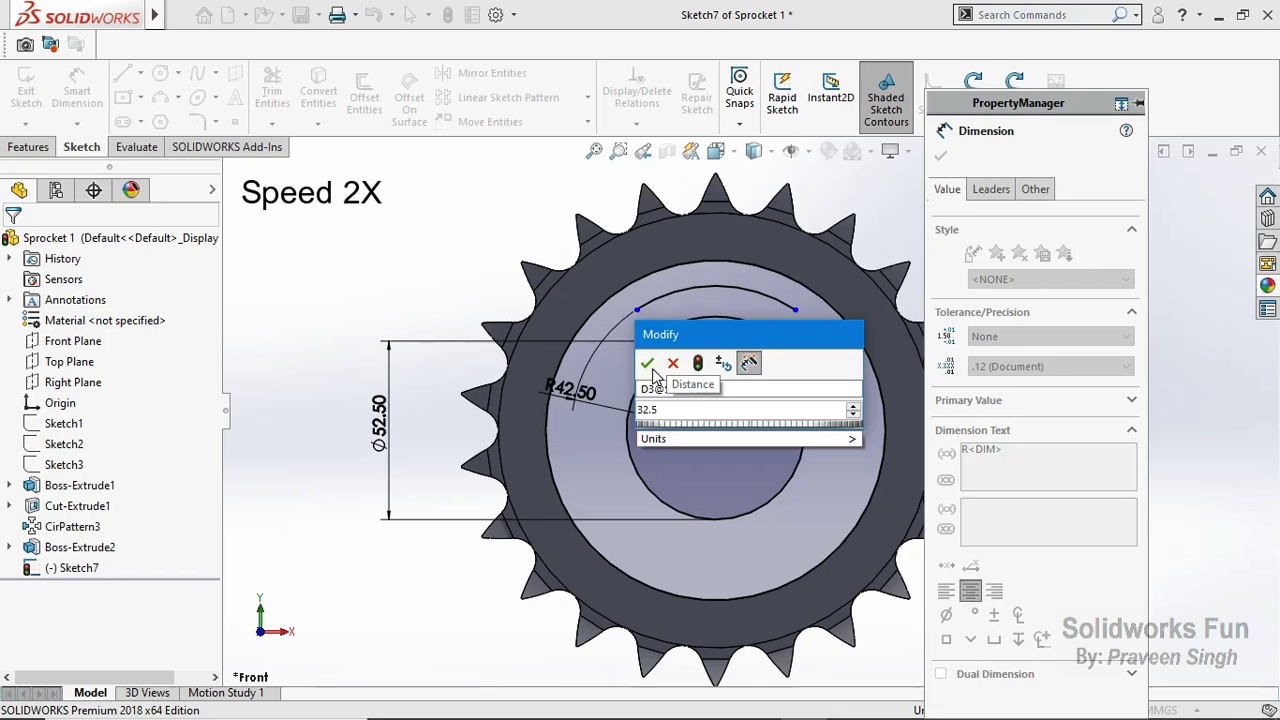
left_click(649, 365)
key("Escape")
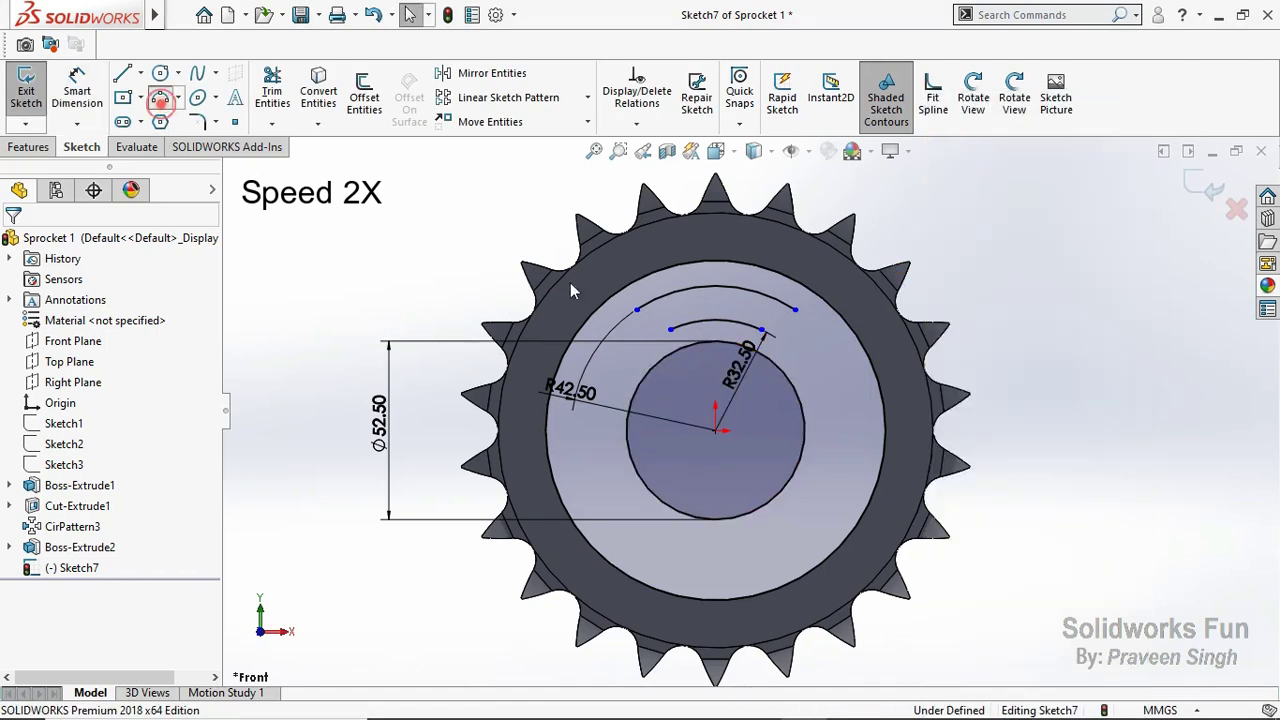
Step: Draw rounded end arcs at both ends of the slot, using a 3-point arc on the right
left_click(637, 310)
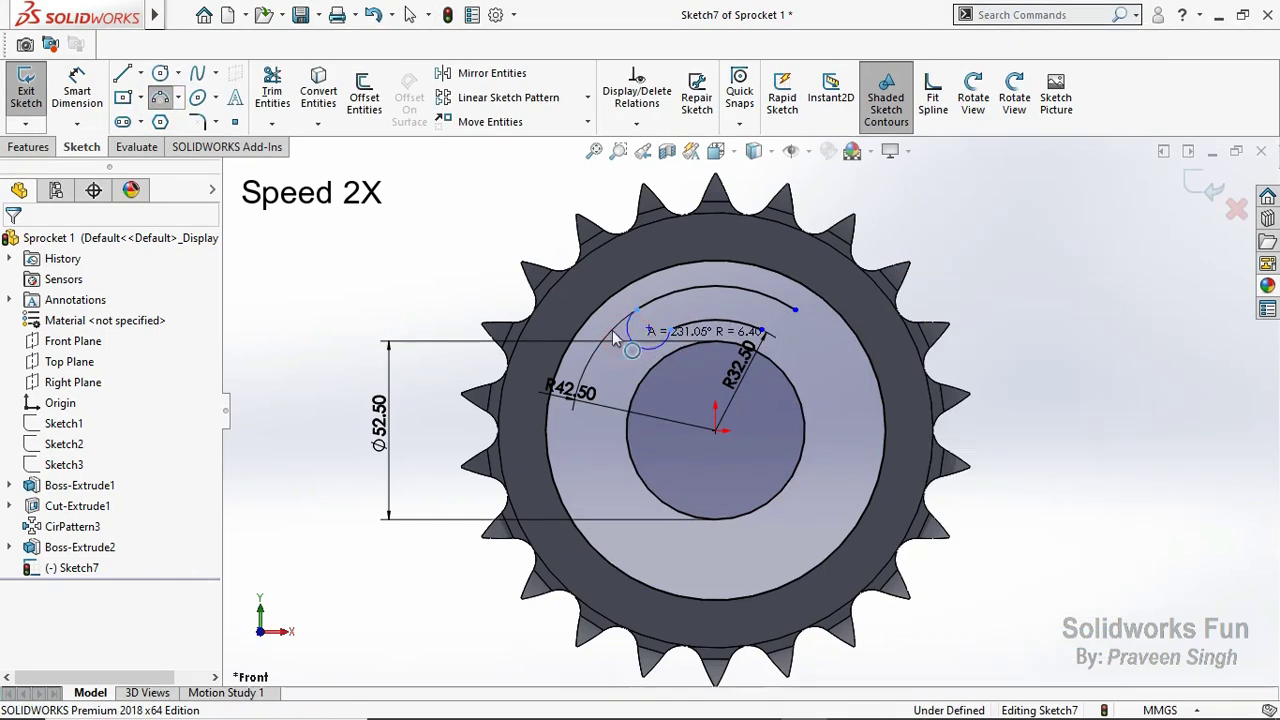
left_click(670, 328)
left_click(178, 97)
left_click(205, 150)
left_click_drag(795, 310, 762, 330)
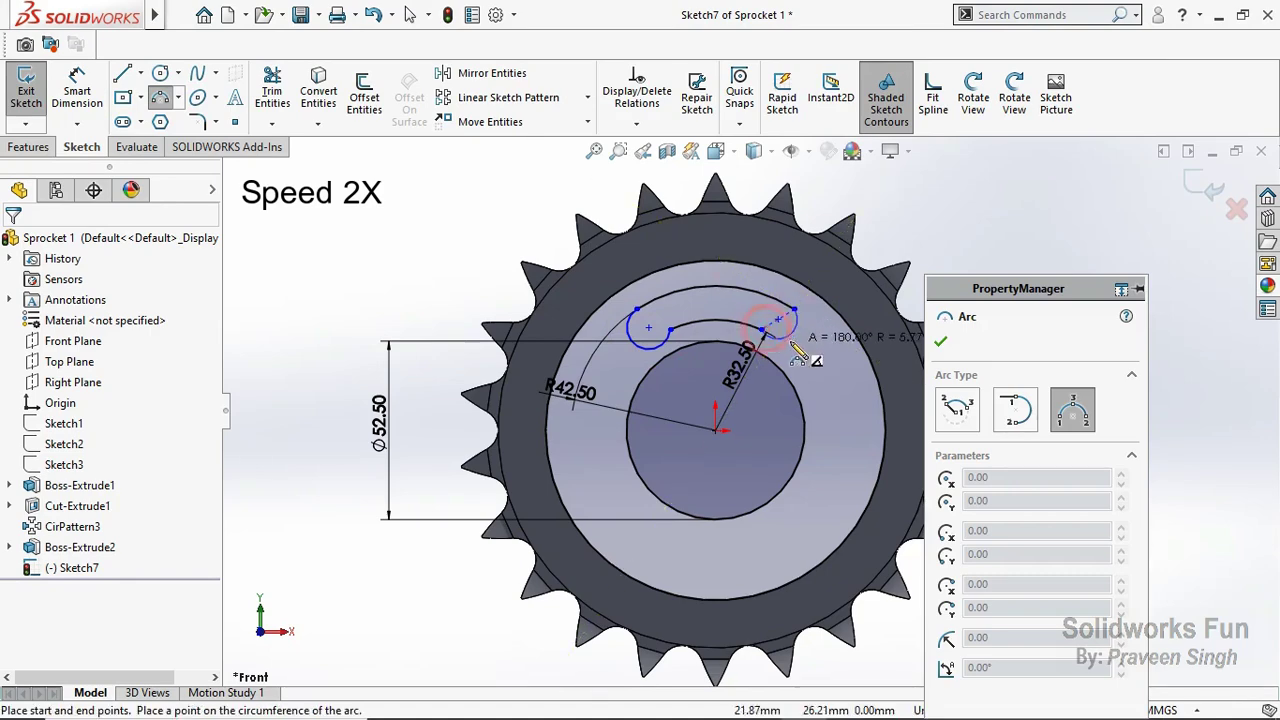
left_click(808, 345)
key("Escape")
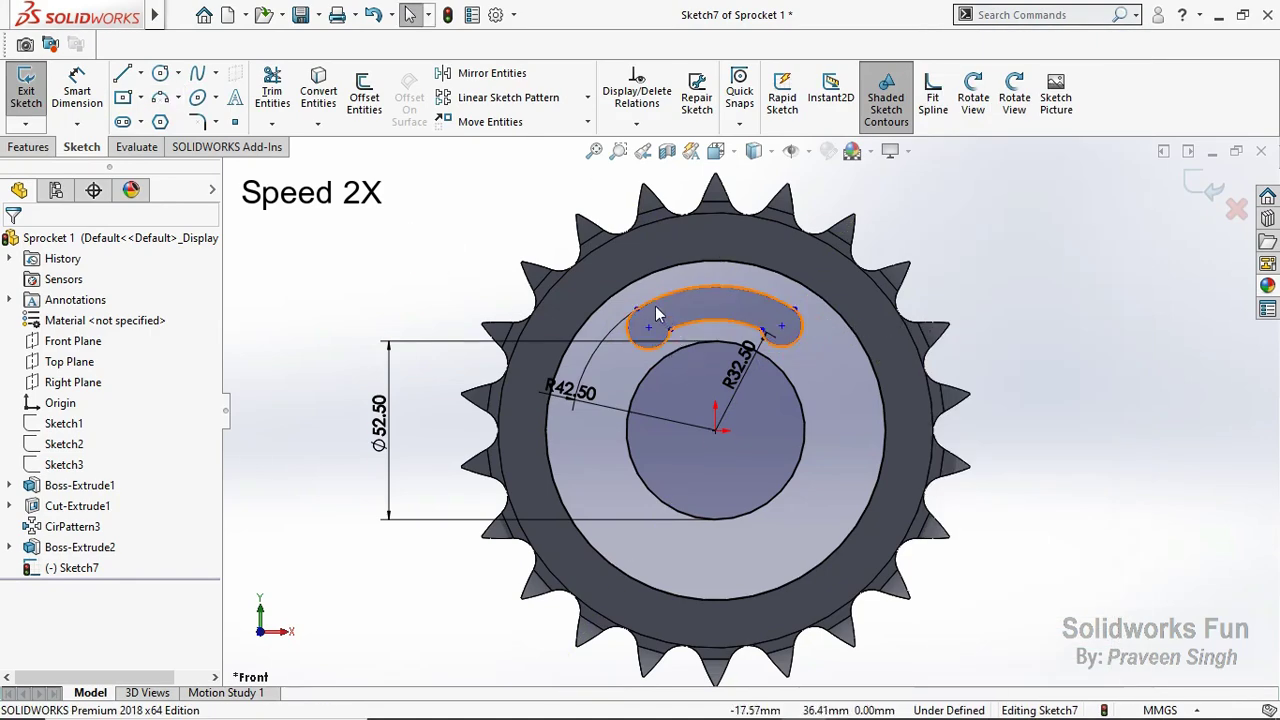
Step: Make the inner R32.50 slot arc tangent to the right end arc
left_click(657, 315)
left_click(645, 343, "ctrl")
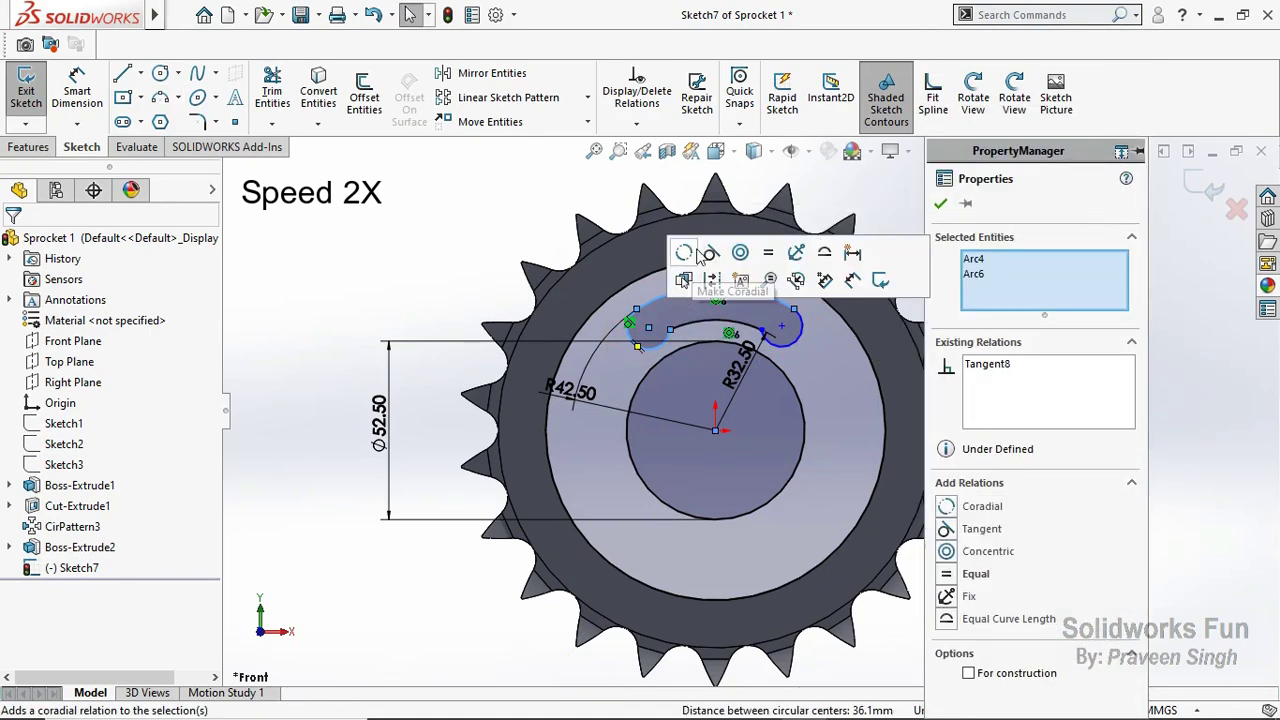
left_click(683, 330)
left_click(790, 338, "ctrl")
left_click(714, 270)
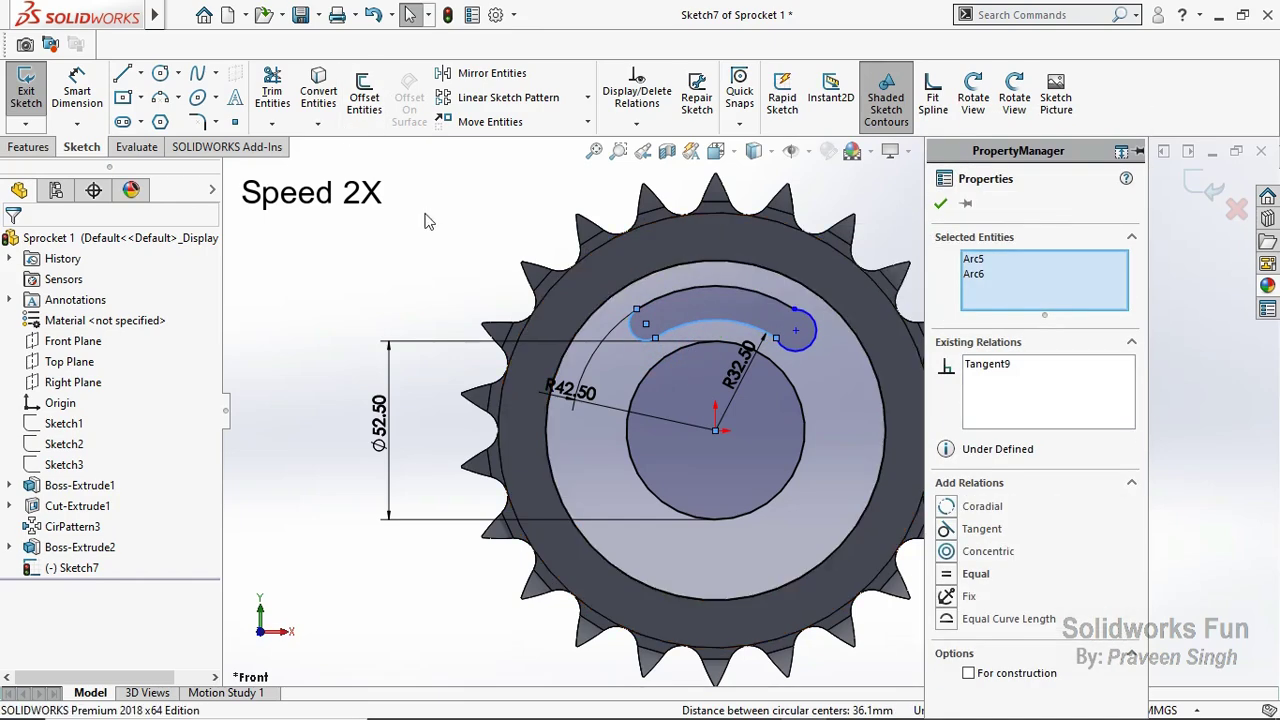
left_click(425, 220)
Step: Make the outer R42.50 arc and the left end arc tangent to their adjoining arcs
left_click(782, 302)
left_click(634, 335, "ctrl")
left_click(850, 215)
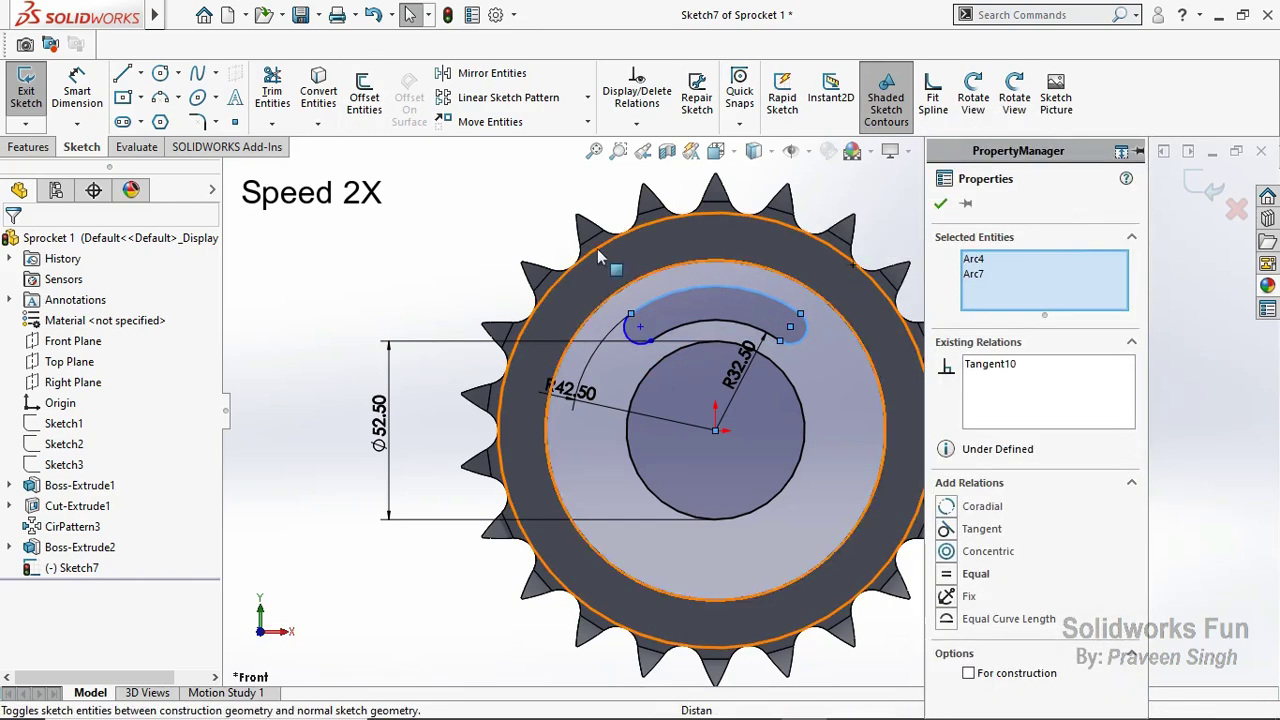
left_click(597, 256)
left_click(637, 335)
left_click(770, 335, "ctrl")
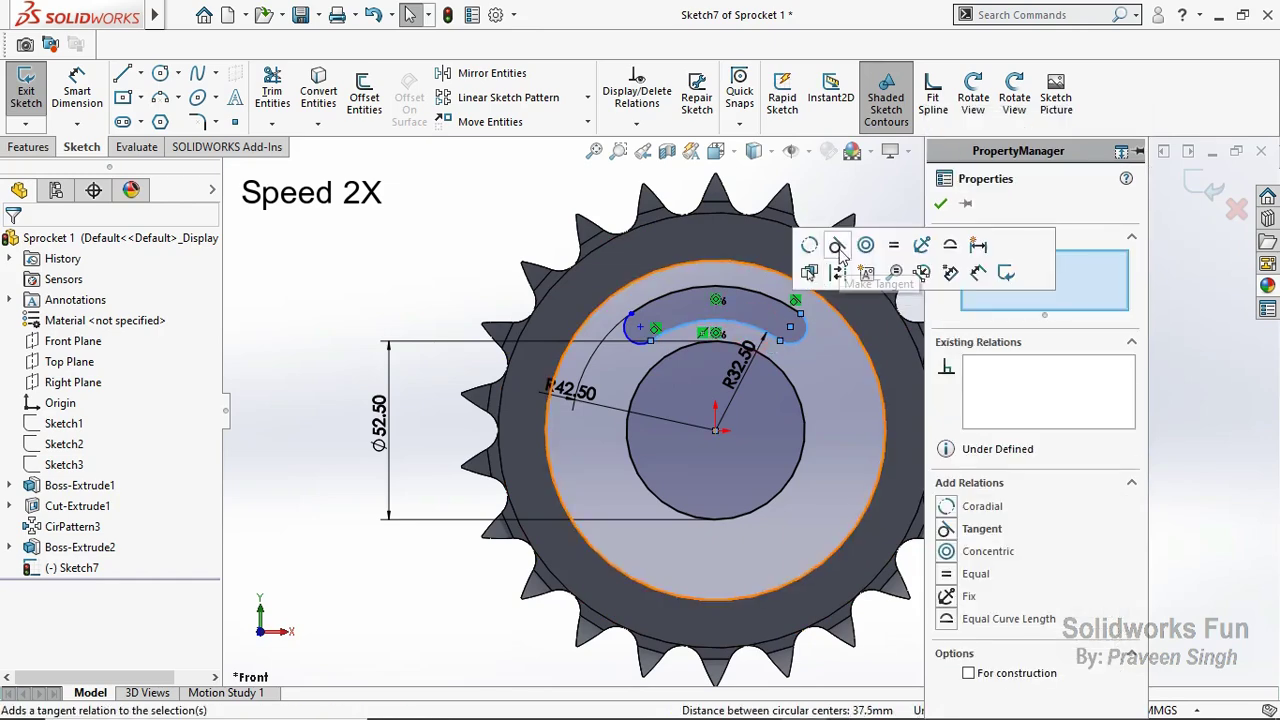
left_click(838, 250)
left_click(466, 212)
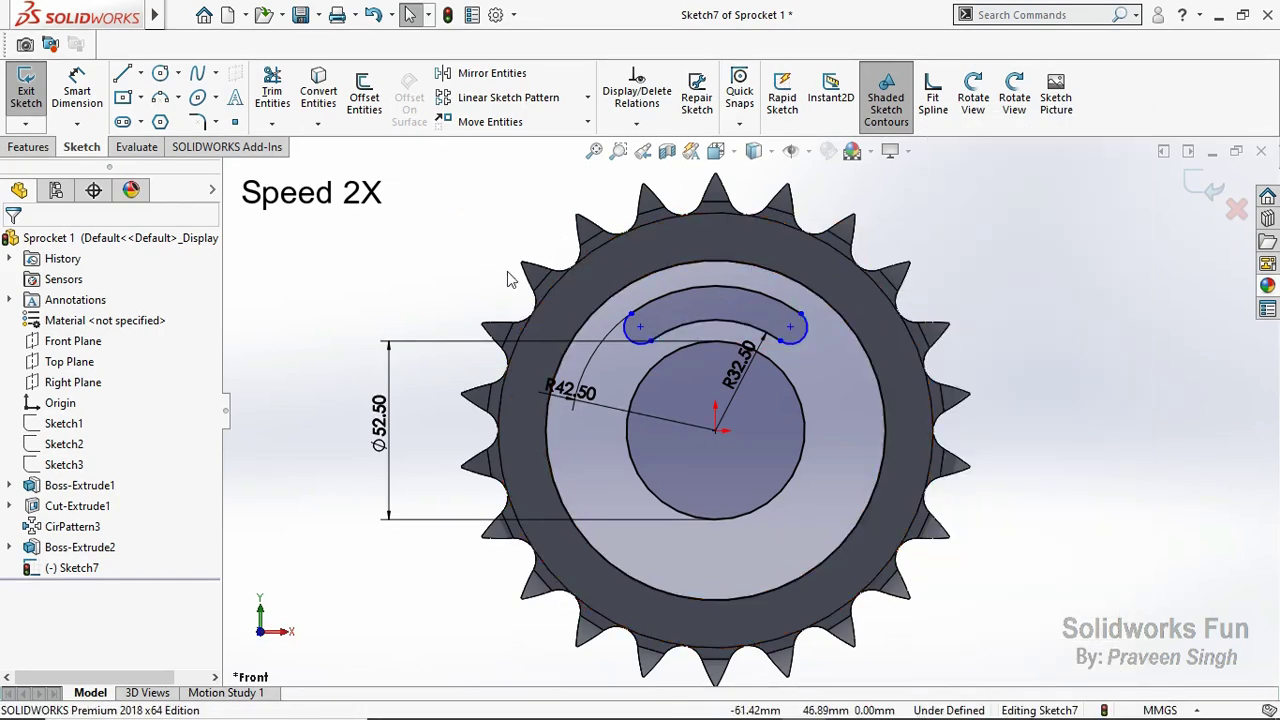
Step: Draw two centerlines from the end-arc centres to the origin
left_click(140, 73)
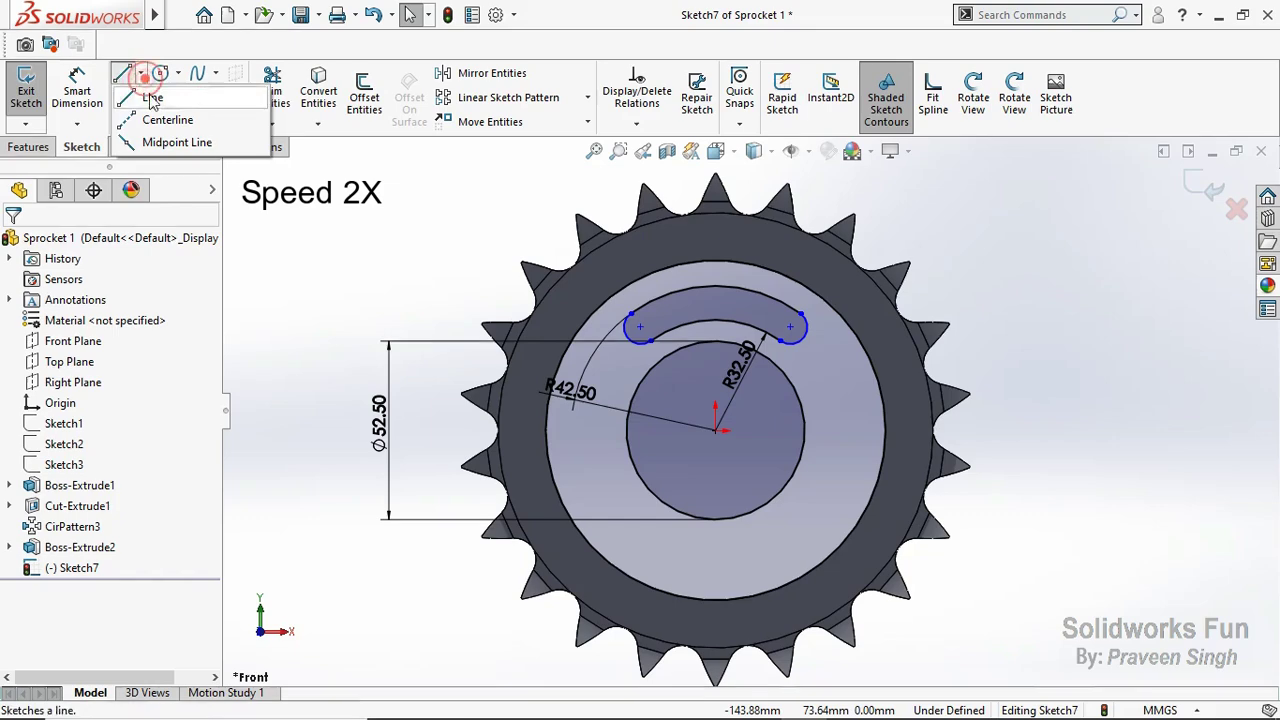
left_click(165, 97)
left_click(790, 327)
left_click(718, 430)
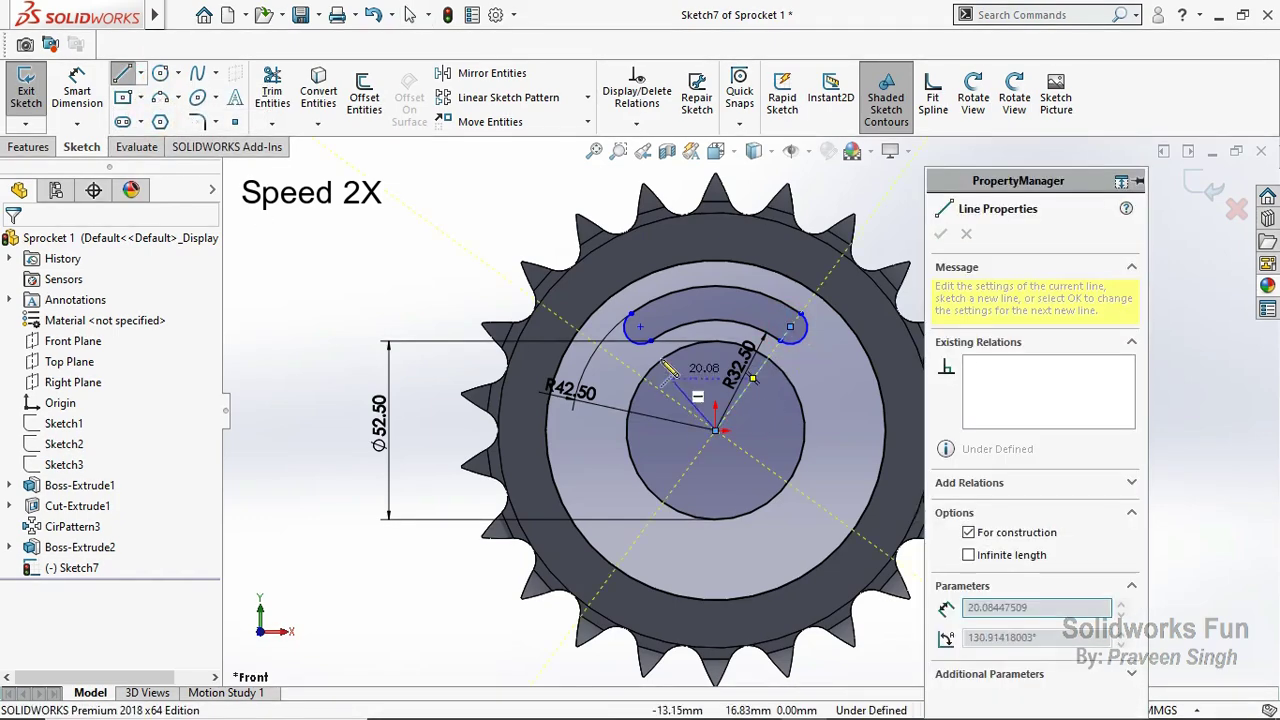
left_click(640, 327)
key("Escape")
Step: Dimension the angle between the two centerlines as 60°, fully defining Sketch7
left_click(77, 95)
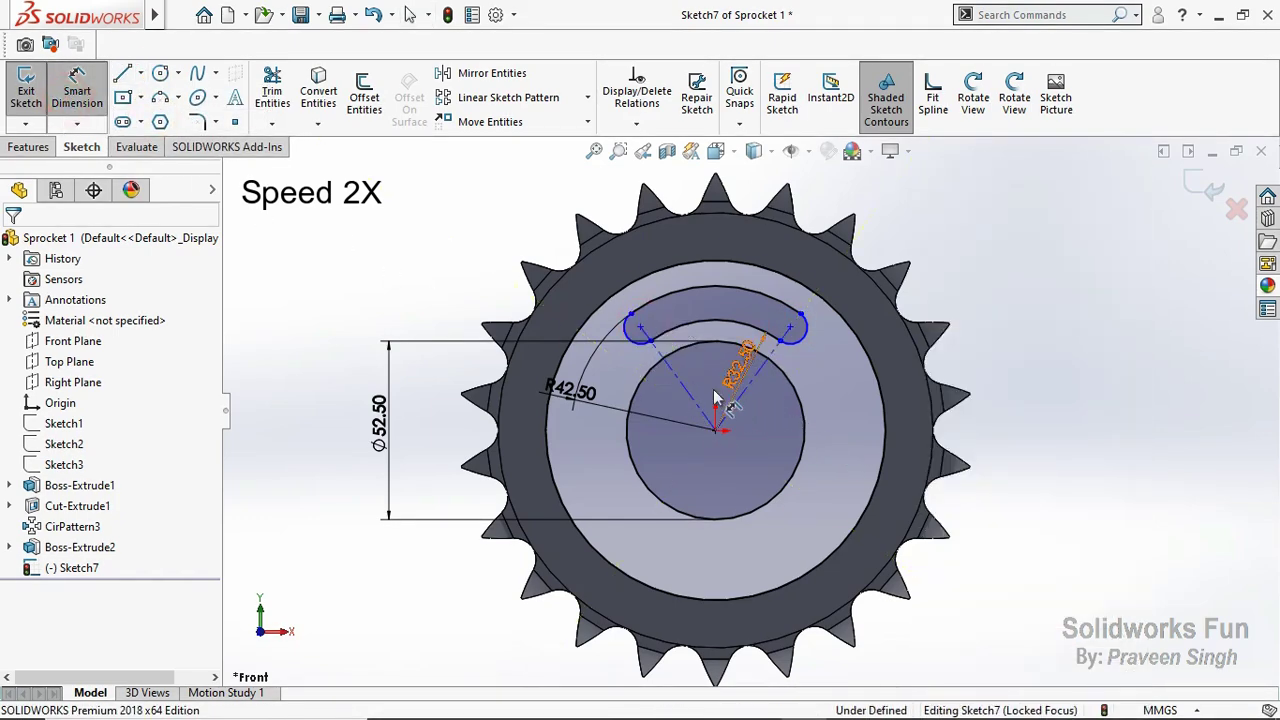
left_click(752, 380)
left_click(680, 380)
left_click(728, 313)
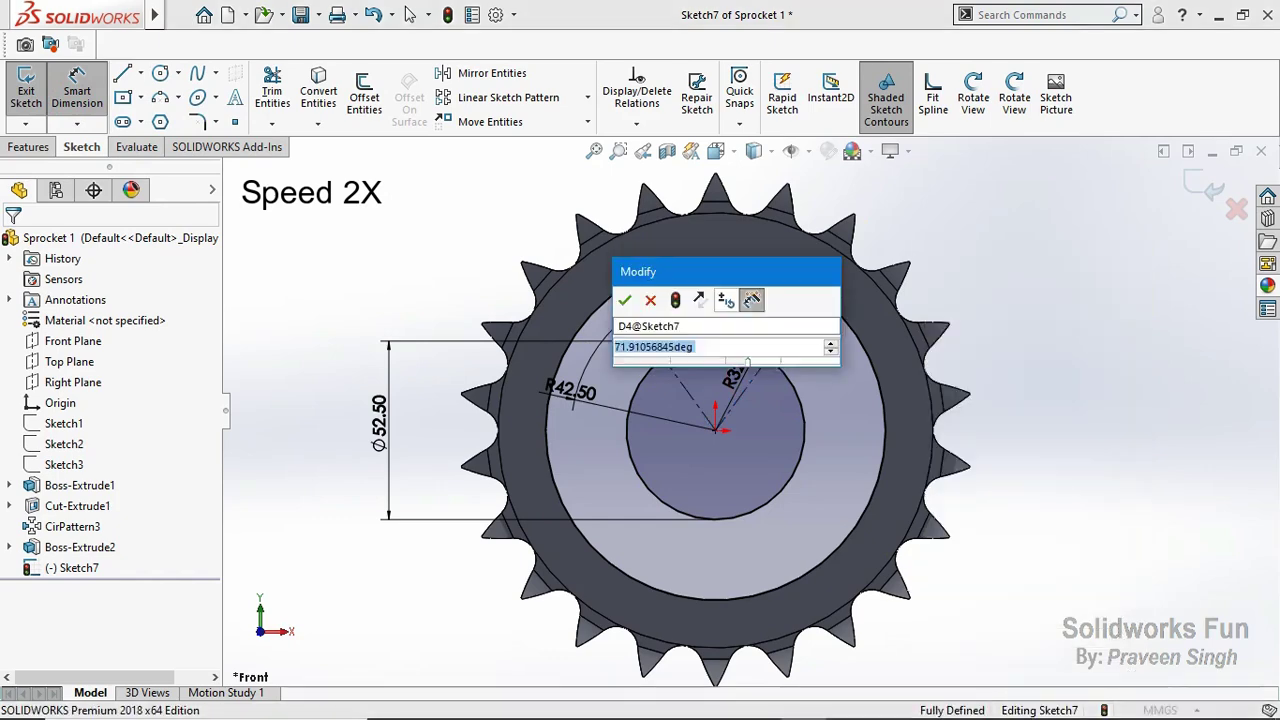
type("60")
left_click(623, 297)
left_click(940, 188)
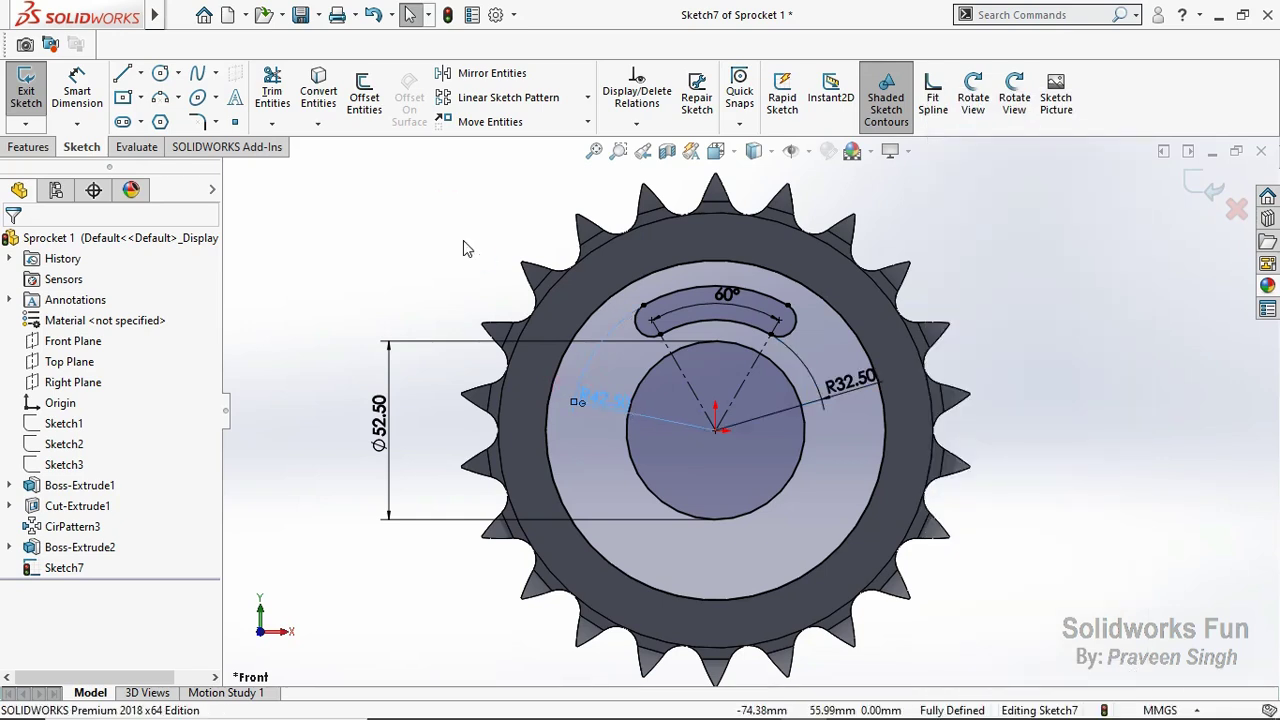
left_click(463, 249)
left_click(721, 302)
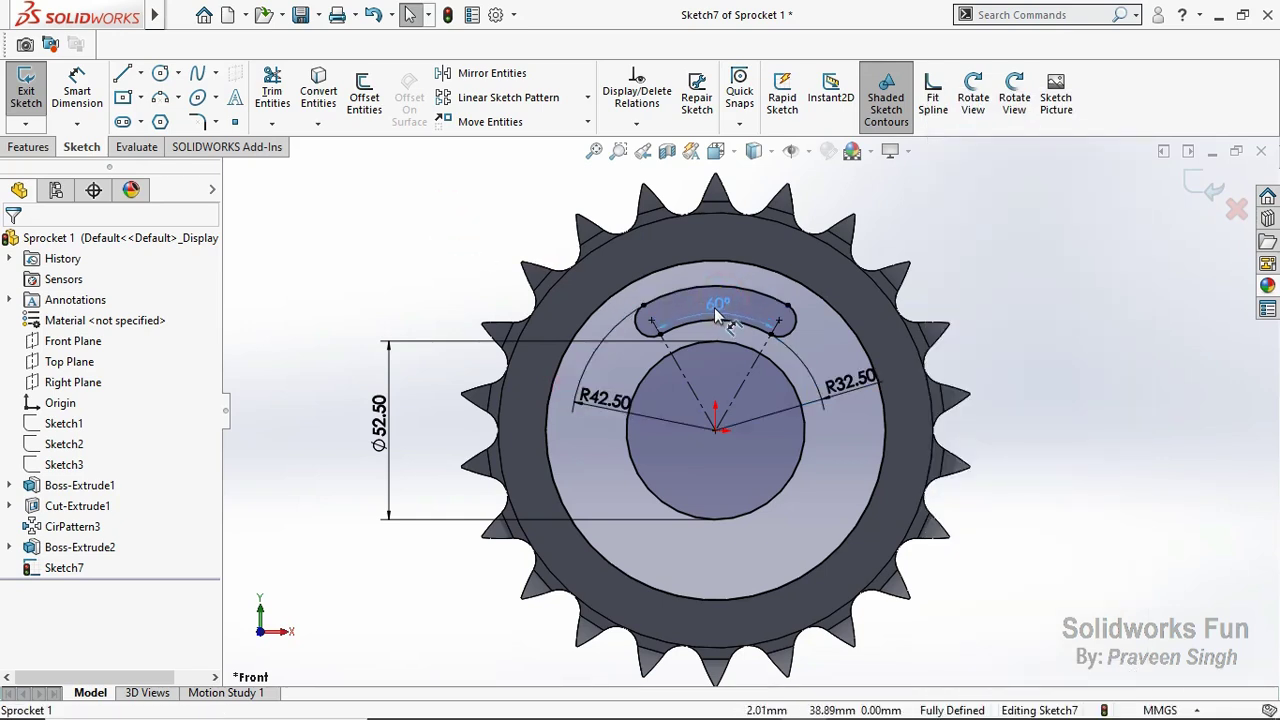
left_click(515, 232)
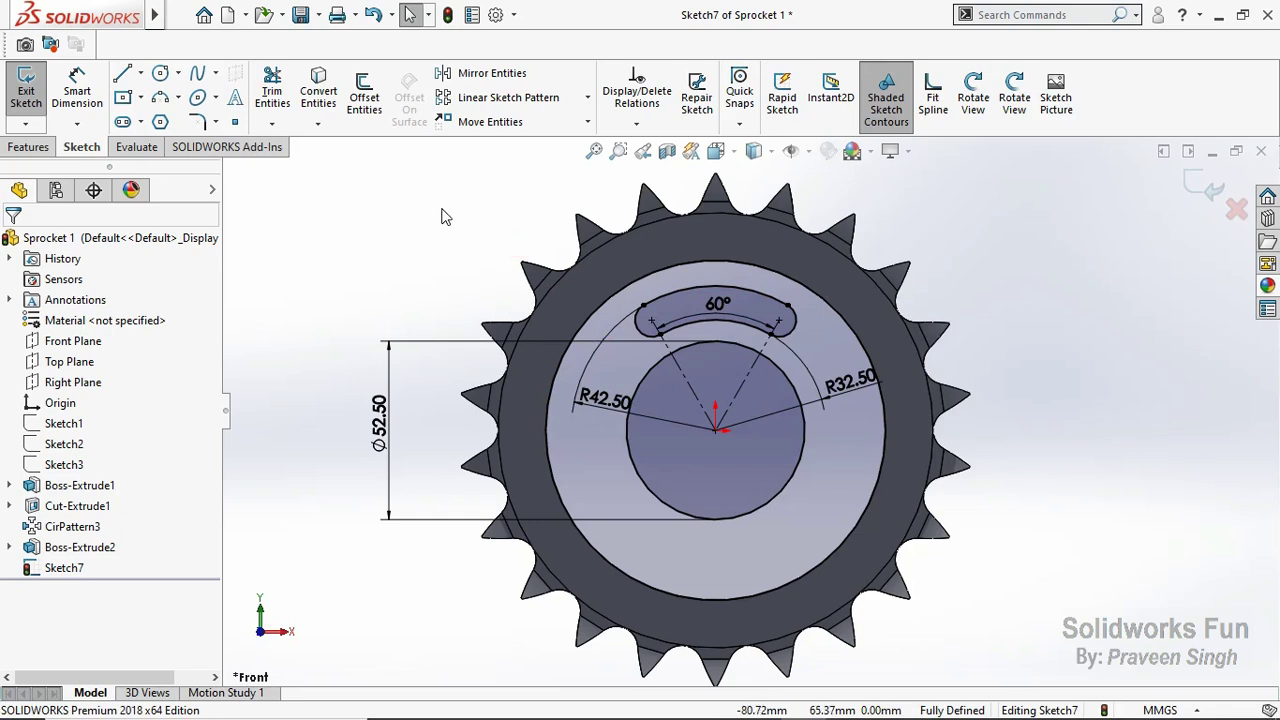
Step: Start a circular sketch pattern and select the slot's four arcs
left_click(587, 97)
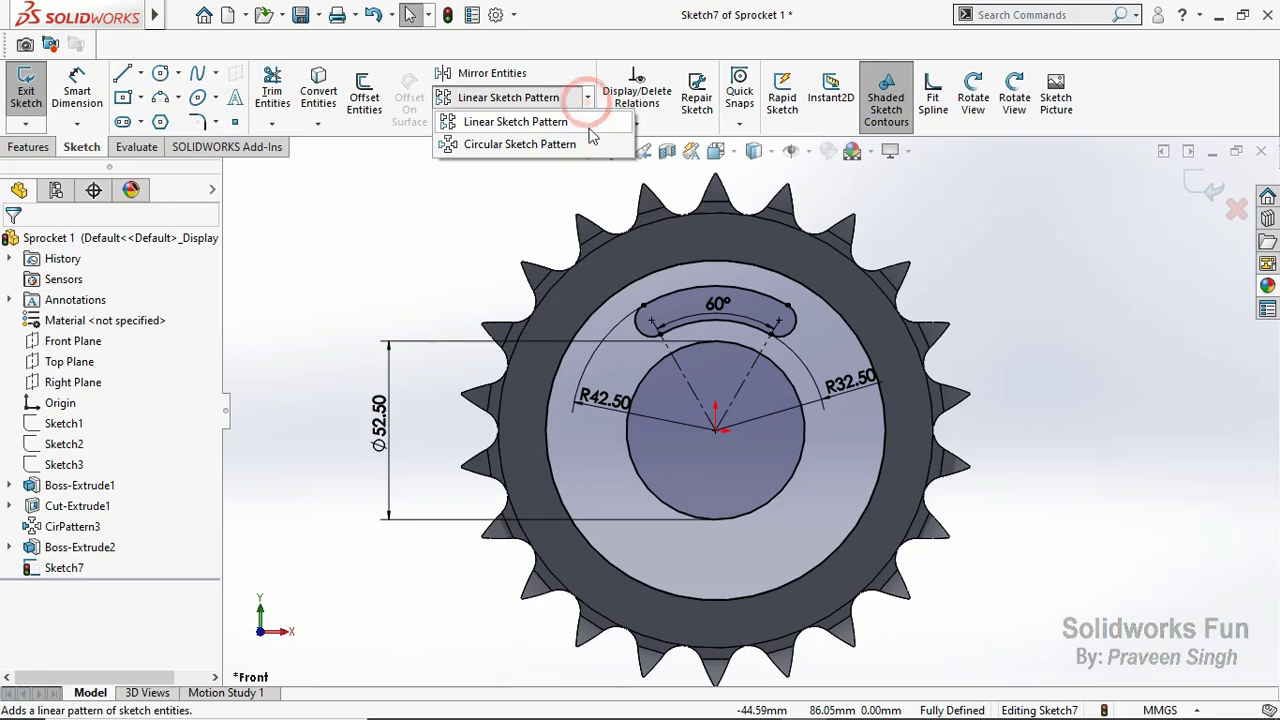
left_click(575, 150)
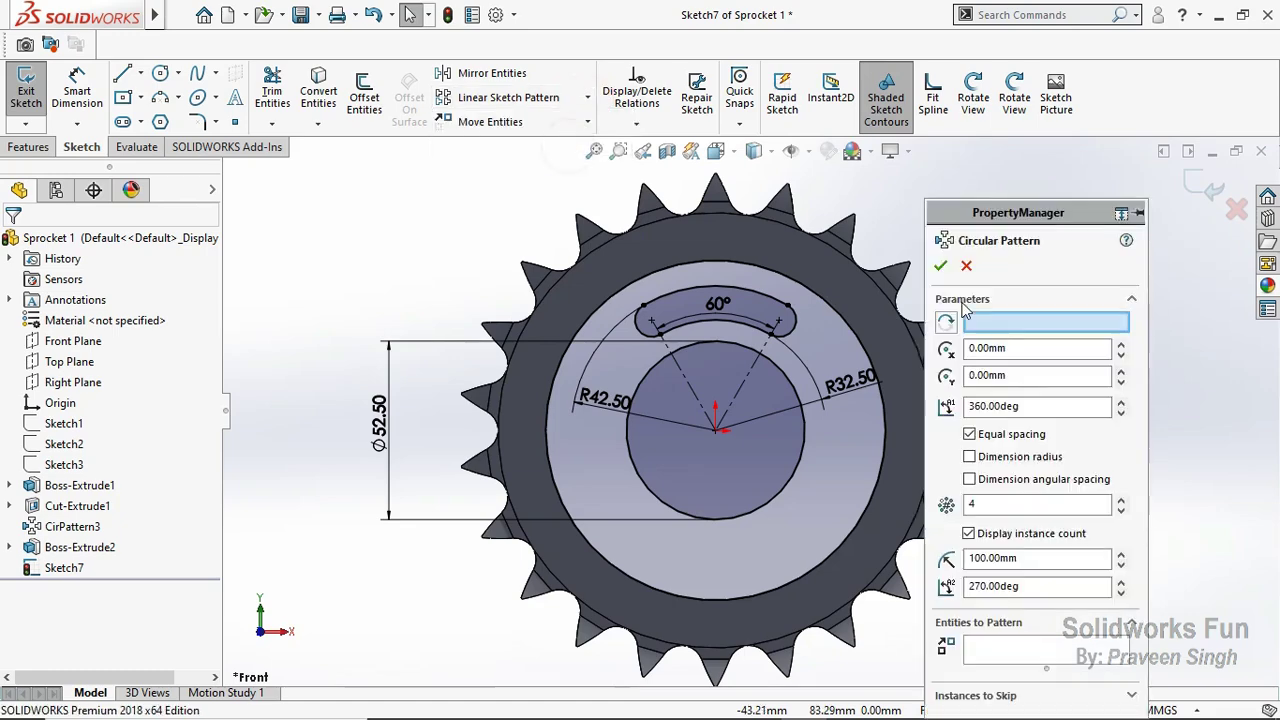
left_click(997, 648)
left_click(645, 312)
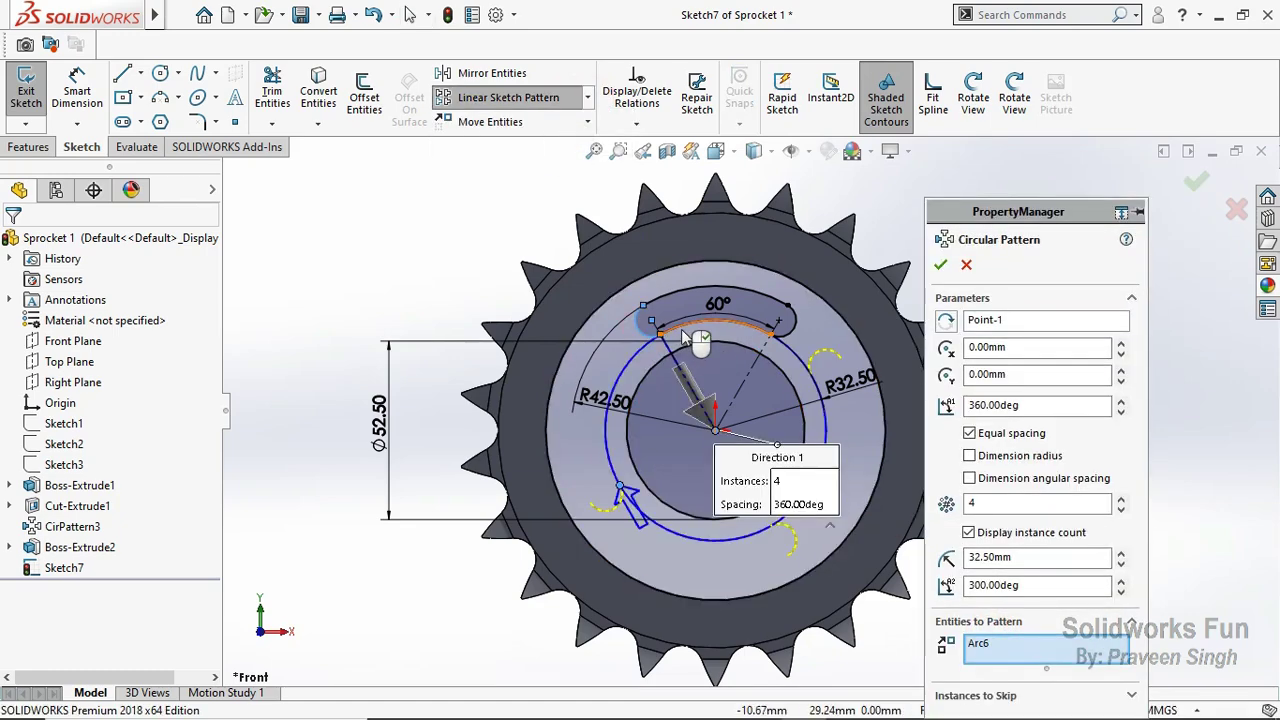
left_click(695, 330)
left_click(788, 326)
left_click(766, 295)
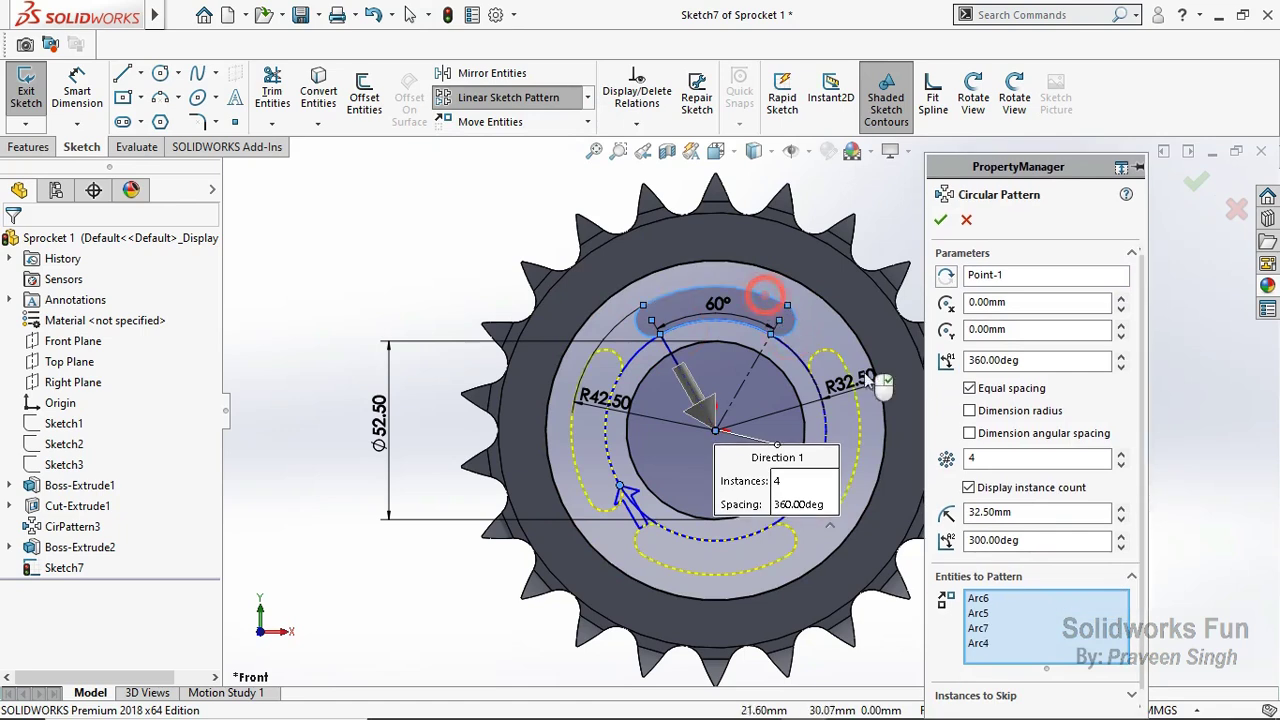
Step: Set the sprocket centre as the pattern centre with 3 instances and confirm
left_click(1000, 283)
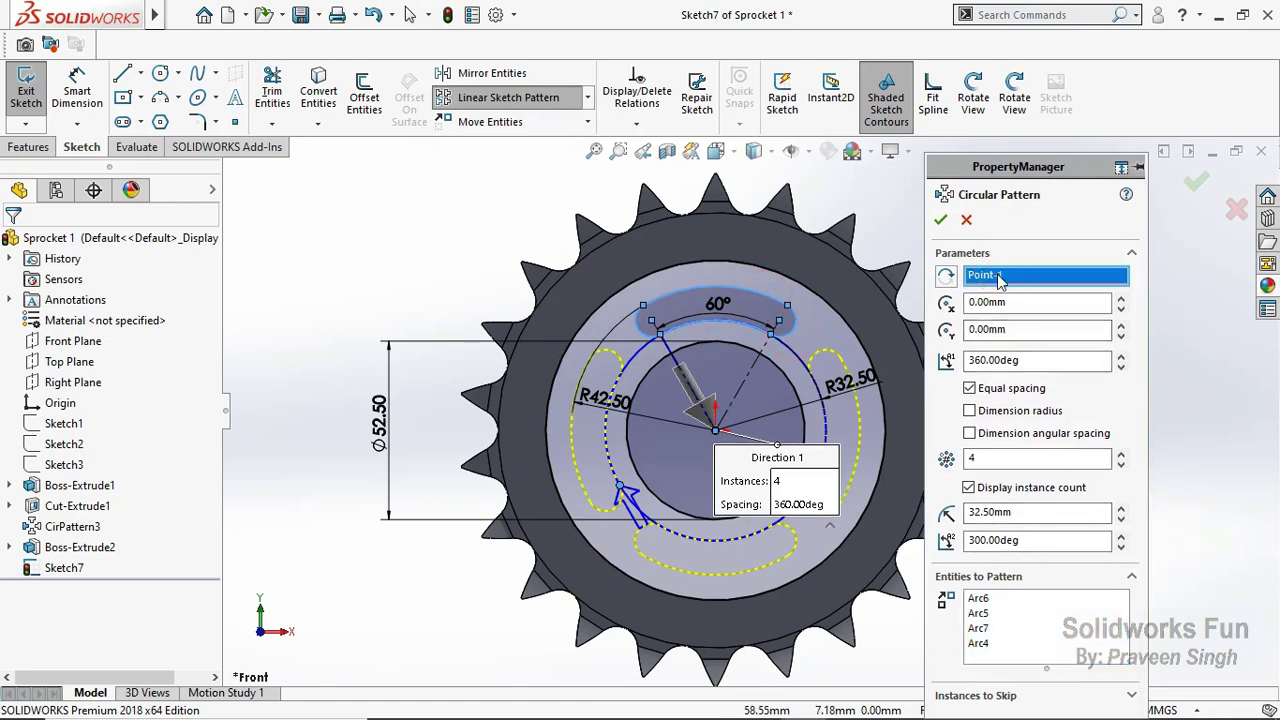
right_click(1005, 280)
left_click(1066, 286)
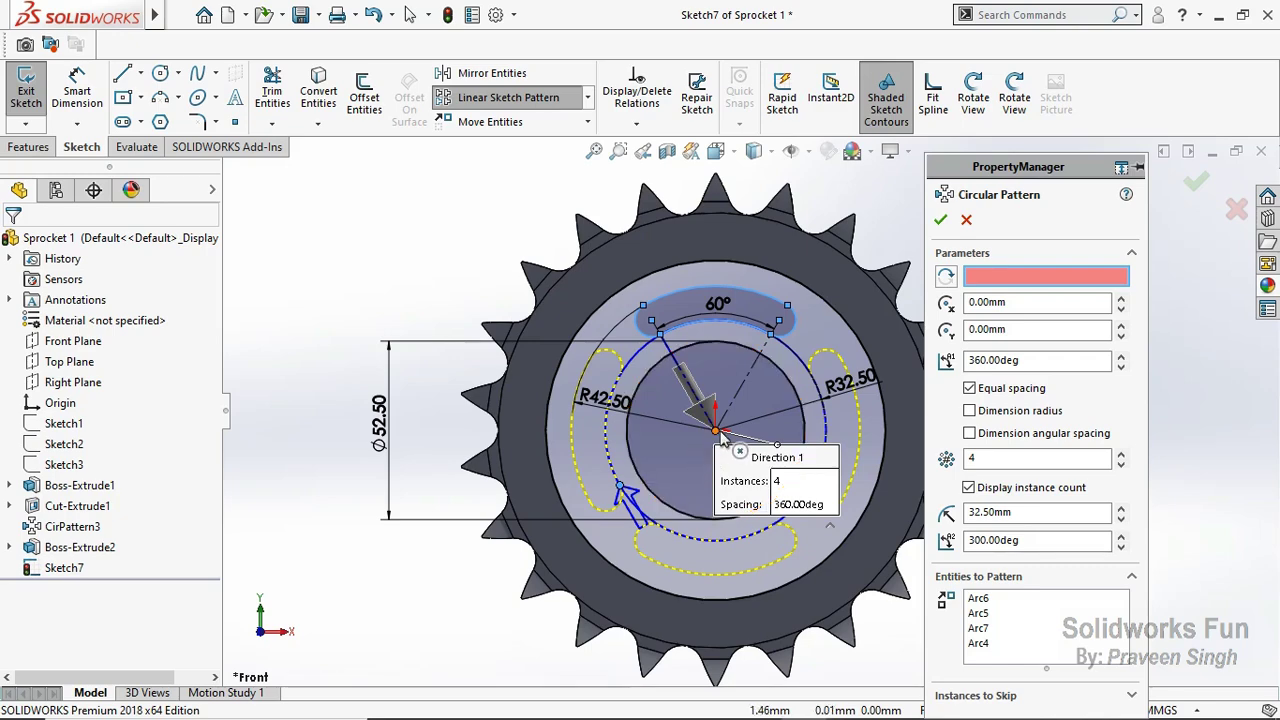
left_click(716, 432)
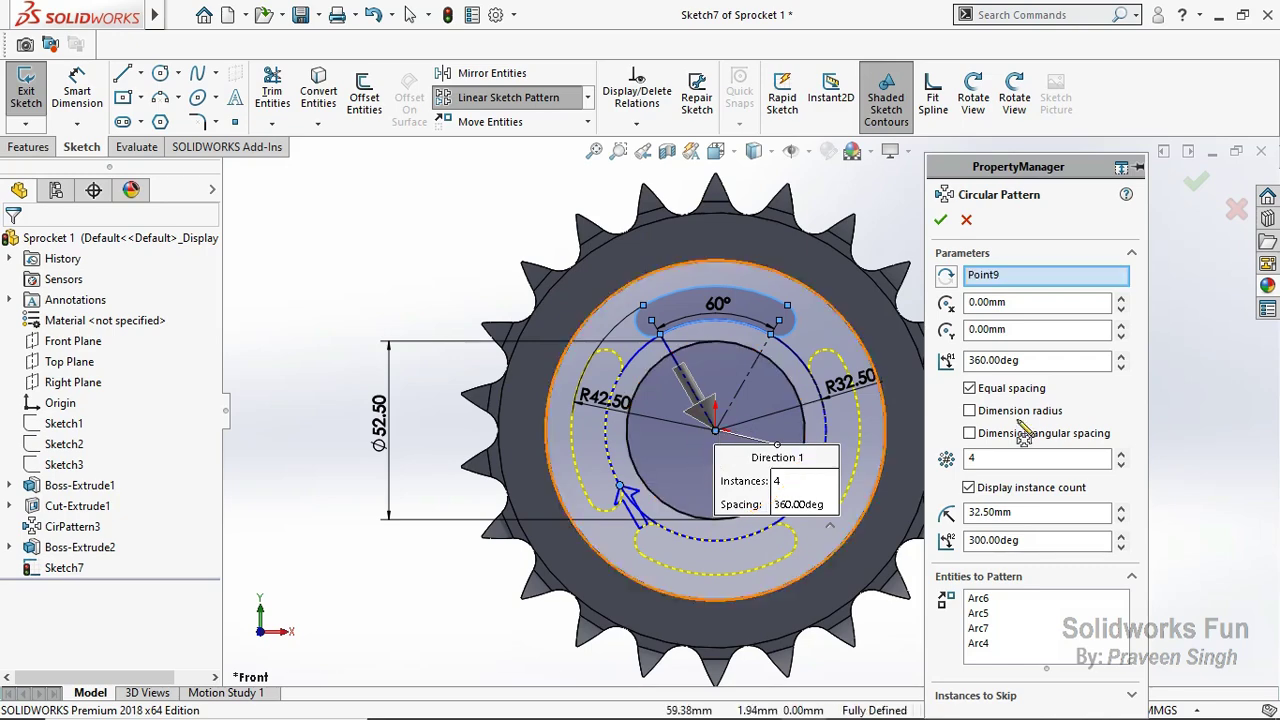
left_click(1121, 466)
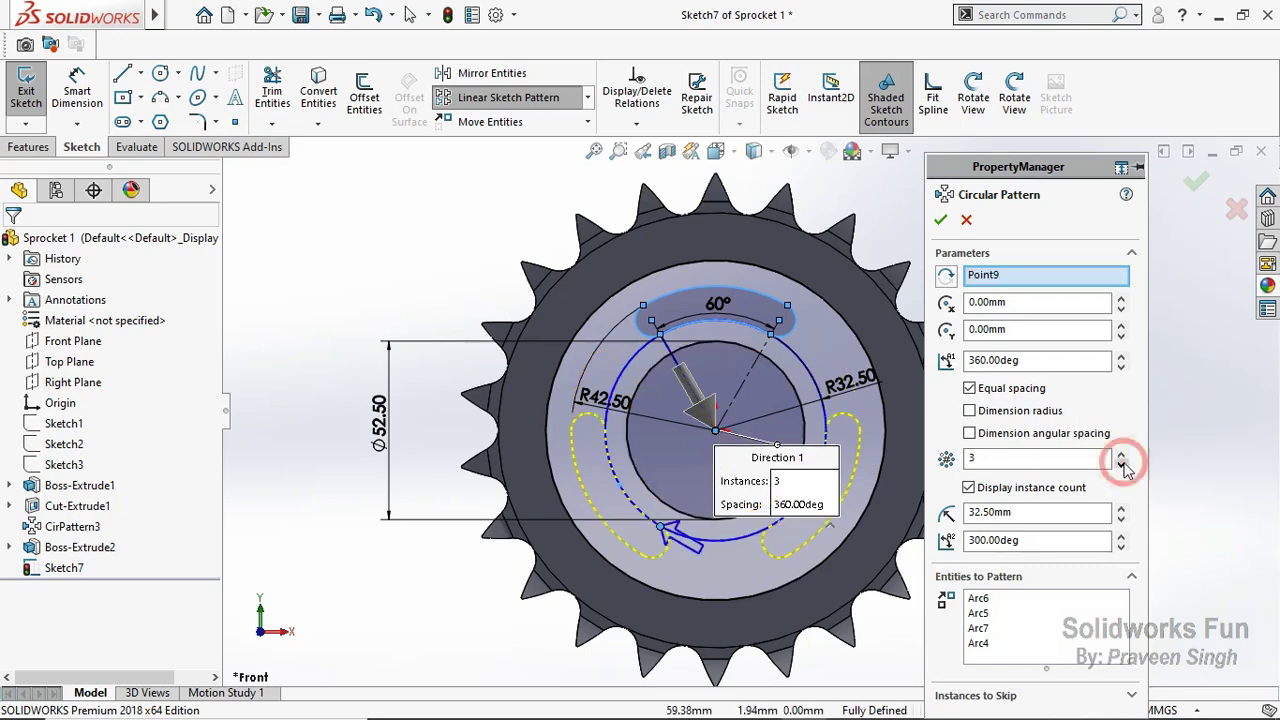
left_click(940, 219)
left_click(993, 232)
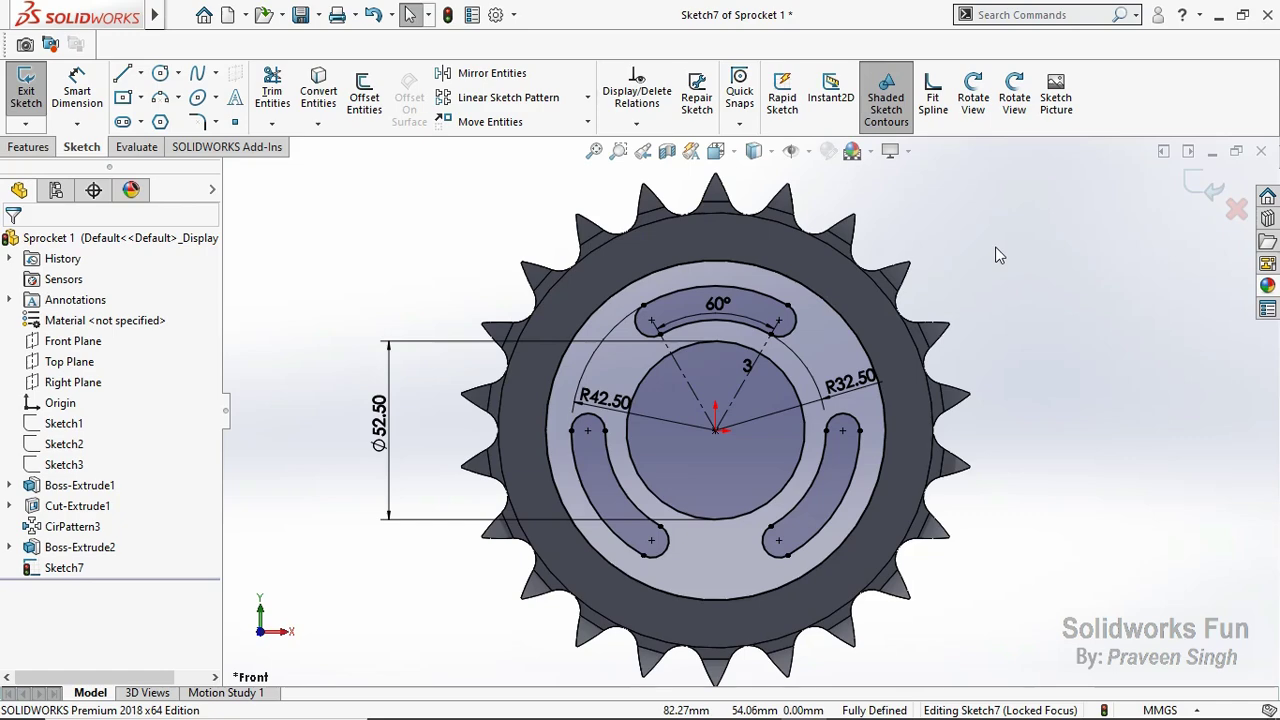
Step: Extrude the slotted Sketch7 web 1.00 mm in both directions, then view the sprocket from the front
left_click(1196, 195)
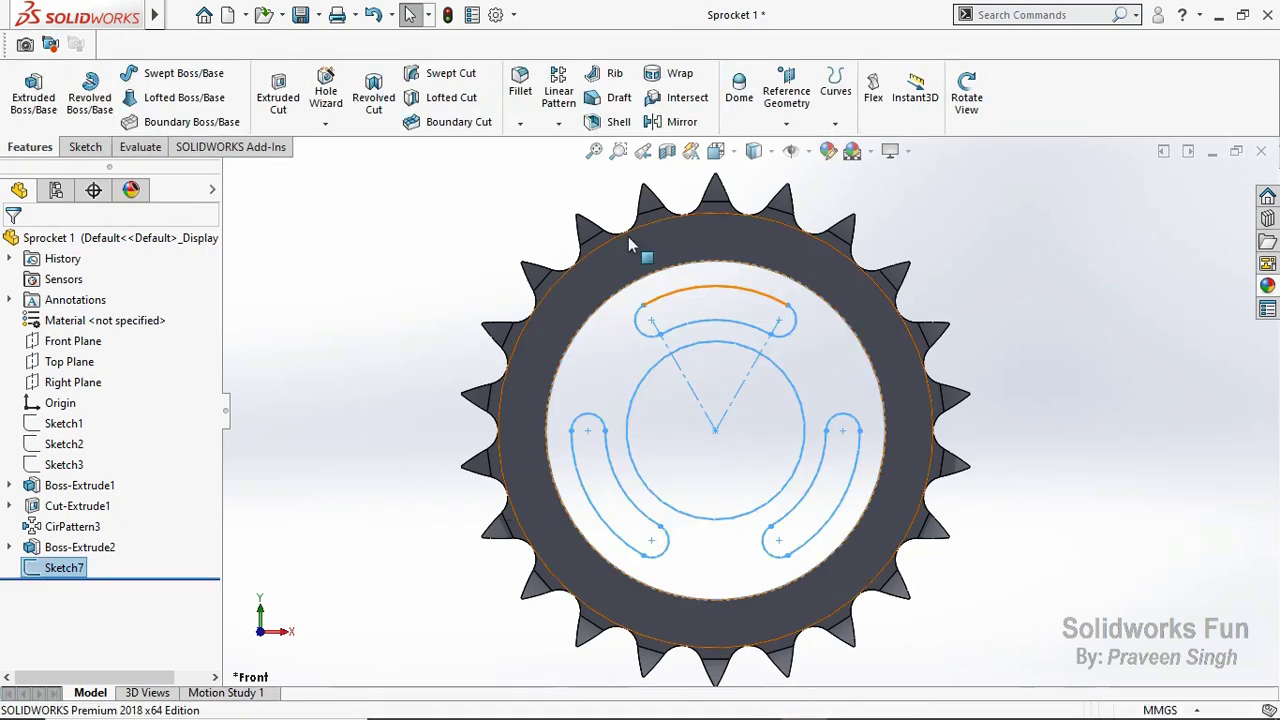
left_click(34, 98)
left_click(966, 95)
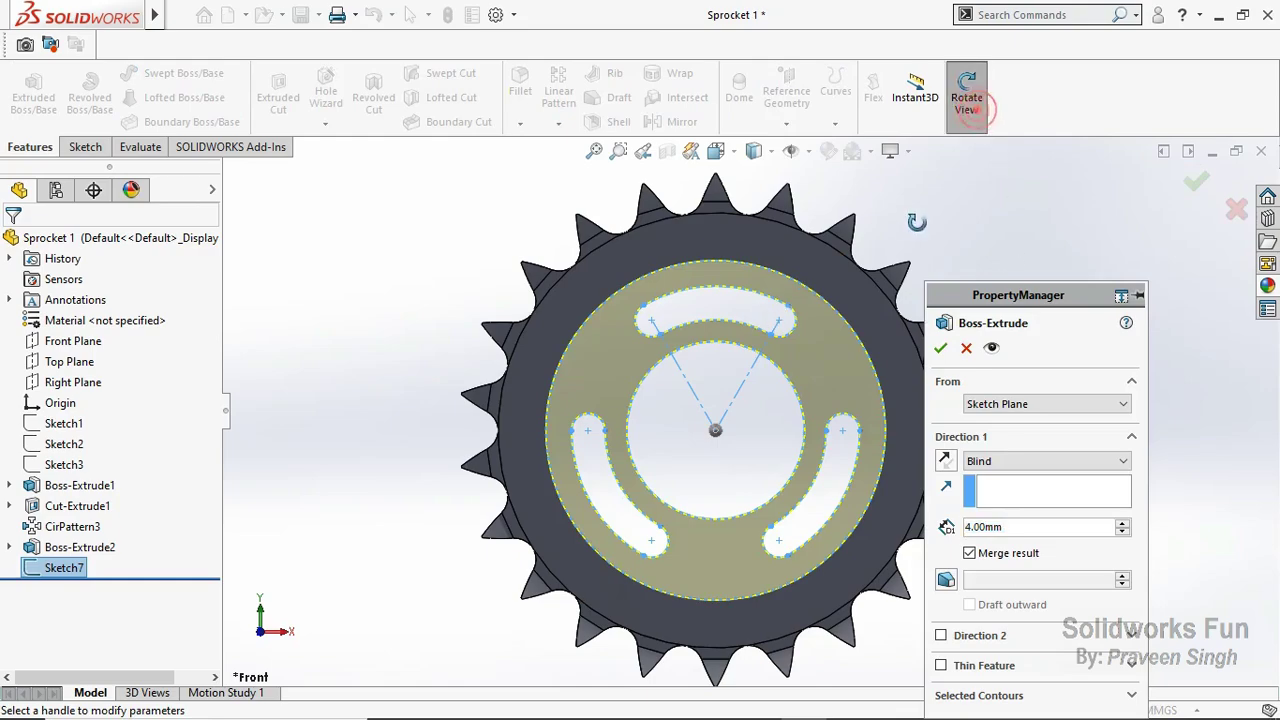
left_click_drag(900, 243, 828, 305)
scroll(826, 305, "down", 2)
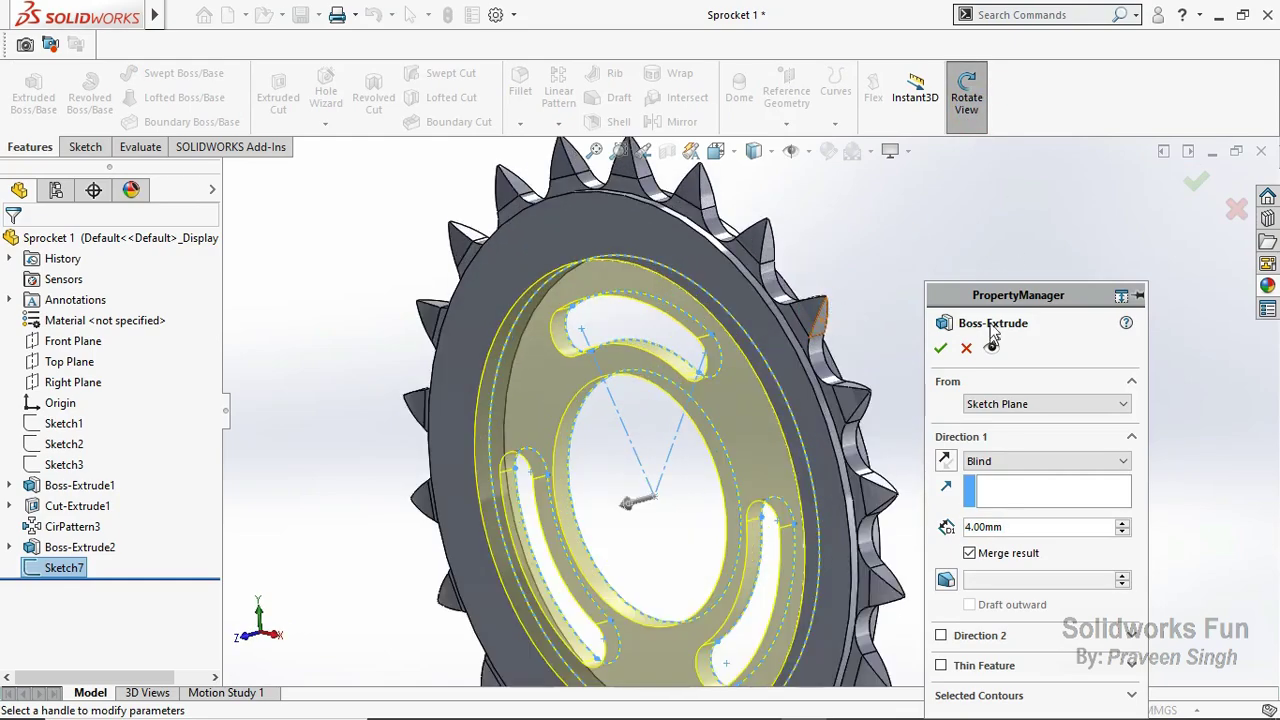
left_click_drag(995, 296, 999, 145)
double_click(1012, 378)
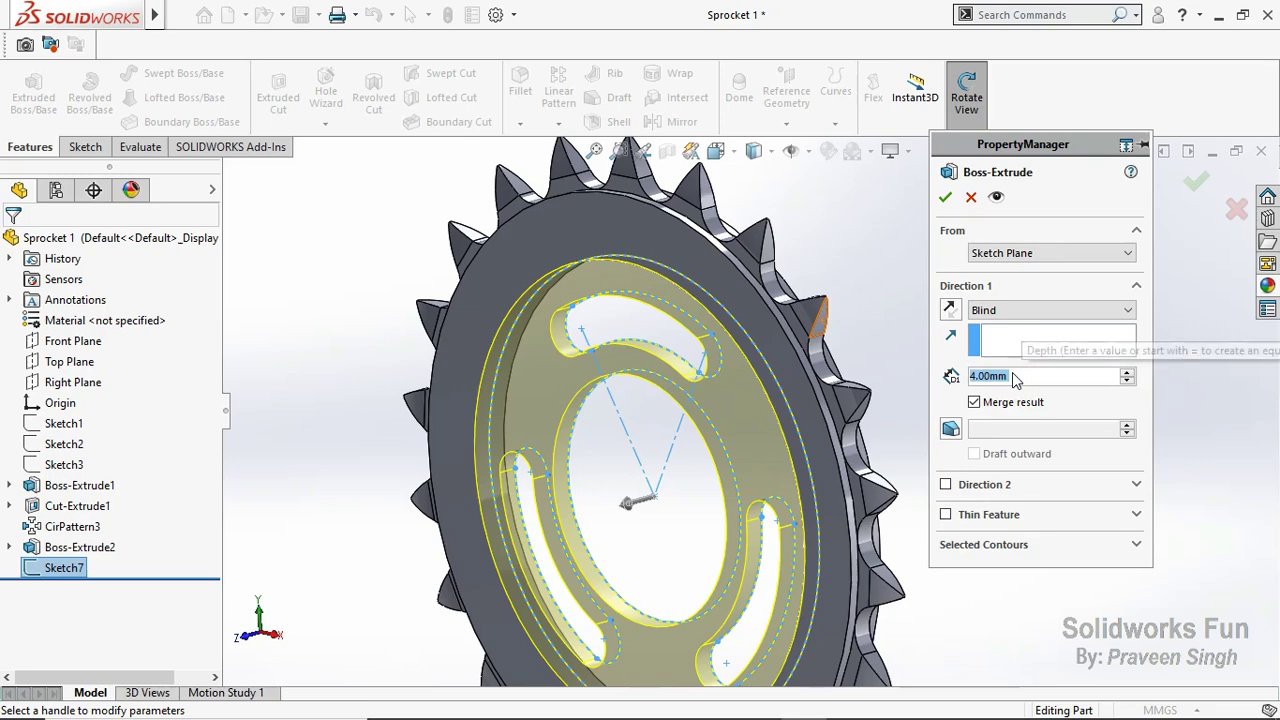
type("1")
key("Return")
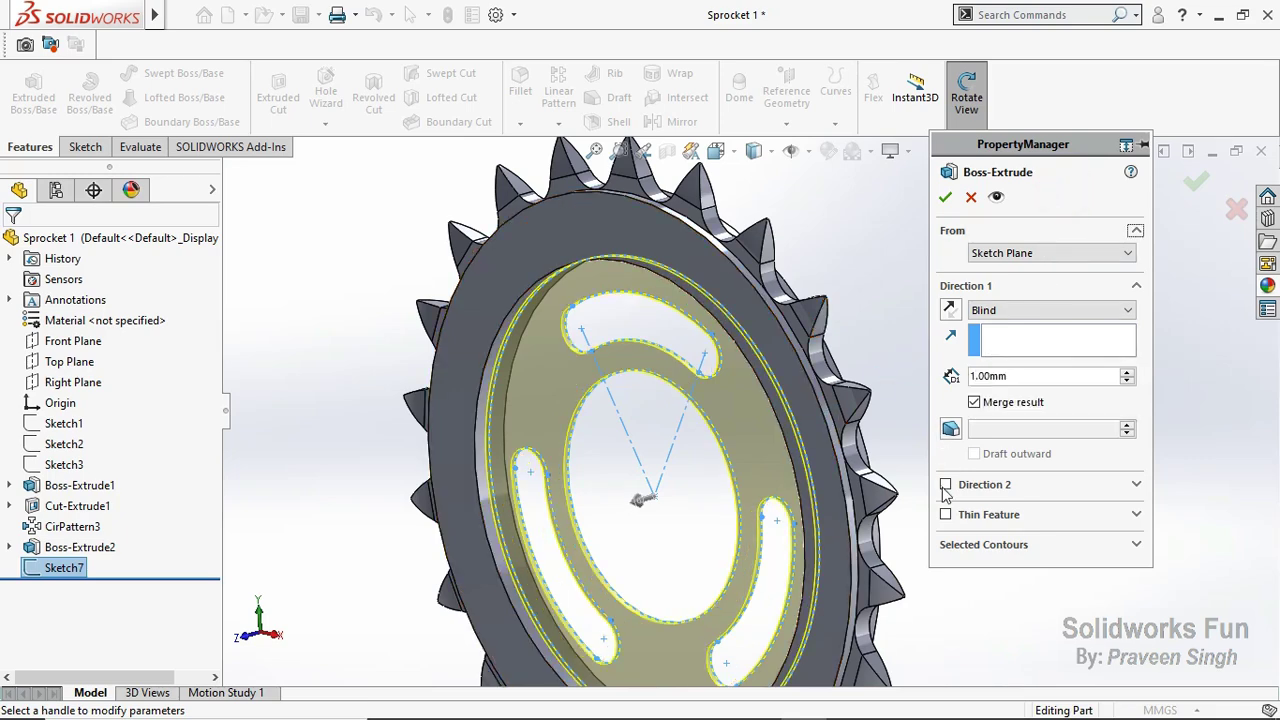
left_click(943, 487)
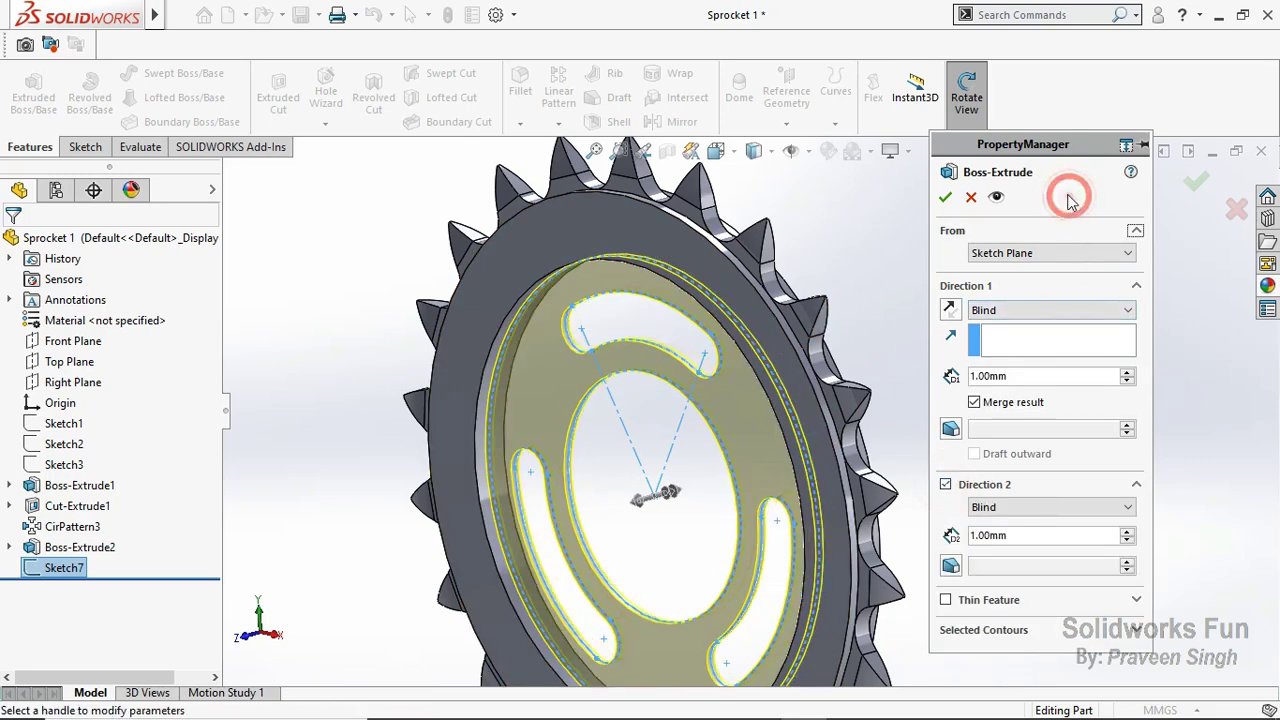
left_click(945, 198)
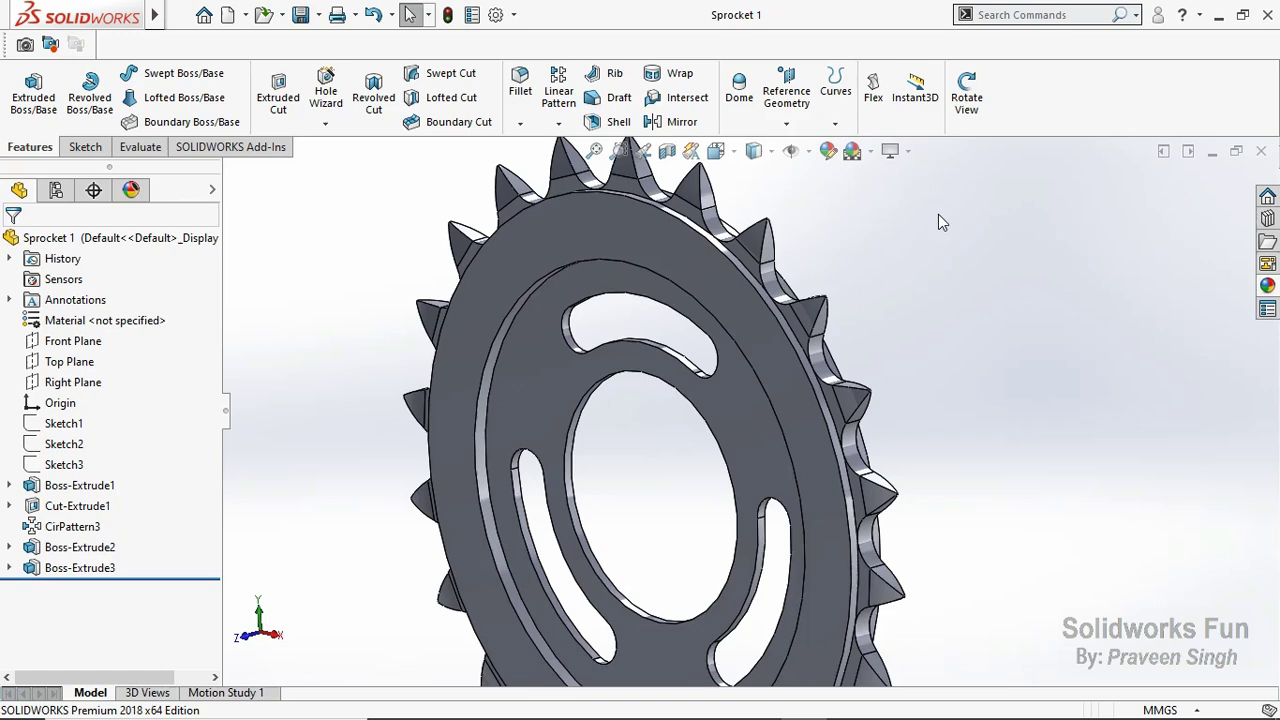
left_click(246, 641)
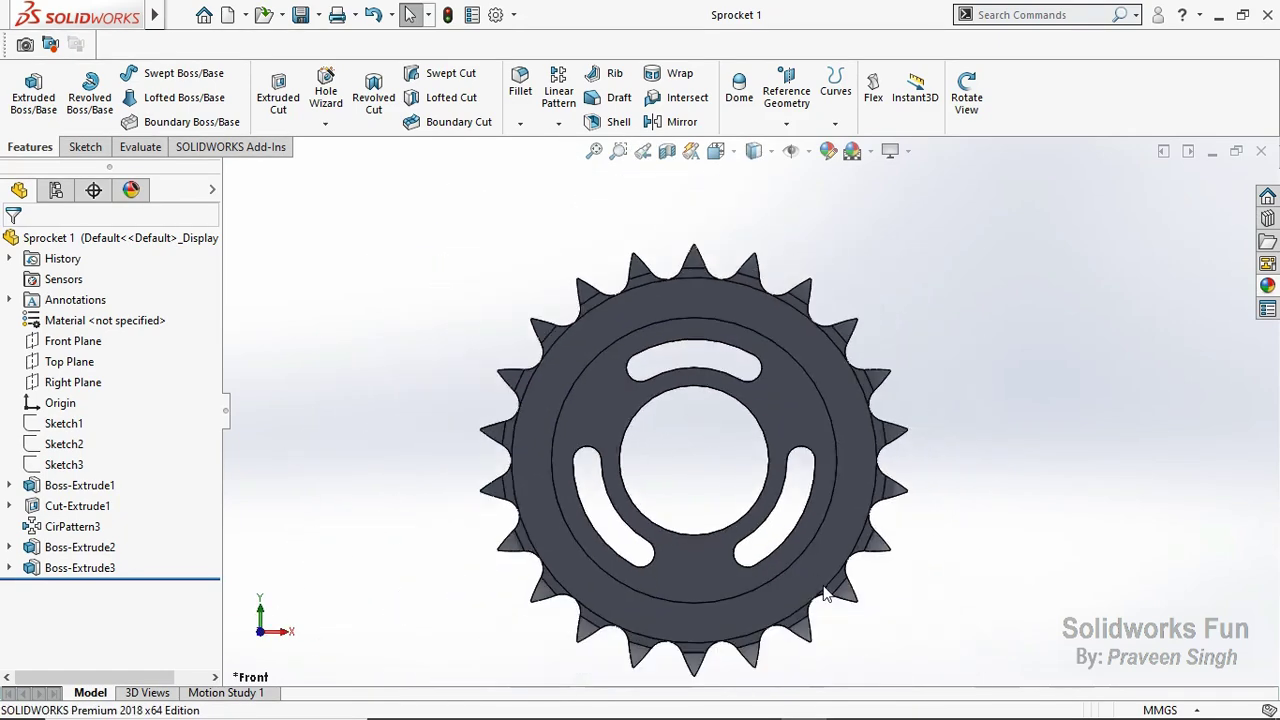
Step: On the Front Plane, convert the centre-hole edge and offset it 4 mm inward
left_click(62, 341)
left_click(77, 309)
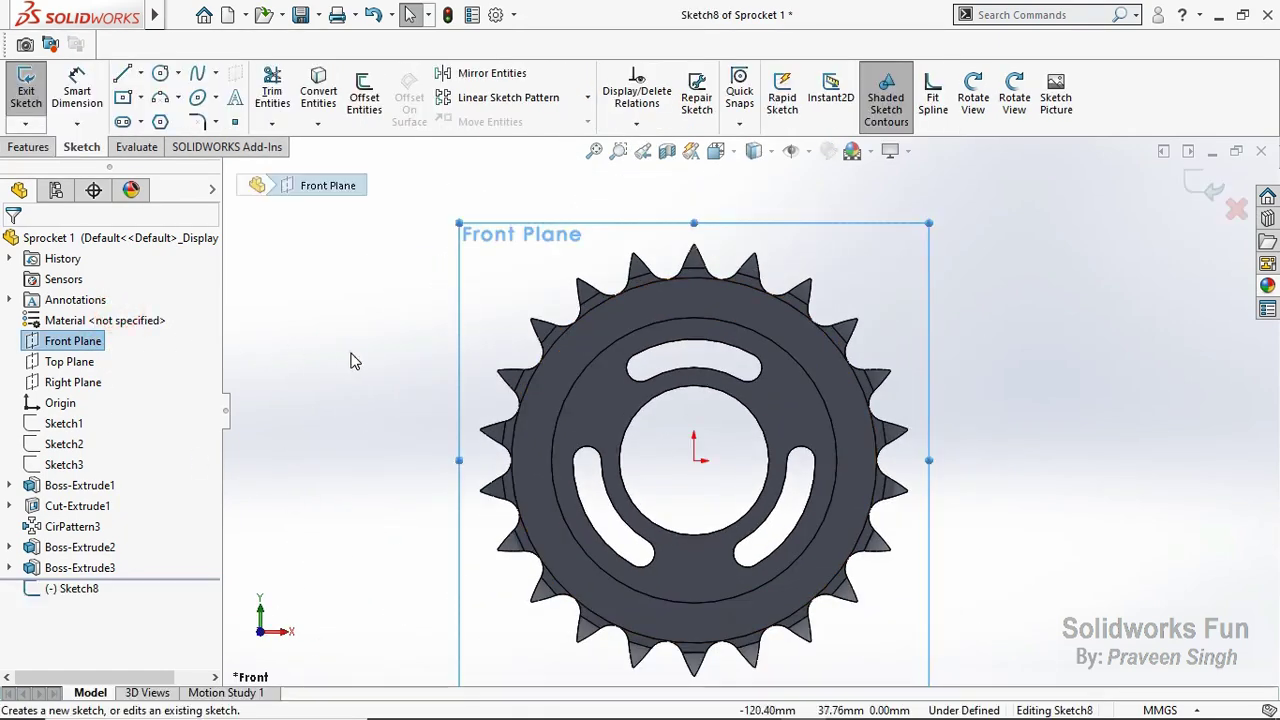
left_click(624, 439)
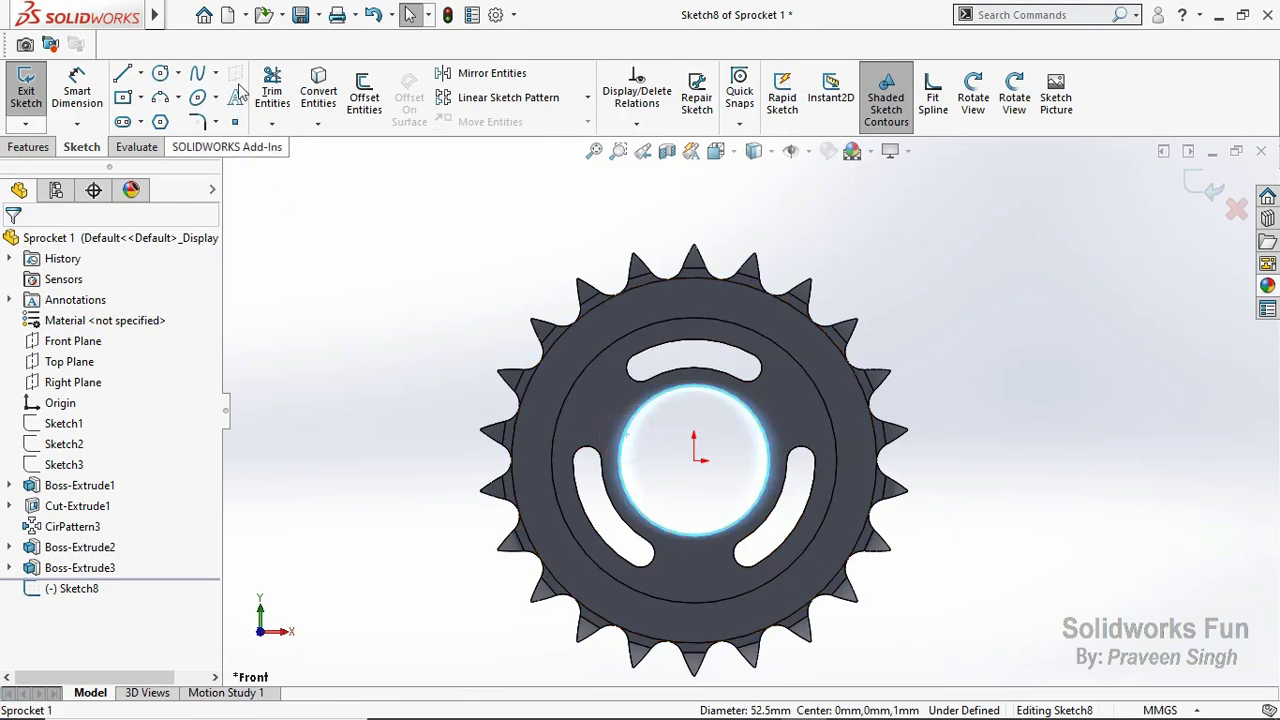
left_click(318, 97)
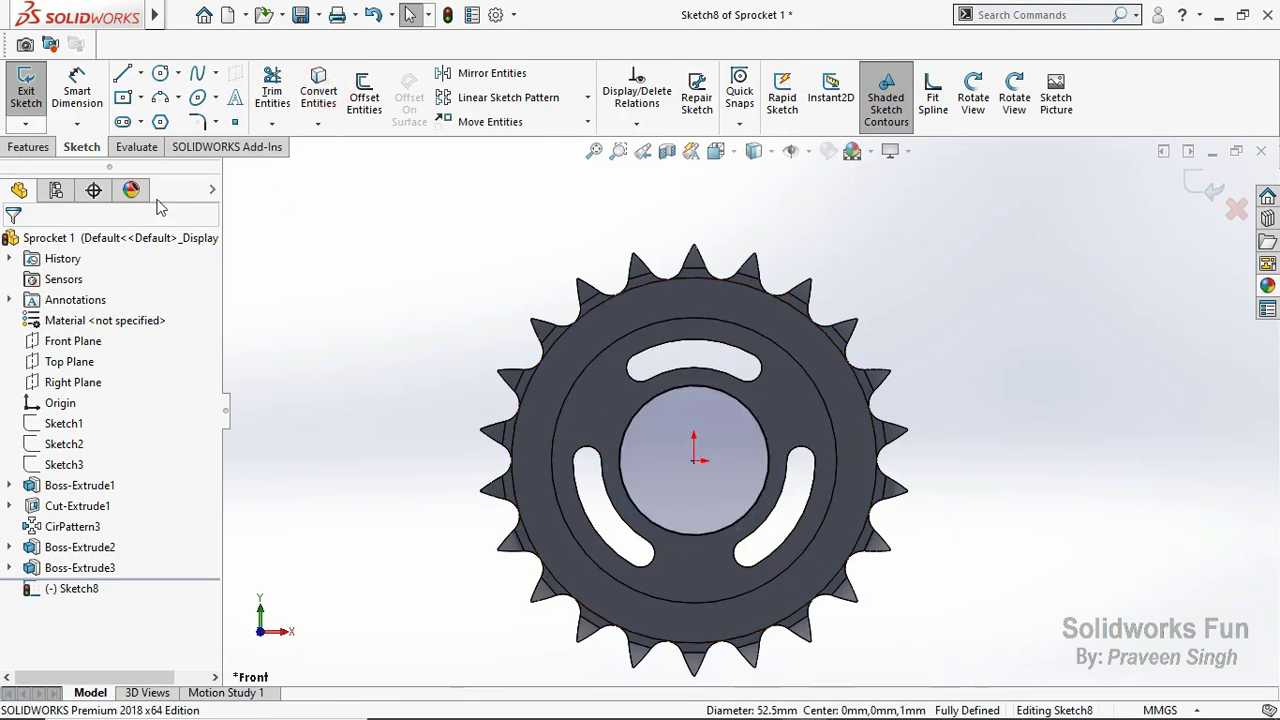
left_click(364, 97)
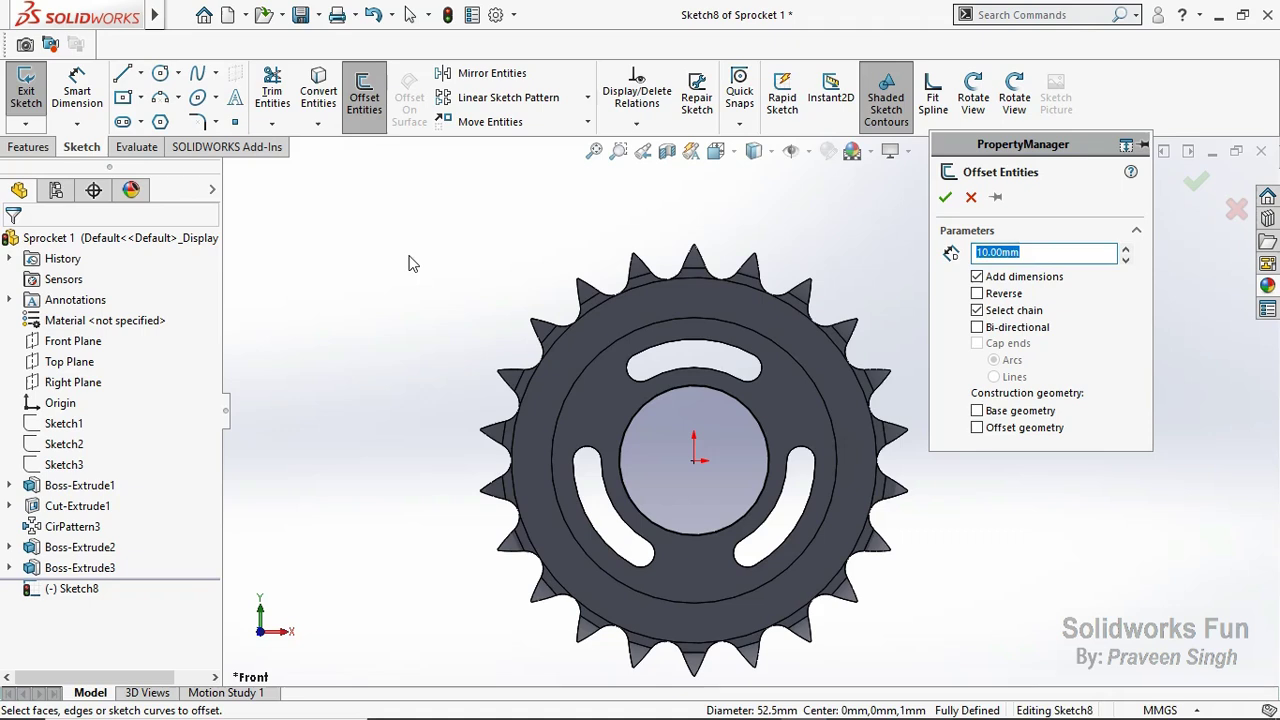
type("4")
left_click(643, 514)
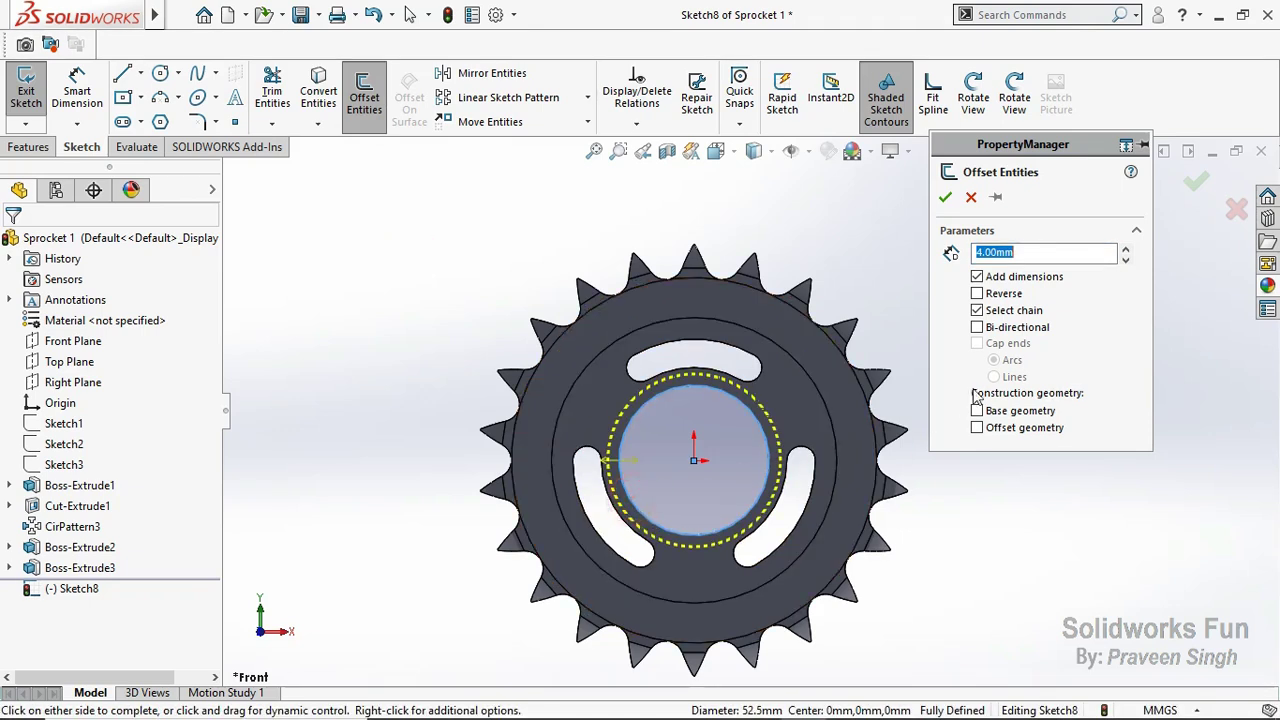
left_click(978, 294)
left_click(944, 195)
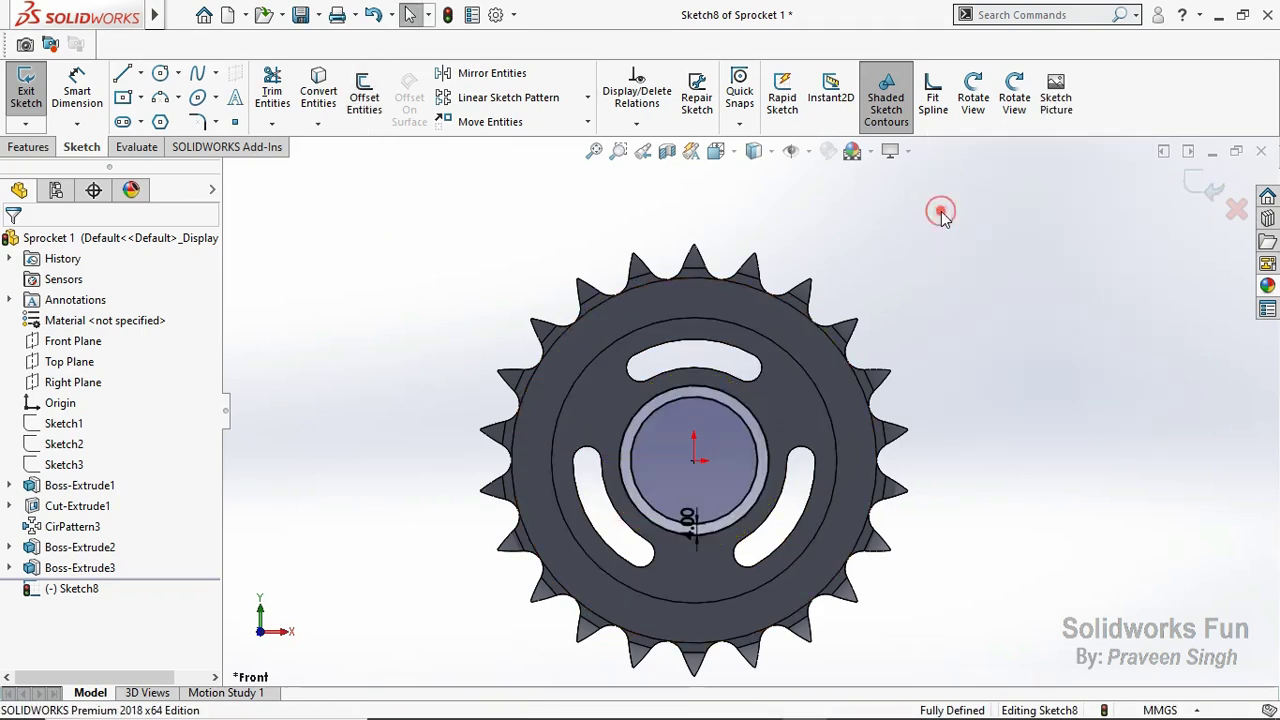
left_click(693, 497)
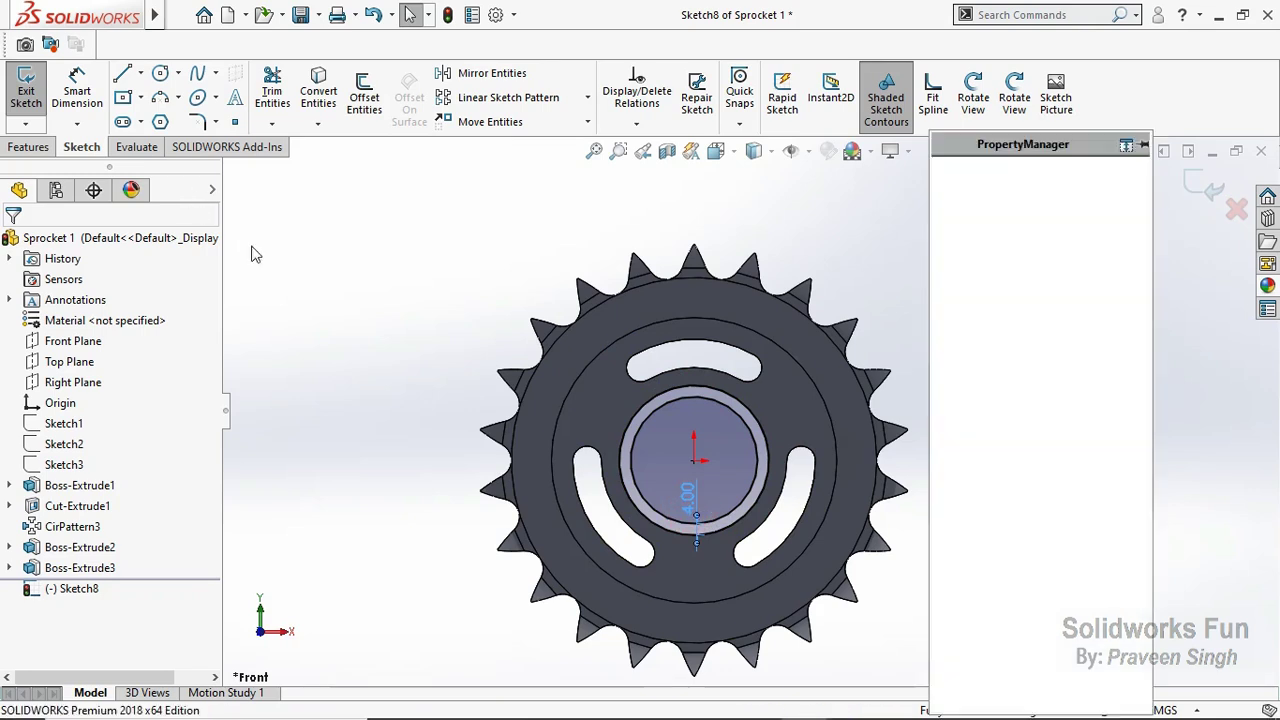
left_click(328, 287)
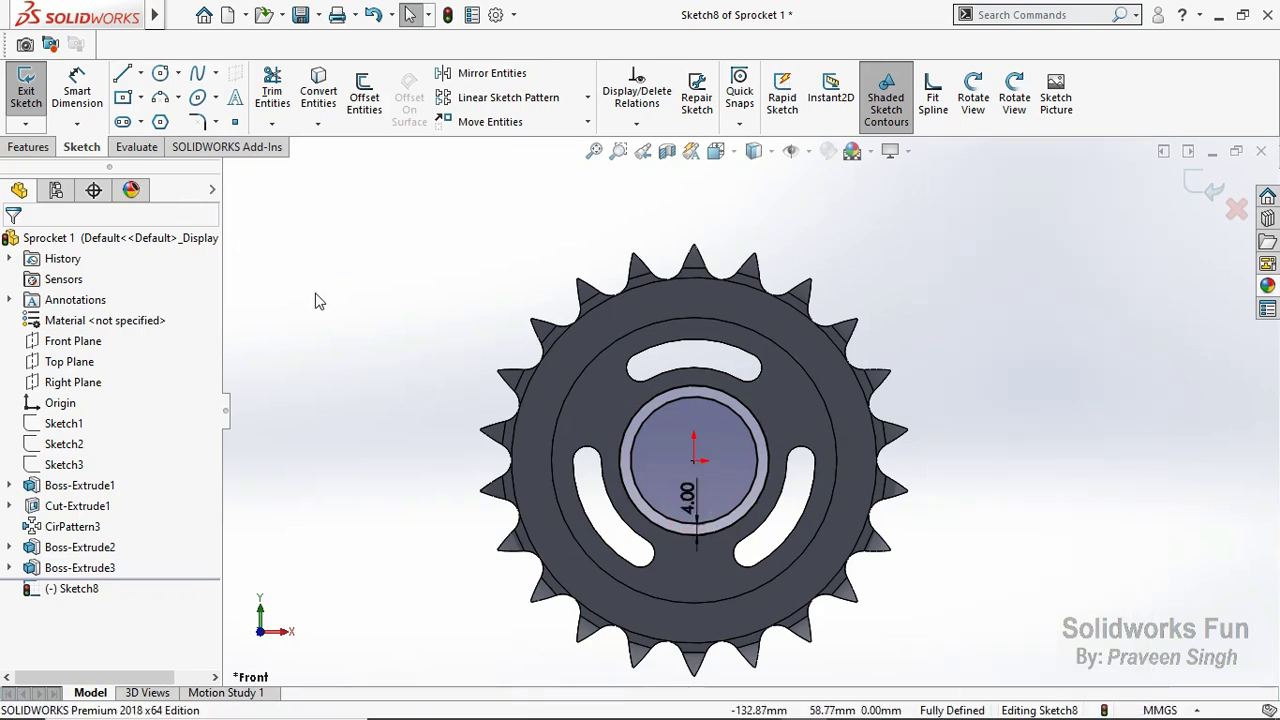
Step: Extrude the ring 3 mm one way and 1 mm the other as Boss-Extrude4
left_click(1014, 97)
mouse_move(928, 223)
left_mouse_down()
mouse_move(893, 263)
mouse_move(262, 274)
left_mouse_up()
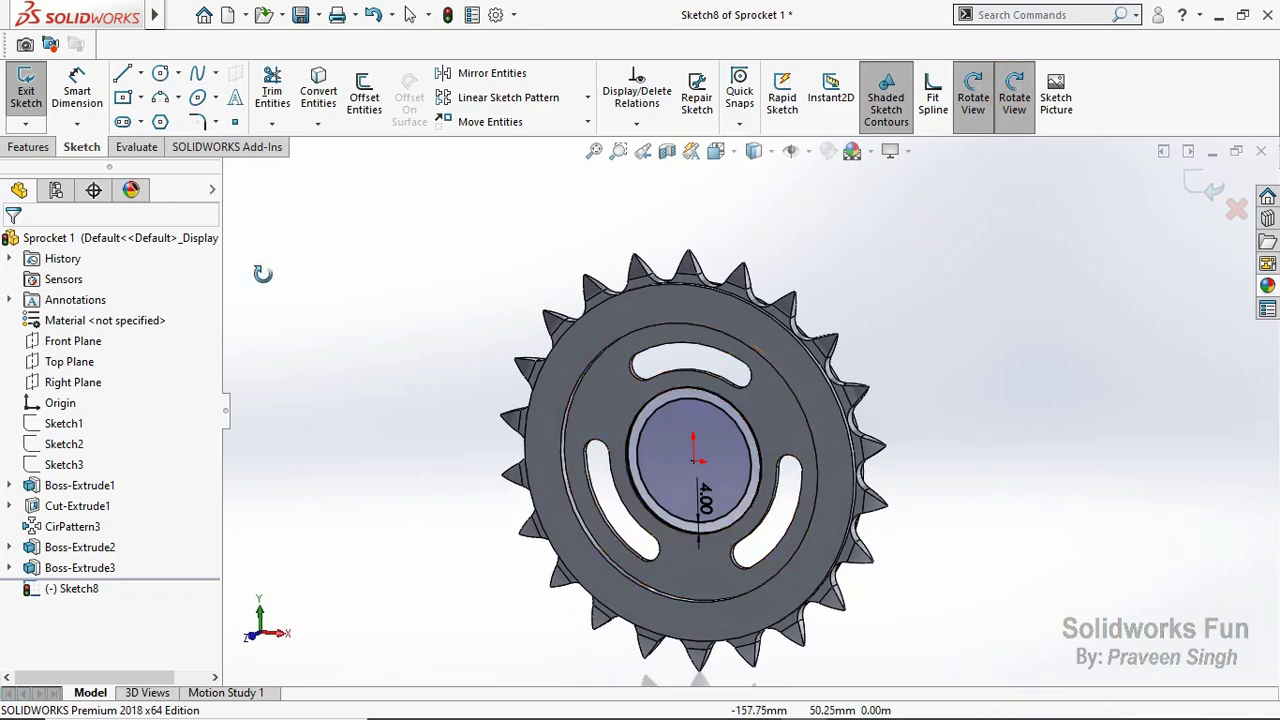
scroll(690, 451, "down", 2)
left_click(27, 147)
left_click(33, 97)
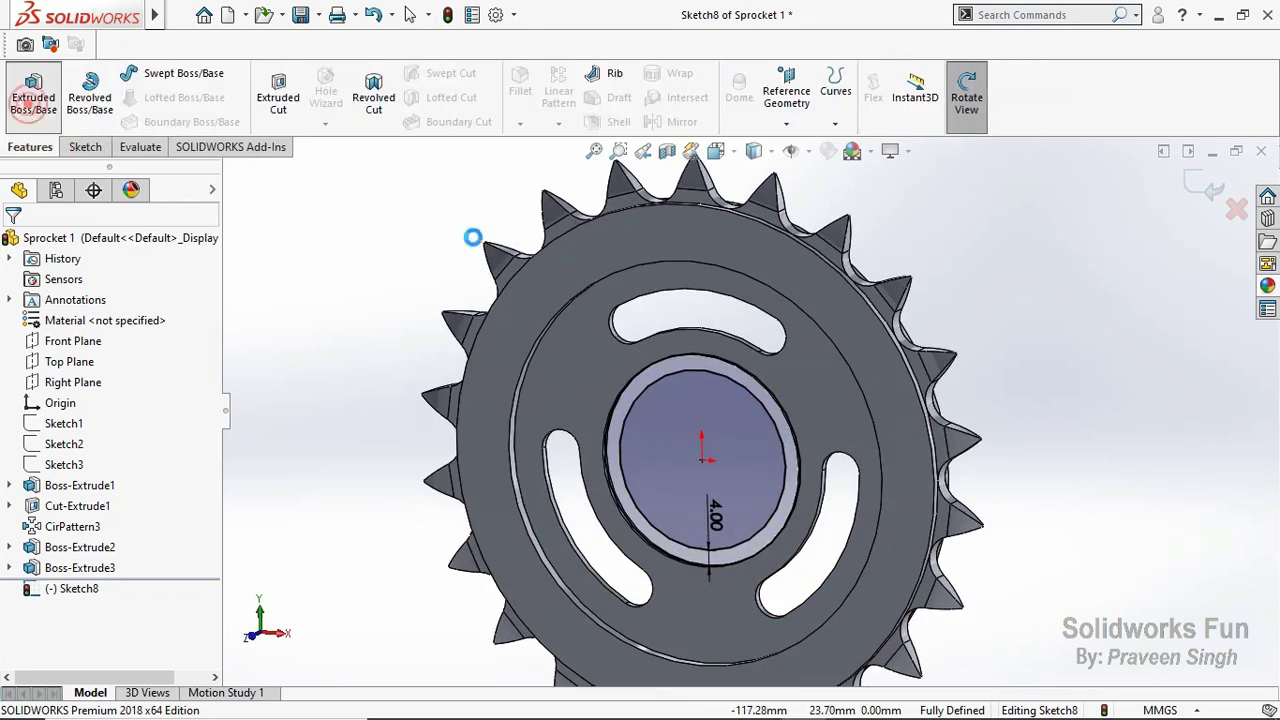
type("3")
key("Return")
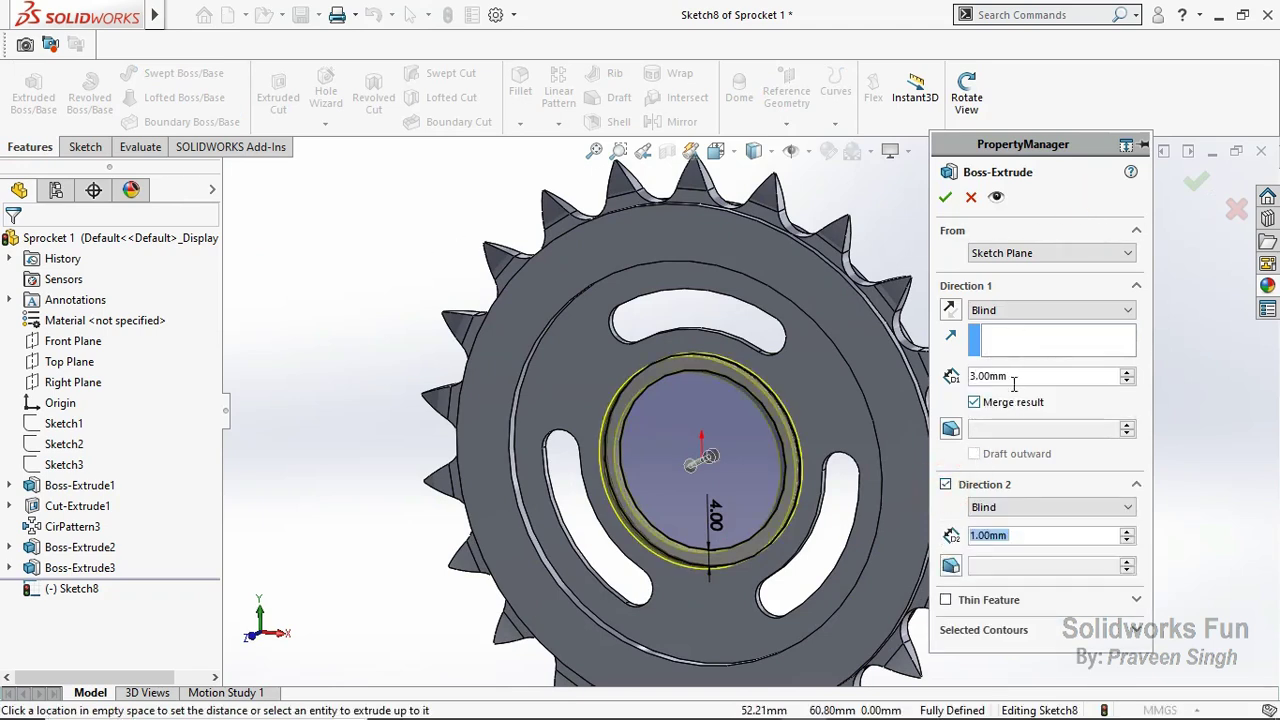
left_click(945, 197)
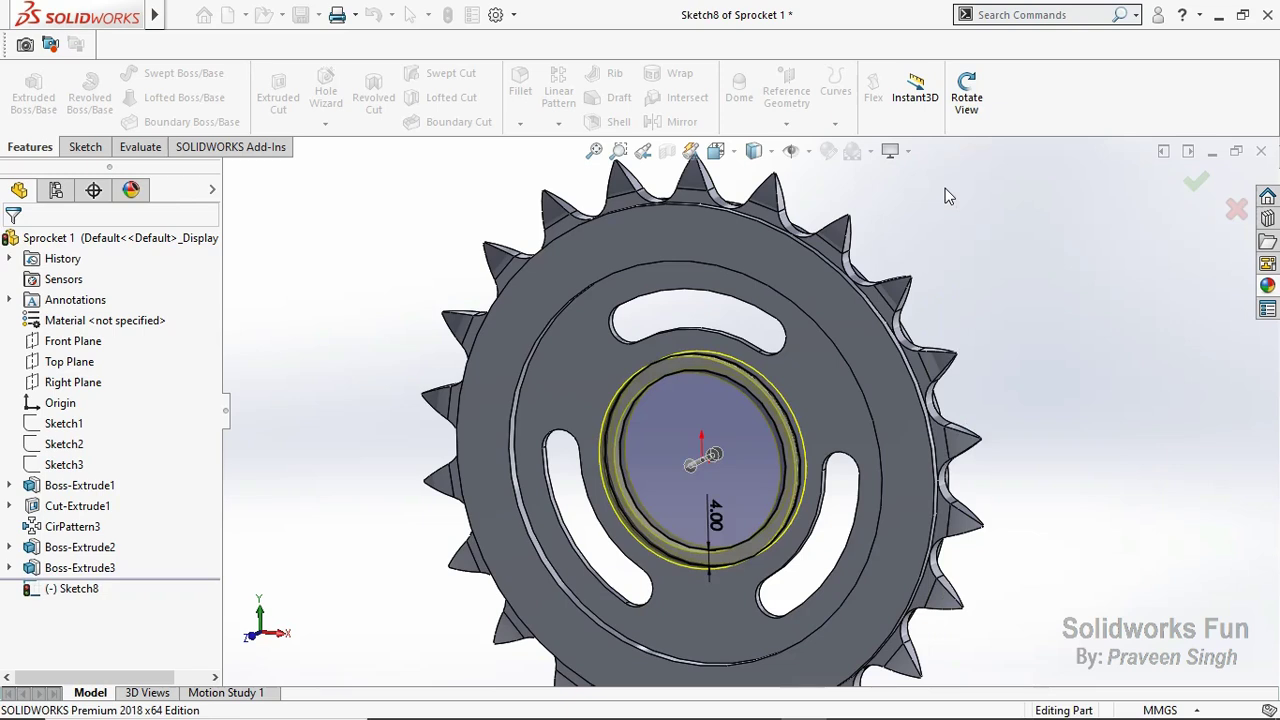
left_click(946, 192)
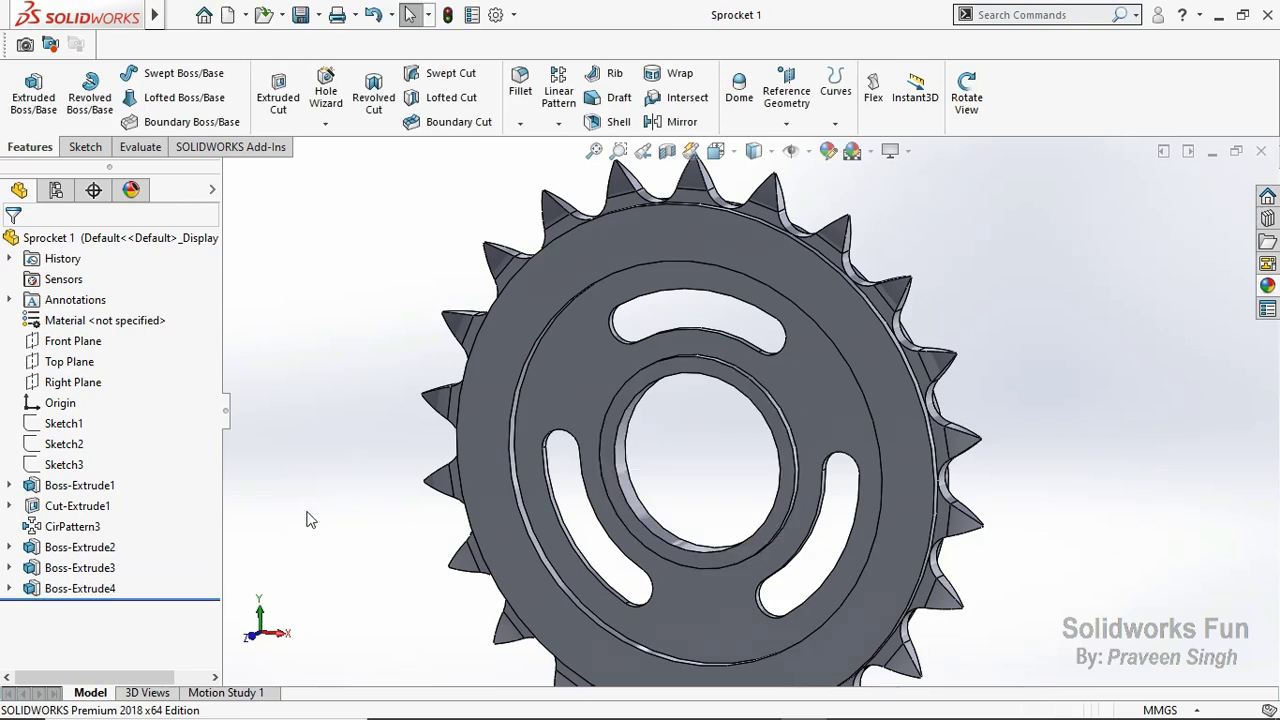
Step: On the Front Plane, convert the centre-hole edge and offset it 6 mm inward
left_click(73, 341)
left_click(140, 316)
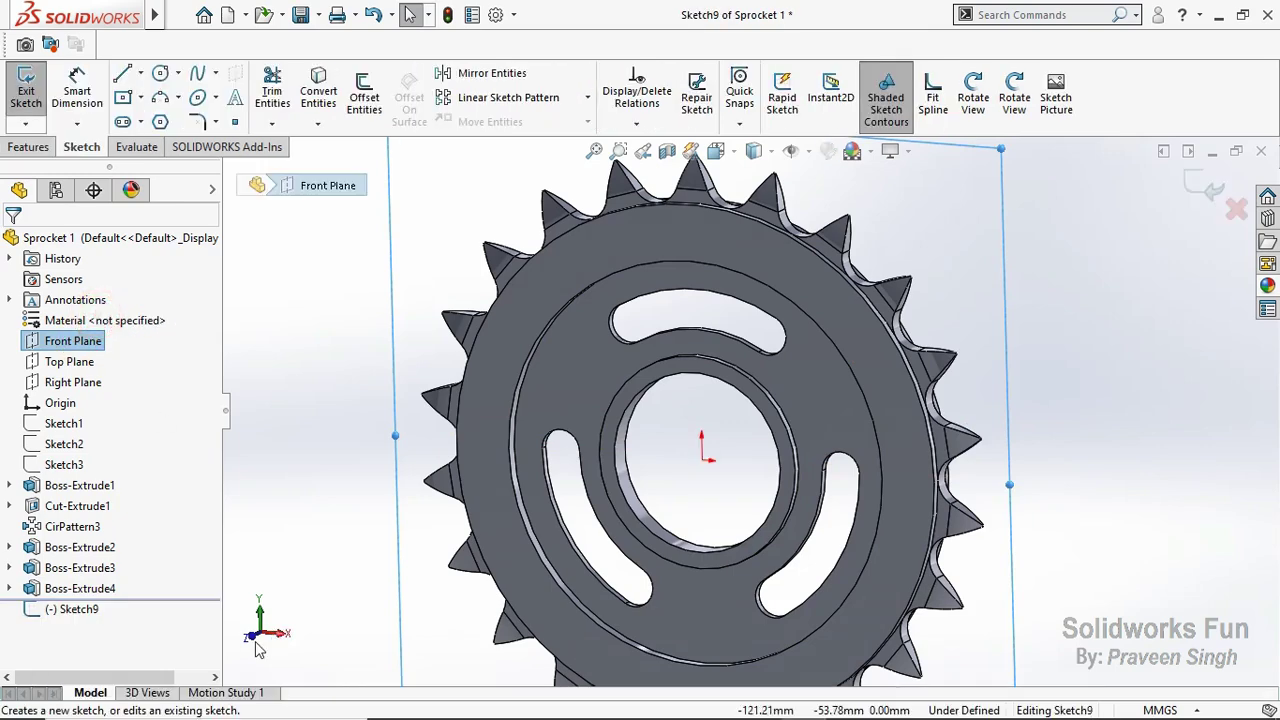
left_click(253, 638)
left_click(614, 450)
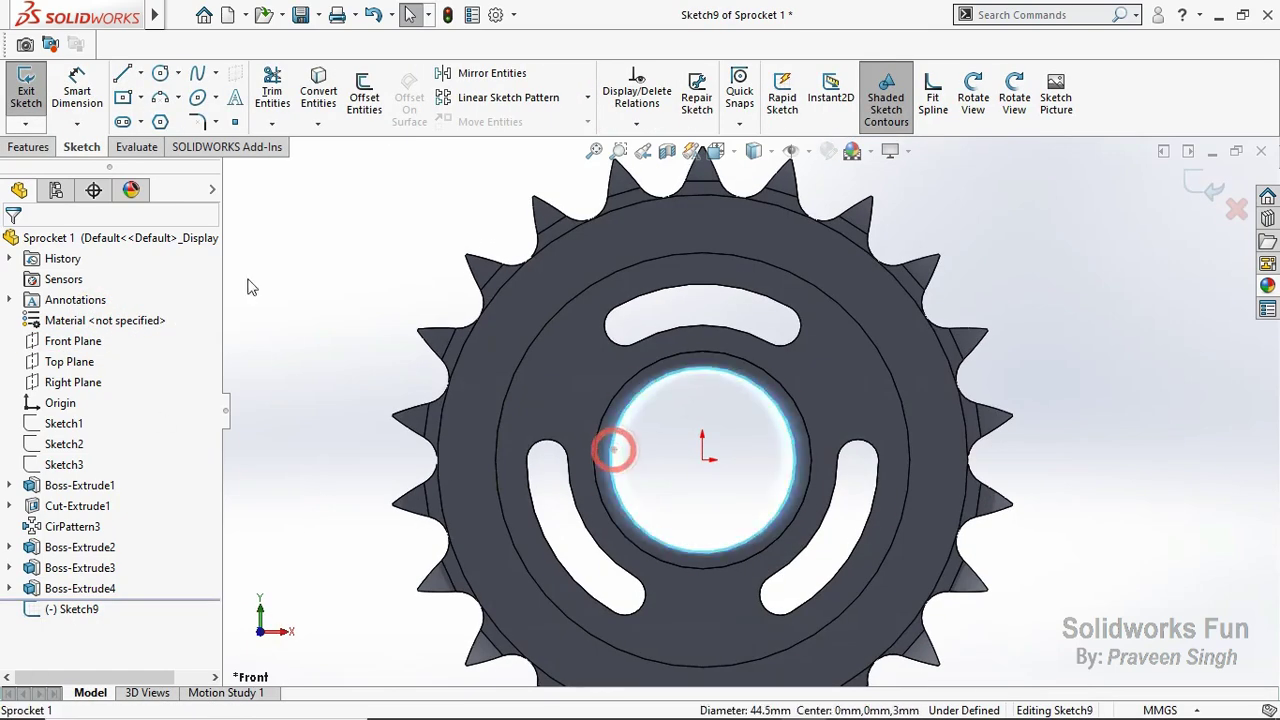
left_click(306, 100)
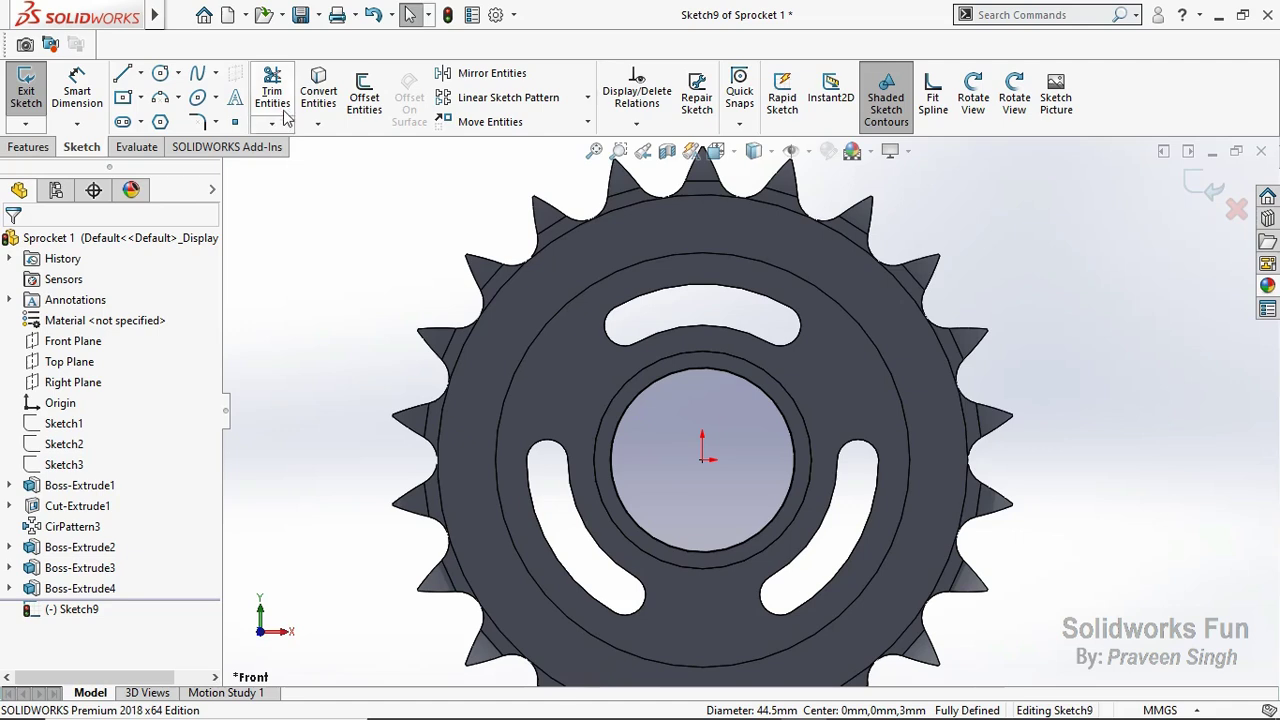
left_click(364, 98)
type("6")
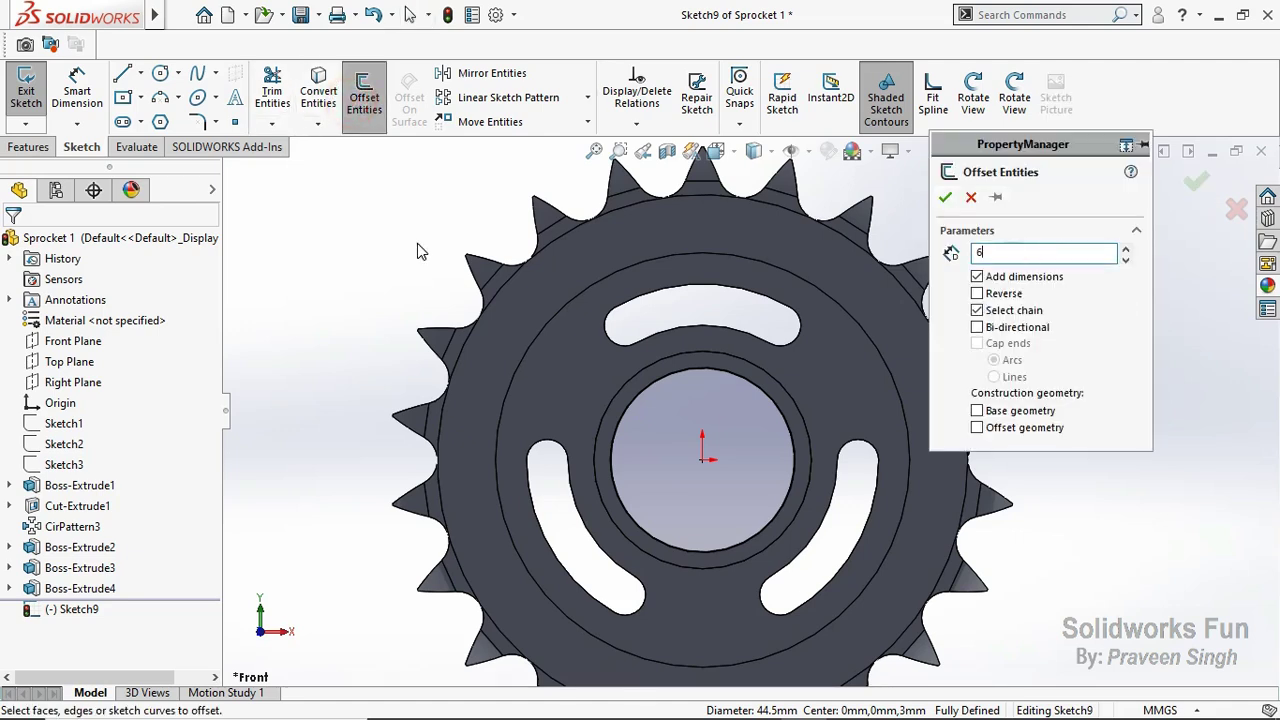
key("Return")
left_click(634, 397)
left_click(978, 293)
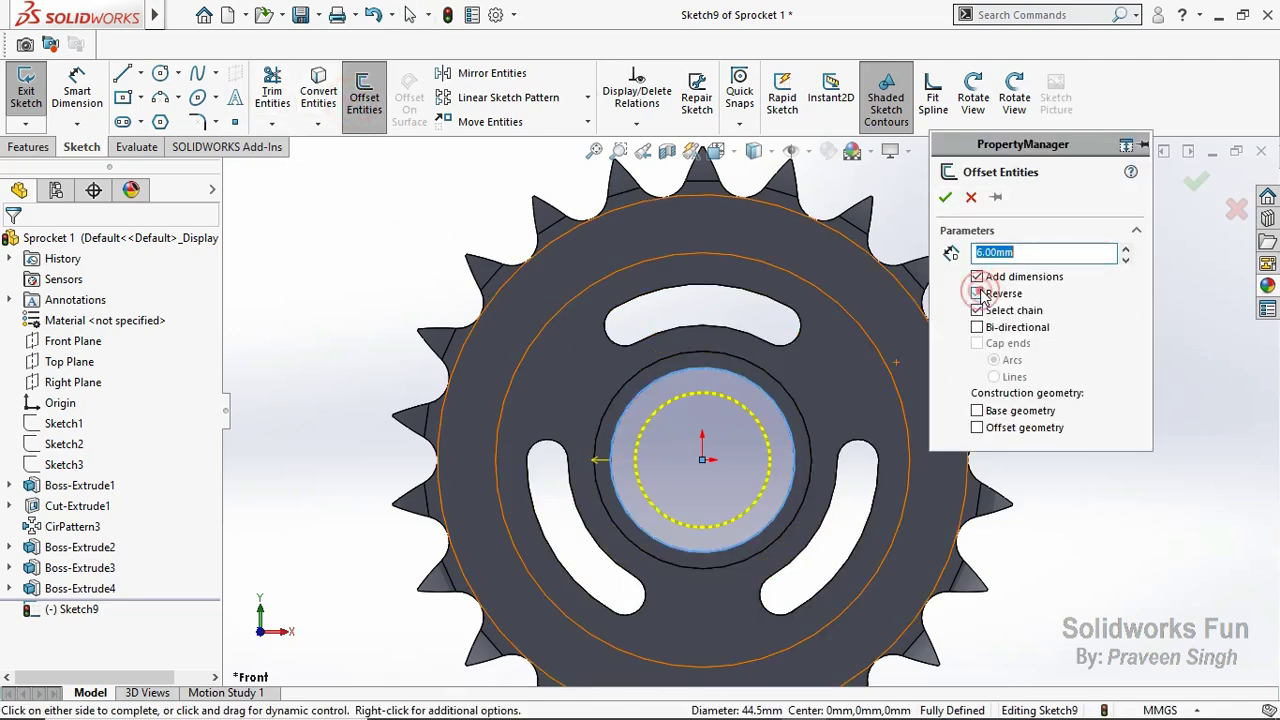
left_click(946, 199)
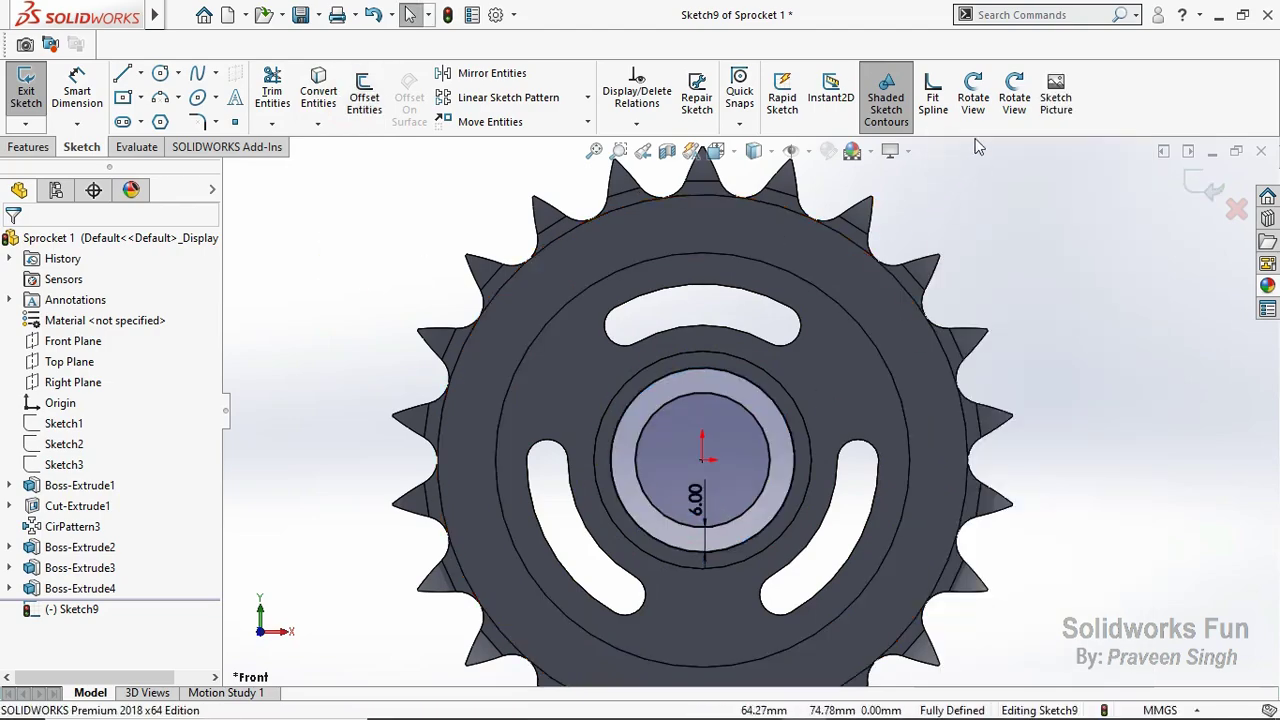
Step: Extrude the ring 6 mm in both directions, save the part and view it from the front
left_click(973, 97)
mouse_move(960, 277)
left_mouse_down()
mouse_move(922, 323)
mouse_move(1062, 347)
left_mouse_up()
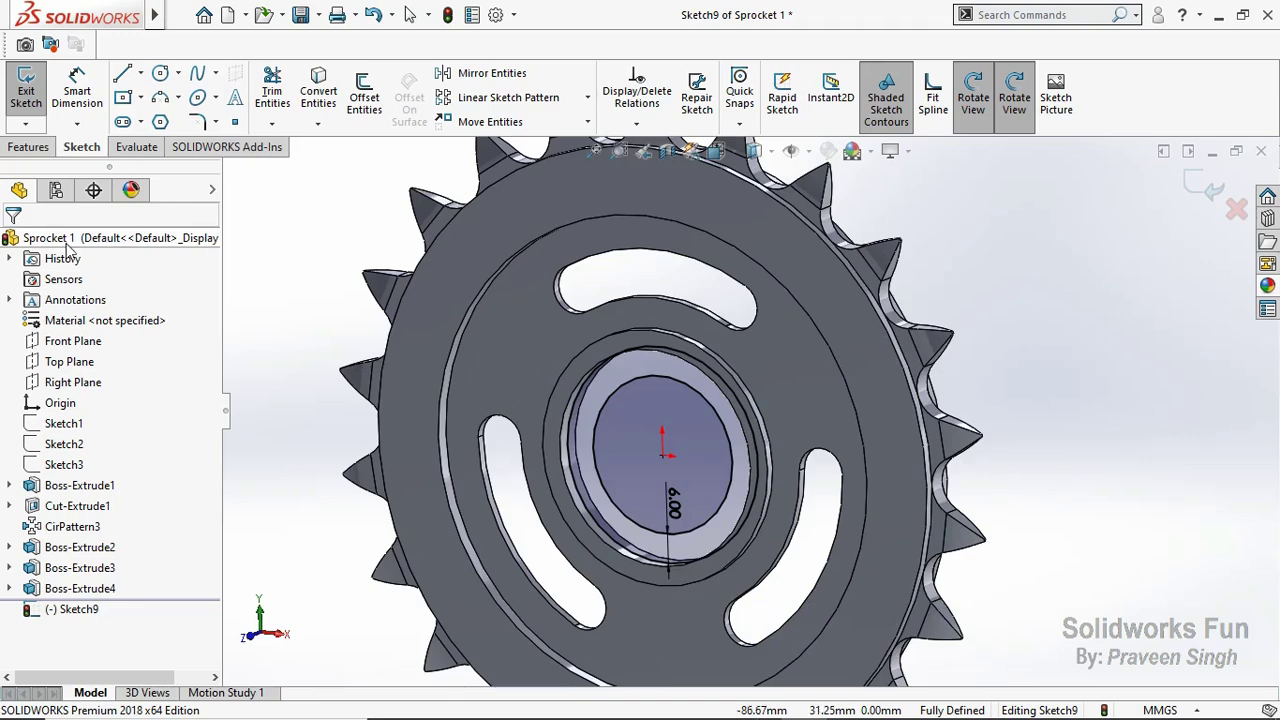
left_click(29, 147)
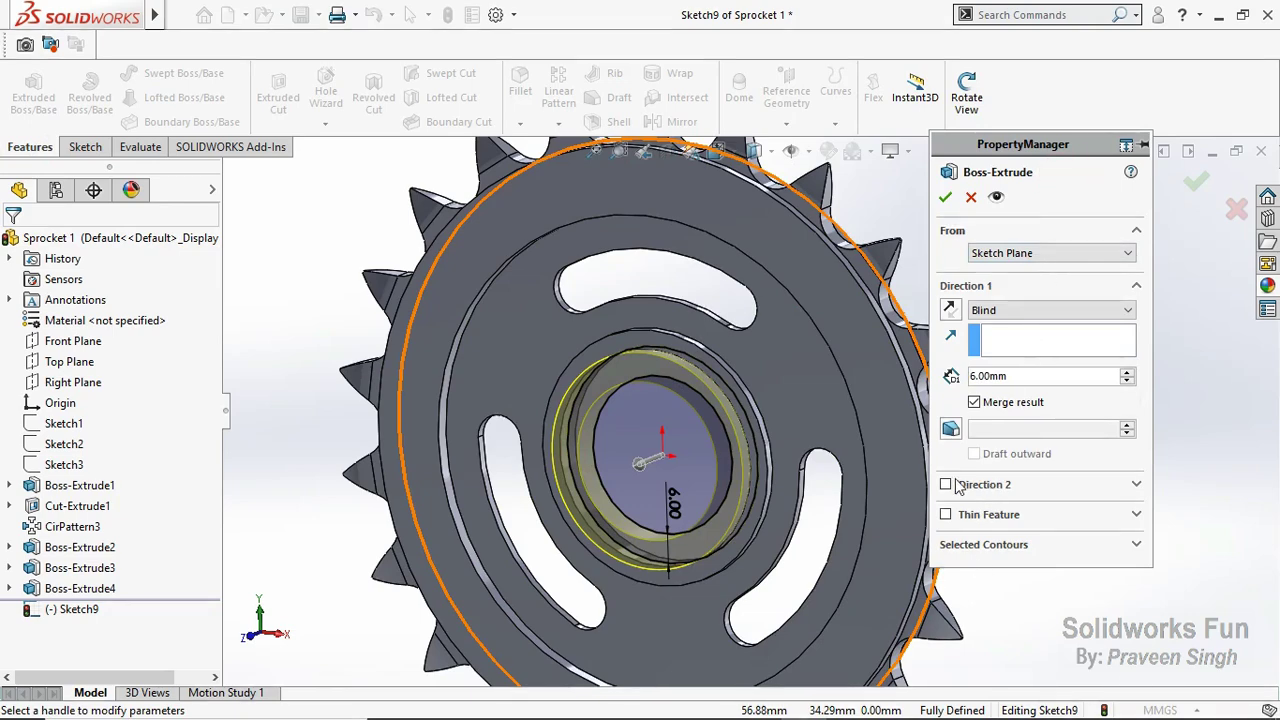
left_click(945, 484)
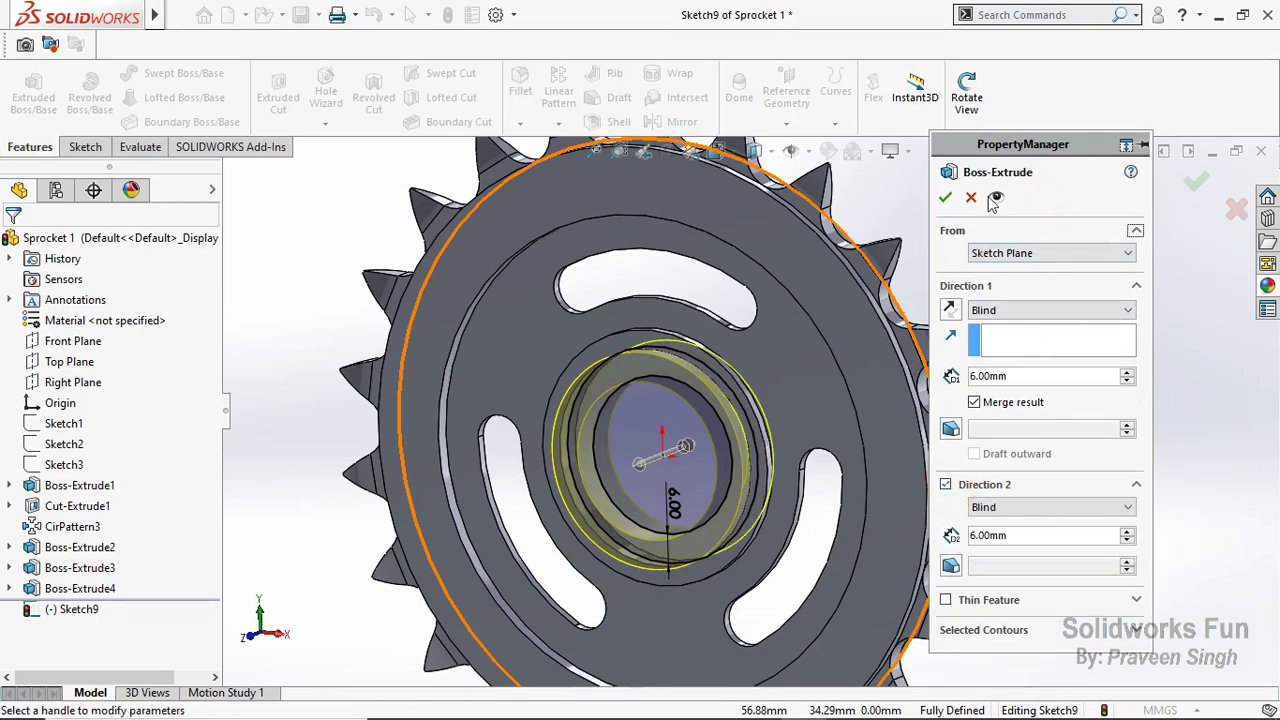
left_click(945, 197)
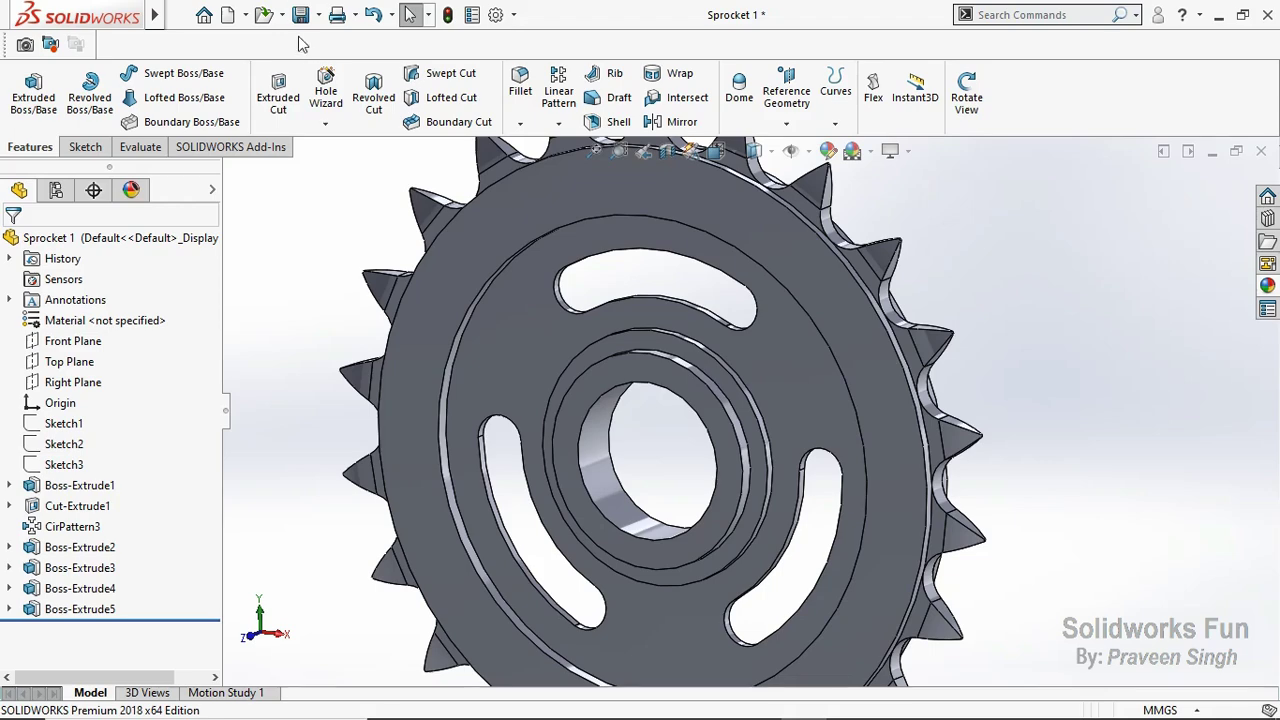
left_click(300, 14)
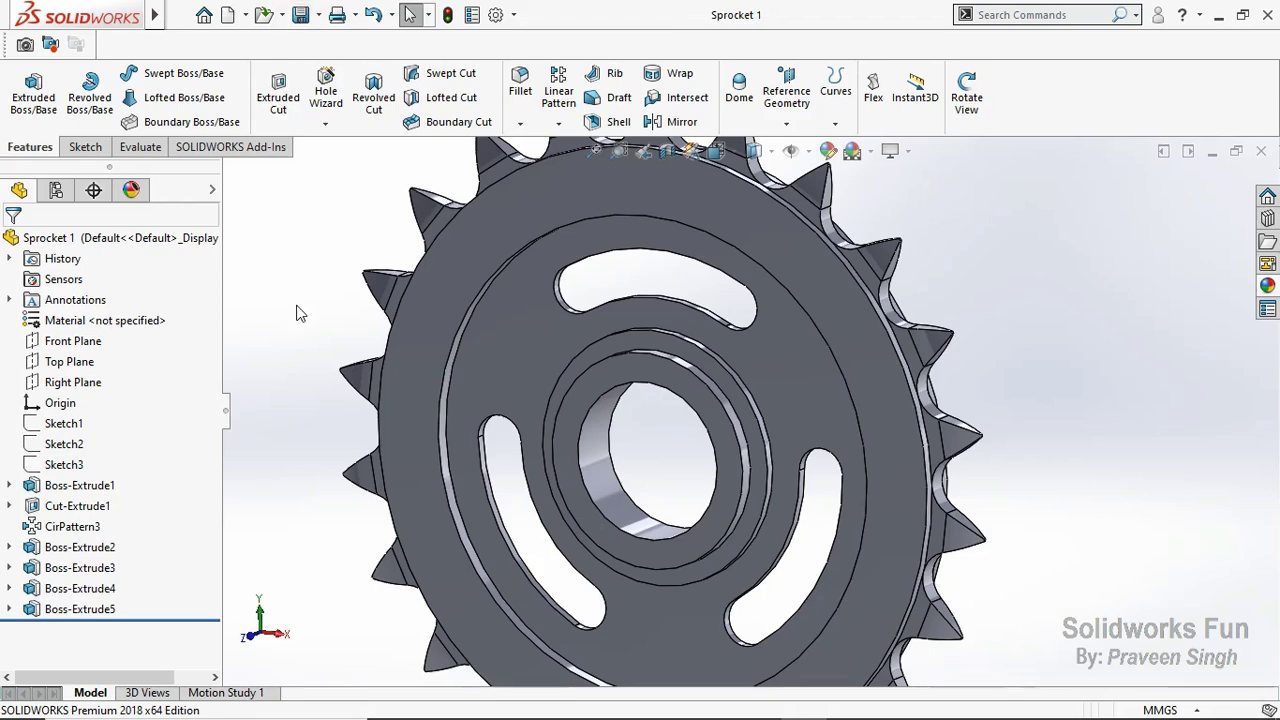
left_click(253, 638)
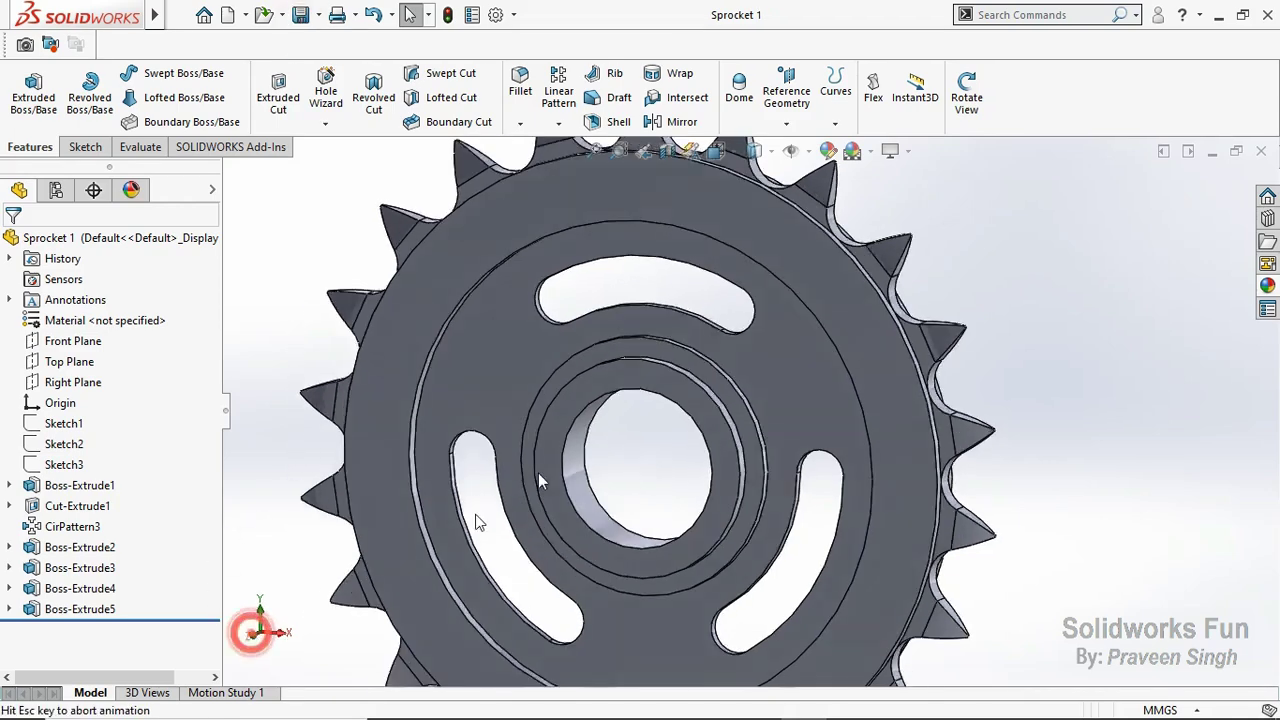
Step: Sketch a small centre rectangle at the top of the bore on the Front Plane
left_click(73, 341)
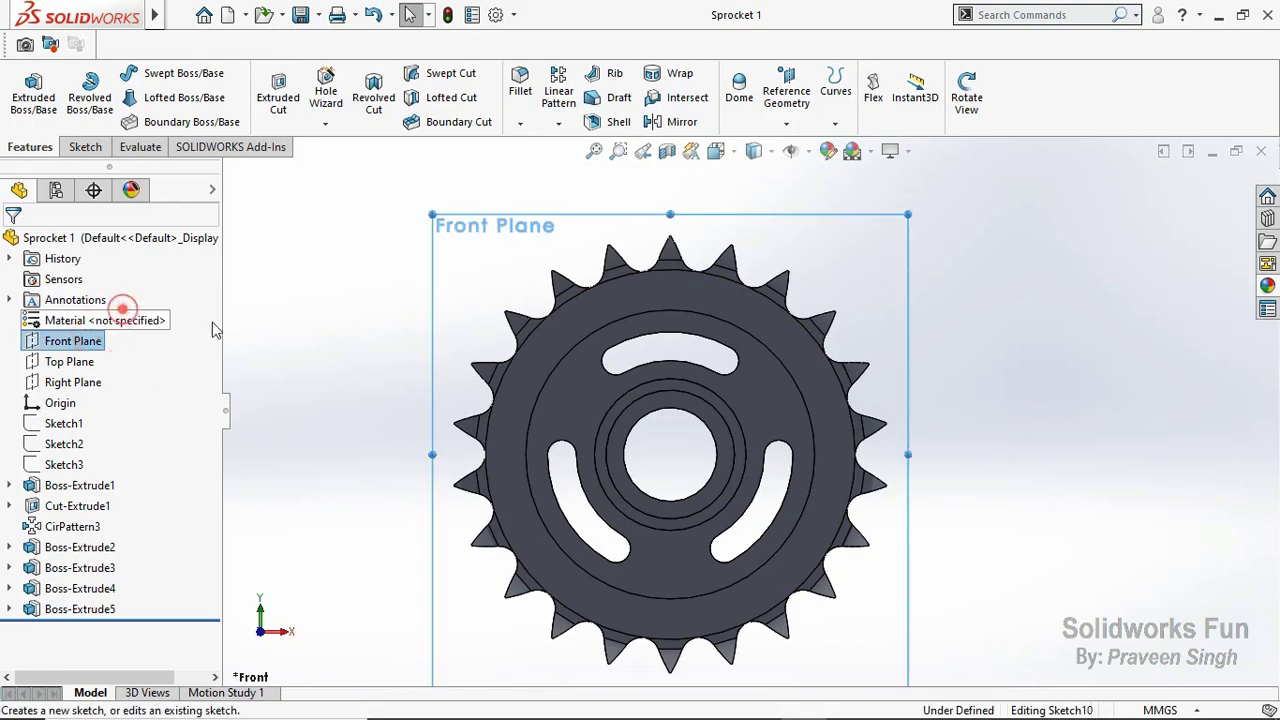
left_click(123, 311)
scroll(674, 455, "down", 3)
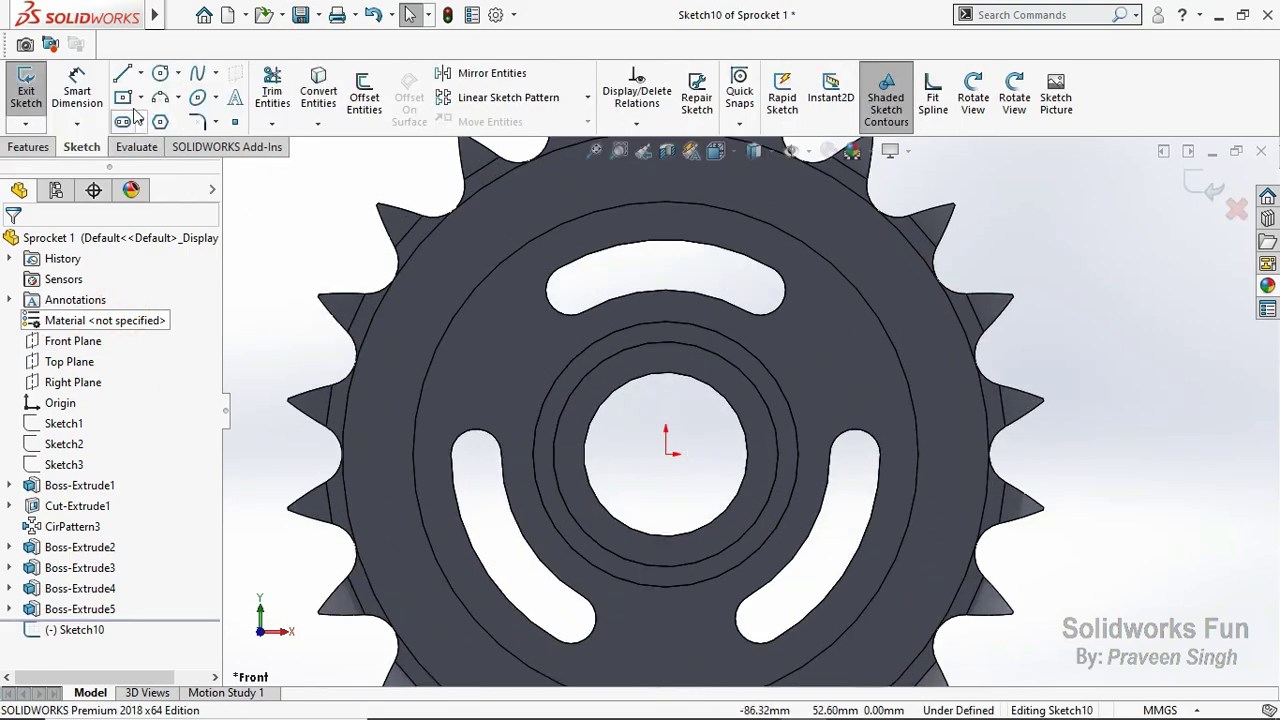
left_click(666, 373)
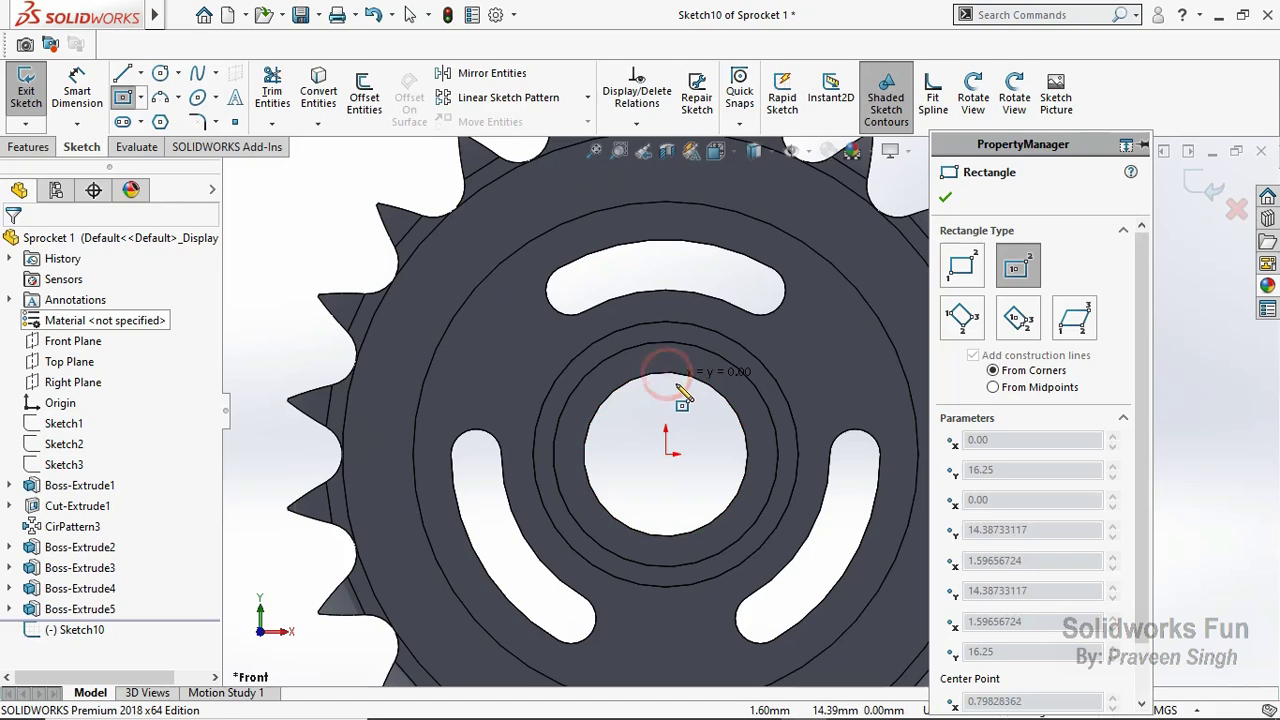
left_click(681, 387)
key("Escape")
left_click(680, 378)
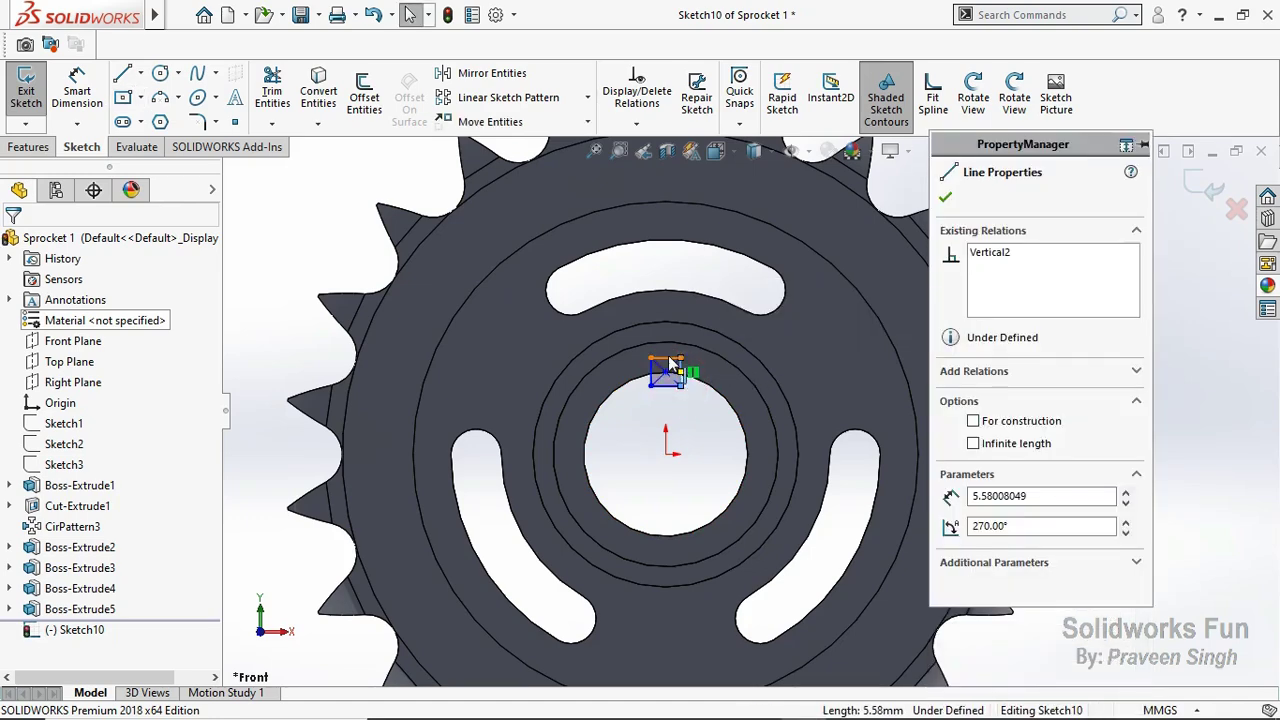
Step: Make the rectangle's sides equal, dimension its height to 6 mm, and exit the sketch
left_click(670, 357, "ctrl")
left_click(866, 278)
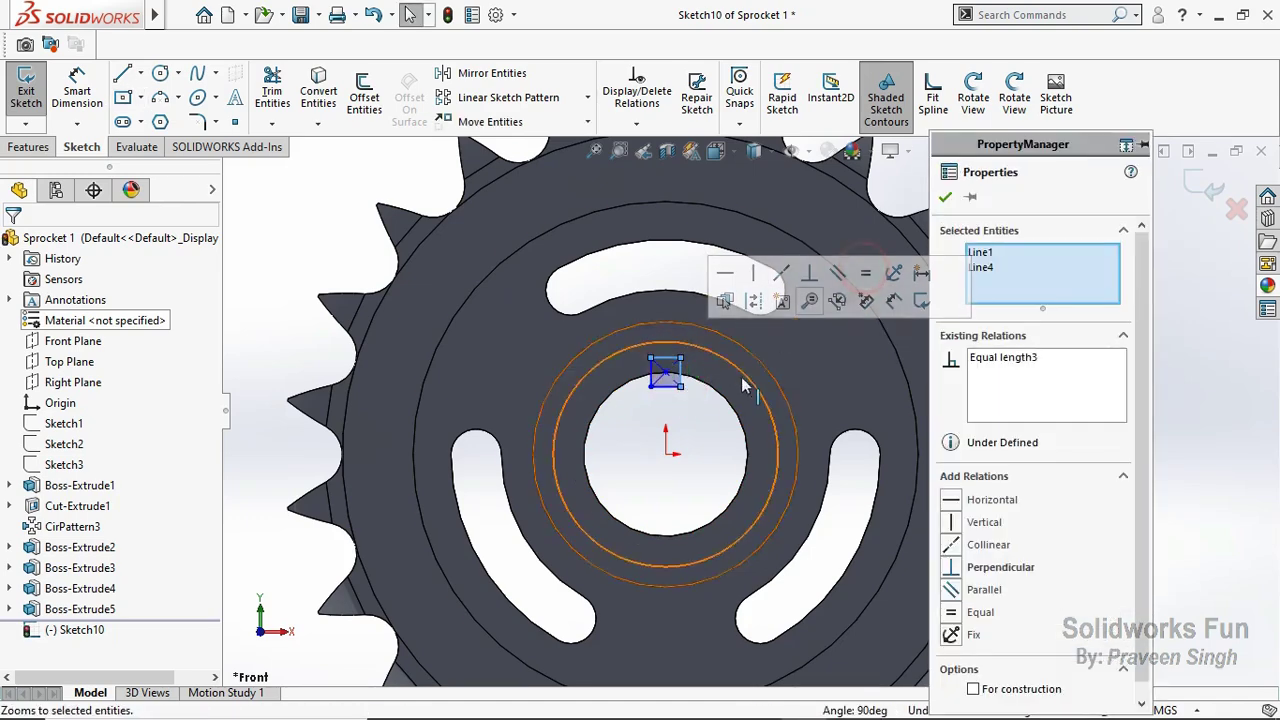
left_click(710, 418)
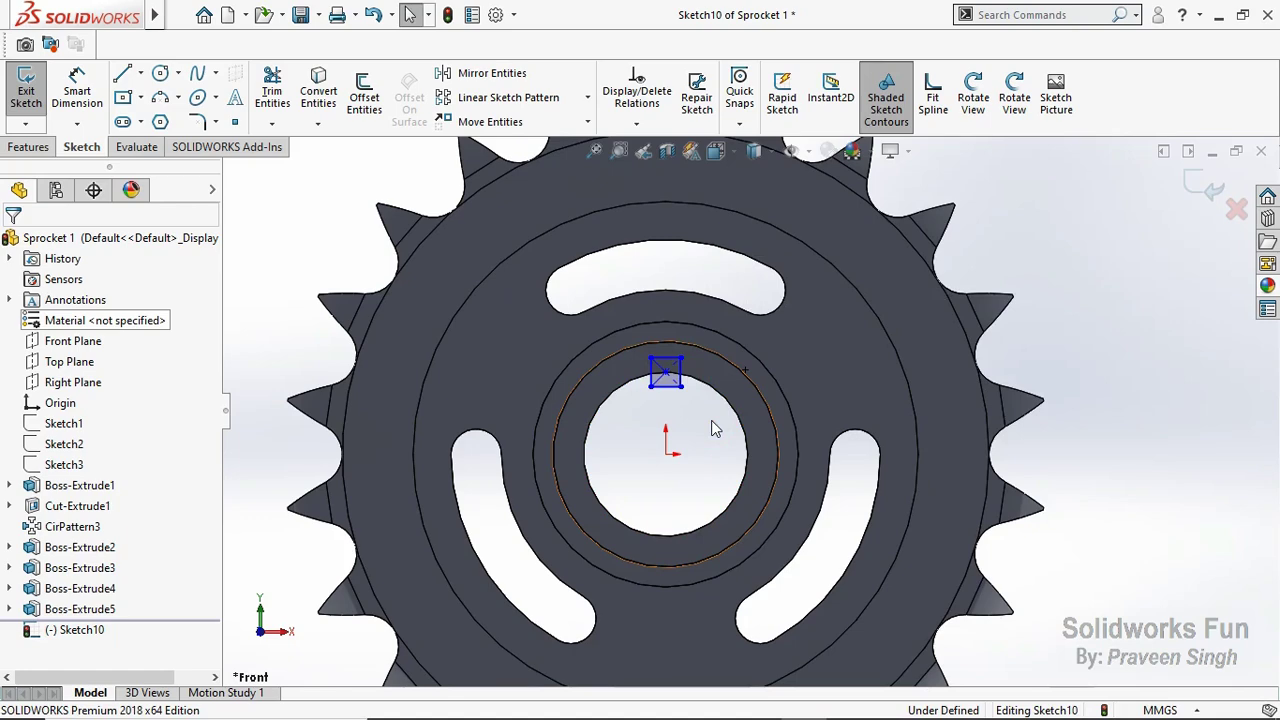
left_click(77, 90)
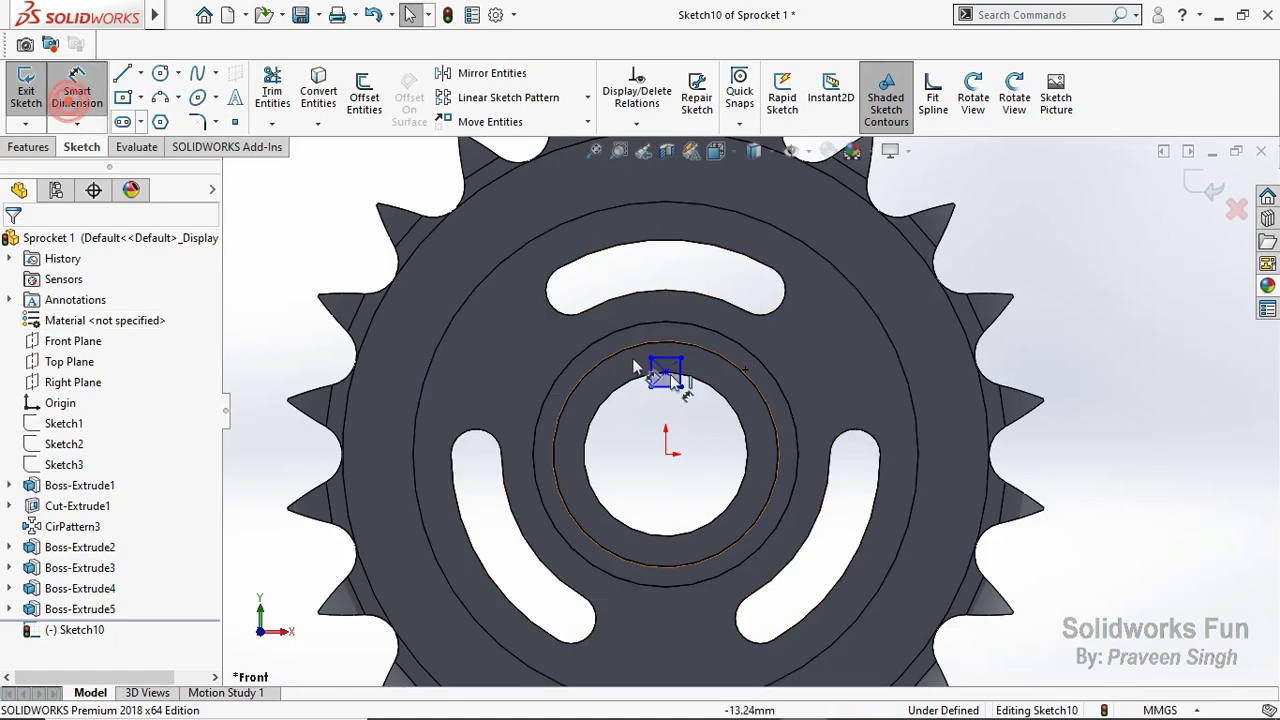
left_click(682, 372)
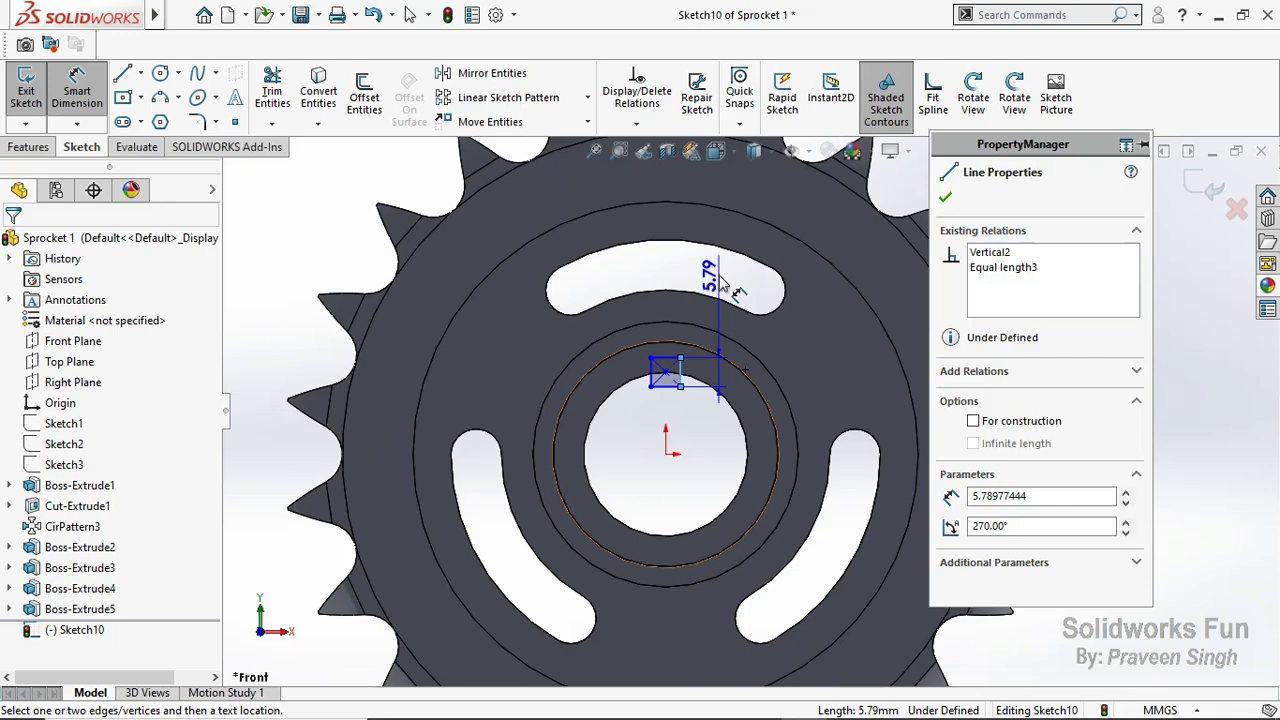
left_click(720, 280)
type("6")
left_click(614, 268)
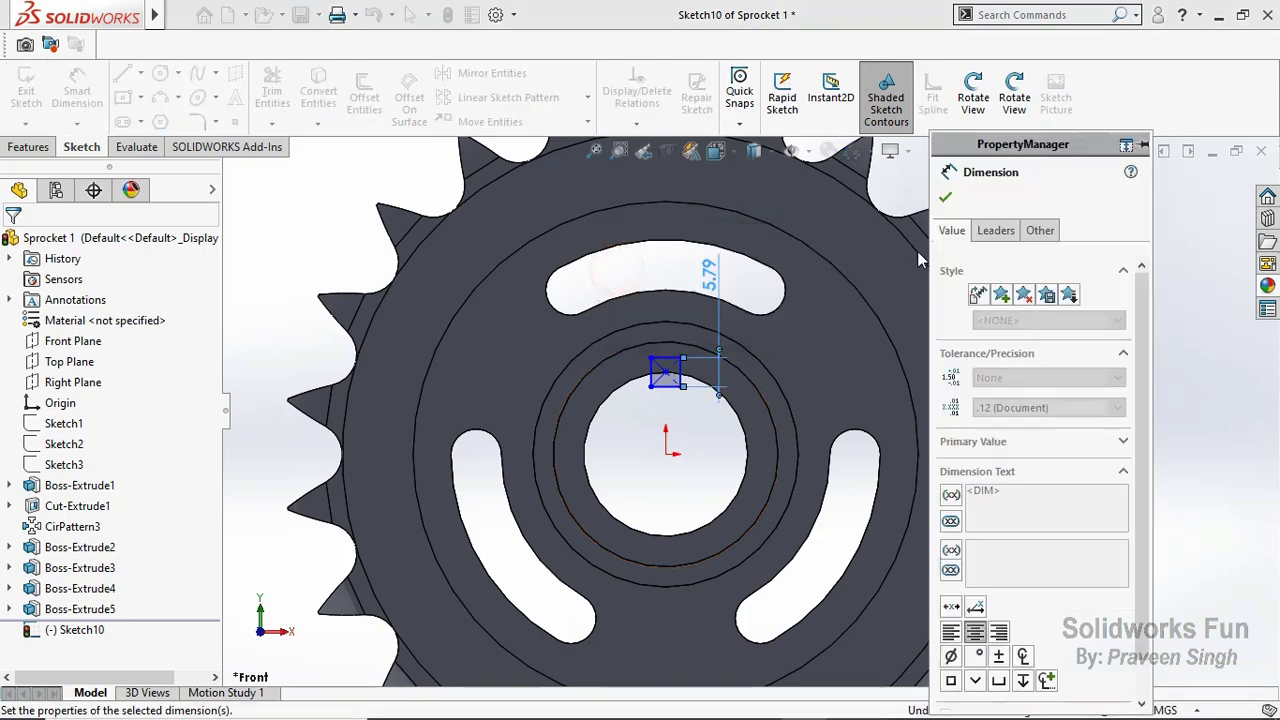
left_click(945, 197)
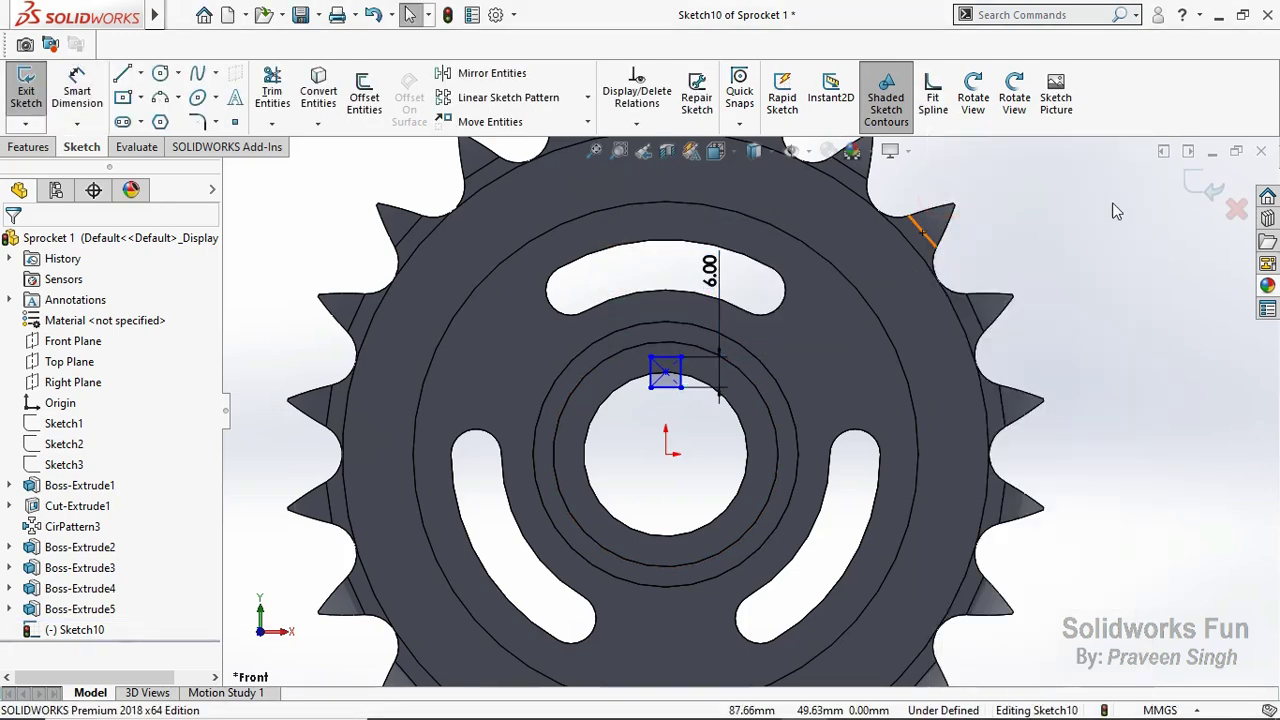
left_click(1214, 190)
Step: Cut the Sketch10 square Through All in both directions to form the keyway notch
left_click(975, 122)
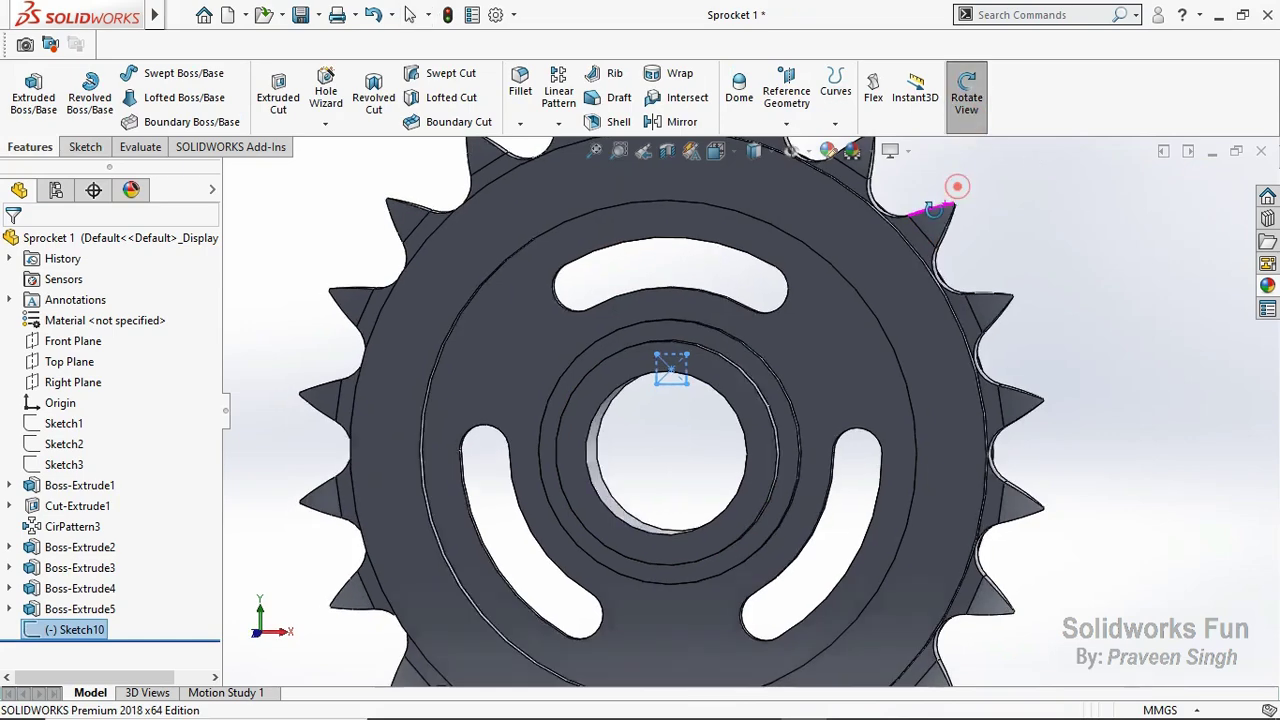
left_click_drag(957, 190, 923, 231)
left_click(278, 95)
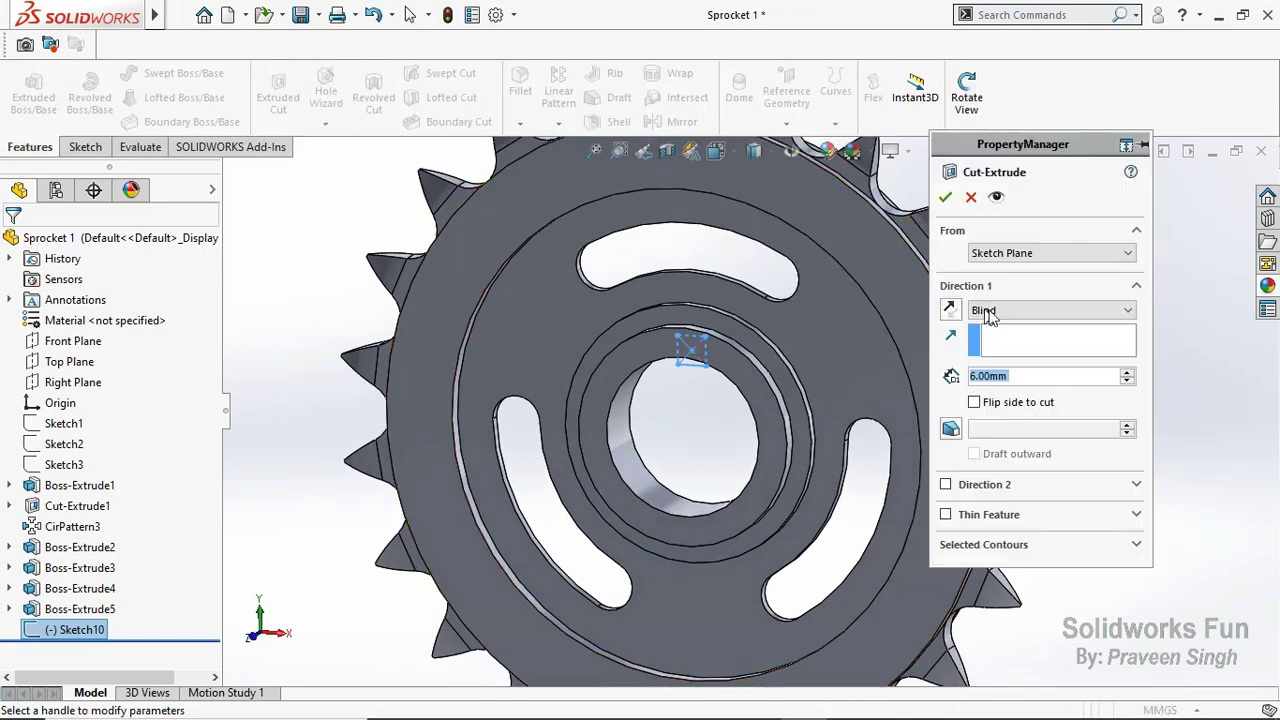
left_click(1050, 310)
left_click(1048, 352)
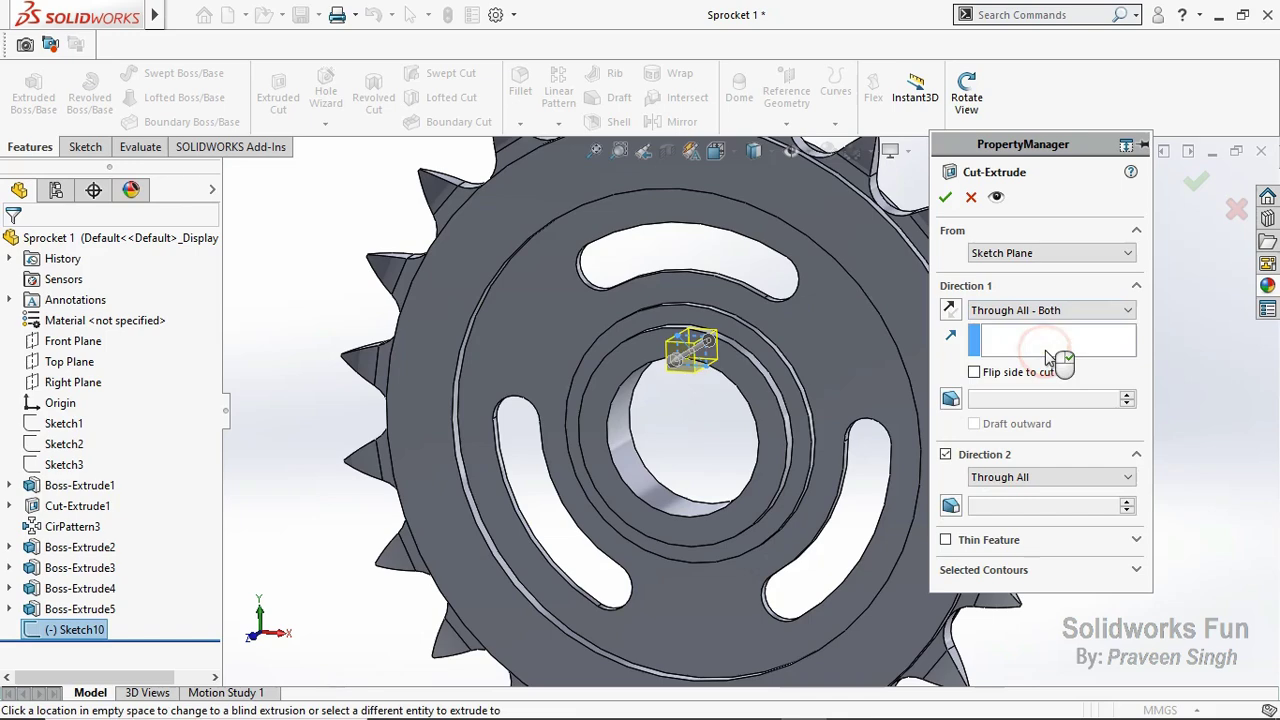
left_click(945, 199)
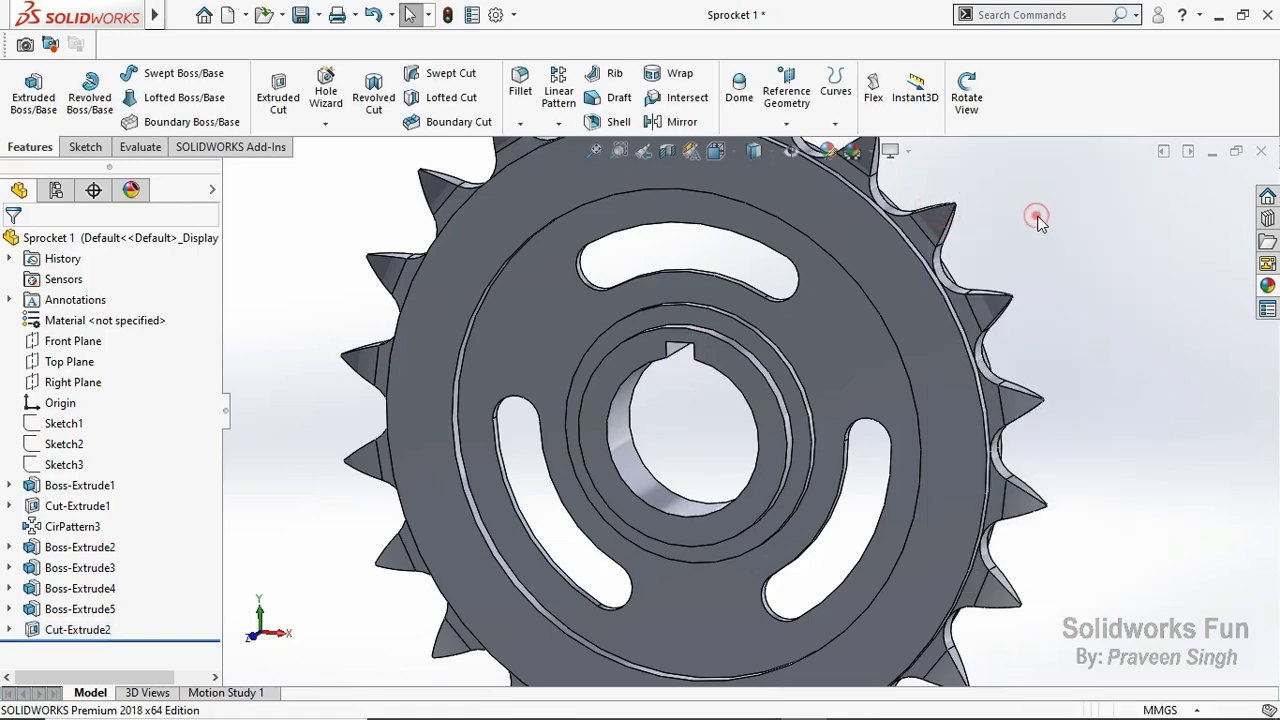
left_click(968, 117)
mouse_move(857, 300)
left_mouse_down()
mouse_move(1050, 330)
mouse_move(983, 410)
left_mouse_up()
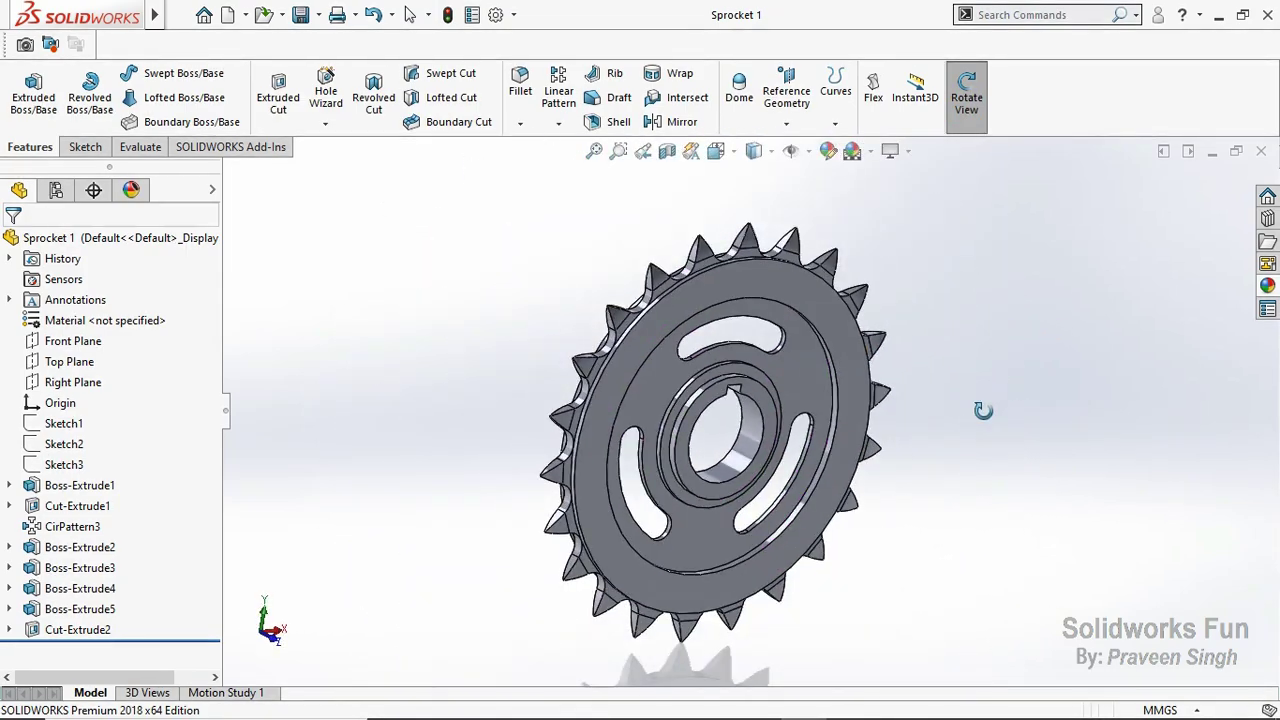
key("Escape")
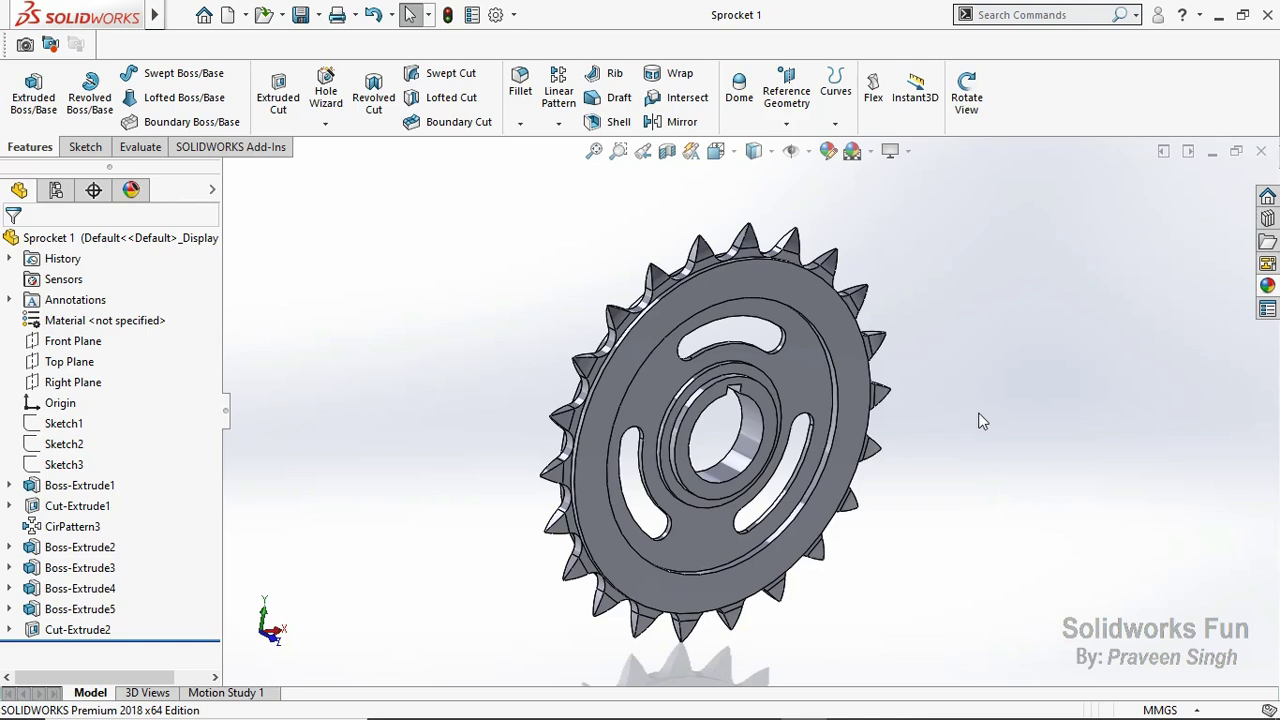
Step: Chamfer the outer rim and tooth-profile edges at 0.30 mm × 45°
left_click(520, 126)
left_click(540, 168)
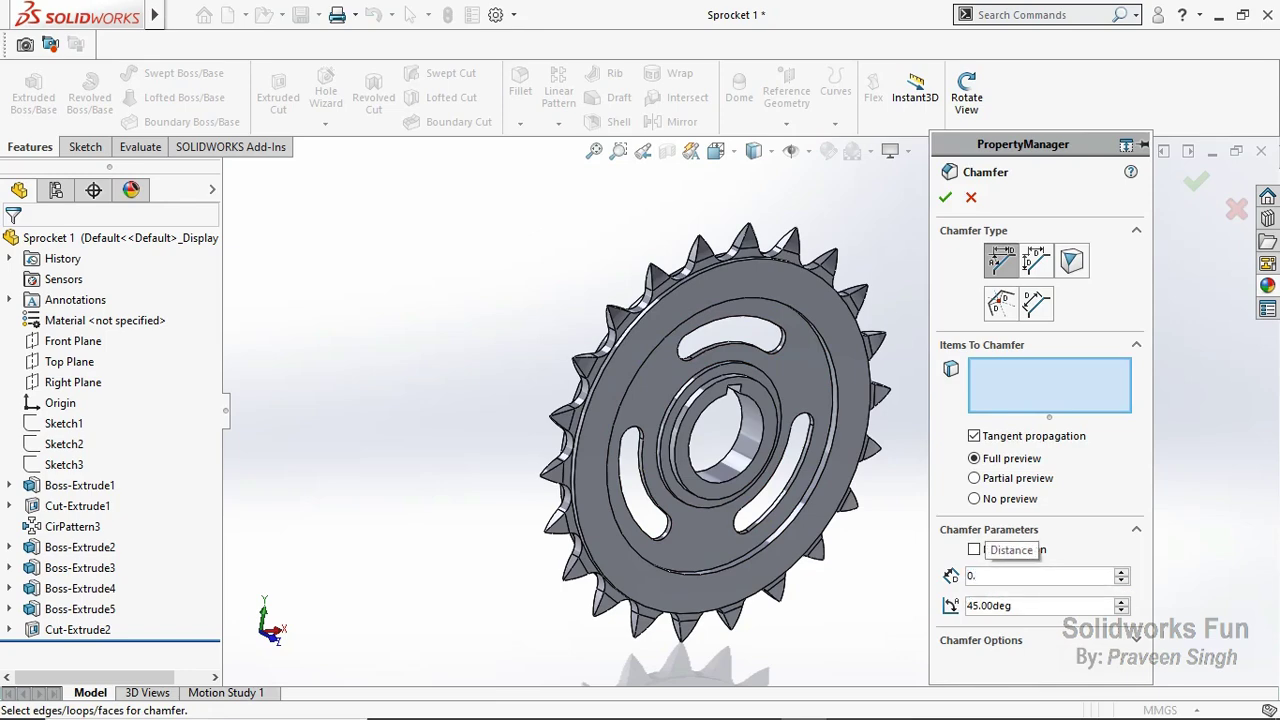
scroll(660, 328, "down", 5)
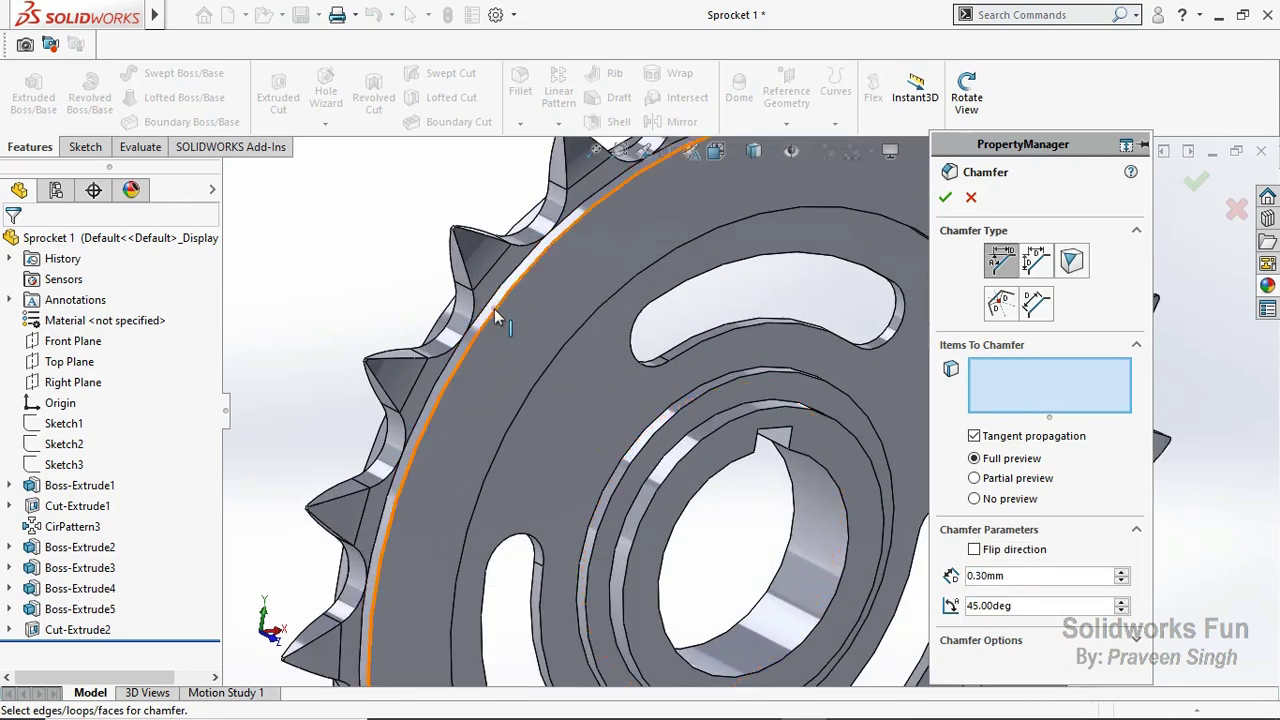
left_click(462, 330)
left_click(442, 348)
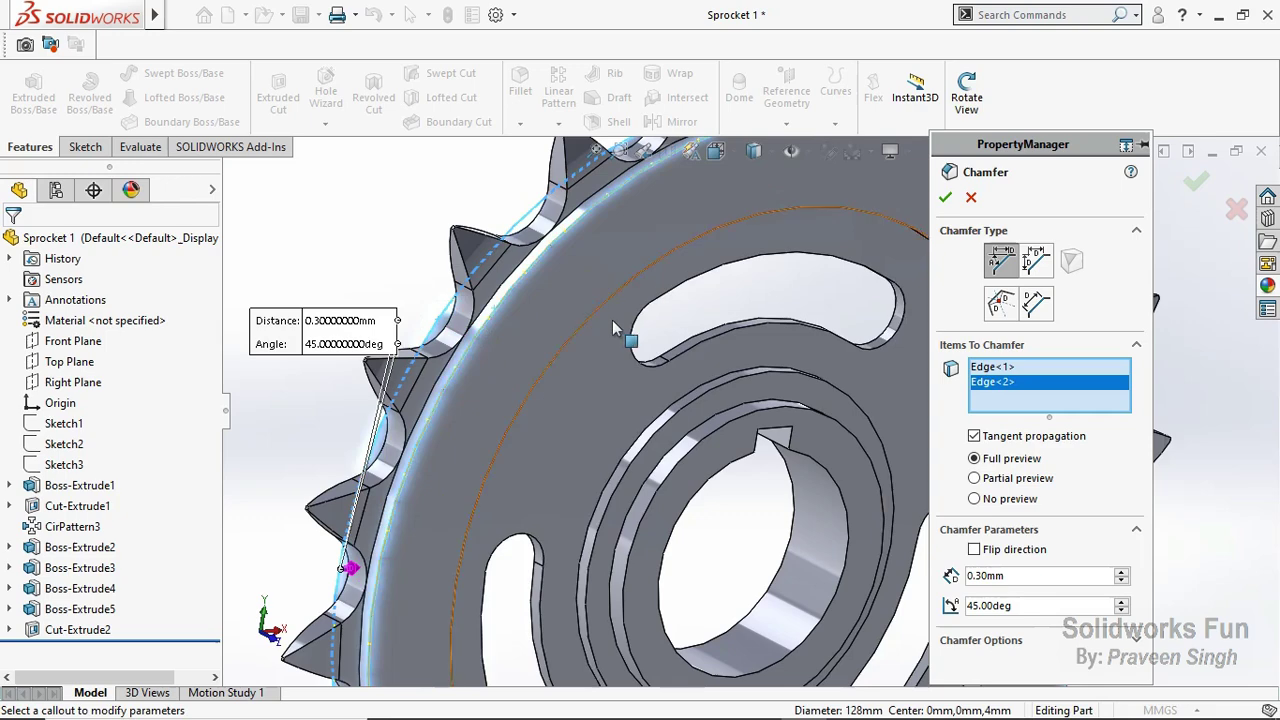
left_click(946, 198)
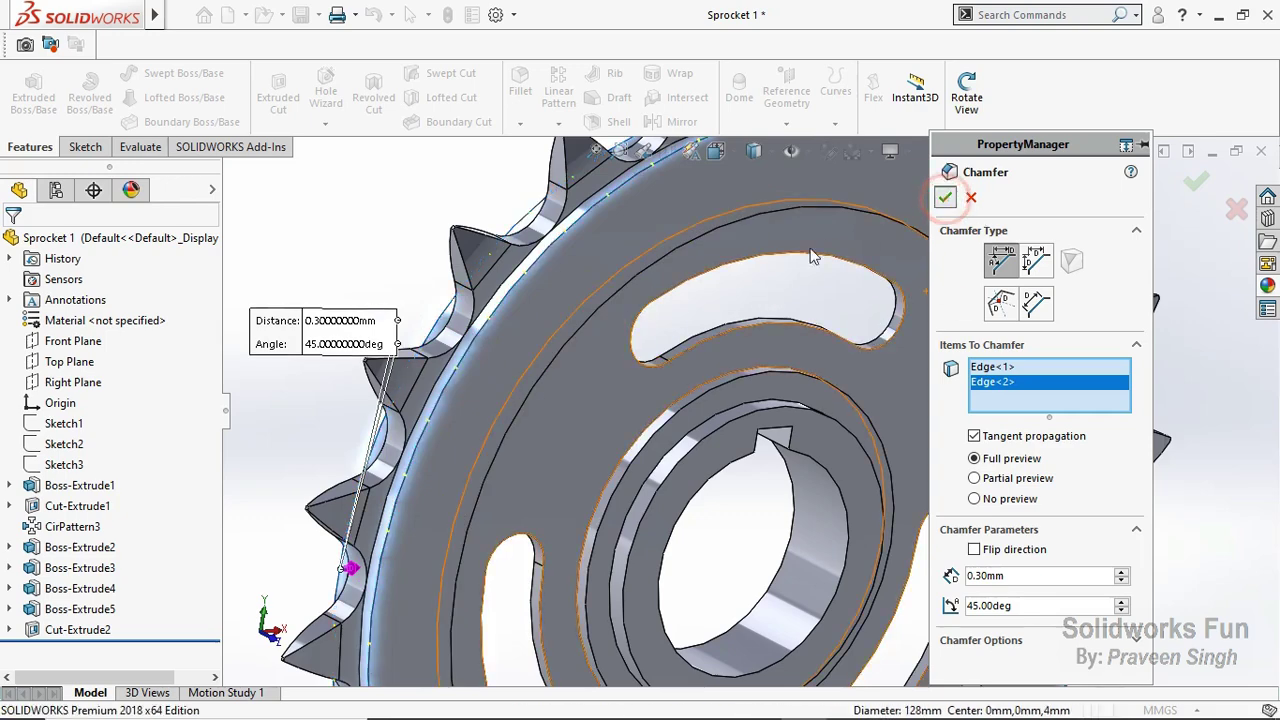
left_click(773, 265)
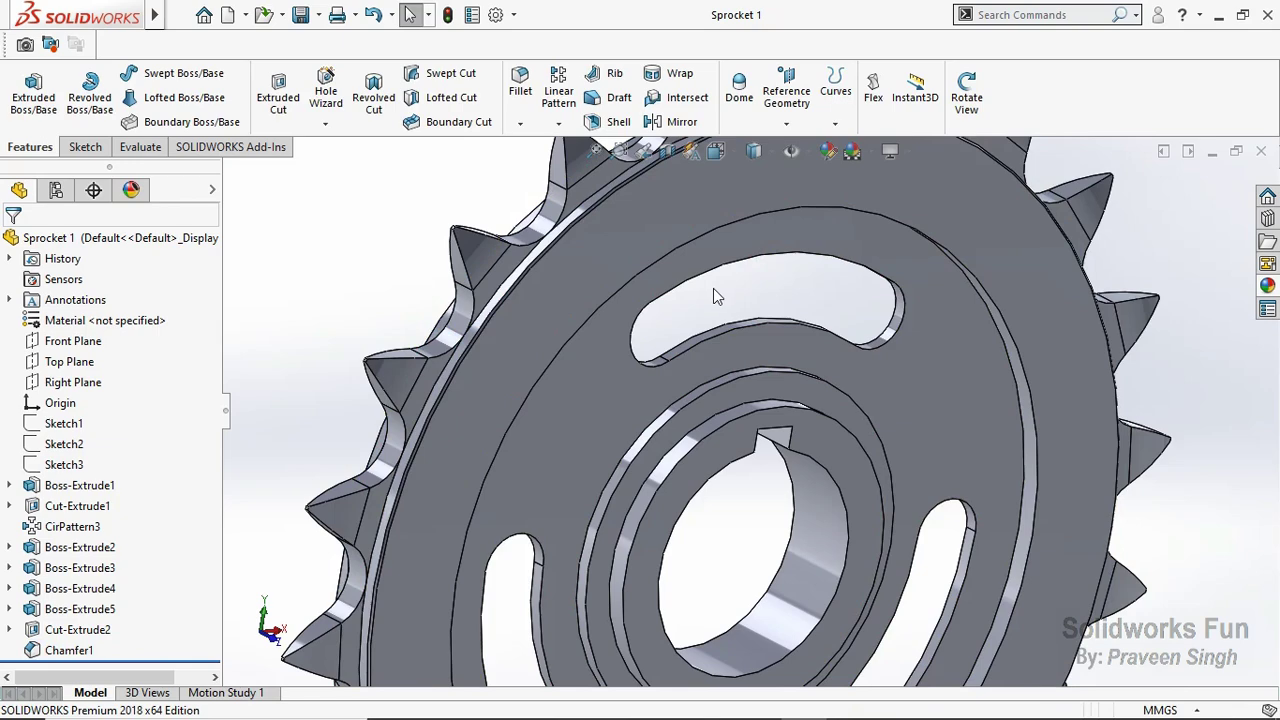
Step: Start a 0.60 mm fillet and select the outer ring and hub faces
left_click(519, 123)
left_click(520, 140)
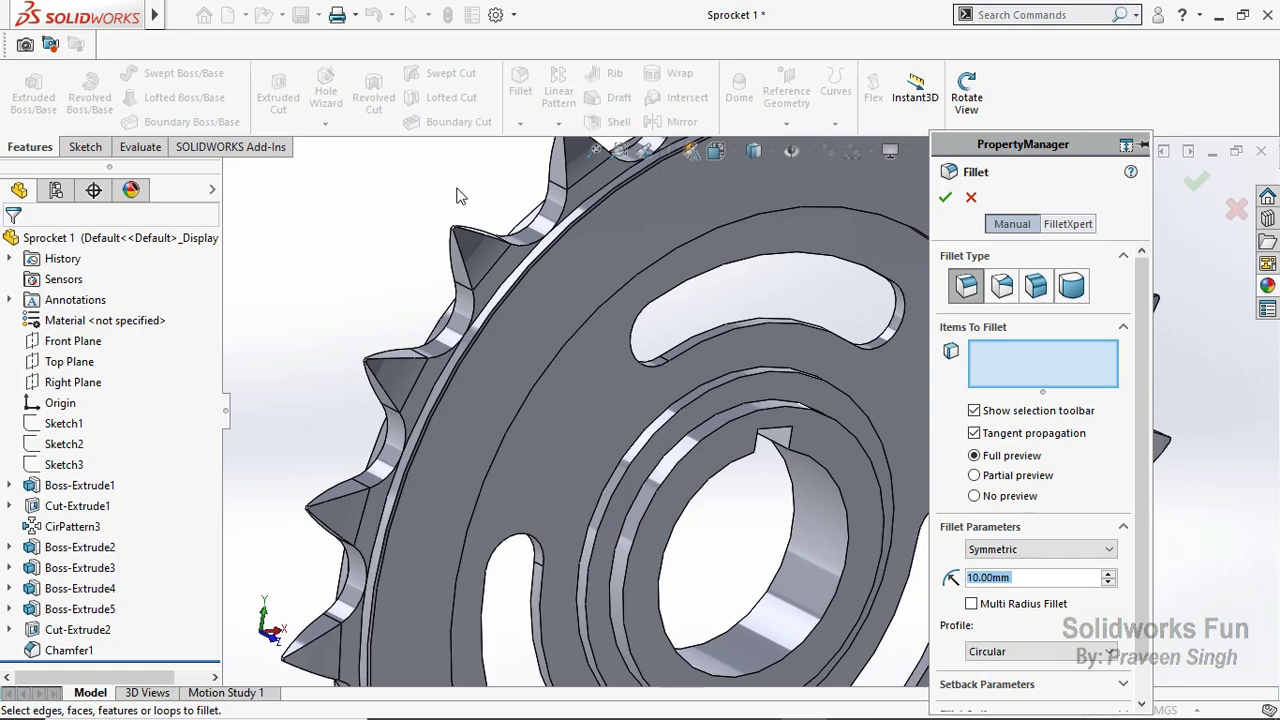
type("0.6")
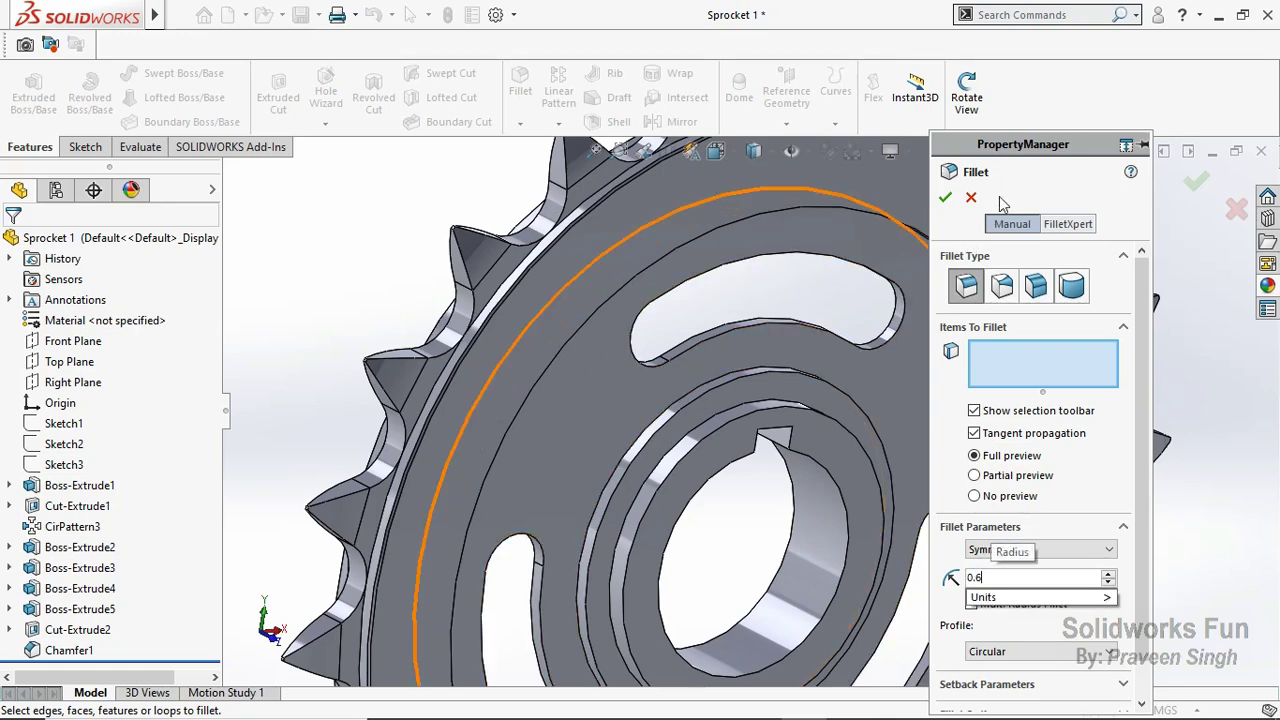
left_click(826, 489)
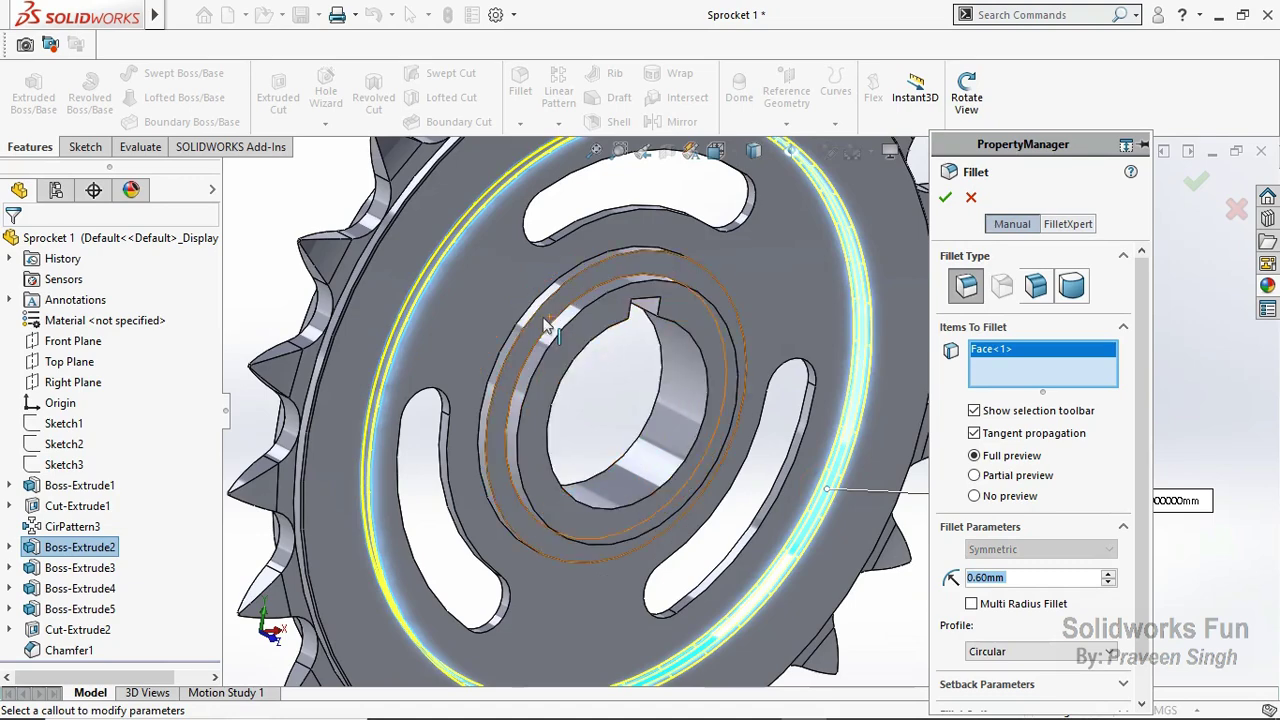
scroll(530, 330, "down", 2)
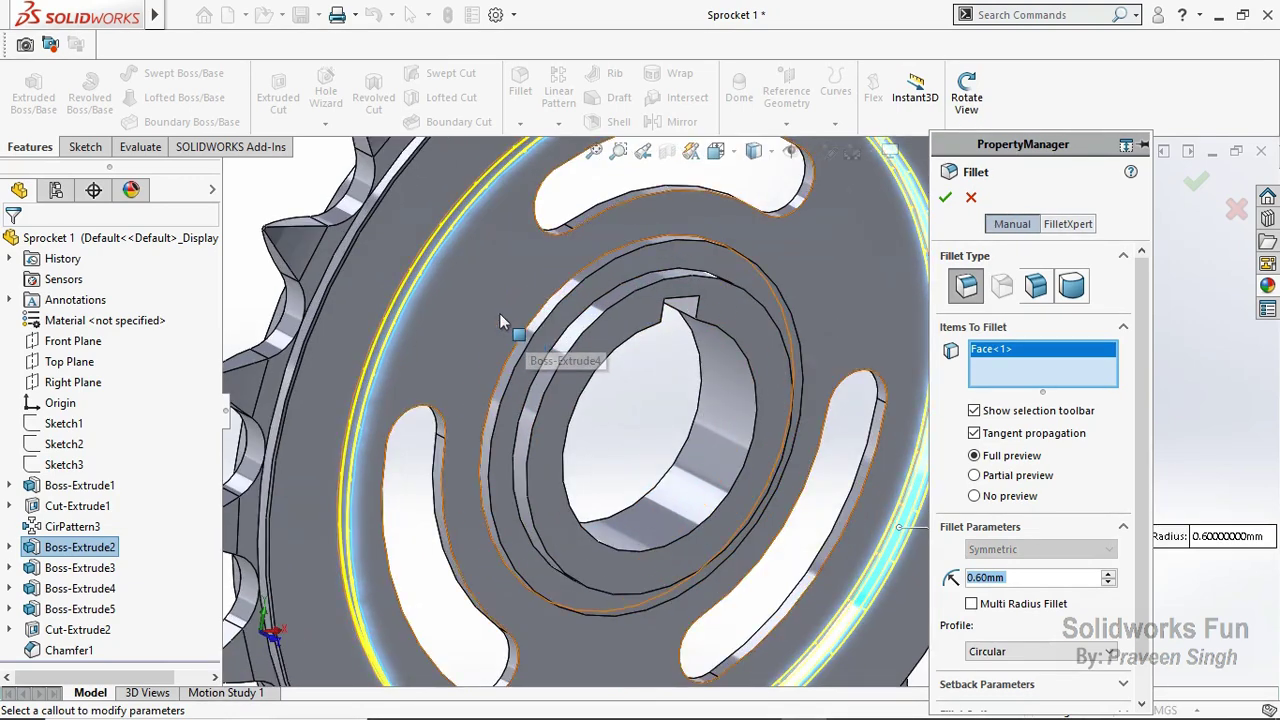
left_click(499, 318)
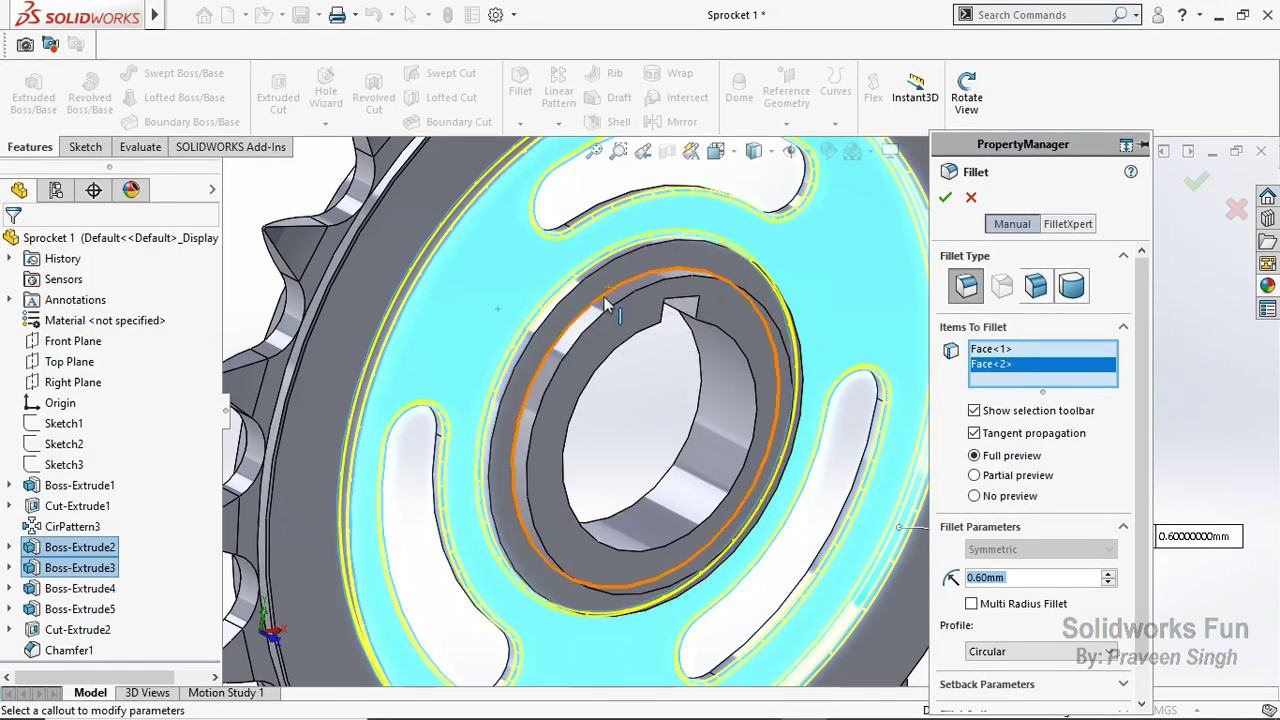
scroll(605, 305, "up", 3)
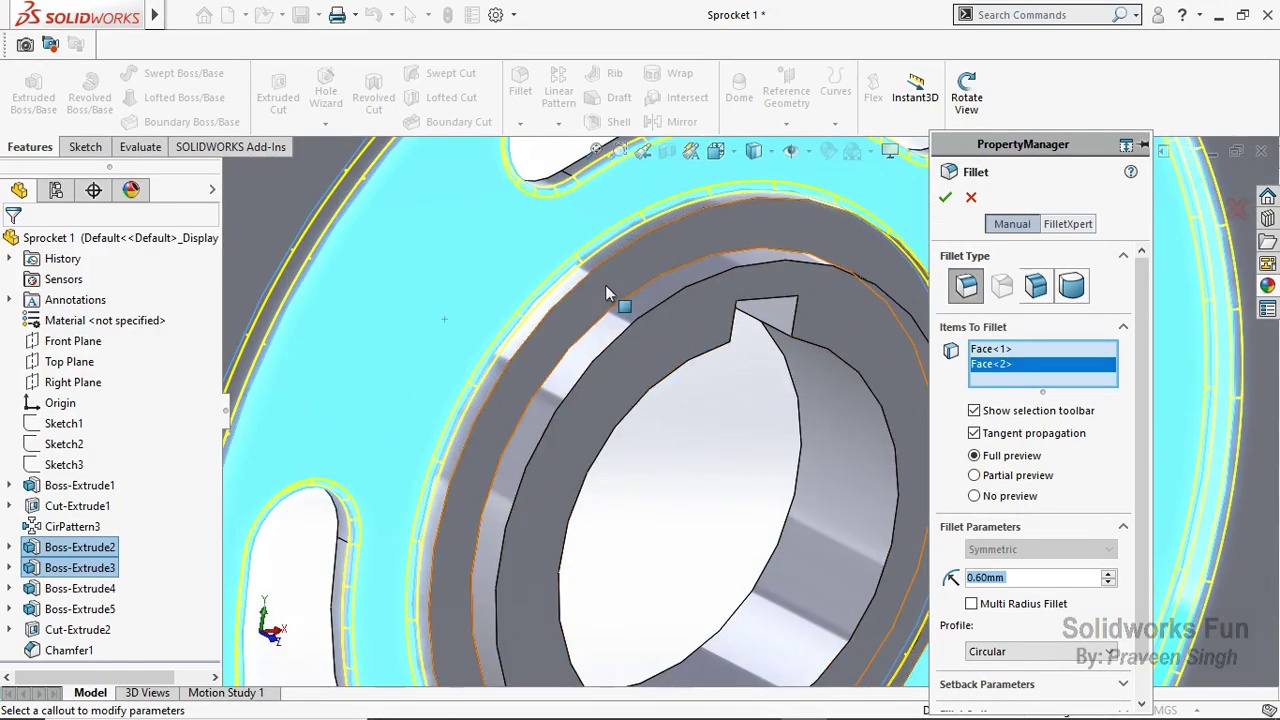
left_click(605, 285)
left_click(631, 351)
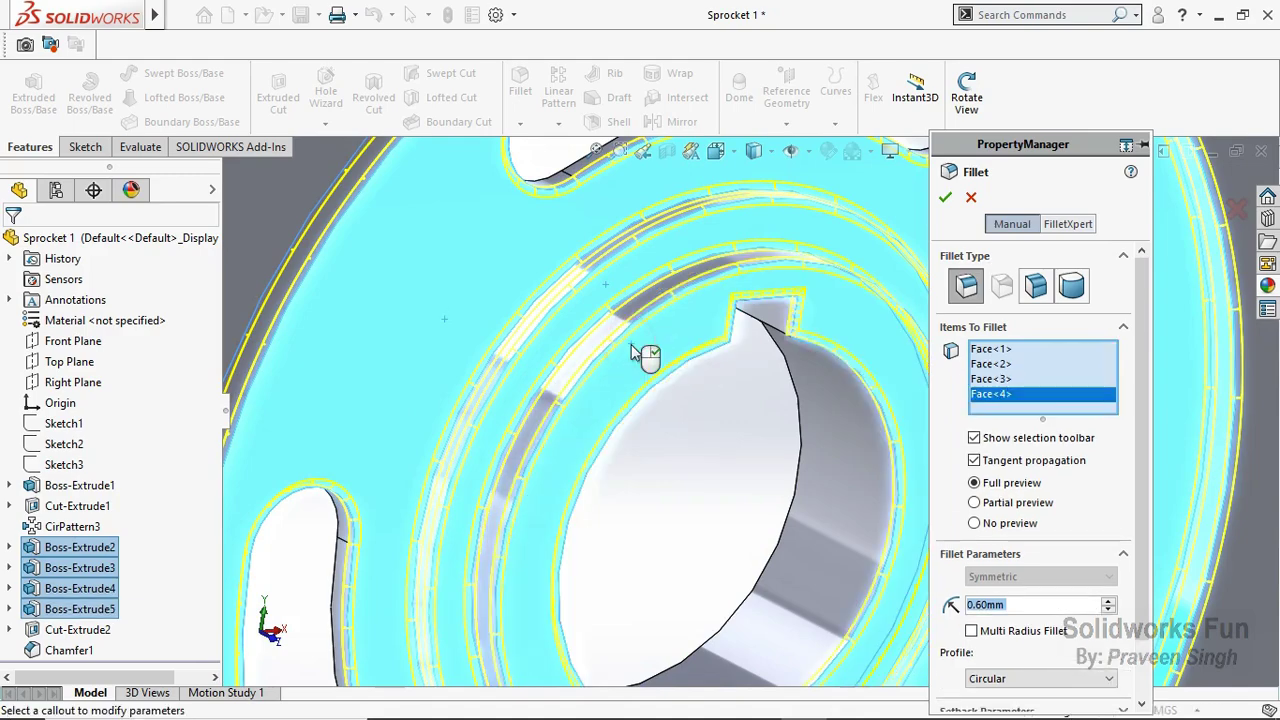
scroll(702, 423, "down", 5)
scroll(880, 286, "up", 2)
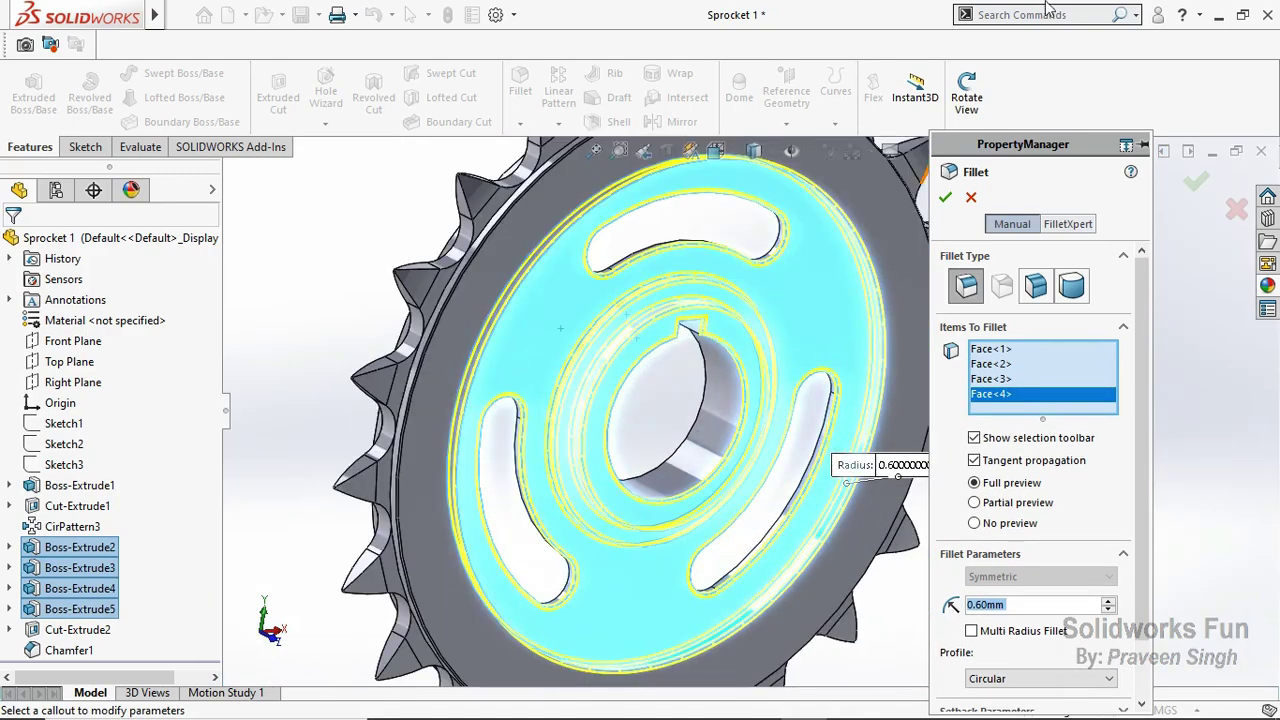
Step: Add the remaining raised ring faces to the 0.60 mm fillet and apply it
left_click(966, 95)
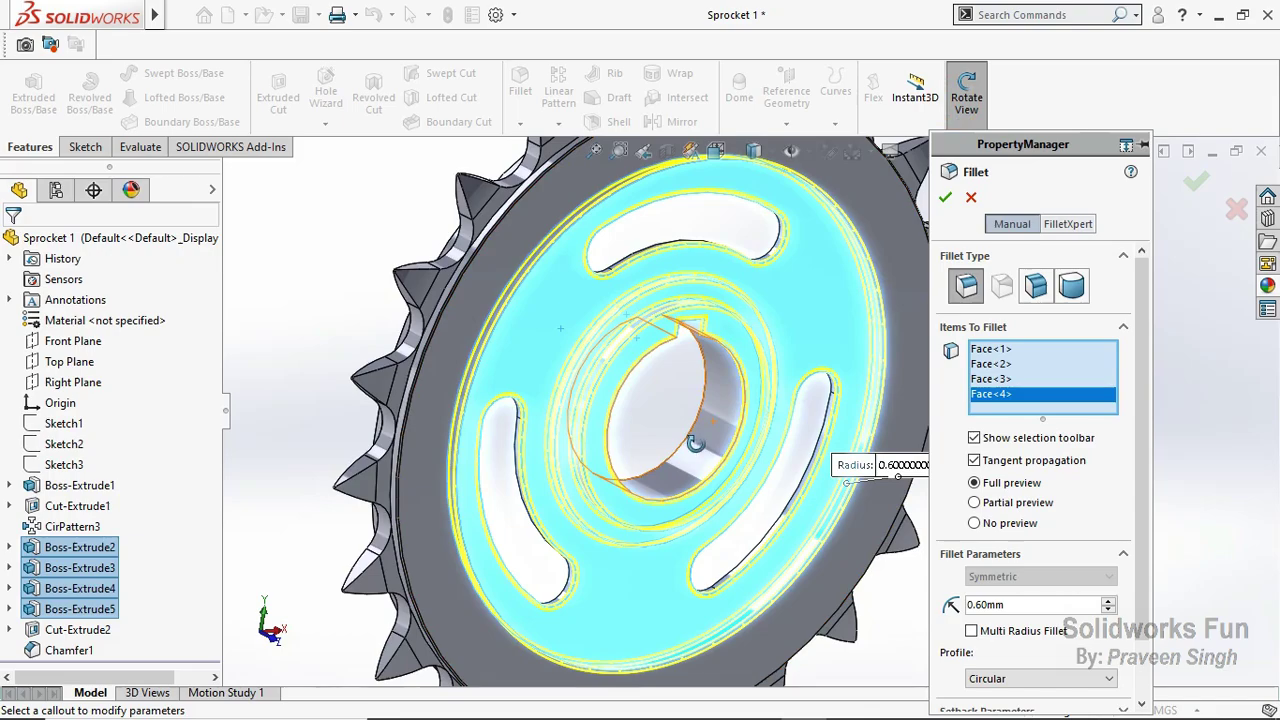
left_click_drag(760, 400, 915, 400)
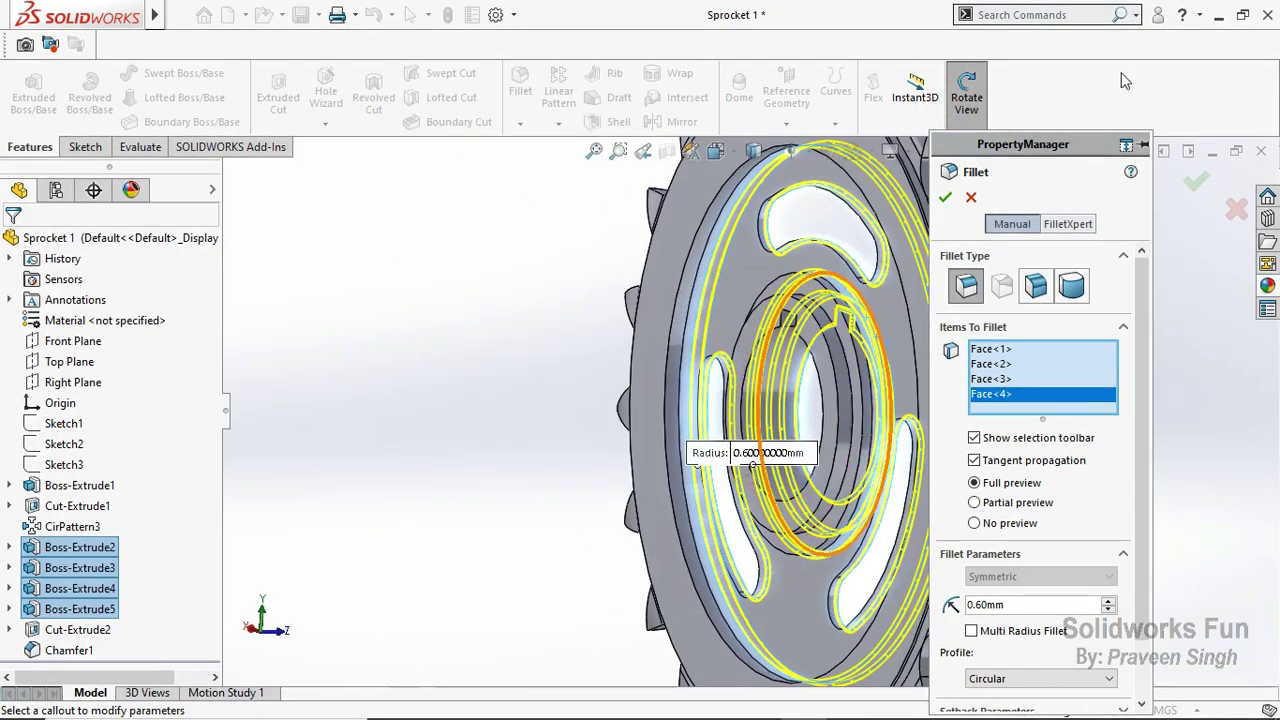
left_click(966, 95)
left_click(690, 284)
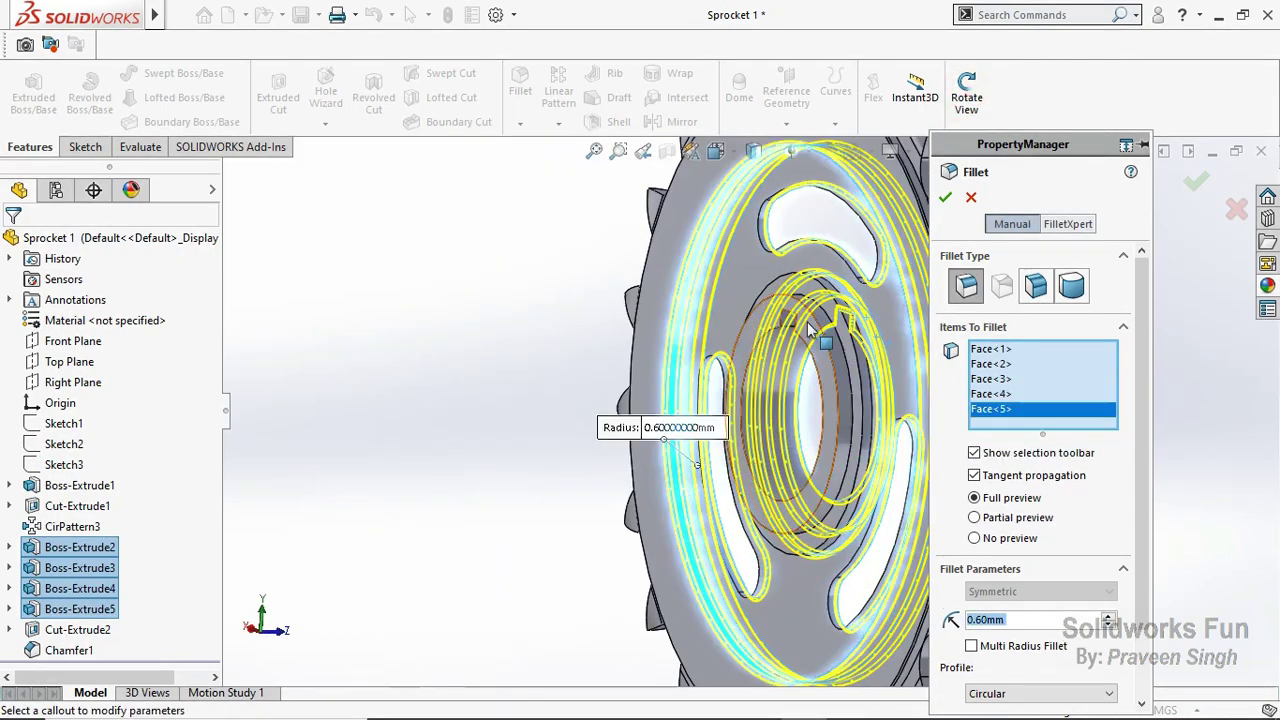
scroll(860, 320, "down", 3)
left_click(869, 345)
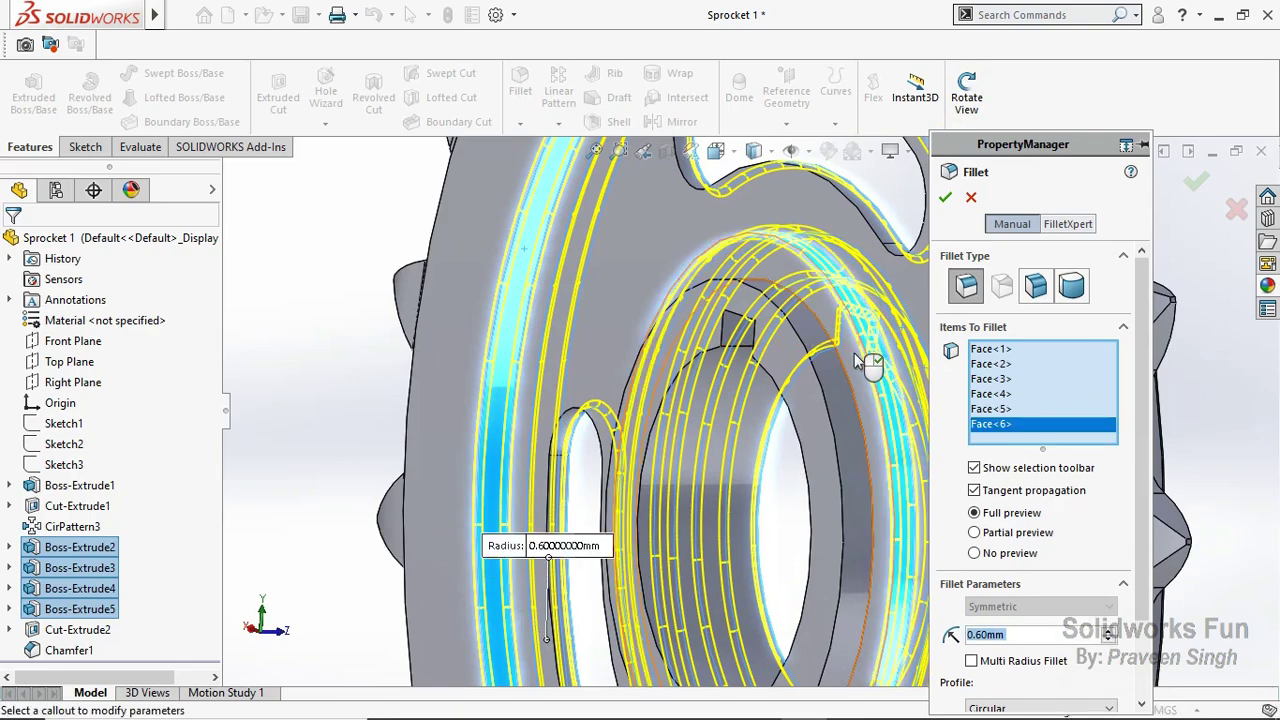
left_click(854, 353)
left_click(811, 393)
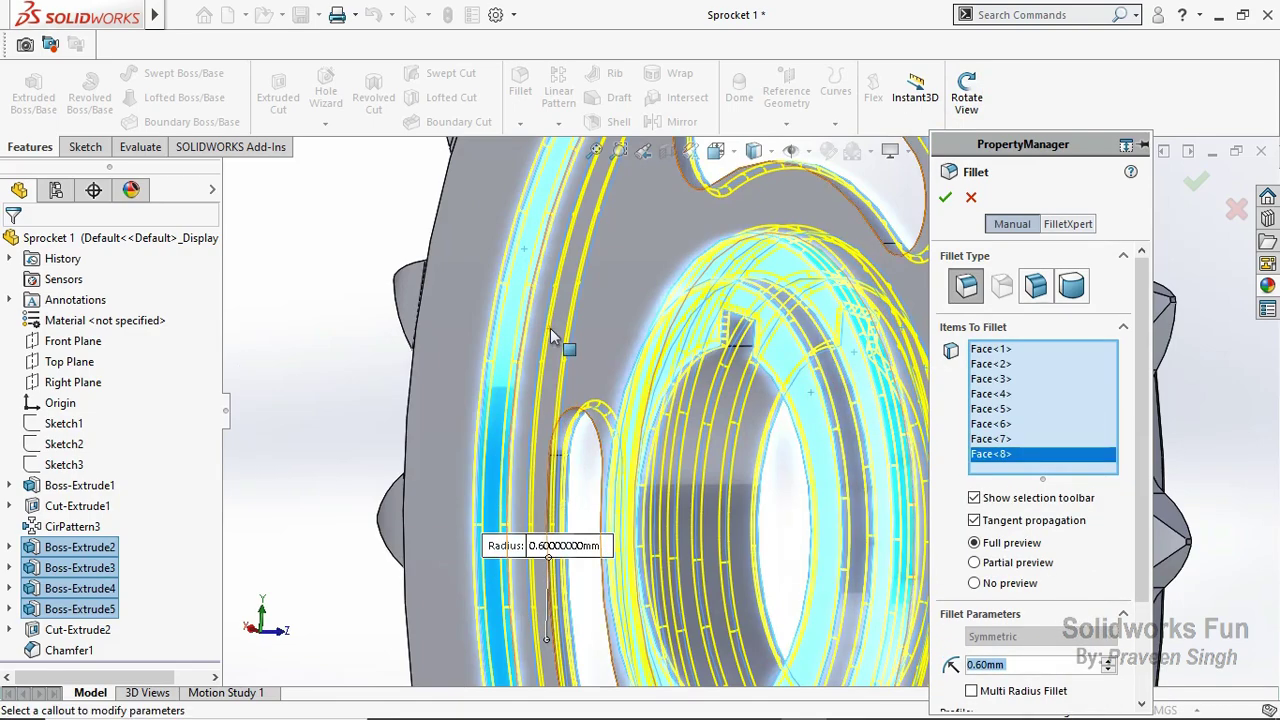
left_click(595, 350)
scroll(600, 355, "up", 2)
scroll(675, 320, "up", 3)
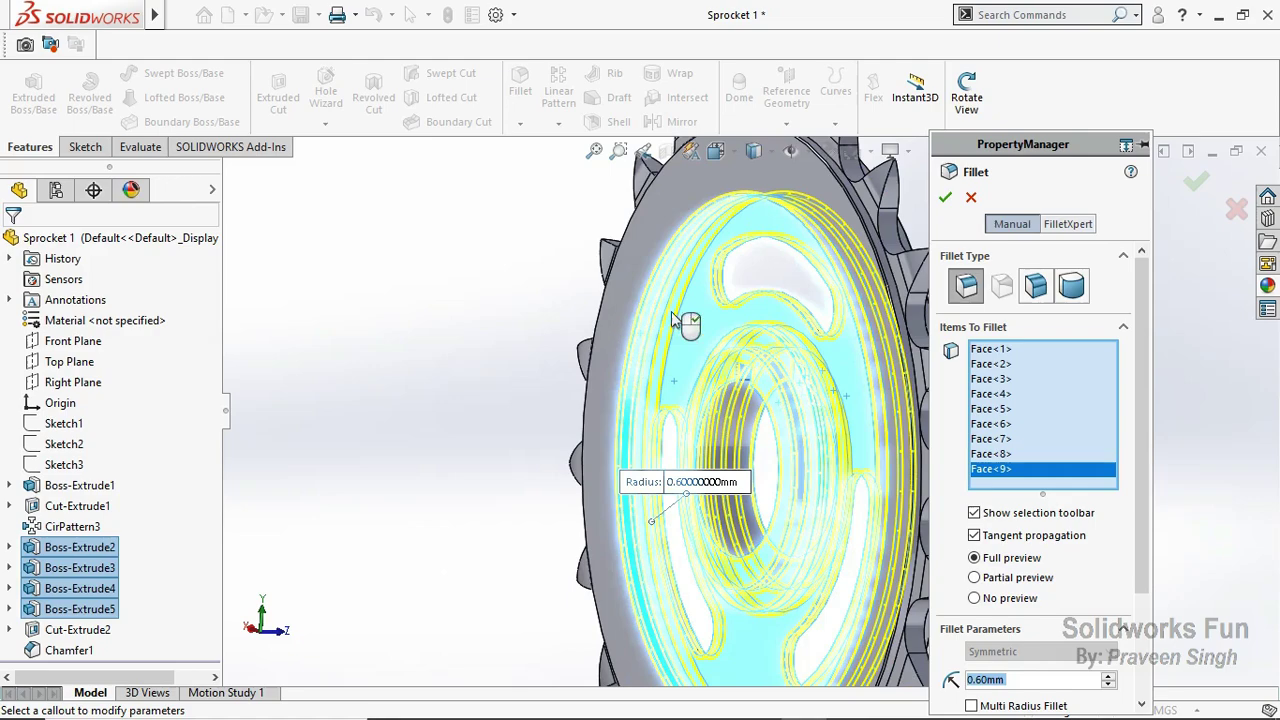
left_click(946, 199)
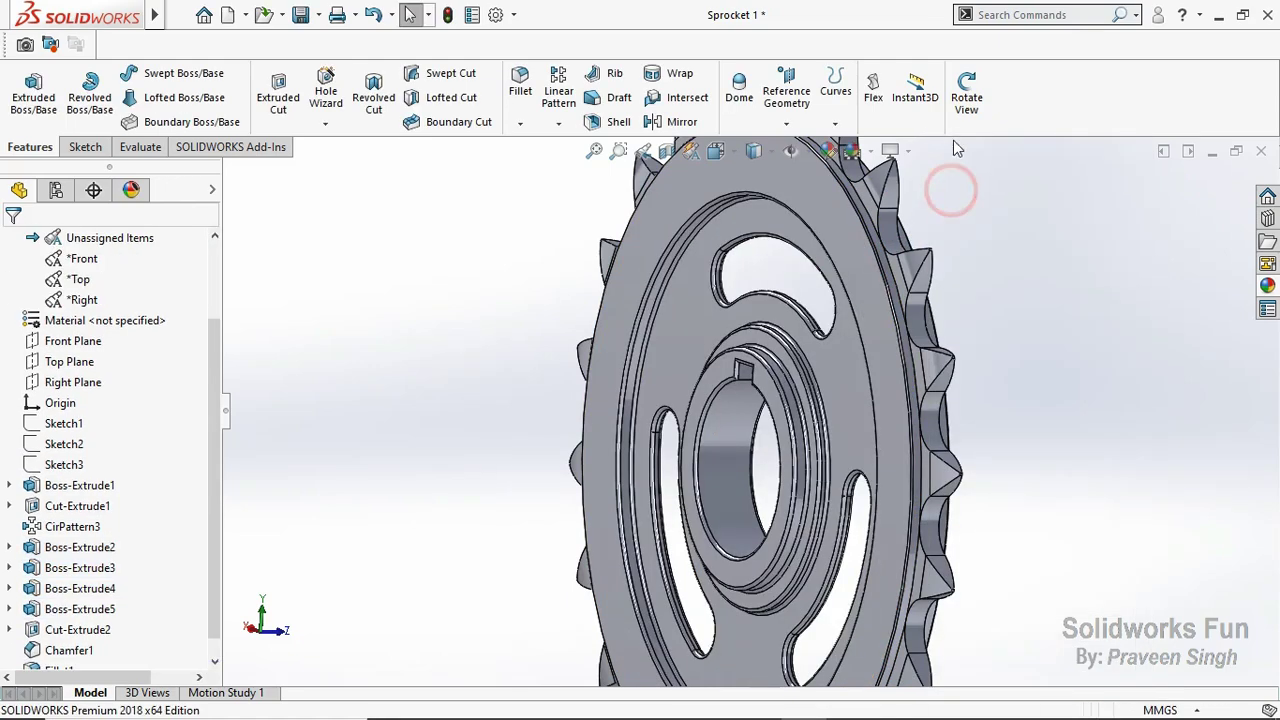
Step: Bring the sprocket back to a straight-on Front view zoomed to fit
mouse_move(905, 258)
left_mouse_down()
mouse_move(789, 263)
mouse_move(1180, 440)
left_mouse_up()
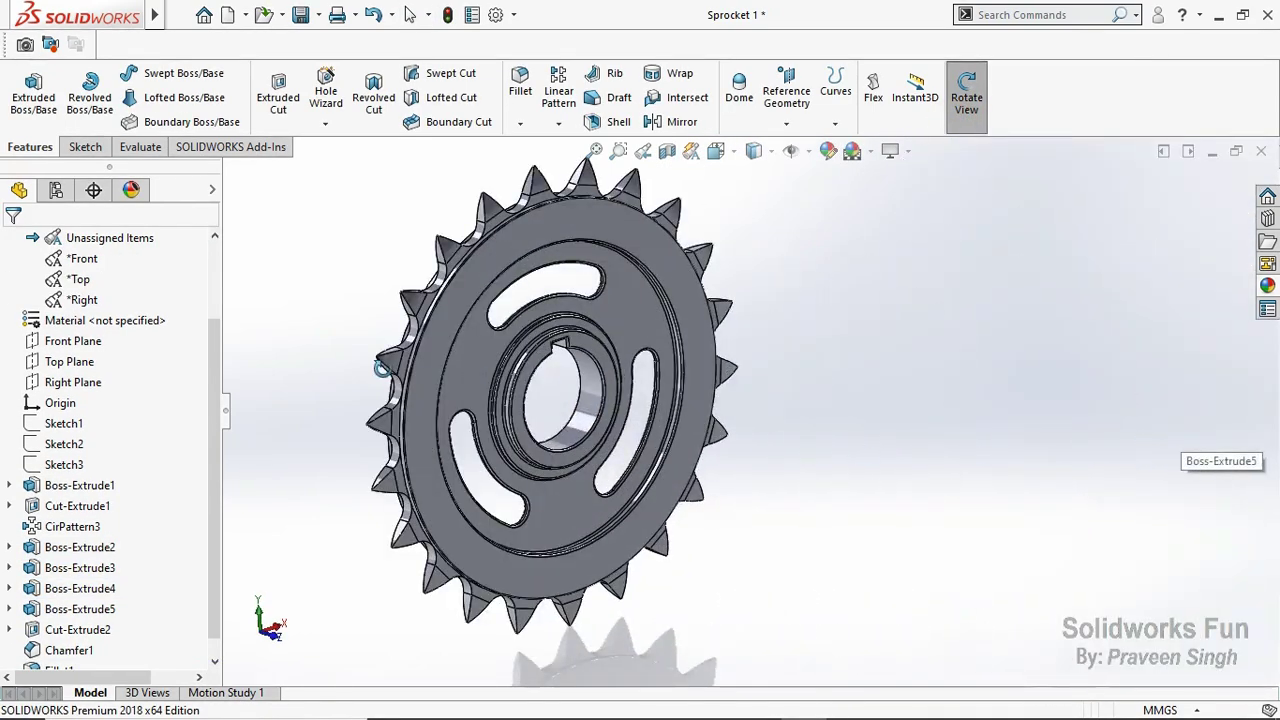
scroll(3, 410, "up", 2)
left_click(9, 300)
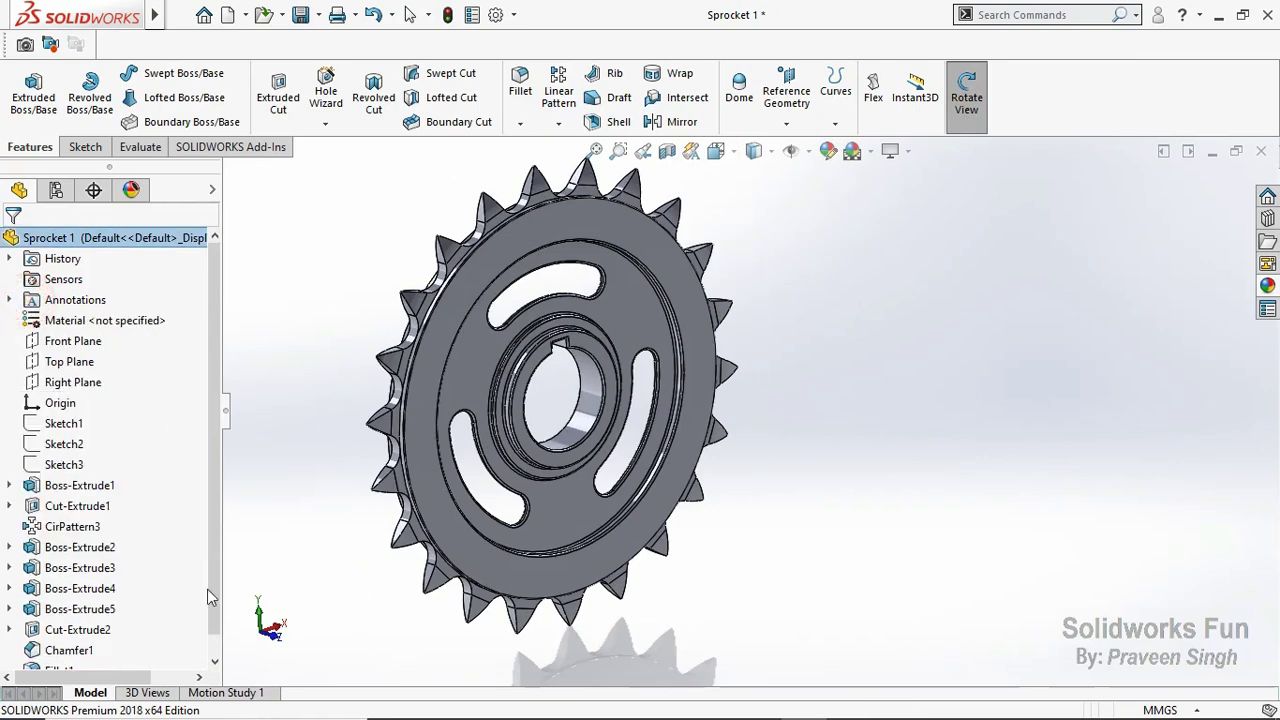
key("ctrl+1")
key("f")
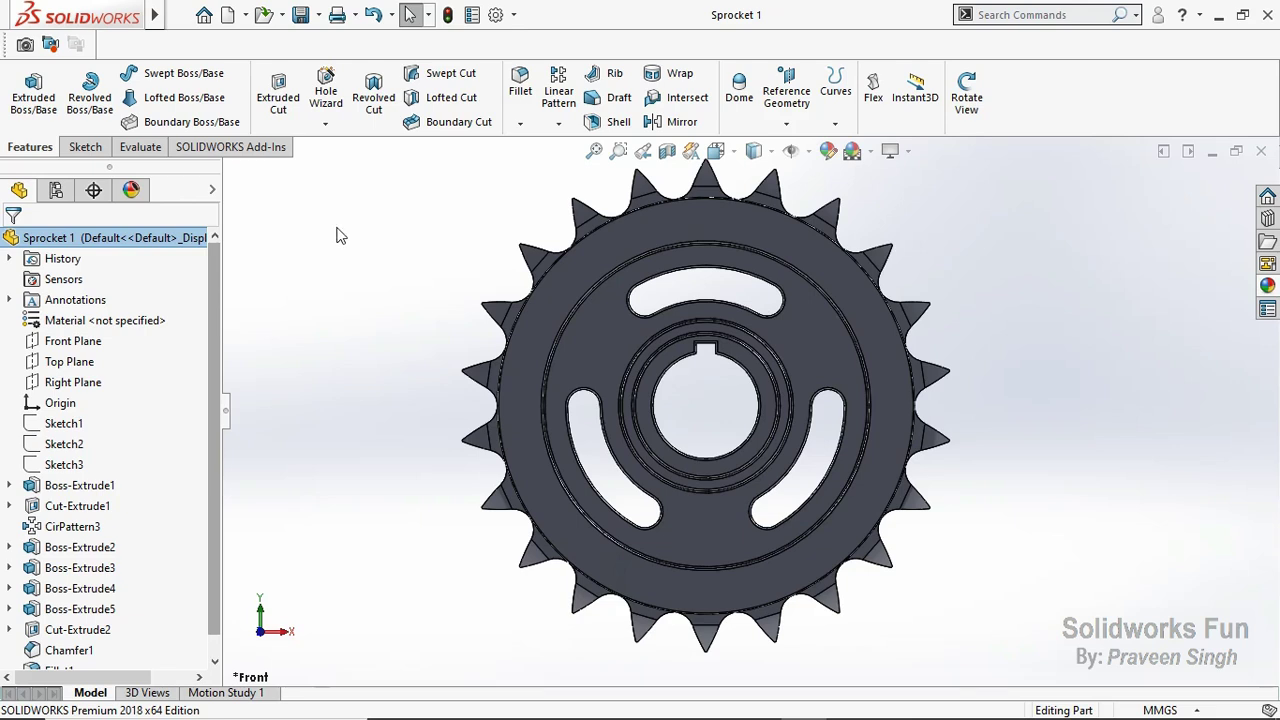
left_click(80, 341)
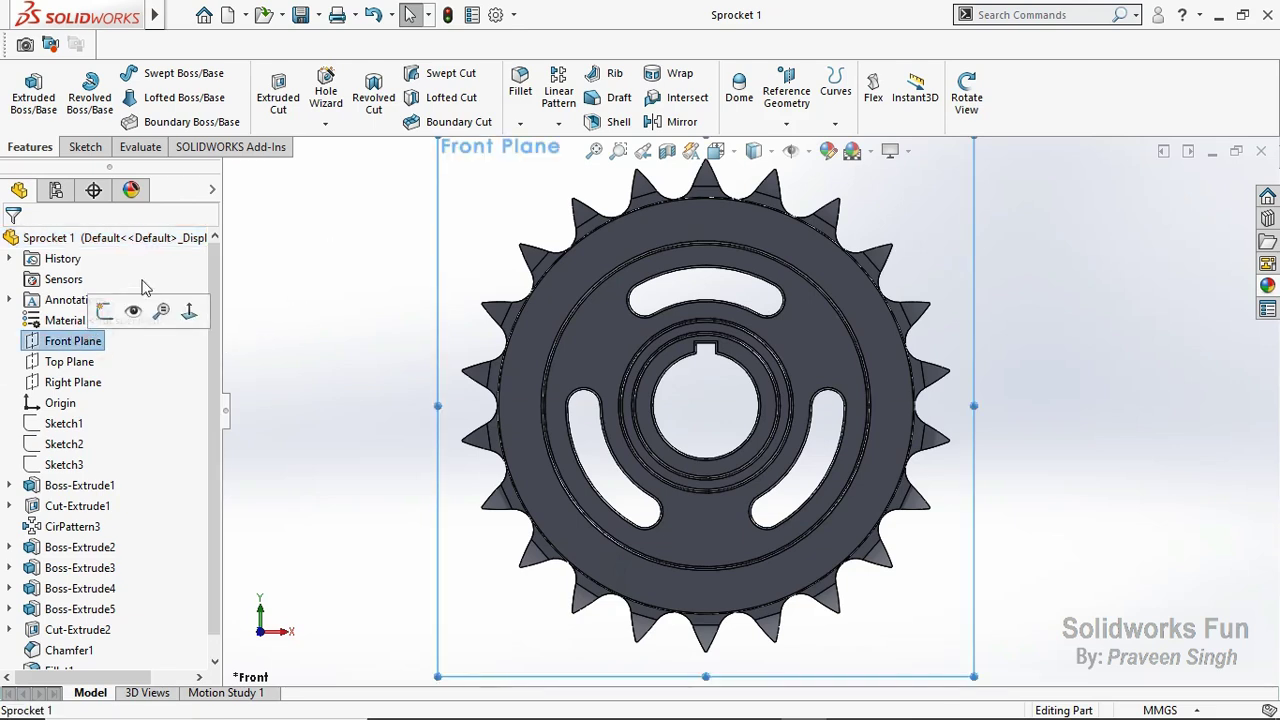
Step: On a new Front Plane sketch, draw a top 3-point arc with its midpoint vertical to the centre
left_click(105, 311)
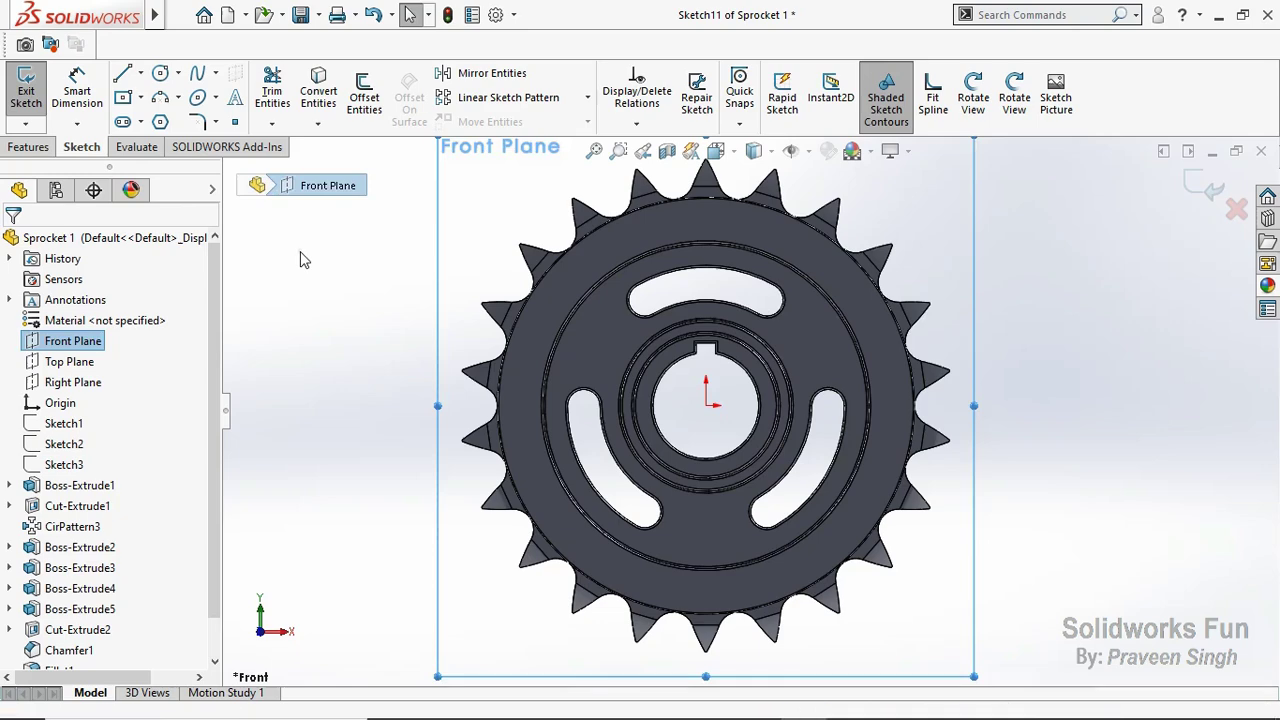
left_click(178, 97)
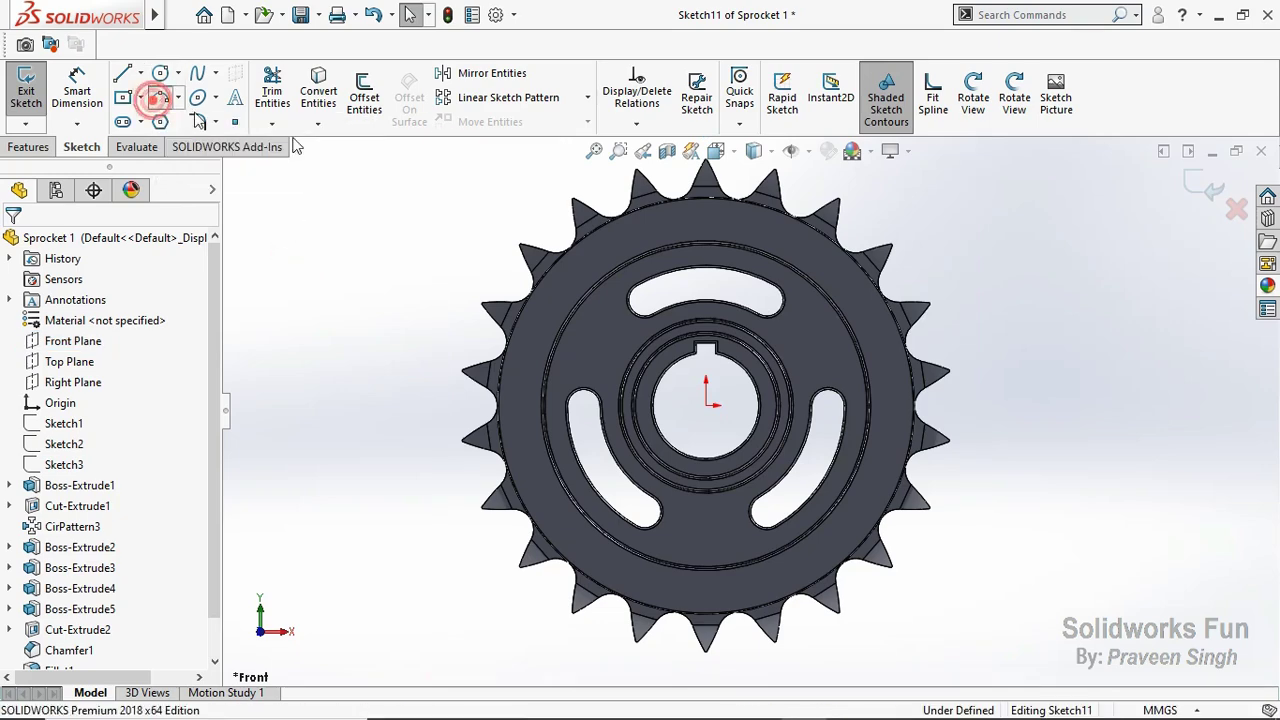
left_click(205, 166)
left_click(585, 257)
left_click(843, 272)
left_click(710, 213)
key("Escape")
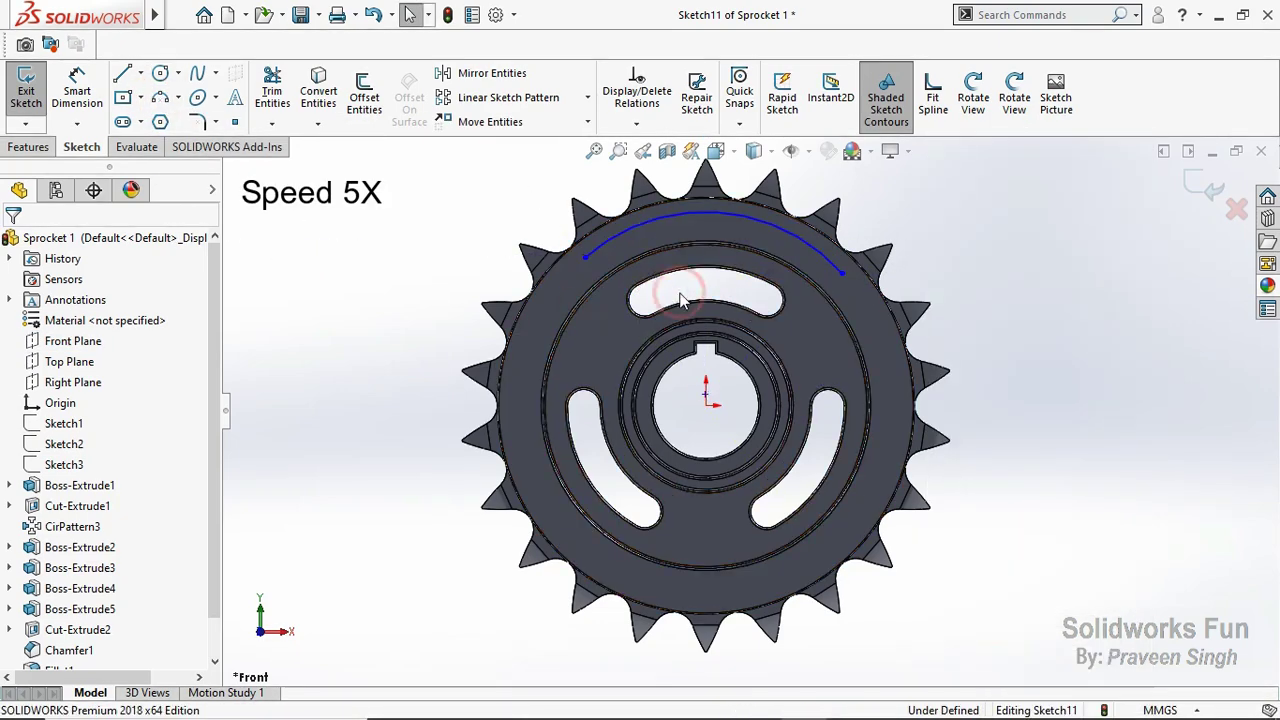
left_click(707, 403)
left_click(706, 223)
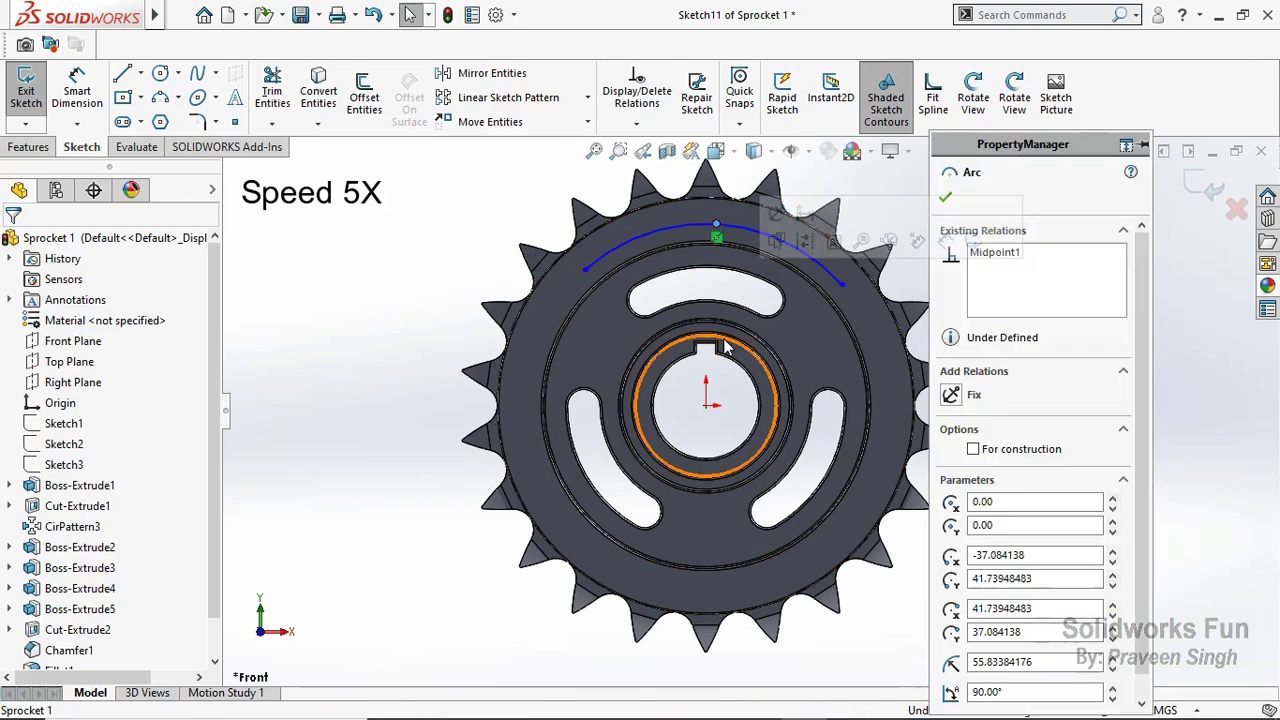
left_click(706, 404, "ctrl")
left_click(793, 328)
key("Escape")
scroll(560, 290, "up", 3)
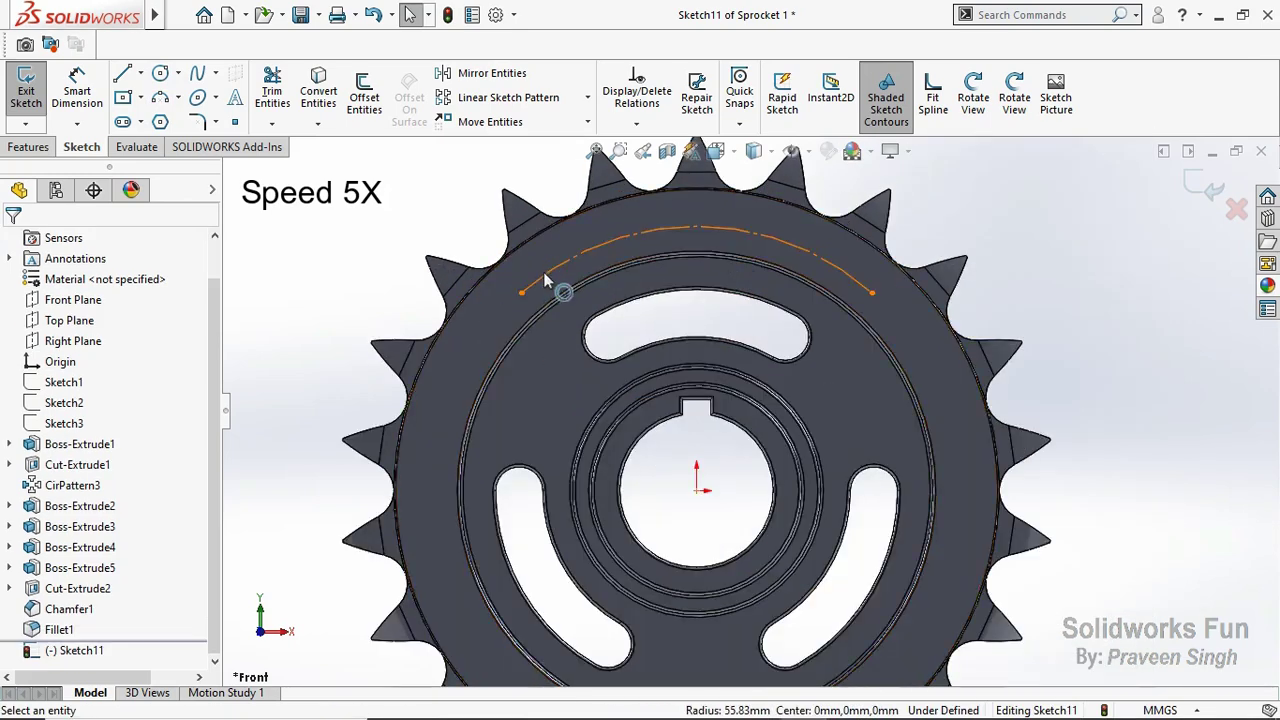
Step: Place 'Solidworks Fun' as curved text along the top arc in a custom font at 120% width
left_click(531, 300)
left_click(235, 97)
type("Solidworks Fun")
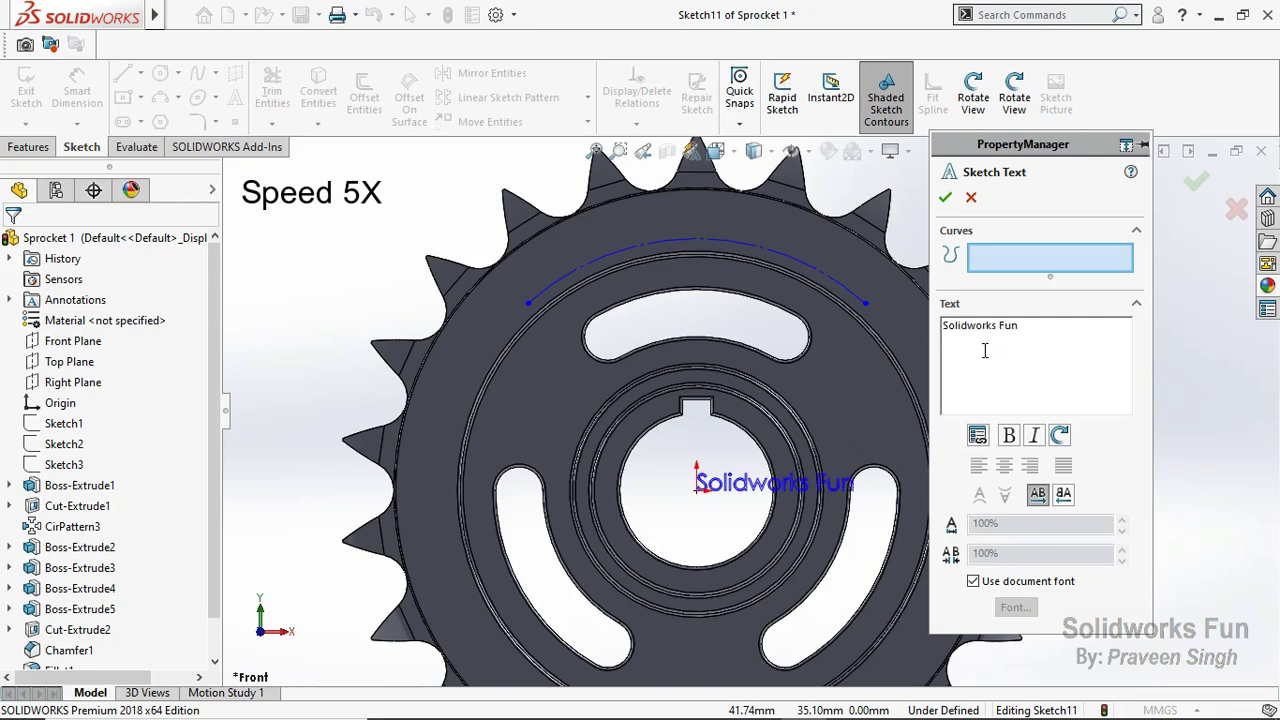
left_click(565, 272)
left_click(973, 581)
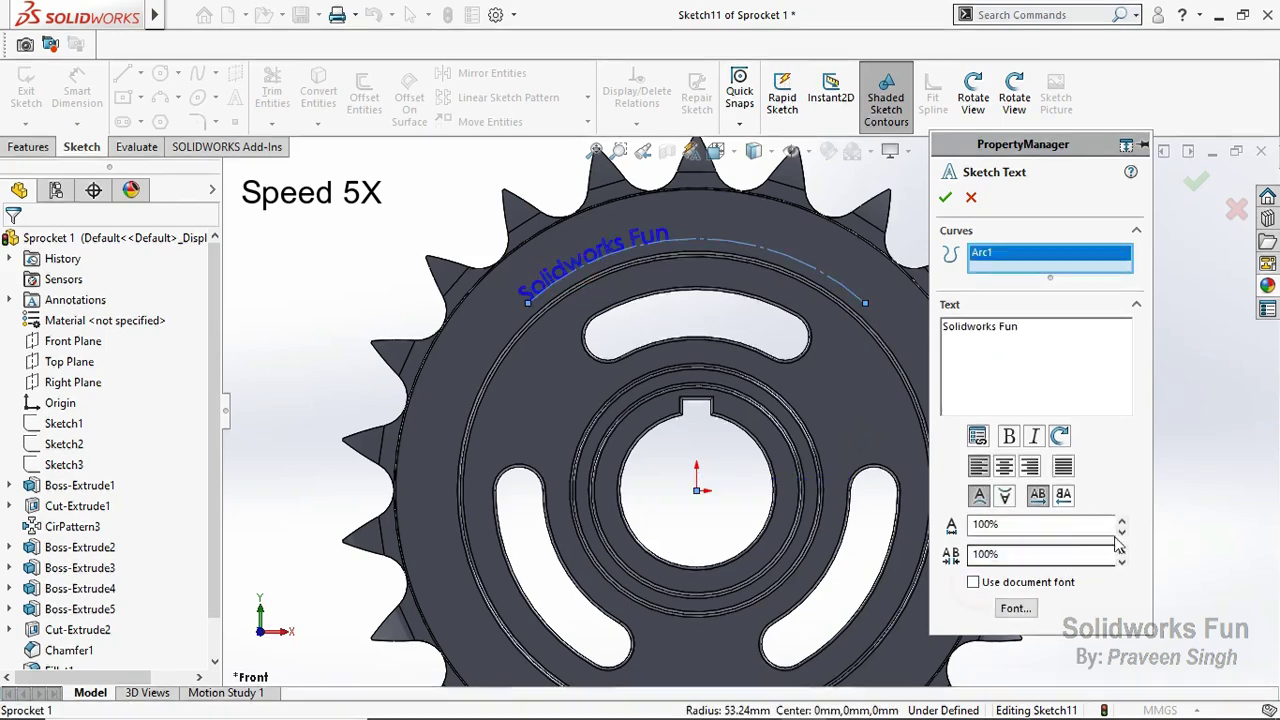
scroll(480, 320, "up", 10)
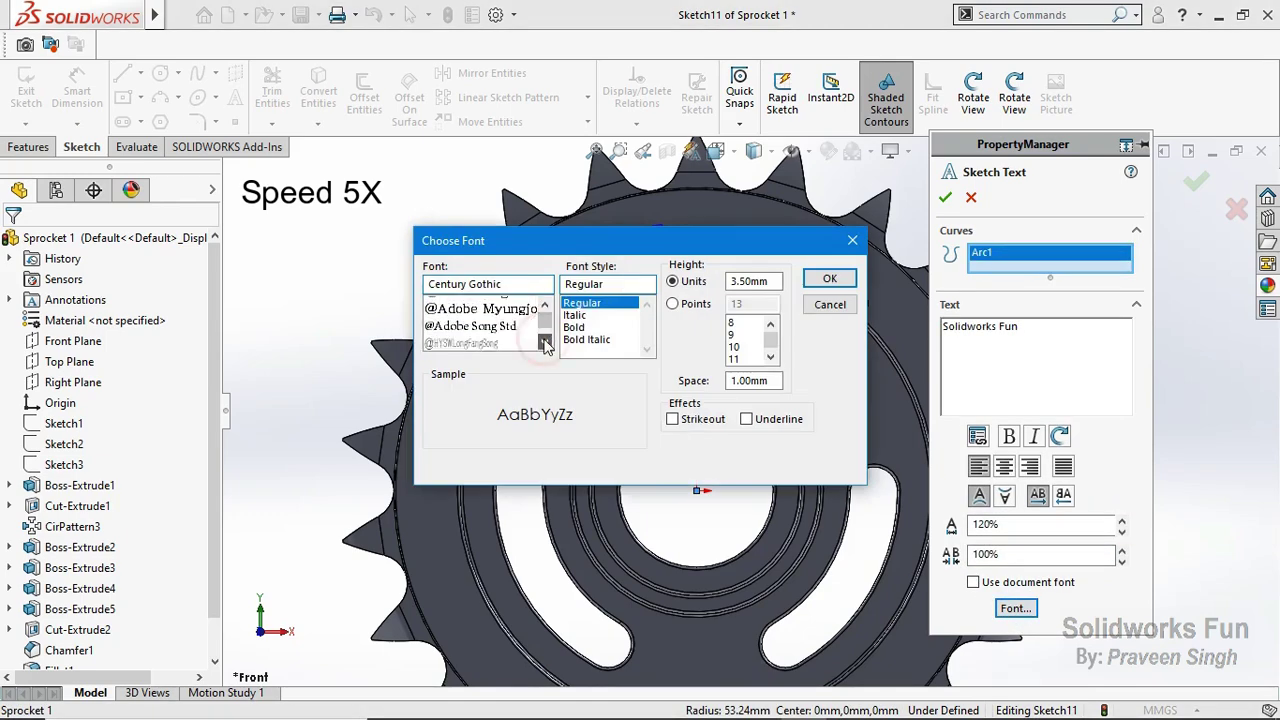
left_click(480, 325)
double_click(753, 281)
type("5")
left_click(830, 278)
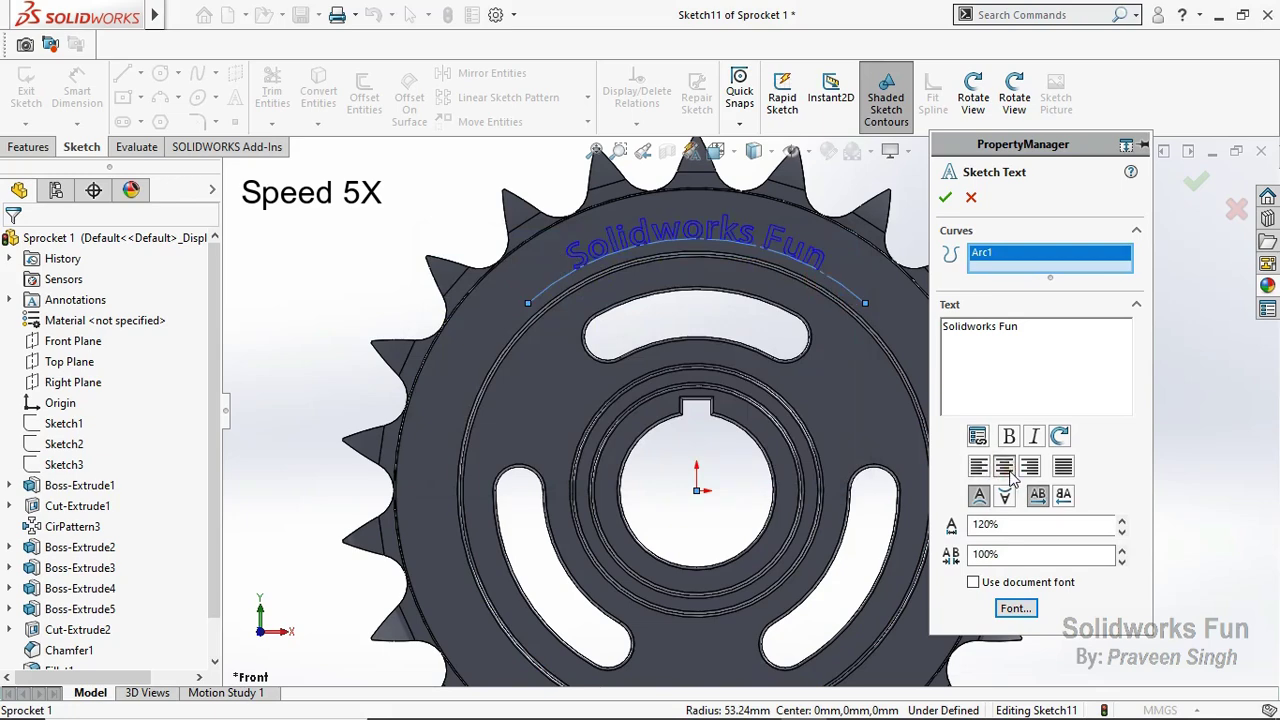
left_click(946, 199)
Step: Draw a second 3-point arc near the bottom, aligned vertically with the centre
key("f")
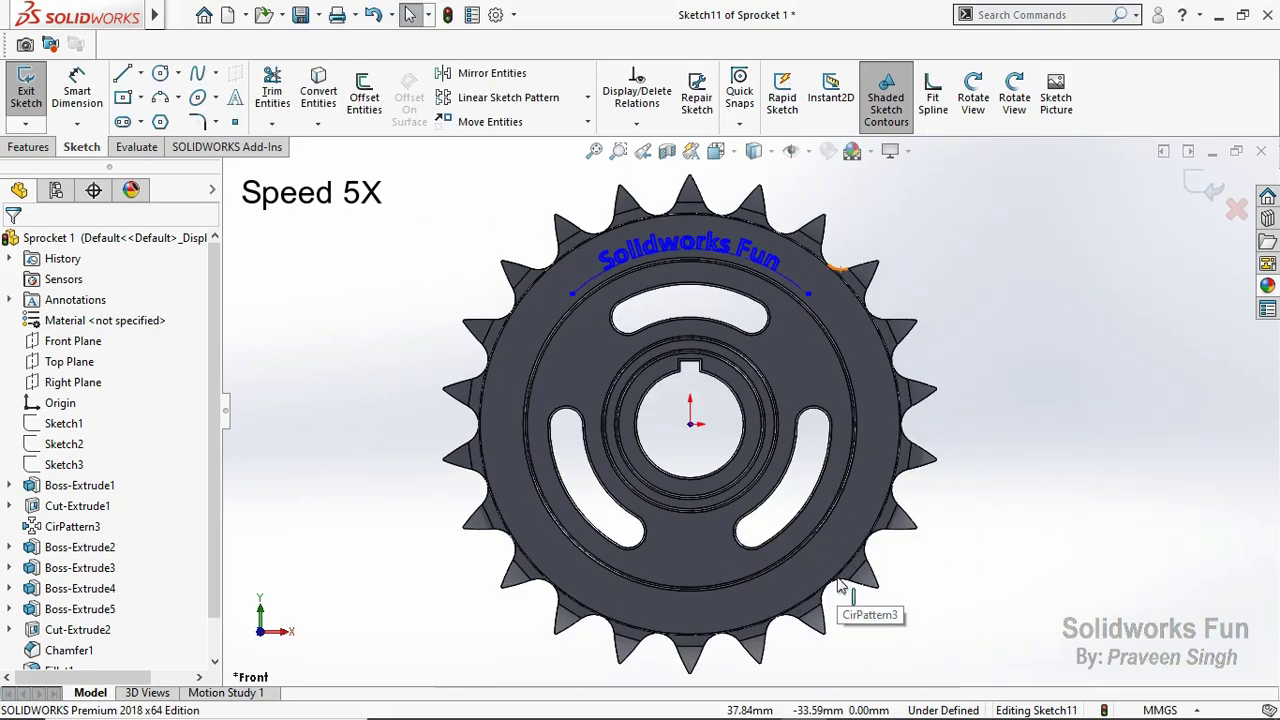
left_click(690, 420)
left_click(571, 570)
left_click(816, 570)
left_click(690, 405)
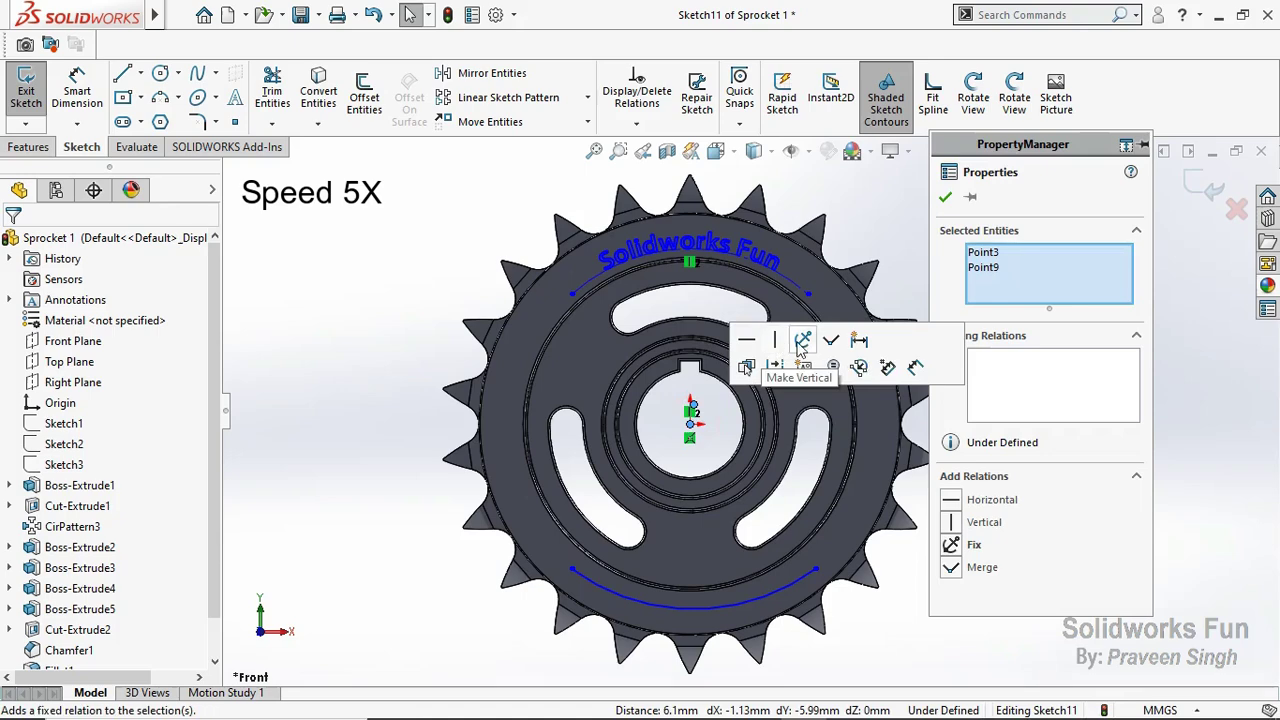
left_click(571, 570)
left_click(816, 590, "ctrl")
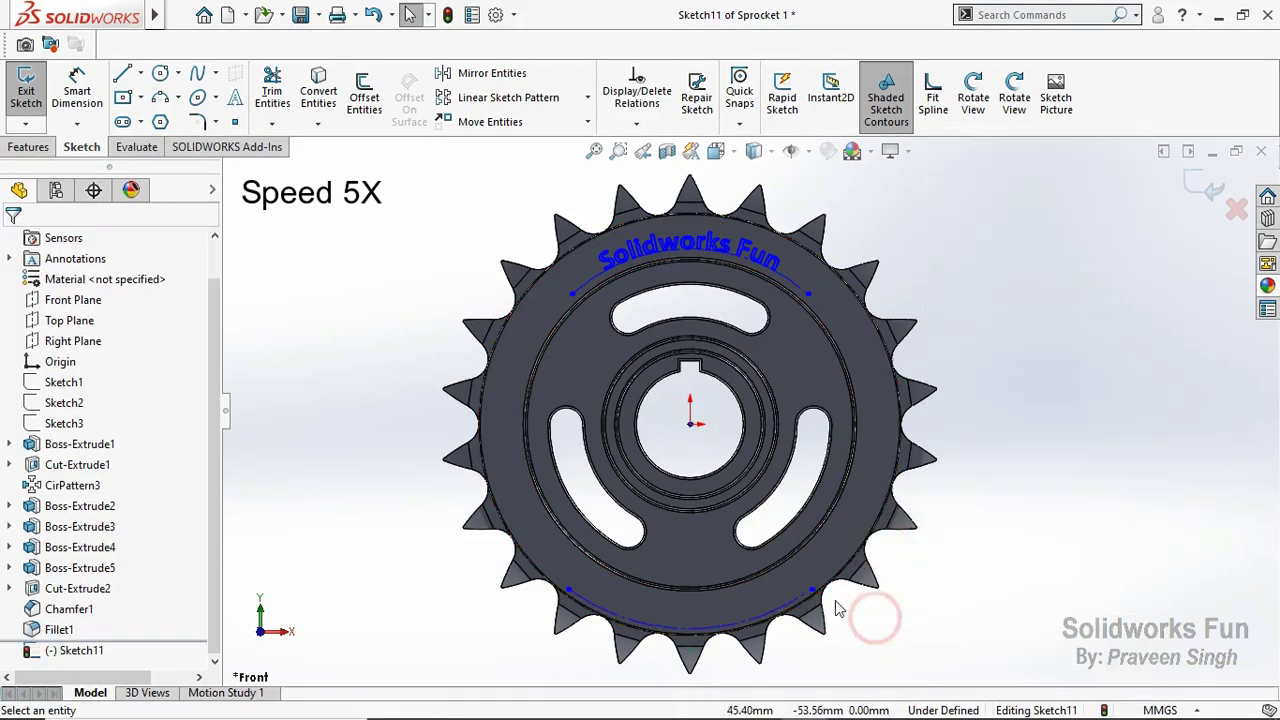
left_click(808, 590)
left_click(870, 630)
left_click(235, 97)
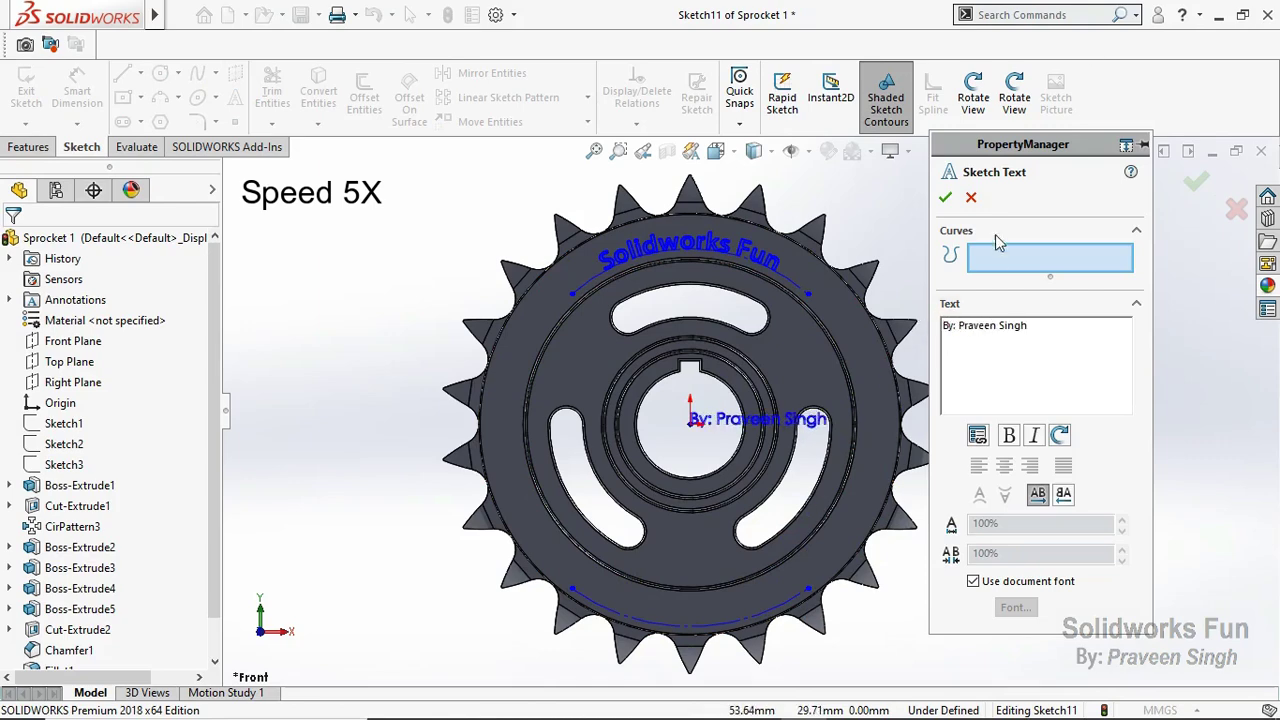
left_click(625, 612)
left_click(973, 581)
left_click(1121, 519)
left_click(1121, 519)
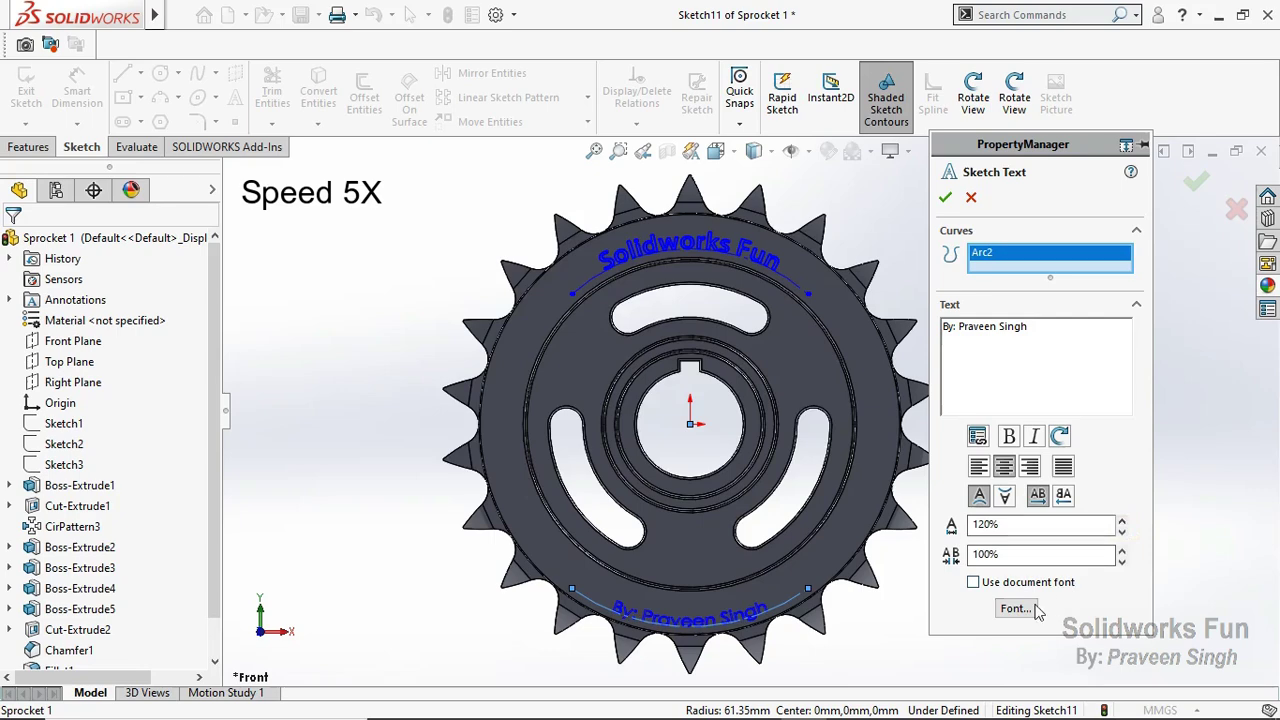
left_click(1015, 608)
scroll(485, 322, "up", 10)
left_click(480, 325)
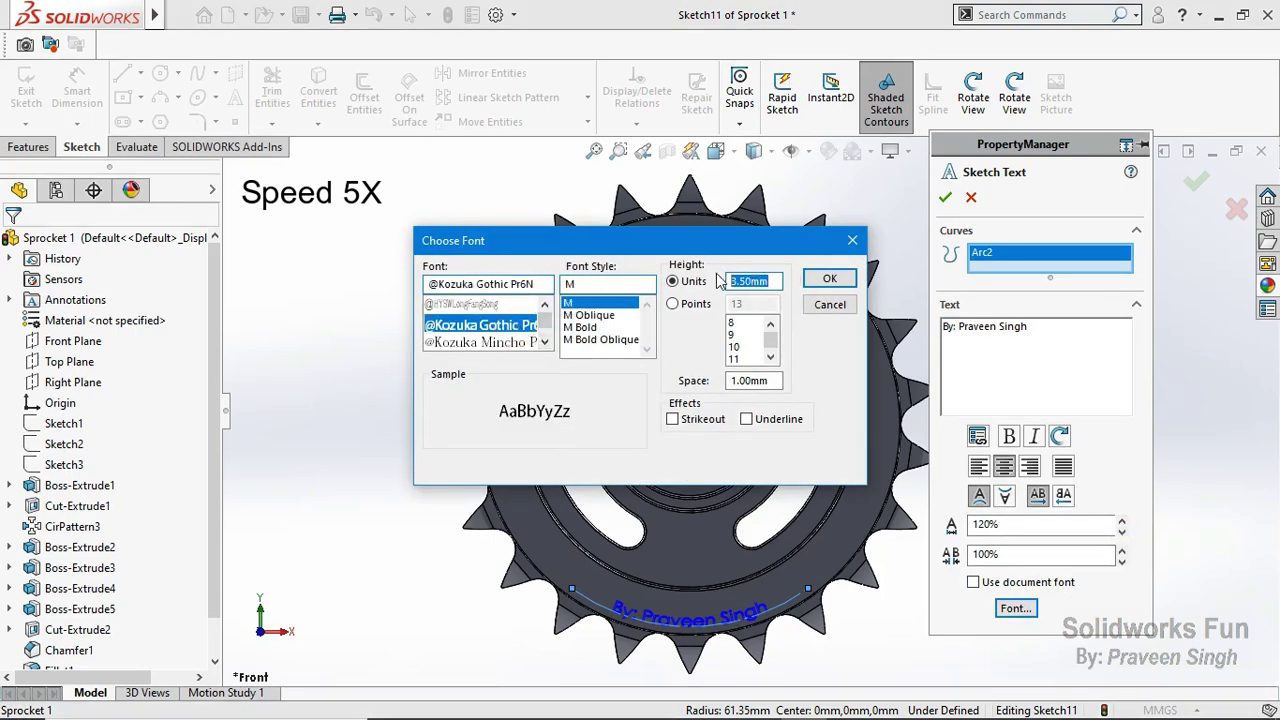
left_click(829, 279)
left_click(945, 197)
left_click(572, 579)
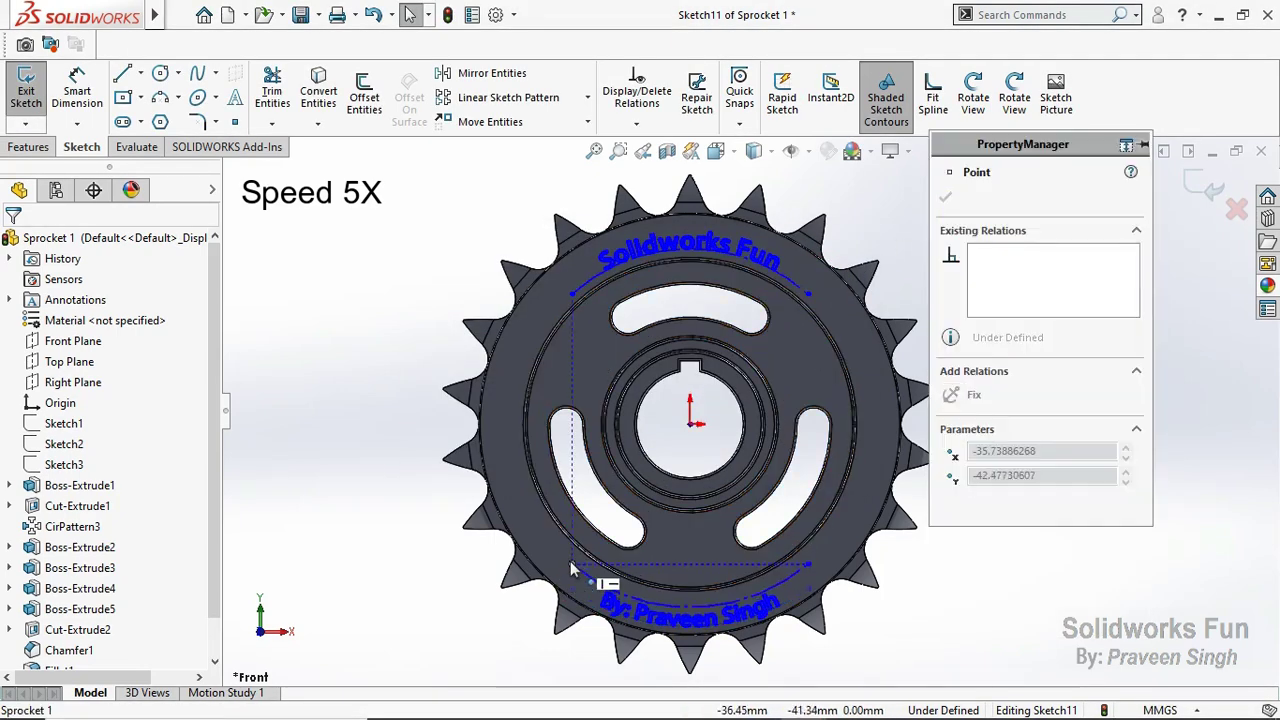
left_click(313, 478)
left_click(26, 90)
Step: Wrap Sketch11 onto the front ring face as a 0.15 mm deboss and save the part
left_click(967, 97)
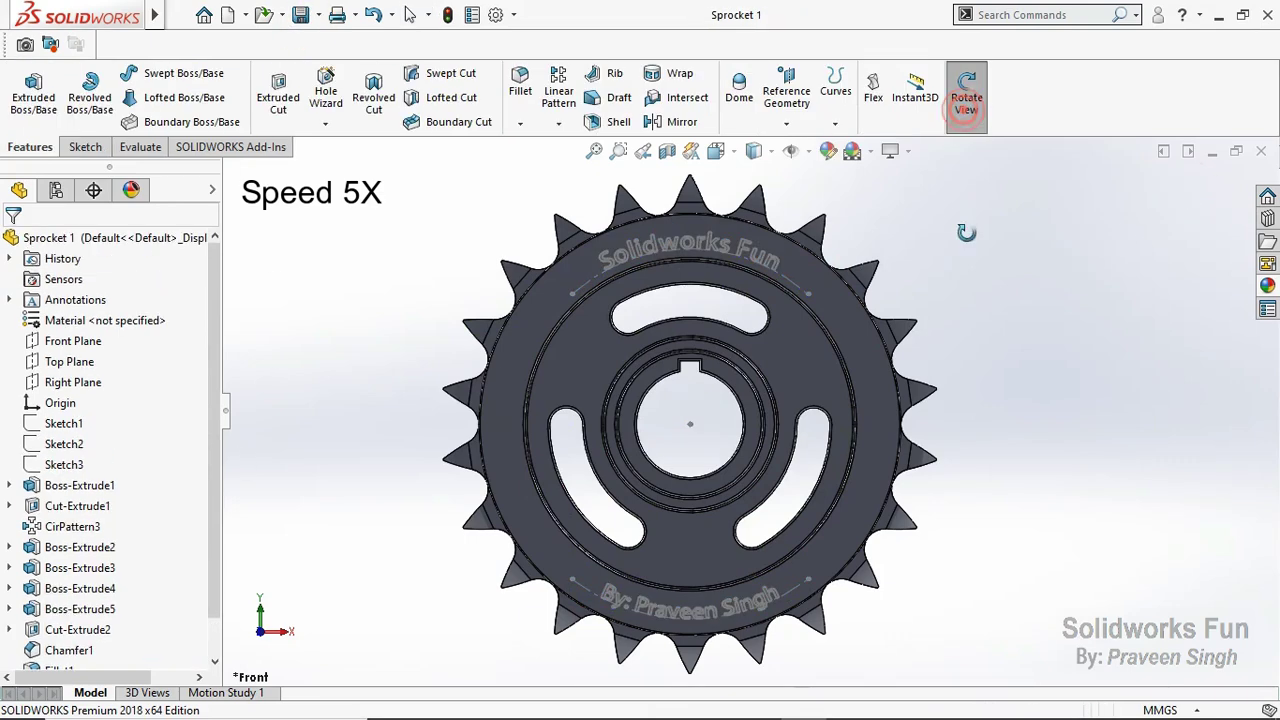
left_click_drag(600, 420, 700, 430)
scroll(93, 655, "down", 1)
left_click(80, 650)
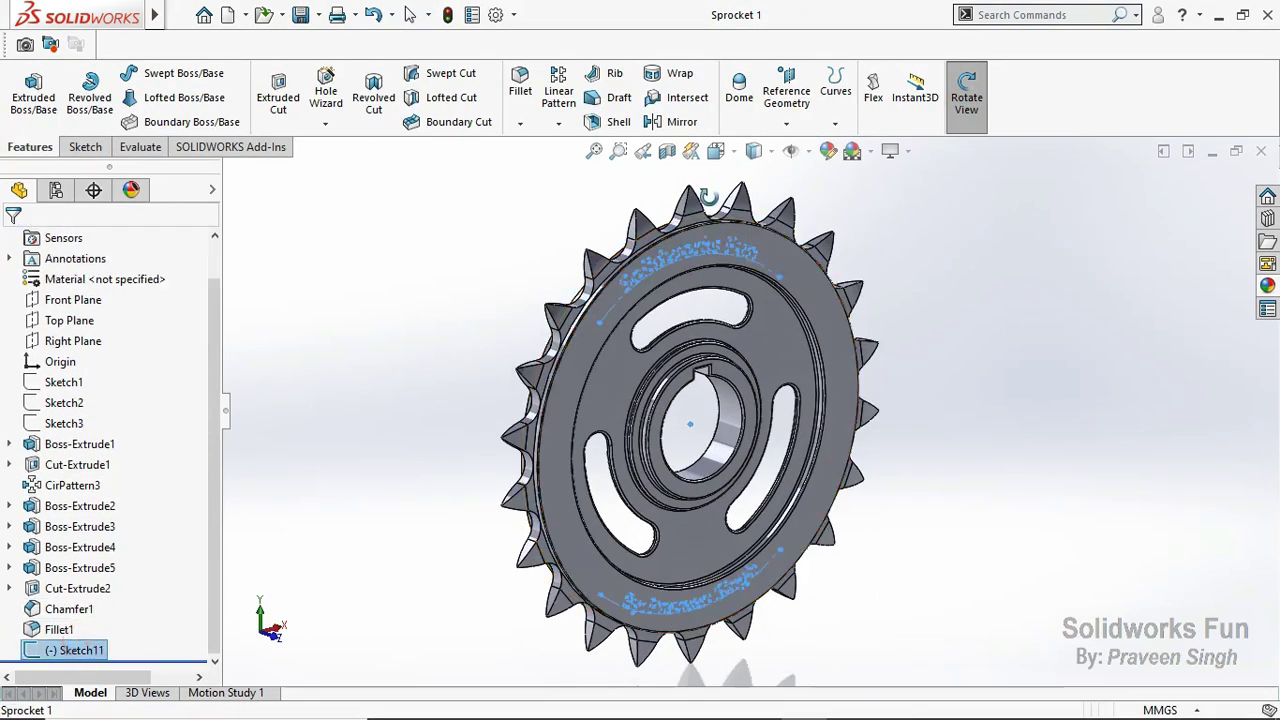
left_click(670, 76)
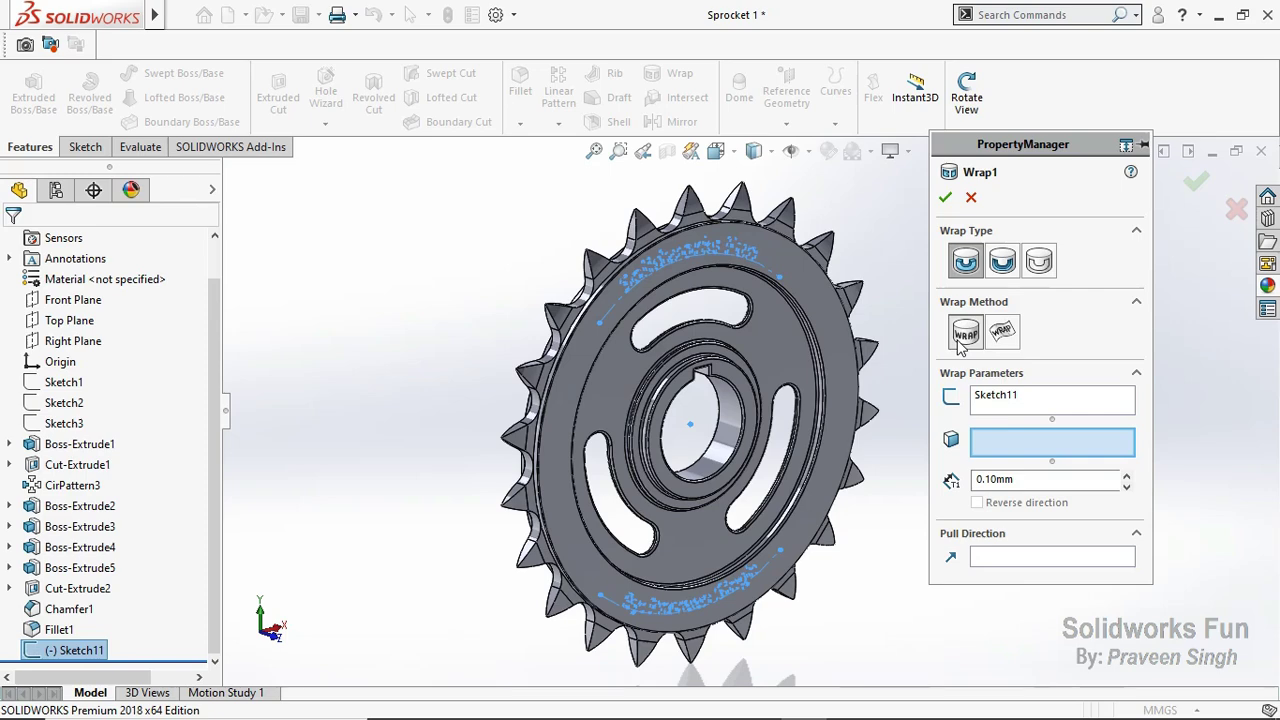
left_click(820, 289)
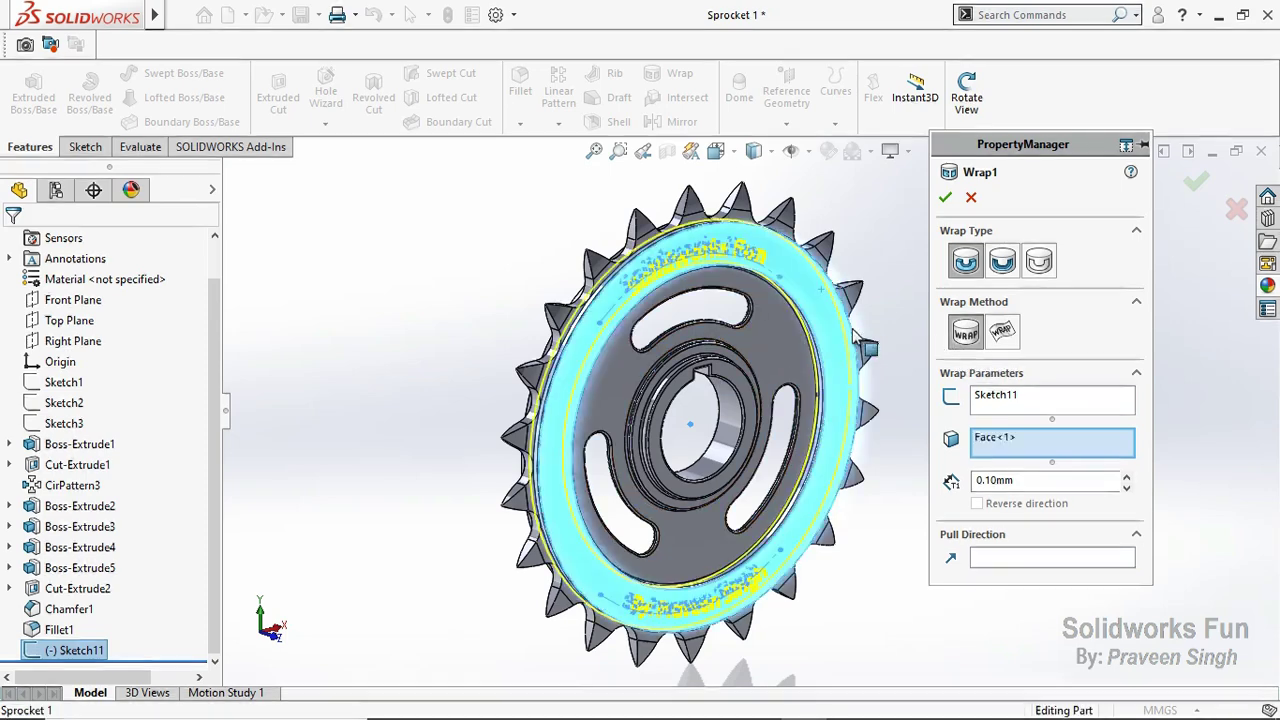
left_click_drag(1017, 483, 980, 482)
type("0.15")
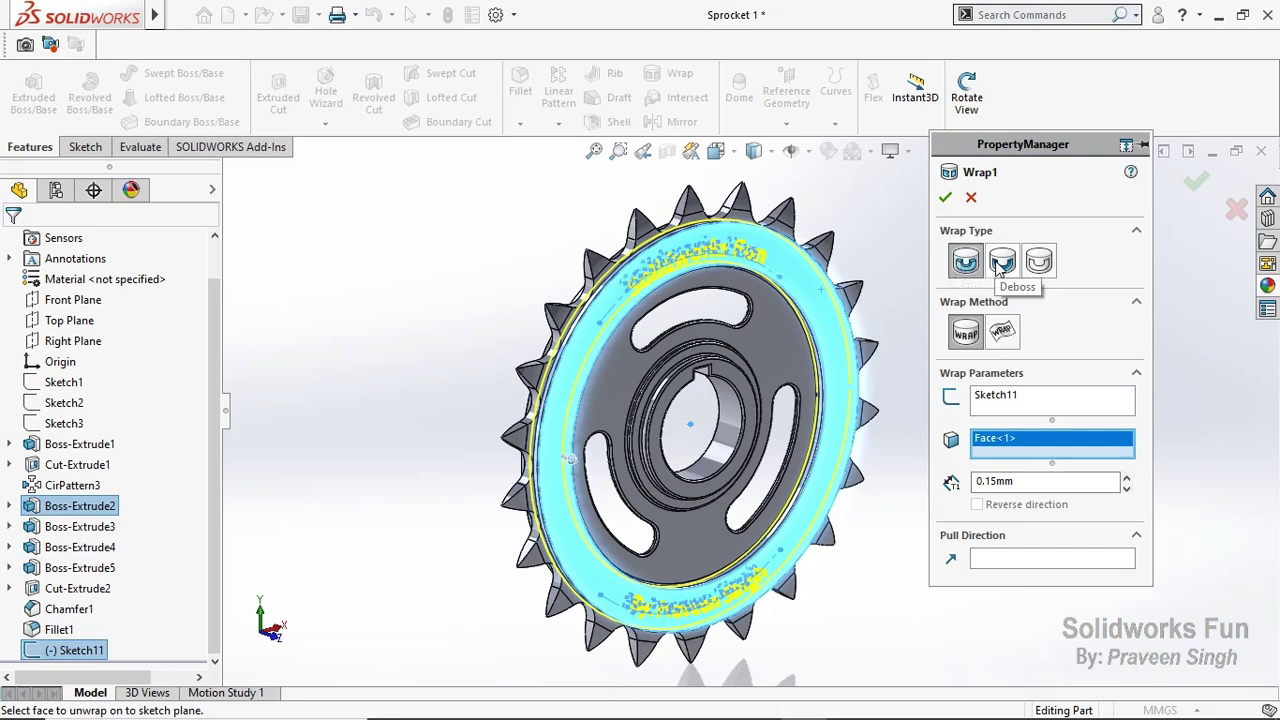
left_click(998, 263)
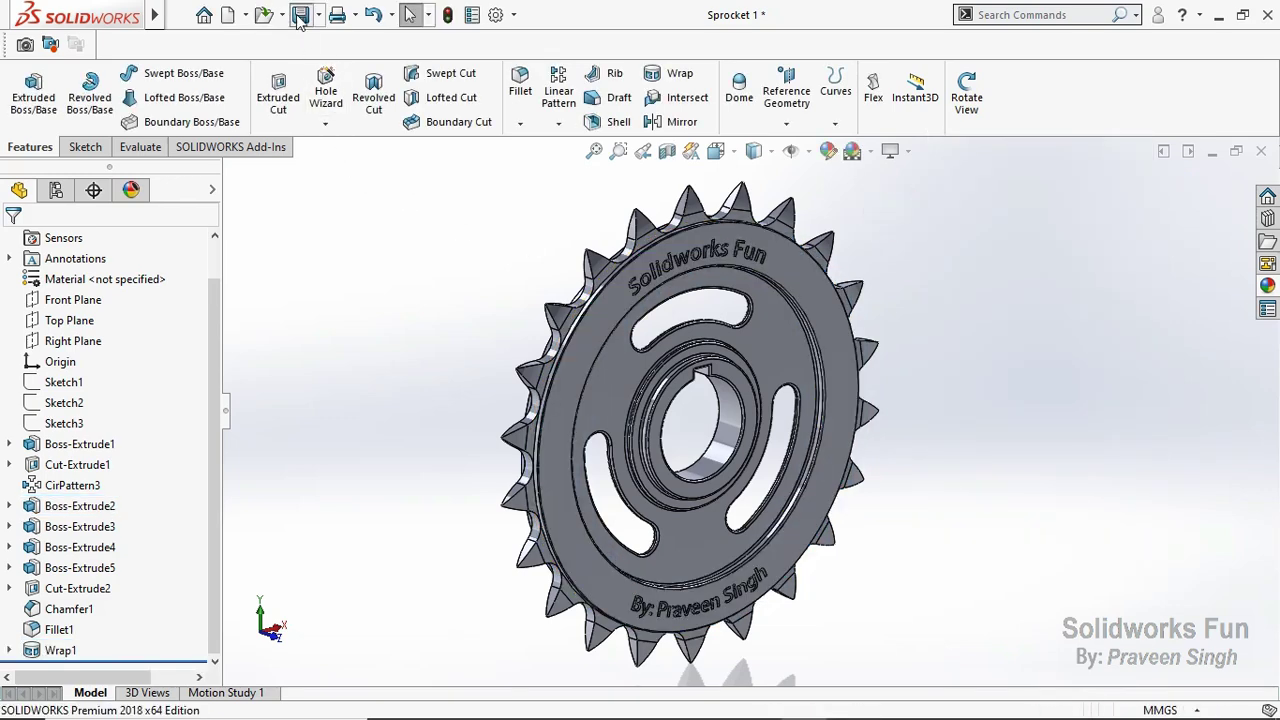
left_click(300, 15)
Step: Apply the Chrome appearance from Appearances > Metal to the sprocket
scroll(700, 300, "down", 5)
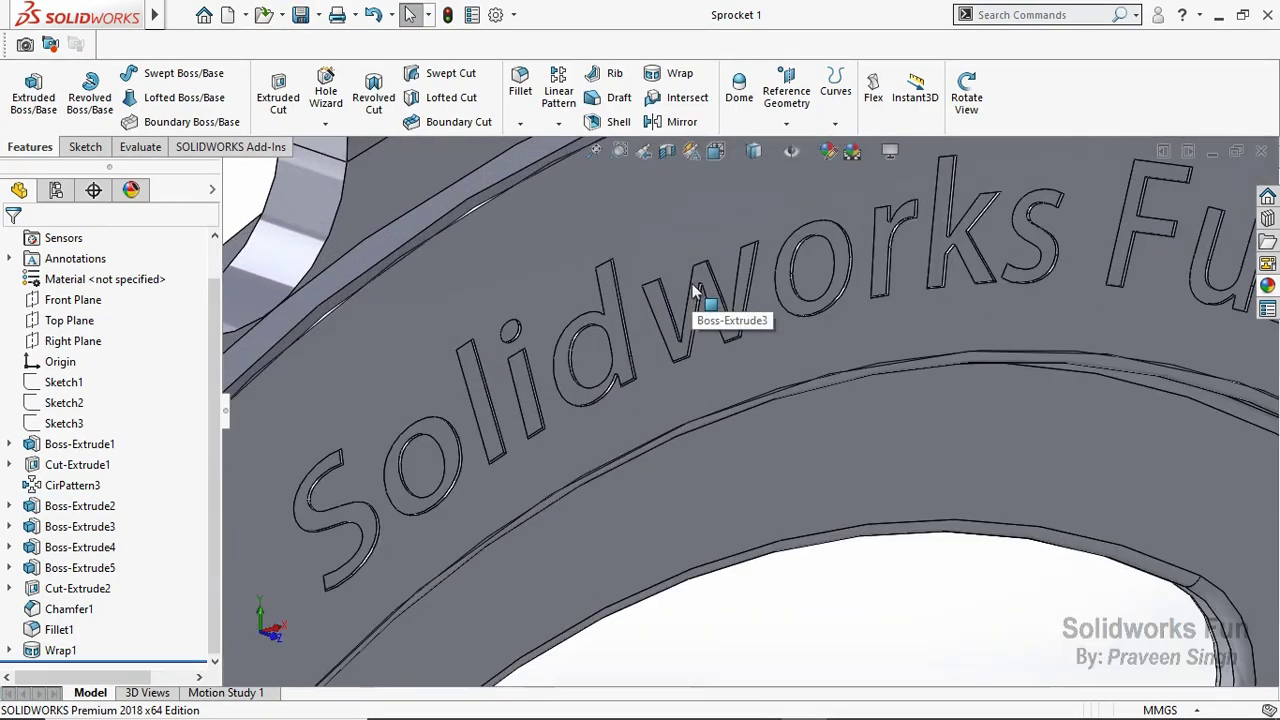
scroll(695, 290, "up", 3)
scroll(740, 410, "up", 5)
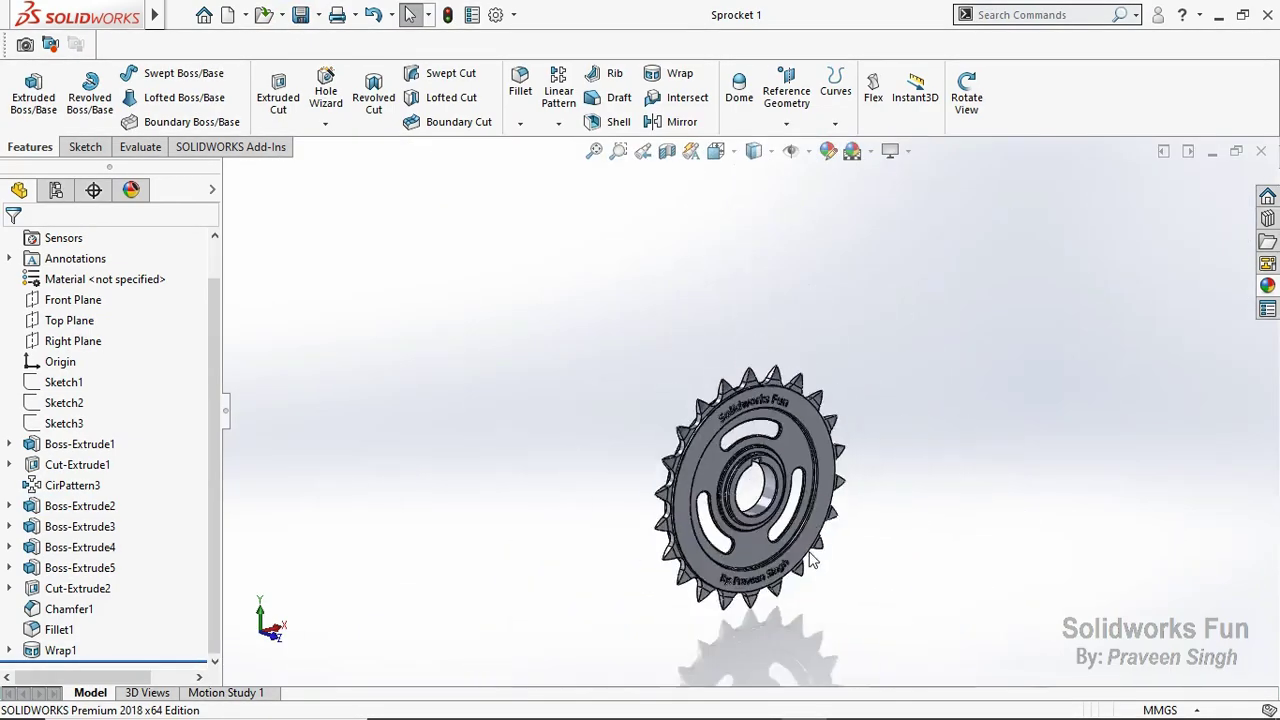
scroll(731, 409, "down", 3)
middle_click_drag(731, 409, 858, 425)
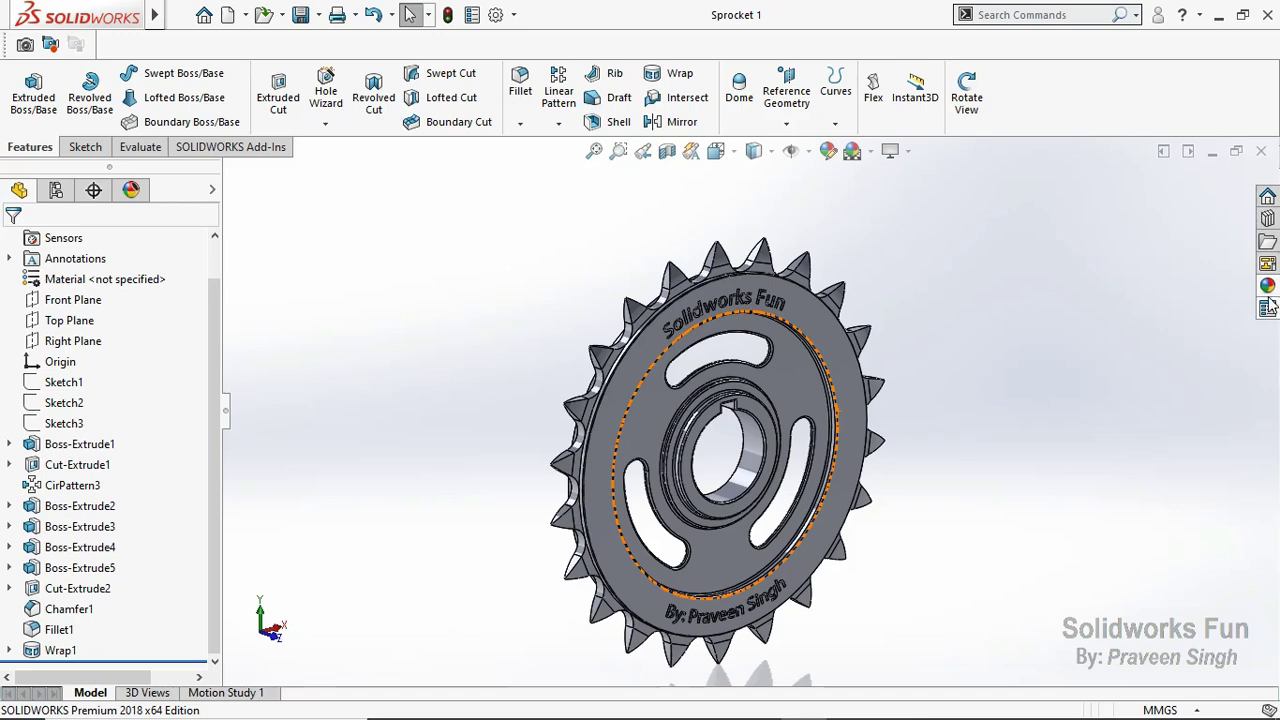
left_click(1267, 288)
left_click(1020, 208)
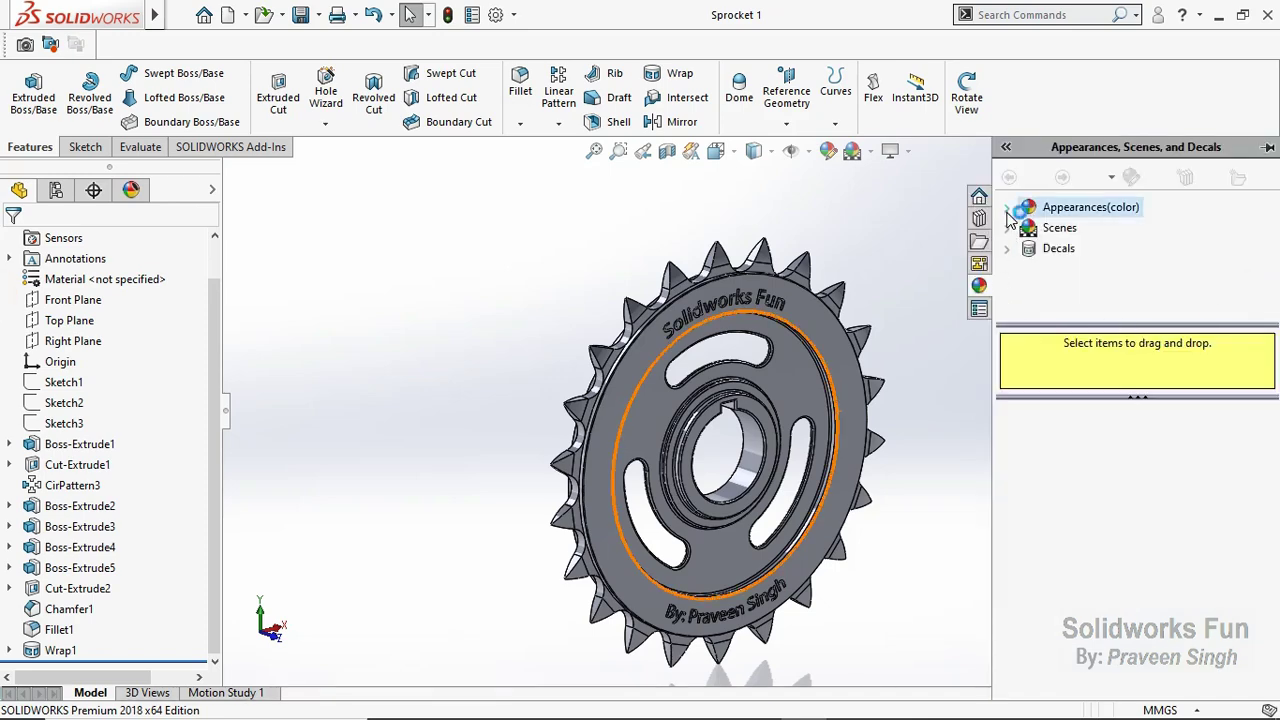
left_click(1028, 248)
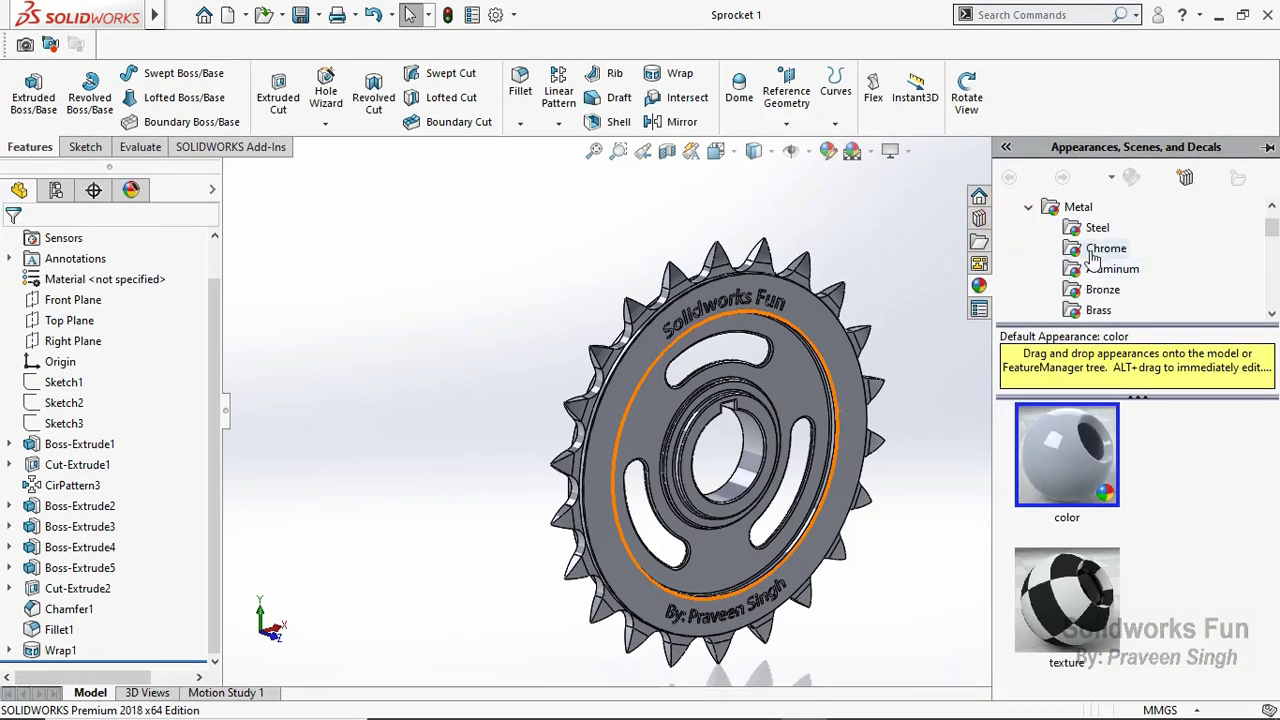
left_click(1097, 227)
left_click_drag(1067, 455, 857, 600)
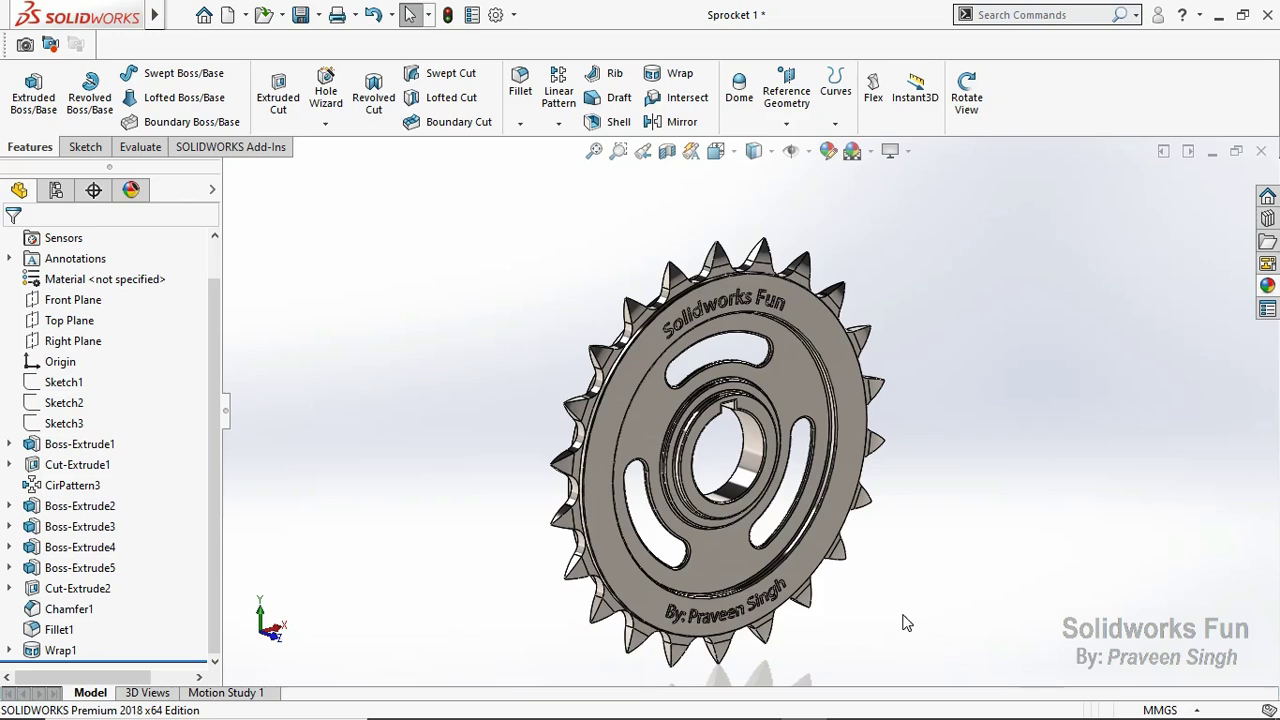
Step: Save the finished chrome sprocket part, viewed at an oblique angle
left_click(300, 18)
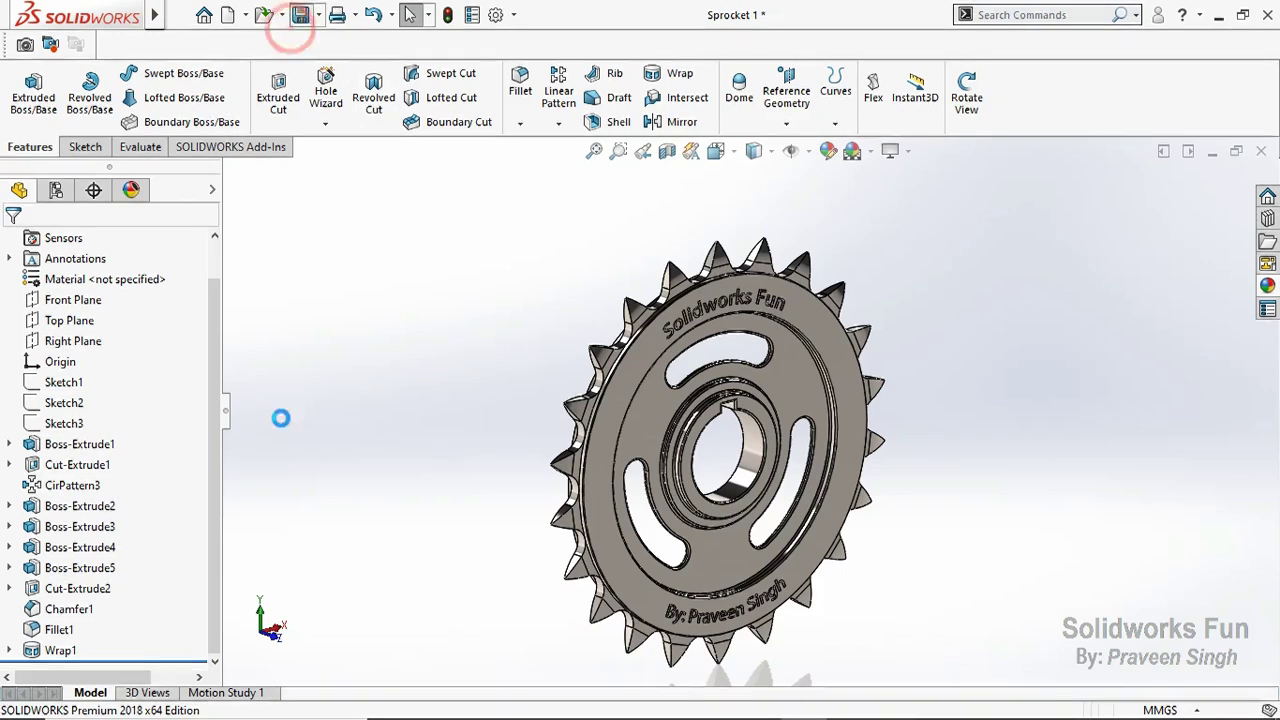
left_click(274, 644)
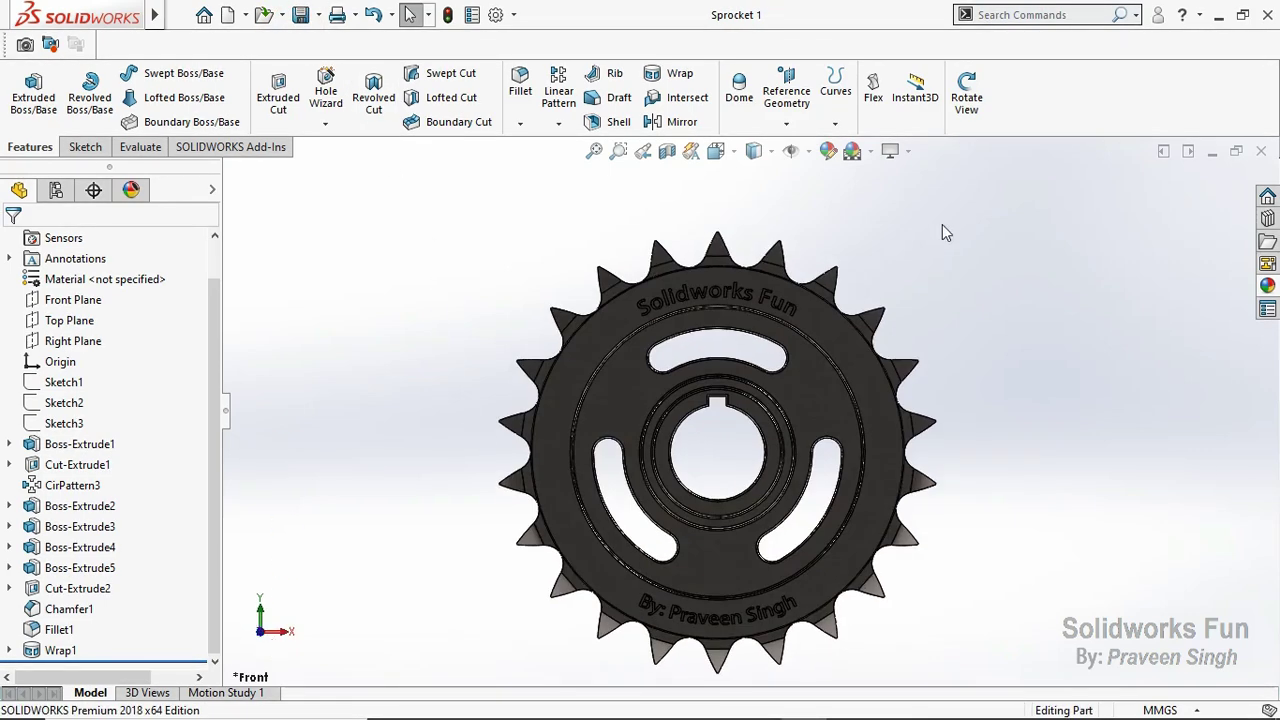
left_click(975, 122)
left_click_drag(983, 240, 946, 317)
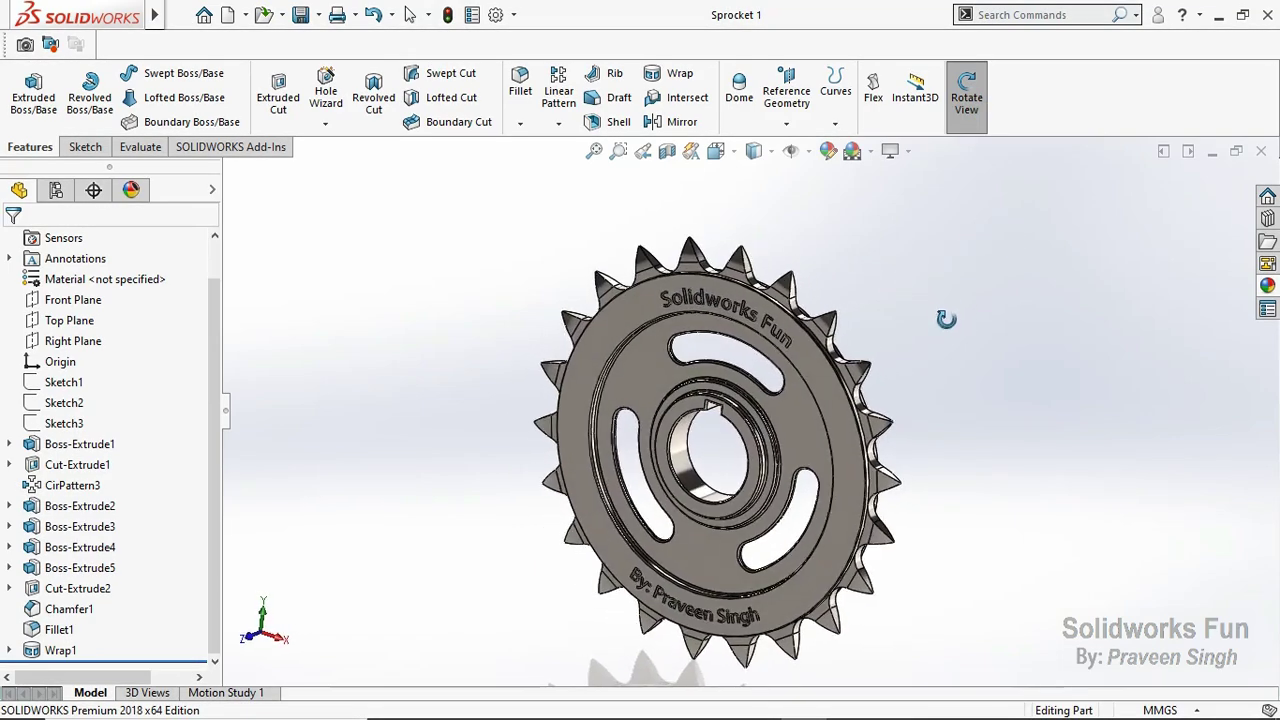
left_click(300, 16)
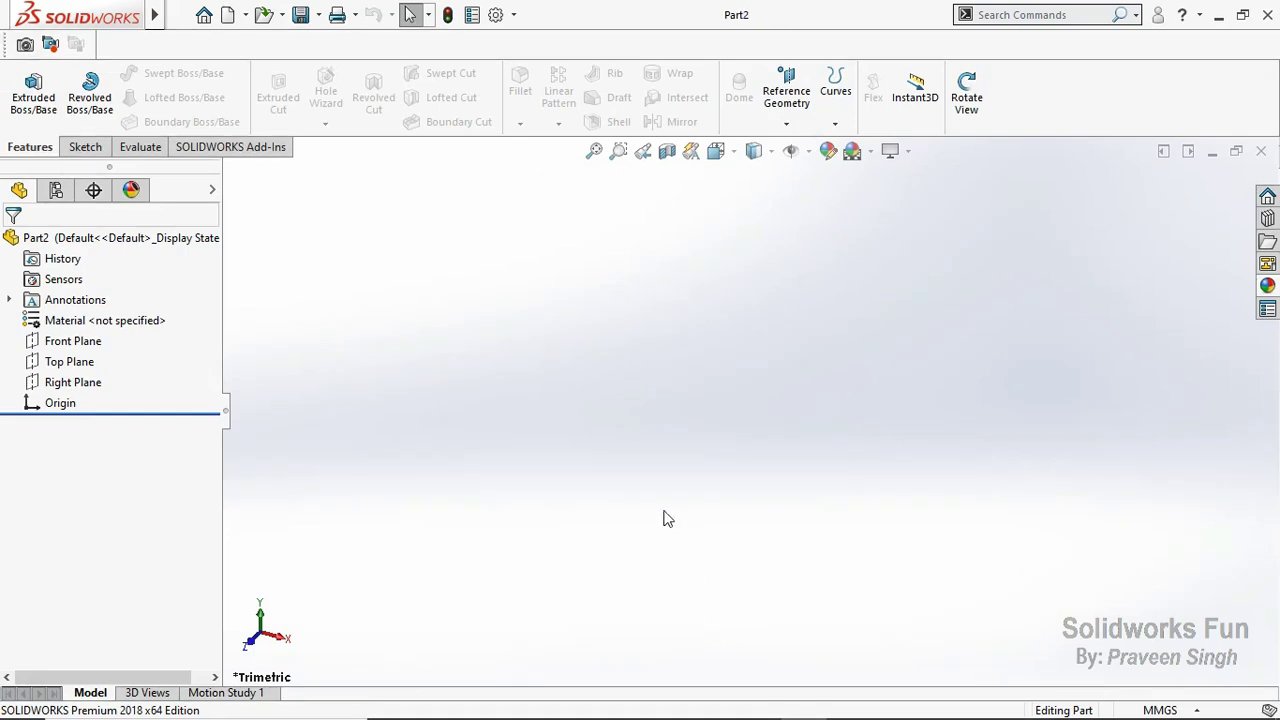
Step: Save the new empty part as 'Sprocket 2'
key("ctrl+s")
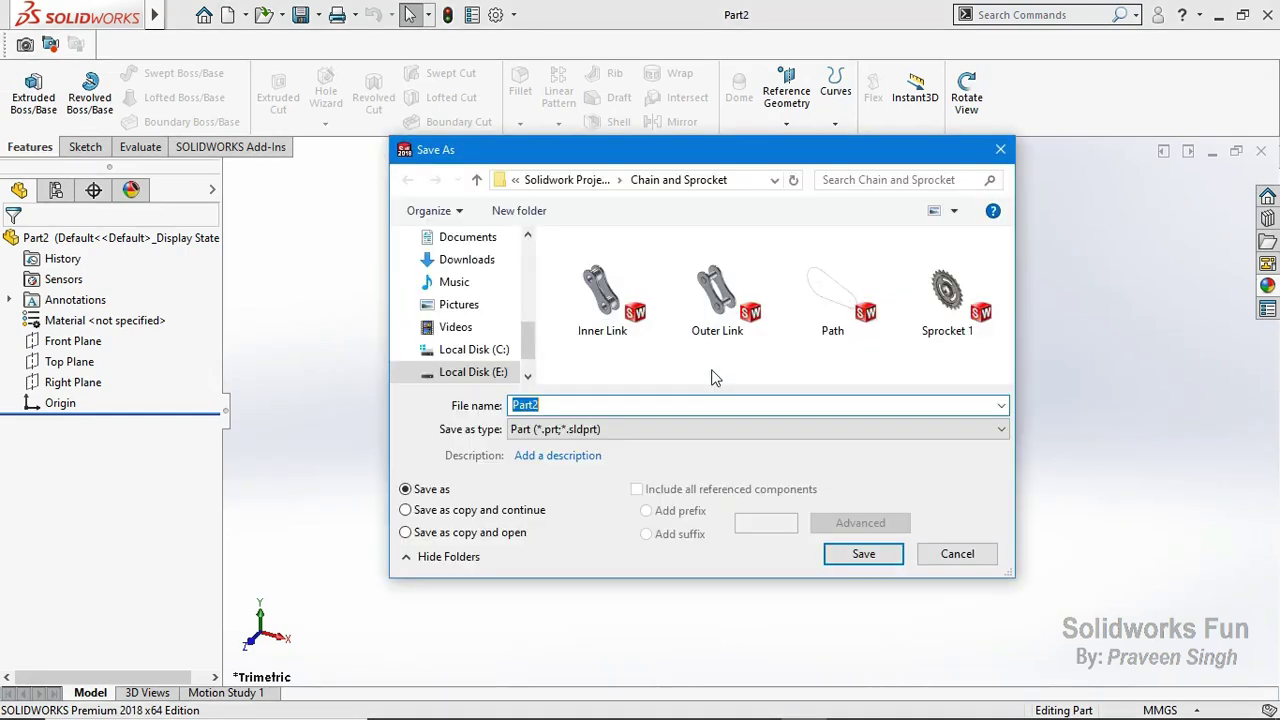
type("Sproc")
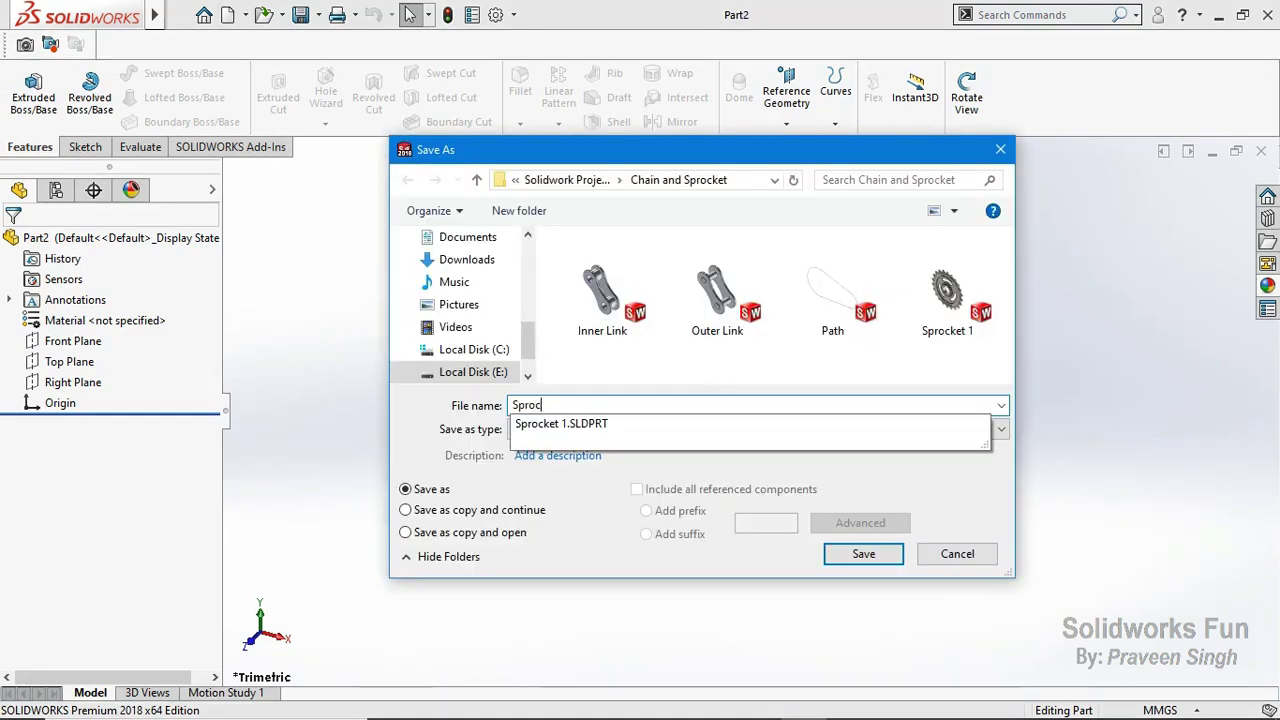
type("ket 2")
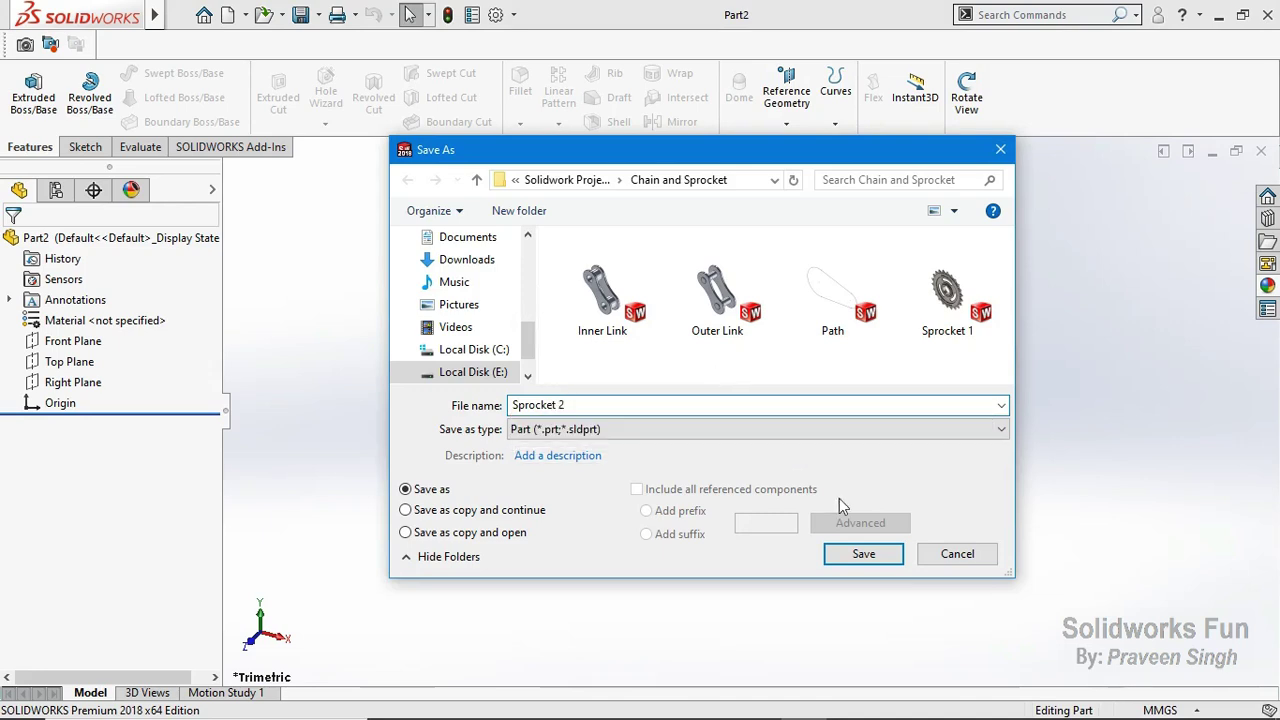
left_click(853, 563)
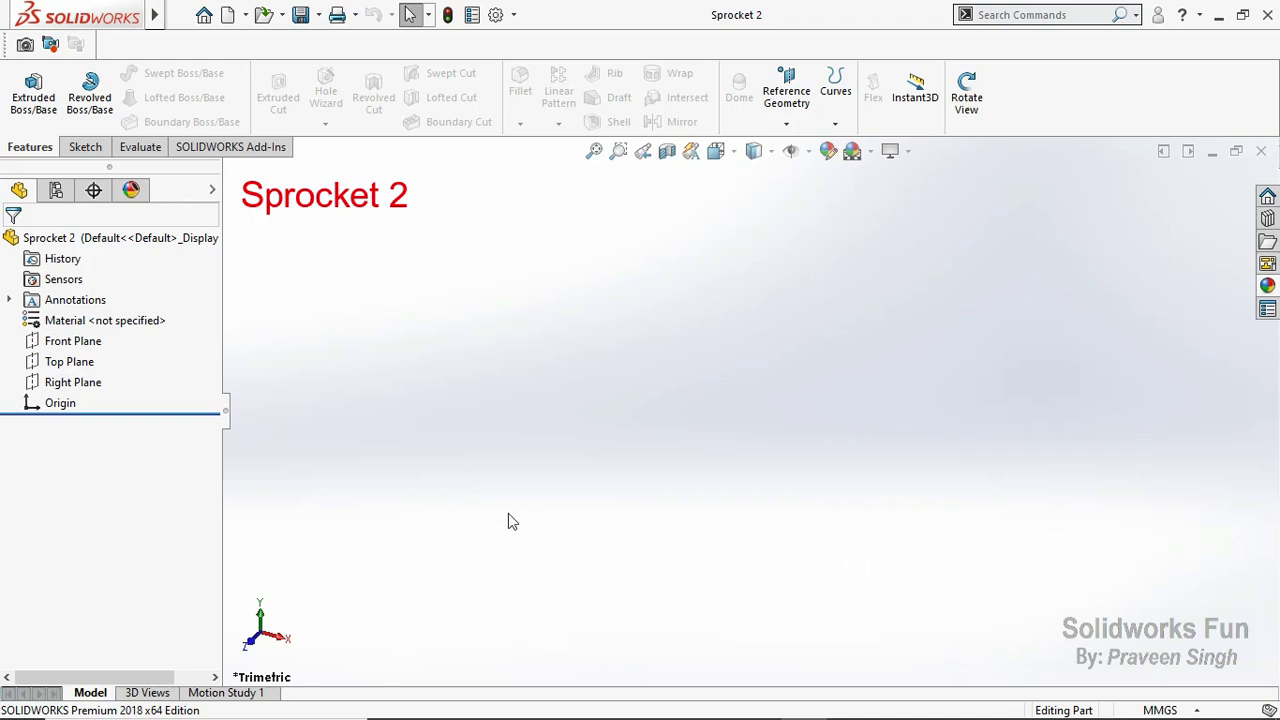
Step: Sketch a 12-sided polygon on the Front Plane centred on the origin
left_click(72, 341)
left_click(95, 303)
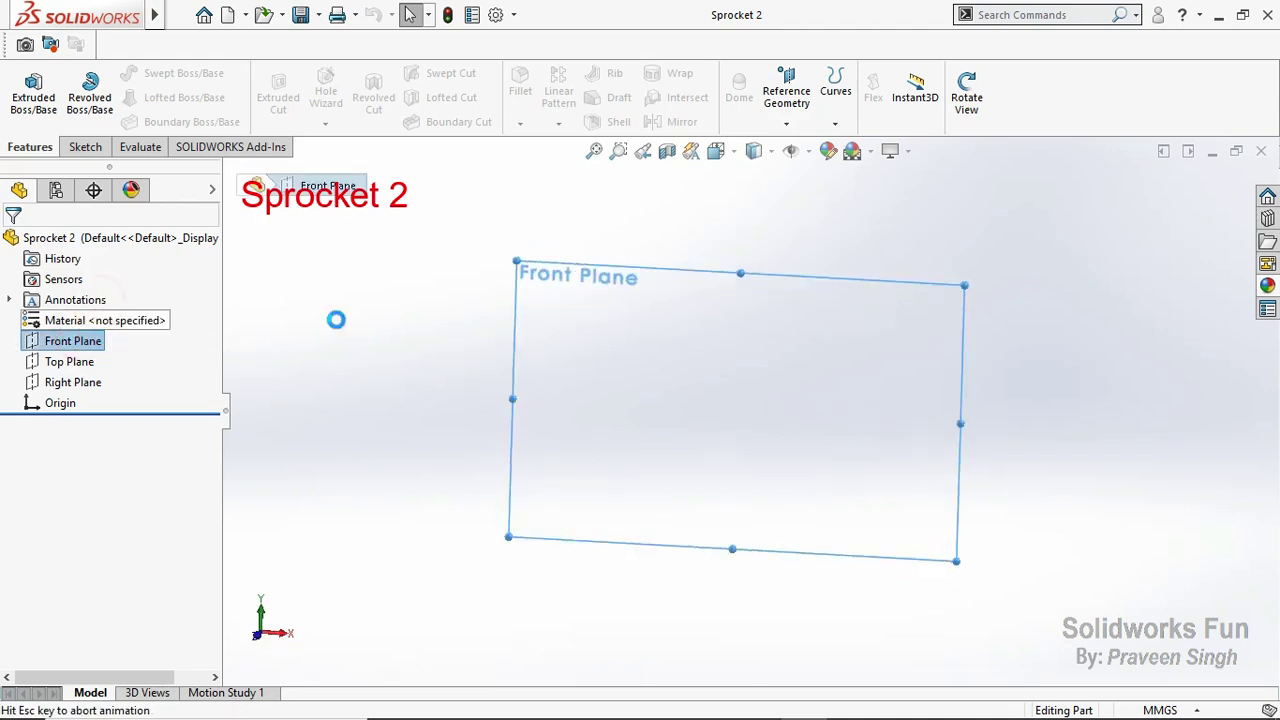
left_click(337, 330)
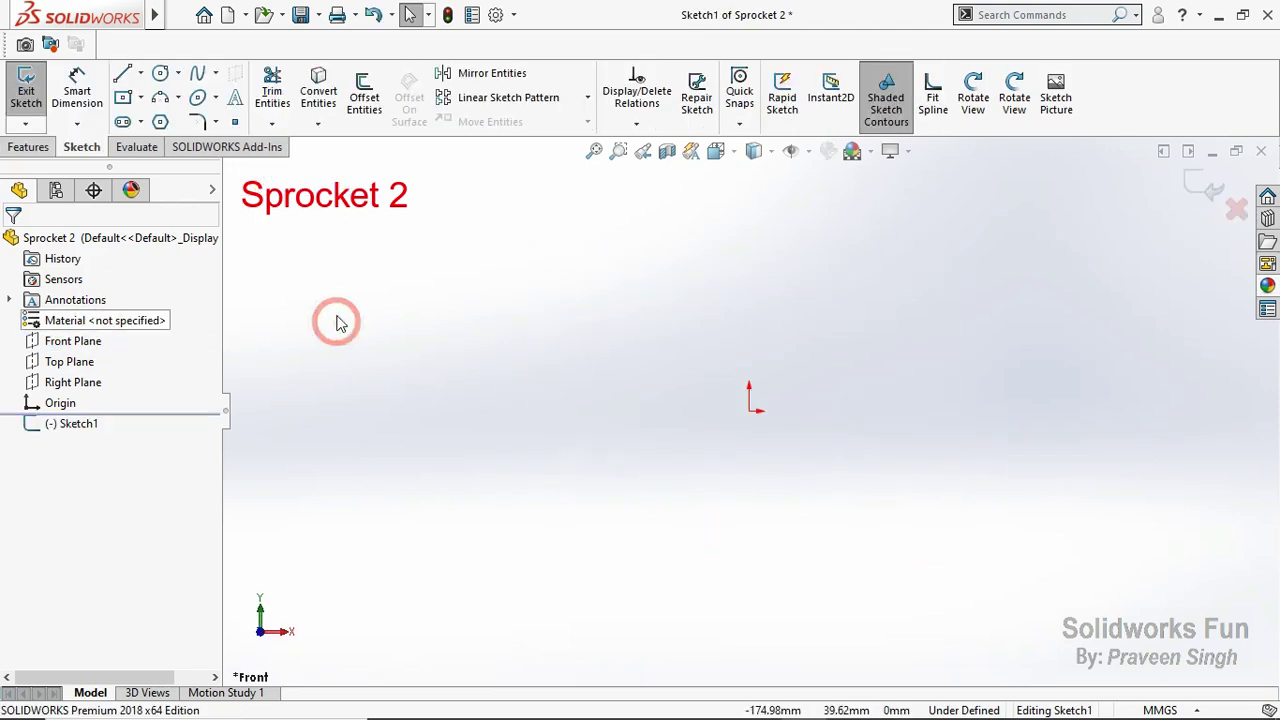
left_click(159, 122)
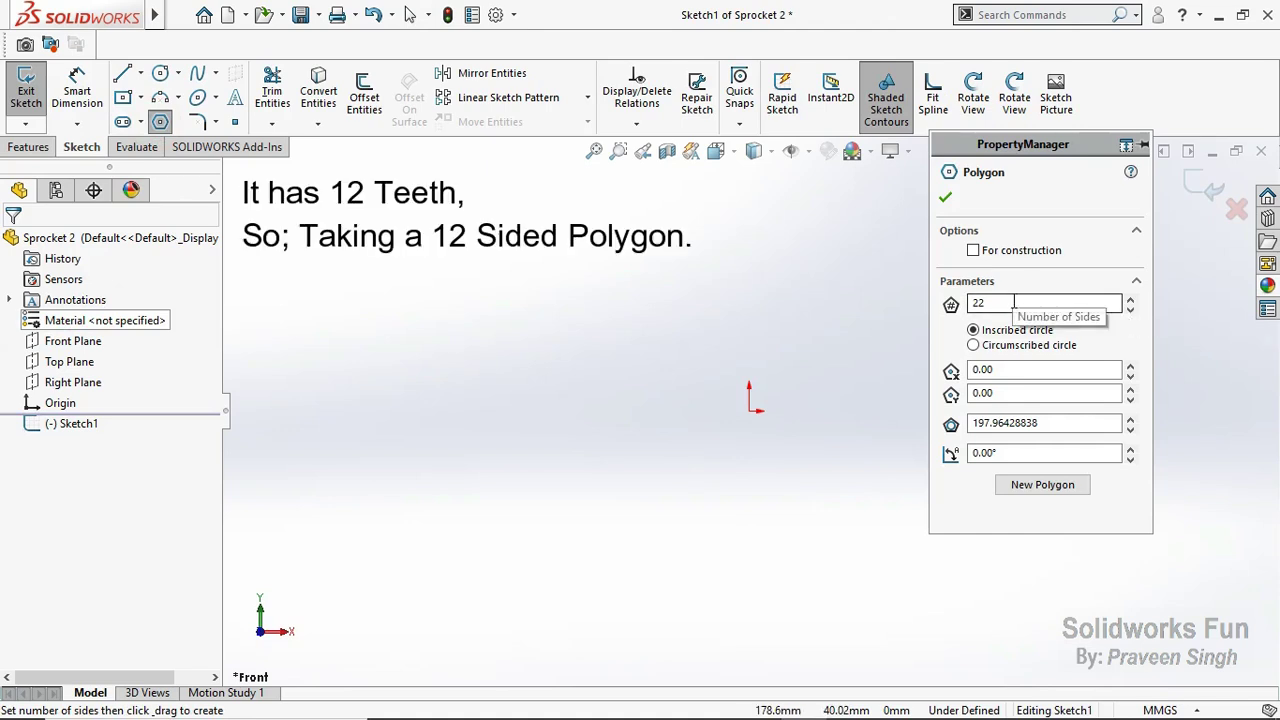
left_click_drag(1014, 303, 962, 307)
type("12")
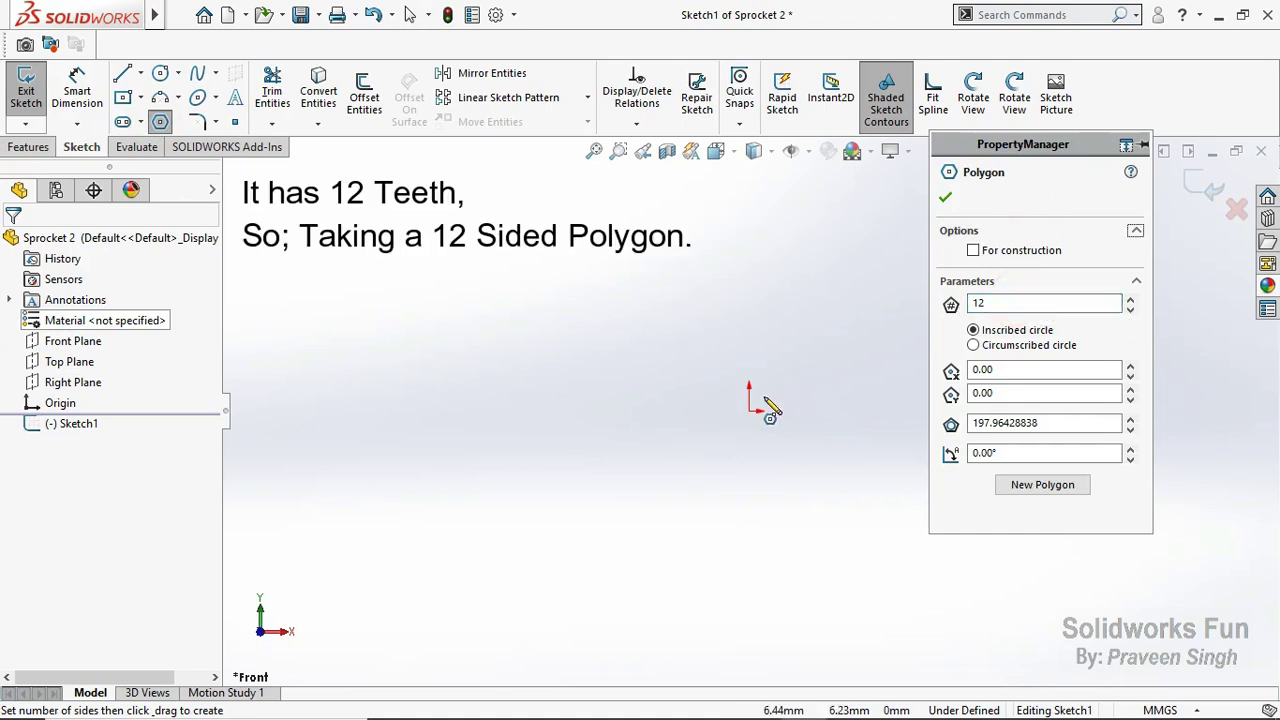
left_click(750, 411)
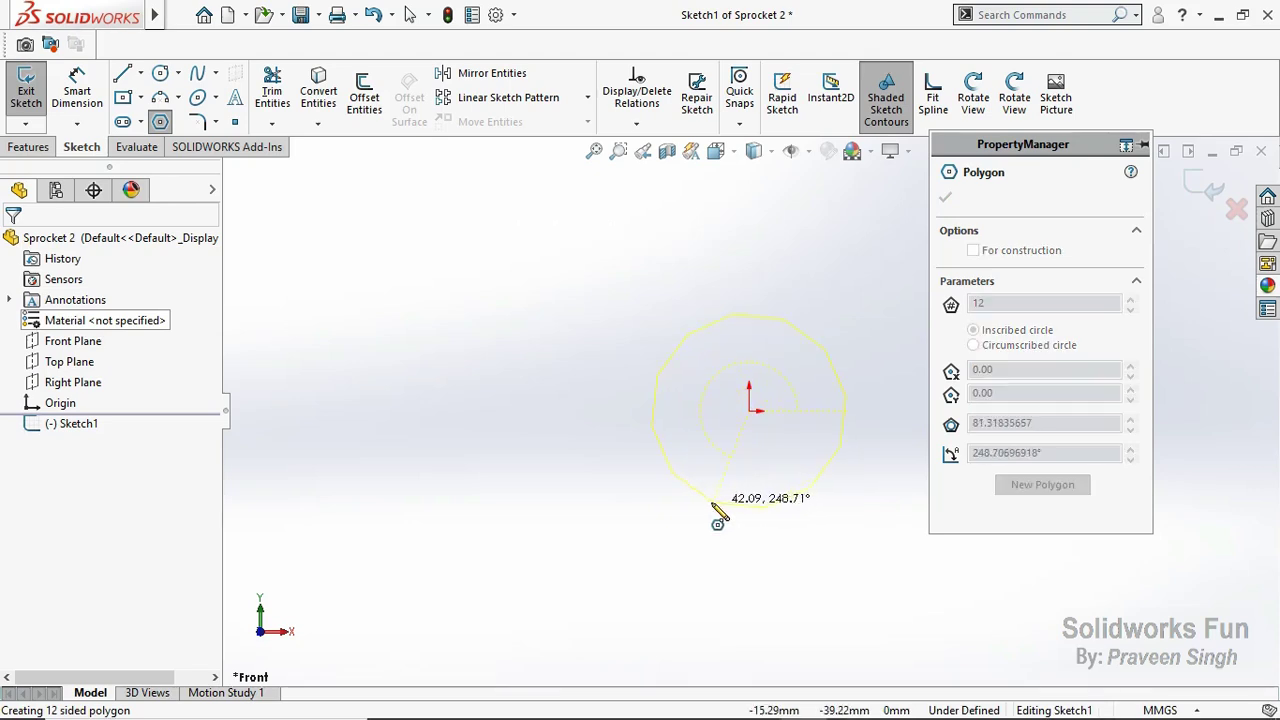
left_click(709, 505)
left_click(945, 197)
key("Escape")
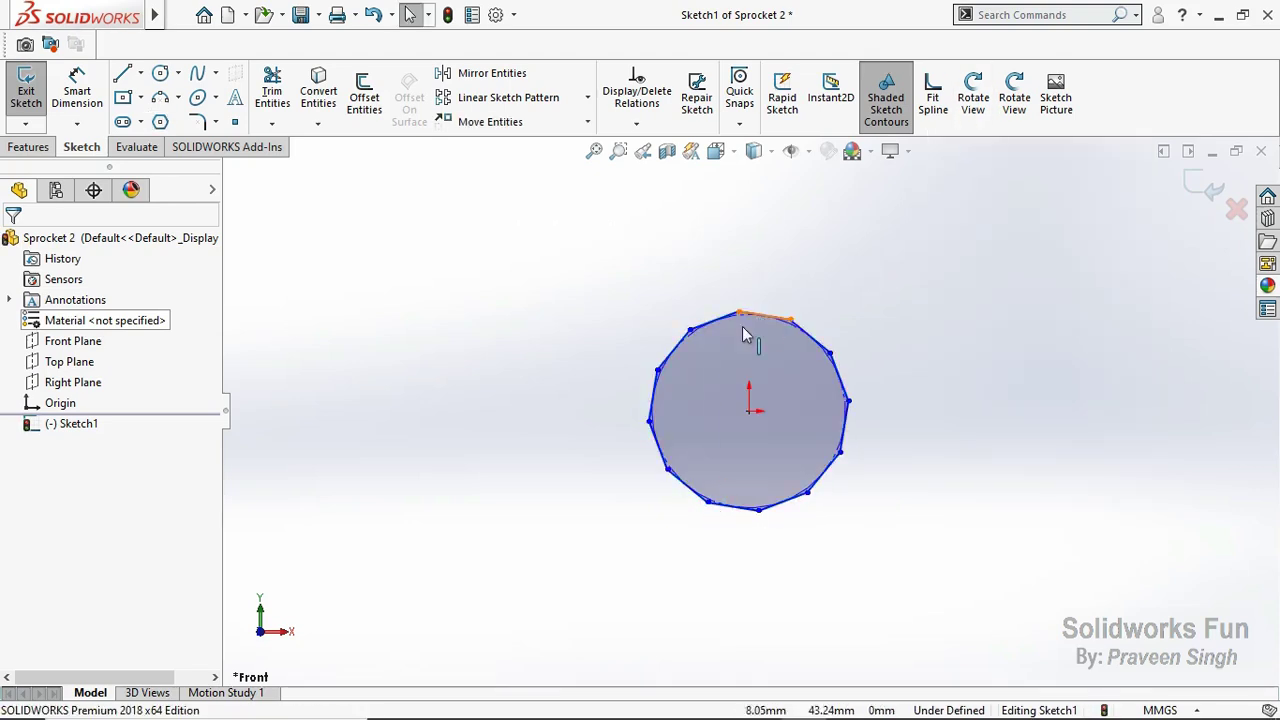
Step: Flatten the polygon's top edge with a Vertical relation and dimension a side to 20 mm
left_click(763, 318)
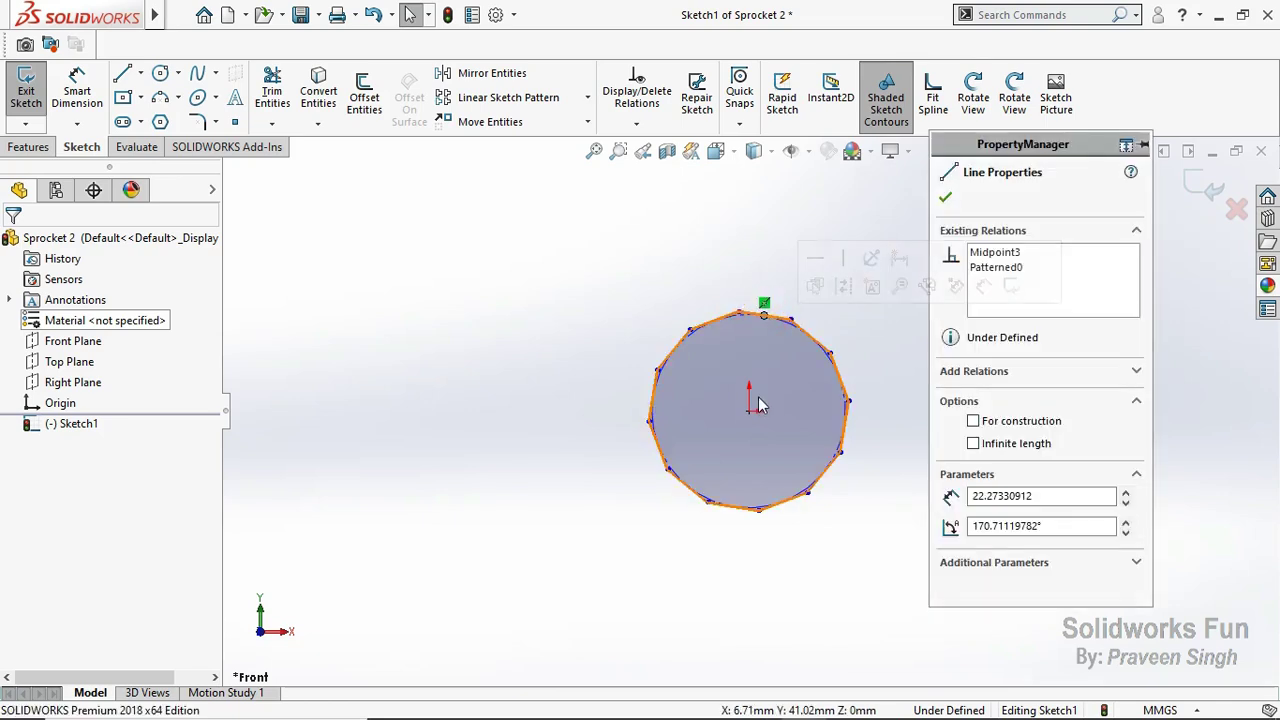
left_click(750, 414, "ctrl")
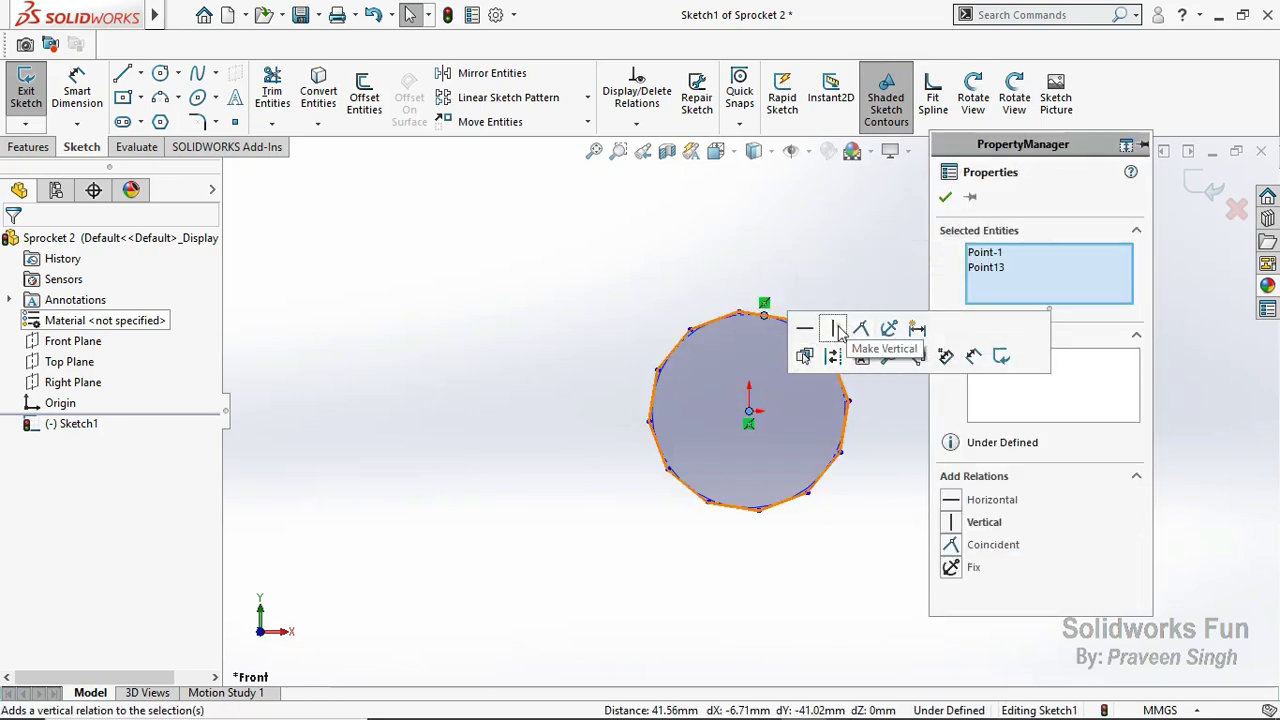
left_click(833, 329)
left_click(740, 276)
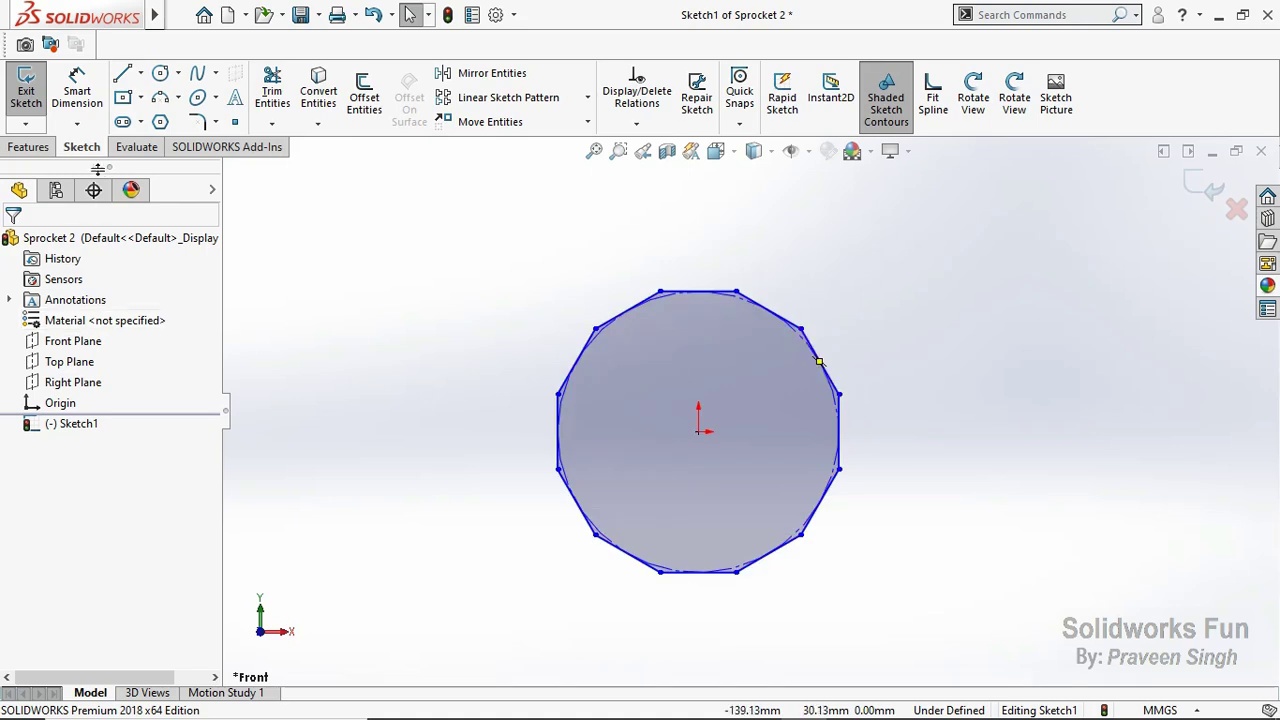
left_click(77, 92)
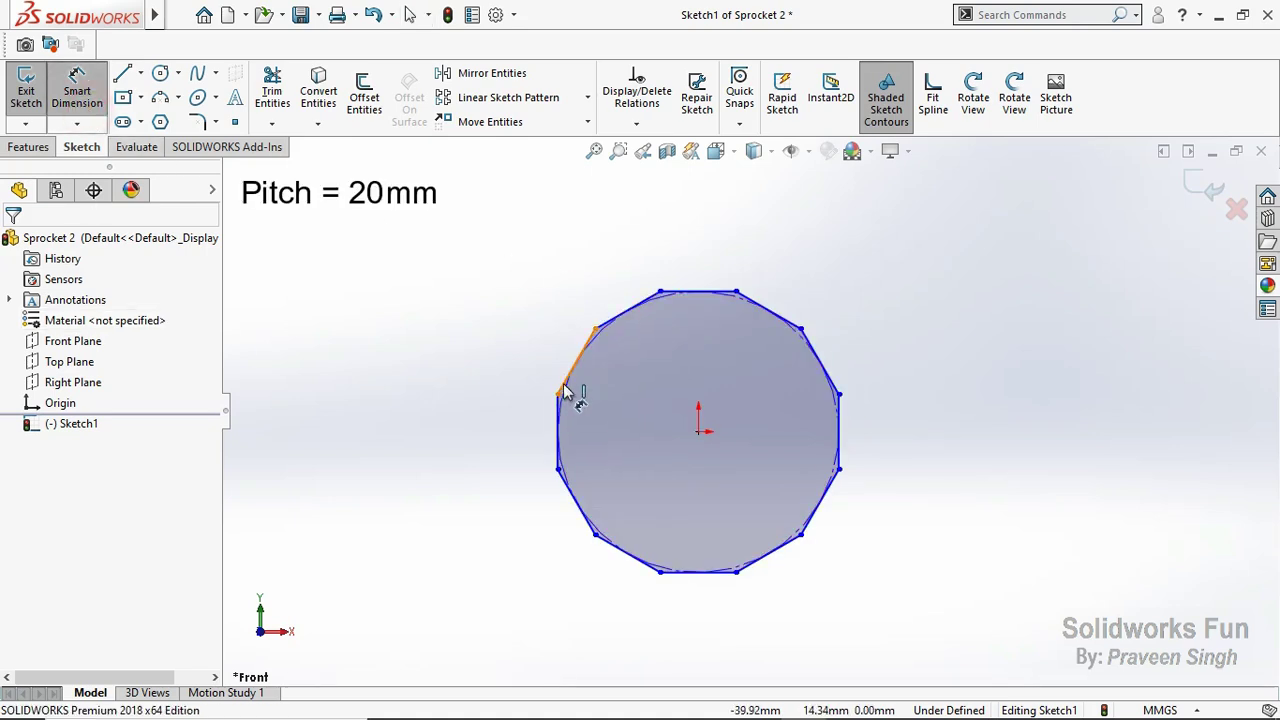
left_click(530, 358)
left_click(541, 321)
type("20")
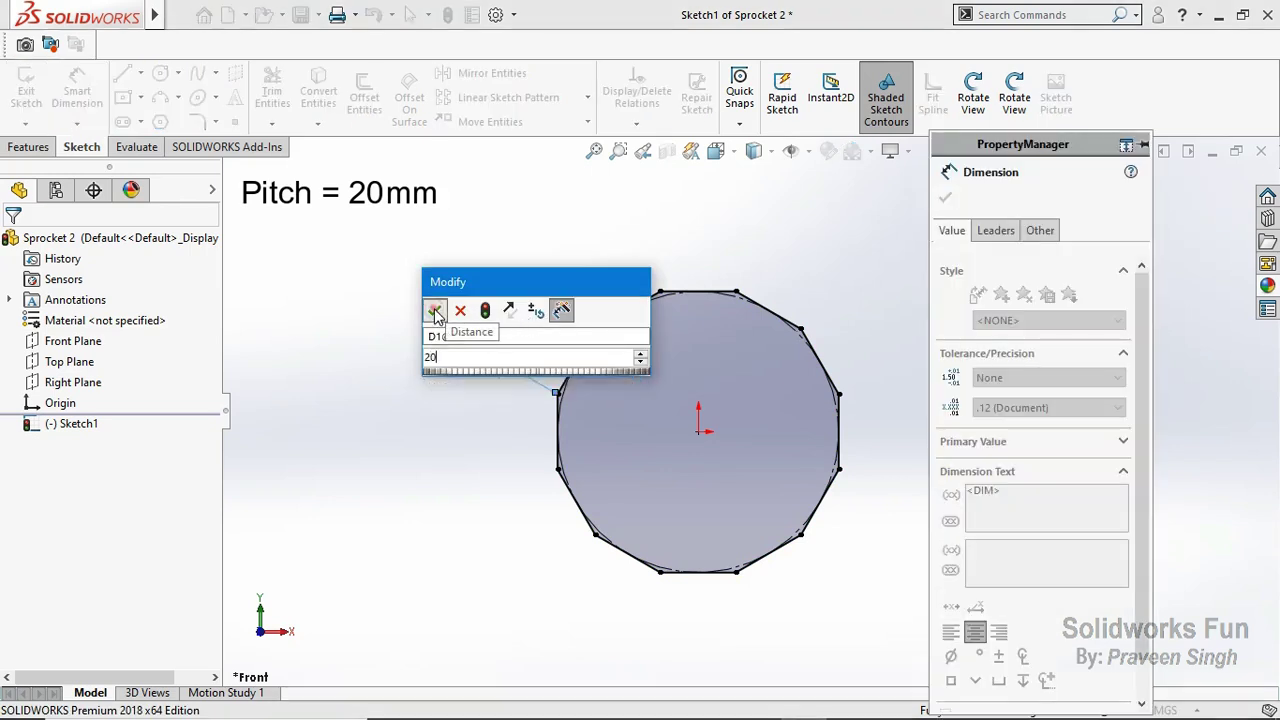
left_click(434, 306)
key("Escape")
left_click(945, 199)
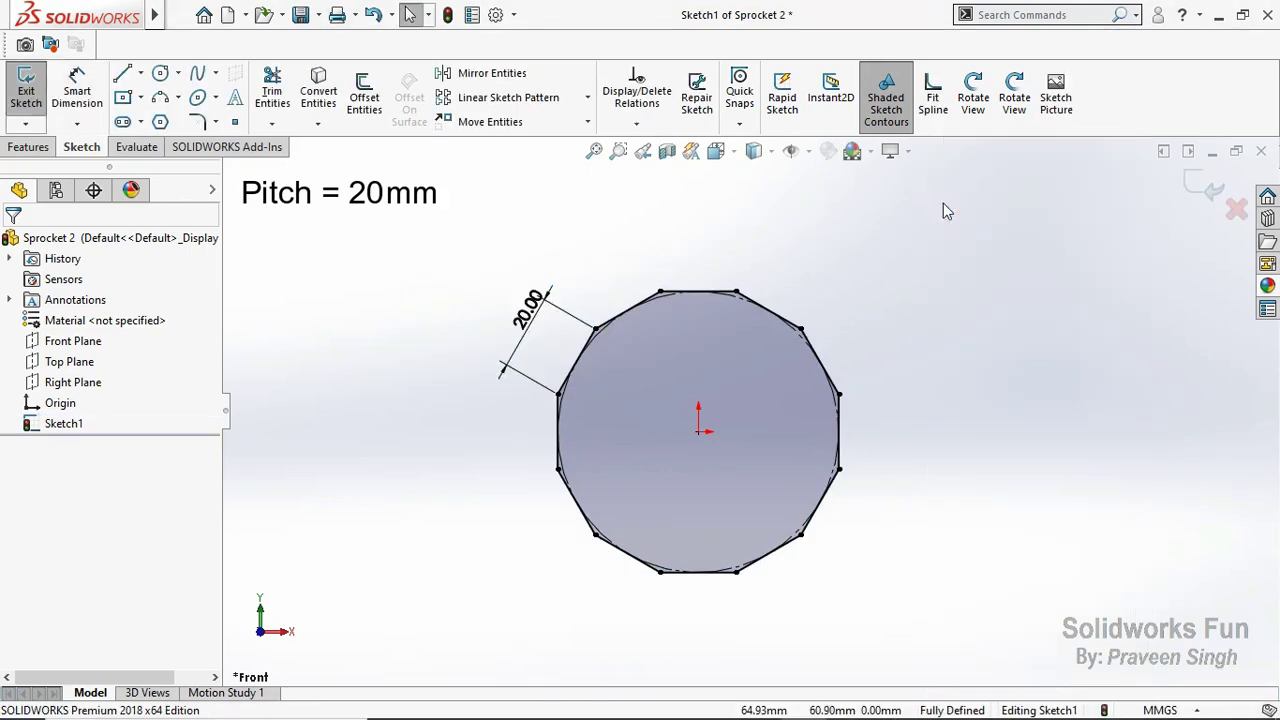
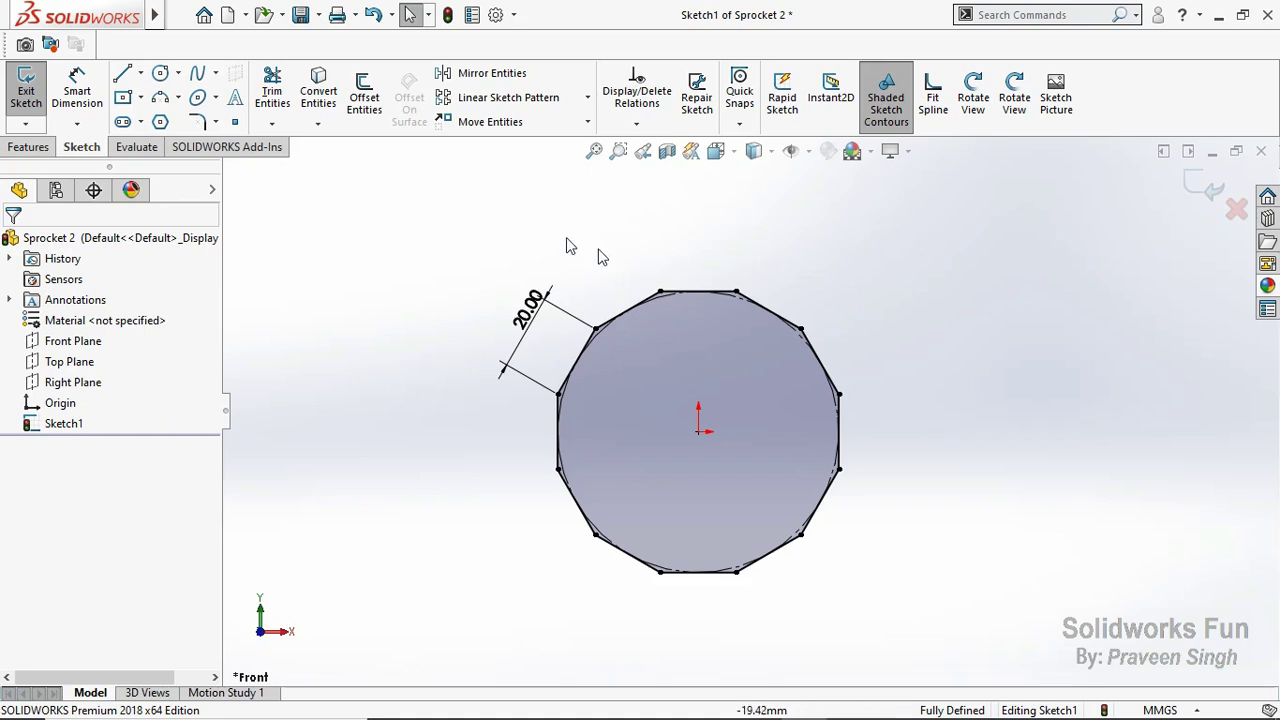
Step: Draw a circle centred on the origin inside the 12-sided polygon
left_click(160, 73)
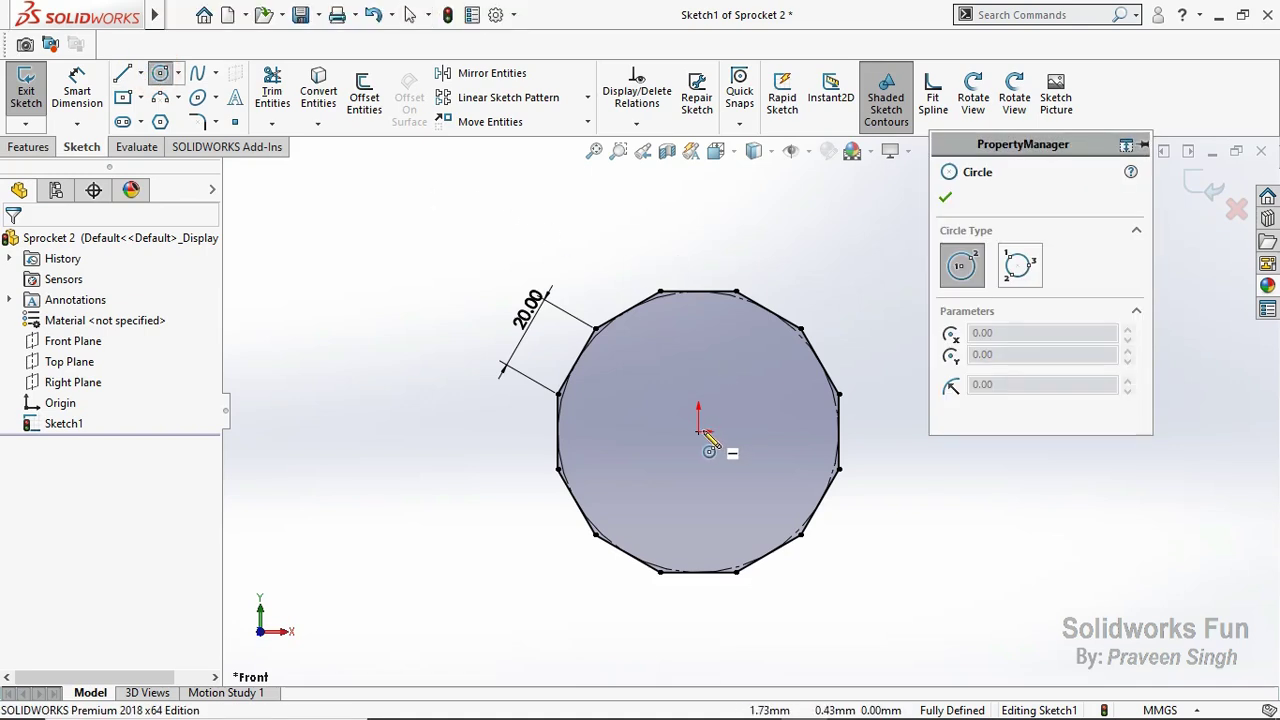
left_click(698, 431)
left_click(700, 345)
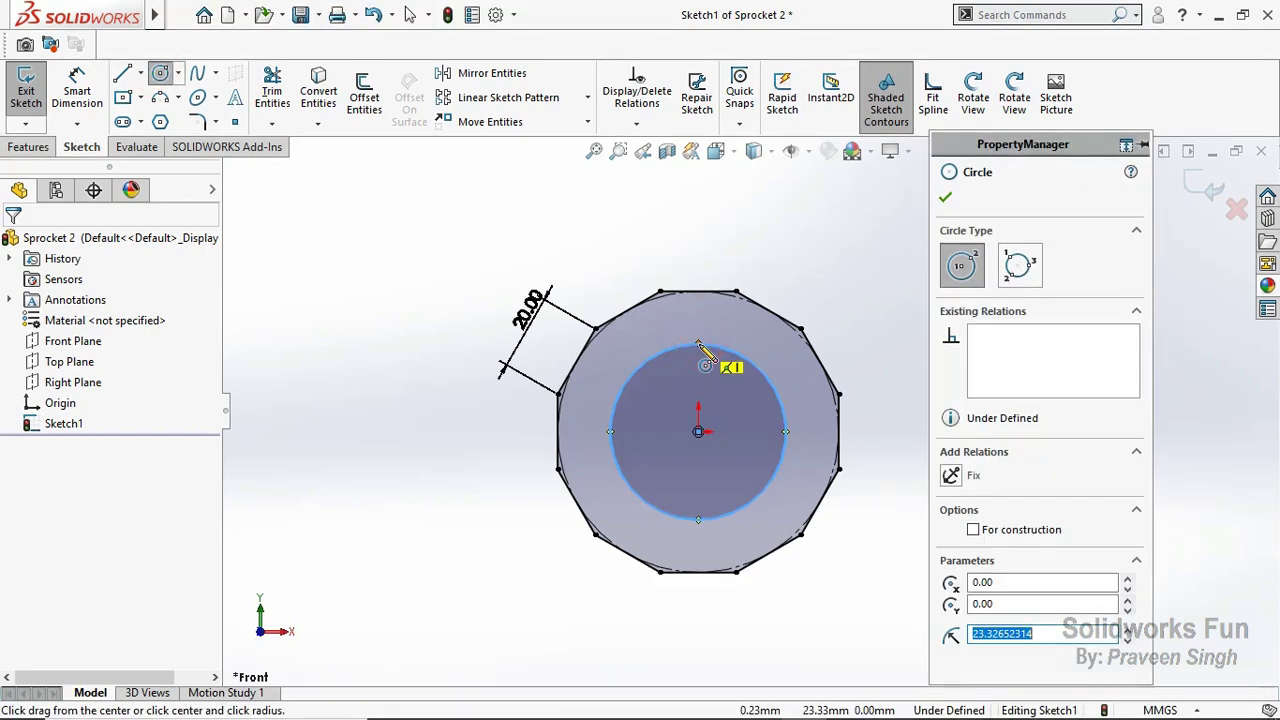
key("Escape")
left_click(640, 277)
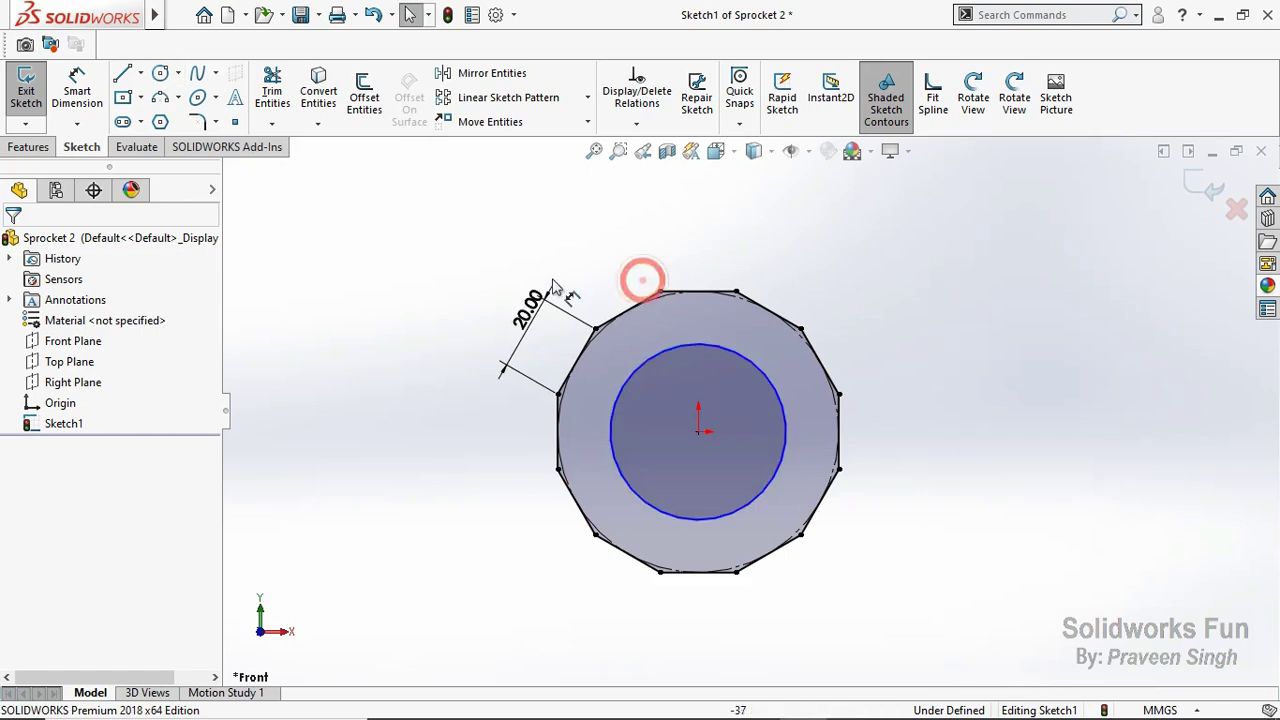
left_click(698, 291)
key("Escape")
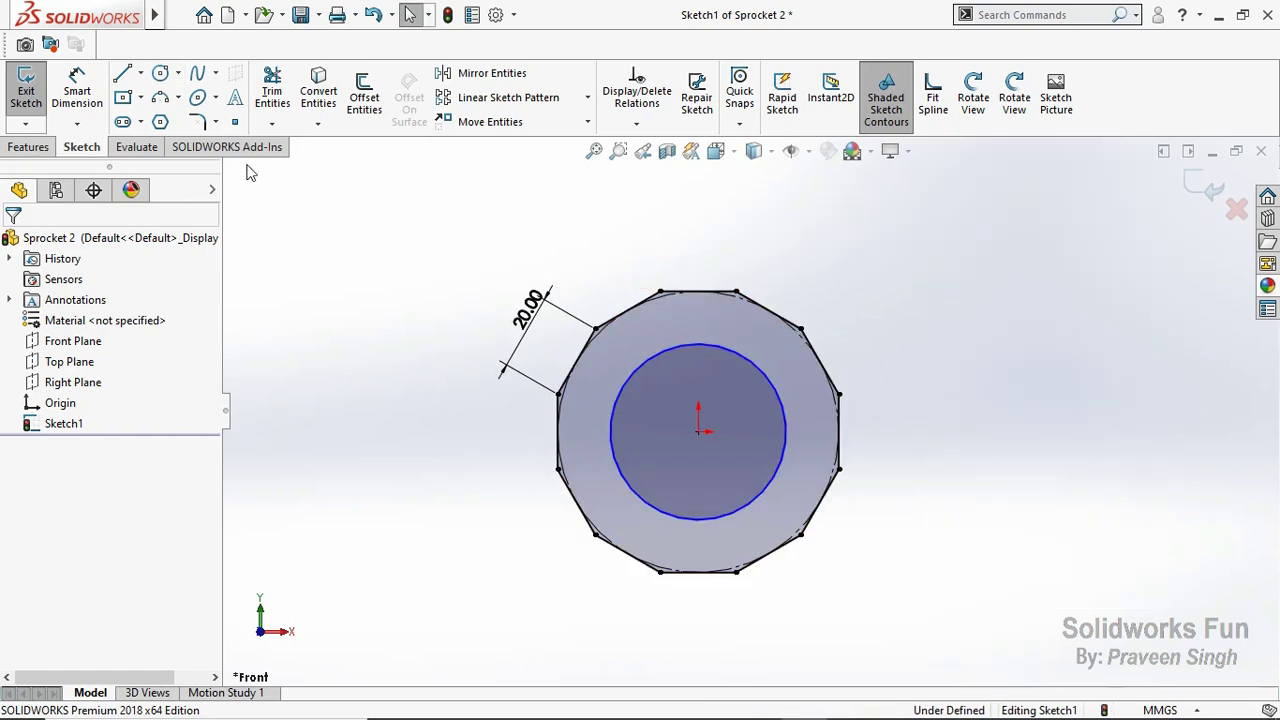
Step: Dimension the inner circle's diameter to 63.8
left_click(80, 97)
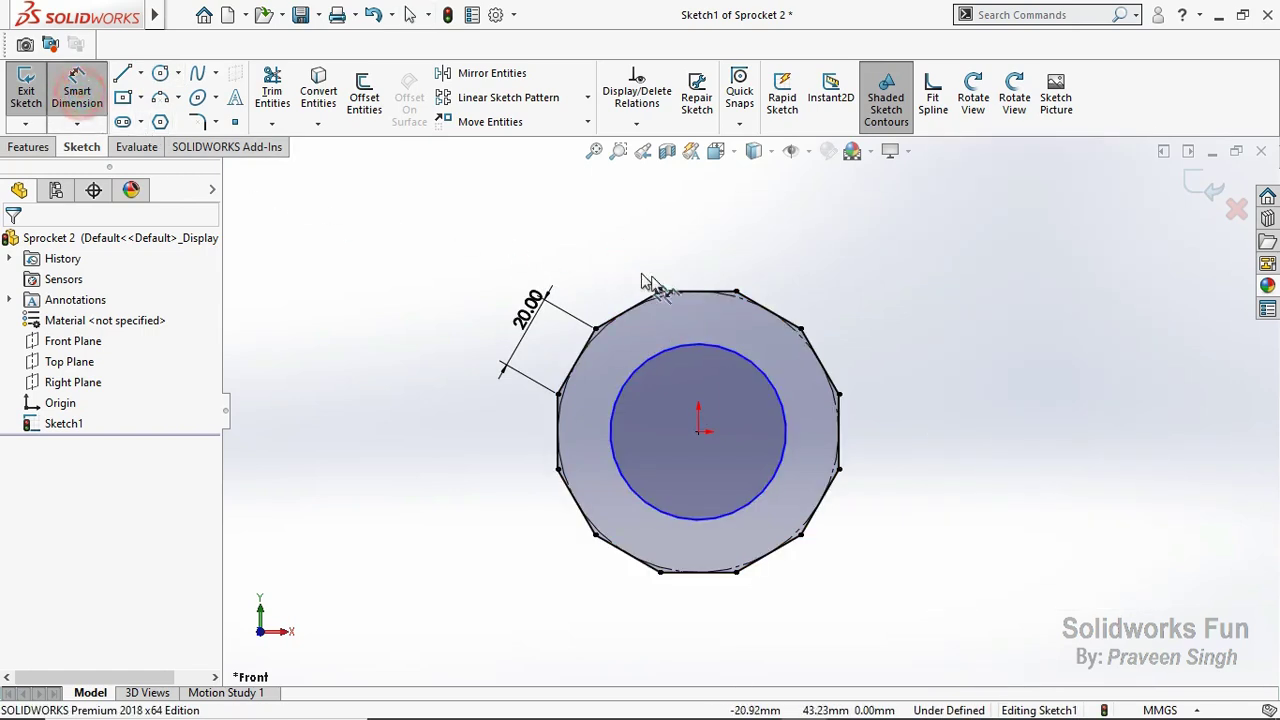
left_click(748, 338)
left_click(882, 425)
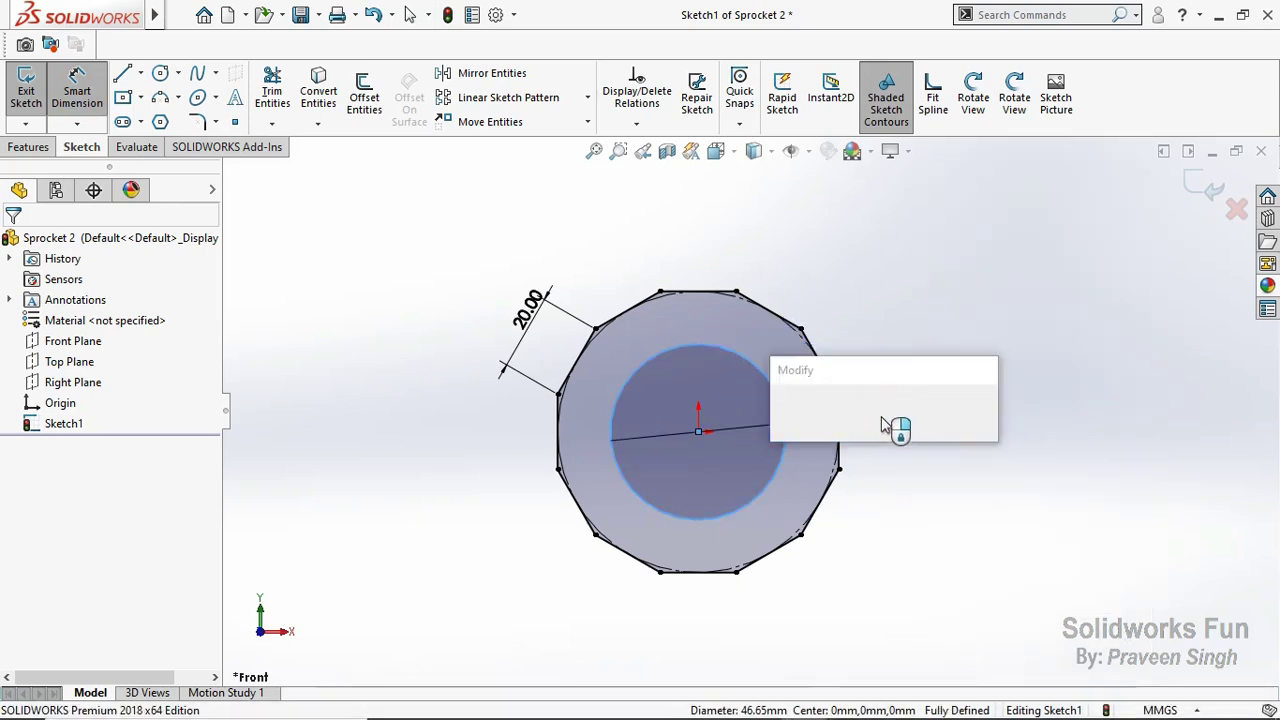
type("63.")
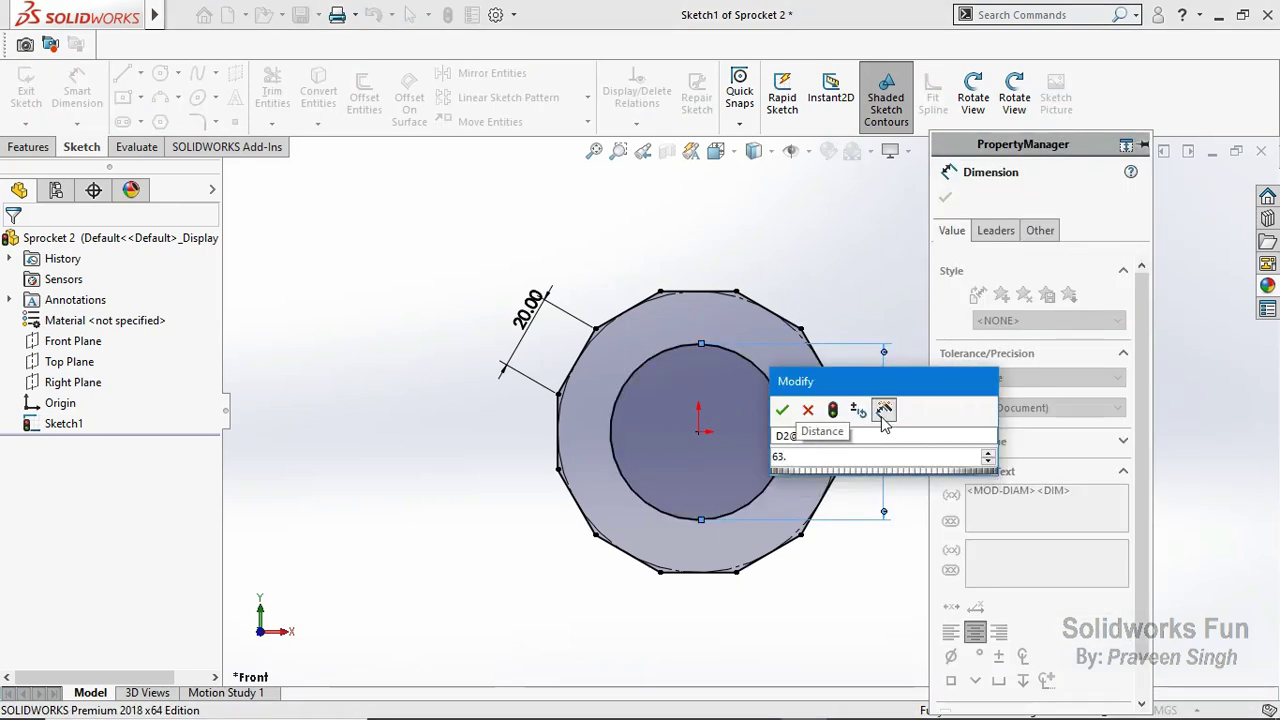
type("8")
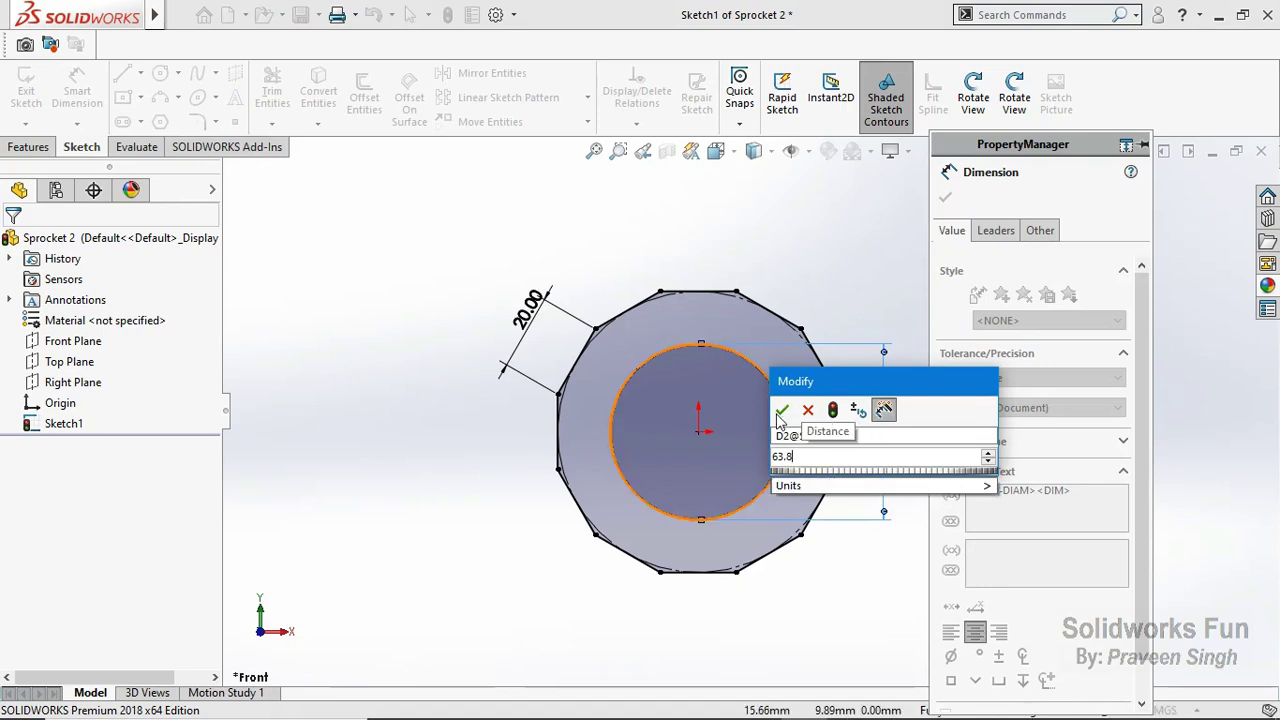
left_click(782, 415)
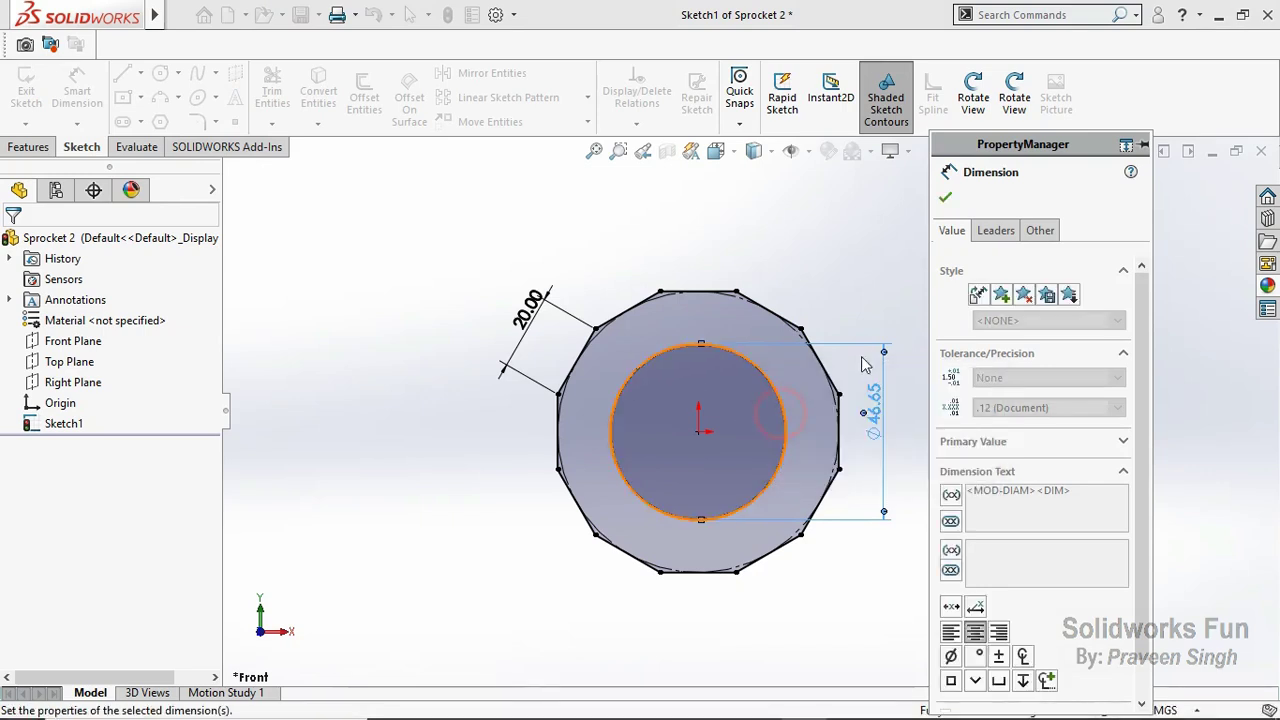
left_click(950, 196)
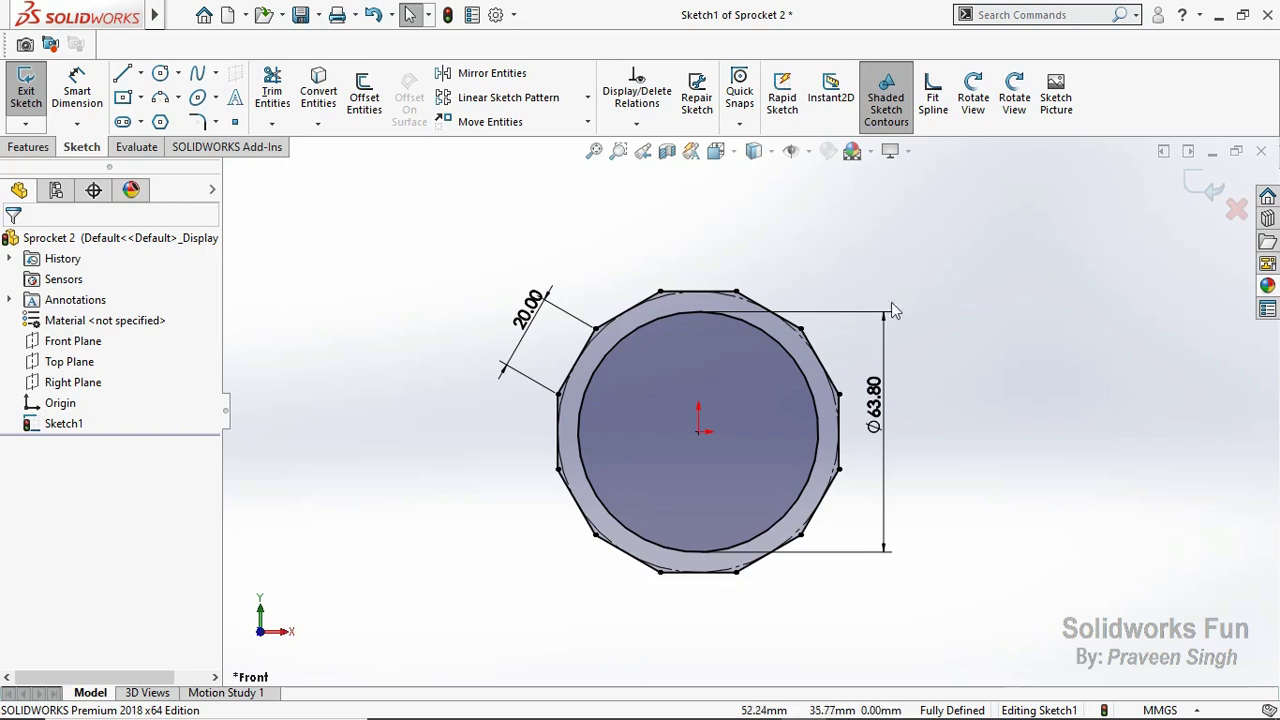
Step: Turn the Ø63.8 circle into construction geometry and exit Sketch1
left_click(815, 400)
left_click(894, 345)
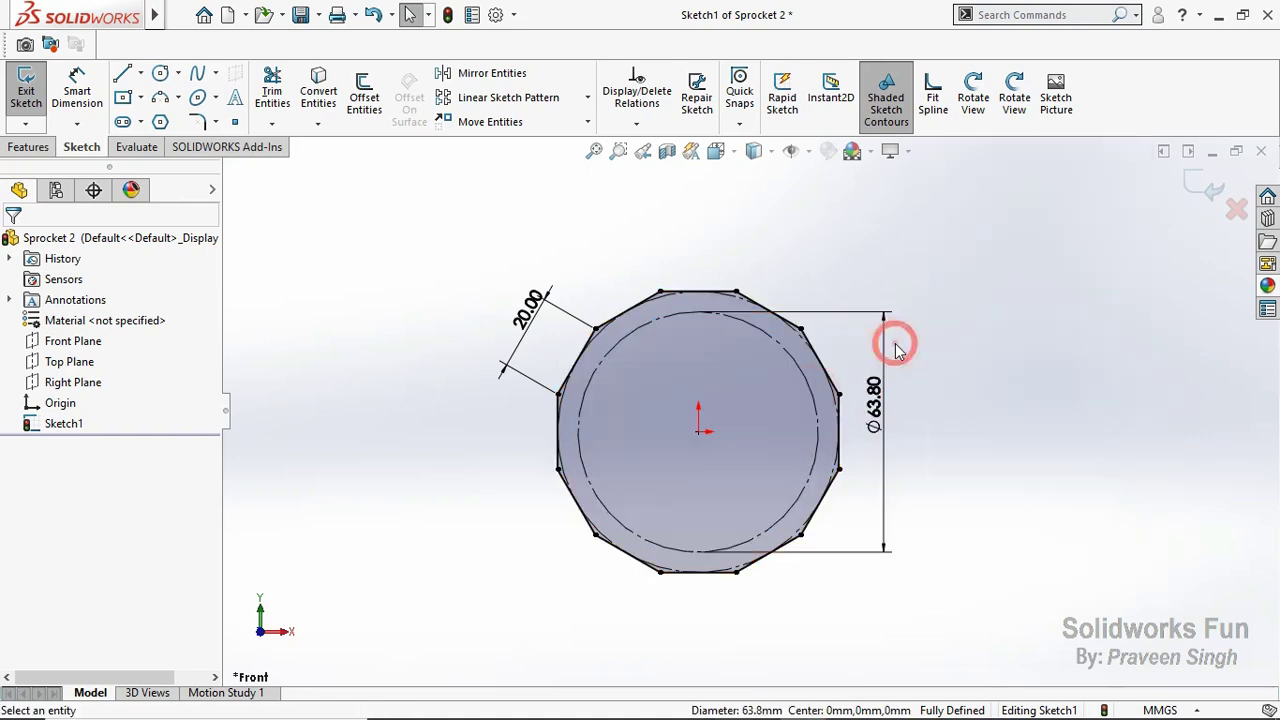
left_click(823, 268)
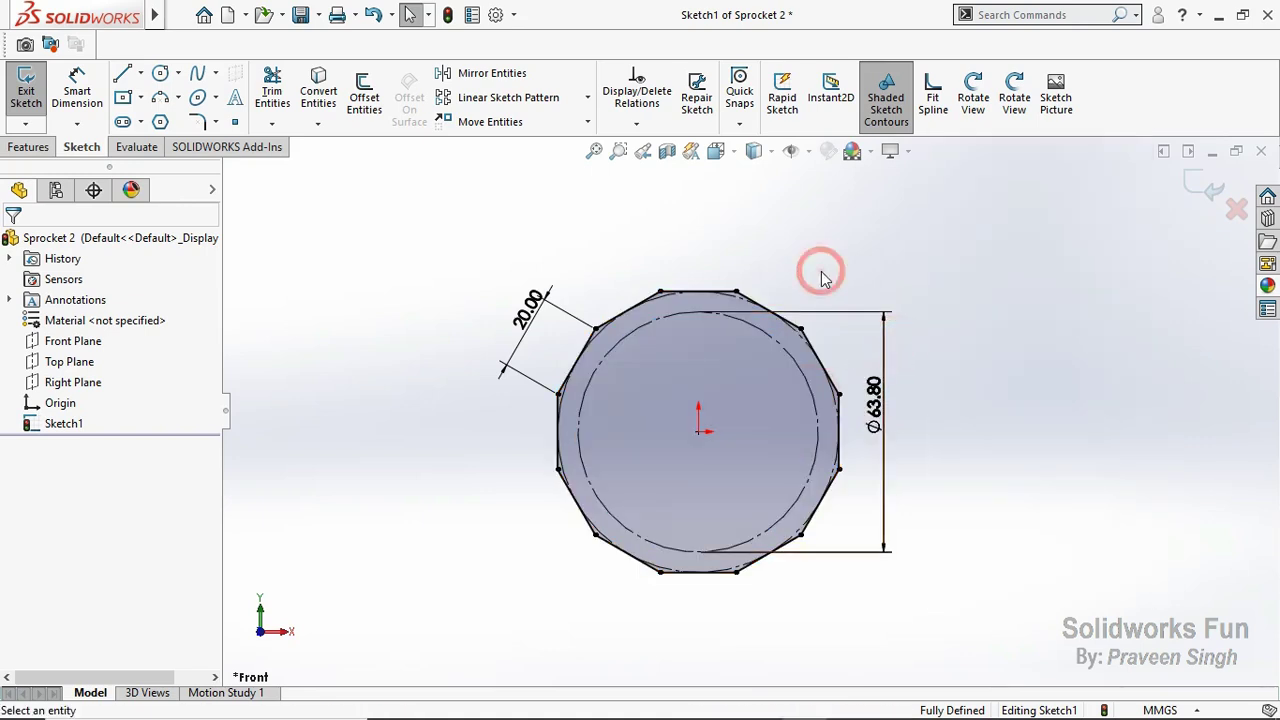
left_click(1210, 182)
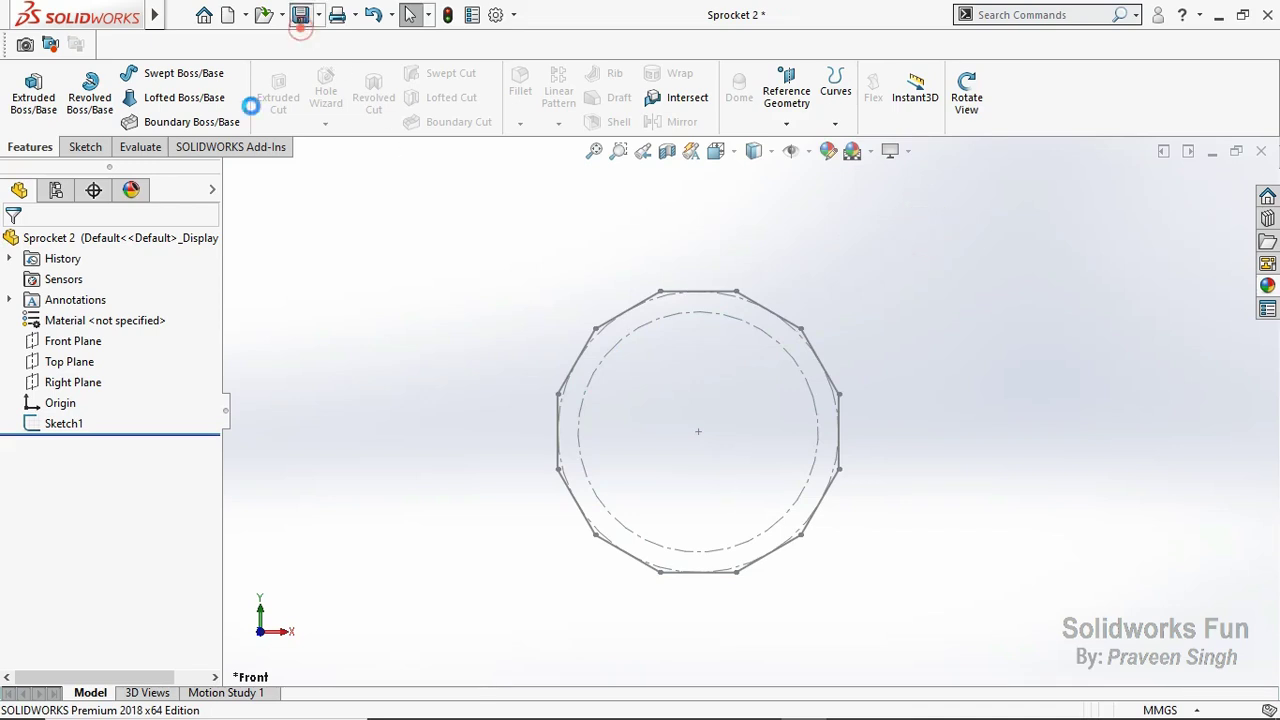
Step: Start a sketch on the Front Plane with small circles at both top-edge vertices
left_click(72, 341)
left_click(104, 318)
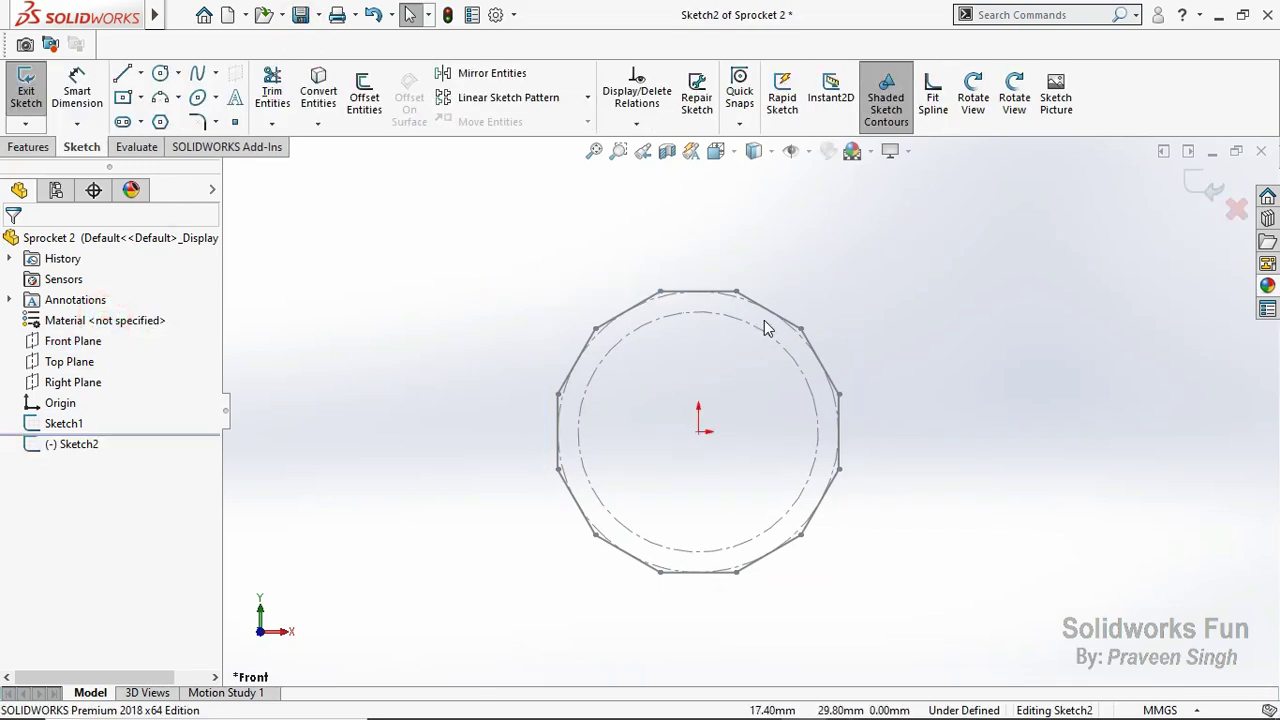
left_click(166, 76)
scroll(751, 294, "down", 2)
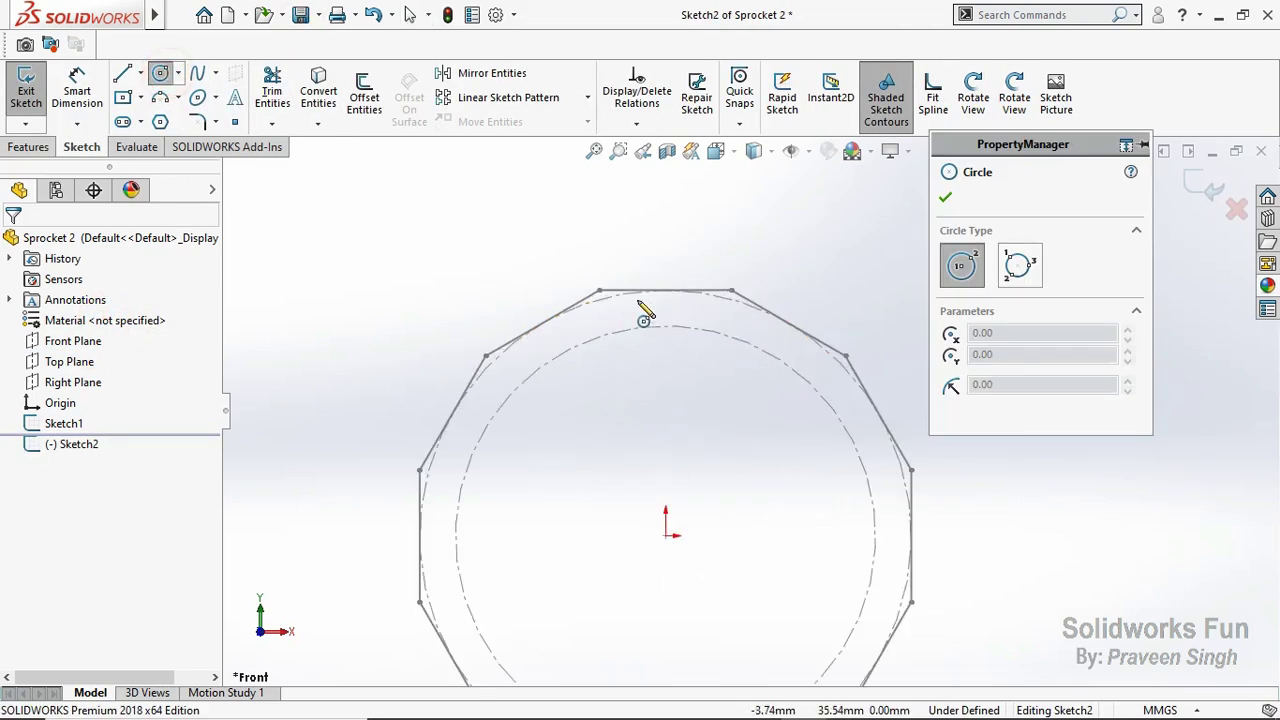
left_click(599, 291)
left_click(619, 291)
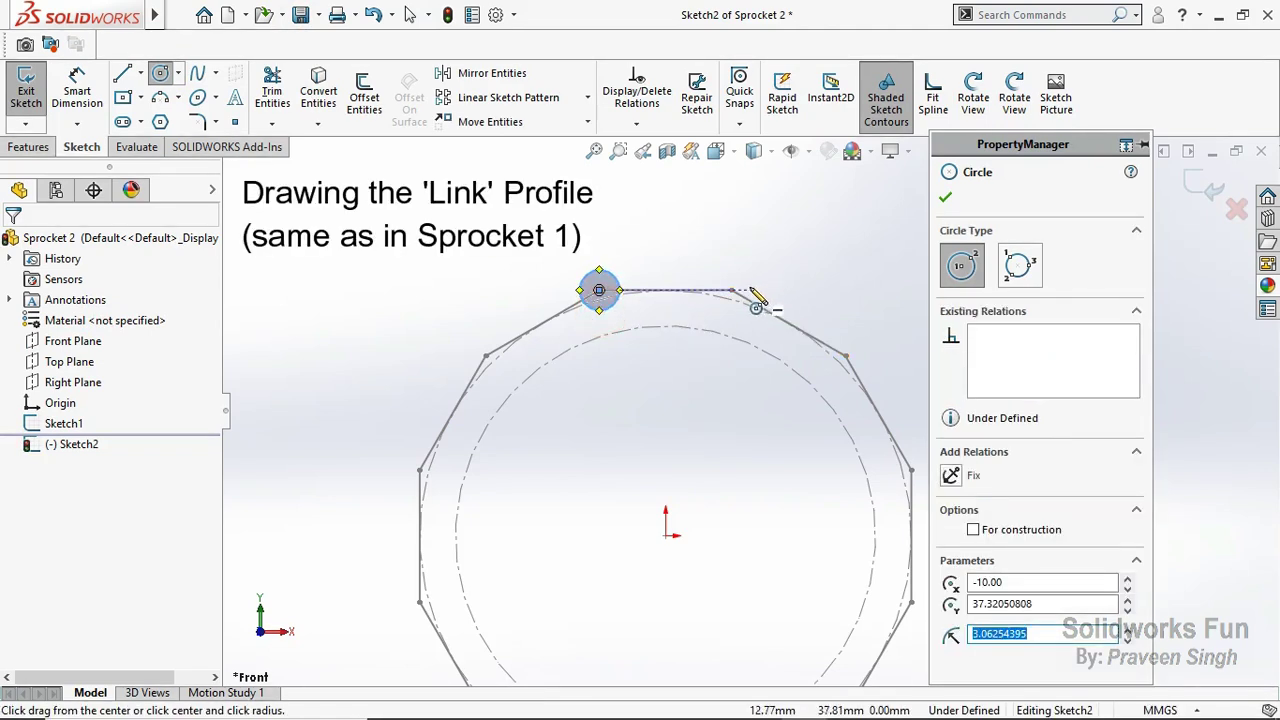
left_click(731, 291)
left_click(750, 280)
key("Escape")
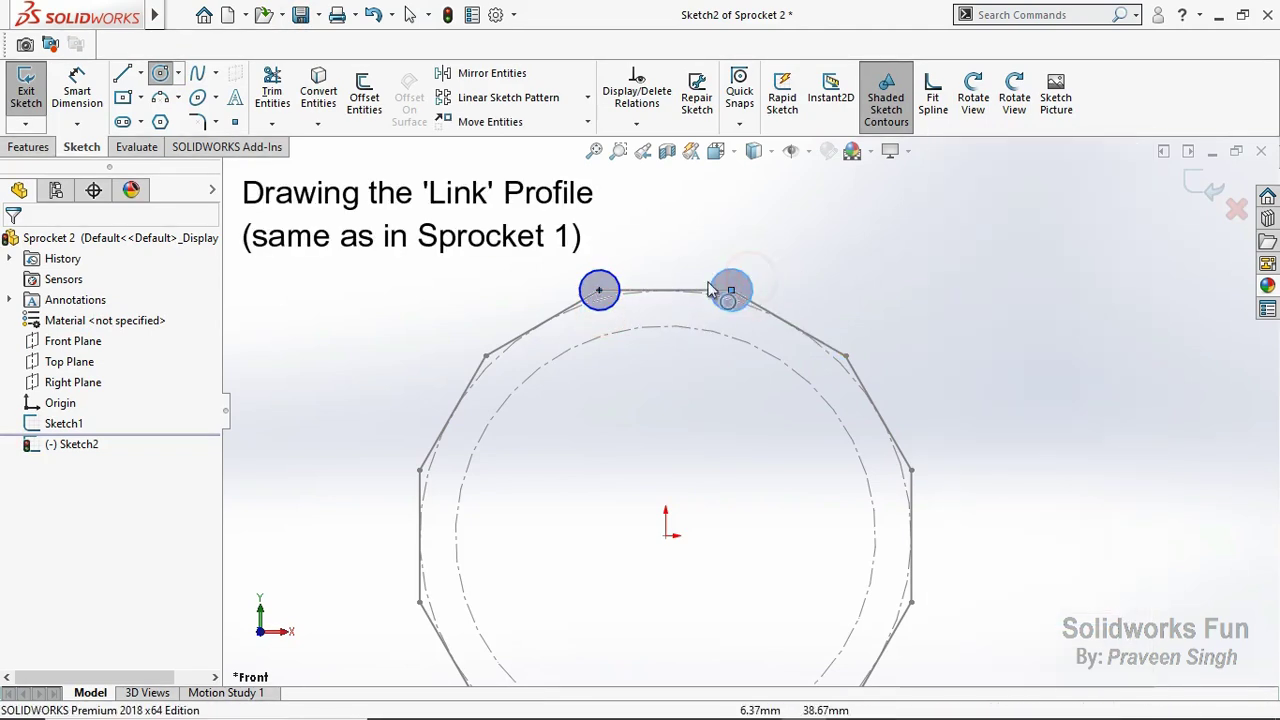
Step: Draw a larger concentric circle around each small circle
left_click(160, 73)
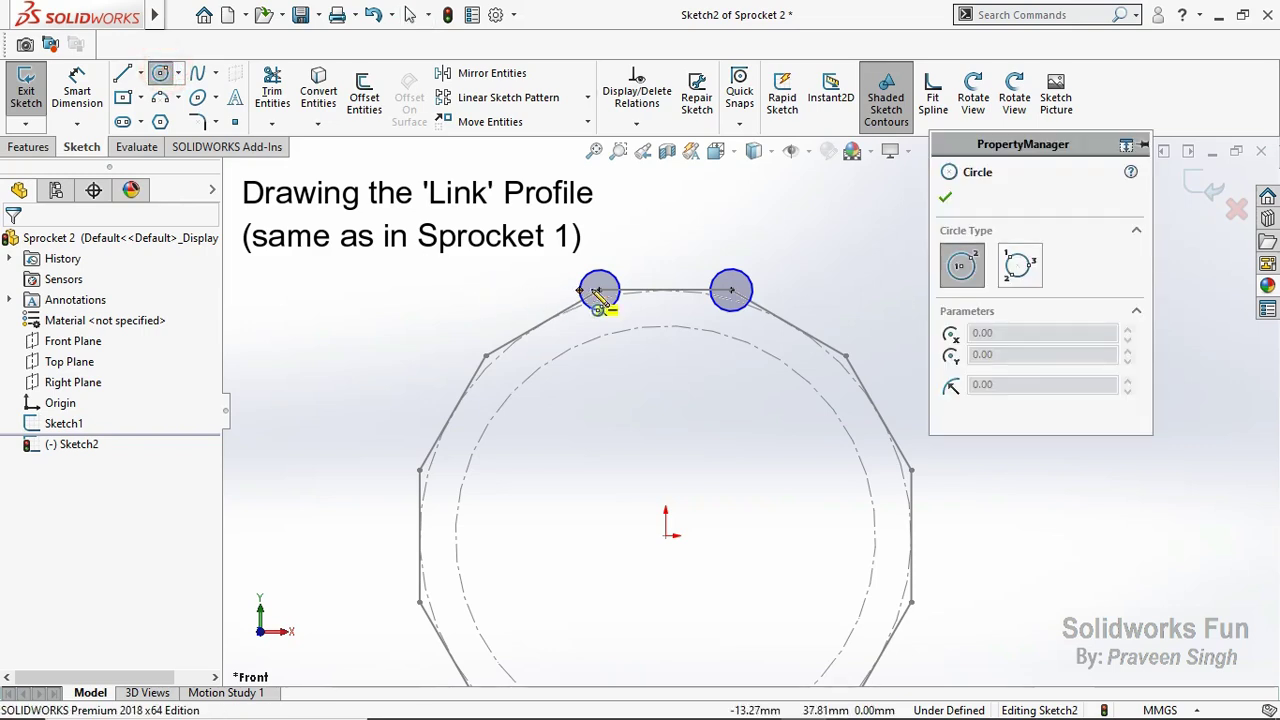
left_click(599, 291)
left_click(554, 290)
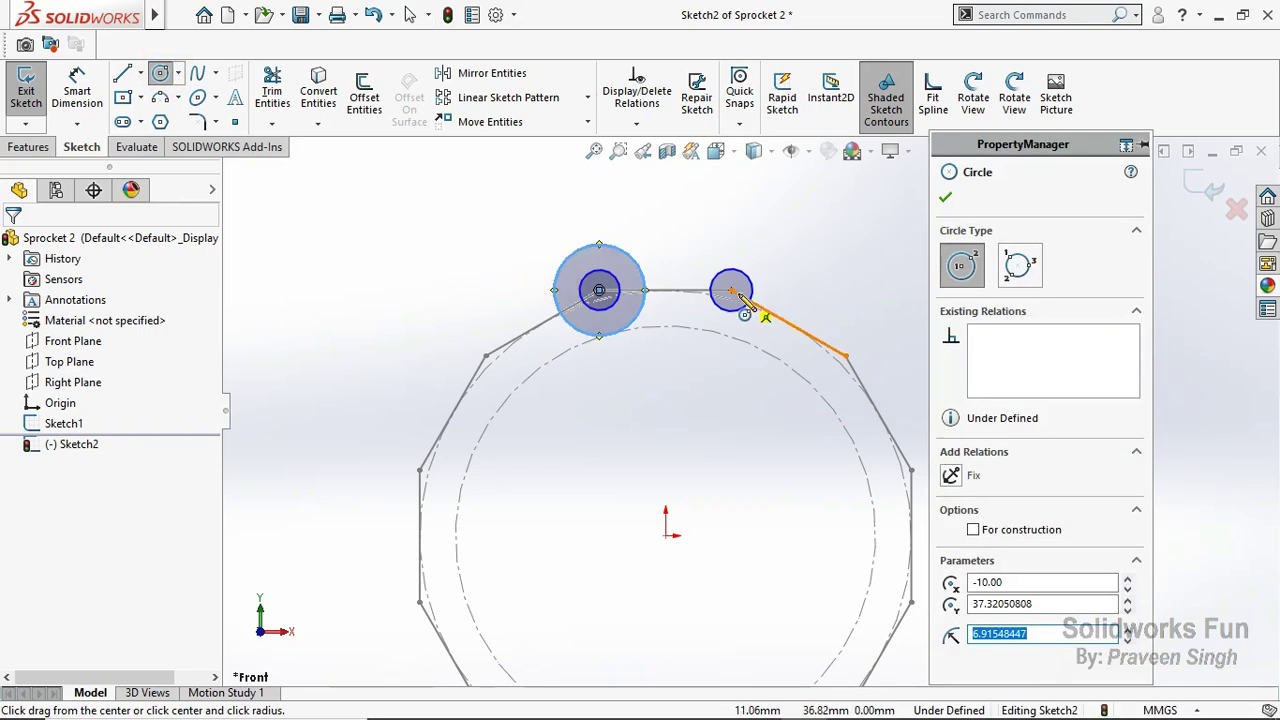
left_click(731, 291)
left_click(794, 290)
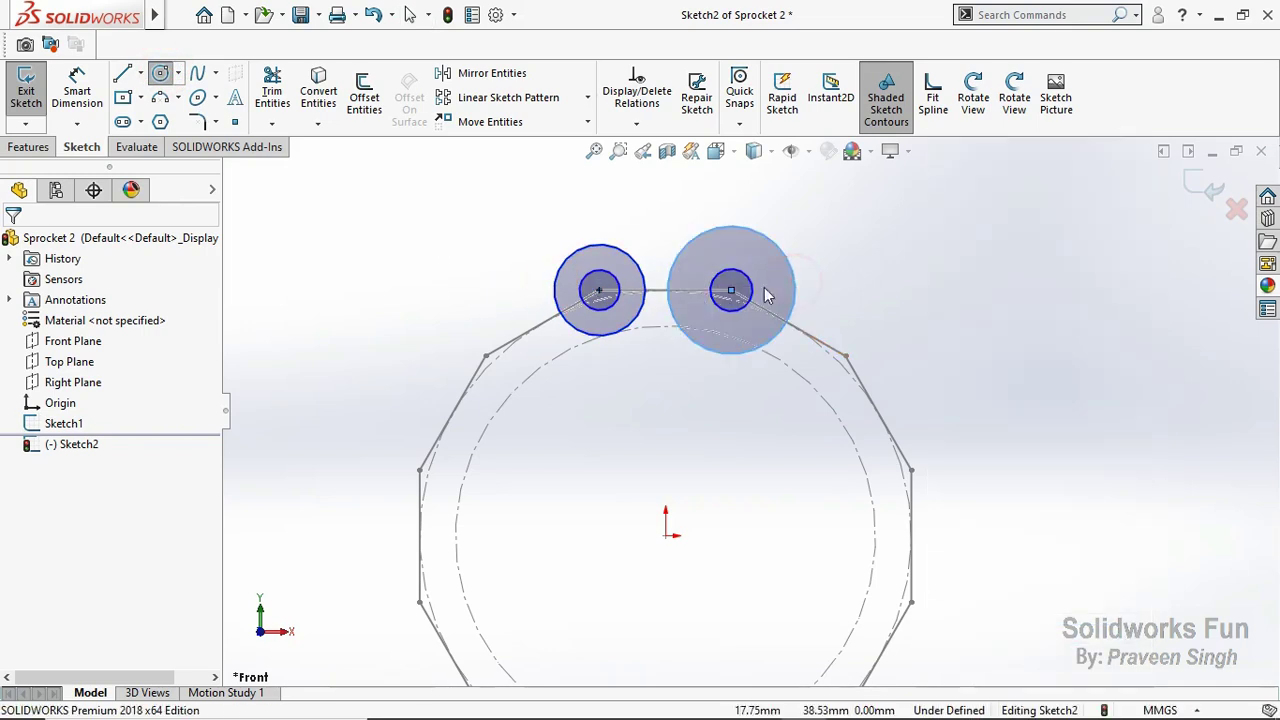
Step: Add Equal relations between the two larger circles and between the two small circles
left_click(643, 283, "ctrl")
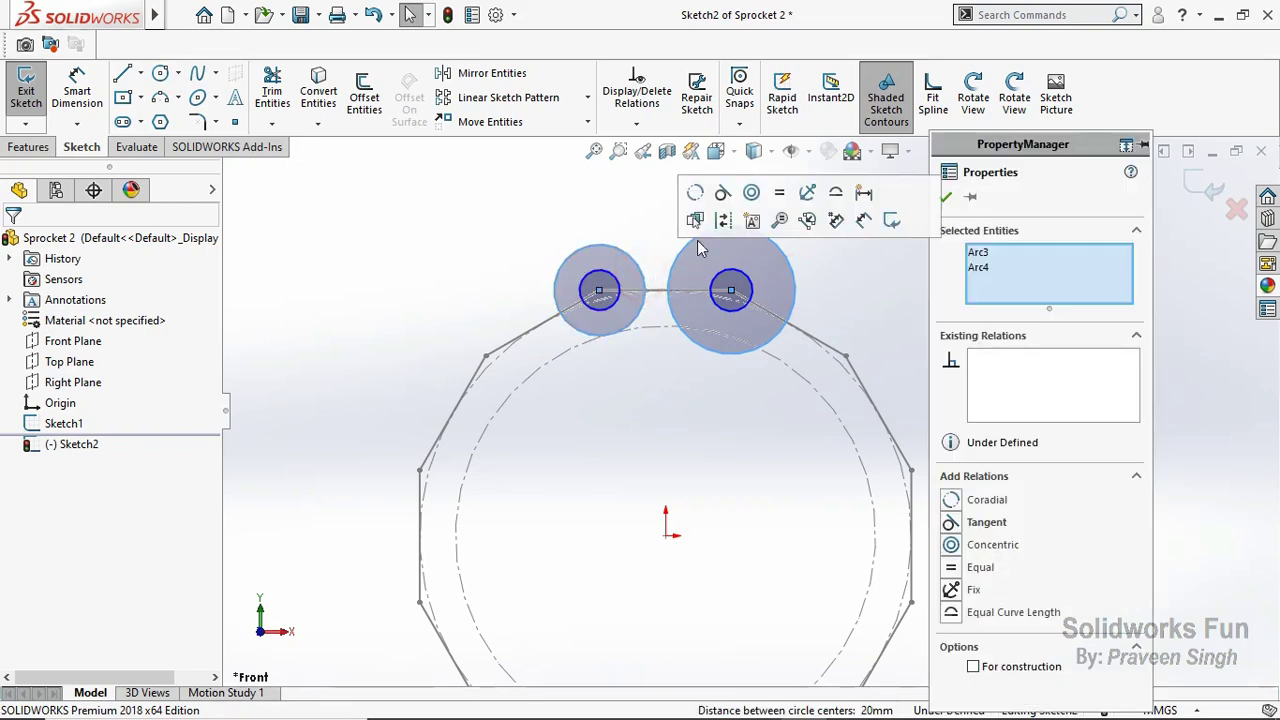
left_click(773, 192)
left_click(623, 223)
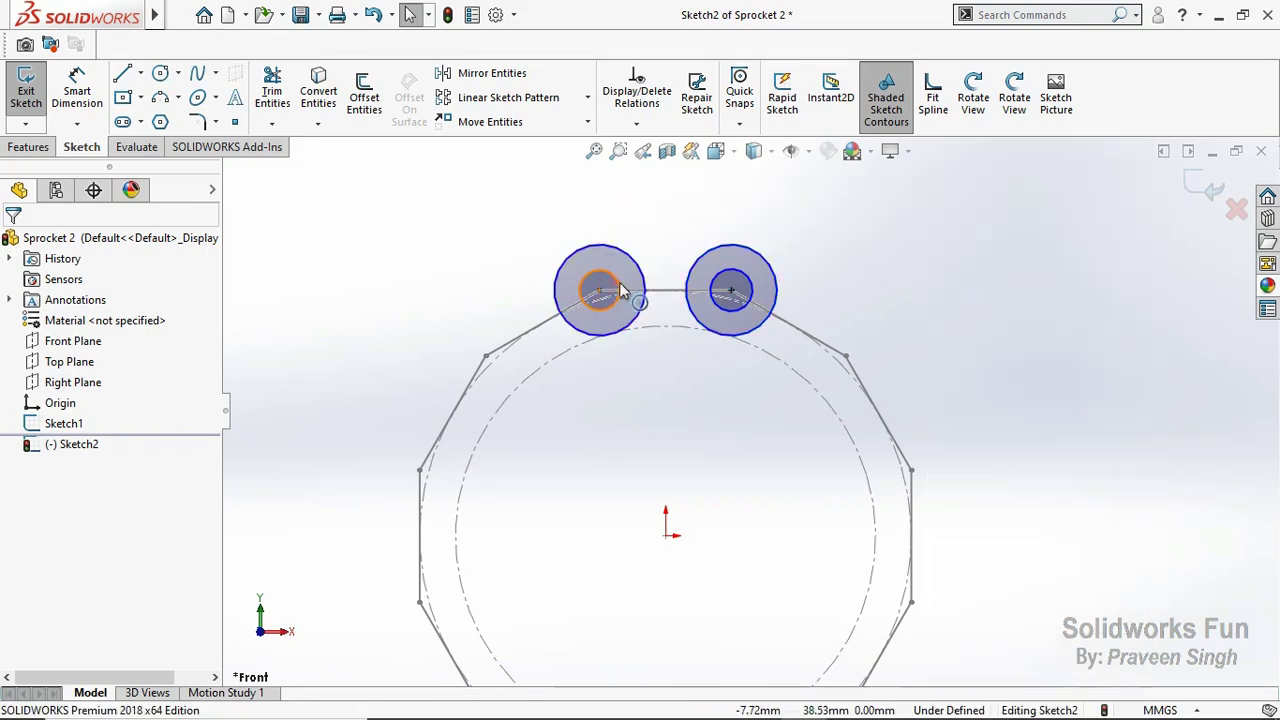
left_click(722, 284)
left_click(730, 307, "ctrl")
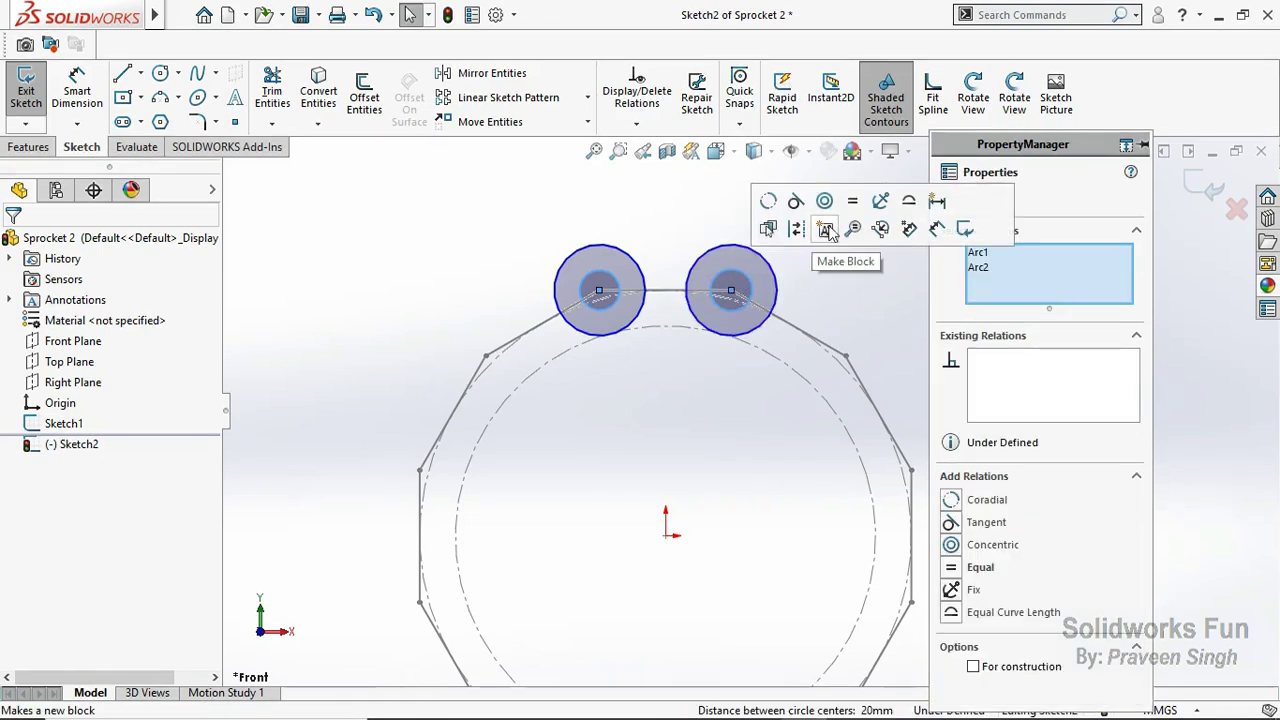
left_click(851, 205)
left_click(648, 246)
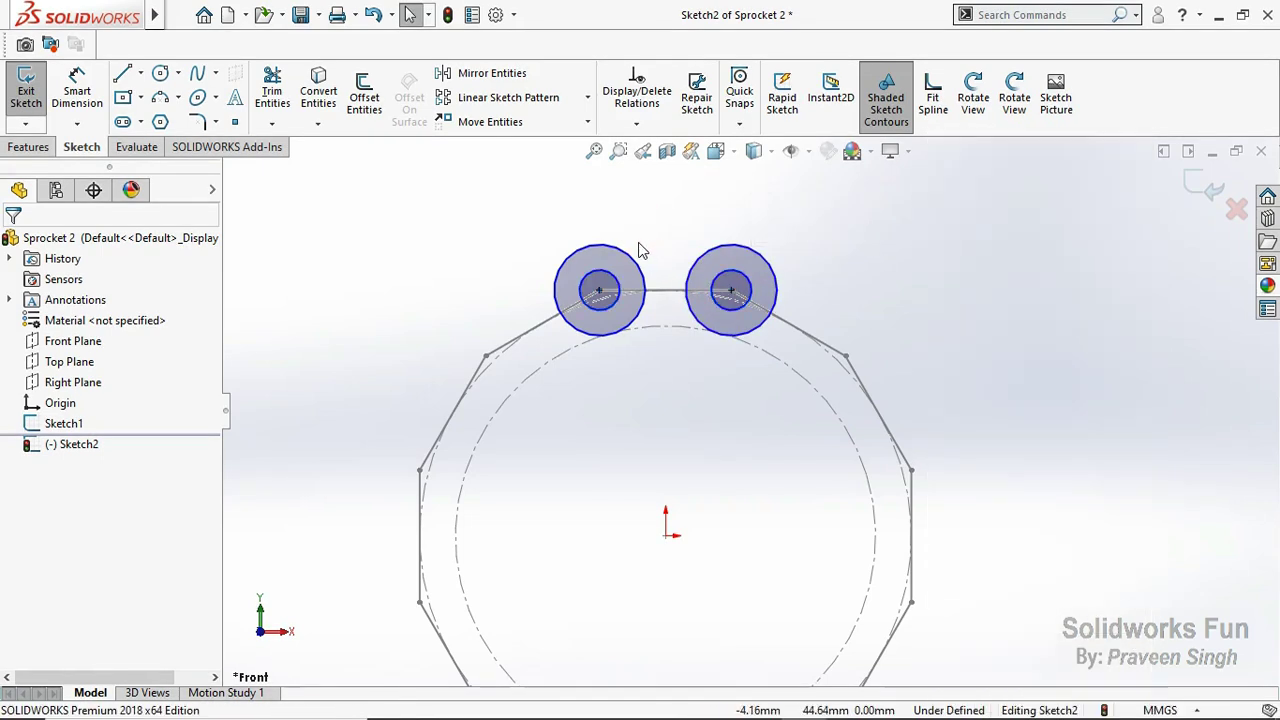
Step: Dimension the small circle to Ø5 and the larger circle to Ø12
left_click(77, 90)
left_click(598, 308)
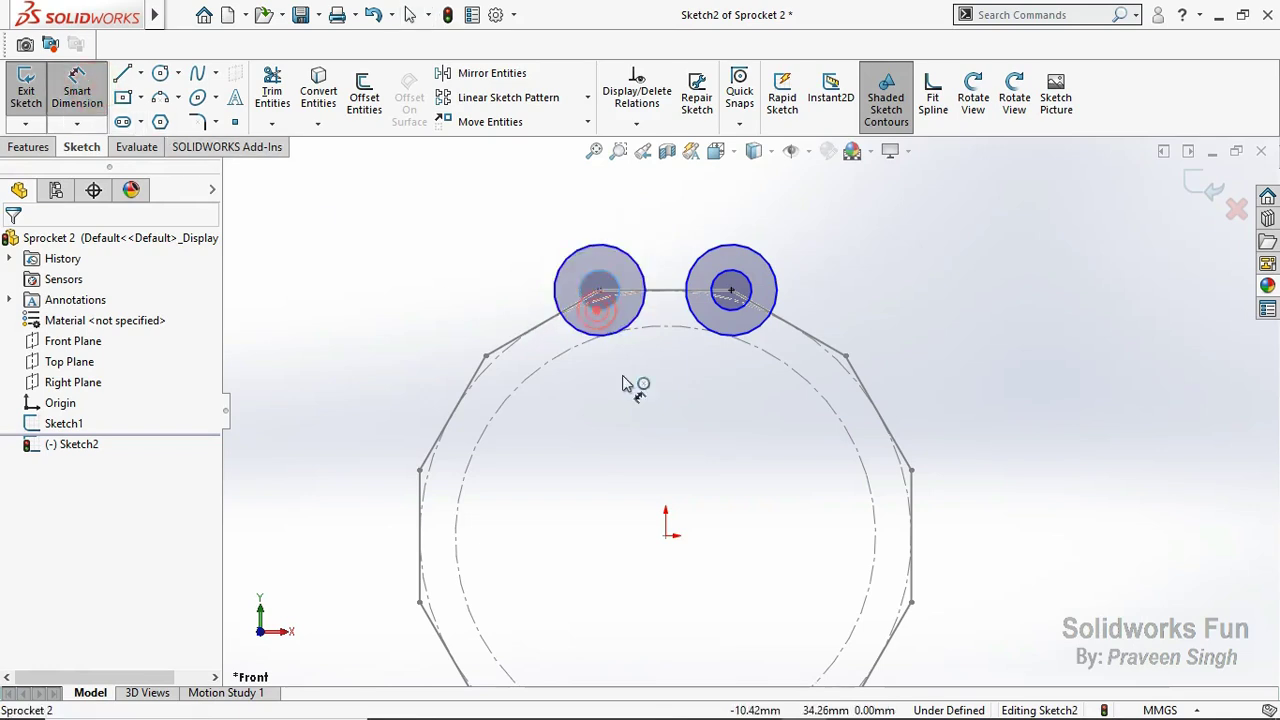
left_click(540, 424)
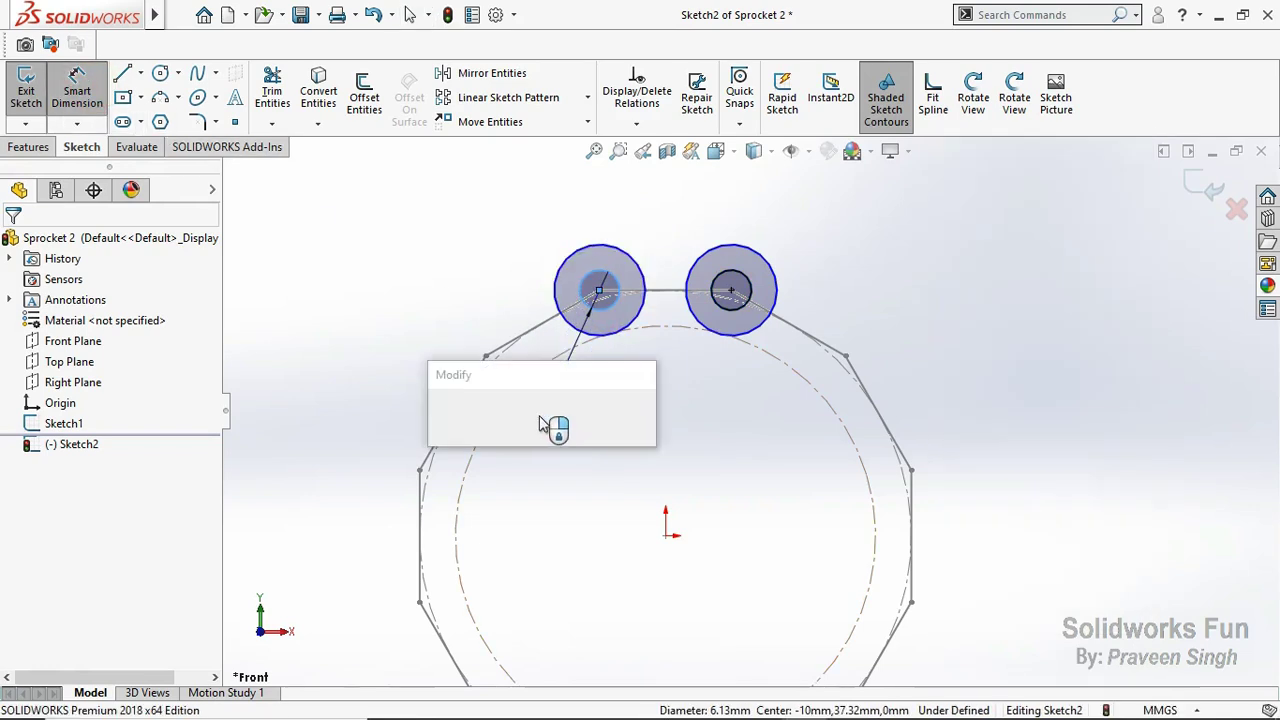
type("5")
left_click(444, 417)
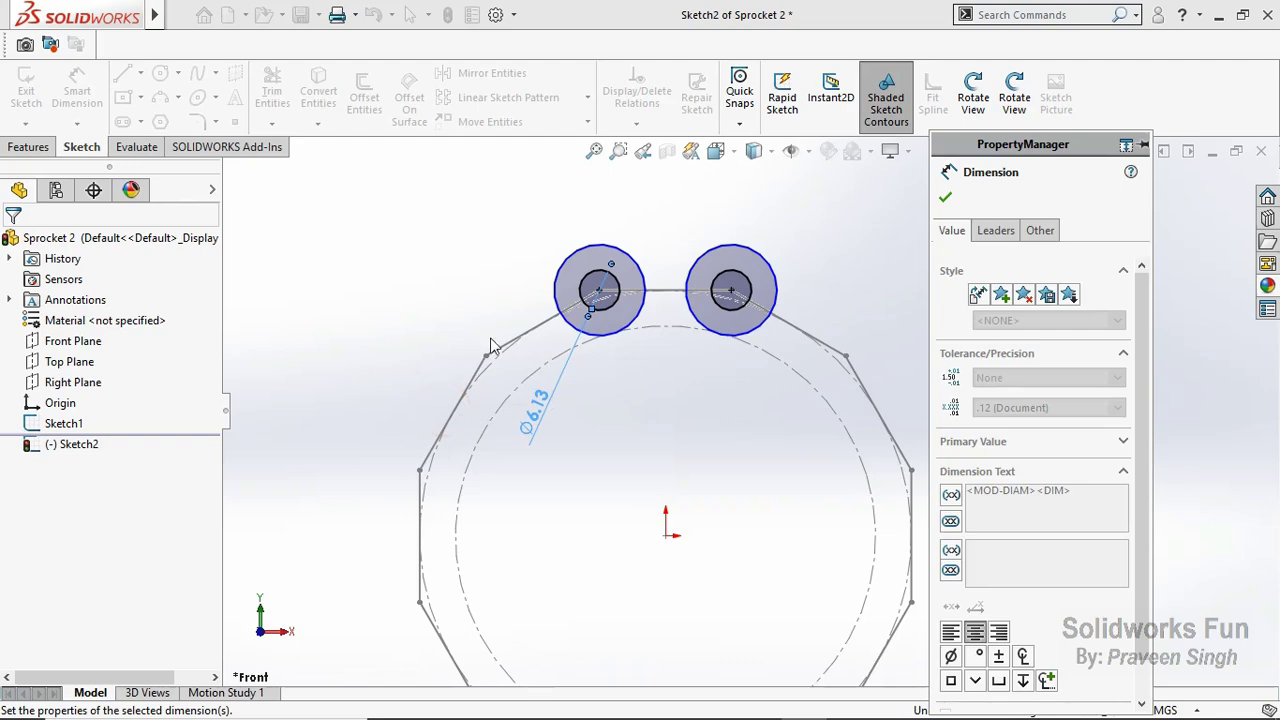
left_click(557, 280)
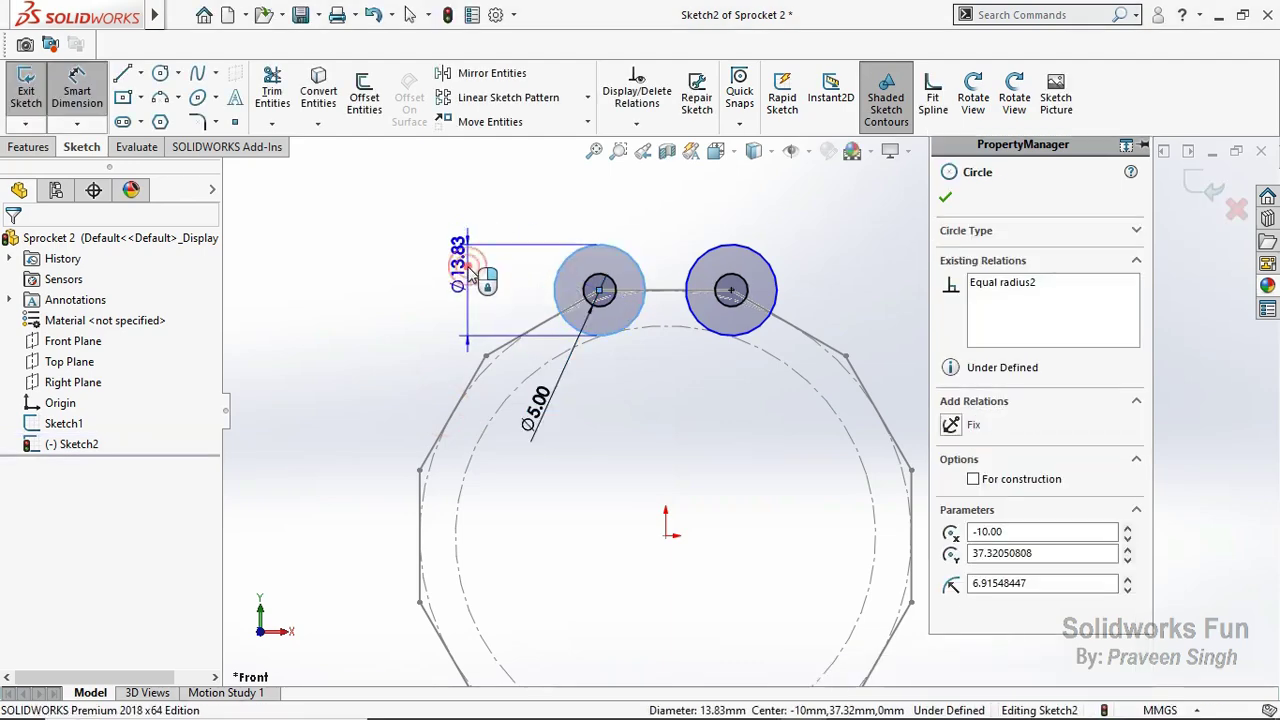
left_click(470, 274)
type("12")
key("Return")
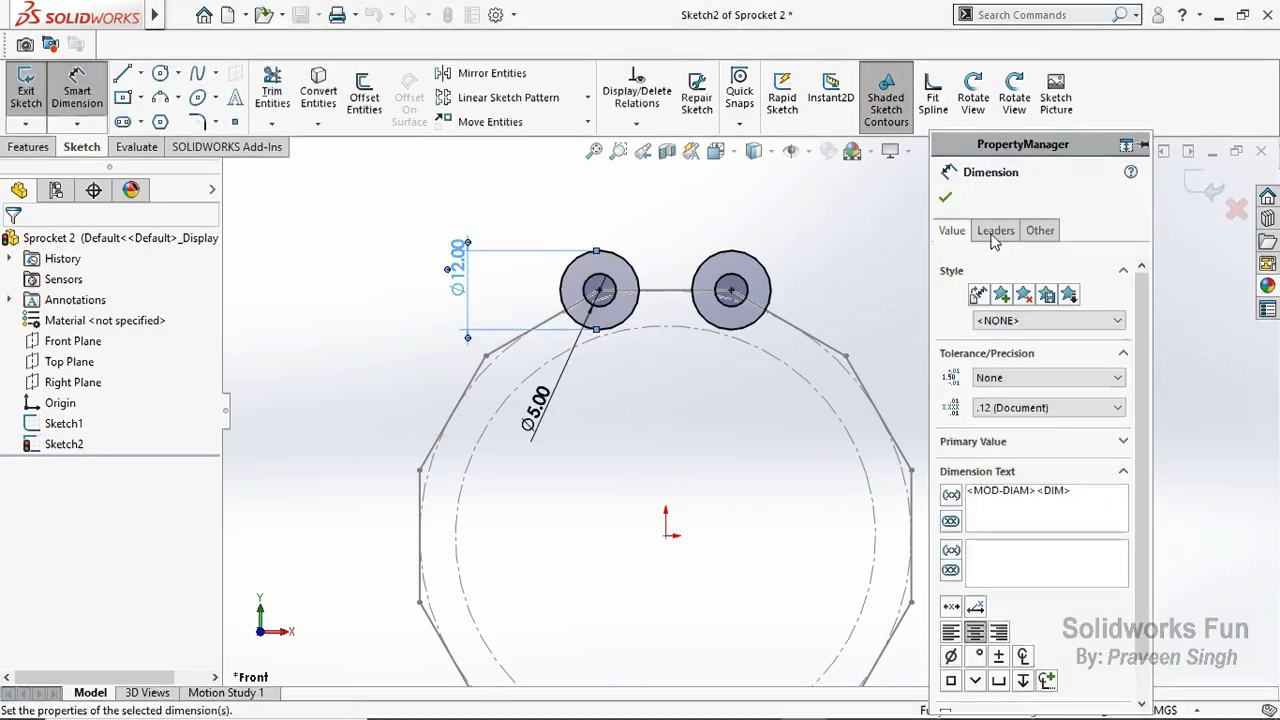
left_click(945, 198)
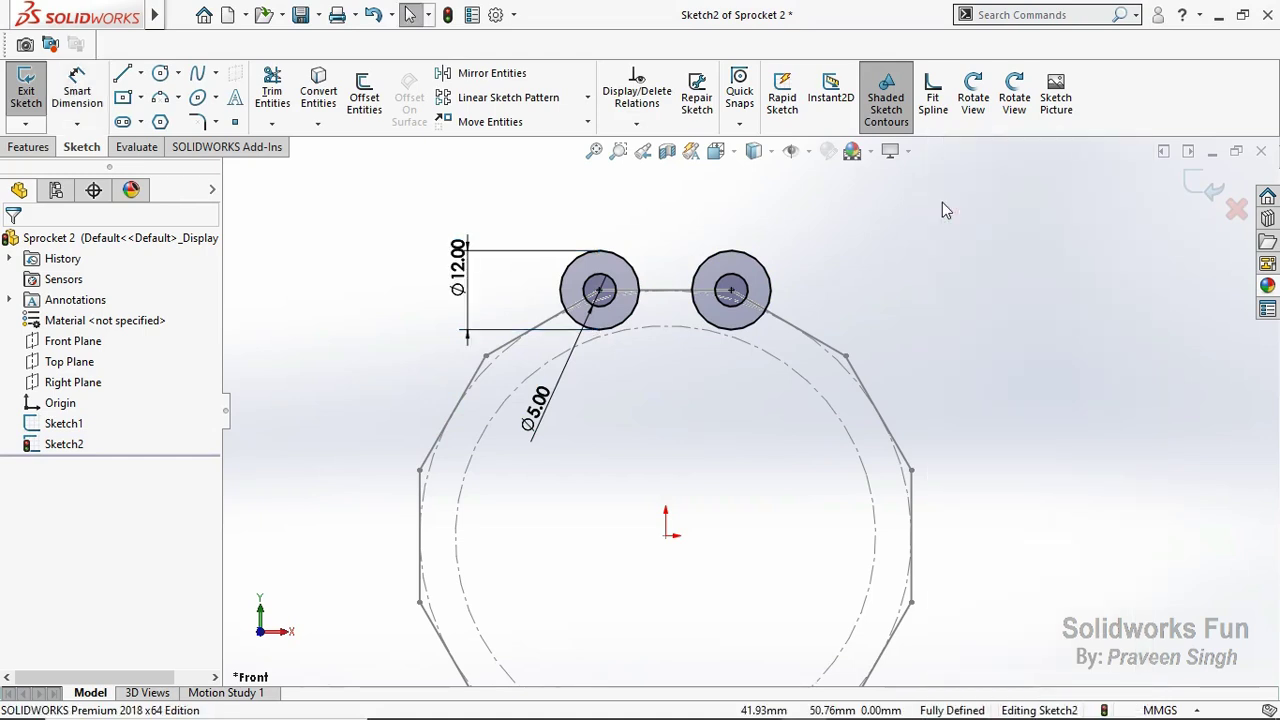
Step: Draw an upper and a lower three-point arc spanning the two circles
left_click(160, 97)
left_click(613, 224)
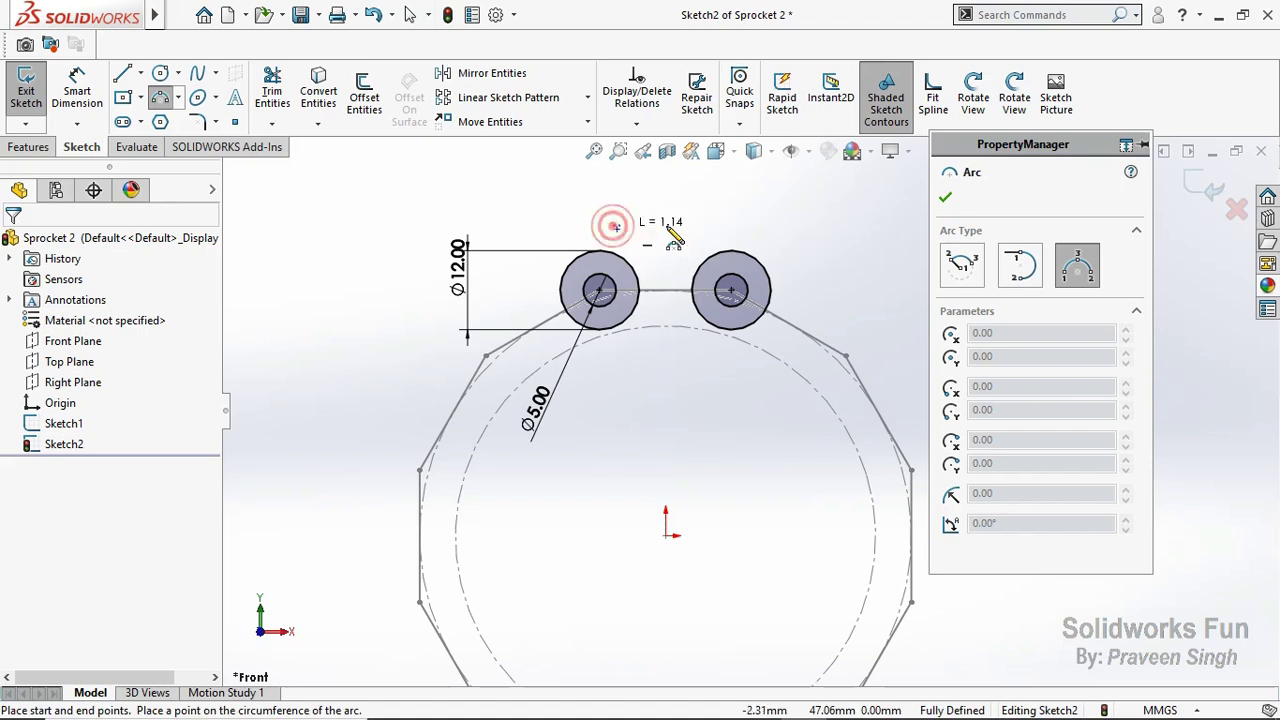
left_click(719, 226)
left_click(665, 237)
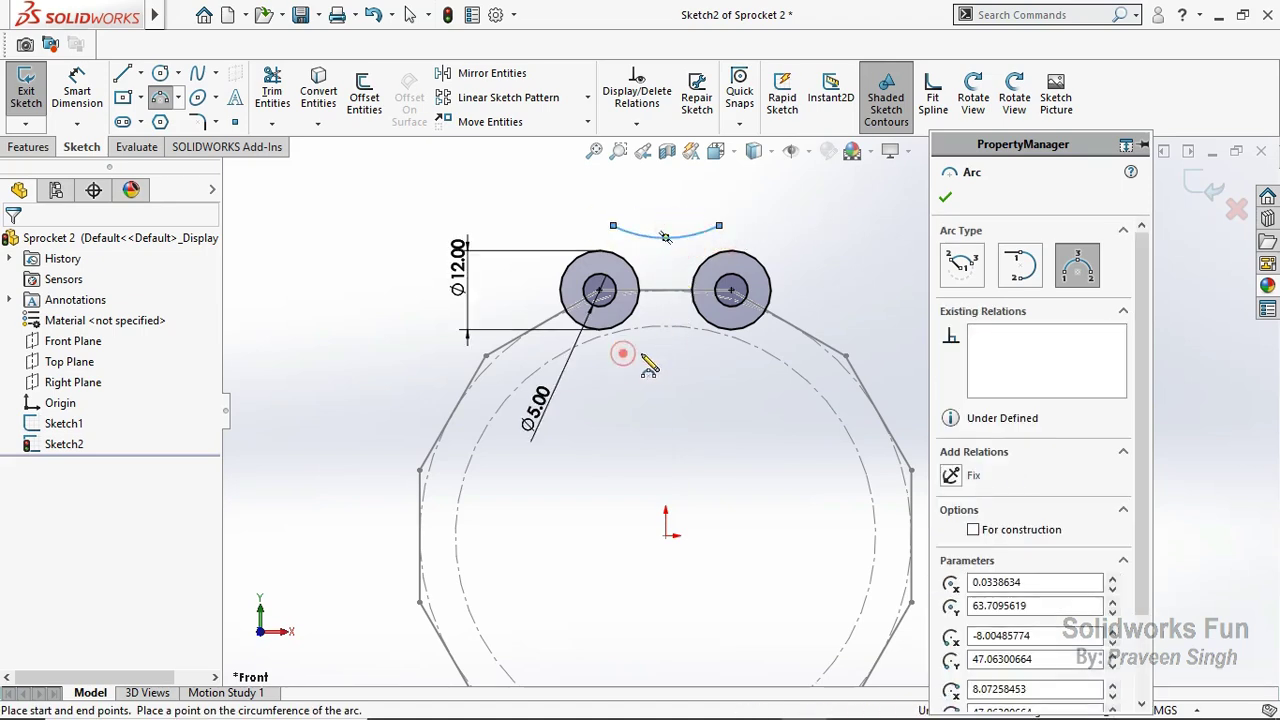
left_click(623, 353)
left_click(718, 358)
left_click(672, 346)
key("Escape")
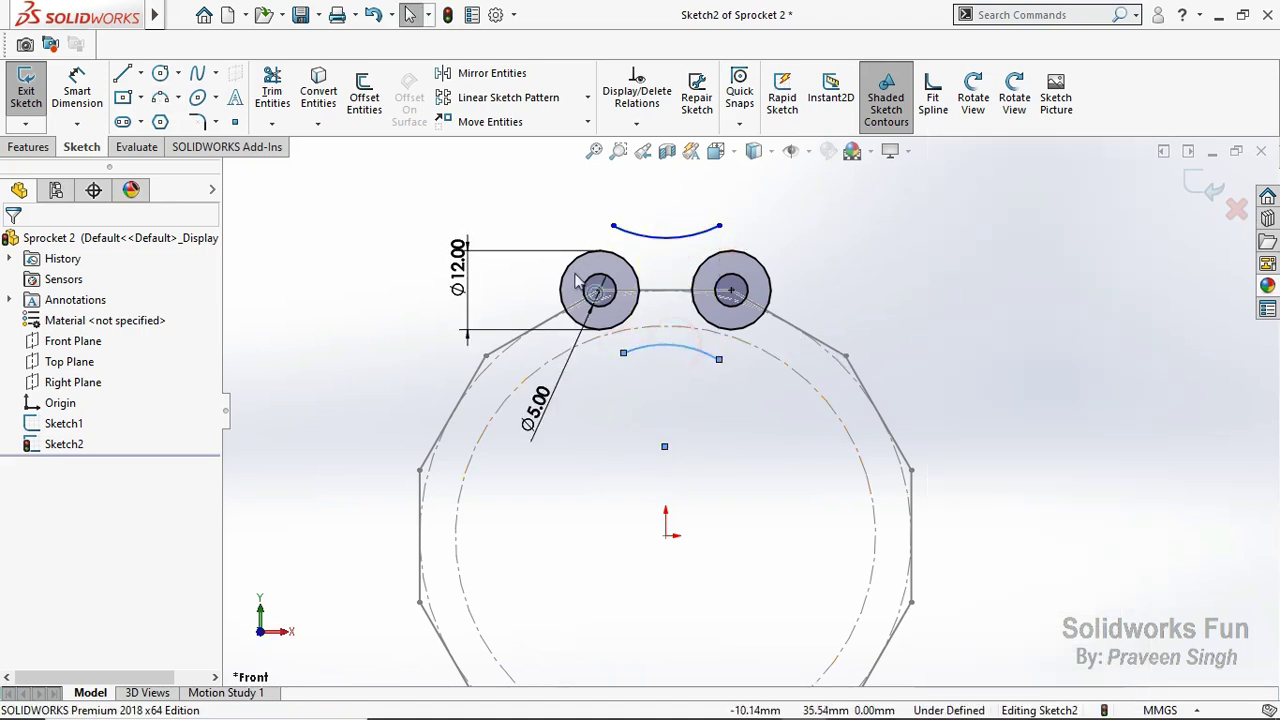
left_click(538, 221)
Step: Make the upper arc's endpoints coincident with the left and right circles
left_click(613, 226)
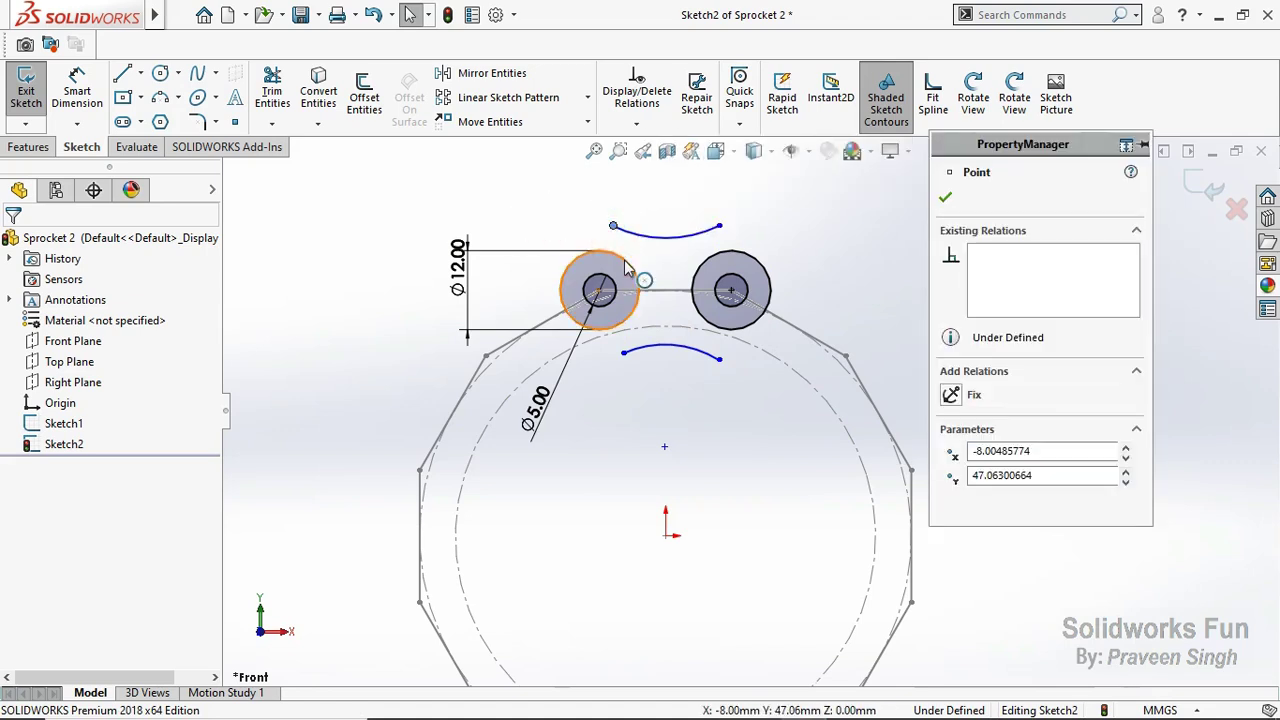
left_click(628, 263, "ctrl")
left_click(707, 178)
left_click(645, 214)
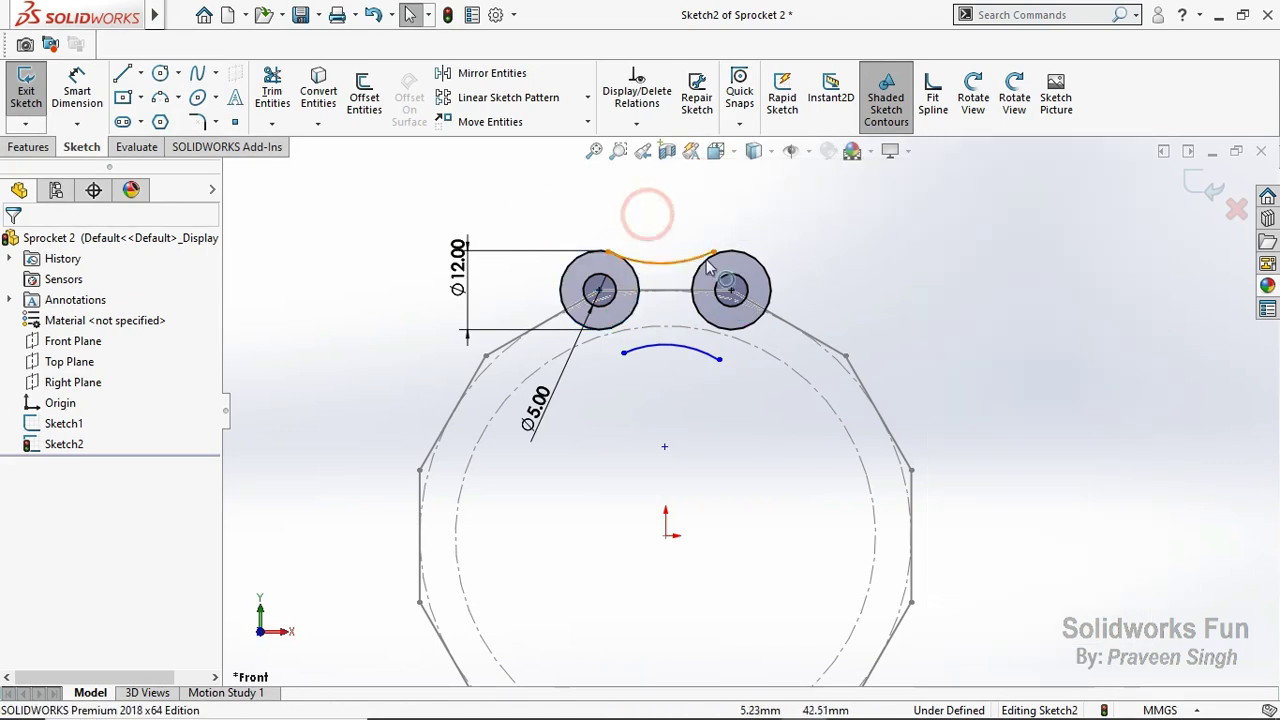
left_click(713, 252)
left_click(725, 248, "ctrl")
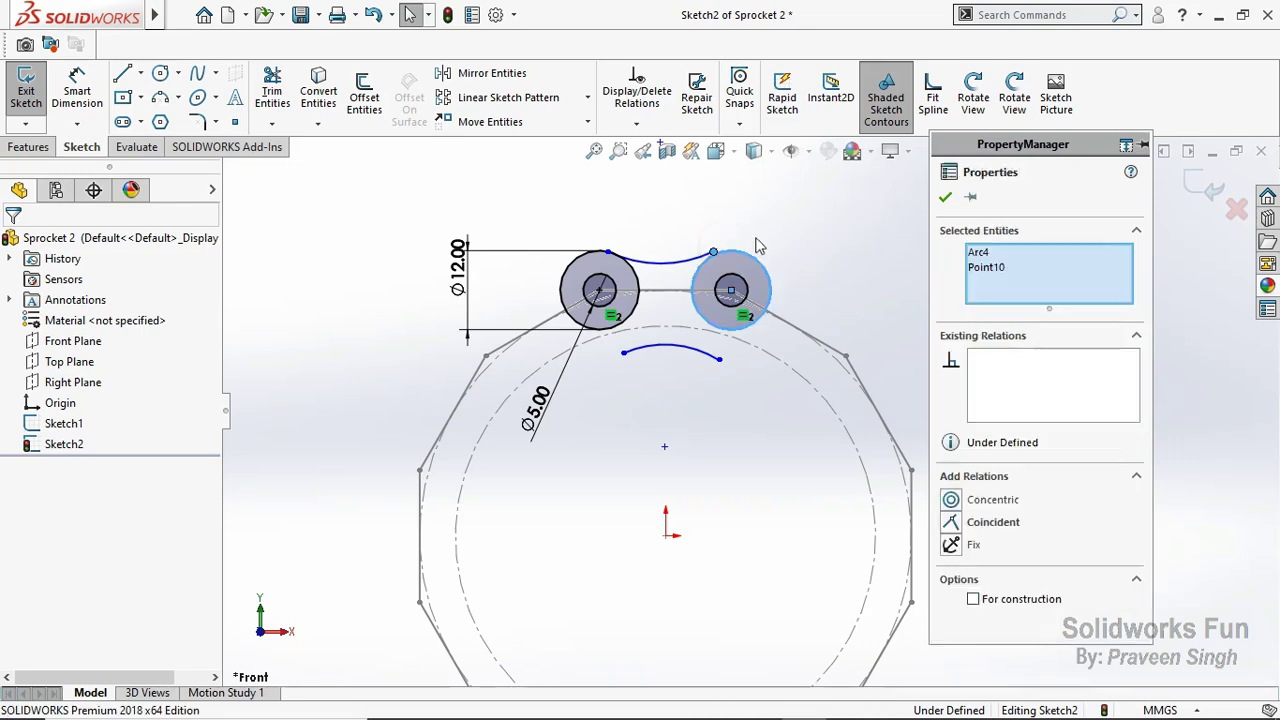
left_click(808, 165)
left_click(716, 216)
Step: Make the upper arc tangent to the right circle
left_click(729, 250)
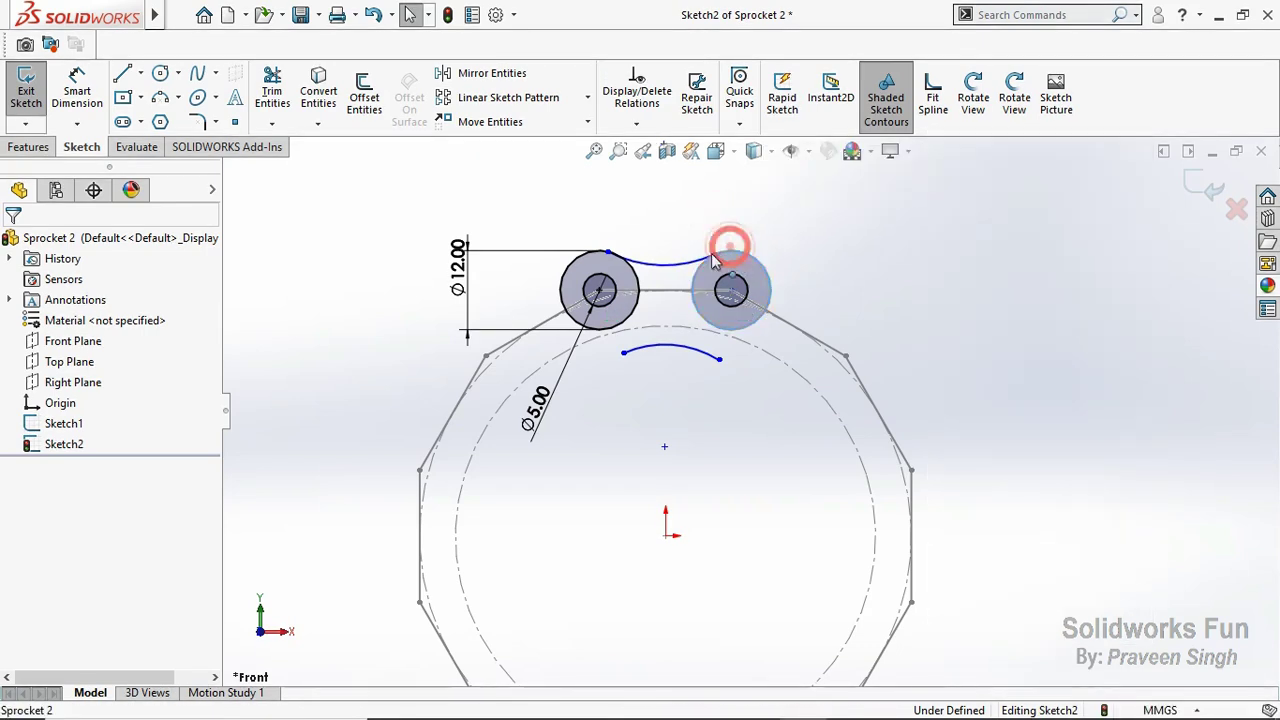
left_click(700, 259, "ctrl")
left_click(748, 177)
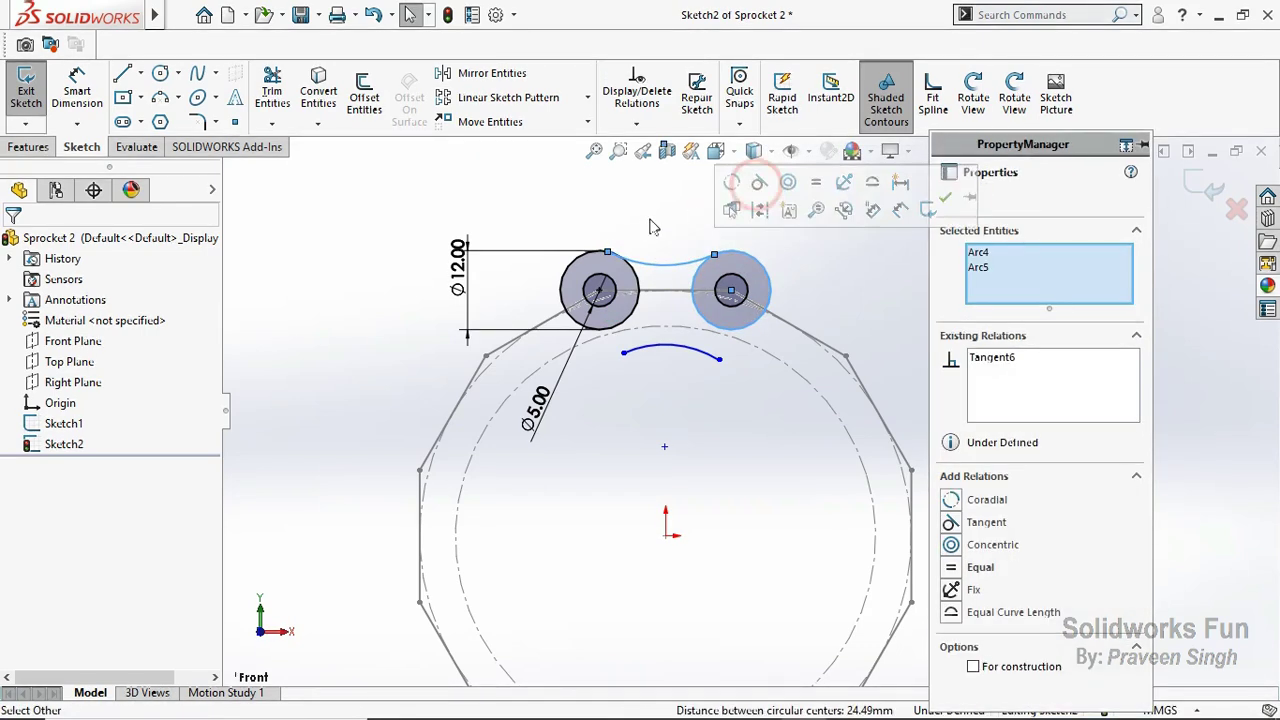
left_click(643, 214)
left_click(645, 262)
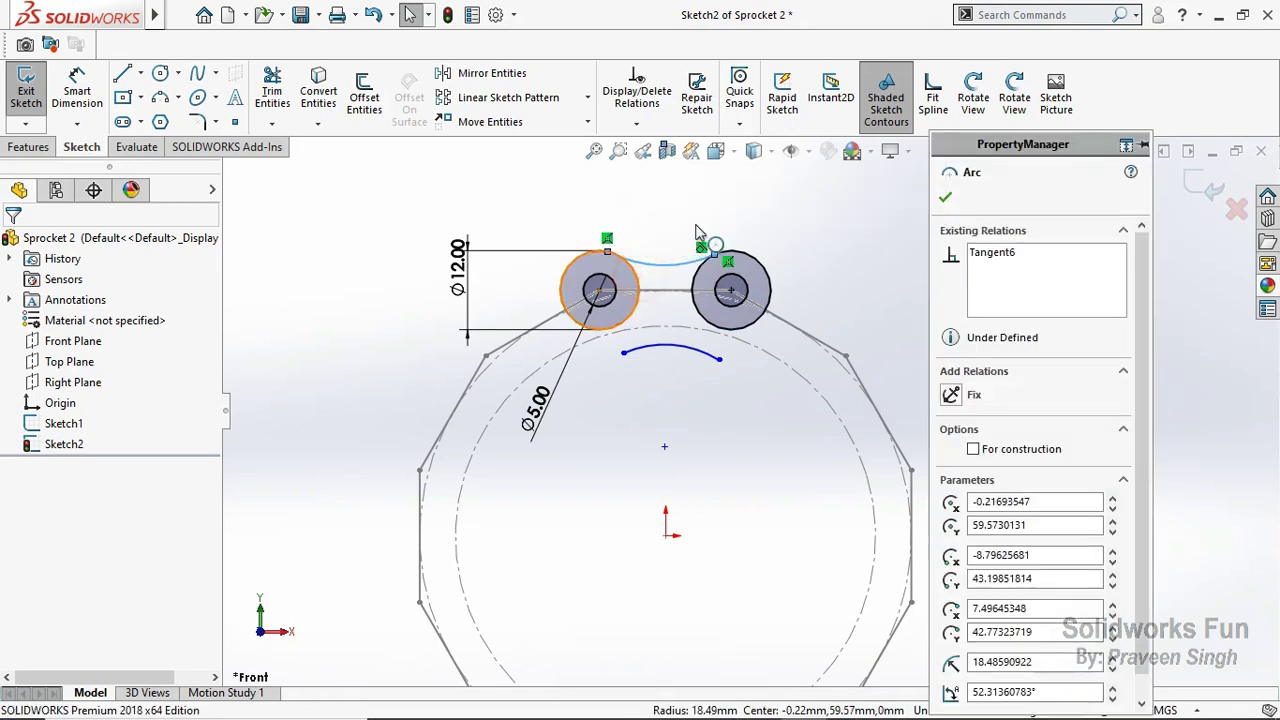
left_click(636, 282, "ctrl")
left_click(645, 213)
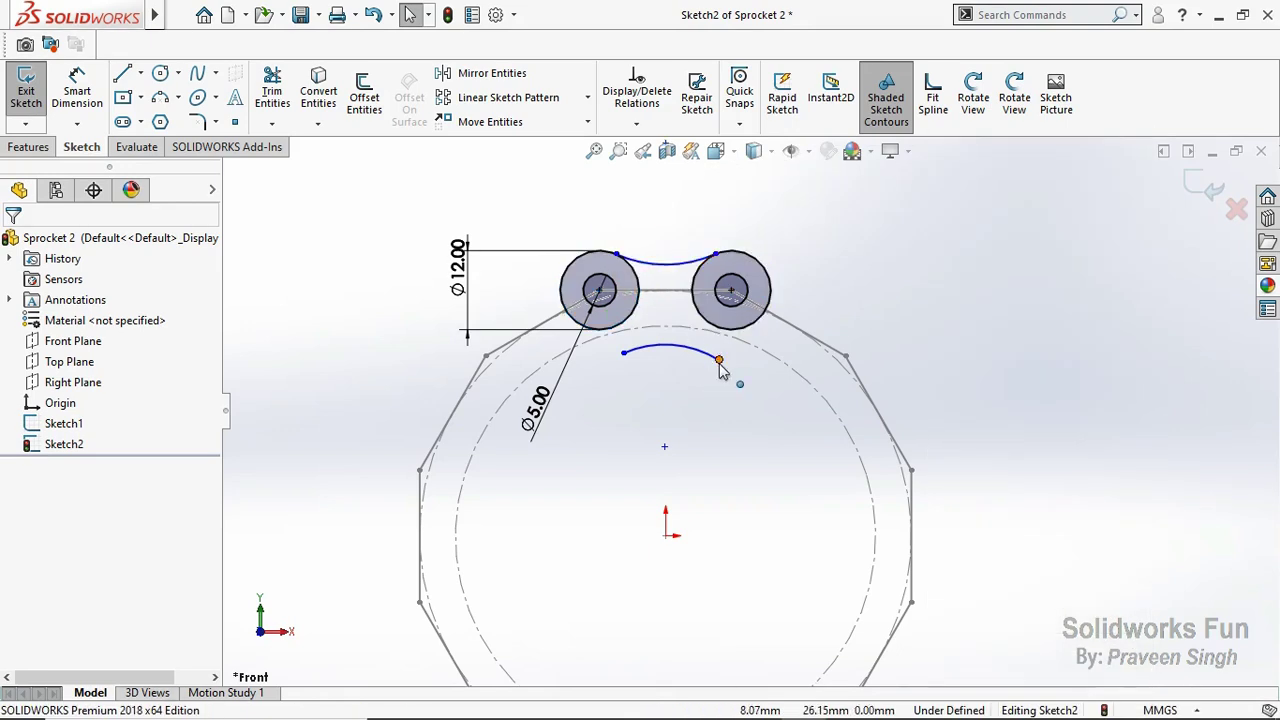
Step: Make the lower arc's endpoints coincident with the right and left circles
left_click(718, 359)
left_click(764, 312, "ctrl")
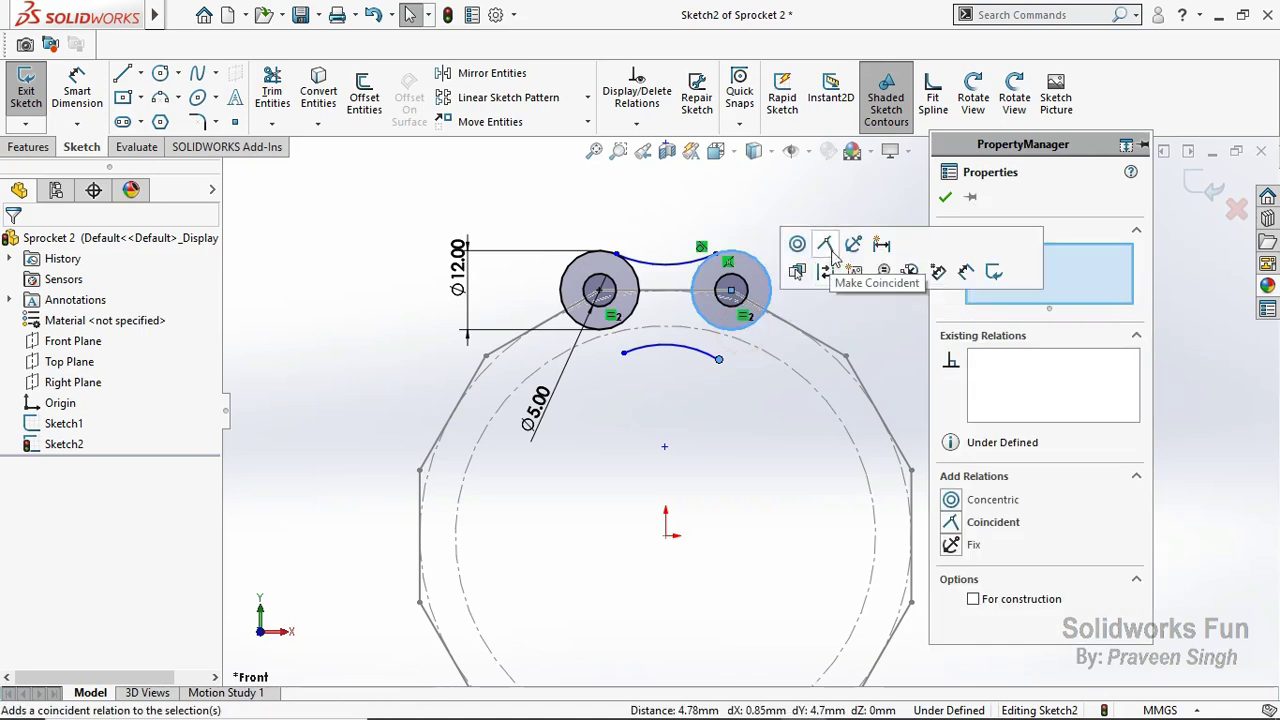
left_click(826, 246)
left_click(687, 385)
left_click(629, 323)
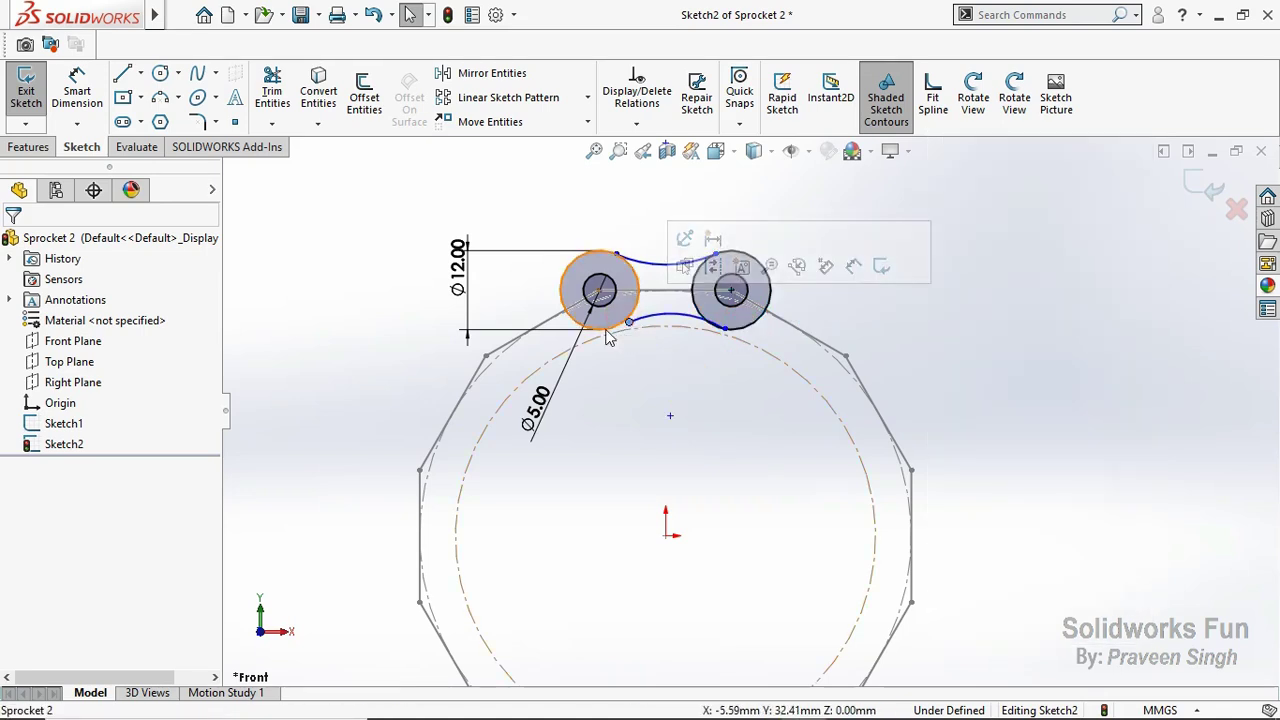
left_click(615, 325, "ctrl")
left_click(688, 250)
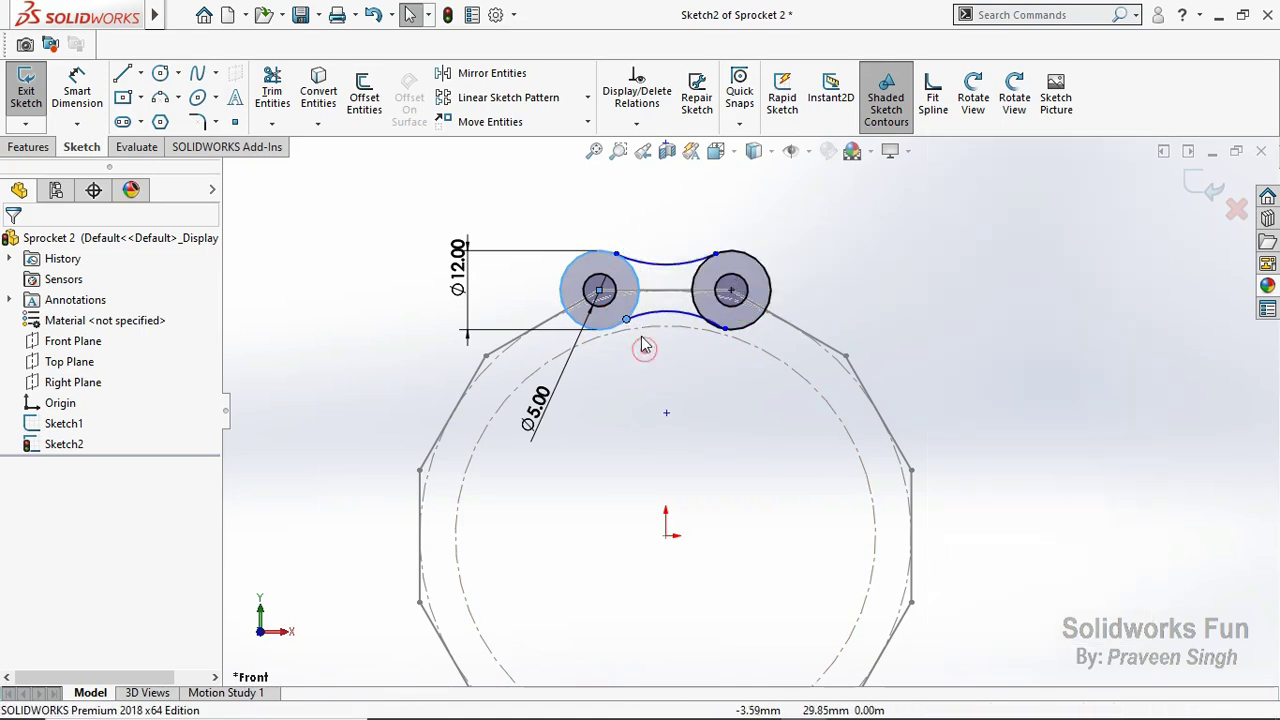
Step: Make the lower arc tangent to both circles and pick it for a radius dimension
left_click(638, 310)
left_click(640, 313, "ctrl")
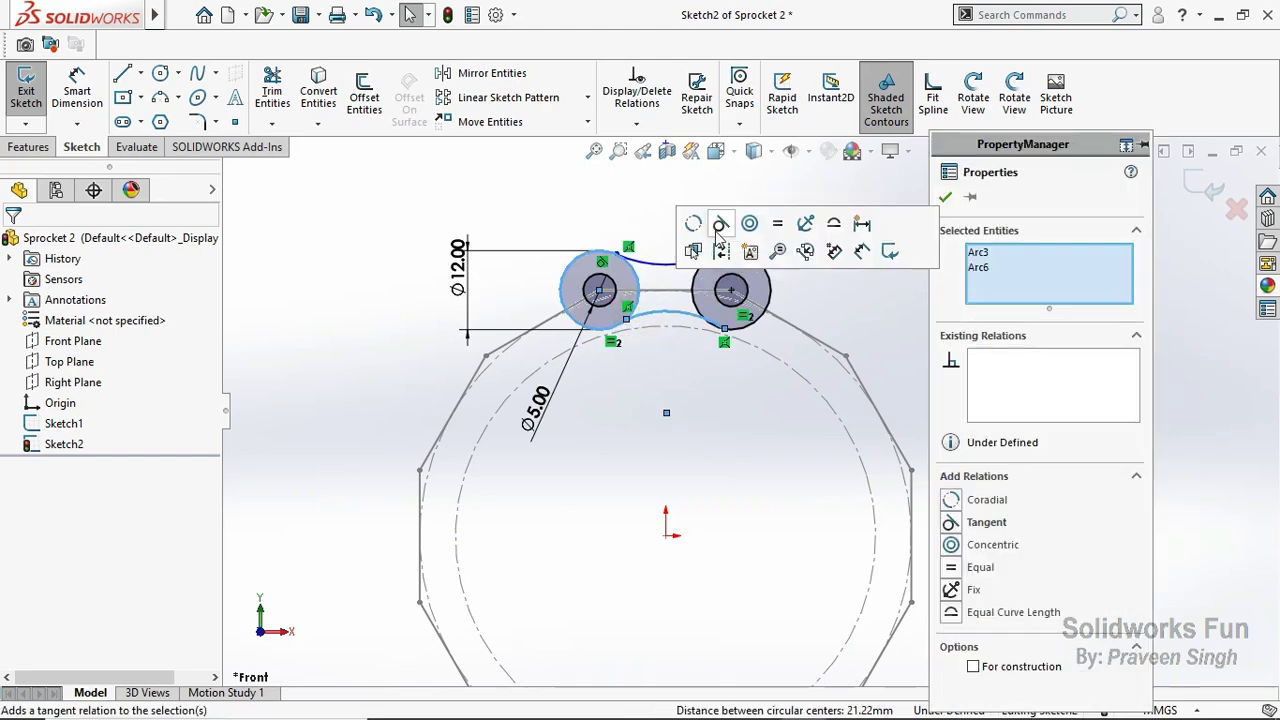
left_click(722, 228)
left_click(700, 300)
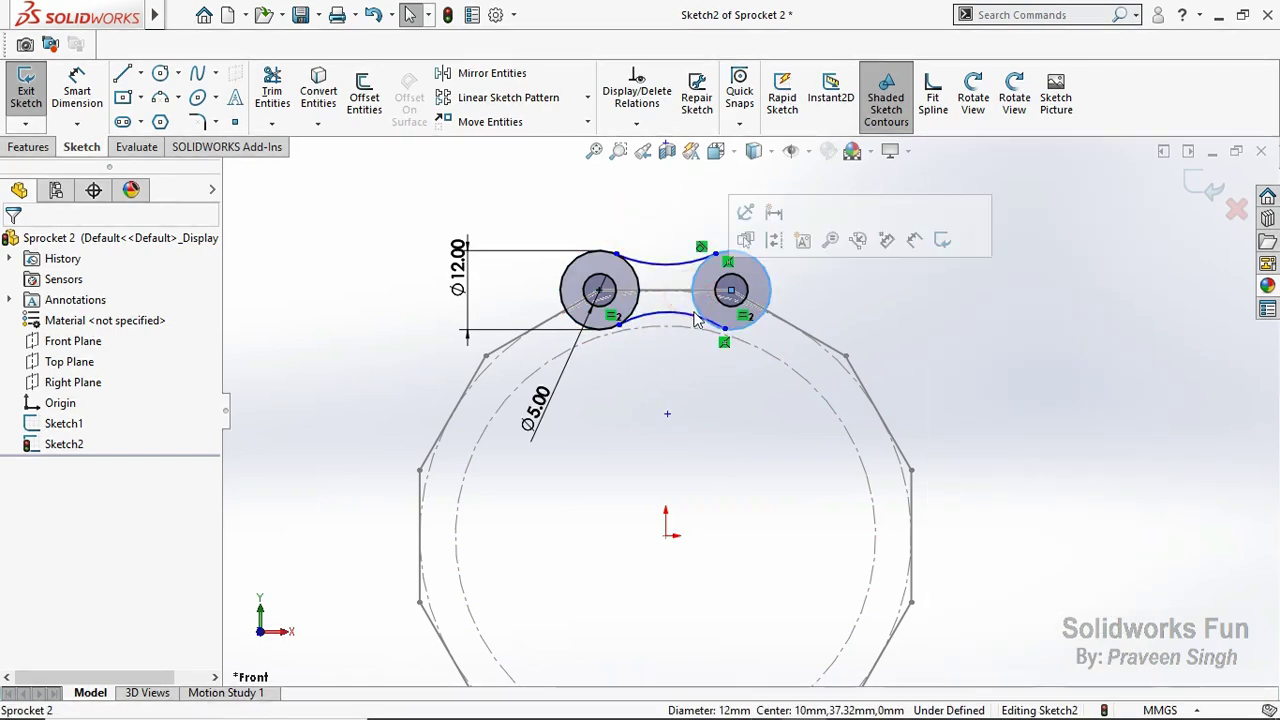
left_click(686, 318, "ctrl")
left_click(760, 245)
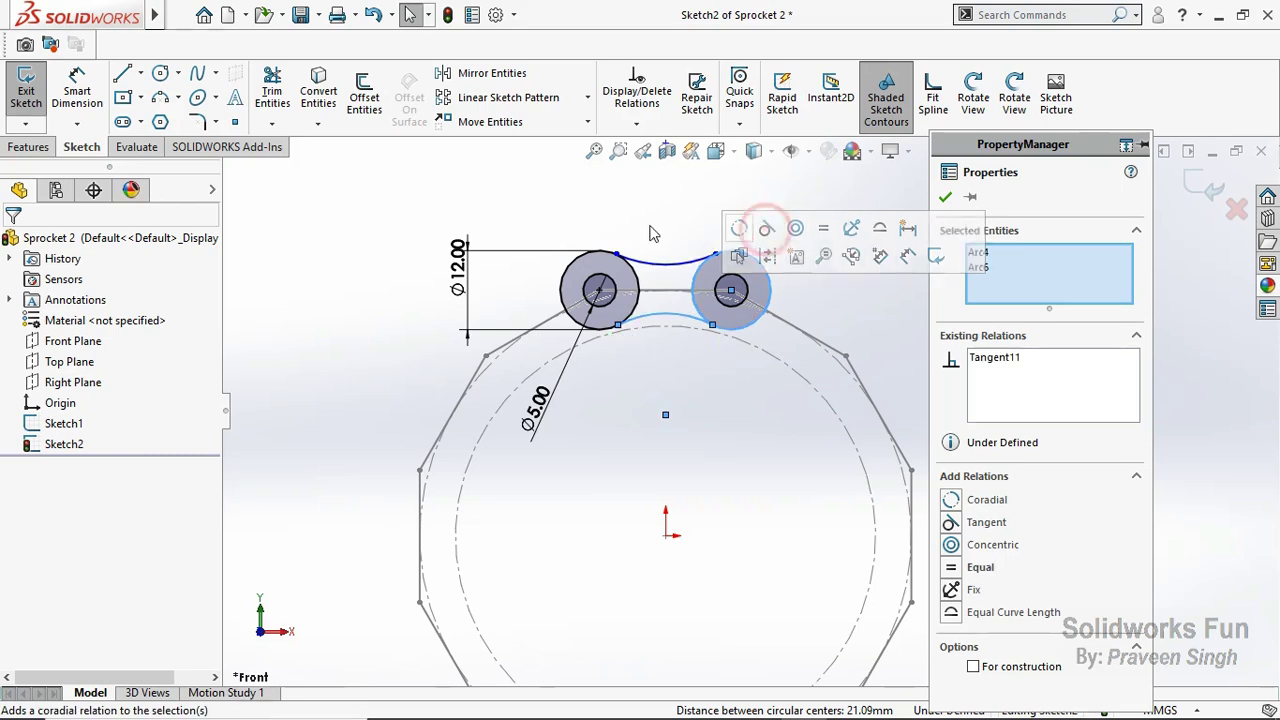
left_click(637, 218)
left_click(77, 90)
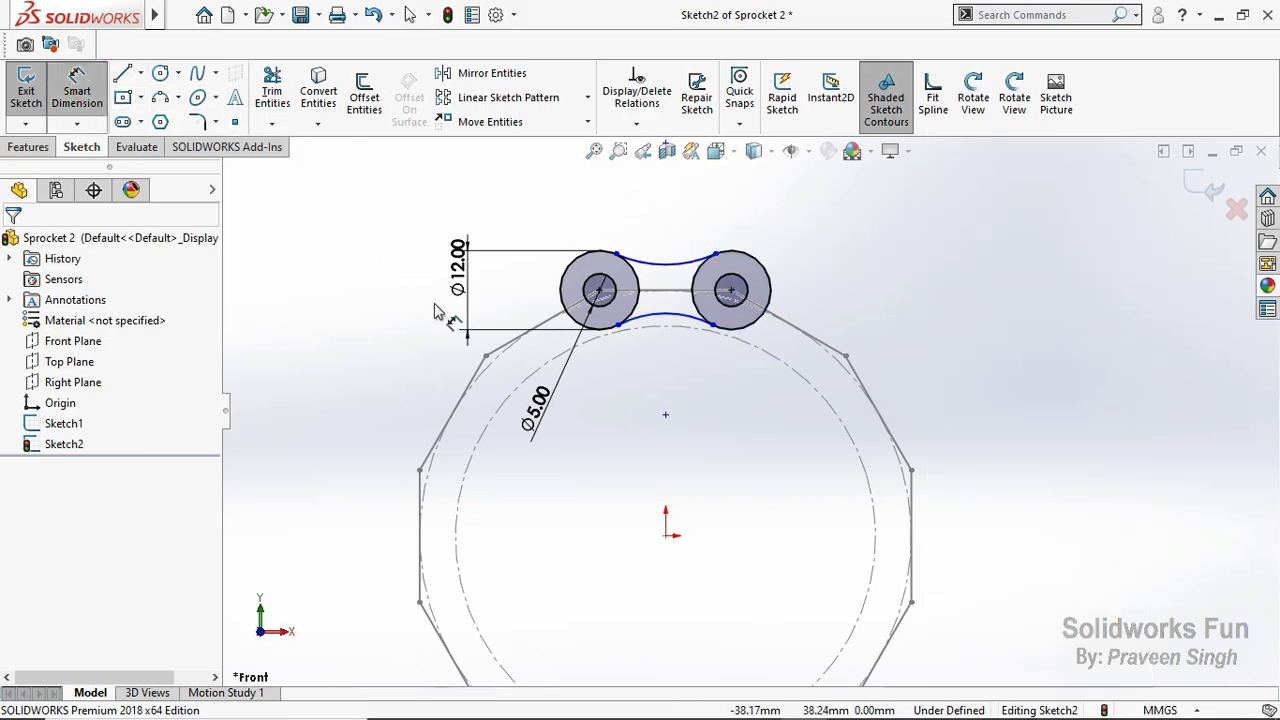
left_click(660, 324)
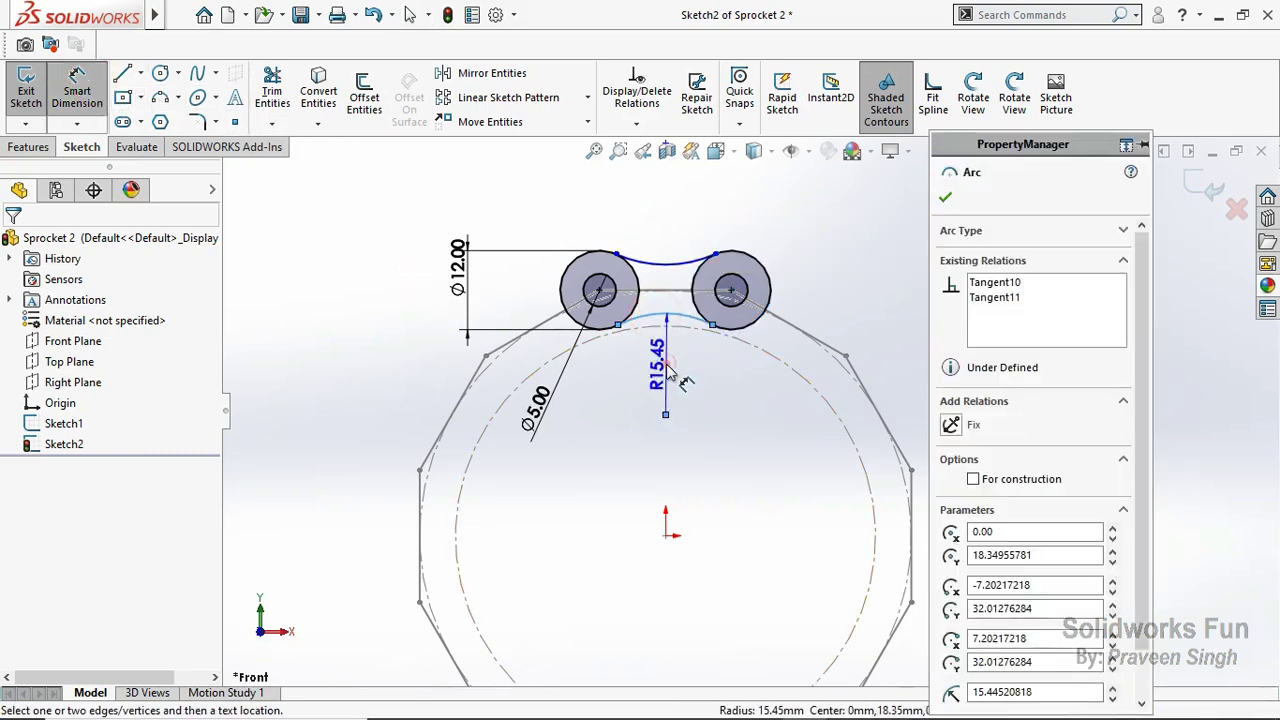
Step: Set the lower arc's radius dimension to 18
left_click(668, 372)
type("18")
key("Return")
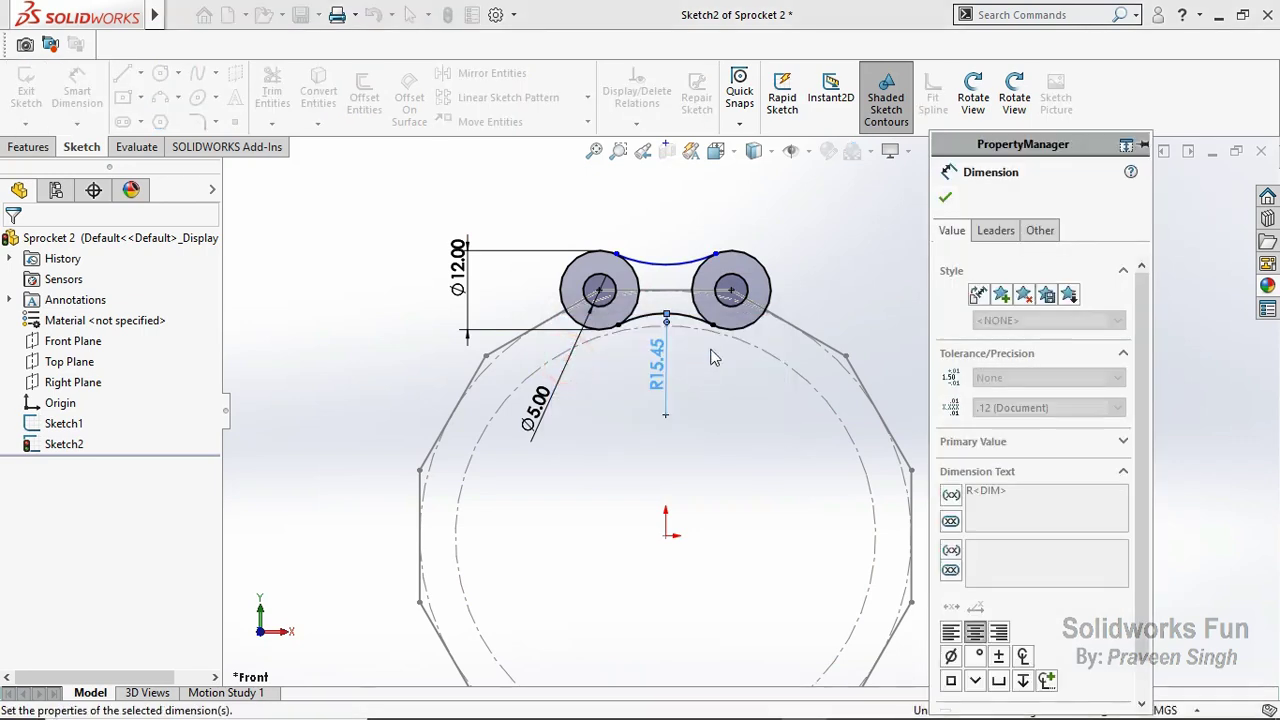
key("Escape")
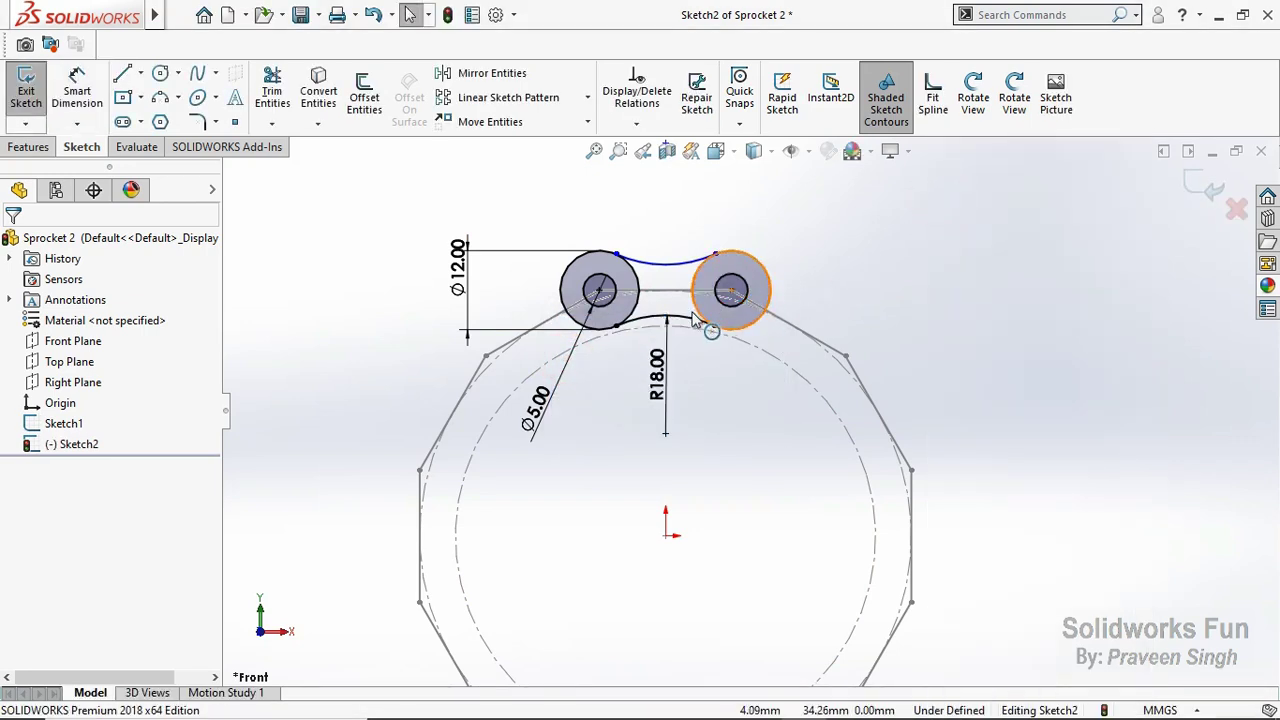
Step: Make both arcs equal in radius, exit Sketch2 and save the part
left_click(668, 320)
left_click(665, 262, "ctrl")
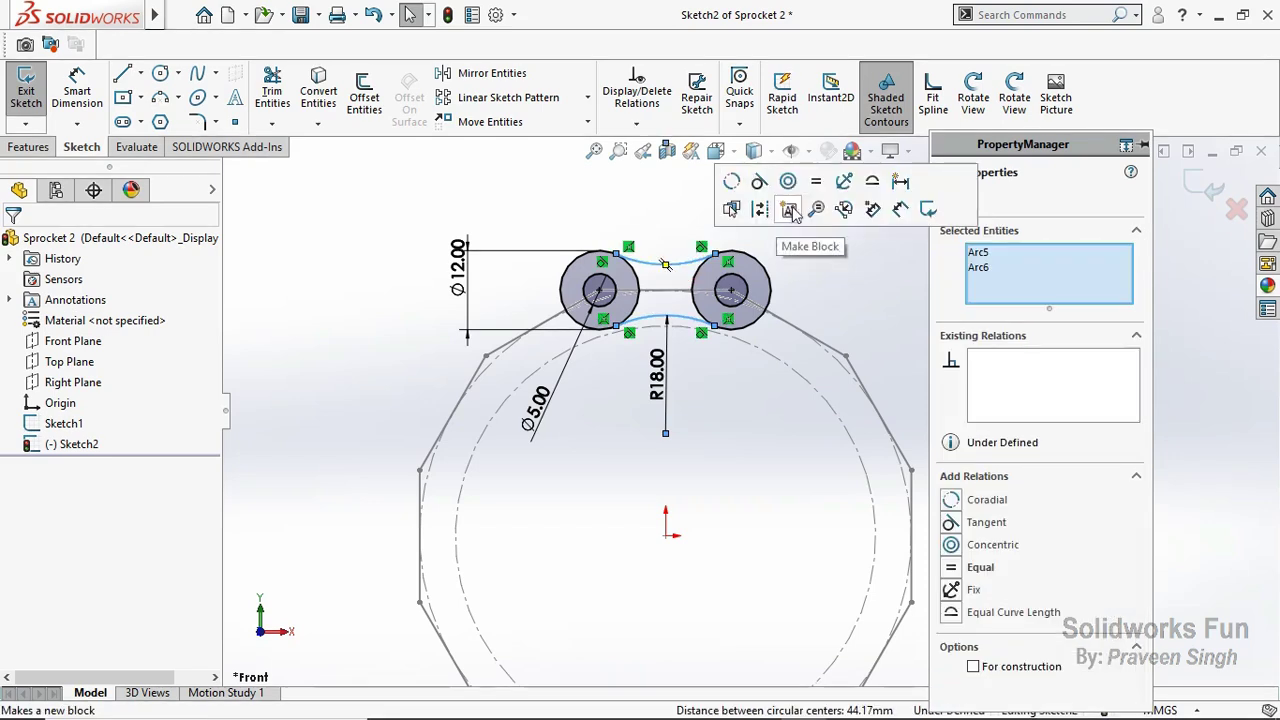
left_click(816, 181)
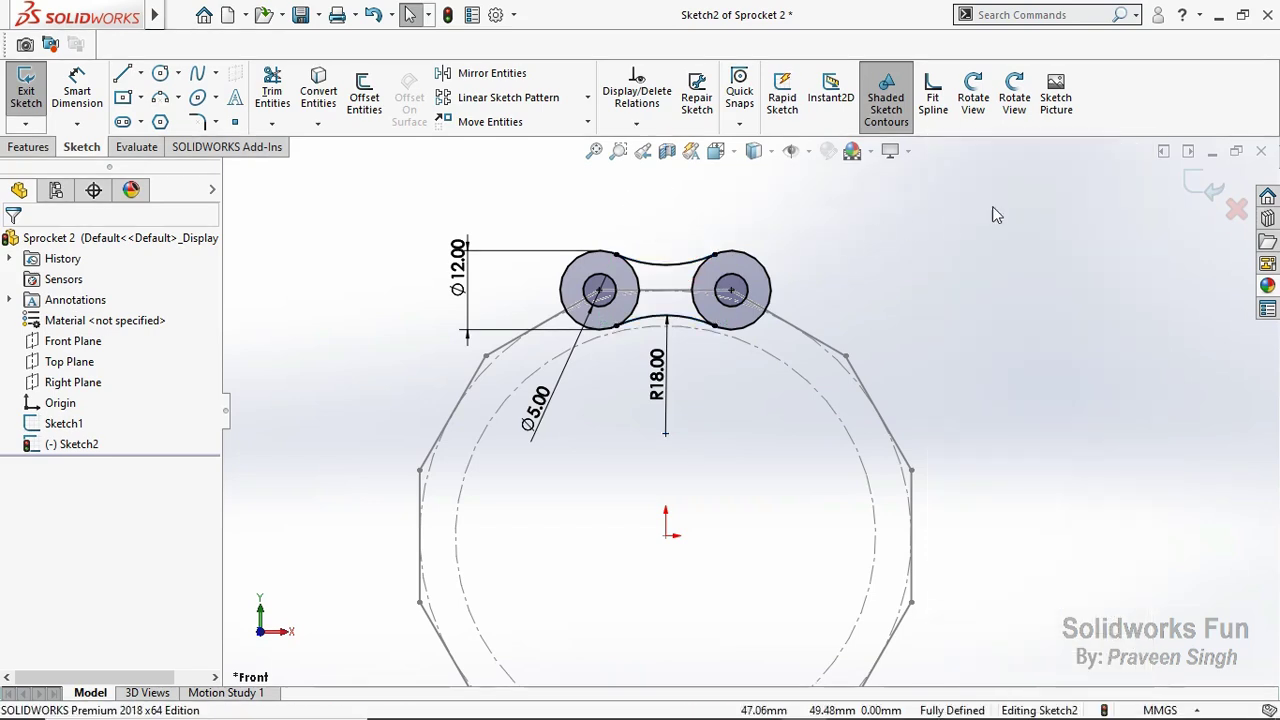
left_click(1192, 180)
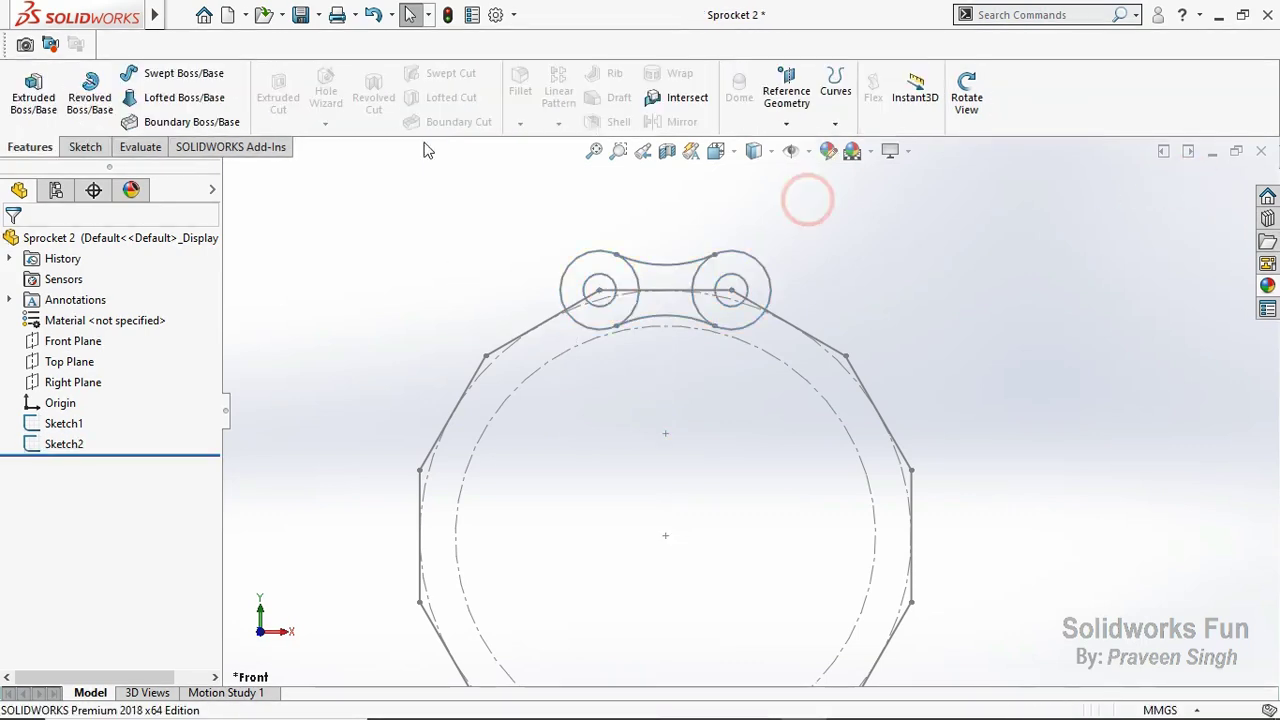
left_click(298, 18)
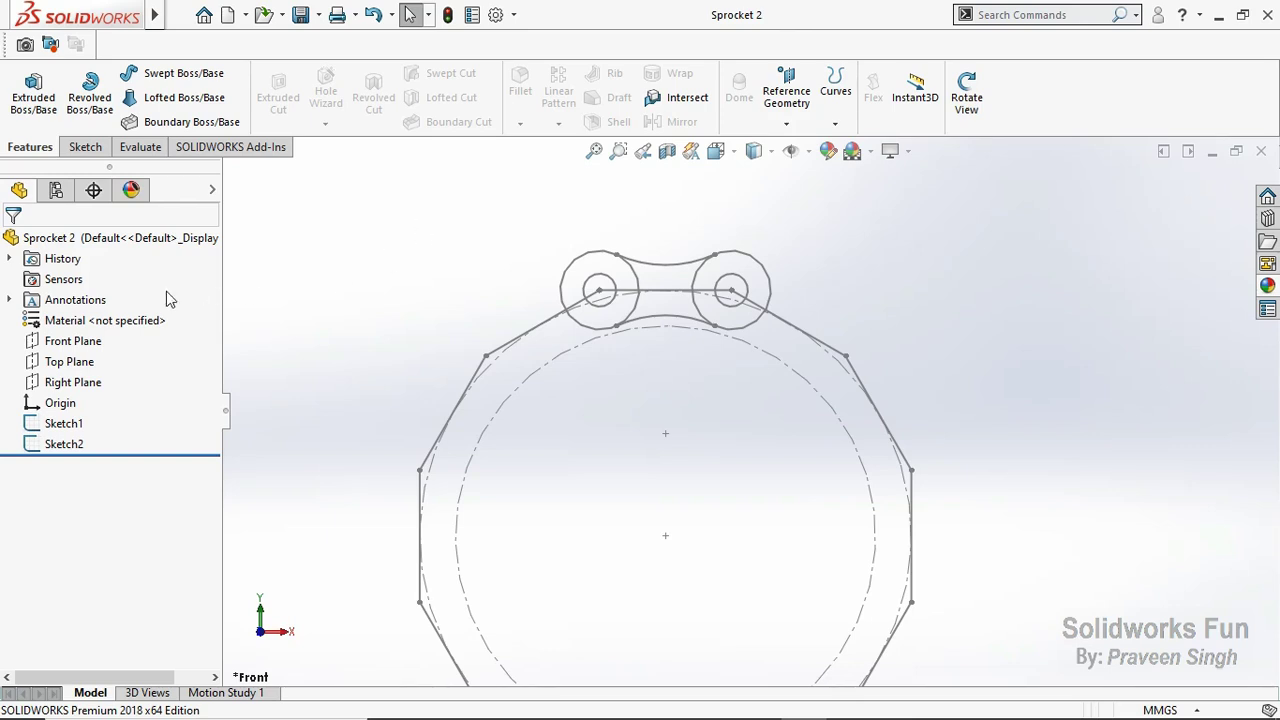
Step: Start Sketch3 on the Front Plane using the centerline tool
left_click(72, 341)
left_click(88, 320)
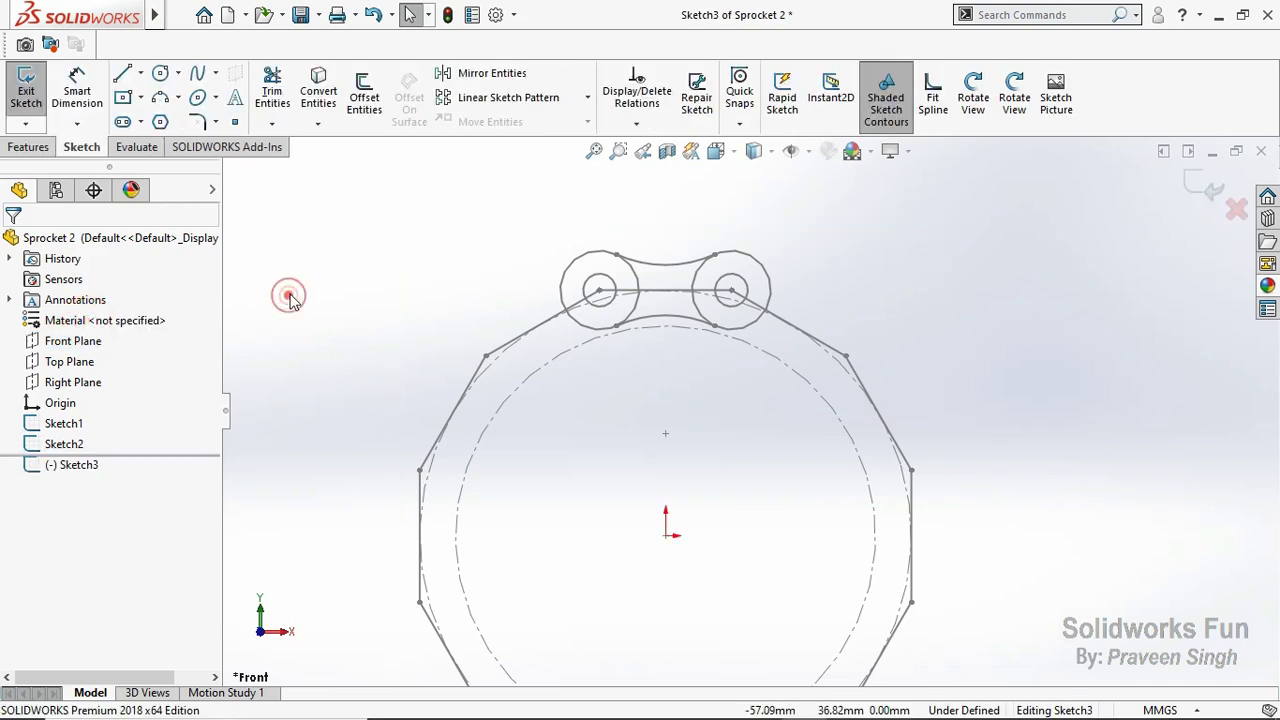
left_click(141, 74)
left_click(190, 117)
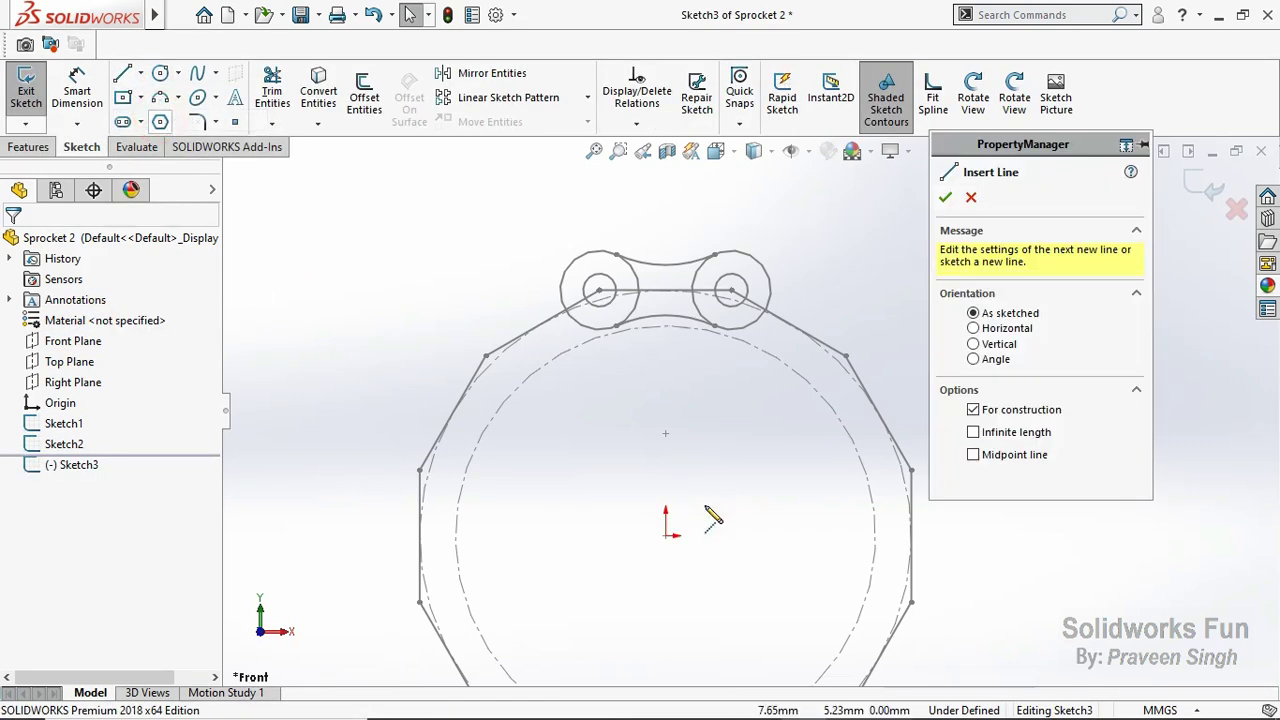
left_click(666, 535)
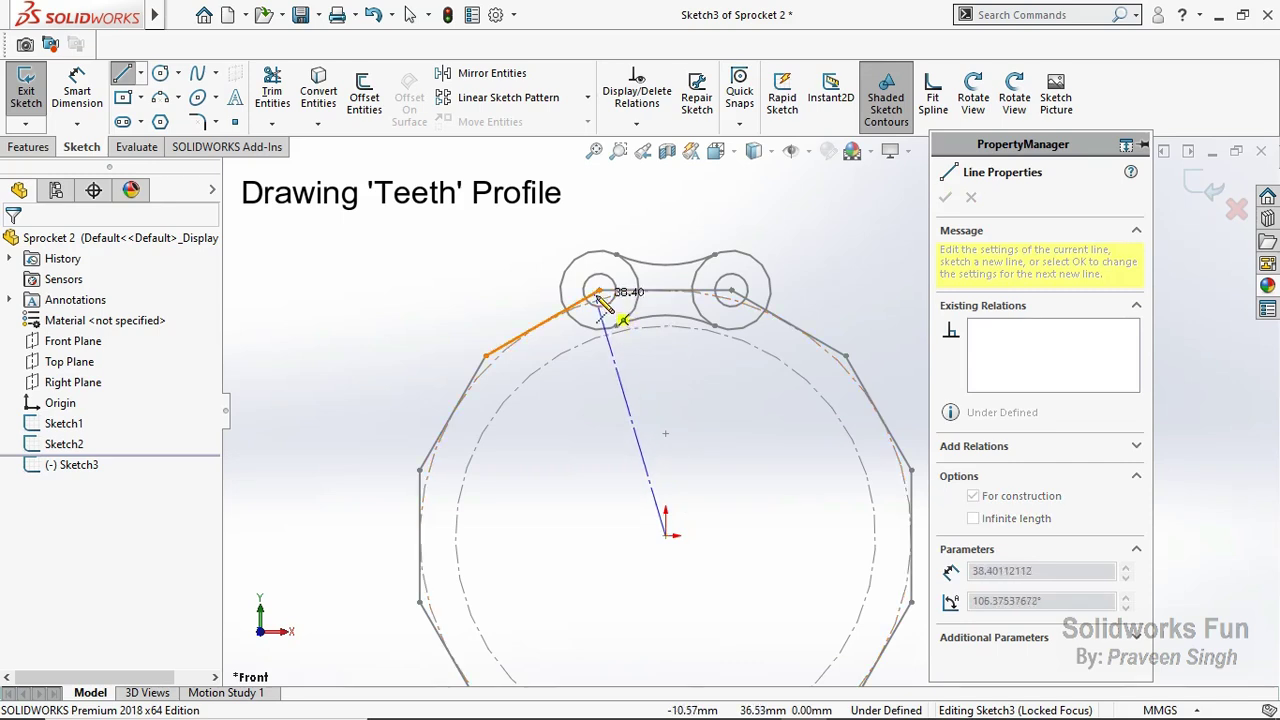
key("Escape")
key("Escape")
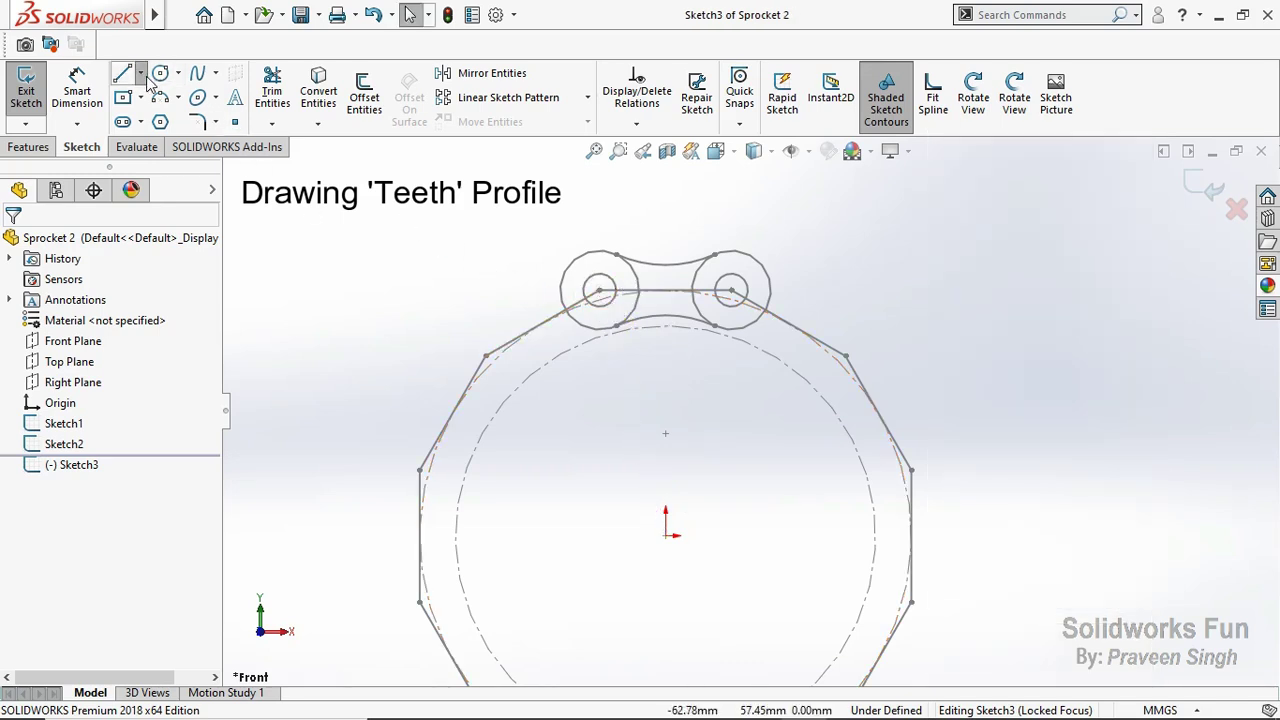
Step: Draw a centerline from the origin to the left circle's centre
left_click(141, 74)
left_click(175, 117)
left_click(666, 535)
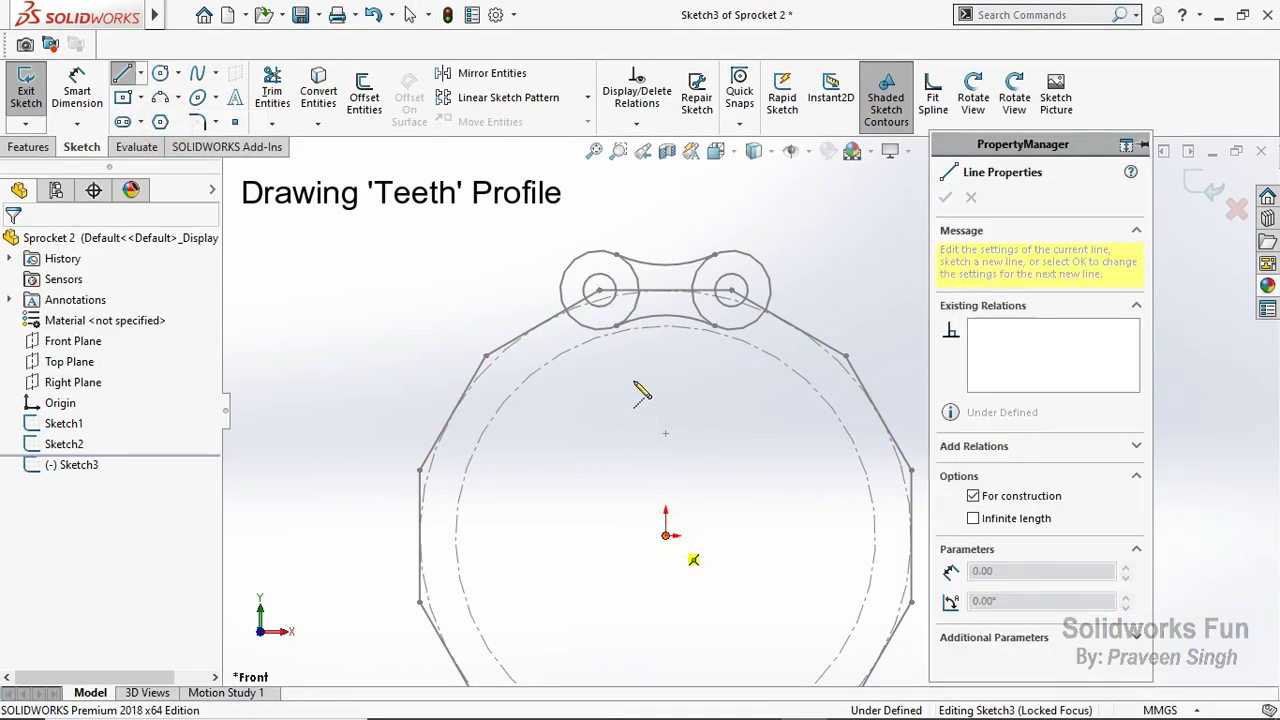
left_click(599, 291)
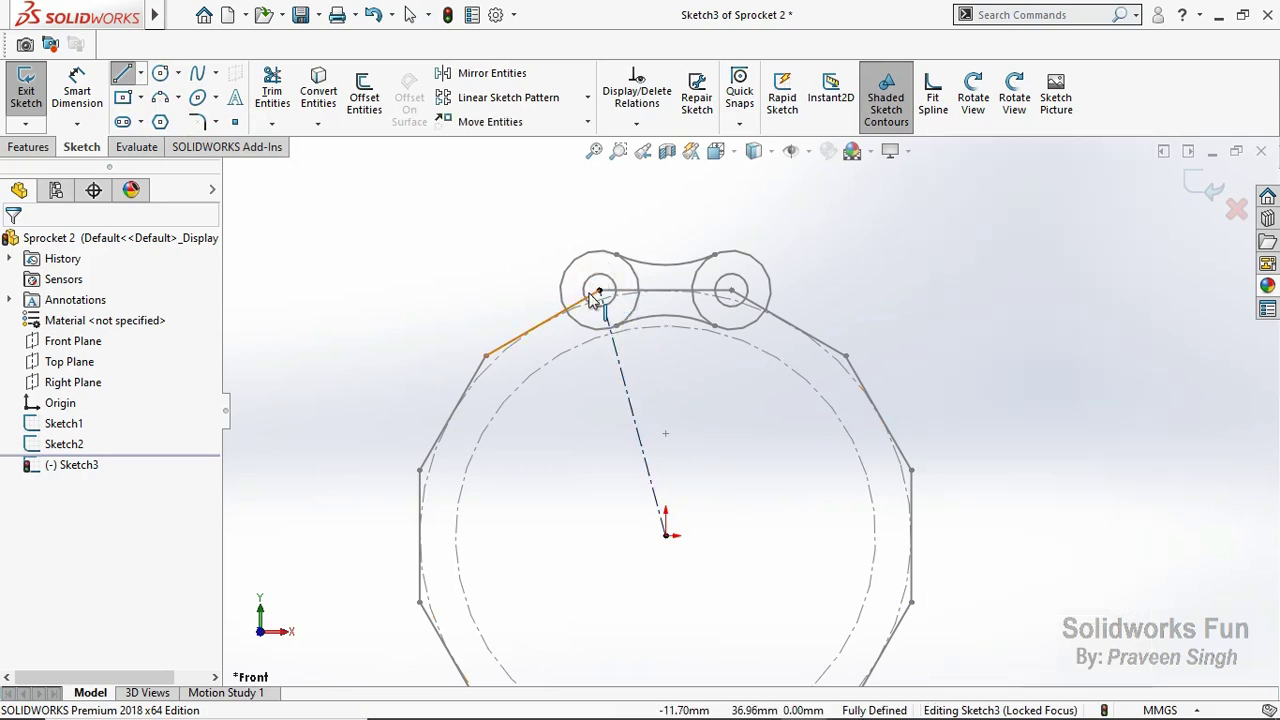
key("Escape")
Step: Draw a vertical centerline from the link's centre point down to the origin
left_click(141, 74)
left_click(175, 117)
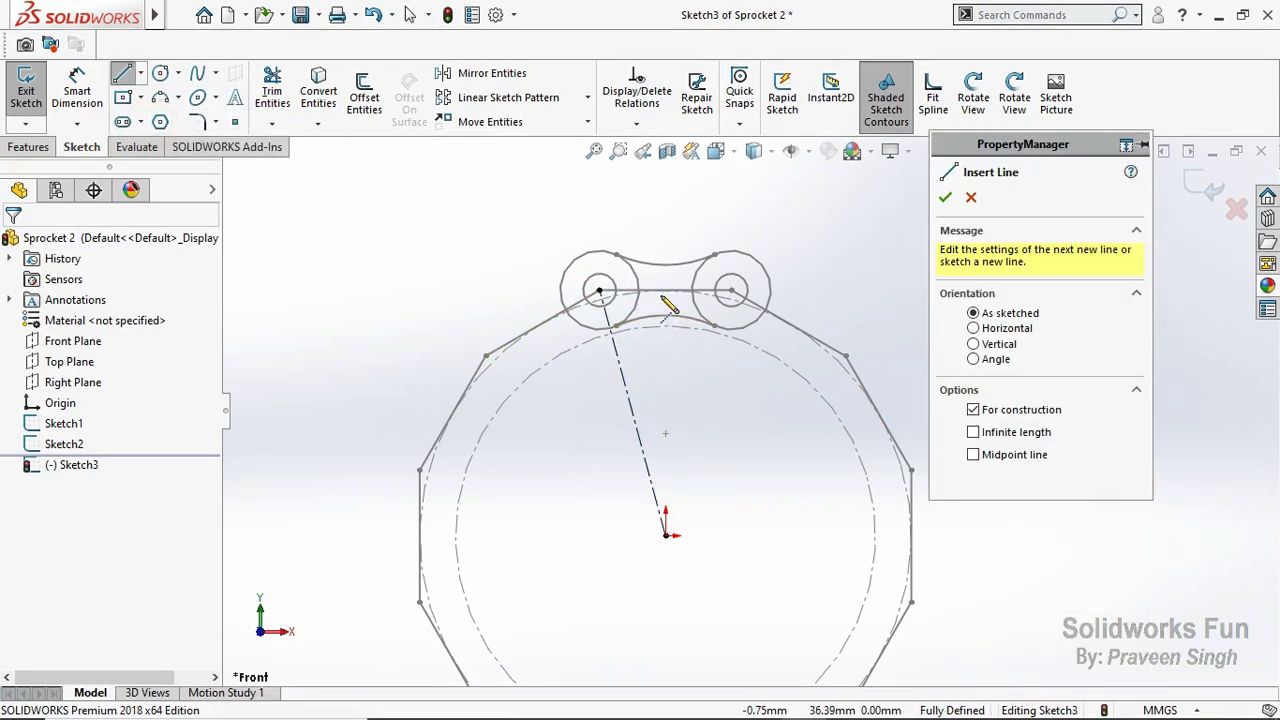
left_click(665, 291)
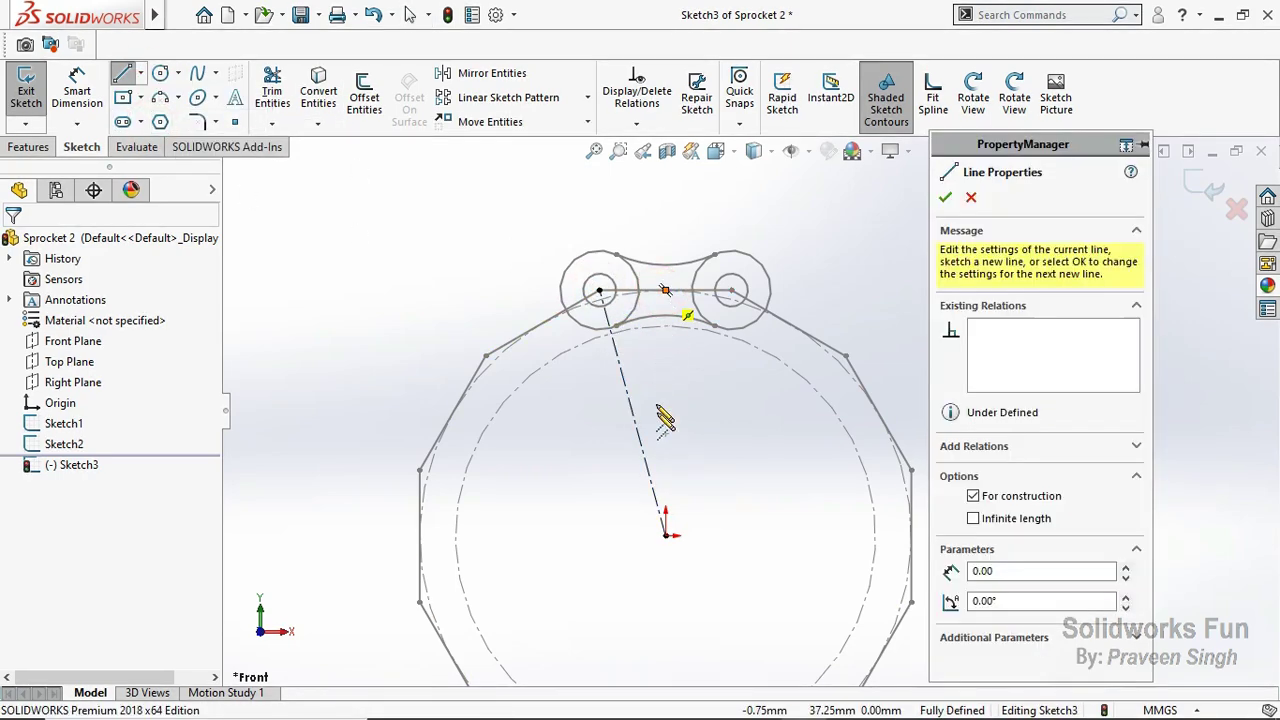
left_click(665, 535)
key("Escape")
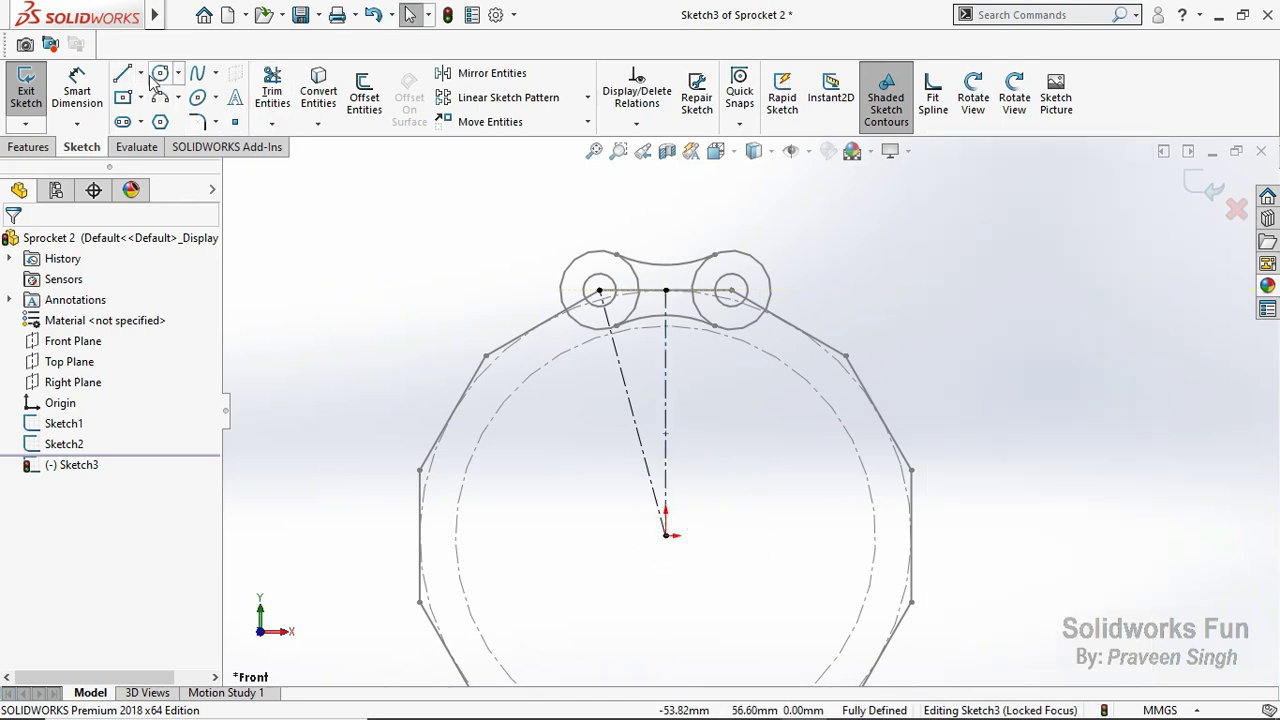
Step: Draw a short vertical centerline upward from the link's centre point
left_click(141, 74)
left_click(175, 117)
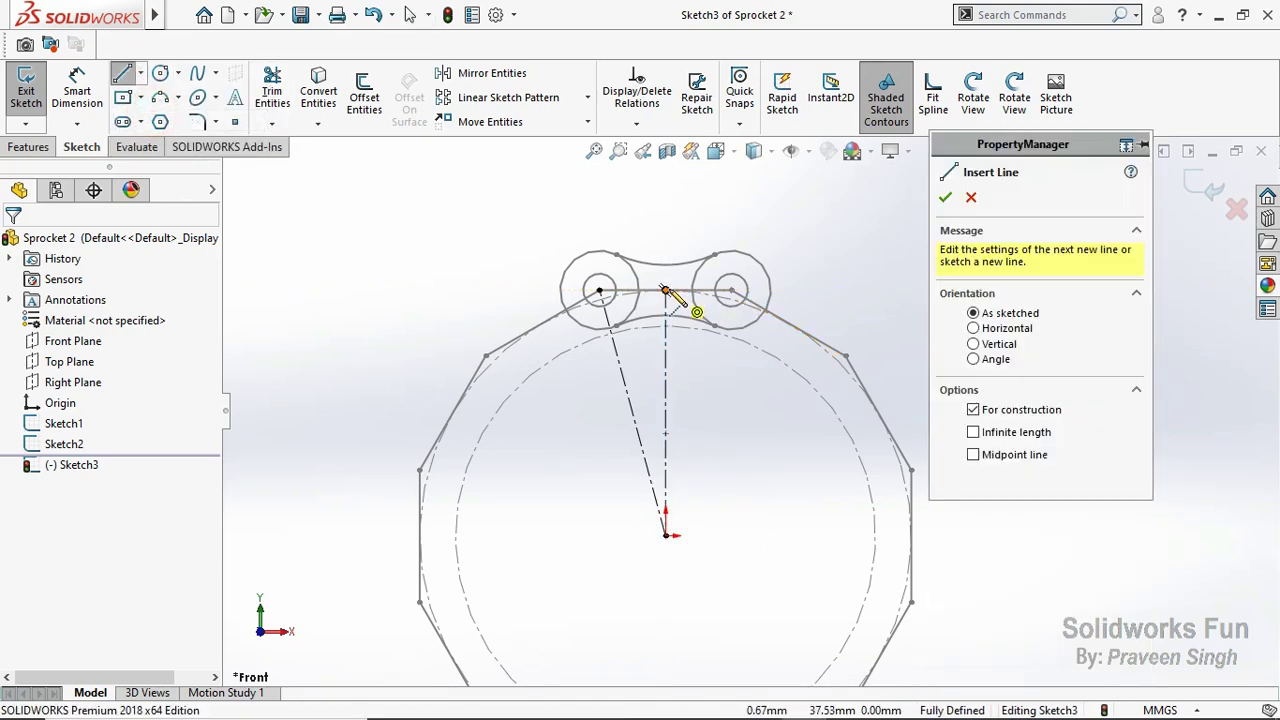
left_click(665, 291)
left_click(665, 226)
key("Escape")
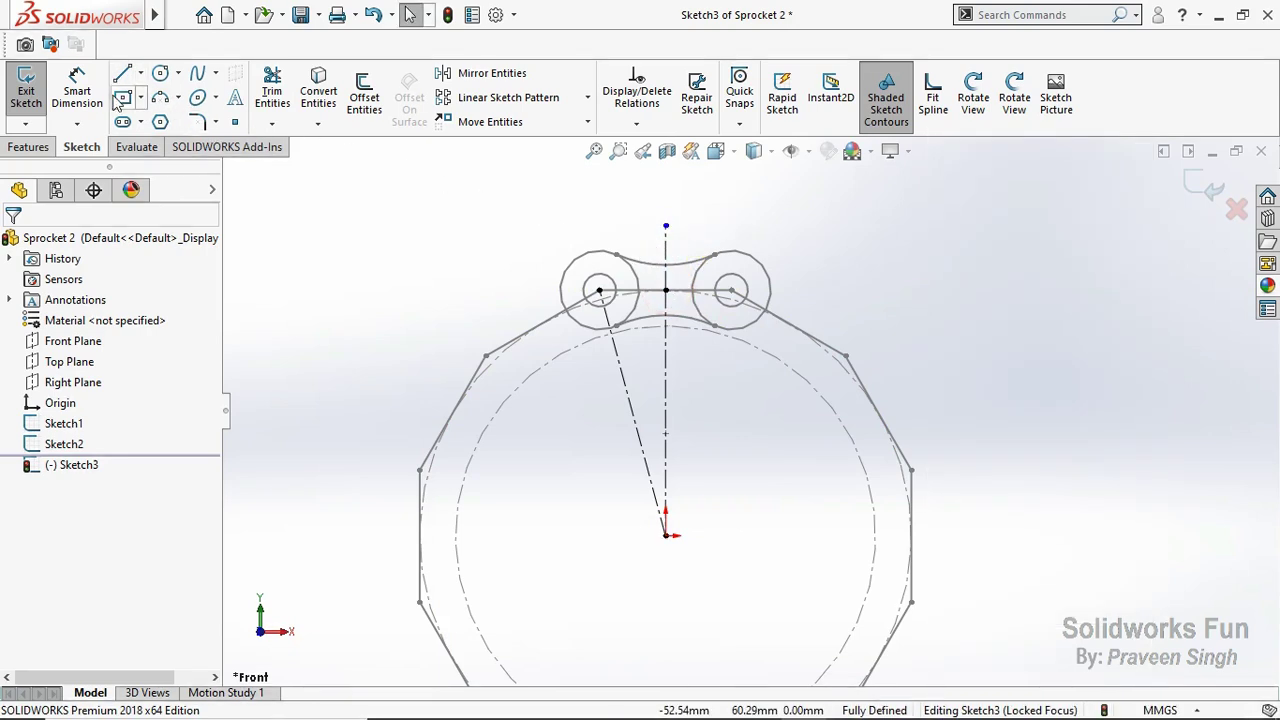
left_click(77, 90)
Step: Dimension the short vertical centerline to 6 mm
left_click(665, 250)
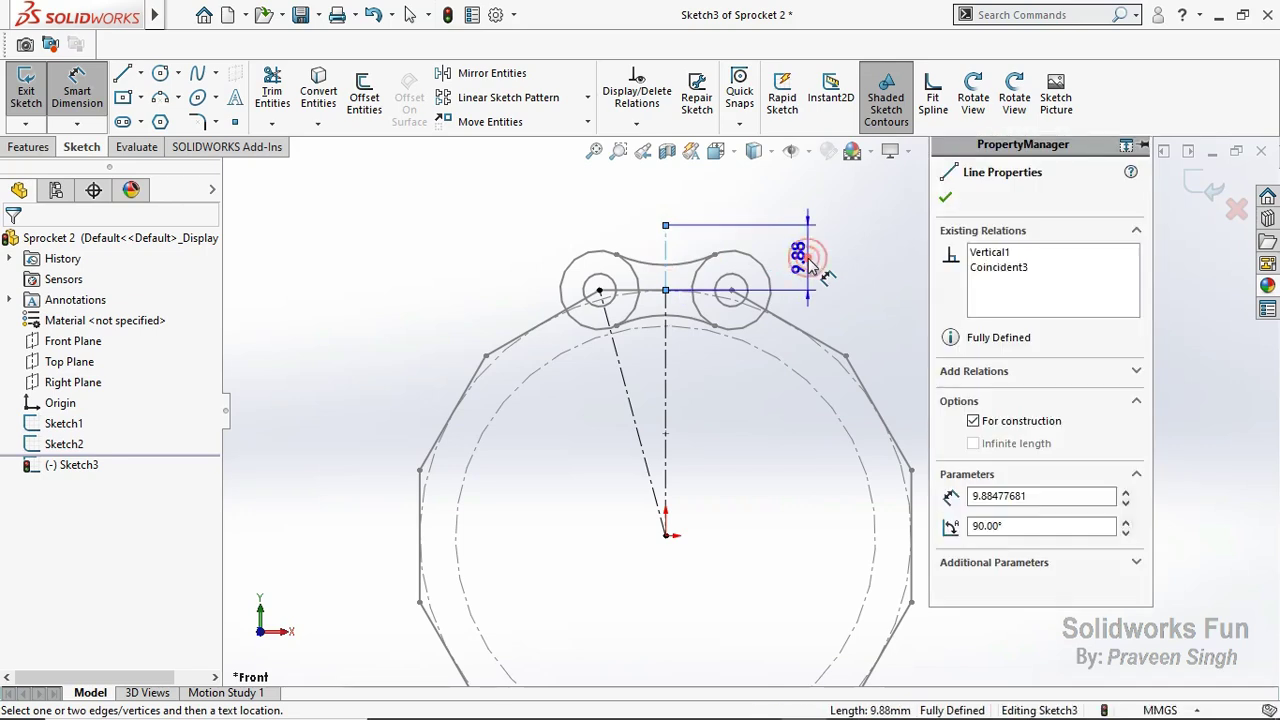
left_click(810, 262)
type("6")
left_click(704, 253)
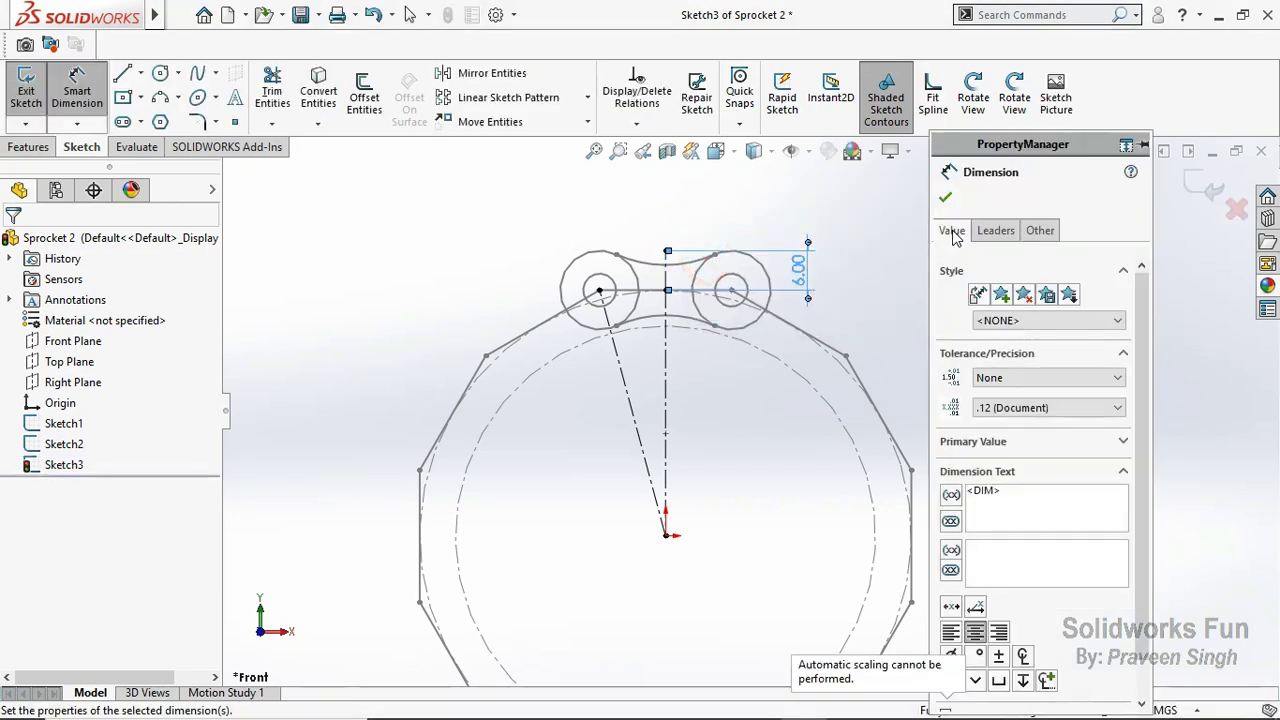
left_click(946, 198)
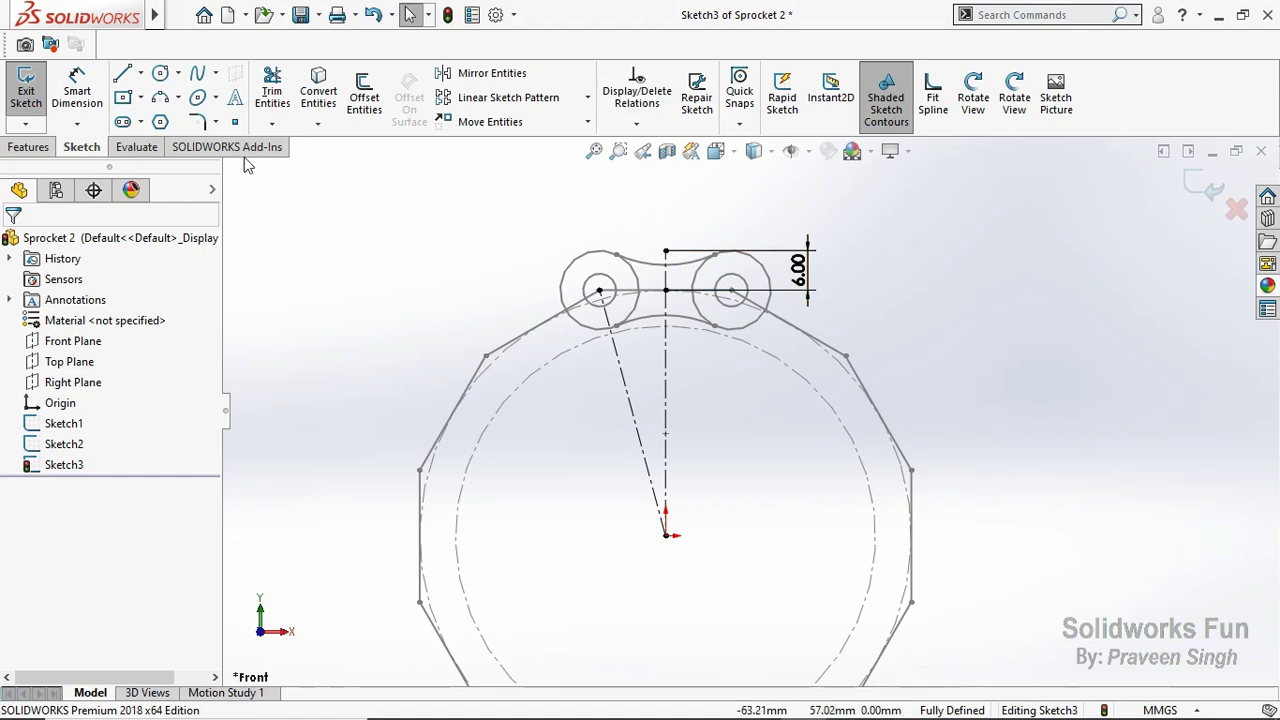
Step: Draw a horizontal centerline above the link and dimension it 4 mm
left_click(141, 74)
left_click(171, 117)
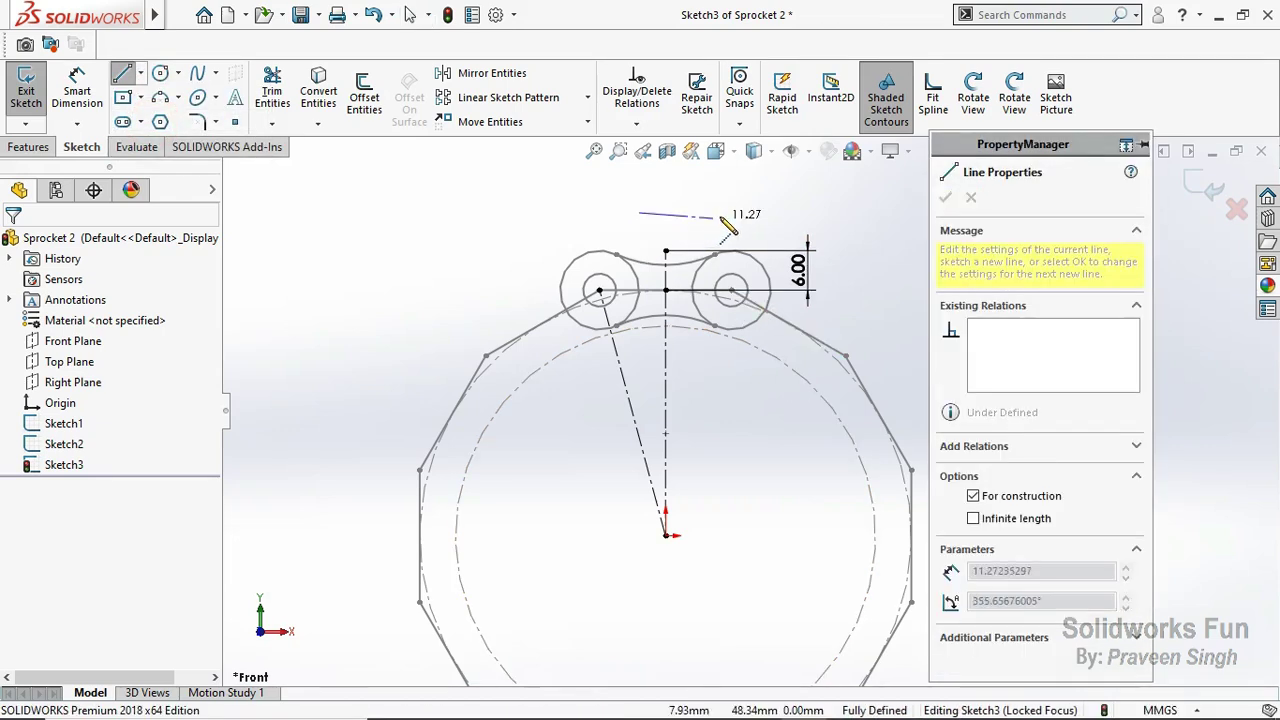
left_click_drag(660, 222, 728, 213)
key("Escape")
left_click(77, 90)
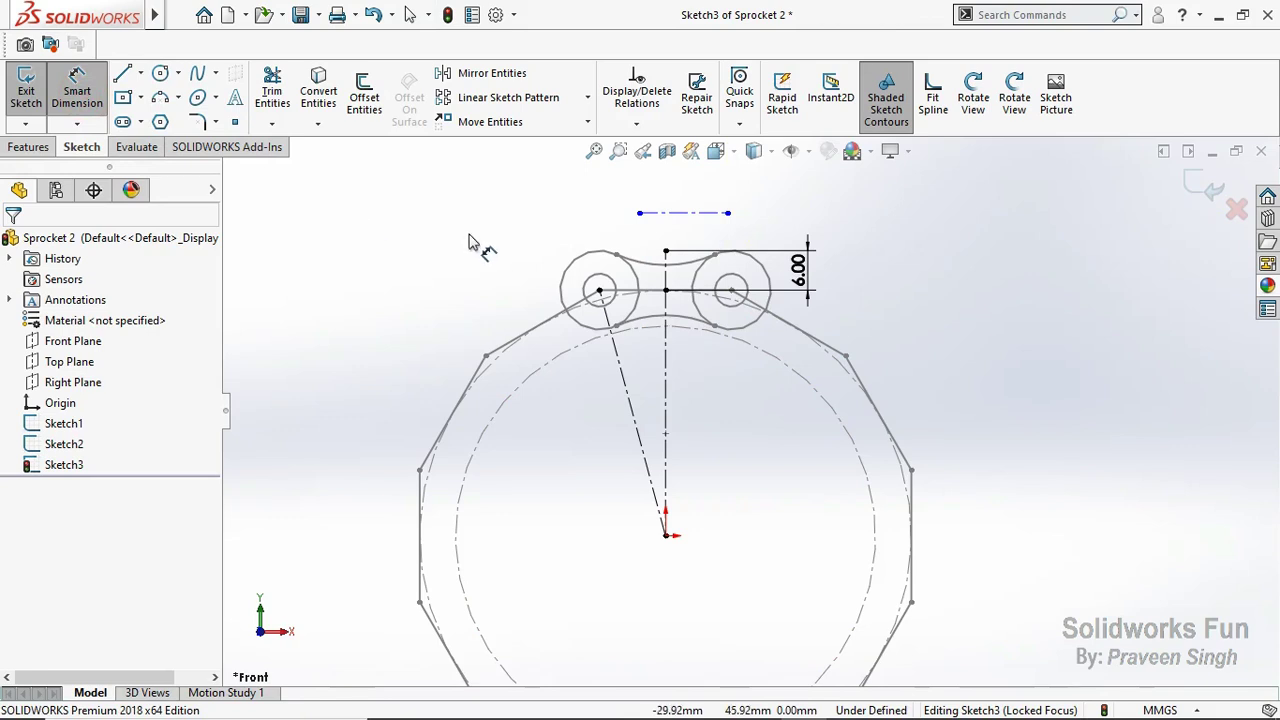
left_click(672, 213)
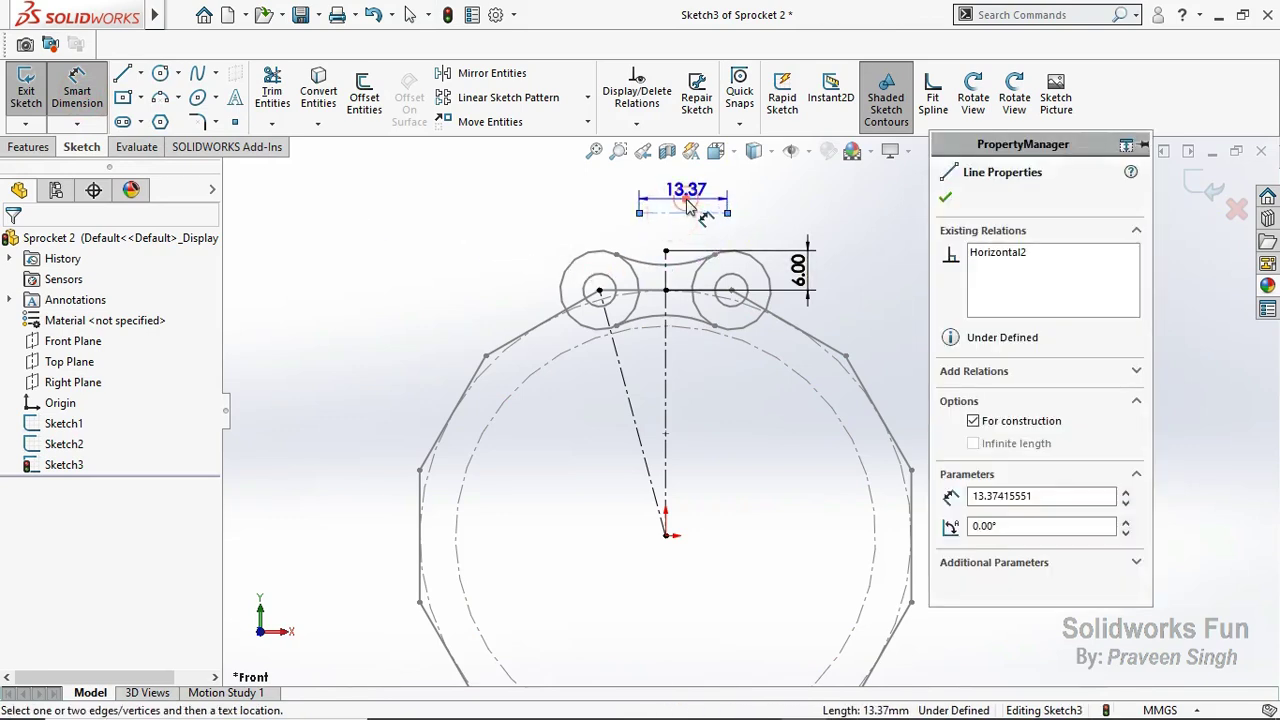
left_click(677, 203)
type("4")
left_click(586, 196)
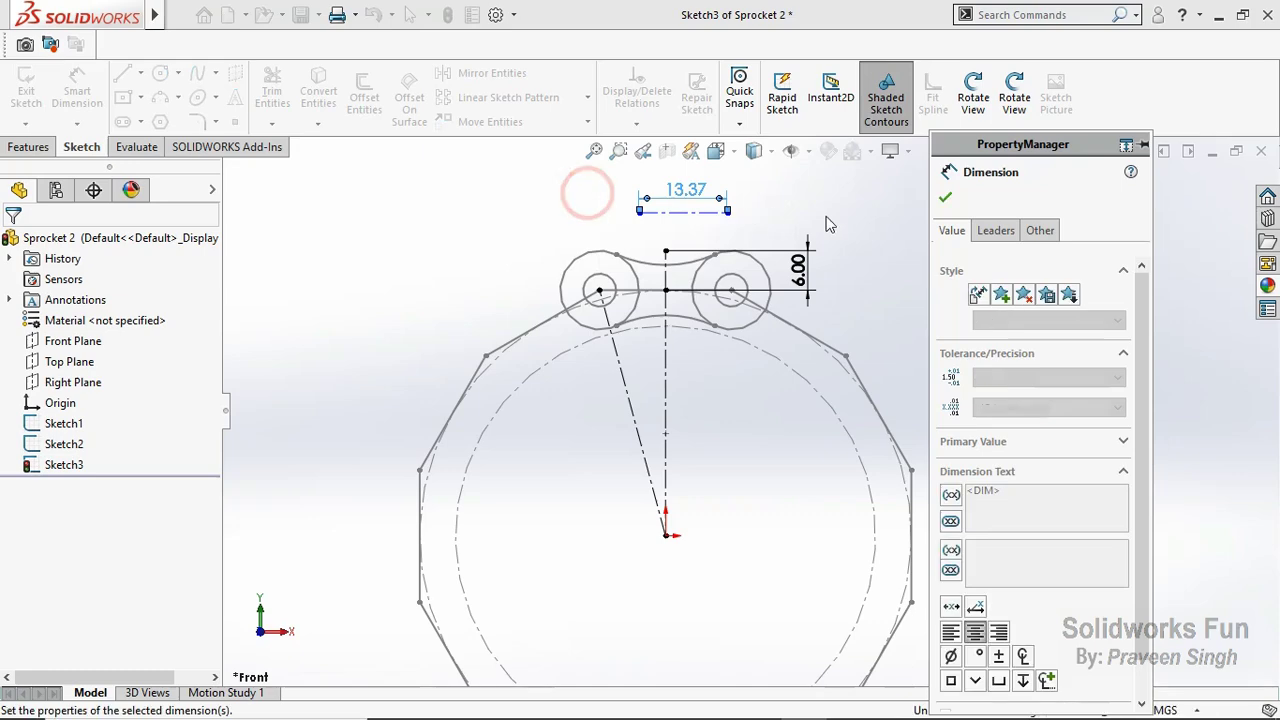
left_click(942, 200)
Step: Make the horizontal centerline's midpoint coincident with the vertical line's top point
scroll(655, 215, "down", 3)
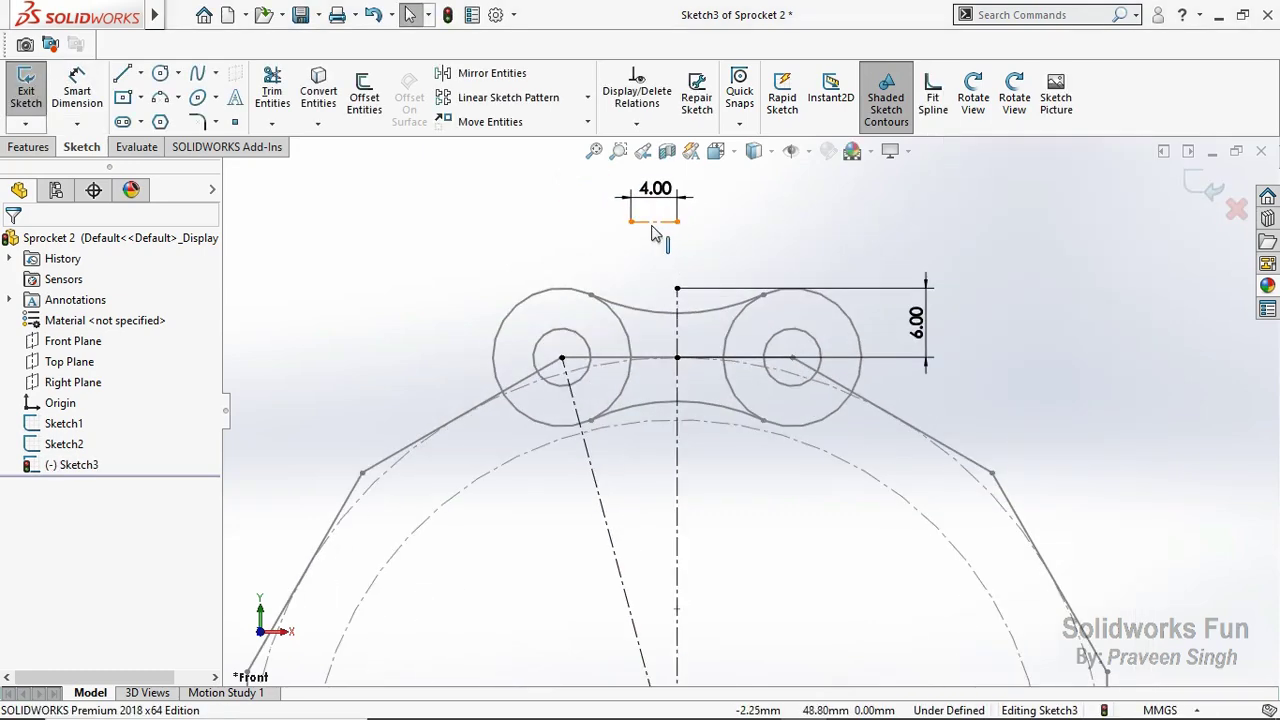
left_click(654, 222)
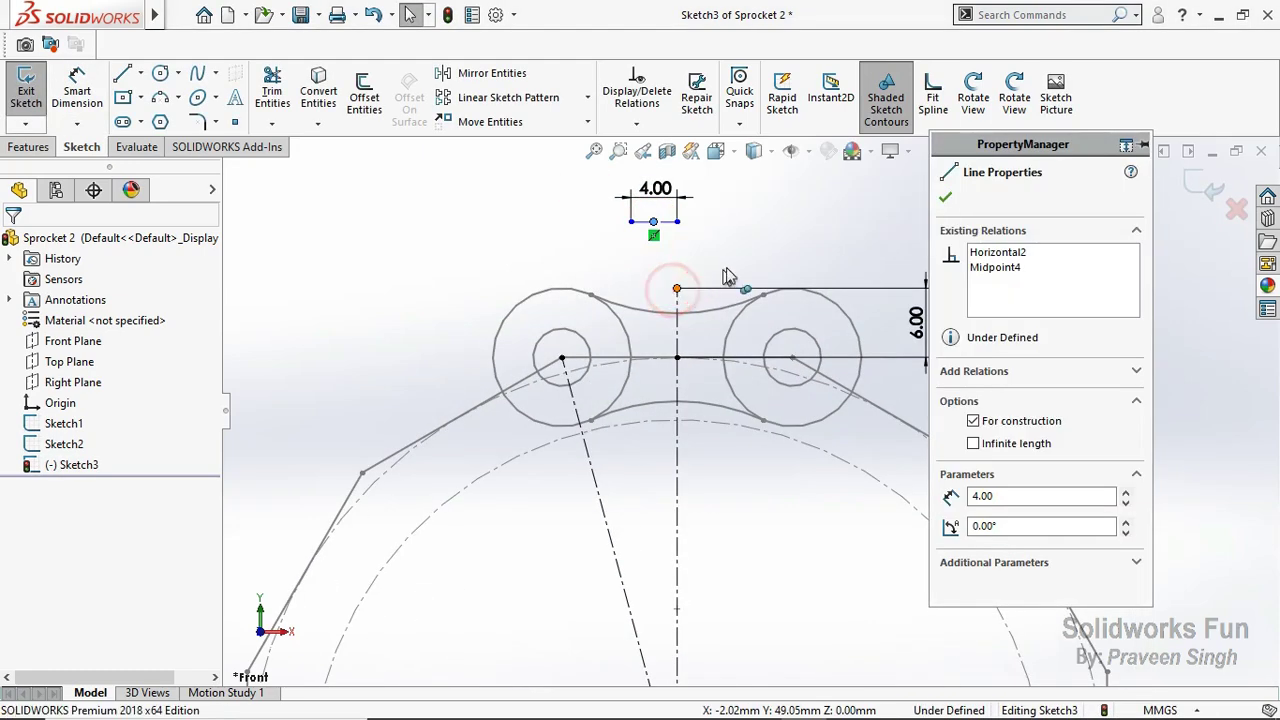
left_click(677, 289, "ctrl")
left_click(783, 207)
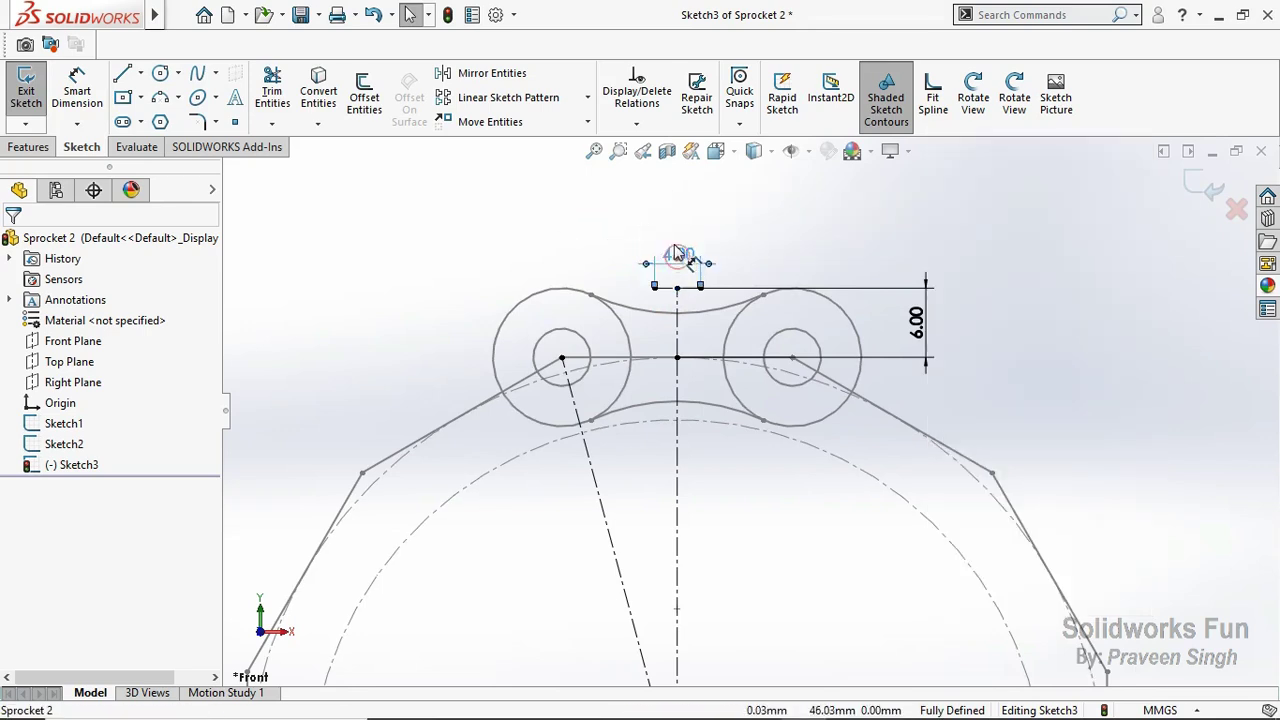
left_click(540, 224)
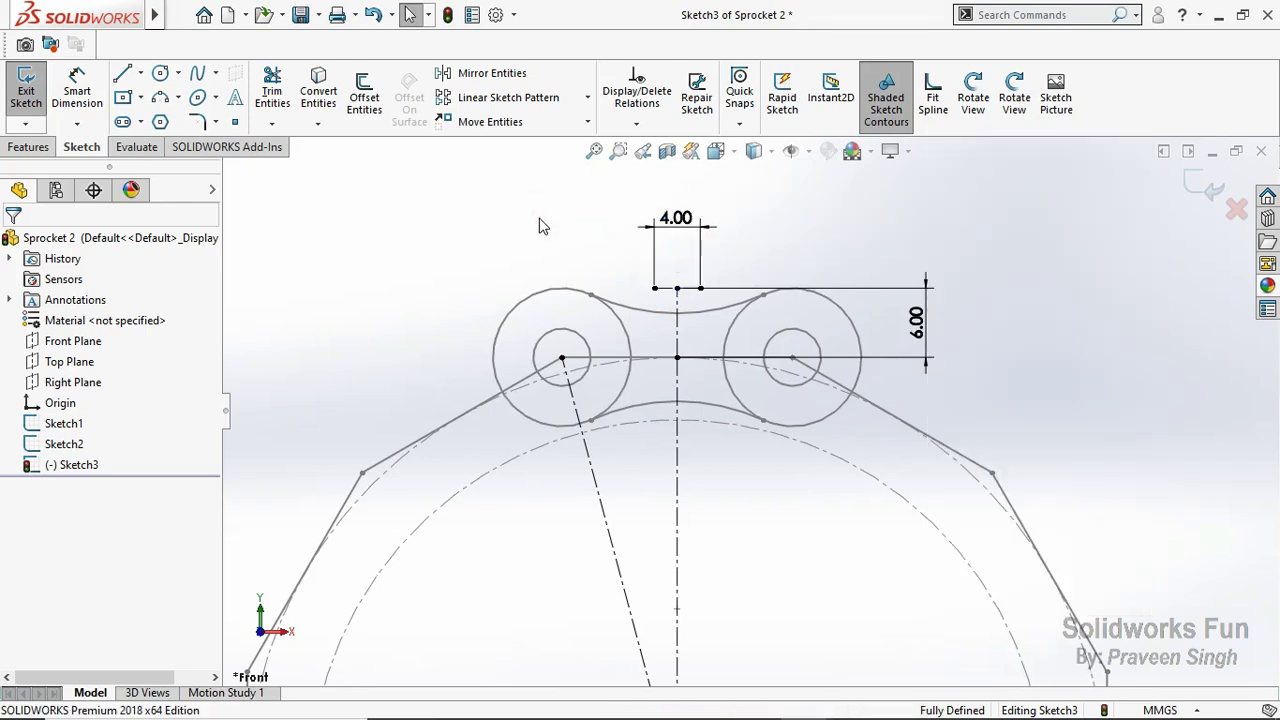
Step: Draw two slanted centerlines from the 4 mm line's ends down to the root circle
left_click(141, 75)
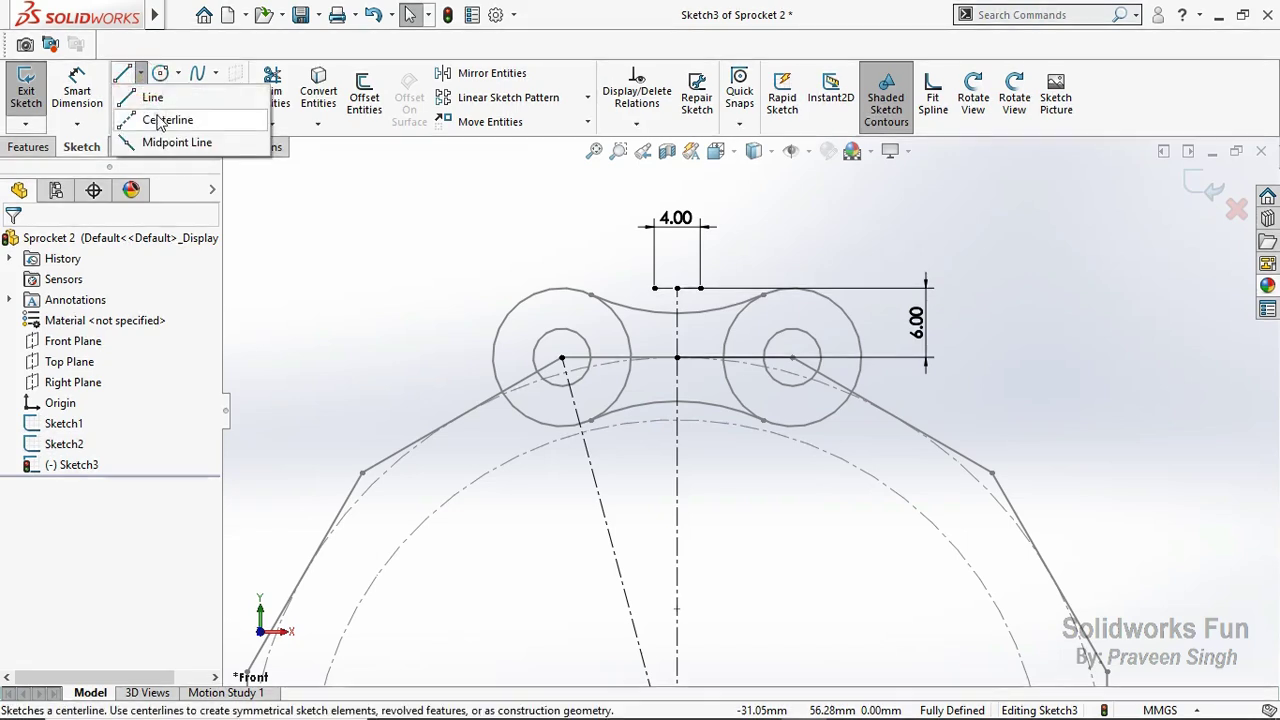
left_click(170, 119)
left_click(700, 288)
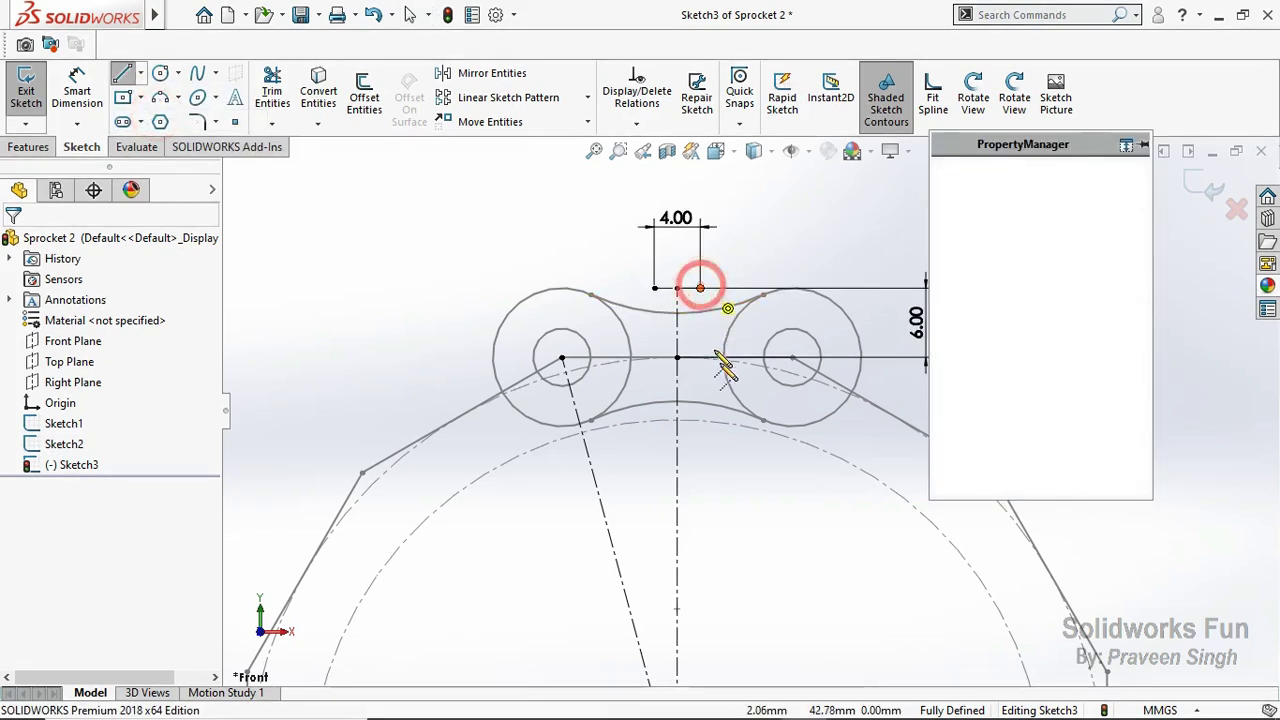
left_click(737, 425)
key("Escape")
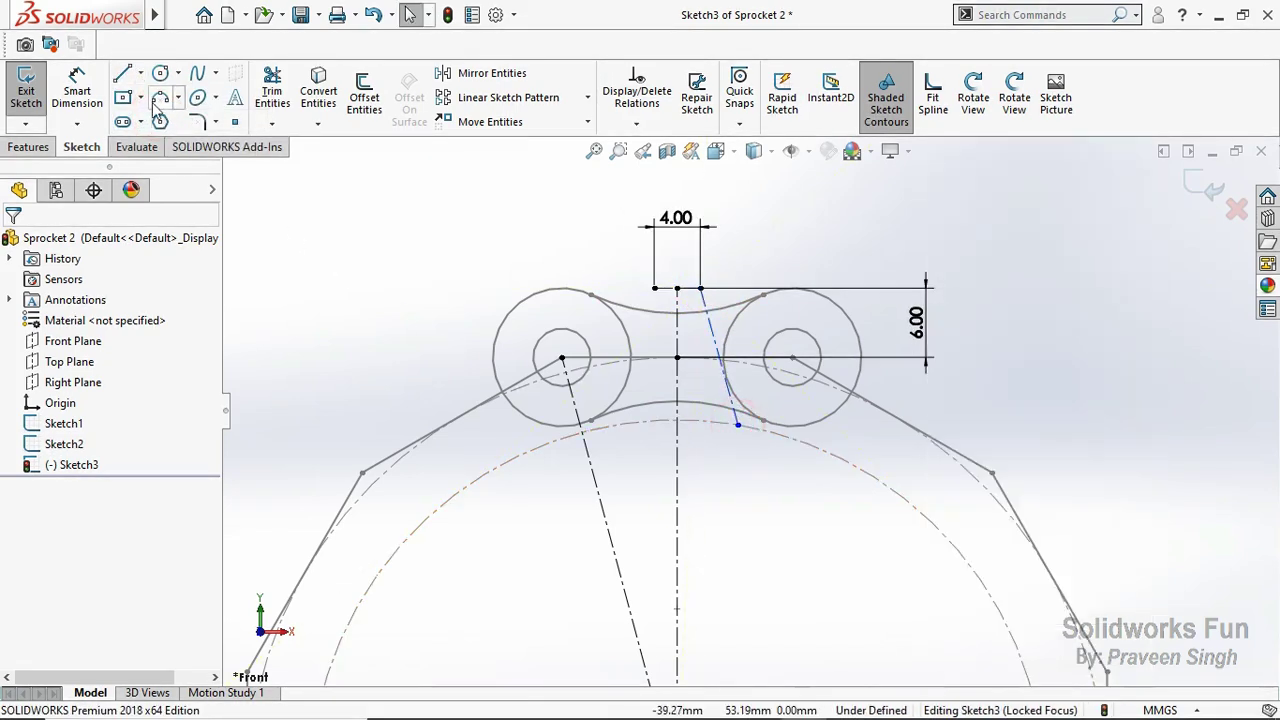
left_click(141, 75)
left_click(170, 119)
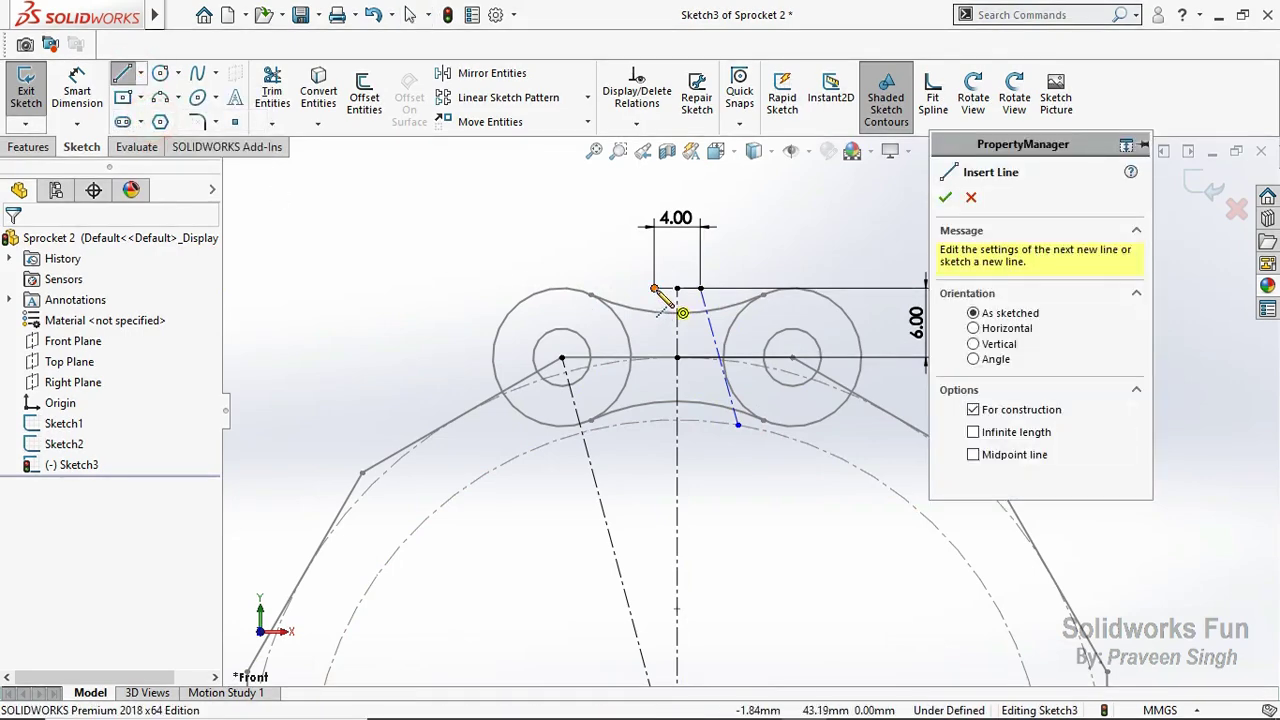
left_click(654, 288)
left_click(623, 421)
key("Escape")
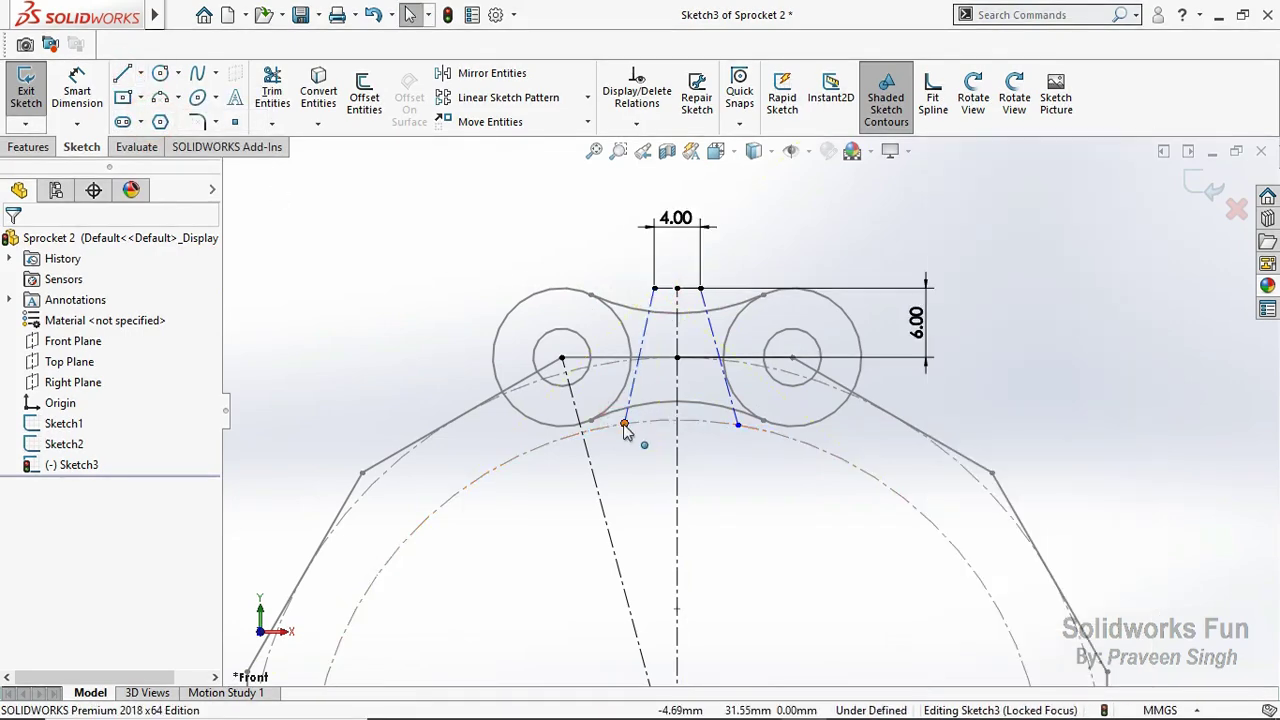
Step: Make the two bottom endpoints symmetric about the vertical centerline
left_click(623, 421)
left_click(677, 440, "ctrl")
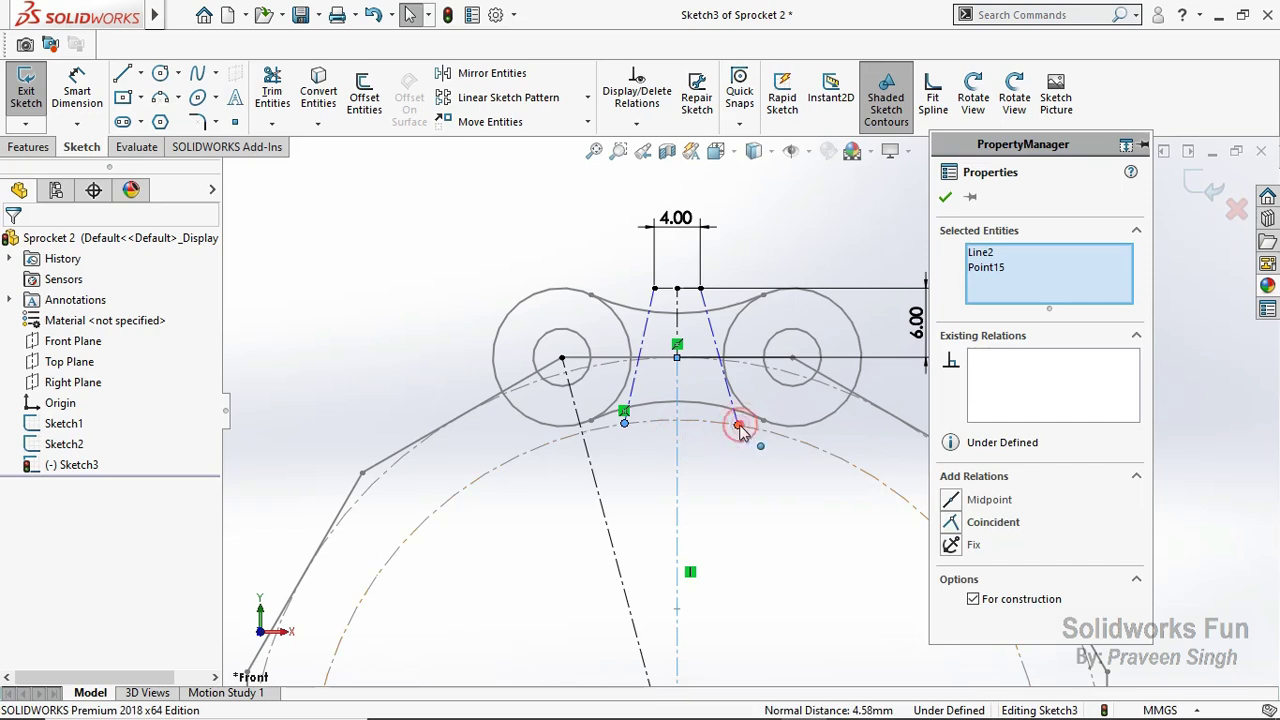
left_click(738, 424, "ctrl")
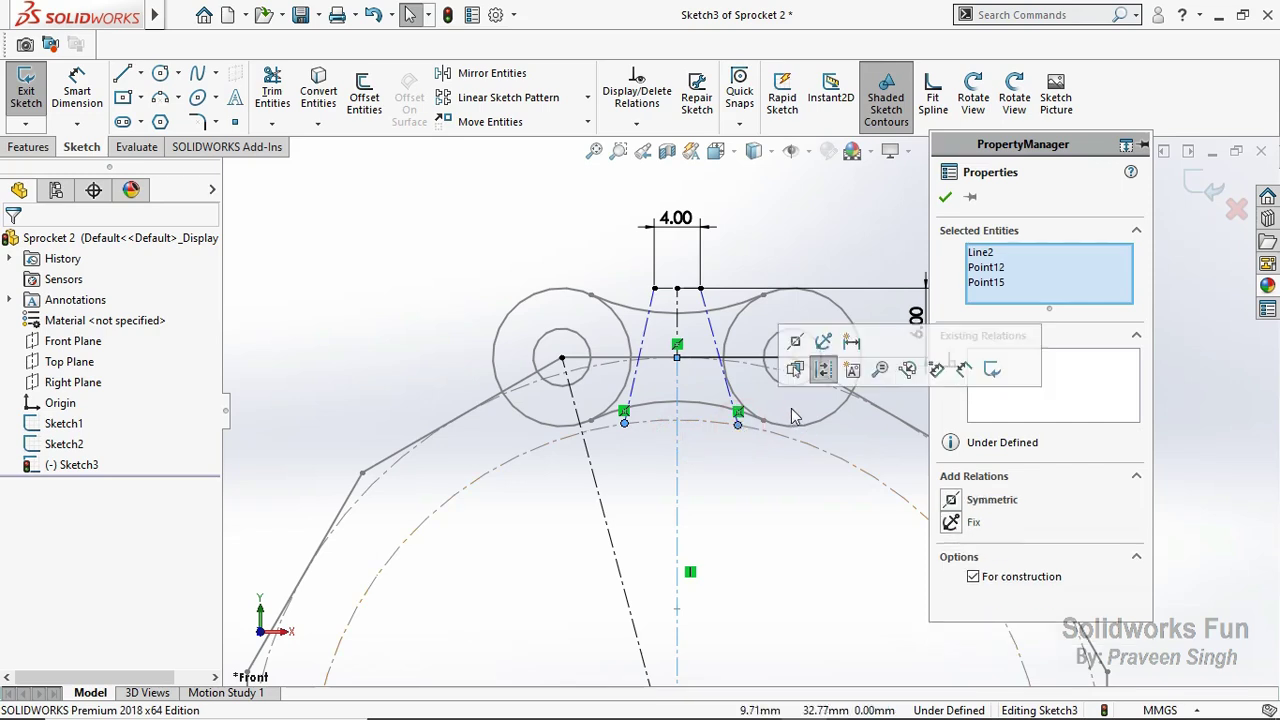
left_click(797, 344)
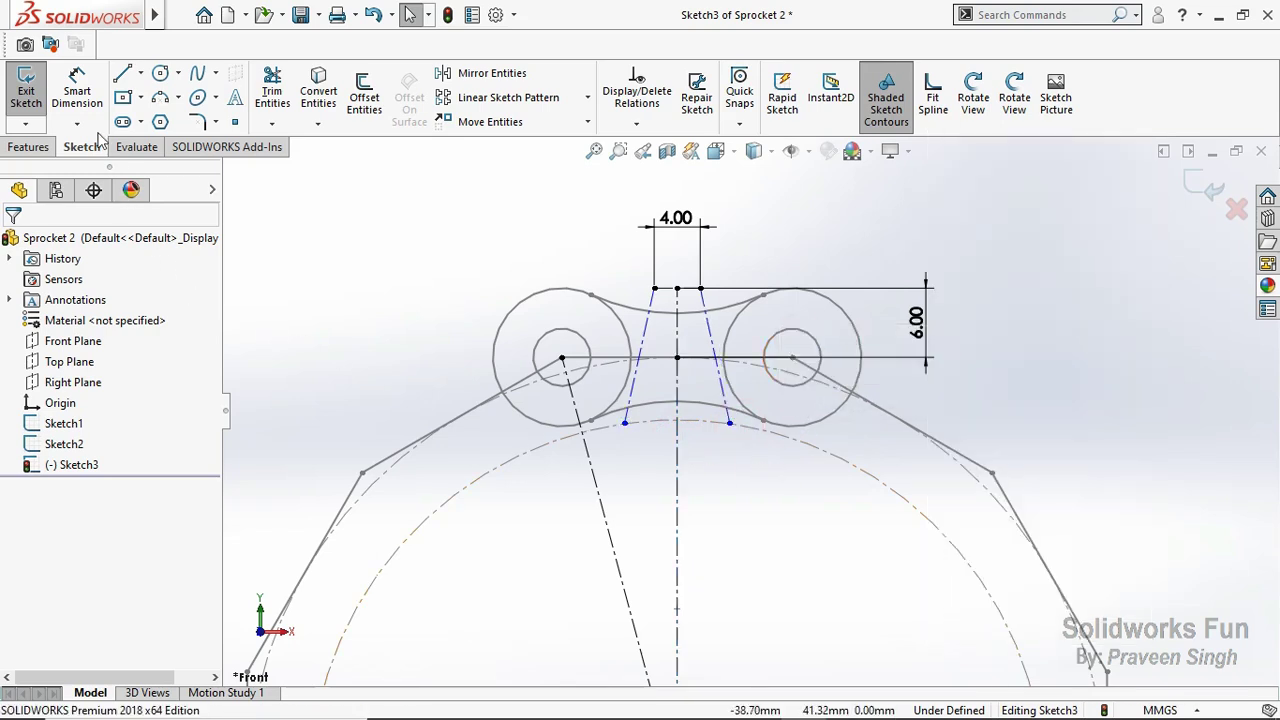
Step: Dimension the spacing between the bottom endpoints as 10.00 mm
left_click(77, 100)
left_click(624, 423)
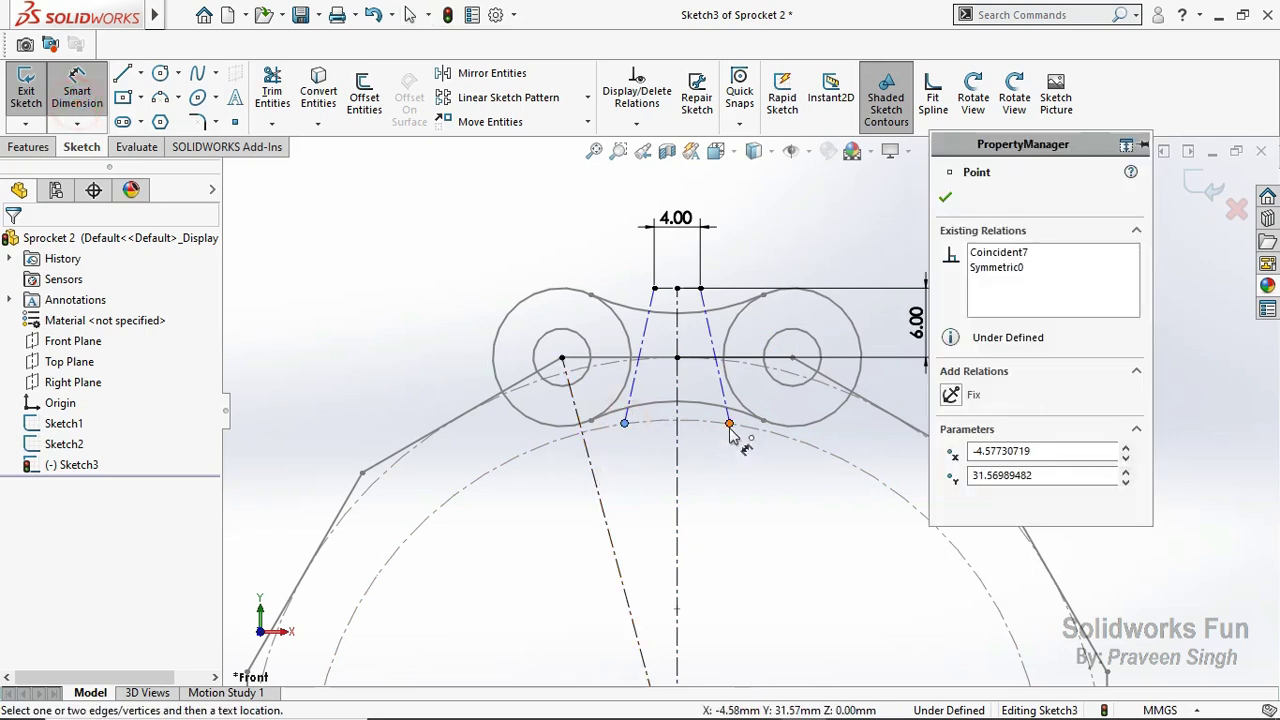
left_click(730, 423)
left_click(665, 487)
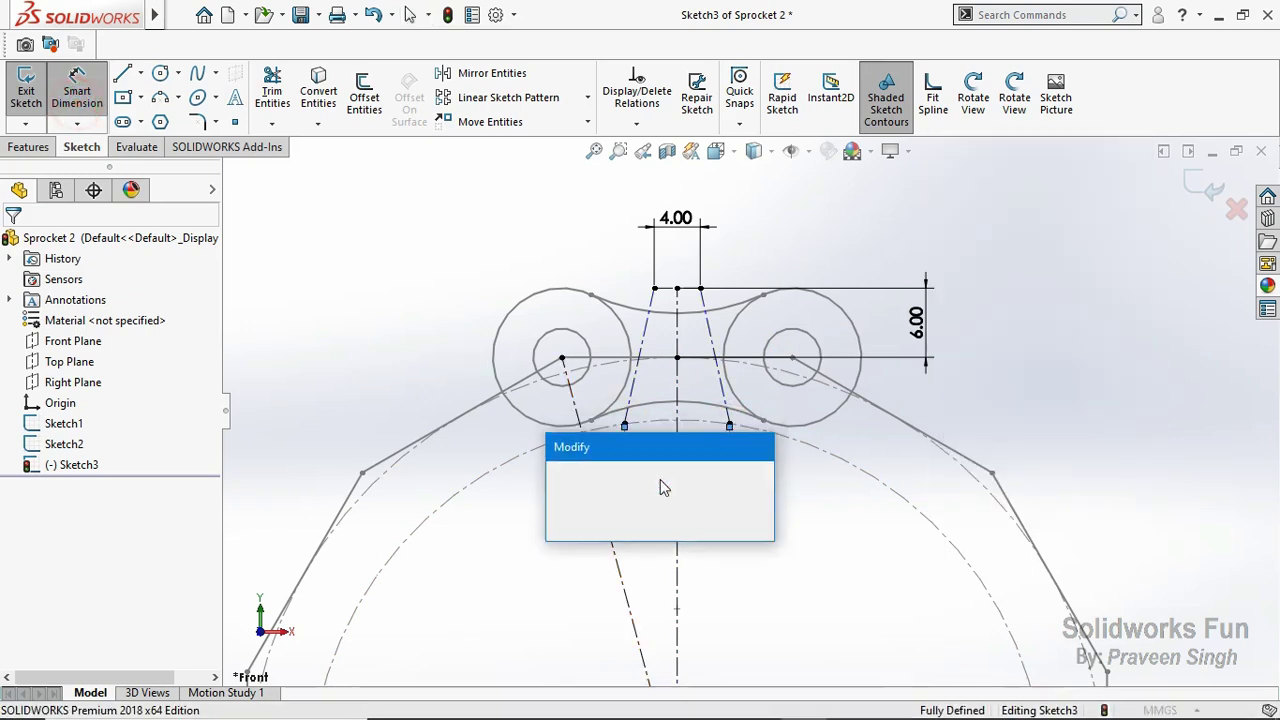
type("10")
left_click(557, 478)
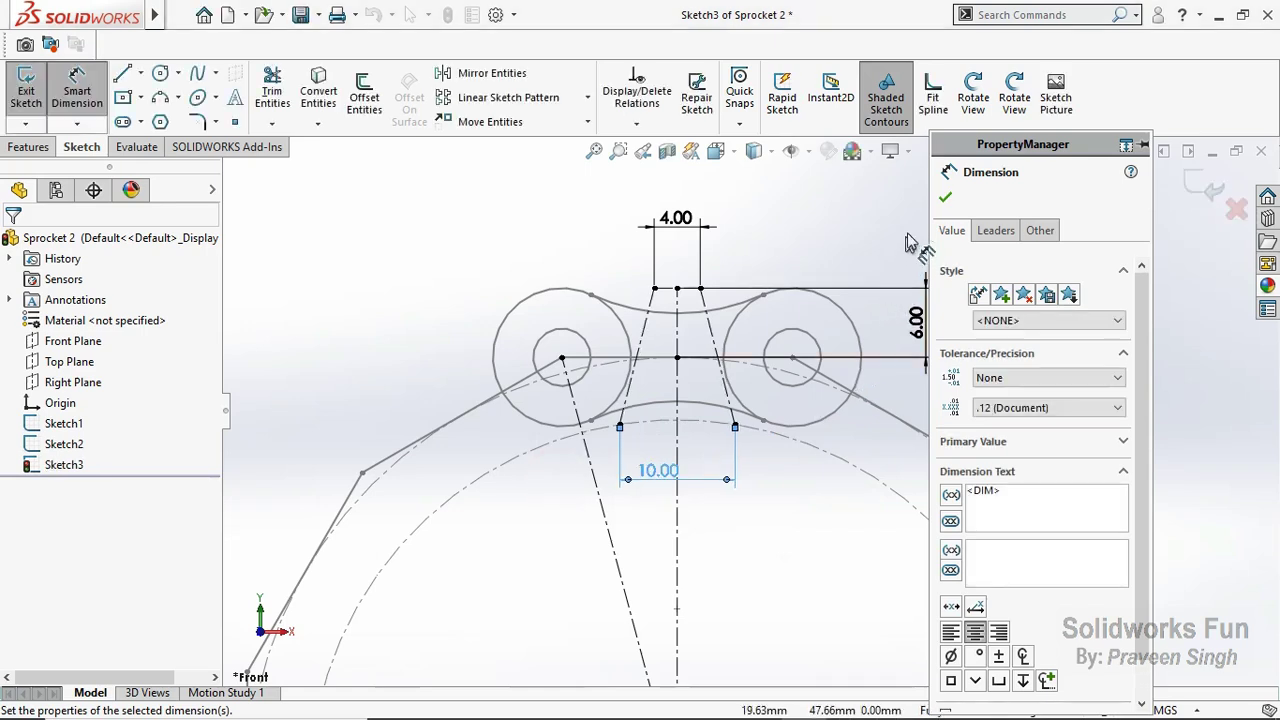
left_click(947, 196)
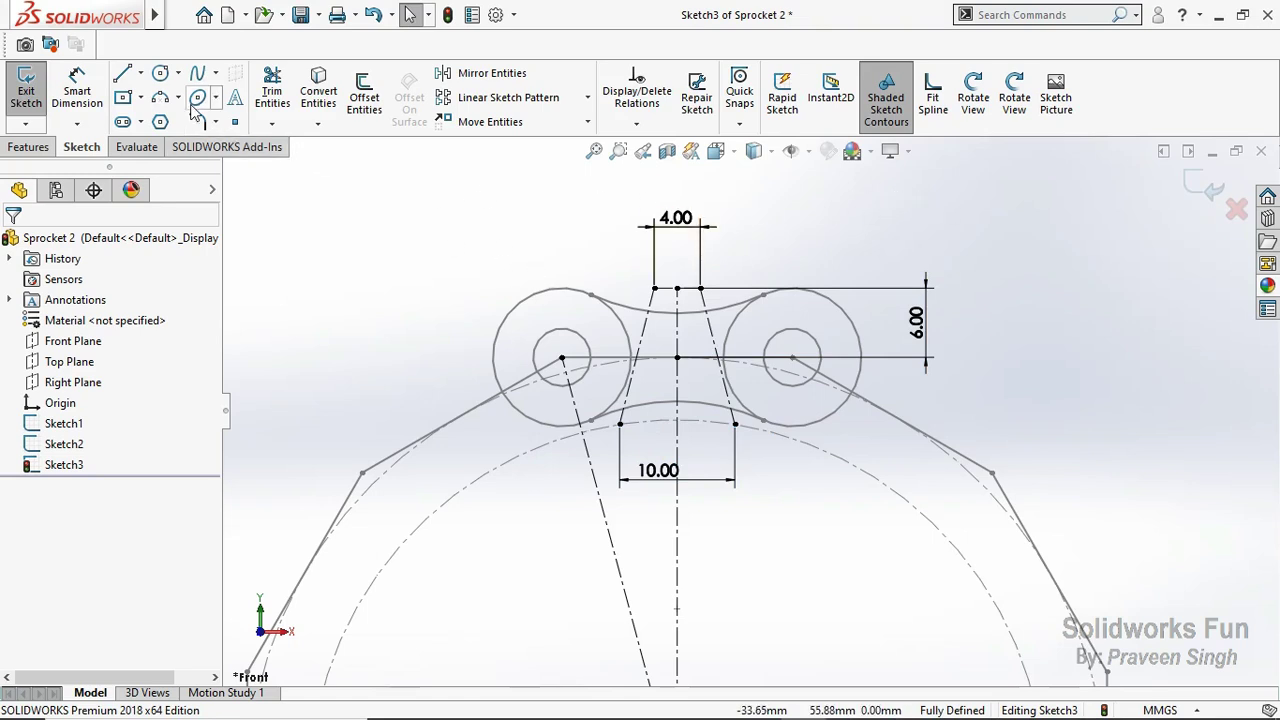
Step: Draw a three-point arc for the tooth flank curve from the upper left endpoint downward
left_click(161, 101)
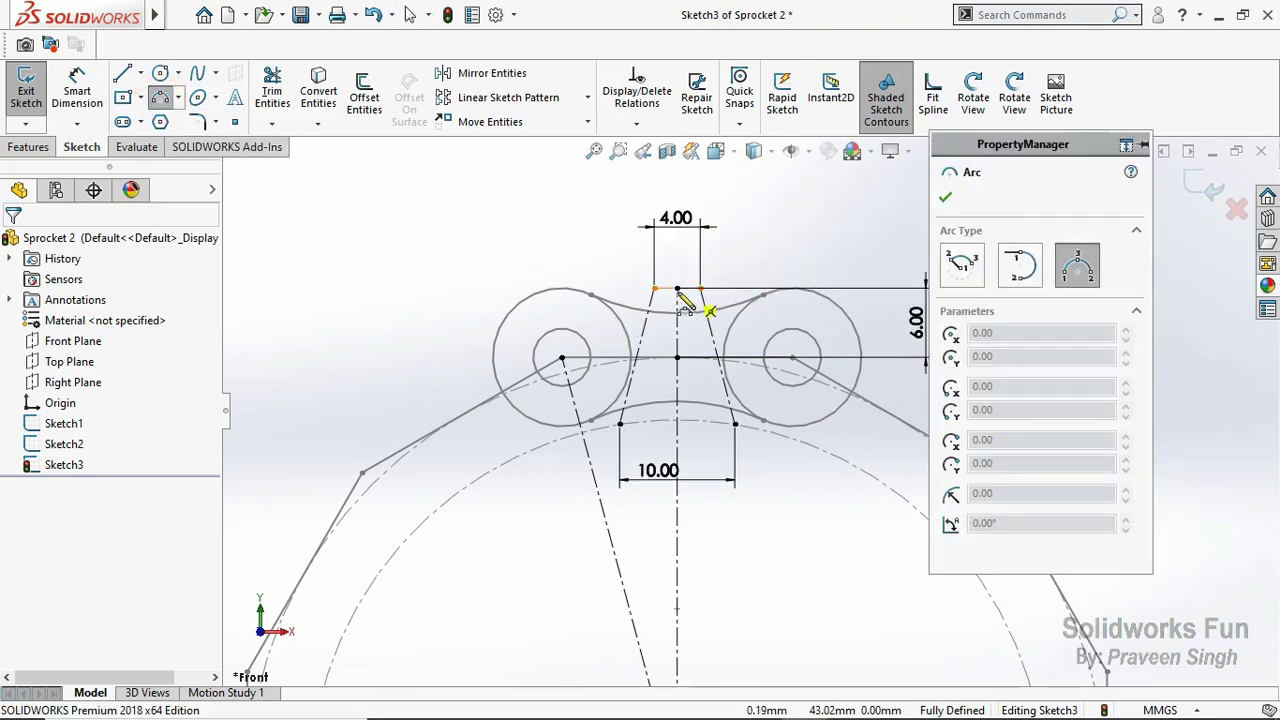
left_click(677, 289)
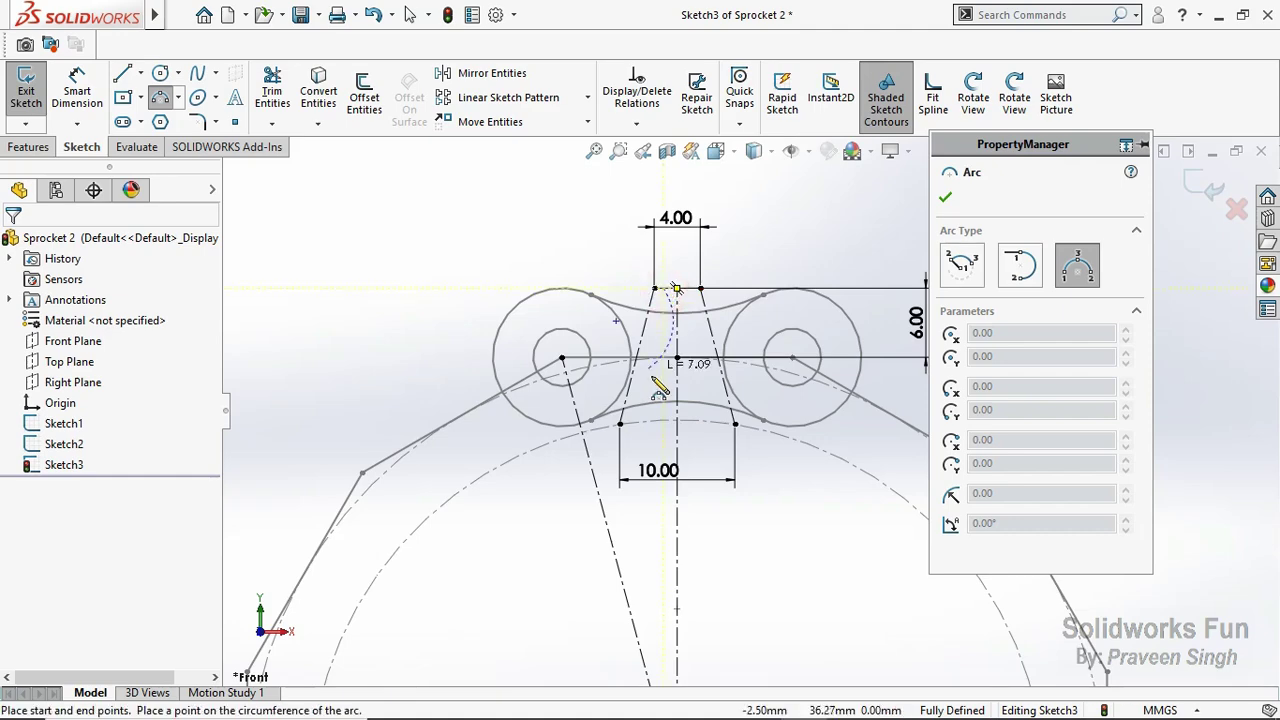
scroll(650, 378, "down", 2)
left_click(651, 386)
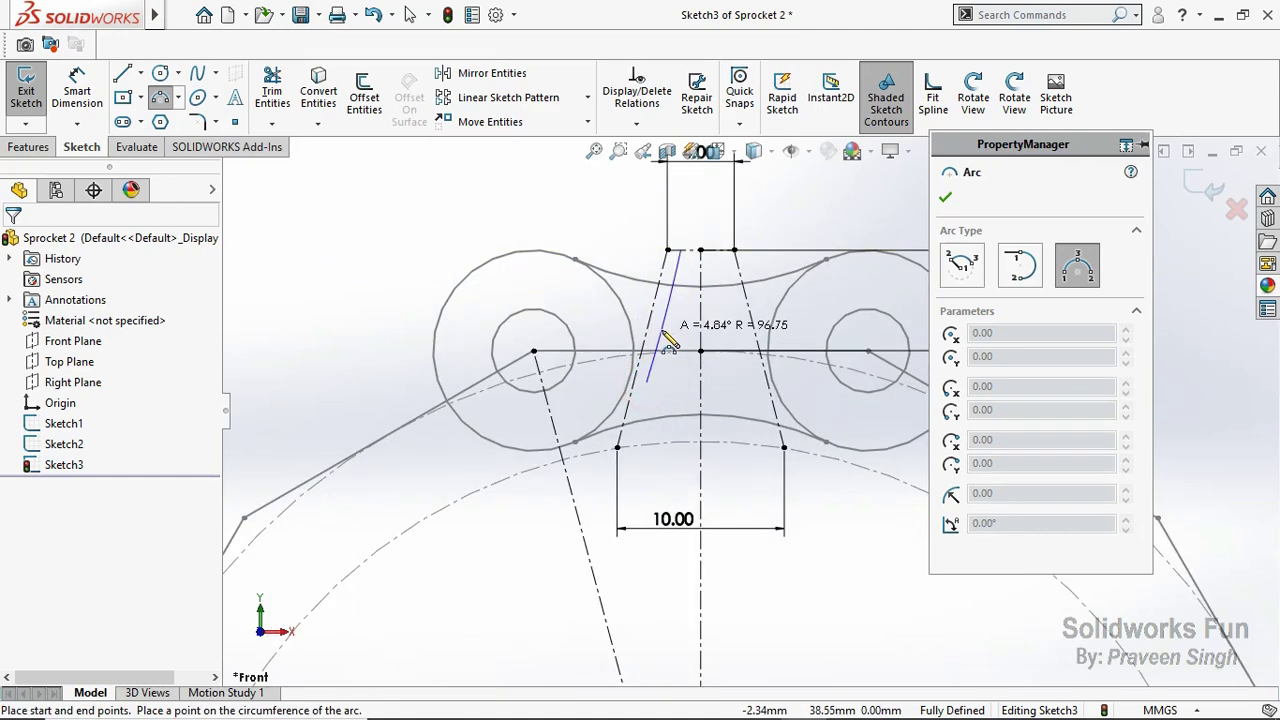
left_click(656, 328)
key("Escape")
right_click_drag(606, 234, 606, 200)
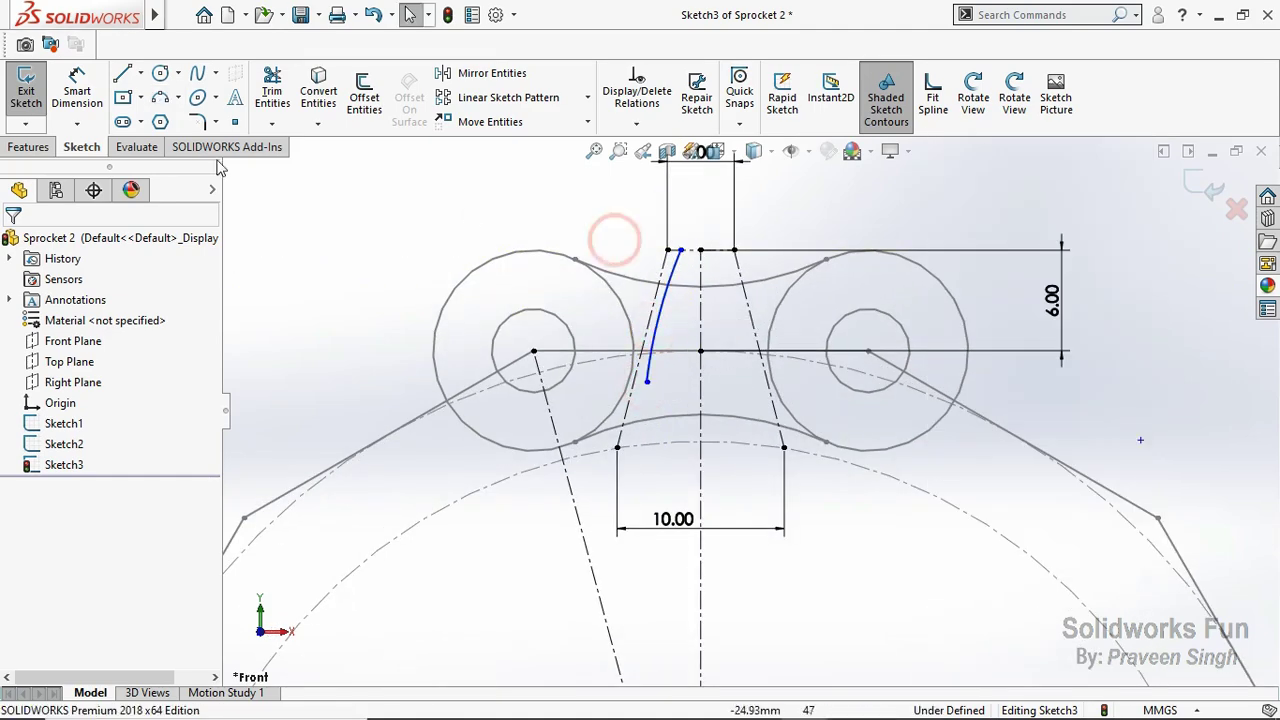
Step: Dimension the curve's tip 0.25 mm from the centreline and move the label left
left_click(681, 255)
left_click(700, 250)
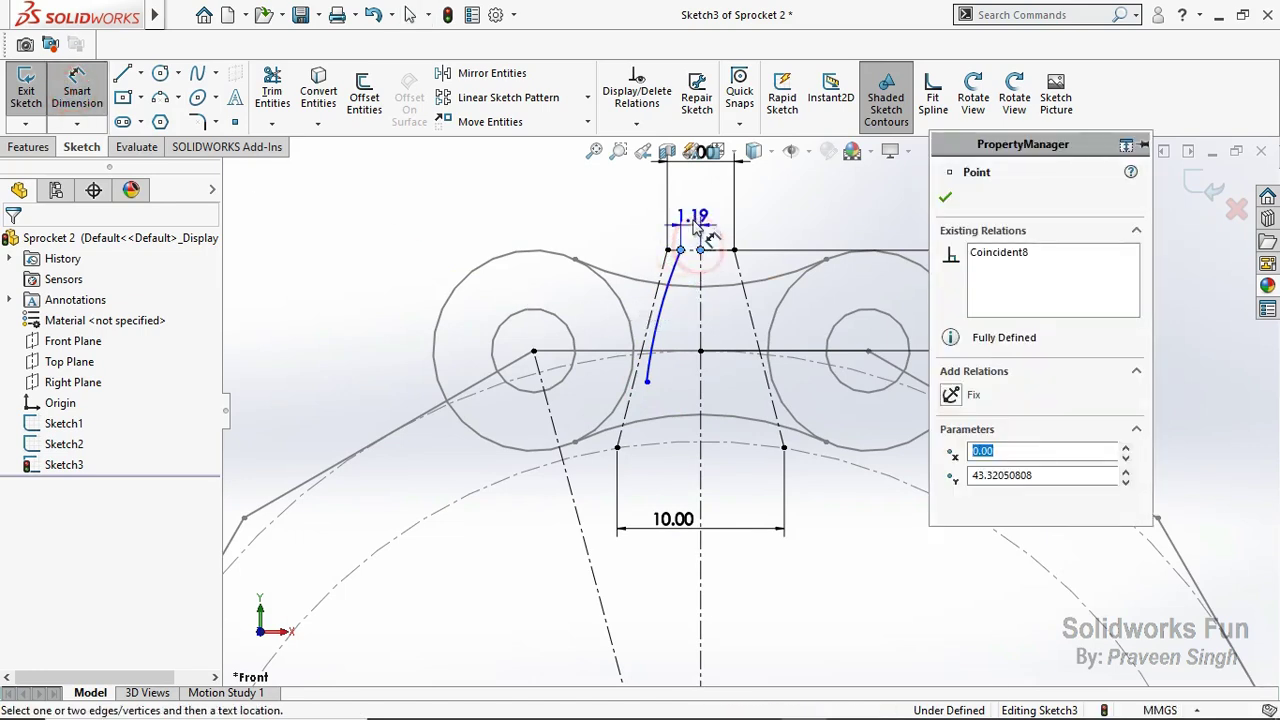
left_click(612, 225)
type("0.25")
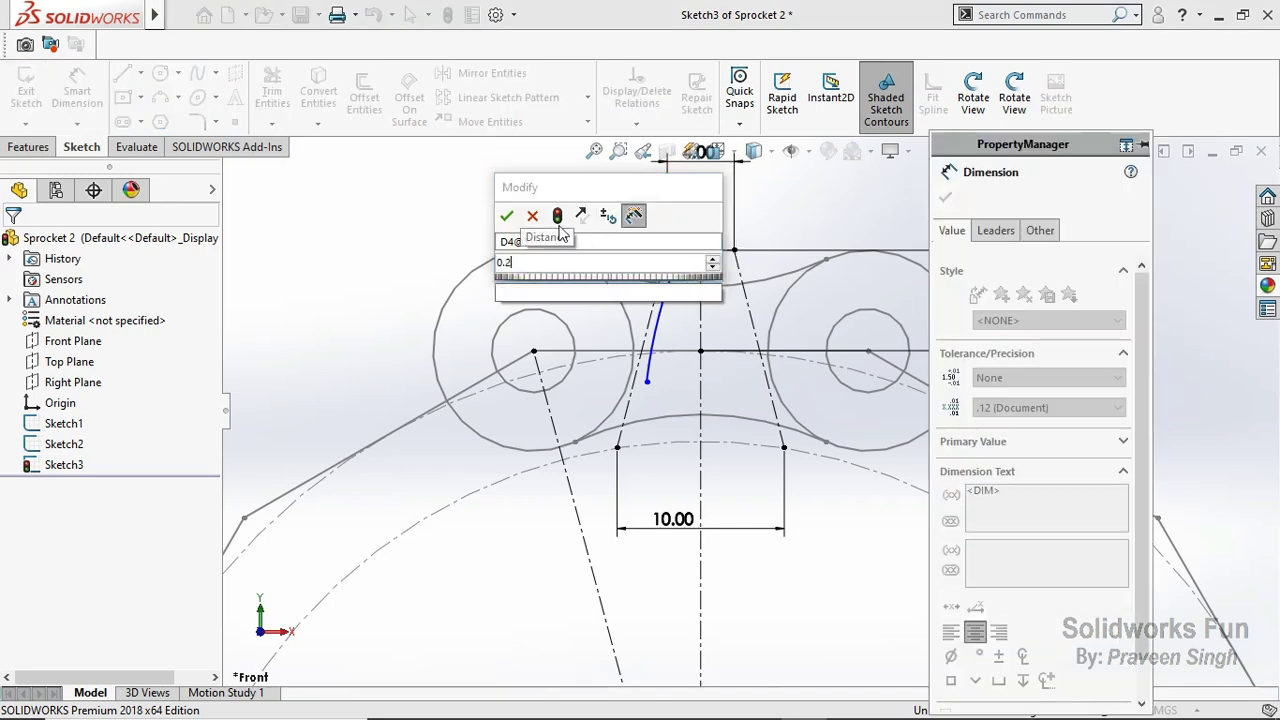
left_click(508, 217)
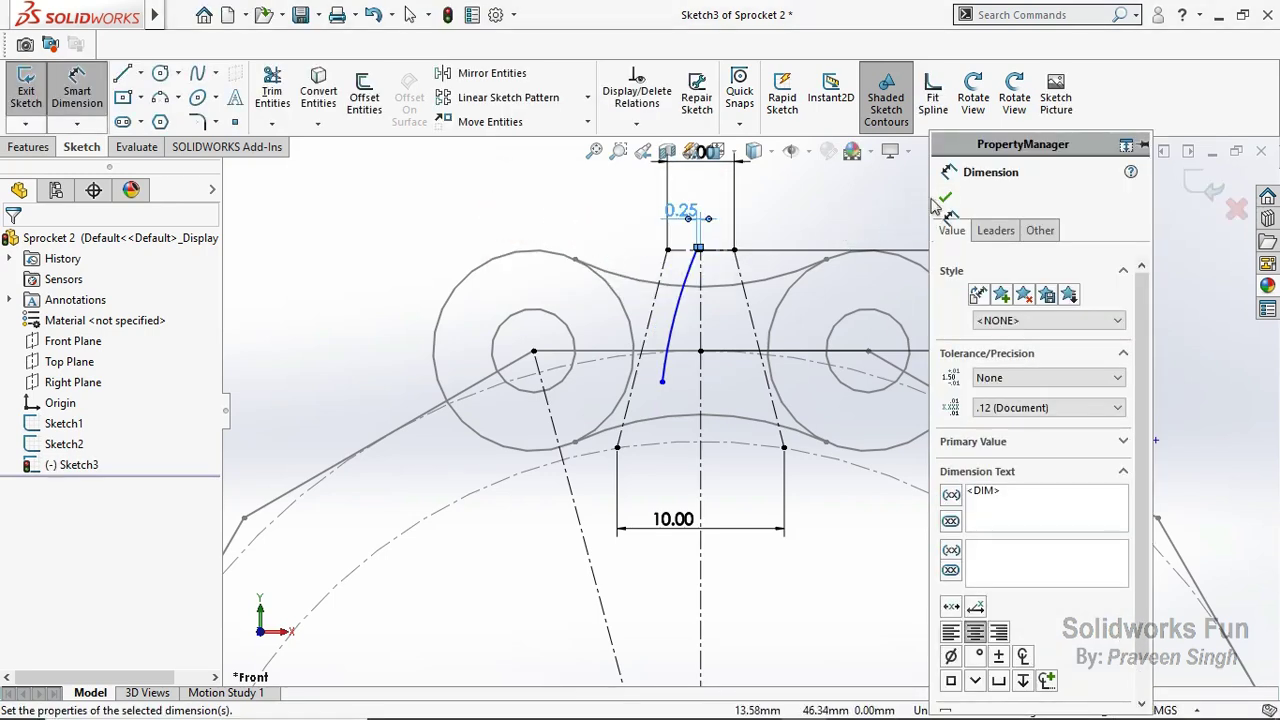
left_click(945, 198)
left_click_drag(681, 212, 585, 203)
left_click(491, 200)
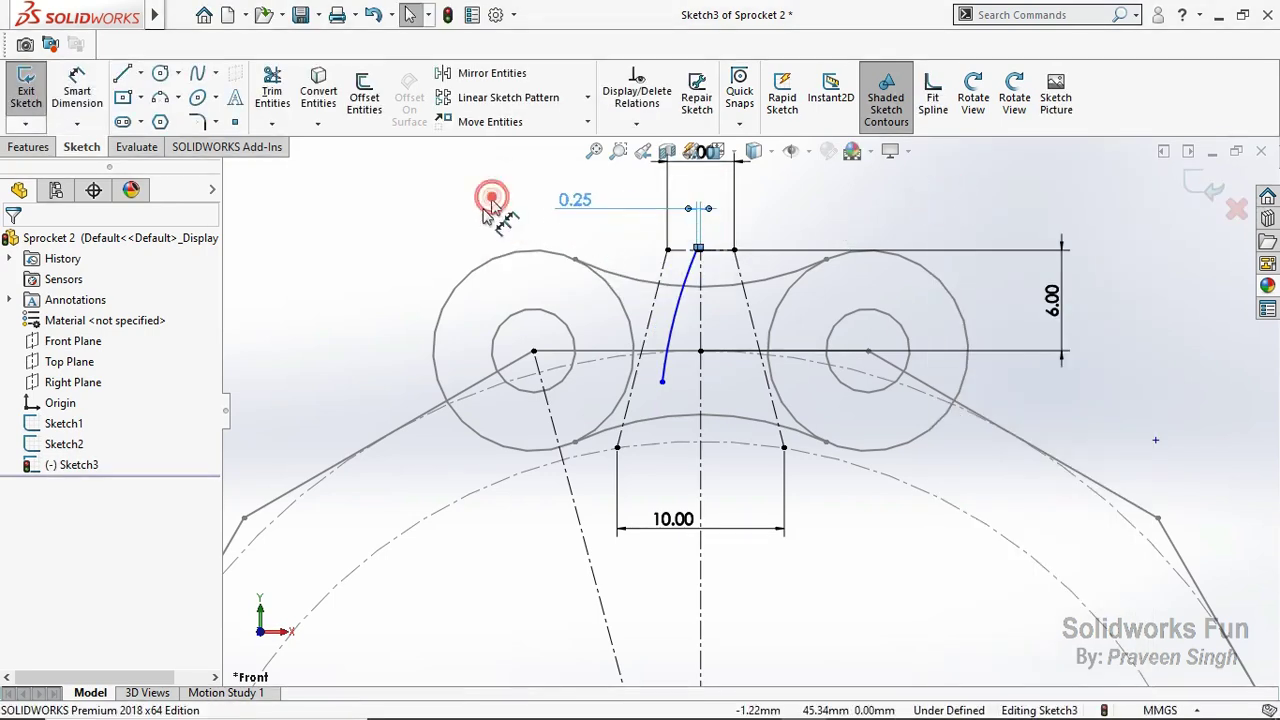
Step: Dimension the curve's lower endpoint height as 3.50 mm
left_click(90, 97)
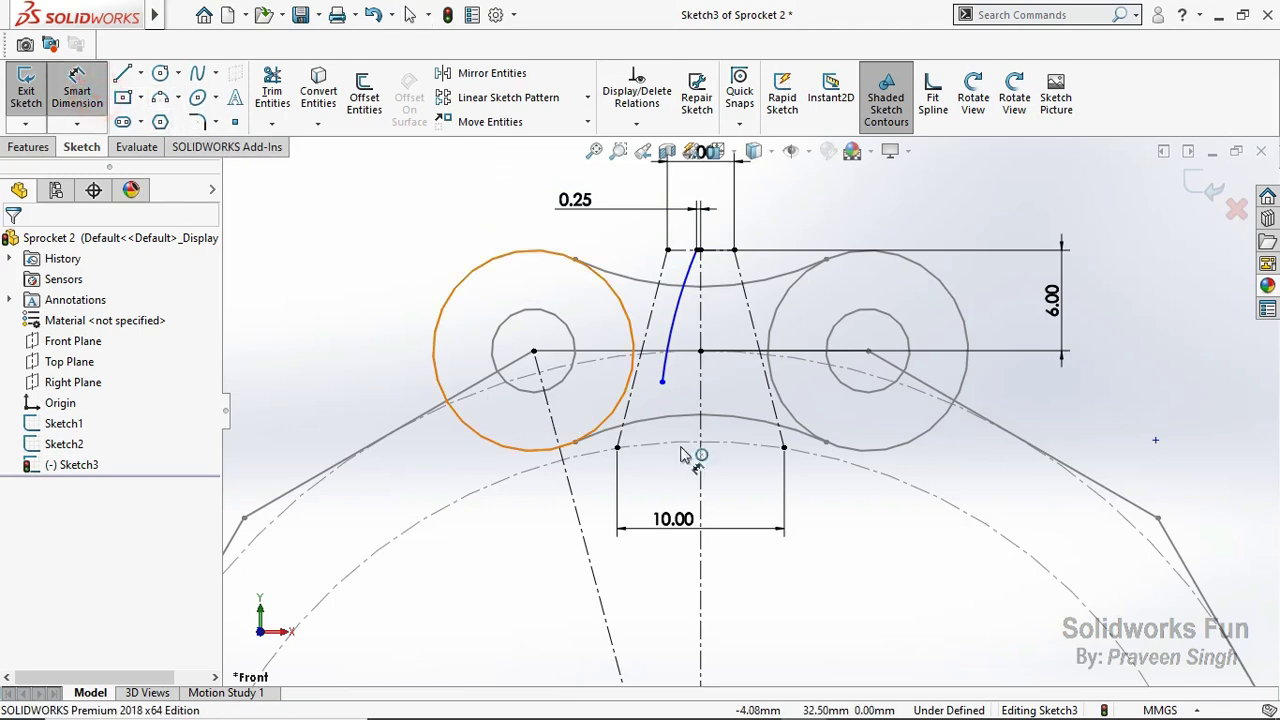
left_click(617, 448)
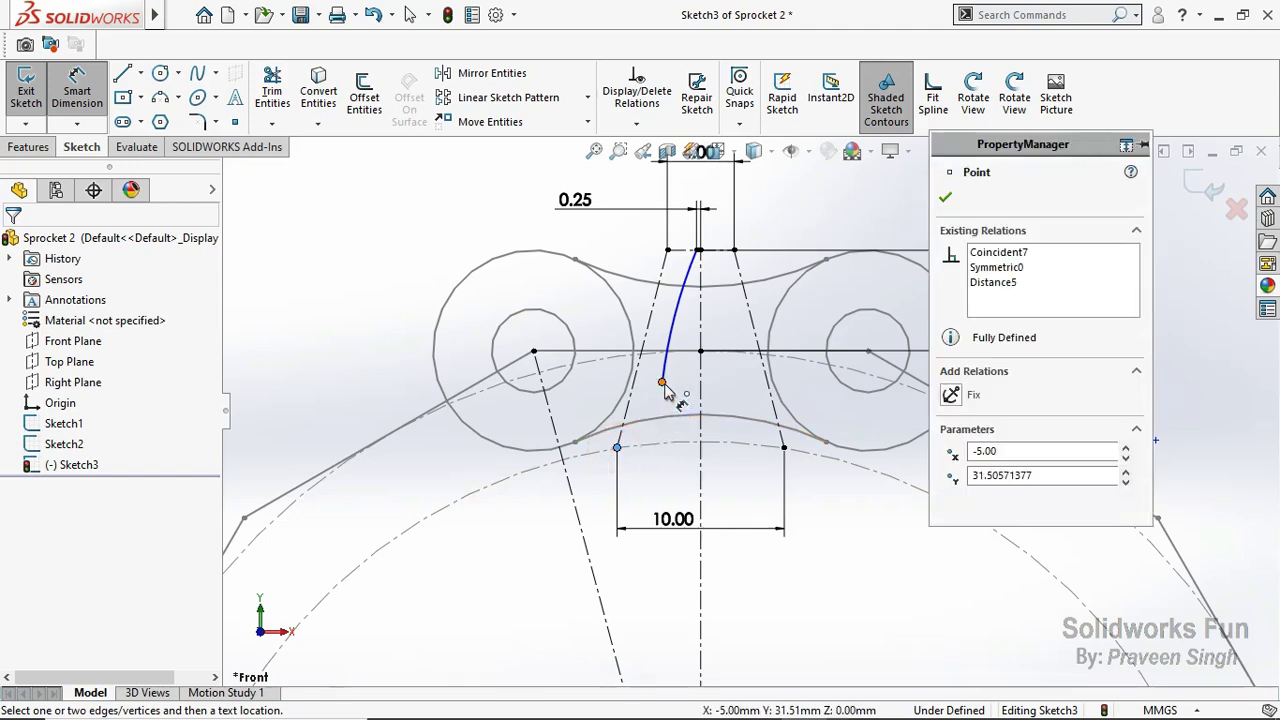
left_click(662, 381)
left_click(583, 410)
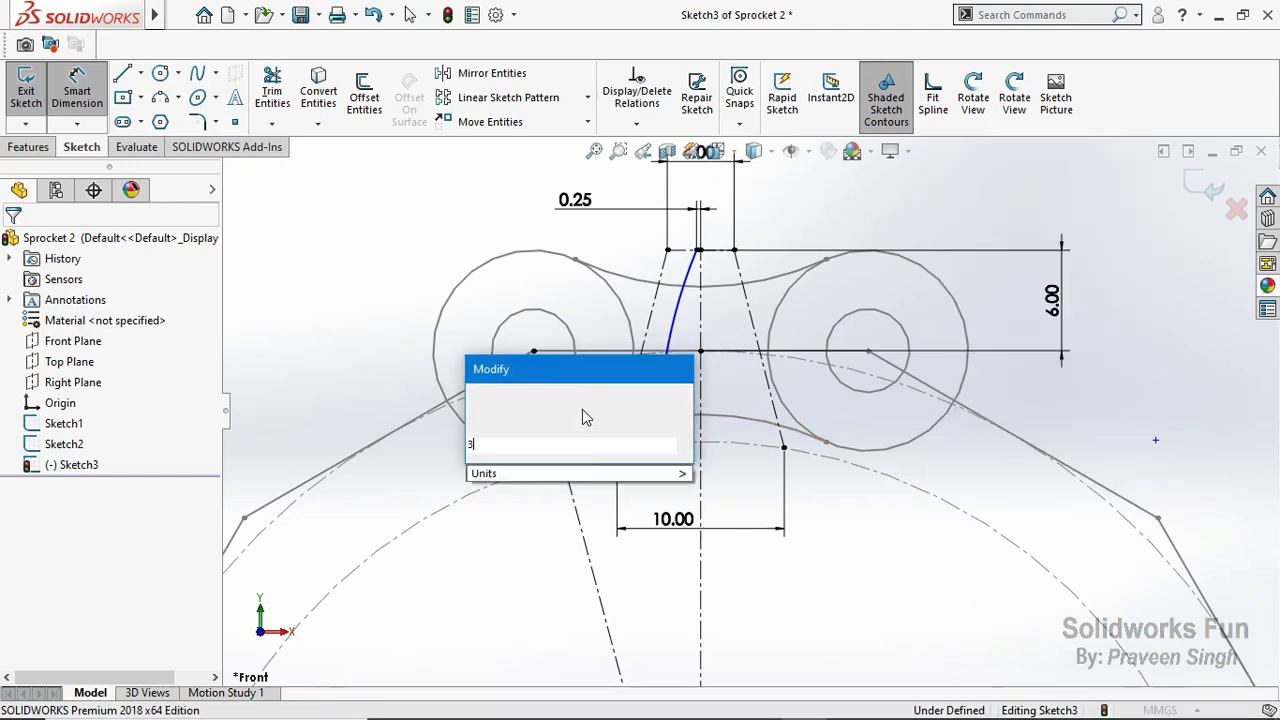
type("3.5")
left_click(478, 398)
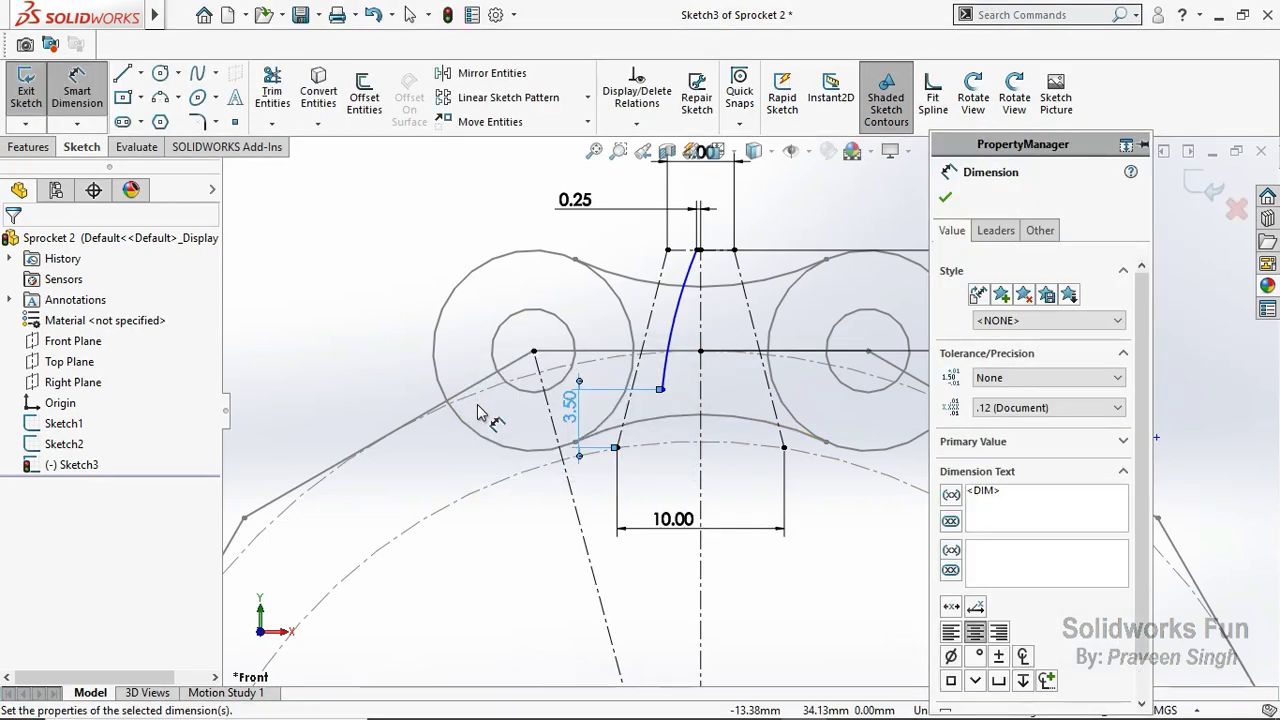
left_click(945, 197)
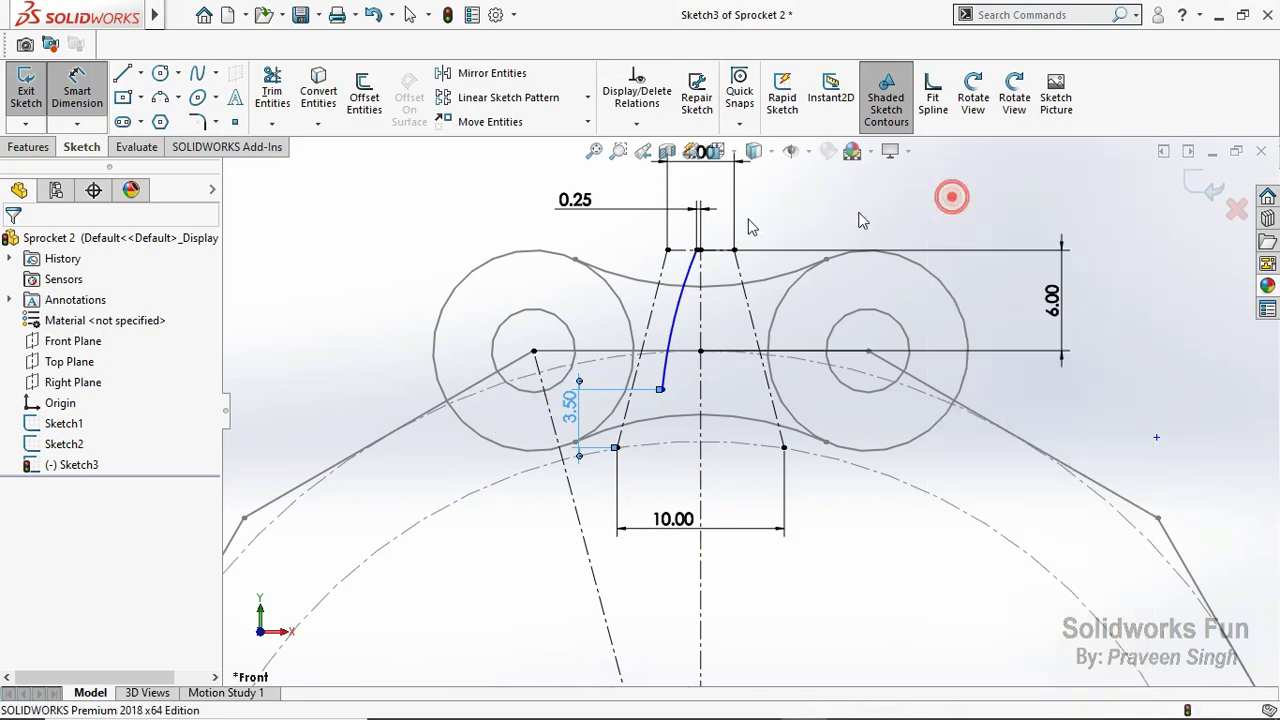
Step: Dimension the lower endpoint's offset from the vertical centreline as 4.15 mm
left_click(662, 390)
left_click(699, 392)
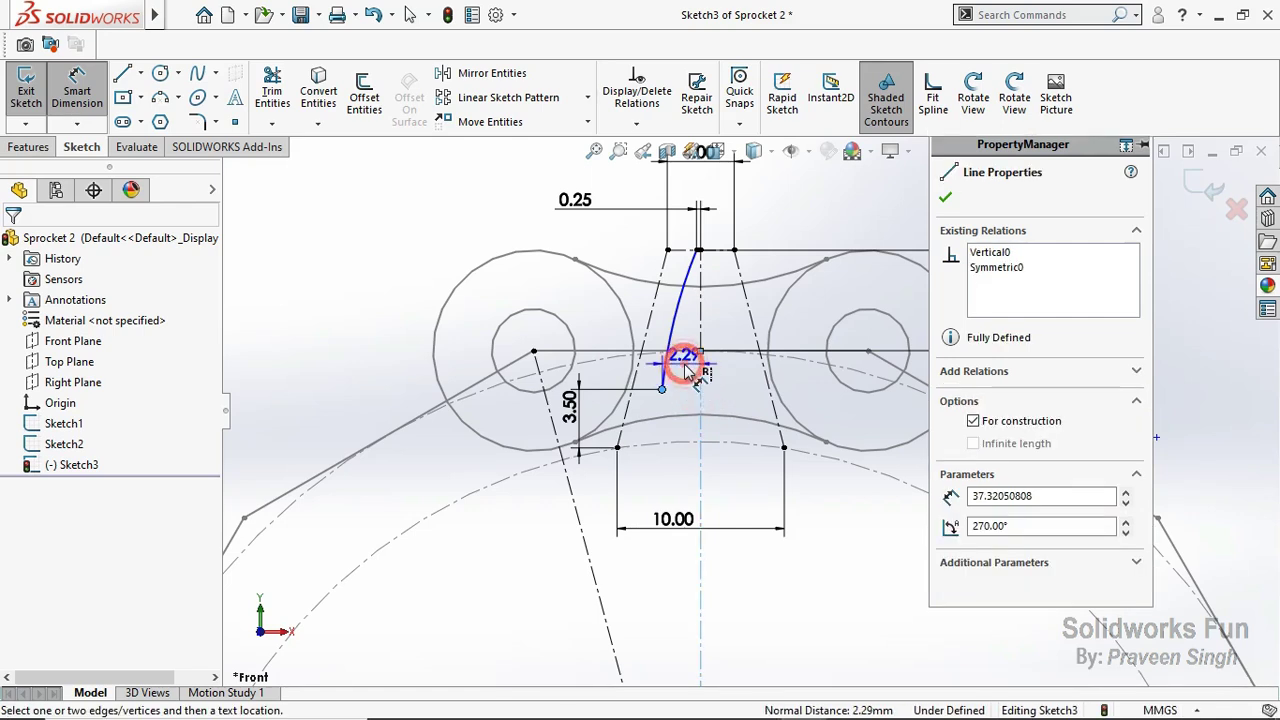
left_click(686, 360)
type("4.")
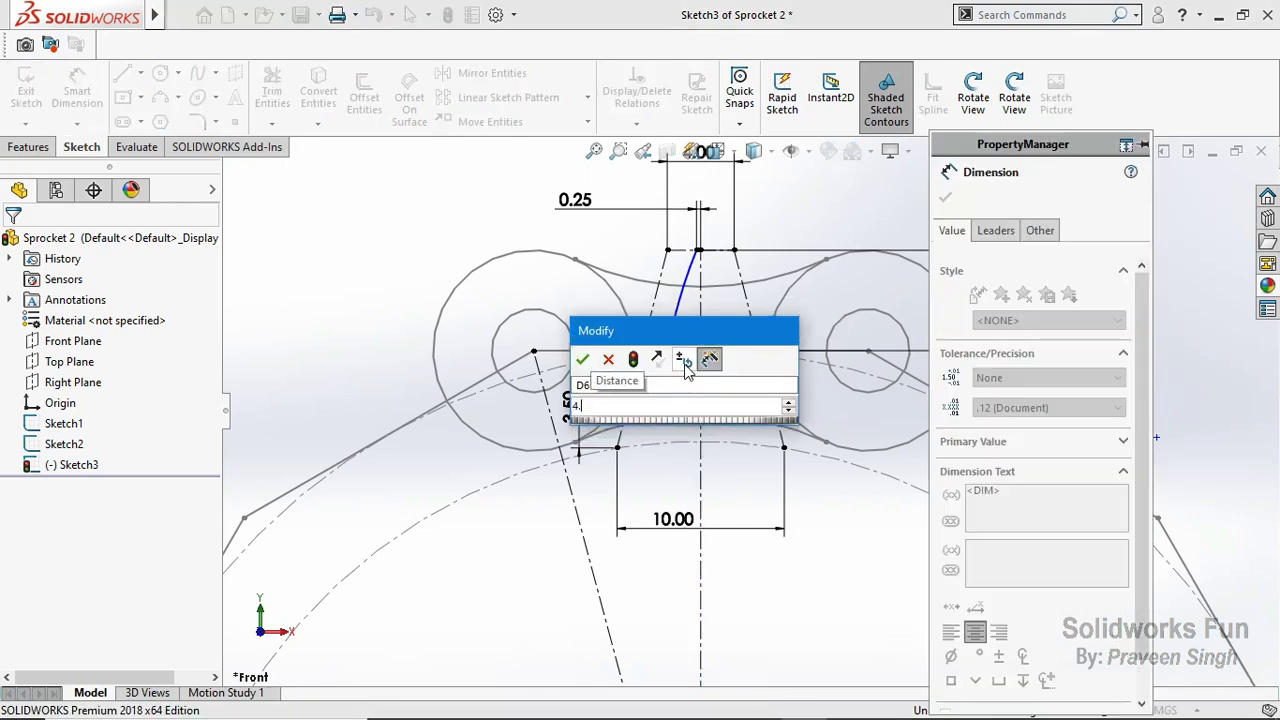
type("15")
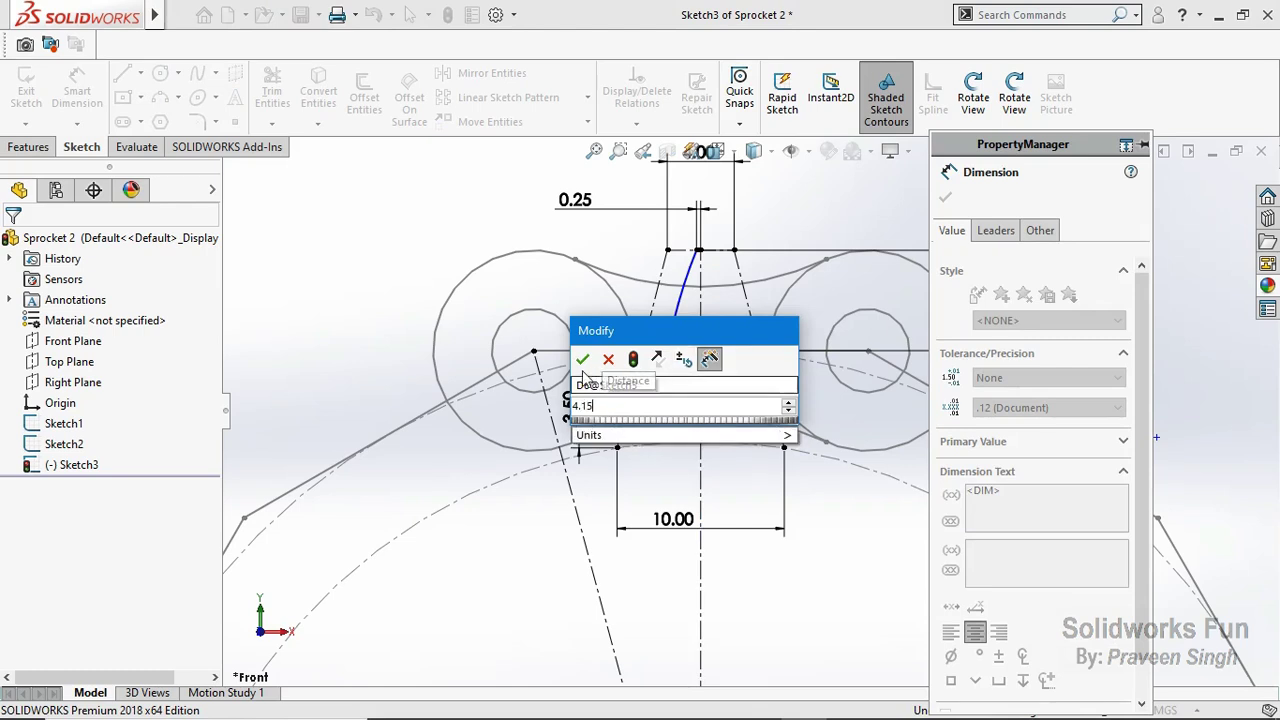
key("Return")
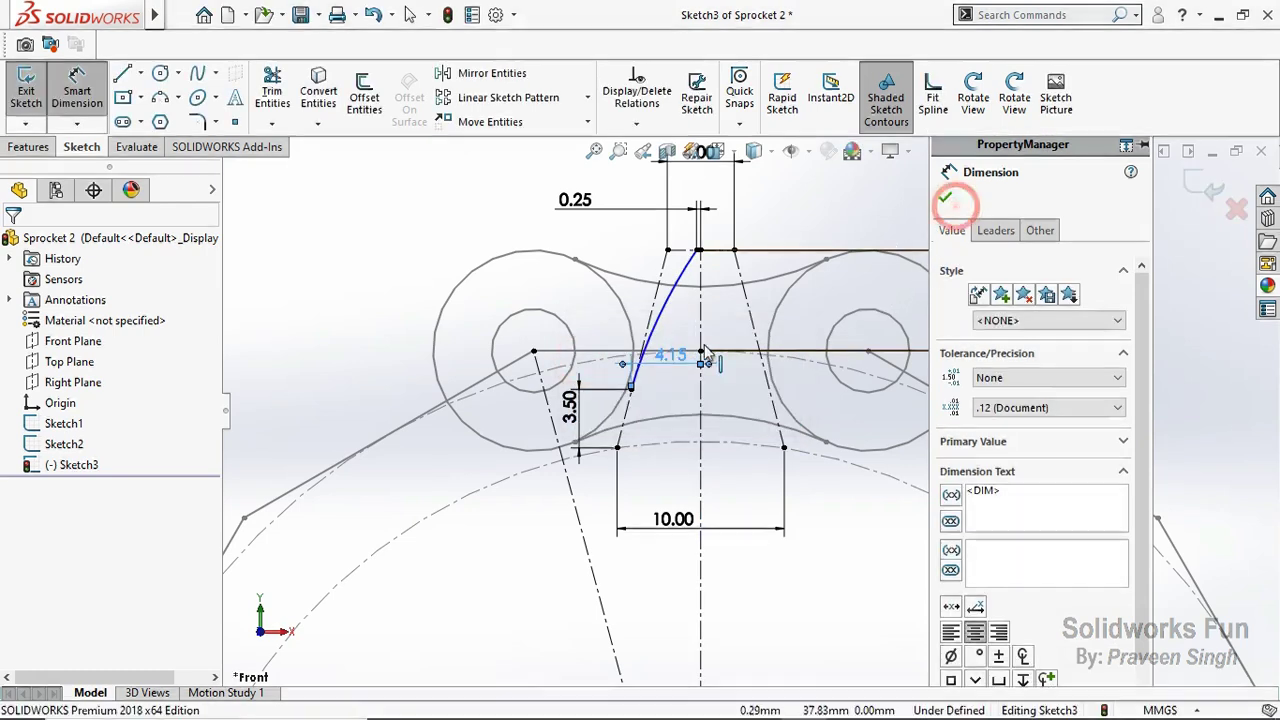
left_click(945, 197)
left_click_drag(675, 372, 674, 369)
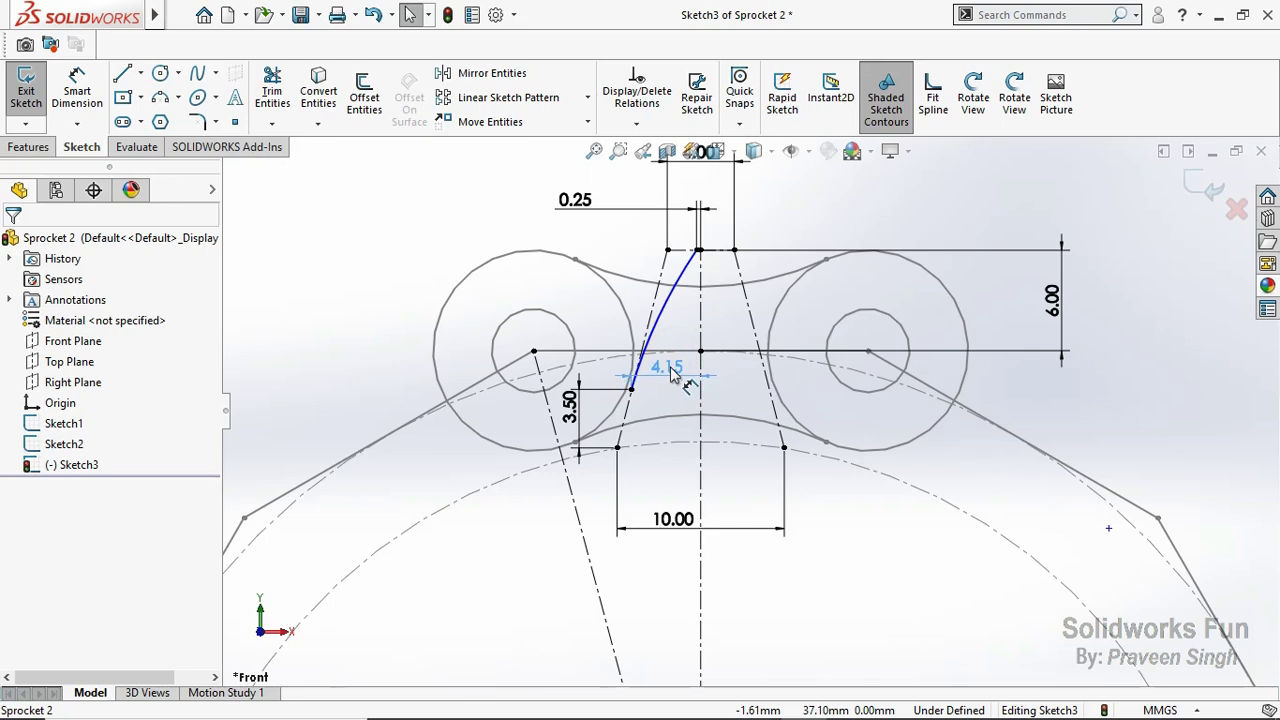
left_click(352, 240)
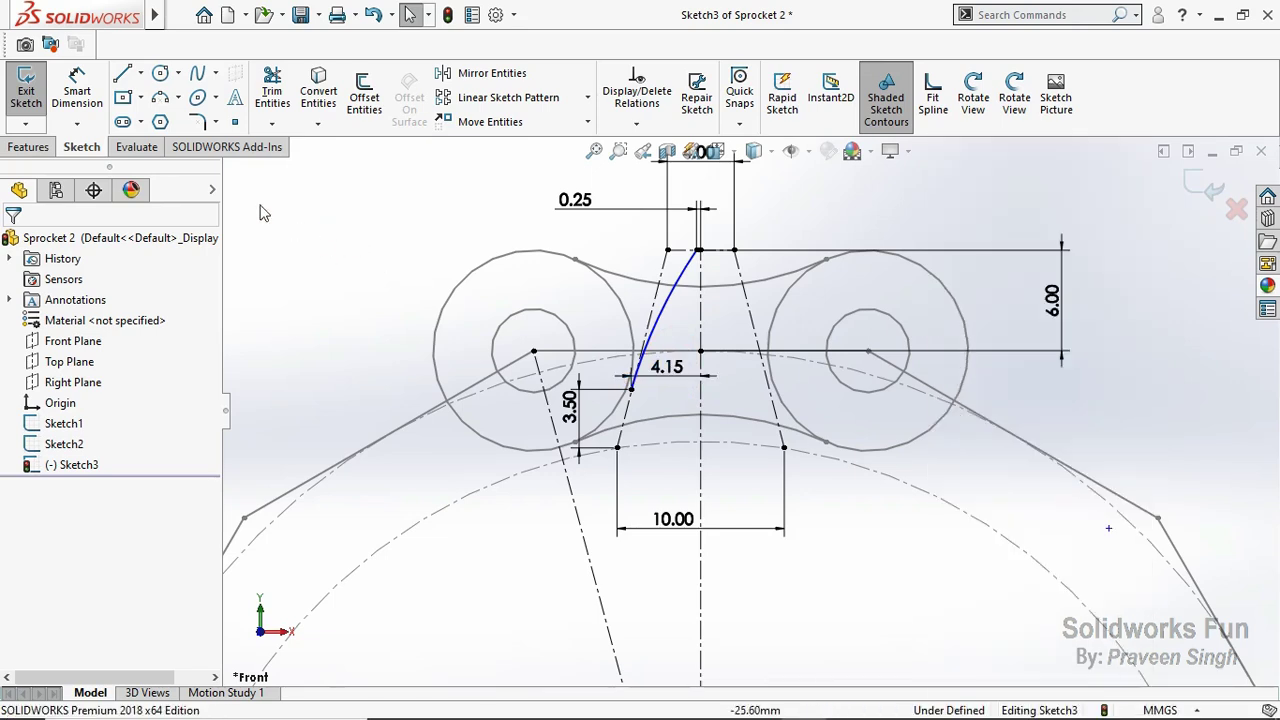
Step: Draw a lower three-point arc from the left construction line to the curve's lower point
left_click(160, 97)
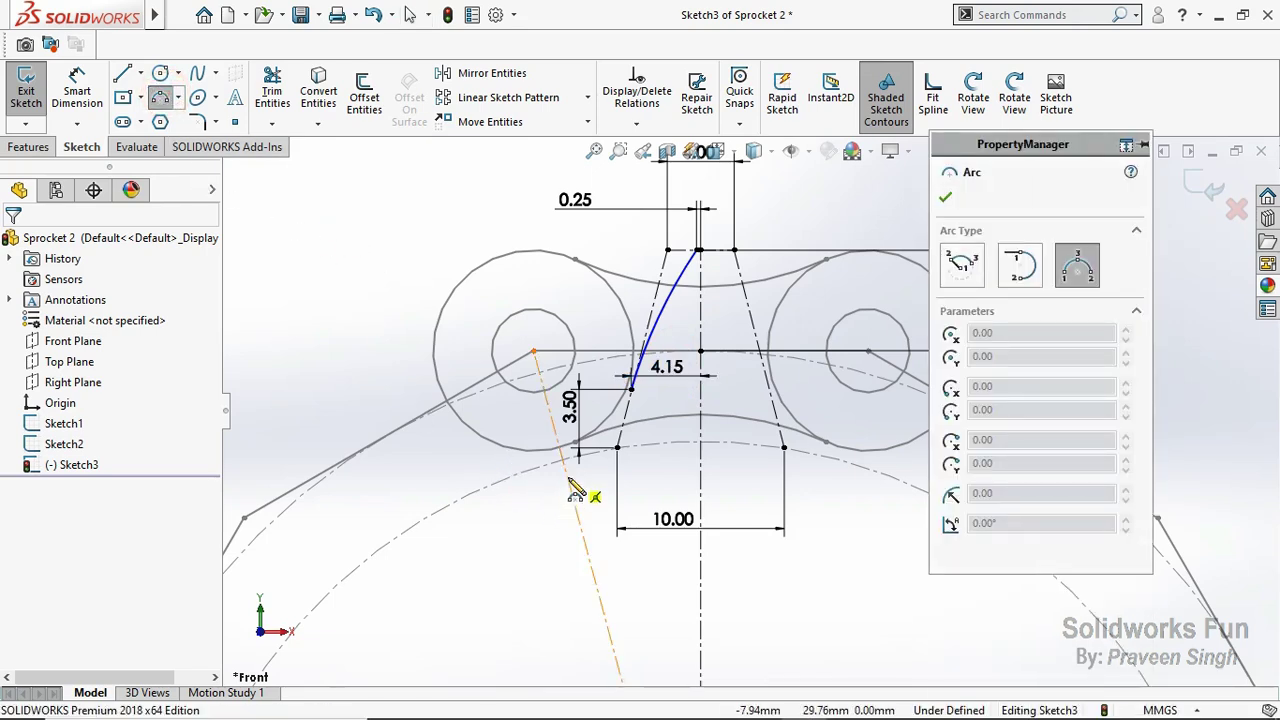
left_click(576, 456)
left_click(630, 388)
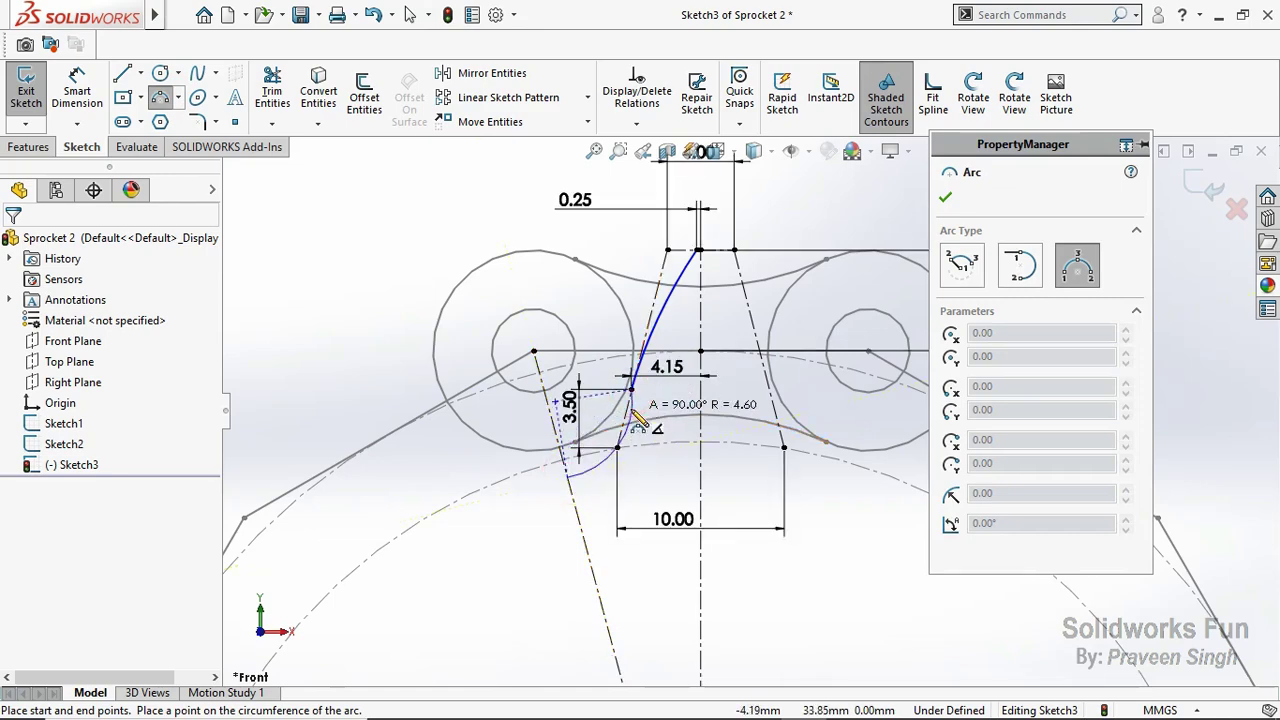
left_click(620, 418)
key("Escape")
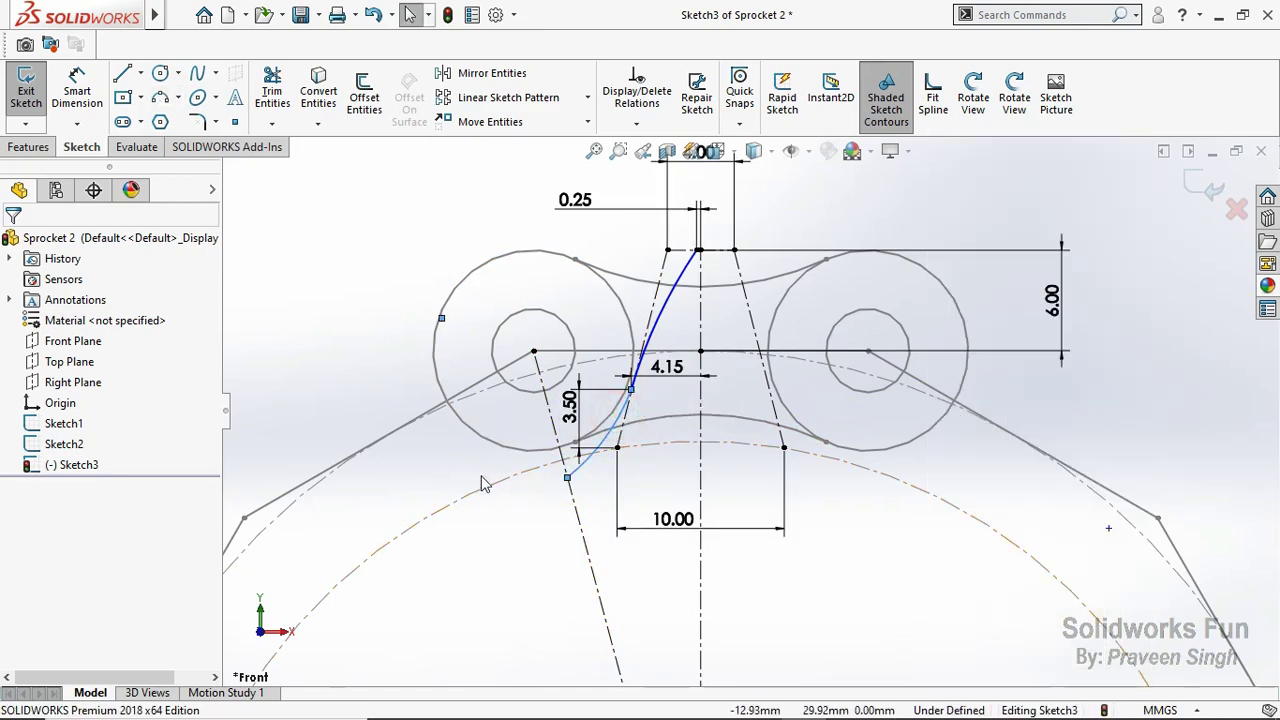
Step: Make the new arc's lower endpoint coincident with Sketch1's circle
left_click(451, 466)
left_click(563, 480)
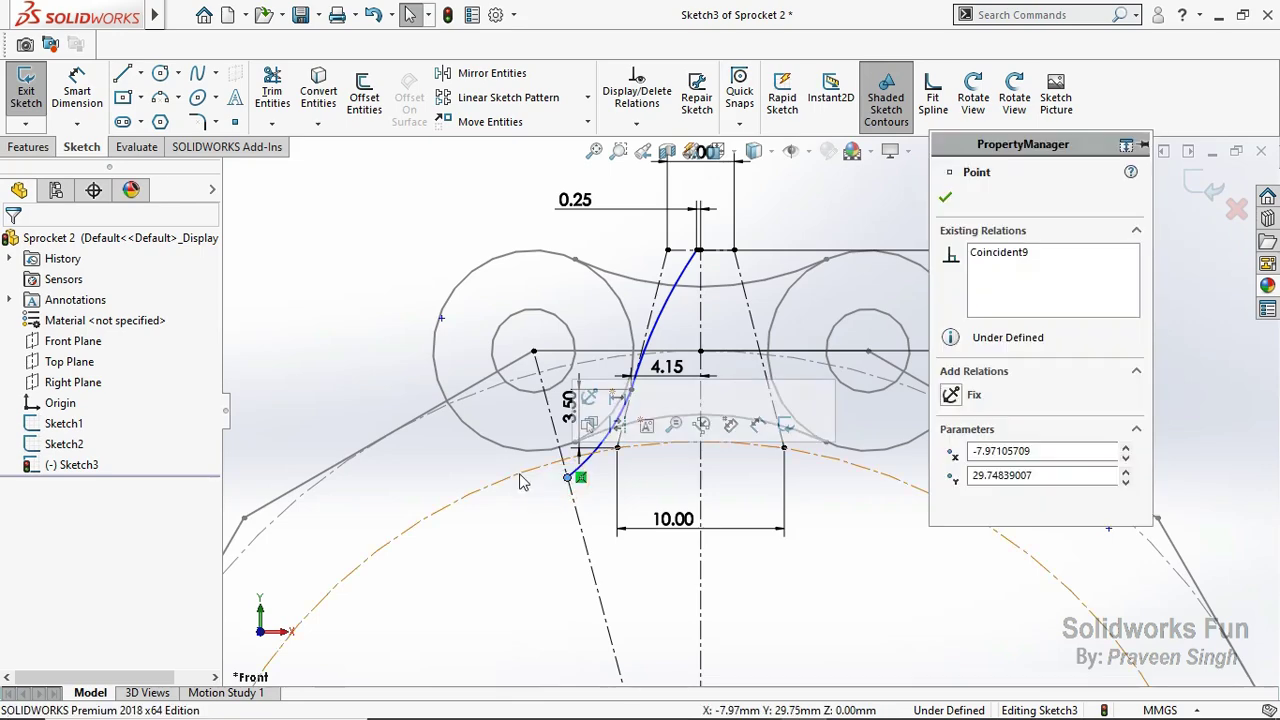
left_click(514, 470, "ctrl")
left_click(608, 396)
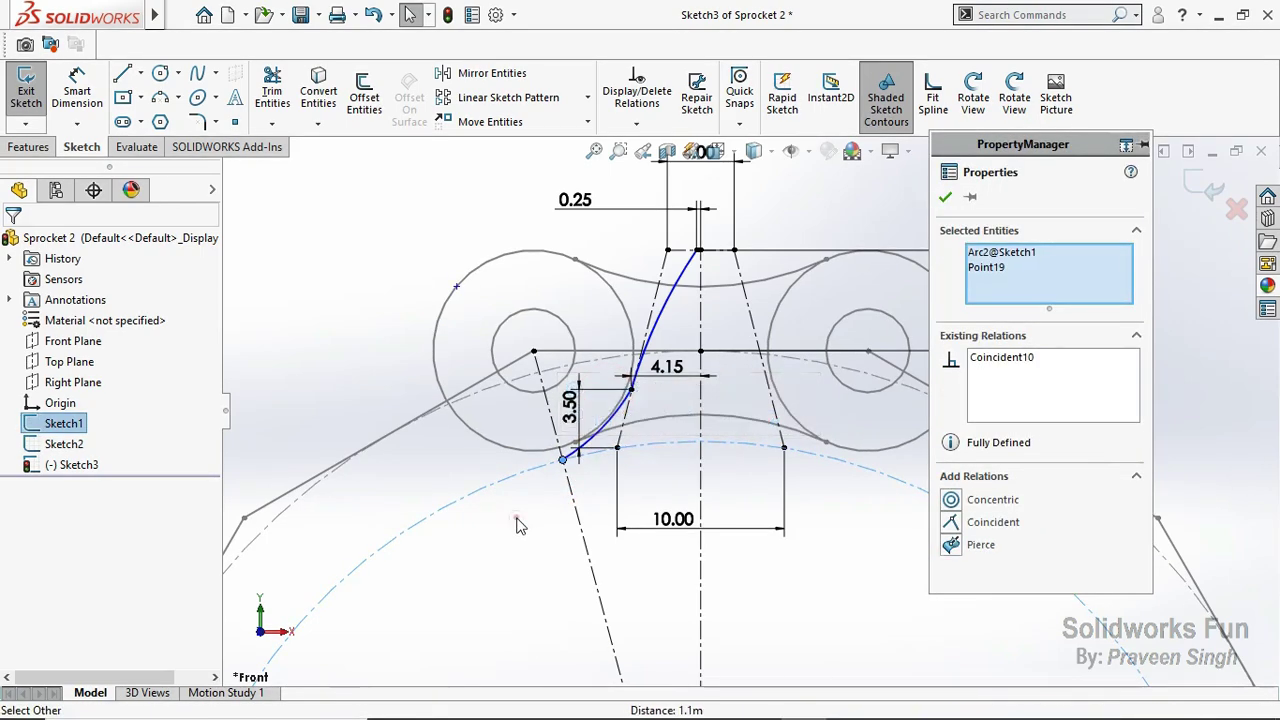
left_click(517, 523)
Step: Make the lower arc tangent to the upper tooth curve
left_click(613, 428)
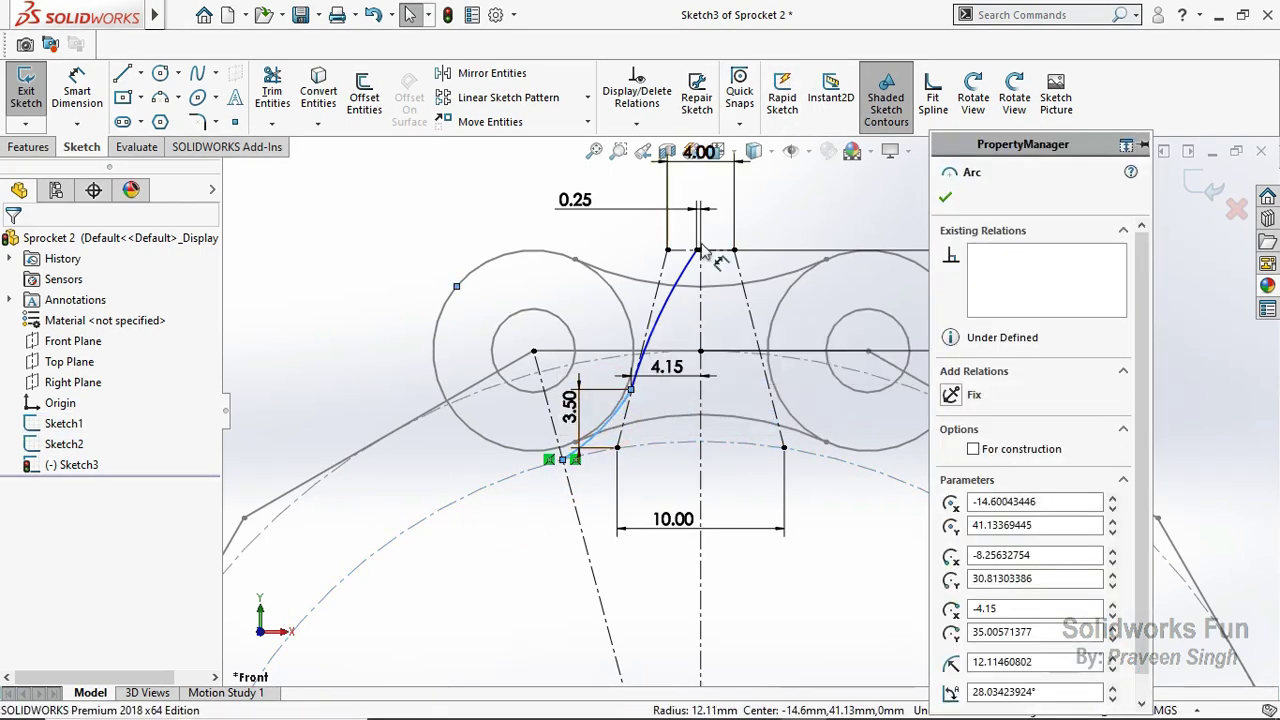
left_click(655, 318)
left_click(697, 250, "ctrl")
left_click(710, 242)
left_click(634, 243)
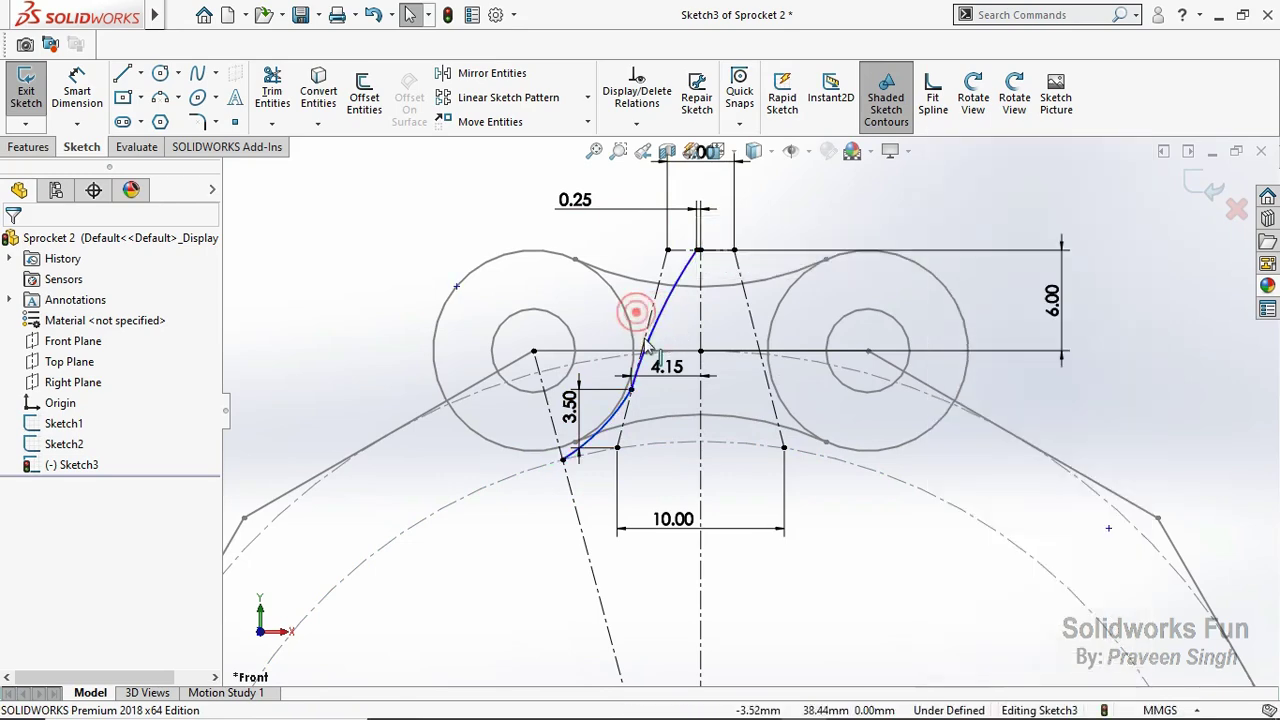
left_click(655, 325)
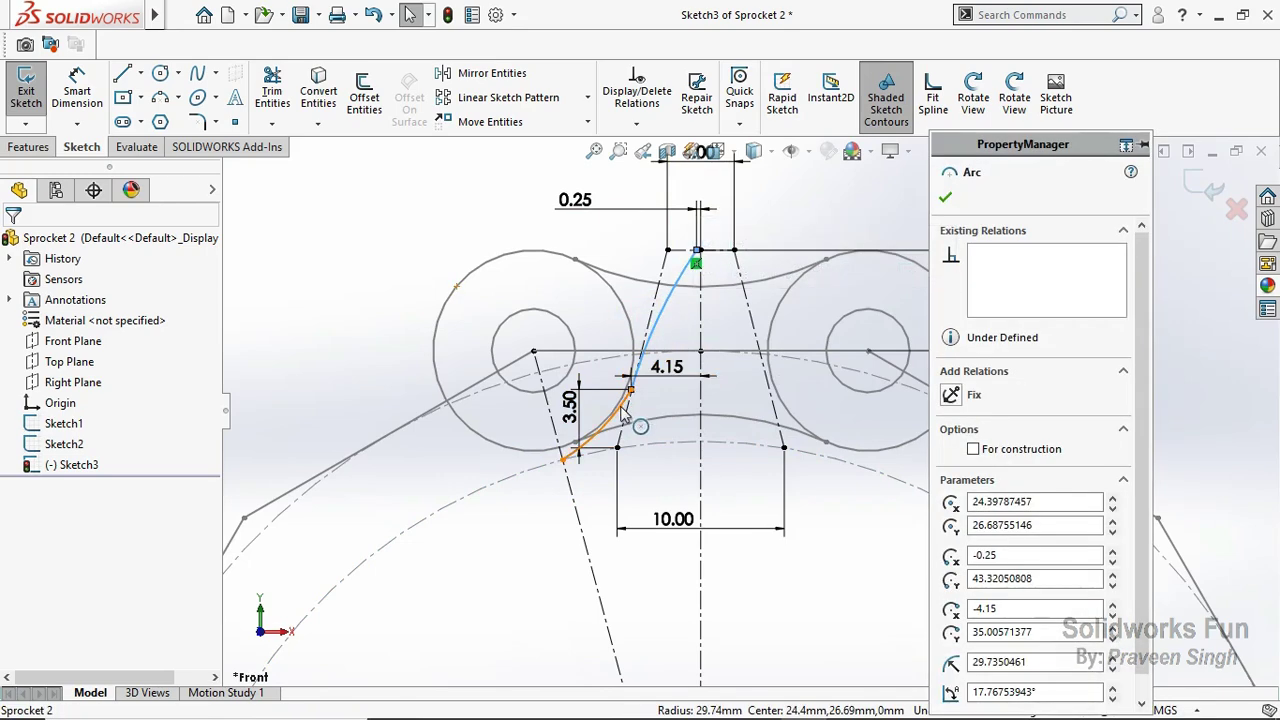
left_click(612, 410, "ctrl")
left_click(702, 323)
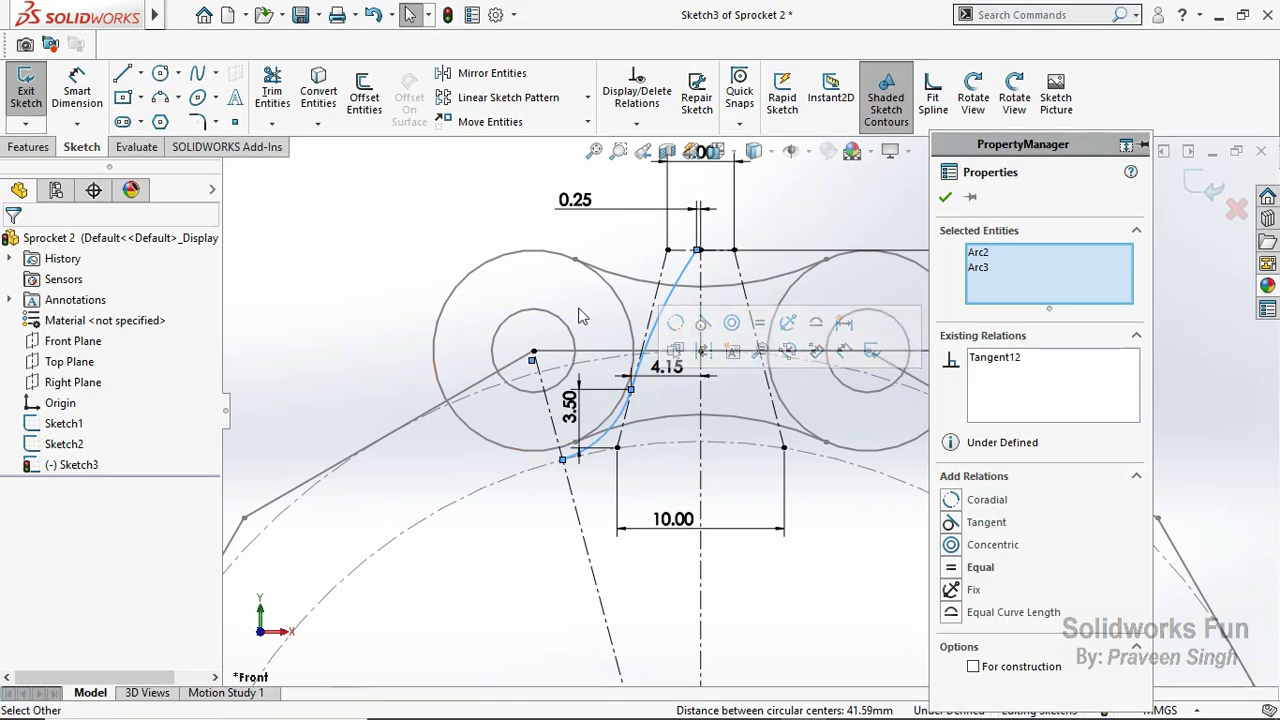
key("Escape")
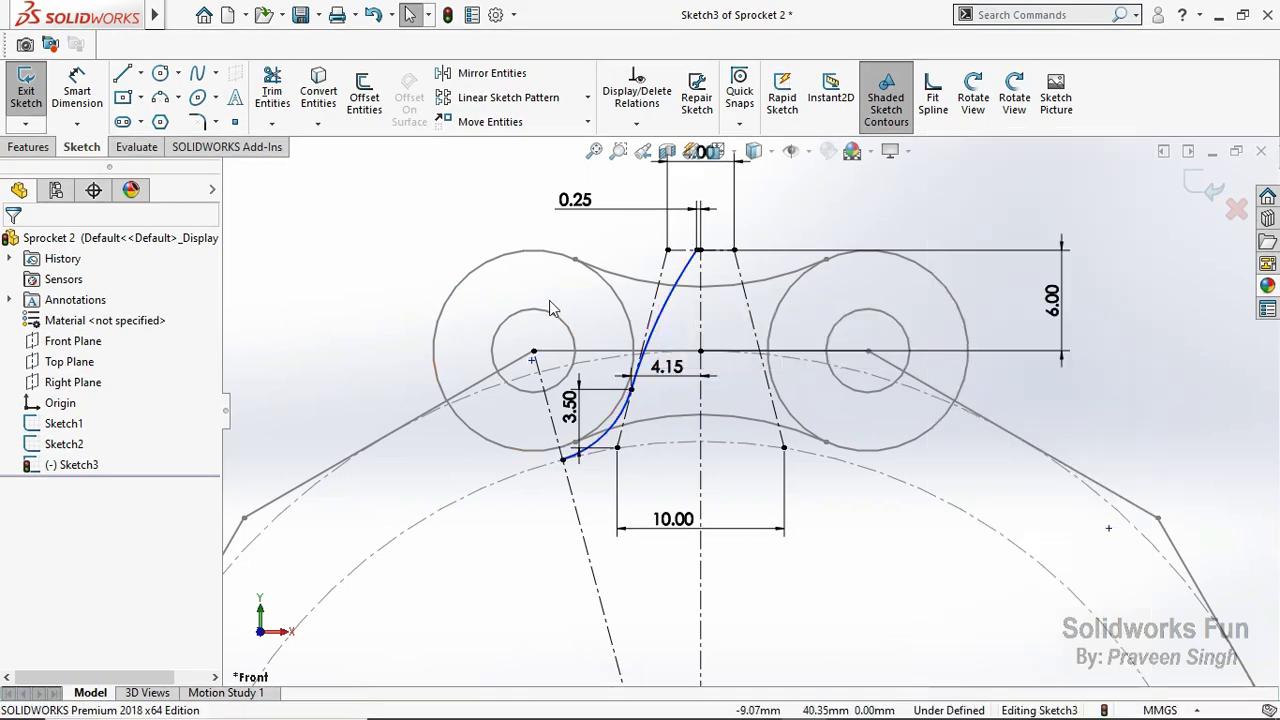
Step: Exit Sketch3 and fit the whole sprocket in view
scroll(619, 594, "up", 3)
scroll(749, 586, "up", 2)
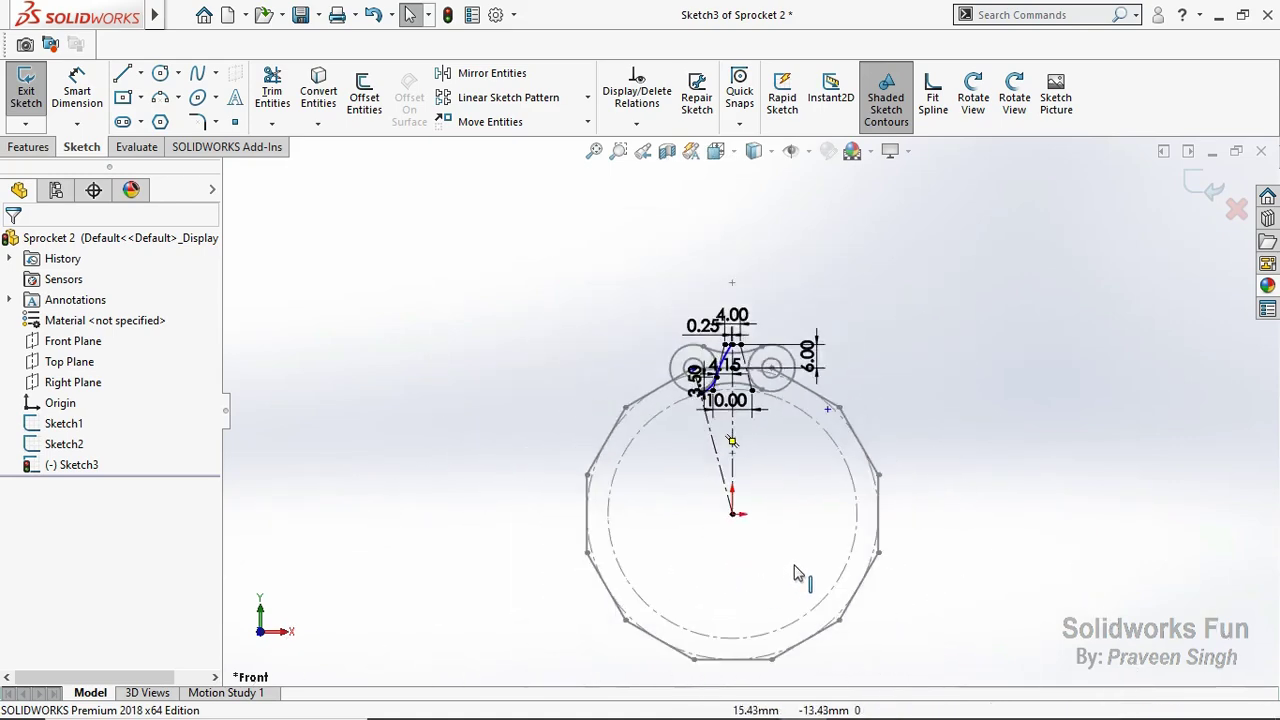
scroll(700, 470, "down", 2)
scroll(693, 280, "down", 3)
scroll(770, 298, "down", 2)
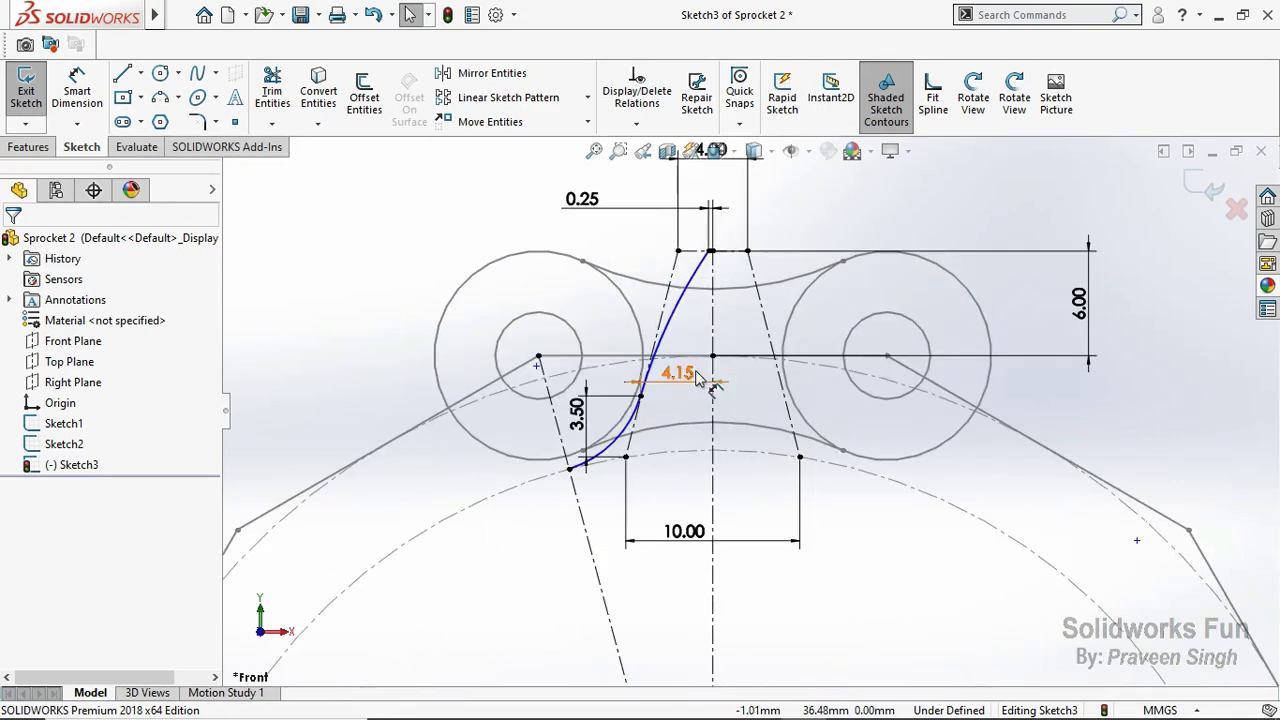
scroll(698, 378, "down", 1)
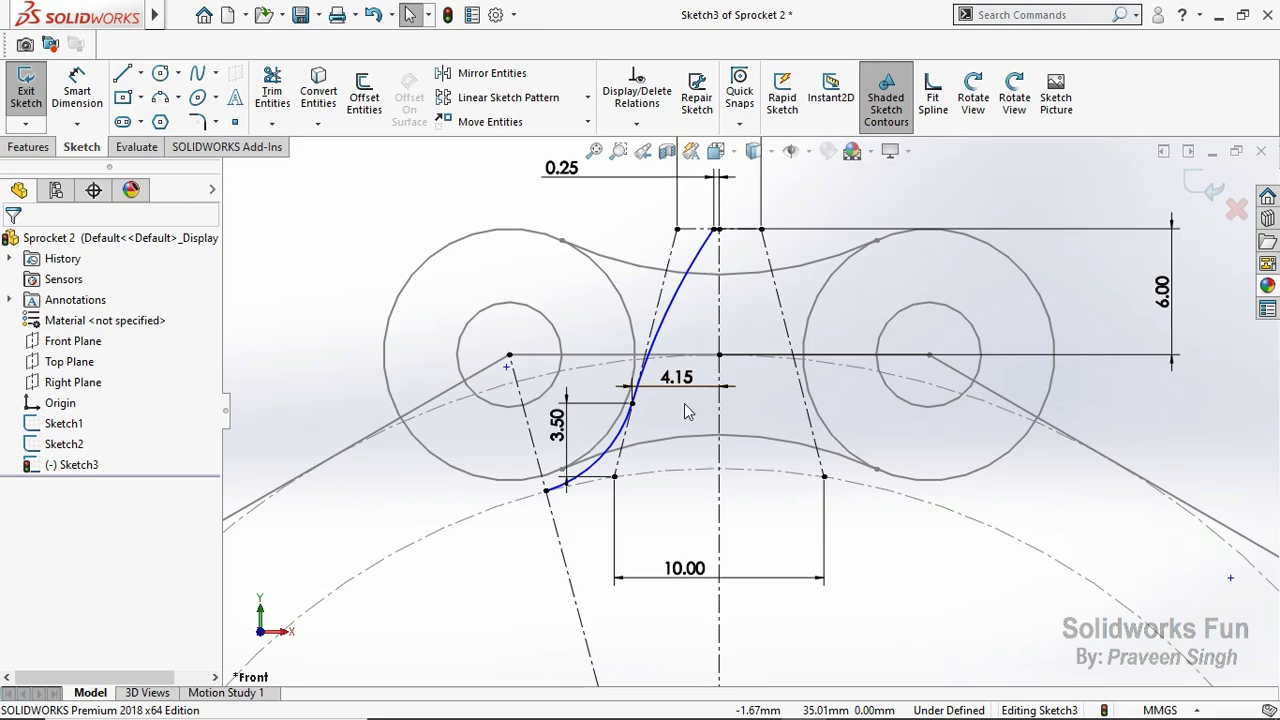
left_click(1213, 190)
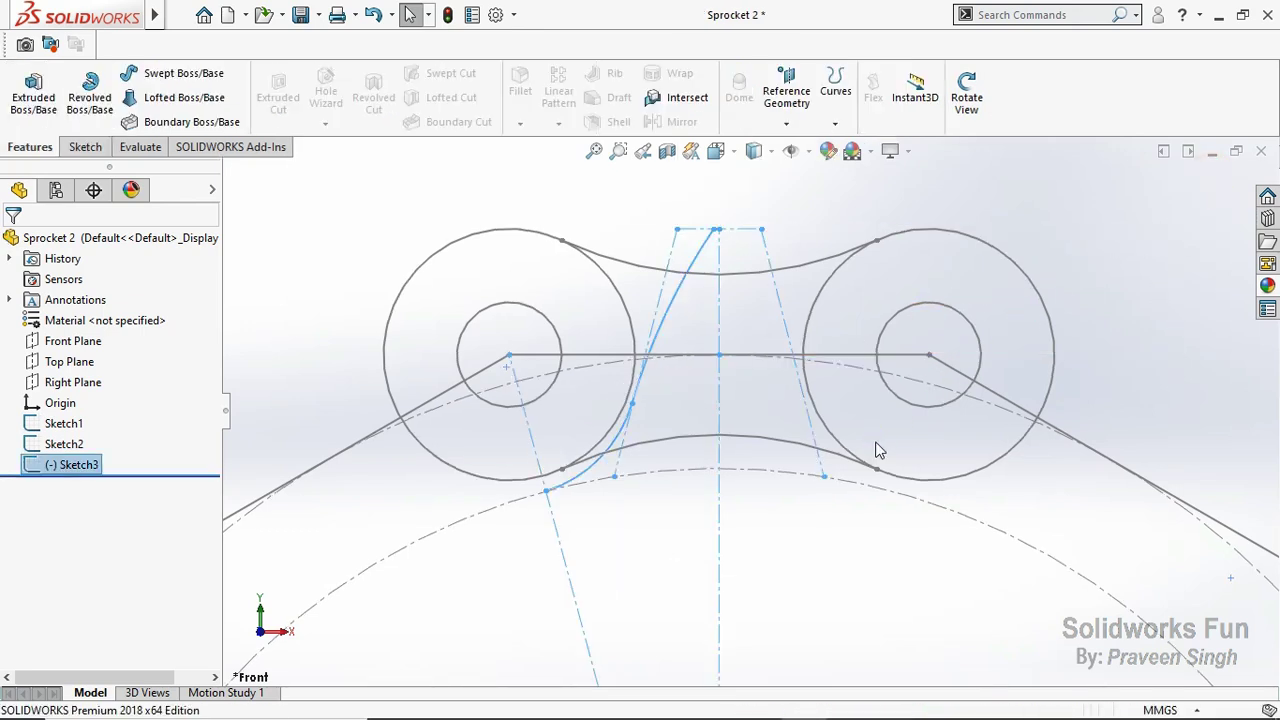
left_click(697, 556)
key("f")
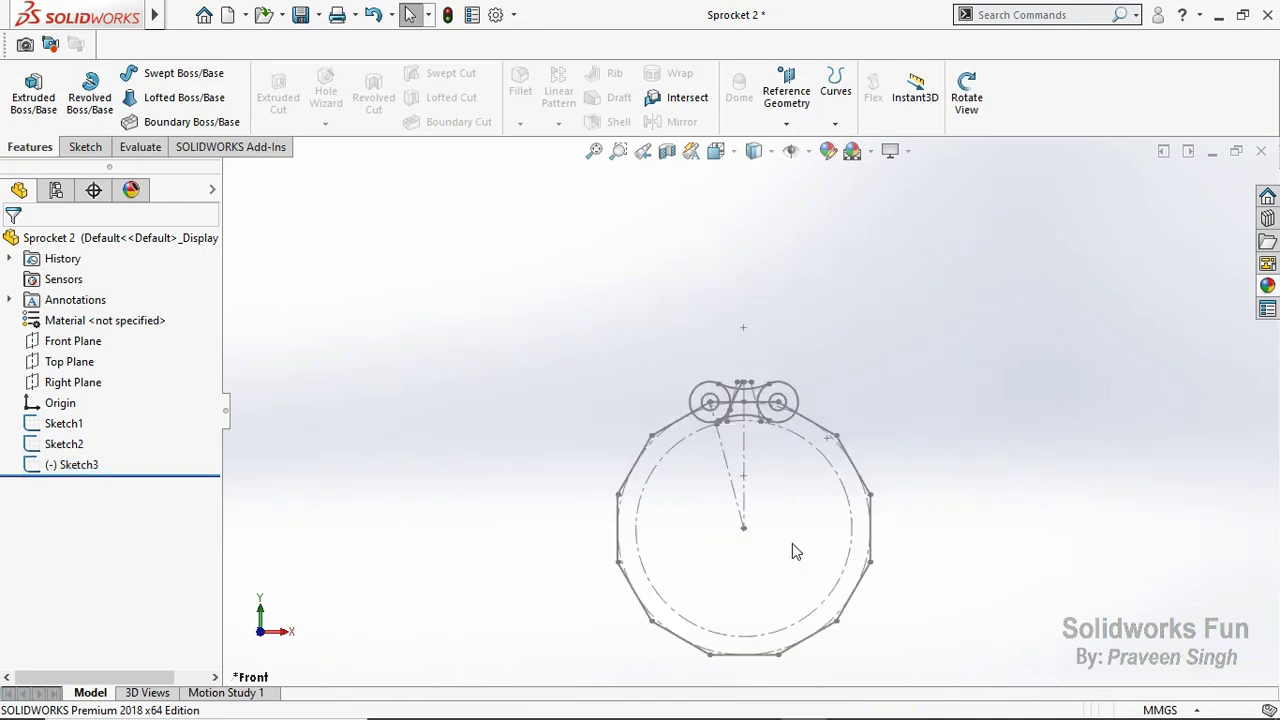
scroll(770, 441, "down", 3)
Step: Edit Sketch1 and change the circle diameter from 63.80 to 63.9, then exit
left_click(82, 452)
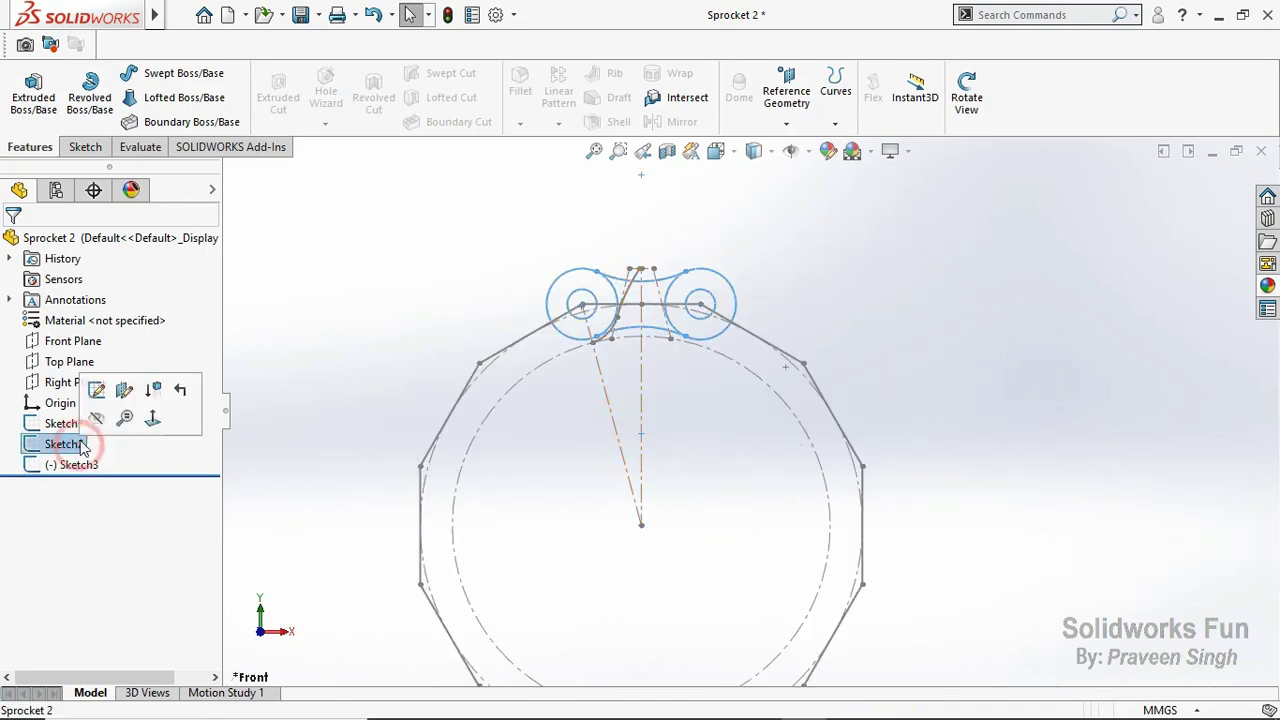
left_click(63, 423)
left_click(73, 356)
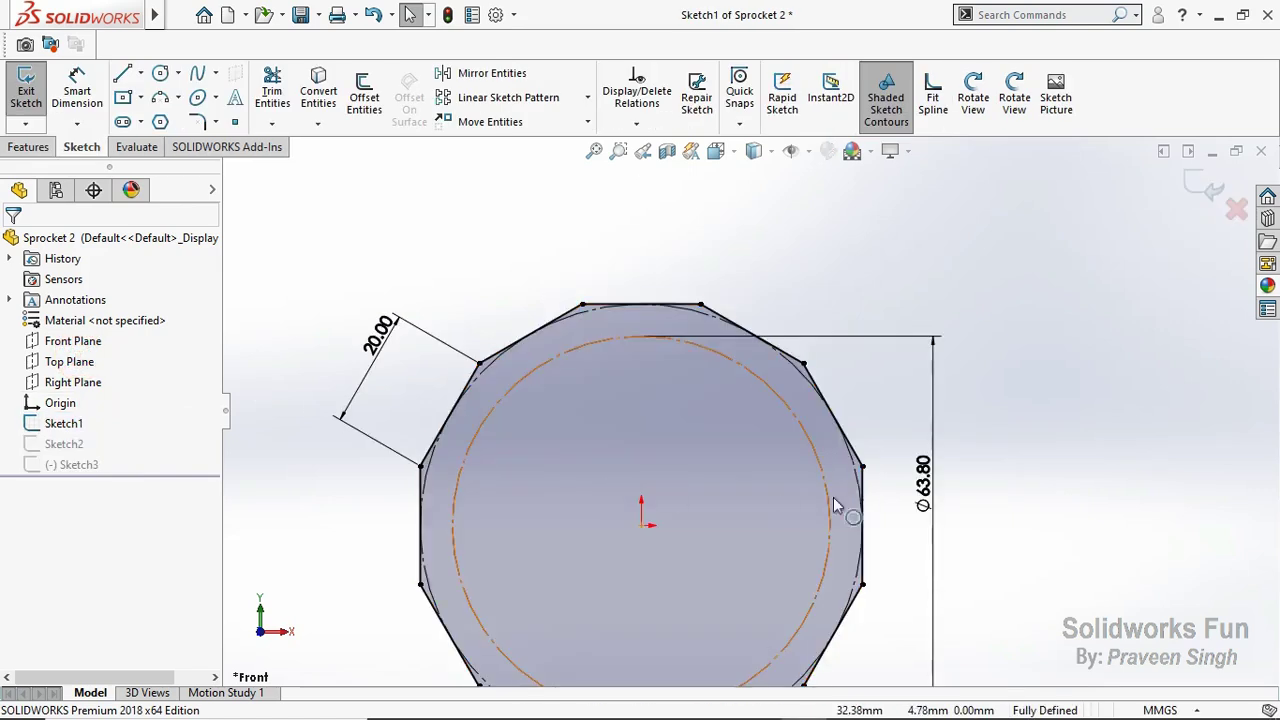
double_click(926, 480)
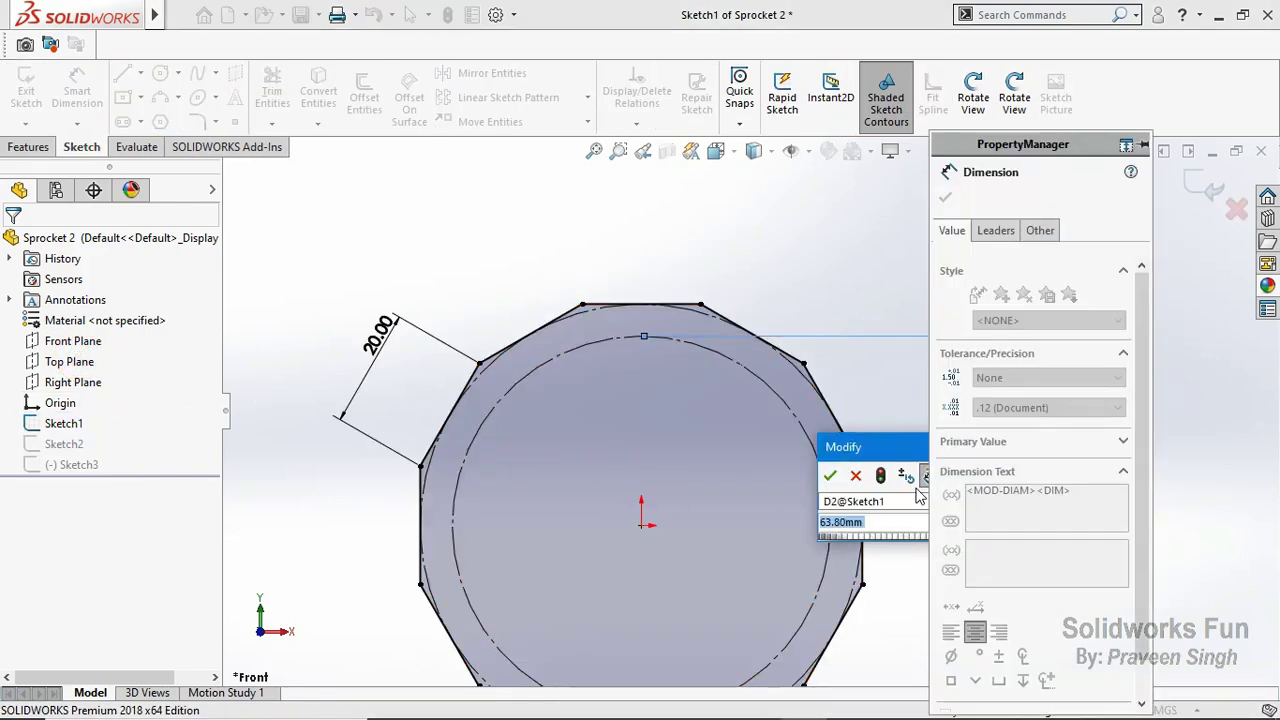
type("64")
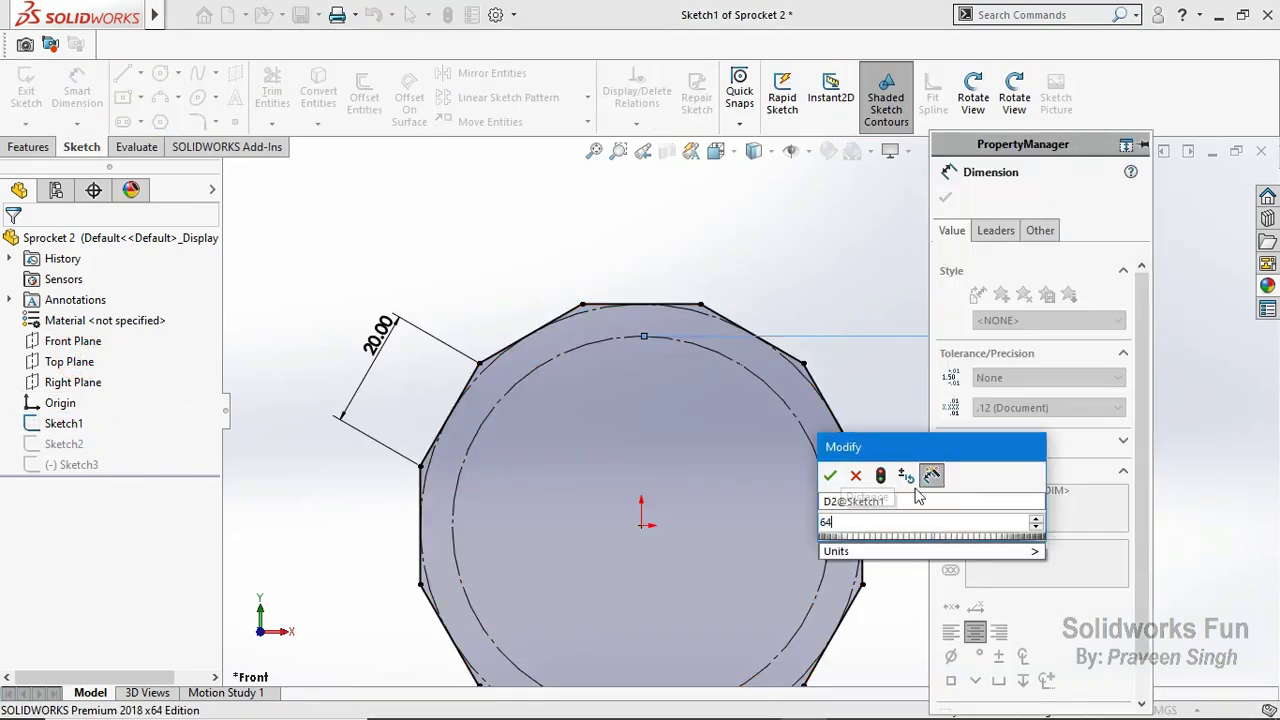
type("3.9")
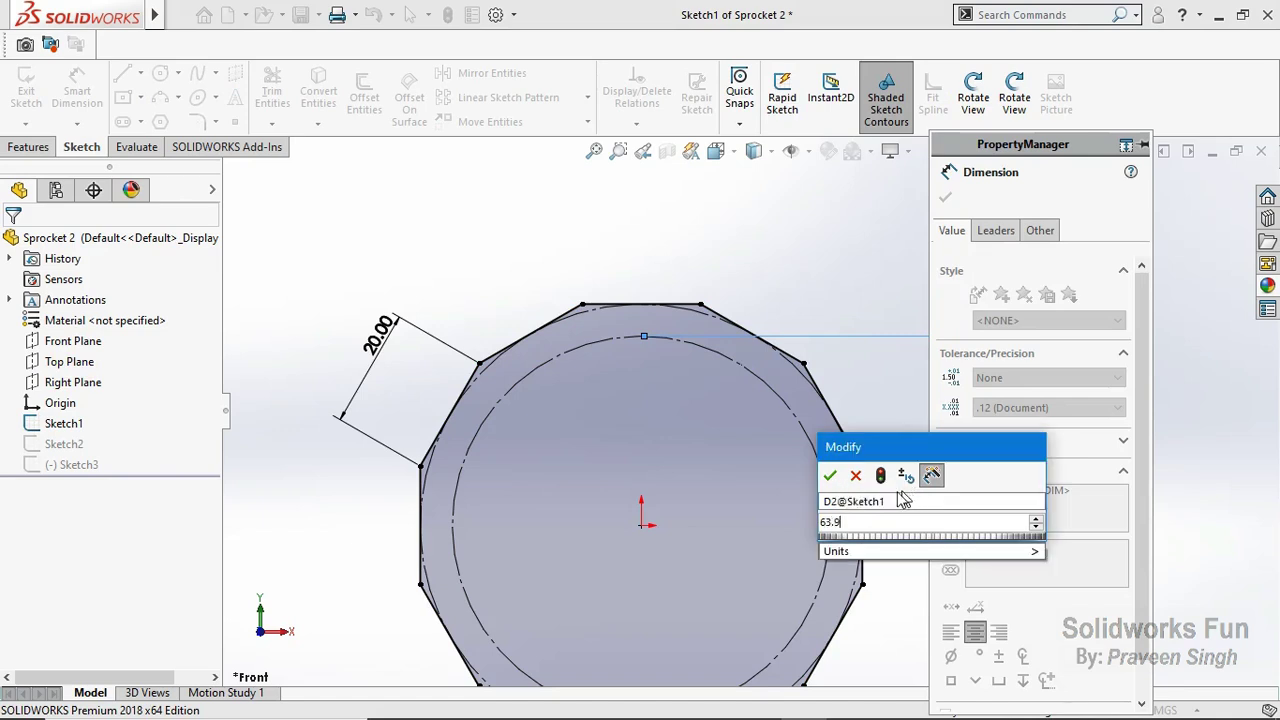
left_click(830, 476)
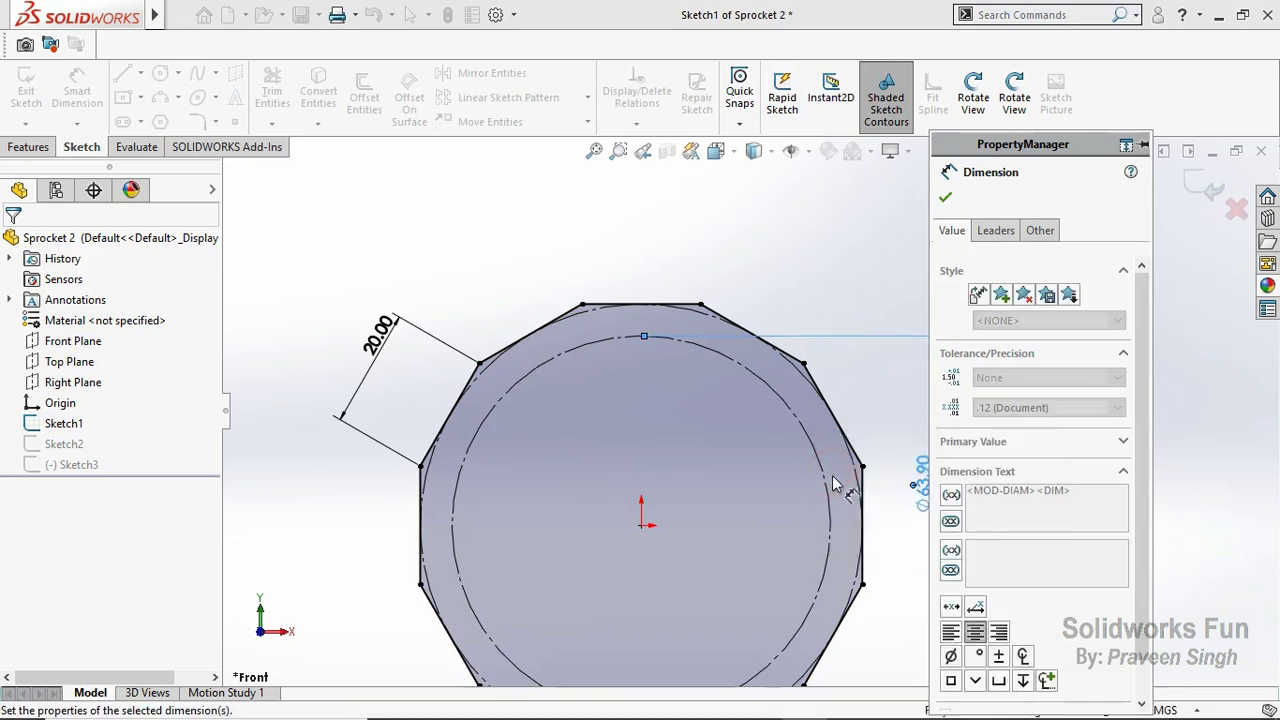
left_click(943, 199)
left_click(1198, 189)
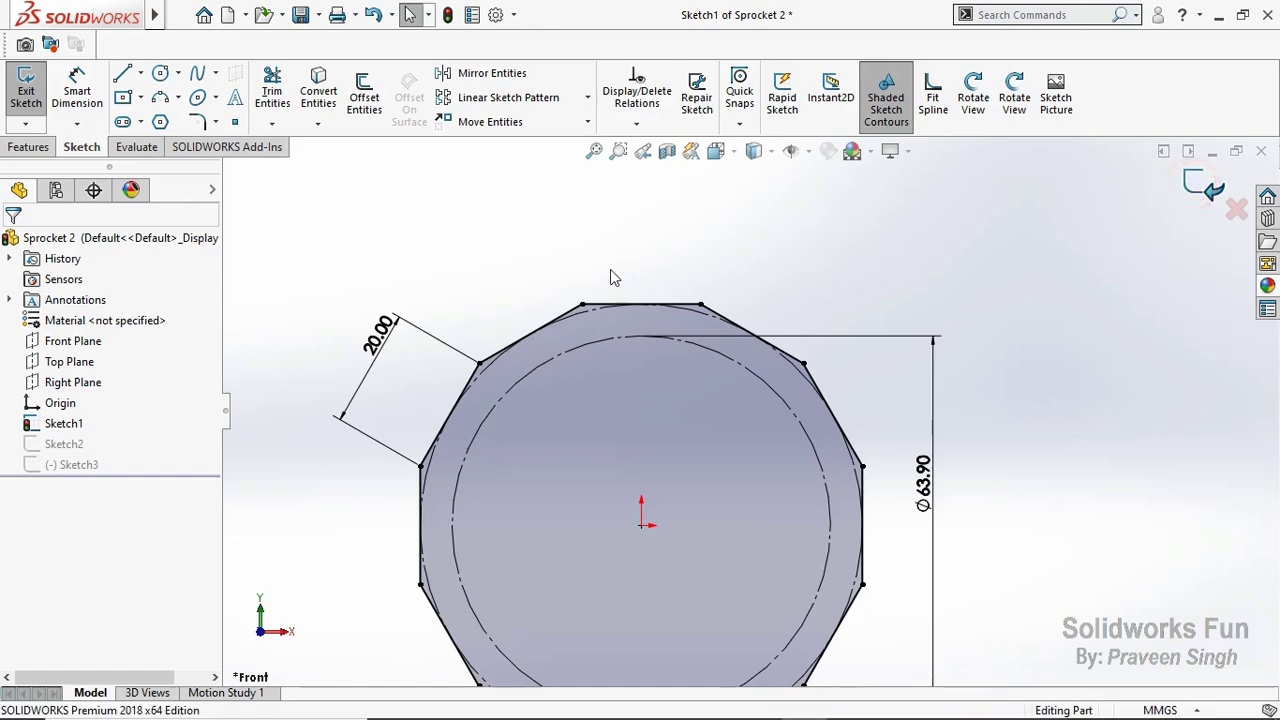
scroll(630, 348, "down", 5)
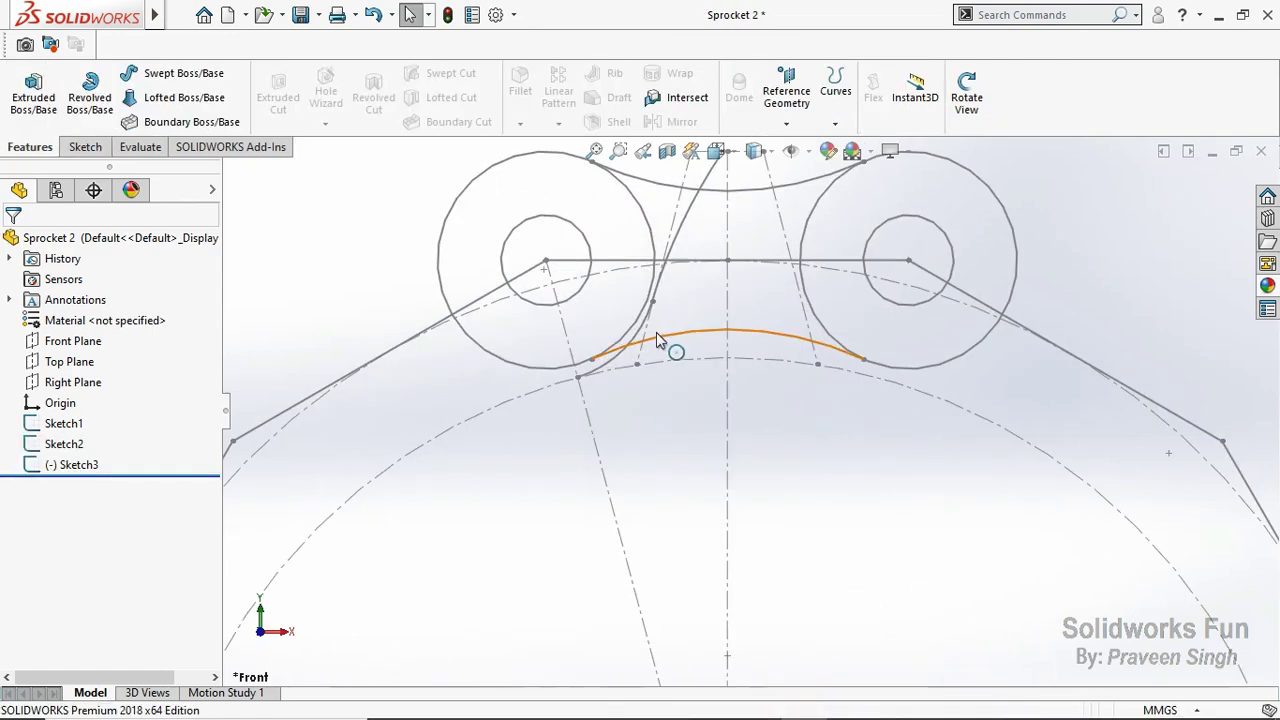
Step: Reopen Sketch1, set the circle diameter to 64 mm, and exit to rebuild
left_click(42, 427)
left_click(55, 366)
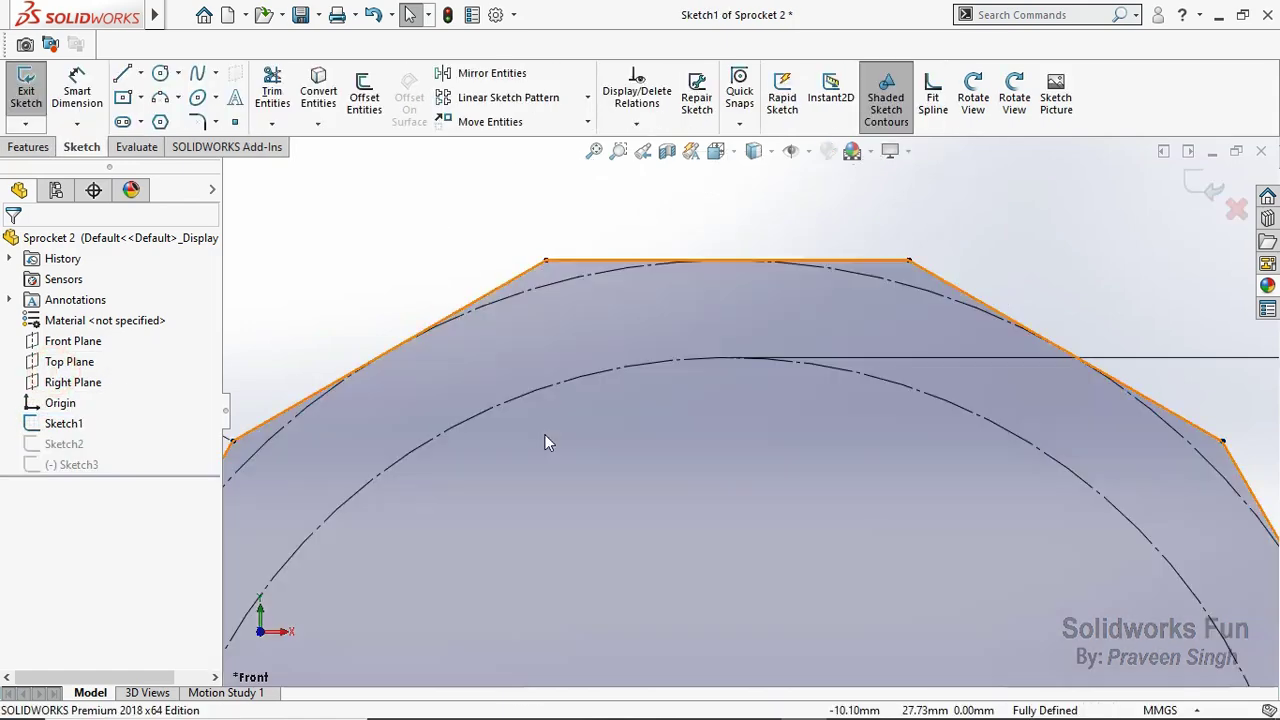
scroll(640, 450, "up", 5)
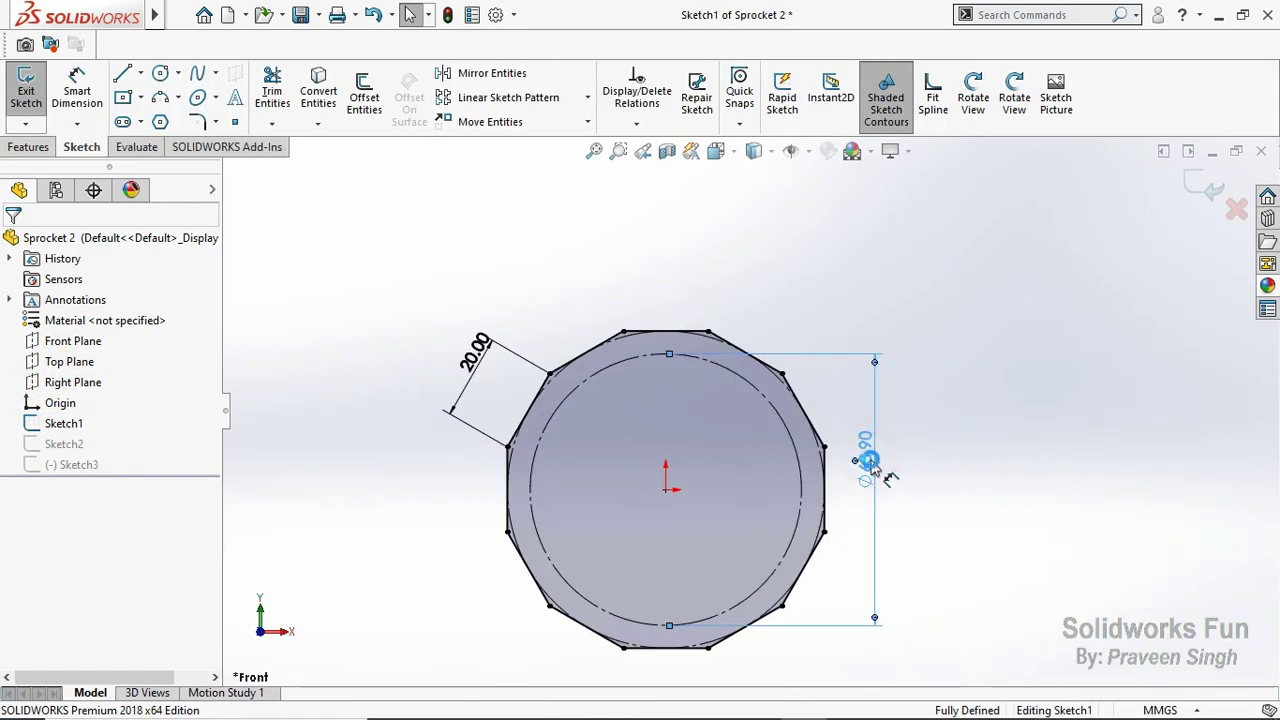
double_click(870, 461)
type("64")
left_click(772, 457)
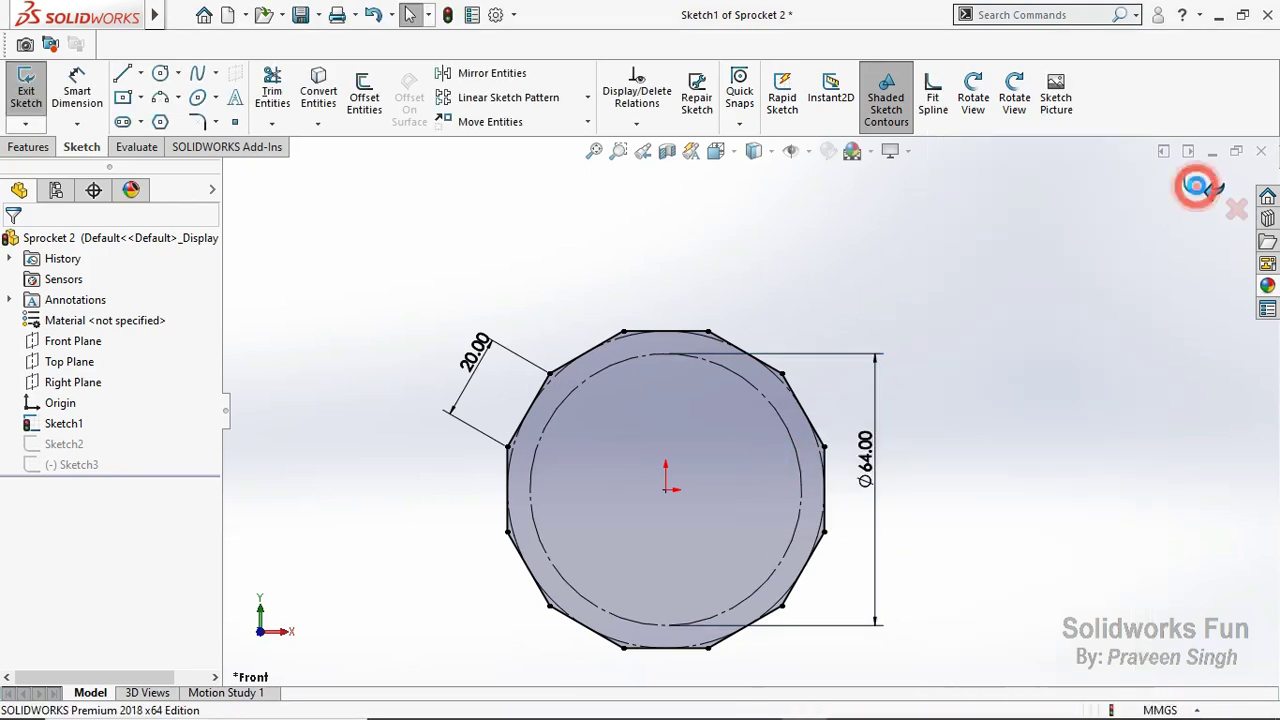
left_click(1208, 190)
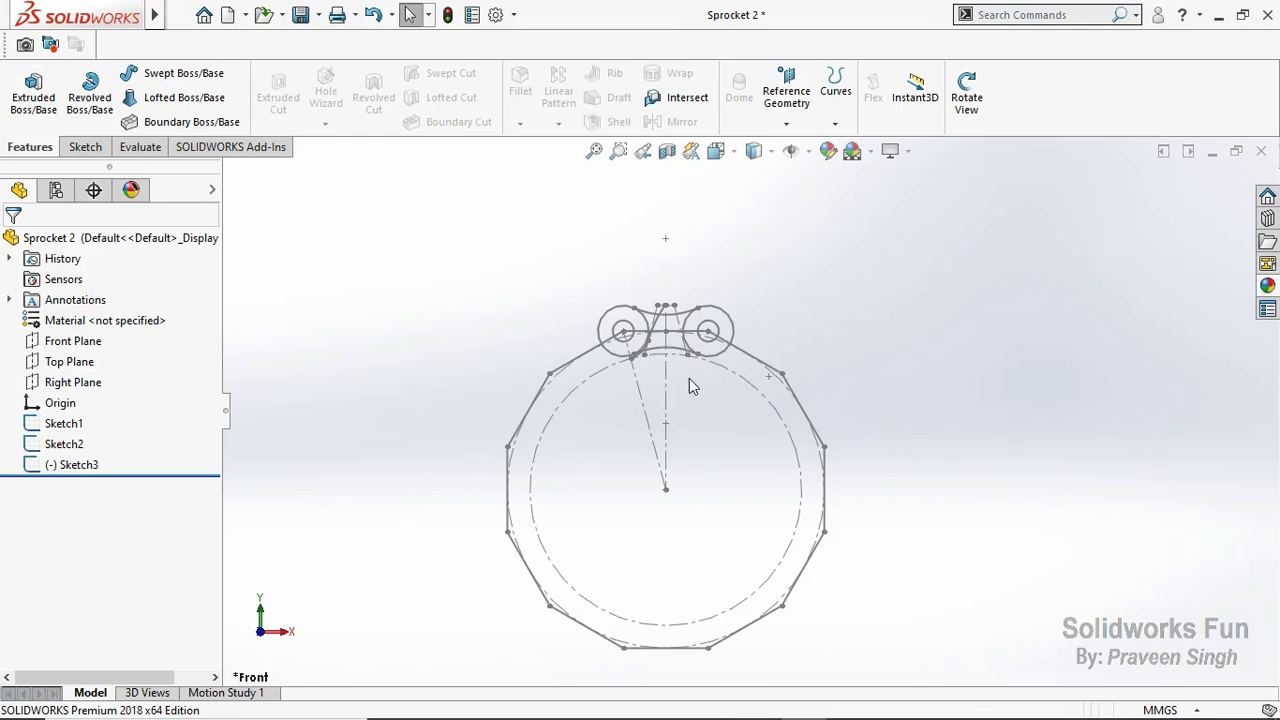
Step: Save the Sprocket 2 part
scroll(689, 378, "down", 3)
scroll(665, 330, "down", 2)
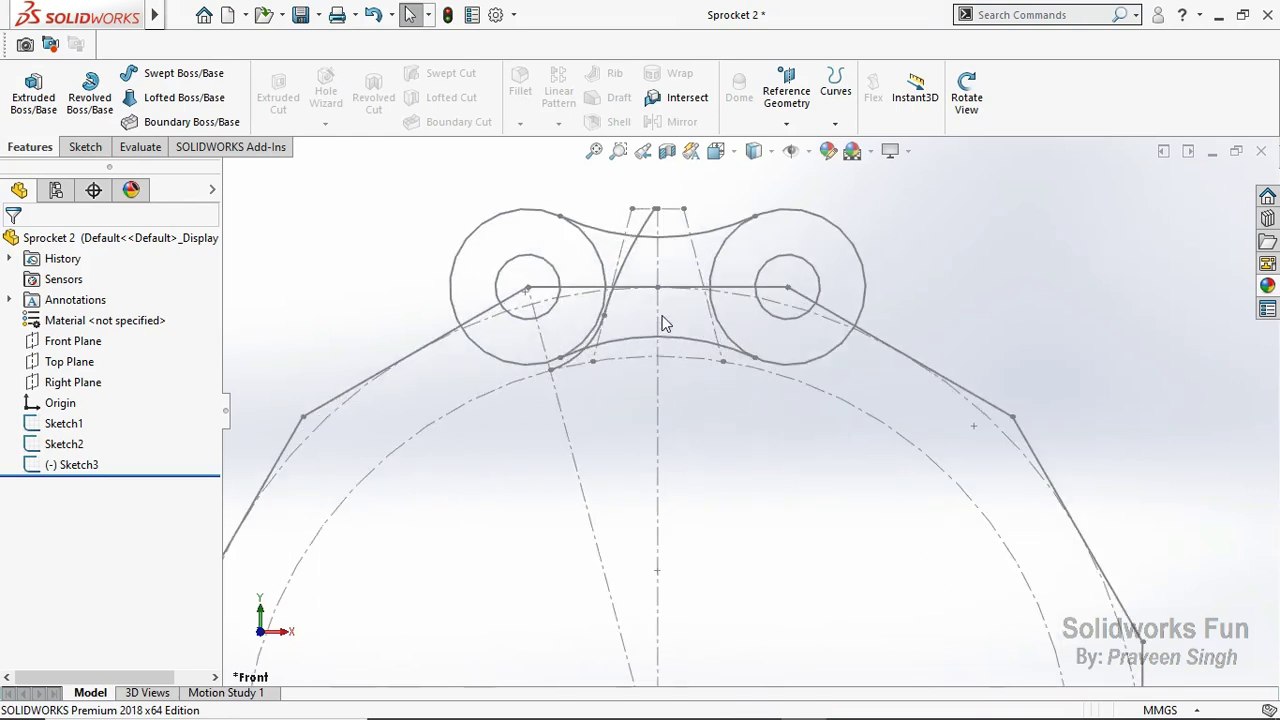
left_click(300, 14)
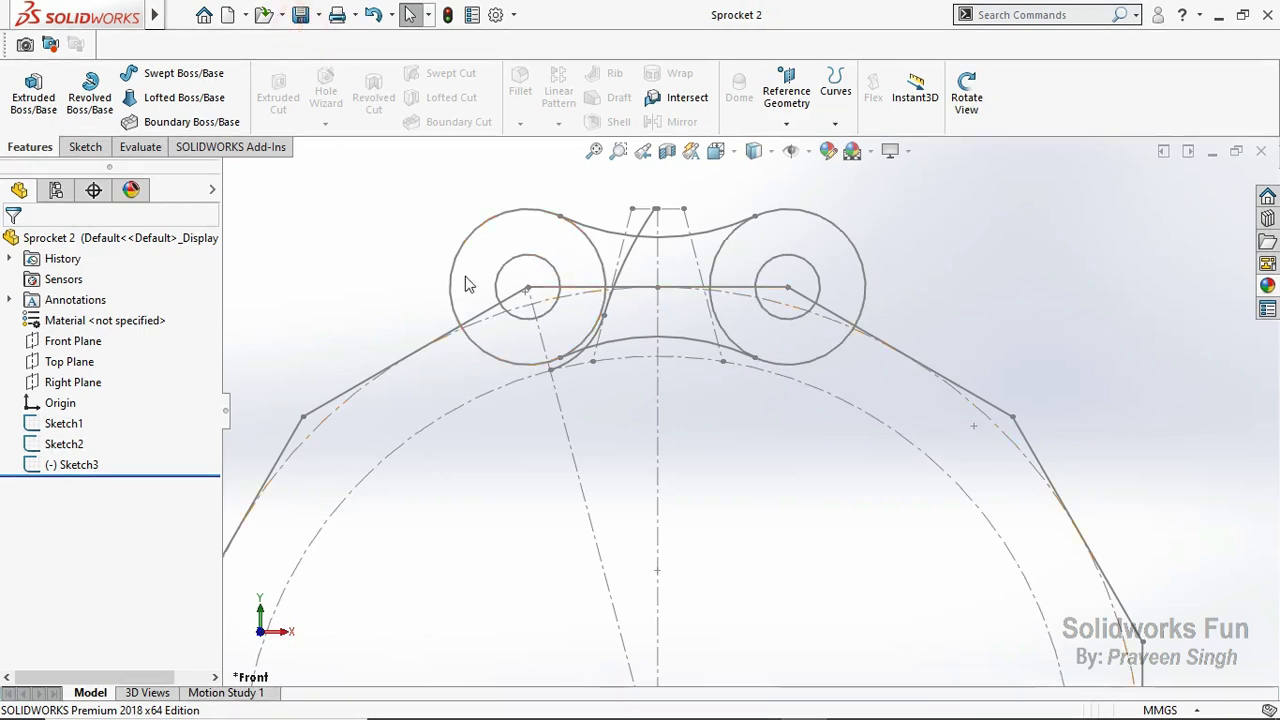
Step: Open Sketch3 to review the tooth profile's dimensions, then exit it
left_click(72, 470)
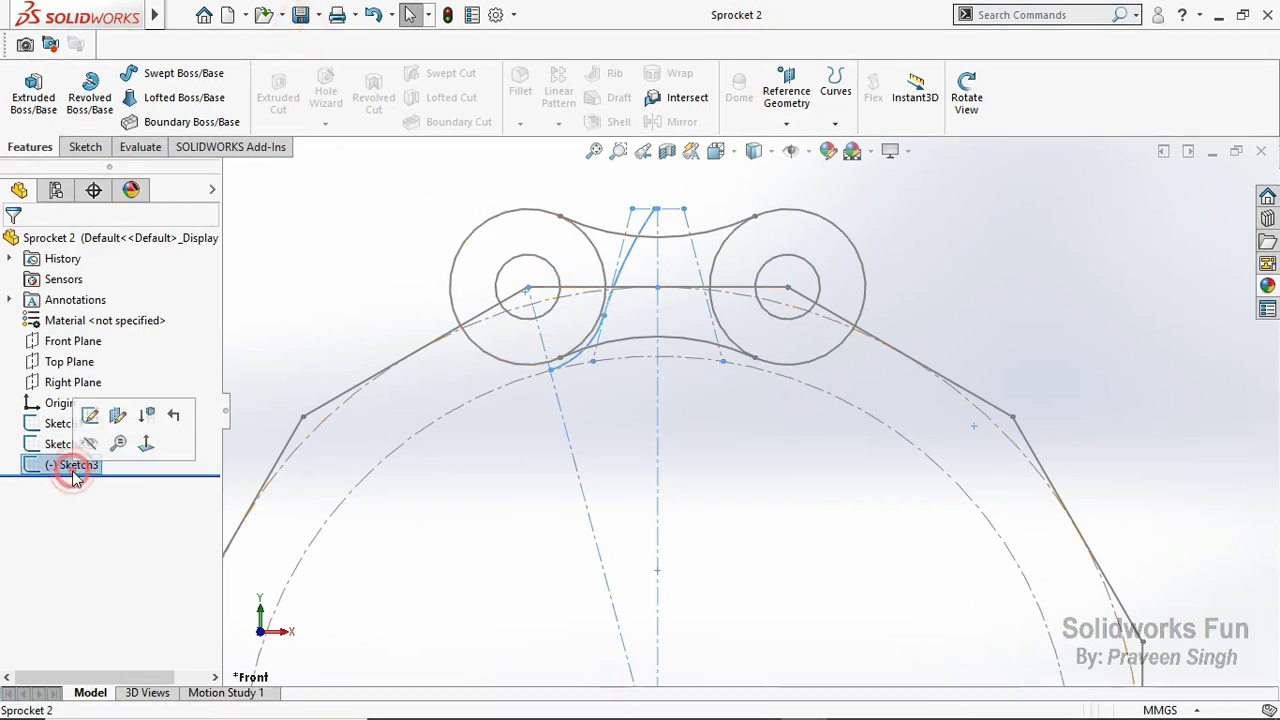
left_click(418, 512)
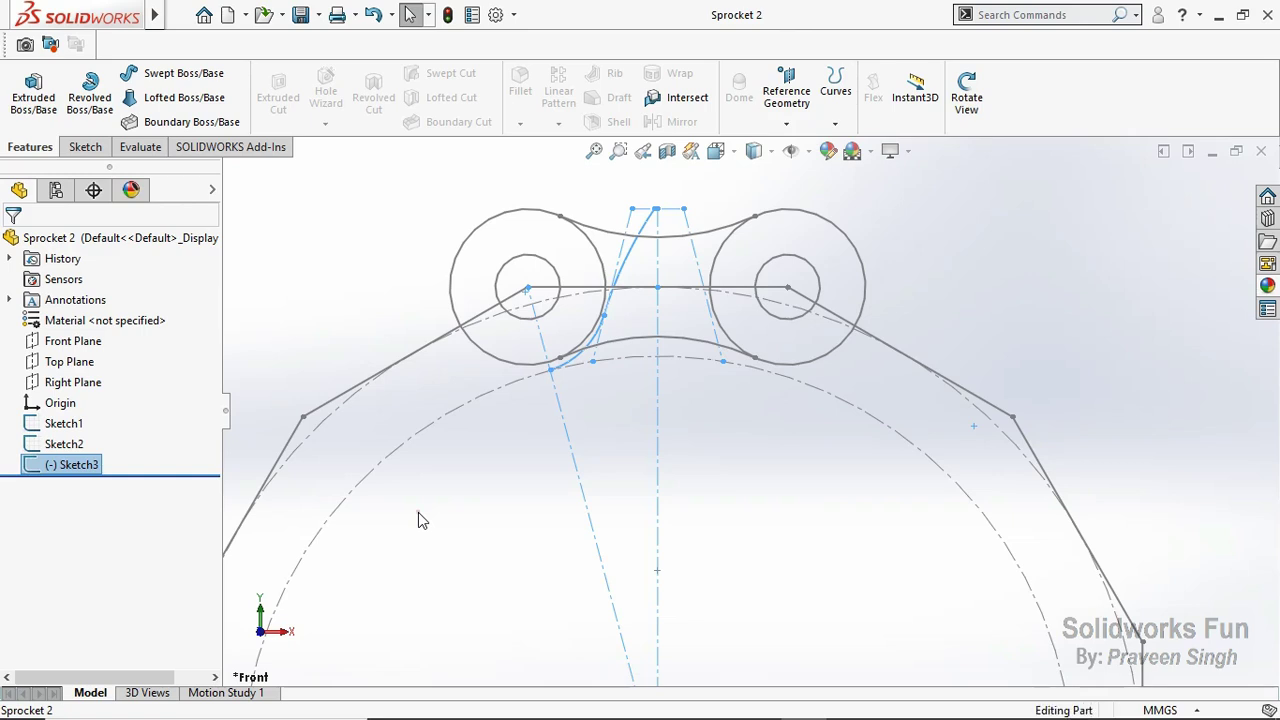
left_click(80, 468)
left_click(104, 408)
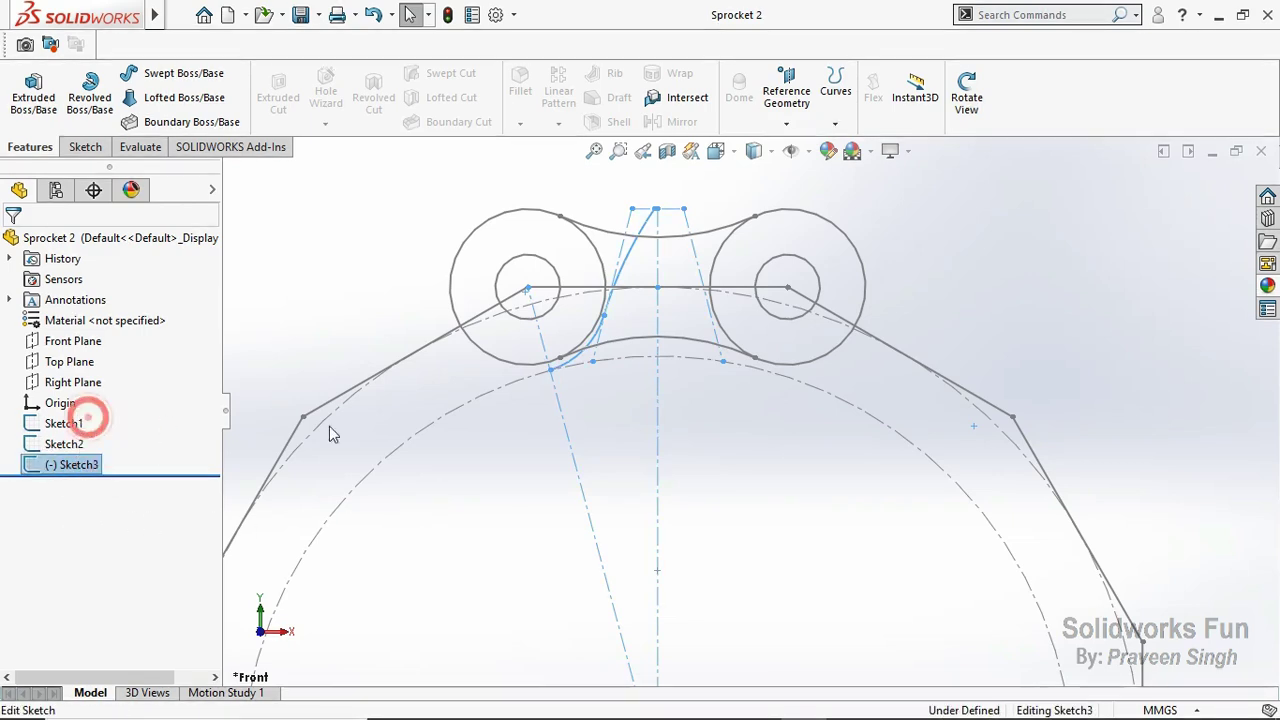
left_click(1207, 181)
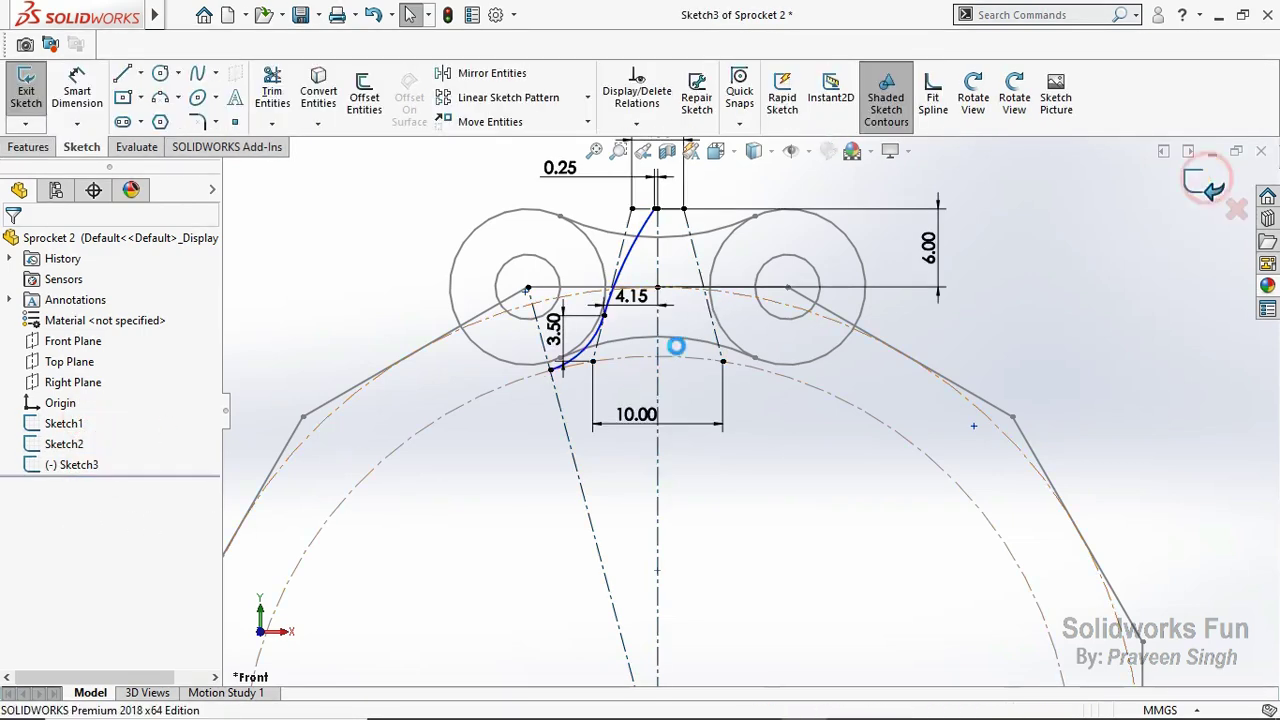
Step: Open Sketch1 for editing from the feature tree
left_click(78, 444)
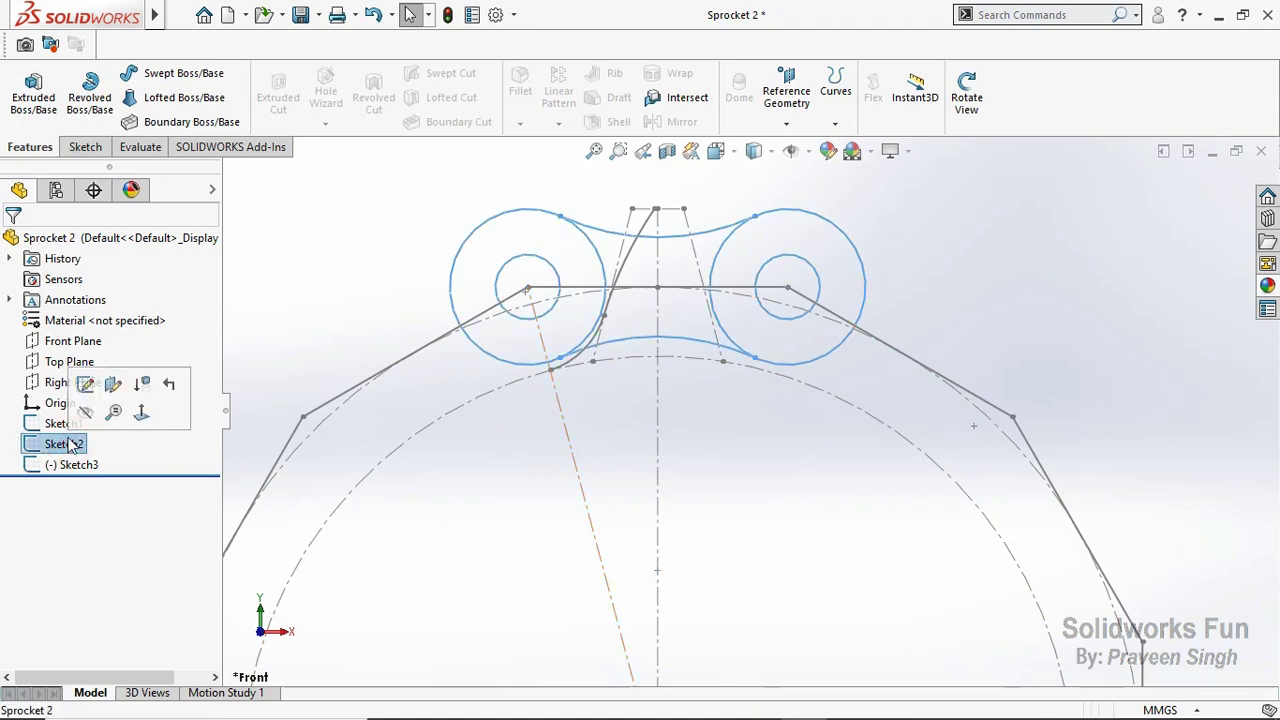
left_click(68, 423)
left_click(69, 372)
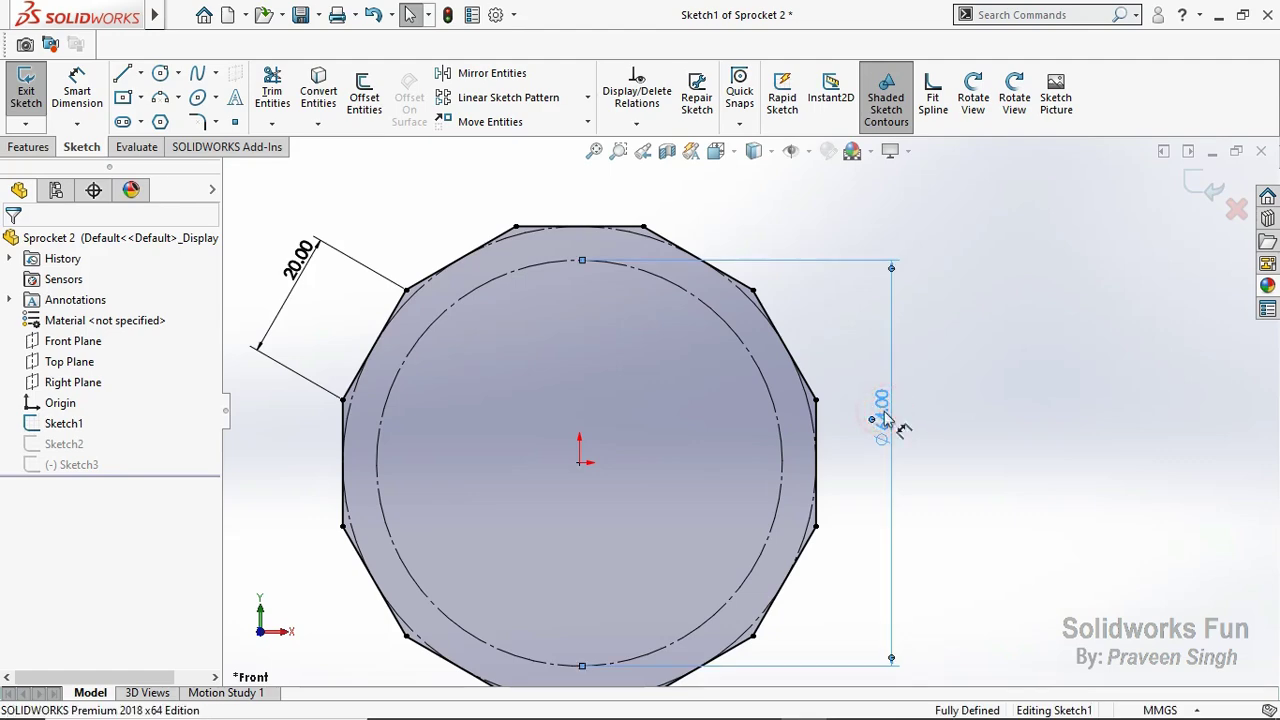
Step: Change the circle diameter from 64 to 65 mm and exit the sketch
double_click(885, 420)
type("65")
left_click(783, 408)
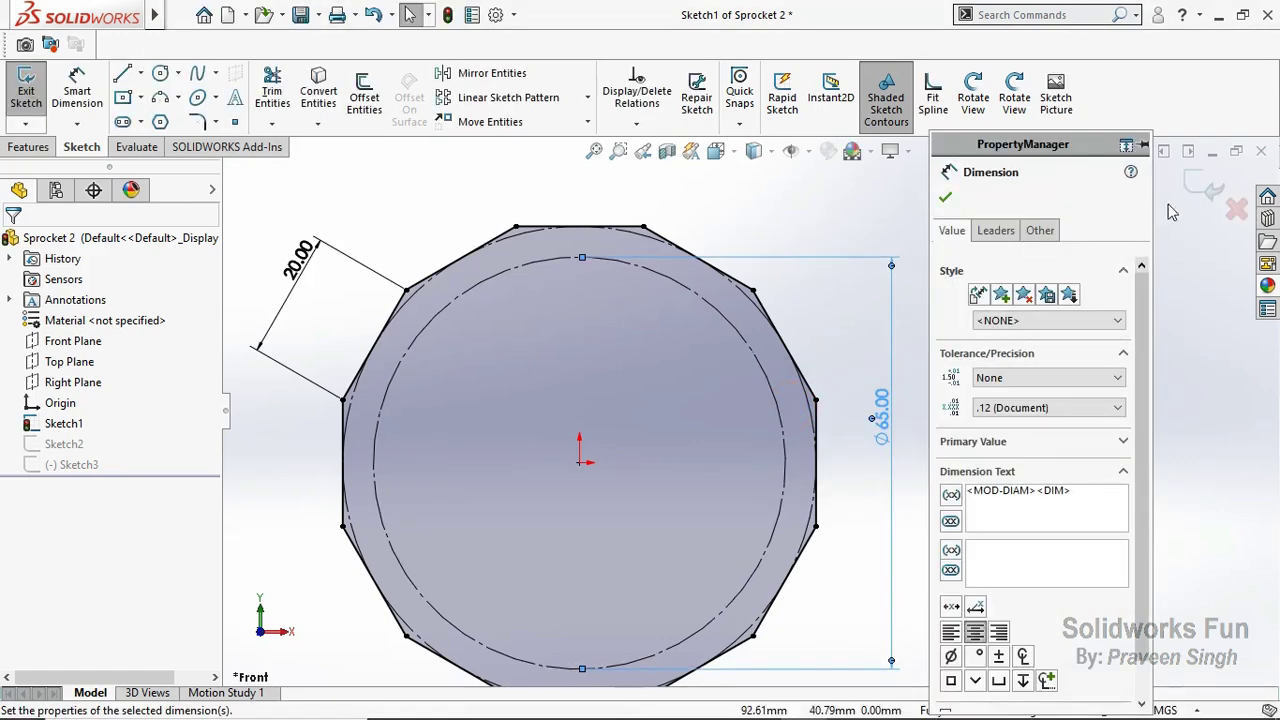
left_click(1206, 190)
scroll(555, 275, "down", 5)
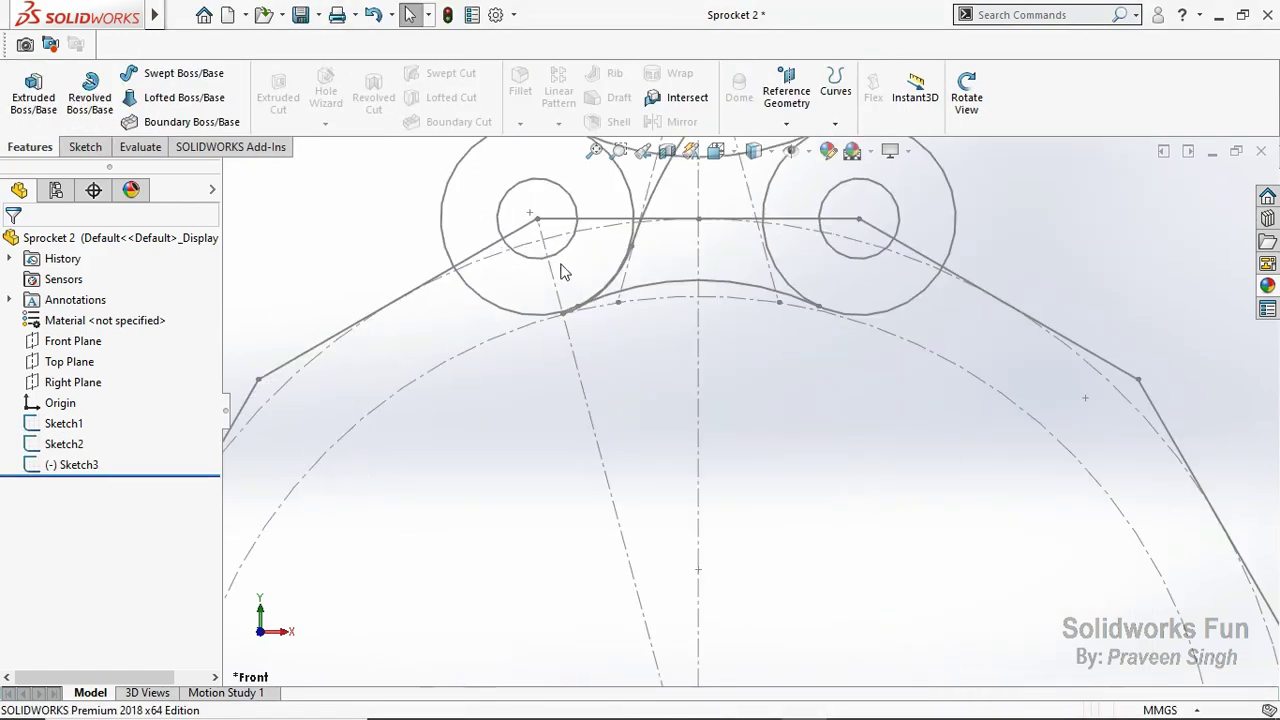
Step: Reopen Sketch1, reduce the diameter to 64.25 mm, and exit to rebuild
left_click(494, 335)
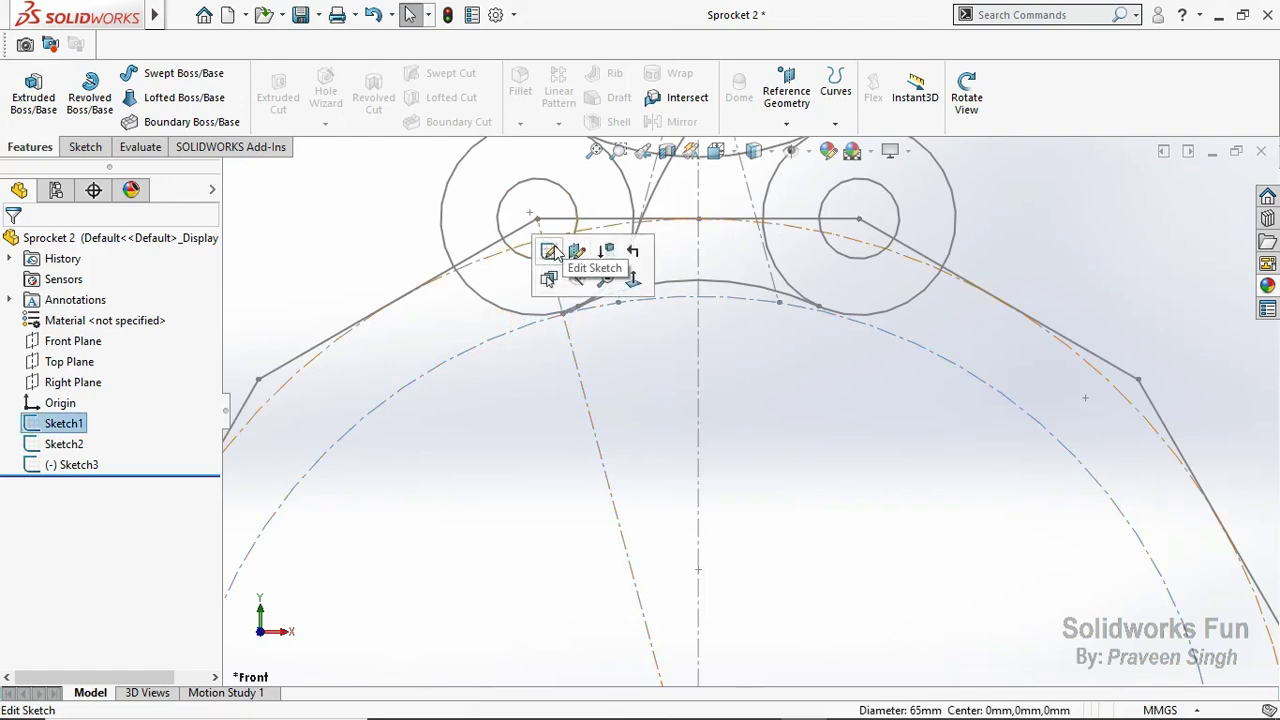
left_click(575, 252)
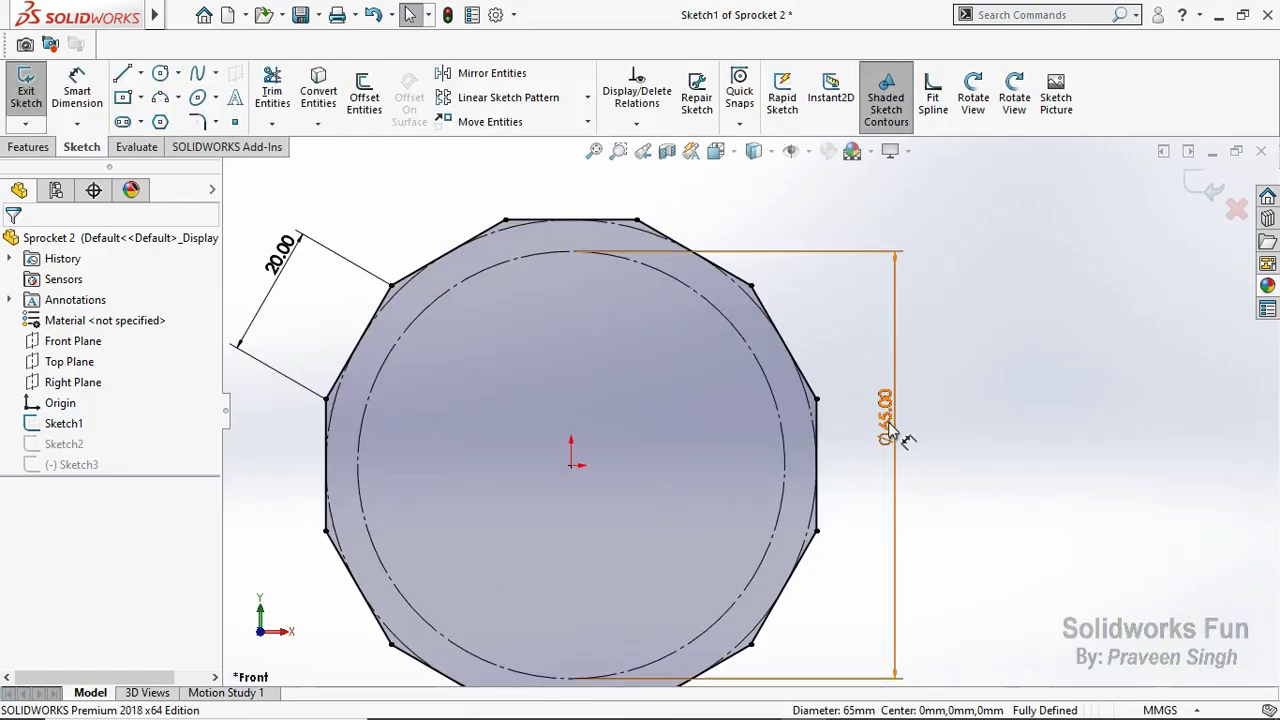
left_click(887, 421)
double_click(893, 430)
type("64.")
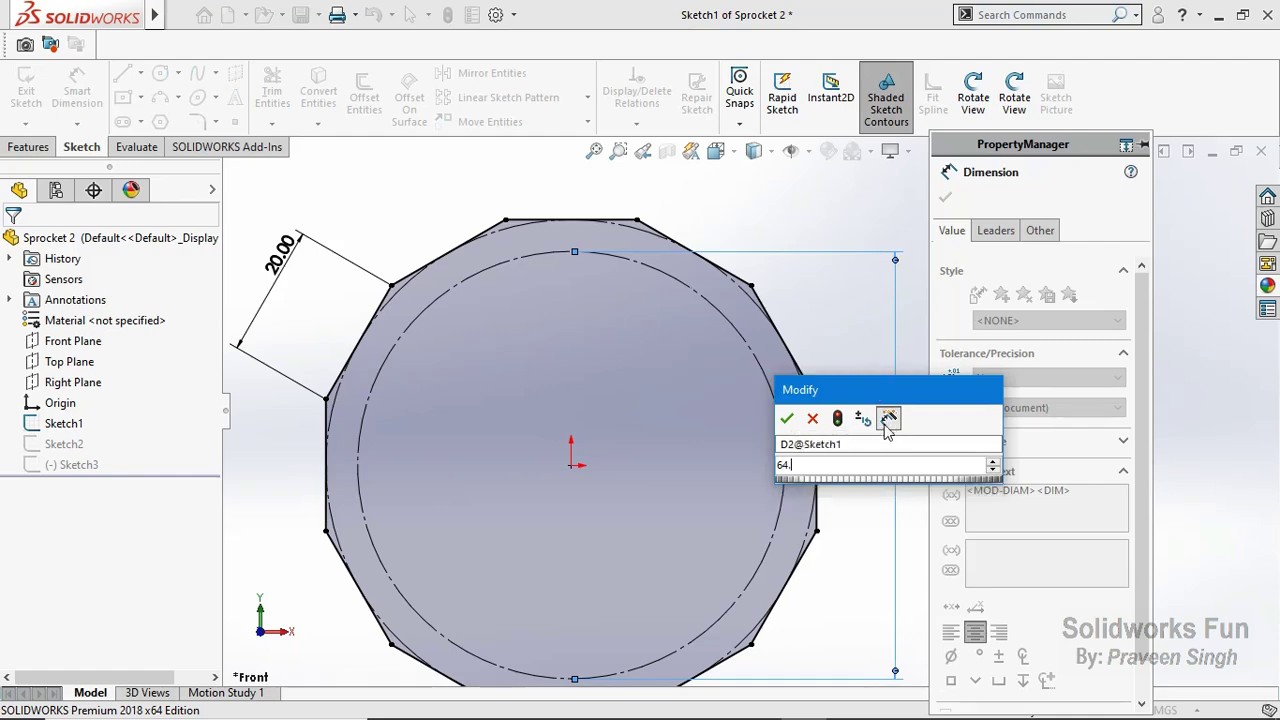
type("25")
left_click(786, 418)
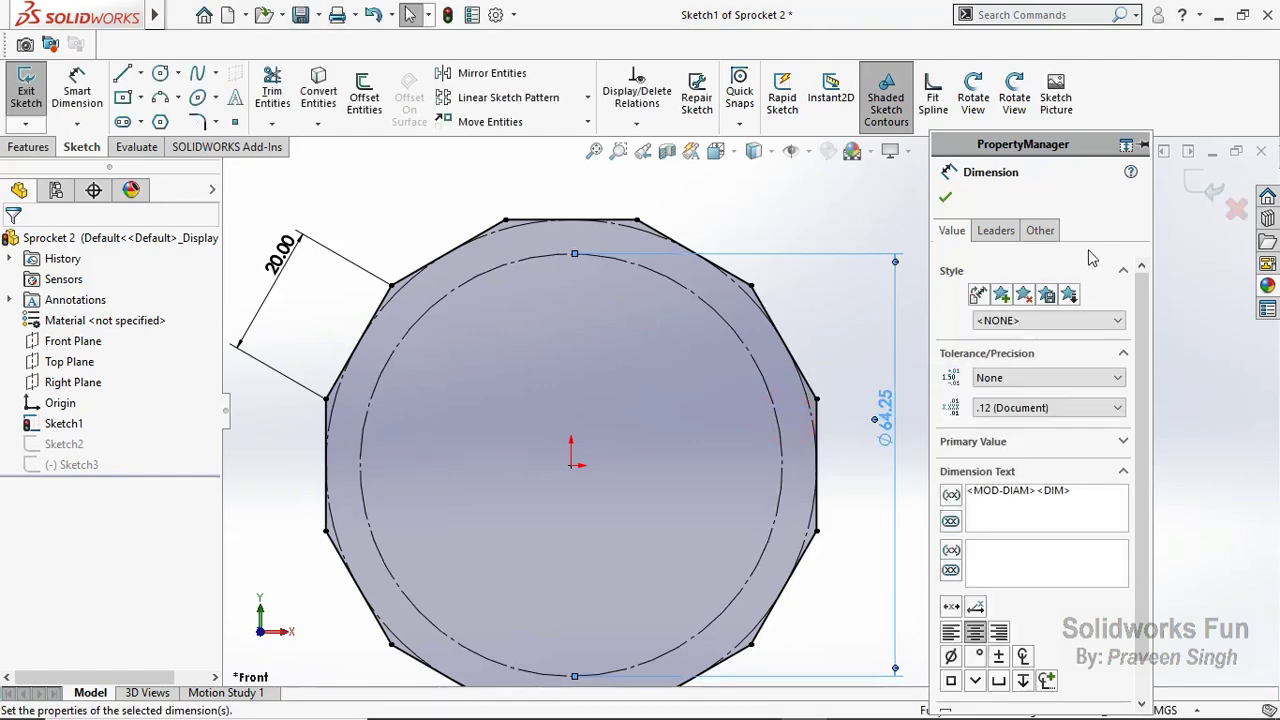
left_click(1197, 188)
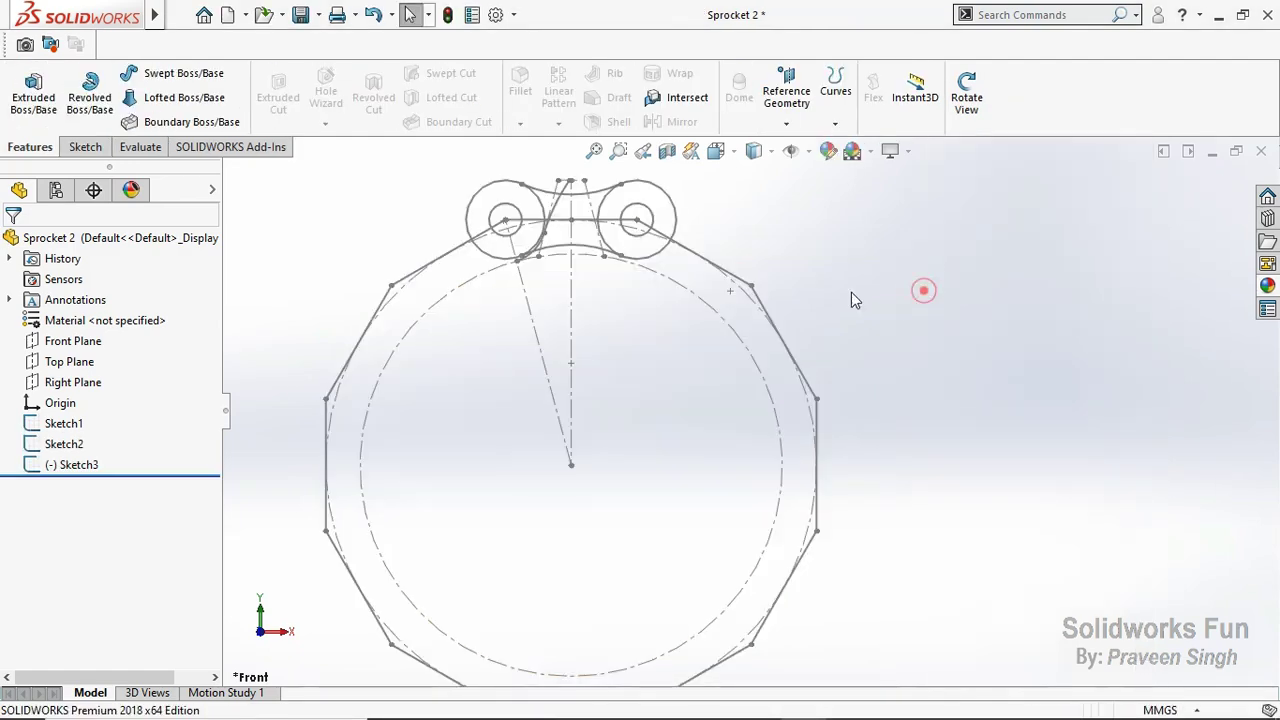
scroll(565, 248, "down", 3)
scroll(565, 248, "down", 1)
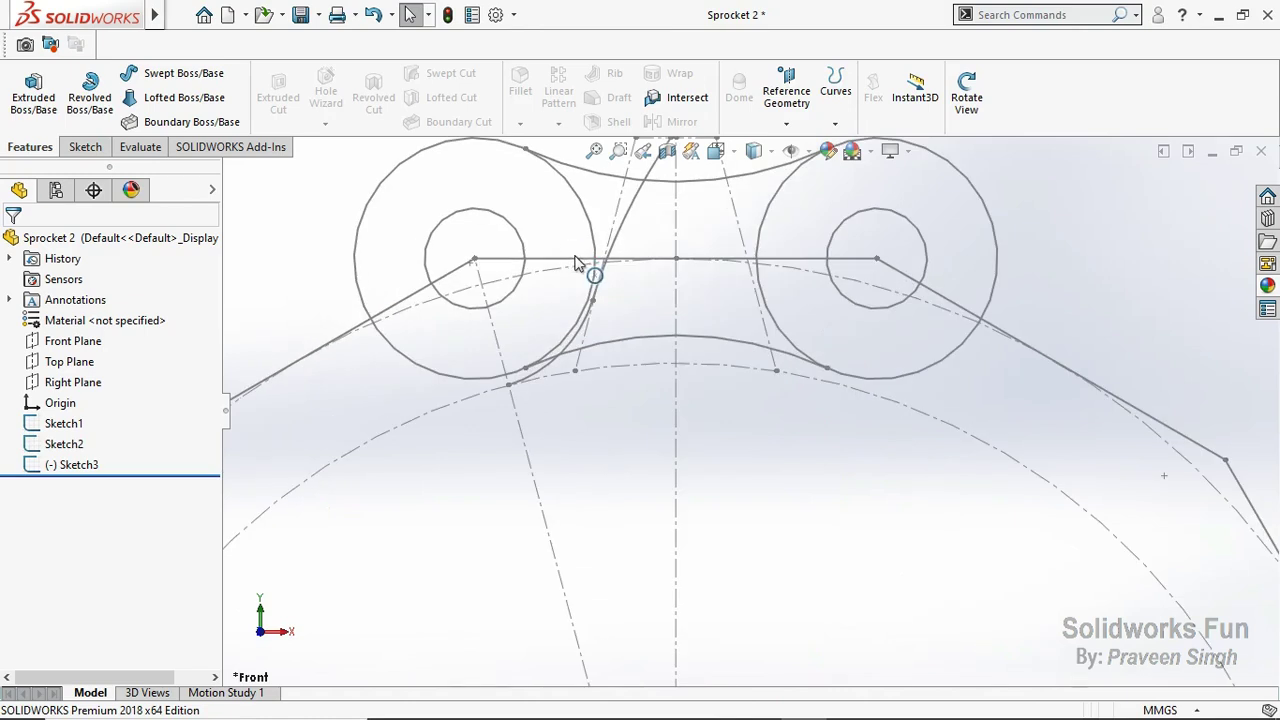
Step: Reopen Sketch1 and set the circle diameter to 64.50 mm
left_click(545, 372)
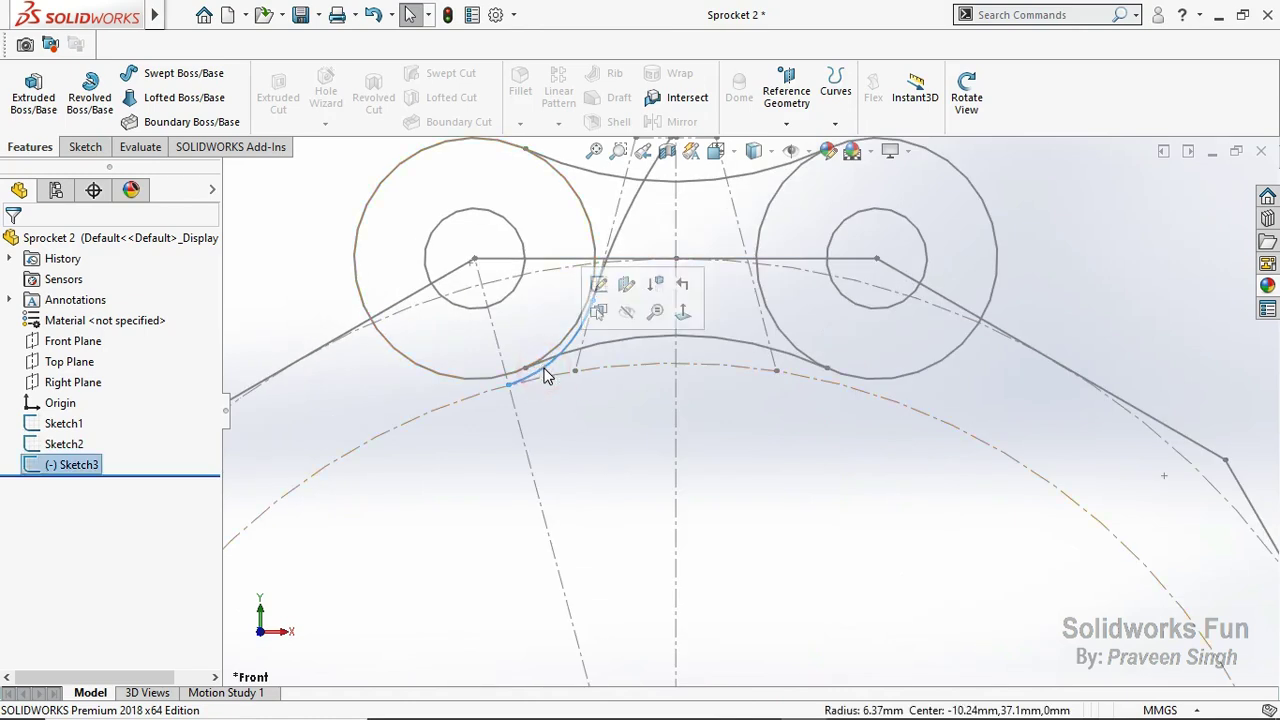
left_click(556, 398)
left_click(477, 396)
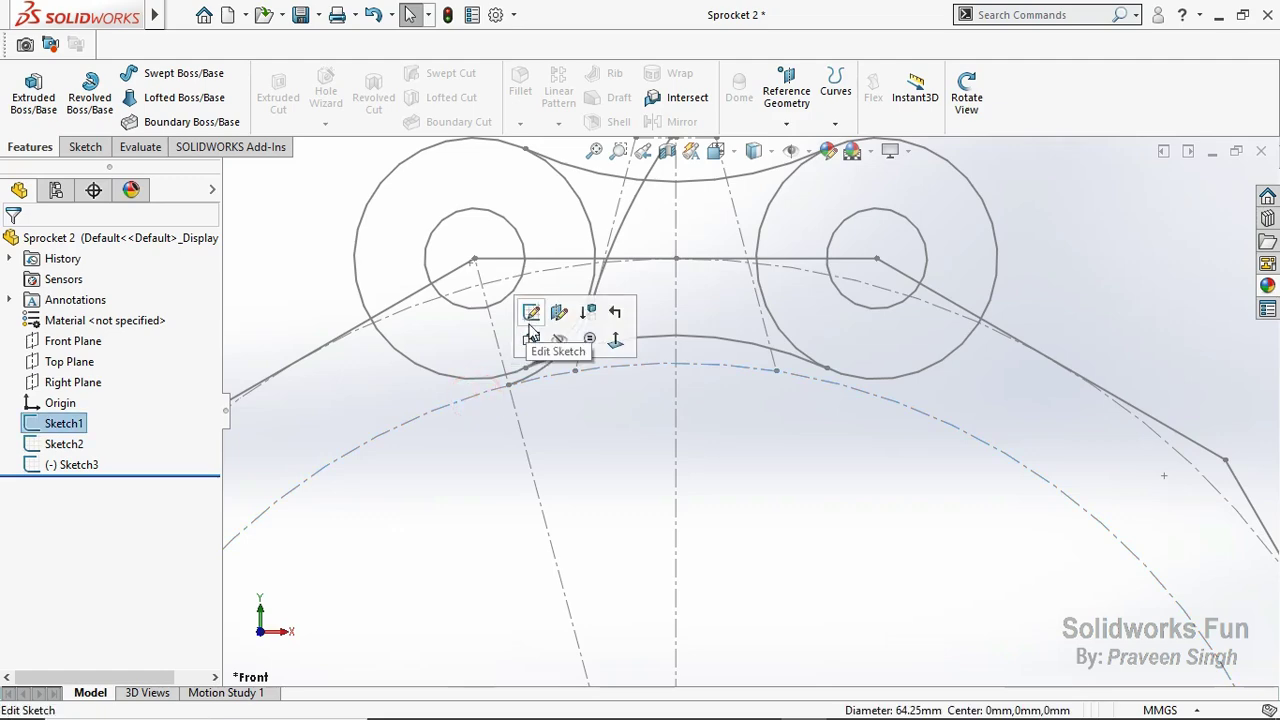
left_click(531, 312)
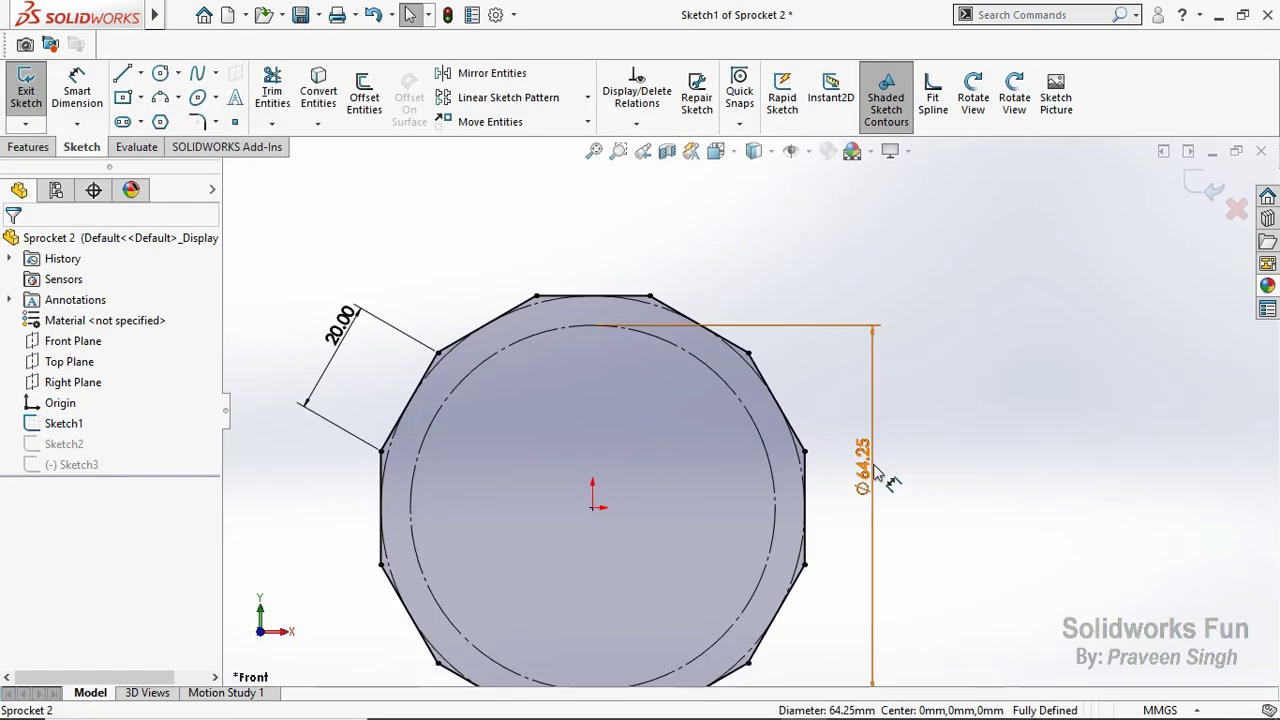
left_click(874, 466)
double_click(874, 472)
type("64.5")
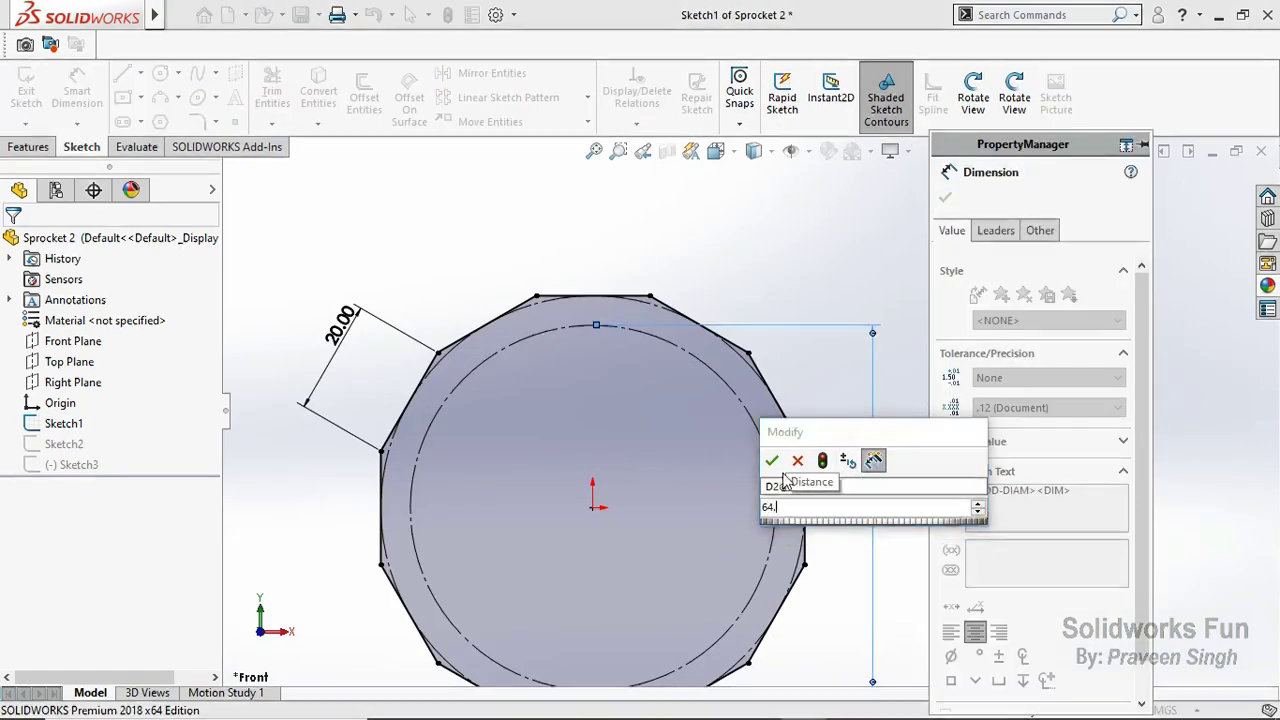
left_click(770, 461)
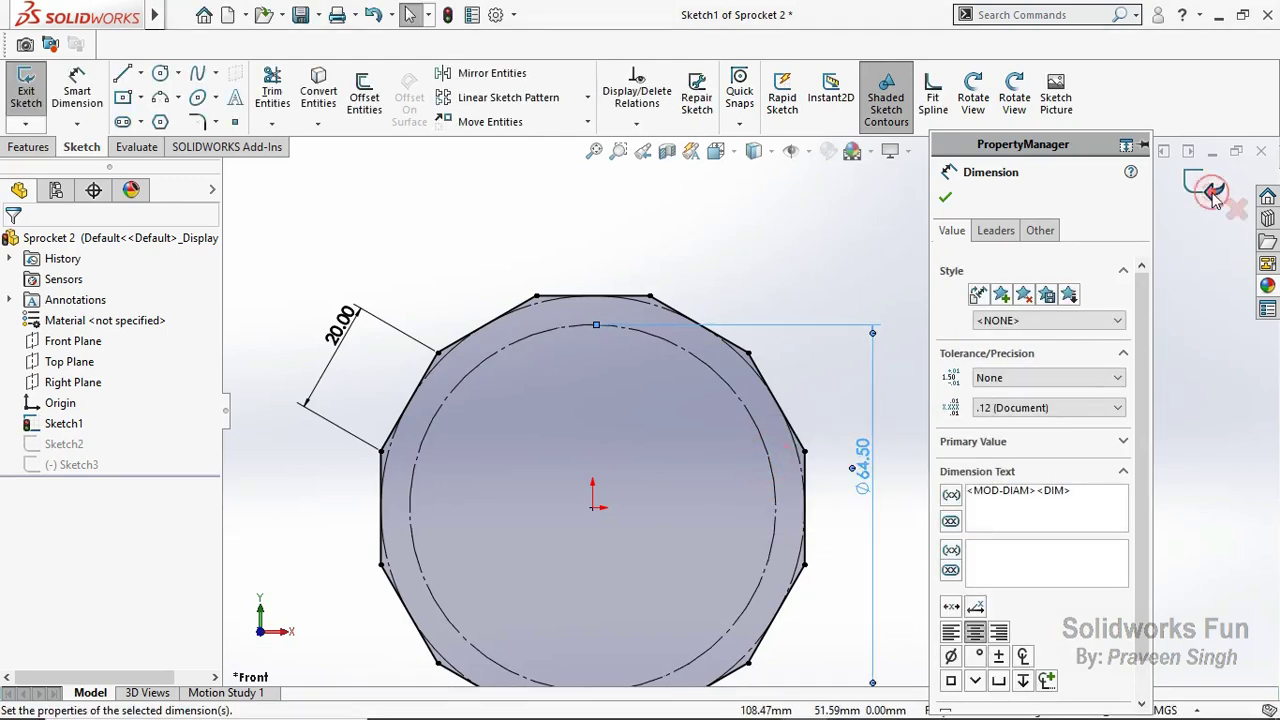
scroll(600, 337, "down", 3)
Step: Check the radius of the tooth-flank arc in Sketch3, then clear the selection
scroll(638, 352, "down", 2)
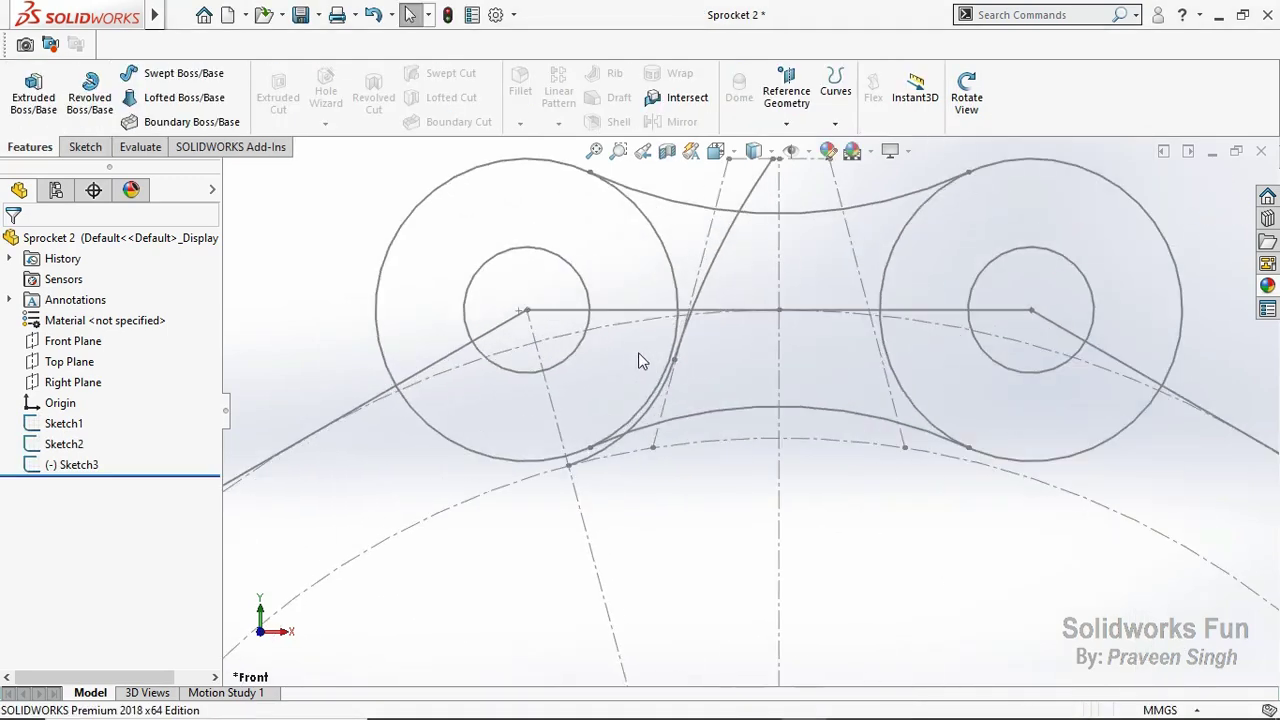
left_click(654, 416)
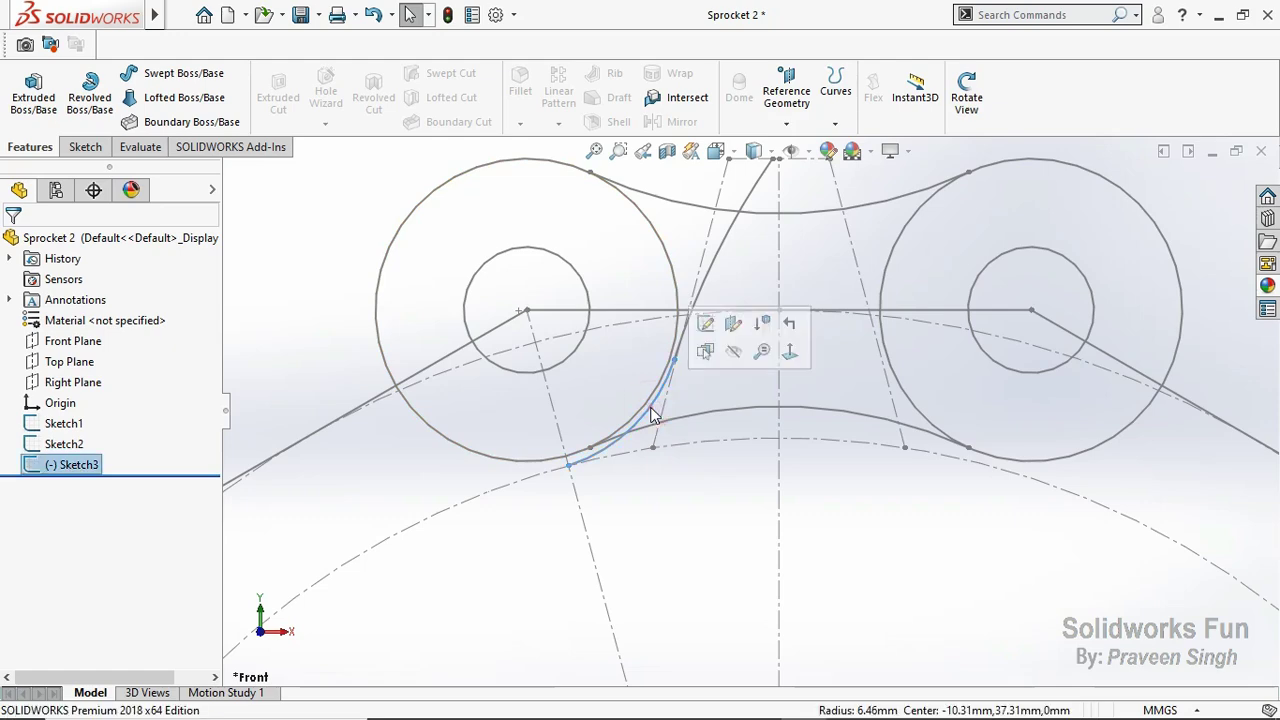
left_click(645, 470)
Step: Save the Sprocket 2 part
scroll(694, 486, "up", 3)
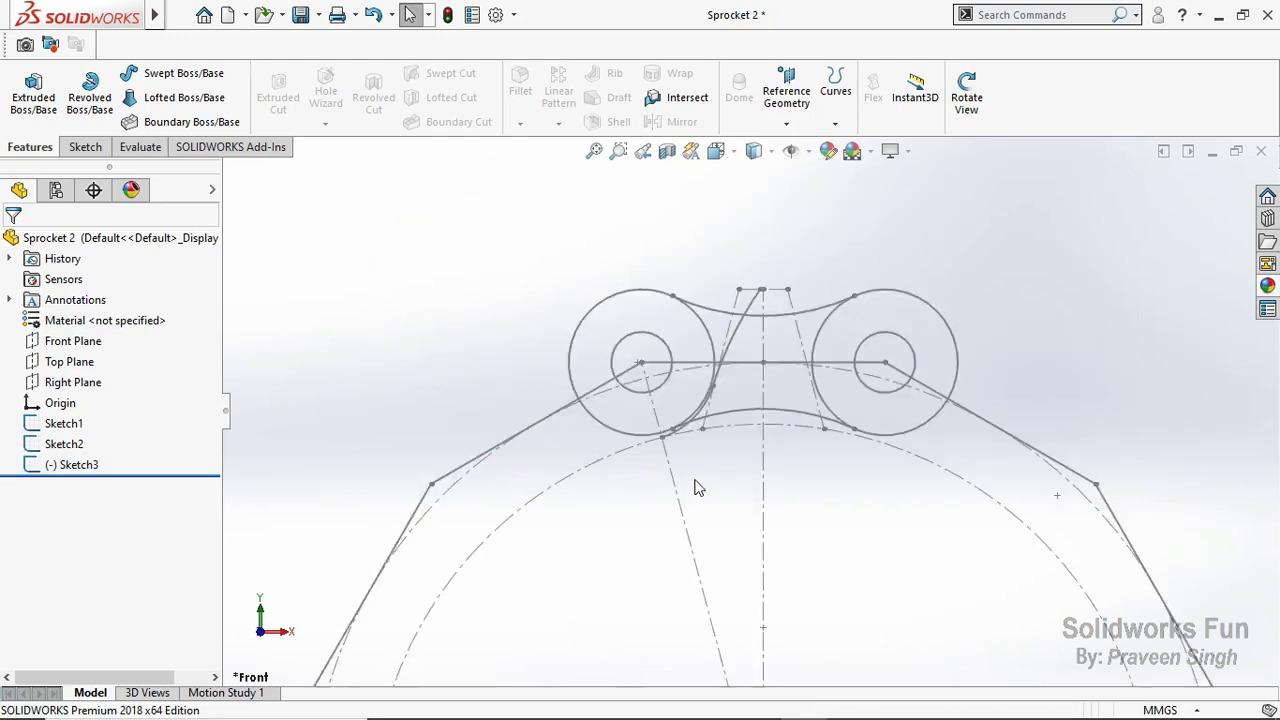
scroll(831, 528, "up", 2)
scroll(826, 518, "up", 2)
scroll(800, 517, "up", 2)
scroll(743, 515, "up", 1)
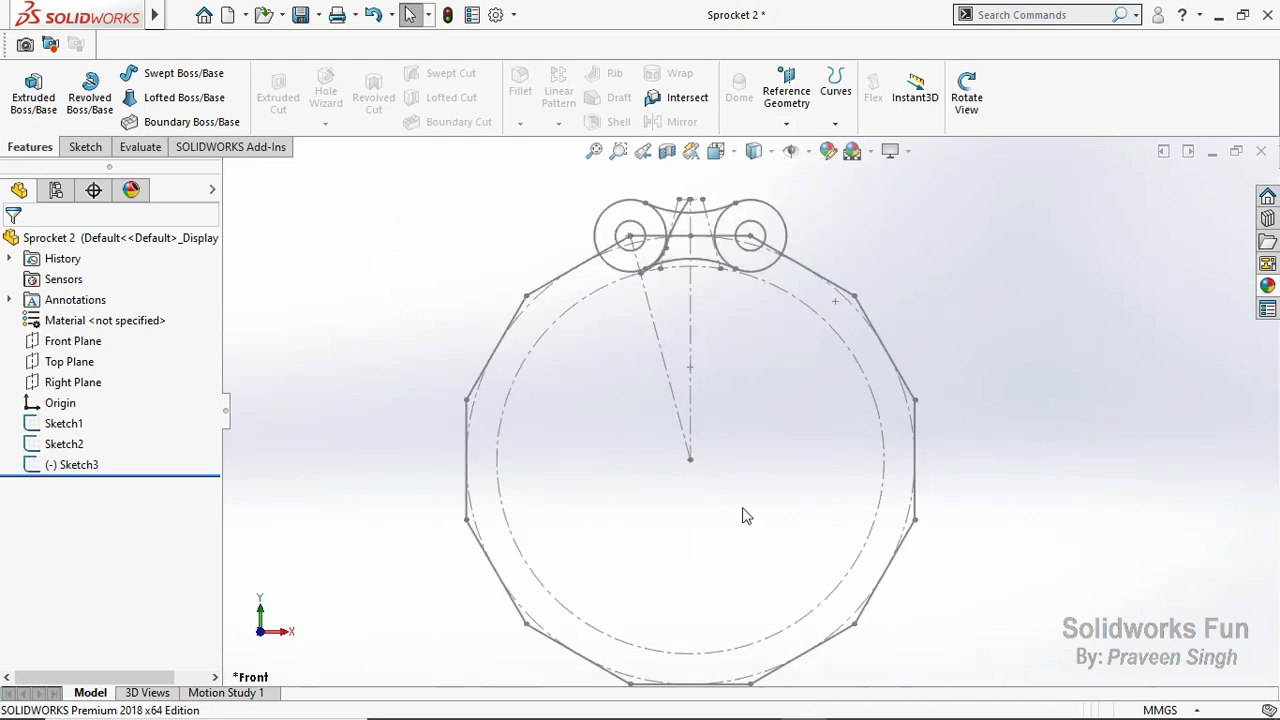
left_click(300, 16)
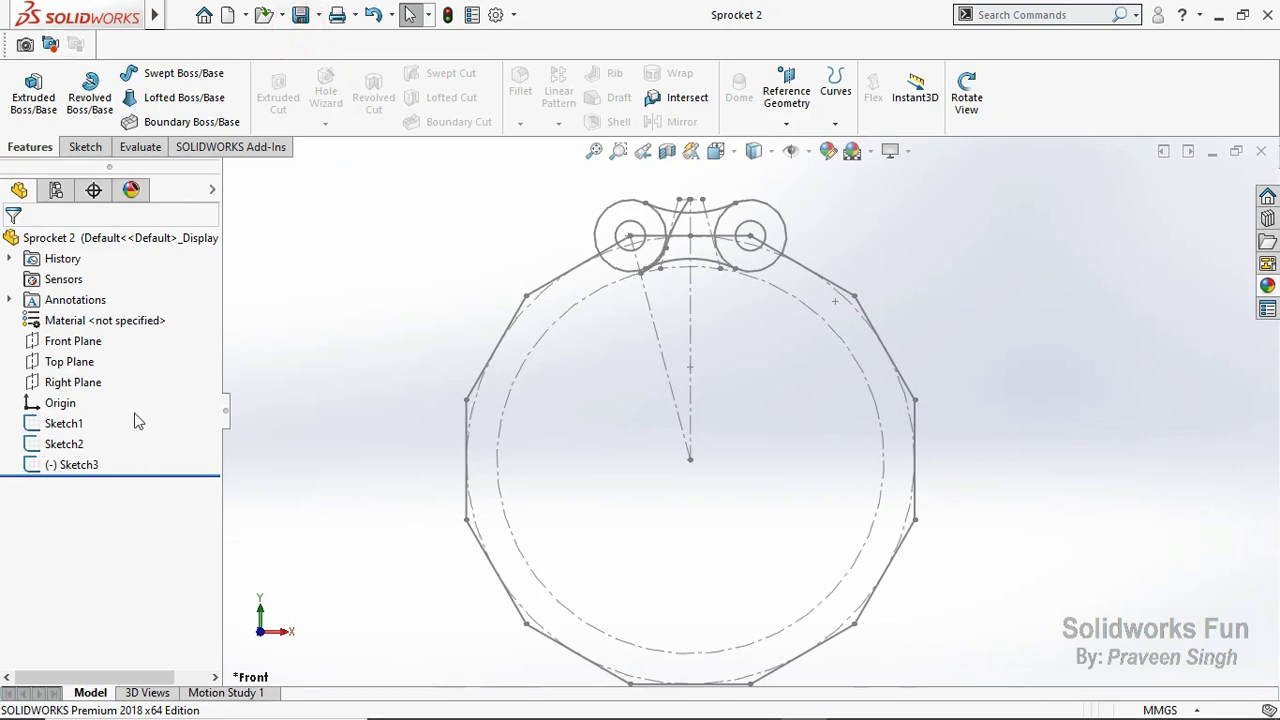
Step: Toggle Sketch1's visibility from the FeatureManager tree
left_click(62, 423)
left_click(85, 377)
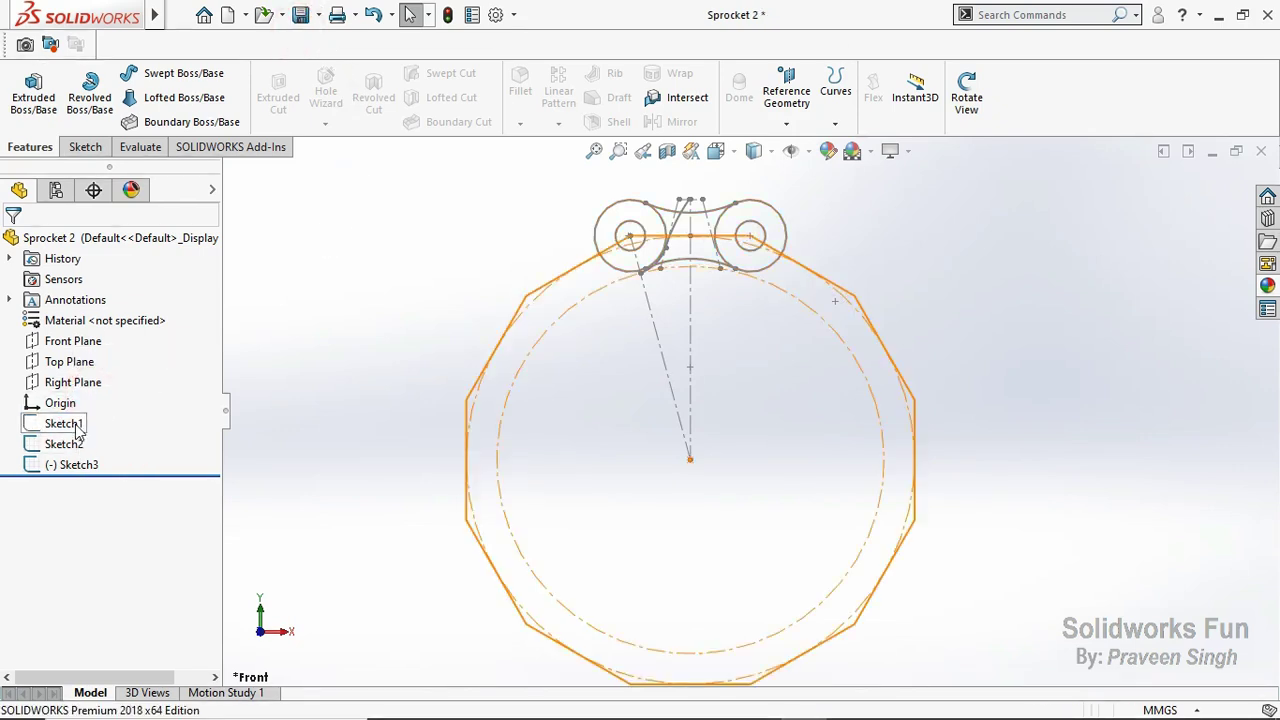
left_click(62, 423)
left_click(288, 410)
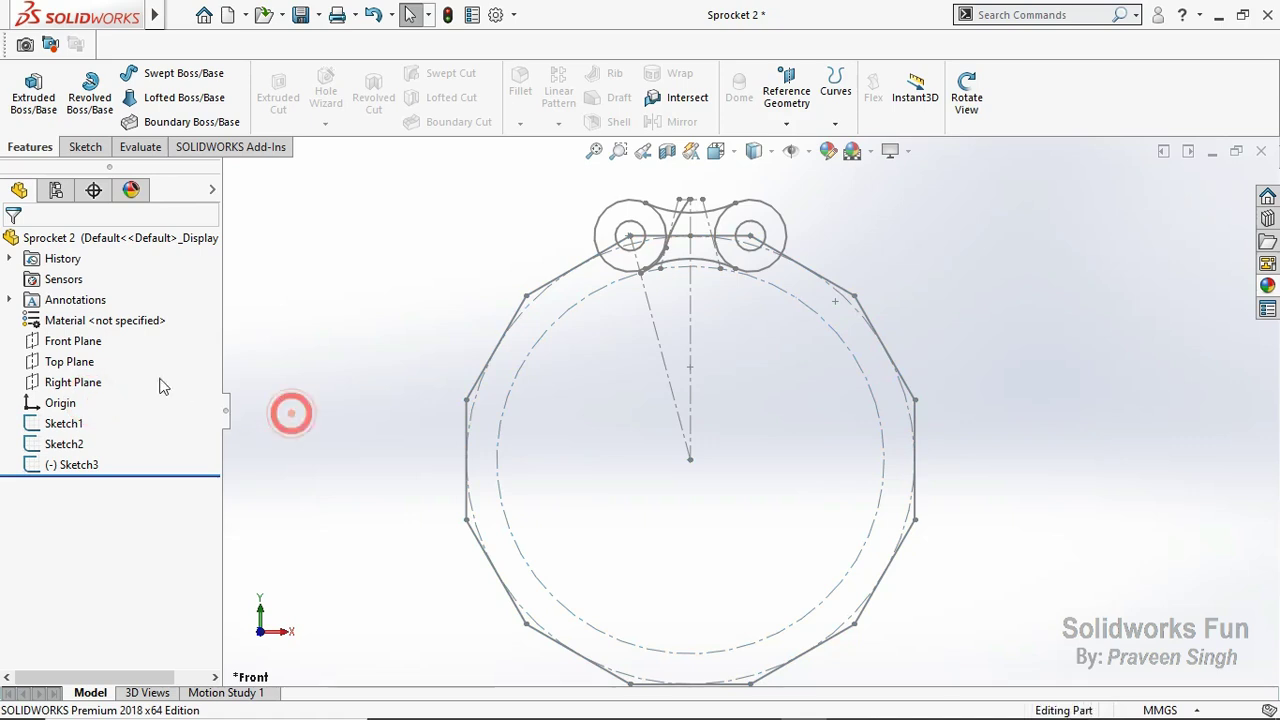
Step: Start a sketch on the Front Plane with a vertical construction line down from the origin
left_click(70, 341)
left_click(71, 322)
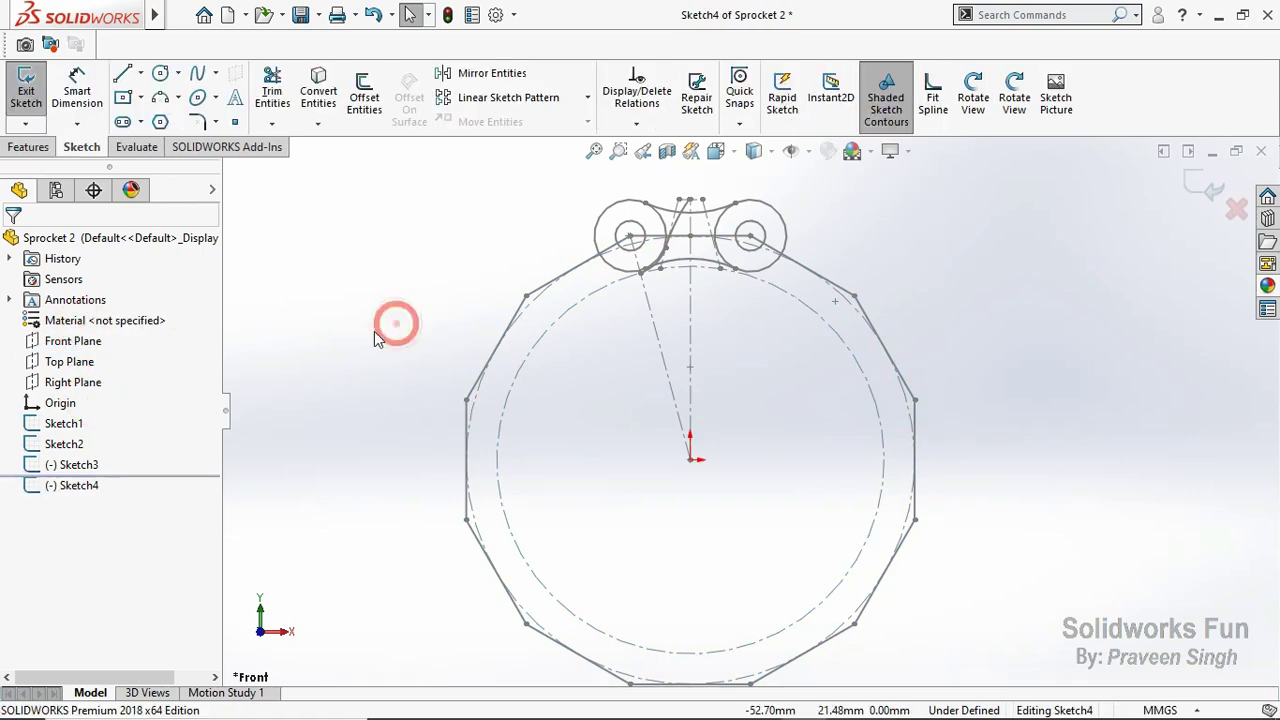
left_click(141, 74)
left_click(160, 94)
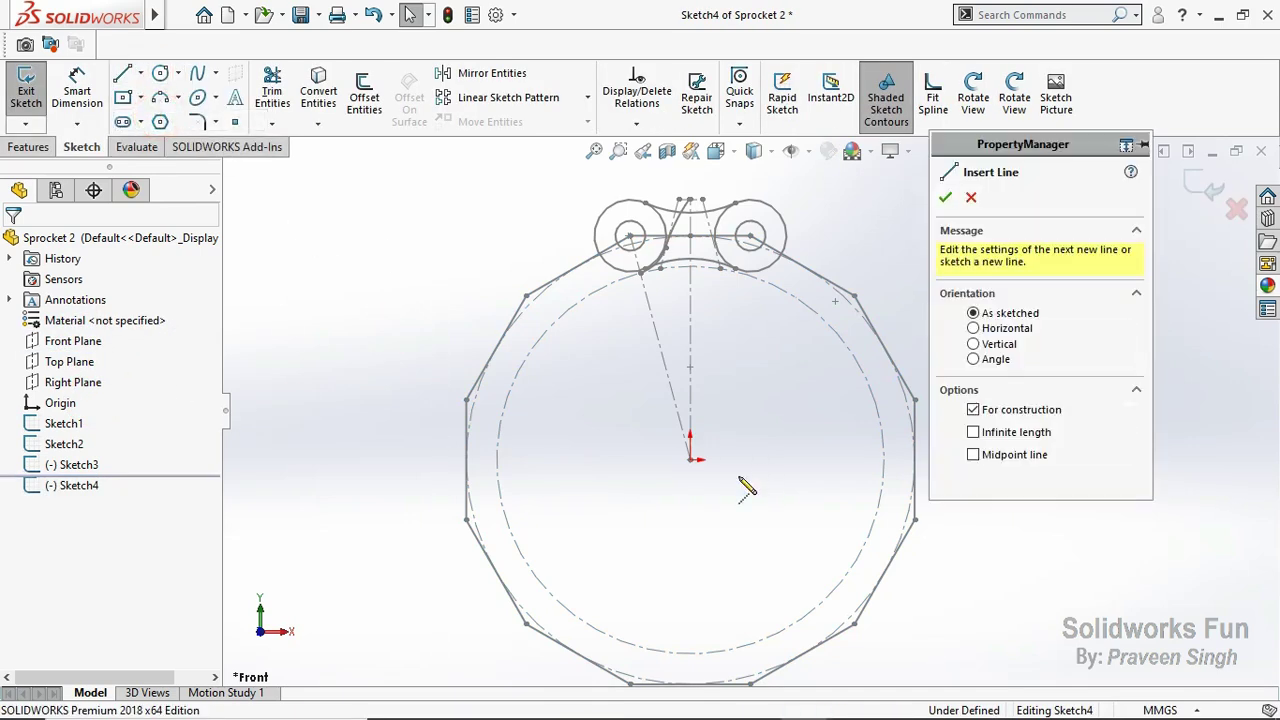
left_click_drag(690, 459, 691, 520)
key("Escape")
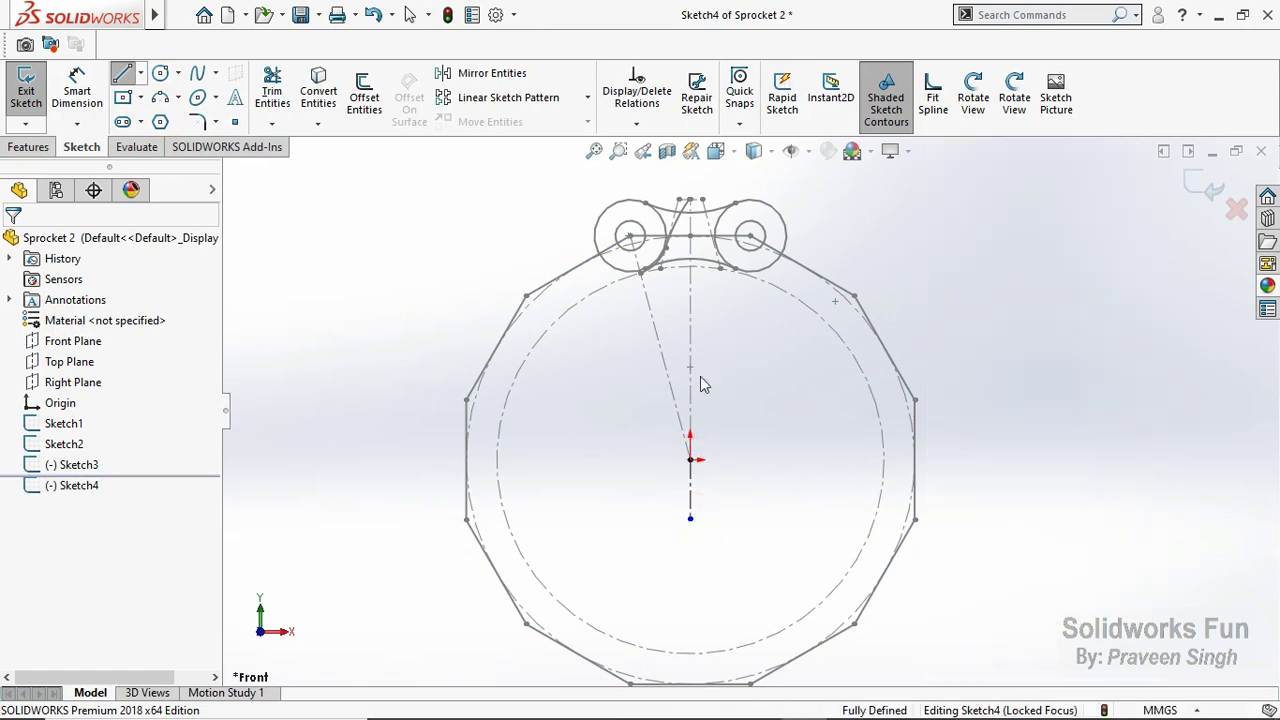
Step: Convert the upper and lower tooth-flank arcs from Sketch3 into the new sketch
scroll(740, 260, "down", 1)
scroll(758, 222, "down", 1)
scroll(758, 222, "down", 2)
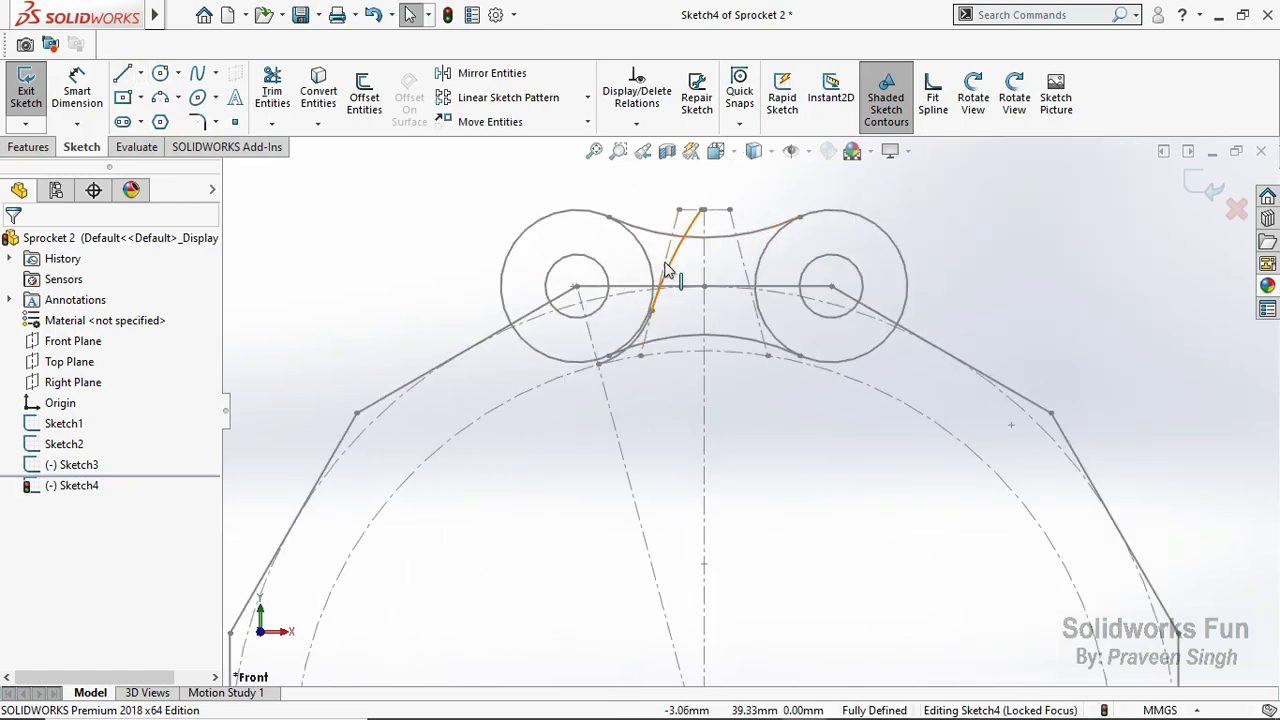
left_click(670, 272)
scroll(635, 320, "down", 1)
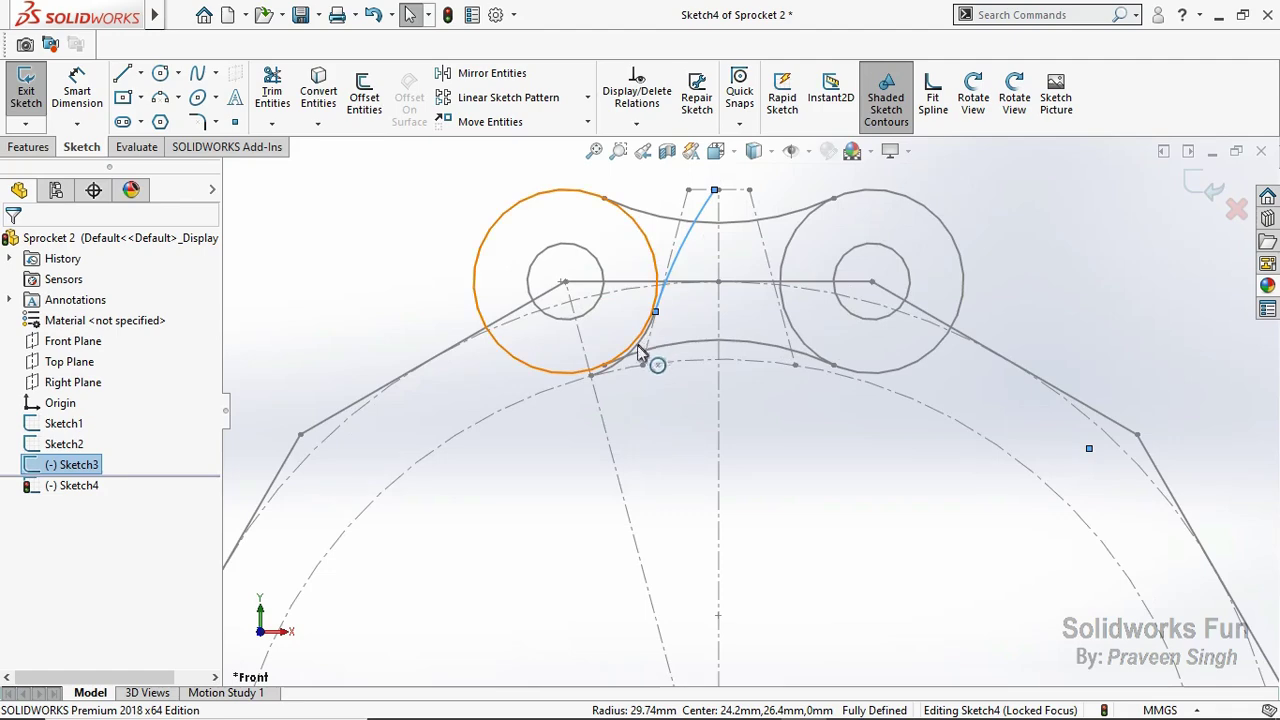
scroll(614, 368, "down", 1)
scroll(640, 358, "down", 2)
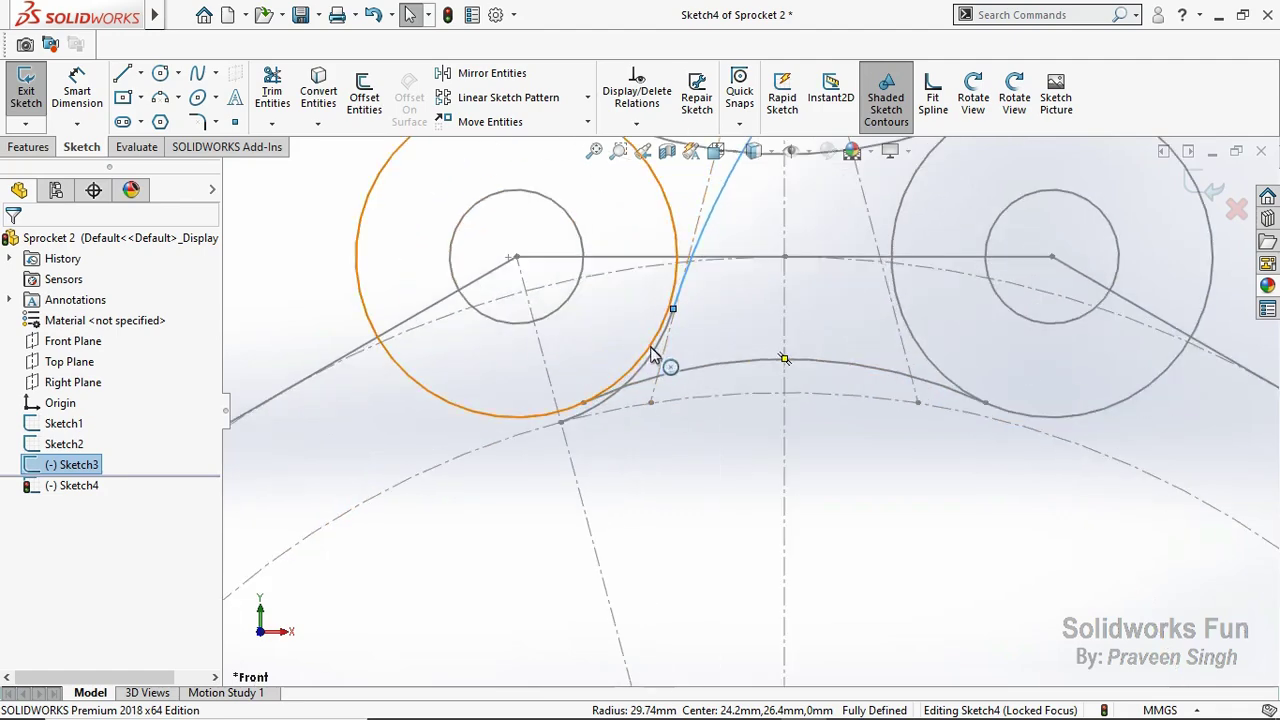
left_click(651, 368)
scroll(780, 391, "up", 4)
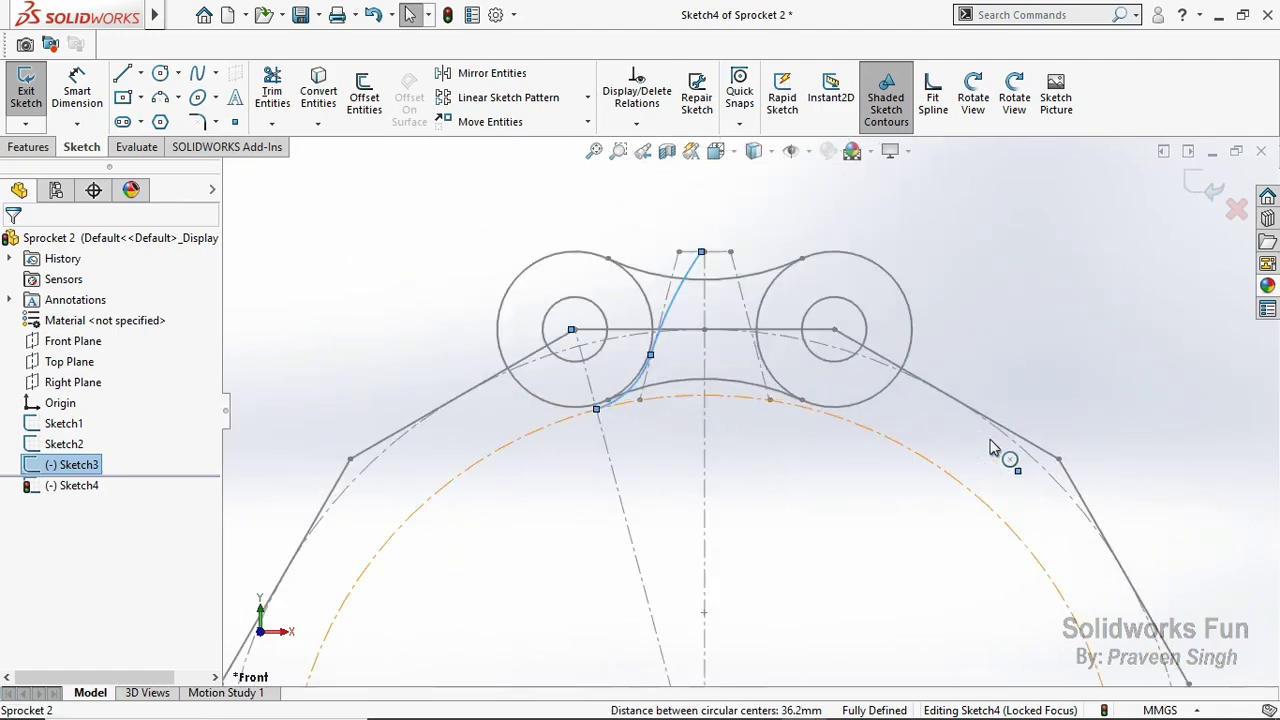
left_click(318, 90)
Step: Box-select Arc3 and Arc4 as the entities to mirror
scroll(838, 501, "up", 2)
scroll(838, 501, "up", 1)
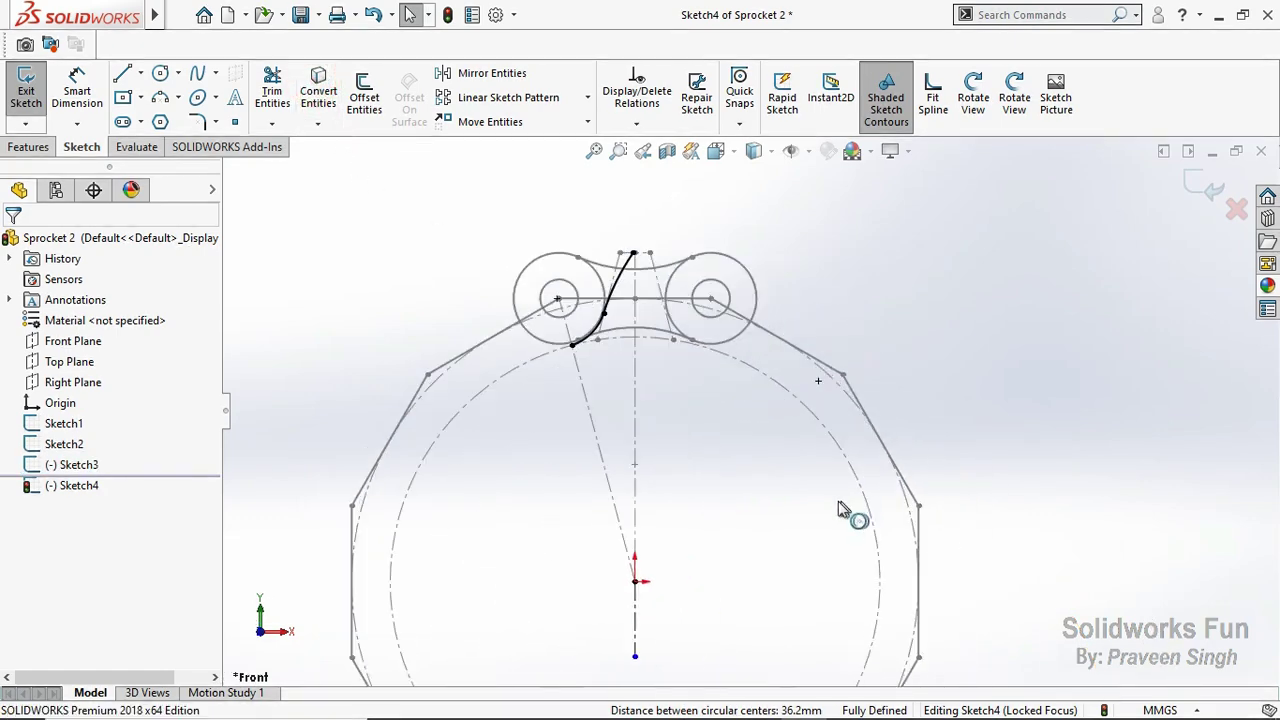
left_click_drag(497, 209, 639, 373)
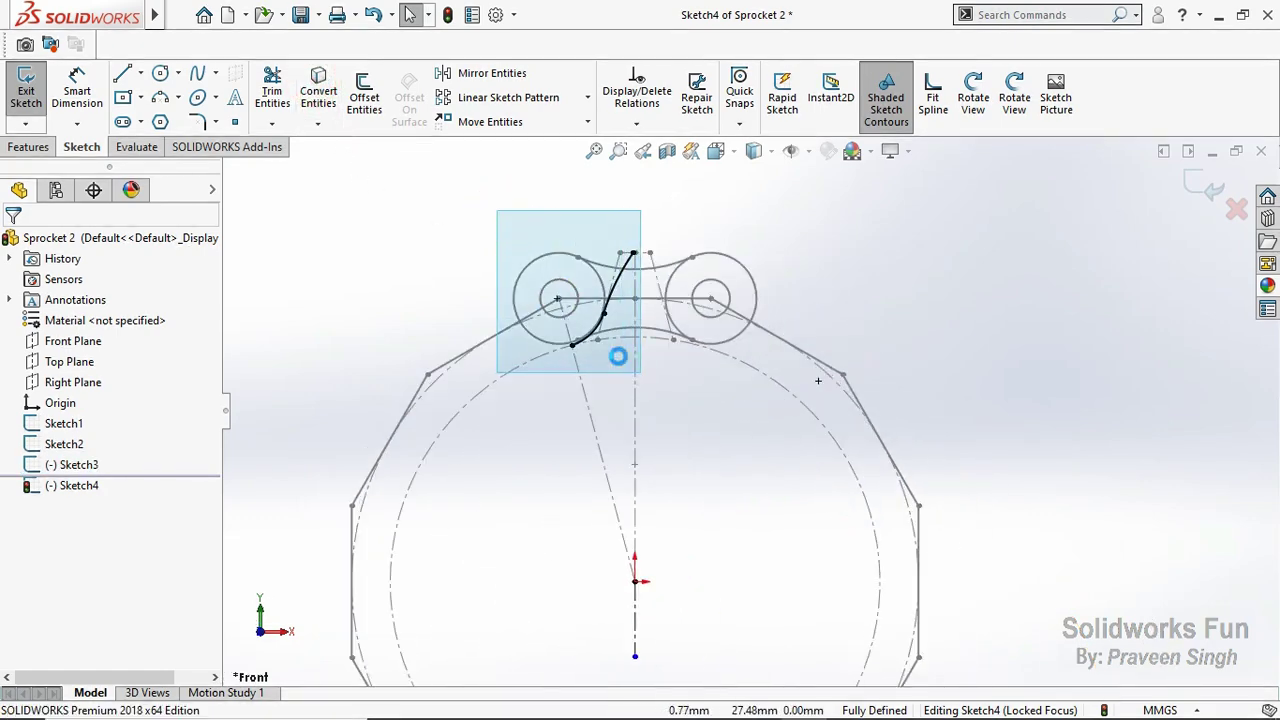
left_click(470, 74)
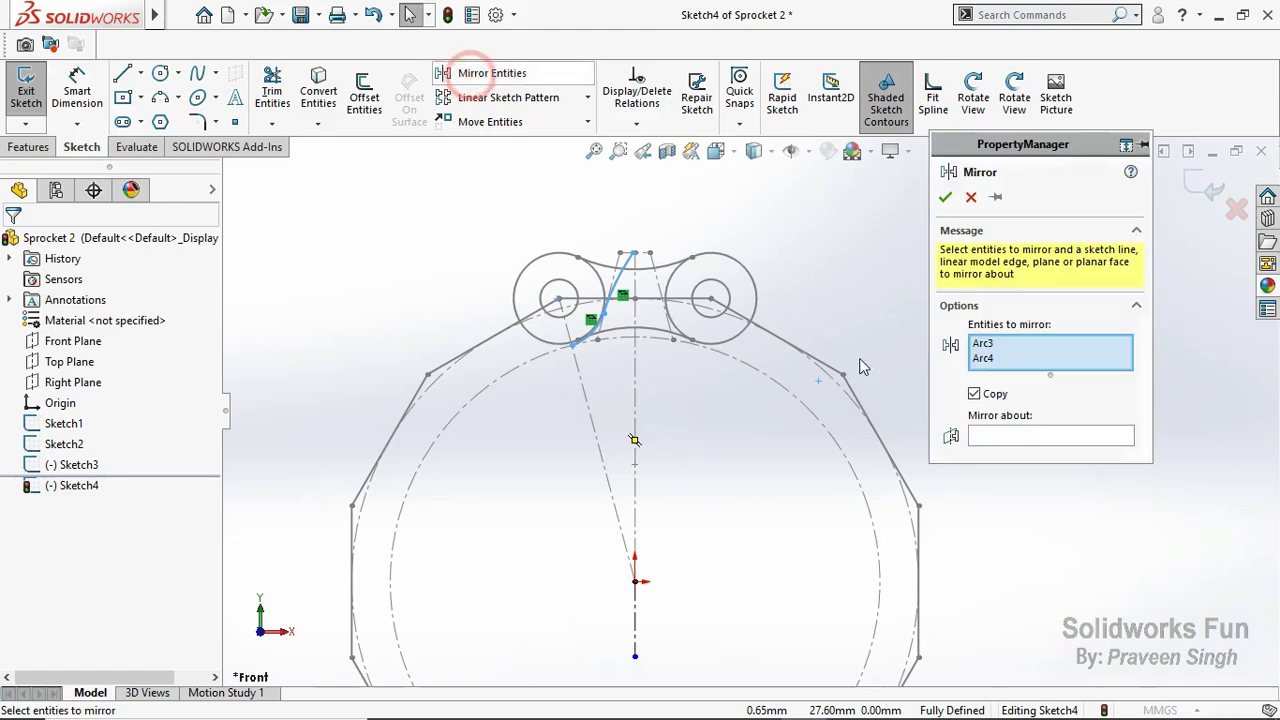
Step: Mirror the flank arcs about the vertical construction line Line1
left_click(1004, 431)
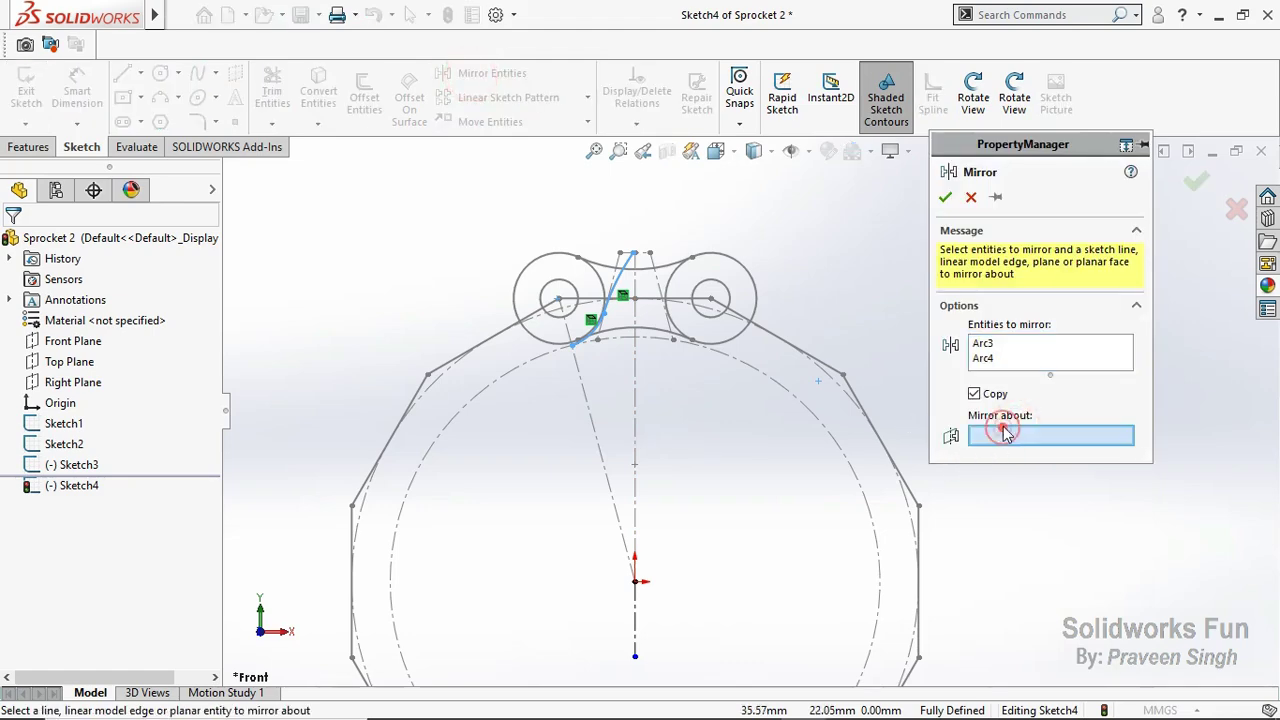
left_click(636, 638)
left_click(944, 197)
Step: Draw a line joining the two tooth-tip endpoints
scroll(661, 250, "down", 5)
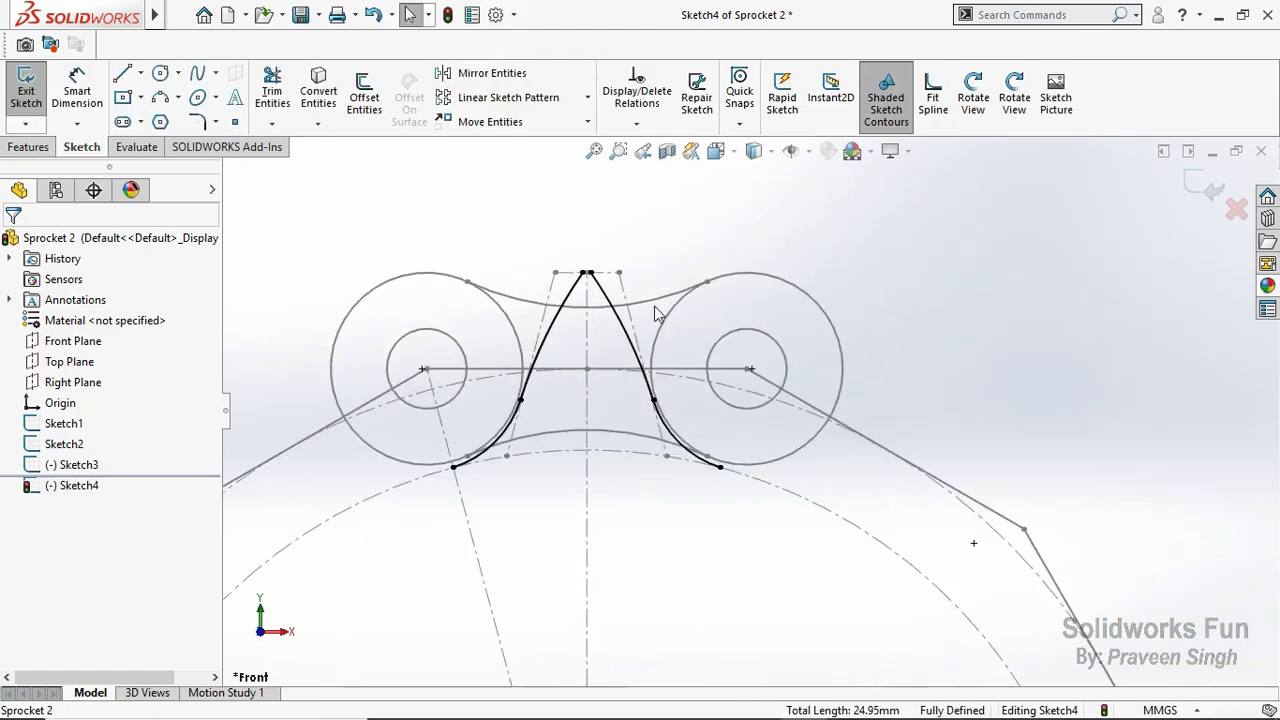
left_click(124, 76)
scroll(540, 235, "down", 3)
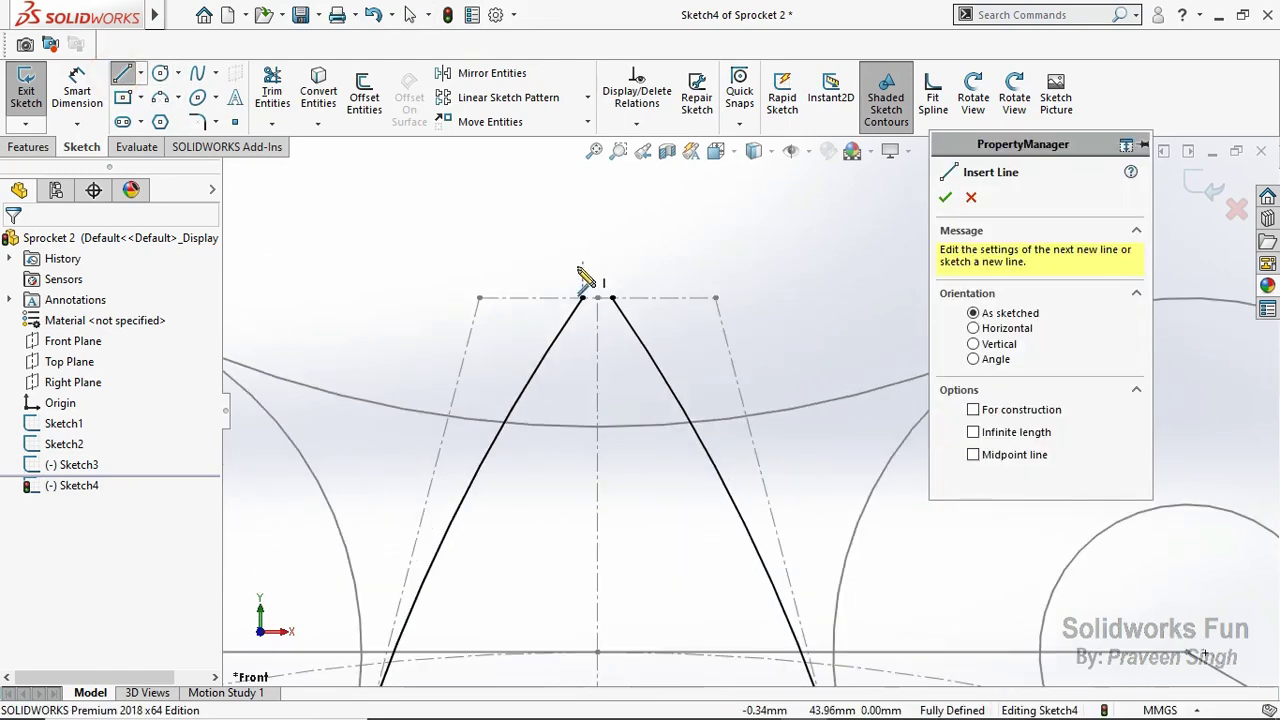
left_click(612, 298)
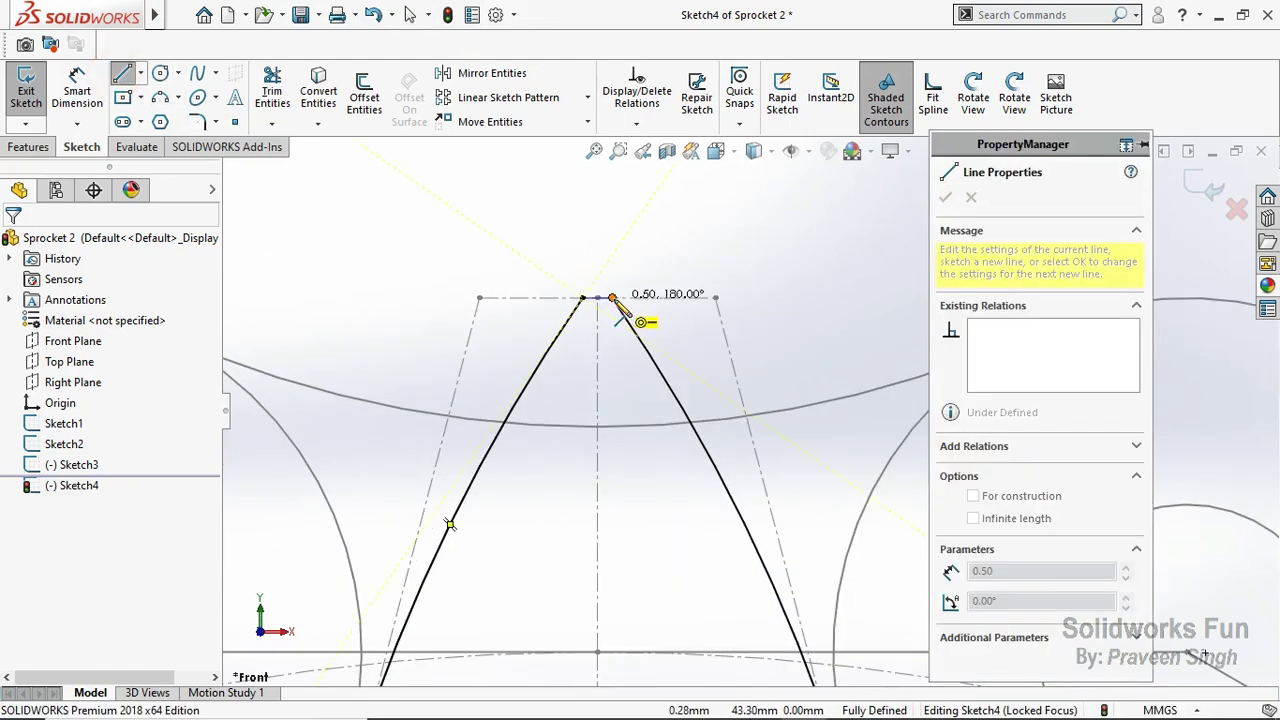
key("Escape")
Step: Convert the Ø64.50 pitch circle and trim it down to the tooth base
scroll(665, 330, "up", 3)
scroll(667, 330, "up", 4)
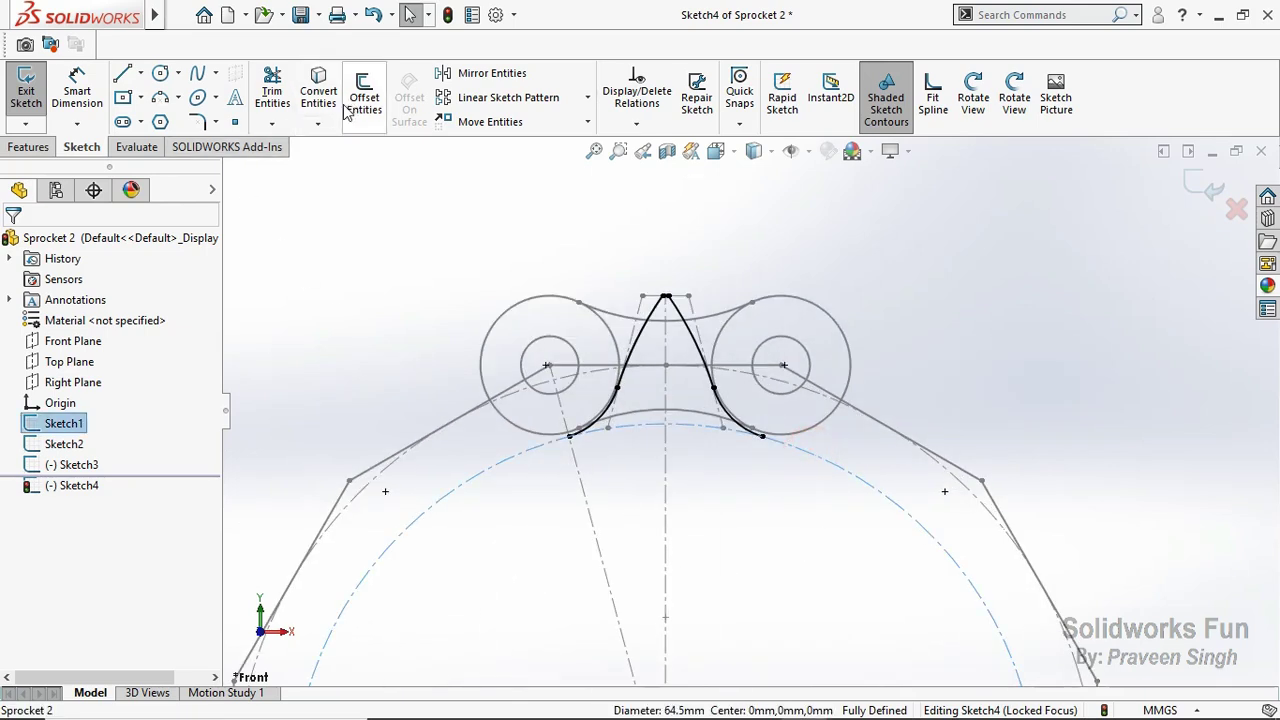
left_click(314, 92)
scroll(760, 405, "up", 2)
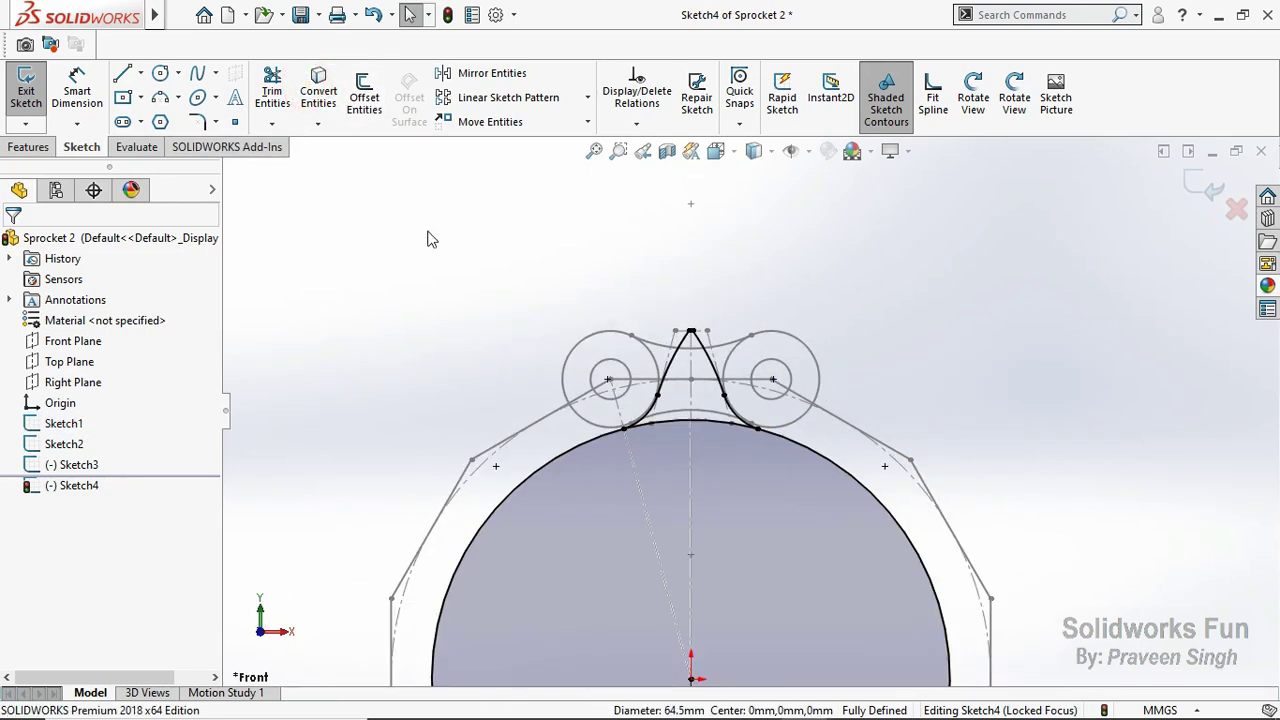
left_click(272, 92)
left_click(815, 455)
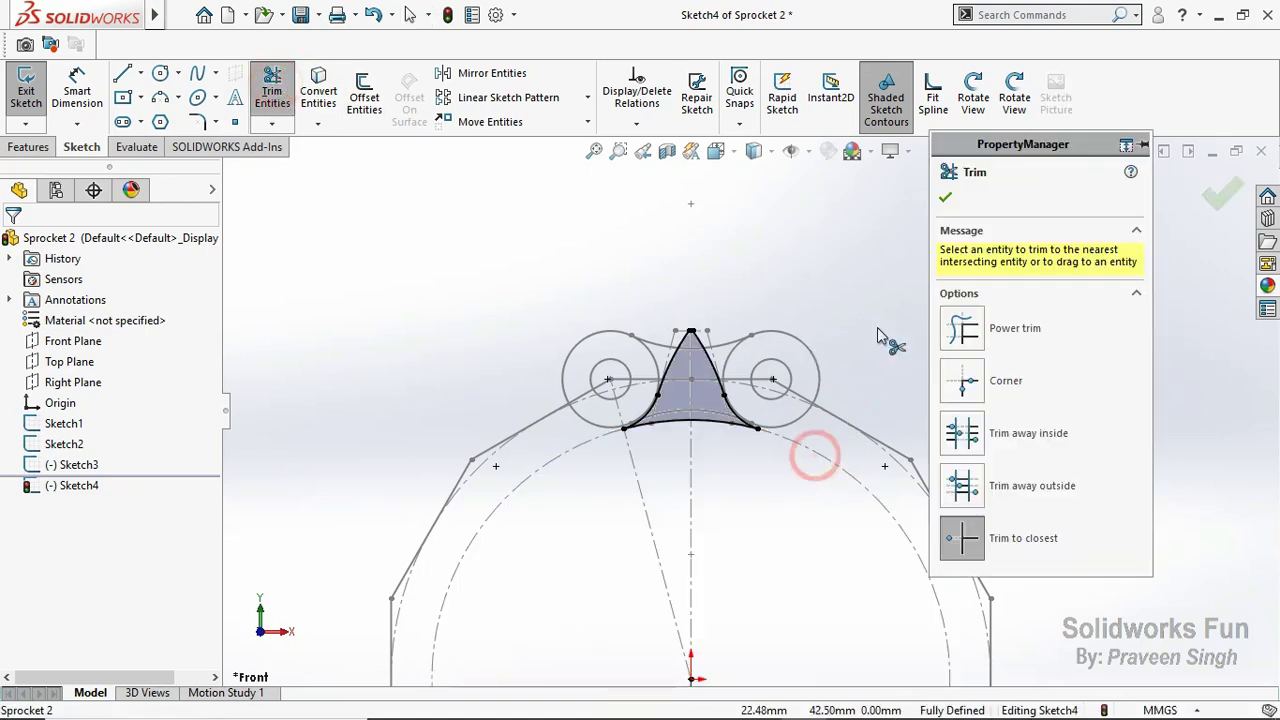
left_click(944, 197)
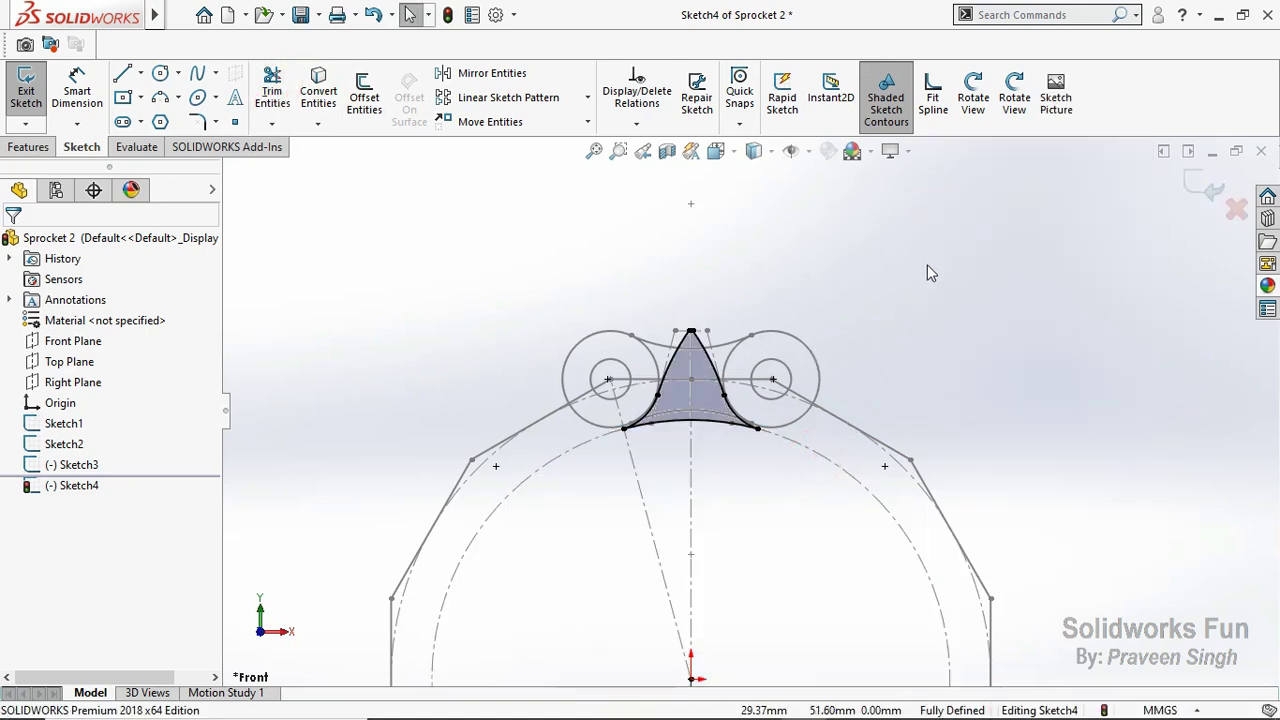
scroll(700, 480, "up", 3)
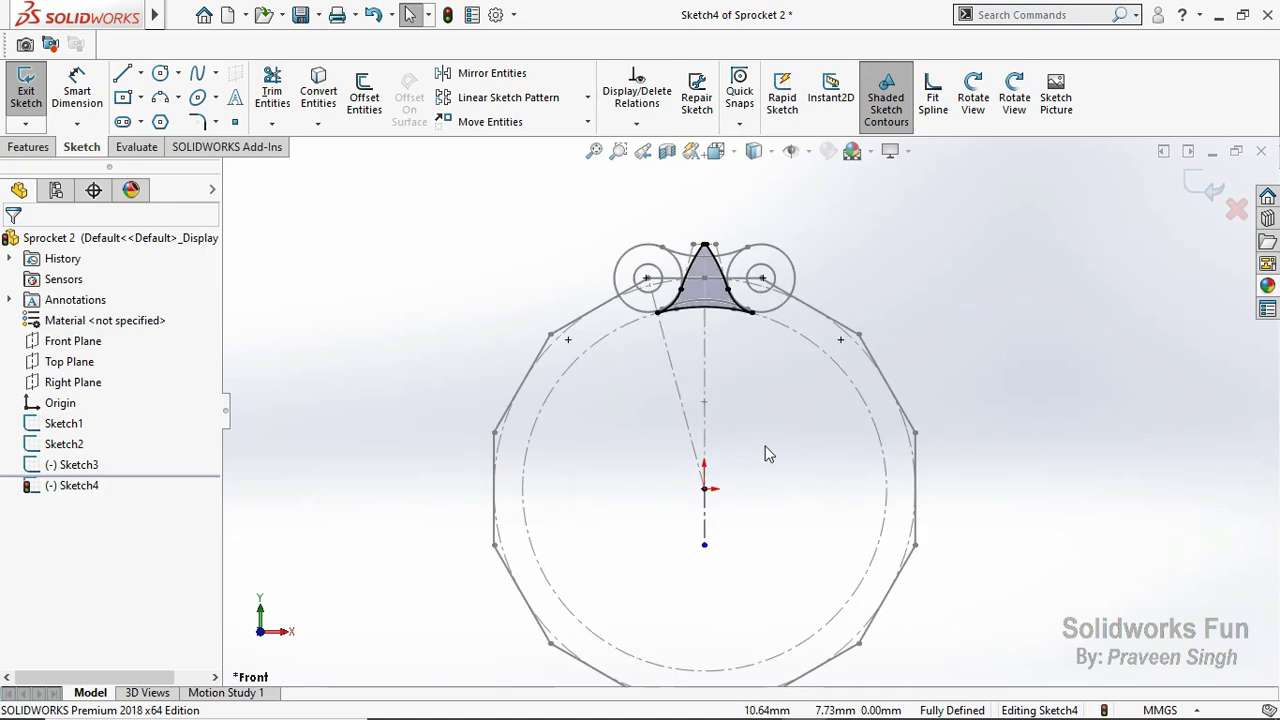
left_click(28, 147)
left_click(33, 92)
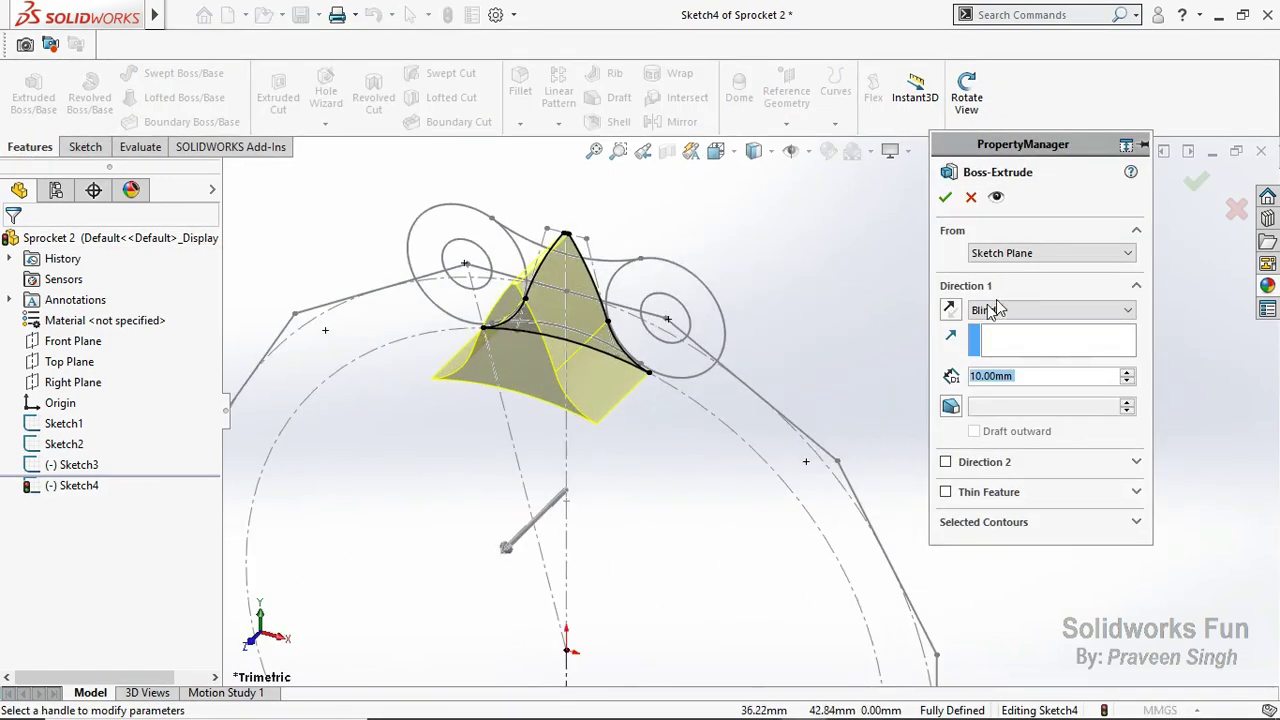
type("2")
key("Return")
left_click(945, 462)
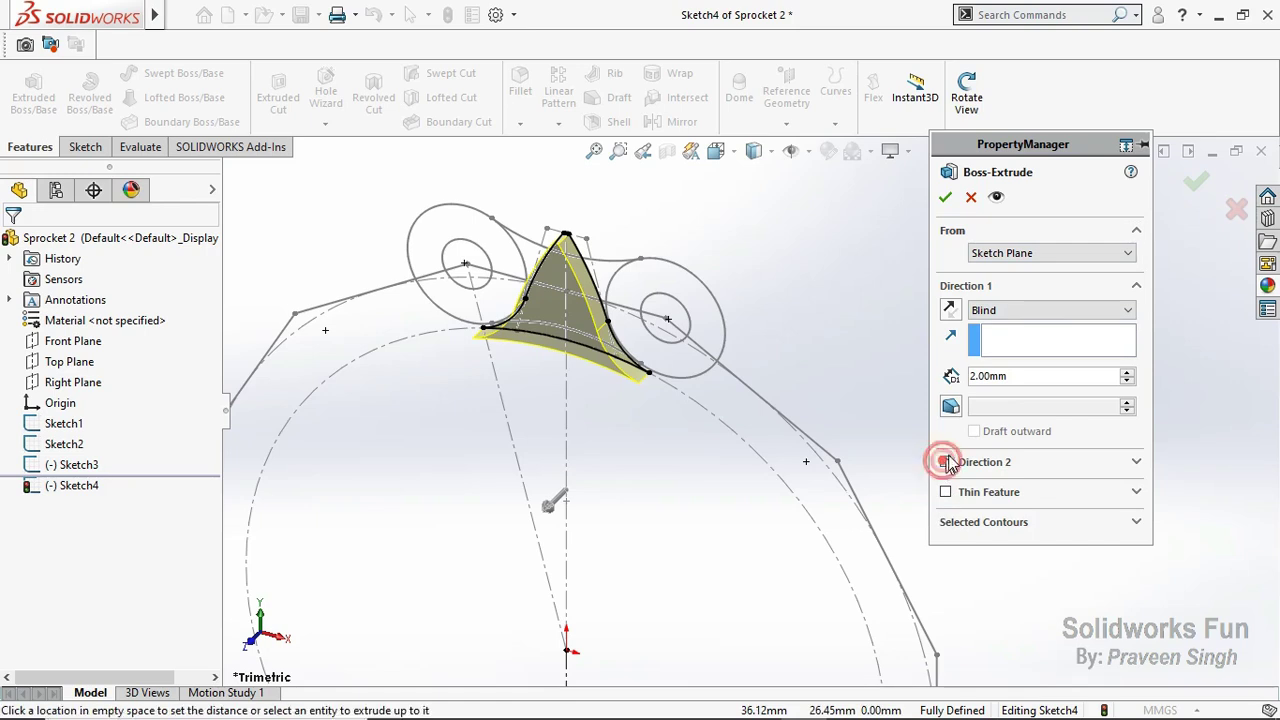
type("2")
key("Return")
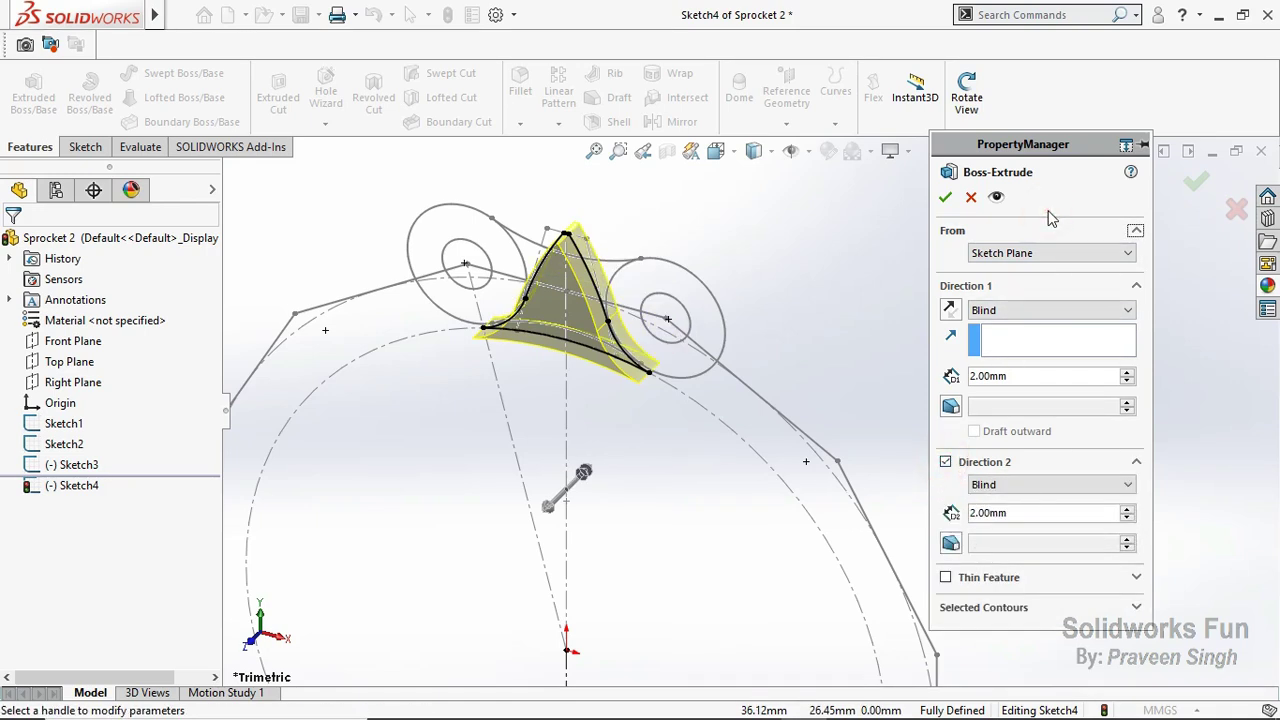
left_click(945, 198)
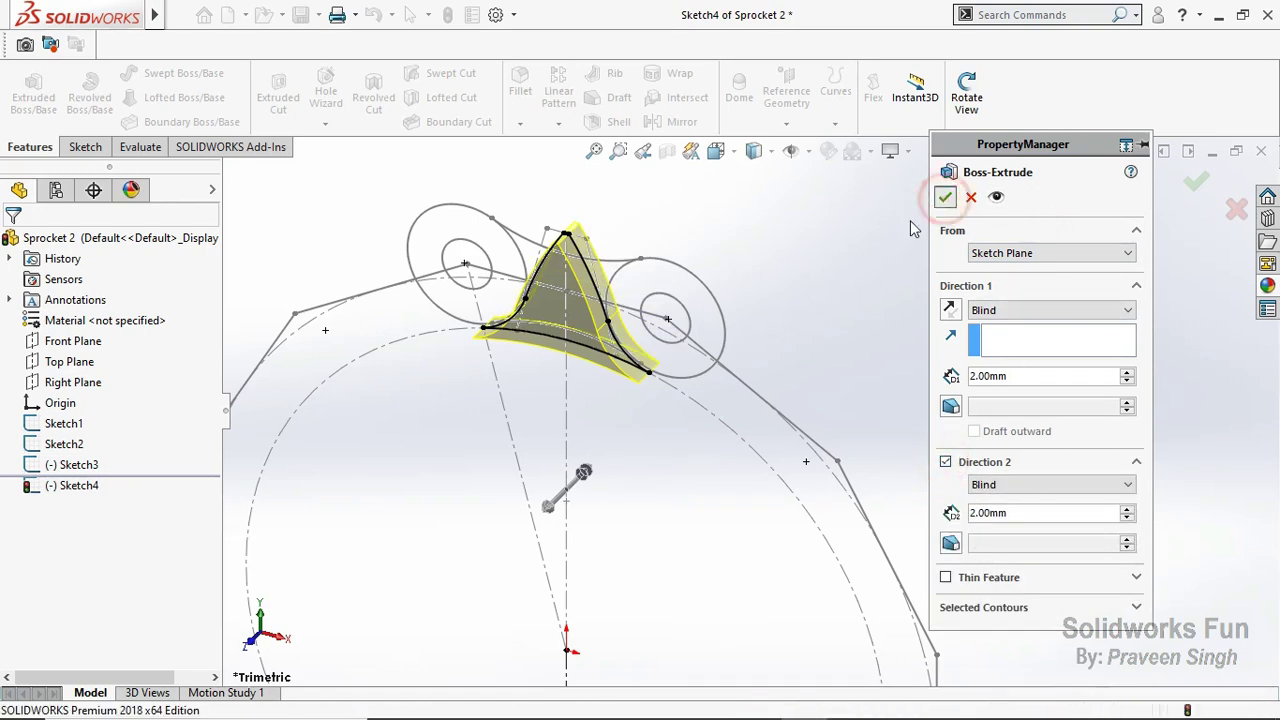
left_click(873, 250)
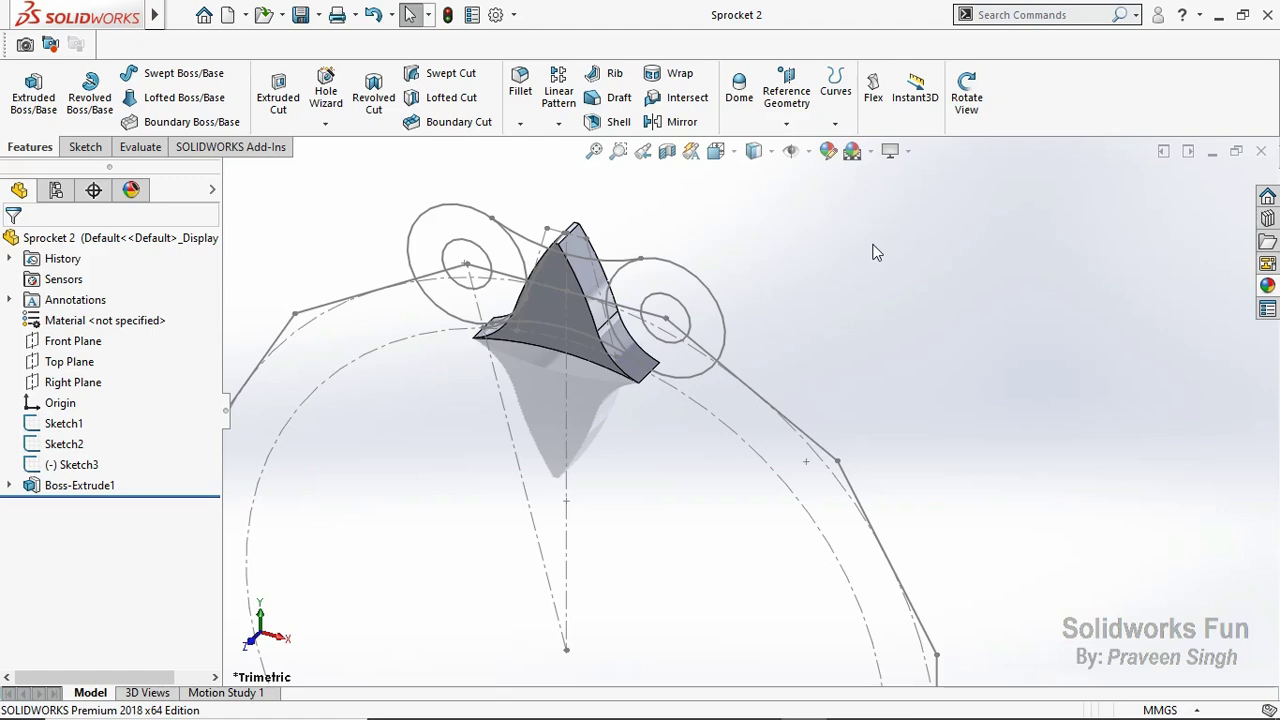
Step: Start a sketch on the Right Plane and draw a three-point arc for the tooth's tapered side
left_click(88, 384)
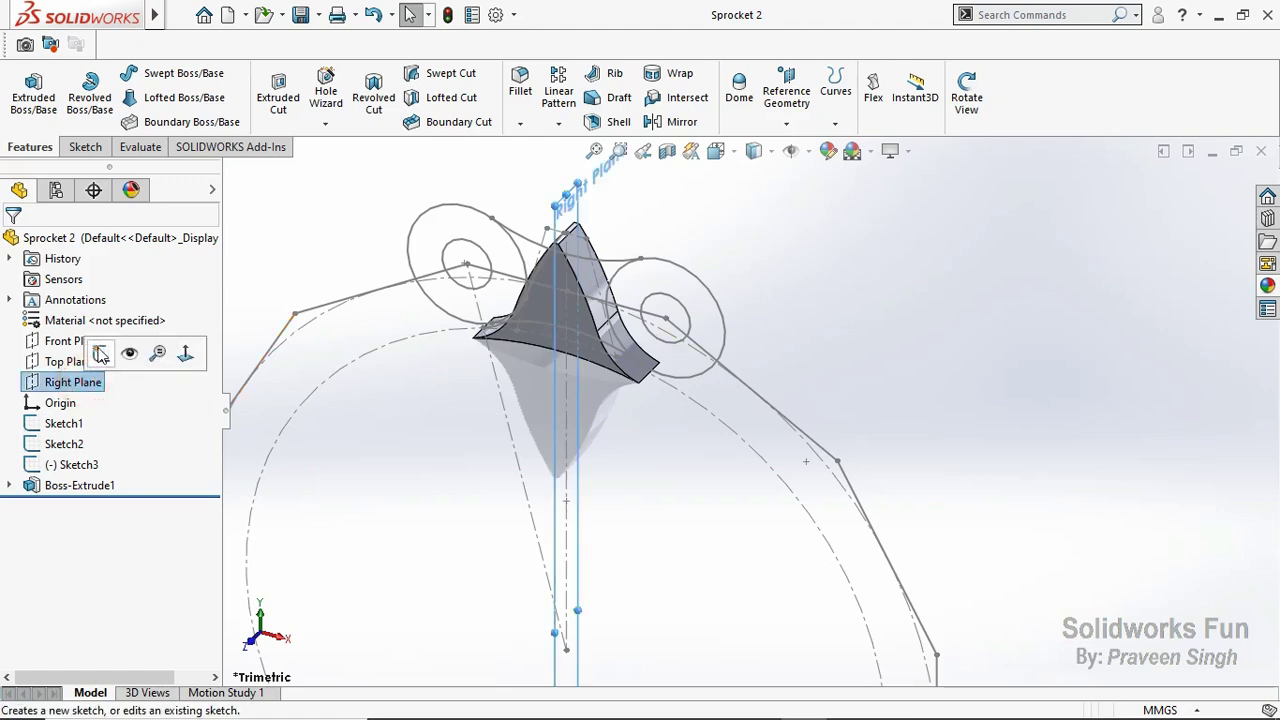
left_click(103, 353)
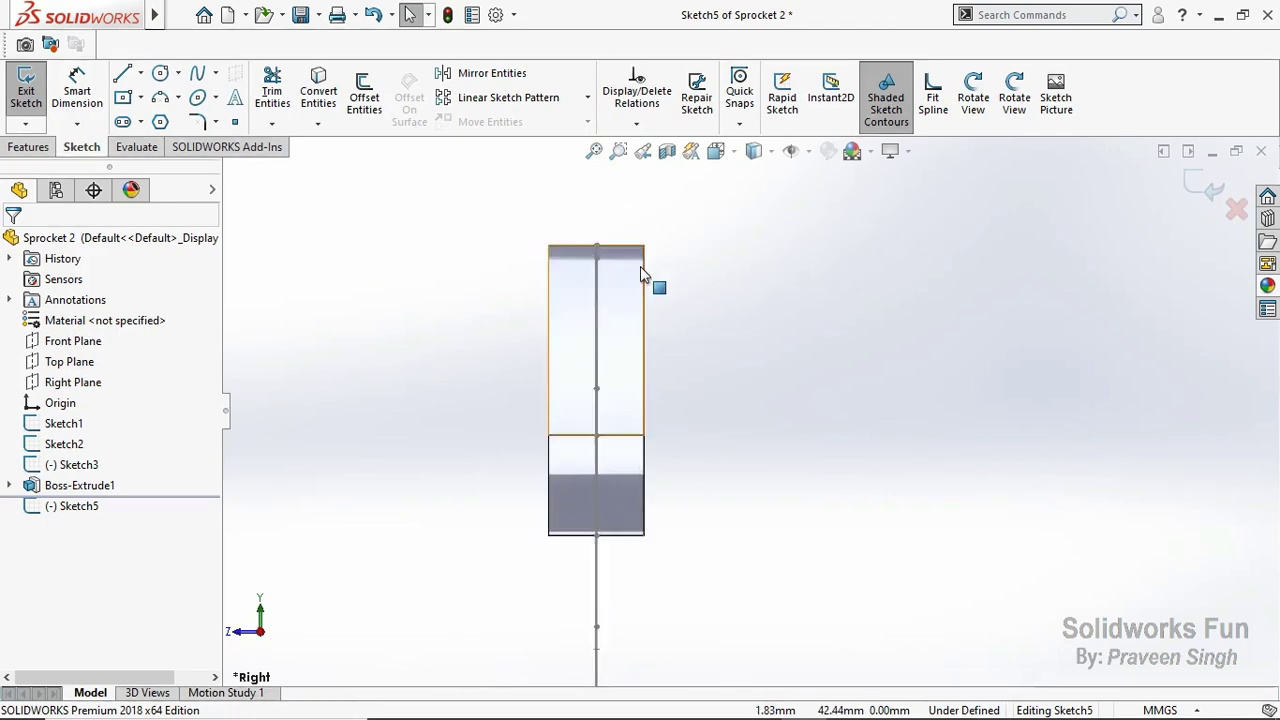
scroll(588, 250, "down", 1)
left_click(160, 98)
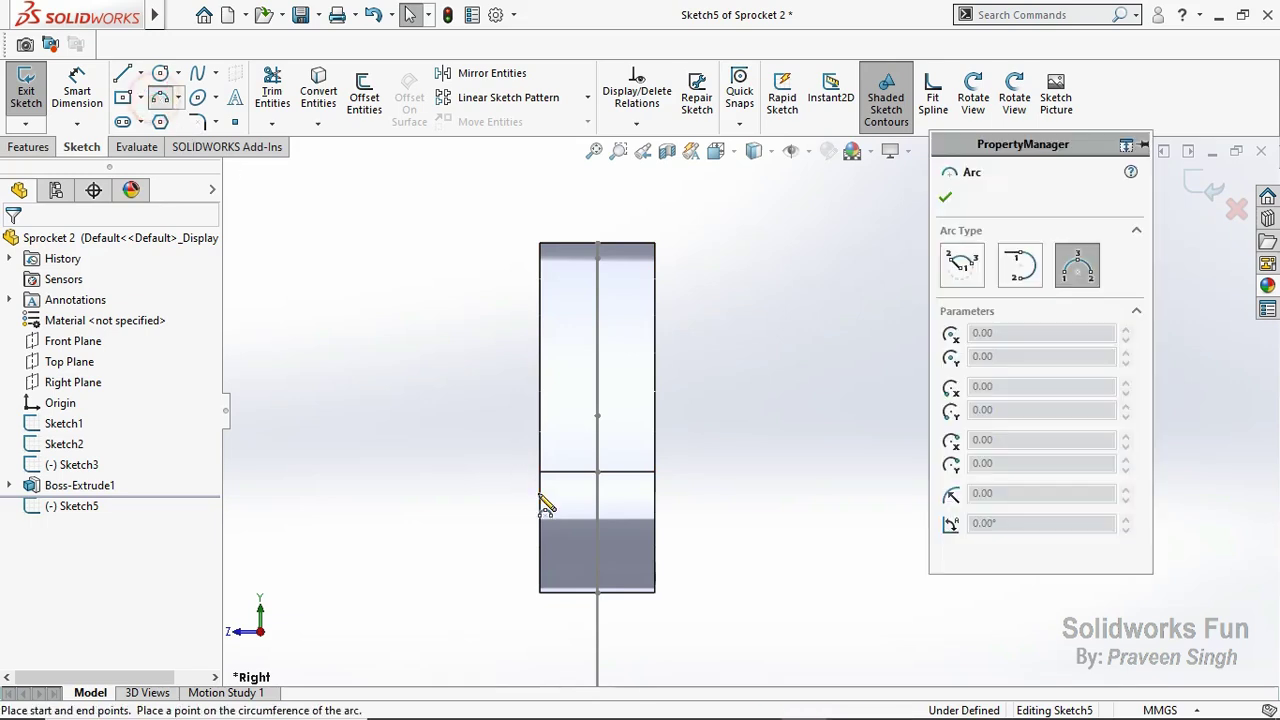
left_click(540, 470)
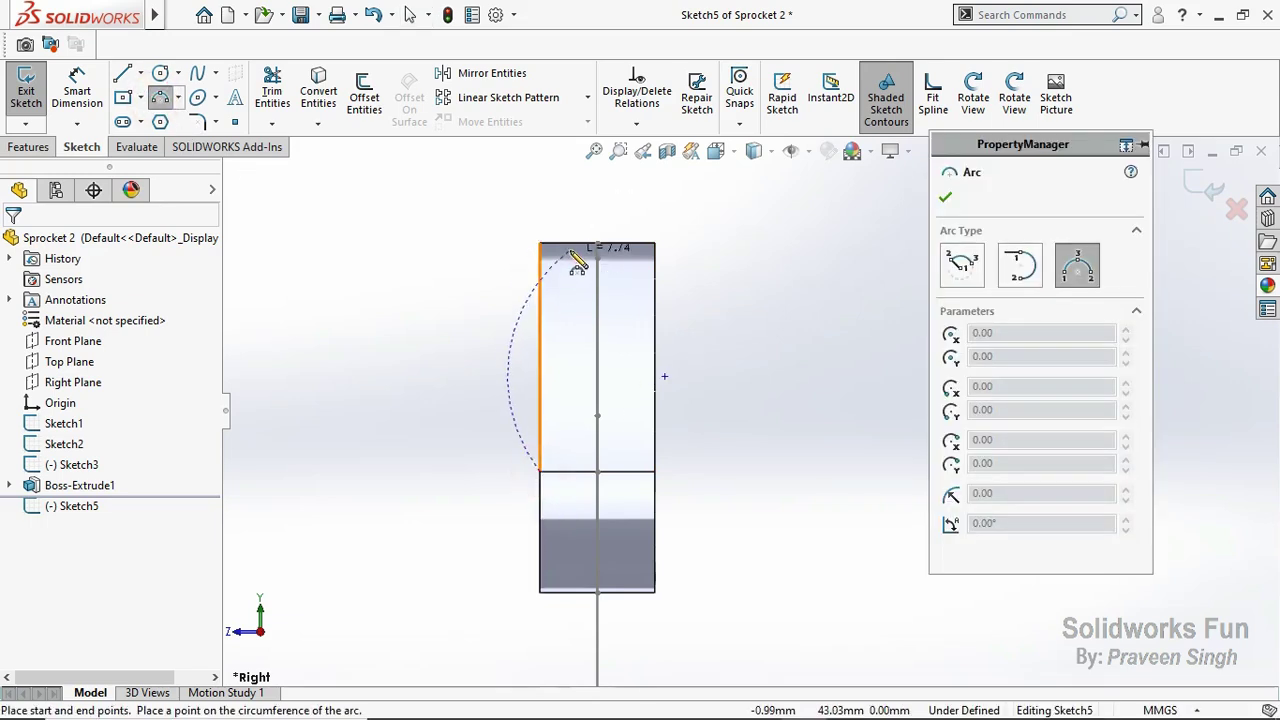
left_click(572, 244)
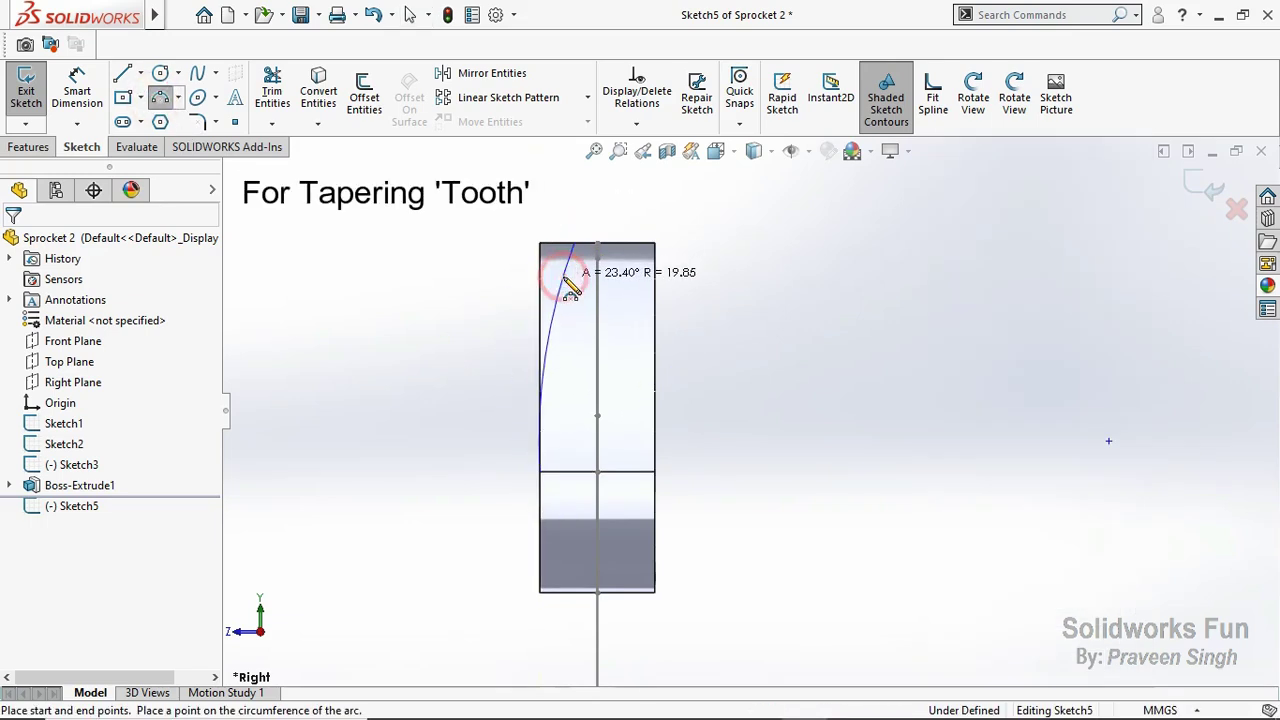
left_click(570, 287)
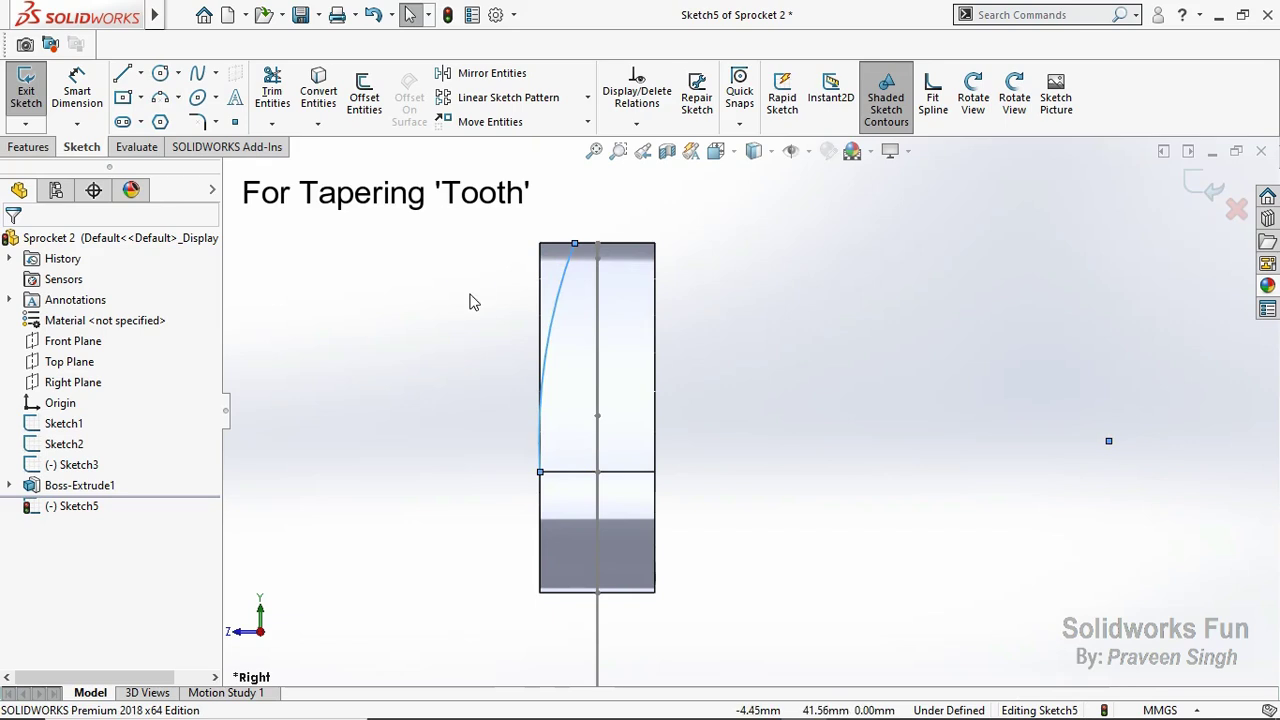
Step: Draw a short vertical centerline below the part
left_click(140, 74)
left_click(172, 113)
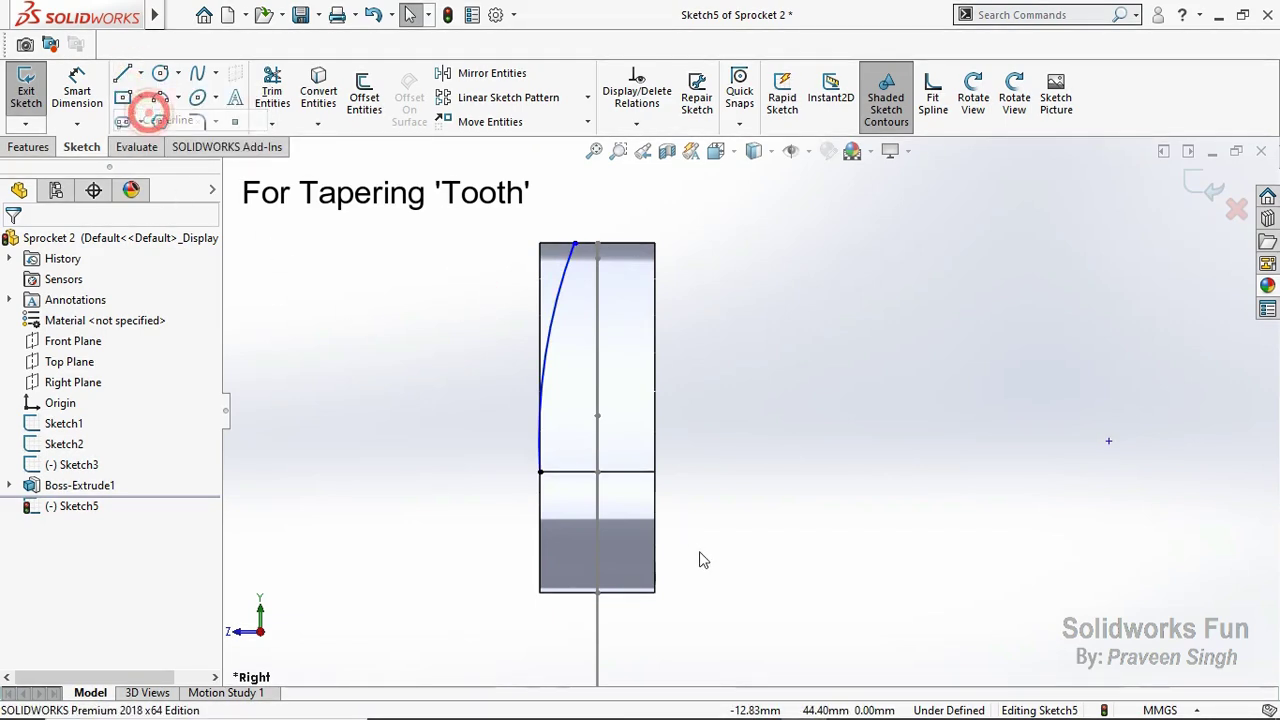
left_click(597, 593)
left_click(594, 634)
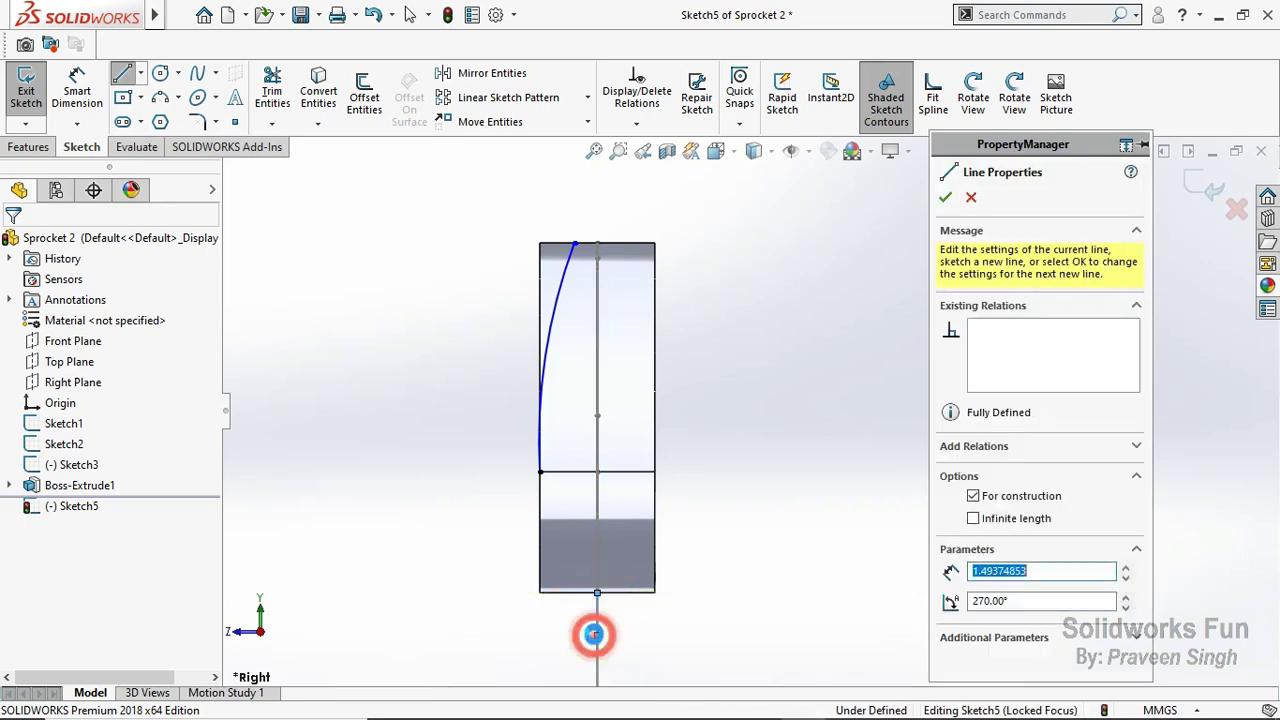
key("Escape")
Step: Dimension the arc's top endpoint 0.25 from the vertical axis
left_click(77, 90)
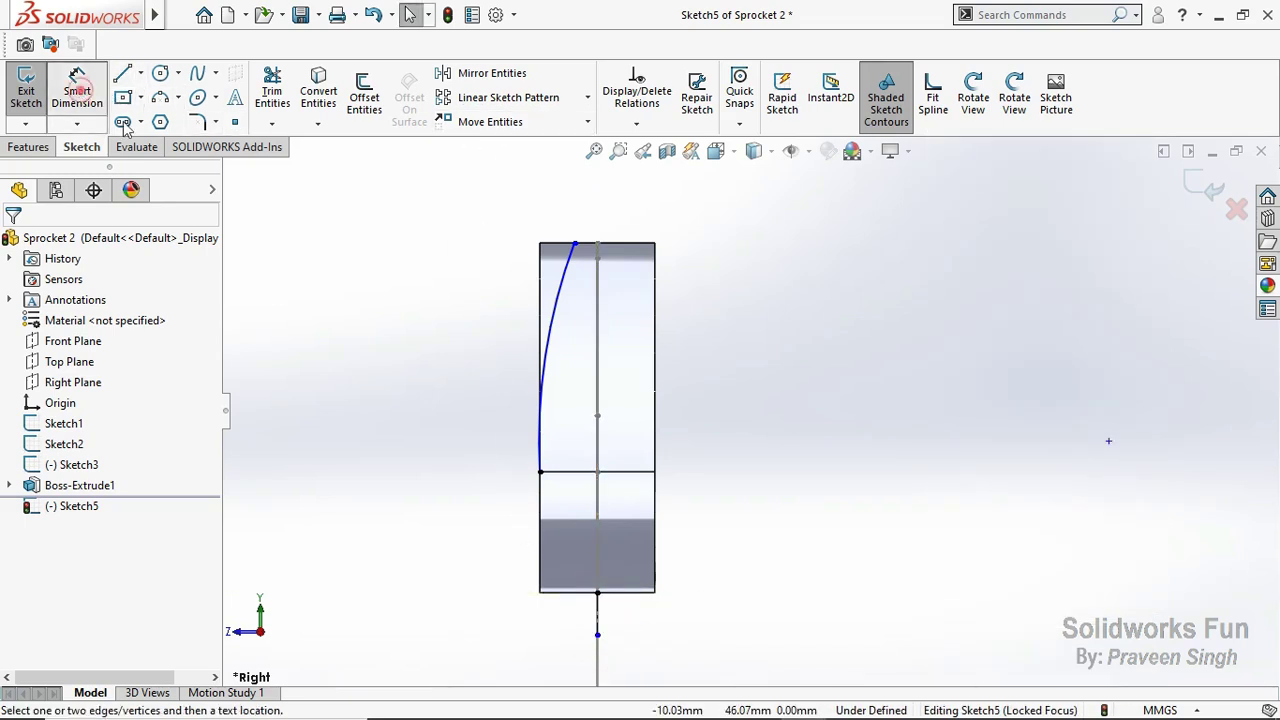
left_click(575, 245)
left_click(597, 258)
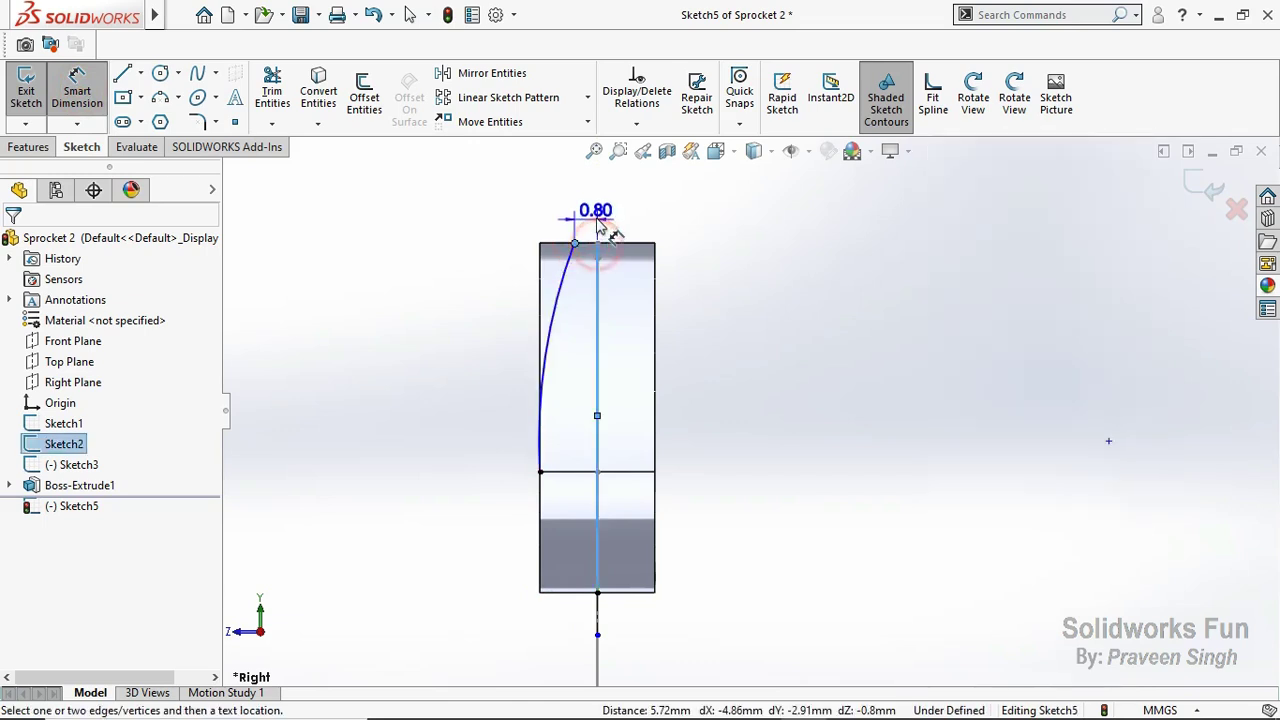
left_click(530, 218)
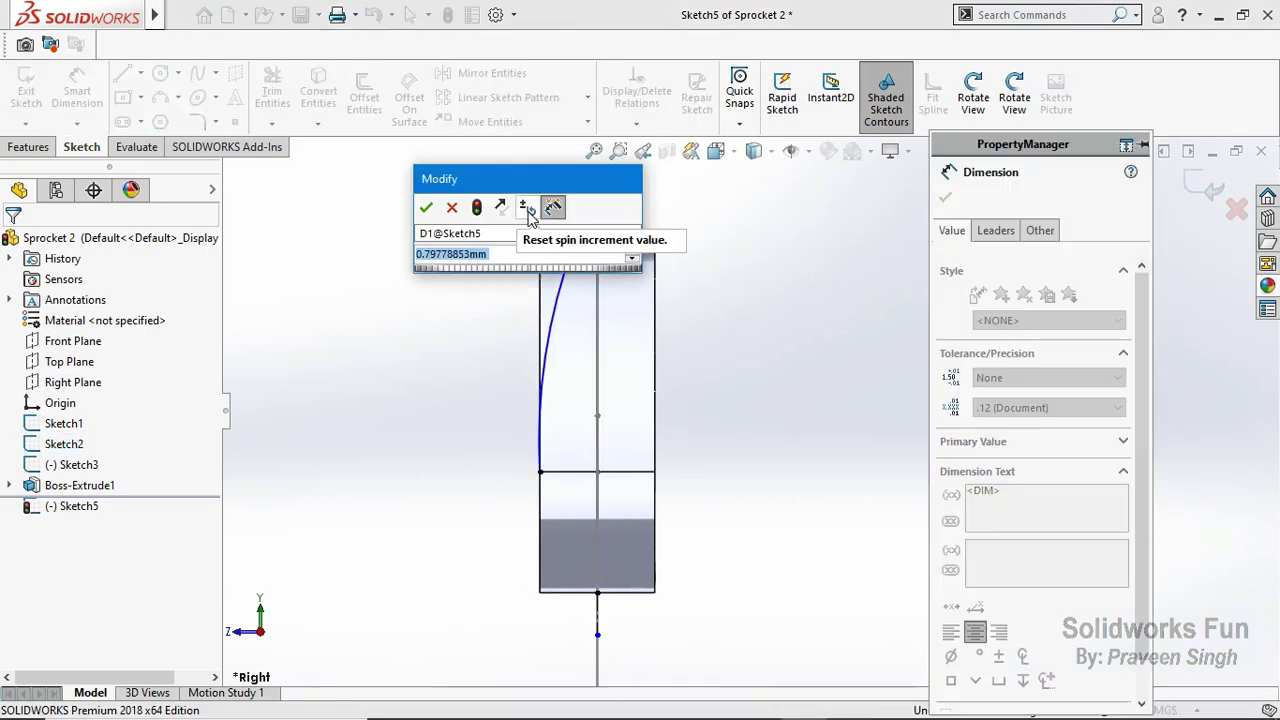
type("0.25")
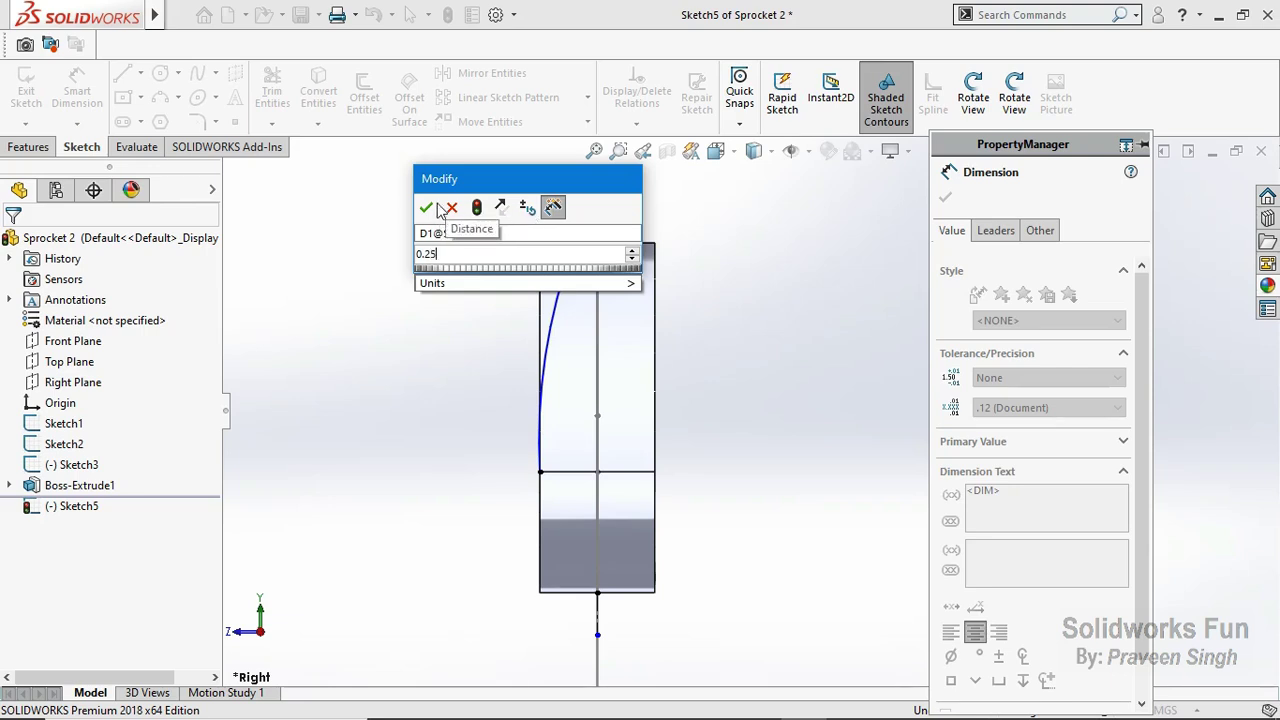
left_click(427, 207)
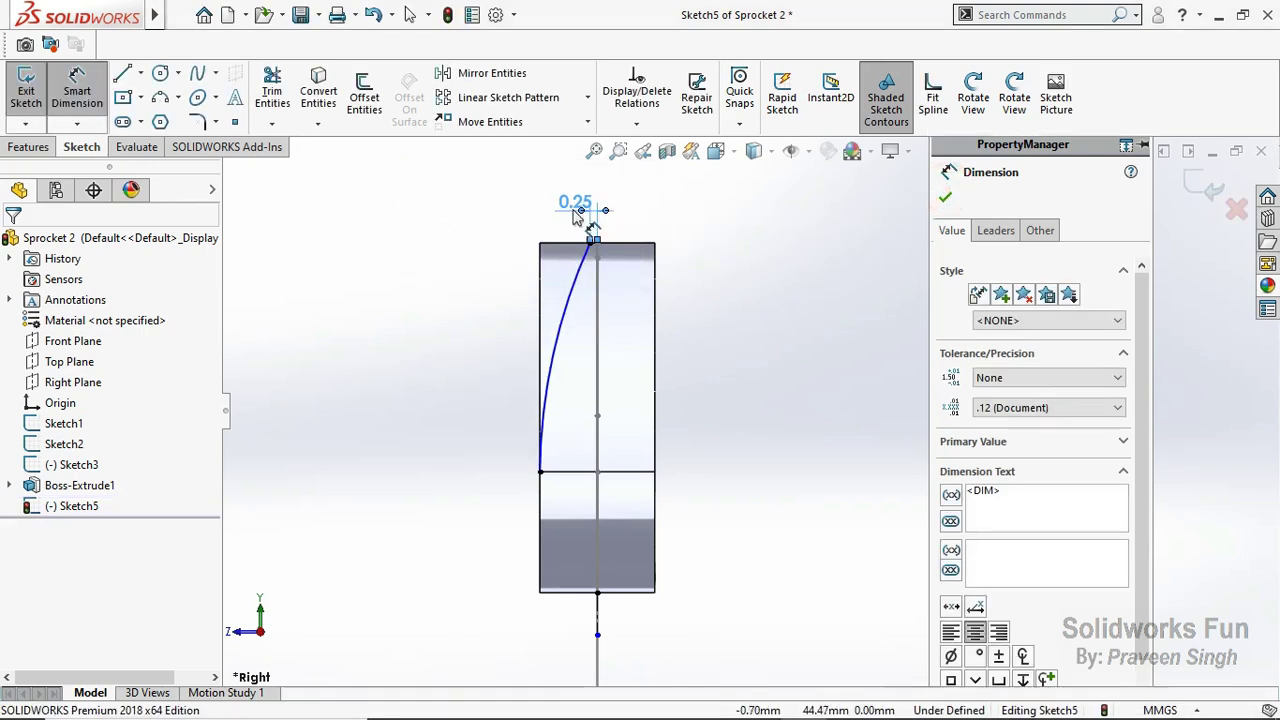
key("Escape")
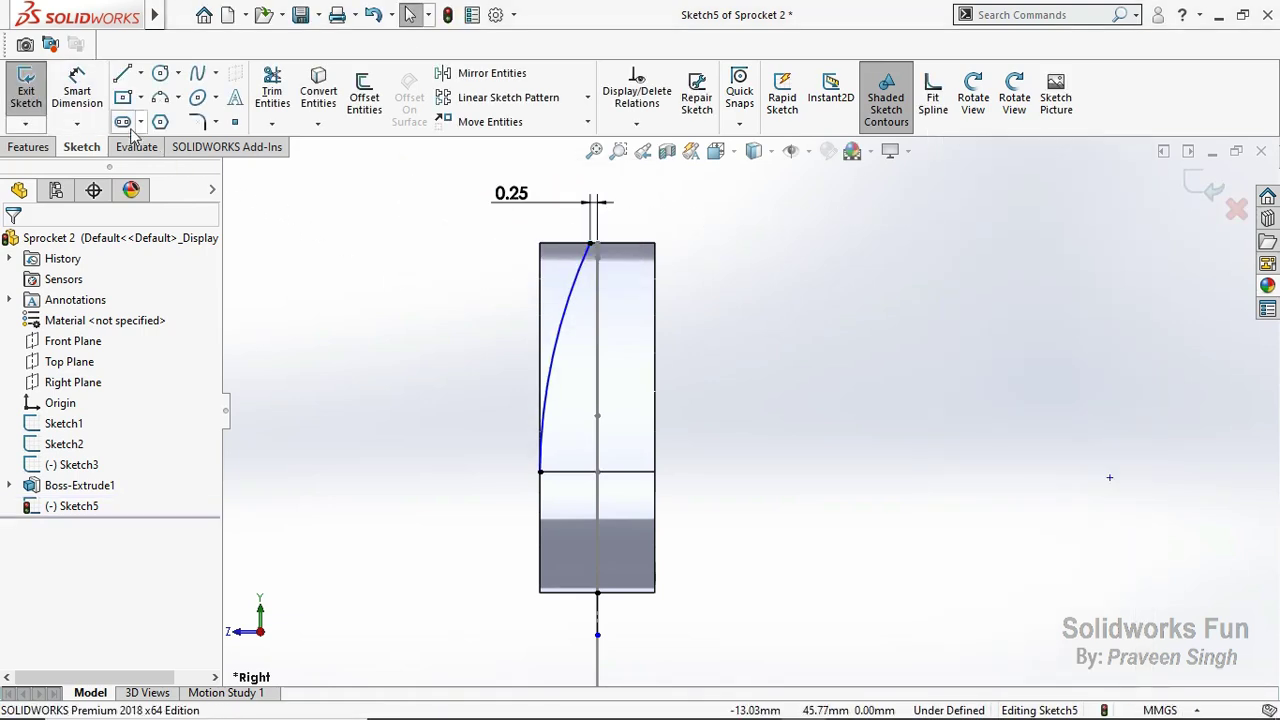
Step: Give the tapered arc an R25.00 radius dimension
left_click(77, 92)
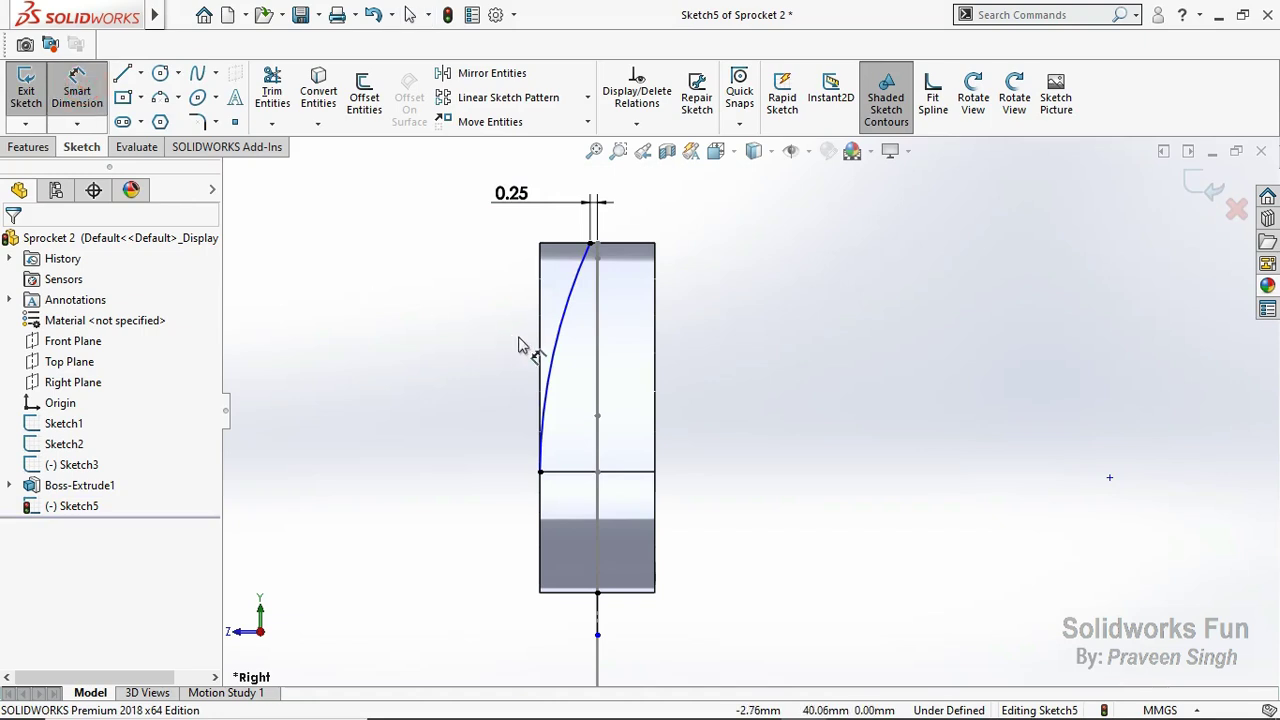
left_click(568, 338)
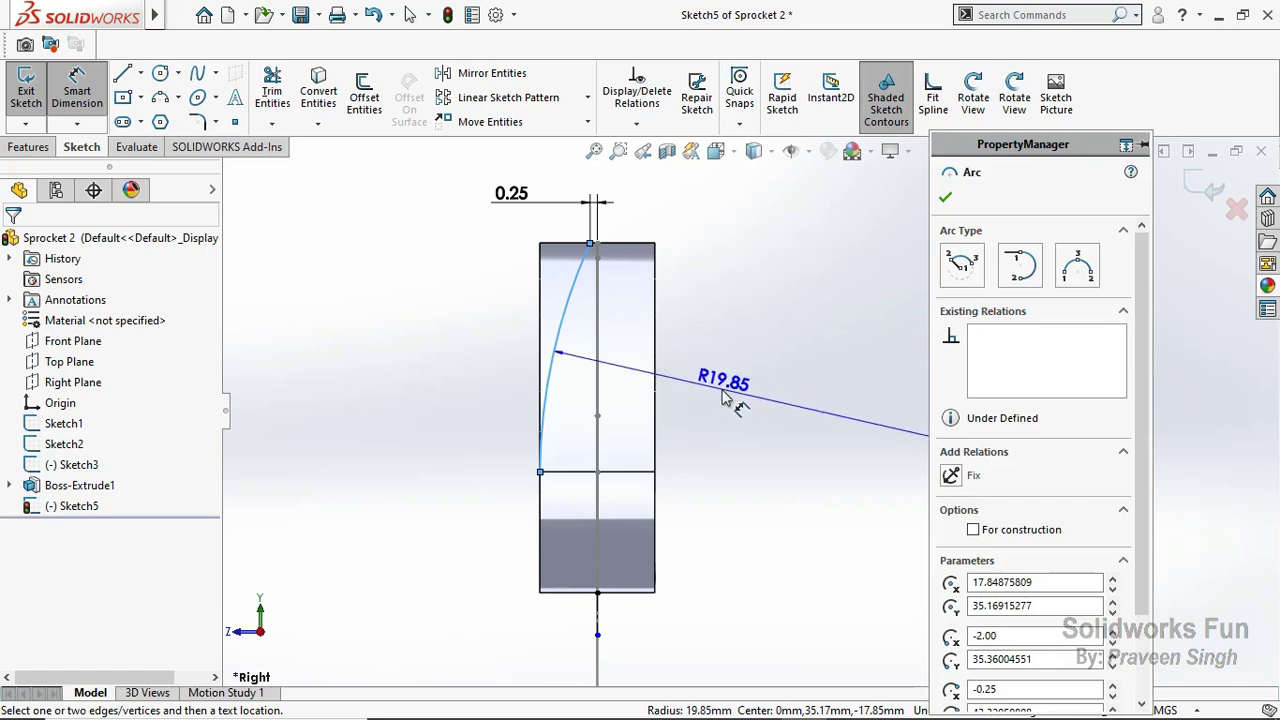
left_click(716, 391)
key("Return")
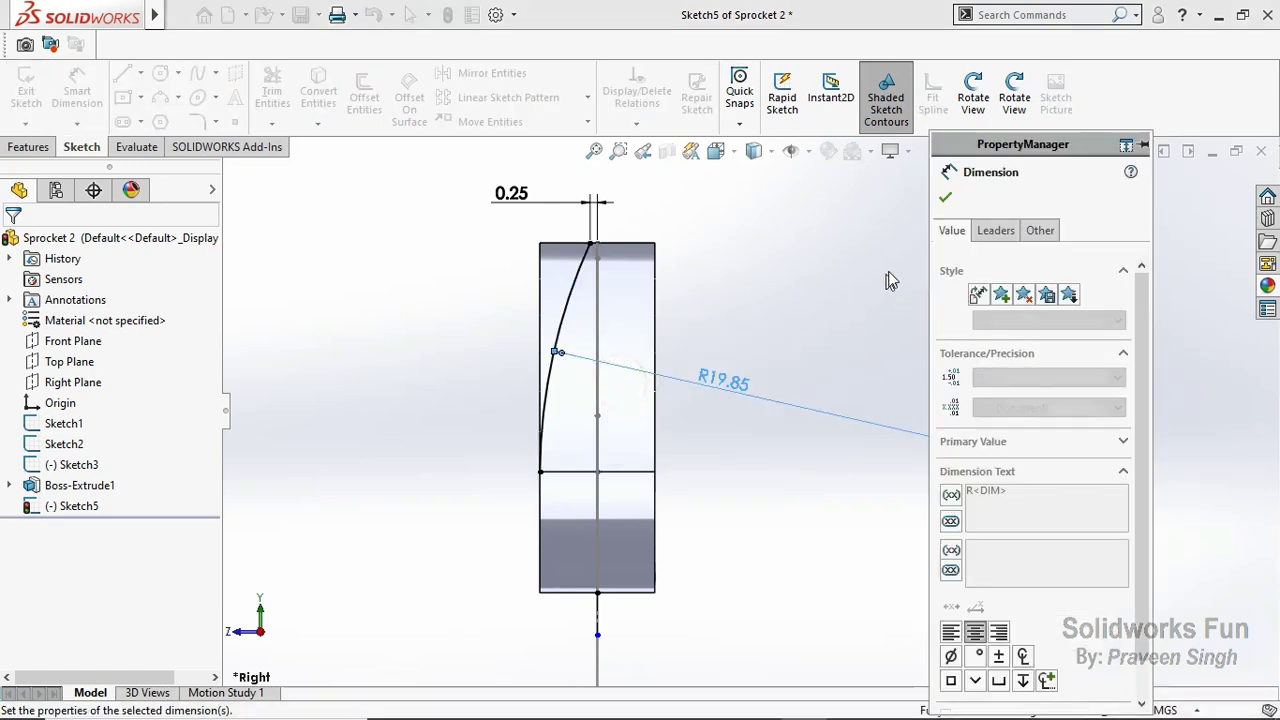
left_click(946, 197)
Step: Mirror the arc about the vertical centerline
left_click(491, 73)
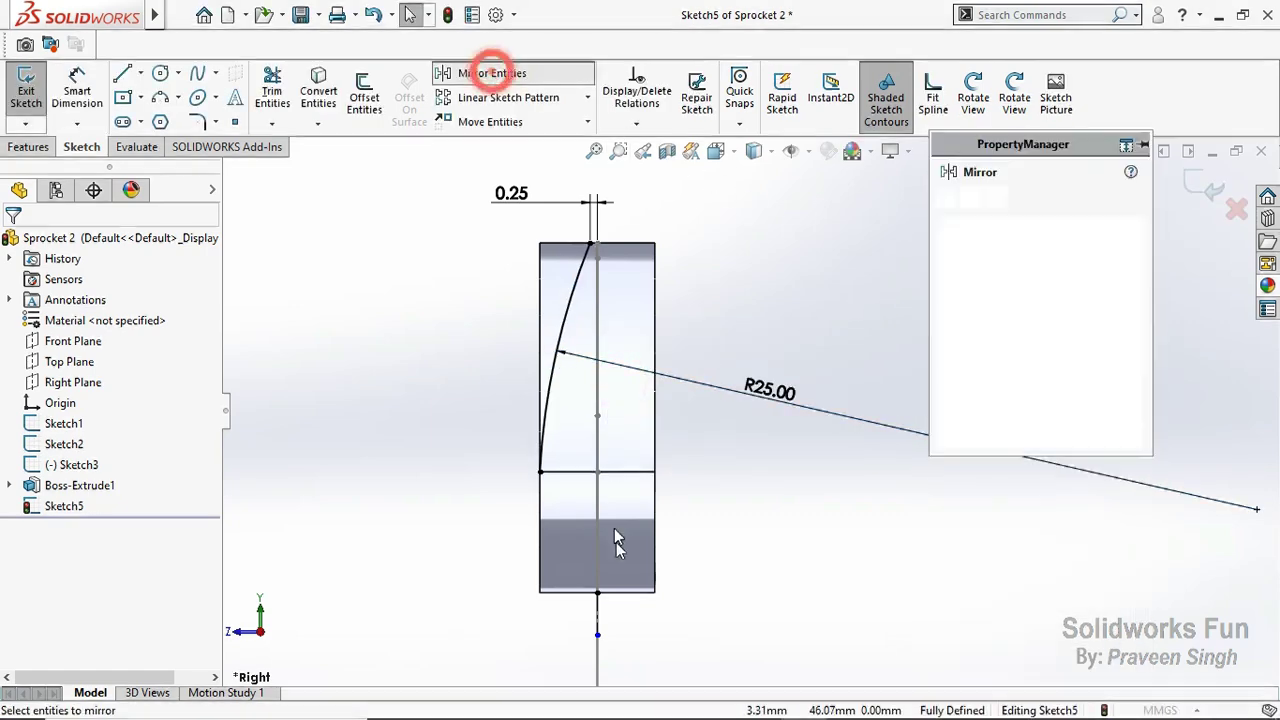
left_click(570, 316)
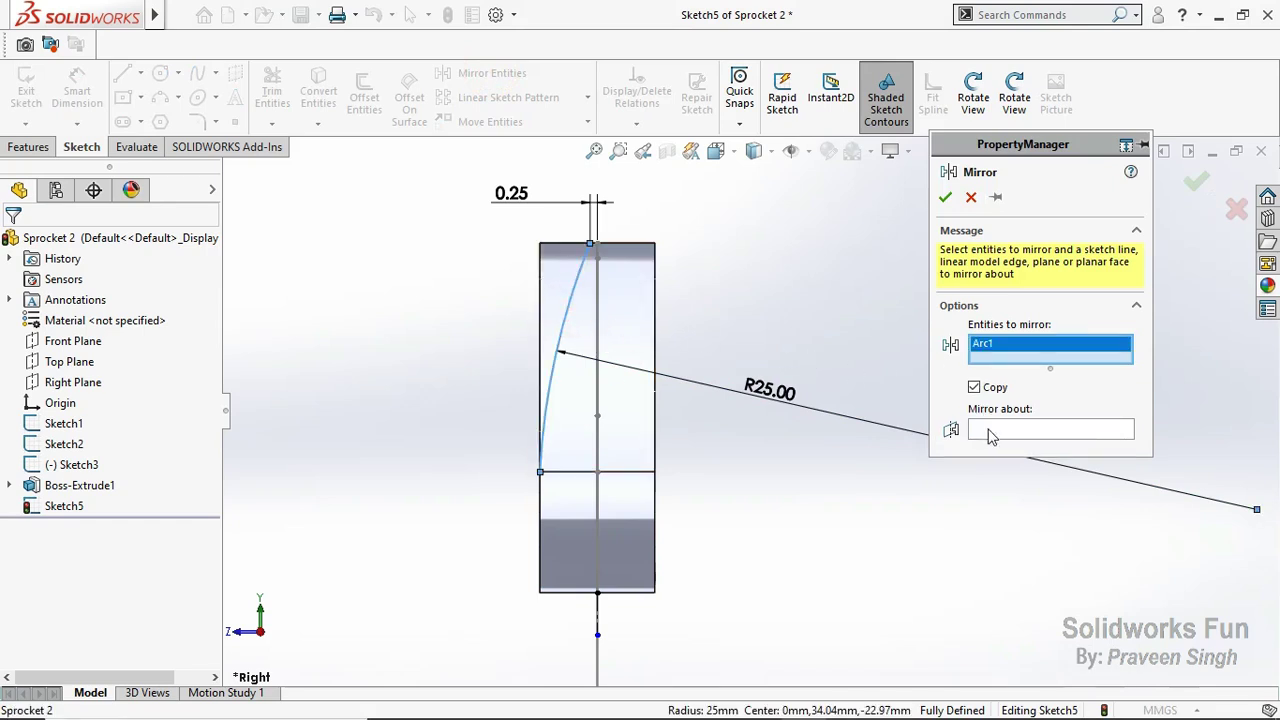
left_click(990, 432)
left_click(598, 624)
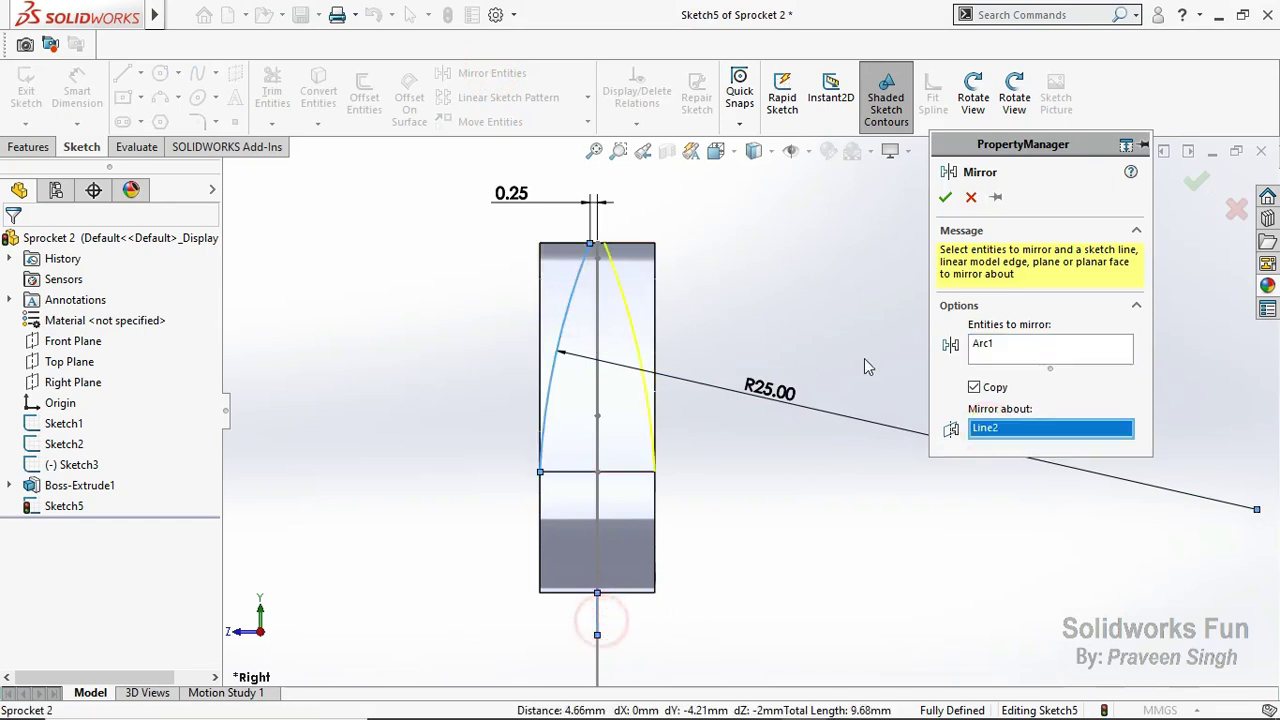
left_click(945, 197)
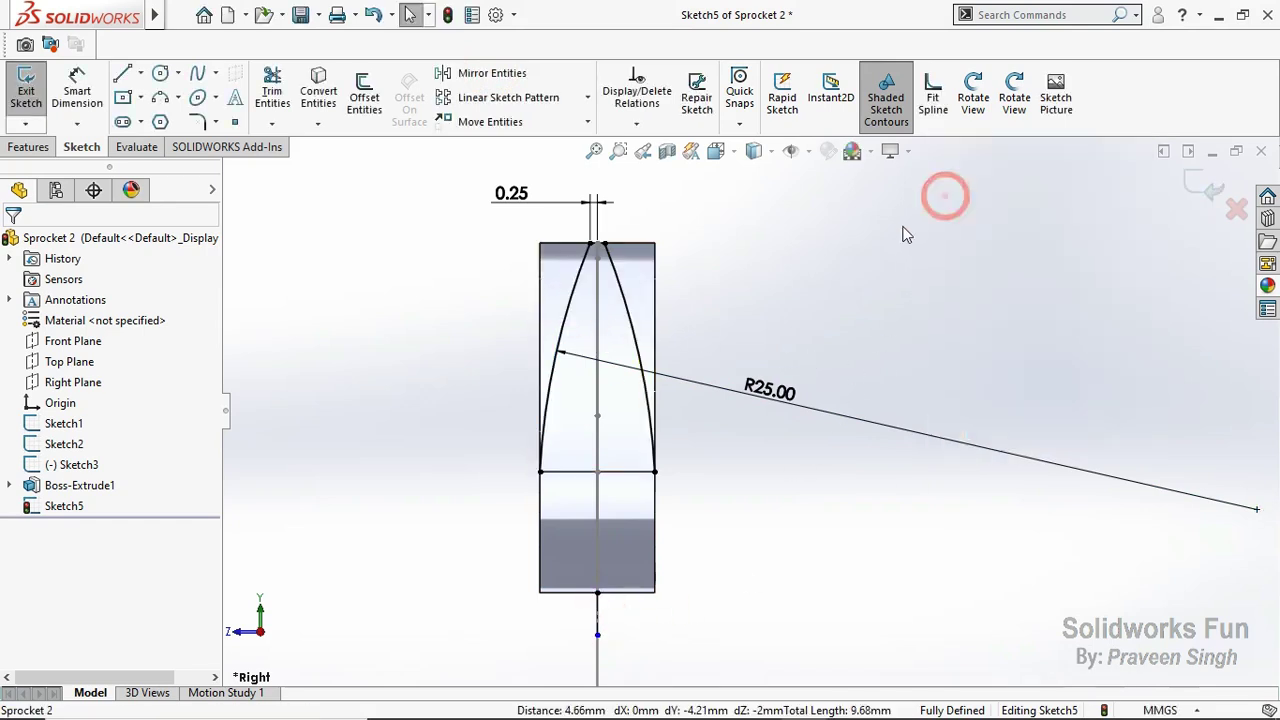
Step: Draw the tip line joining the top ends of both arcs
left_click(122, 73)
scroll(620, 278, "down", 3)
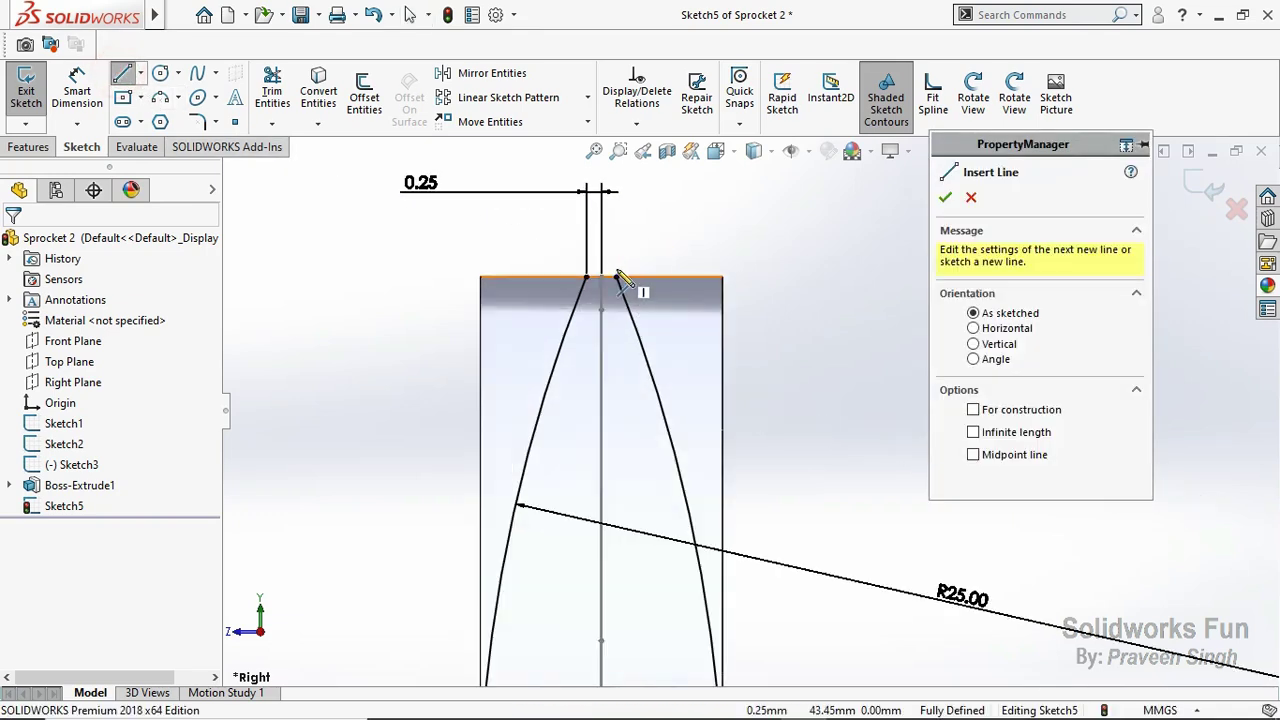
left_click(617, 277)
left_click(587, 277)
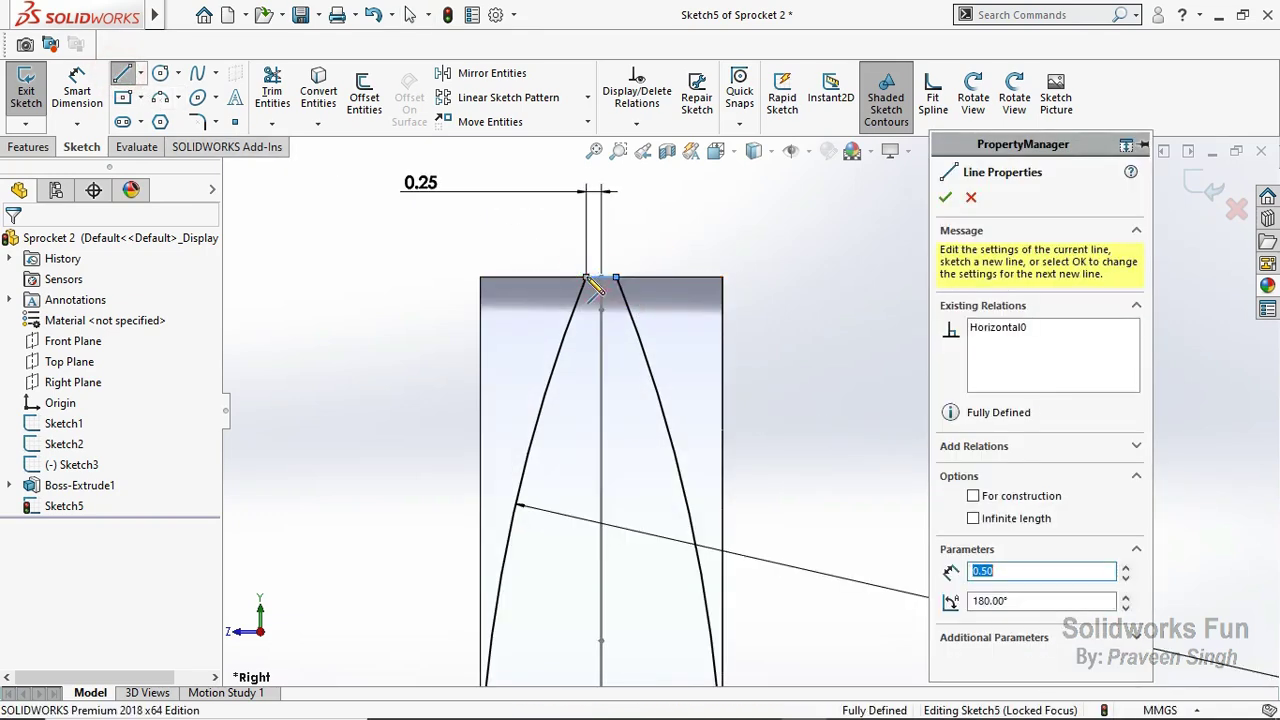
key("Escape")
scroll(637, 340, "up", 2)
scroll(637, 340, "up", 1)
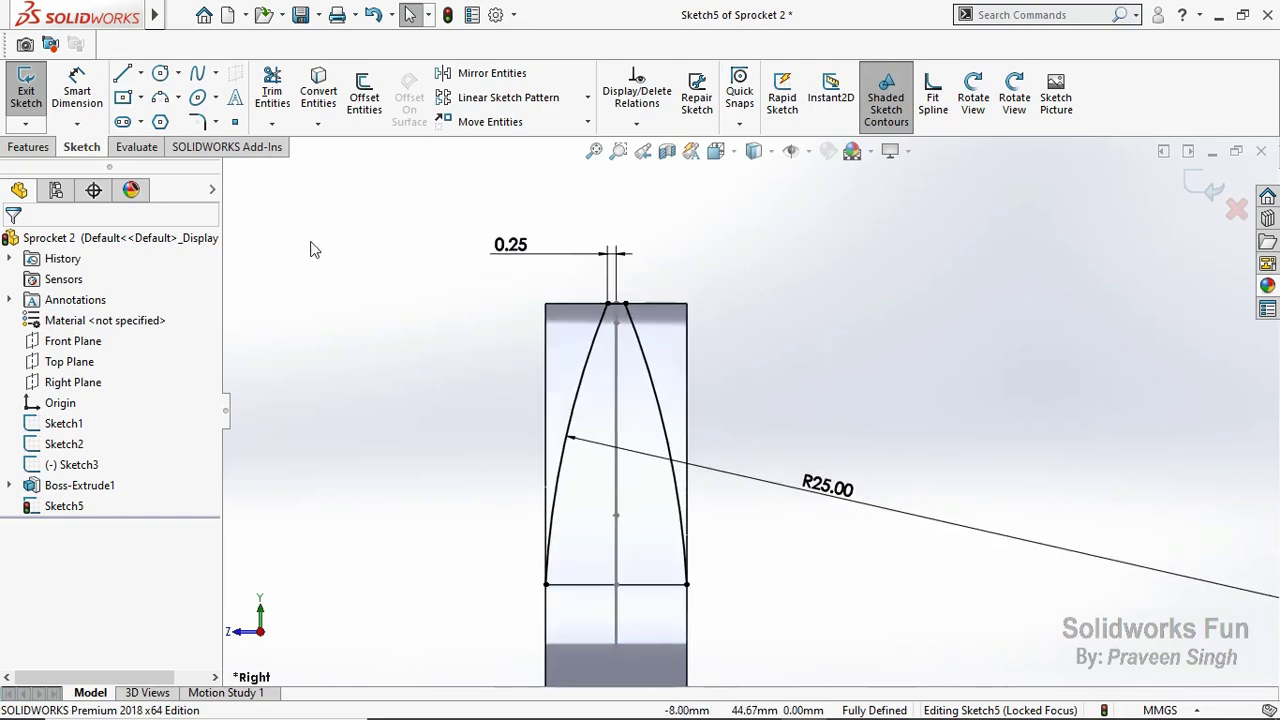
Step: Draw a rectangular outline enclosing the tooth profile from the arcs' bottom ends
left_click(122, 73)
left_click(687, 584)
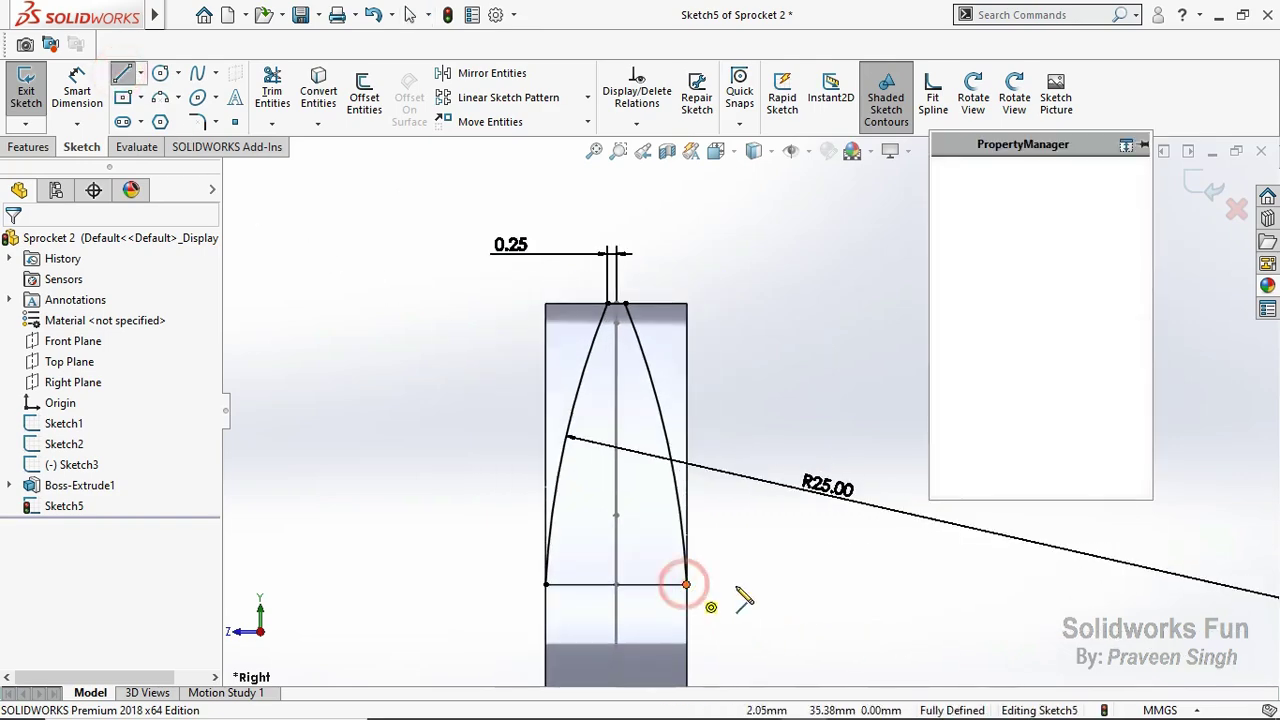
left_click(749, 585)
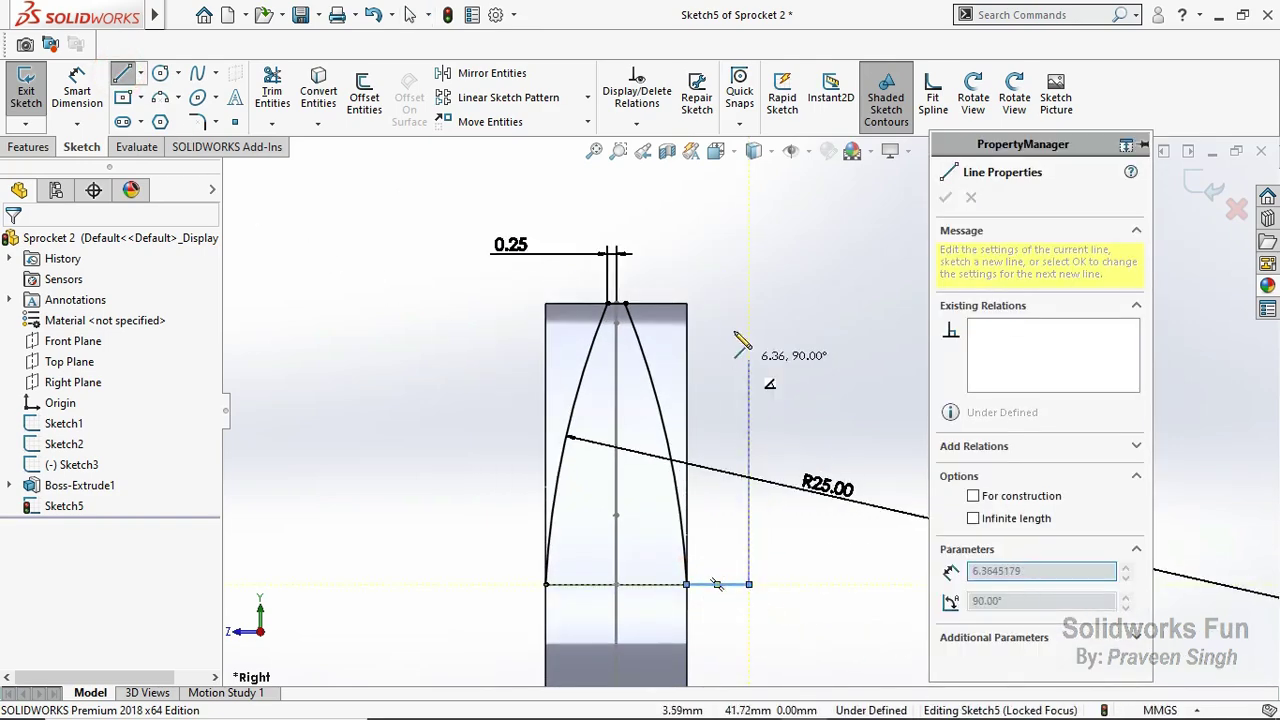
left_click(749, 213)
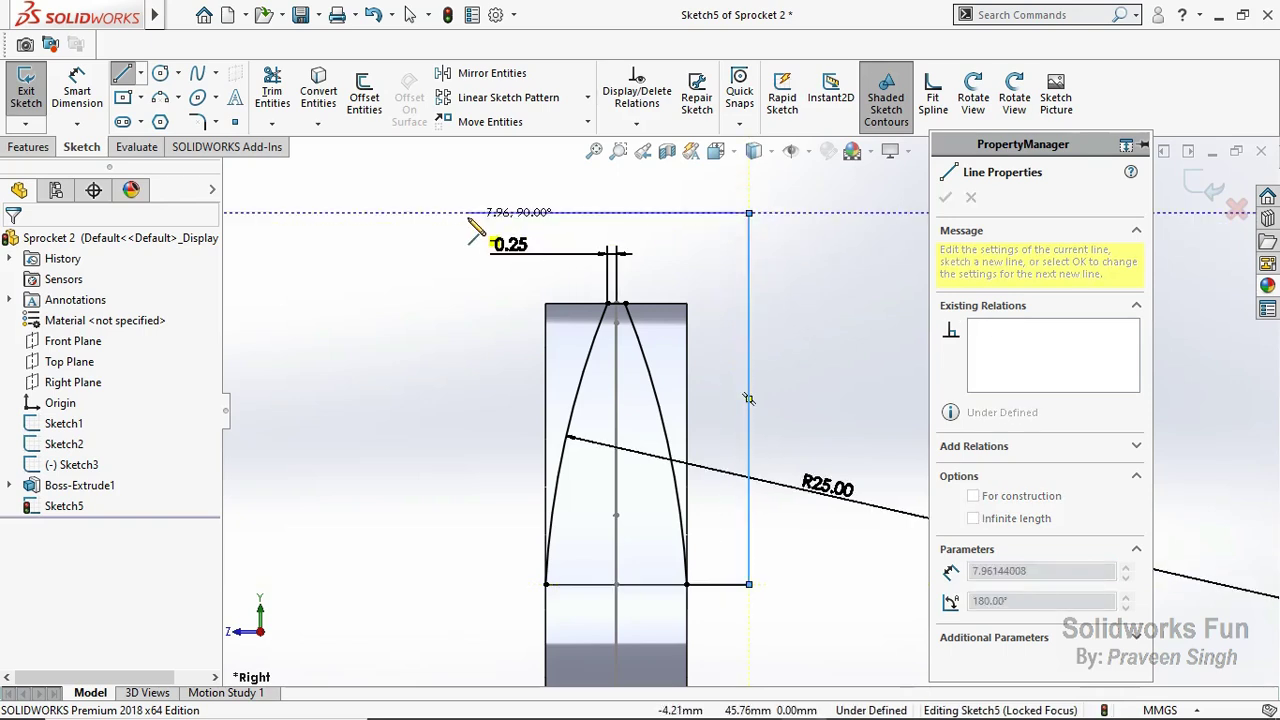
left_click(468, 213)
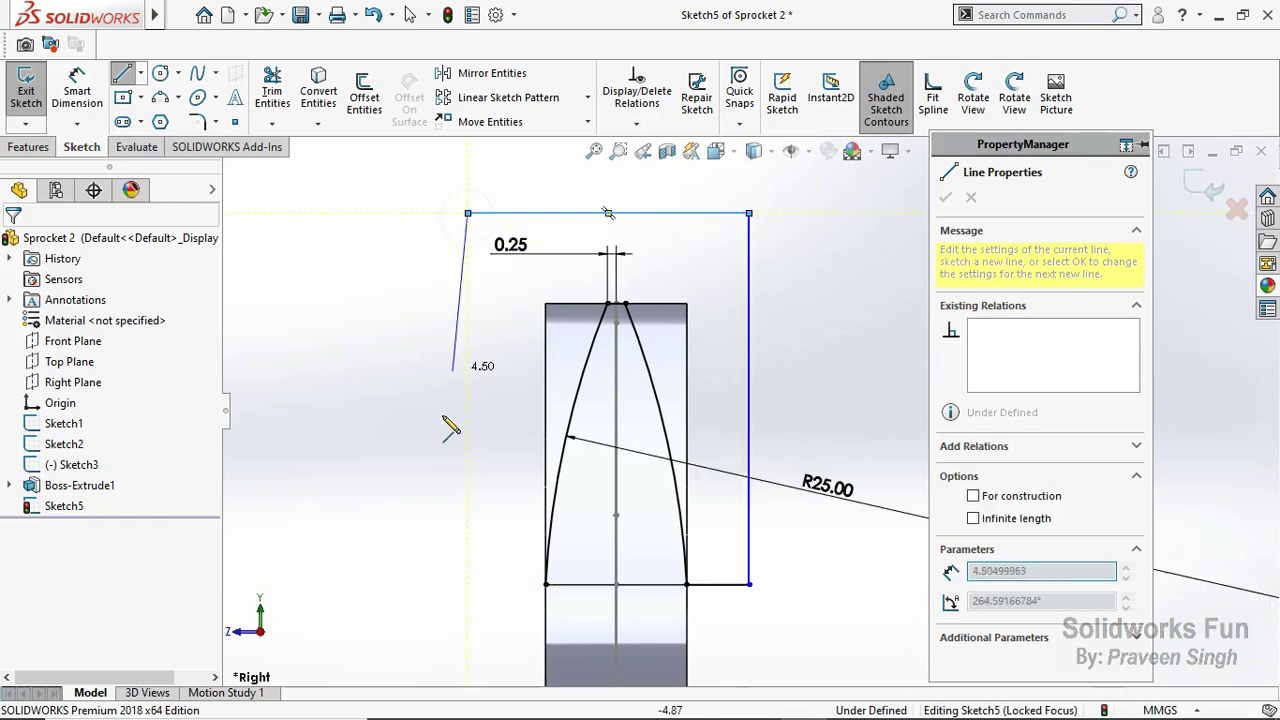
left_click(468, 584)
left_click(545, 584)
key("Escape")
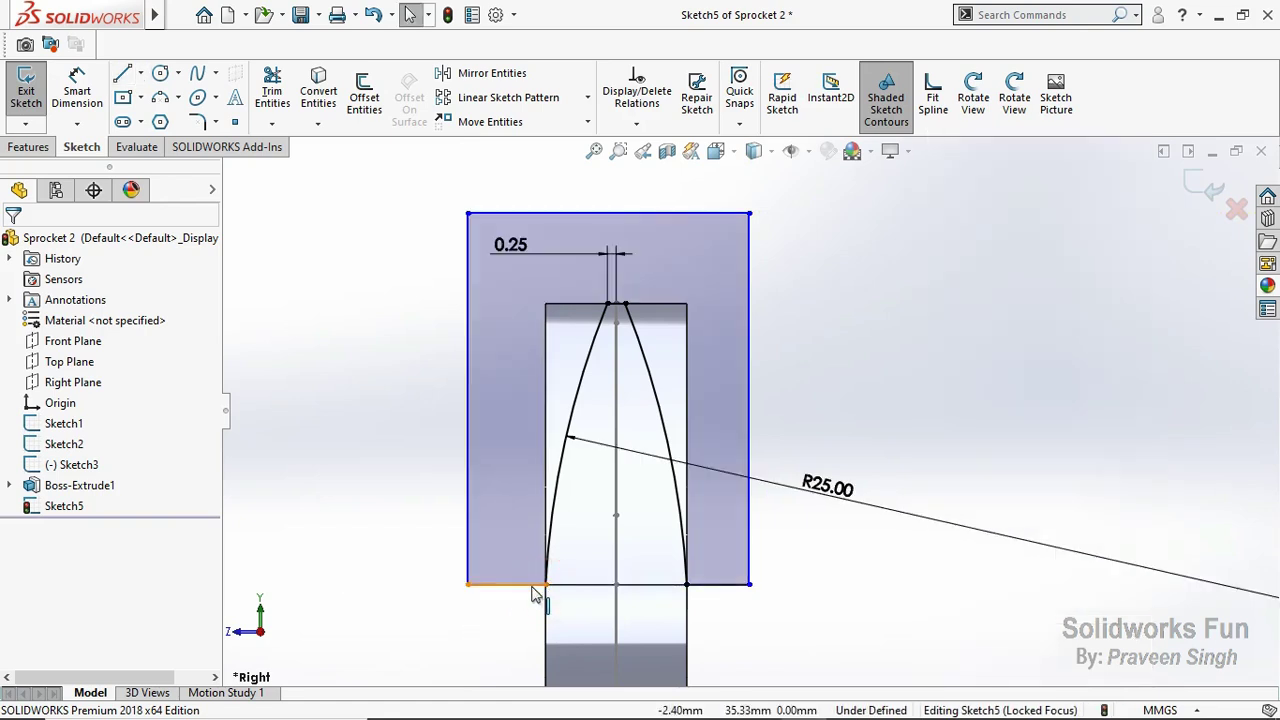
Step: Make the two bottom segments equal and switch to the Front view
left_click(528, 586)
left_click(718, 585, "ctrl")
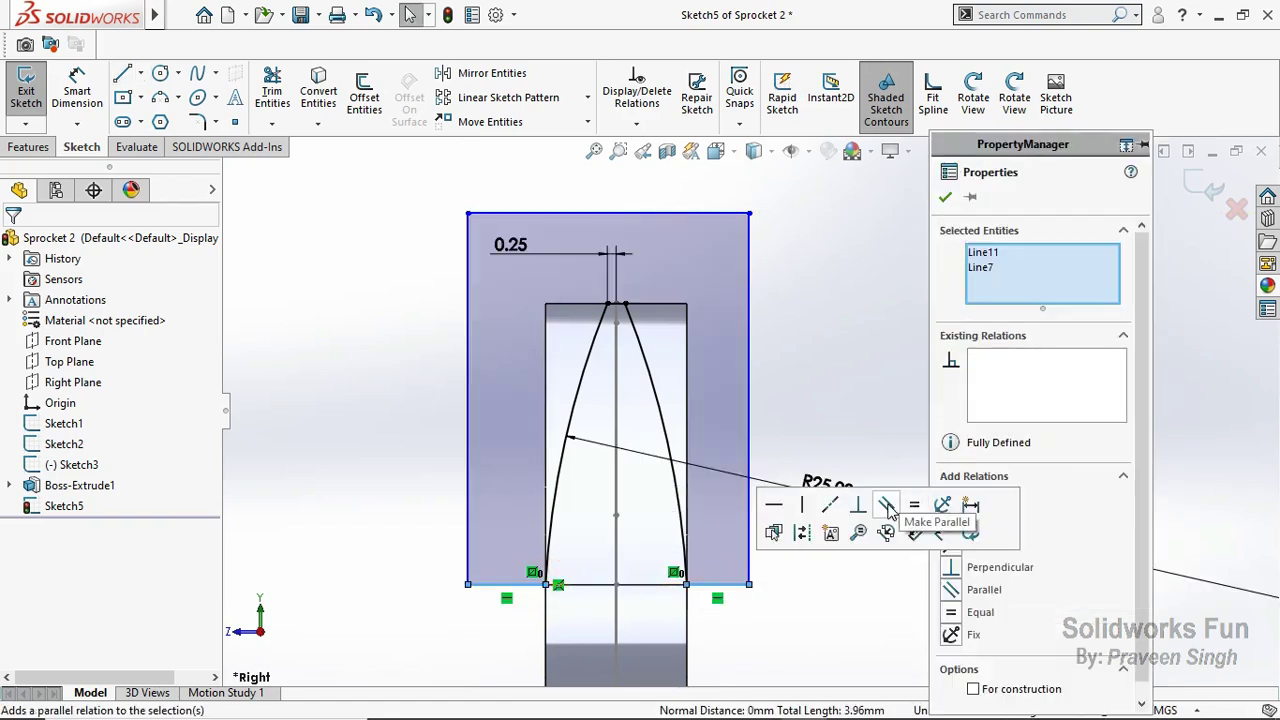
left_click(912, 505)
left_click(870, 377)
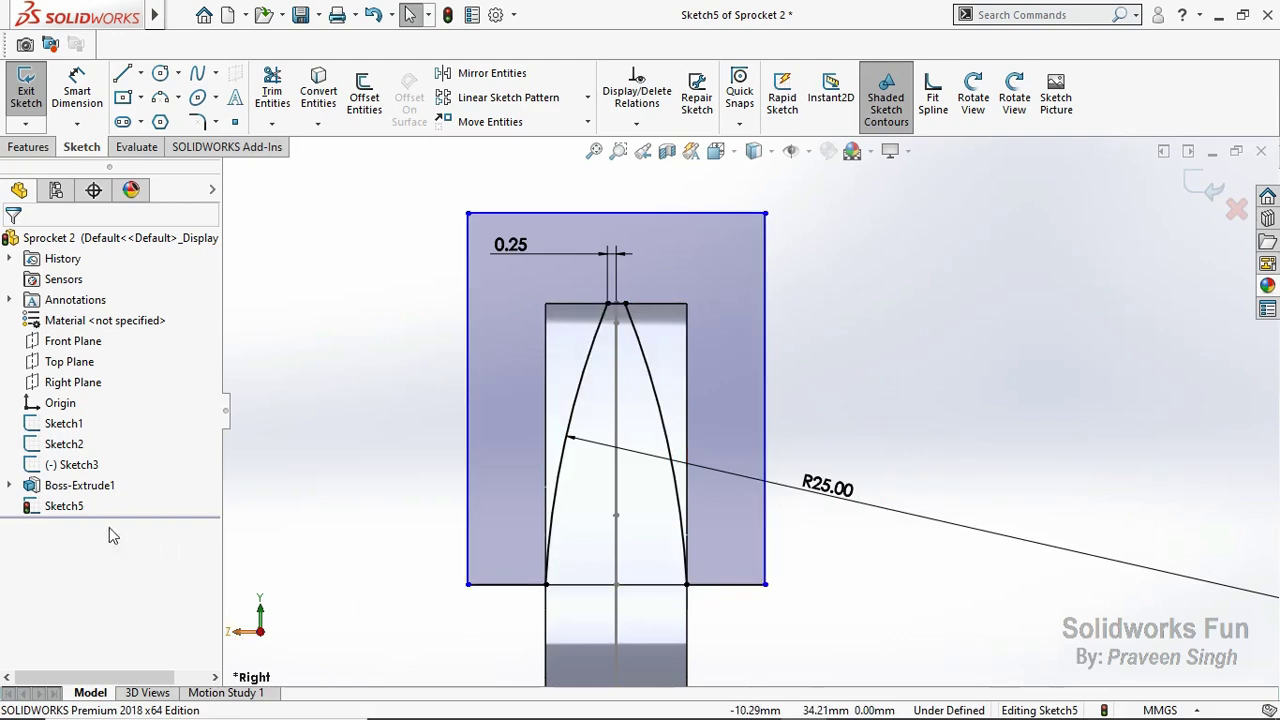
key("ctrl+1")
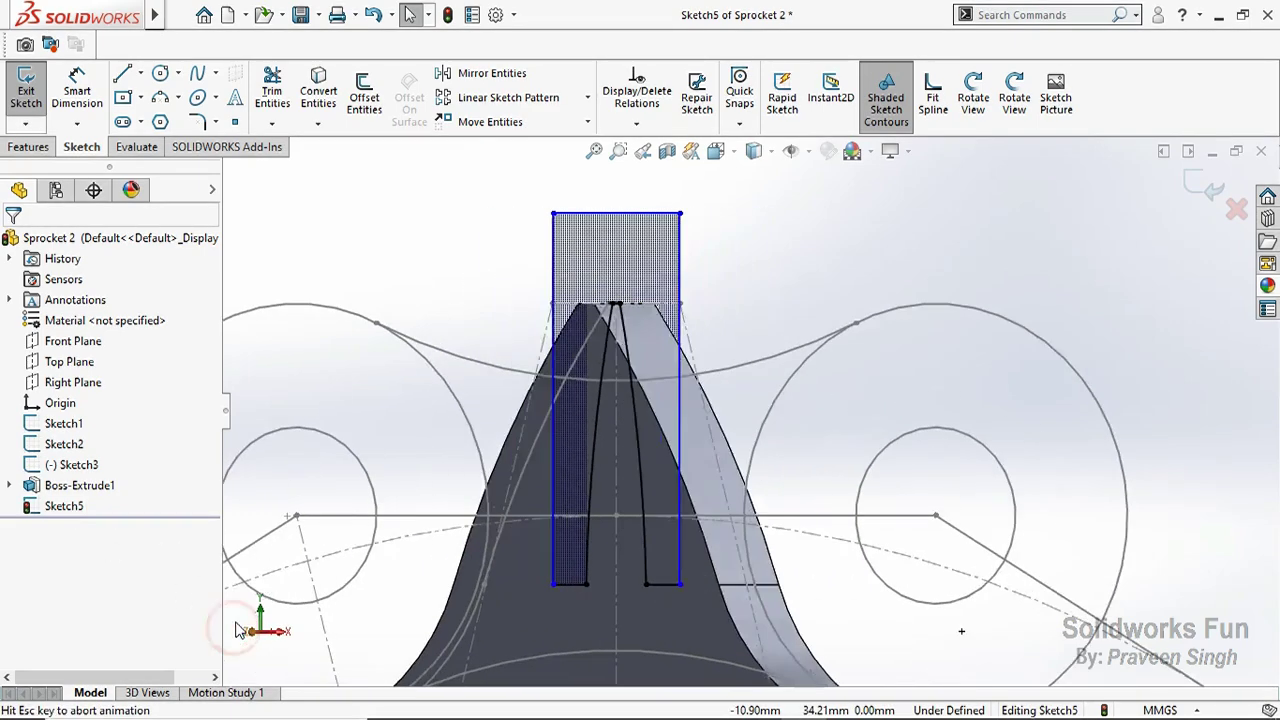
Step: Extrude-cut the tooth sketch Blind 12.00mm in both directions
left_click(22, 147)
left_click(272, 97)
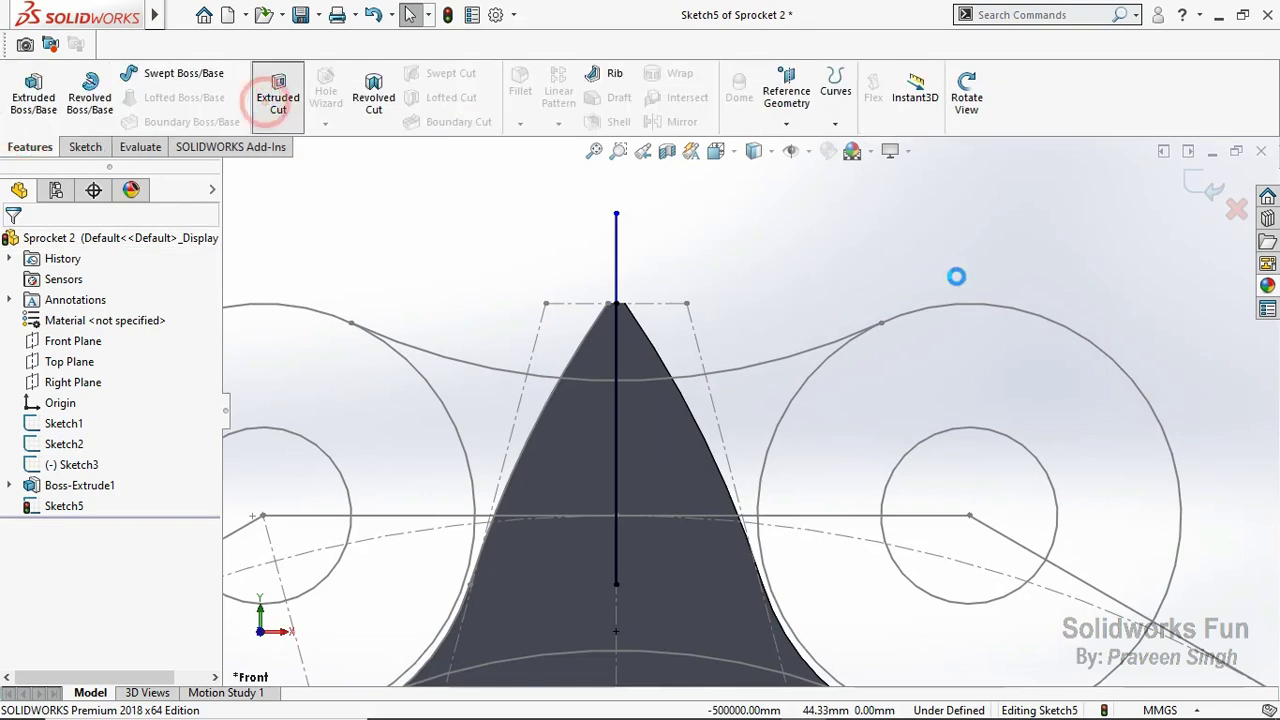
left_click(1127, 371)
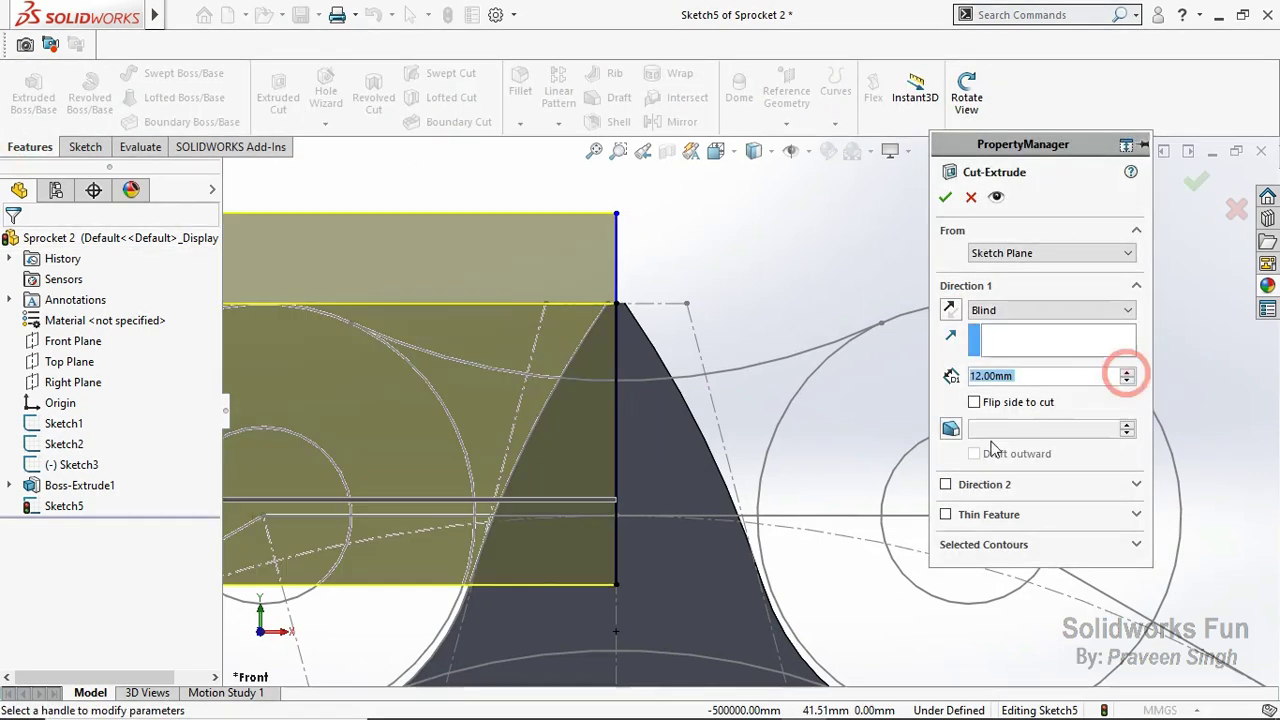
left_click(945, 484)
left_click(1127, 531)
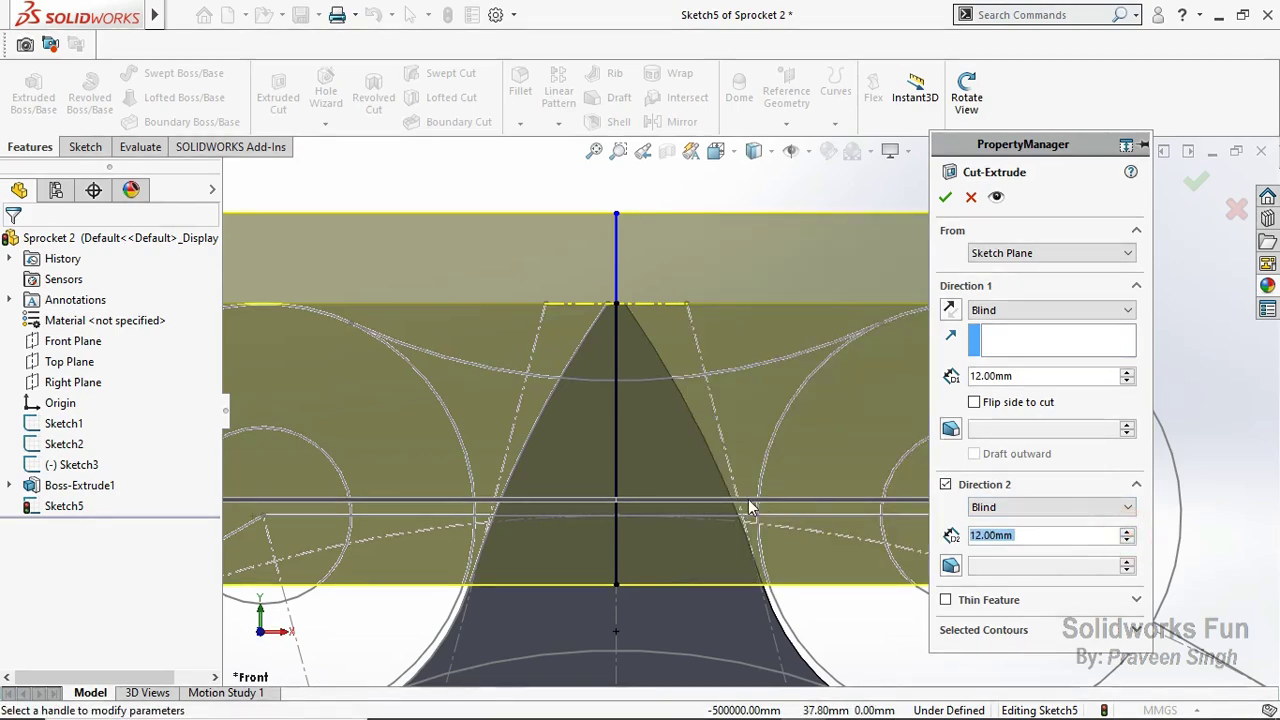
scroll(861, 465, "up", 3)
scroll(861, 465, "down", 2)
left_click(945, 197)
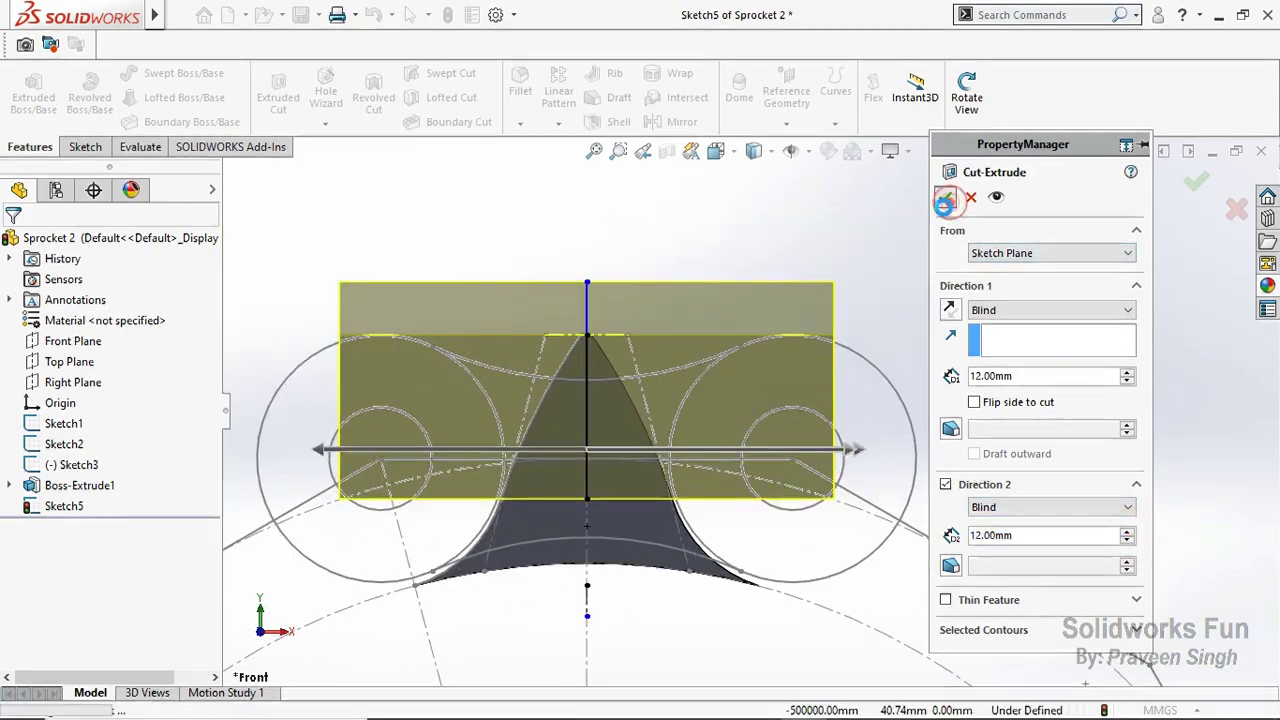
Step: Inspect the cut from the right, top and front views, then save the part
left_click(282, 634)
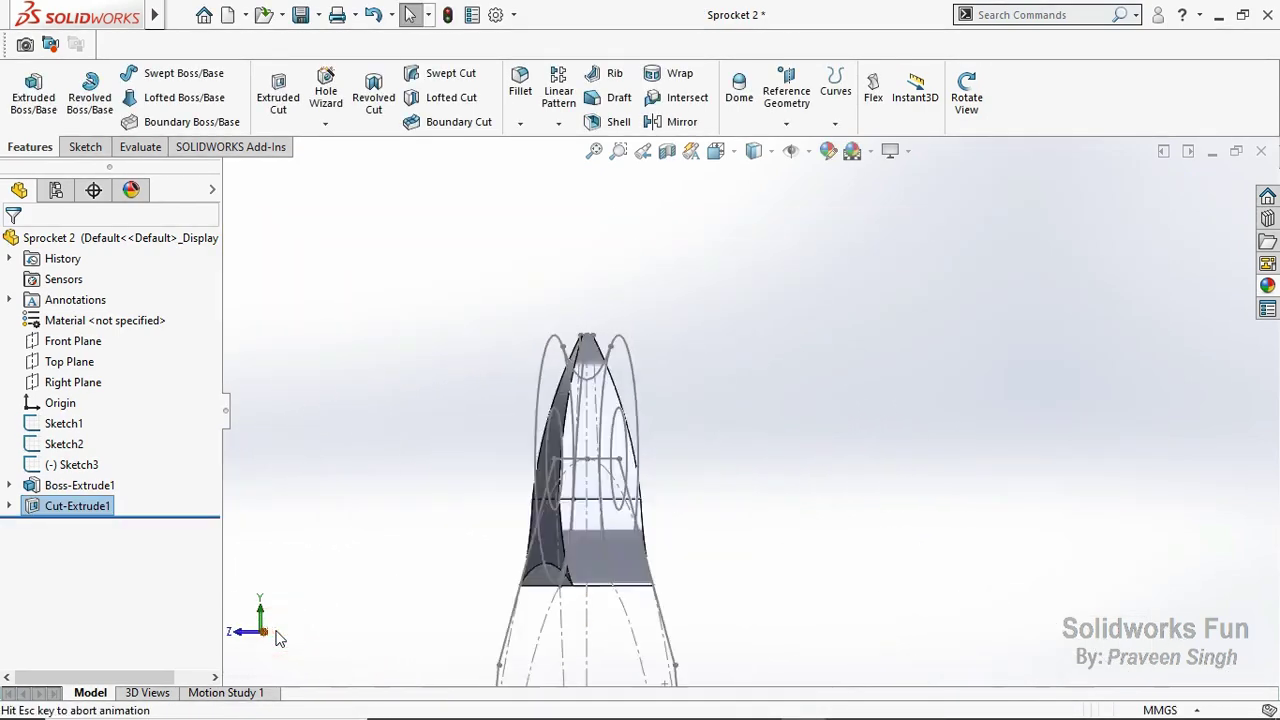
left_click(259, 612)
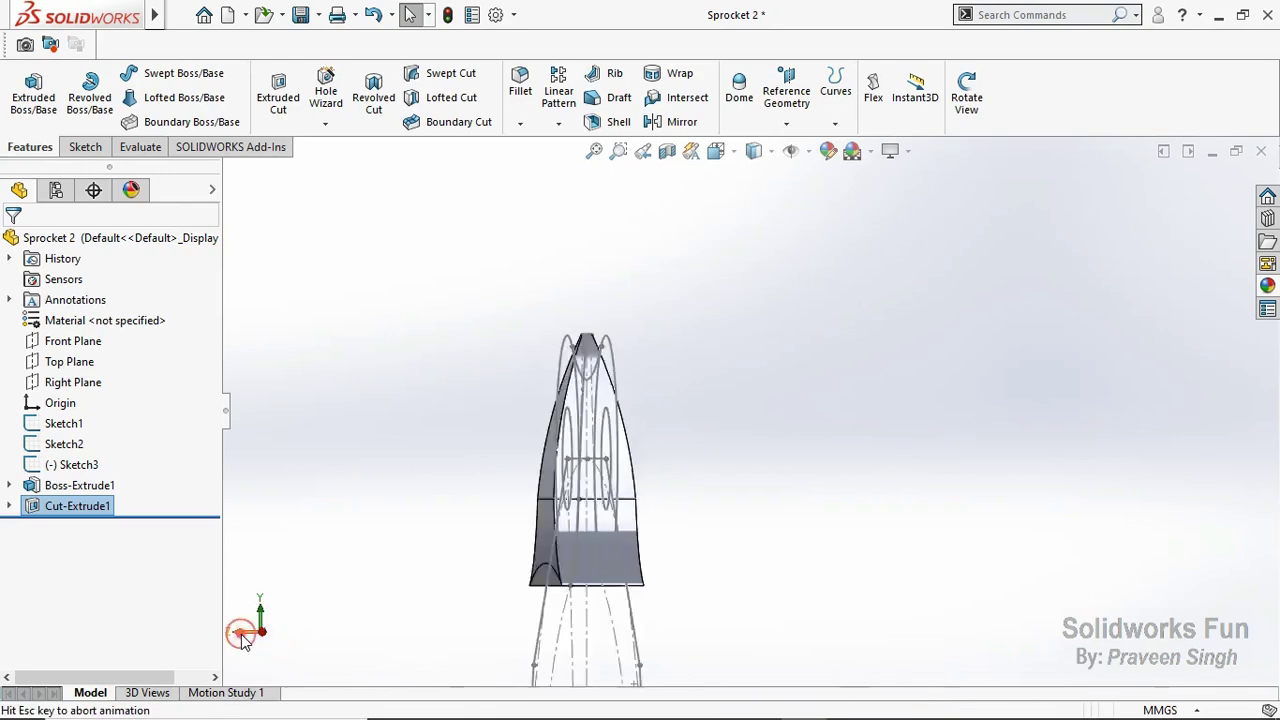
left_click(594, 150)
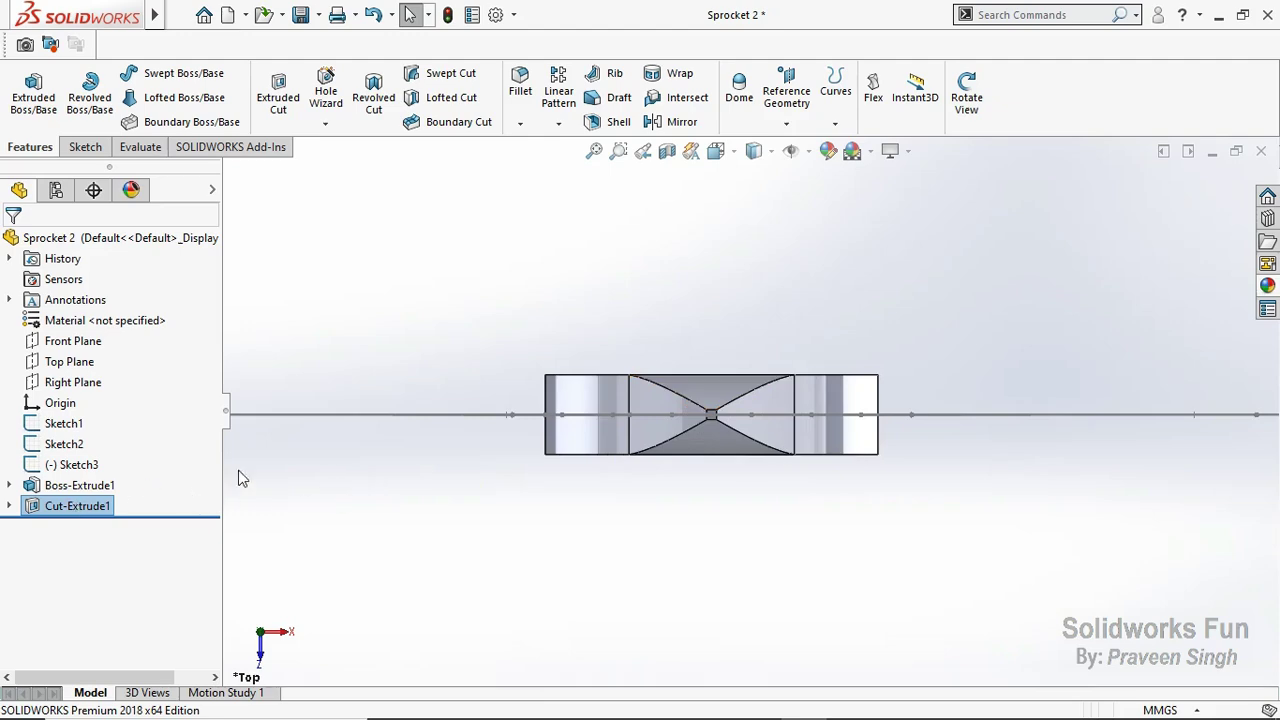
left_click(240, 478)
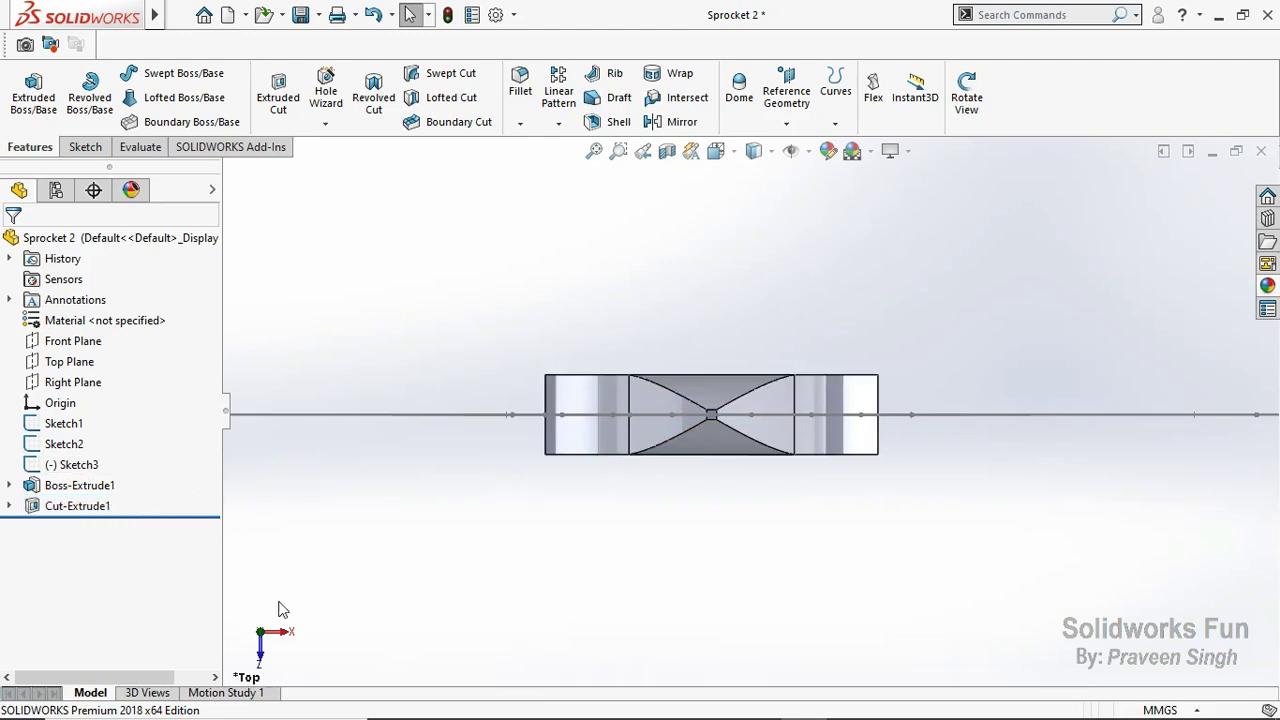
left_click(262, 652)
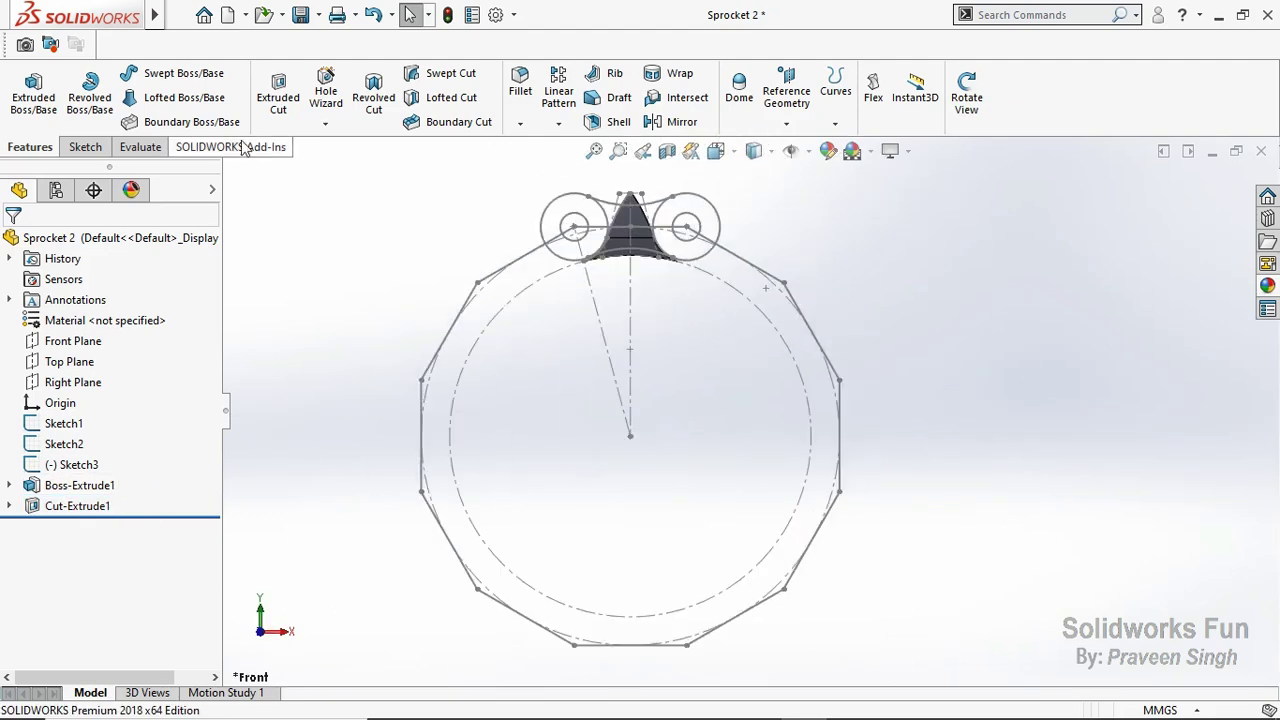
left_click(302, 14)
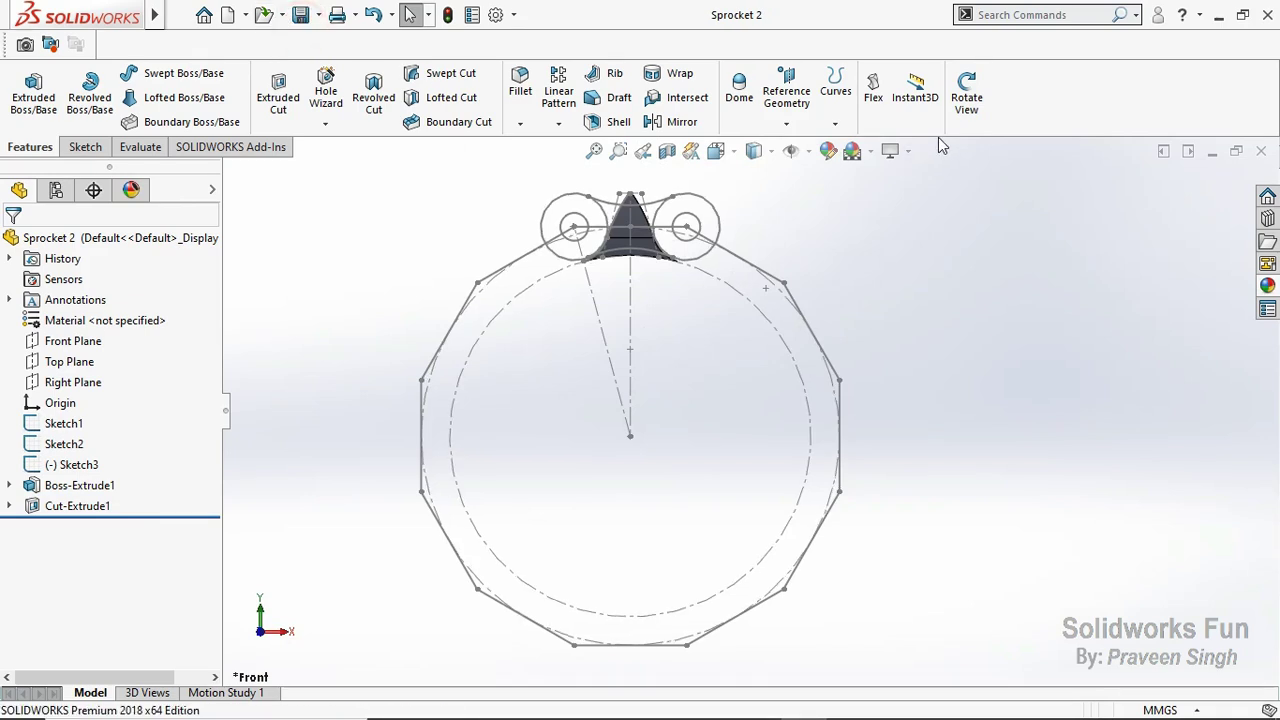
Step: Orbit the model, show temporary axes, and start a Circular Pattern
left_click(966, 95)
left_click_drag(910, 240, 951, 283)
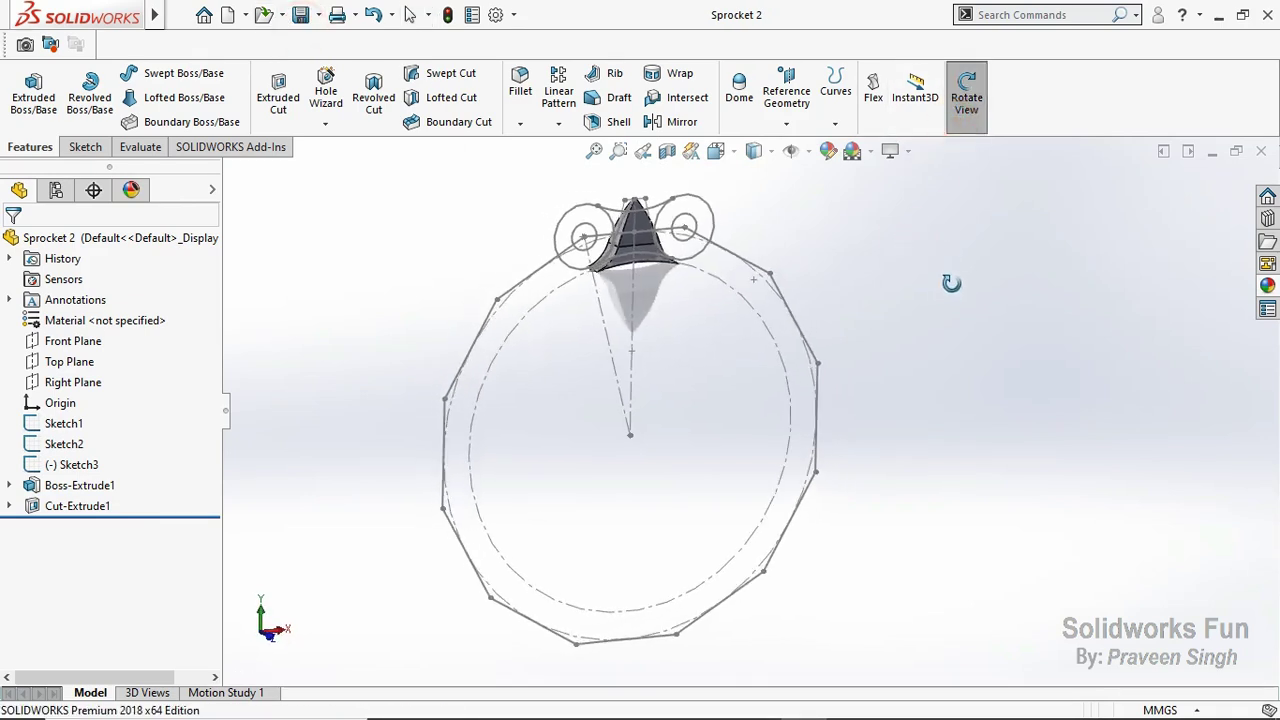
left_click(968, 110)
left_click(248, 15)
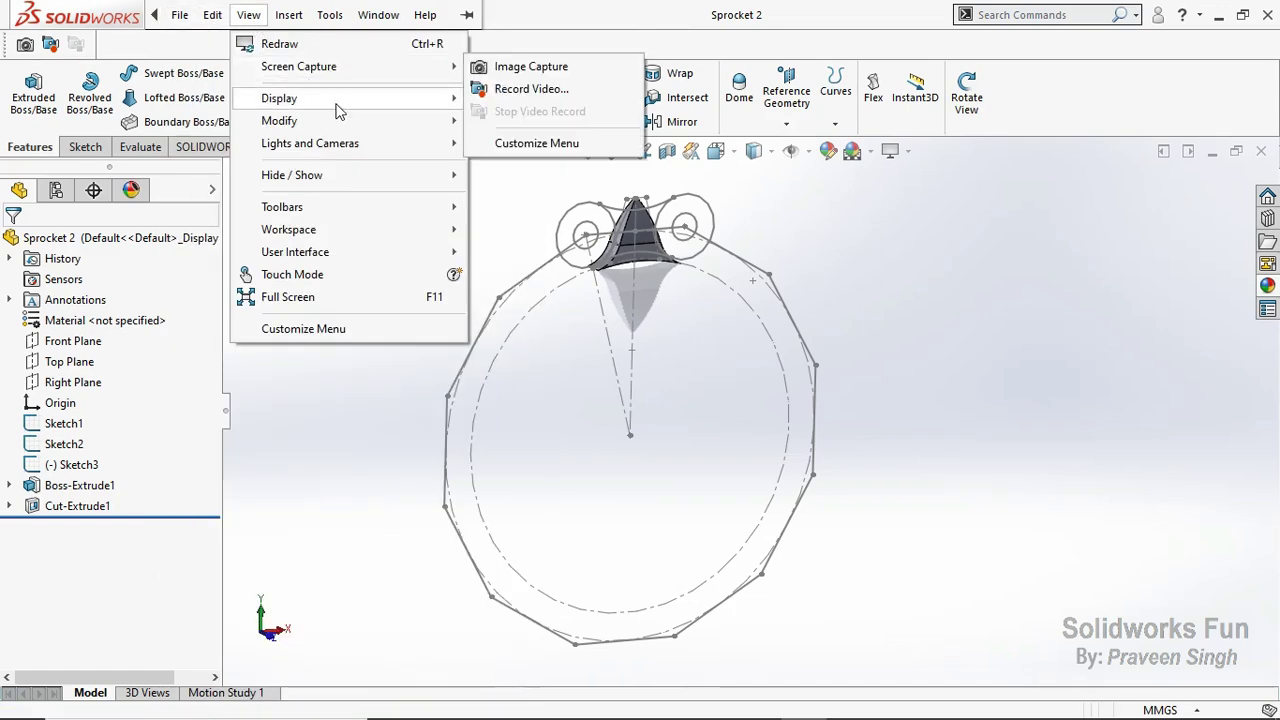
mouse_move(292, 175)
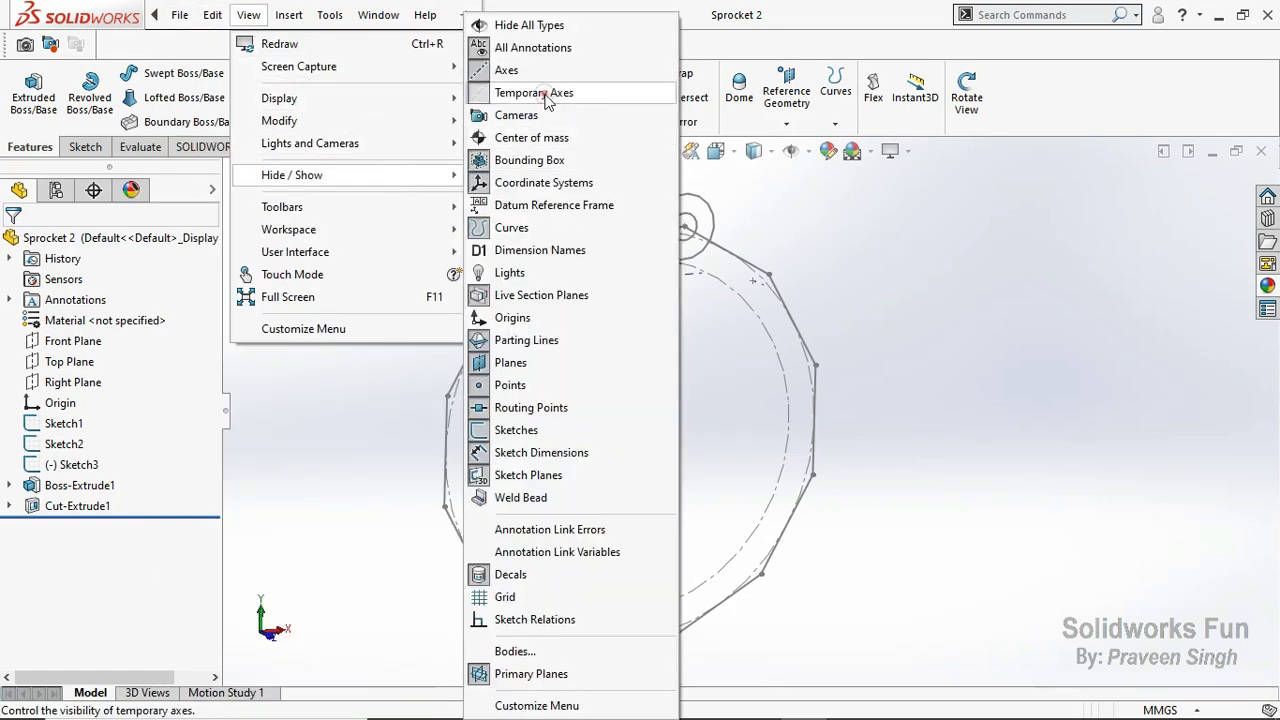
left_click(732, 370)
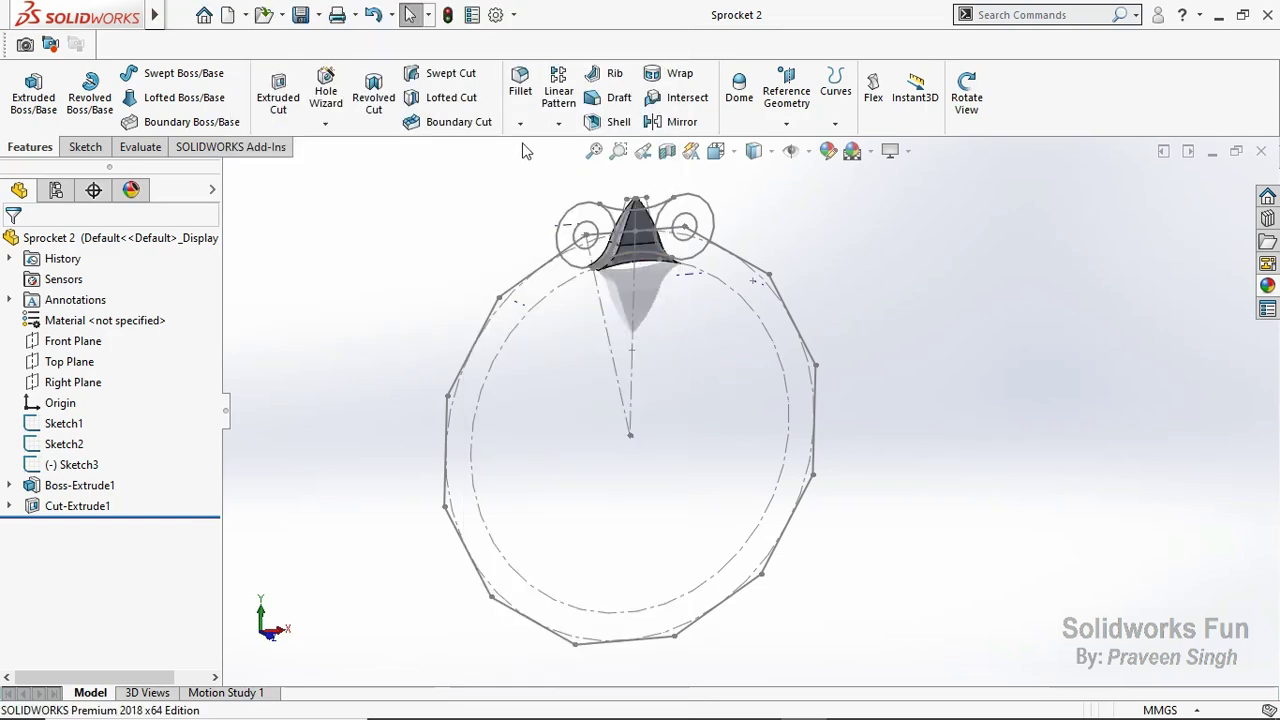
left_click(558, 122)
left_click(590, 171)
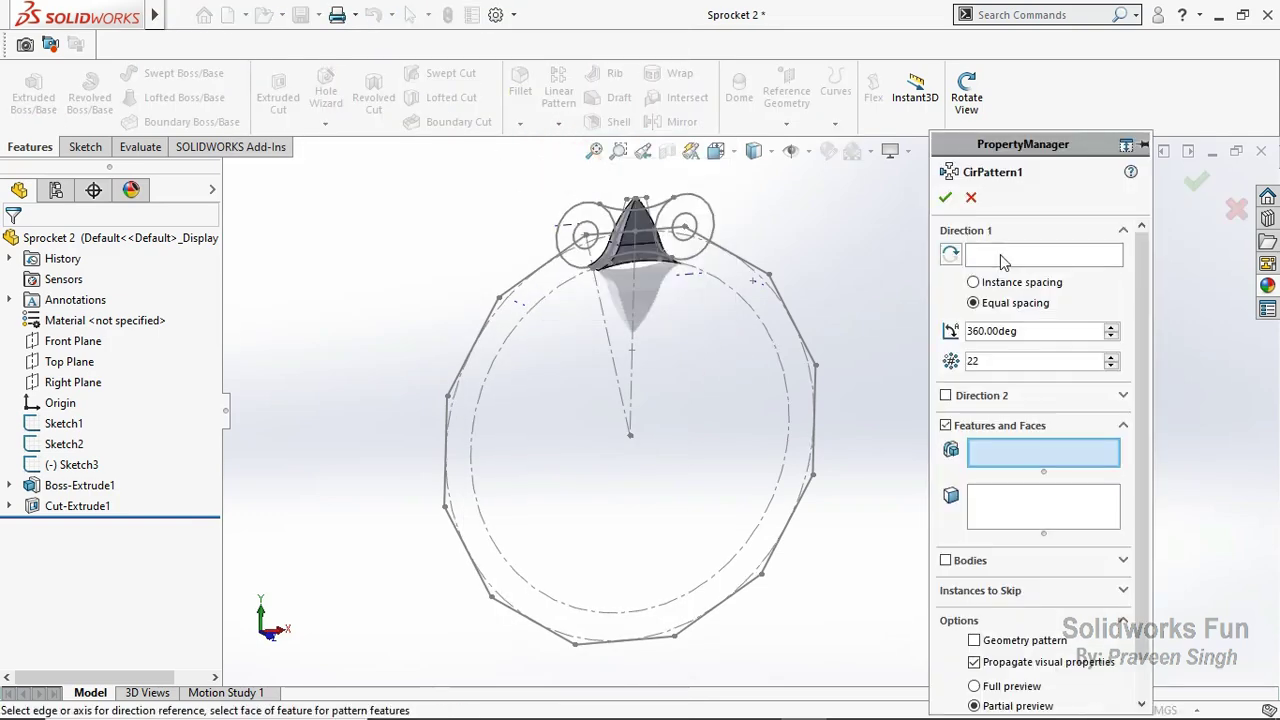
Step: Pattern the Cut-Extrude1 tooth body 12 times around Axis<1> over 360 degrees
left_click(1000, 254)
scroll(600, 430, "down", 3)
scroll(568, 425, "down", 3)
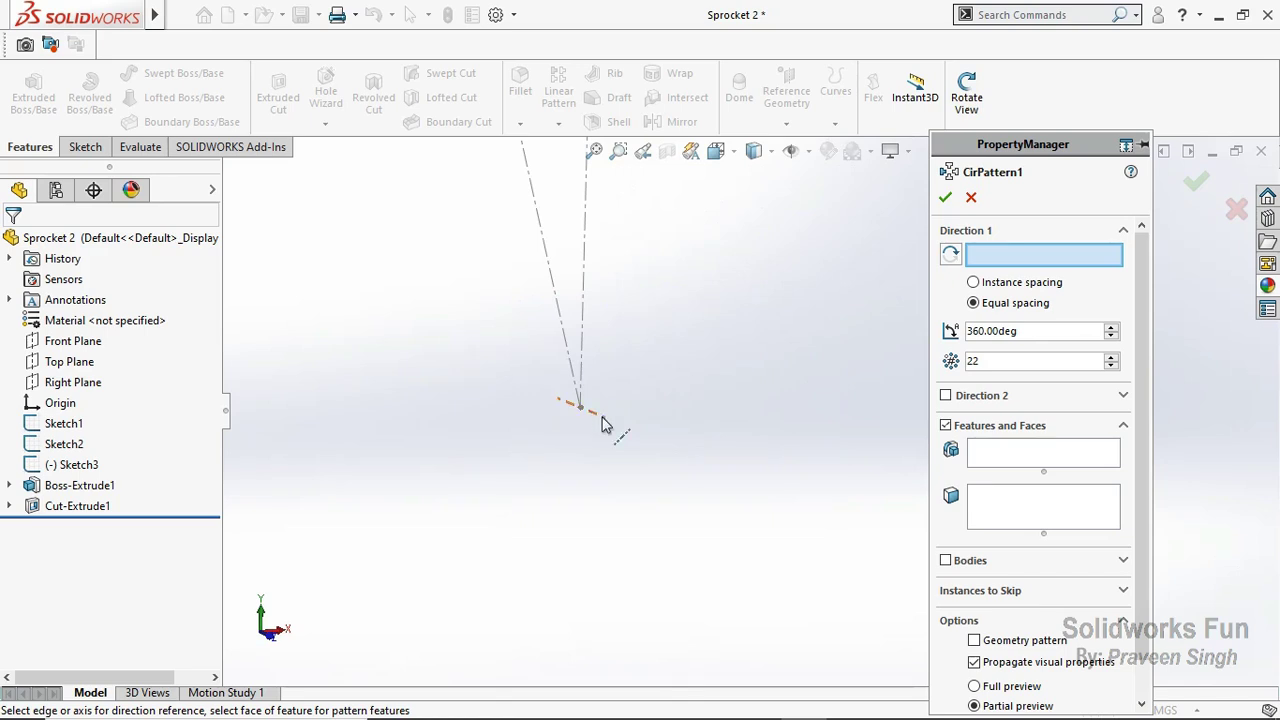
left_click(601, 418)
scroll(780, 420, "up", 3)
scroll(780, 420, "up", 2)
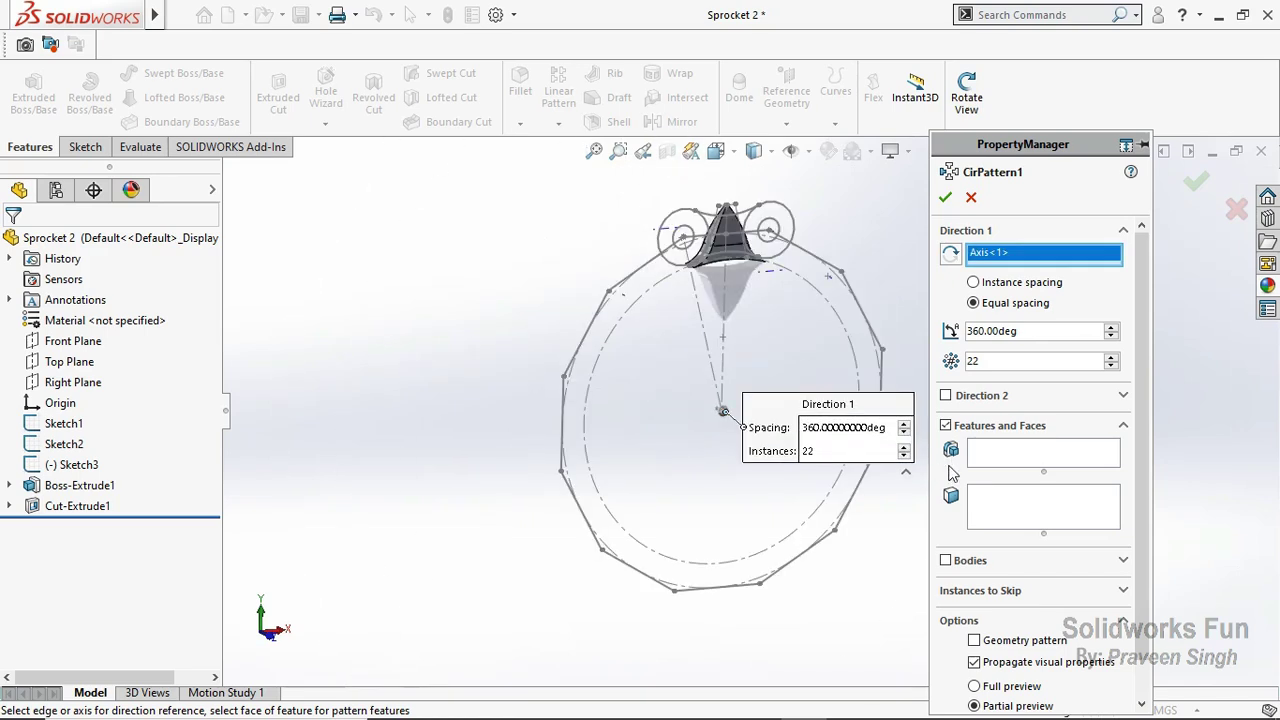
left_click(945, 561)
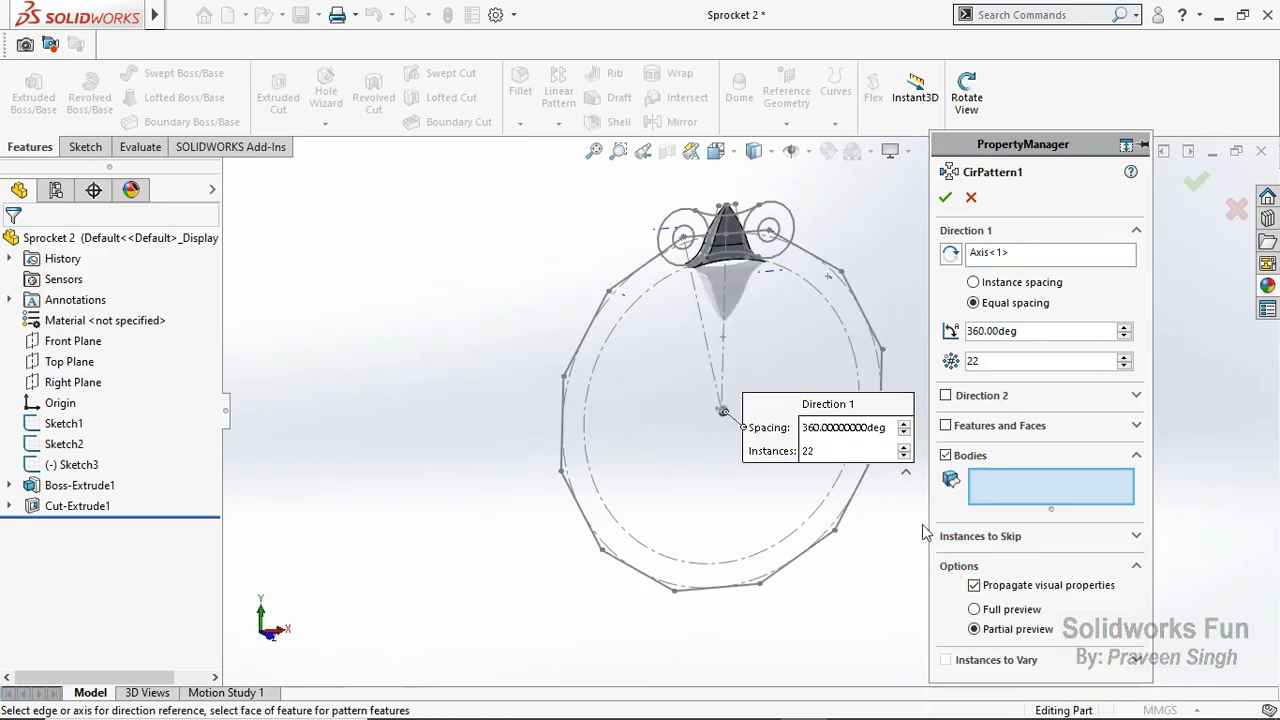
left_click(736, 246)
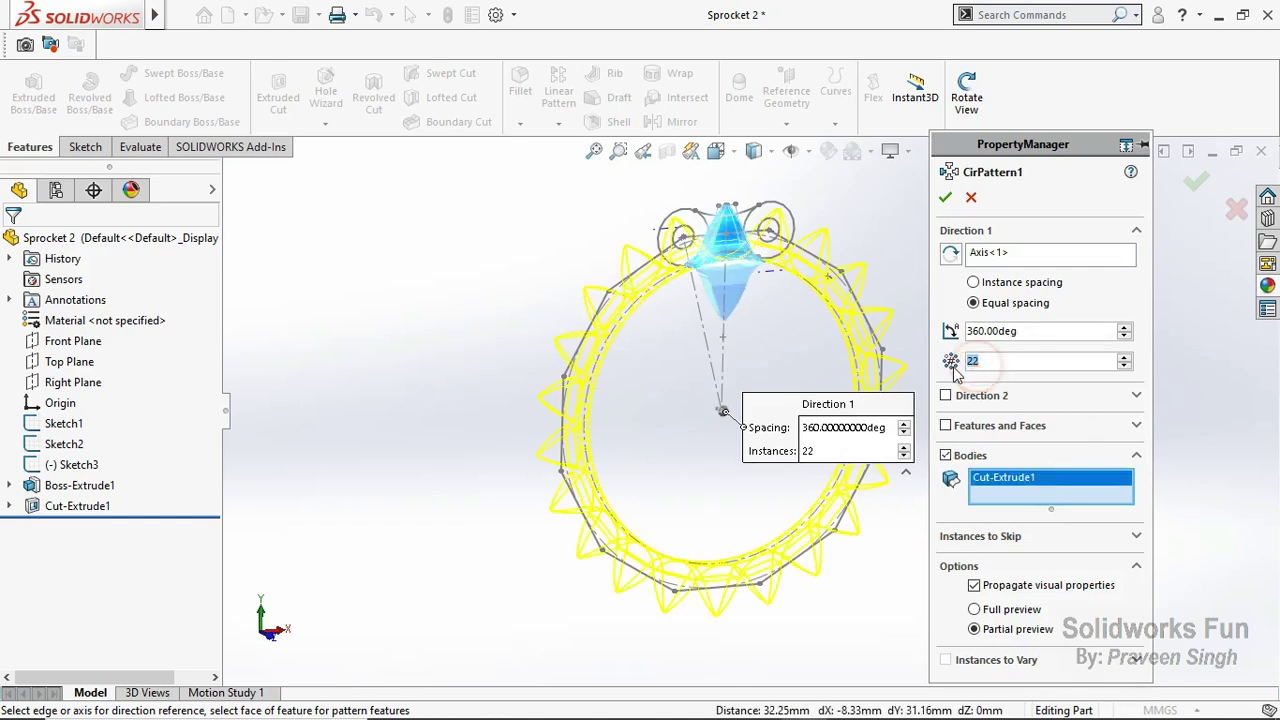
type("12")
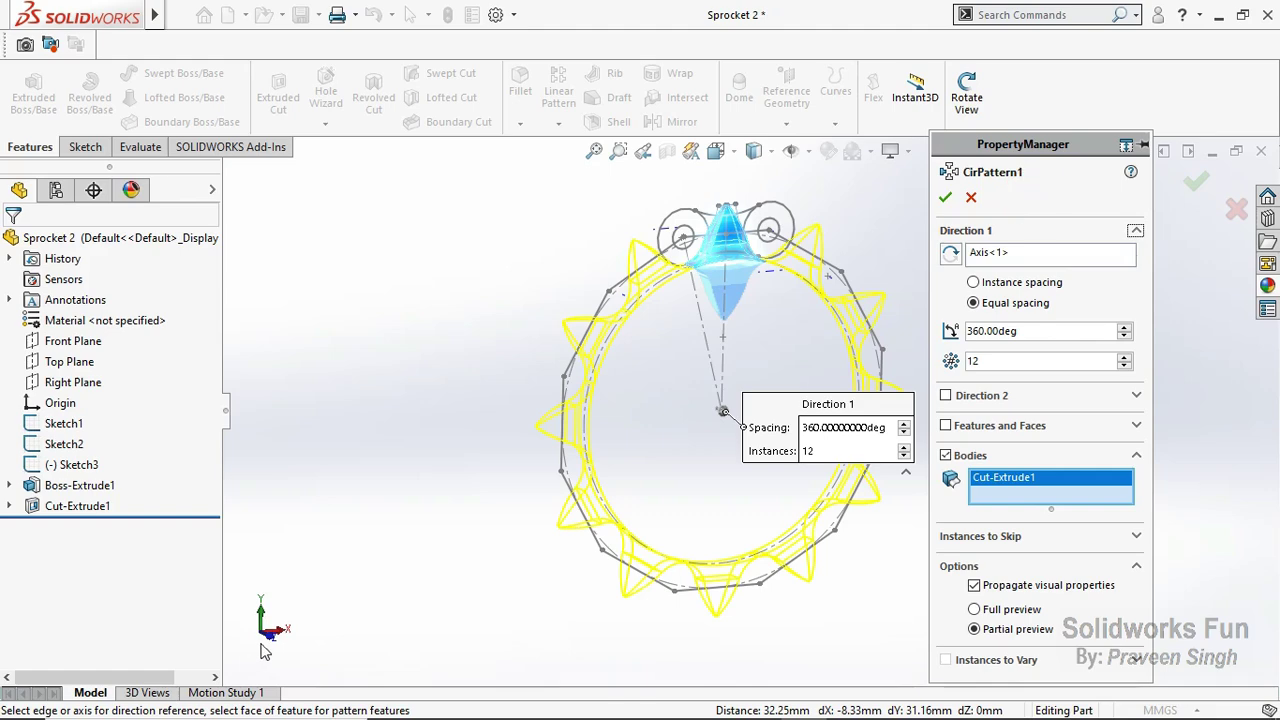
left_click(262, 650)
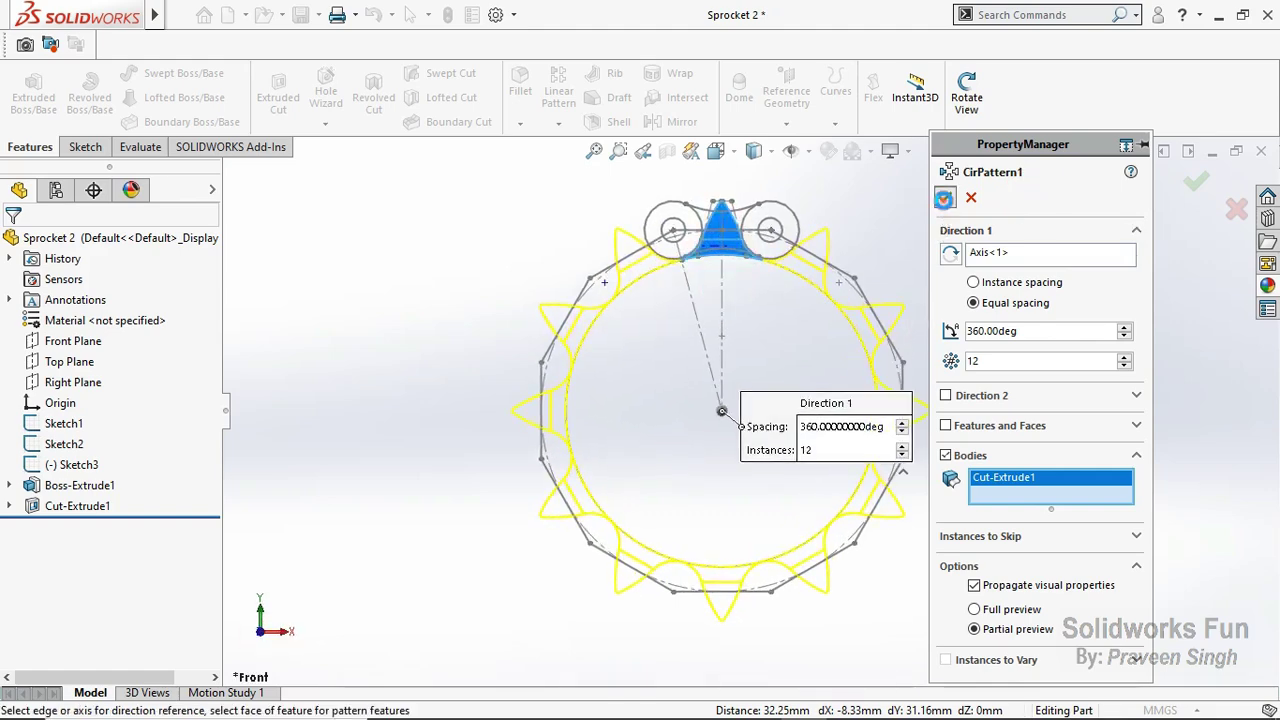
left_click(944, 199)
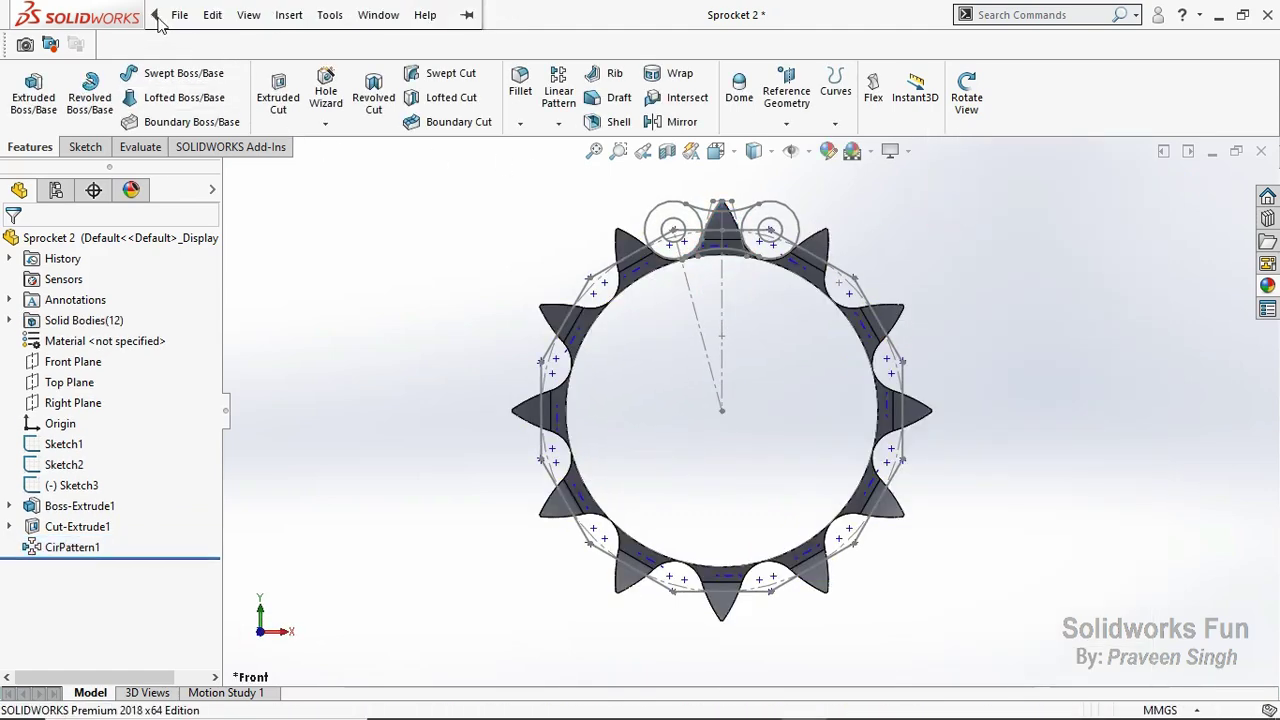
Step: Hide the temporary axes and save the part
left_click(248, 14)
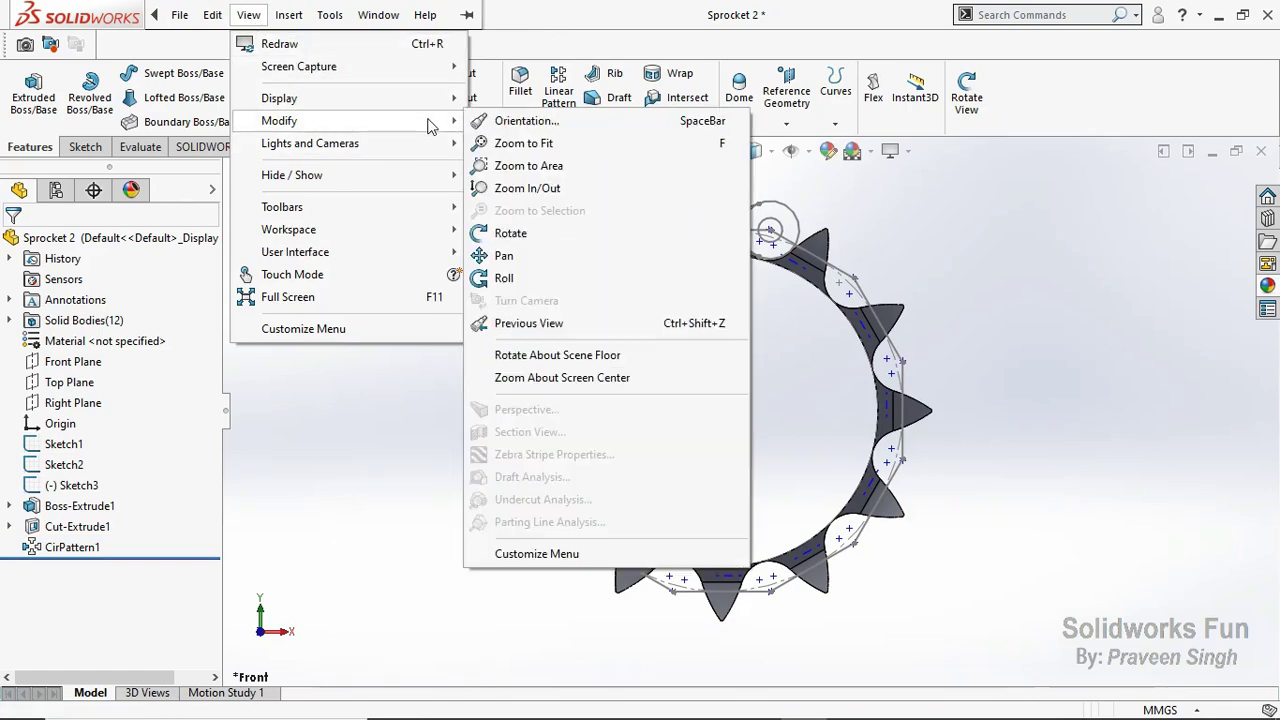
mouse_move(300, 175)
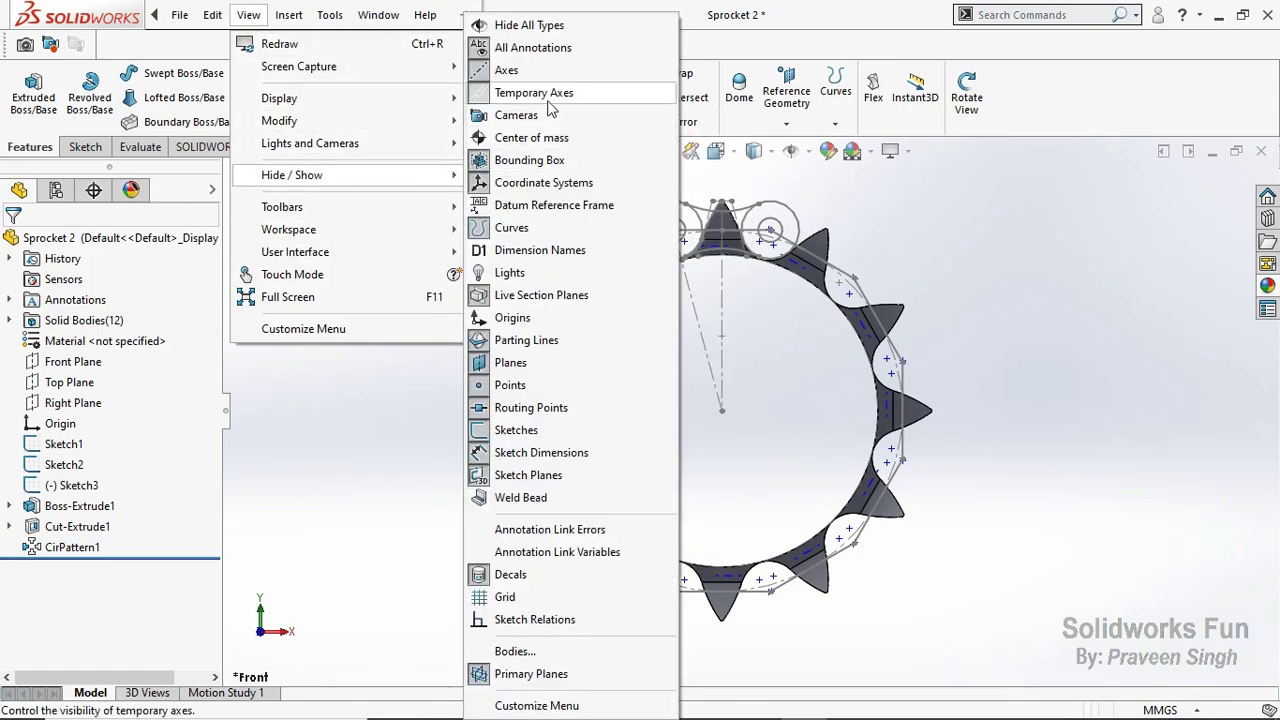
left_click(538, 94)
left_click(306, 19)
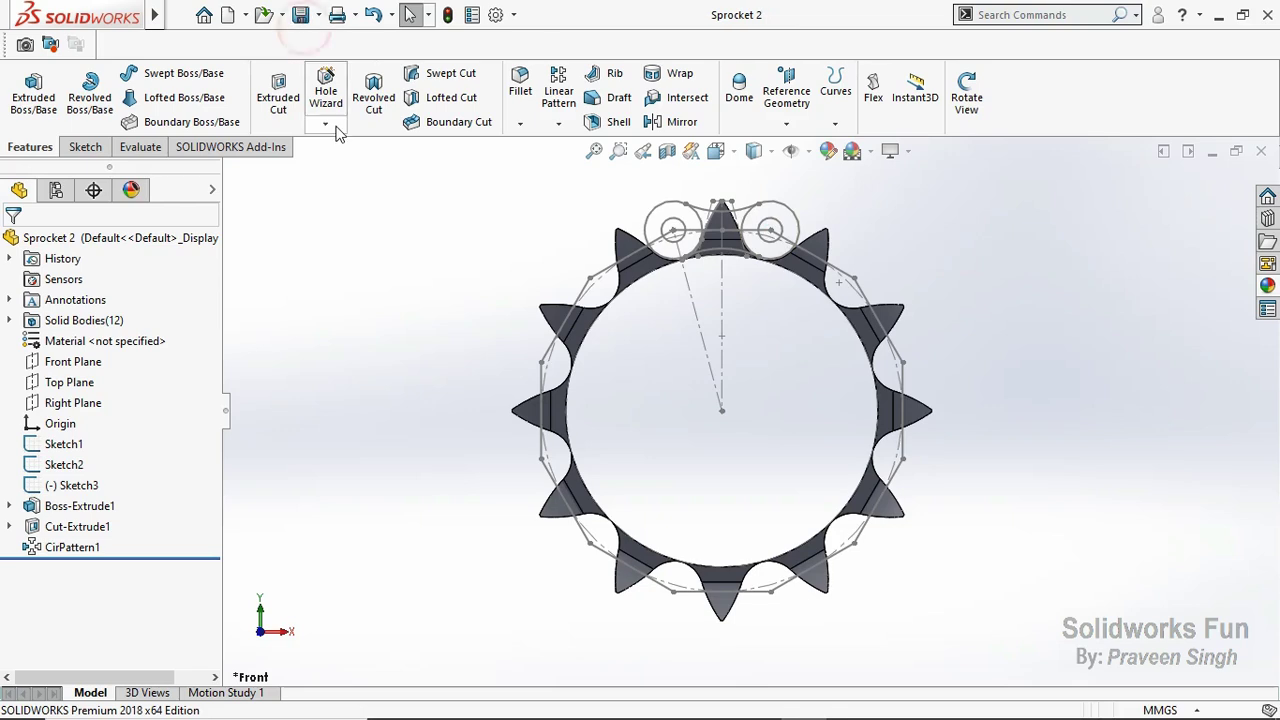
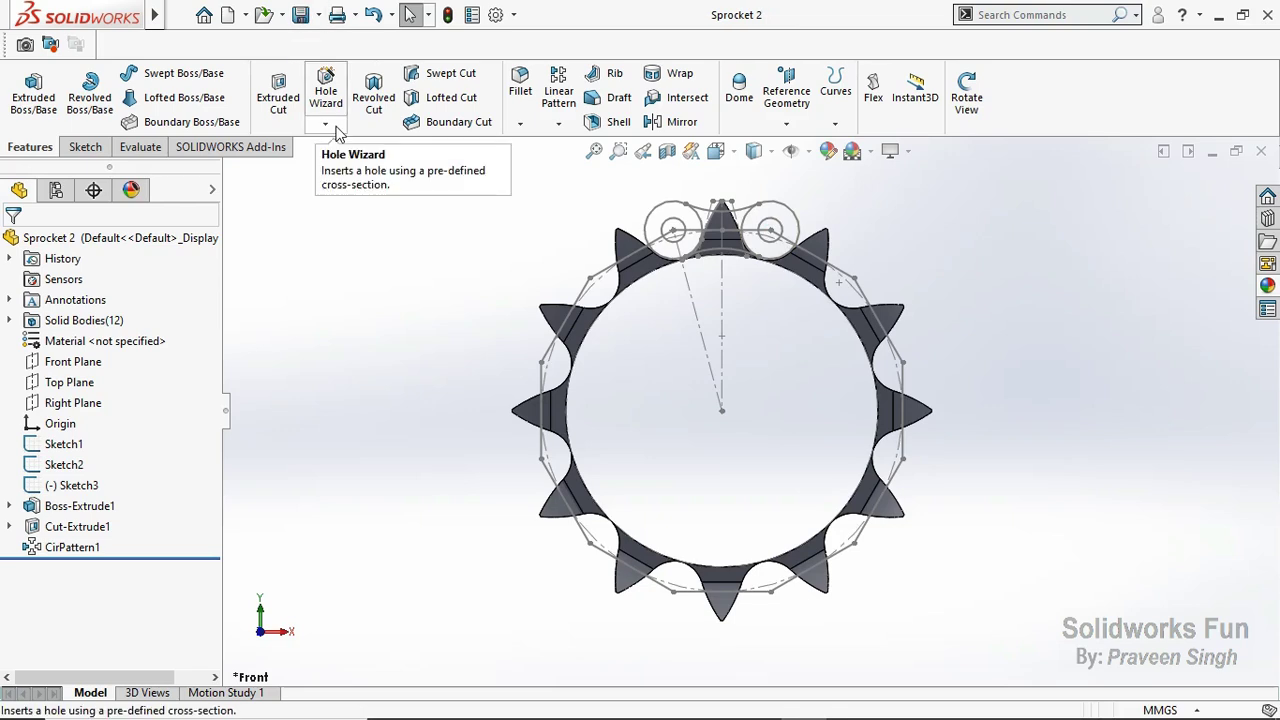
Step: Start a Front Plane sketch and convert the sprocket's inner circle into it
left_click(73, 361)
left_click(142, 340)
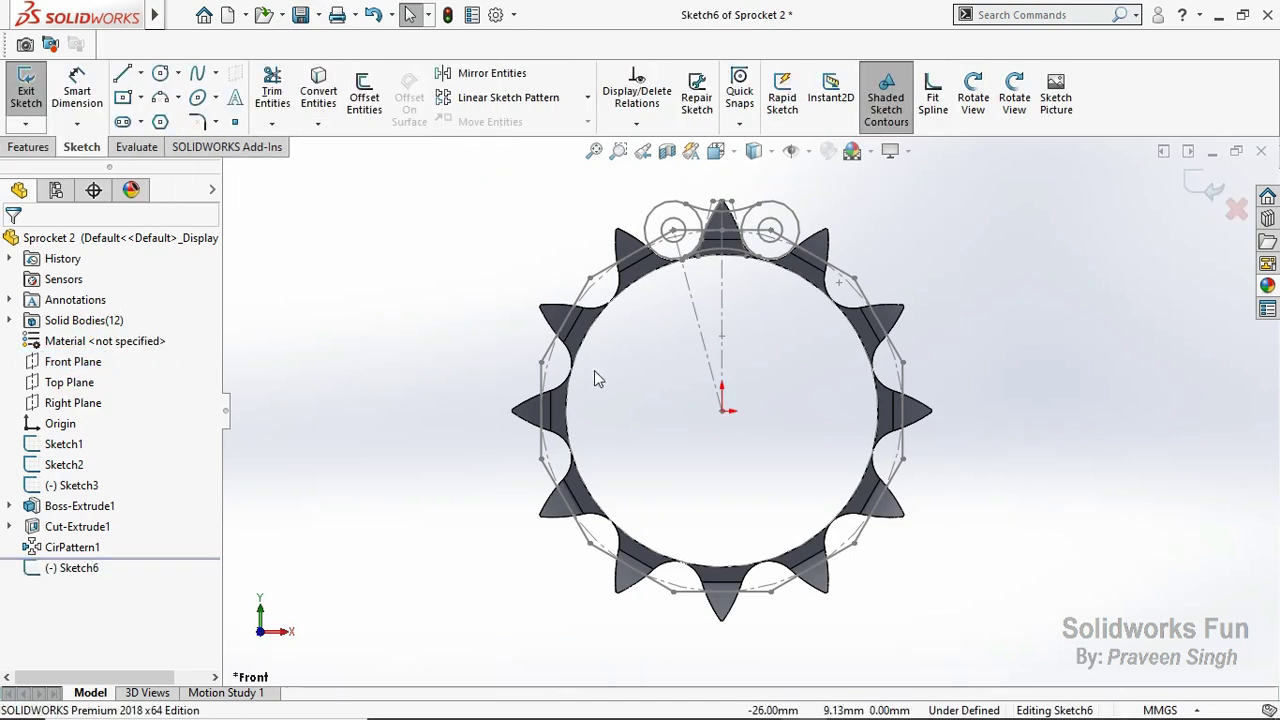
left_click(566, 387)
left_click(318, 90)
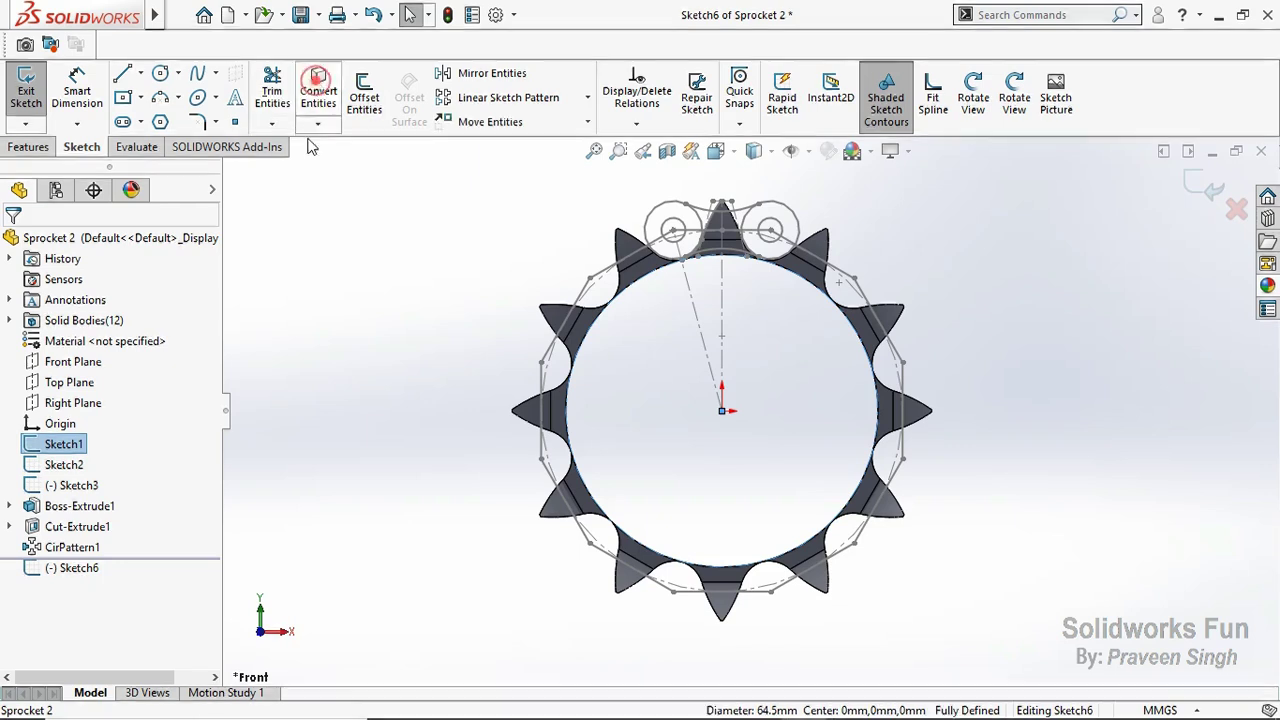
Step: Hide Sketch1, Sketch2 and Sketch3 so only the sprocket remains visible
left_click(80, 449)
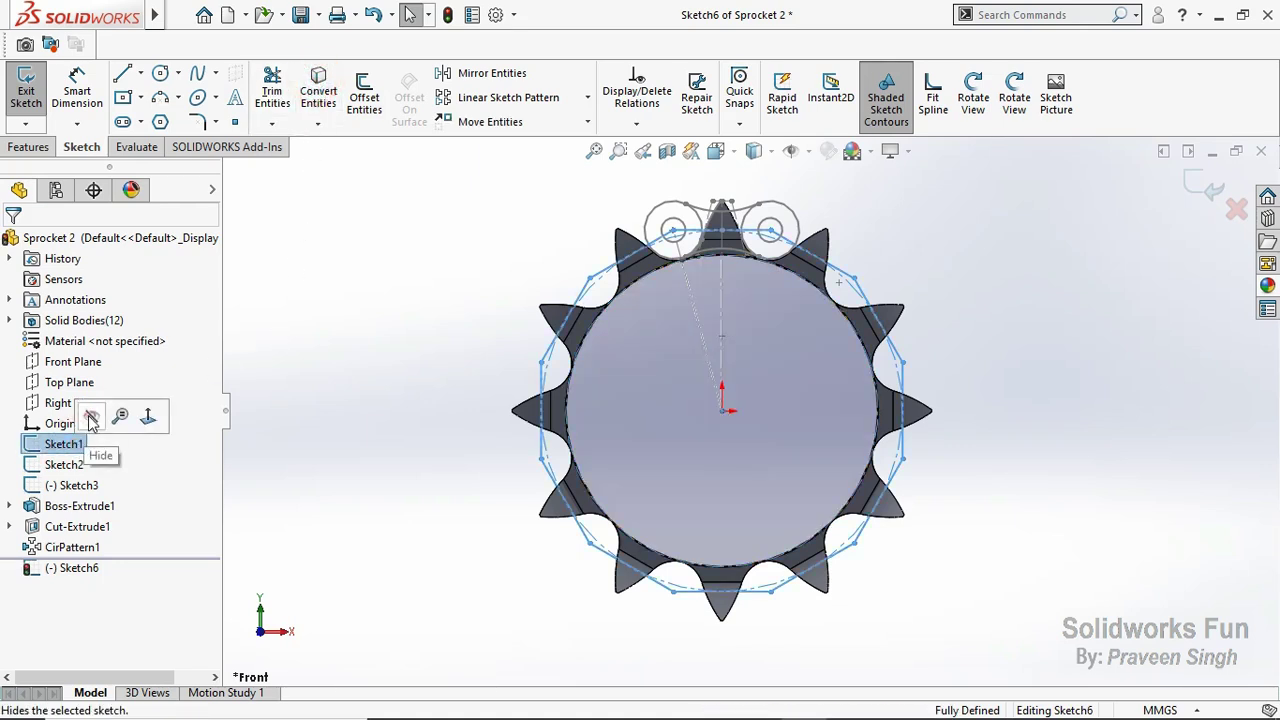
left_click(95, 433)
left_click(80, 462)
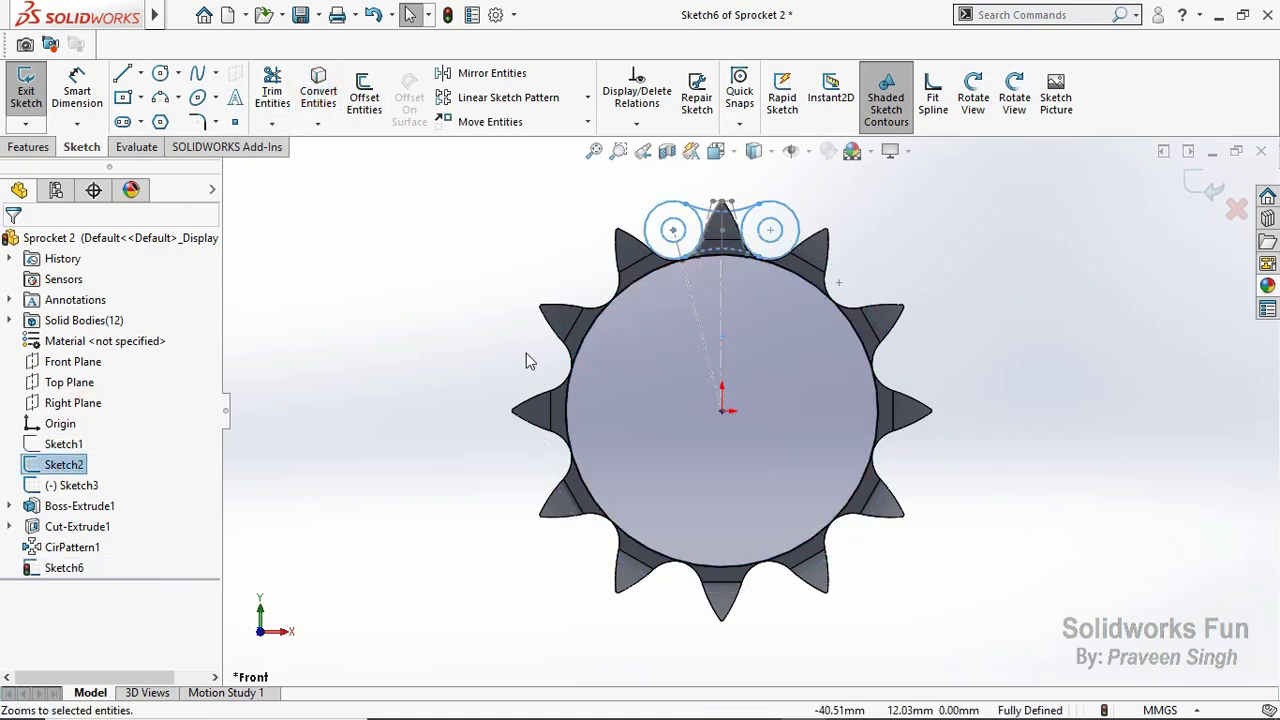
right_click(70, 468)
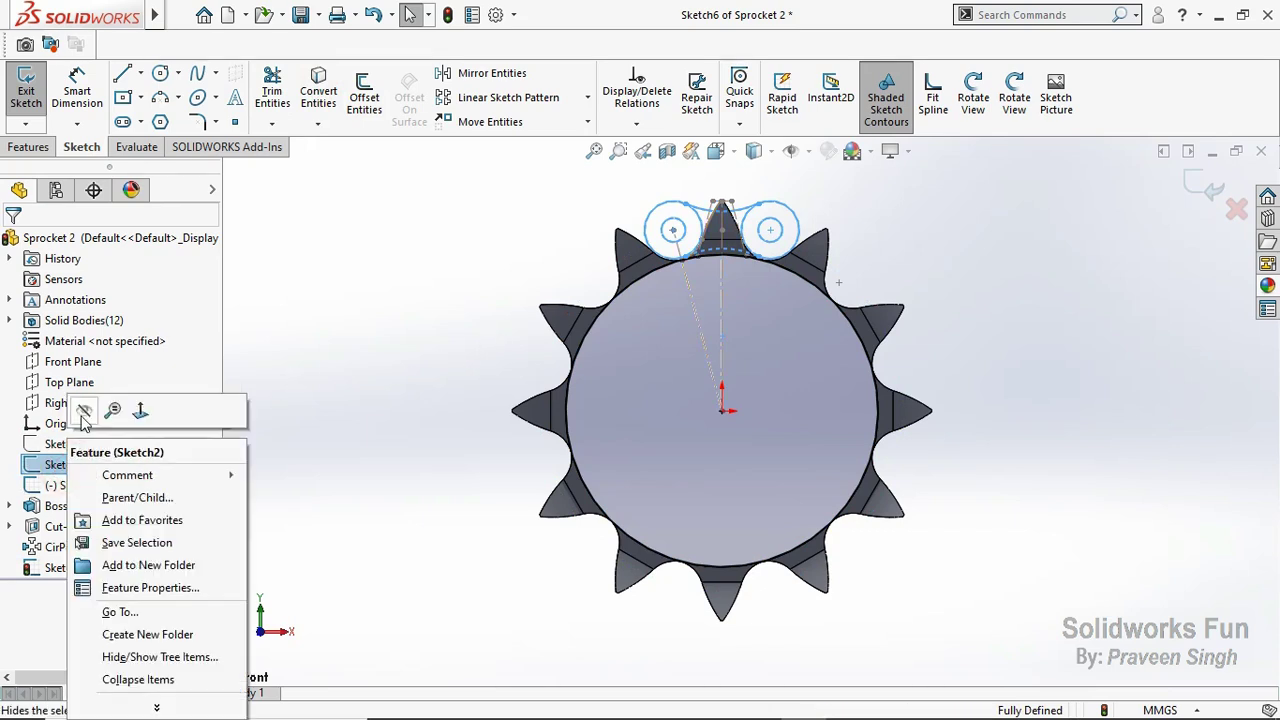
left_click(100, 414)
left_click(72, 485)
left_click(100, 447)
left_click(378, 402)
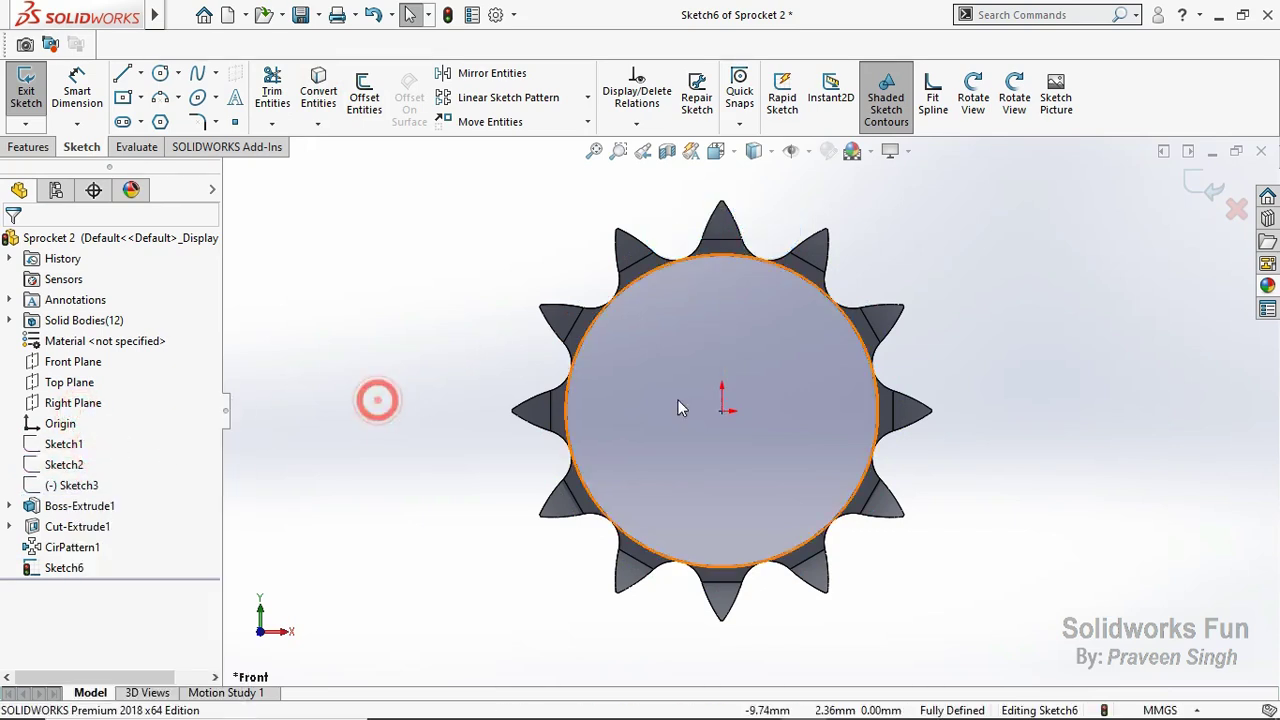
Step: Draw a circle at the origin, dimension it to Ø25, and exit the sketch
left_click(160, 73)
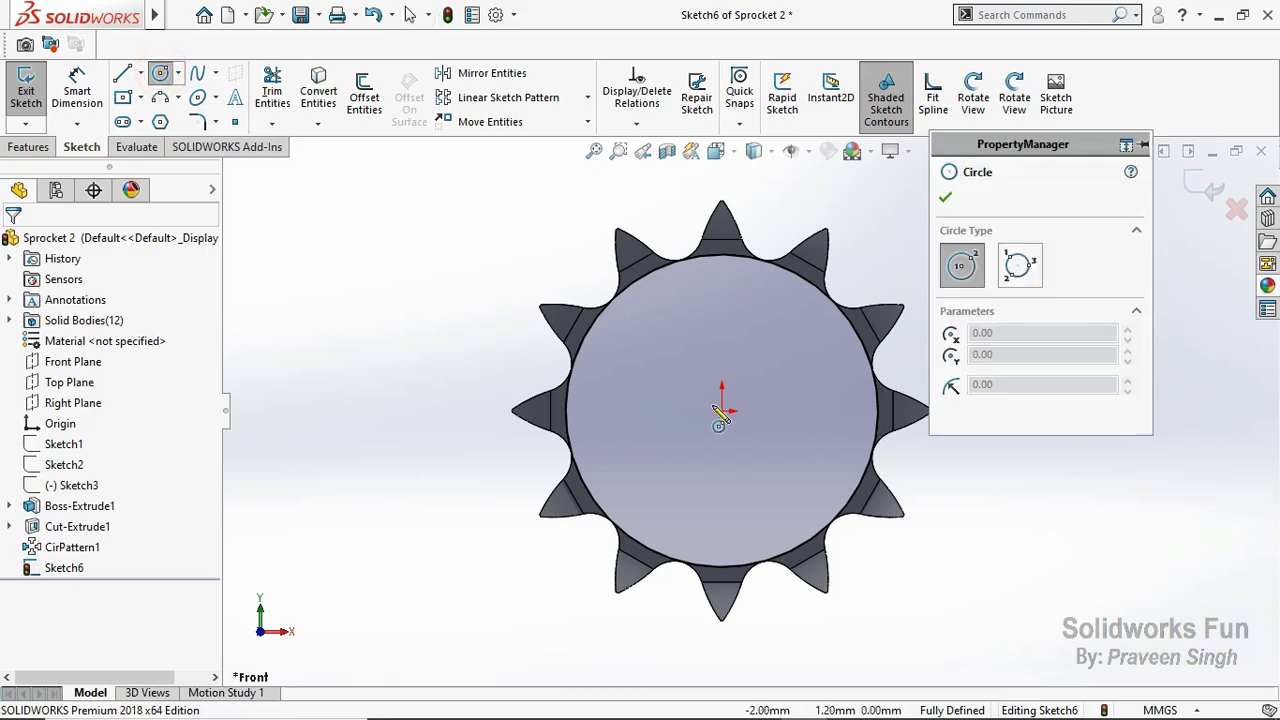
left_click_drag(722, 411, 650, 470)
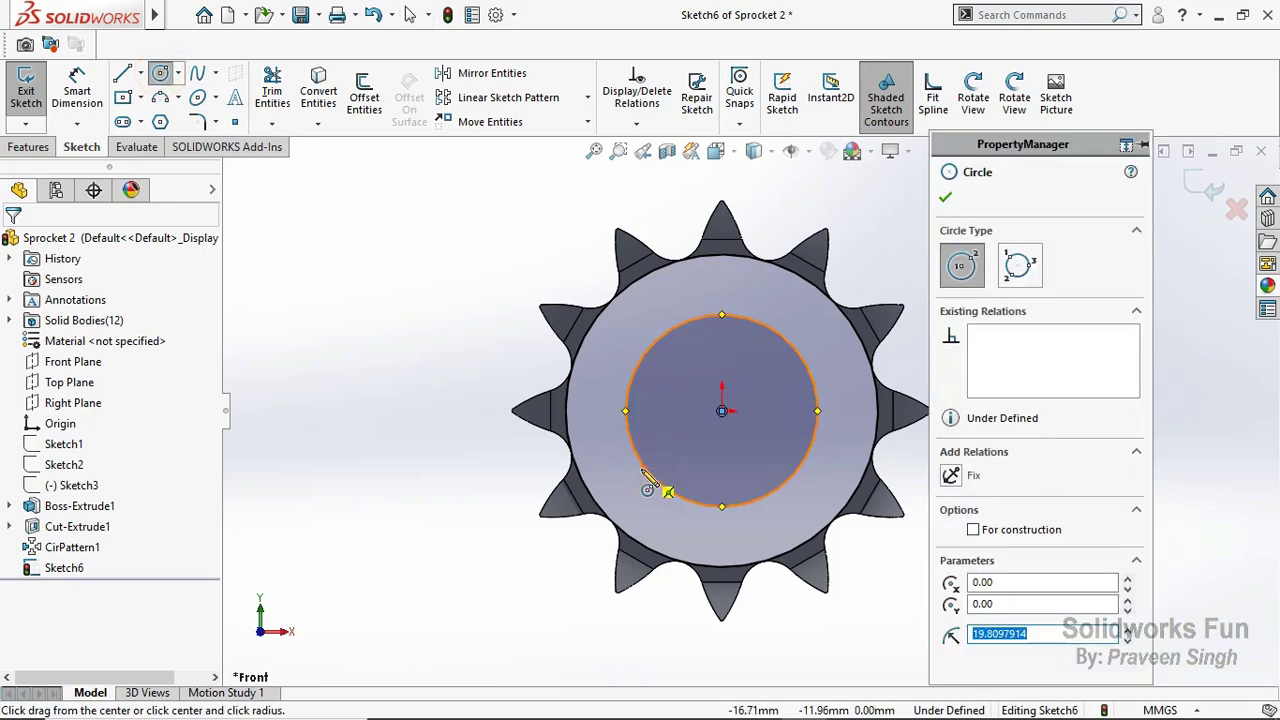
left_click(77, 90)
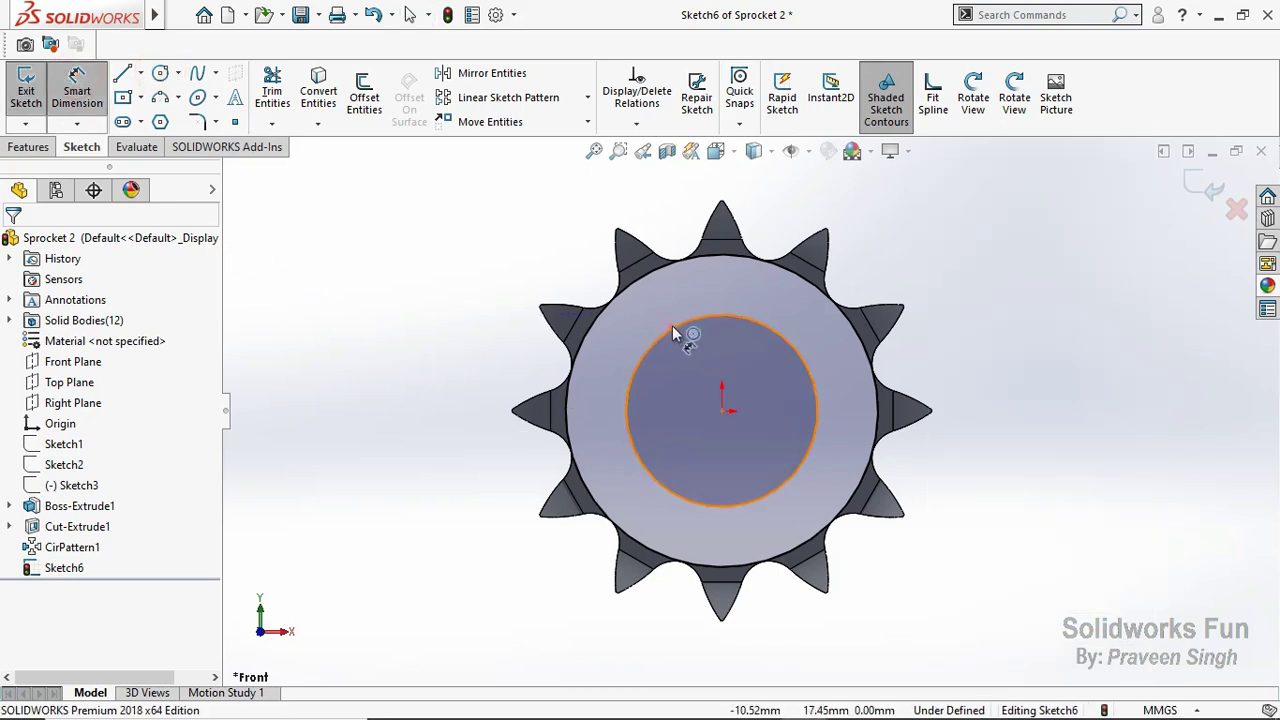
left_click(672, 325)
left_click(721, 300)
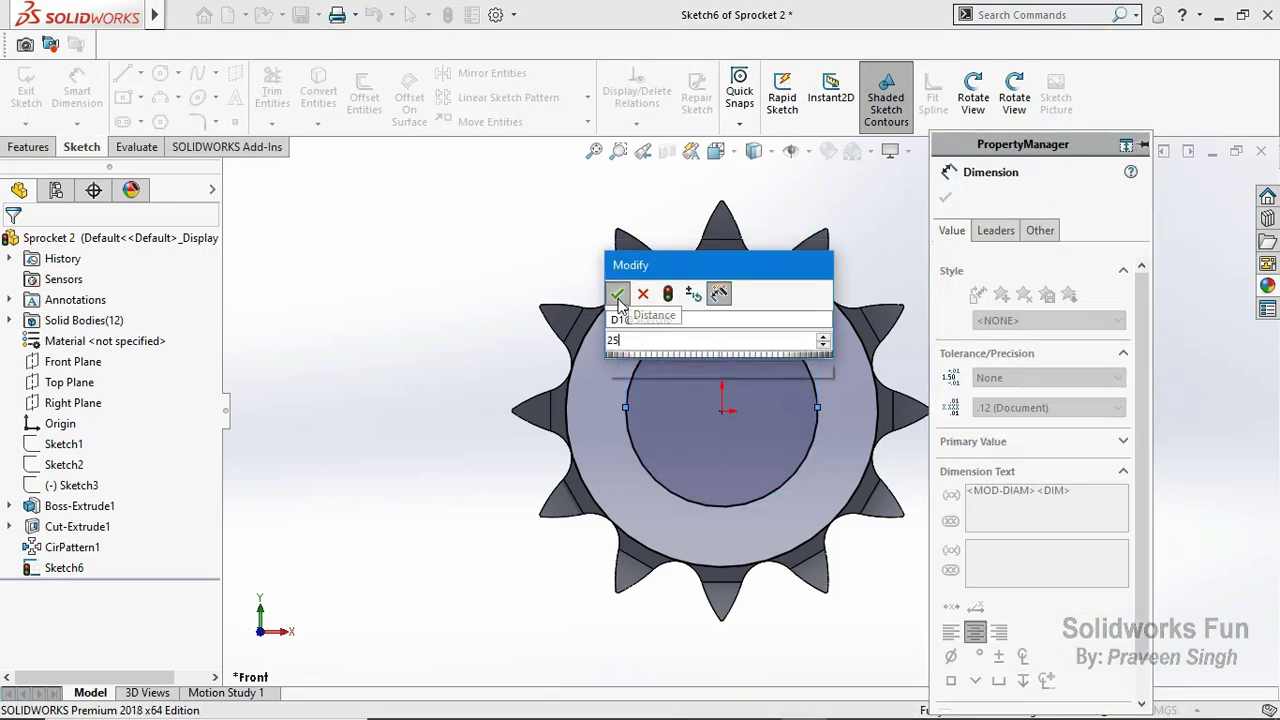
left_click(612, 290)
left_click(945, 197)
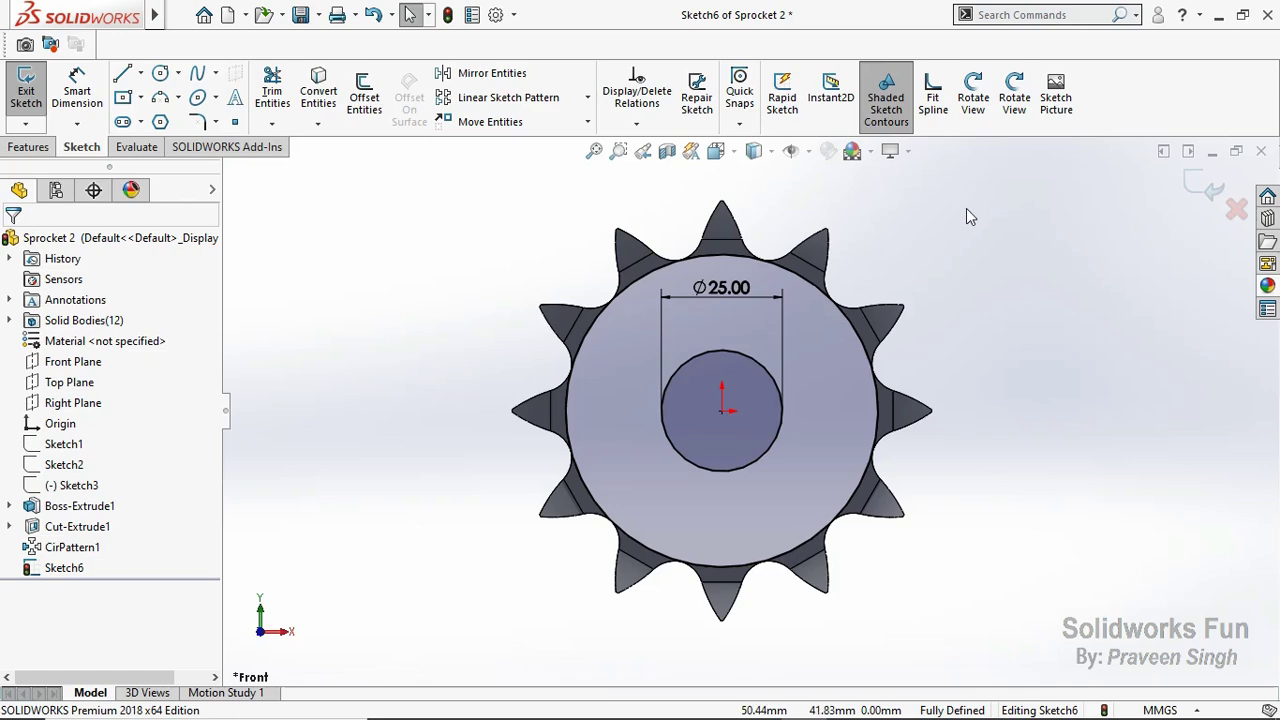
left_click(1205, 188)
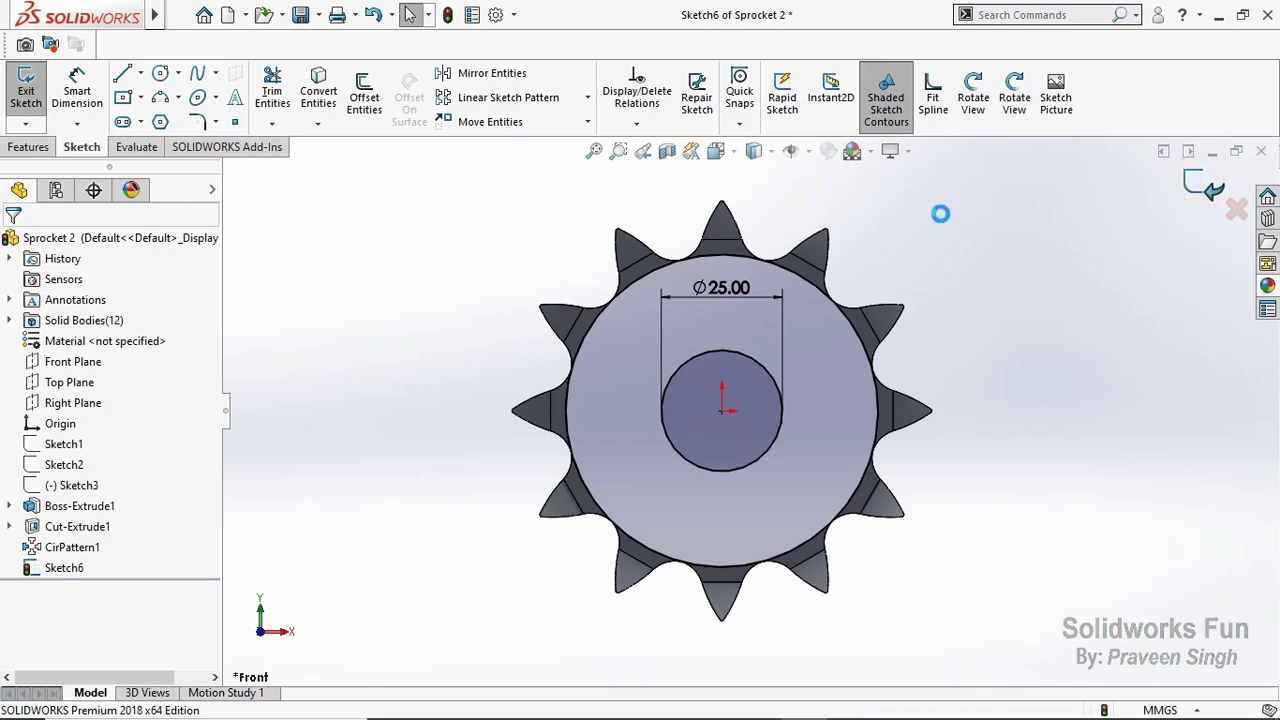
Step: Extrude the ring sketch 3.5 mm in both directions to form the hub
left_click(966, 97)
mouse_move(918, 235)
left_mouse_down()
mouse_move(863, 270)
mouse_move(878, 331)
left_mouse_up()
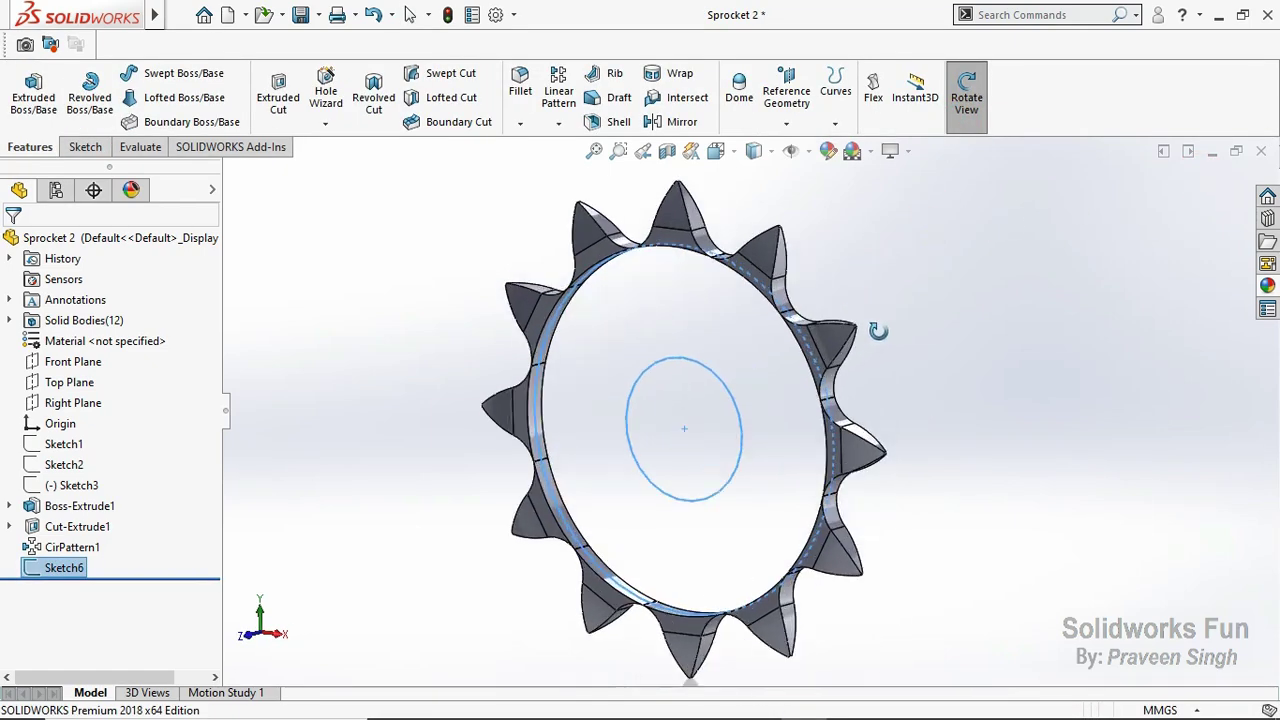
left_click(33, 95)
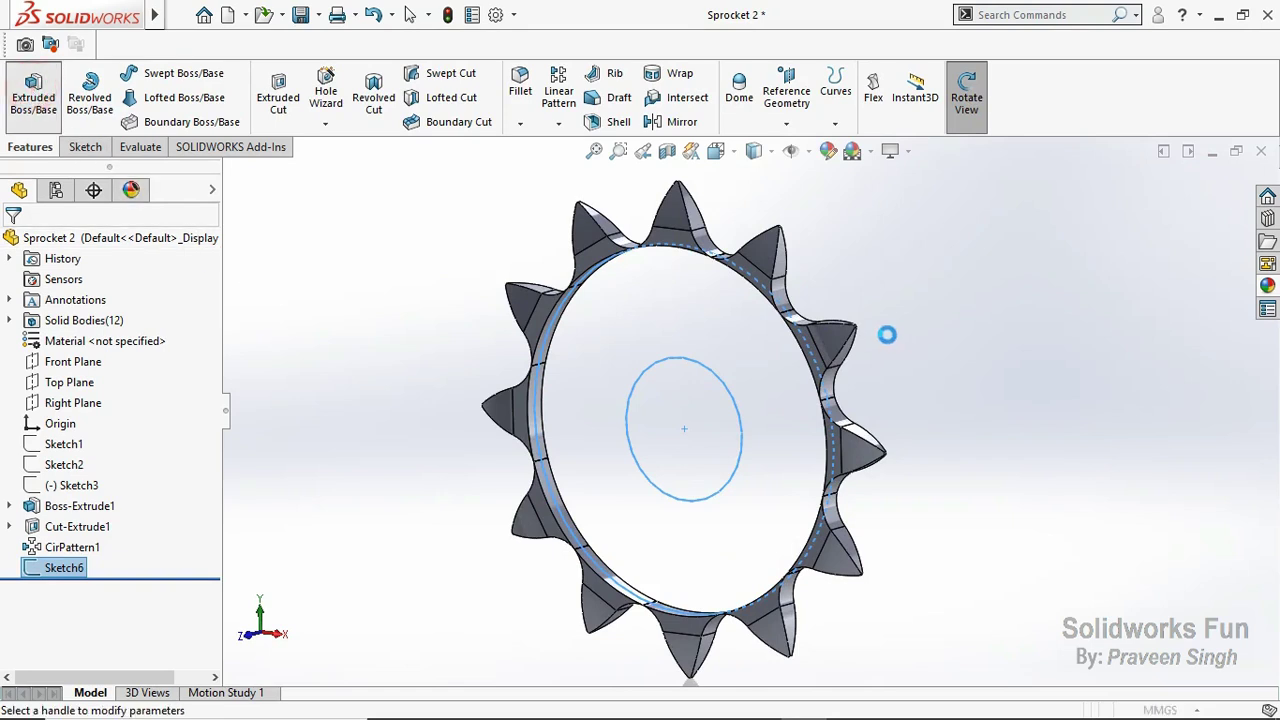
type("3.")
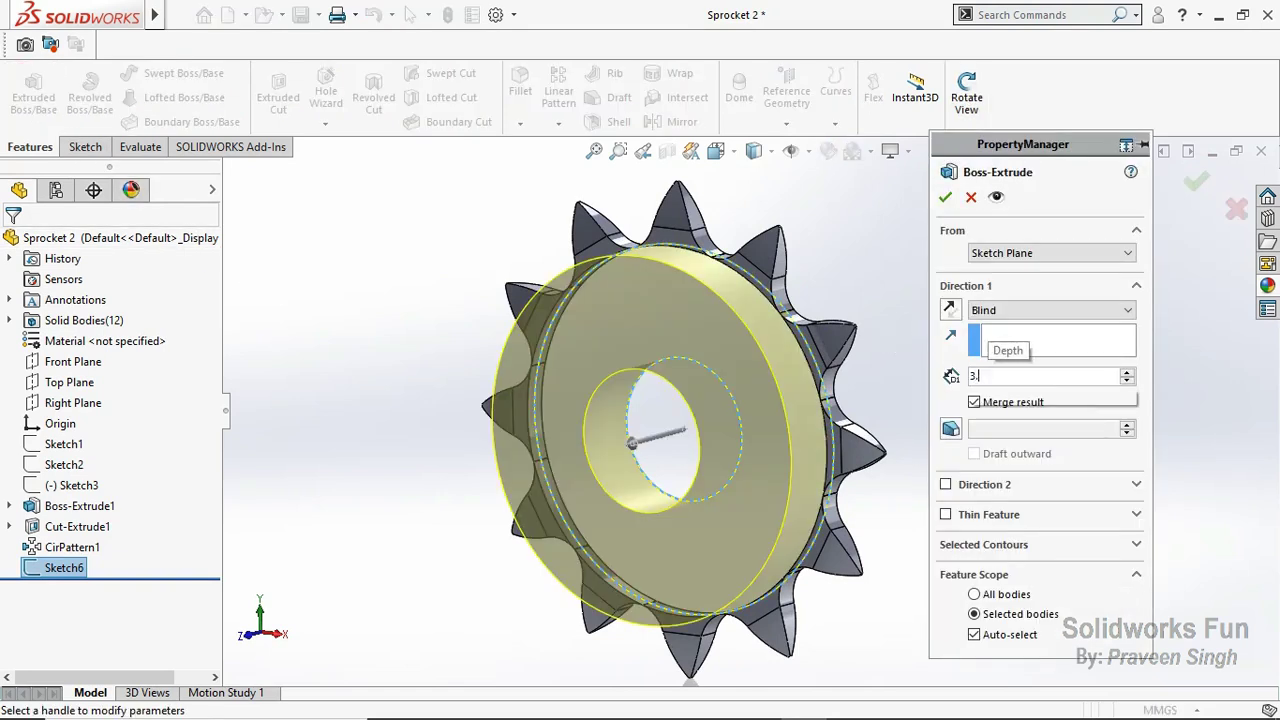
type("5")
key("Return")
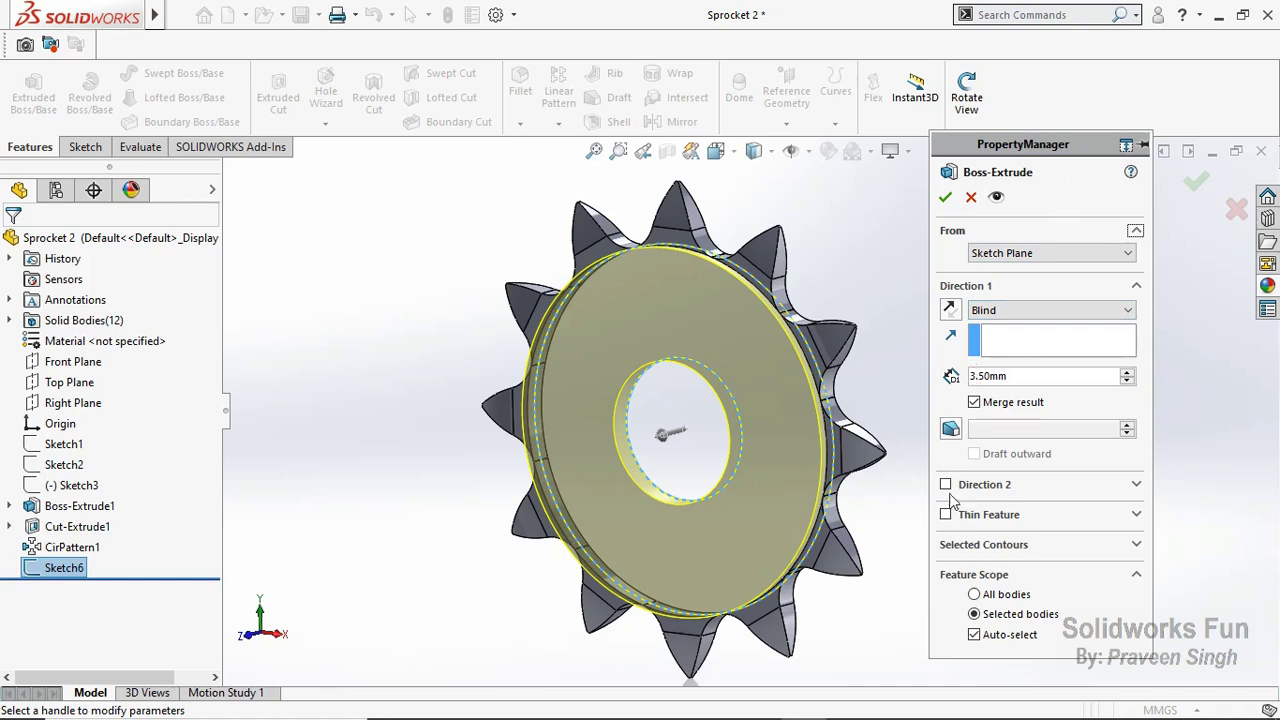
left_click(945, 485)
type("3.")
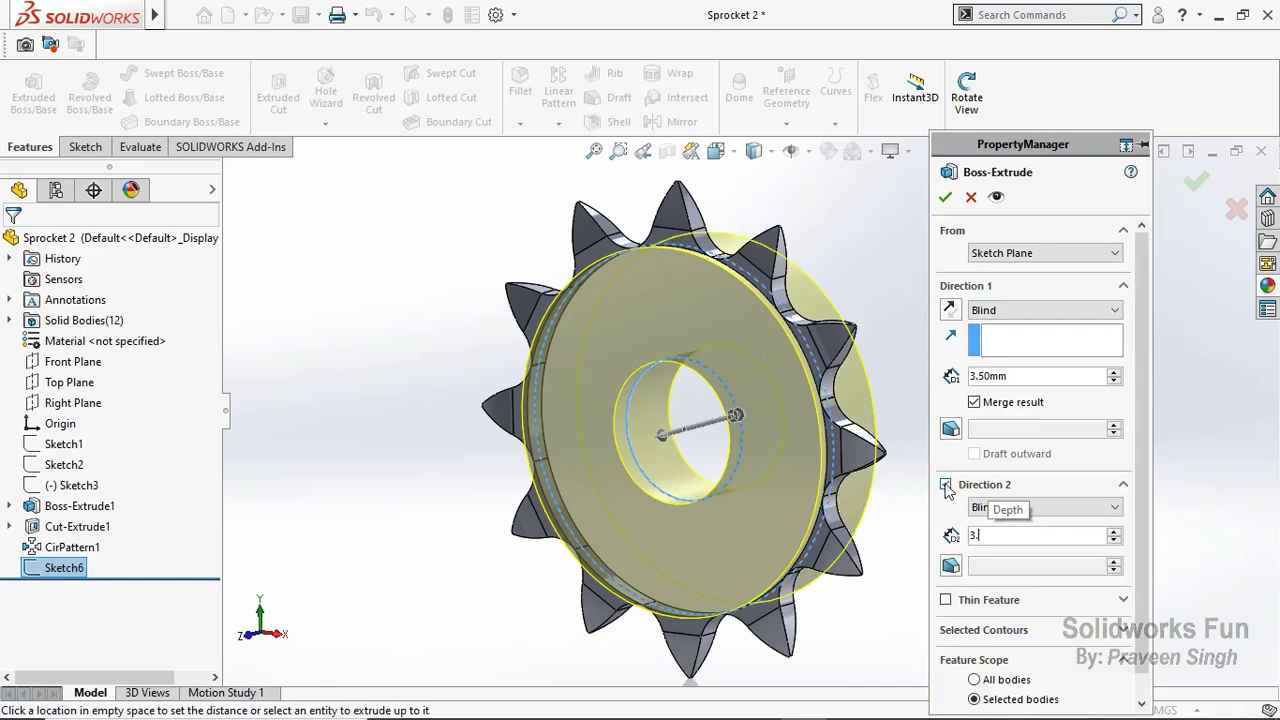
type("5")
left_click(1032, 198)
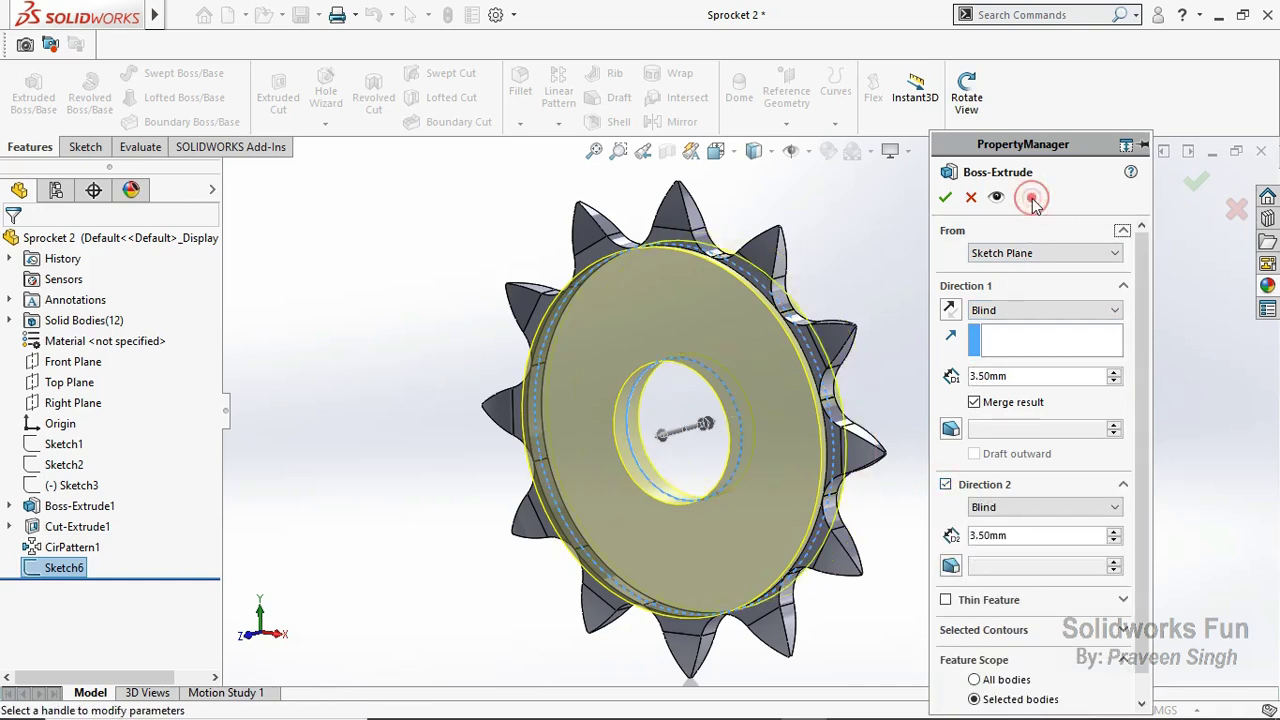
left_click(946, 199)
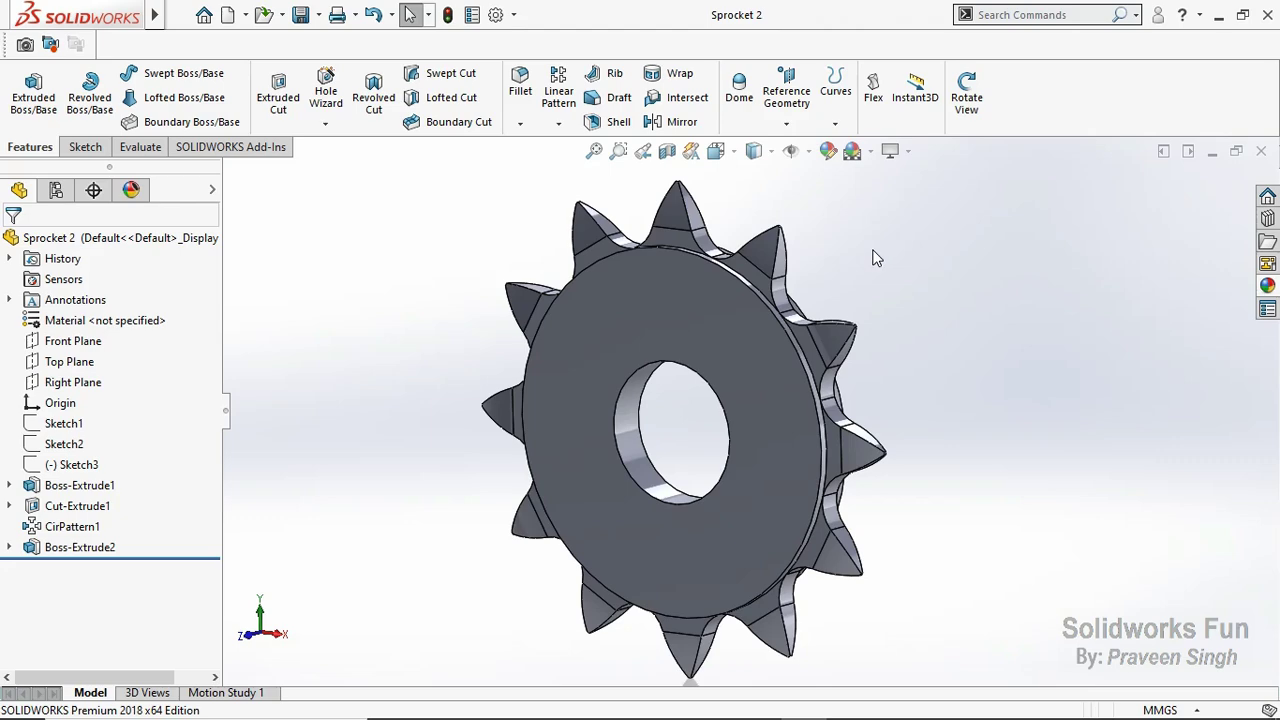
Step: On the Front Plane, draw a small centre rectangle above the hole with equal sides
left_click(112, 341)
left_click(116, 312)
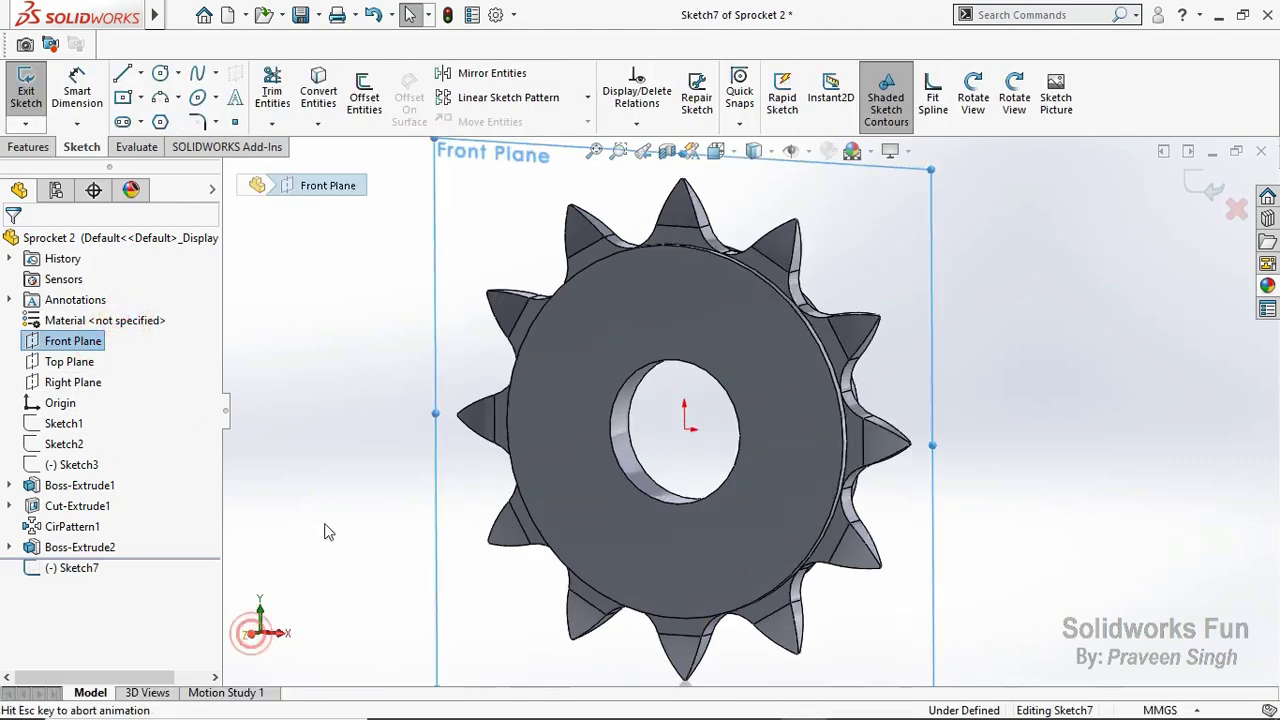
left_click(123, 97)
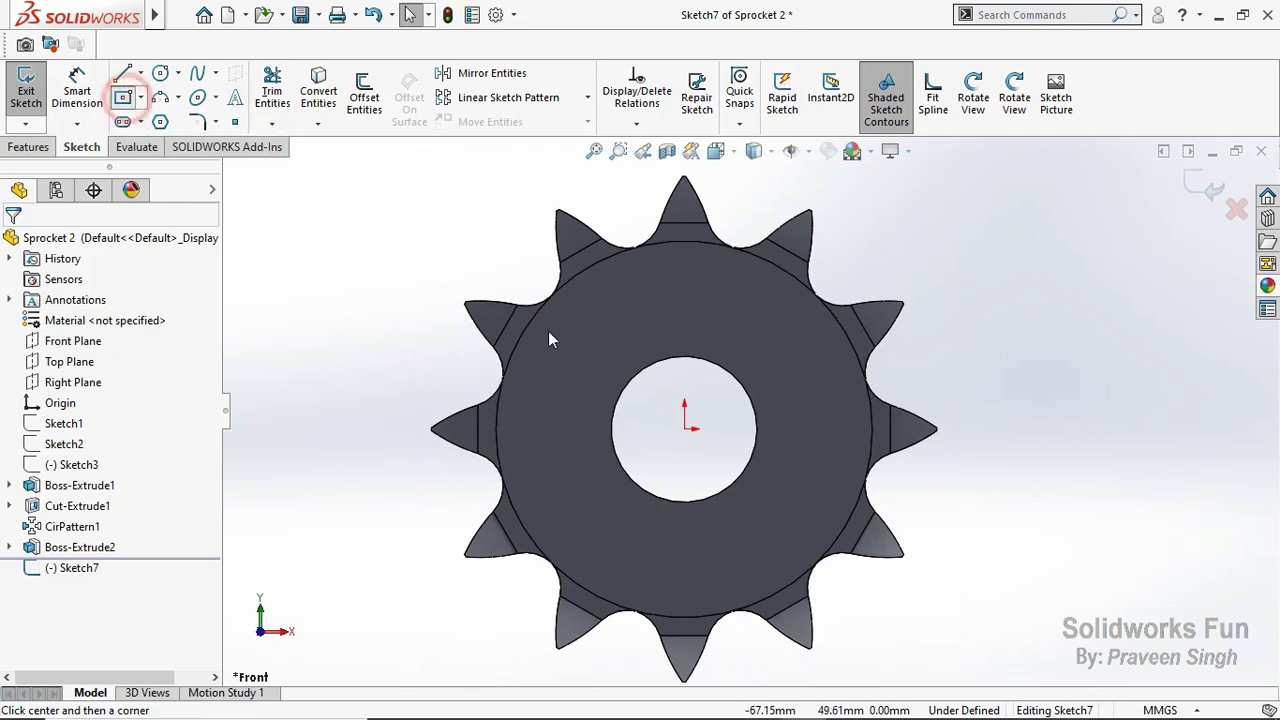
left_click(685, 357)
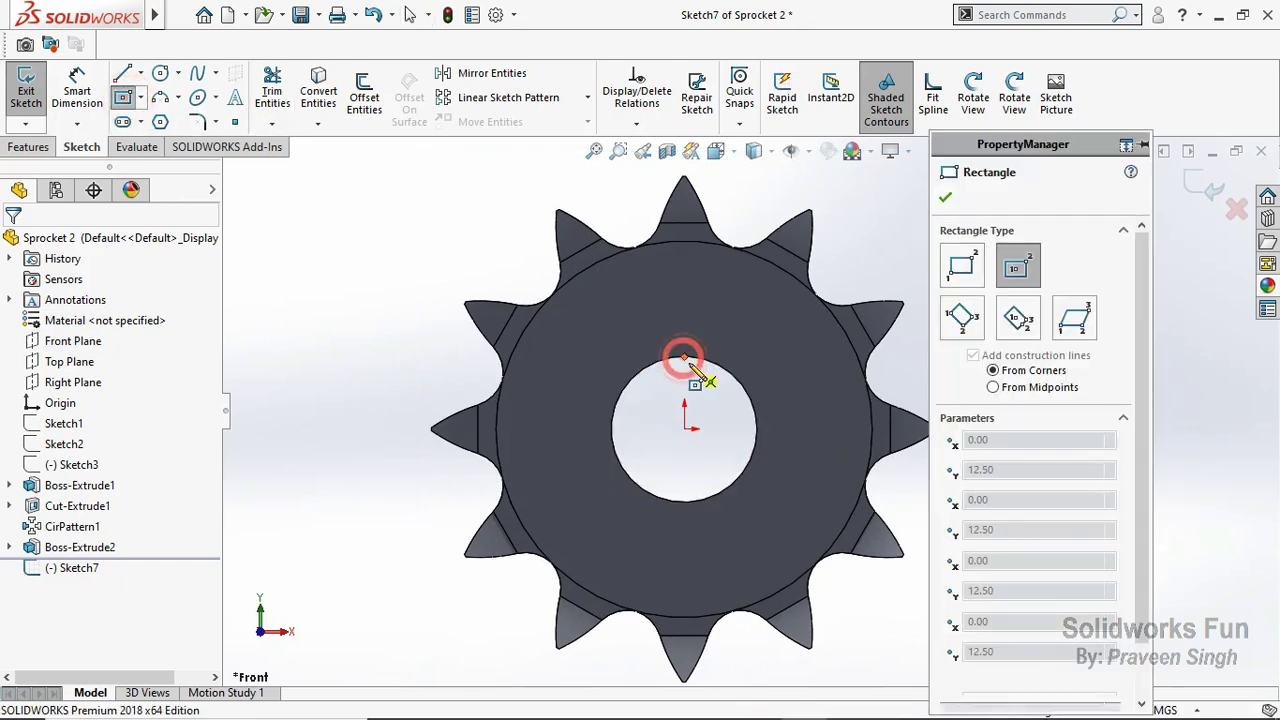
left_click(702, 373)
key("Escape")
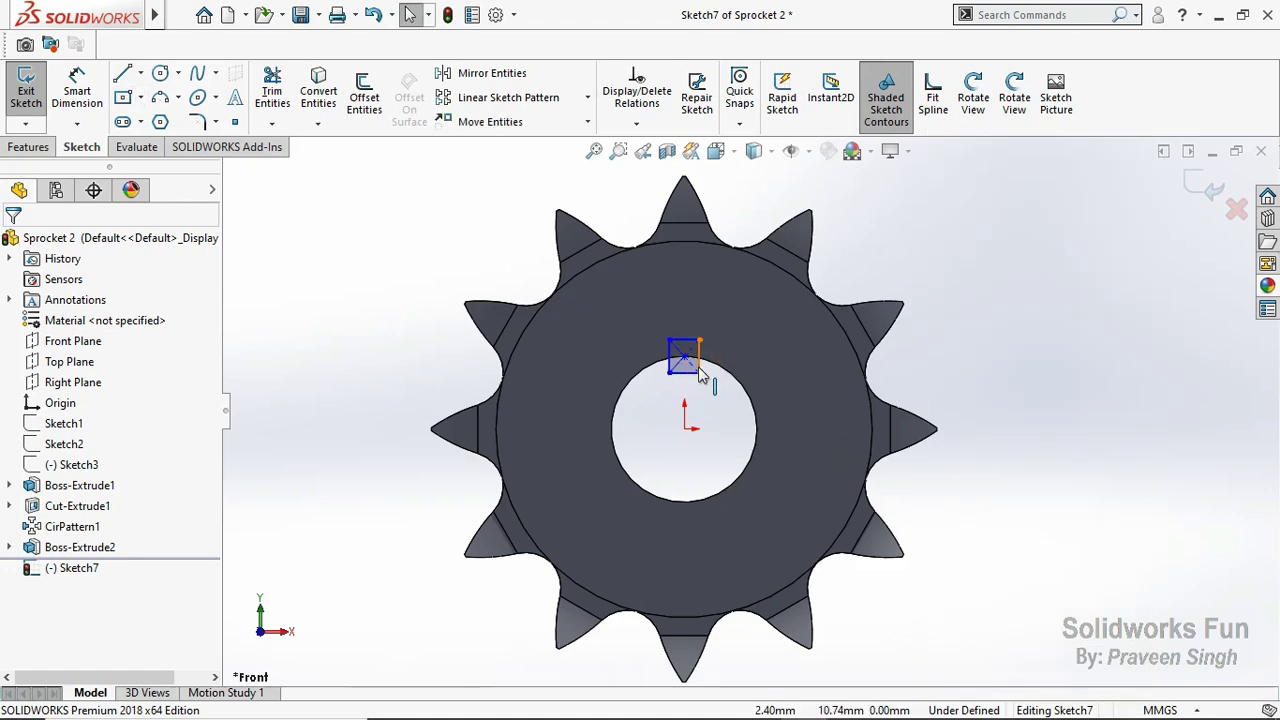
left_click(678, 357)
left_click(702, 358, "ctrl")
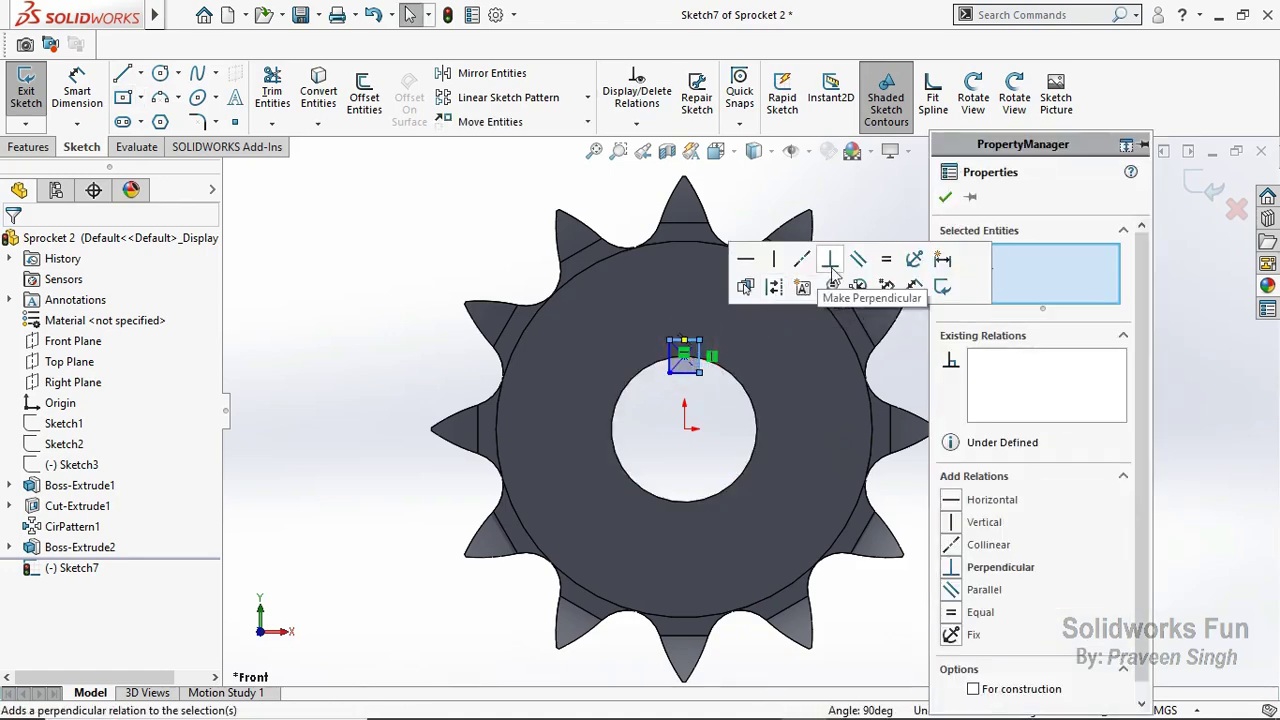
left_click(876, 256)
key("Escape")
Step: Dimension the square's width to 4 mm
left_click(77, 82)
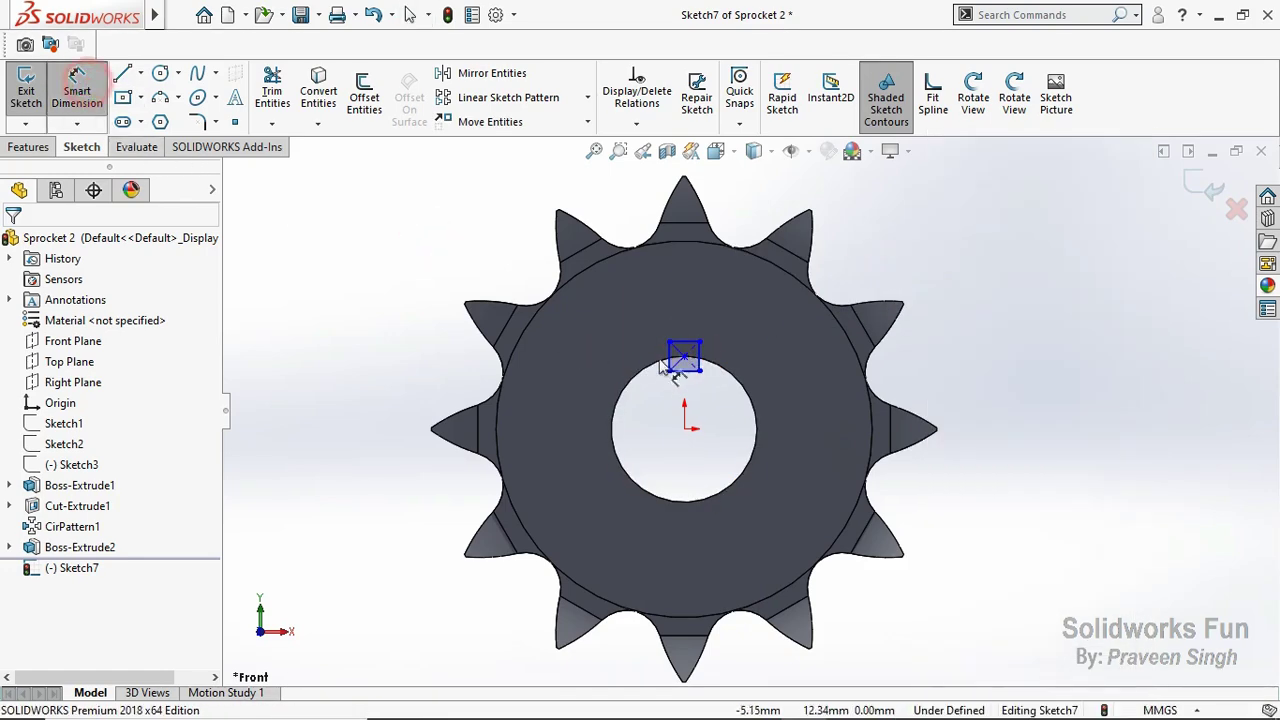
left_click(685, 343)
left_click(653, 301)
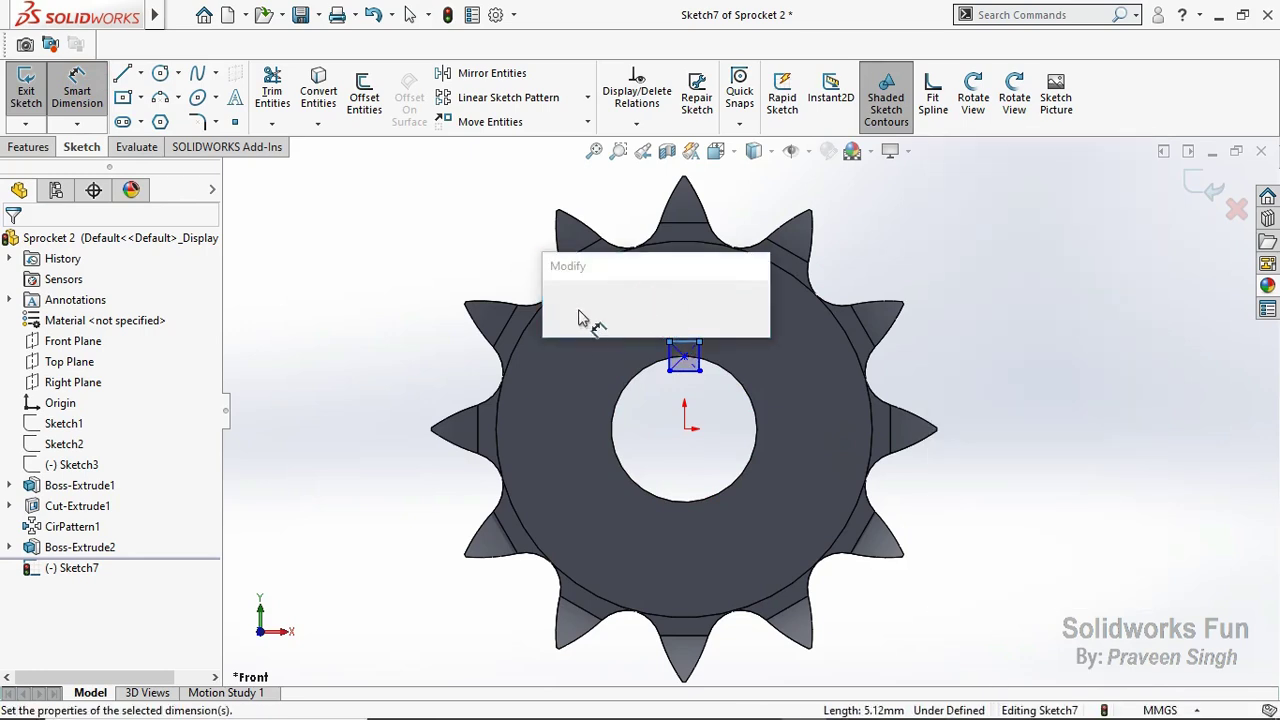
type("4")
left_click(556, 306)
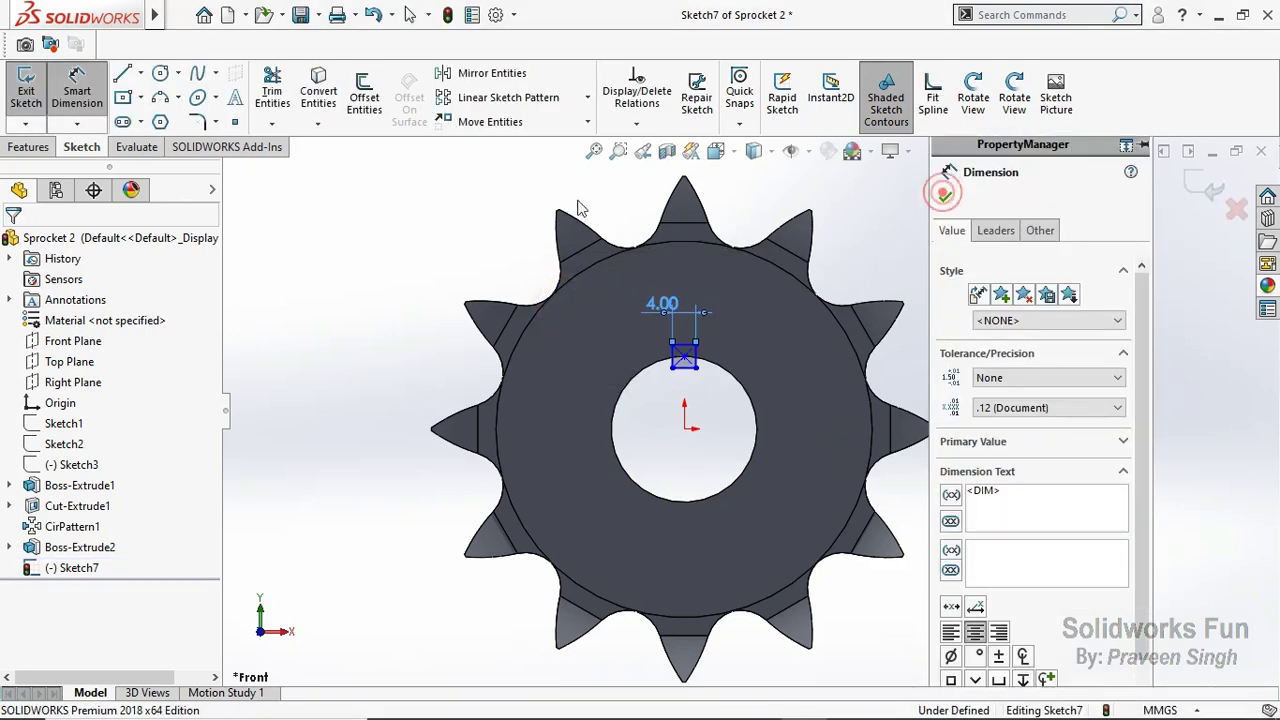
key("Escape")
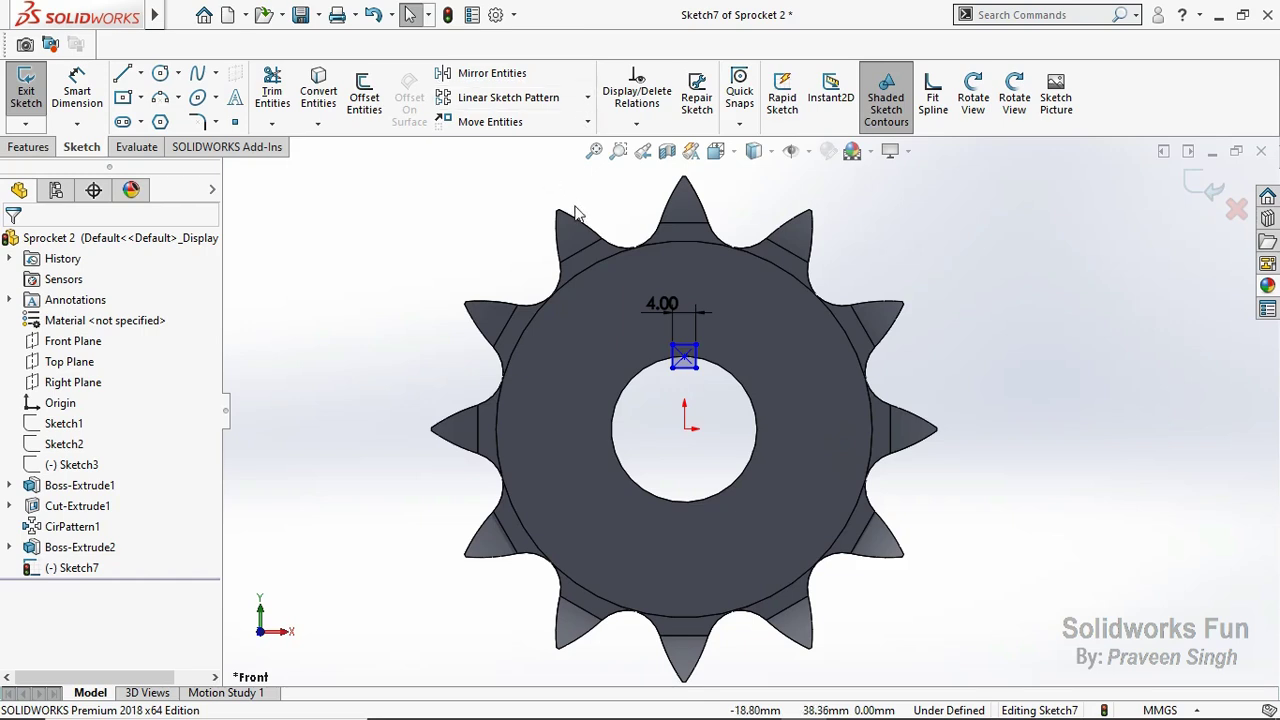
Step: Circularly pattern the square around the bore, changing the instance count to 5
left_click_drag(527, 198, 714, 371)
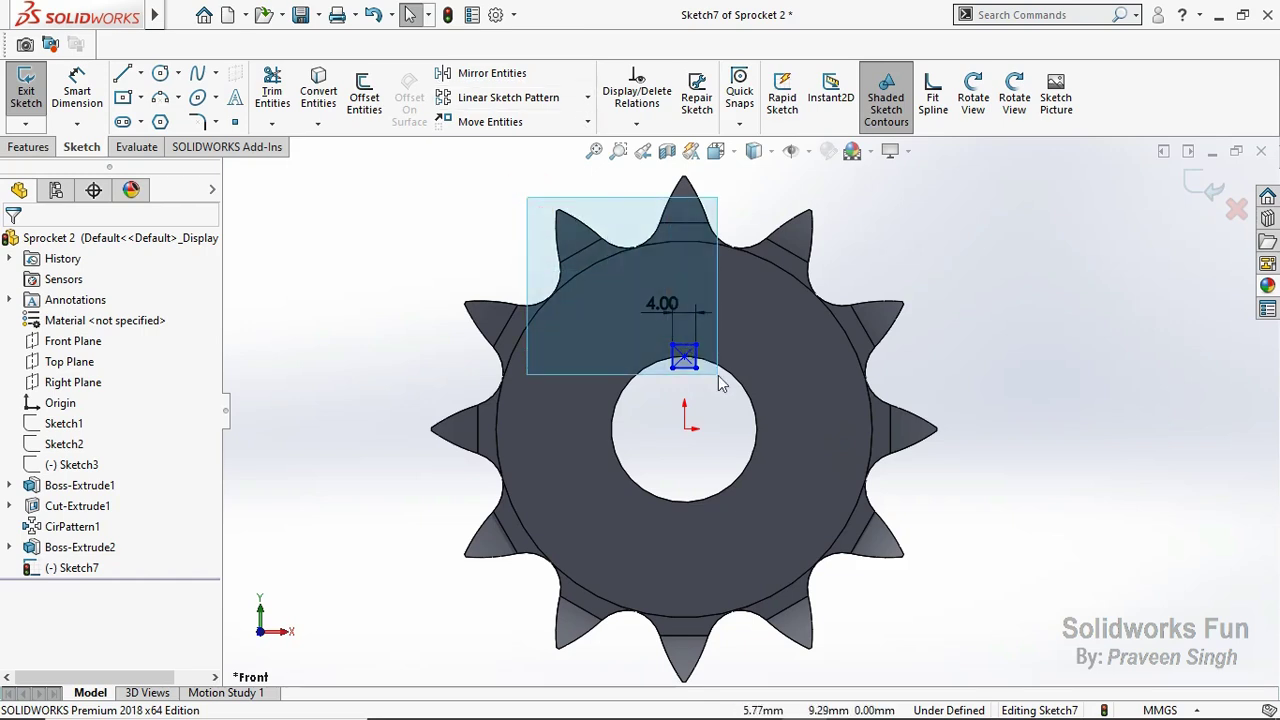
left_click(587, 97)
left_click(519, 144)
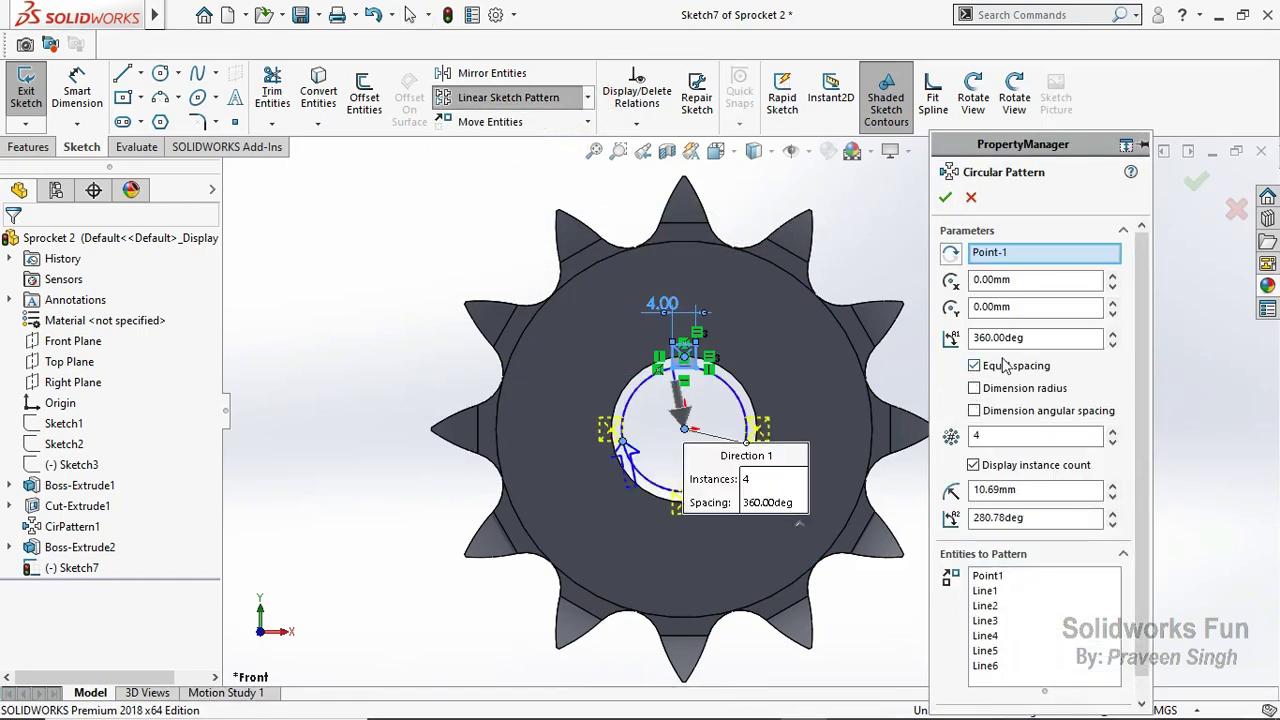
left_click(945, 198)
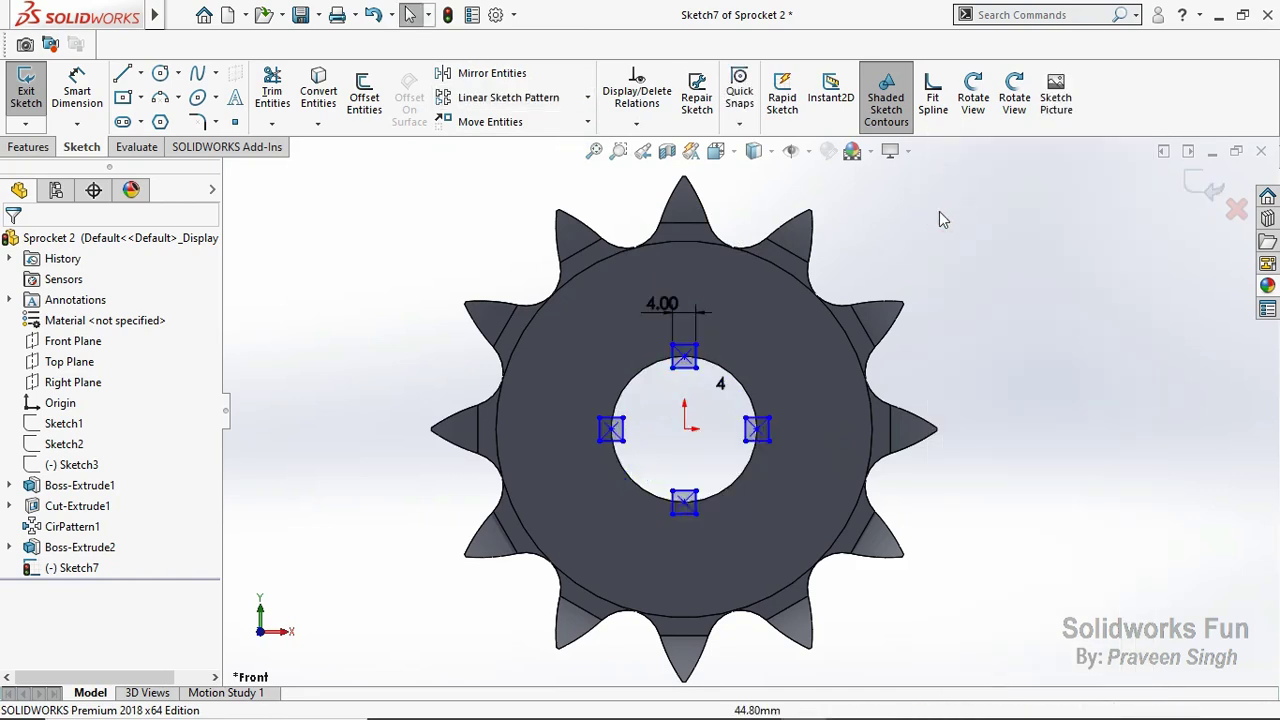
double_click(716, 395)
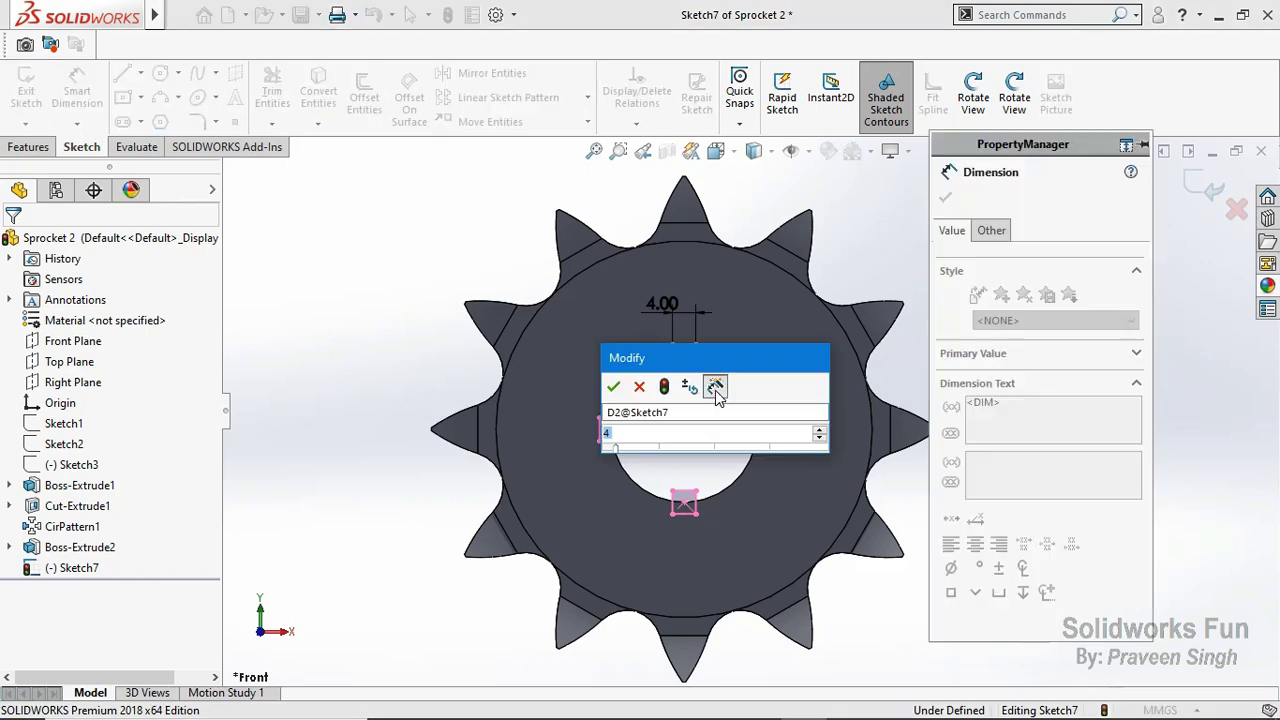
left_click(611, 381)
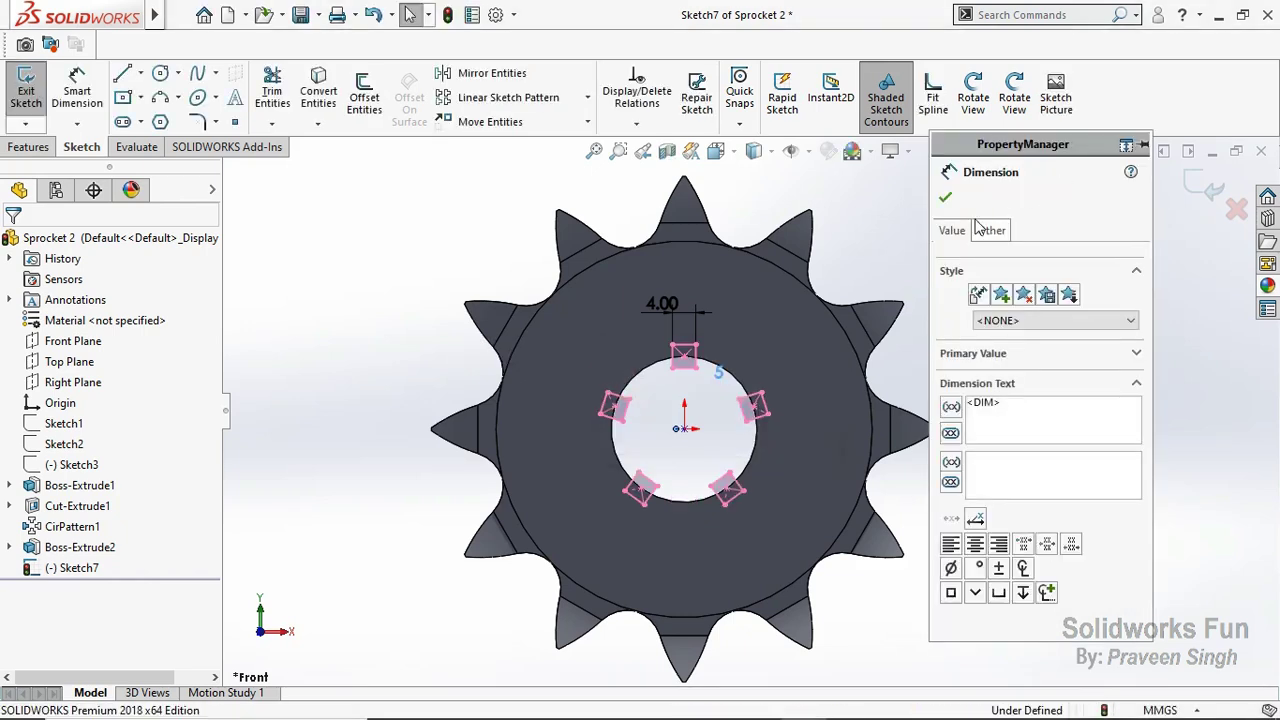
left_click(947, 198)
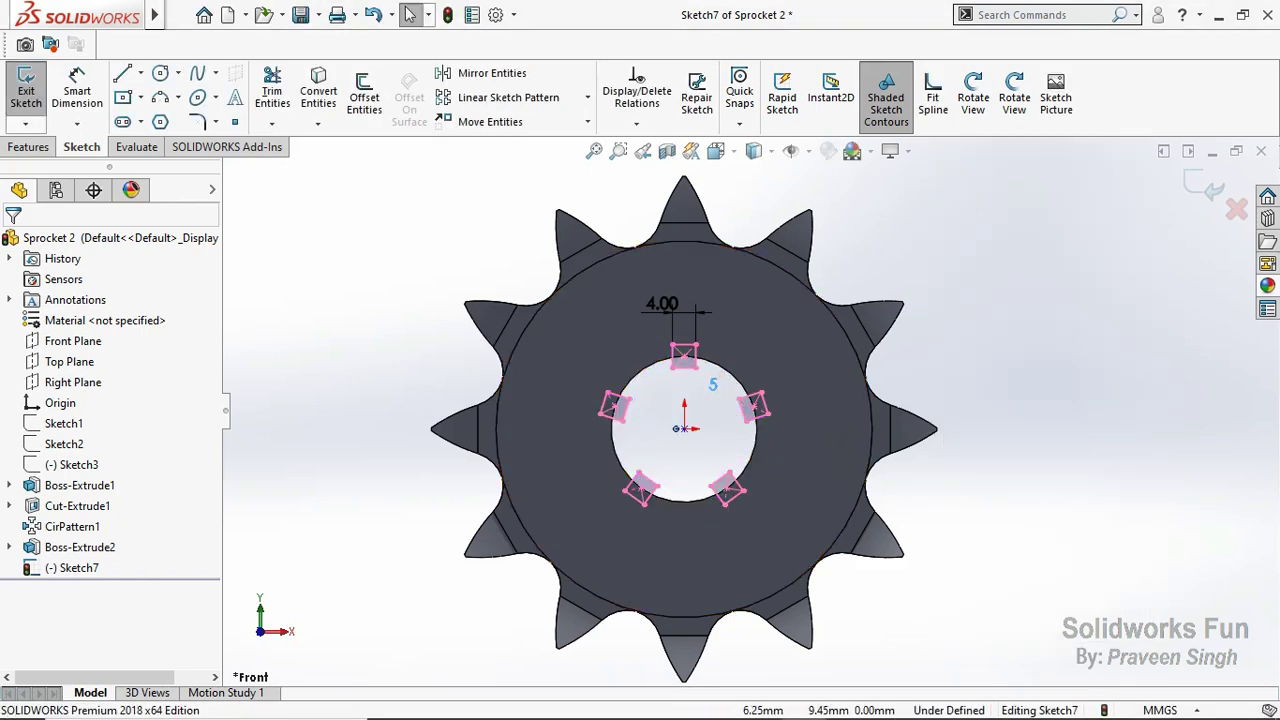
left_click(369, 271)
left_click(1003, 118)
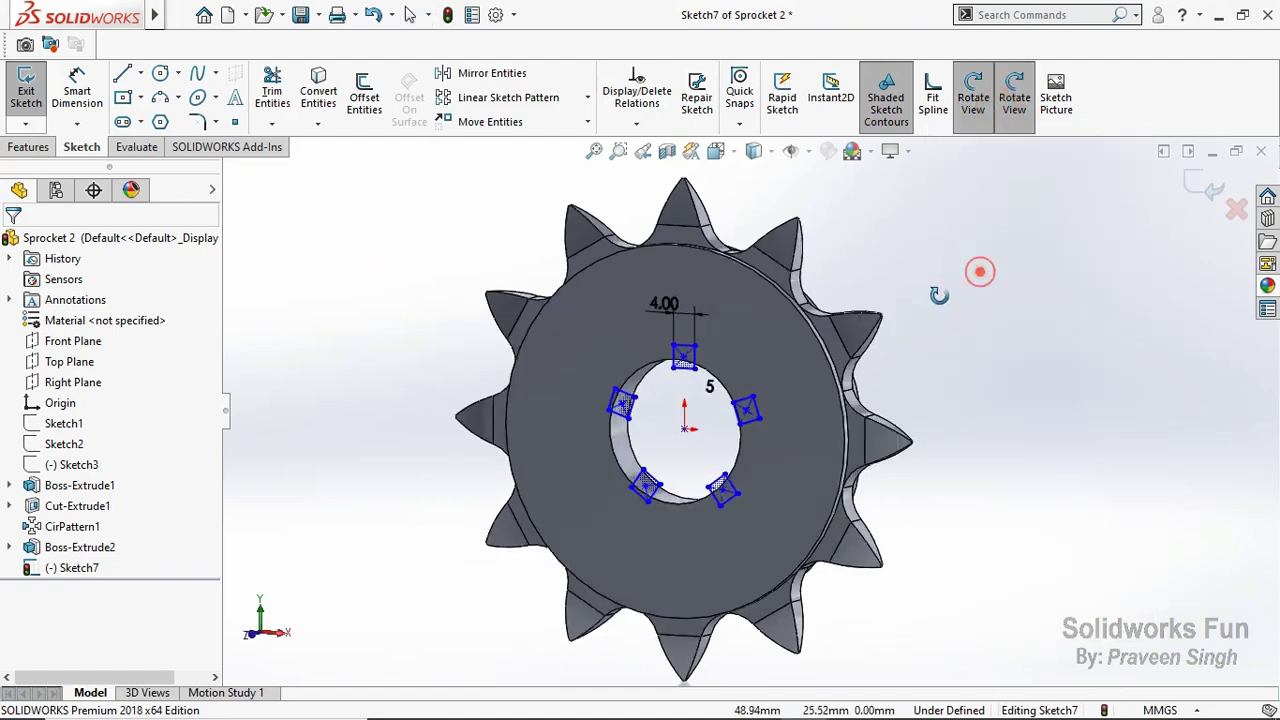
left_click_drag(934, 294, 920, 309)
Step: Cut the square notches Through All in both directions and save the part
left_click(28, 147)
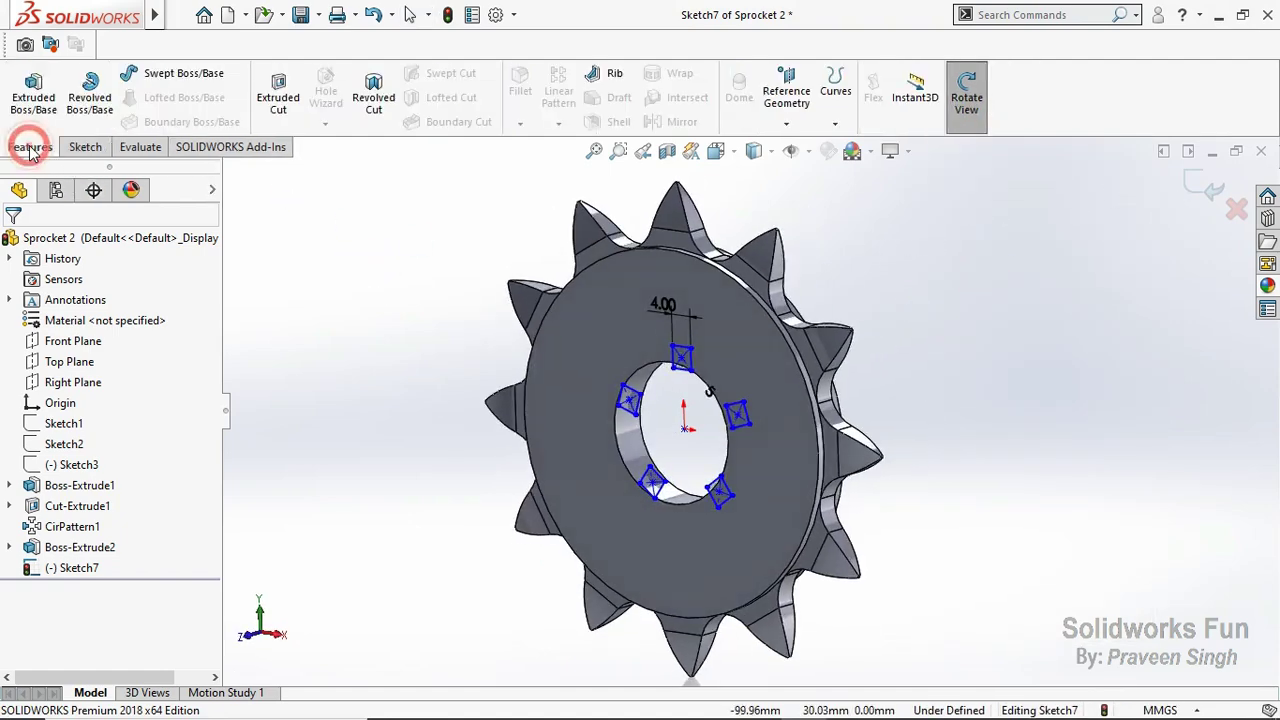
left_click(278, 95)
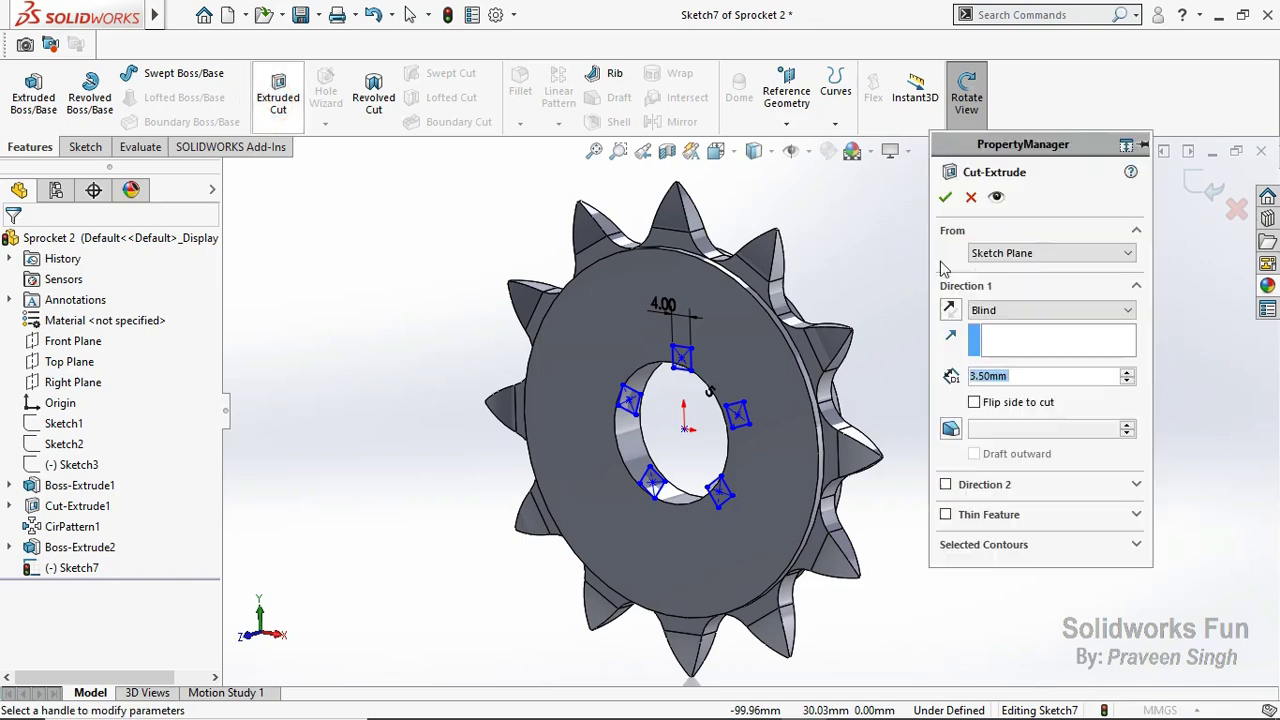
left_click(1010, 311)
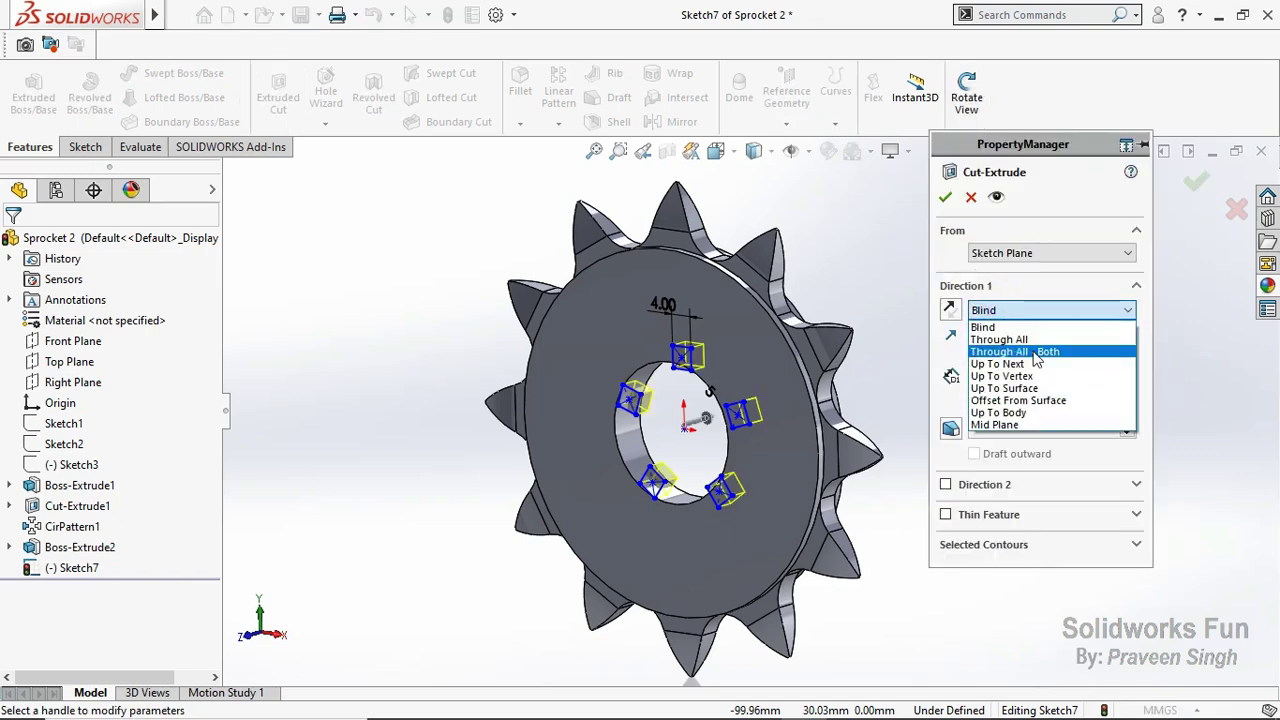
left_click(1015, 351)
left_click(944, 197)
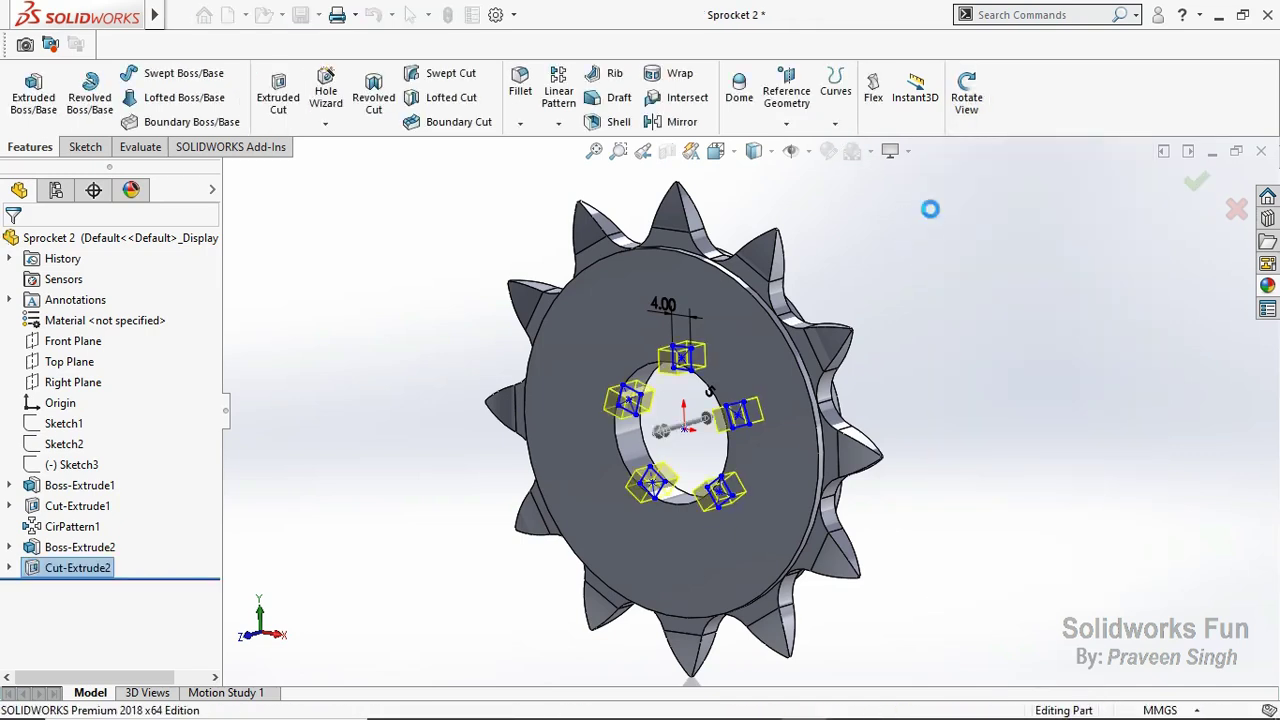
left_click(300, 20)
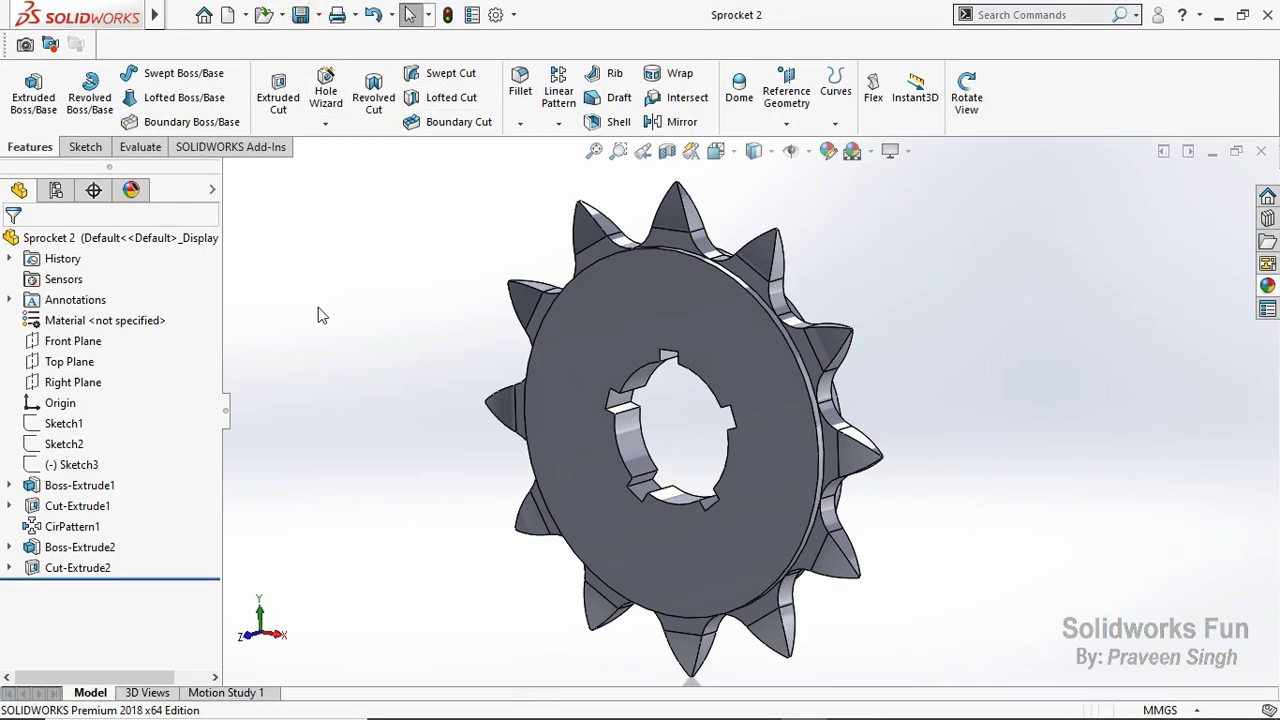
Step: Chamfer two circular hub edges by 0.35 mm and save the sprocket
left_click(520, 122)
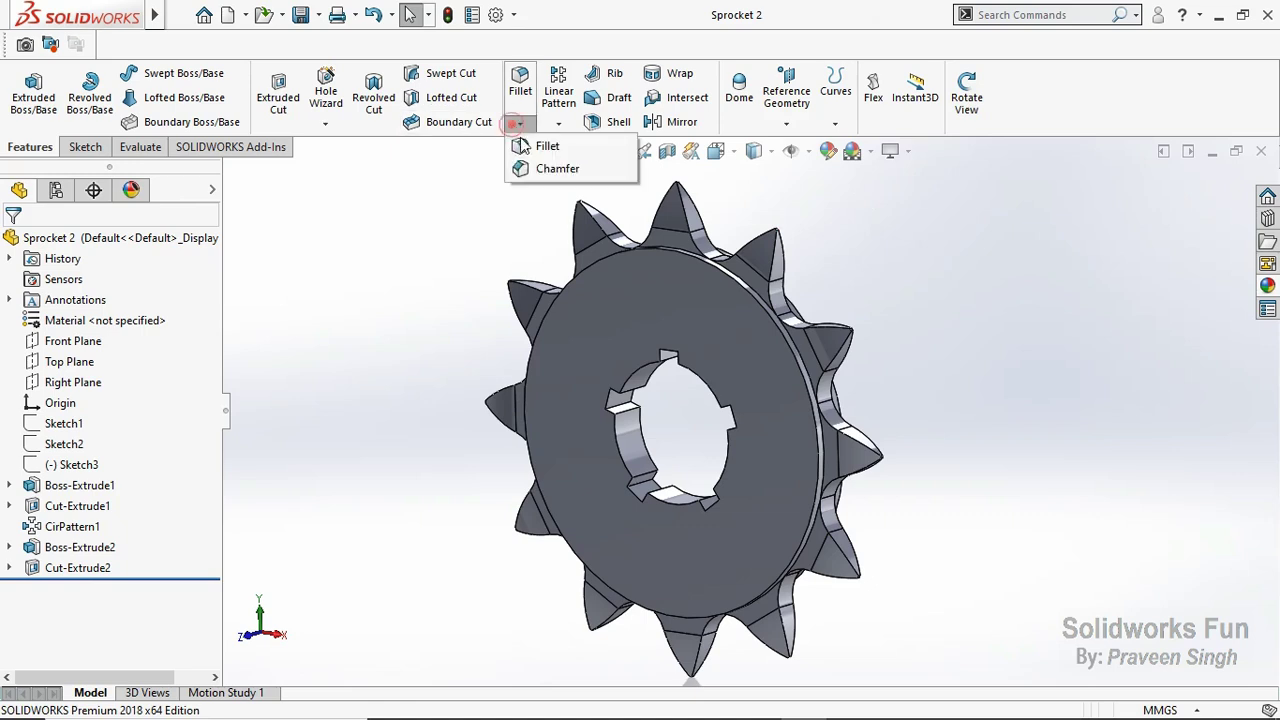
left_click(531, 166)
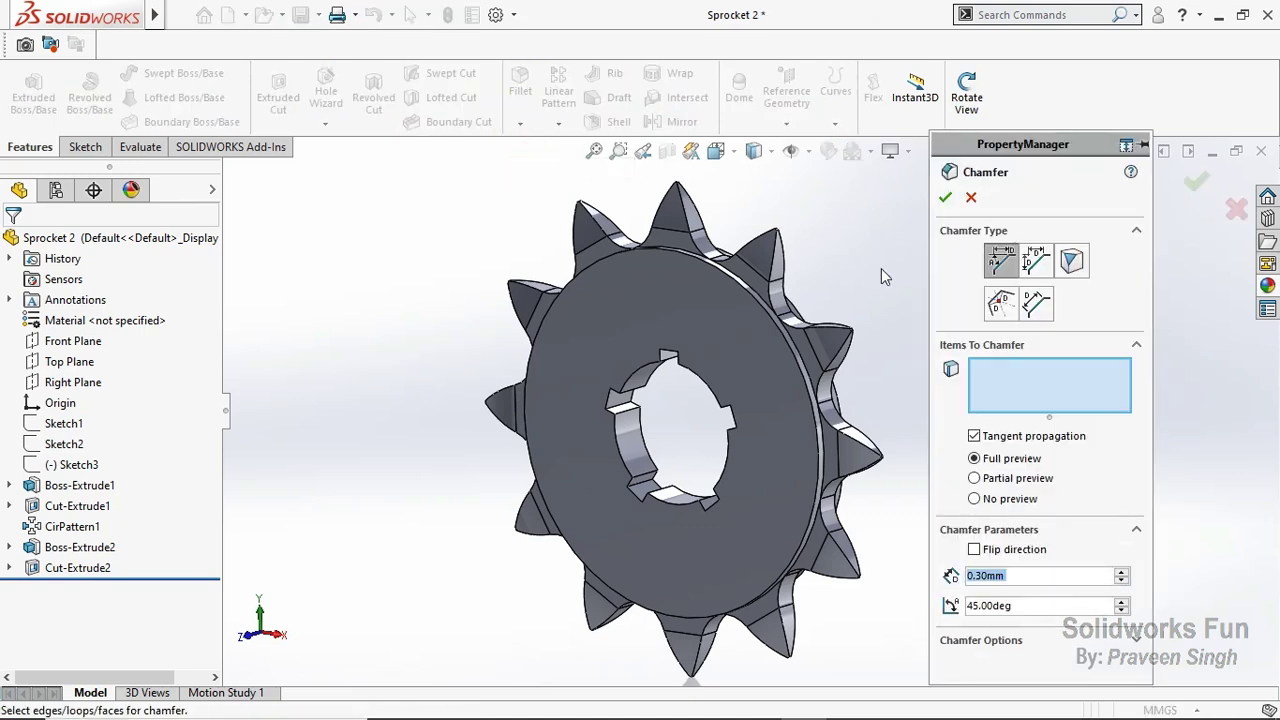
type("0.35")
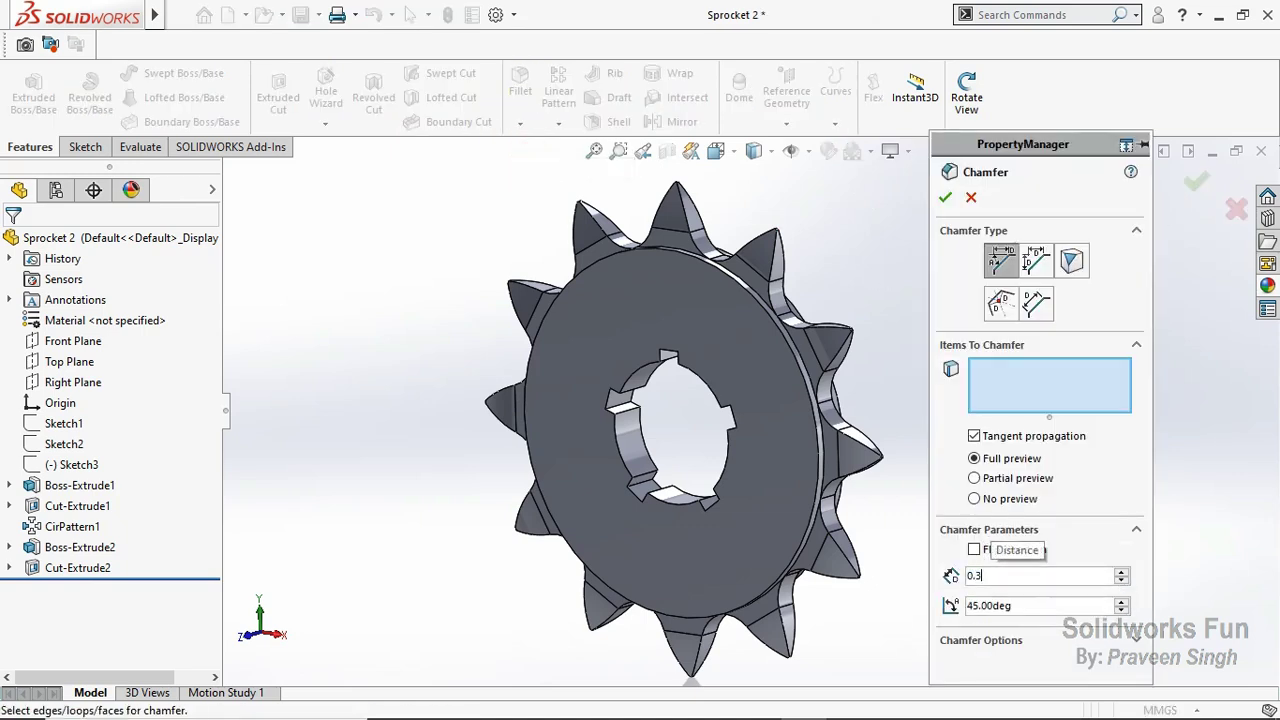
key("Return")
scroll(881, 267, "down", 2)
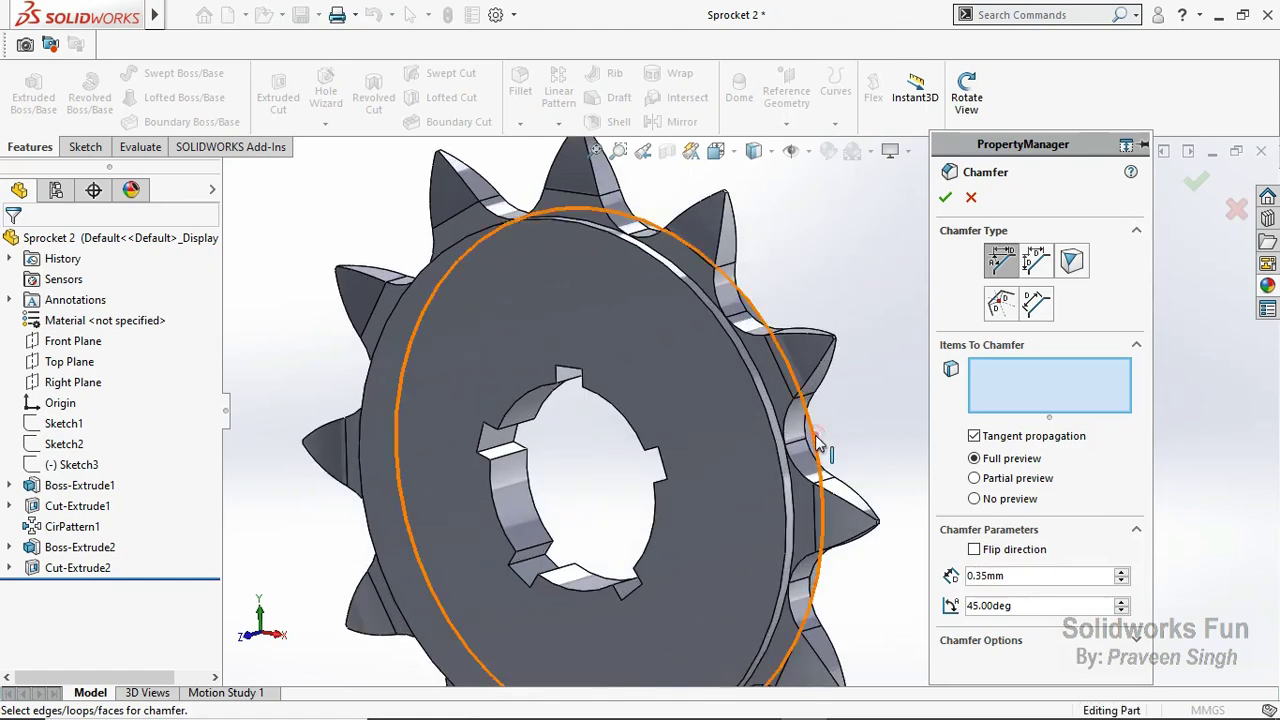
left_click(805, 438)
left_click(785, 428)
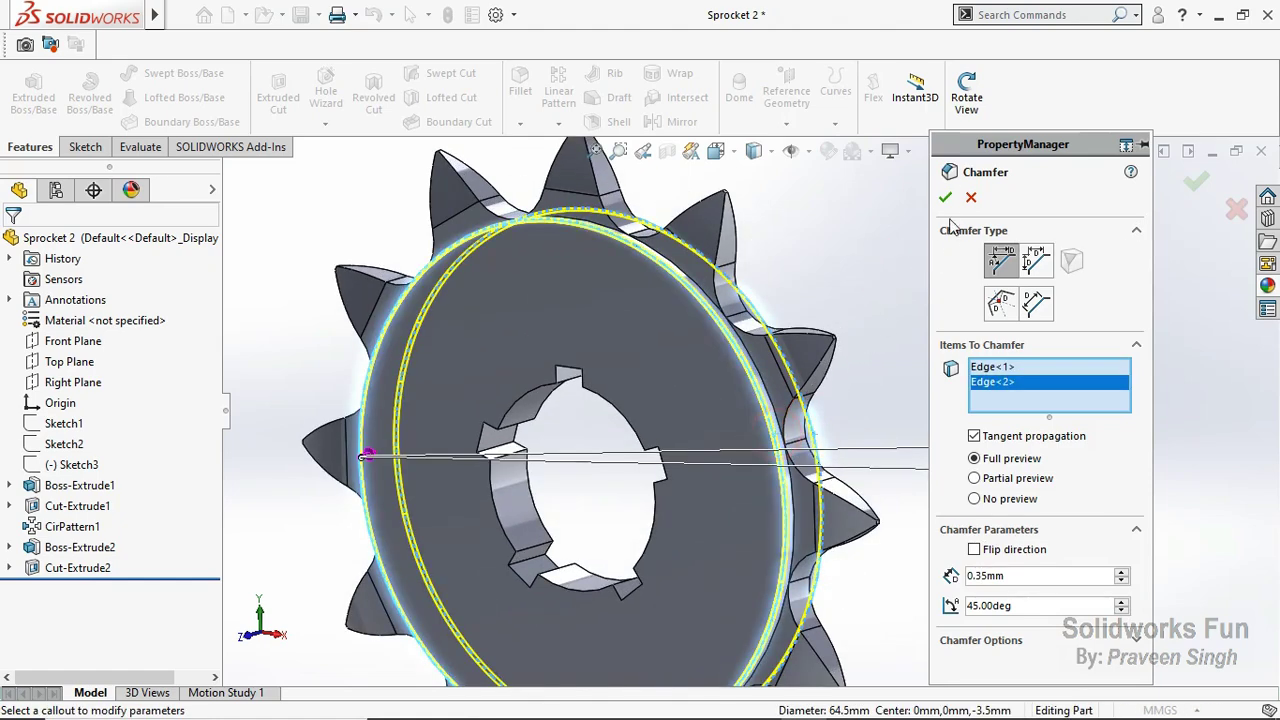
left_click(945, 197)
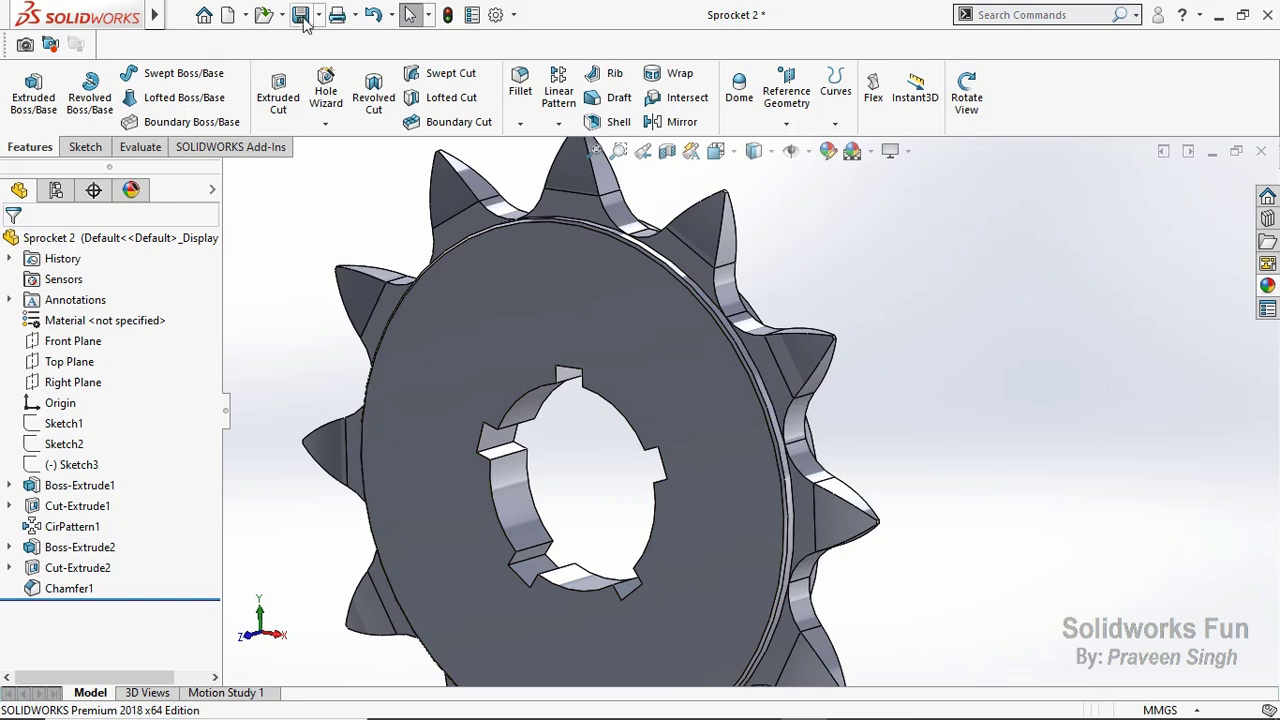
left_click(303, 22)
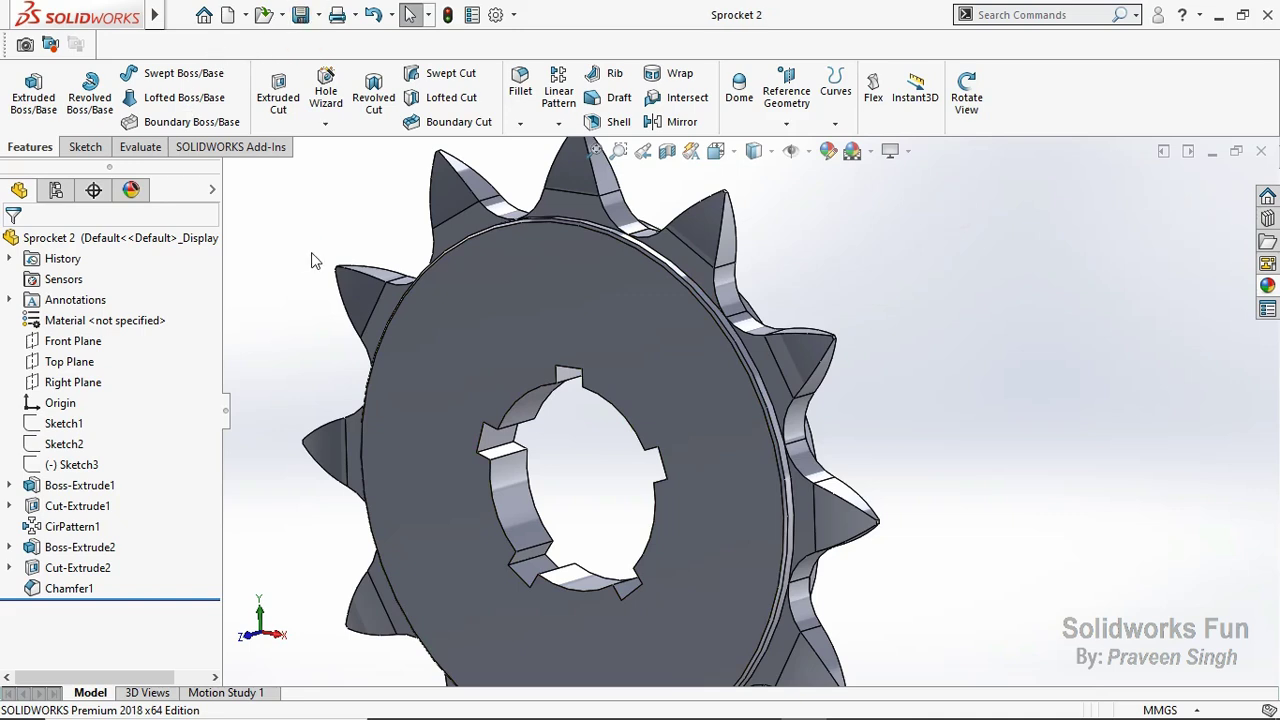
scroll(609, 374, "up", 2)
scroll(651, 443, "down", 1)
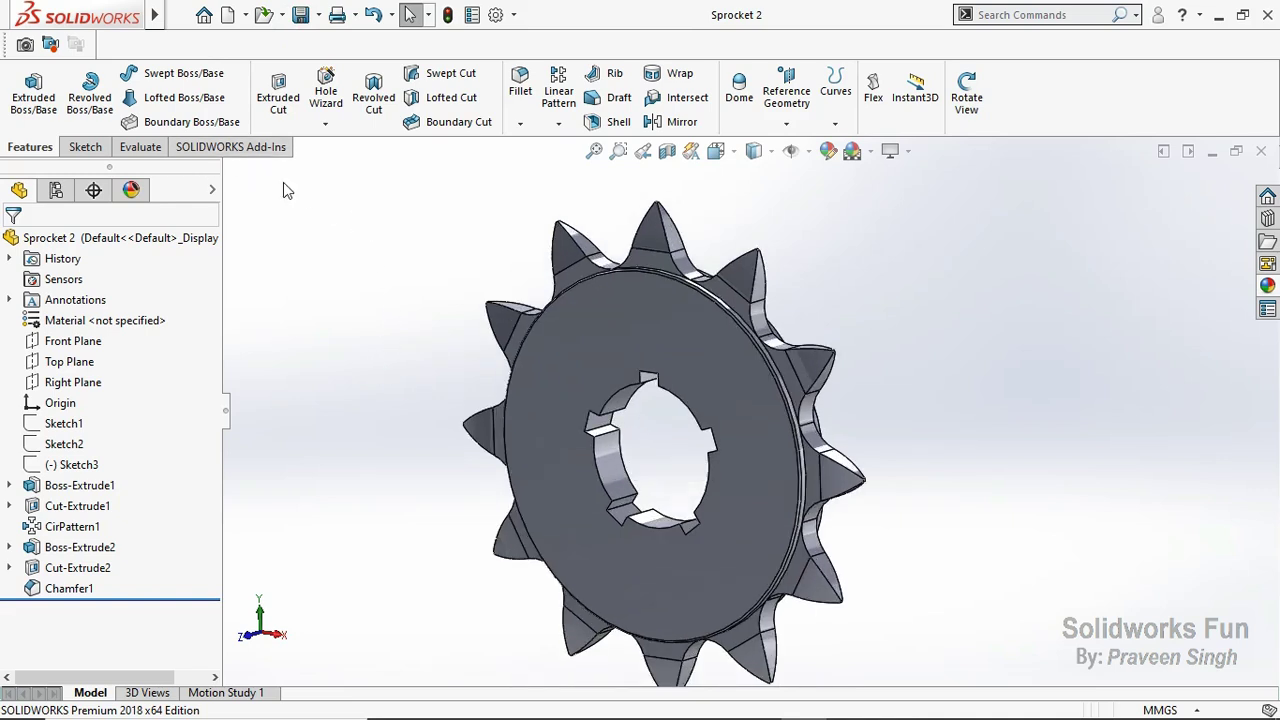
Step: Apply brushed steel to the sprocket, save, and check it from front, right and angled views
left_click(1267, 287)
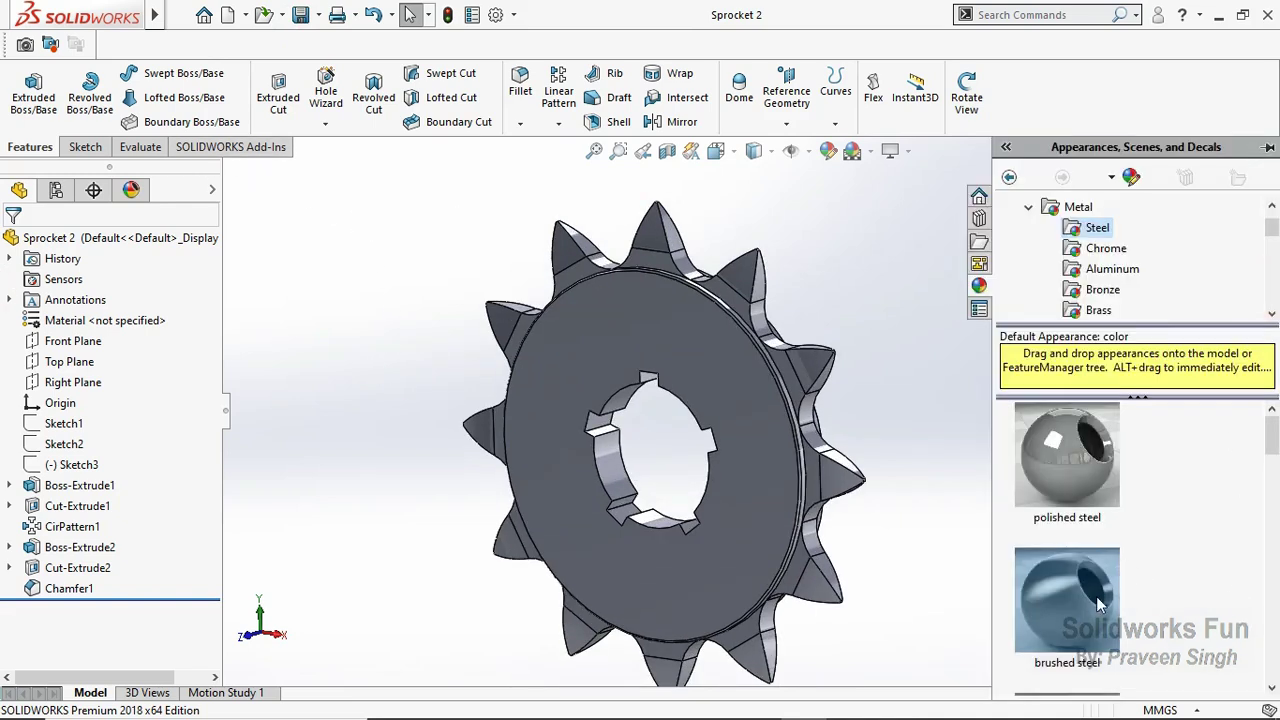
left_click_drag(1096, 596, 834, 503)
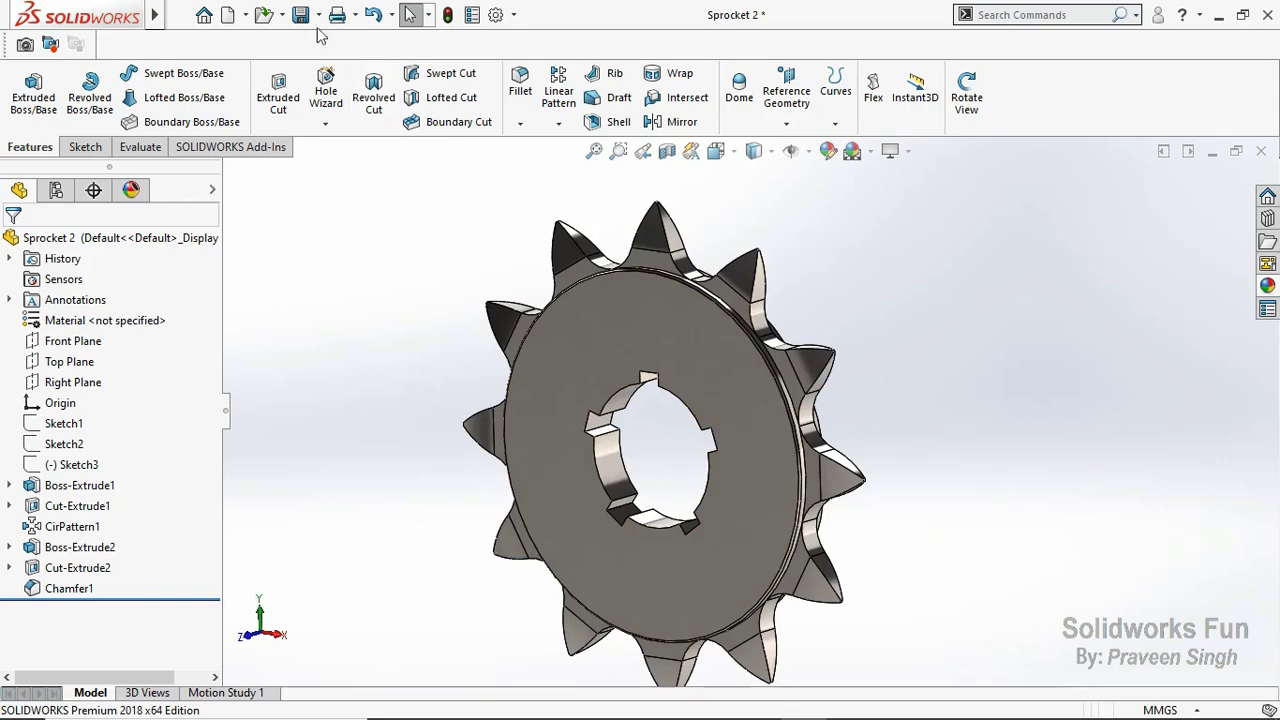
left_click(300, 15)
left_click(251, 638)
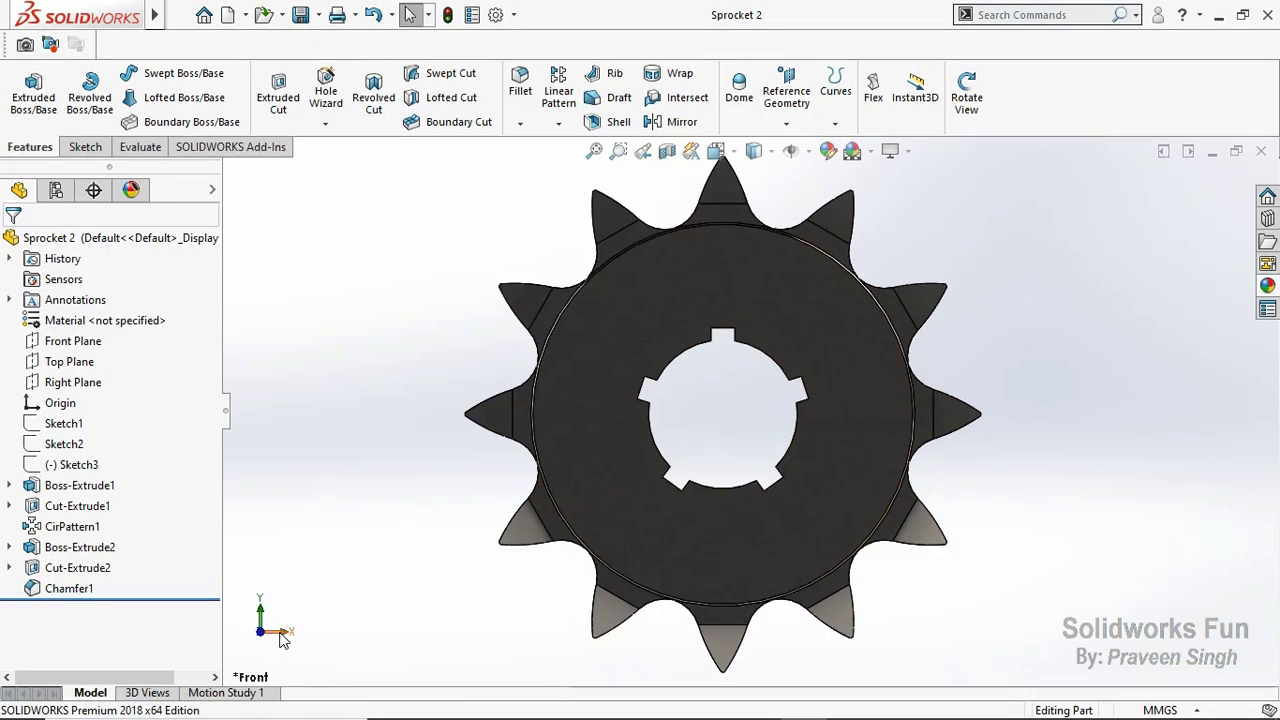
left_click(282, 638)
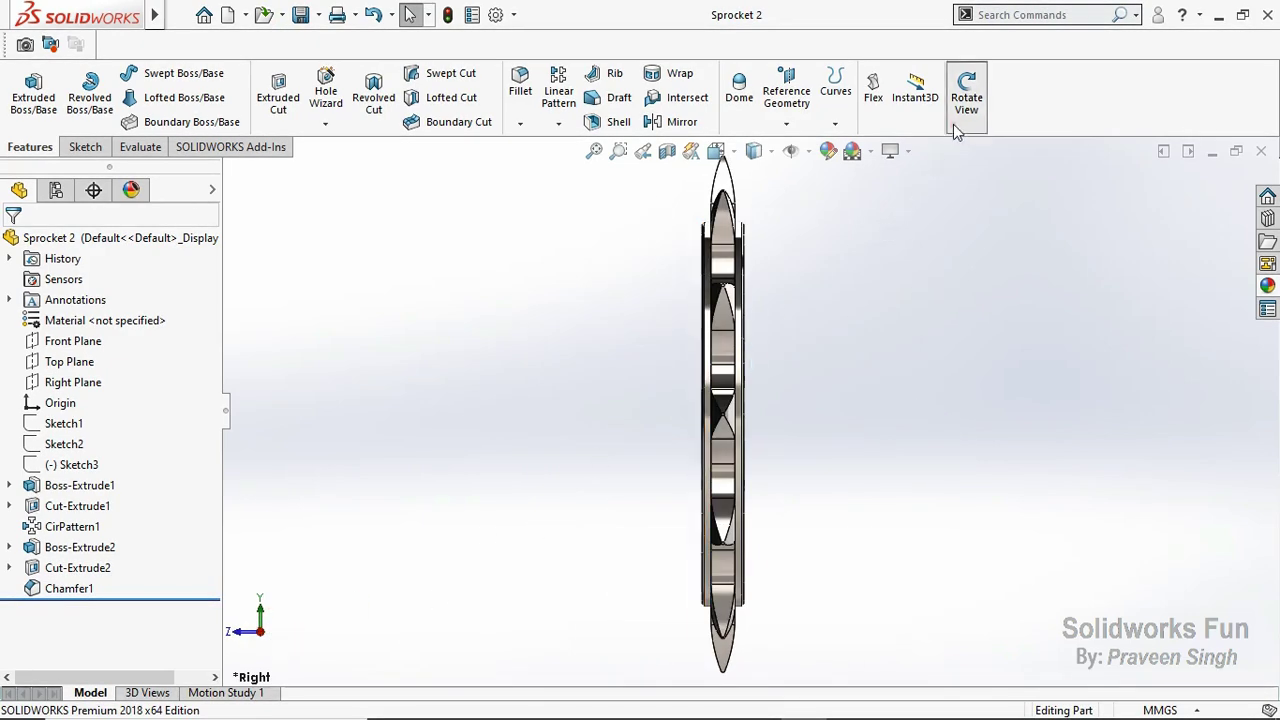
left_click(966, 97)
mouse_move(871, 277)
left_mouse_down()
mouse_move(930, 361)
mouse_move(1064, 378)
mouse_move(1046, 366)
left_mouse_up()
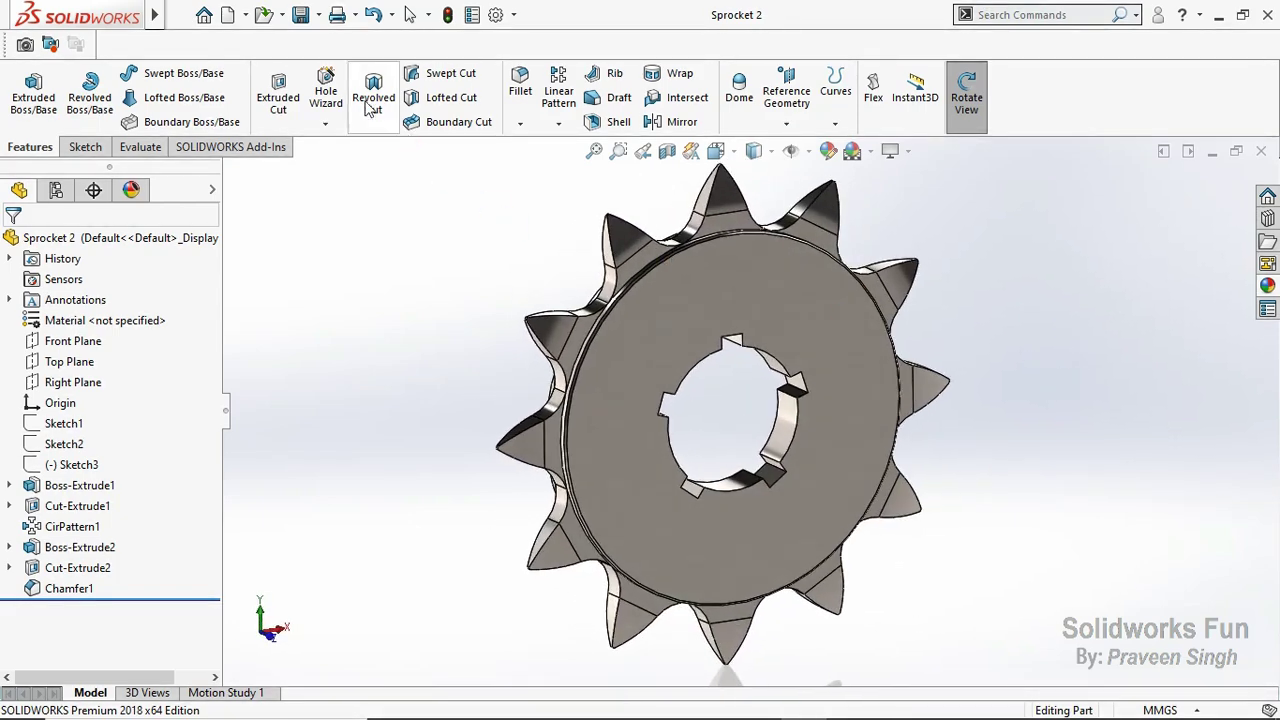
left_click(410, 14)
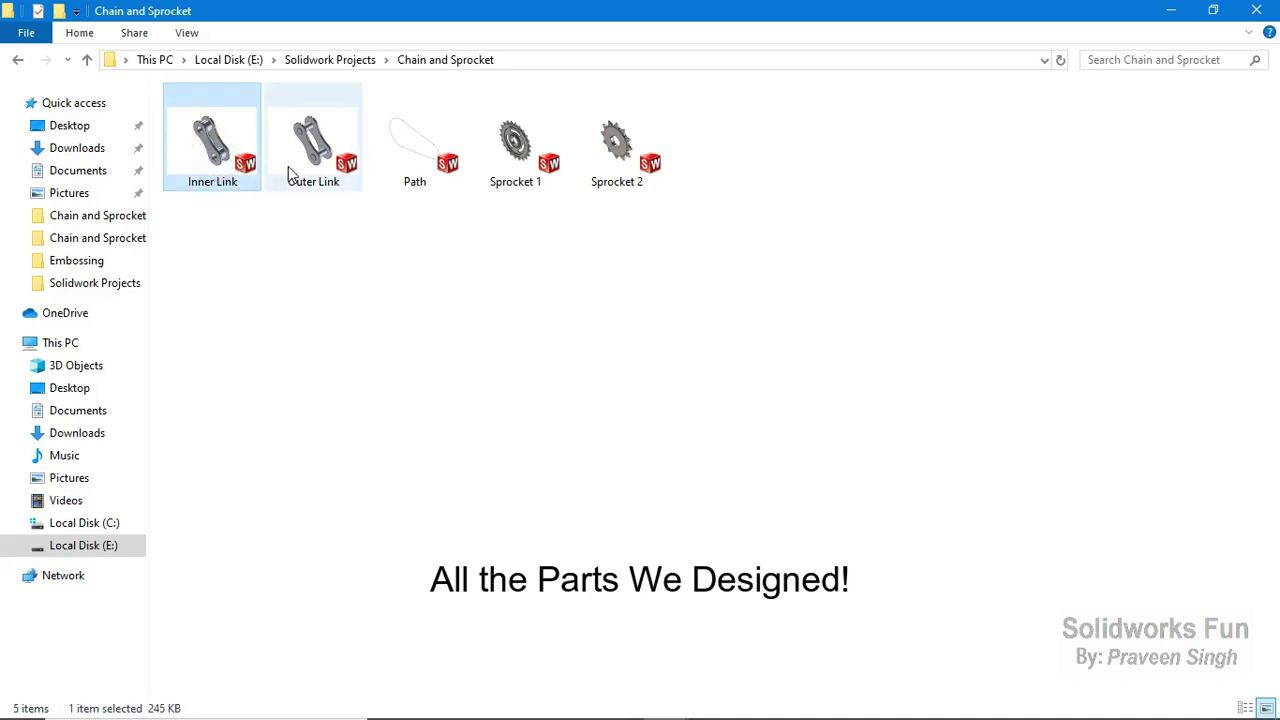
Step: Review the Outer Link, Path, Sprocket 1 and Sprocket 2 part files, then clear the selection
left_click(295, 172)
left_click(408, 196)
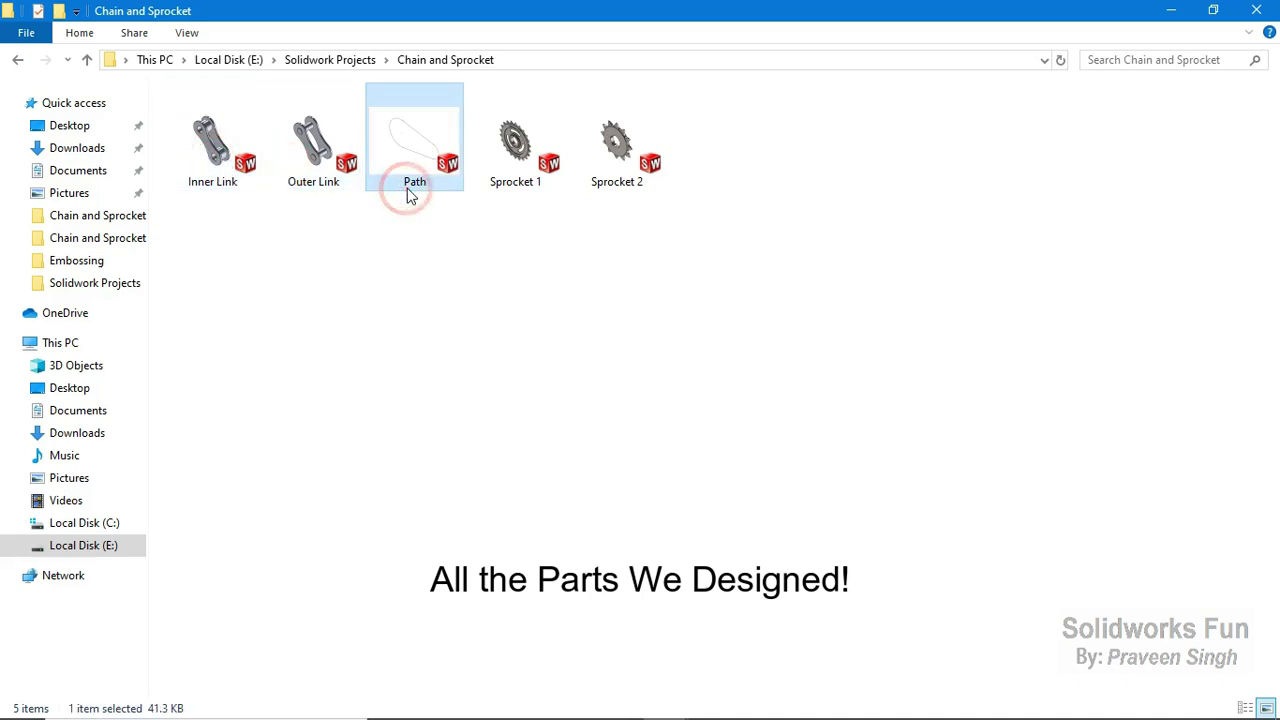
left_click(502, 194)
left_click(613, 195)
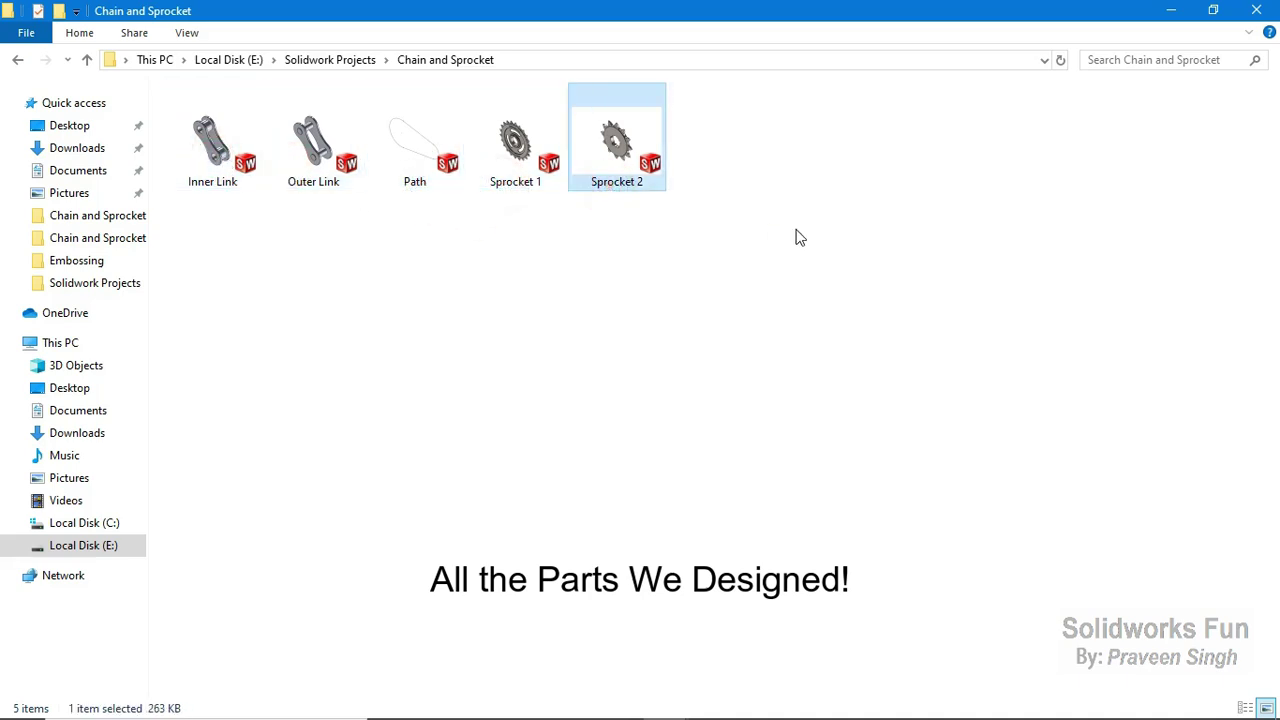
left_click(797, 235)
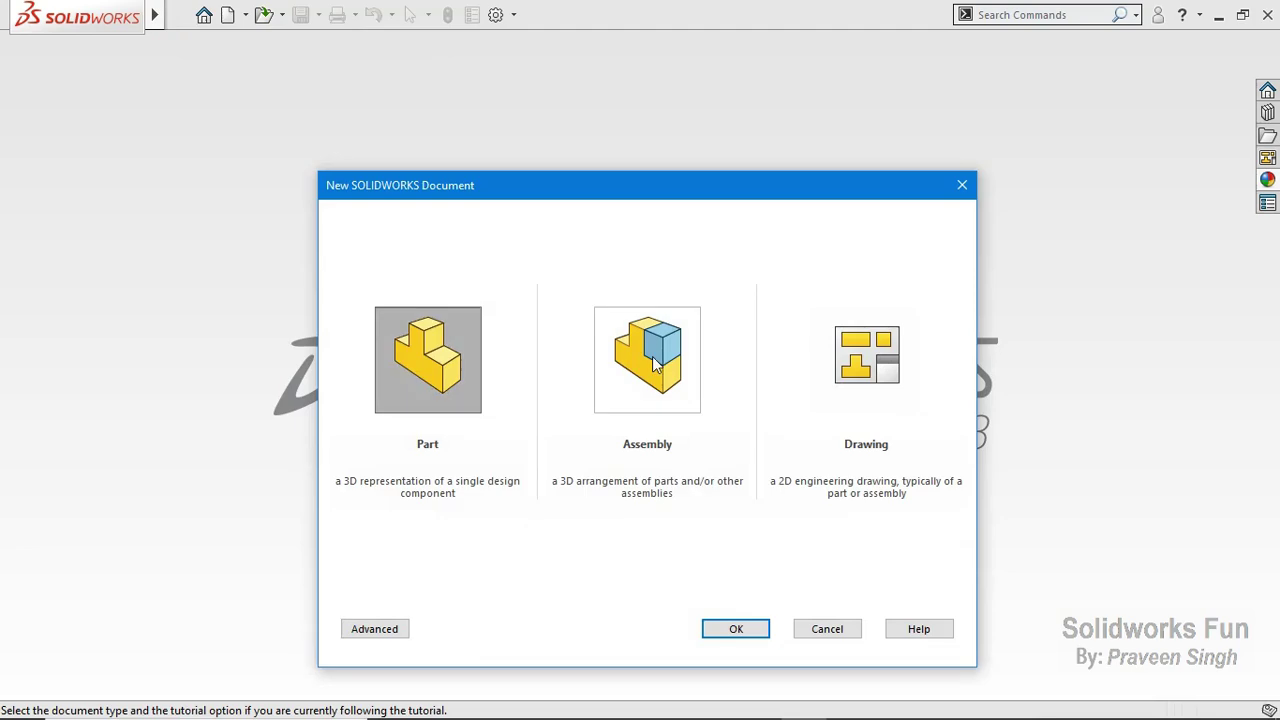
Step: Create a new assembly document and dismiss the Begin Assembly panel
left_click(655, 365)
left_click(724, 638)
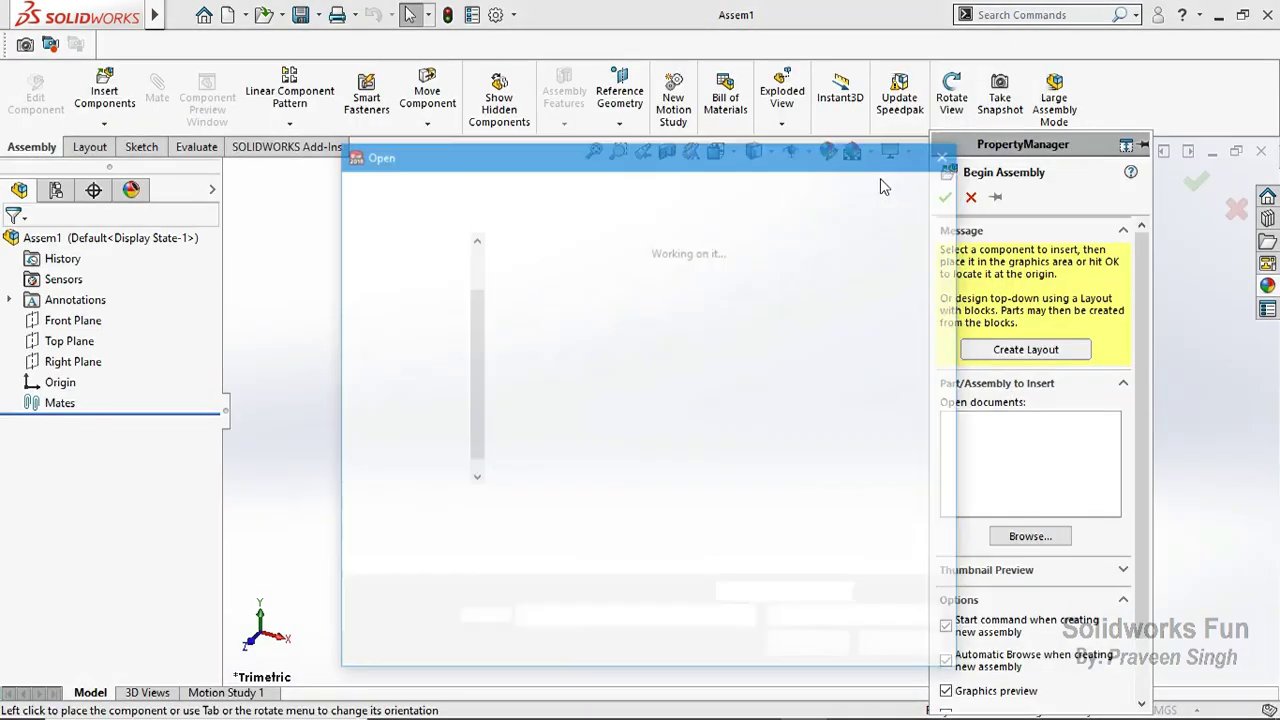
left_click(997, 123)
left_click(971, 197)
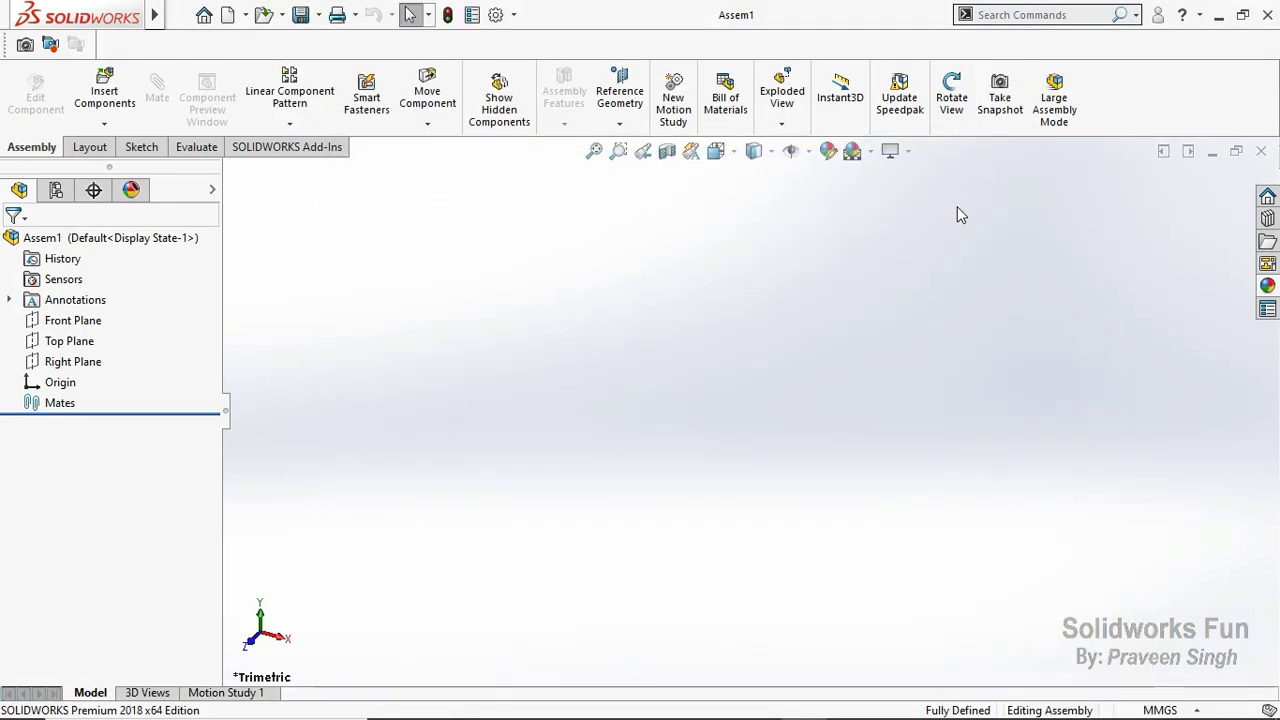
Step: Save the new assembly as 'Chain and Sprocket'
key("ctrl+s")
type("Chain and Sprocket")
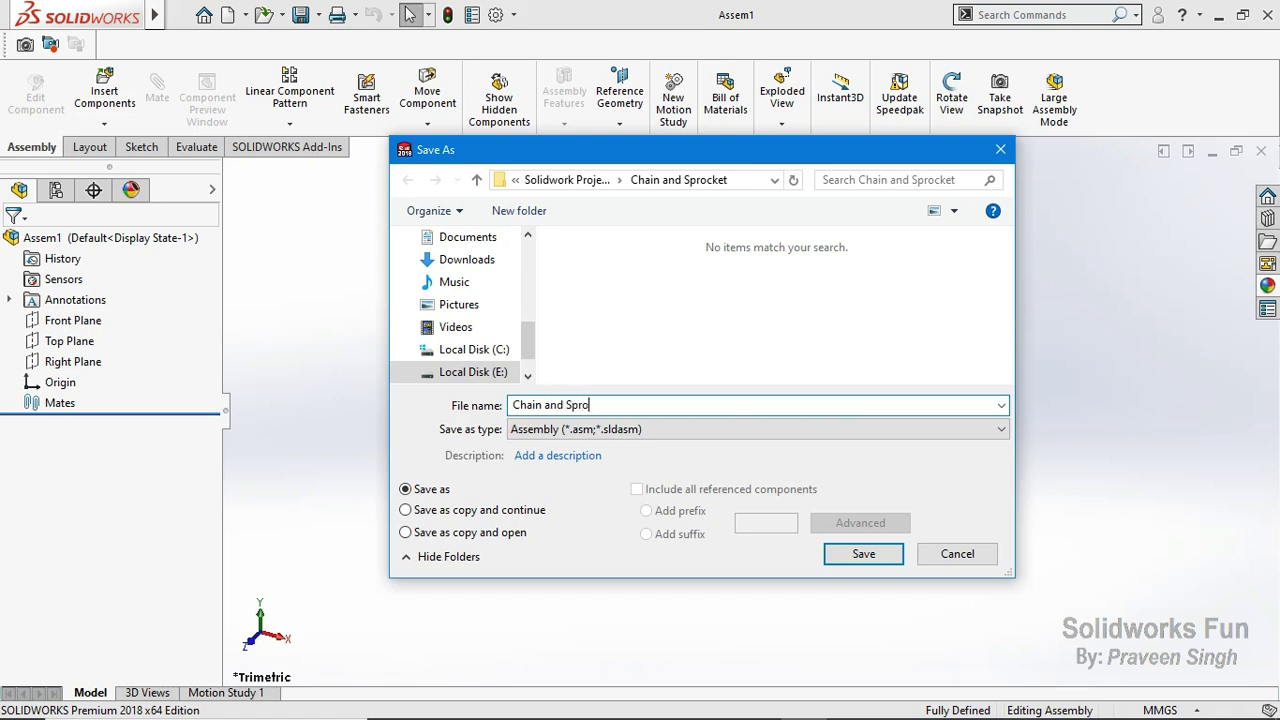
left_click(874, 558)
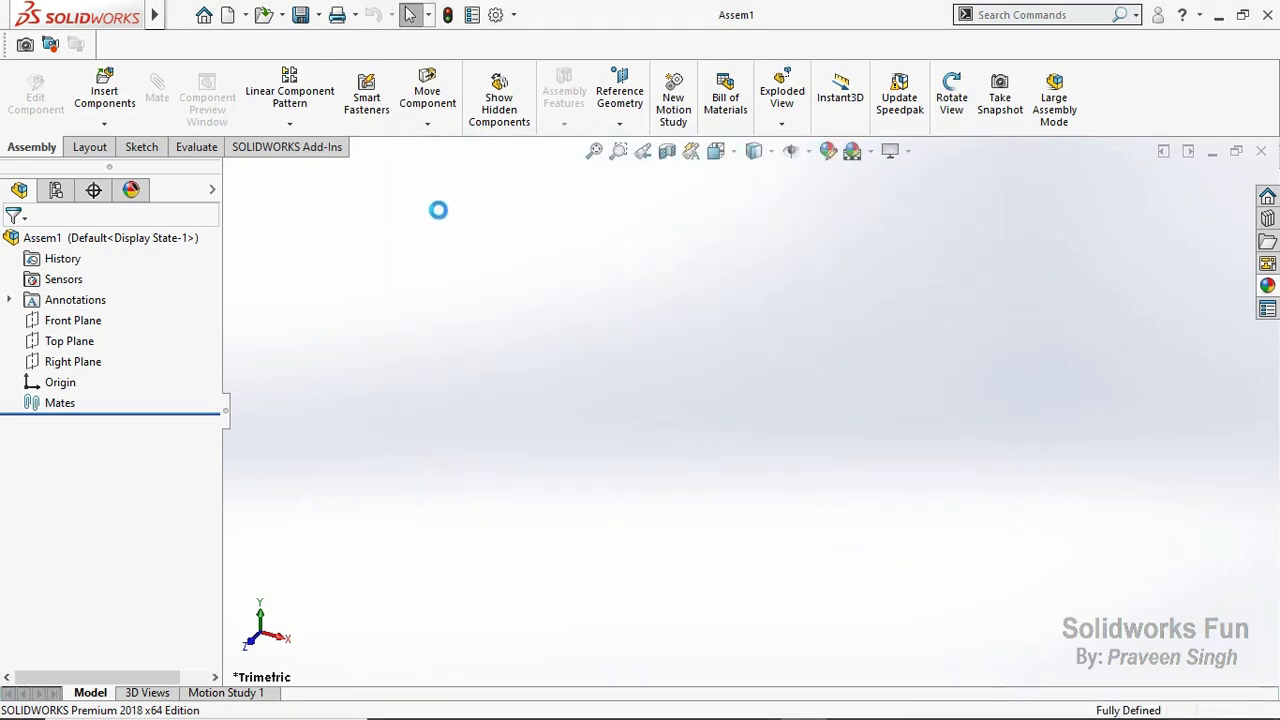
Step: Insert and place the Inner Link, Outer Link and Path parts in the assembly
left_click(103, 124)
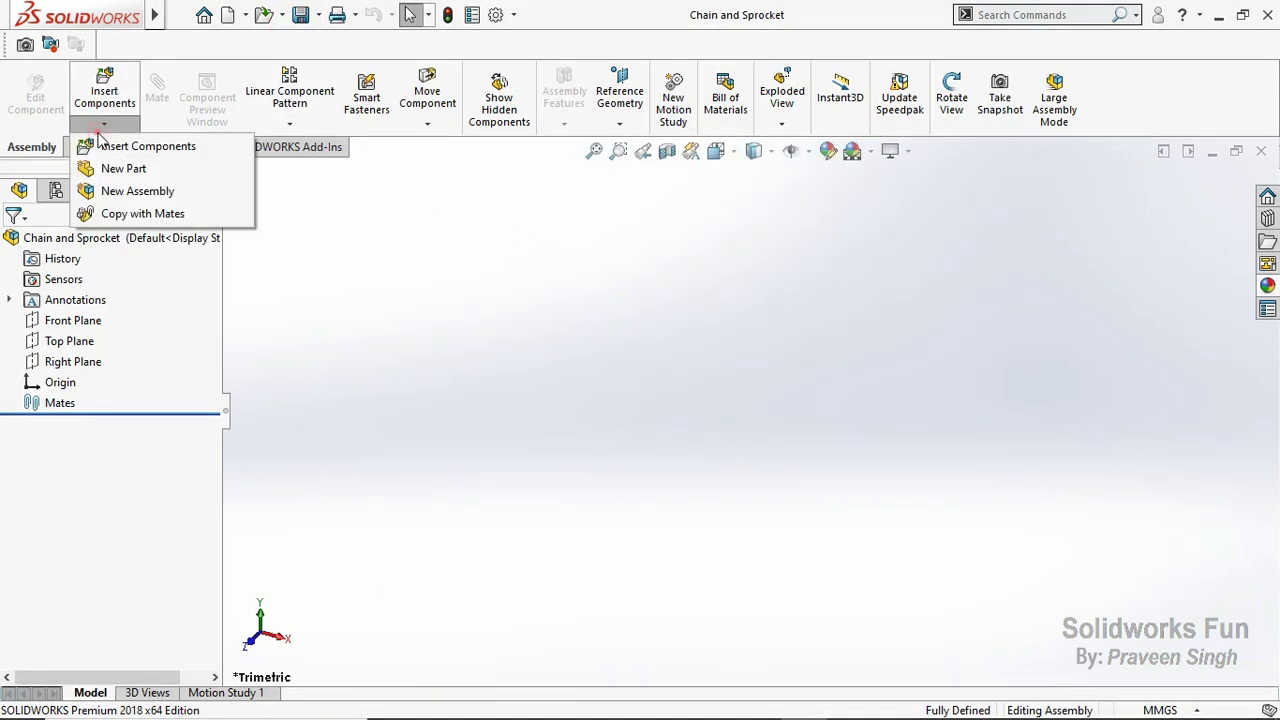
left_click(120, 146)
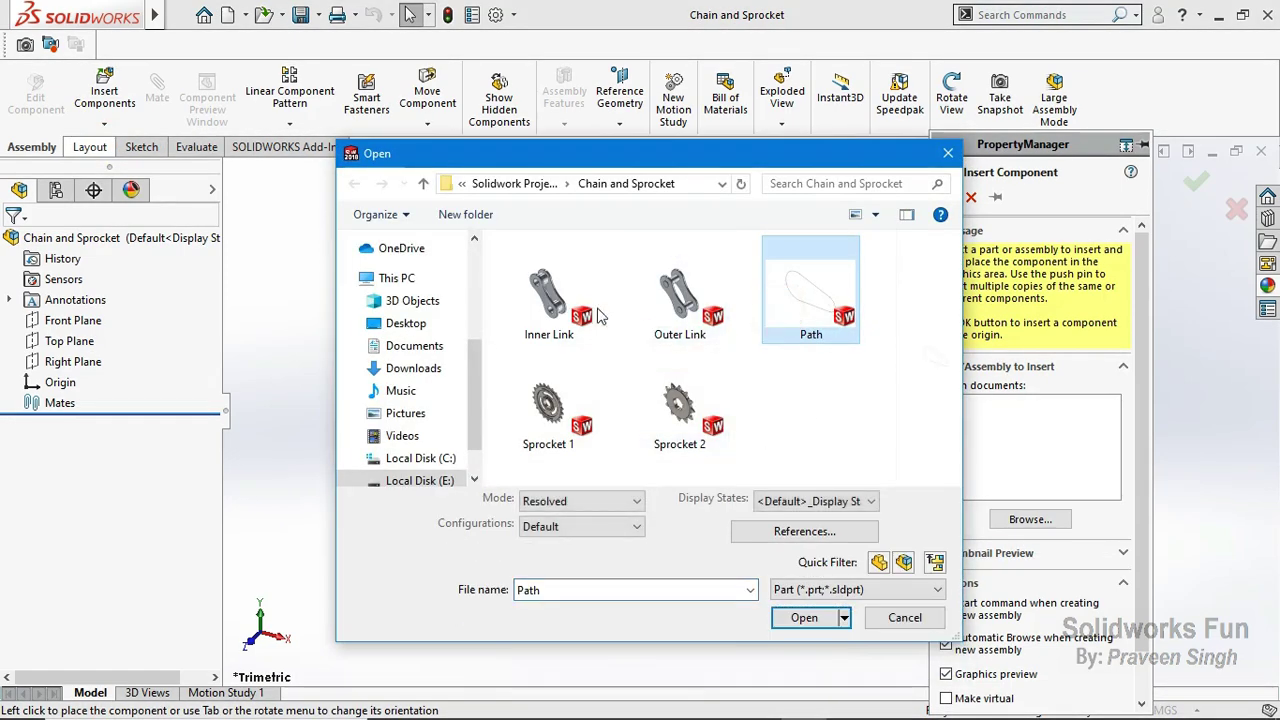
left_click(580, 305, "ctrl")
left_click(680, 300, "ctrl")
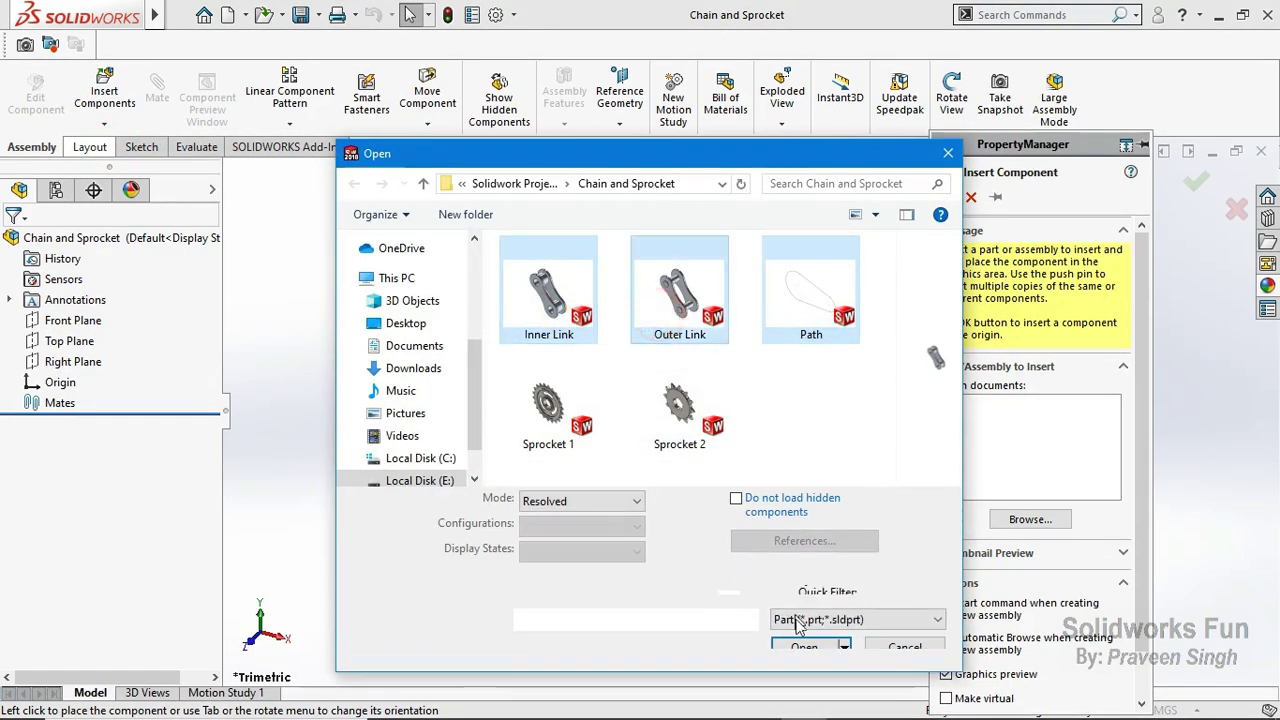
left_click(803, 648)
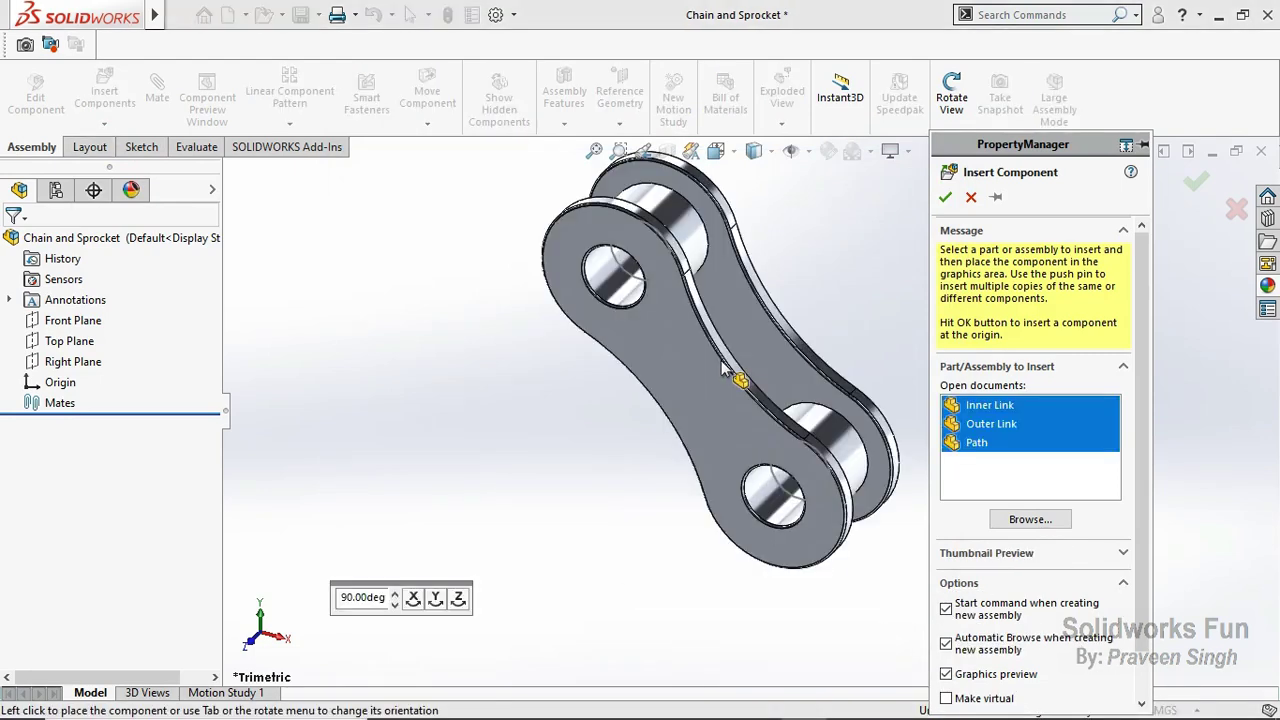
left_click(697, 381)
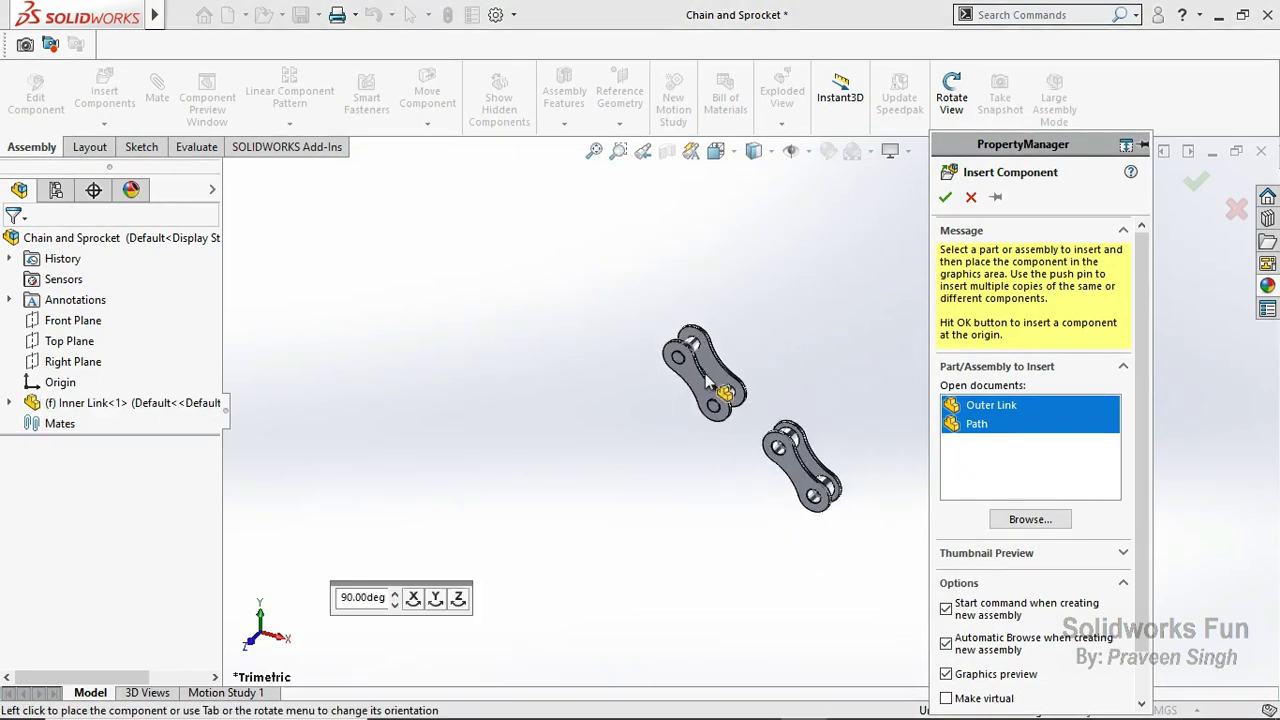
left_click(705, 373)
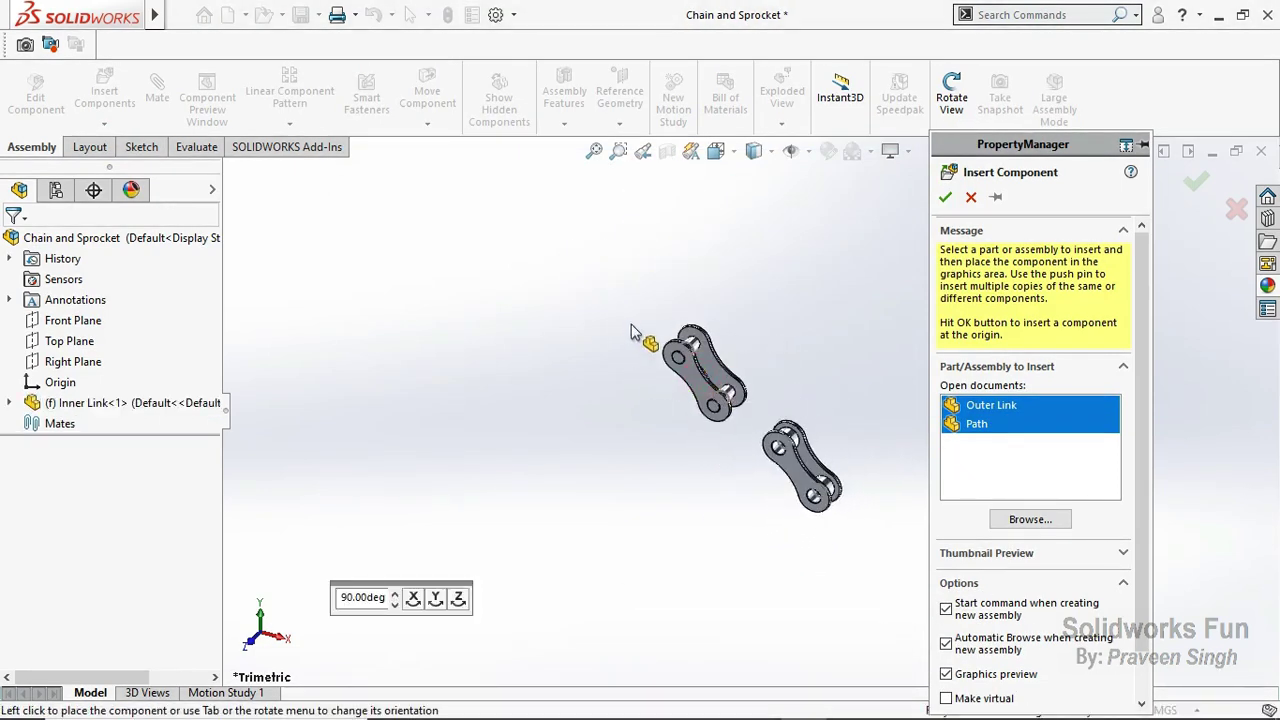
left_click(663, 378)
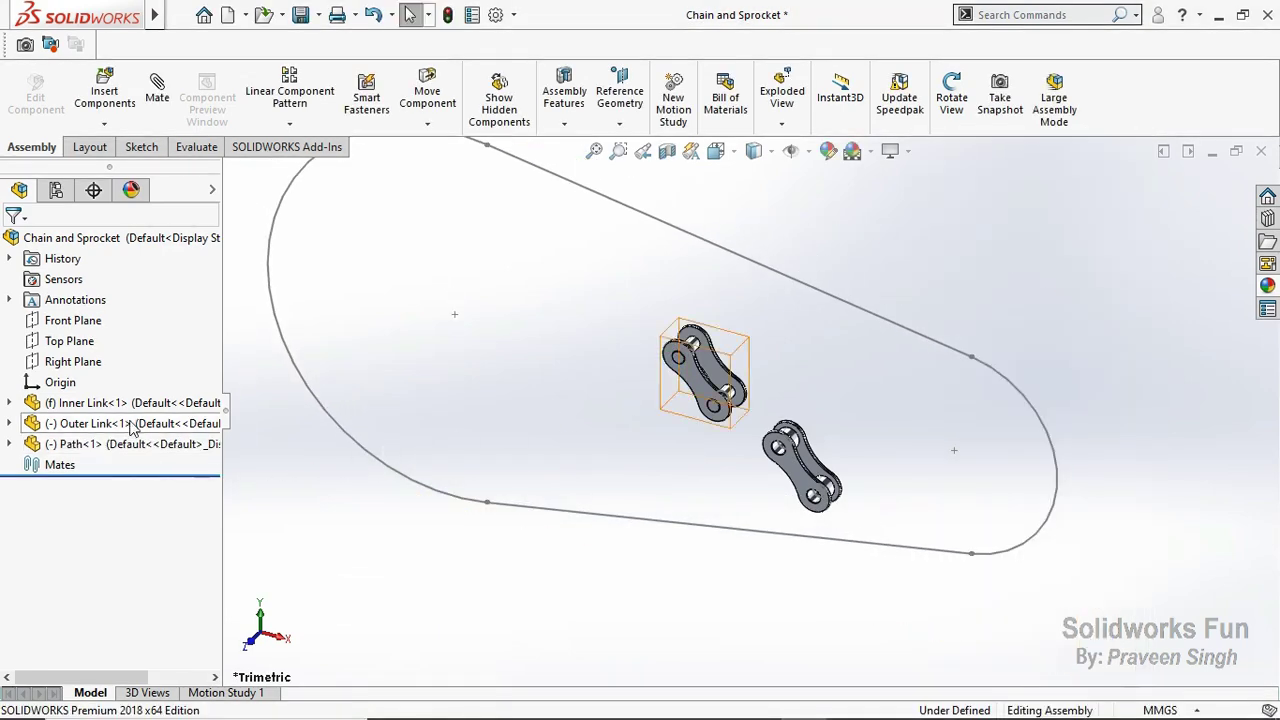
right_click(160, 403)
Step: Set the Inner Link to float and move Path to the top of the tree
left_click(195, 363)
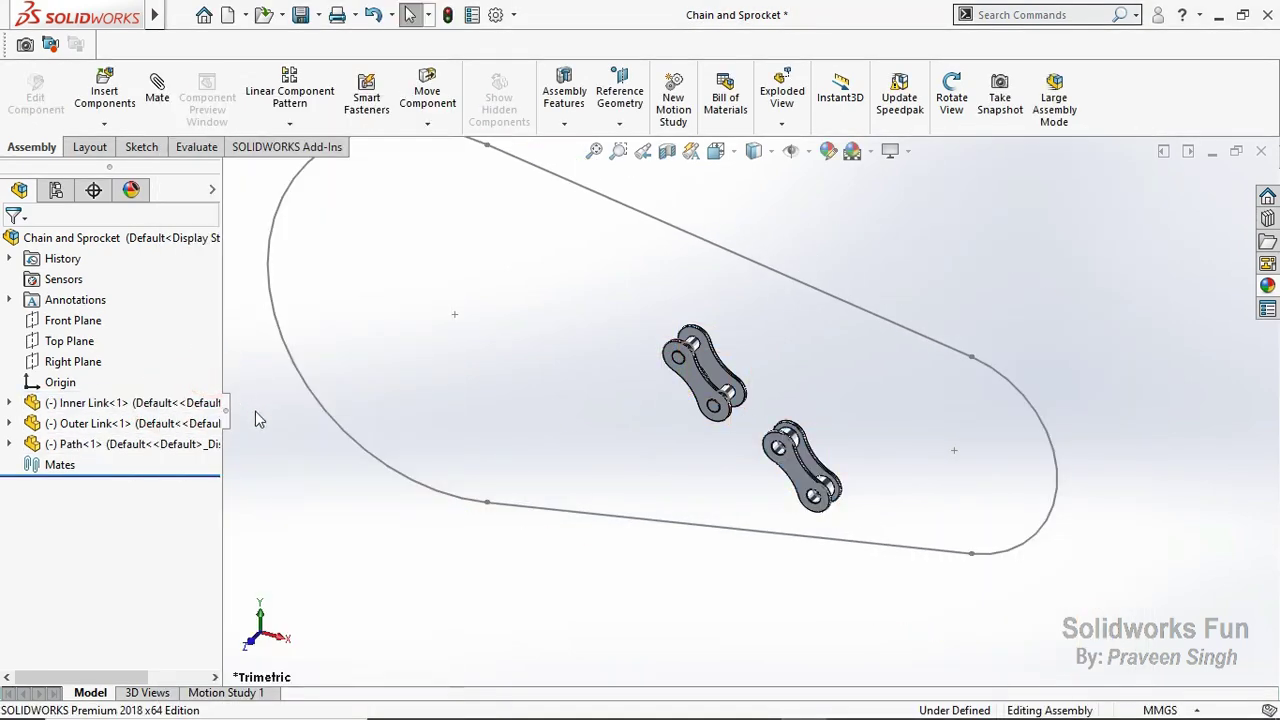
left_click_drag(185, 444, 110, 392)
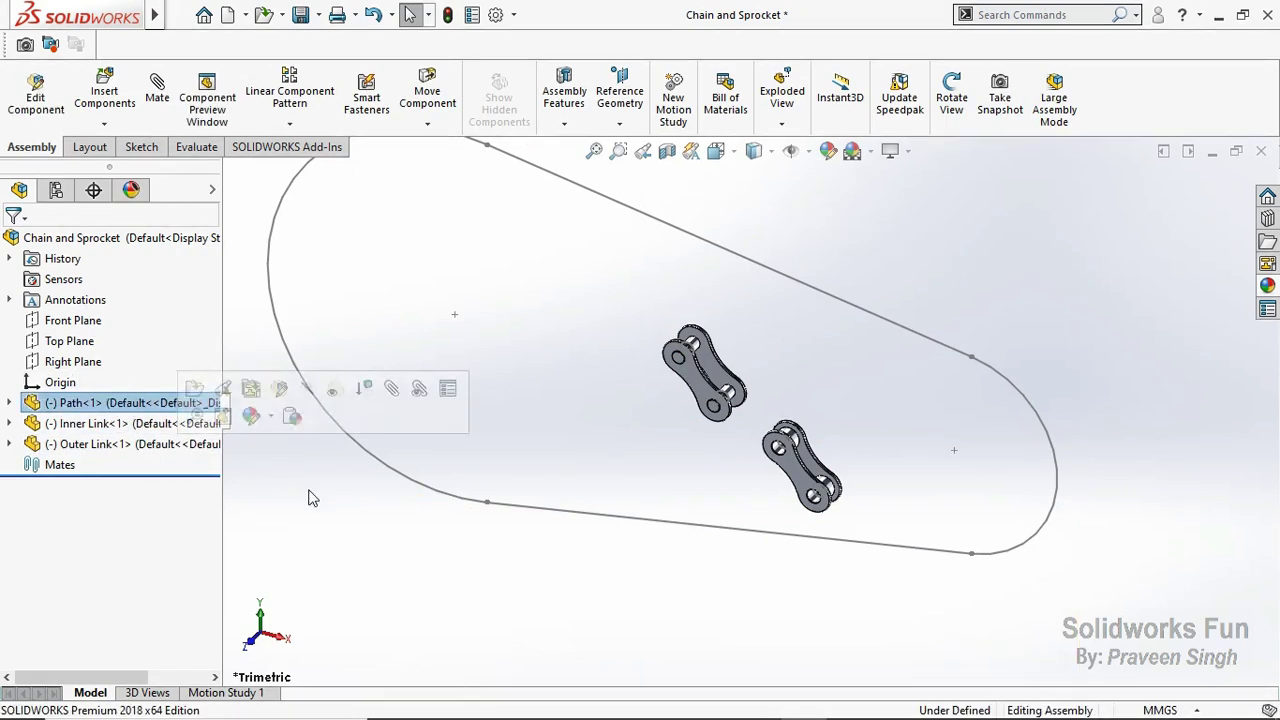
left_click(345, 516)
Step: Mate the Path's Front Plane coincident with the assembly's Front Plane
scroll(703, 481, "up", 3)
left_click(9, 403)
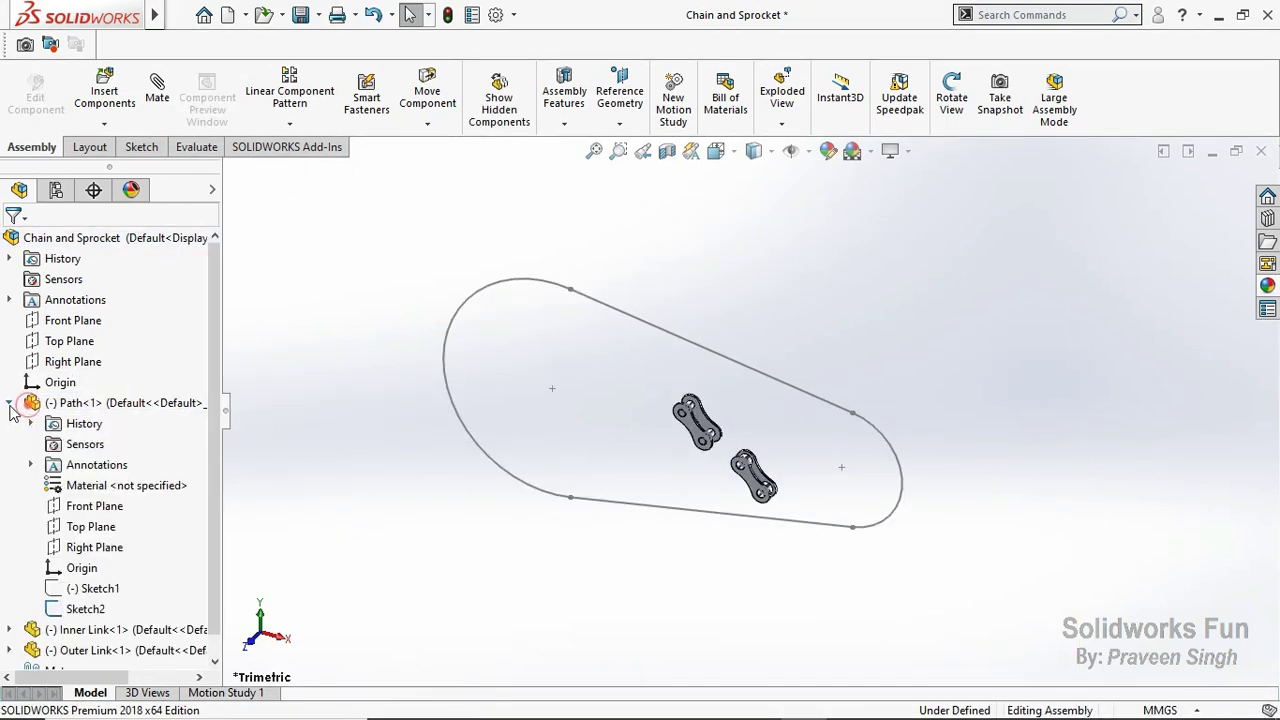
left_click(86, 508)
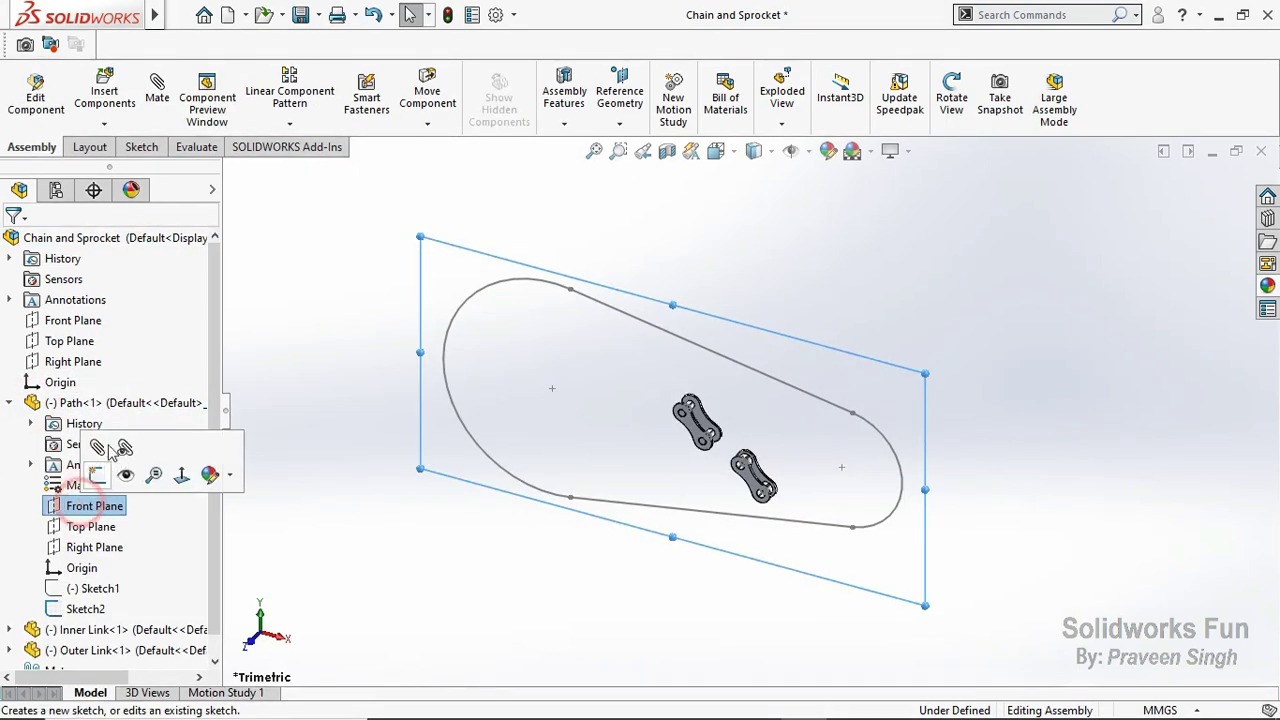
left_click(96, 322, "ctrl")
left_click(113, 333)
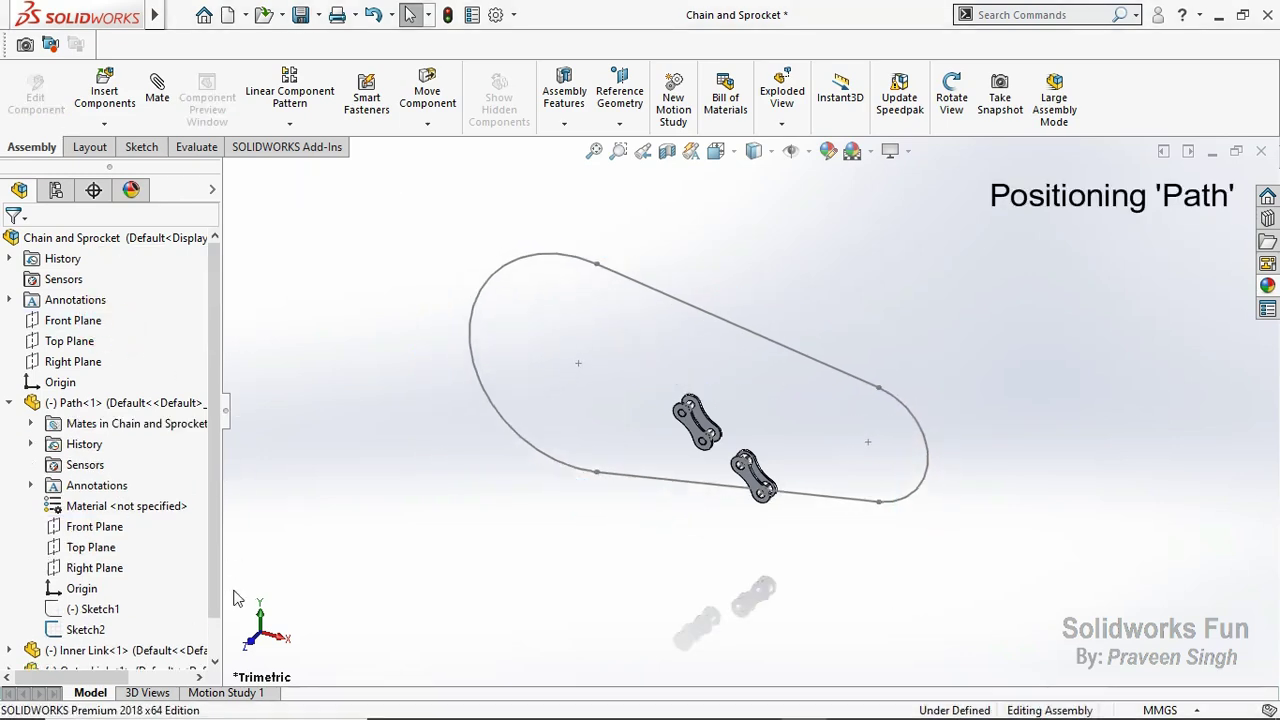
Step: Add an Angle mate of 30° between the assembly's and the Path's Top Planes
left_click(84, 344)
key("ctrl+8")
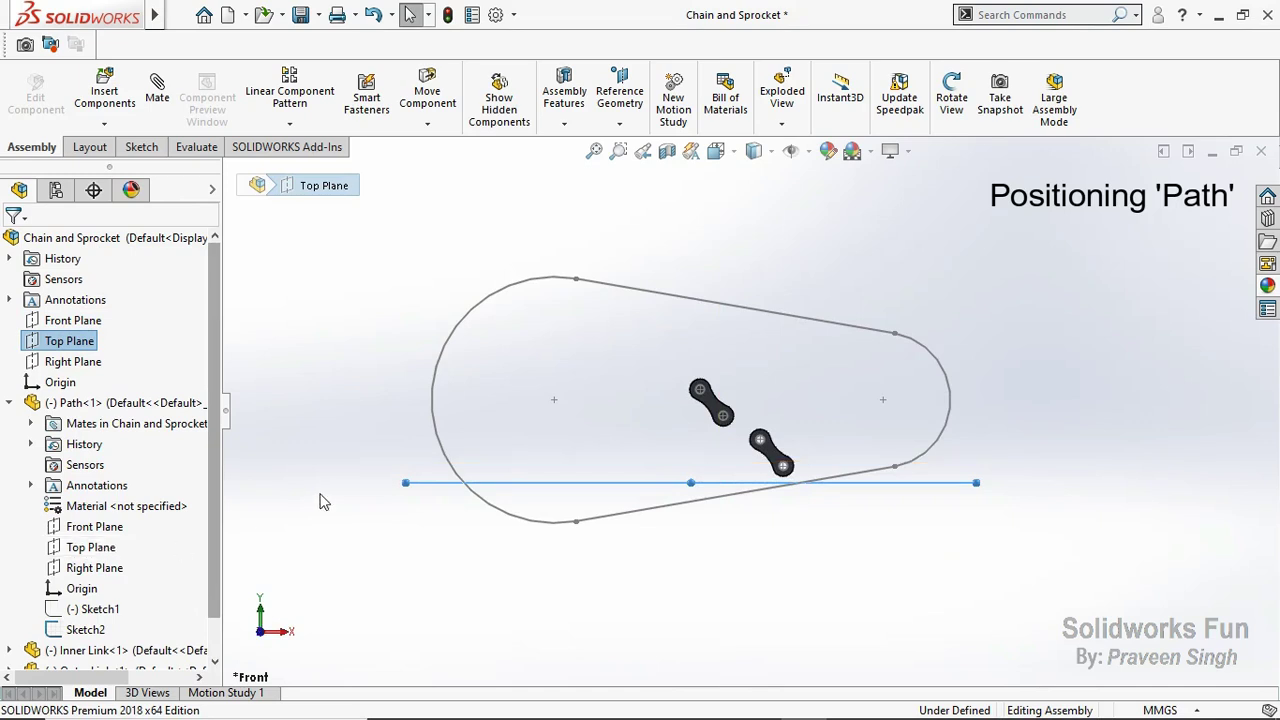
left_click(113, 549, "ctrl")
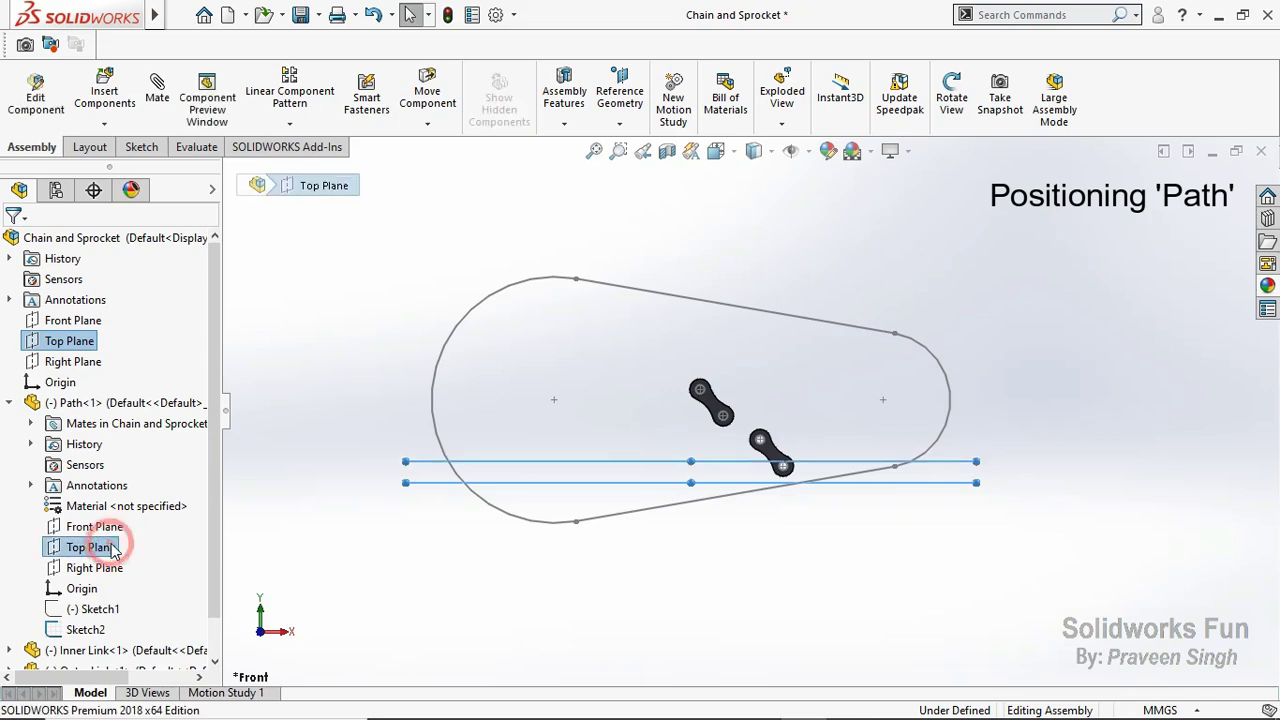
left_click(239, 557)
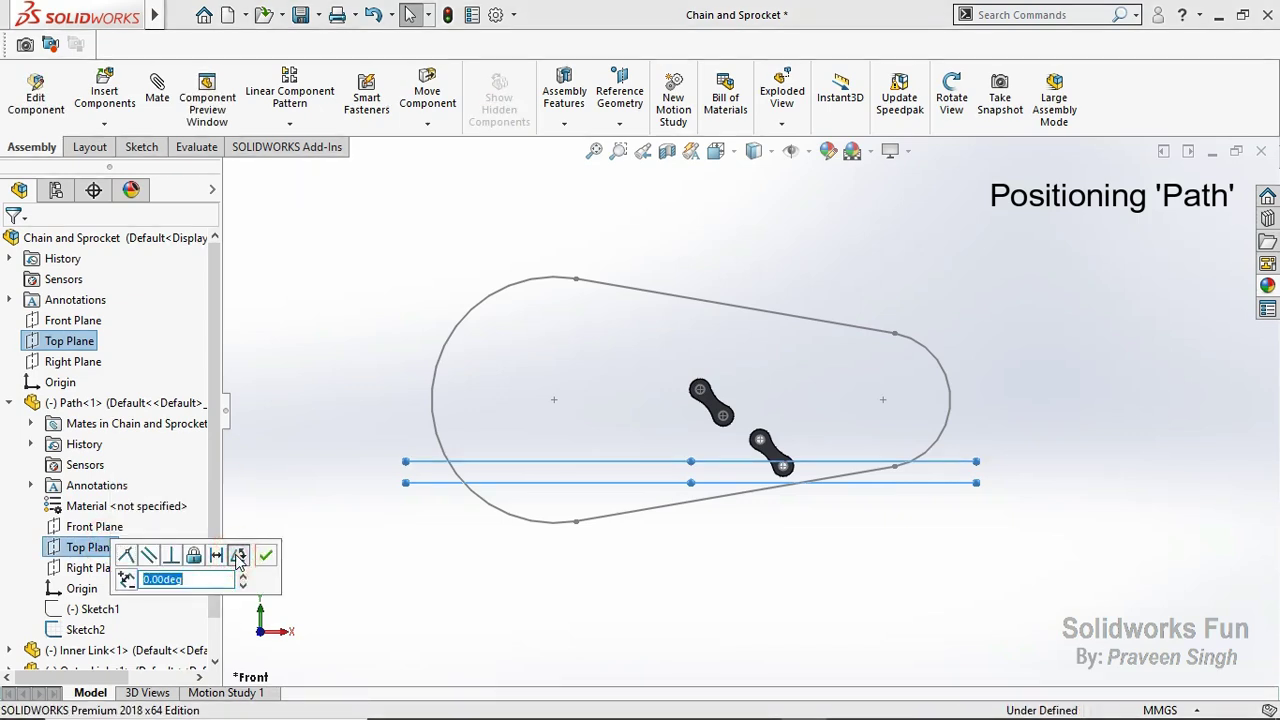
type("0")
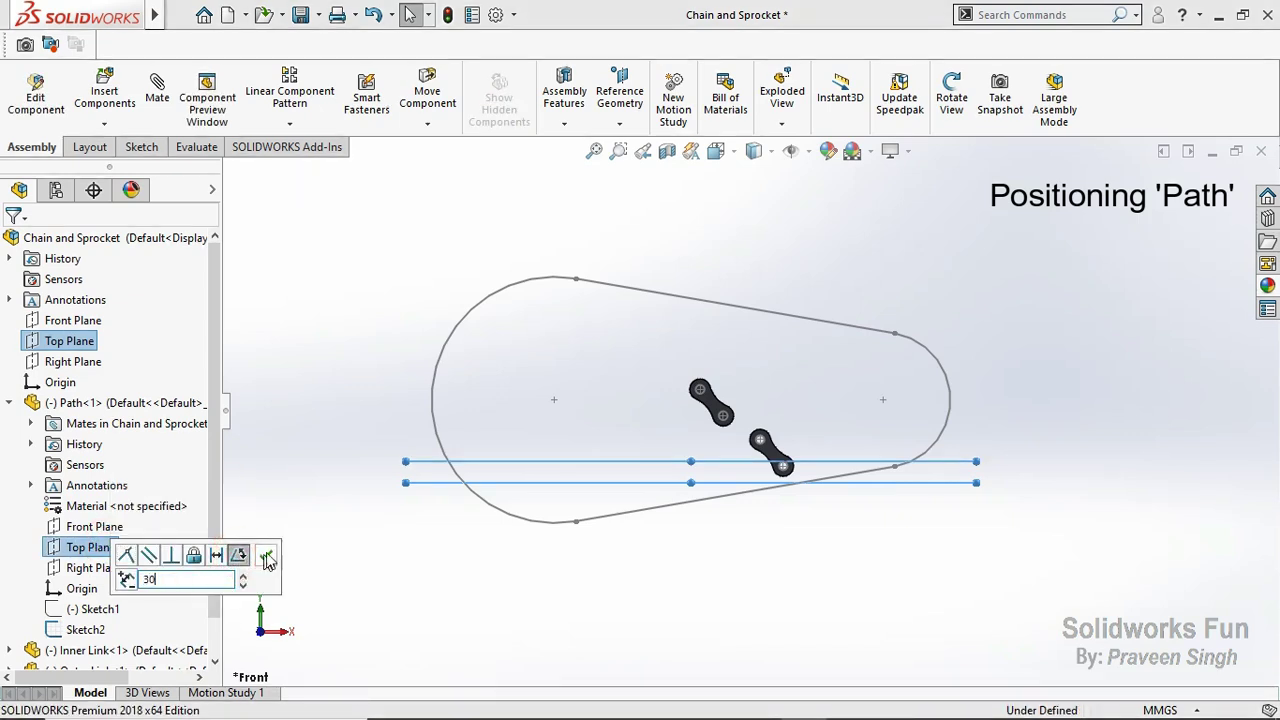
left_click(267, 555)
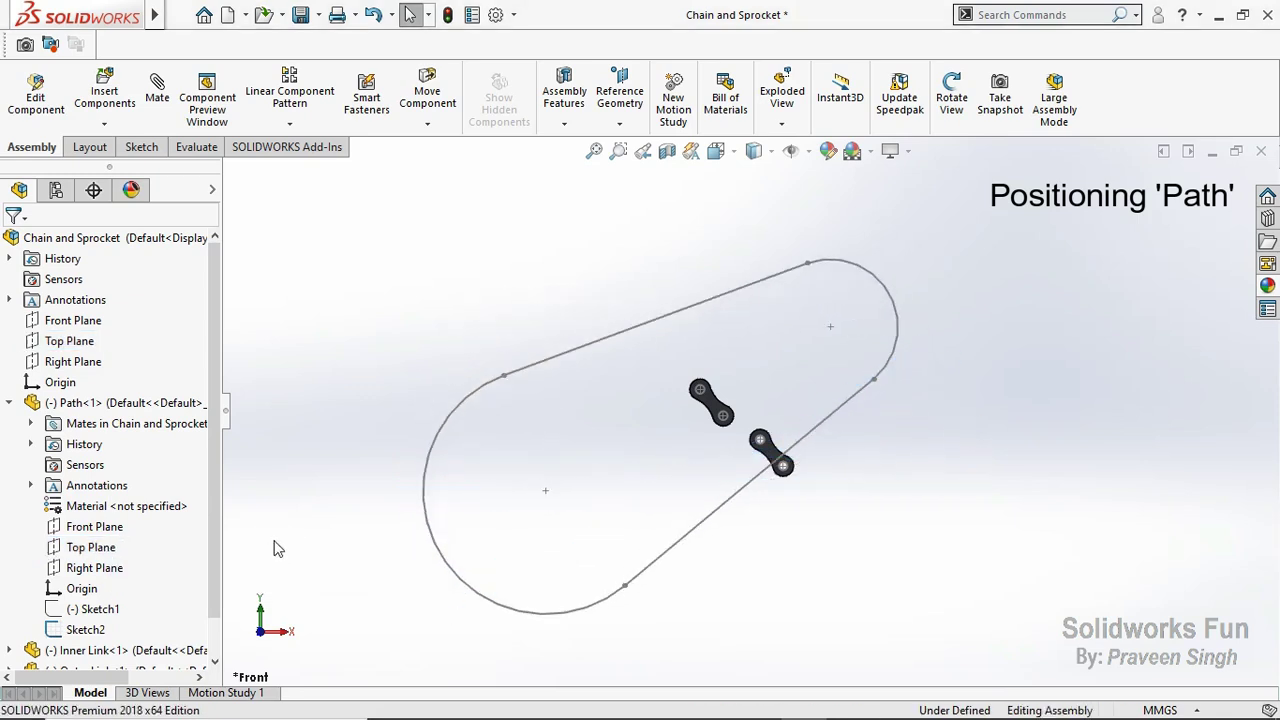
left_click(18, 402)
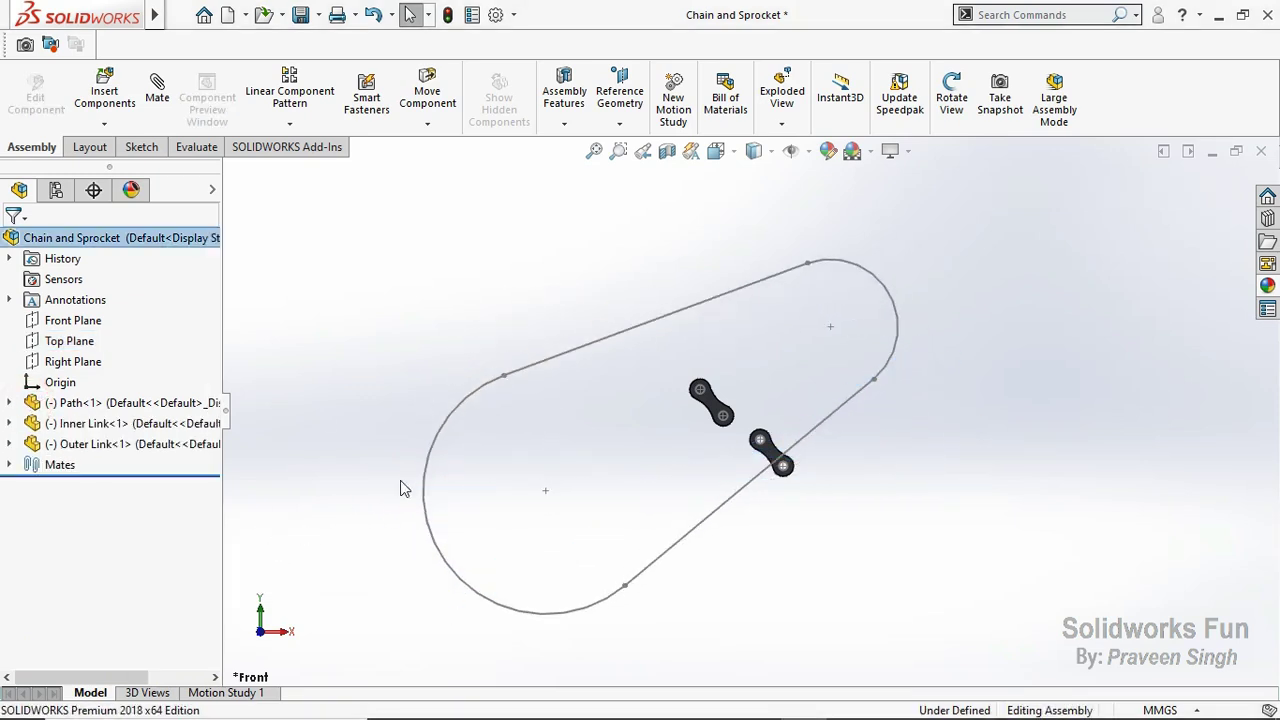
Step: Rebuild the assembly, check the Angle1 mate, and fix the Path component
left_click_drag(546, 500, 574, 480)
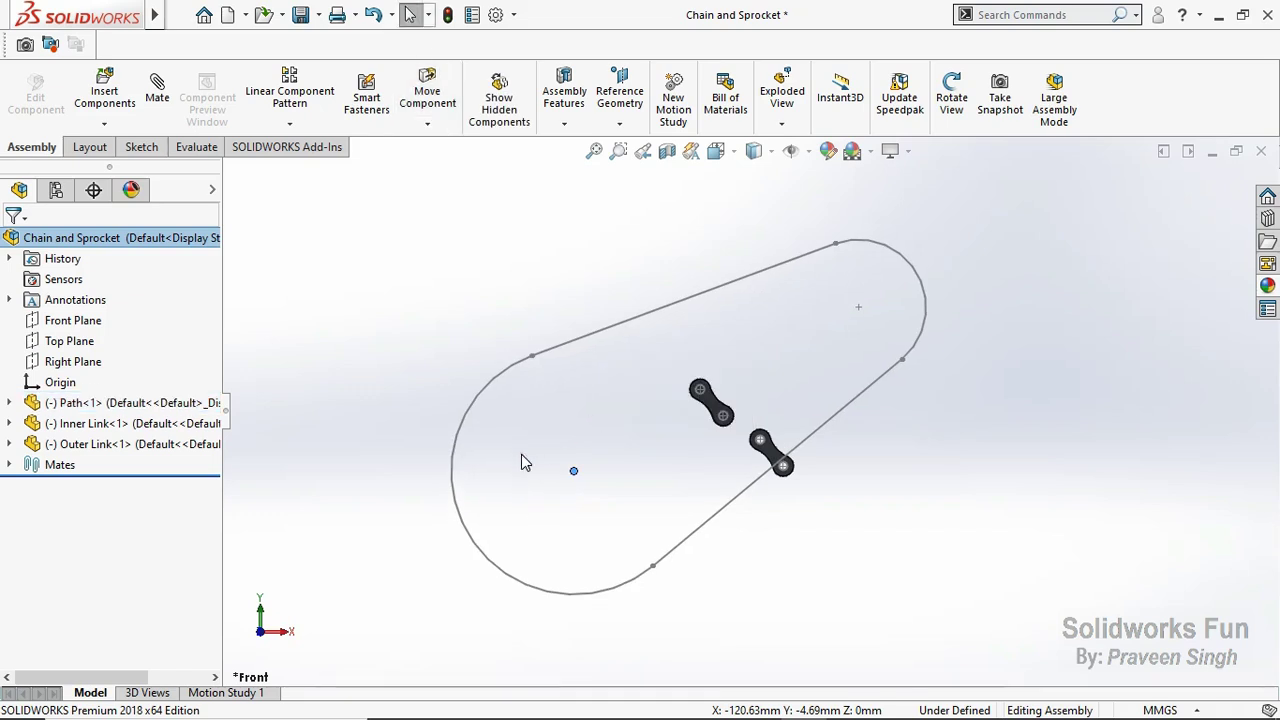
left_click(447, 28)
left_click(8, 464)
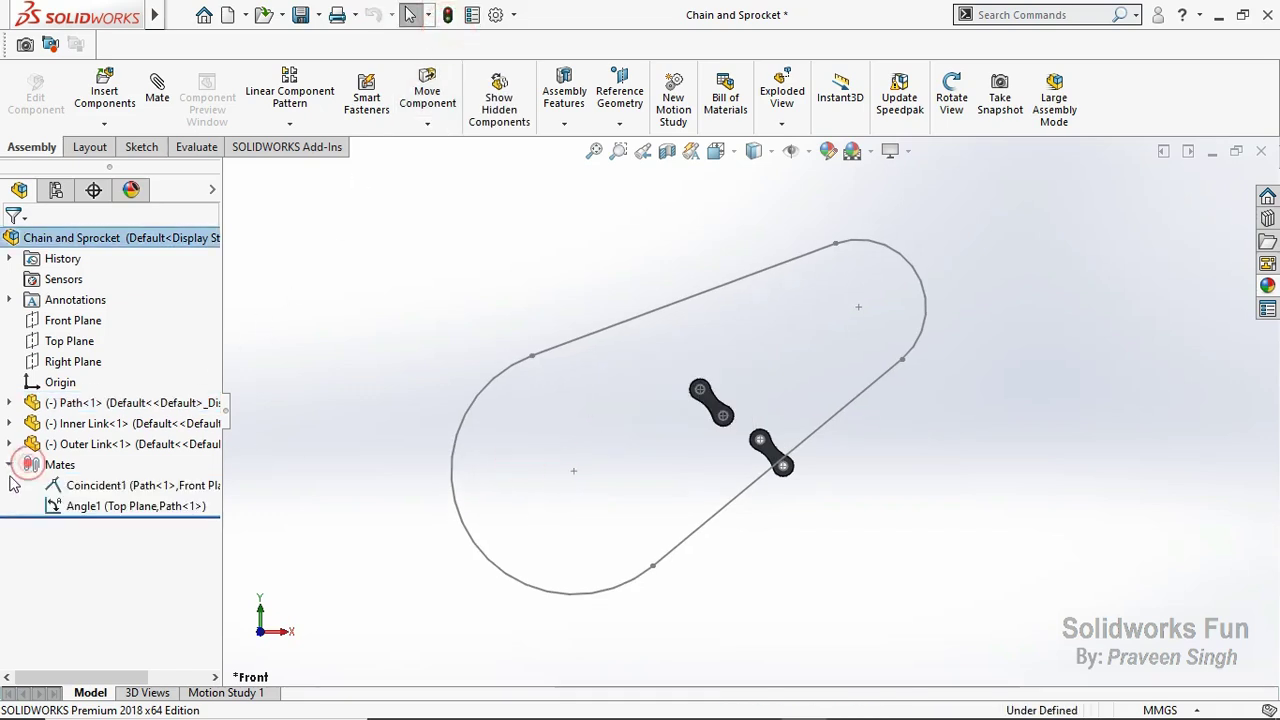
left_click(90, 506)
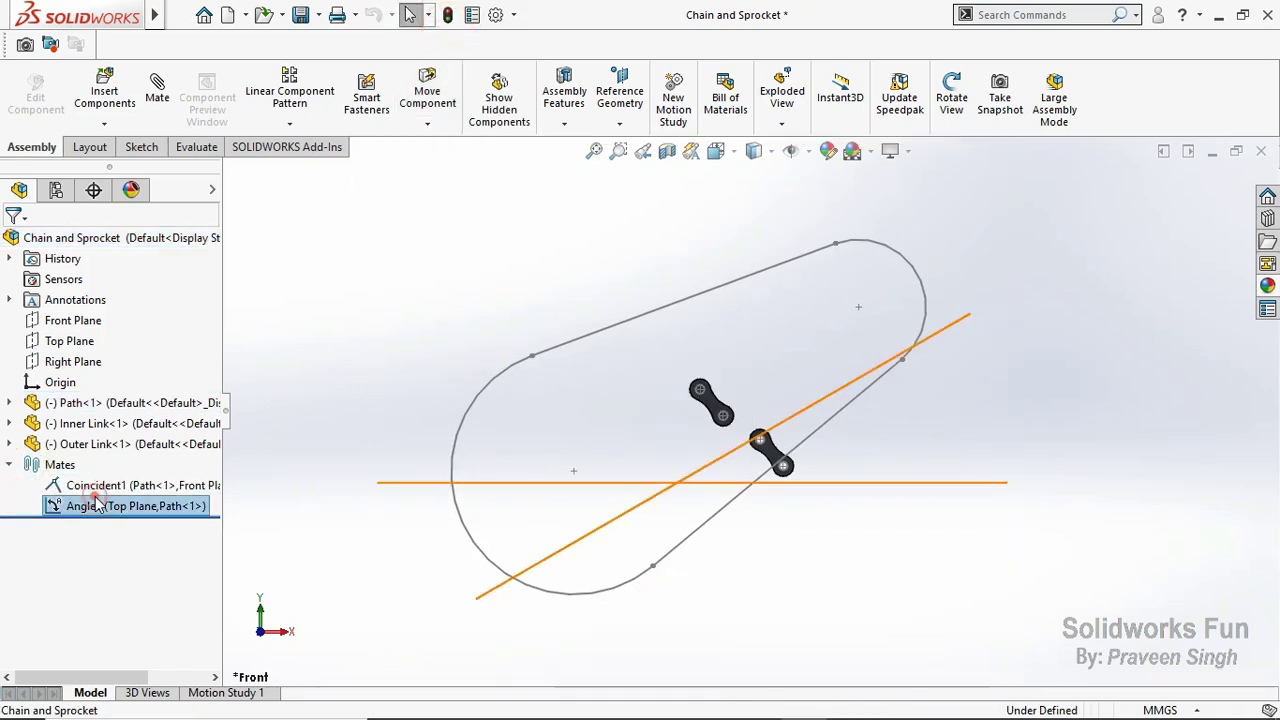
left_click(291, 395)
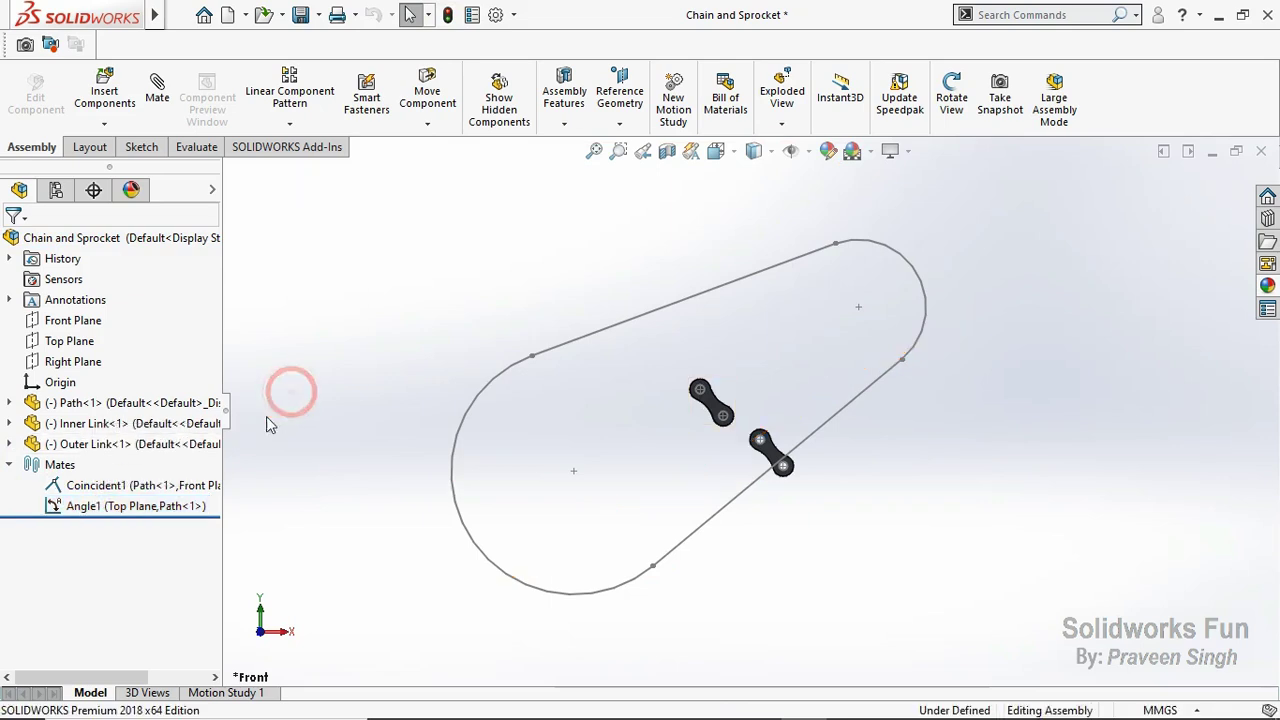
right_click(160, 403)
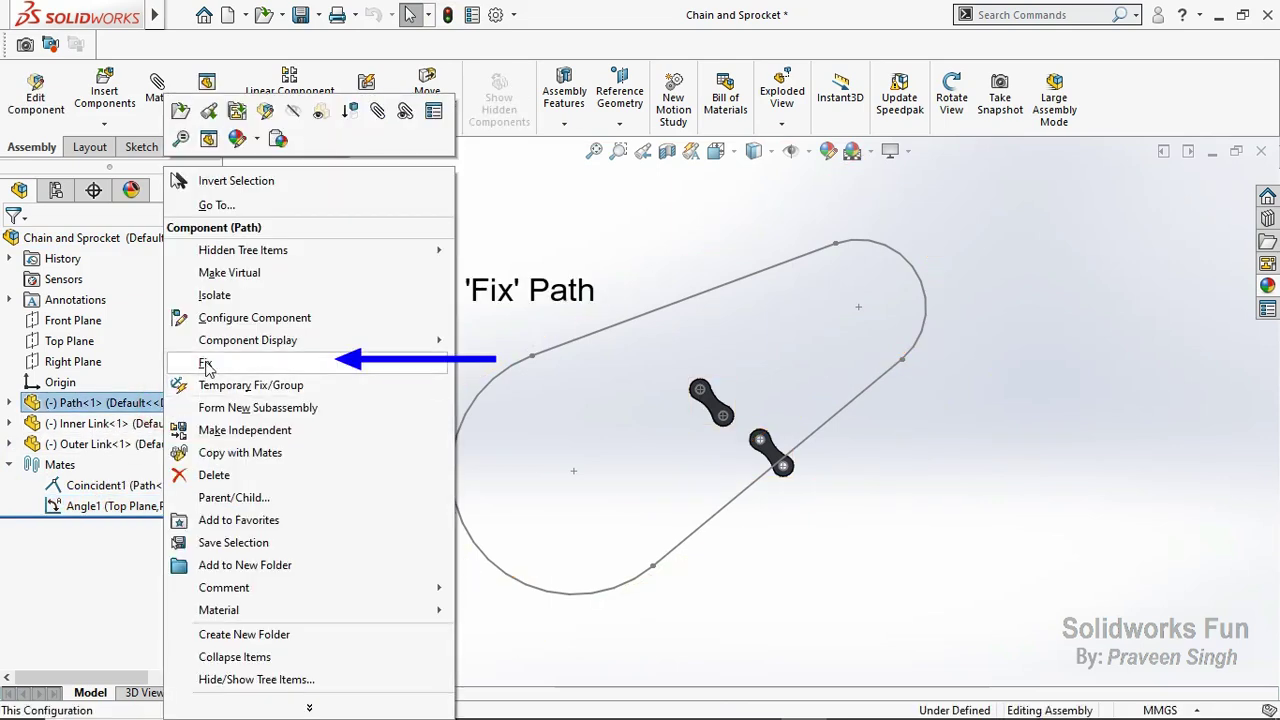
left_click(205, 363)
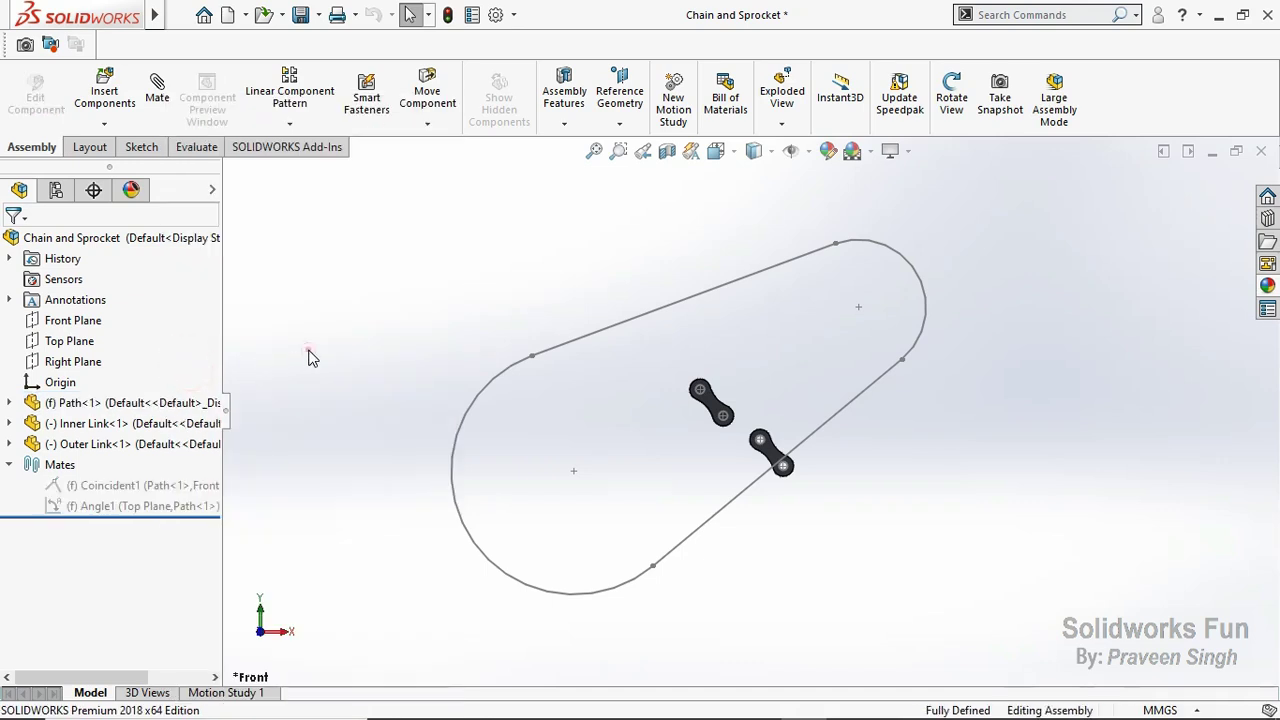
left_click(10, 465)
left_click(951, 120)
Step: Move the Outer Link and Inner Link up inside the chain loop
mouse_move(829, 294)
left_mouse_down()
mouse_move(895, 314)
mouse_move(675, 352)
left_mouse_up()
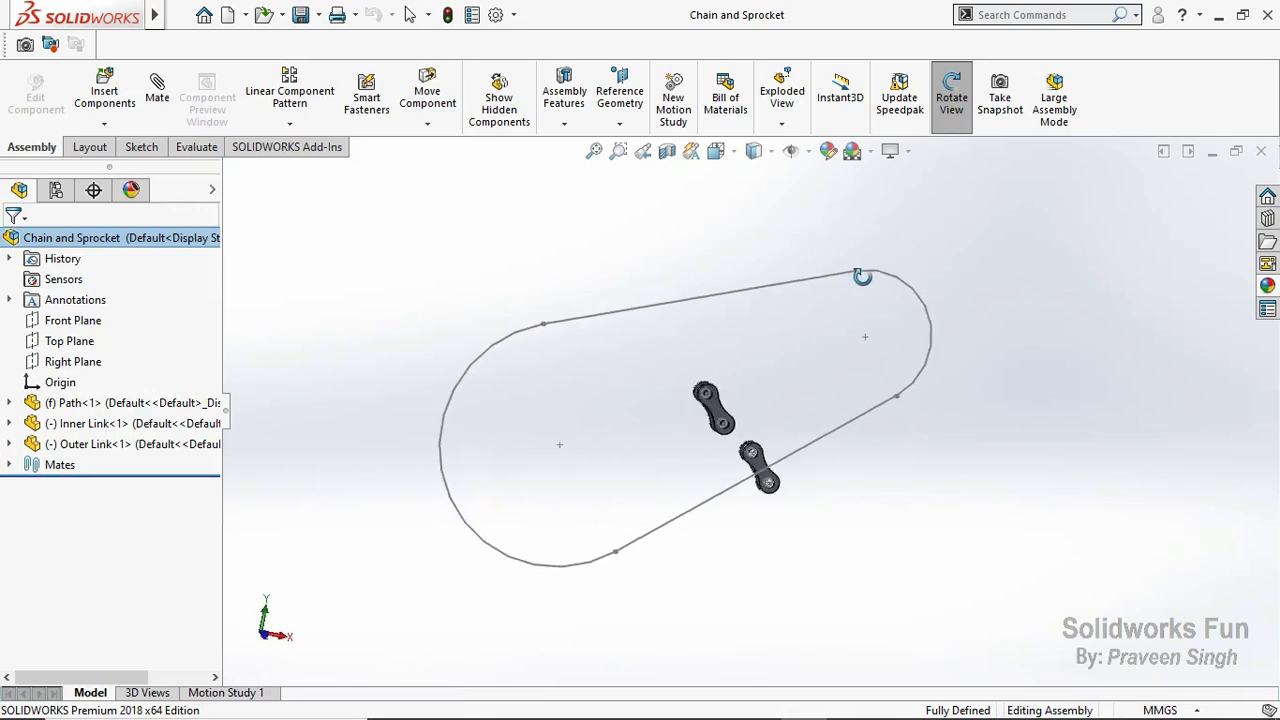
right_click(676, 352)
left_click(728, 454)
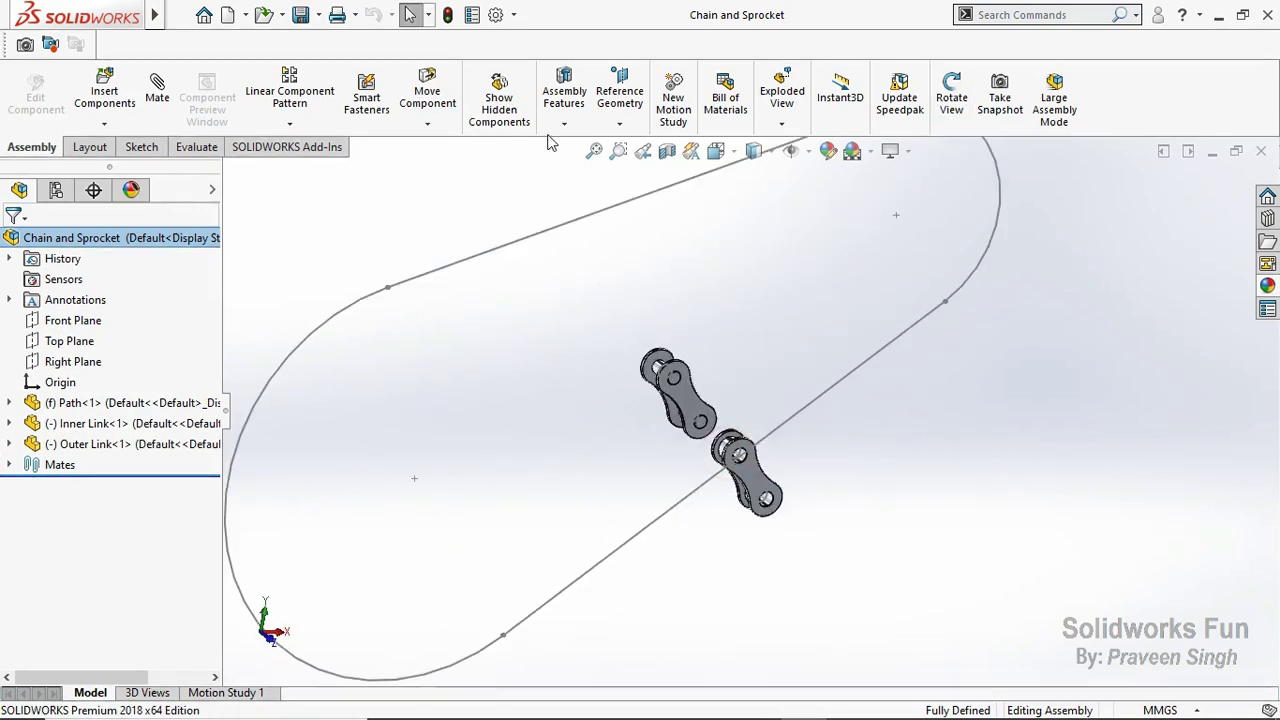
left_click_drag(686, 398, 501, 363)
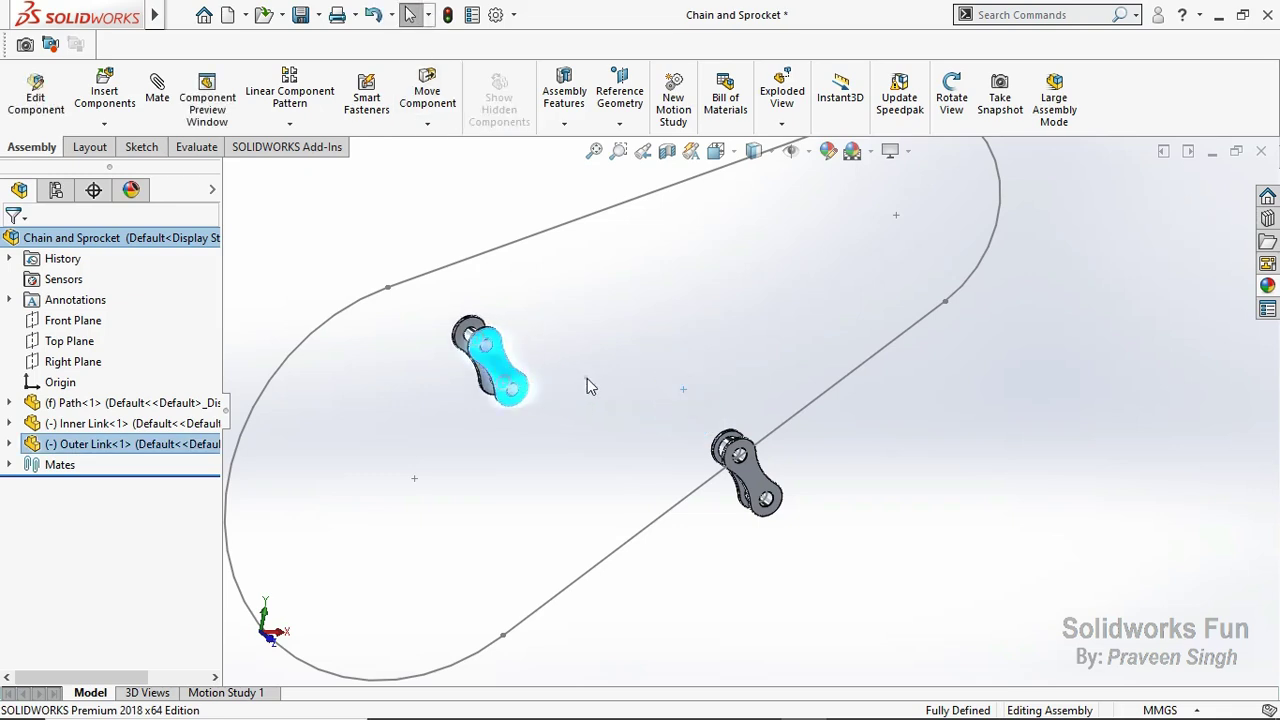
mouse_move(752, 477)
left_mouse_down()
mouse_move(670, 385)
mouse_move(672, 292)
left_mouse_up()
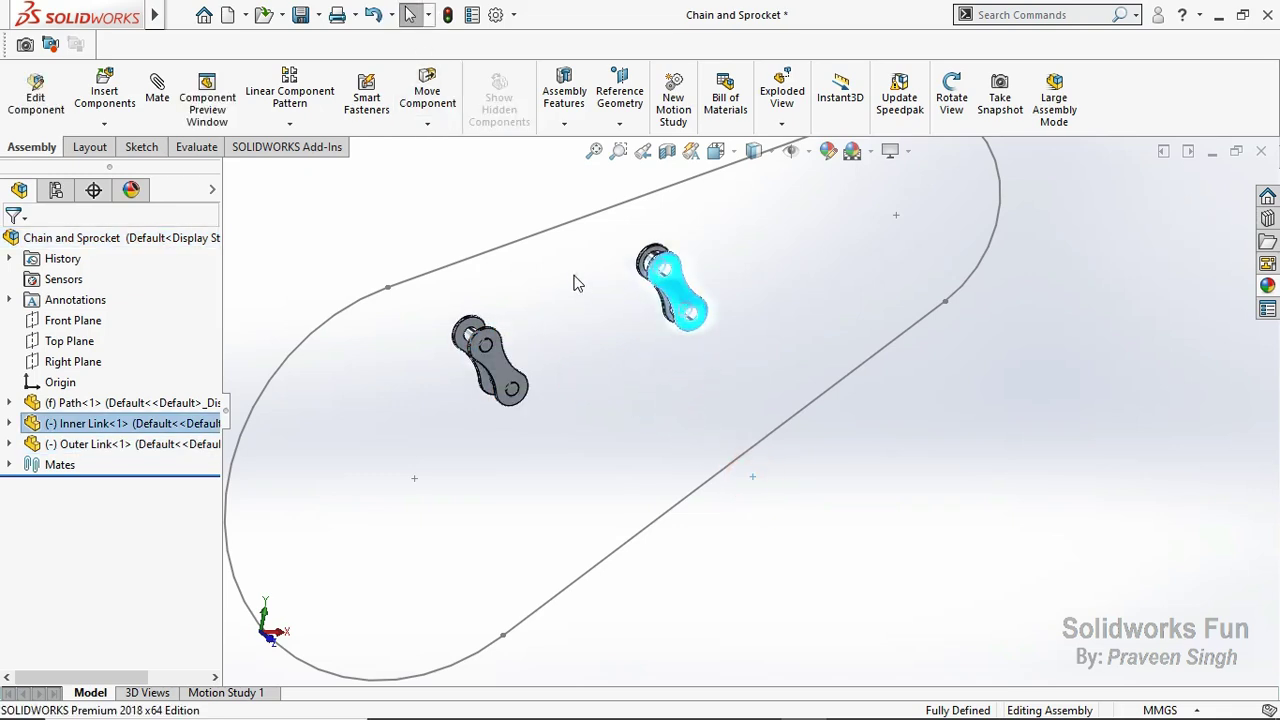
Step: Rotate the outer and inner links so each lies horizontal
left_click(427, 124)
left_click(447, 168)
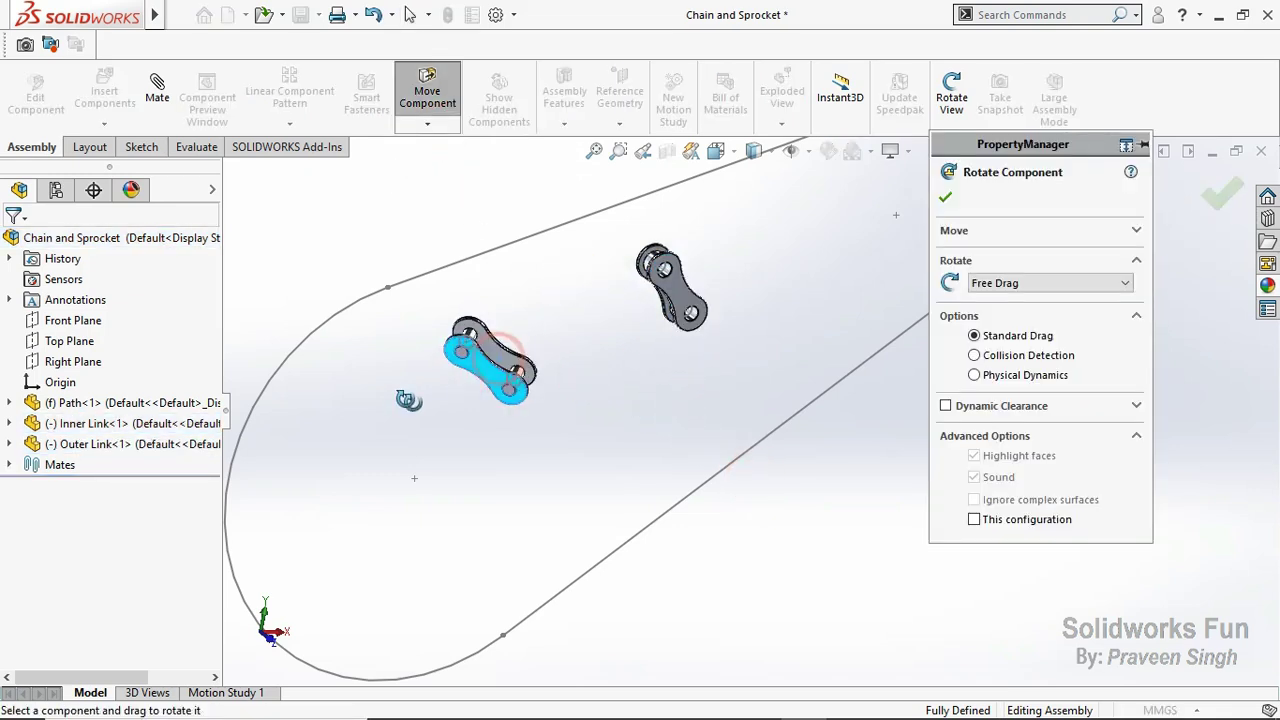
mouse_move(410, 400)
left_mouse_down()
mouse_move(505, 350)
mouse_move(616, 349)
left_mouse_up()
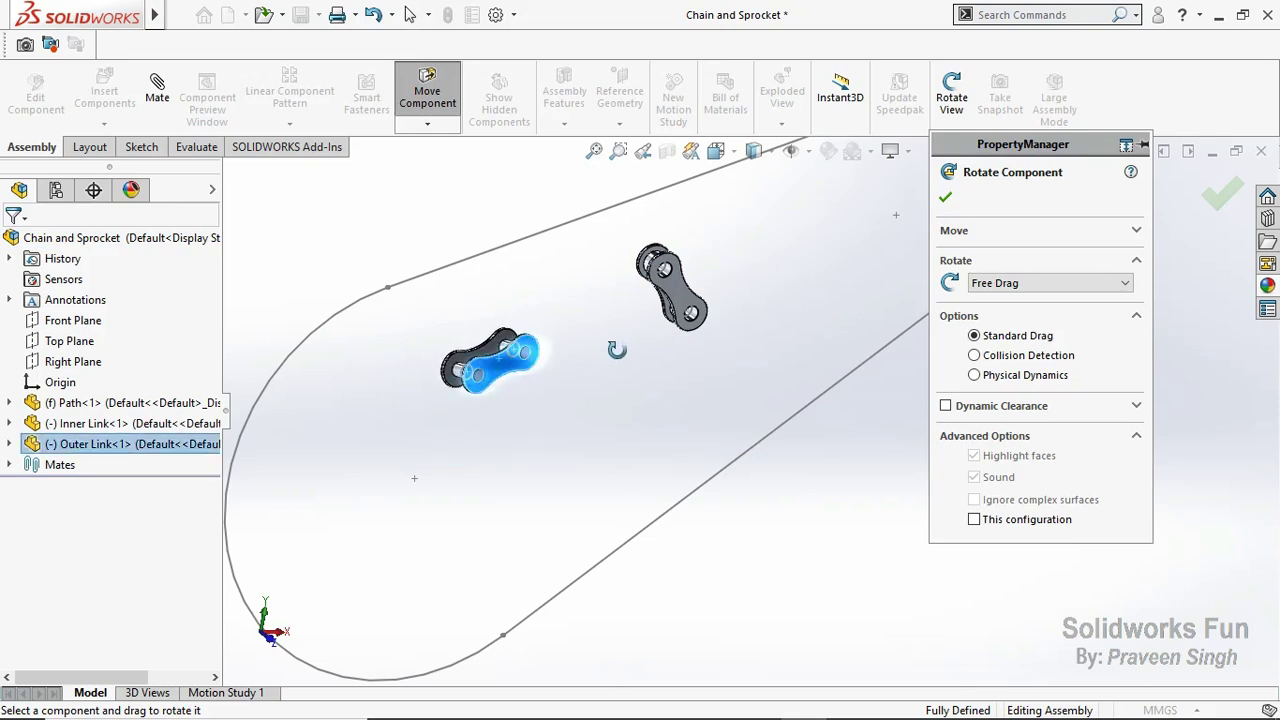
mouse_move(670, 290)
left_mouse_down()
mouse_move(569, 457)
mouse_move(646, 371)
mouse_move(638, 358)
left_mouse_up()
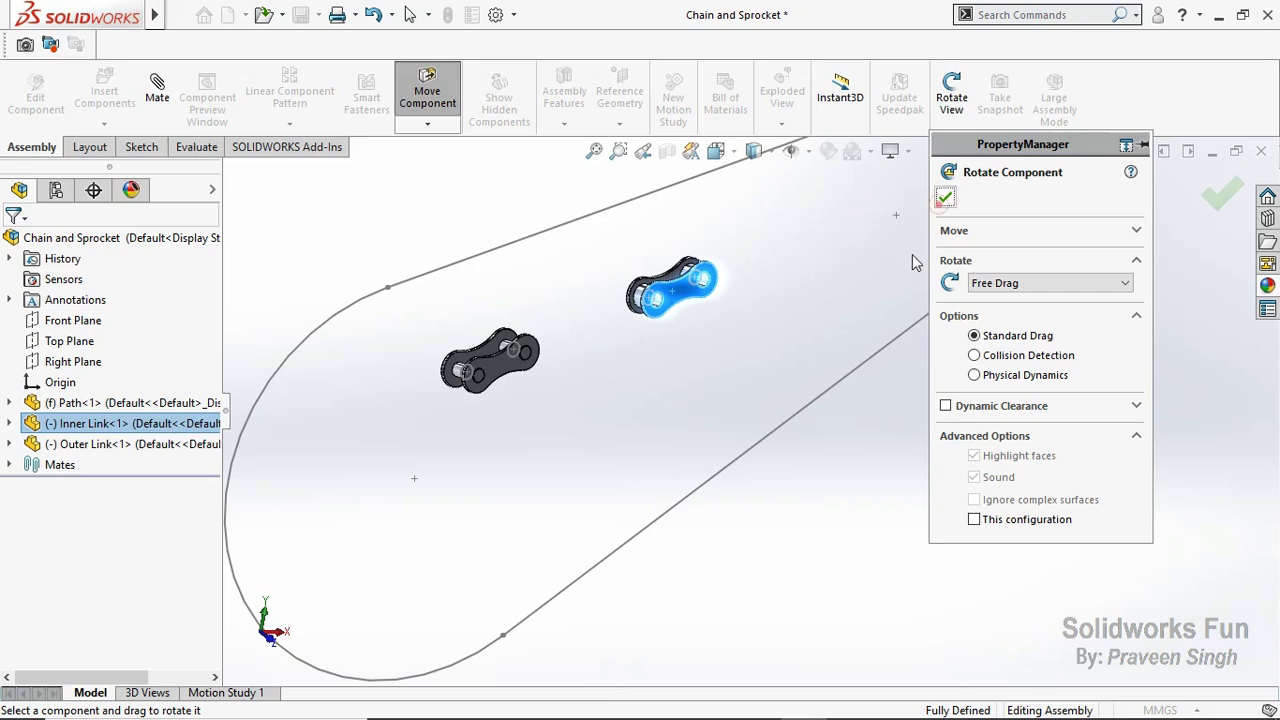
left_click(945, 197)
scroll(922, 320, "up", 2)
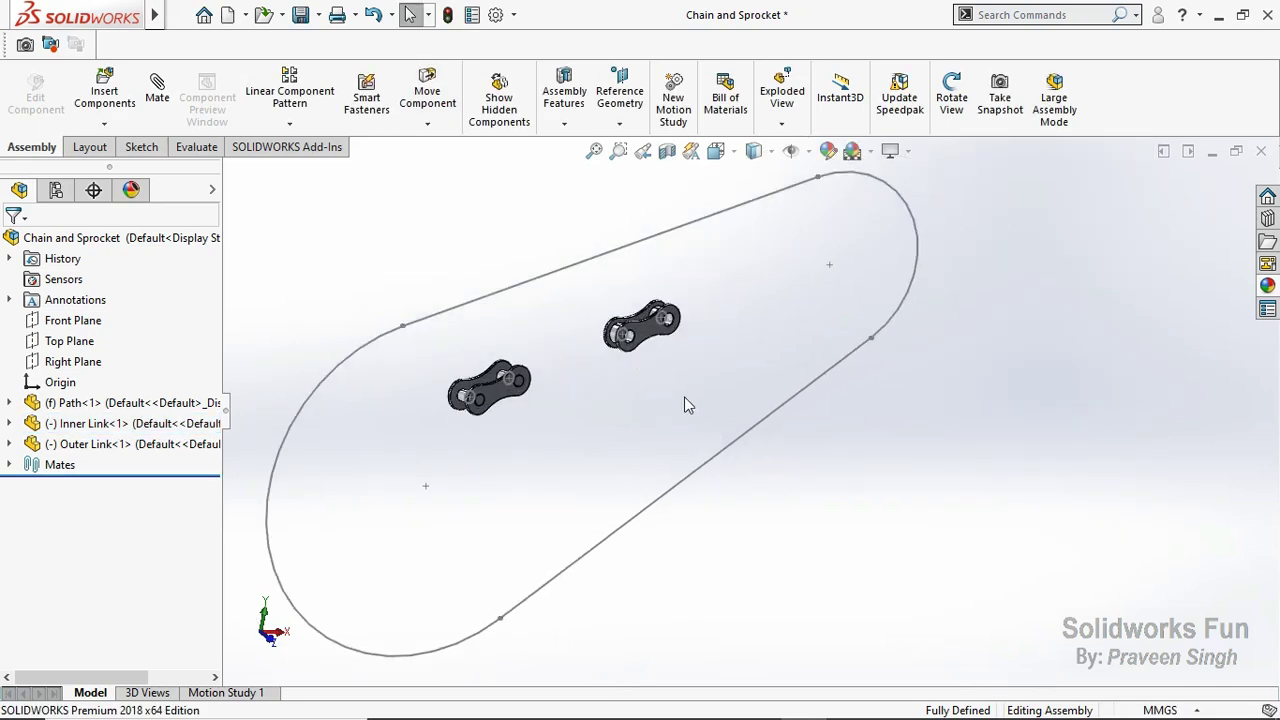
Step: Start a Chain Component Pattern using the two-chain-group pitch method
left_click(289, 124)
left_click(336, 262)
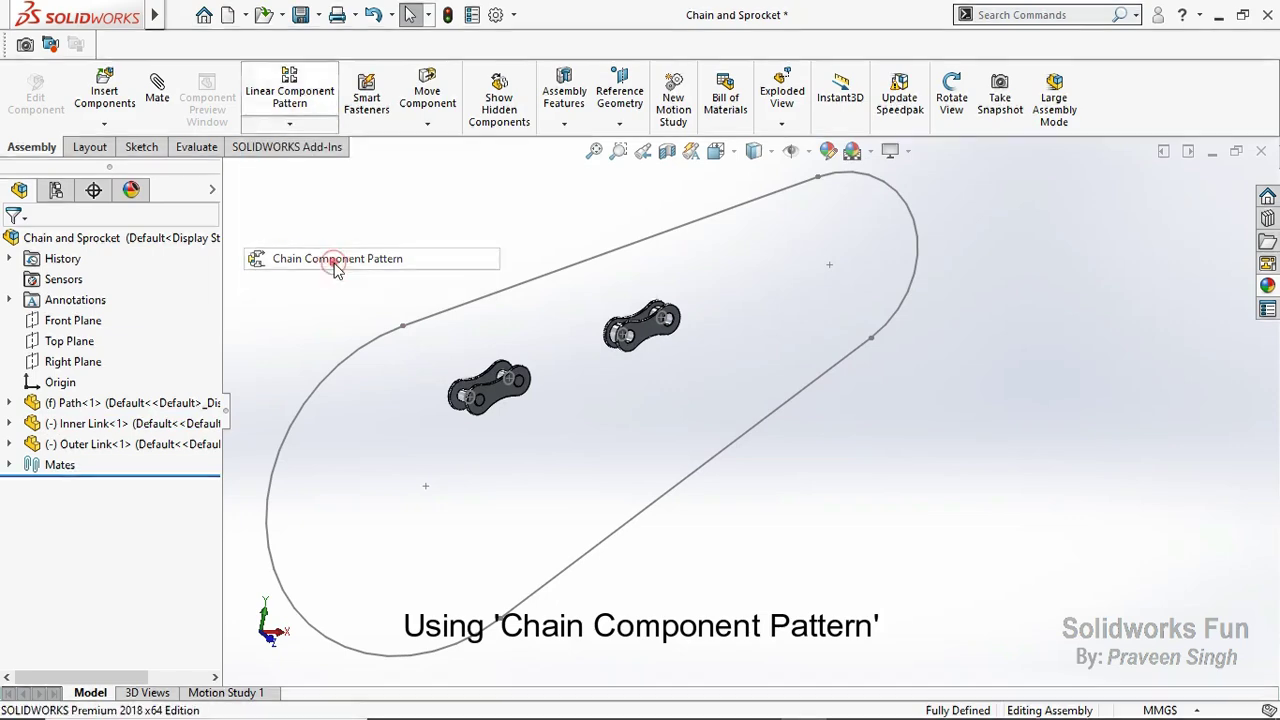
left_click_drag(1020, 152, 1069, 54)
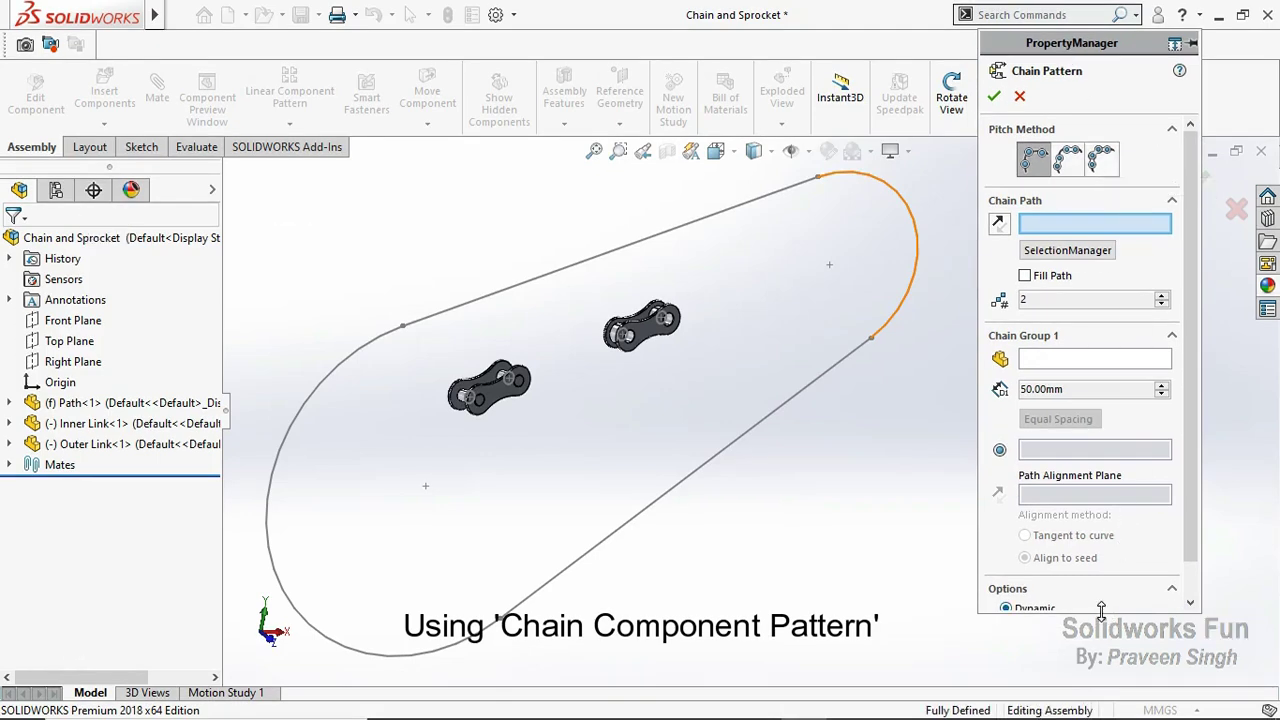
left_click_drag(1100, 612, 1093, 667)
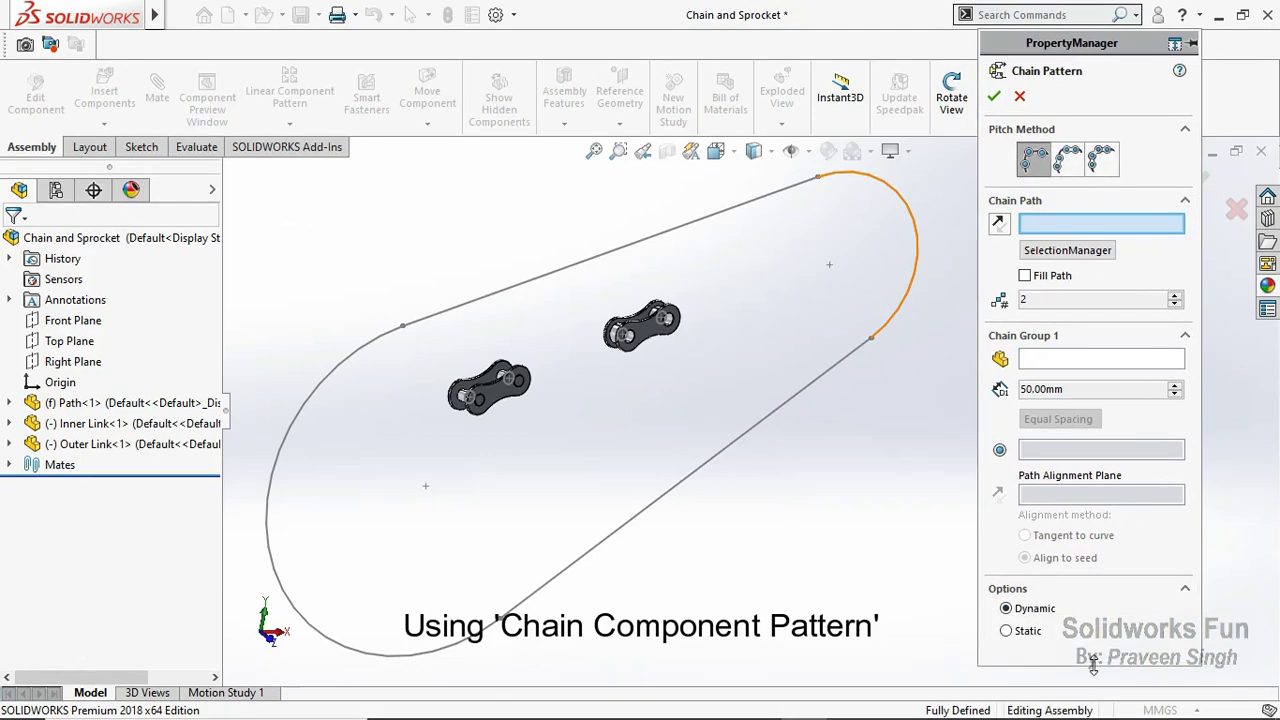
left_click(1102, 164)
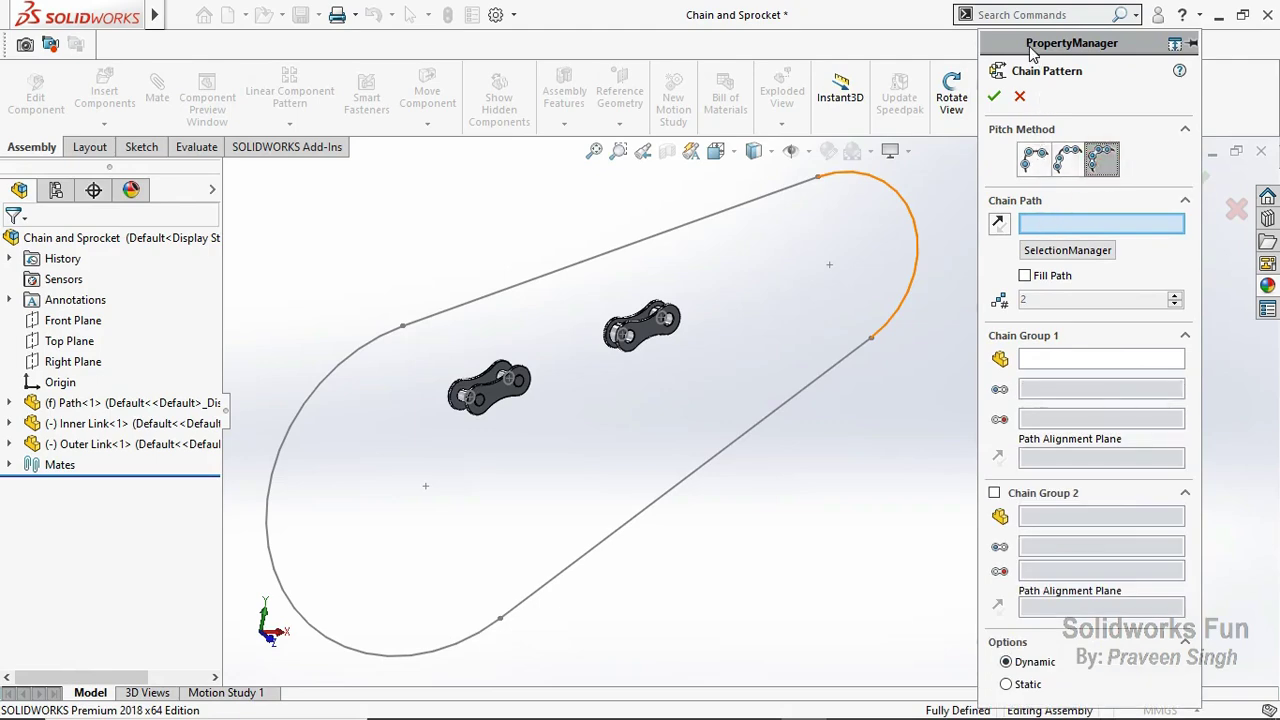
left_click_drag(1031, 53, 938, 36)
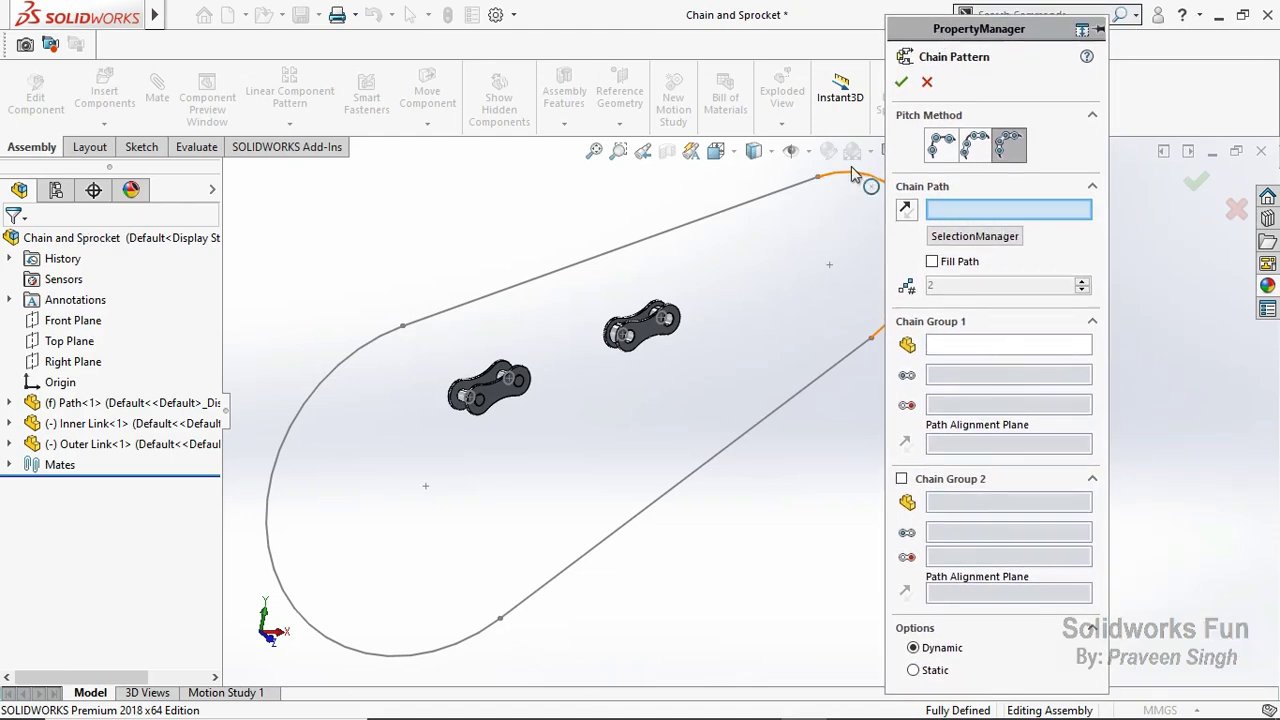
Step: Set the path sketch's whole closed loop as the chain path and enable Fill Path
scroll(1190, 310, "up", 1)
scroll(863, 346, "up", 1)
scroll(840, 400, "up", 1)
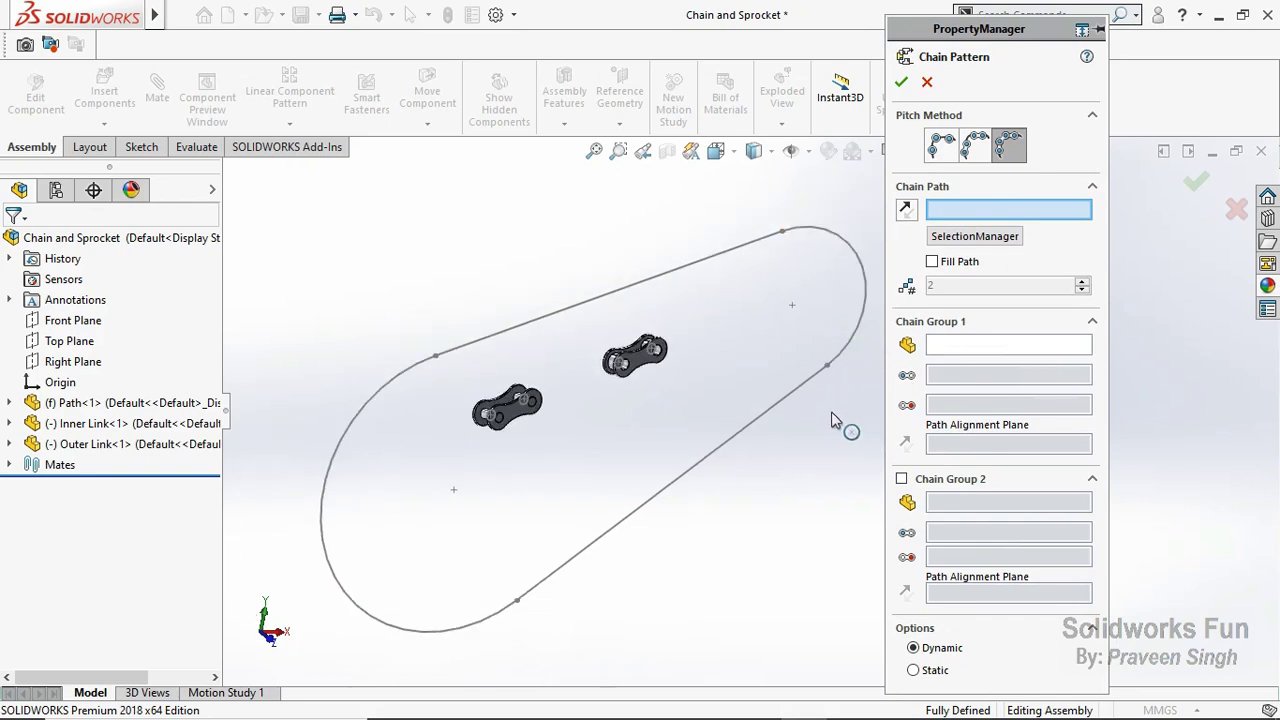
scroll(790, 378, "down", 1)
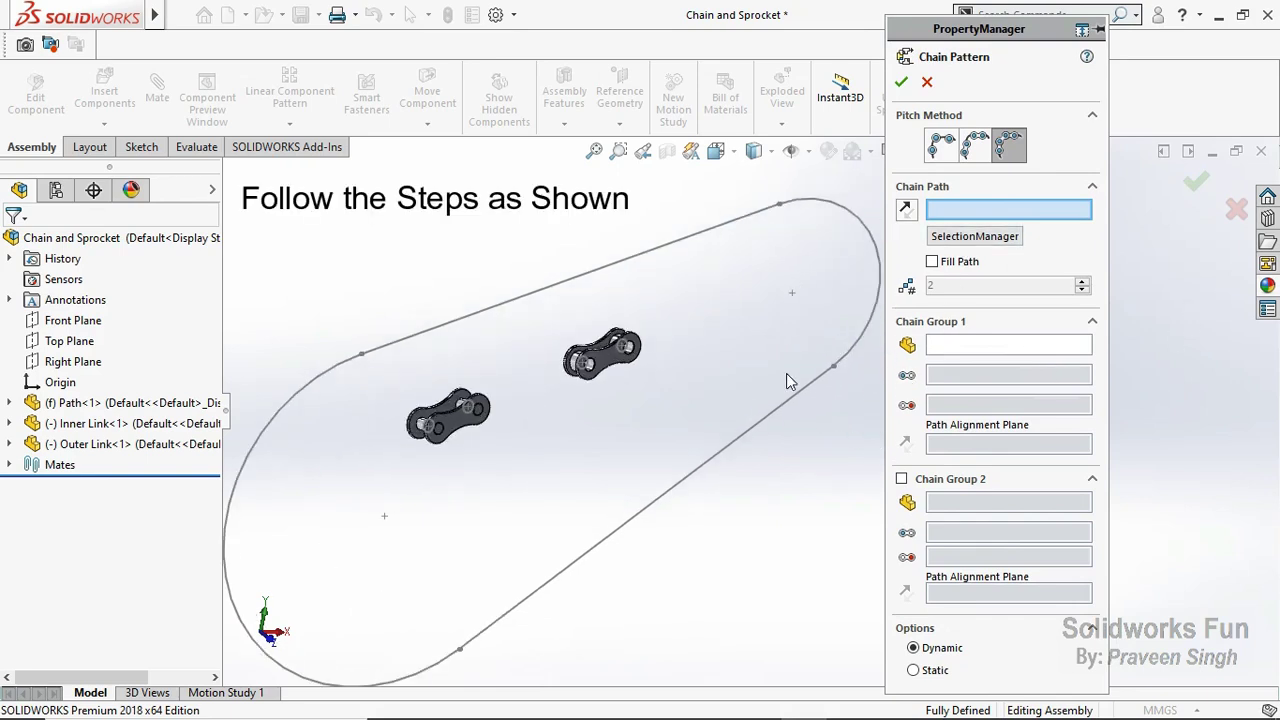
left_click(957, 238)
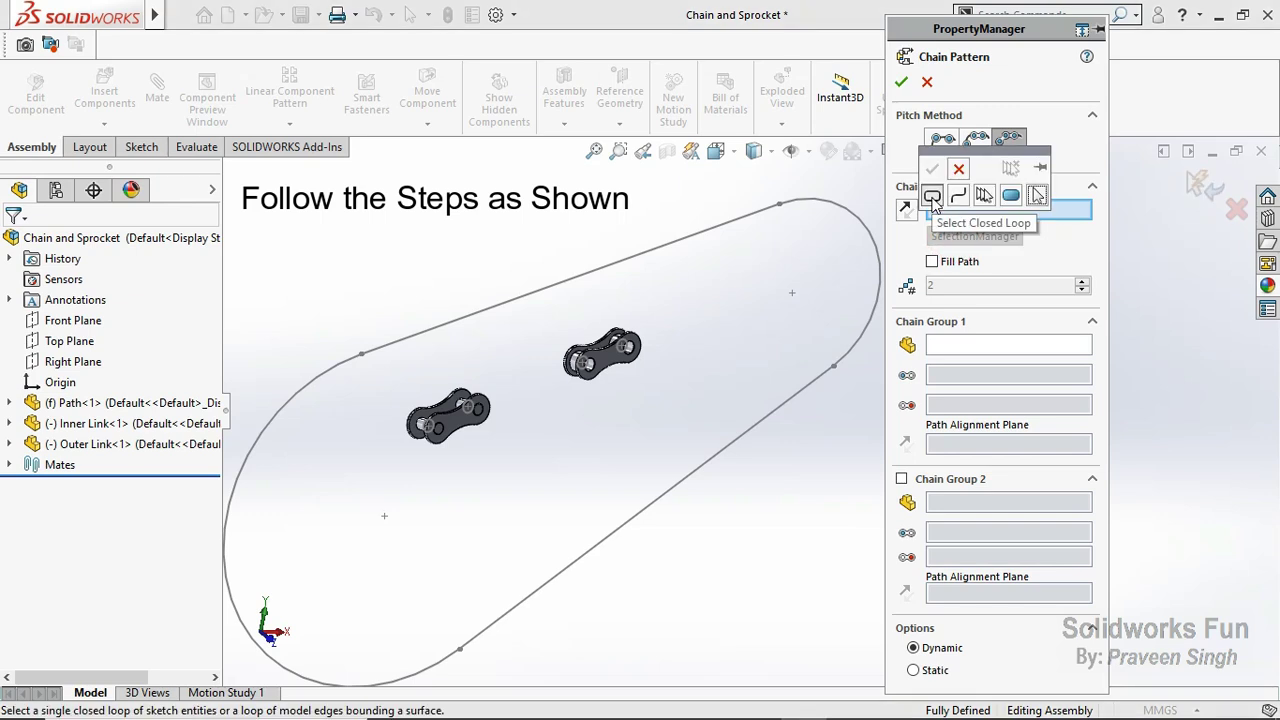
left_click(932, 198)
left_click(686, 240)
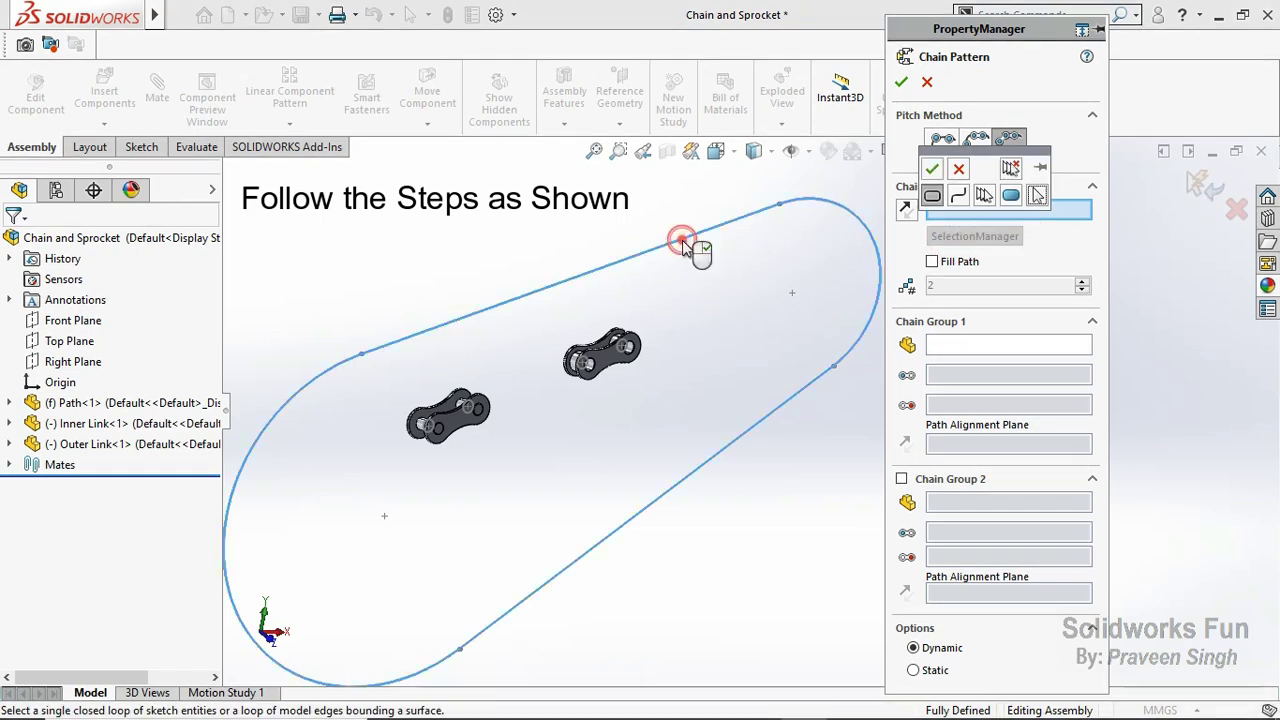
left_click(932, 172)
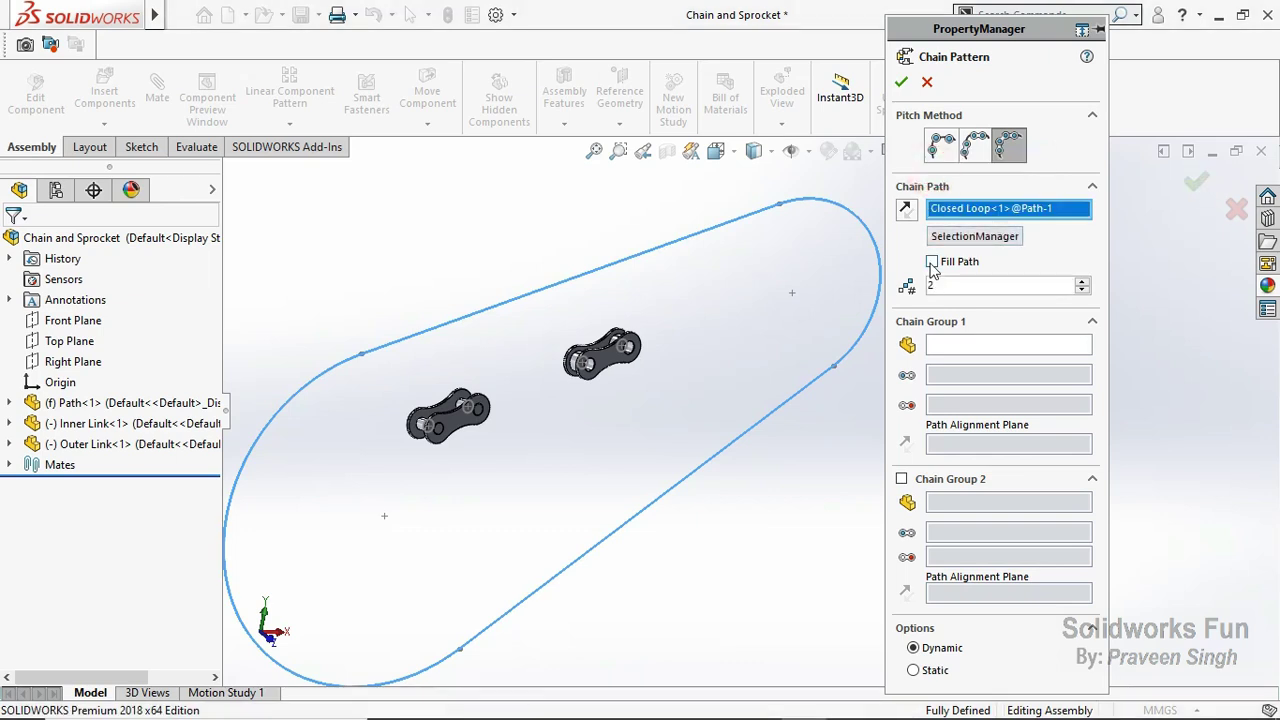
left_click(932, 262)
left_click(951, 346)
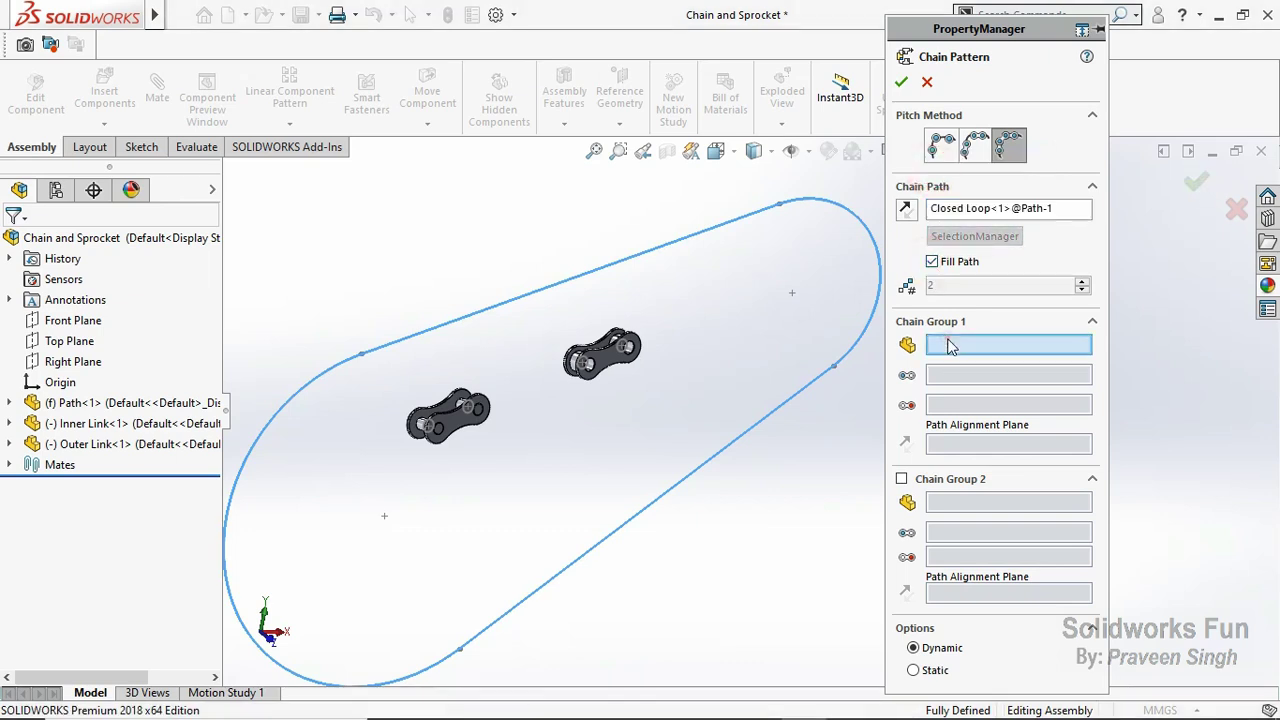
Step: Make Inner Link<1> chain group 1's component, using its two pin-hole faces
left_click(163, 426)
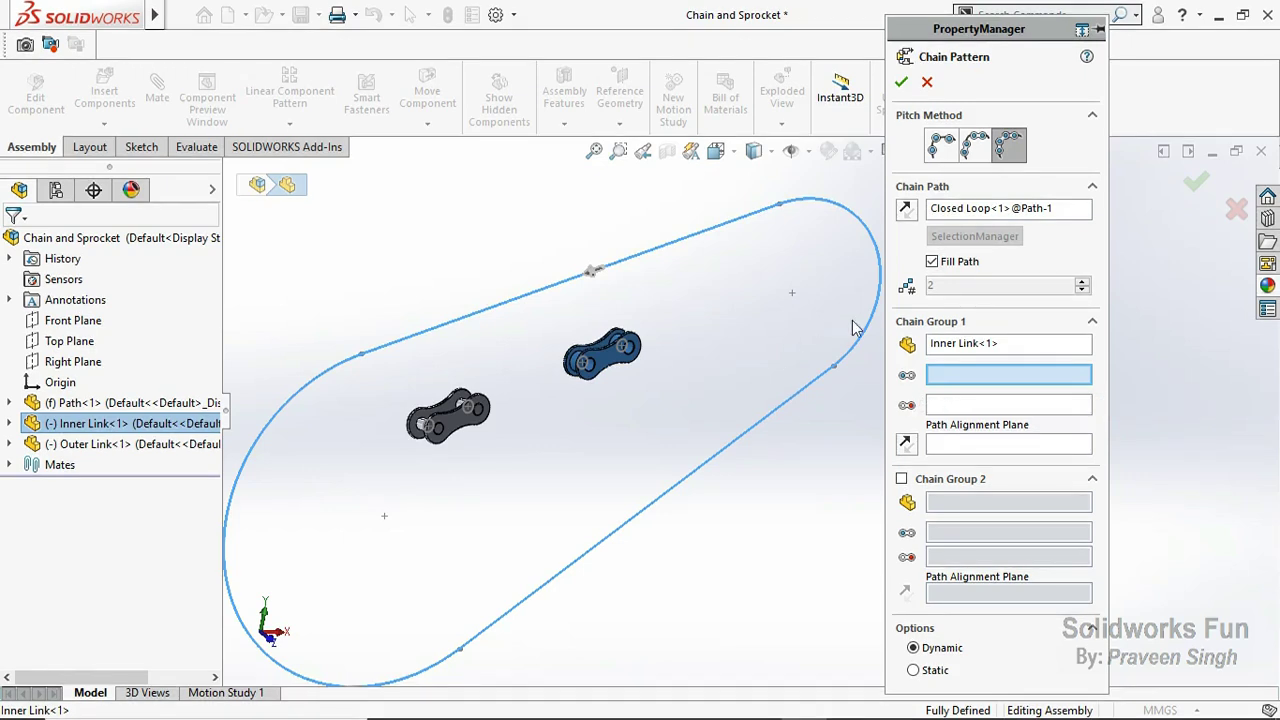
left_click(906, 444)
scroll(545, 337, "down", 2)
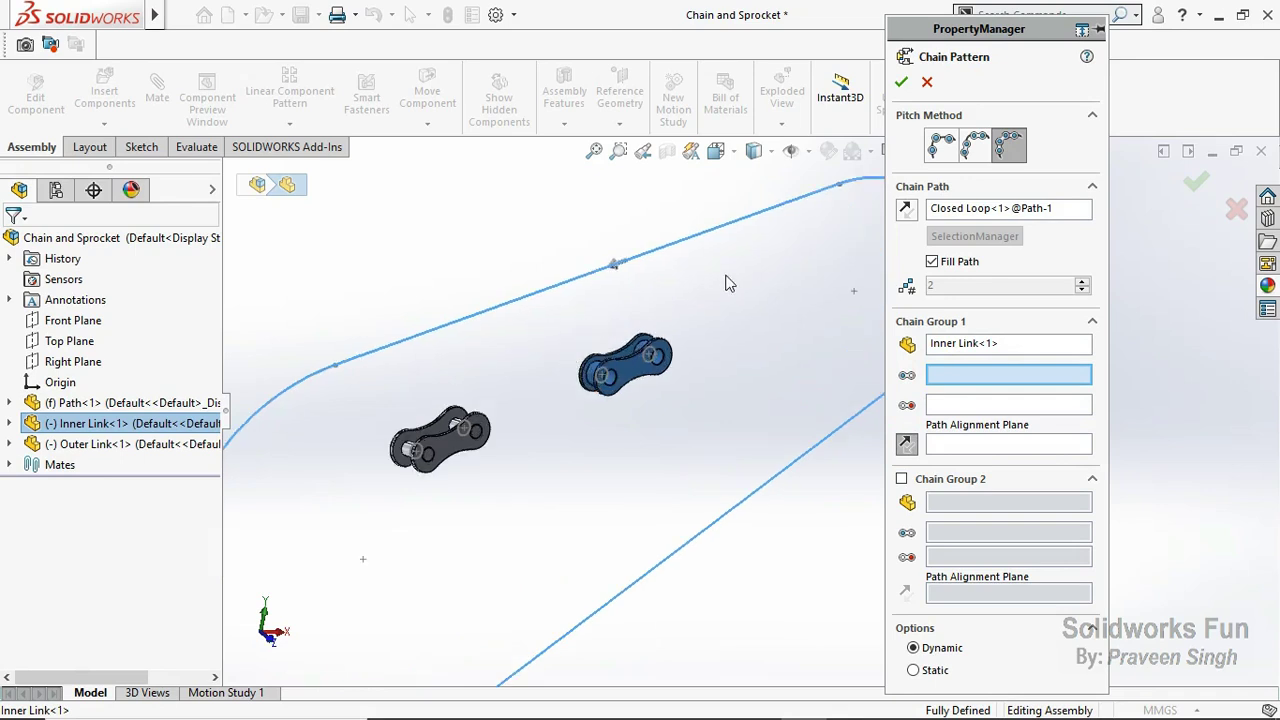
left_click(905, 213)
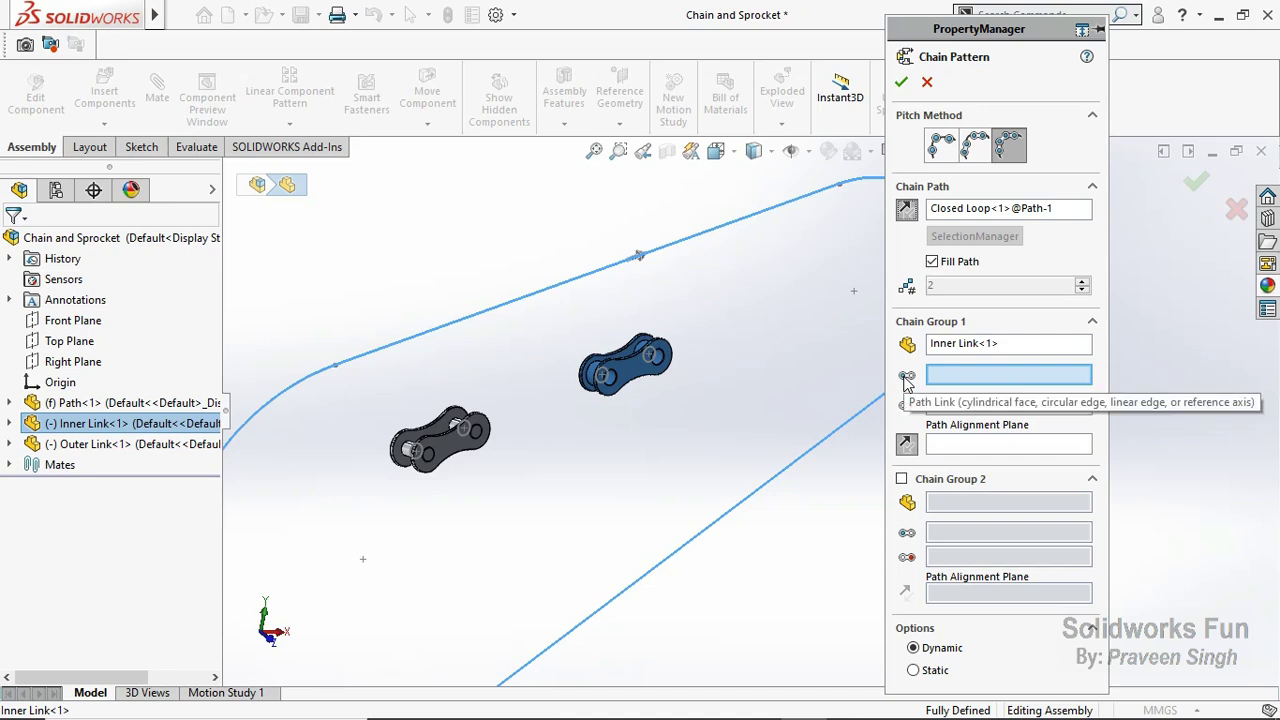
left_click(619, 389)
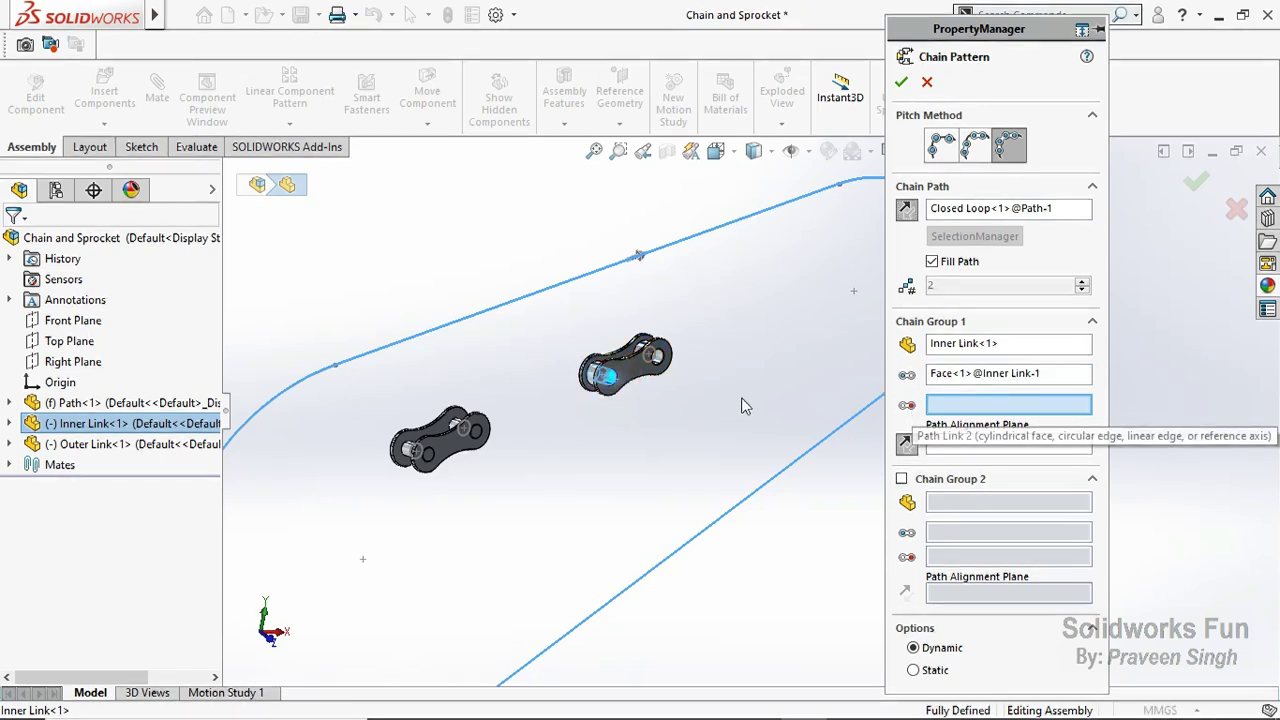
left_click(672, 367)
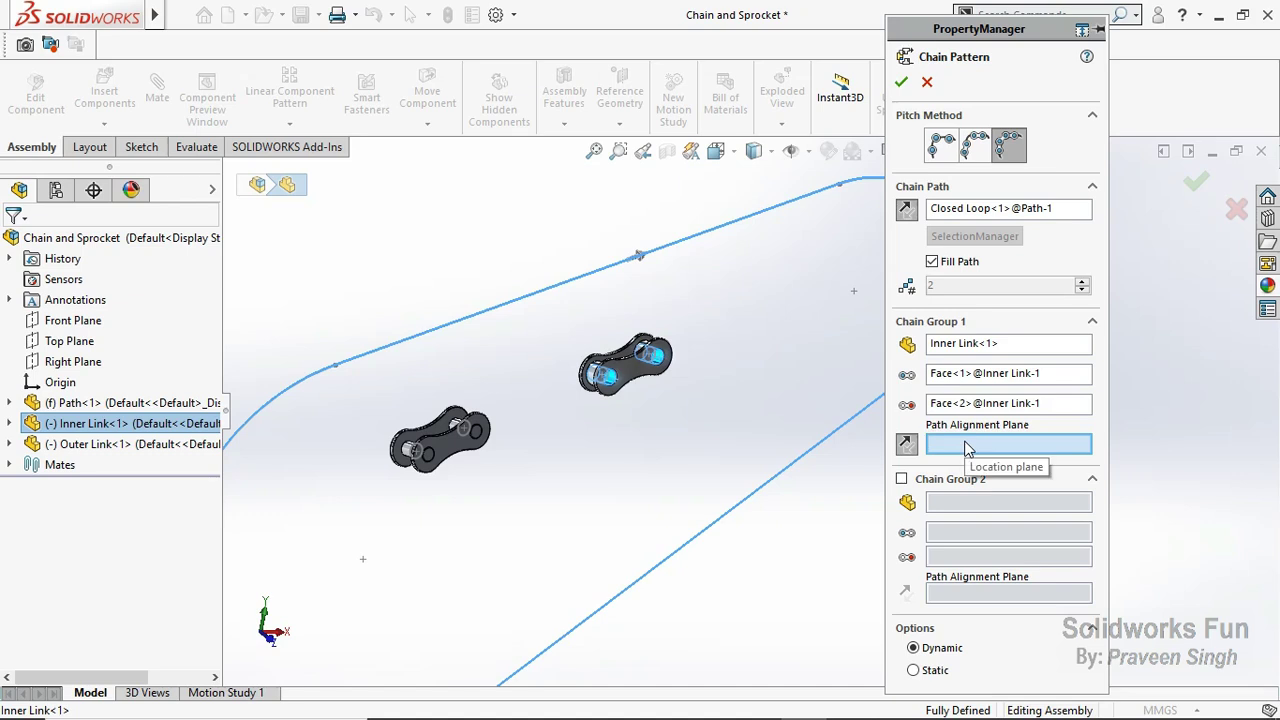
Step: Align the inner links to Inner Link's MID Plane and enable Chain Group 2
left_click(9, 424)
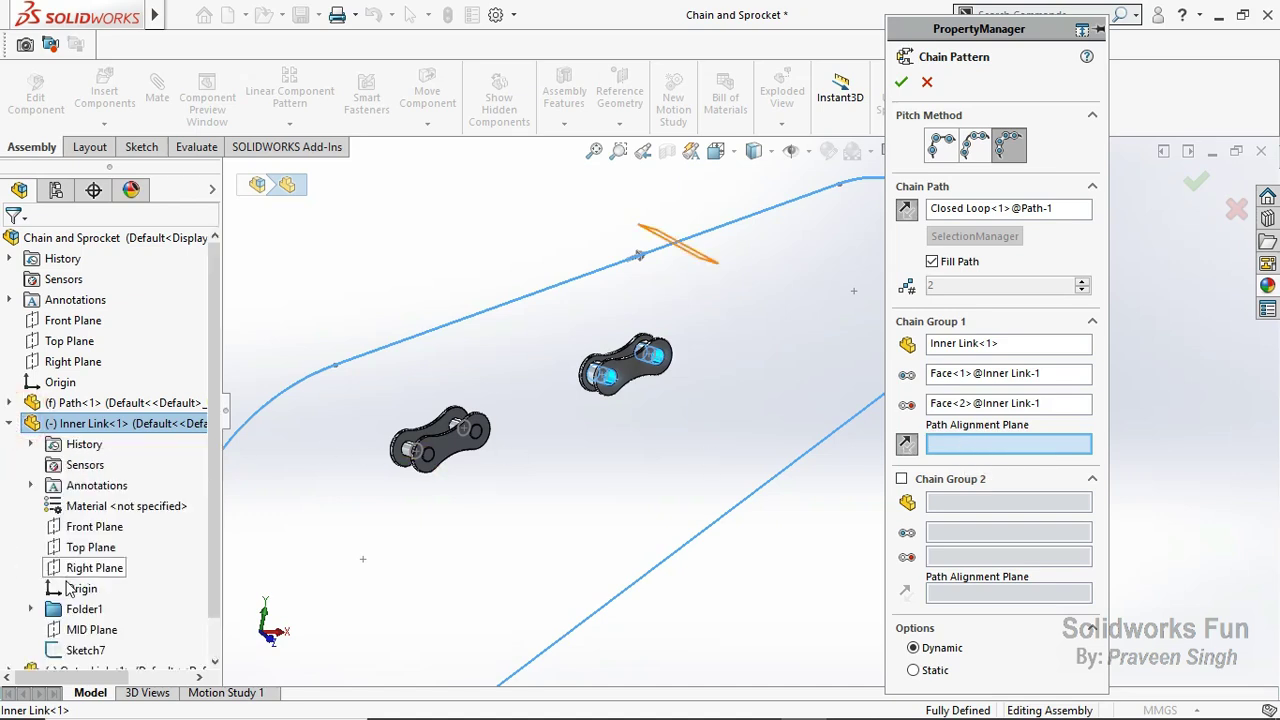
left_click(68, 631)
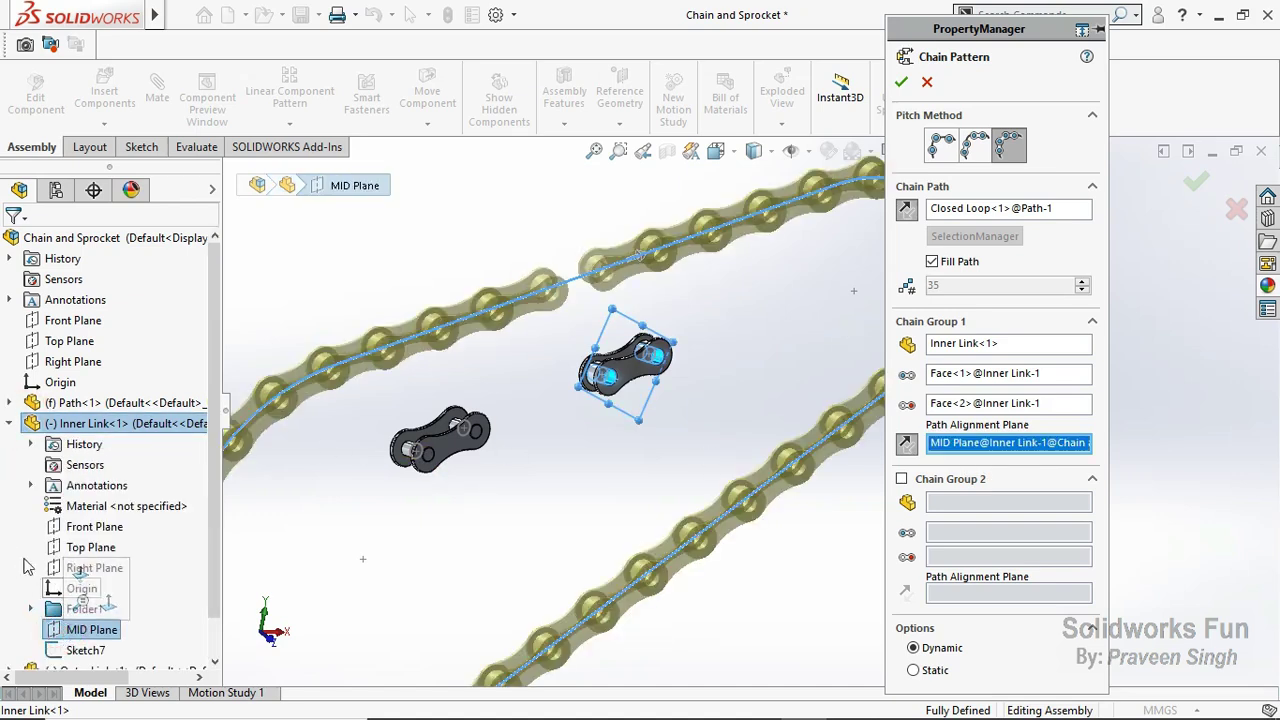
left_click(9, 424)
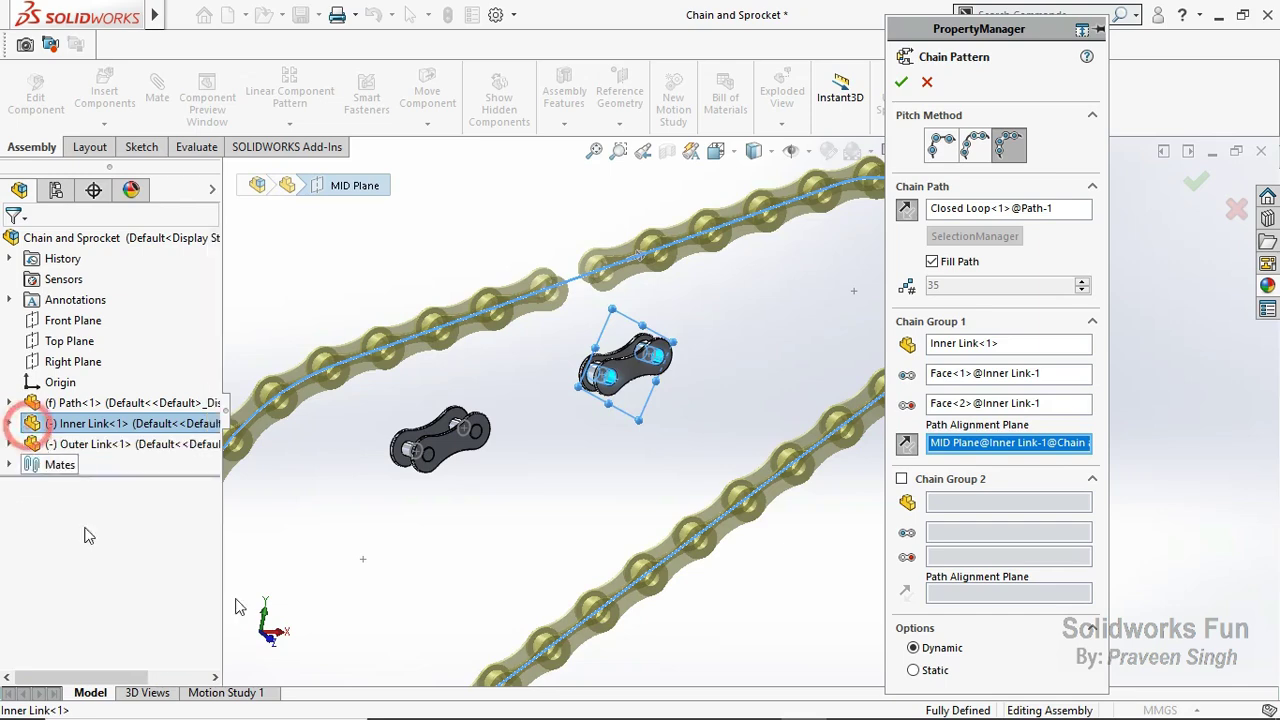
left_click(902, 480)
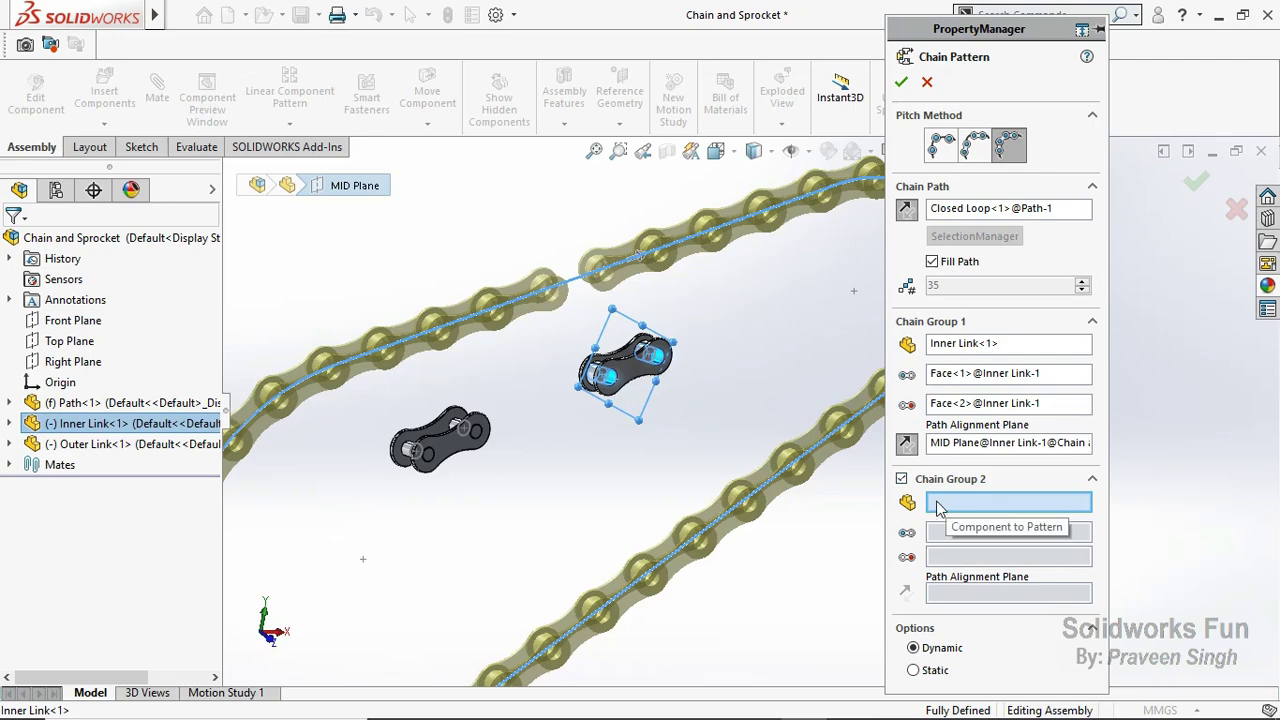
Step: Make Outer Link chain group 2, using its two pin faces and MID Plane alignment
left_click(145, 444)
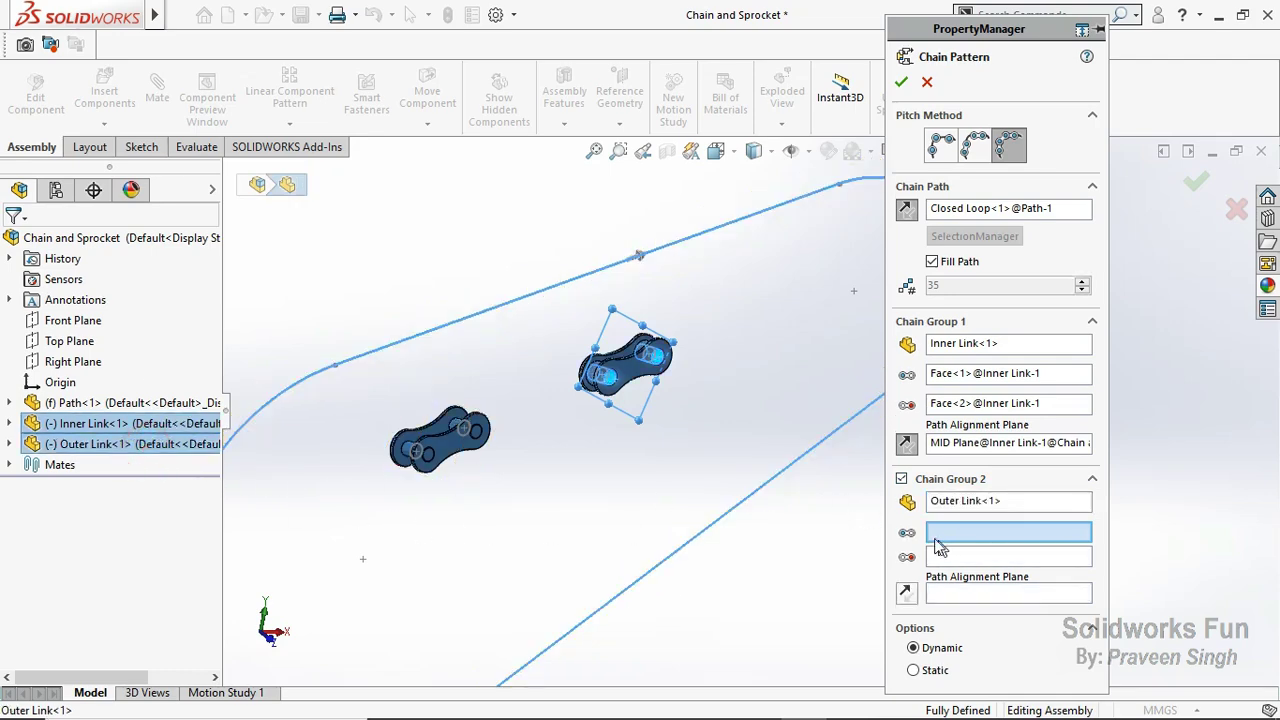
left_click(407, 455)
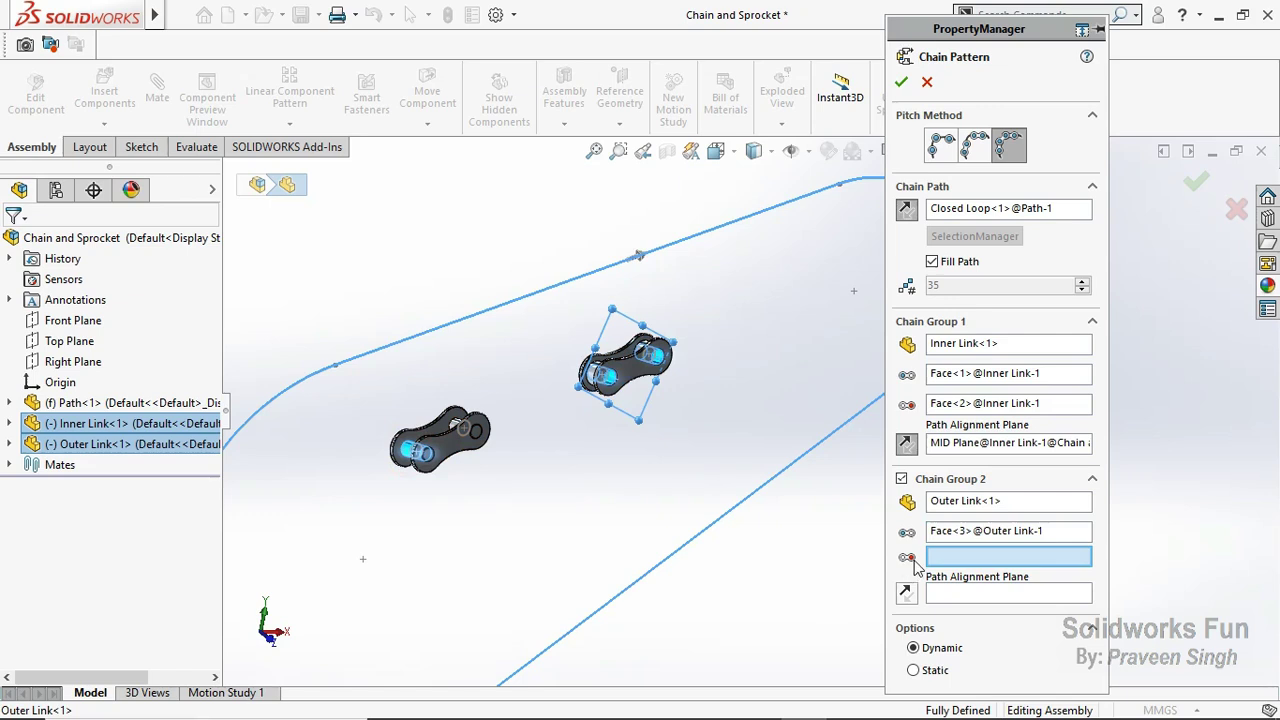
left_click(453, 424)
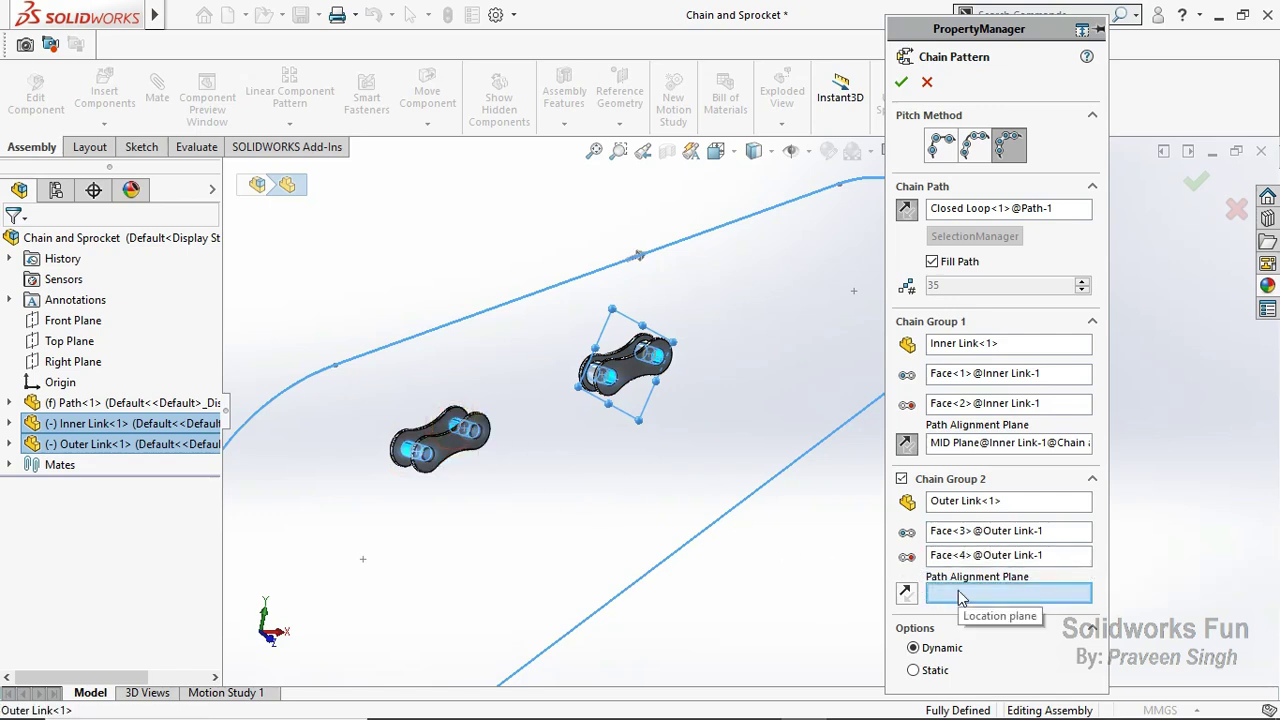
left_click(10, 444)
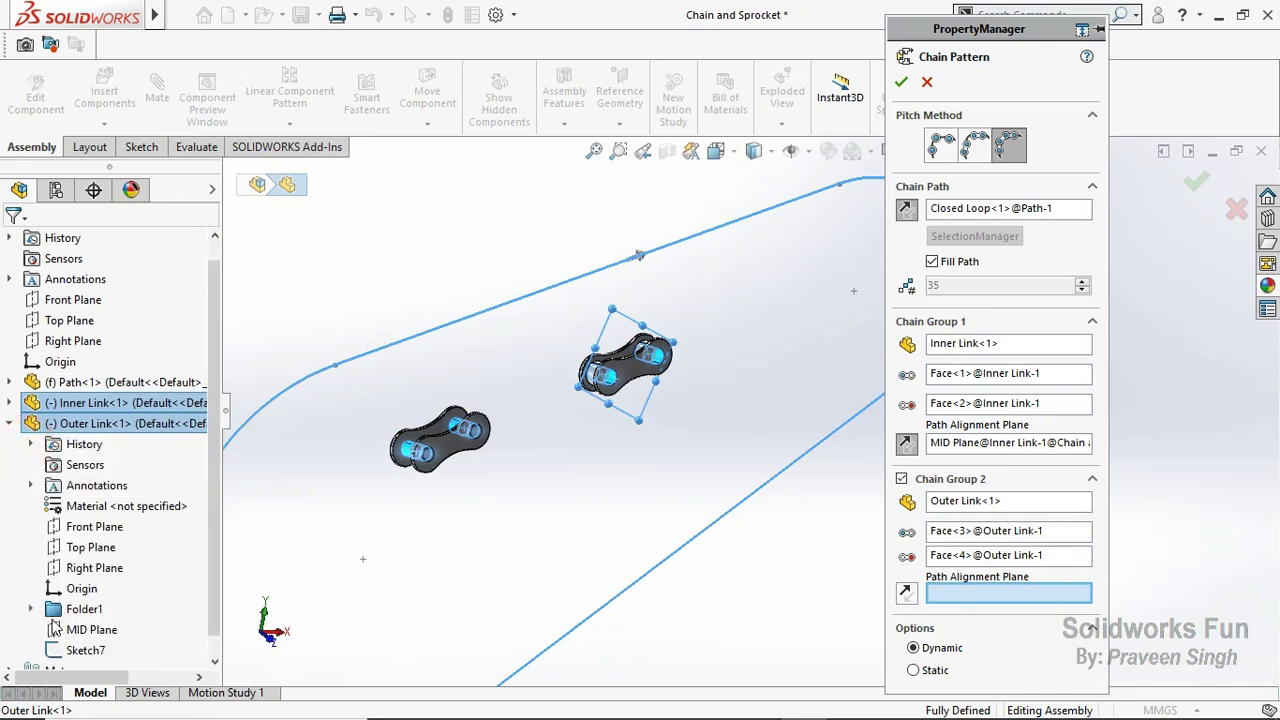
left_click(91, 629)
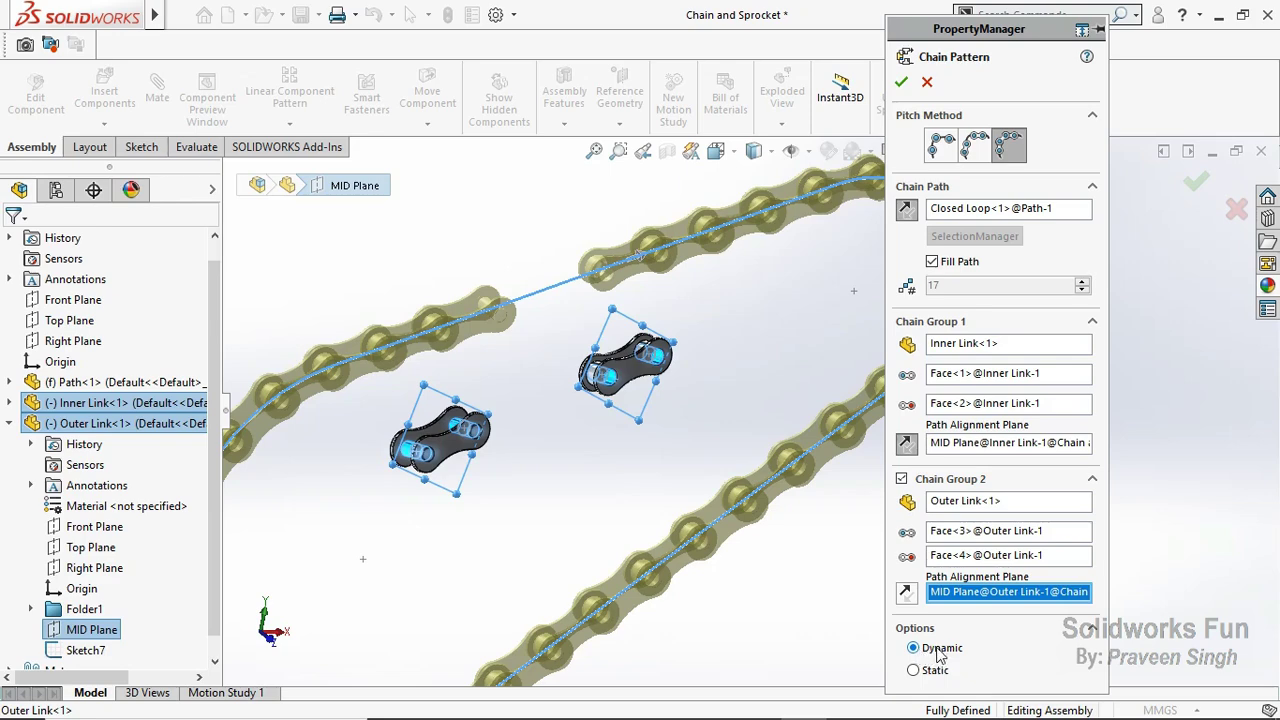
Step: Turn off Fill Path, raise the link count from 17 to 18, and confirm the chain pattern
left_click(932, 263)
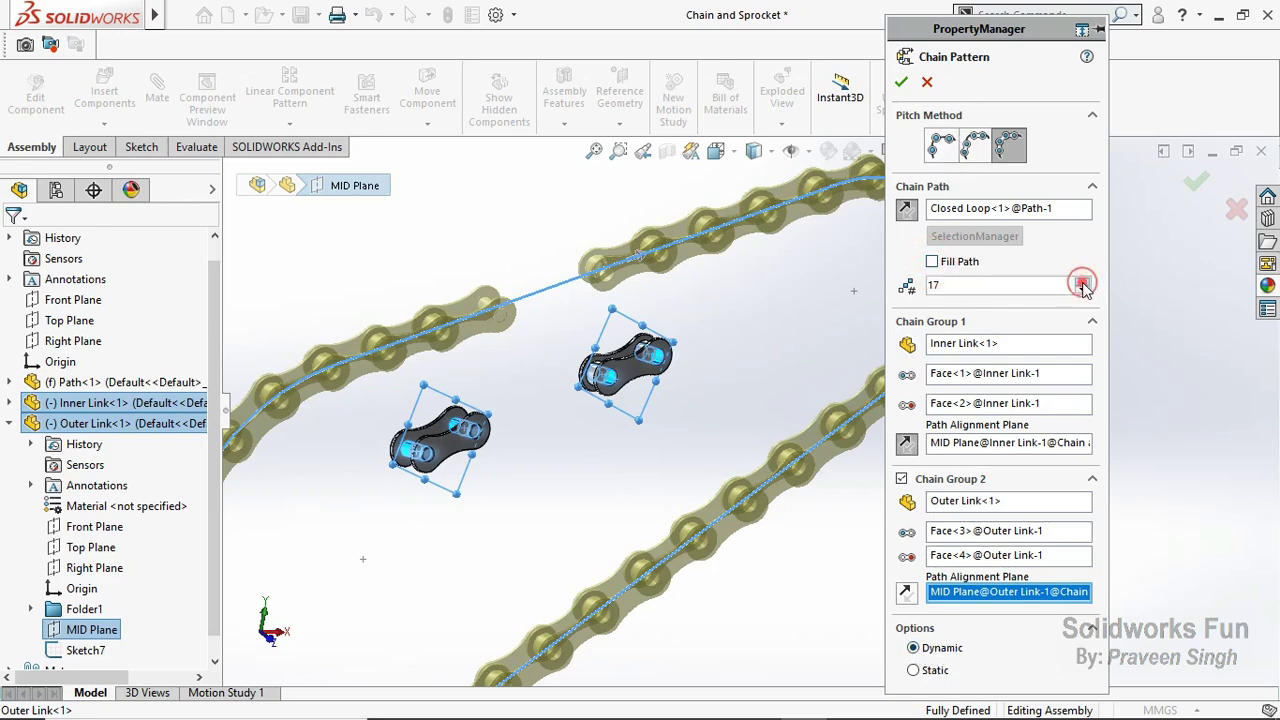
left_click(1082, 281)
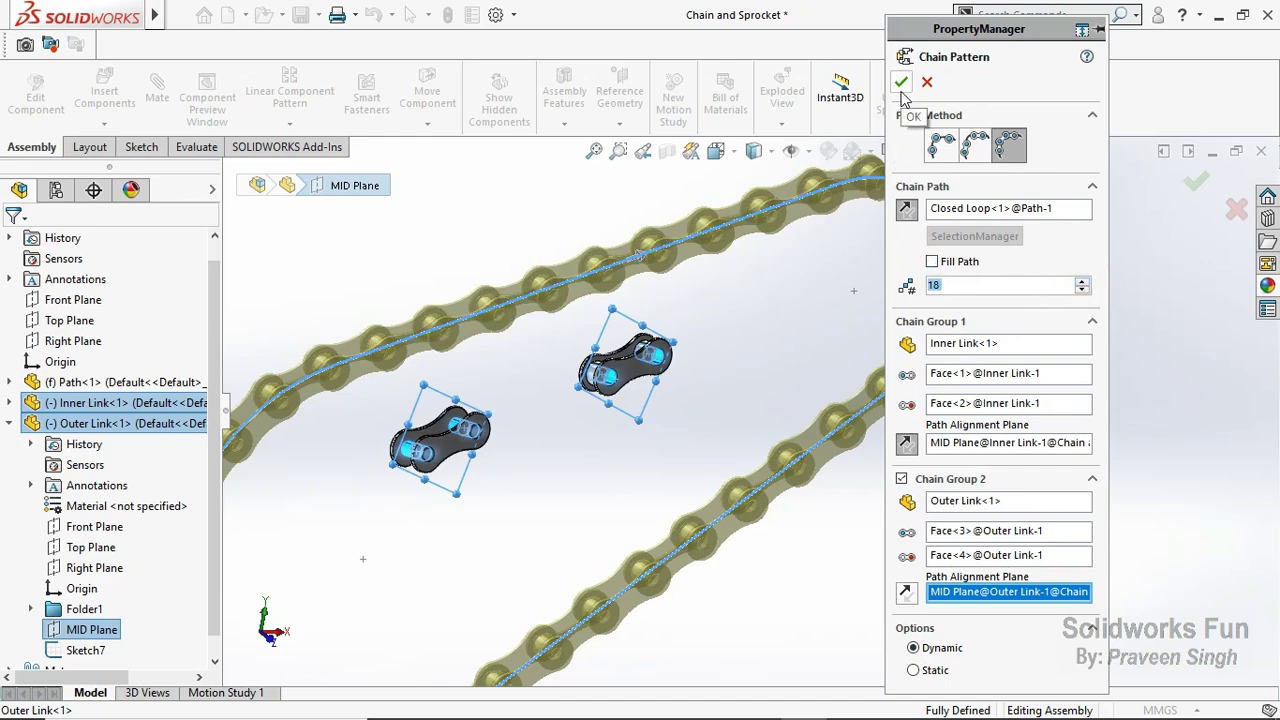
left_click(902, 88)
Step: Fit the chain in the front view, test moving a link, then rebuild and save
key("f")
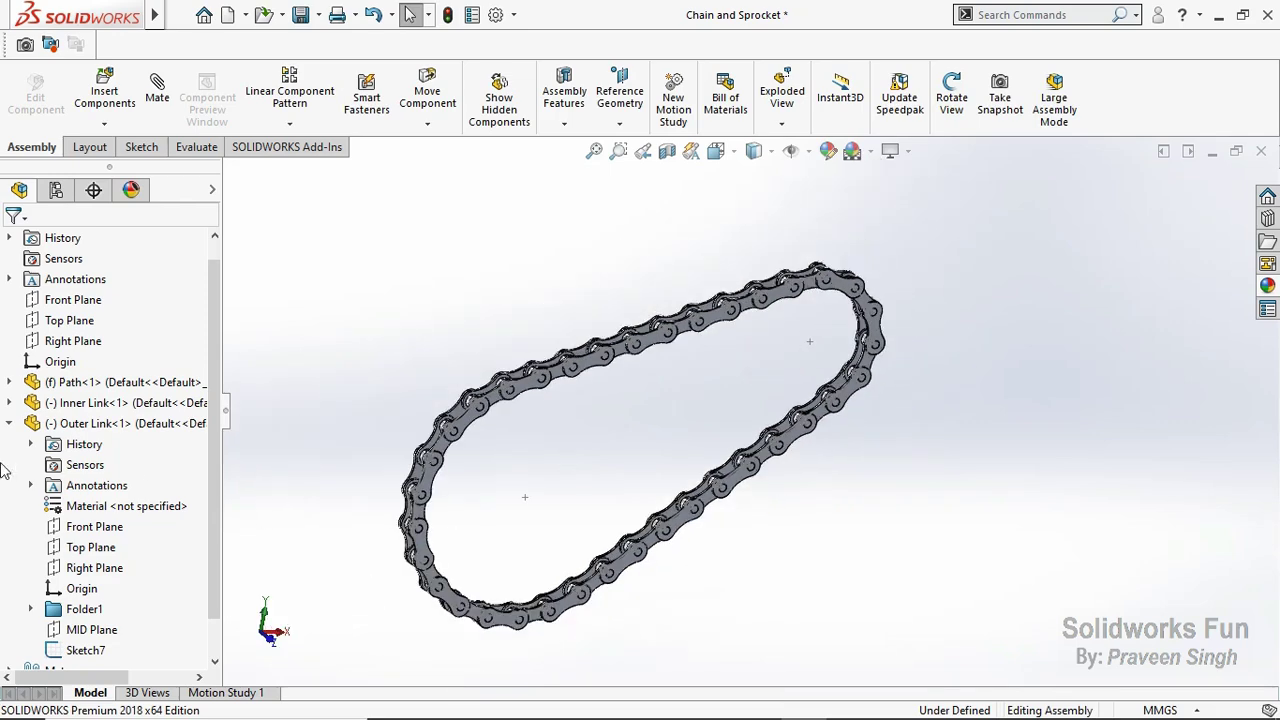
left_click(11, 425)
left_click(266, 643)
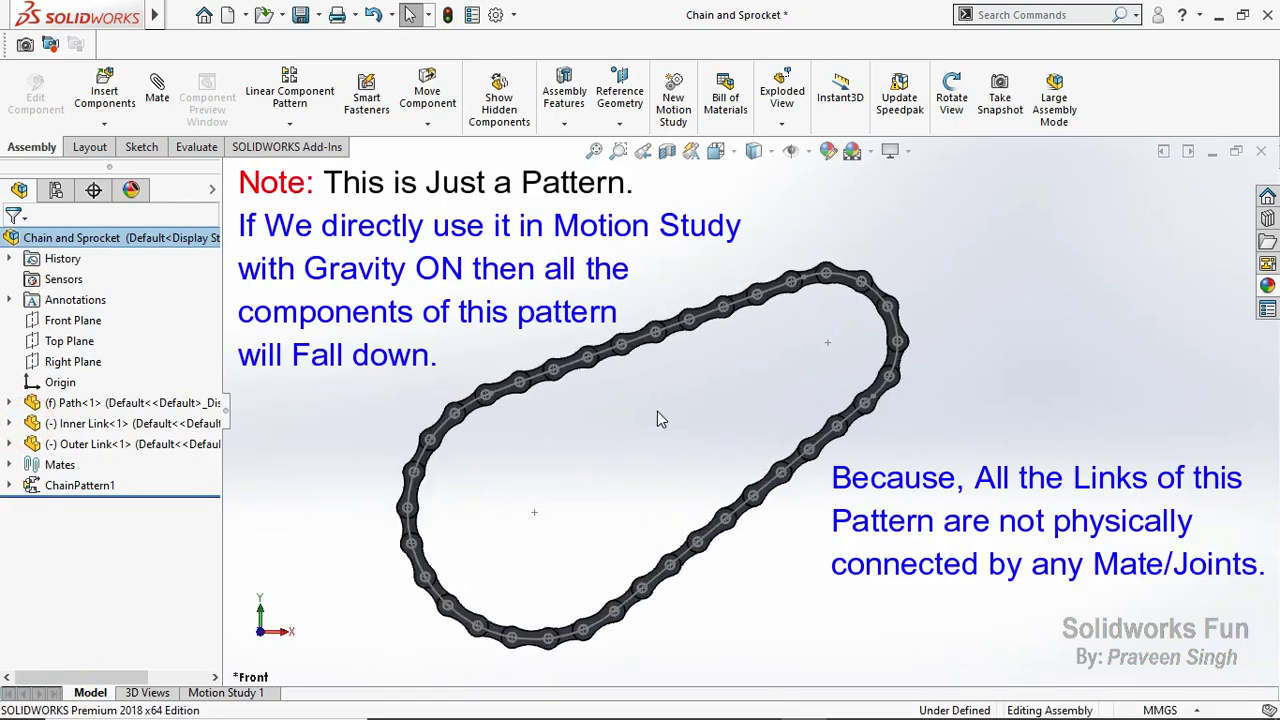
mouse_move(577, 378)
left_mouse_down()
mouse_move(697, 340)
mouse_move(563, 423)
mouse_move(484, 438)
mouse_move(594, 380)
mouse_move(666, 374)
left_mouse_up()
key("Escape")
key("Escape")
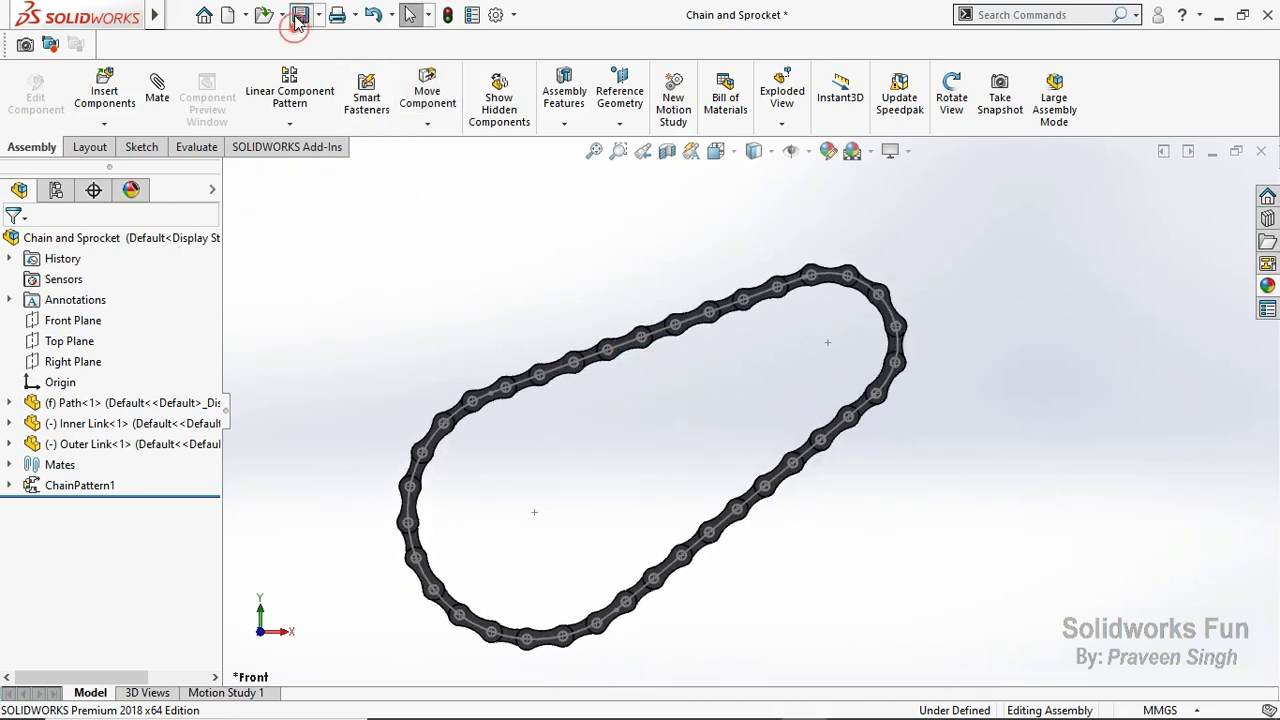
left_click(297, 22)
left_click(457, 294)
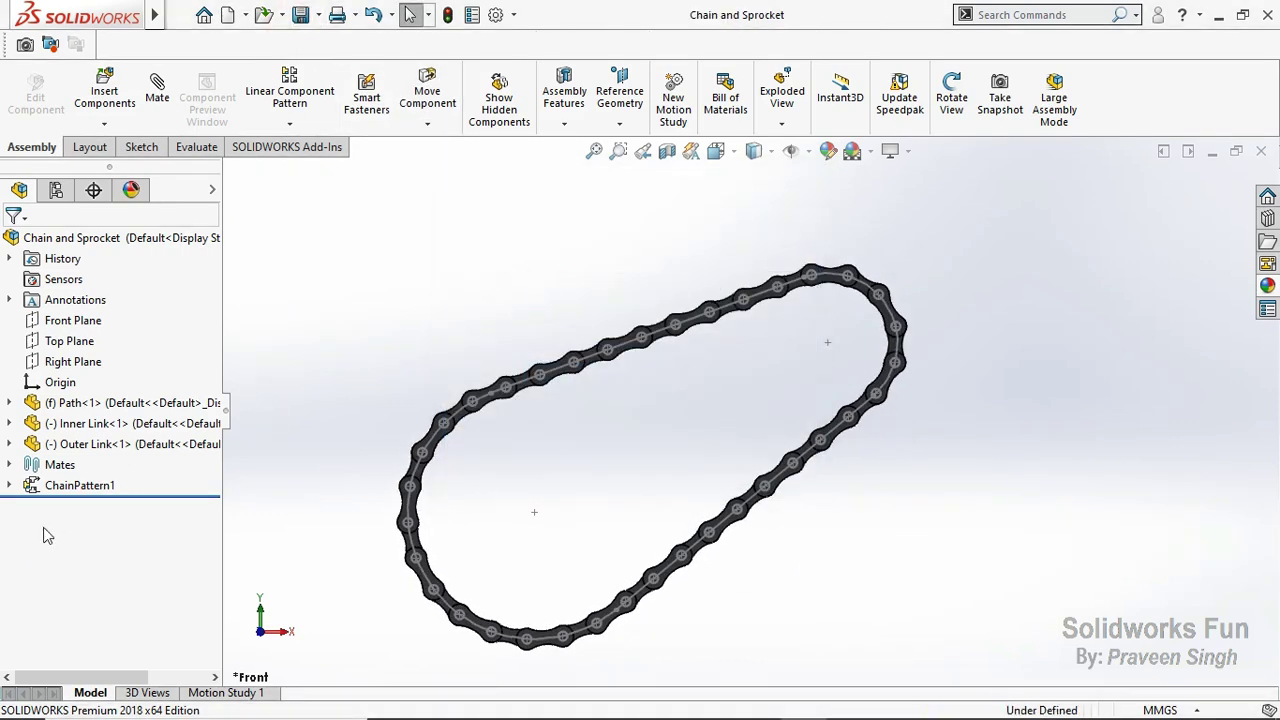
Step: Hide the orange Sketch2 path sketch under Path<1> and save all documents
left_click(953, 100)
mouse_move(903, 263)
left_mouse_down()
mouse_move(1023, 286)
mouse_move(980, 277)
mouse_move(929, 328)
mouse_move(666, 486)
mouse_move(634, 492)
left_mouse_up()
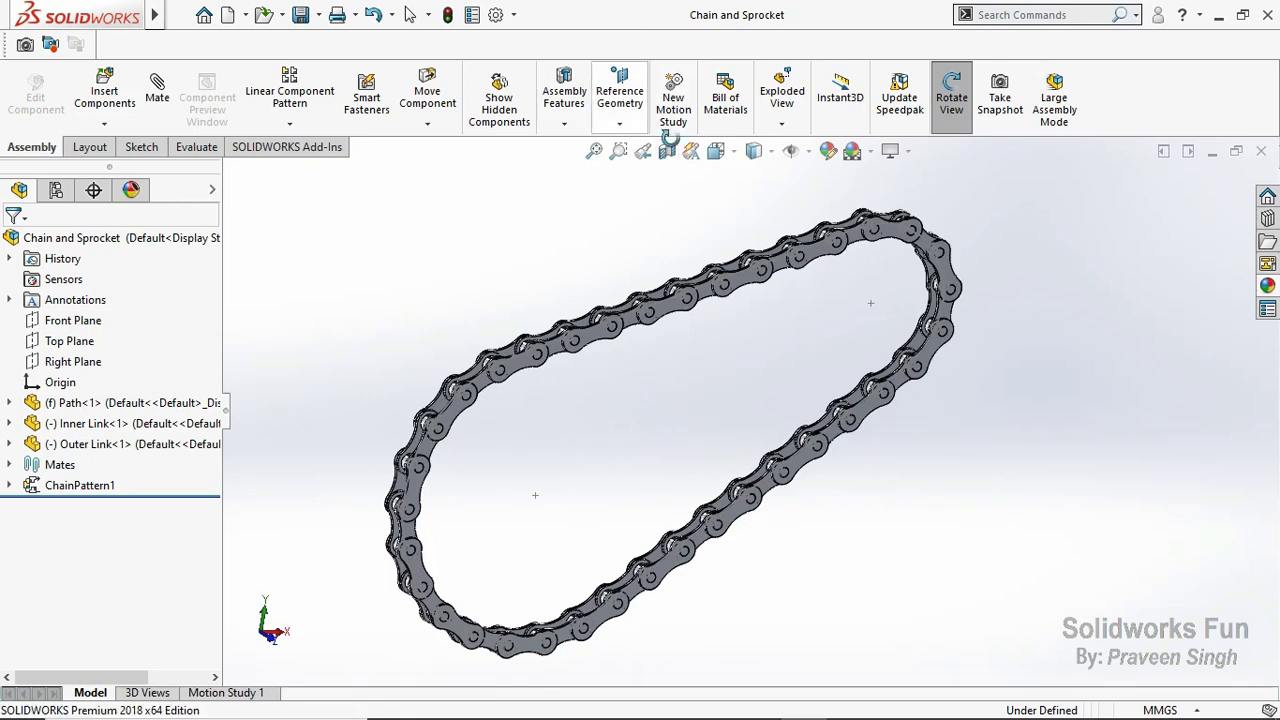
left_click(952, 100)
left_click(9, 402)
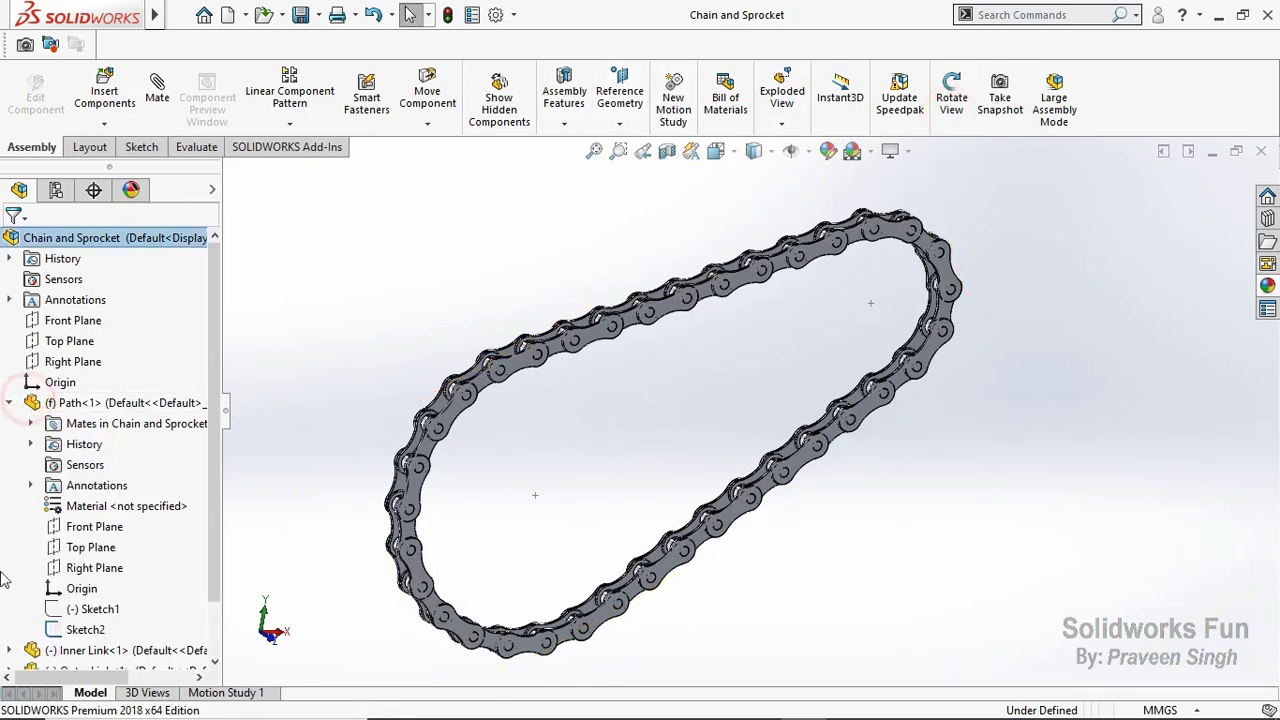
left_click(72, 630)
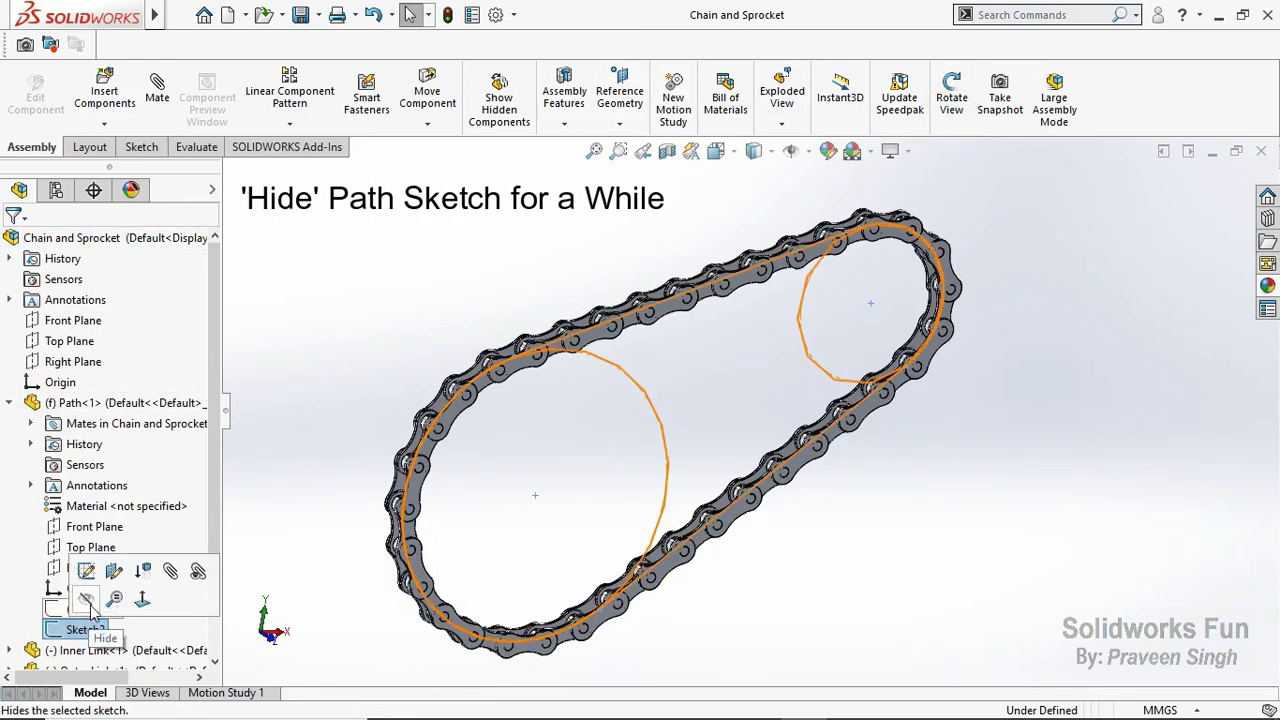
left_click(88, 601)
left_click(9, 402)
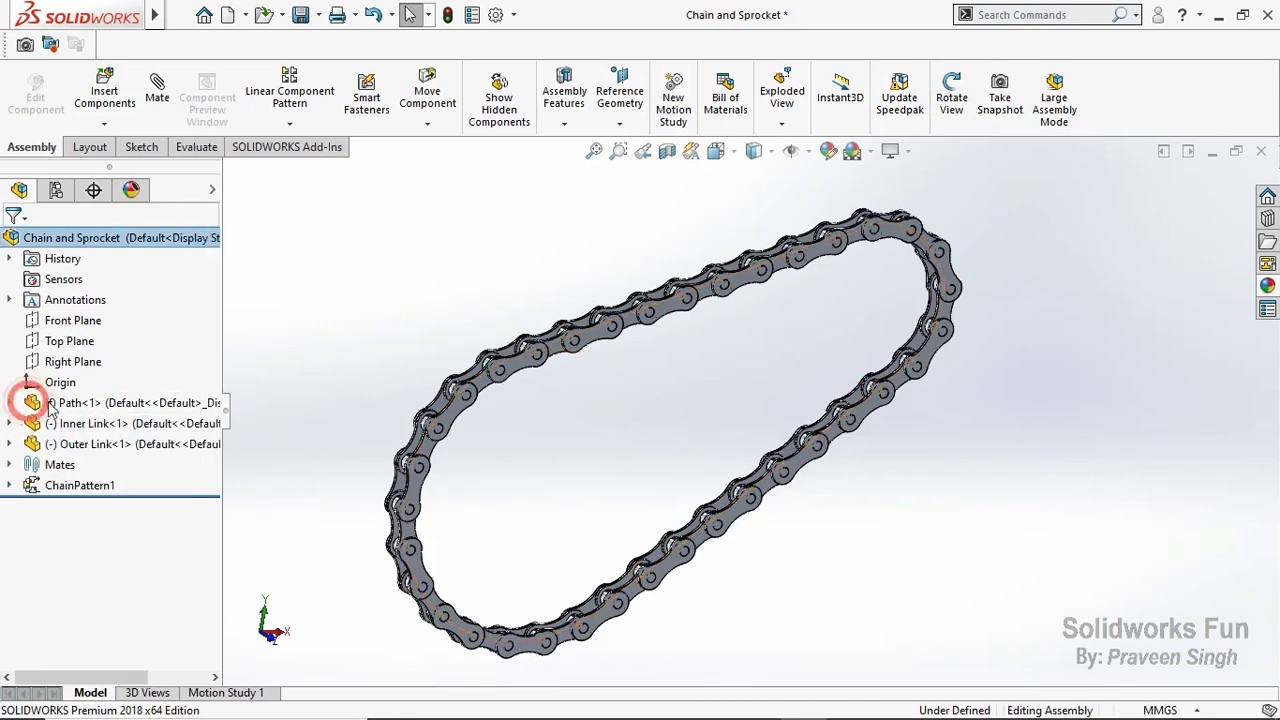
left_click(300, 14)
left_click(376, 291)
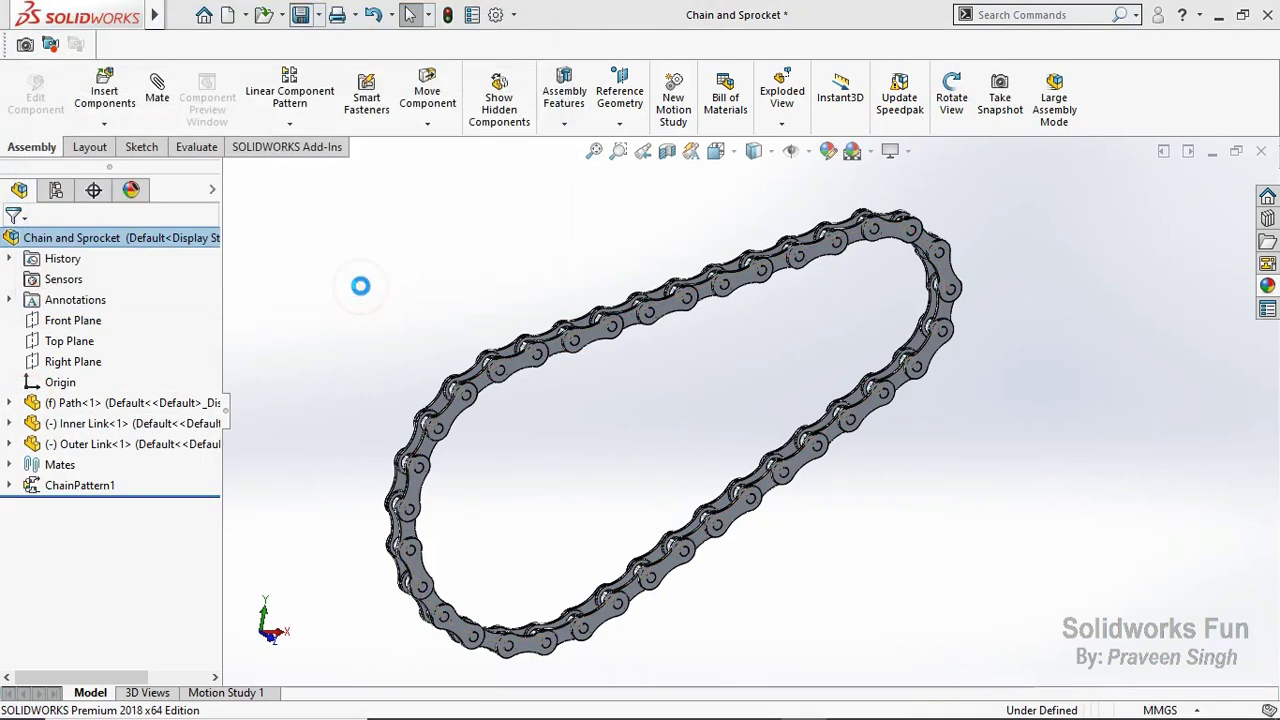
Step: Select the assembly's Front Plane and check the chain edge-on from the right view
left_click(107, 324)
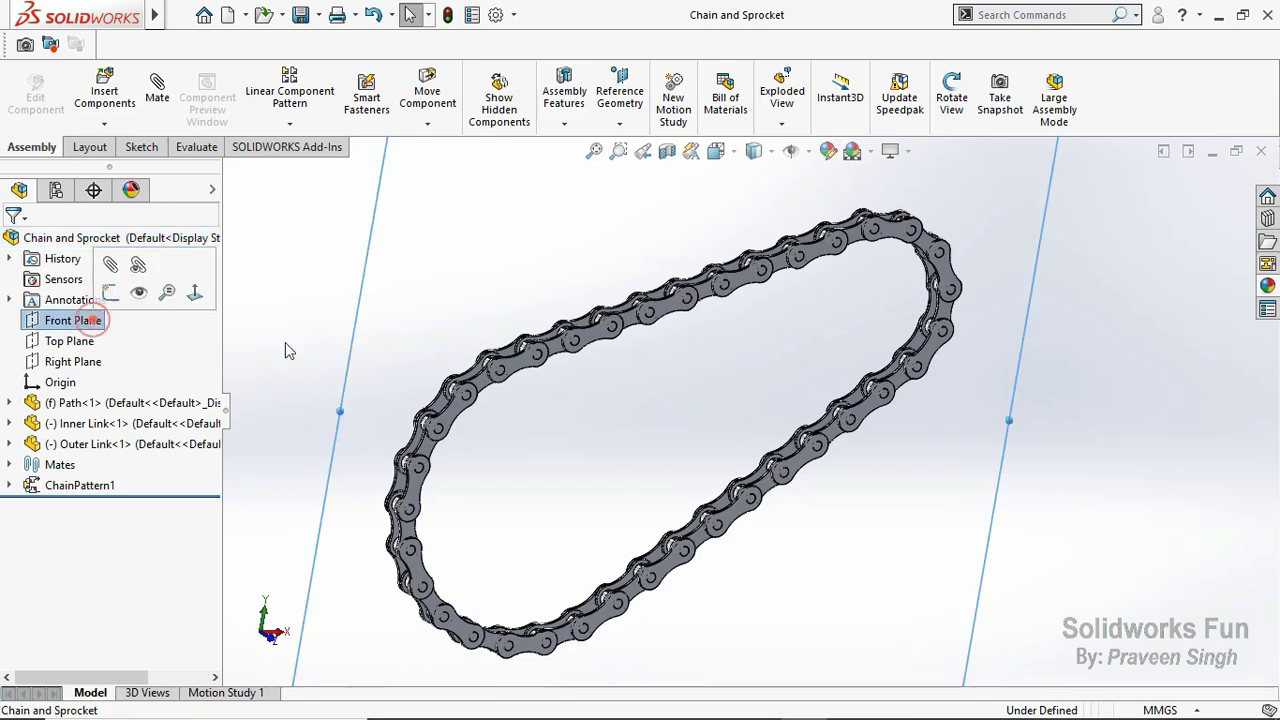
left_click(288, 633)
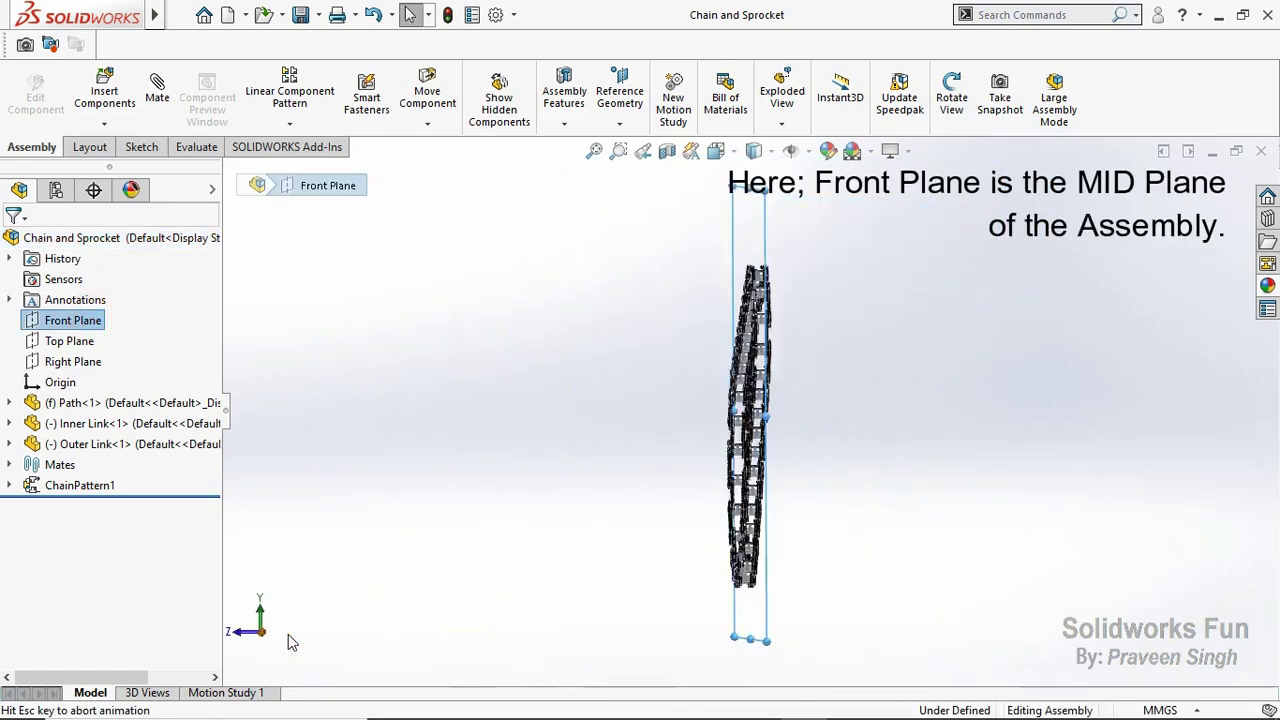
left_click(238, 641)
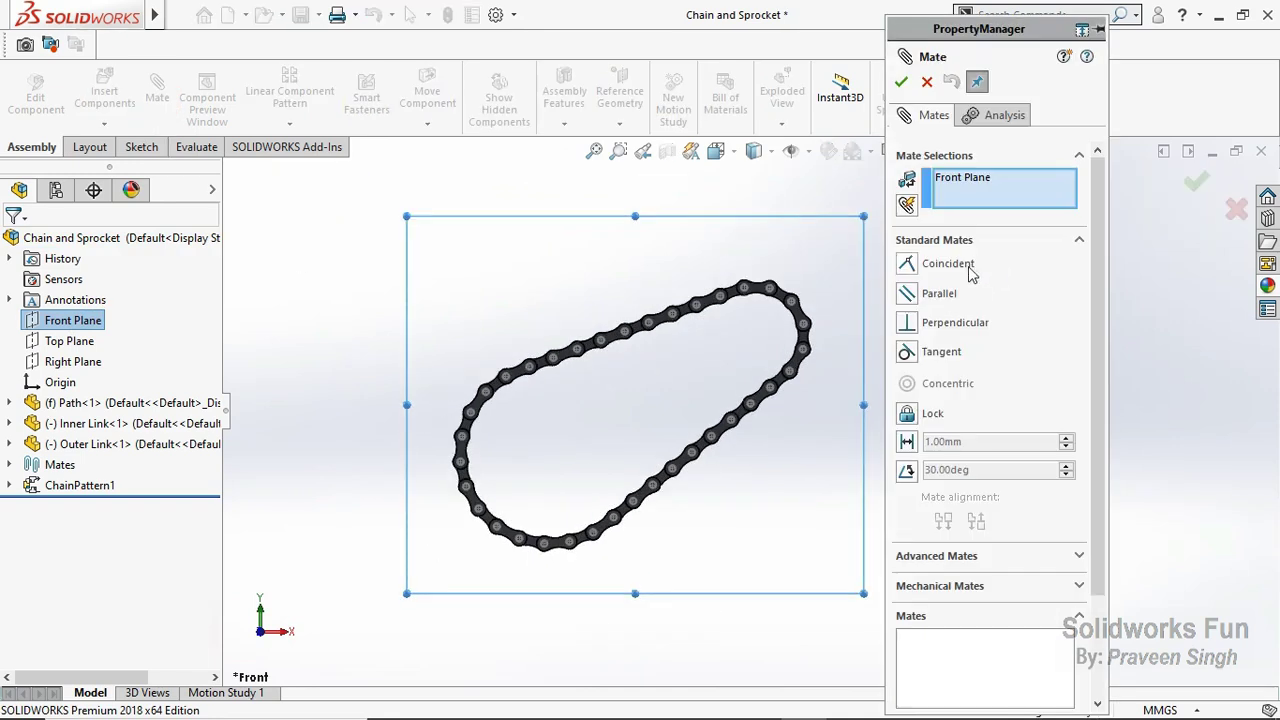
Step: Turn on multiple-mate mode and add the MID Planes of Inner Link<1> and Outer Link<1>
left_click(907, 206)
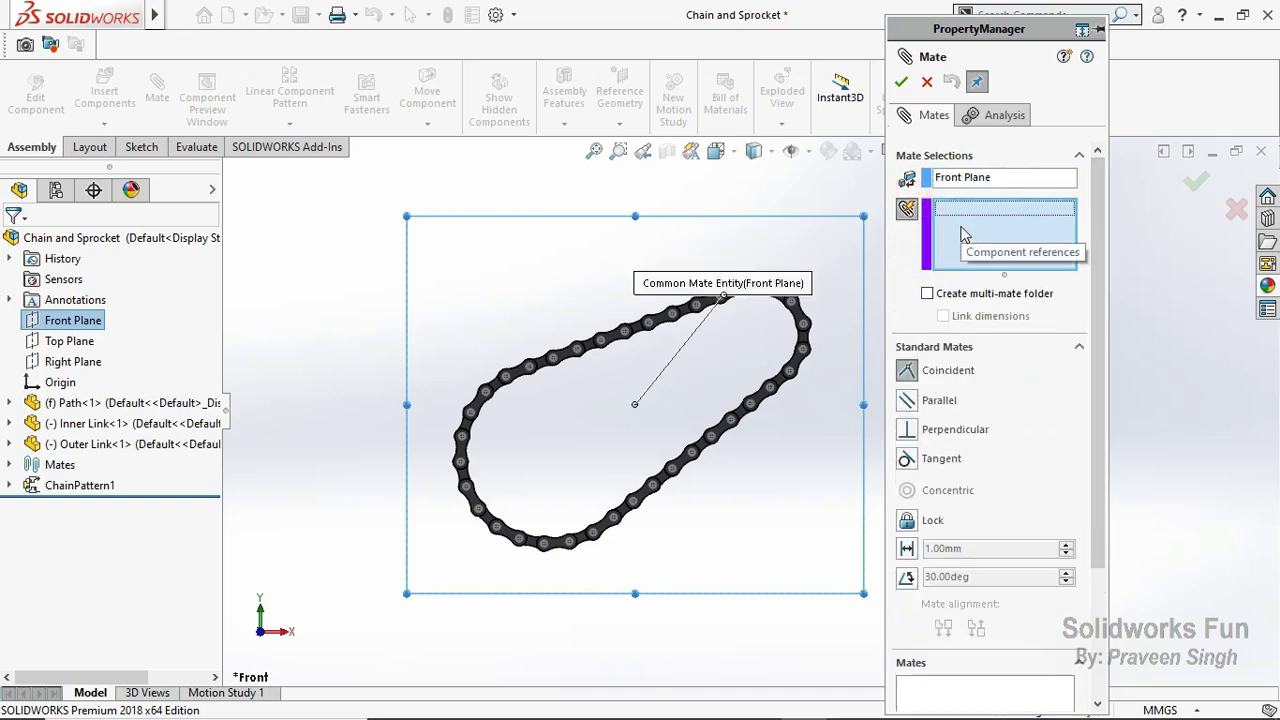
left_click(10, 424)
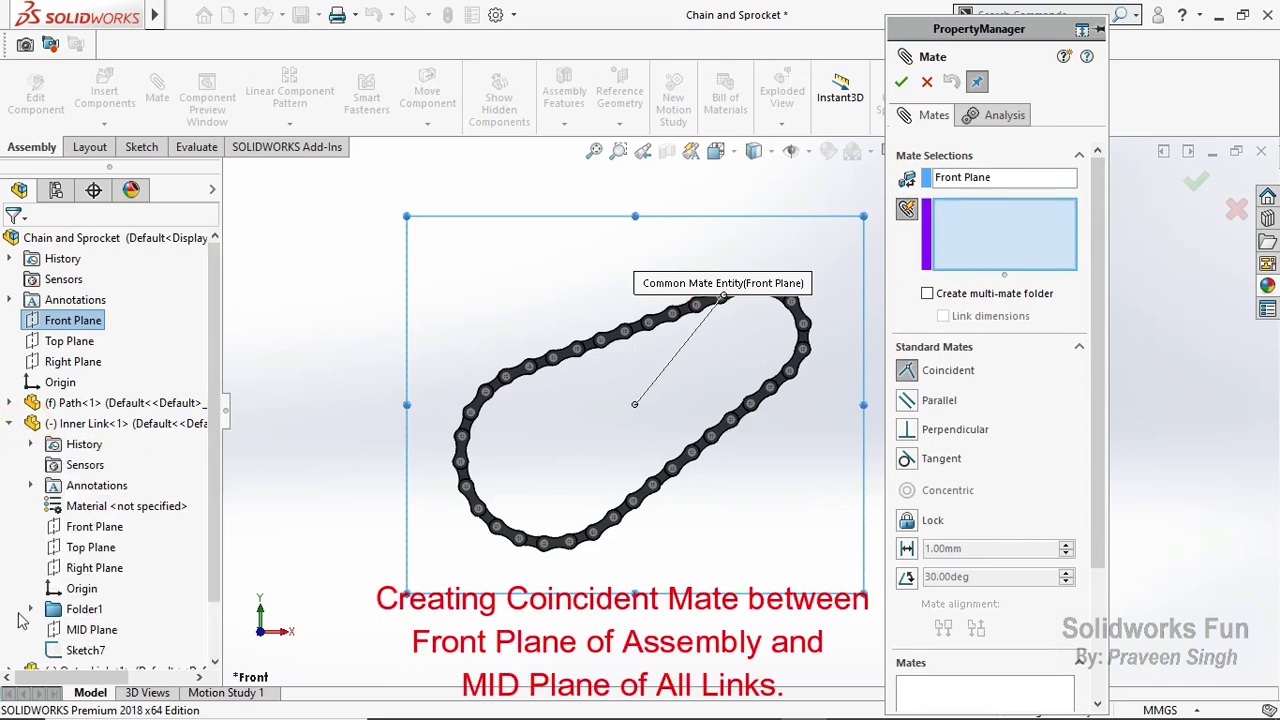
scroll(22, 615, "down", 1)
left_click(86, 568)
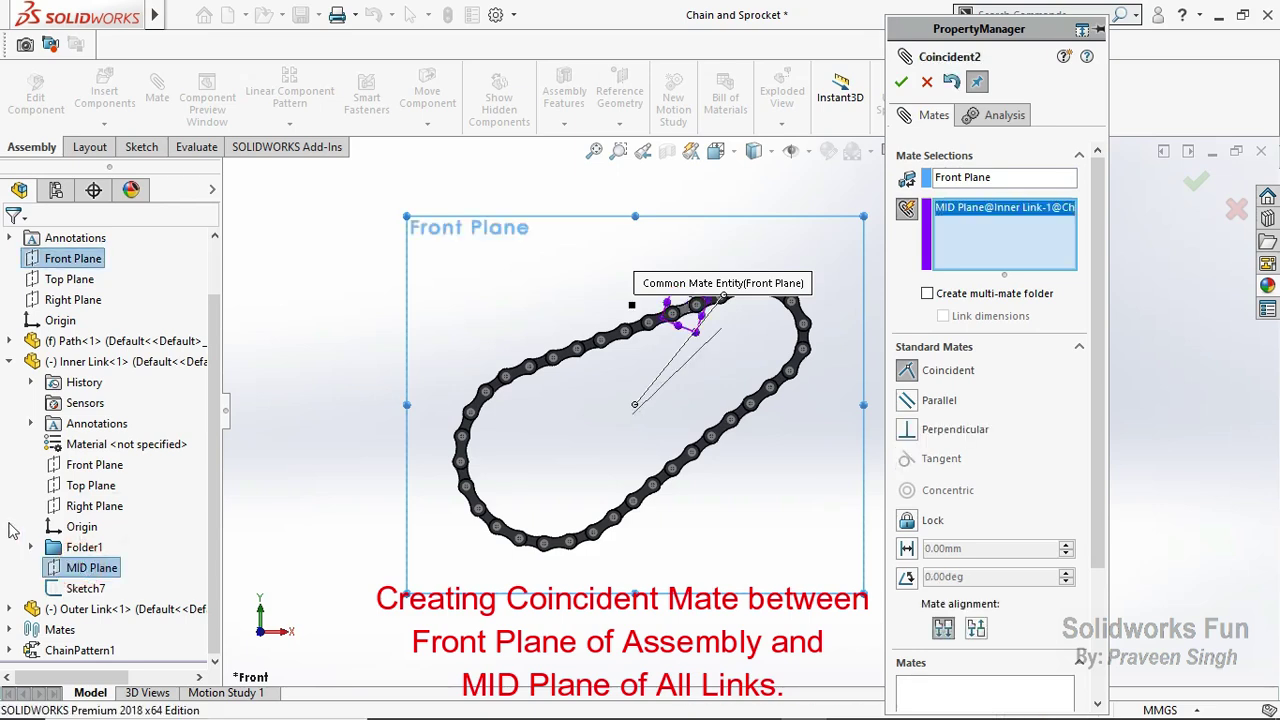
left_click(10, 362)
left_click(20, 443)
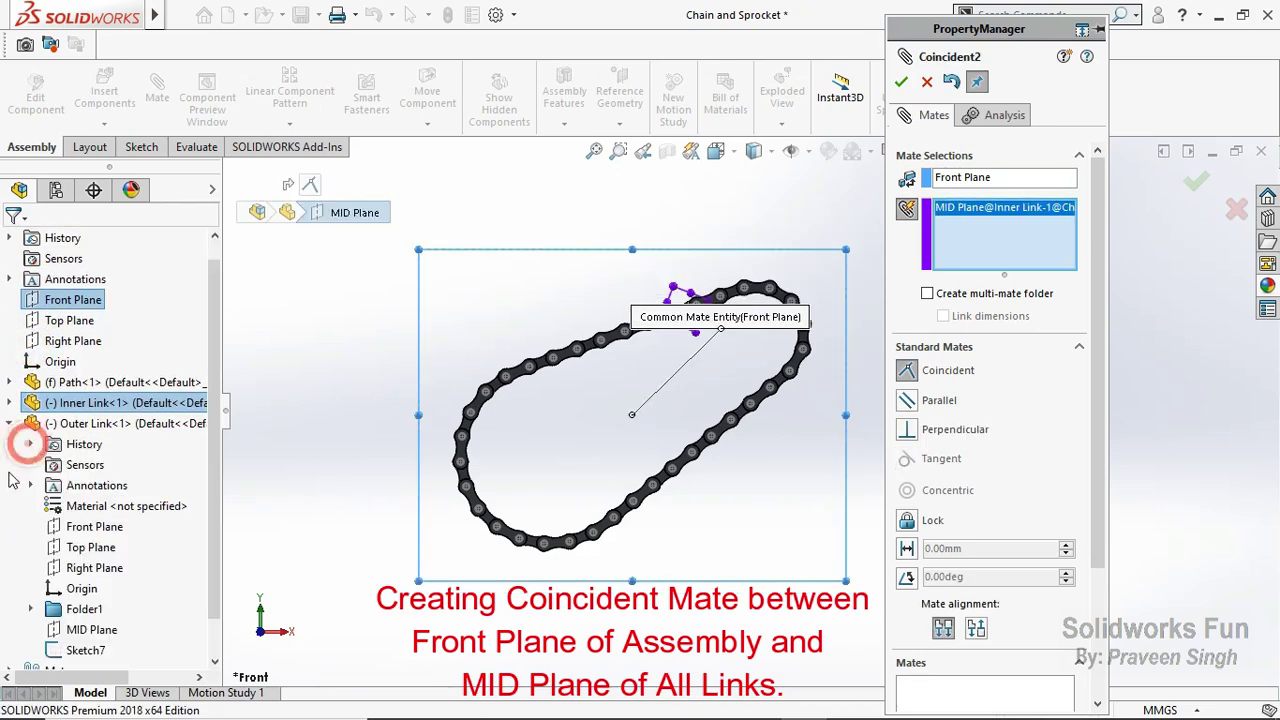
left_click(80, 630)
left_click(16, 424)
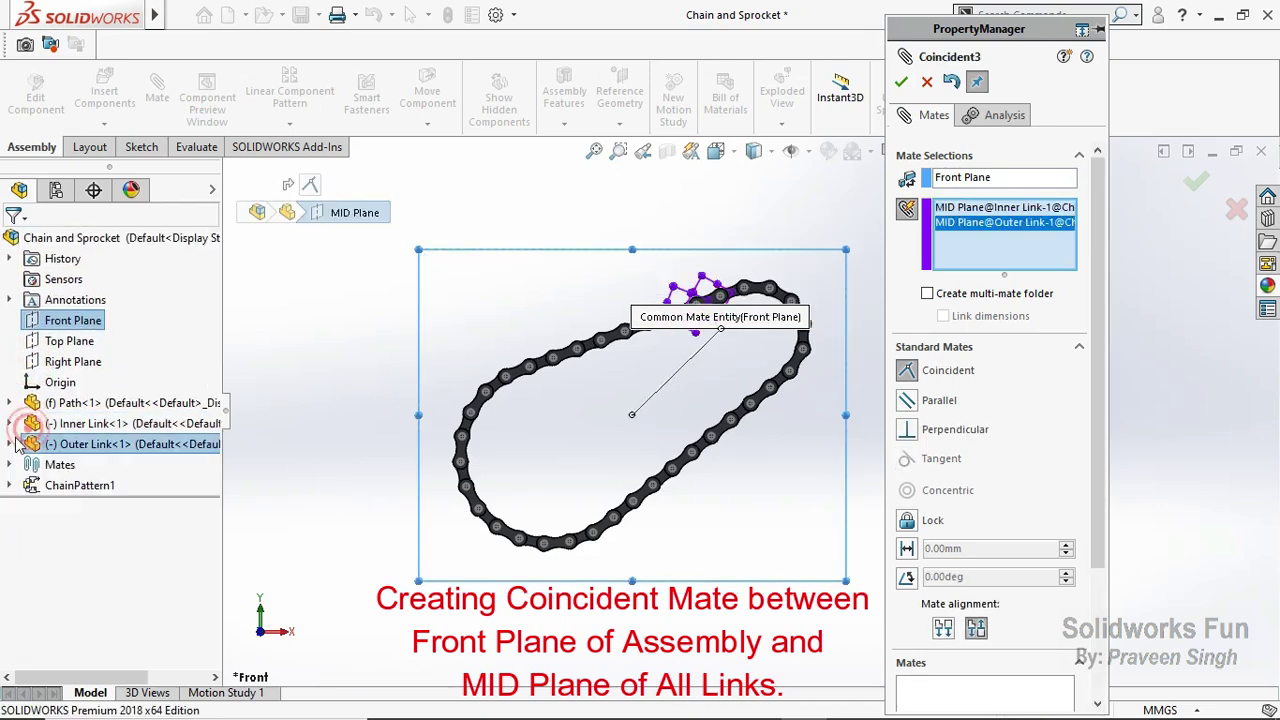
Step: Add the MID Planes of patterned Inner Links 2 through 10 to the mate
left_click(10, 486)
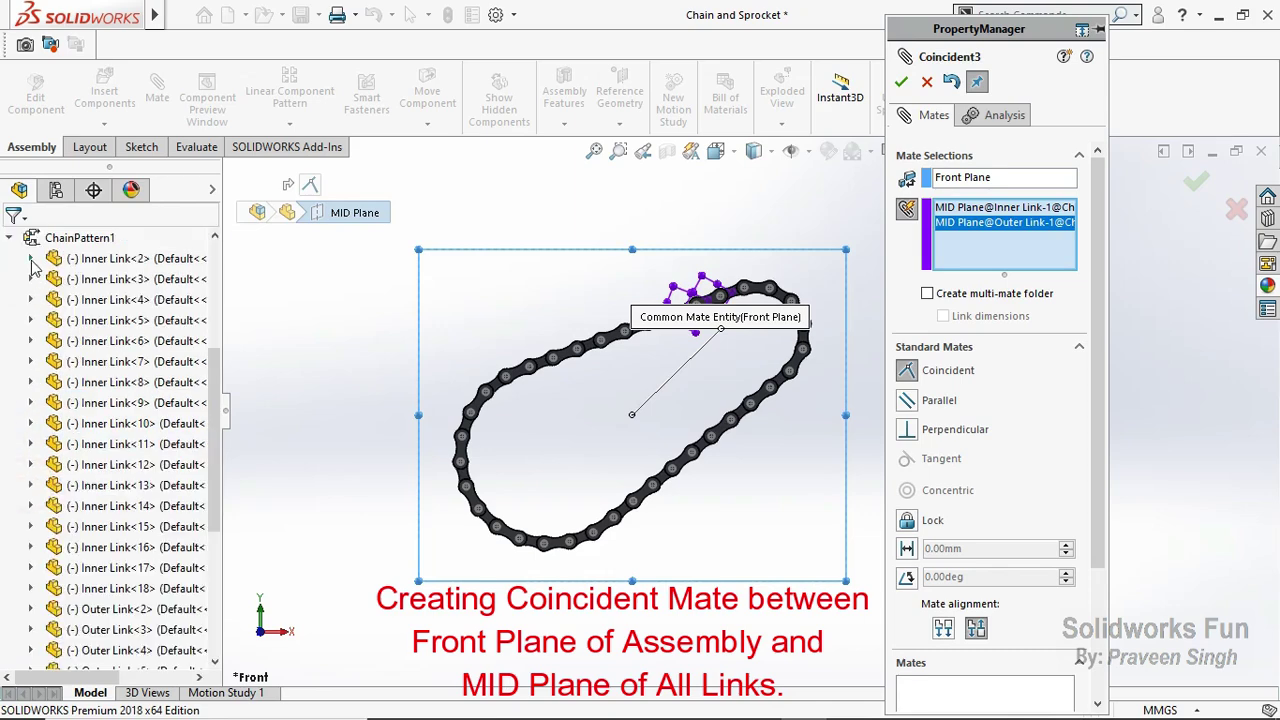
left_click(30, 259)
left_click(108, 465)
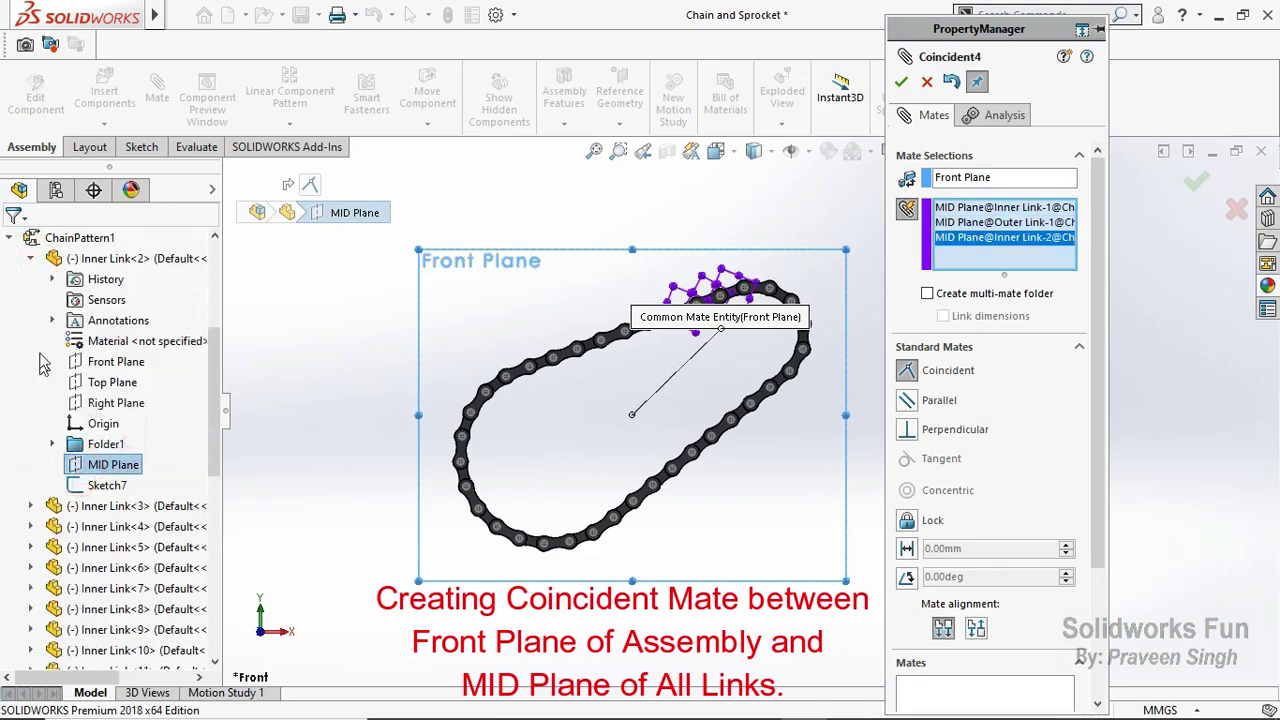
left_click(30, 259)
left_click(31, 279)
left_click(108, 485)
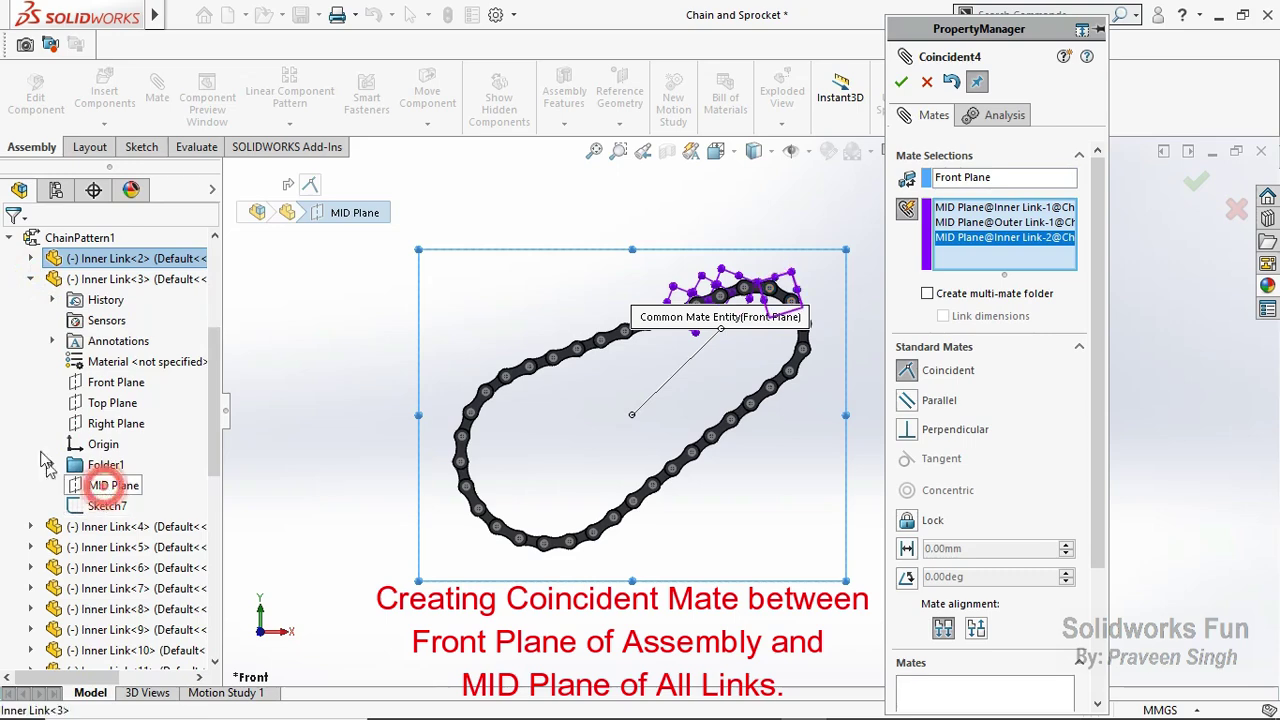
left_click(30, 279)
left_click(30, 300)
left_click(92, 506)
left_click(30, 300)
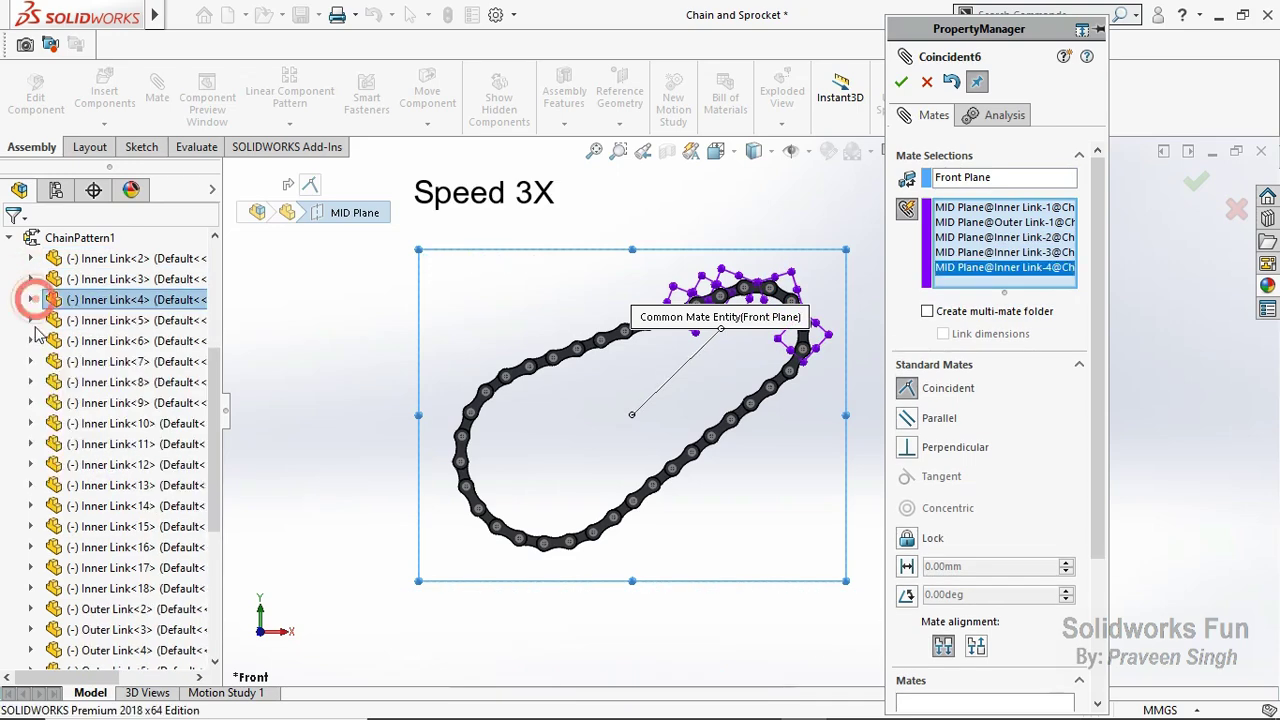
left_click(30, 320)
left_click(95, 527)
left_click(30, 320)
left_click(30, 341)
left_click(30, 341)
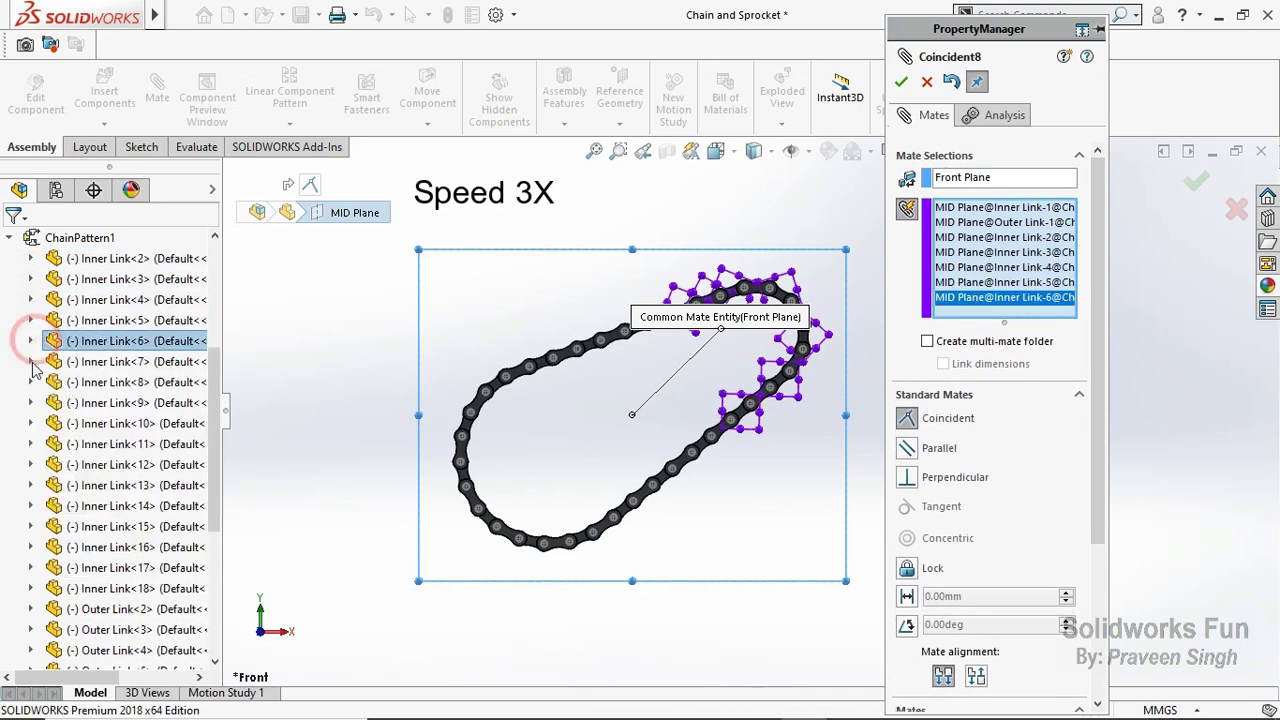
left_click(30, 361)
left_click(105, 568)
left_click(30, 361)
left_click(30, 382)
left_click(97, 588)
left_click(30, 382)
left_click(30, 402)
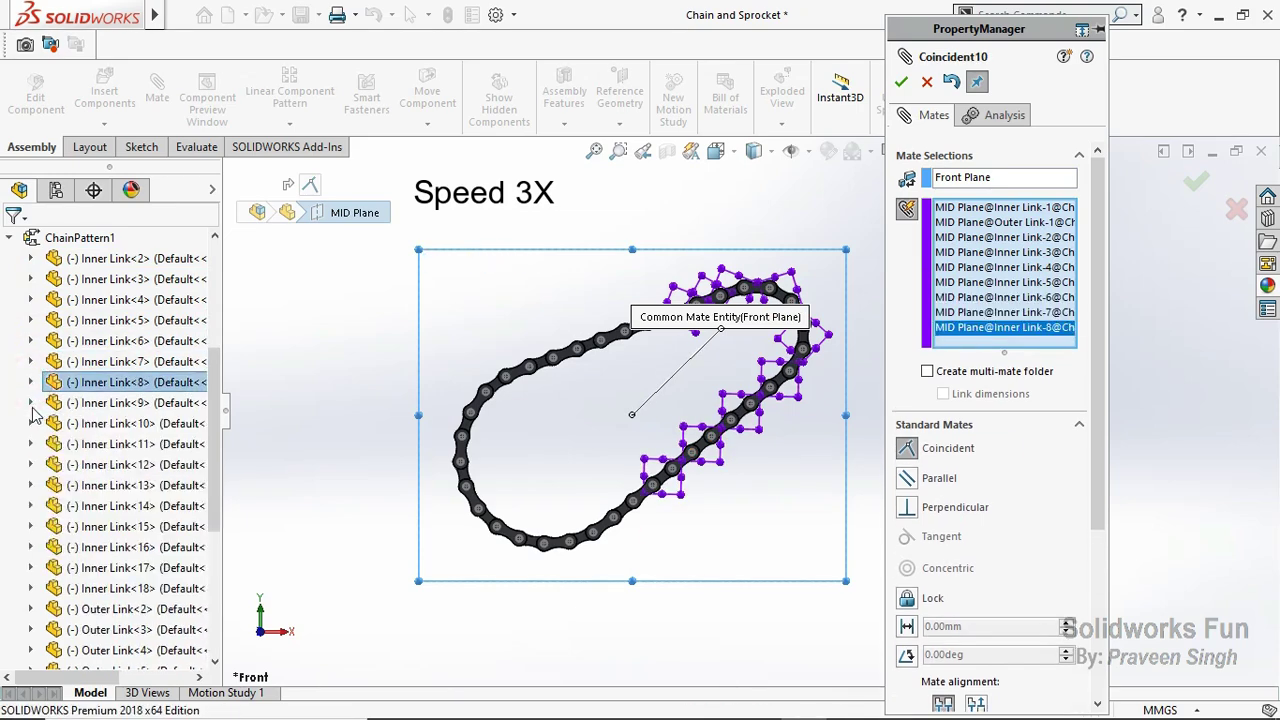
left_click(97, 609)
left_click(30, 402)
left_click(30, 423)
left_click(100, 629)
left_click(30, 423)
left_click(30, 443)
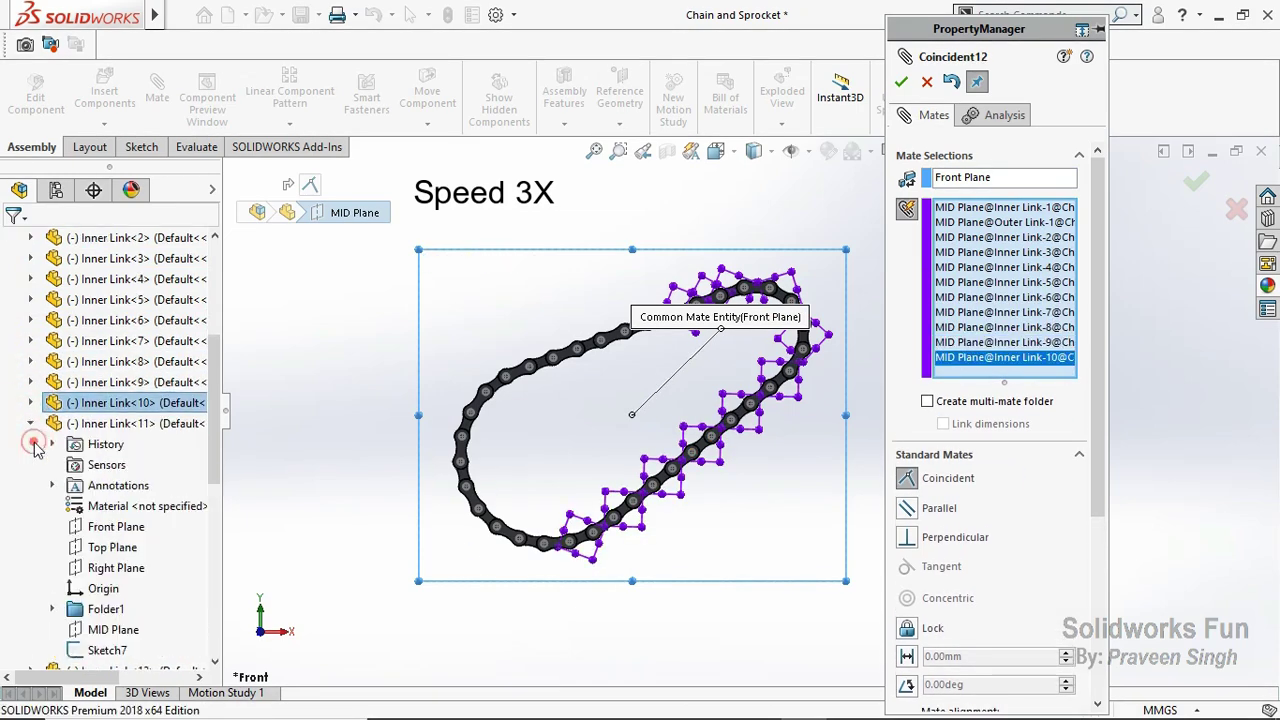
Step: Add the MID Planes of Inner Links 11 through 18 to the mate
left_click(100, 629)
left_click(30, 423)
left_click(30, 443)
left_click(100, 629)
left_click(30, 423)
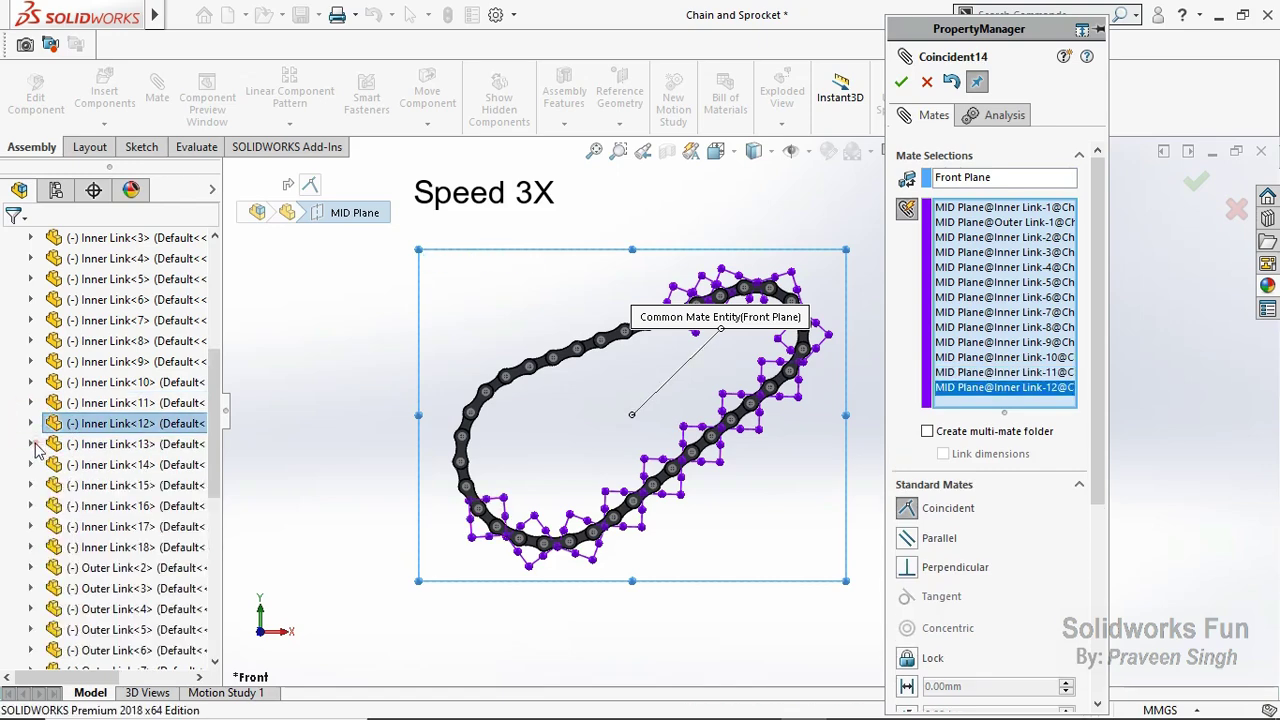
left_click(30, 443)
left_click(100, 629)
left_click(30, 423)
left_click(30, 443)
left_click(100, 629)
left_click(30, 423)
left_click(30, 443)
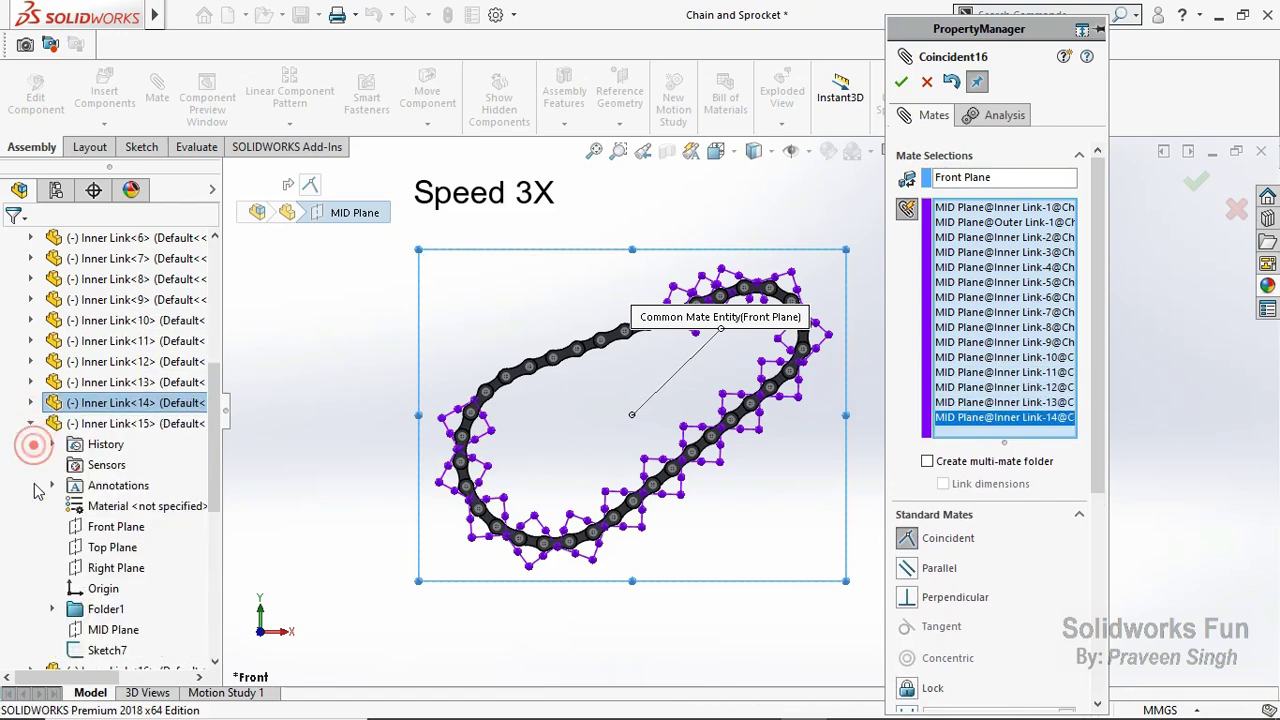
left_click(100, 629)
left_click(30, 423)
left_click(30, 443)
left_click(100, 629)
left_click(30, 423)
left_click(30, 443)
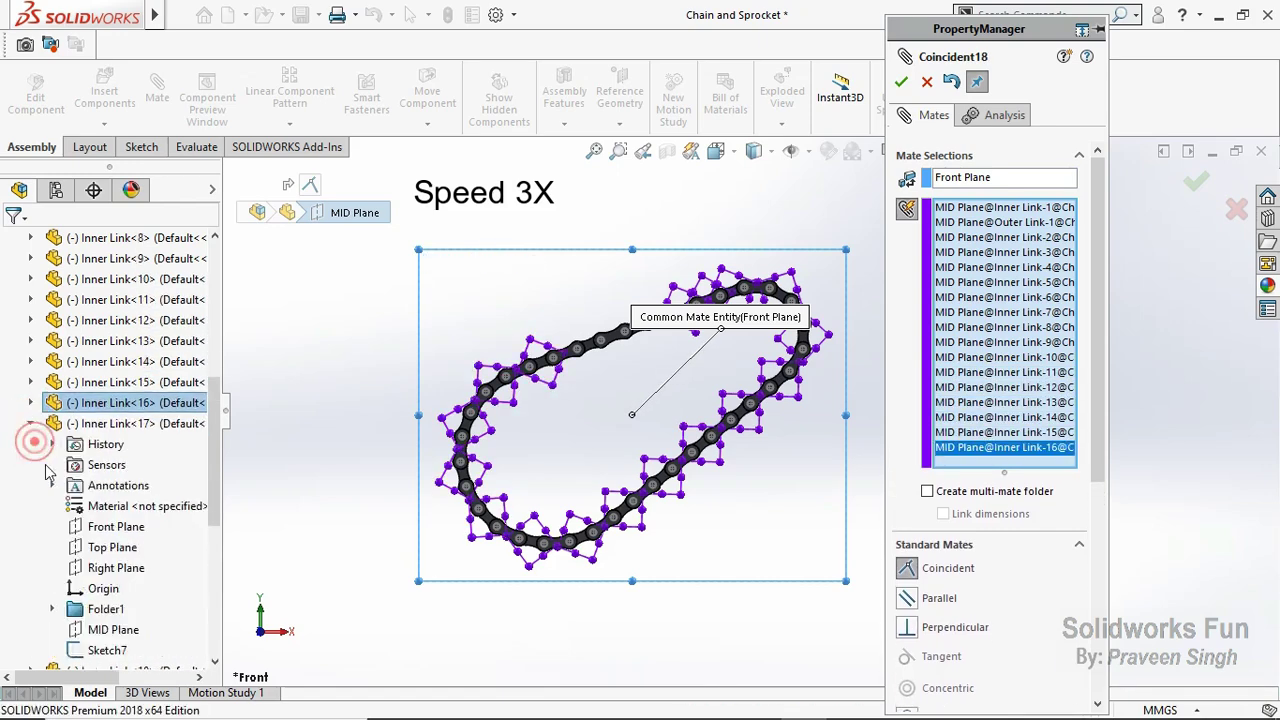
left_click(100, 629)
left_click(30, 423)
left_click(30, 443)
left_click(100, 629)
left_click(30, 423)
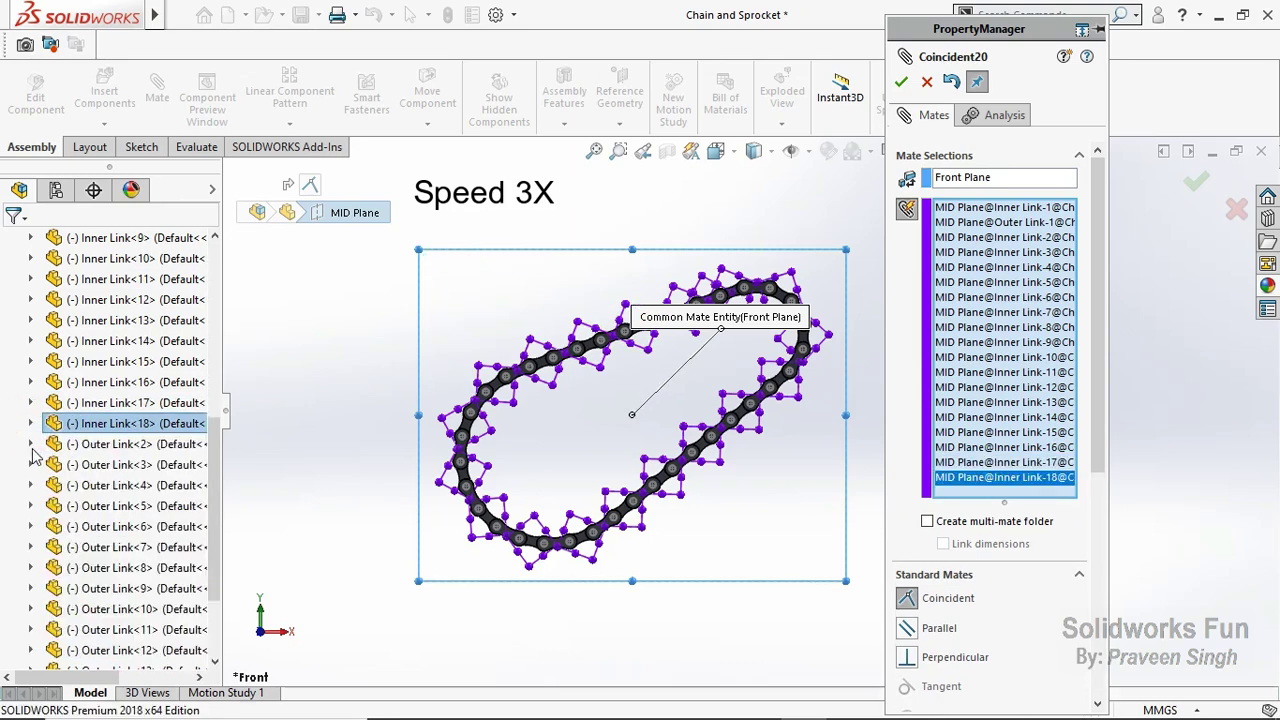
left_click(30, 443)
Step: Add the MID Planes of Outer Links 2 through 9 to the mate
left_click(100, 629)
left_click(30, 423)
left_click(30, 443)
left_click(100, 629)
left_click(30, 423)
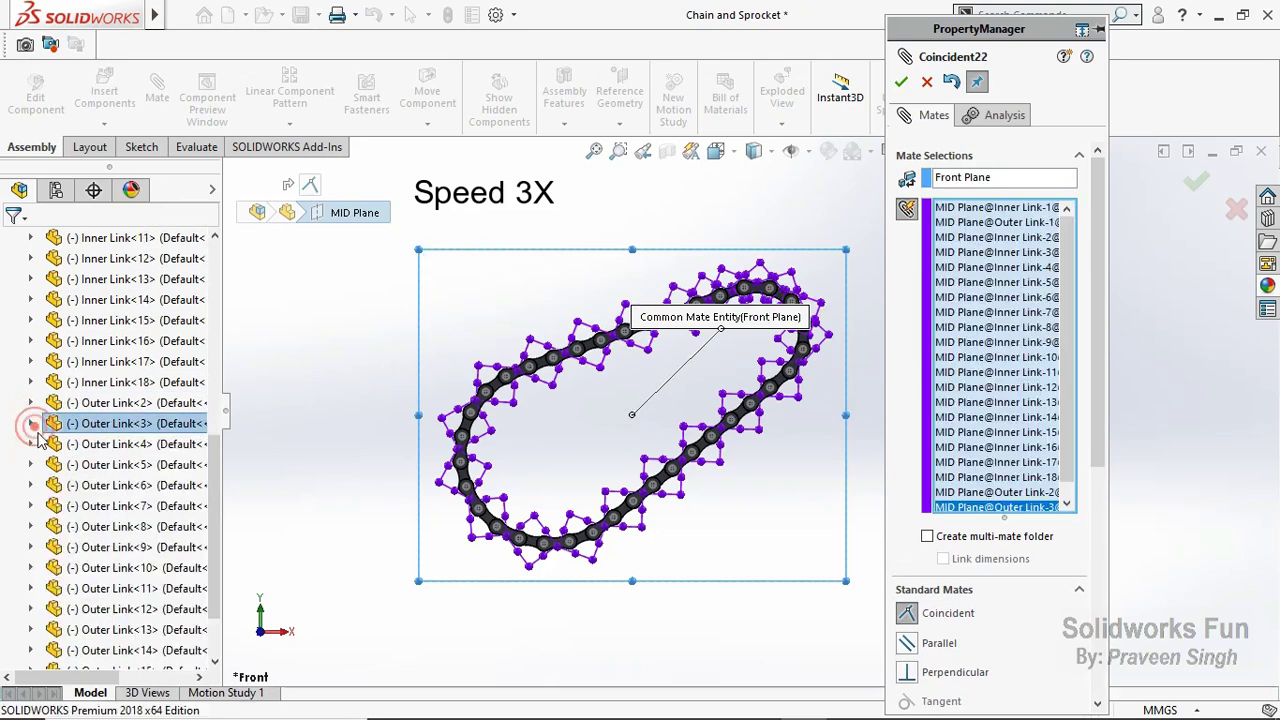
left_click(30, 443)
left_click(100, 629)
left_click(30, 423)
left_click(30, 443)
left_click(100, 629)
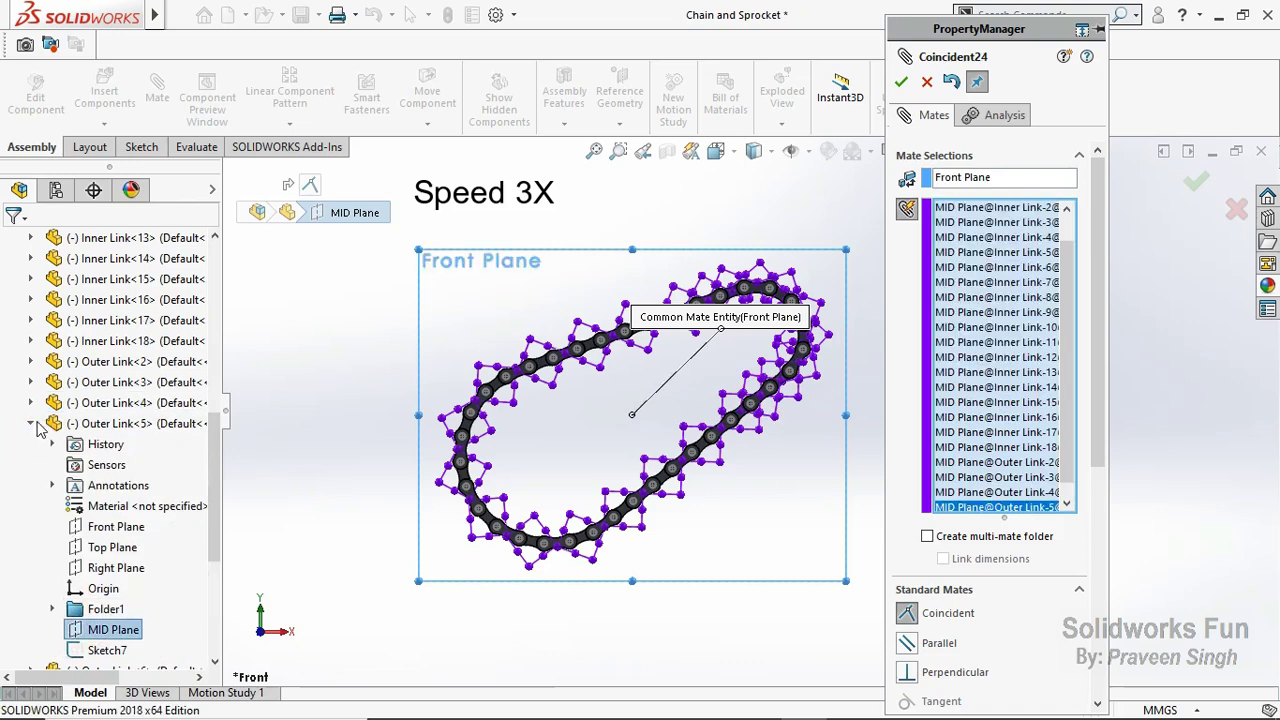
left_click(30, 423)
left_click(30, 443)
left_click(100, 629)
left_click(30, 423)
left_click(30, 443)
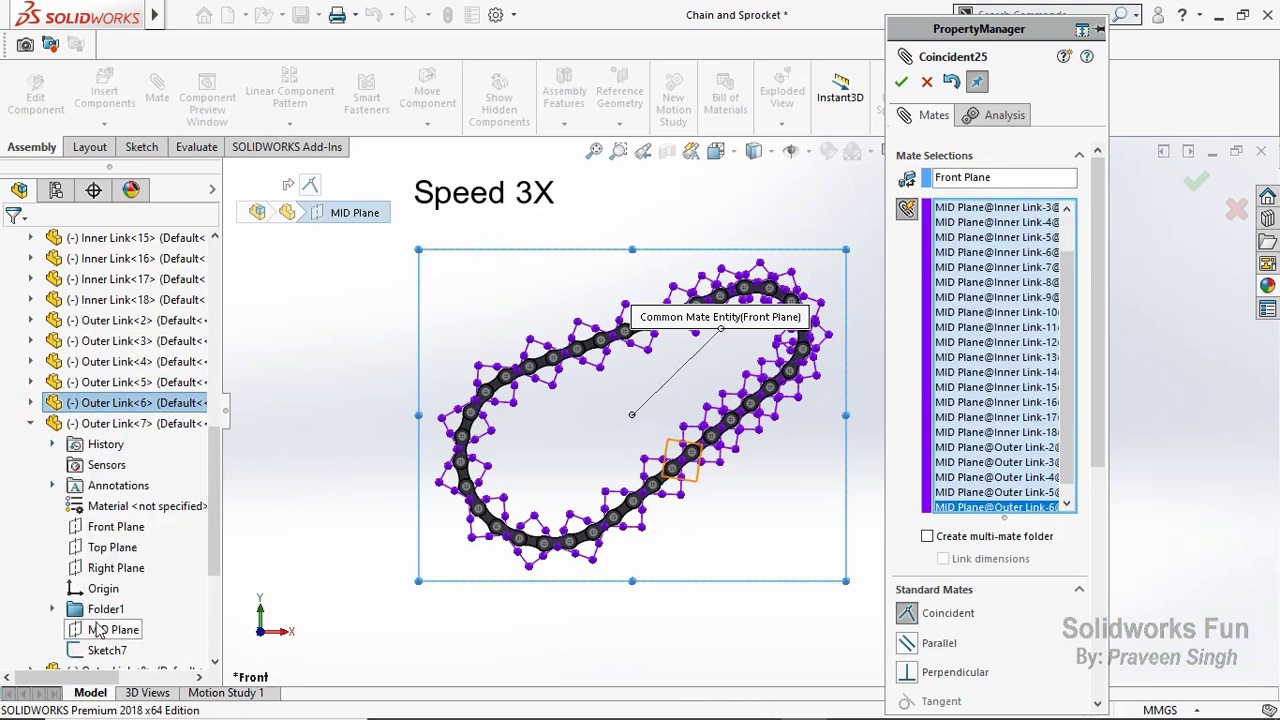
left_click(100, 629)
left_click(30, 423)
left_click(30, 443)
left_click(100, 629)
left_click(30, 423)
left_click(30, 443)
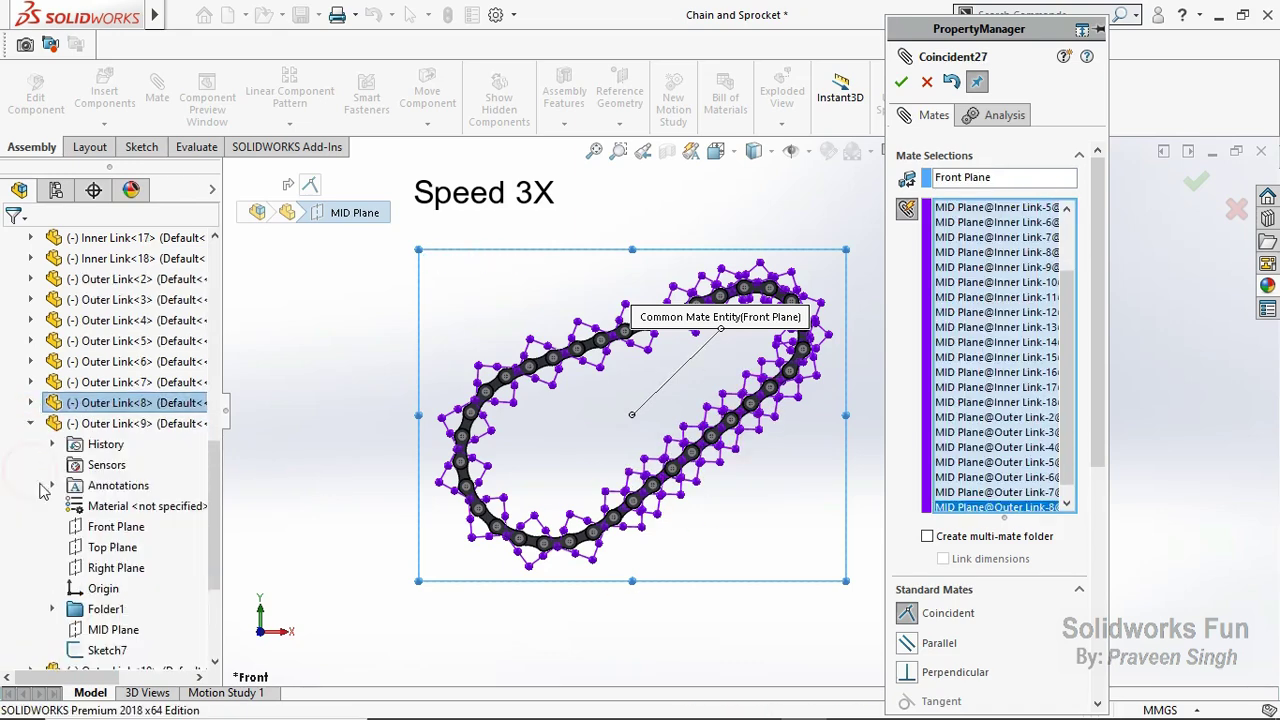
left_click(100, 629)
left_click(30, 423)
Step: Add the MID Planes of Outer Links 10 through 18 to the mate
left_click(30, 443)
left_click(100, 629)
left_click(30, 423)
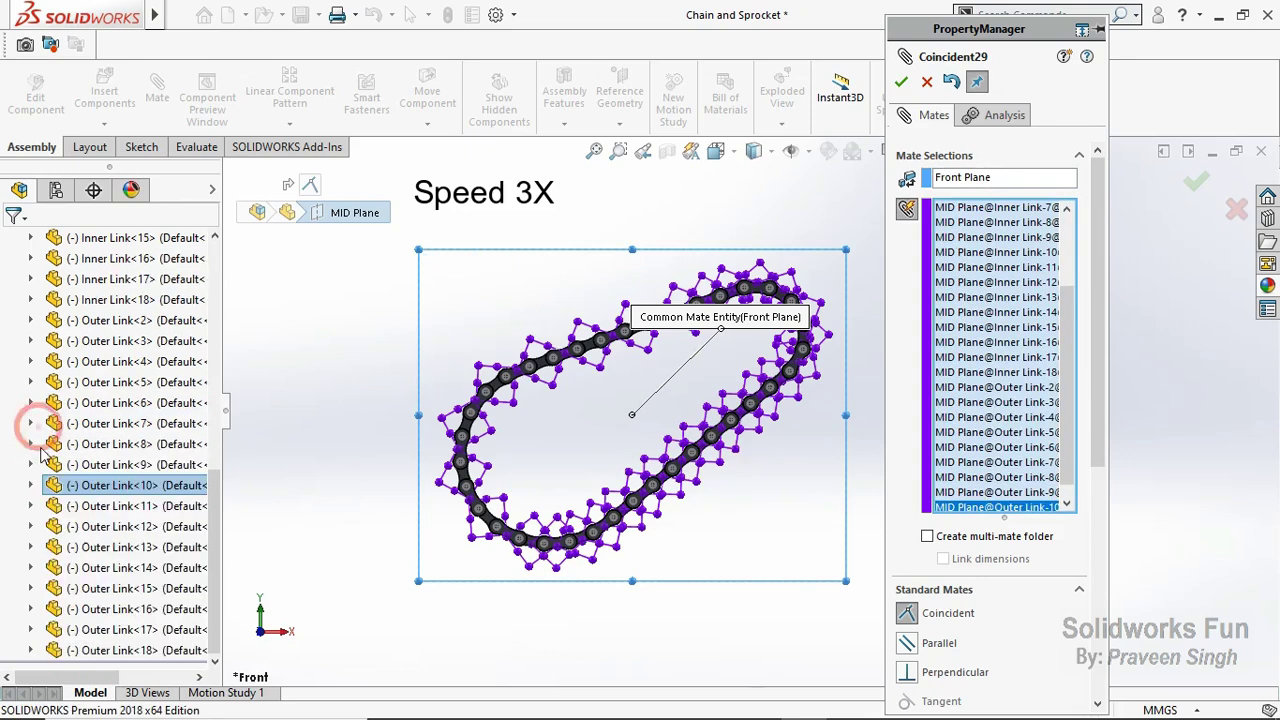
left_click(30, 443)
left_click(100, 629)
left_click(30, 423)
left_click(30, 443)
left_click(100, 629)
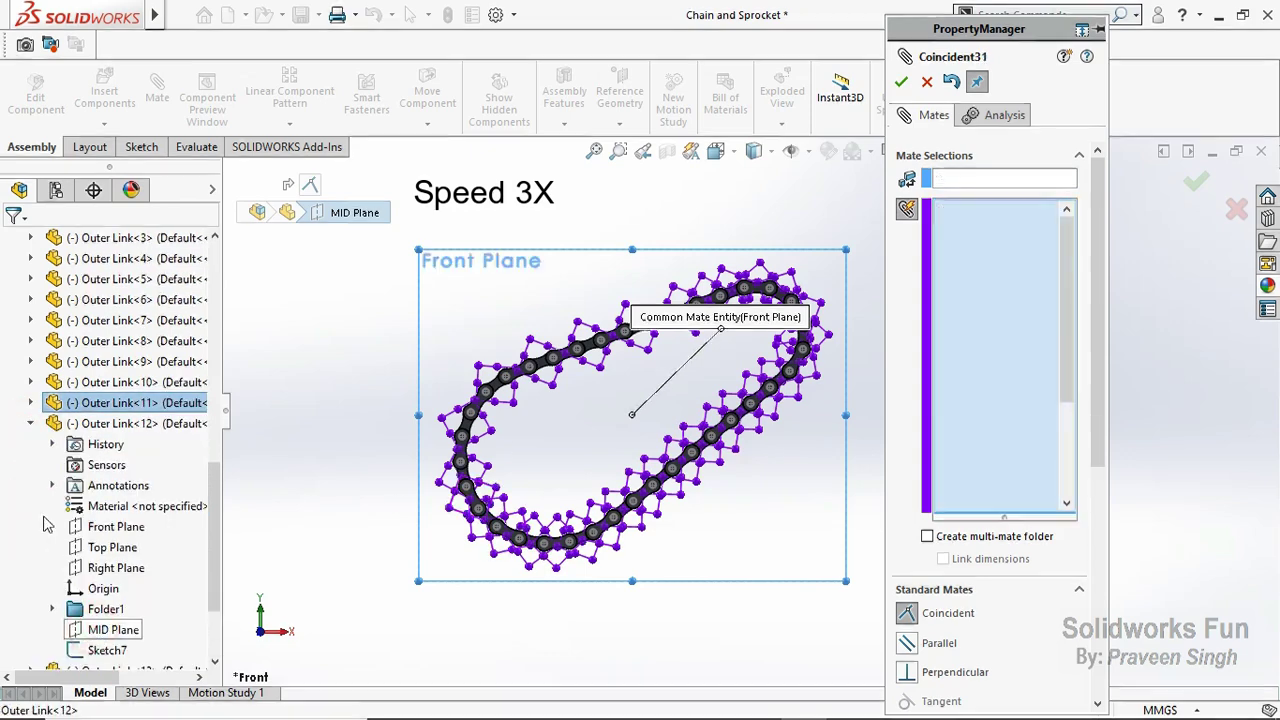
left_click(30, 423)
left_click(30, 547)
left_click(100, 629)
left_click(30, 423)
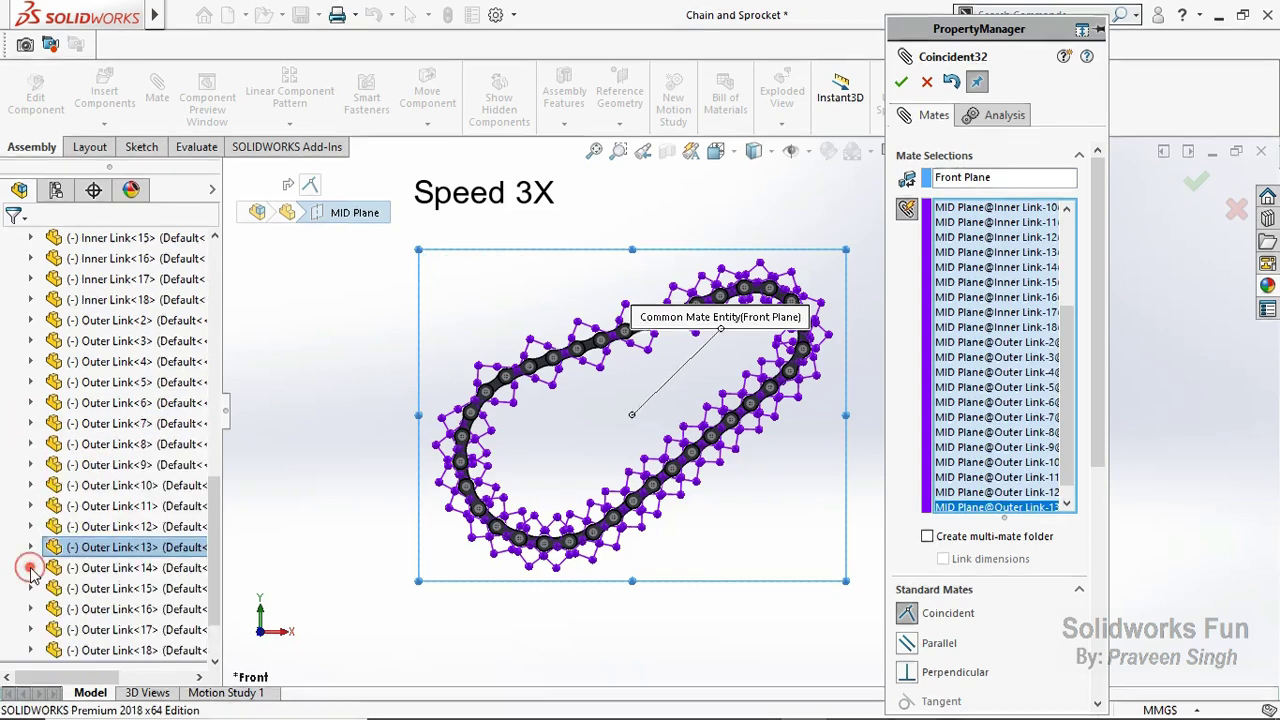
left_click(30, 567)
left_click(100, 629)
left_click(30, 402)
left_click(30, 588)
left_click(100, 629)
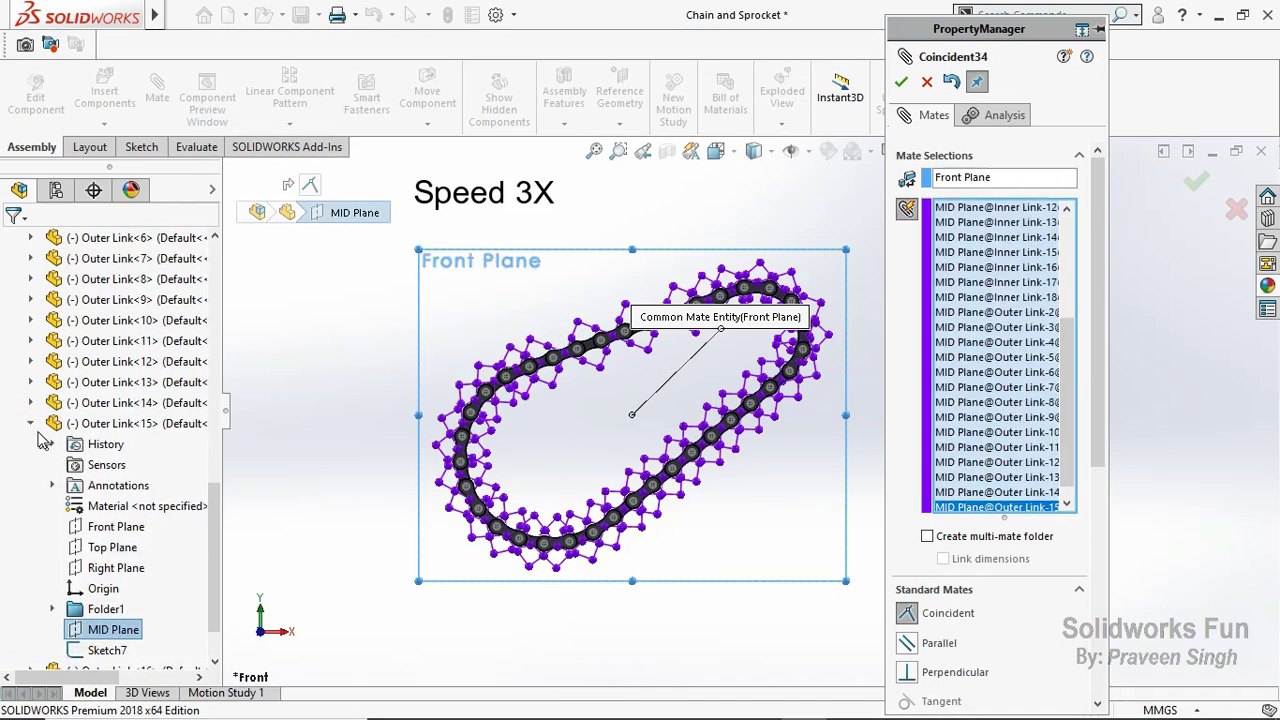
left_click(30, 423)
left_click(30, 588)
left_click(100, 629)
left_click(30, 423)
left_click(30, 629)
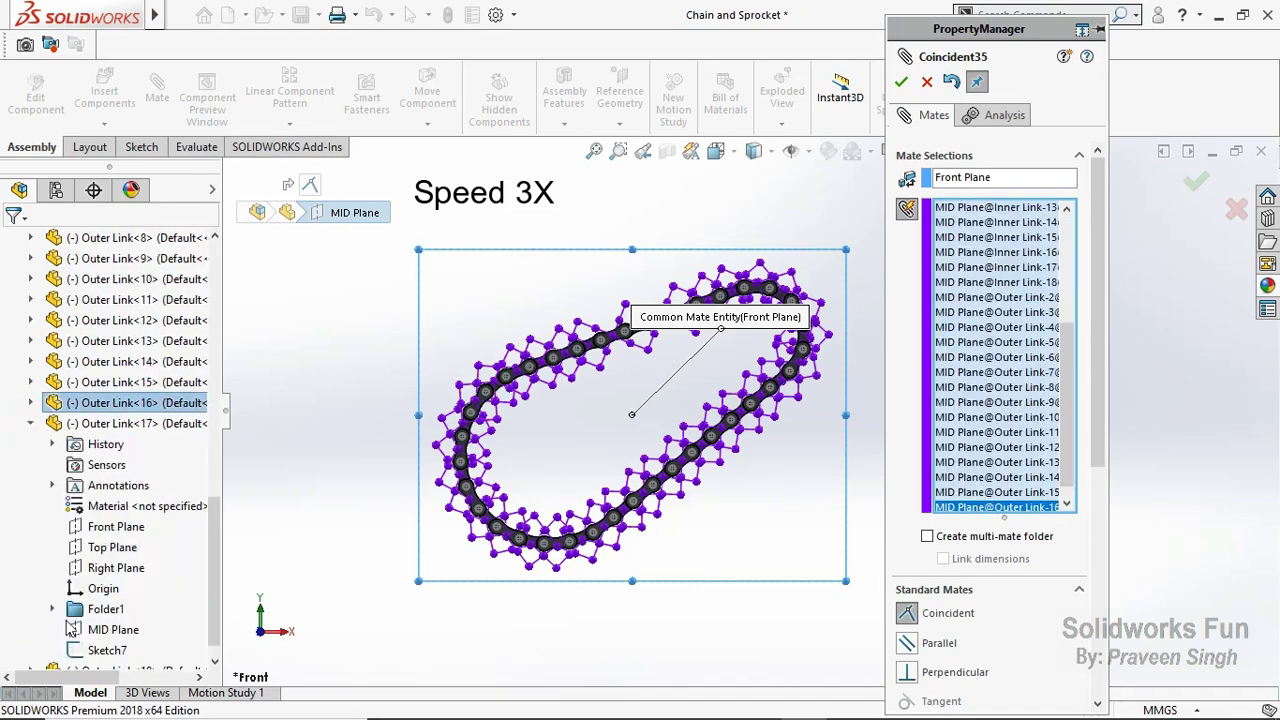
left_click(100, 629)
left_click(30, 423)
left_click(30, 650)
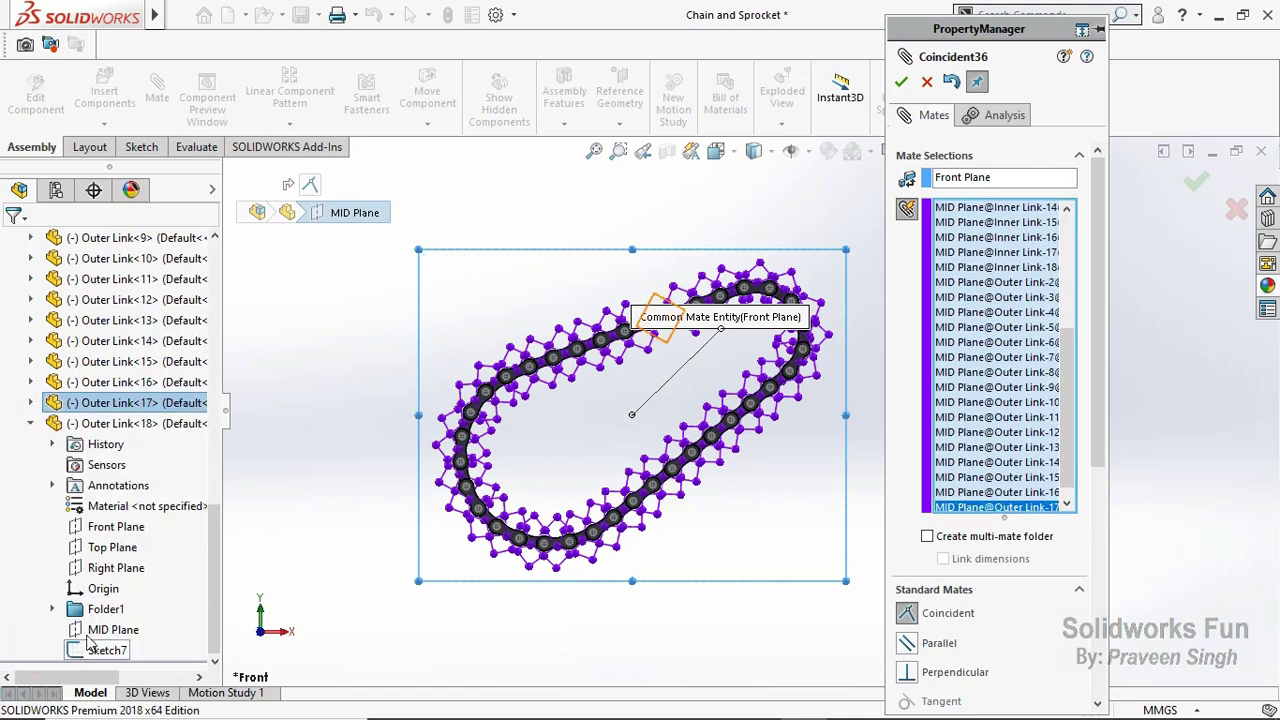
left_click(100, 630)
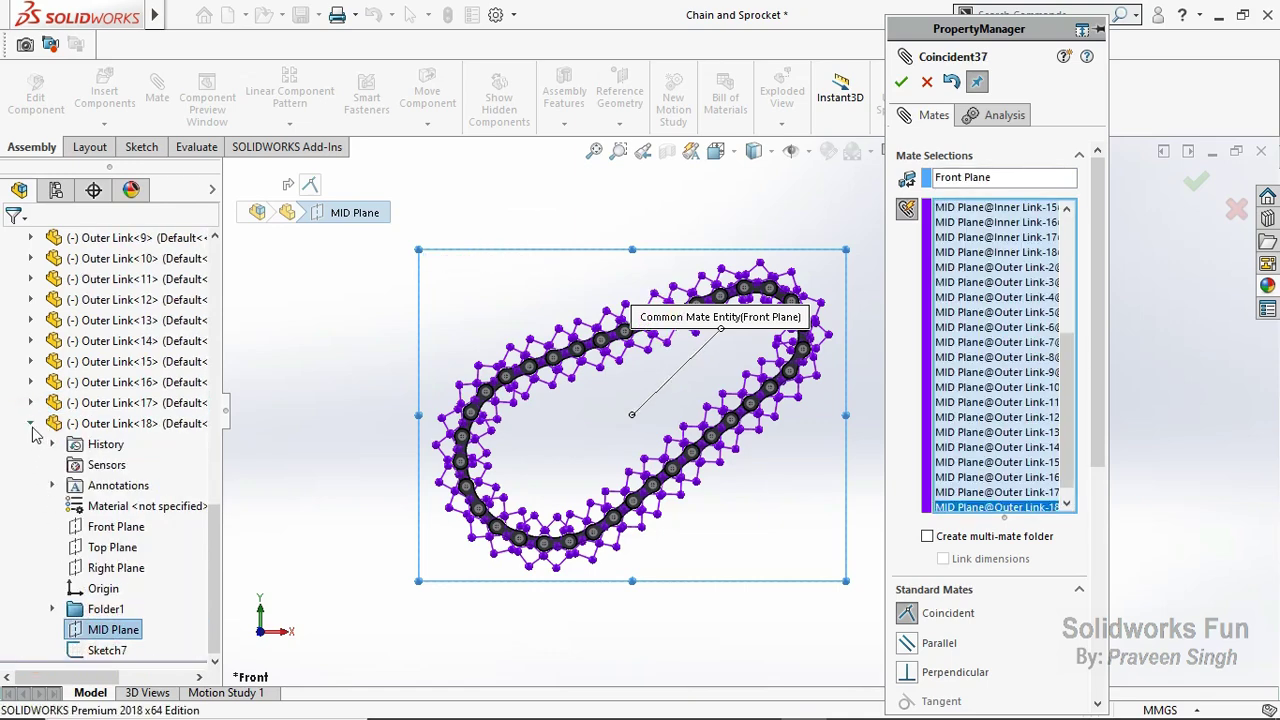
left_click(30, 423)
Step: Review all listed MID Planes and accept the coincident mate to the Front Plane
scroll(8, 590, "up", 5)
scroll(8, 584, "up", 5)
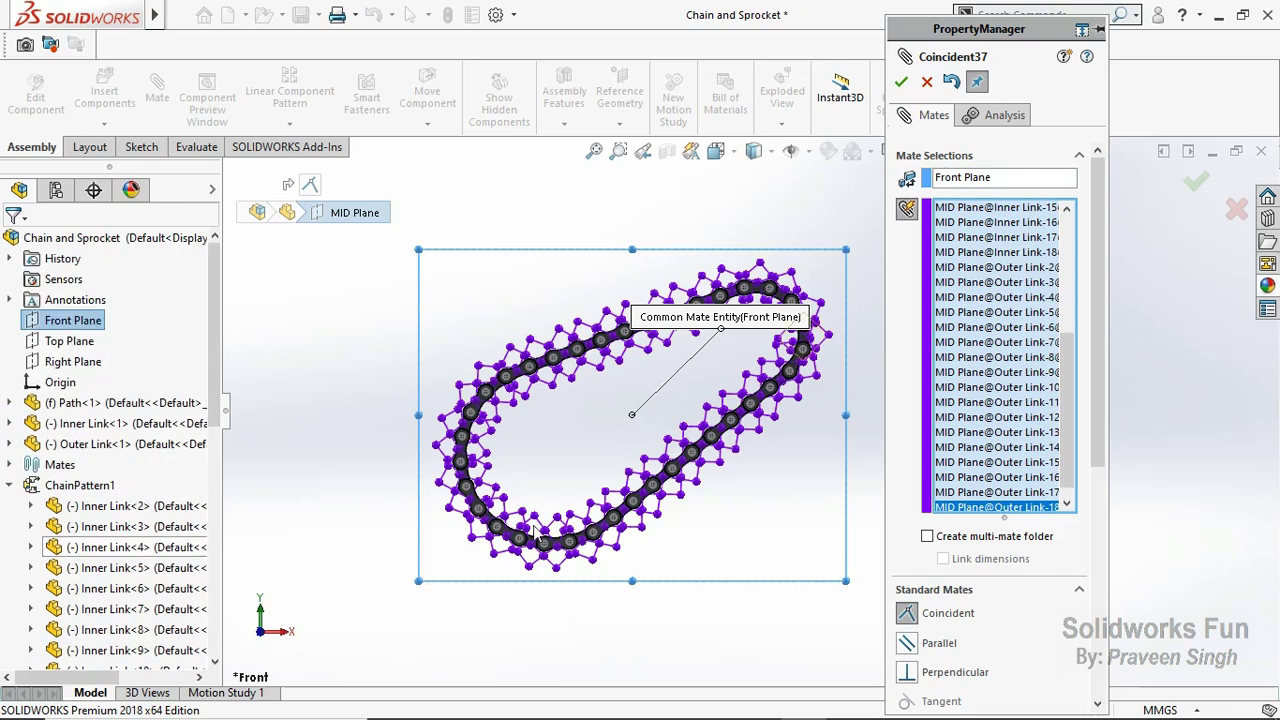
mouse_move(1072, 472)
left_mouse_down()
mouse_move(1072, 495)
mouse_move(1078, 384)
left_mouse_up()
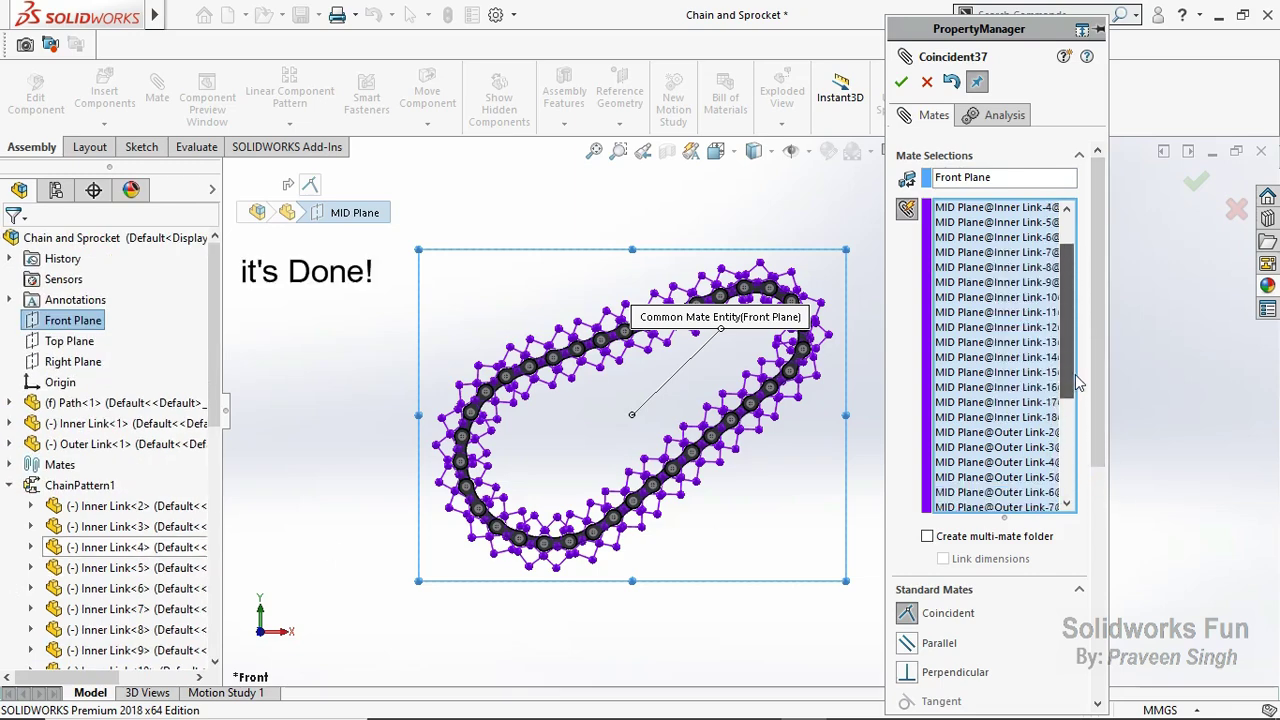
left_click_drag(1097, 328, 1122, 591)
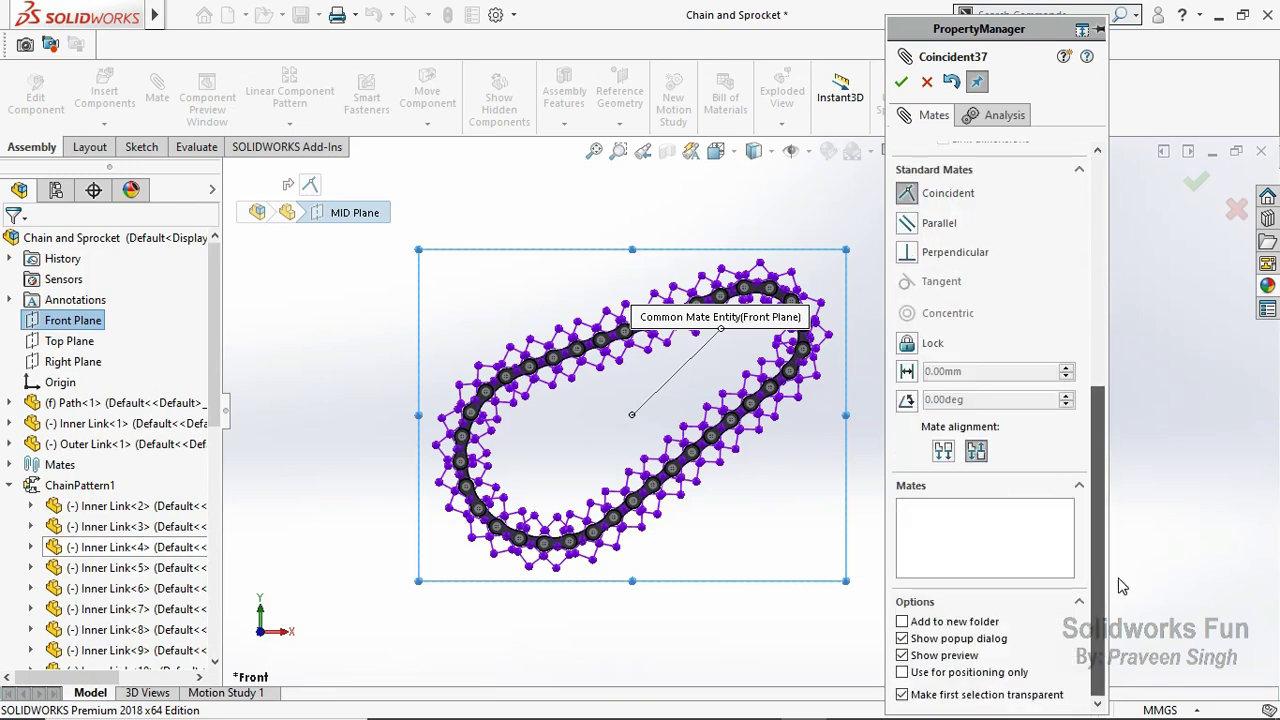
left_click_drag(1120, 578, 1093, 306)
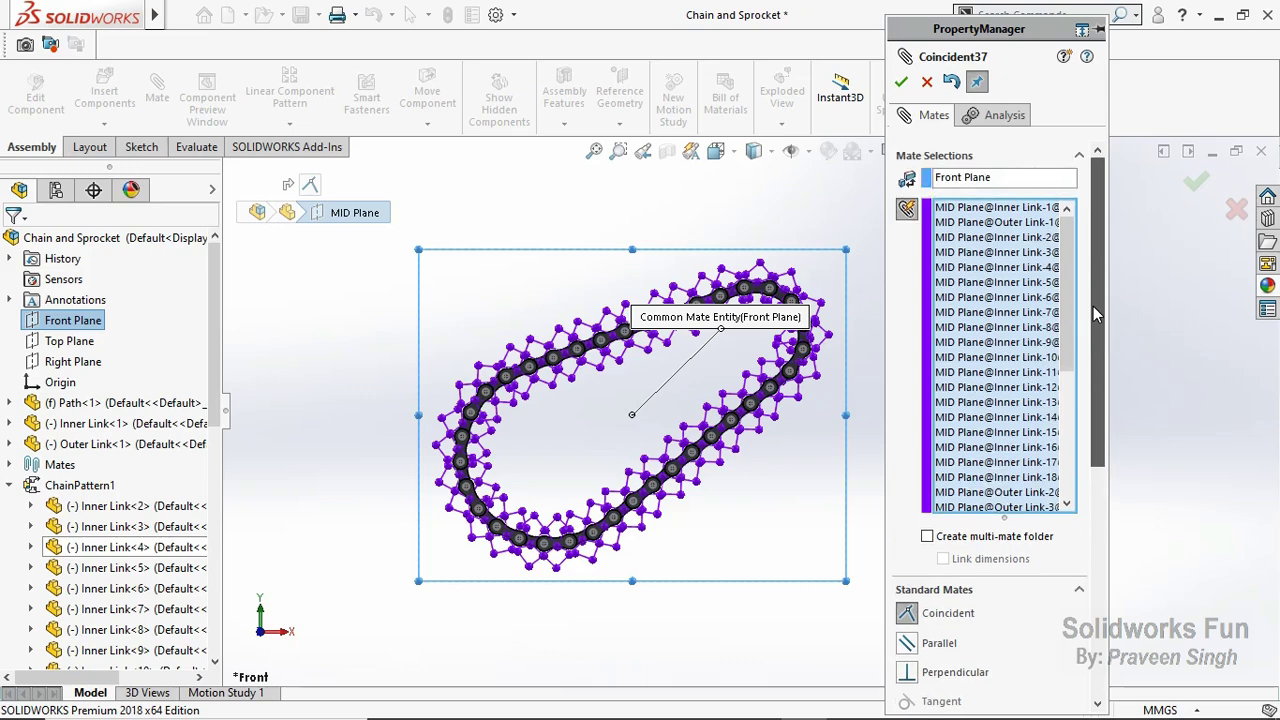
left_click(901, 86)
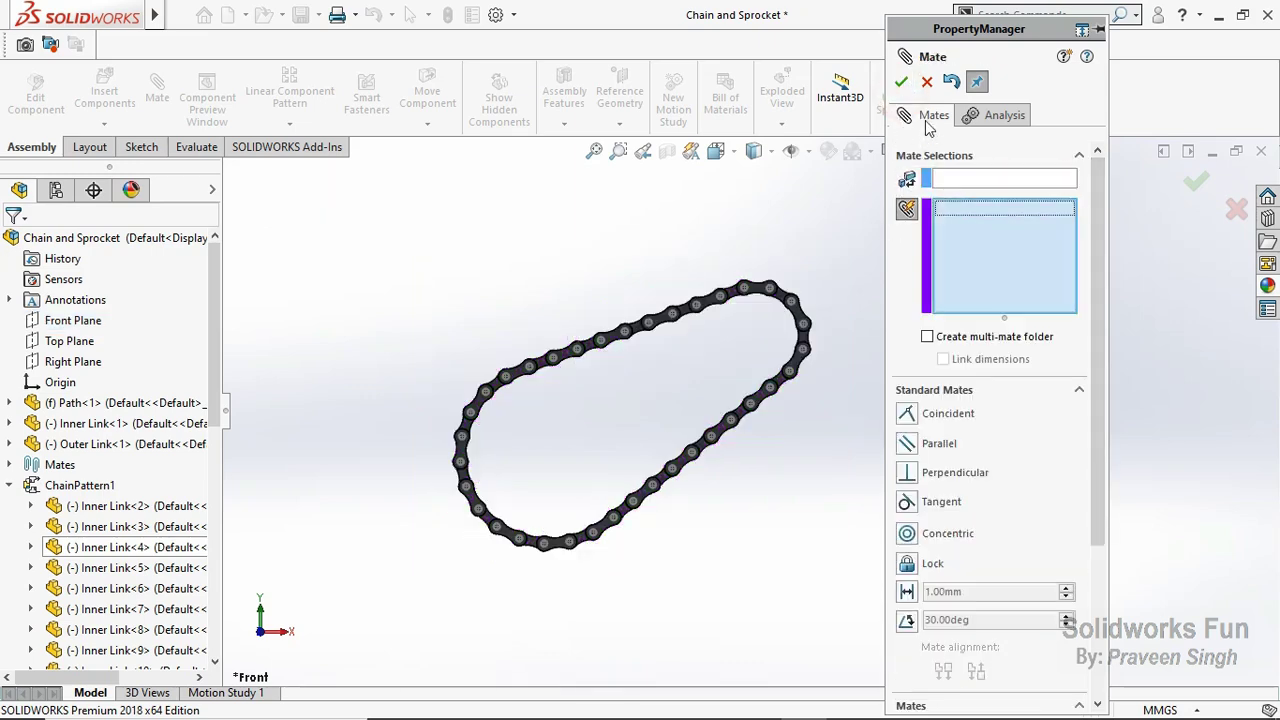
Step: Close the Mate manager and select mates Coincident2 through Coincident37 under Mates
left_click(927, 82)
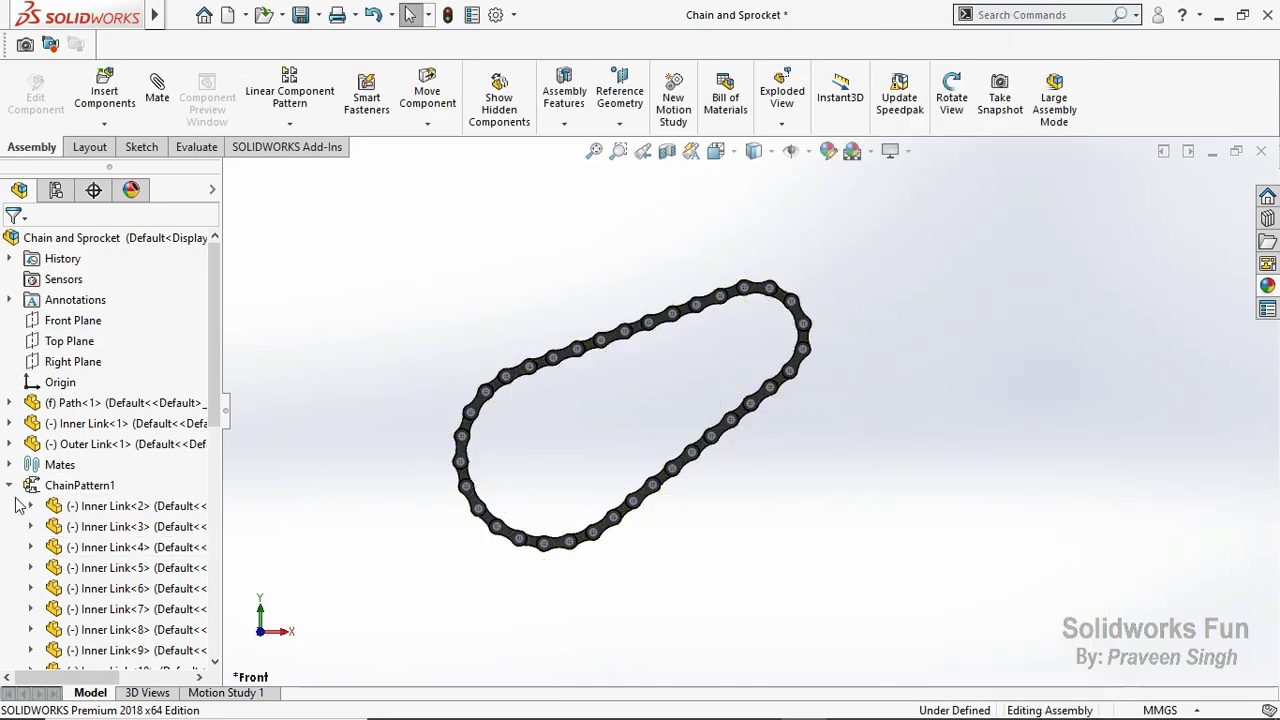
left_click(11, 490)
left_click(9, 466)
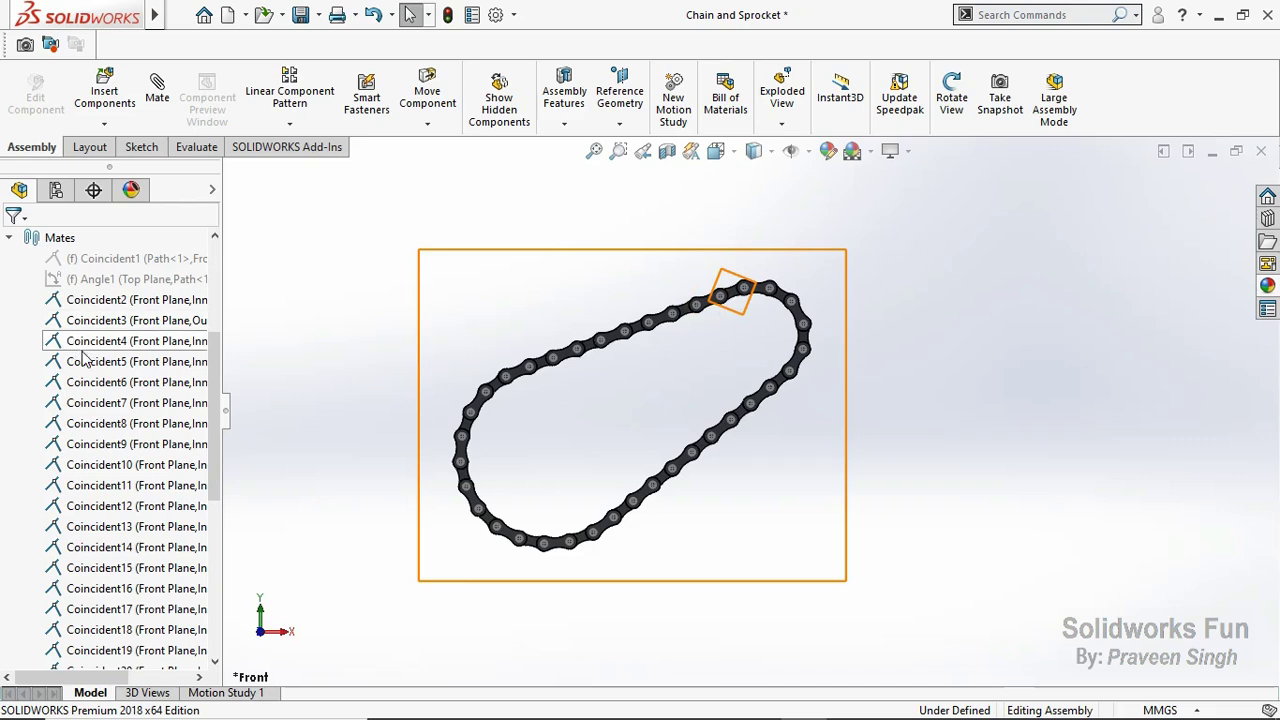
left_click(45, 302)
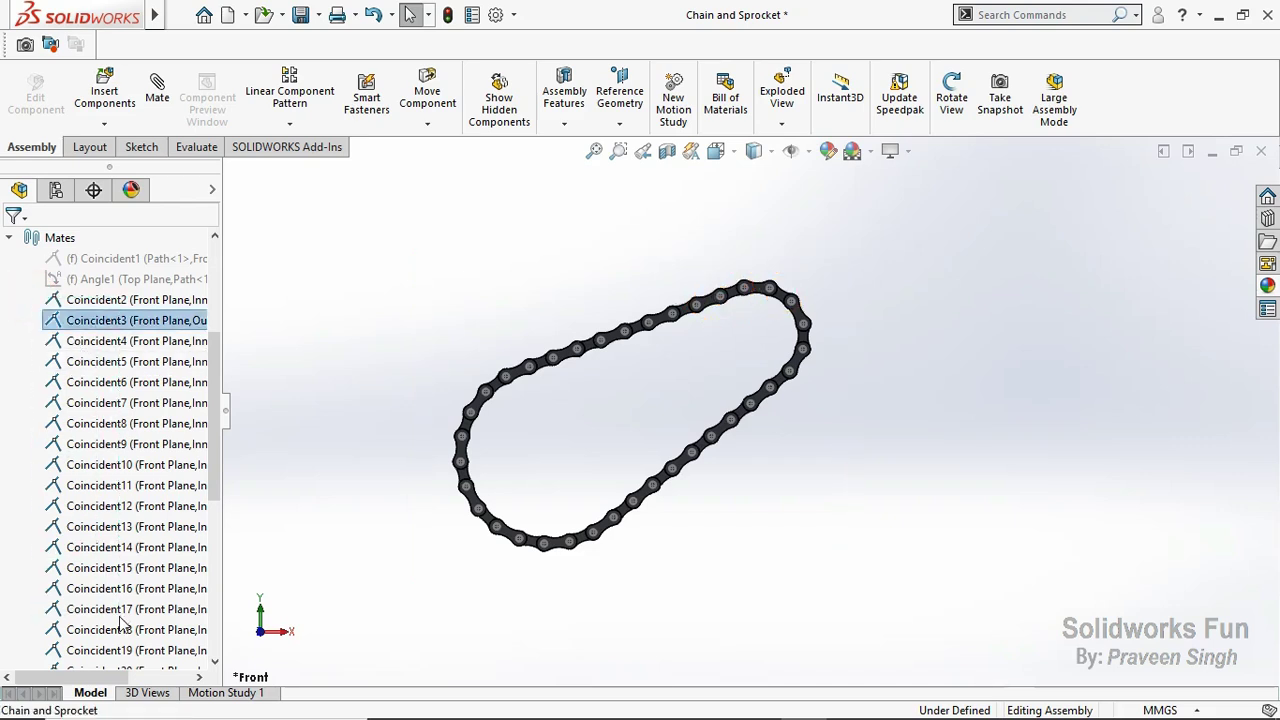
left_click(60, 609, "shift")
scroll(22, 517, "down", 2)
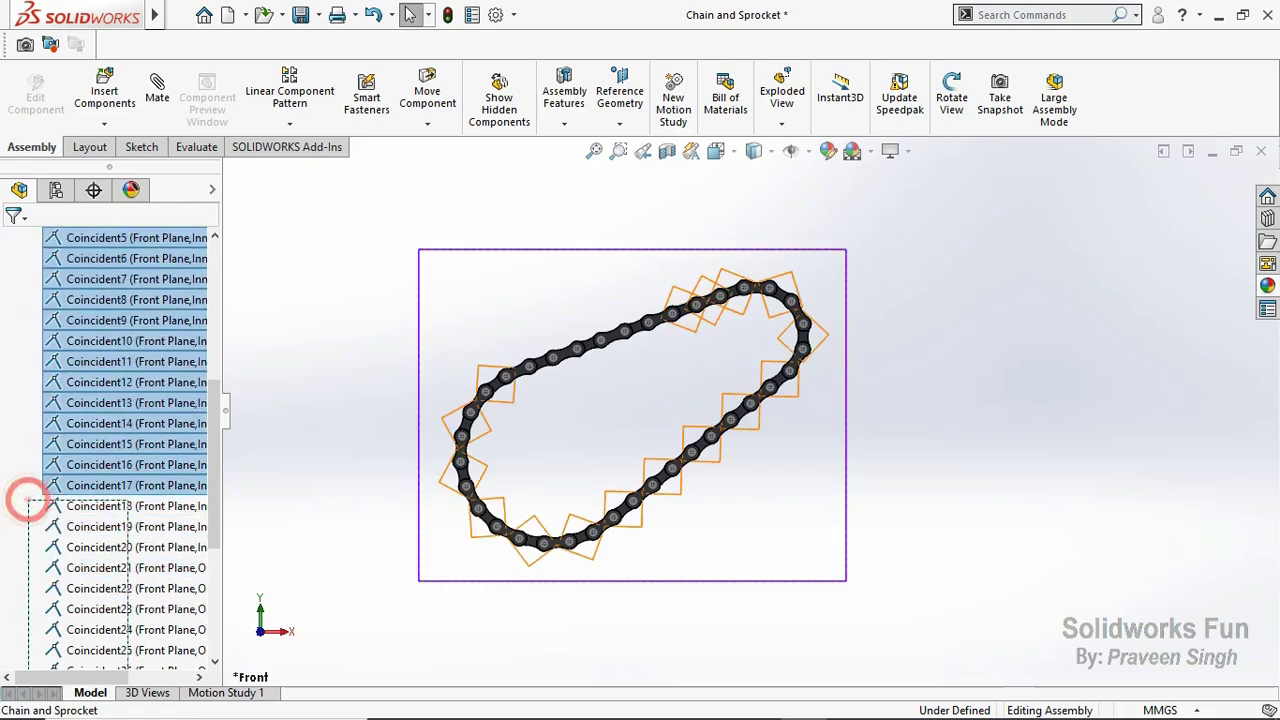
left_click_drag(28, 498, 24, 490)
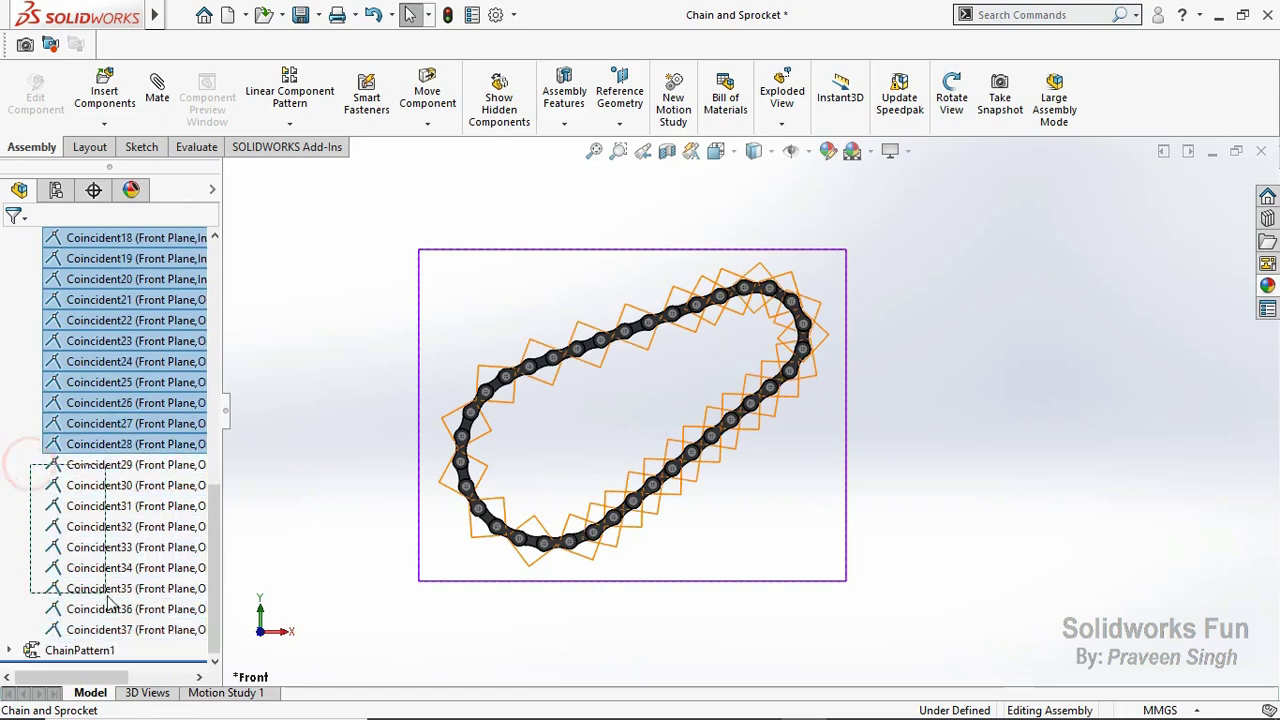
left_click_drag(110, 598, 120, 630)
Step: Move the selected mates into a new folder named 'MID Plane Mates'
right_click(120, 630)
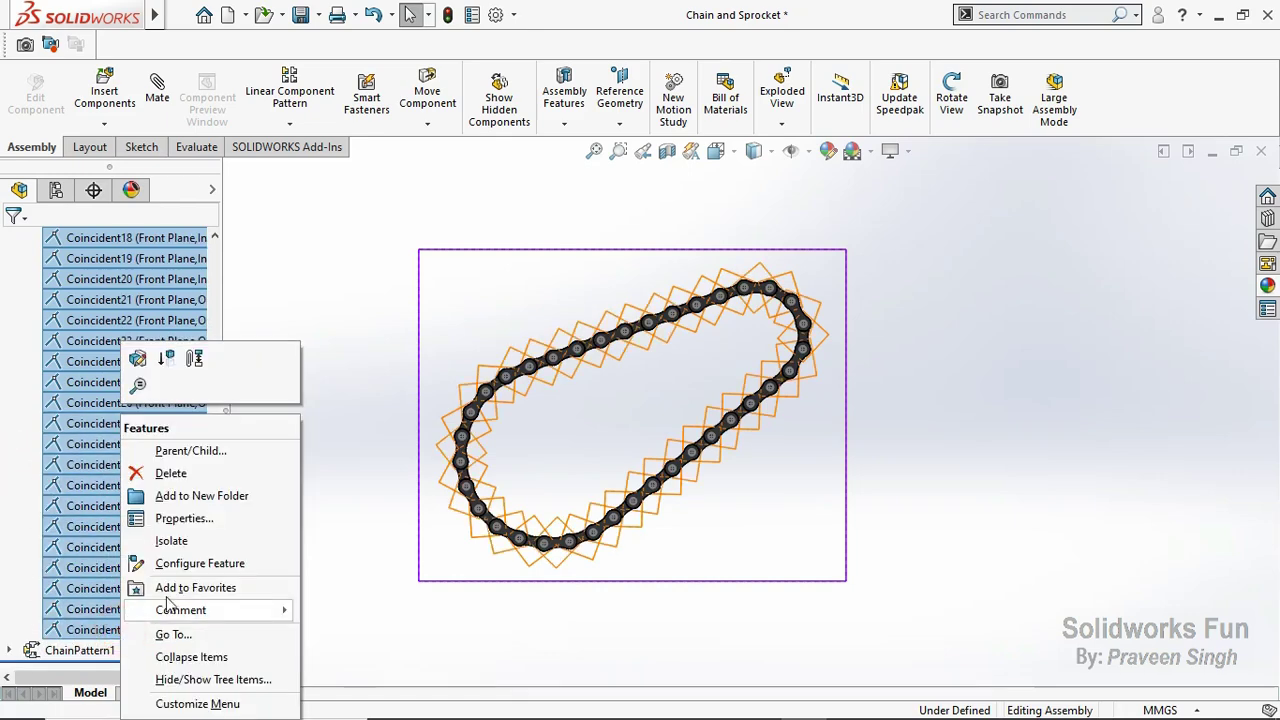
left_click(234, 505)
type("MID")
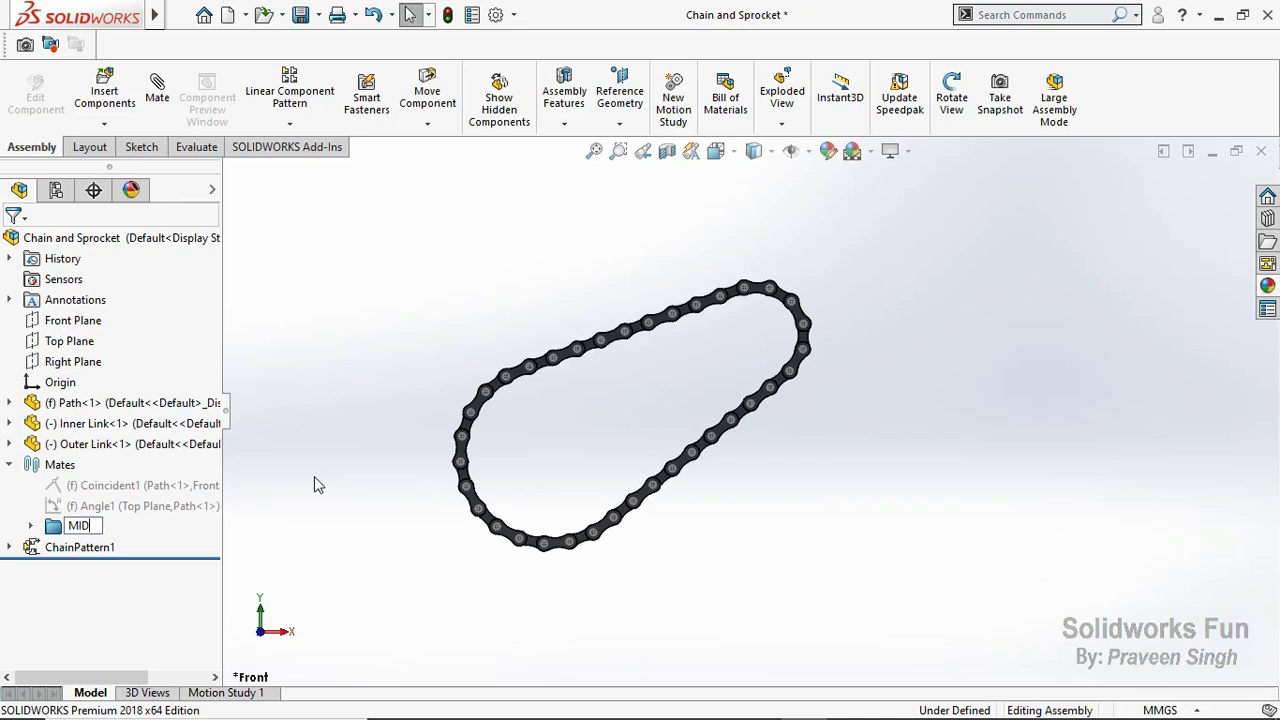
type(" Plane")
type(" Mates")
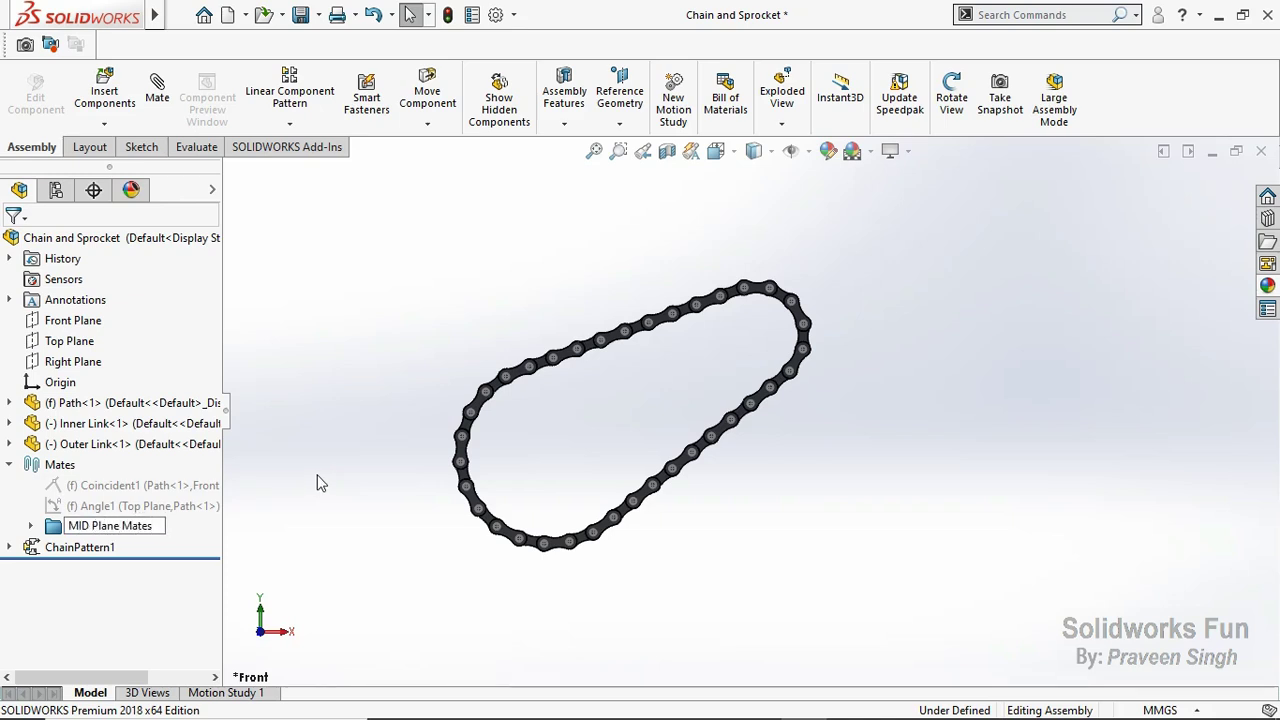
left_click(320, 498)
left_click(30, 526)
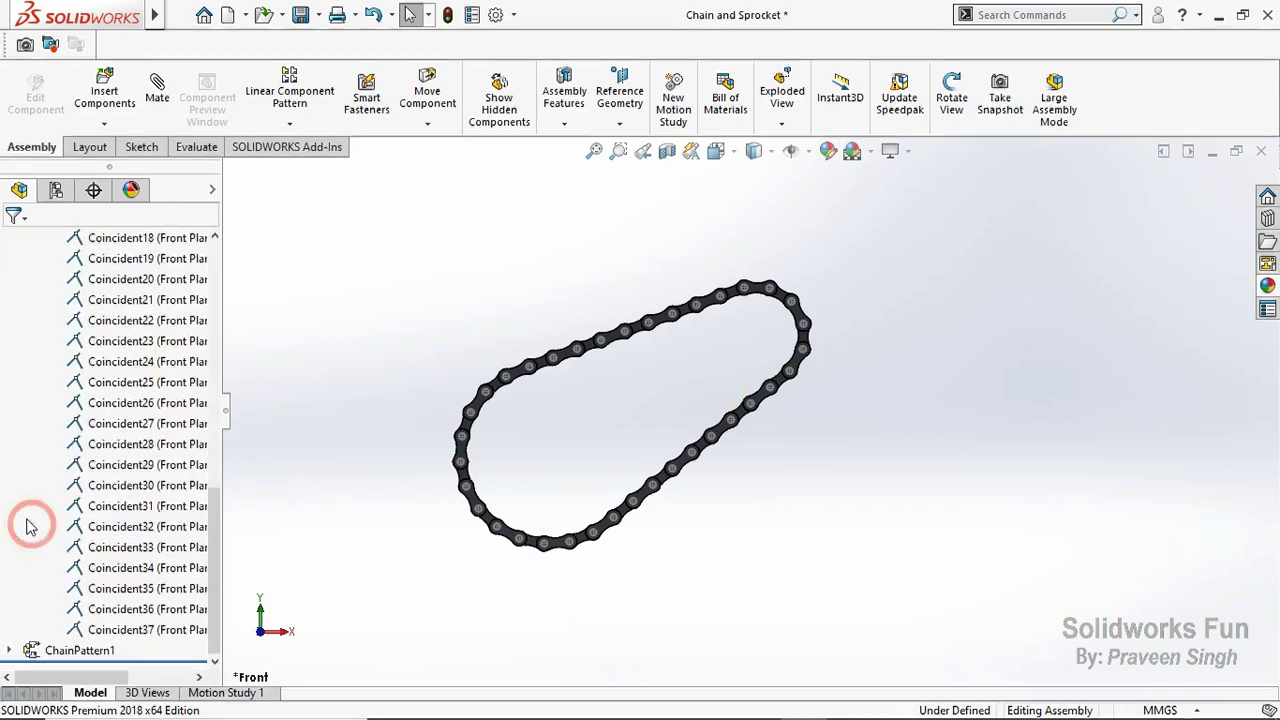
Step: Collapse the MID Plane Mates folder and orbit the chain to an angled 3D view
left_click(28, 505)
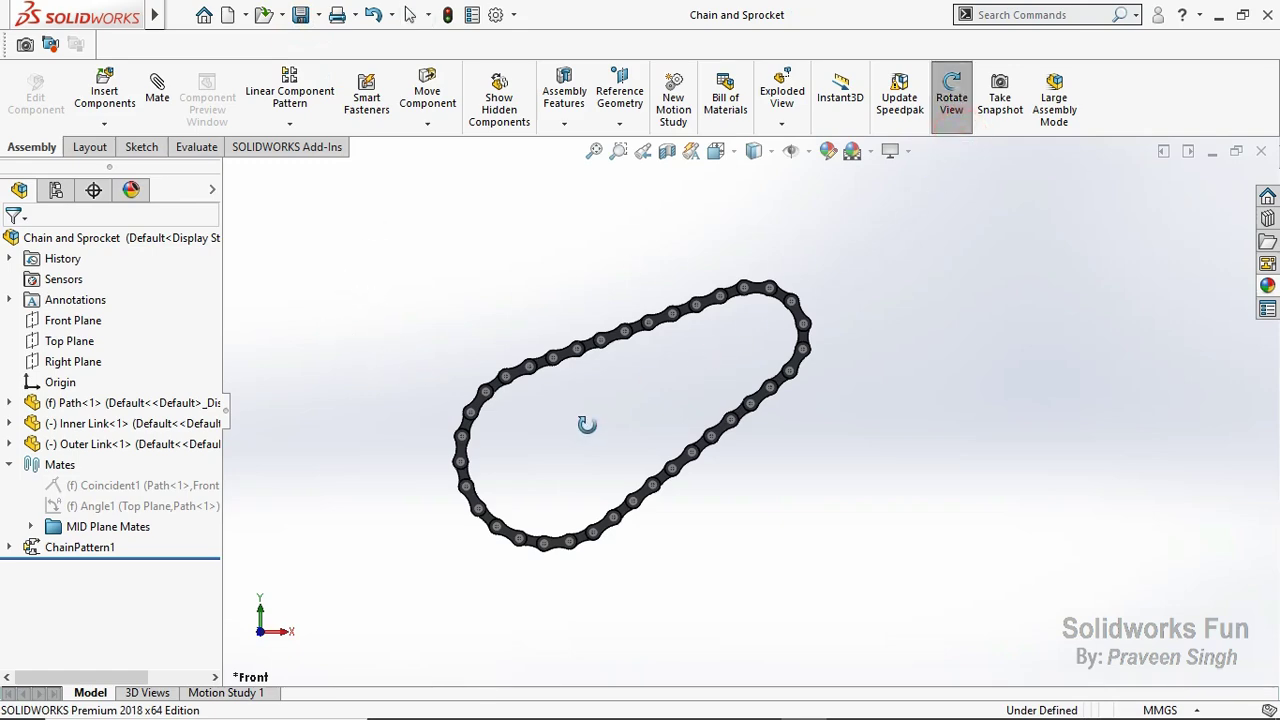
scroll(646, 337, "down", 3)
left_click_drag(646, 337, 688, 376)
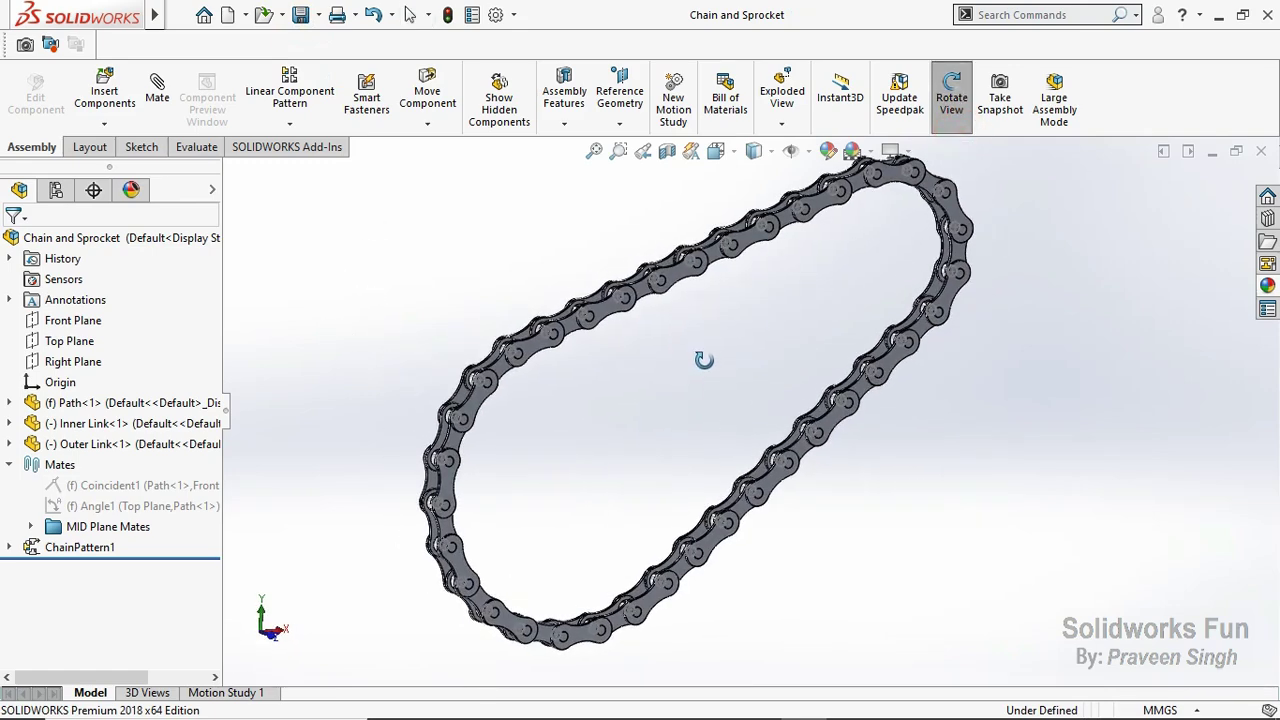
left_click(951, 97)
scroll(539, 346, "down", 5)
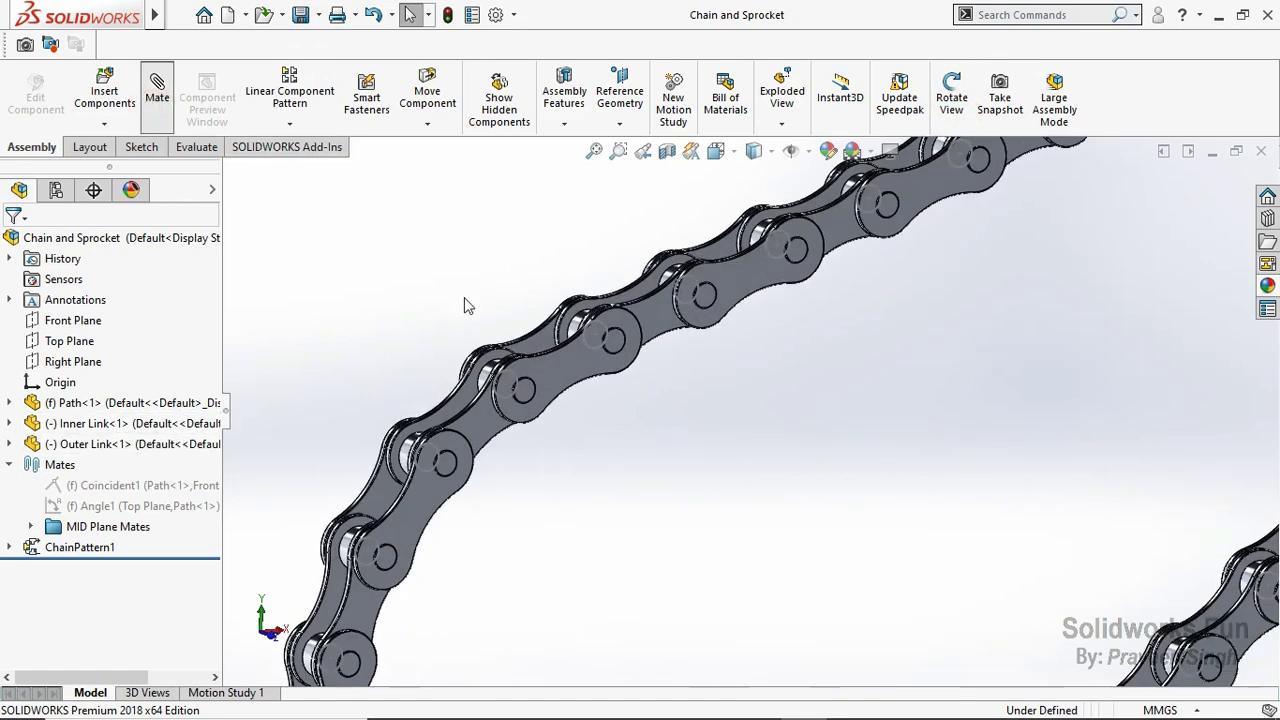
Step: Hinge-mate Inner Link 15, Outer Link 14 and Inner Link 14 pin circles, through Coincident40
left_click(517, 381)
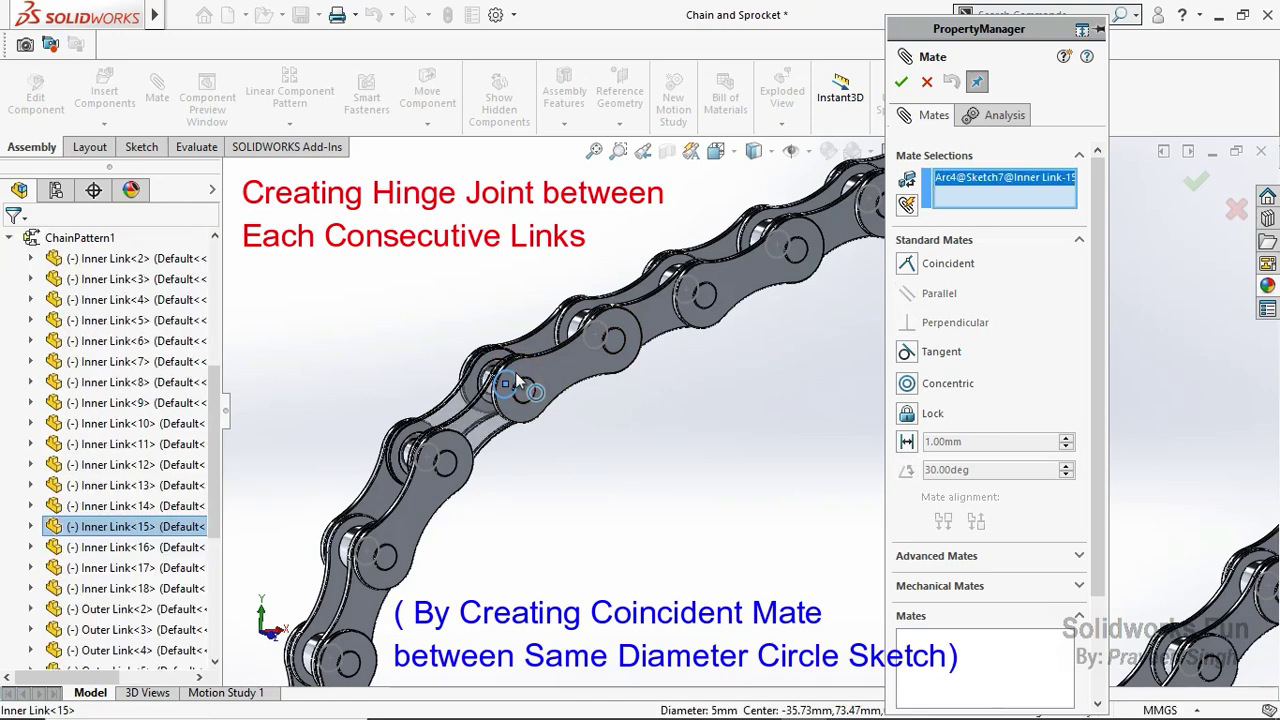
left_click(506, 380)
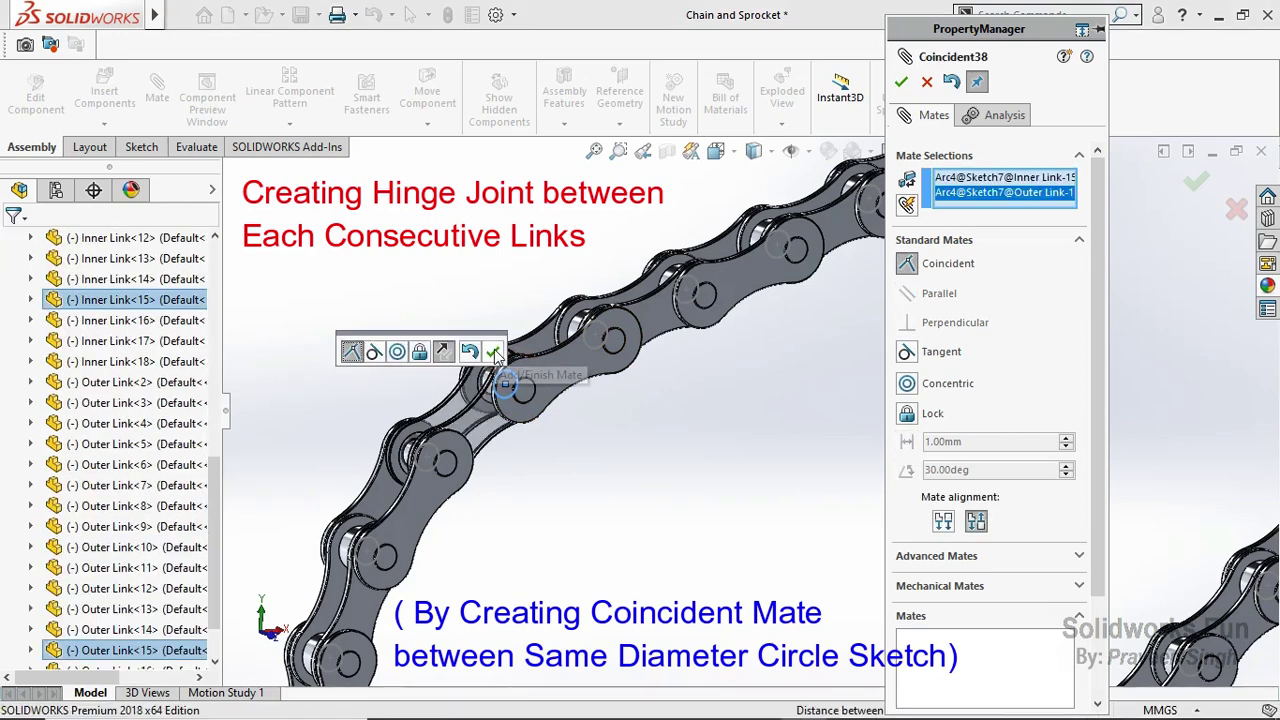
left_click(494, 353)
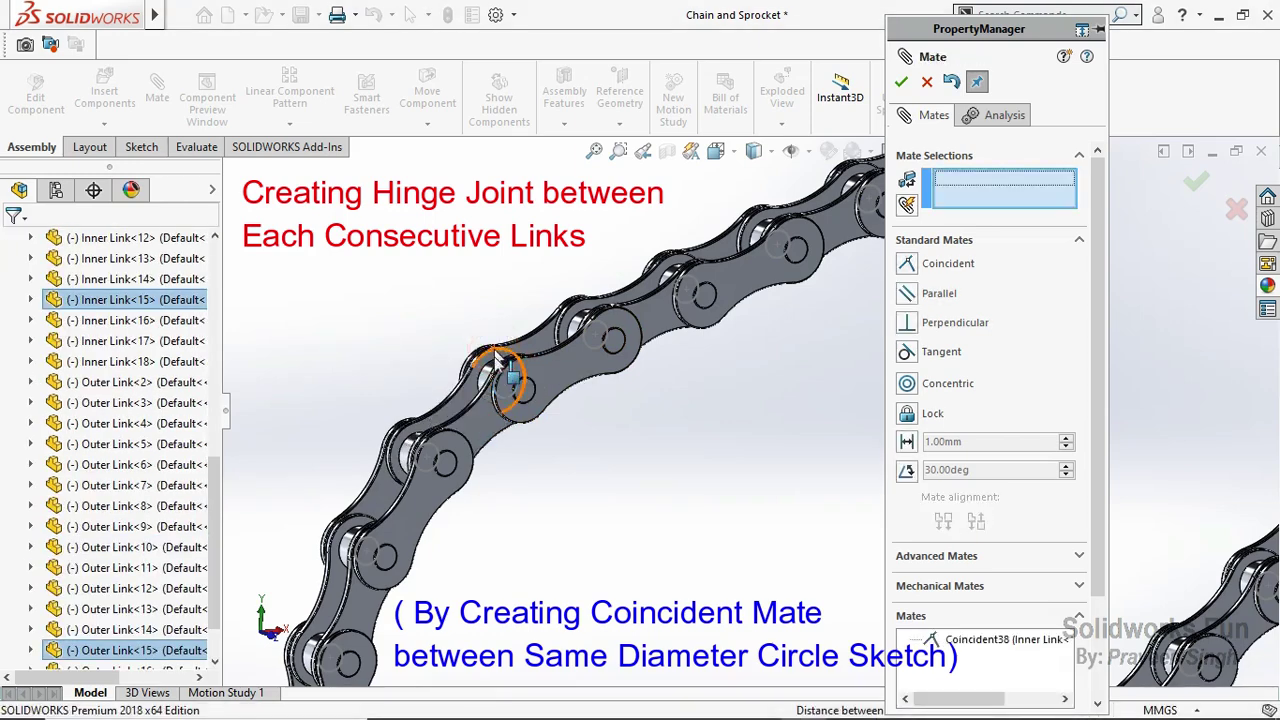
left_click(440, 458)
left_click(446, 460)
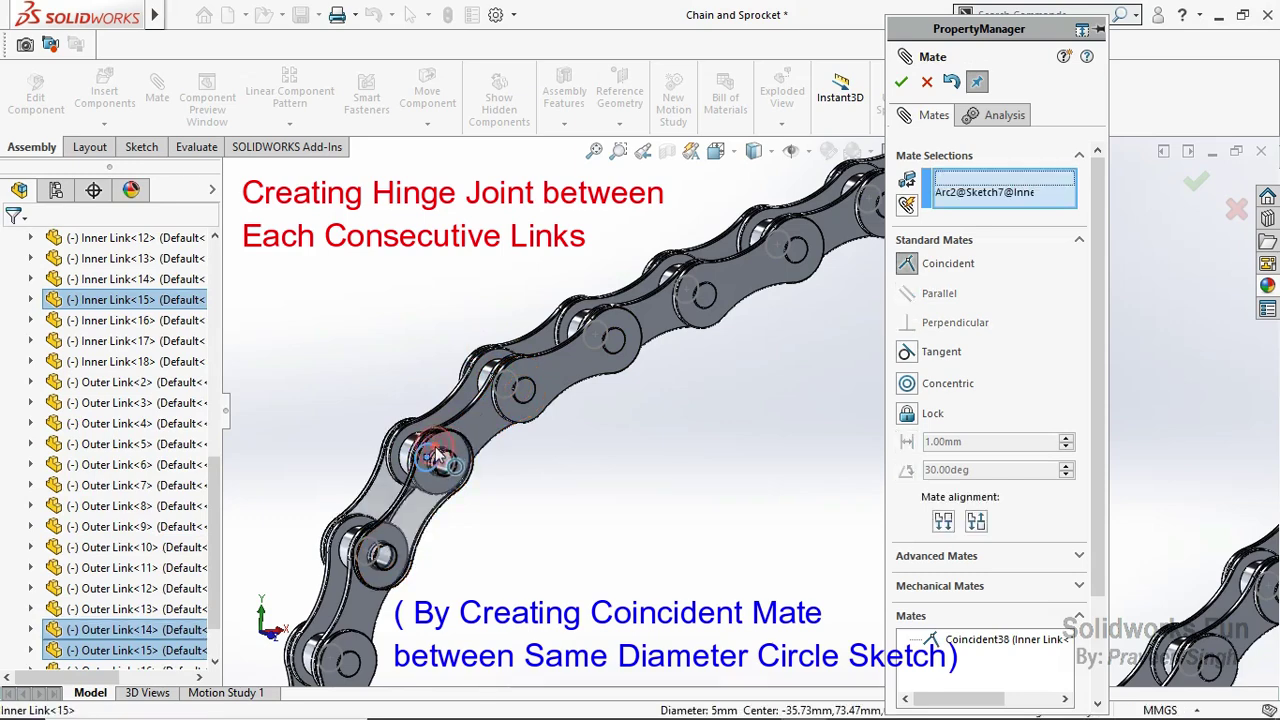
left_click(422, 478)
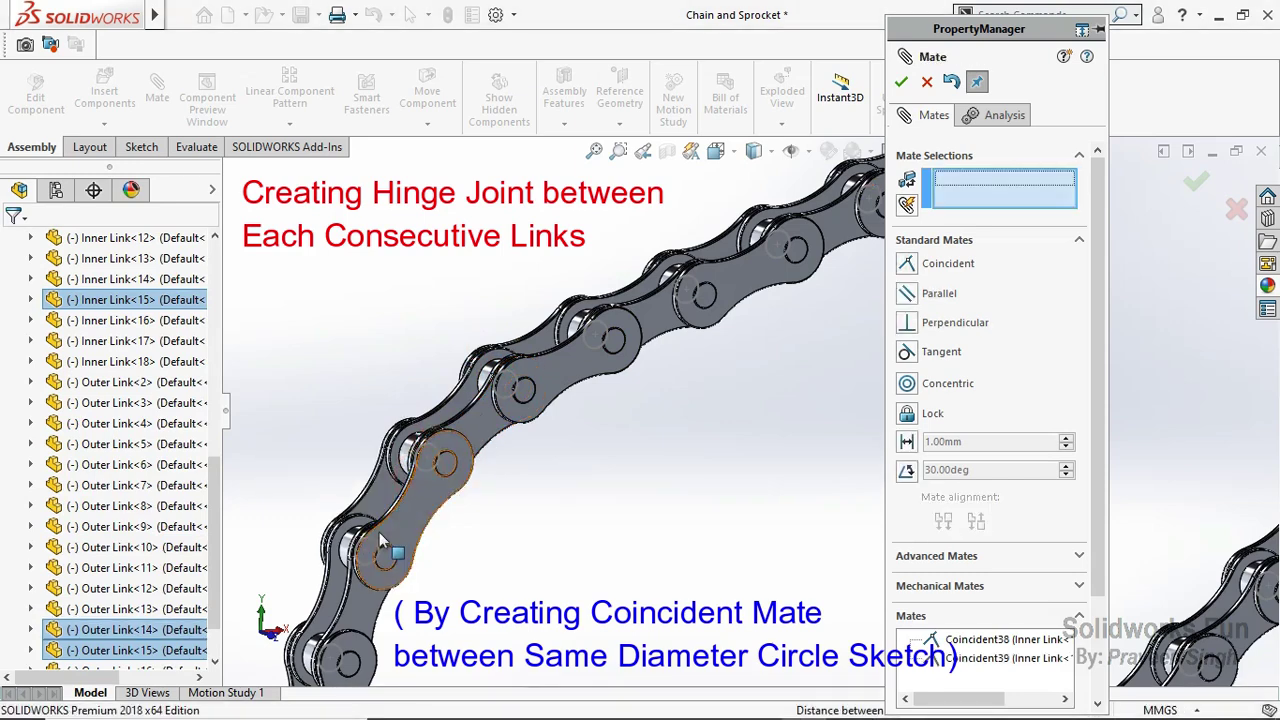
left_click(380, 550)
left_click(398, 560)
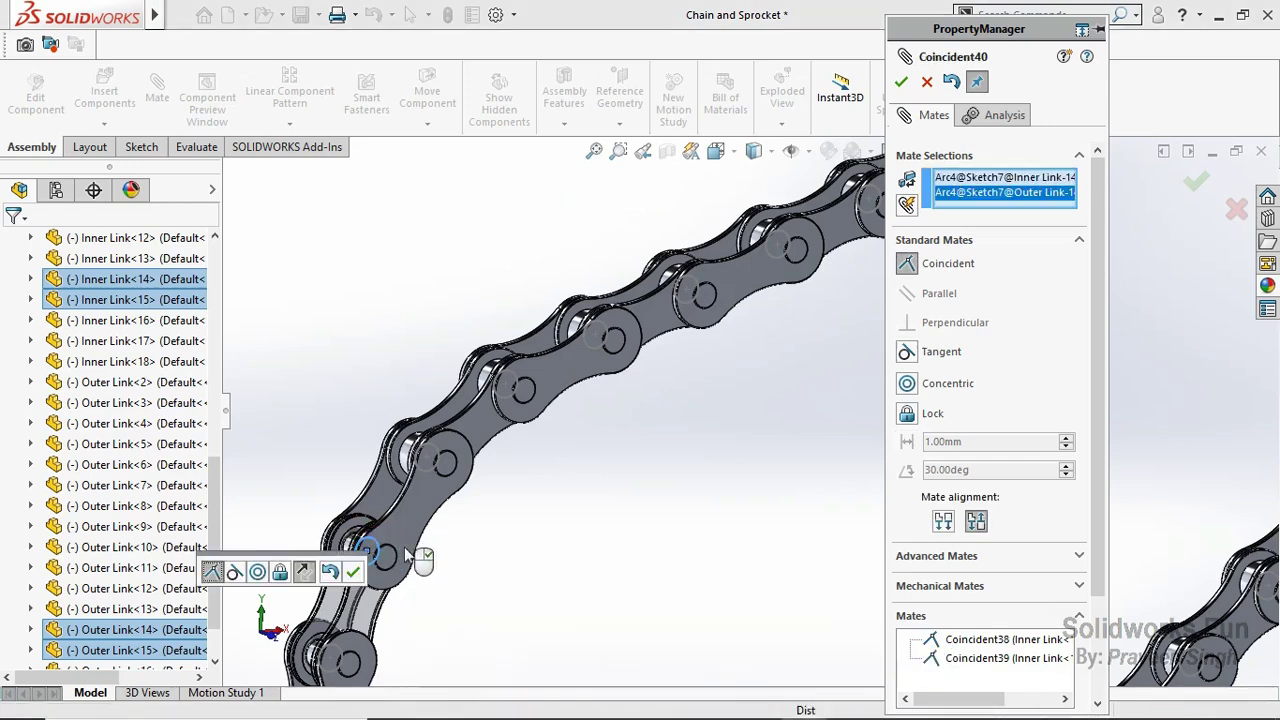
scroll(848, 544, "up", 3)
scroll(805, 546, "down", 1)
scroll(640, 550, "down", 1)
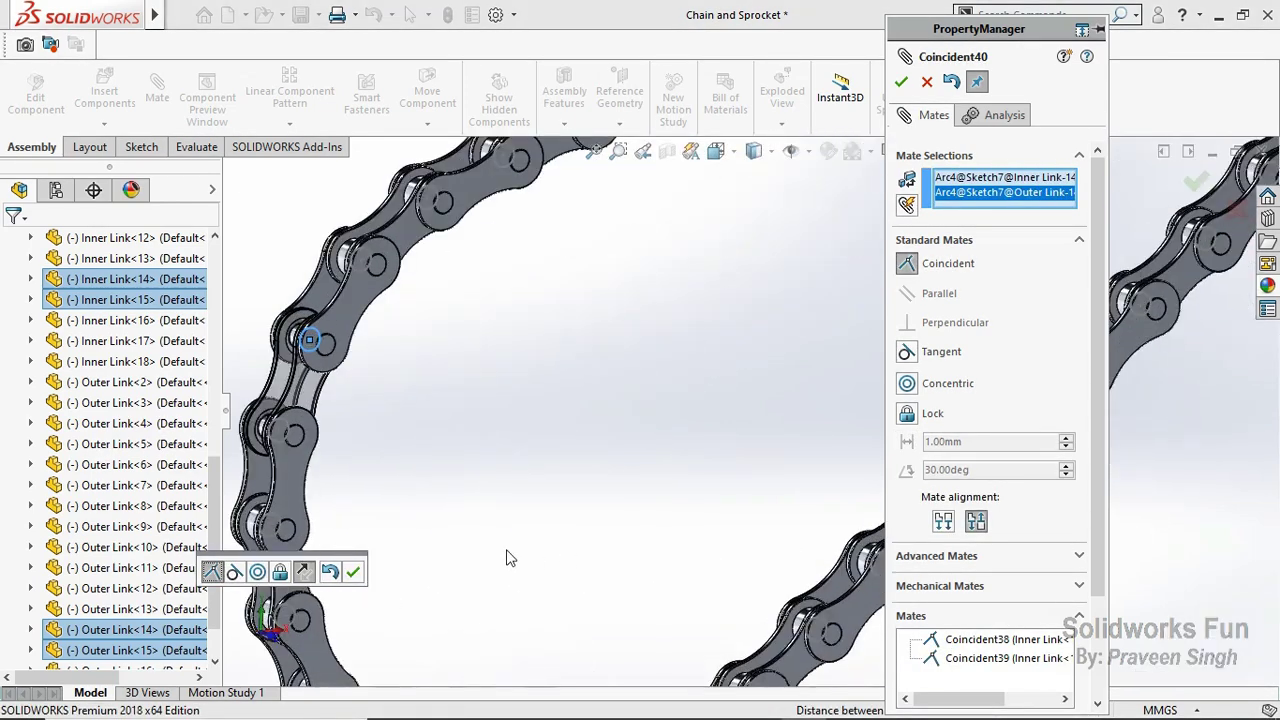
scroll(470, 540, "down", 1)
scroll(410, 555, "down", 1)
left_click(352, 572)
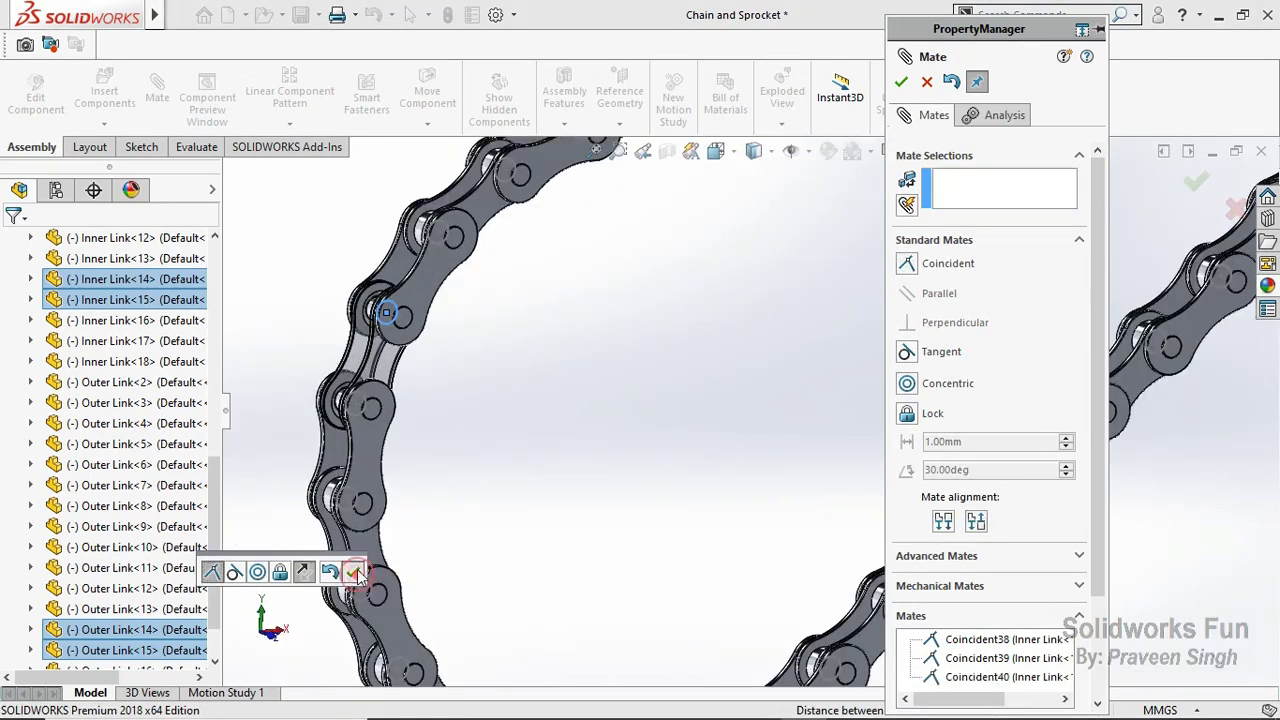
Step: Add coincident pin-circle mates from Coincident41 onward on the next links down the chain
left_click(368, 445)
left_click(355, 403)
left_click(342, 448)
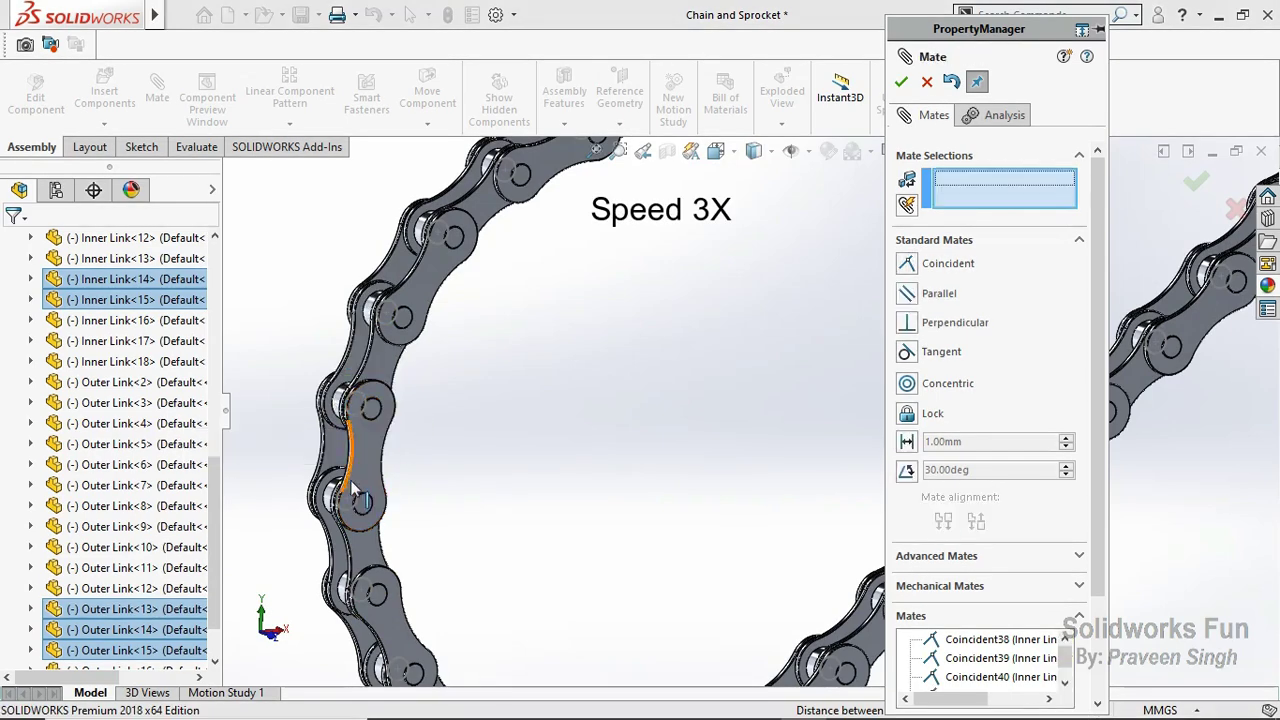
left_click(355, 480)
left_click(368, 505)
left_click(343, 523)
left_click(370, 583)
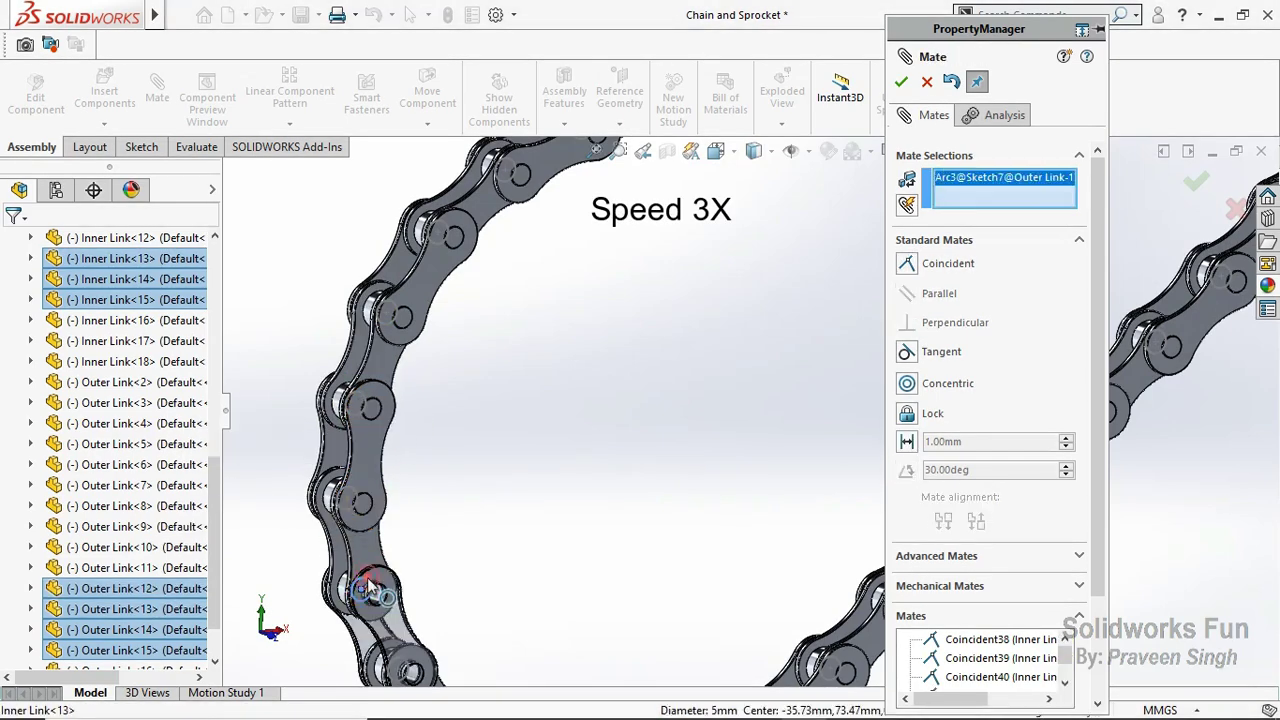
left_click(362, 592)
left_click(336, 608)
left_click(405, 502)
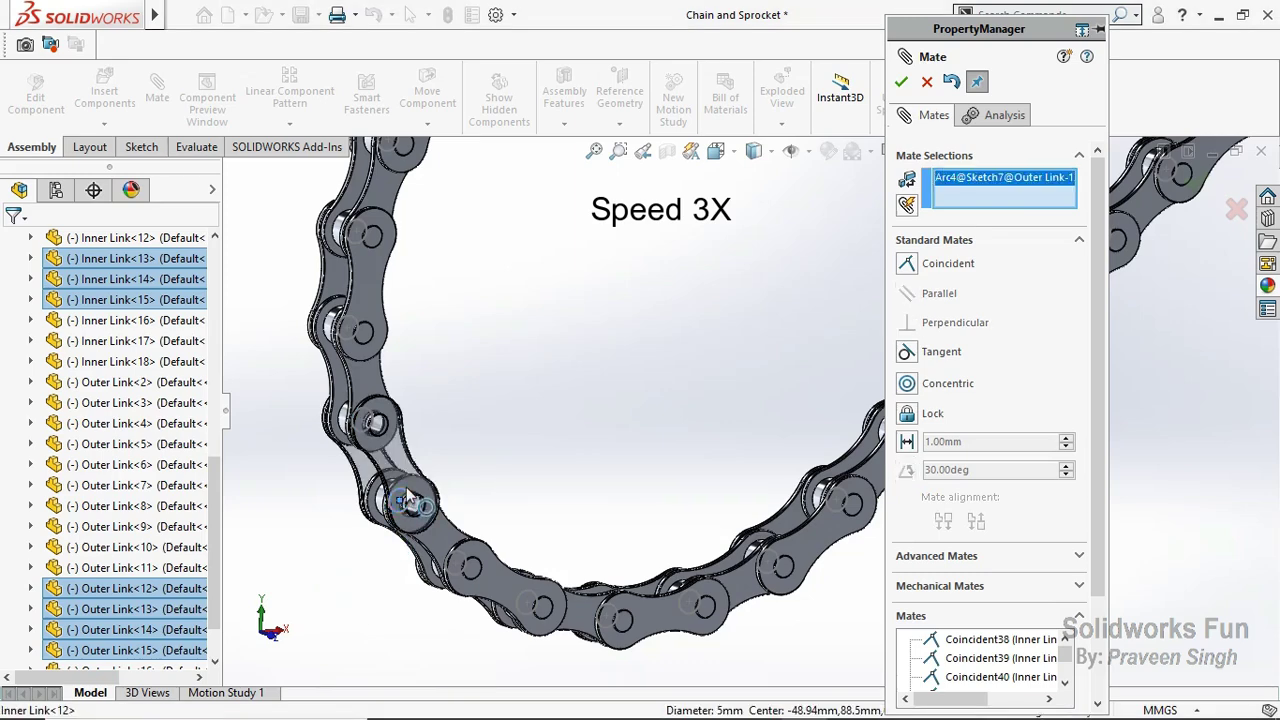
left_click(410, 512)
left_click(405, 514)
Step: Join the following link pairs with coincident pin-circle mates Coincident45 through Coincident48
left_click(457, 551)
left_click(495, 558)
left_click(521, 558)
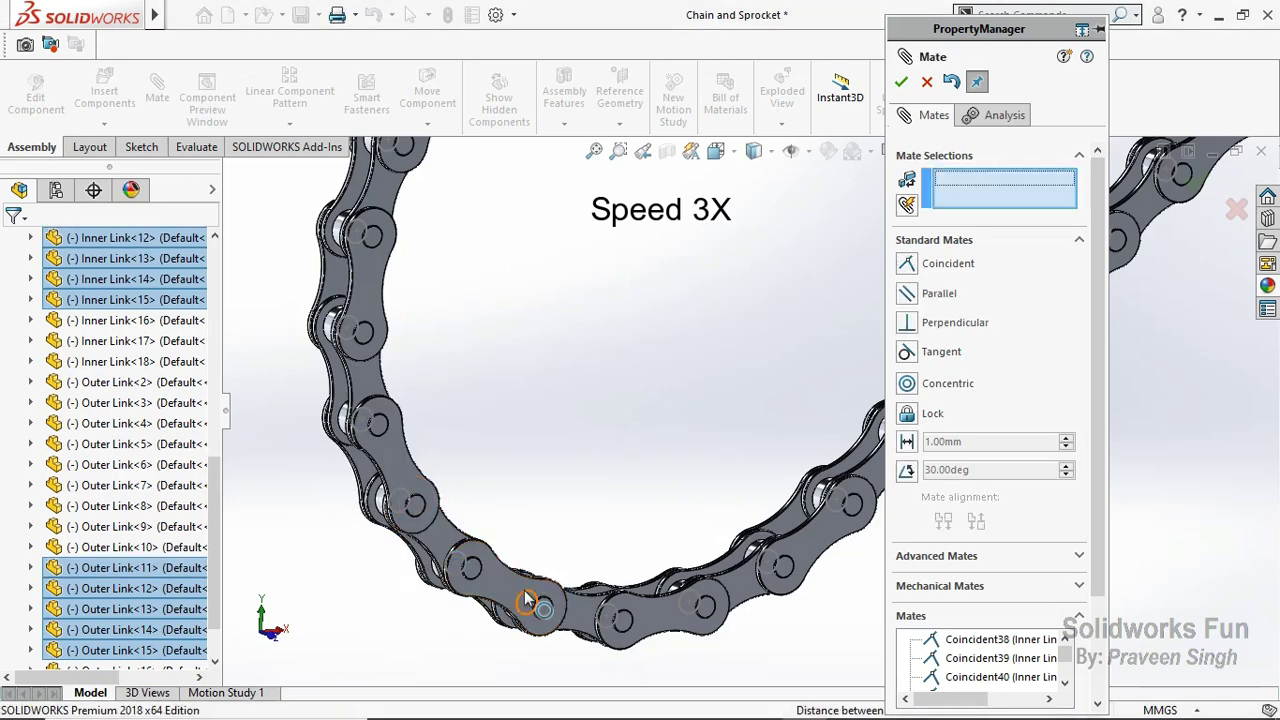
left_click(523, 591)
left_click(528, 602)
left_click(536, 601)
left_click(618, 612)
left_click(614, 609)
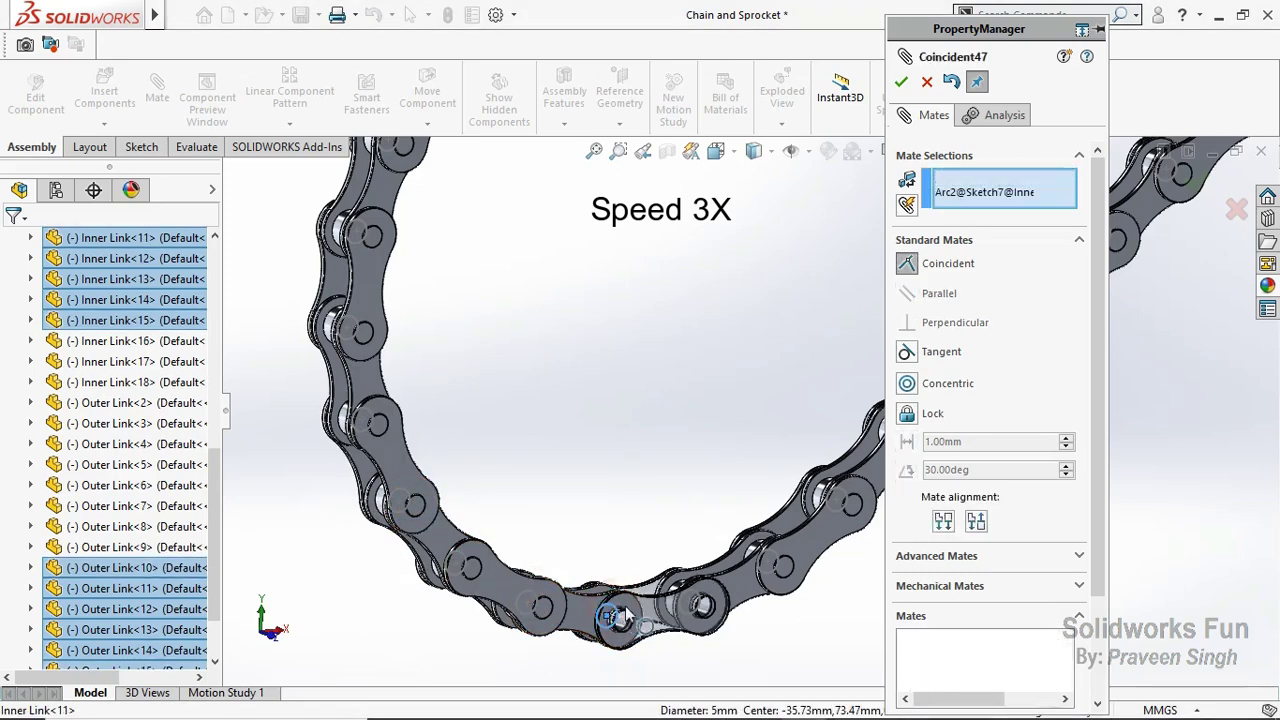
key("Return")
left_click(700, 608)
left_click(692, 603)
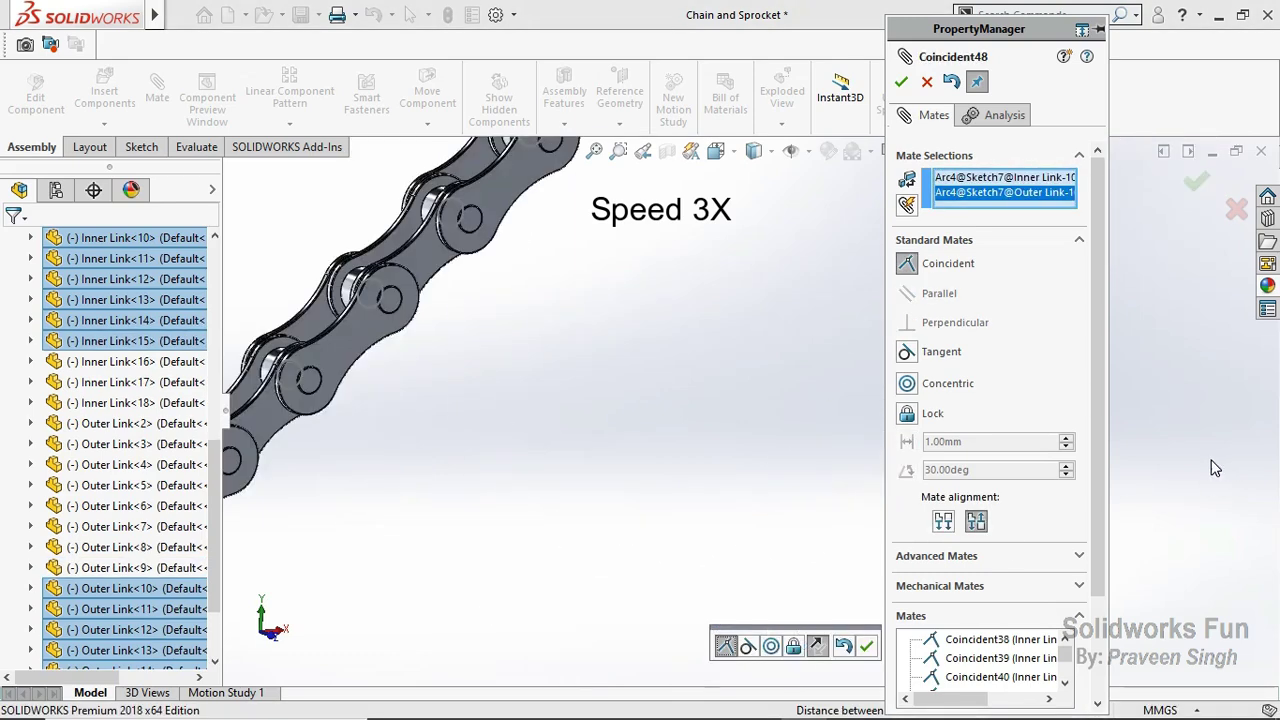
left_click(867, 648)
Step: Mate Outer Link 9 to its inner link, then add Coincident51 through Coincident53
left_click(430, 512)
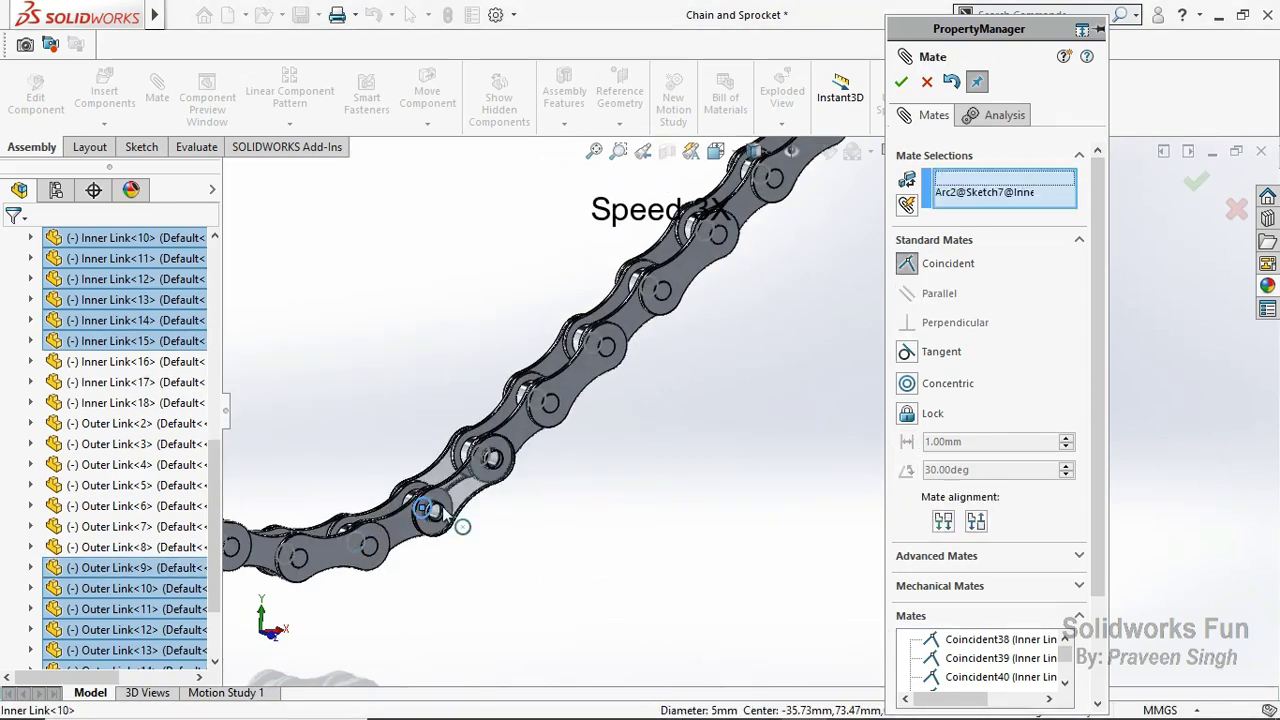
left_click(478, 476)
left_click(486, 502)
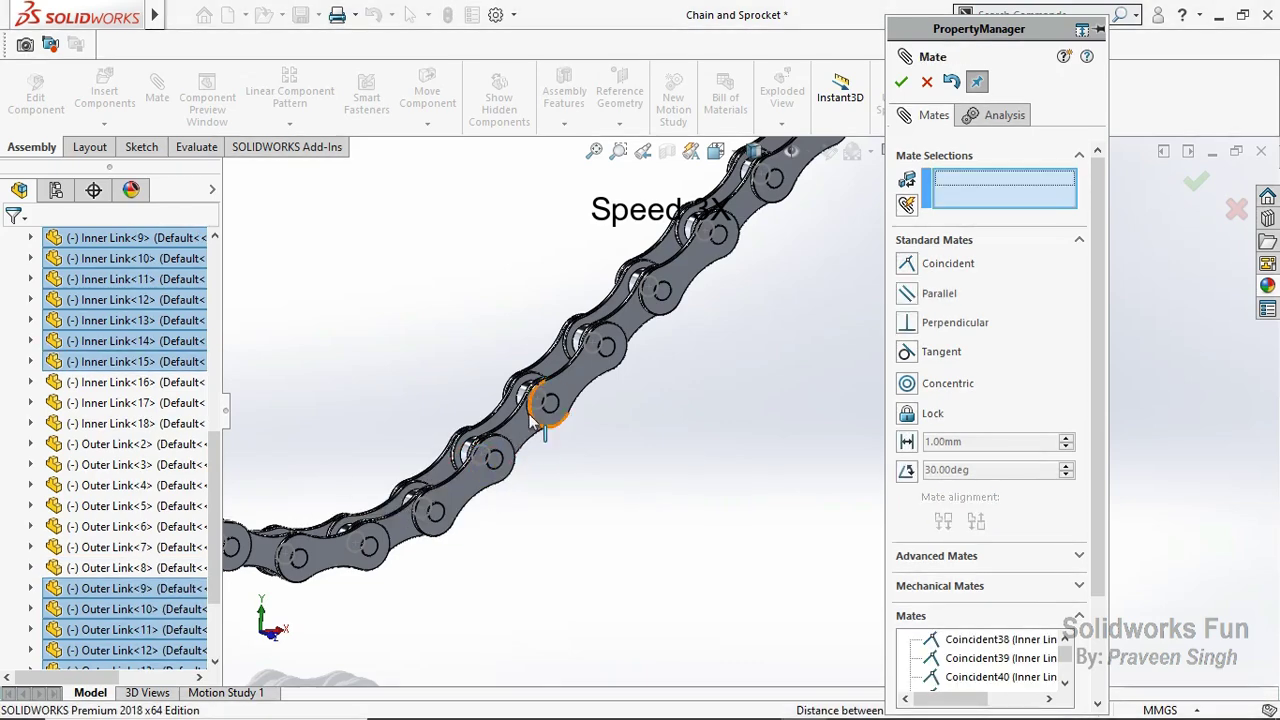
left_click(540, 412)
left_click(543, 432)
left_click(543, 460)
left_click(586, 348)
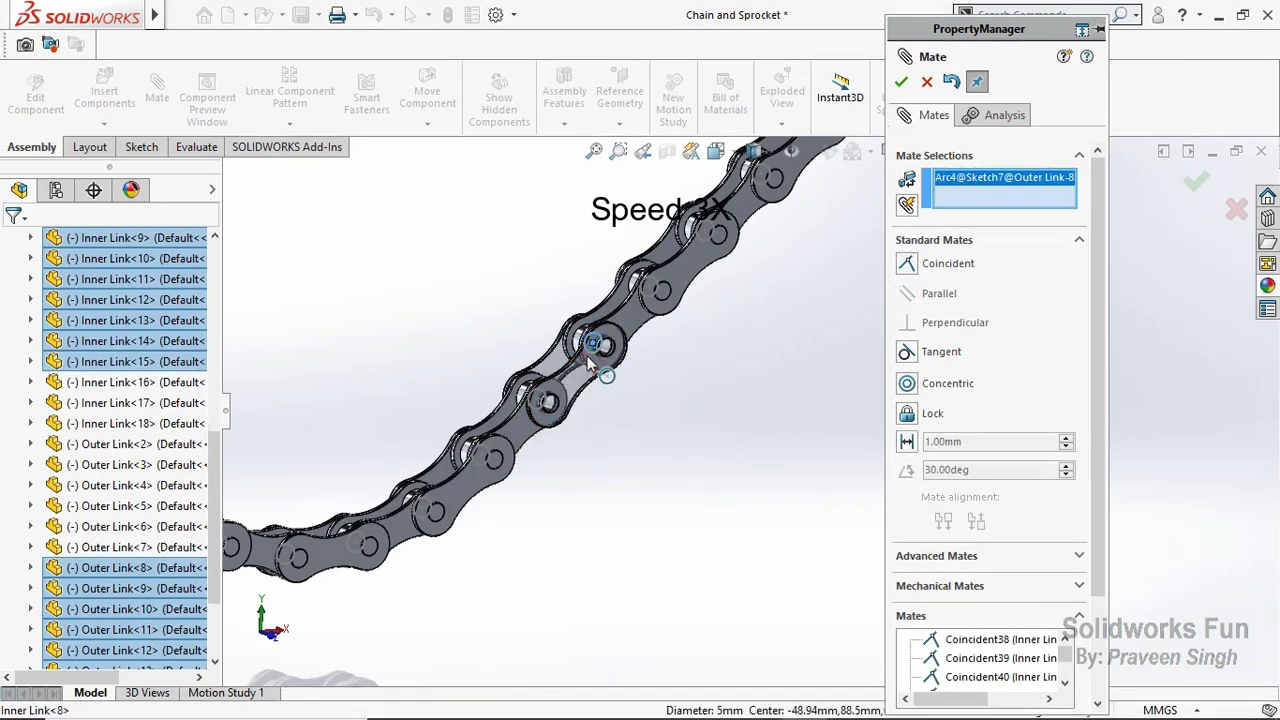
left_click(577, 338)
left_click(572, 361)
left_click(647, 290)
left_click(652, 300)
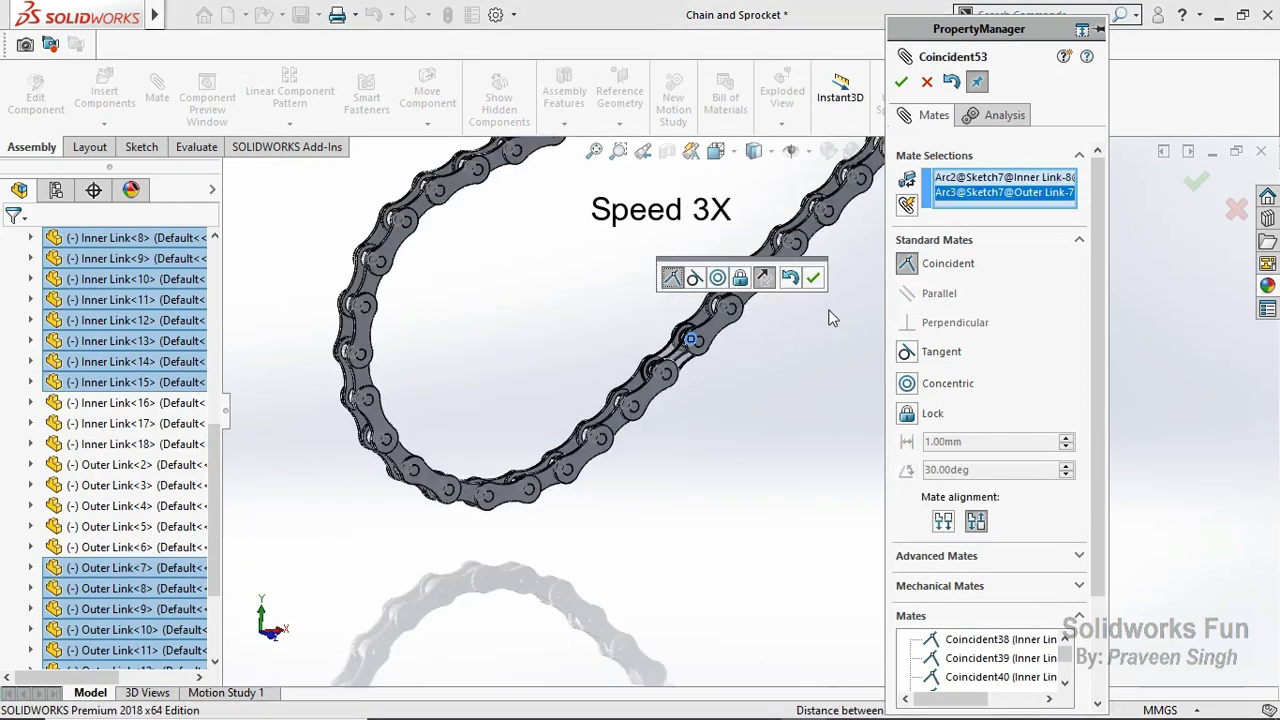
left_click(813, 277)
Step: Continue pin-circle mates past Coincident54 to Inner Link 7, then close the Mate PropertyManager
left_click(500, 515)
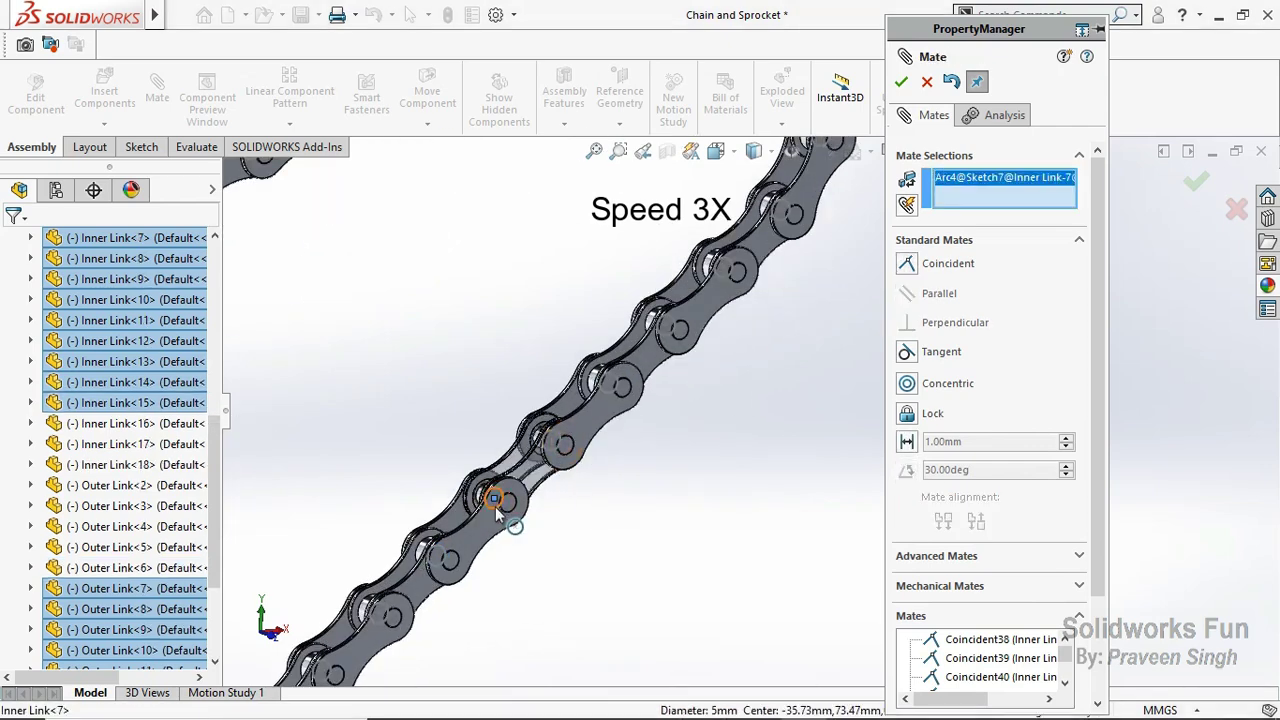
left_click(545, 525)
left_click(495, 534)
left_click(548, 466)
left_click(550, 468)
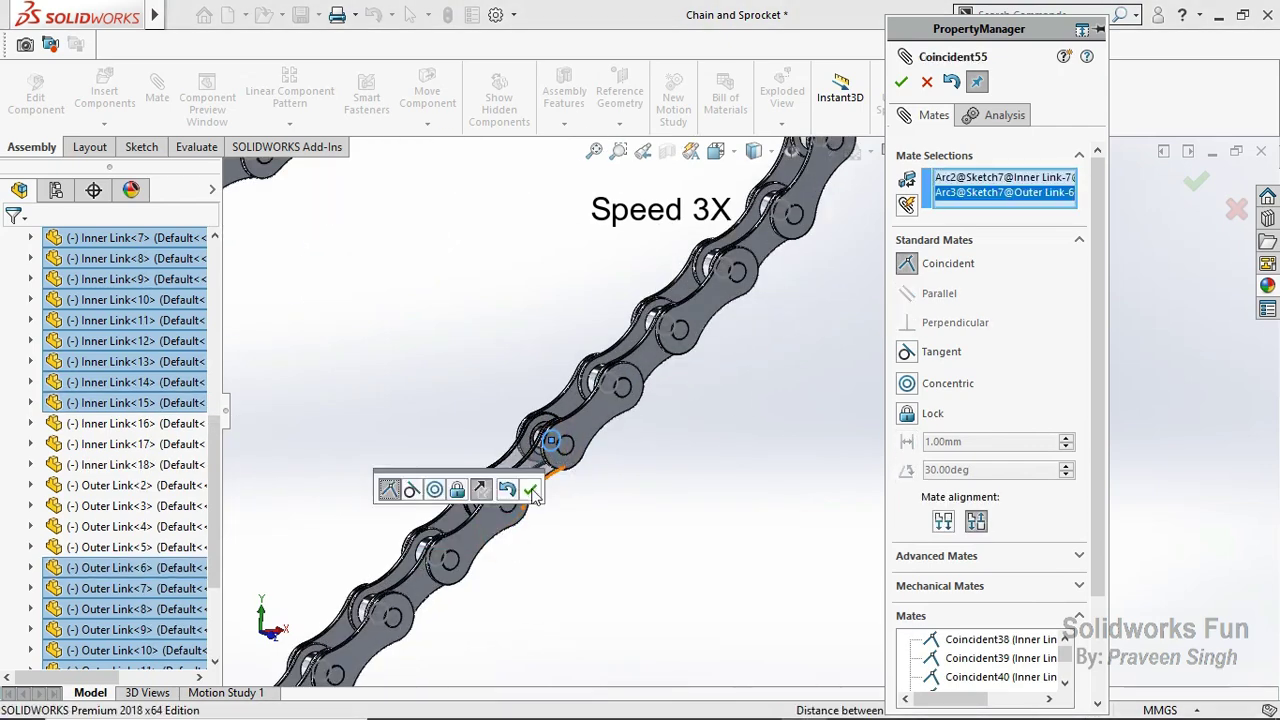
left_click(531, 489)
left_click(614, 408)
left_click(617, 409)
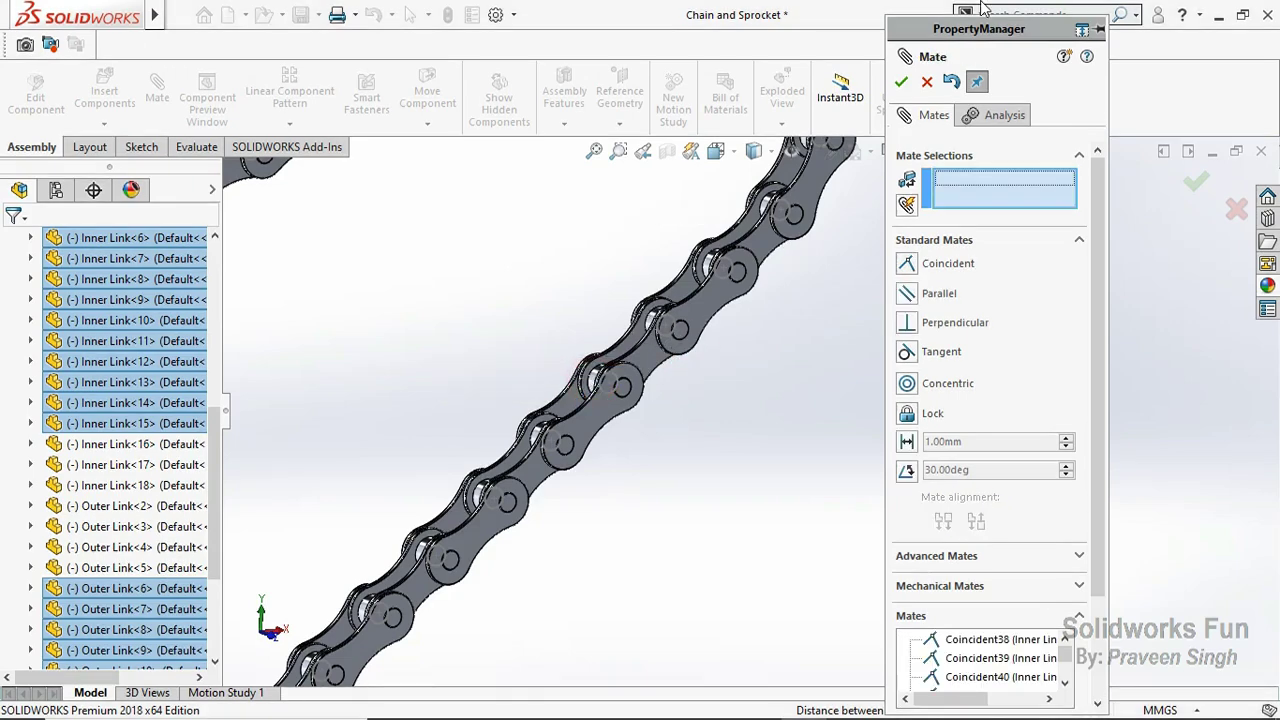
left_click(927, 85)
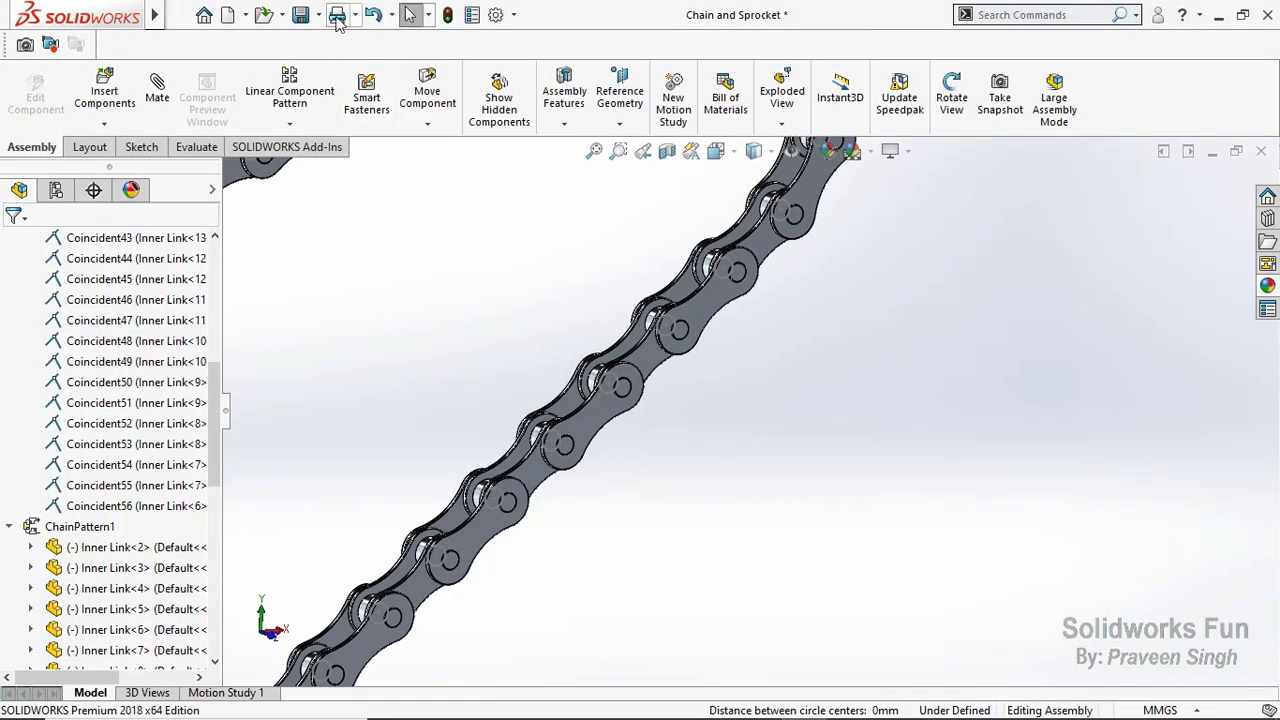
Step: Save the assembly and review mates Coincident38 through Coincident56 in the tree
left_click(302, 14)
scroll(15, 475, "up", 3)
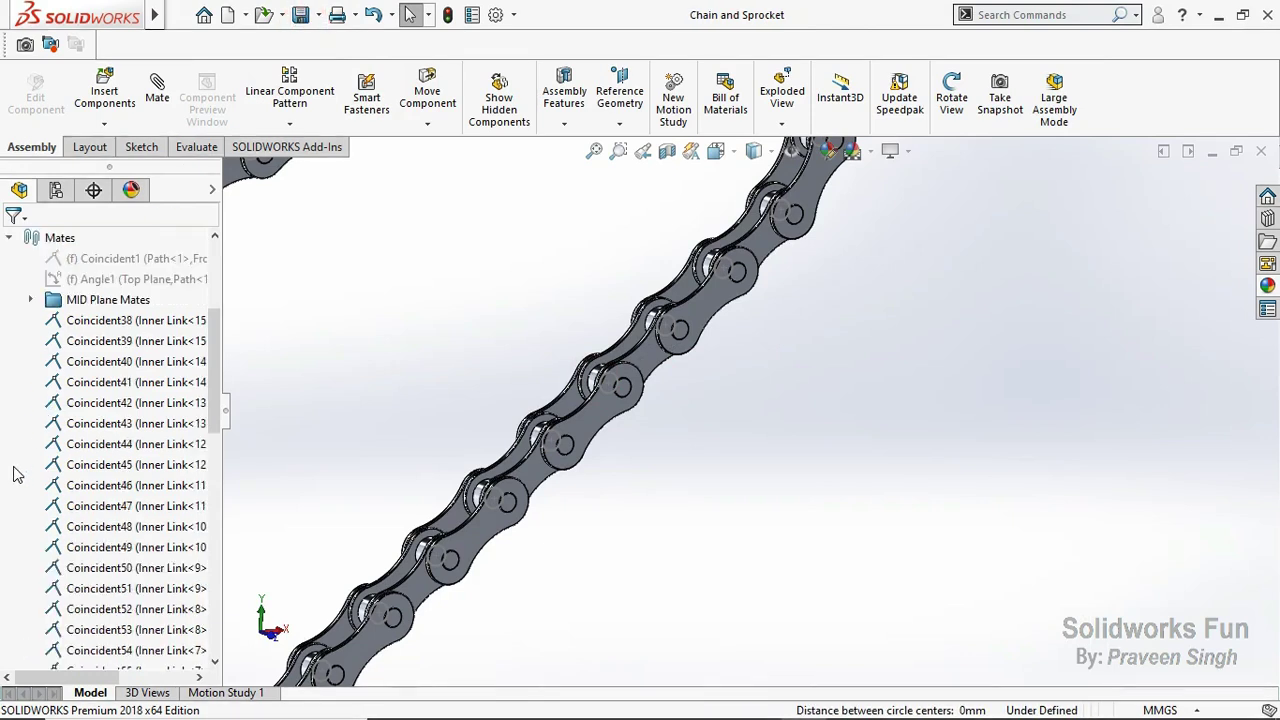
scroll(17, 436, "down", 1)
left_click_drag(36, 250, 80, 630)
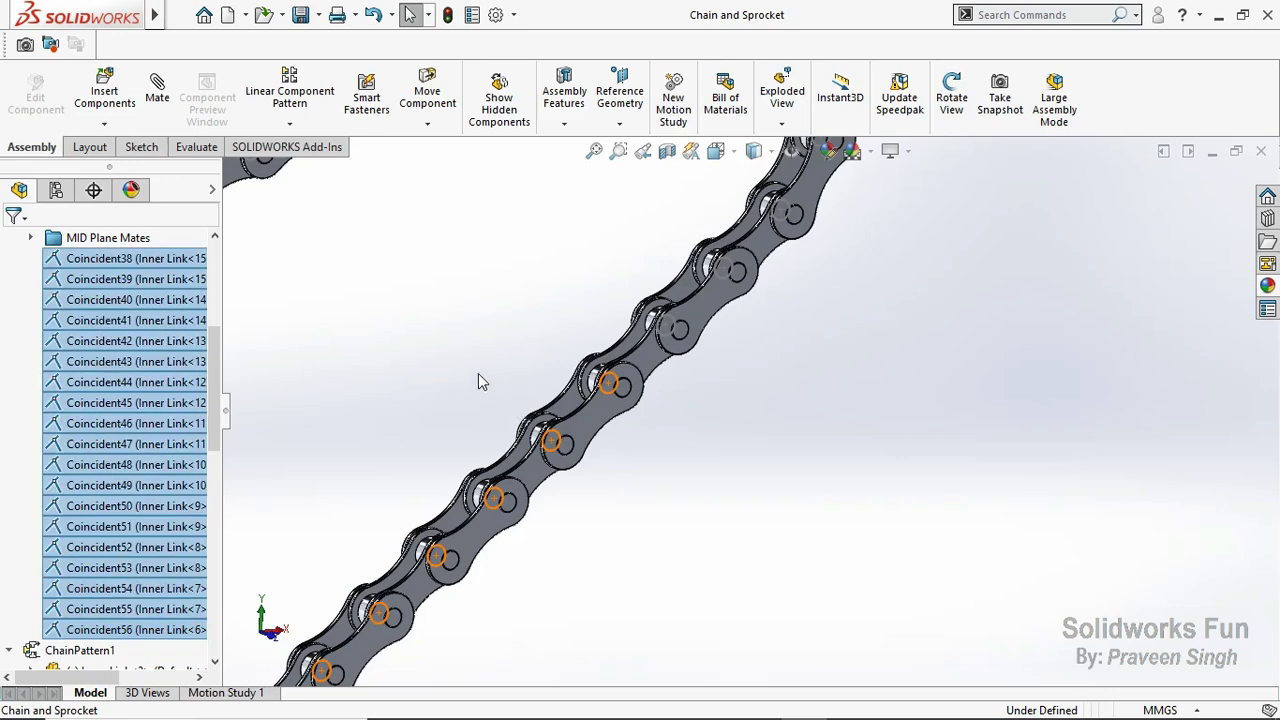
scroll(802, 296, "up", 3)
scroll(815, 295, "up", 3)
scroll(780, 334, "down", 2)
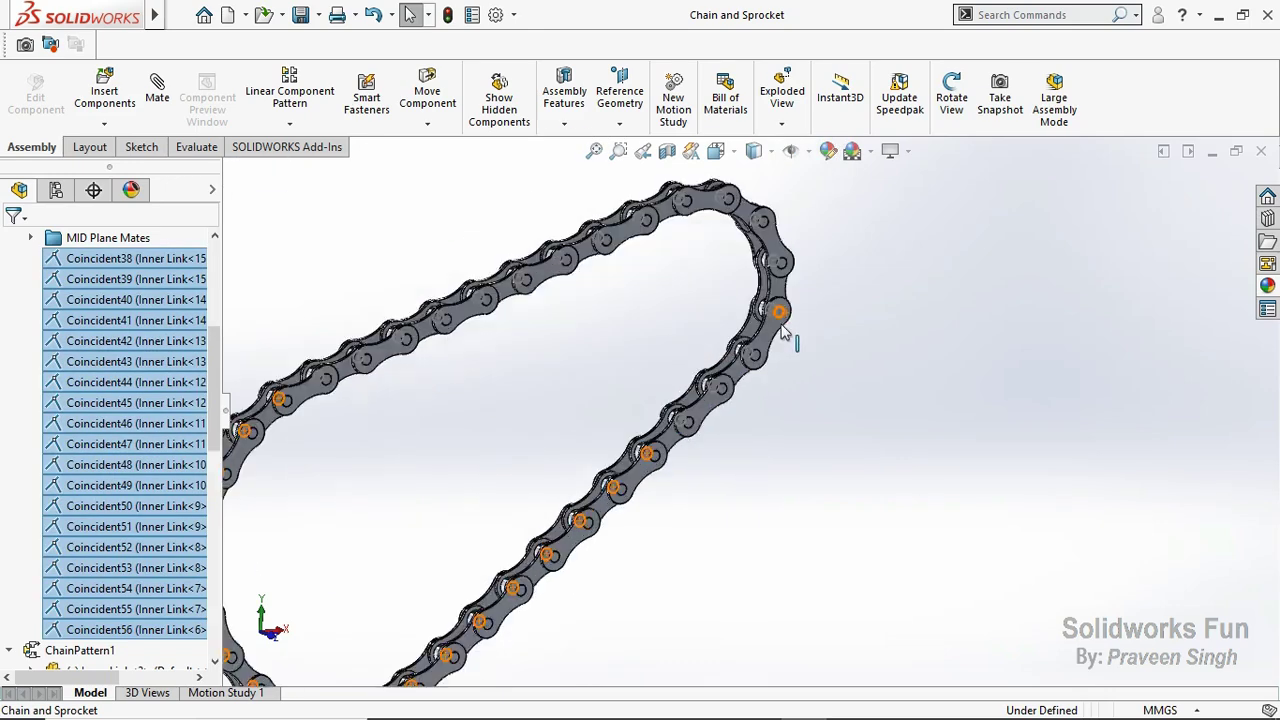
scroll(789, 337, "down", 2)
scroll(817, 277, "down", 1)
scroll(780, 283, "down", 1)
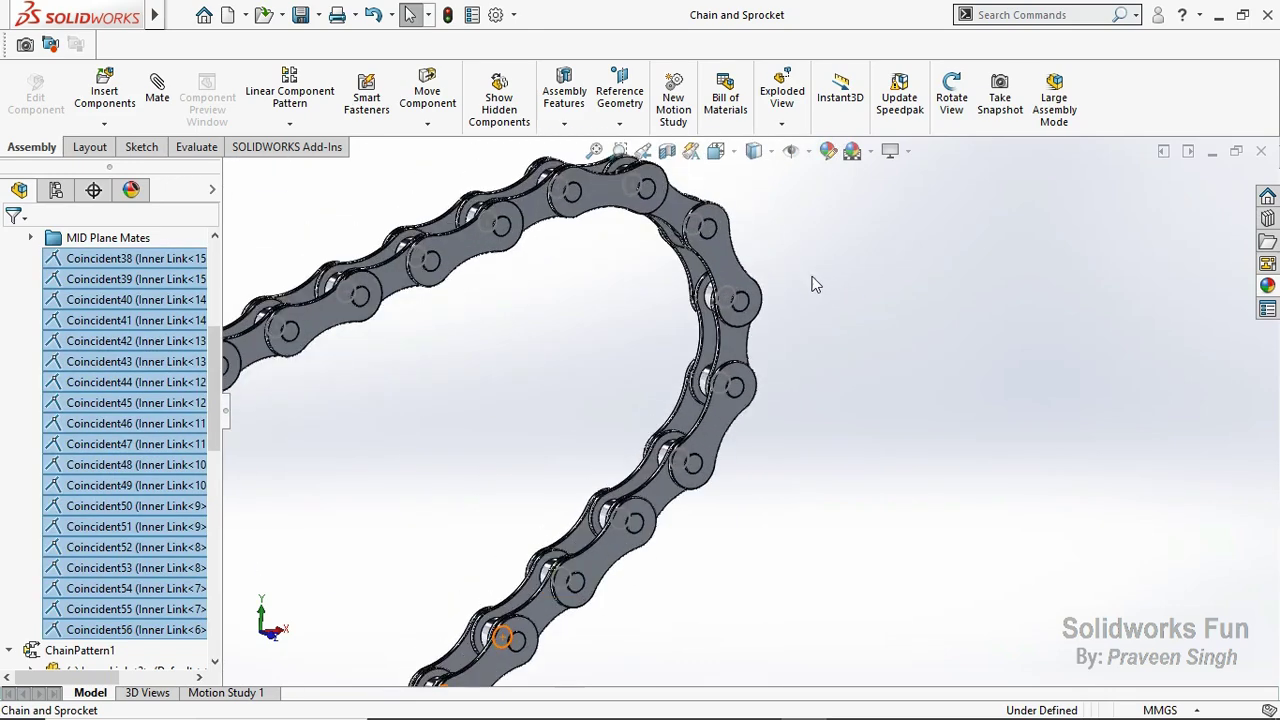
left_click(505, 333)
Step: Hinge-mate Inner Links 6 and 5 to Outer Links 5 and 4 (Coincident57–59)
left_click(157, 100)
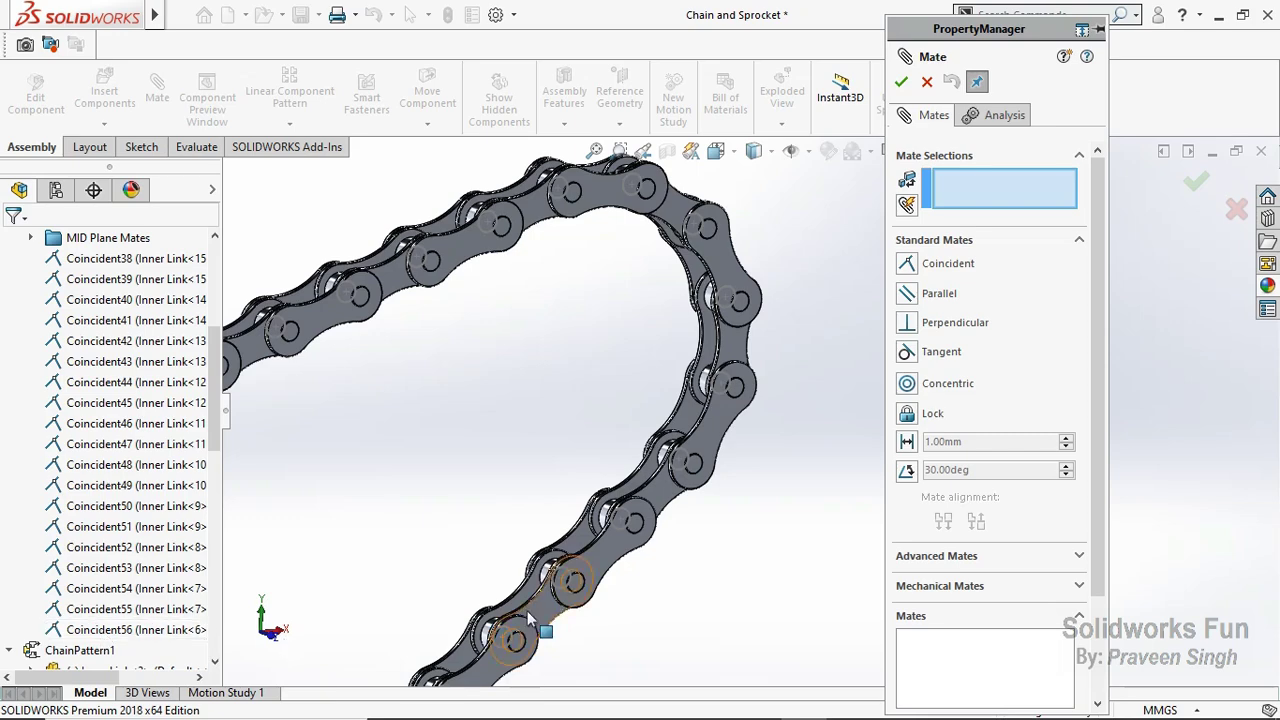
left_click(561, 580)
left_click(566, 588)
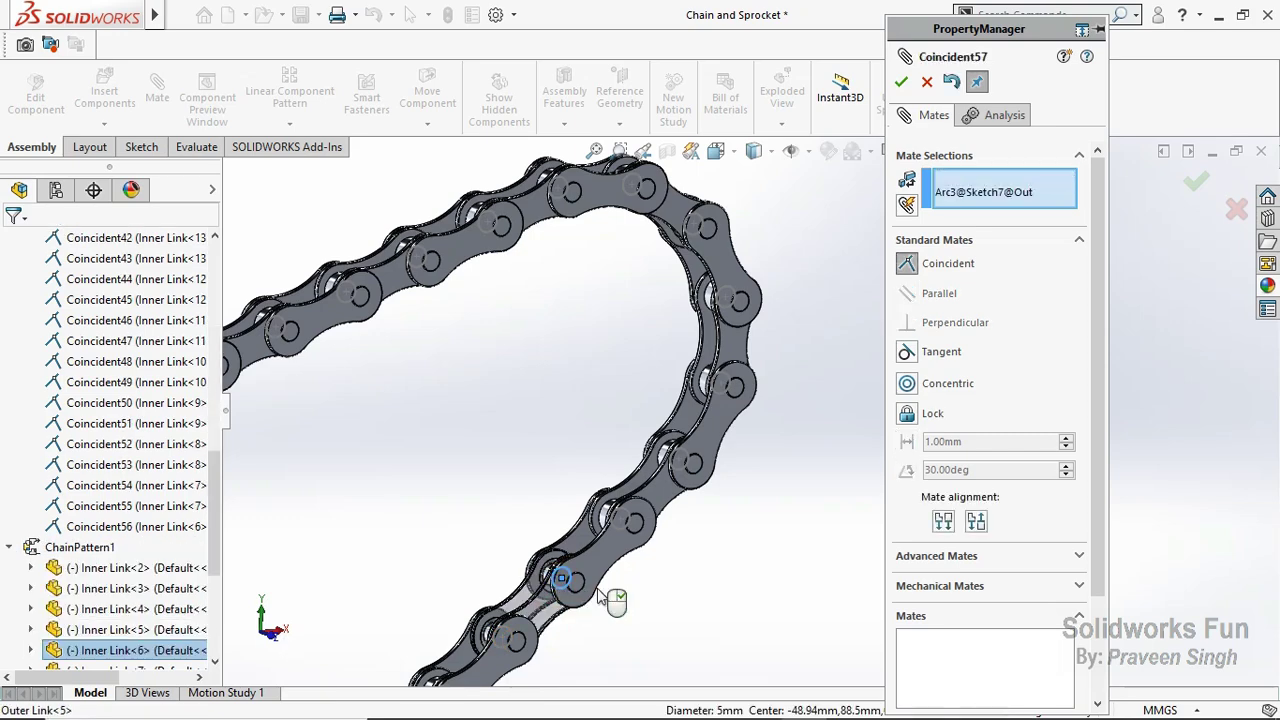
left_click(575, 621)
left_click(618, 522)
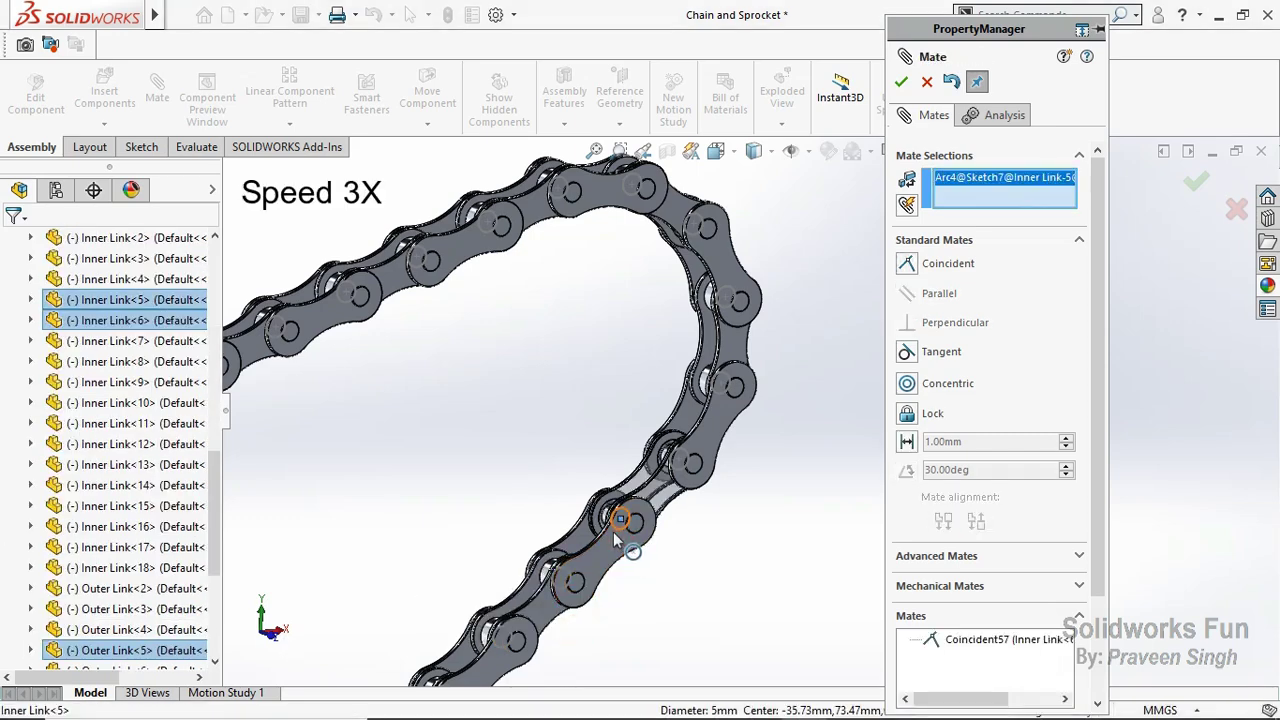
left_click(621, 524)
left_click(615, 569)
left_click(675, 465)
left_click(690, 472)
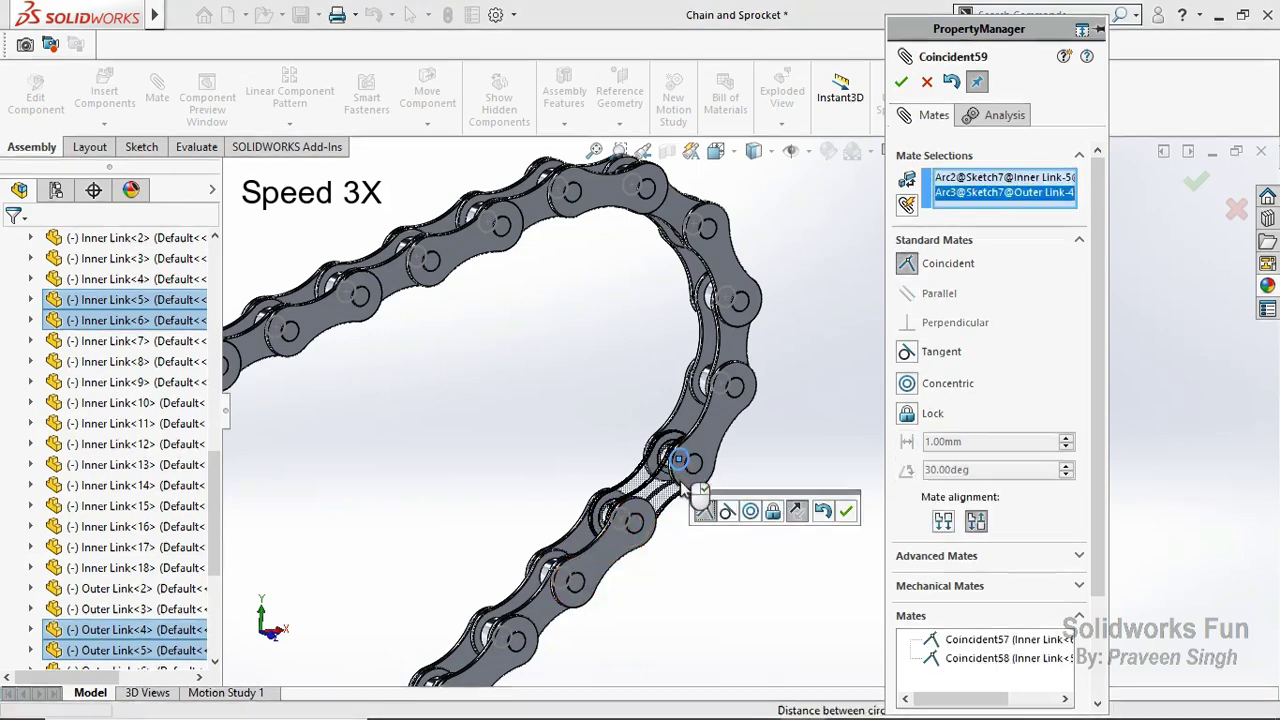
left_click(702, 506)
Step: Add pin-circle mates for Inner Link 4 (Coincident60) and Outer Link 3 to their neighbours
left_click(722, 382)
left_click(728, 384)
left_click(795, 448)
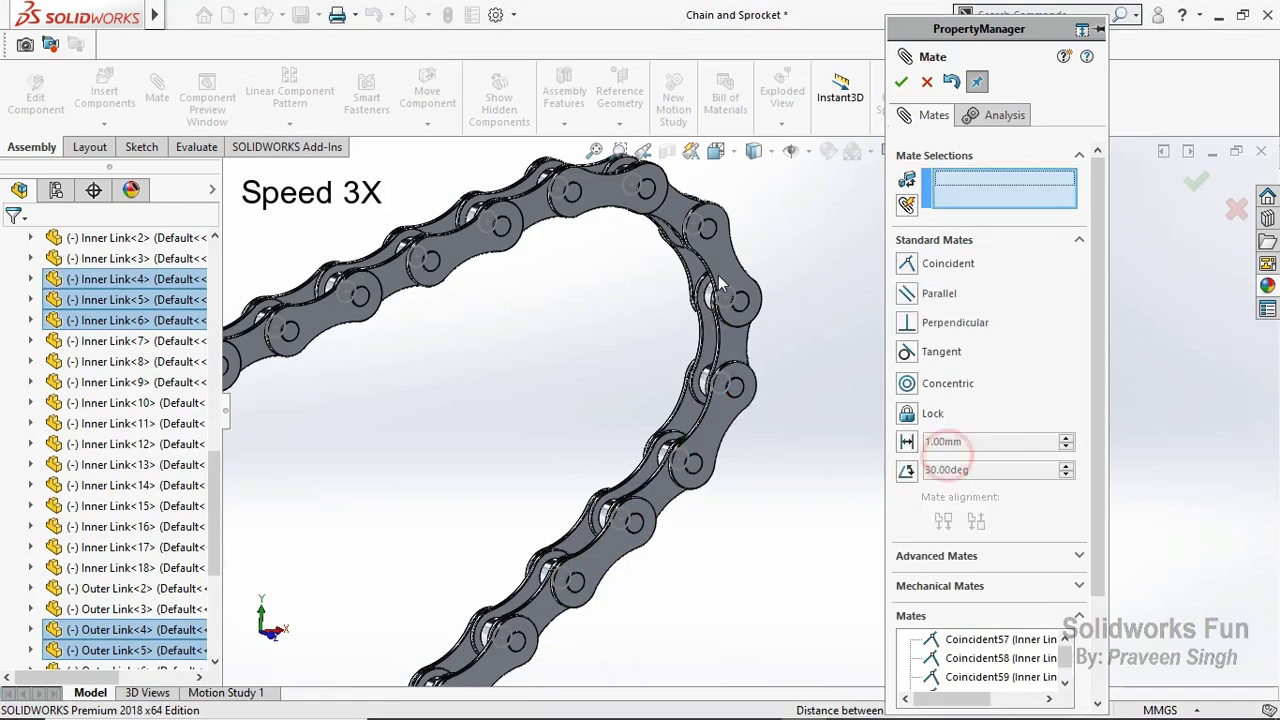
left_click(733, 297)
left_click(735, 297)
left_click(960, 314)
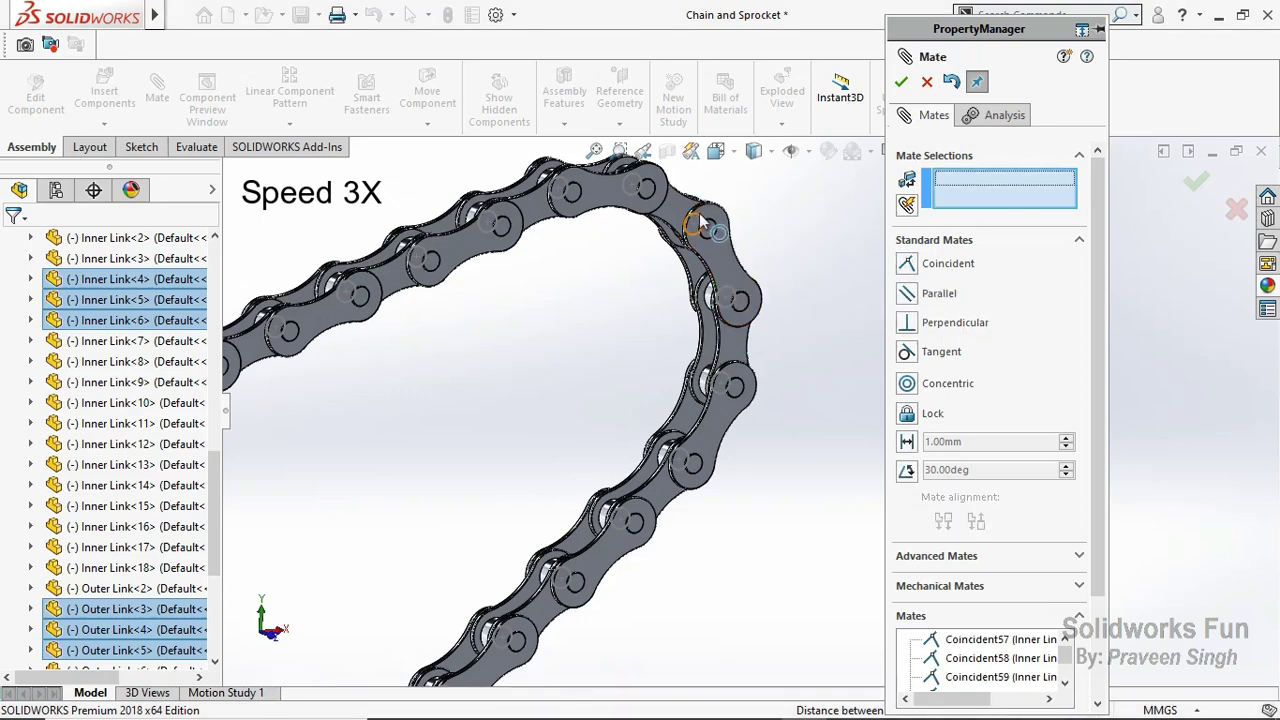
left_click(700, 218)
left_click(697, 221)
left_click(1020, 222)
Step: Mate Inner Link 3's pin circles to neighbouring links through Coincident64 and close the Mate PropertyManager
left_click(632, 185)
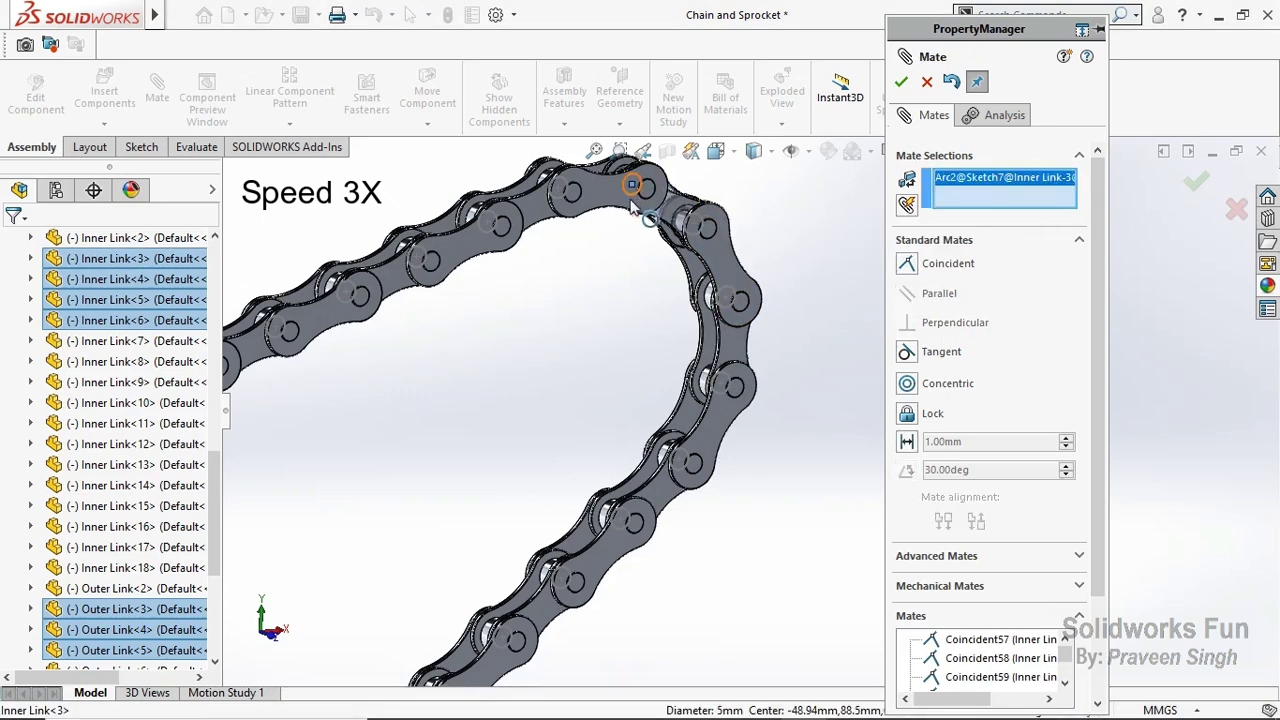
left_click(660, 240)
left_click(868, 228)
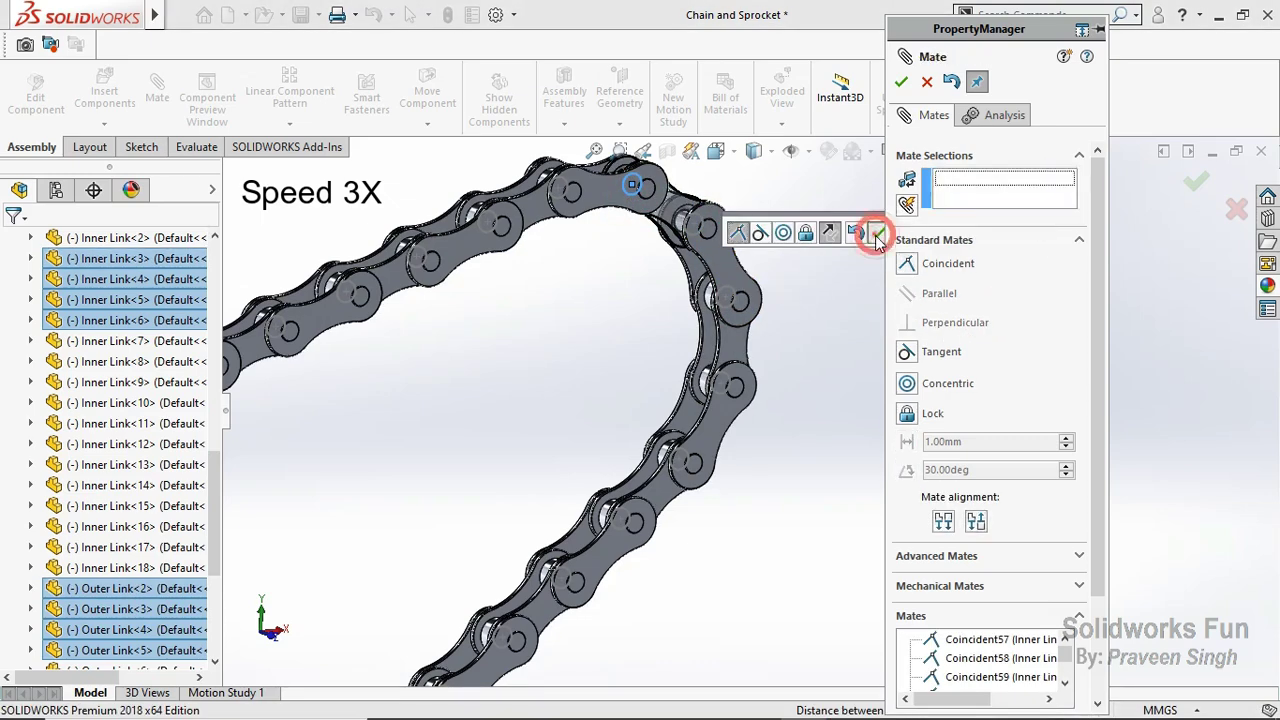
left_click(558, 188)
left_click(500, 226)
left_click(612, 210)
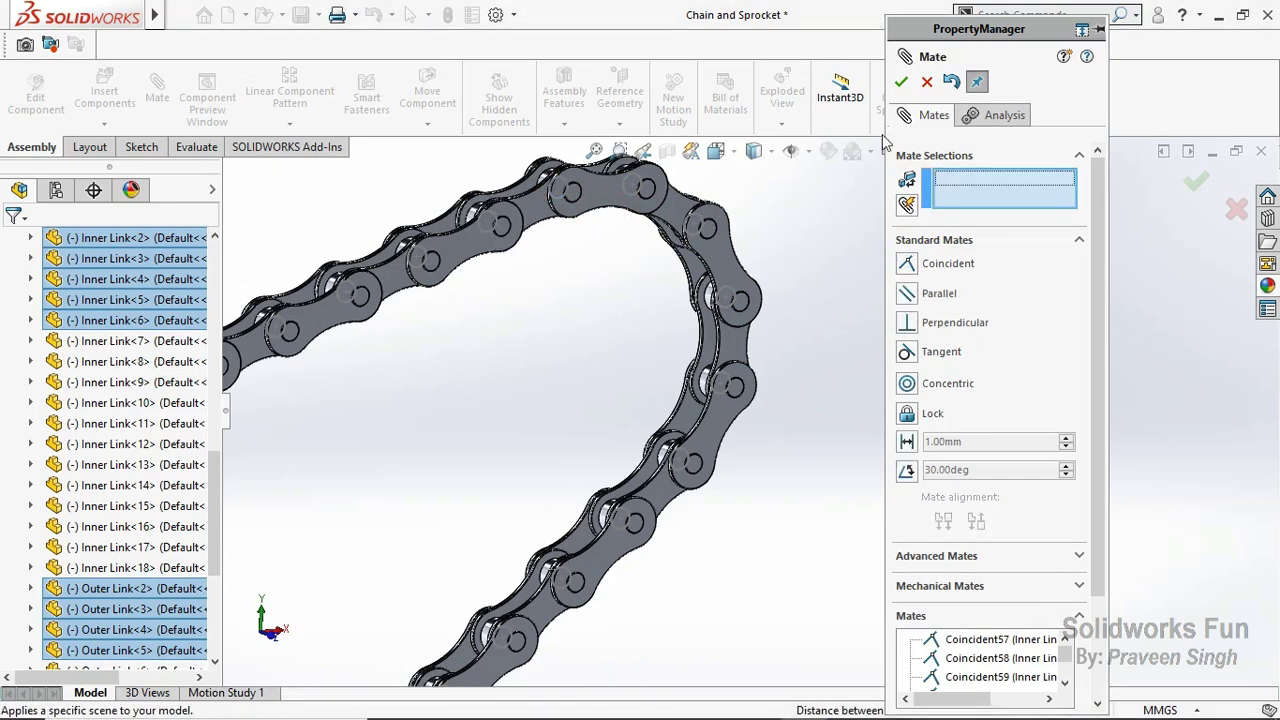
left_click(928, 83)
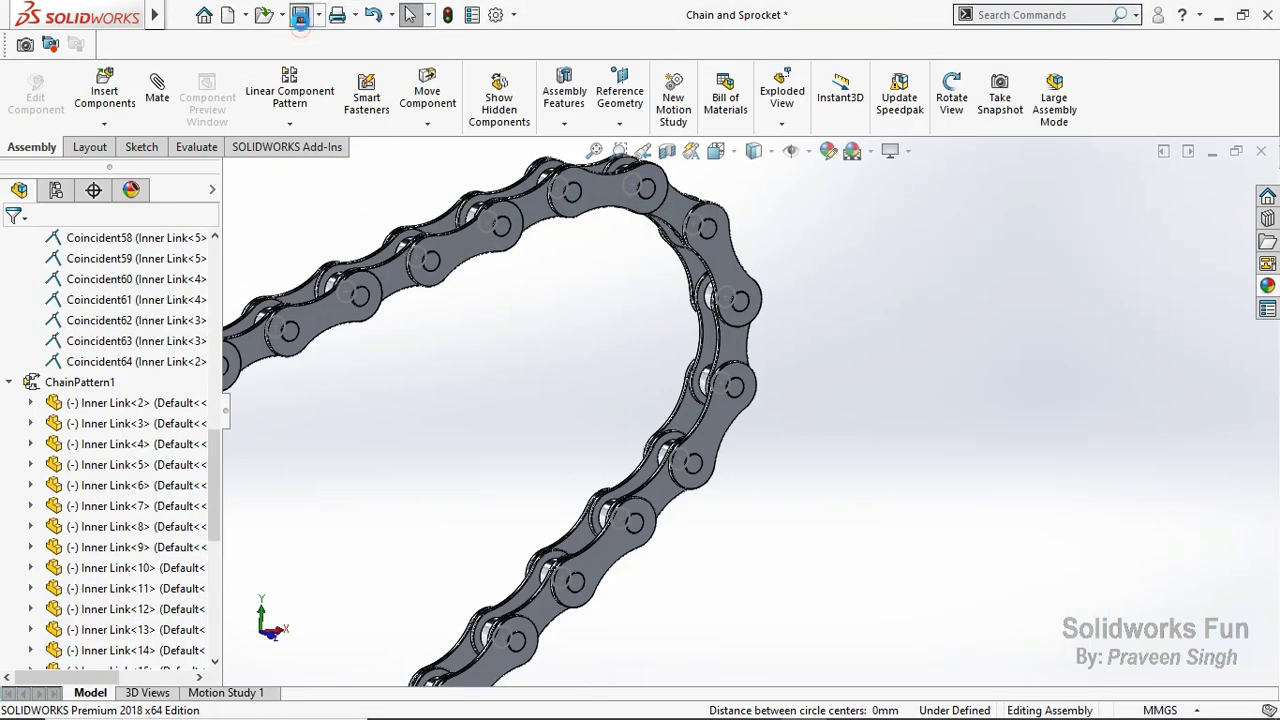
Step: Save the assembly and pan the view
left_click(300, 16)
scroll(27, 390, "up", 3)
scroll(27, 390, "up", 4)
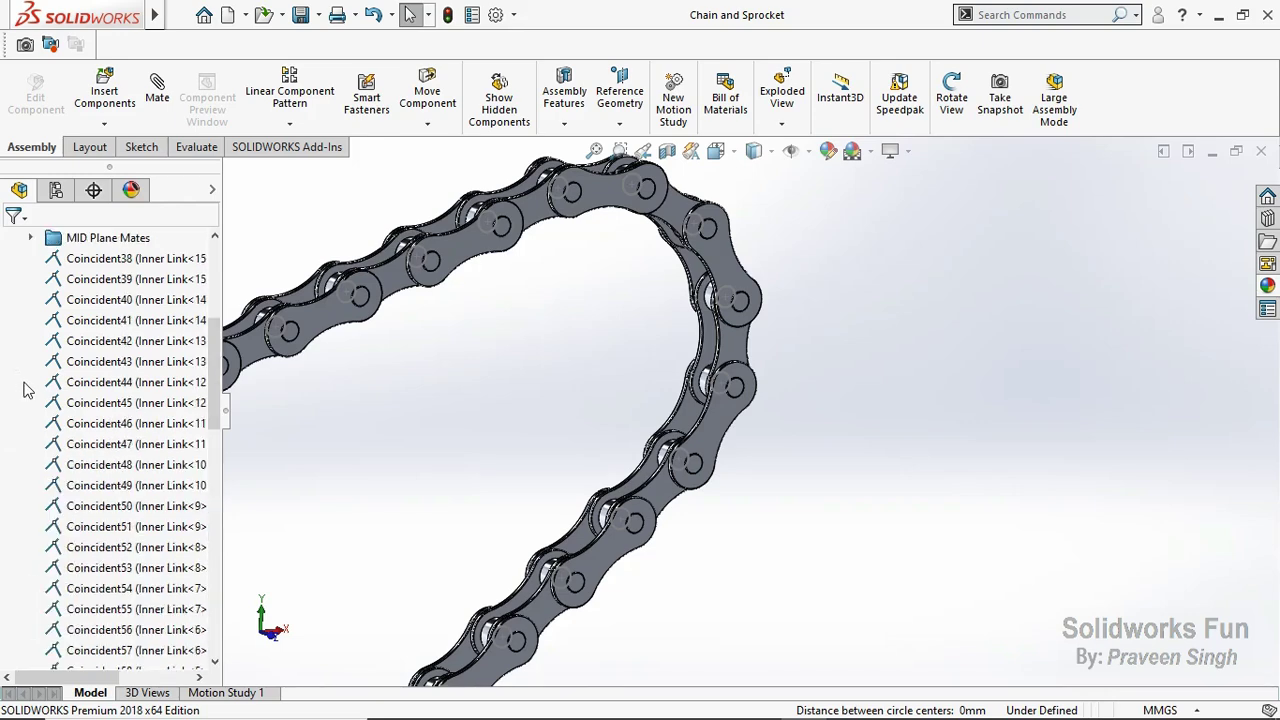
scroll(10, 335, "down", 4)
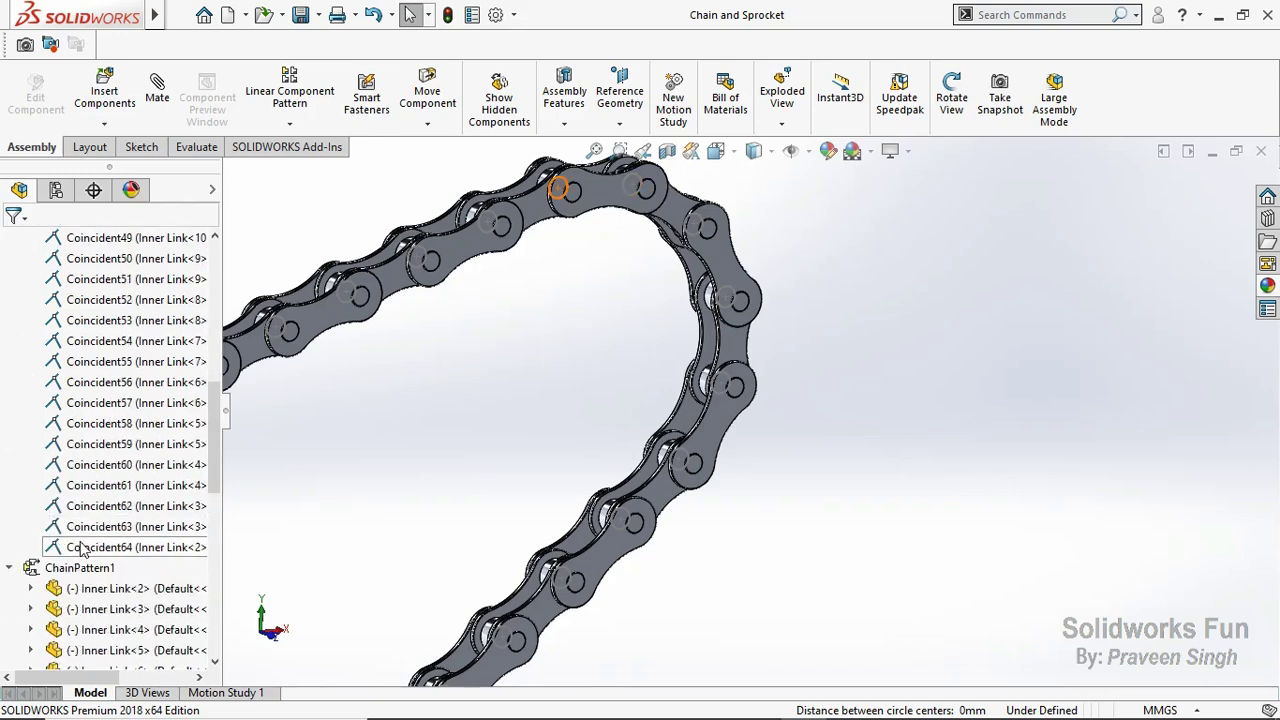
scroll(84, 550, "down", 3)
left_click_drag(328, 363, 720, 262)
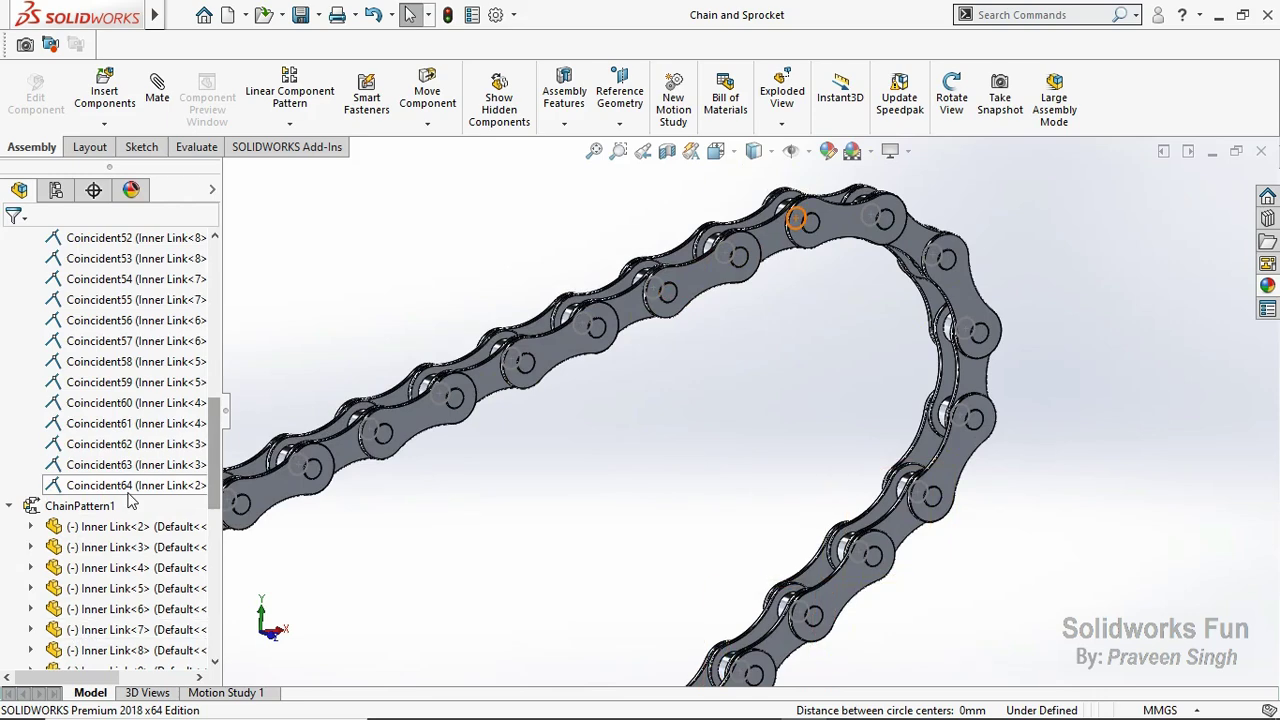
Step: Pin-mate Outer Link 1 to Inner Link 2 (Coincident65) and Inner Link 1 (Coincident66)
left_click(157, 88)
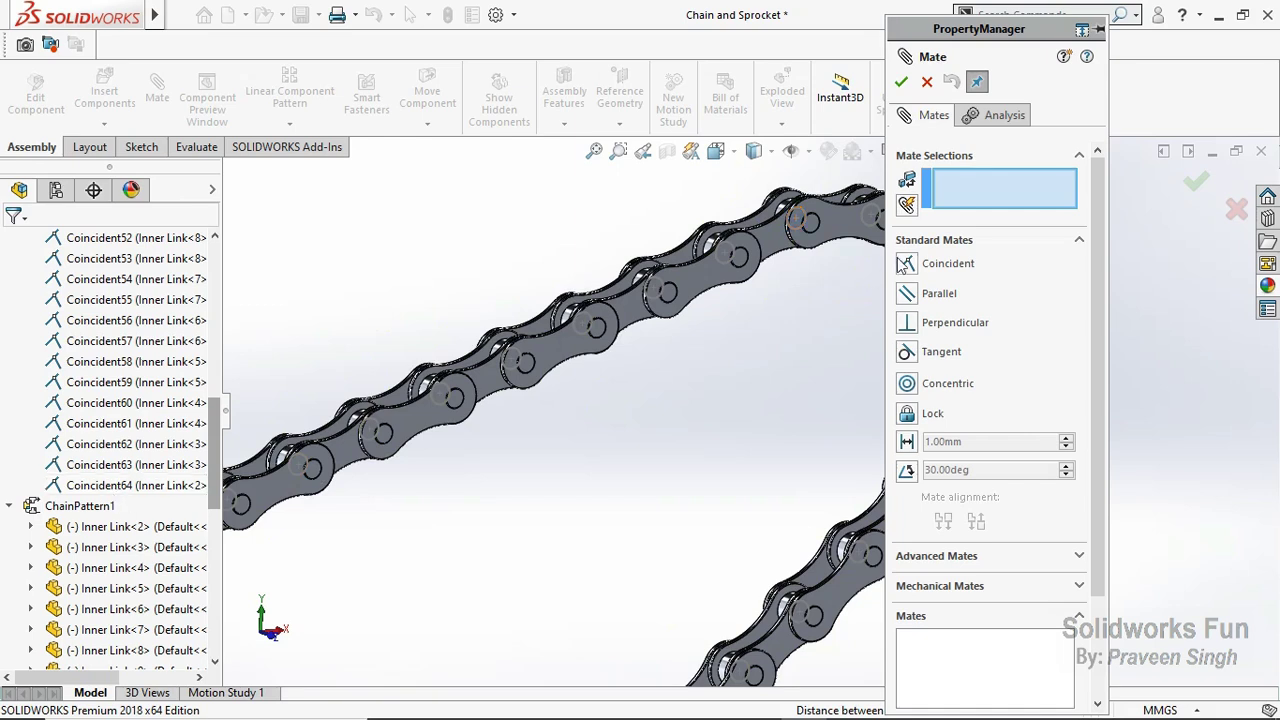
left_click(907, 265)
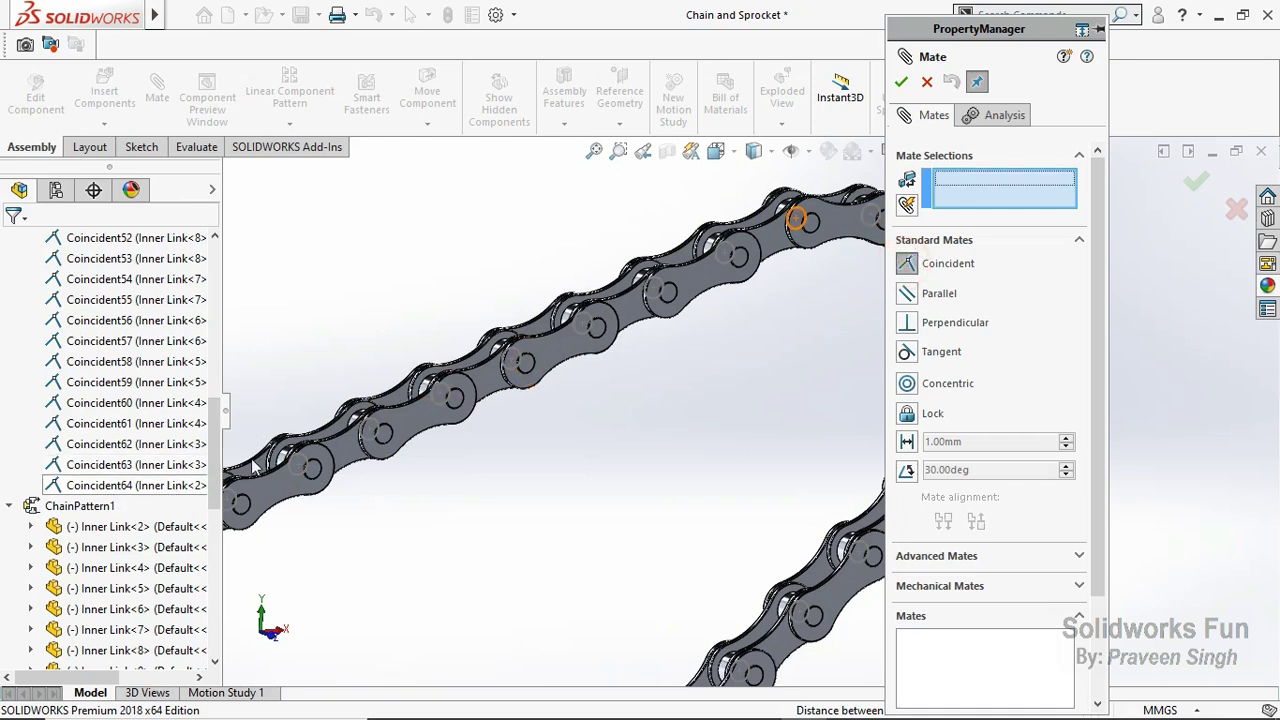
left_click(726, 262)
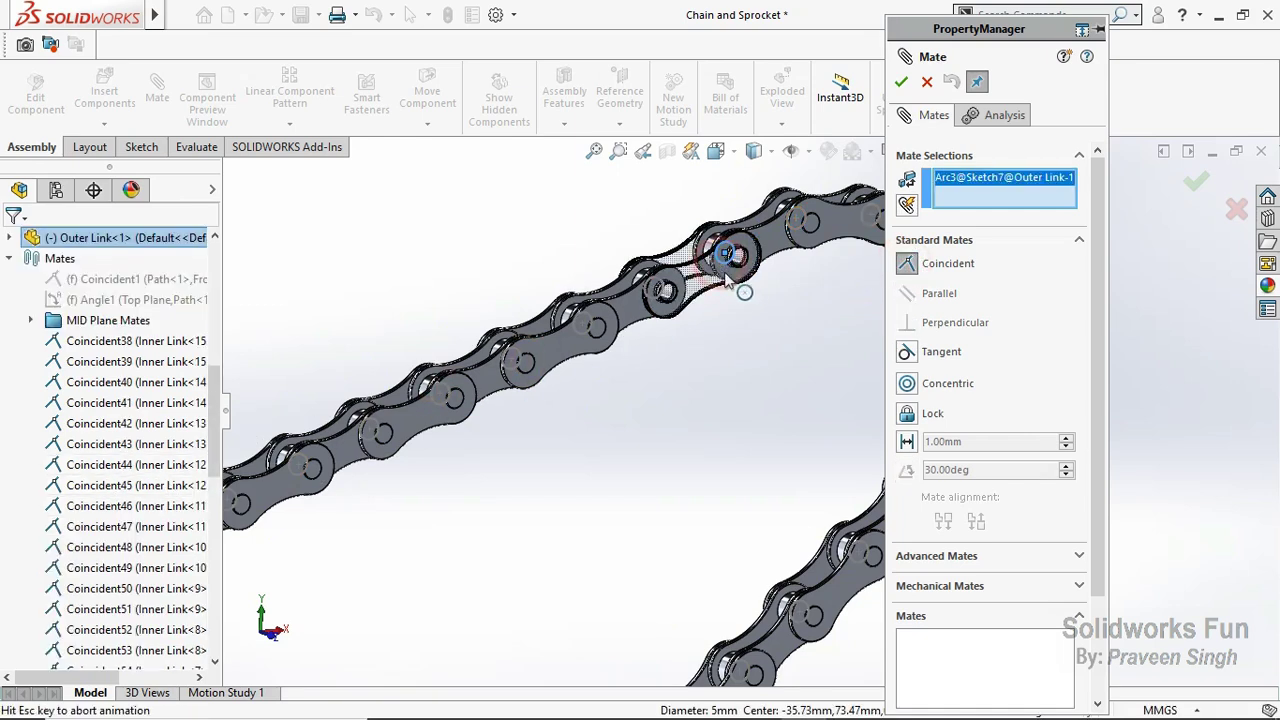
left_click(730, 283)
left_click(944, 248)
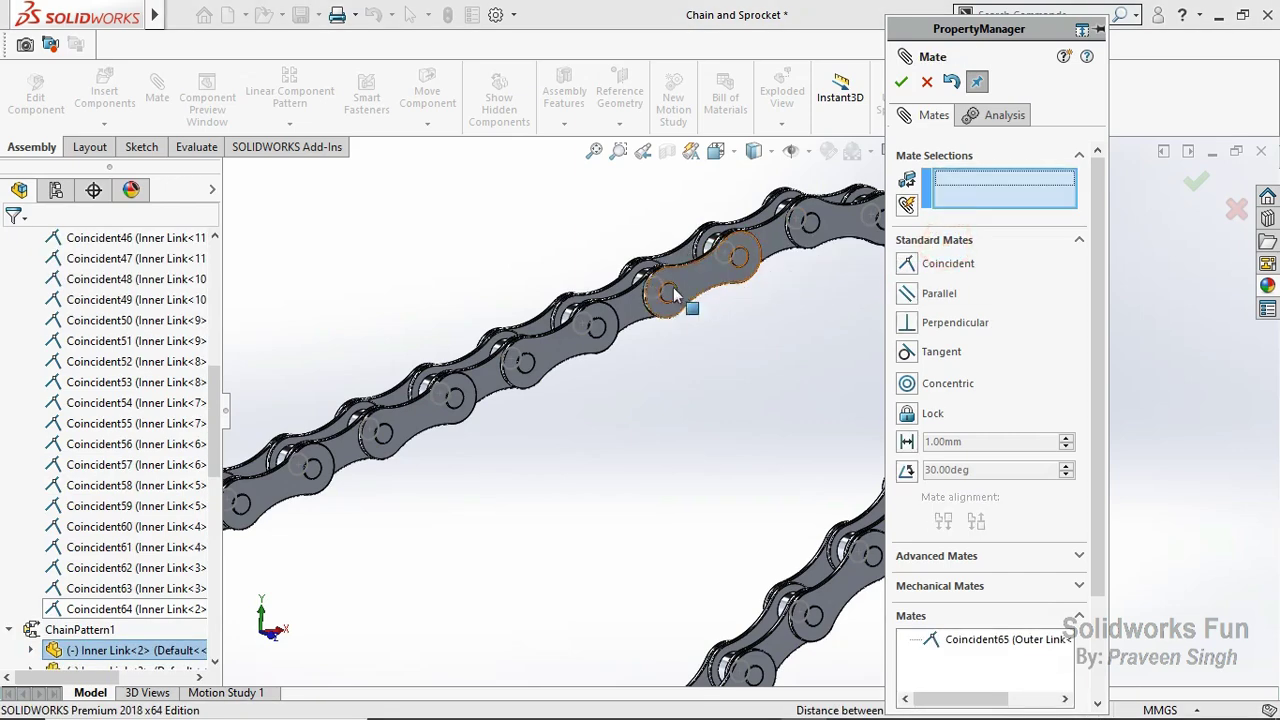
left_click(651, 298)
left_click(654, 296)
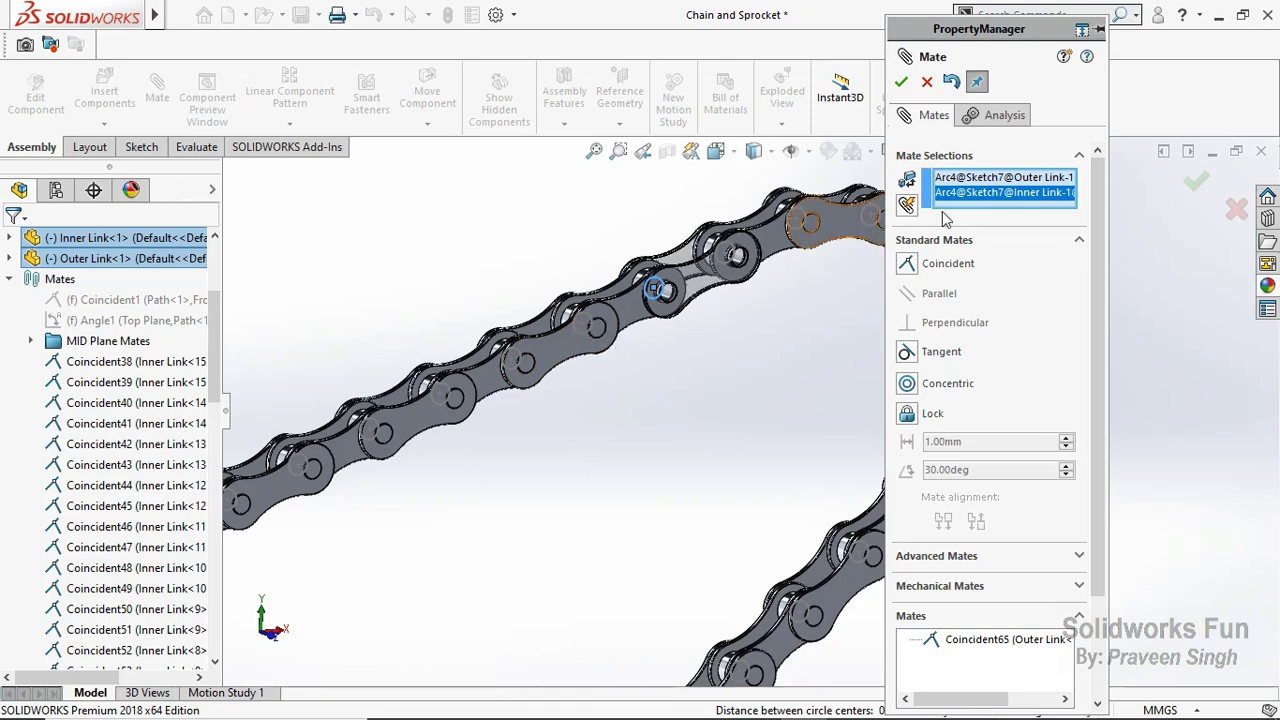
left_click(906, 268)
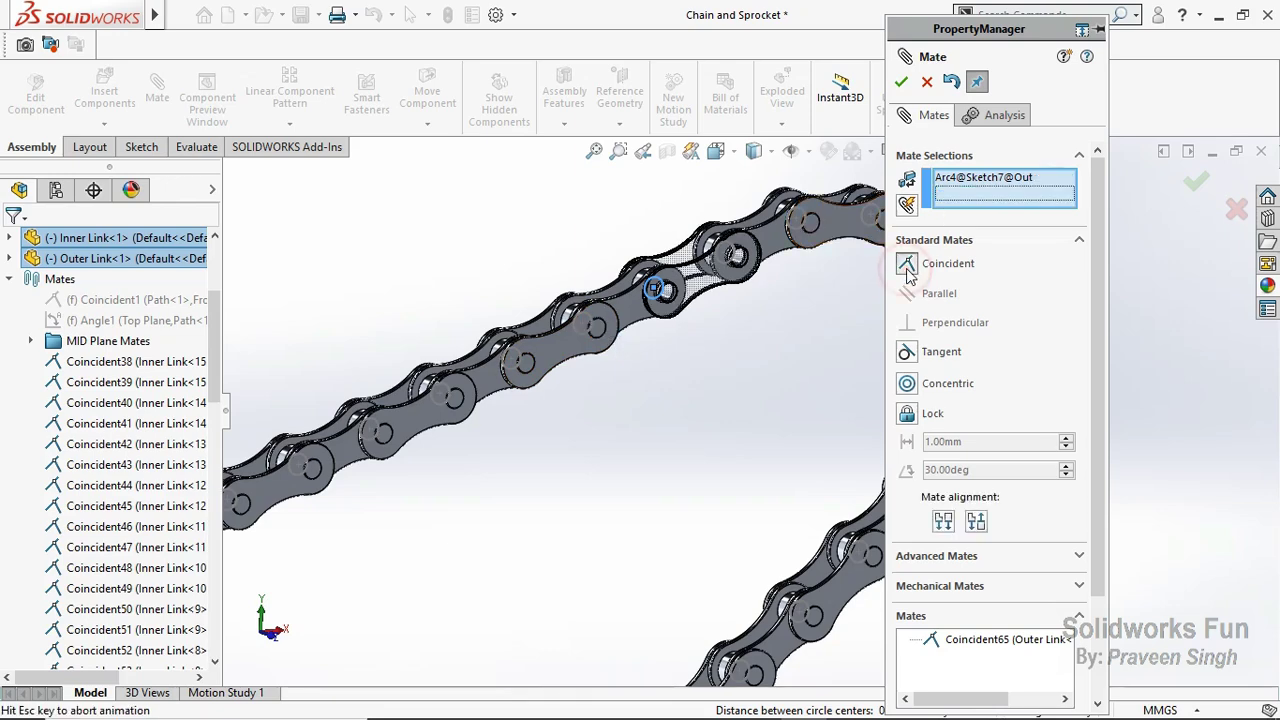
left_click(902, 83)
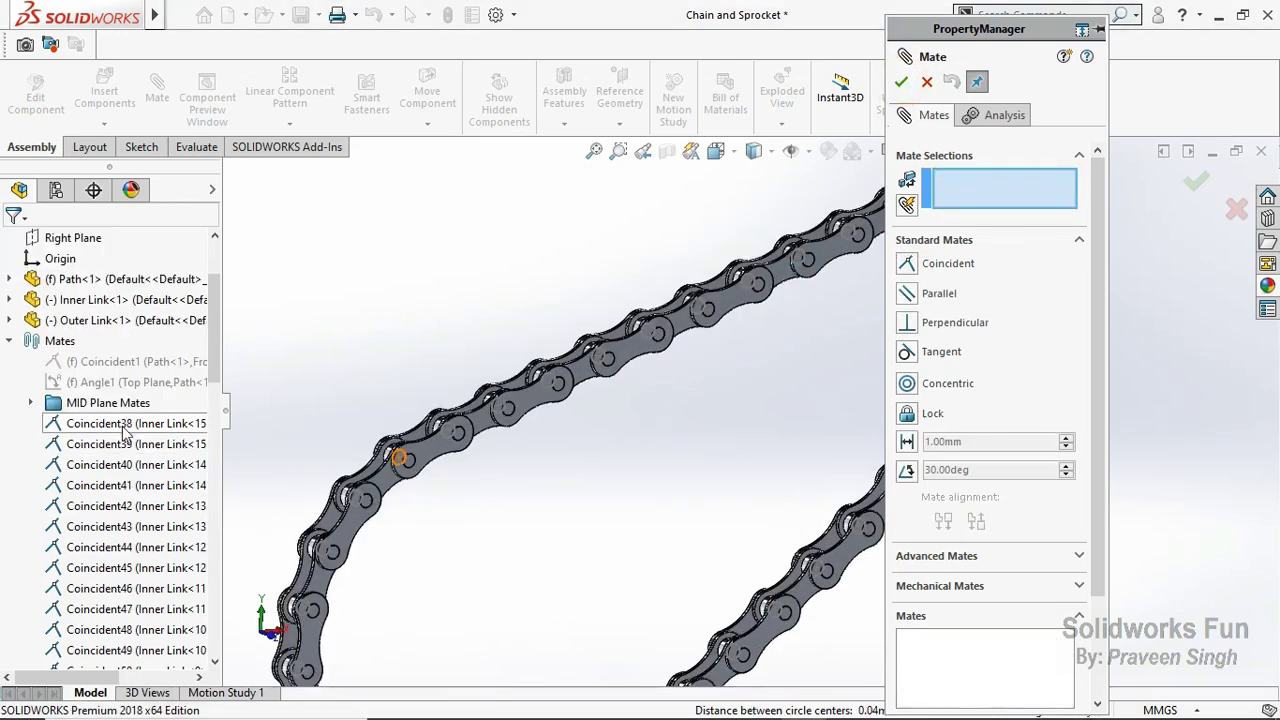
Step: Mate Outer Link 15 to Inner Link 16 with Coincident71 and the next pair with Coincident72
scroll(475, 377, "down", 2)
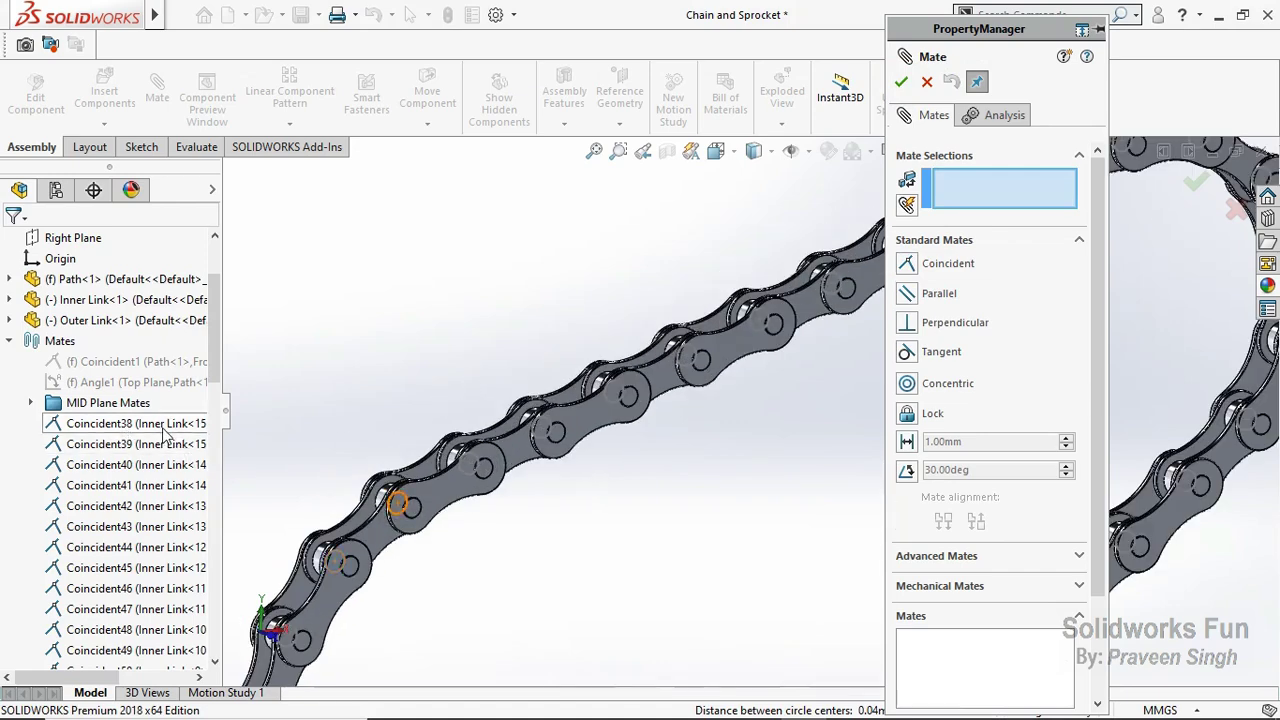
left_click(906, 263)
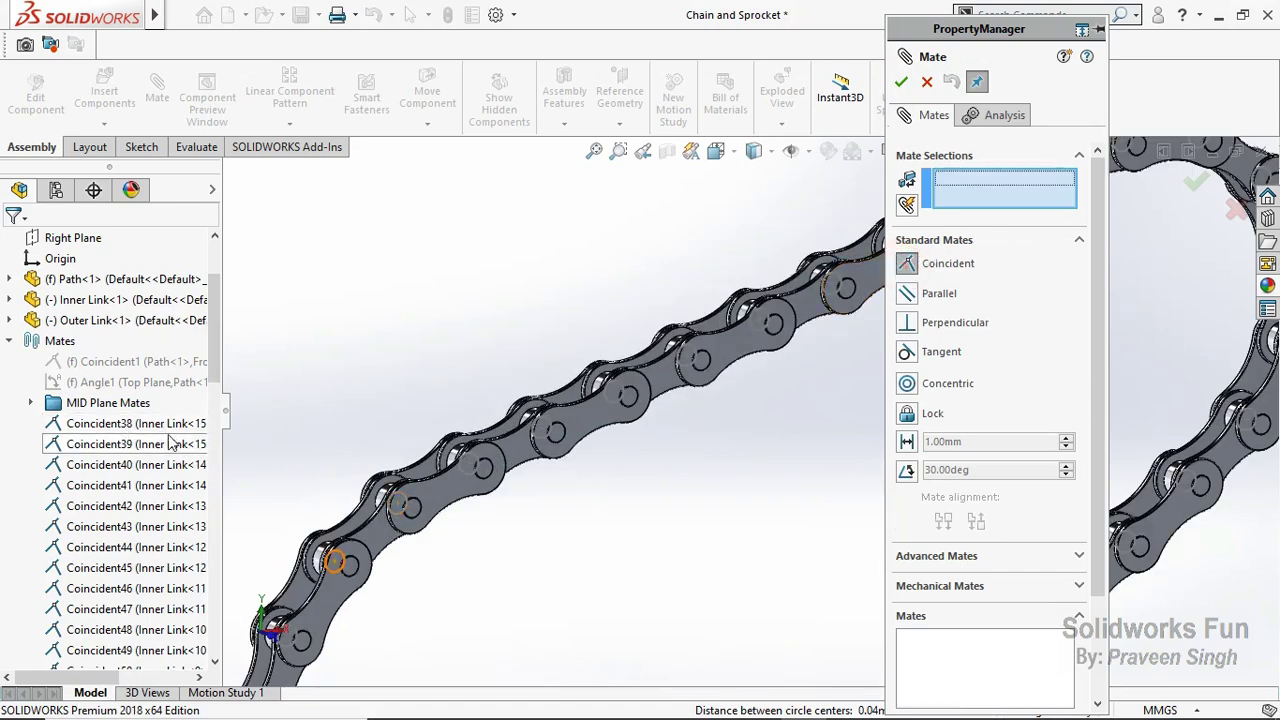
left_click(463, 478)
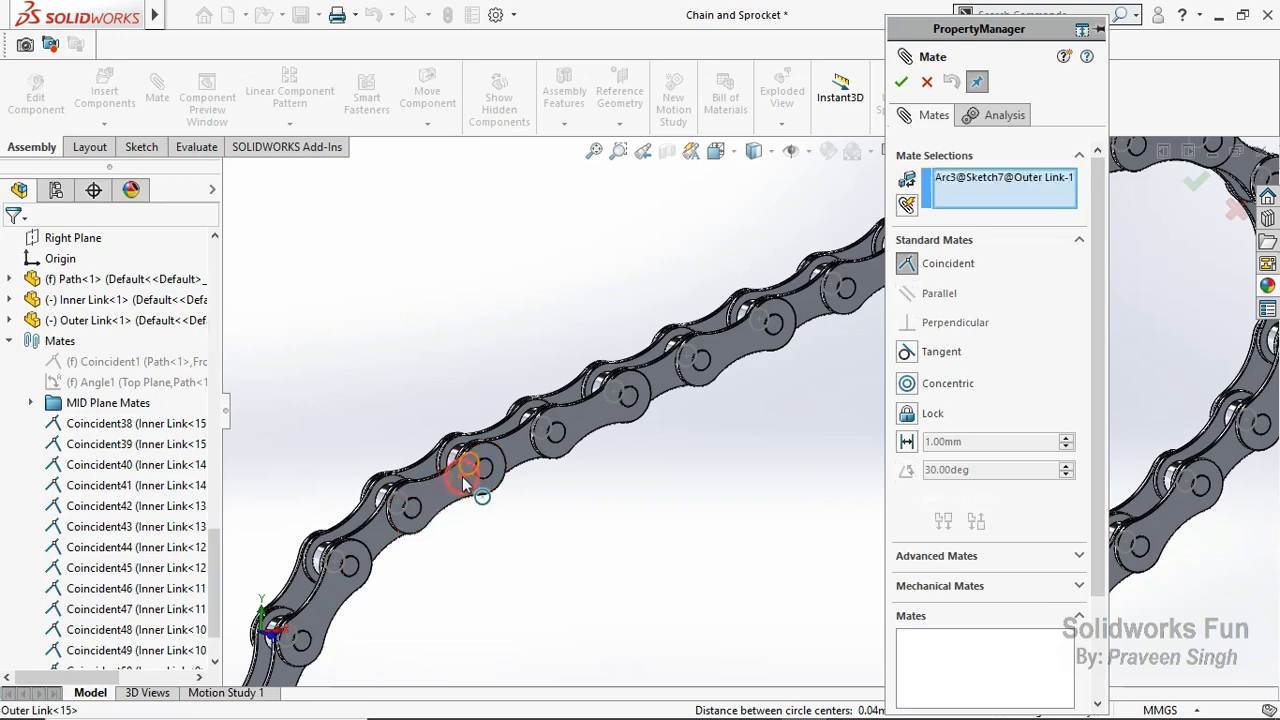
left_click(546, 490)
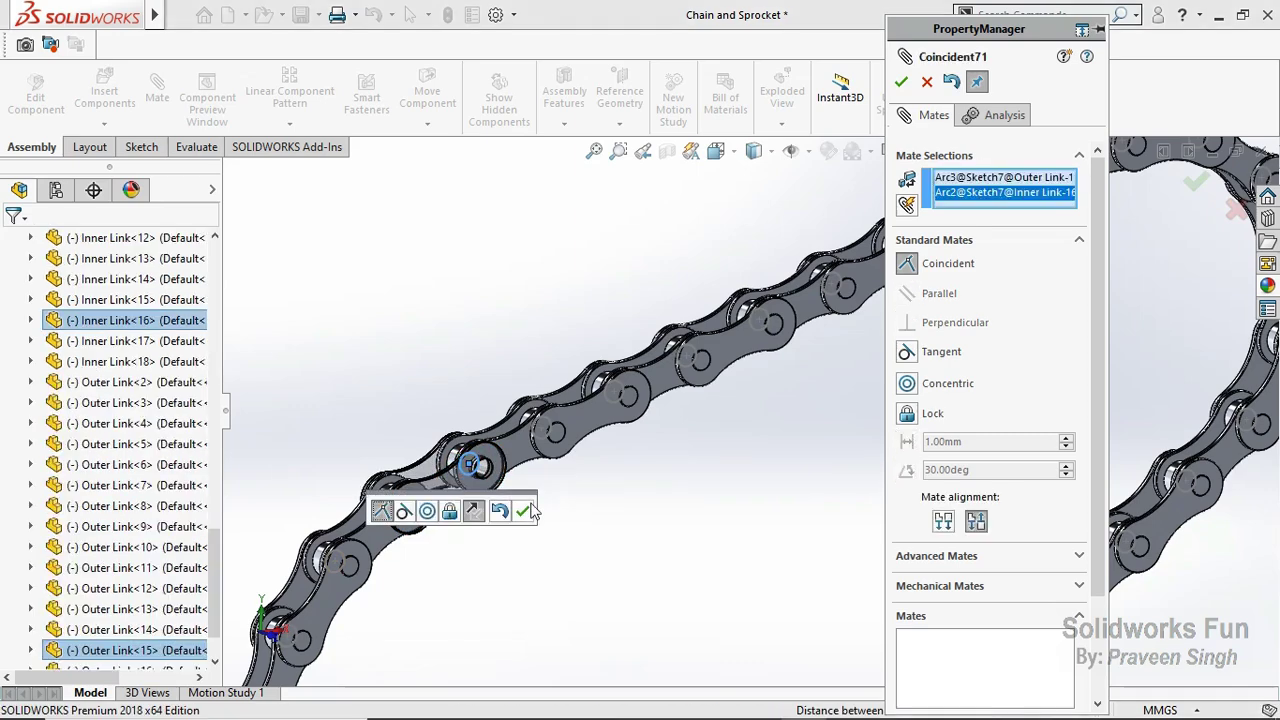
left_click(524, 510)
left_click(545, 432)
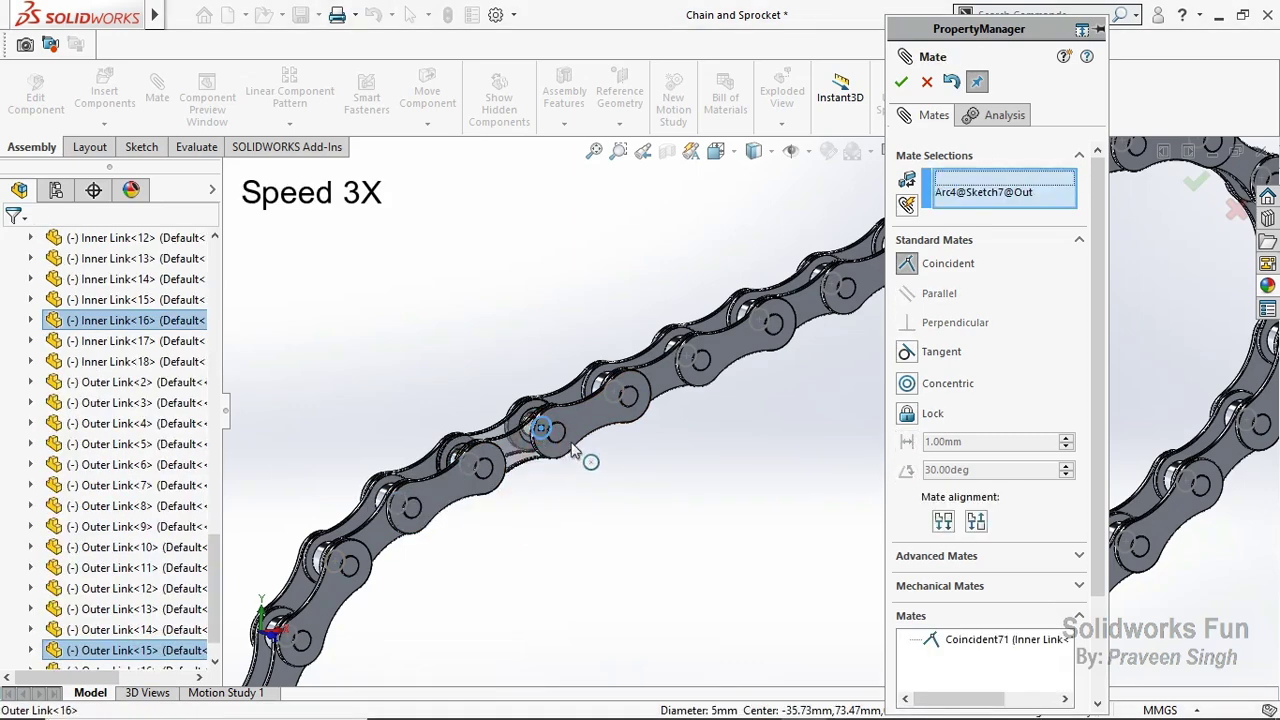
left_click(520, 450)
left_click(571, 477)
Step: Hinge both pin circles of Inner Link 17 to outer links (Coincident73 and Coincident74)
left_click(611, 405)
left_click(655, 345)
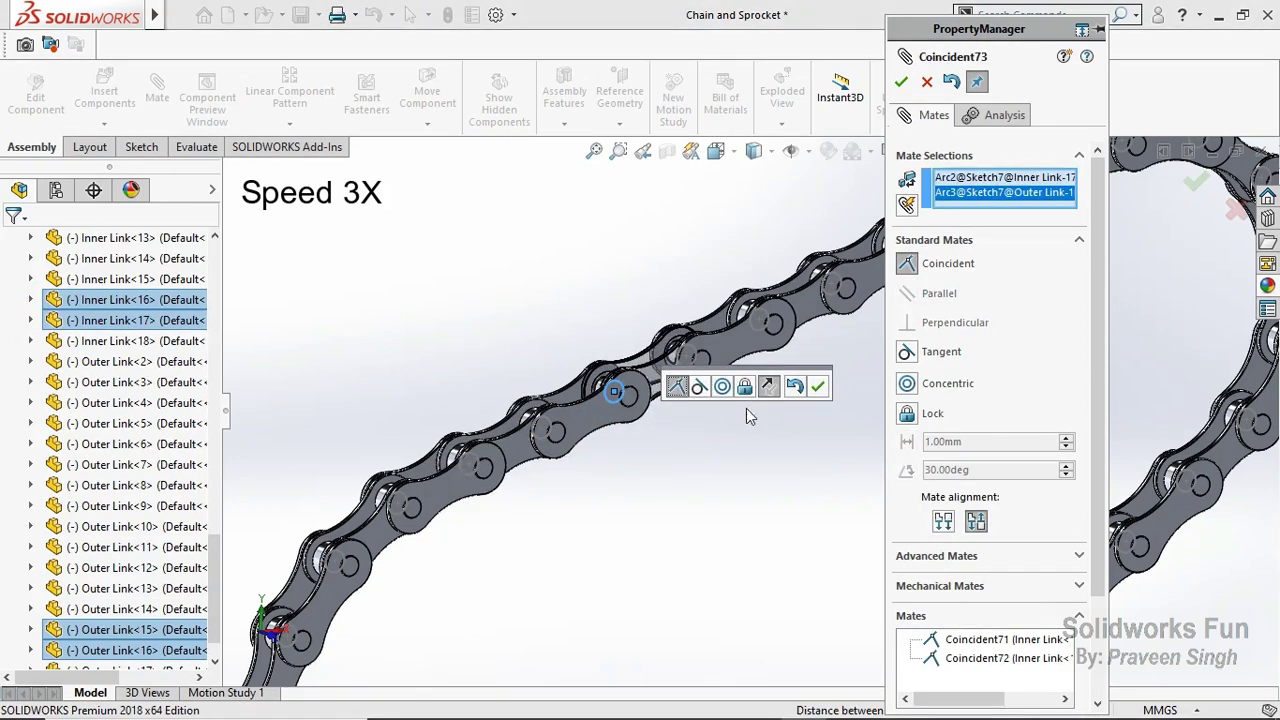
left_click(820, 381)
left_click(688, 370)
left_click(771, 330)
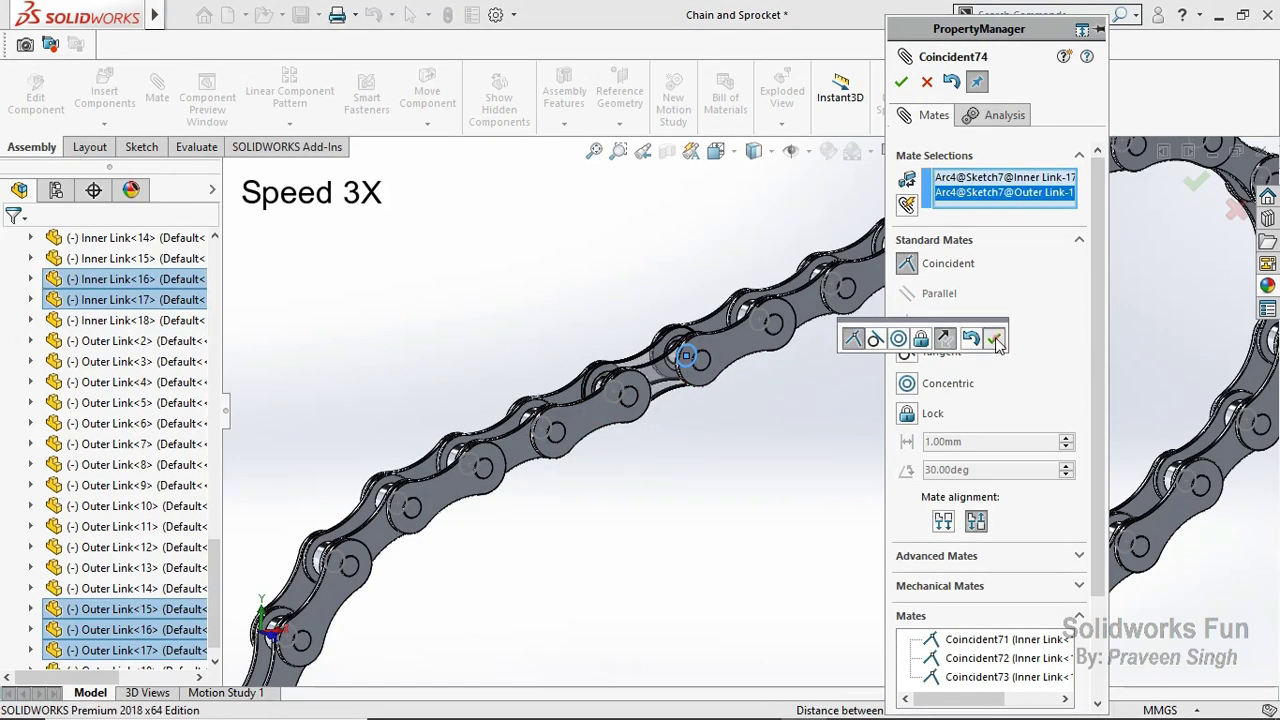
left_click(990, 340)
scroll(25, 497, "up", 7)
scroll(25, 497, "up", 1)
scroll(28, 470, "up", 4)
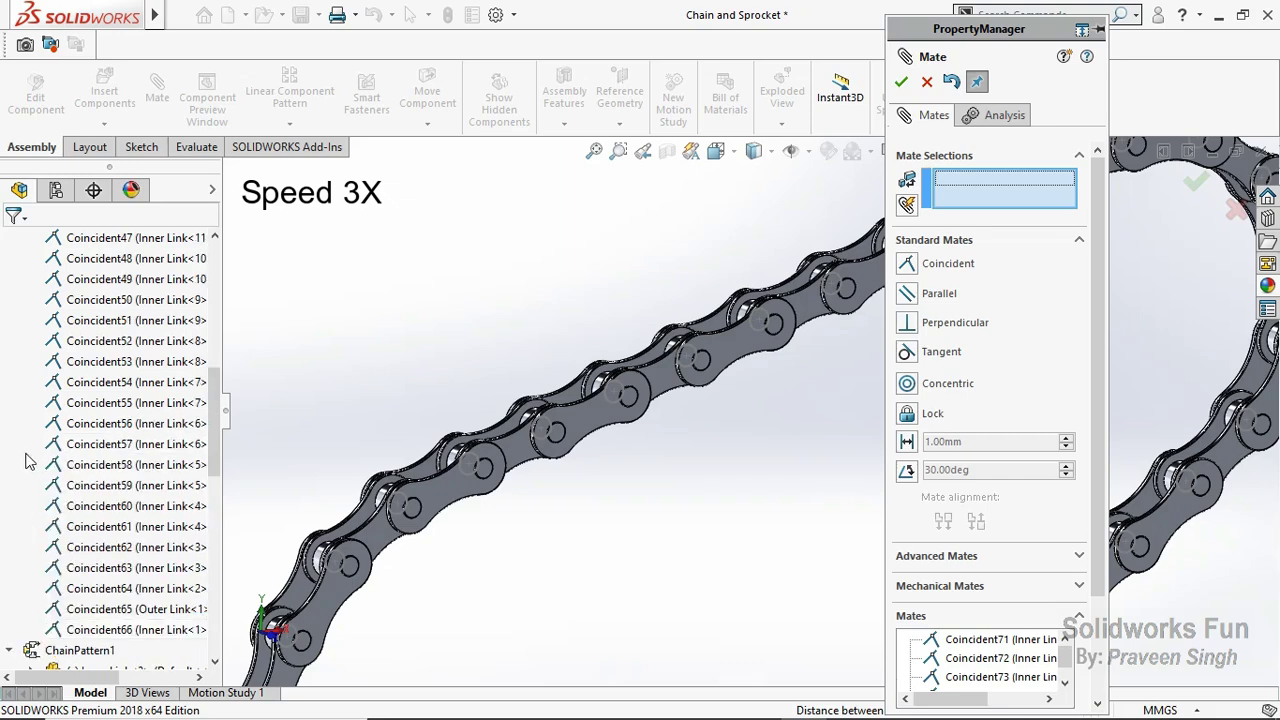
Step: Fit the whole chain loop in view and select pin mates Coincident50 through Coincident60
key("Escape")
key("f")
scroll(29, 443, "up", 5)
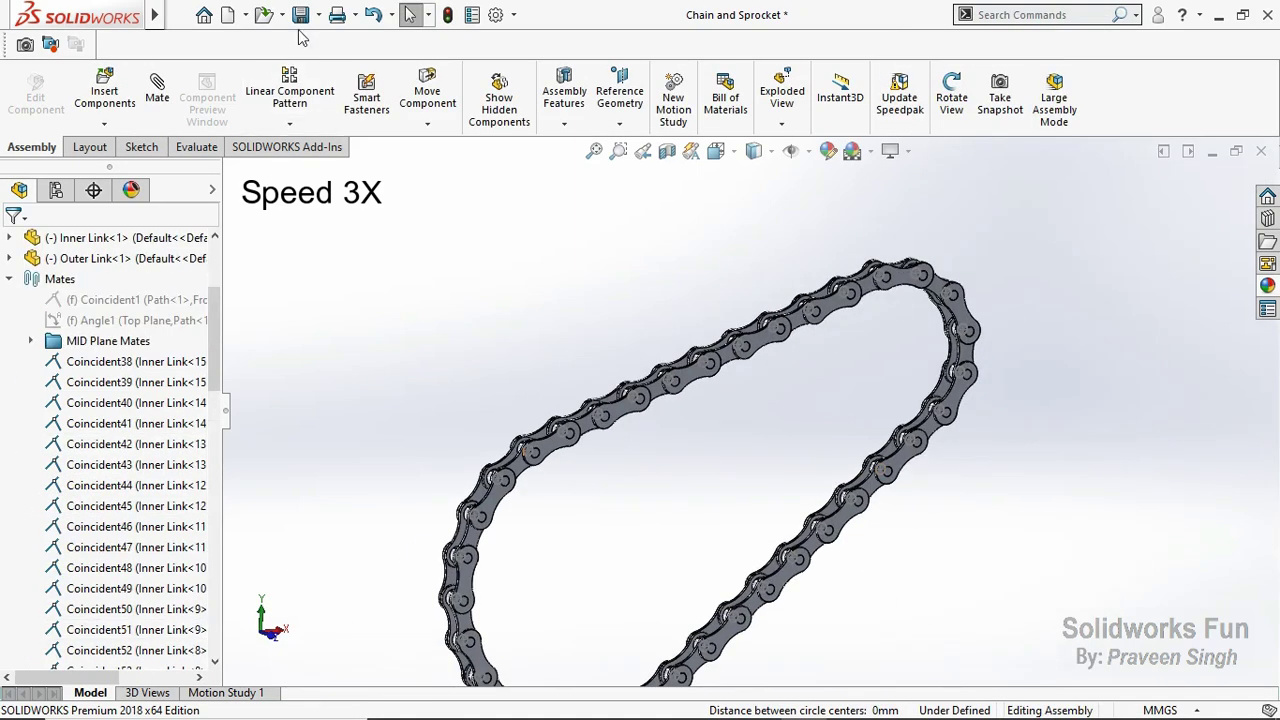
left_click(100, 588)
left_click(100, 296, "shift")
scroll(28, 505, "down", 4)
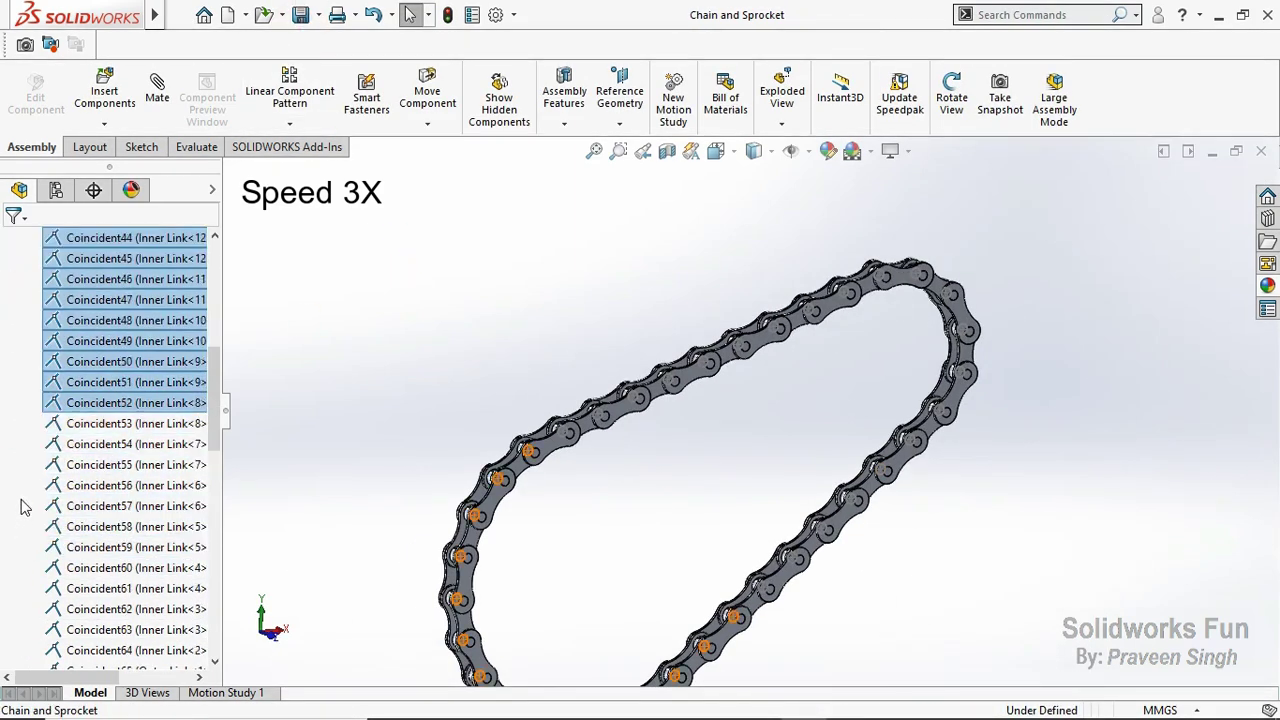
left_click(98, 568, "ctrl")
left_click(98, 568, "shift")
Step: Extend the mate selection through Coincident74 to review it, then clear the selection
scroll(8, 547, "down", 2)
left_click_drag(110, 636, 112, 655)
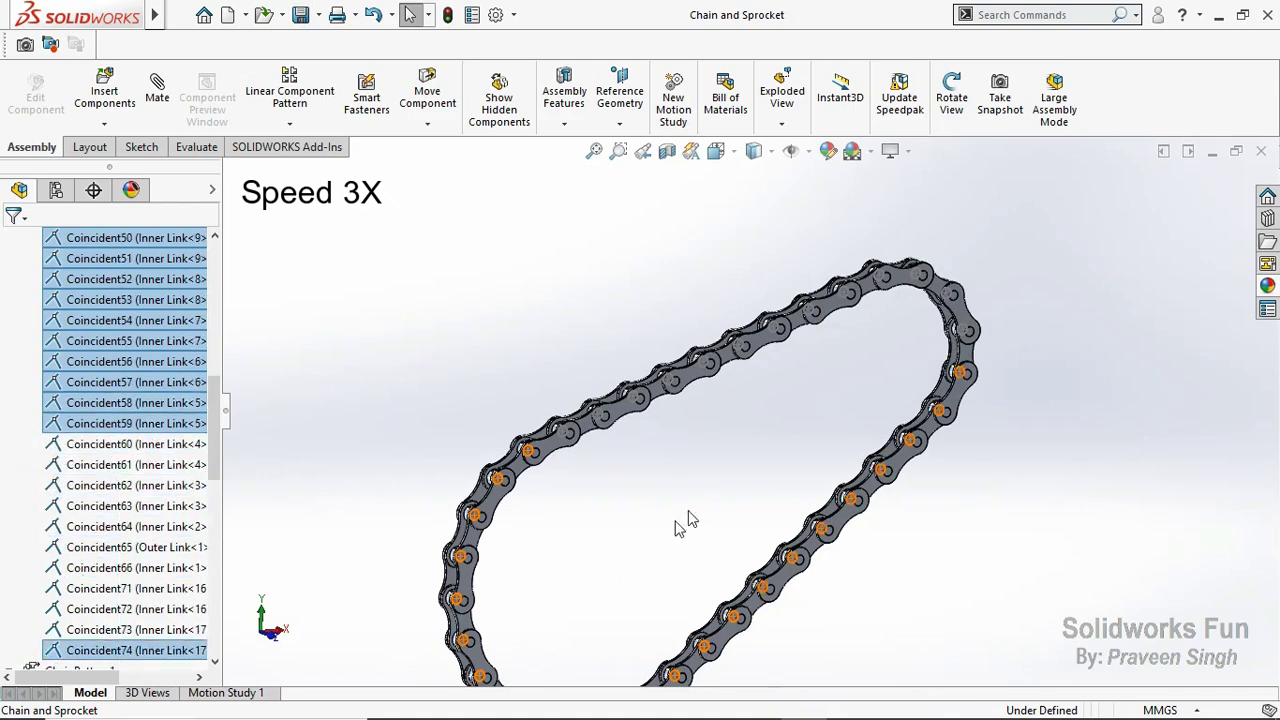
scroll(863, 363, "down", 3)
scroll(826, 349, "down", 2)
scroll(697, 216, "down", 2)
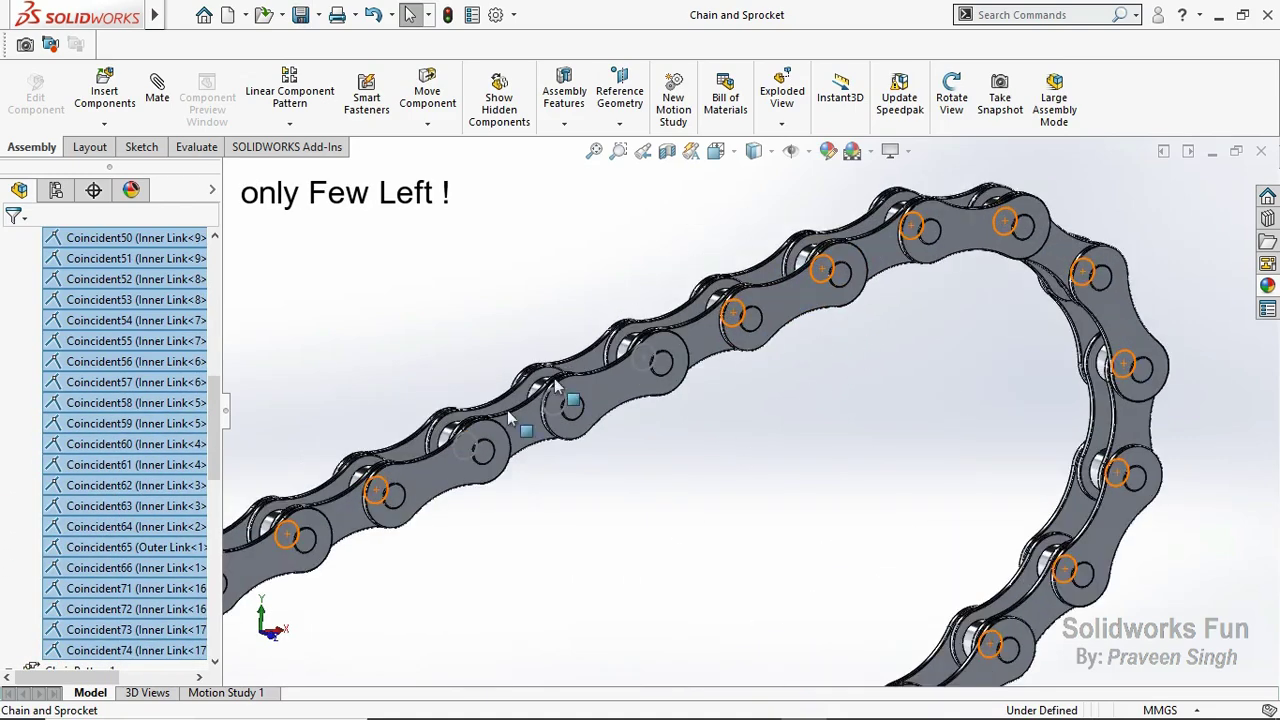
left_click(727, 461)
Step: Join pin circles on Inner Link 18 and Outer Link 17 with coincident mate Coincident75
left_click(158, 99)
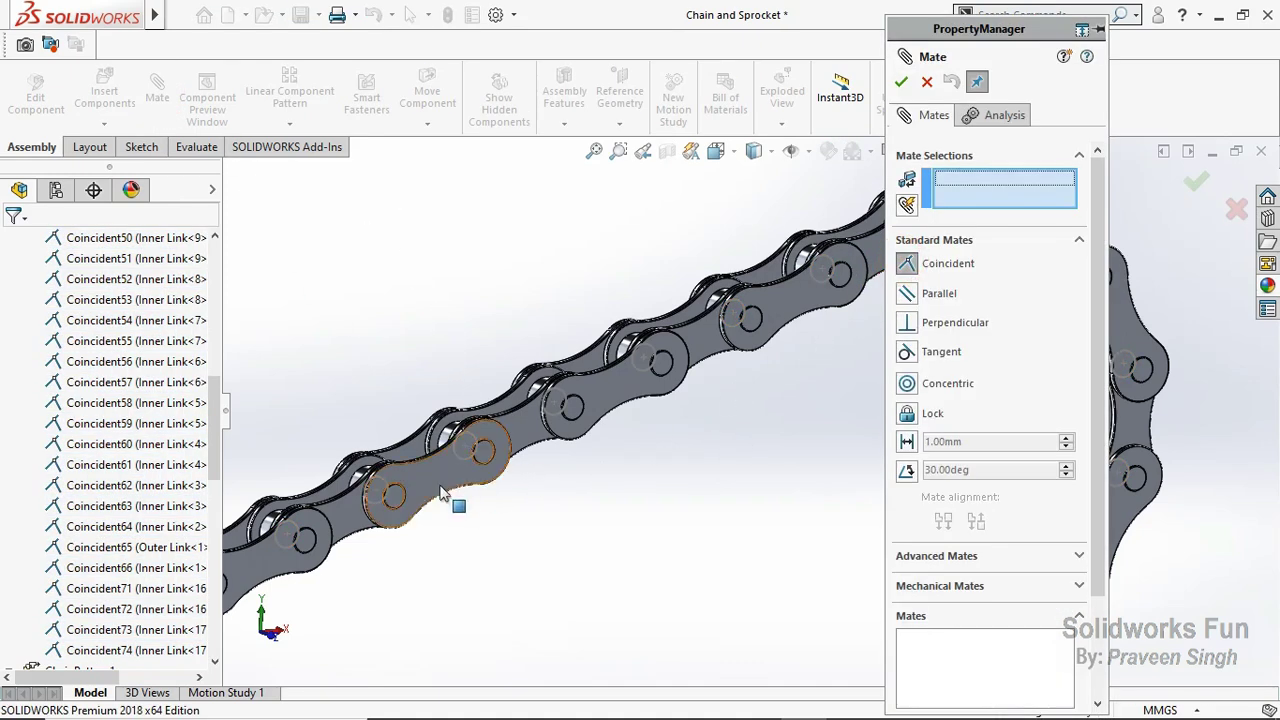
left_click(459, 458)
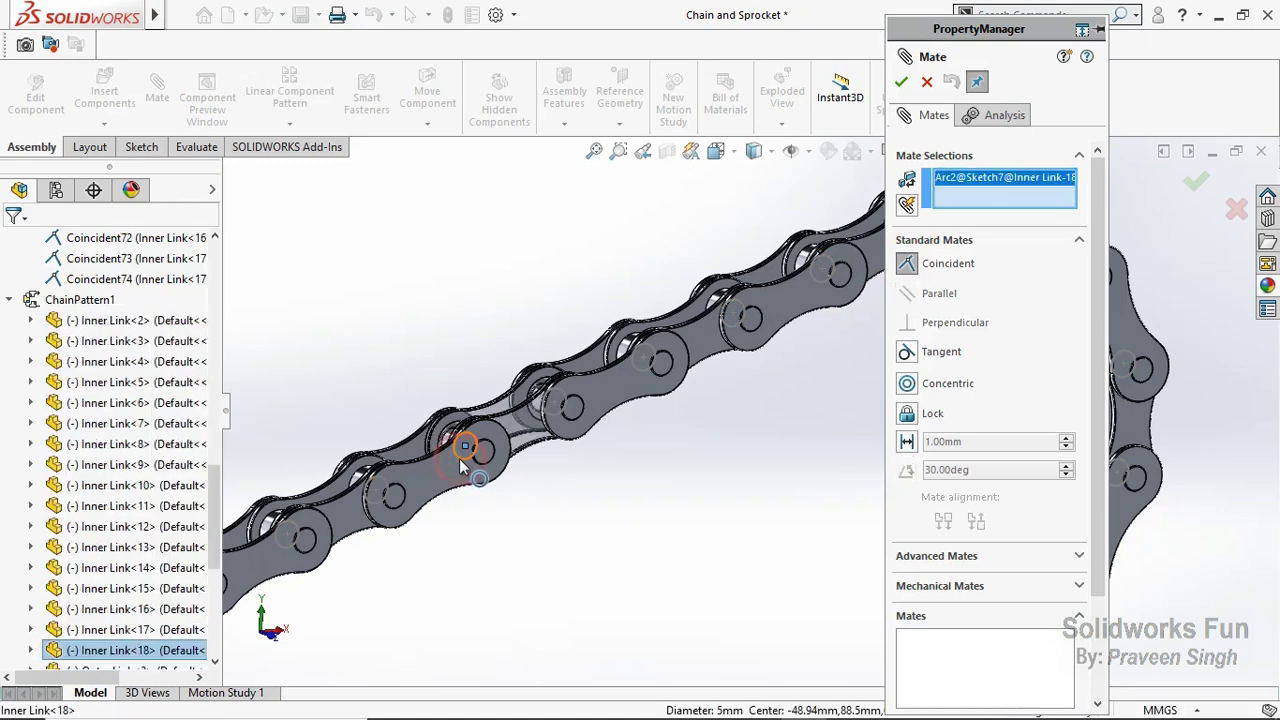
left_click(533, 466)
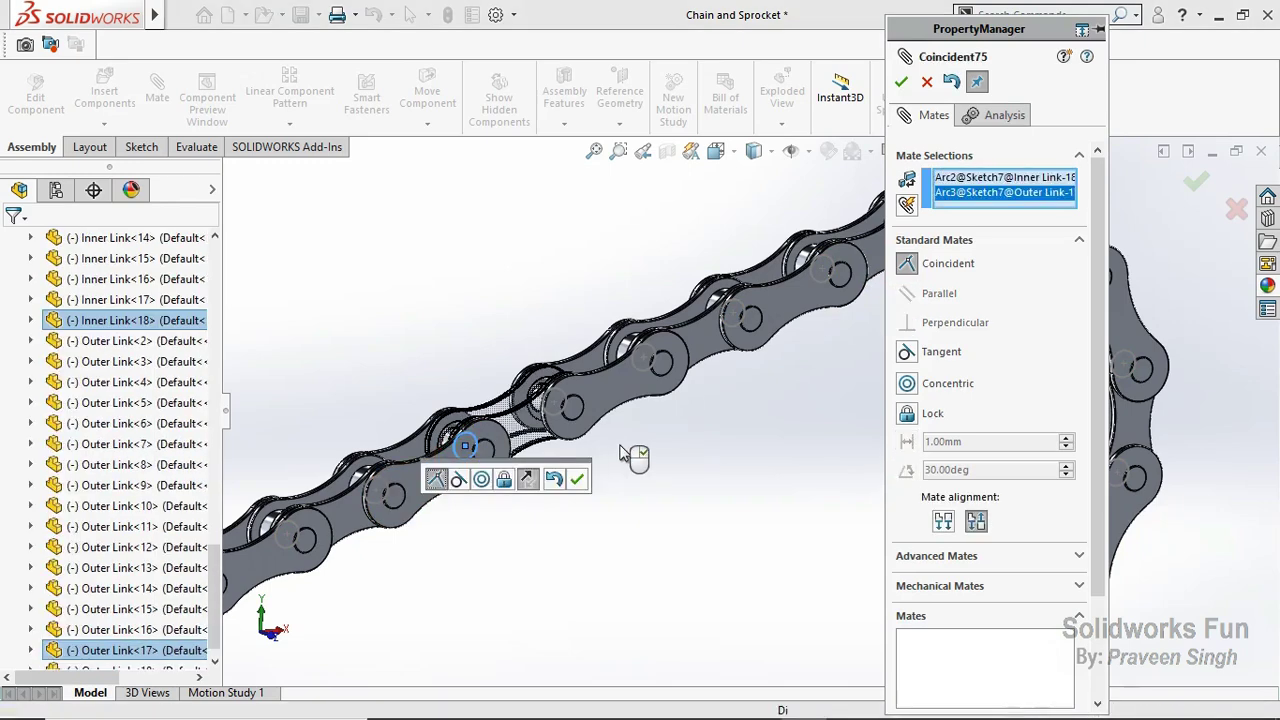
left_click(573, 474)
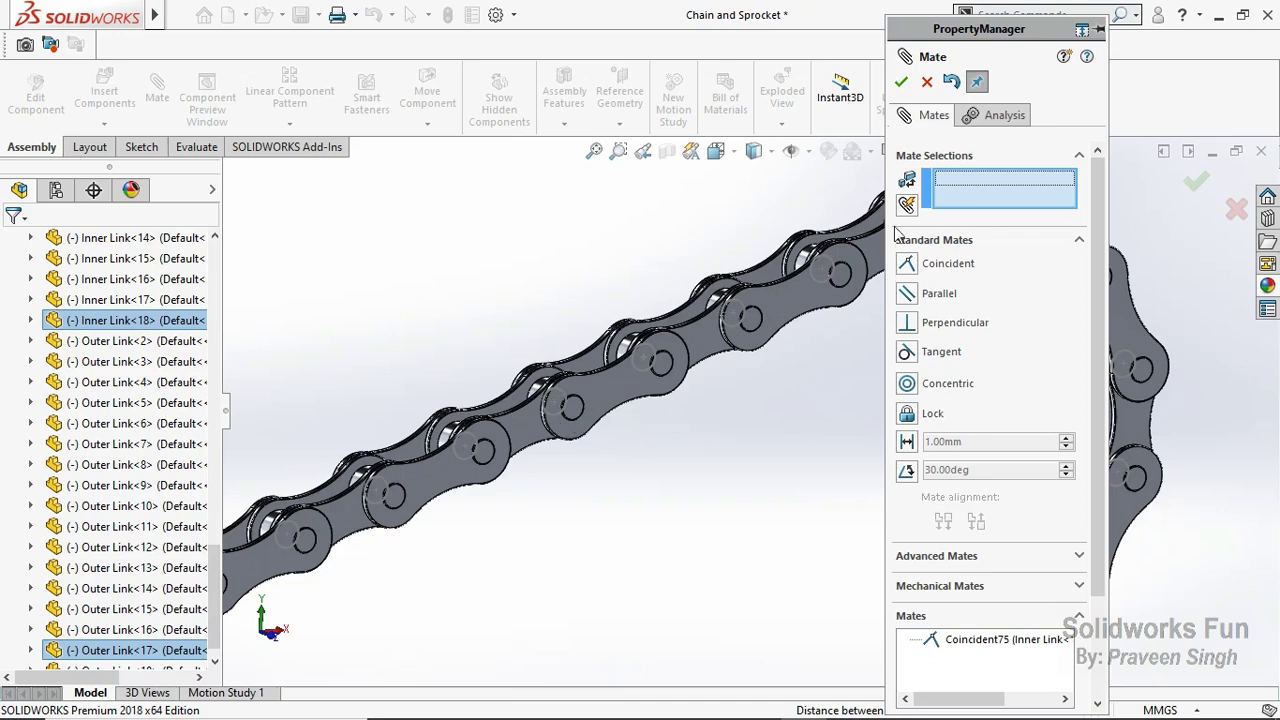
left_click(927, 84)
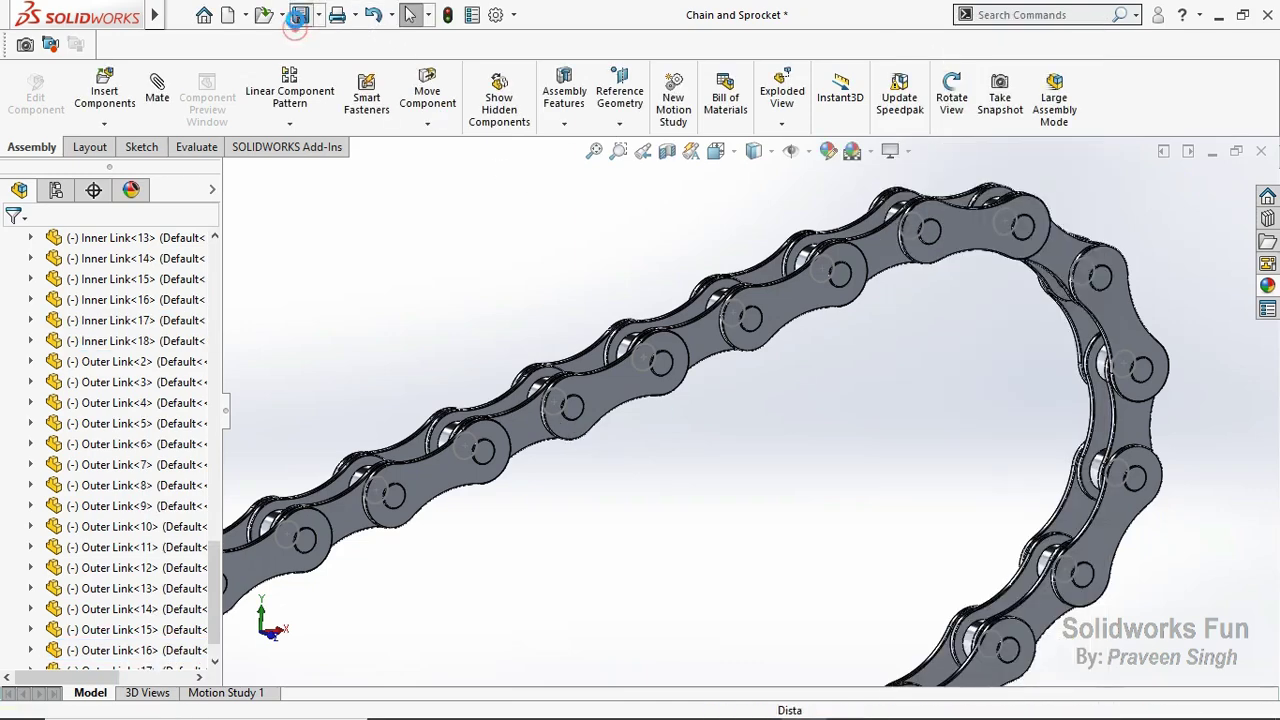
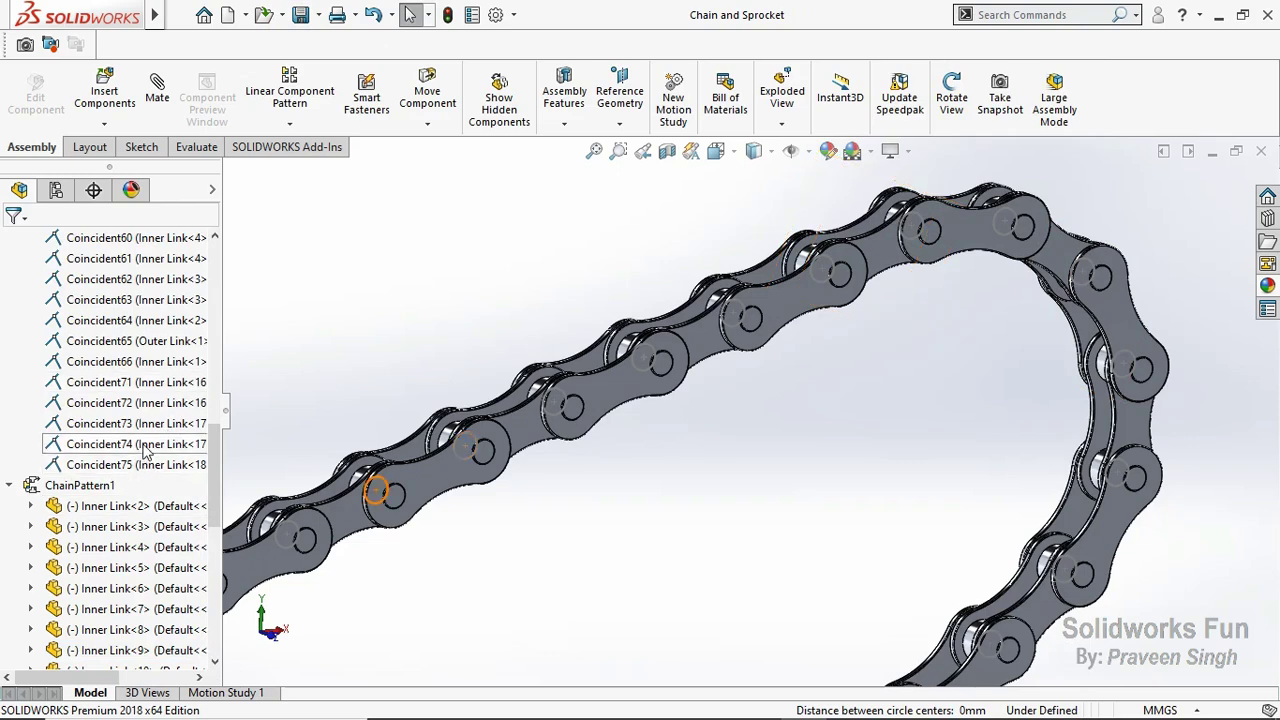
Step: Join both hinge arcs of Inner Link<18> and Outer Link<1> with coincident mates Coincident76 and Coincident77
left_click(154, 108)
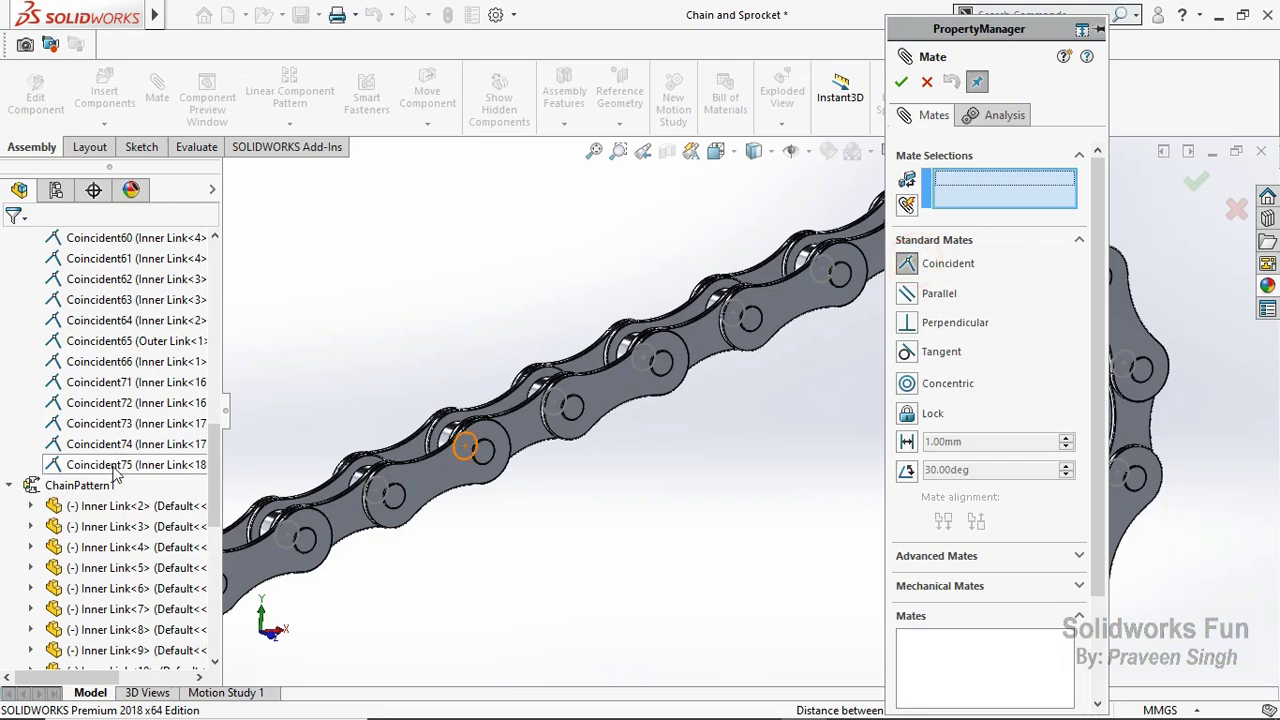
left_click(554, 414)
left_click(556, 408)
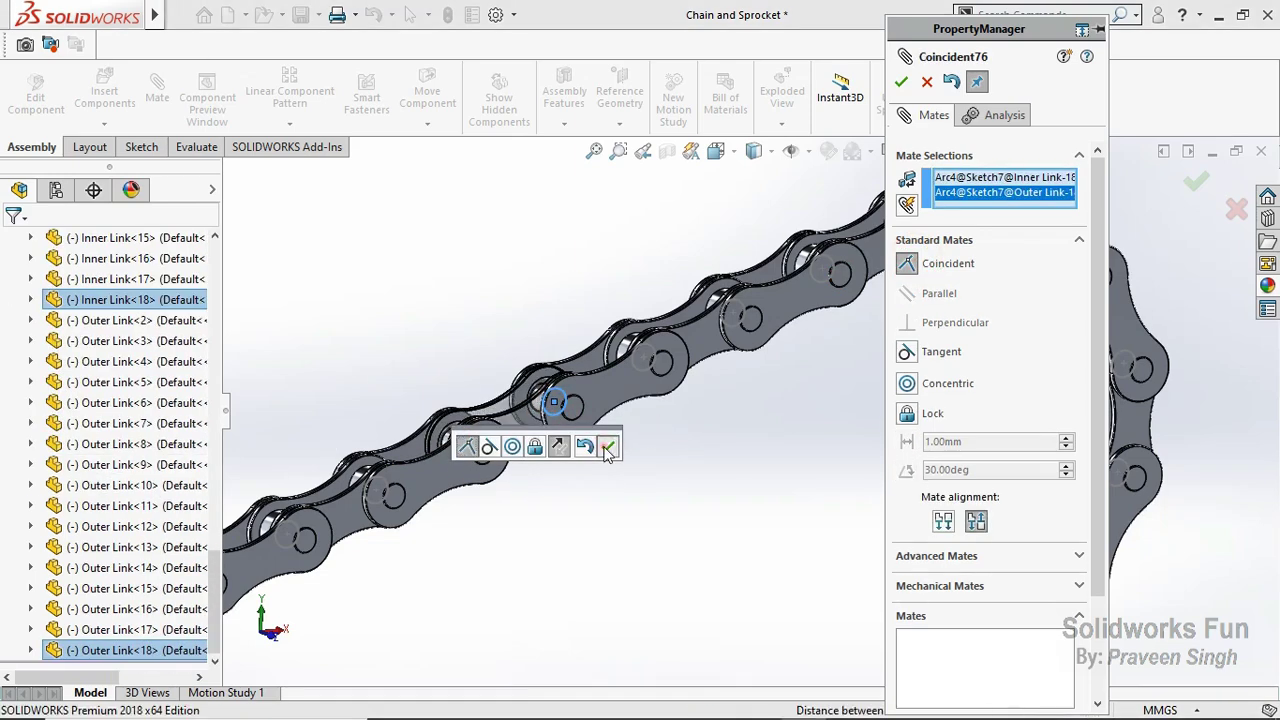
left_click(607, 446)
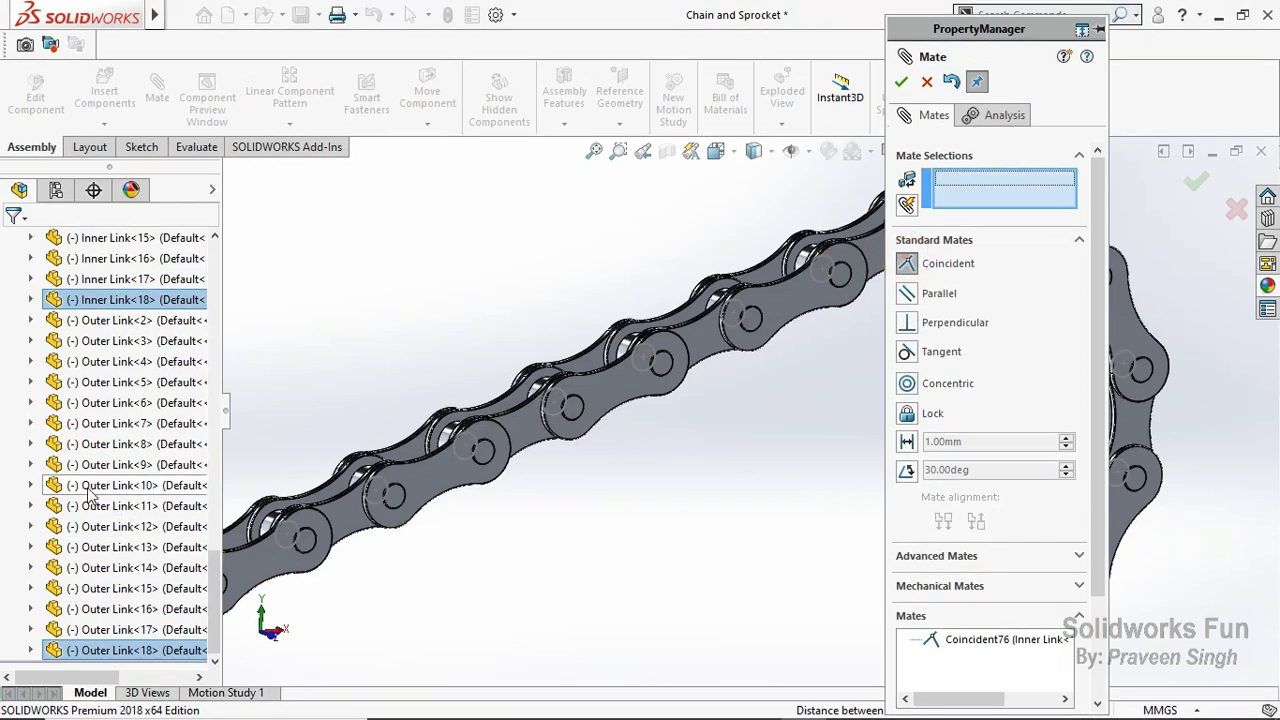
scroll(72, 510, "up", 10)
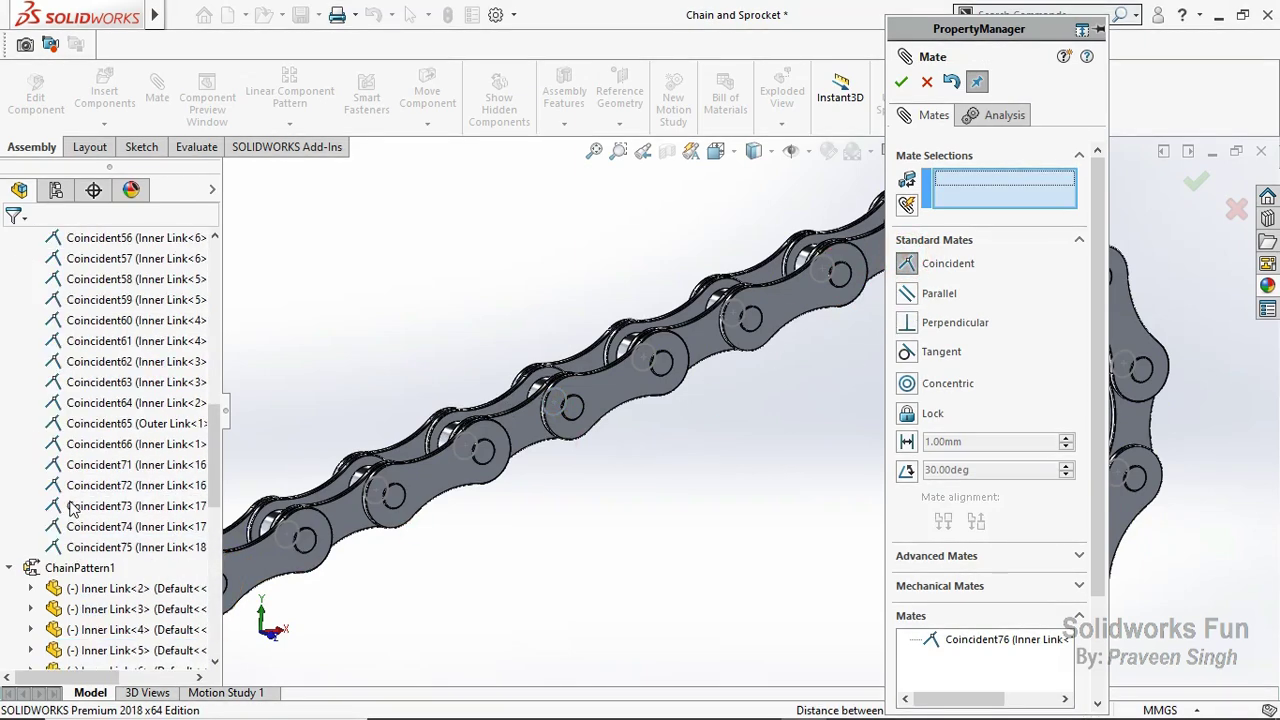
left_click(558, 410)
left_click(578, 420)
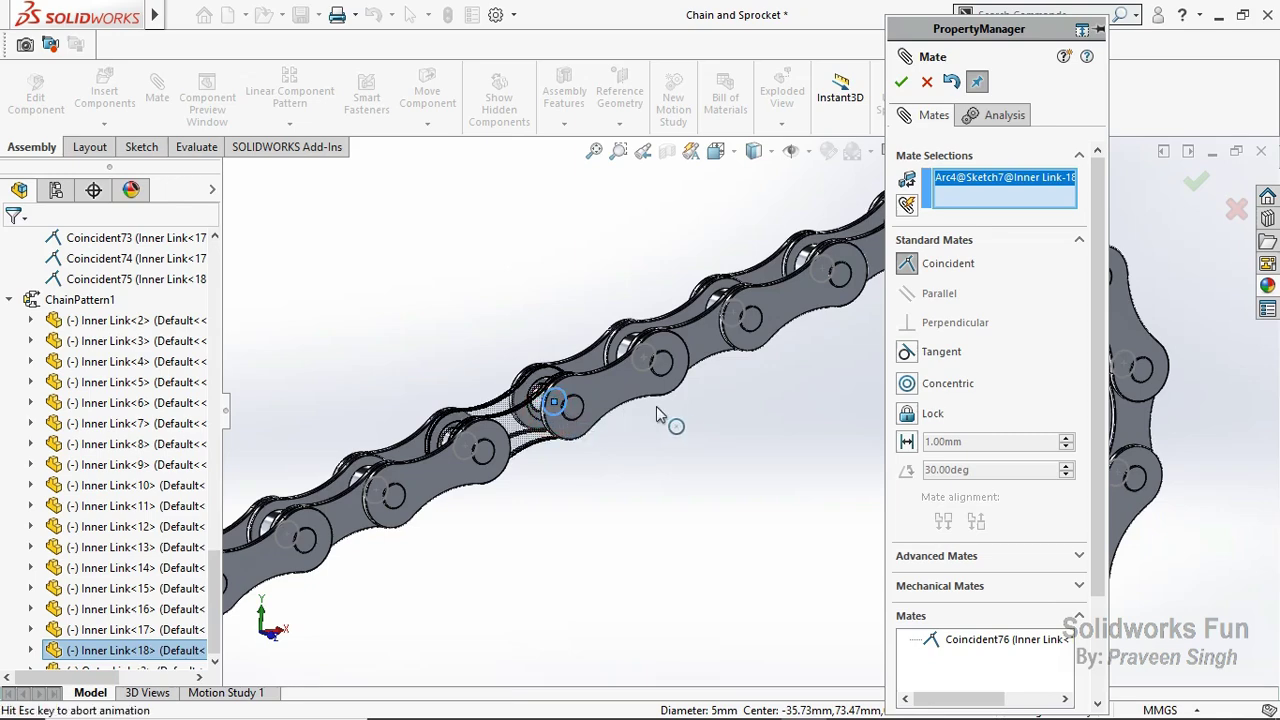
left_click(845, 385)
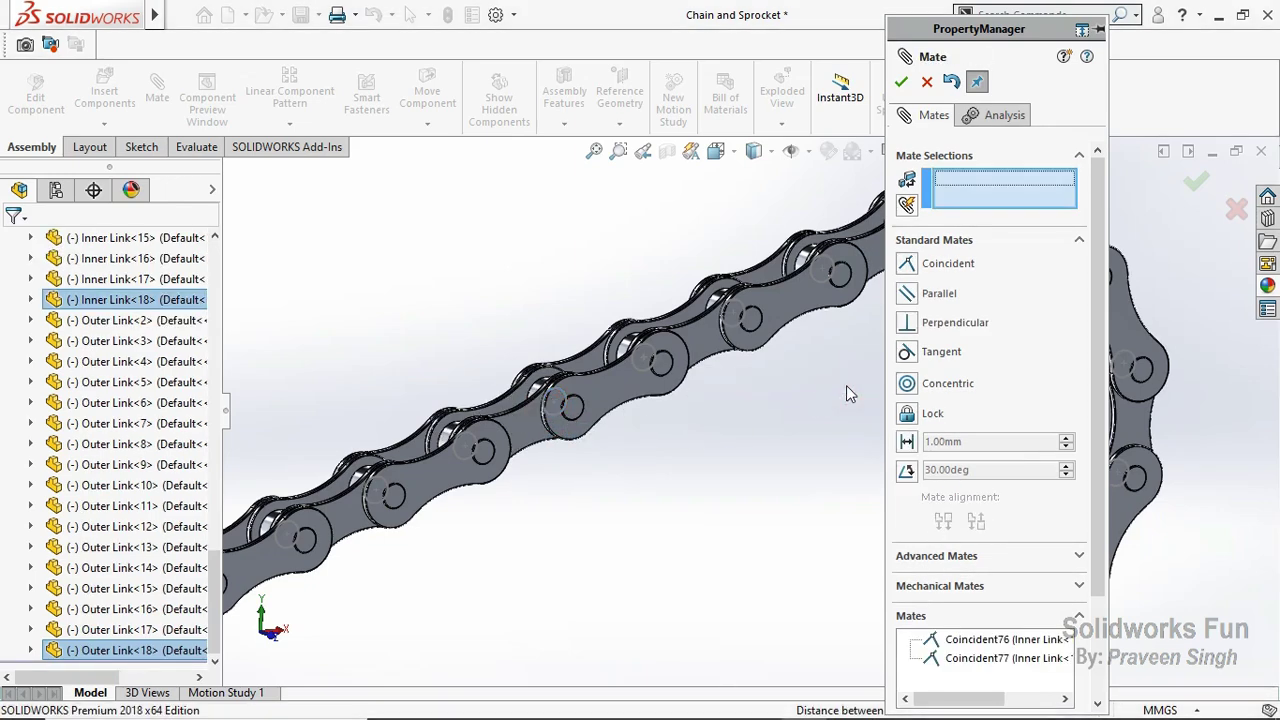
left_click(901, 82)
Step: Box-select hinge mates Coincident38–Coincident52 and Coincident72–Coincident77 in the FeatureManager tree
scroll(651, 448, "up", 10)
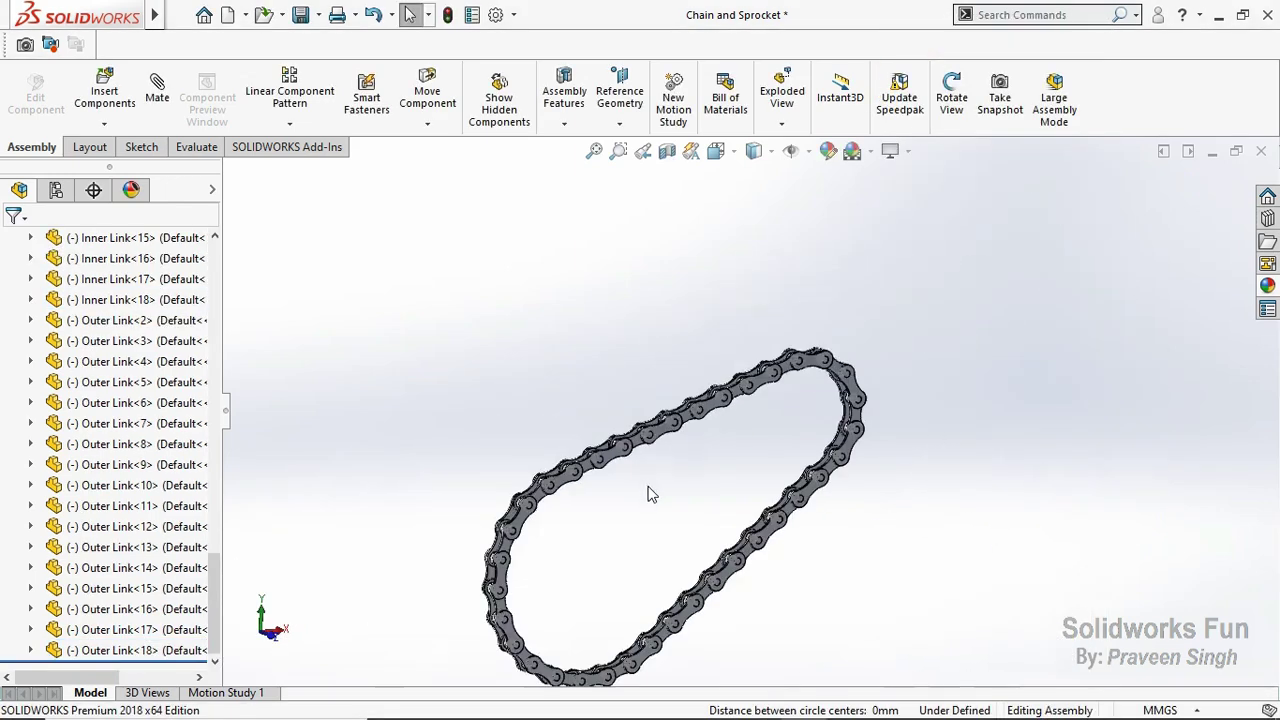
scroll(60, 525, "up", 5)
scroll(755, 488, "down", 3)
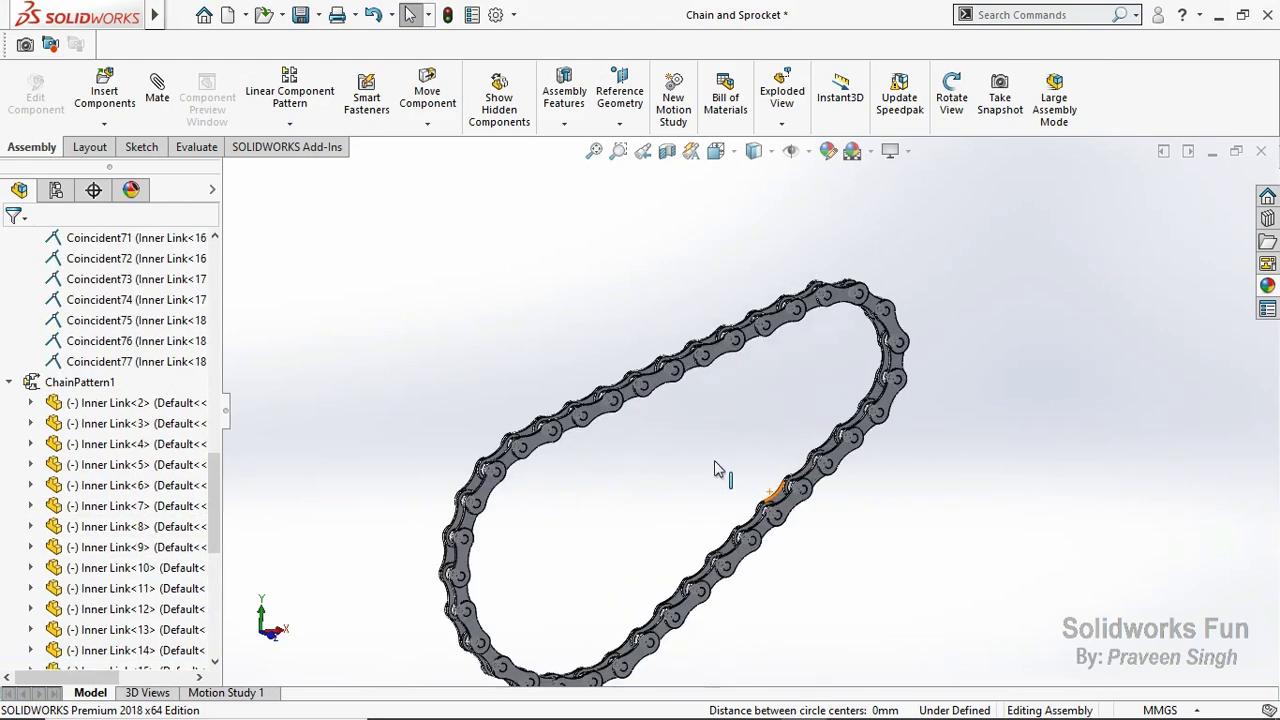
scroll(720, 471, "down", 2)
scroll(671, 514, "down", 3)
scroll(60, 462, "up", 5)
scroll(60, 462, "up", 5)
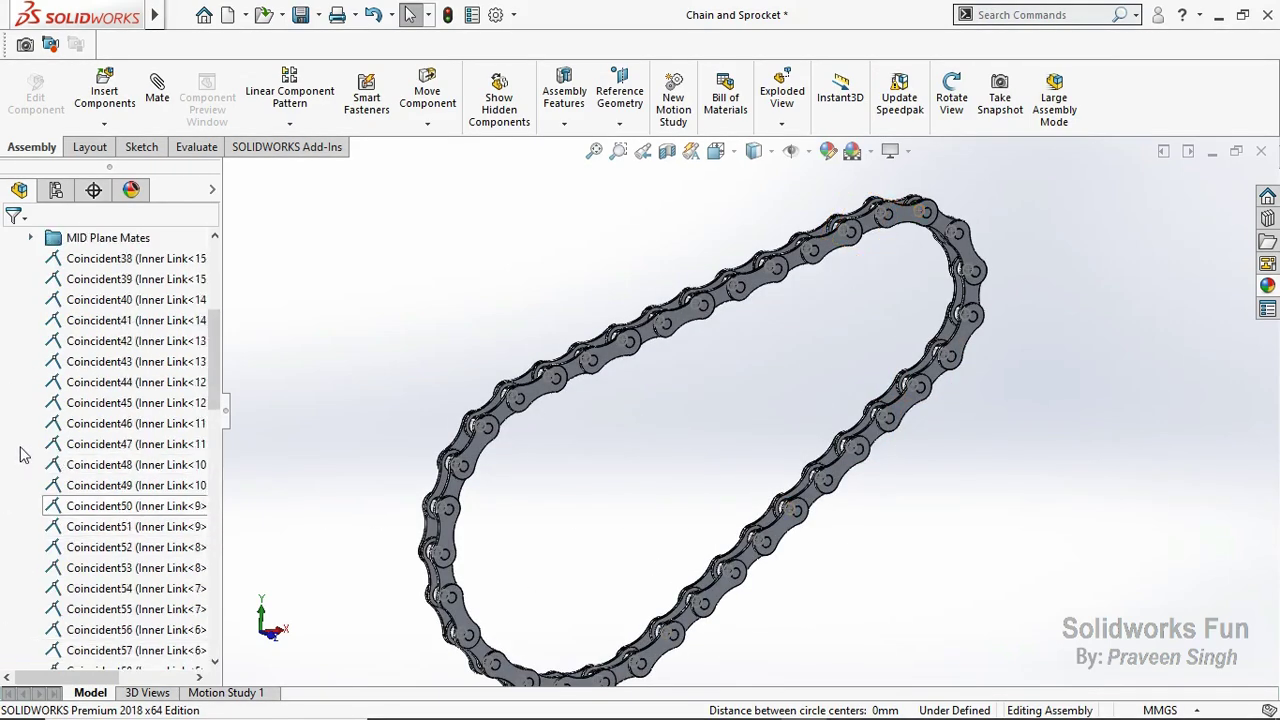
scroll(28, 414, "up", 2)
left_click_drag(38, 388, 90, 650)
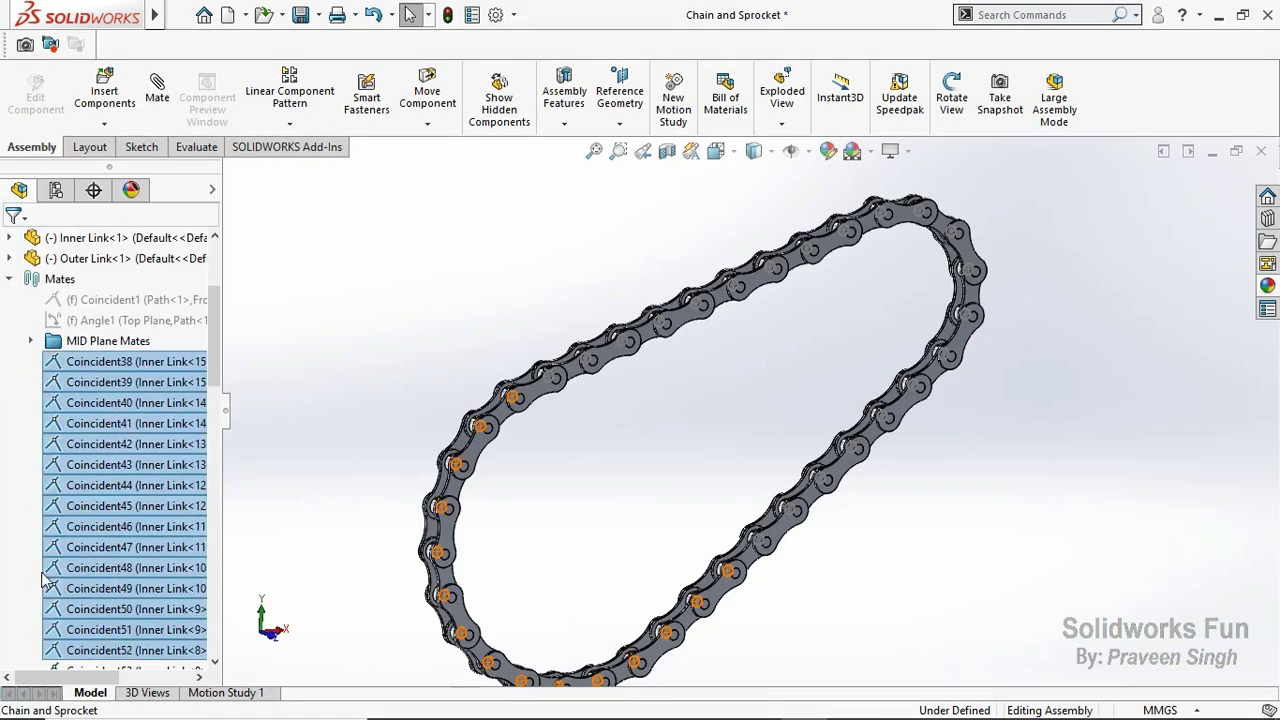
scroll(28, 541, "down", 4)
left_click_drag(35, 425, 50, 650)
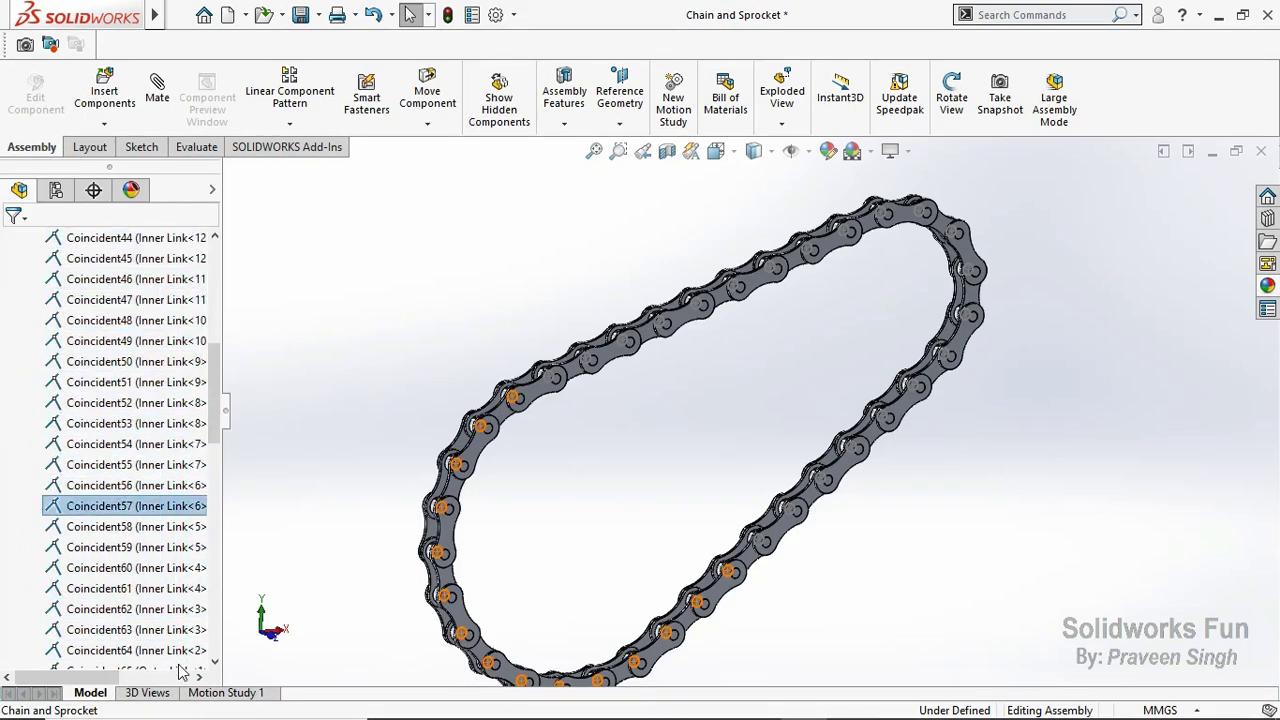
scroll(52, 545, "up", 4)
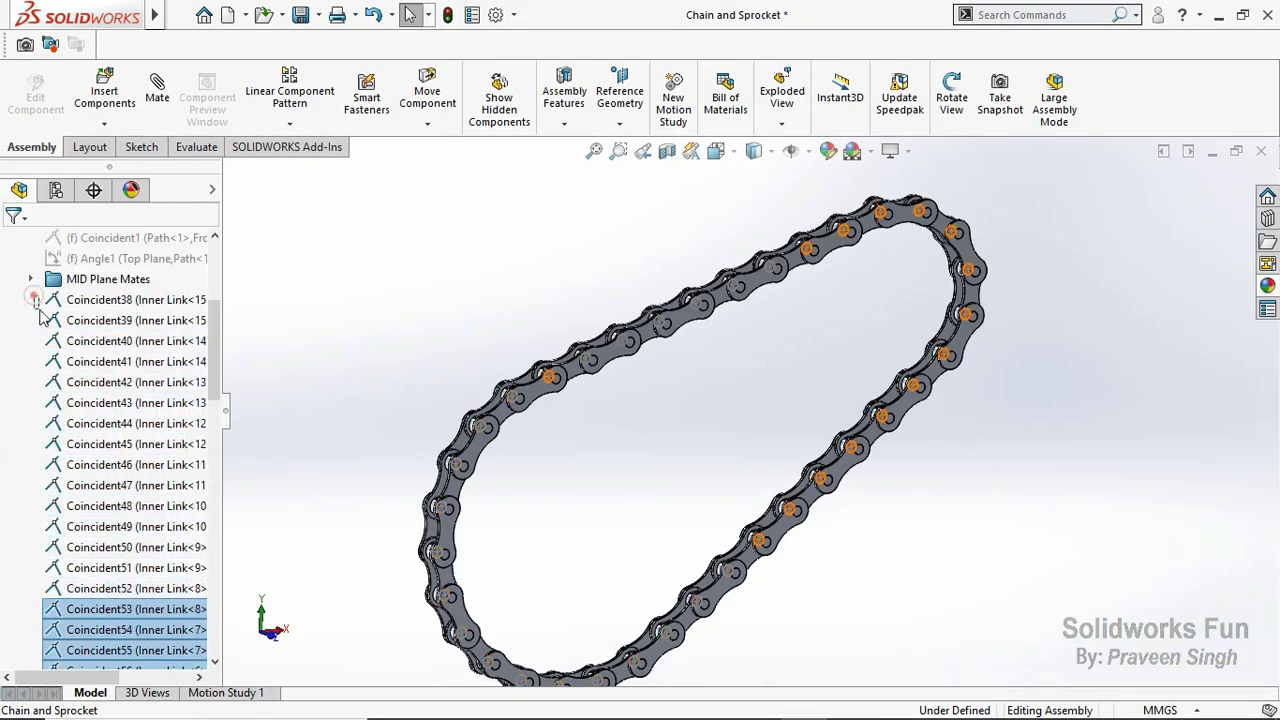
left_click_drag(35, 298, 139, 595)
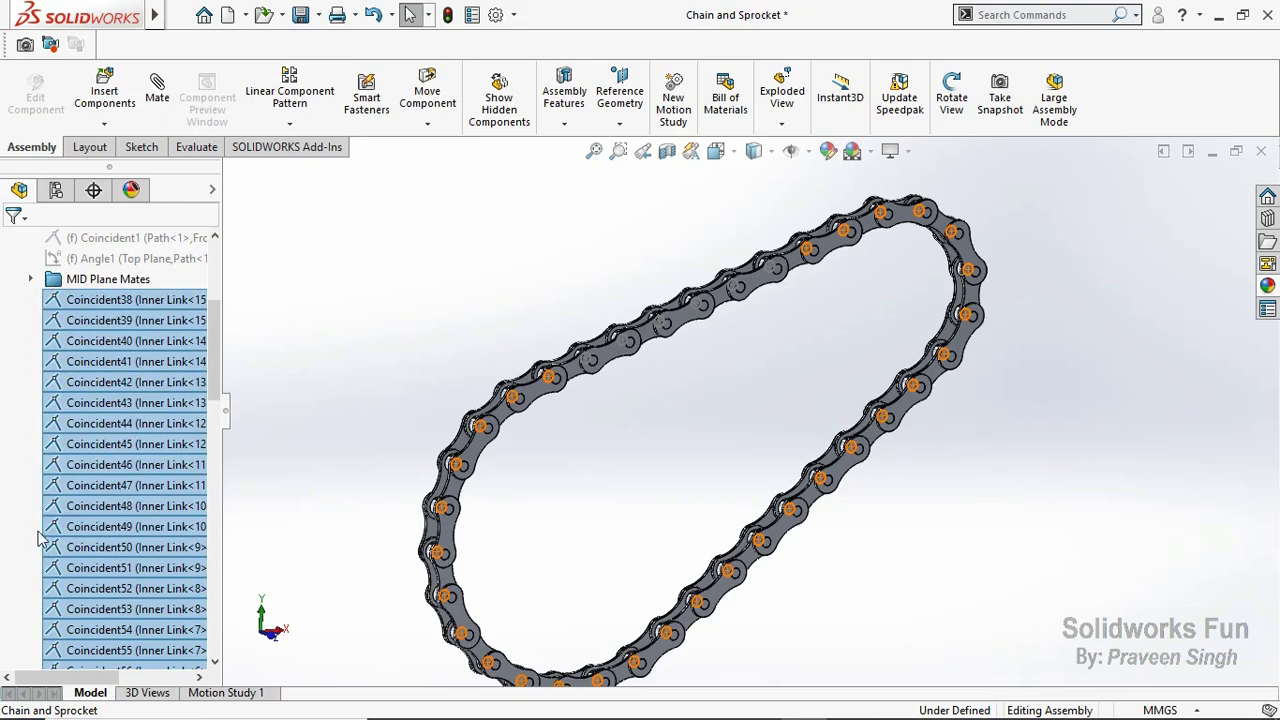
scroll(28, 500, "down", 2)
scroll(26, 500, "down", 5)
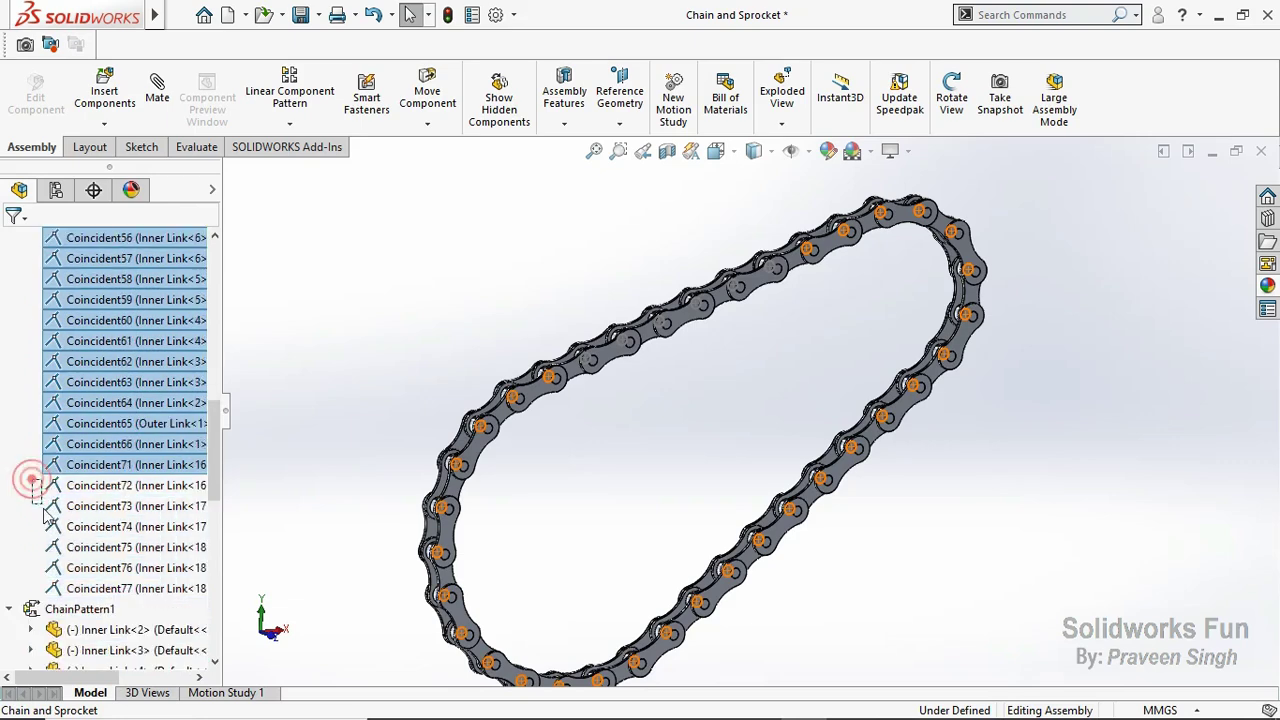
left_click_drag(47, 513, 110, 592, "ctrl")
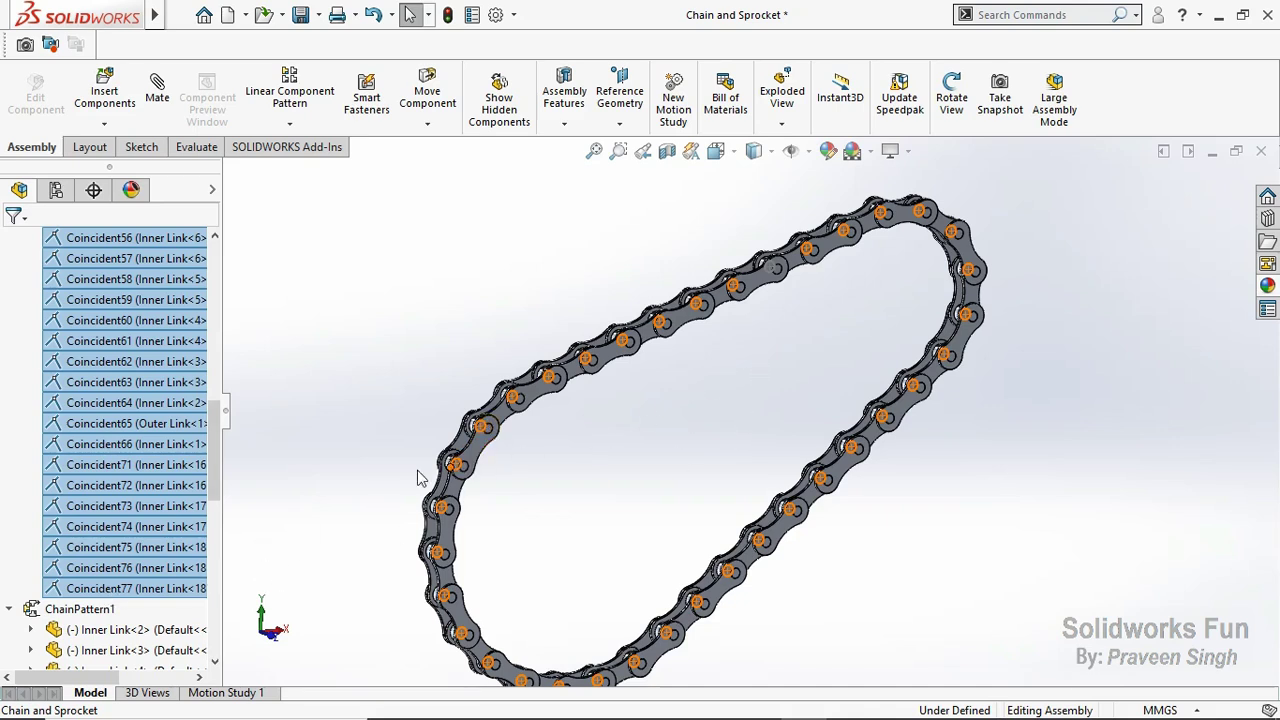
Step: Zoom the graphics area in on the chain's last hinge joint
scroll(185, 530, "up", 3)
scroll(185, 530, "up", 2)
scroll(185, 530, "up", 2)
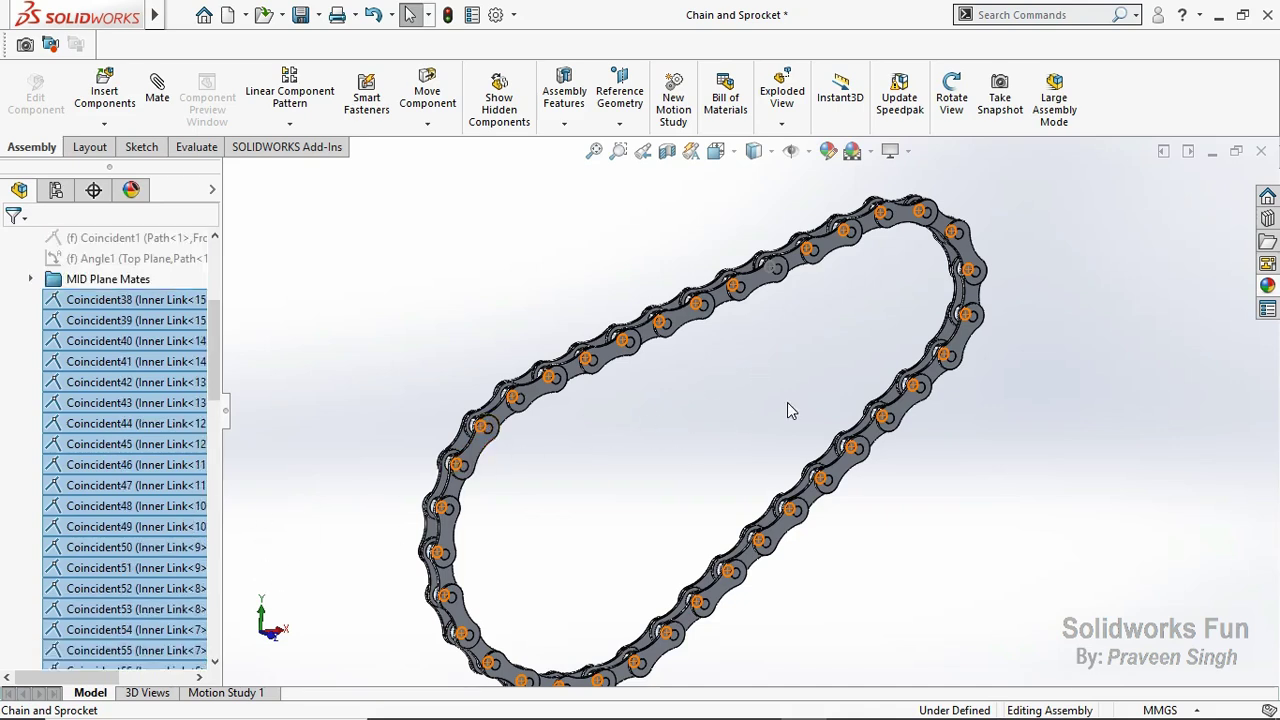
scroll(170, 520, "down", 3)
scroll(180, 520, "down", 5)
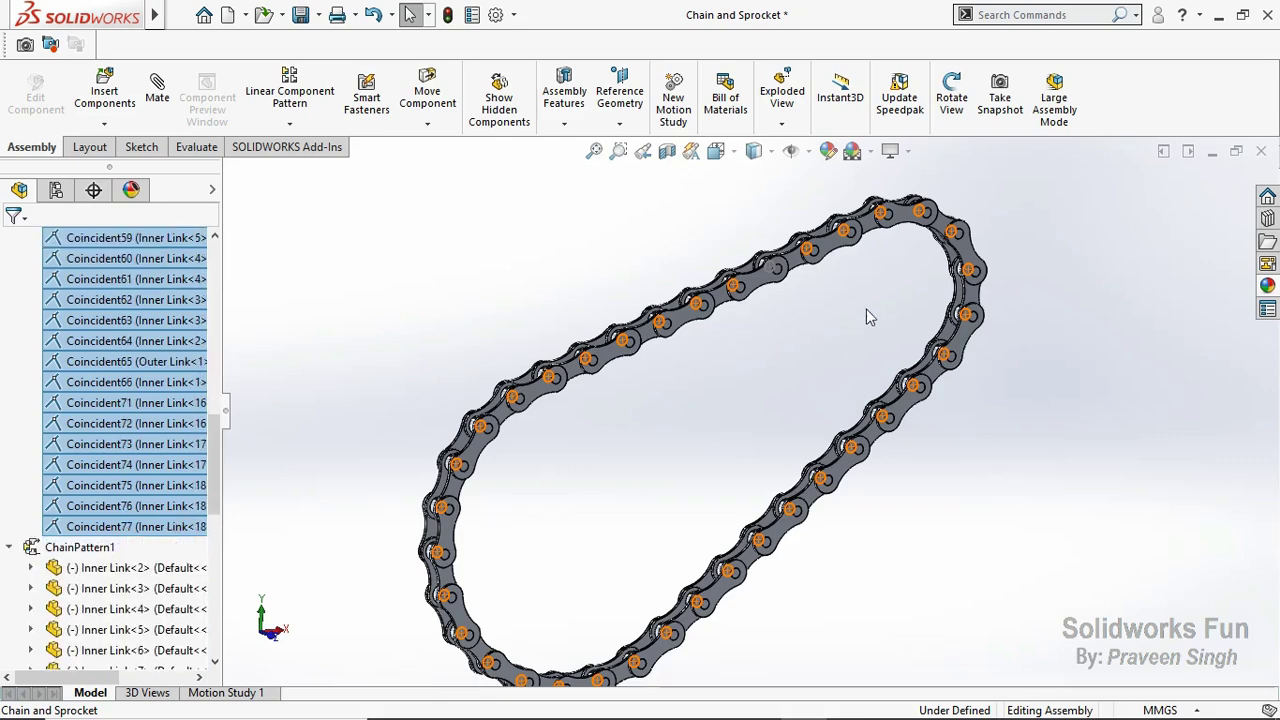
scroll(840, 300, "down", 3)
scroll(600, 235, "down", 3)
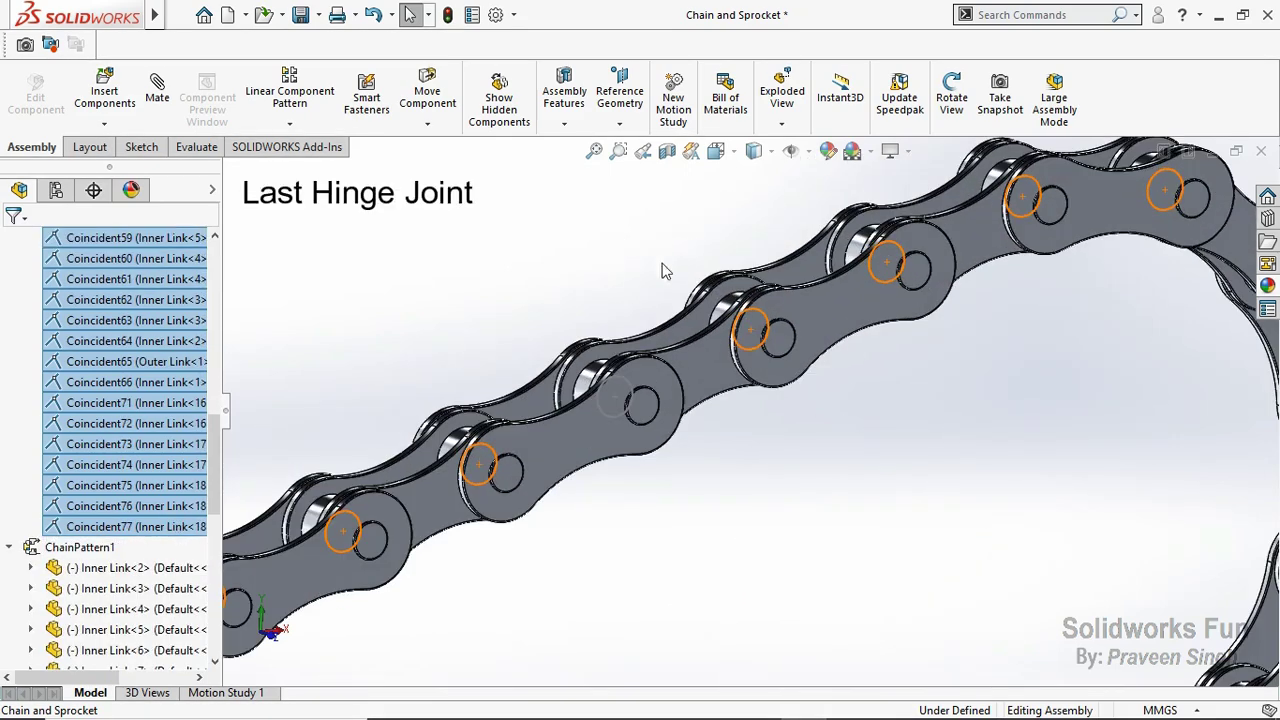
scroll(857, 270, "down", 2)
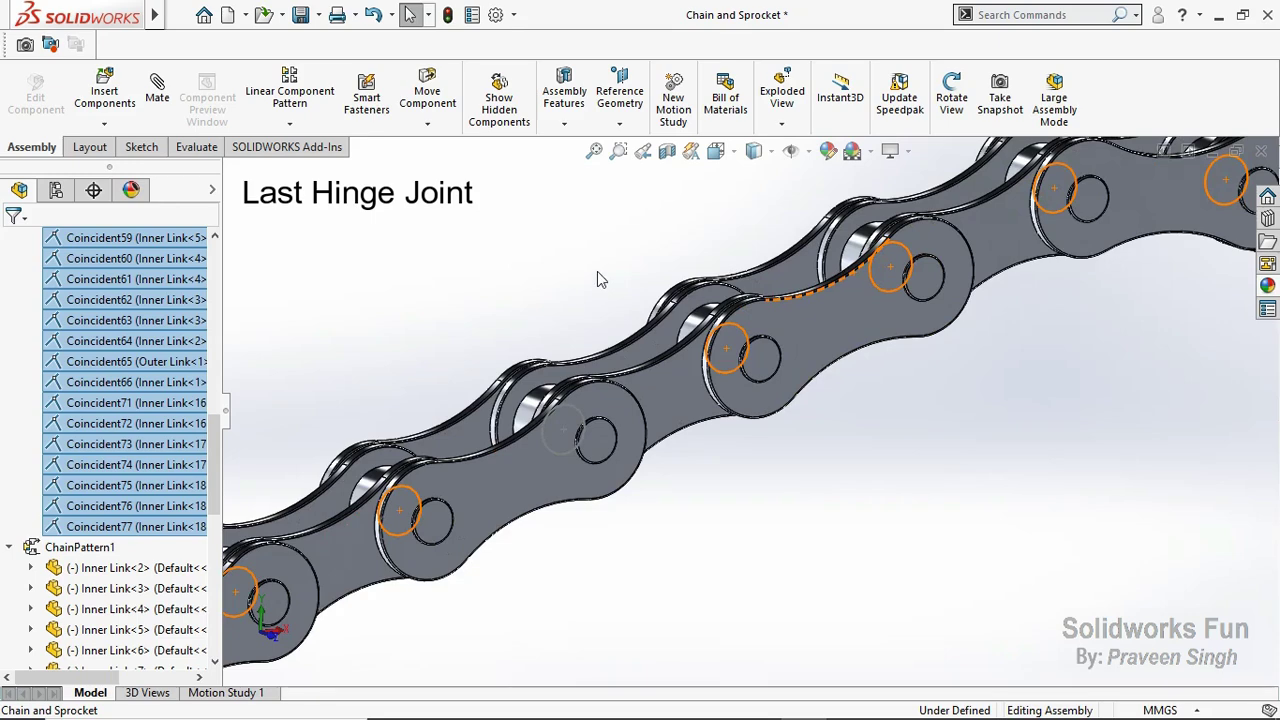
Step: Try a coincident mate between the last inner and outer link arcs, dismissing the could-not-be-created warning
left_click(597, 274)
left_click(164, 99)
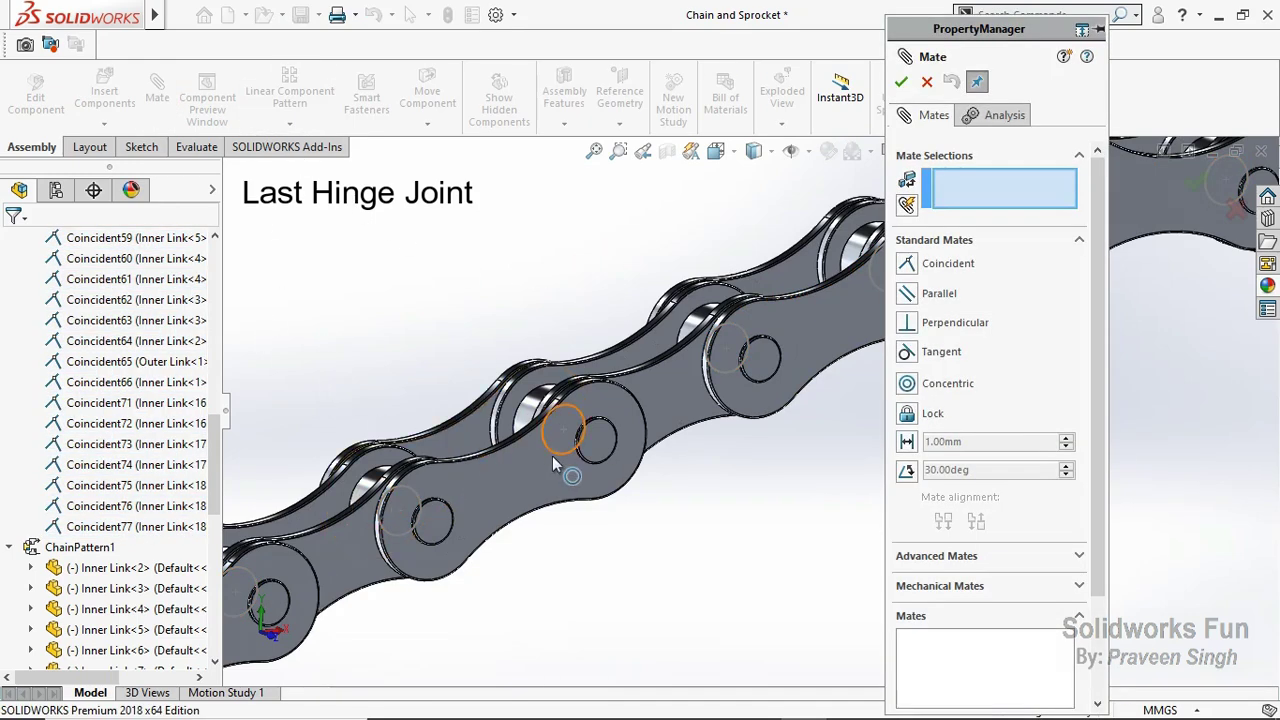
left_click(906, 263)
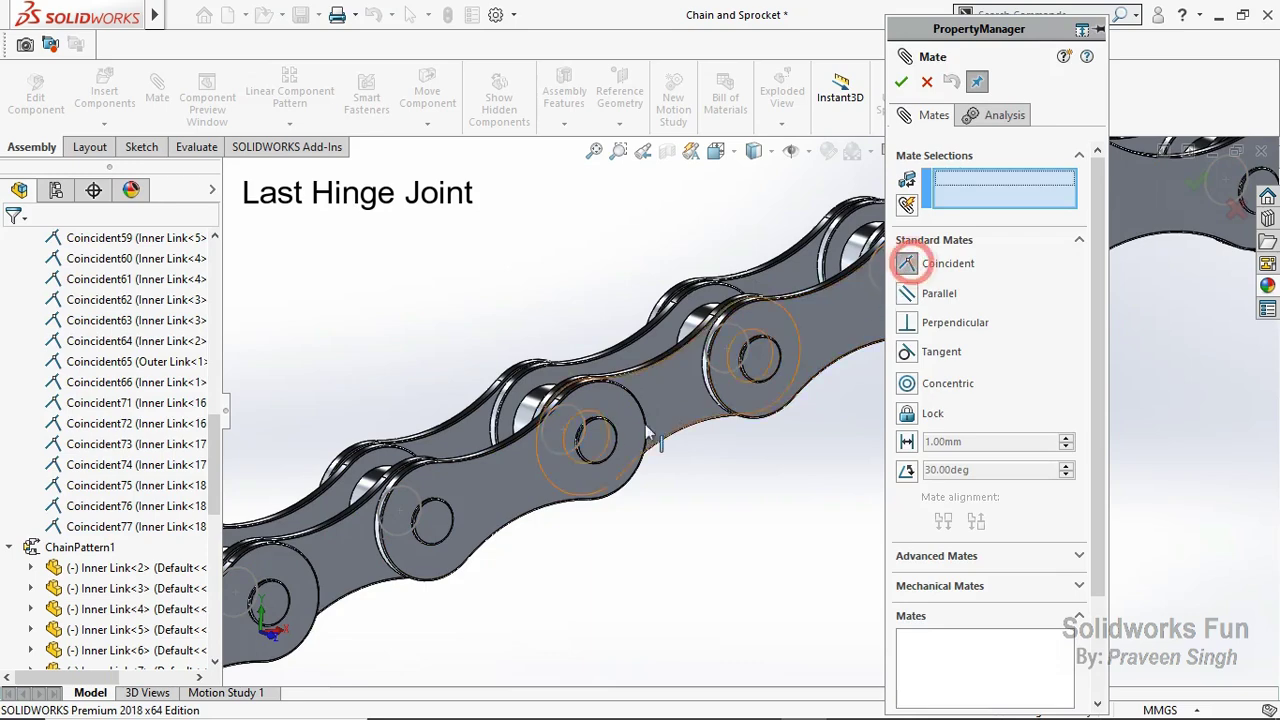
left_click(563, 455)
left_click(578, 455)
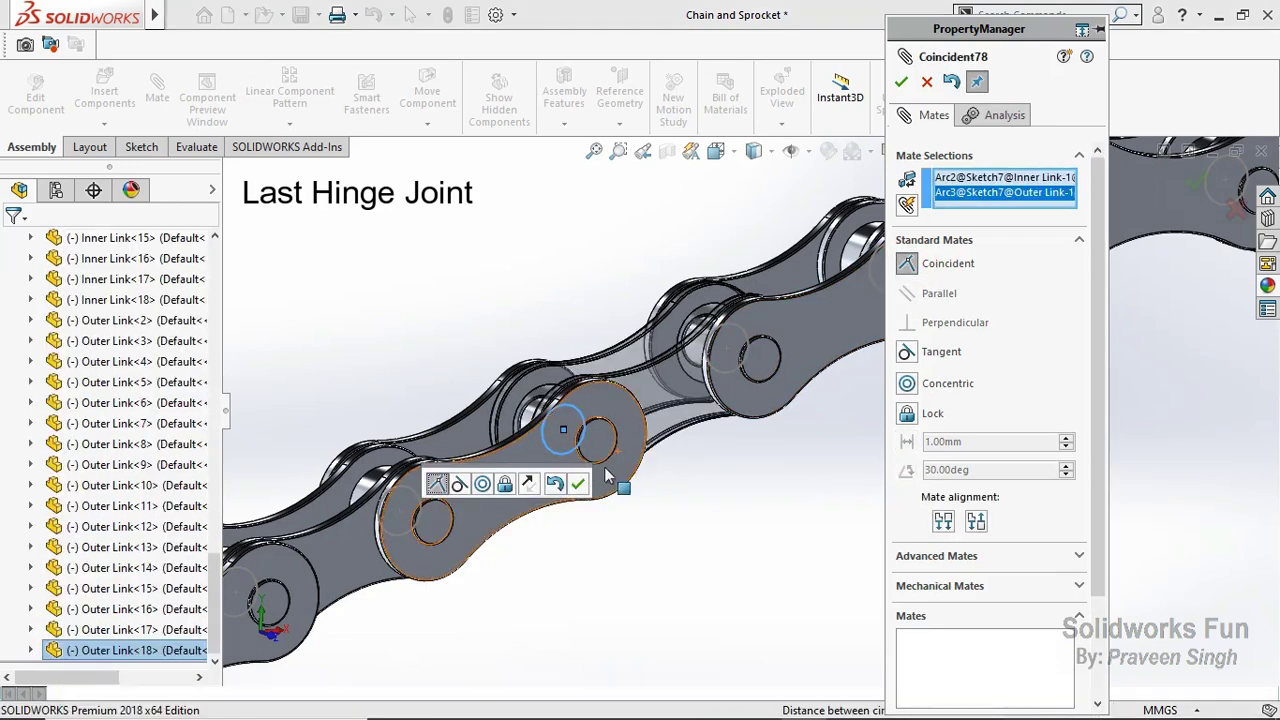
left_click(580, 482)
left_click(766, 449)
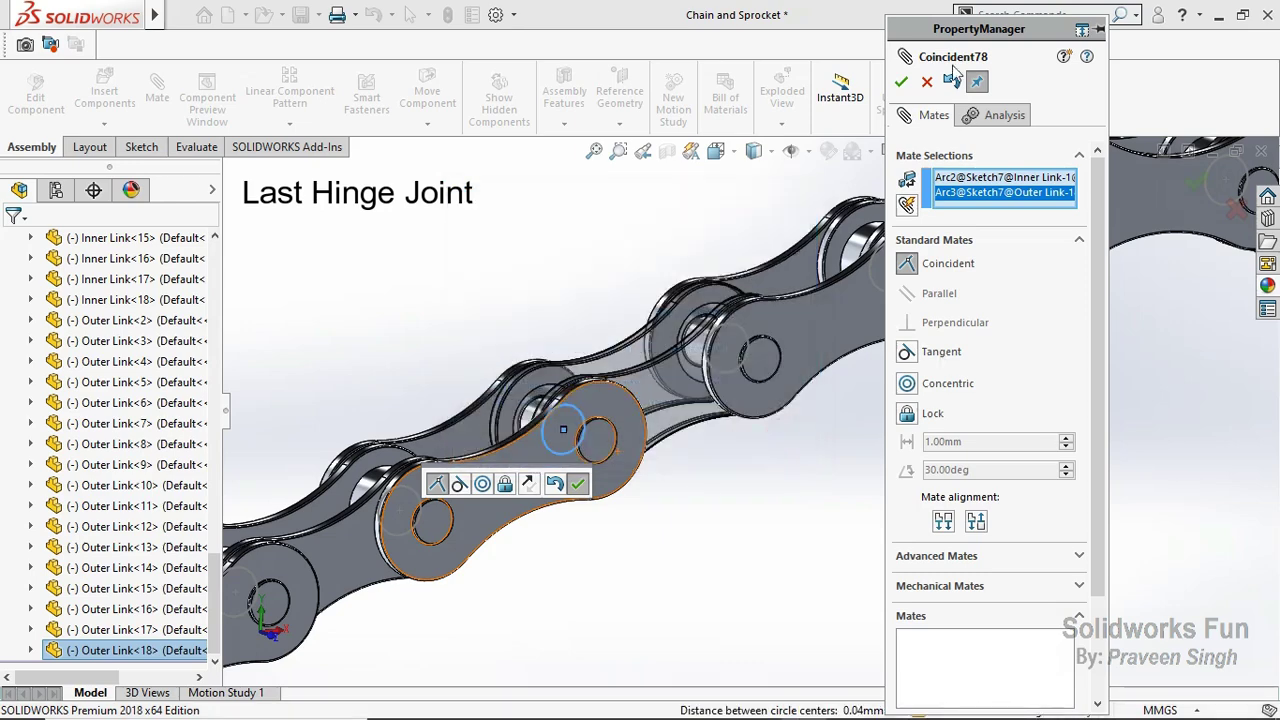
left_click(901, 82)
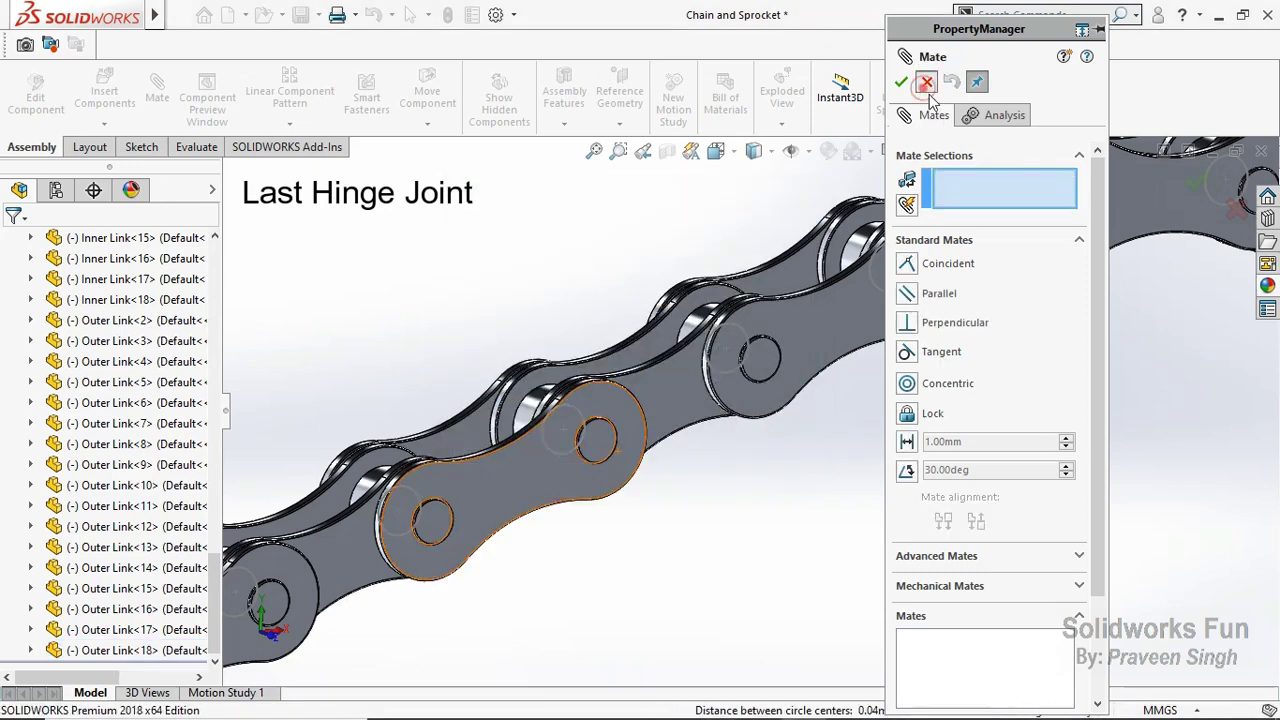
left_click(927, 82)
Step: Select the hinge mates in the tree through Coincident77
scroll(105, 485, "up", 5)
scroll(30, 460, "up", 5)
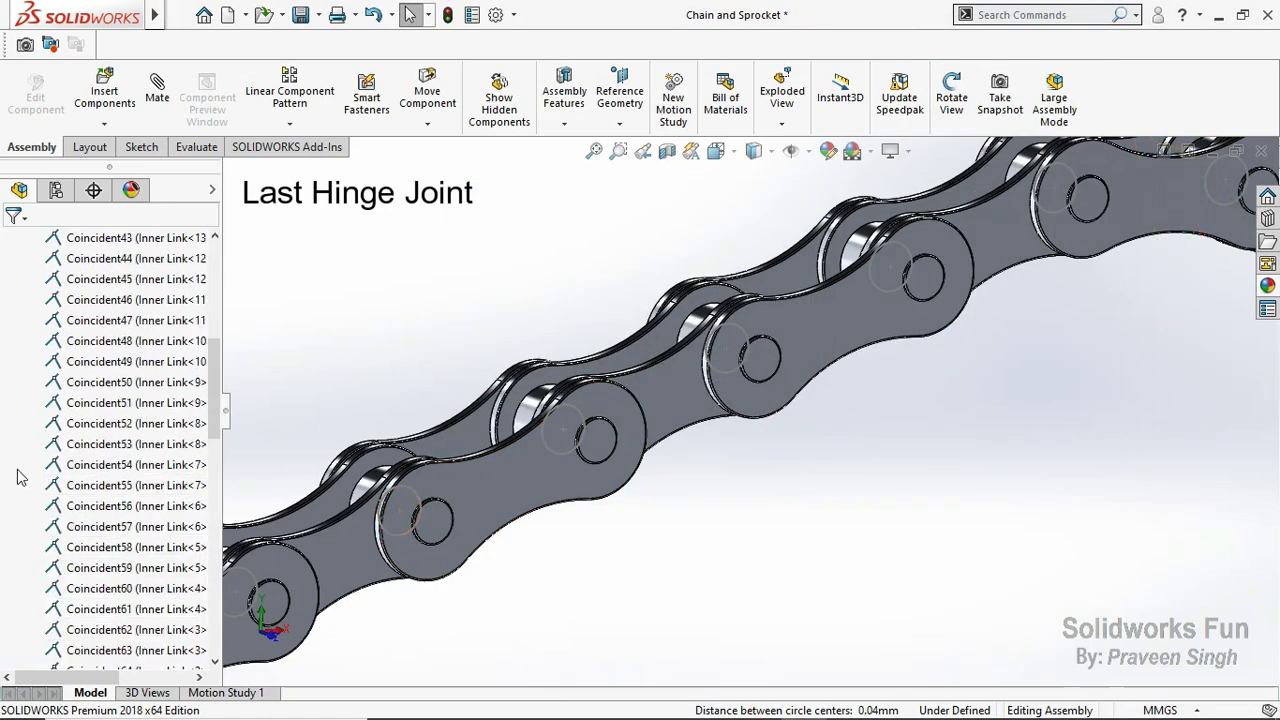
scroll(28, 428, "up", 5)
left_click(55, 650)
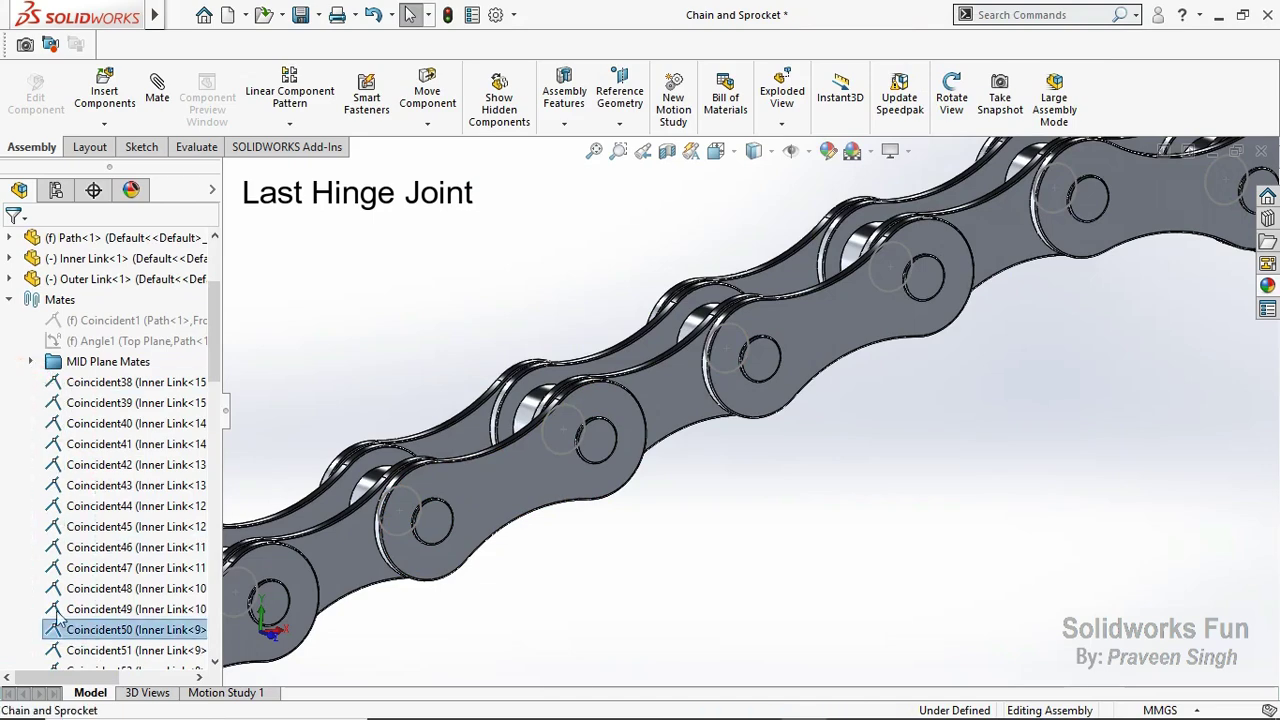
left_click(30, 385, "shift")
scroll(25, 412, "down", 3)
scroll(25, 412, "down", 2)
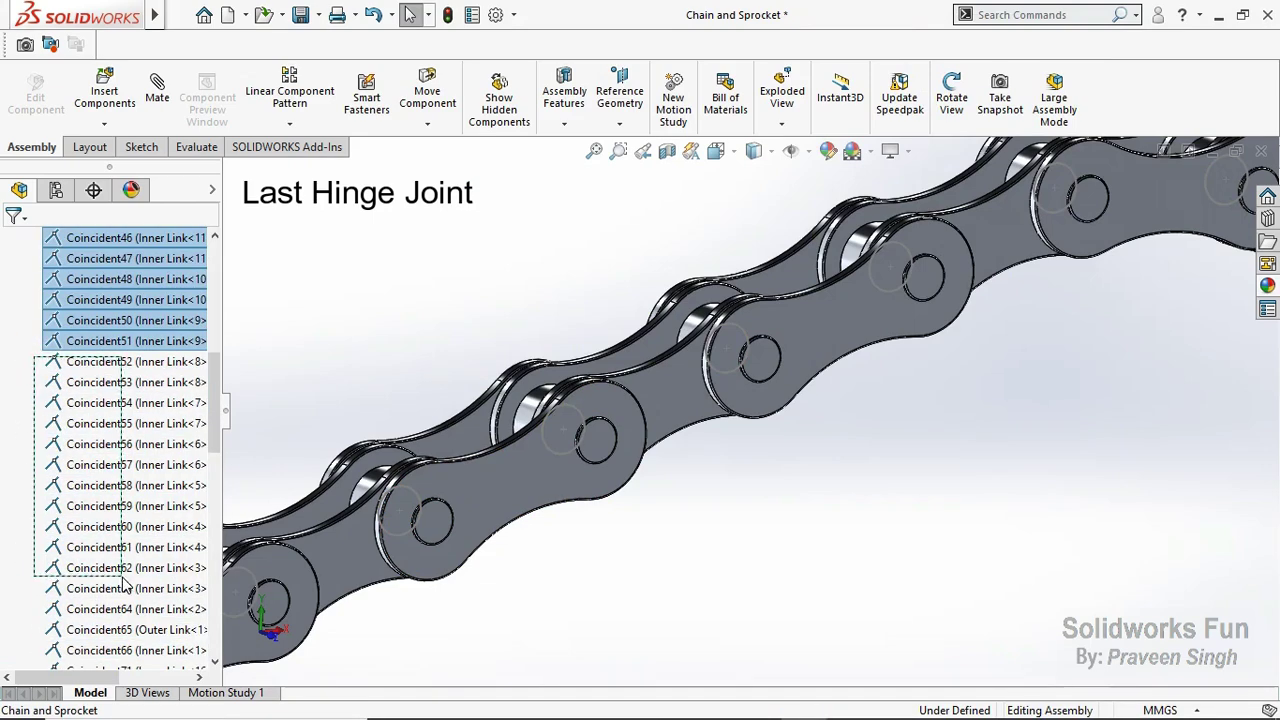
left_click(30, 567, "shift")
scroll(13, 535, "down", 5)
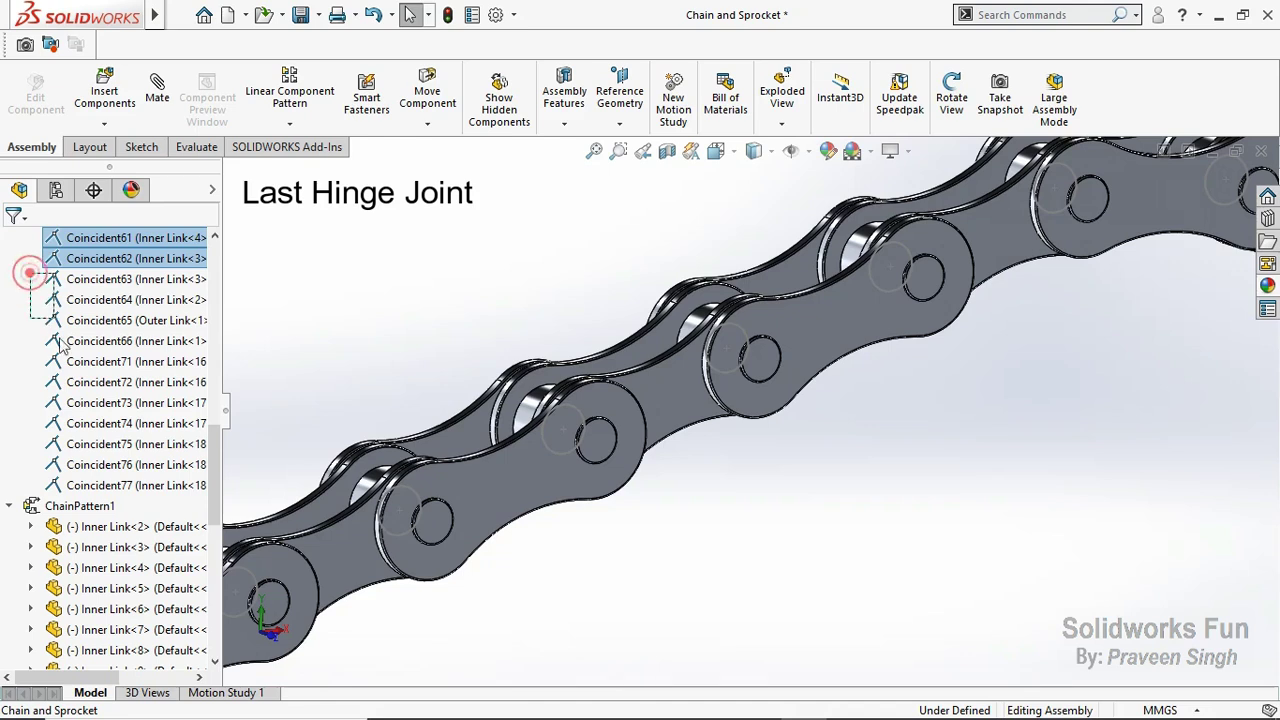
left_click(102, 487, "shift")
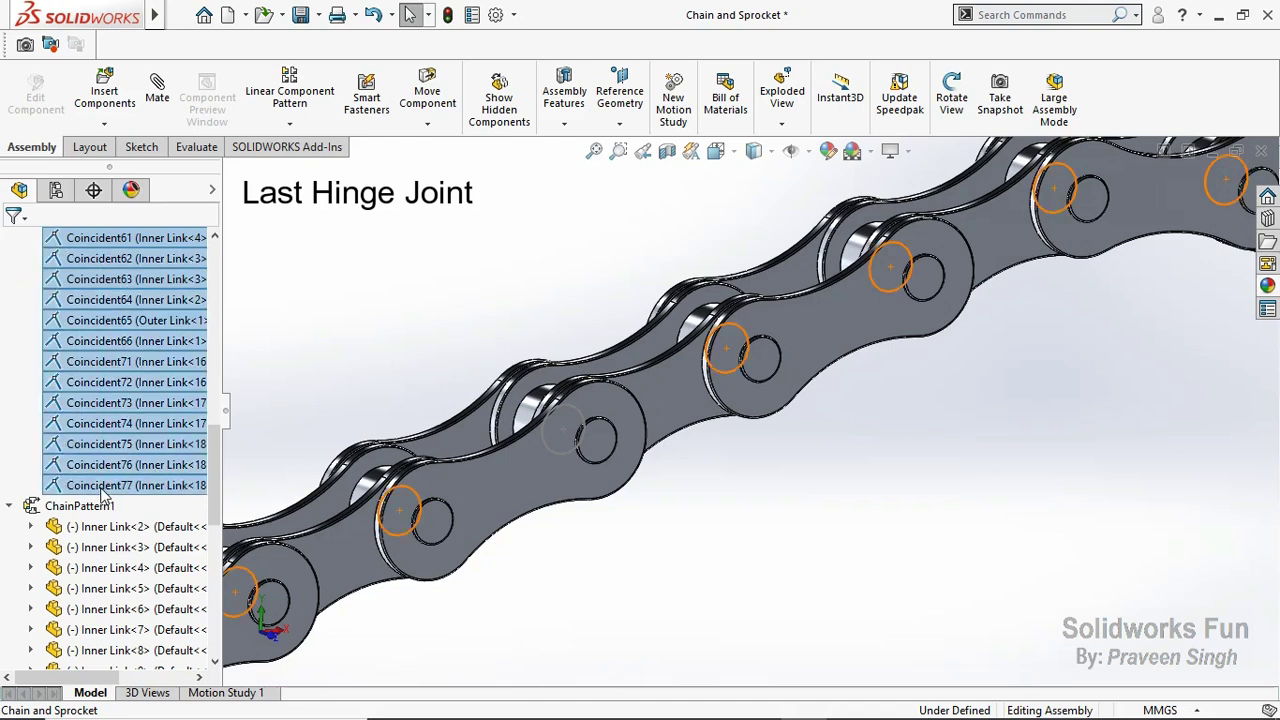
Step: Mate the inner link's pin circle coincident to Outer Link<18>'s circle, fully defining the assembly
left_click(385, 338)
left_click(157, 88)
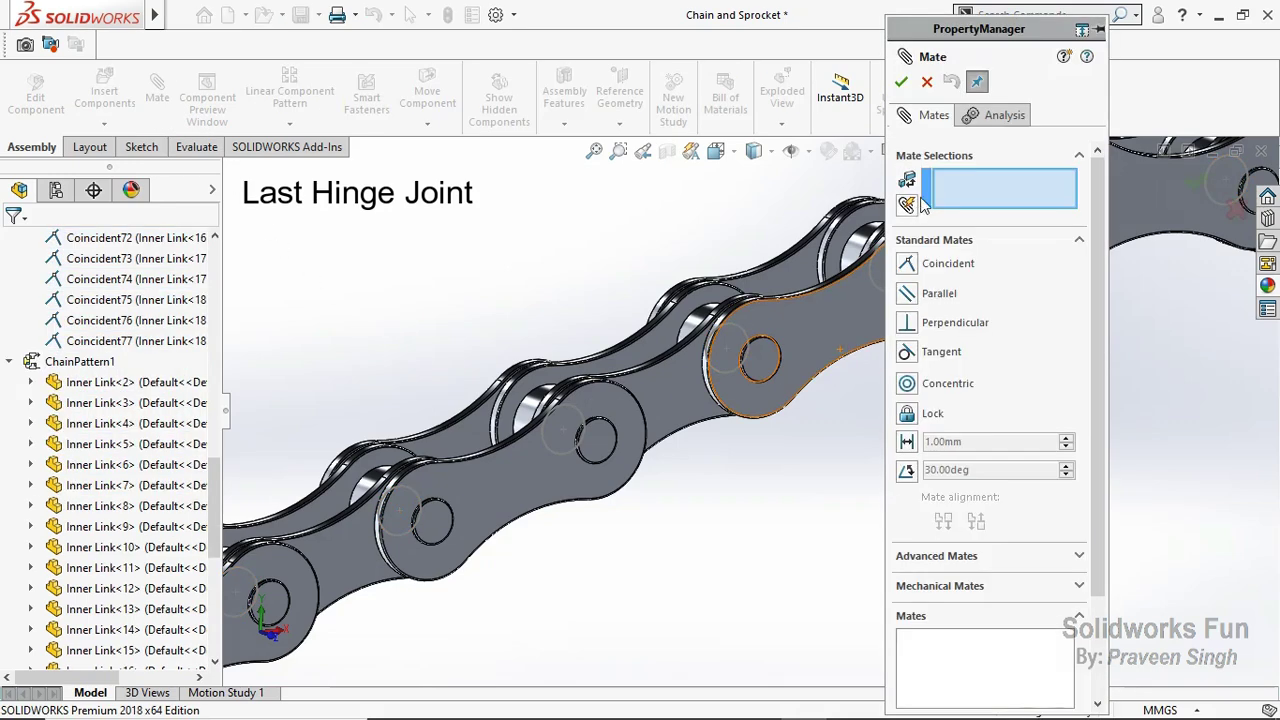
left_click(575, 418)
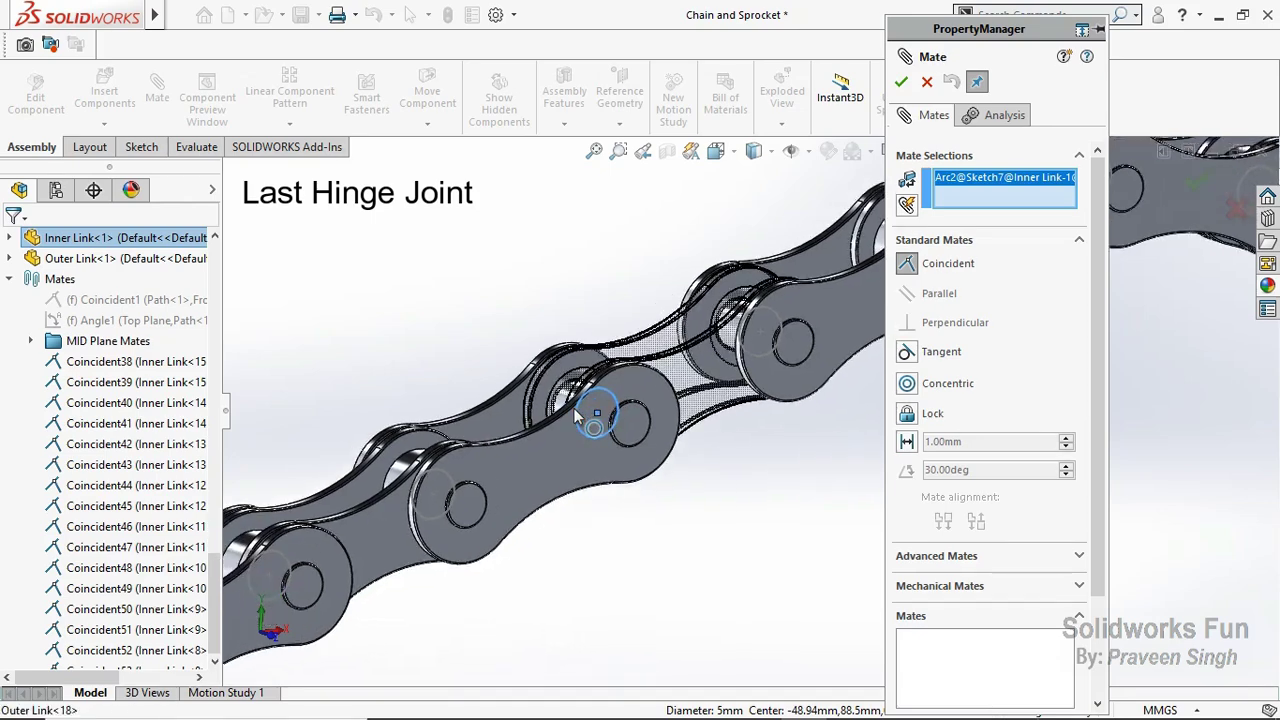
left_click(574, 410)
left_click(550, 388)
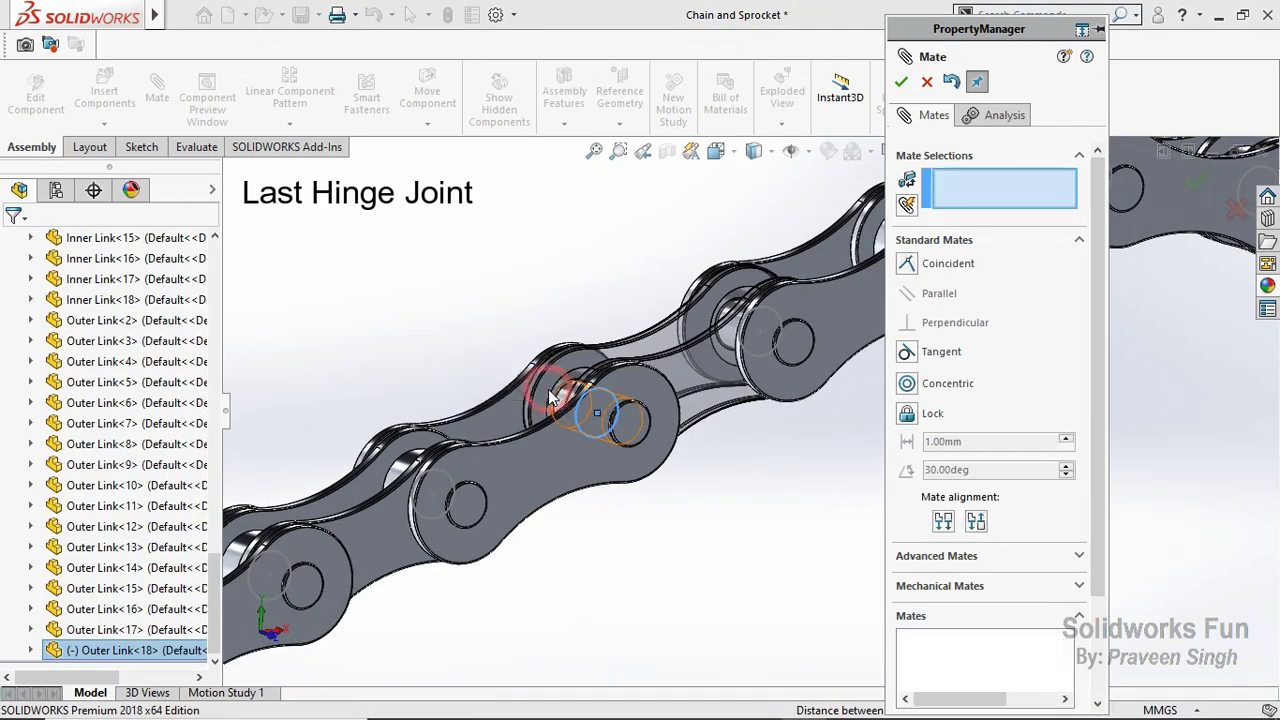
left_click(901, 82)
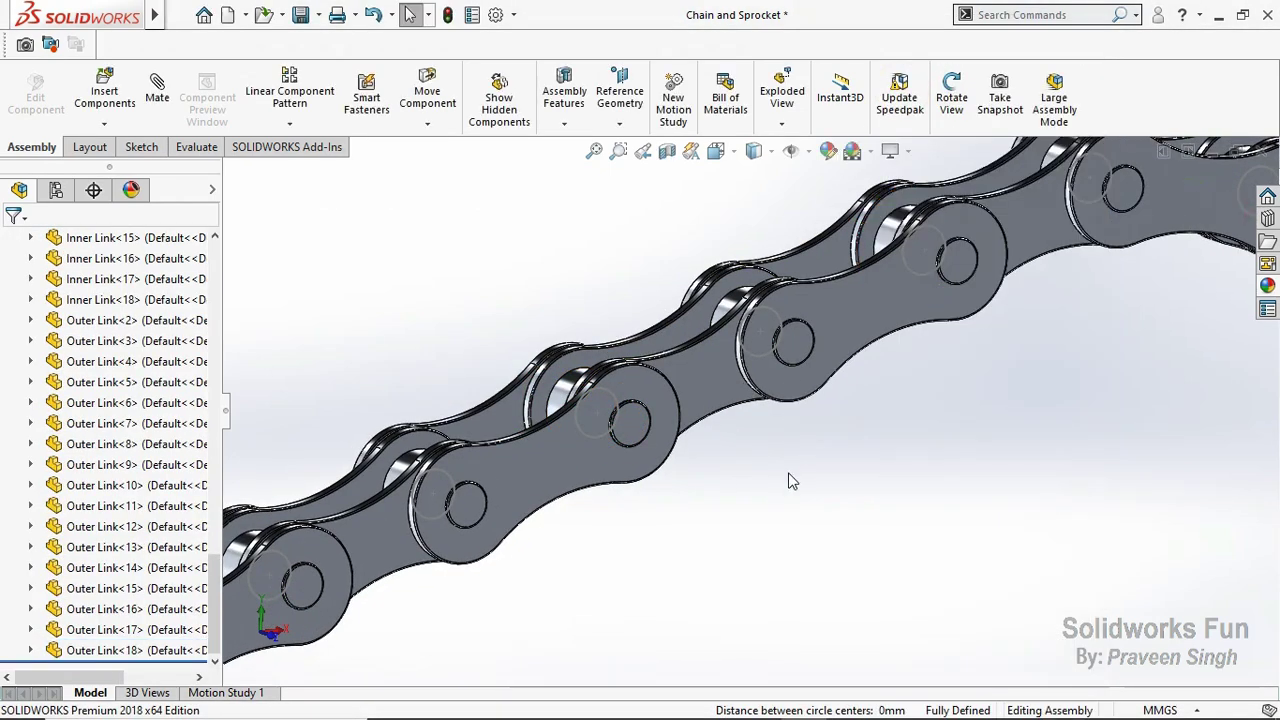
Step: Zoom out to the whole chain and Shift-select Coincident38 down to Coincident80 in the tree
scroll(786, 480, "up", 3)
scroll(762, 494, "up", 3)
scroll(30, 470, "up", 5)
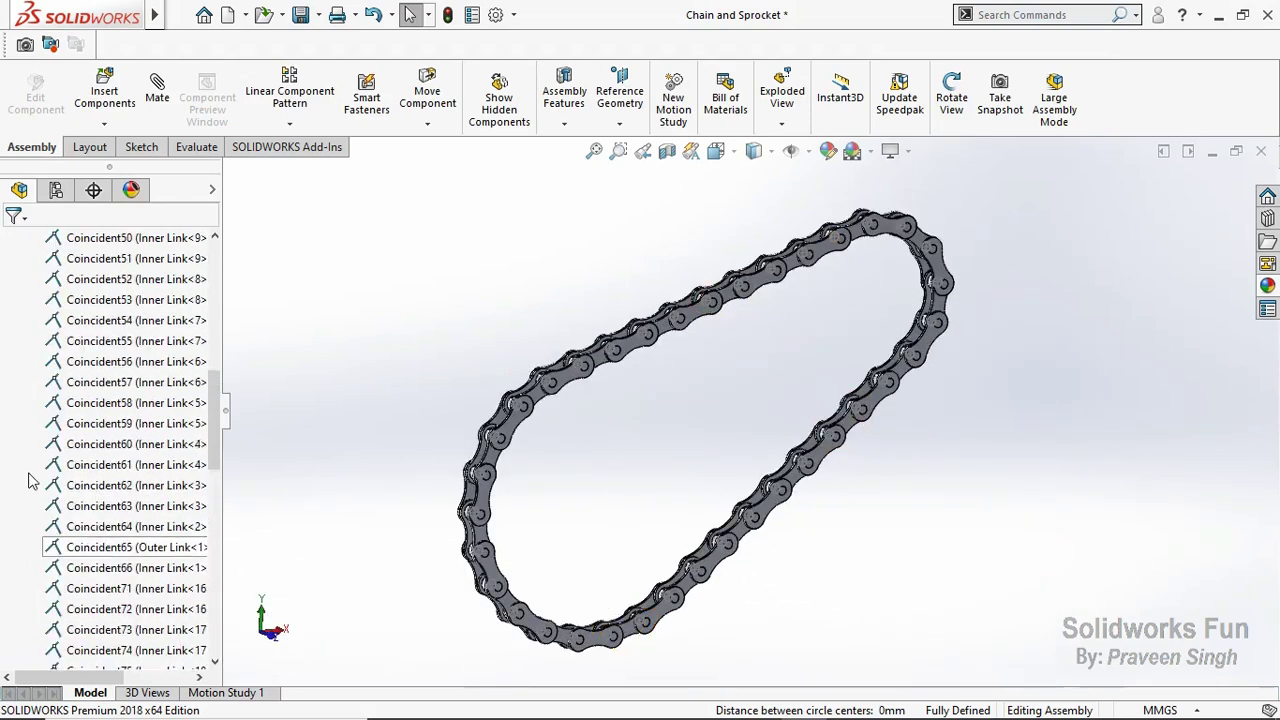
scroll(30, 470, "up", 3)
scroll(30, 352, "up", 2)
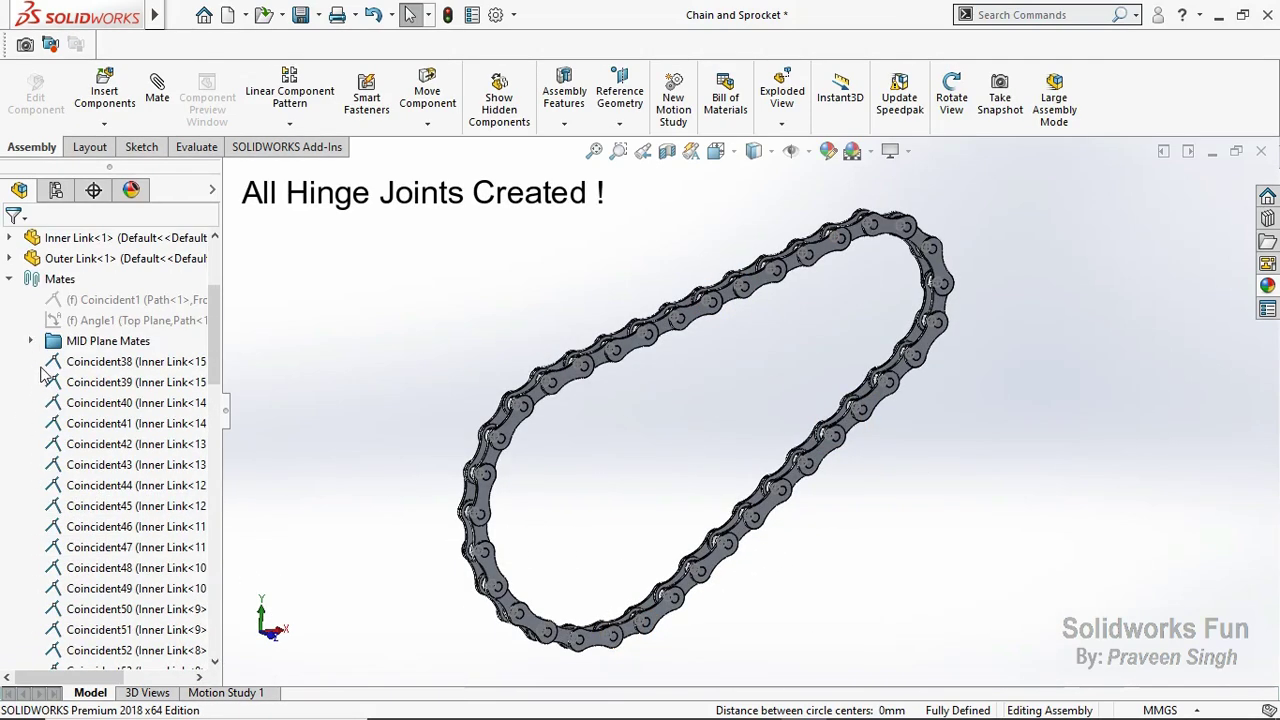
left_click(90, 361)
left_click(90, 609, "shift")
scroll(20, 510, "down", 4)
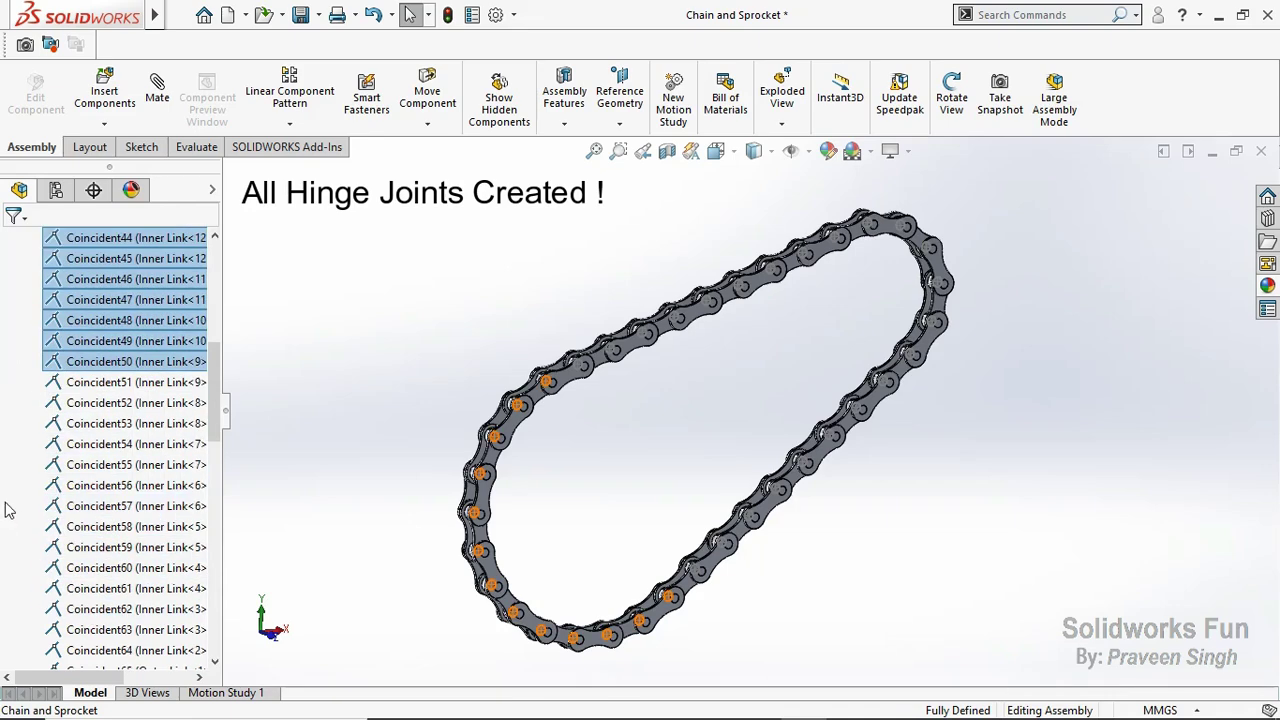
left_click(80, 588, "shift")
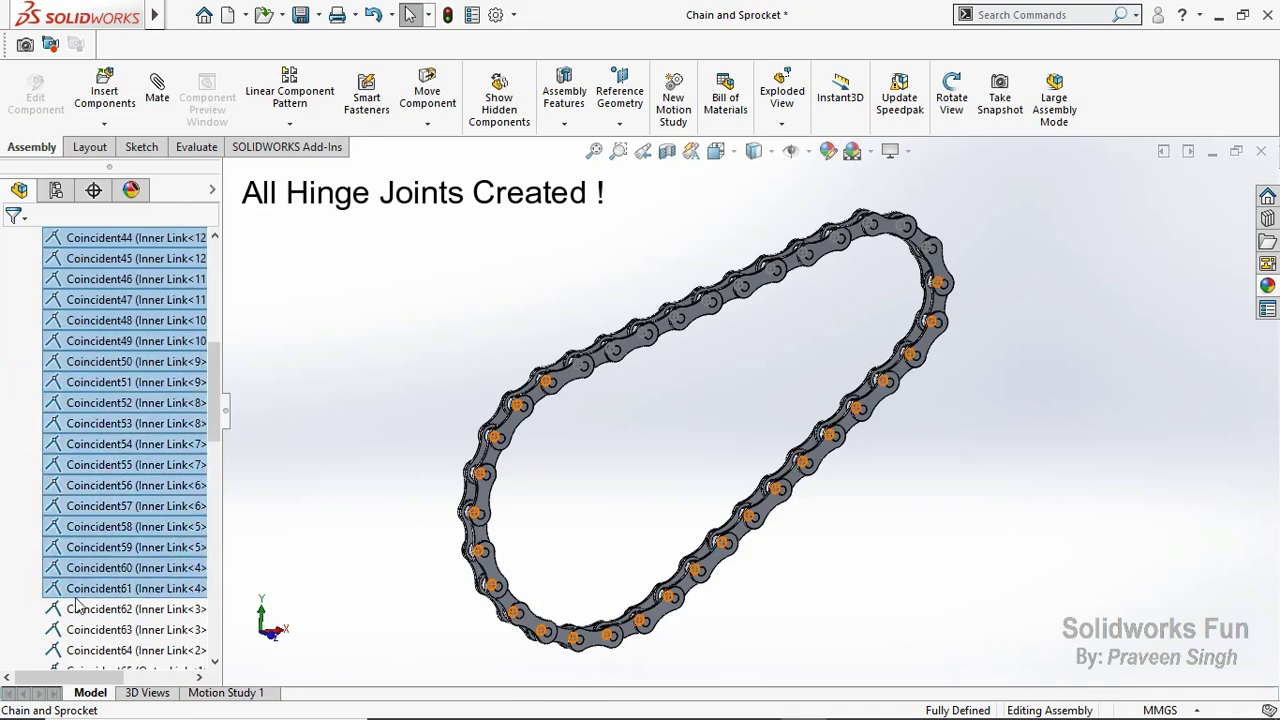
scroll(28, 523, "up", 3)
scroll(30, 500, "down", 7)
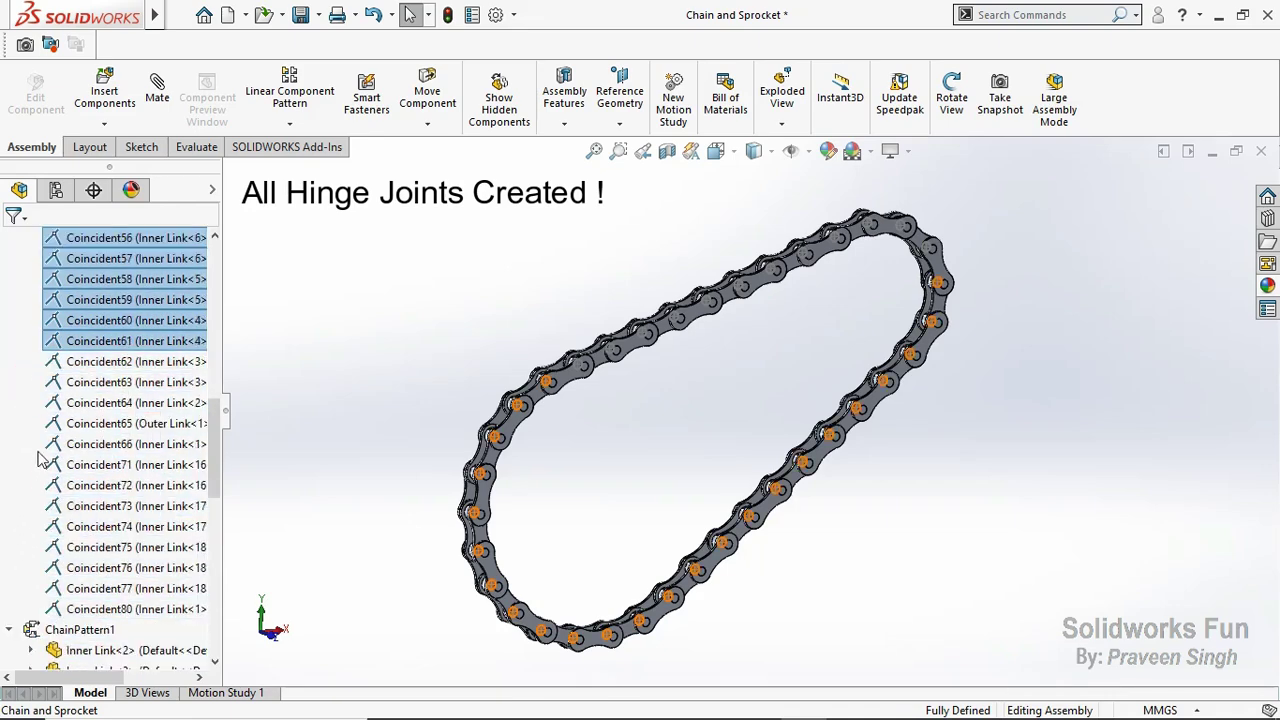
left_click(130, 609, "ctrl")
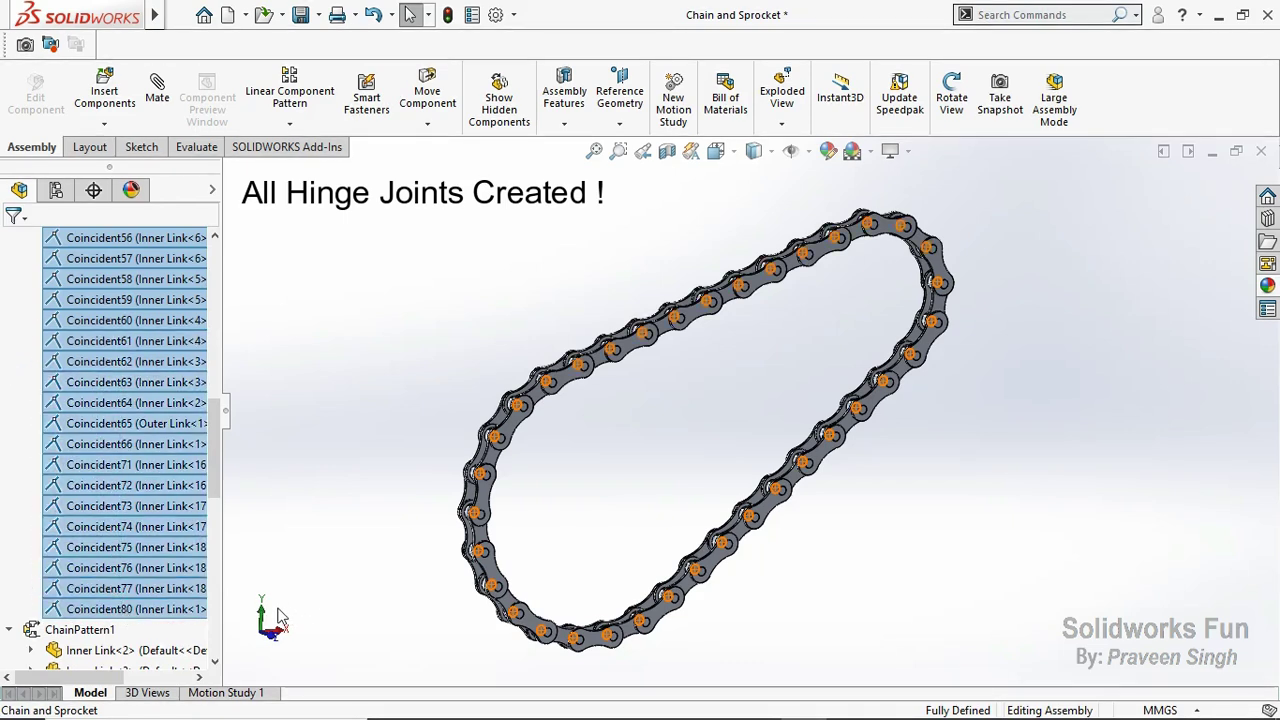
Step: Show the Front view and move the selected hinge mates into a new folder named Hinge Mates
key("ctrl+1")
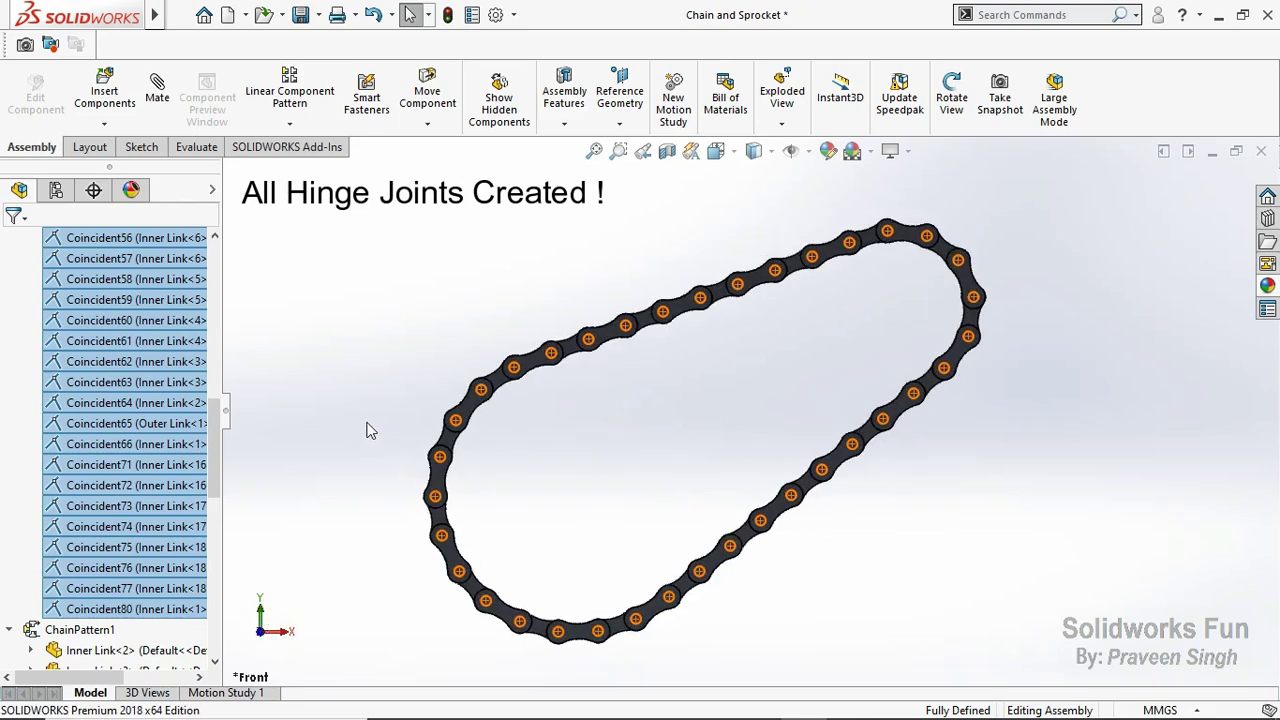
right_click(118, 614)
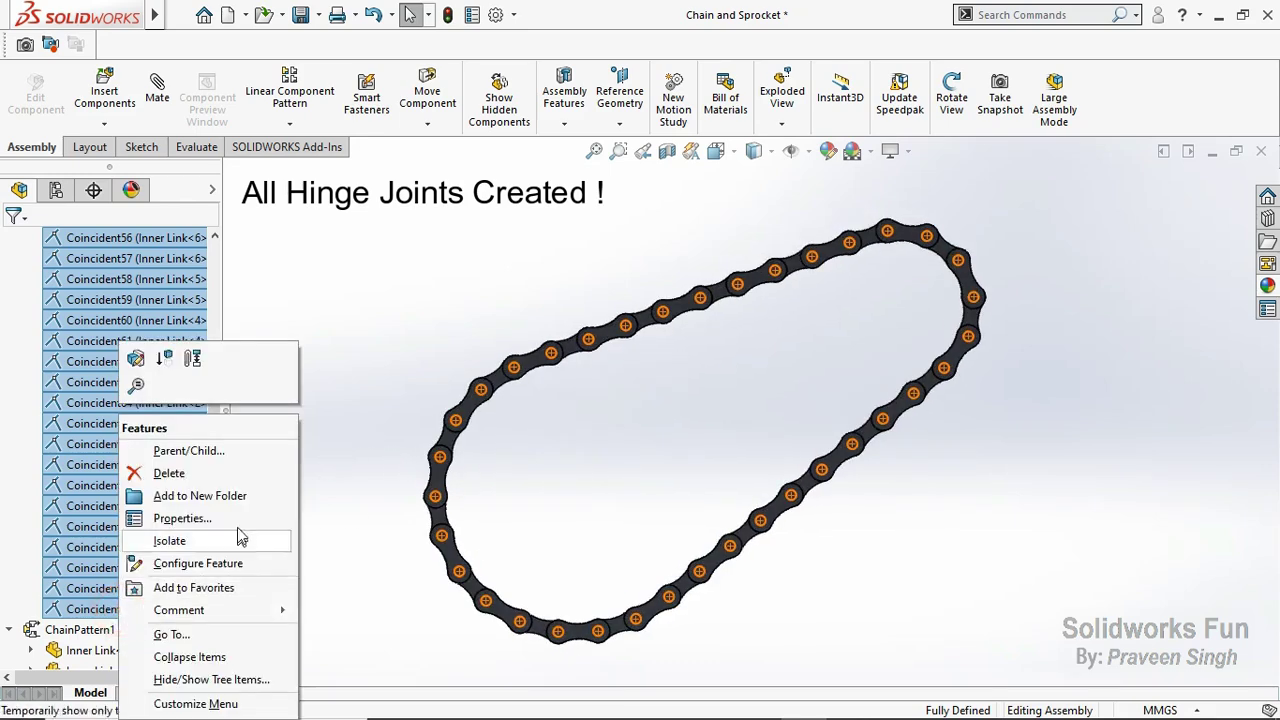
left_click(235, 490)
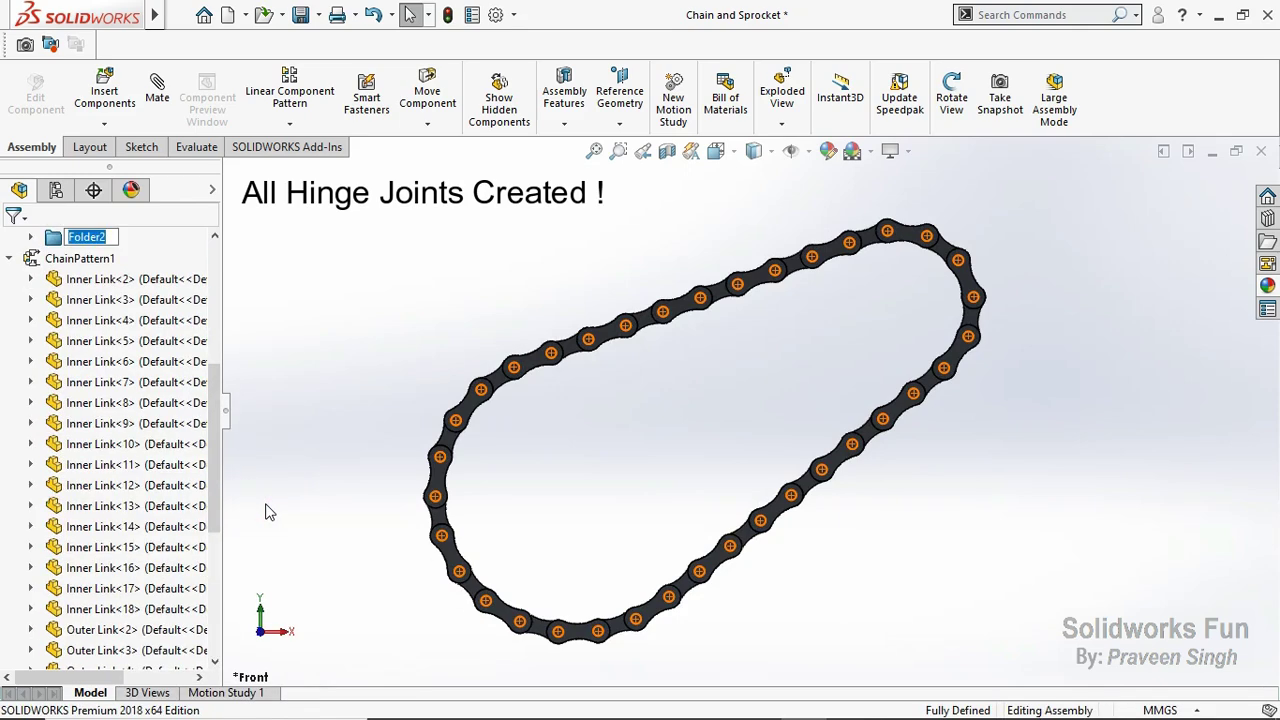
key("Return")
scroll(137, 490, "up", 4)
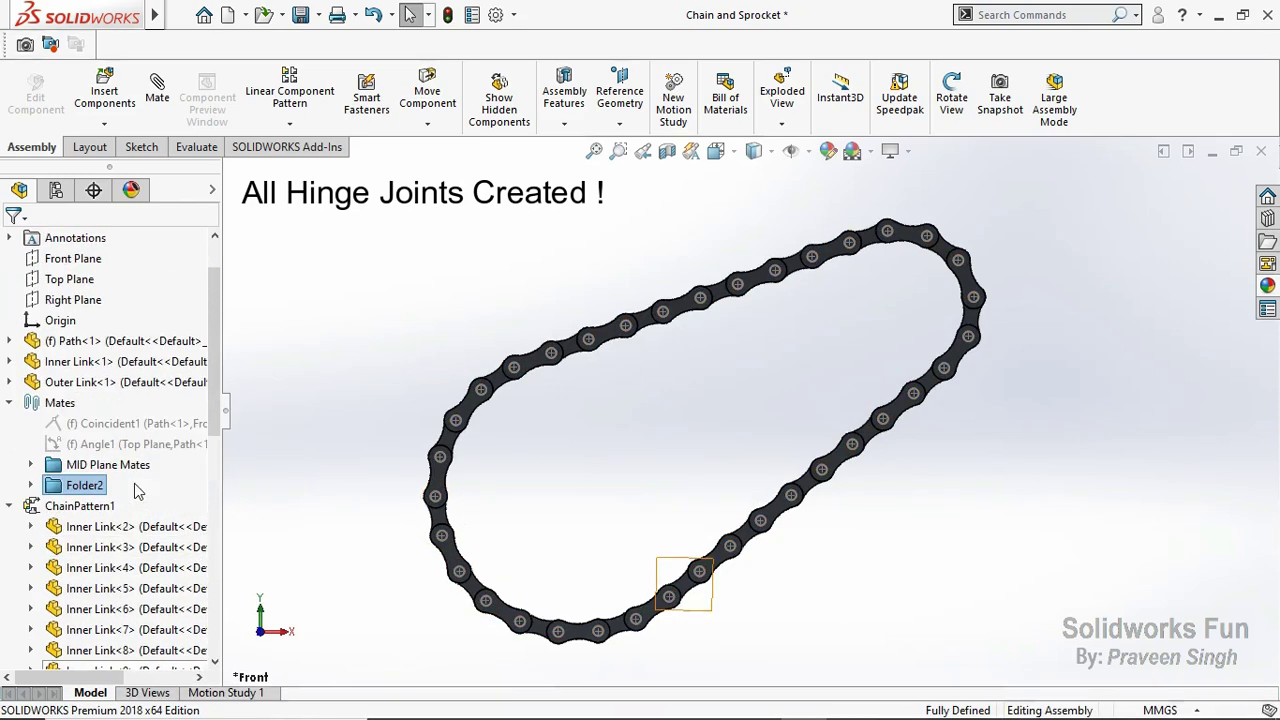
left_click(100, 487)
type("Hinge")
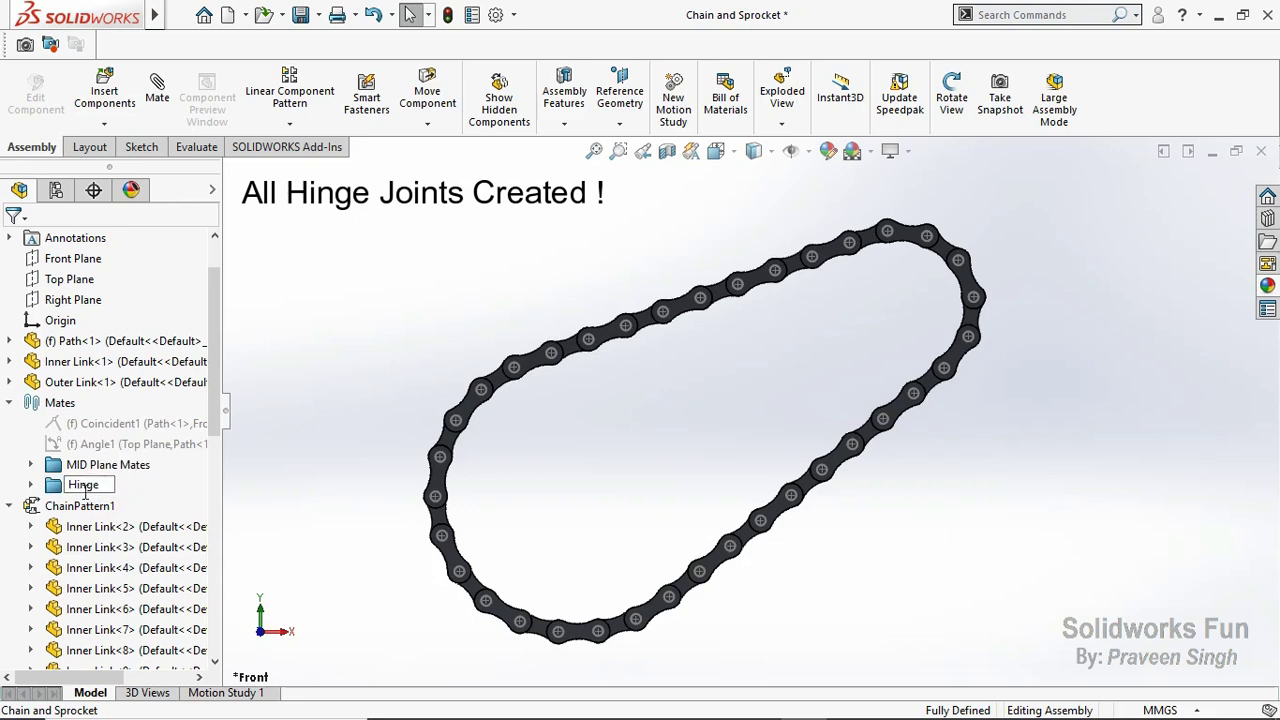
type("Mates")
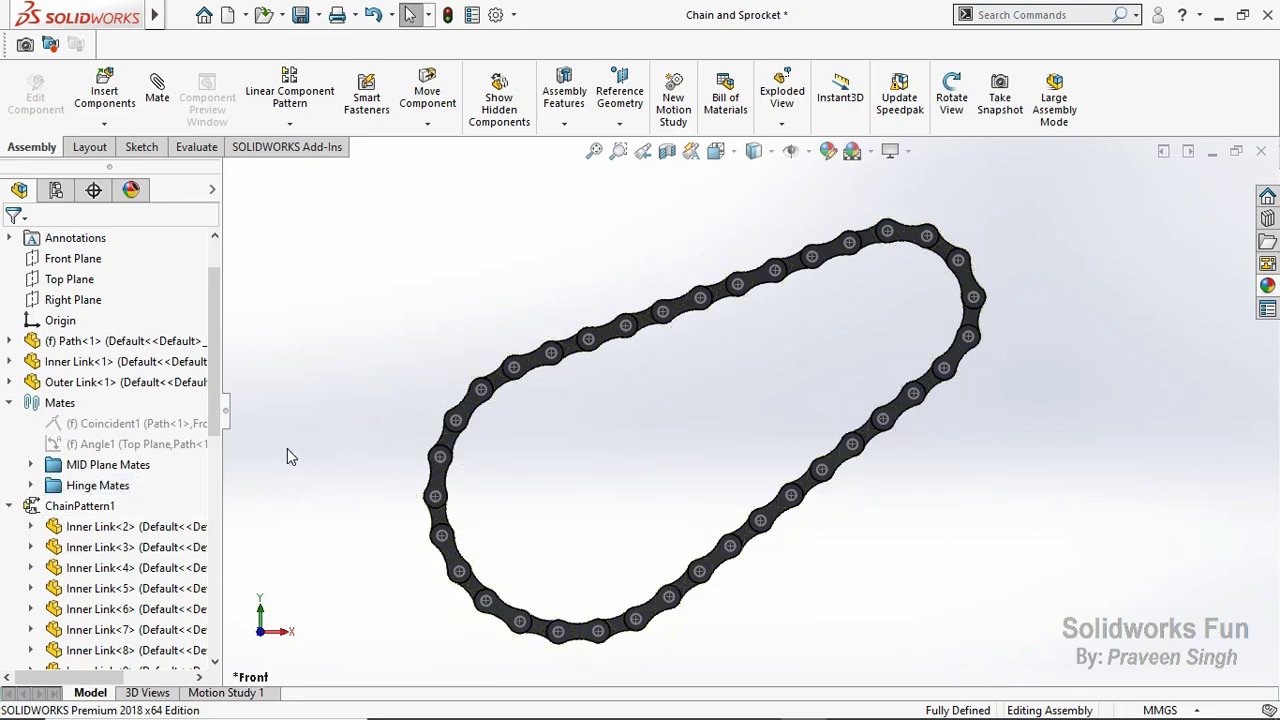
Step: Save the assembly and collapse the ChainPattern1 and Mates groups in the tree
left_click(303, 25)
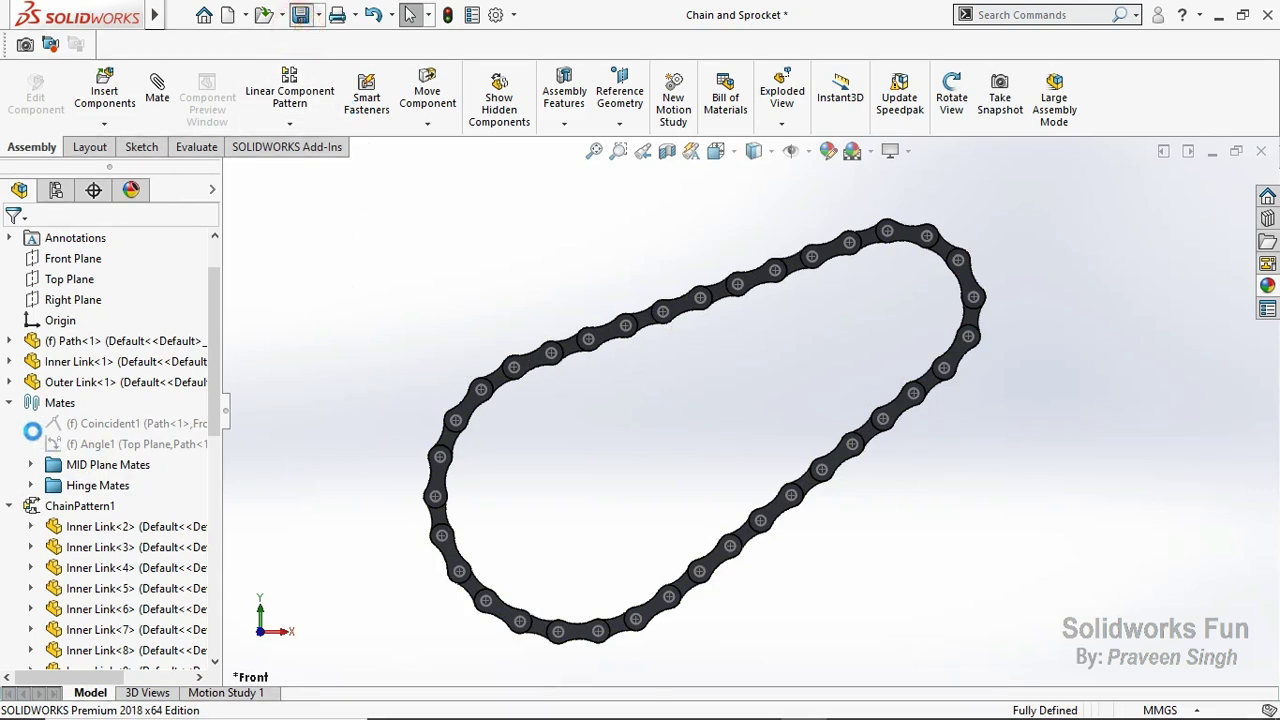
left_click(10, 507)
left_click(9, 464)
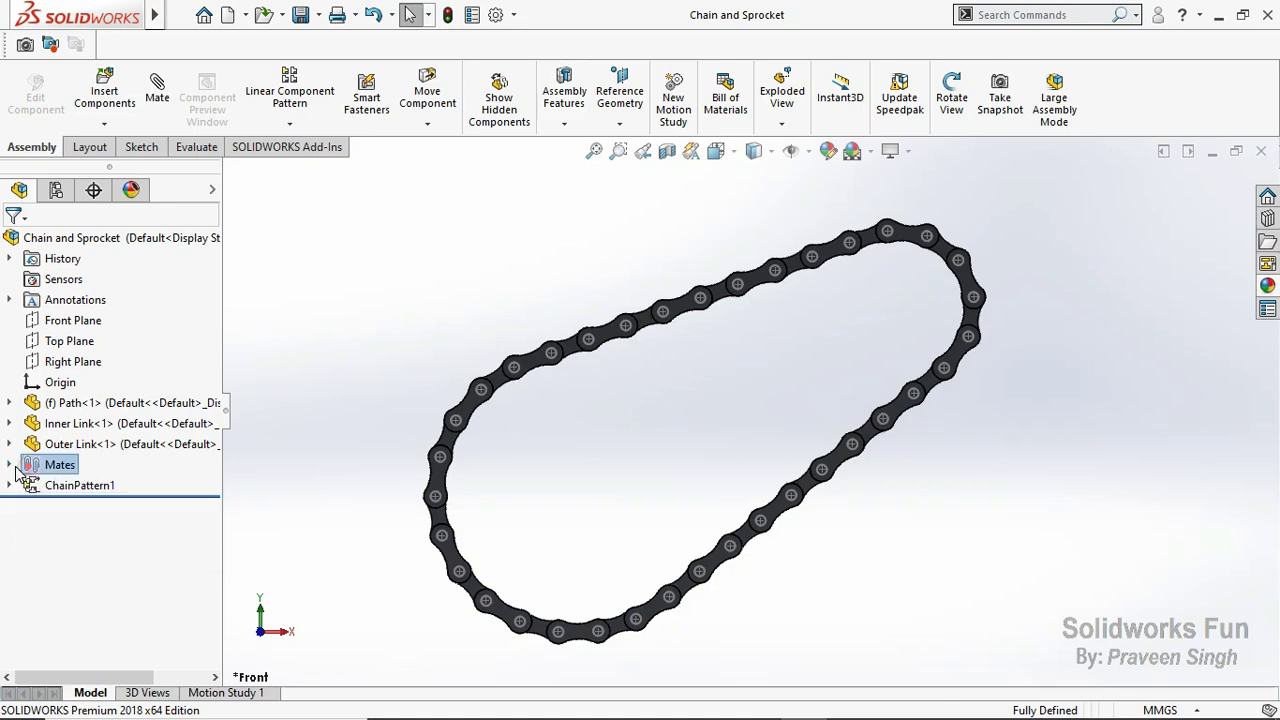
left_click(45, 485)
Step: Dissolve ChainPattern1 and select every Inner Link and Outer Link component through Outer Link<18>
right_click(70, 488)
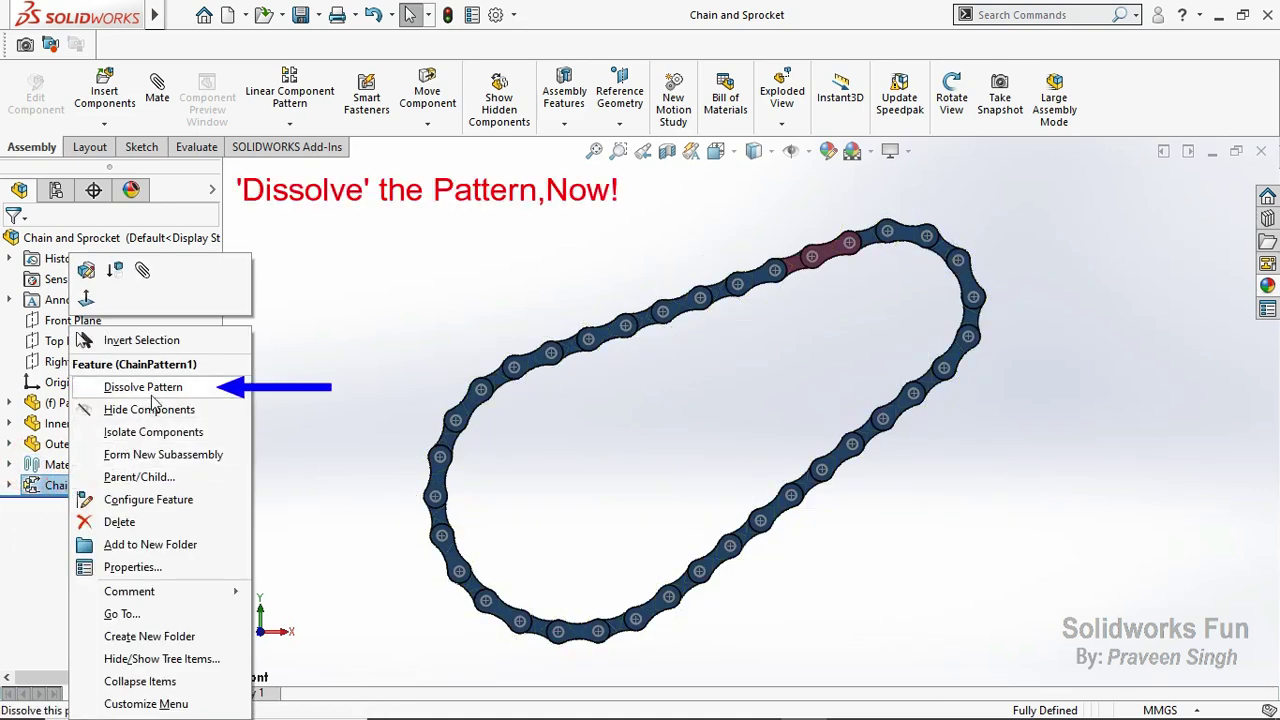
left_click(149, 387)
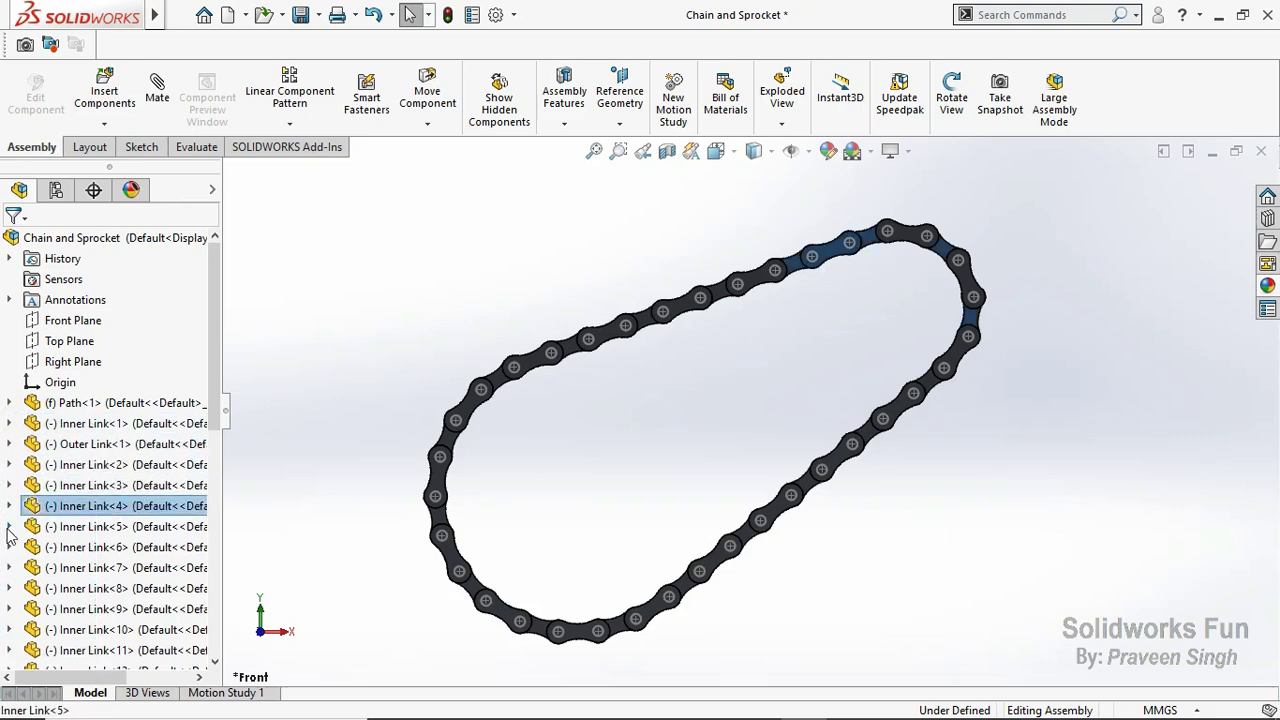
left_click(100, 650, "shift")
scroll(3, 520, "down", 5)
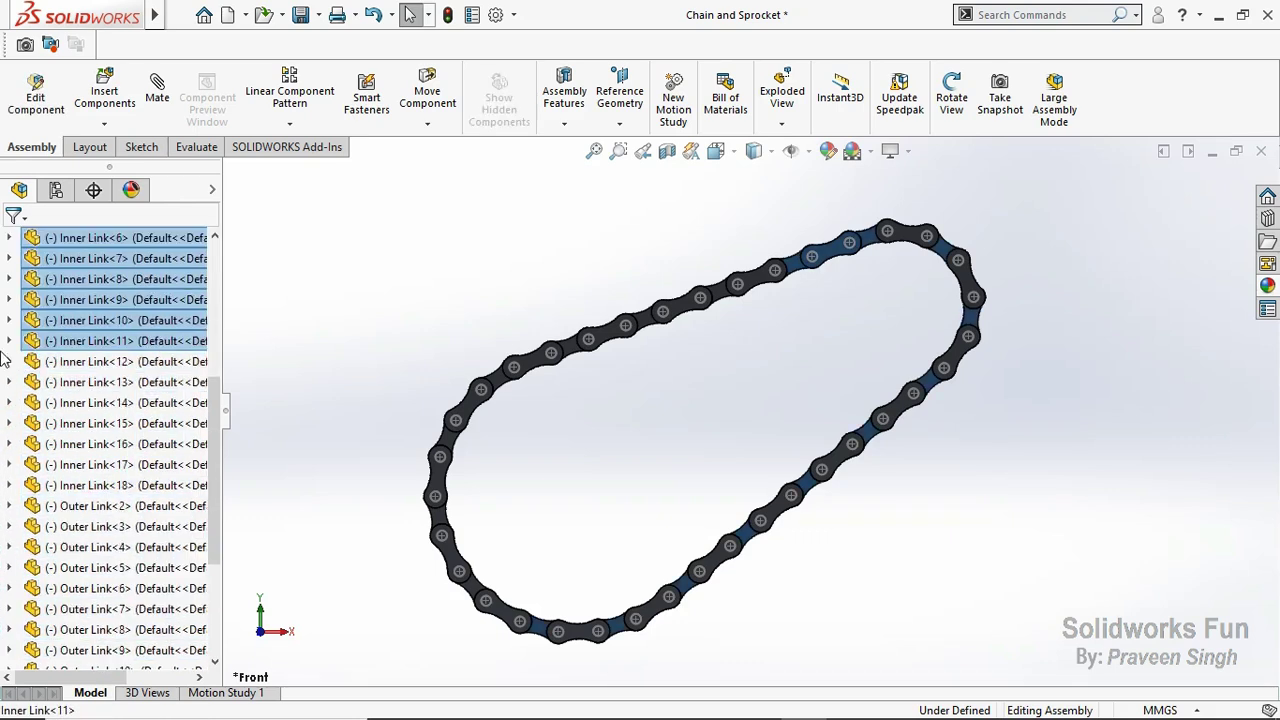
left_click(100, 341, "ctrl")
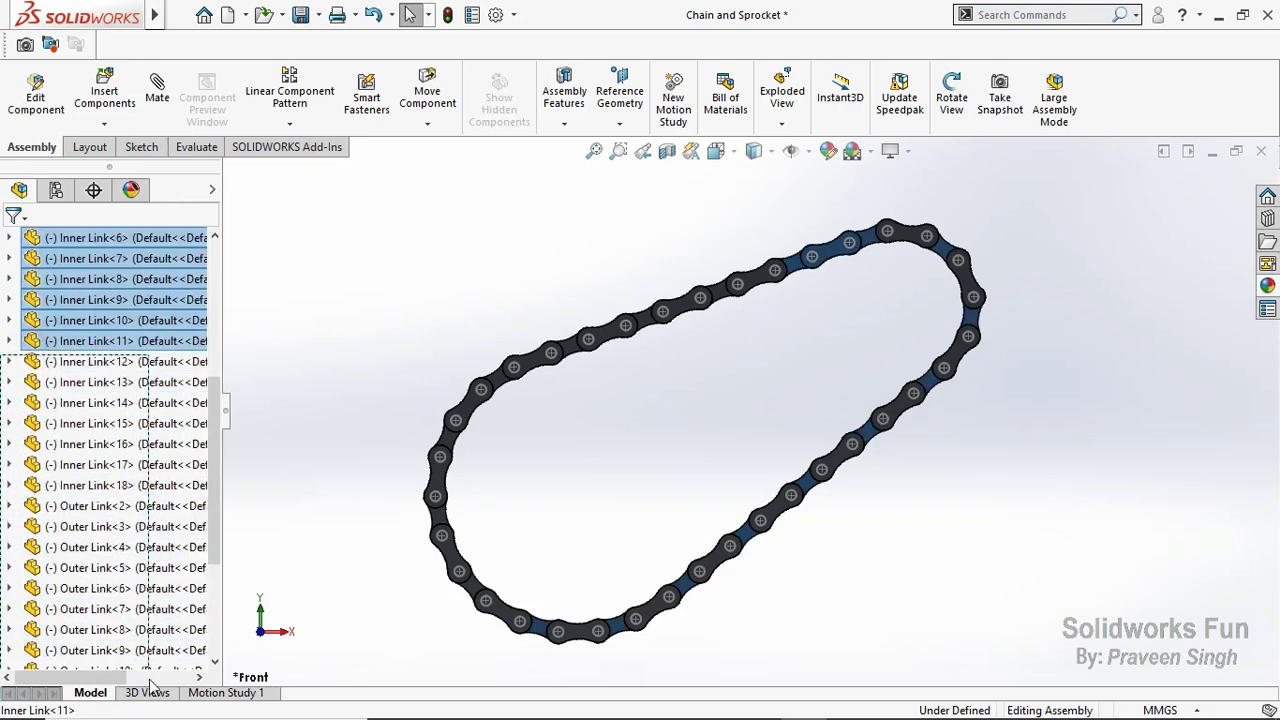
scroll(72, 572, "down", 2)
left_click(60, 582, "shift")
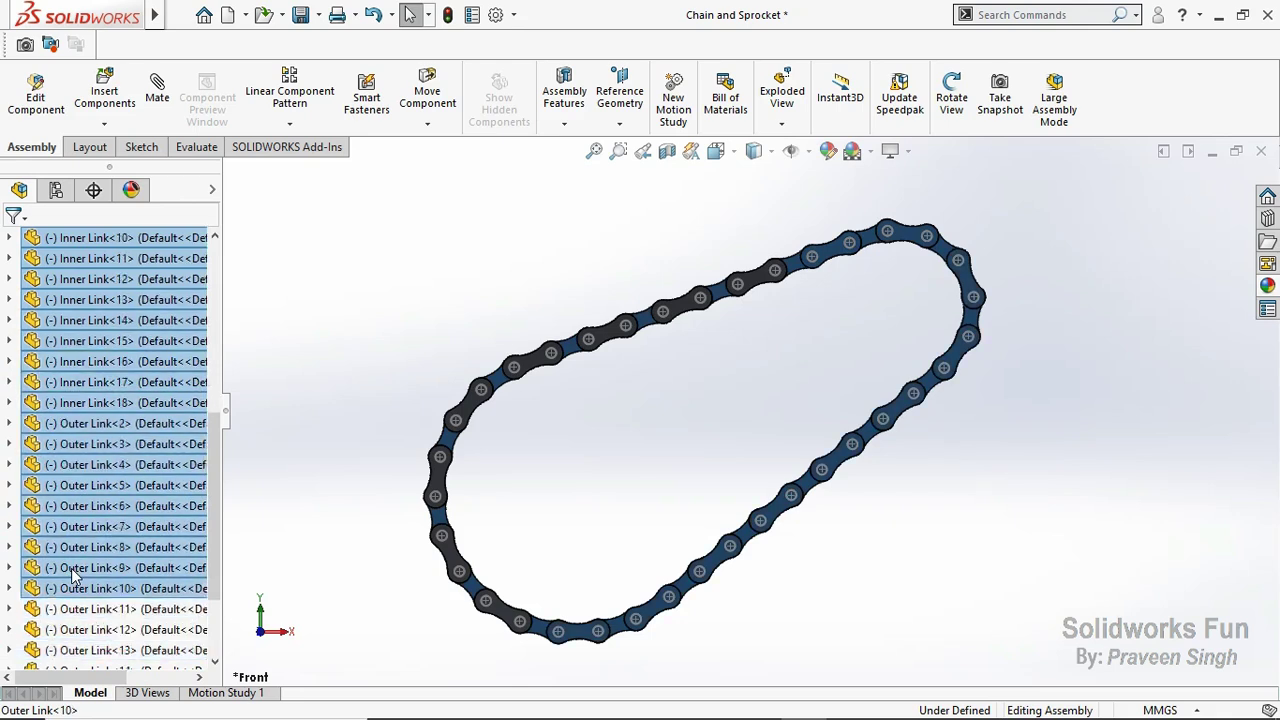
scroll(18, 505, "down", 2)
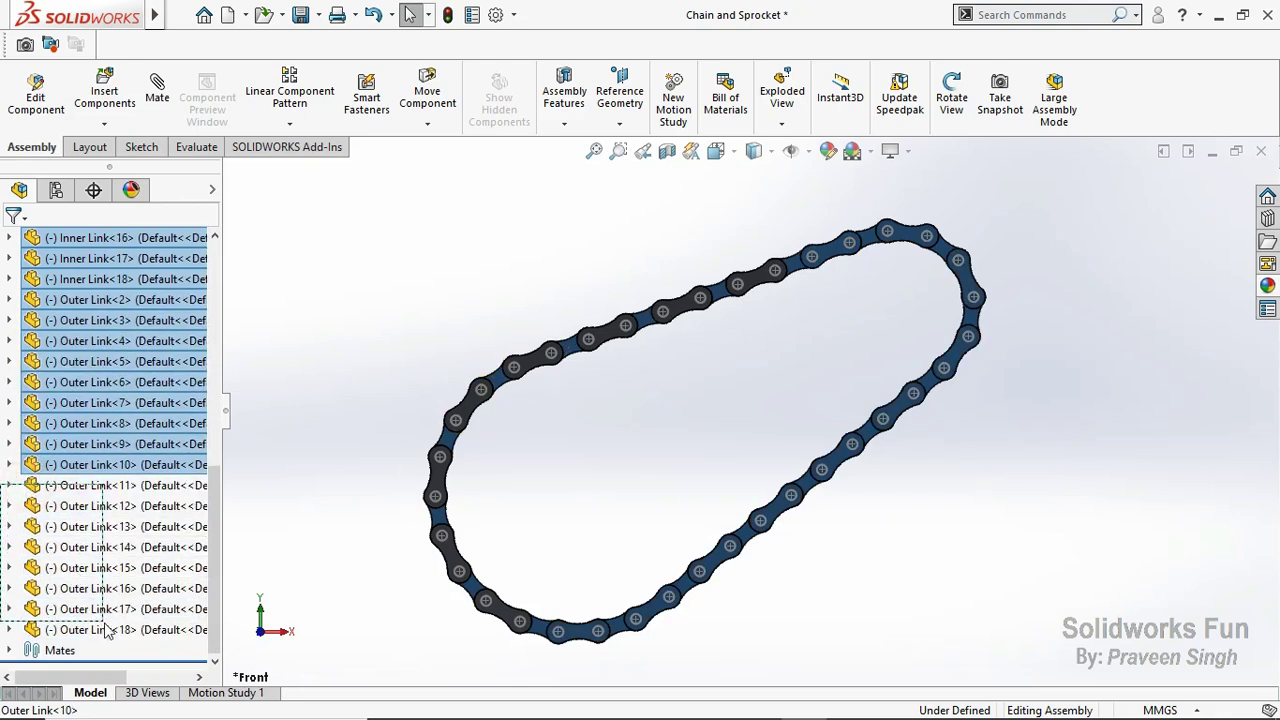
left_click_drag(105, 627, 110, 636)
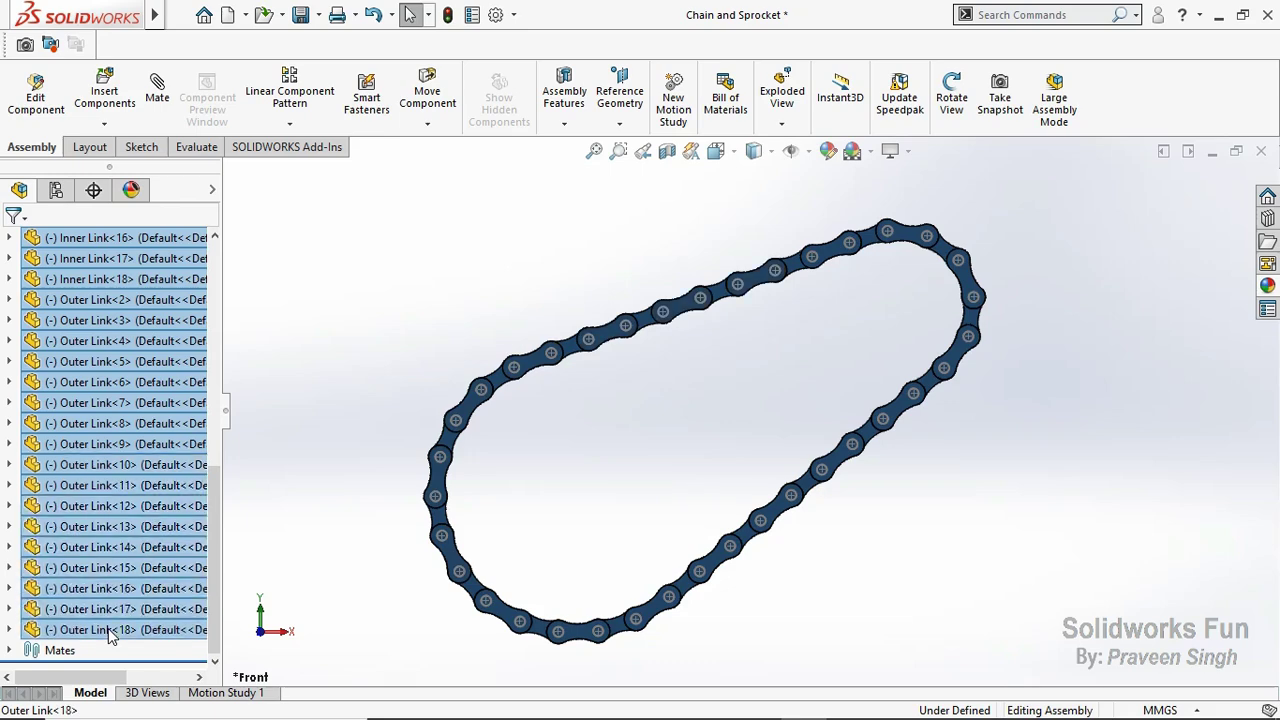
Step: Group the selected link components into a new folder named Links
right_click(108, 632)
left_click(190, 590)
type("Links")
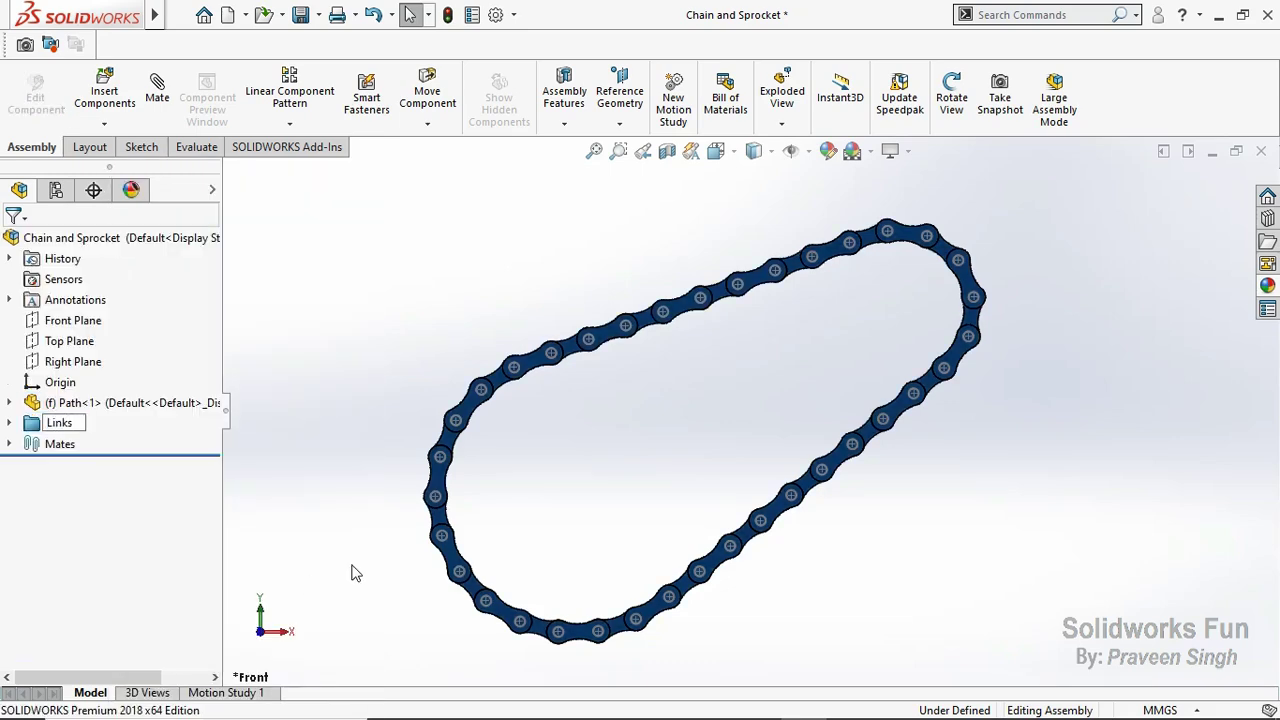
left_click(355, 572)
Step: Save the assembly and orbit the chain to an angled view
left_click(298, 15)
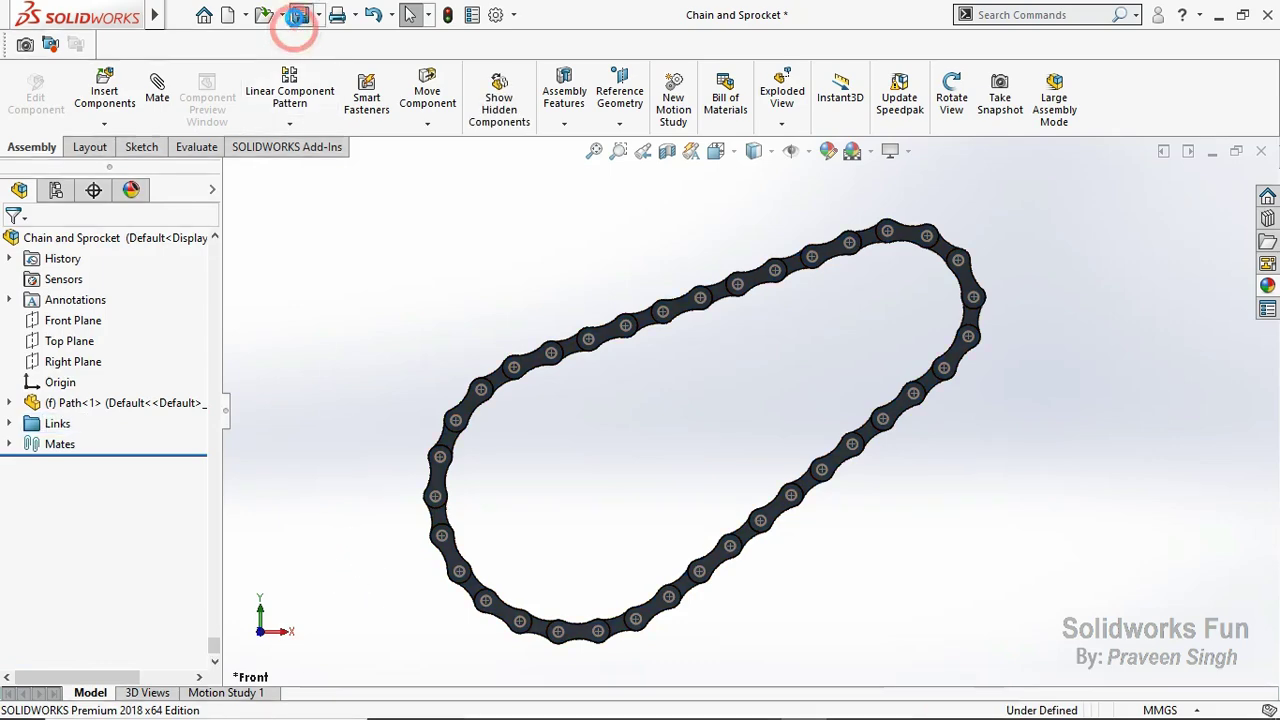
left_click(951, 105)
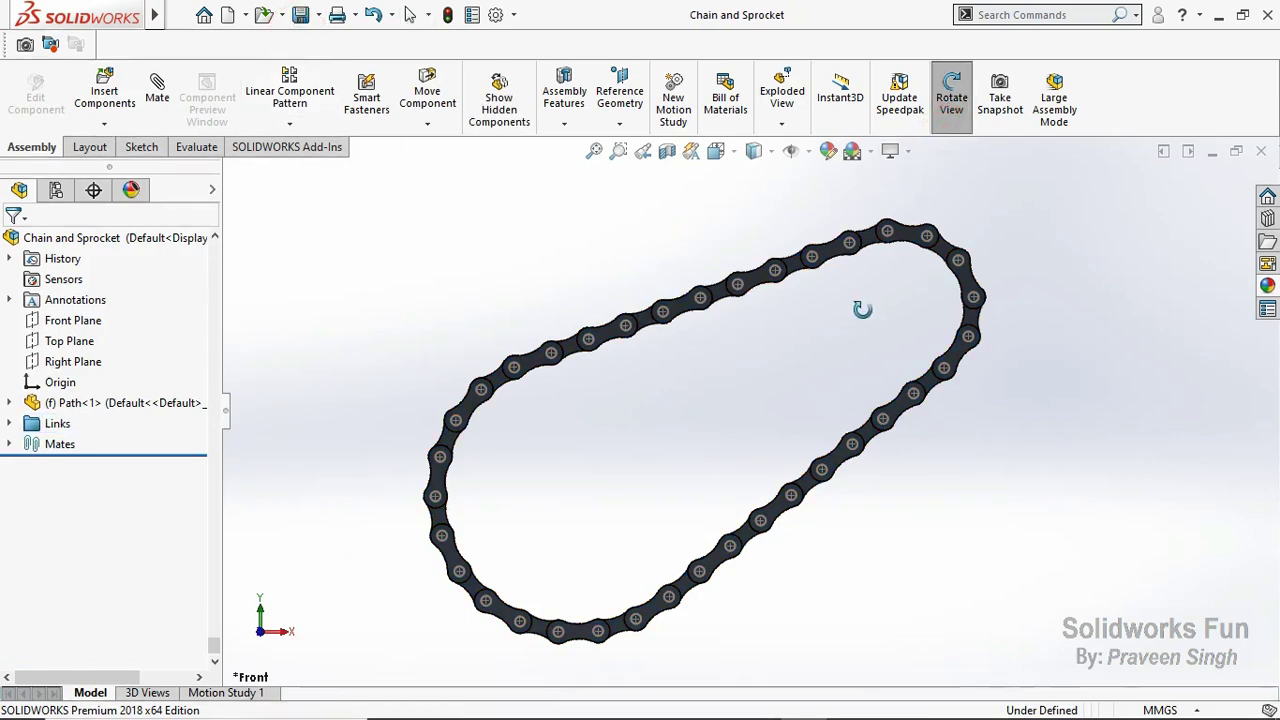
mouse_move(943, 229)
left_mouse_down()
mouse_move(894, 334)
mouse_move(809, 411)
left_mouse_up()
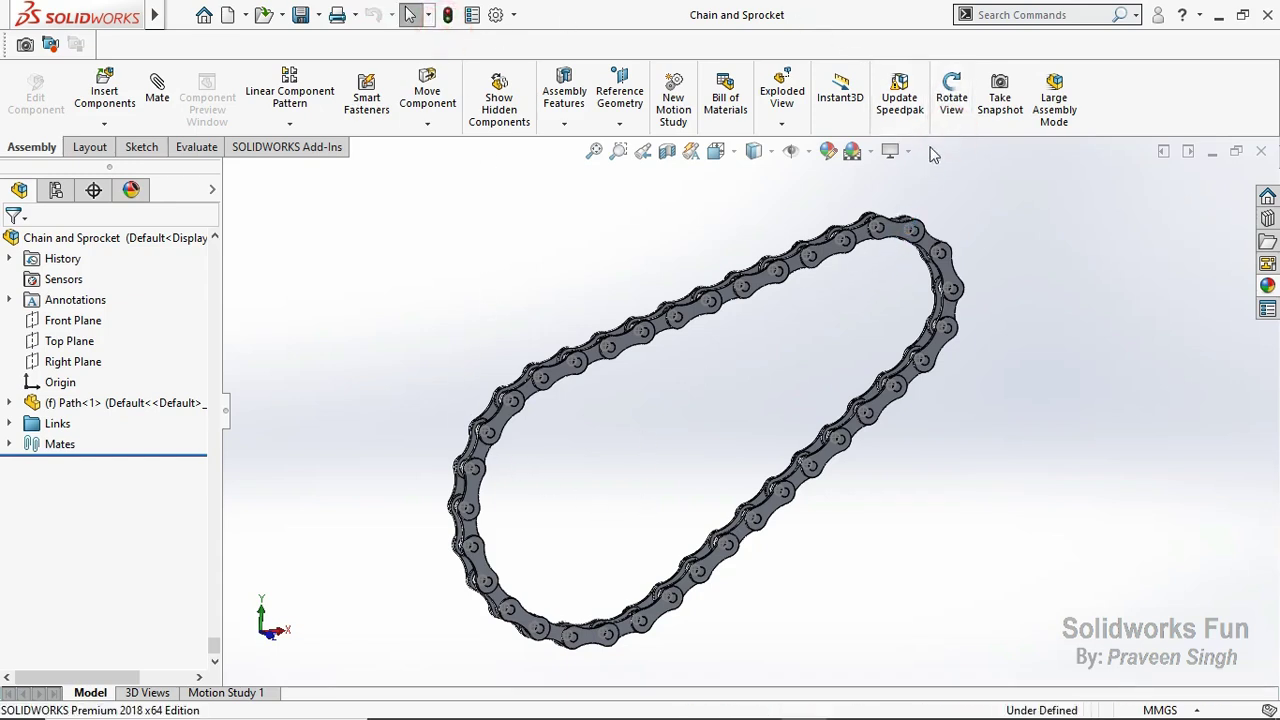
left_click(950, 105)
mouse_move(884, 260)
left_mouse_down()
mouse_move(880, 287)
mouse_move(918, 232)
left_mouse_up()
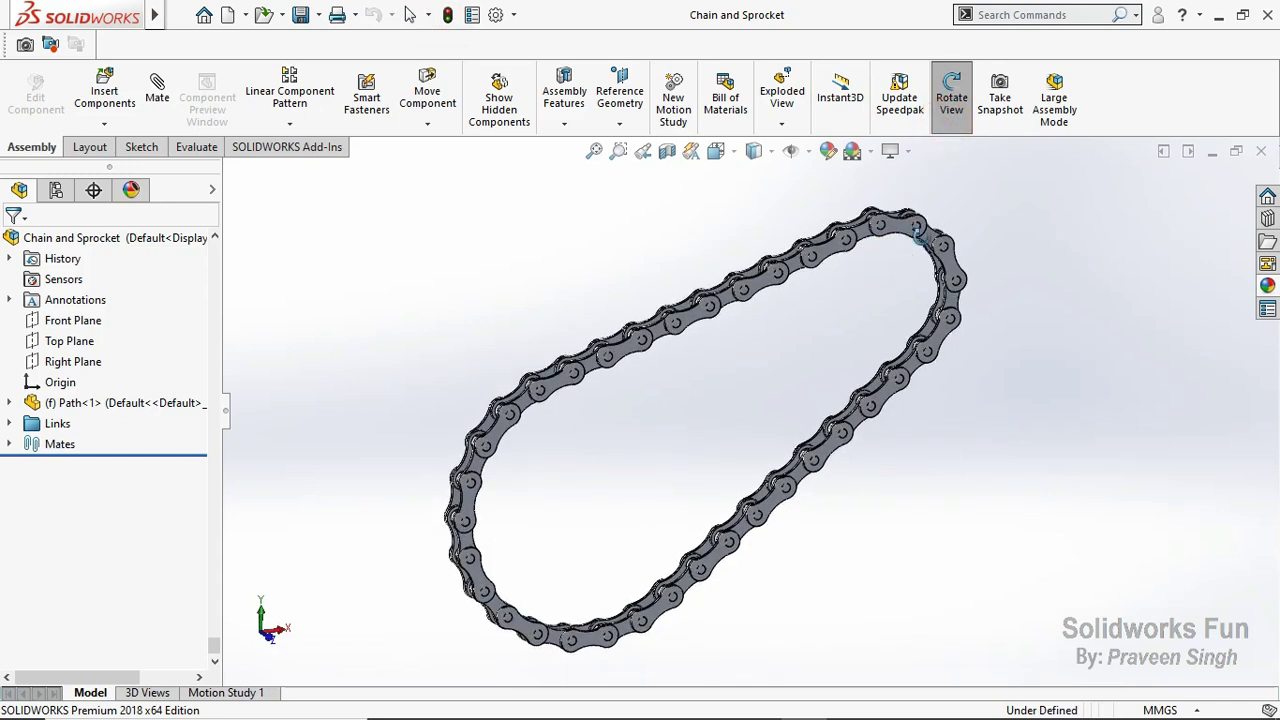
left_click(951, 100)
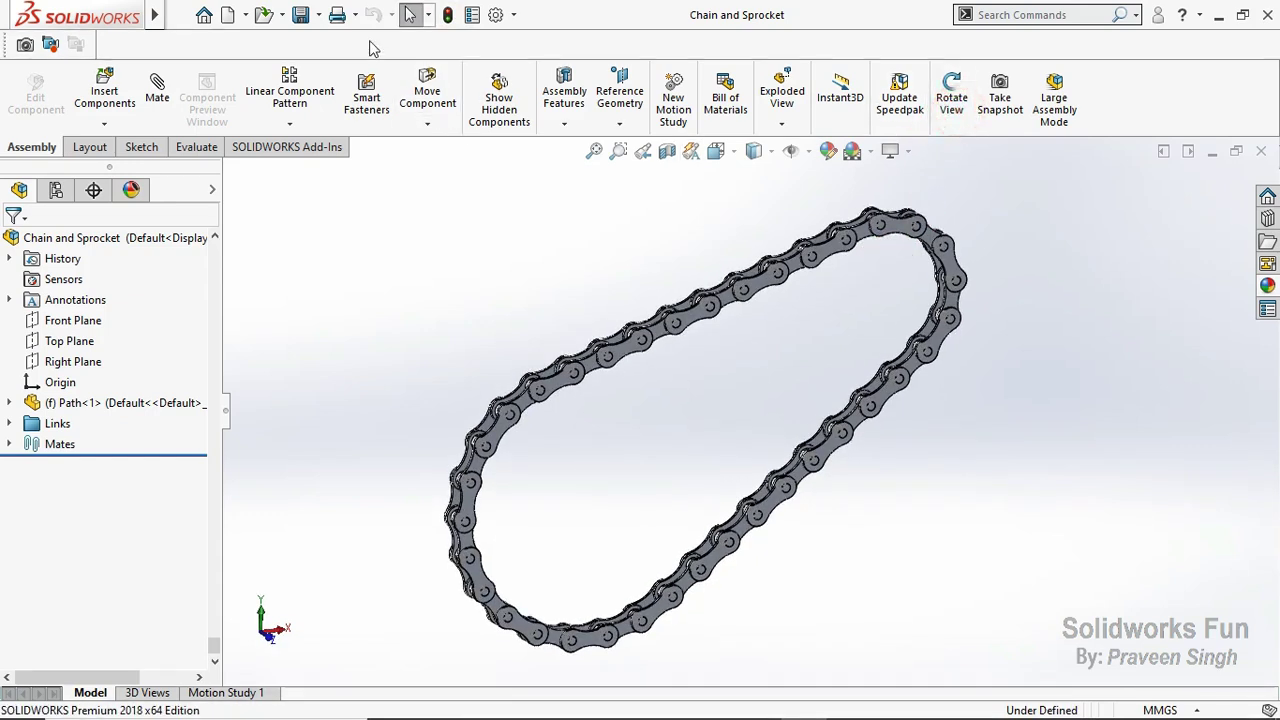
Step: Hide the circle sketches of two links and collapse the Links folder
left_click(284, 15)
left_click(290, 20)
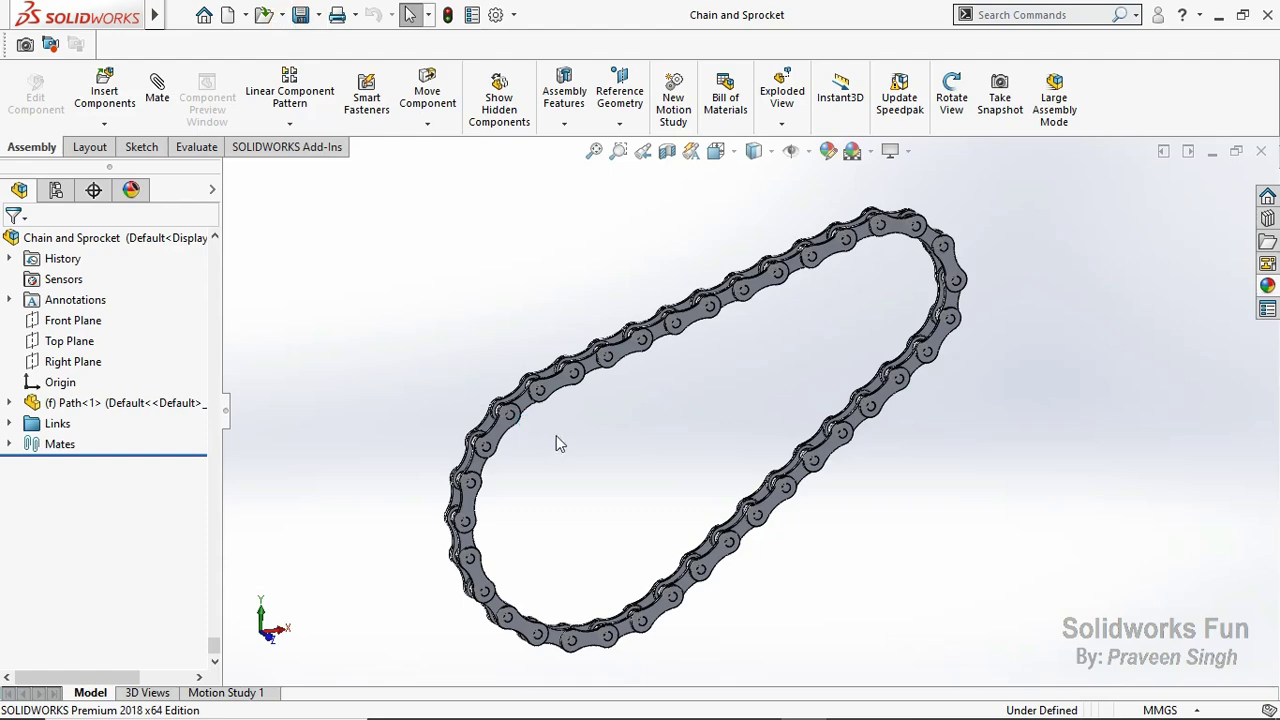
scroll(558, 443, "down", 5)
left_click(452, 389)
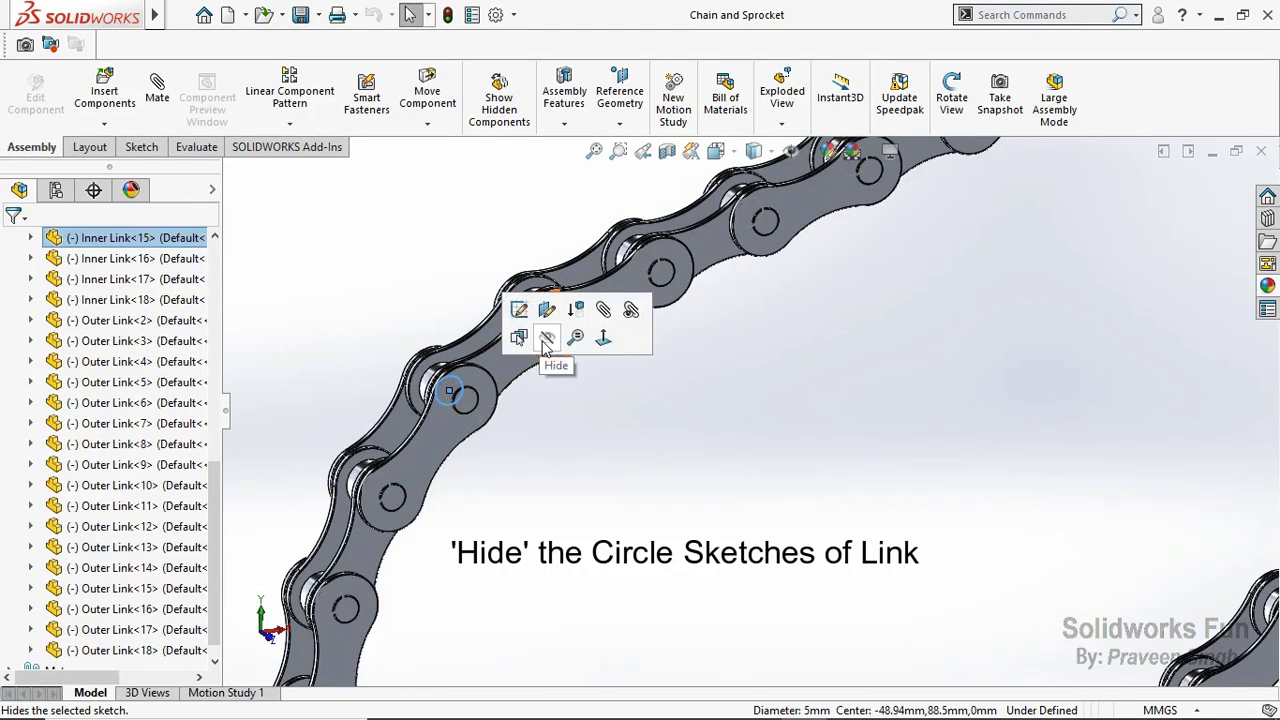
left_click(545, 341)
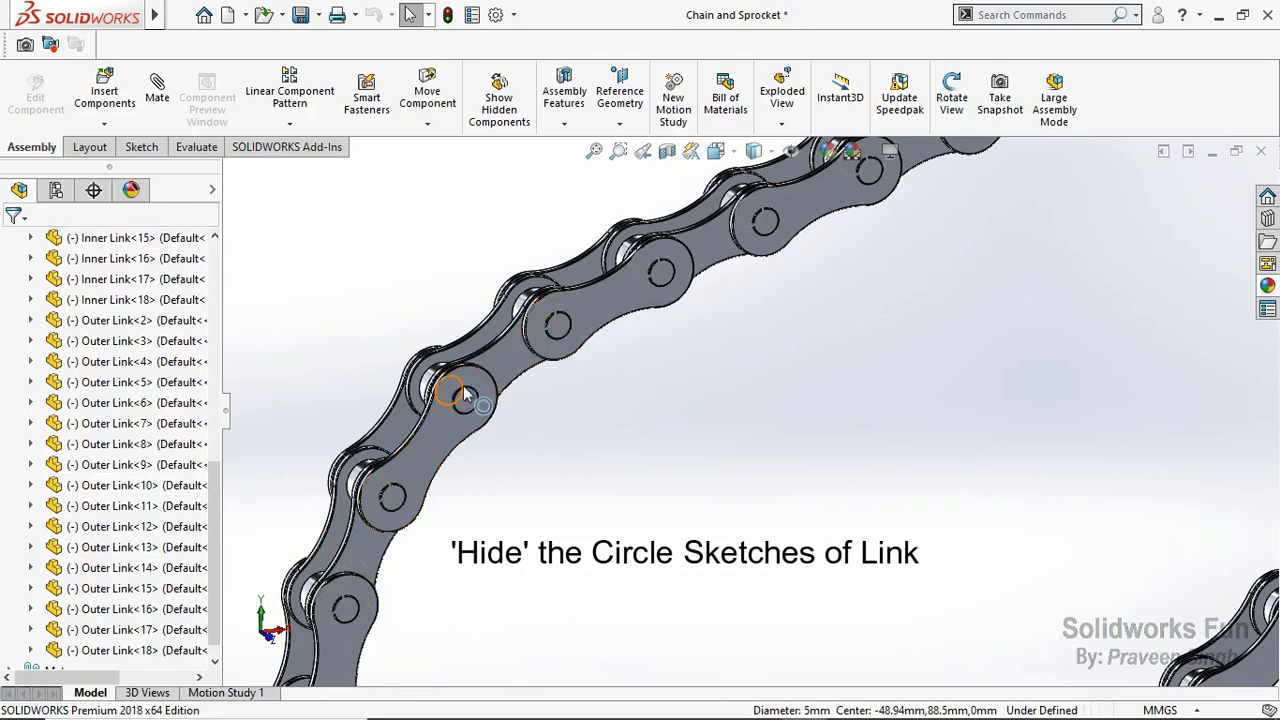
left_click(463, 395)
left_click(543, 330)
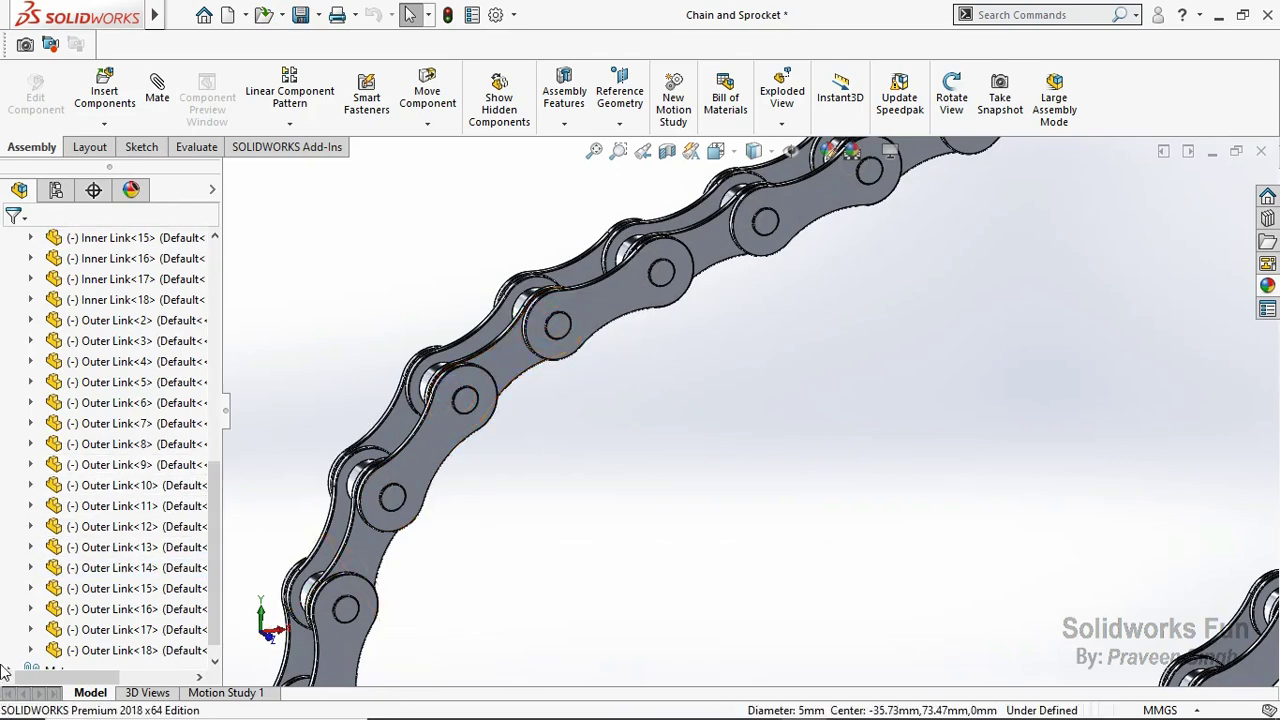
scroll(20, 560, "up", 10)
left_click(9, 424)
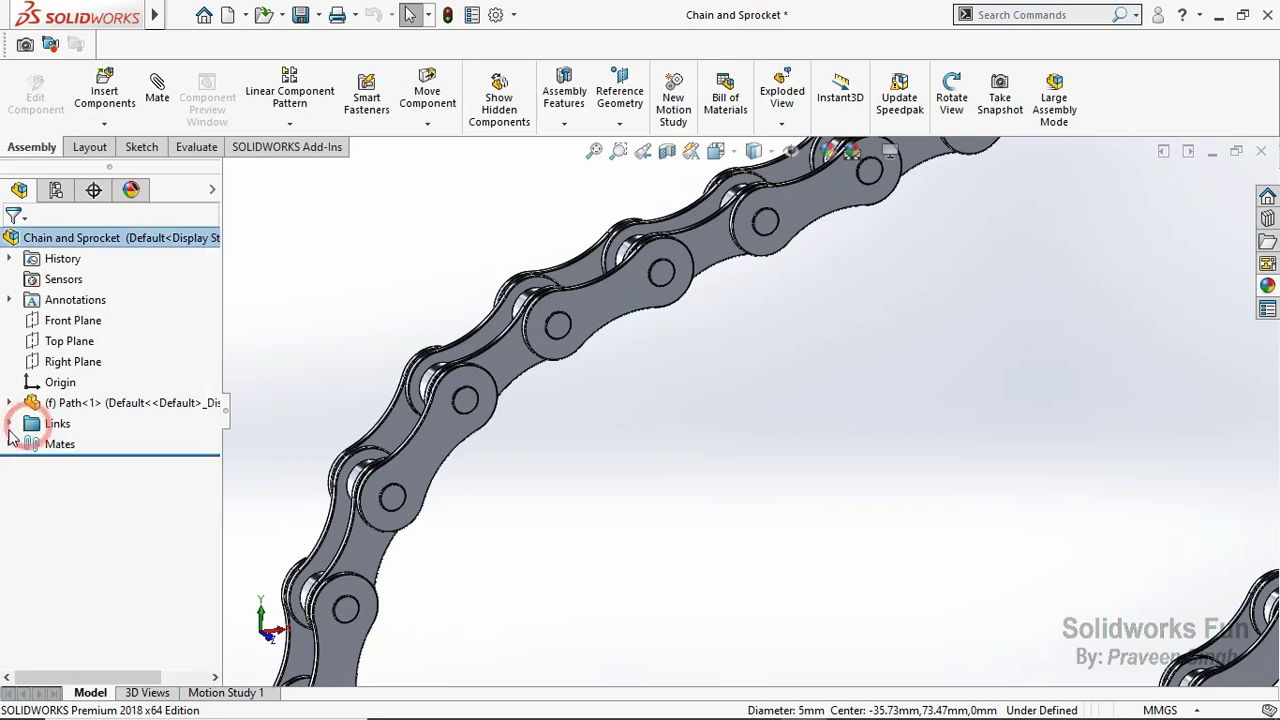
Step: Save all modified documents
scroll(970, 450, "up", 4)
scroll(952, 345, "up", 1)
scroll(952, 345, "down", 1)
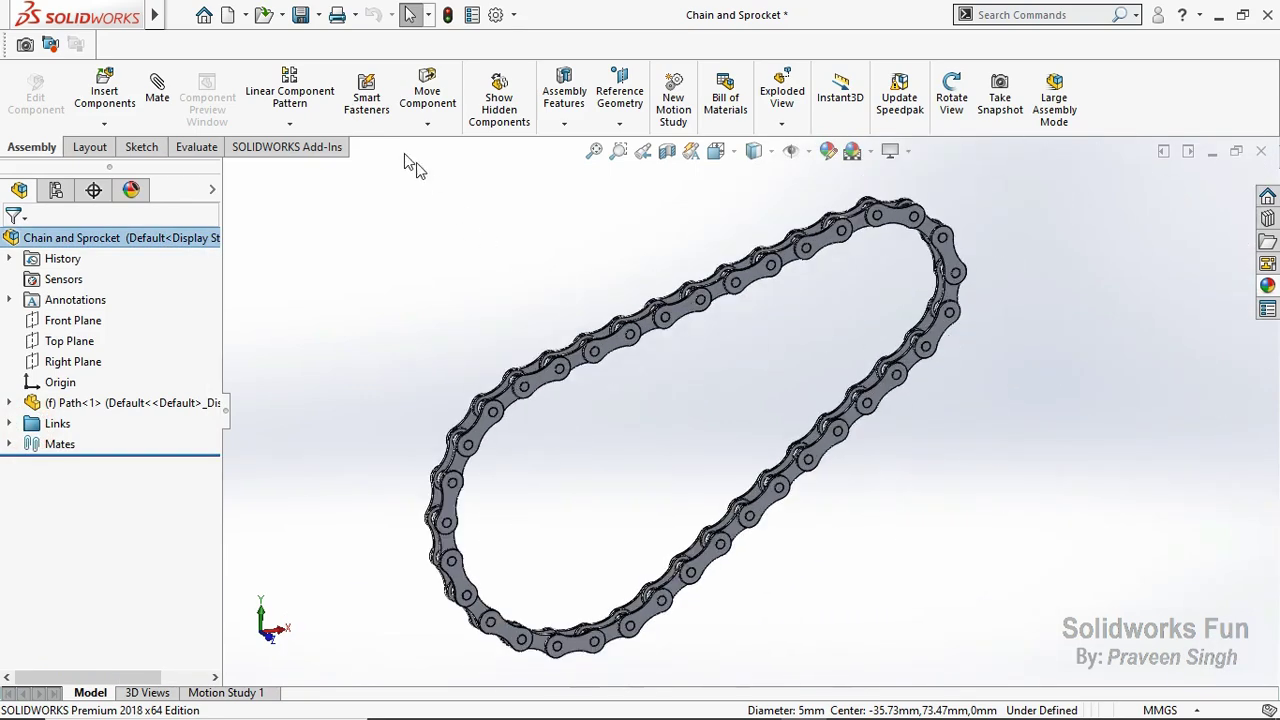
left_click(300, 15)
left_click(377, 291)
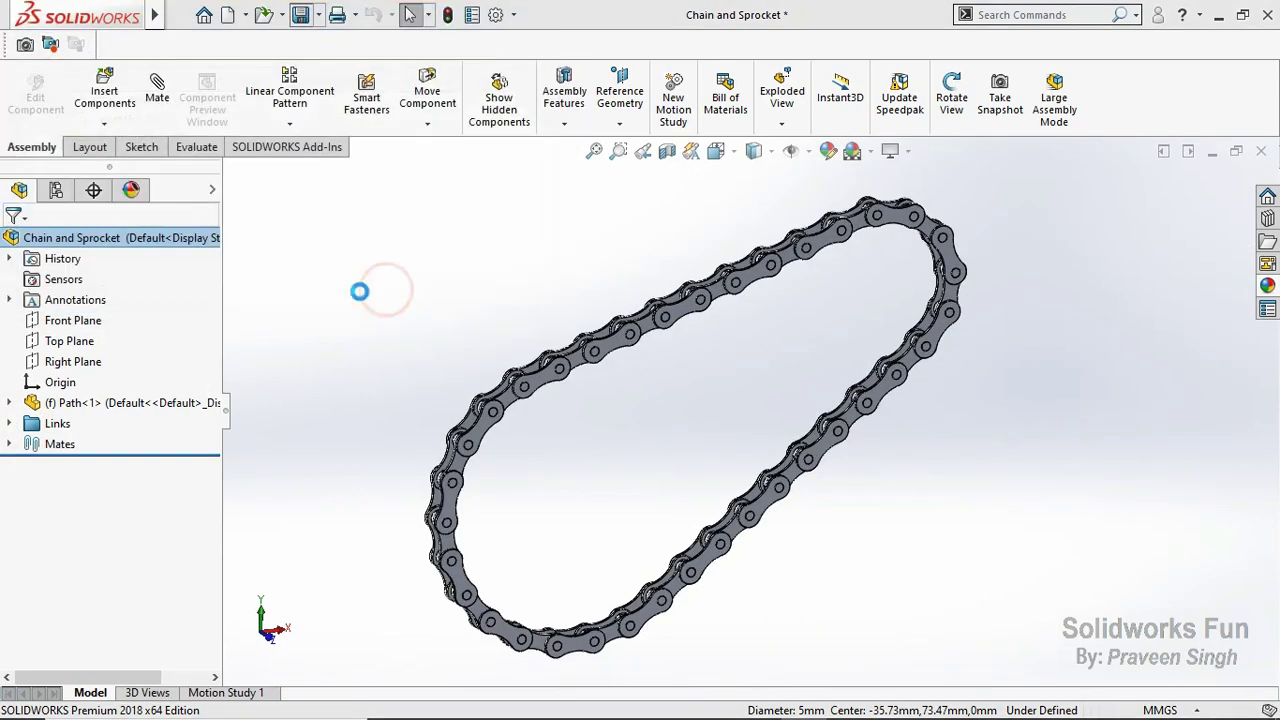
Step: Show Sketch1 under Path<1> so the chain path outline is visible
left_click(10, 403)
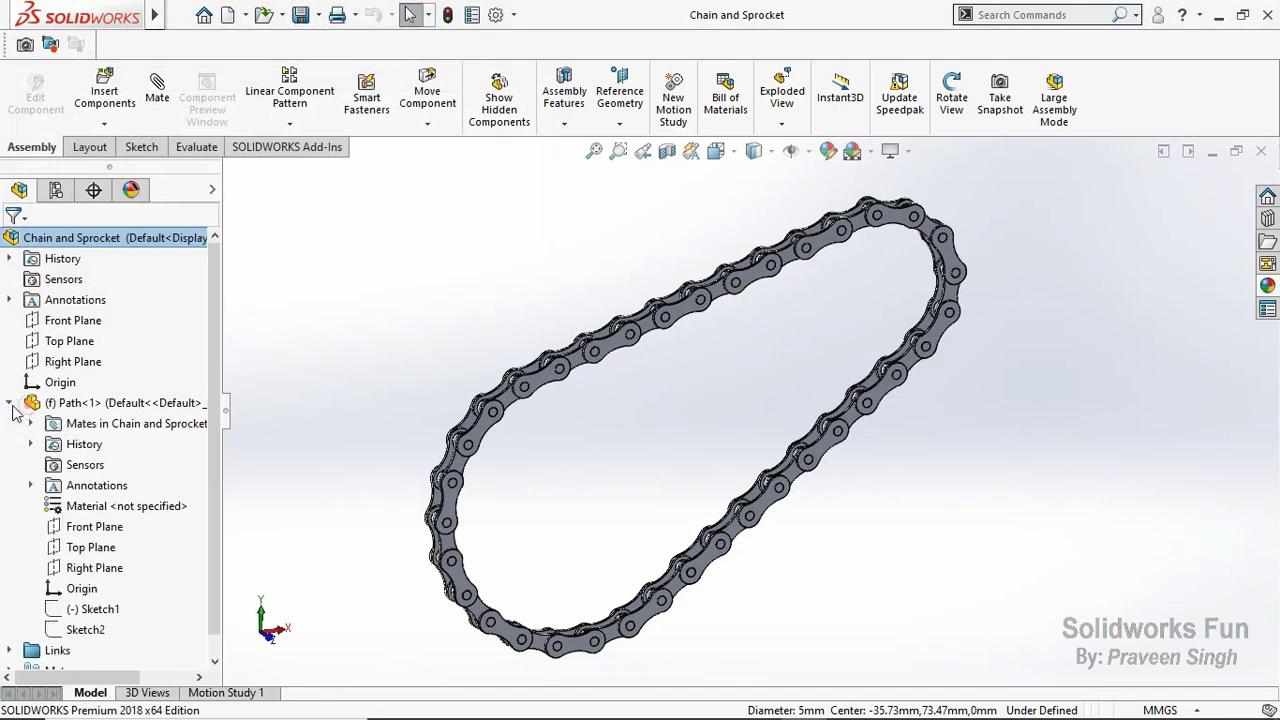
left_click(68, 612)
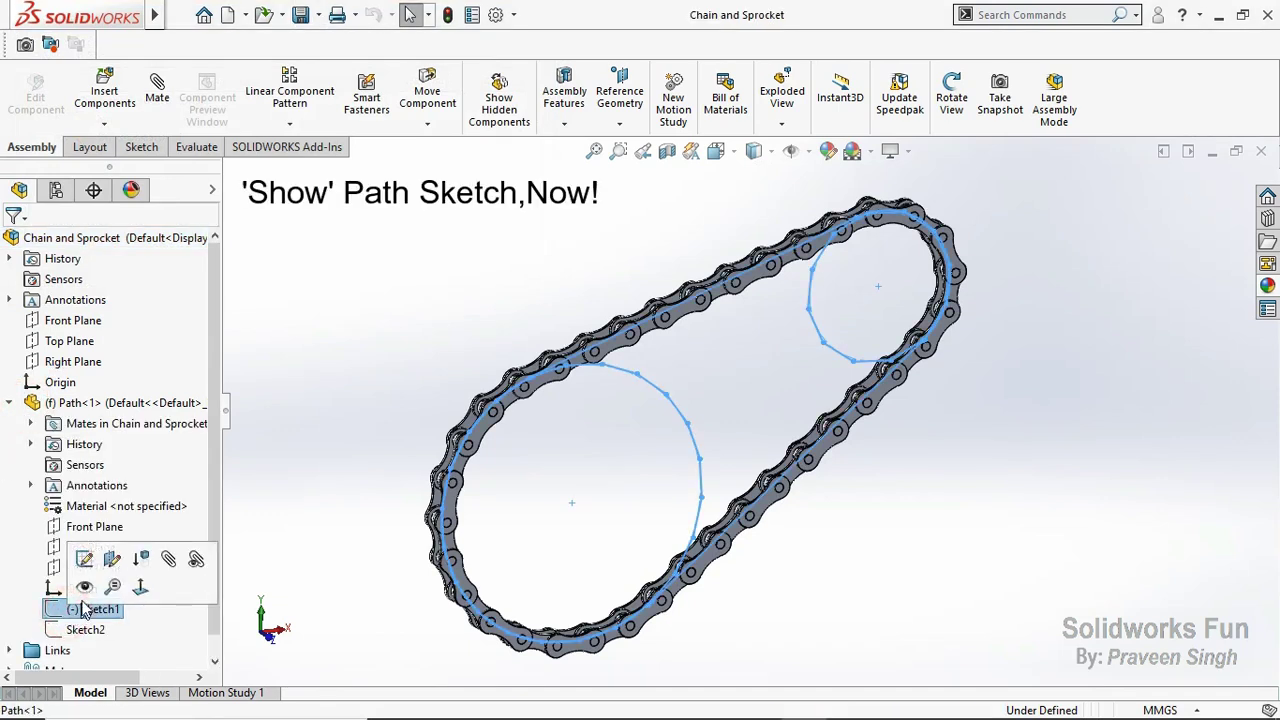
left_click(77, 585)
left_click(10, 403)
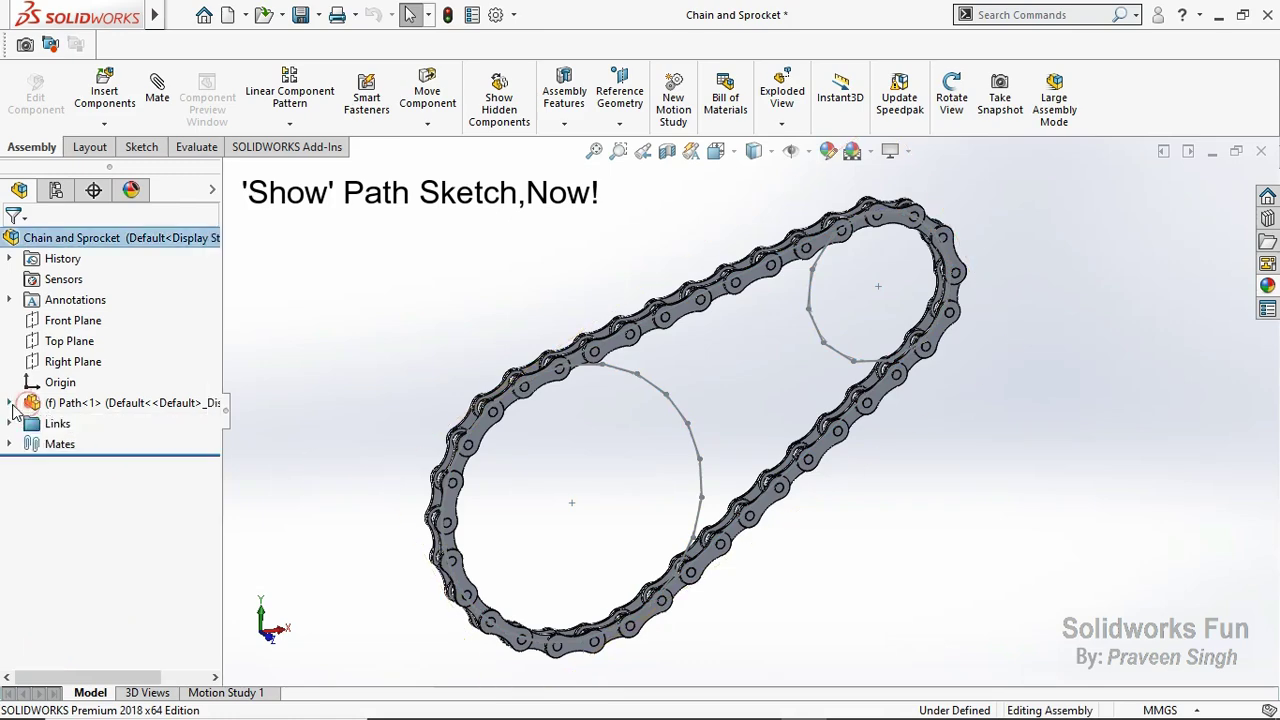
Step: Insert Sprocket 1 and Sprocket 2 from file and place both in the assembly
left_click(104, 123)
left_click(120, 146)
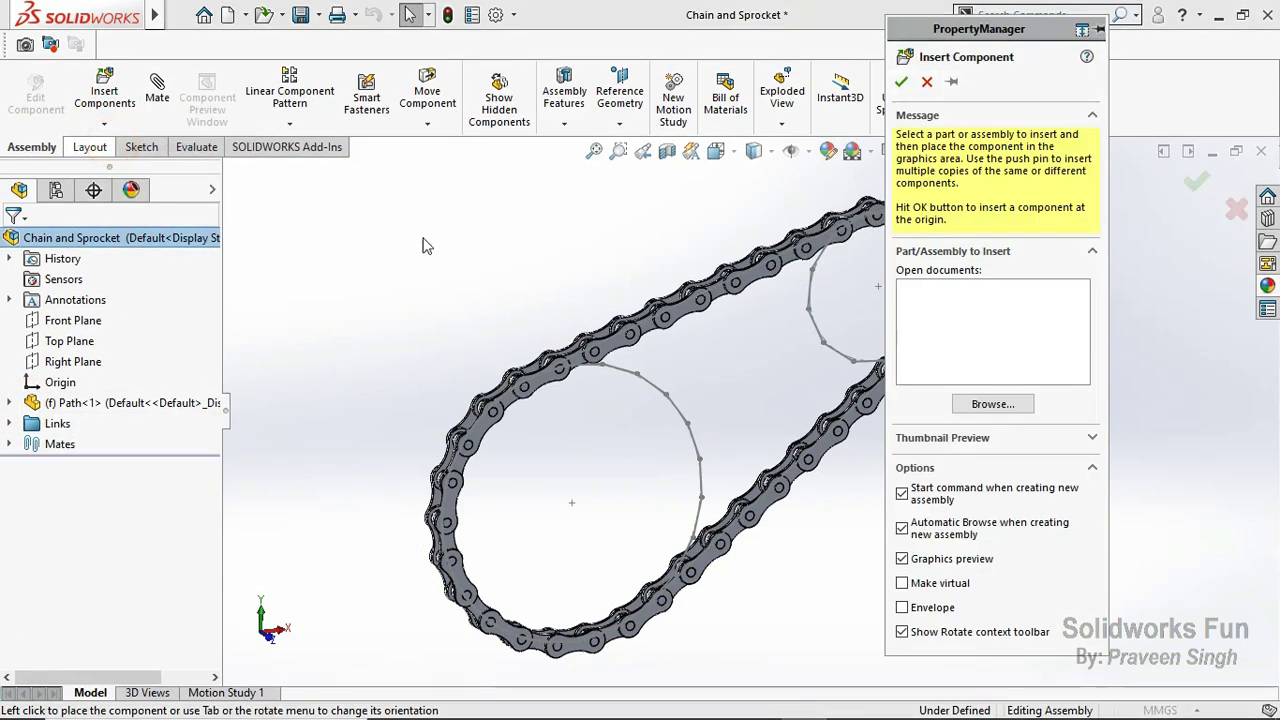
left_click(563, 424)
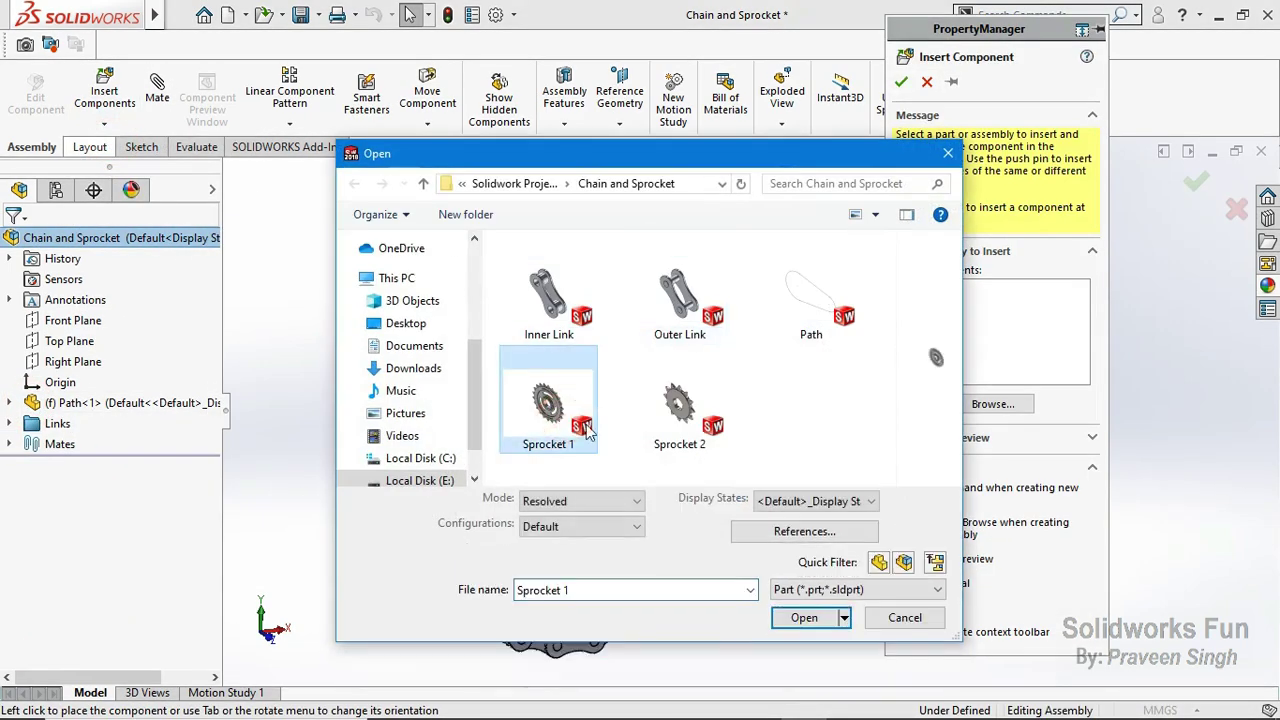
left_click(677, 405, "ctrl")
left_click(805, 680)
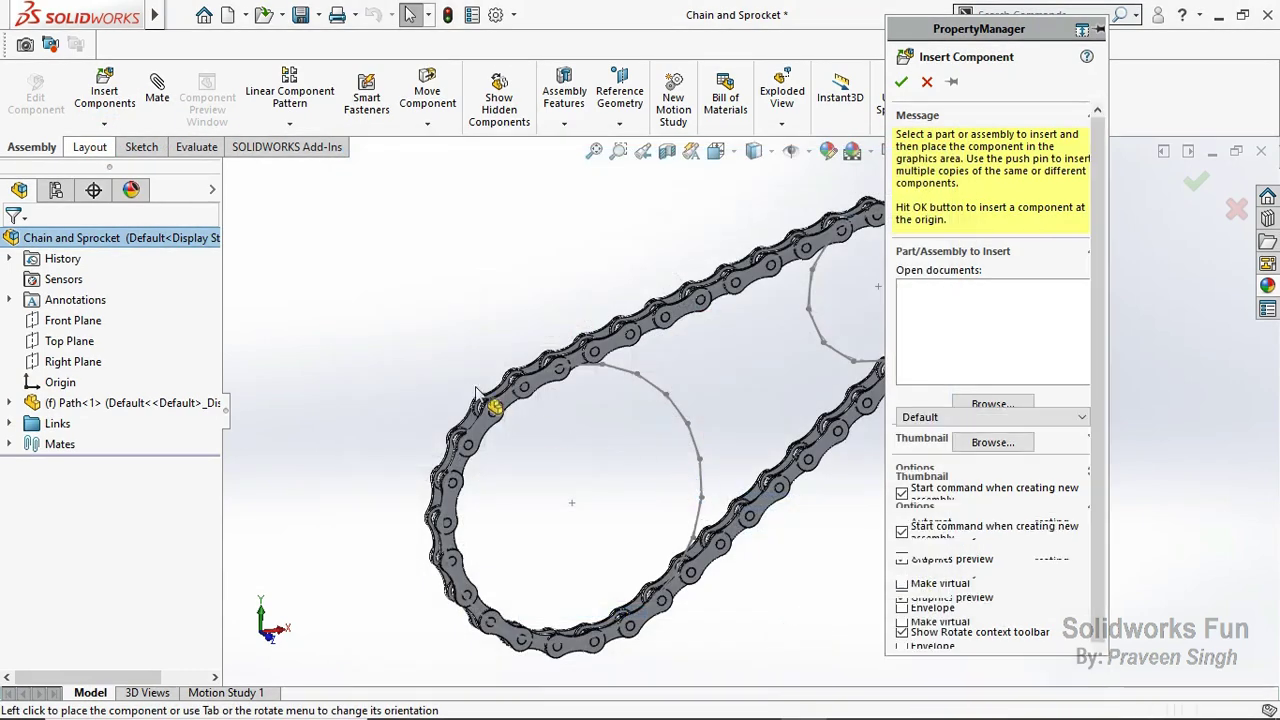
left_click(333, 363)
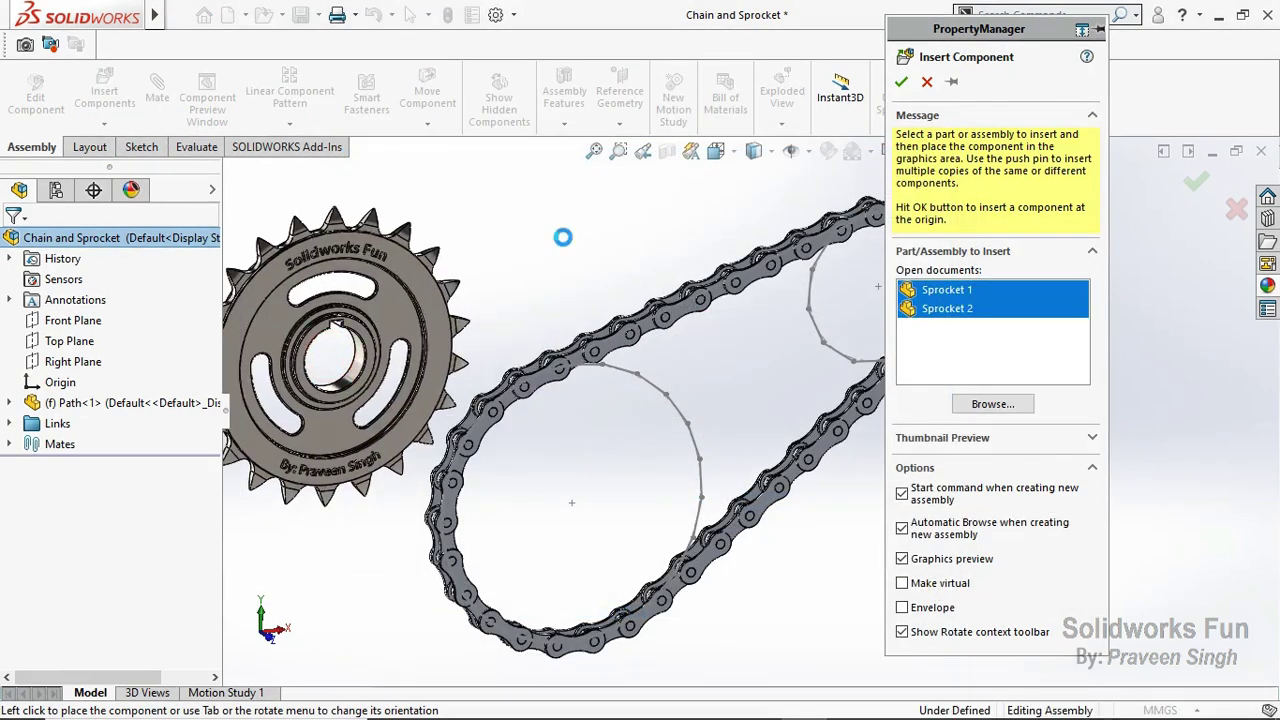
left_click(585, 240)
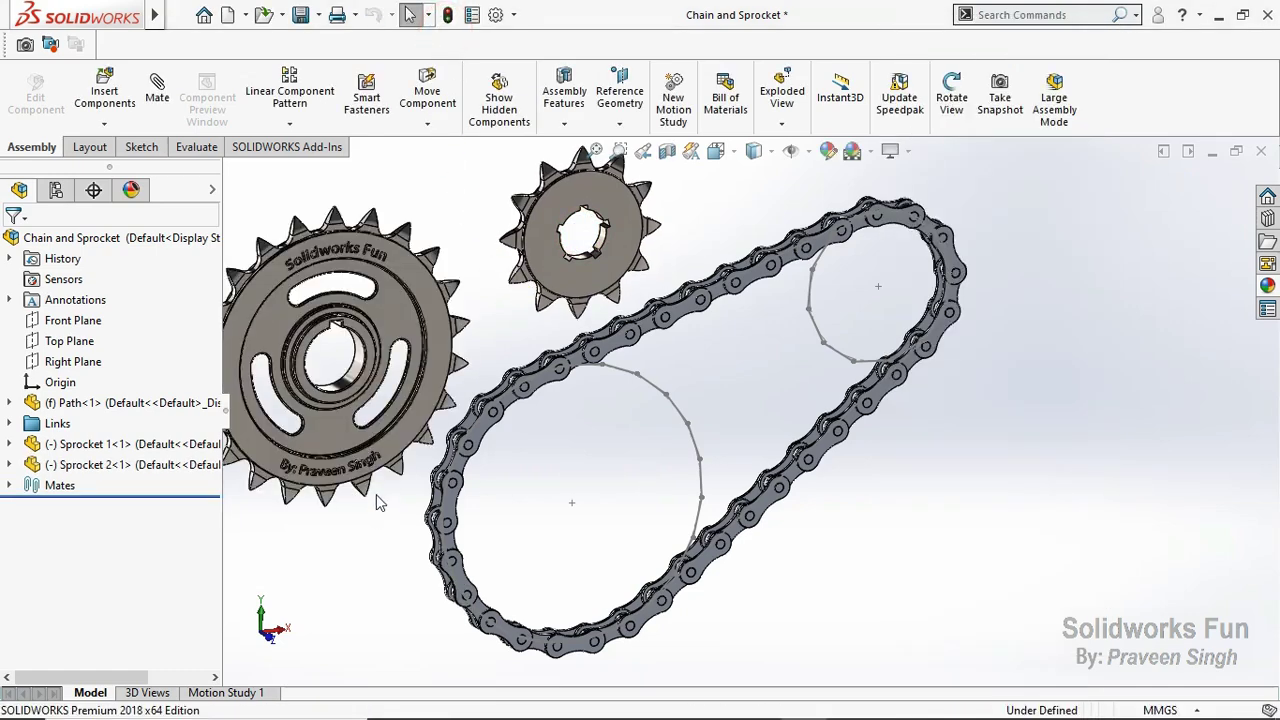
Step: Mate Sprocket 1's circular edge concentric with the large path circle
left_click(417, 412)
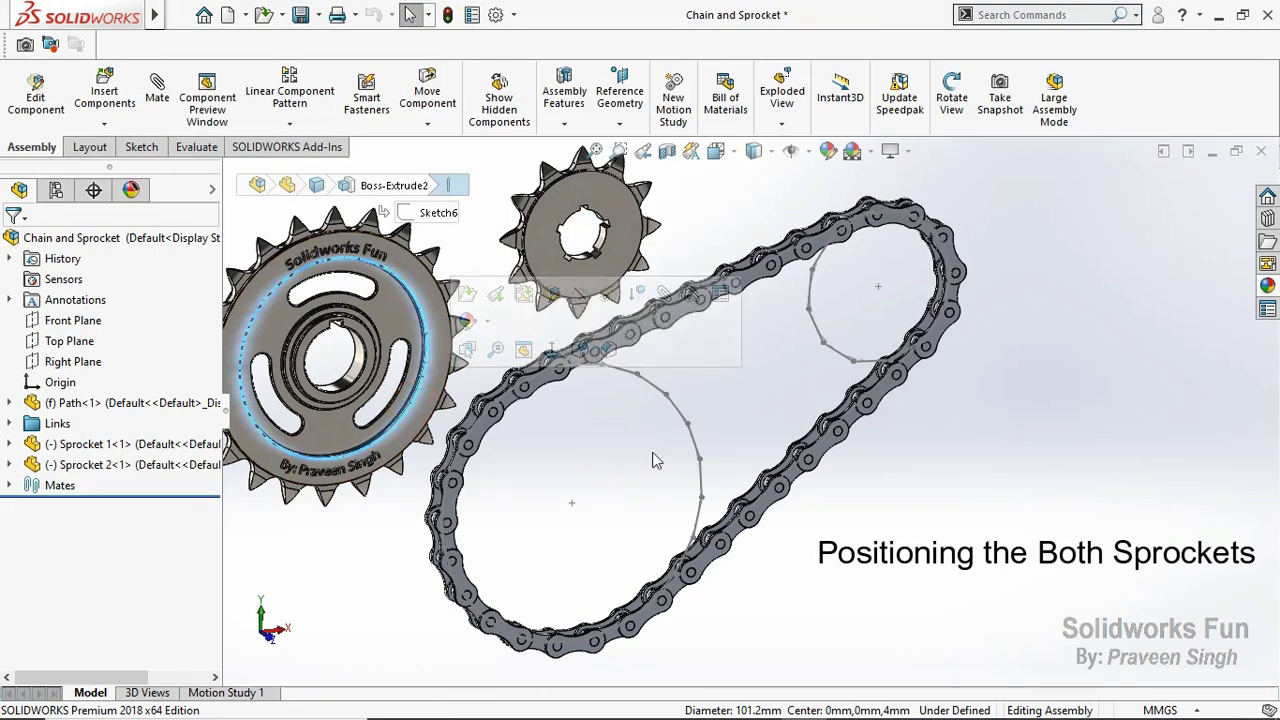
scroll(652, 460, "down", 3)
scroll(680, 486, "down", 2)
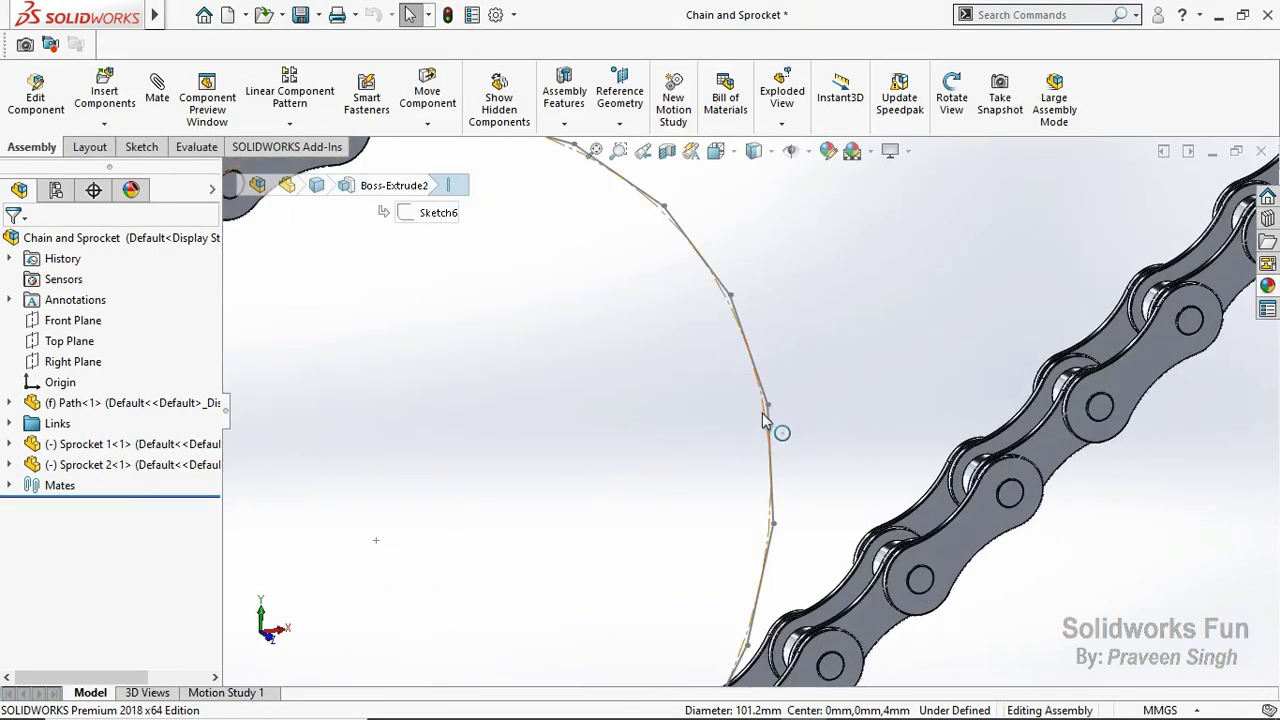
left_click(766, 418)
left_click(836, 396)
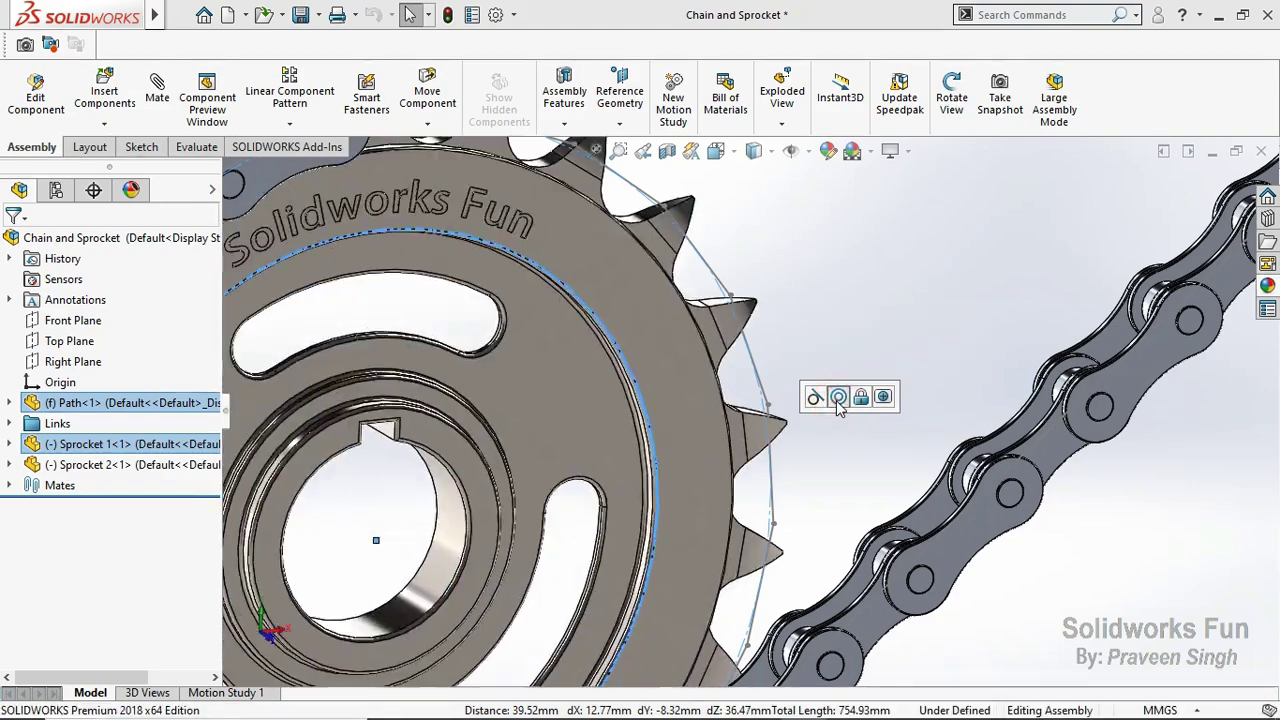
left_click(825, 438)
Step: Mate Sprocket 2's circular edge concentric with the small path circle
scroll(820, 440, "up", 3)
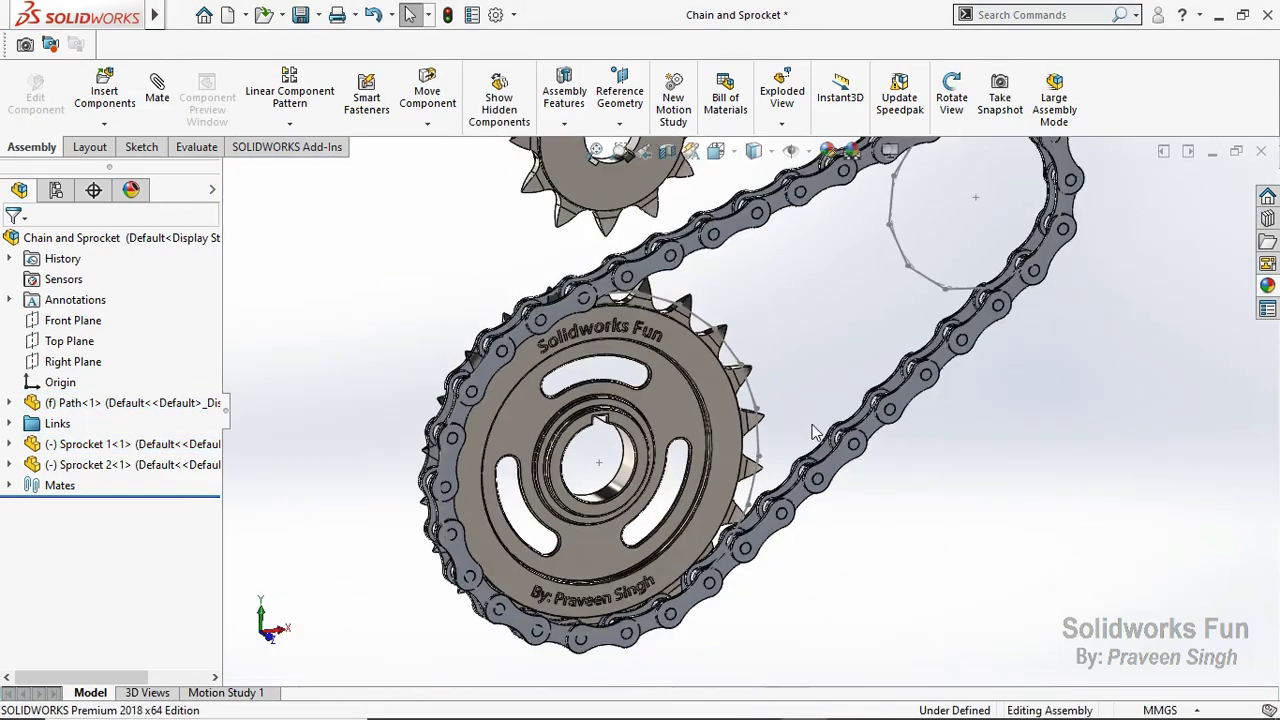
scroll(815, 432, "up", 2)
scroll(873, 316, "down", 5)
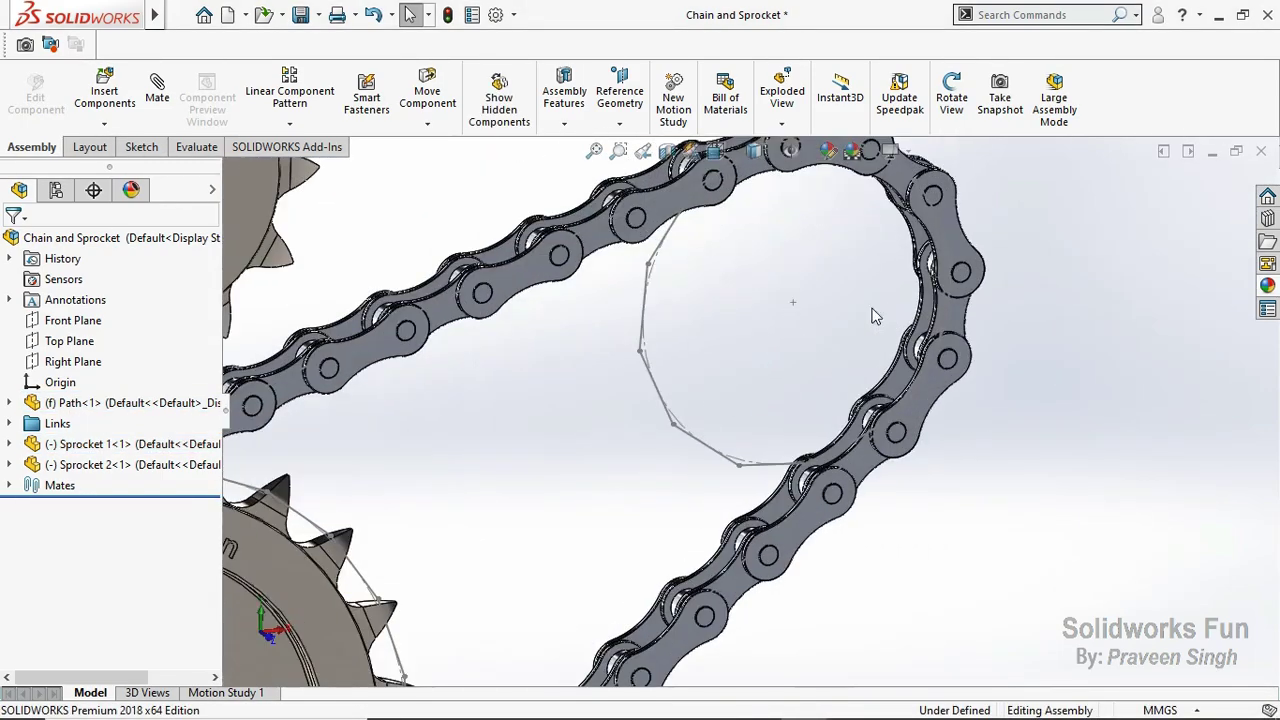
left_click(681, 424)
scroll(678, 430, "down", 2)
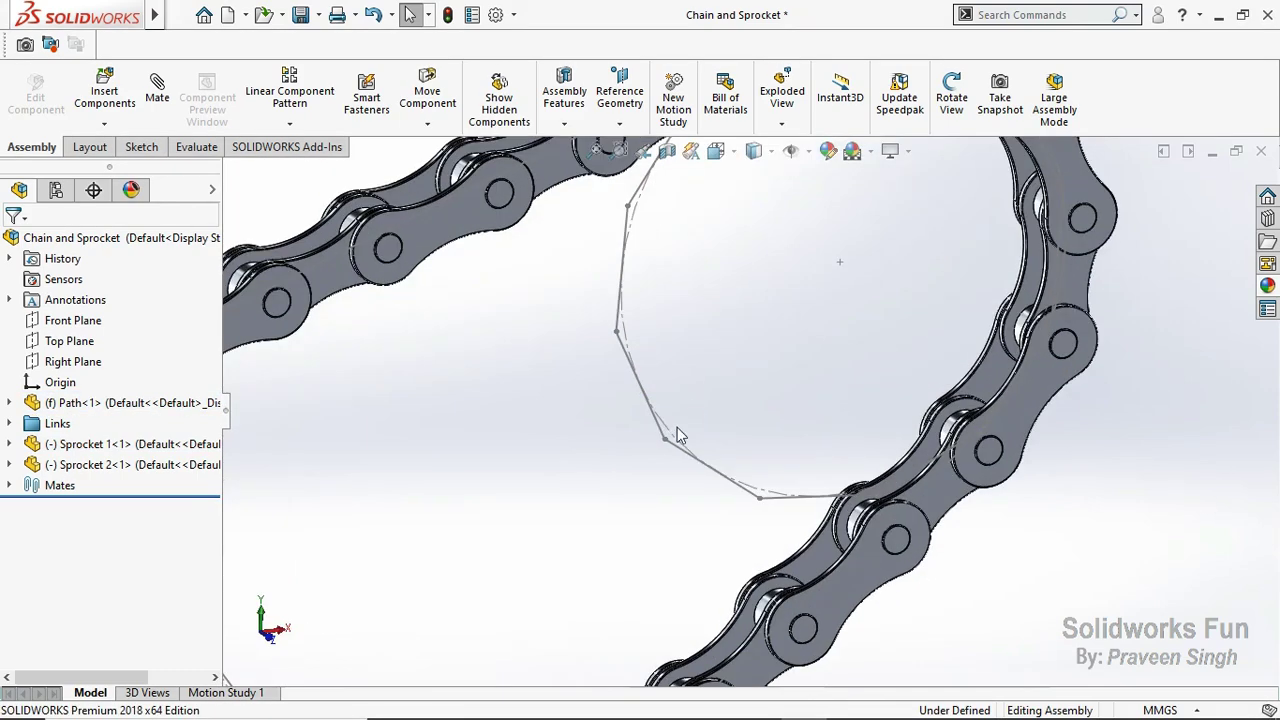
scroll(670, 433, "down", 2)
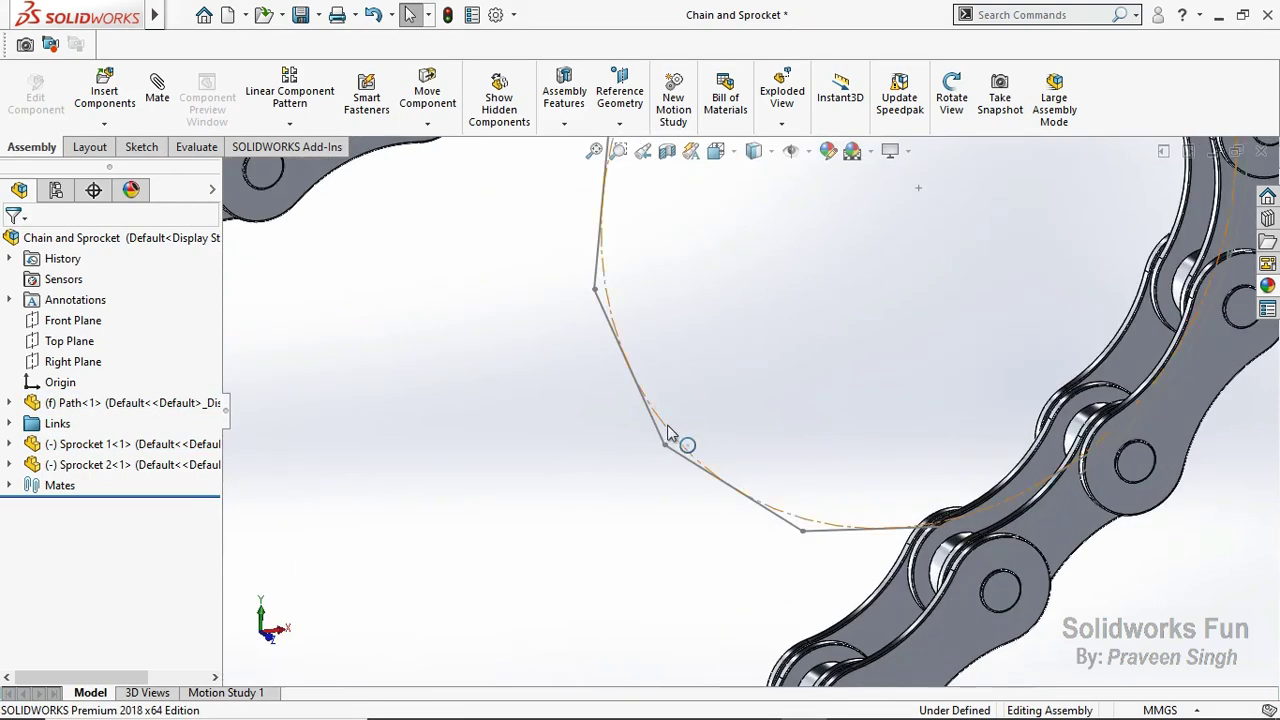
left_click(670, 433)
scroll(666, 423, "up", 3)
scroll(610, 407, "up", 3)
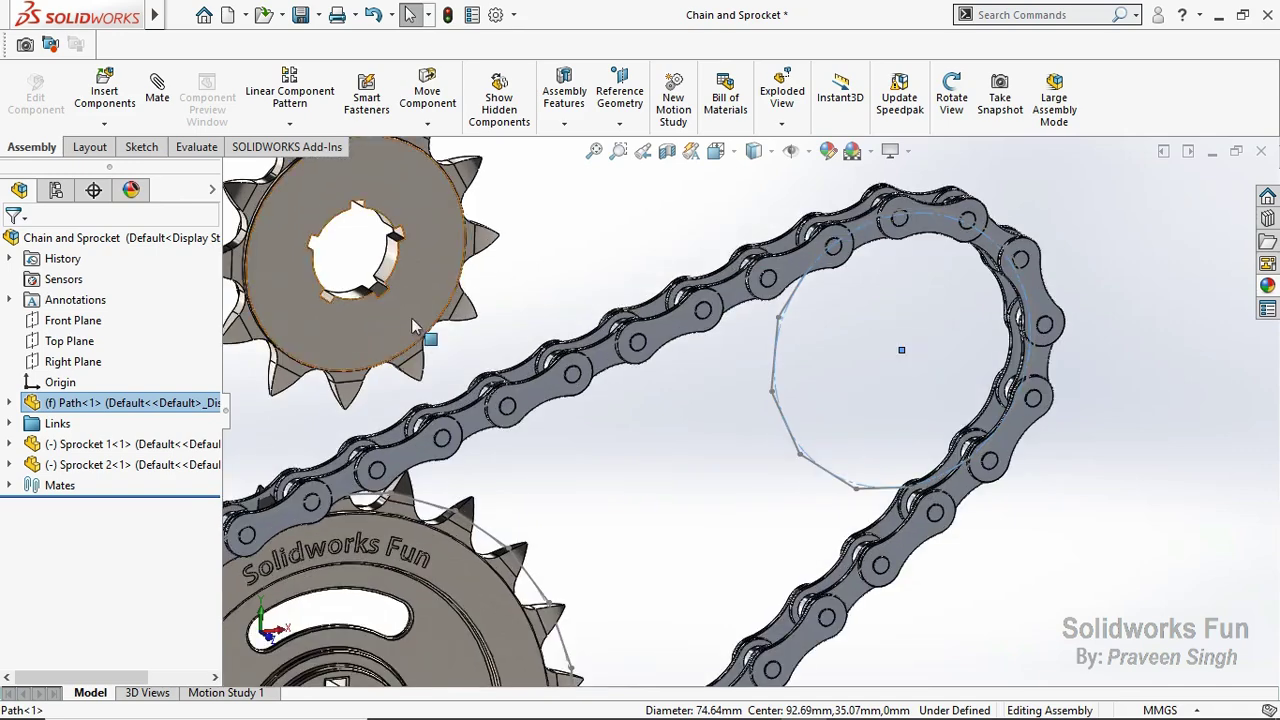
middle_click_drag(425, 340, 487, 376, "ctrl")
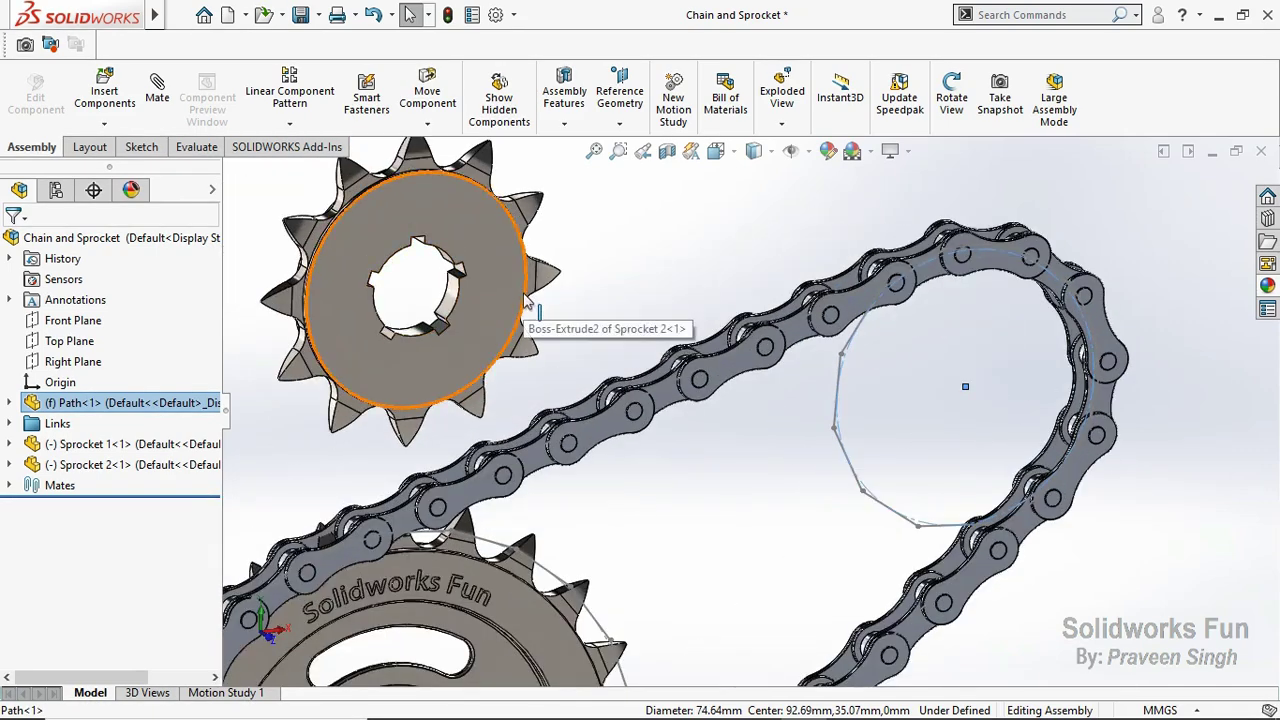
left_click(527, 300, "ctrl")
left_click(600, 278)
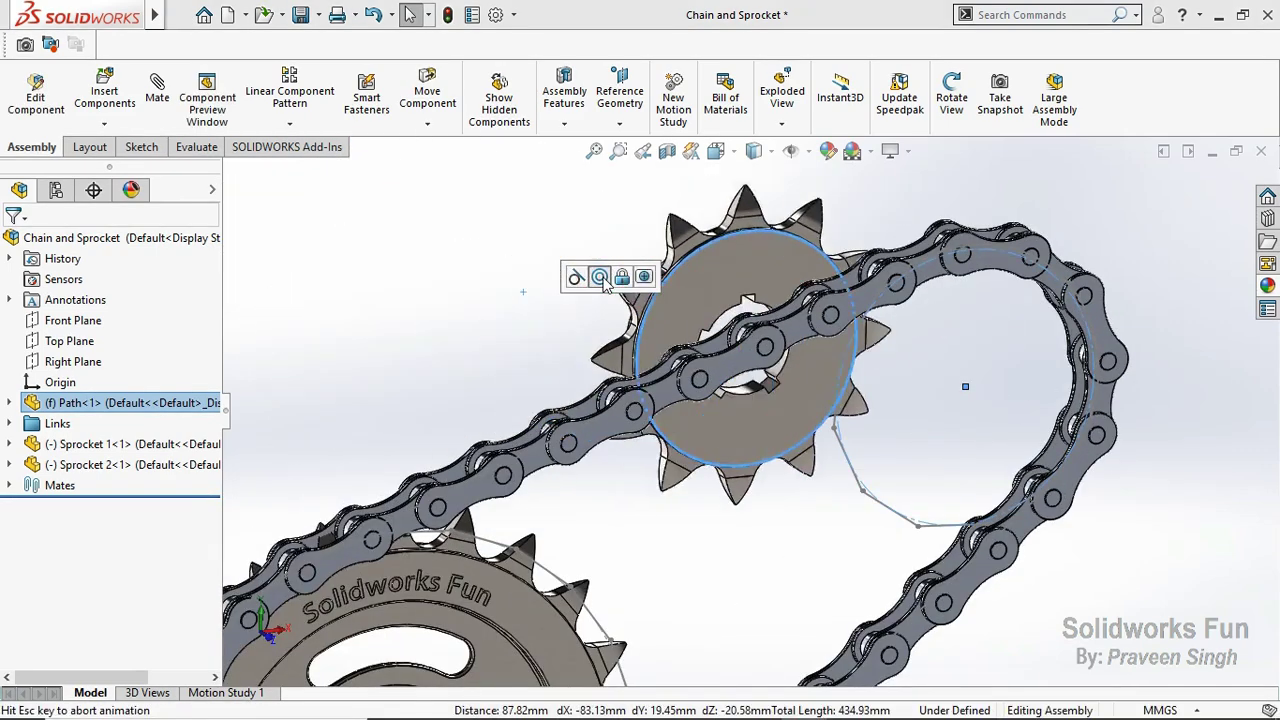
left_click(397, 237)
scroll(406, 445, "up", 3)
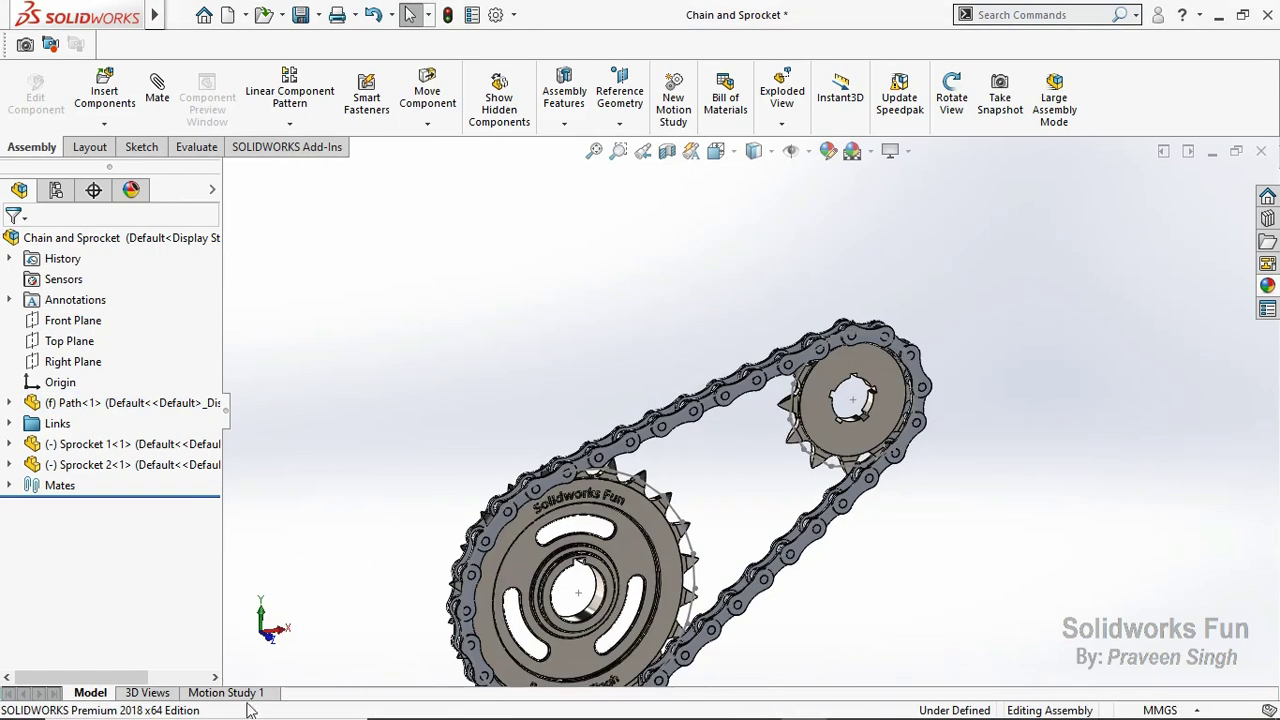
left_click(281, 638)
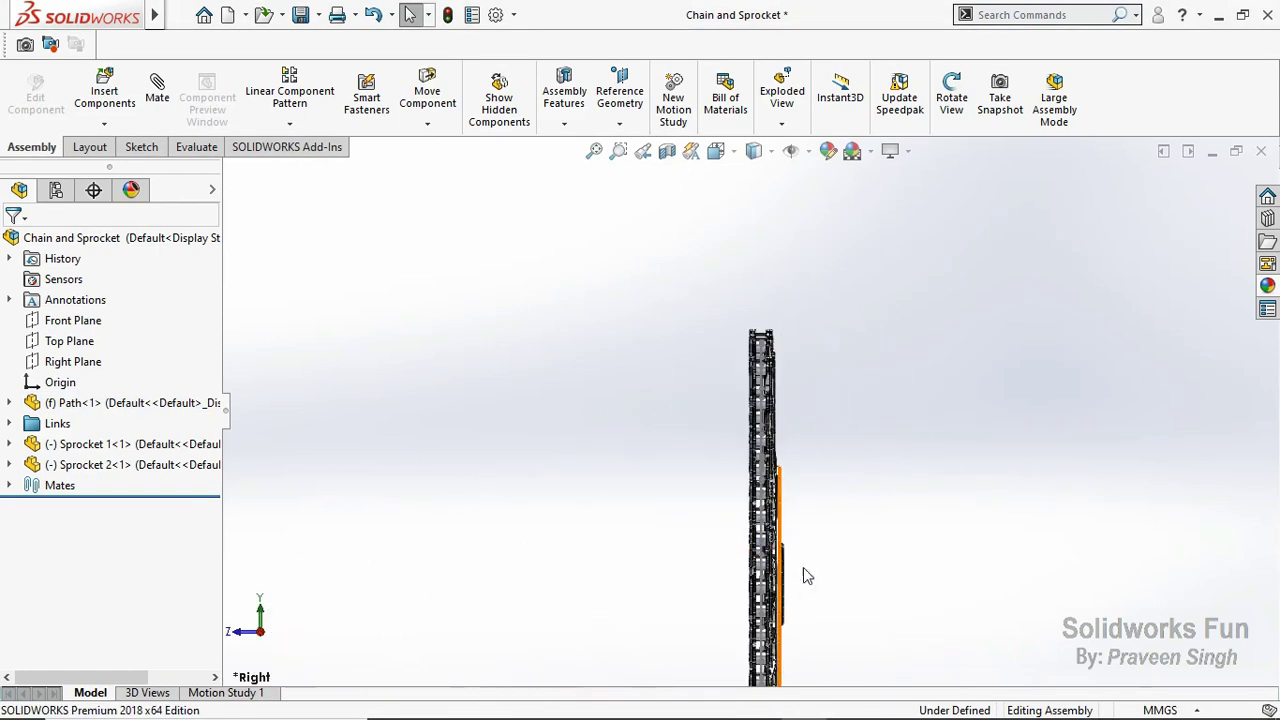
Step: In Top view, drag both sprockets up off the chain
left_click(244, 634)
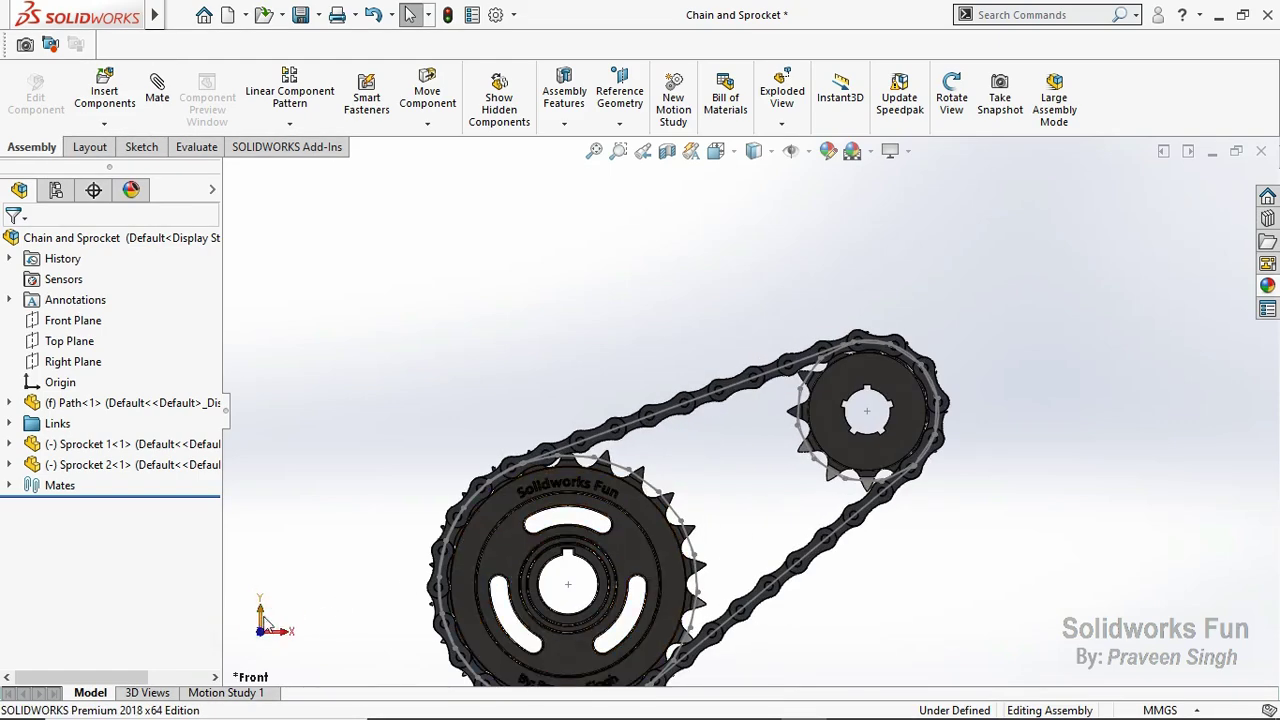
left_click(262, 618)
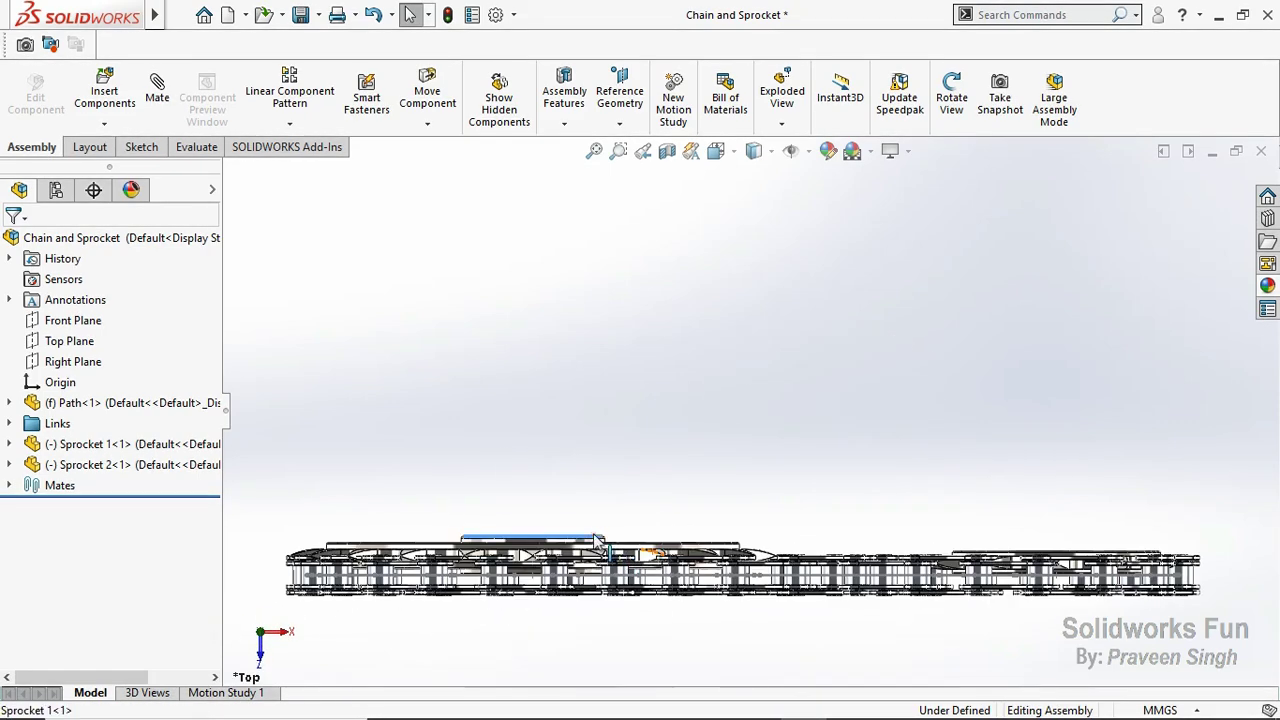
left_click_drag(597, 540, 877, 430)
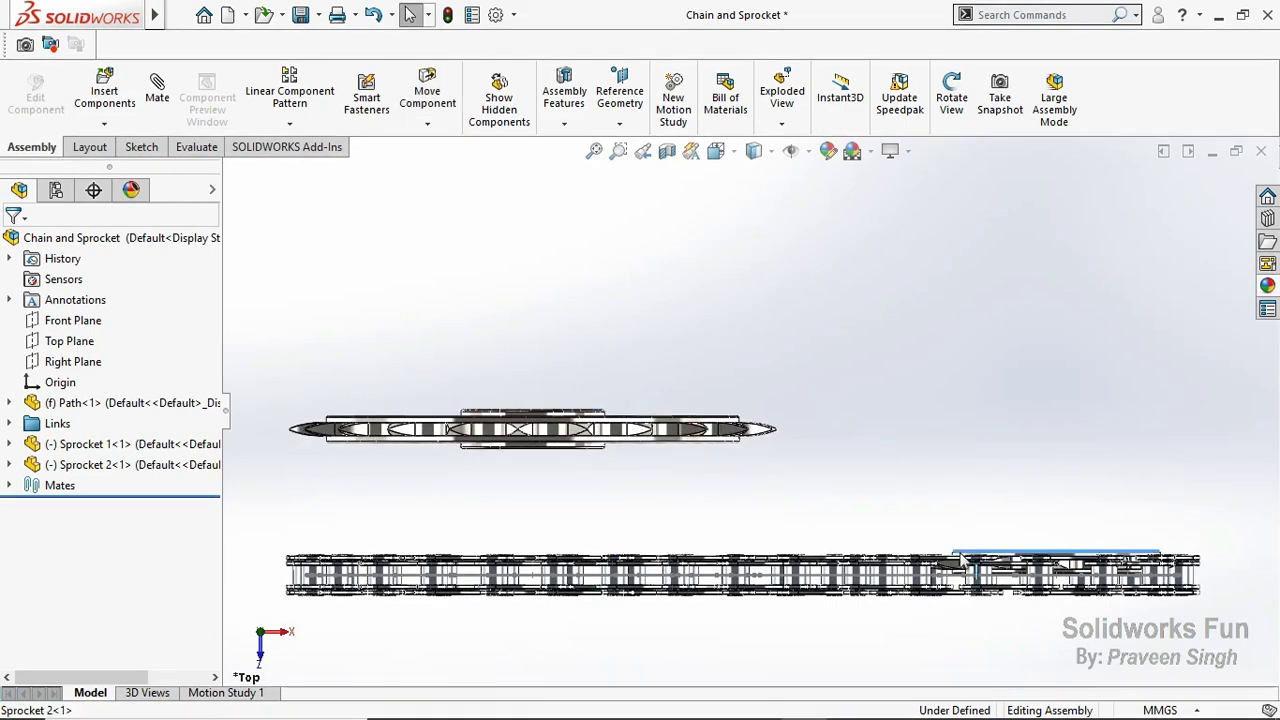
left_click_drag(961, 561, 966, 443)
left_click(866, 410)
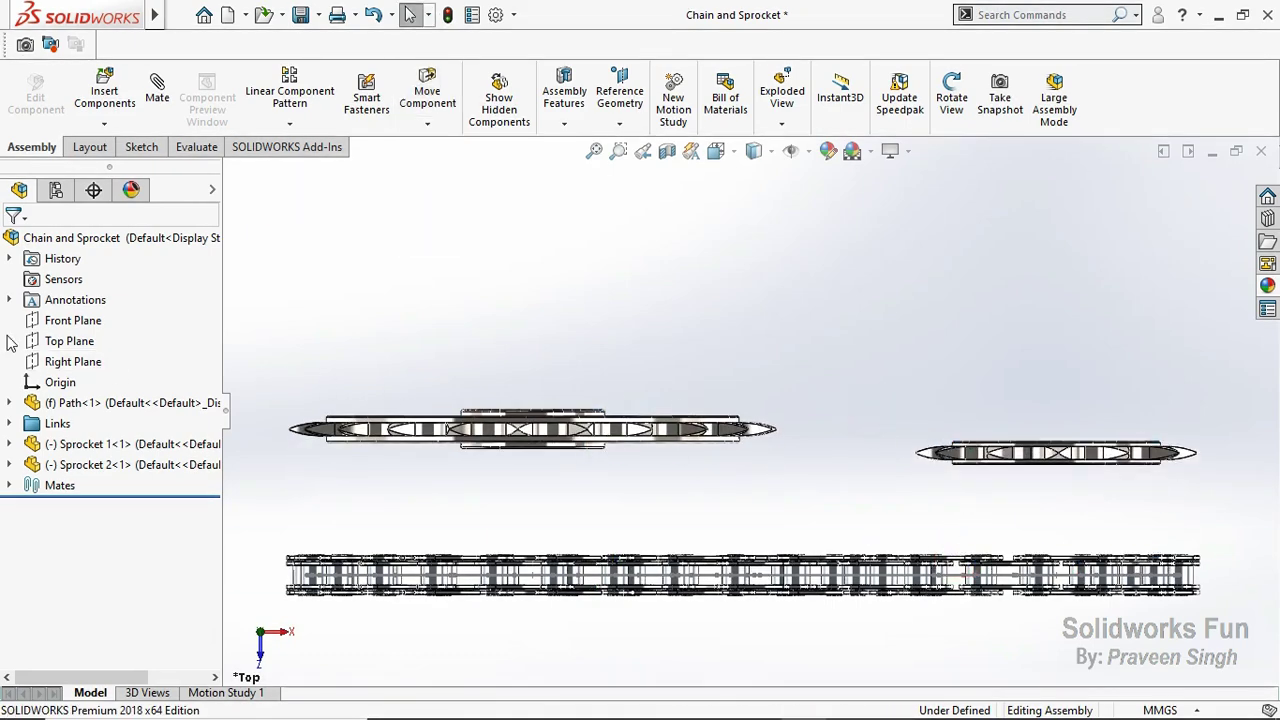
Step: Mate the assembly Front Plane coincident with the Front Planes of Sprocket 1 and Sprocket 2
left_click(72, 320)
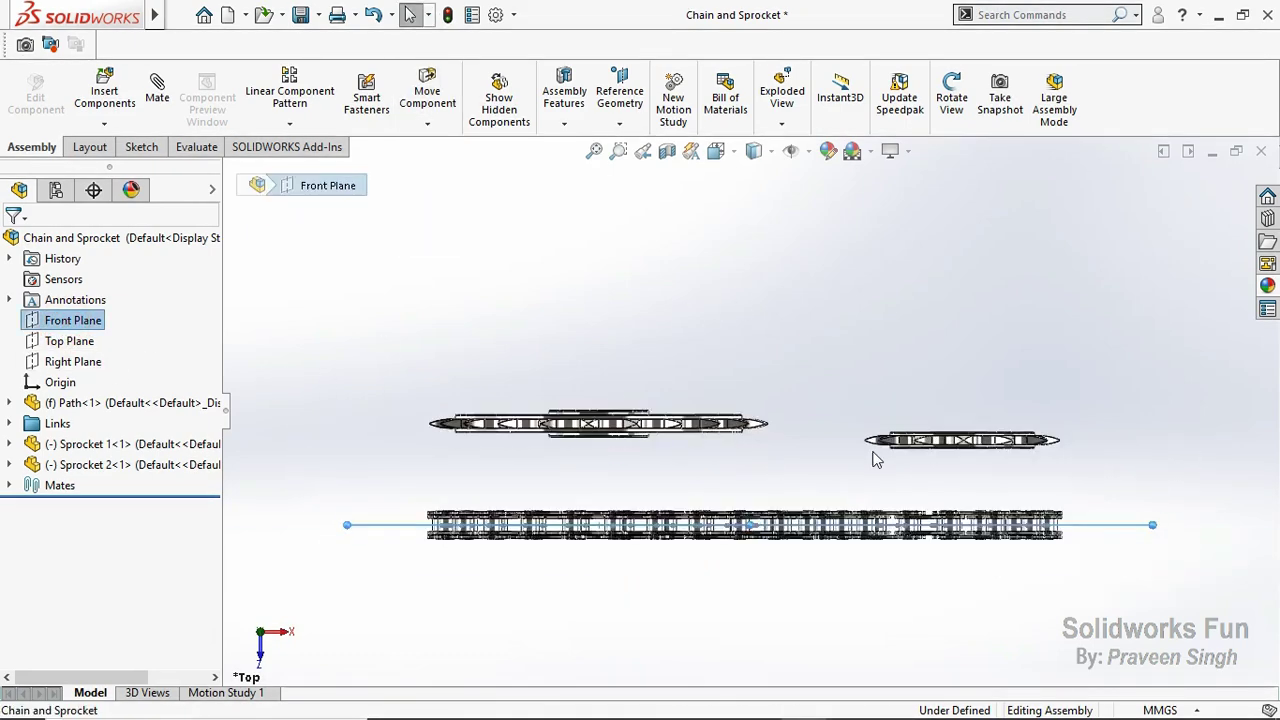
left_click(157, 97)
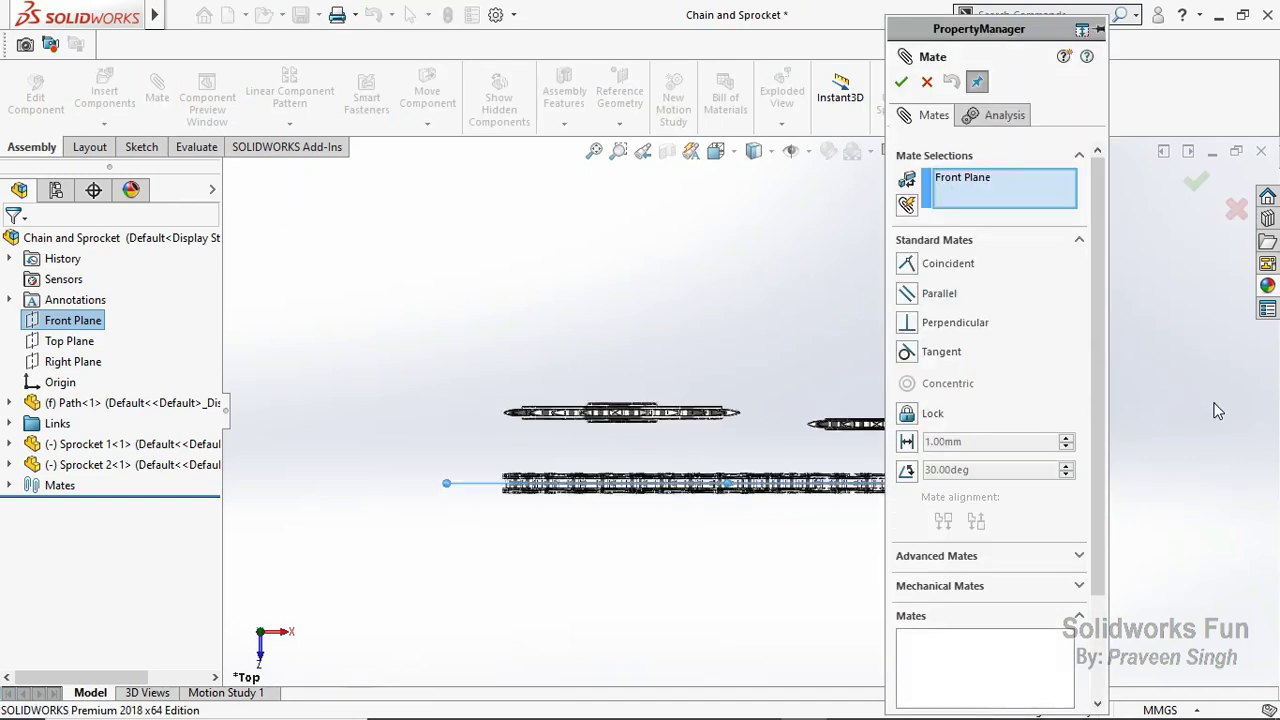
left_click(910, 207)
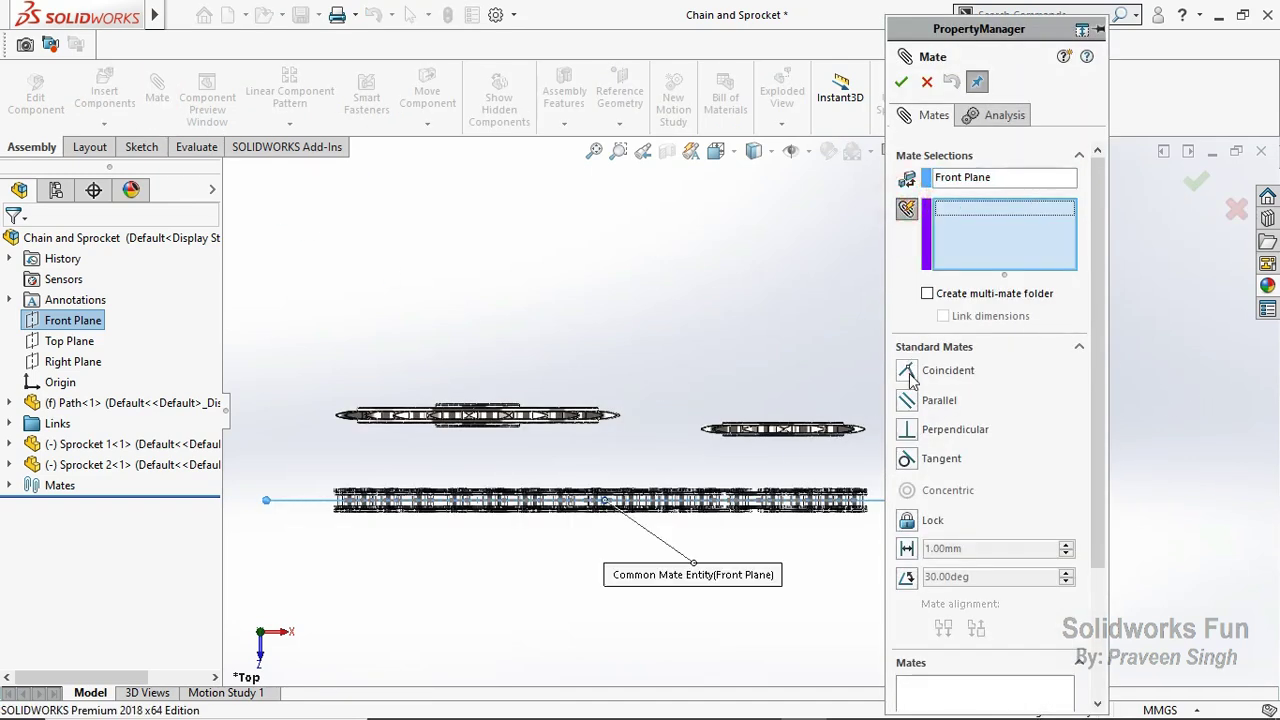
left_click(9, 444)
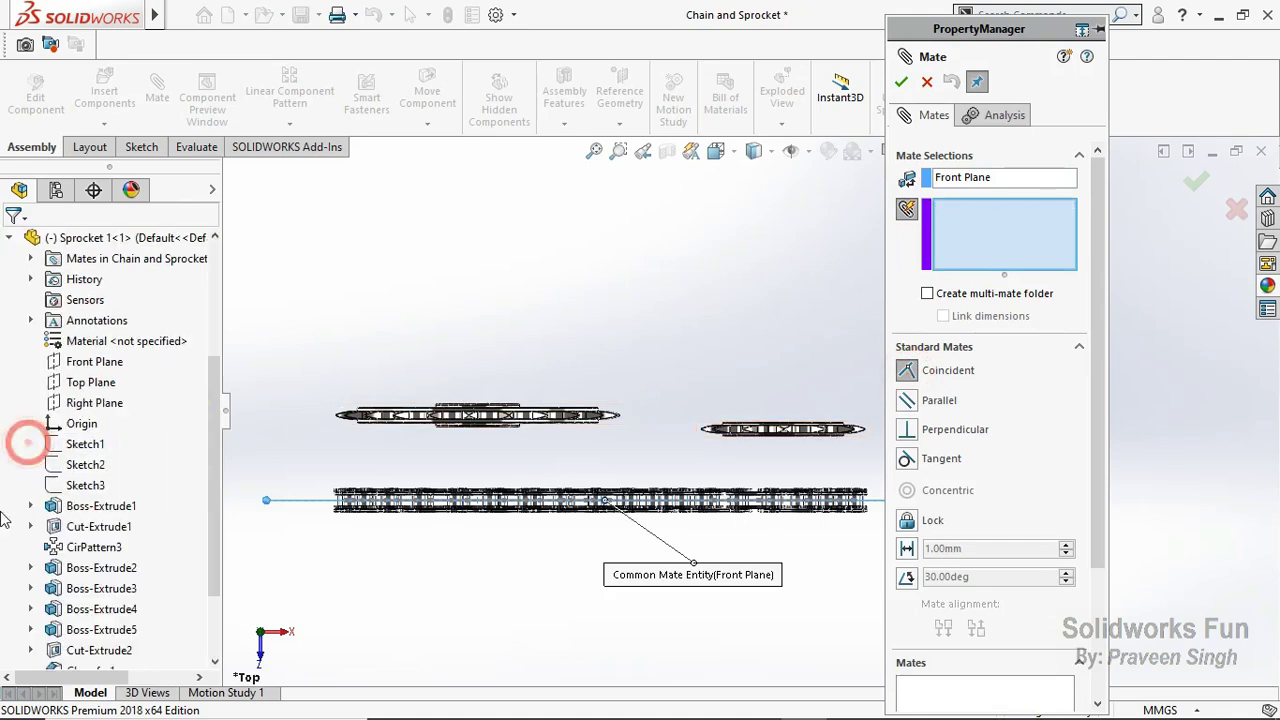
left_click(94, 361)
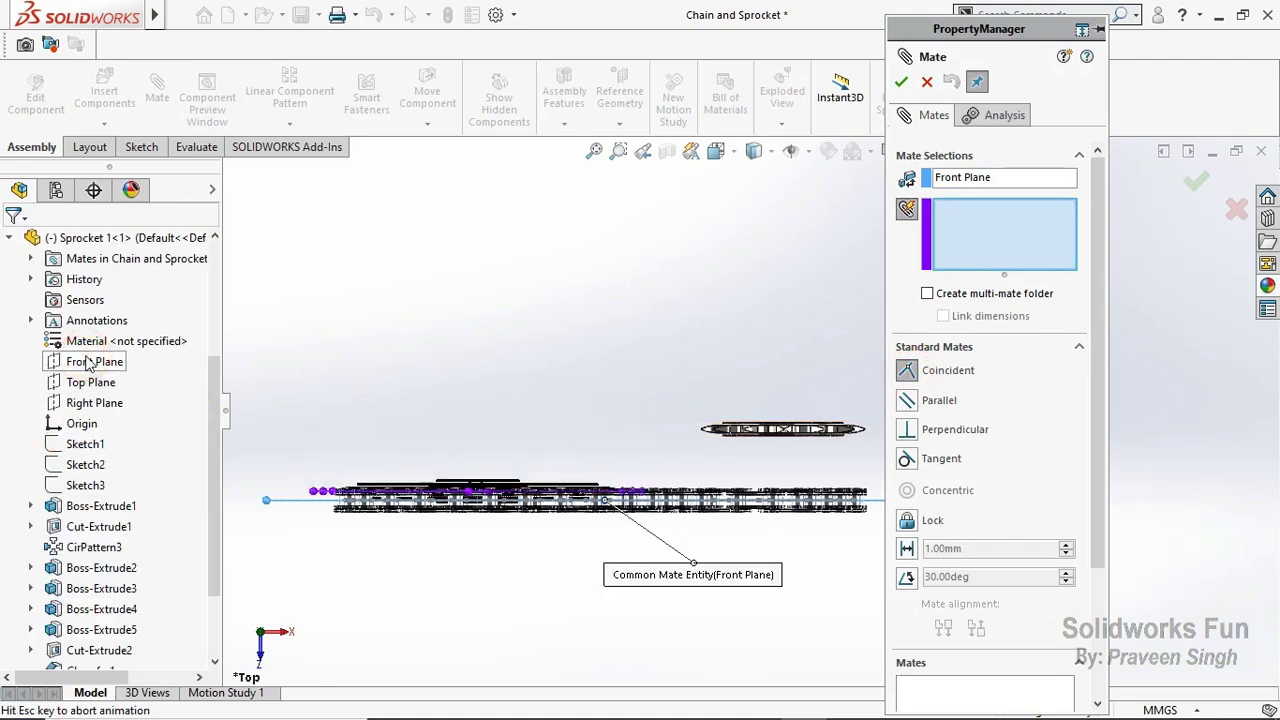
scroll(20, 428, "up", 3)
left_click(9, 444)
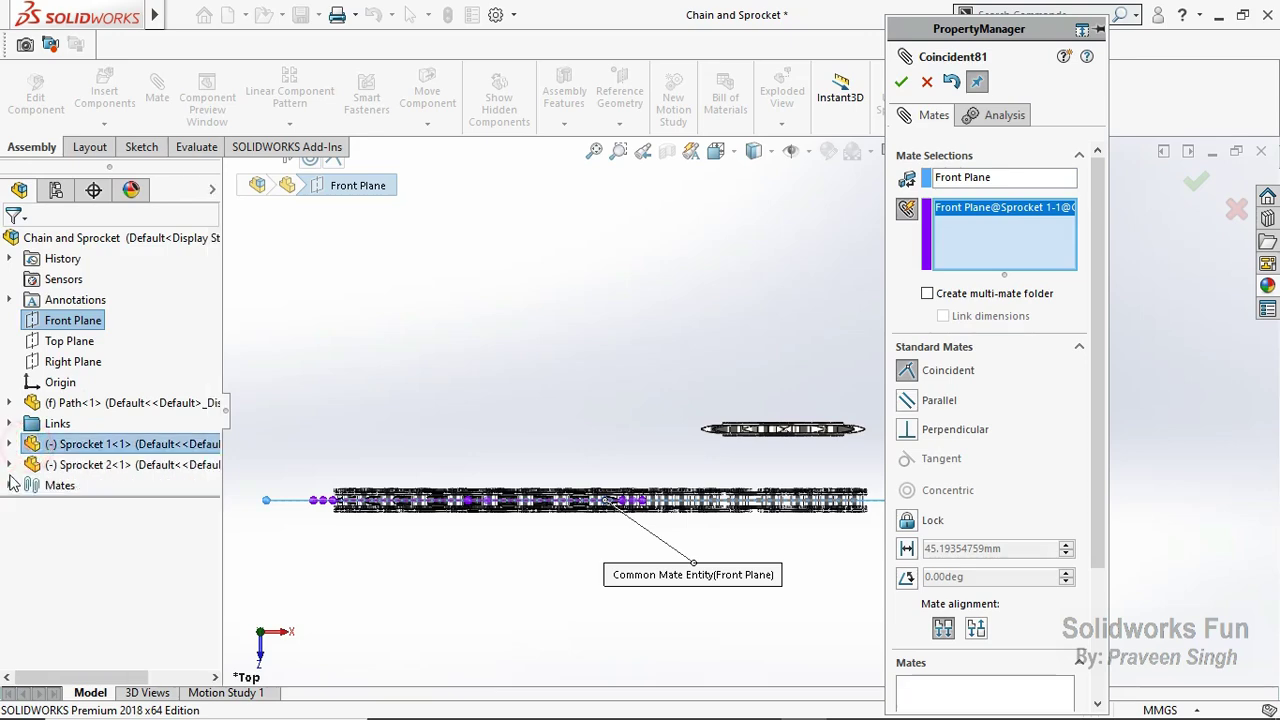
left_click(9, 465)
left_click(107, 405)
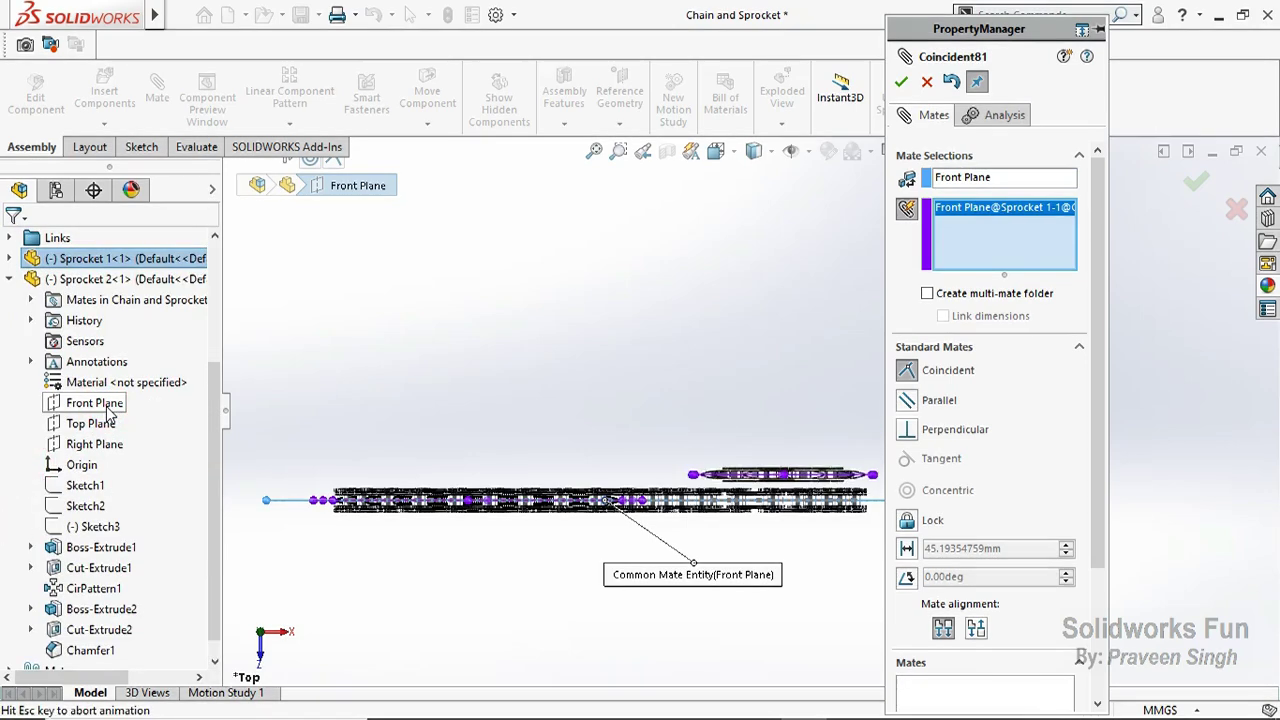
scroll(40, 450, "up", 3)
left_click(9, 465)
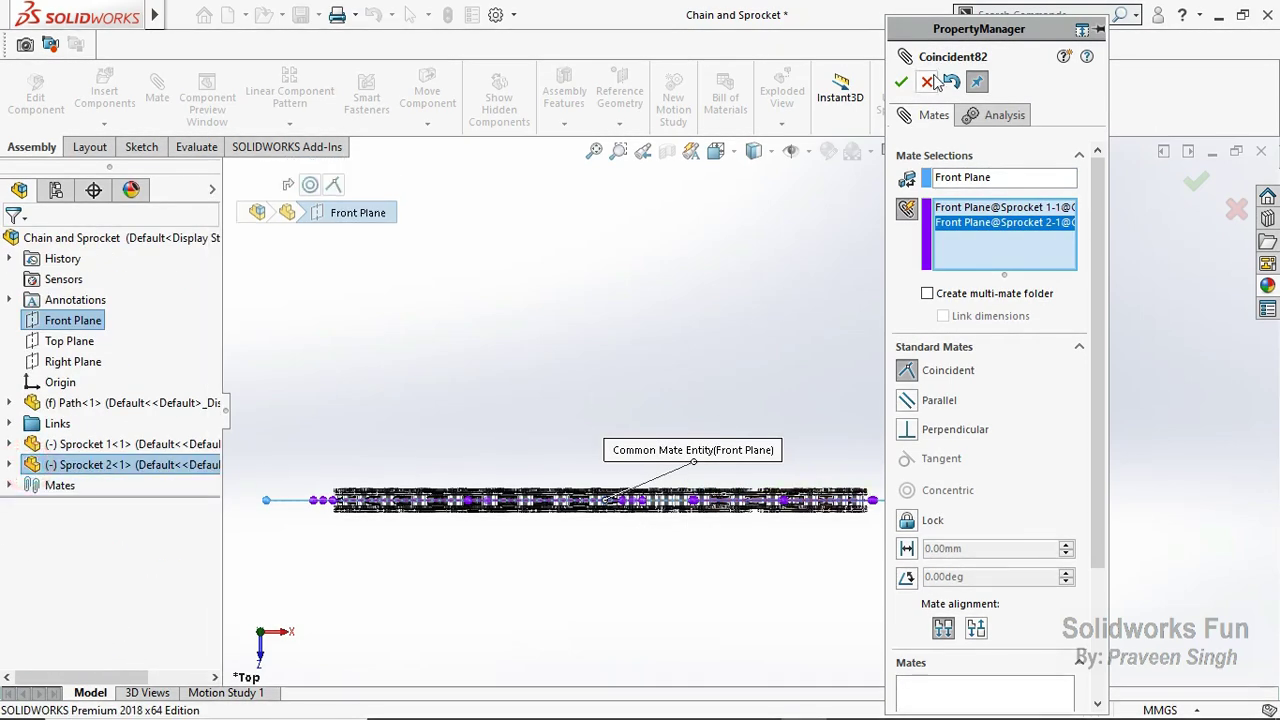
left_click(901, 82)
Step: Close the mate settings, switch to Front view and save all documents
left_click(901, 82)
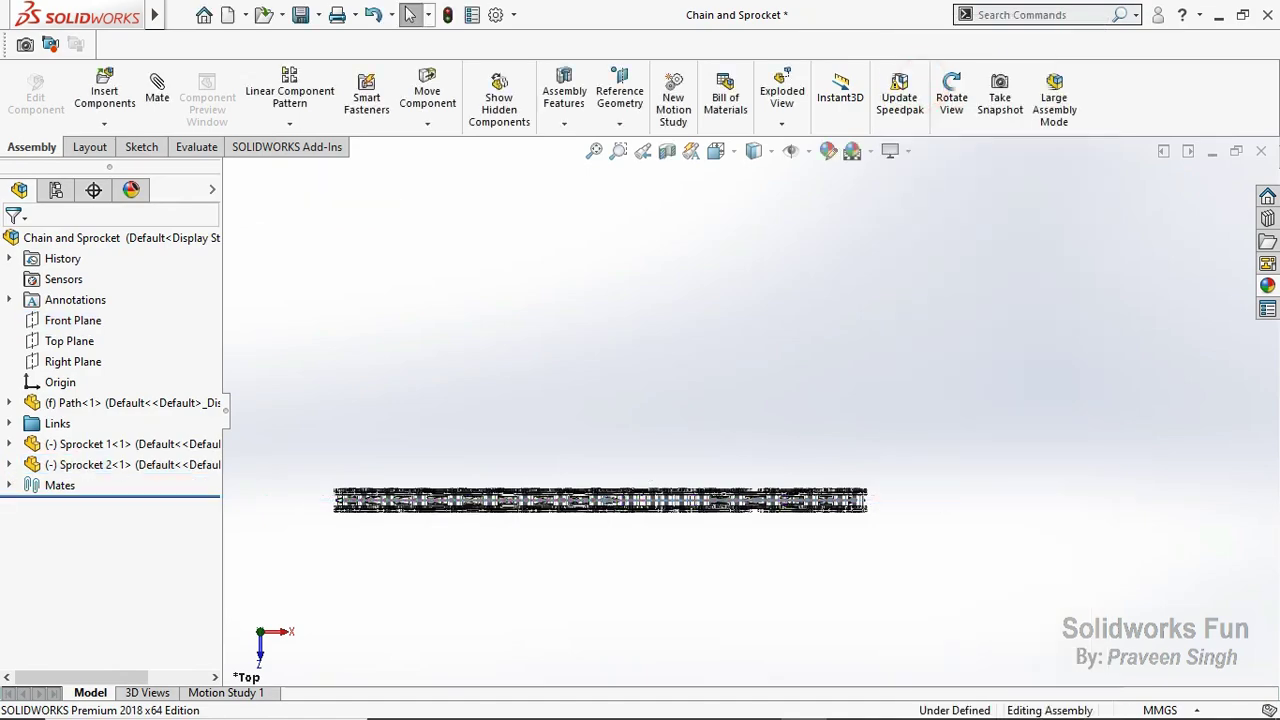
left_click(260, 655)
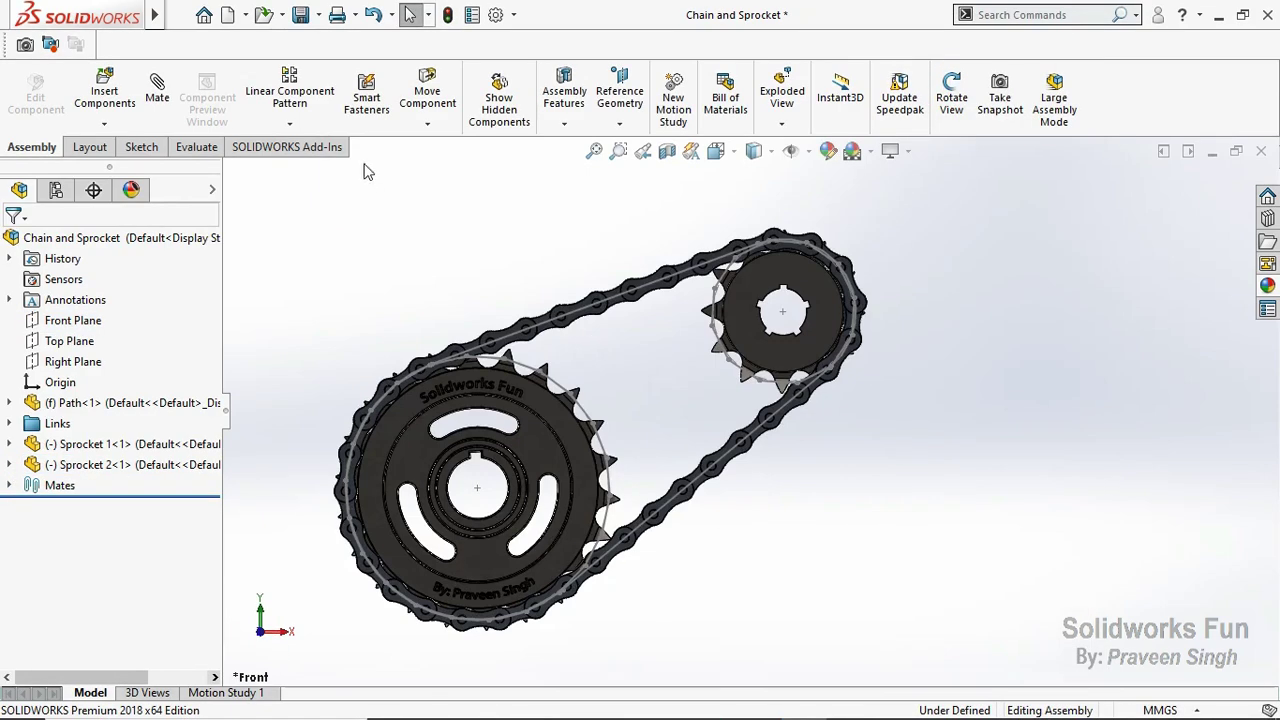
left_click(298, 20)
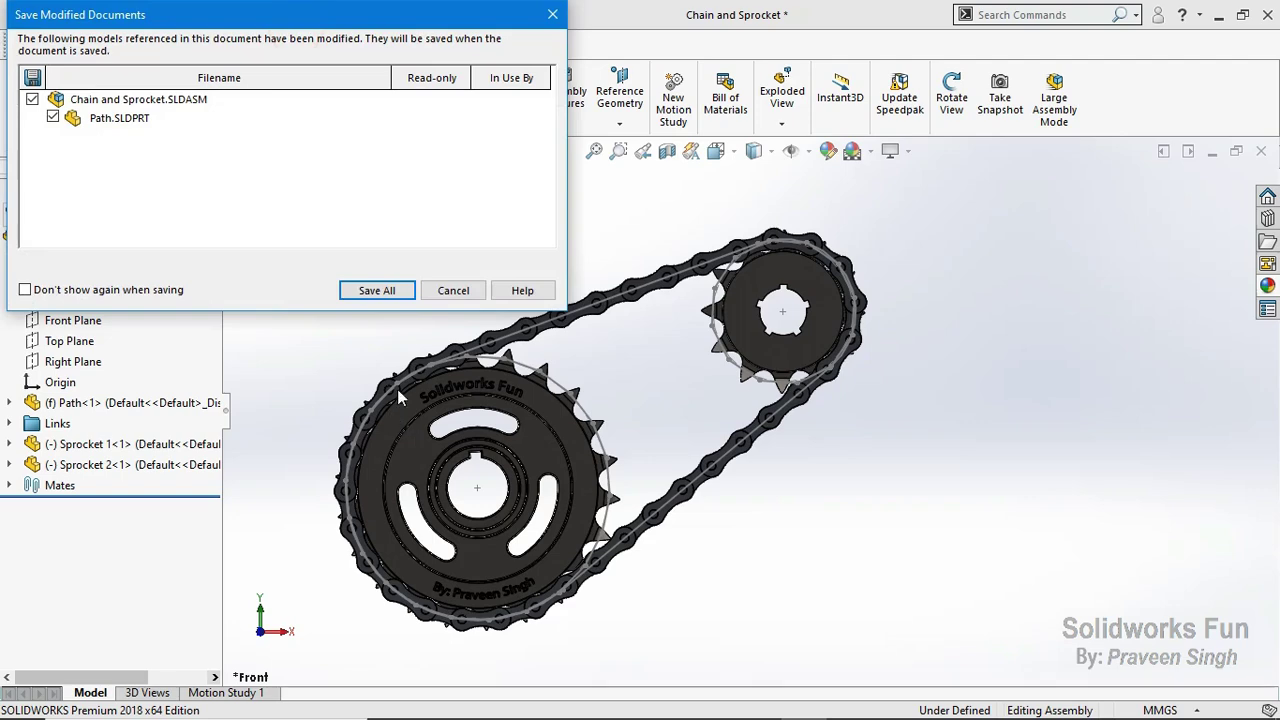
left_click(377, 293)
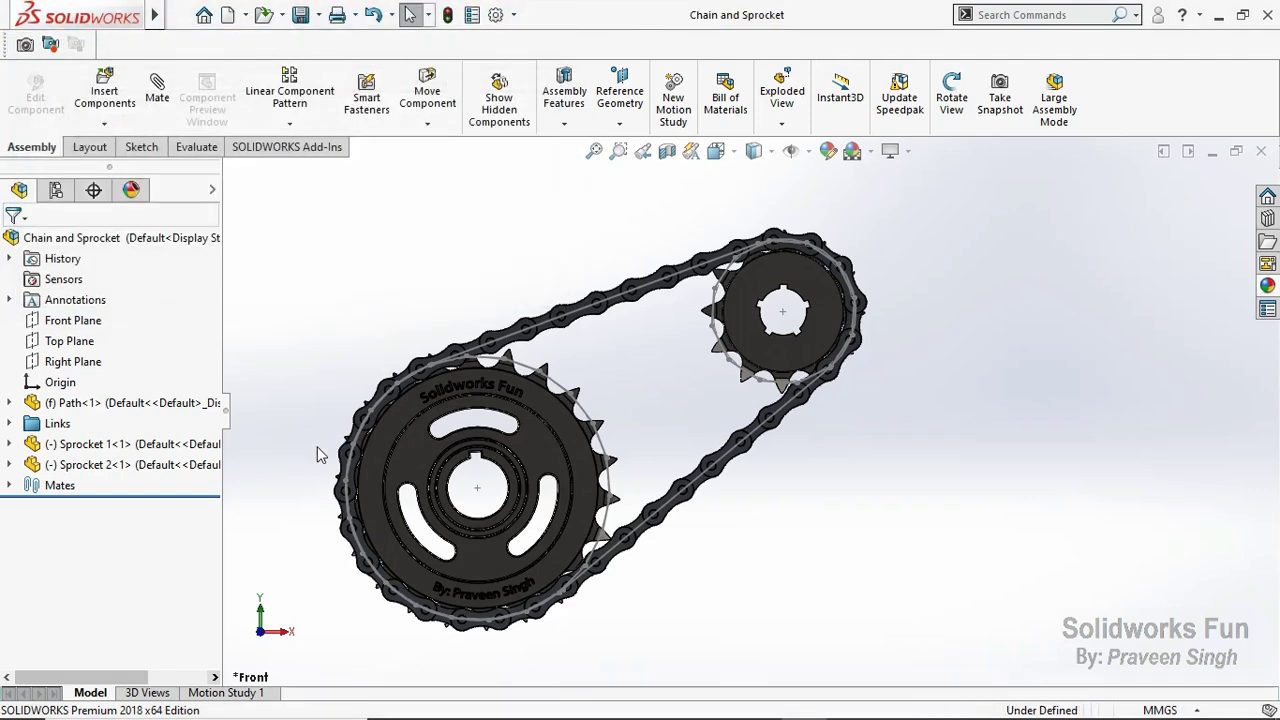
Step: Hide the chain's guide path Path<1>, rebuild, and save all documents
left_click(589, 416)
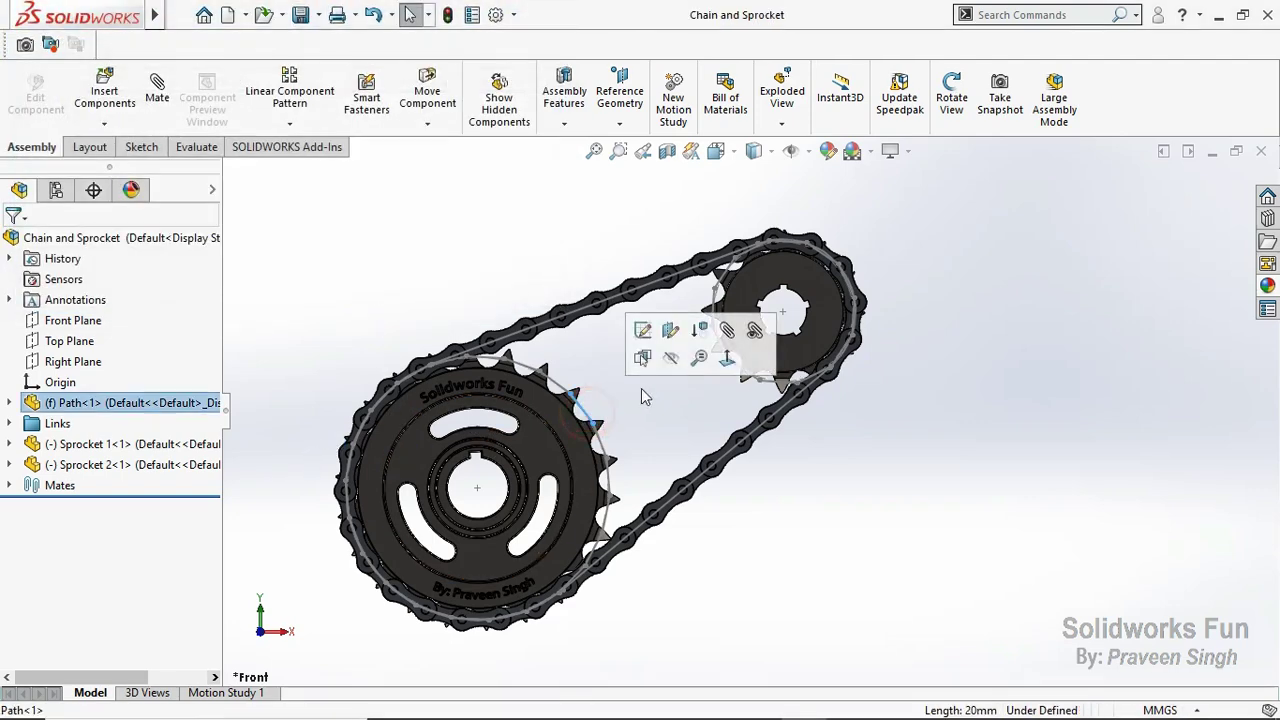
left_click(666, 363)
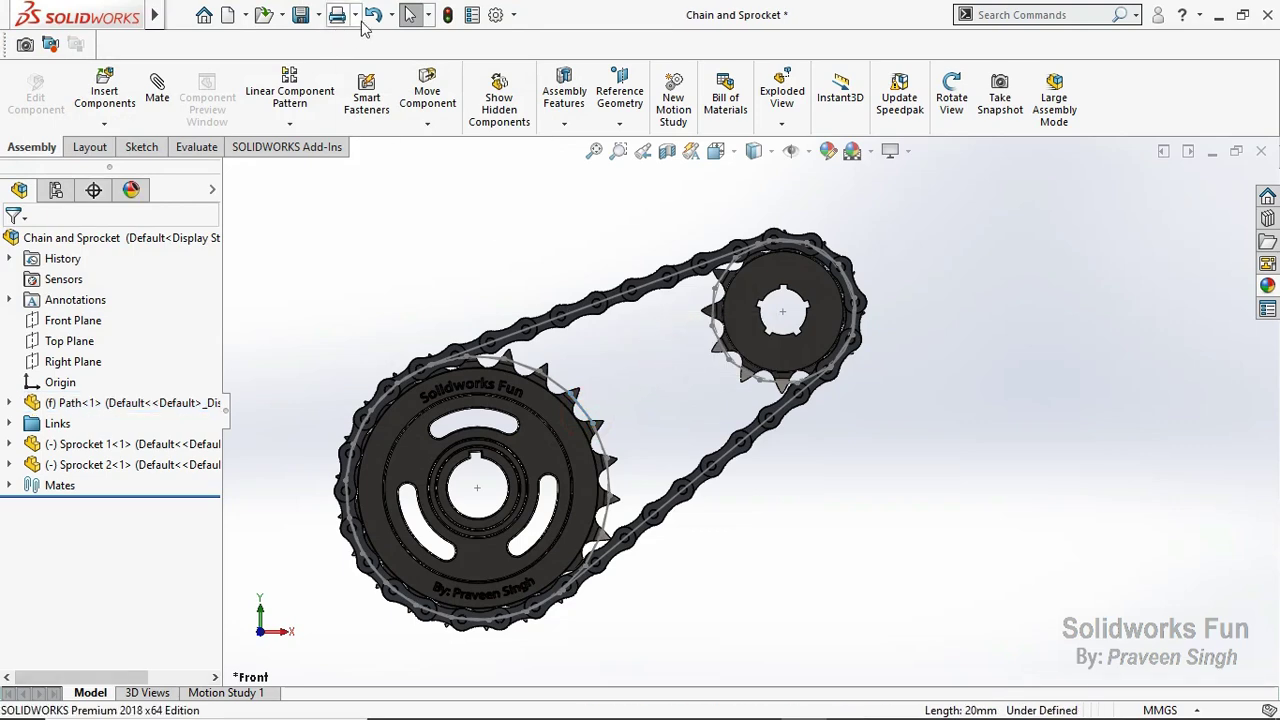
left_click(446, 17)
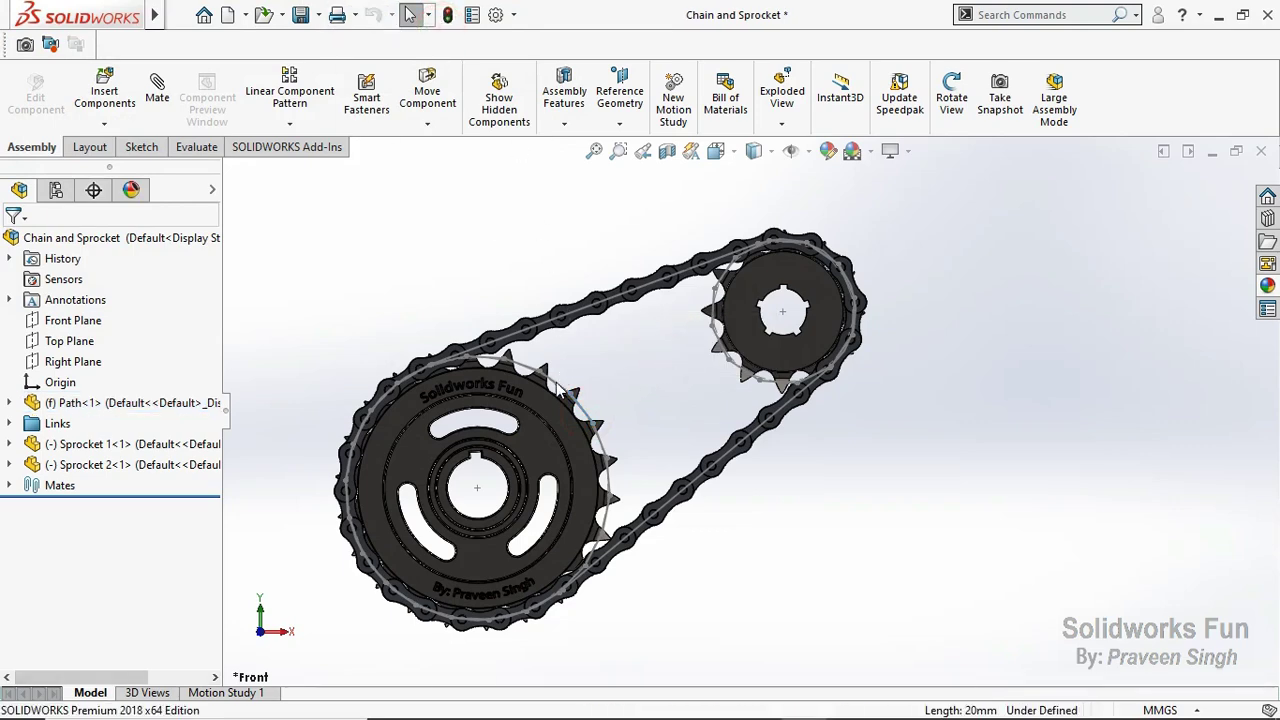
left_click(298, 17)
left_click(371, 289)
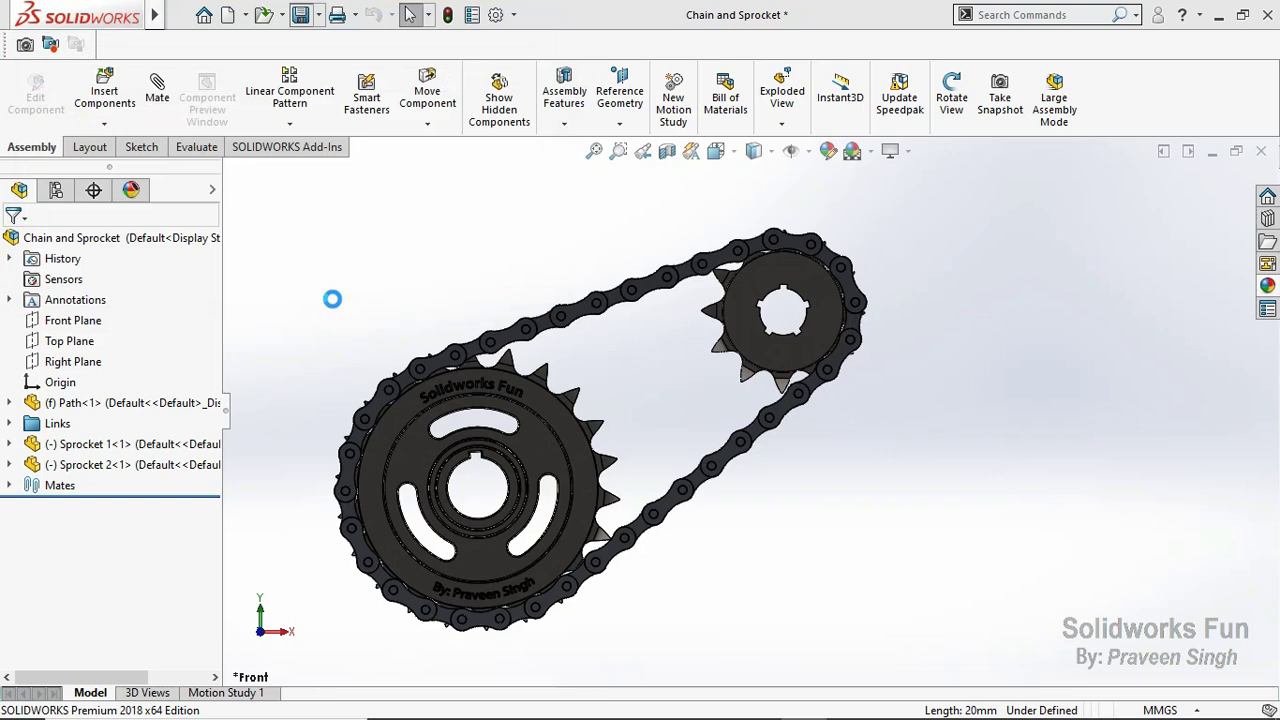
Step: Set the Directional1 light to −18° longitude and 45° latitude, then save
left_click(131, 190)
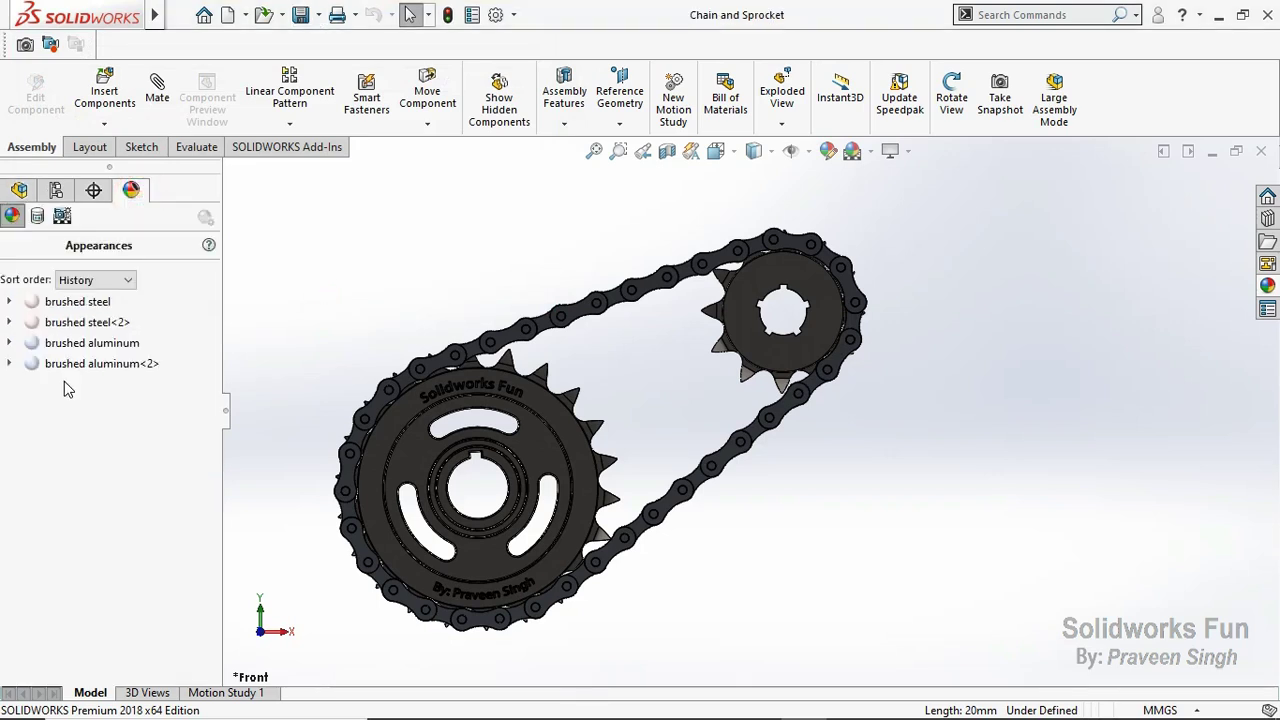
right_click(64, 383)
left_click(63, 219)
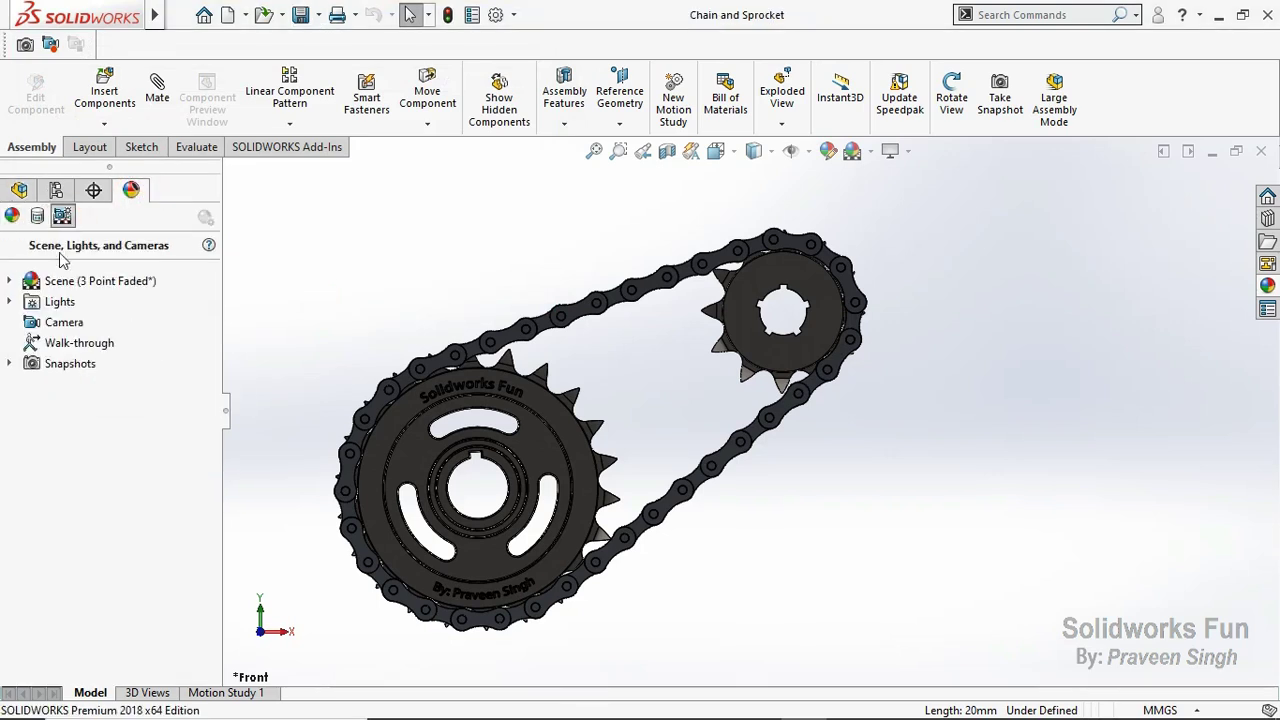
left_click(10, 302)
right_click(100, 343)
left_click(185, 384)
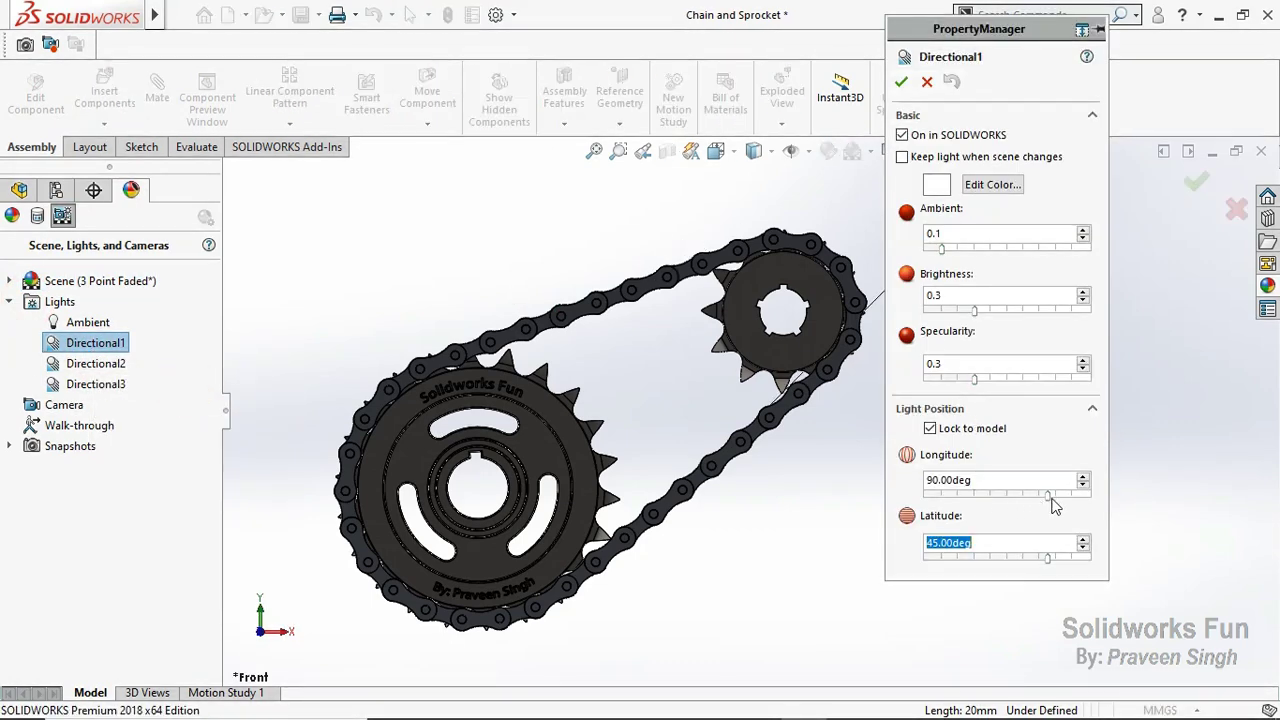
left_click_drag(1040, 503, 1003, 496)
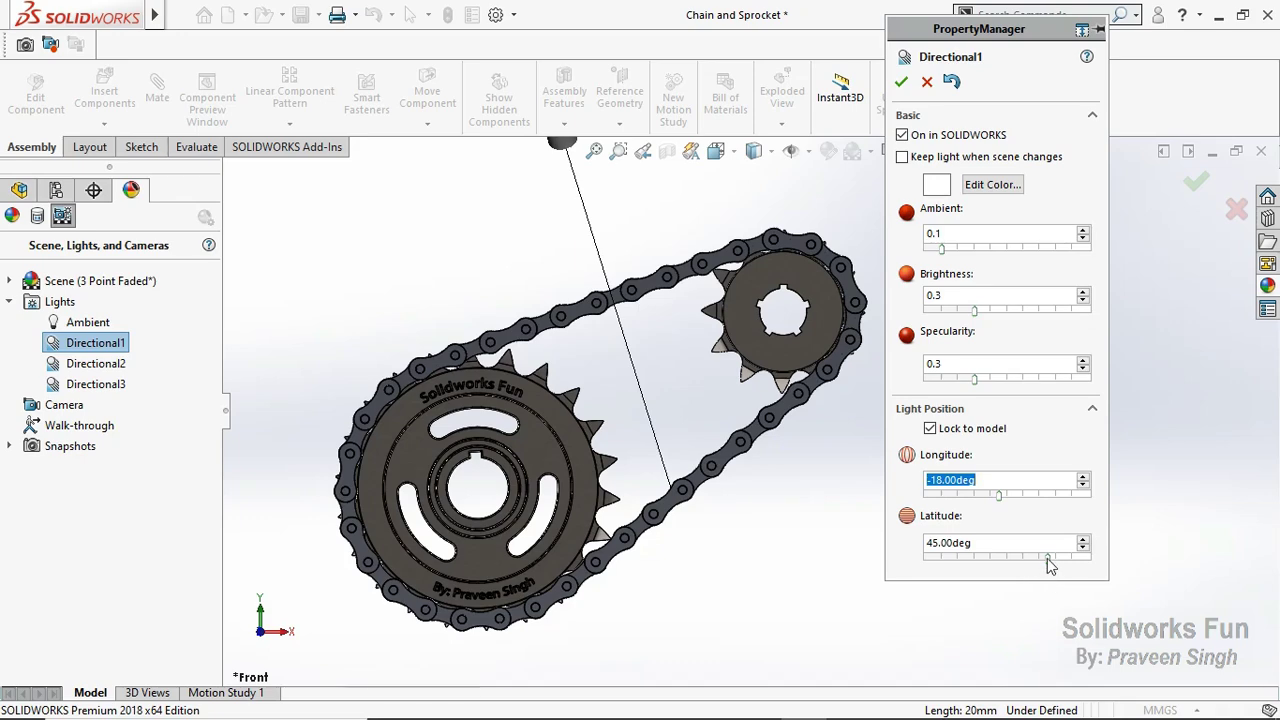
left_click_drag(1048, 558, 1015, 560)
left_click(901, 81)
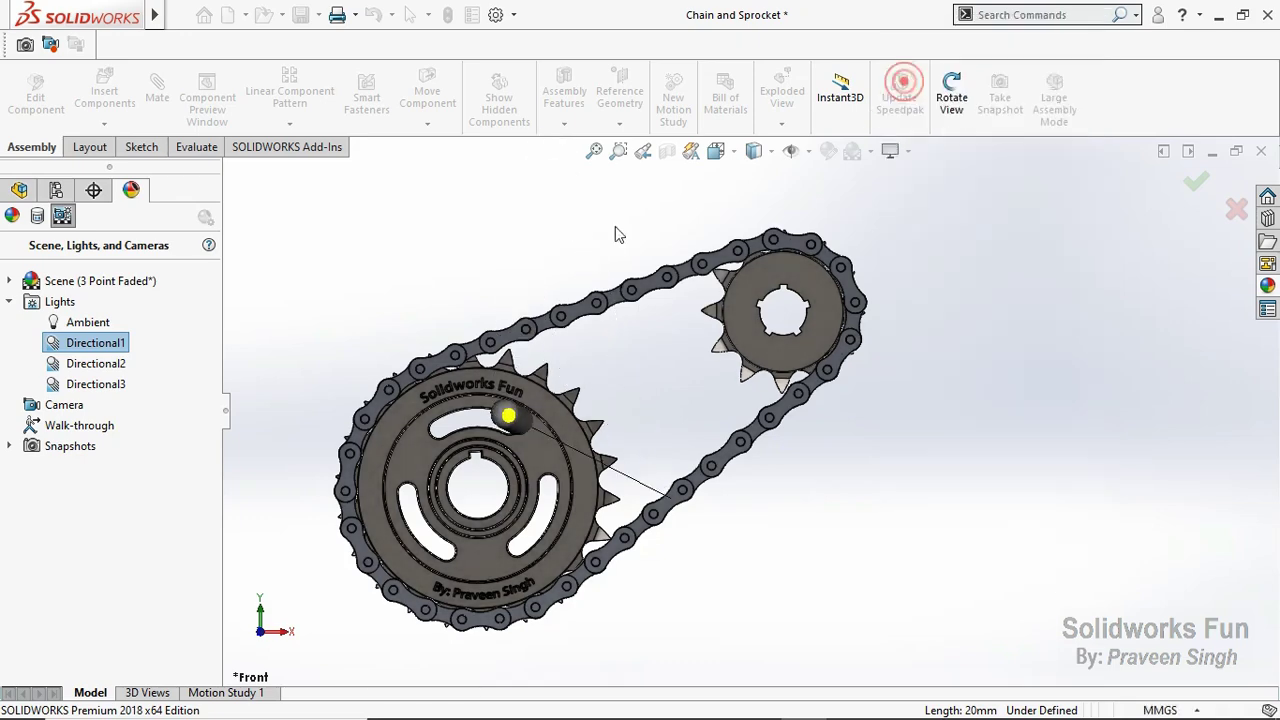
left_click(529, 242)
left_click(19, 190)
left_click(300, 14)
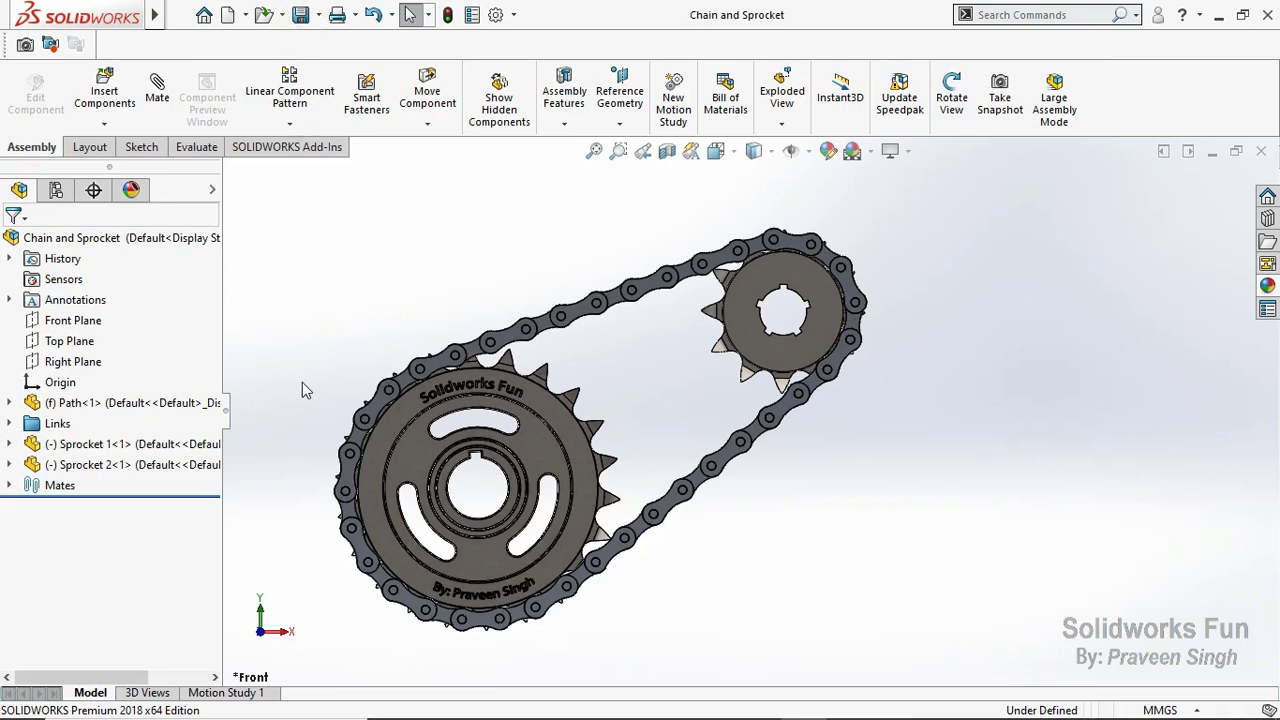
Step: Switch to hidden-line display and rotate the large sprocket so its teeth meet the rollers
left_click(752, 151)
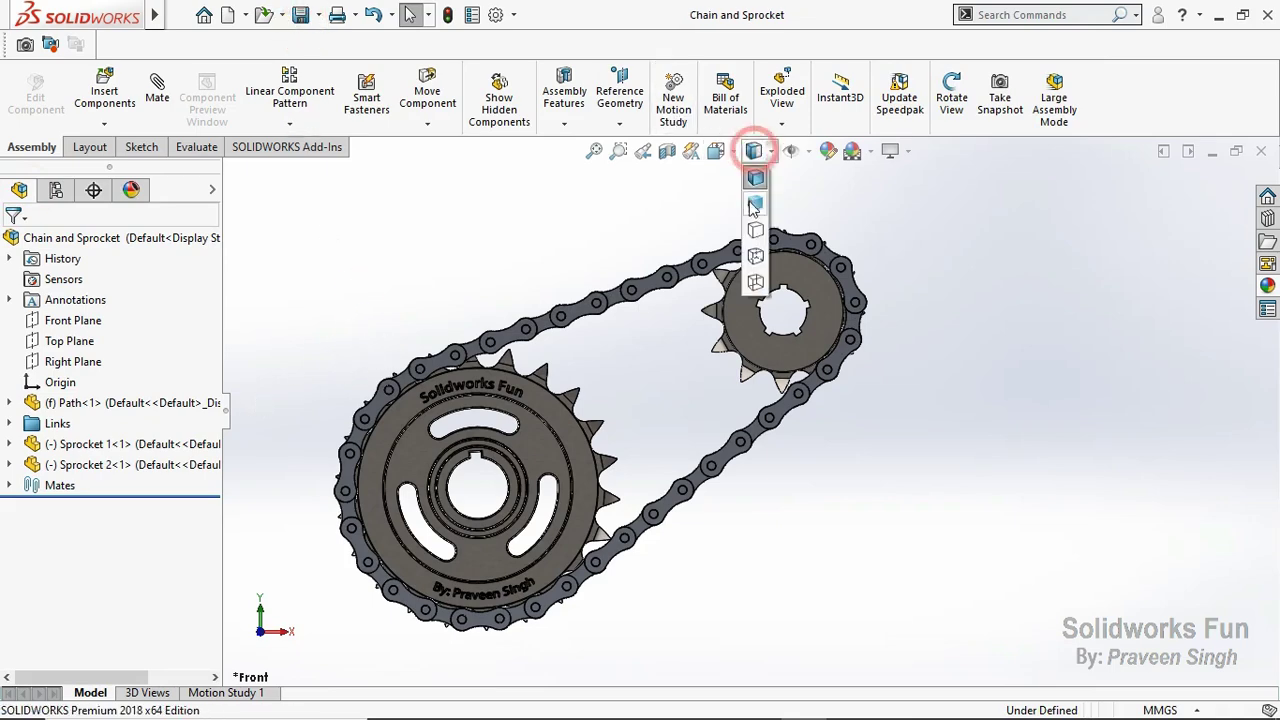
left_click(755, 260)
scroll(396, 428, "down", 3)
scroll(420, 395, "down", 3)
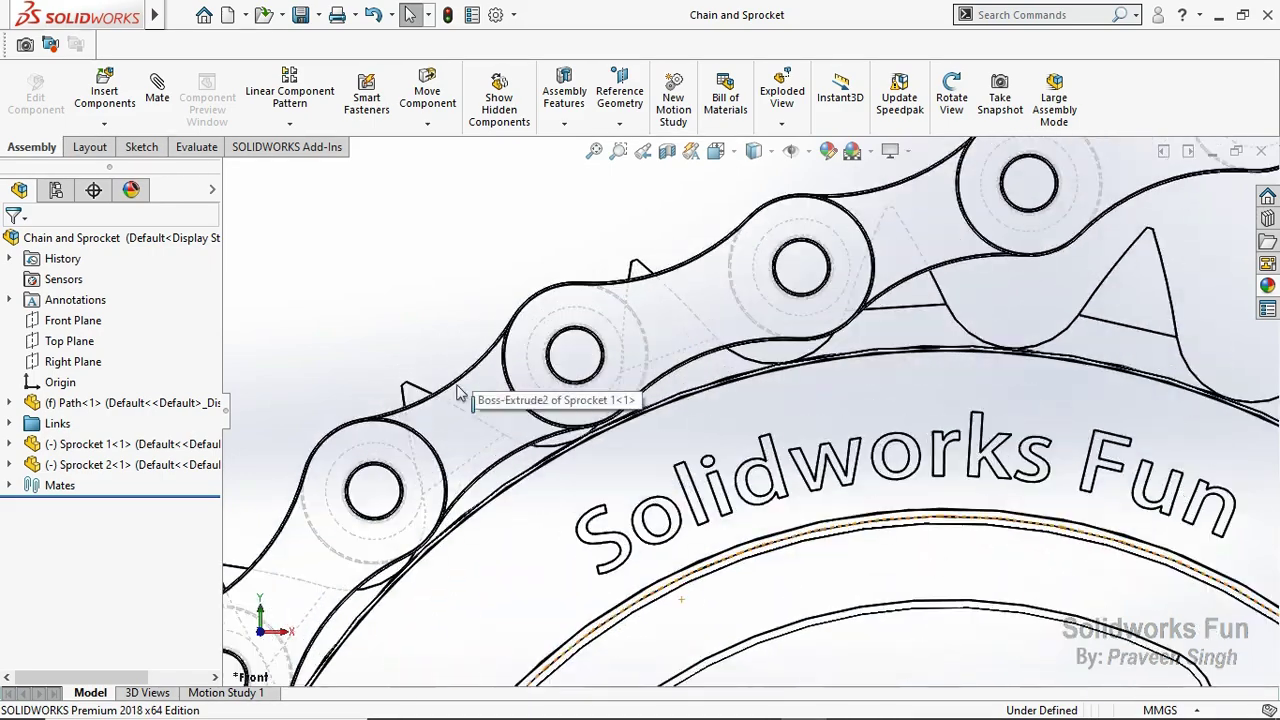
left_click_drag(410, 390, 450, 370)
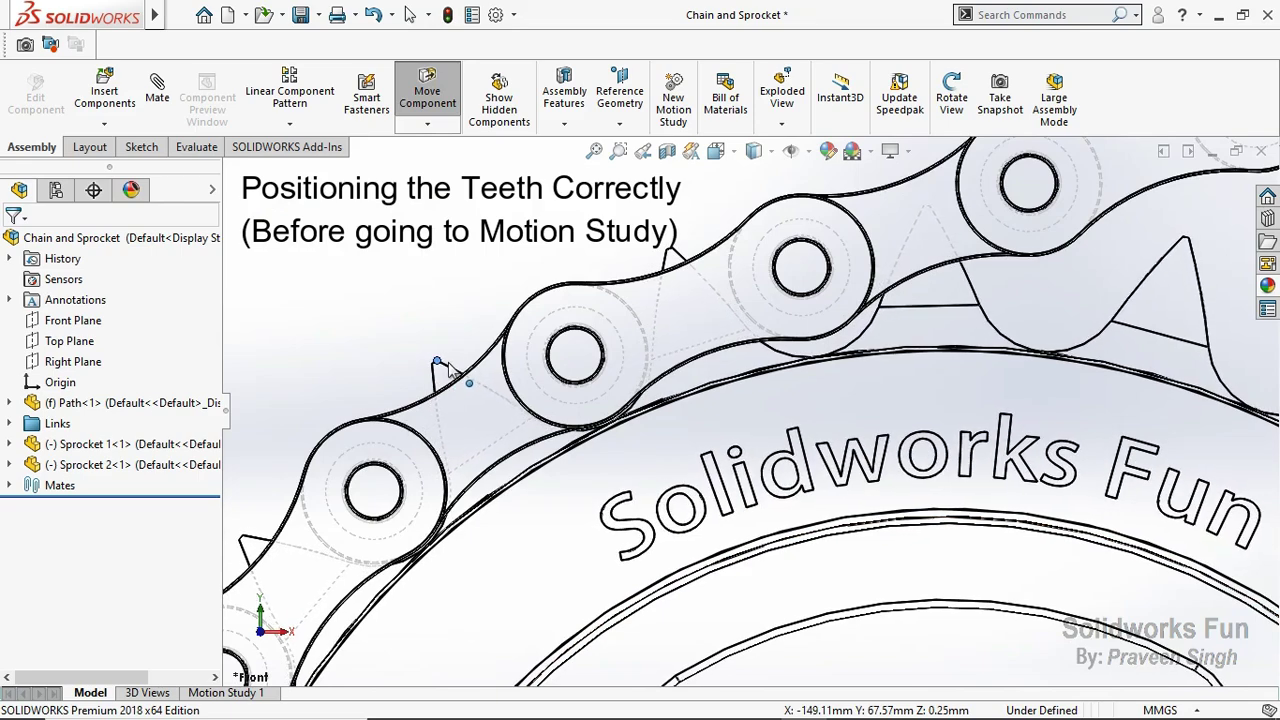
left_click_drag(450, 370, 451, 369)
key("Escape")
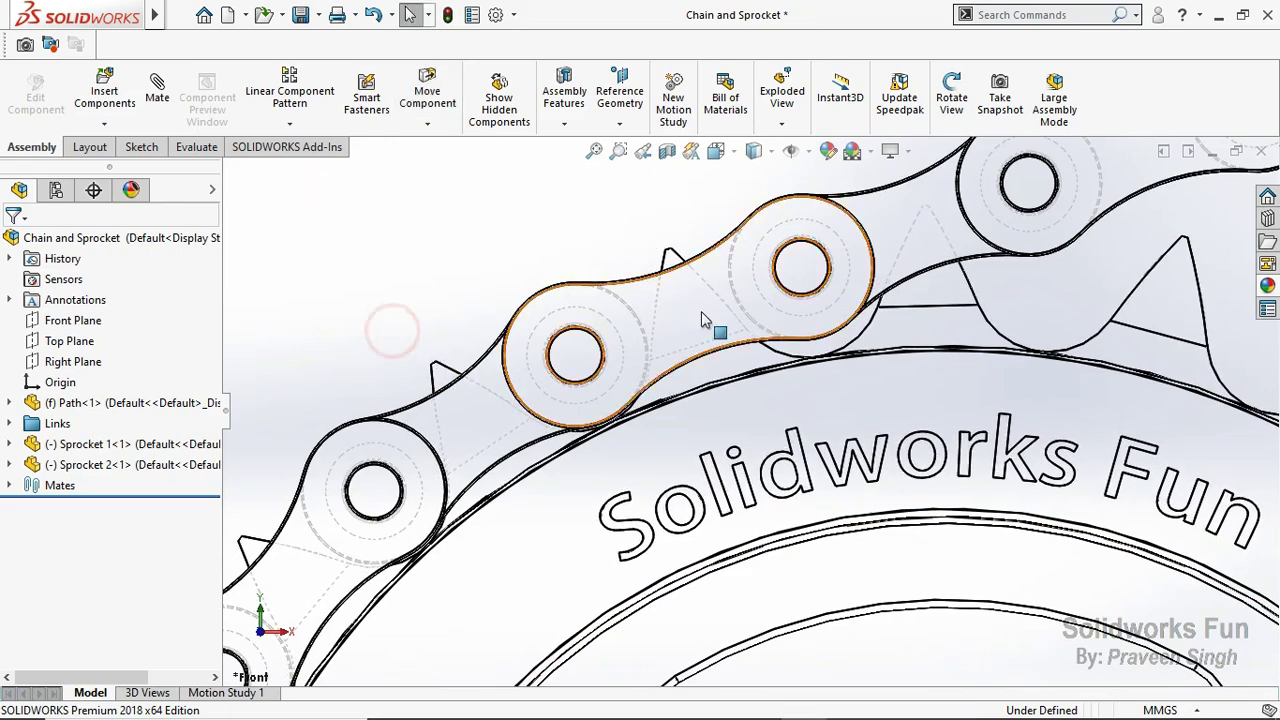
Step: Rotate the sprocket further so its tooth clears the adjacent chain link
scroll(700, 400, "up", 3)
scroll(860, 555, "up", 3)
scroll(860, 555, "up", 3)
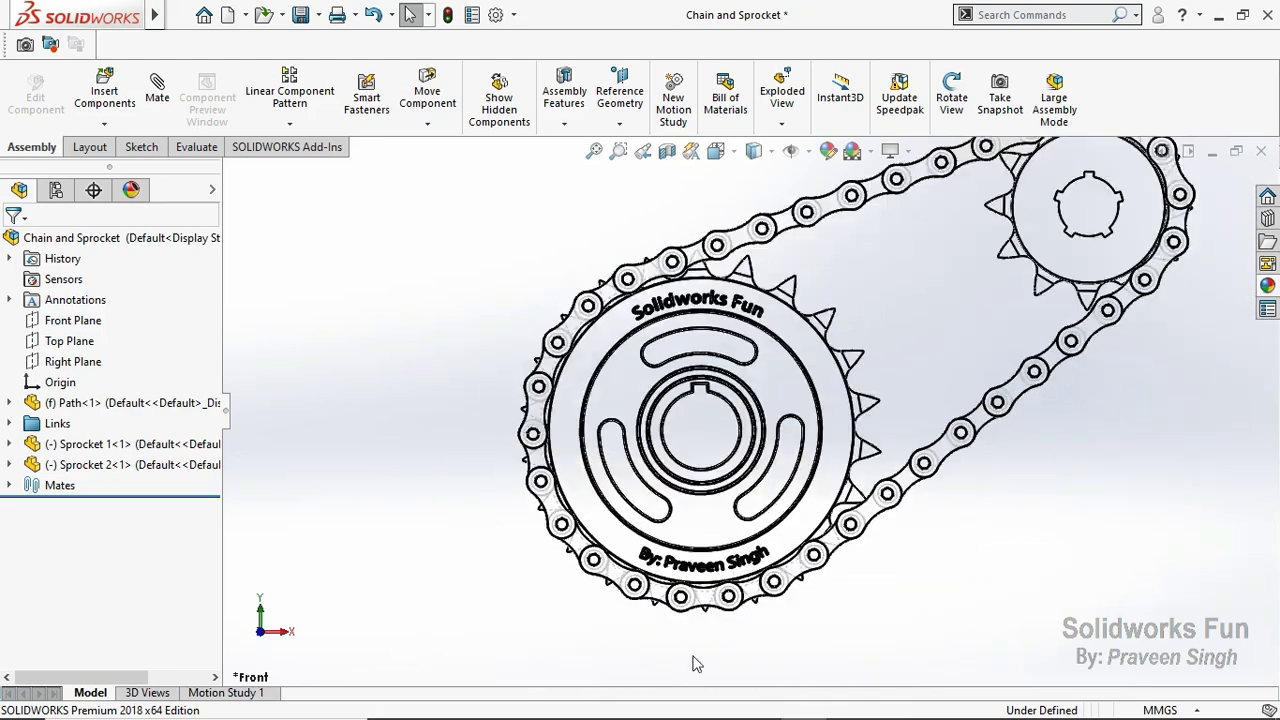
scroll(700, 520, "down", 3)
scroll(686, 510, "down", 3)
scroll(686, 510, "down", 1)
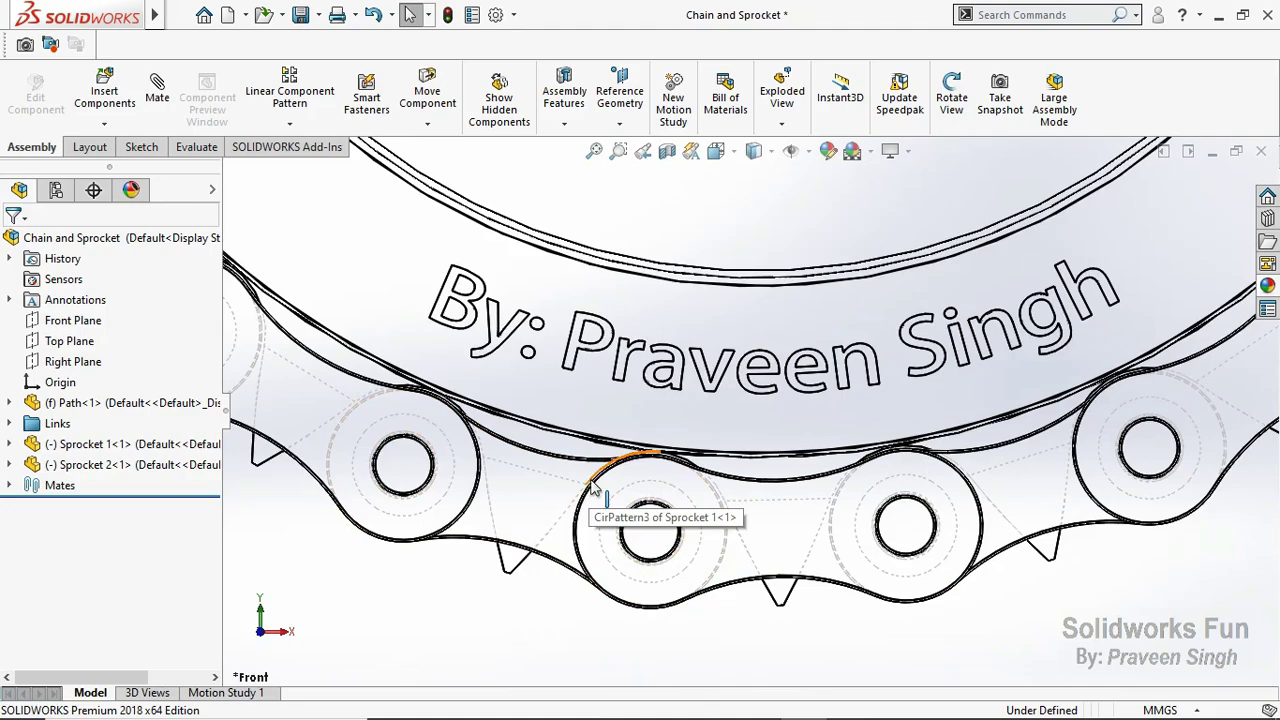
scroll(593, 487, "up", 2)
scroll(900, 260, "up", 3)
scroll(900, 240, "up", 2)
scroll(800, 310, "down", 4)
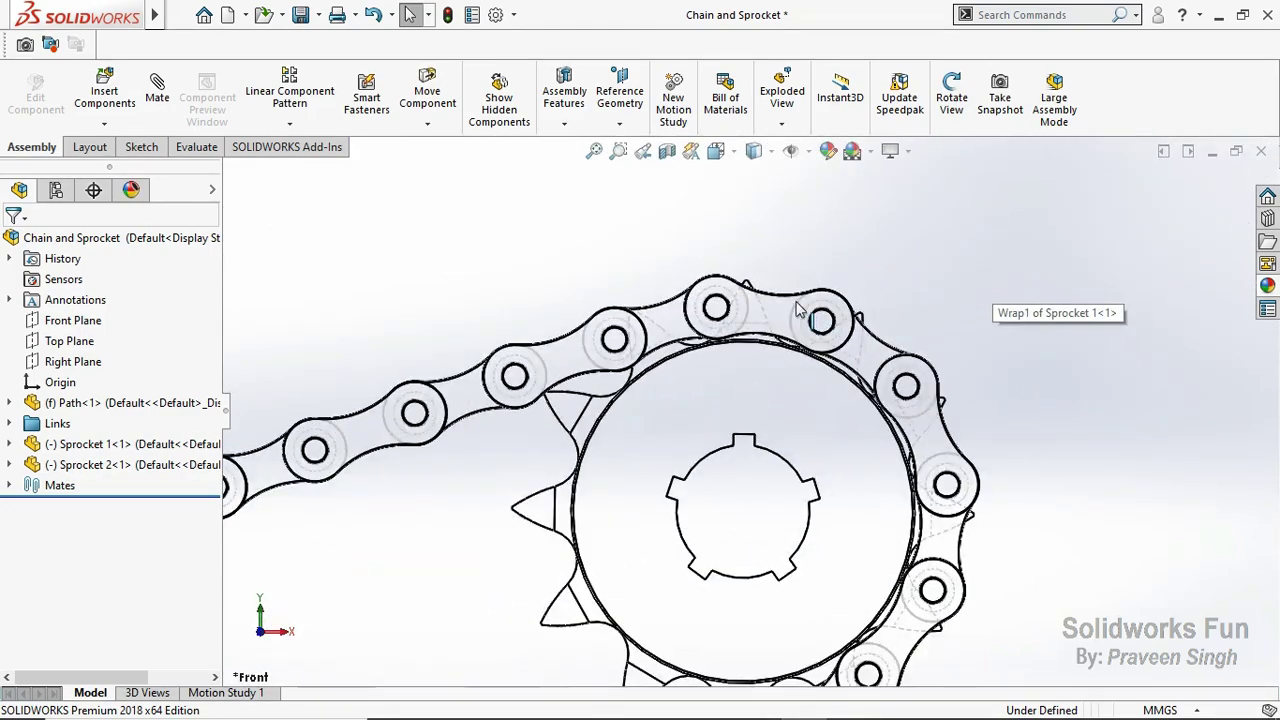
scroll(800, 310, "down", 4)
left_click_drag(643, 288, 736, 312)
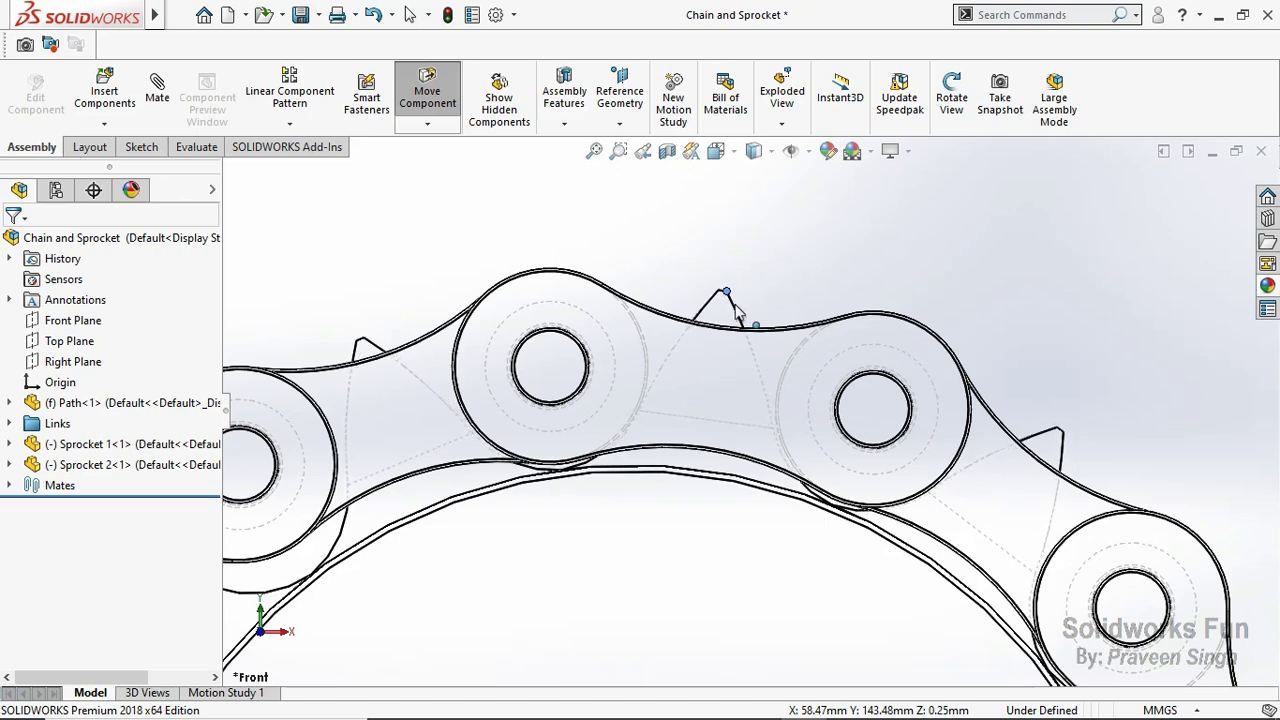
left_click(683, 252)
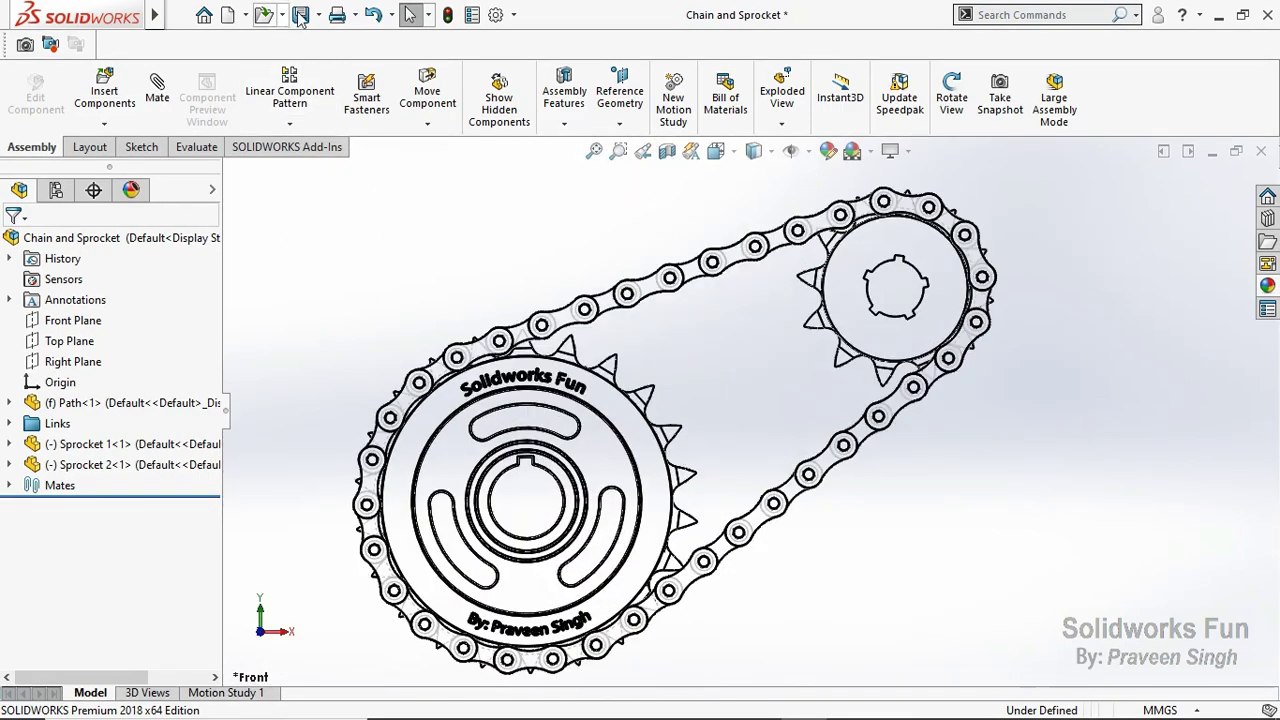
Step: Rebuild and save the assembly, then set the display style to Shaded With Edges
left_click(300, 14)
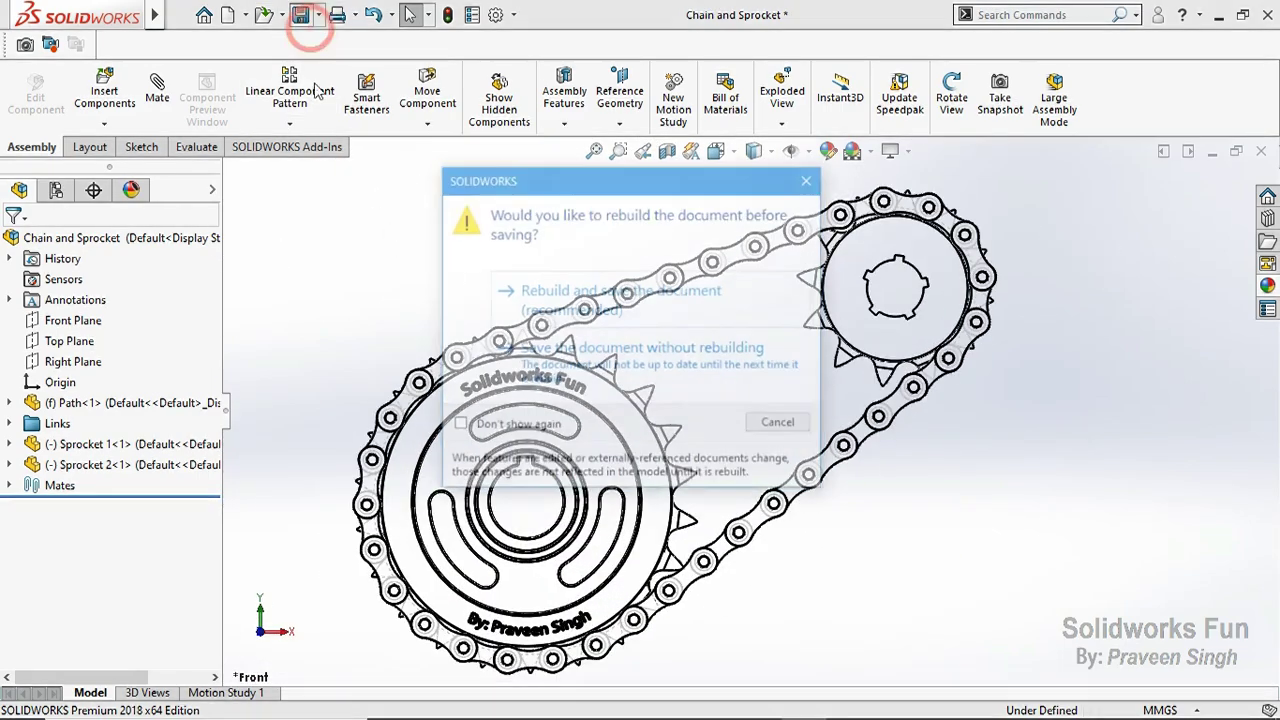
left_click(514, 292)
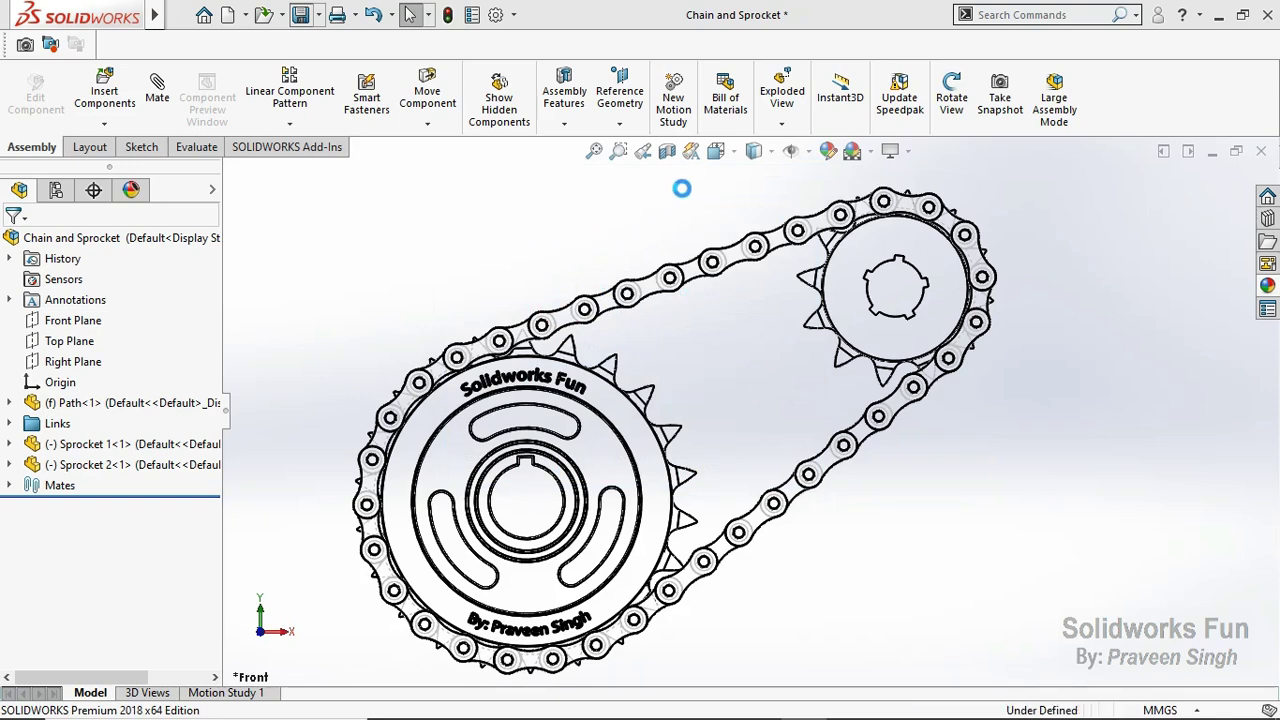
left_click(755, 152)
left_click(757, 172)
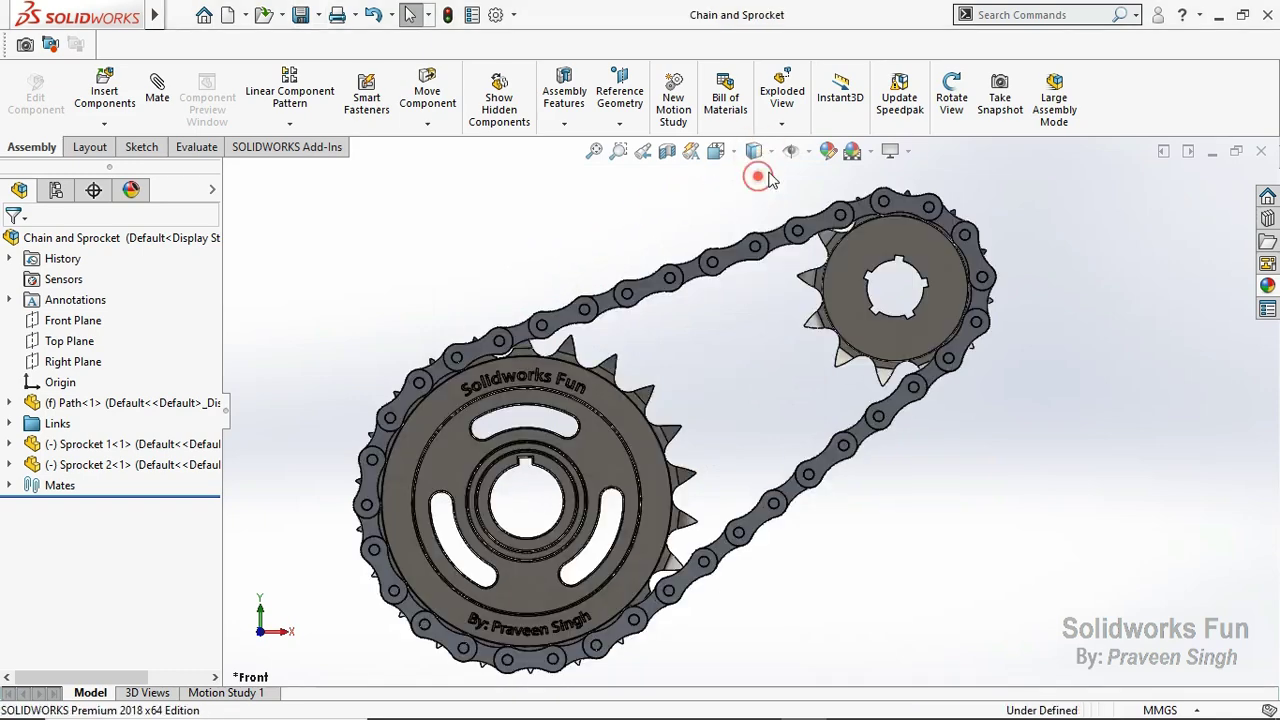
Step: Rotate the model to an oblique view and open the Scene, Lights and Cameras list
left_click(951, 100)
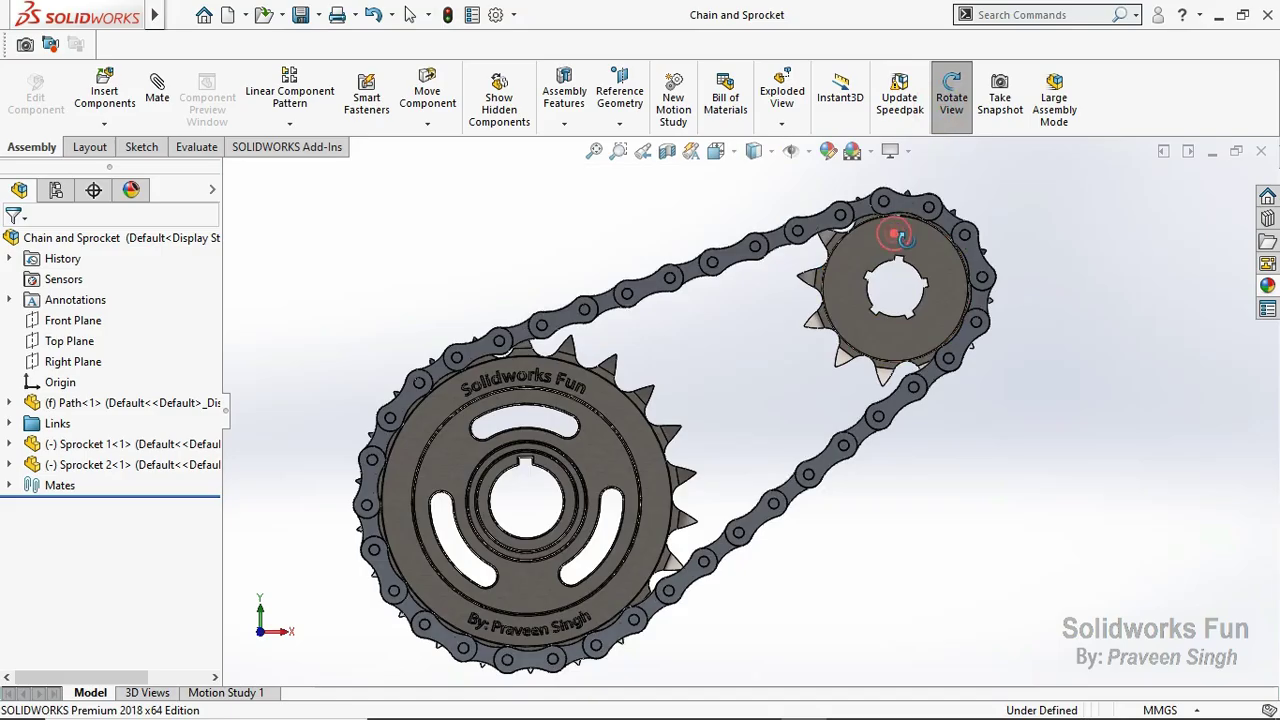
mouse_move(894, 229)
left_mouse_down()
mouse_move(510, 475)
mouse_move(588, 554)
mouse_move(590, 430)
mouse_move(494, 363)
mouse_move(961, 488)
mouse_move(828, 402)
left_mouse_up()
scroll(510, 475, "down", 5)
scroll(961, 488, "up", 5)
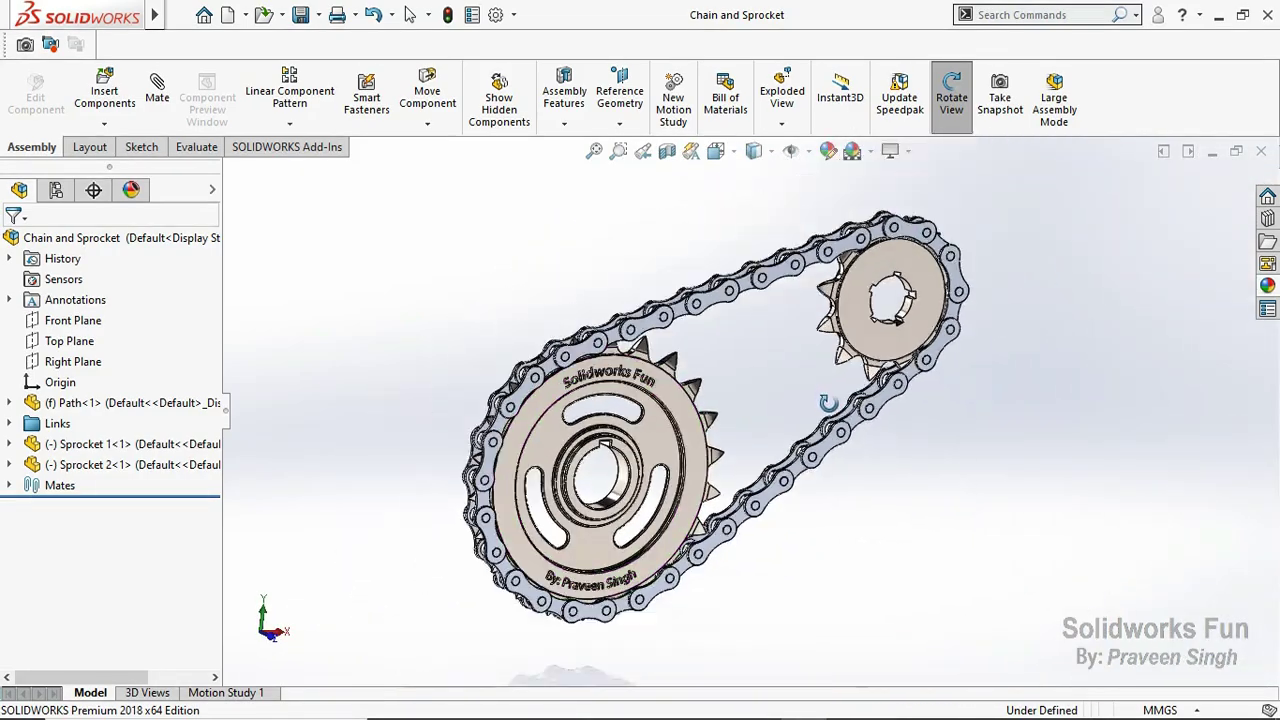
left_click(951, 97)
left_click(131, 189)
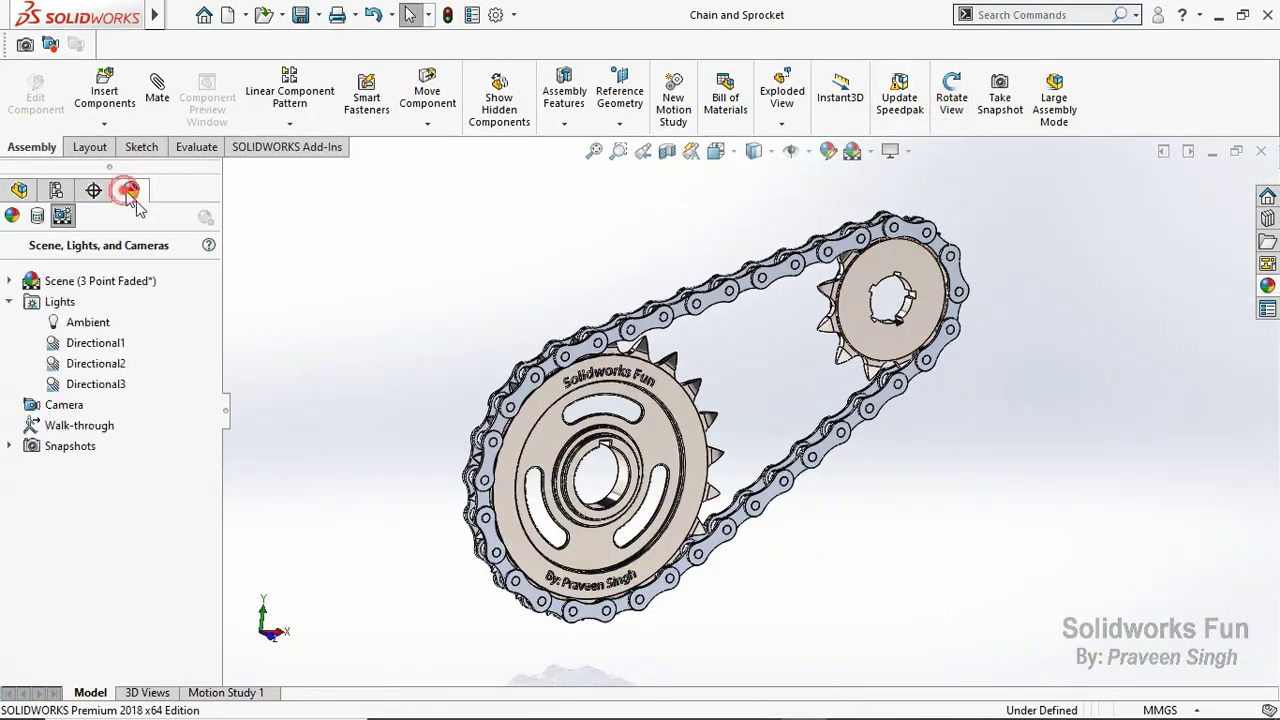
left_click(10, 302)
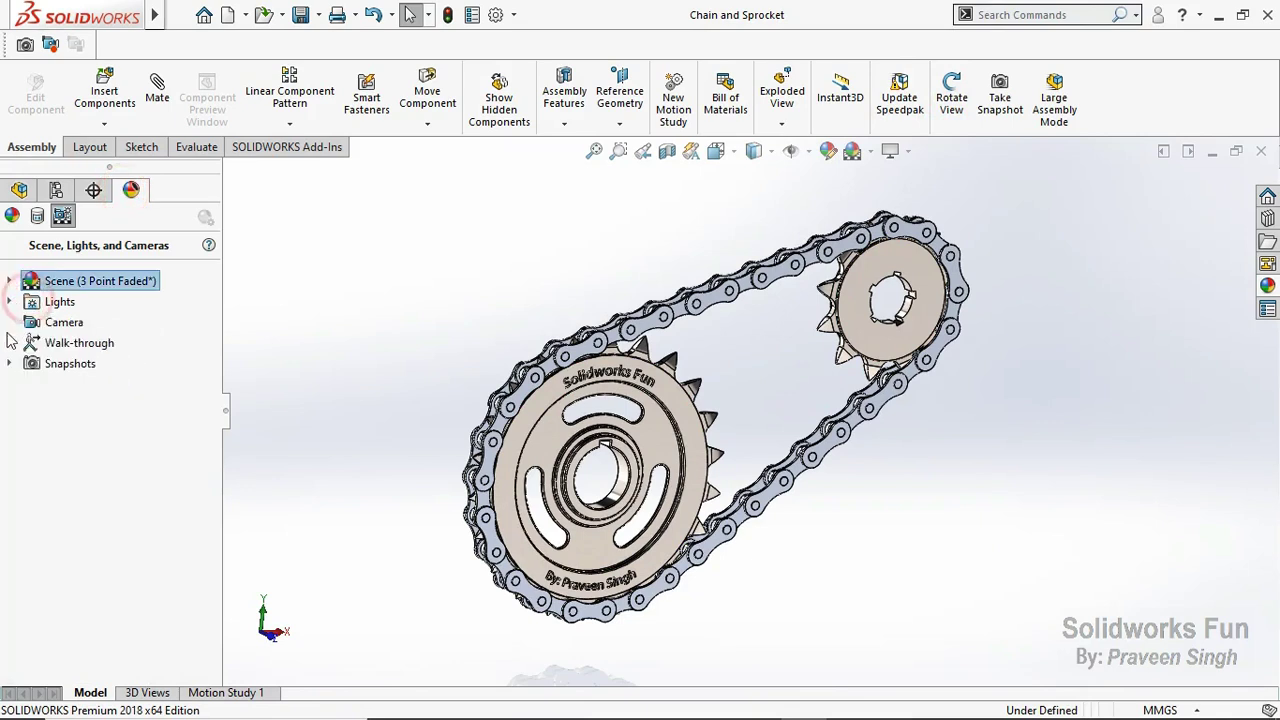
Step: Edit the scene background and set the floor offset to 11.39mm
left_click(9, 281)
left_click(110, 301)
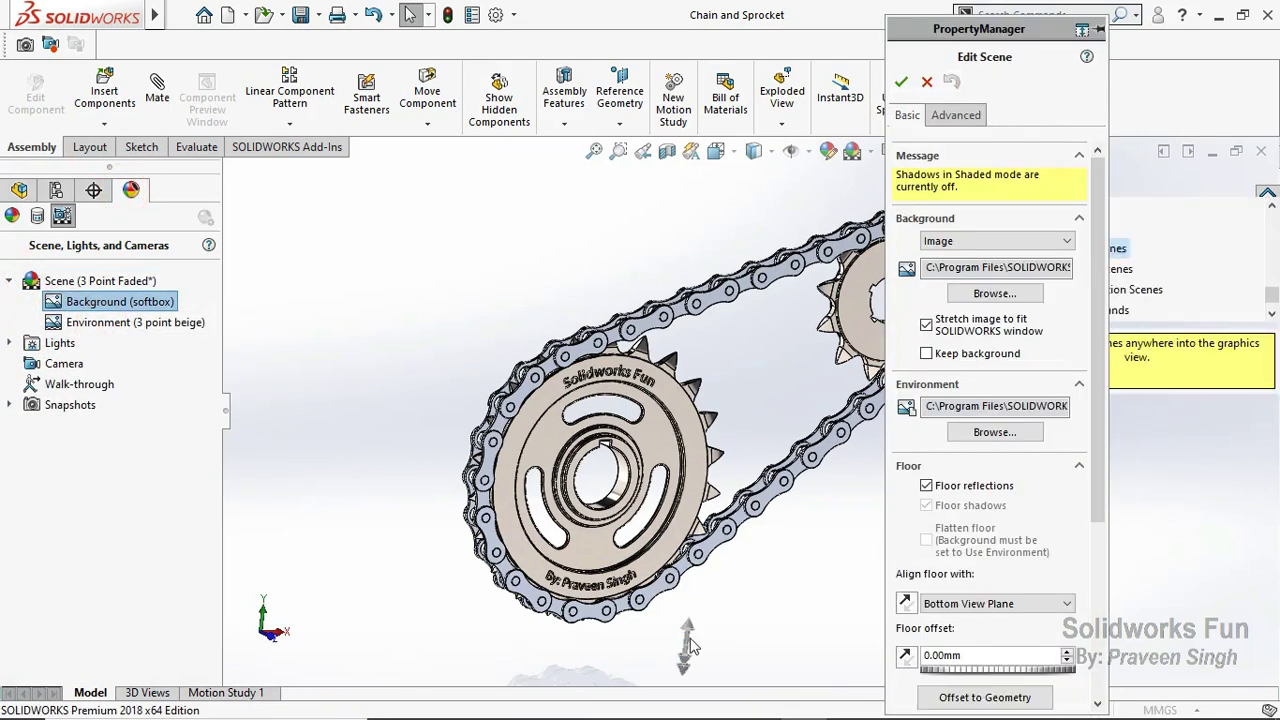
left_click_drag(703, 620, 733, 560)
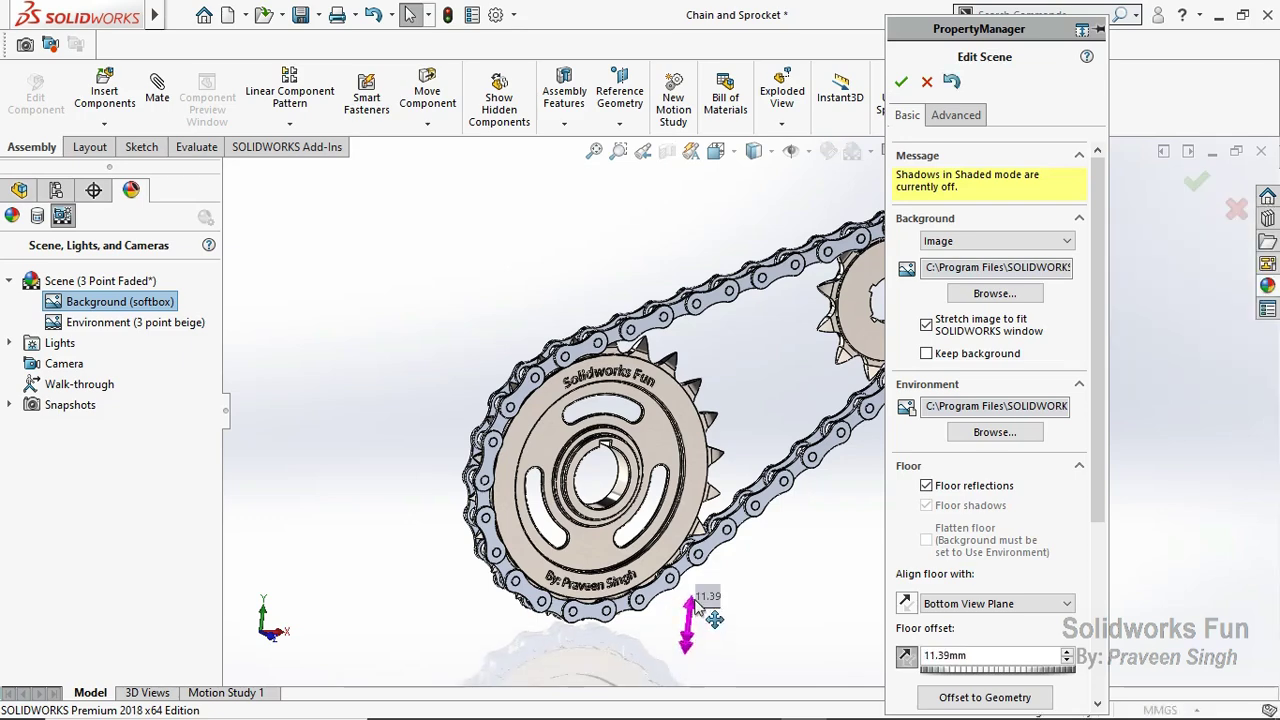
left_click(902, 80)
left_click(543, 229)
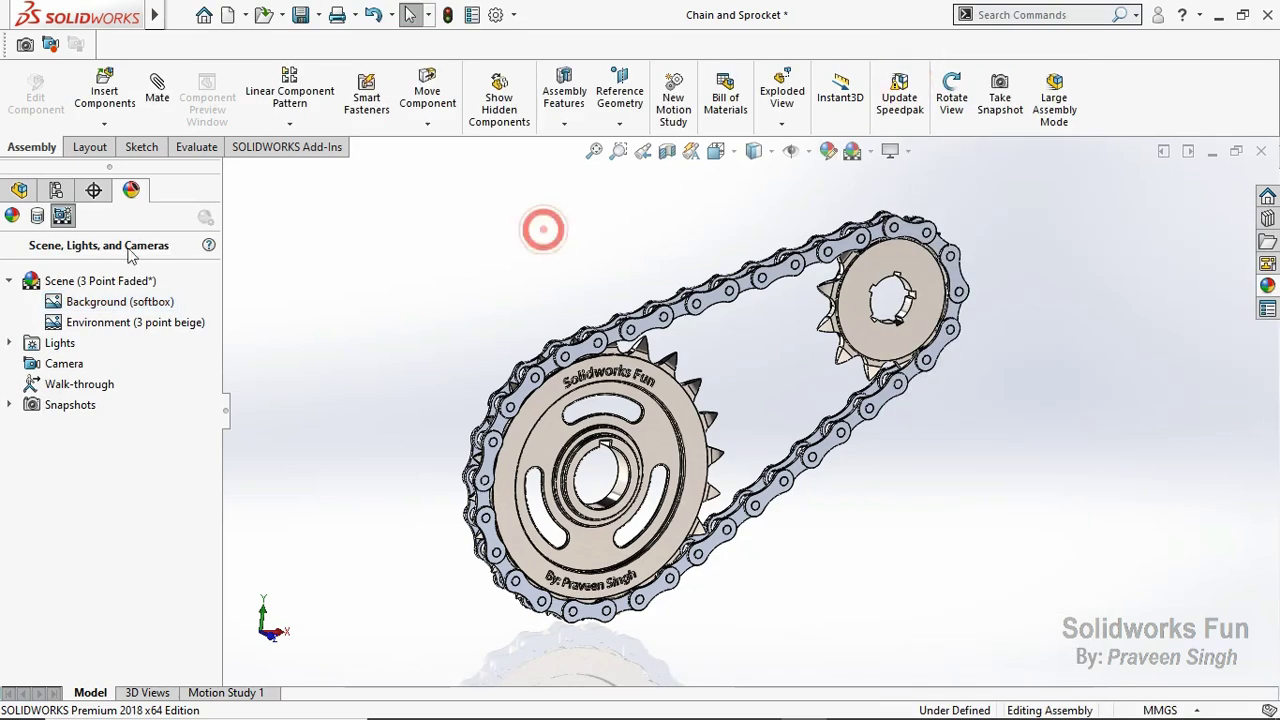
left_click(19, 190)
Step: Save the assembly and show the SOLIDWORKS Add-Ins list
left_click(300, 14)
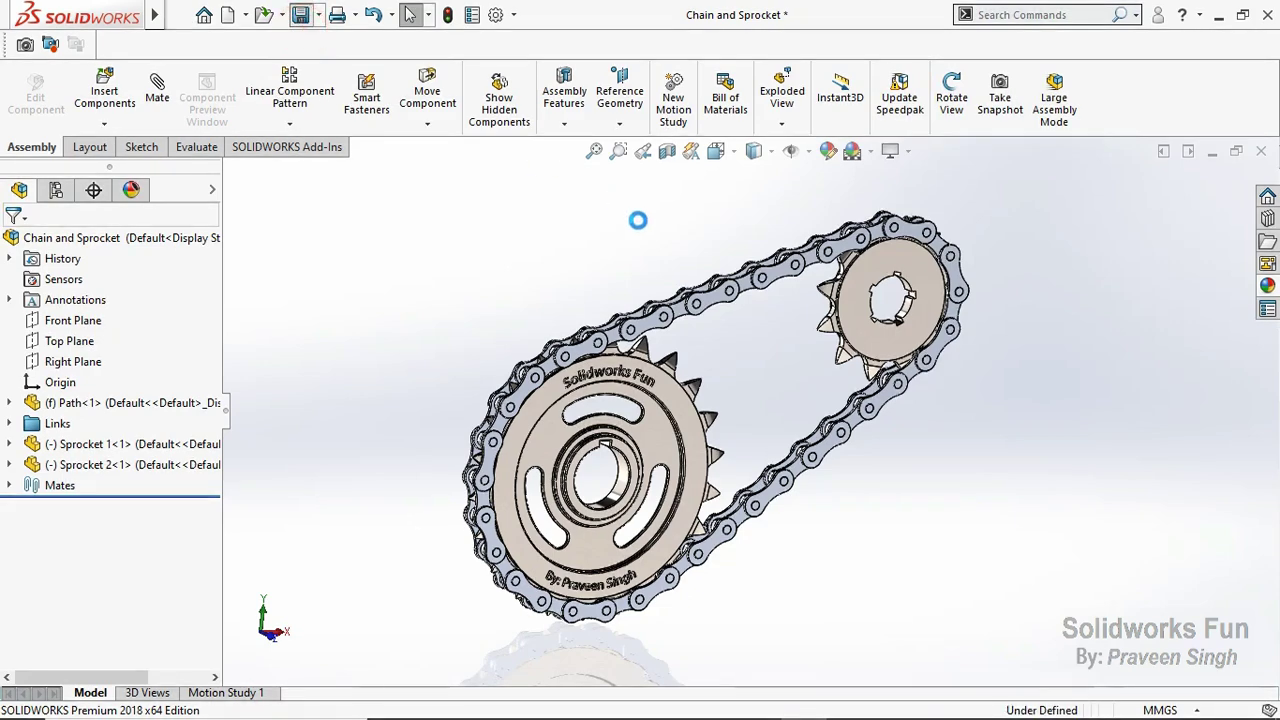
scroll(743, 390, "down", 1)
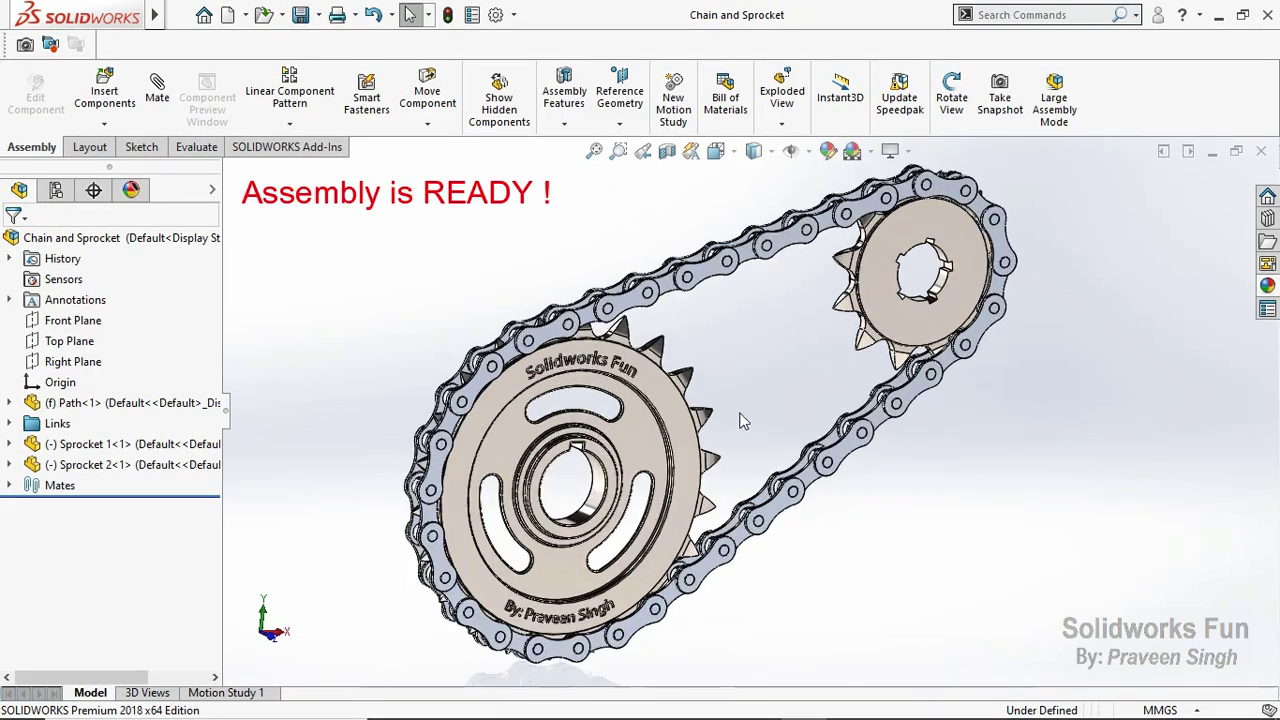
left_click(299, 16)
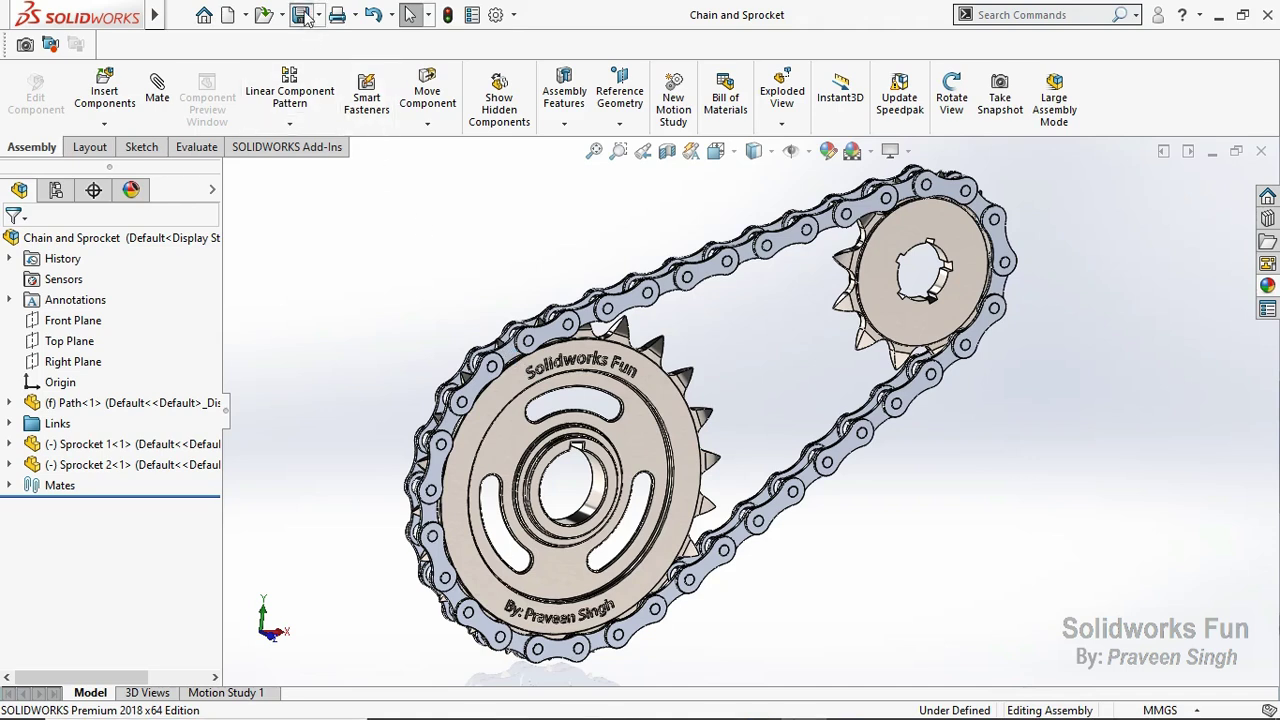
left_click(304, 16)
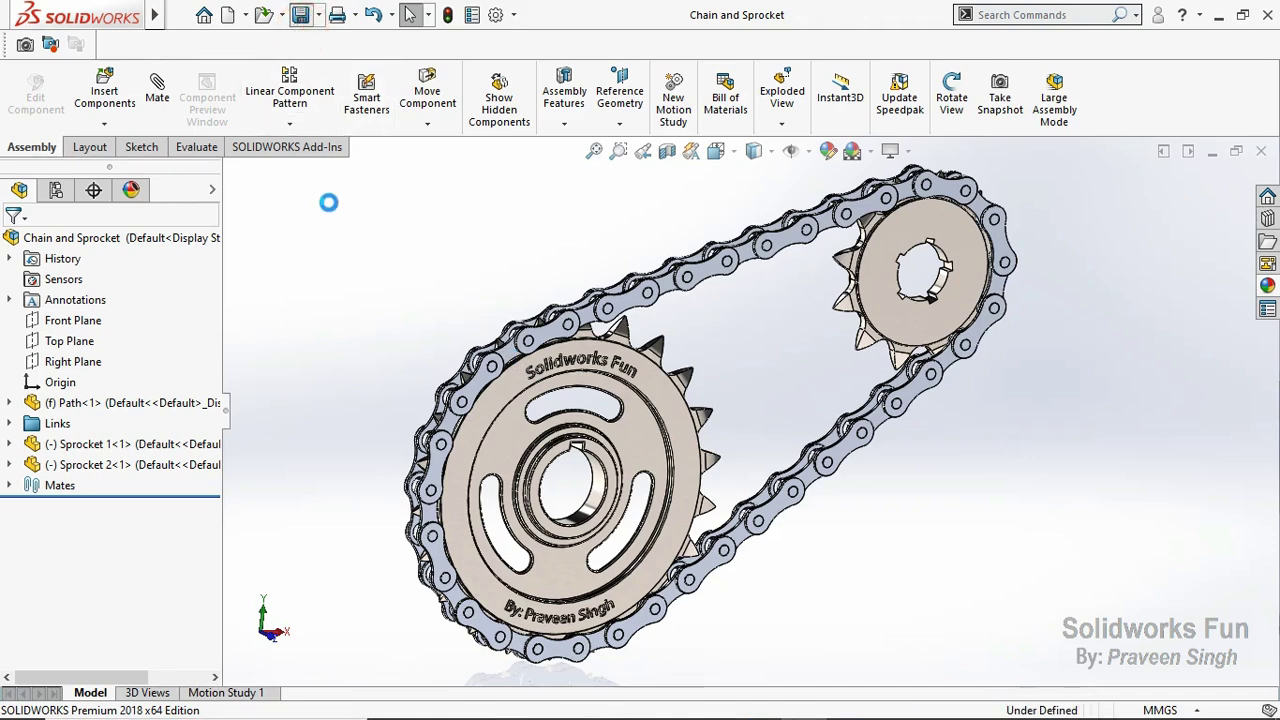
left_click(287, 147)
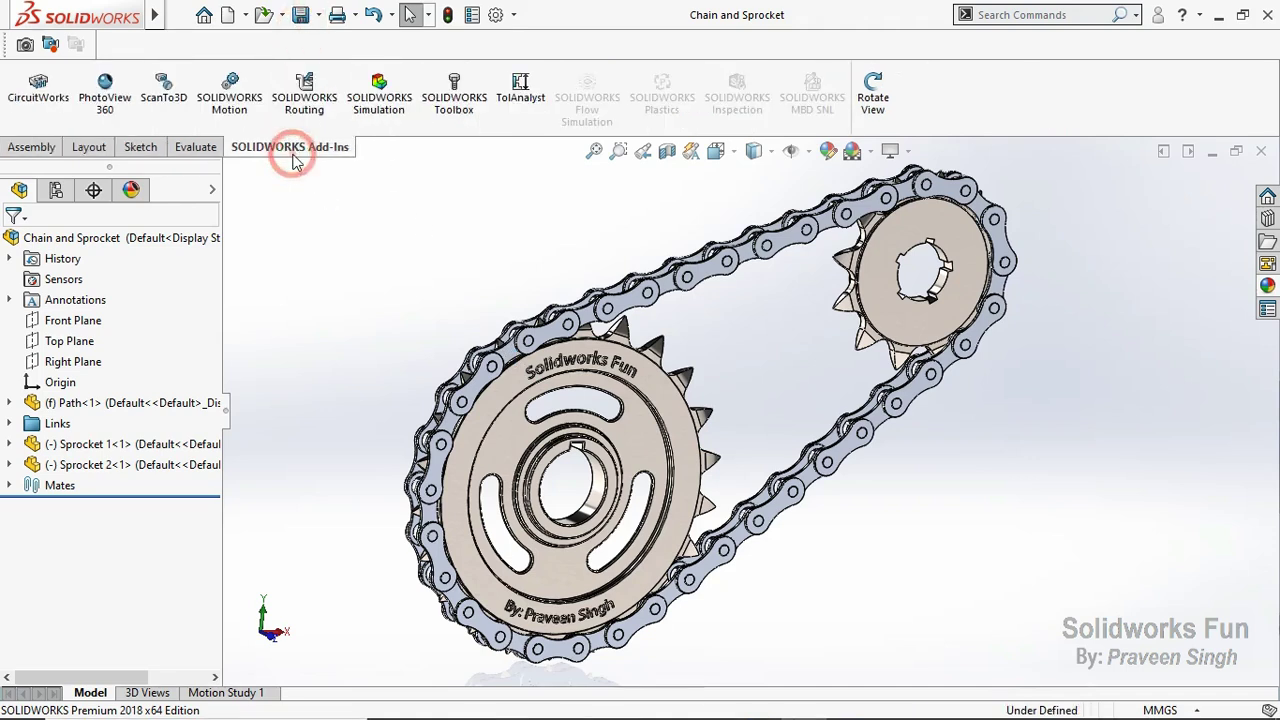
Step: Enable the SOLIDWORKS Motion add-in and open Motion Study 1 with its timeline expanded
left_click(227, 115)
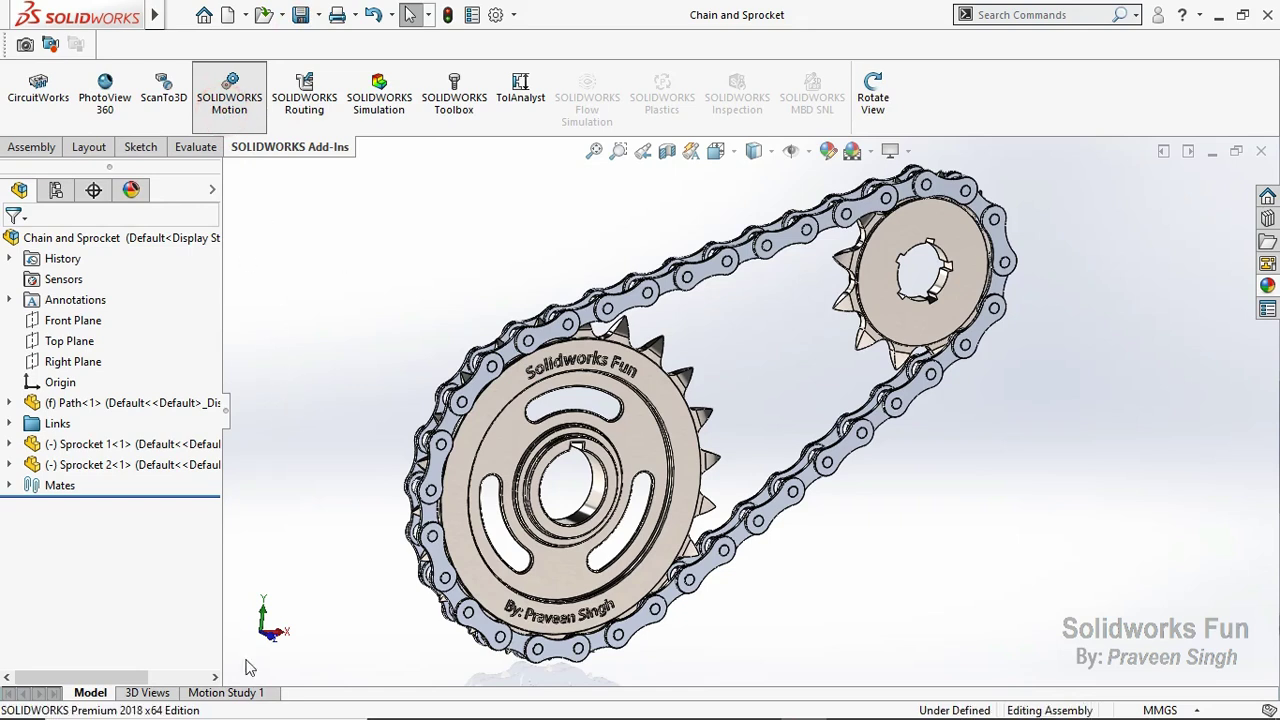
left_click(255, 694)
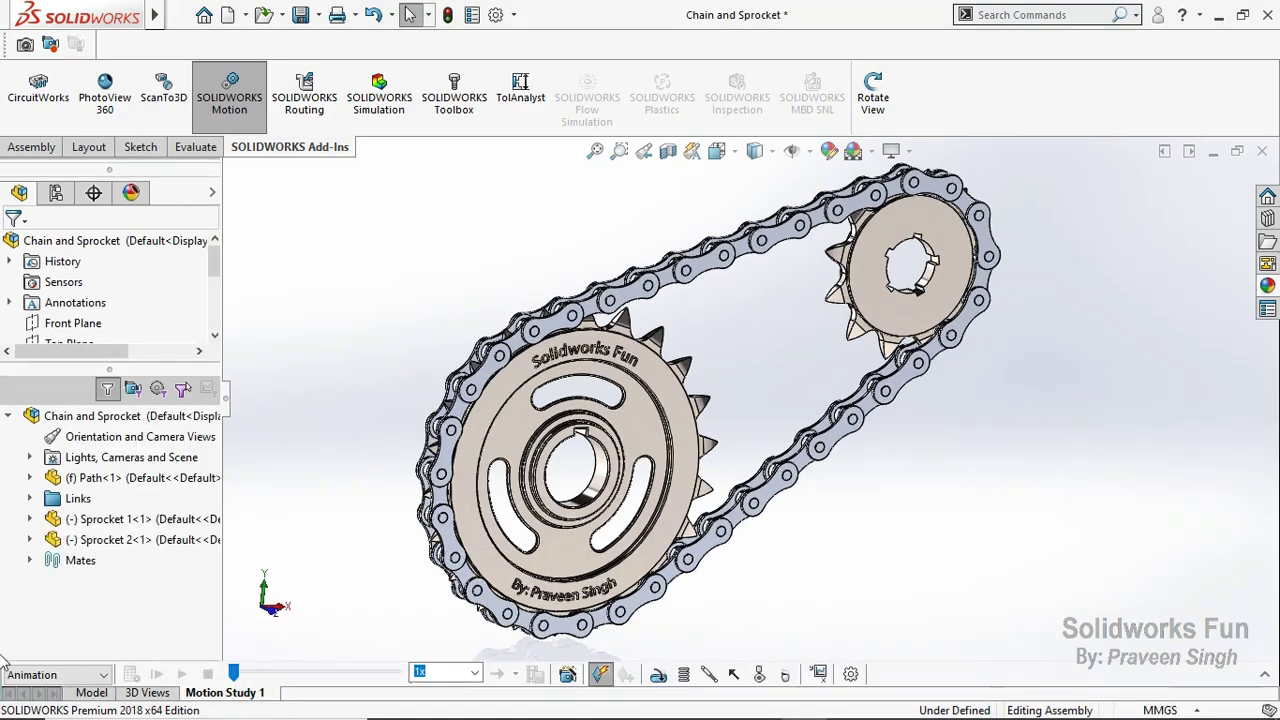
left_click(1265, 677)
Step: Disable playback of view keys and set the study type to Motion Analysis
right_click(140, 510)
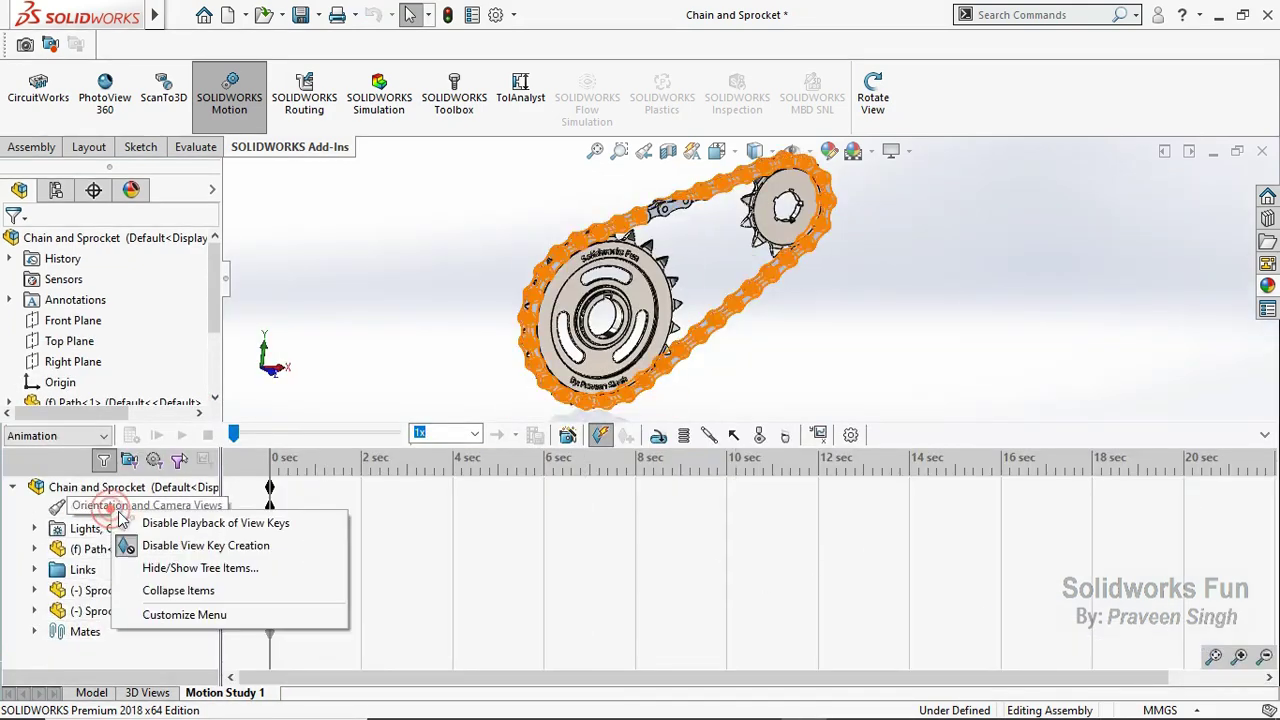
left_click(160, 523)
left_click(103, 436)
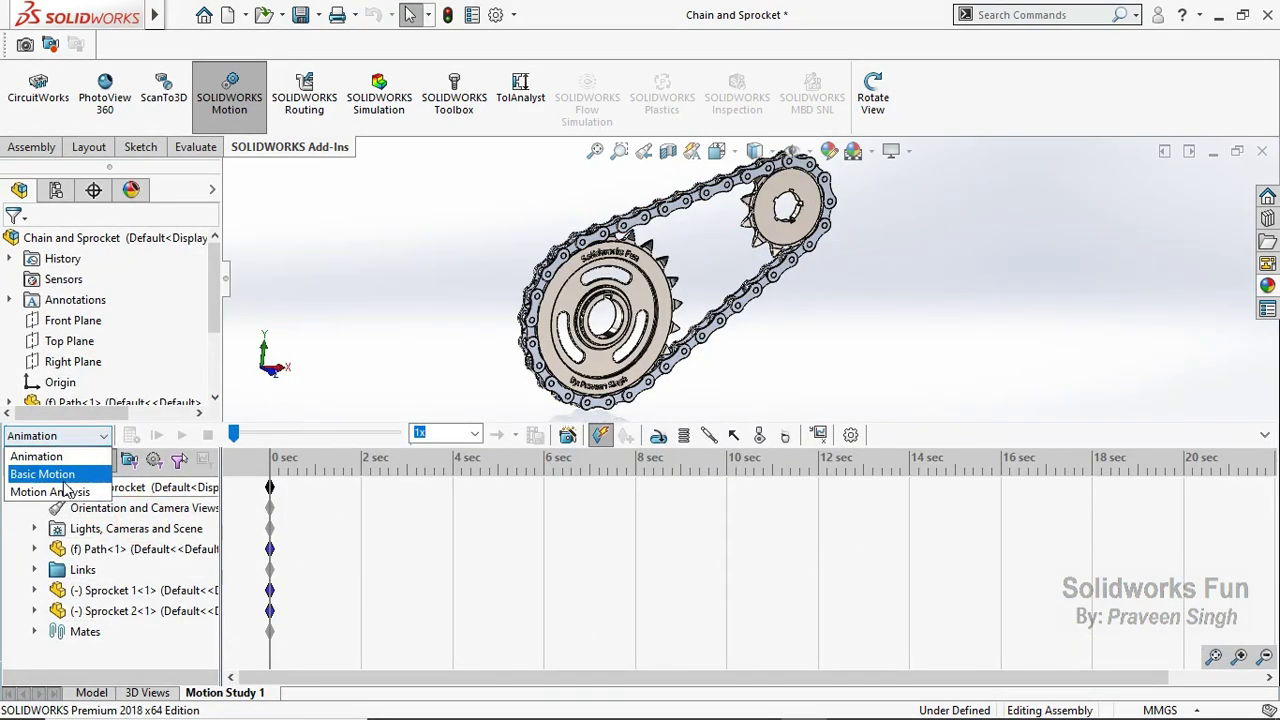
left_click(50, 491)
scroll(172, 360, "down", 3)
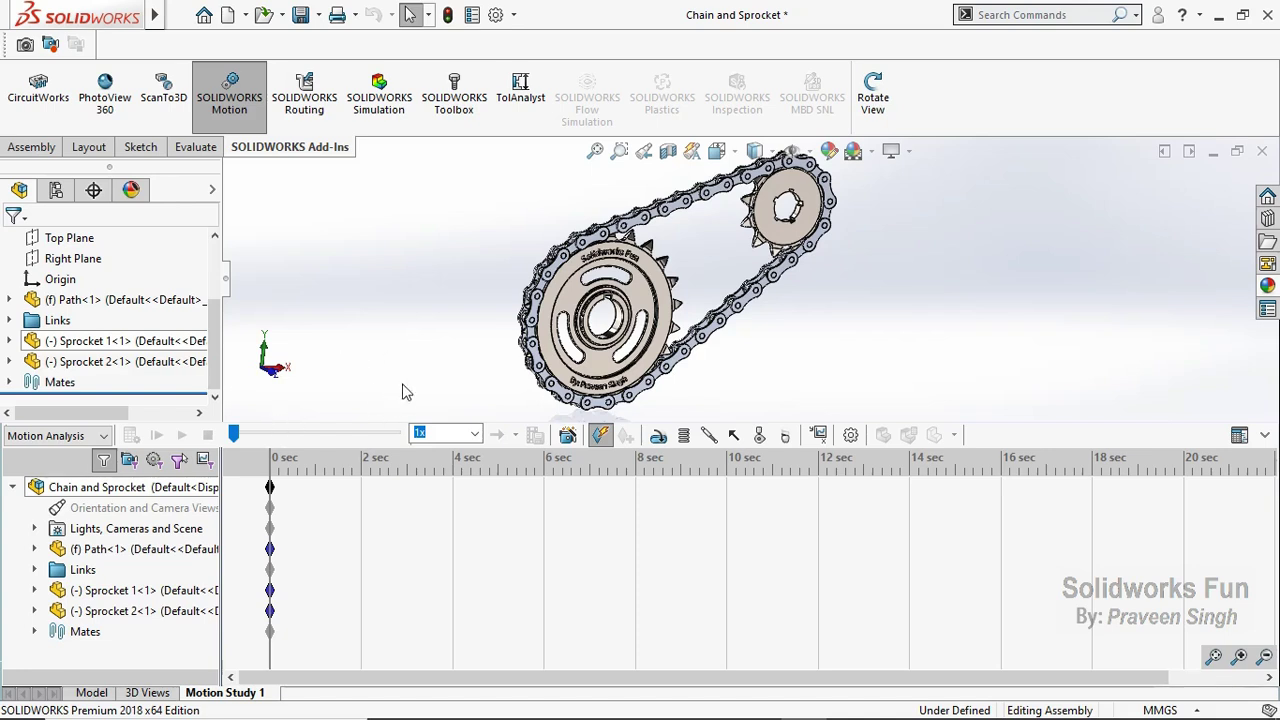
Step: Add gravity along the Y axis and verify its direction in Front view
left_click(790, 436)
left_click(988, 164)
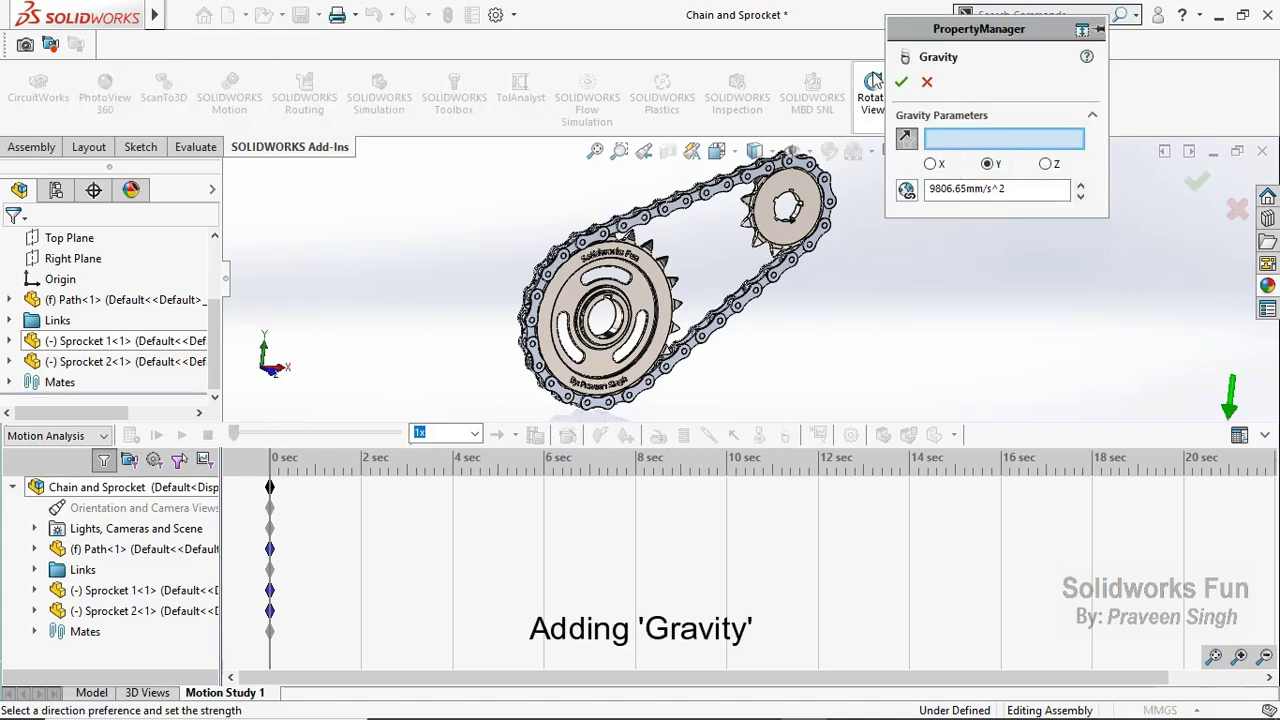
left_click(899, 83)
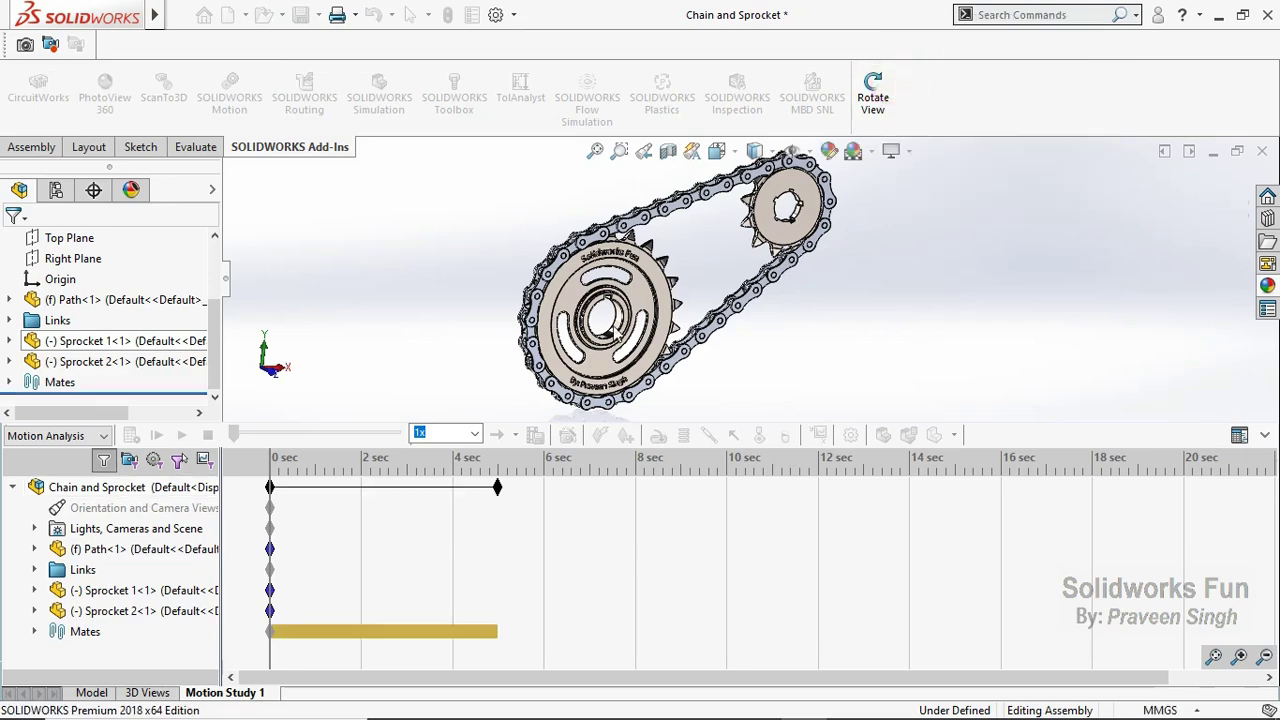
left_click(267, 377)
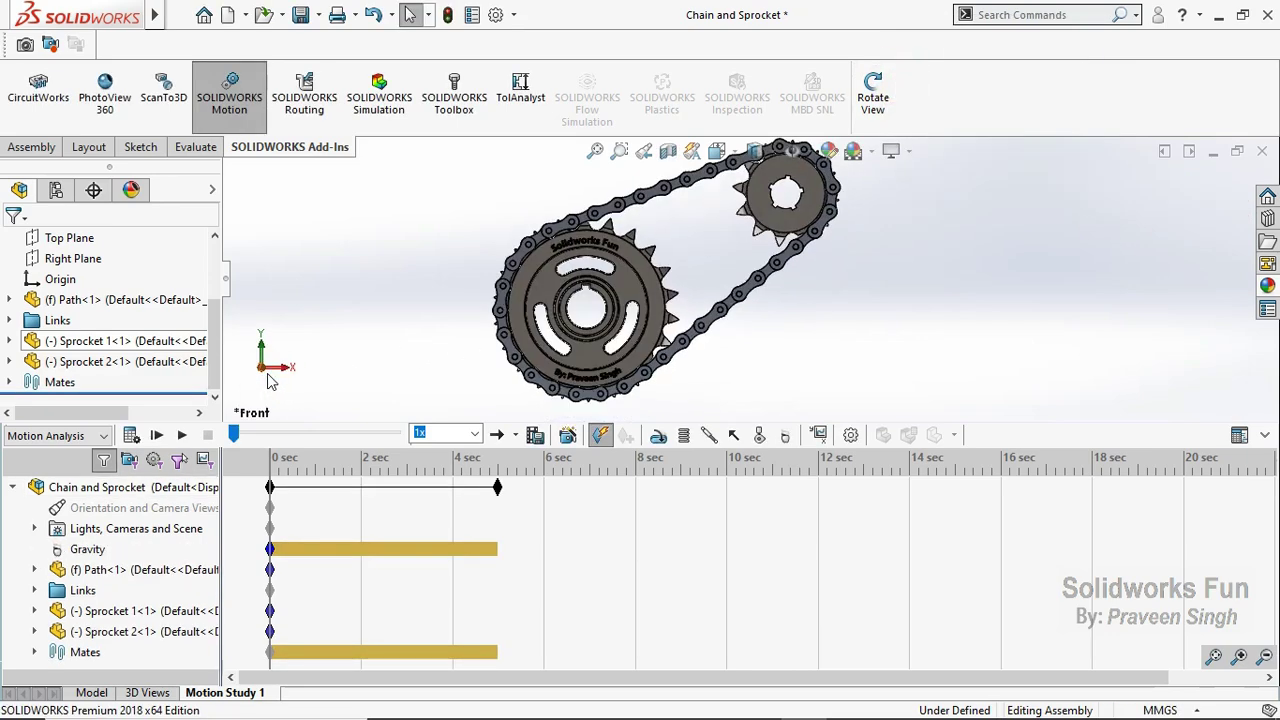
left_click(72, 549)
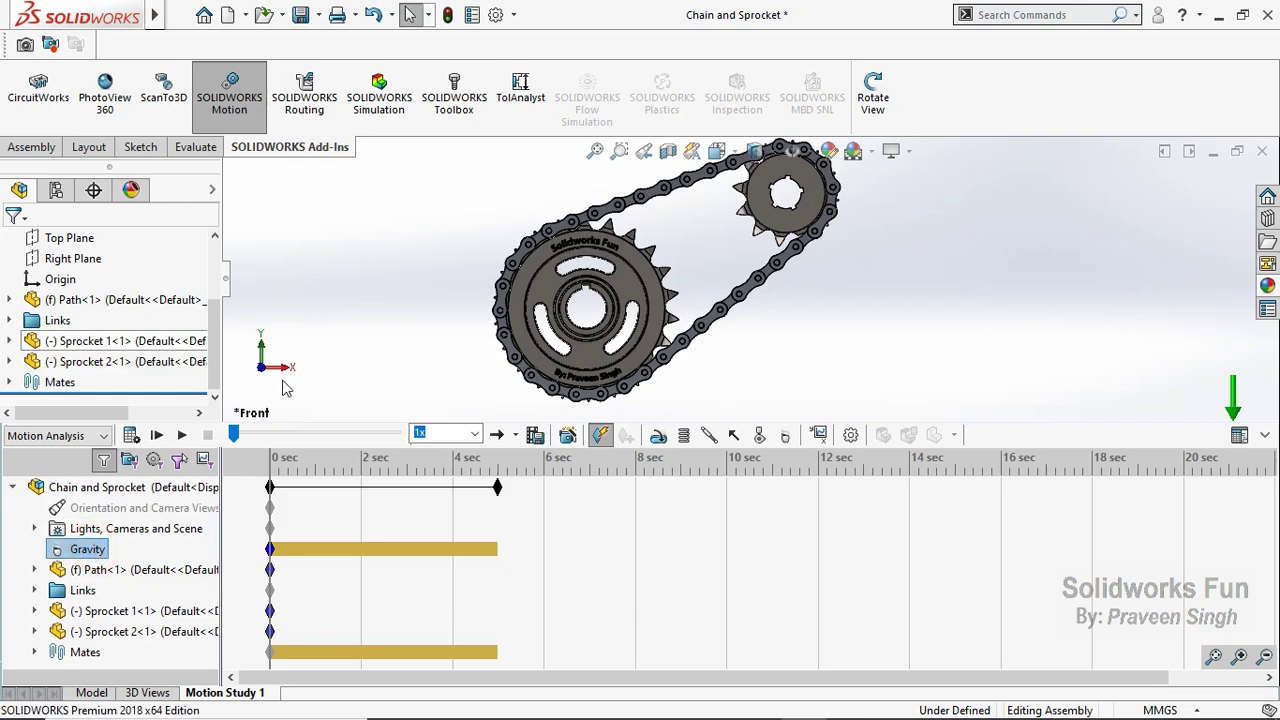
left_click(358, 287)
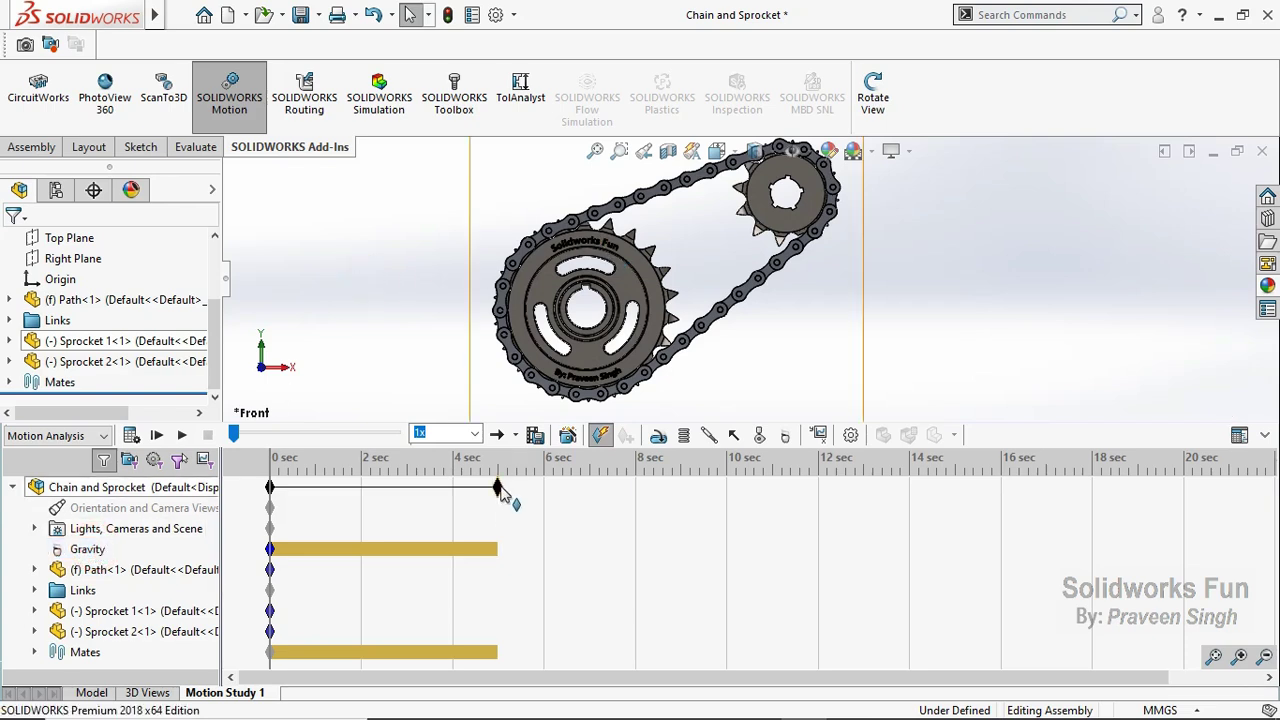
Step: Drag the study's end-time key from 5 sec to 12 sec
left_click_drag(500, 490, 541, 497)
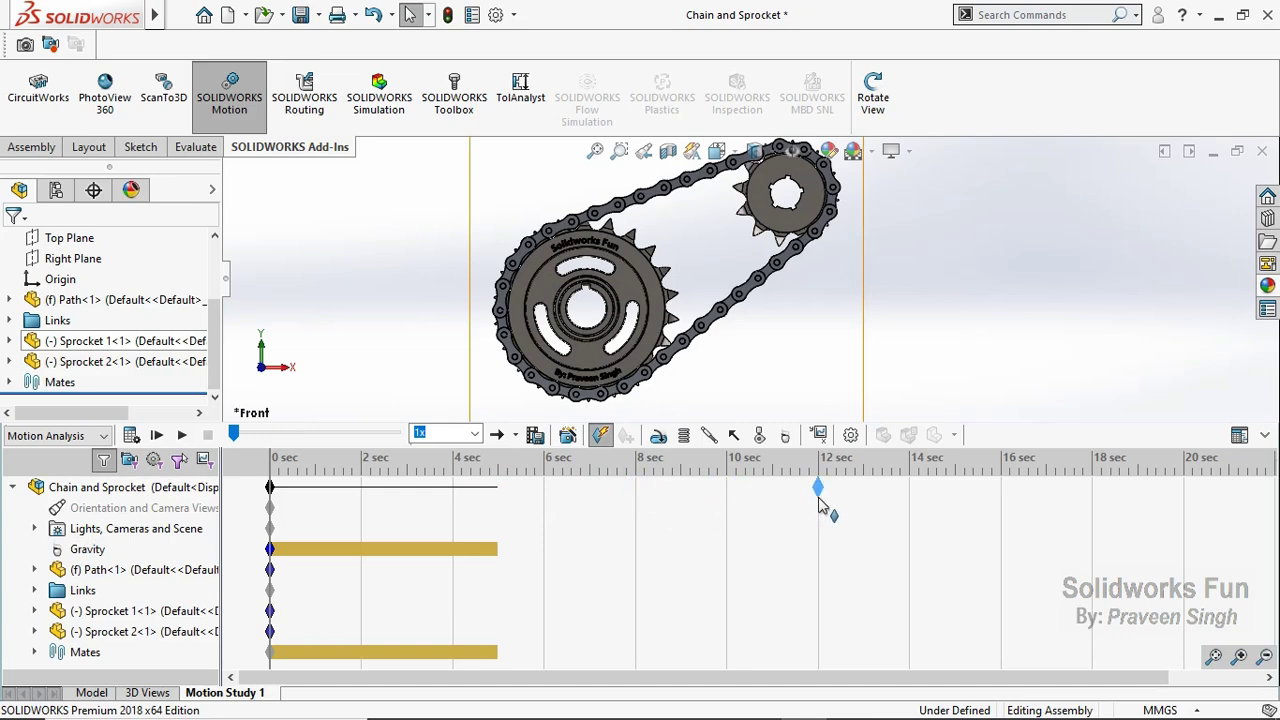
left_click_drag(820, 505, 818, 500)
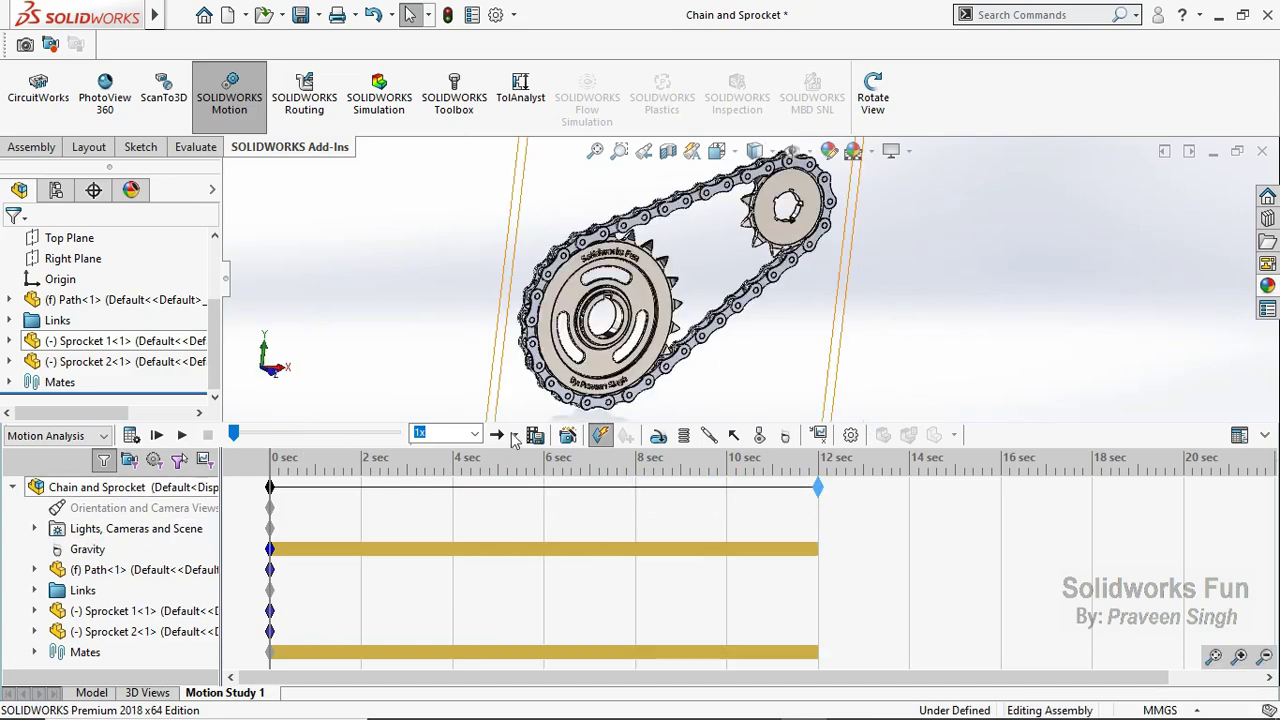
scroll(680, 255, "down", 2)
scroll(686, 257, "down", 2)
scroll(670, 300, "down", 2)
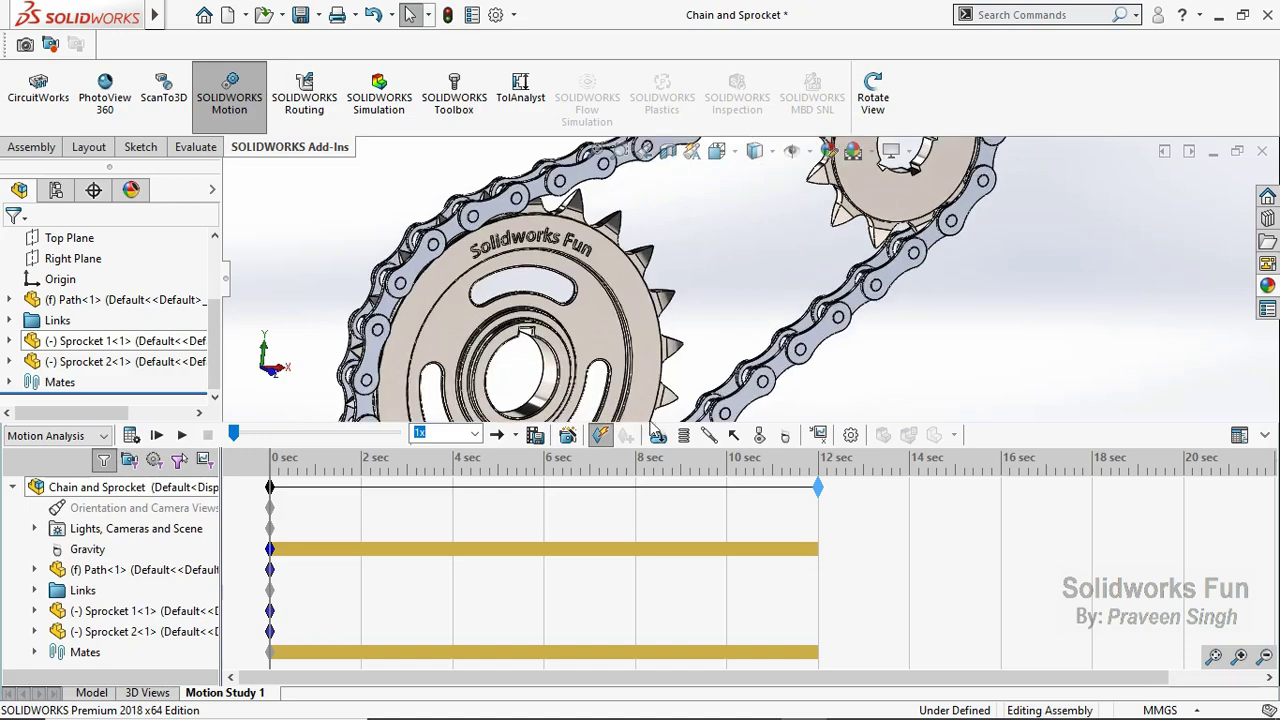
Step: Add a rotary motor on Sprocket 1, changing its constant speed from 100 to 15 RPM
left_click(658, 436)
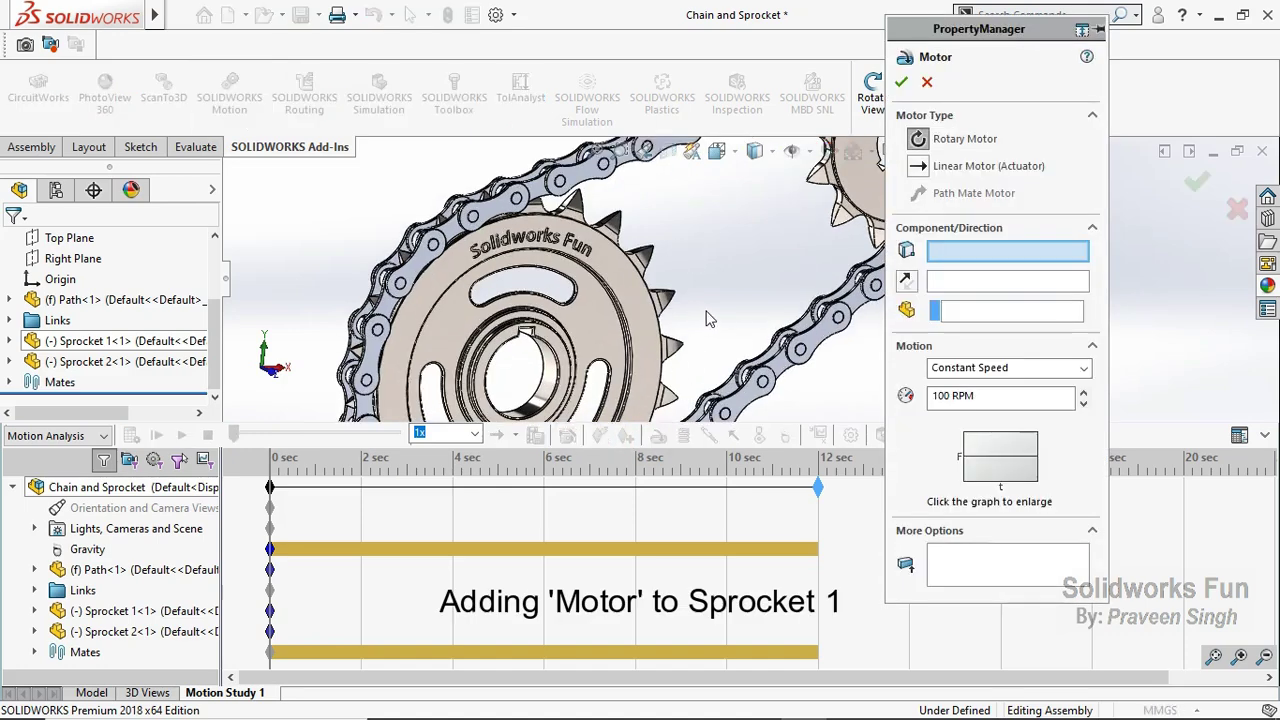
scroll(655, 360, "down", 3)
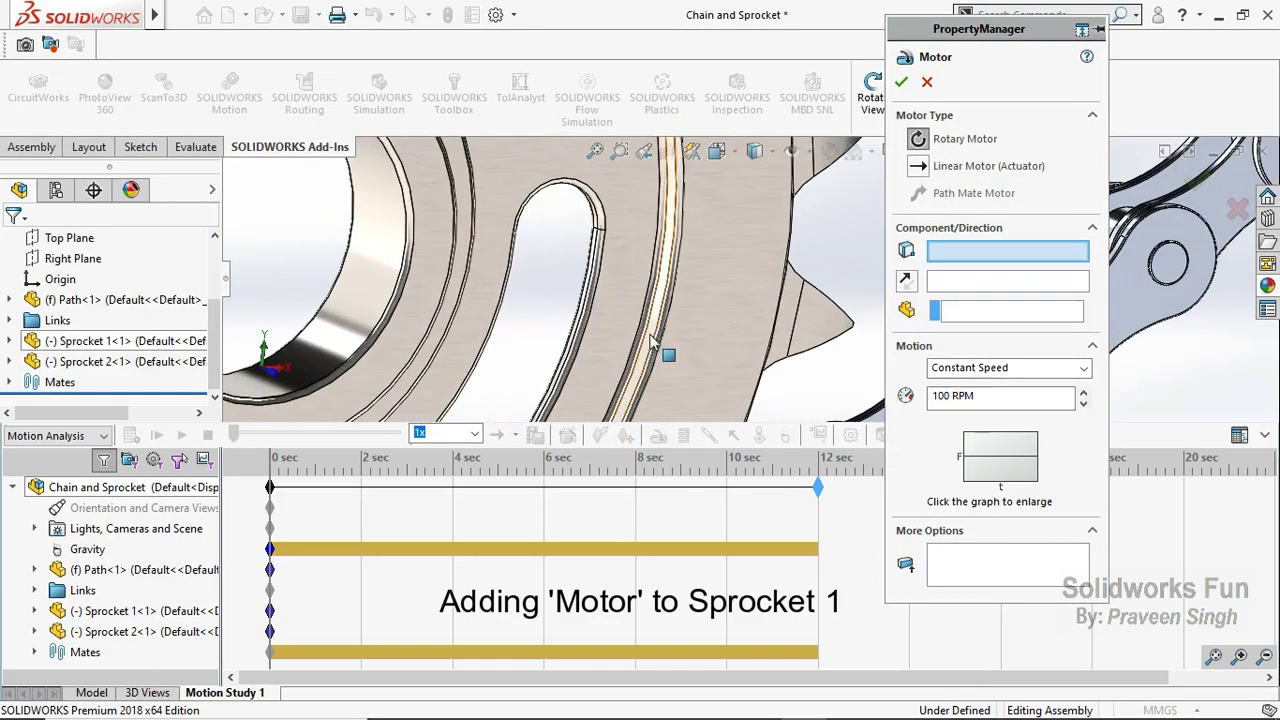
left_click(658, 345)
scroll(790, 290, "up", 3)
scroll(760, 300, "up", 2)
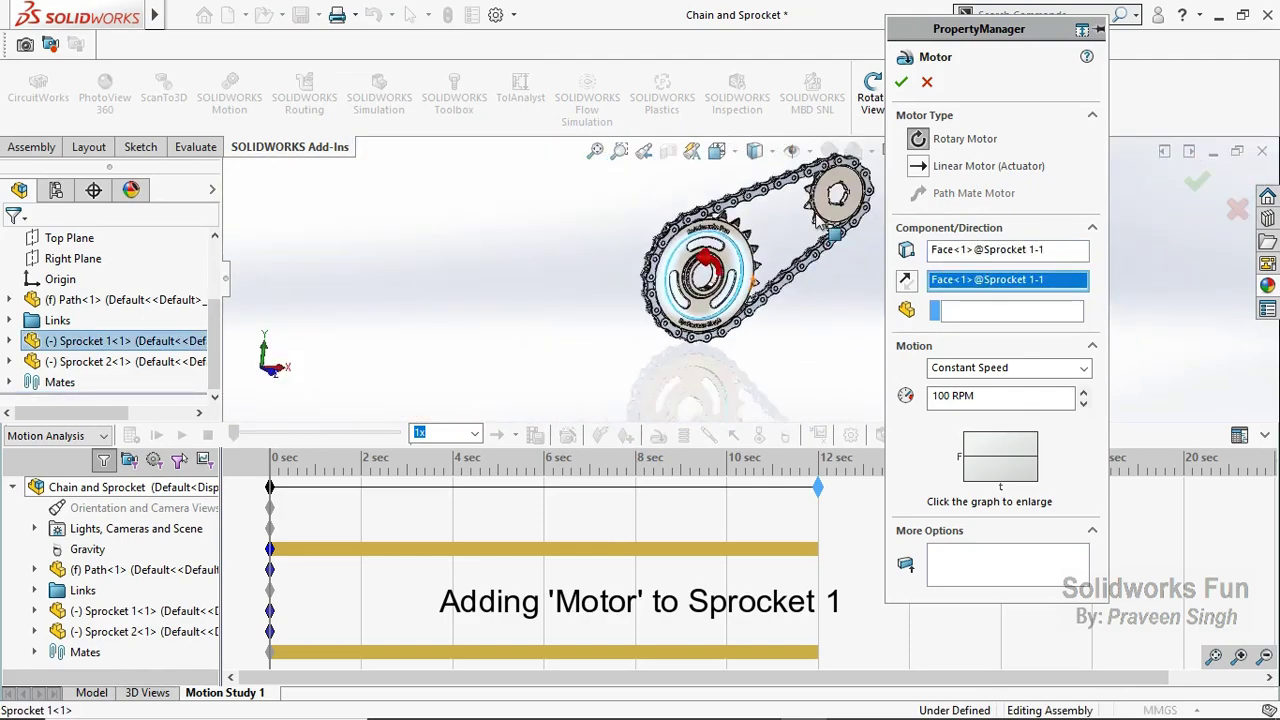
scroll(700, 330, "down", 1)
triple_click(982, 395)
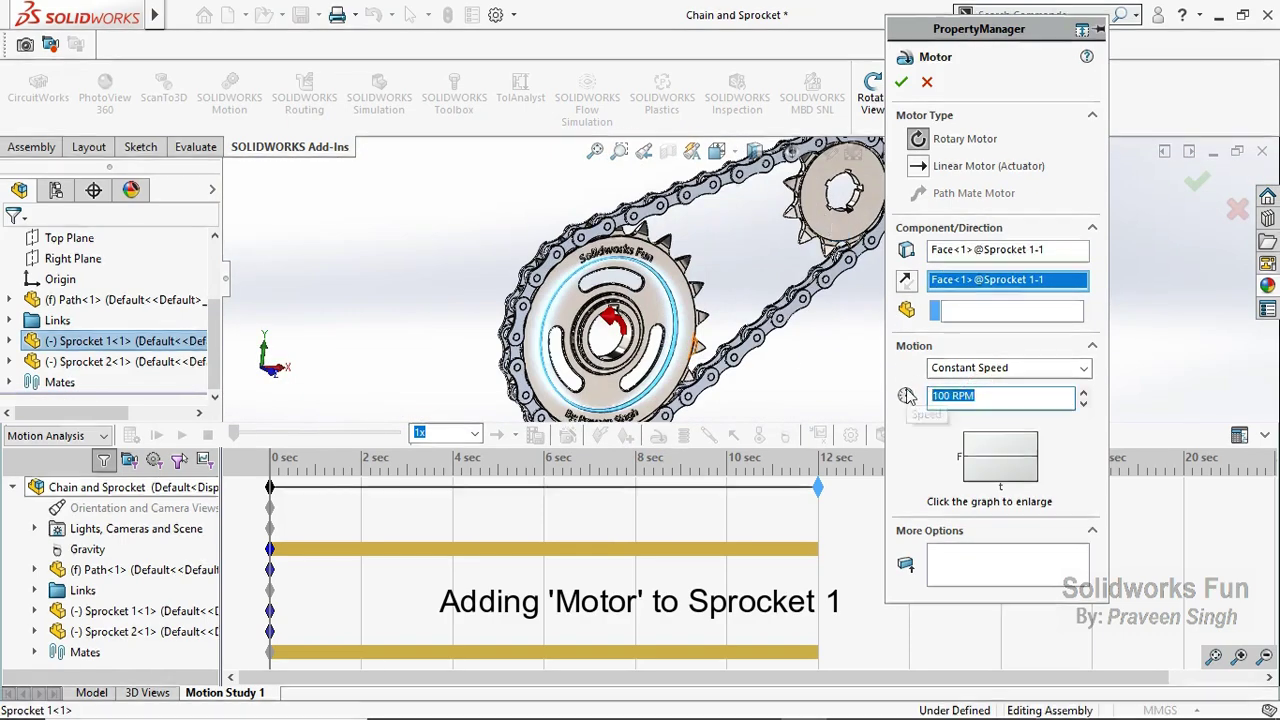
type("15")
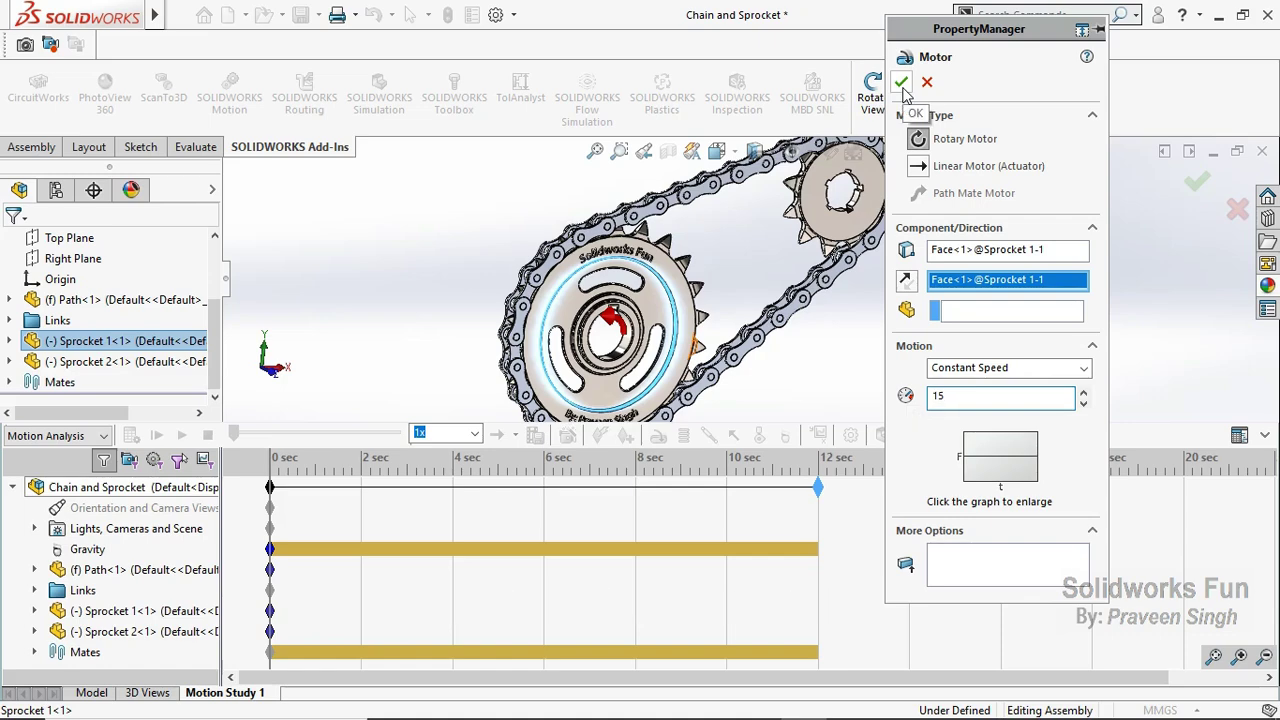
left_click(901, 82)
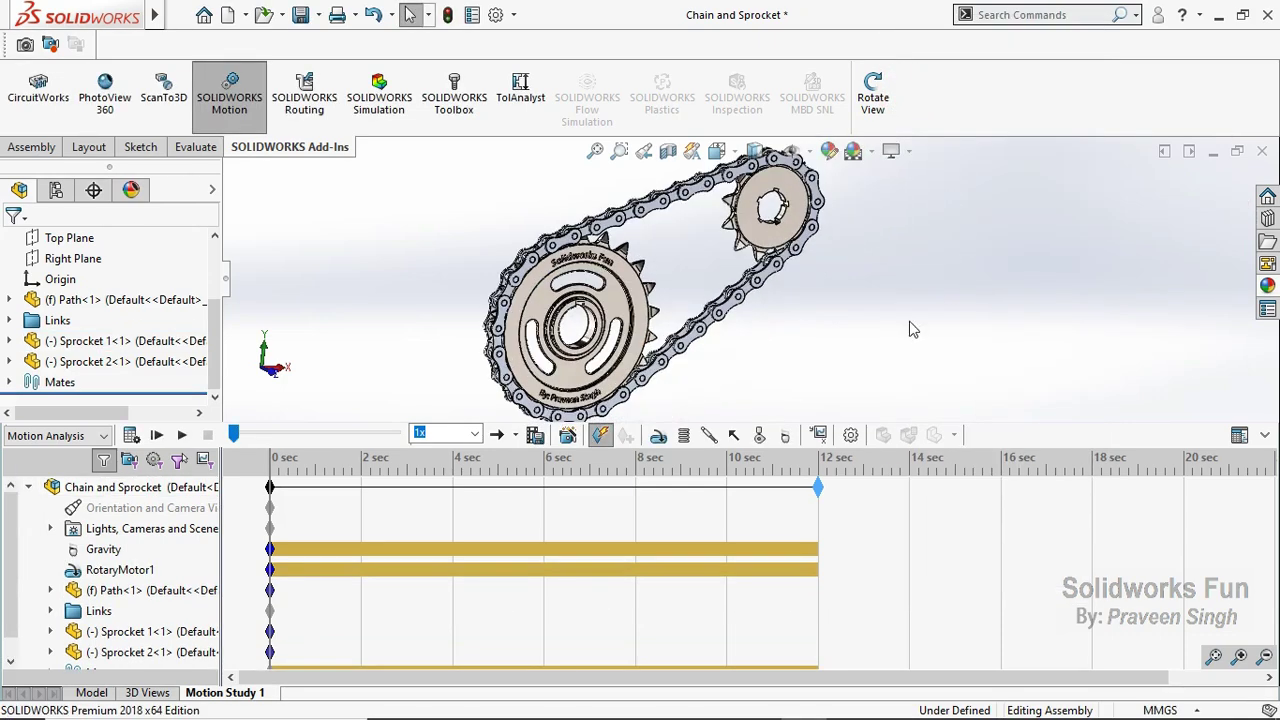
left_click(760, 435)
Step: Set both contact materials to Aluminum (Greasy)
left_click(1000, 476)
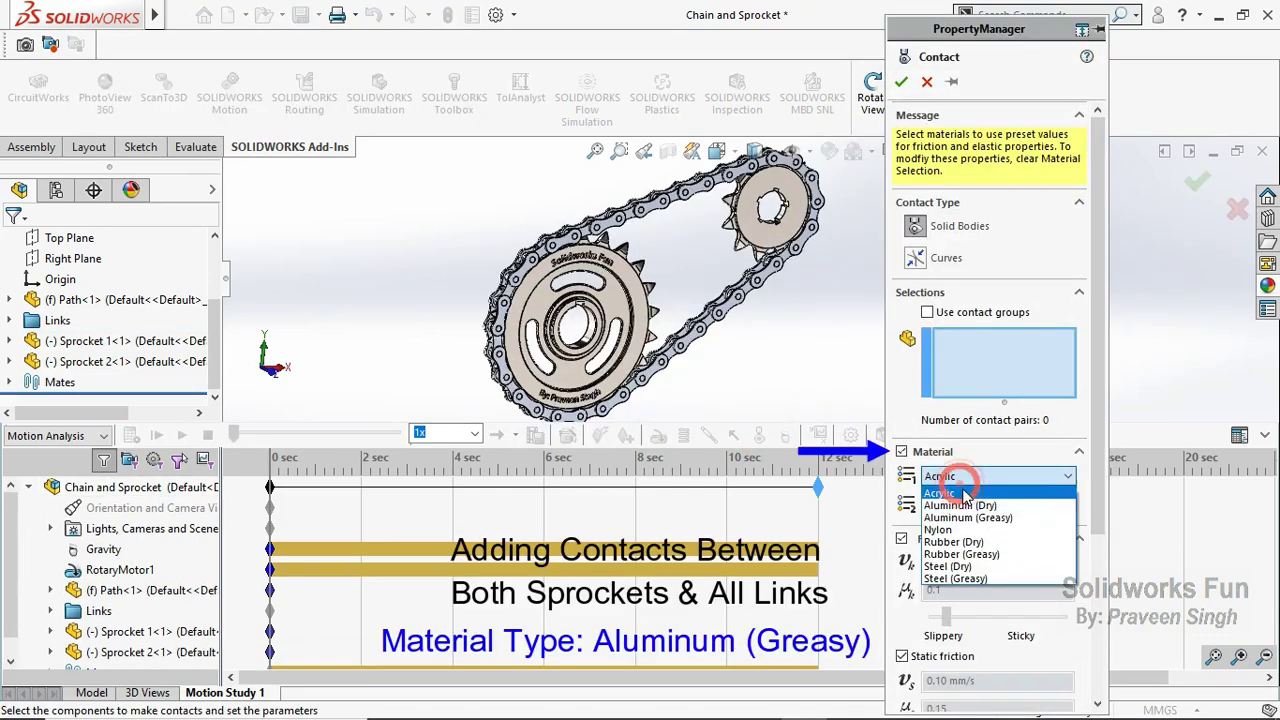
left_click(975, 512)
left_click(975, 508)
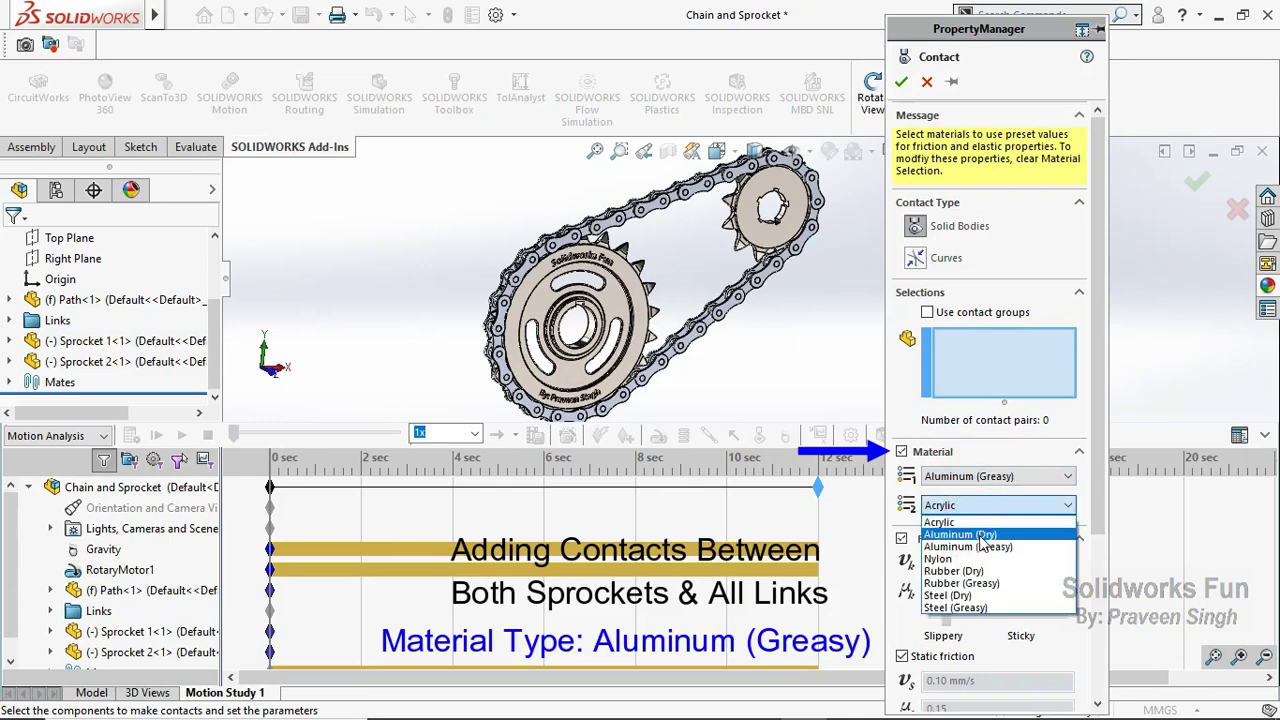
left_click(980, 546)
Step: Enable contact groups and put Sprocket 1 and Sprocket 2 in group 1
left_click(927, 312)
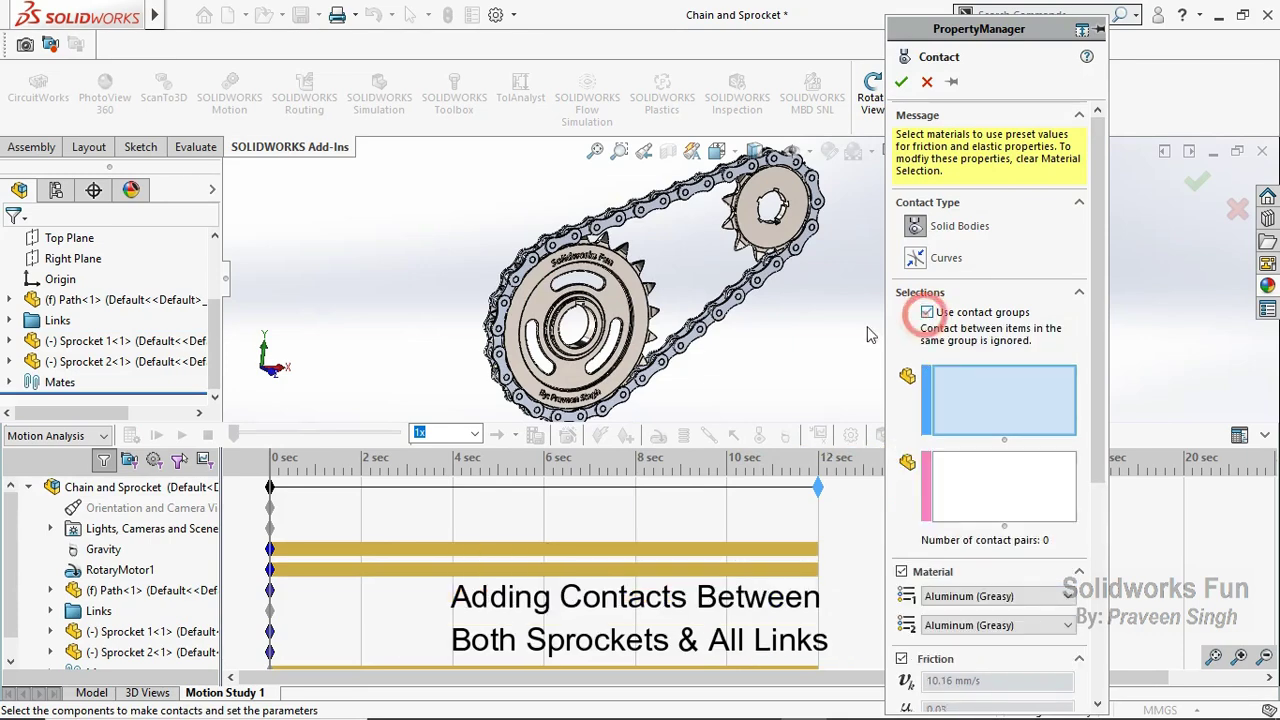
left_click(660, 312)
left_click(770, 210)
left_click(997, 498)
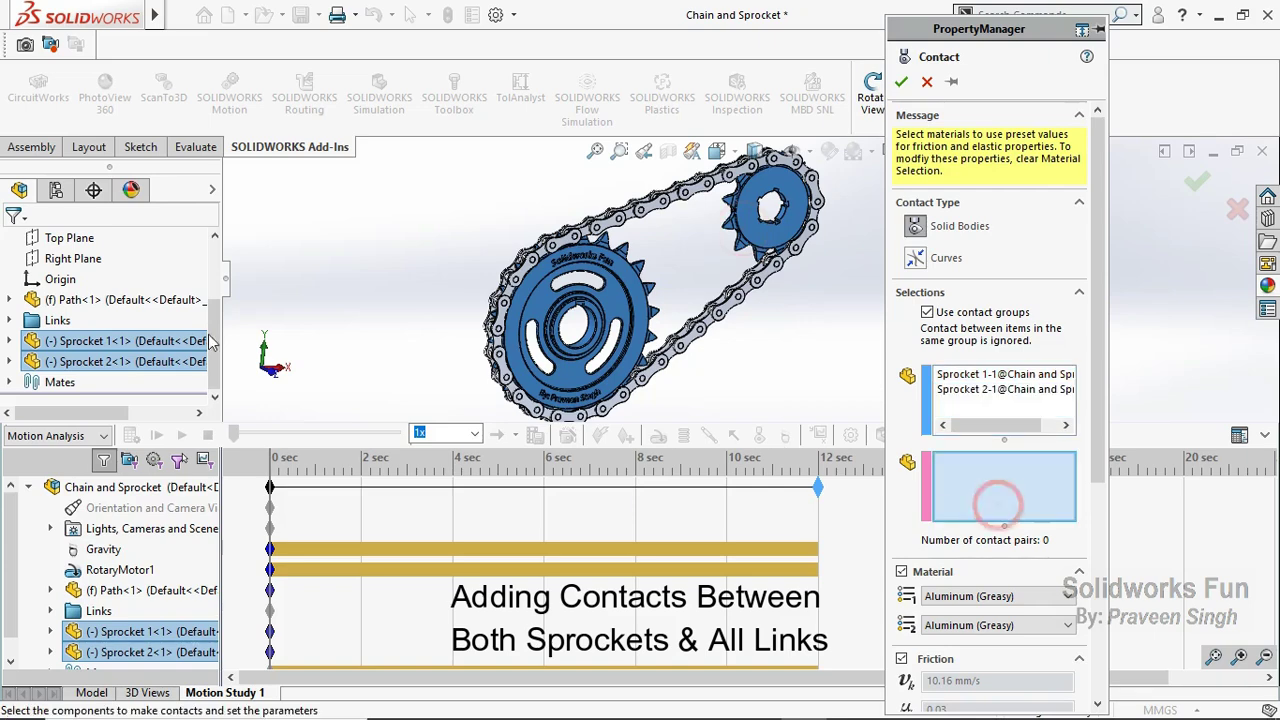
Step: Add every chain link, through Outer Link<18>, to contact group 2
left_click(9, 320)
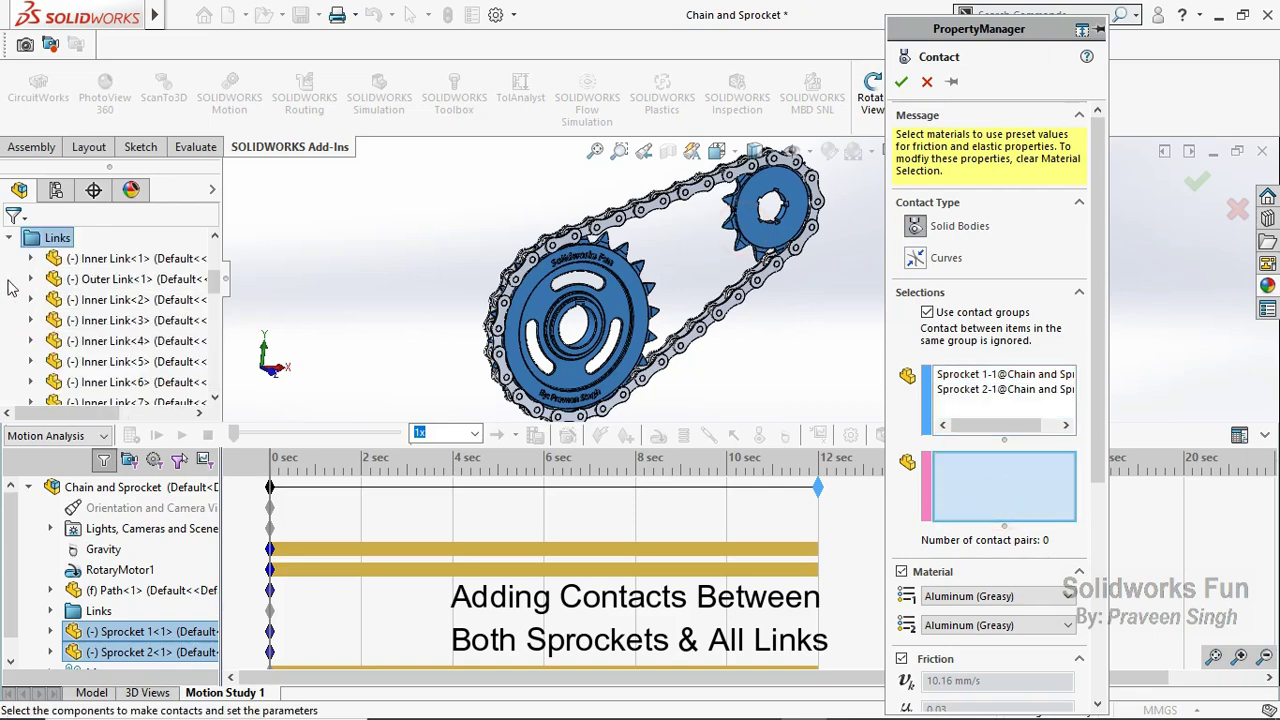
left_click_drag(22, 260, 22, 360)
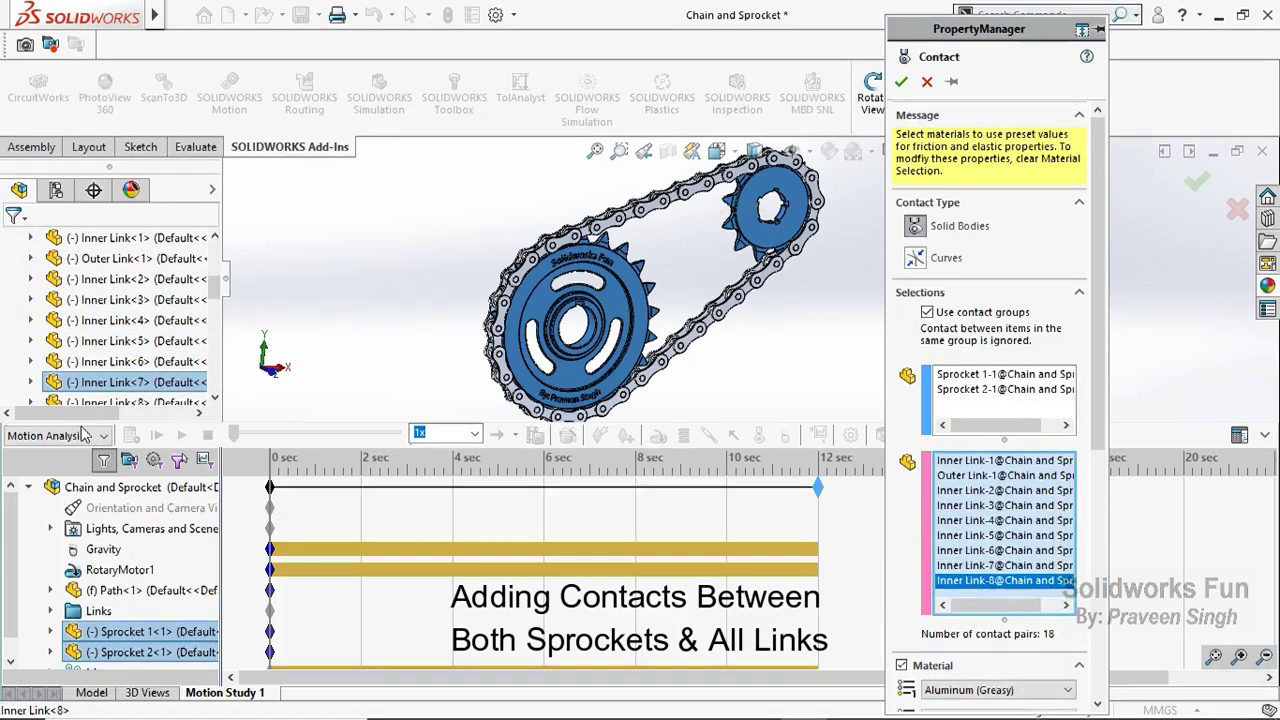
scroll(20, 352, "down", 1)
scroll(15, 340, "down", 1)
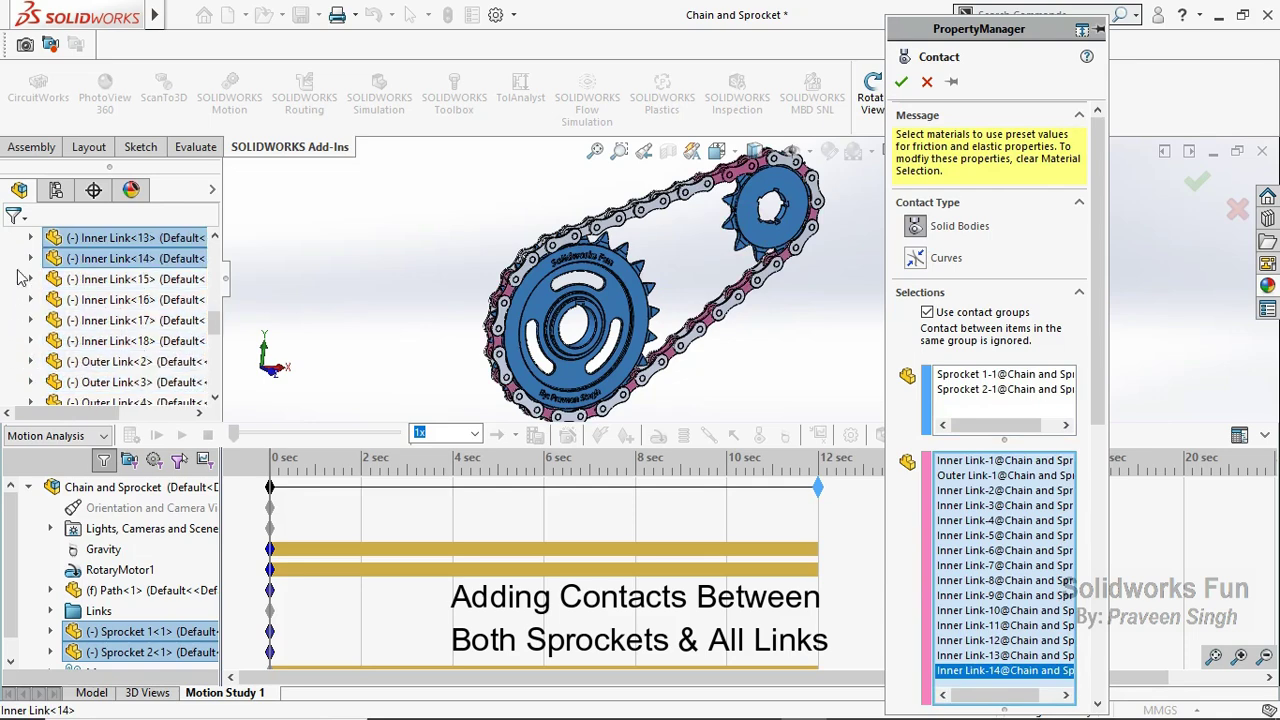
left_click(40, 340, "shift")
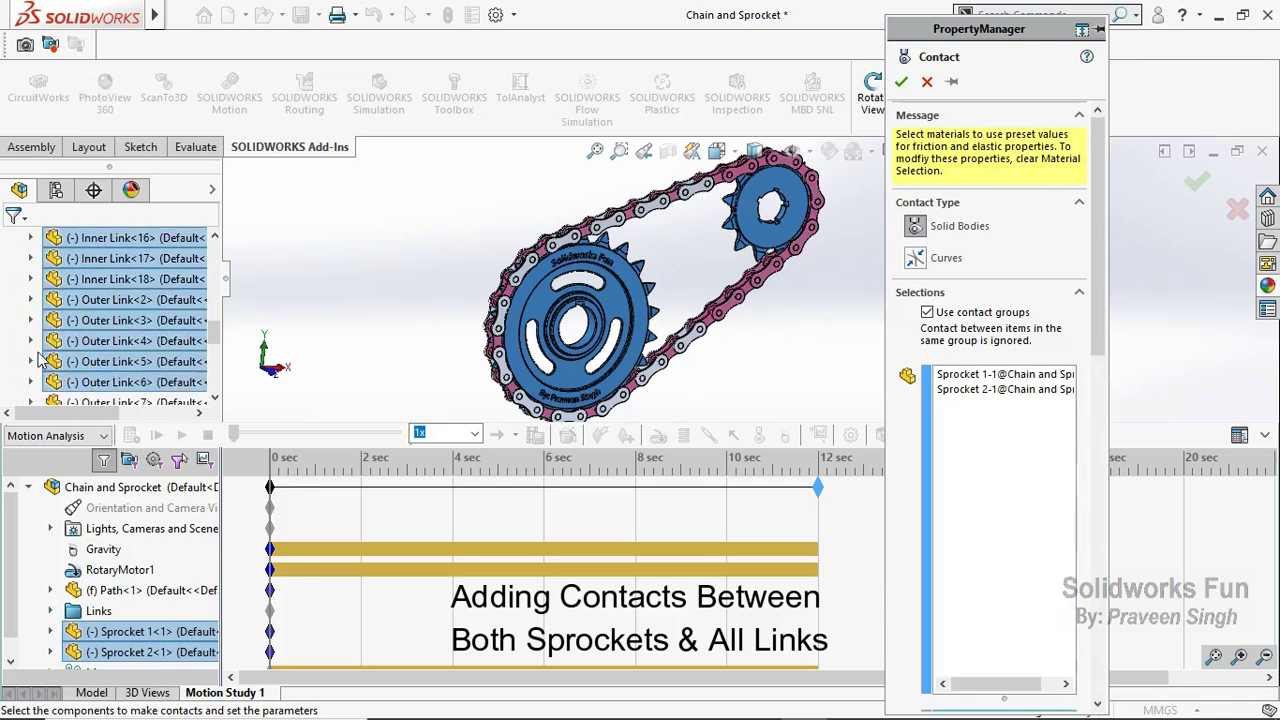
scroll(33, 357, "down", 5)
scroll(33, 357, "down", 5)
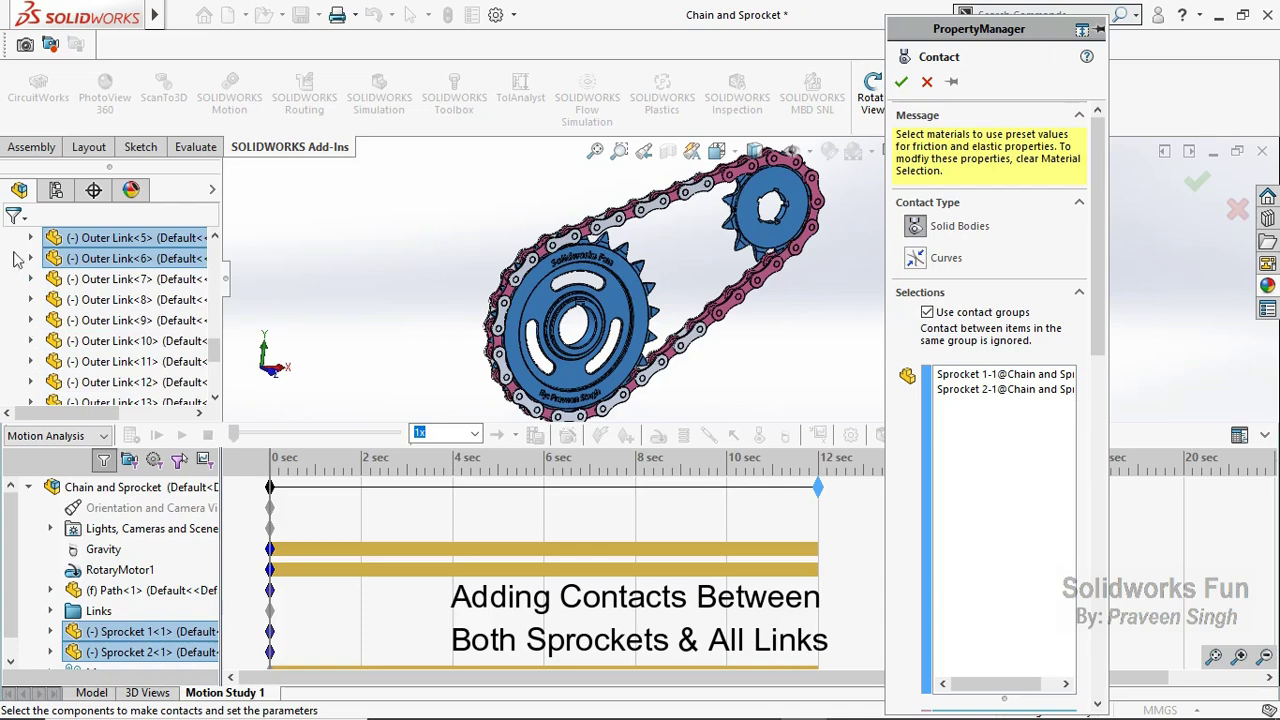
scroll(30, 310, "down", 2)
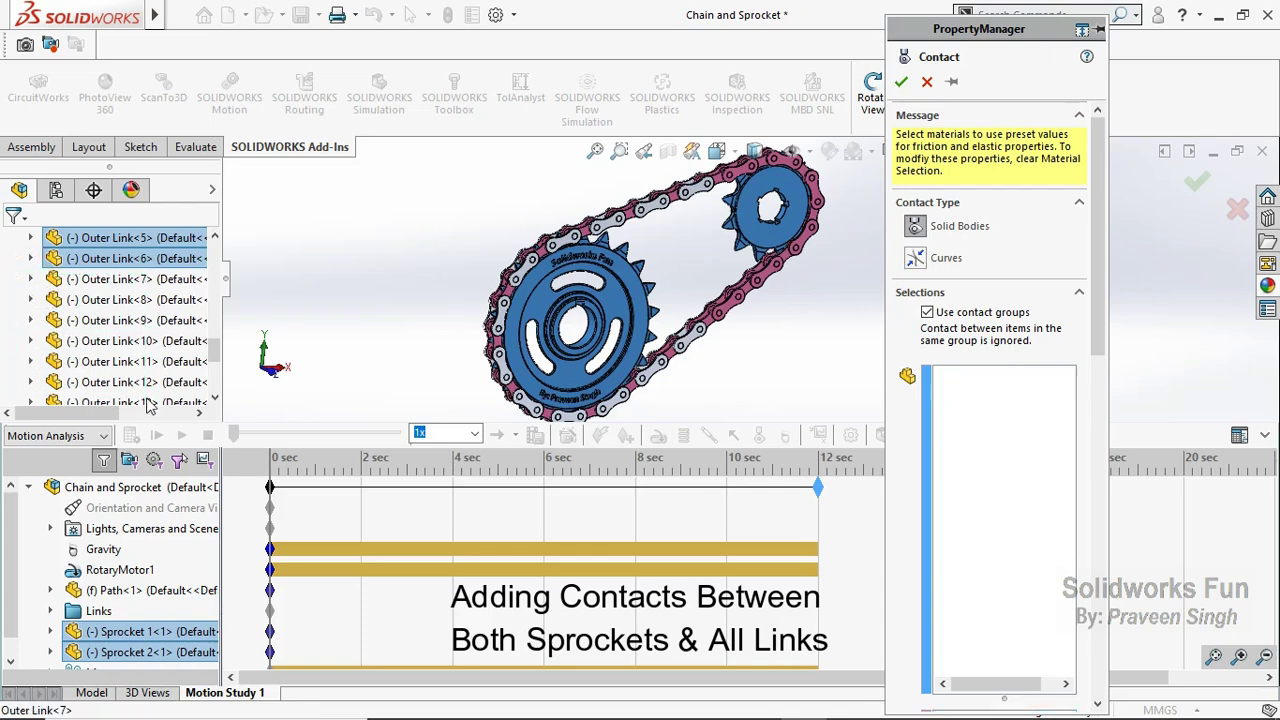
left_click(33, 300, "shift")
scroll(30, 340, "down", 2)
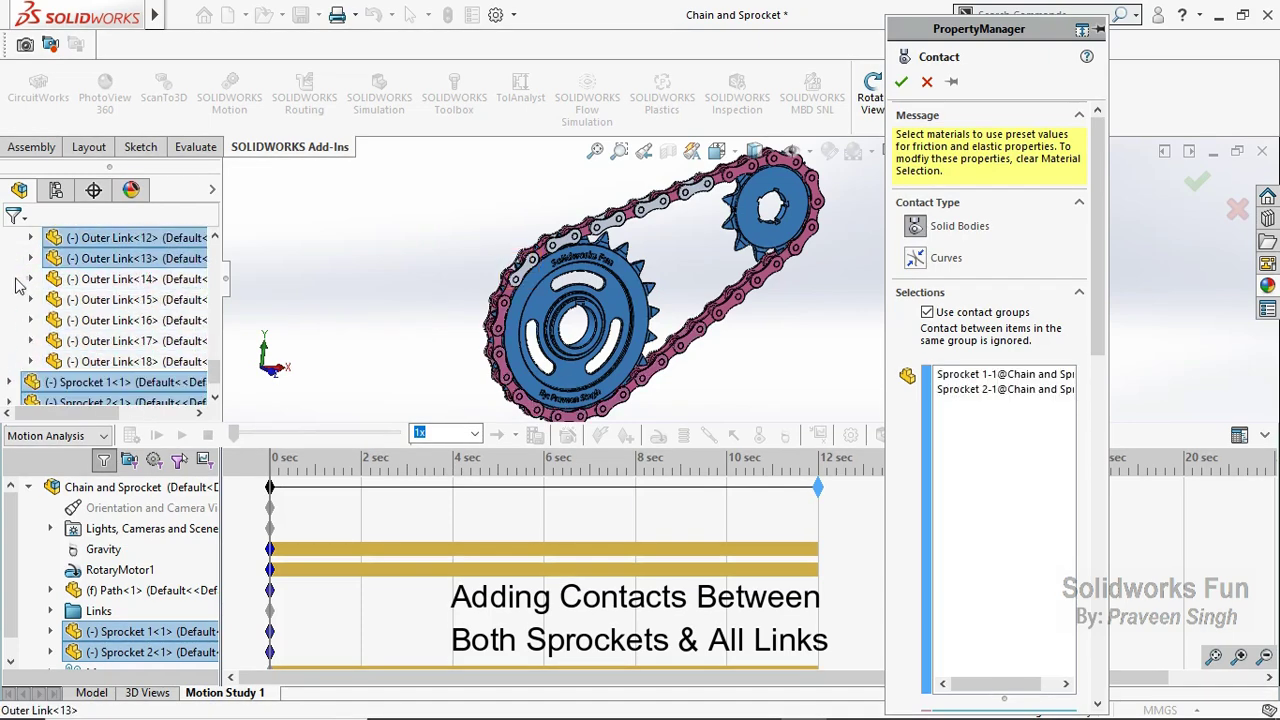
left_click(113, 362, "shift")
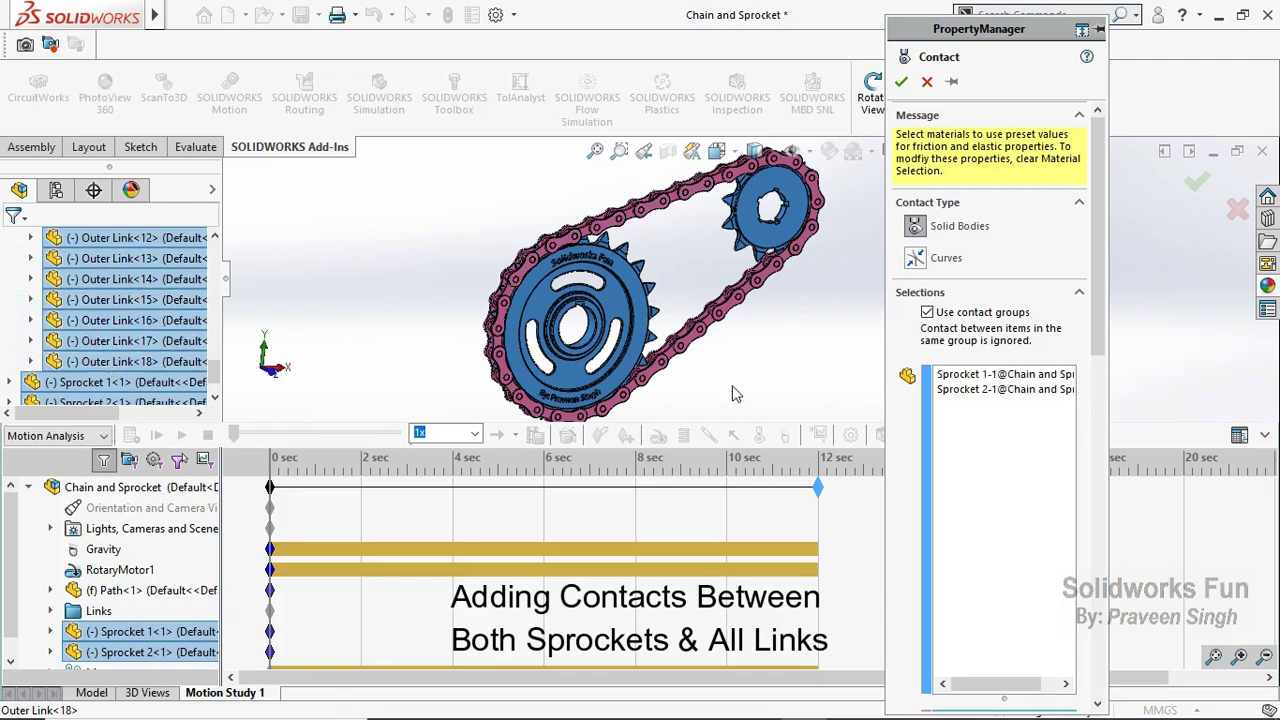
Step: Review the group selections and confirm Solid Body Contact1 with 72 contact pairs
left_click_drag(1096, 290, 1122, 625)
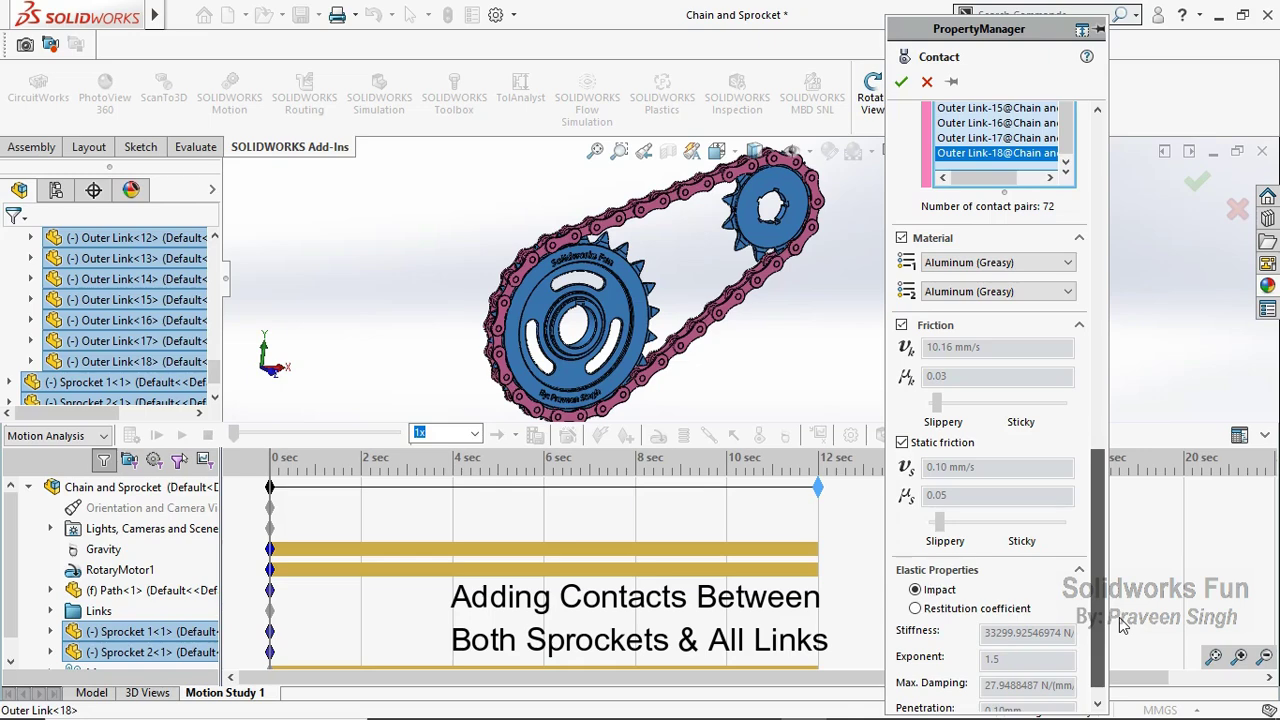
scroll(1072, 512, "up", 2)
scroll(1072, 512, "up", 2)
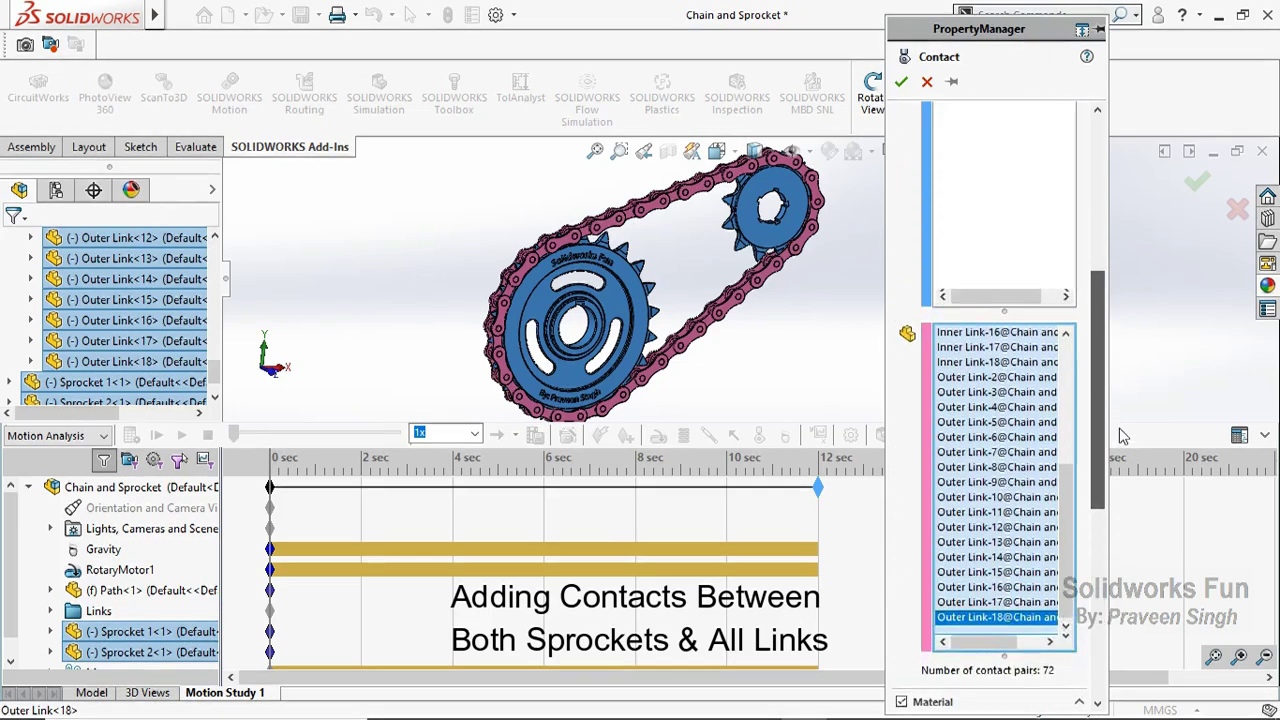
scroll(1072, 512, "up", 2)
left_click_drag(1072, 512, 1080, 358)
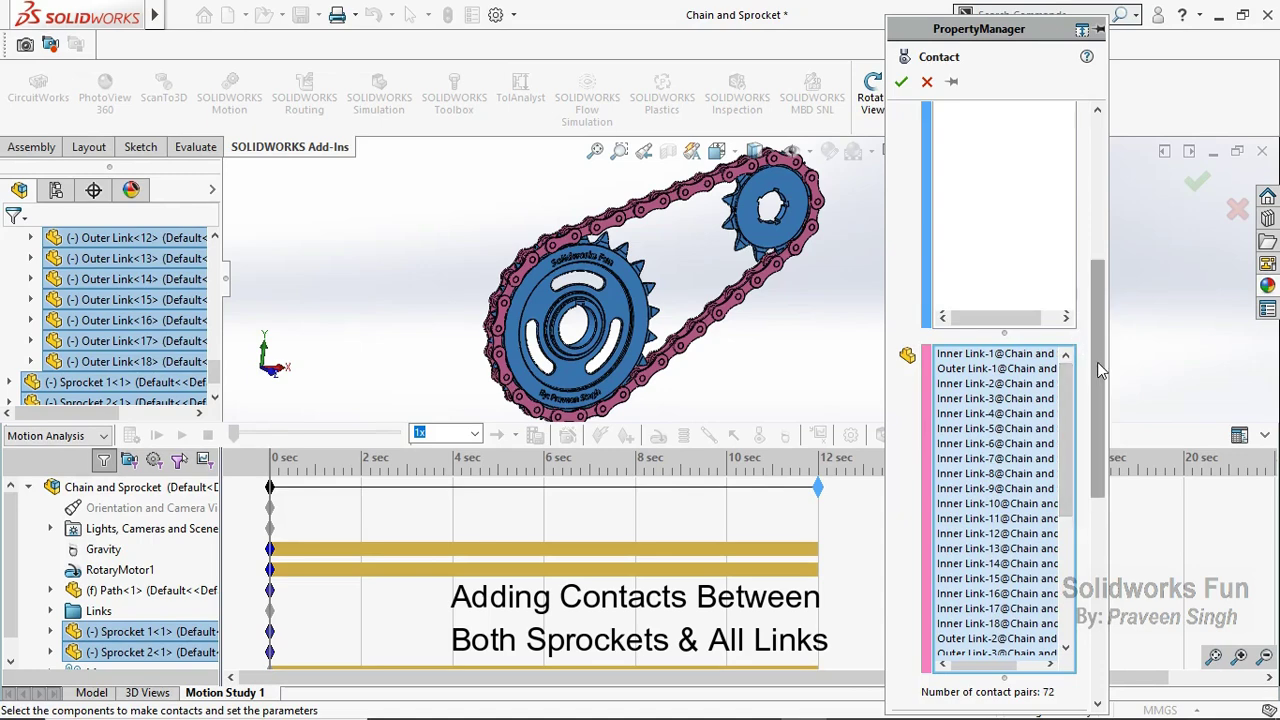
left_click_drag(1100, 370, 1097, 282)
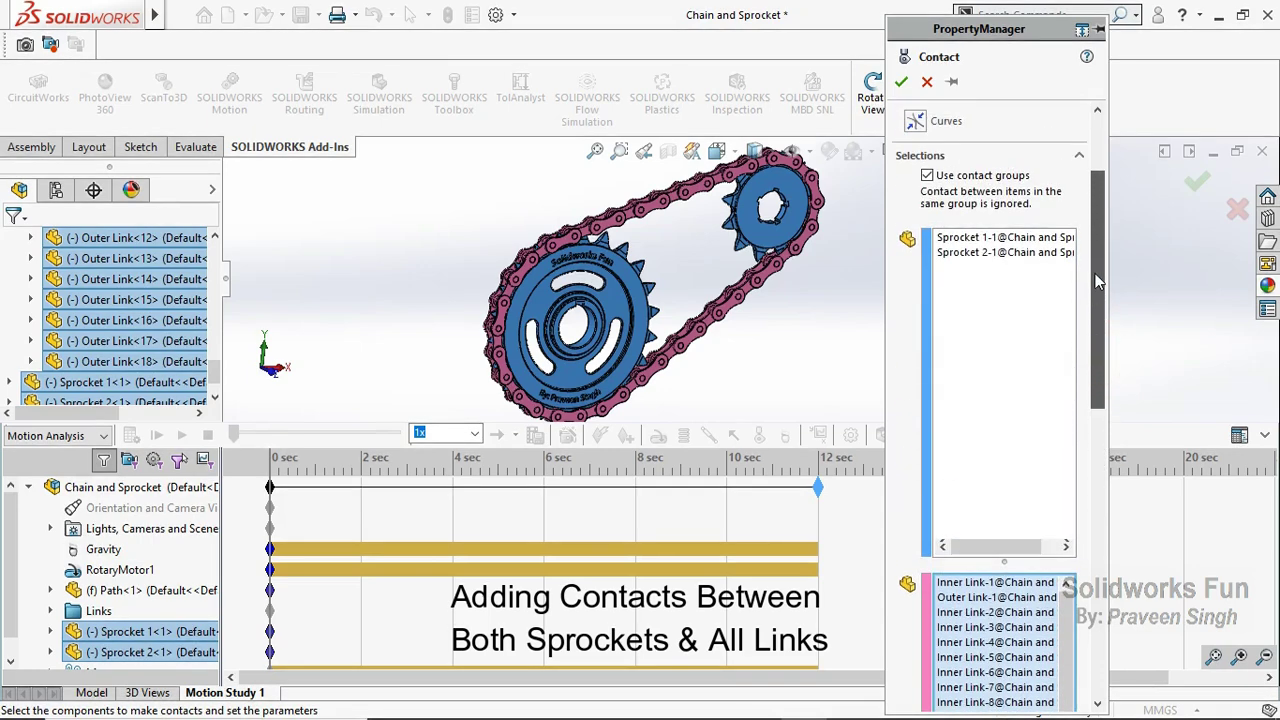
left_click(901, 82)
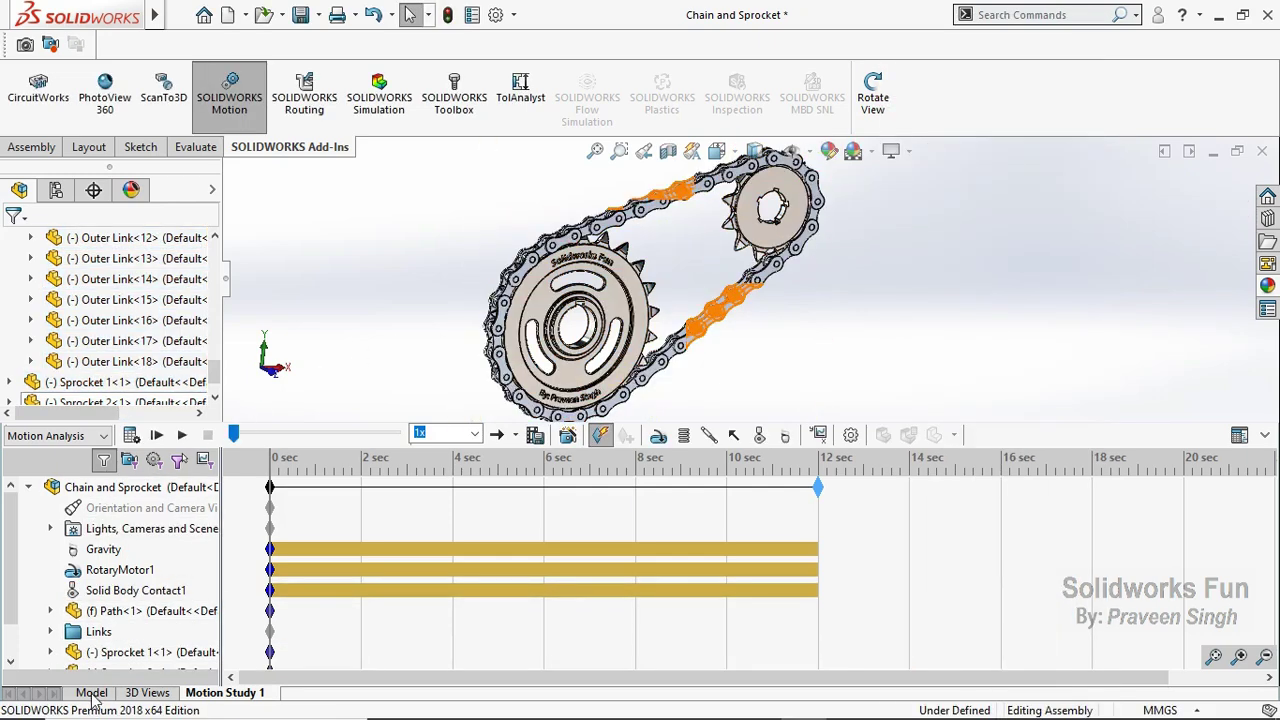
Step: Check Solid Body Contact1's bodies, collapse the Links folder and save the Chain and Sprocket assembly
left_click(166, 591)
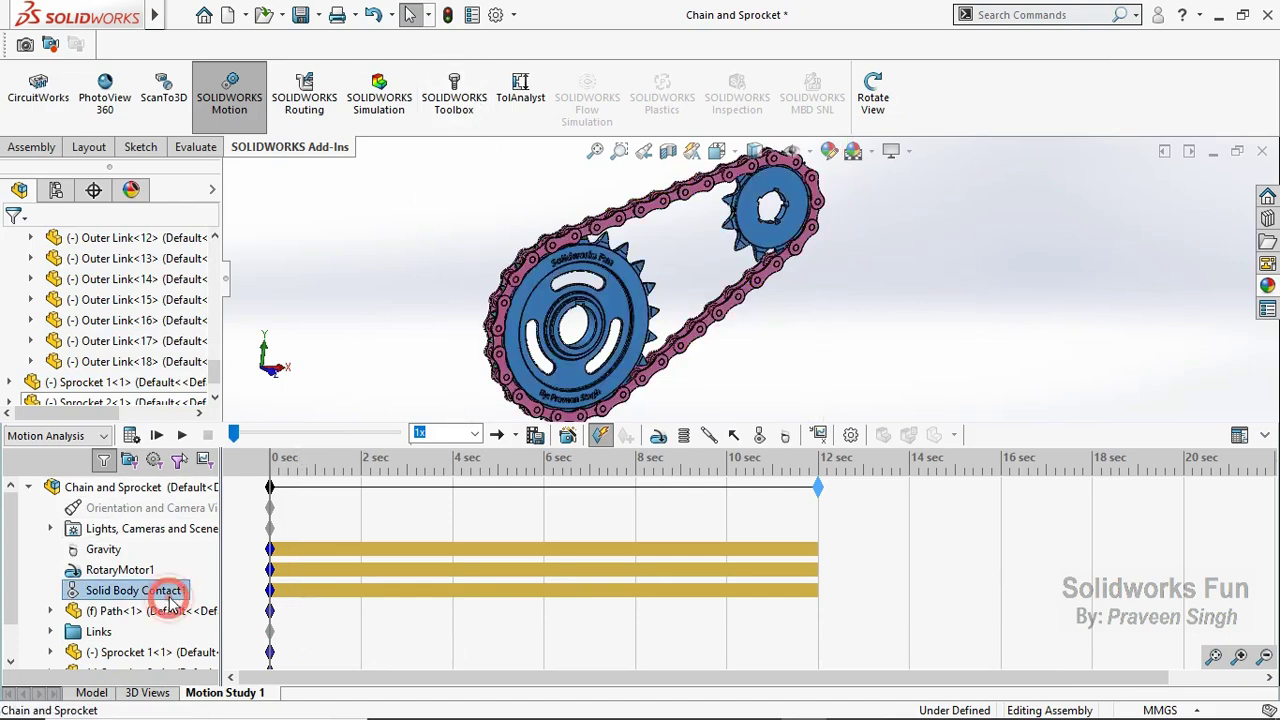
left_click(373, 358)
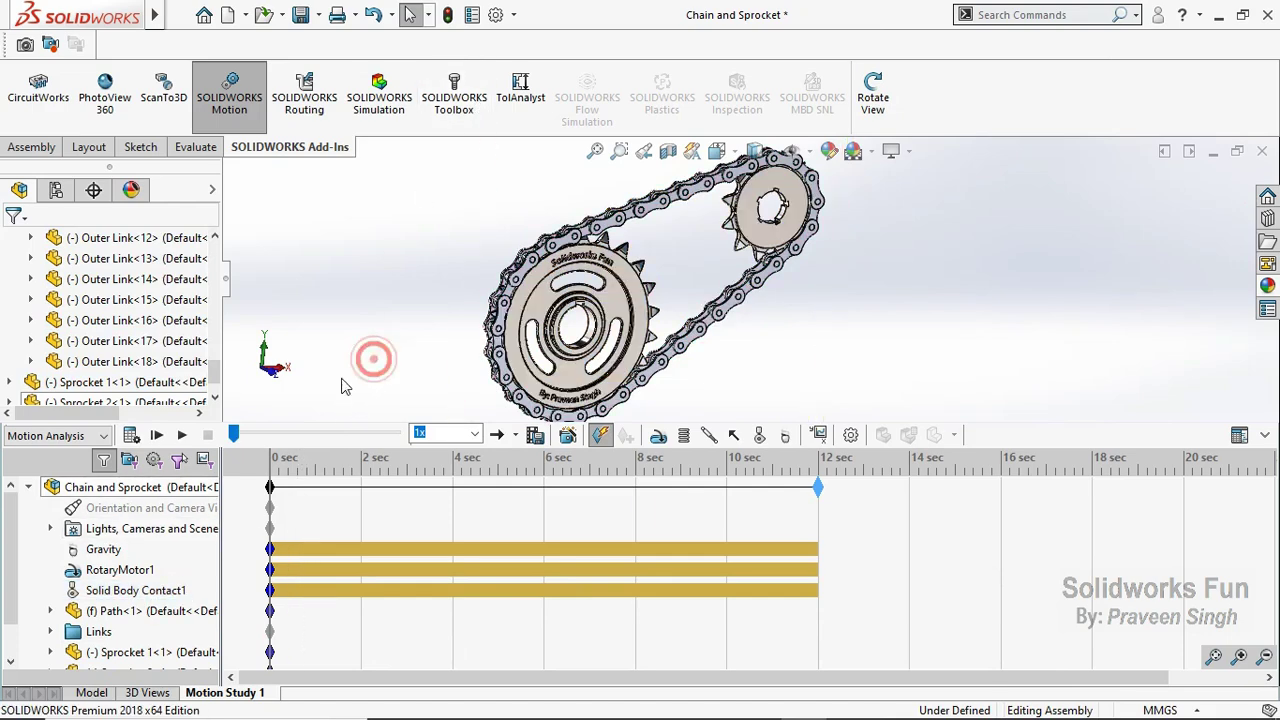
left_click(93, 693)
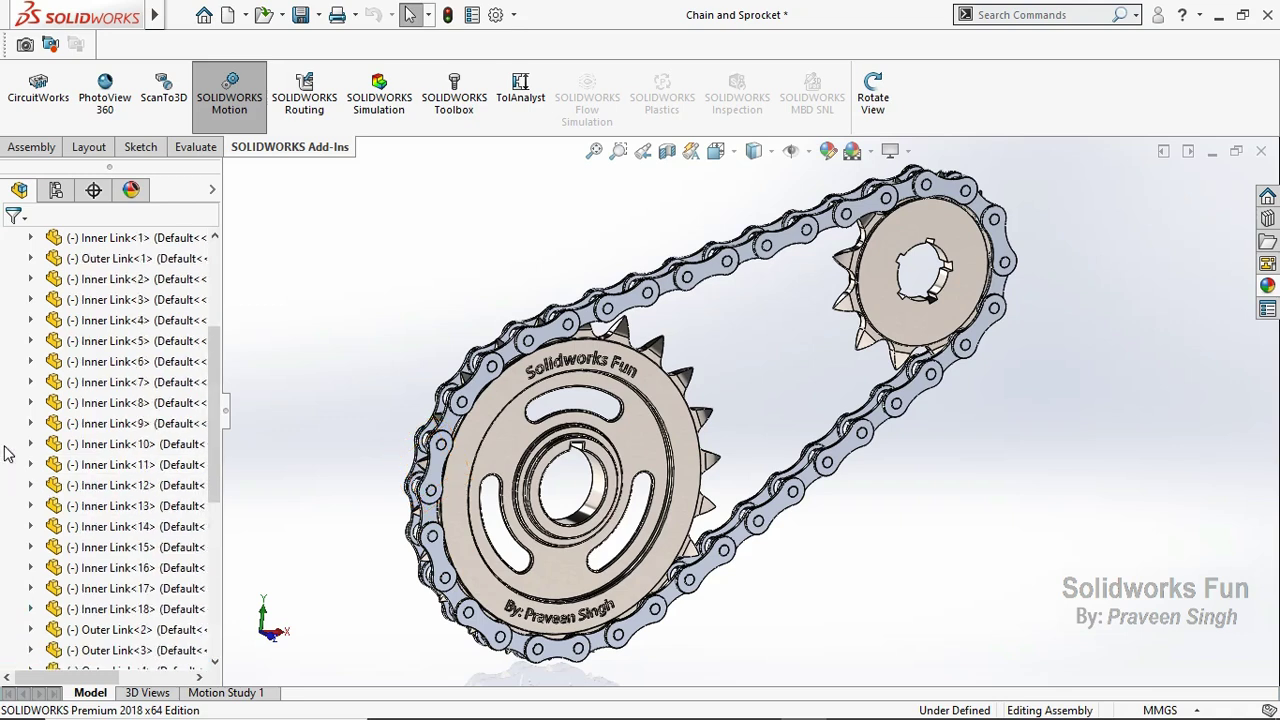
left_click(9, 423)
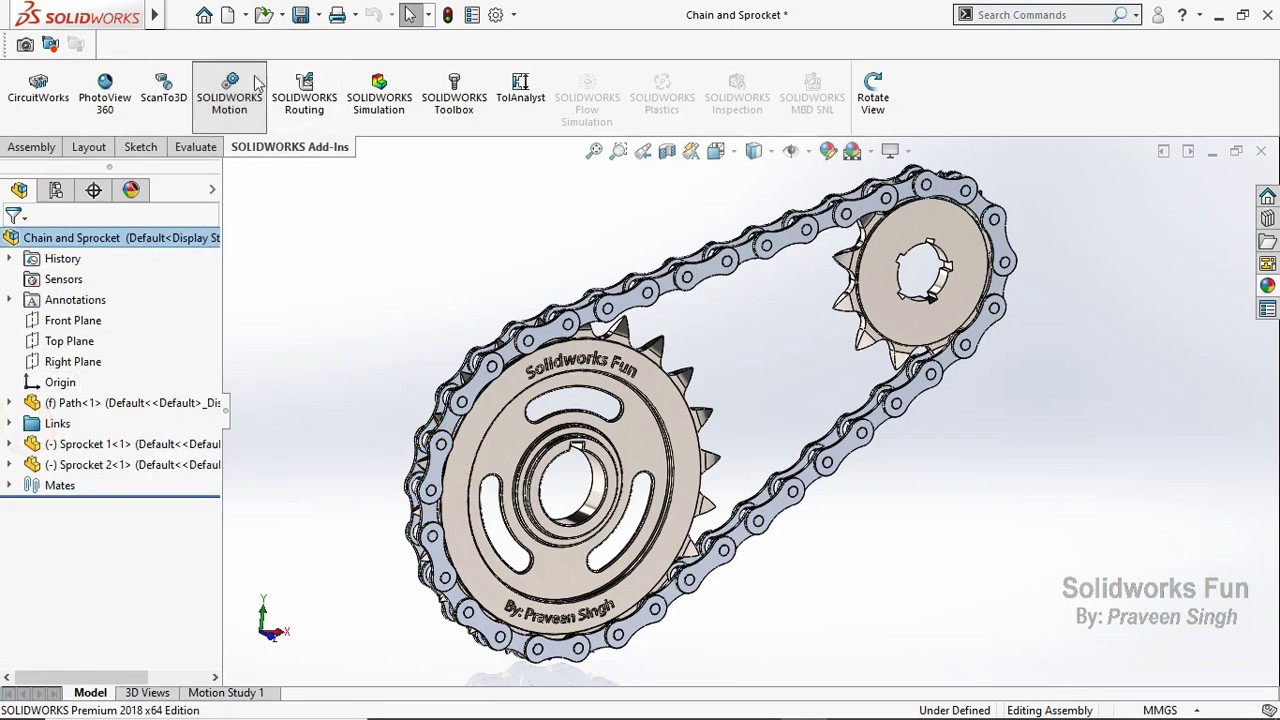
left_click(300, 16)
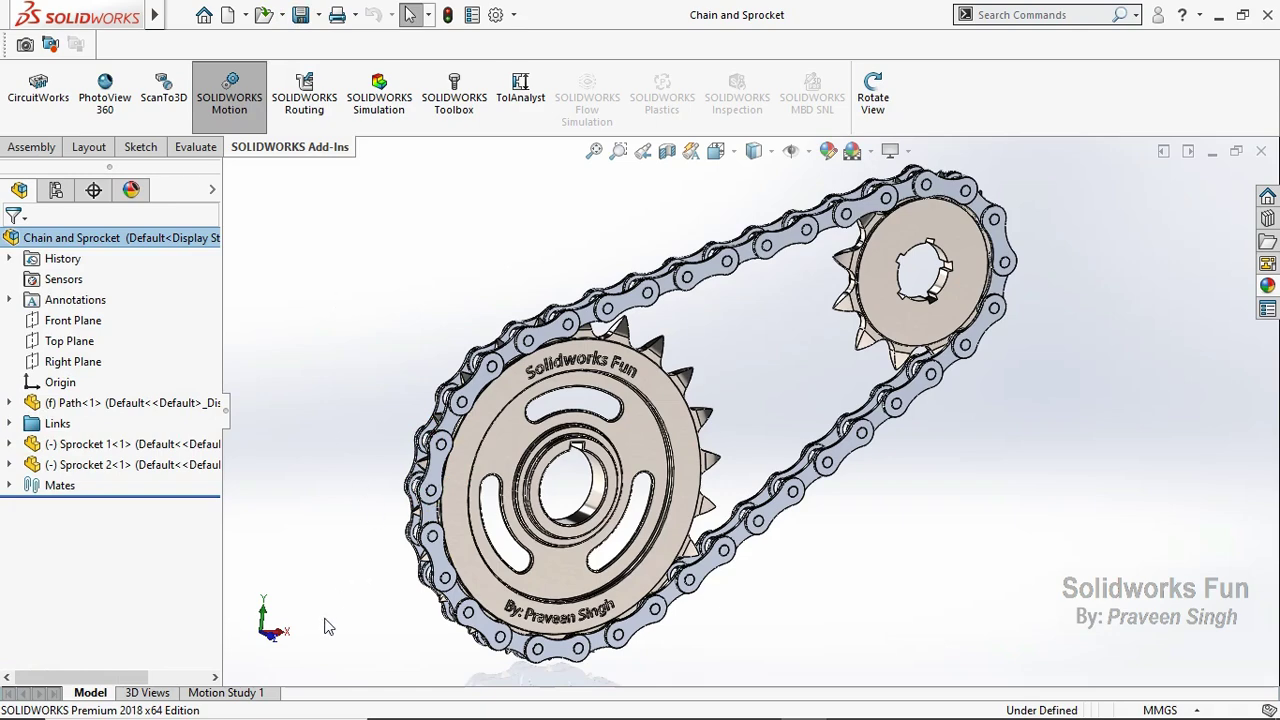
Step: Return to Motion Study 1 with the FeatureManager panel hidden
left_click(226, 692)
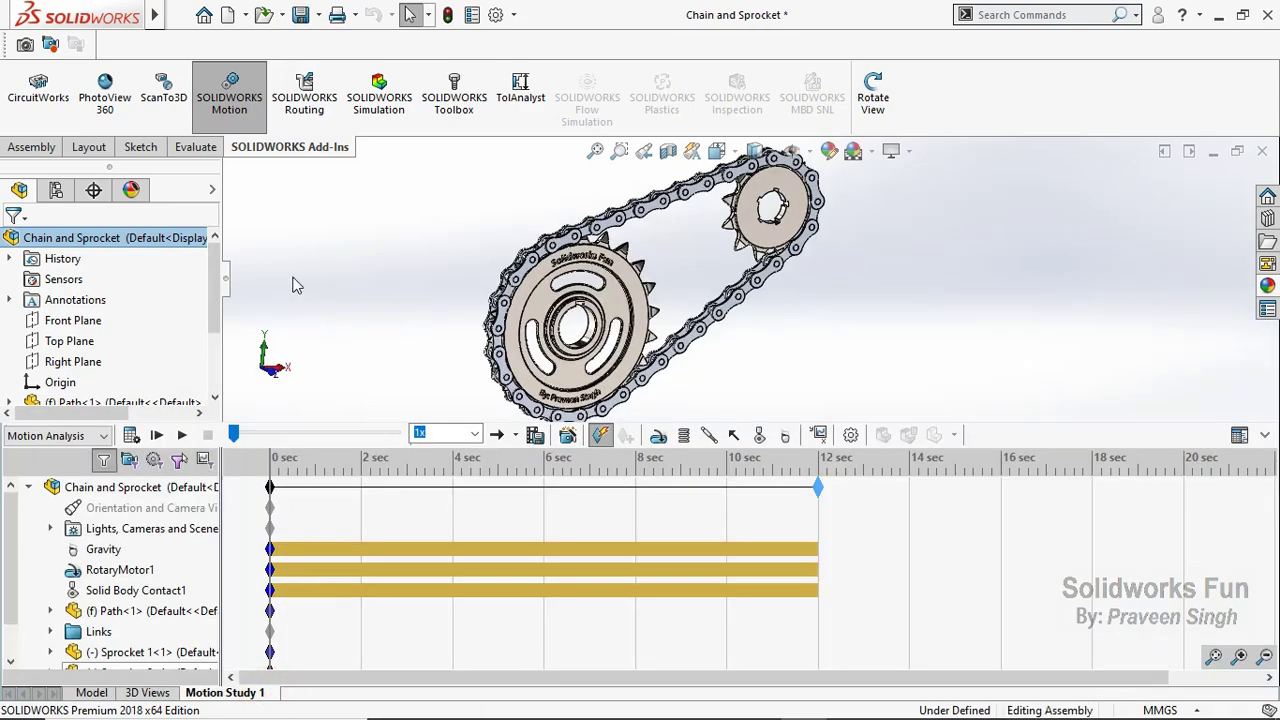
left_click(226, 279)
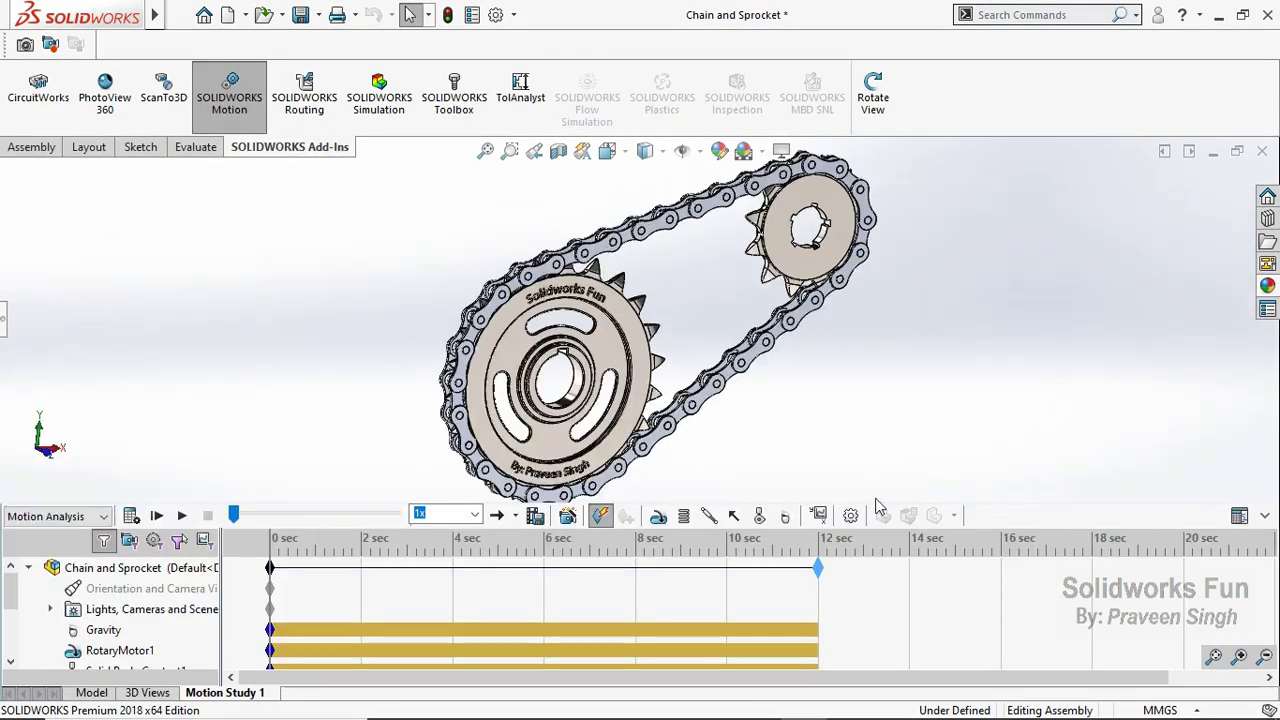
left_click(10, 663)
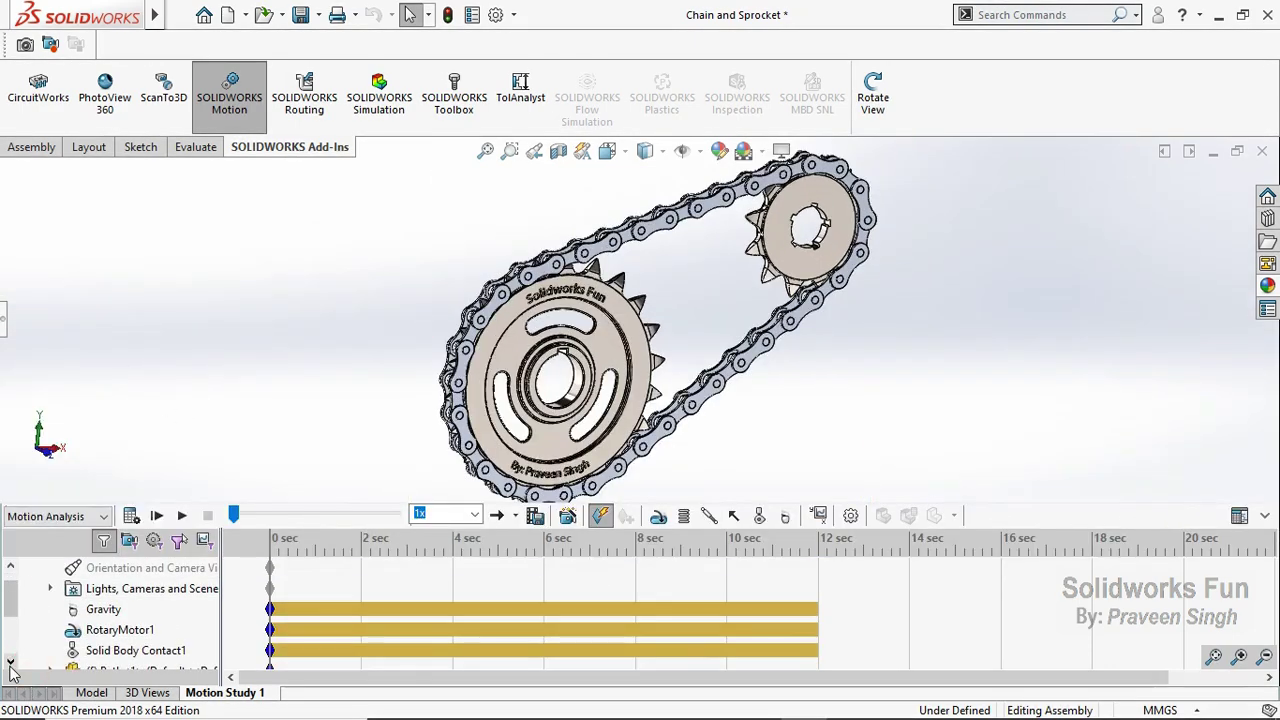
left_click(10, 663)
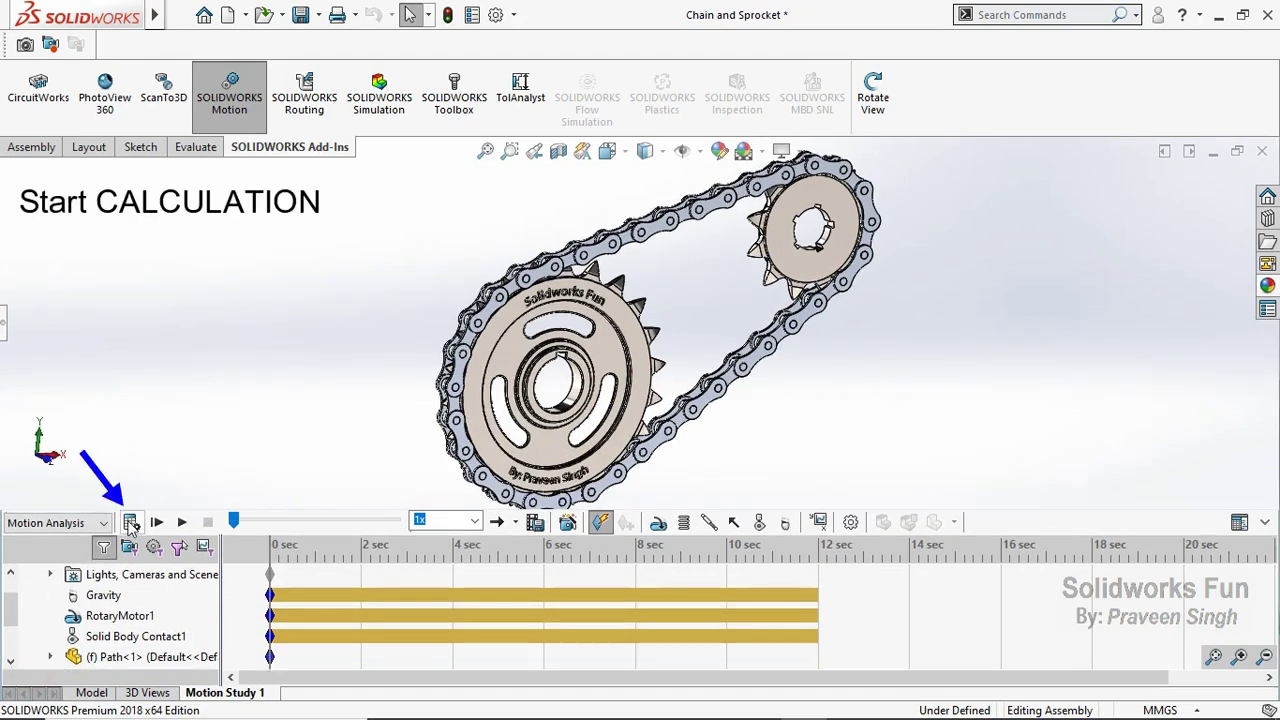
Step: Calculate Motion Study 1, stop it at about 8 seconds and rewind to 0 sec
left_click(131, 522)
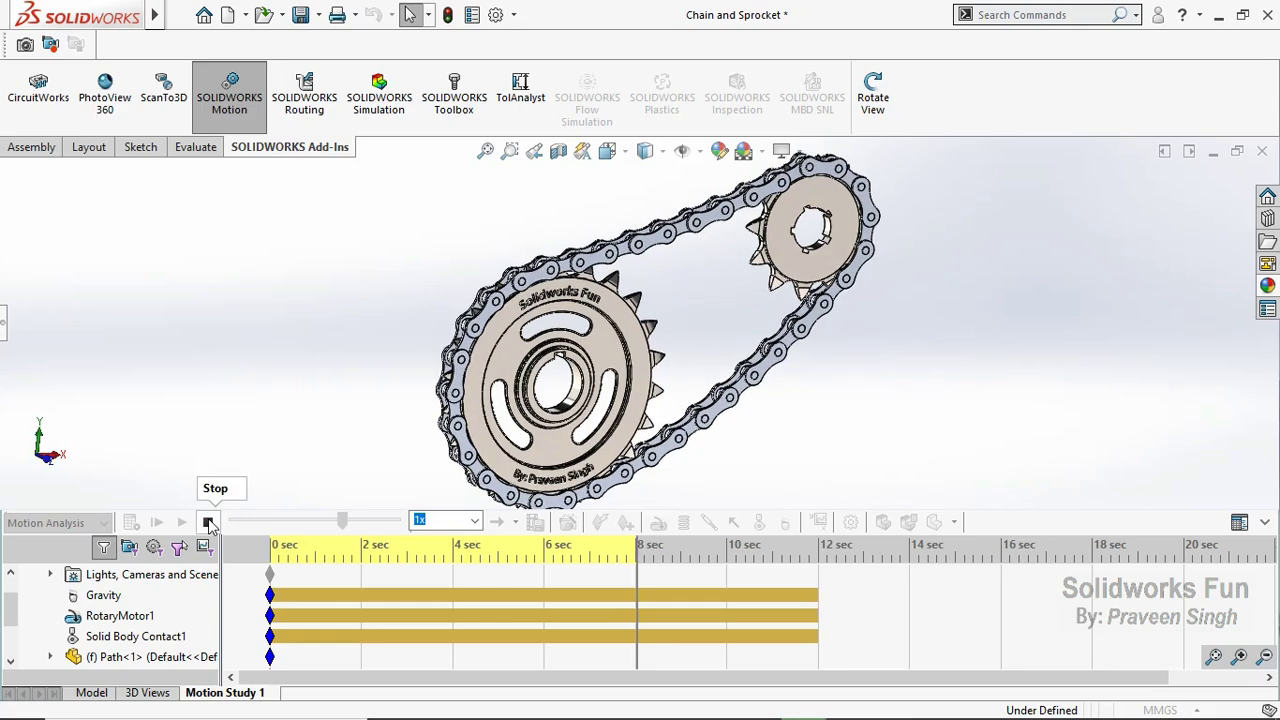
left_click(209, 523)
left_click_drag(342, 521, 233, 521)
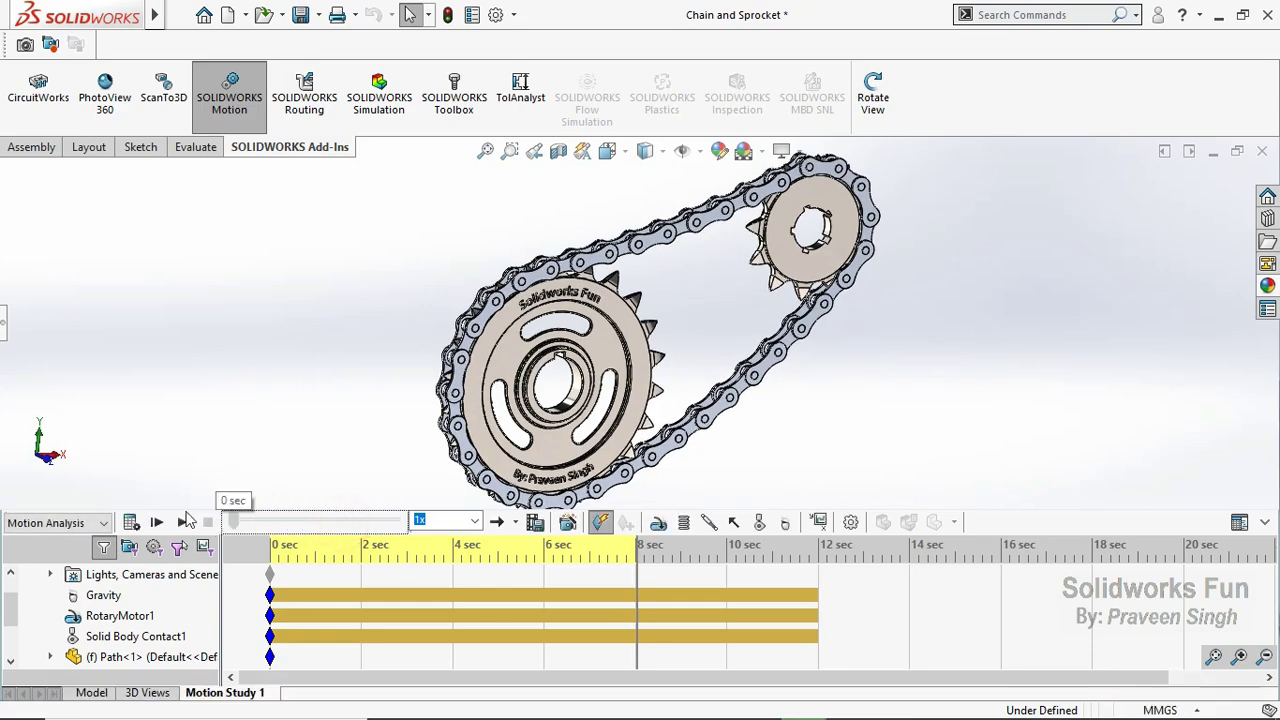
scroll(817, 590, "up", 2)
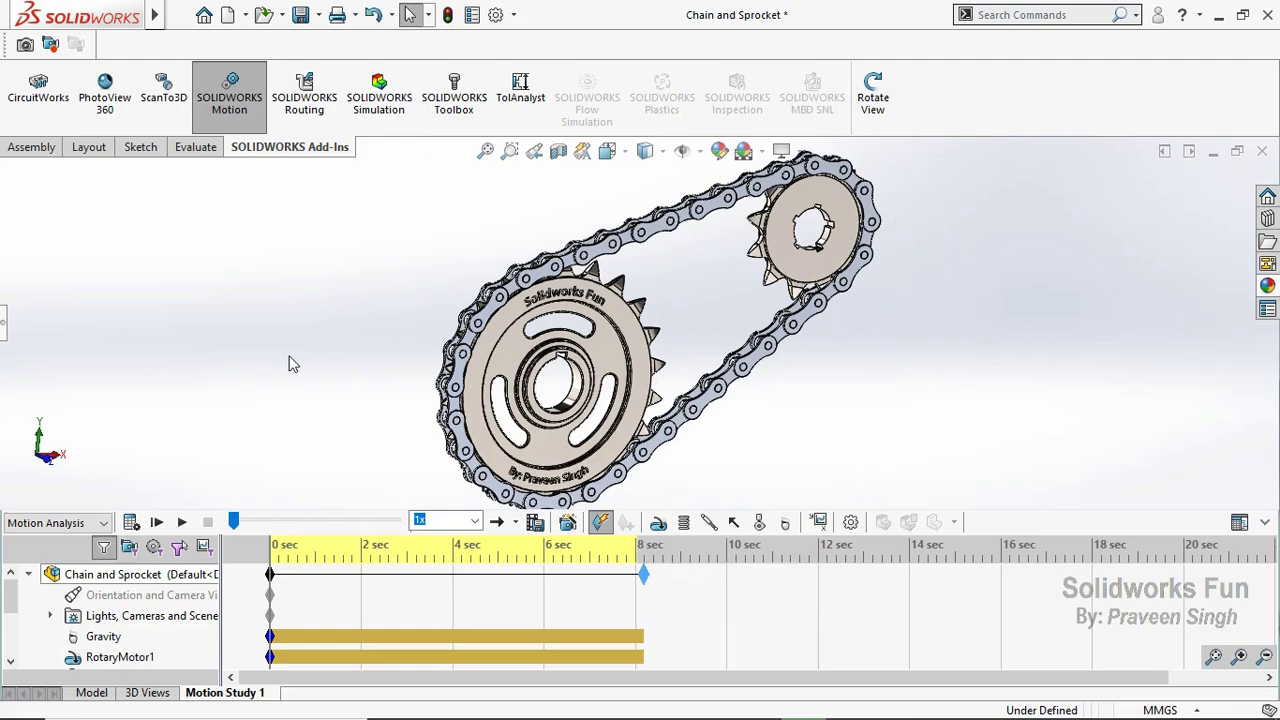
Step: Play the chain motion back at 0.25x speed
left_click(181, 522)
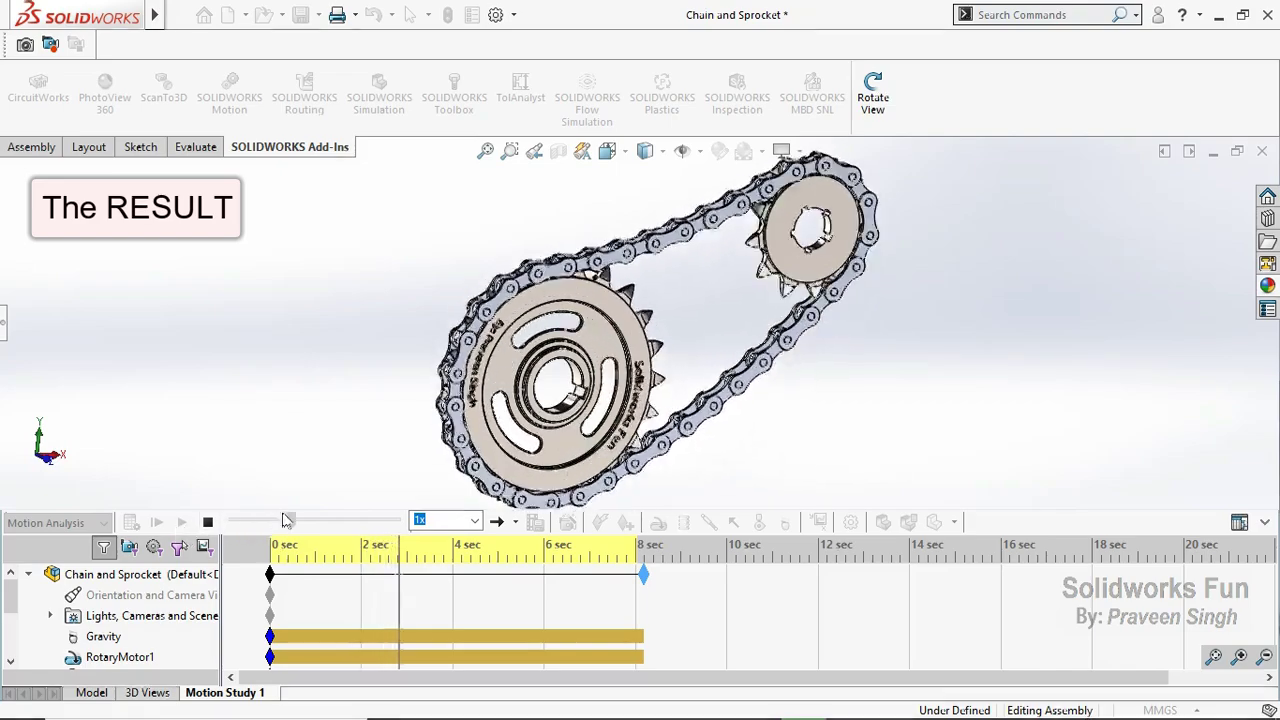
left_click(474, 520)
left_click(435, 547)
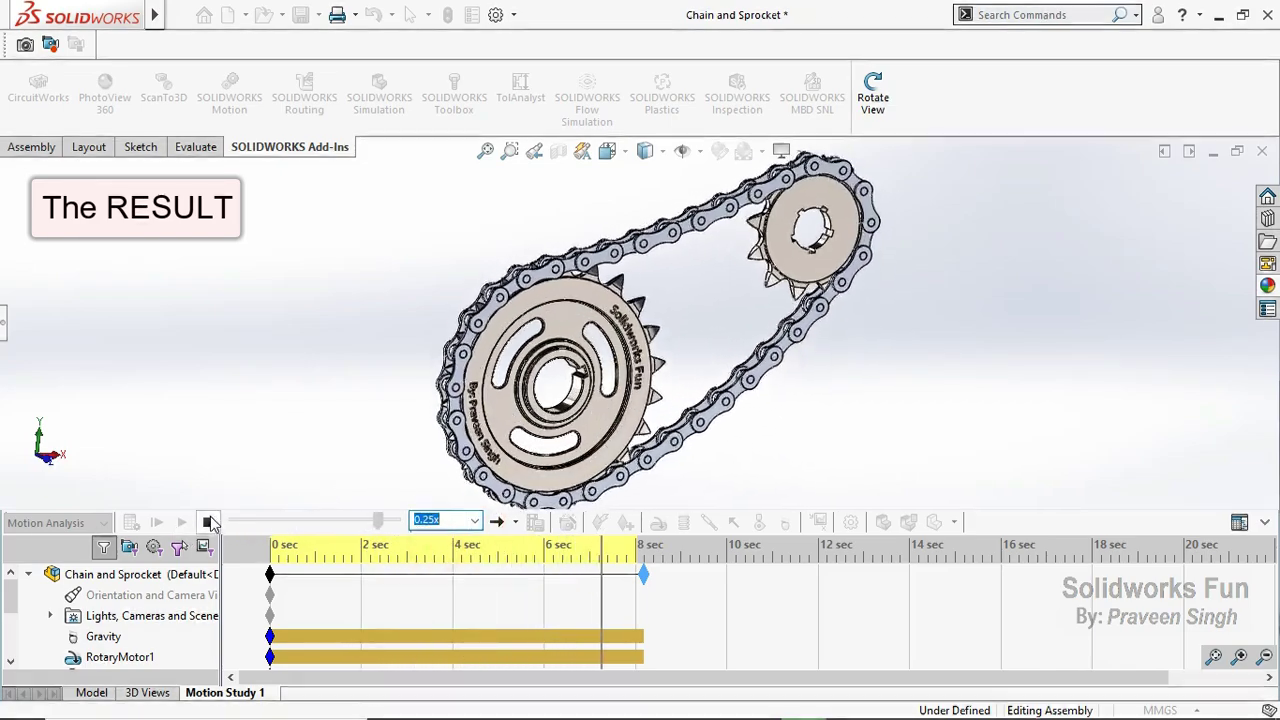
left_click(207, 522)
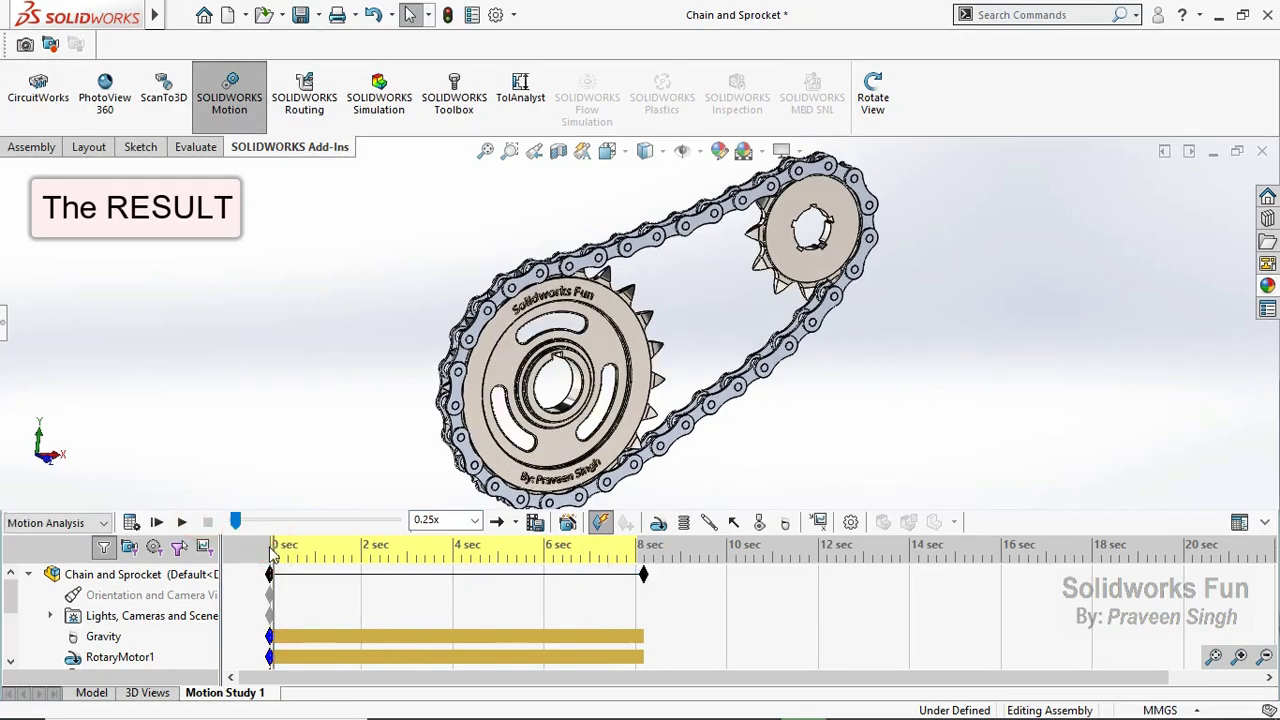
left_click(182, 522)
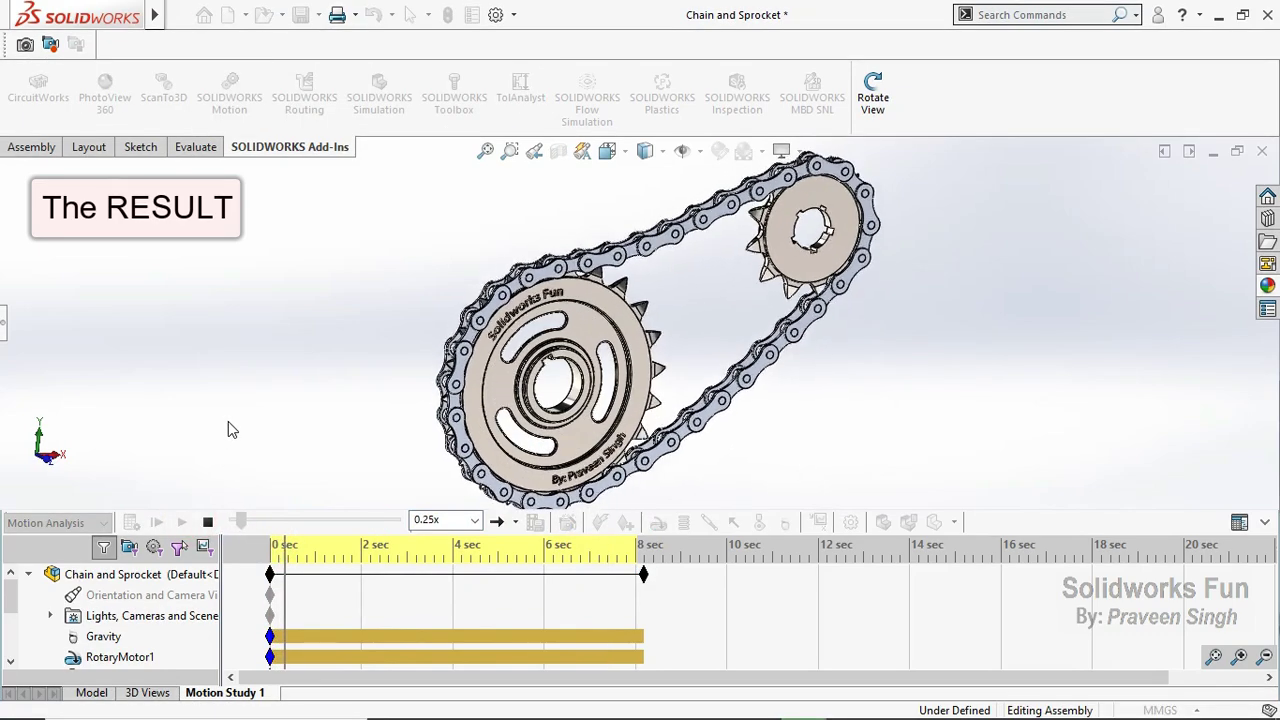
Step: Replay the motion at 0.5x in Front view, then rewind to 0 sec
left_click(471, 521)
left_click(428, 557)
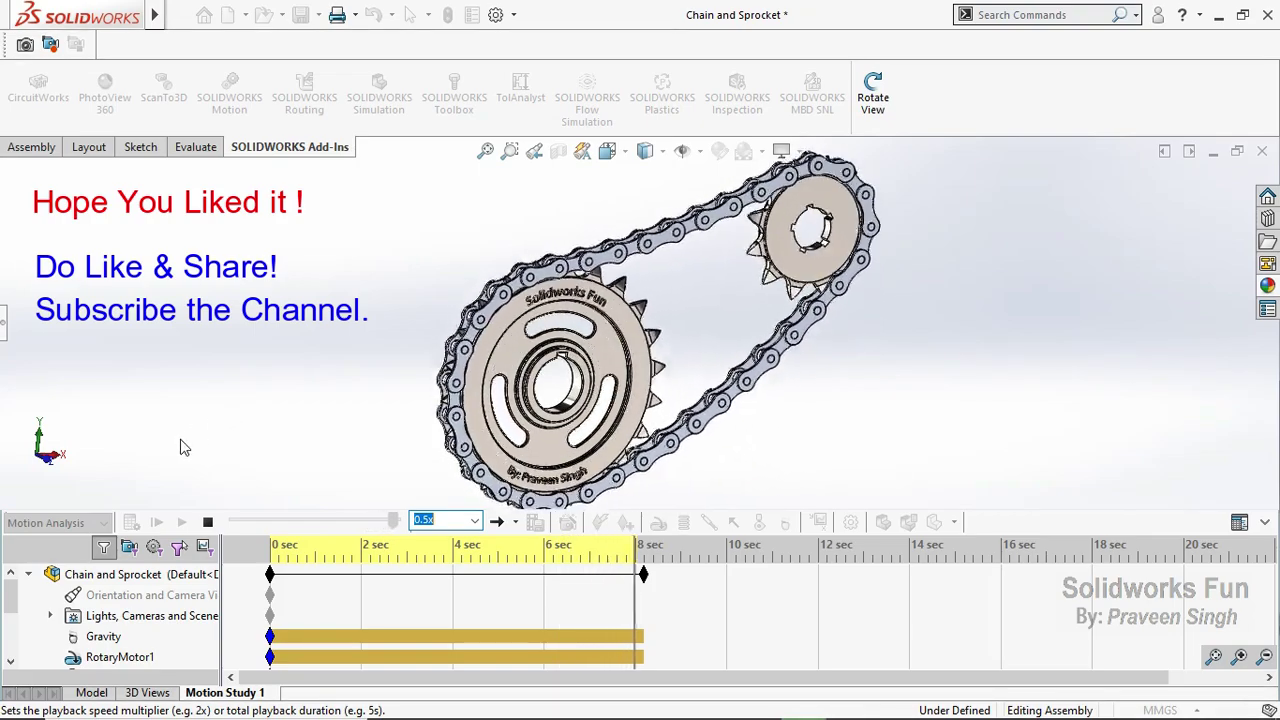
left_click(46, 462)
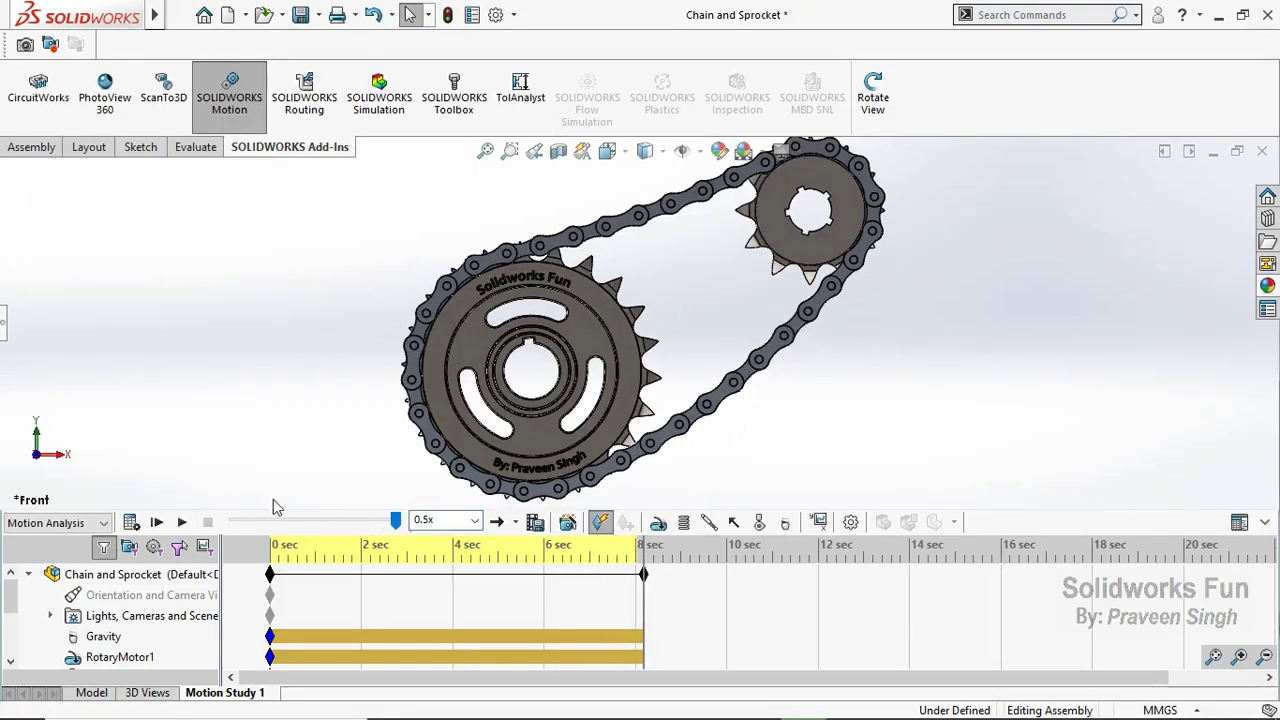
left_click_drag(396, 521, 230, 520)
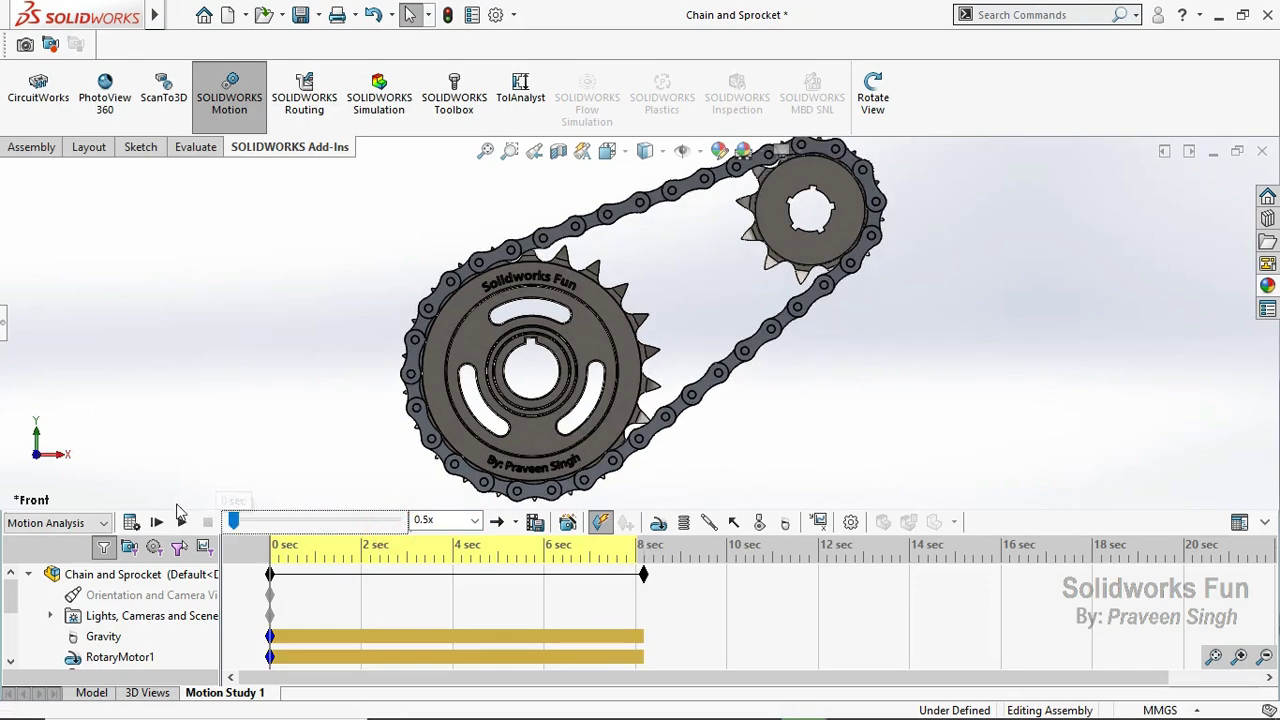
left_click(180, 524)
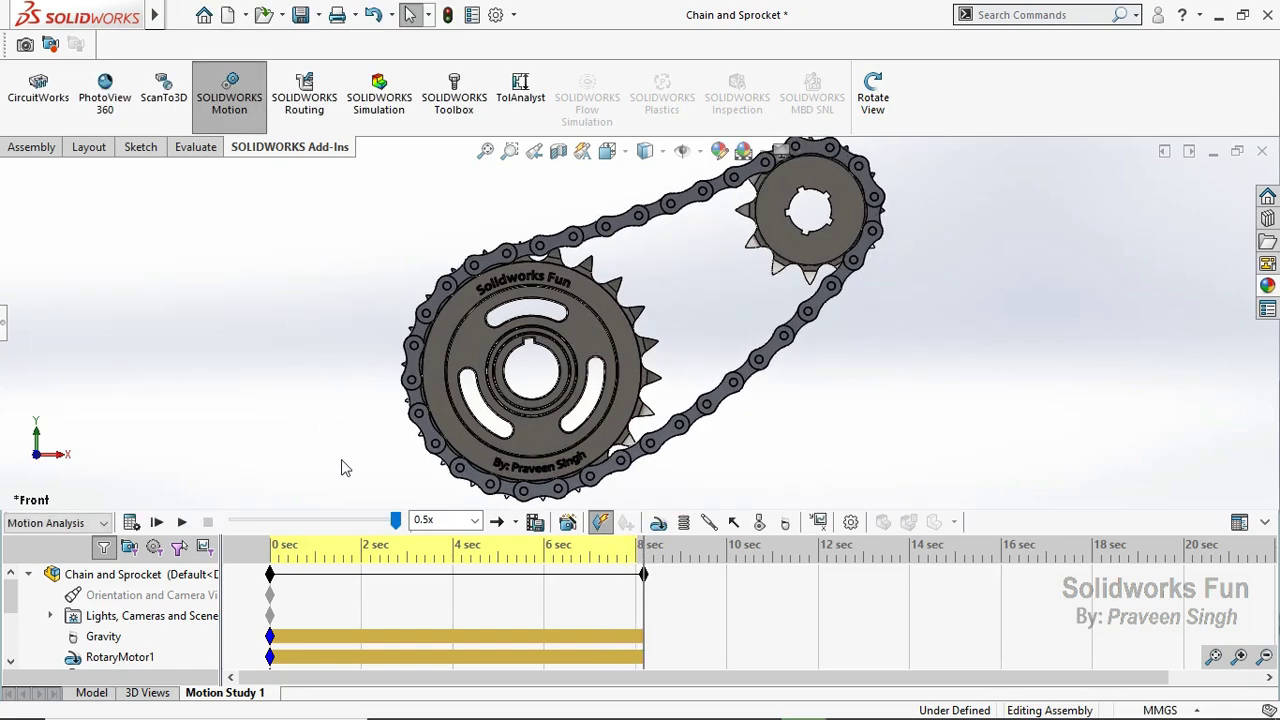
left_click_drag(396, 522, 233, 521)
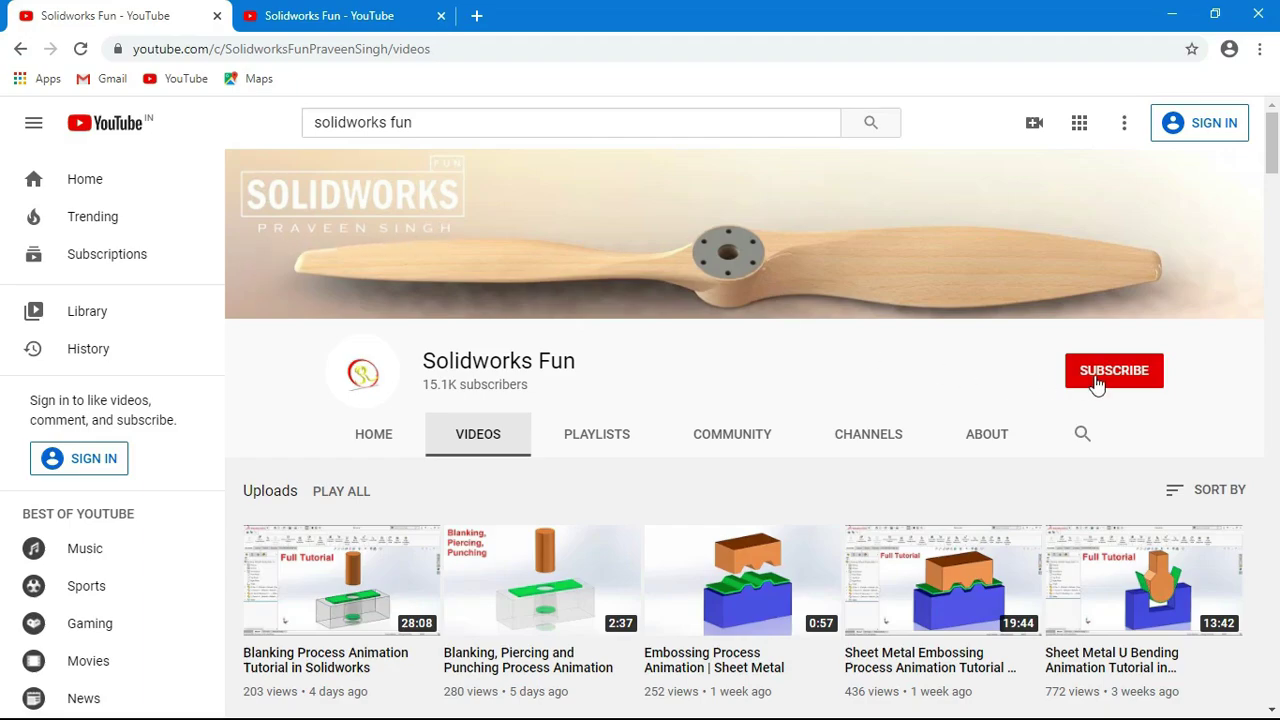
Step: Browse the Solidworks Fun channel's Videos and Playlists pages, including Chain & Sprocket Conveyors
mouse_move(1272, 143)
left_mouse_down()
mouse_move(3, 253)
mouse_move(3, 380)
left_mouse_up()
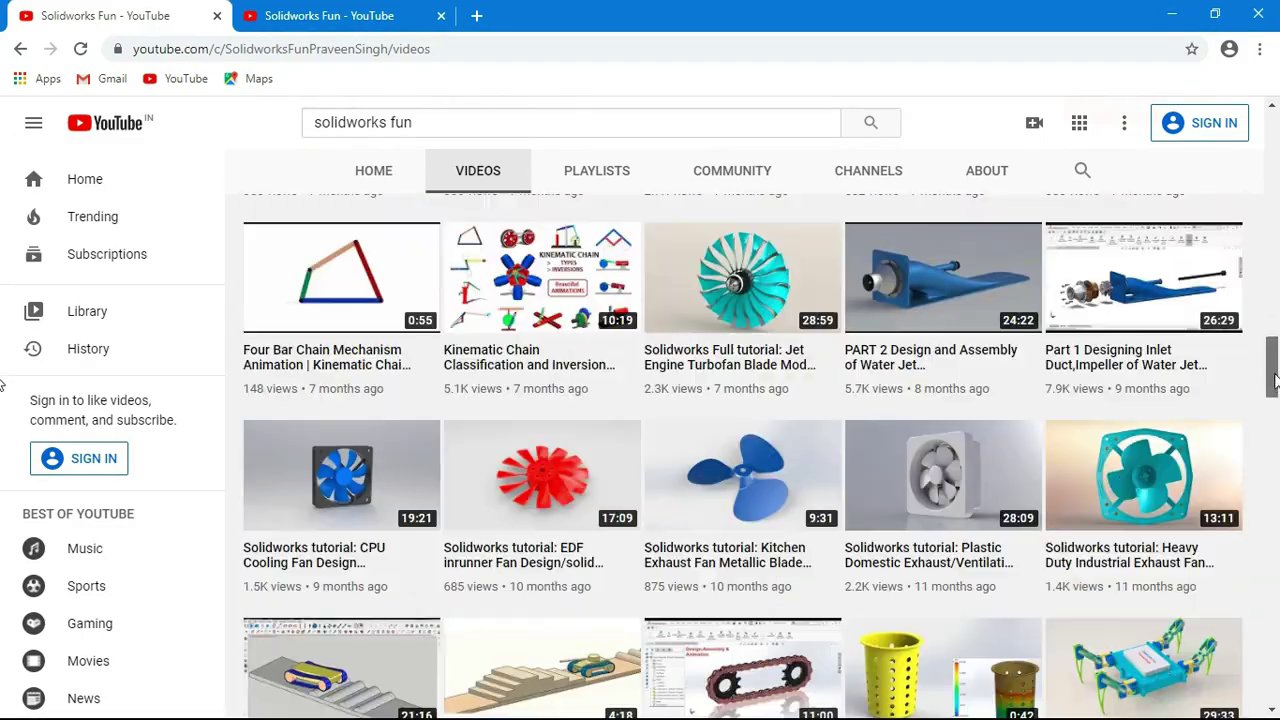
left_click_drag(1275, 380, 1273, 688)
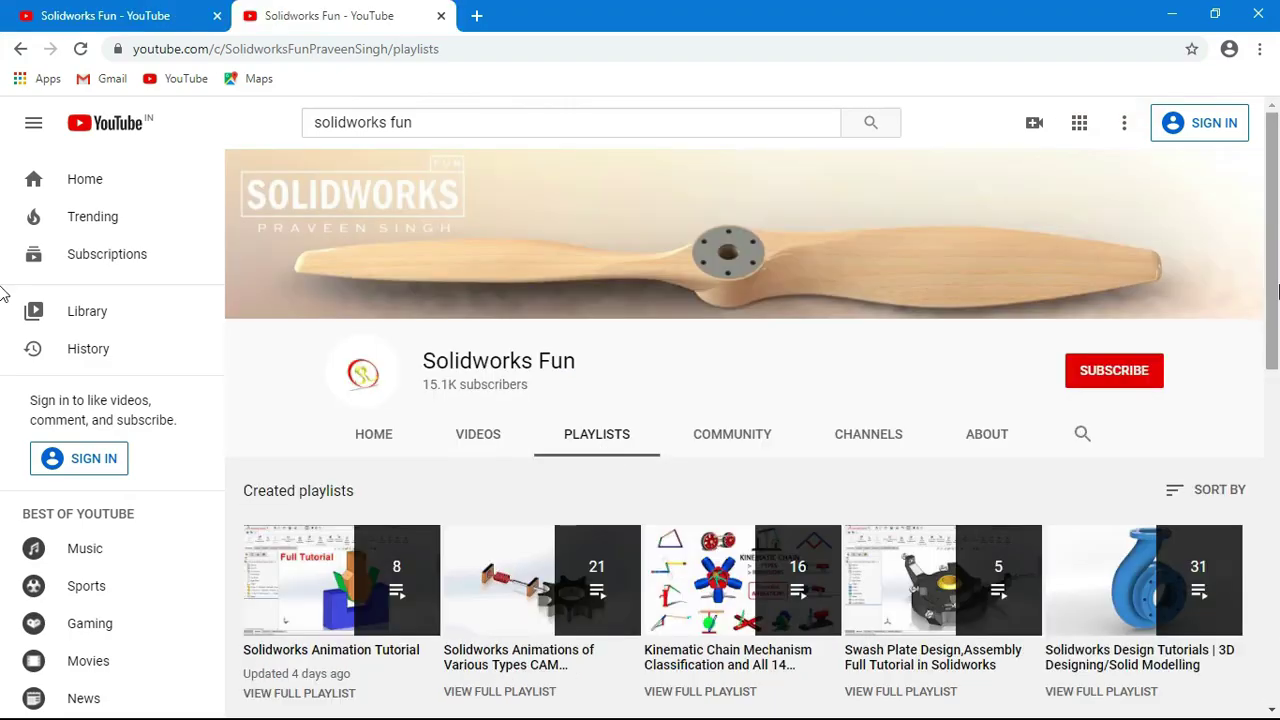
scroll(1277, 500, "down", 1)
scroll(1277, 500, "down", 1)
scroll(1277, 500, "down", 3)
scroll(1277, 500, "down", 2)
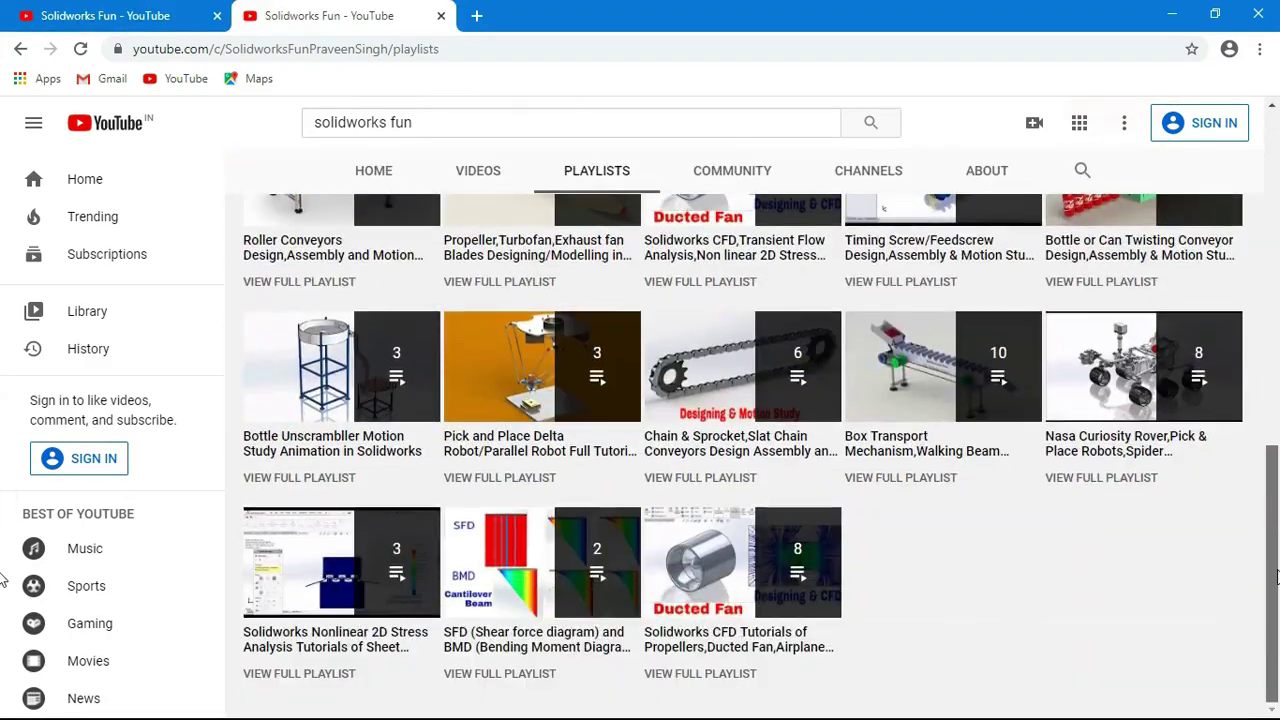